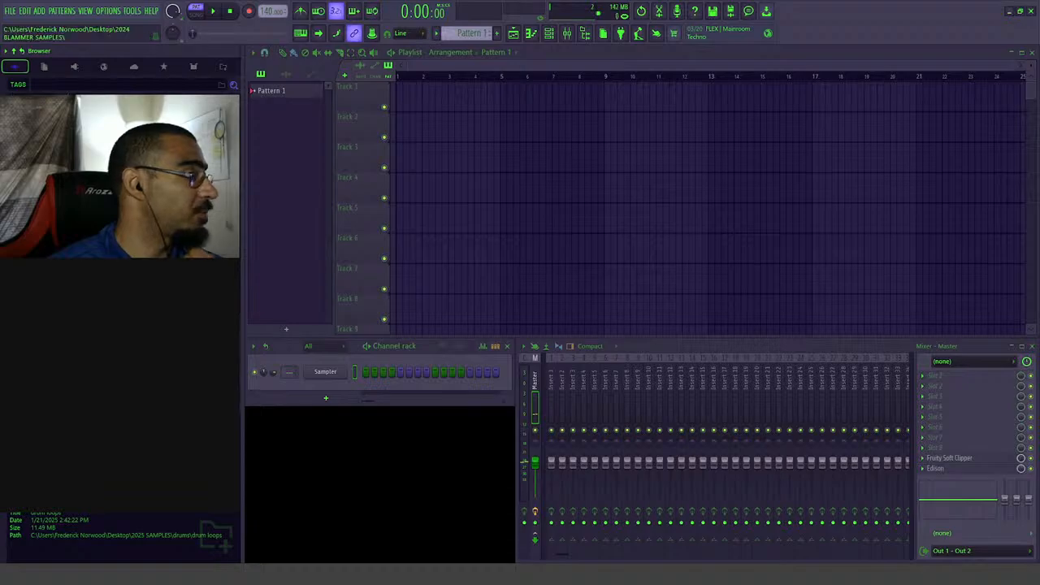
left_click(73, 244)
left_click(73, 231)
left_click(74, 219)
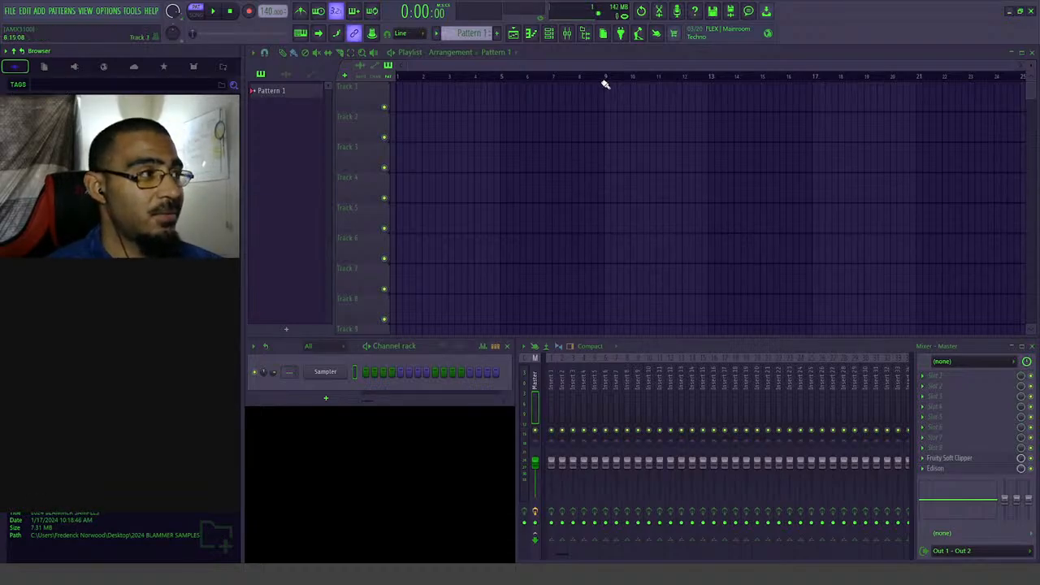
- Add Serum 2 as a new instrument channel and move its window over the playlist
left_click(326, 398)
left_click(349, 477)
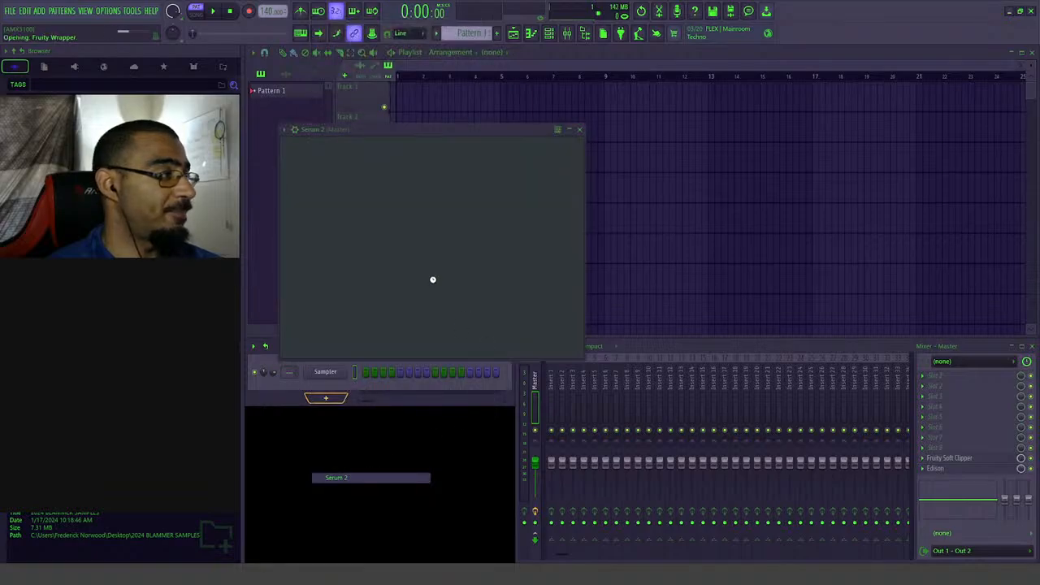
left_click_drag(365, 130, 442, 105)
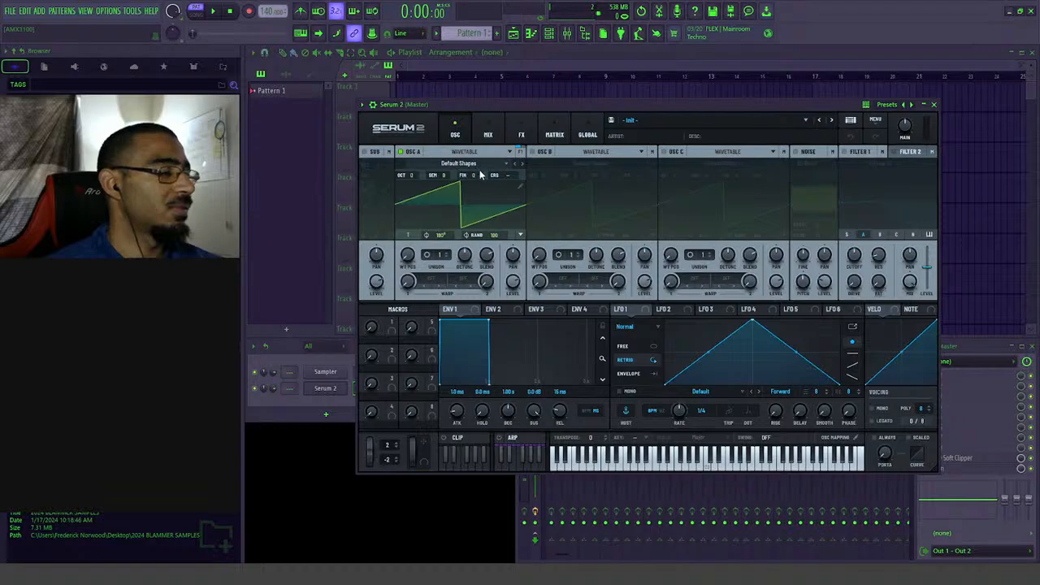
- Change oscillator A's type to Spectral
left_click(489, 167)
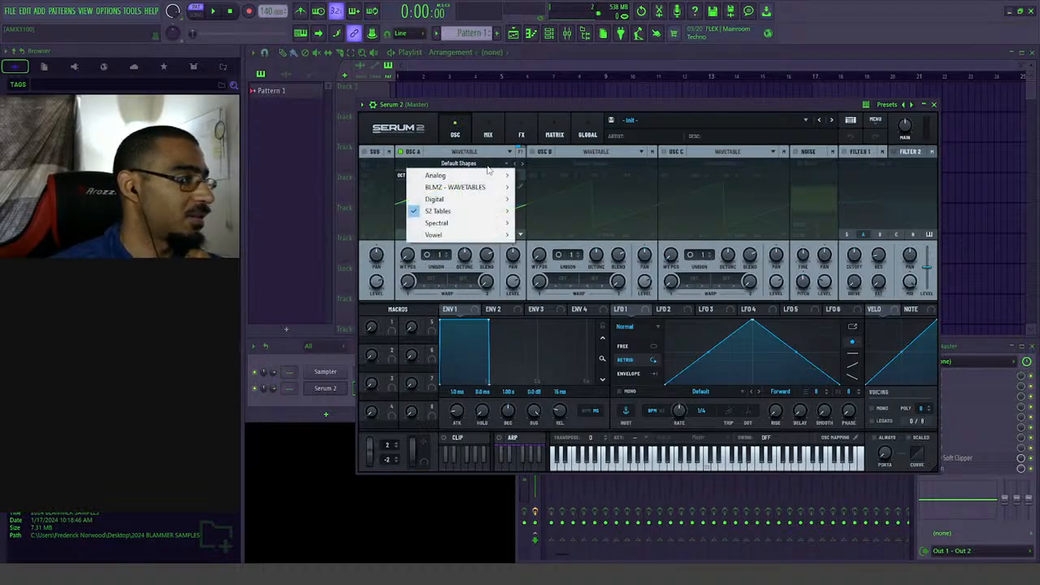
left_click(486, 160)
left_click(486, 152)
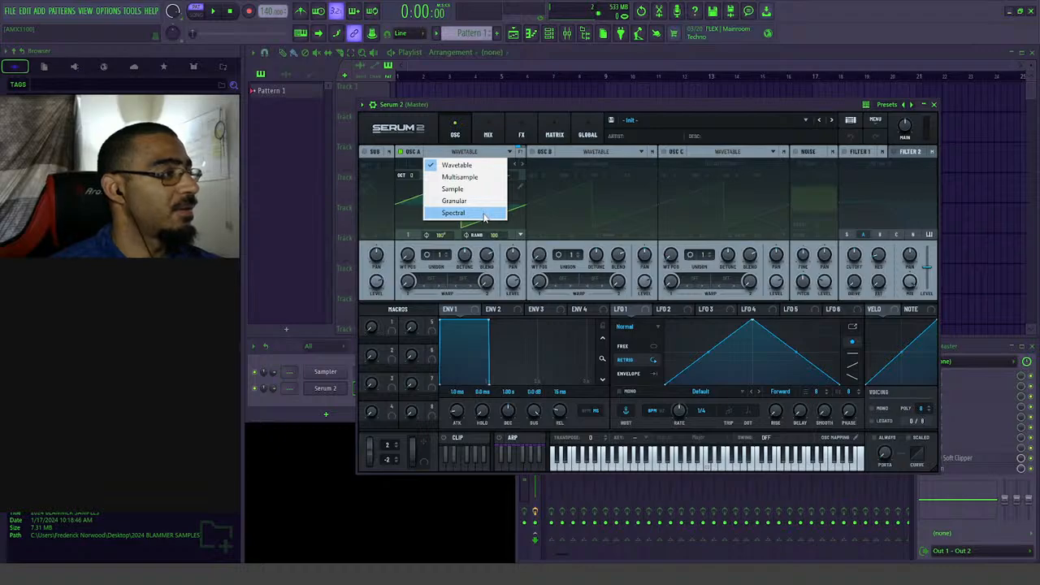
left_click(486, 213)
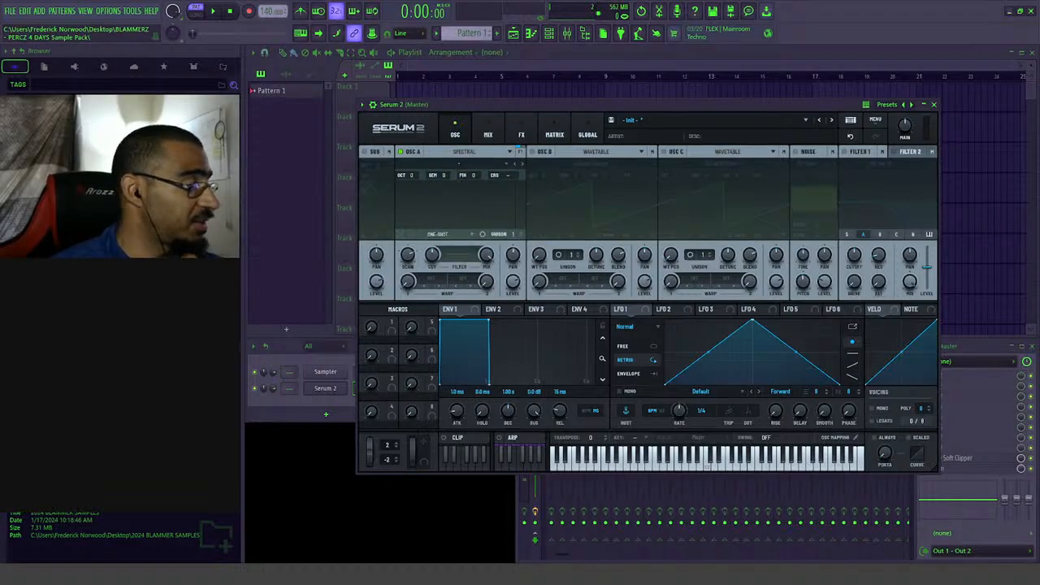
- Load the BLMZ - Complex WT 02 wavetable from the BLMZ - WAVETABLES folder into oscillator A
left_click(483, 163)
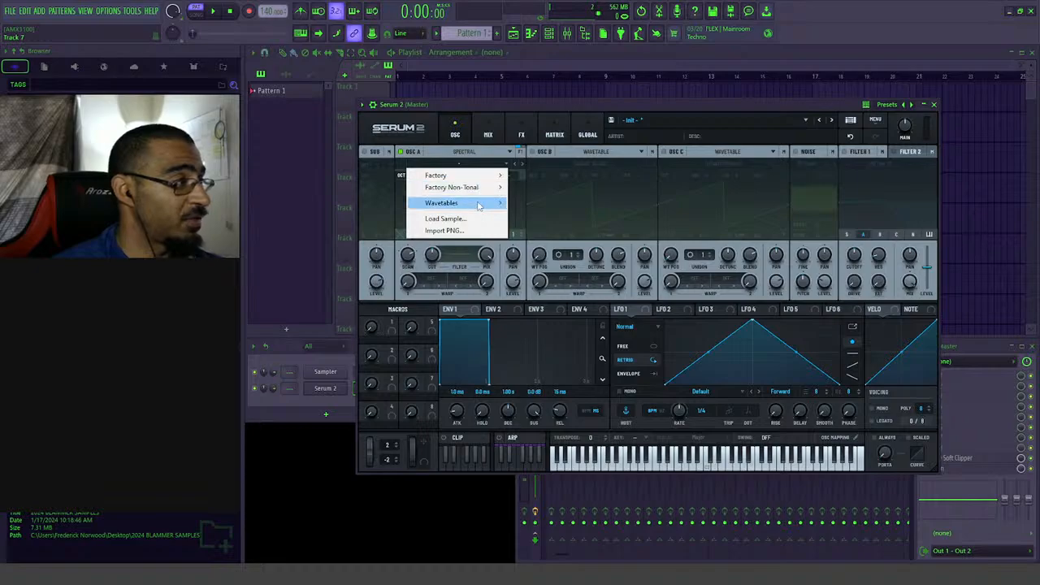
mouse_move(479, 206)
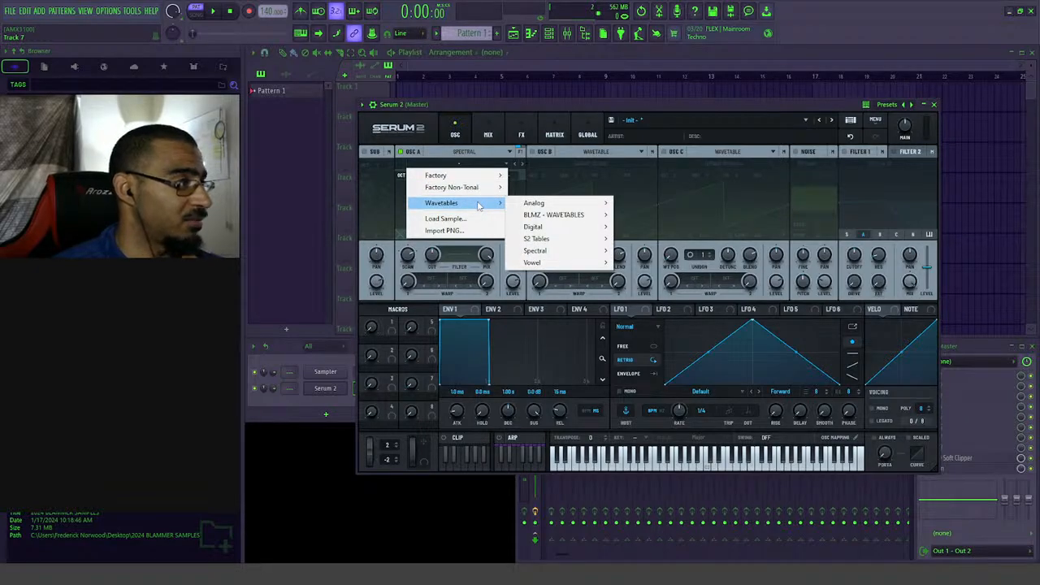
mouse_move(594, 215)
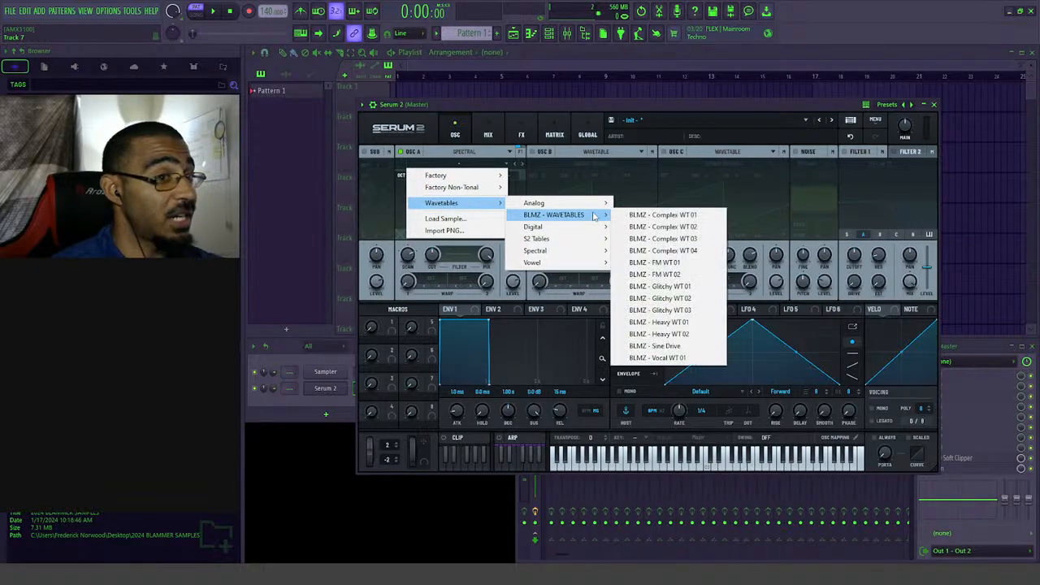
left_click(697, 226)
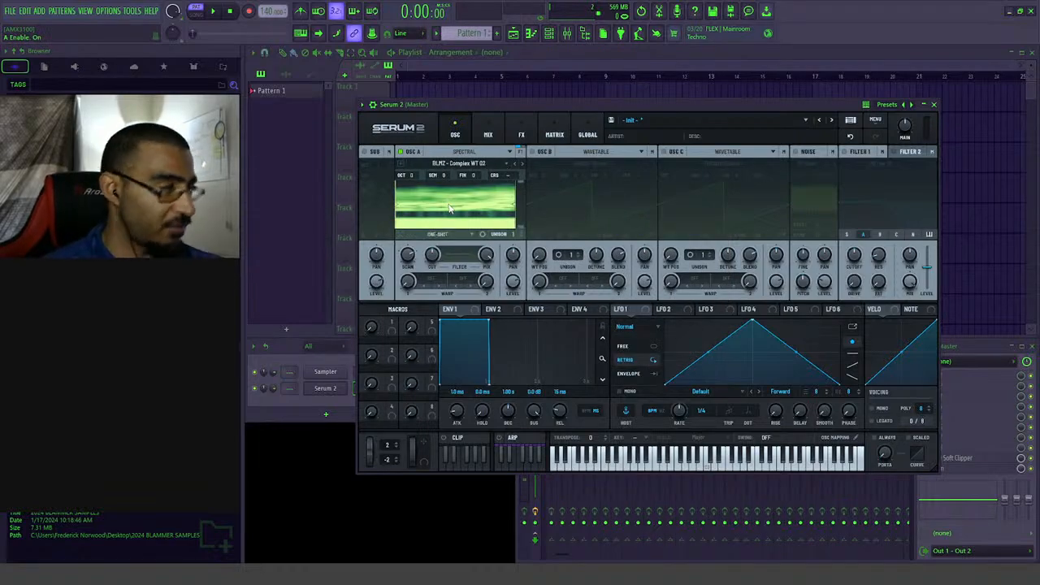
- Set oscillator A's octave to -1 and try different spectral filter cutoff settings
left_click_drag(417, 174, 418, 194)
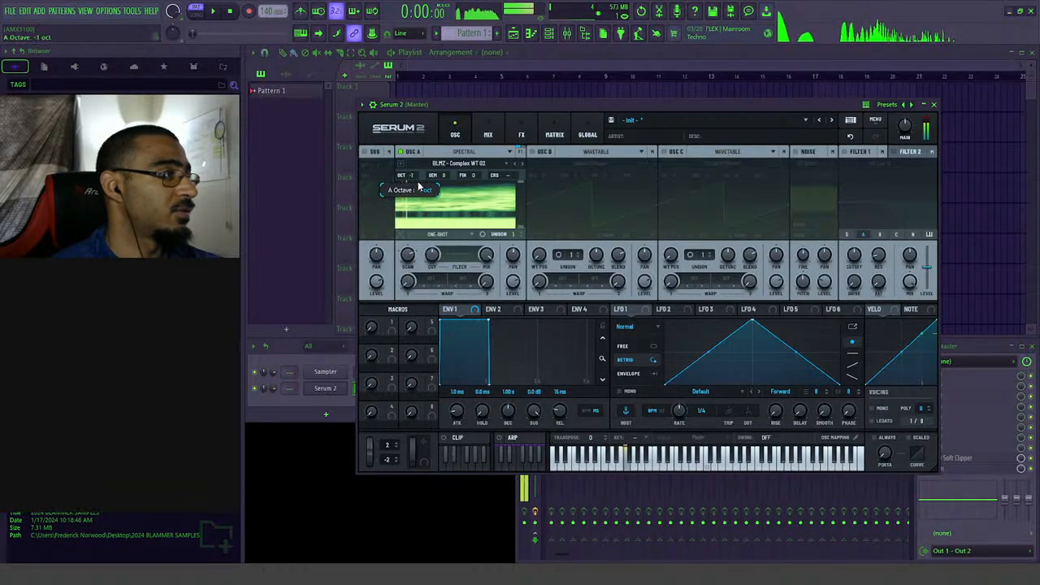
left_click_drag(418, 181, 418, 178)
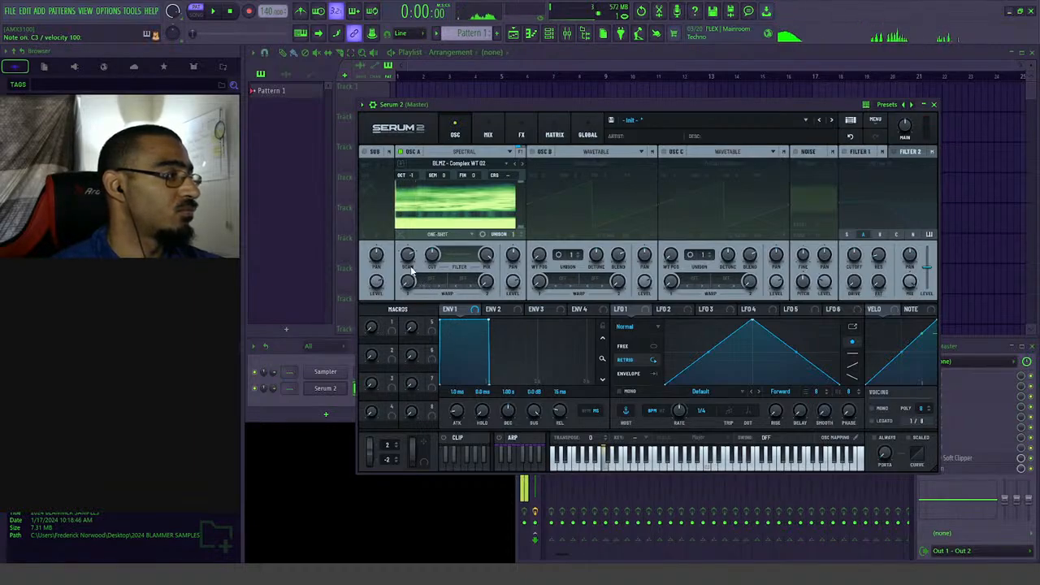
mouse_move(410, 281)
left_click_drag(410, 306, 410, 304)
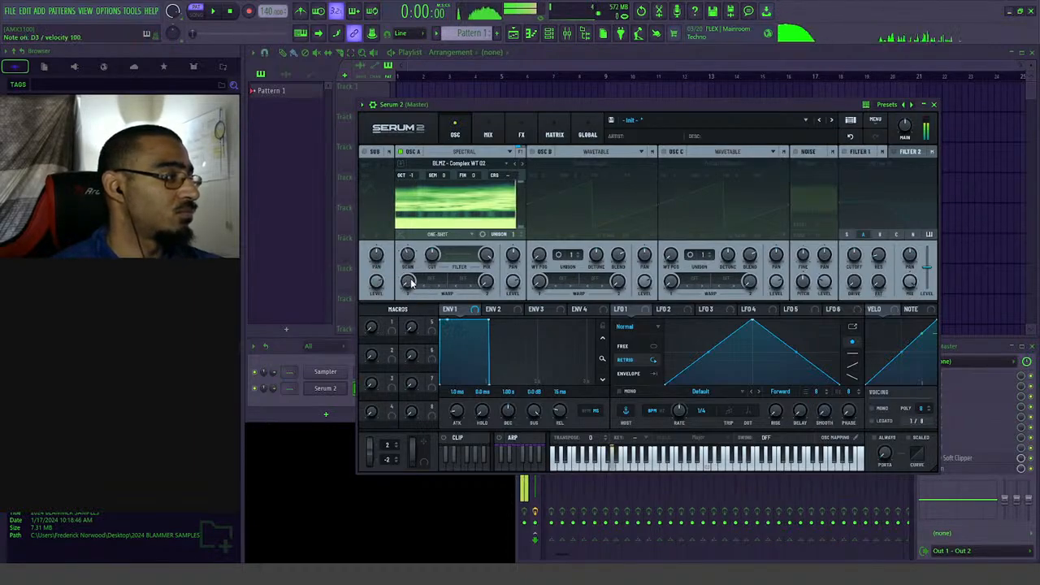
left_click_drag(412, 259, 437, 232)
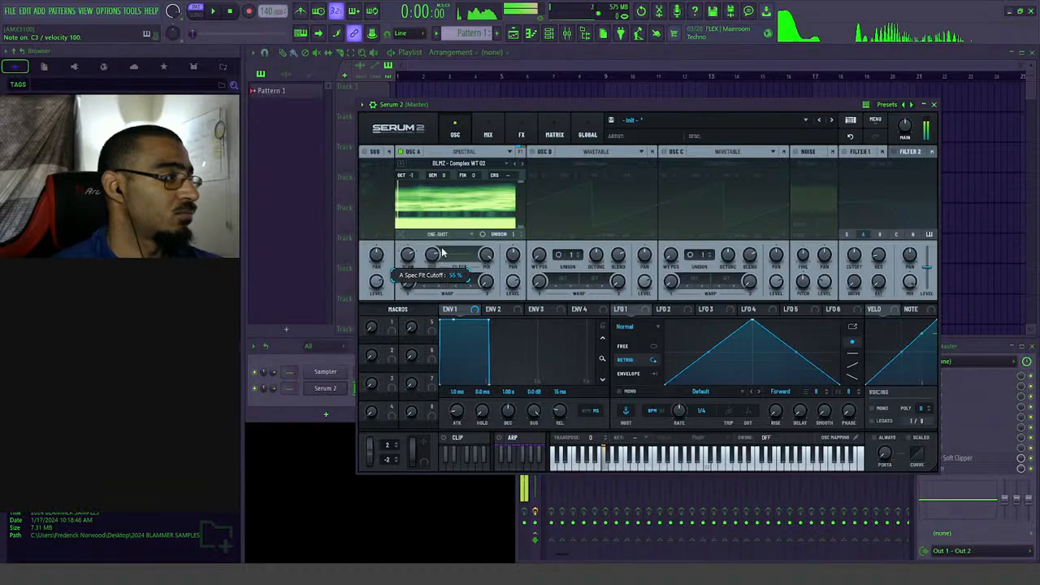
- Try Fwd Loop and switch oscillator A's playback to Rev Loop, varying its scan rate
left_click(439, 234)
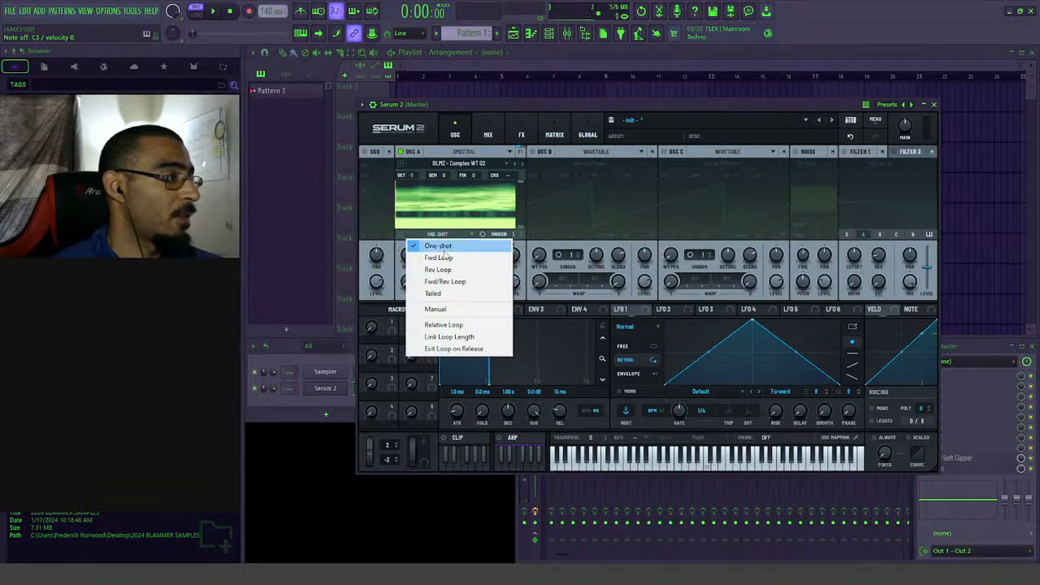
left_click(438, 258)
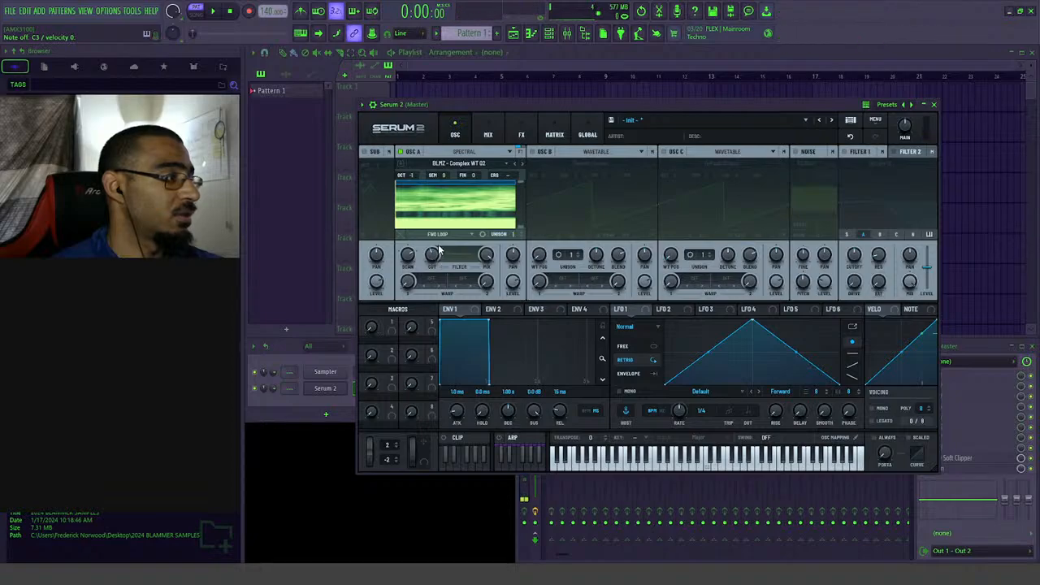
left_click(439, 234)
left_click(433, 269)
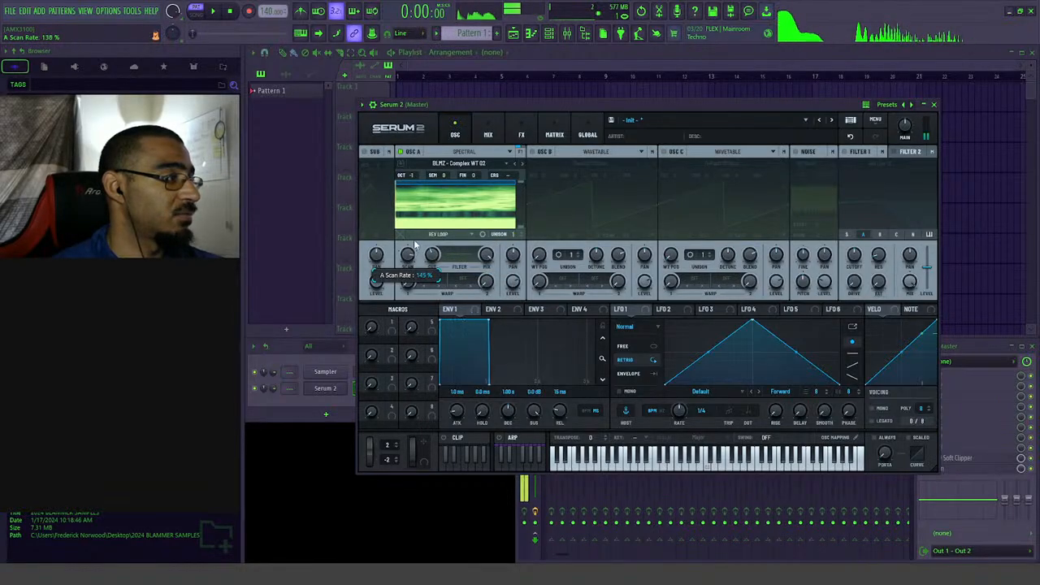
left_click_drag(420, 257, 415, 294)
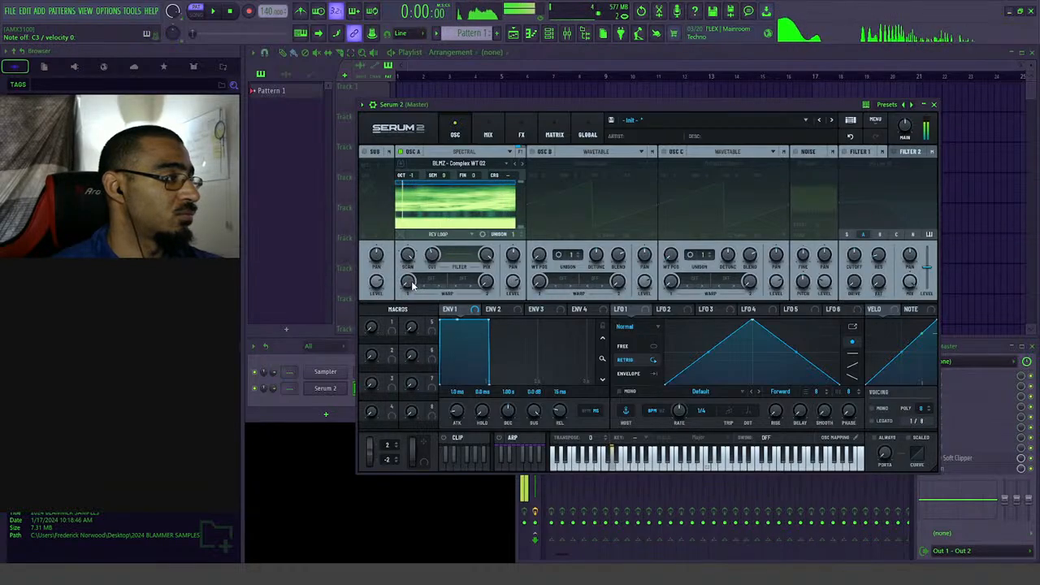
- Lower oscillator A's spectral filter mix and add a peak point and a dip point to the filter curve
left_click_drag(487, 257, 499, 376)
left_click(461, 257)
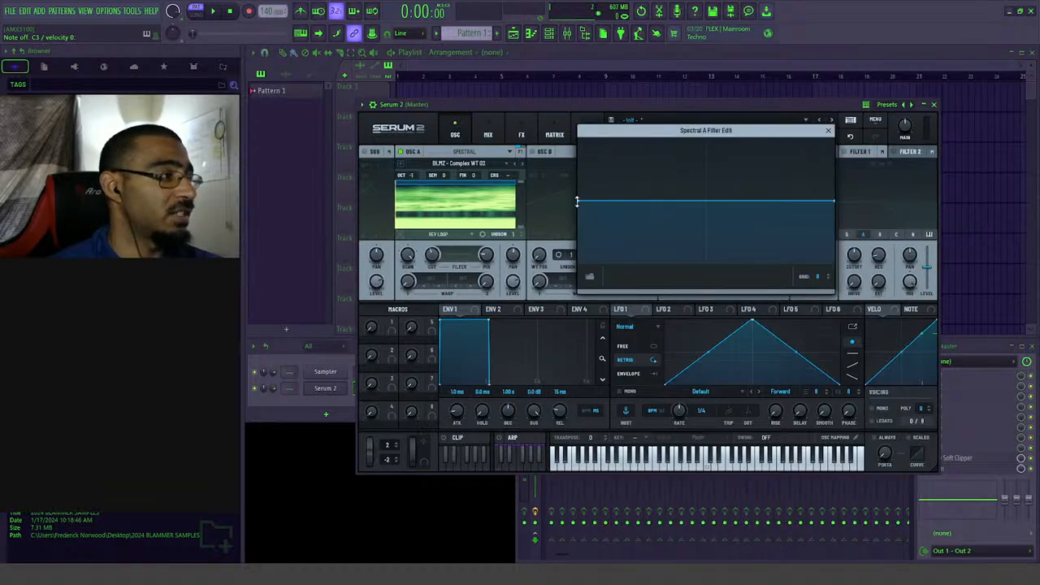
double_click(666, 172)
double_click(724, 223)
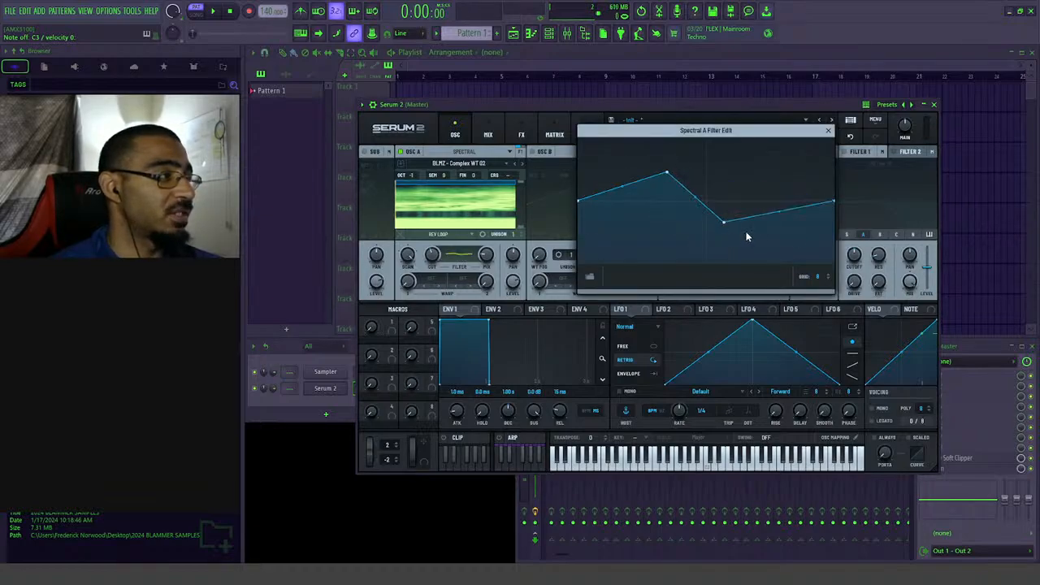
- Reshape the spectral filter curve into a low dip followed by a raised point, trying different wet/dry and cutoff amounts
left_click_drag(487, 257, 506, 274)
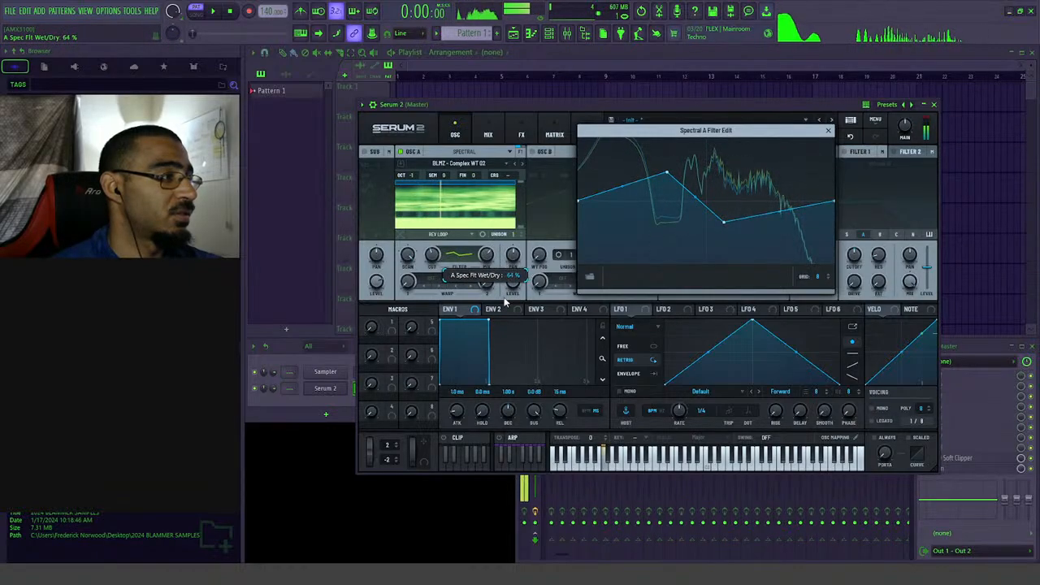
left_click_drag(667, 174, 668, 250)
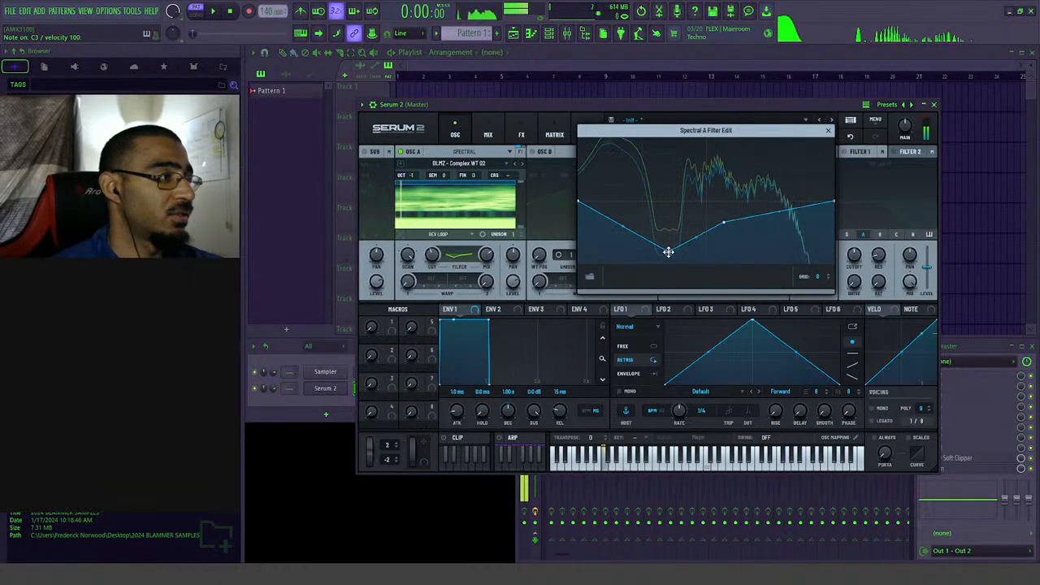
left_click_drag(721, 222, 716, 190)
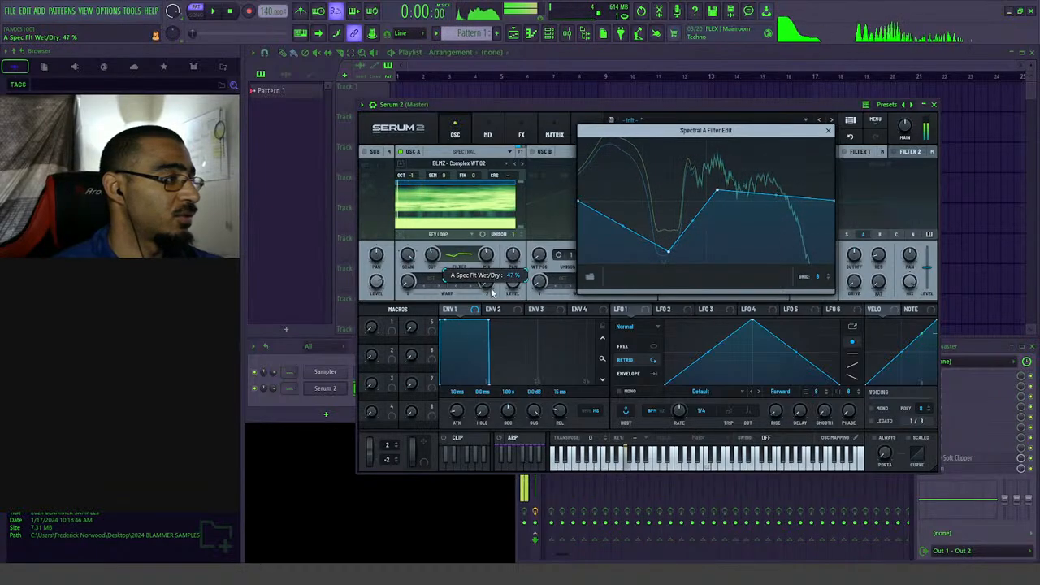
left_click_drag(487, 263, 481, 284)
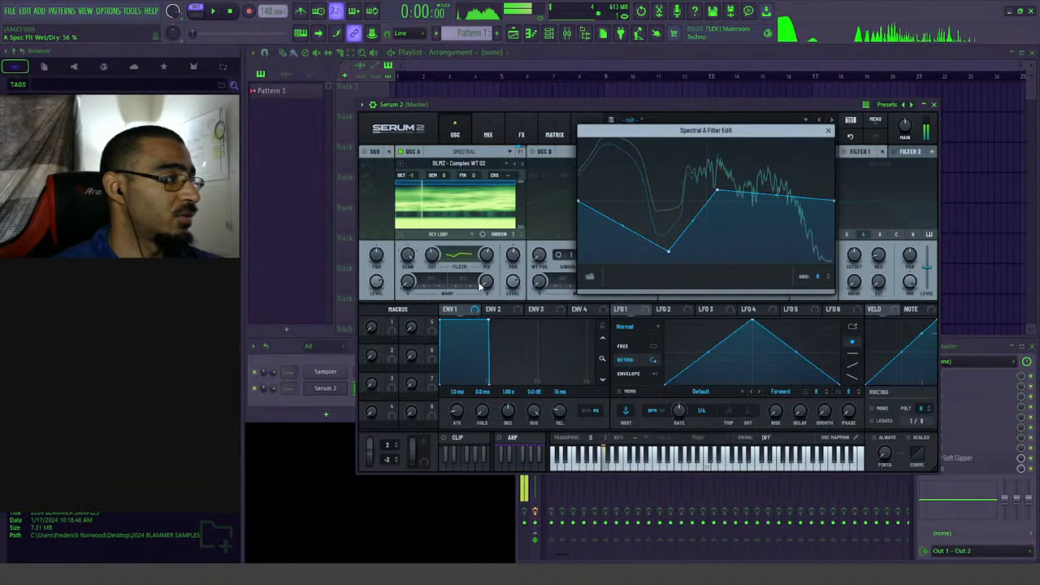
left_click_drag(434, 254, 476, 296)
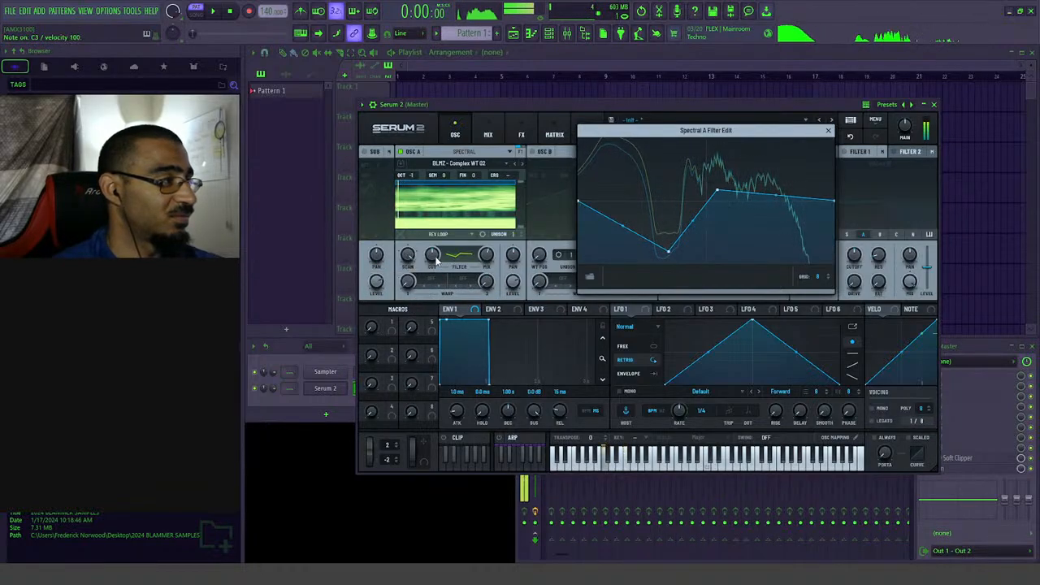
left_click_drag(446, 282, 451, 274)
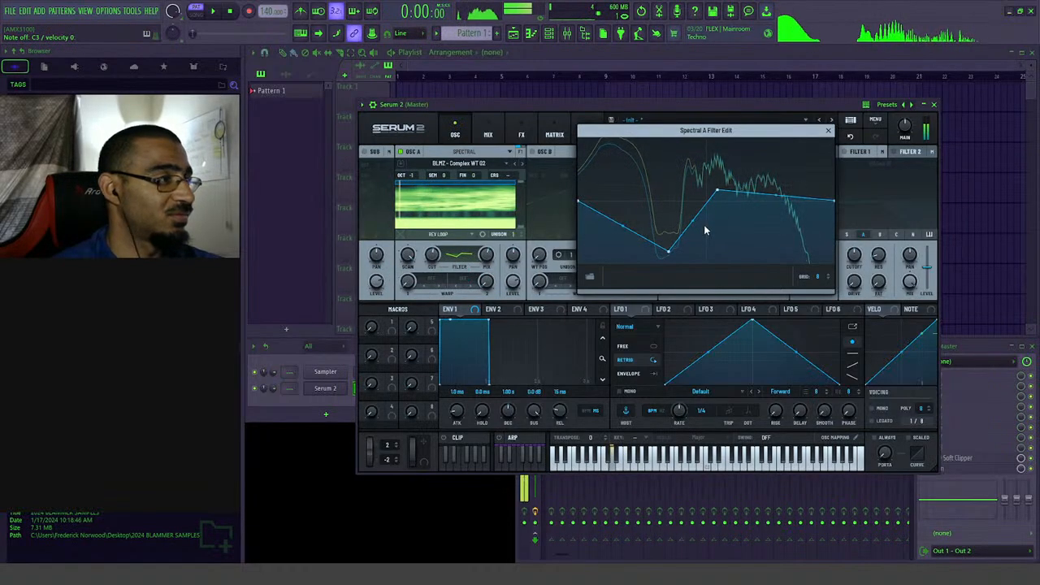
- Sweep oscillator A's spectral filter wet/dry mix up to 100%
right_click(767, 227)
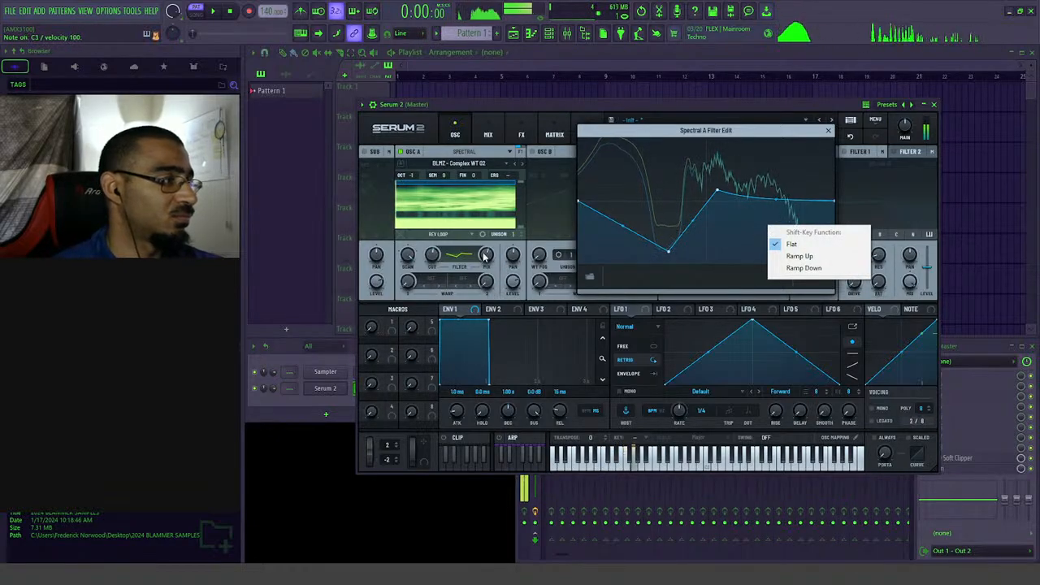
left_click(496, 280)
left_click_drag(504, 272, 516, 306)
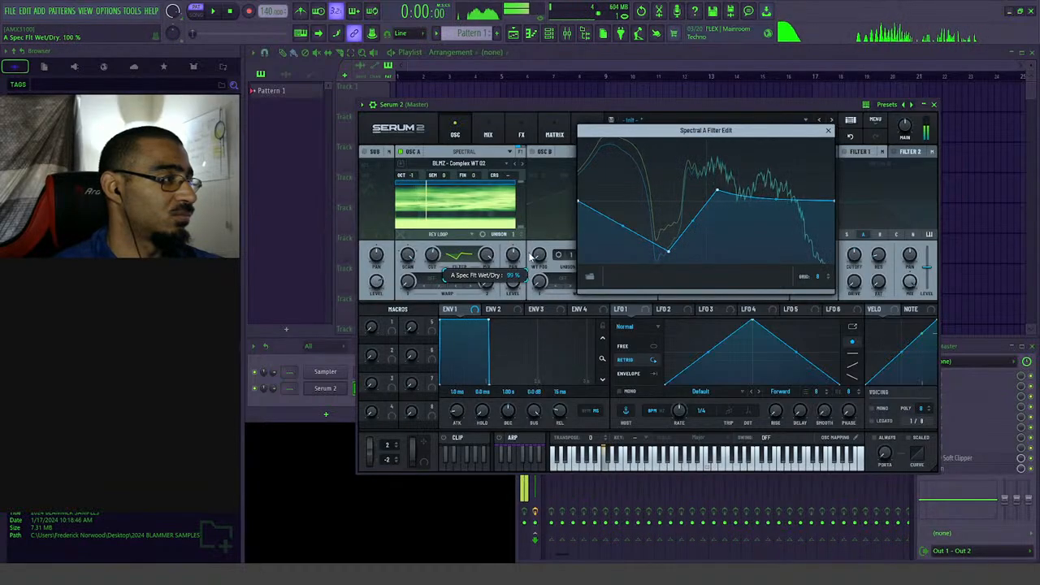
- Keep Curve Filter as oscillator A's spectral filter type and reset its shape to Default
left_click(463, 255)
left_click(467, 258)
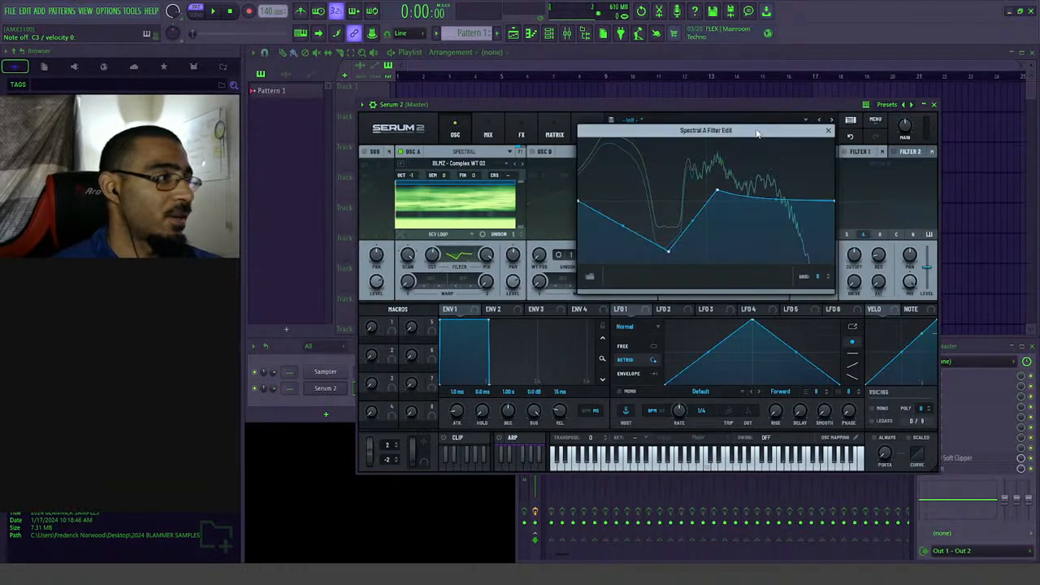
left_click(829, 132)
left_click(464, 264)
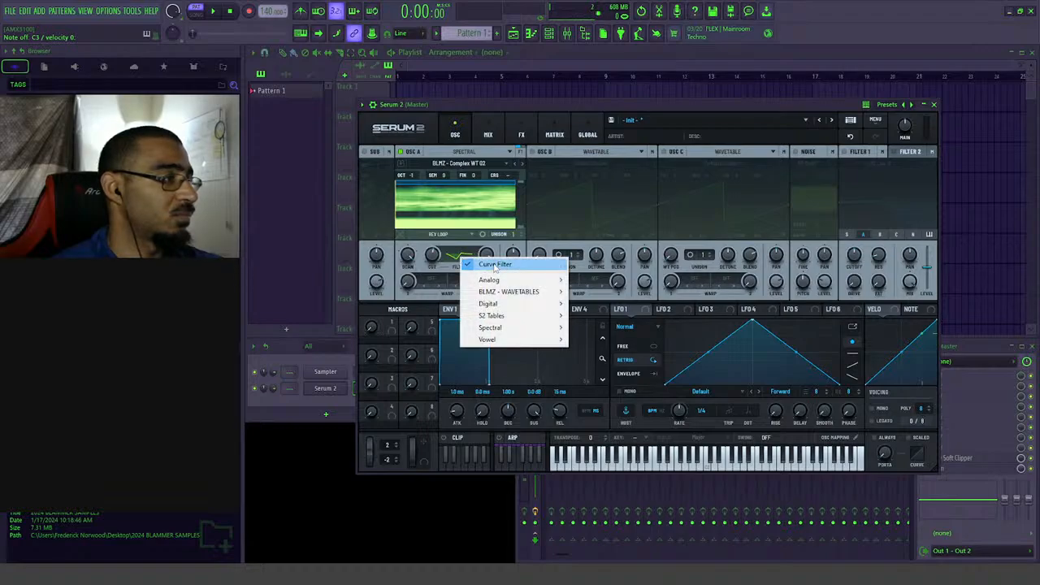
left_click(495, 264)
left_click(460, 256)
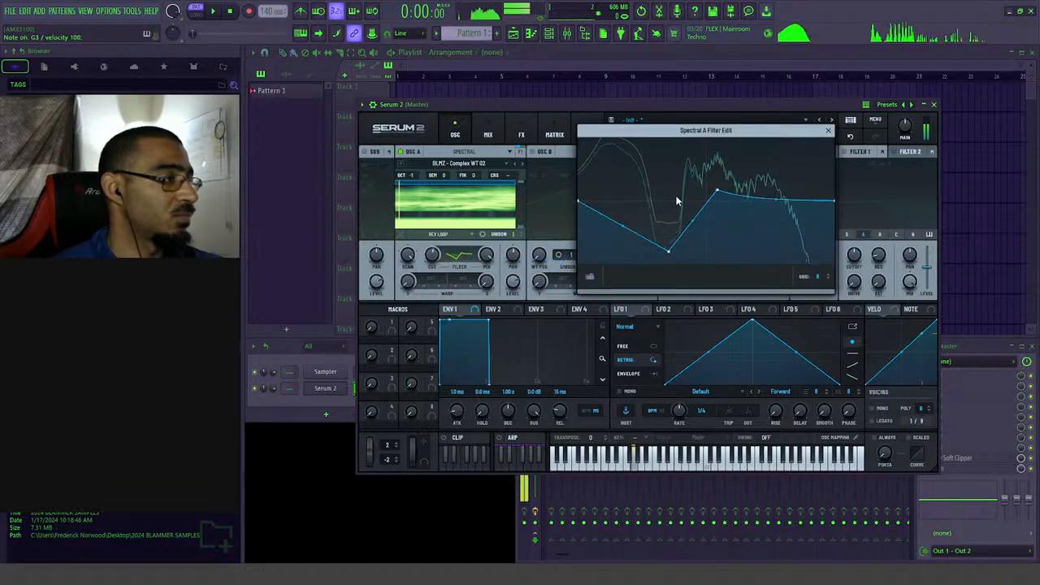
left_click(593, 275)
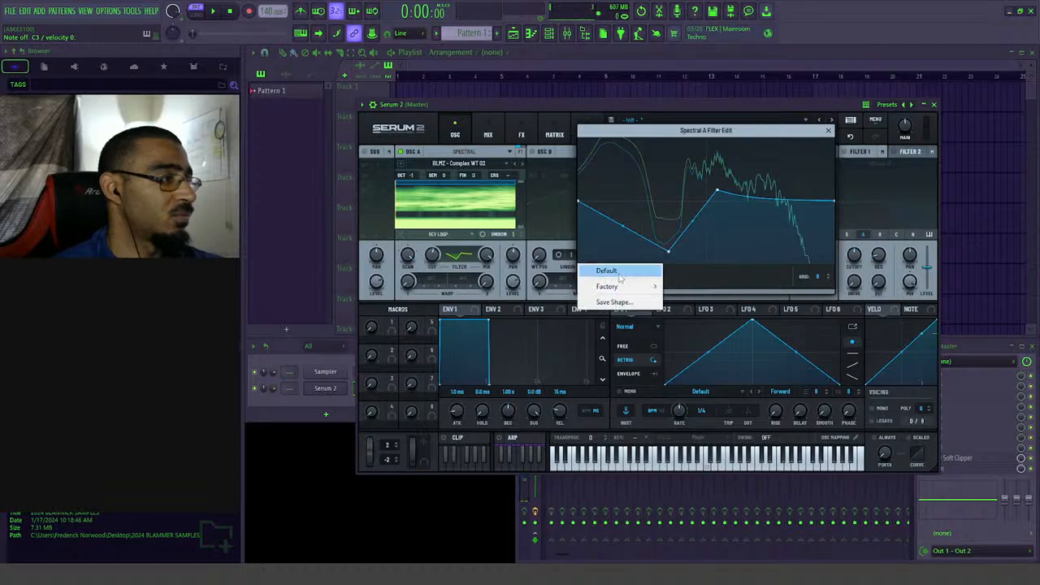
left_click(606, 271)
left_click(829, 131)
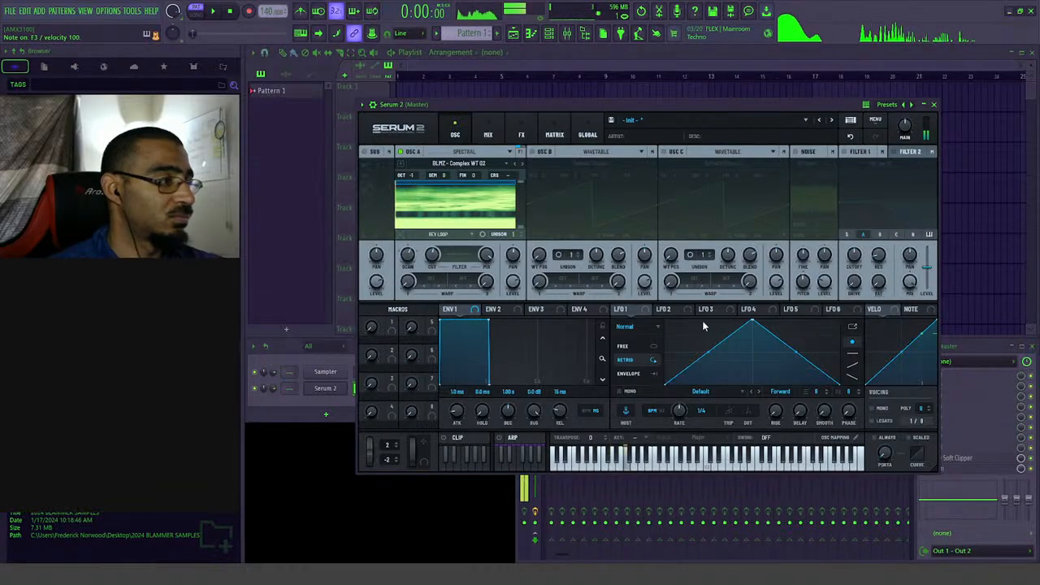
- Redraw LFO 1 as a custom shape that starts at full level, falls, and rises to two more full-height peaks with dips between
left_click_drag(753, 322, 625, 323)
left_click_drag(837, 383, 728, 388)
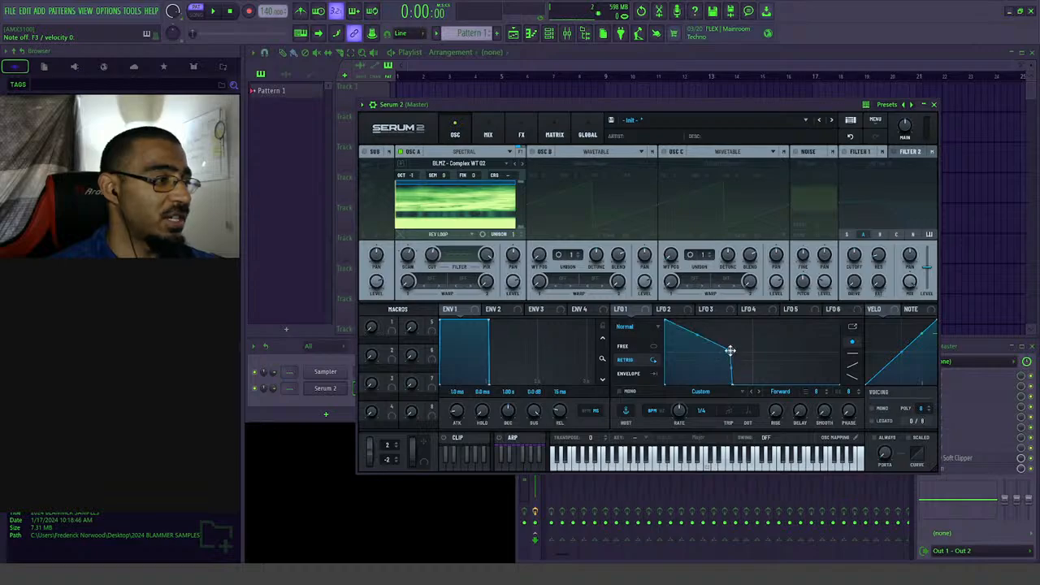
left_click_drag(730, 350, 793, 317)
double_click(757, 358)
double_click(767, 346)
double_click(797, 344)
left_click_drag(621, 310, 433, 256)
right_click(426, 248)
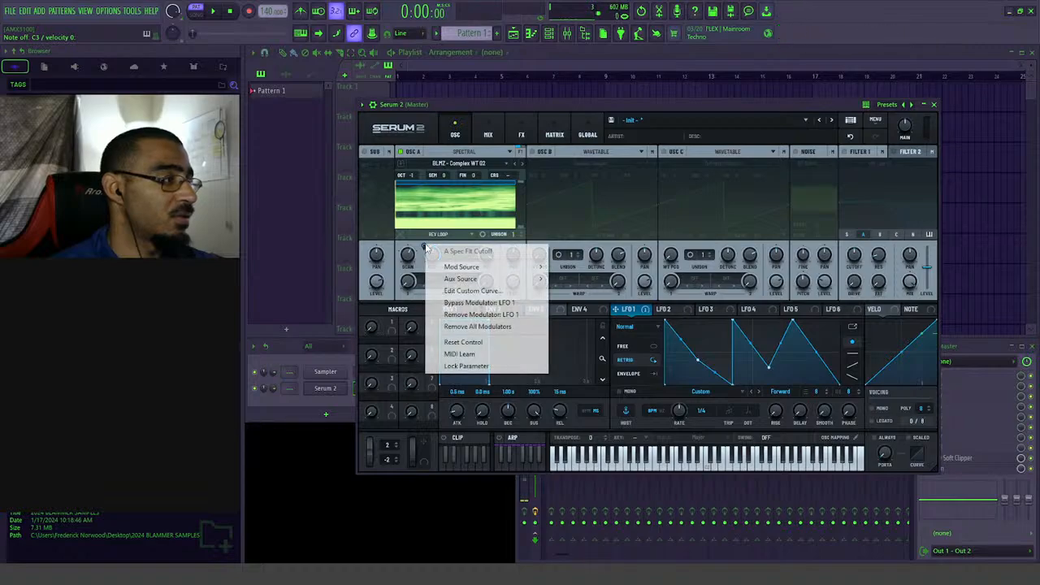
left_click(481, 314)
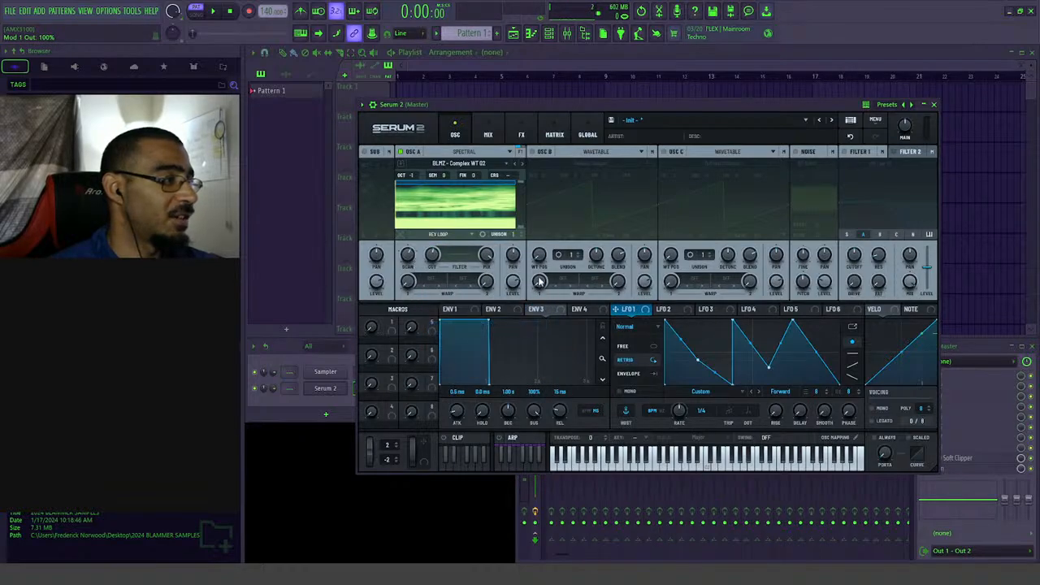
- Modulate oscillator A's scan rate with LFO 1 at a 4 bar rate, raising the shape's last dip and shifting its final peak later
left_click_drag(617, 310, 405, 283)
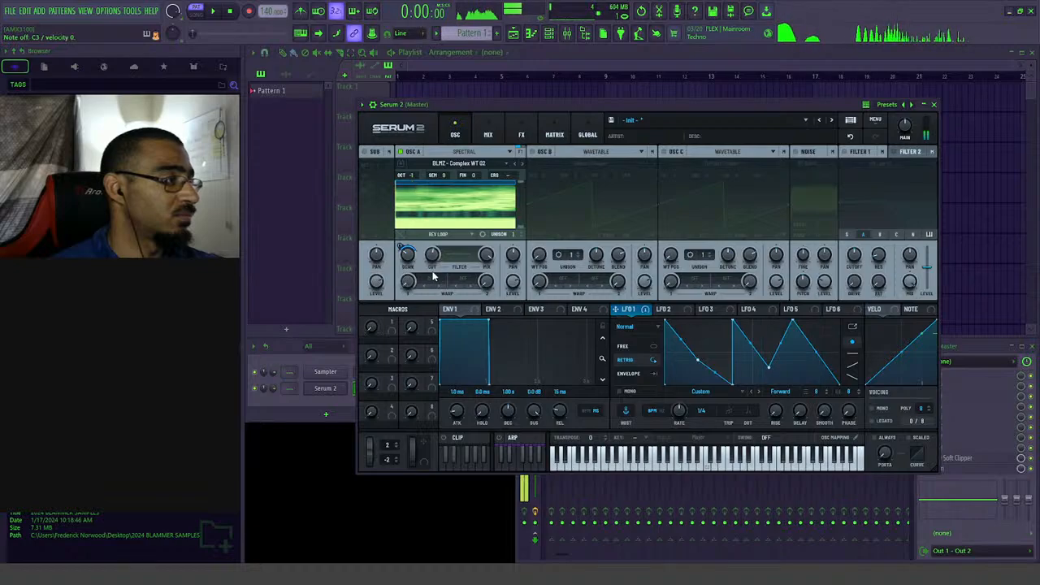
left_click_drag(408, 259, 411, 252)
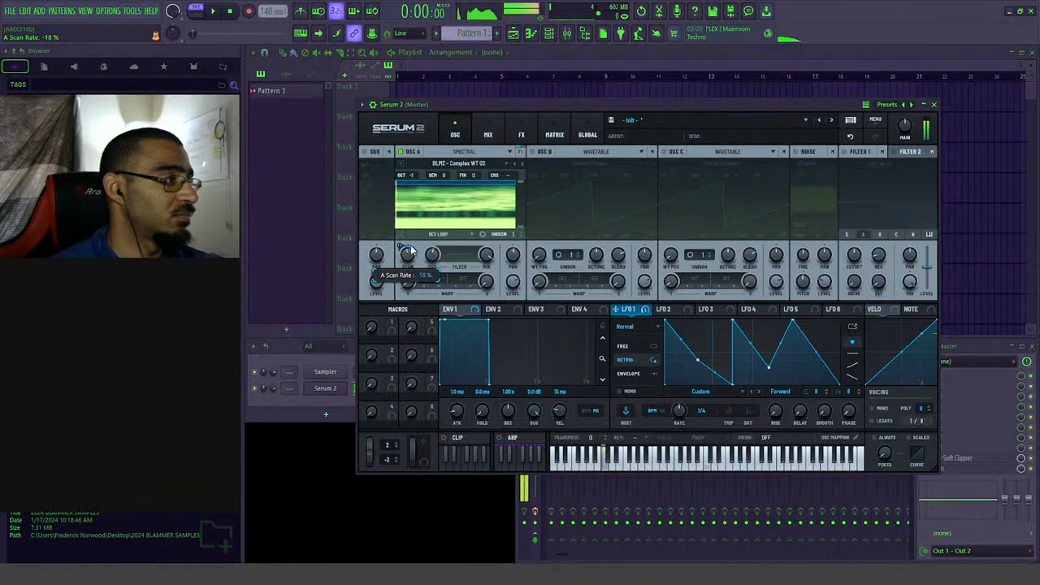
left_click_drag(702, 411, 706, 458)
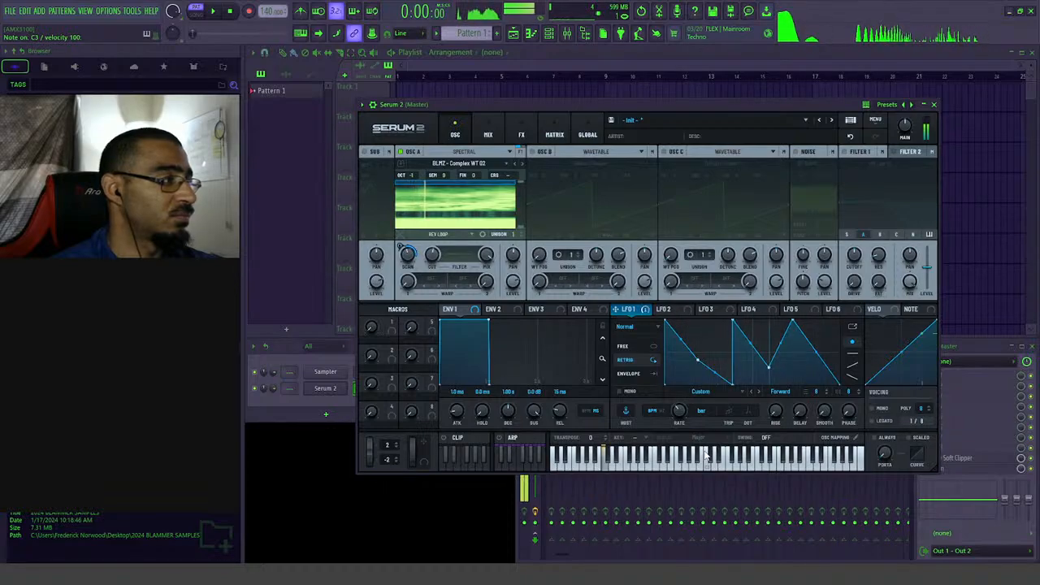
left_click_drag(680, 410, 700, 433)
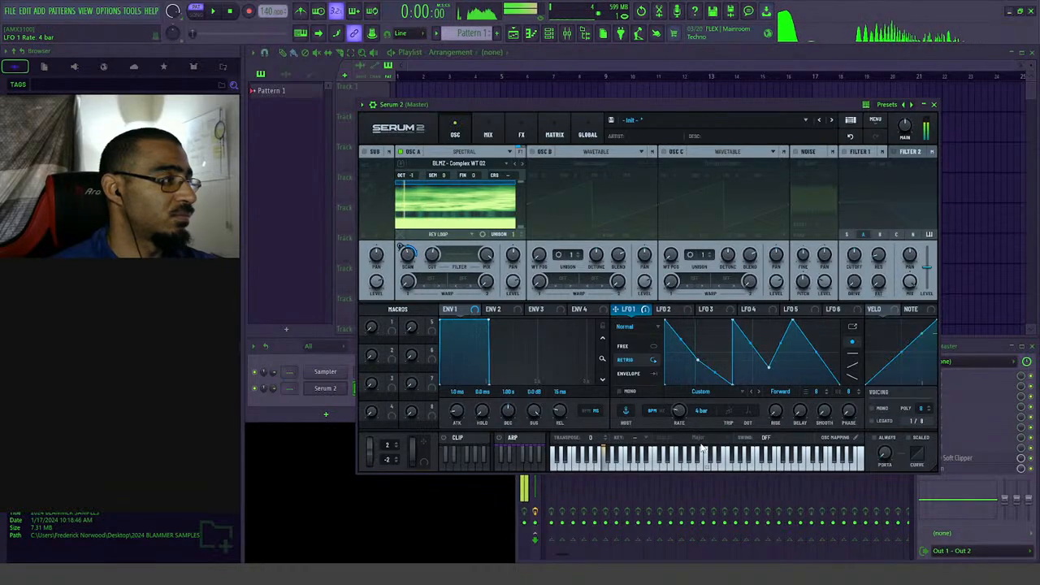
left_click_drag(449, 311, 407, 255)
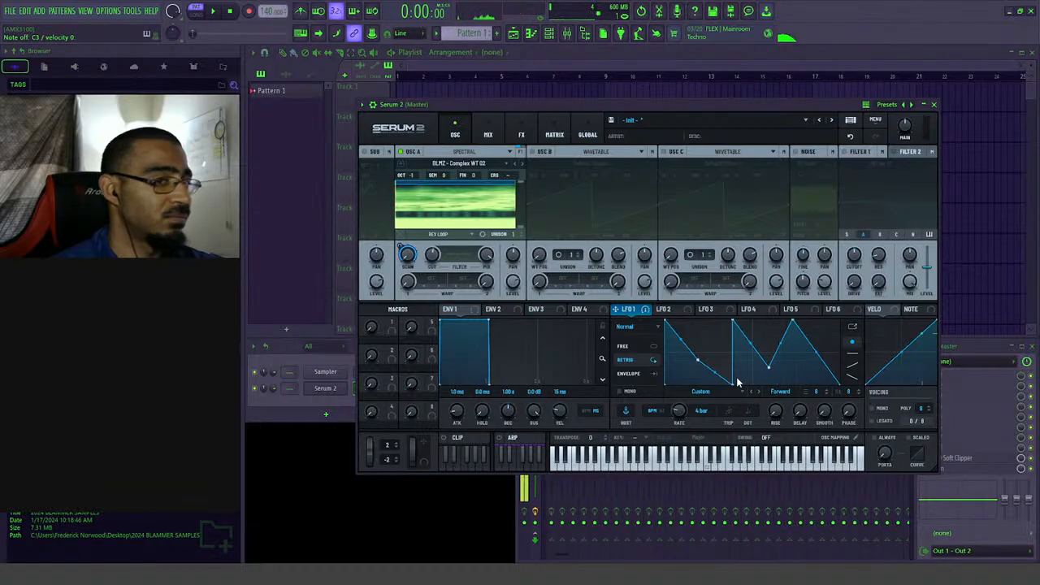
left_click_drag(769, 367, 829, 317)
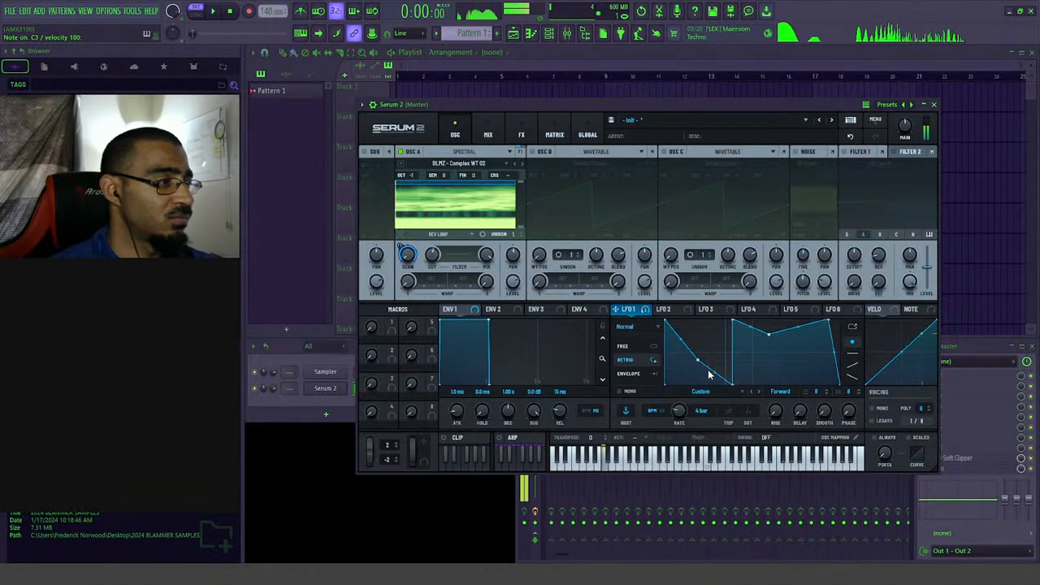
- Switch oscillator A to the BLMZ - Complex WT 03 table and set its octave to +1
left_click(522, 163)
left_click_drag(411, 177, 410, 203)
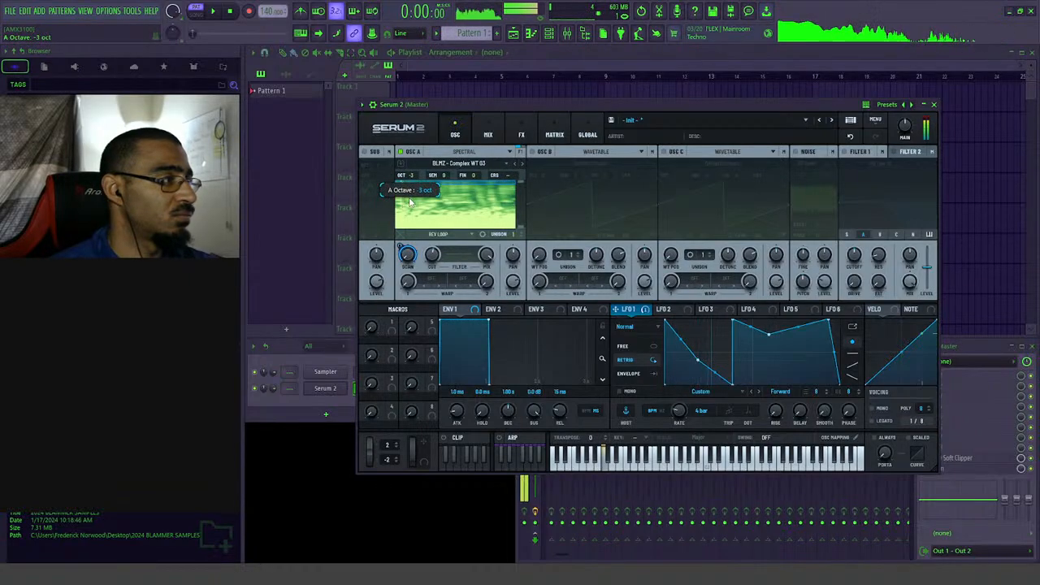
left_click_drag(423, 149, 438, 169)
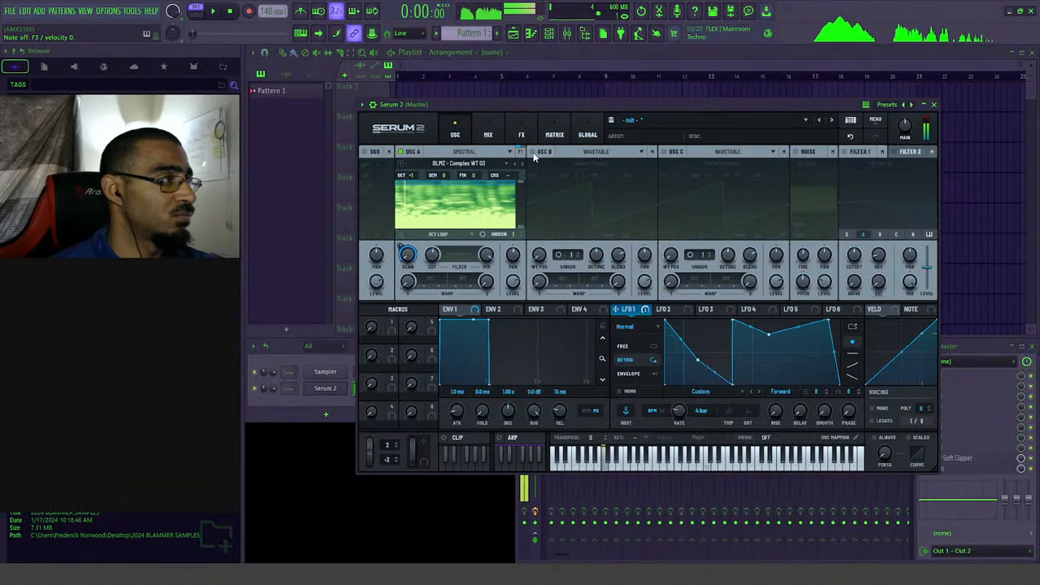
- Enable oscillator B with the BLMZ - Complex WT 03 wavetable and raise its wavetable position to about 15
left_click(533, 152)
left_click(591, 163)
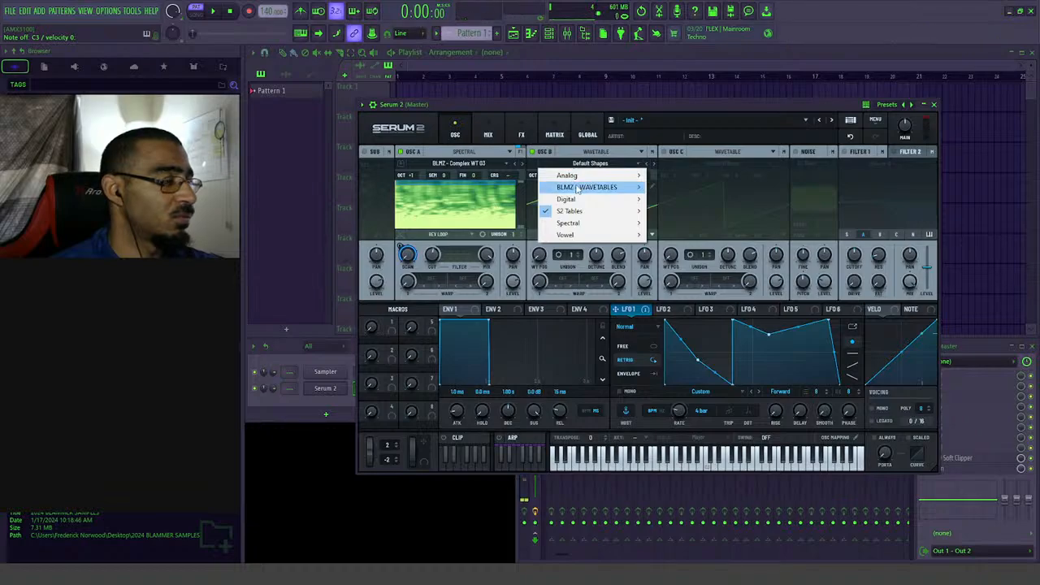
mouse_move(578, 189)
left_click(718, 213)
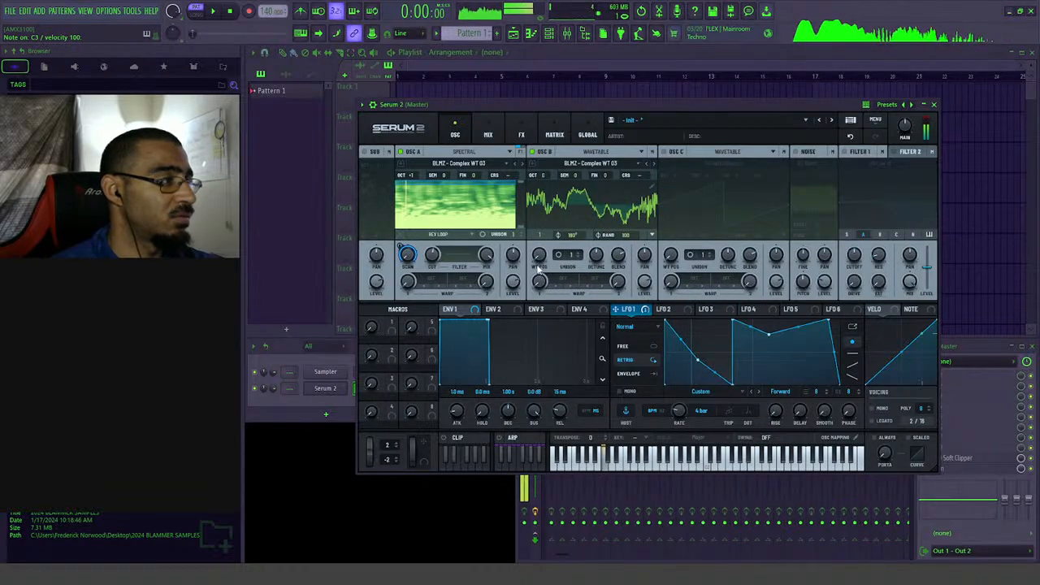
left_click_drag(539, 257, 549, 257)
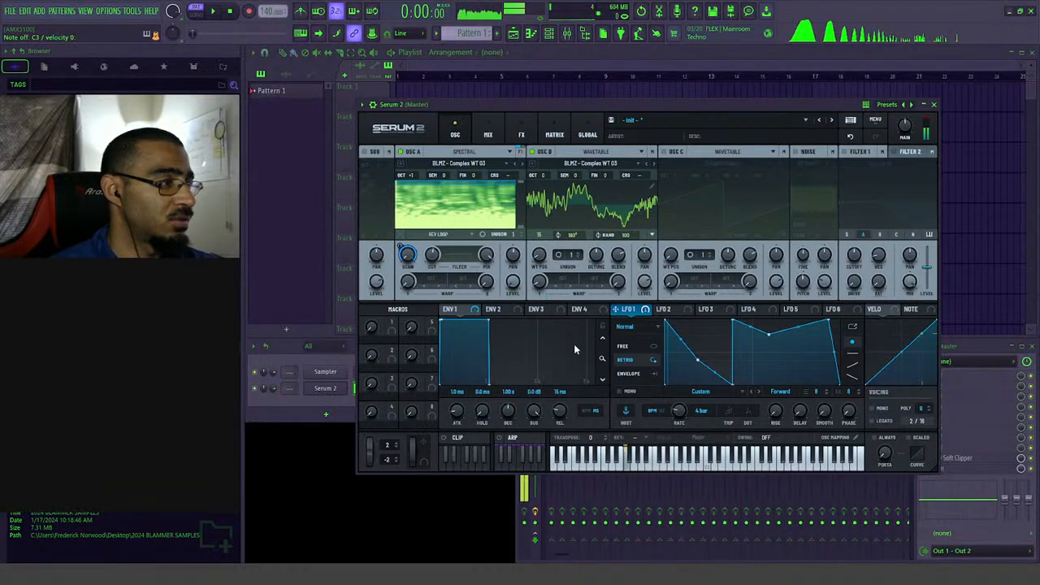
- Shape LFO 2 as a fast rise, full-level plateau and slow fall, and assign it to the levels of oscillators A and B
left_click(668, 310)
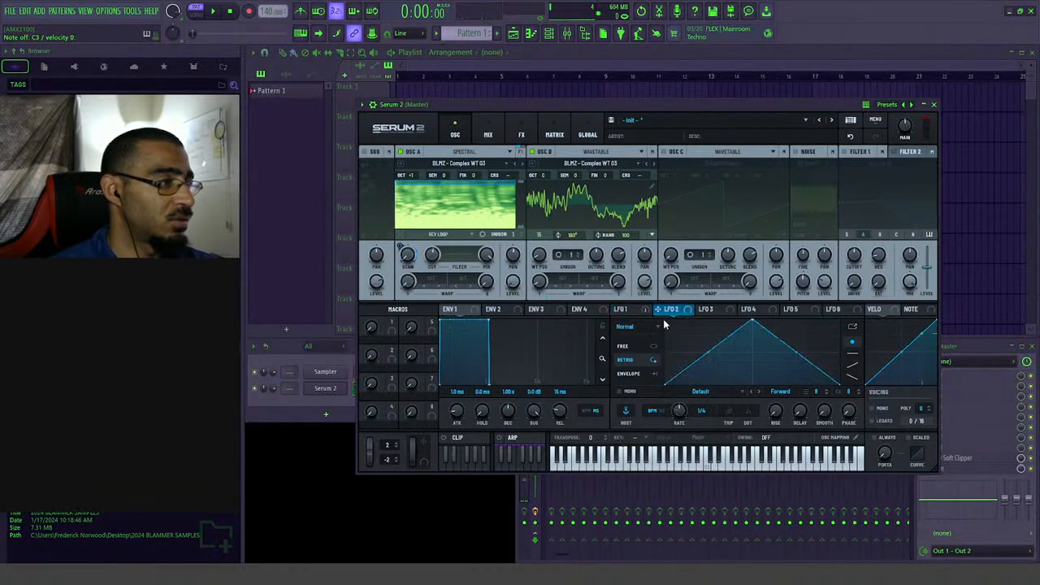
left_click_drag(750, 322, 685, 322)
double_click(745, 335)
left_click_drag(745, 334, 749, 315)
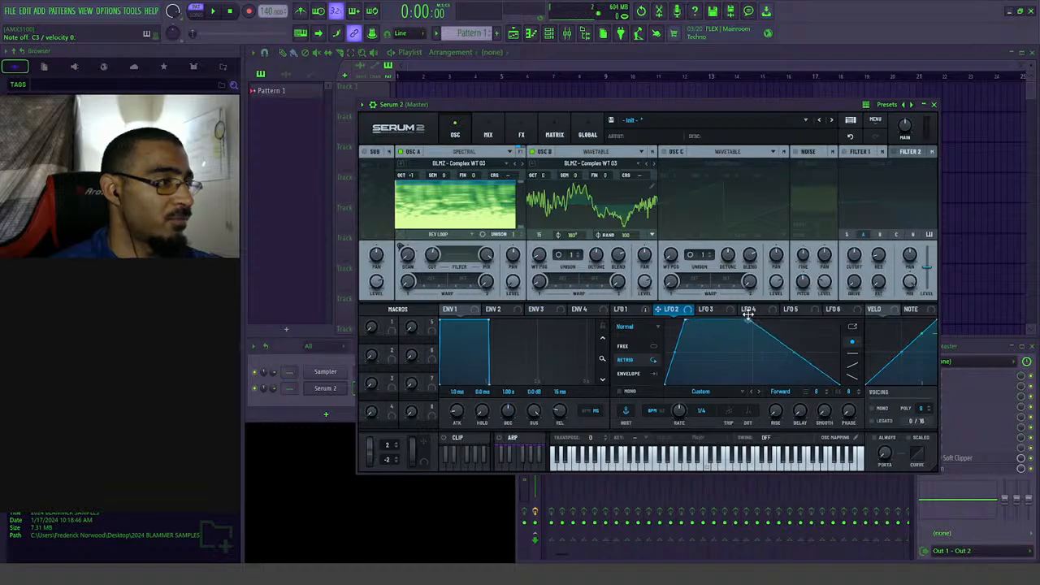
left_click_drag(663, 313, 513, 282)
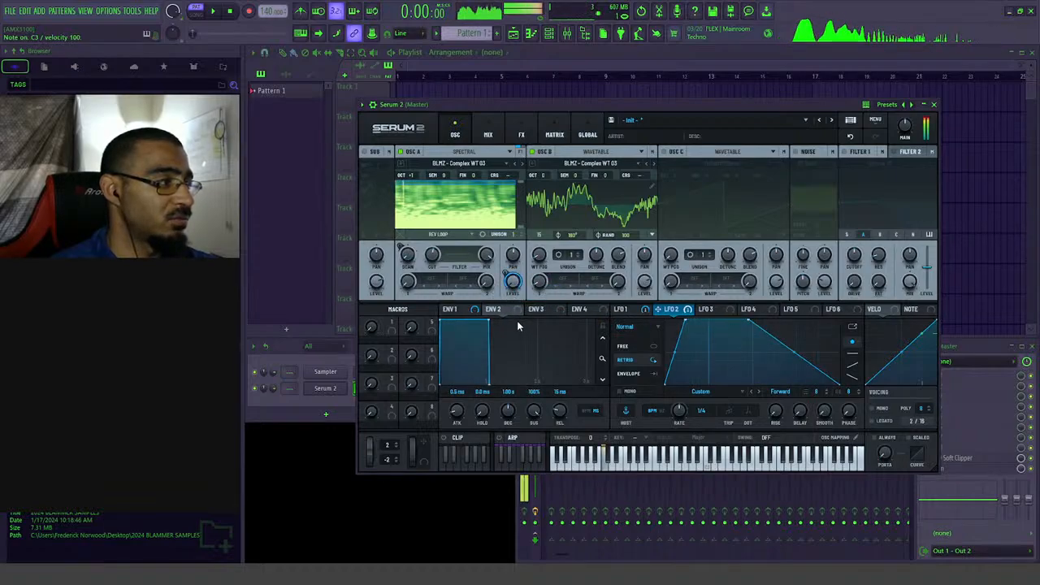
left_click_drag(659, 309, 645, 282)
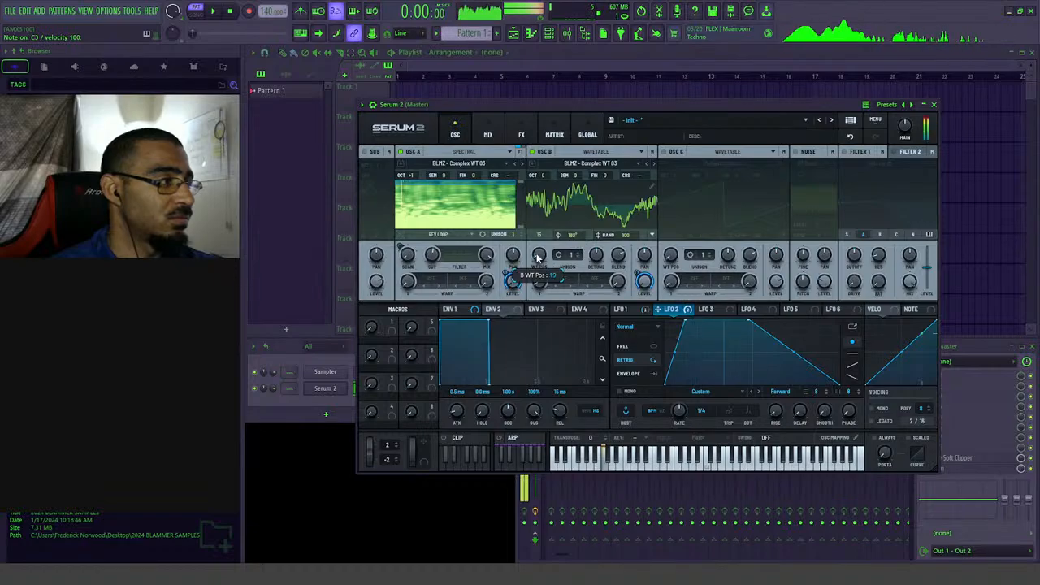
- Redraw LFO 3 as a rising ramp and have it modulate oscillator B's wavetable position at a 1/2 rate
left_click_drag(537, 257, 726, 302)
left_click(632, 310)
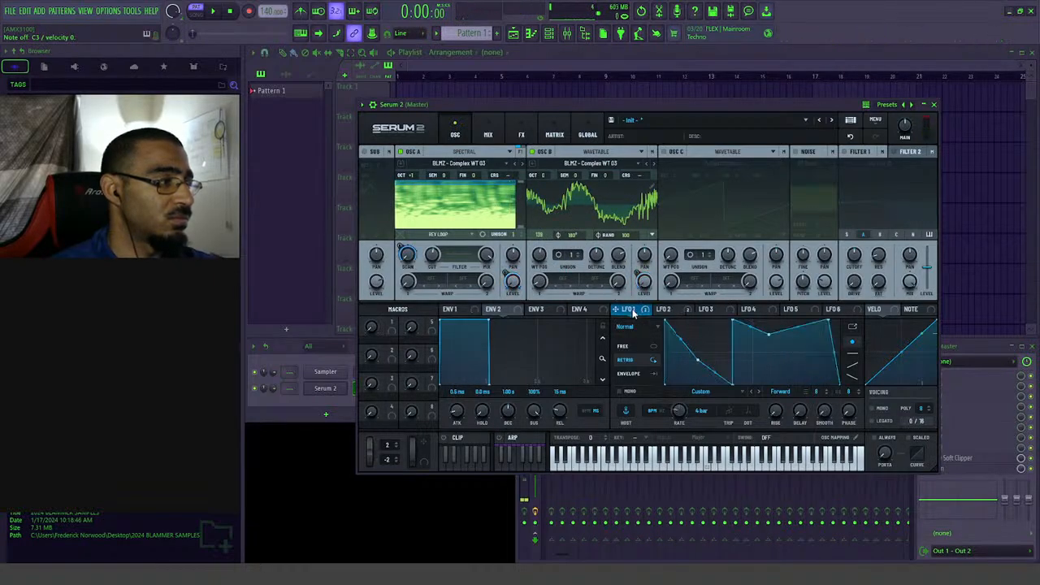
left_click(663, 310)
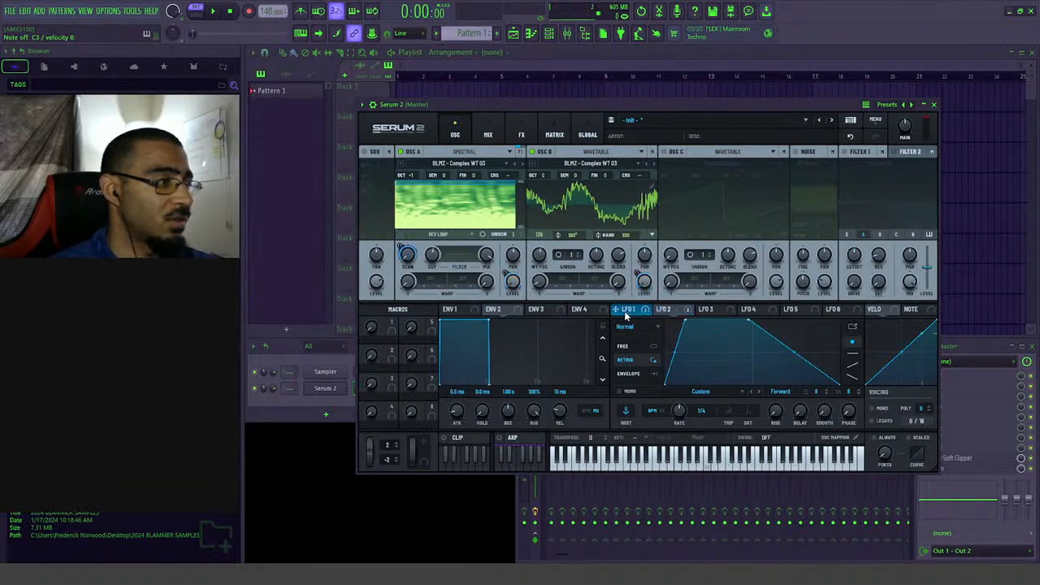
left_click(711, 310)
left_click_drag(753, 323, 894, 296)
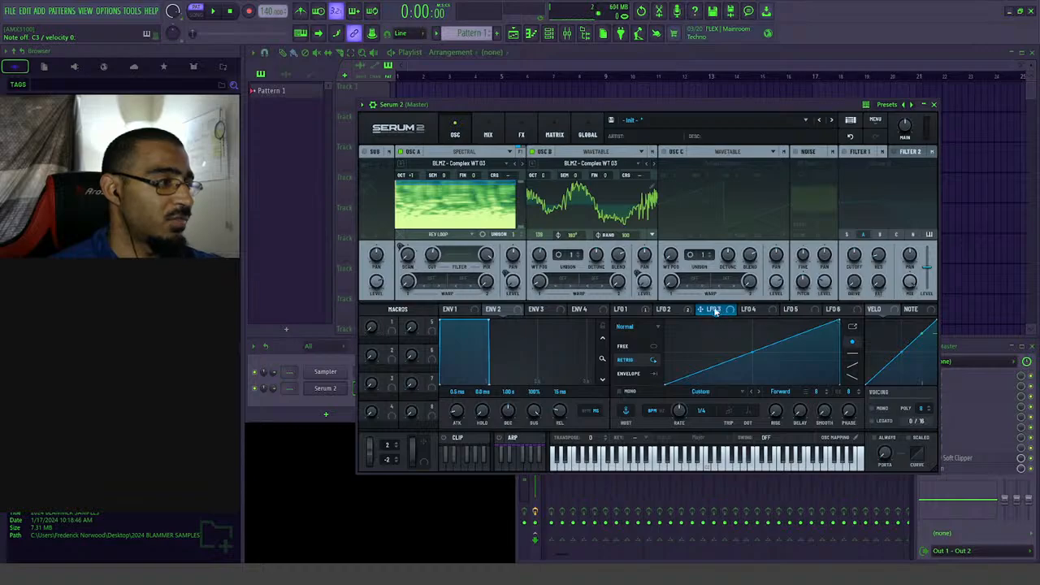
left_click_drag(714, 313, 539, 256)
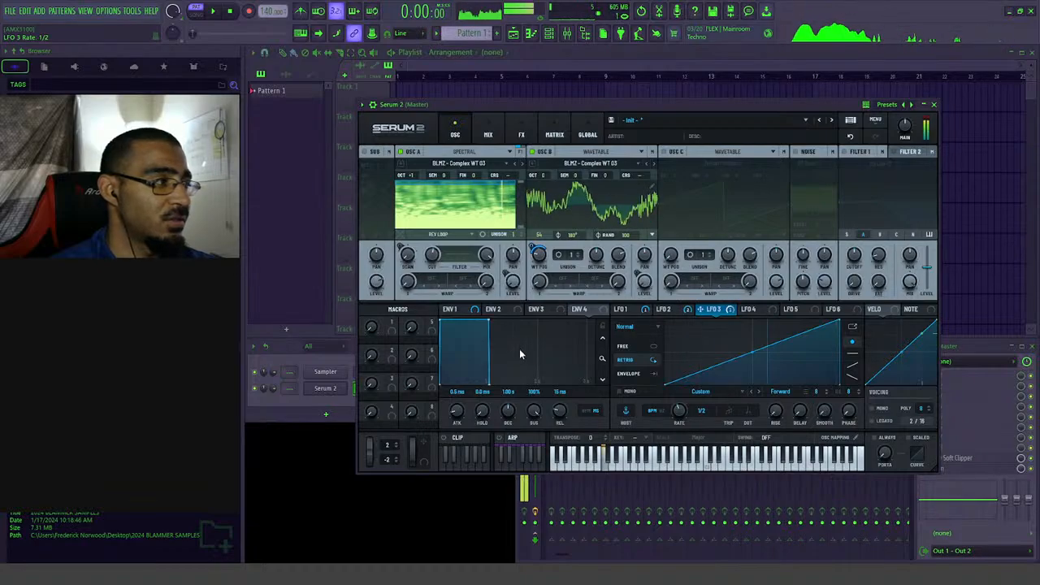
- Set LFO 2's modulation amount on oscillator A's level to 80%
left_click(671, 310)
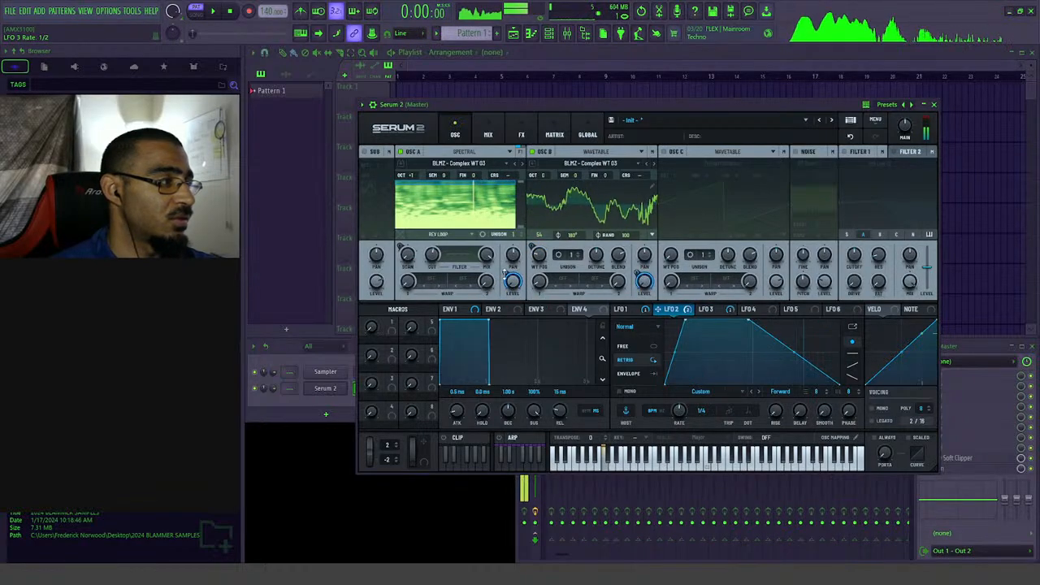
left_click_drag(671, 309, 604, 284)
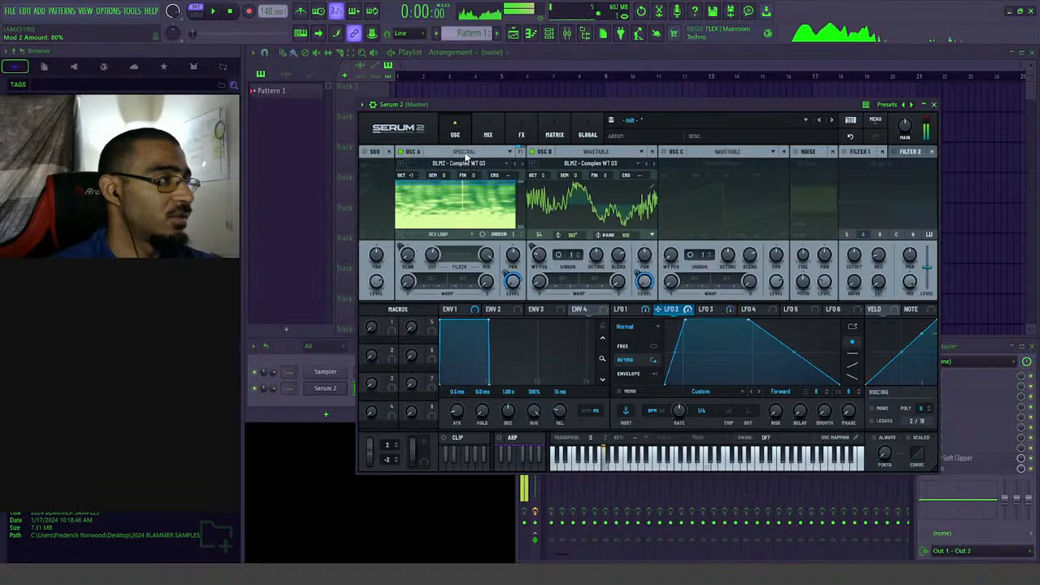
- Enable Filter 1 with the High 18 type and set its cutoff to 325 Hz
left_click(845, 152)
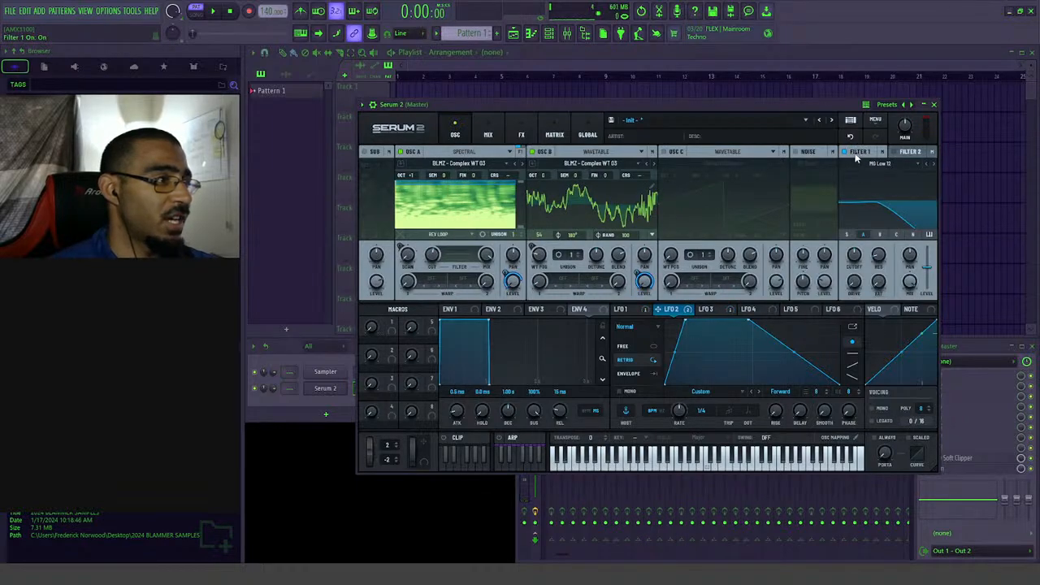
left_click(870, 163)
mouse_move(871, 176)
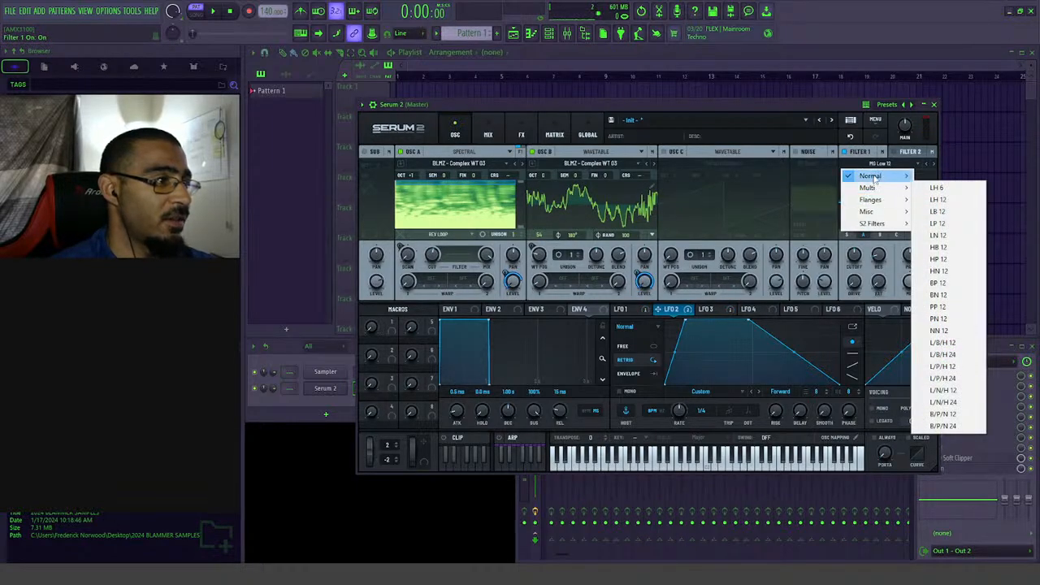
left_click(943, 295)
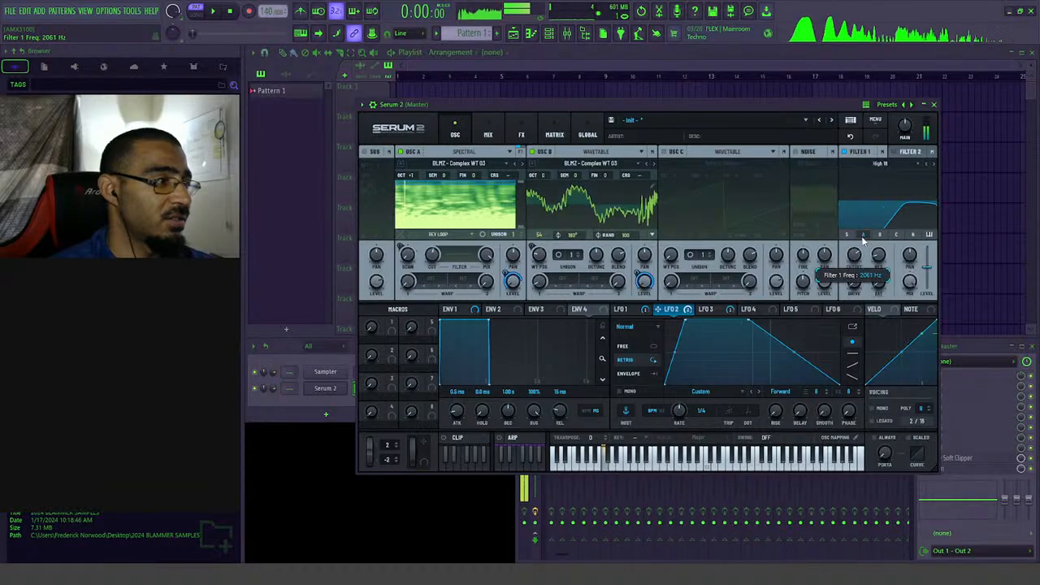
left_click_drag(864, 238, 859, 262)
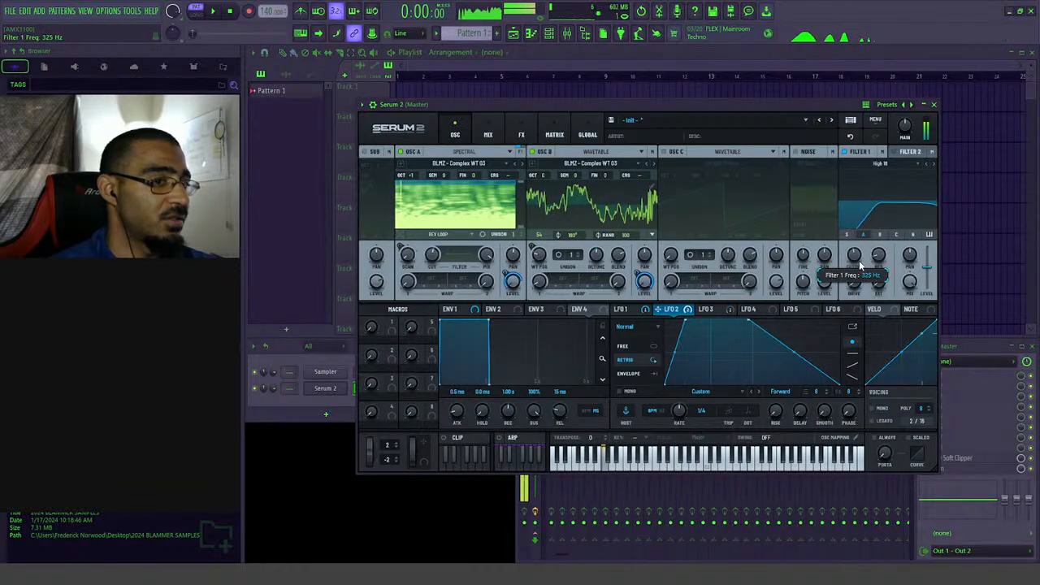
right_click(536, 257)
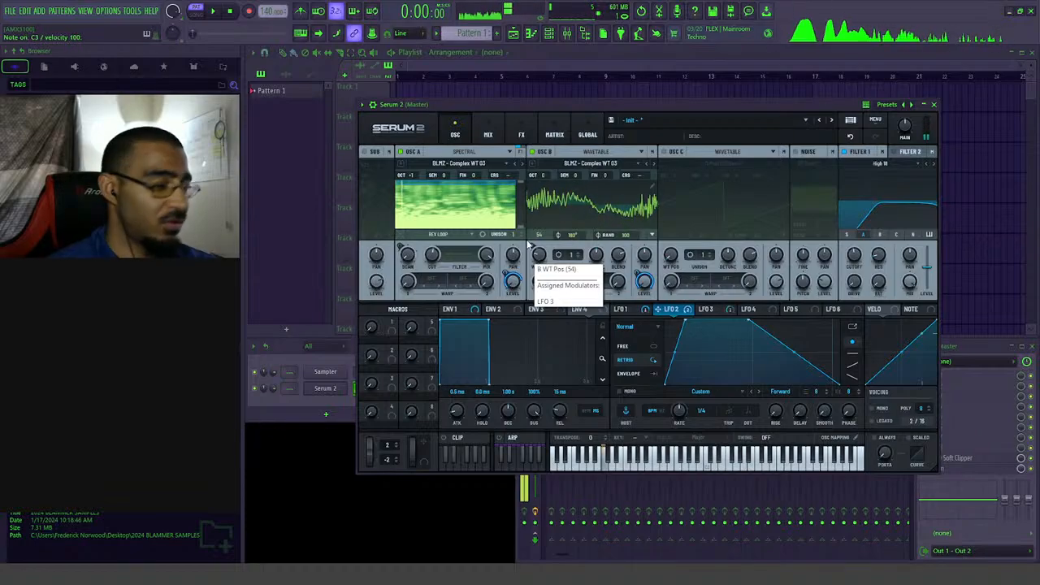
left_click(529, 244)
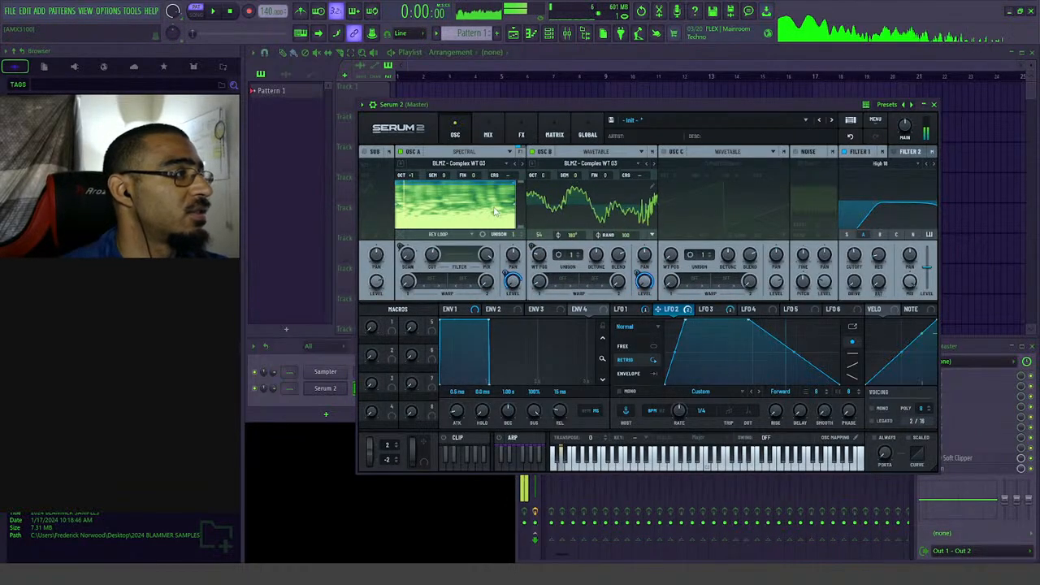
- Draw a one-bar F2 note at bar 1 in Serum 2's piano roll and play the pattern
left_click(531, 32)
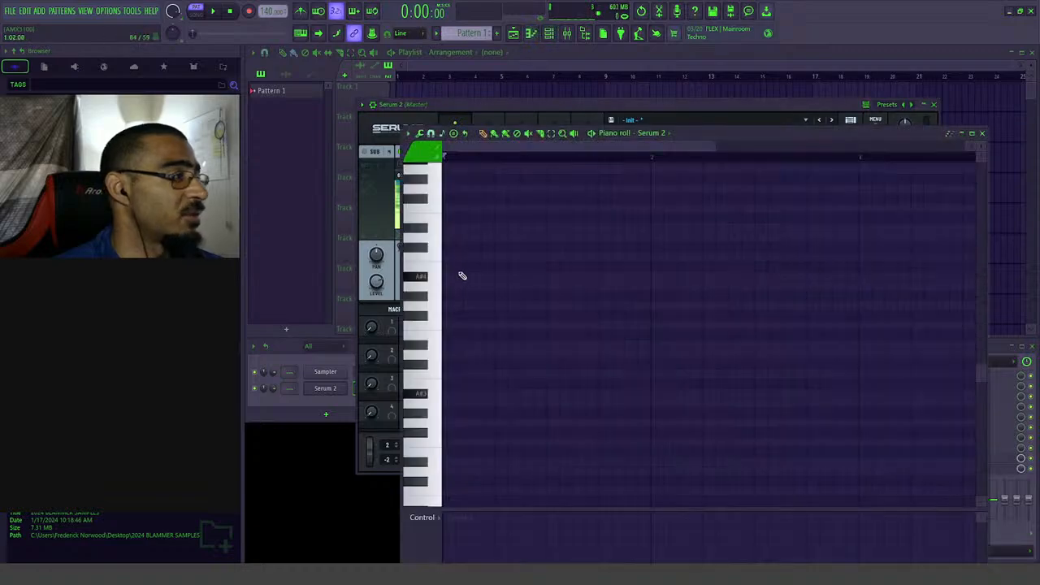
scroll(453, 313, "down", 5)
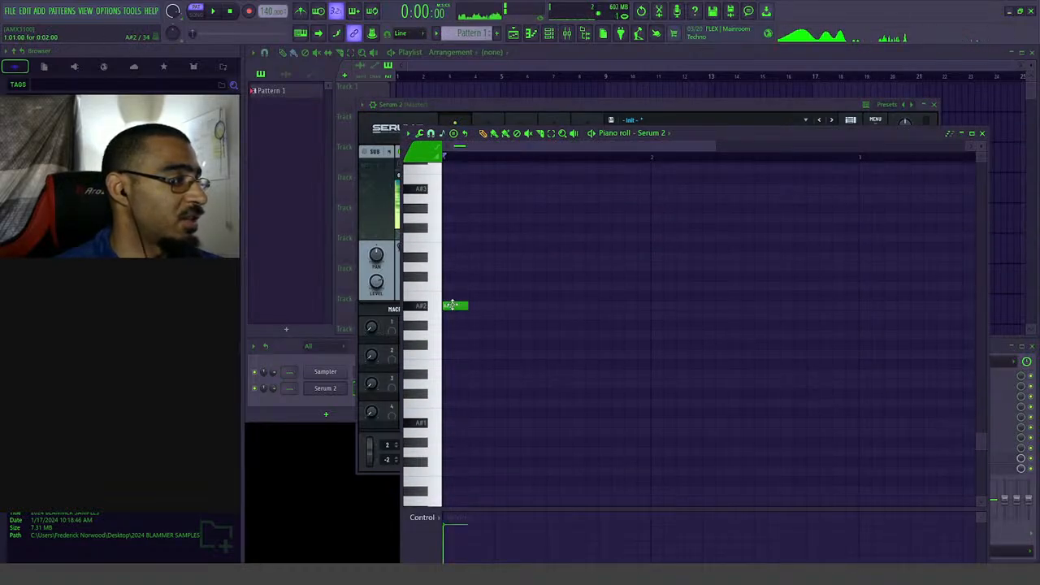
left_click_drag(471, 354, 650, 355)
key("space")
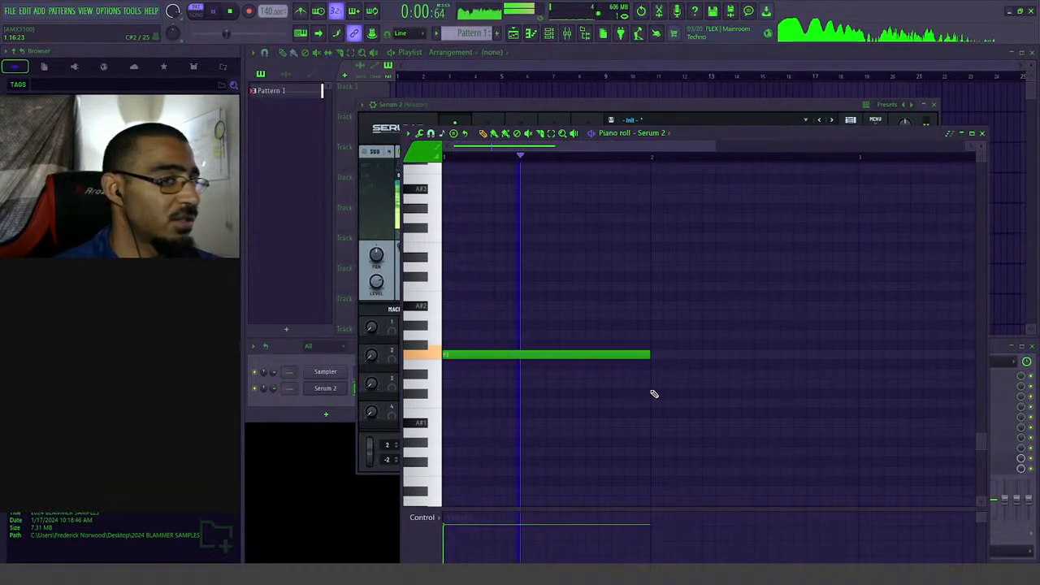
- Place Pattern 1 at the start of Track 1 in the playlist
left_click(499, 70)
left_click(446, 185)
left_click_drag(447, 185, 411, 90)
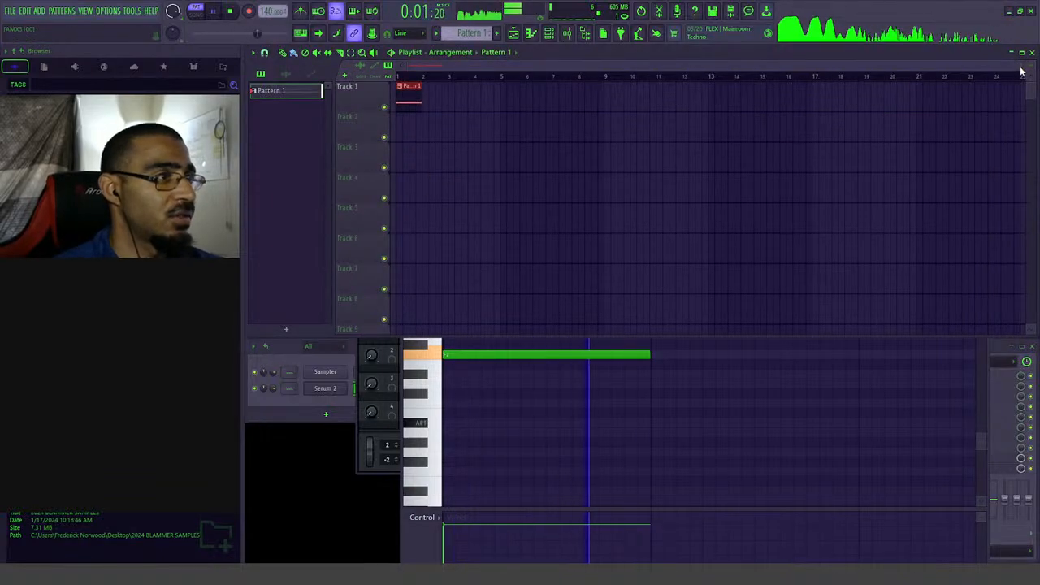
scroll(548, 95, "up", 3)
- Bring up Serum 2 and set oscillator A's first warp to the spectral Detune +/- mode at about 44%
left_click(325, 388)
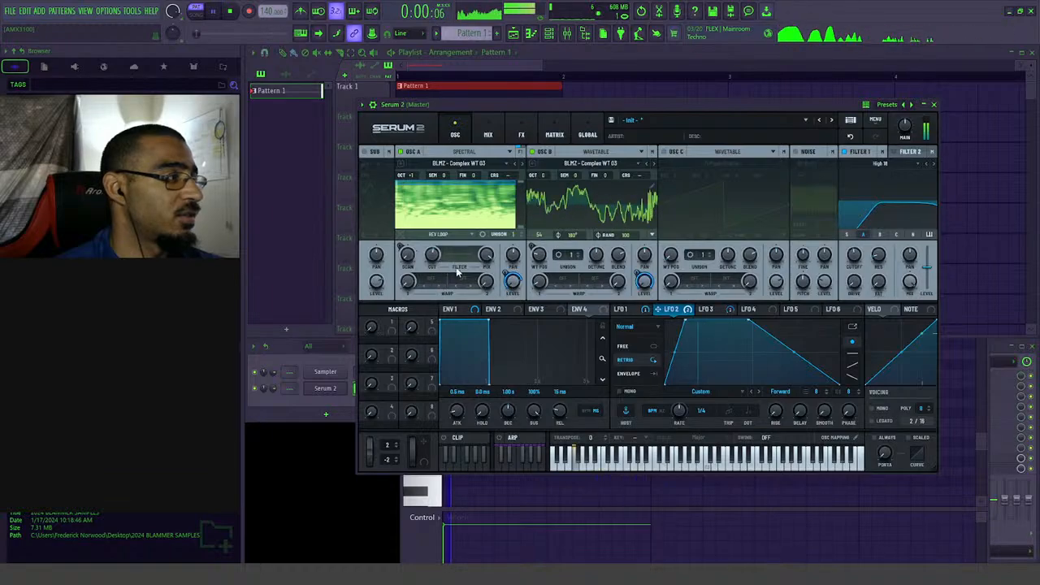
left_click(439, 280)
key("space")
mouse_move(449, 301)
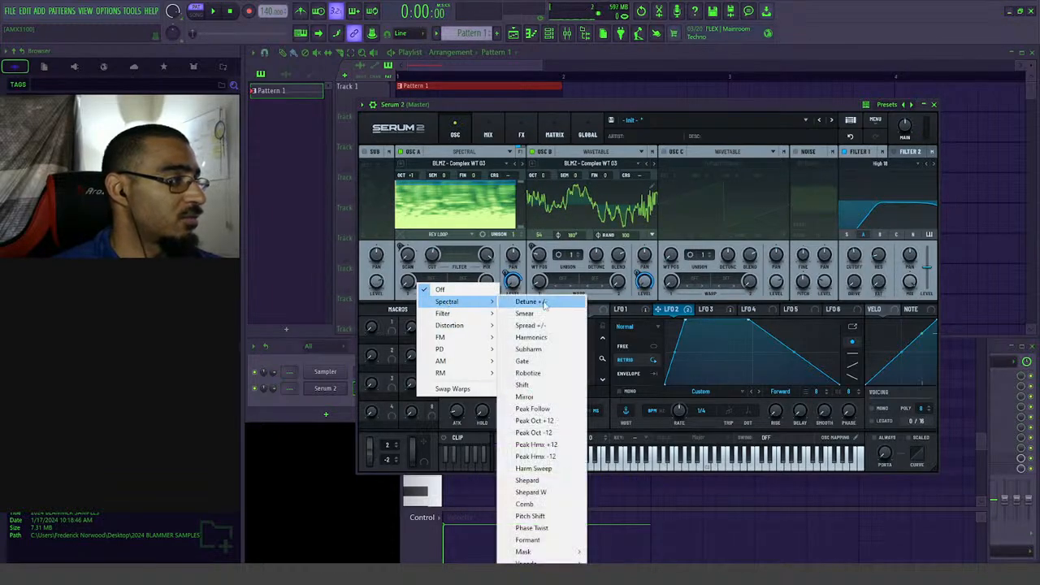
left_click(543, 308)
key("space")
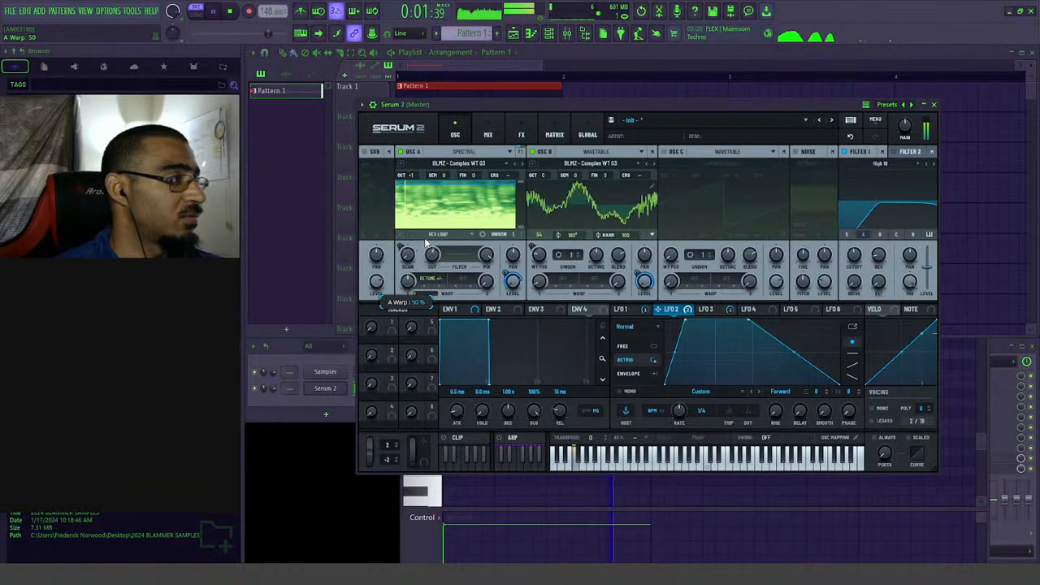
- Set oscillator A's second warp to the spectral Gate mode with an amount of about 5%
left_click(461, 279)
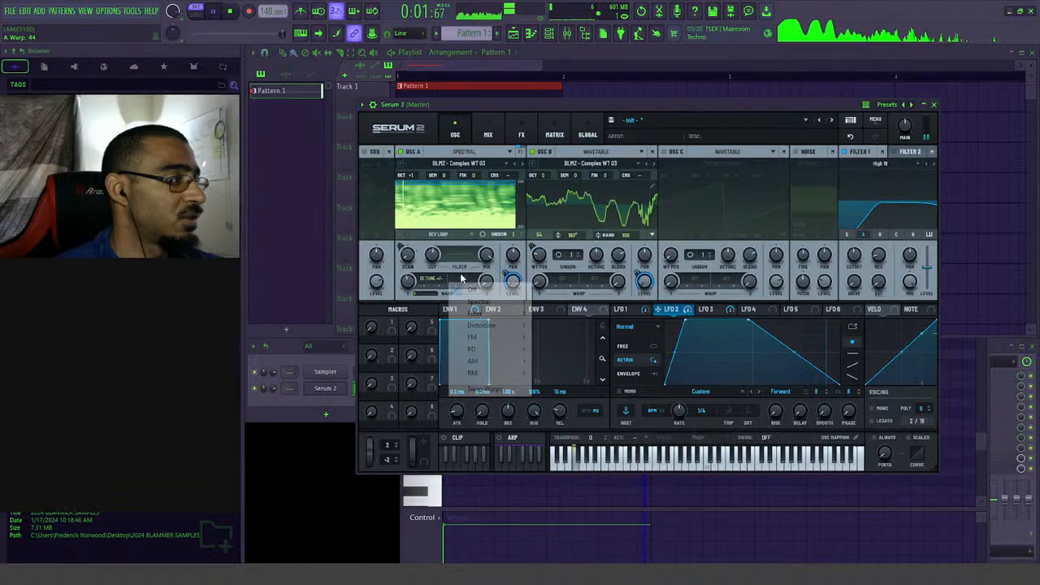
mouse_move(471, 301)
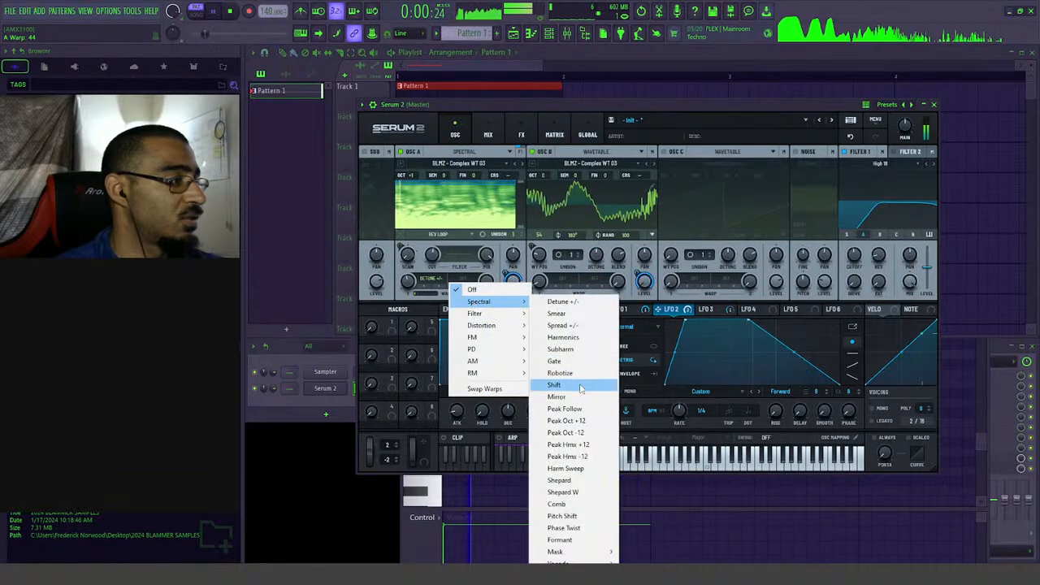
left_click(559, 361)
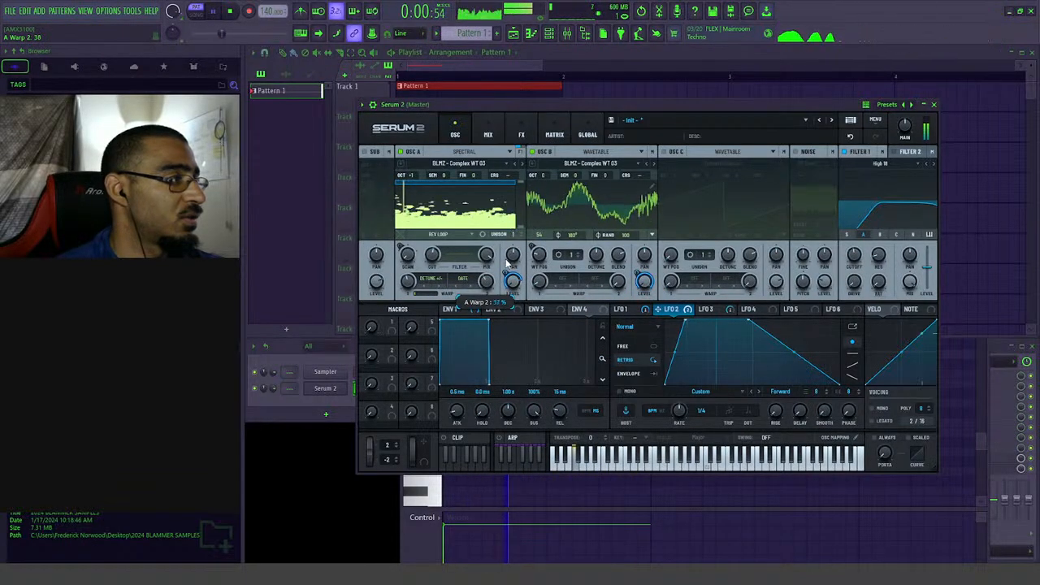
left_click_drag(509, 264, 502, 287)
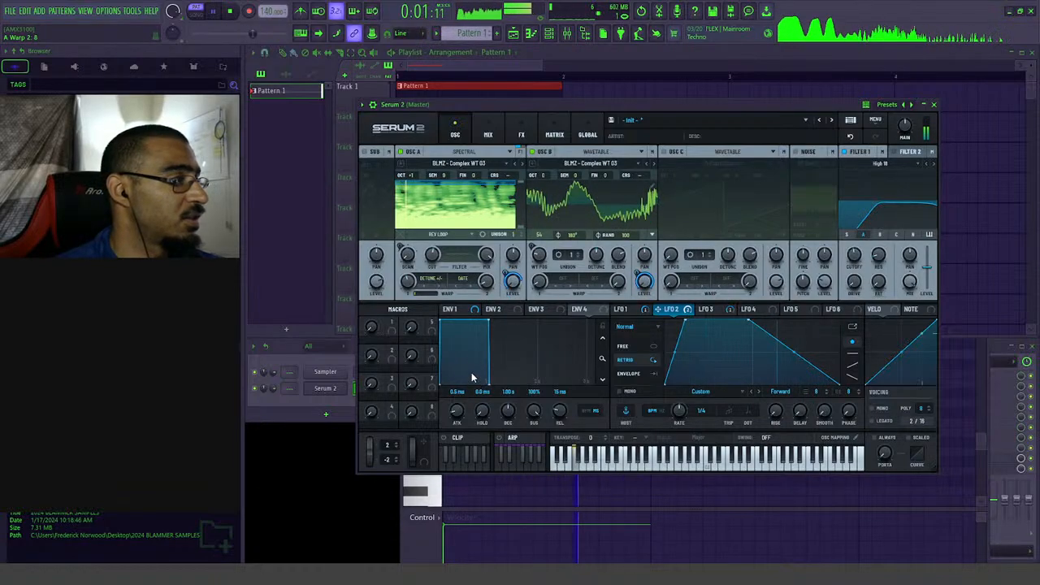
left_click_drag(488, 283, 488, 298)
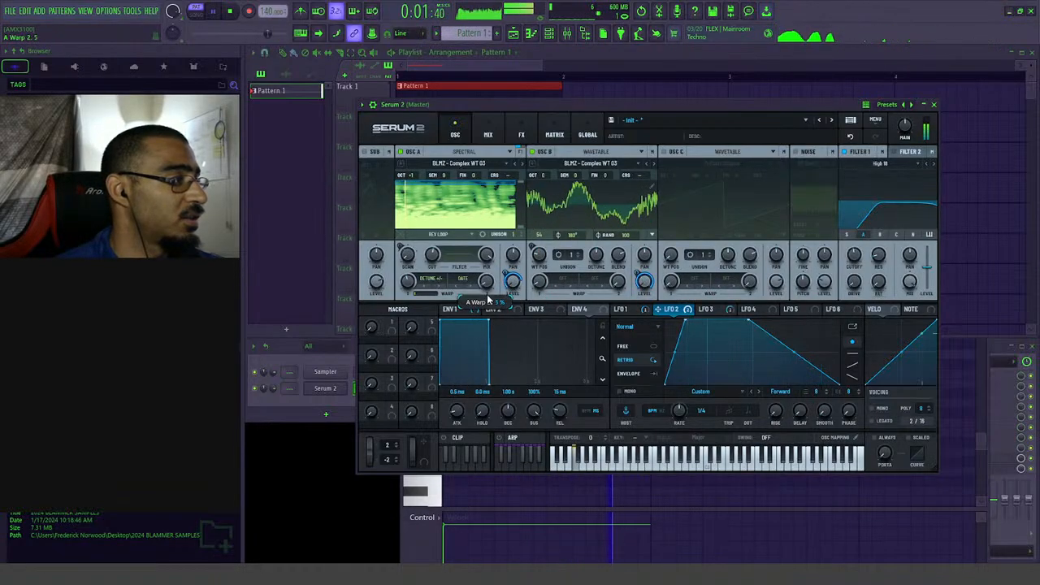
- Compare oscillator A's Detune +/- warp switched off and on, and set its amount to about 24%
mouse_move(411, 296)
left_mouse_down()
mouse_move(421, 276)
mouse_move(419, 343)
mouse_move(431, 266)
mouse_move(419, 300)
mouse_move(423, 290)
left_mouse_up()
double_click(410, 283)
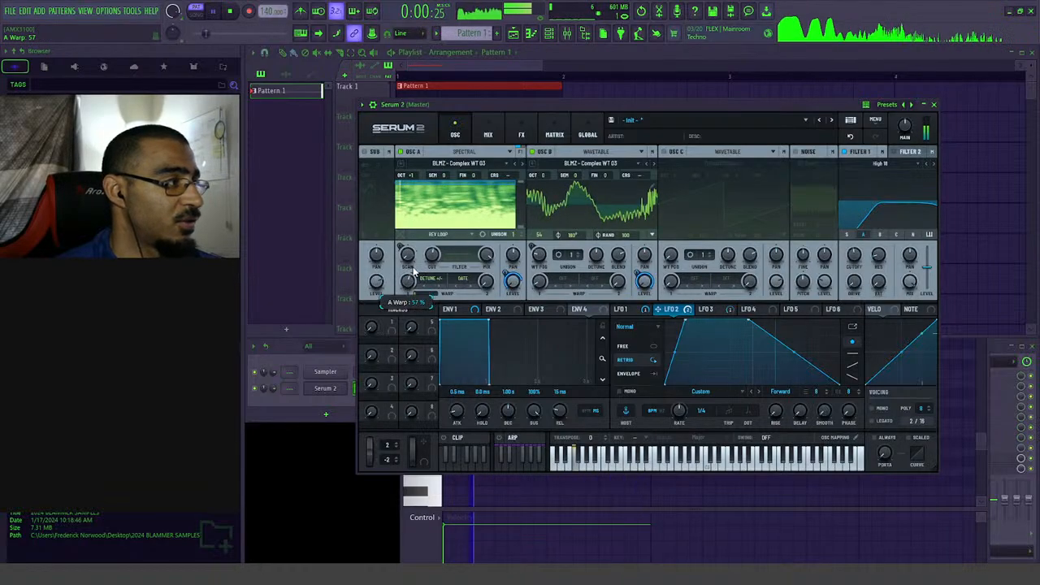
left_click(424, 287)
left_click(423, 286)
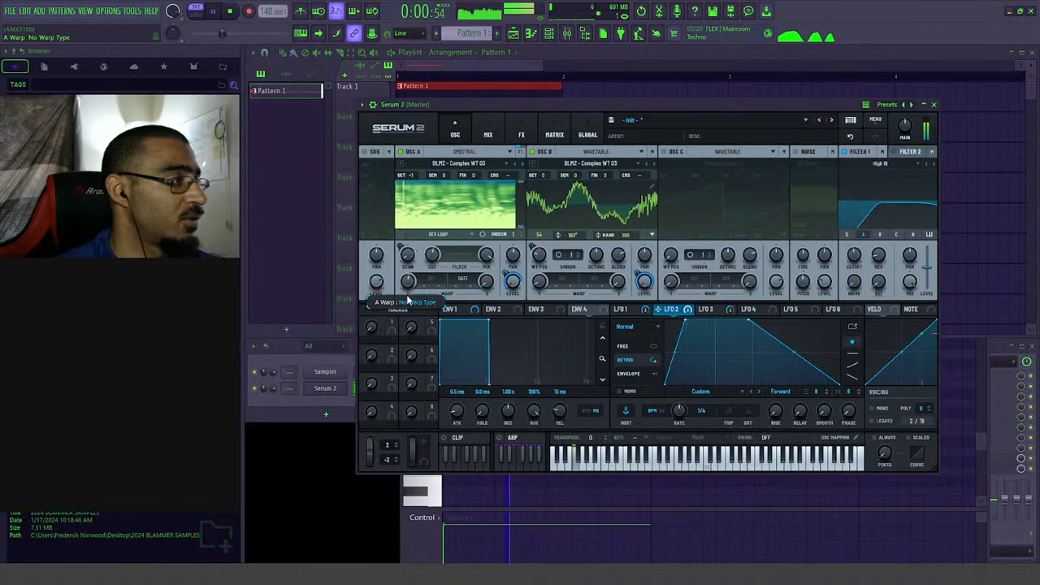
left_click(433, 298)
left_click_drag(415, 286, 418, 283)
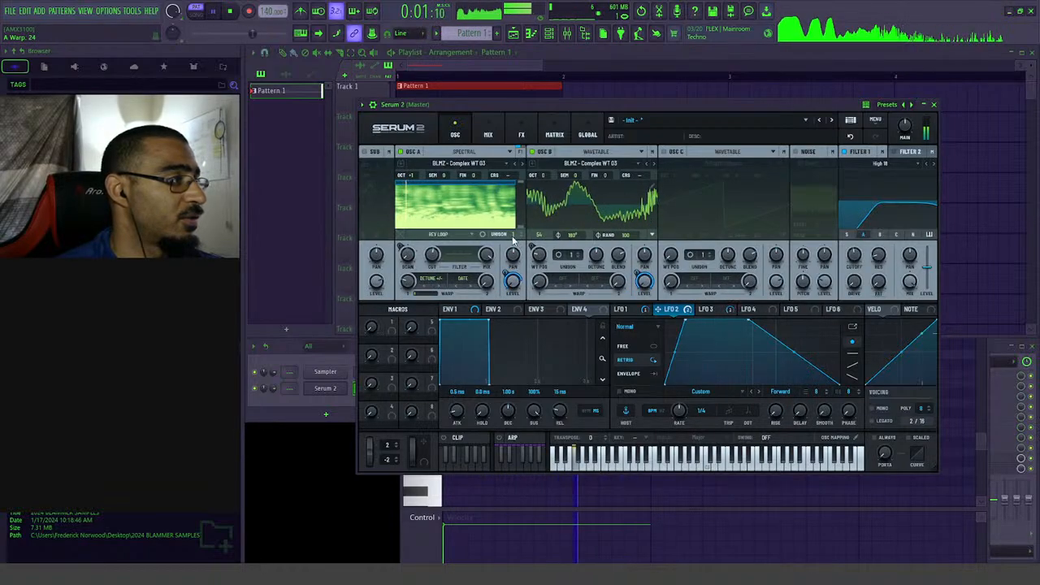
- Lower oscillator B's wavetable position to frame 1 and play the pattern
left_click_drag(513, 238, 538, 160)
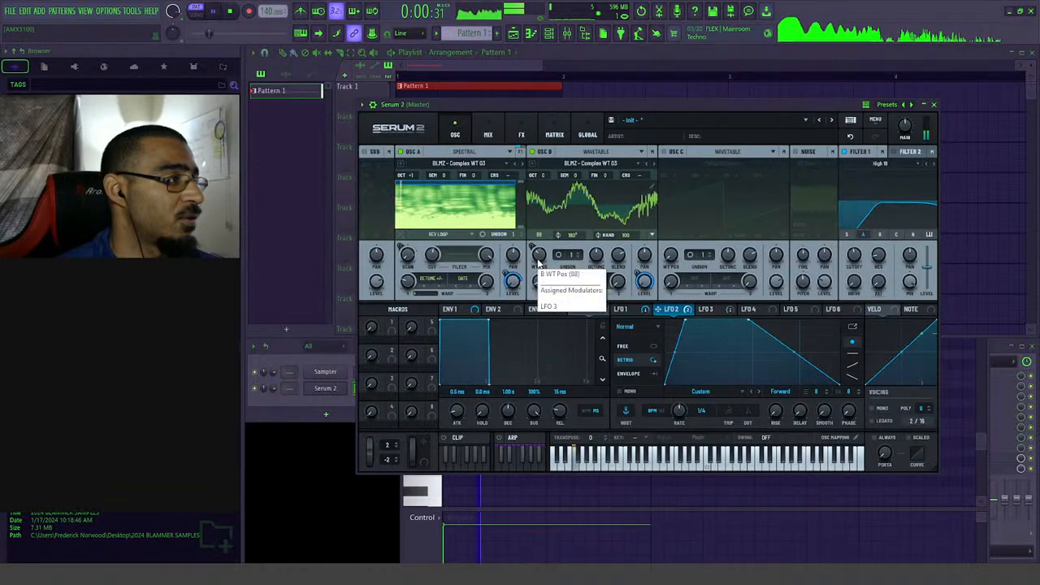
left_click_drag(539, 263, 543, 276)
key("space")
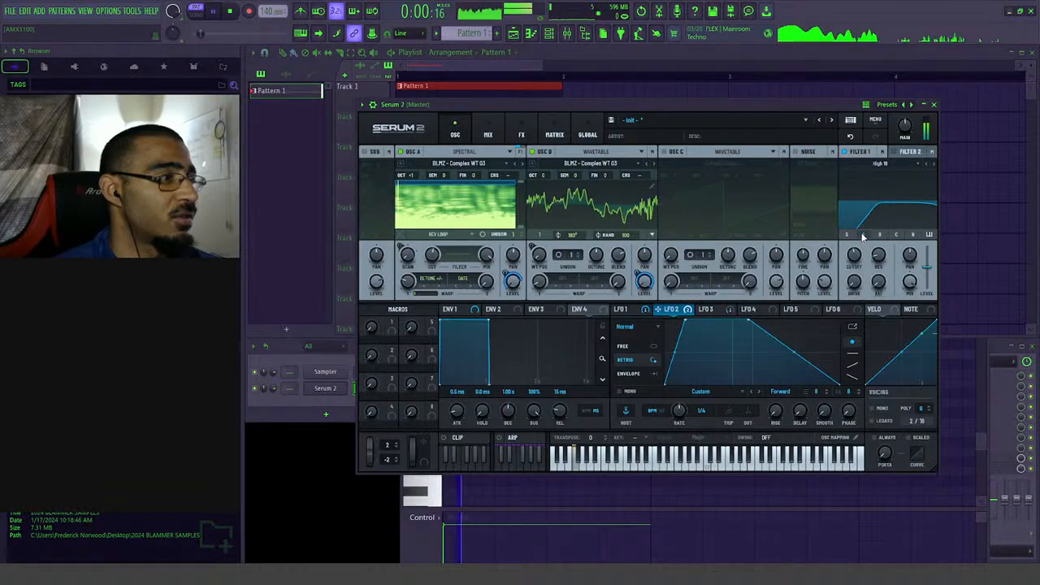
- Stop playback, enable Filter 2 and route Filter 1's output into Filter 2
key("space")
left_click(894, 153)
left_click(882, 156)
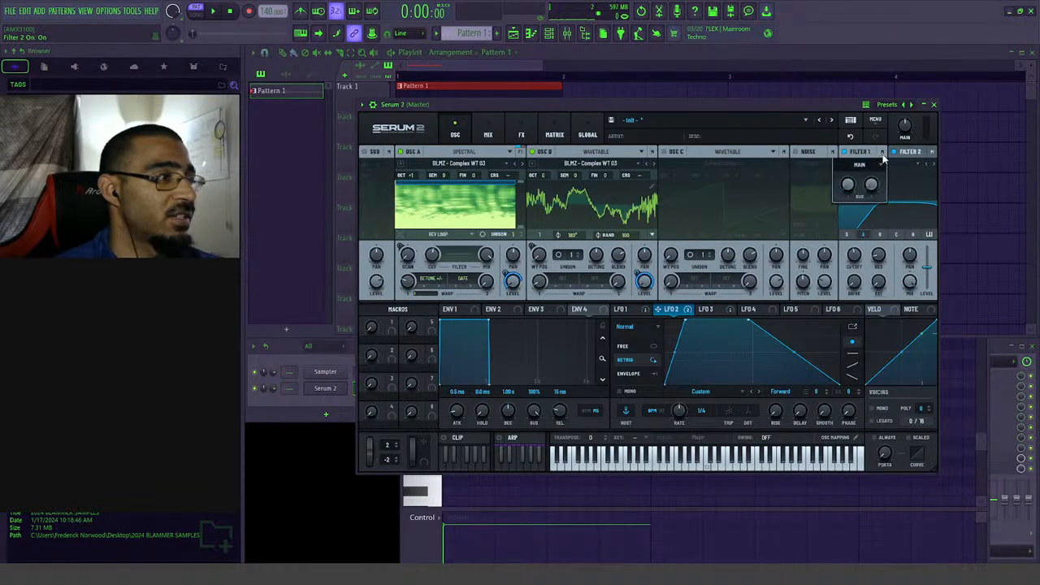
left_click(876, 165)
left_click(866, 201)
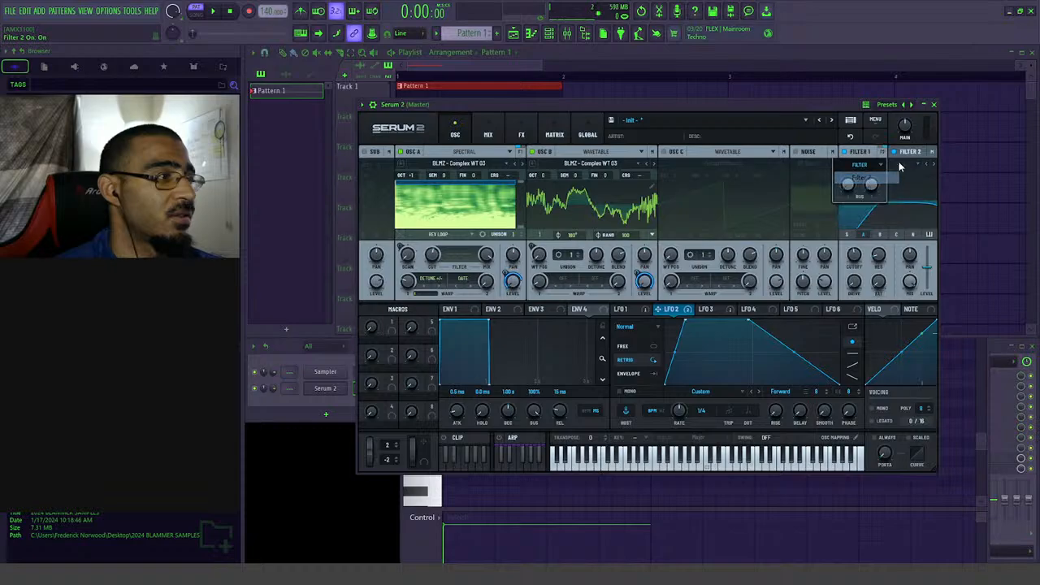
key("space")
left_click(884, 156)
key("space")
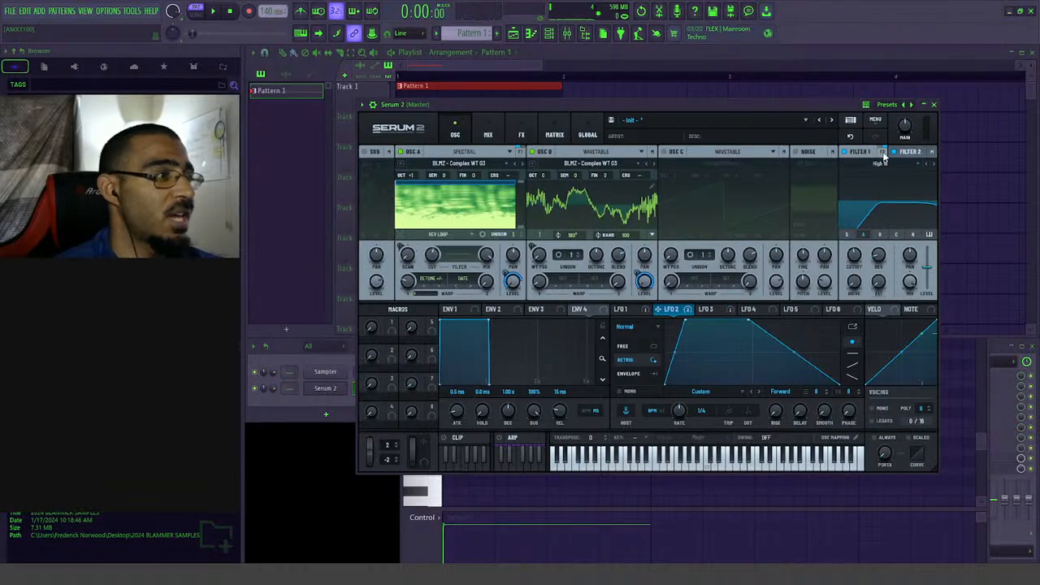
- Review oscillator A's output routing options
left_click(521, 153)
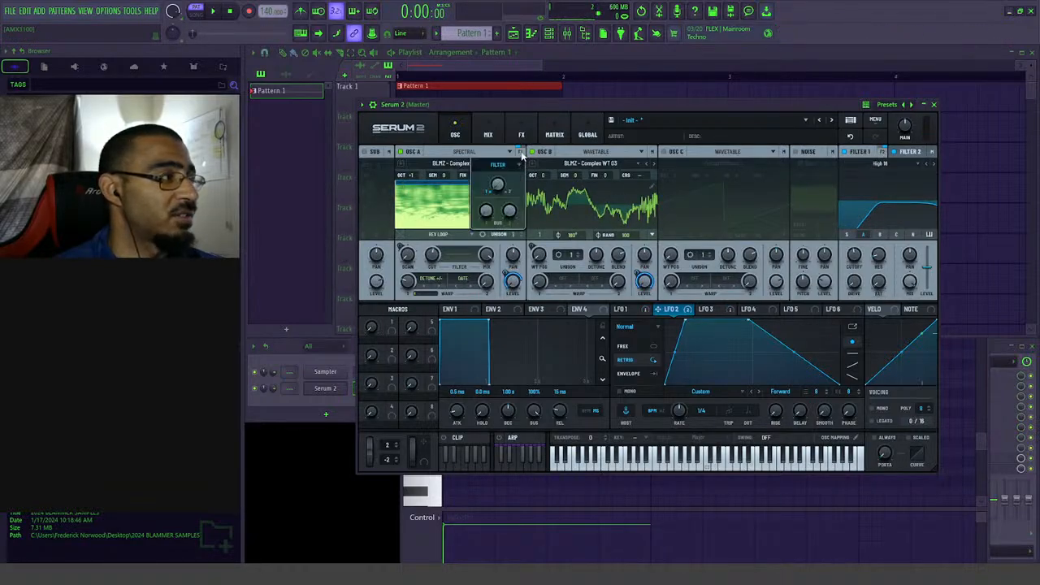
left_click(512, 166)
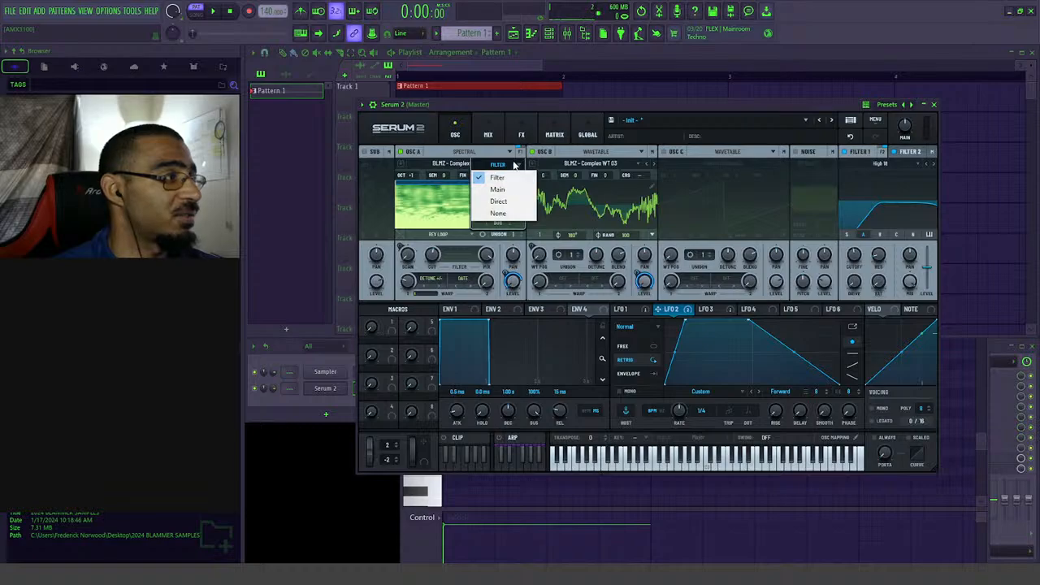
left_click(529, 155)
left_click(686, 173)
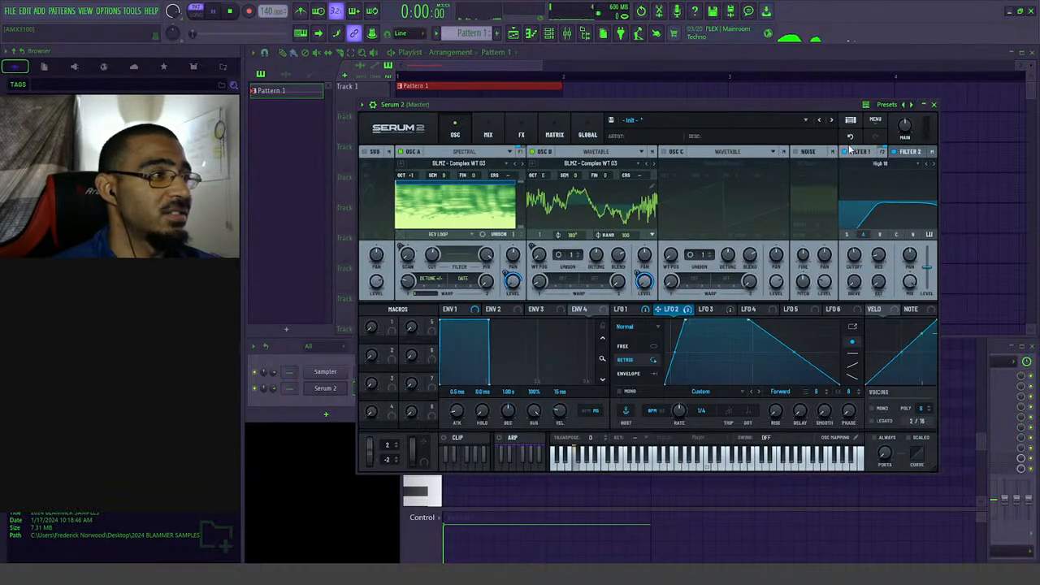
- Adjust Filter 1's cutoff while the pattern plays, and bring up Filter 2's settings
key("space")
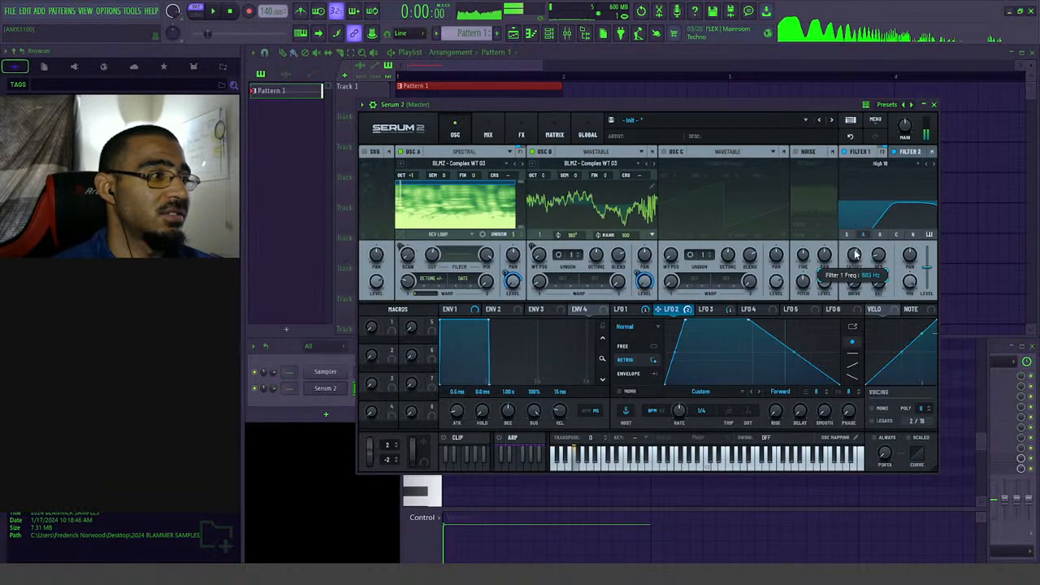
left_click(883, 164)
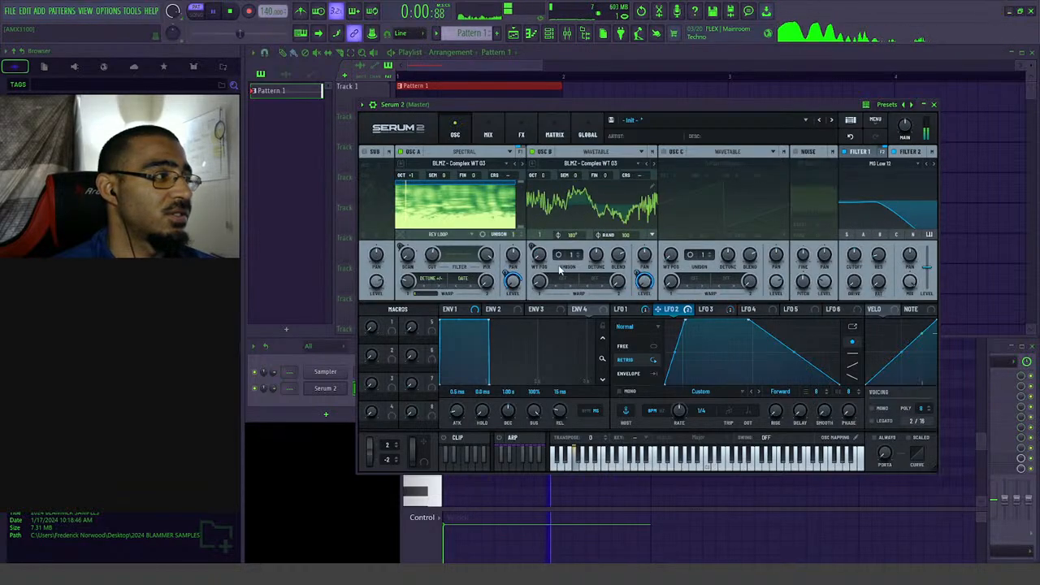
key("space")
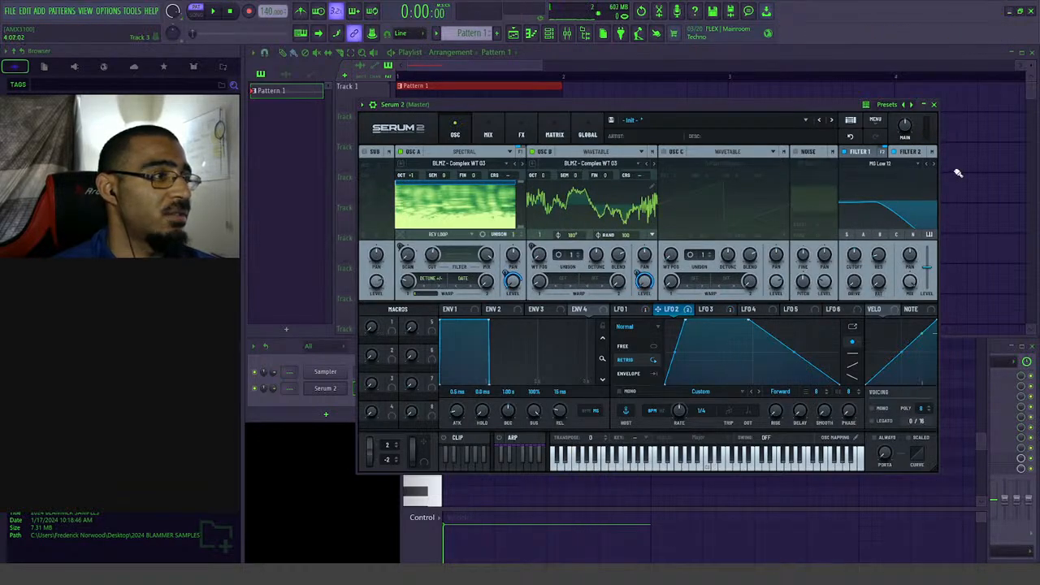
- Route oscillator B's output from Main to Filter and play the pattern
left_click(651, 162)
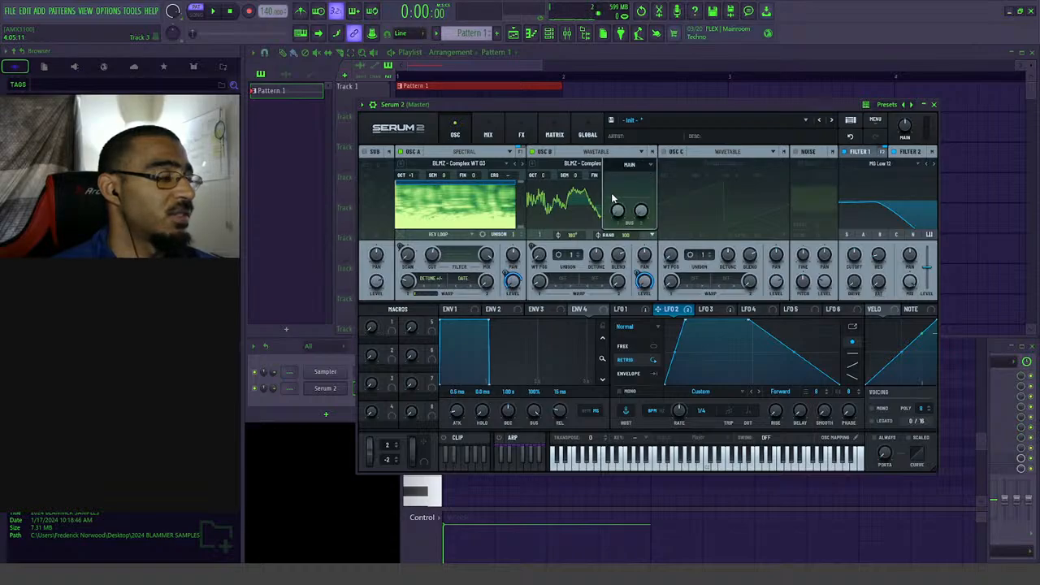
left_click(647, 163)
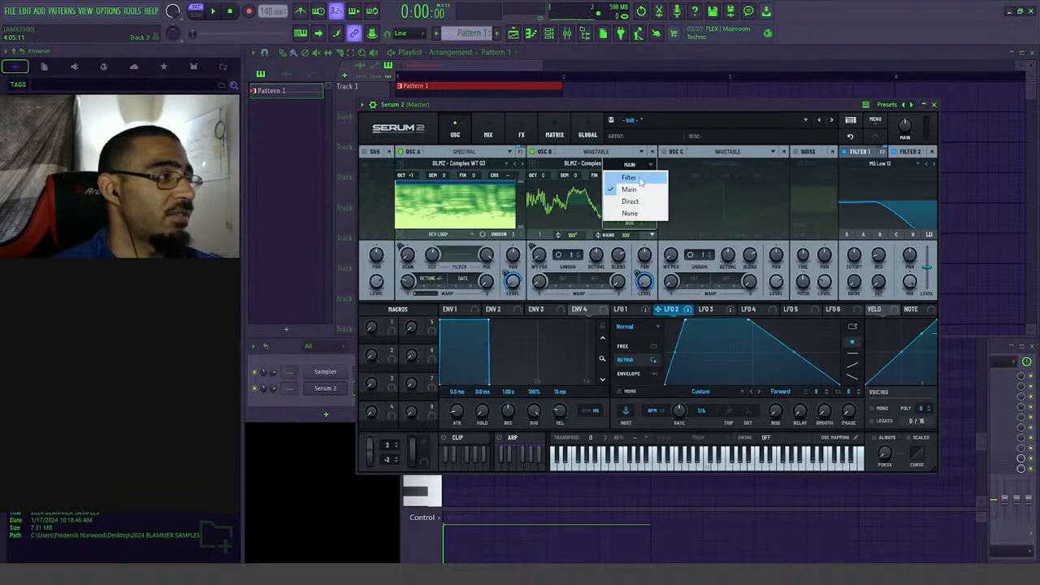
left_click(642, 182)
key("space")
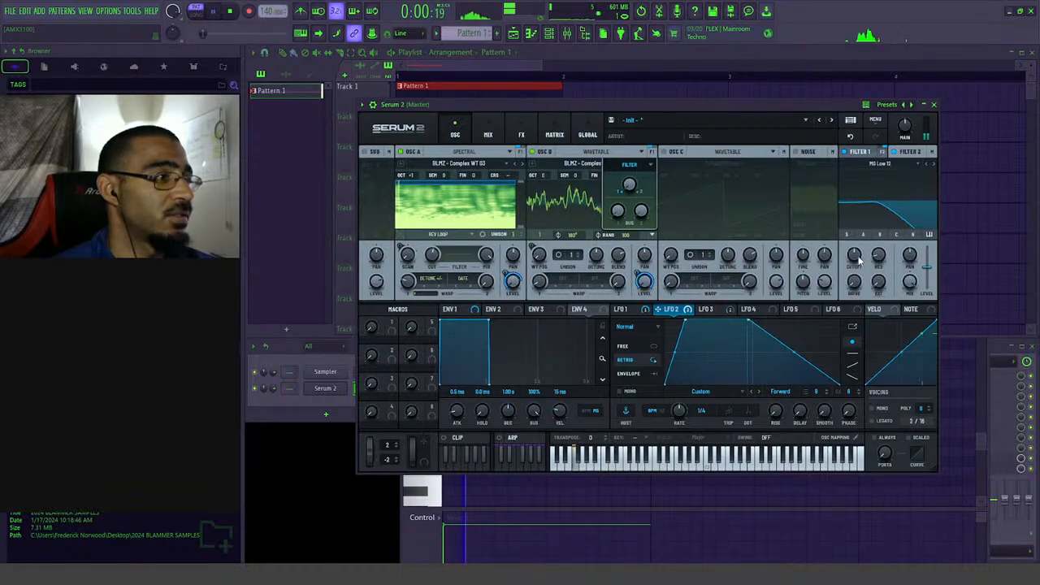
- Check both filters' settings during playback and review oscillator B's output routing
left_click(911, 153)
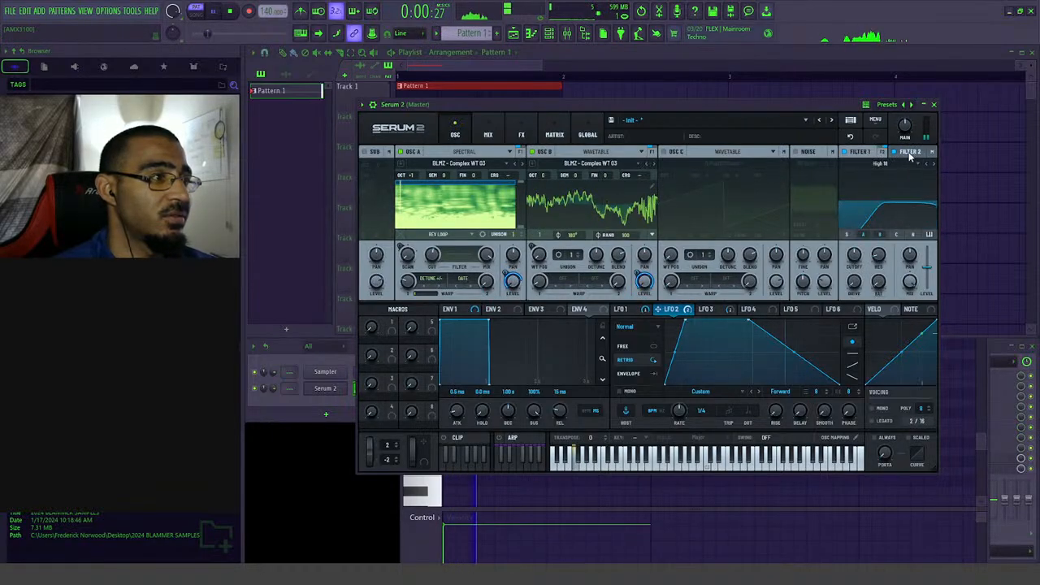
left_click(859, 152)
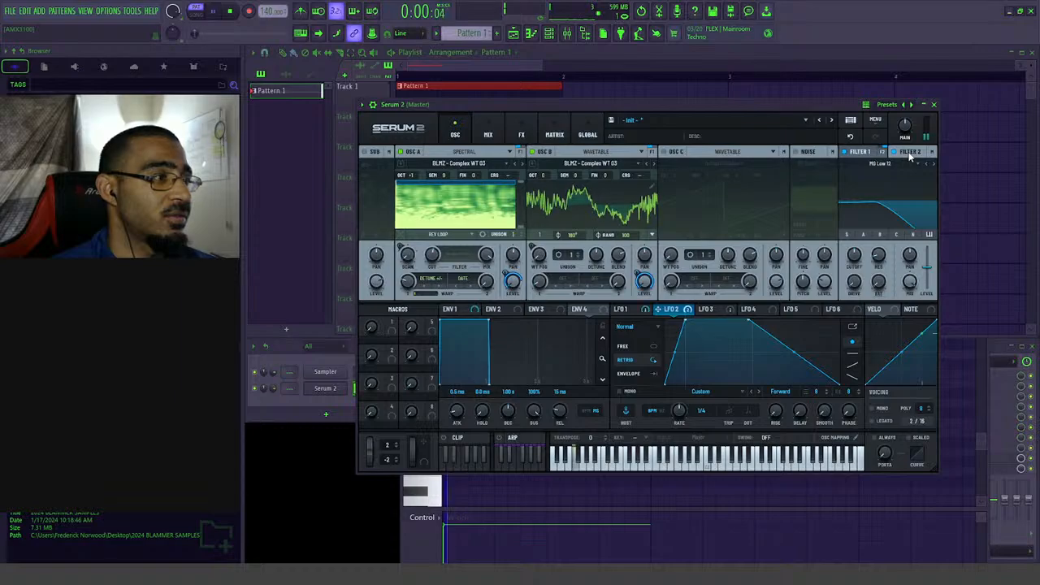
key("space")
left_click(653, 153)
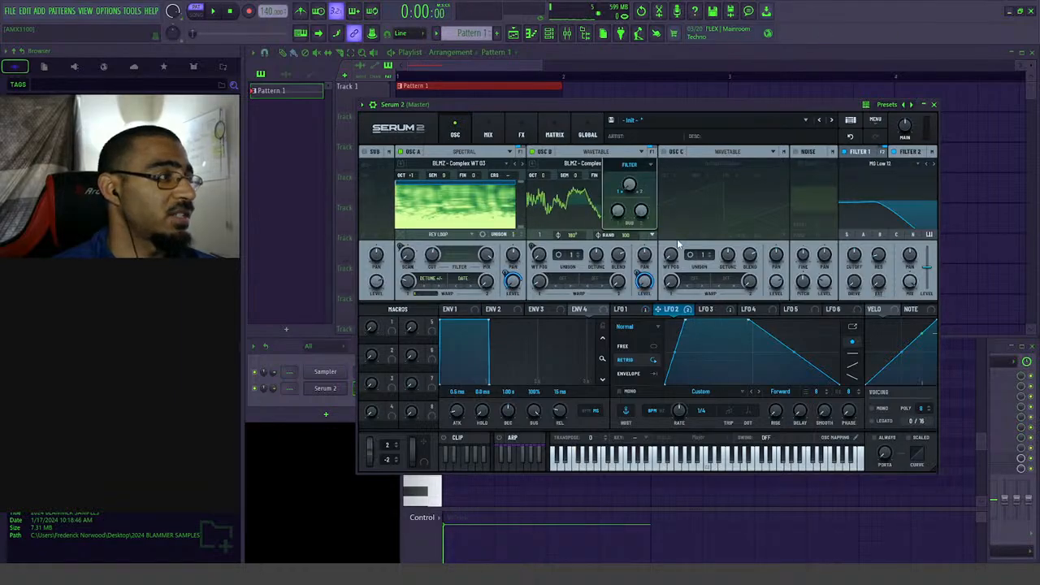
left_click(646, 167)
left_click(654, 155)
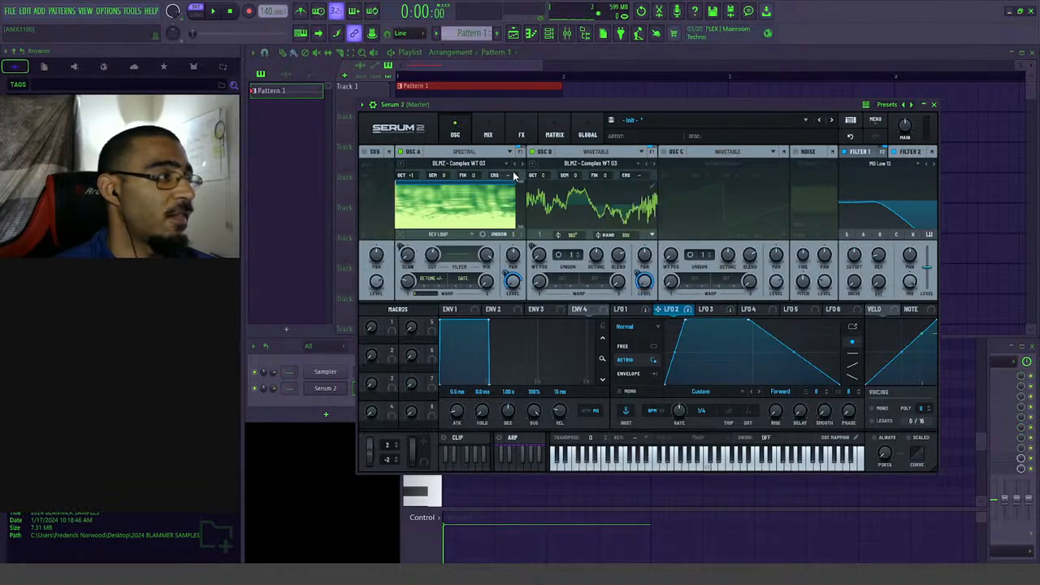
- Compare the sound with Filter 2 off and on, check its output routing, and return to Filter 1's settings
left_click(910, 152)
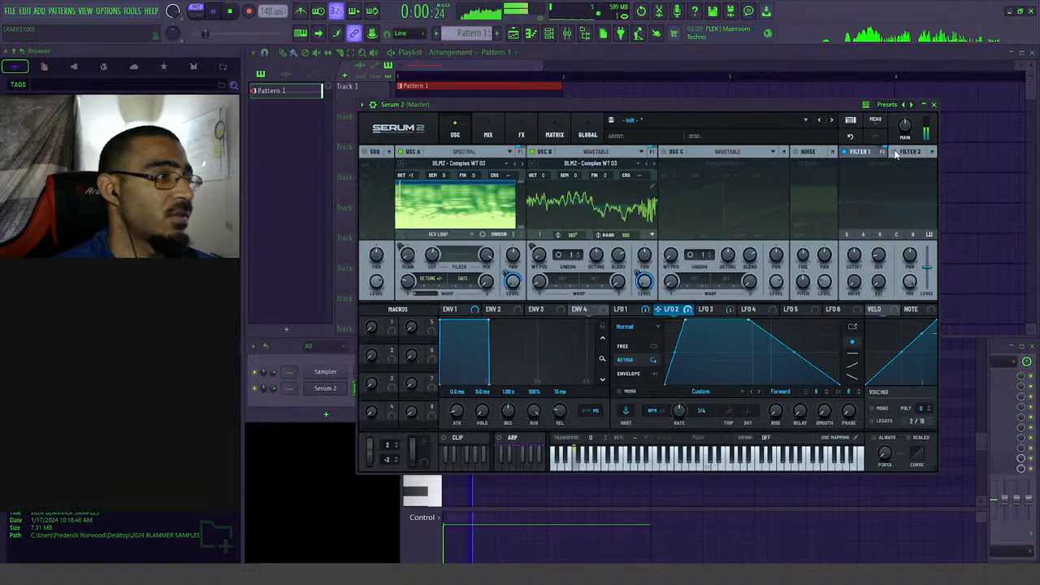
left_click(895, 153)
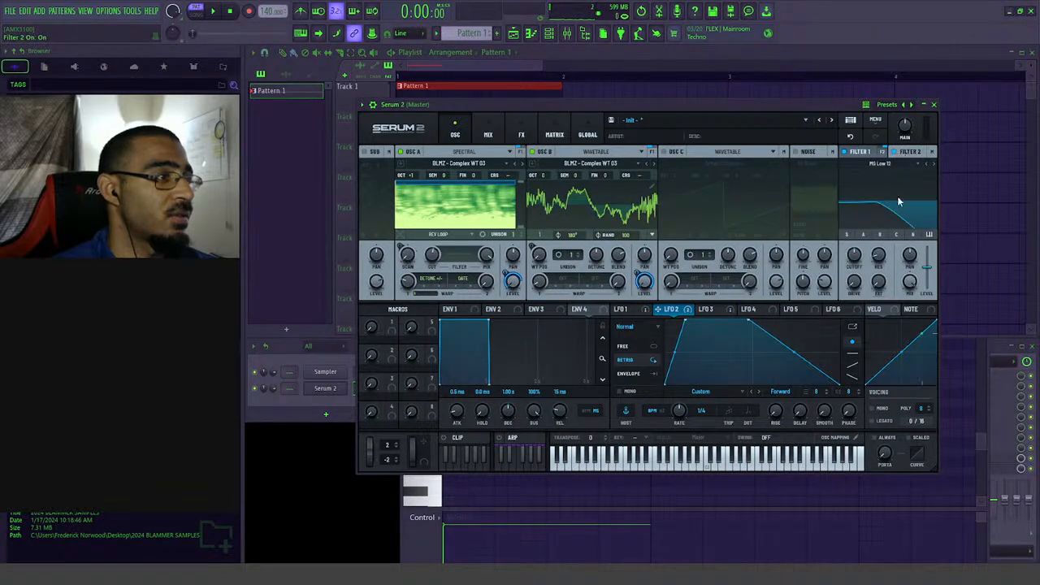
left_click(932, 153)
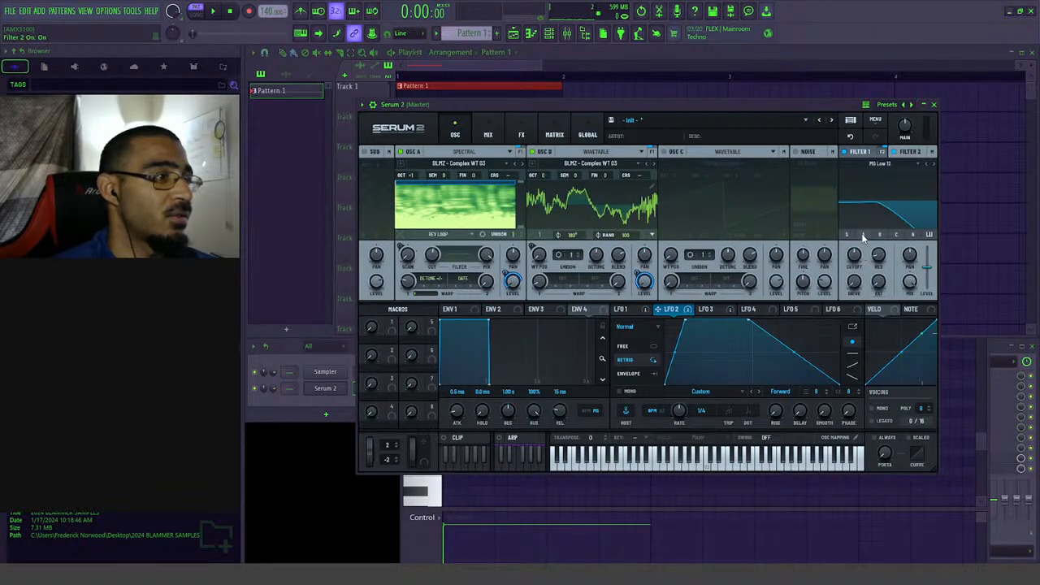
left_click(859, 153)
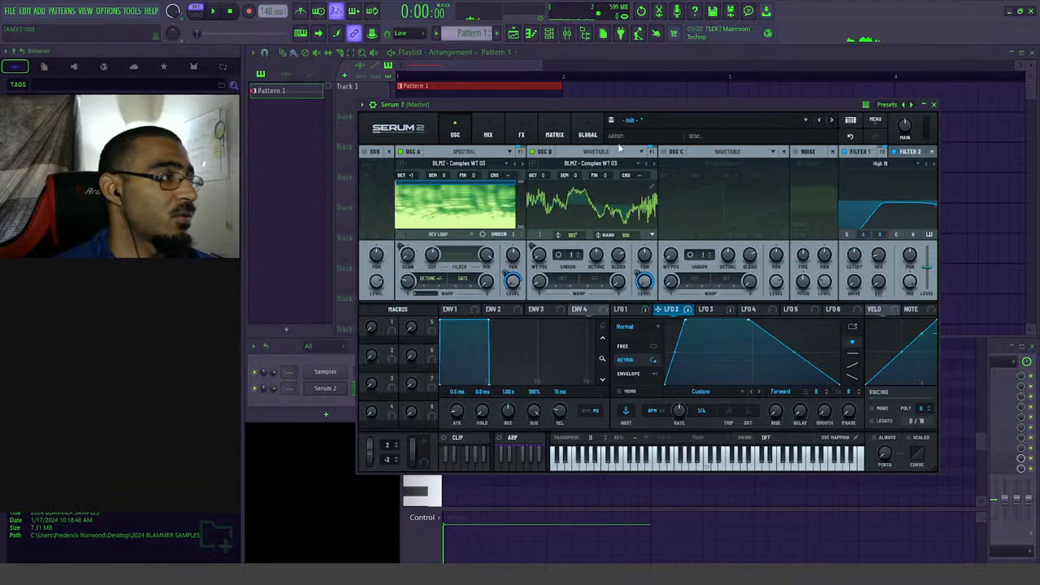
- Route oscillator B's output to Main and play the pattern
left_click(653, 153)
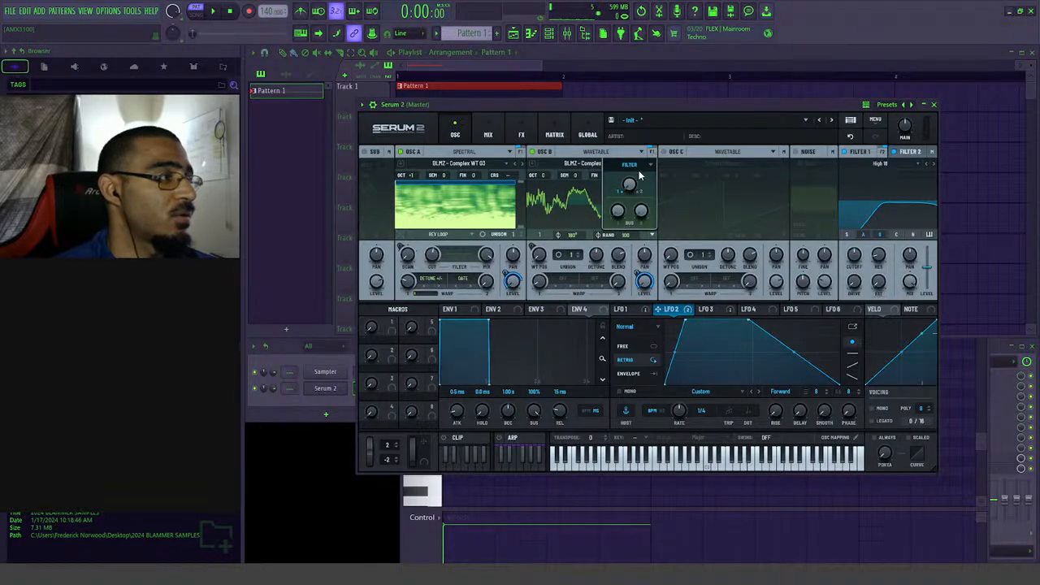
left_click(648, 165)
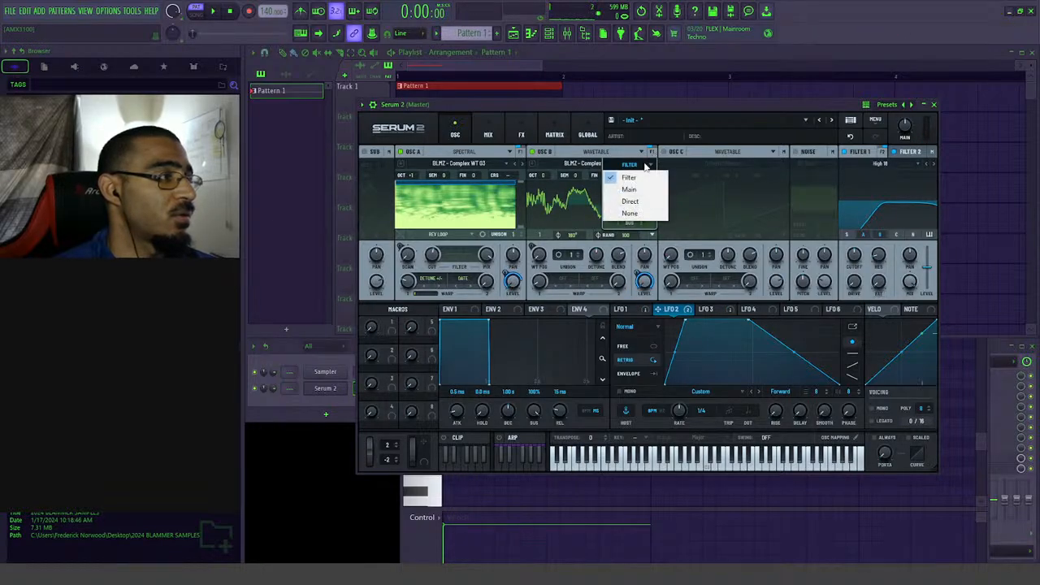
left_click(637, 190)
key("space")
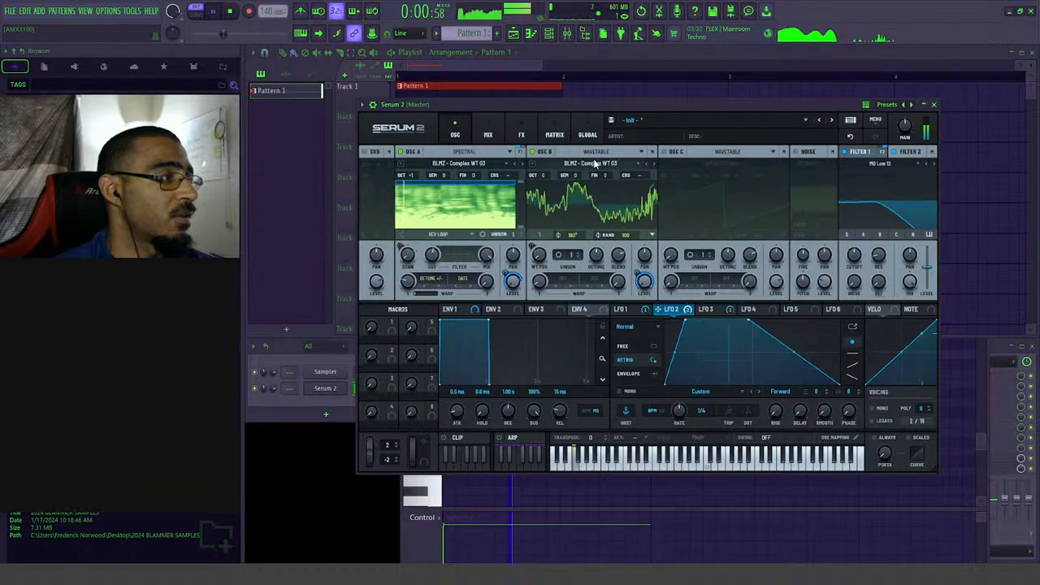
- Set Filter 1's cutoff to 459 Hz during playback and compare the sound with Filter 2 off and on
left_click(857, 153)
mouse_move(856, 257)
left_mouse_down()
mouse_move(858, 277)
mouse_move(868, 265)
left_mouse_up()
left_click_drag(505, 274, 514, 254)
left_click_drag(637, 274, 637, 295)
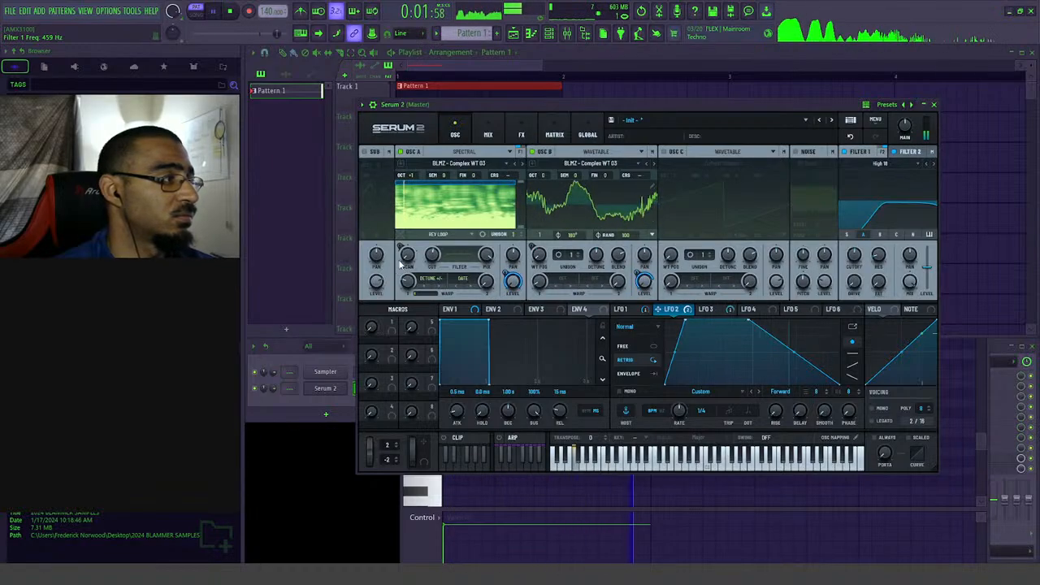
left_click(895, 153)
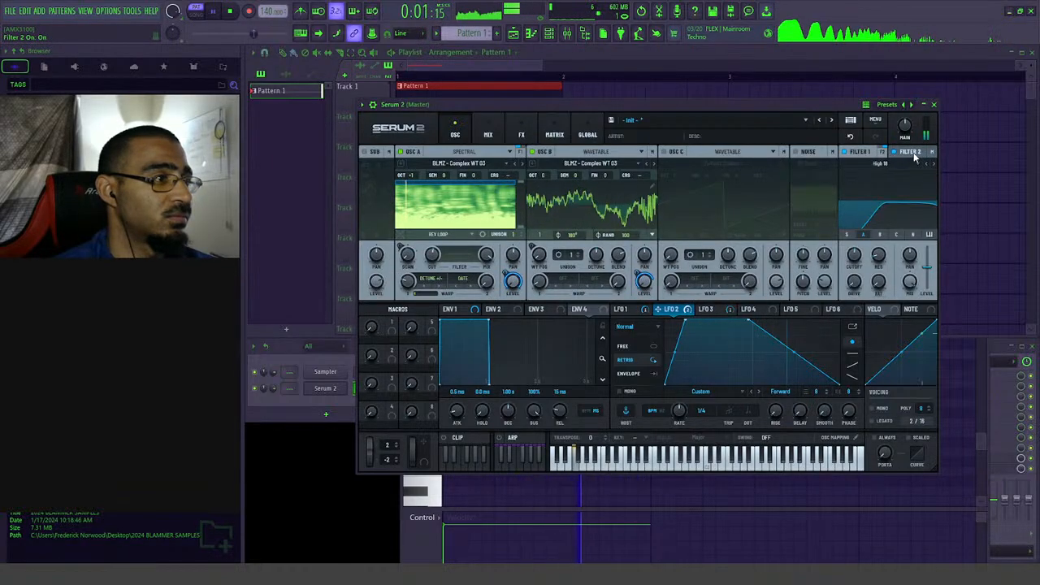
left_click(895, 153)
key("space")
- Change Filter 2's type to HN 12 and modulate its cutoff, resonance and frequency with LFO 2
left_click(884, 165)
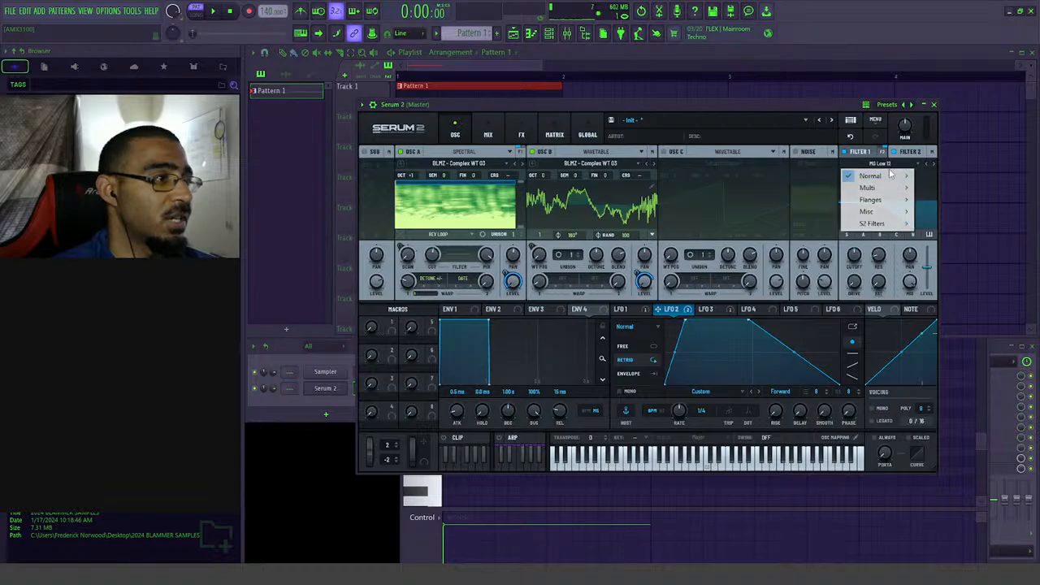
mouse_move(885, 191)
left_click(936, 260)
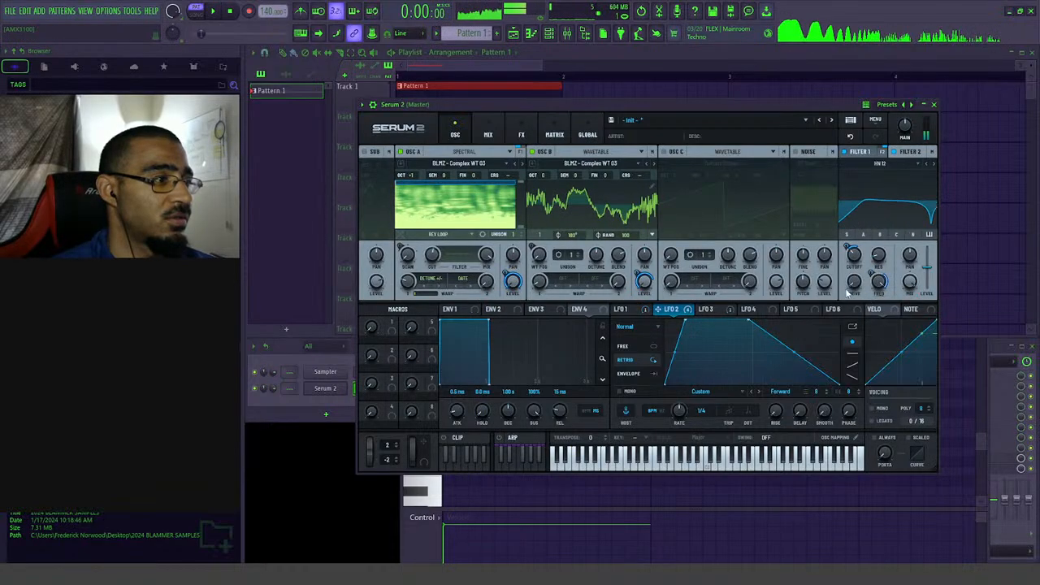
left_click_drag(767, 291, 885, 264)
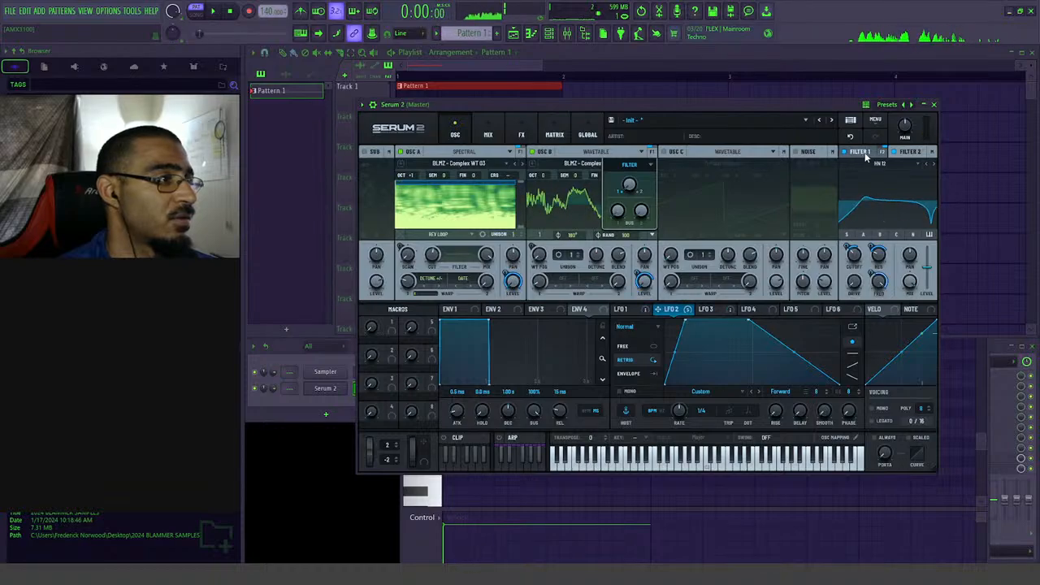
- Enable the sub oscillator with a sine wave, modulate its level with LFO 2, and play the pattern
left_click(367, 152)
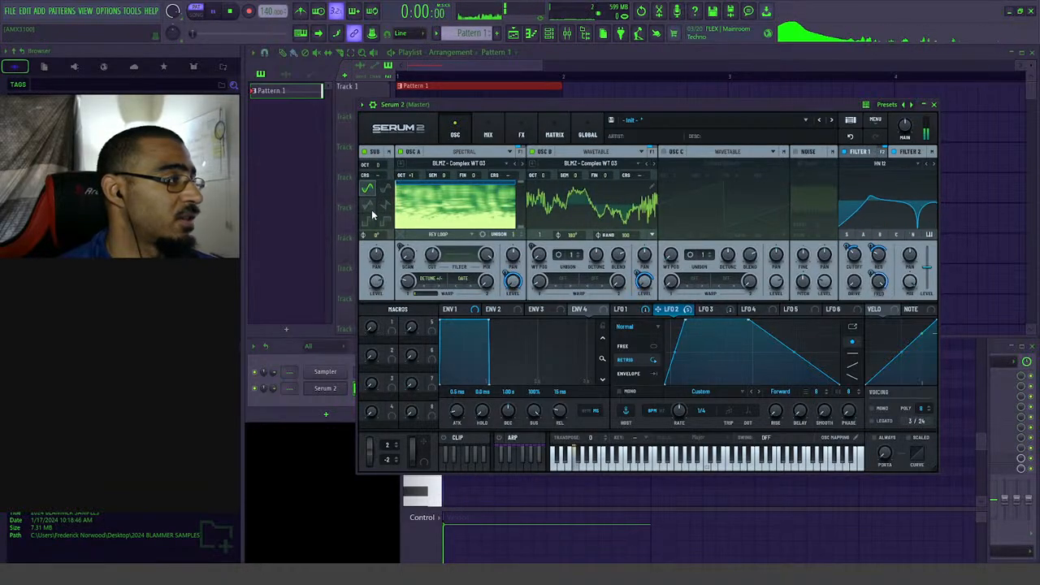
left_click(385, 190)
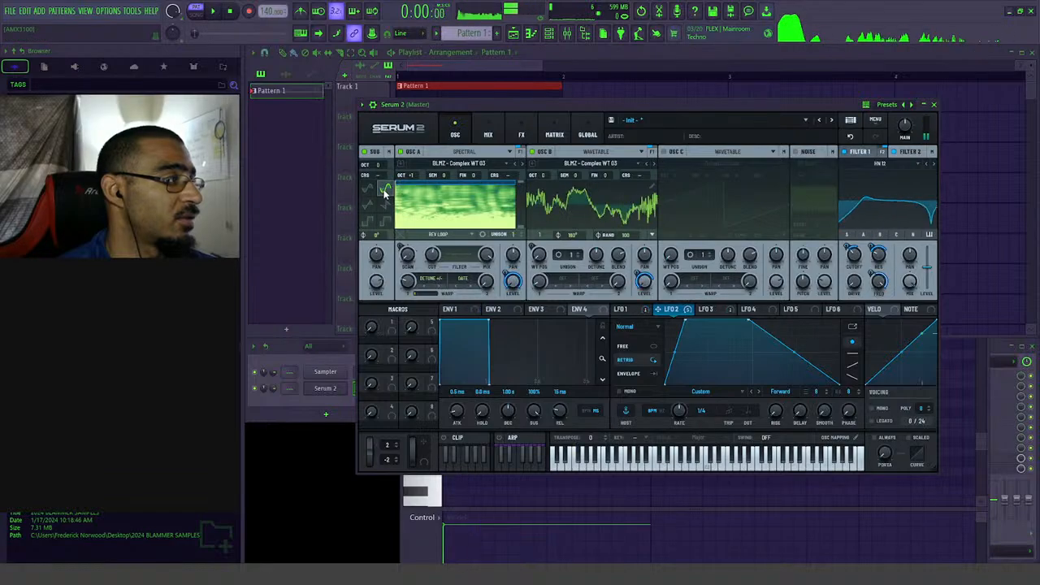
left_click(365, 192)
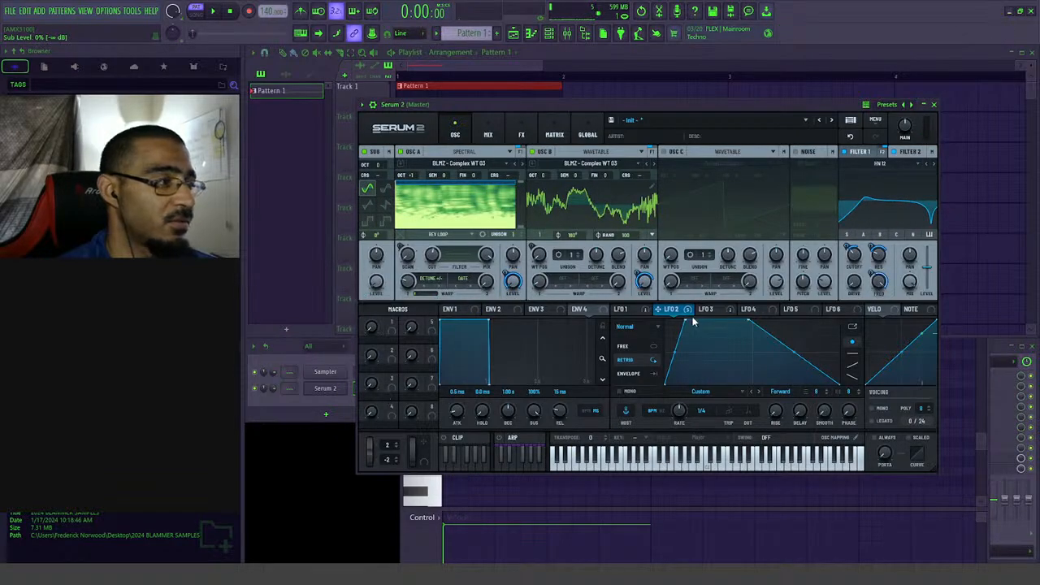
key("space")
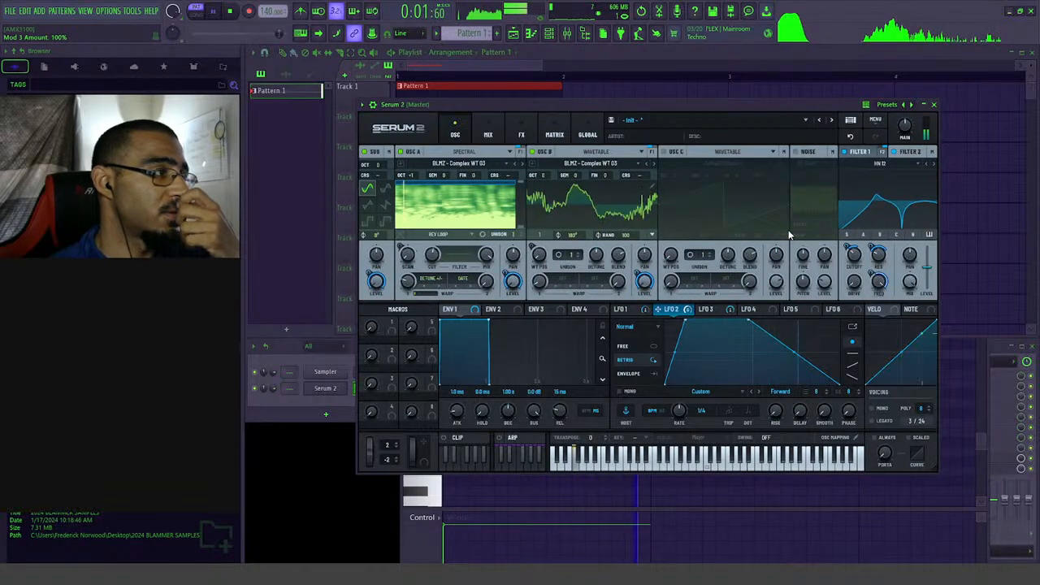
- Fine-tune Filter 2's cutoff to 78 Hz while the pattern plays
mouse_move(853, 272)
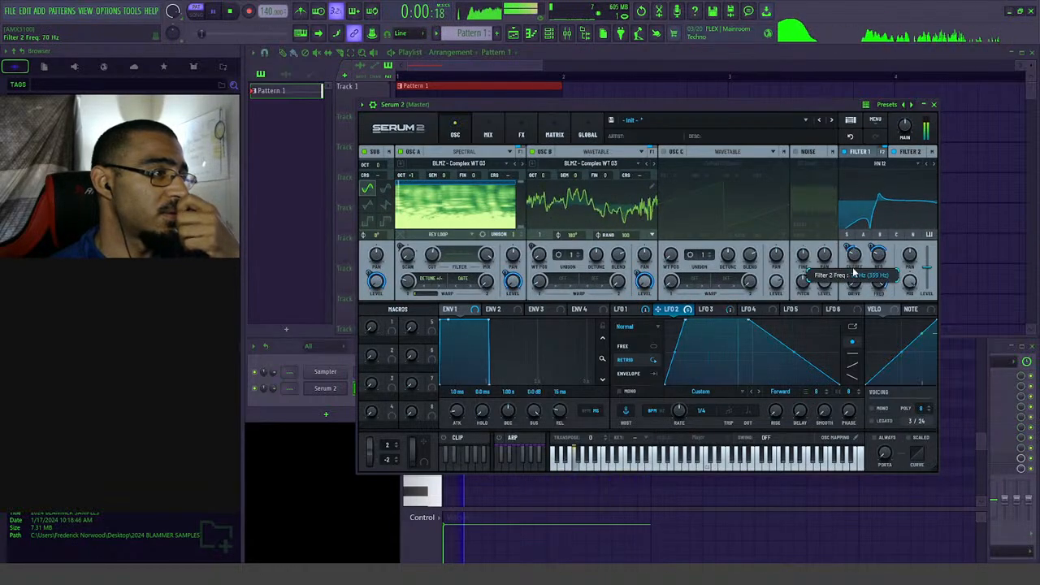
scroll(854, 273, "up", 2)
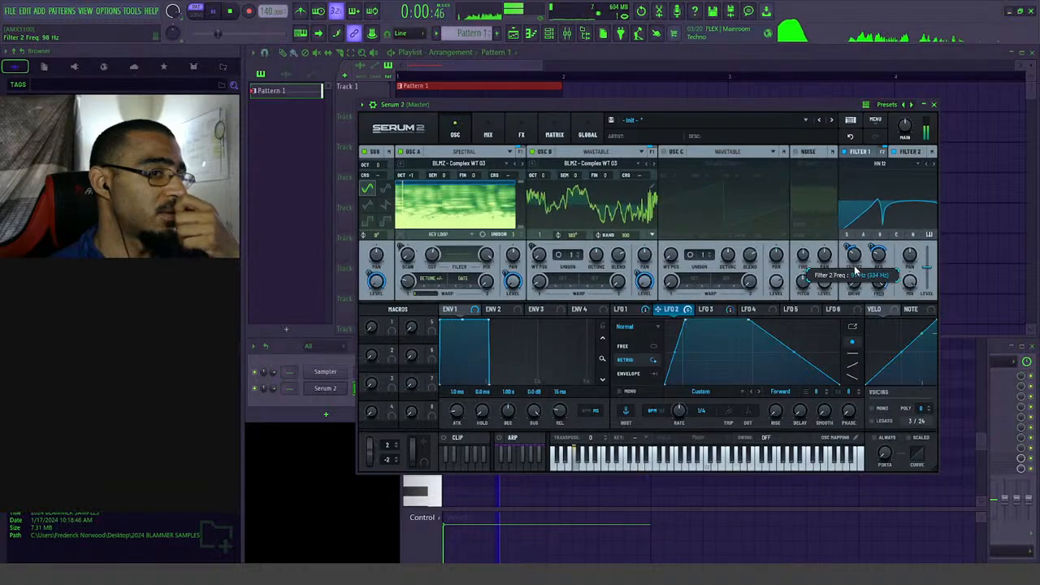
scroll(854, 273, "up", 2)
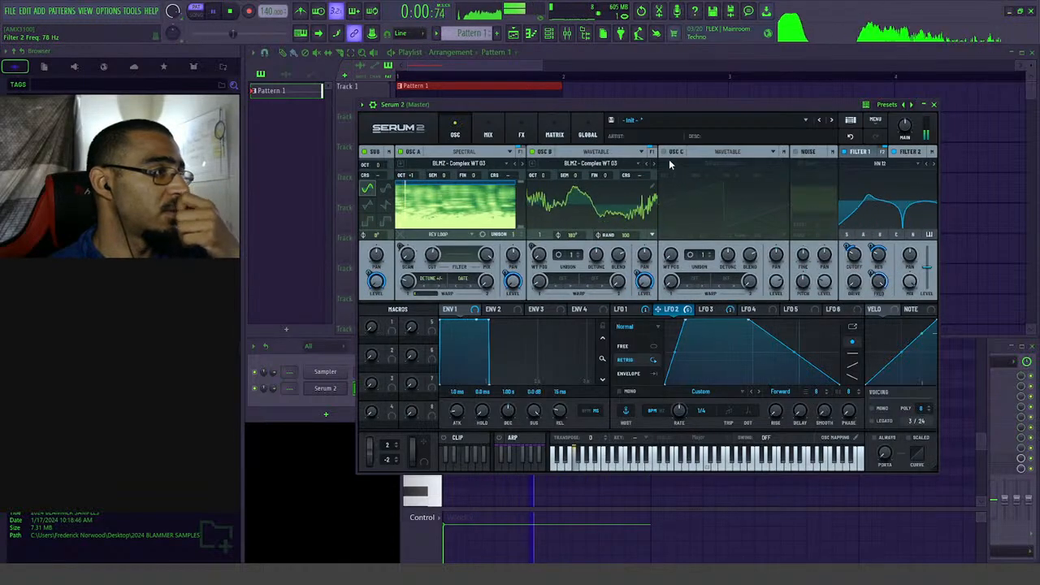
left_click(664, 153)
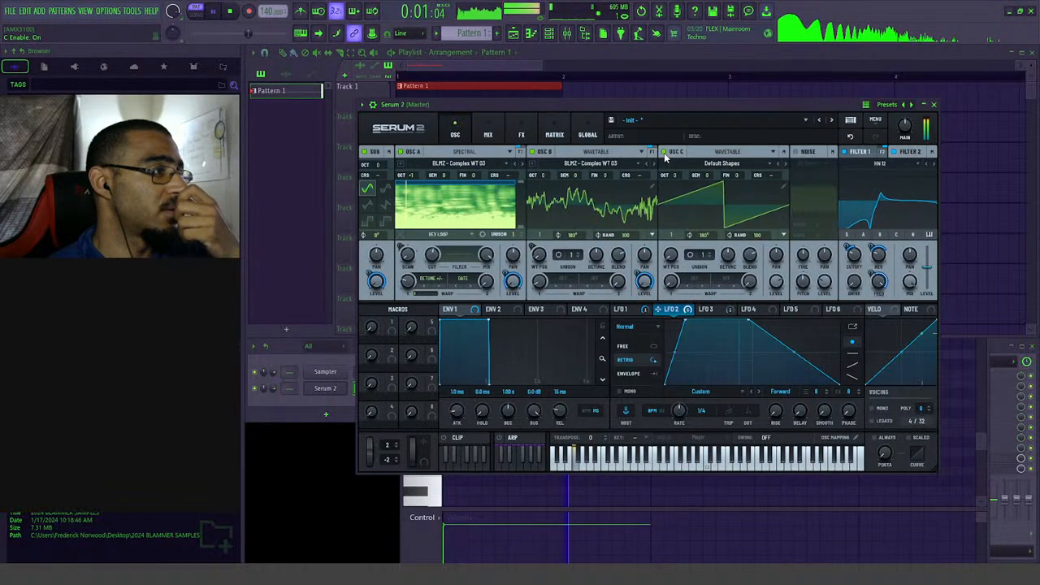
left_click(664, 153)
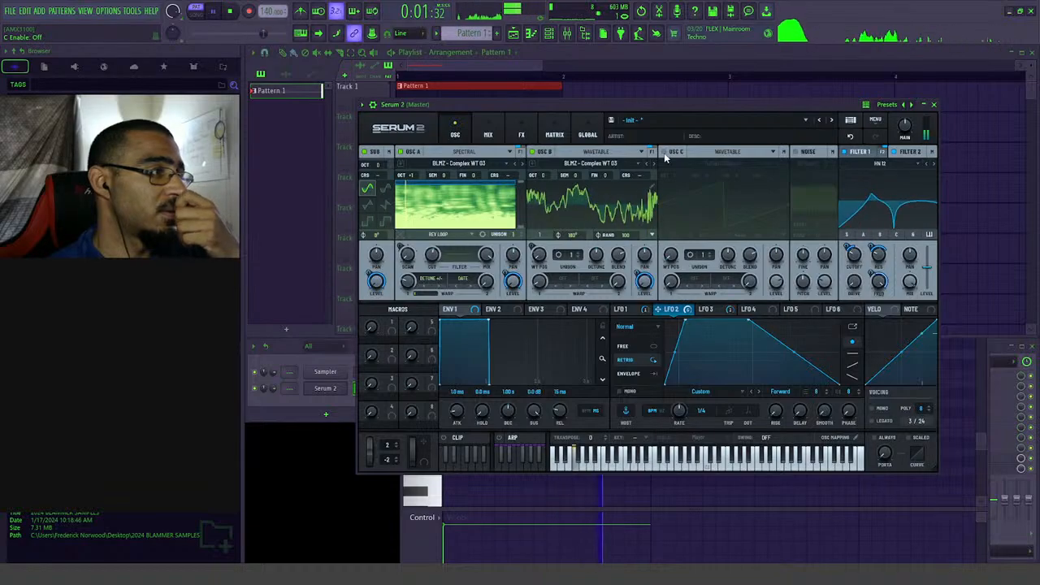
left_click(749, 155)
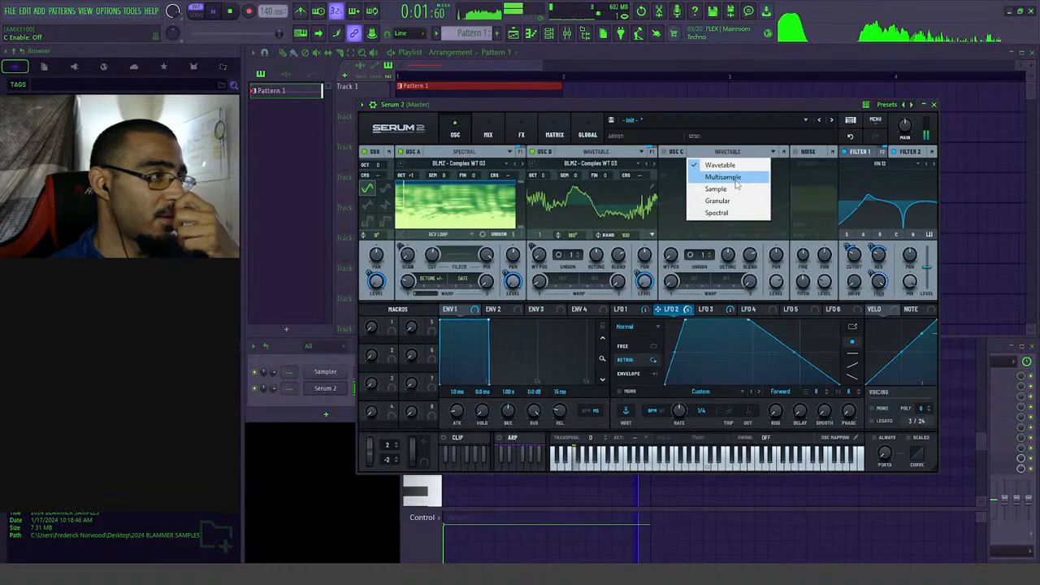
left_click(738, 167)
left_click(731, 153)
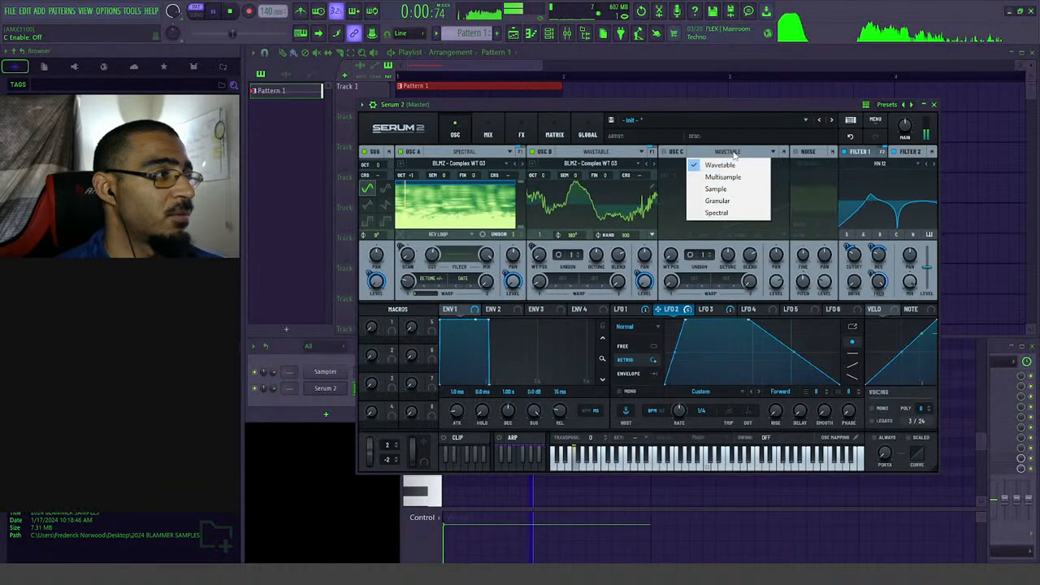
left_click(734, 154)
left_click(734, 155)
left_click(734, 154)
- Enable oscillator C and load the BLMZ - Complex WT 04 wavetable into it
left_click(665, 152)
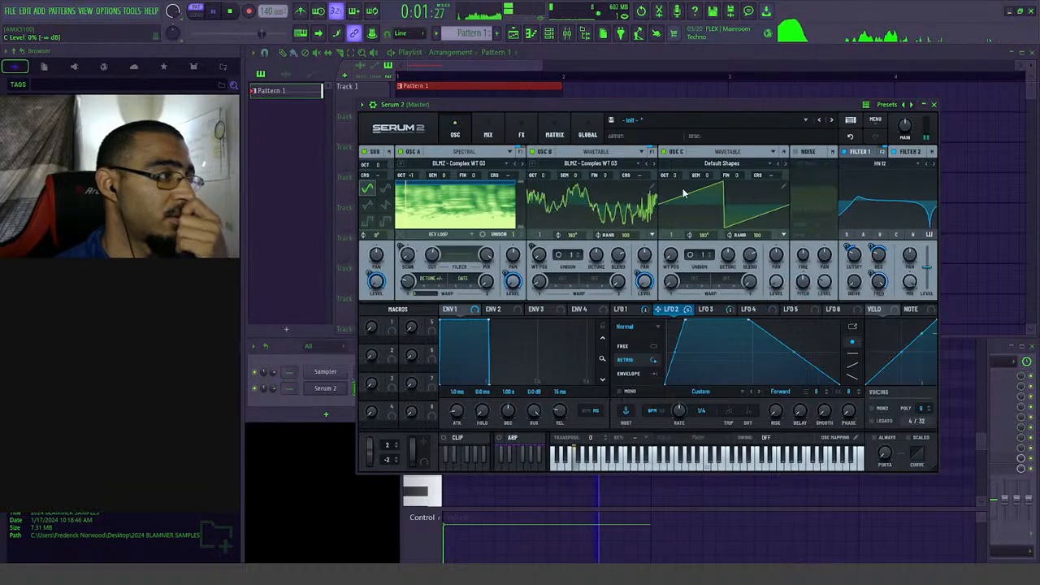
left_click(683, 194)
mouse_move(728, 187)
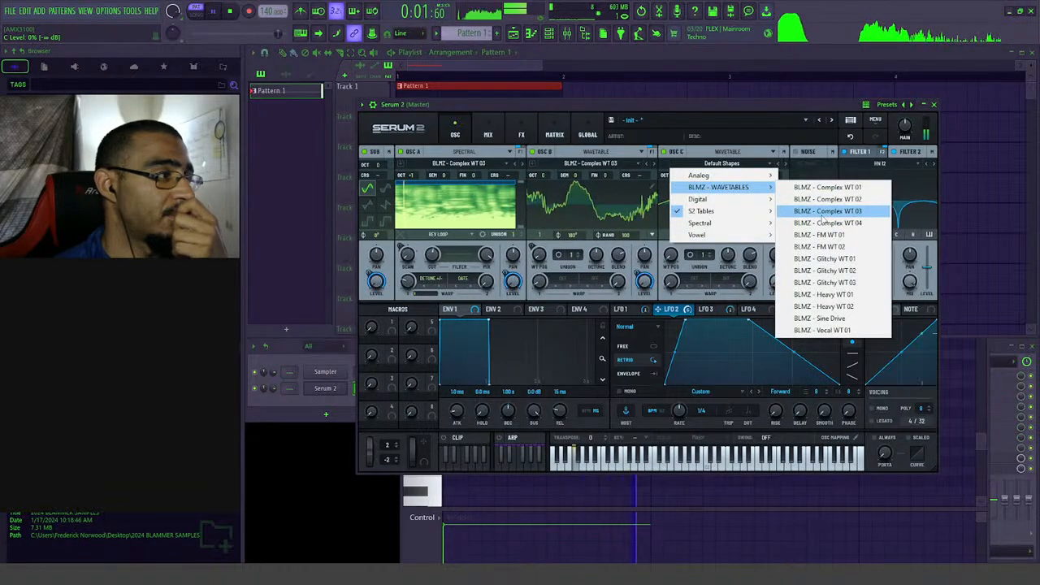
left_click(825, 211)
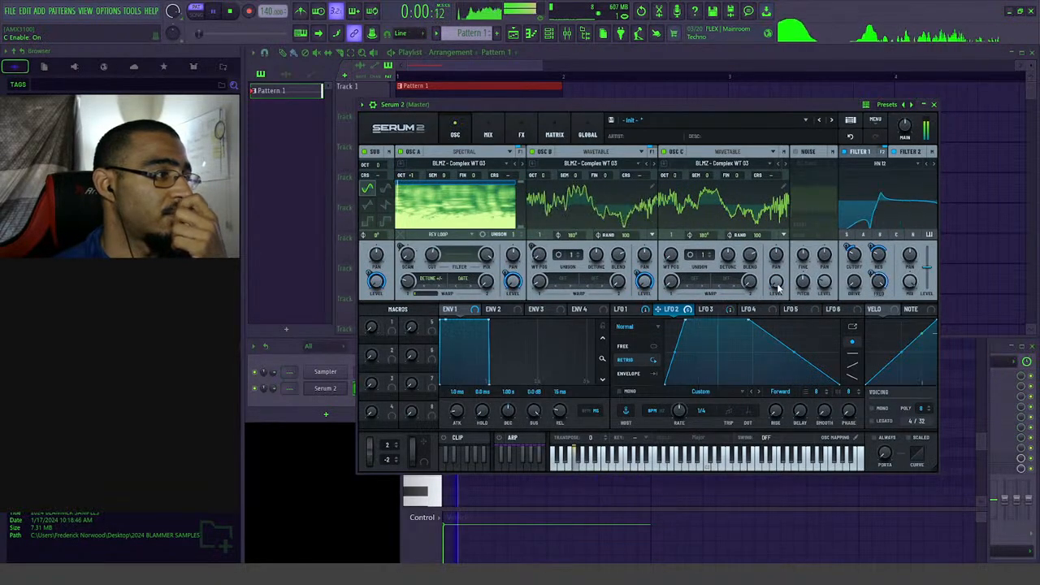
left_click(777, 165)
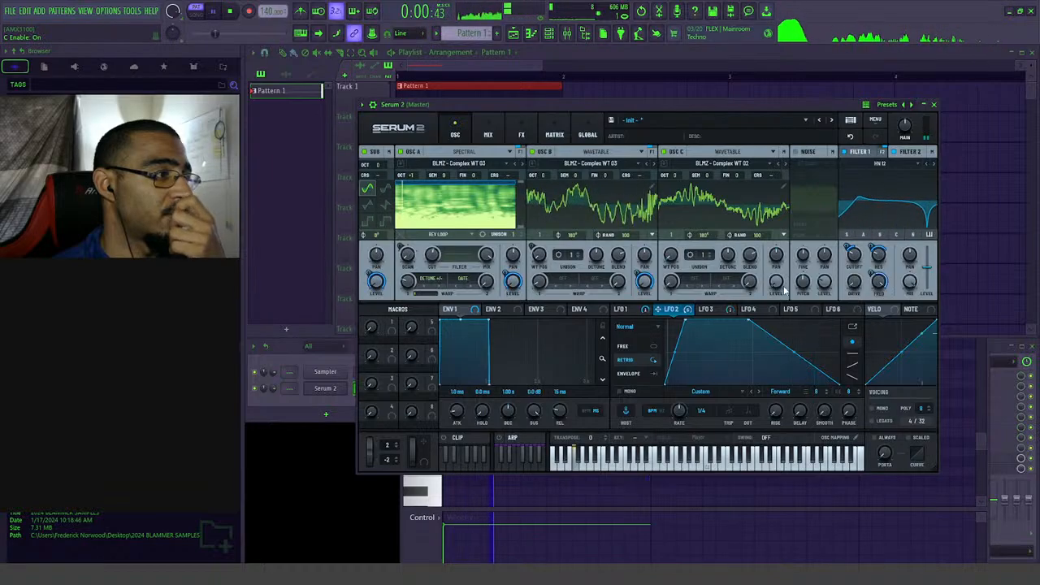
left_click(784, 164)
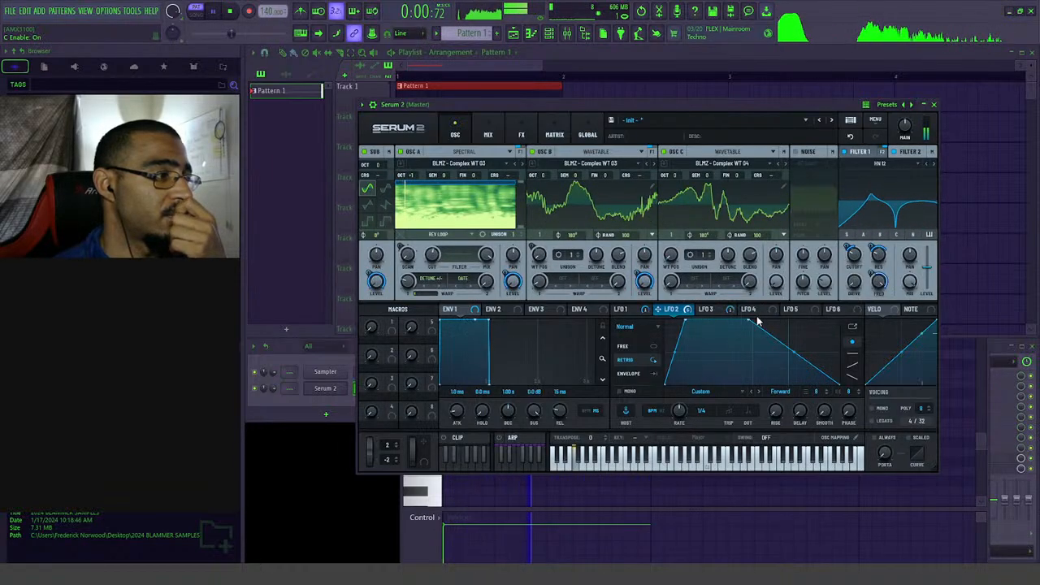
- Modulate oscillator C's level with LFO 2 and its wavetable position with LFO 3 at 54%
left_click_drag(658, 310, 777, 285)
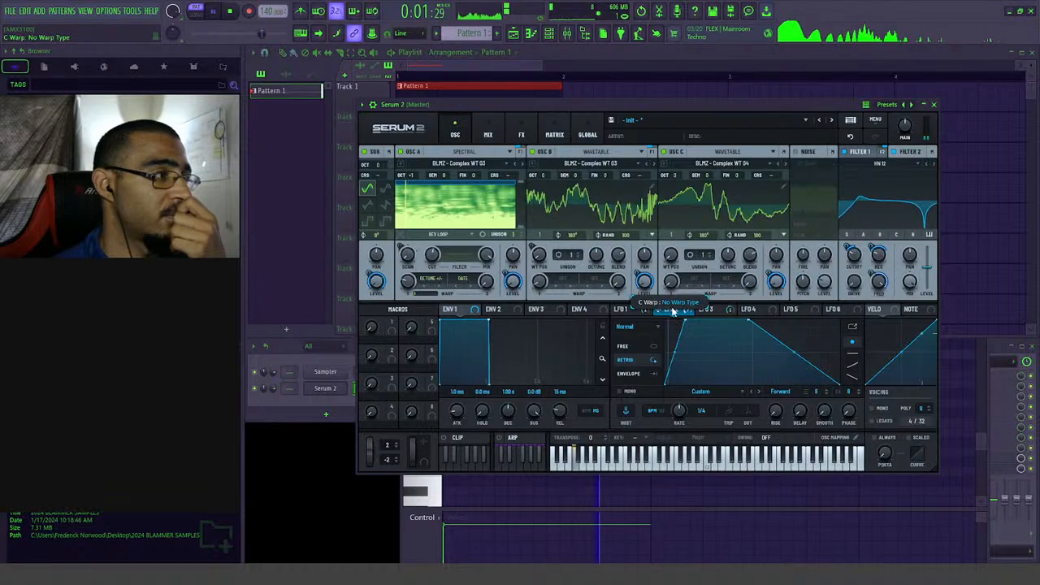
mouse_move(671, 255)
left_mouse_down()
mouse_move(677, 241)
mouse_move(676, 273)
mouse_move(669, 262)
mouse_move(666, 275)
left_mouse_up()
left_click(705, 311)
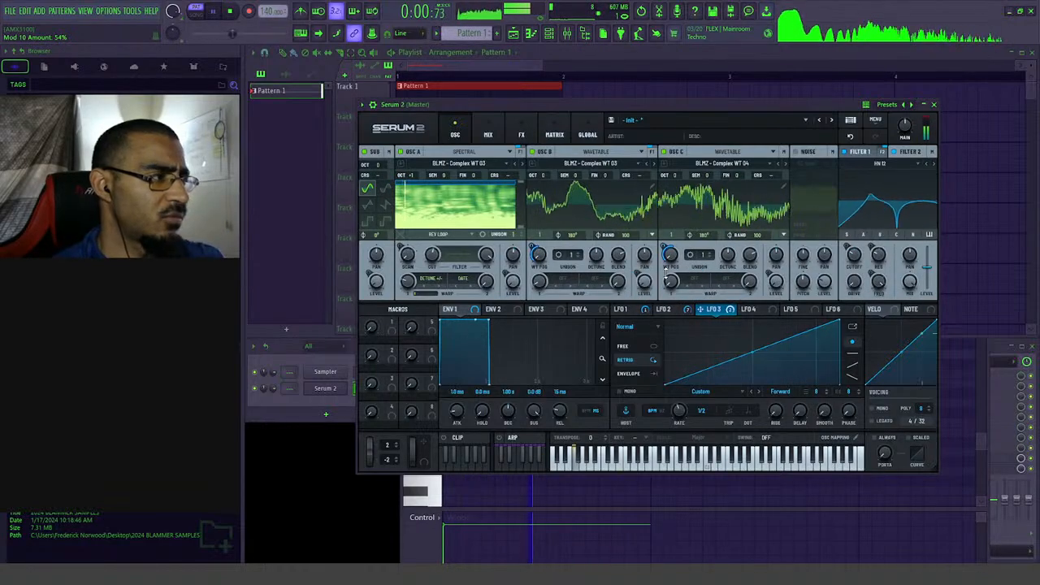
- Restart playback, check the oscillator and filter levels and routing in the synth's mixer, and return to the oscillator view
key("space")
key("space")
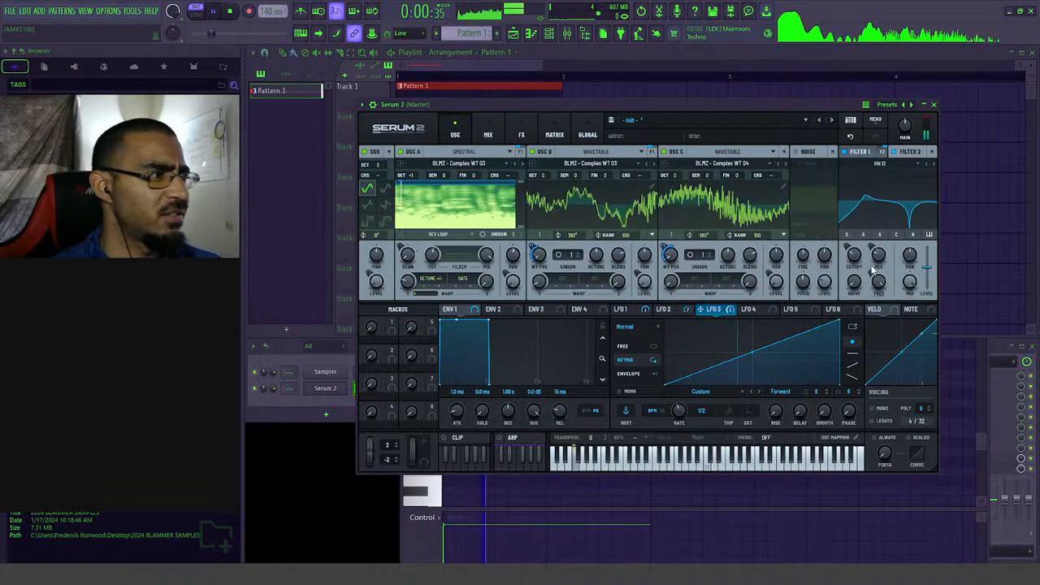
left_click(498, 135)
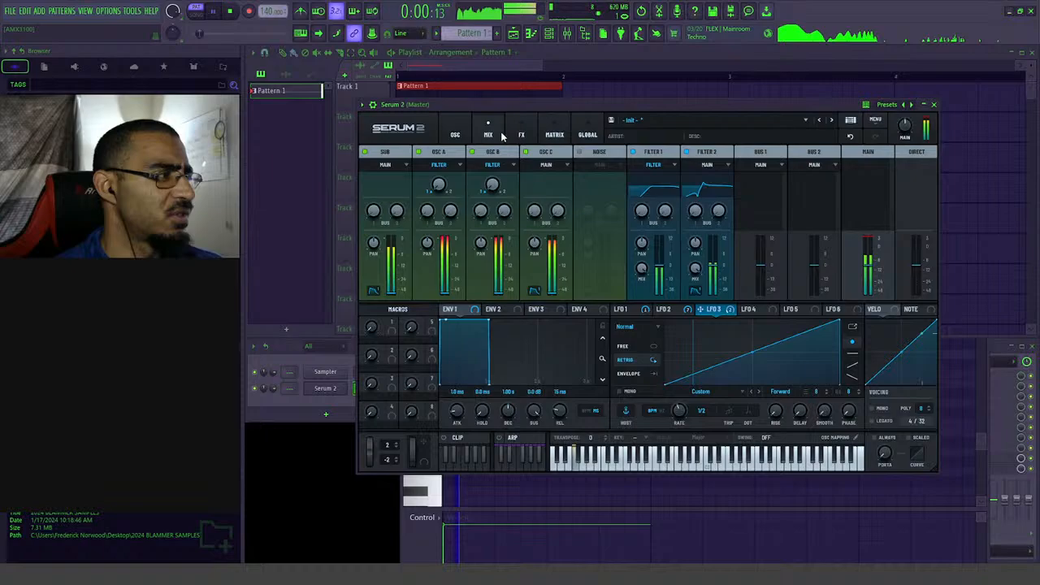
left_click(455, 135)
- Bring the playlist forward and play the arrangement in song mode
left_click(478, 74)
key("space")
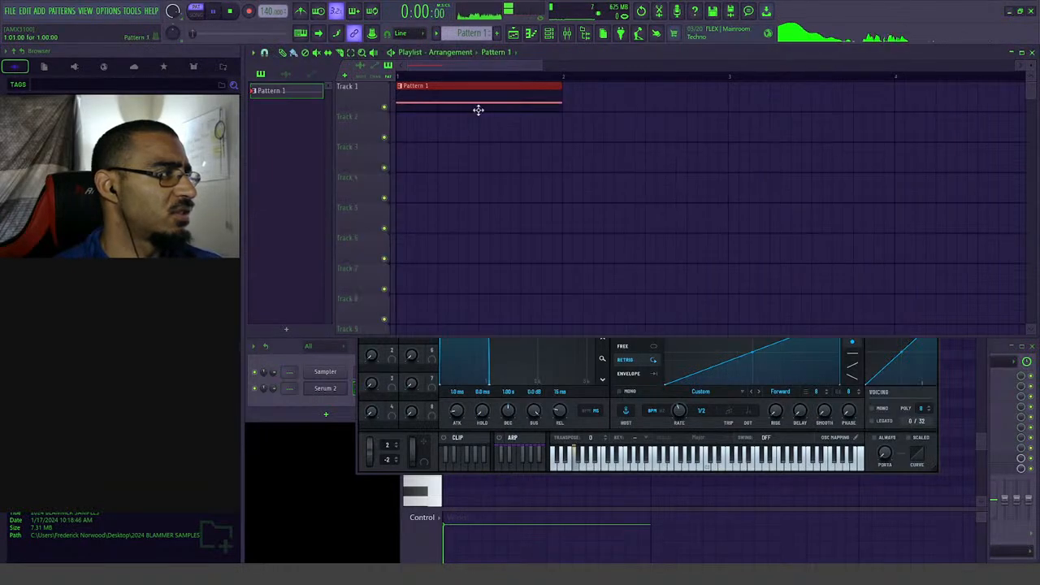
key("space")
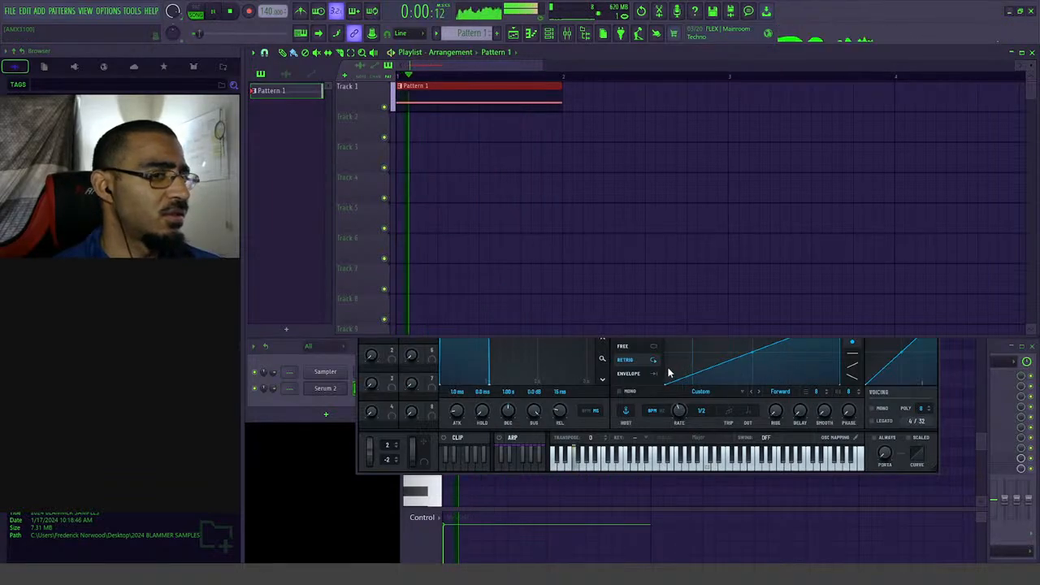
key("space")
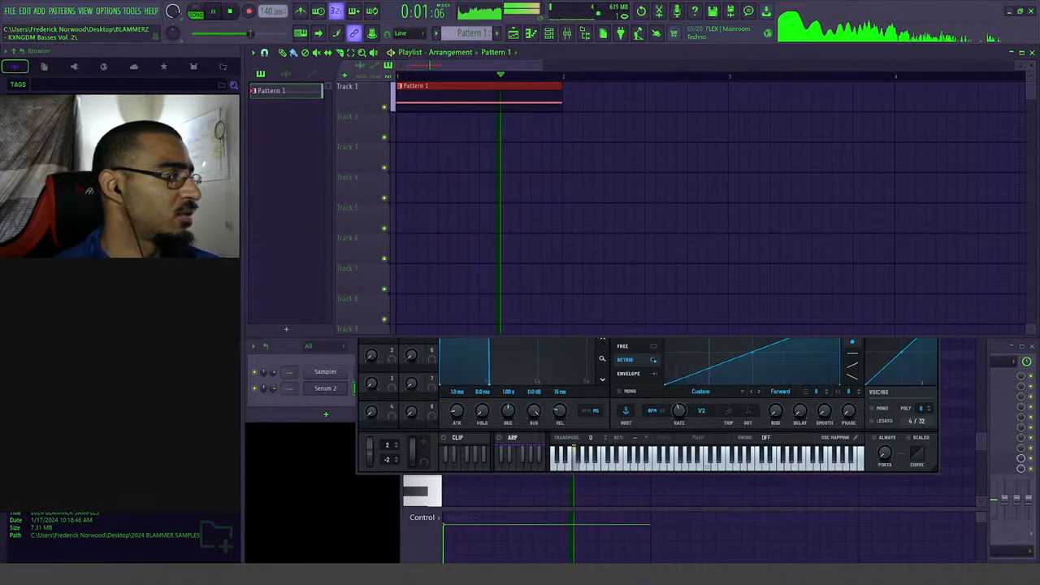
key("space")
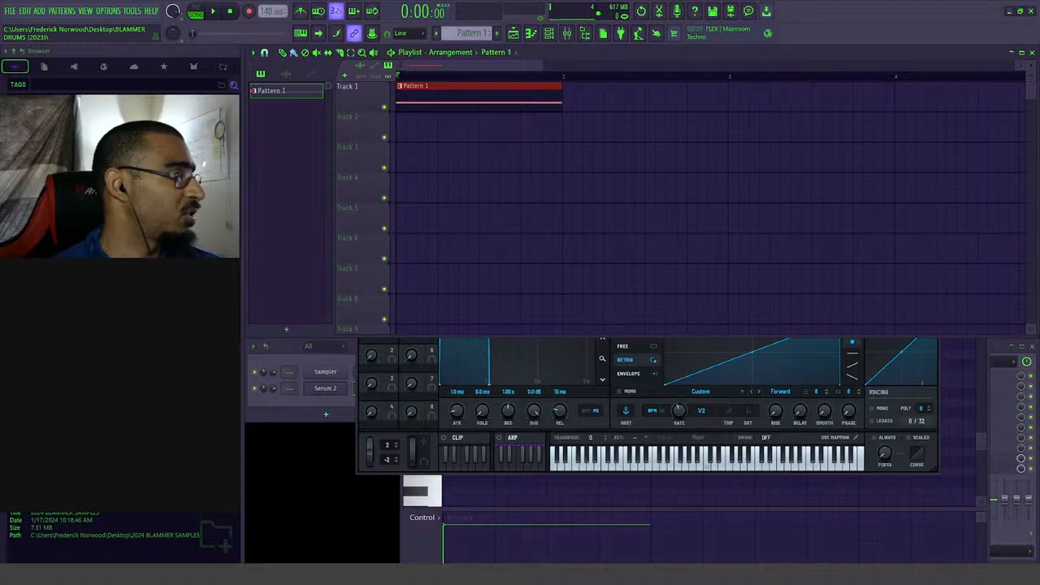
- Place the BLMZ - BD2 - Dubstep Kick 02 sample from BLAMMER DRUMS 2.0 at the start of Track 5 and play it with the pattern
left_click(81, 195)
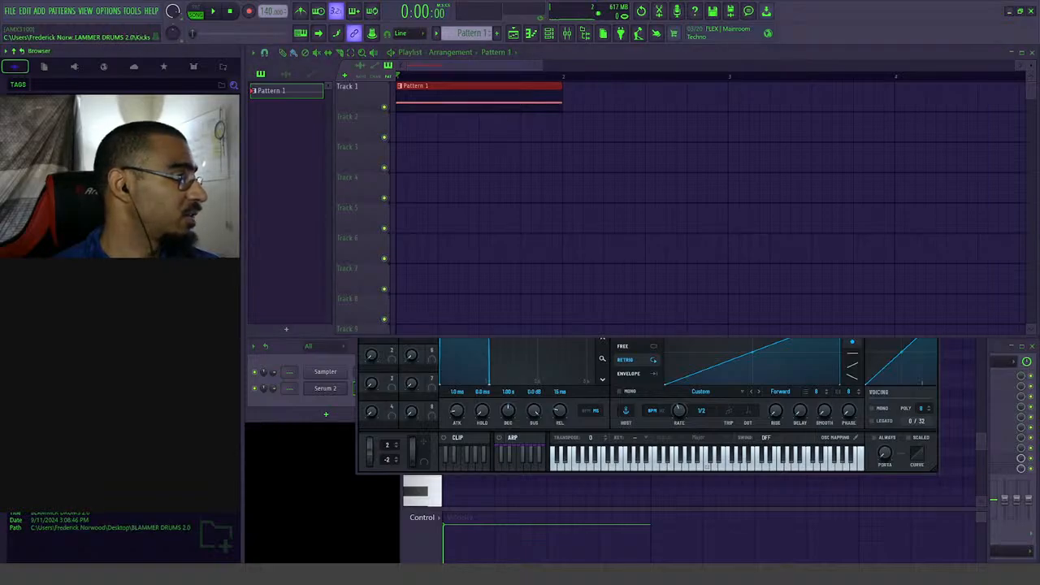
left_click(81, 236)
left_click_drag(81, 236, 417, 217)
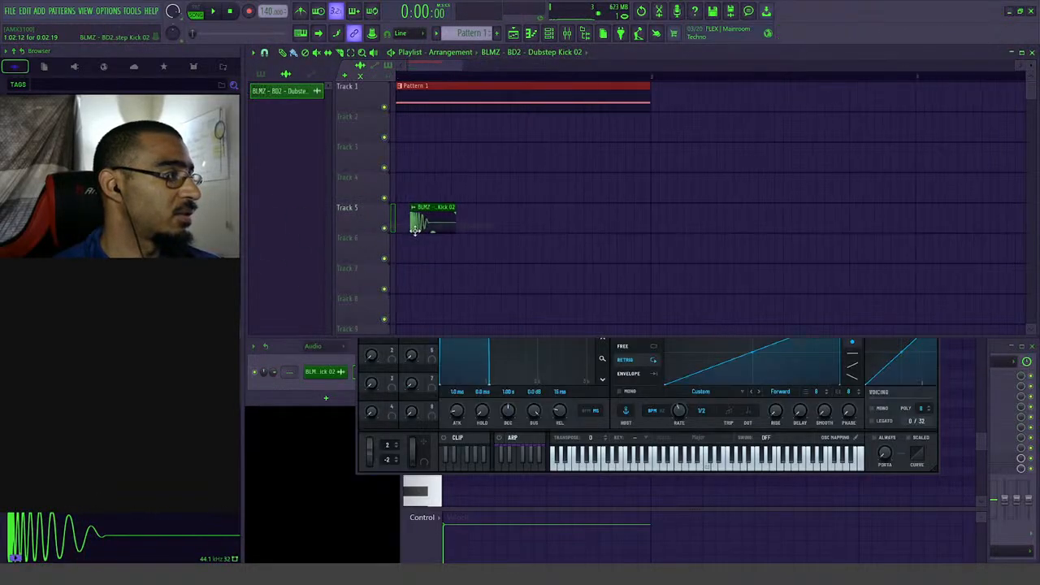
key("space")
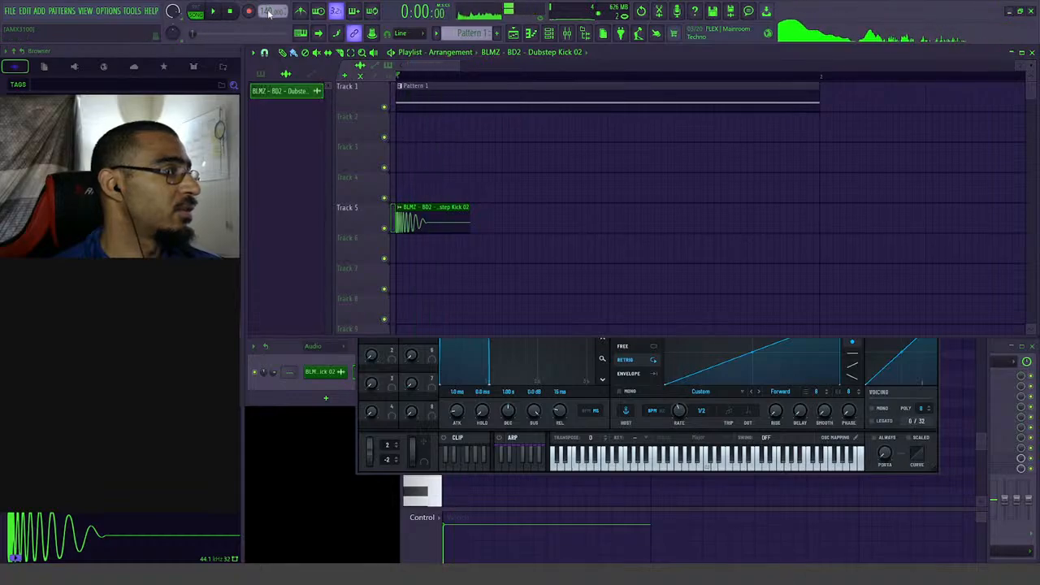
- Set the project tempo to 145 BPM and restart the arrangement
key("space")
right_click(271, 11)
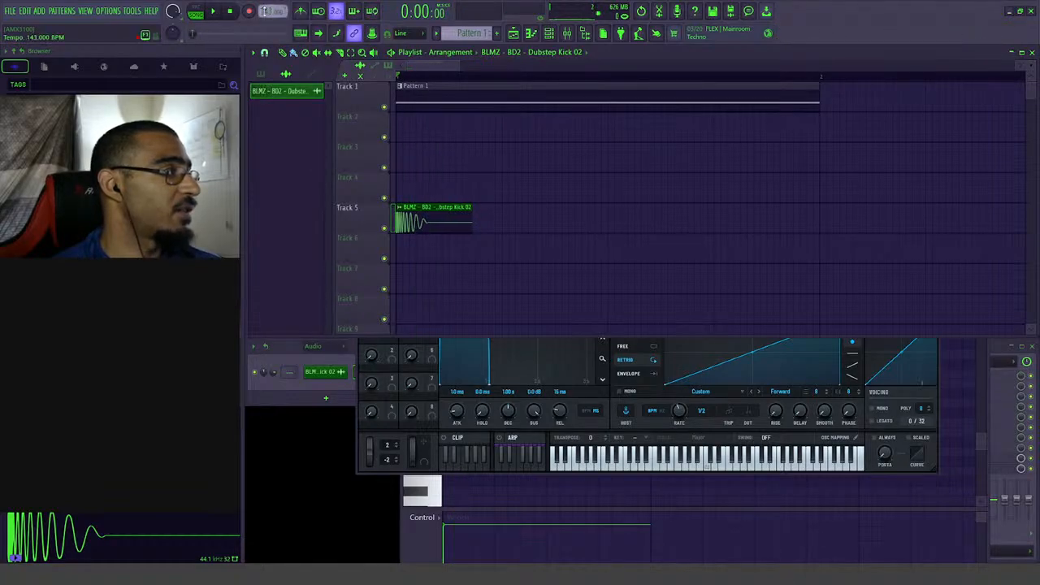
key("space")
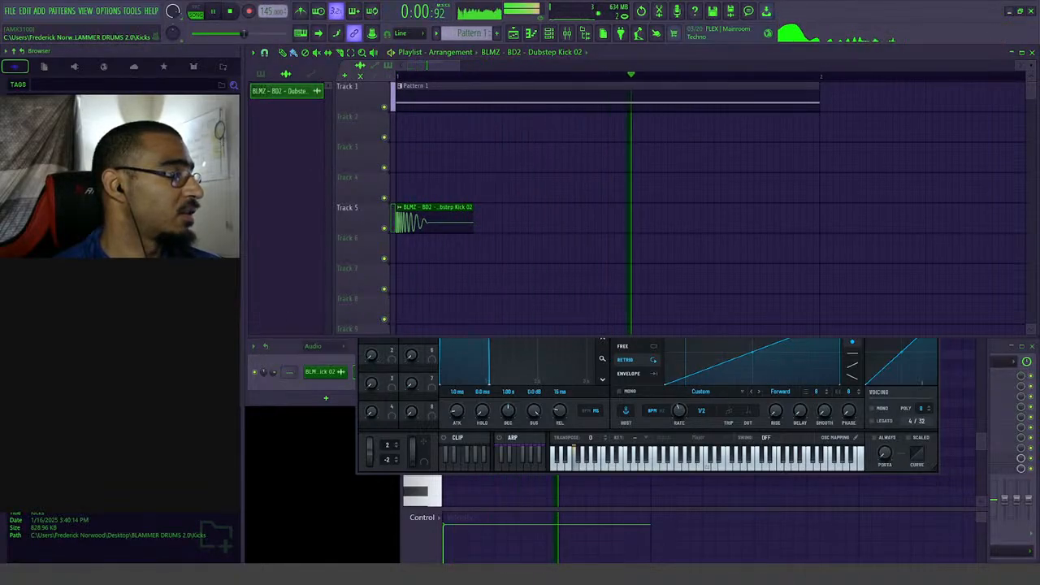
- Place the BLMZ - BD2 - Dubstep Snare 02 sample mid-bar on Track 6 and cut off its tail past bar 2
left_click_drag(122, 162, 610, 244)
key("space")
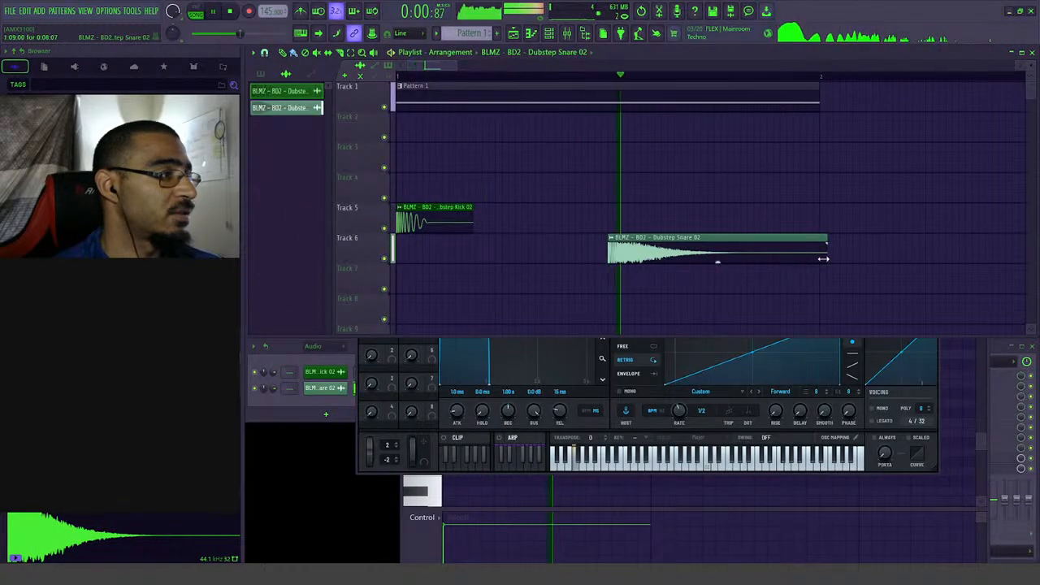
left_click_drag(820, 203, 826, 291)
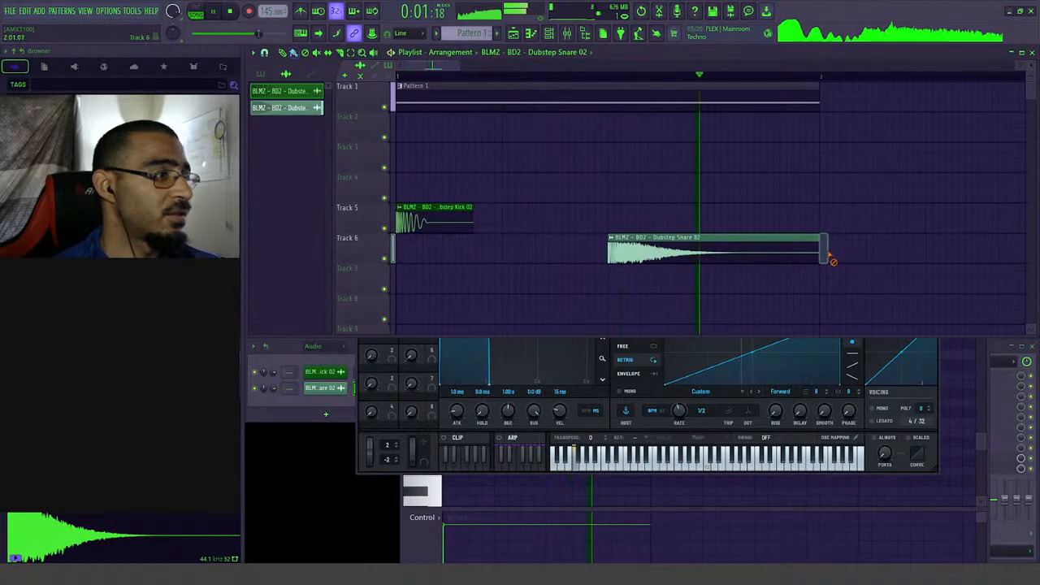
right_click(824, 254)
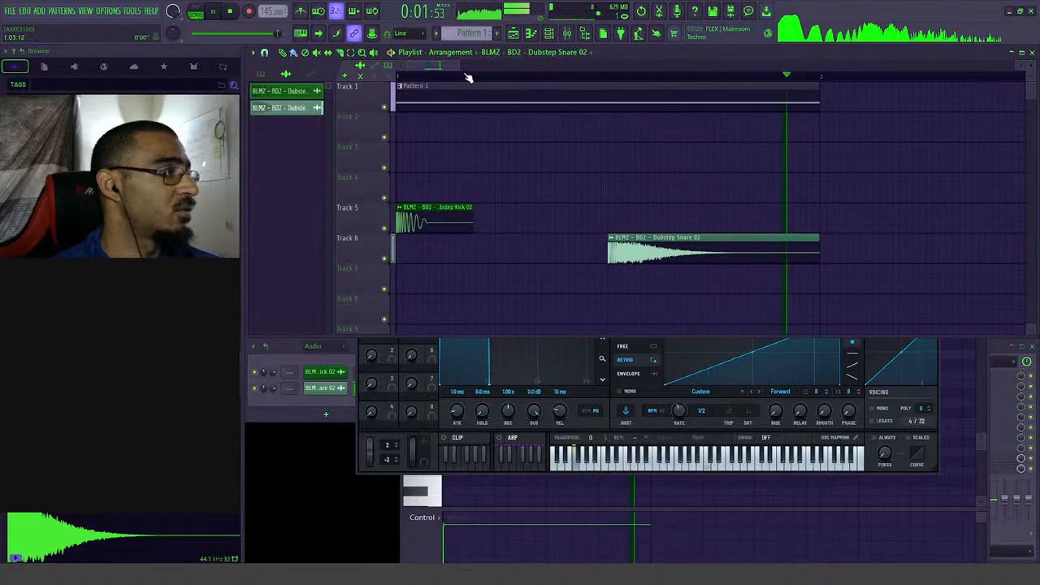
- Reorder the playlist so the kick is on Track 1, the snare on Track 2 and Pattern 1 on Track 6, and play it
scroll(487, 252, "down", 3)
key("space")
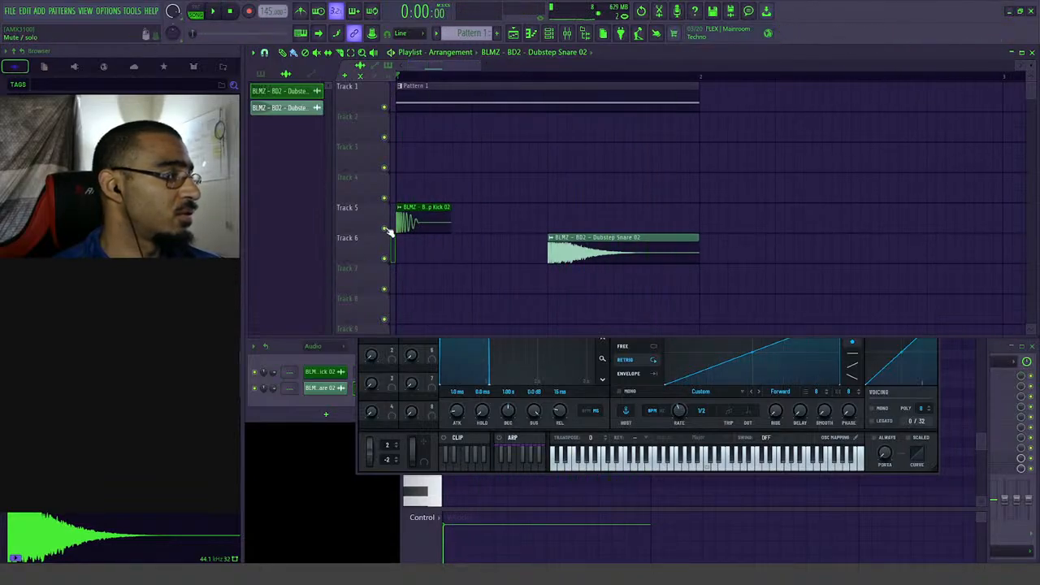
left_click(386, 229)
left_click(386, 229)
left_click_drag(371, 217, 370, 95)
mouse_move(388, 240)
left_mouse_down()
mouse_move(386, 134)
mouse_move(387, 243)
left_mouse_up()
key("space")
scroll(518, 215, "down", 1)
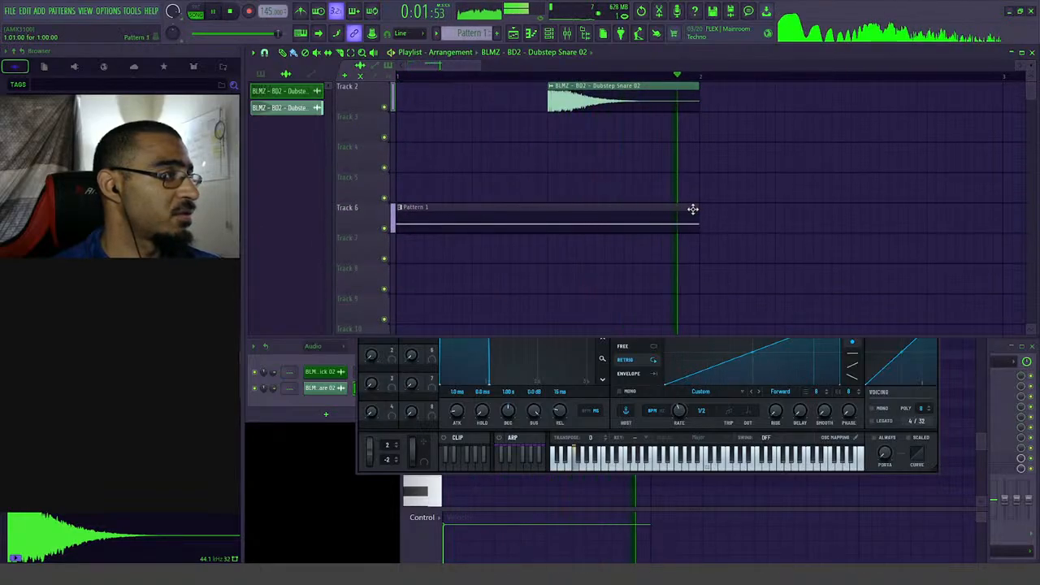
scroll(569, 207, "up", 1)
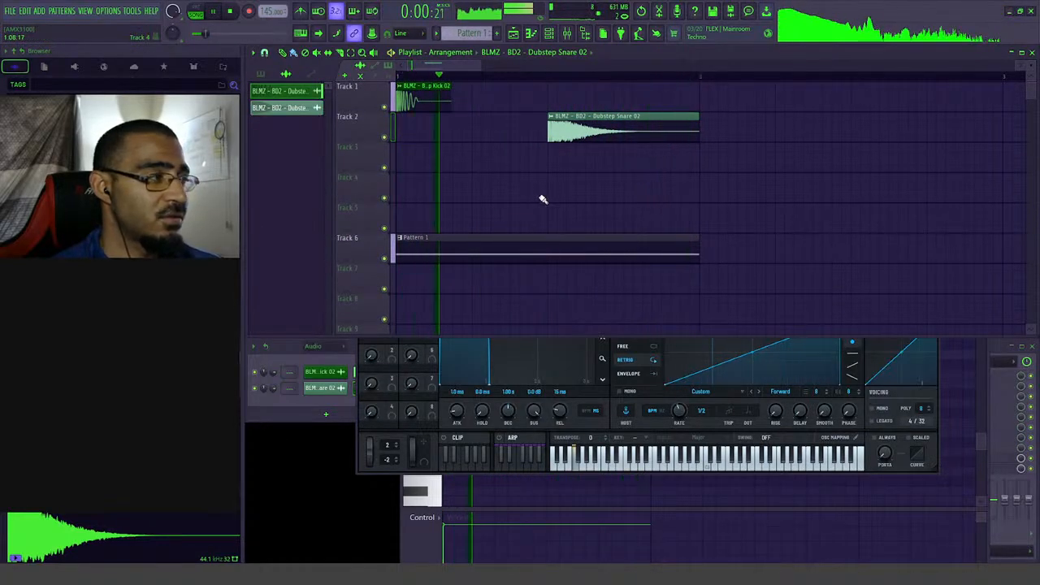
- Open Pattern 1 from the playlist and show the effects rack of its Serum 2 channel
double_click(509, 249)
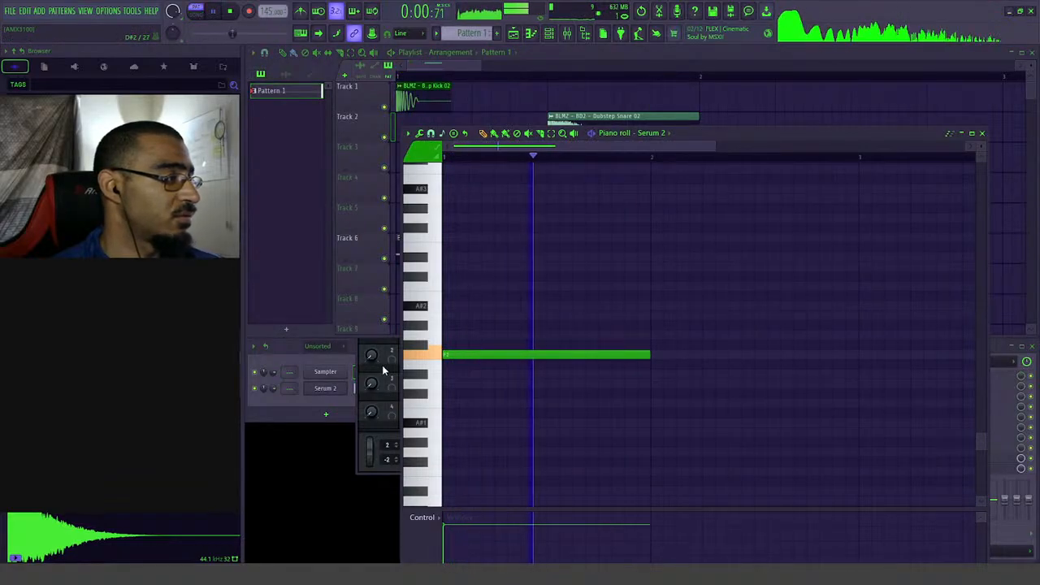
left_click(326, 387)
key("space")
left_click(488, 134)
left_click(521, 134)
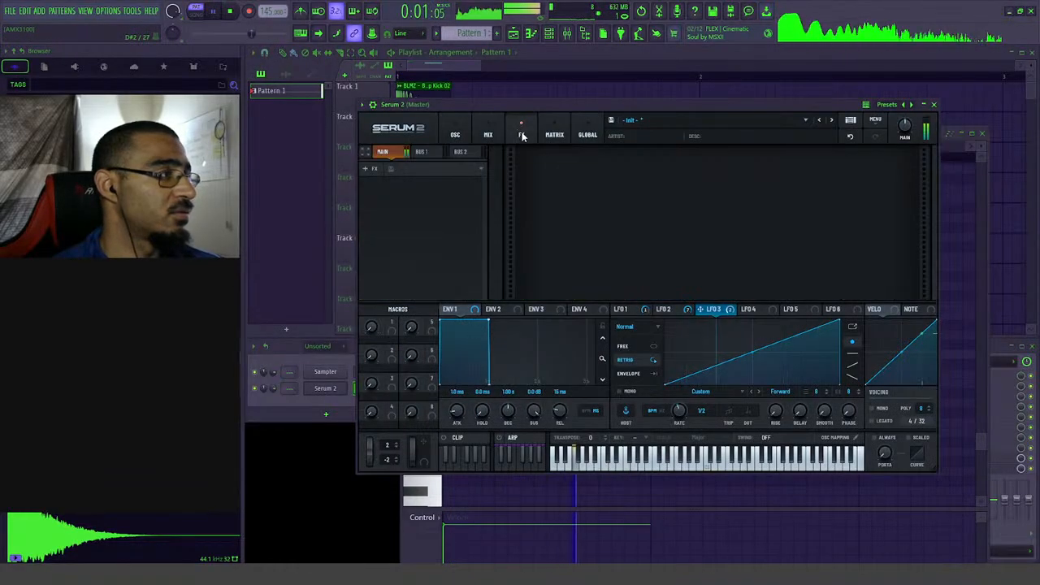
- Add a Compressor and a Utility effect to the main chain, with Utility above the compressor, and enable Utility's mono bass
left_click(372, 168)
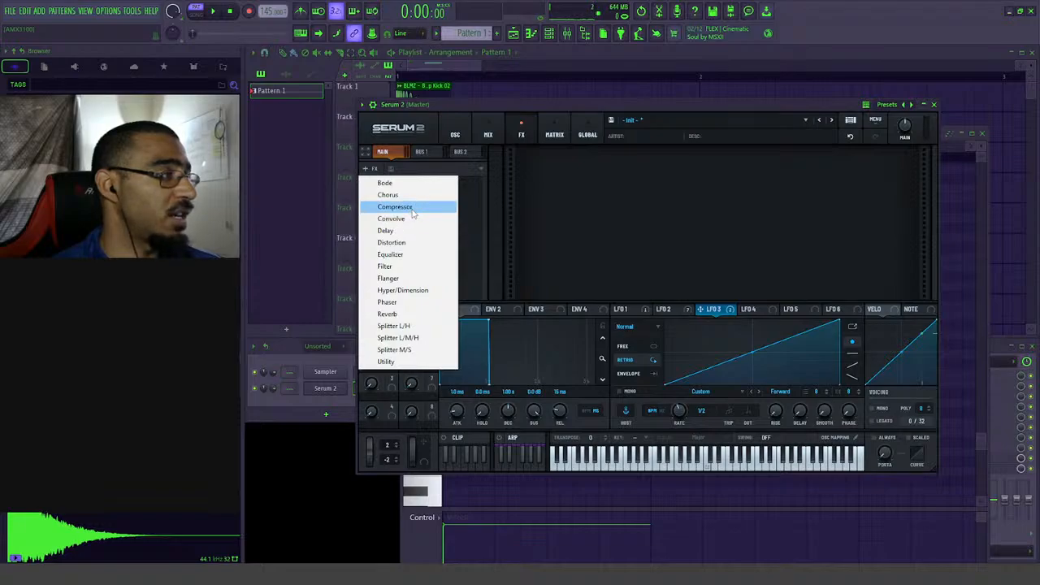
left_click(395, 206)
left_click(373, 169)
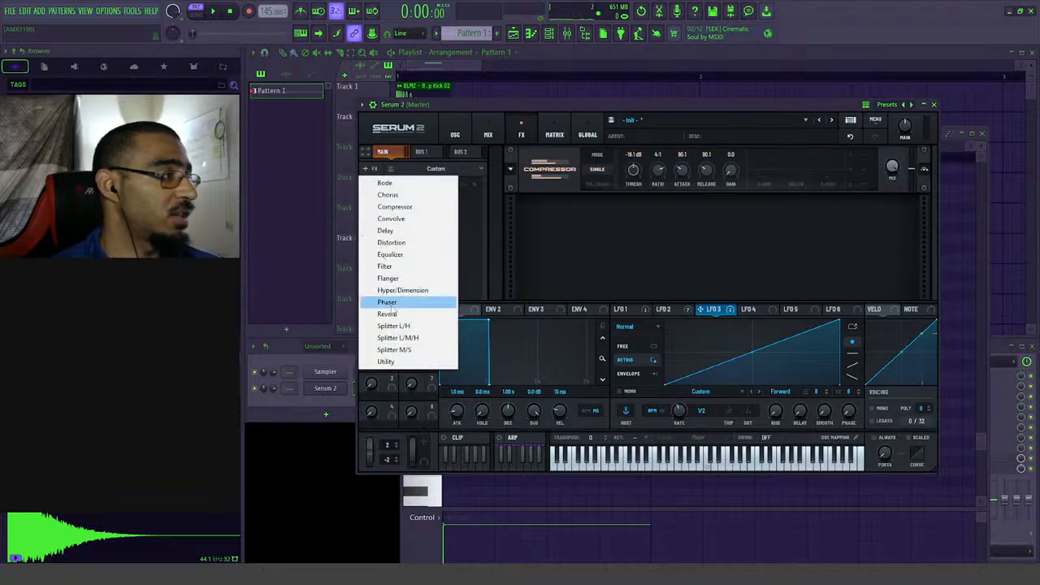
left_click(387, 361)
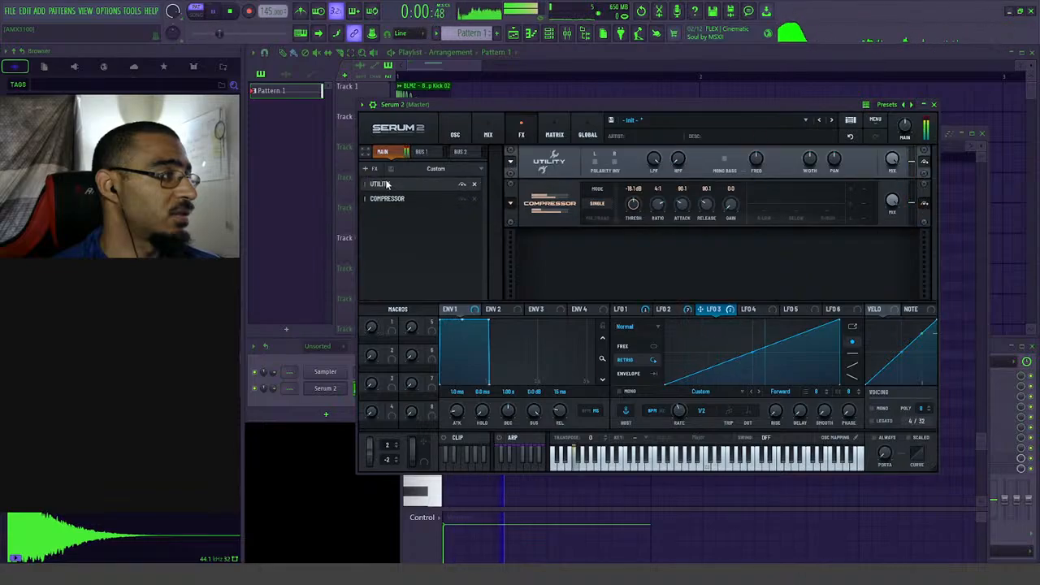
left_click(724, 160)
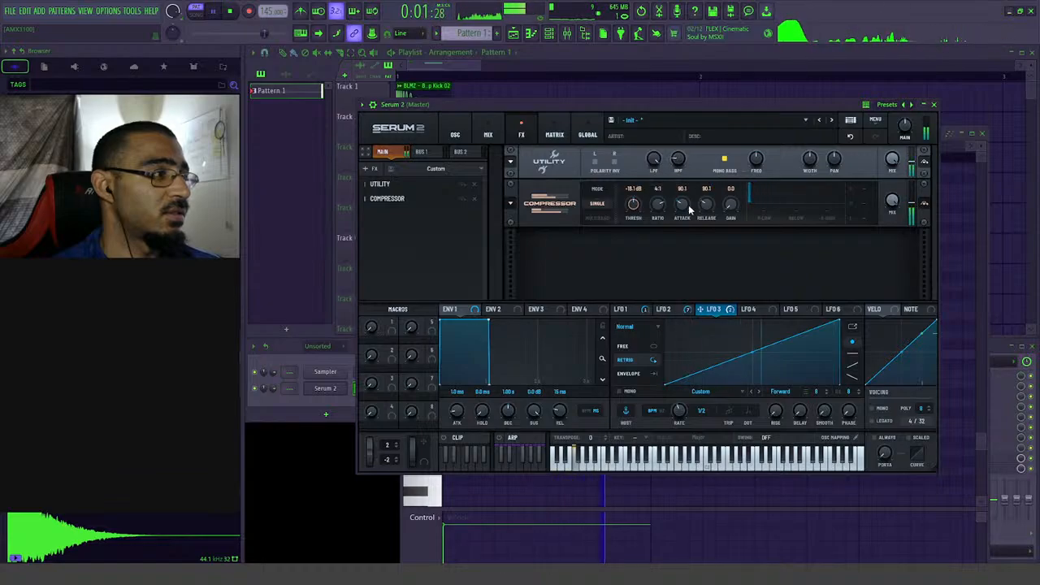
- Switch the compressor to multiband, set its ratio to 32:1, and raise its release, gain and output level
left_click(597, 217)
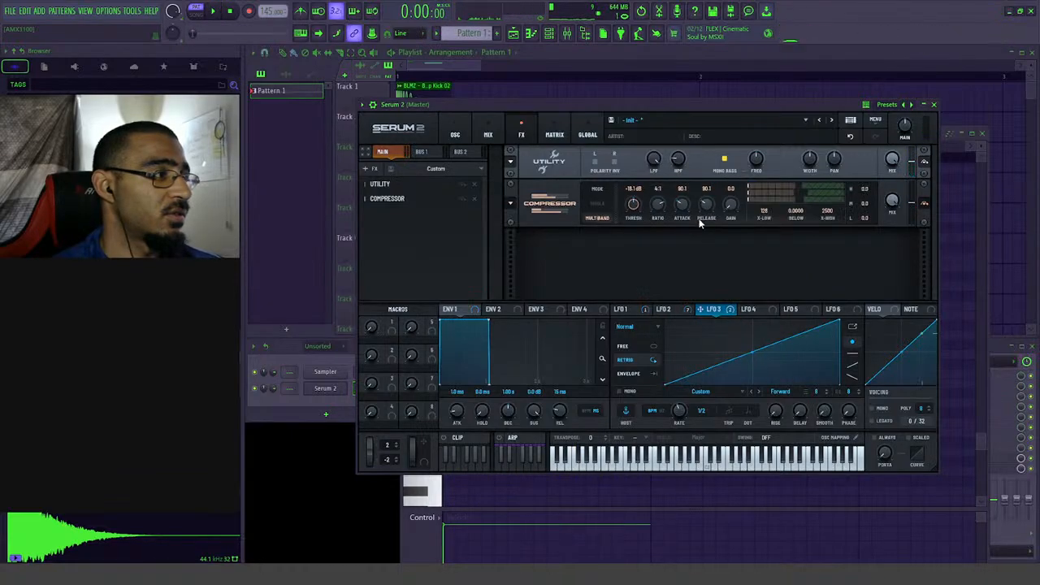
left_click_drag(730, 213, 738, 174)
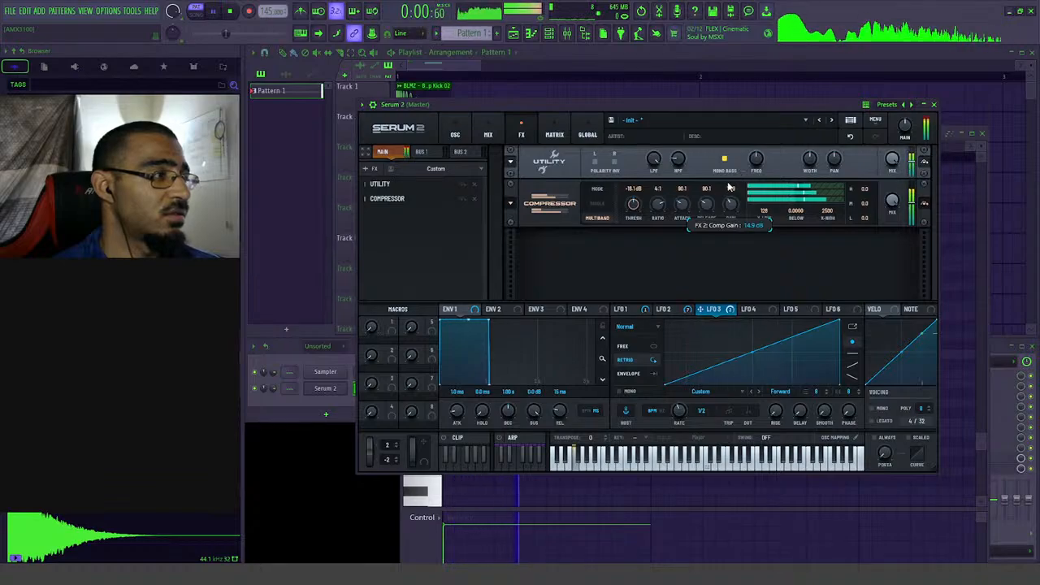
left_click_drag(660, 204, 660, 200)
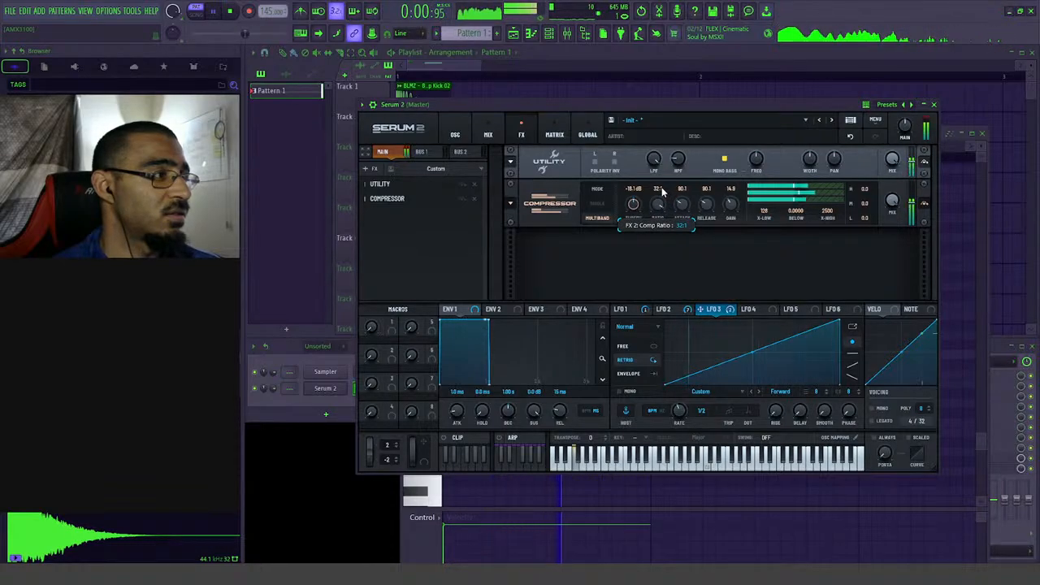
mouse_move(733, 205)
left_mouse_down()
mouse_move(713, 190)
mouse_move(721, 177)
mouse_move(734, 202)
left_mouse_up()
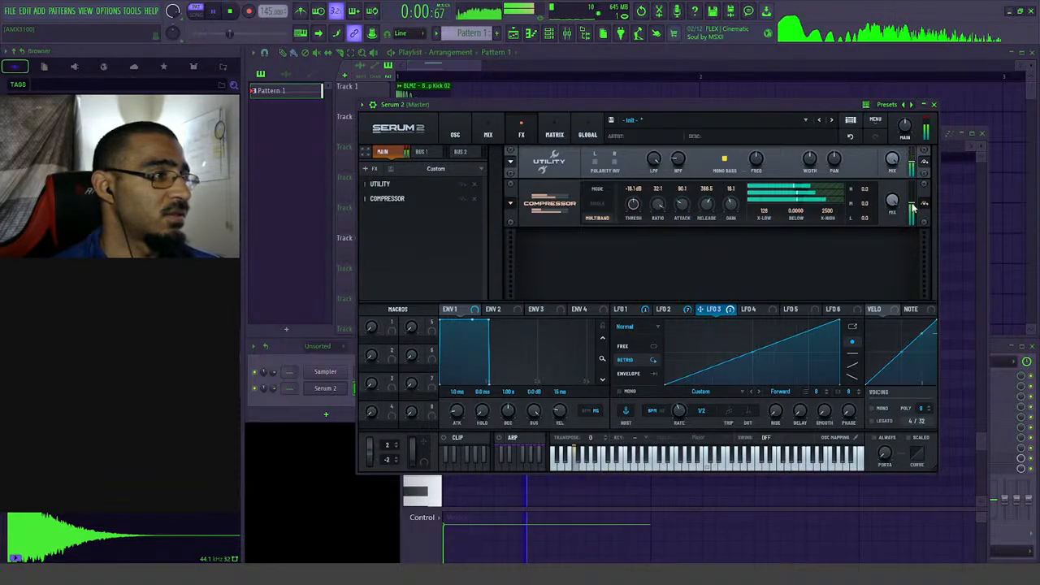
left_click_drag(913, 209, 916, 206)
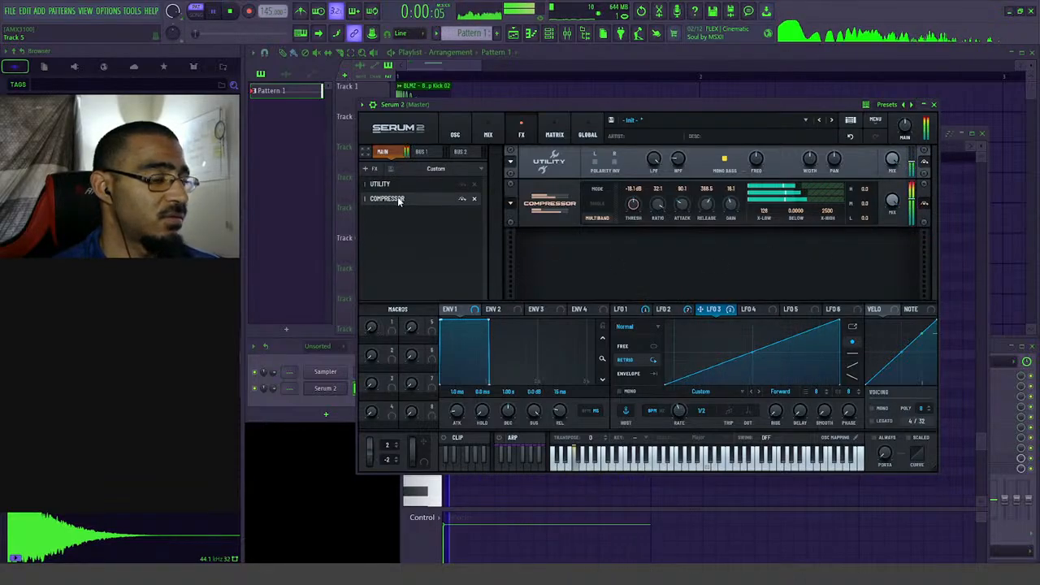
- Play the arrangement in song mode with the playlist in front, and return to the synth's oscillator view
left_click(448, 71)
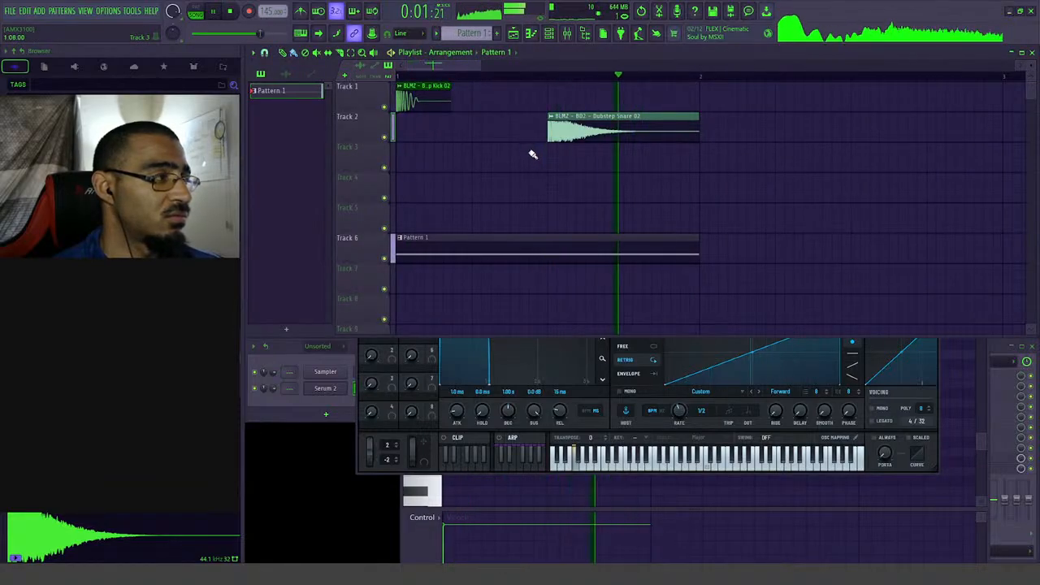
left_click(603, 334)
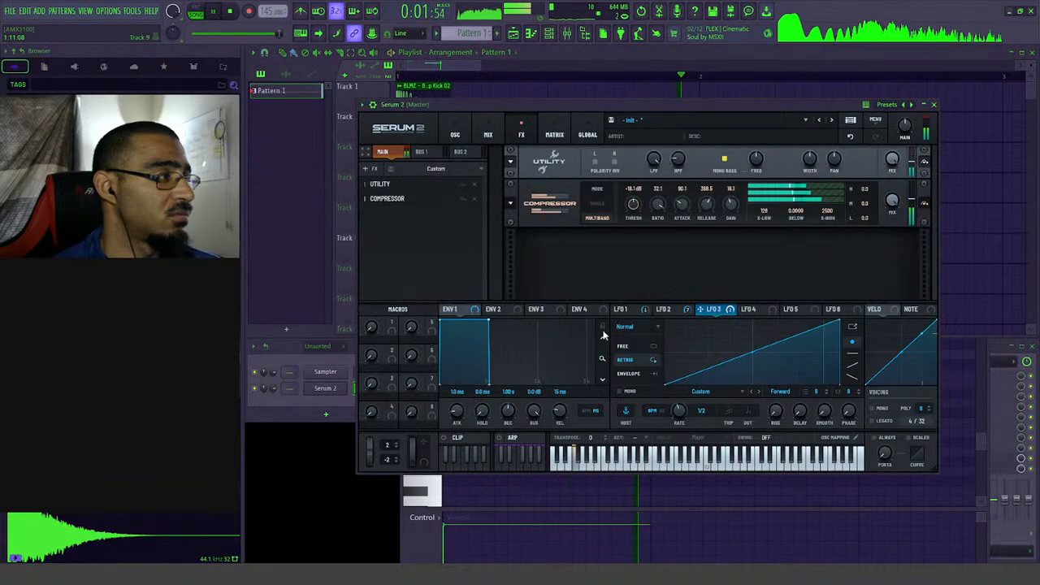
left_click(455, 134)
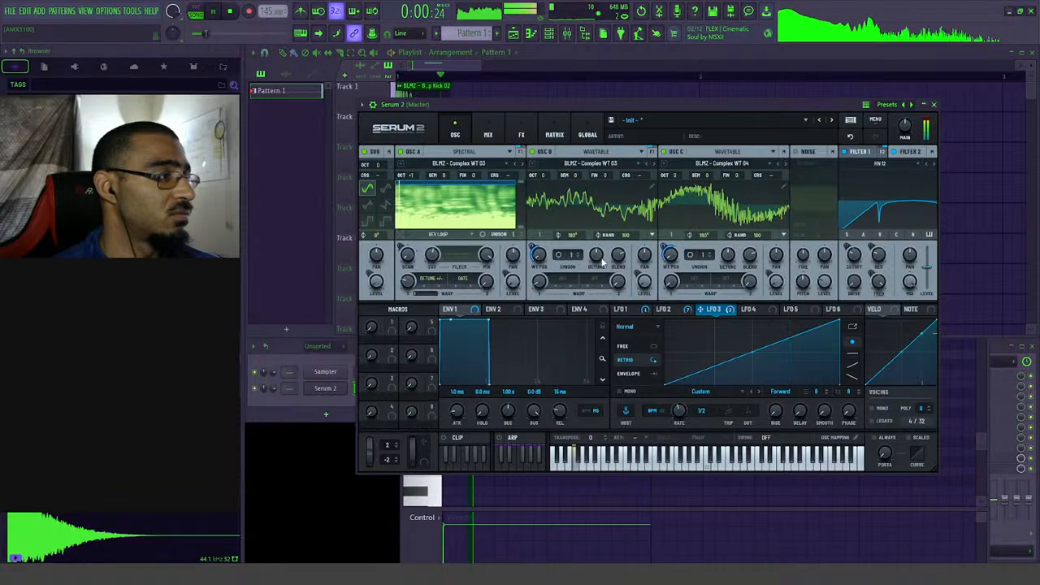
- Set oscillator B's wavetable position to 1 and oscillator C's to 33, and stop playback
left_click_drag(544, 252, 549, 275)
left_click_drag(679, 276, 679, 248)
key("space")
- Set oscillator C's first warp mode to Bend +/- and restart playback
left_click(697, 279)
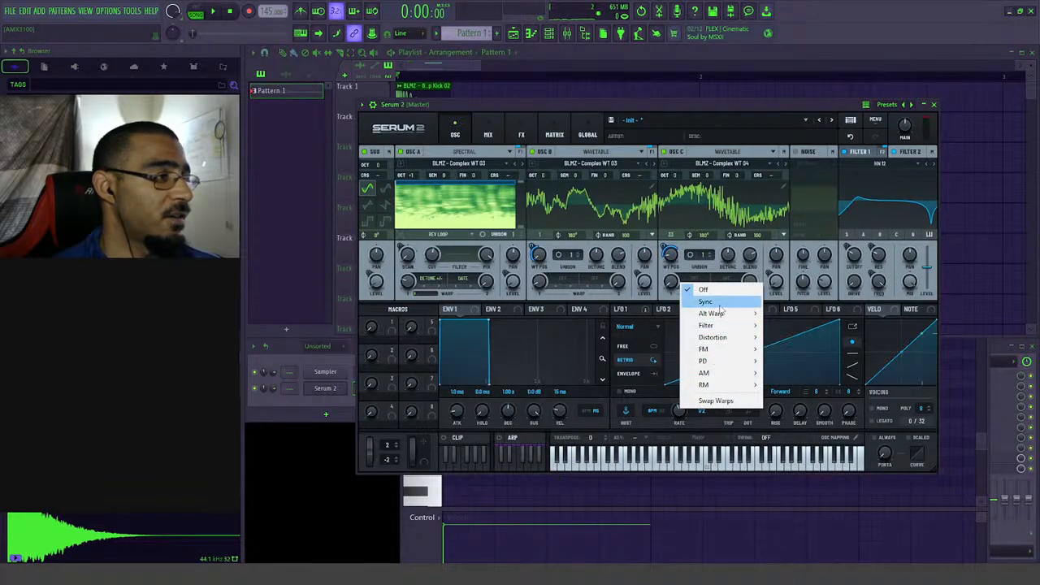
mouse_move(721, 314)
left_click(803, 338)
key("space")
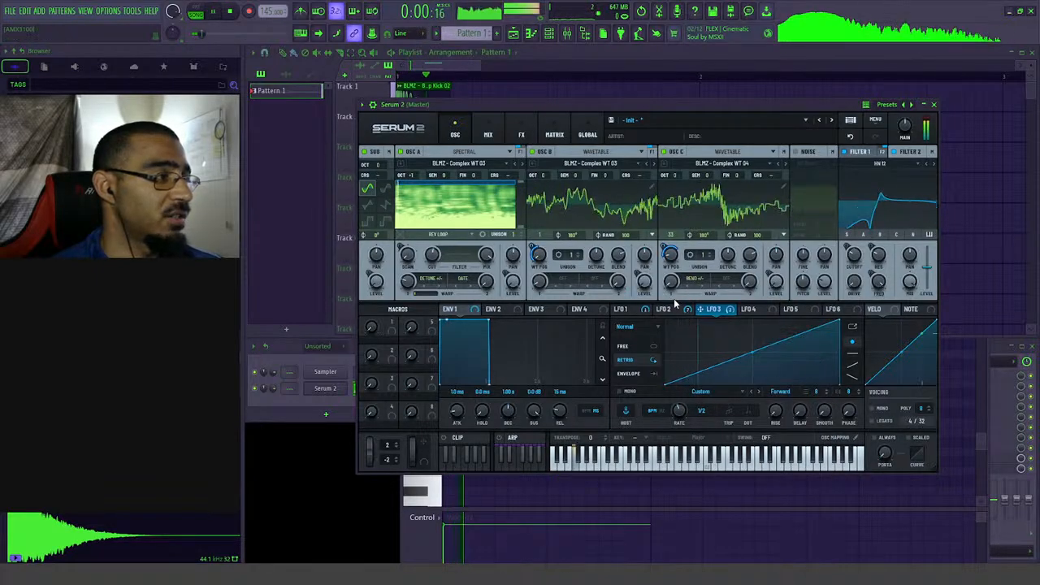
- Try different warp amounts and wavetable positions on oscillator C during pattern playback, settling on a 9% warp and position 1
left_click_drag(677, 284, 680, 262)
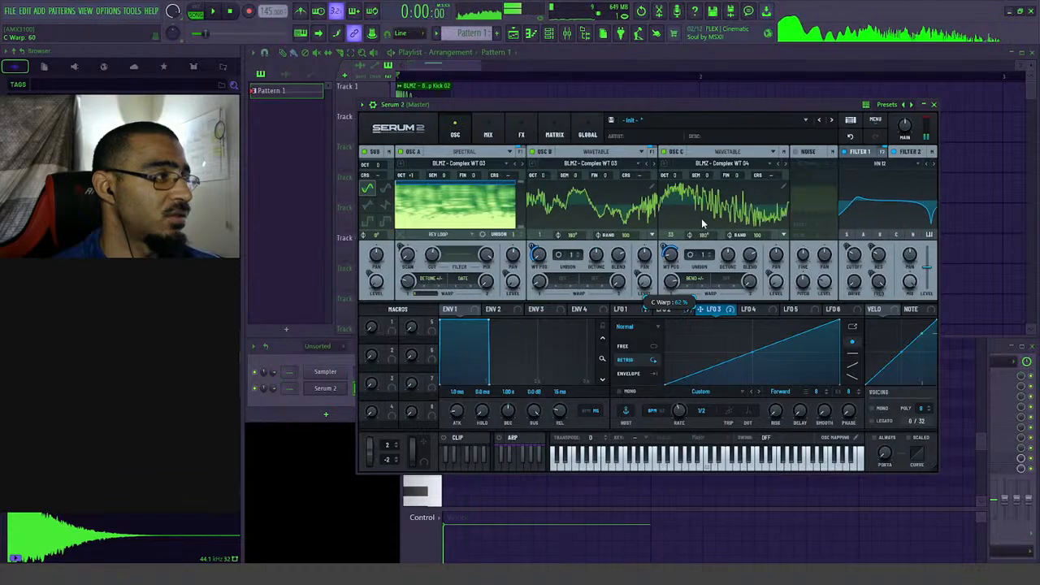
key("space")
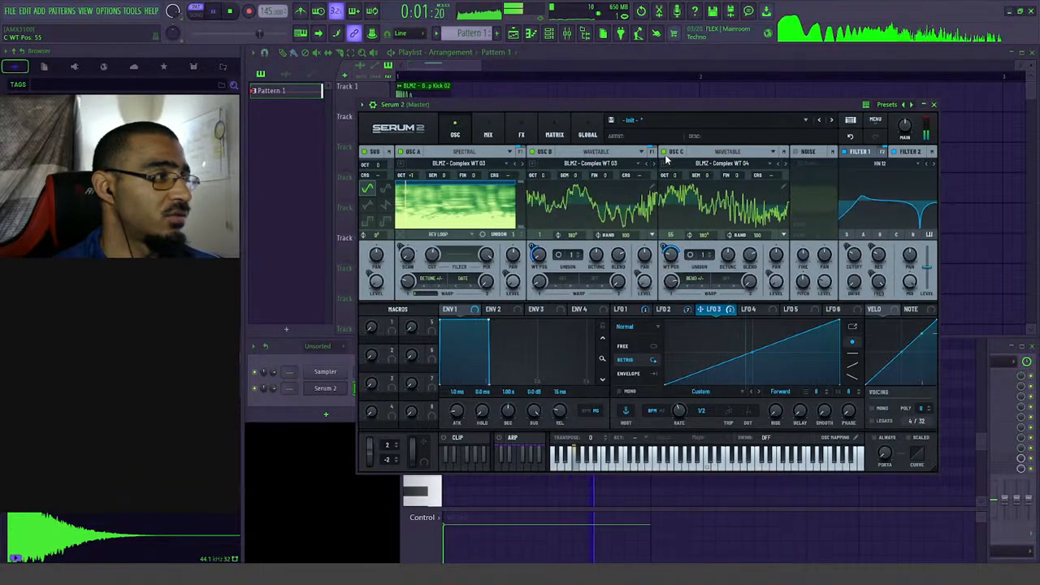
mouse_move(670, 254)
left_mouse_down()
mouse_move(673, 268)
mouse_move(664, 242)
left_mouse_up()
left_click_drag(675, 282, 677, 262)
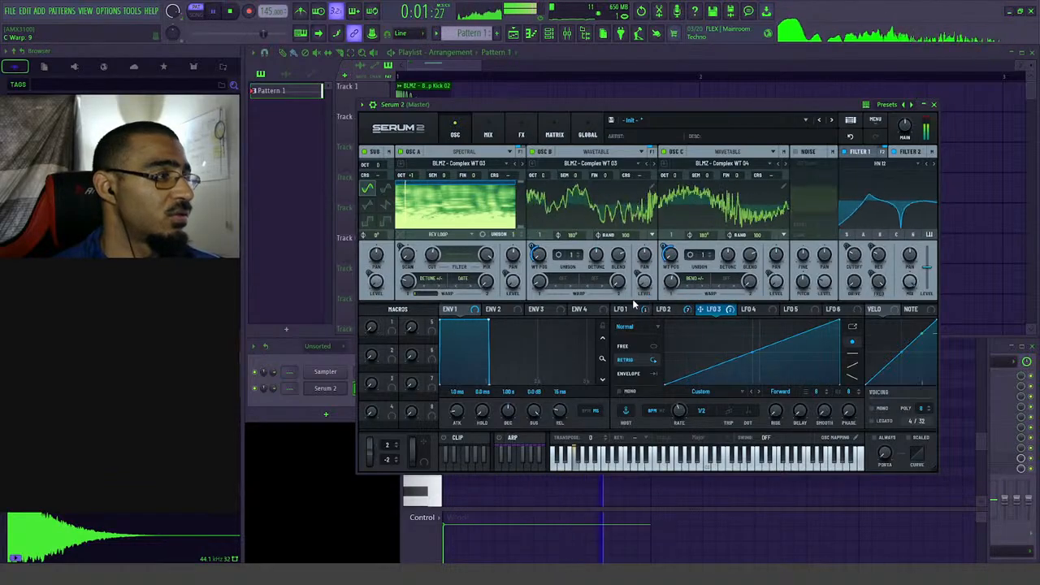
- Raise LFO 2's modulation of oscillator A's level to 91%, and show Filter 2's settings
left_click(663, 310)
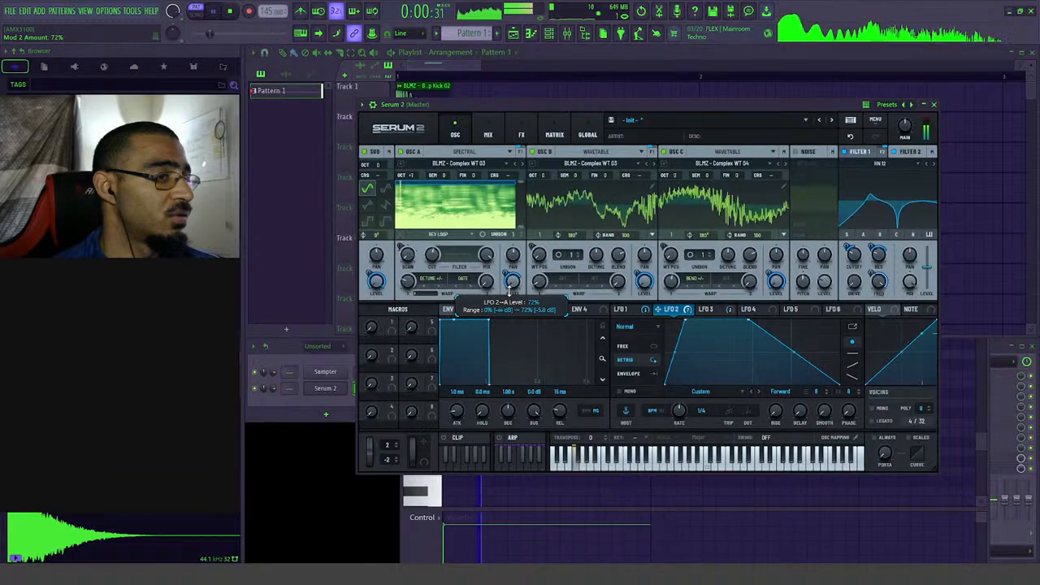
left_click_drag(509, 293, 511, 275)
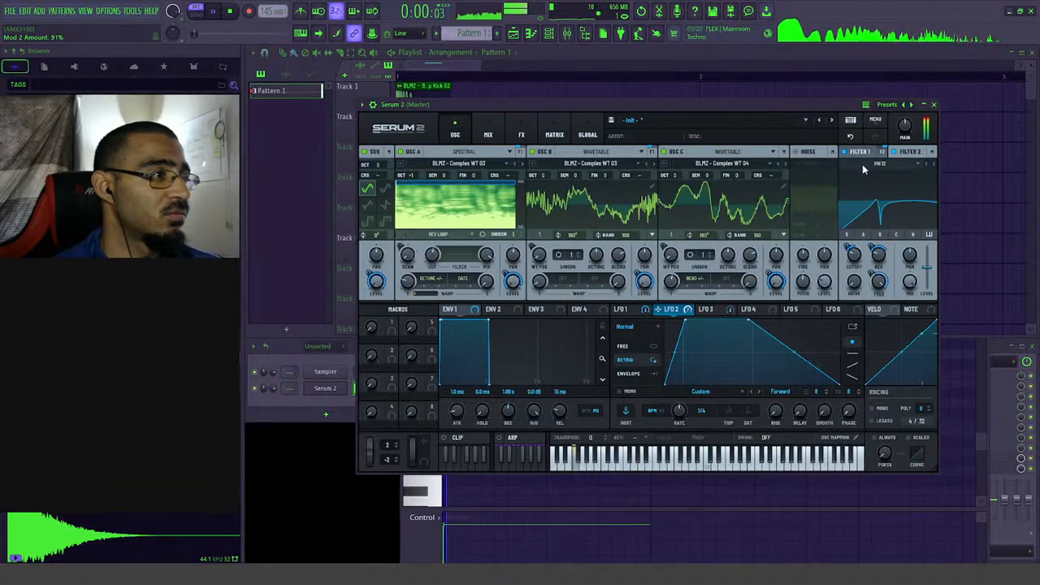
left_click(911, 152)
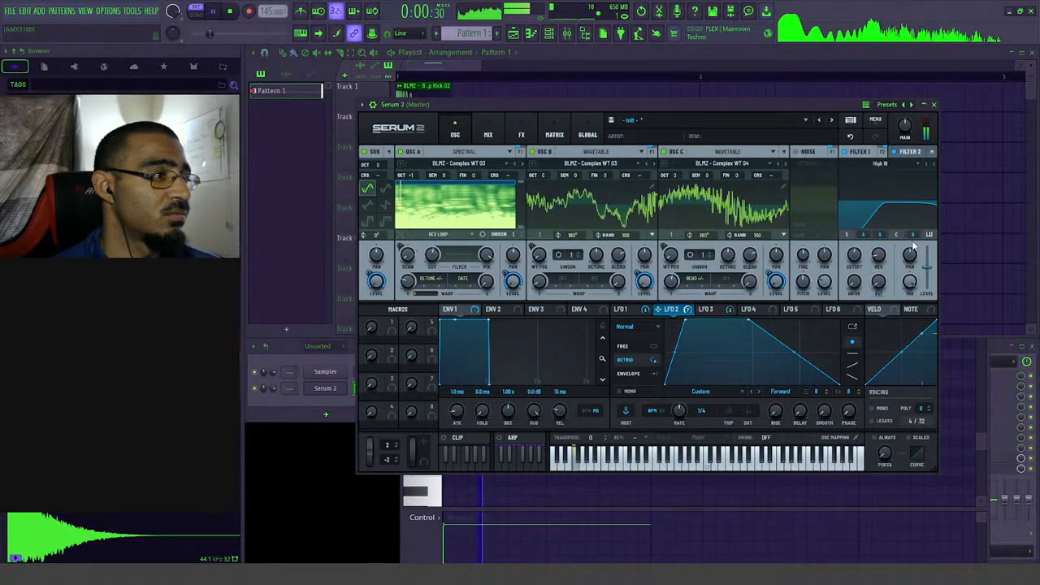
- Enable the noise oscillator and load HP12 Pink Noise (Mono) from the S2 Noises category
left_click(796, 152)
left_click(796, 152)
left_click(808, 162)
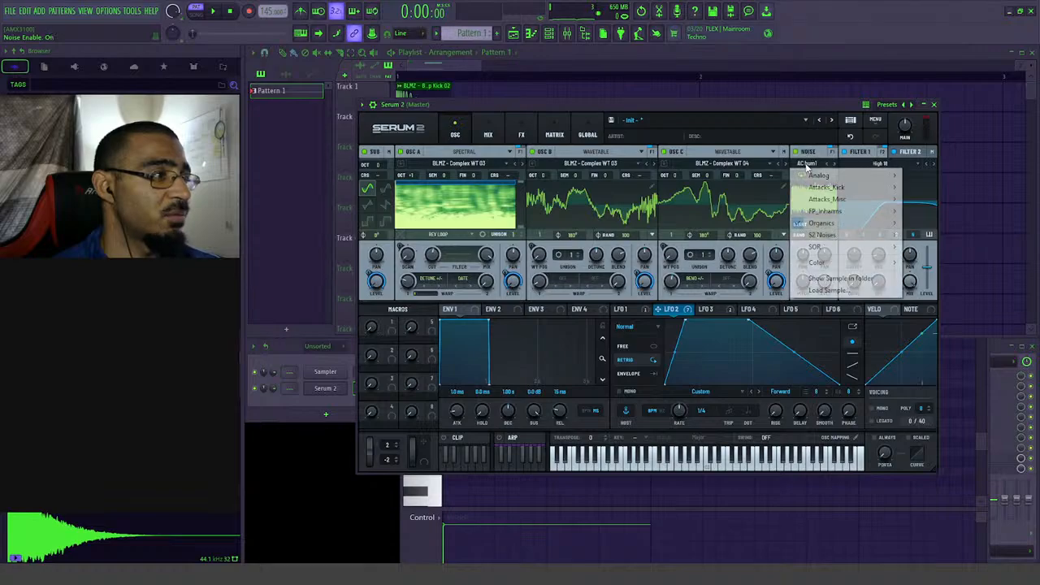
mouse_move(823, 210)
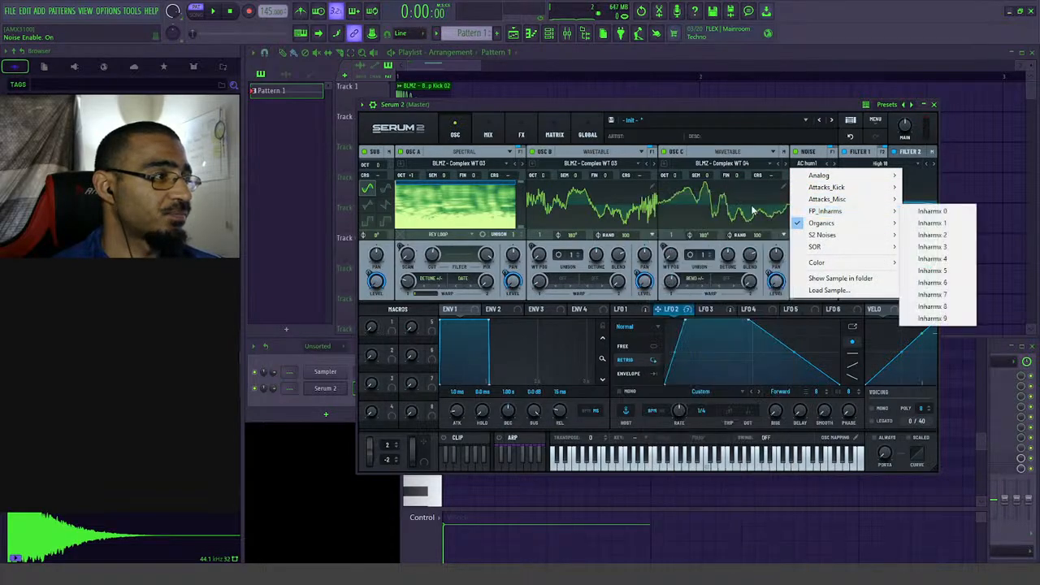
mouse_move(822, 235)
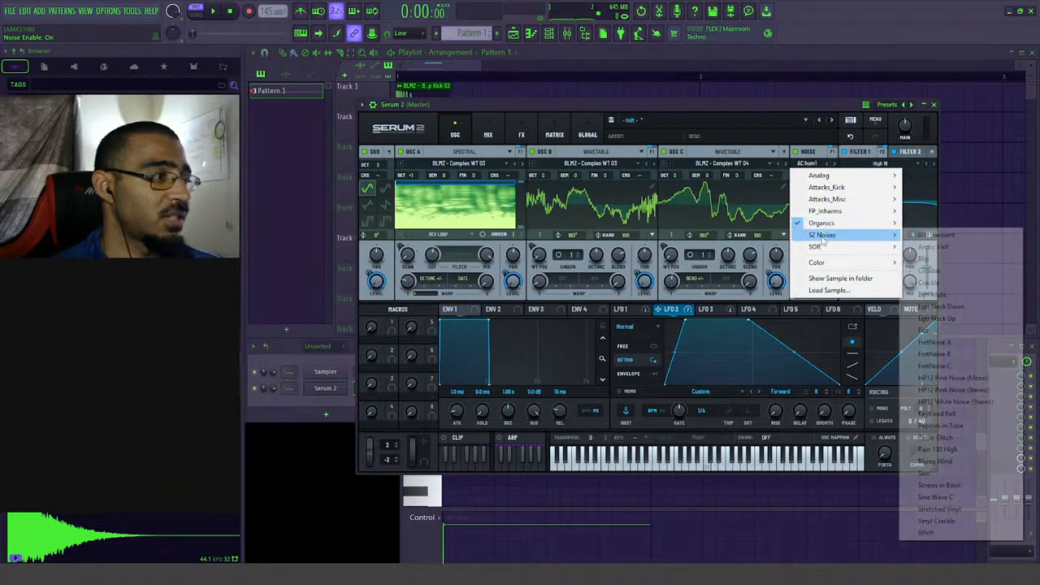
left_click(923, 382)
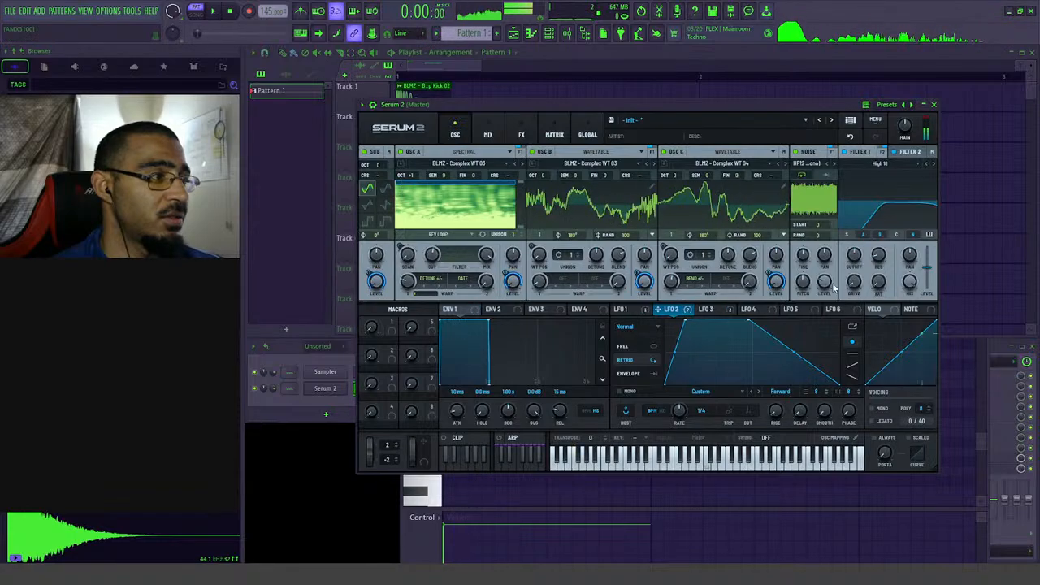
- Modulate the noise oscillator's level with LFO 2 and play the pattern
left_click_drag(659, 309, 823, 281)
key("space")
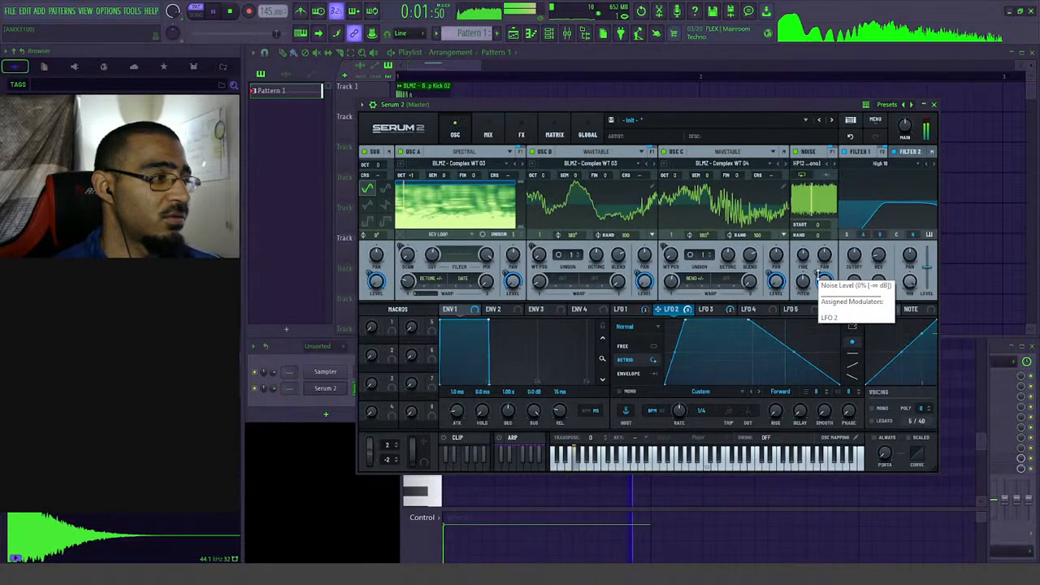
- Set LFO 2's modulation of the noise oscillator's level to 48%, and show Filter 1's settings
left_click_drag(820, 278, 818, 295)
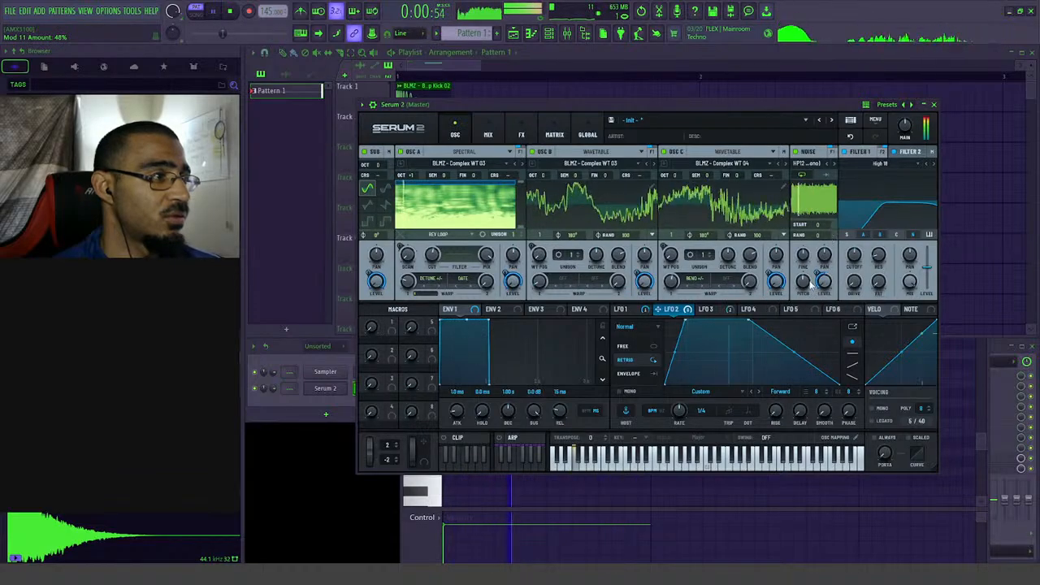
left_click(859, 152)
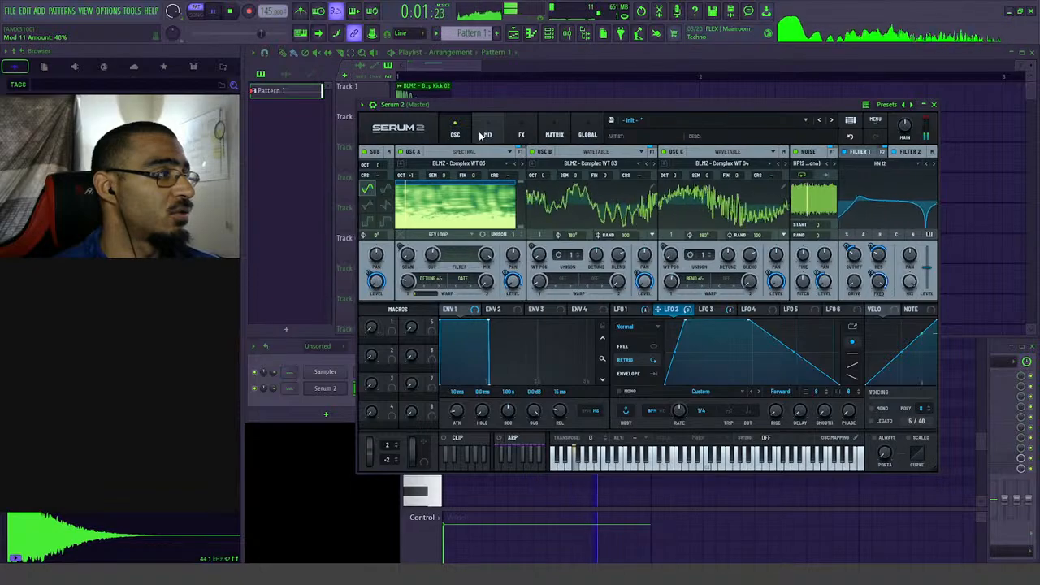
left_click(389, 153)
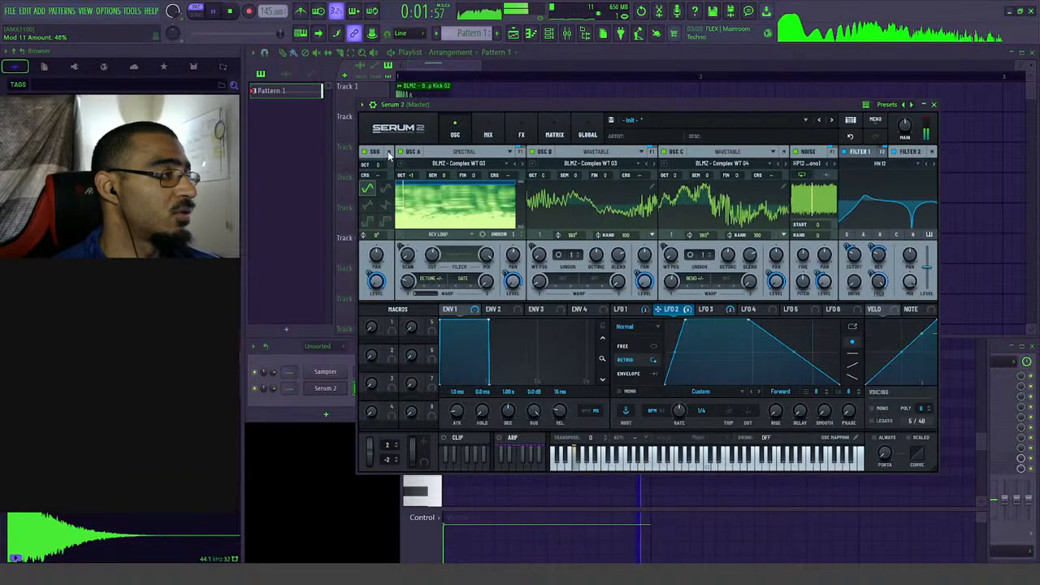
- Audition the pattern with the effects rack shown, add an Equalizer, and place it between the Utility and the Compressor
left_click(521, 135)
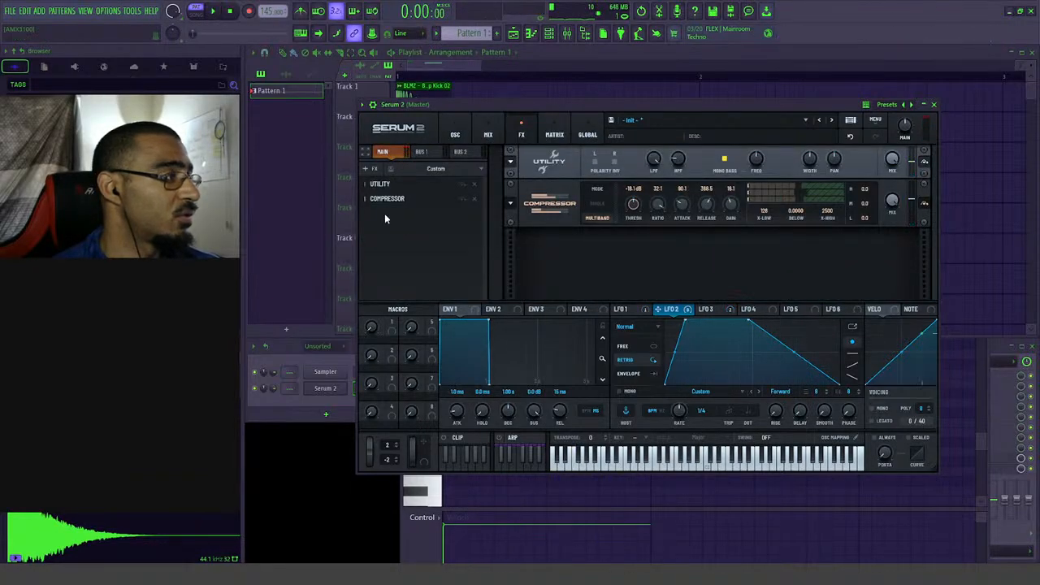
key("space")
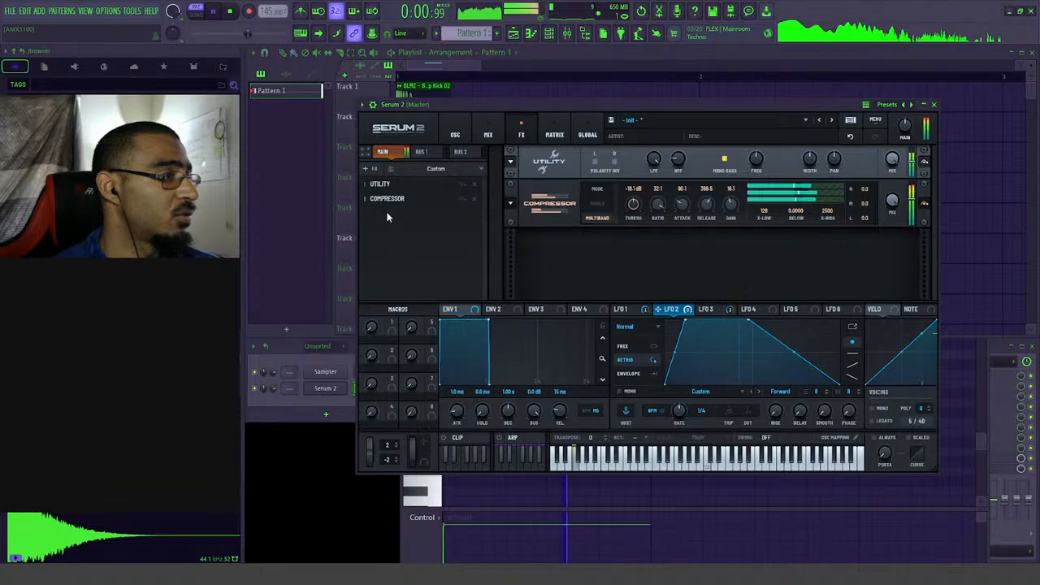
key("space")
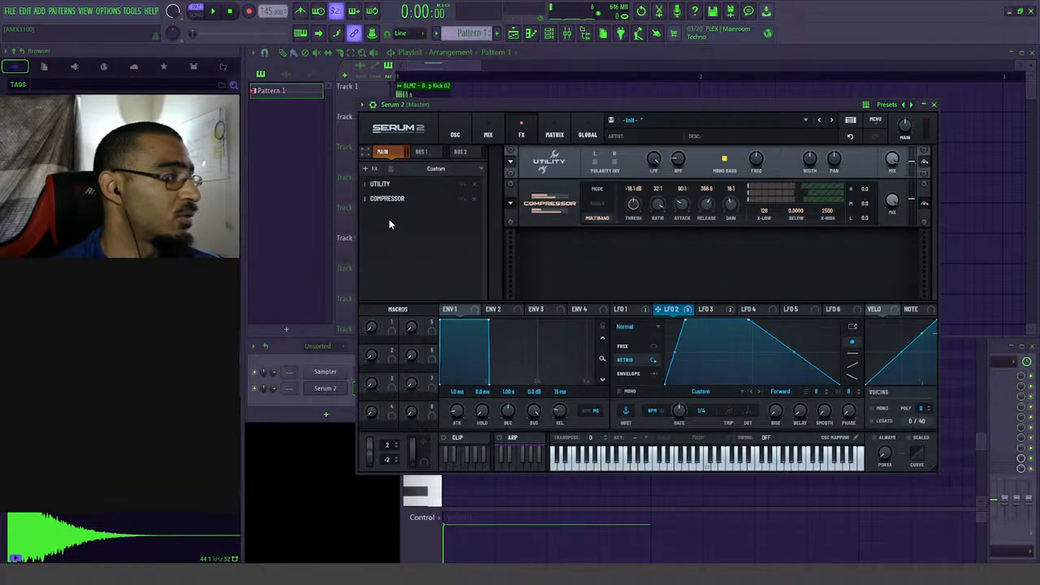
left_click(366, 169)
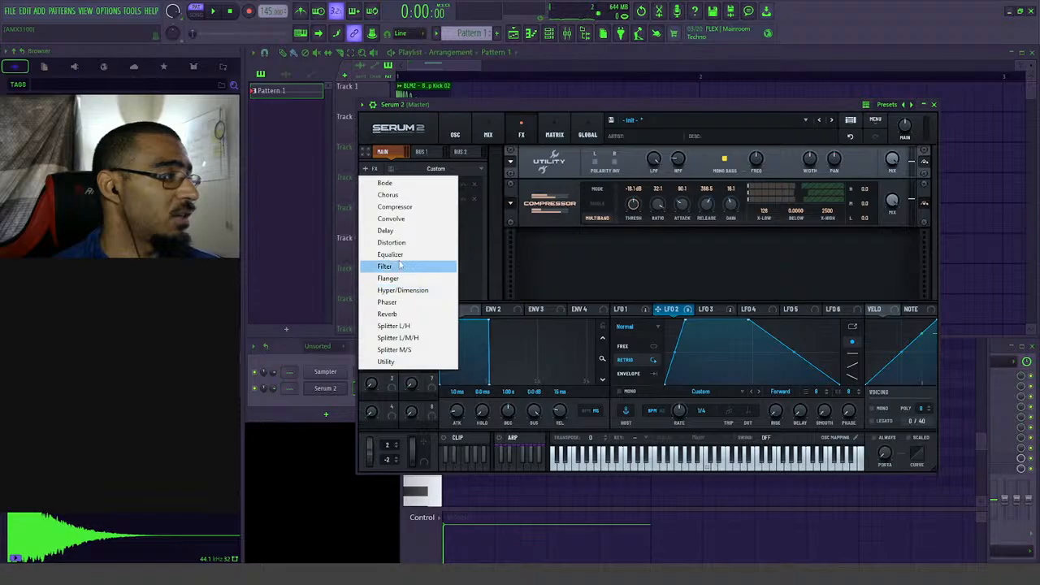
left_click(390, 255)
left_click_drag(387, 216, 388, 200)
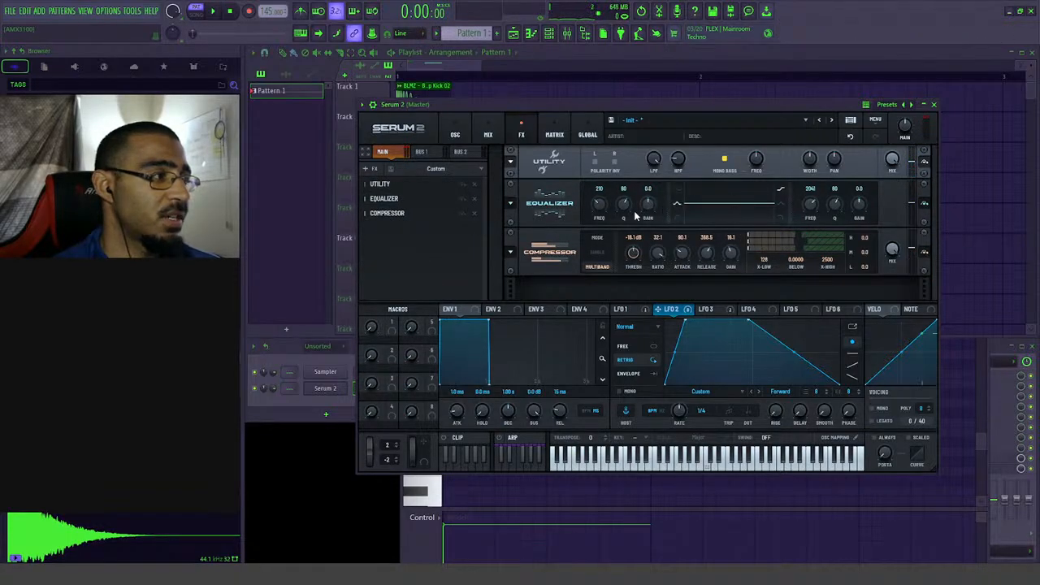
- Set the equalizer's first band to frequency 190, Q 63 and gain 10.8, with LFO 2 modulating its frequency
left_click_drag(650, 203, 612, 213)
key("space")
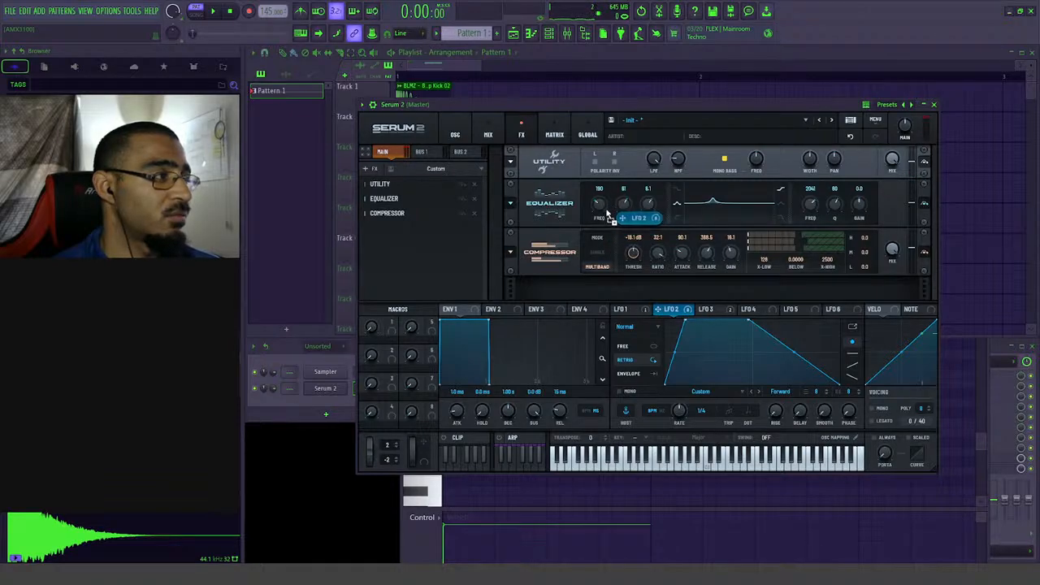
key("space")
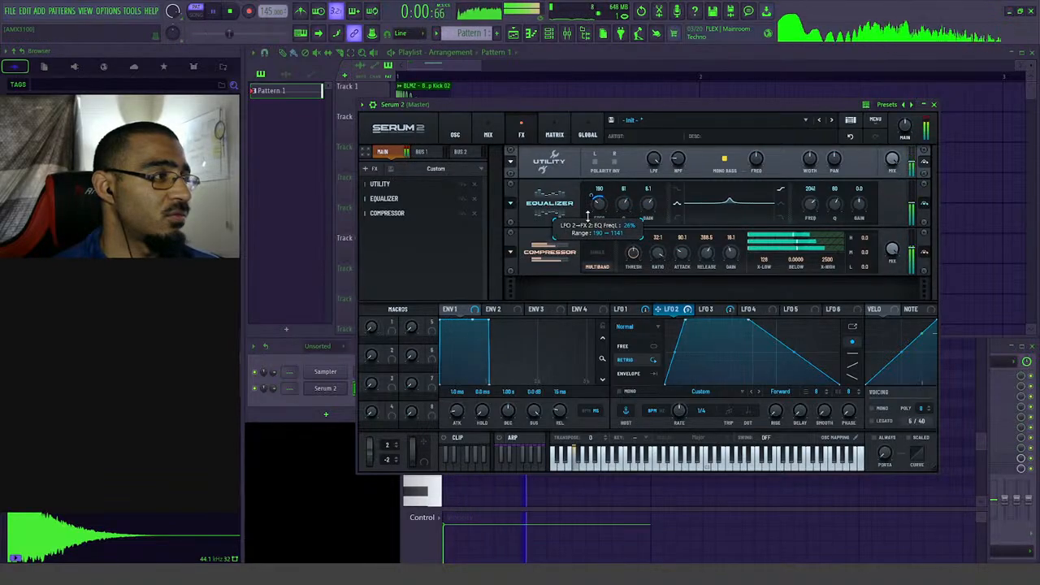
key("space")
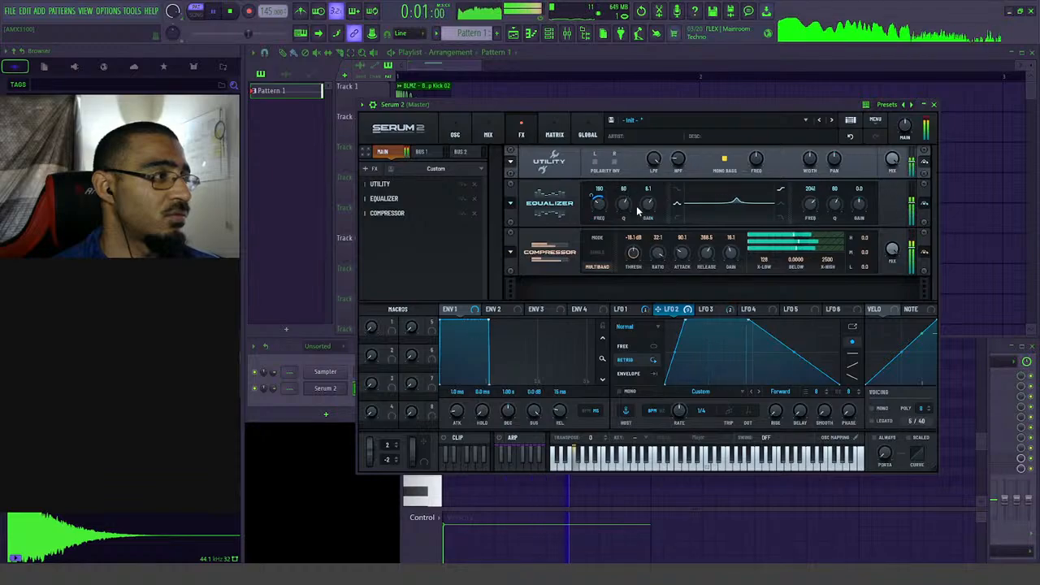
left_click_drag(648, 207, 648, 202)
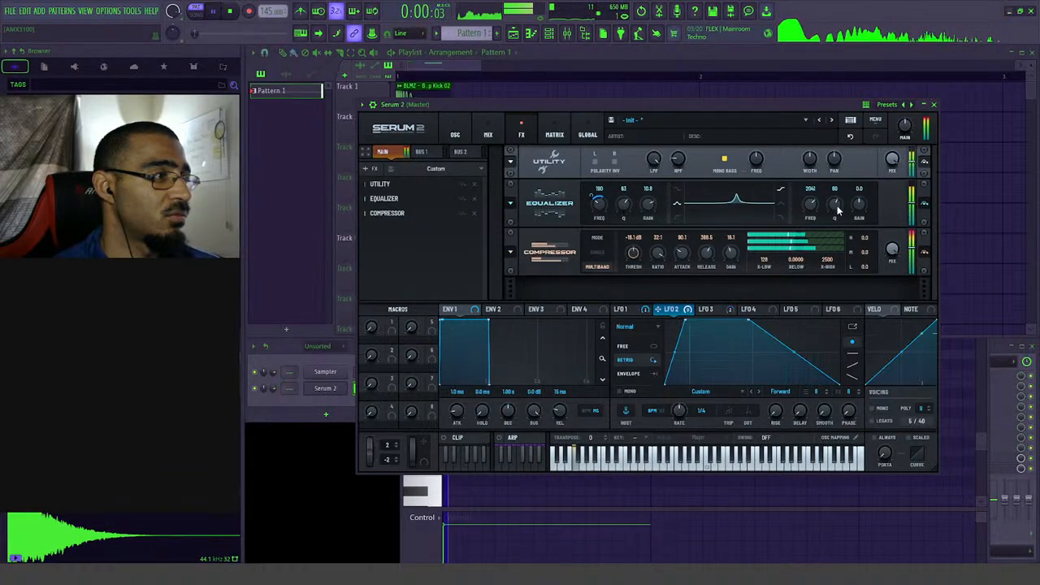
- Set the equalizer's second band to frequency 6331, Q 88 and gain -24.0, with LFO 2 modulating its frequency by -47%
mouse_move(834, 206)
left_mouse_down()
mouse_move(831, 250)
mouse_move(854, 226)
mouse_move(842, 262)
mouse_move(850, 182)
mouse_move(838, 200)
mouse_move(823, 197)
left_mouse_up()
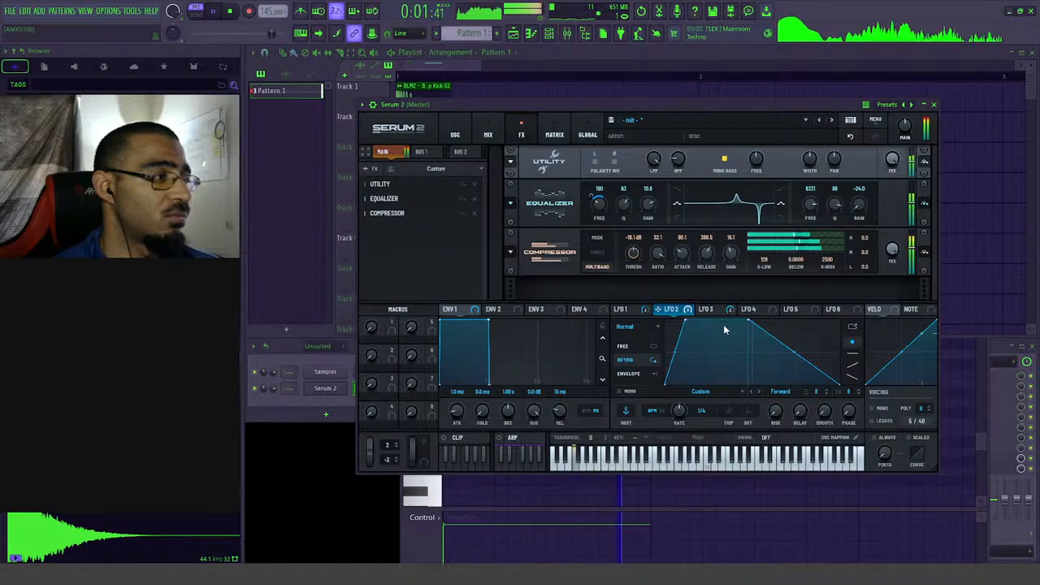
left_click_drag(663, 310, 801, 223)
key("space")
key("space")
key("space")
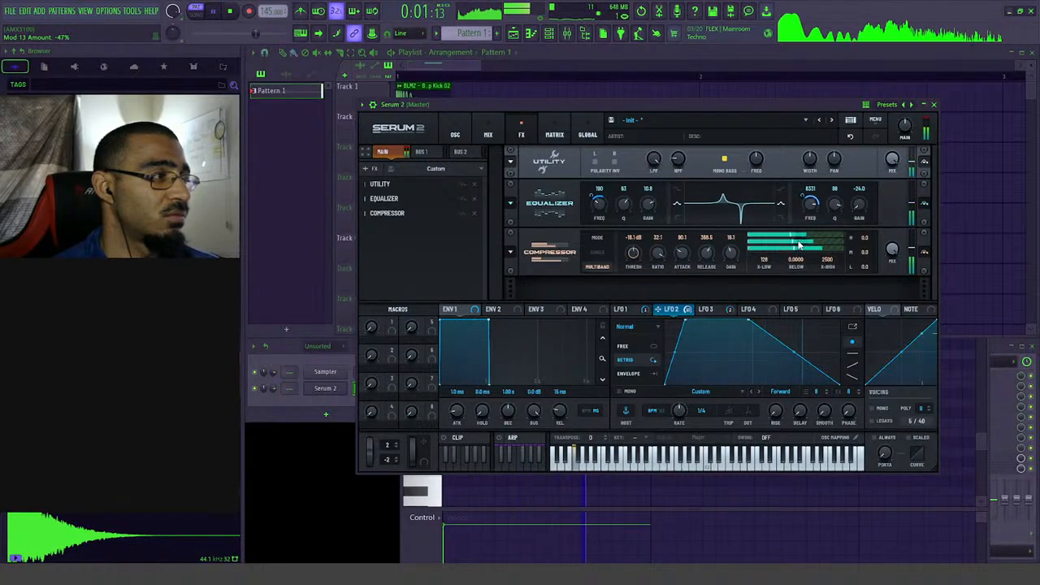
key("space")
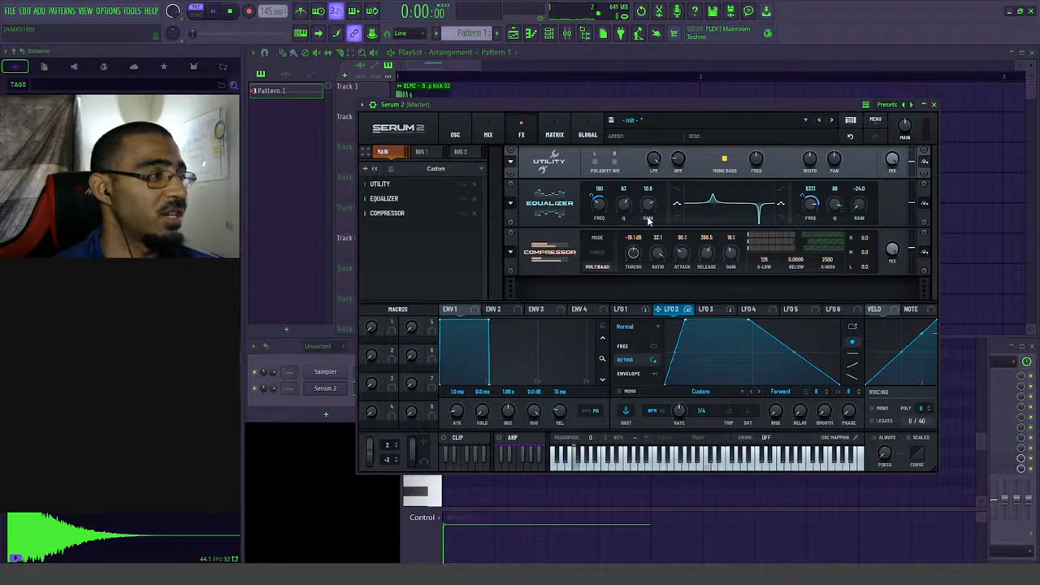
- Try a low-cut shape on the equalizer's first band during playback, restore the peak shape and replay the pattern
key("space")
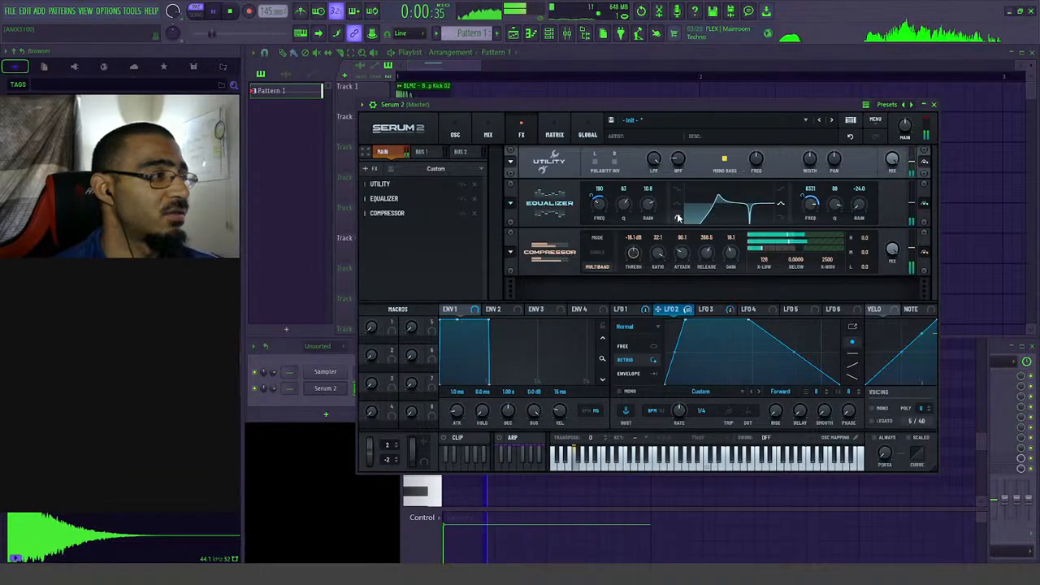
key("space")
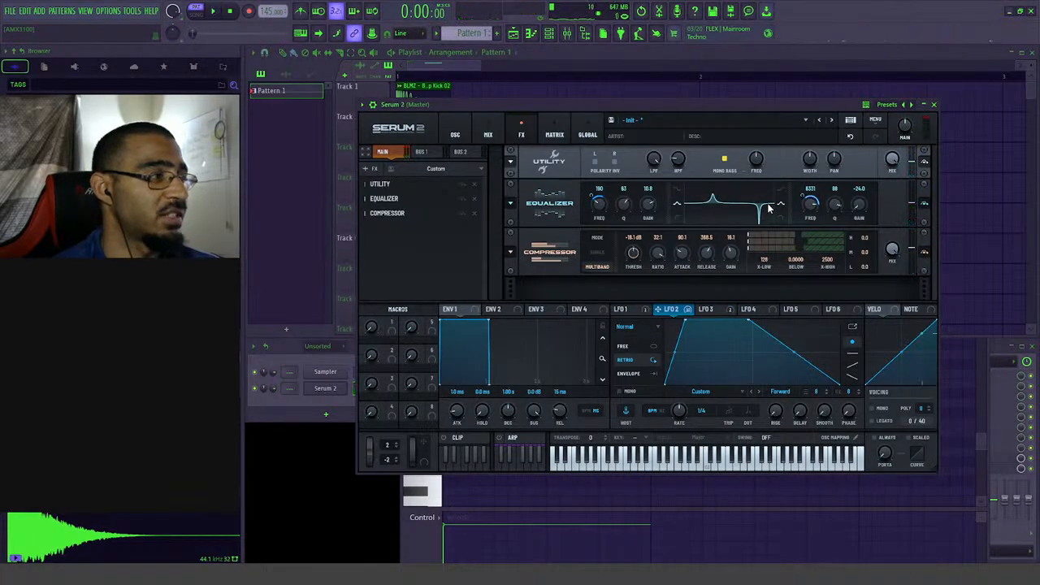
key("space")
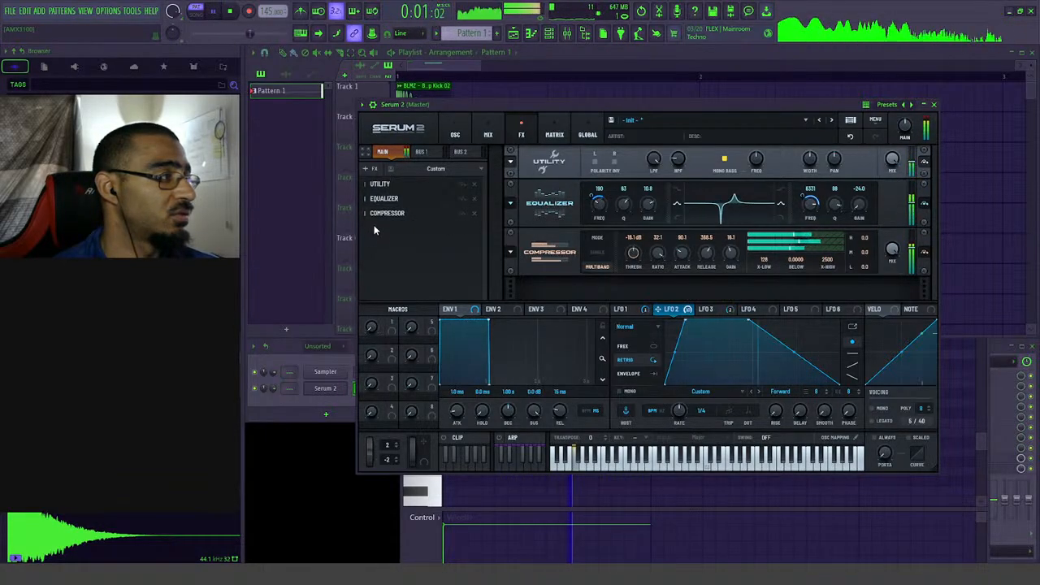
key("space")
- Add a Filter effect after the Compressor and set its type to Diffusor
left_click(367, 168)
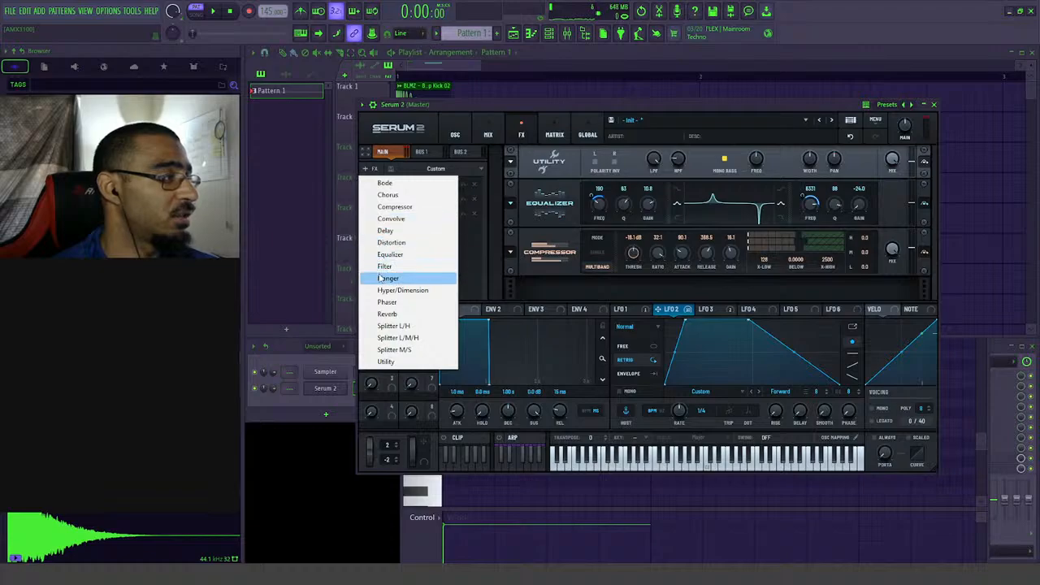
left_click(384, 266)
left_click_drag(378, 228, 419, 231)
key("space")
key("space")
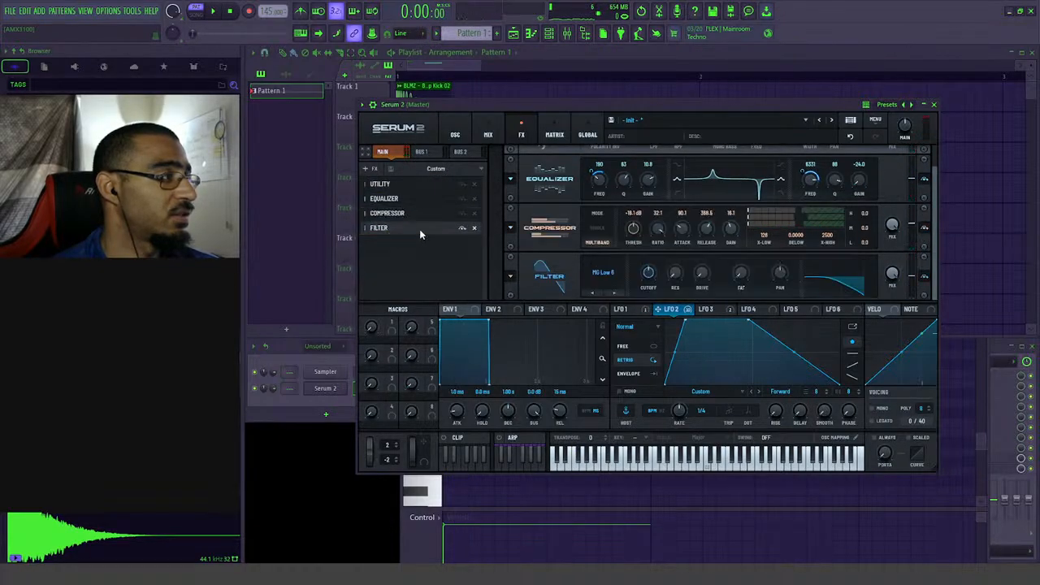
left_click(603, 272)
mouse_move(626, 322)
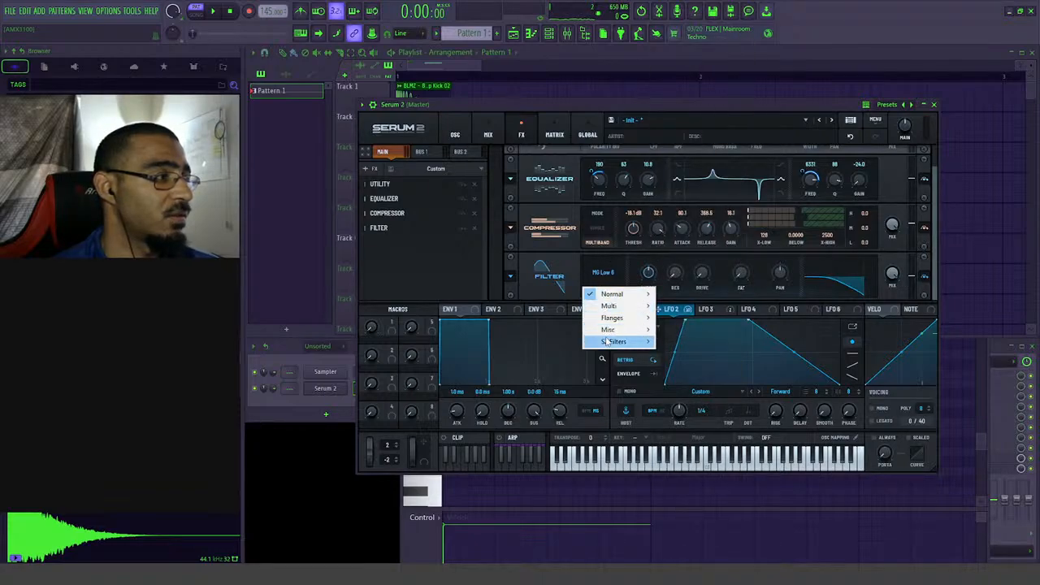
left_click(680, 366)
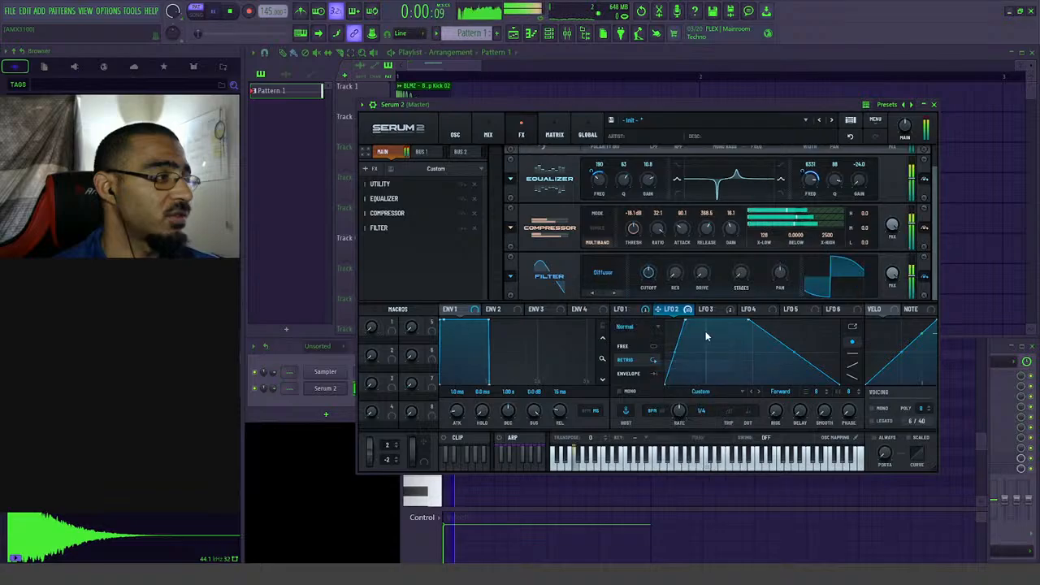
- Raise the Diffusor filter's stages and tune its cutoff while repeatedly auditioning the pattern
key("space")
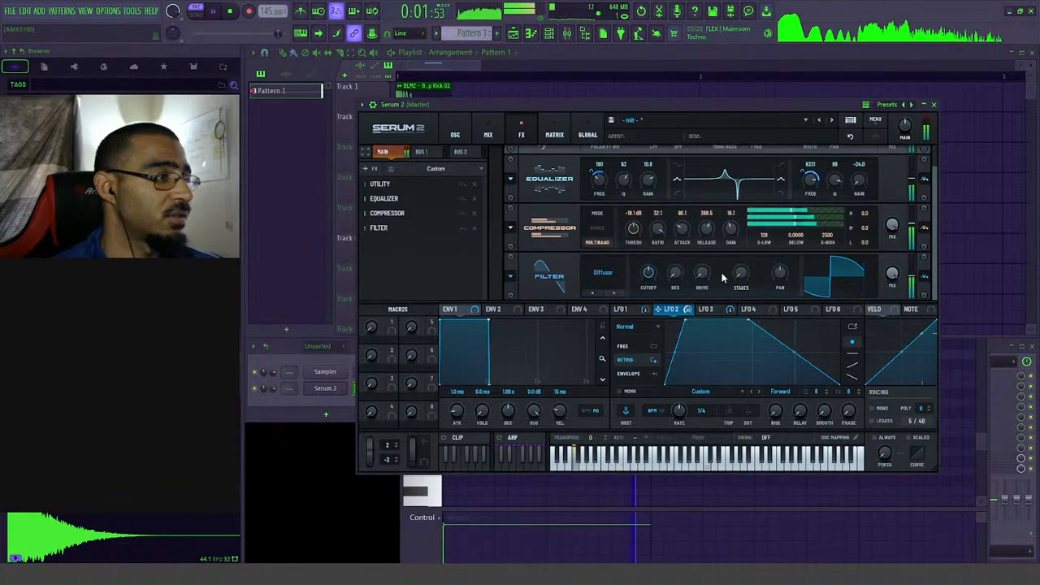
left_click_drag(649, 274, 651, 294)
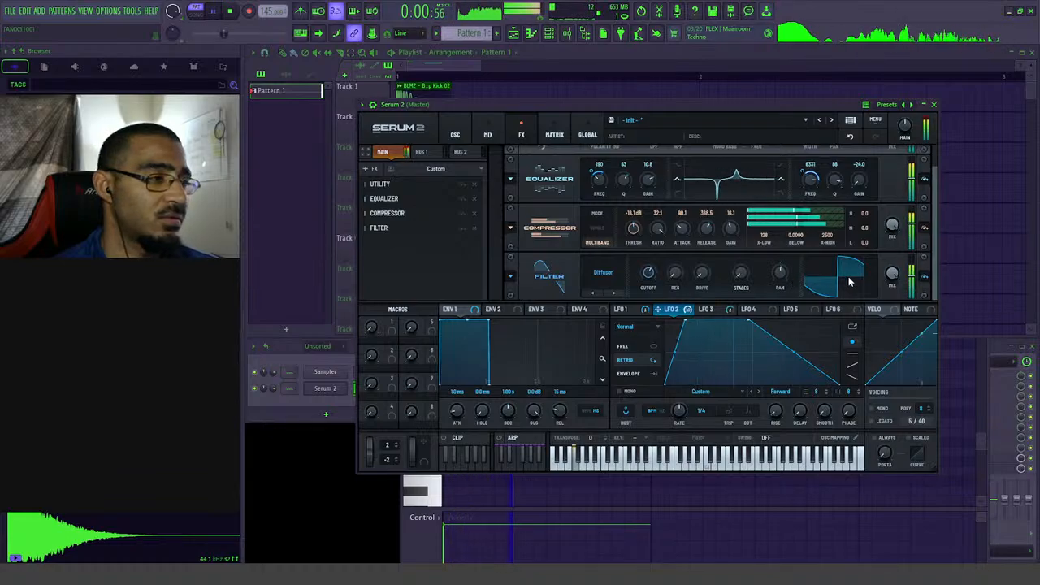
key("space")
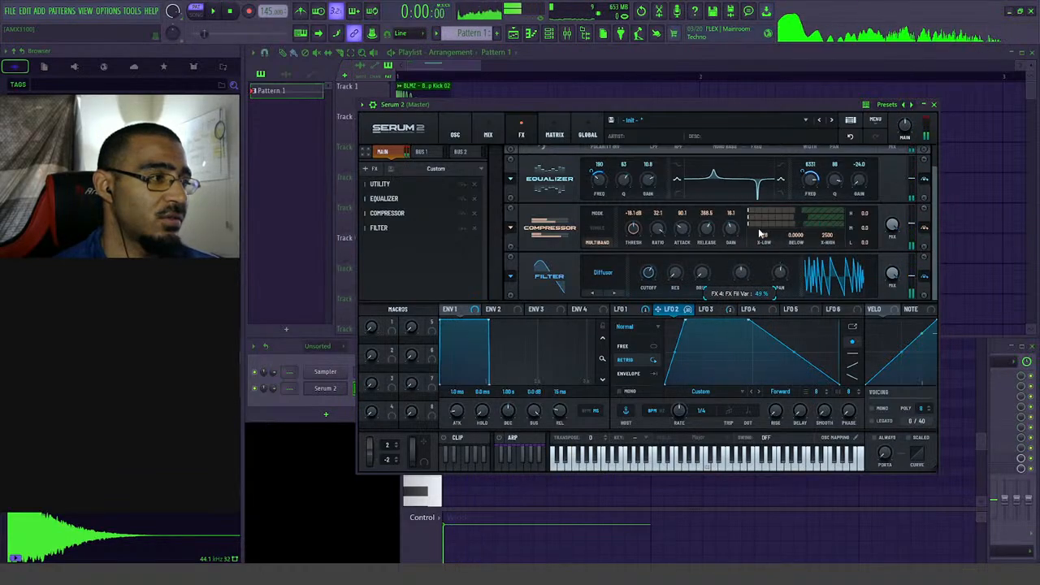
key("space")
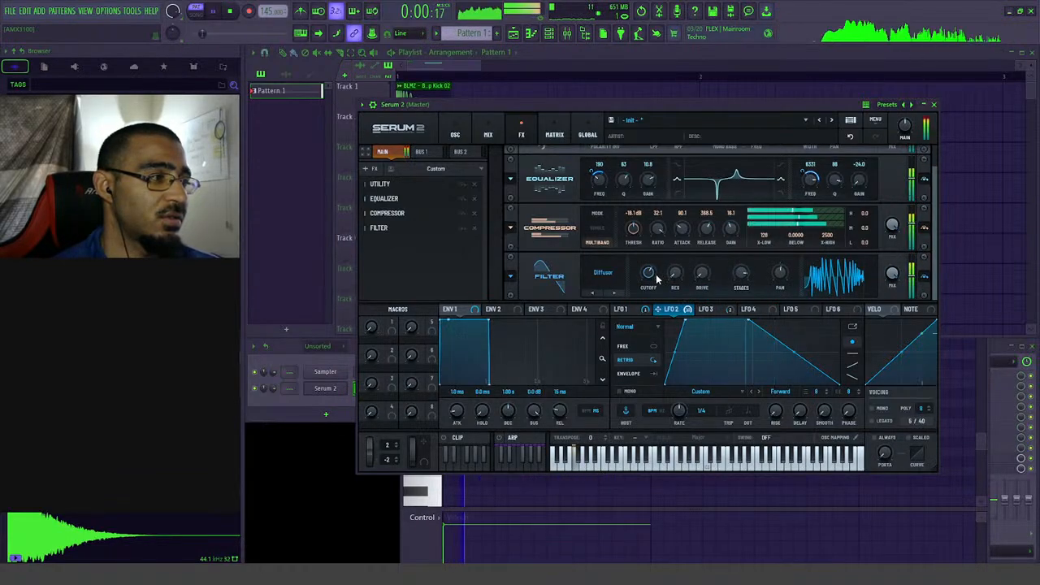
key("space")
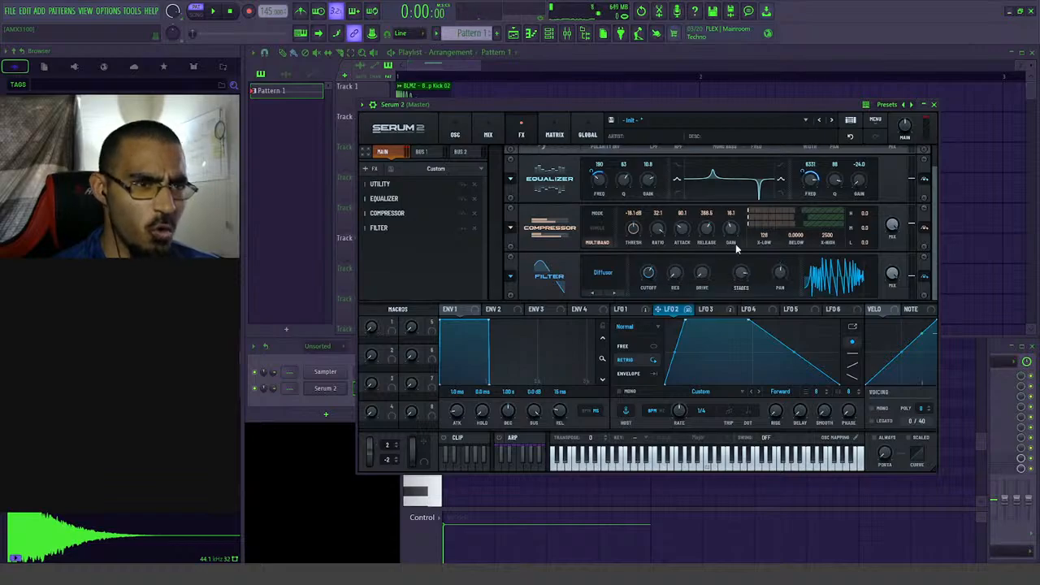
key("space")
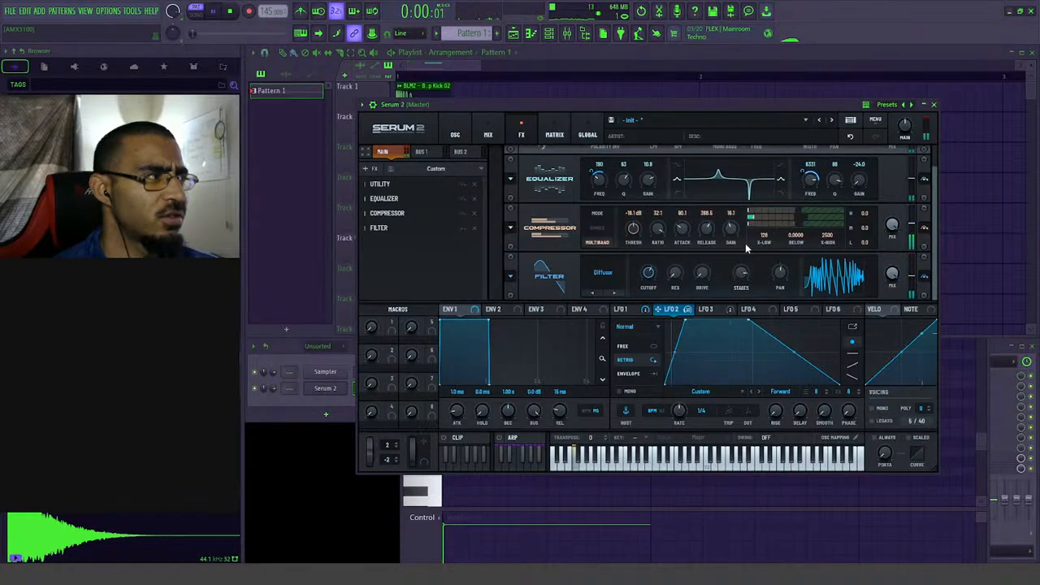
key("space")
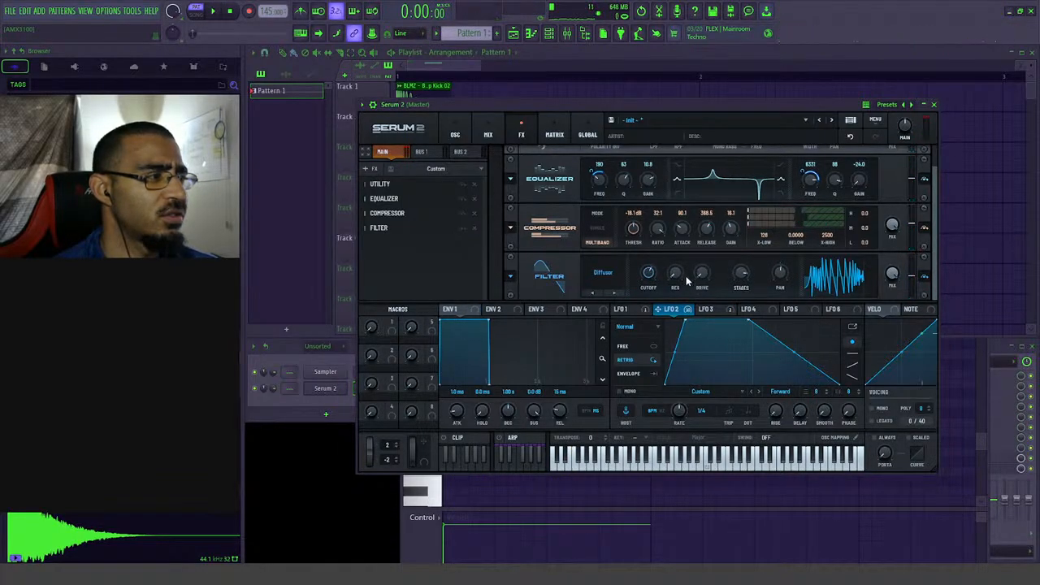
key("space")
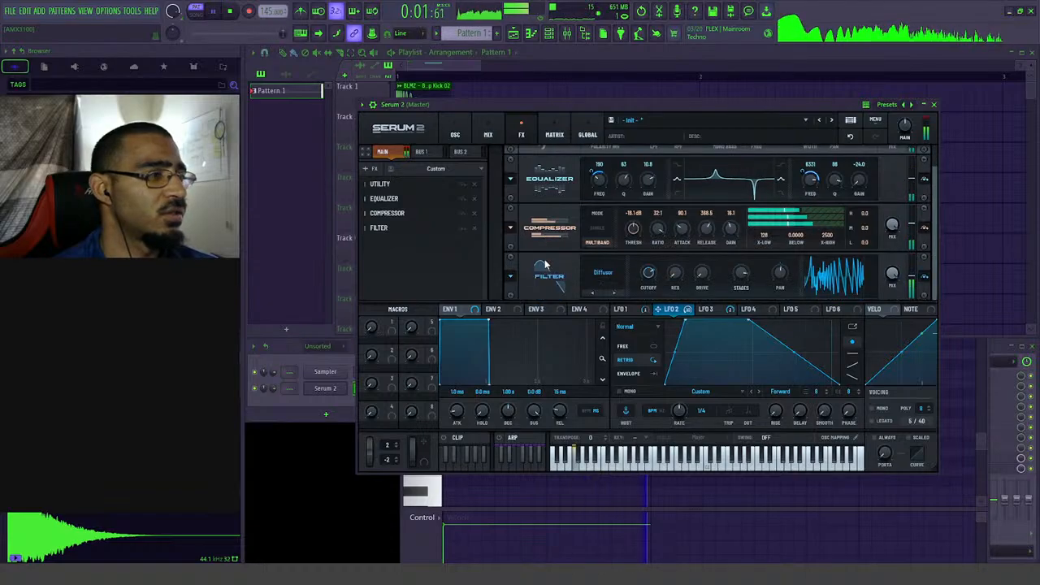
scroll(547, 267, "up", 1)
key("space")
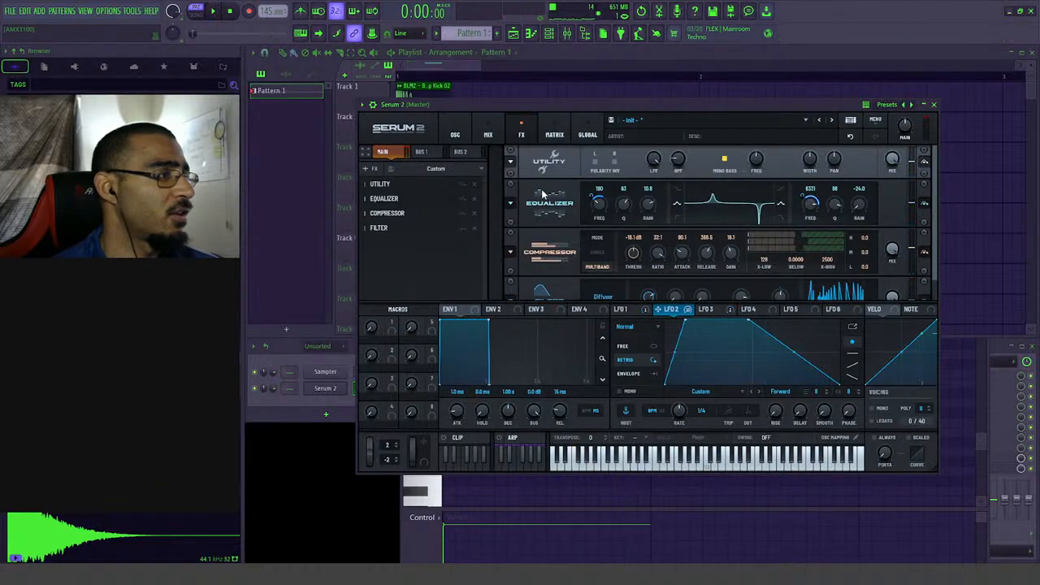
- Add a Splitter L/H after the Compressor, move the Filter into its Highs branch, and play the pattern
left_click(388, 171)
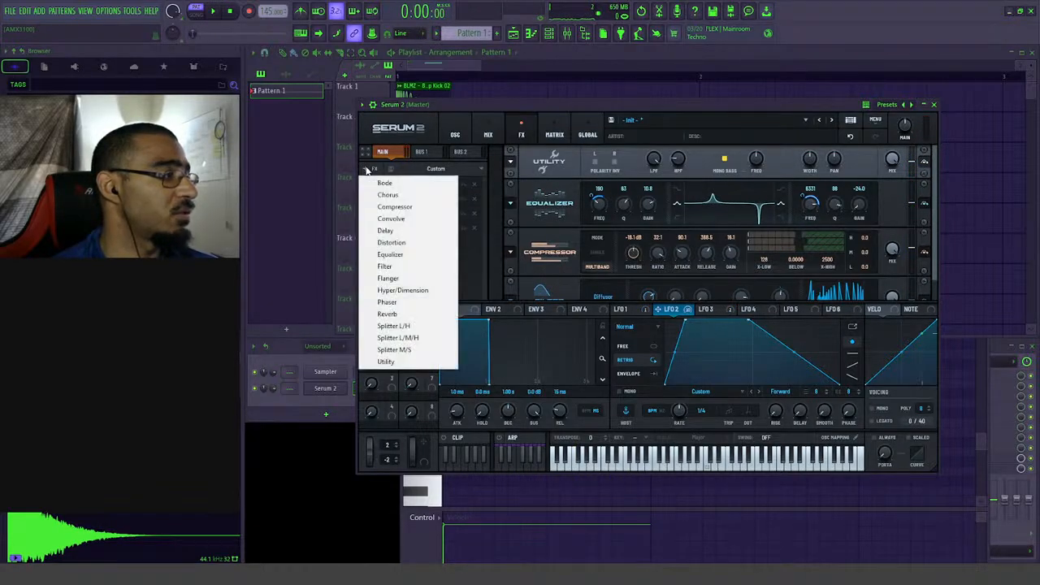
left_click(393, 326)
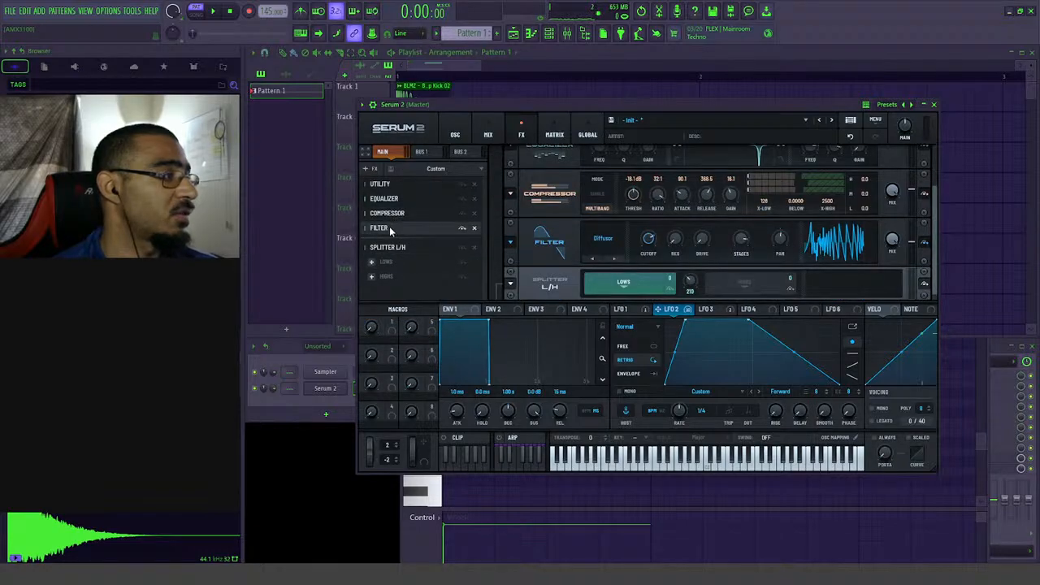
left_click_drag(390, 228, 402, 319)
key("space")
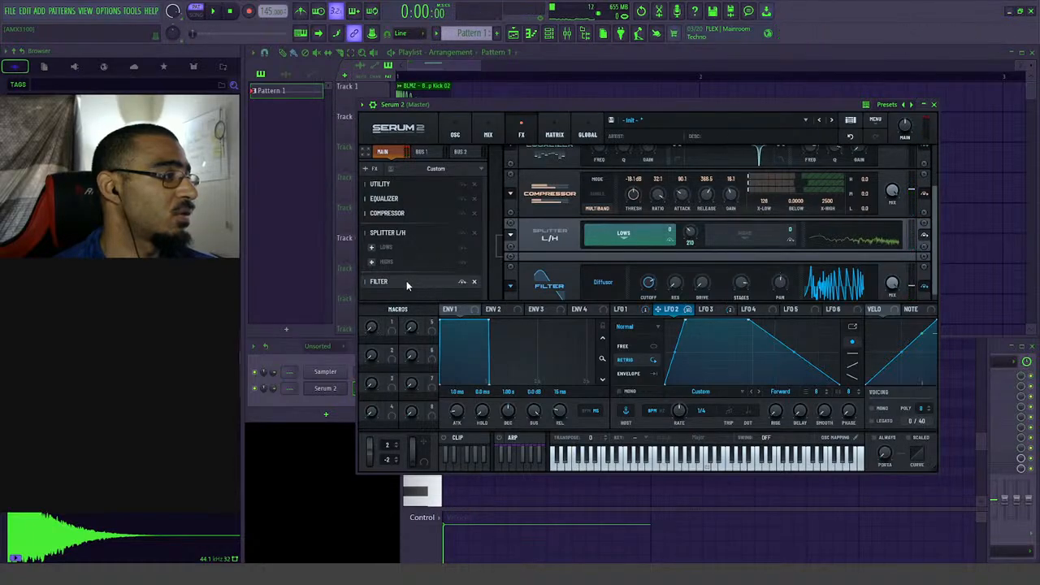
mouse_move(406, 283)
left_mouse_down()
mouse_move(413, 260)
mouse_move(414, 273)
left_mouse_up()
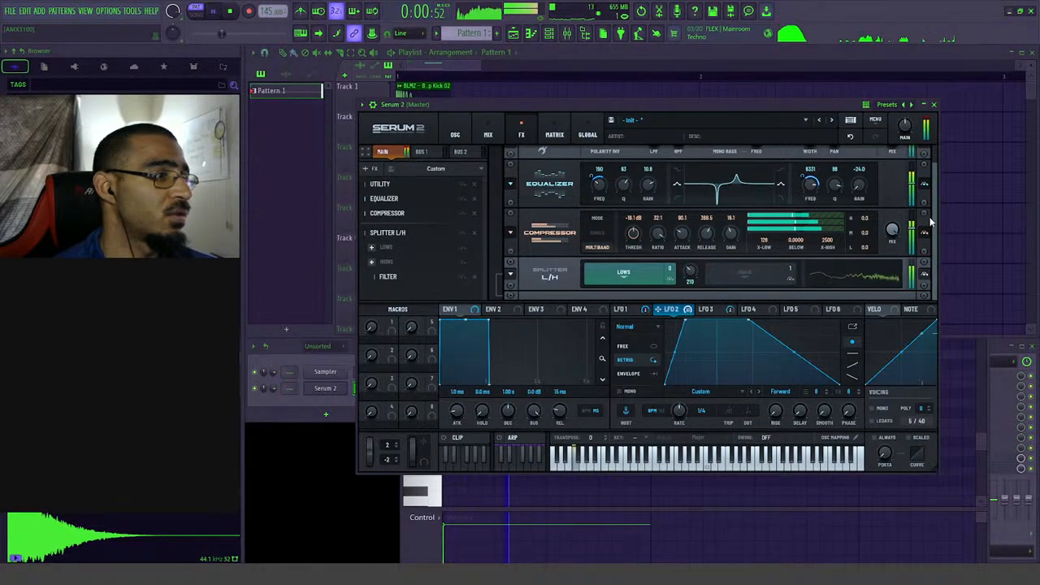
- Bypass and re-enable the Highs-branch Filter during playback to compare the sound, and replay the pattern
left_click(461, 279)
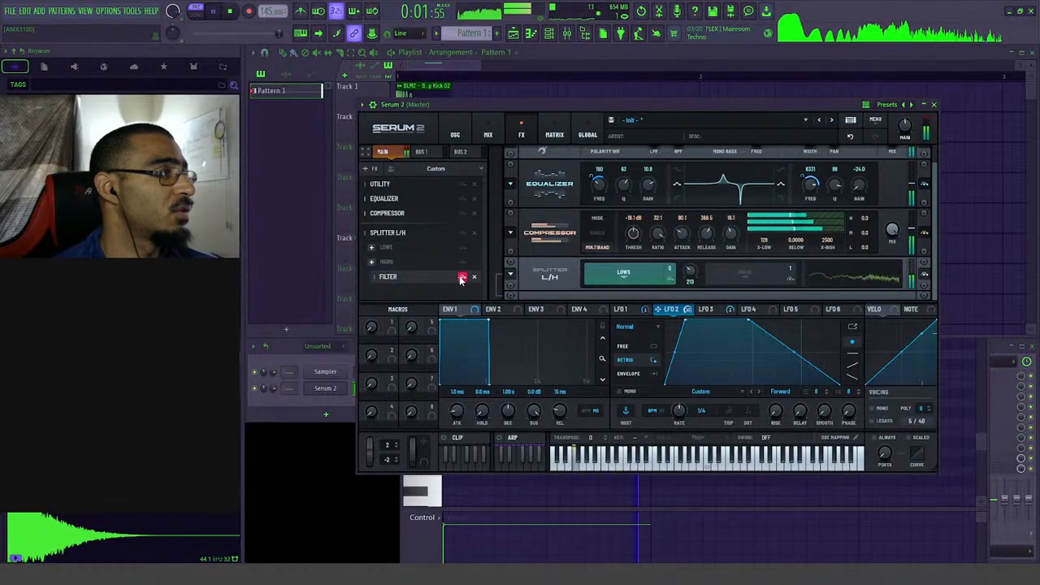
left_click(461, 279)
key("space")
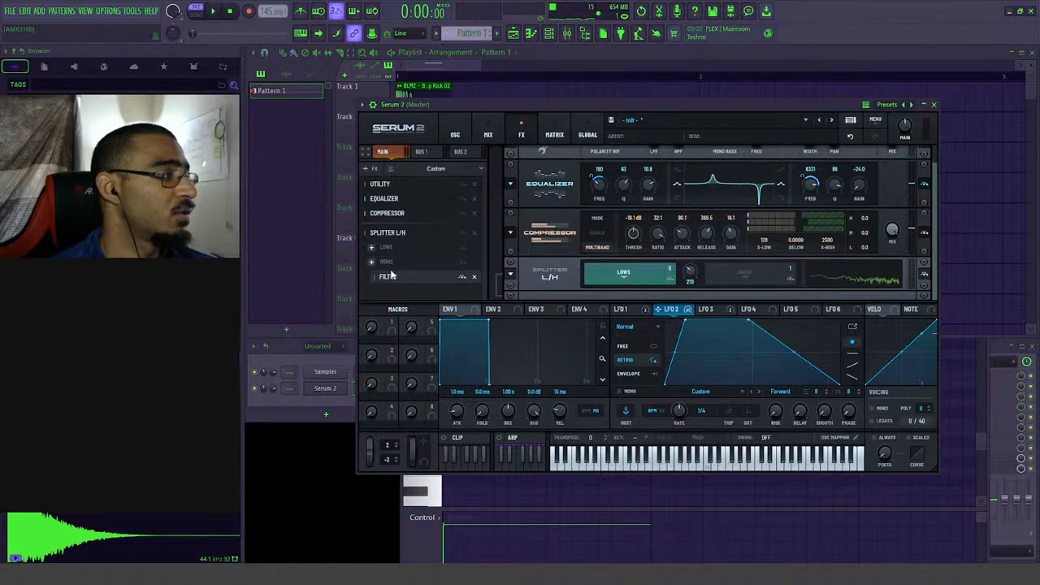
key("space")
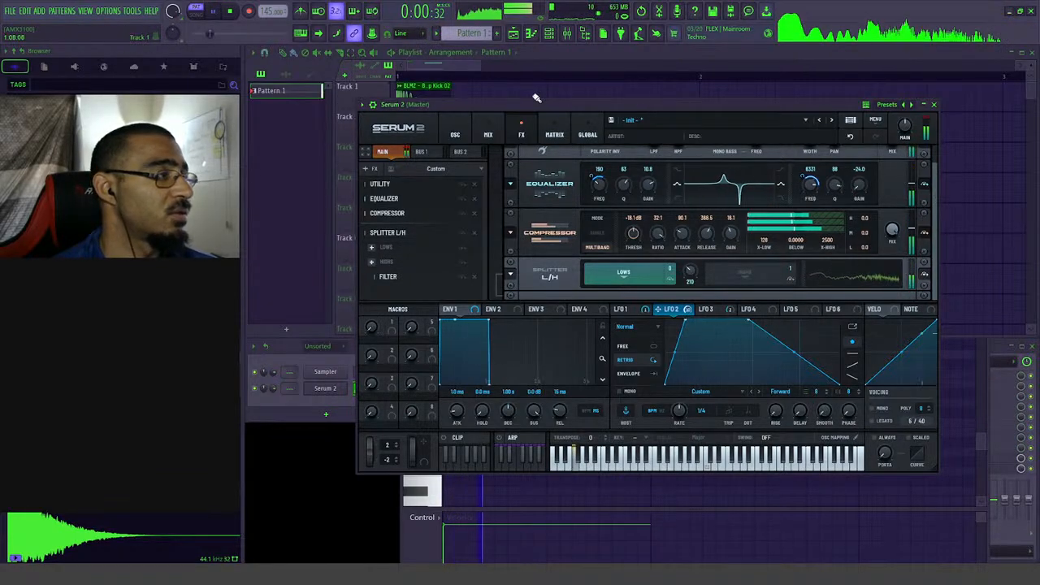
- Switch LFO 2 from Retrig to Envelope mode and audition the pattern
left_click(474, 95)
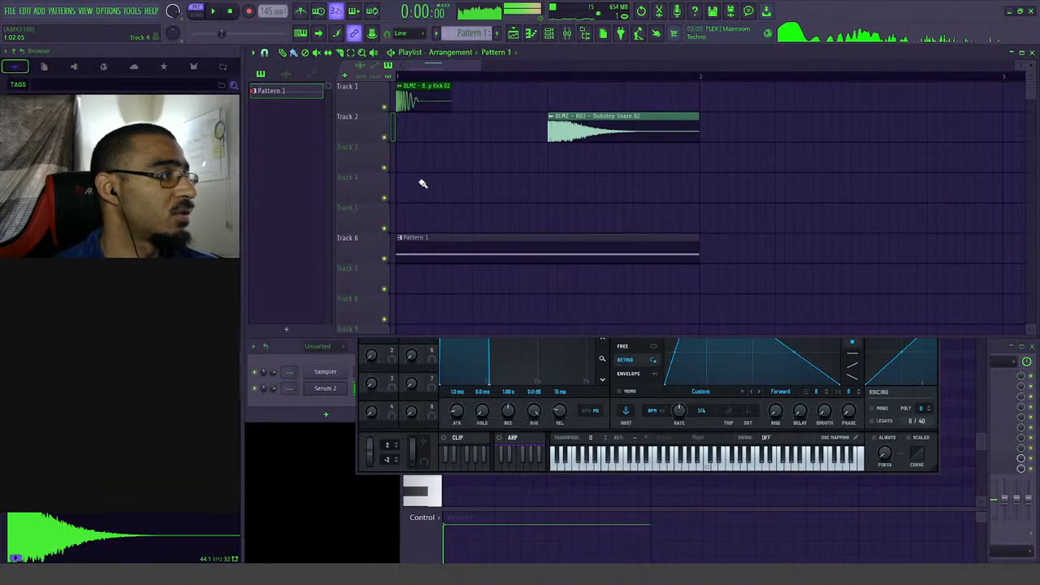
key("space")
left_click(616, 364)
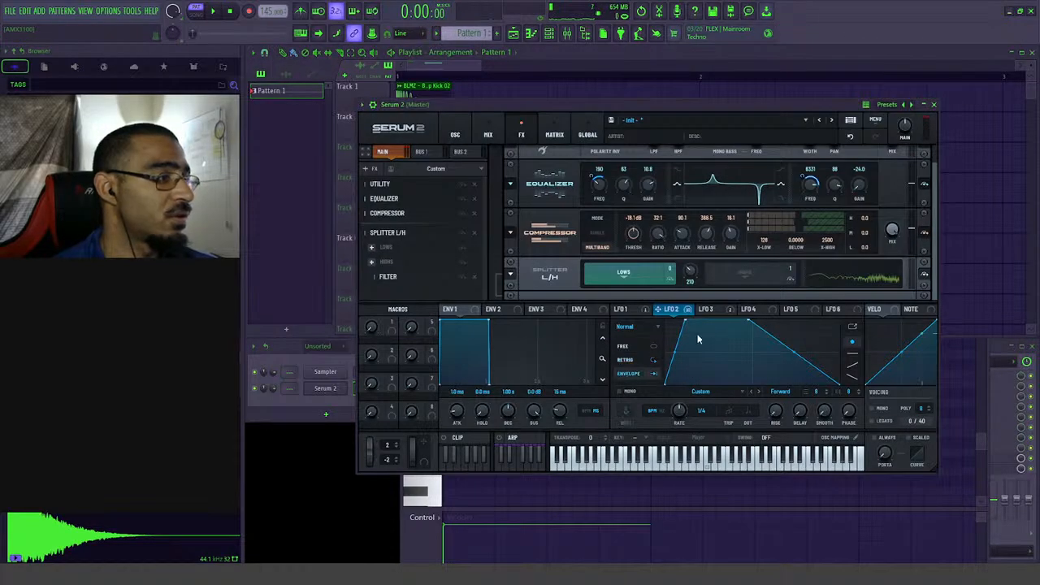
key("space")
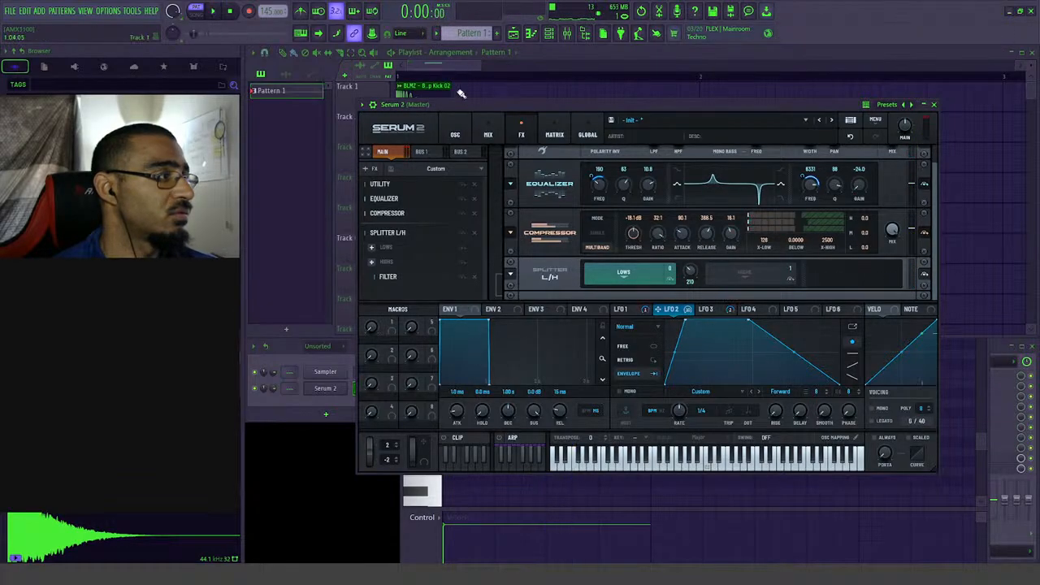
key("space")
- Select about the first quarter of the bar in Serum 2's piano roll and loop that section
left_click(457, 137)
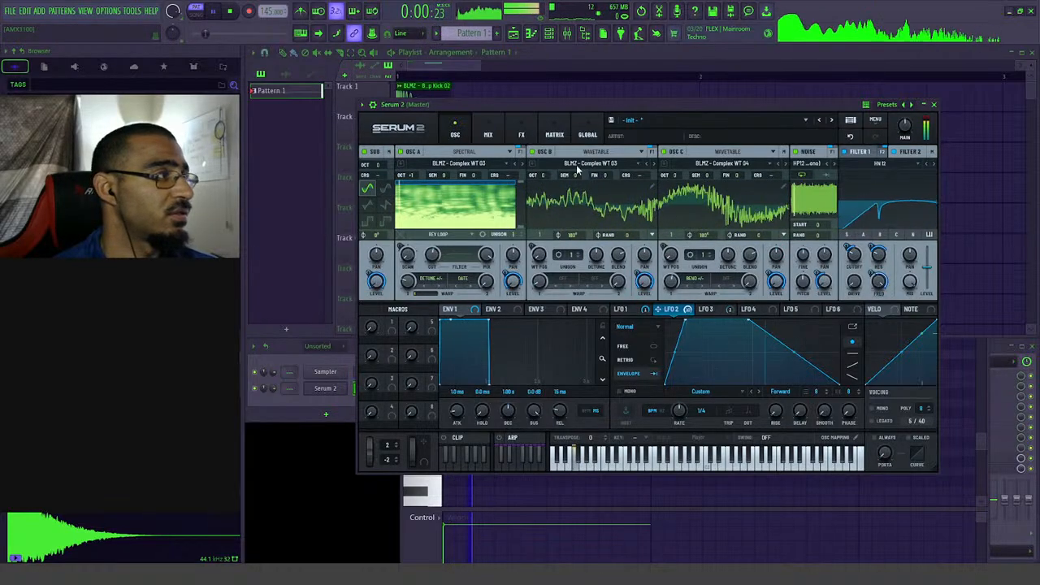
left_click(533, 36)
key("space")
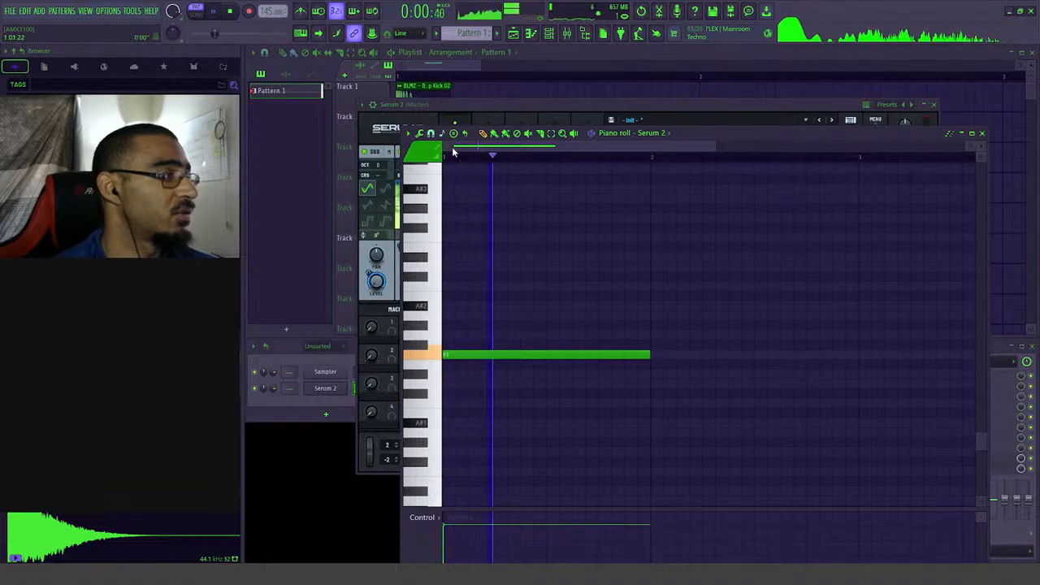
key("space")
left_click_drag(445, 159, 486, 163)
key("space")
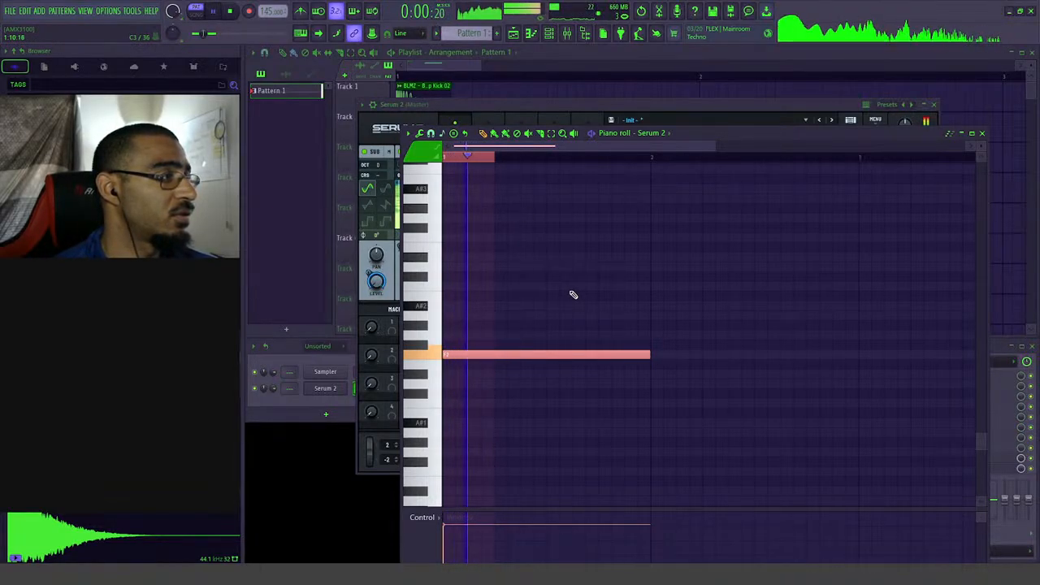
key("space")
- Shorten the Pattern 1 clip on Track 6 of the playlist to about a quarter of a bar
left_click(519, 36)
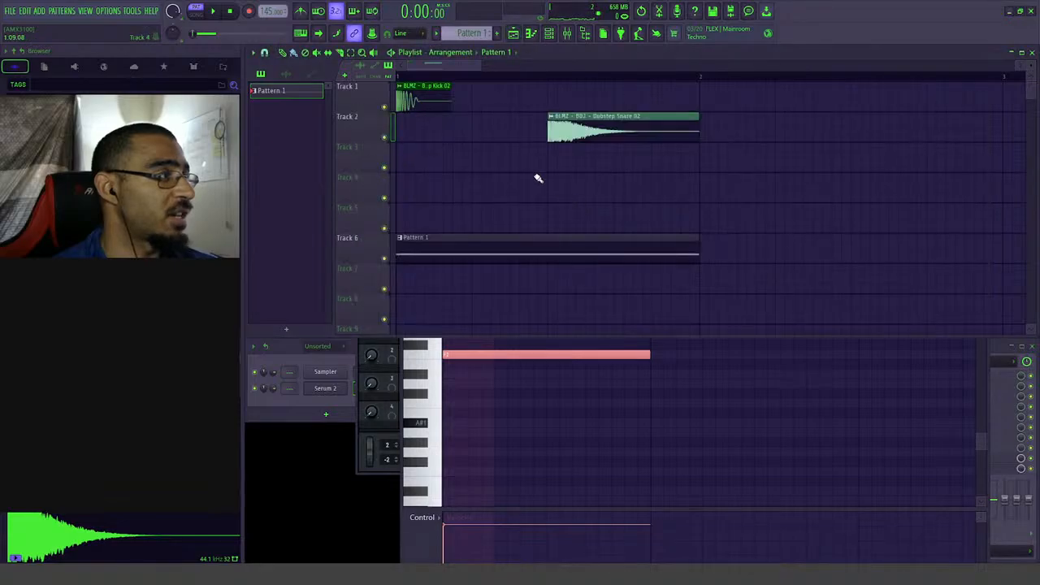
left_click_drag(476, 273, 477, 276)
key("b")
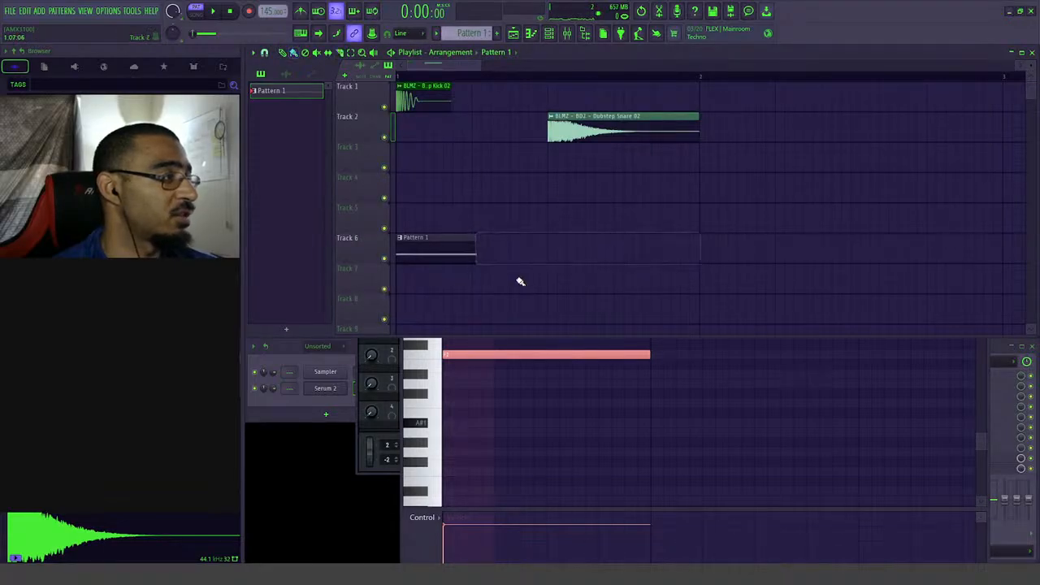
scroll(506, 262, "up", 3)
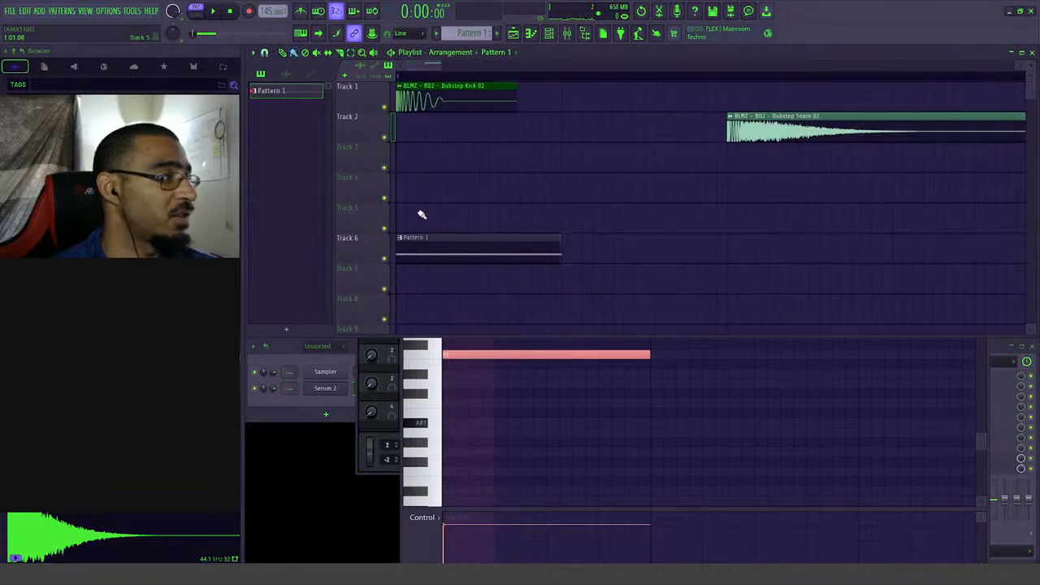
- Load PsyScope_Pro on the Master mixer track between Fruity Soft Clipper and Edison
left_click(1002, 351)
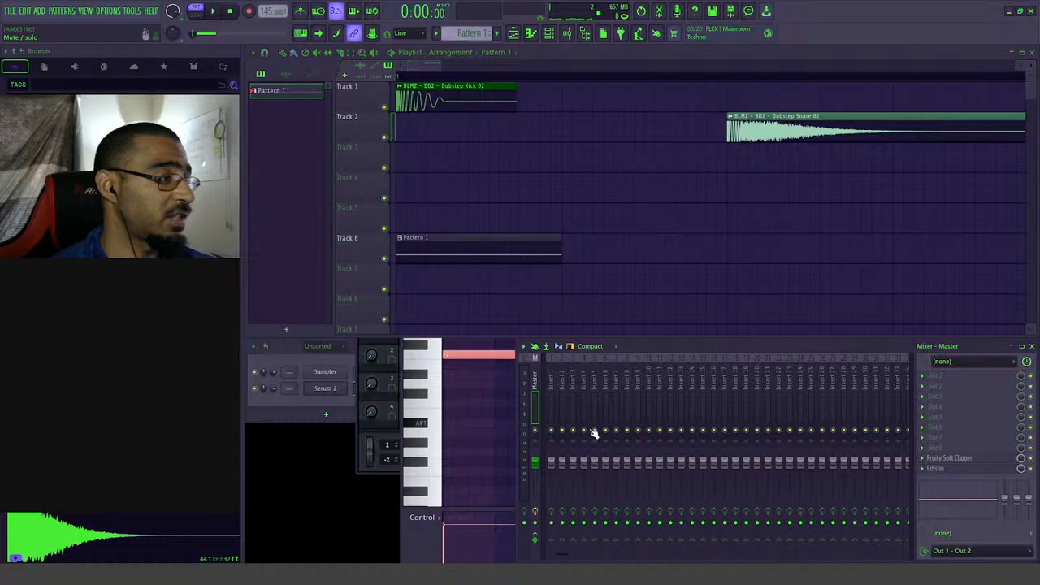
left_click(965, 461)
left_click(966, 457)
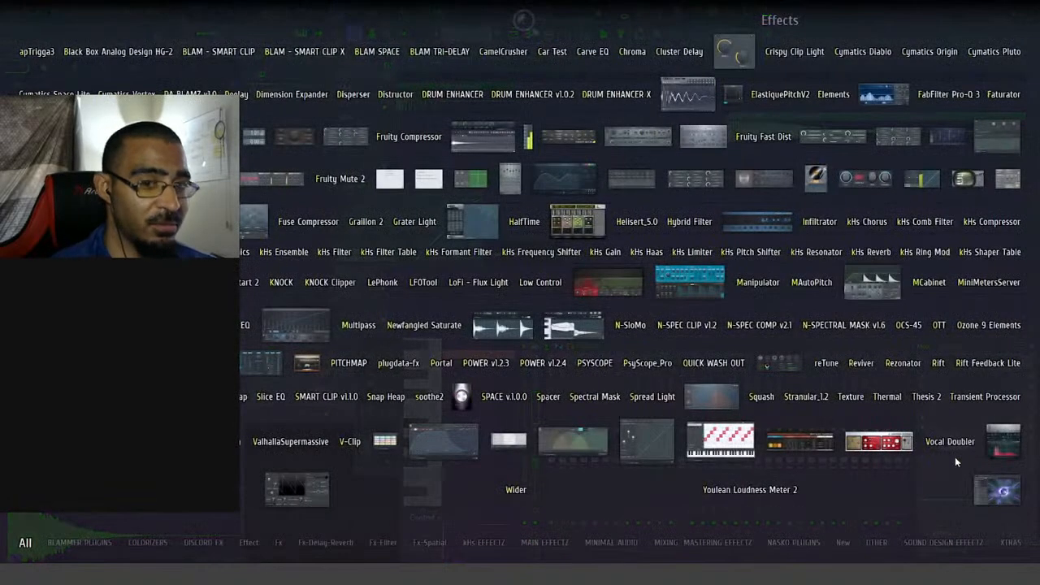
type("jpsy")
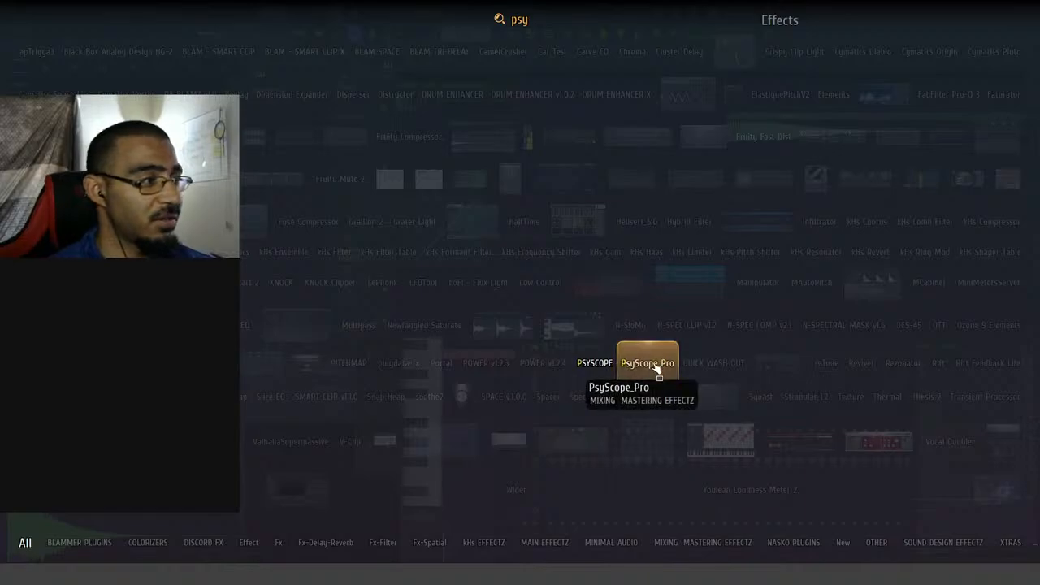
left_click(657, 365)
- Set PsyScope_Pro's time range to 2 beats and play the pattern and the song to inspect their waveforms
key("space")
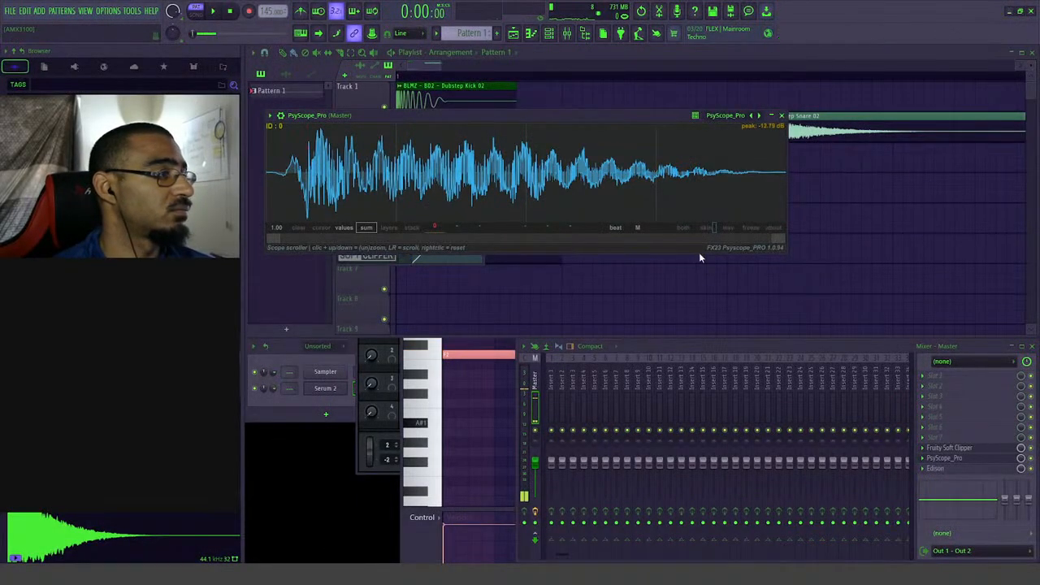
key("space")
key("space")
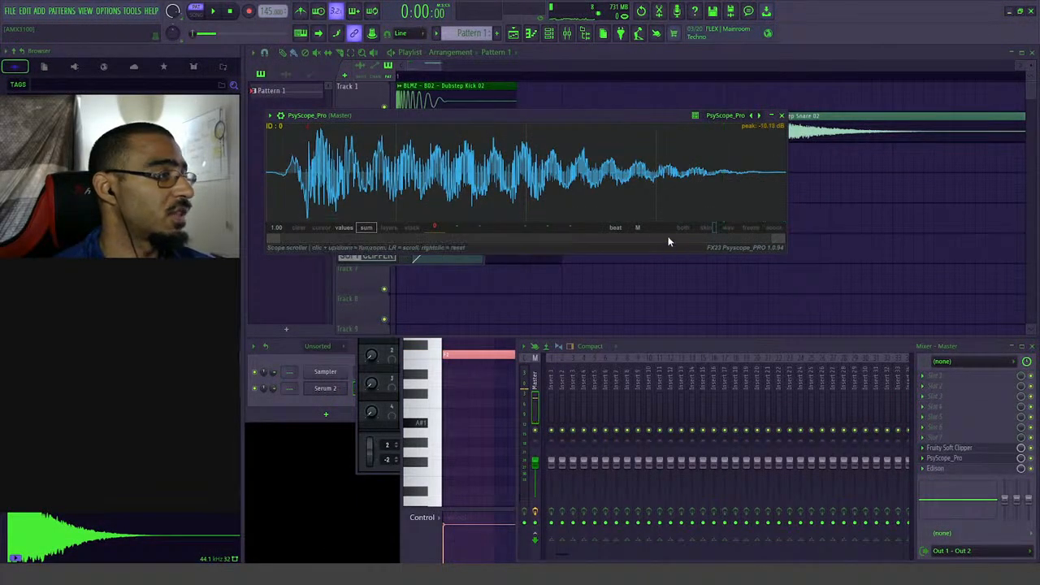
left_click(615, 227)
left_click(588, 280)
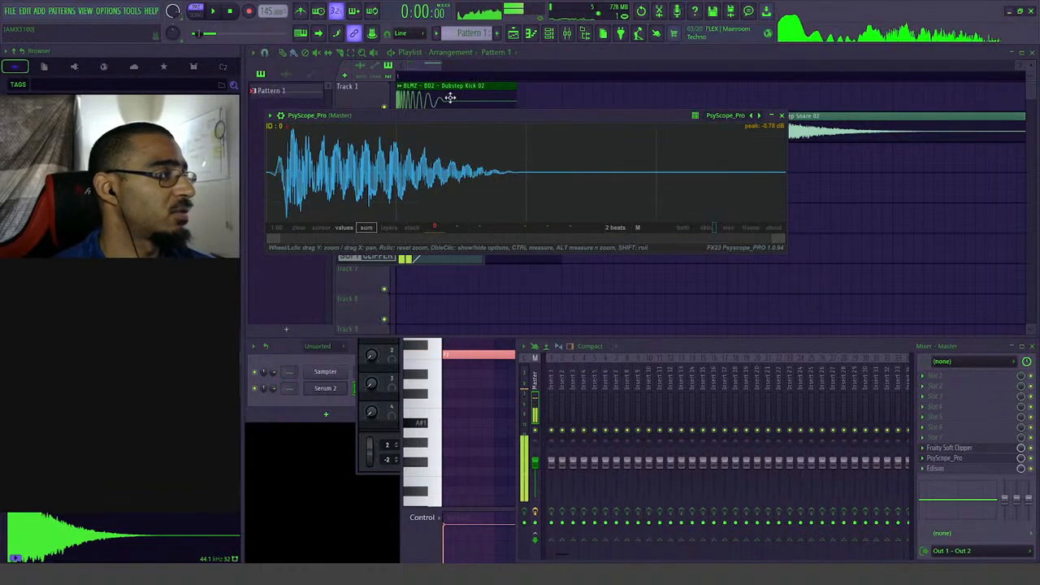
key("space")
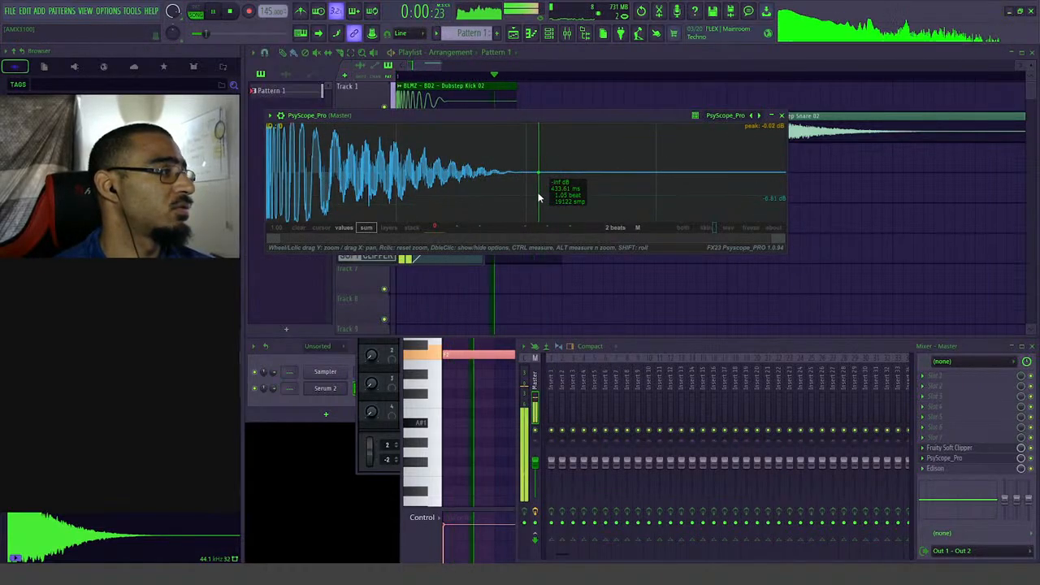
key("space")
- Move the PsyScope_Pro window to the playlist's upper edge and reopen Serum 2 alongside it
left_click_drag(454, 113, 629, 192)
left_click(416, 185)
left_click(479, 192)
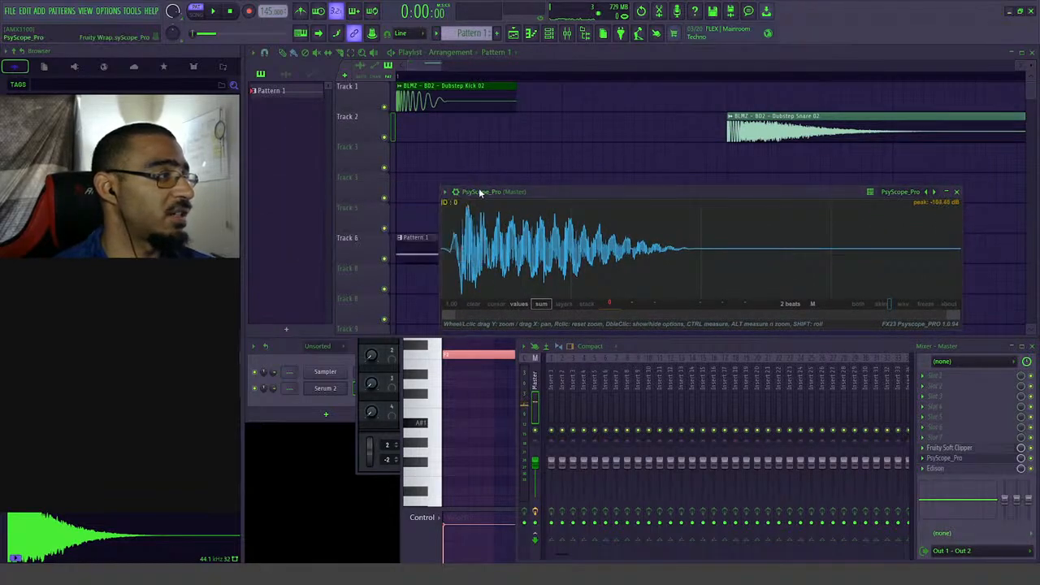
left_click_drag(480, 193, 303, 54)
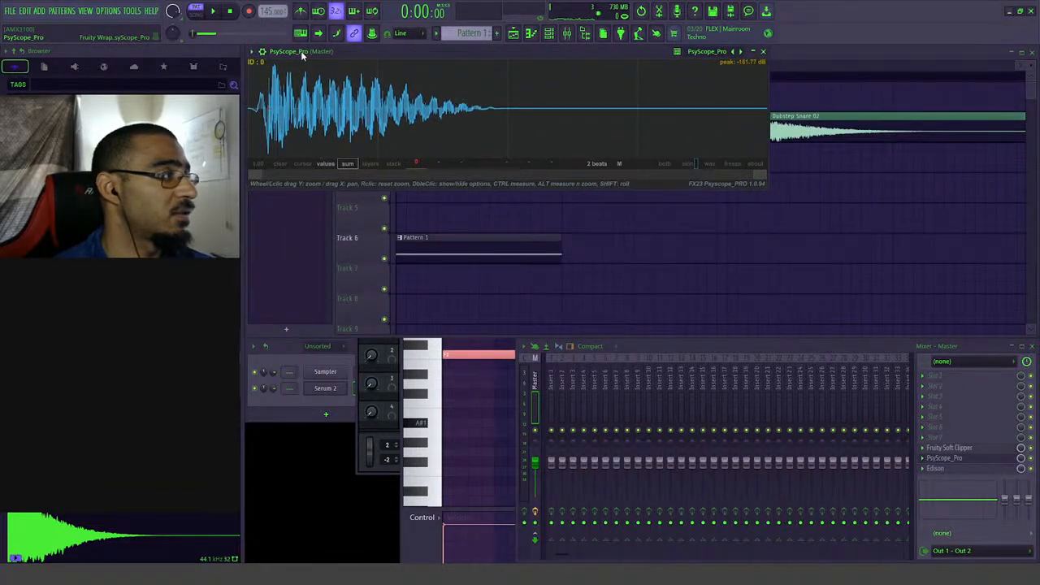
left_click(460, 247)
left_click(324, 390)
left_click(323, 390)
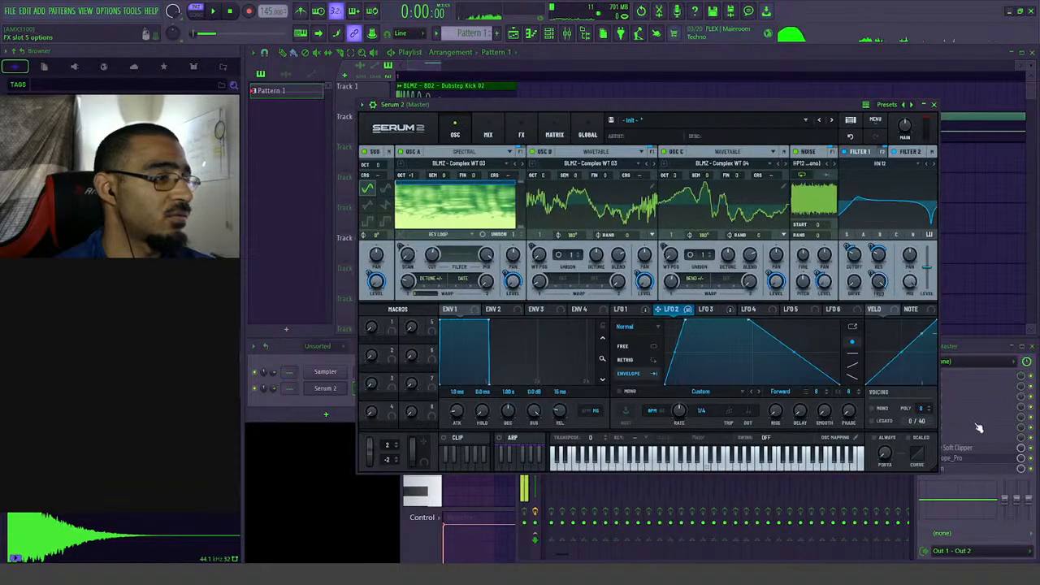
left_click(983, 459)
left_click(983, 459)
- Play the pattern and compare the signal levels along Serum 2's FX chain with the scope display
key("space")
left_click(830, 111)
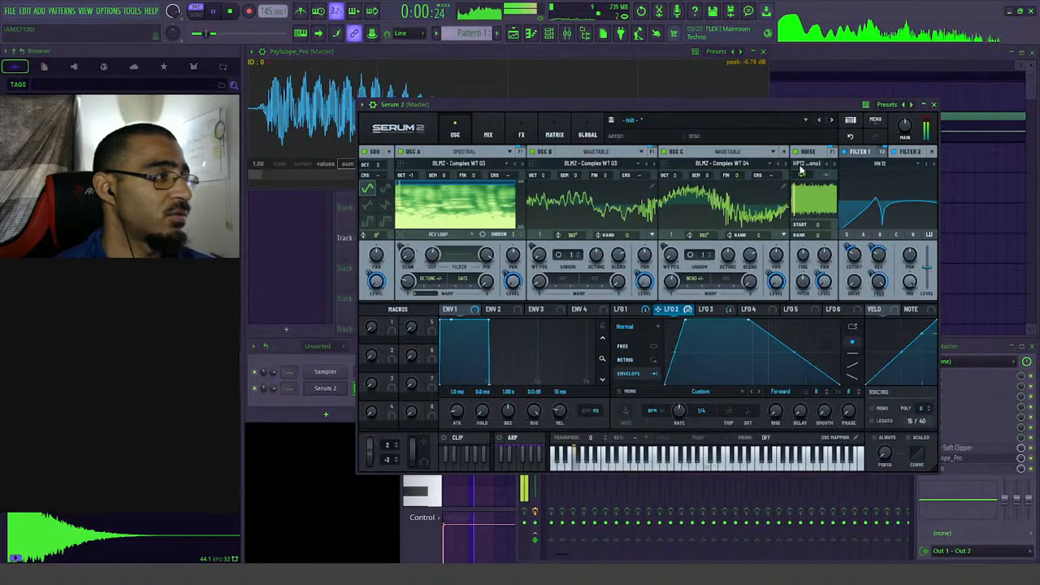
left_click(487, 134)
left_click(520, 134)
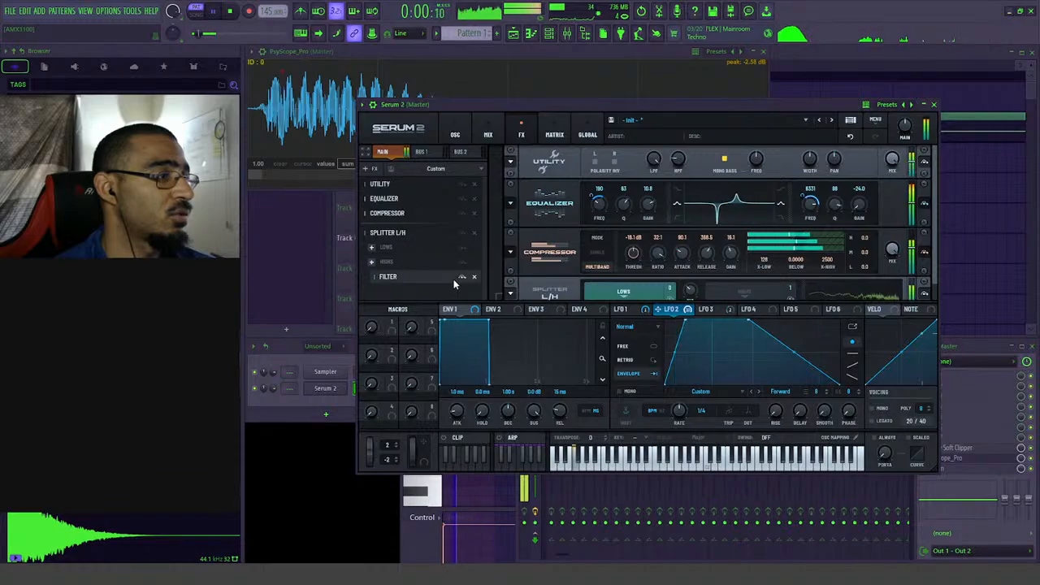
scroll(913, 296, "down", 1)
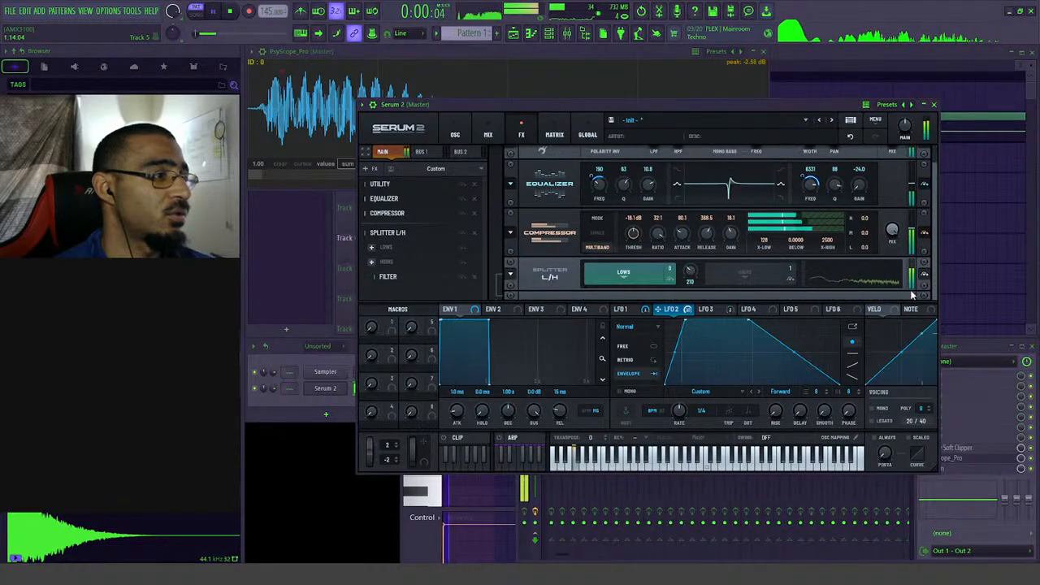
key("space")
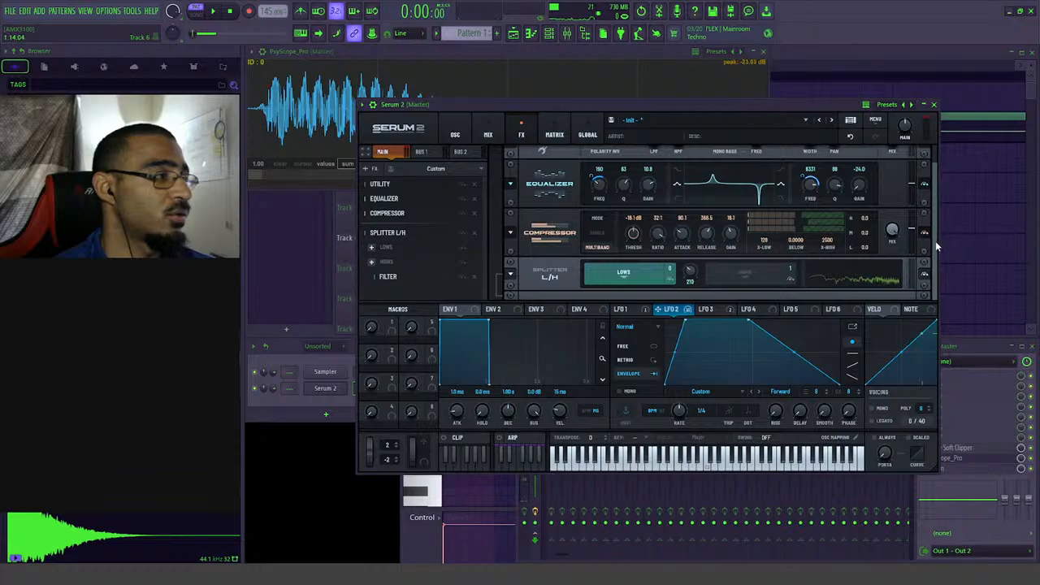
- Show the Splitter's Highs branch, audition the pattern, and raise the Diffusor filter's output level
left_click(745, 271)
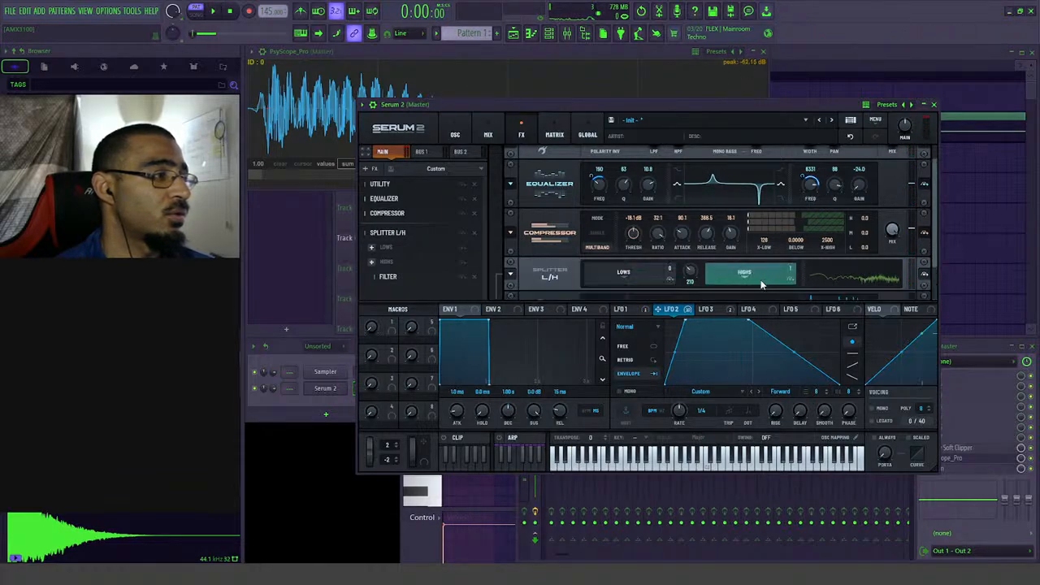
key("space")
scroll(772, 244, "down", 1)
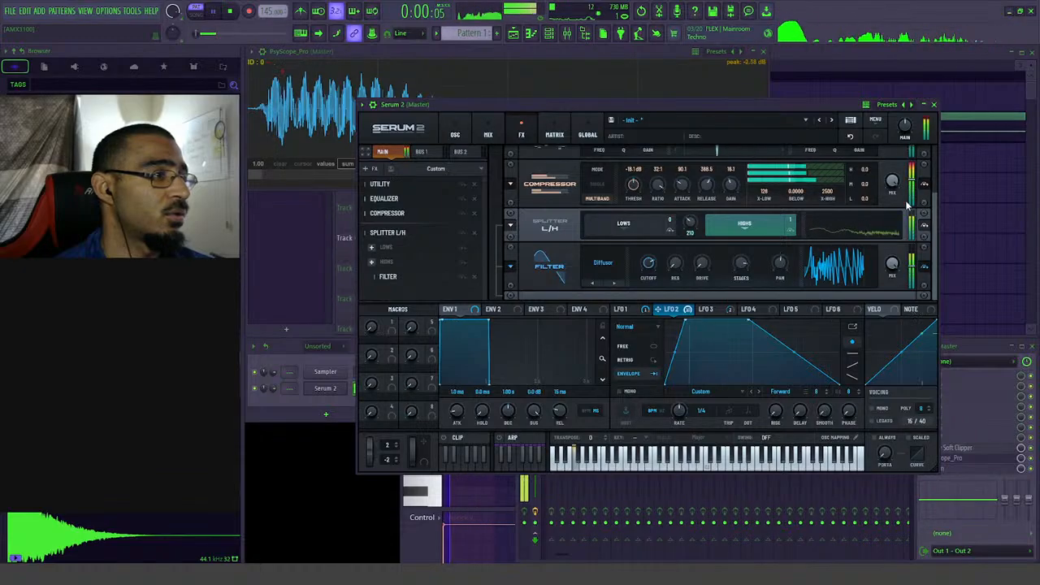
key("space")
left_click_drag(915, 268, 915, 253)
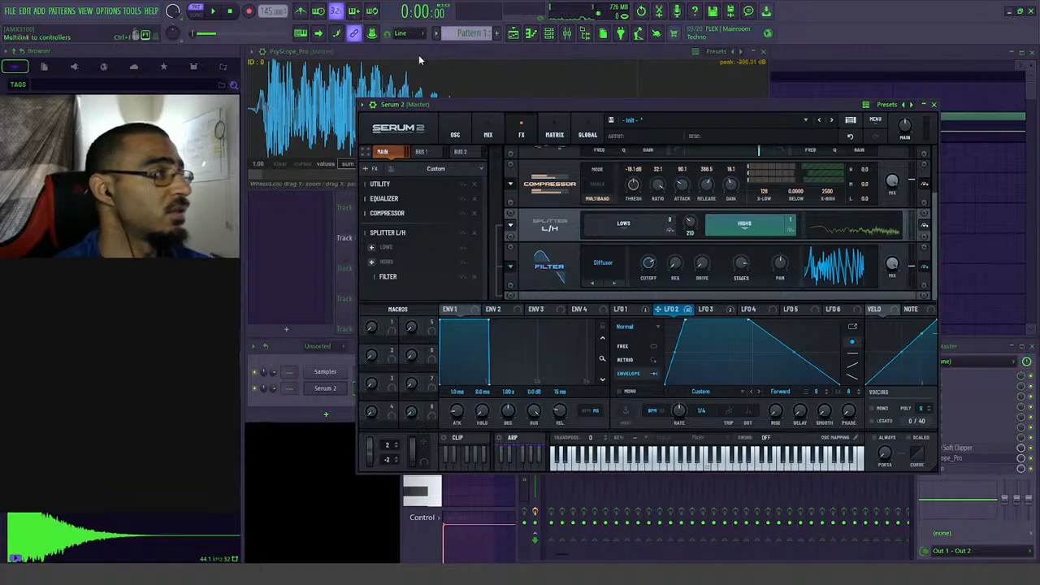
- Set Serum 2's main volume to 69% (-3.6 dB) during playback and check the waveform in PsyScope_Pro
left_click(210, 12)
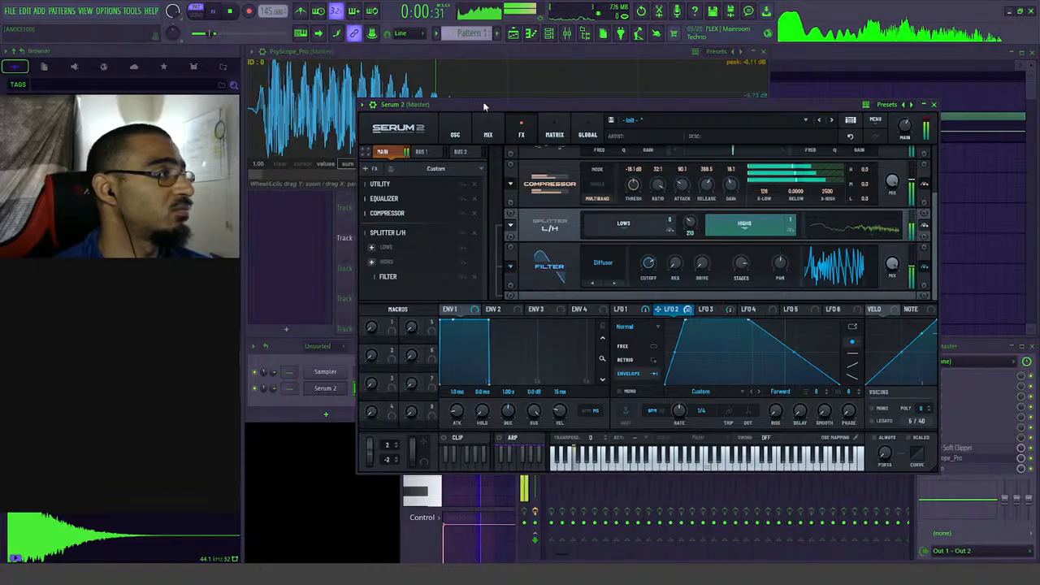
left_click_drag(910, 126, 915, 123)
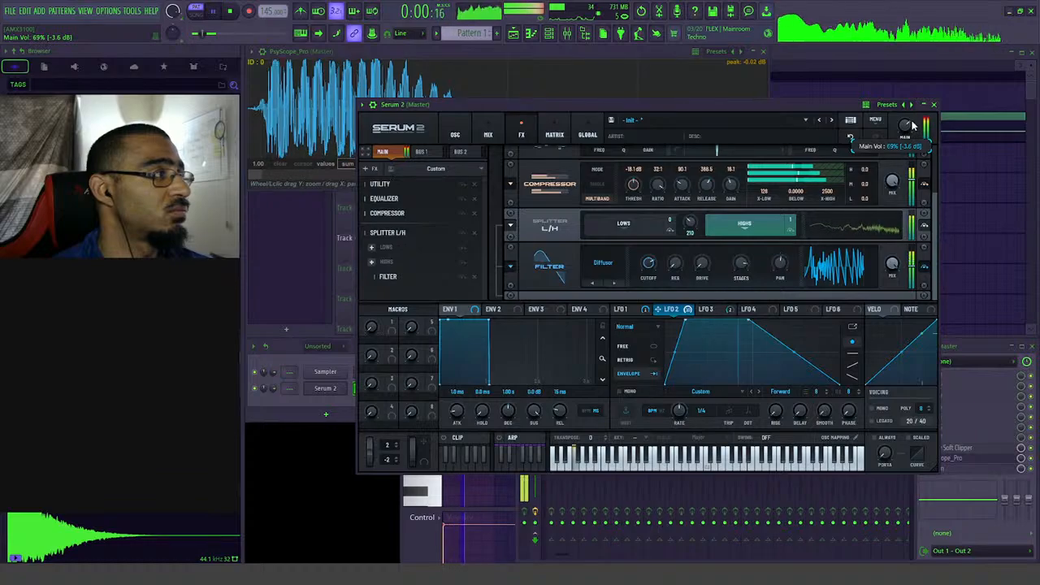
left_click(642, 96)
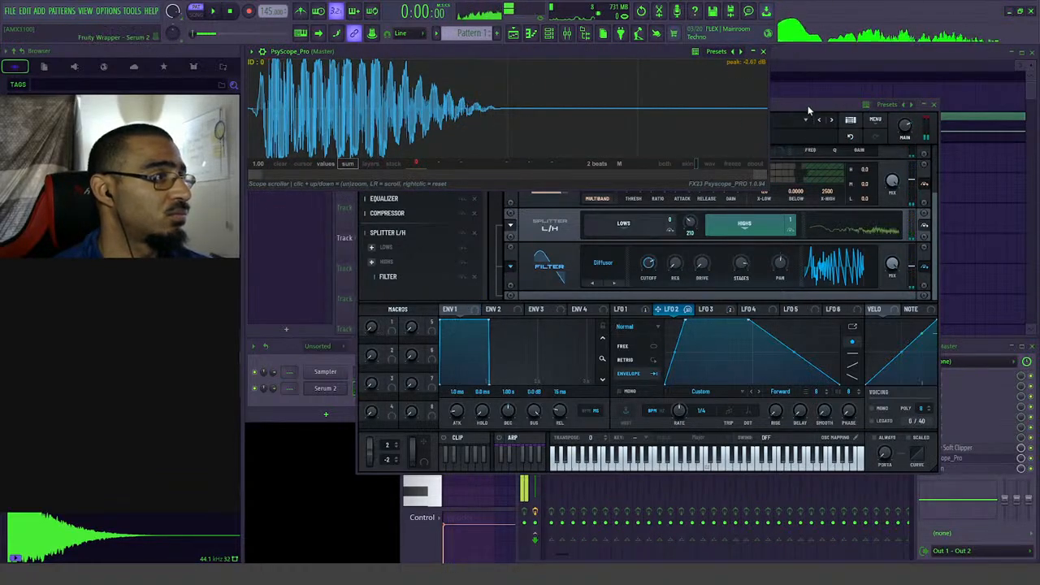
left_click(793, 172)
- Bring up the mixer and route the Serum 2 channel to mixer insert 2
key("F9")
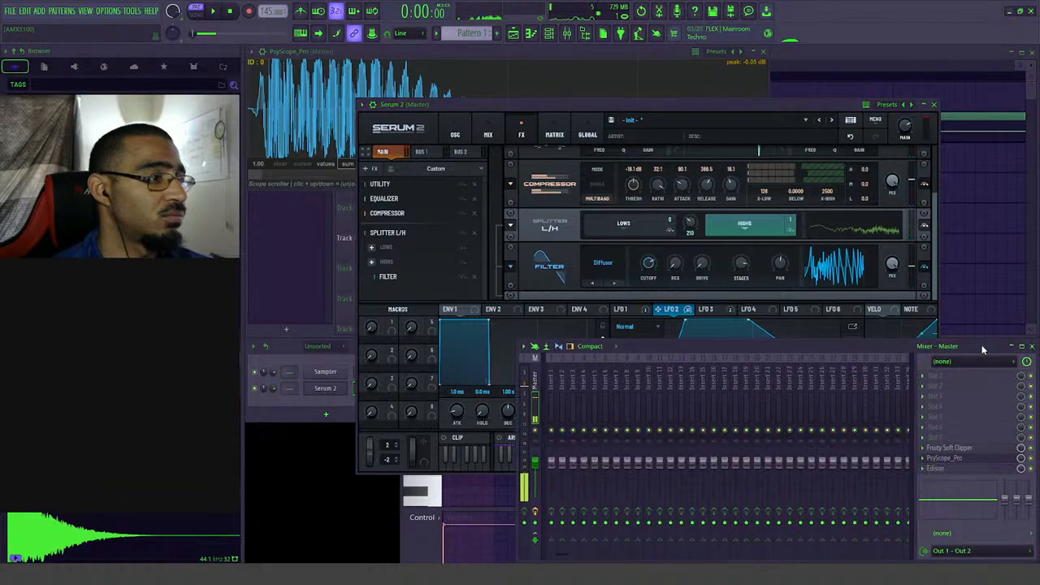
left_click(557, 389)
key("ctrl+l")
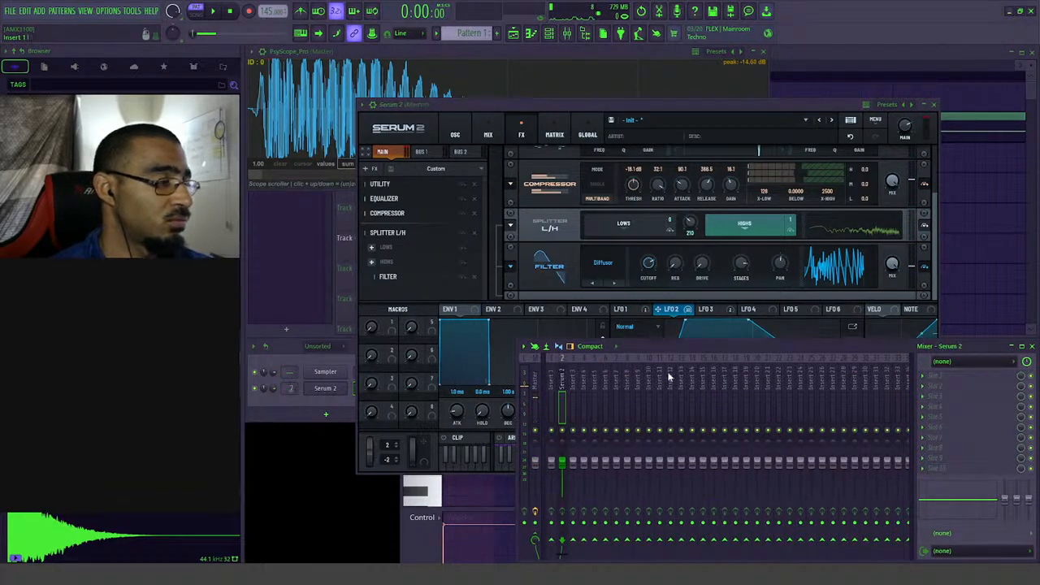
- Load soothe2 into slot 4 of the Serum 2 mixer track, audition the pattern, and close both plugin windows
left_click(935, 417)
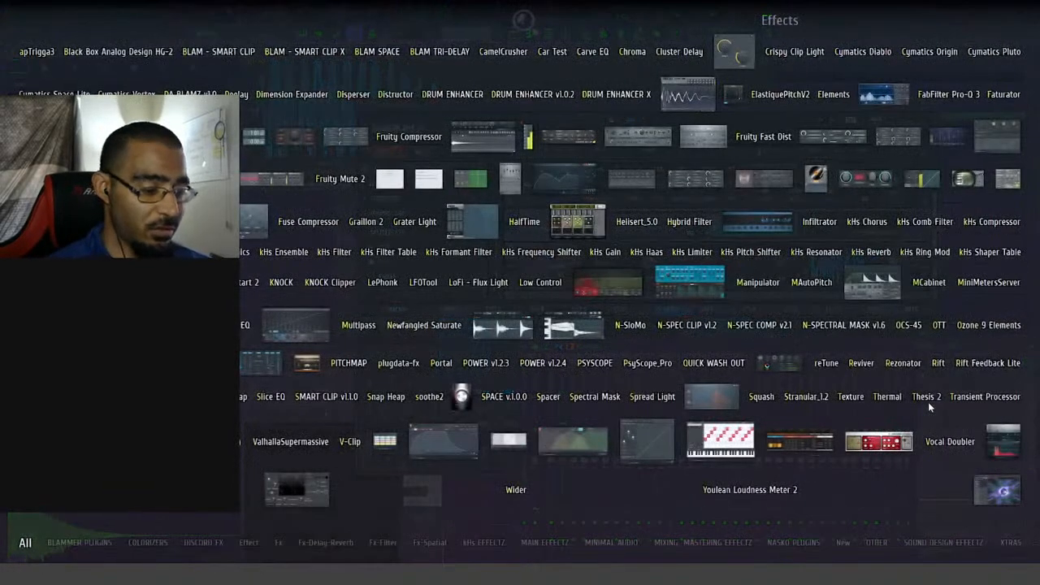
type("soot")
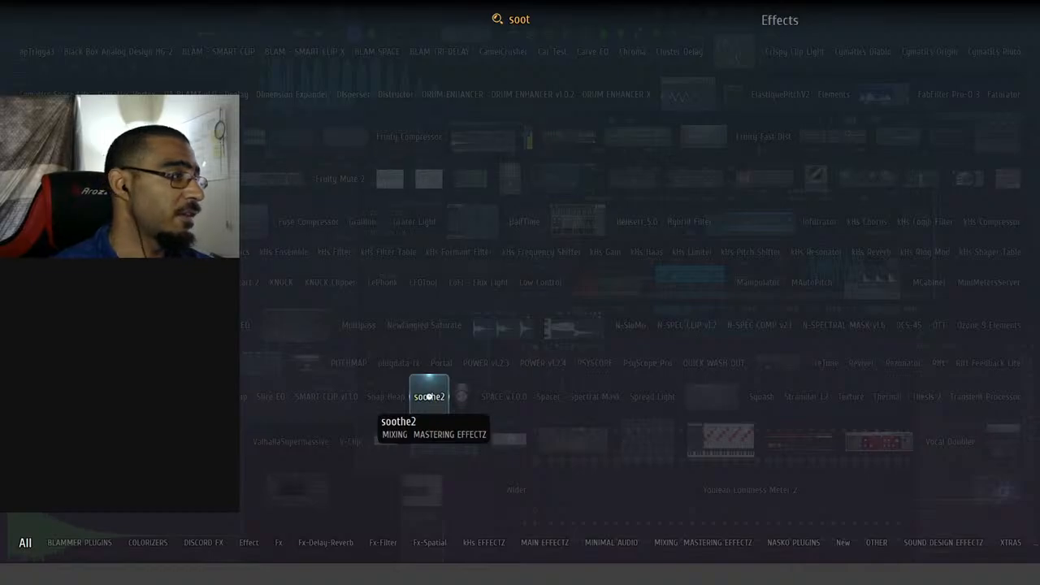
key("Return")
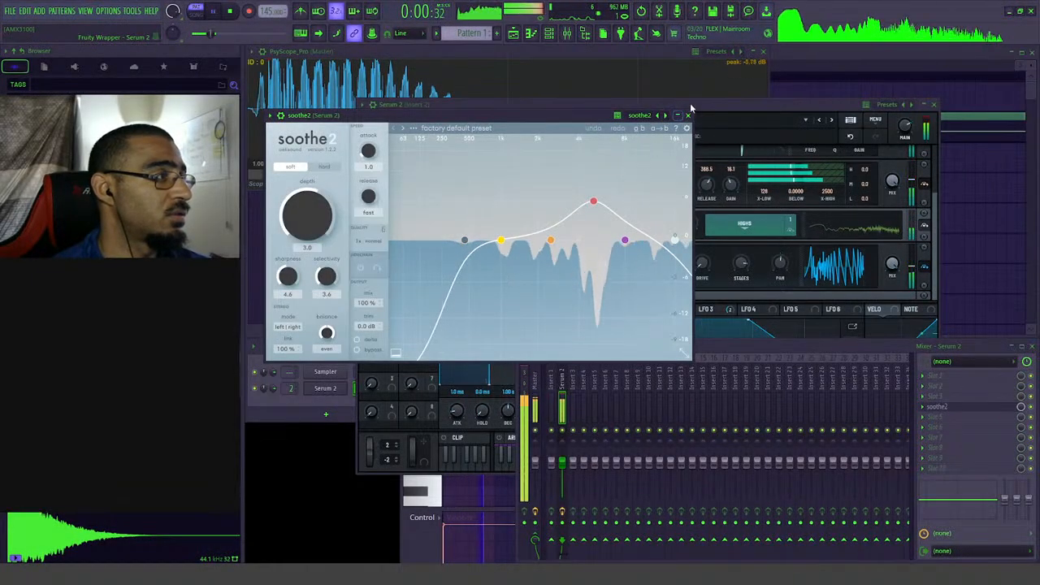
left_click(688, 114)
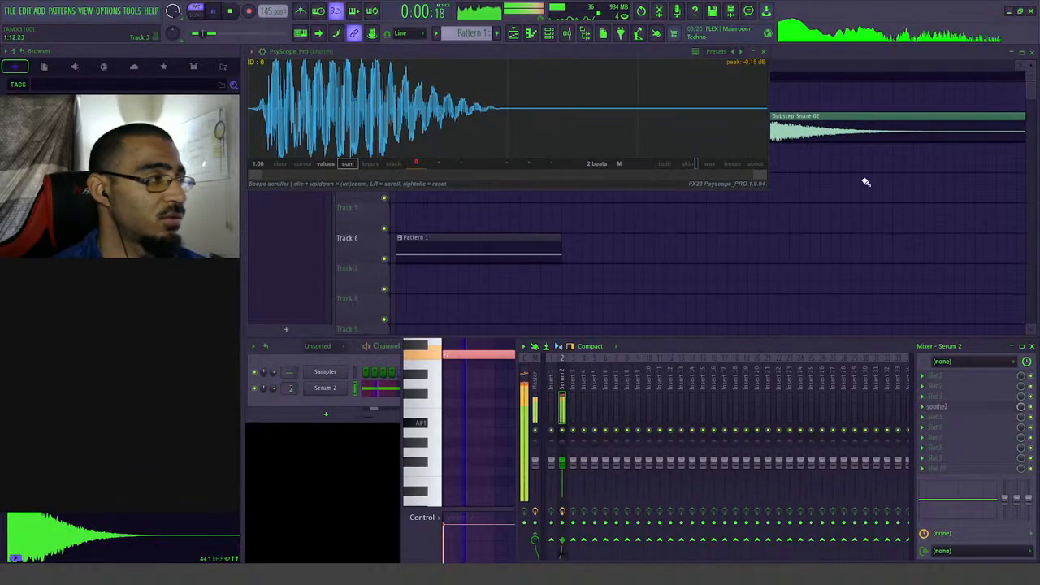
left_click(934, 105)
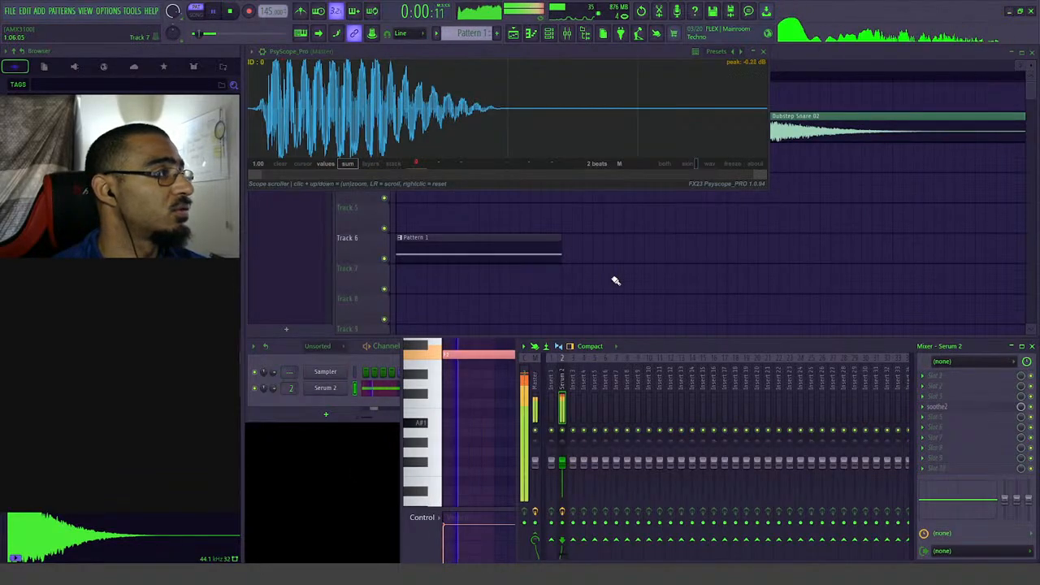
key("space")
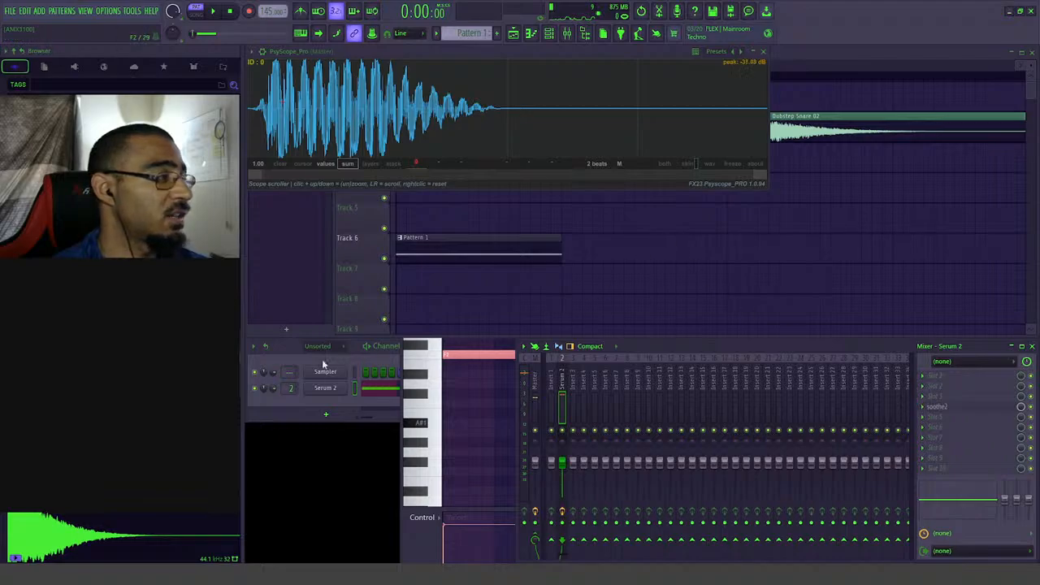
- Reopen Serum 2, copy the Main FX bus, and audition the pattern briefly
left_click(335, 389)
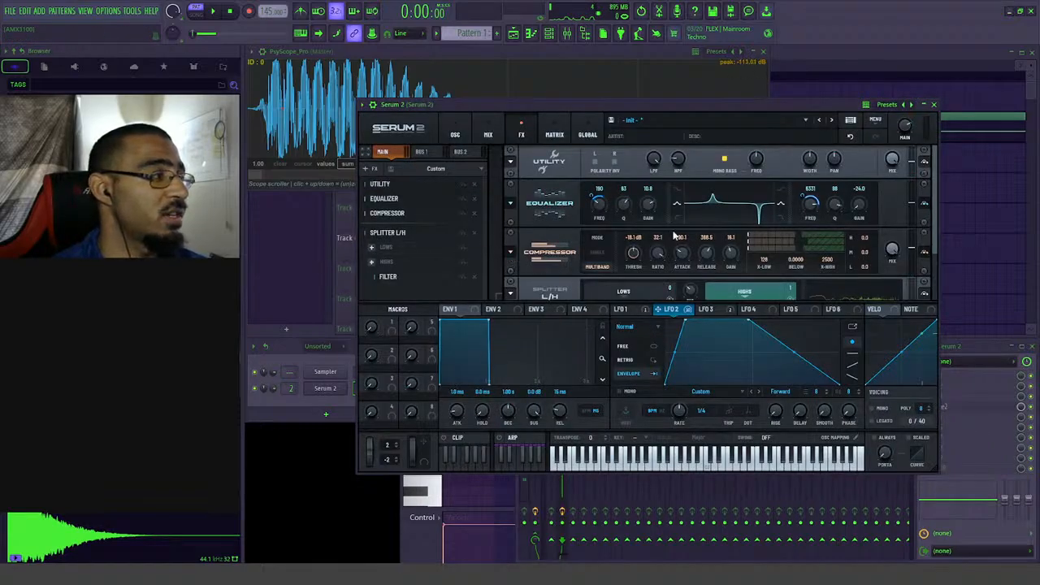
right_click(405, 201)
mouse_move(412, 208)
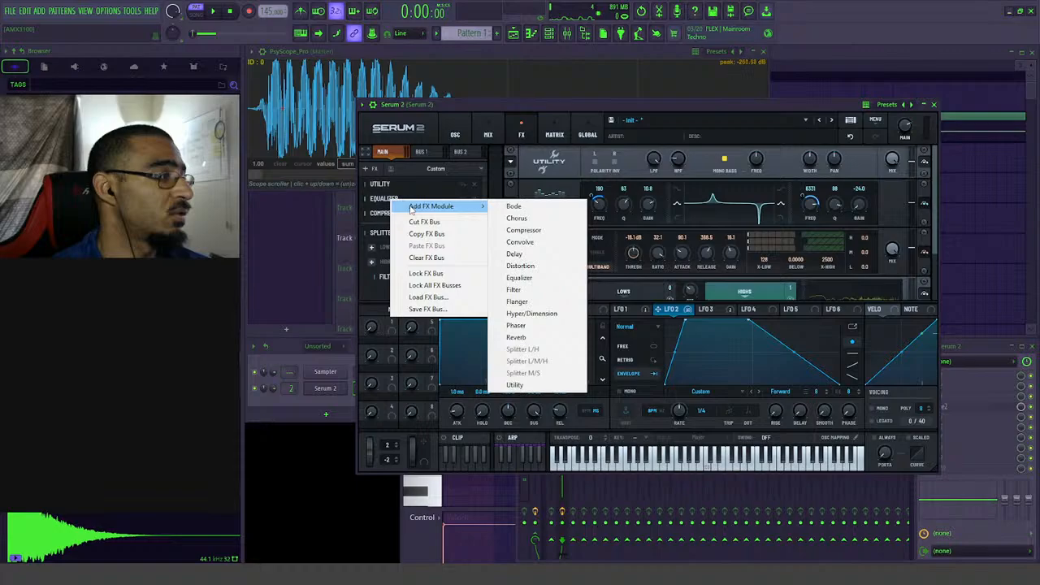
left_click(422, 233)
key("space")
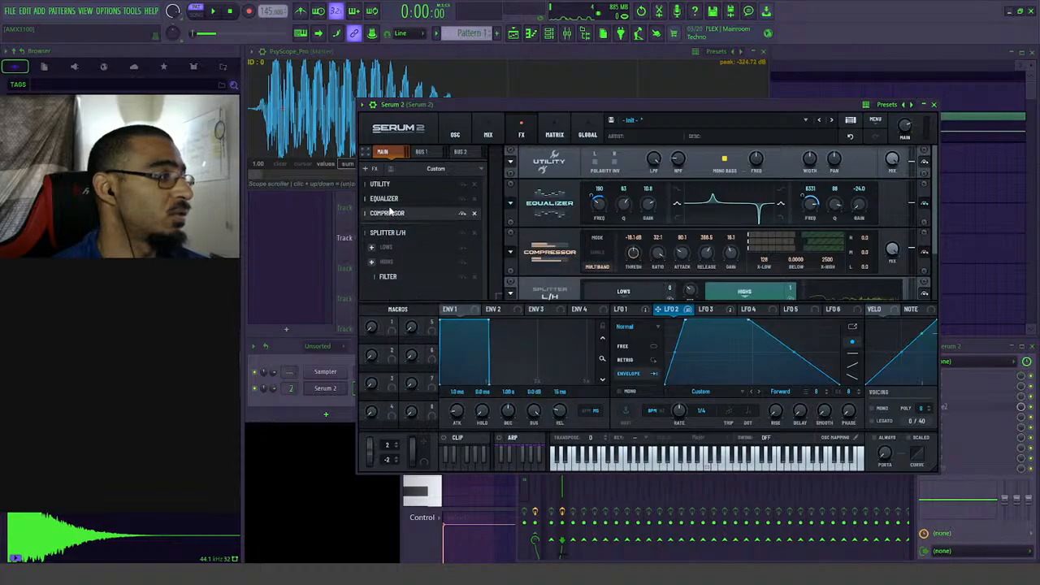
key("space")
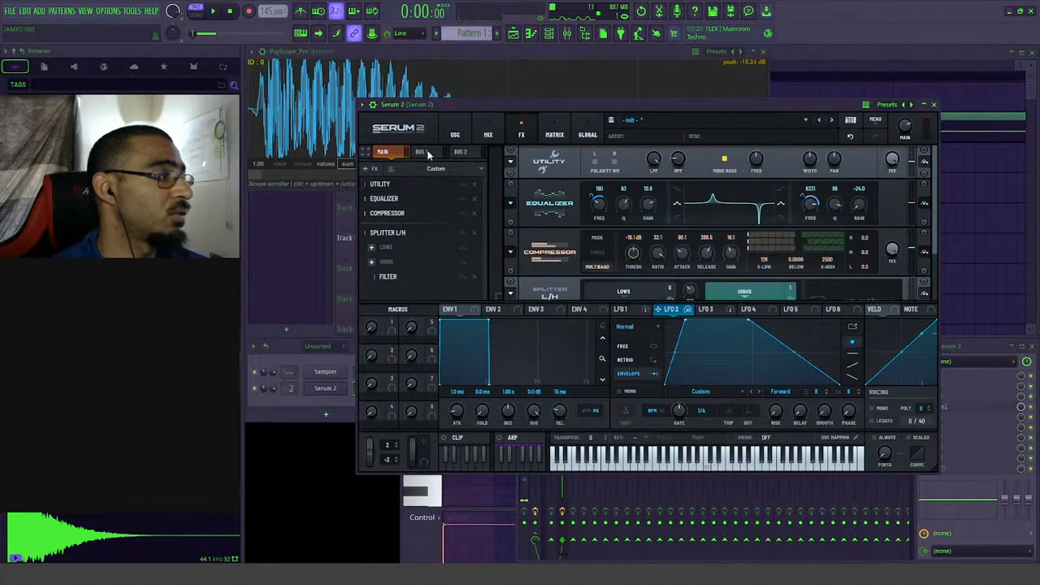
- Check the Bus 1 and Bus 2 effect racks, return to the Main bus, and audition the pattern
left_click(423, 153)
left_click(383, 152)
left_click(455, 153)
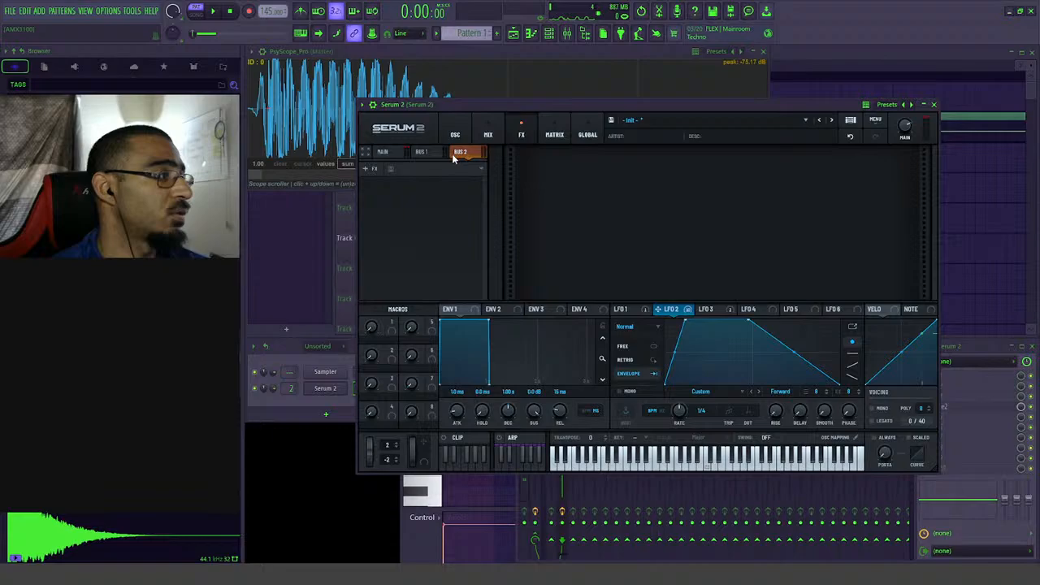
left_click(380, 153)
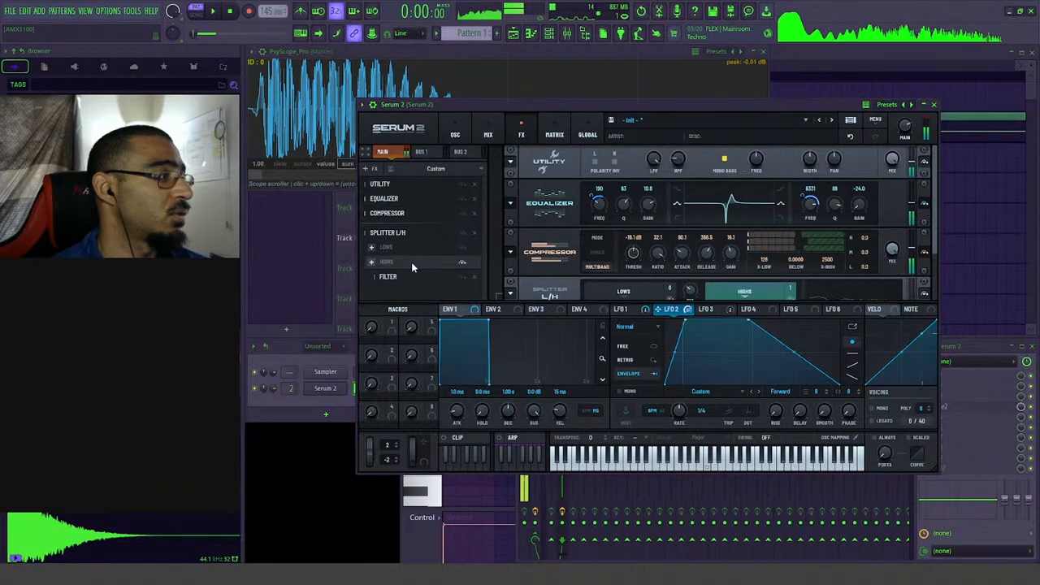
key("space")
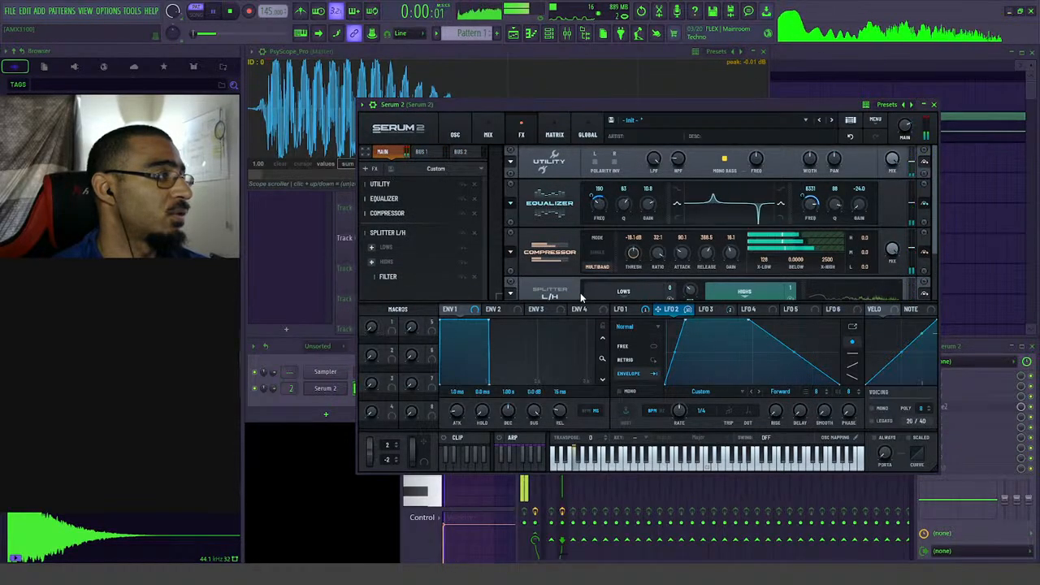
key("space")
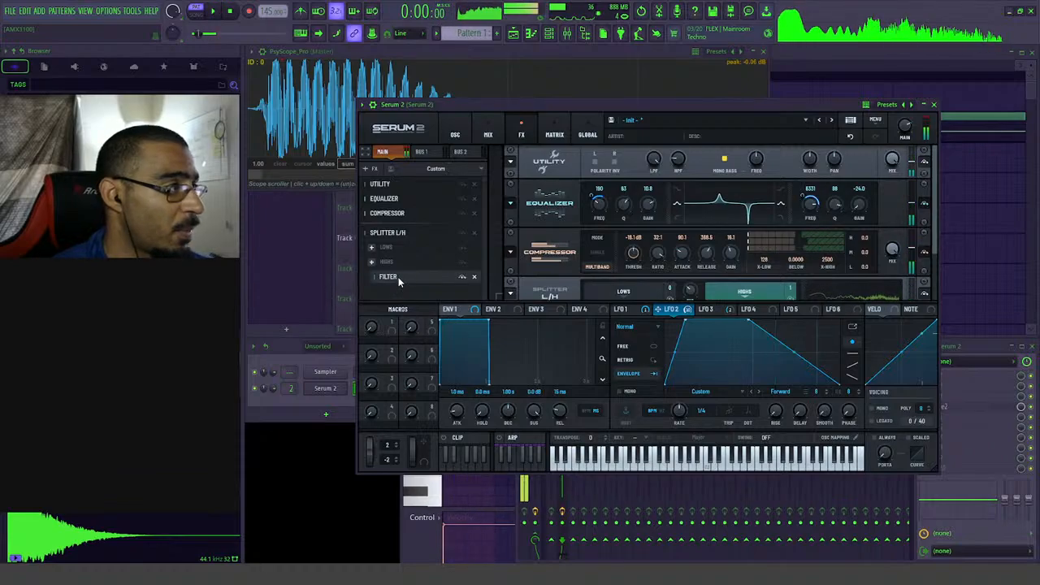
- Paste the copied FX bus onto the Main bus
right_click(397, 287)
mouse_move(443, 296)
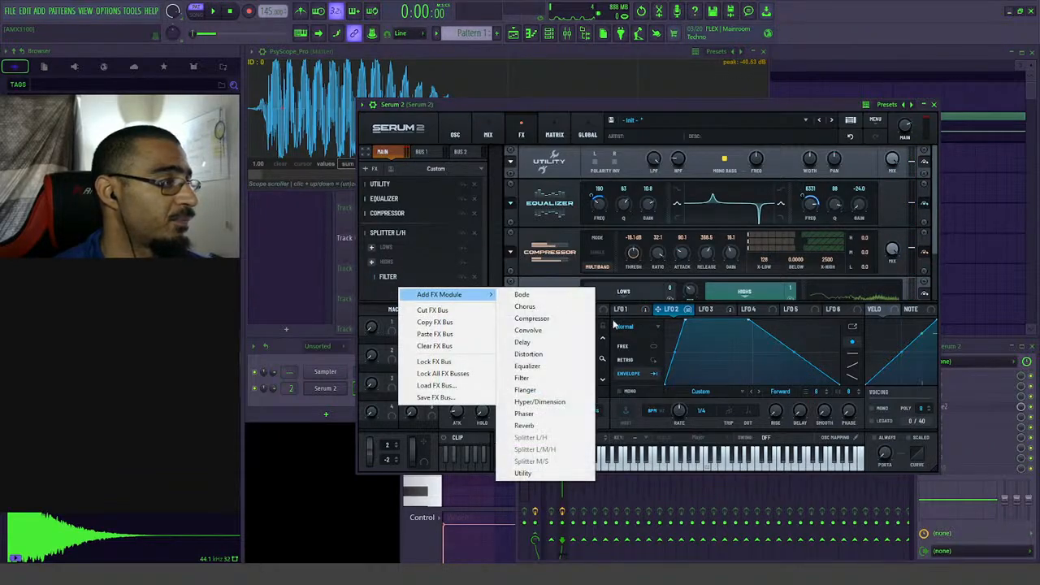
left_click(439, 334)
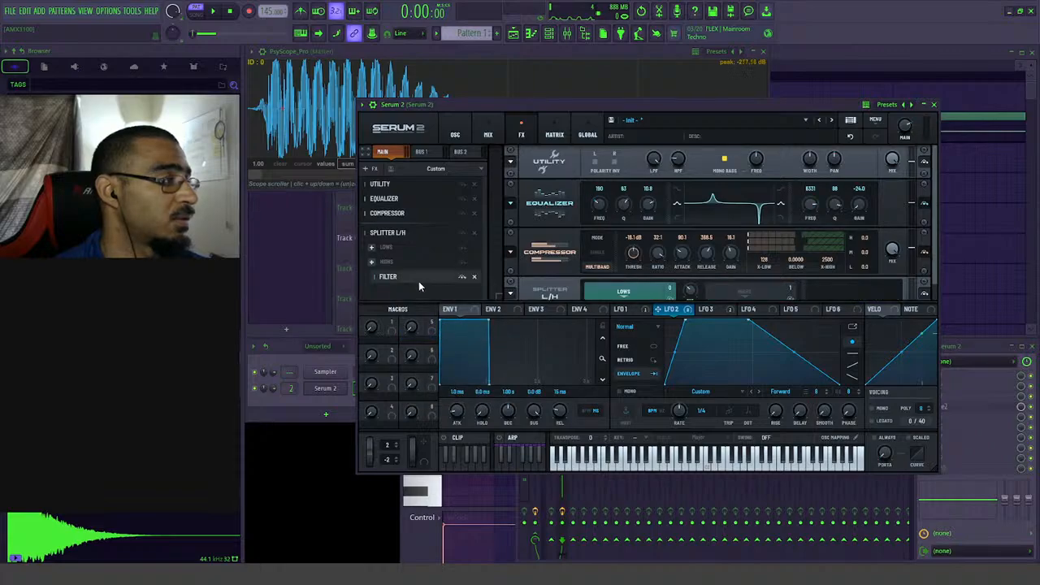
- Show the Highs branch of the pasted chain's Splitter L/H and audition the Diffusor filter in it
scroll(935, 250, "down", 1)
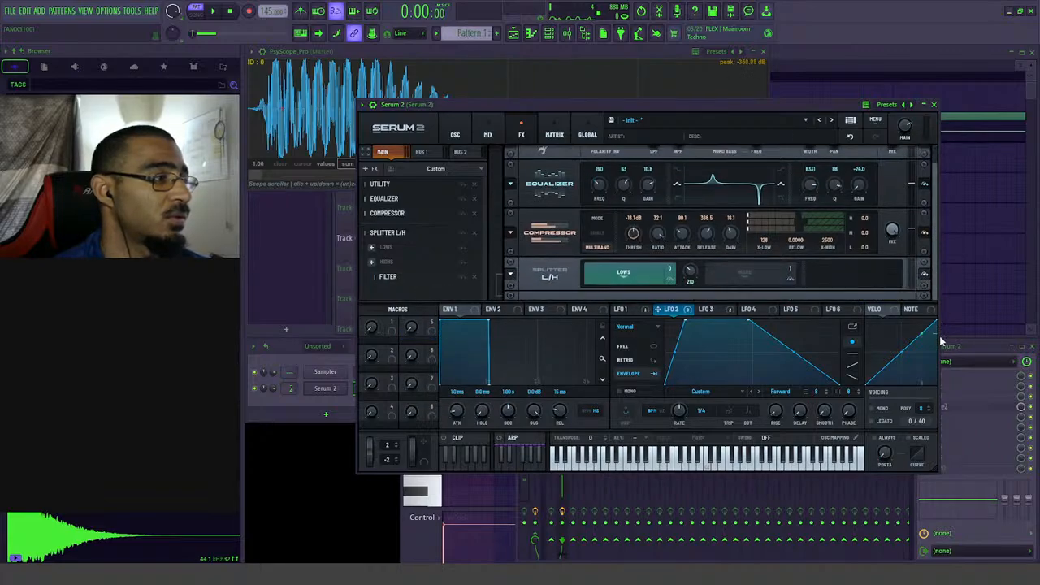
key("space")
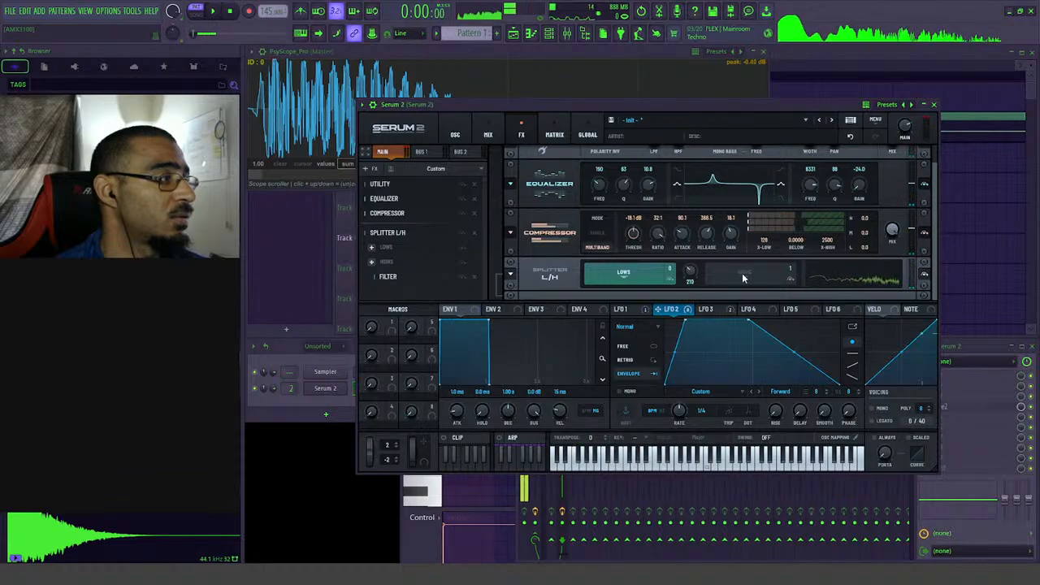
left_click(742, 278)
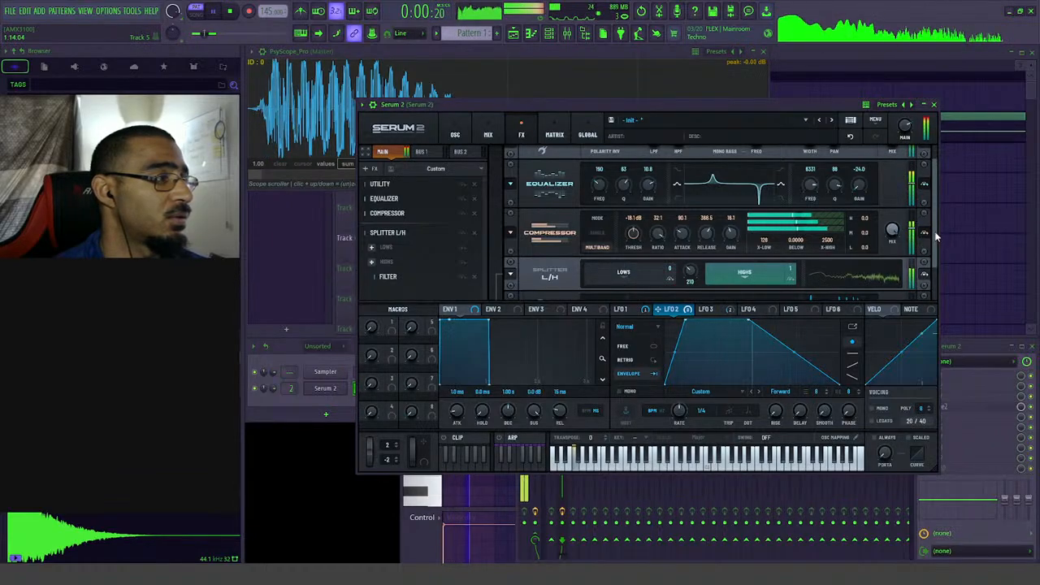
scroll(913, 244, "down", 1)
key("space")
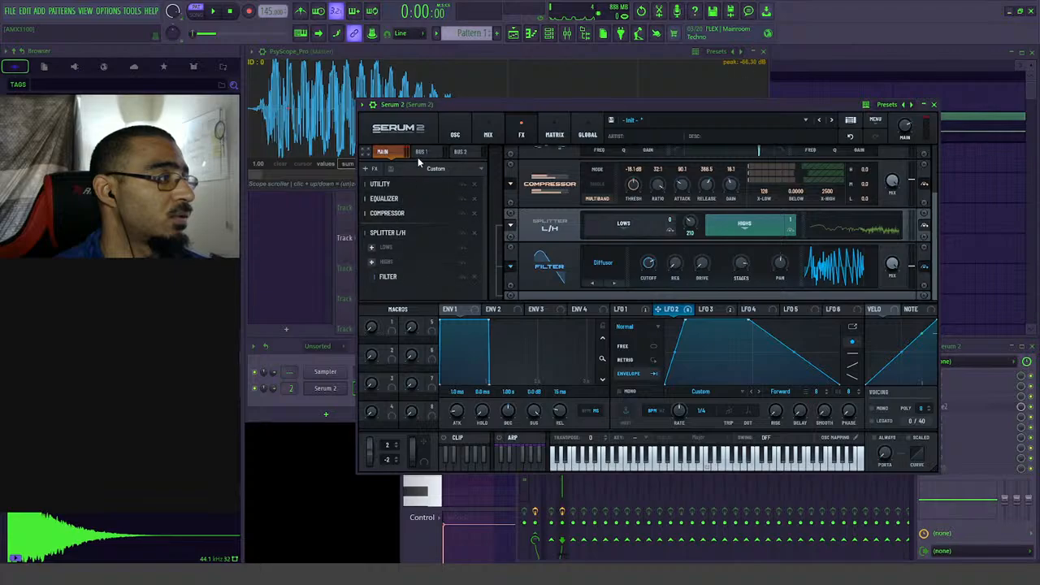
- Delete the Filter and the Splitter L/H modules from the Main FX bus
left_click(456, 135)
left_click(522, 134)
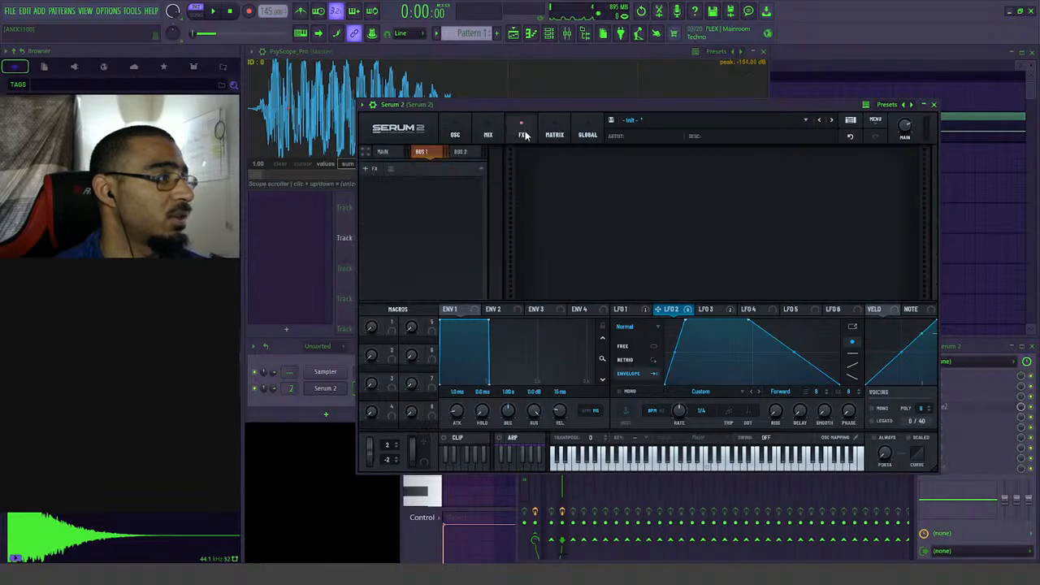
left_click(396, 153)
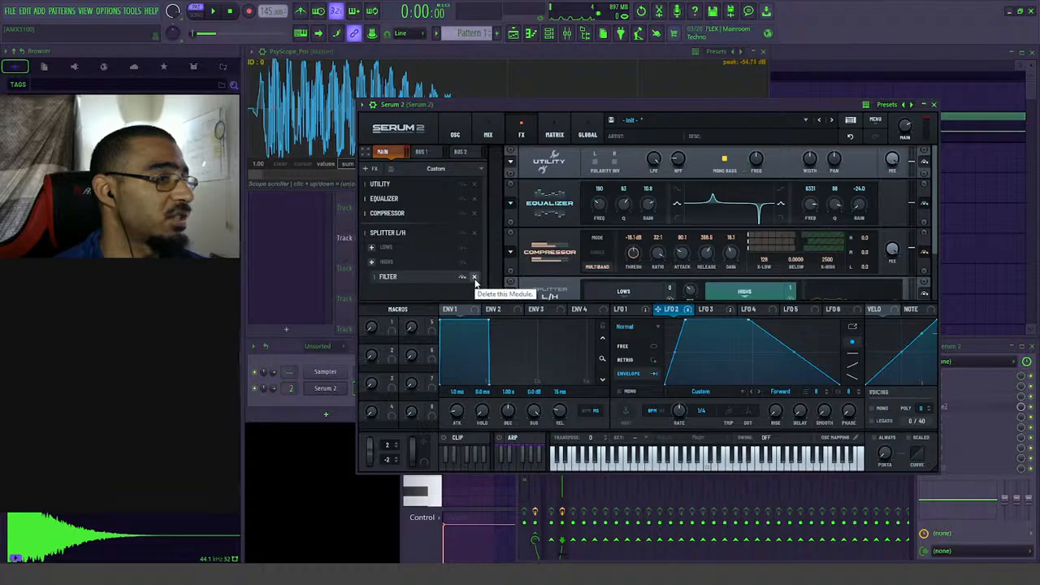
key("space")
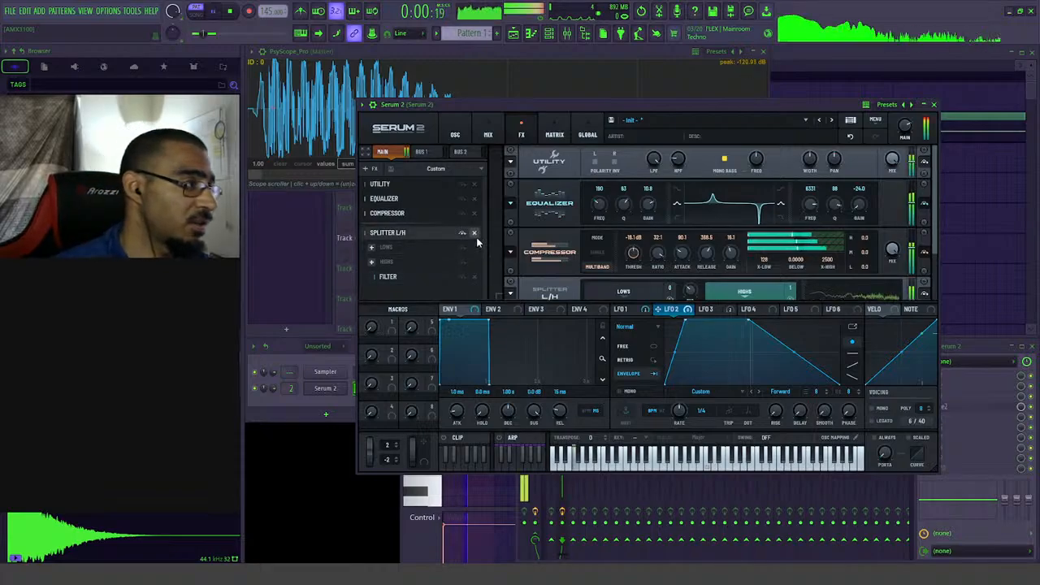
left_click(475, 277)
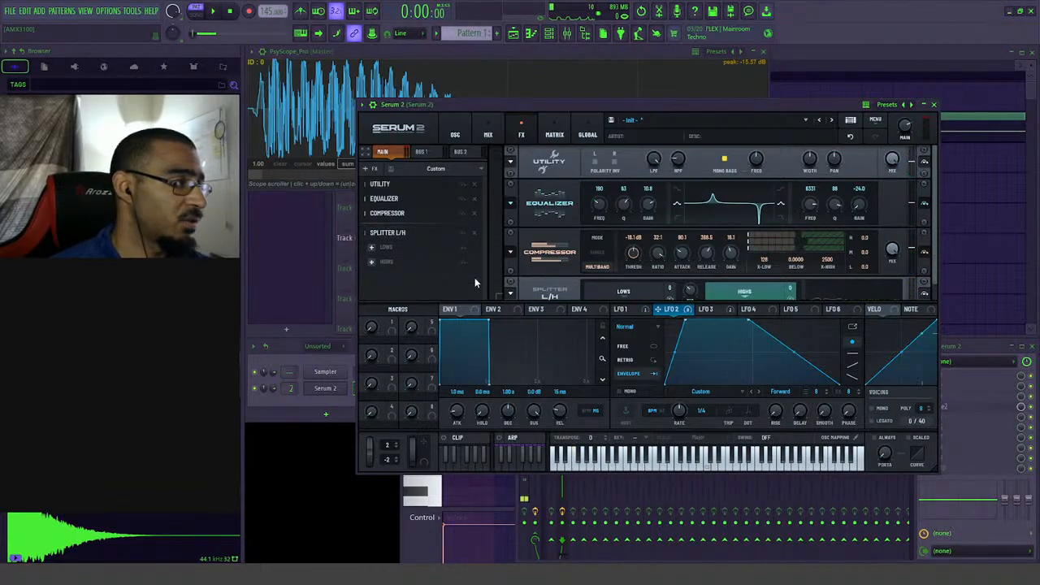
left_click(474, 233)
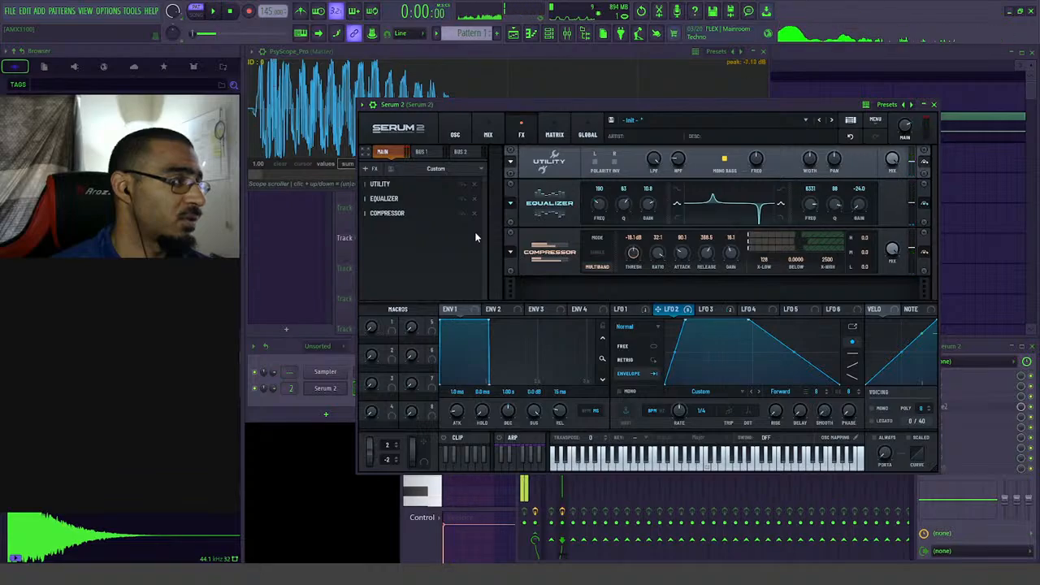
- Audition the pattern repeatedly with only the Utility, Equalizer and Compressor in the Main FX bus
key("space")
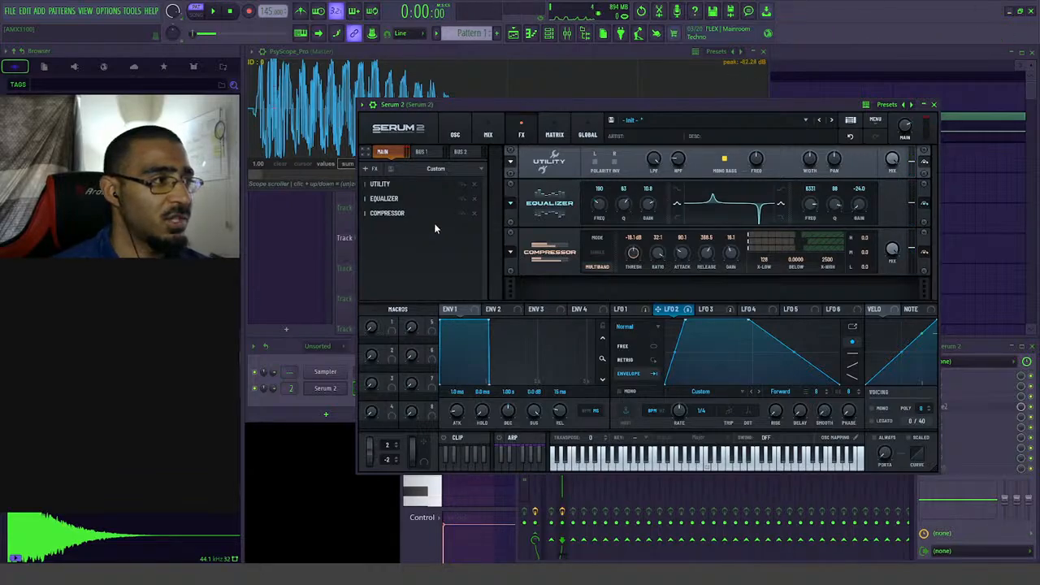
key("space")
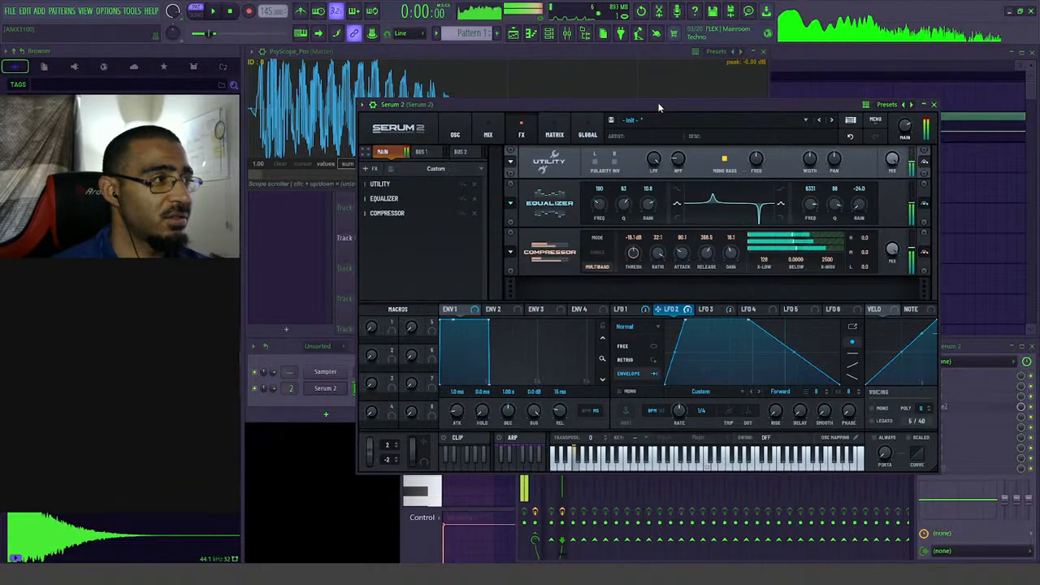
key("space")
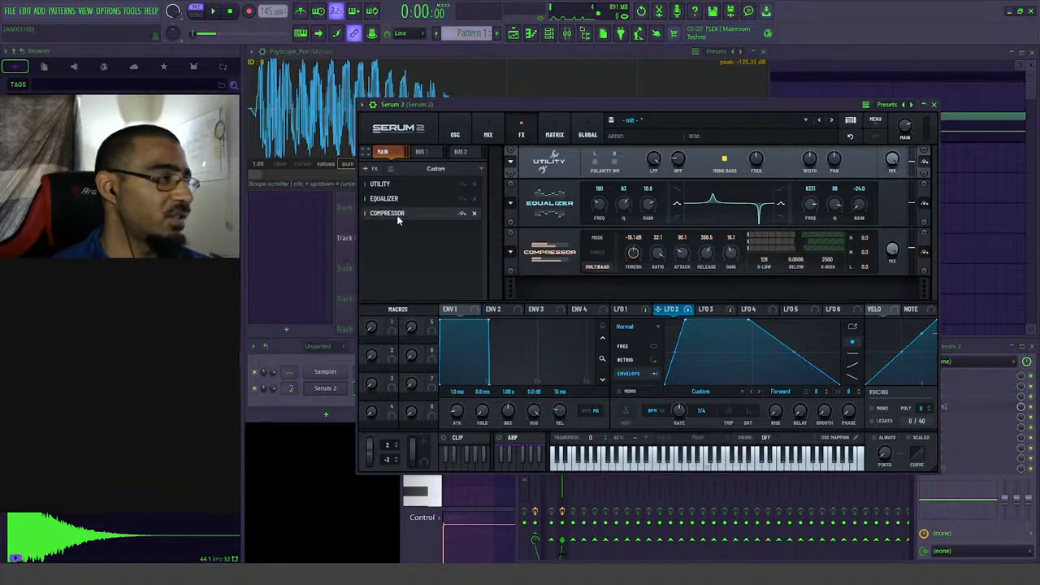
key("space")
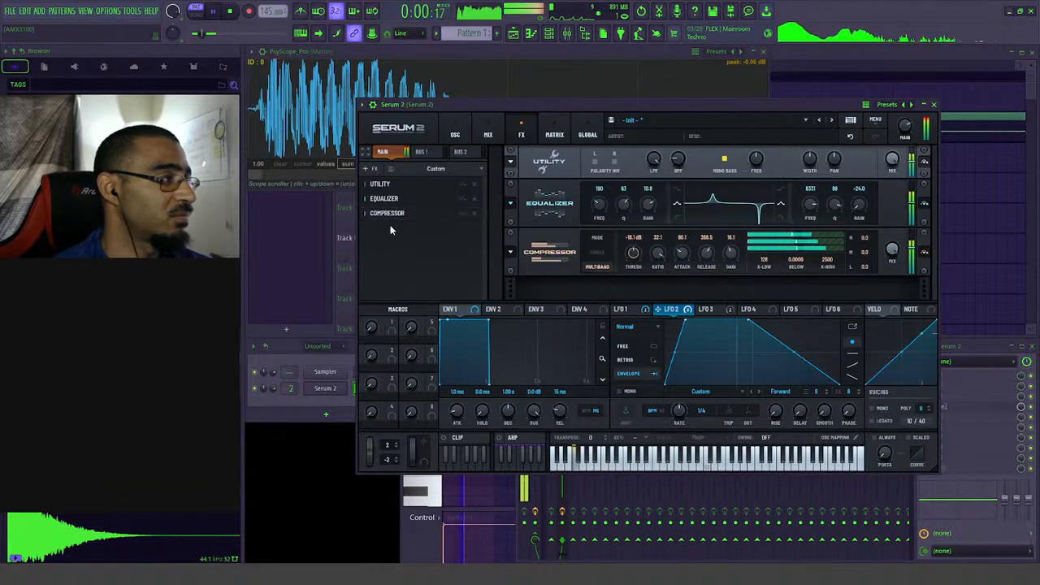
key("space")
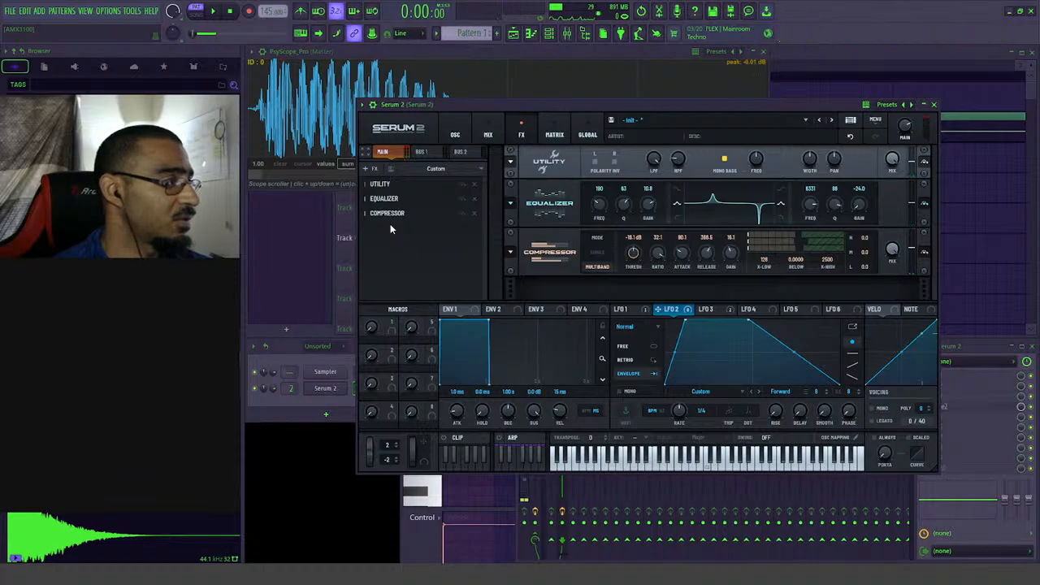
- Add a new Splitter L/H module after the Compressor in the Main FX bus
right_click(388, 220)
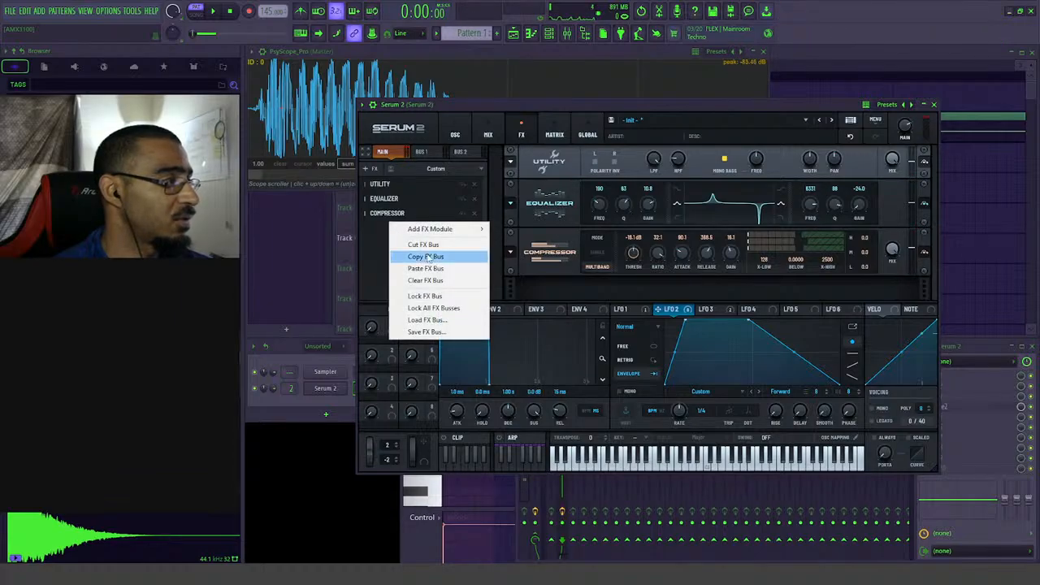
mouse_move(427, 231)
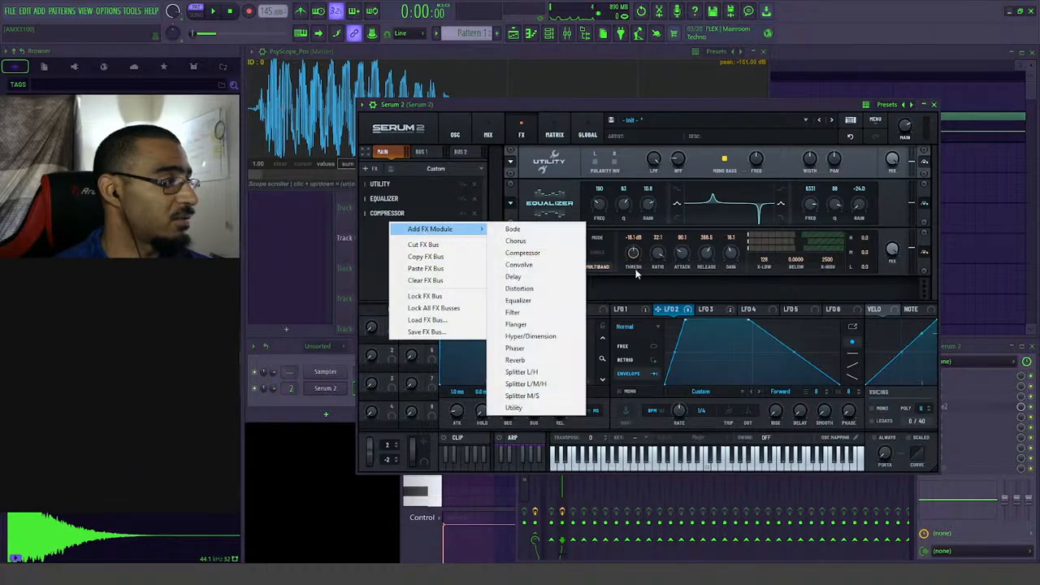
left_click(546, 372)
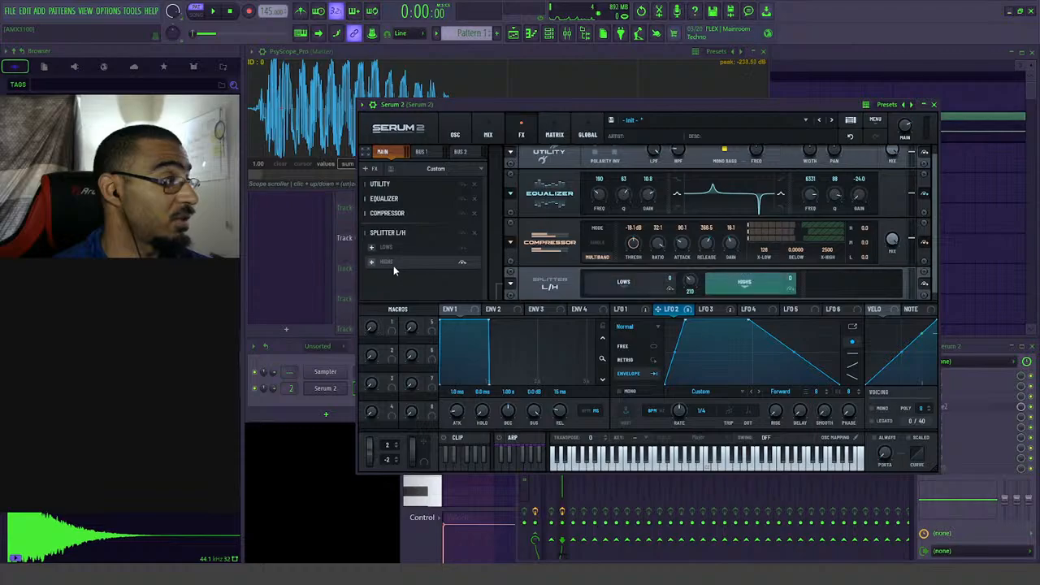
- Add a Filter module to the Highs branch of the Splitter L/H and set its type to Diffusor
left_click(372, 263)
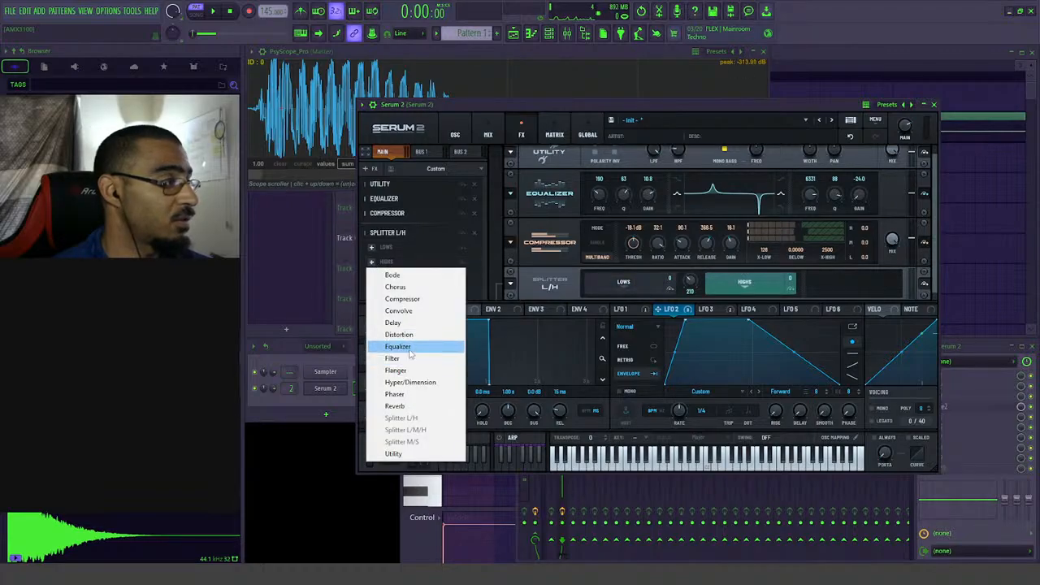
left_click(392, 359)
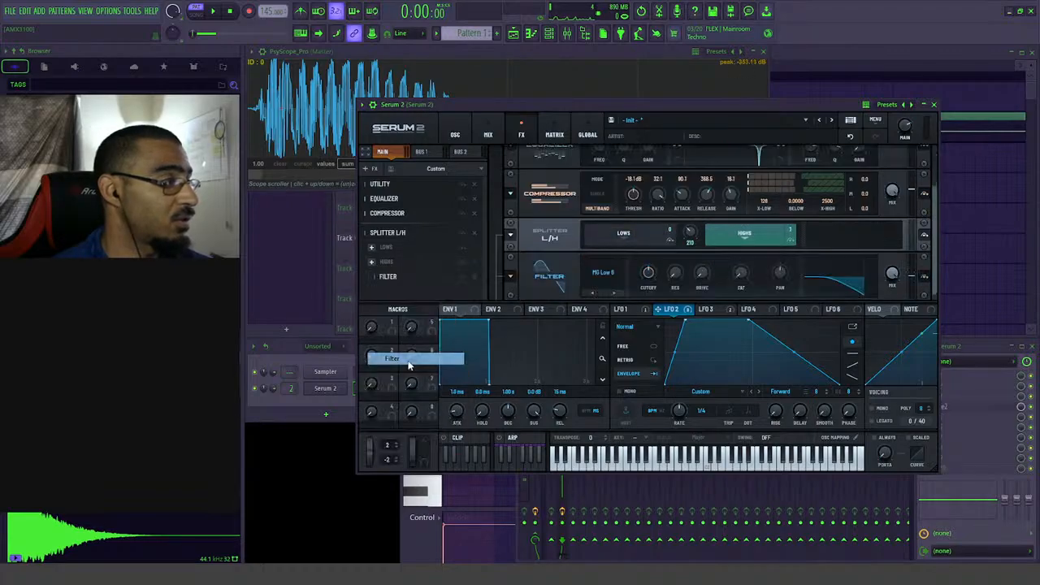
left_click(599, 276)
mouse_move(620, 311)
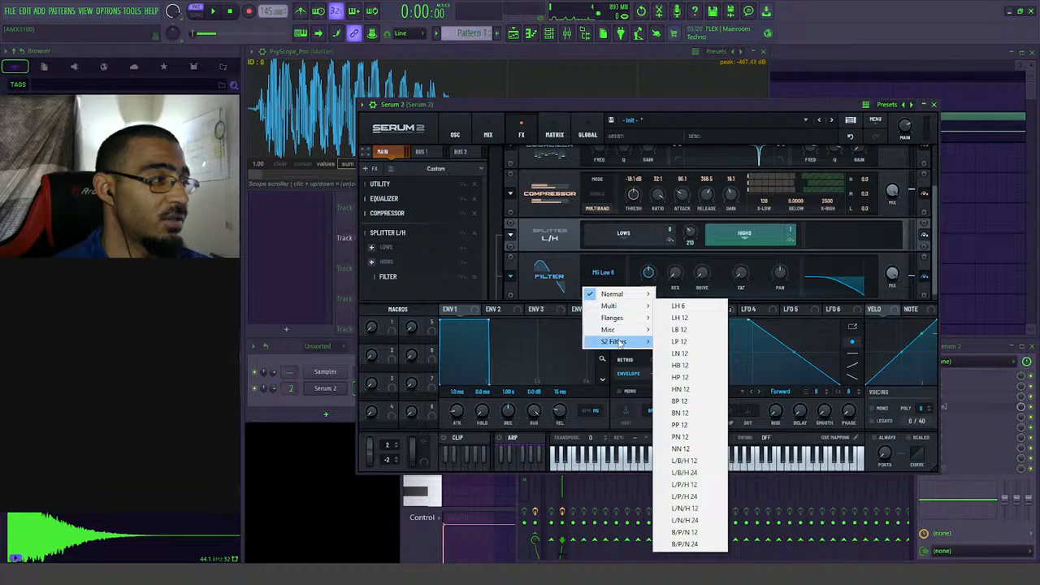
mouse_move(618, 340)
left_click(686, 363)
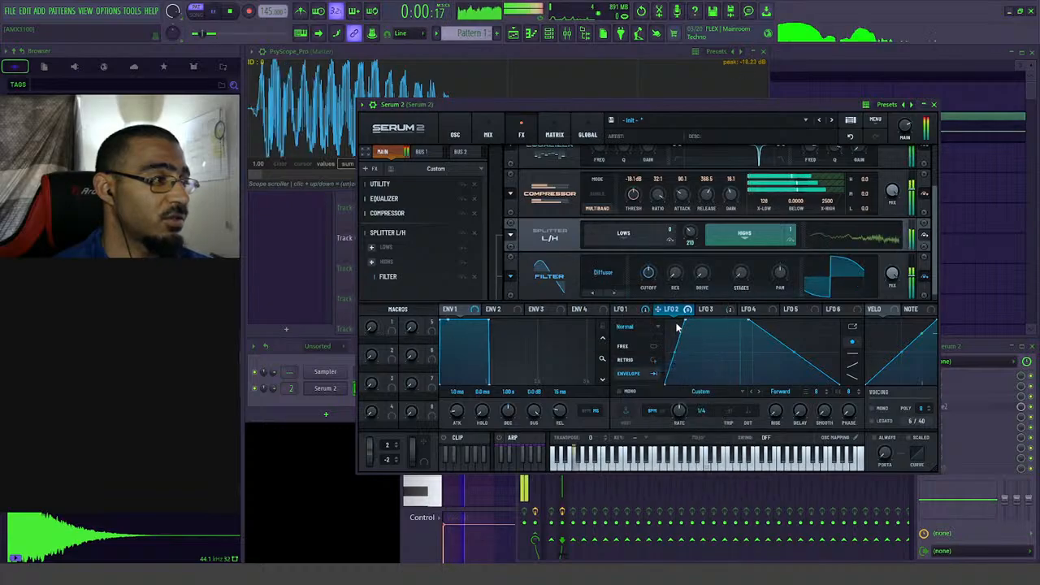
- Raise the Diffusor filter's resonance and stages in the Highs branch while auditioning the pattern
key("space")
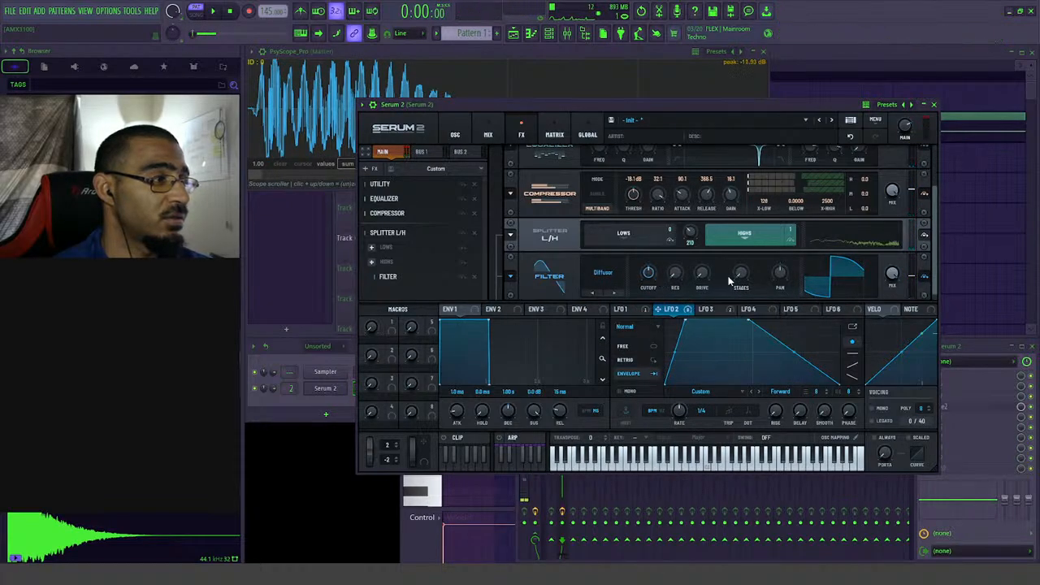
left_click_drag(706, 260, 706, 297)
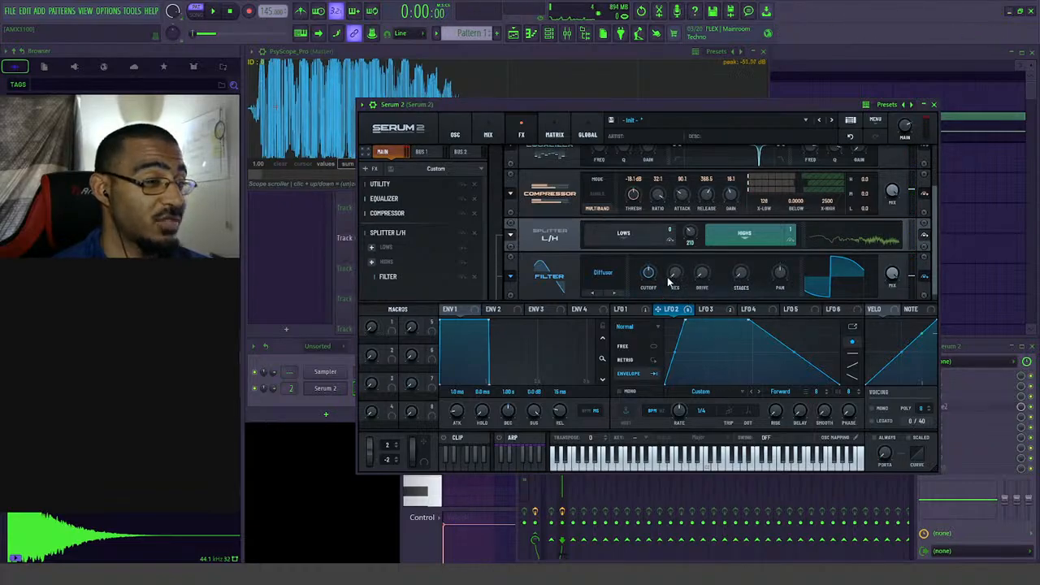
key("space")
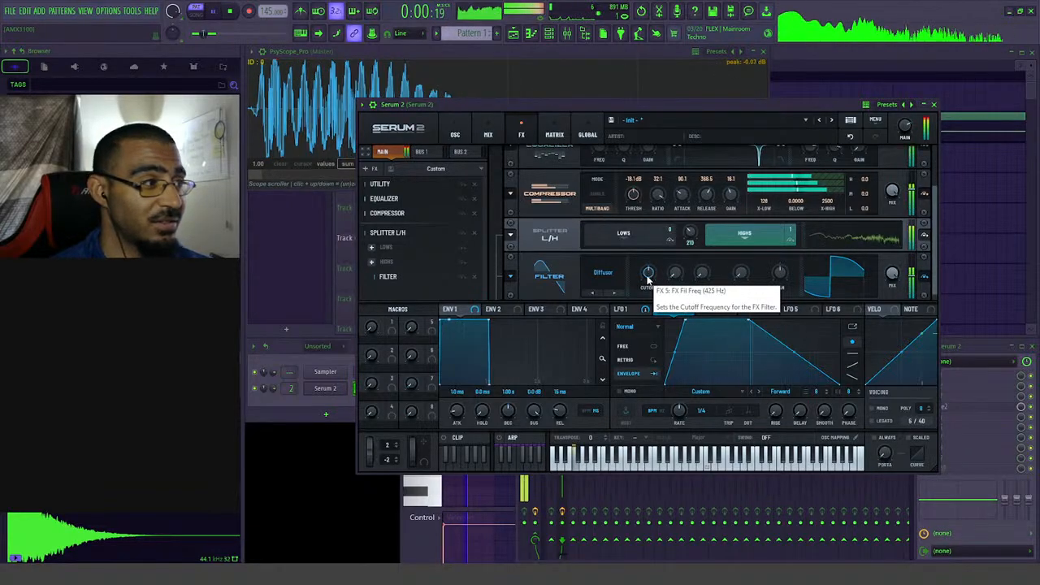
mouse_move(677, 258)
left_mouse_down()
mouse_move(688, 233)
mouse_move(685, 251)
left_mouse_up()
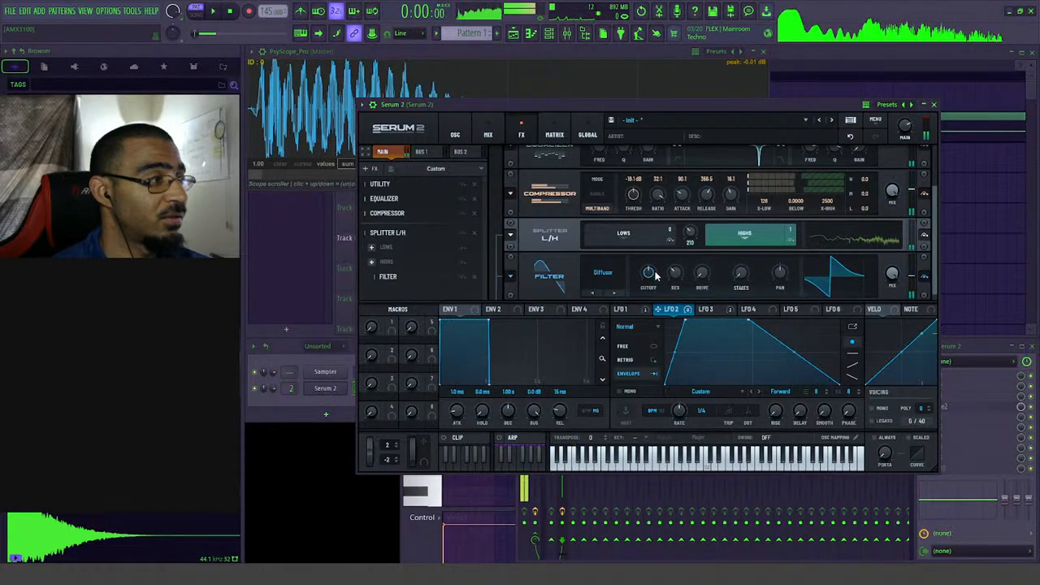
left_click_drag(741, 278, 754, 235)
key("space")
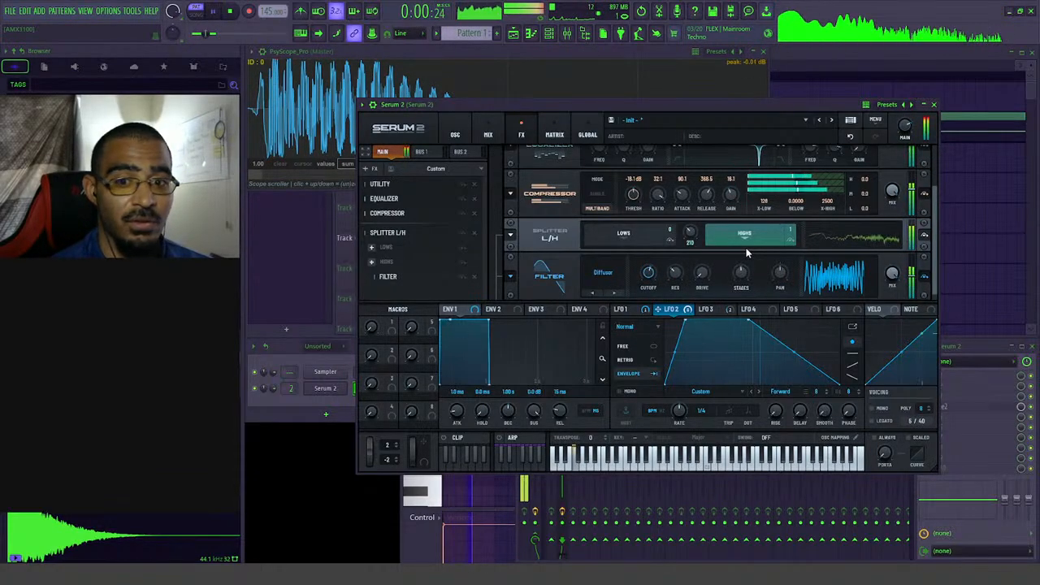
key("space")
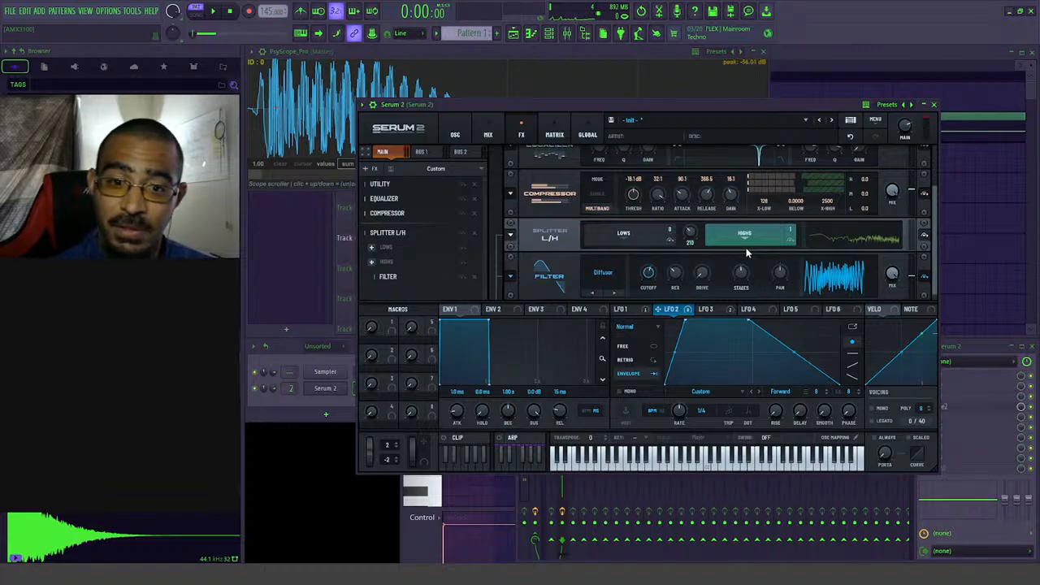
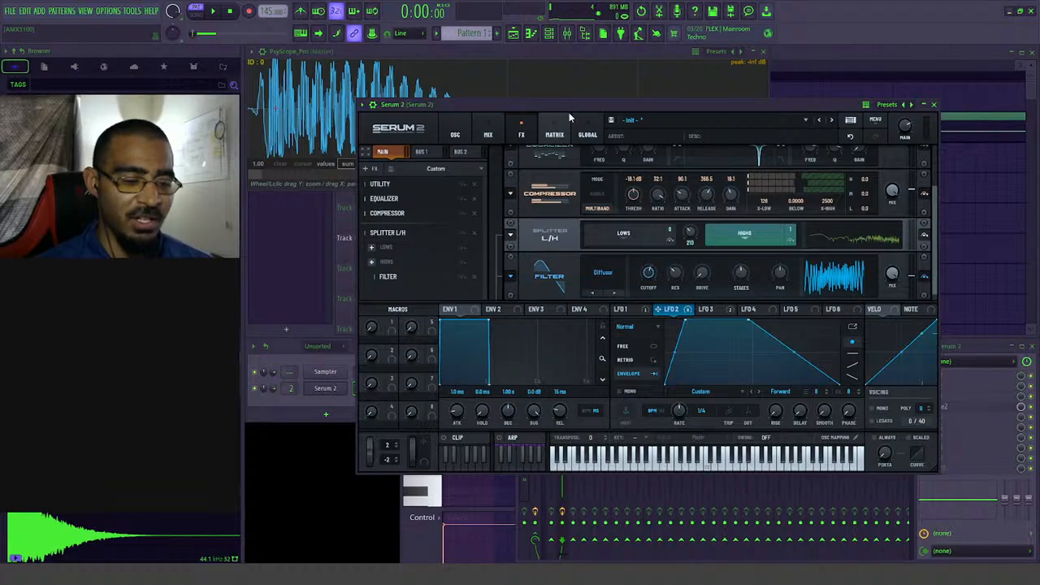
- Audition the pattern with the Diffusor filter in the chain, then show the oscillators and the type choices of oscillator A
left_click_drag(664, 105, 652, 124)
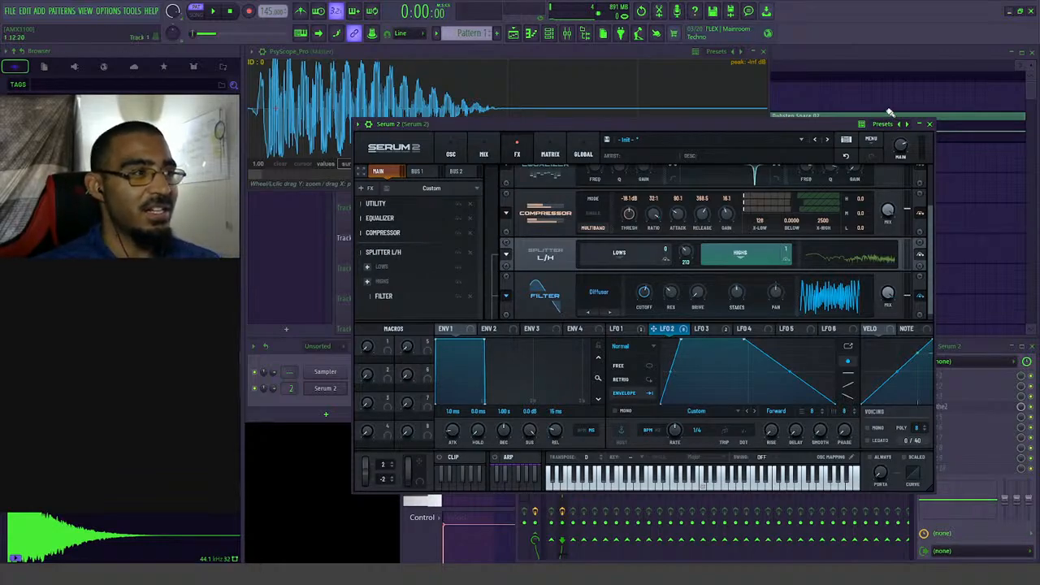
left_click_drag(786, 125, 793, 138)
key("space")
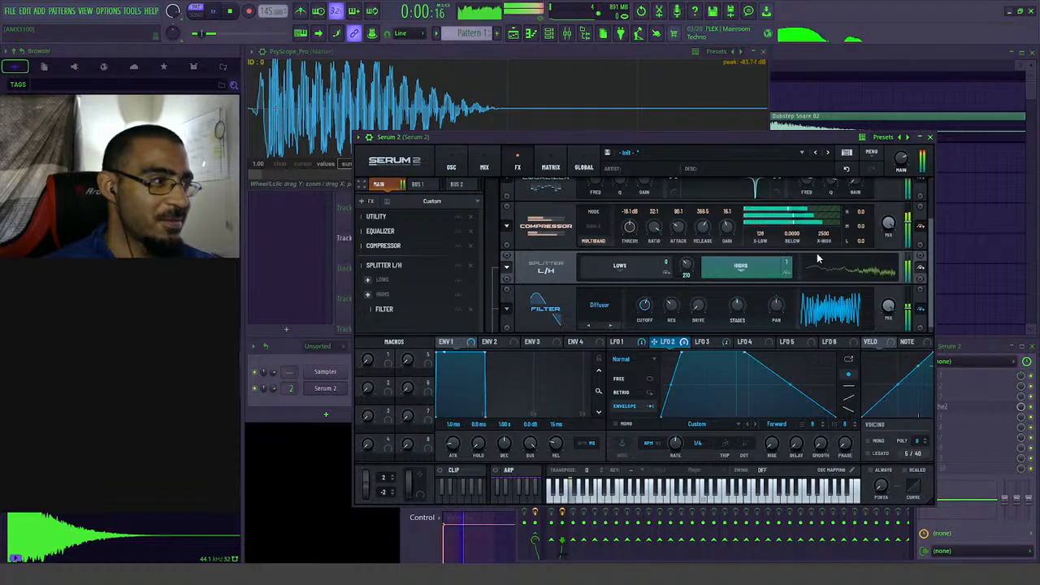
key("space")
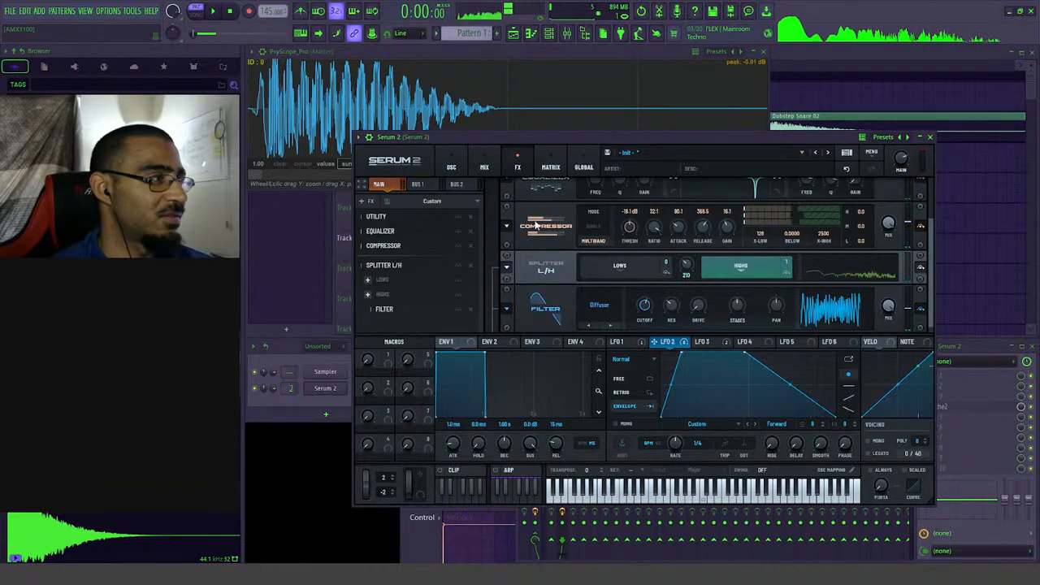
key("space")
left_click(451, 167)
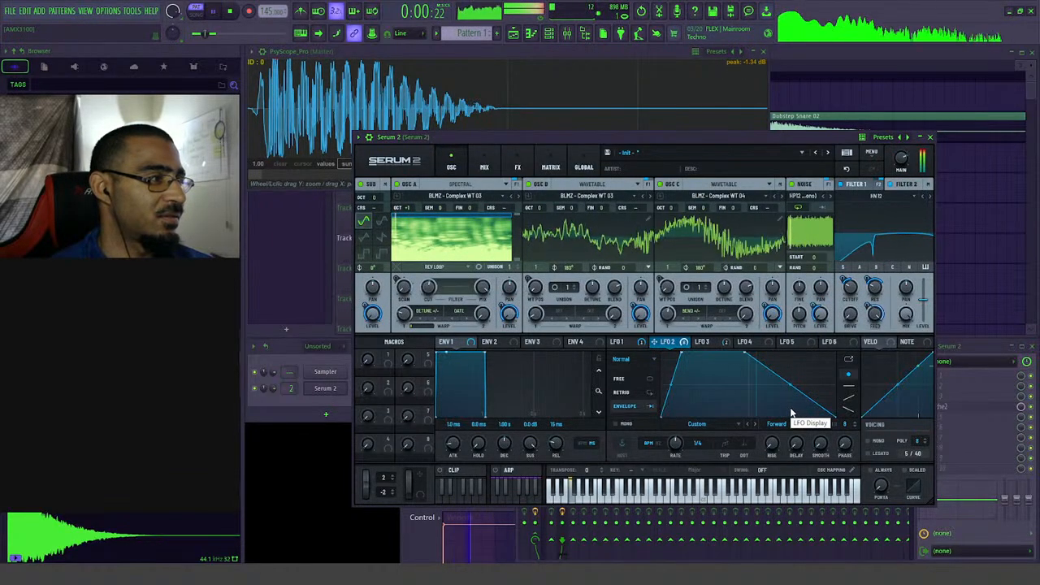
key("space")
left_click(459, 185)
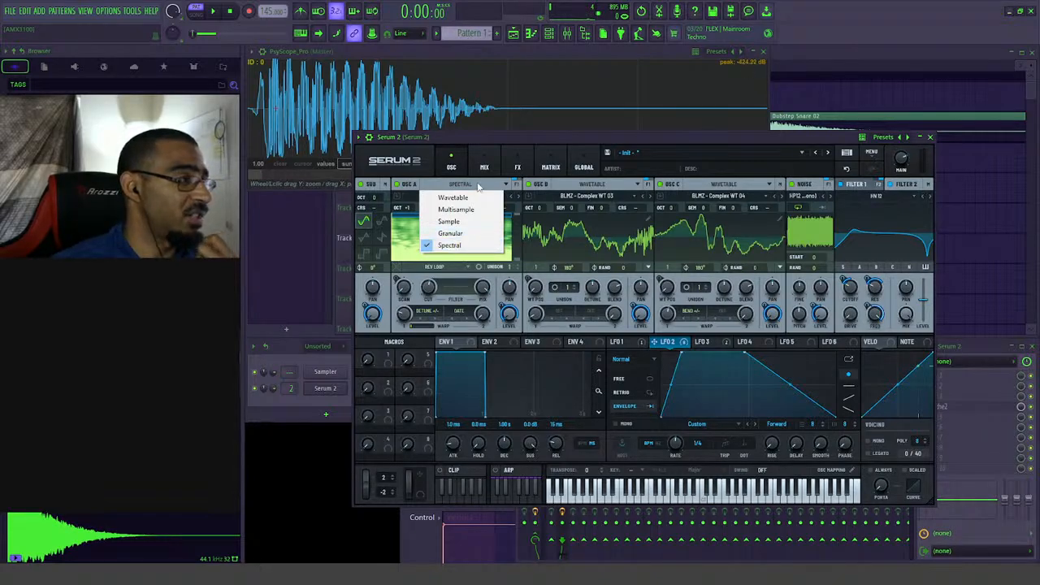
left_click(479, 187)
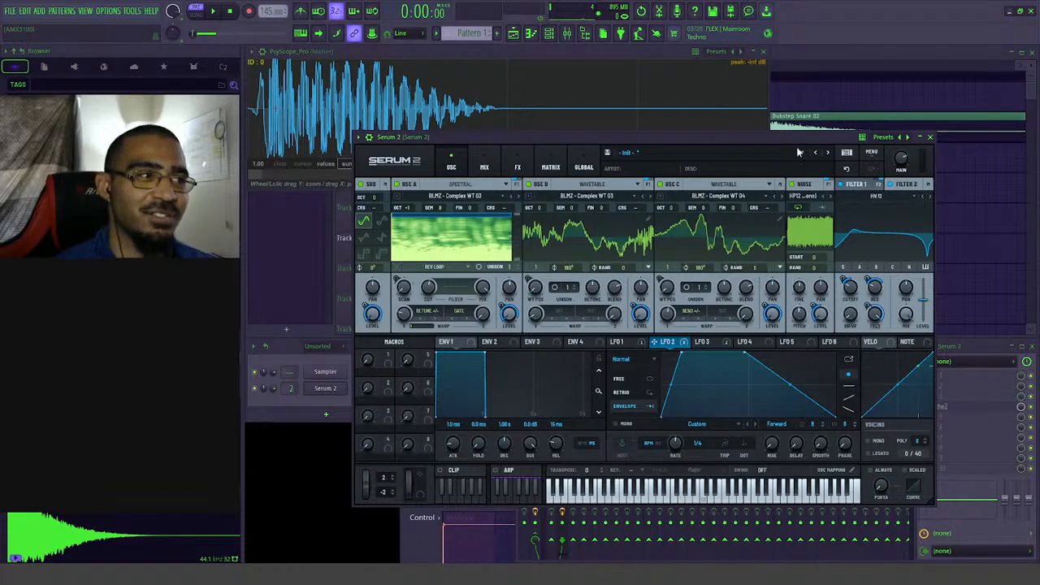
- Turn off oscillator A and audition the pattern without the spectral layer
left_click_drag(802, 144, 819, 160)
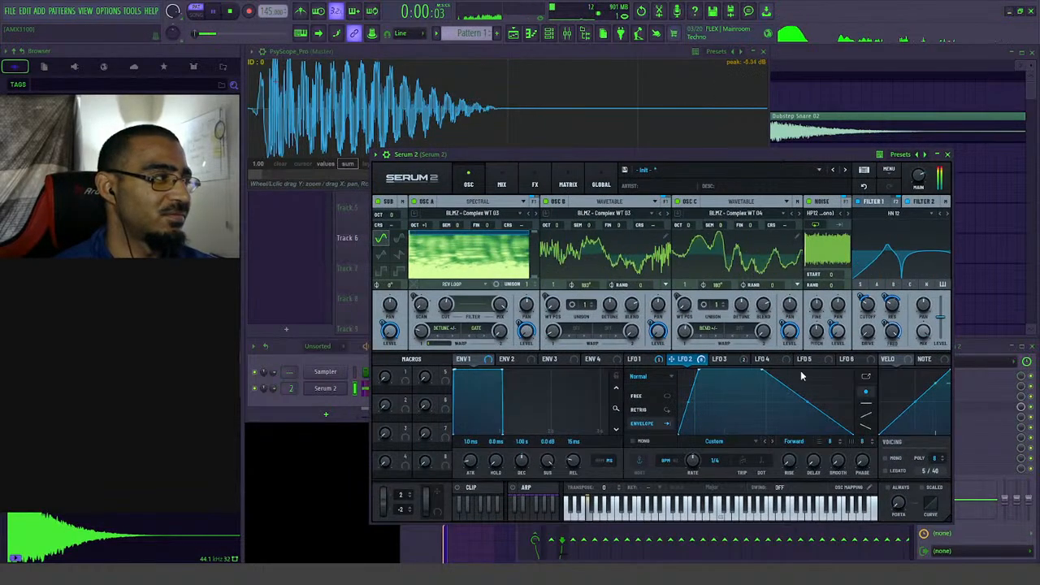
left_click(414, 202)
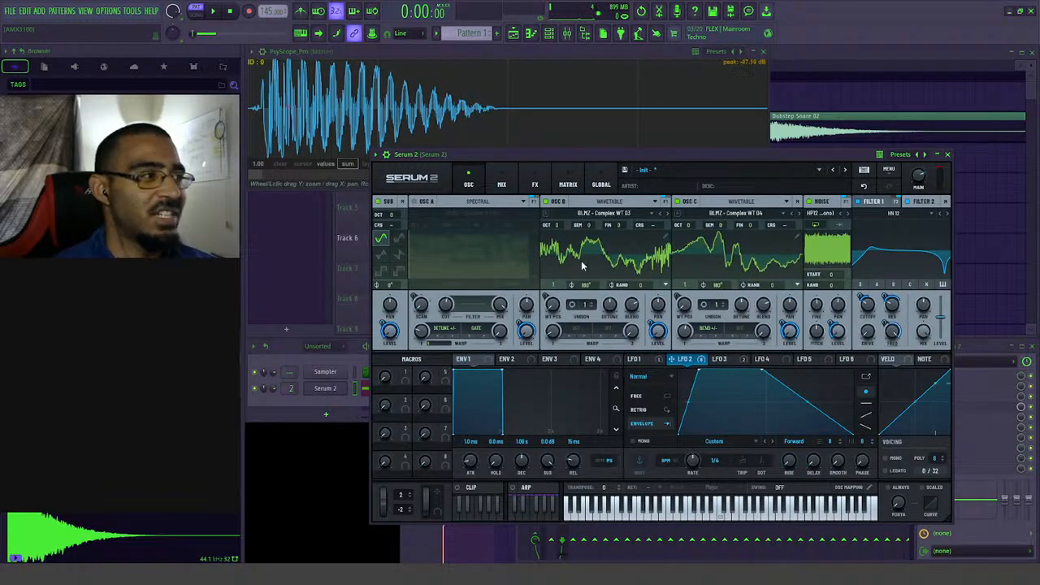
key("space")
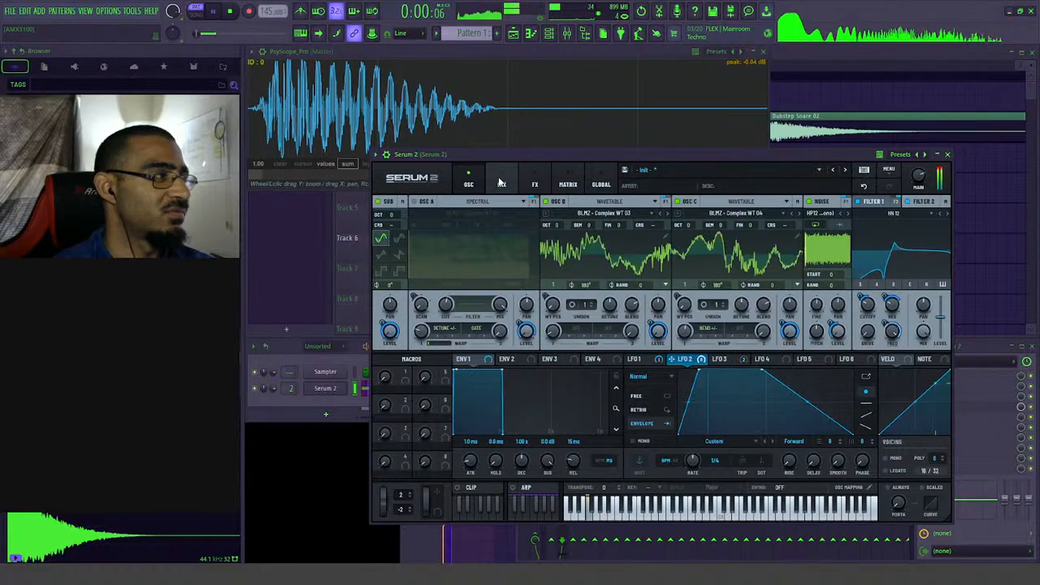
key("space")
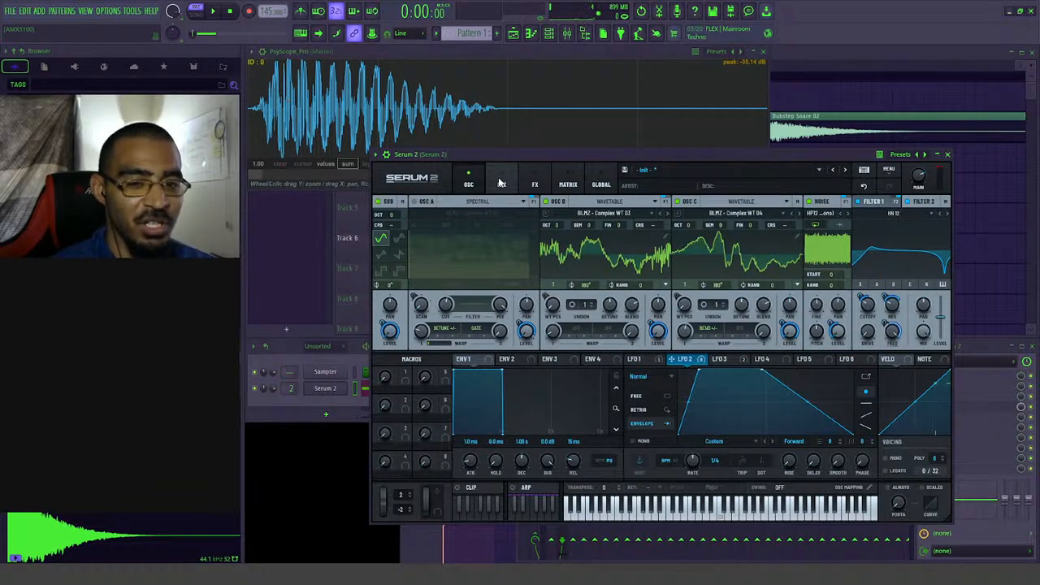
key("space")
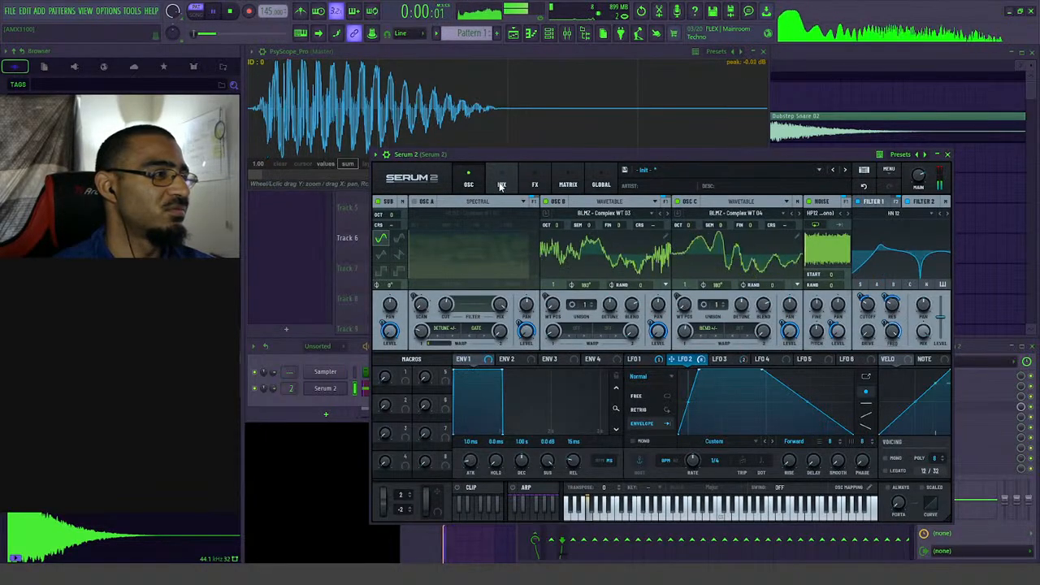
key("space")
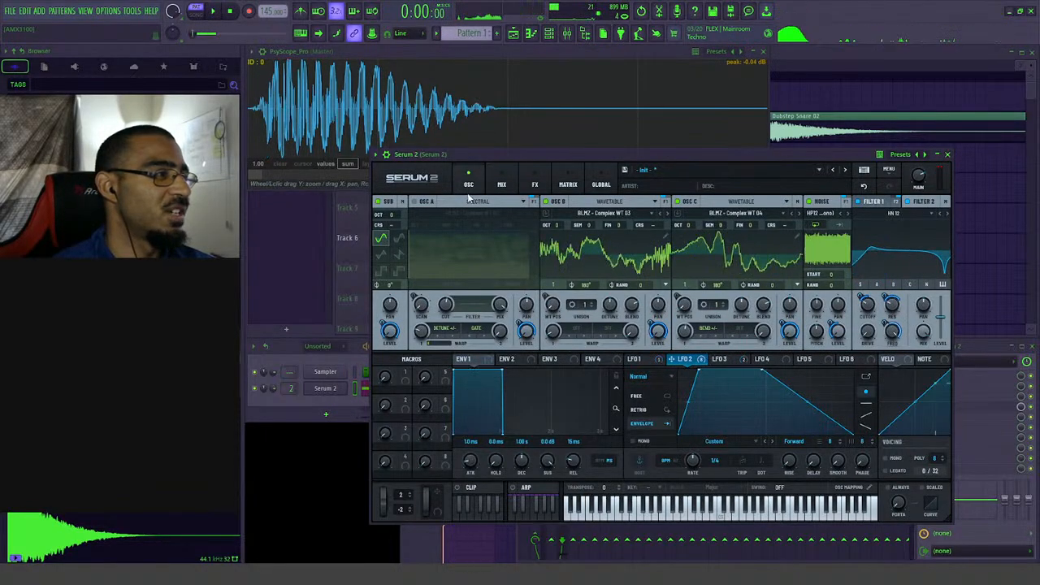
- Turn oscillator A back on and audition the full bass pattern twice for comparison
left_click(415, 201)
key("space")
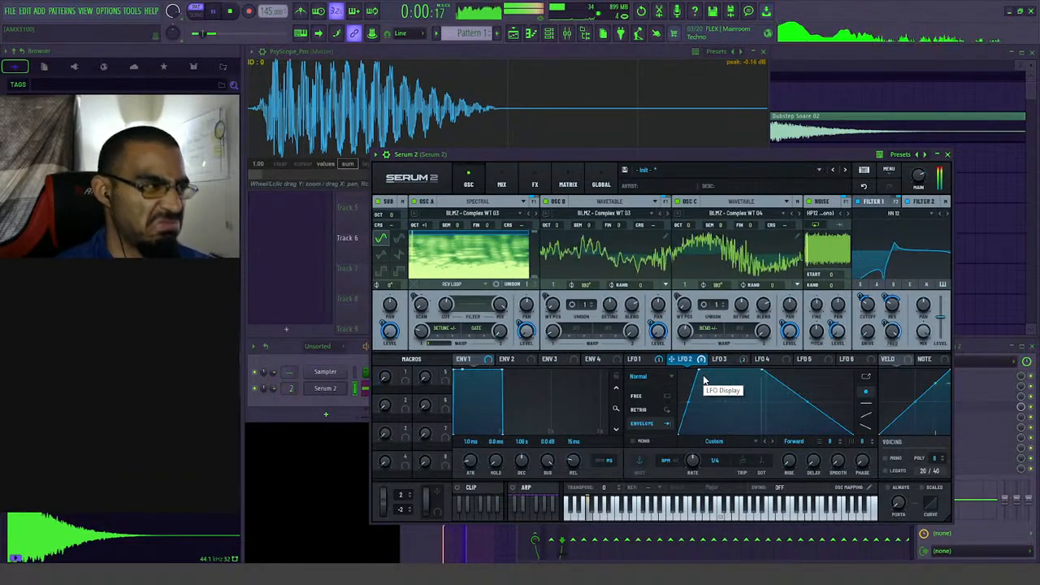
key("space")
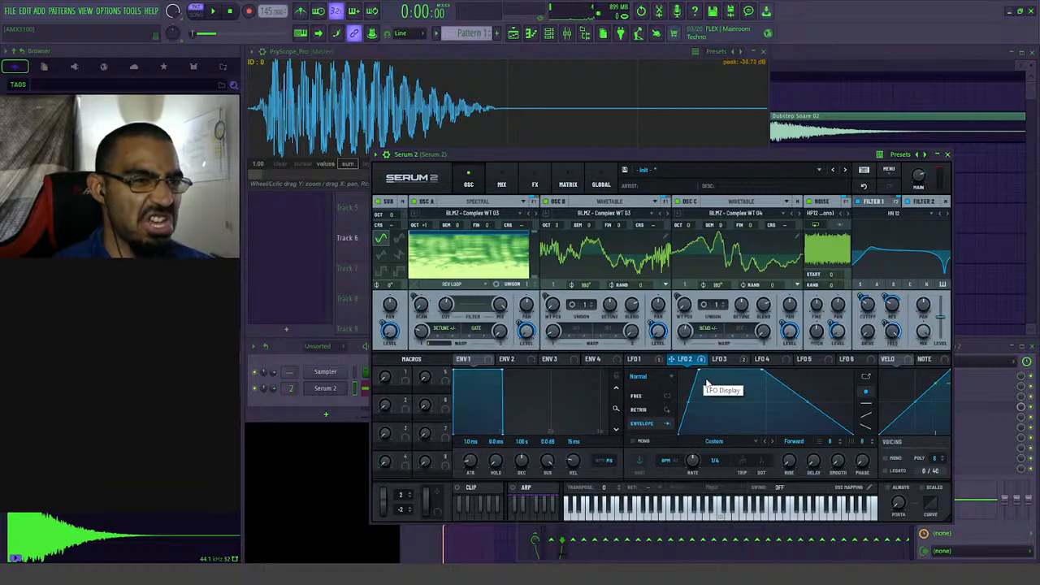
key("space")
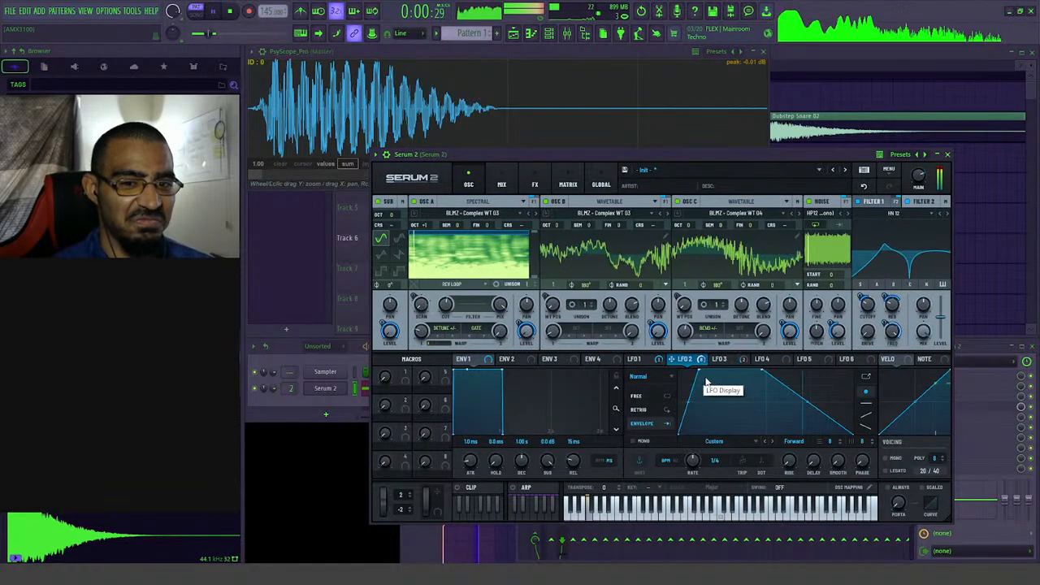
key("space")
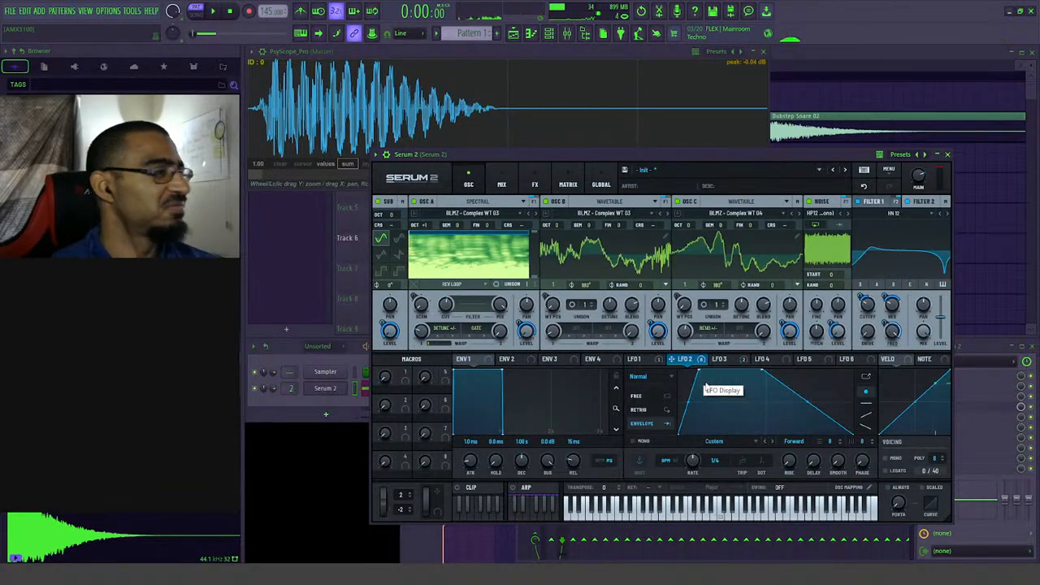
- Review the Serum 2 mixer routing of the oscillators, noise and filters alongside the effects chain
left_click_drag(754, 150, 737, 159)
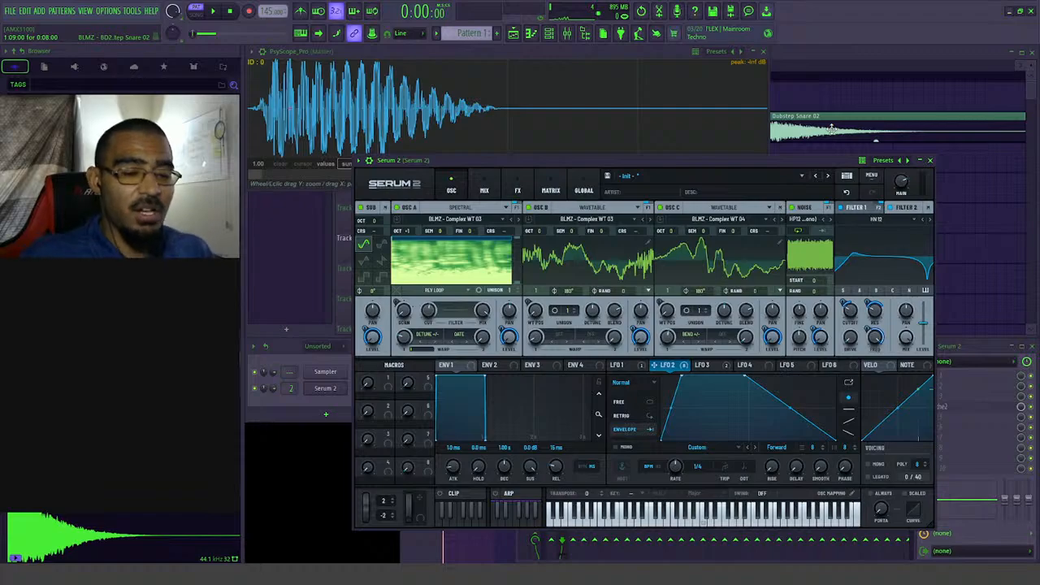
left_click_drag(752, 161, 751, 144)
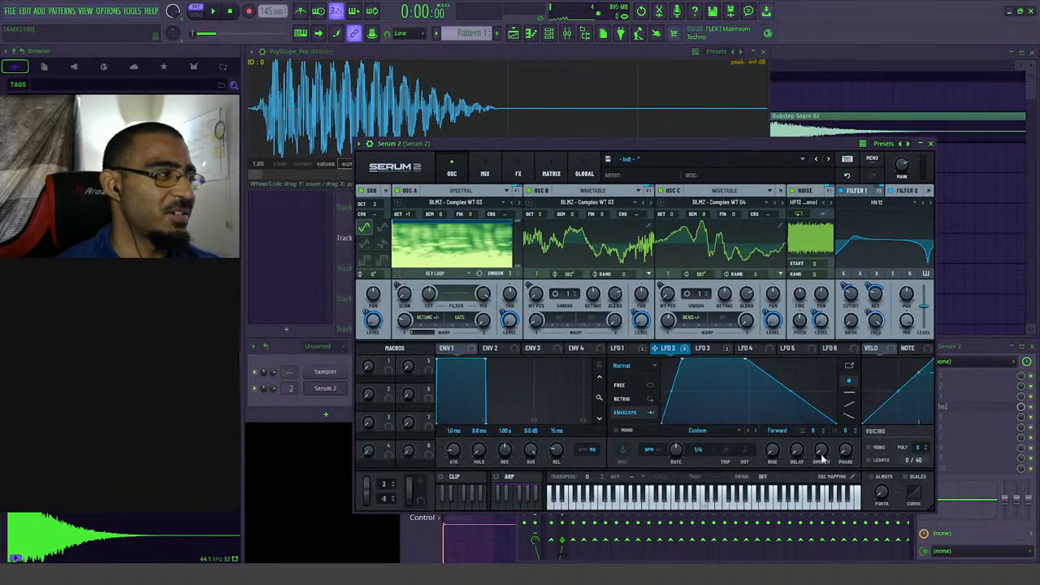
left_click(485, 172)
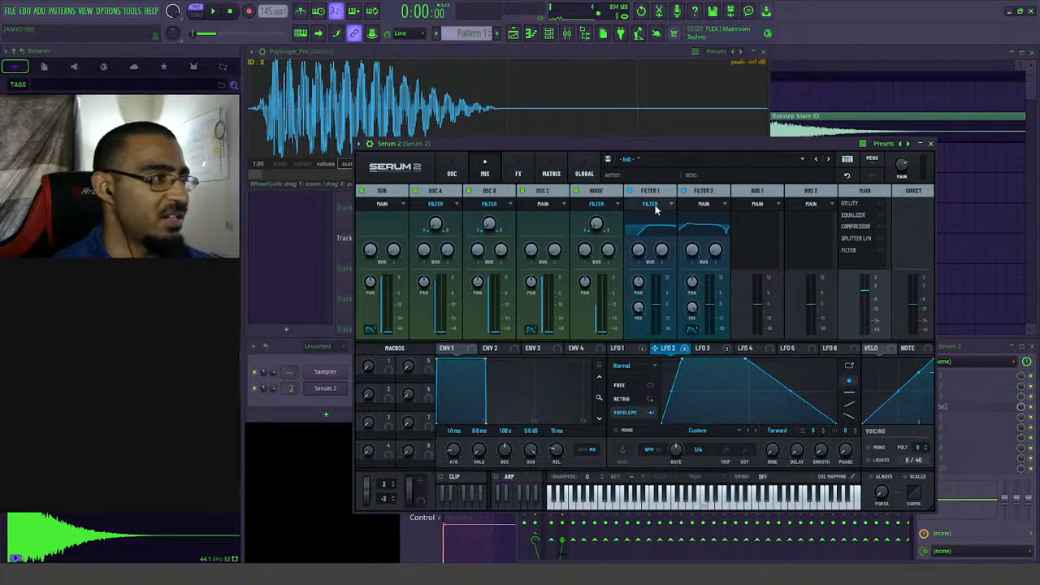
left_click(535, 174)
left_click(497, 174)
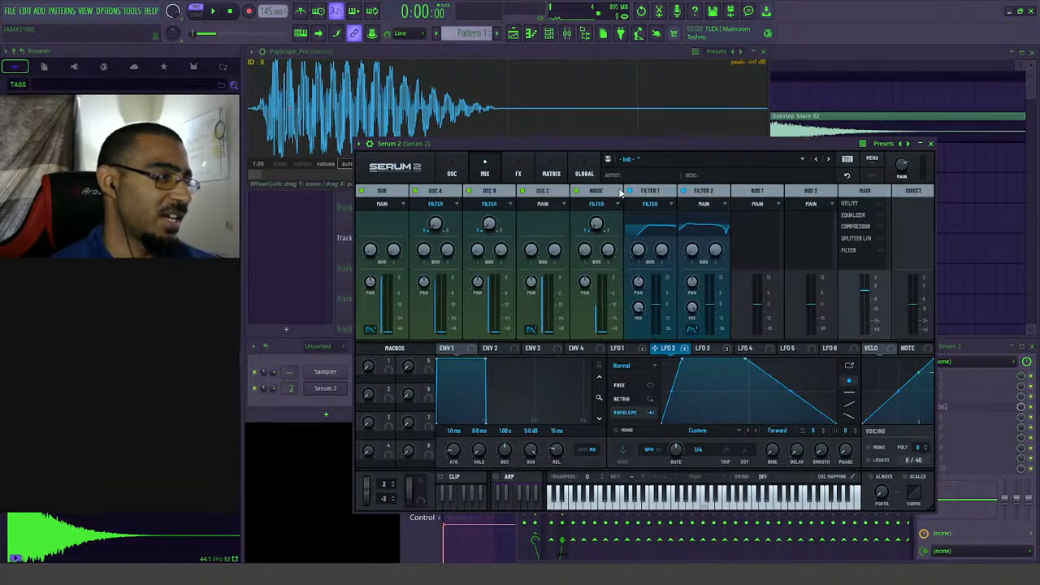
left_click(535, 174)
- Enable an editable source curve for the LFO 1 to A Scan Rate row of the modulation matrix, then close its curve editor
left_click(551, 173)
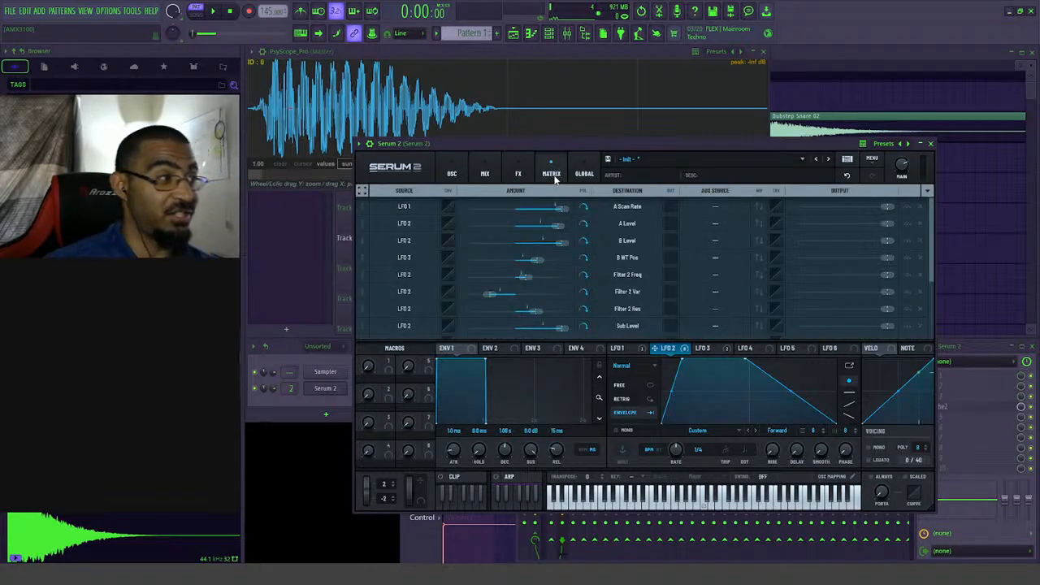
right_click(449, 207)
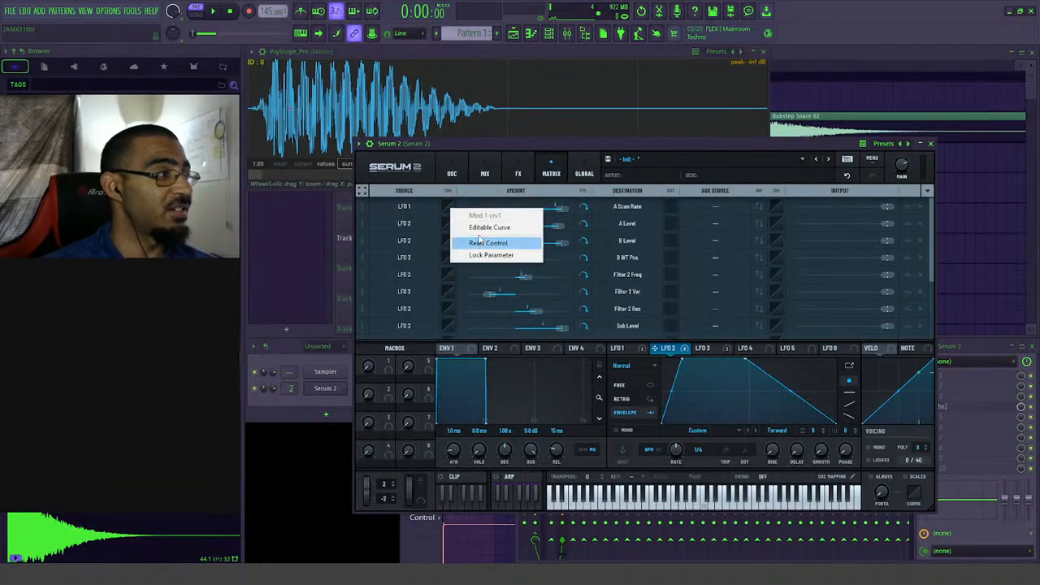
left_click(447, 208)
right_click(453, 208)
left_click(478, 225)
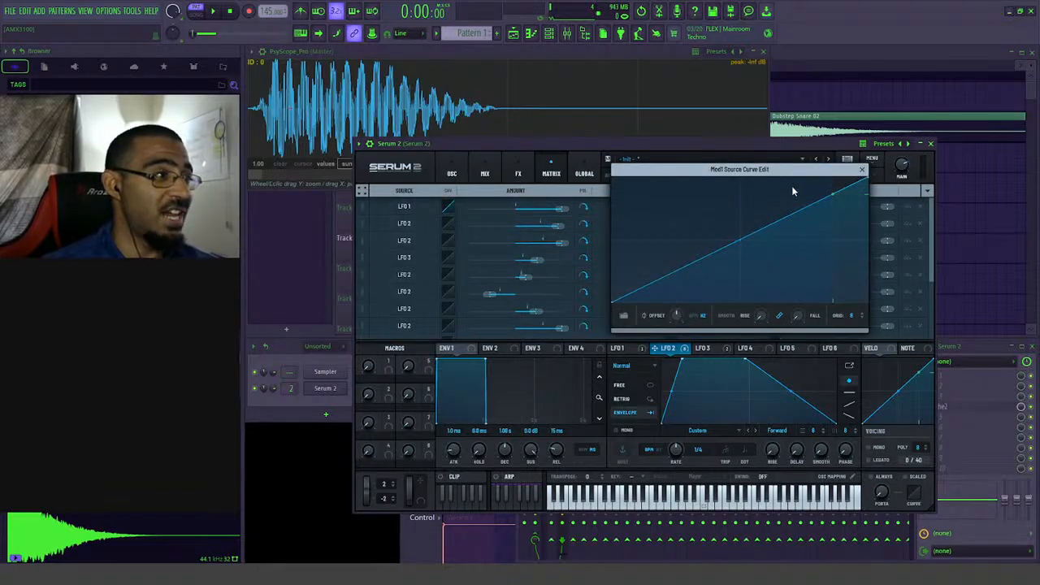
left_click(862, 170)
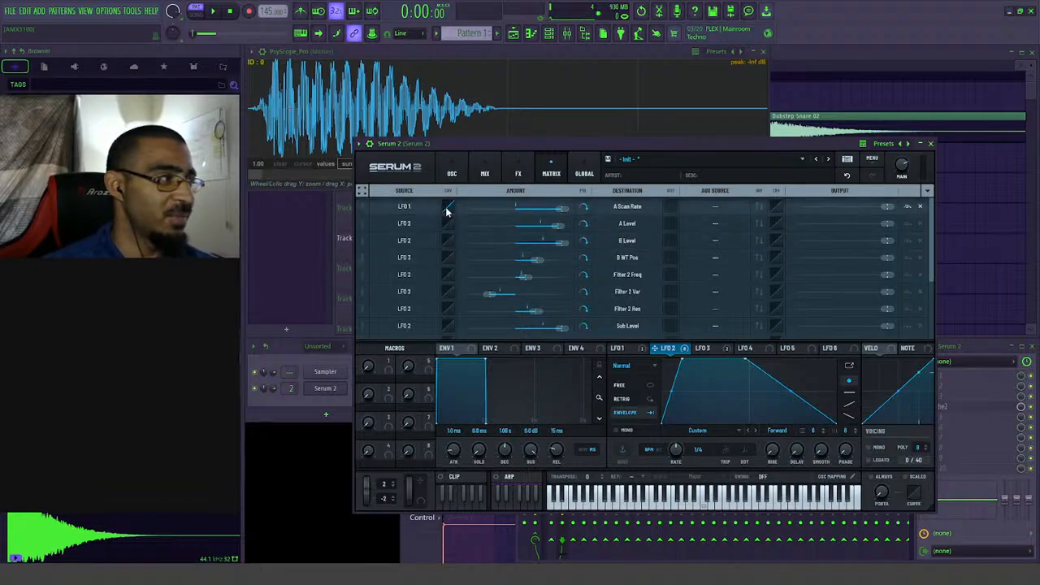
- Switch the editable source curve of the LFO 1 to A Scan Rate row off and on again, then close its editor
right_click(447, 210)
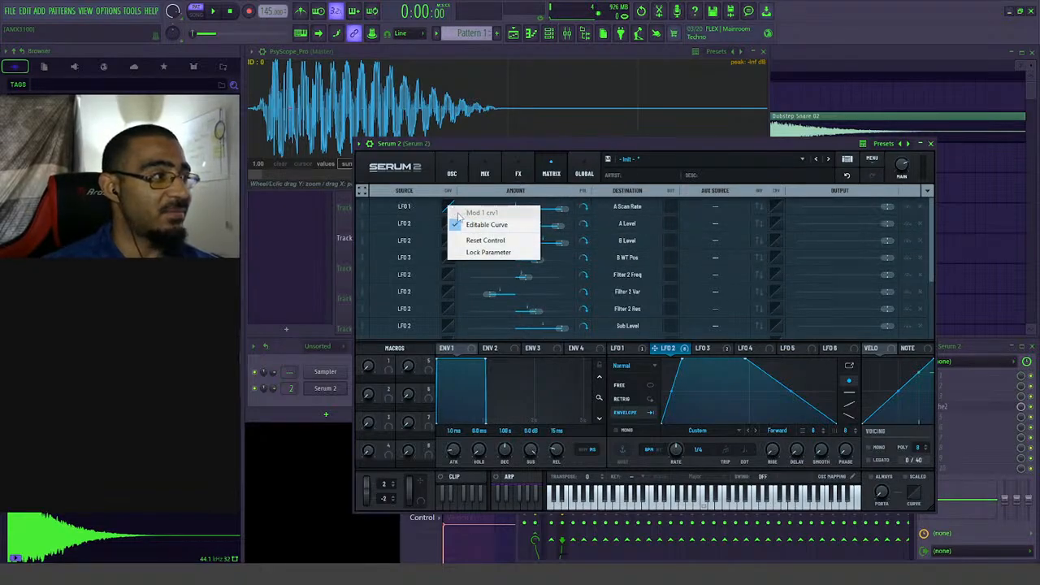
left_click(486, 224)
right_click(455, 218)
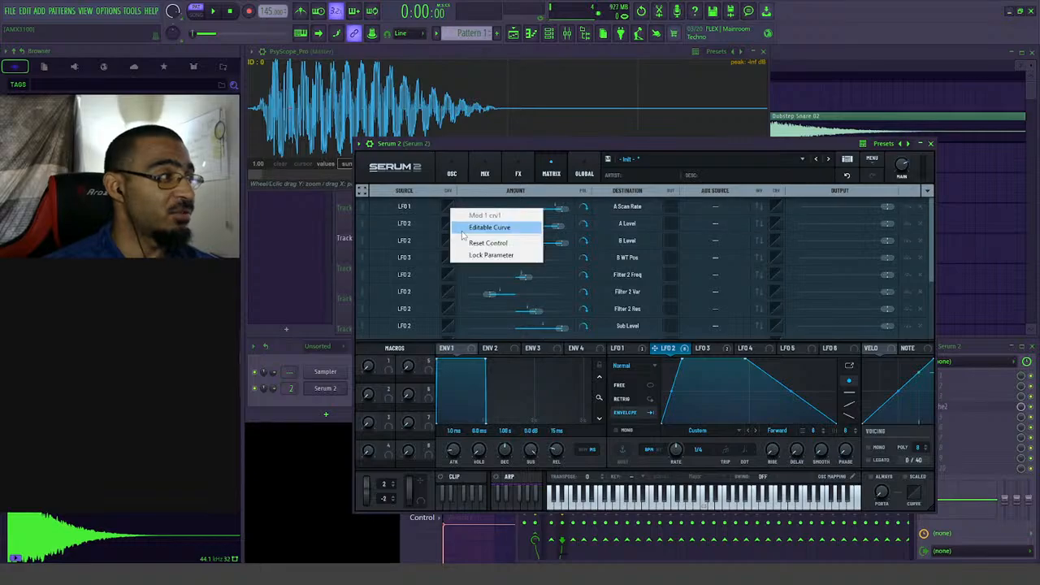
left_click(467, 227)
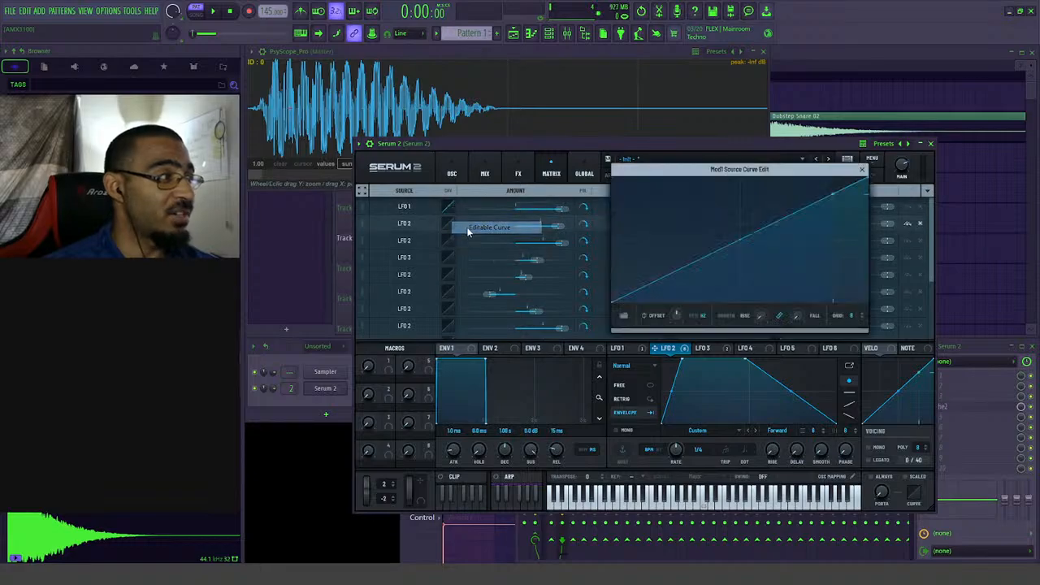
left_click(861, 170)
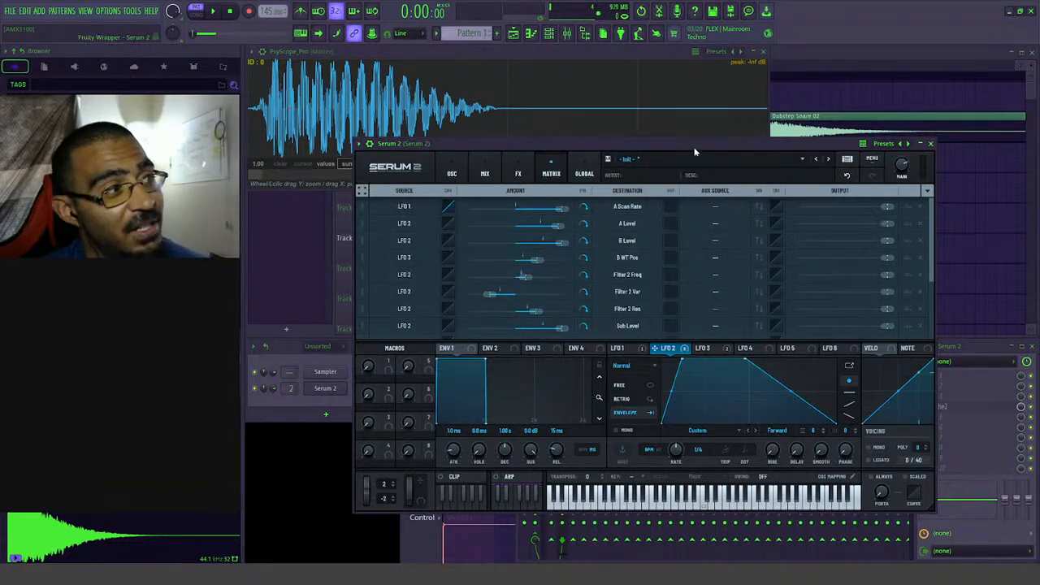
left_click_drag(688, 145, 701, 141)
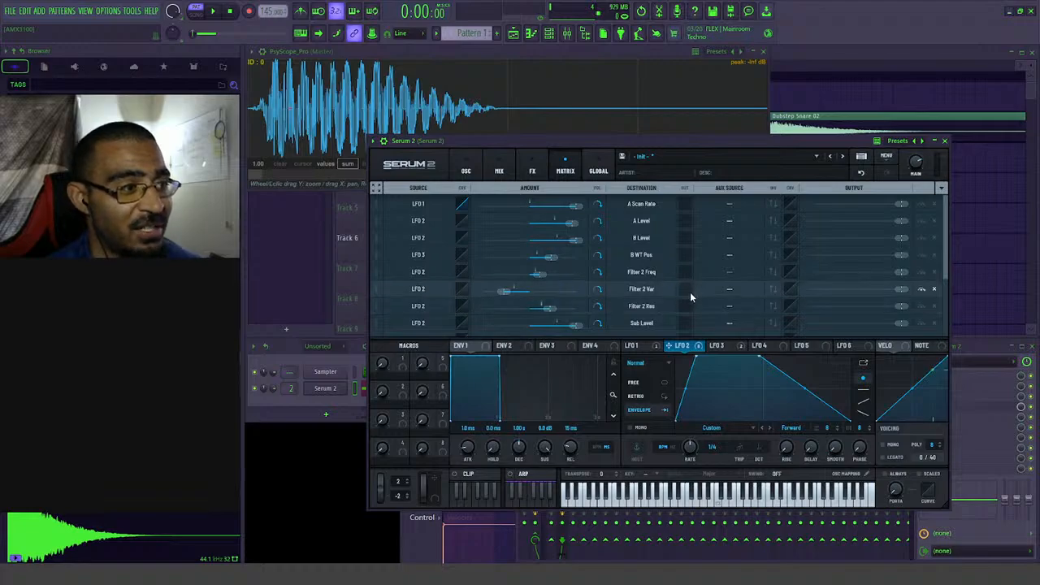
left_click(722, 347)
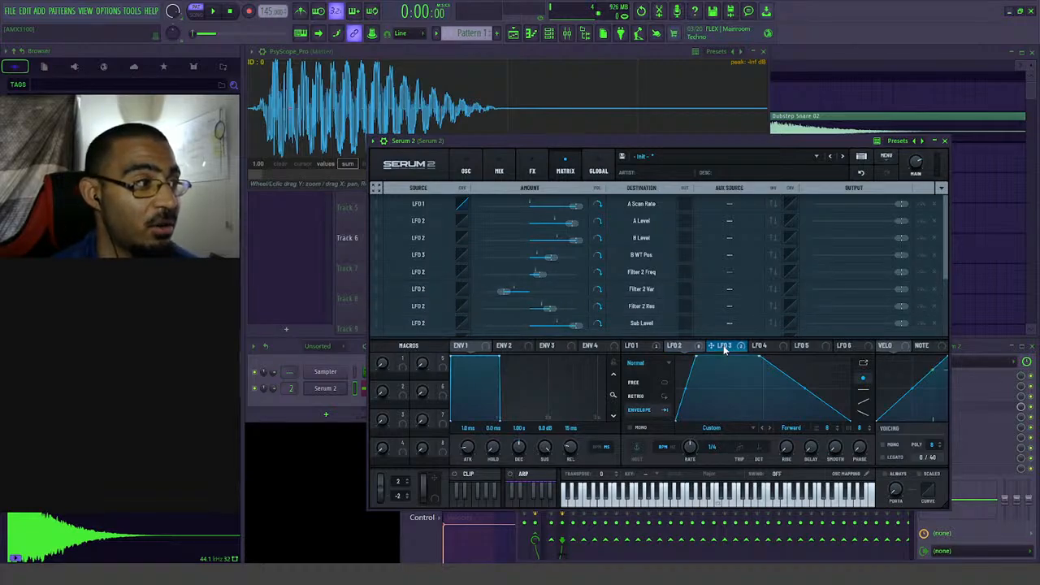
left_click(681, 346)
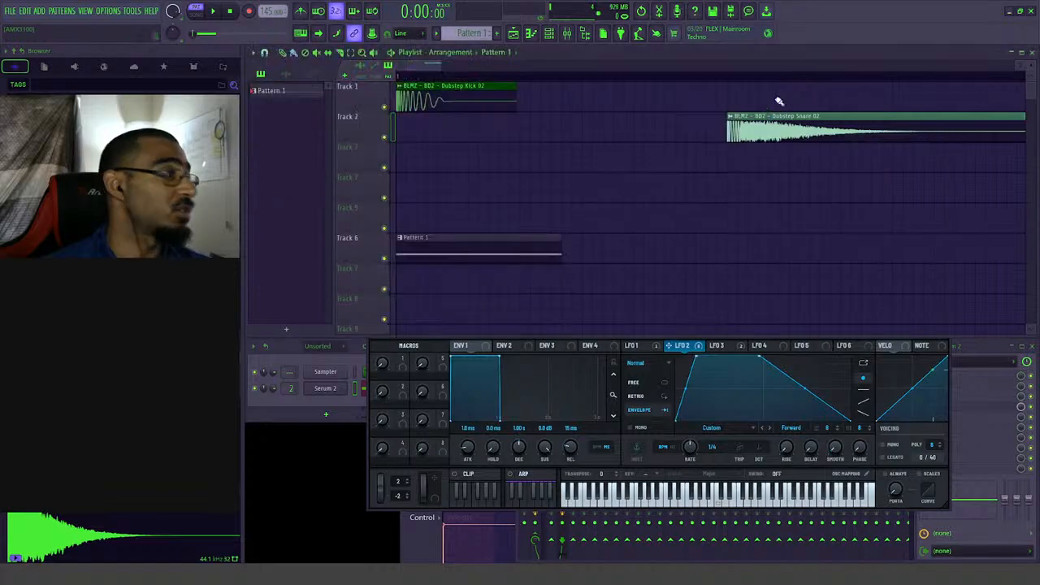
- Select the playlist range spanning the Pattern 1 clip, solo its track and consolidate it into an audio clip
left_click(770, 52)
left_click_drag(398, 77, 572, 81)
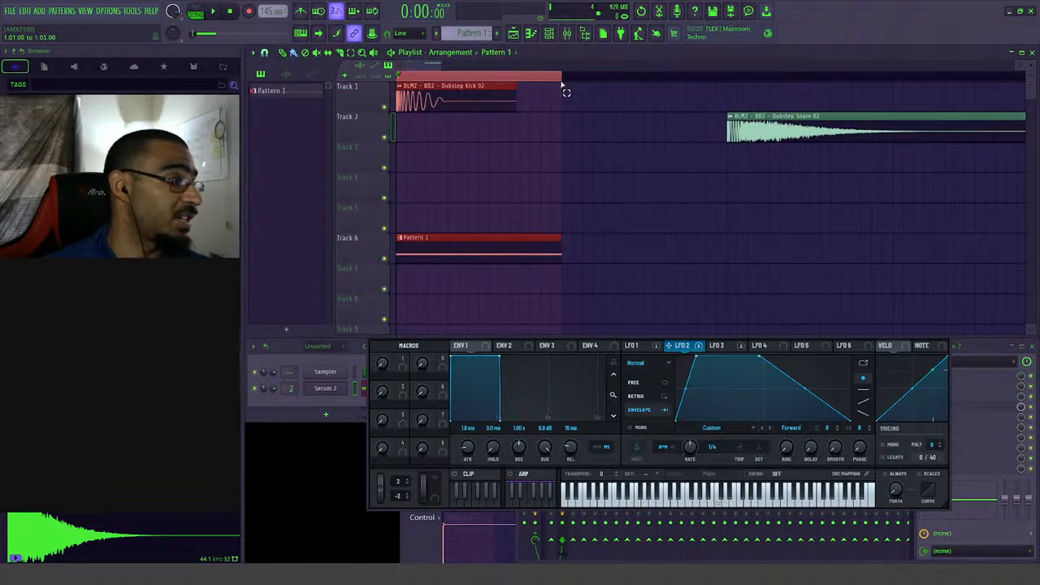
right_click(392, 262)
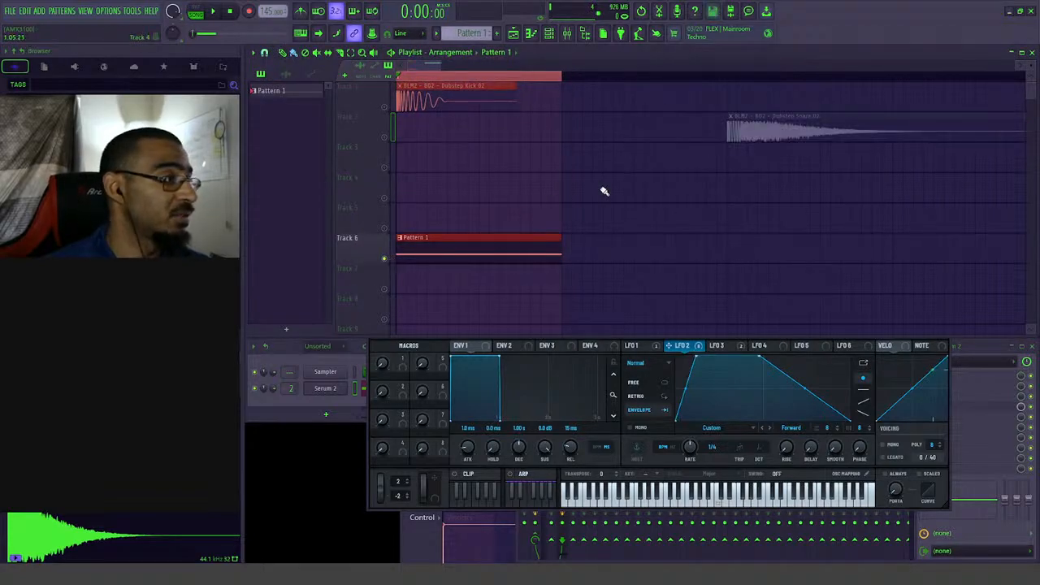
key("ctrl+alt+c")
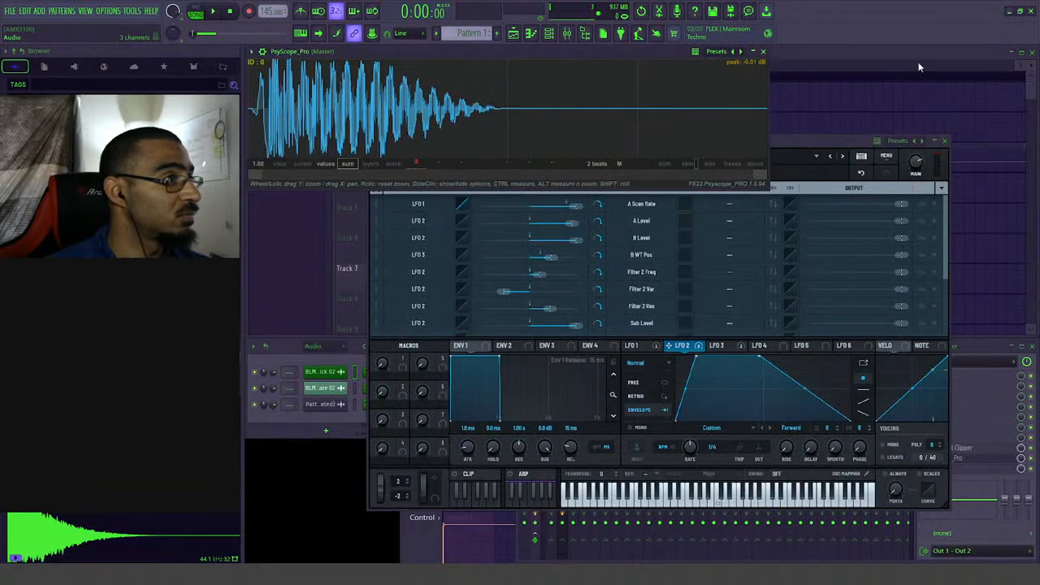
- Save the consolidated bass sample into the bass shots folder inside basses
left_click(491, 399)
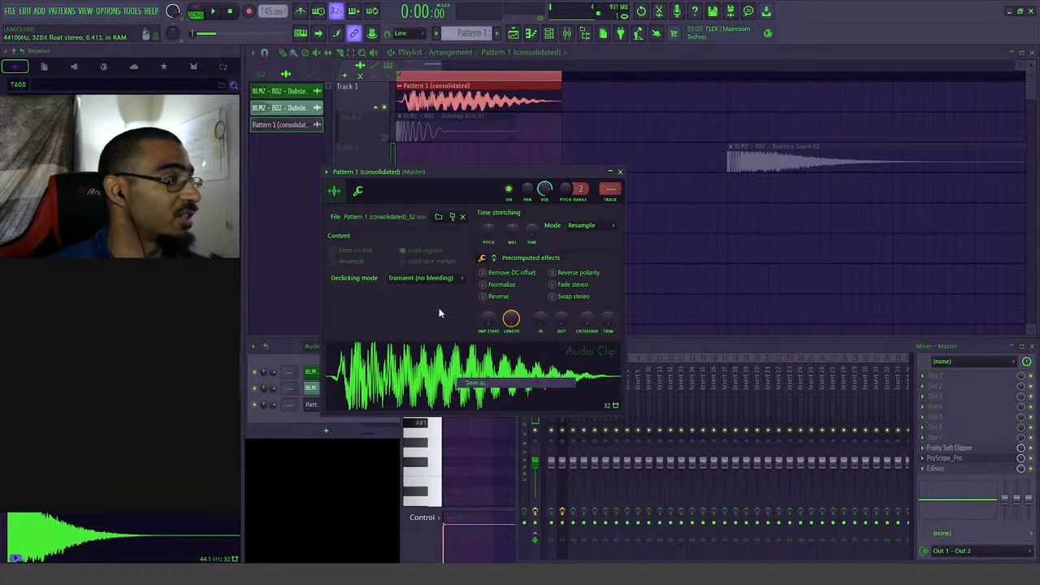
key("ctrl+s")
left_click_drag(488, 111, 266, 87)
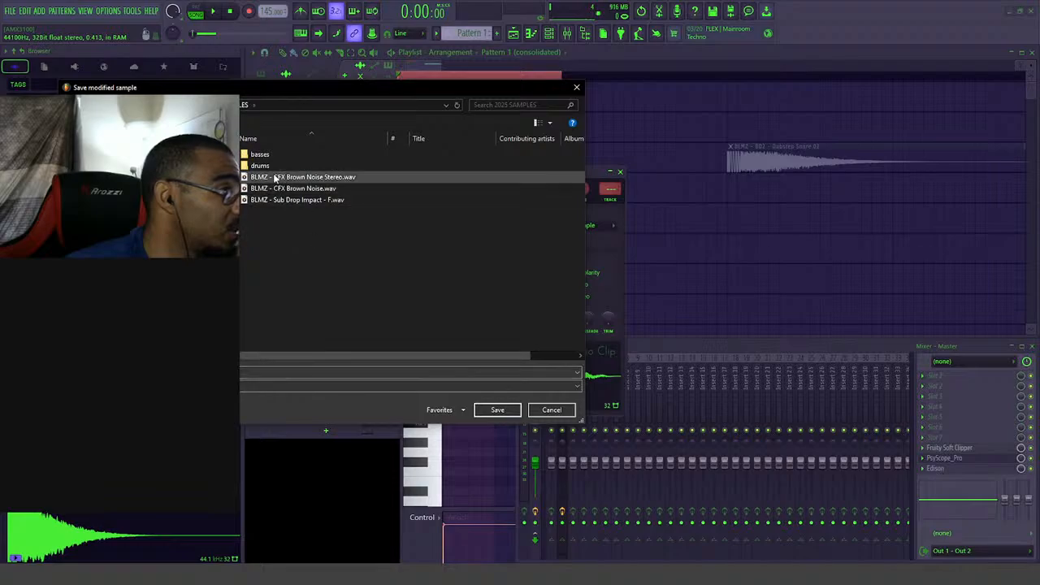
double_click(268, 154)
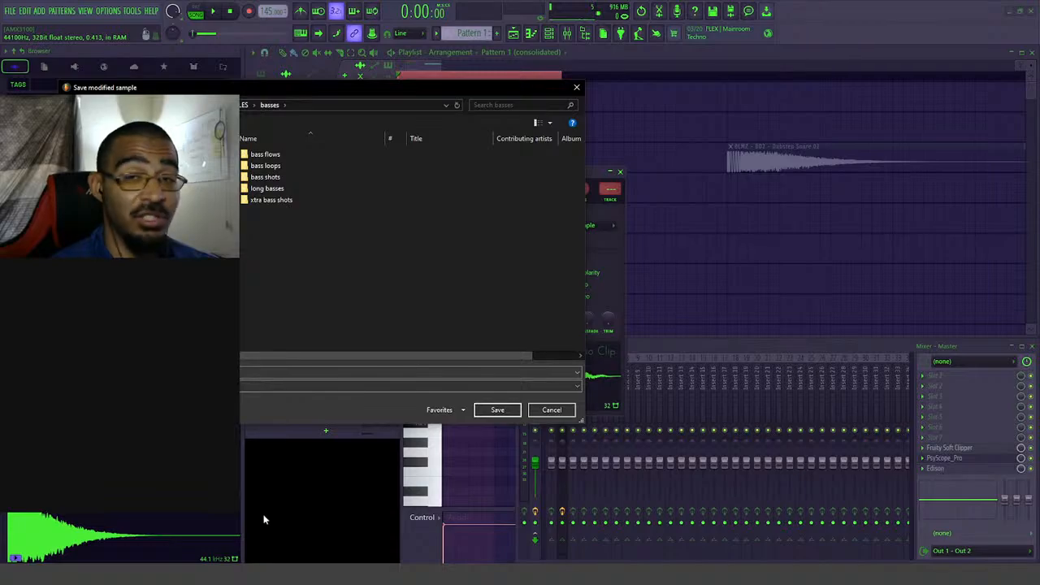
left_click(267, 371)
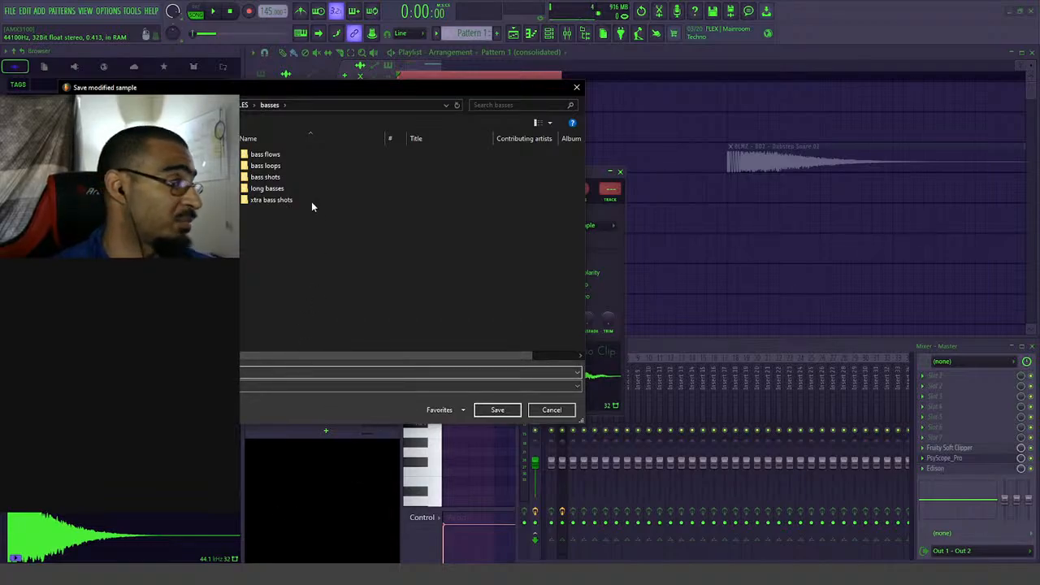
double_click(296, 177)
scroll(317, 254, "down", 5)
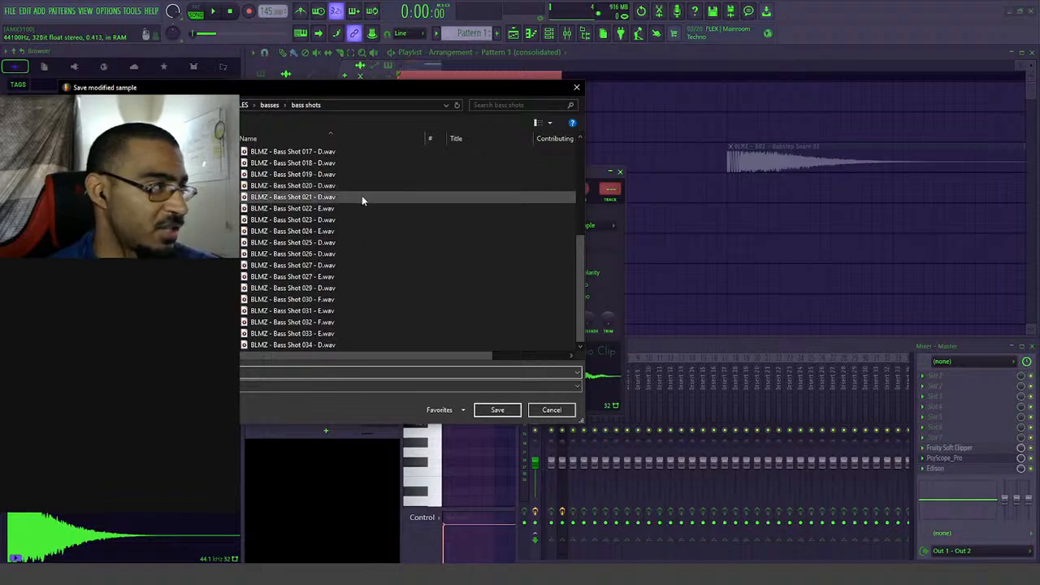
left_click(499, 410)
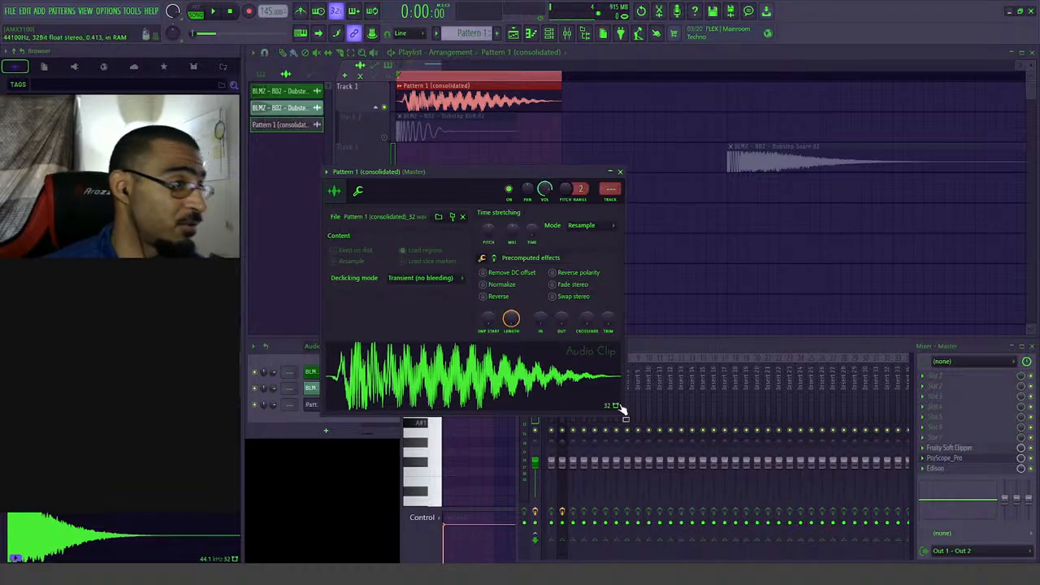
- Load the Rift effect into the second effect slot of mixer Insert 4
left_click(855, 358)
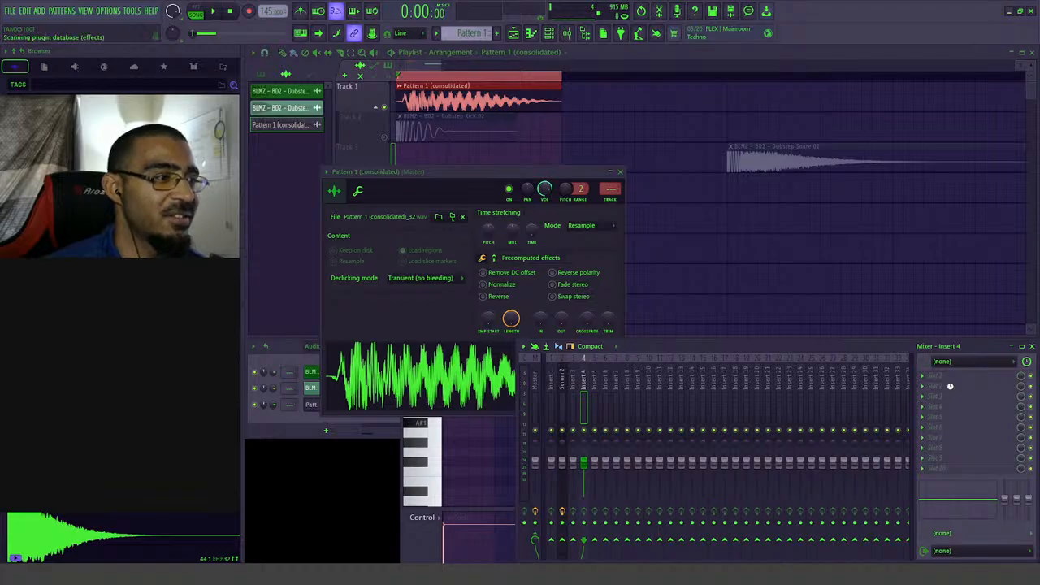
key("F8")
type("rift")
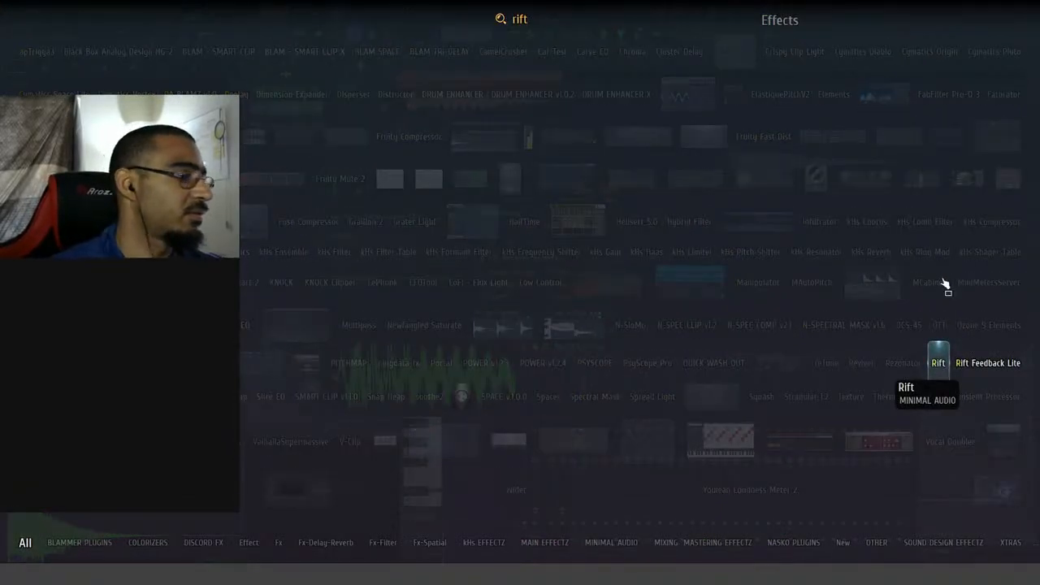
key("Return")
left_click_drag(572, 146, 664, 113)
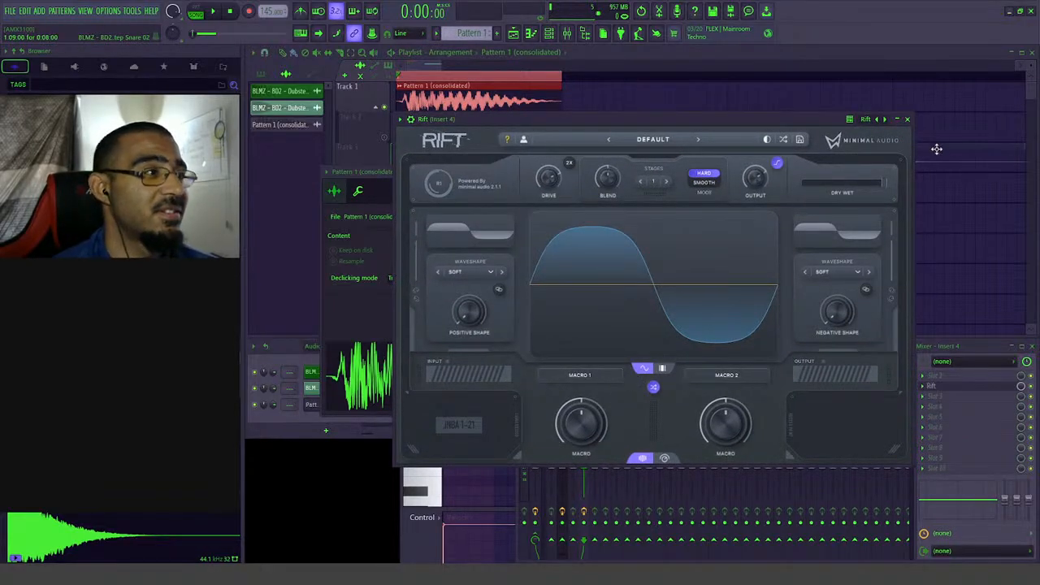
left_click_drag(813, 116, 808, 118)
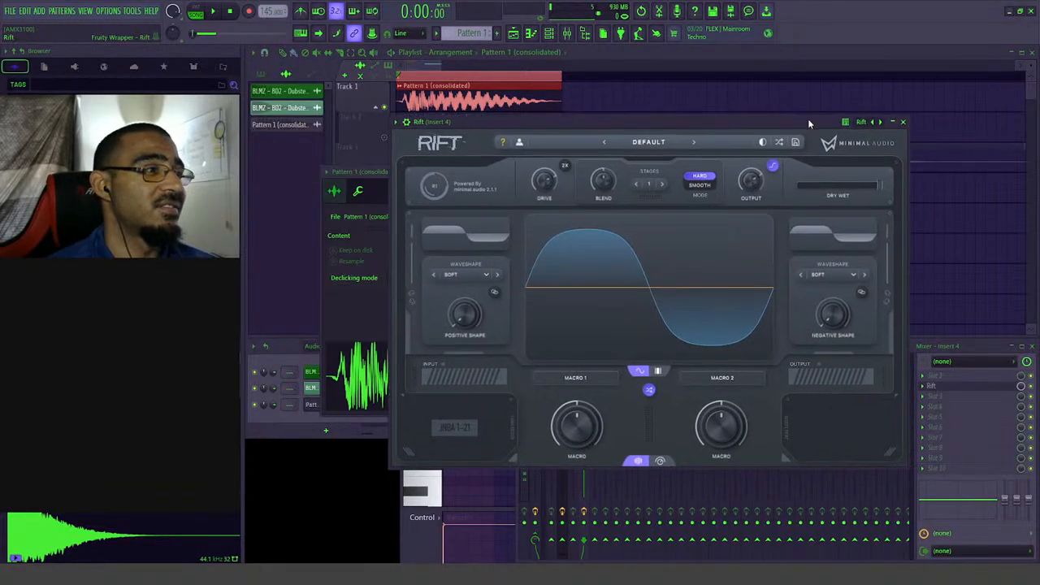
- Close the Rift window and delete Rift from mixer Insert 4
left_click(903, 122)
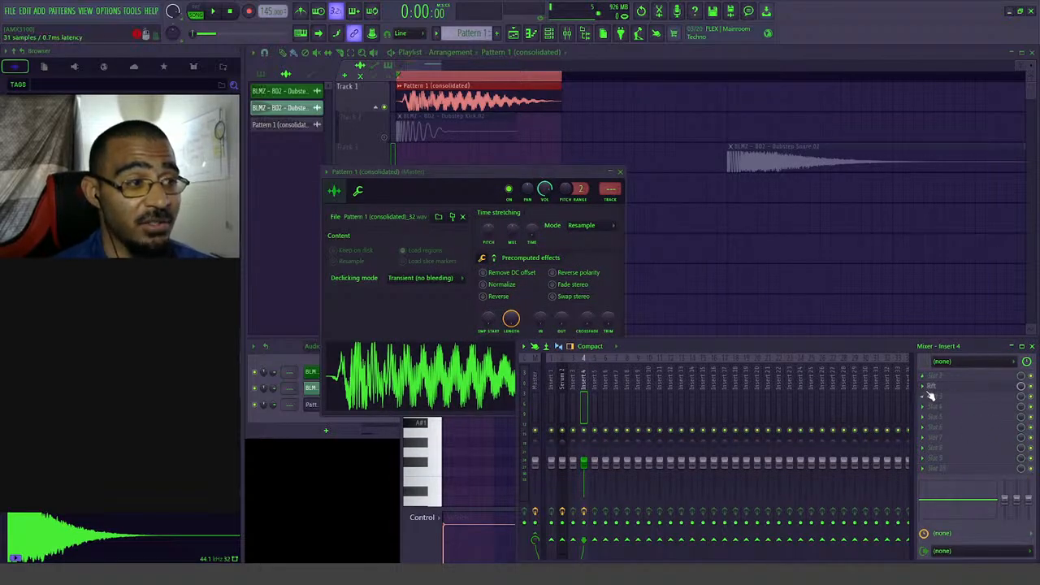
right_click(929, 389)
left_click(927, 333)
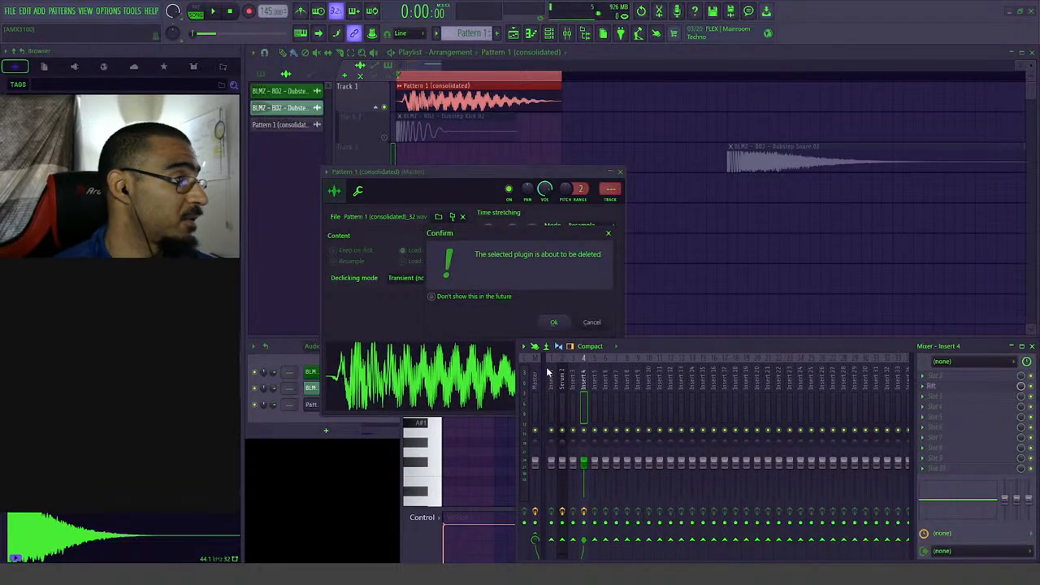
left_click(554, 321)
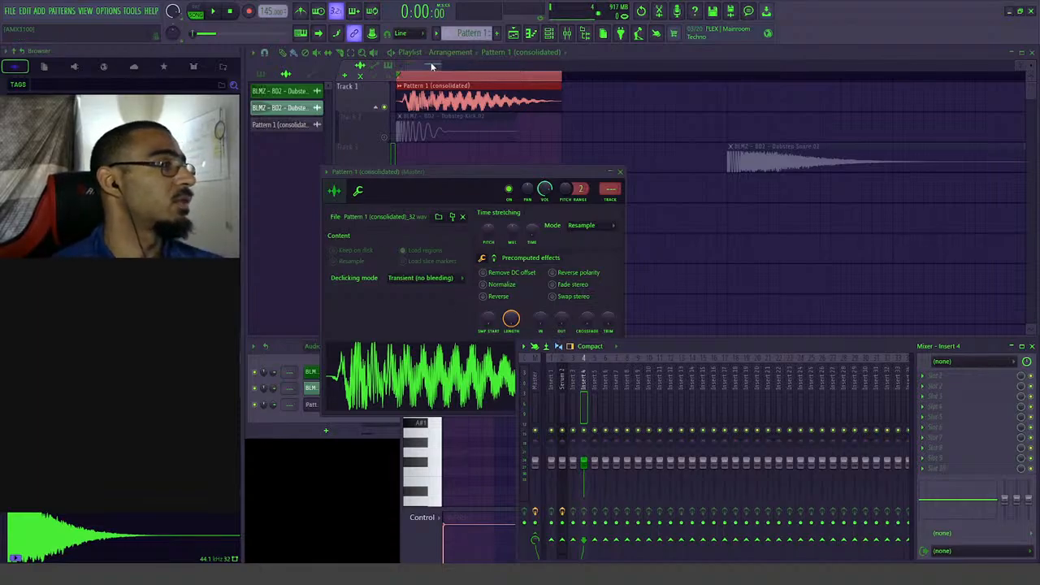
- Delete the consolidated audio clip from Track 1 and reactivate the Pattern 1 clip on Track 7
right_click(487, 106)
left_click(458, 285)
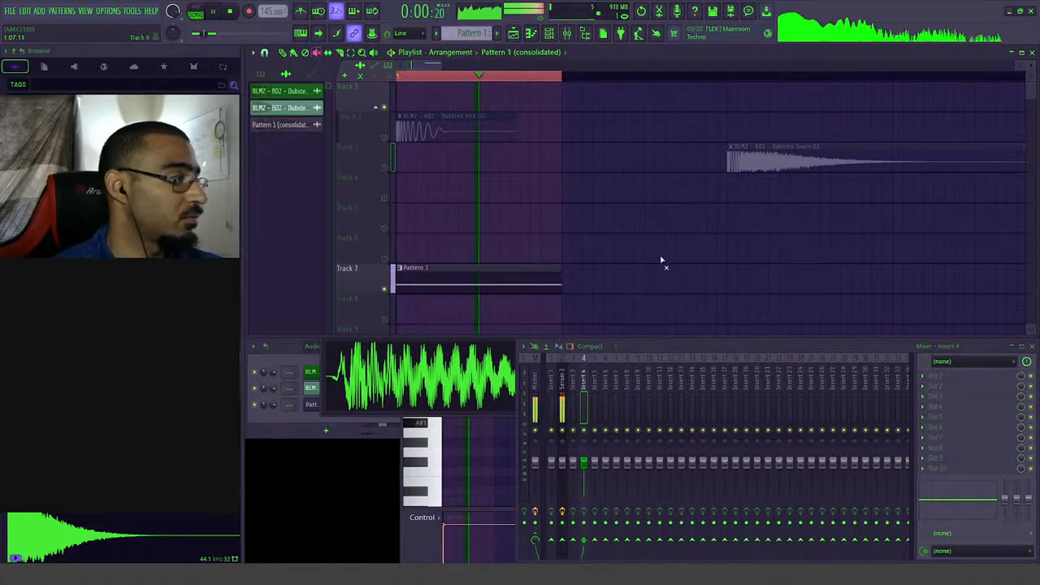
- Filter the channel rack to Unsorted channels and open the Serum 2 instrument
left_click(290, 351)
left_click(314, 346)
left_click(325, 374)
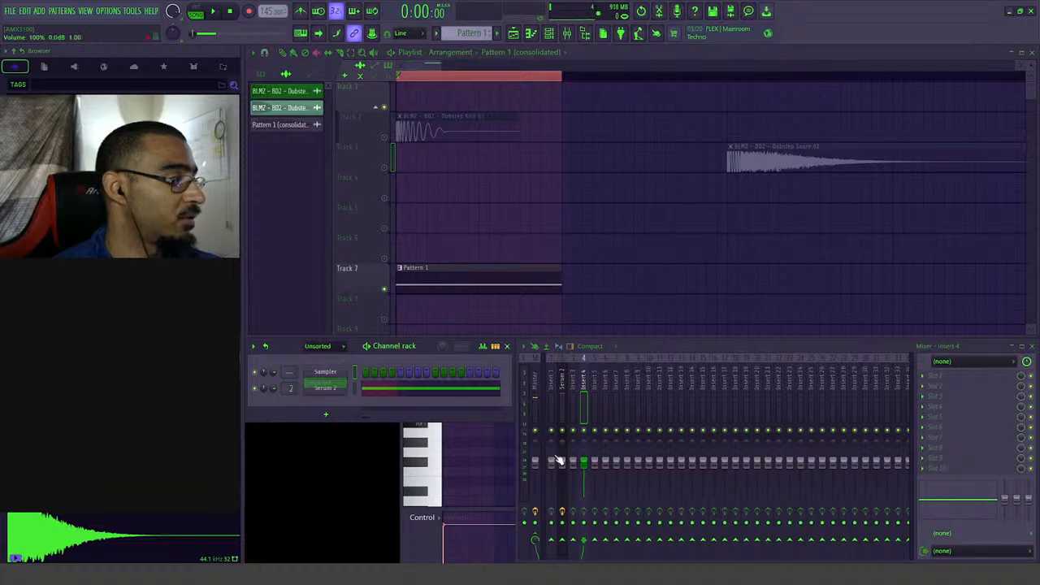
left_click(325, 387)
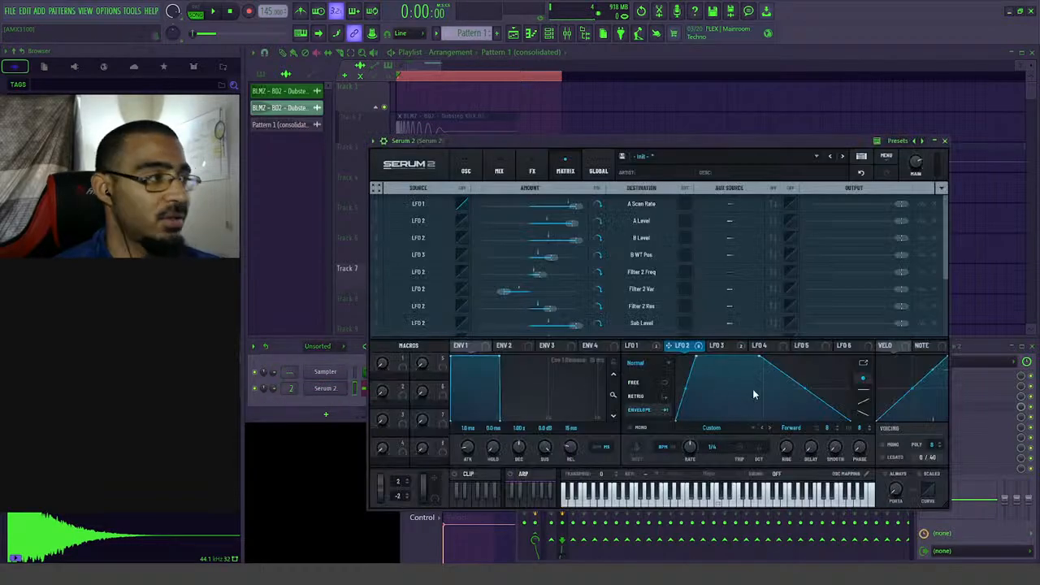
- Try a different oscillator A scan position and set oscillator B's wavetable position to 74 while auditioning the pattern
key("space")
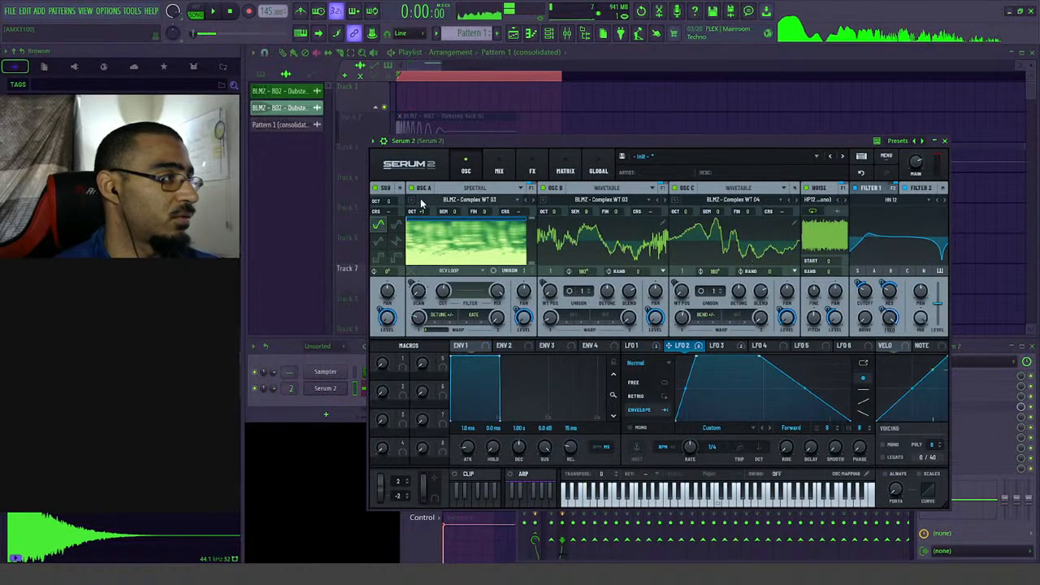
left_click_drag(417, 295, 433, 272)
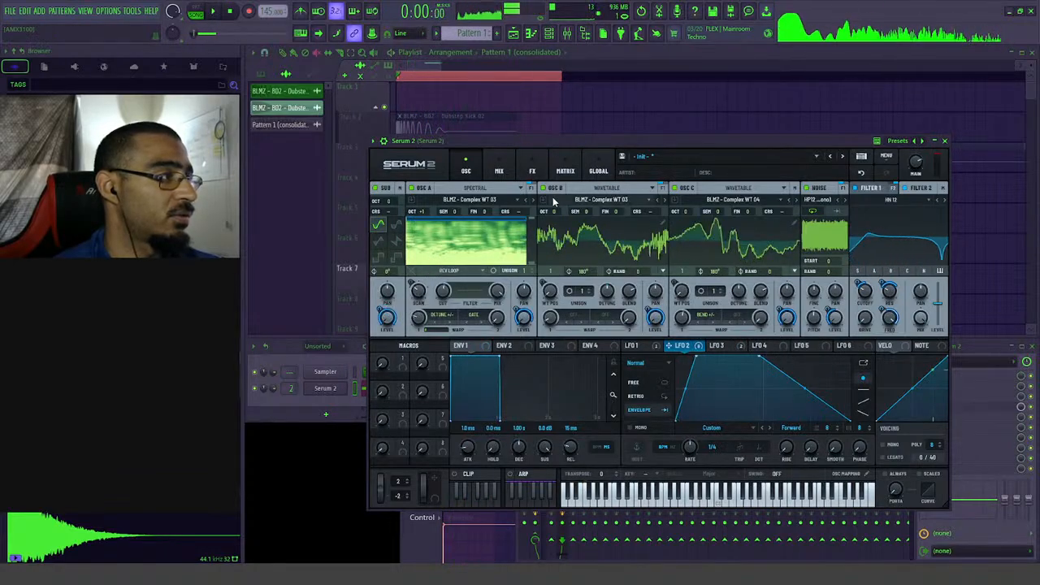
key("space")
- Audition the pattern and set the LFO 2 modulation of oscillator A's level to 29%
key("space")
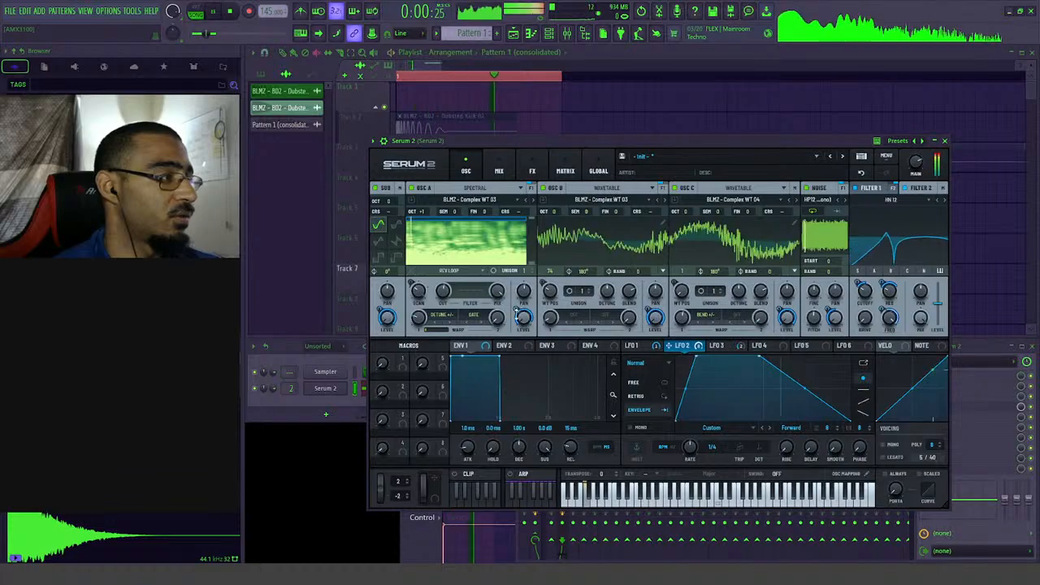
key("space")
mouse_move(516, 342)
left_mouse_down()
mouse_move(518, 360)
mouse_move(518, 350)
left_mouse_up()
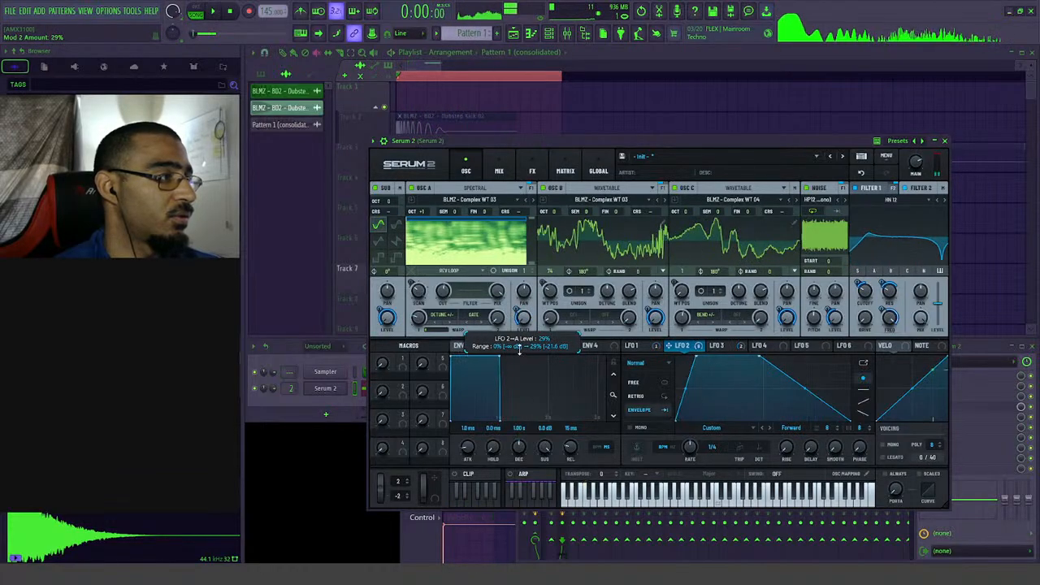
- Set oscillator B's warp to Soft Clip at 65% and its wavetable position to 134 while auditioning the pattern
left_click(569, 320)
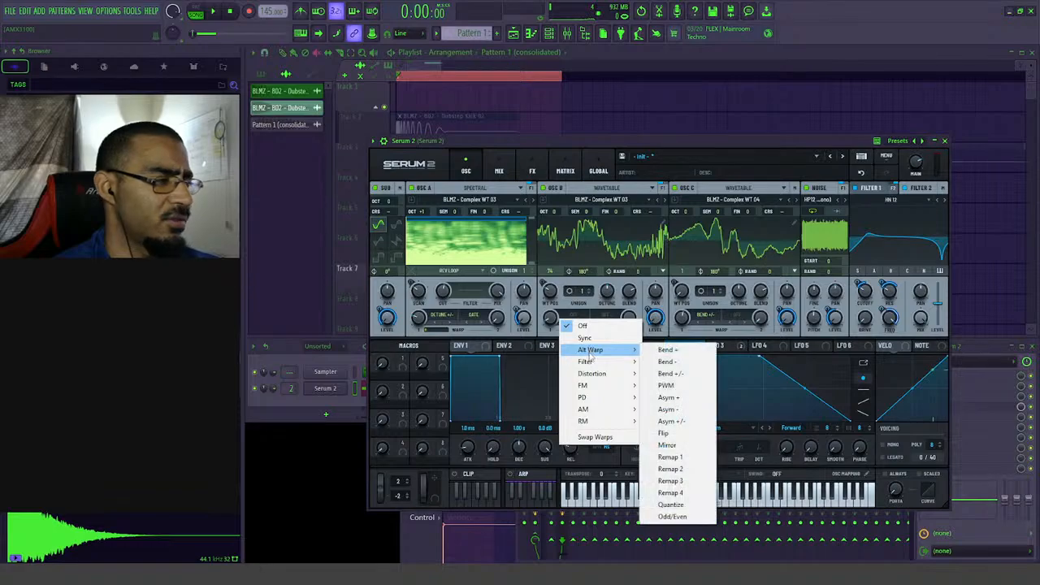
mouse_move(589, 363)
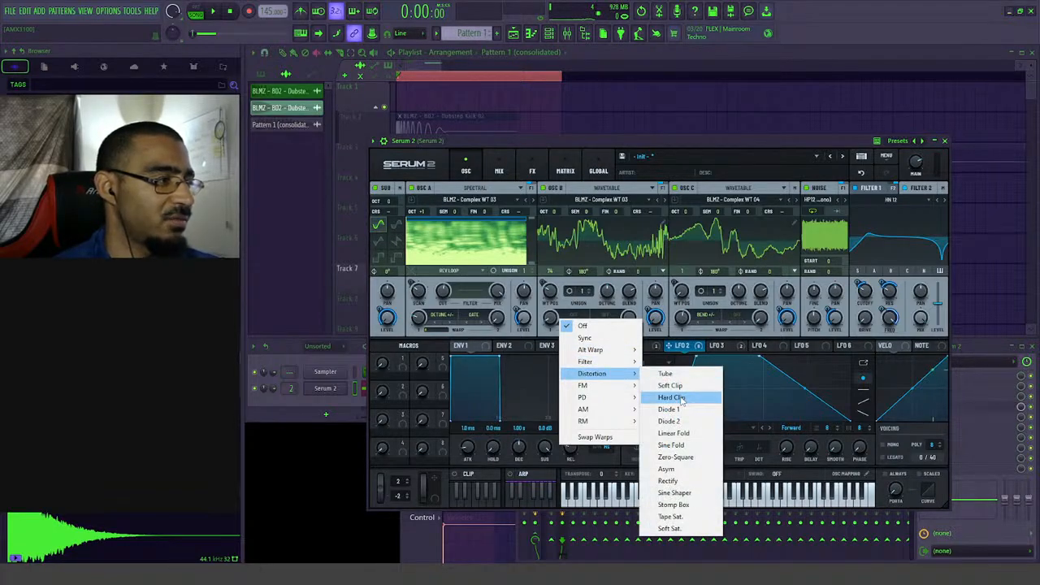
left_click(673, 385)
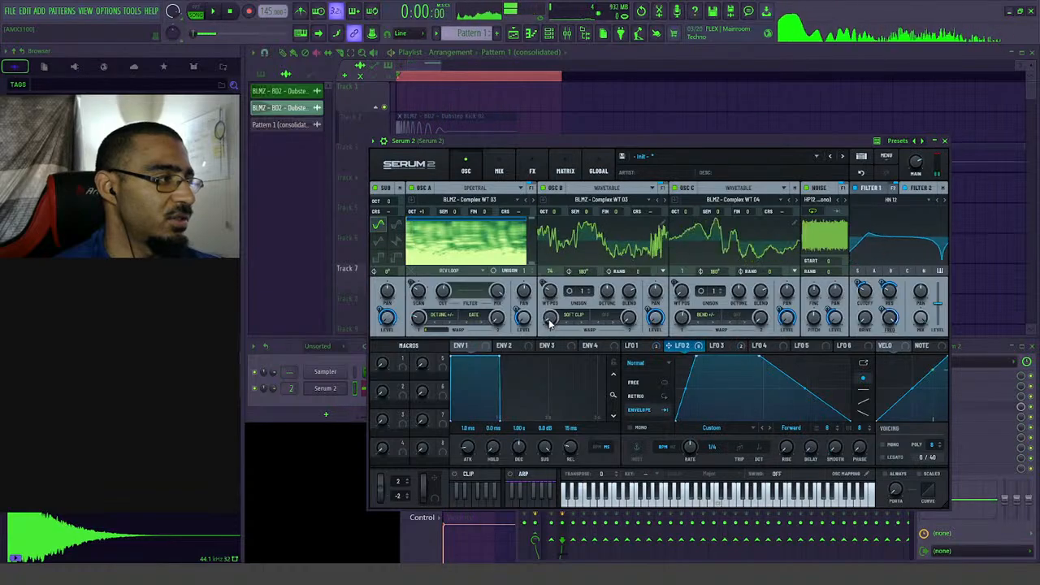
key("space")
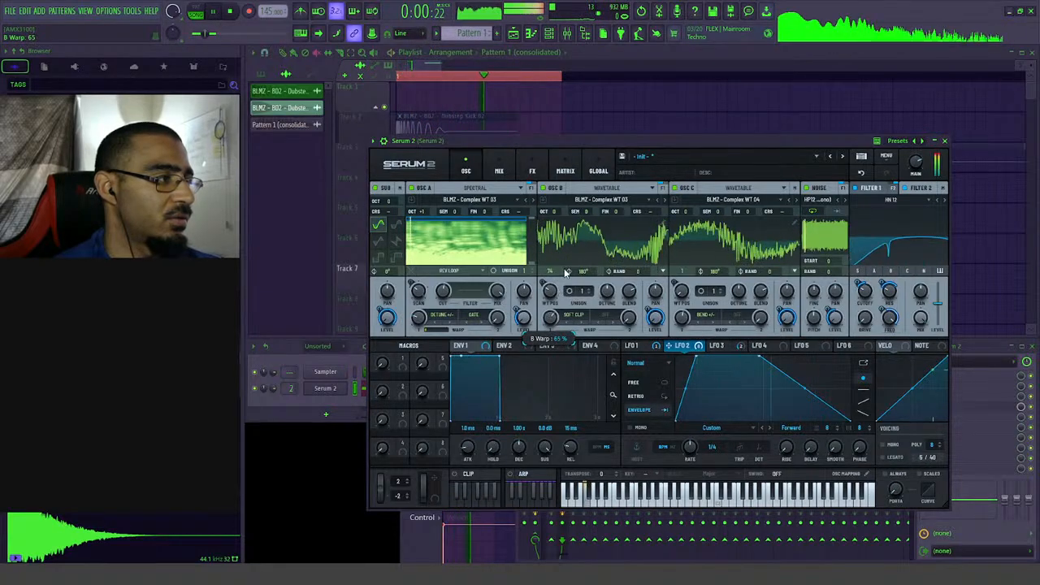
key("space")
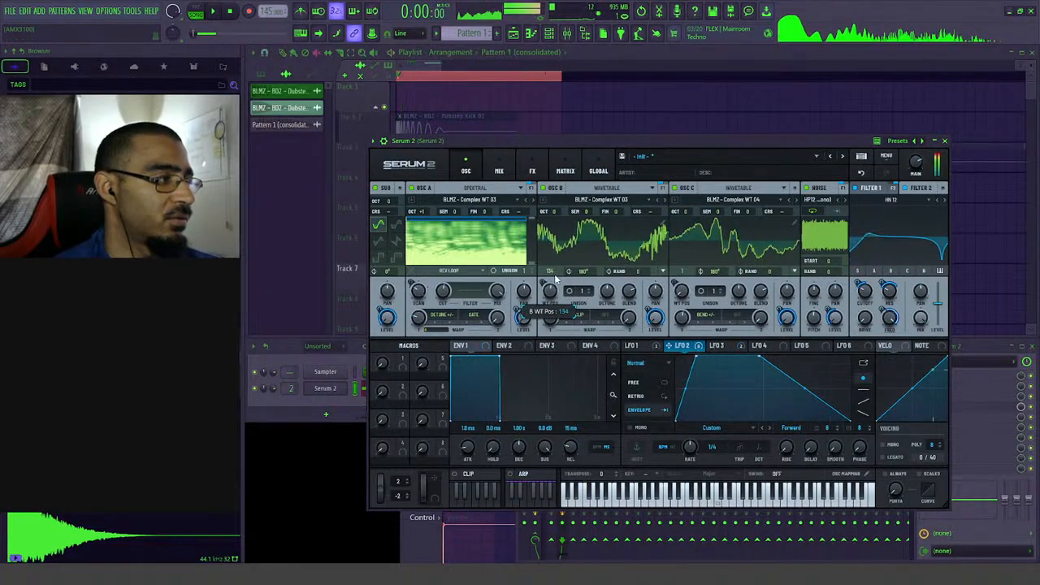
- Set oscillator B's wavetable position to 22 and audition the pattern with the revised Serum 2 patch
key("space")
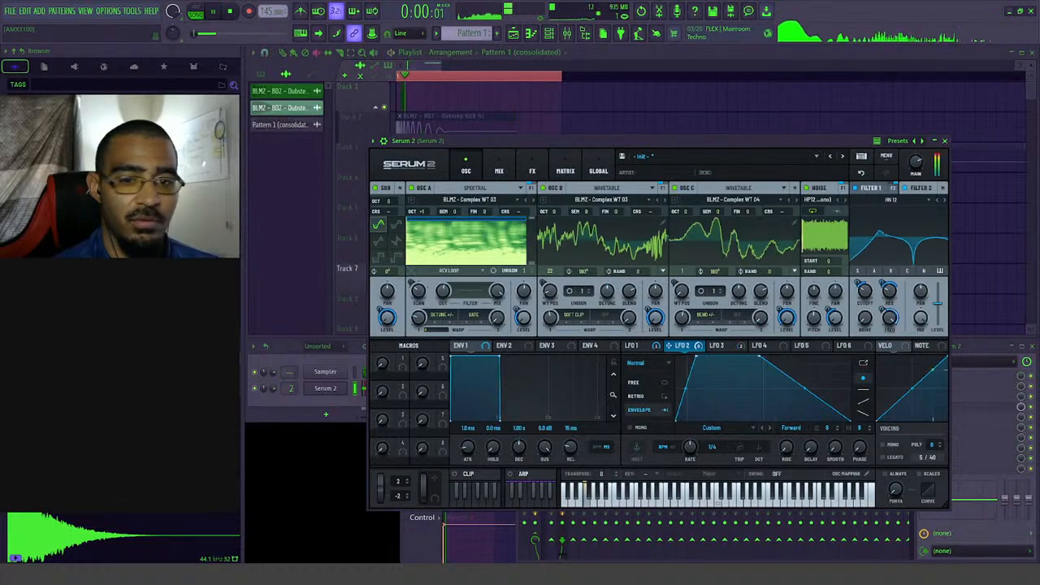
key("space")
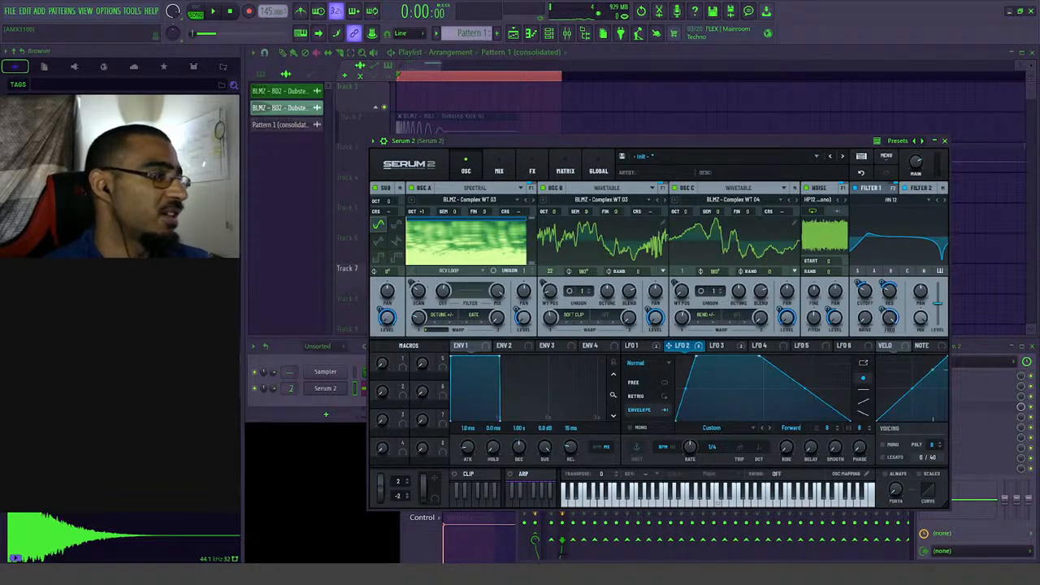
left_click_drag(710, 139, 711, 122)
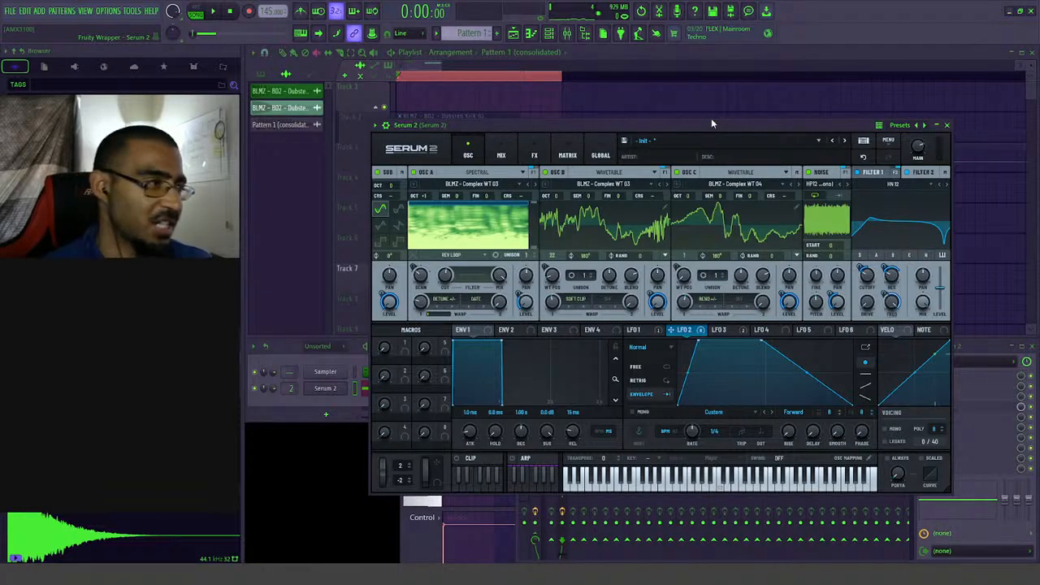
left_click_drag(664, 126, 660, 134)
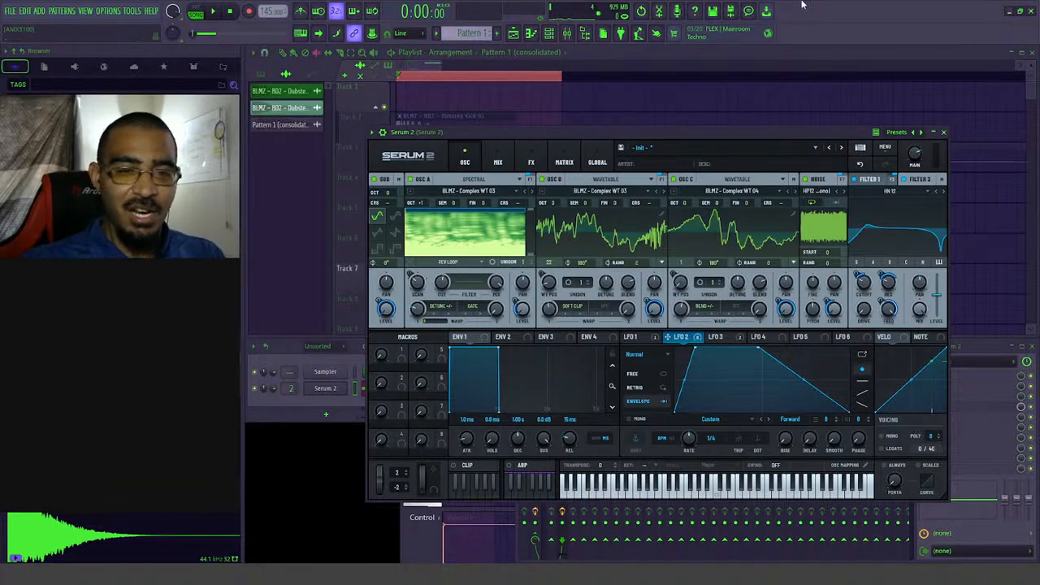
left_click_drag(634, 135, 633, 126)
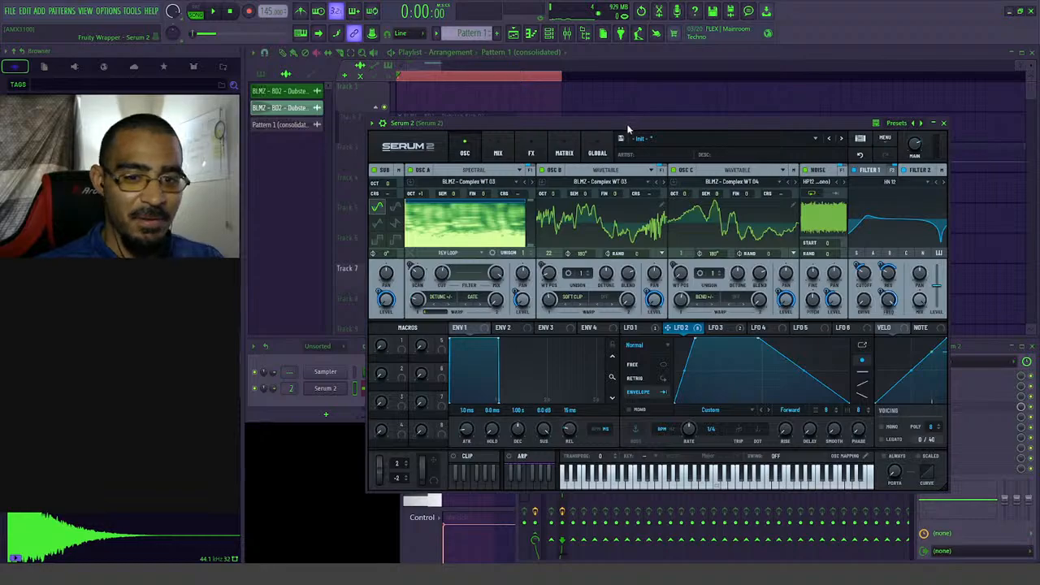
key("space")
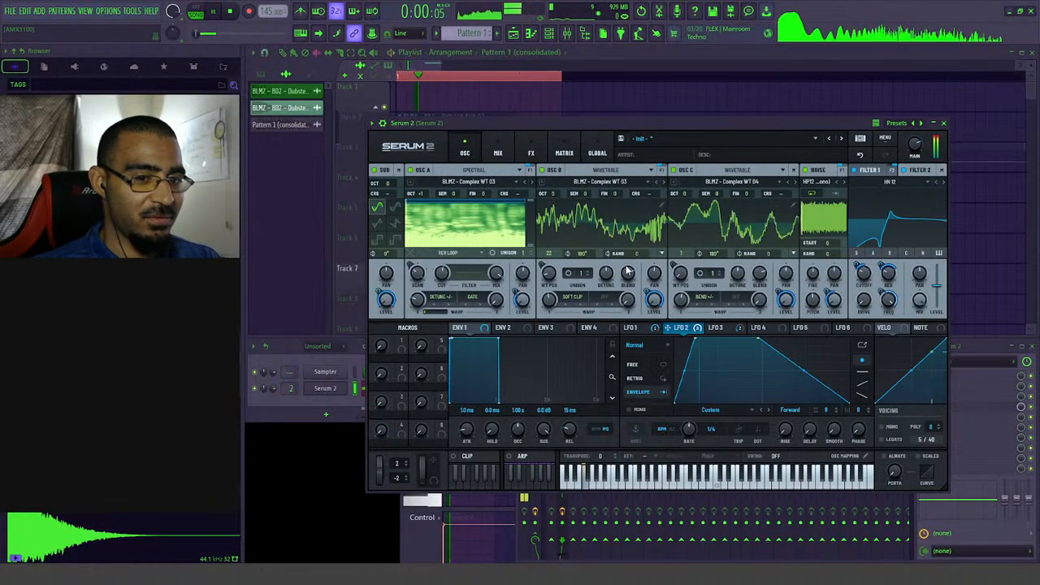
left_click_drag(522, 125, 514, 107)
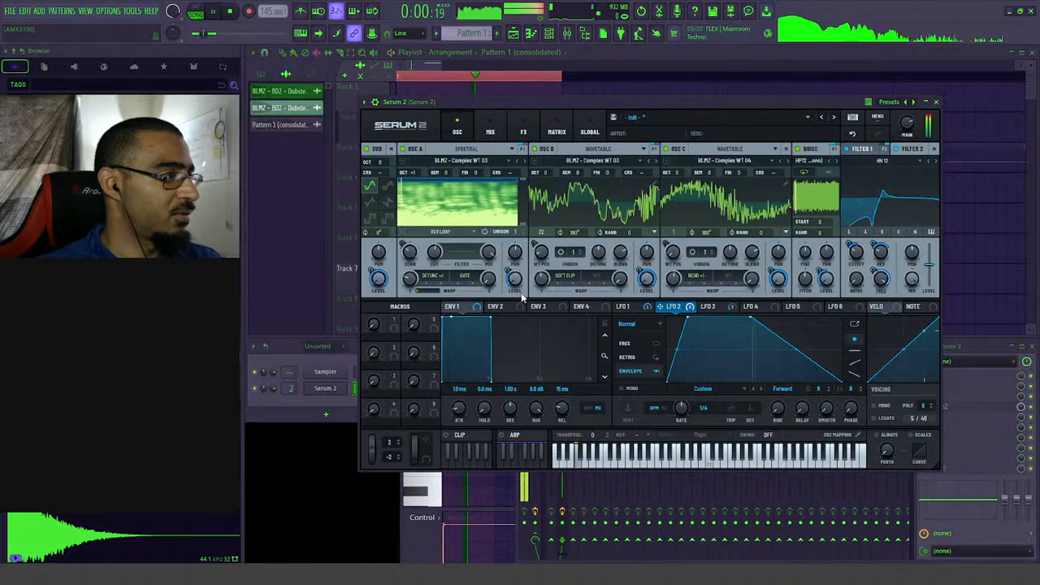
key("space")
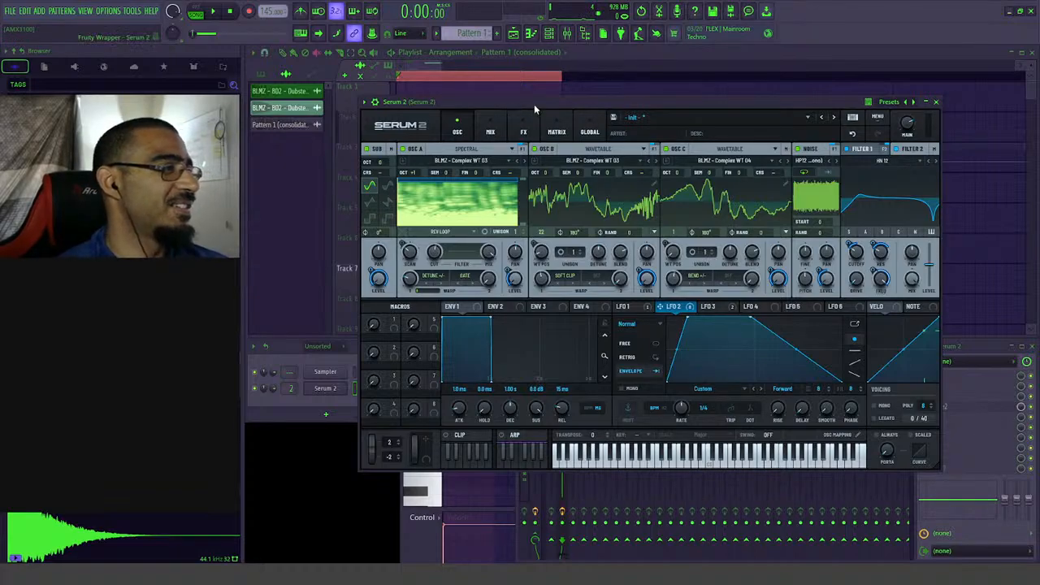
left_click_drag(534, 104, 530, 105)
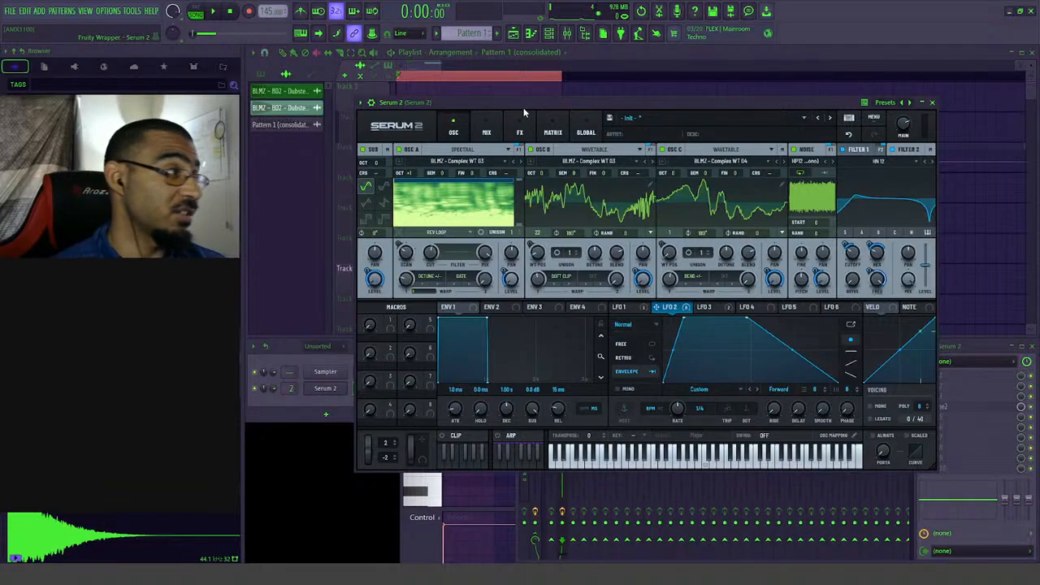
left_click_drag(531, 101, 546, 96)
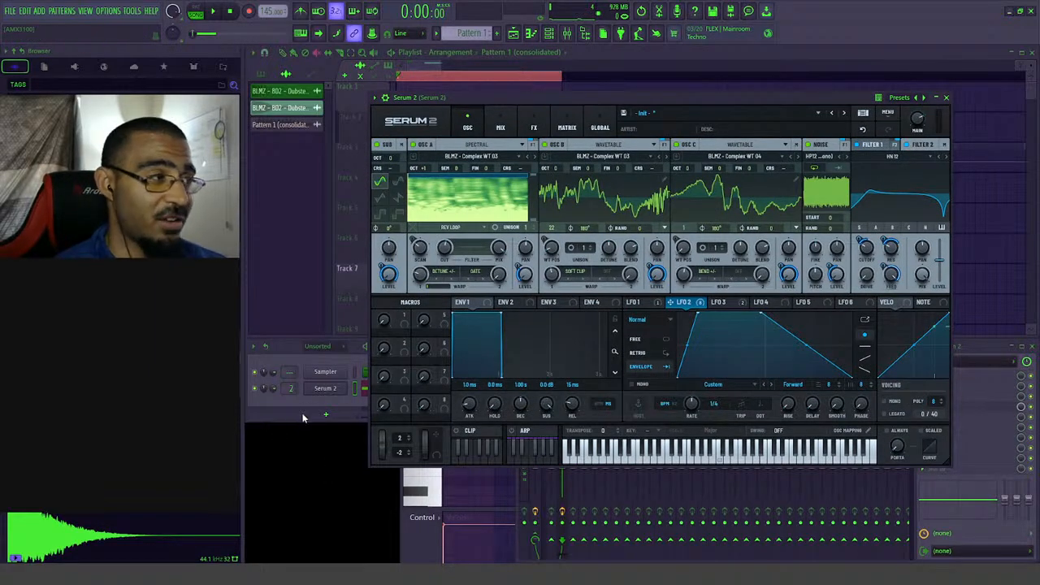
left_click_drag(593, 97, 596, 88)
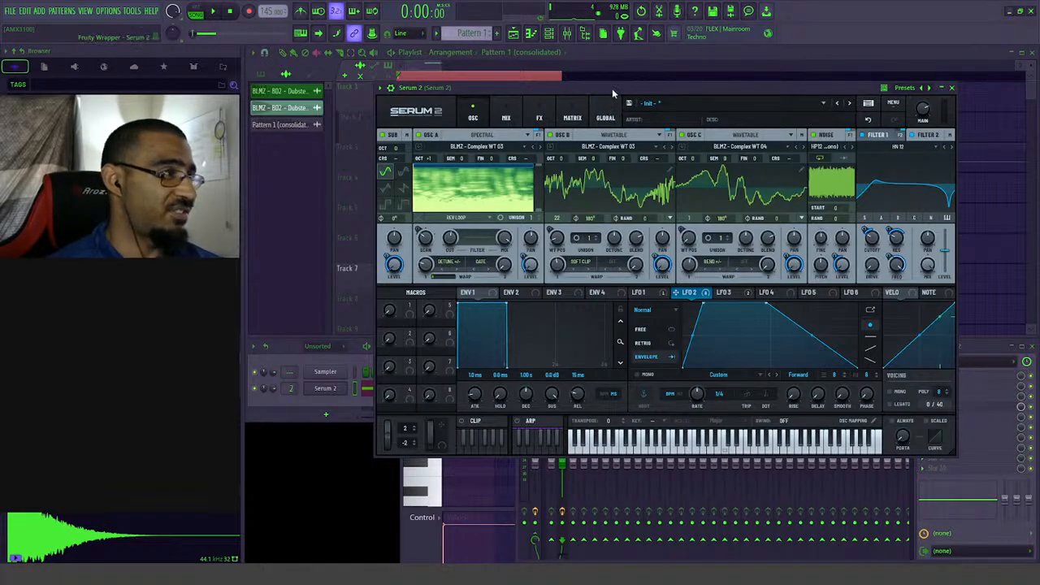
left_click_drag(612, 88, 599, 90)
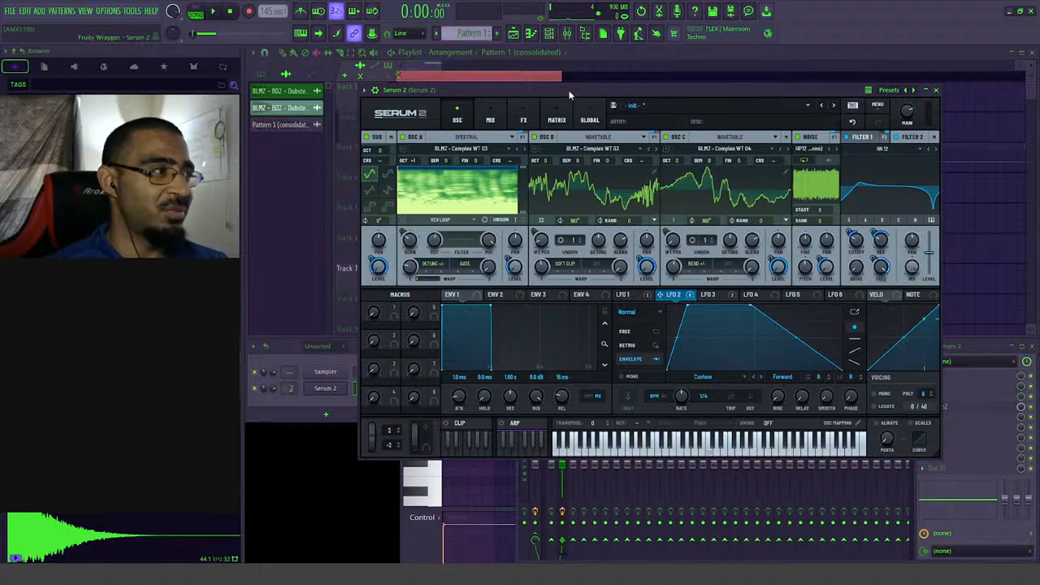
left_click_drag(569, 90, 642, 123)
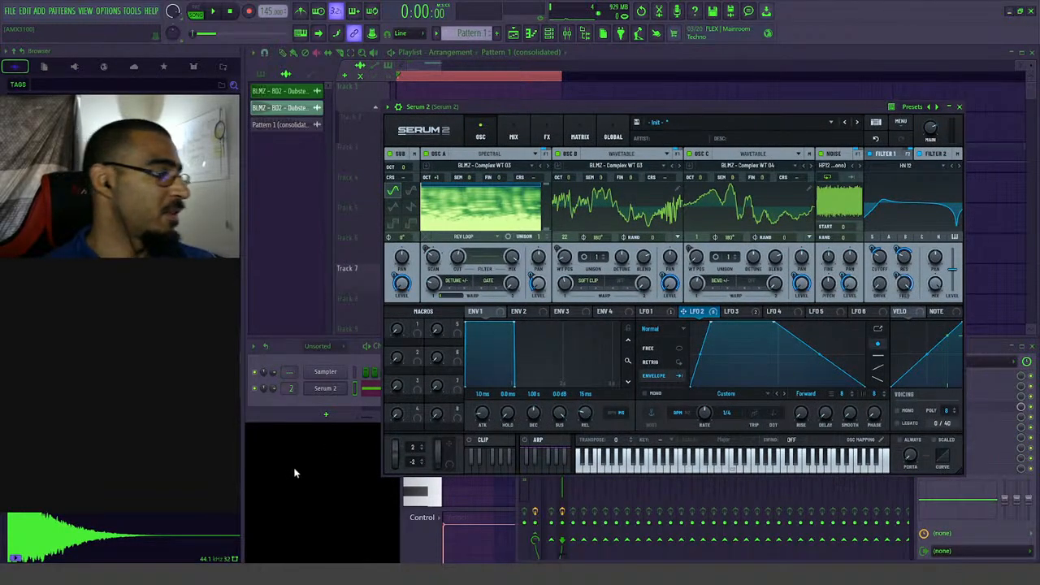
- Add the original Serum as a new channel and arrange its window beside Serum 2 for comparison
left_click(339, 418)
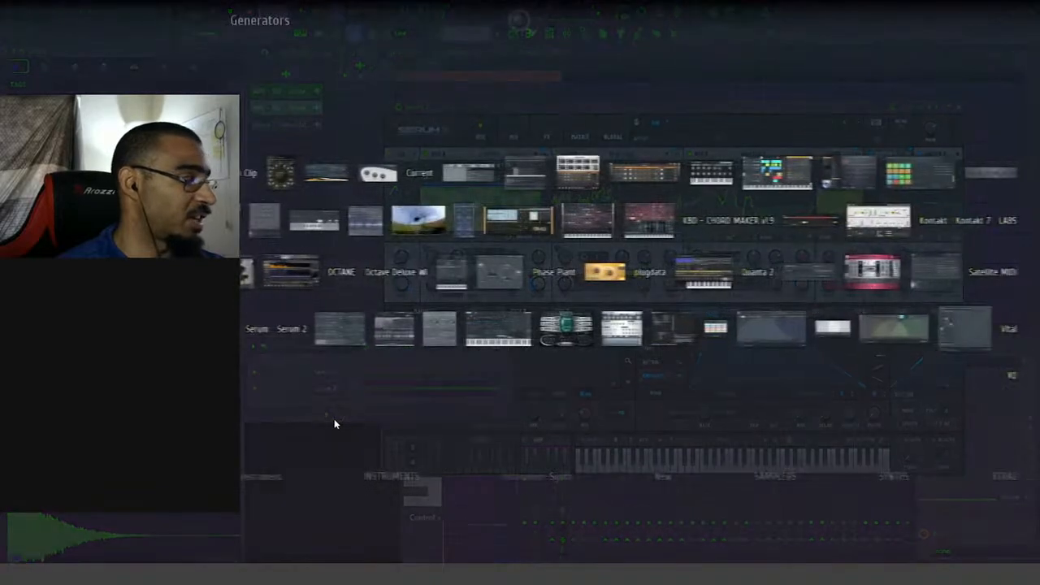
type("seru")
left_click(256, 331)
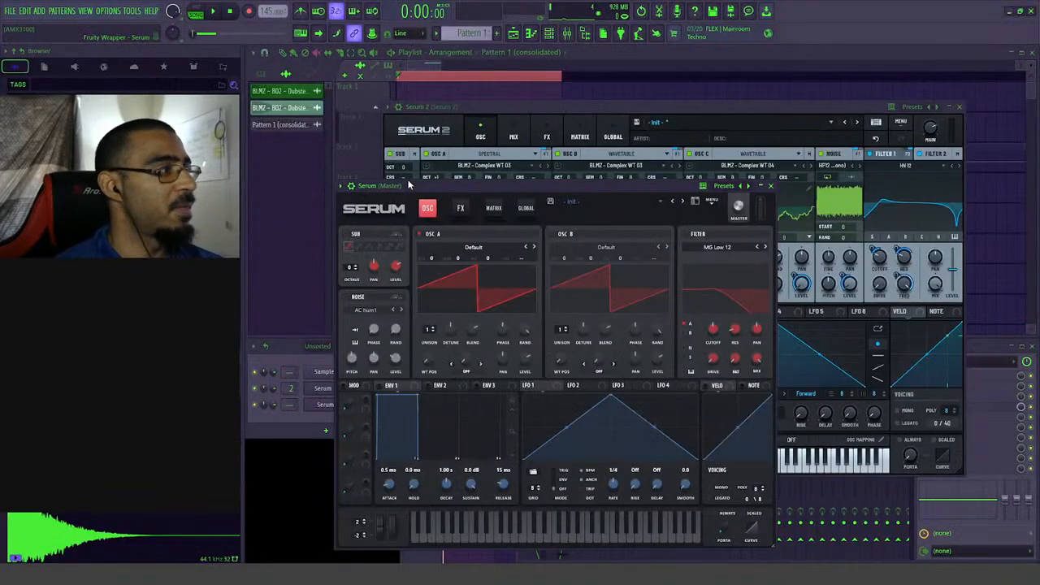
left_click_drag(478, 188, 423, 137)
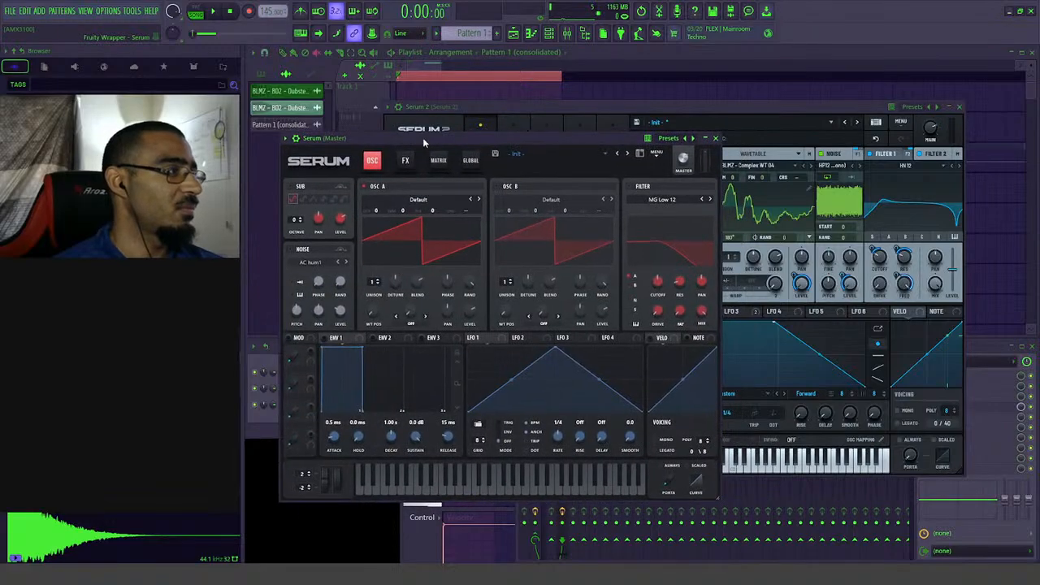
left_click_drag(548, 106, 573, 95)
left_click(331, 137)
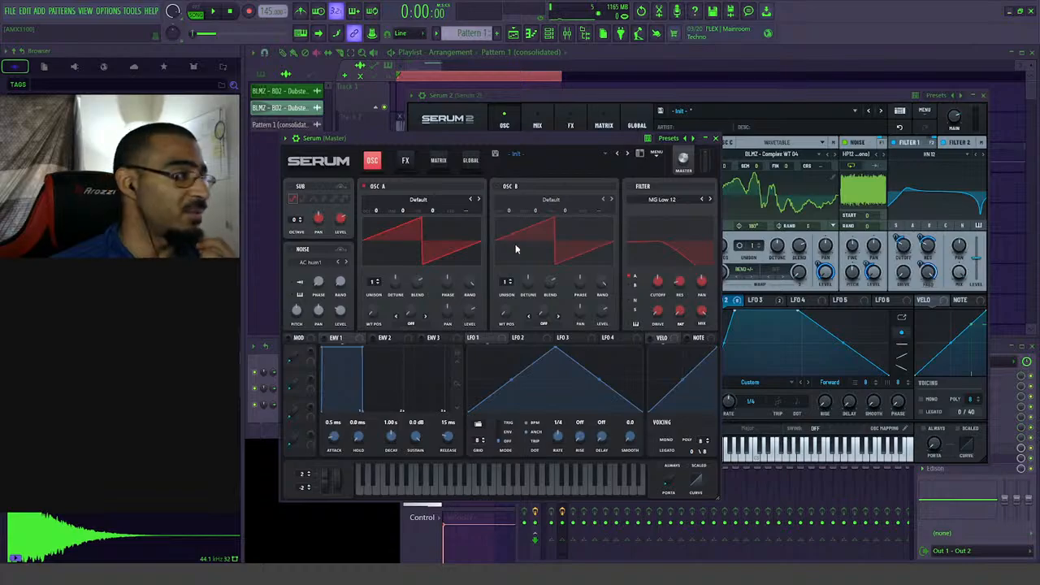
left_click_drag(467, 138, 459, 139)
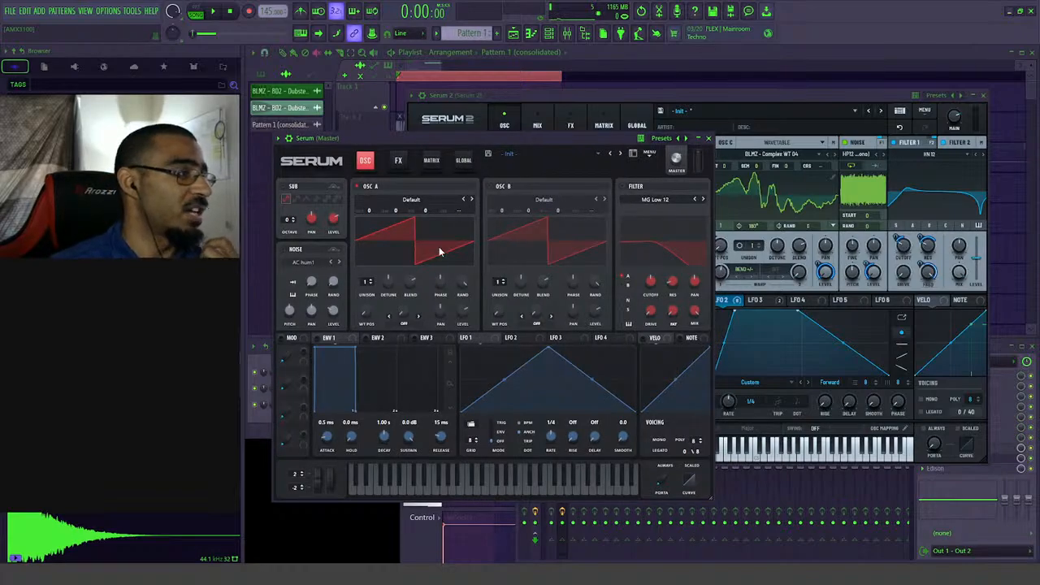
- Bring Serum 2 to the front and examine the S2 Noises samples available for its noise oscillator
left_click(558, 97)
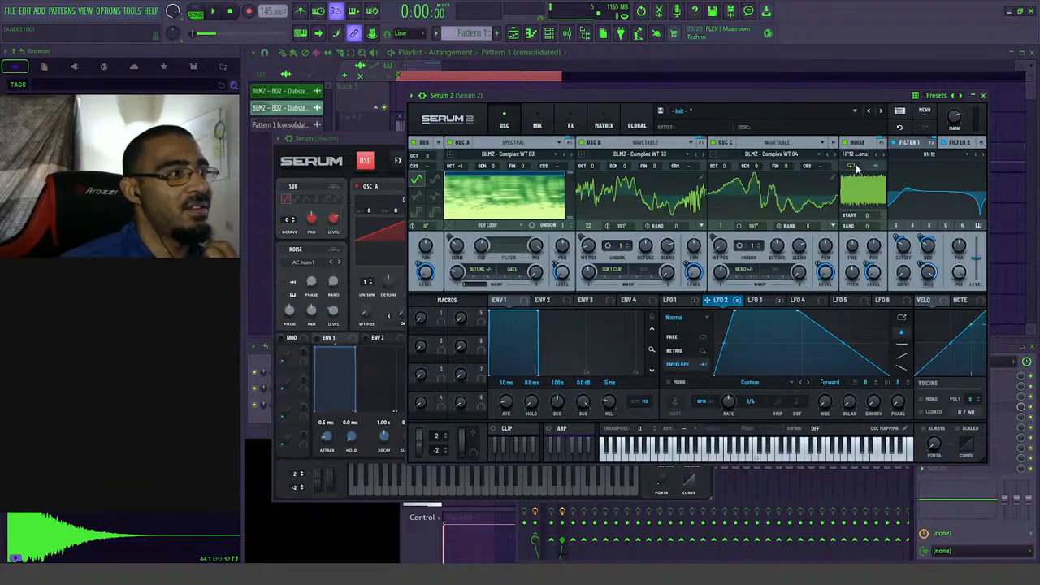
left_click(854, 154)
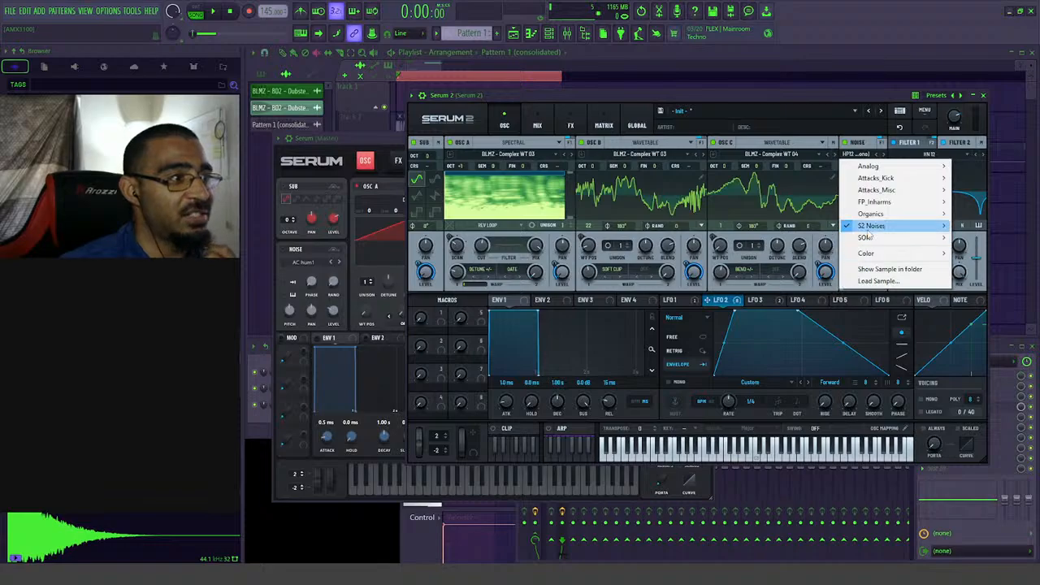
mouse_move(873, 225)
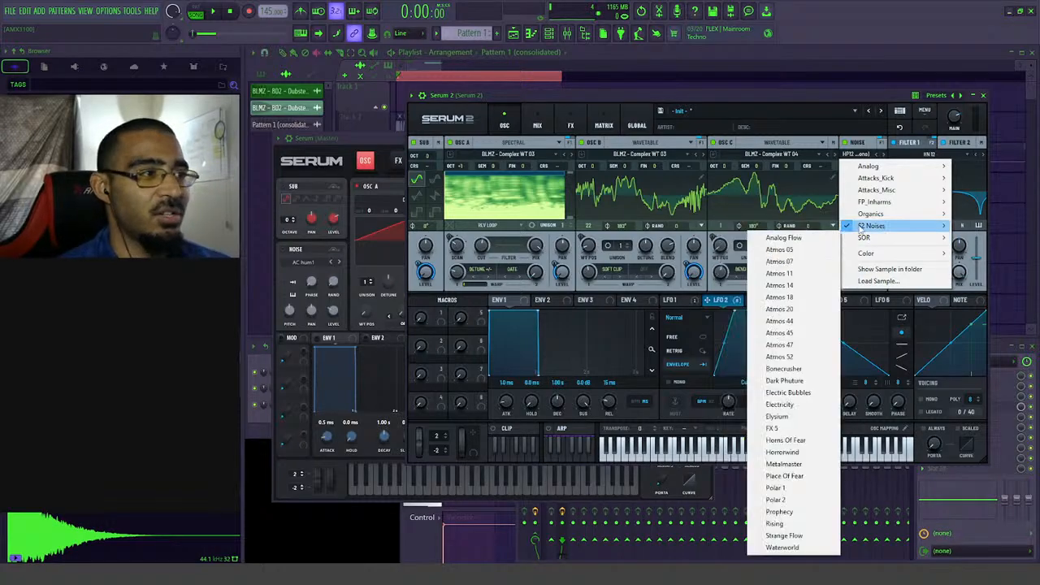
left_click(864, 154)
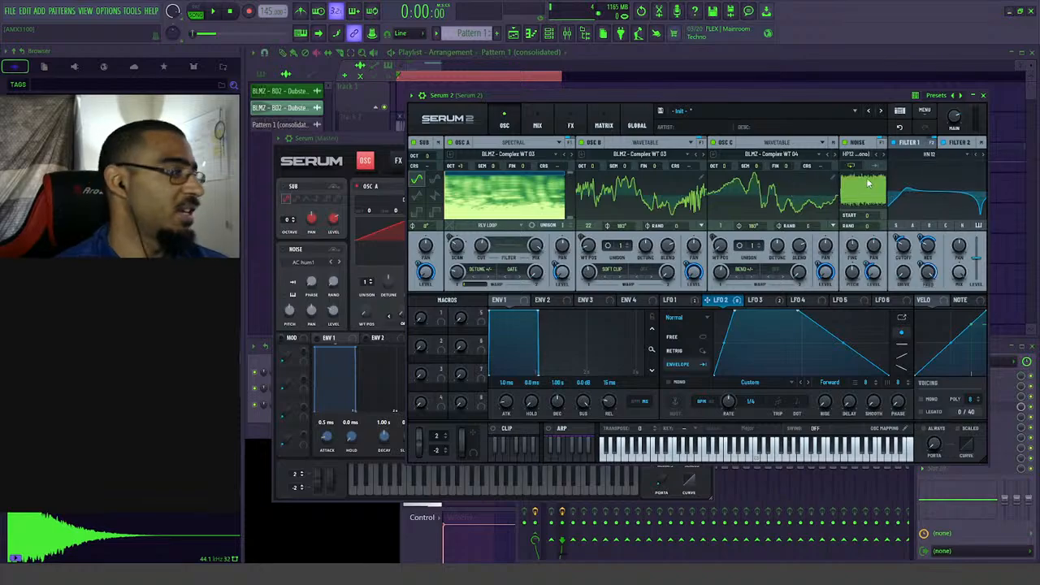
- Compare the original Serum's interface with Serum 2's, and check the output routing options of Serum 2's Filter 1
left_click(342, 157)
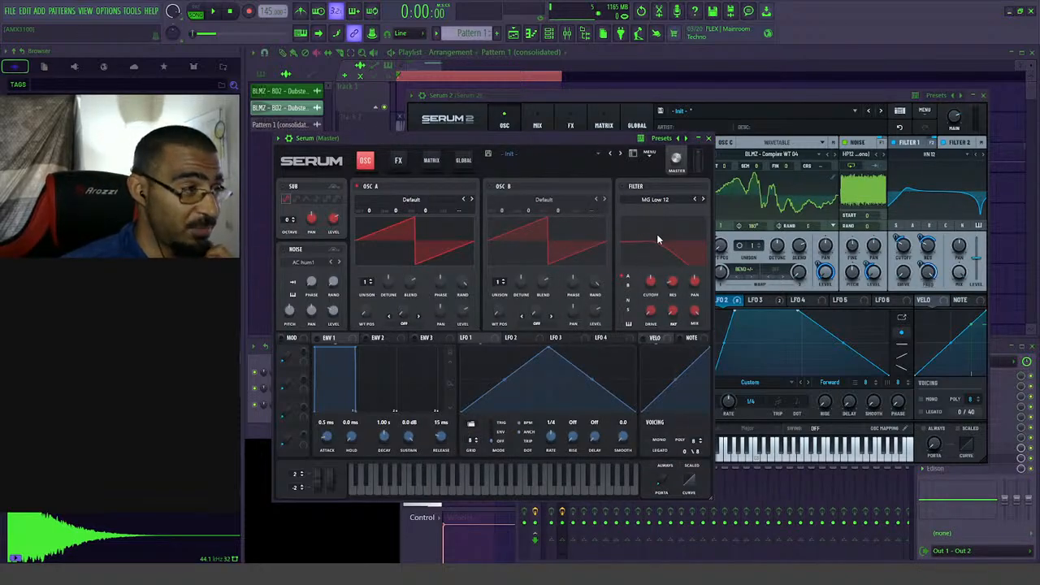
left_click(795, 107)
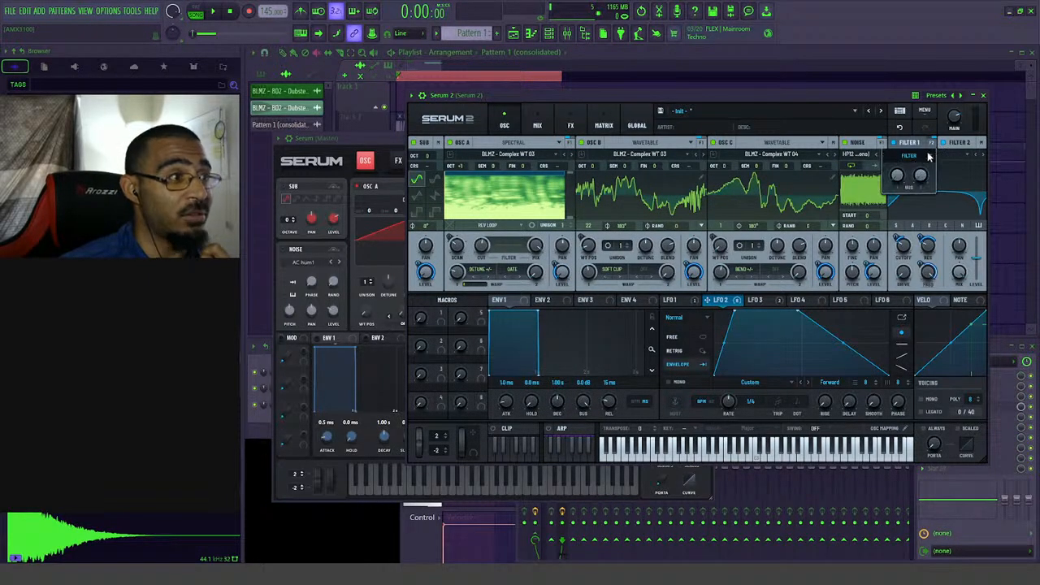
left_click(920, 156)
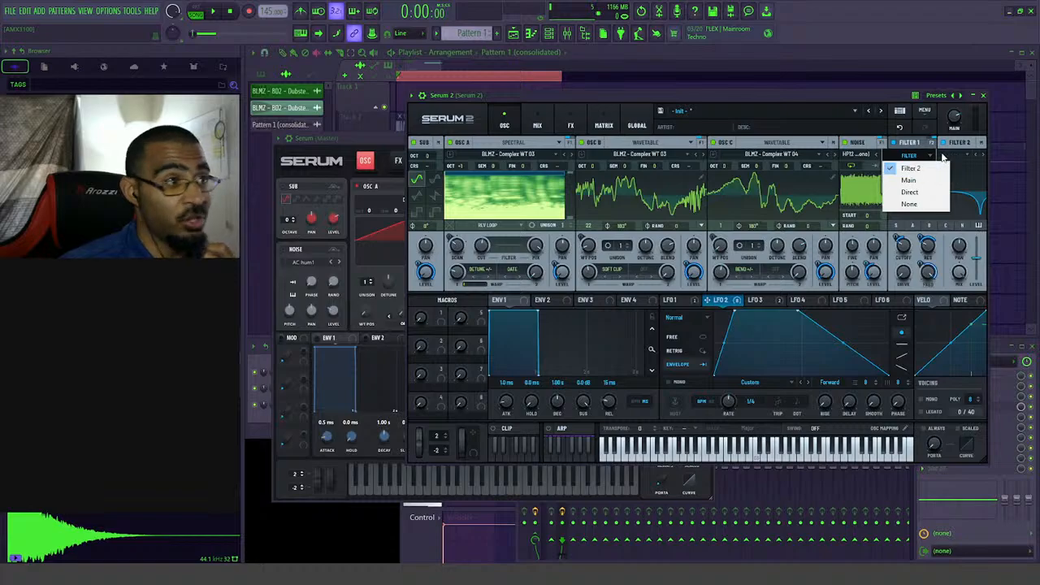
left_click(971, 144)
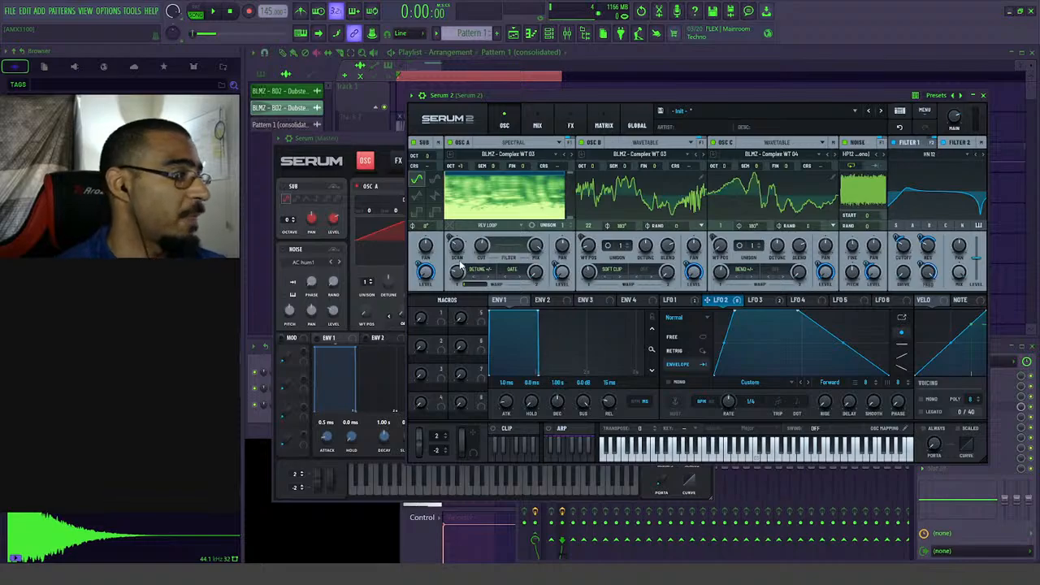
left_click(394, 162)
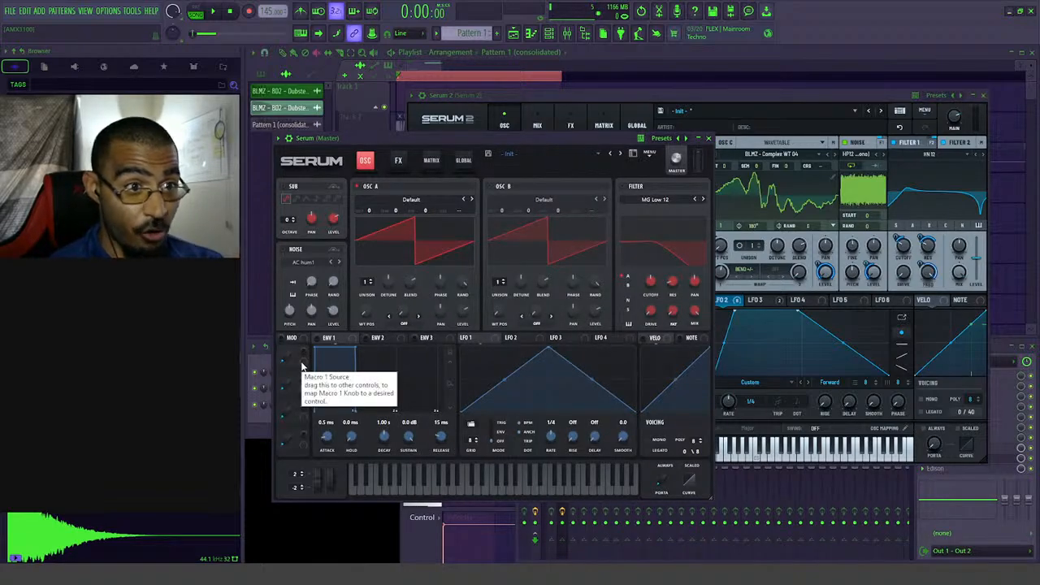
left_click(699, 96)
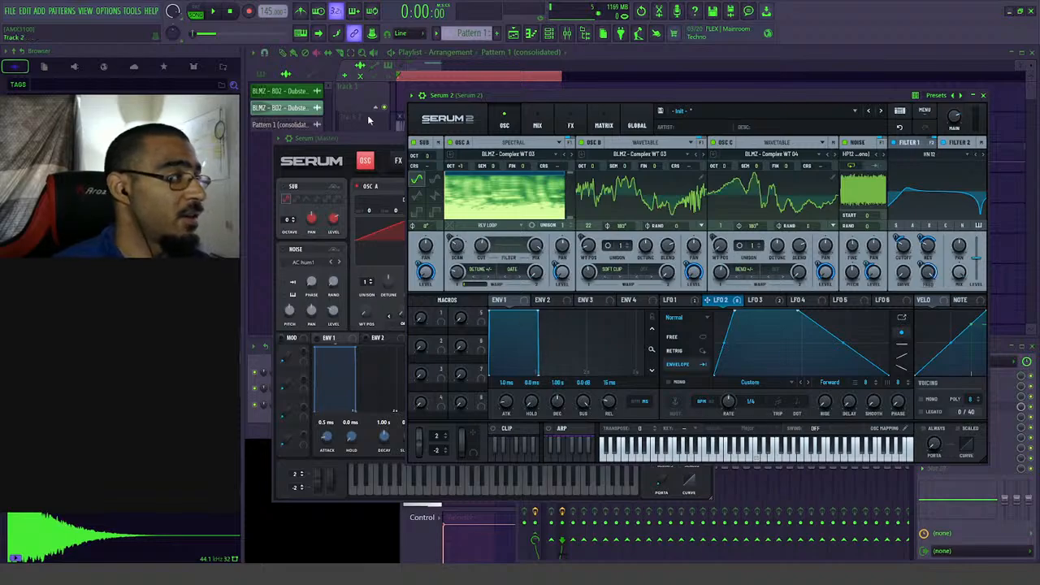
left_click(370, 140)
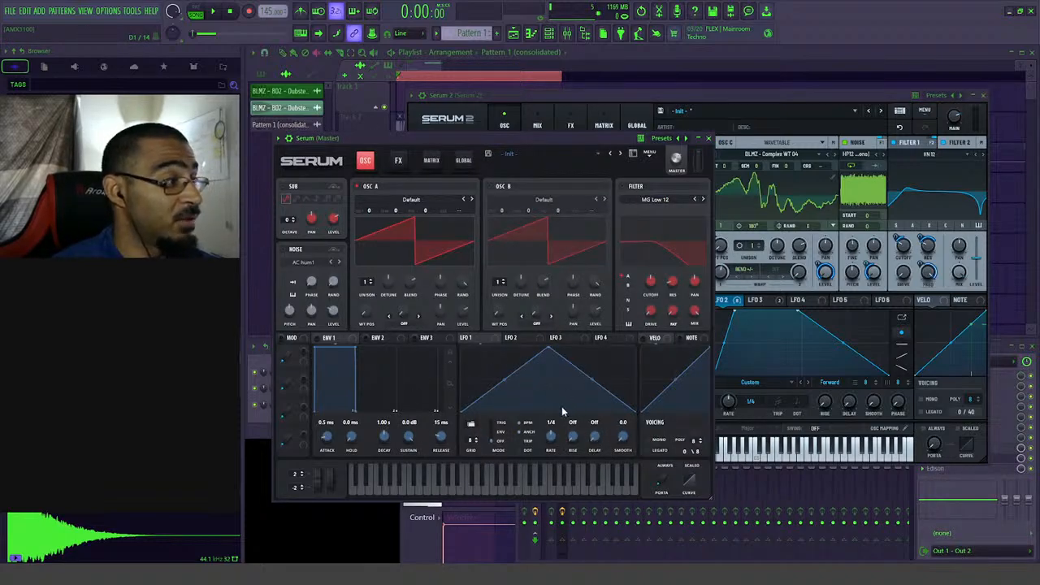
left_click(759, 93)
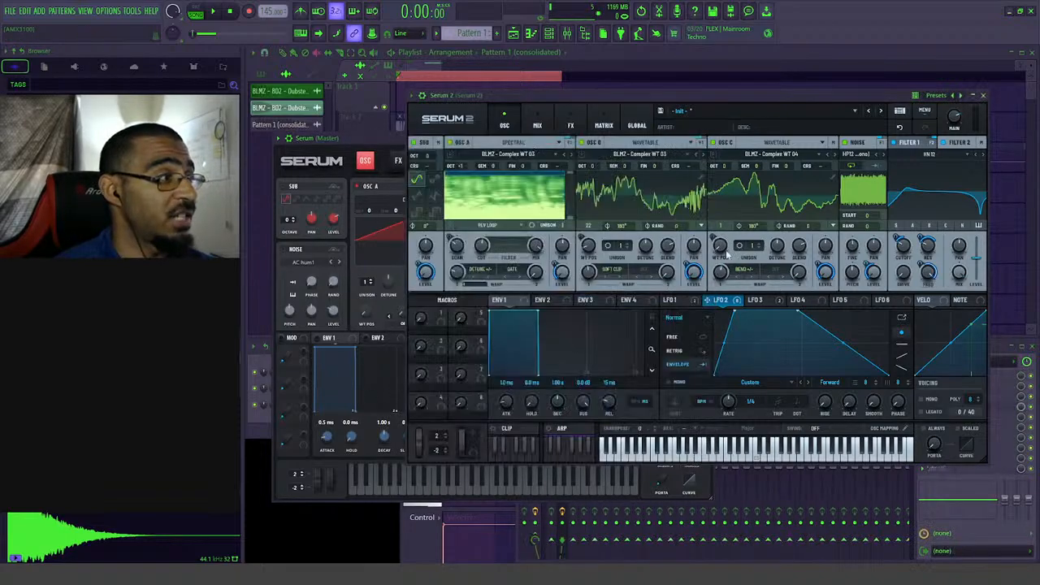
- Switch Envelope 1's timing in Serum 2 to BPM sync
left_click(639, 404)
left_click(647, 404)
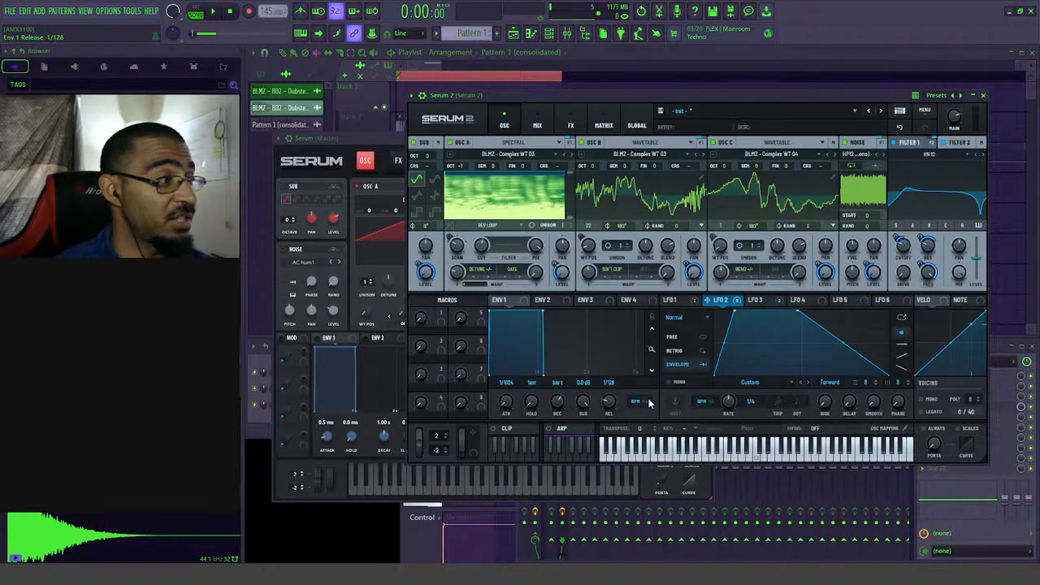
left_click(646, 405)
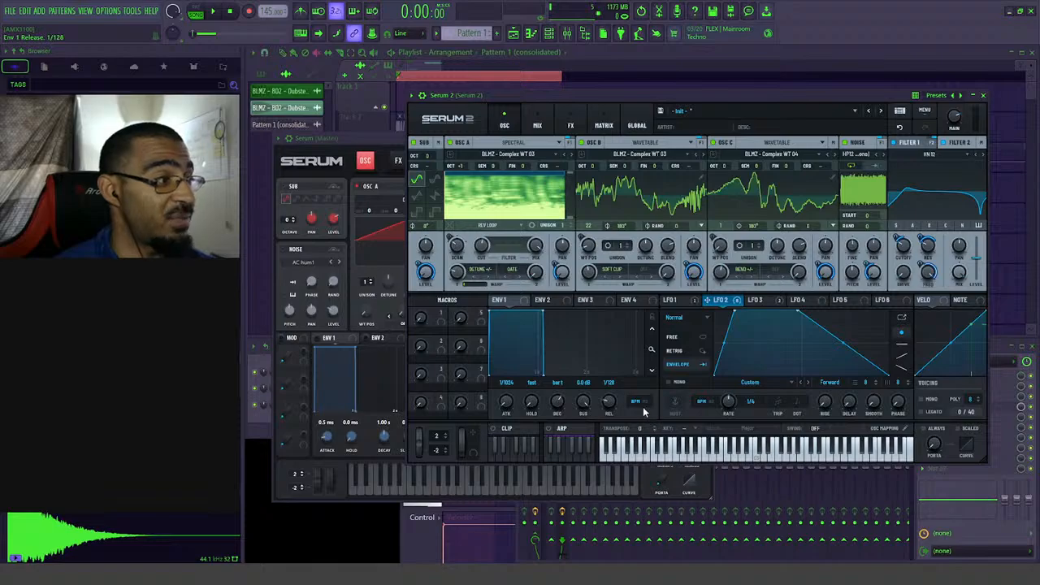
left_click(703, 402)
left_click(704, 403)
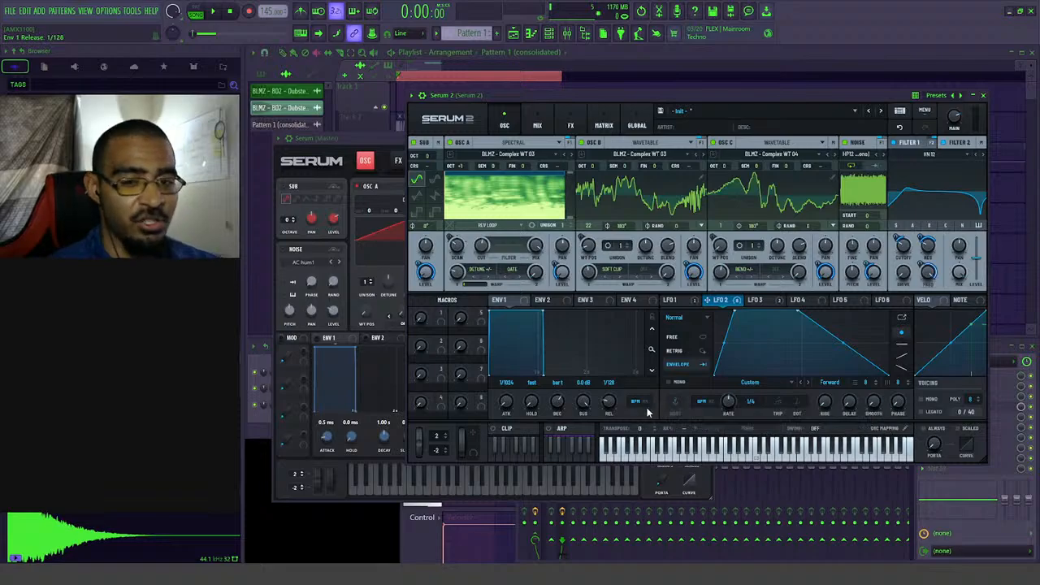
- View Serum 2's Envelope 2 and the arpeggiator settings
left_click(559, 304)
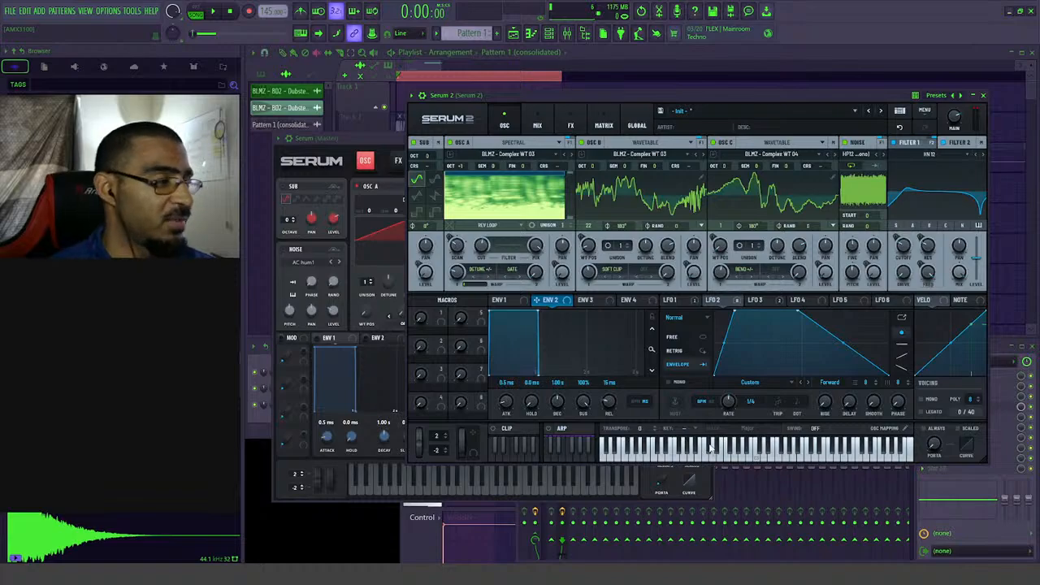
left_click(553, 431)
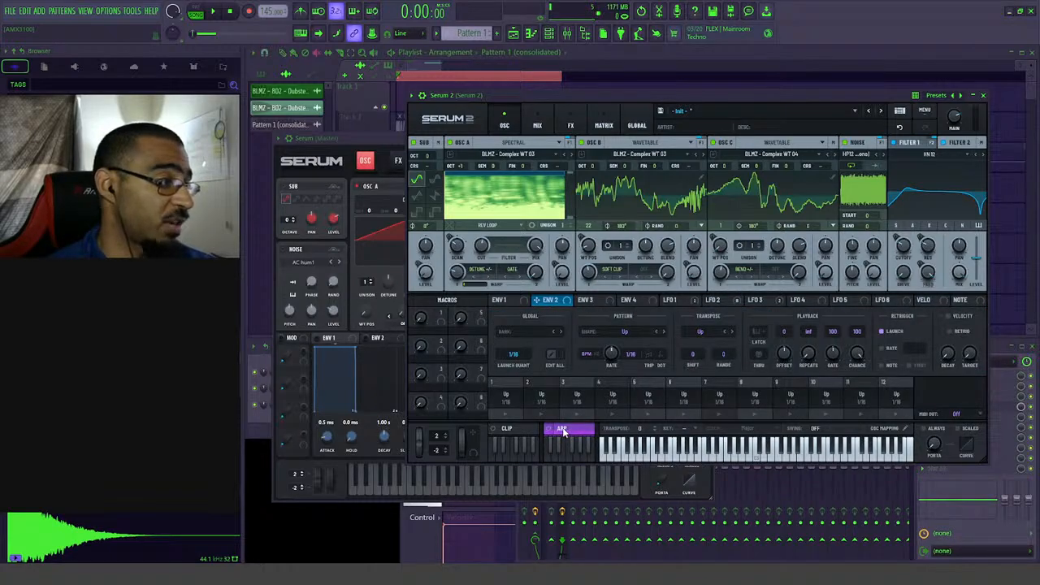
left_click(559, 431)
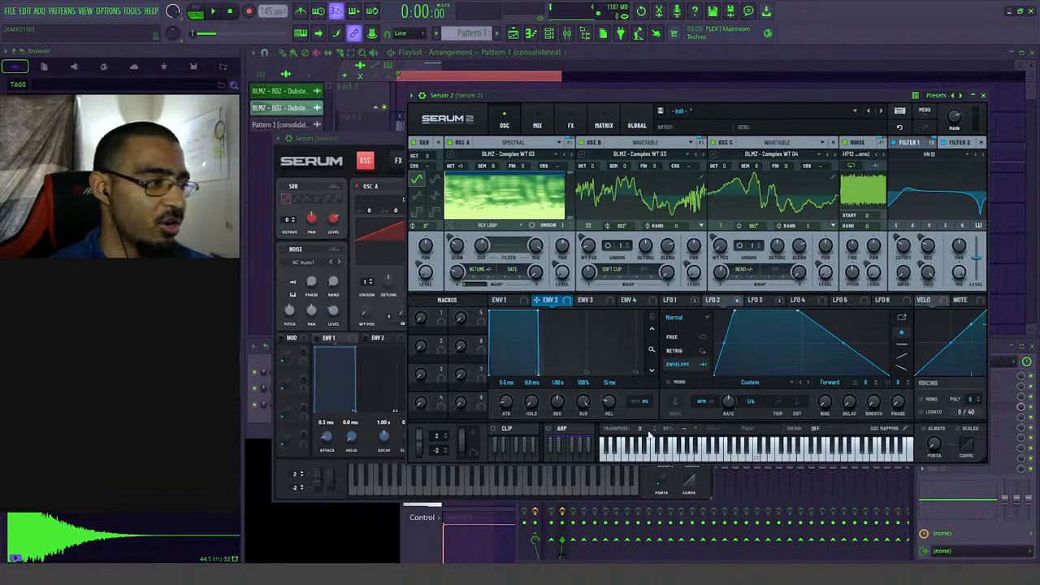
- Examine the root key choices available for Serum 2's keyboard without choosing one
left_click(677, 432)
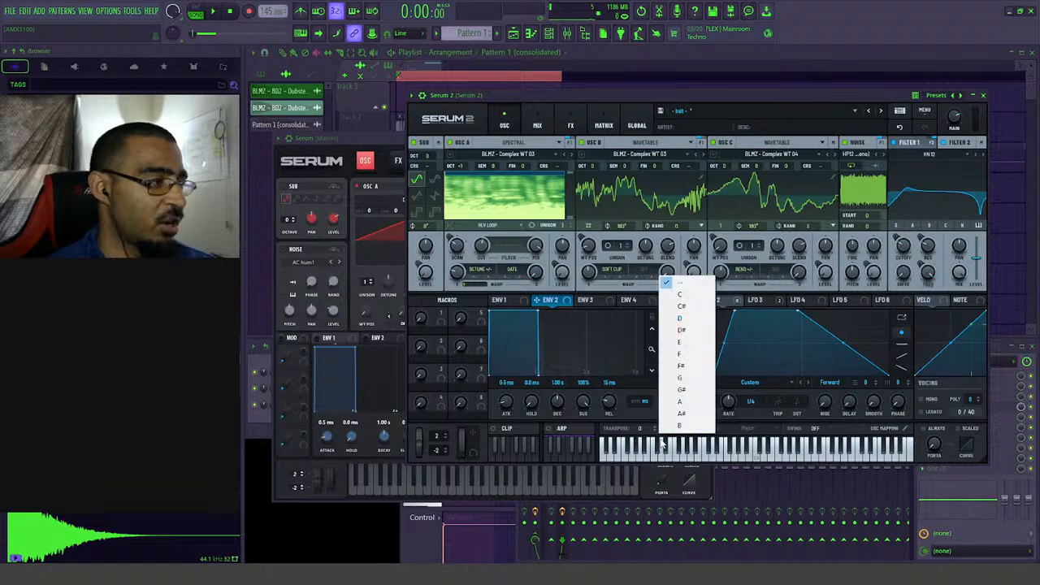
left_click(637, 441)
left_click(678, 432)
left_click(744, 434)
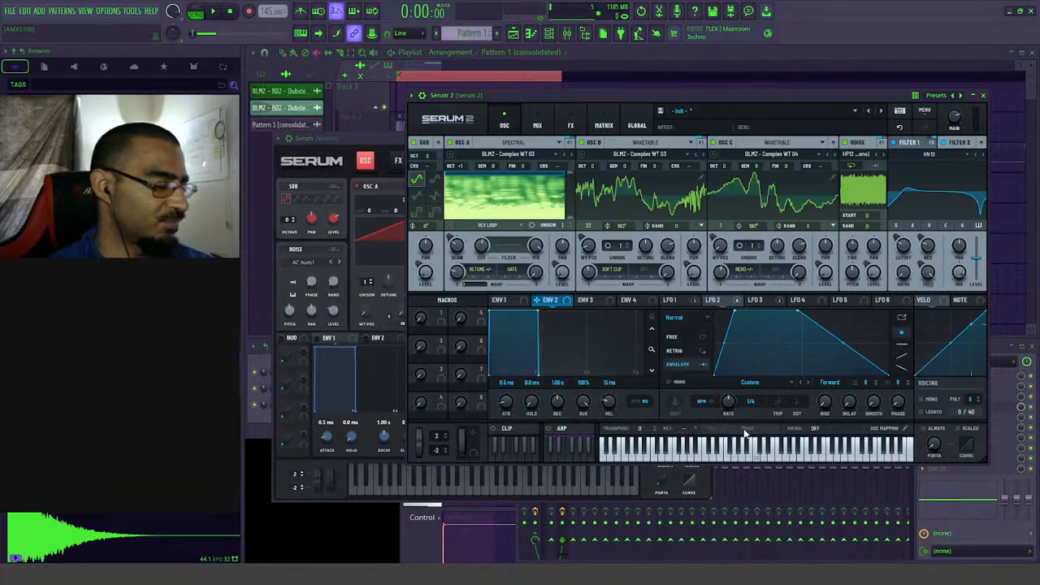
left_click(678, 432)
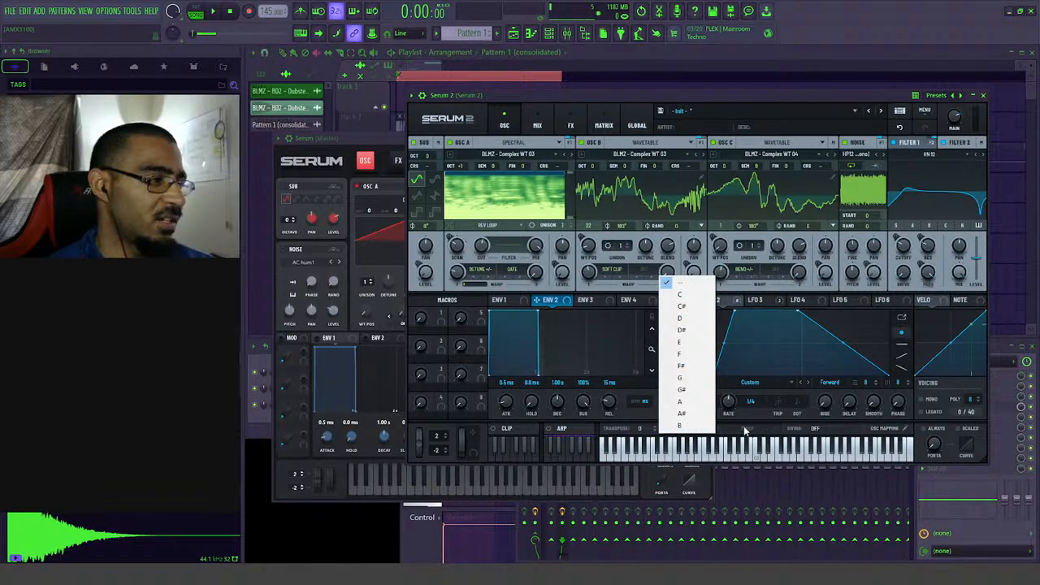
left_click(695, 437)
left_click(688, 433)
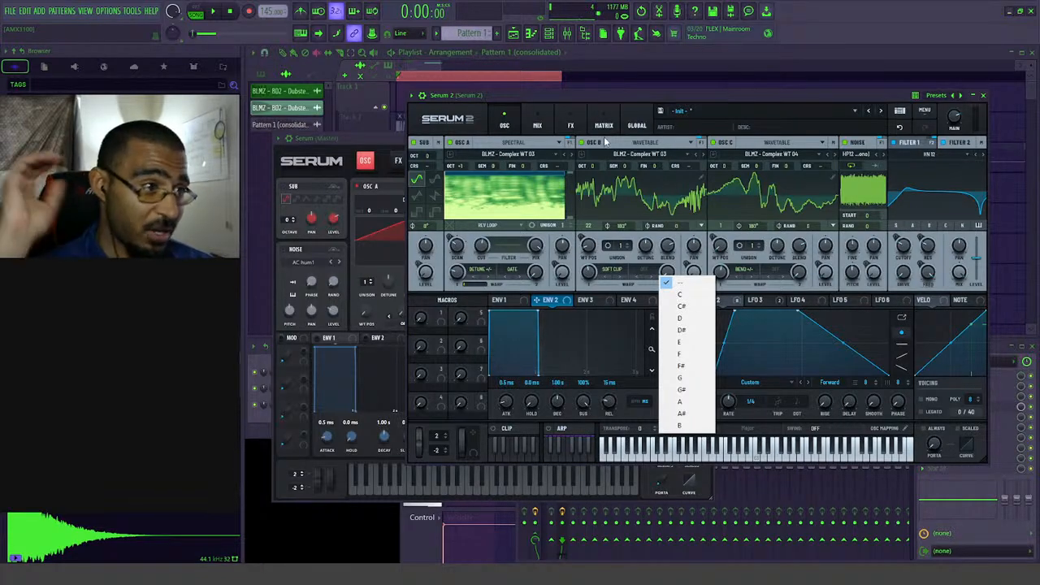
left_click(654, 98)
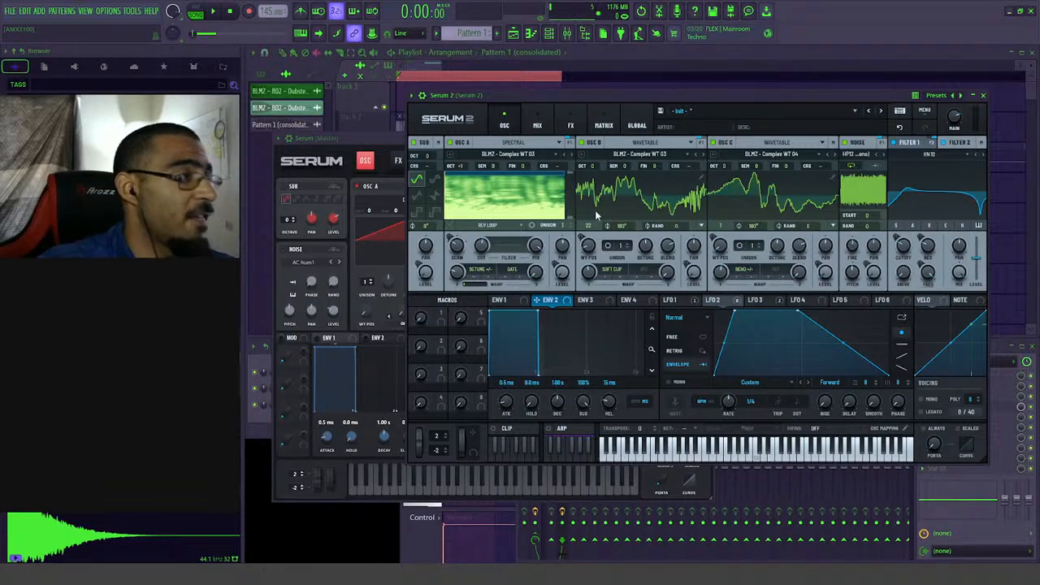
- Examine Serum 2's mixer page with its oscillator, filter and bus channels, and compare it with the original Serum's oscillator page
left_click(535, 125)
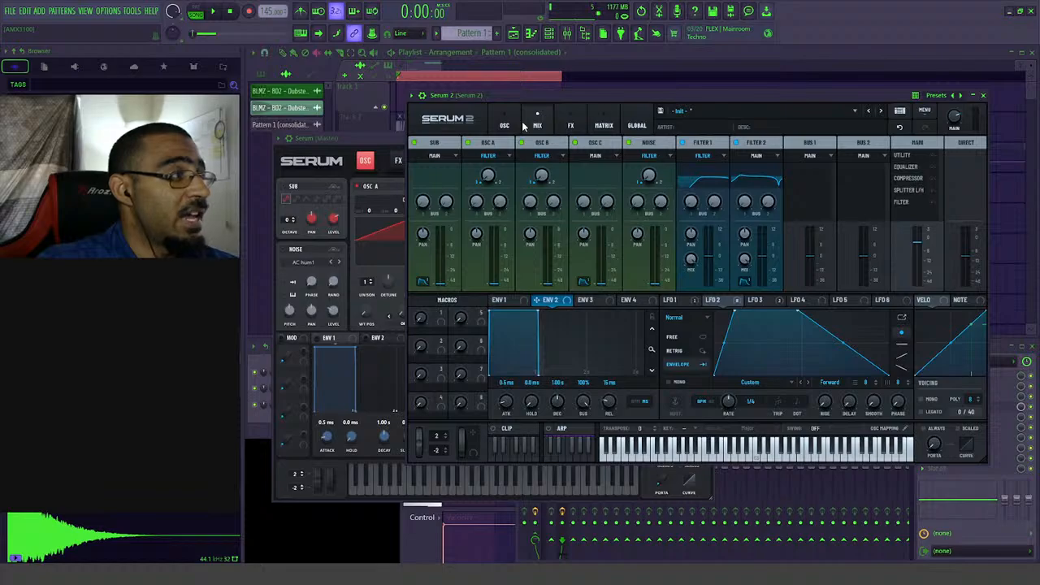
left_click(505, 125)
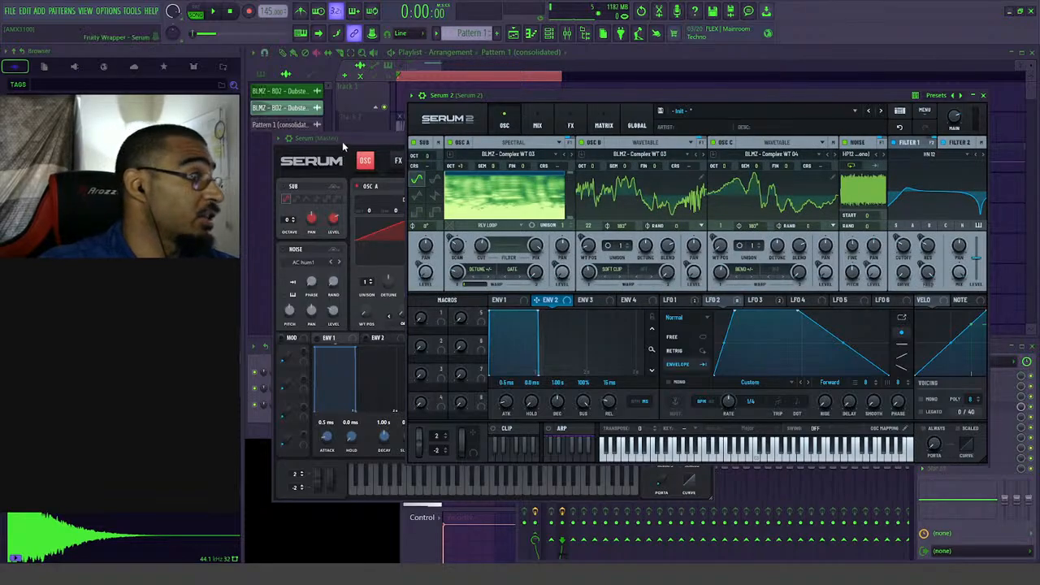
left_click(364, 140)
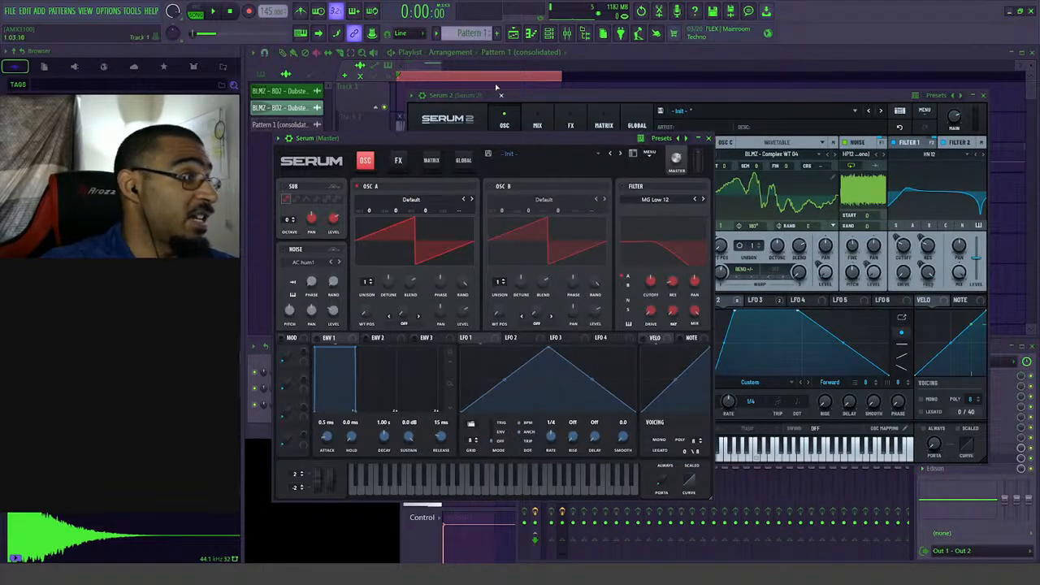
left_click(532, 121)
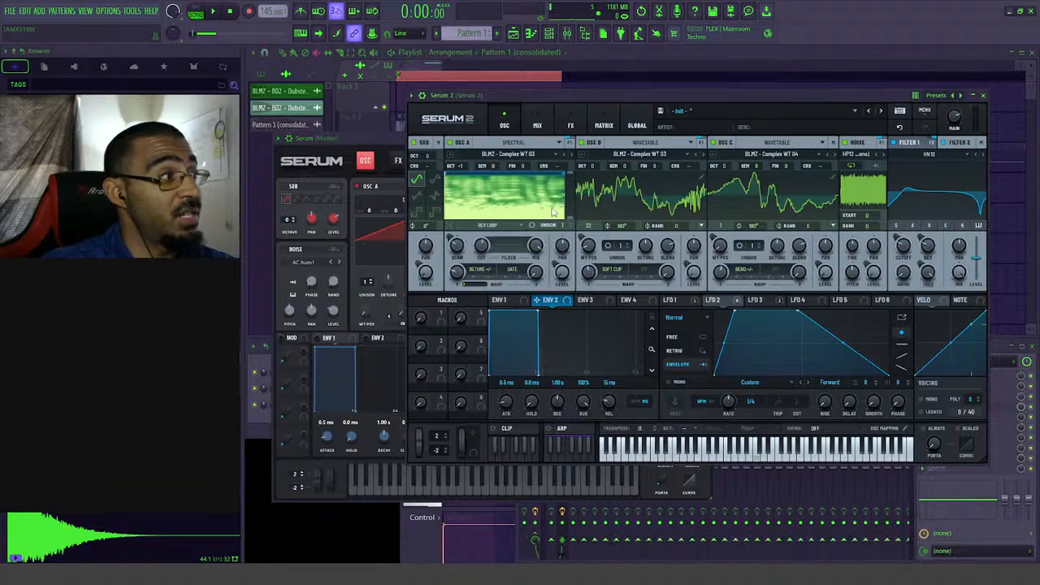
left_click(537, 124)
mouse_move(543, 180)
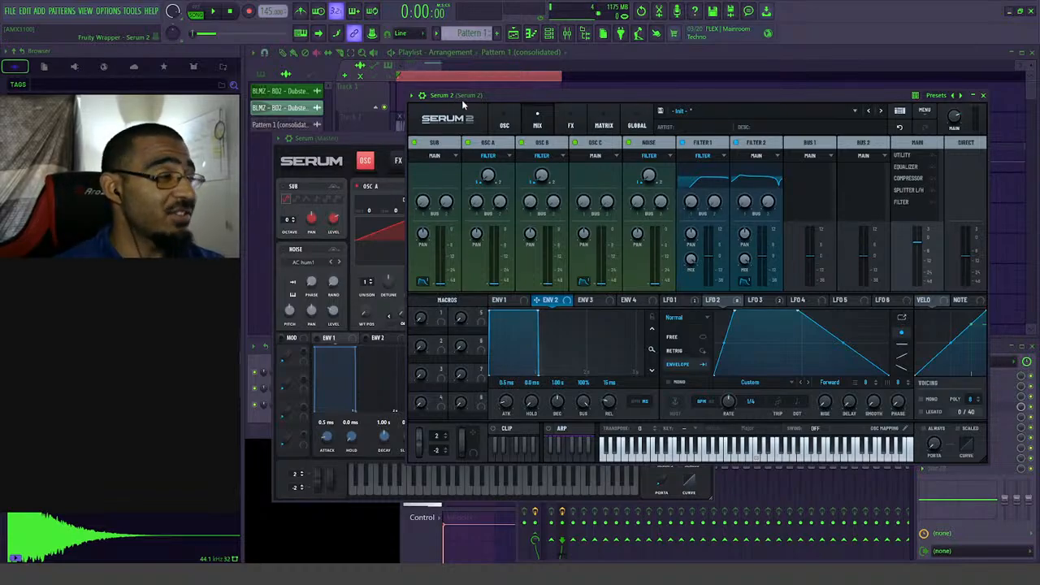
left_click(358, 145)
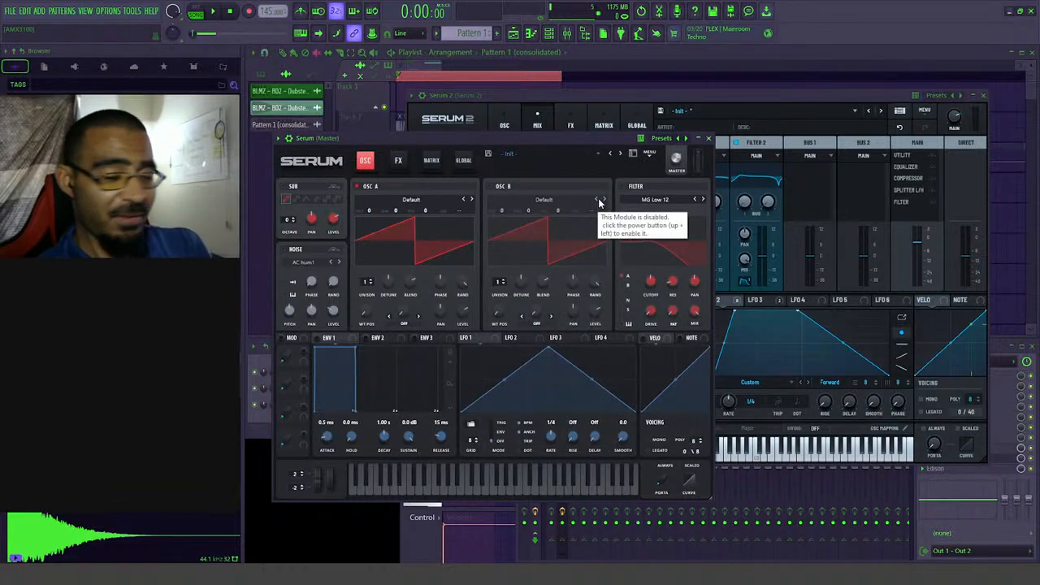
left_click(609, 98)
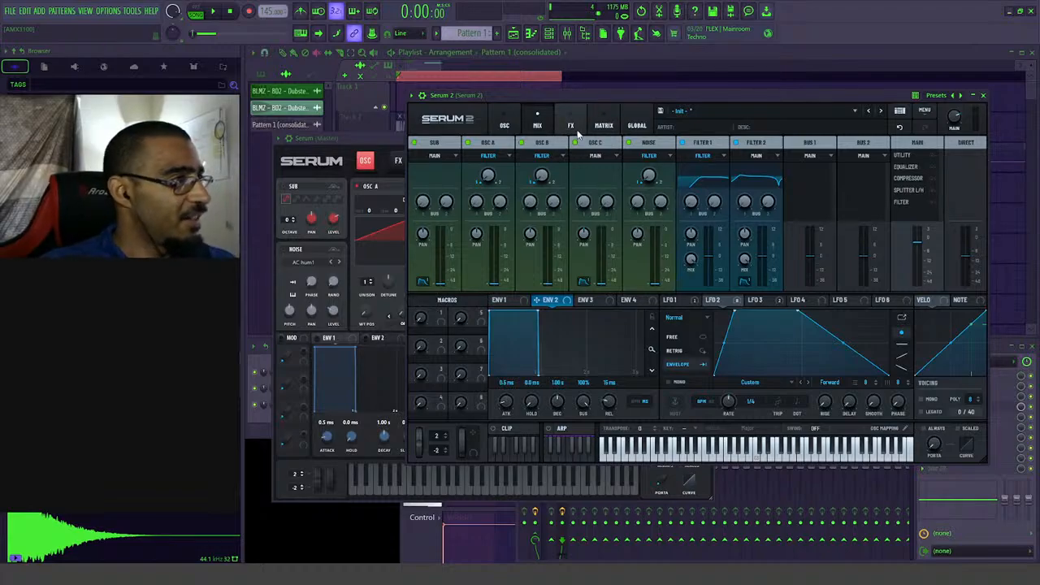
- Compare the original Serum's fixed effects list with Serum 2's effects rack
left_click(395, 140)
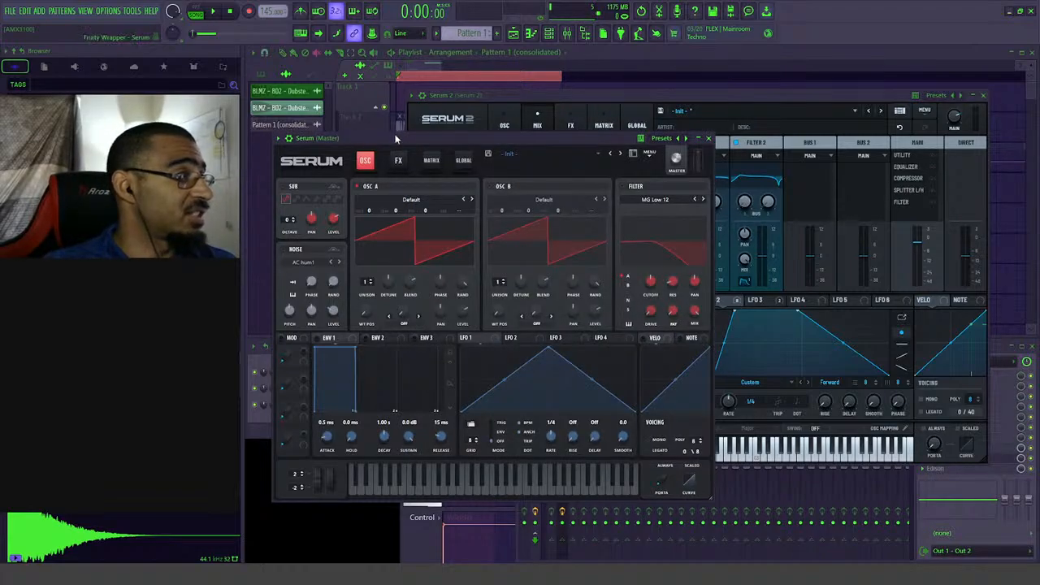
left_click_drag(395, 141, 560, 118)
left_click(563, 139)
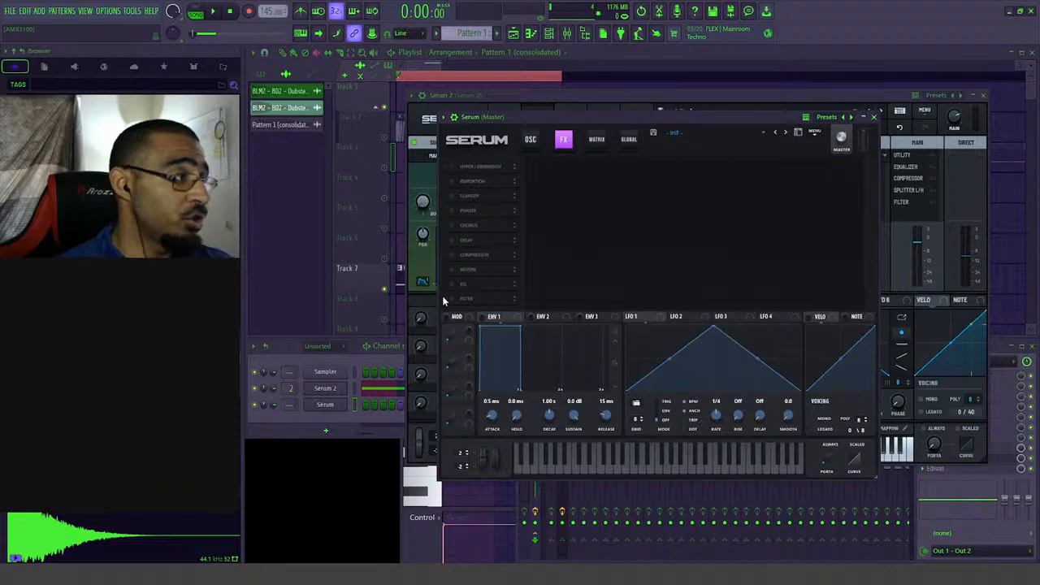
left_click(875, 117)
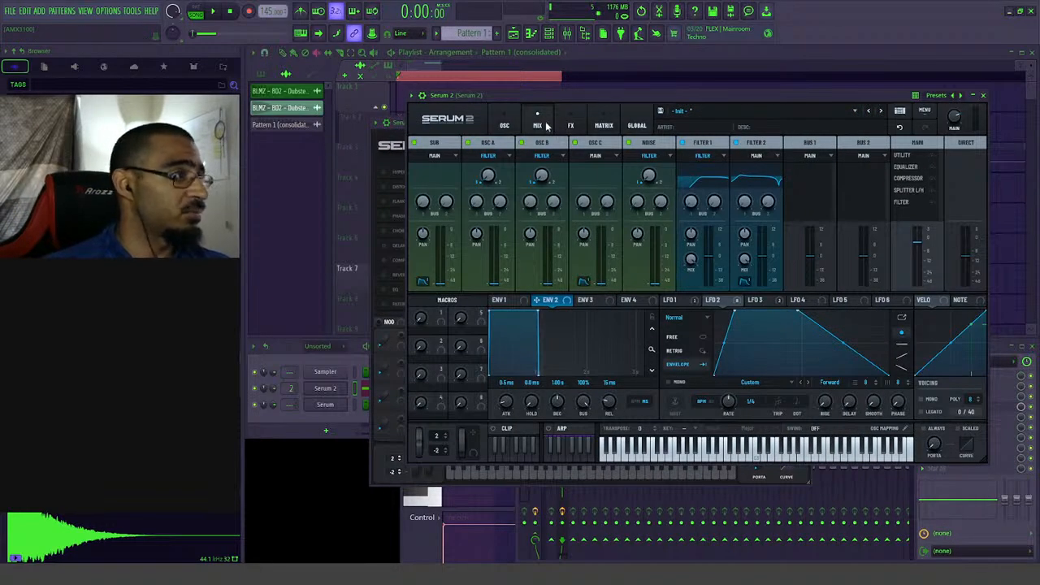
left_click(571, 126)
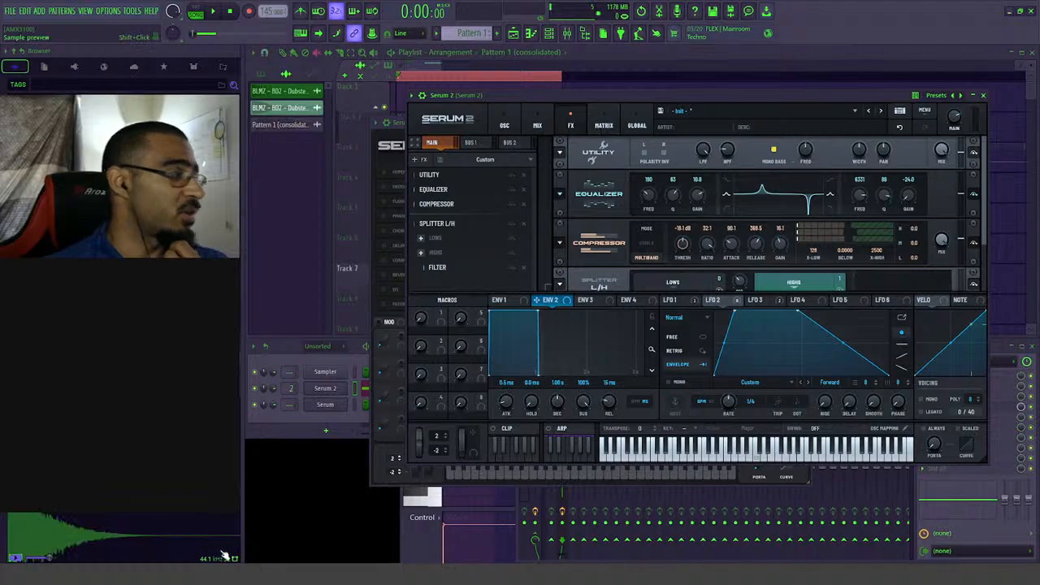
- Add a second Serum 2 instance to the channel rack and show its empty effects page
left_click(326, 431)
left_click(345, 480)
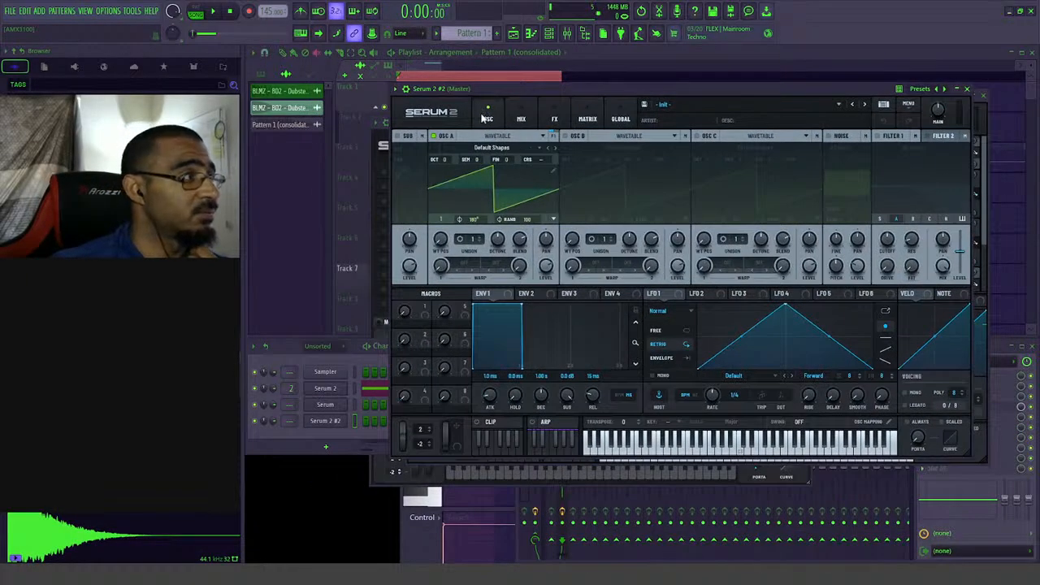
left_click(554, 119)
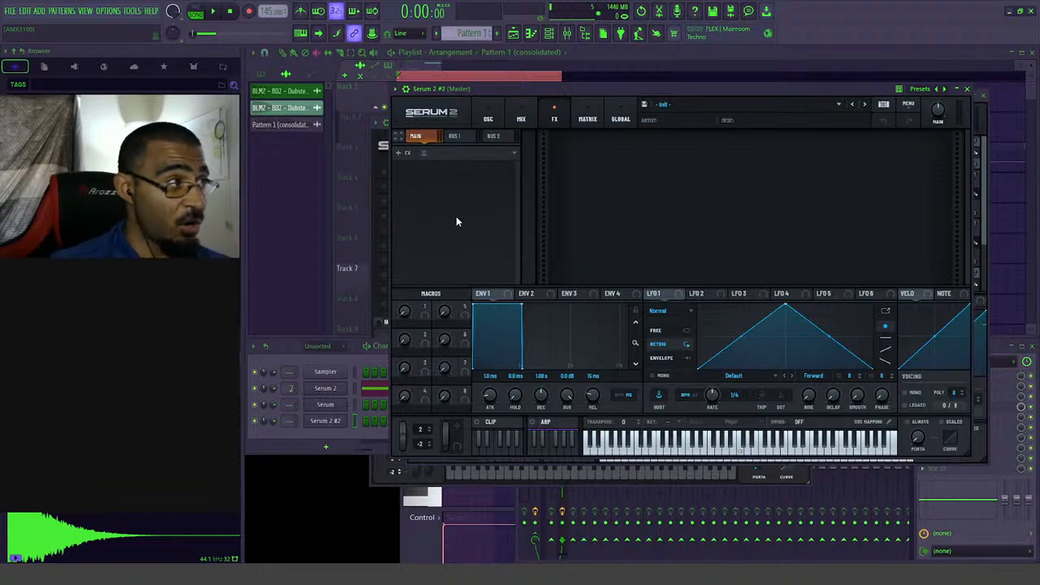
- Add Chorus, Delay and Filter effects to the new Serum 2 instance's main effects rack
left_click(408, 155)
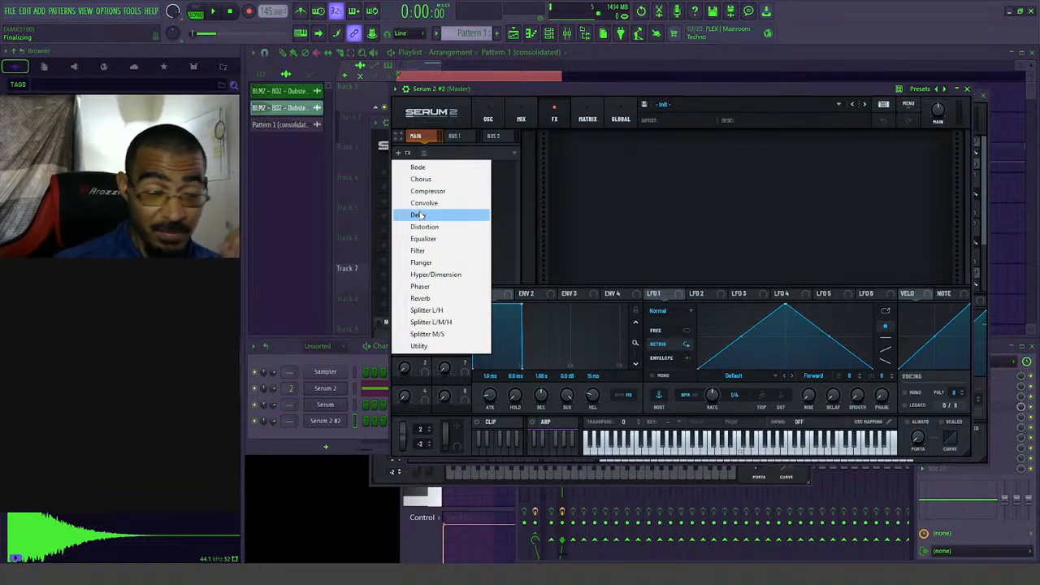
left_click(421, 180)
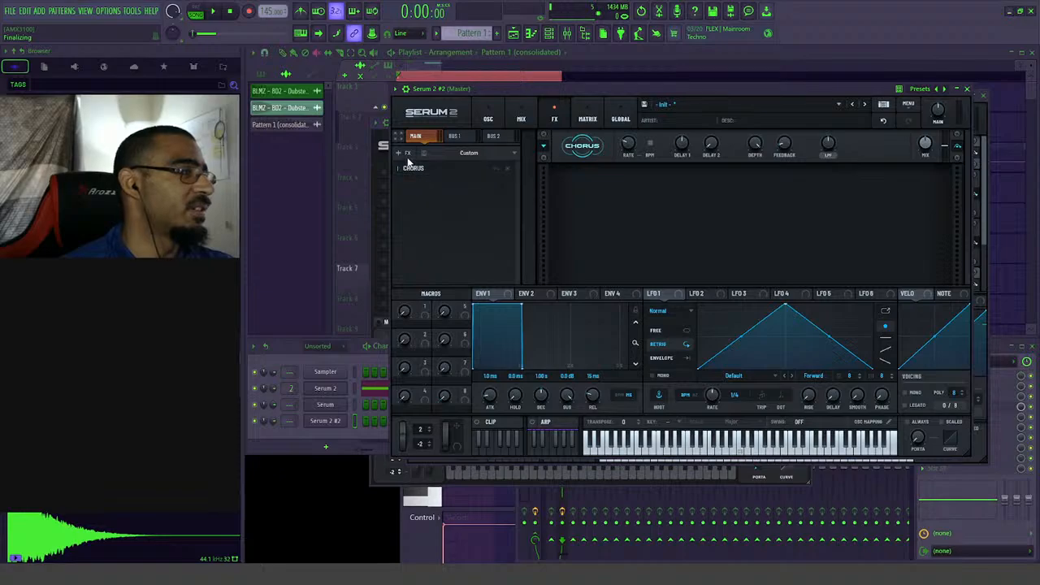
left_click(408, 154)
left_click(427, 218)
left_click(407, 155)
left_click(418, 251)
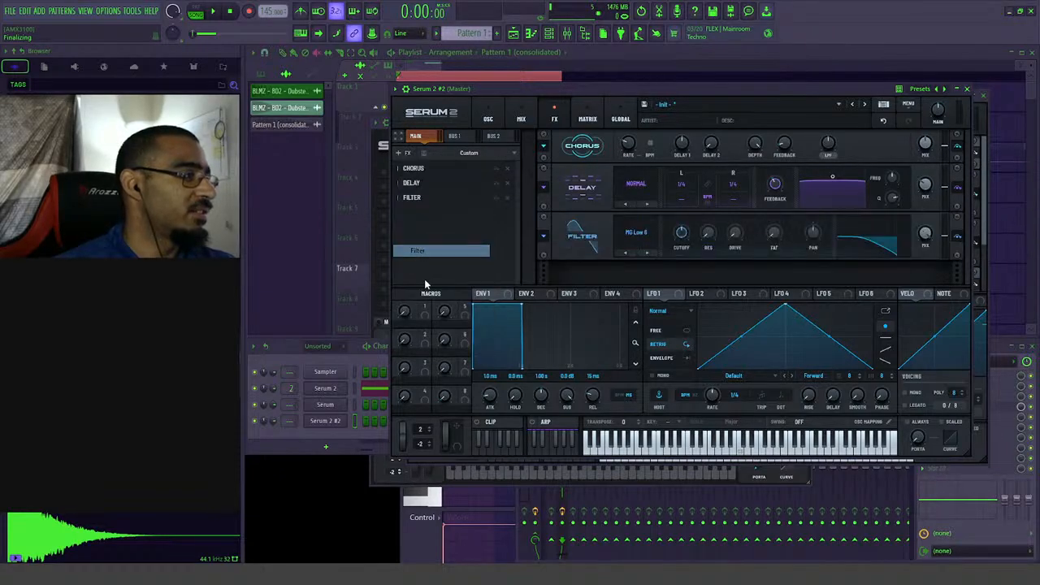
- Add two Equalizer effects and a Phaser to the main effects rack
left_click(407, 154)
left_click(423, 238)
left_click(407, 154)
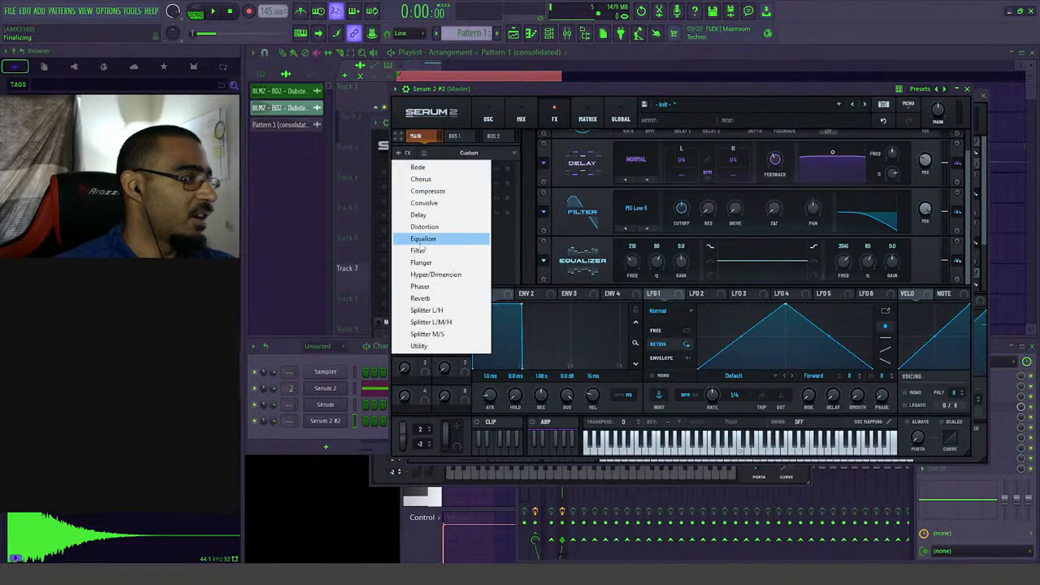
left_click(422, 238)
left_click(407, 155)
left_click(419, 286)
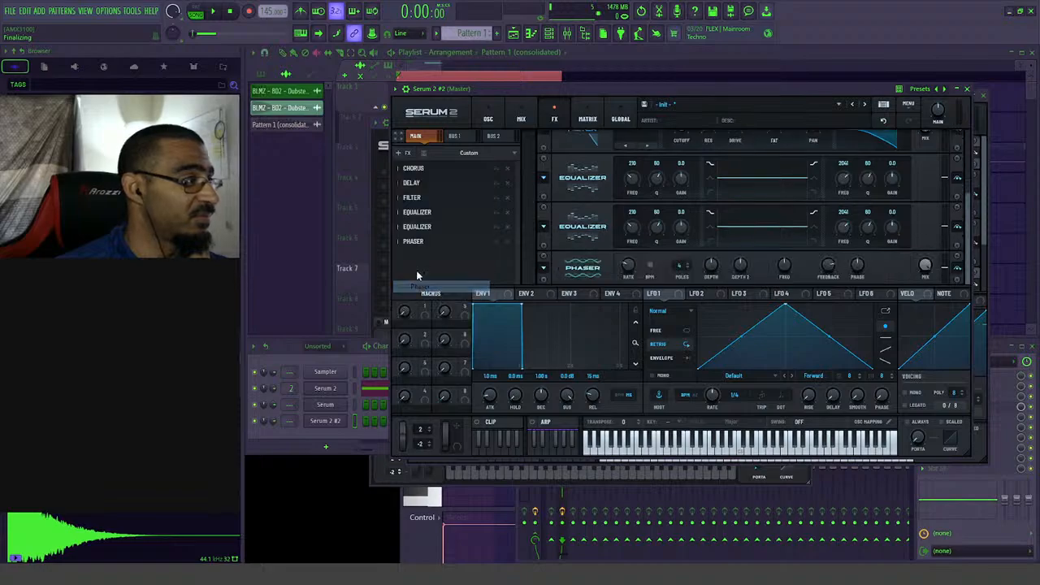
- Add two Hyper/Dimension effects and two Flangers to the main effects rack
left_click(407, 154)
left_click(435, 274)
left_click(407, 154)
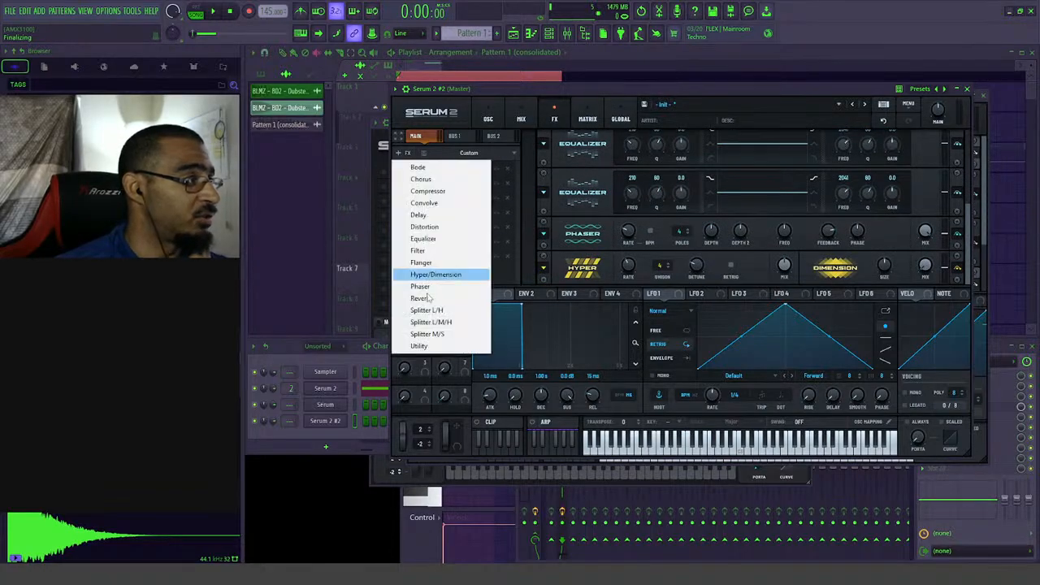
left_click(431, 277)
left_click(408, 155)
left_click(421, 262)
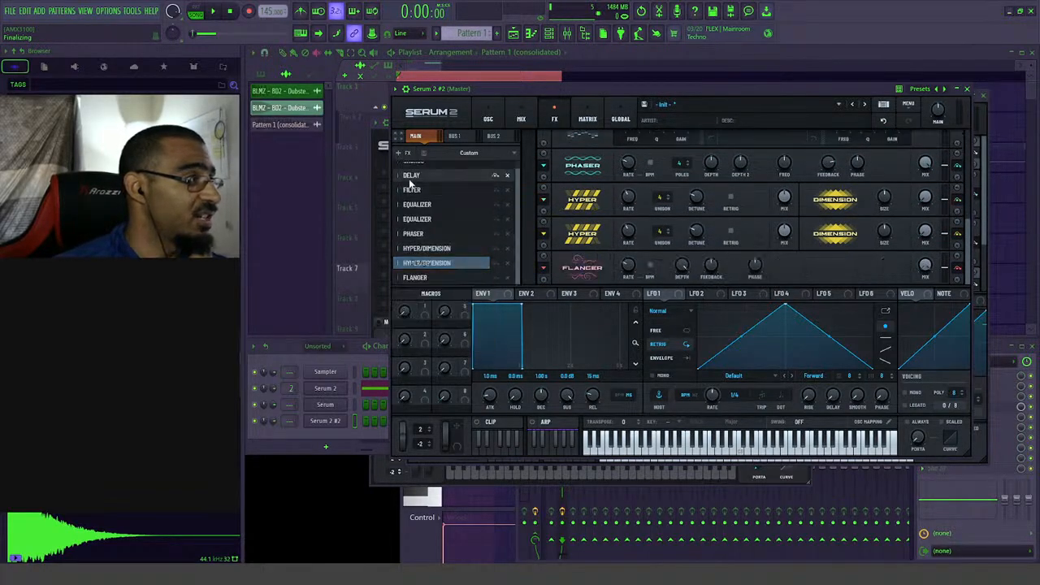
left_click(408, 154)
left_click(423, 261)
- Add two Filters, a Delay and a Distortion at the end of the main effects rack
left_click(407, 154)
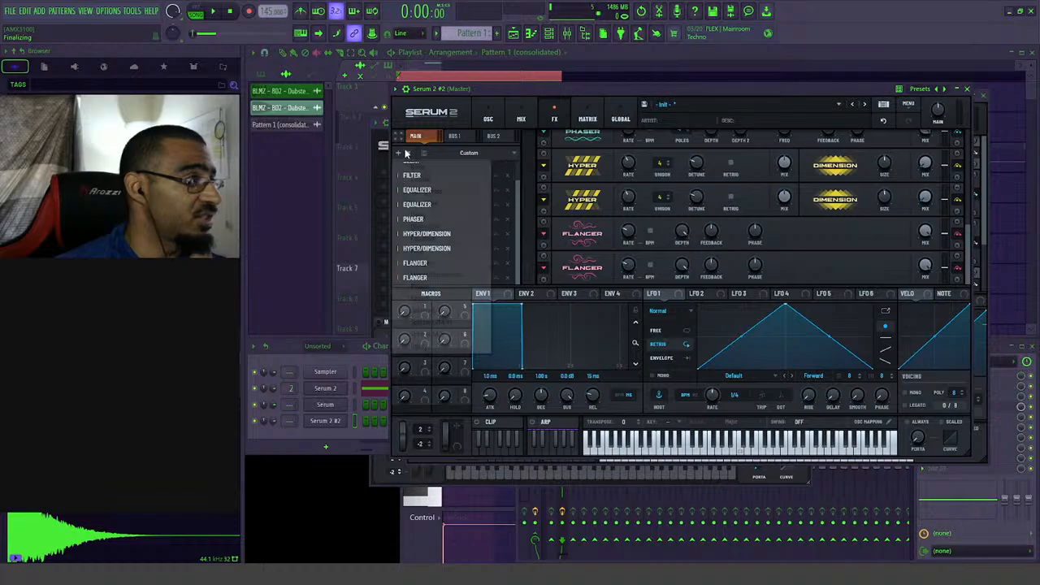
left_click(417, 251)
left_click(408, 155)
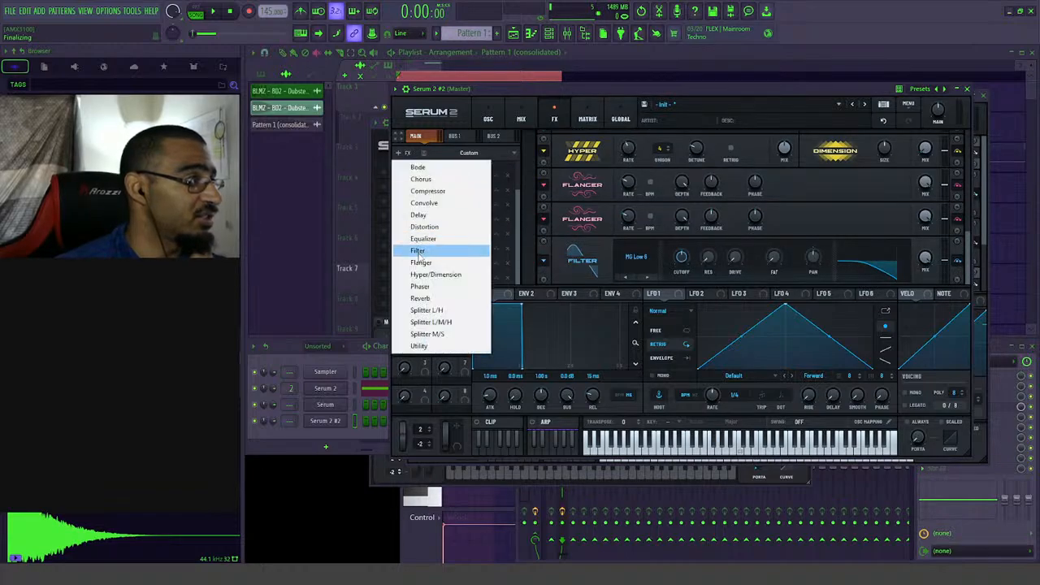
left_click(417, 250)
left_click(407, 155)
left_click(431, 215)
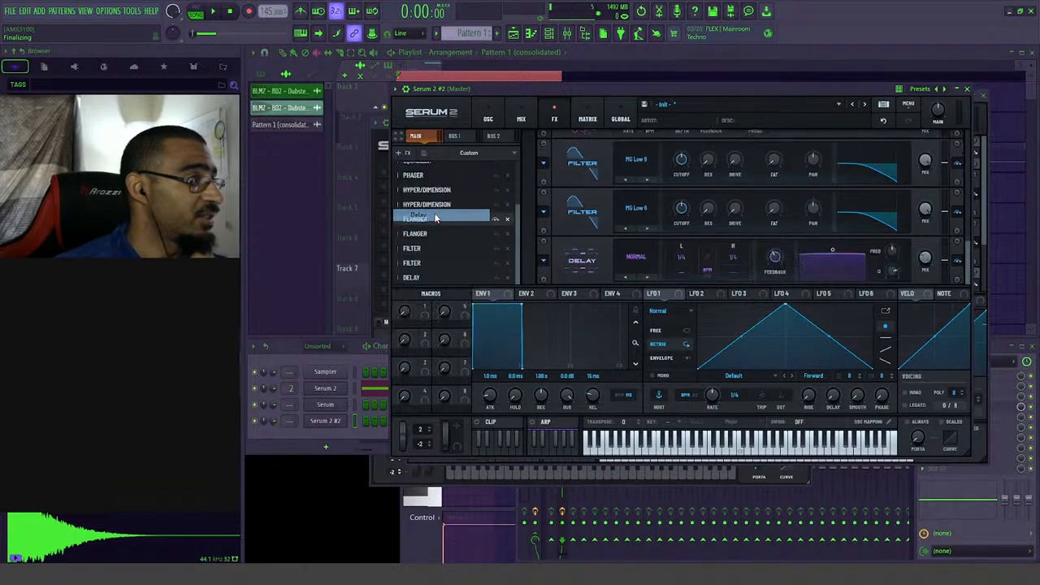
left_click(408, 154)
left_click(419, 219)
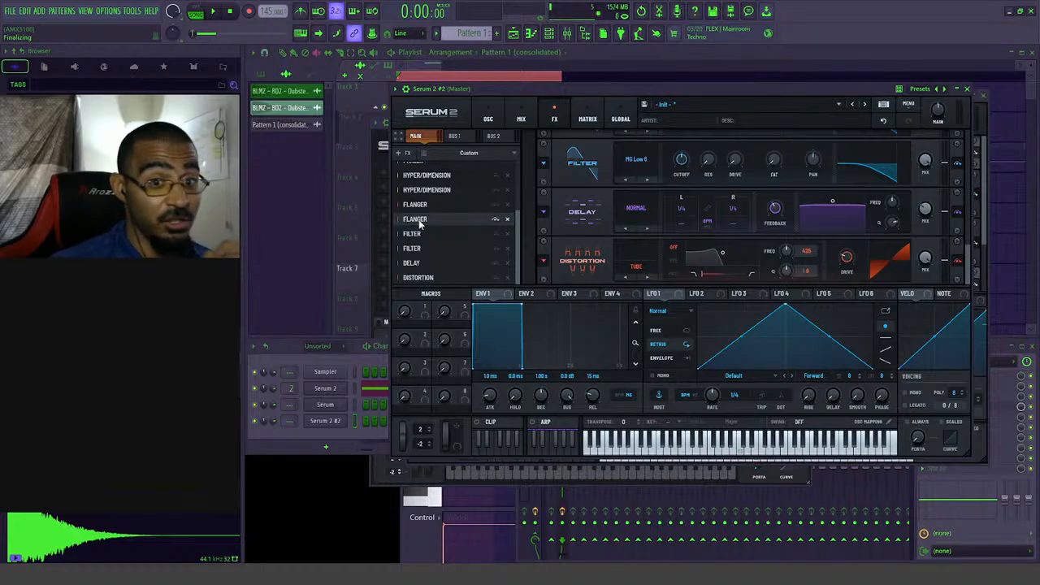
- Remove every effect from the main effects rack, starting with the Chorus
scroll(491, 163, "up", 5)
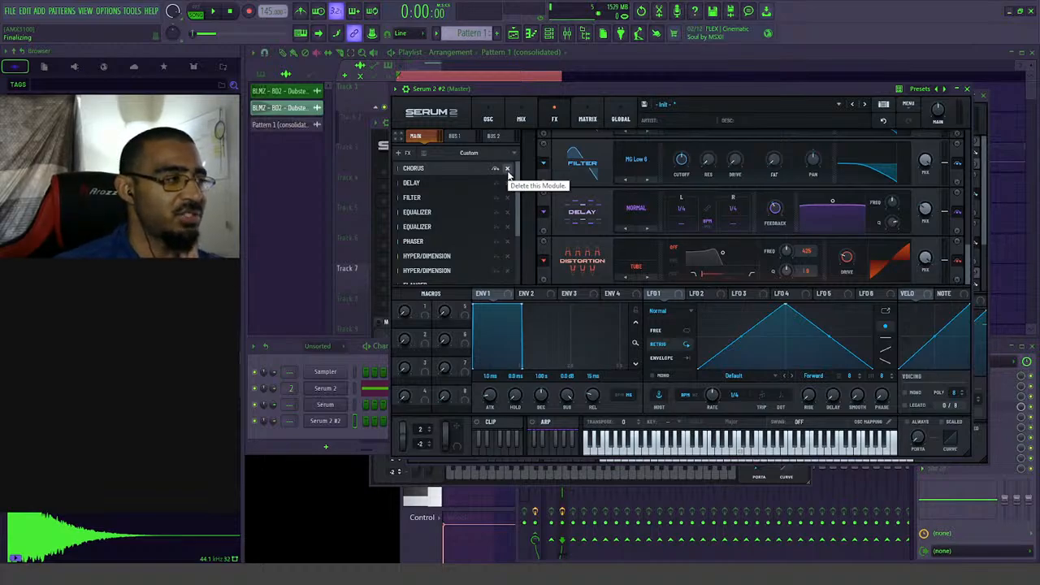
left_click(507, 169)
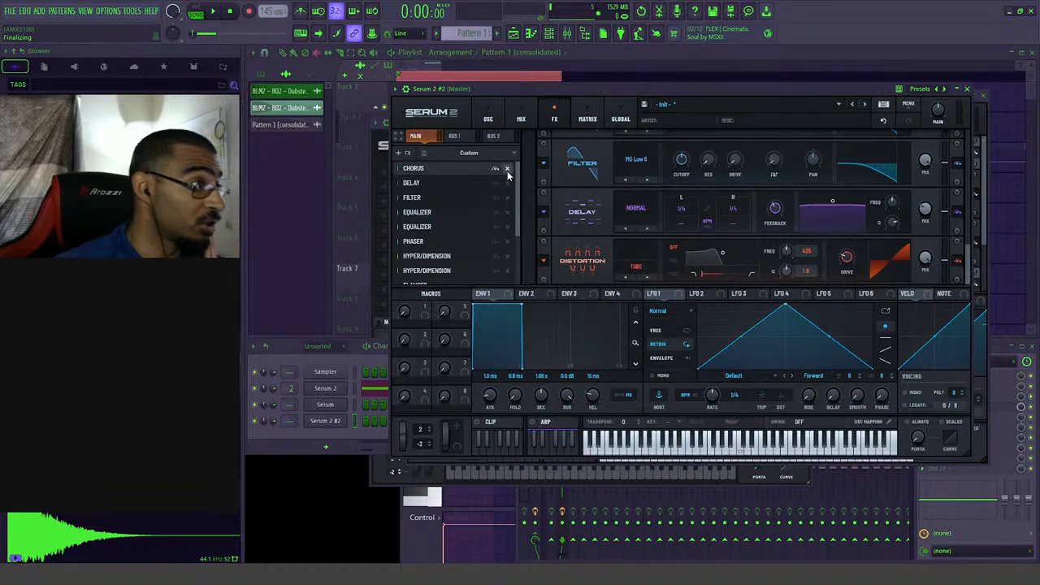
left_click(507, 169)
left_click(508, 169)
left_click(507, 169)
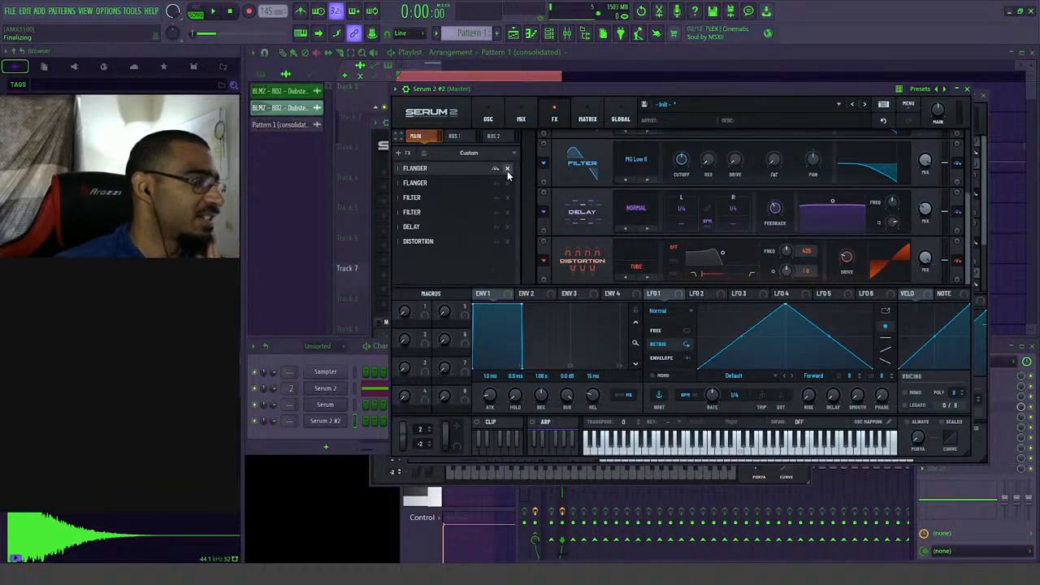
left_click(508, 169)
left_click(507, 169)
left_click(507, 169)
- Add a Convolve effect to the empty main rack and look through its factory impulse response categories, including Long
left_click(400, 153)
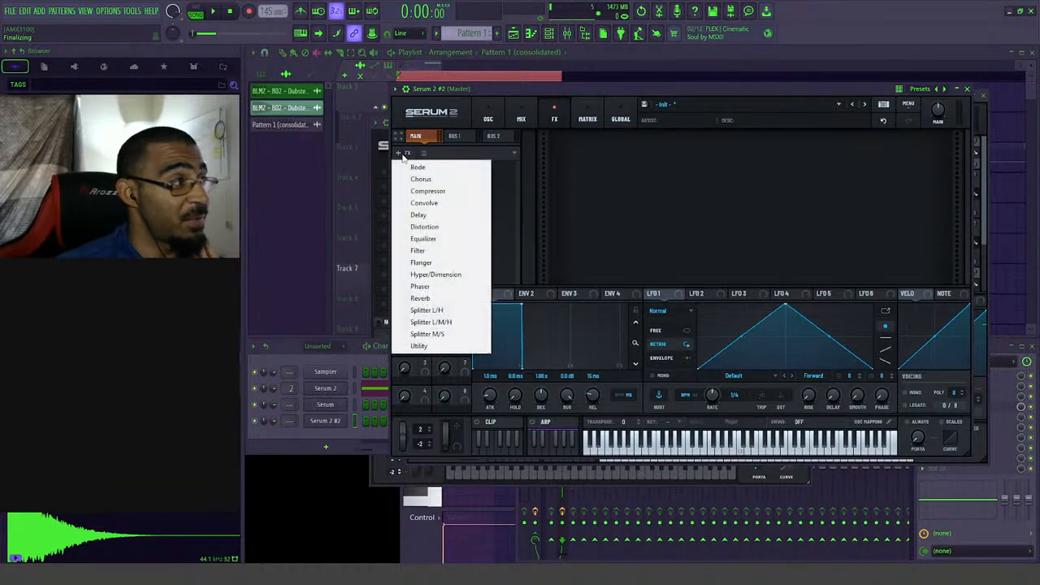
left_click(429, 209)
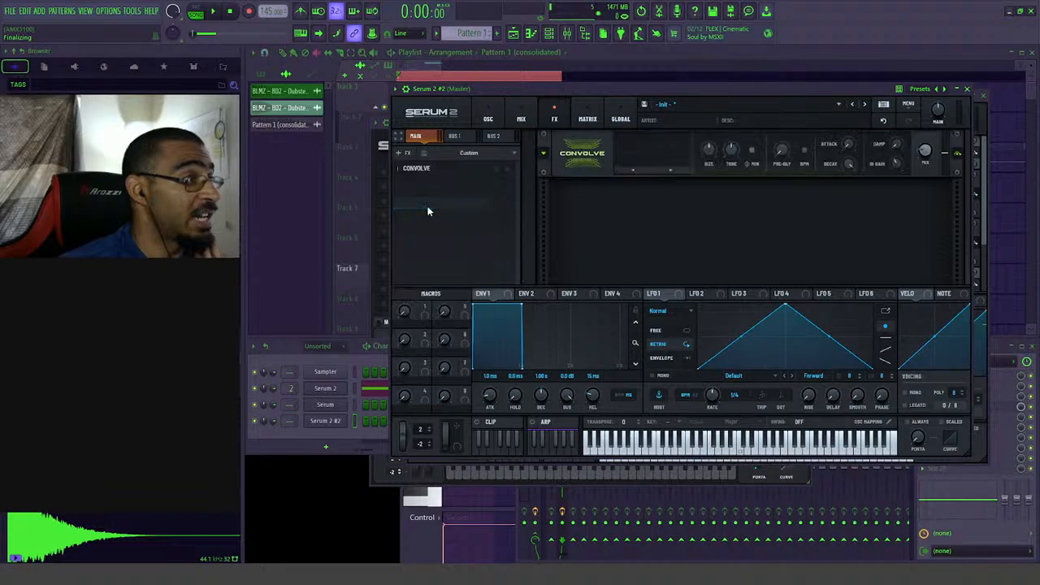
left_click(628, 169)
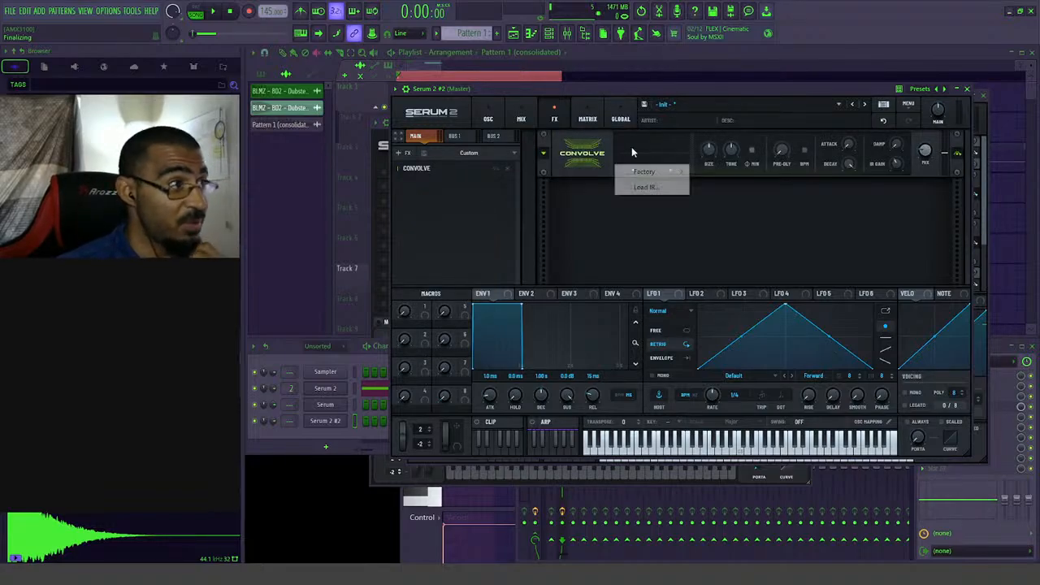
mouse_move(642, 175)
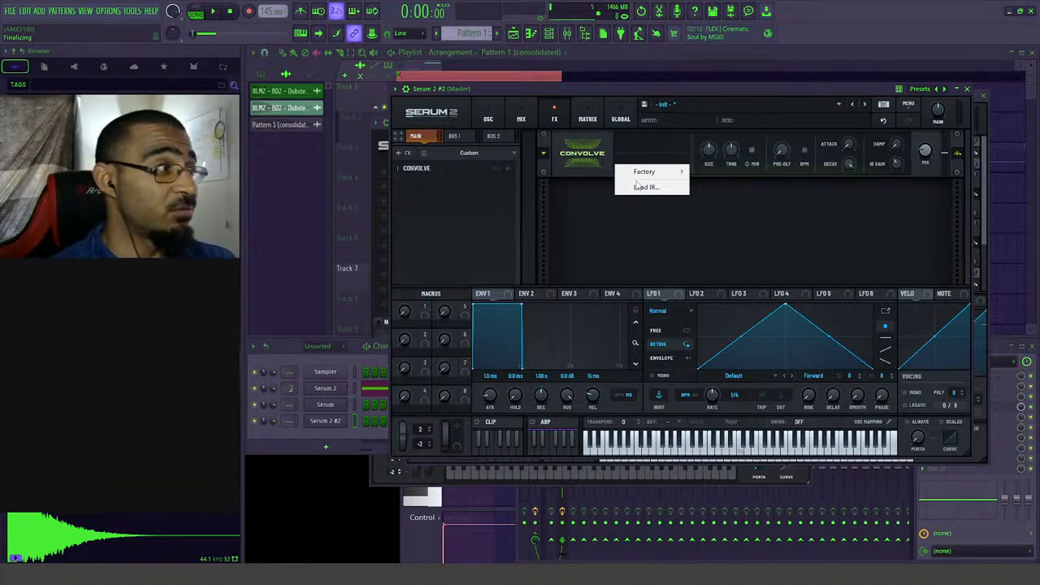
mouse_move(713, 197)
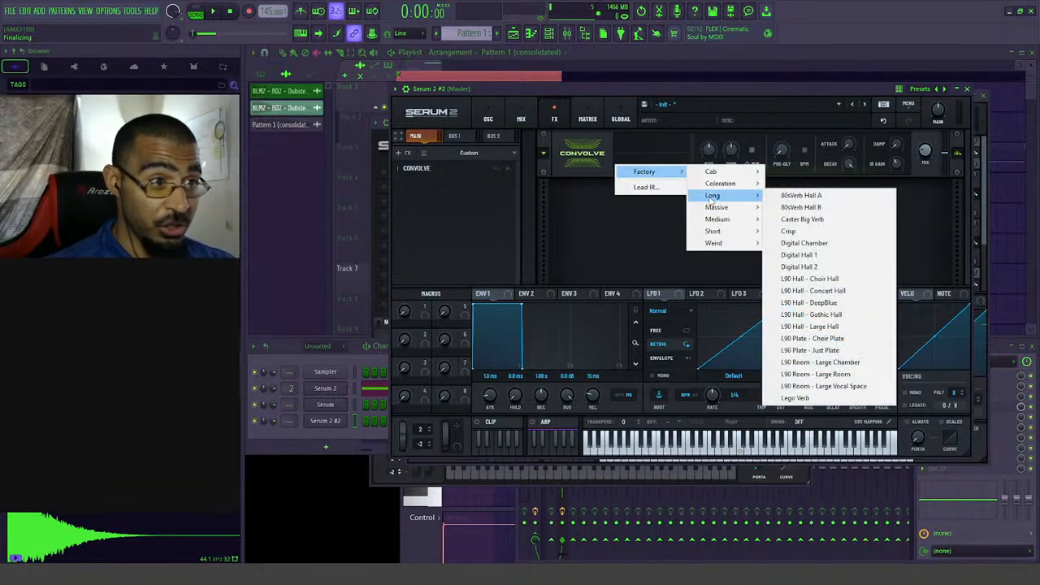
left_click(613, 222)
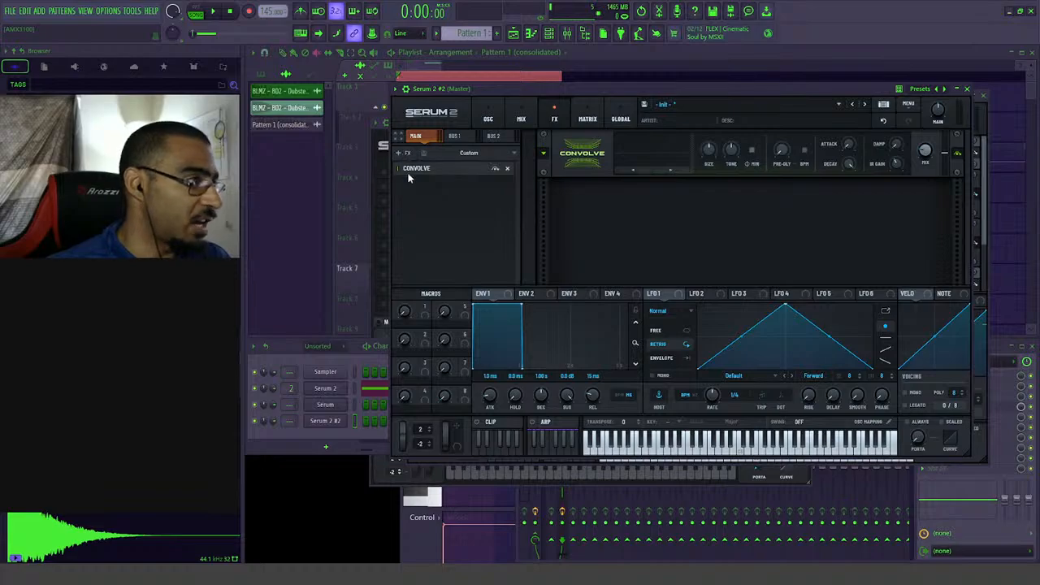
- Replace the Convolve effect with a Splitter L/H and check which effects can still be added to the main rack
left_click(504, 169)
left_click(428, 159)
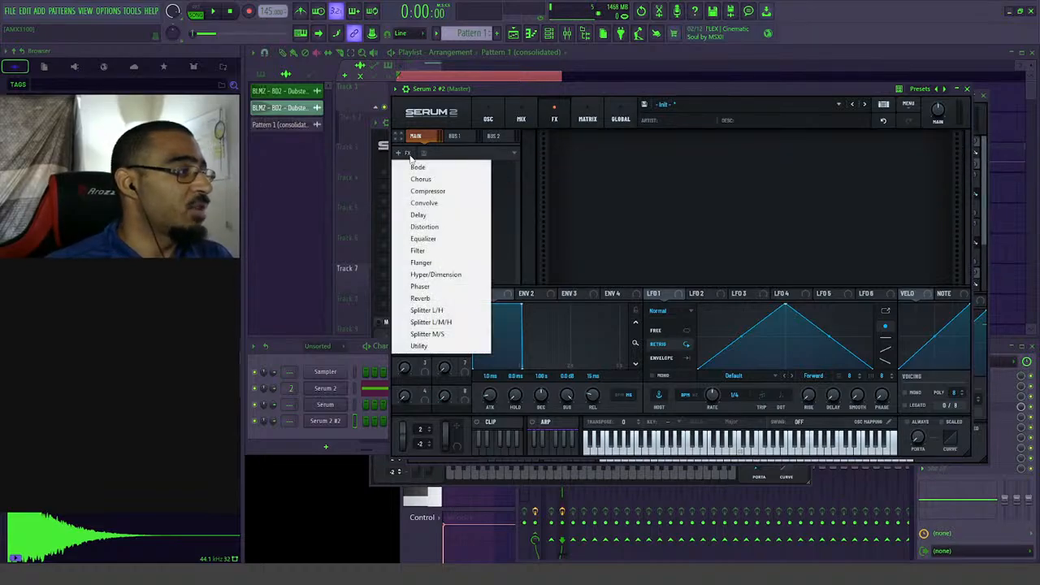
left_click(453, 311)
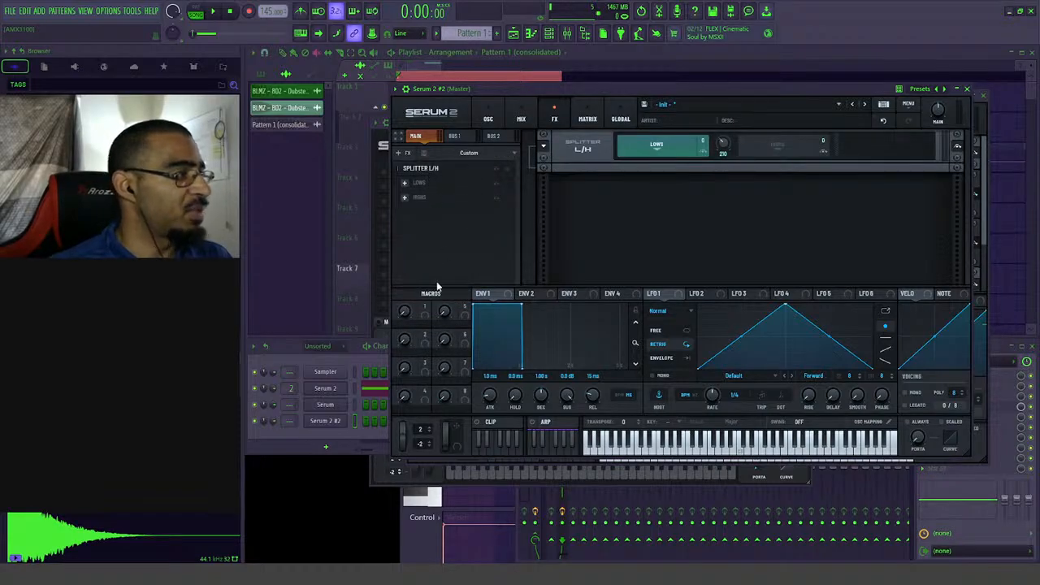
left_click(399, 153)
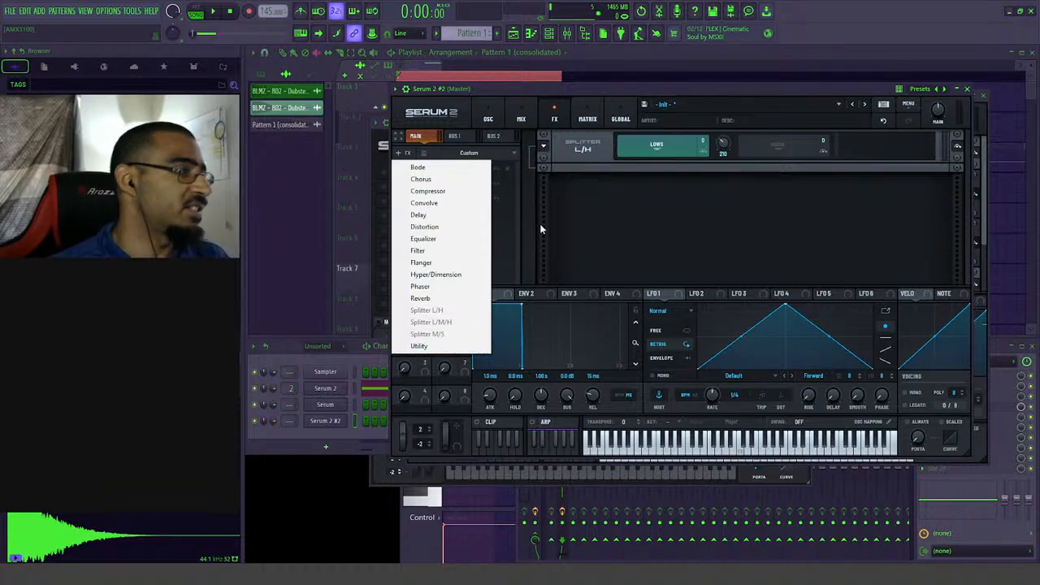
left_click(589, 201)
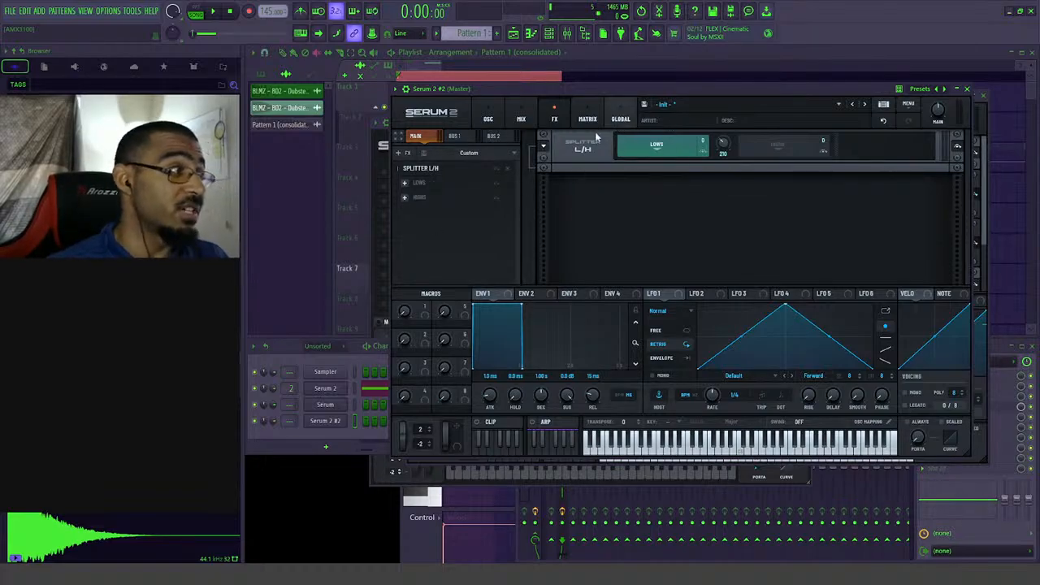
- Add a Delay to the splitter's highs band and a Distortion to its lows band
left_click(406, 198)
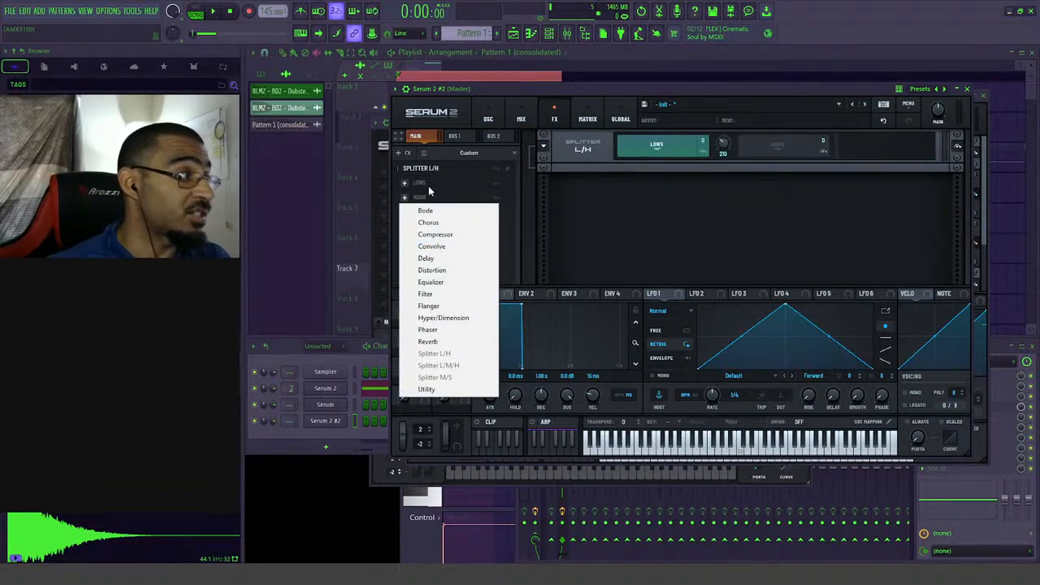
left_click(448, 258)
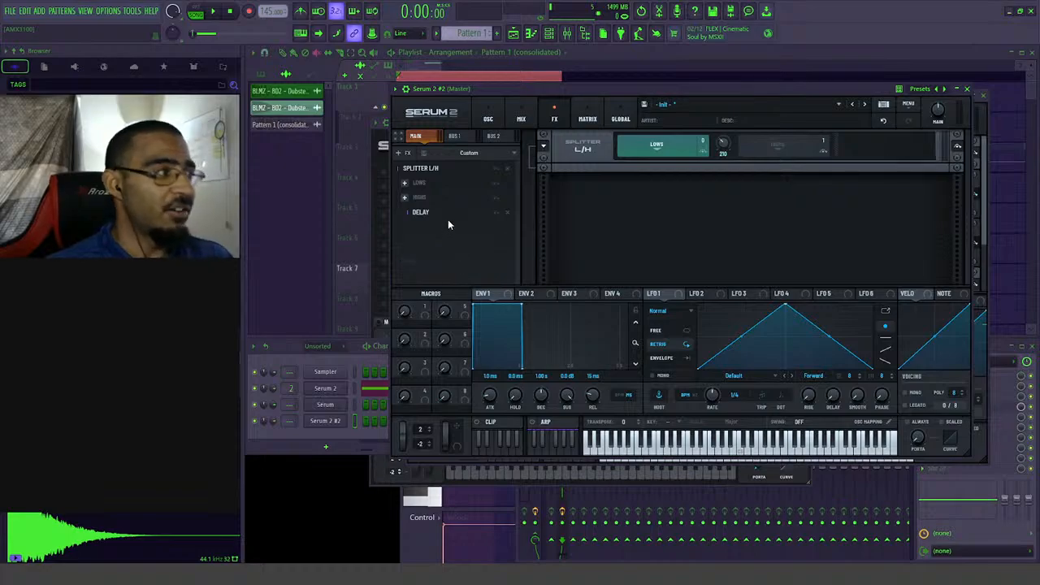
left_click(405, 183)
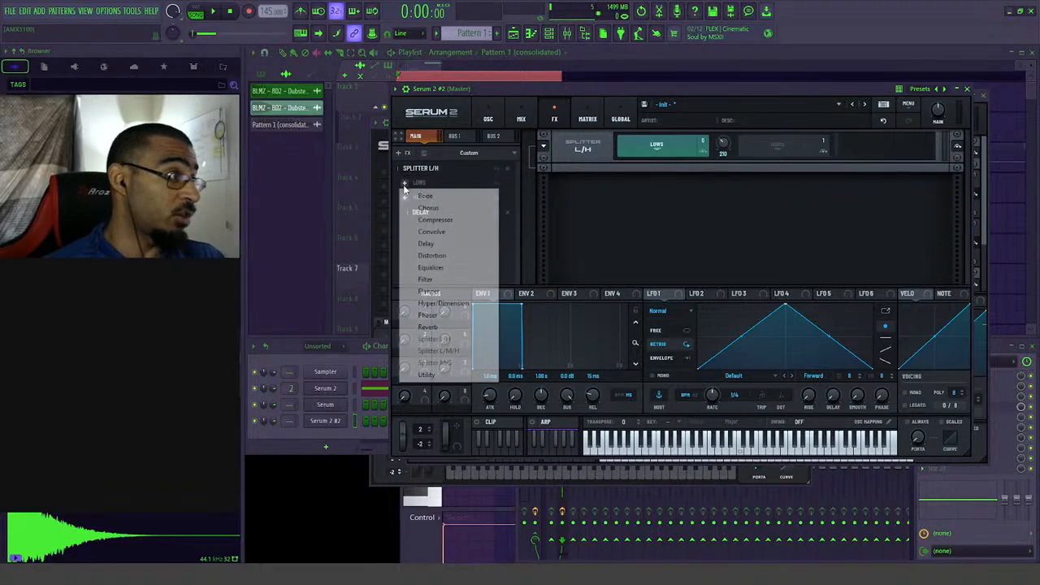
left_click(435, 255)
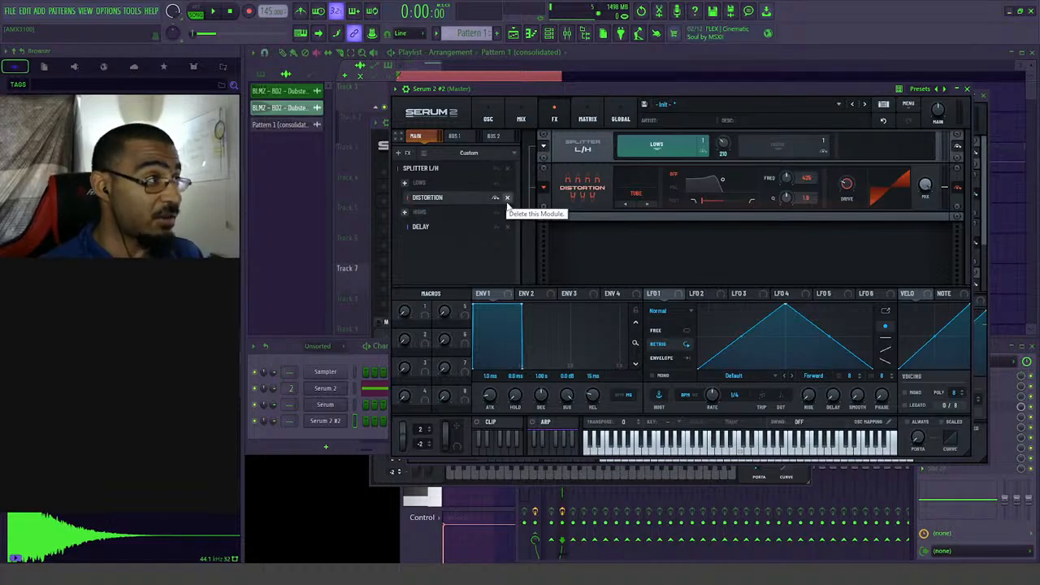
- Remove the Distortion, the Delay and the Splitter L/H from the main effects rack
left_click(507, 198)
left_click(507, 213)
left_click(507, 167)
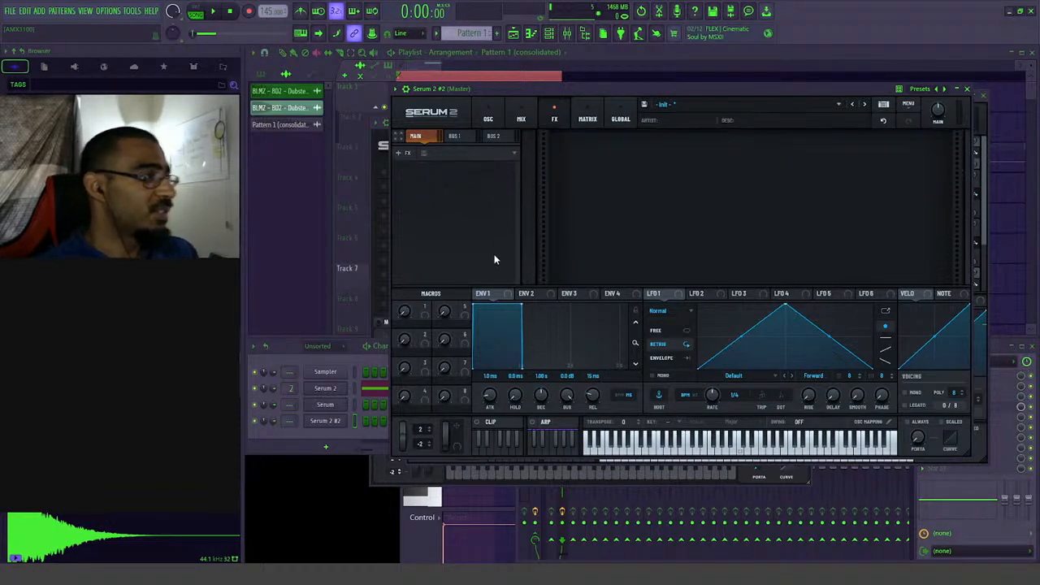
- Add a Splitter M/S to the main rack, show its Side channel, and remove the splitter again
left_click(403, 153)
left_click(439, 333)
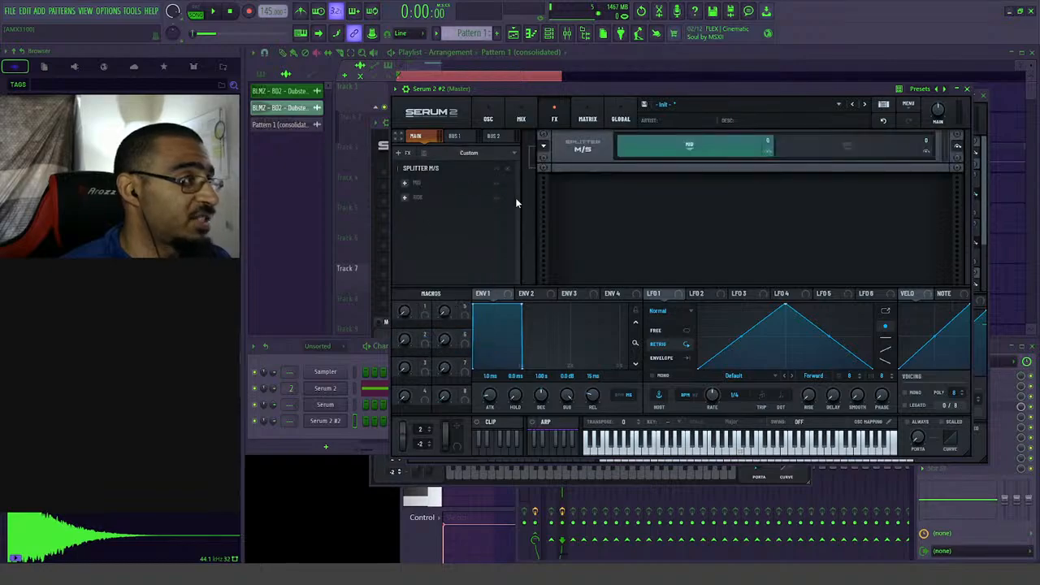
left_click(854, 145)
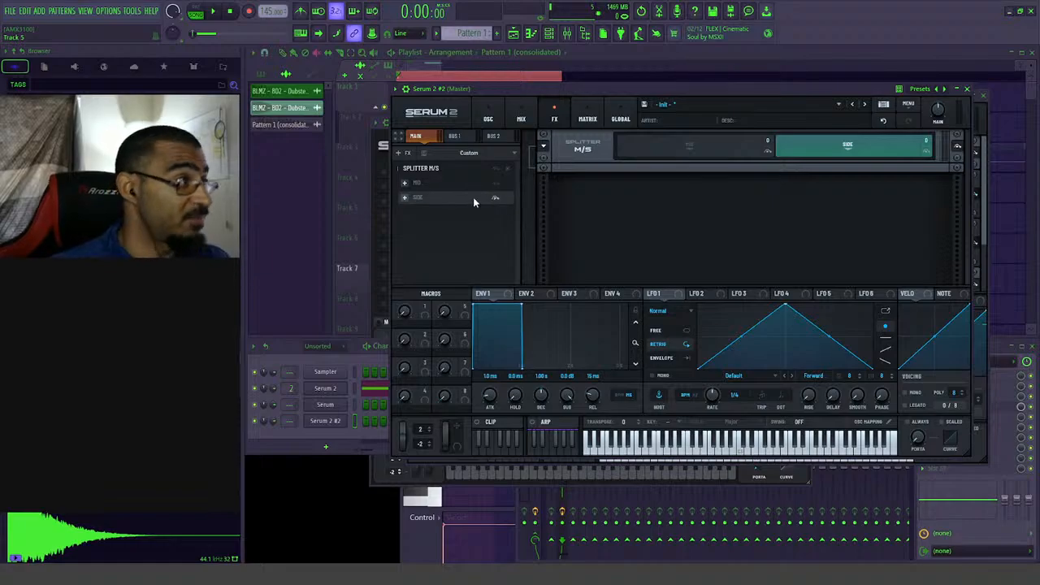
left_click(507, 169)
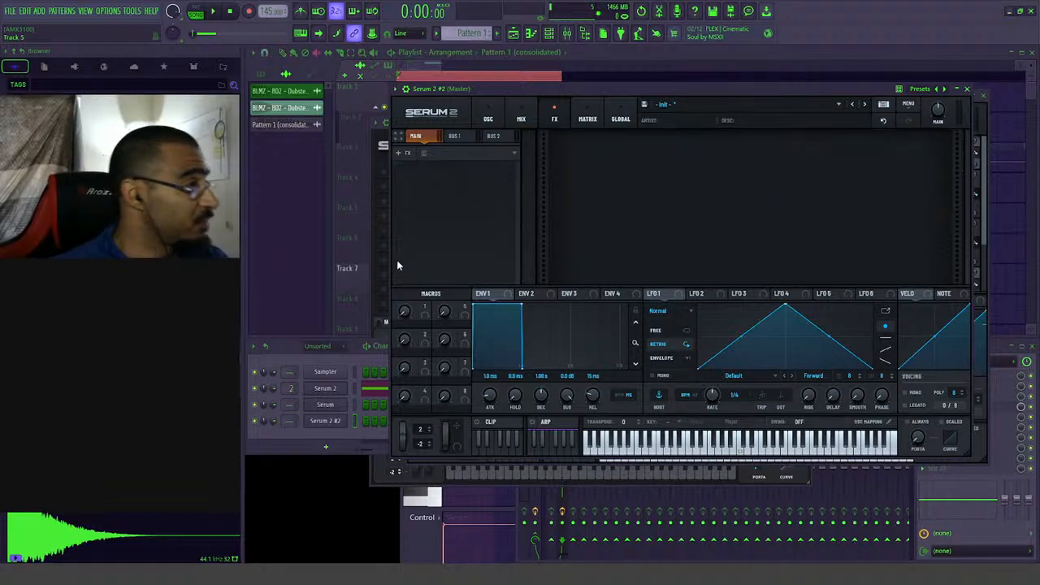
- Add a Utility effect to the main rack to show its controls, and remove it again
left_click(396, 153)
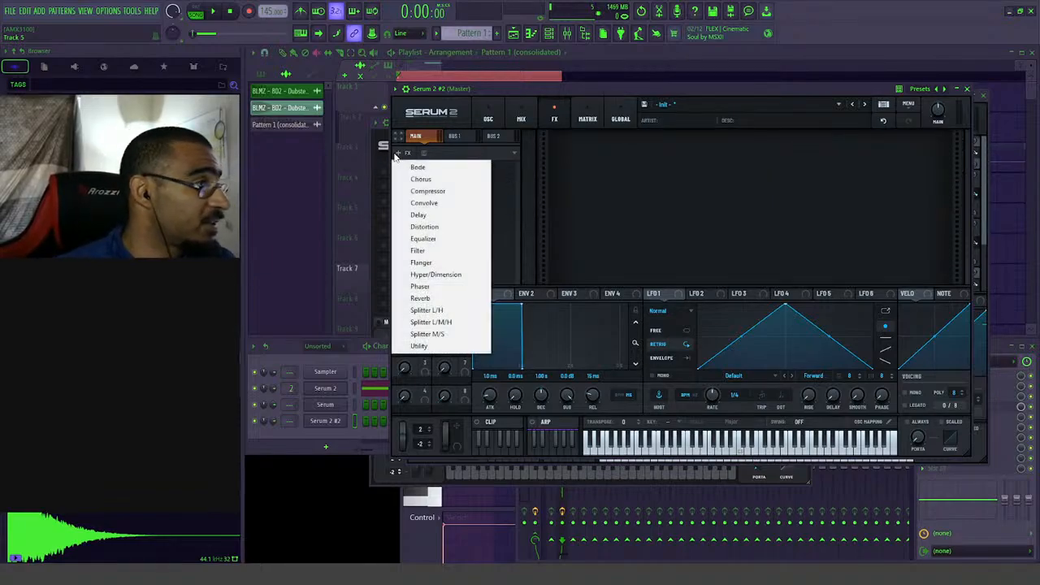
left_click(419, 347)
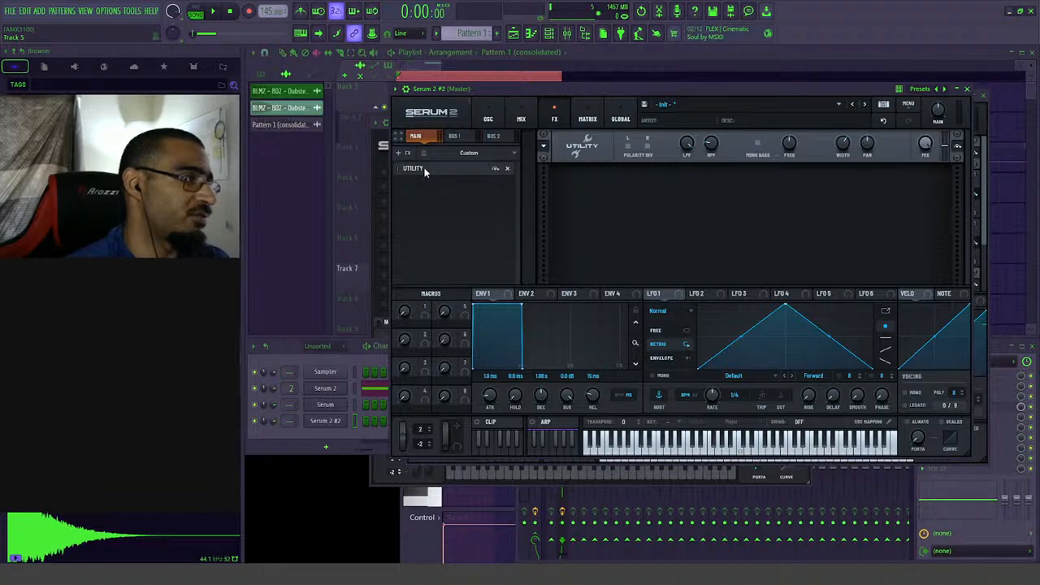
left_click(508, 168)
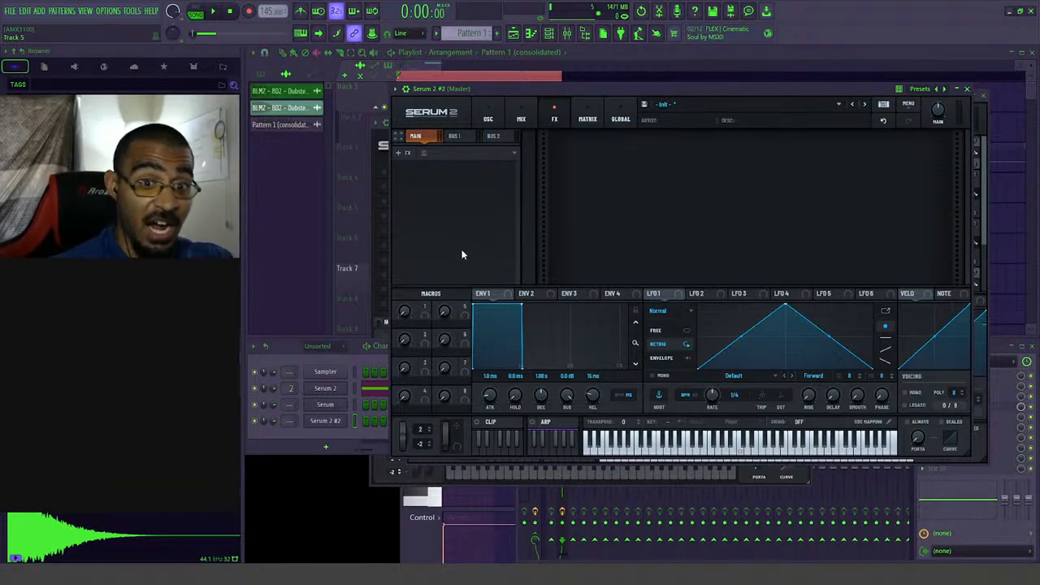
- Switch back to the first Serum 2 instance and show its main effects rack
left_click(409, 154)
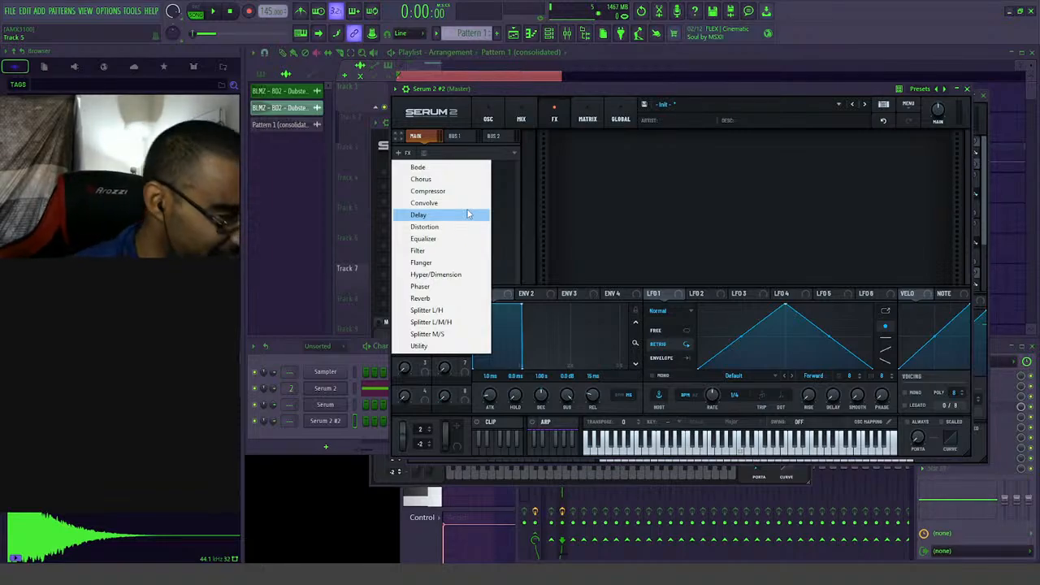
left_click(521, 117)
left_click(554, 117)
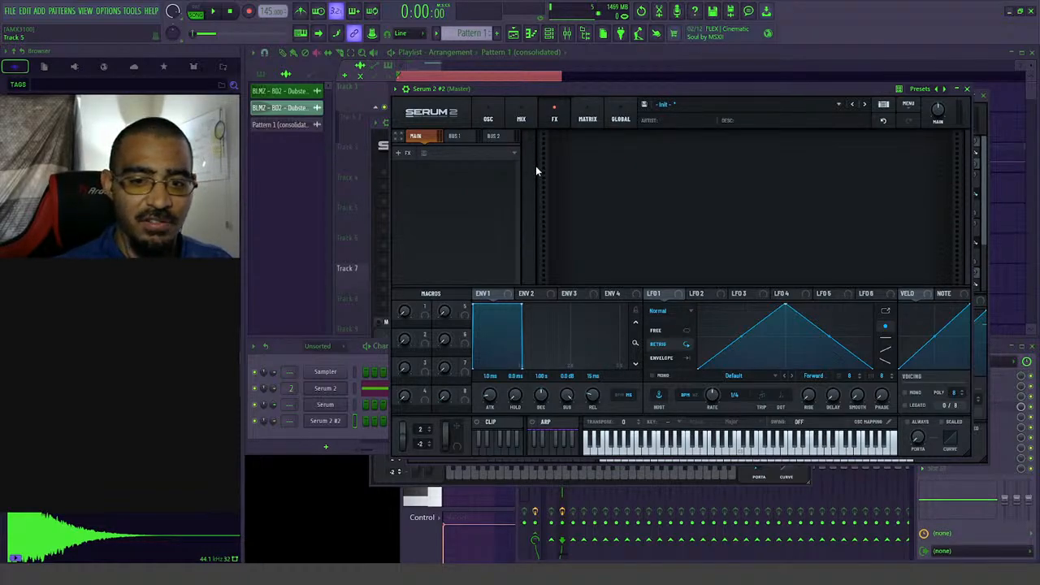
left_click(433, 68)
left_click(341, 390)
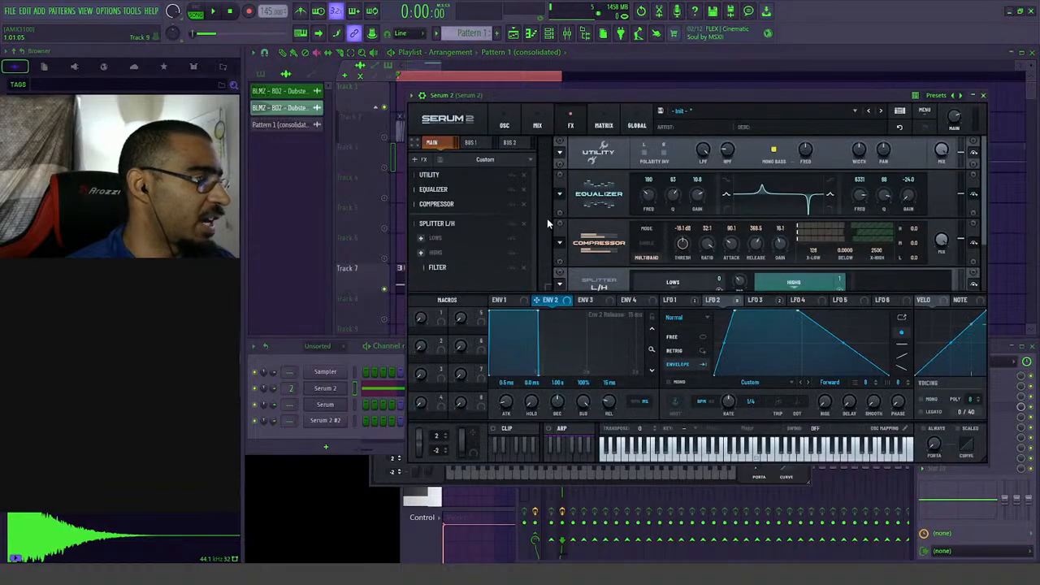
left_click_drag(547, 90, 554, 126)
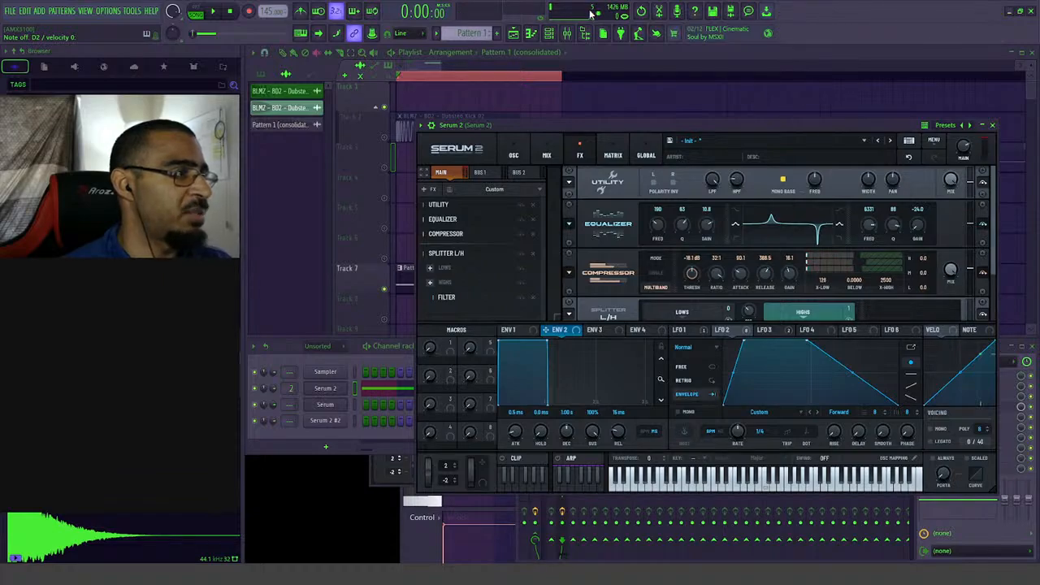
left_click_drag(794, 125, 802, 120)
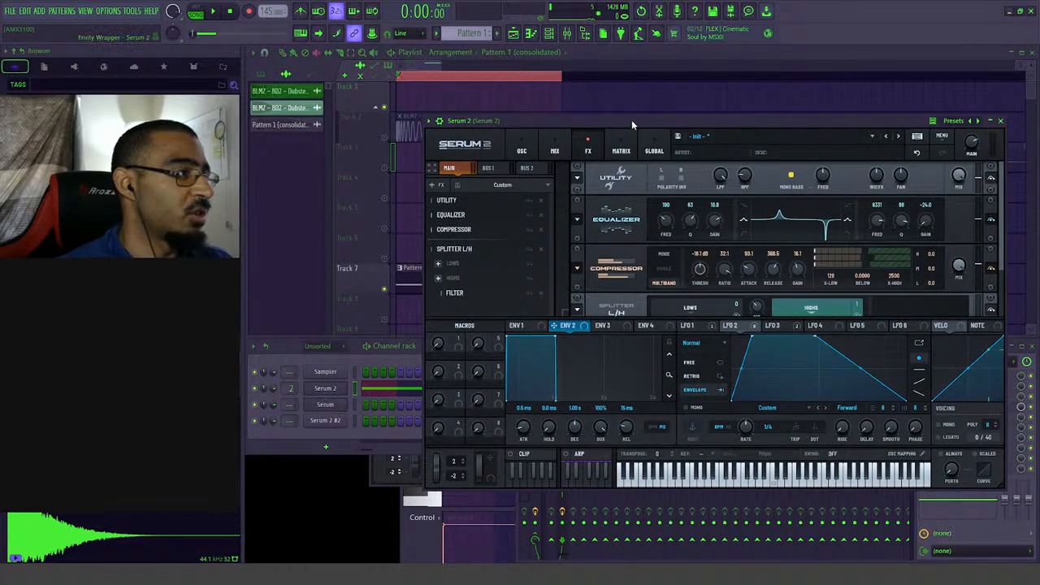
left_click_drag(632, 119, 600, 120)
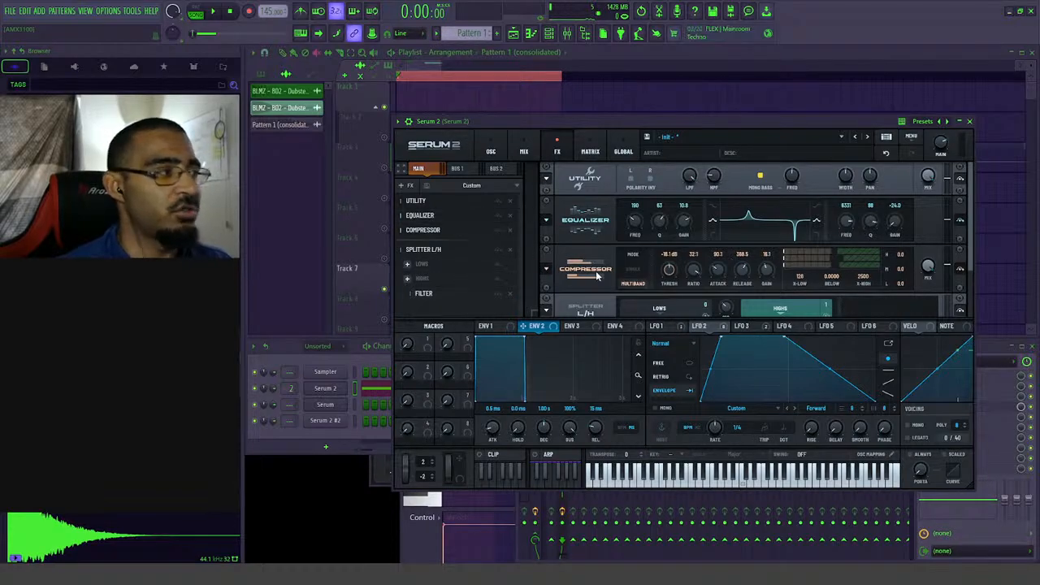
- Show the oscillators of the second Serum 2 instance, and return to the first instance
left_click(343, 420)
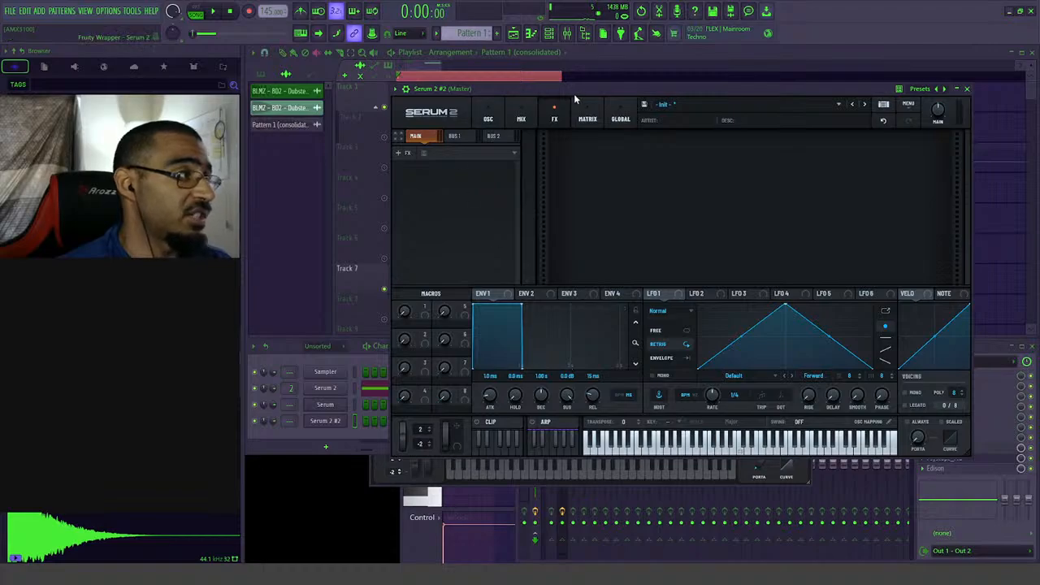
left_click(488, 119)
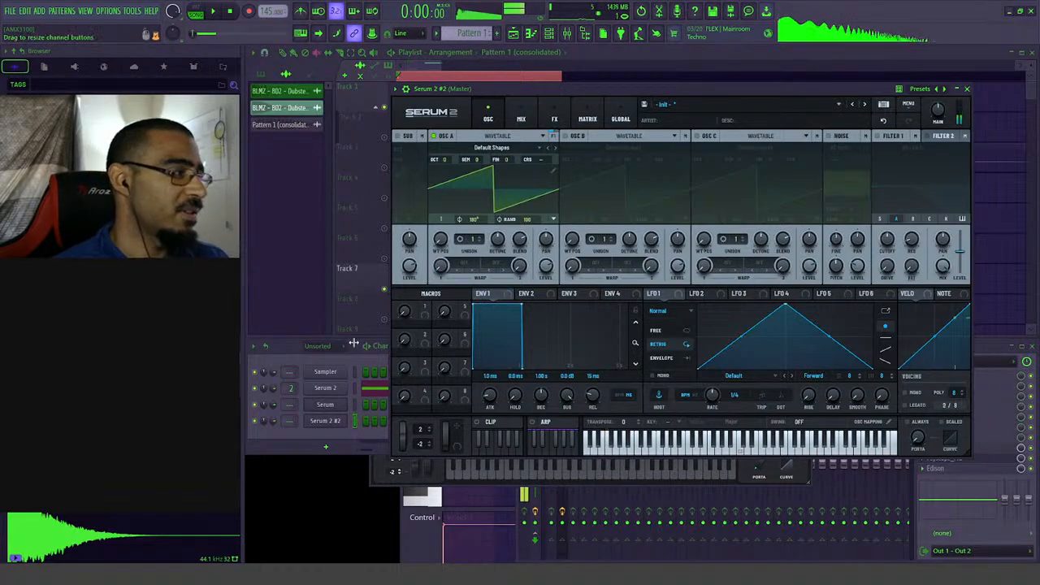
left_click(336, 390)
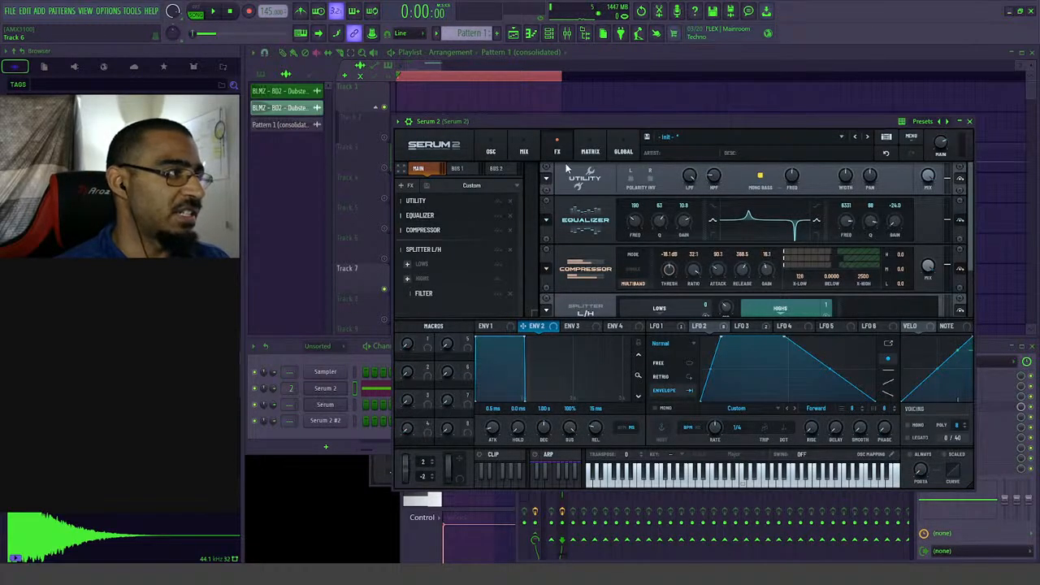
left_click_drag(668, 122, 707, 120)
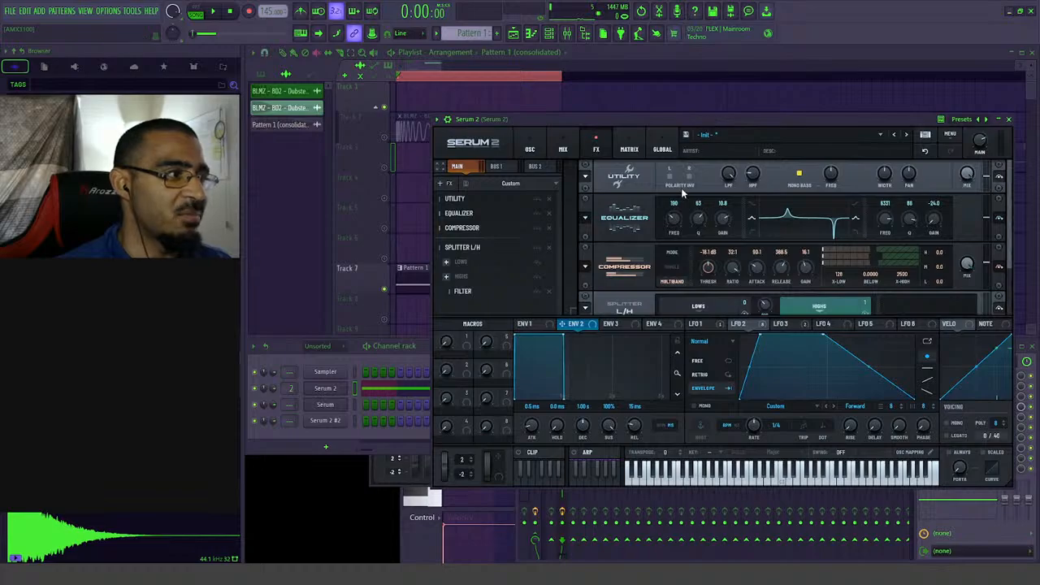
left_click_drag(627, 118, 585, 115)
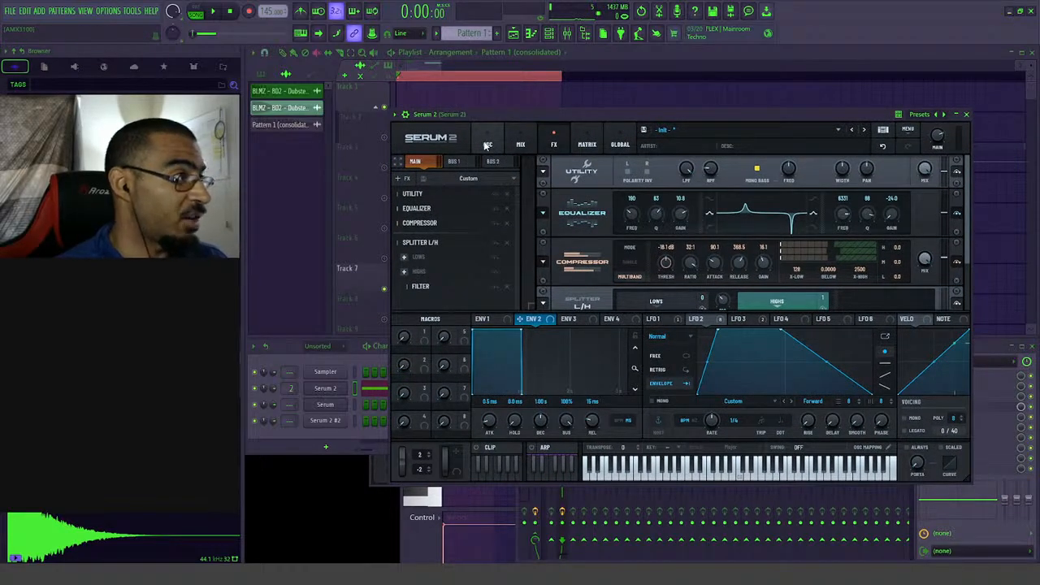
- Look through the first Serum 2 instance's oscillators, LFO 2, Global settings and modulation matrix, ending back on the oscillators
left_click(487, 144)
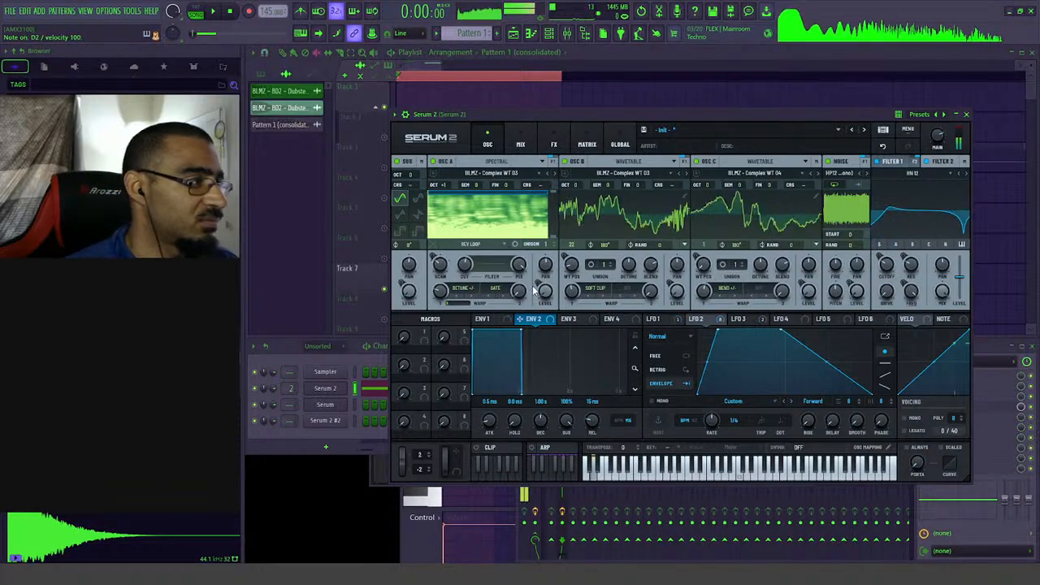
left_click(712, 321)
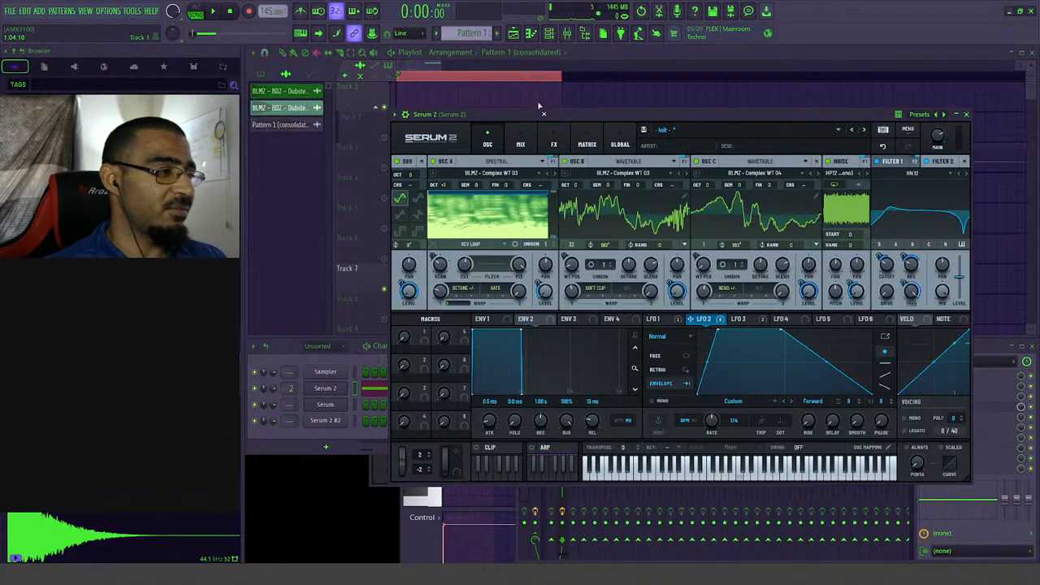
left_click(552, 145)
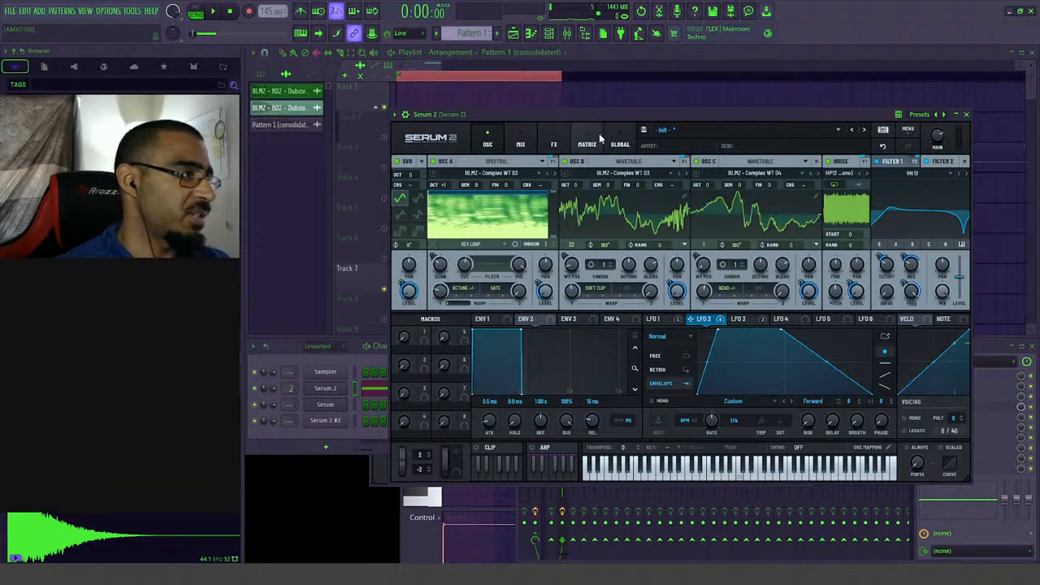
left_click(620, 144)
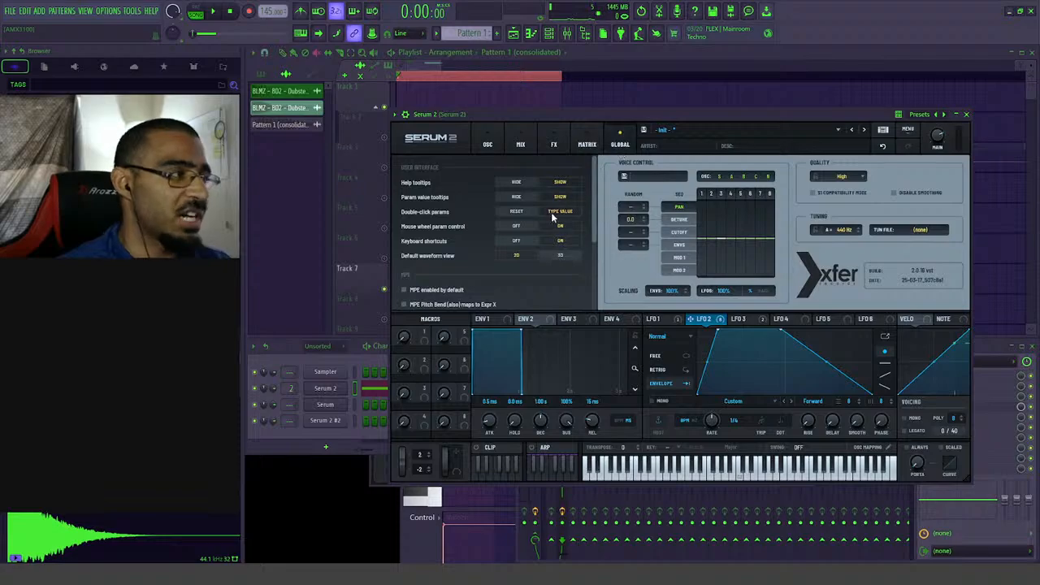
left_click(599, 144)
scroll(504, 244, "down", 2)
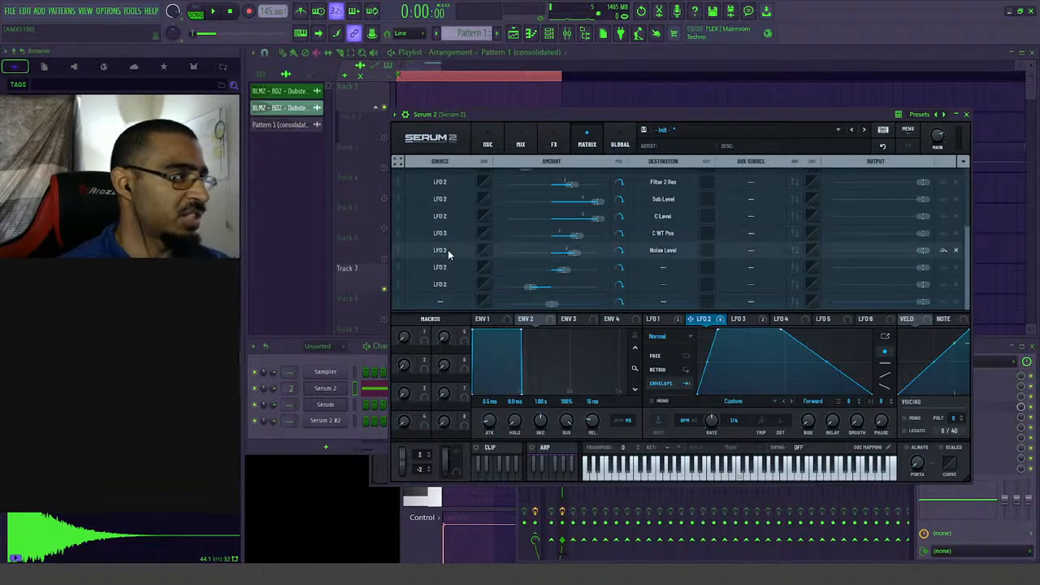
left_click(487, 144)
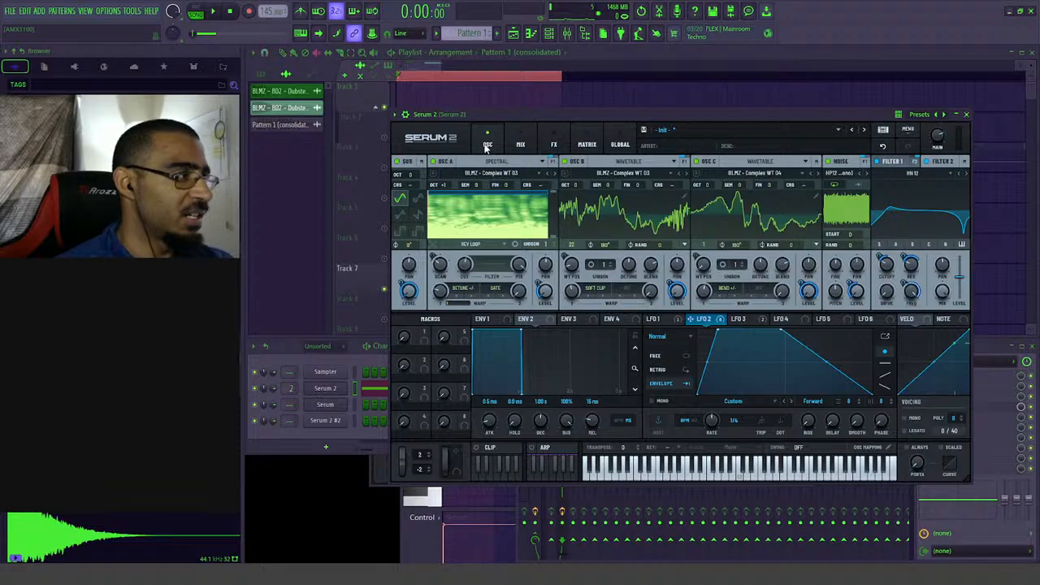
- Switch to the second Serum 2 instance and set oscillator A to Multisample
left_click(327, 422)
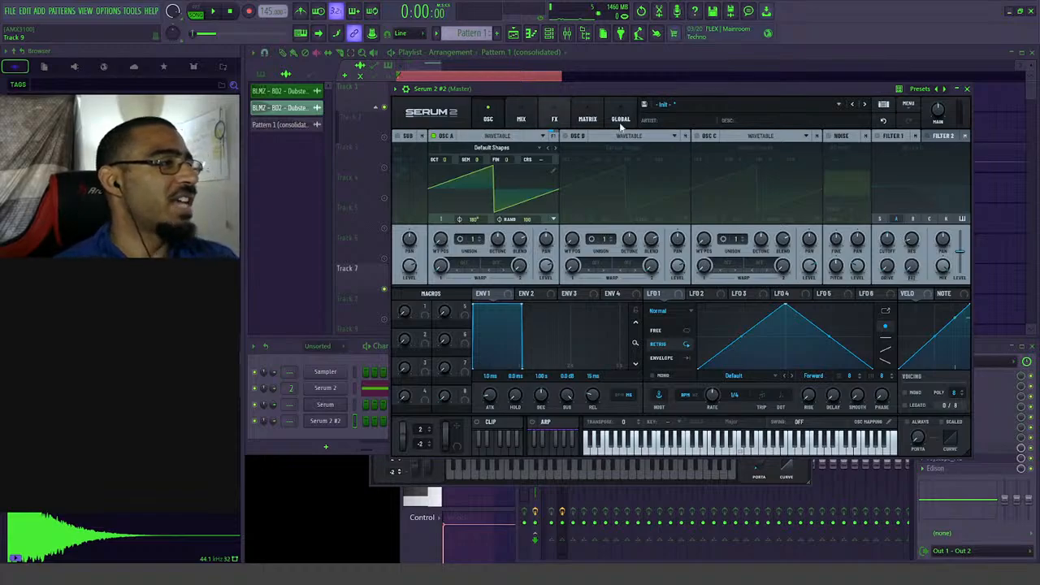
left_click(519, 140)
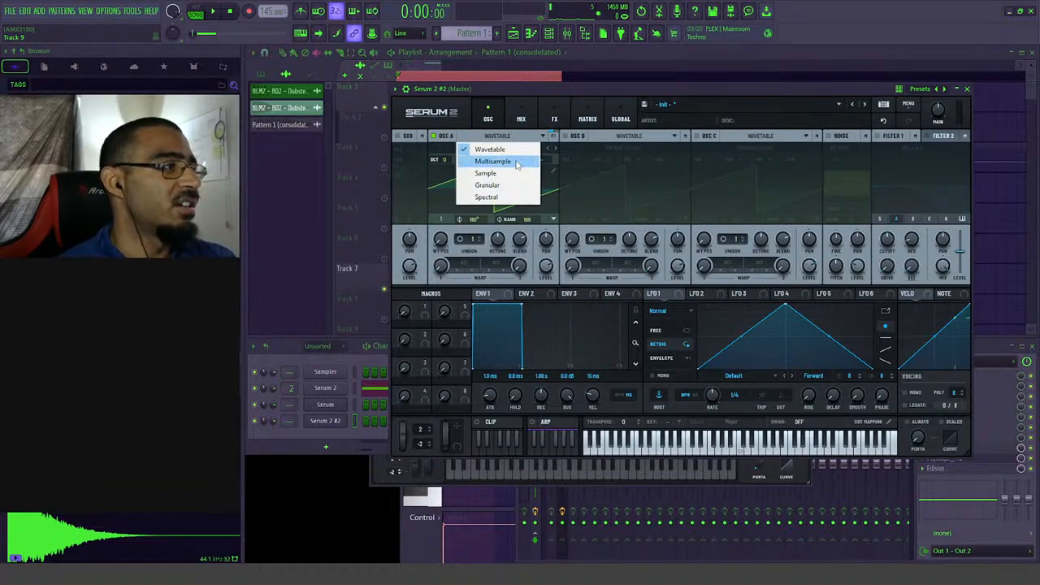
left_click(516, 162)
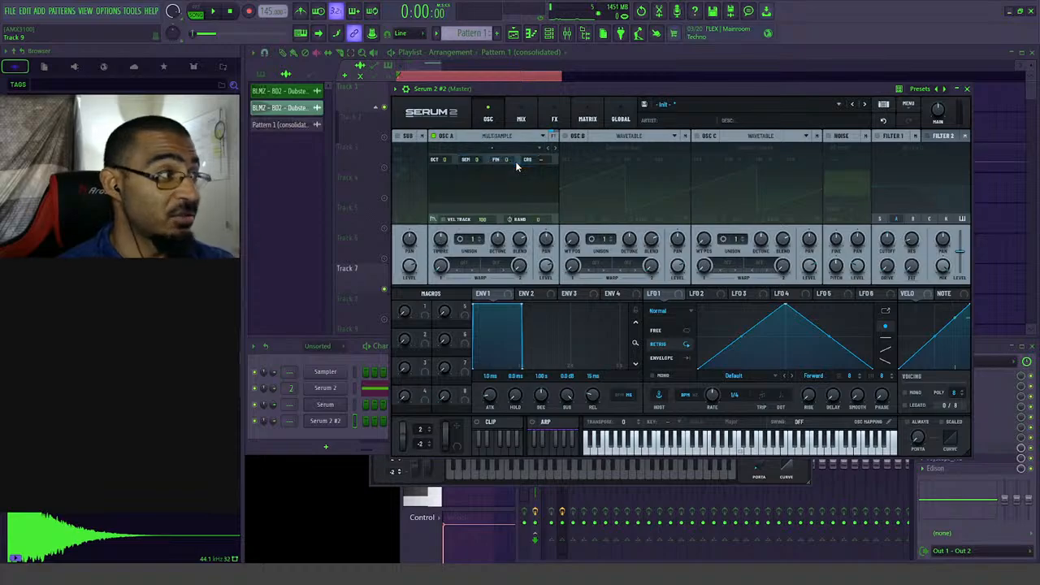
- Load the factory strings multisample Full Strings Mute LE into oscillator A
left_click(498, 150)
mouse_move(506, 161)
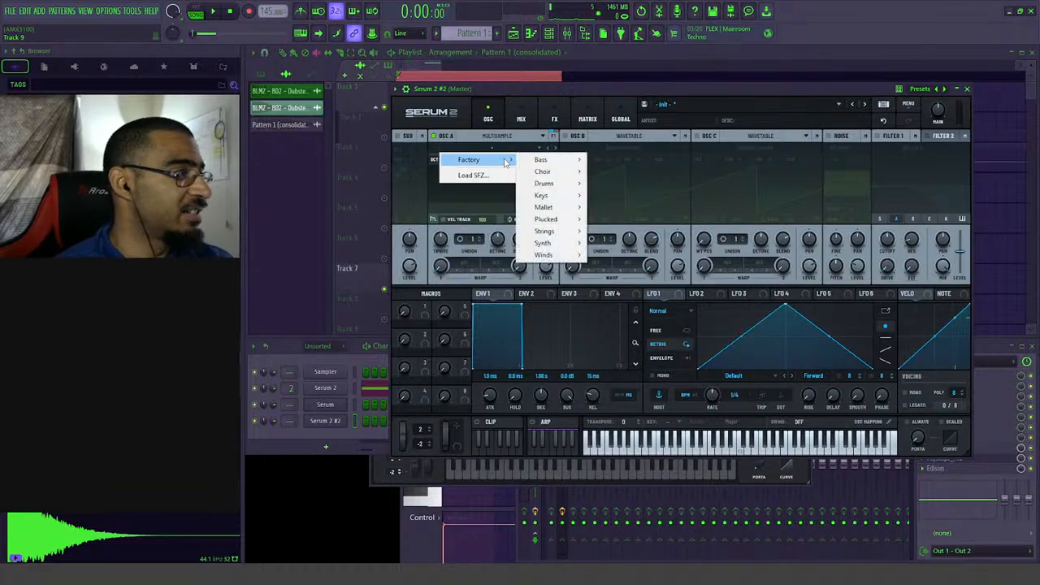
mouse_move(553, 198)
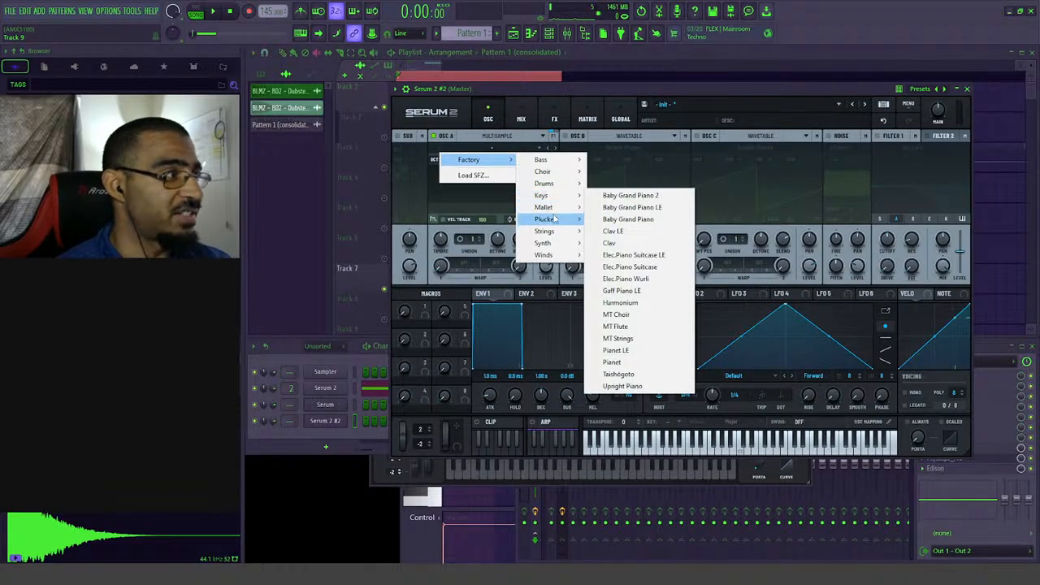
mouse_move(554, 234)
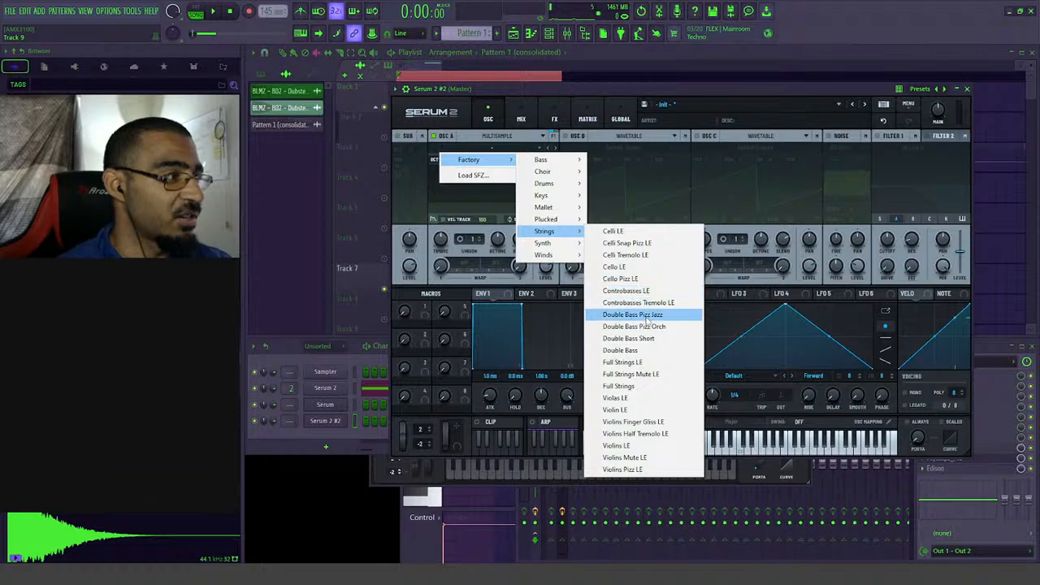
left_click(637, 374)
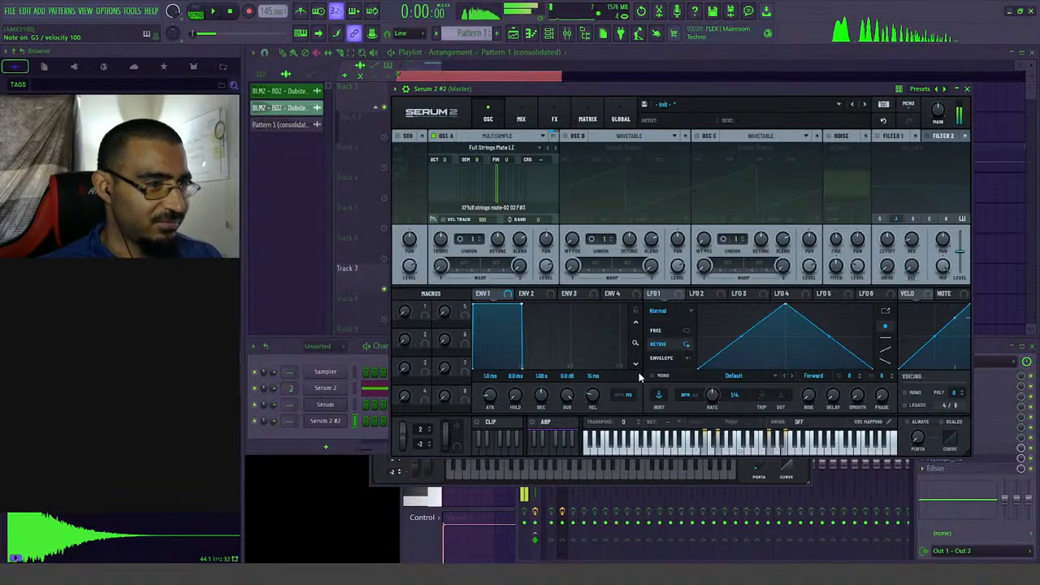
- Load the factory choir multisample Ah High into oscillator A
left_click(490, 149)
mouse_move(499, 161)
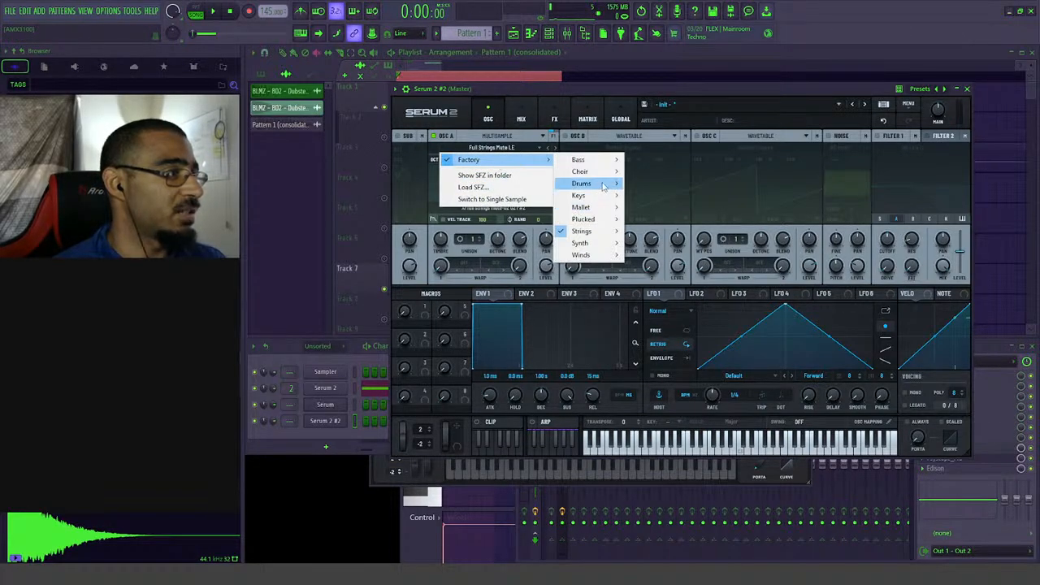
mouse_move(585, 172)
left_click(674, 186)
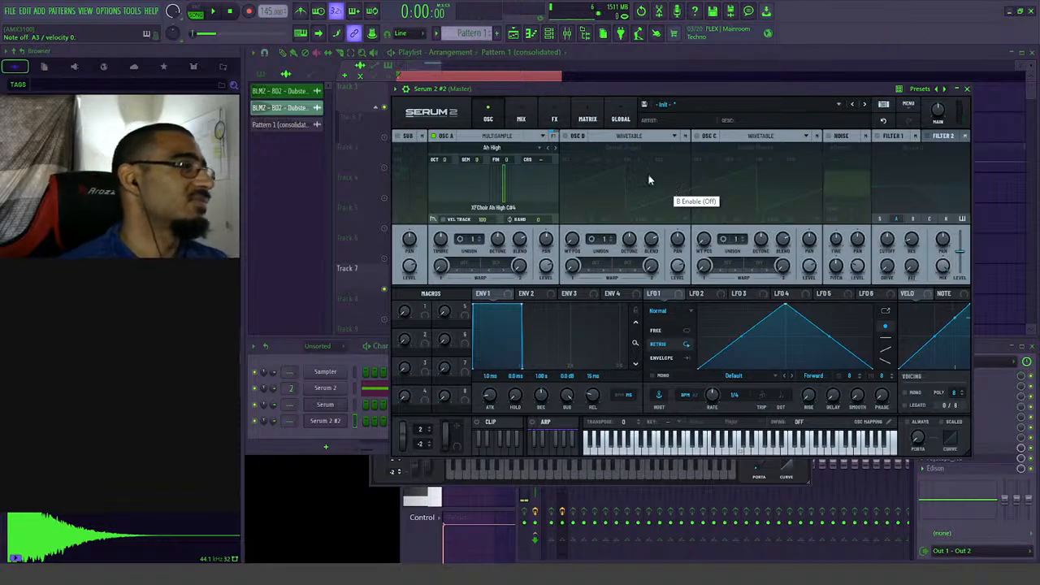
- Load the factory choir multisample O High into oscillator A
left_click(455, 149)
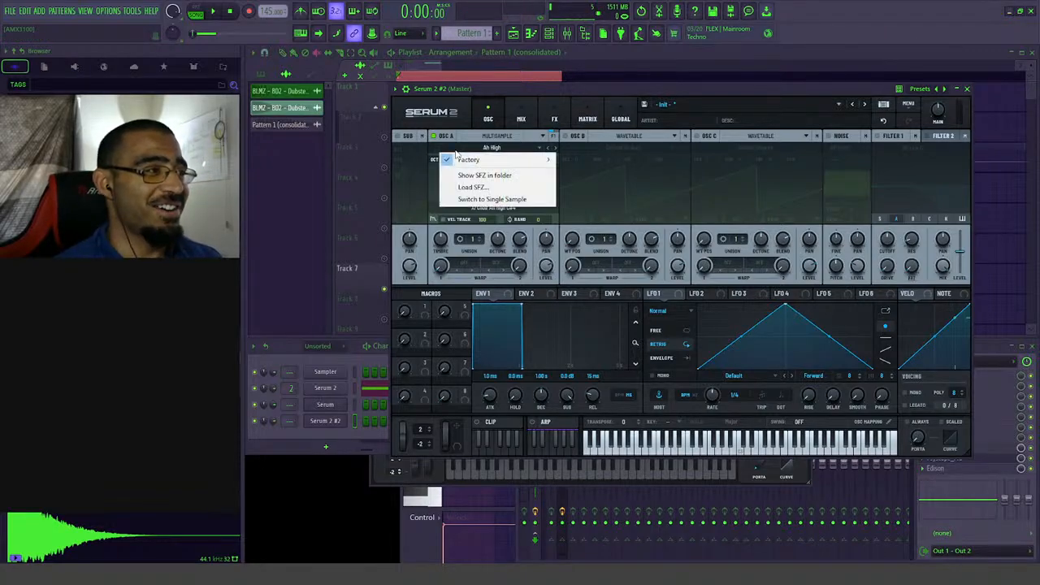
mouse_move(467, 161)
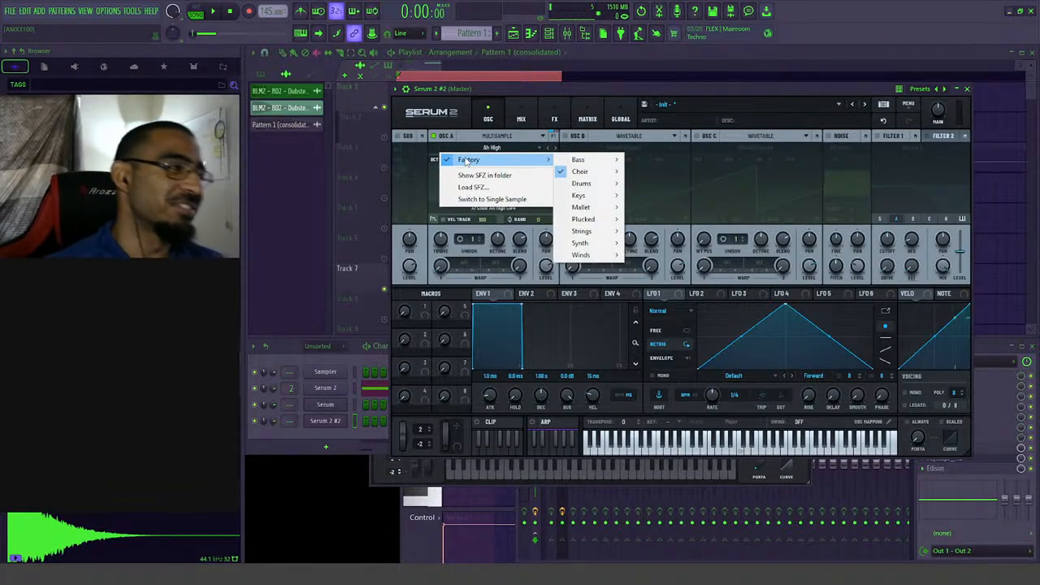
mouse_move(596, 186)
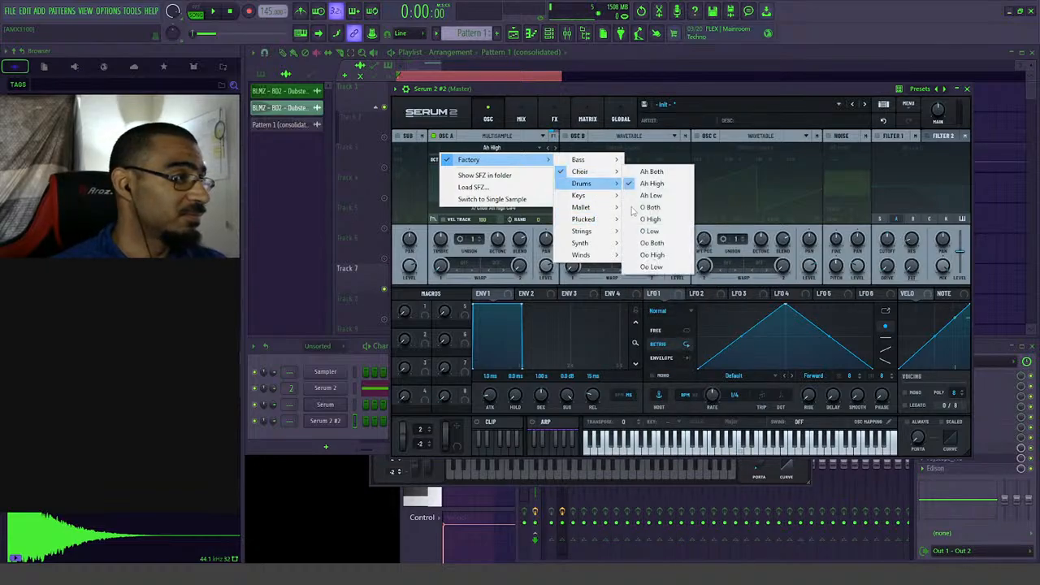
left_click(646, 205)
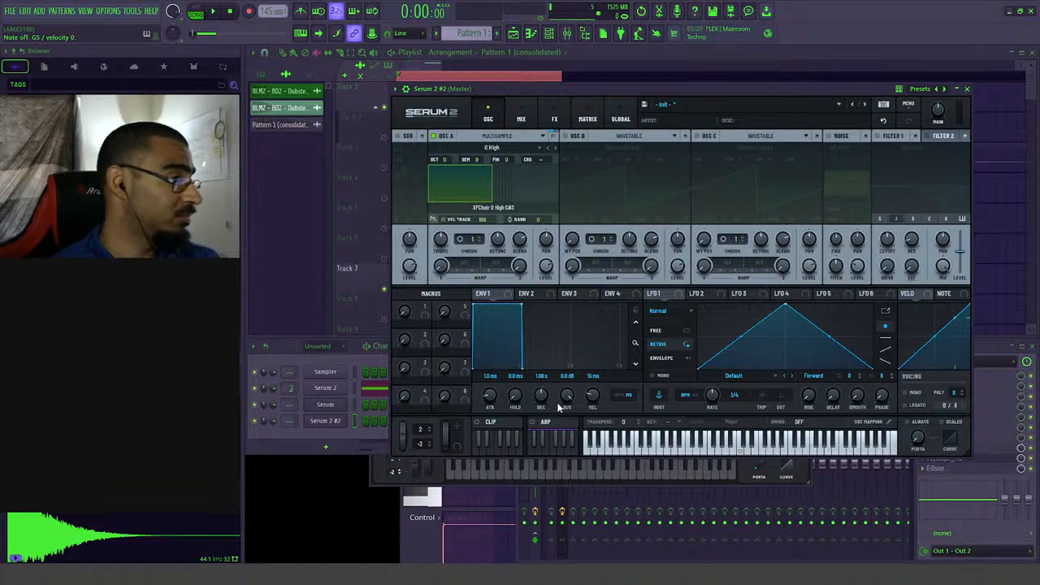
- Lengthen the release of Env 1 to about 3.2 s
left_click_drag(593, 404, 596, 396)
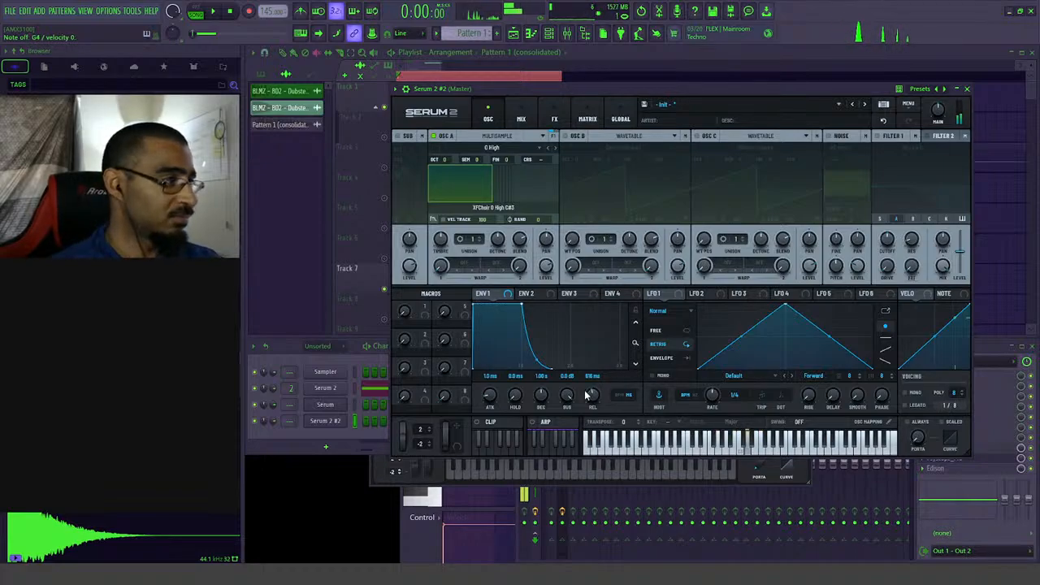
left_click_drag(587, 395, 595, 382)
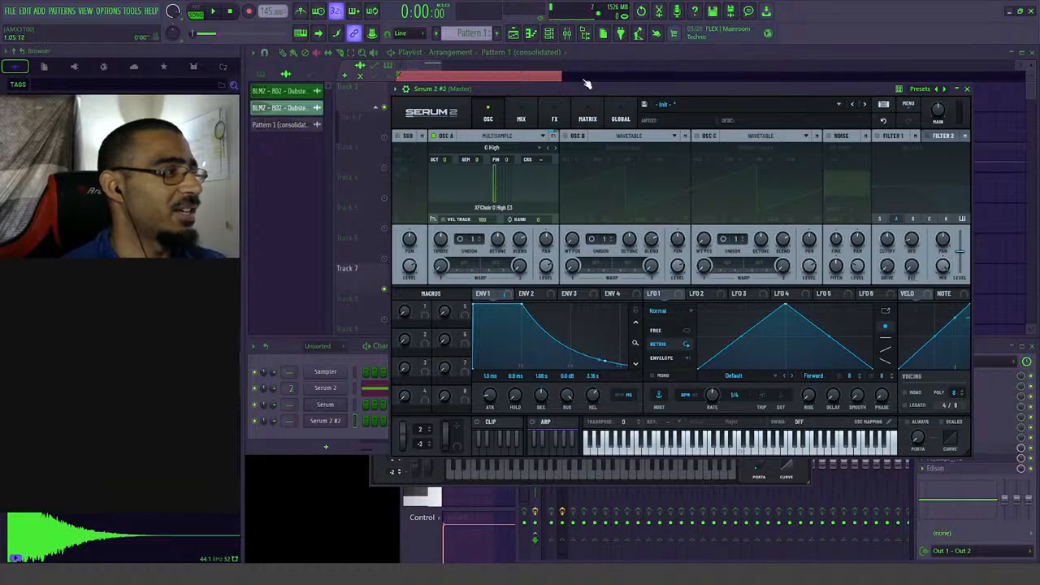
left_click_drag(589, 90, 570, 95)
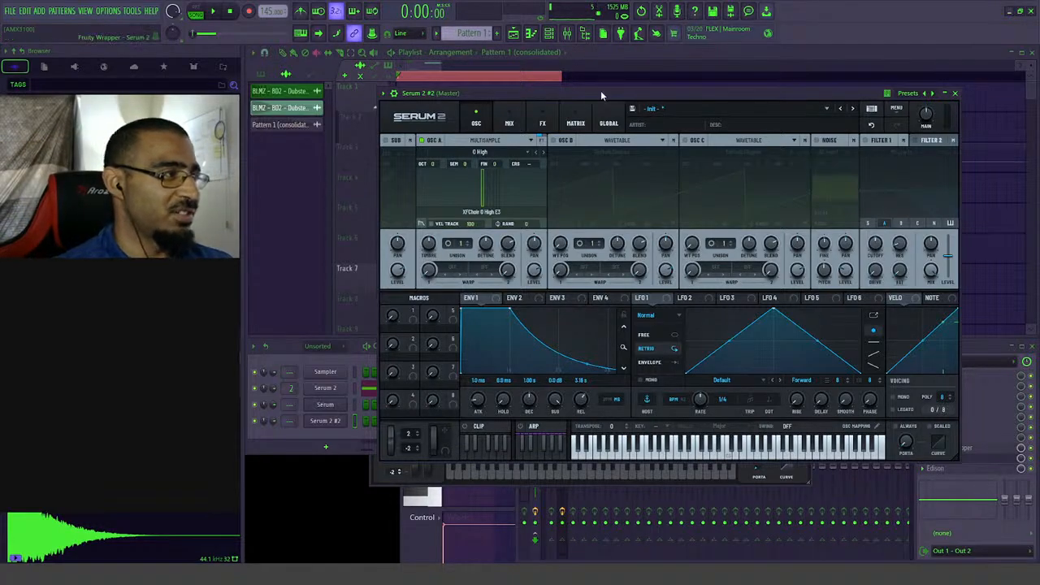
- Set oscillator B to Sample and enable it
left_click(501, 143)
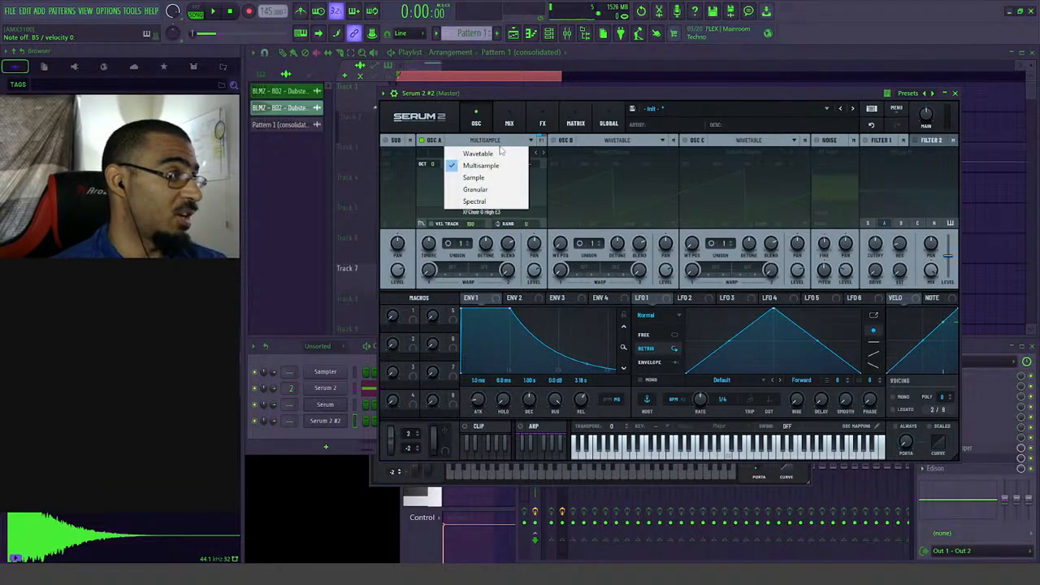
left_click(634, 140)
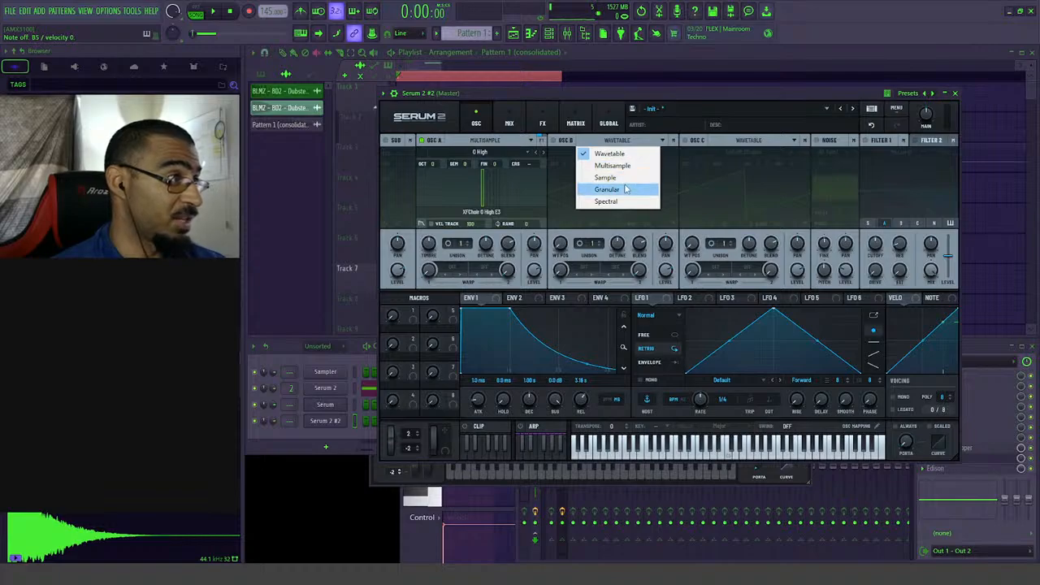
left_click(624, 188)
left_click(618, 140)
left_click(615, 178)
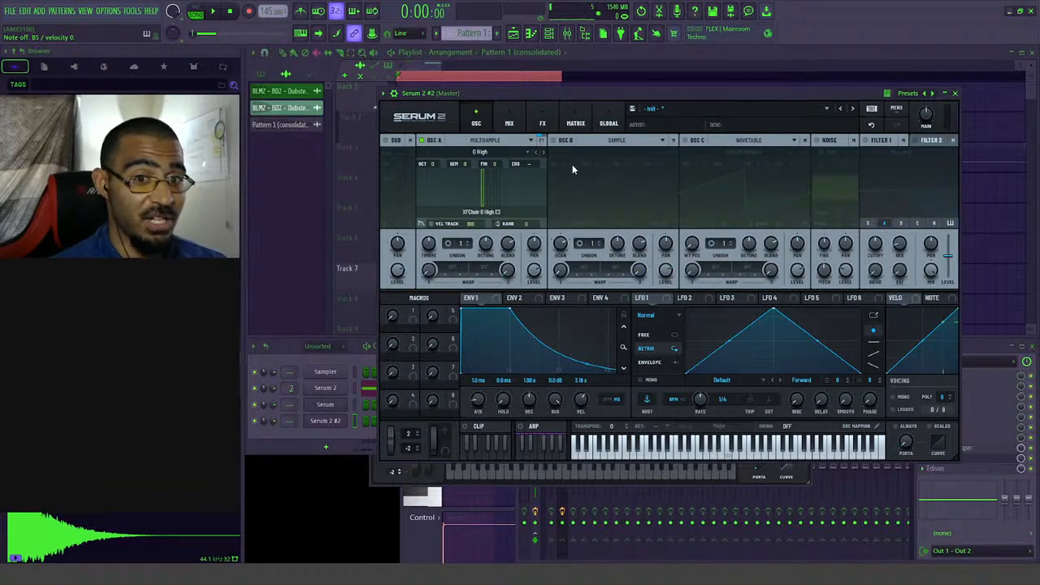
left_click(553, 140)
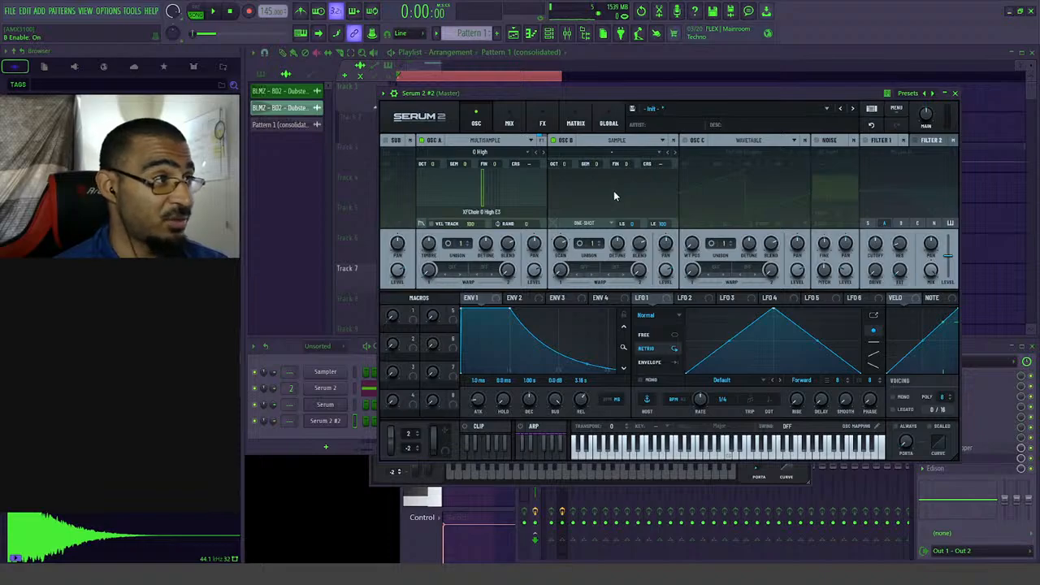
- Try the Granular and Spectral oscillator types on oscillator B
left_click(632, 142)
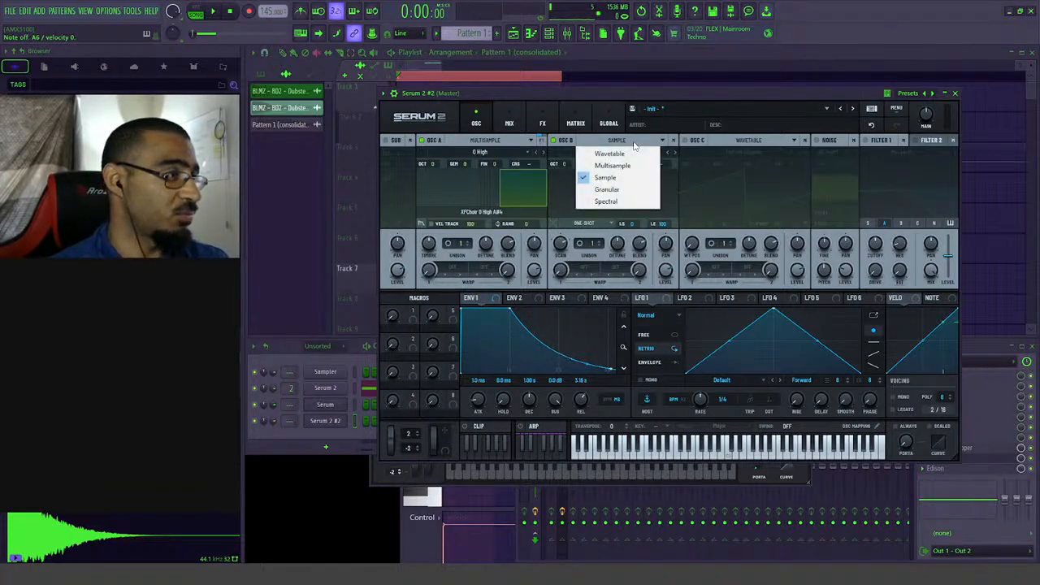
left_click(609, 189)
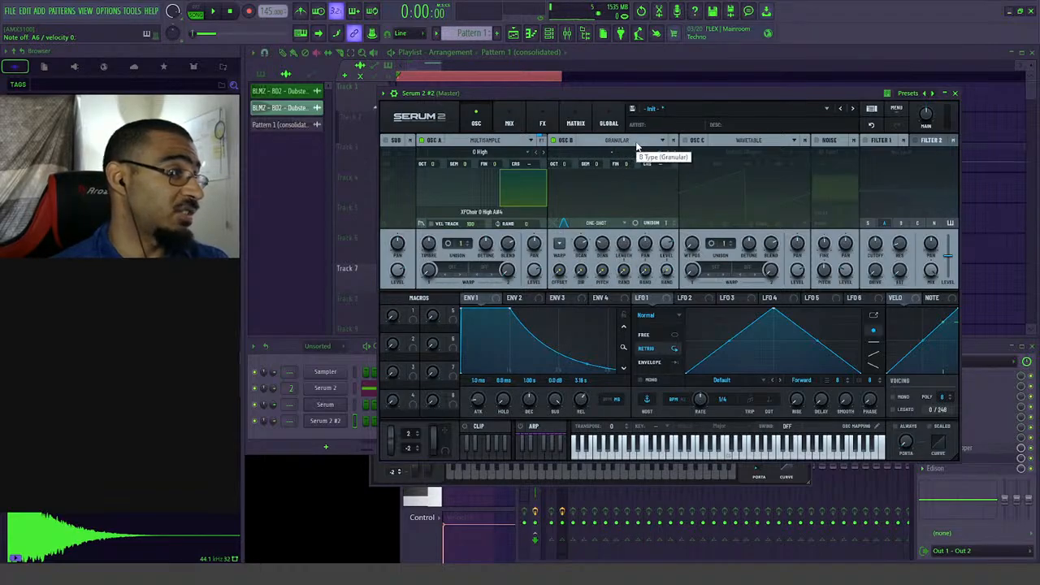
left_click(638, 145)
left_click(612, 201)
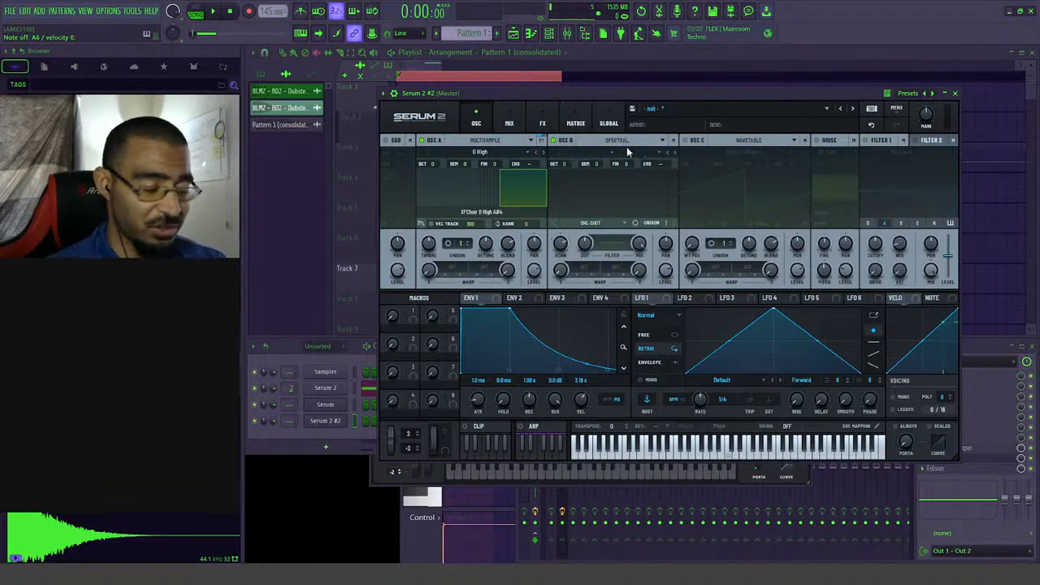
- Bring up the first Serum 2 instance, show its effects chain and play back its bass patch
left_click(329, 388)
left_click_drag(527, 112, 519, 98)
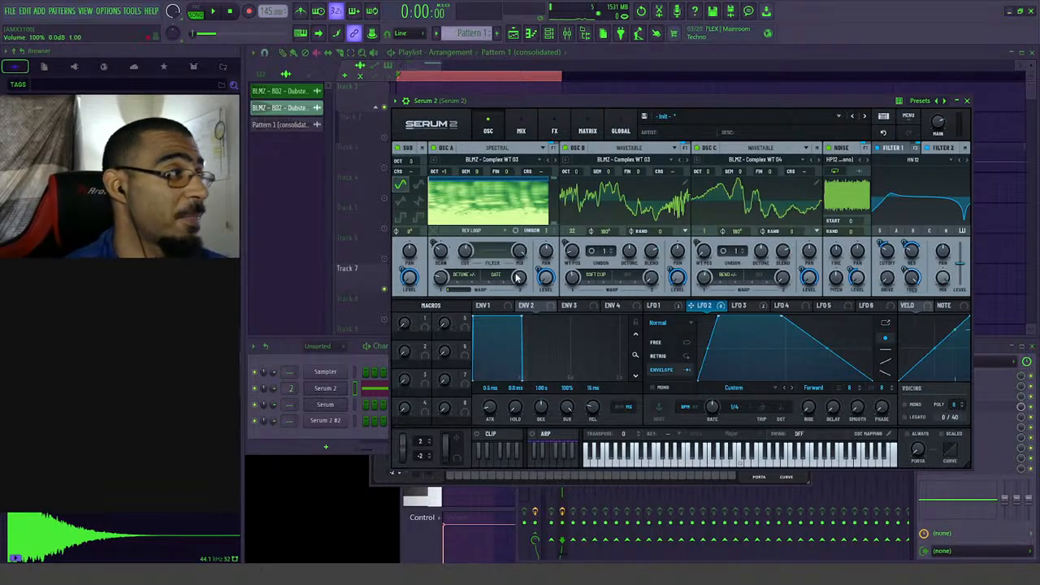
left_click(554, 129)
key("space")
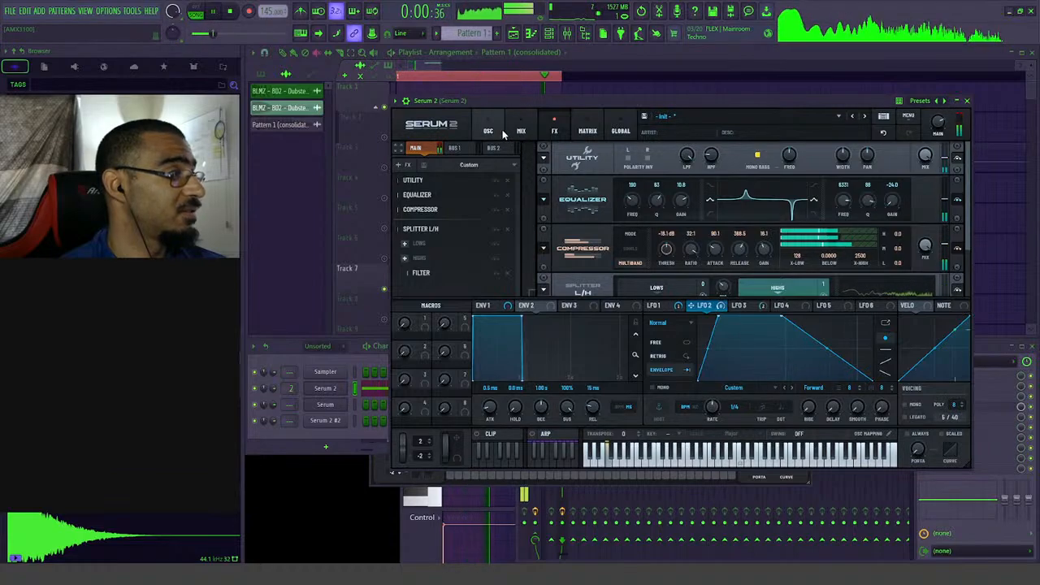
key("space")
left_click_drag(438, 64, 447, 65)
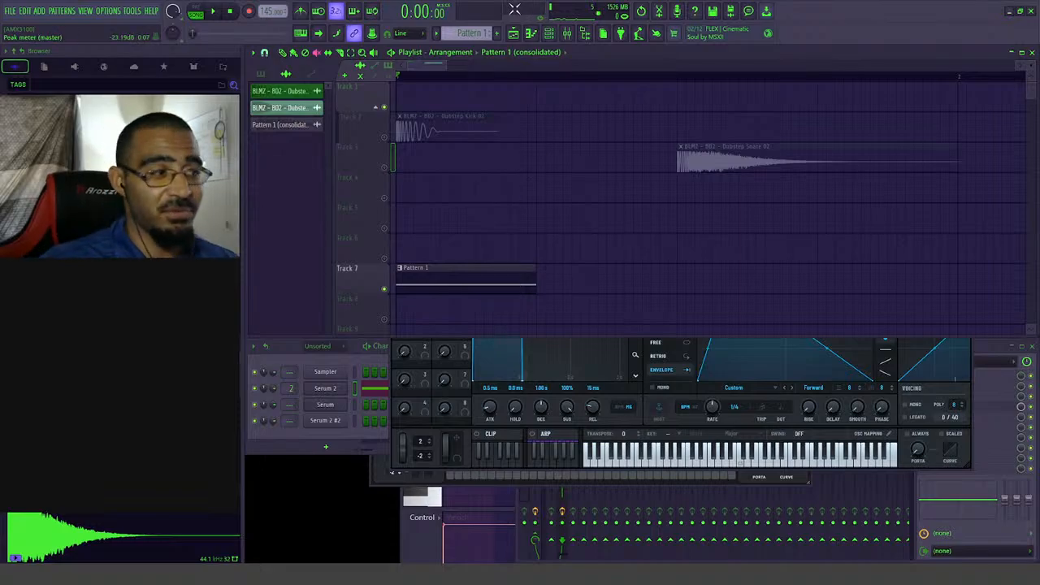
left_click(646, 397)
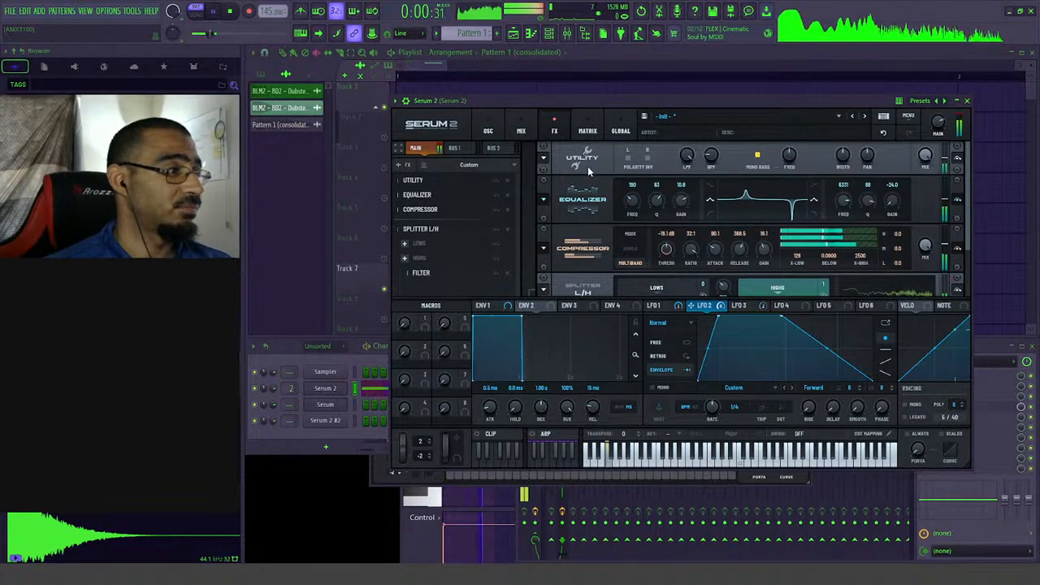
- Return to the Serum 2 #2 instance and reset it to the Init preset
left_click(325, 421)
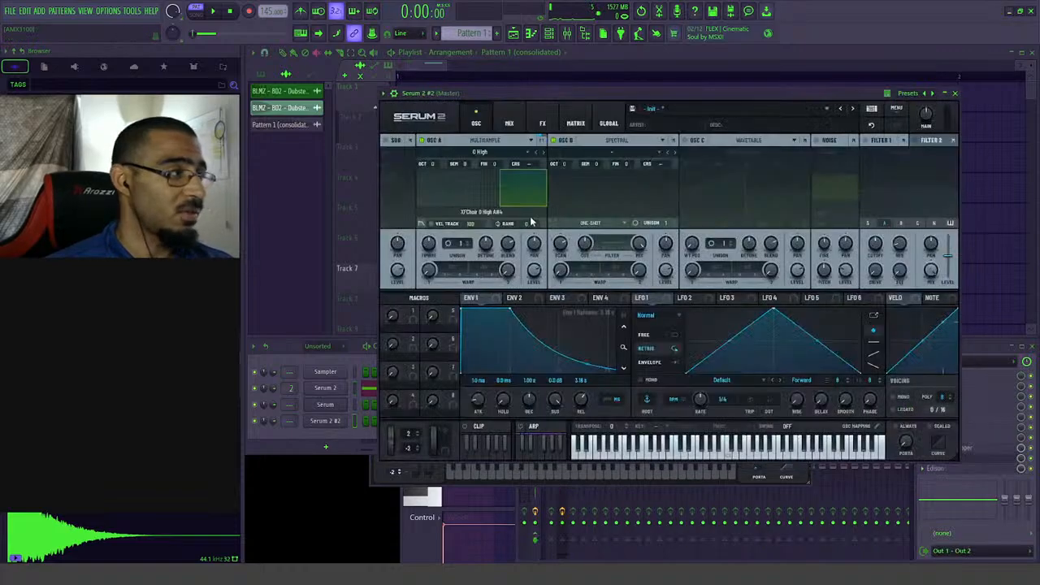
left_click(507, 144)
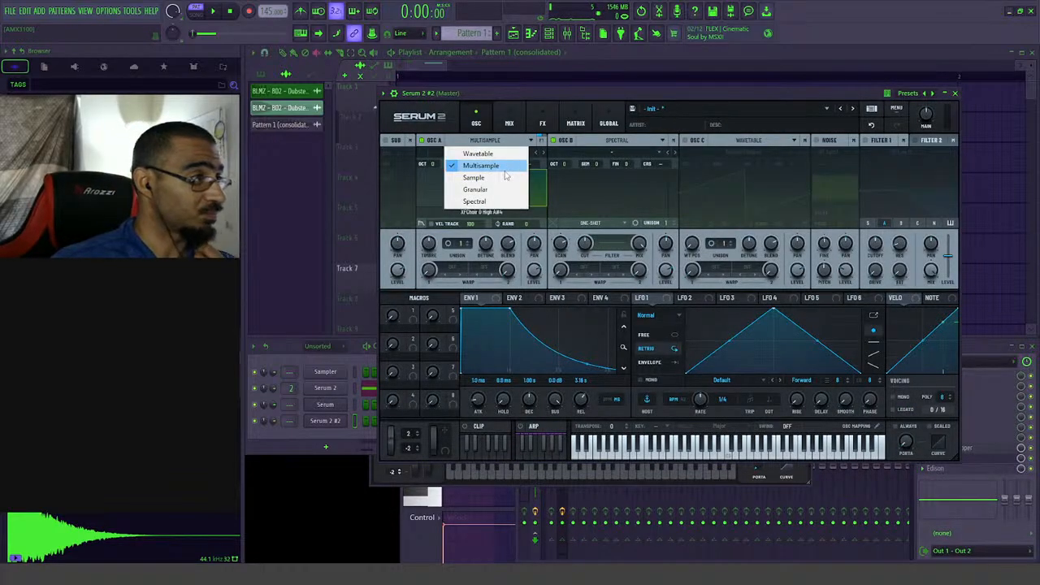
left_click(753, 109)
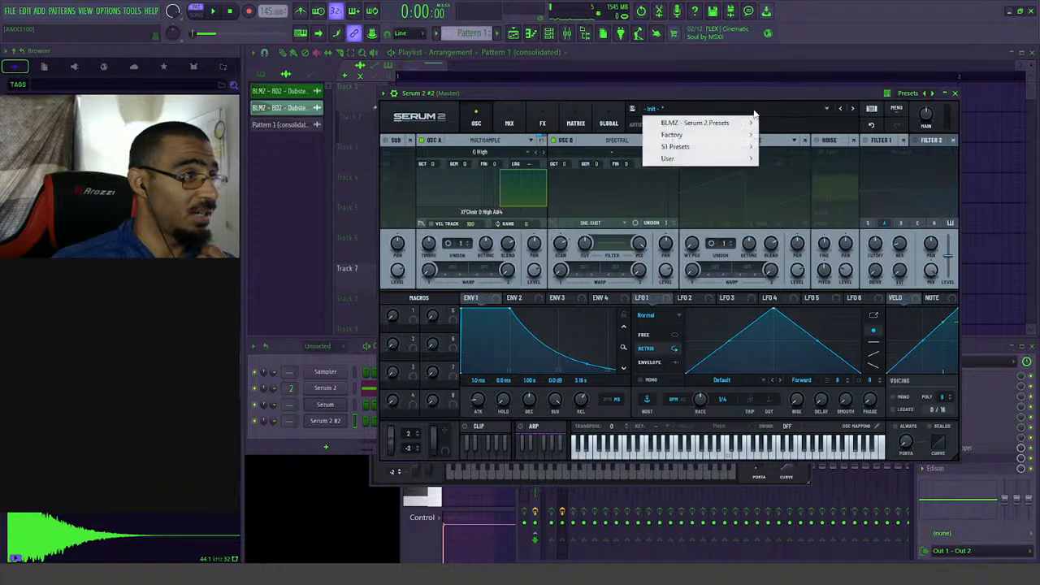
left_click(896, 109)
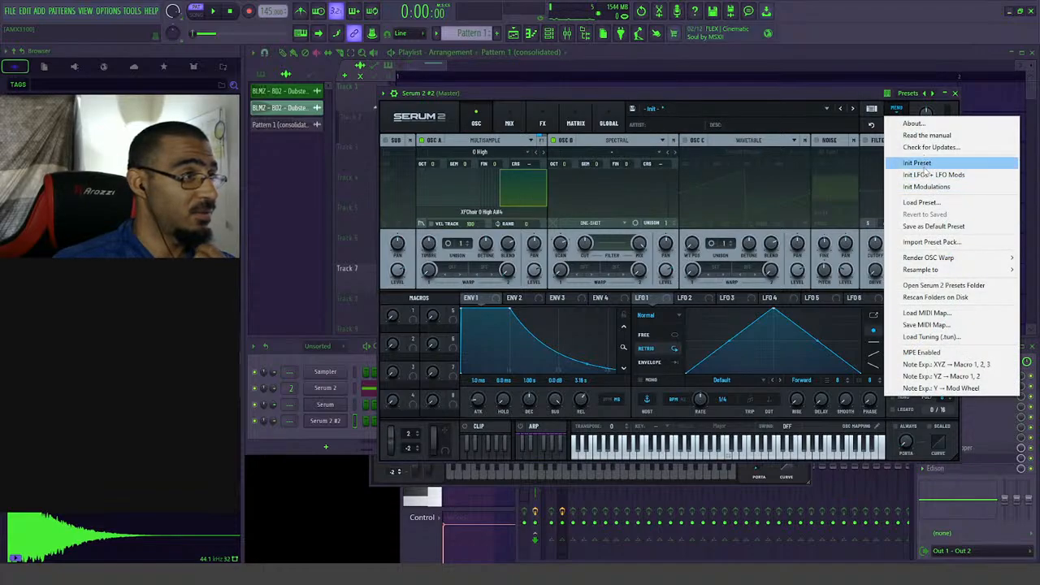
left_click(919, 163)
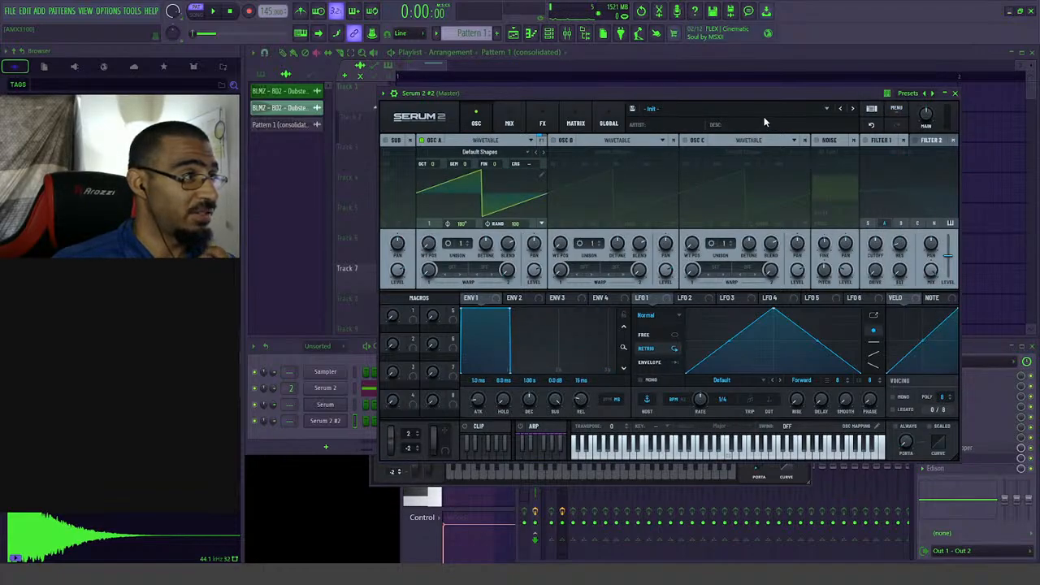
- Look through the wavetable categories of oscillator A and set its oscillator type to Spectral
left_click(480, 151)
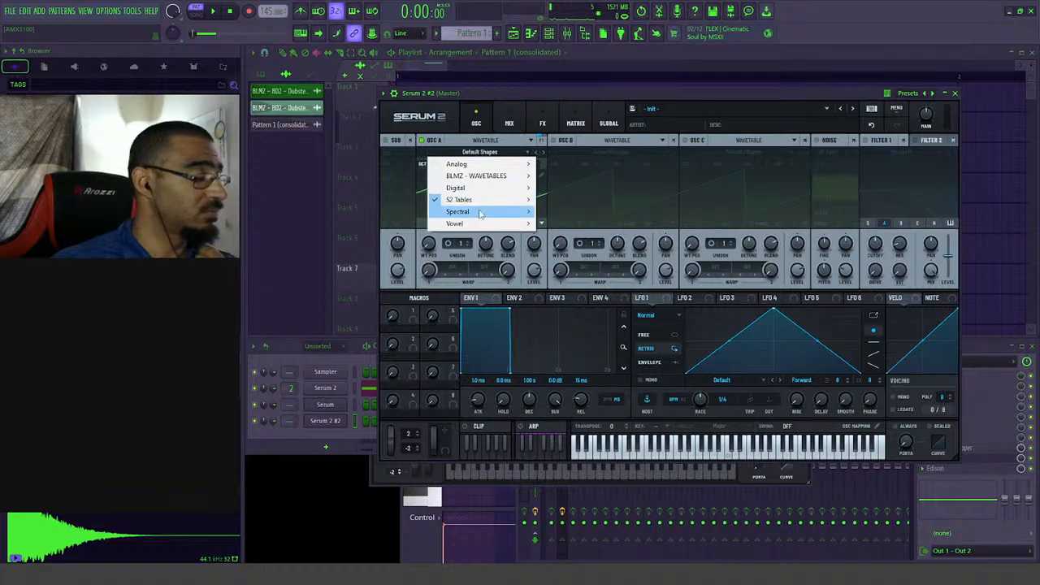
mouse_move(480, 215)
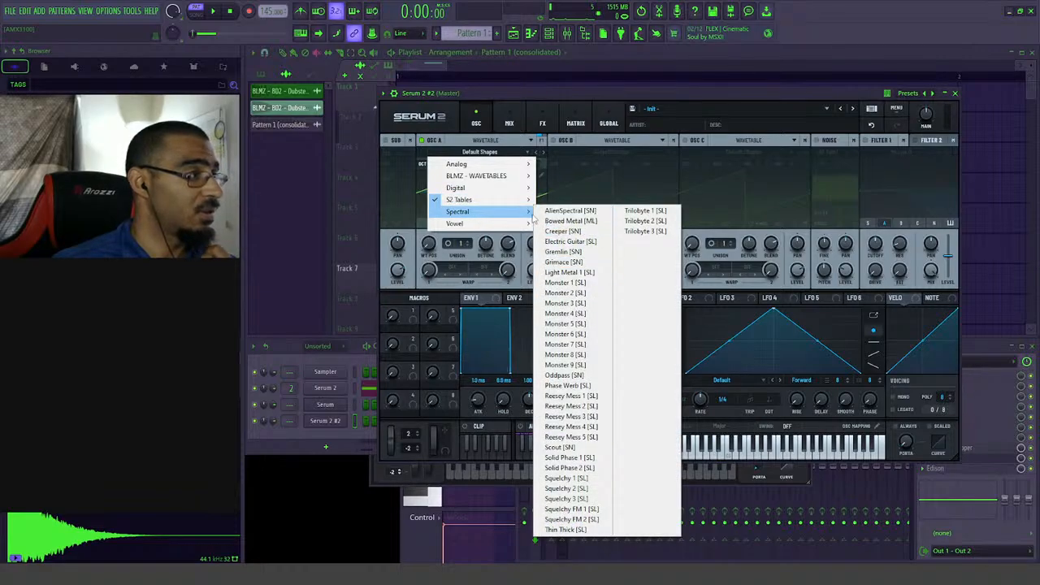
left_click(486, 140)
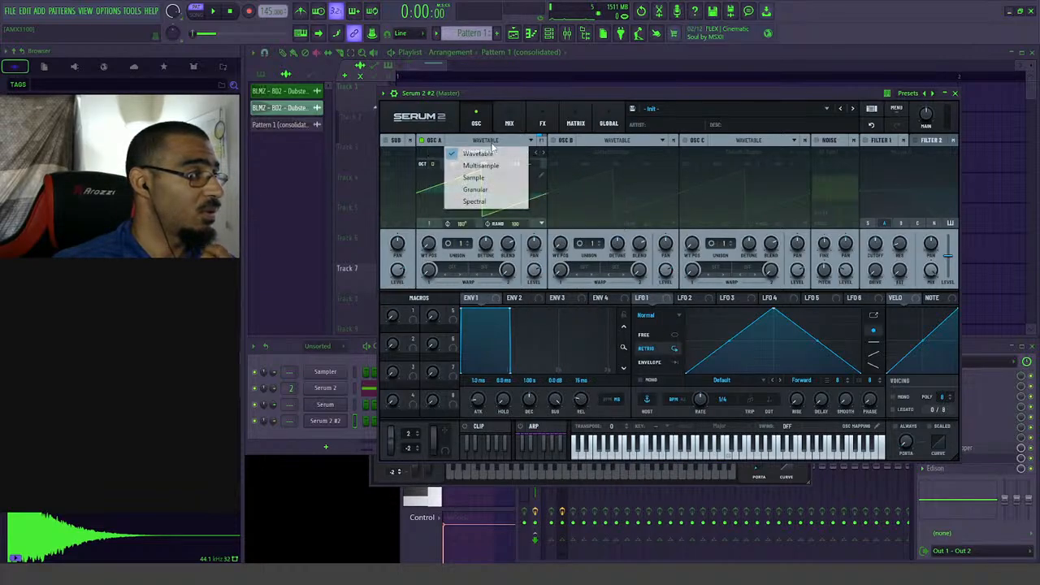
left_click(478, 200)
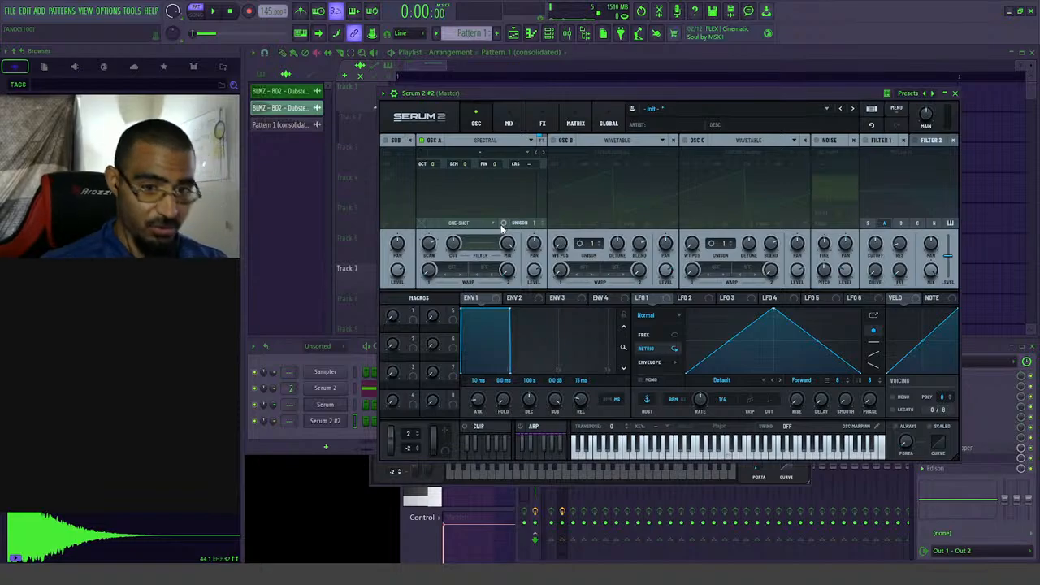
- Load the BLMZ - Complex WT 04 wavetable into the spectral oscillator A
left_click(486, 153)
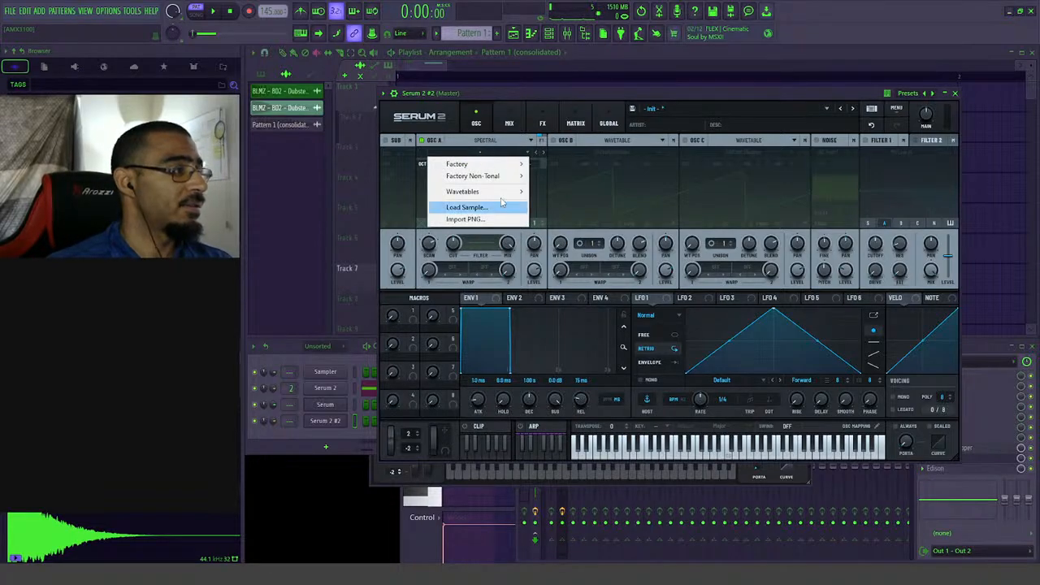
mouse_move(501, 199)
mouse_move(618, 203)
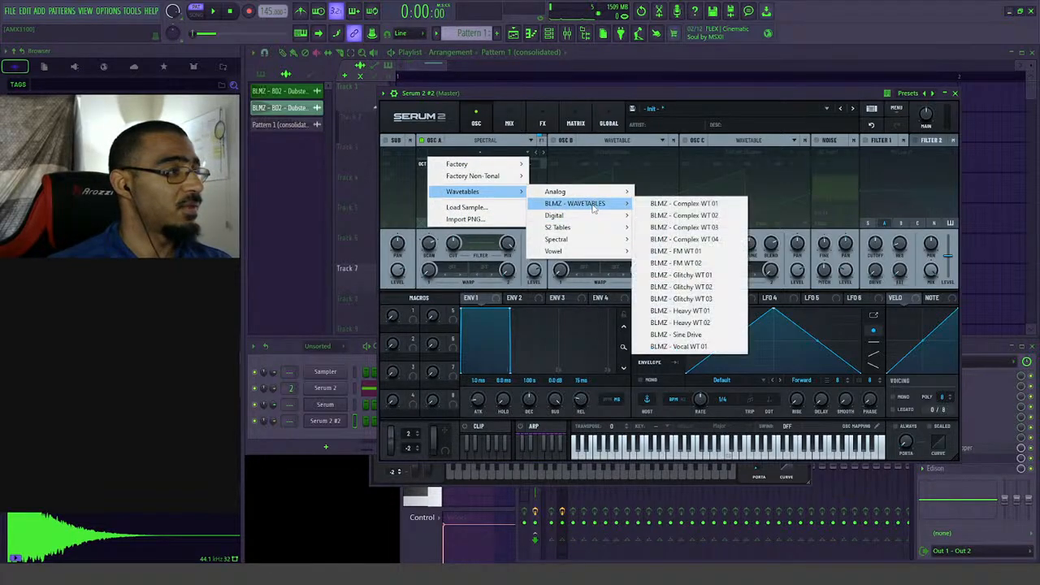
left_click(715, 239)
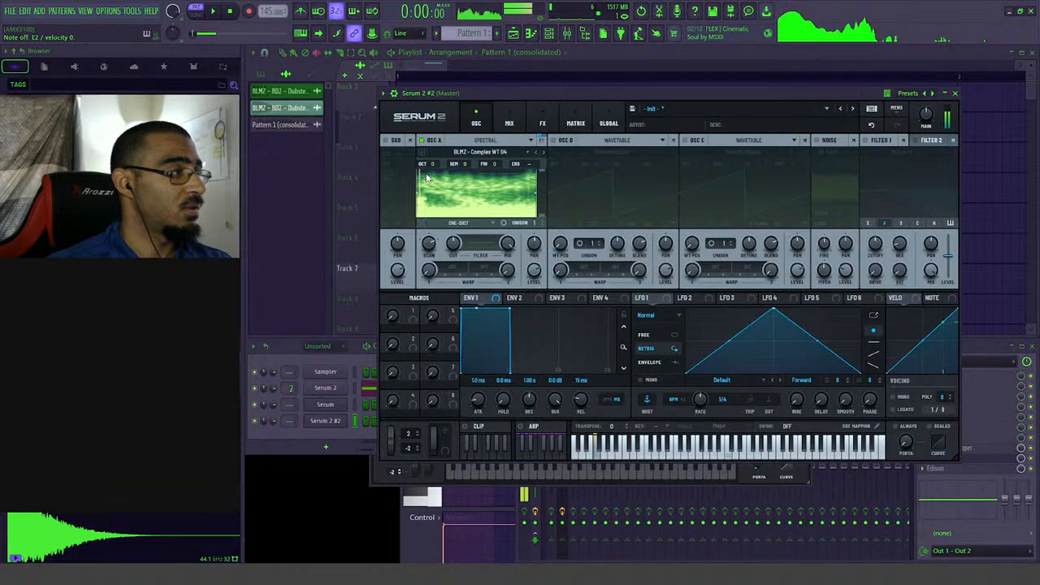
- Try oscillator A's scan rate control and set the oscillator's octave to +1
left_click_drag(425, 163, 444, 174)
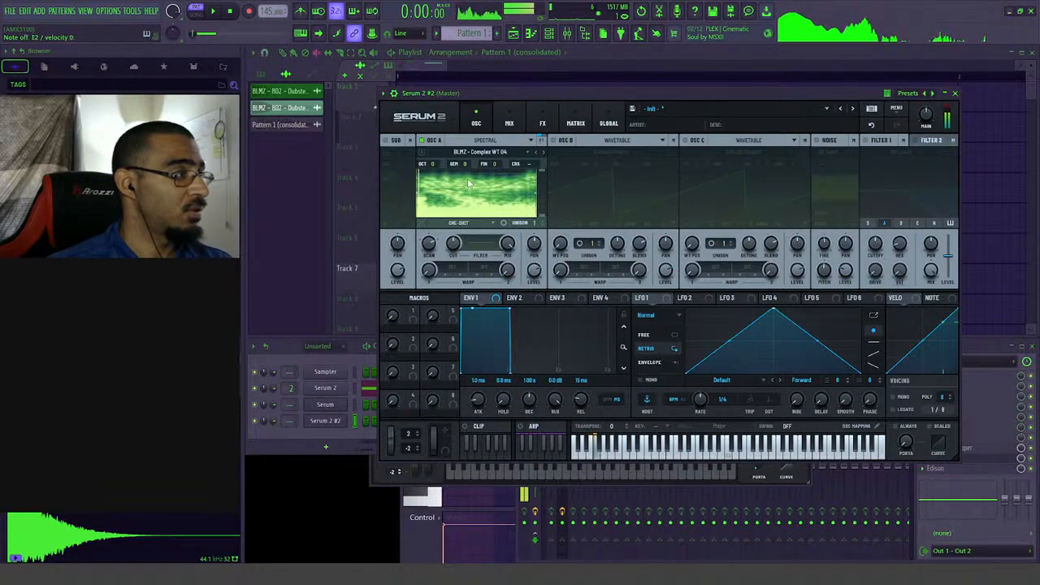
left_click_drag(433, 246, 438, 230)
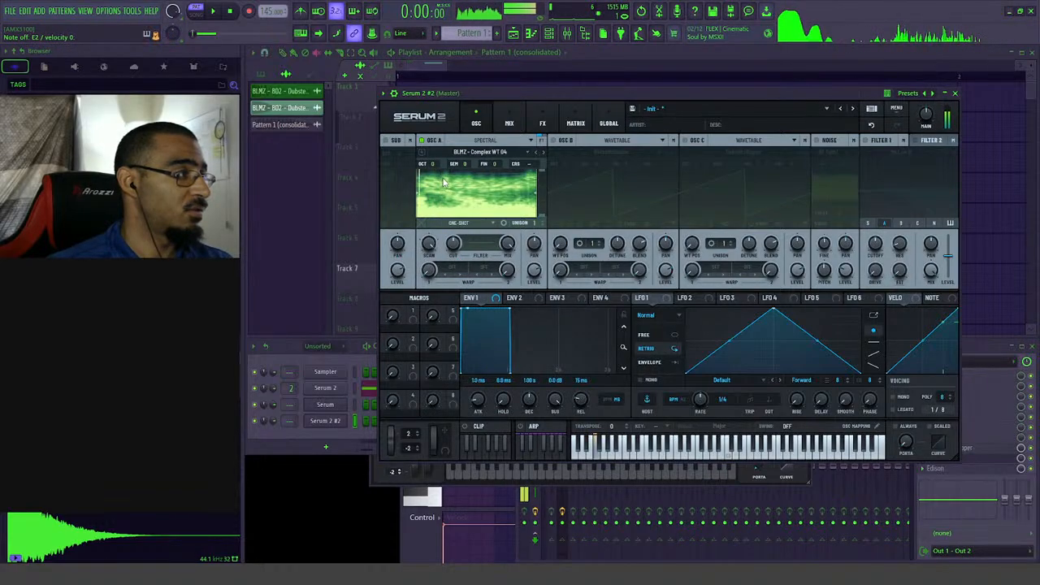
left_click_drag(426, 165, 439, 158)
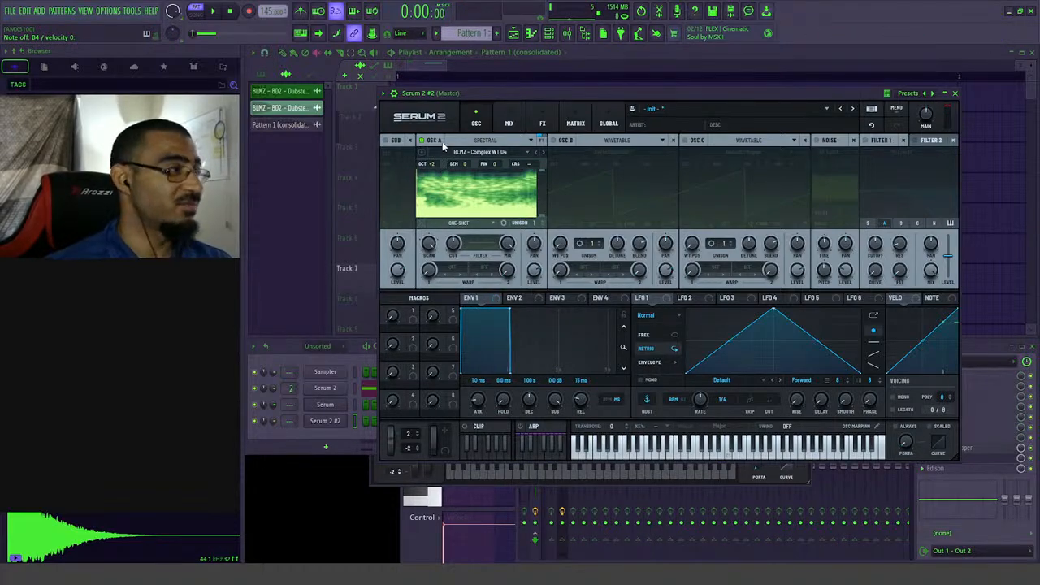
left_click_drag(440, 166, 445, 189)
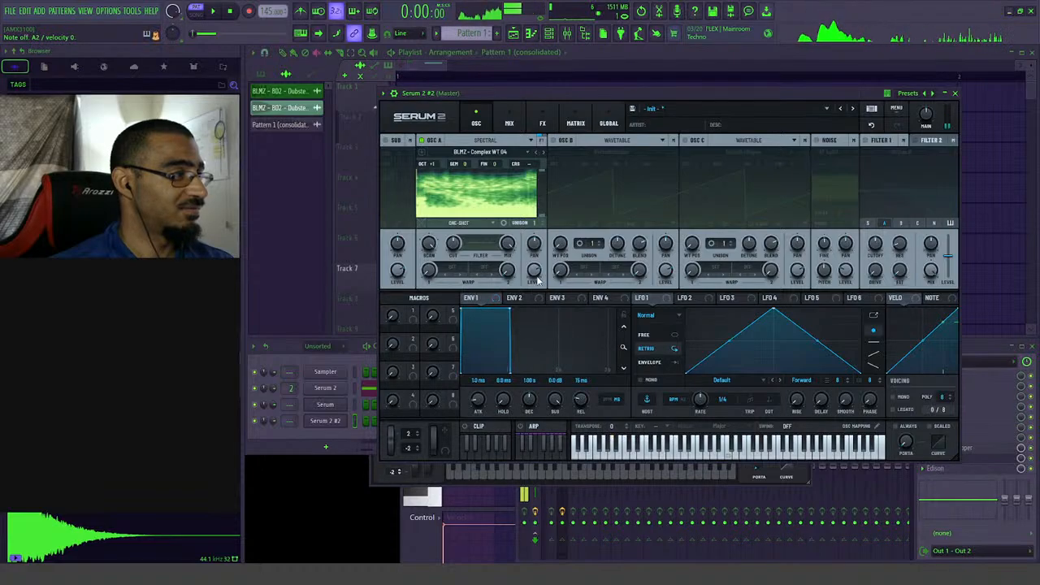
- Shape LFO 1 into a fast rise with an outward-curved decay and assign it to oscillator A's level
left_click_drag(774, 310, 702, 311)
left_click_drag(780, 342, 783, 333)
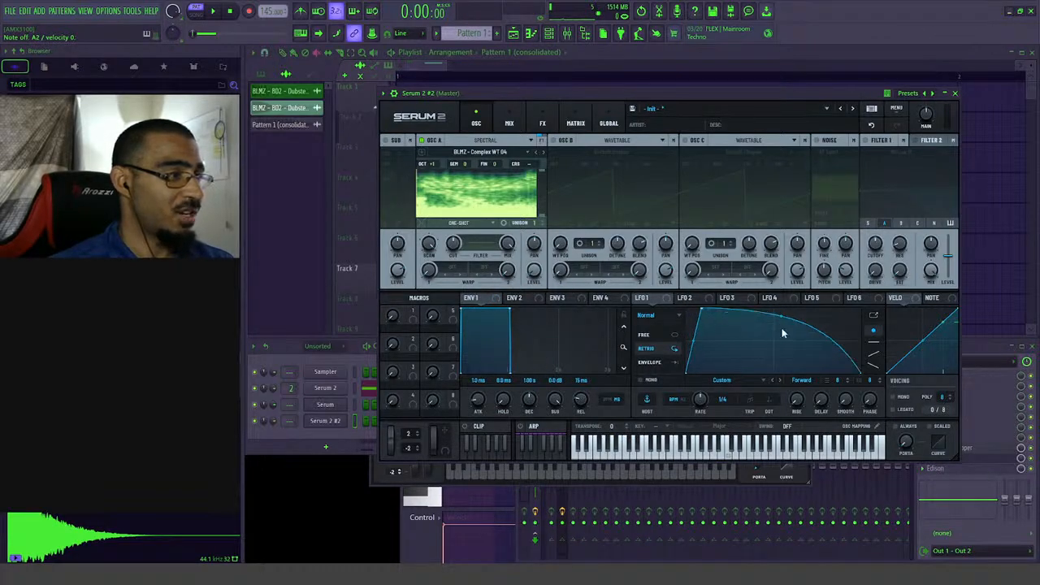
left_click_drag(642, 301, 532, 284)
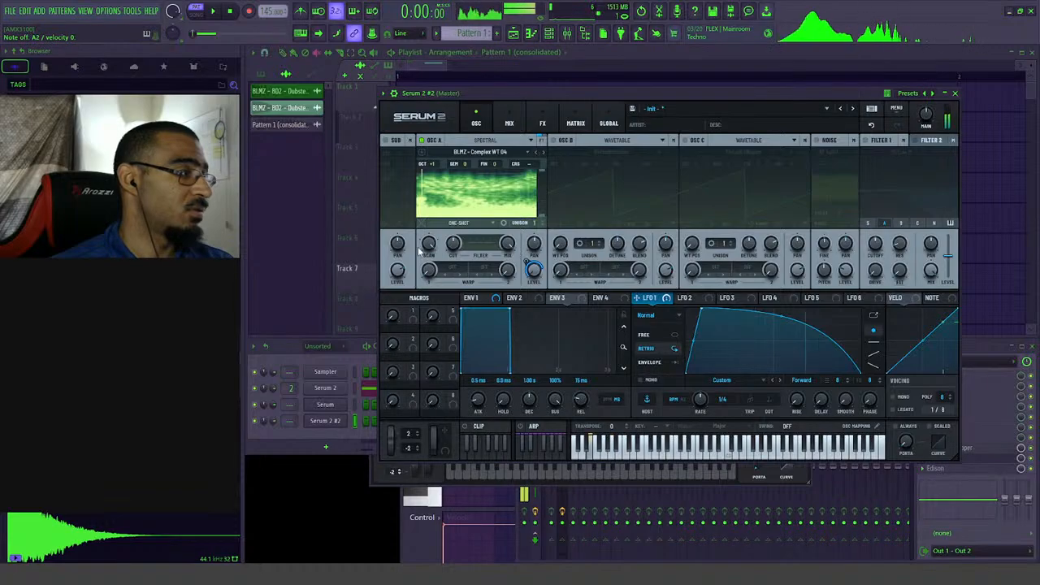
- Try the Tailed playback mode on oscillator A, and settle on Fwd Loop
left_click(450, 224)
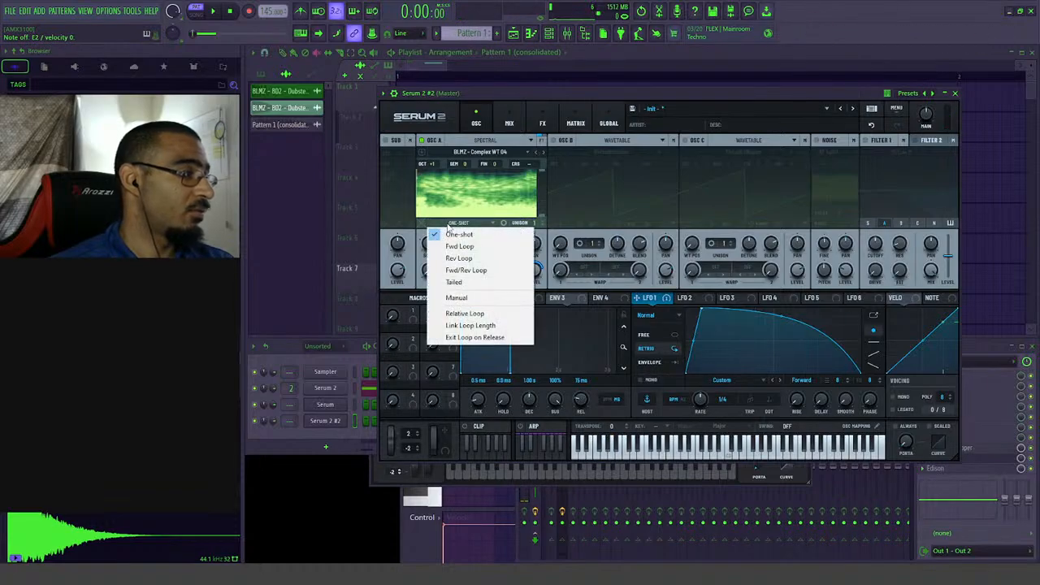
left_click(453, 282)
left_click(457, 224)
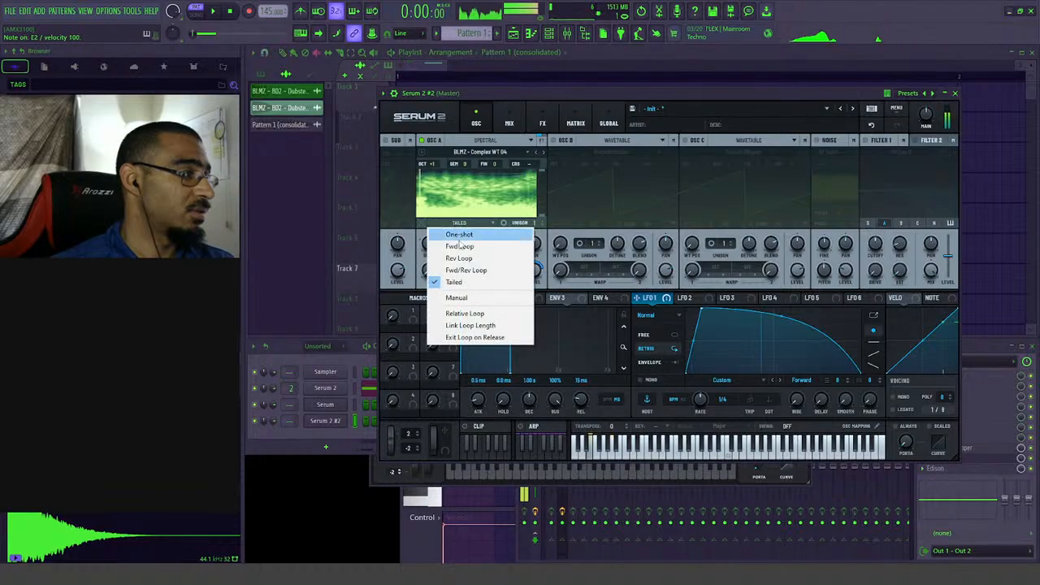
left_click(431, 246)
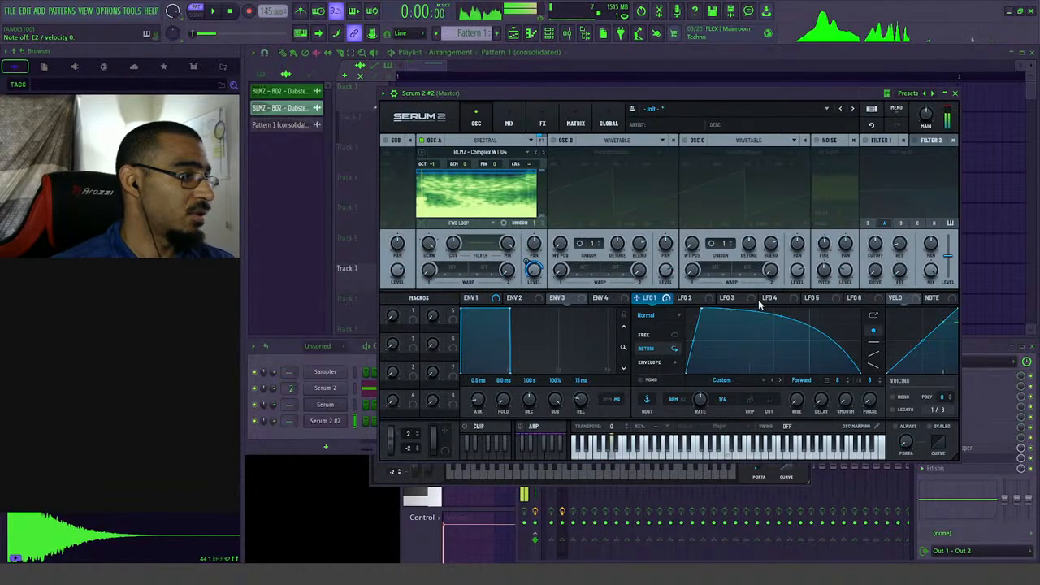
- Draw a jagged falling curve in LFO 3 with a rate of one bar and use it to modulate oscillator A's scan rate
left_click(730, 298)
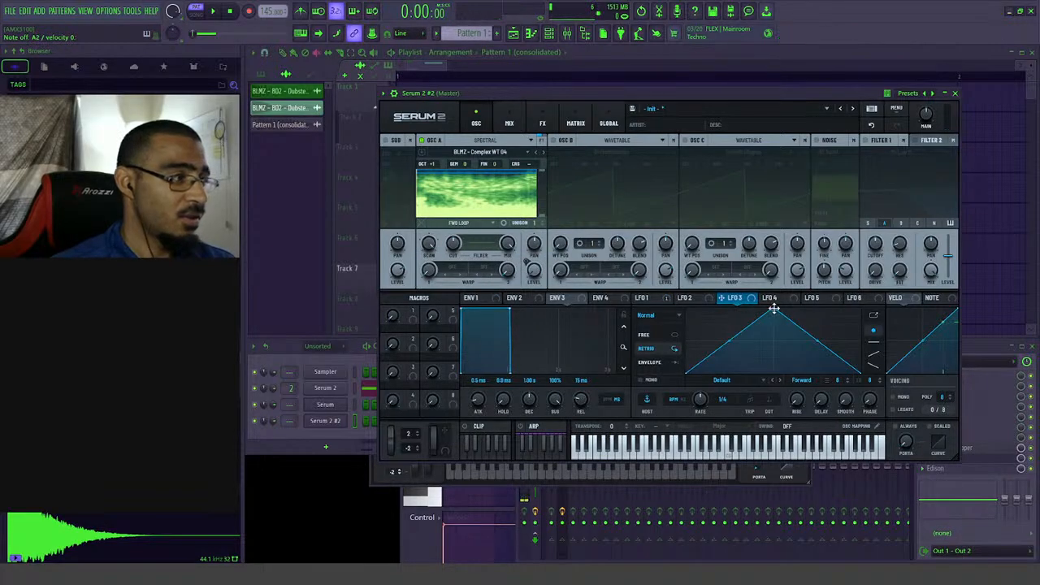
left_click_drag(775, 309, 688, 299)
double_click(726, 346)
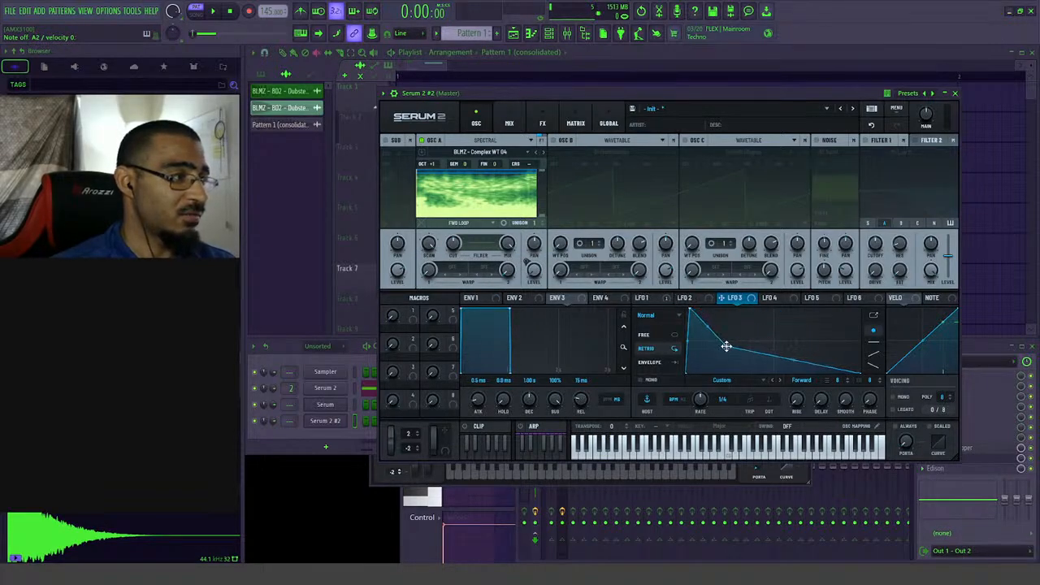
double_click(742, 335)
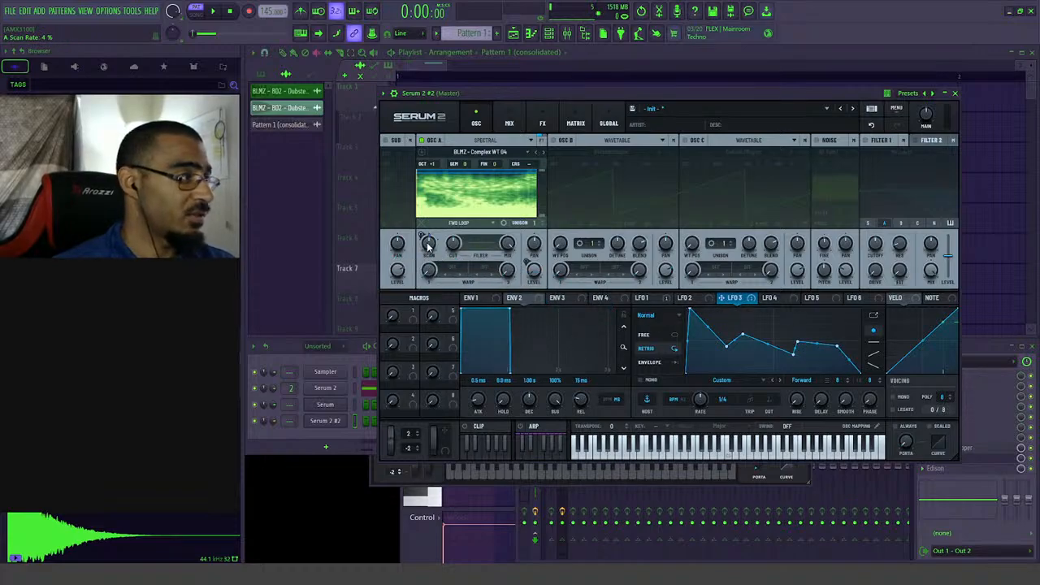
left_click_drag(429, 246, 422, 224)
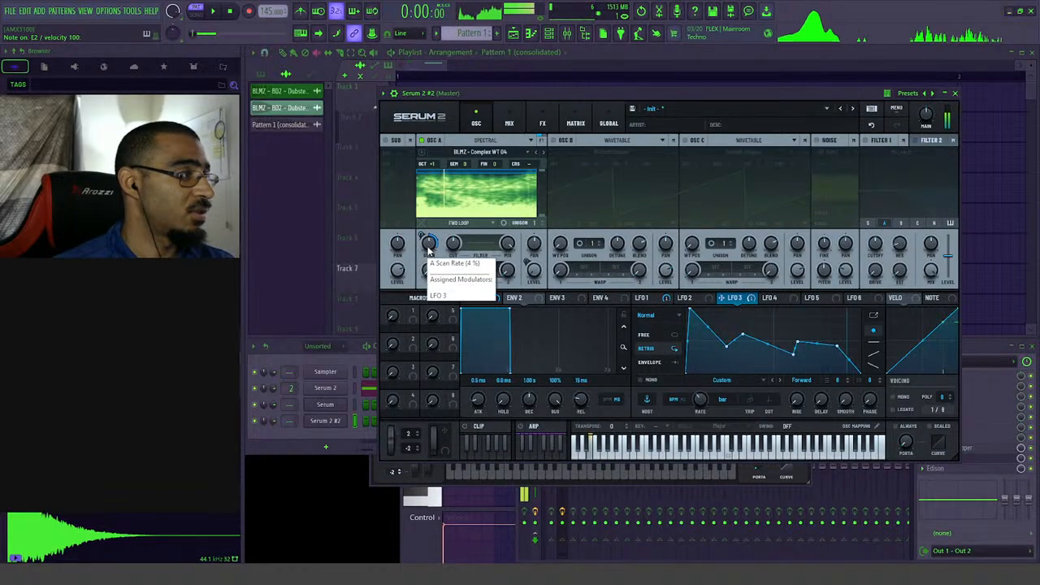
left_click_drag(429, 252, 433, 211)
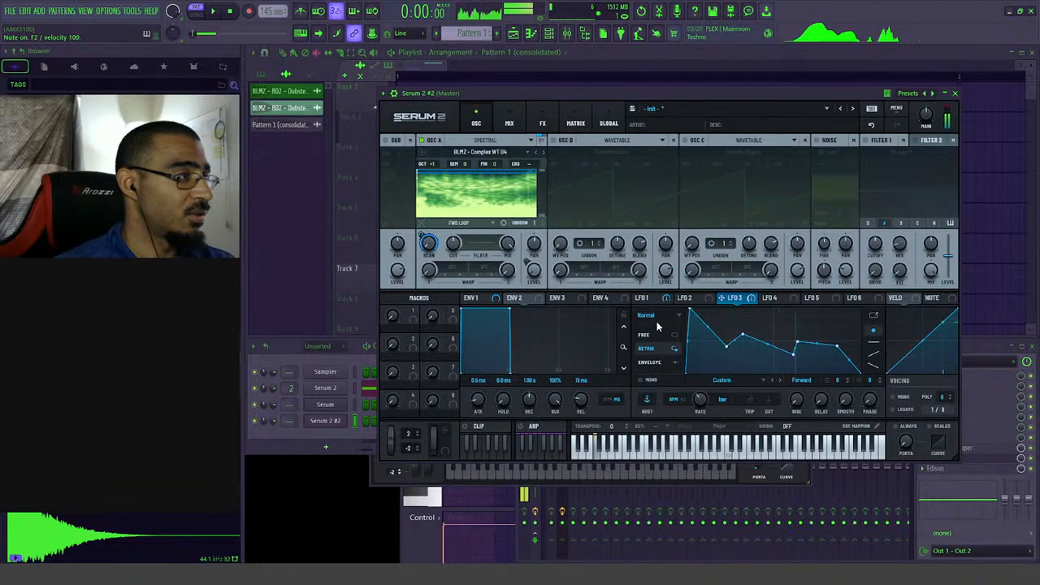
- Enable oscillator B as a wavetable oscillator, load BLMZ - Glitchy WT 01 and move its wavetable position to frame 4
left_click(554, 141)
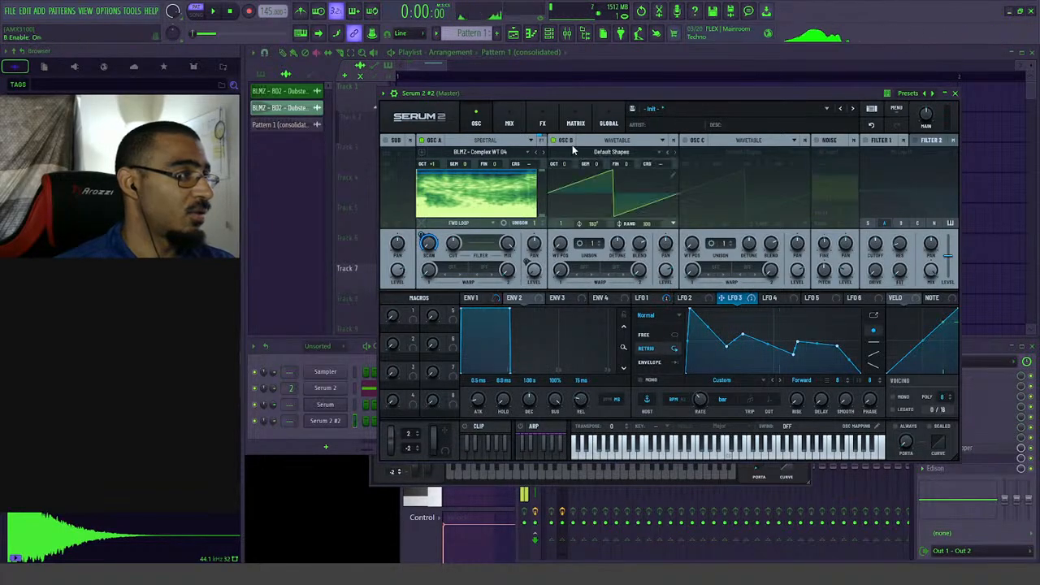
left_click(618, 140)
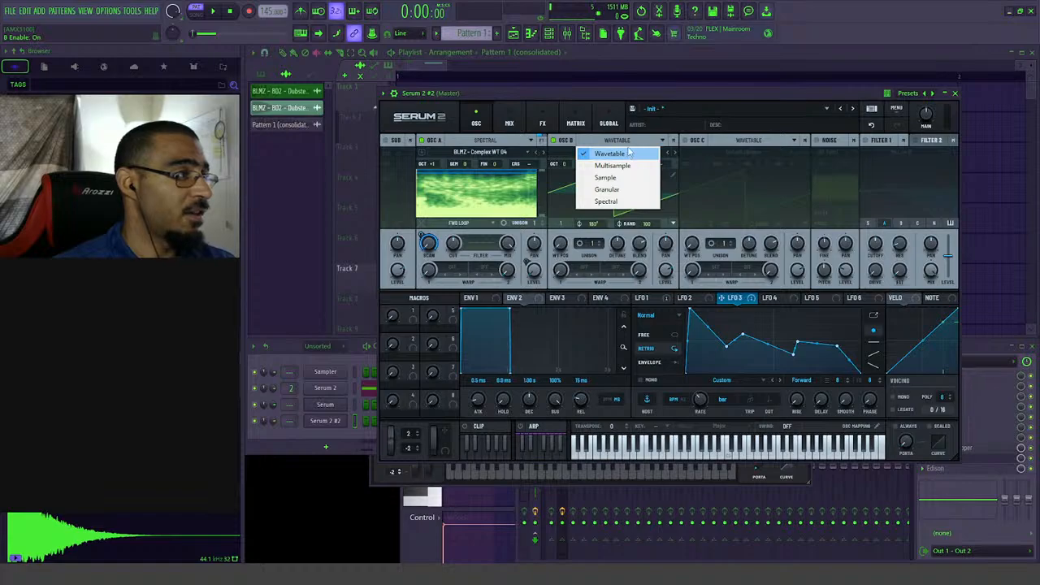
left_click(630, 152)
left_click(618, 152)
mouse_move(626, 175)
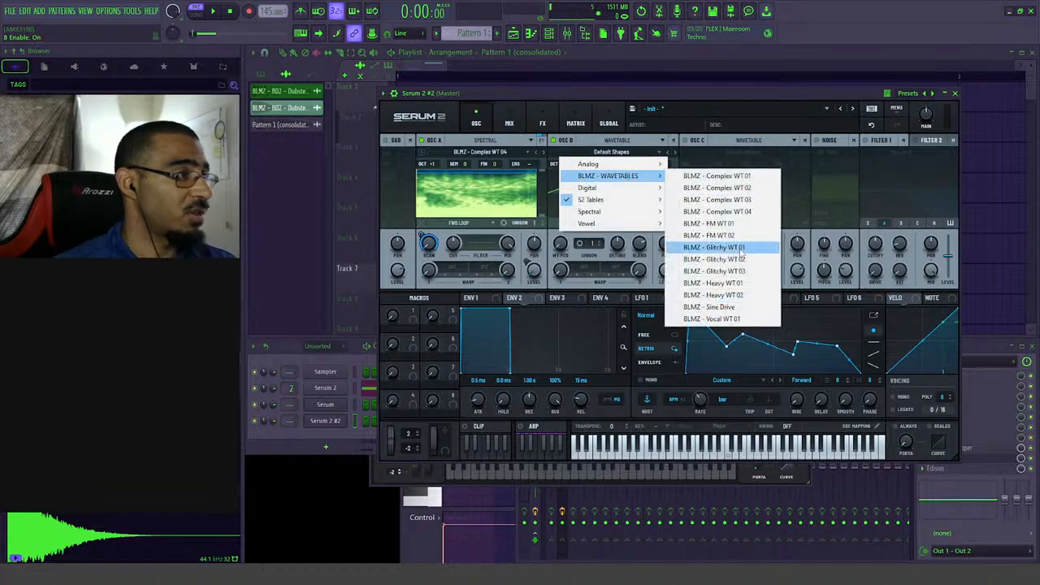
left_click(714, 247)
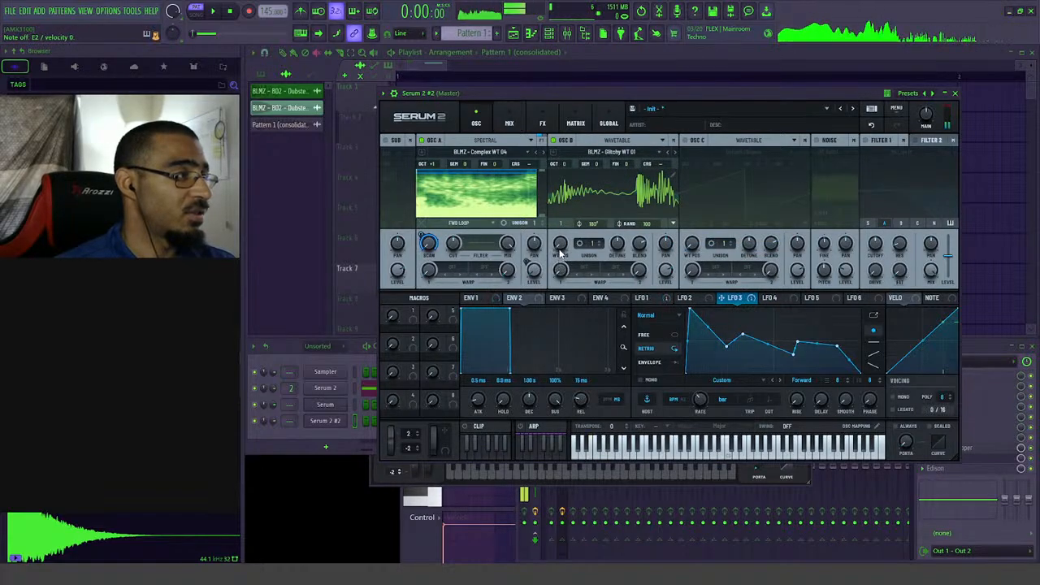
mouse_move(560, 254)
left_mouse_down()
mouse_move(572, 227)
mouse_move(569, 257)
left_mouse_up()
- Reshape LFO 2 into a straight rising ramp and assign it to oscillator B's wavetable position
left_click(691, 297)
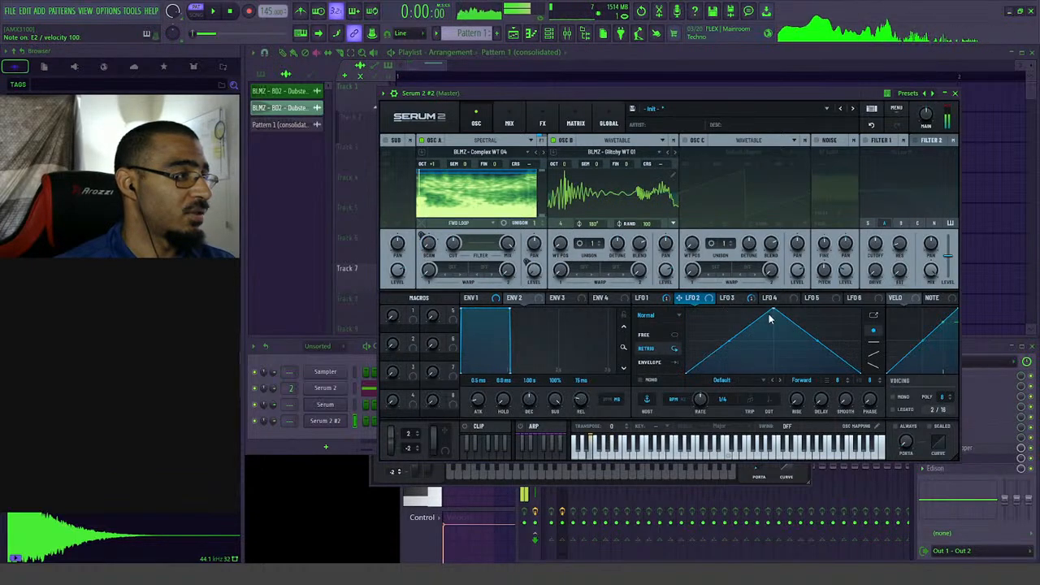
left_click_drag(775, 309, 860, 310)
left_click_drag(683, 298, 559, 273)
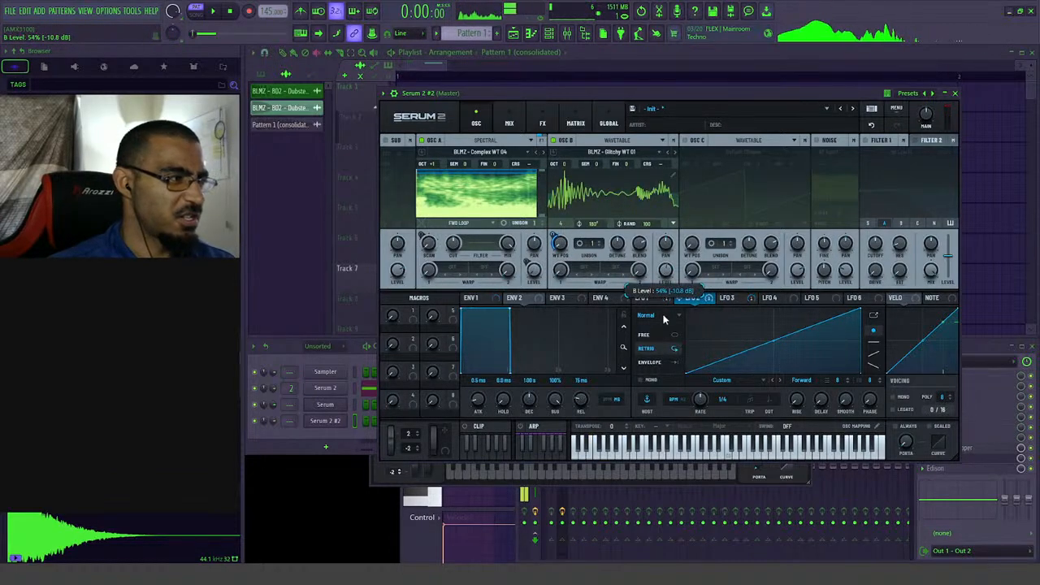
- Assign LFO 1 to oscillator B's level
left_click(648, 299)
left_click_drag(639, 298, 667, 278)
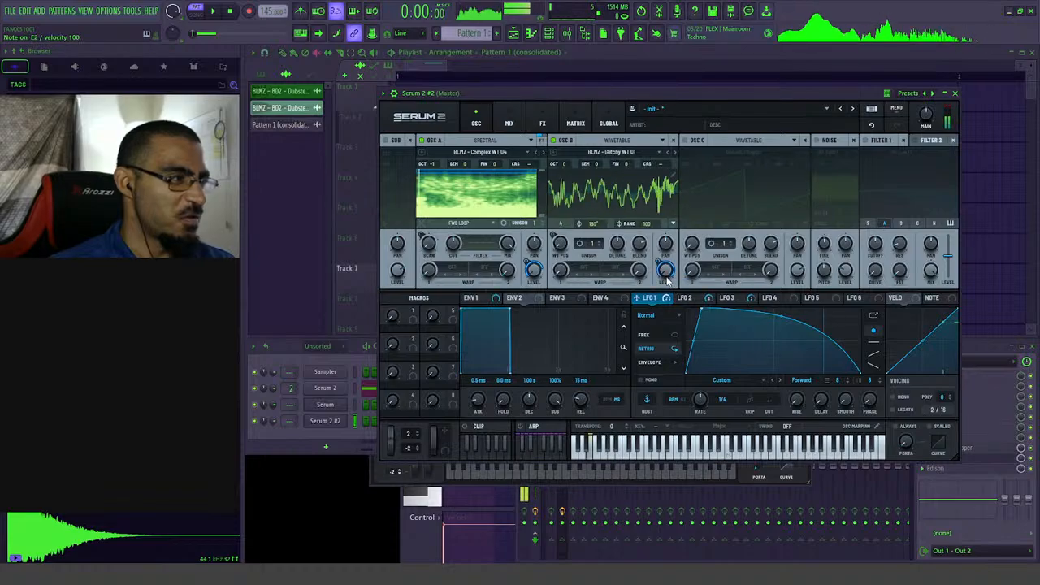
mouse_move(666, 281)
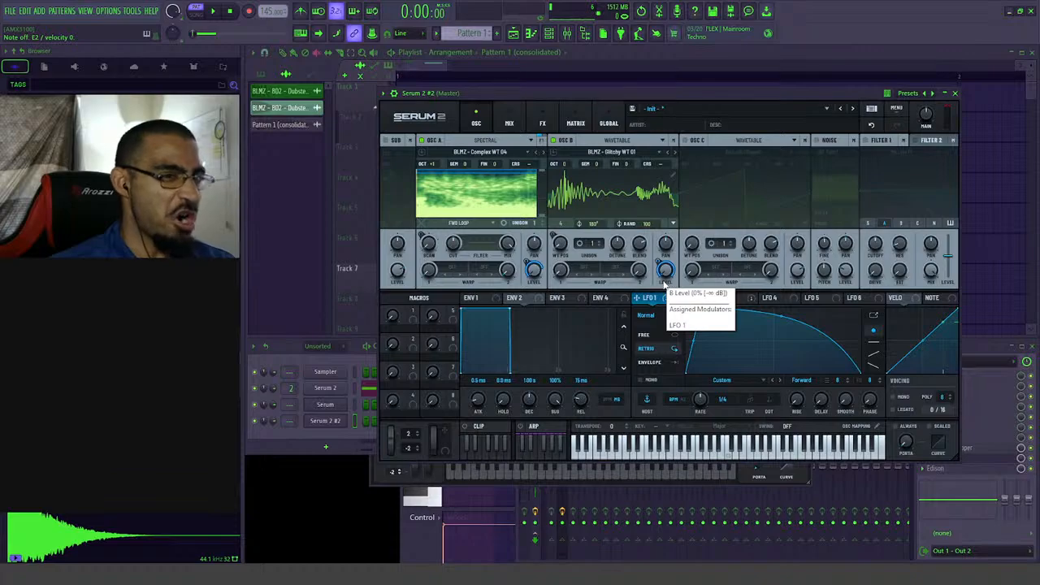
- Enable the sub oscillator and assign LFO 1 to its level
left_click(387, 140)
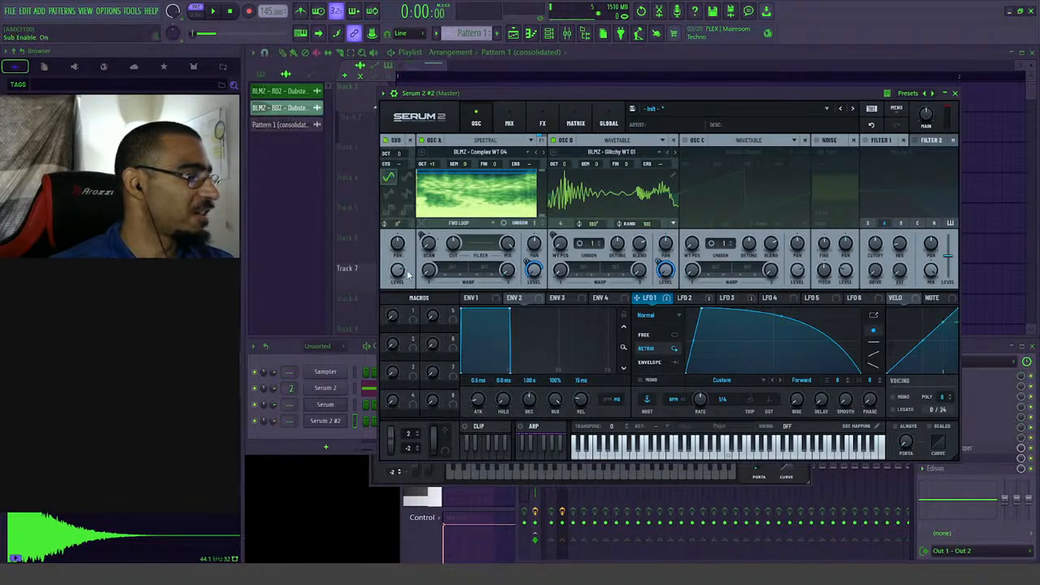
left_click(686, 297)
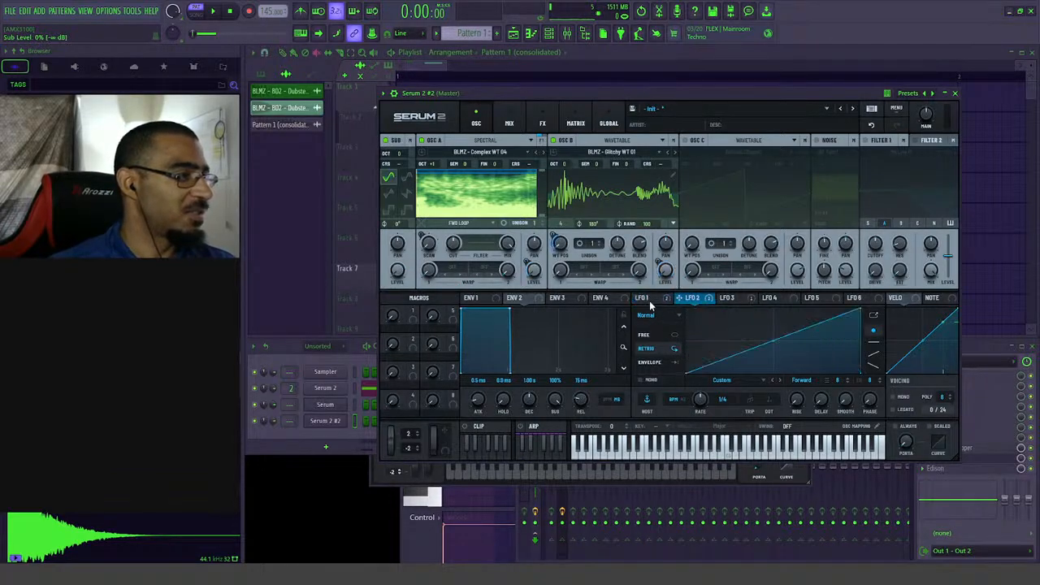
left_click(648, 298)
left_click_drag(638, 298, 399, 271)
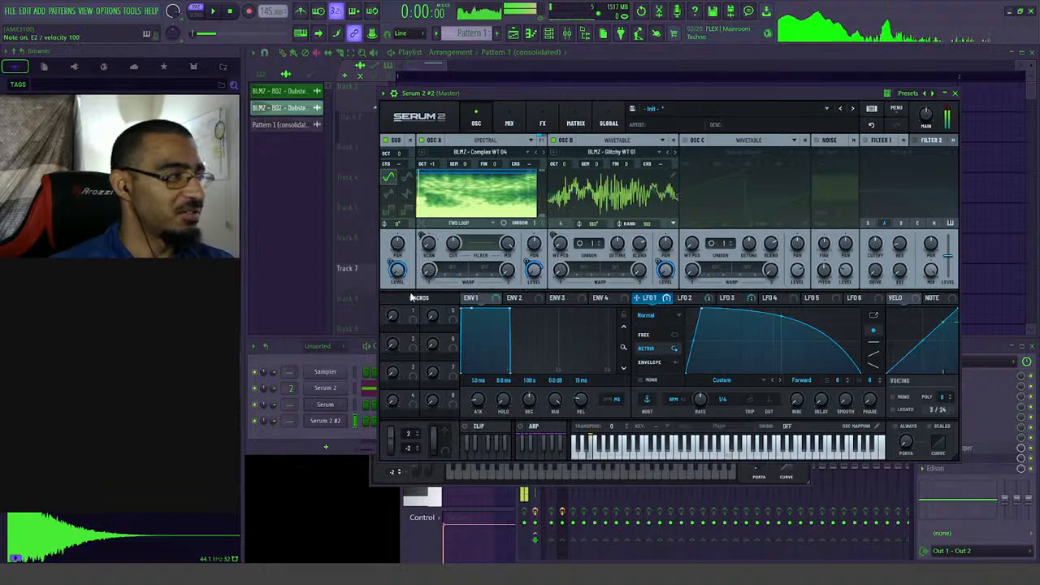
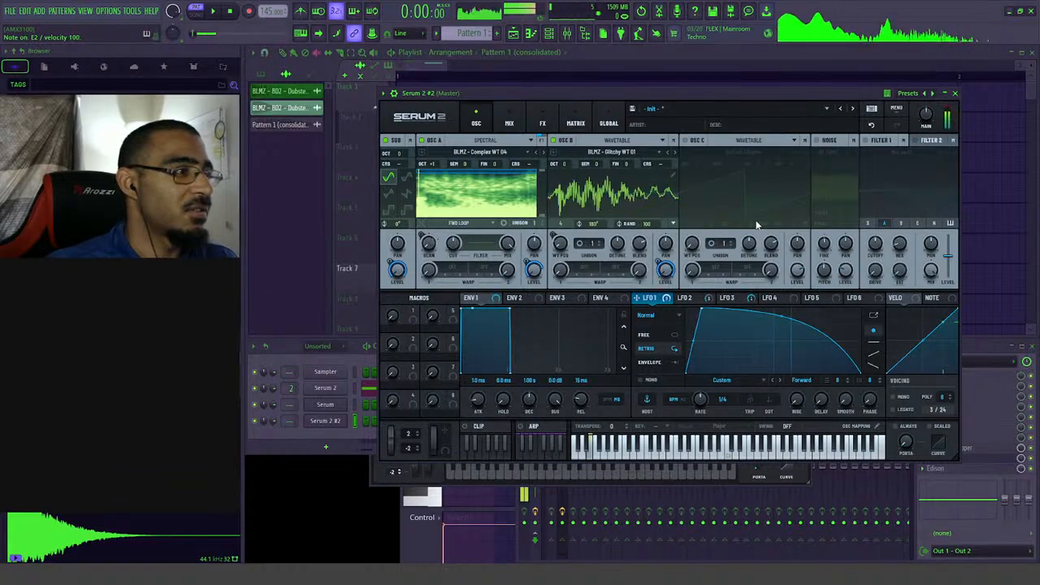
- Enable filter 1 and route oscillator B's output to Filter instead of Main
left_click(867, 140)
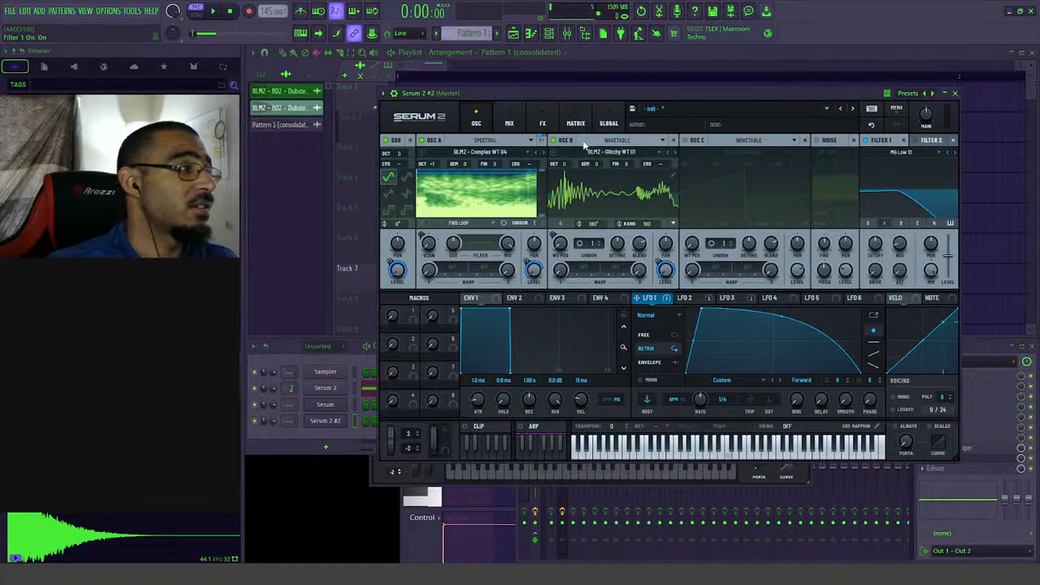
left_click(673, 143)
left_click(670, 154)
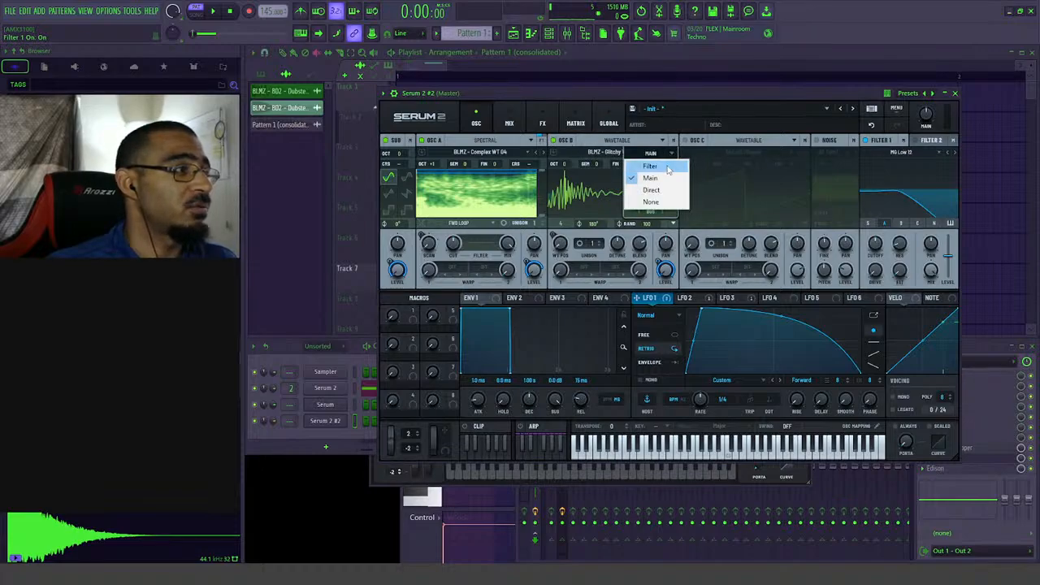
left_click(659, 172)
left_click(656, 152)
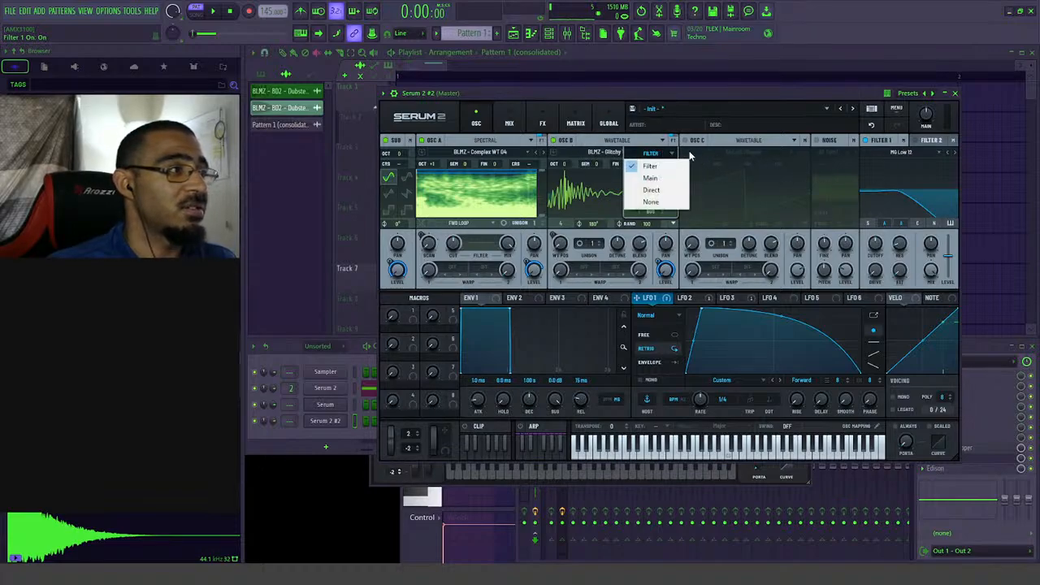
left_click(640, 142)
- Try the Combs, SampHold and Allpasses types on filter 1, adjusting the cutoff with Combs
left_click(889, 153)
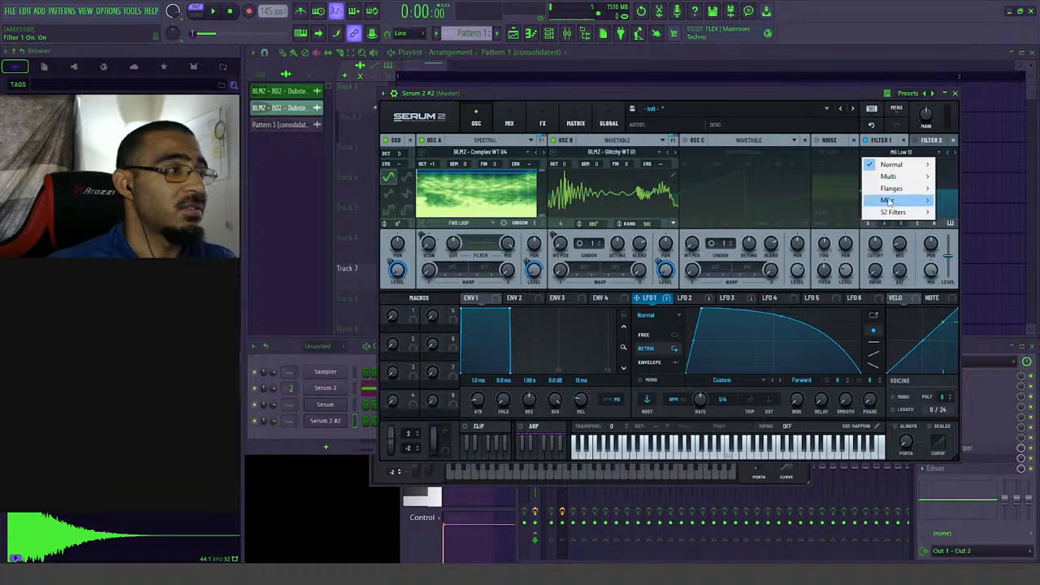
mouse_move(890, 202)
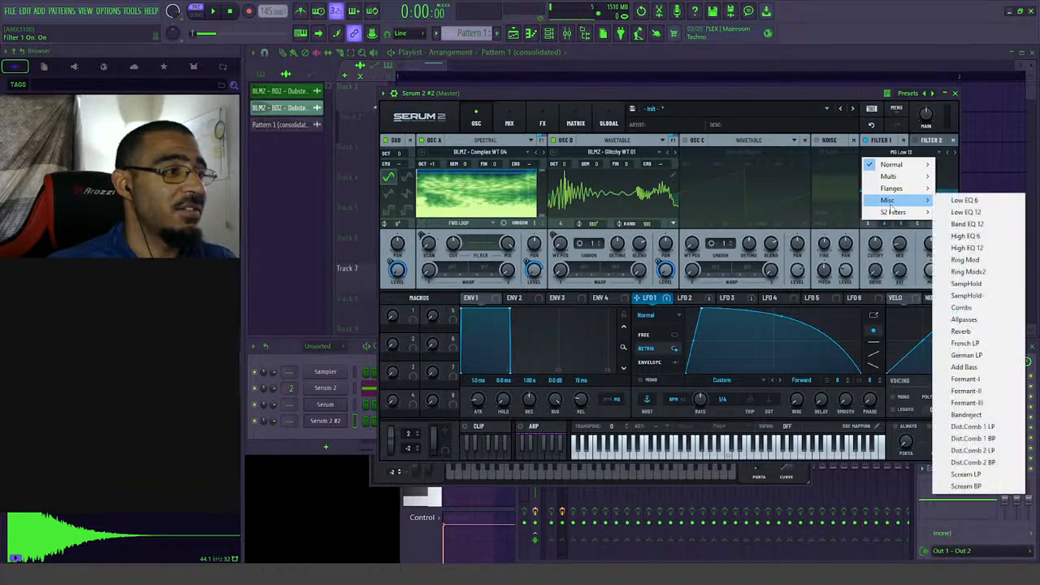
left_click(964, 308)
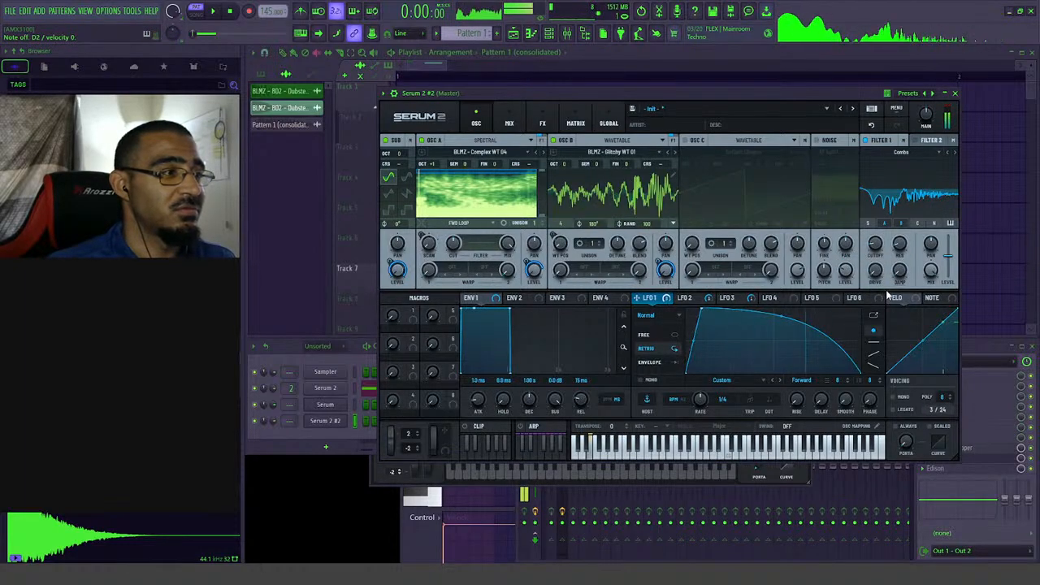
mouse_move(875, 251)
left_mouse_down()
mouse_move(884, 235)
mouse_move(886, 264)
mouse_move(889, 256)
left_mouse_up()
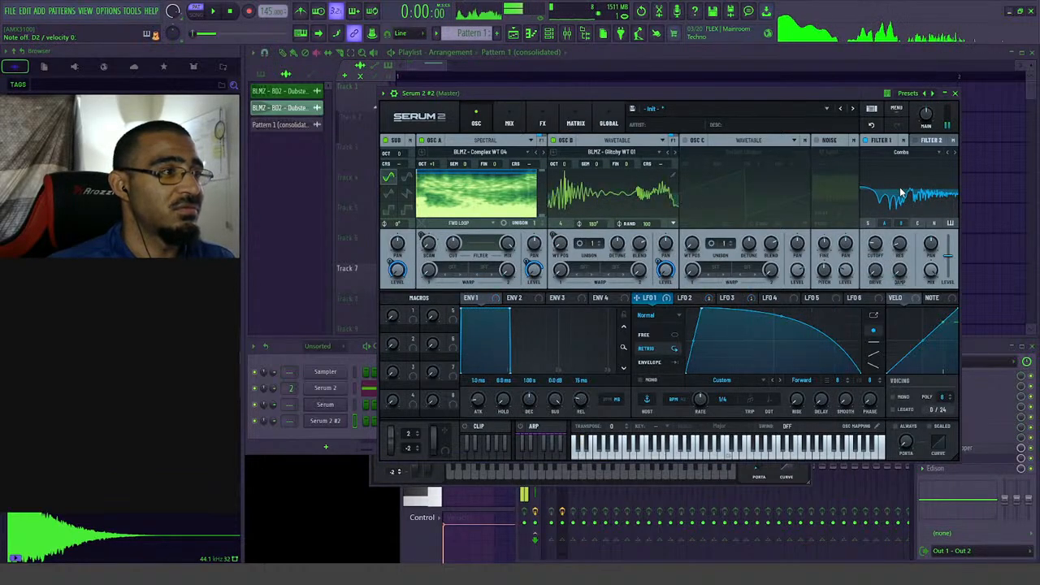
left_click(950, 152)
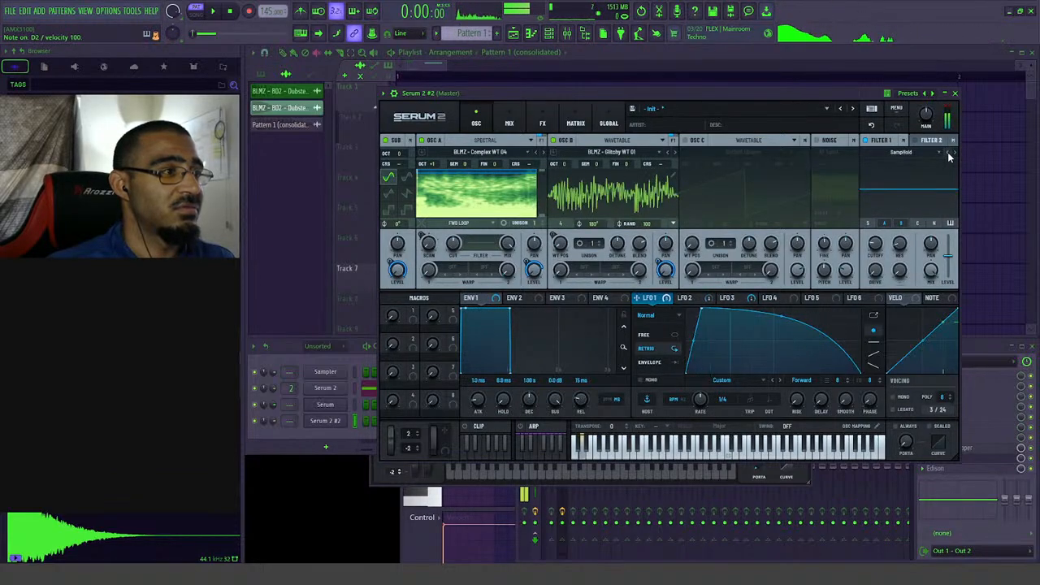
left_click(901, 152)
mouse_move(903, 202)
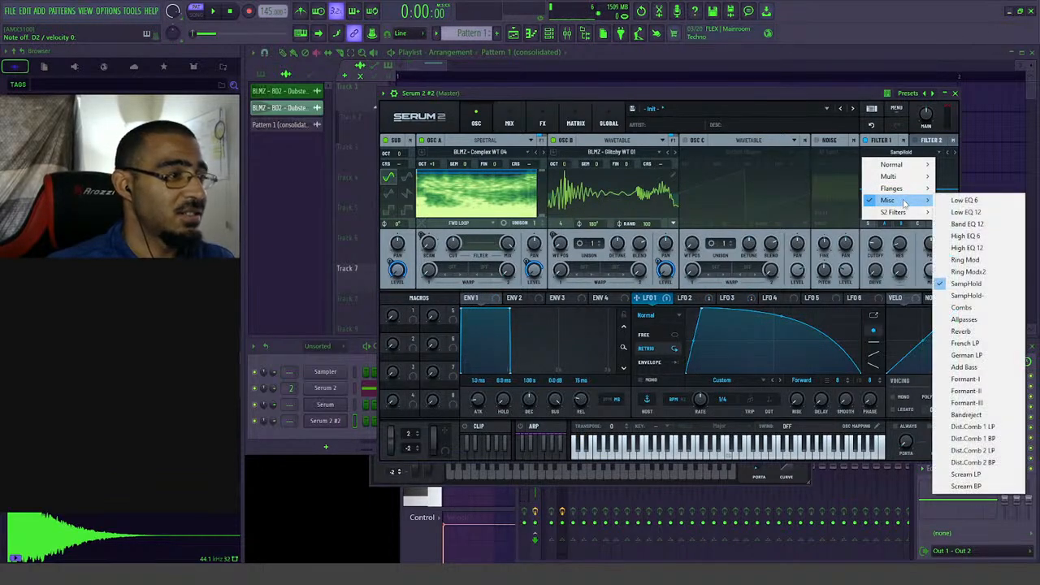
left_click(975, 320)
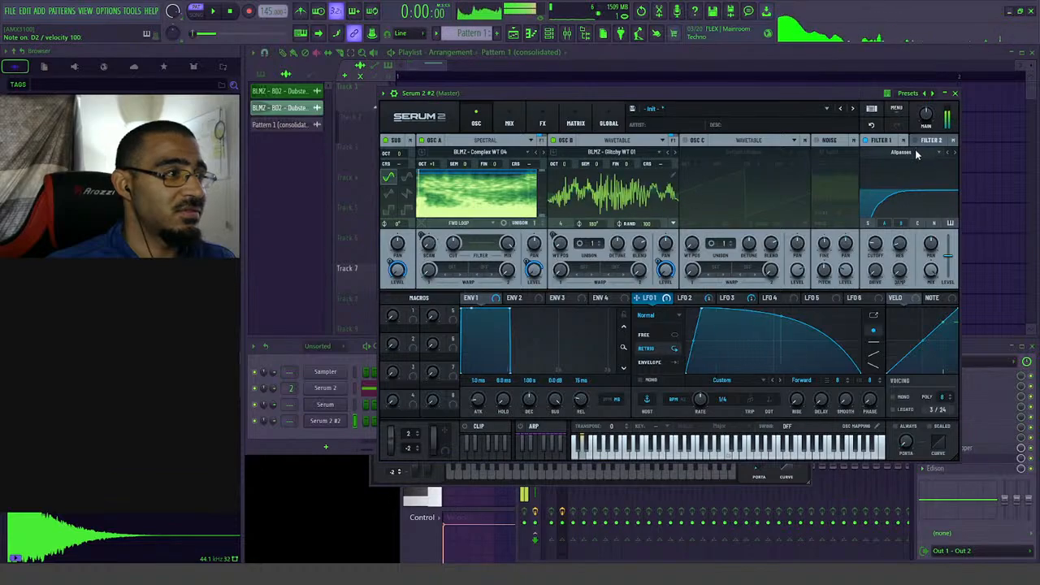
- Set filter 1's type to Bandreject and adjust its resonance and width for a broad notch
left_click(916, 151)
mouse_move(907, 203)
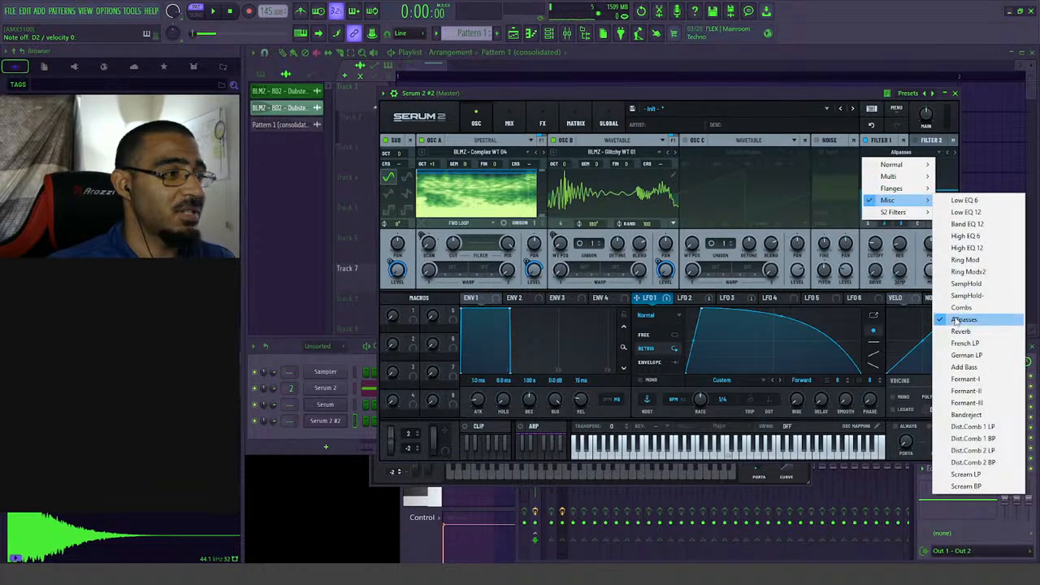
left_click(967, 415)
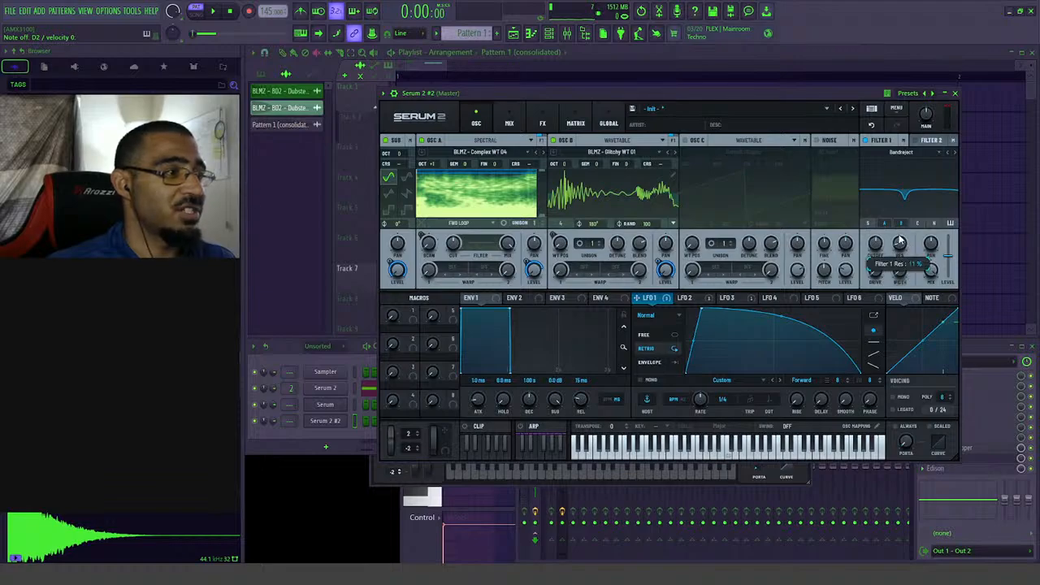
left_click_drag(903, 236, 903, 229)
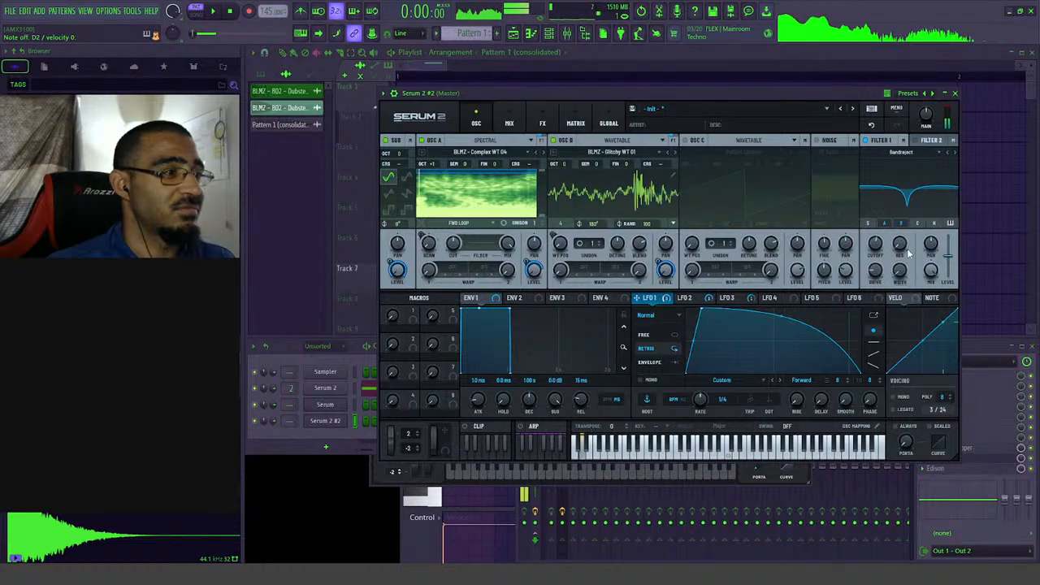
left_click_drag(909, 254, 899, 235)
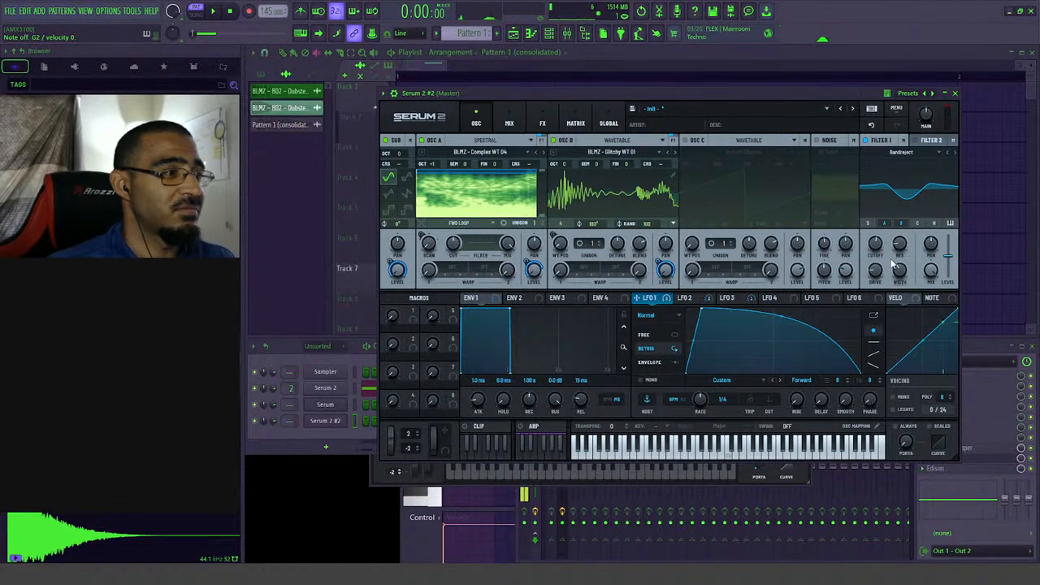
left_click_drag(900, 273, 881, 260)
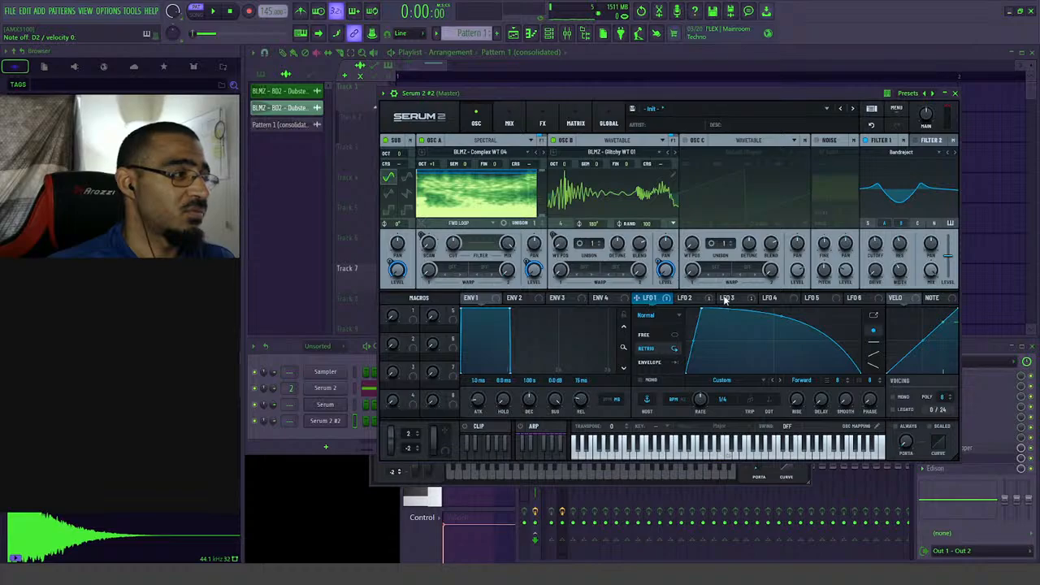
- Modulate filter 1's cutoff with LFO 2, set the base cutoff to 139 Hz, and audition the sound
left_click(684, 297)
mouse_move(876, 245)
left_mouse_down()
mouse_move(873, 260)
mouse_move(871, 242)
mouse_move(875, 253)
mouse_move(888, 241)
mouse_move(886, 251)
left_mouse_up()
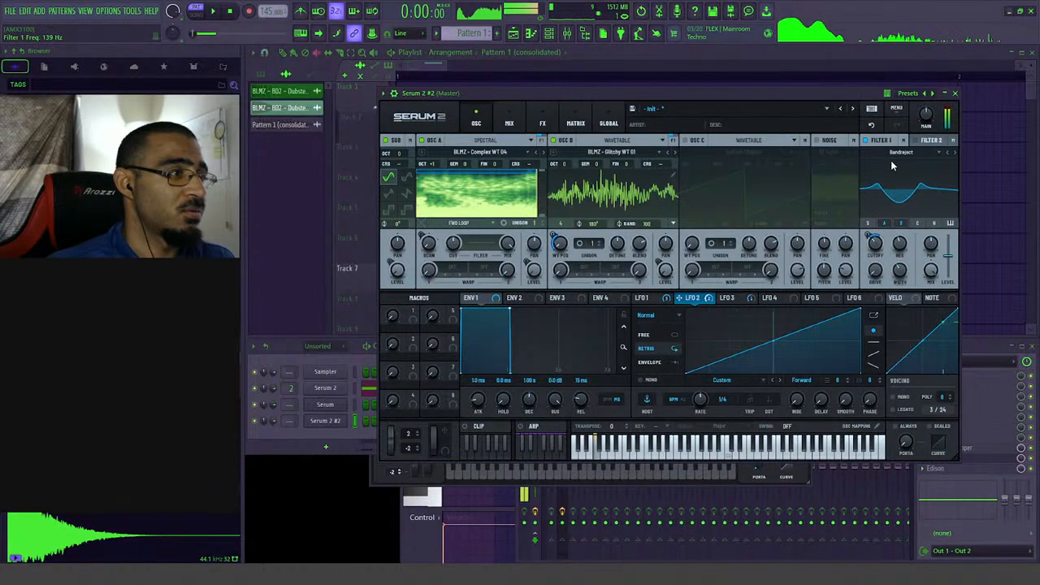
key("b")
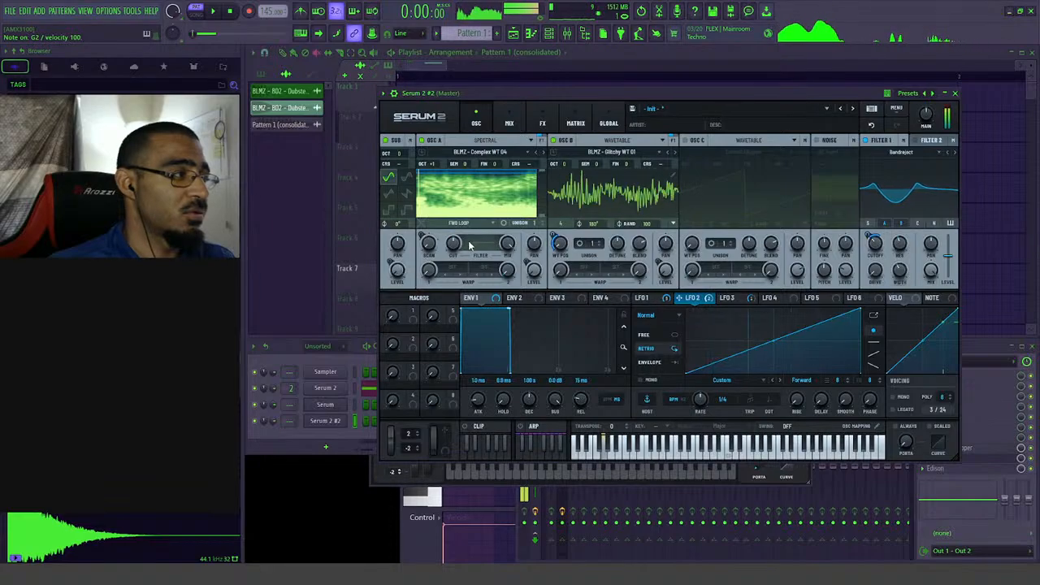
- Try the One-shot playback mode on oscillator A, return it to Fwd Loop and audition a note
left_click(461, 223)
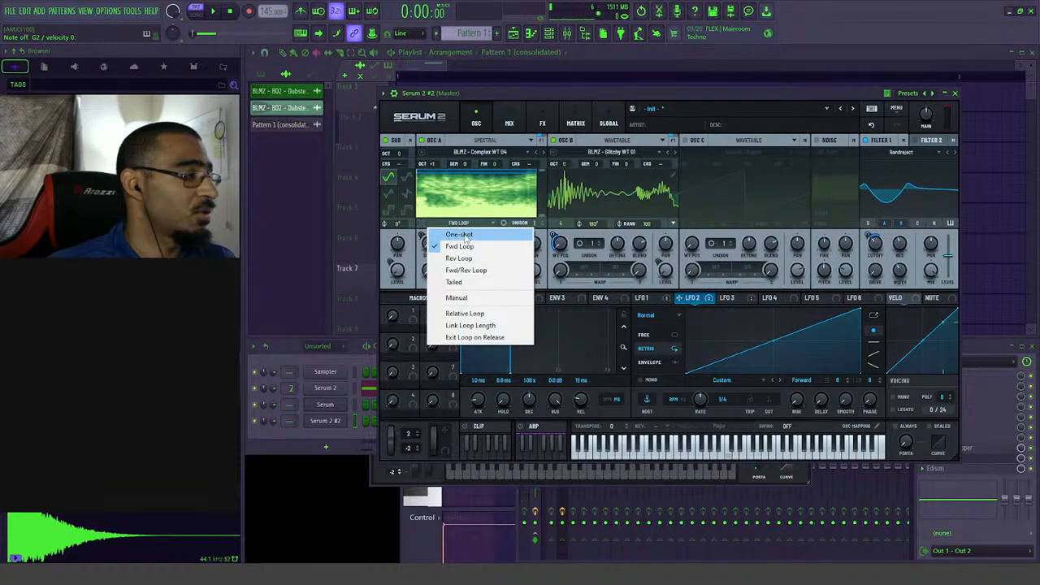
left_click(461, 235)
left_click(460, 222)
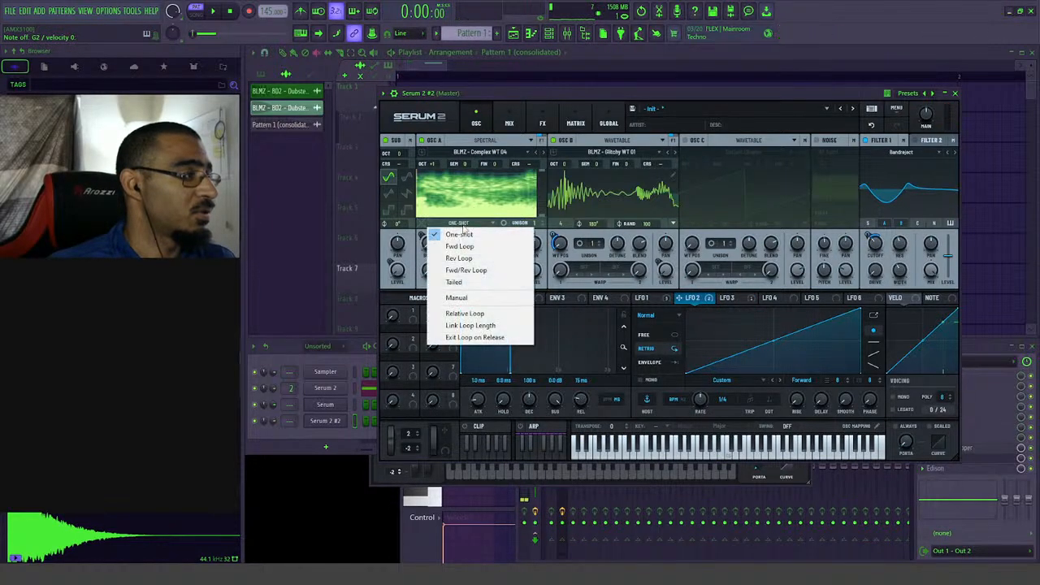
left_click(463, 245)
key("x")
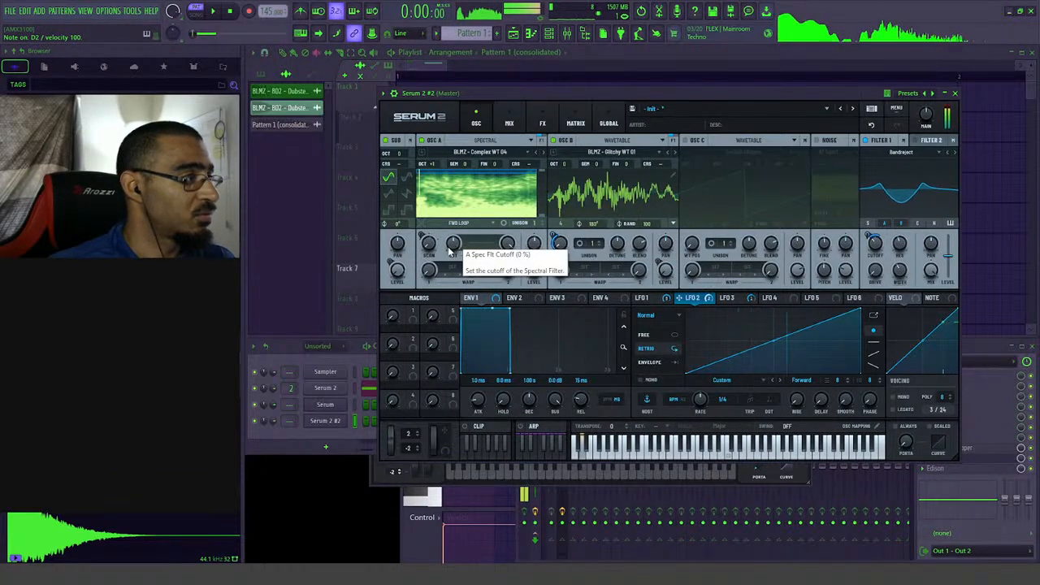
left_click_drag(433, 167, 440, 160)
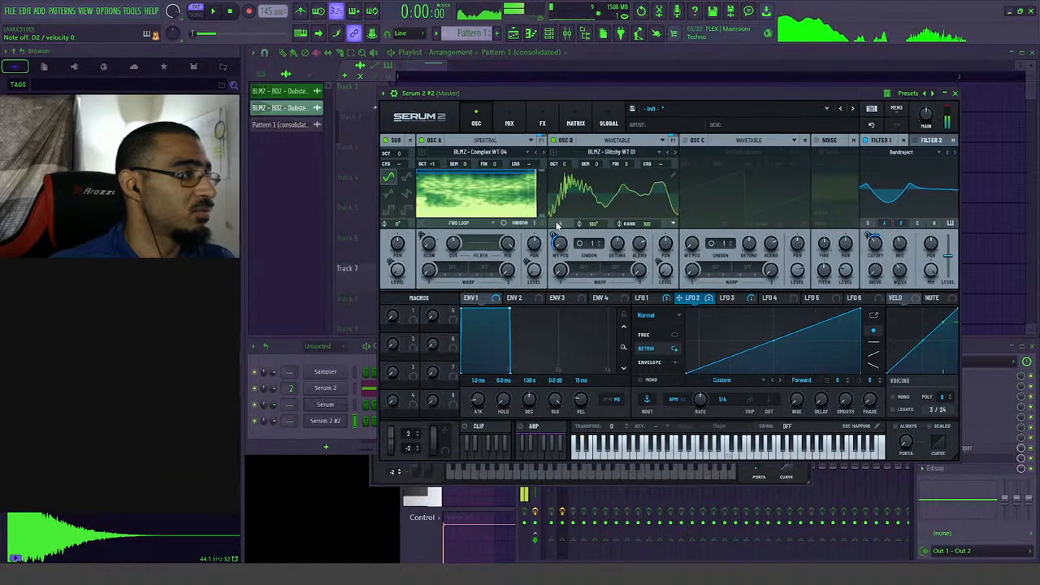
left_click(589, 243)
left_click(590, 246)
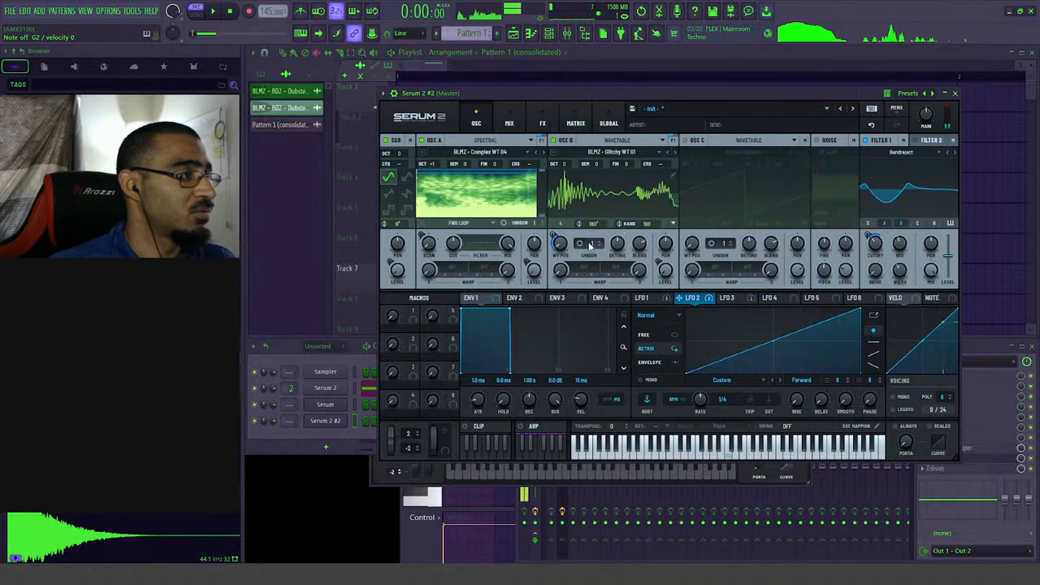
- Switch LFO 1 to Envelope mode and set LFO 2's modulation depth on filter 1's cutoff to -12%
left_click(657, 302)
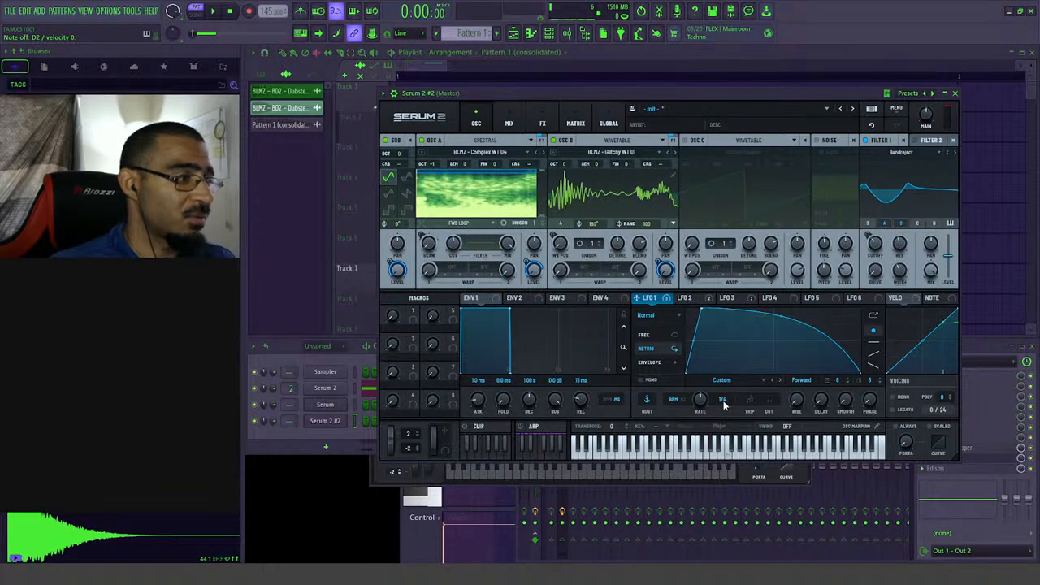
left_click(651, 362)
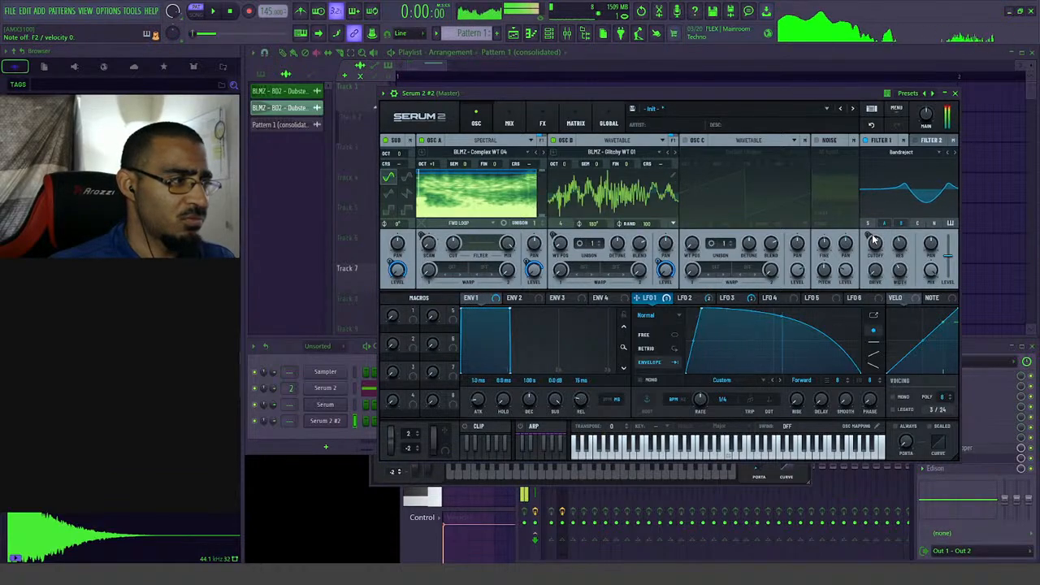
left_click(685, 297)
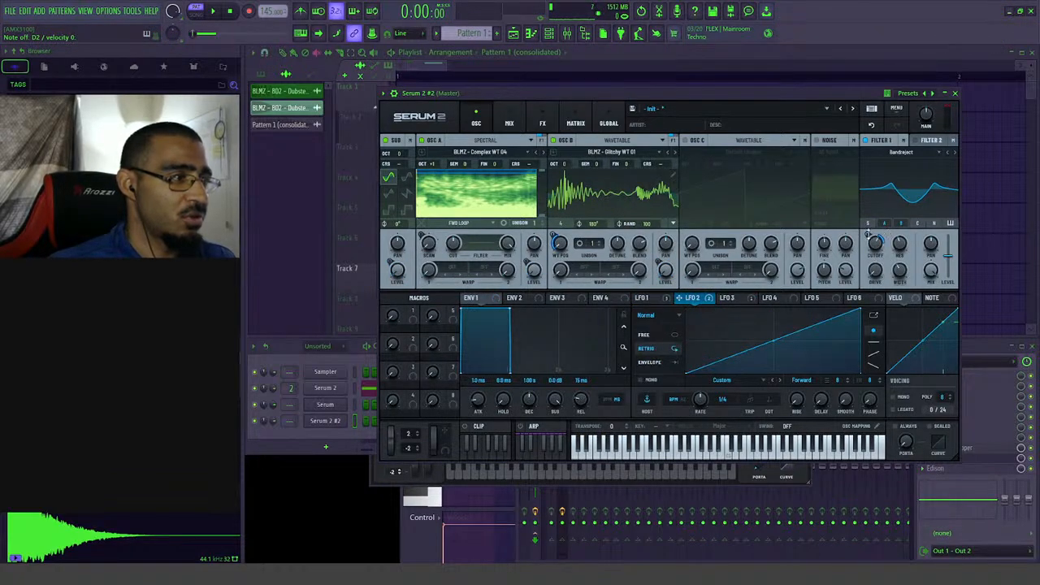
left_click_drag(870, 235, 871, 259)
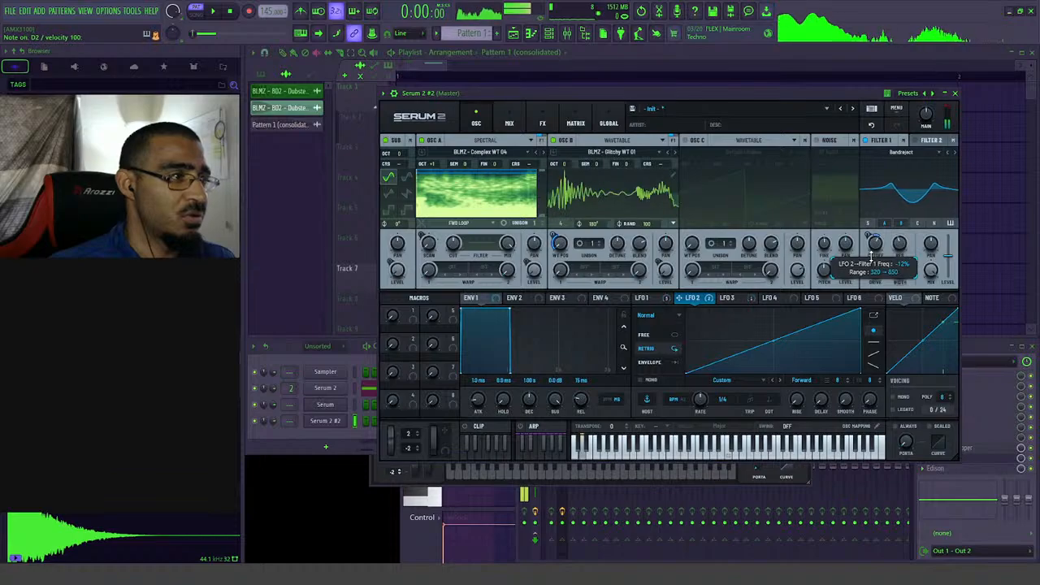
- Try the Dist.Comb 1 LP type on filter 1, adjusting its cutoff and comb frequency while auditioning notes
left_click(900, 152)
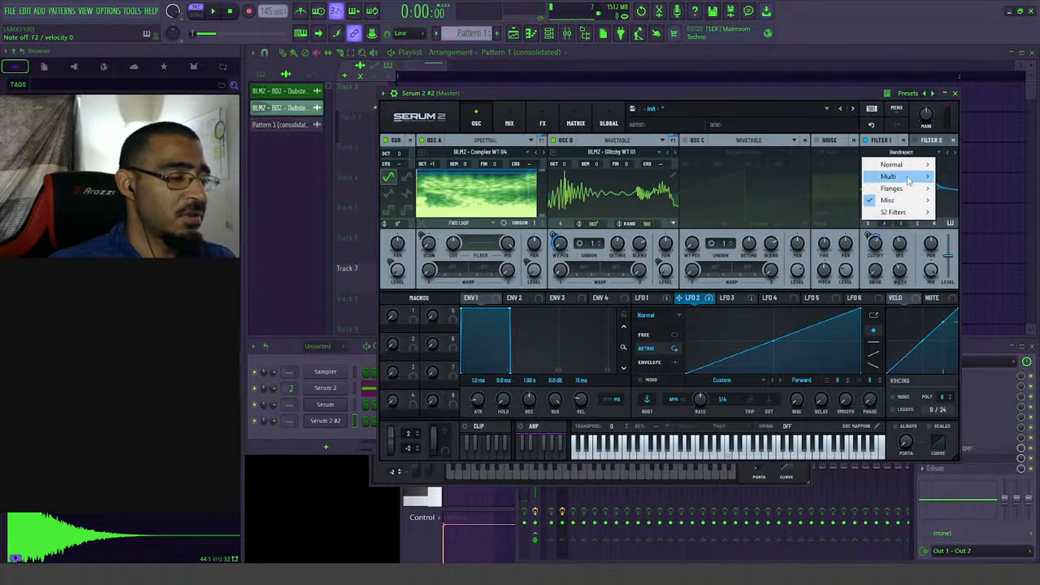
mouse_move(909, 201)
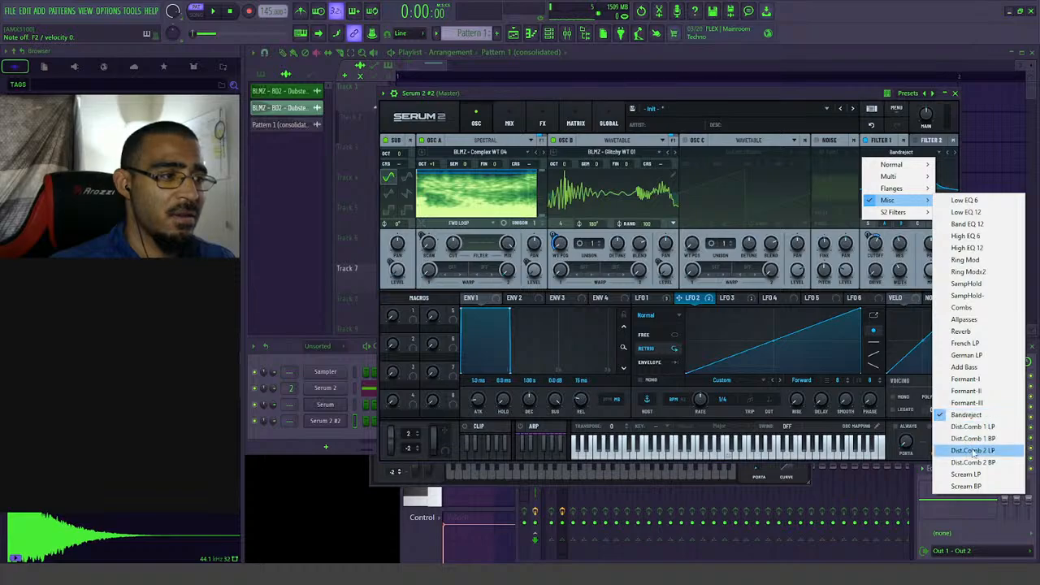
left_click(972, 426)
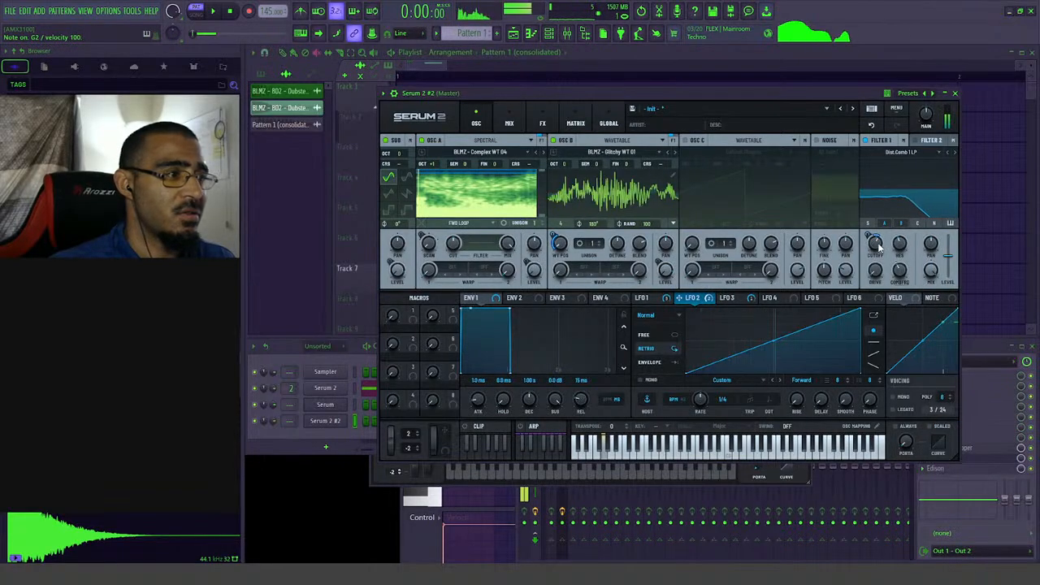
left_click_drag(880, 247, 891, 234)
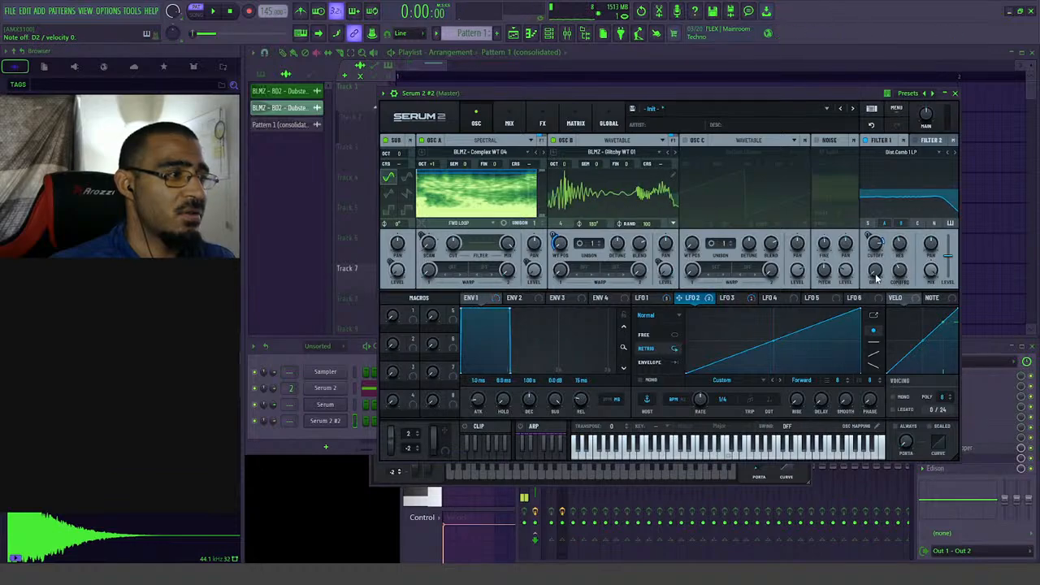
left_click_drag(900, 271, 936, 211)
left_click_drag(885, 259, 883, 248)
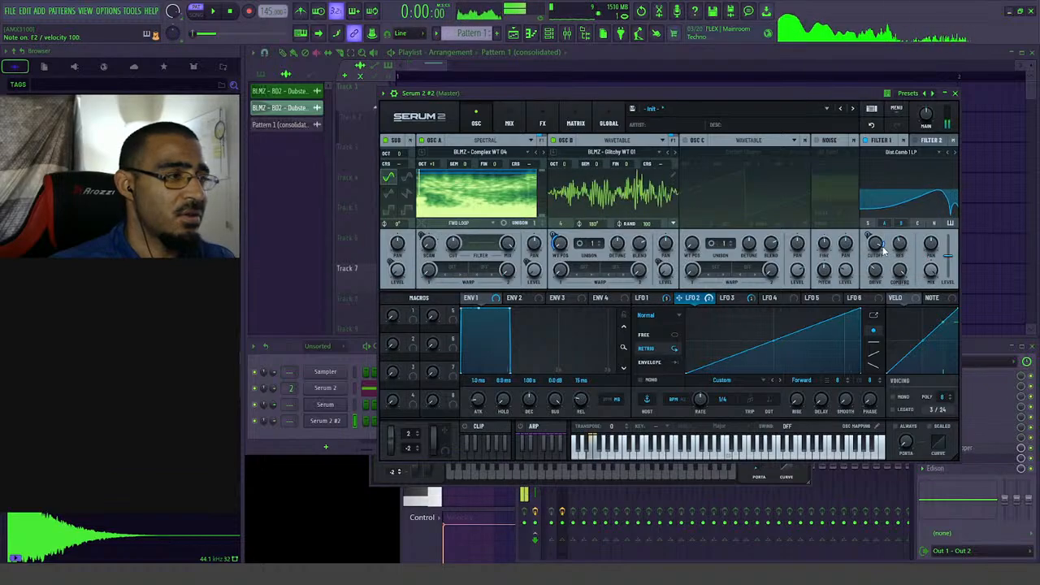
- Try the High EQ 12 type on filter 1, adjusting the cutoff and setting the resonance to 0%
left_click(902, 152)
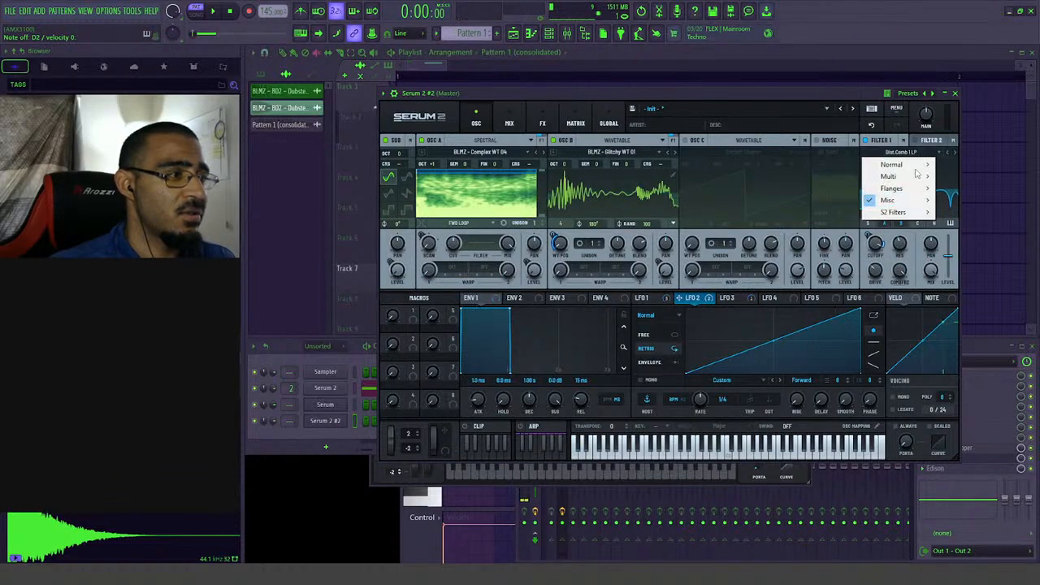
mouse_move(905, 202)
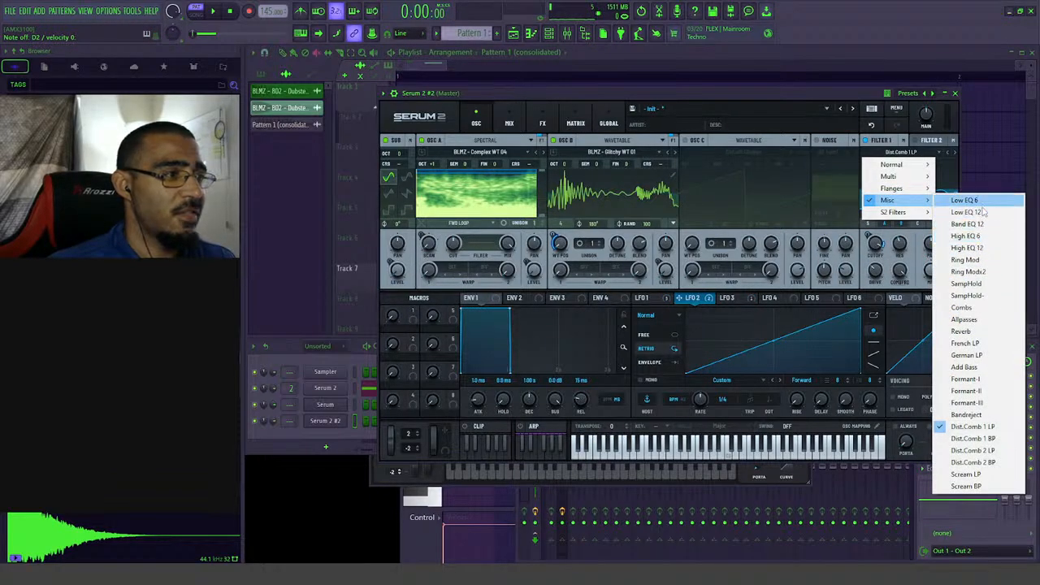
left_click(967, 248)
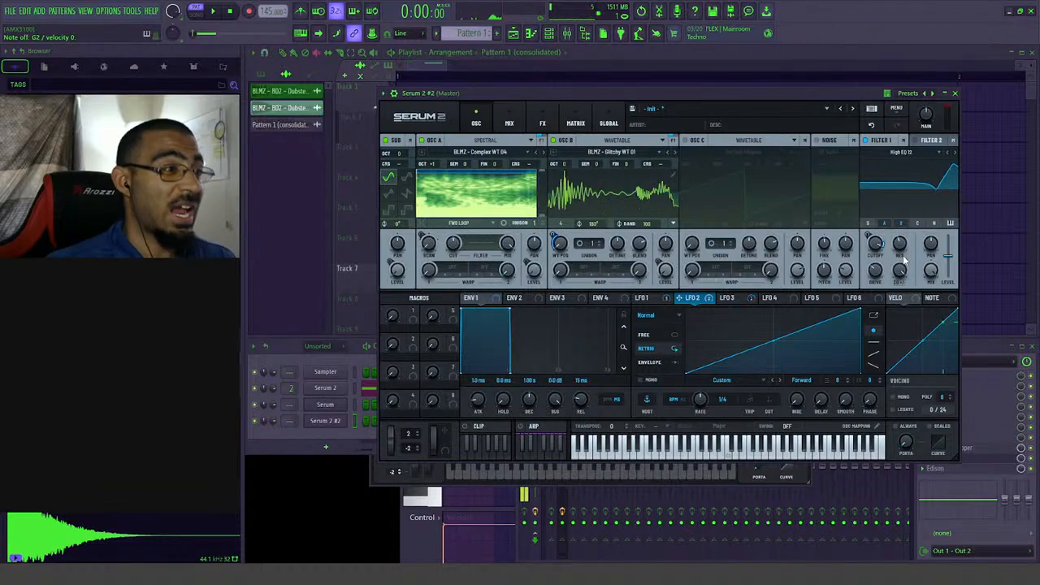
mouse_move(873, 242)
left_mouse_down()
mouse_move(873, 256)
mouse_move(877, 243)
left_mouse_up()
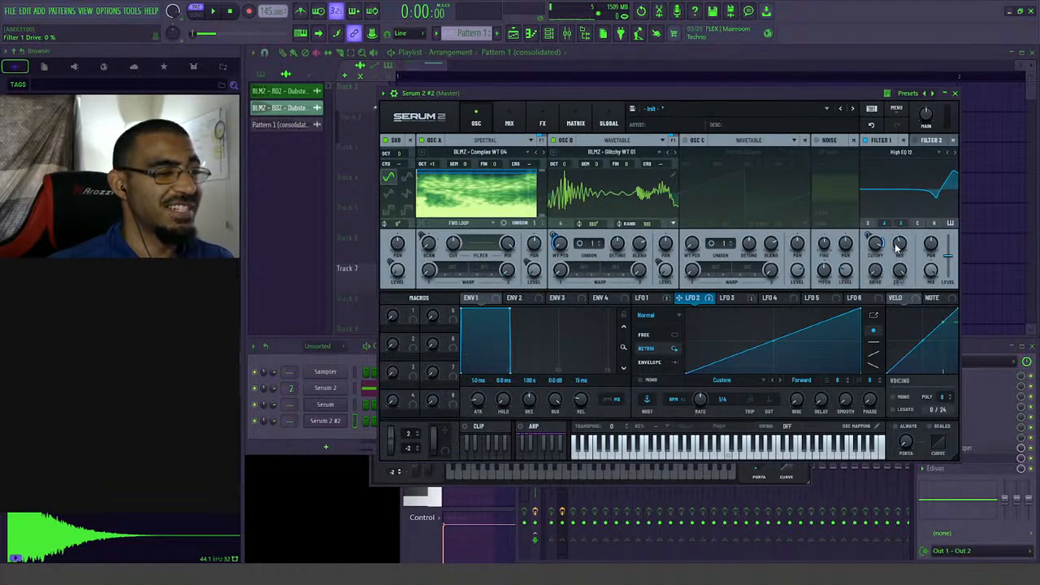
left_click_drag(878, 250, 901, 287)
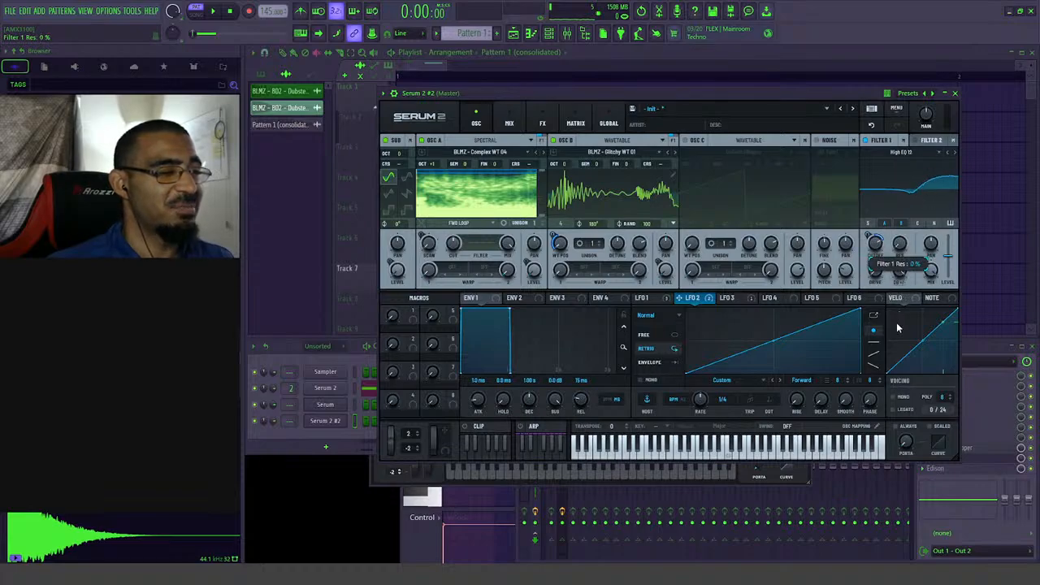
- Audition the BP 12 type on filter 1 and settle on the BN 12 type
left_click(901, 152)
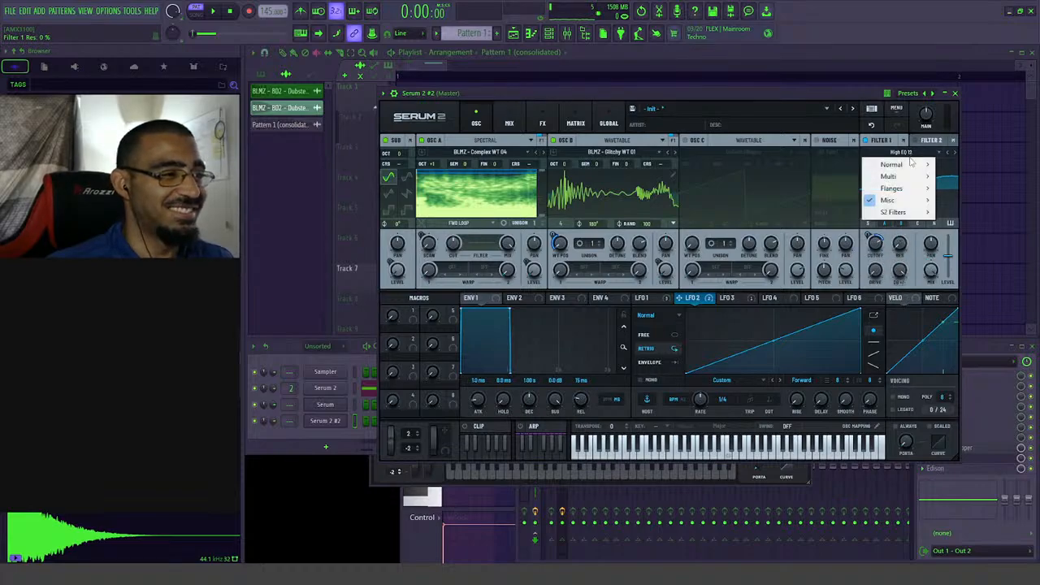
mouse_move(902, 166)
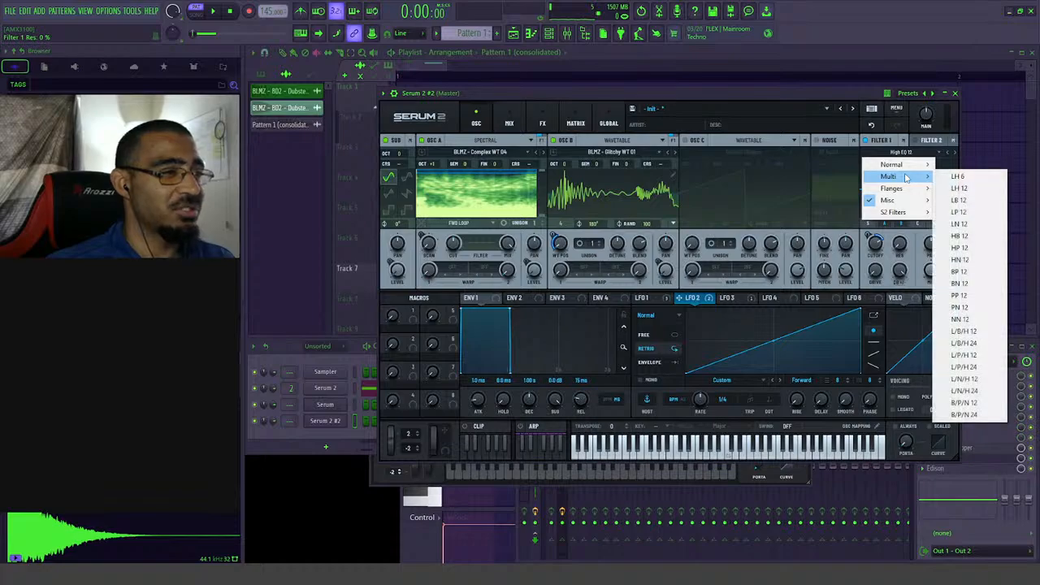
left_click(966, 260)
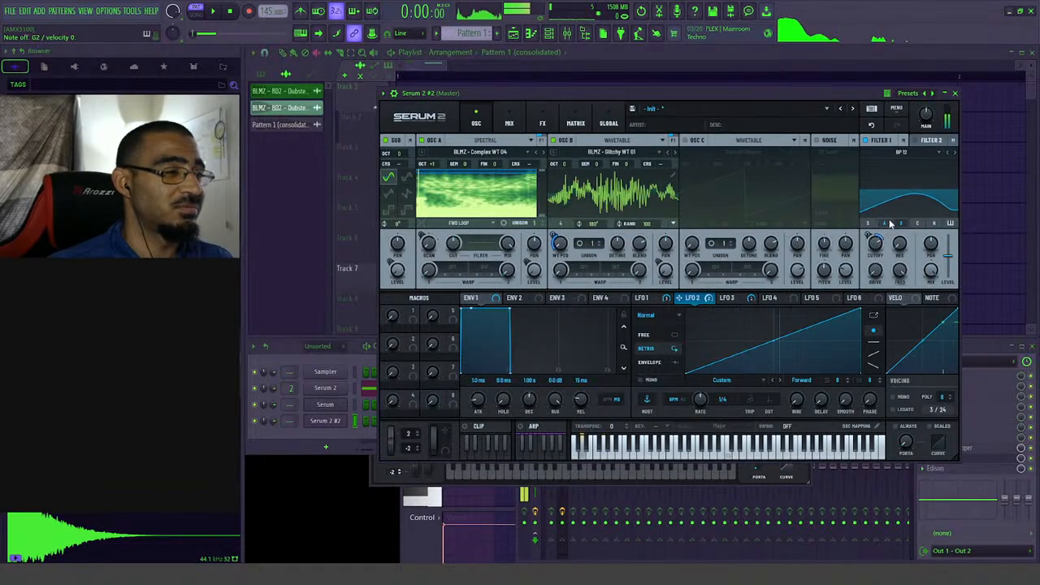
left_click(895, 154)
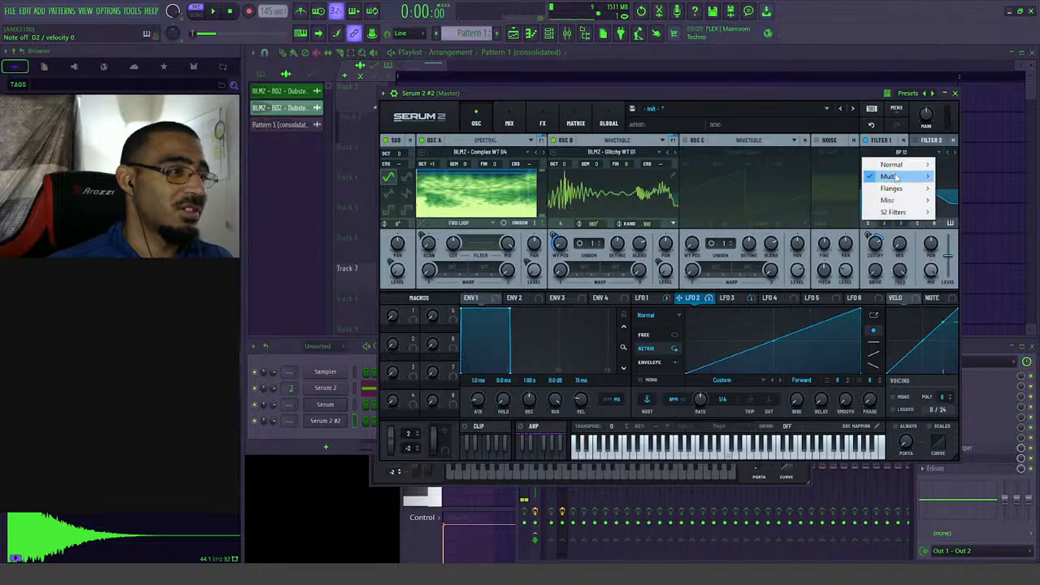
mouse_move(897, 177)
left_click(959, 283)
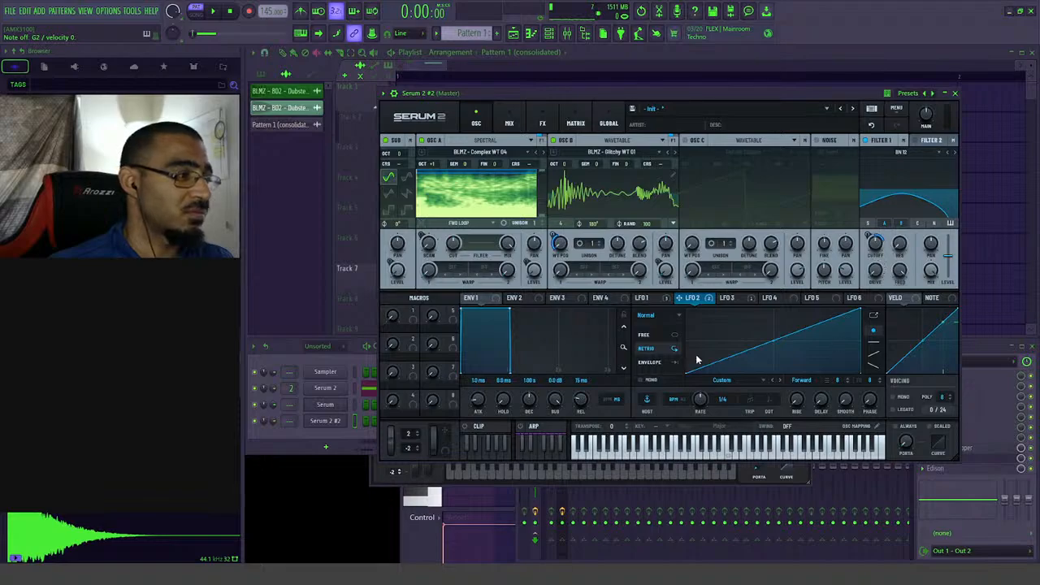
- Try modulating filter 1's Var control with LFO 2, and remove that modulation
left_click_drag(682, 300, 898, 272)
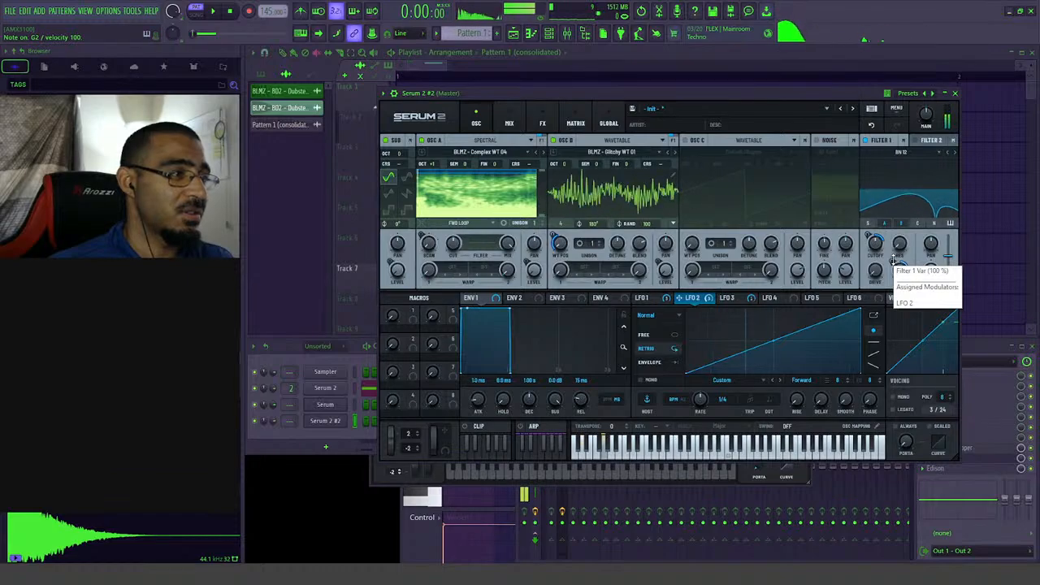
right_click(894, 261)
left_click(947, 342)
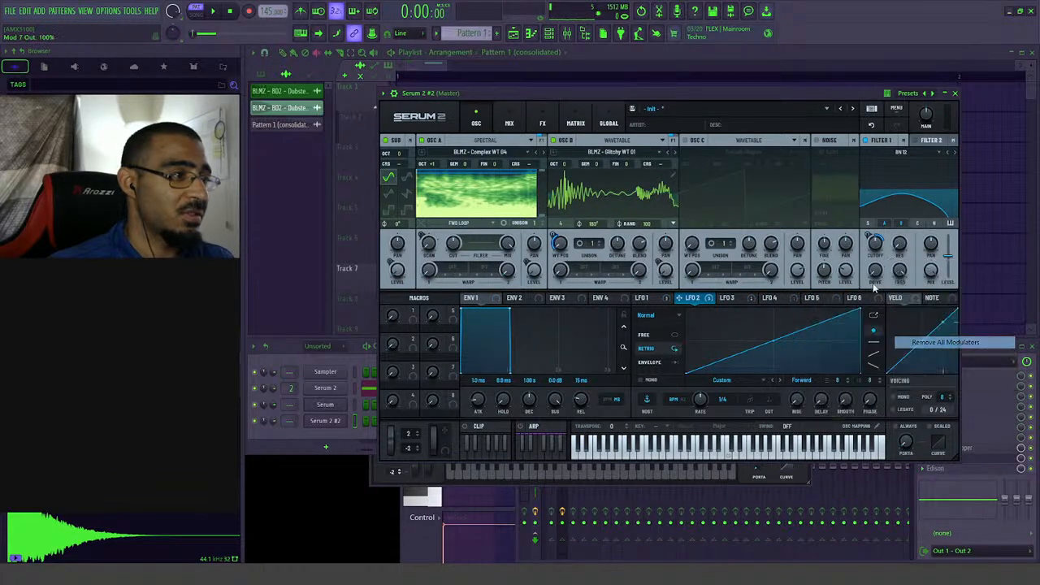
- Replace the modulator on filter 1's cutoff with LFO 1 and also assign LFO 1 to the filter's Var control
right_click(875, 241)
left_click(927, 319)
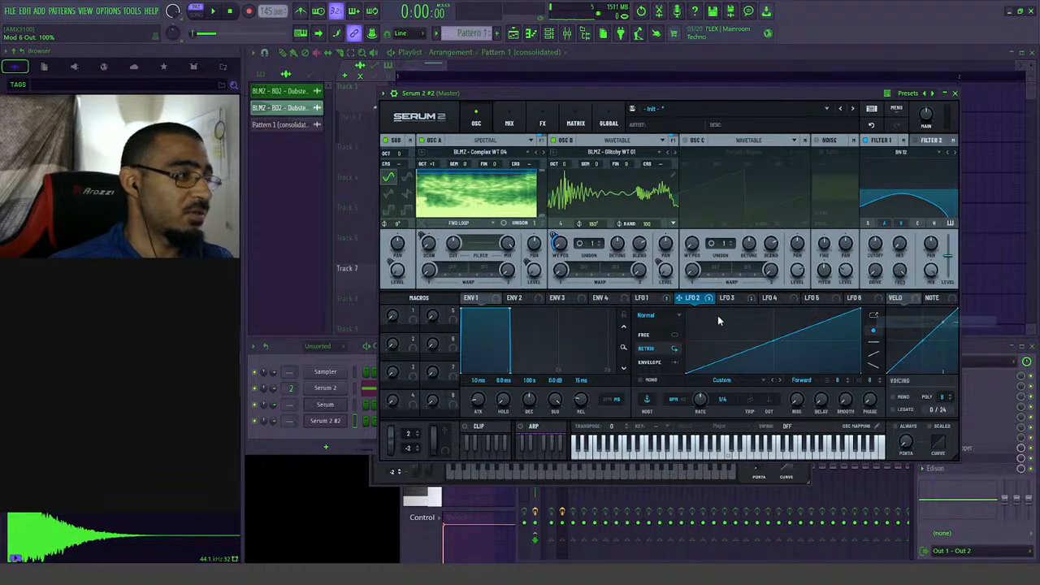
left_click(641, 298)
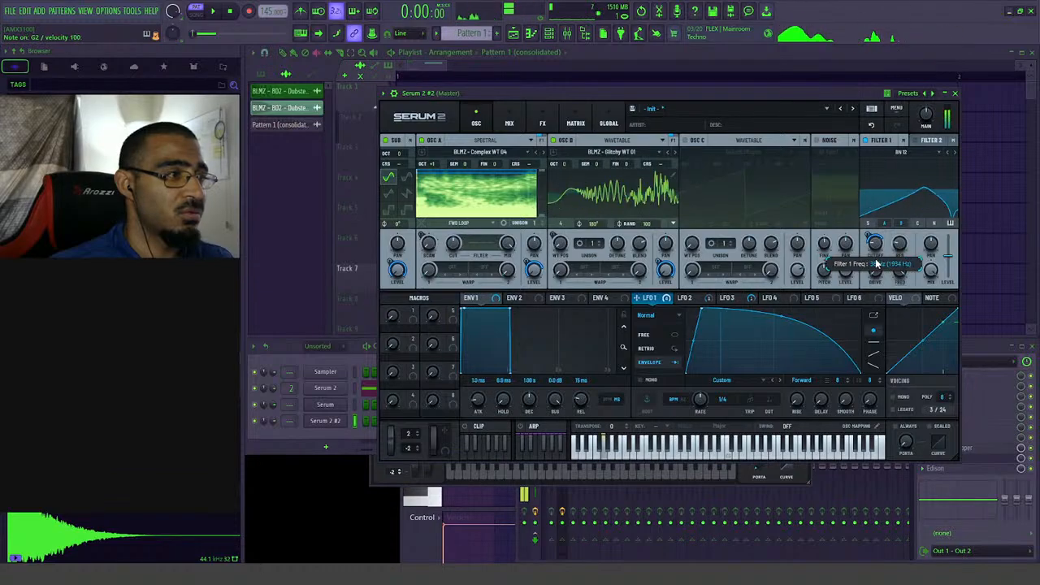
left_click_drag(639, 305, 915, 285)
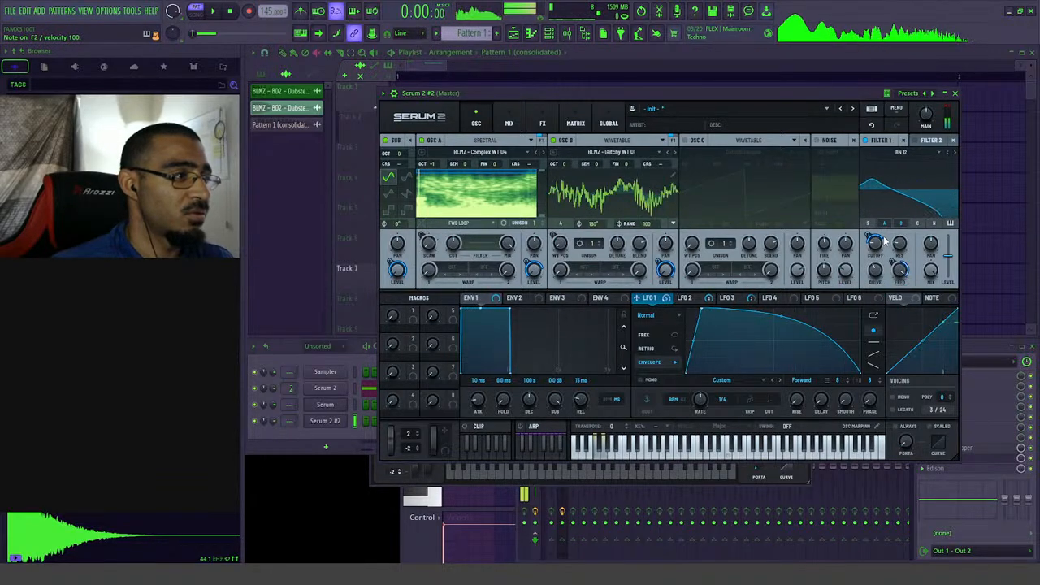
- Add a Distortion effect to the main effects chain and set its type to Softclip
left_click(509, 122)
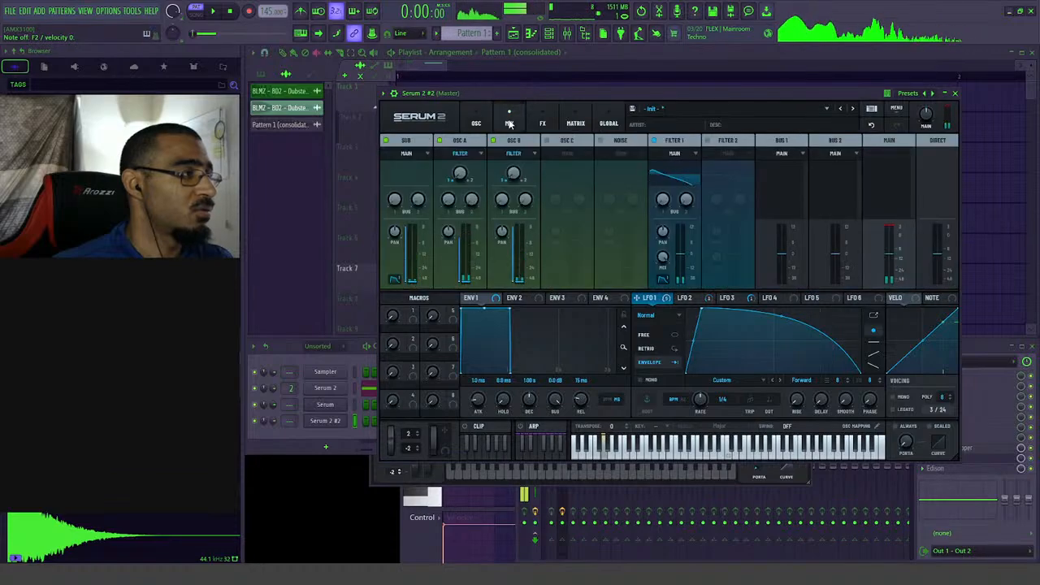
left_click(542, 122)
left_click(391, 157)
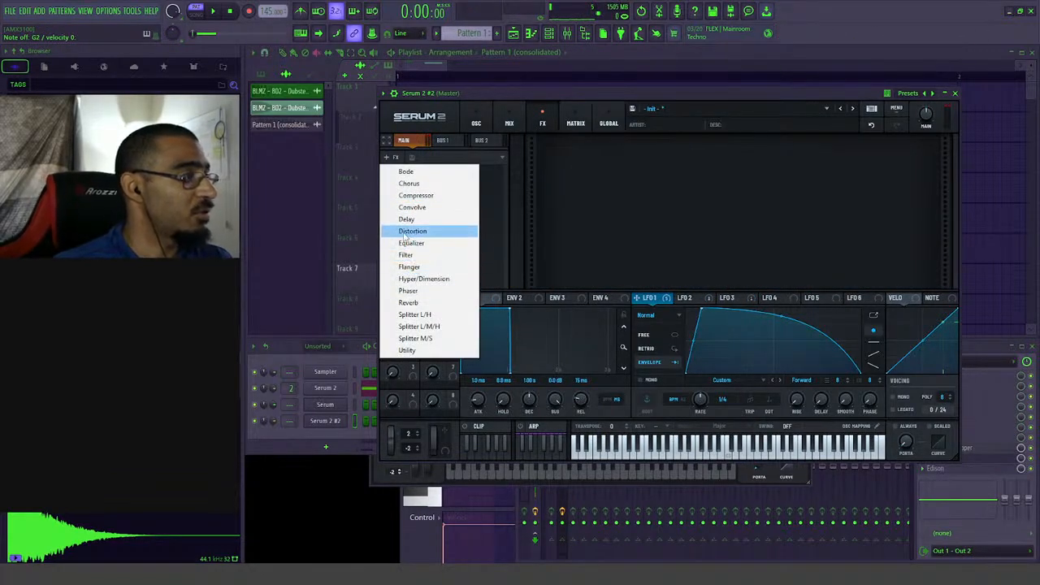
left_click(412, 231)
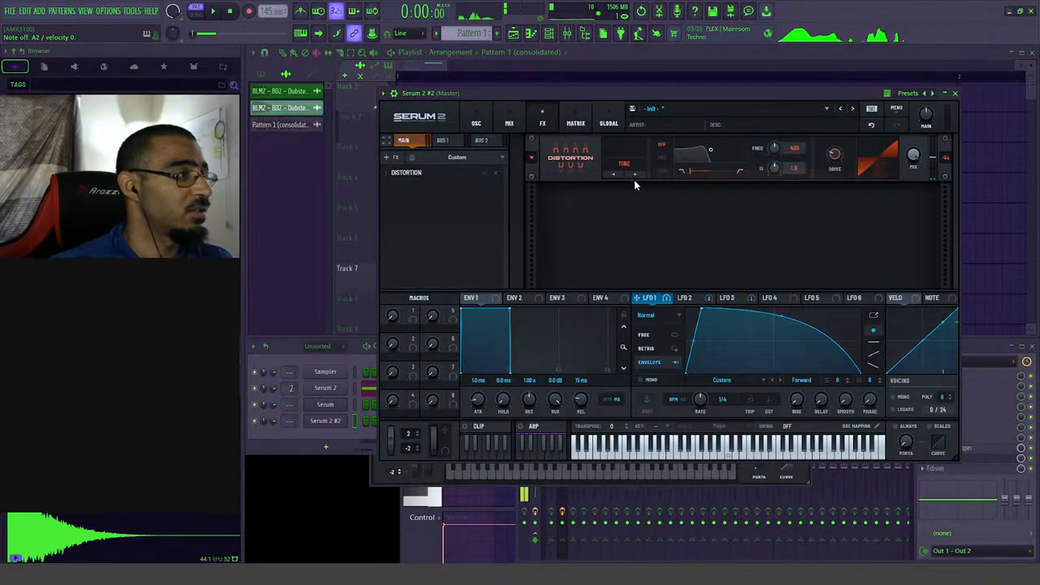
- Add a Compressor to the main effects chain and place it ahead of the Distortion
left_click(395, 160)
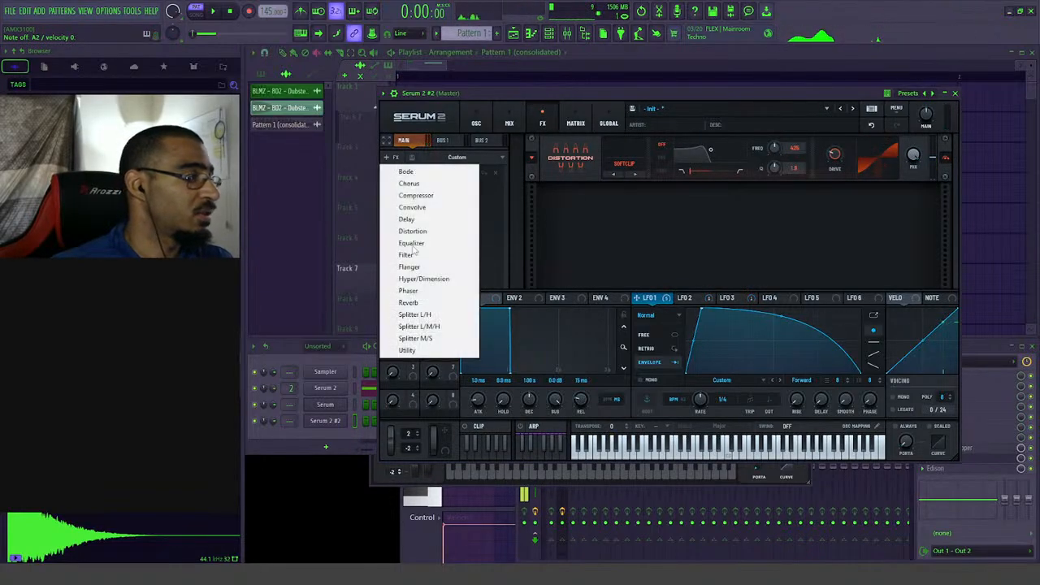
left_click(414, 194)
left_click_drag(414, 193, 411, 172)
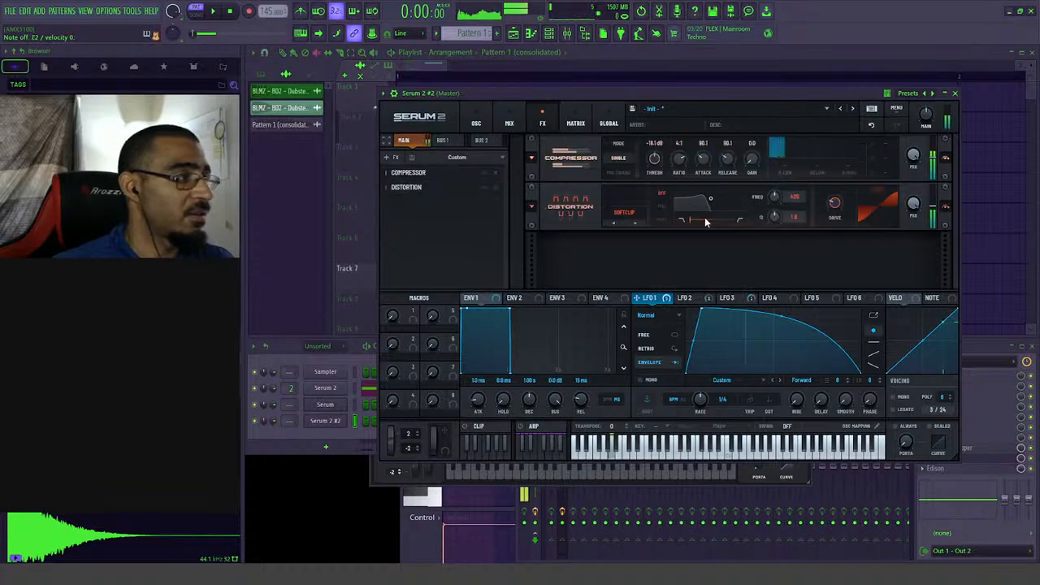
- Set the compressor to Multiband with a gain of 16.3, a longer release and a 5:1 ratio, and return to the oscillators
left_click(619, 172)
left_click_drag(751, 159, 766, 129)
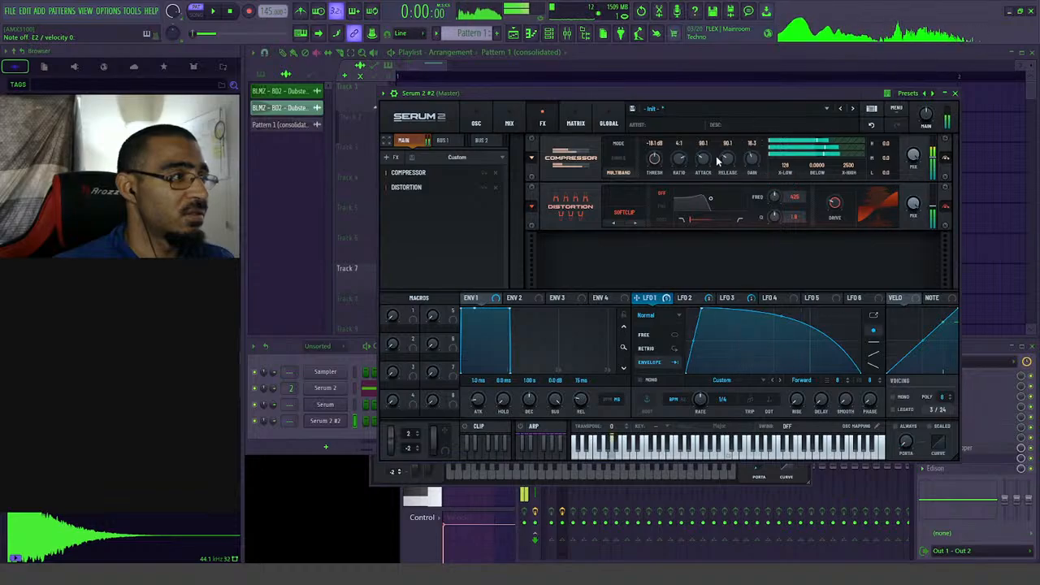
left_click_drag(726, 162, 739, 140)
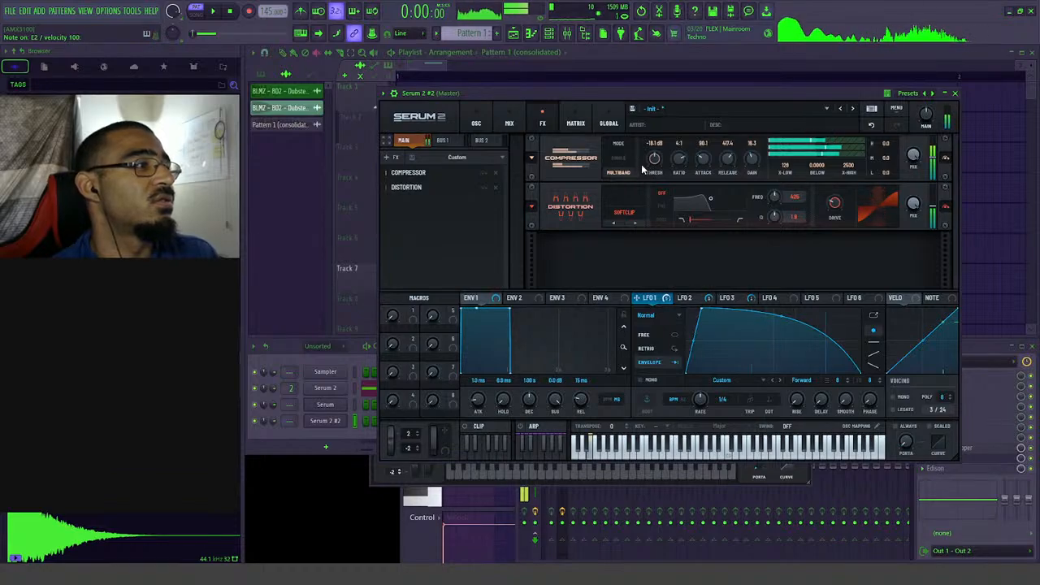
mouse_move(681, 162)
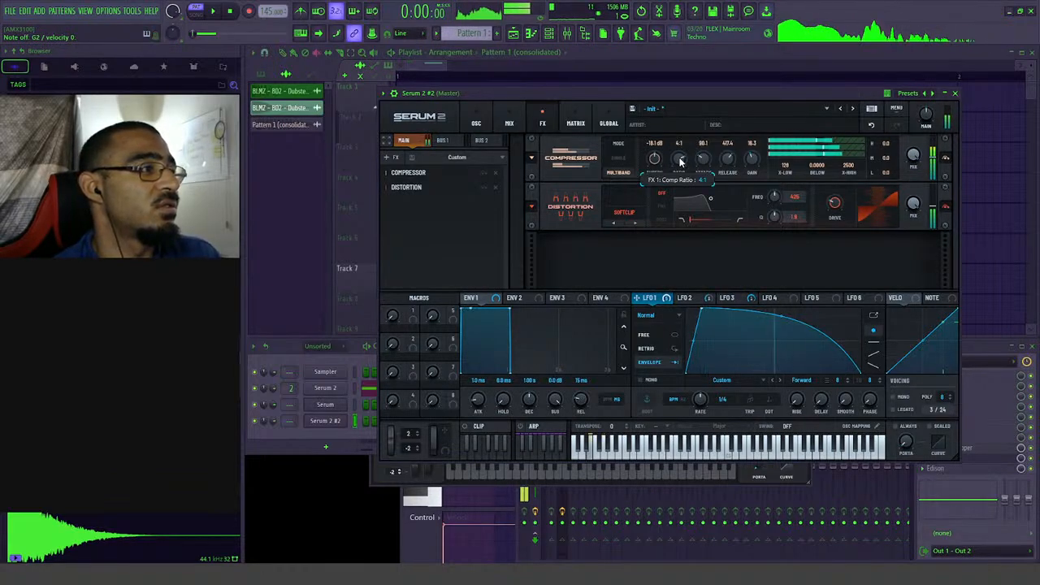
left_click_drag(680, 153, 683, 145)
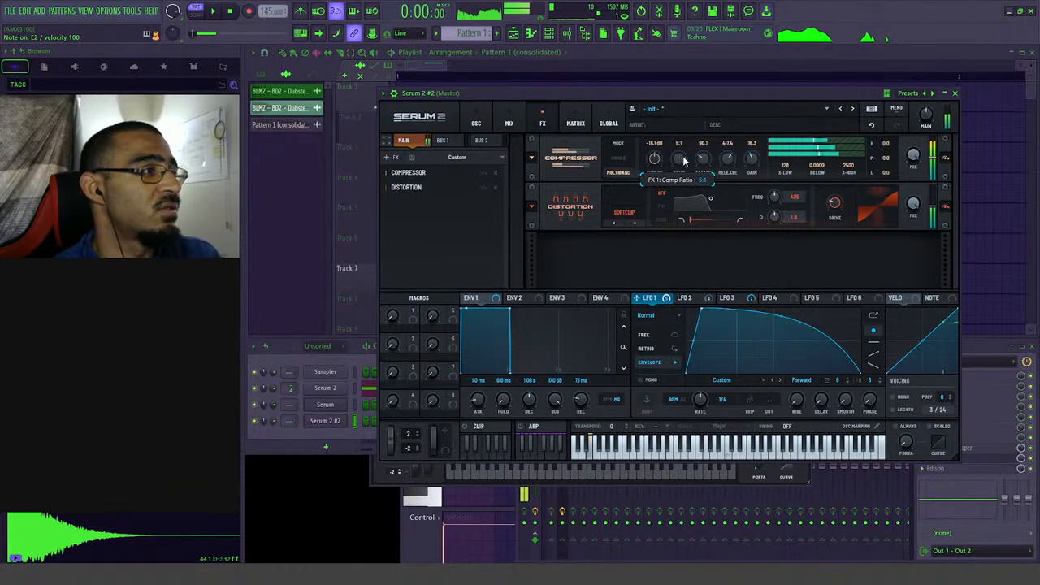
mouse_move(660, 172)
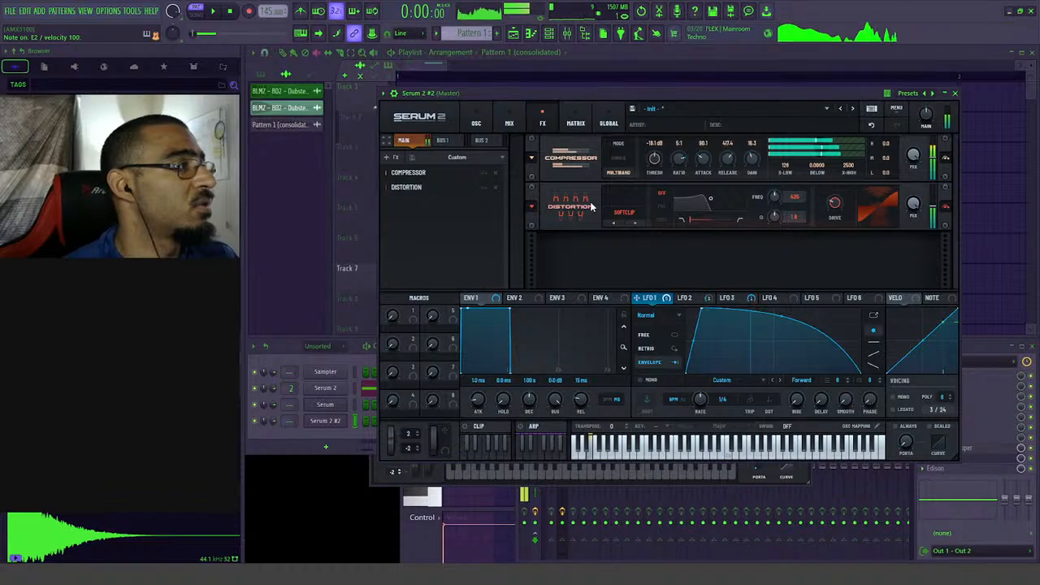
left_click(476, 123)
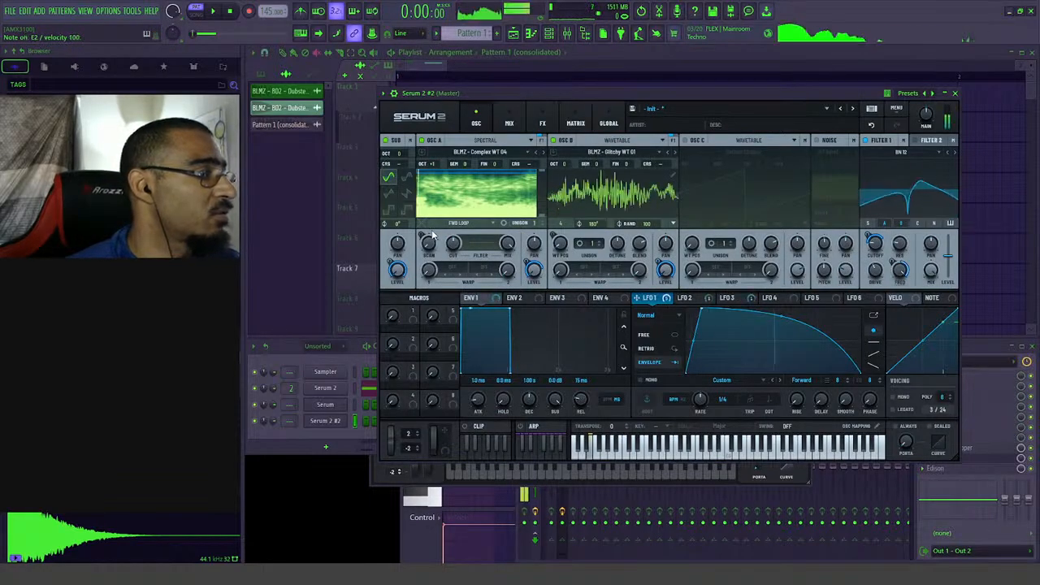
left_click(510, 123)
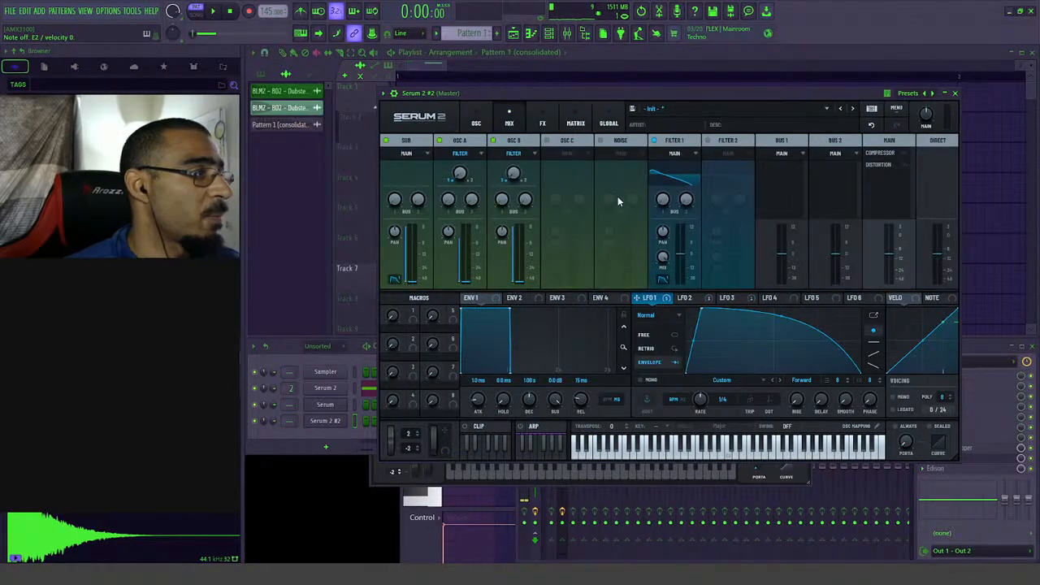
left_click(476, 123)
left_click(575, 123)
- Add a Splitter L/H to the main effects chain and insert an Equalizer in its Lows band
left_click(542, 123)
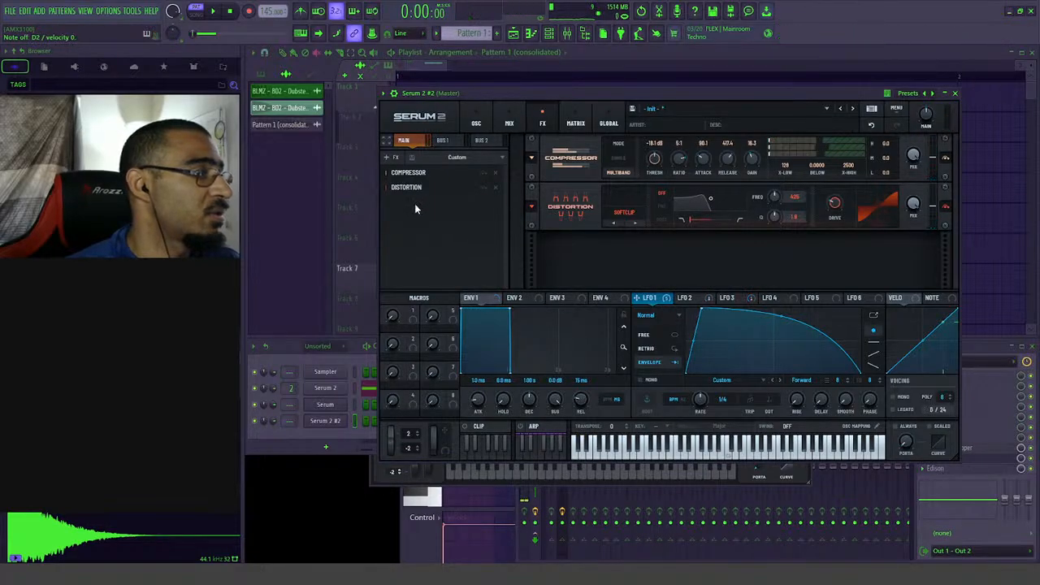
left_click(390, 156)
left_click(423, 317)
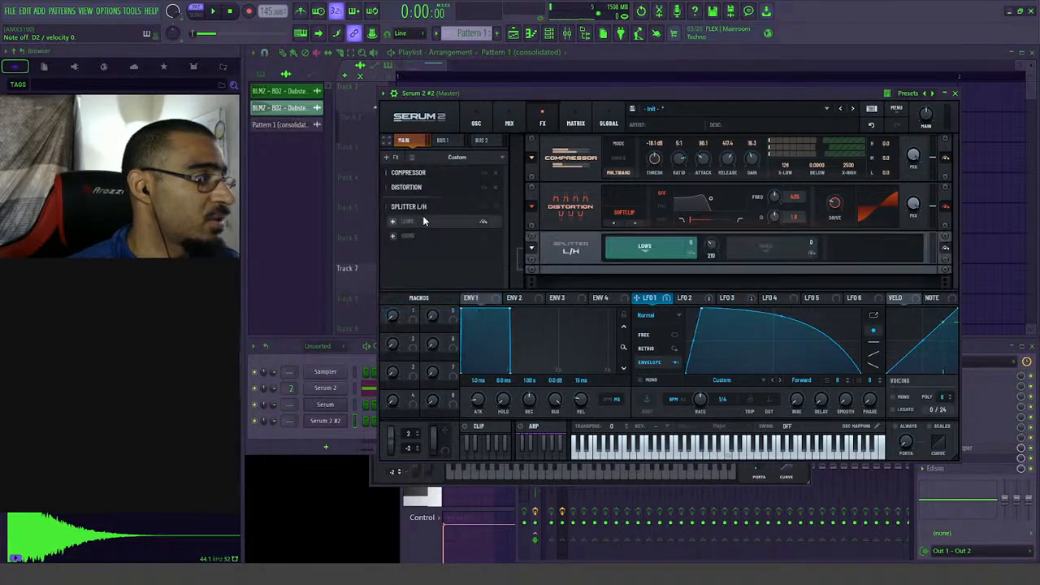
left_click(394, 222)
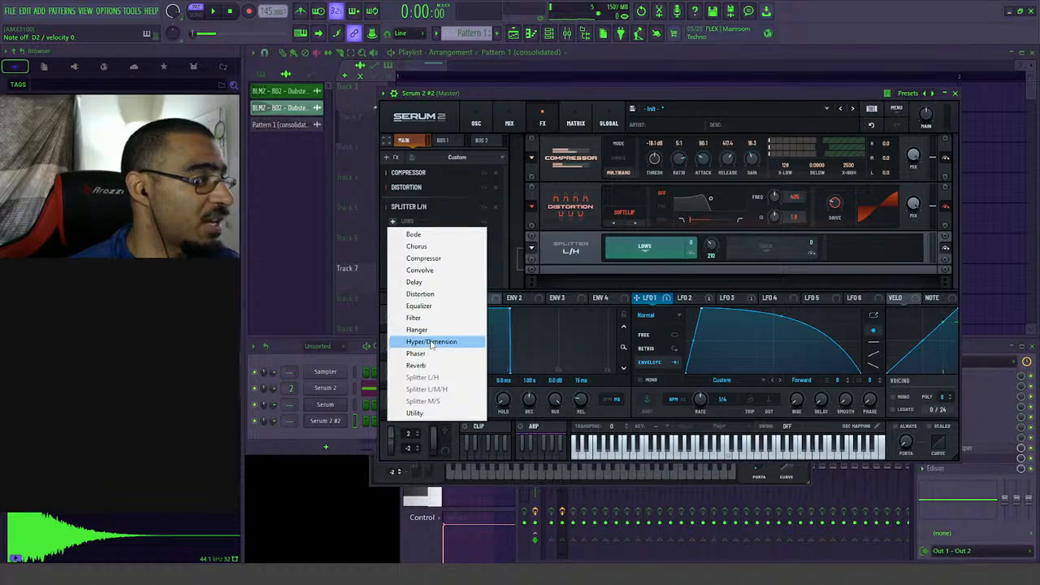
left_click(423, 306)
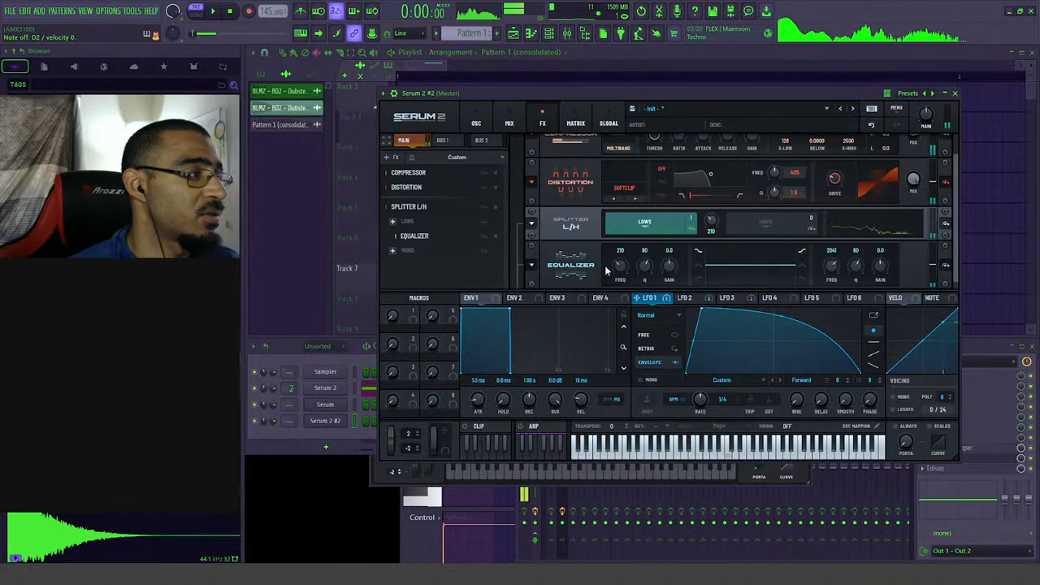
- Set the Equalizer's low band to a shelf at 172 Hz with boosted gain
left_click_drag(604, 265, 678, 278)
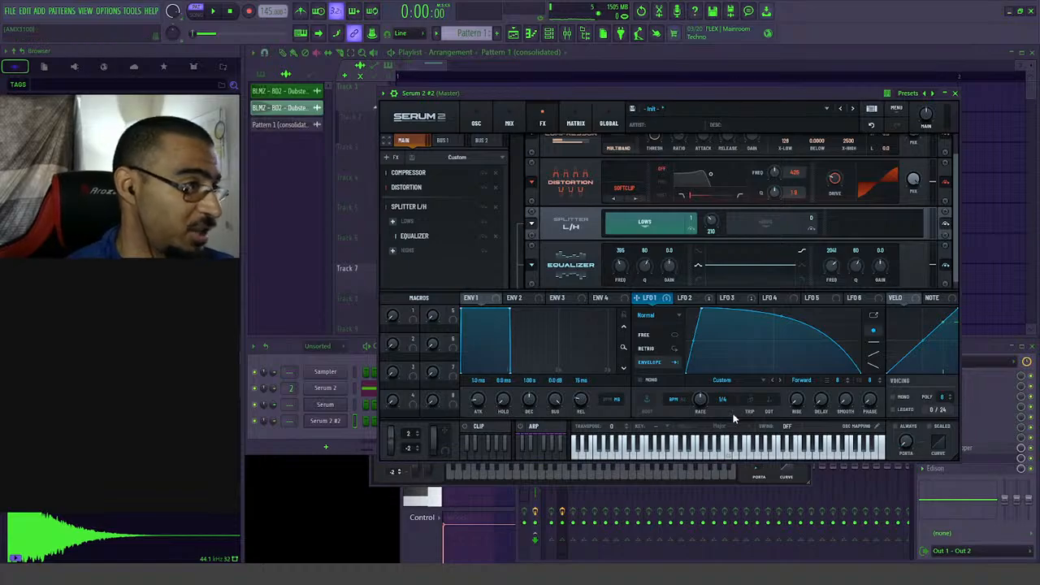
scroll(748, 260, "down", 1)
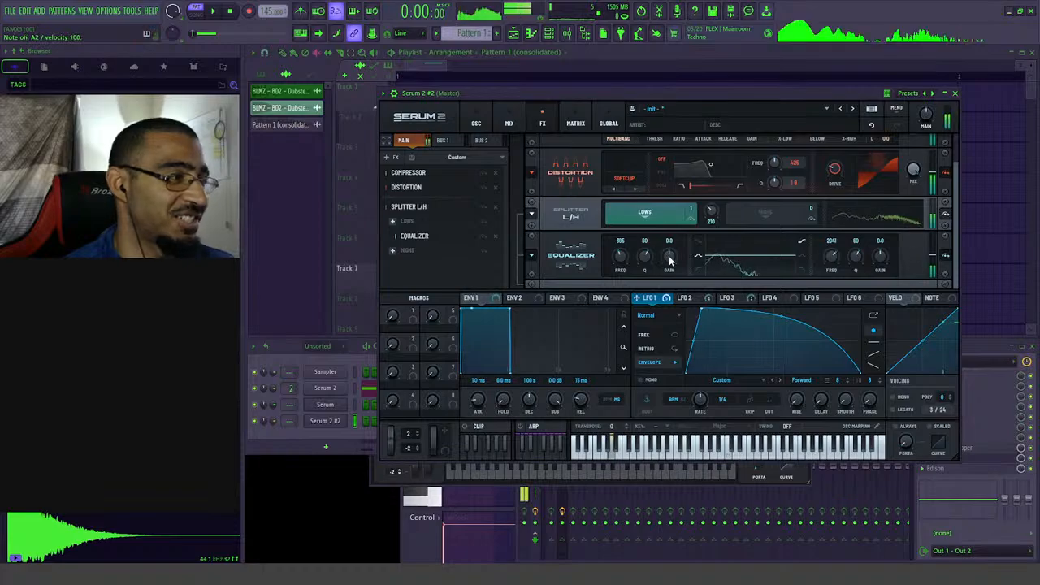
scroll(624, 258, "up", 3)
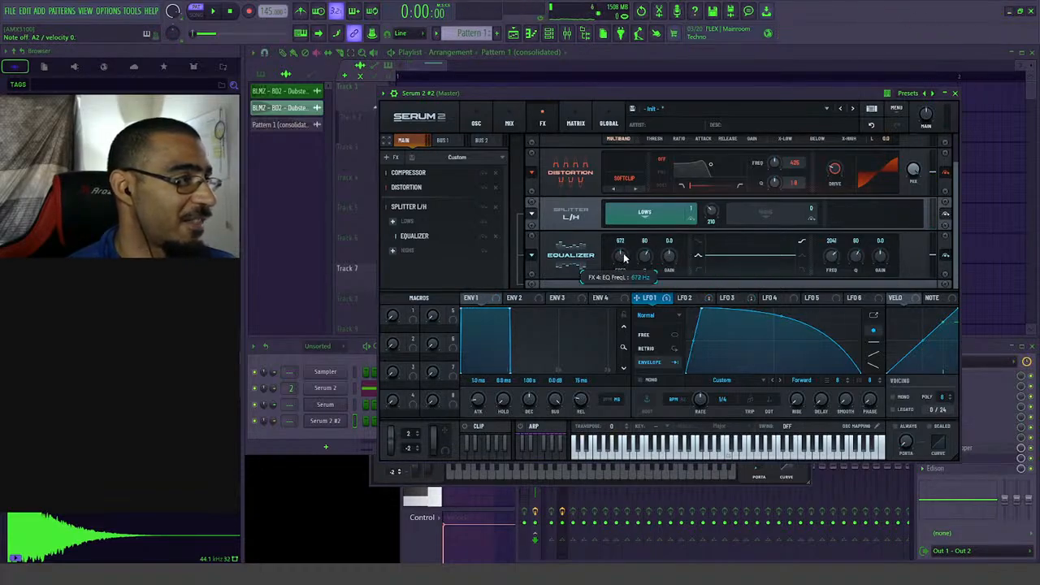
left_click_drag(671, 257, 673, 260)
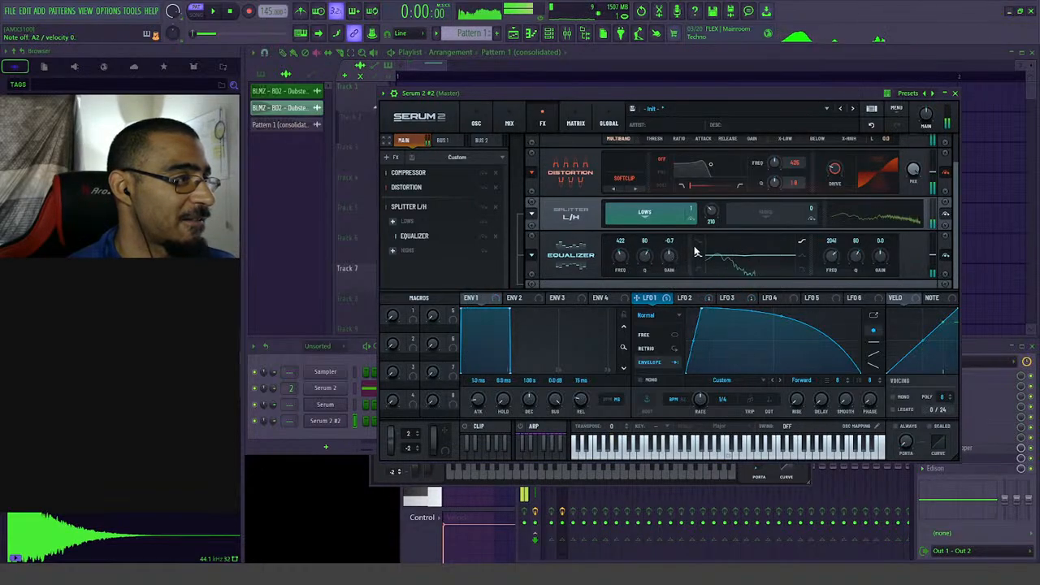
scroll(673, 247, "up", 5)
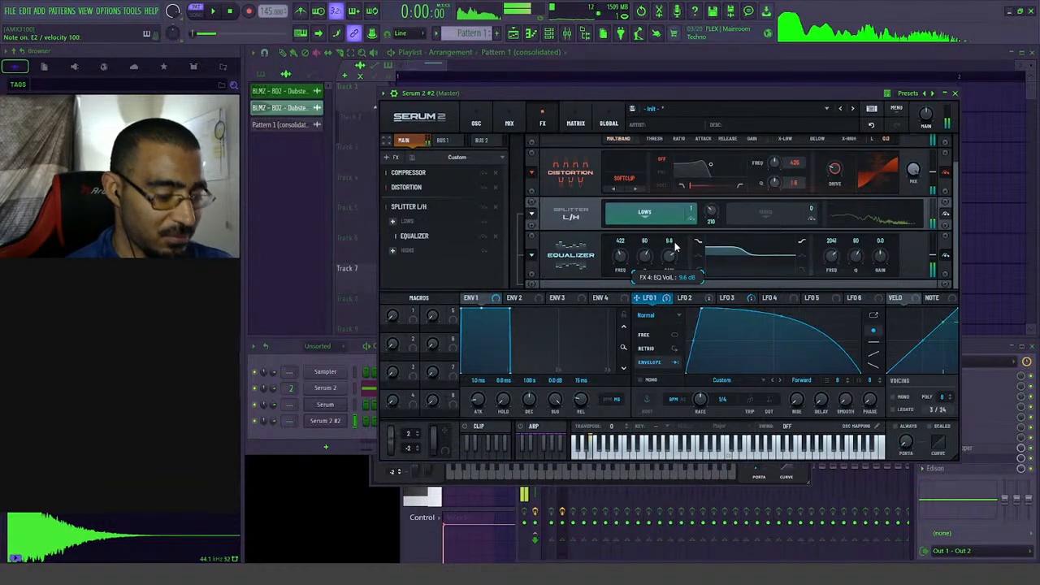
mouse_move(669, 259)
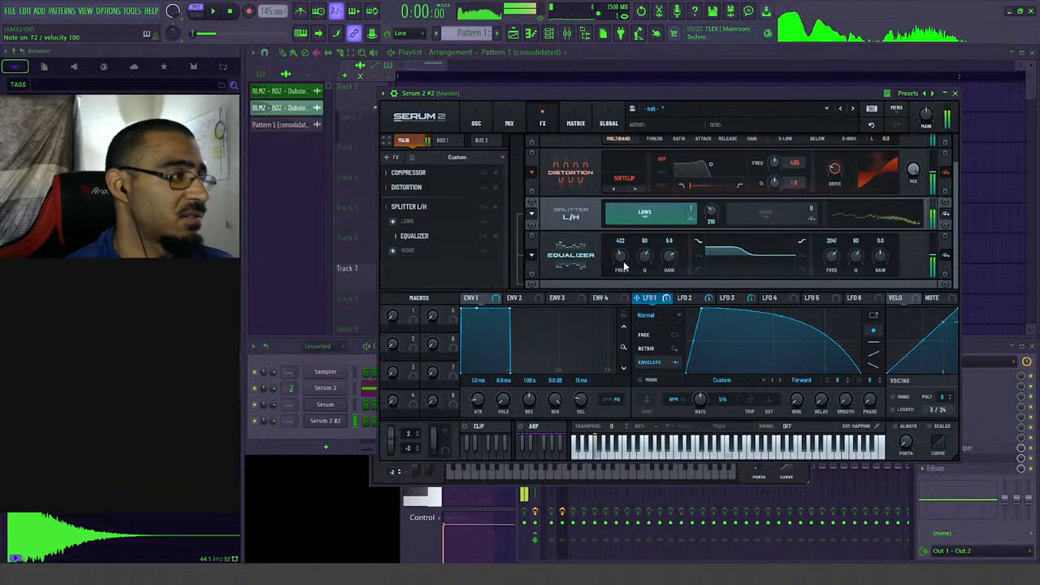
left_click_drag(624, 266, 627, 276)
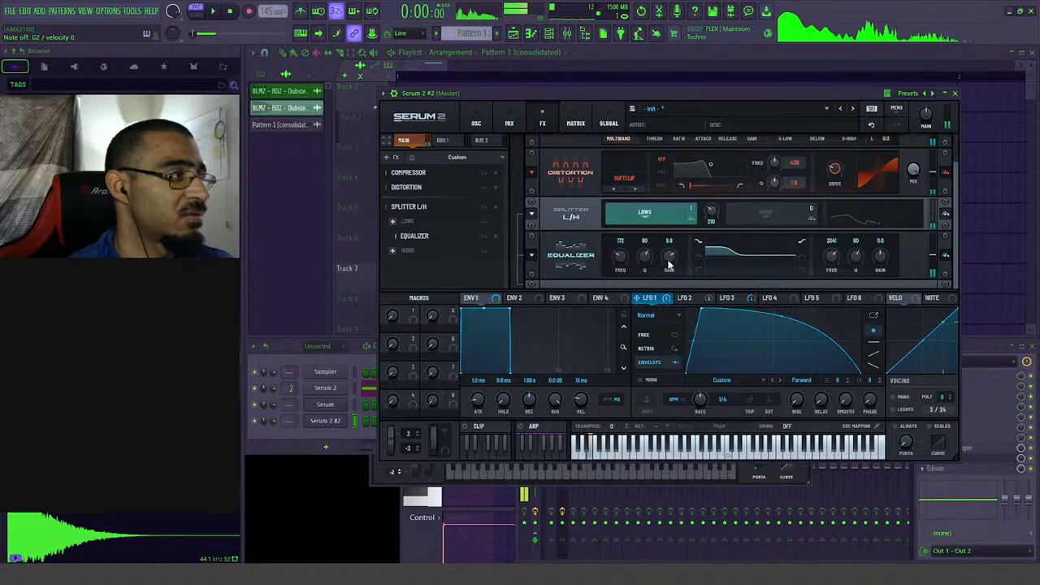
scroll(560, 252, "up", 2)
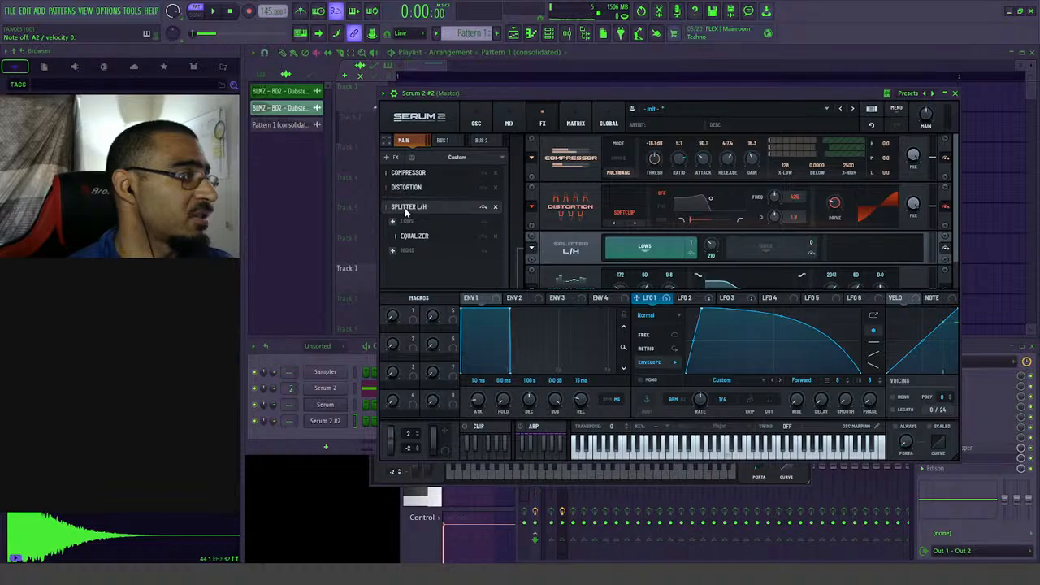
- Reorder the main effects chain so the Splitter L/H sits between the Compressor and the Distortion
left_click_drag(416, 174, 410, 266)
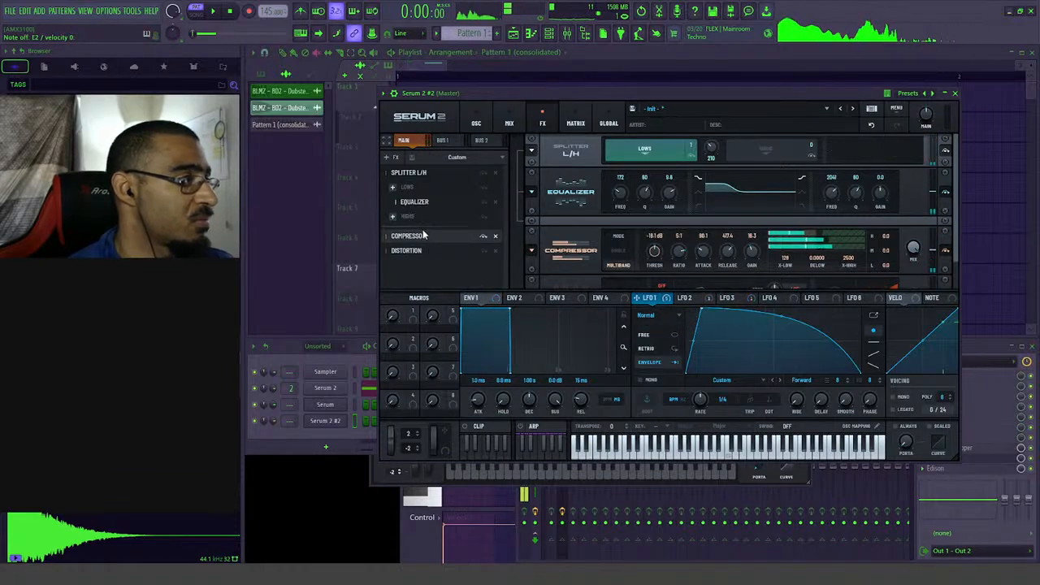
left_click_drag(424, 236, 411, 167)
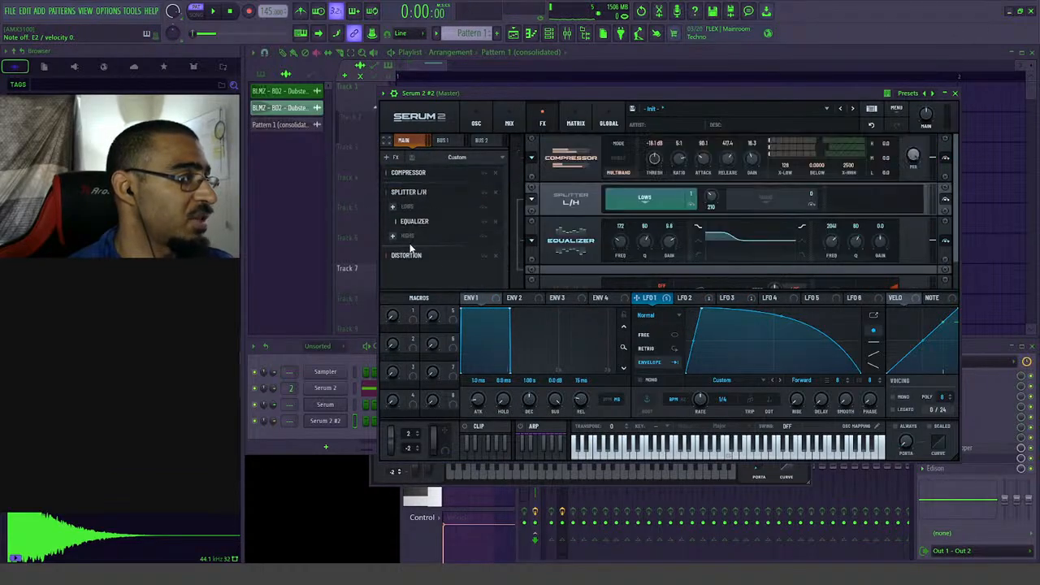
mouse_move(410, 256)
left_mouse_down()
mouse_move(417, 221)
mouse_move(410, 258)
left_mouse_up()
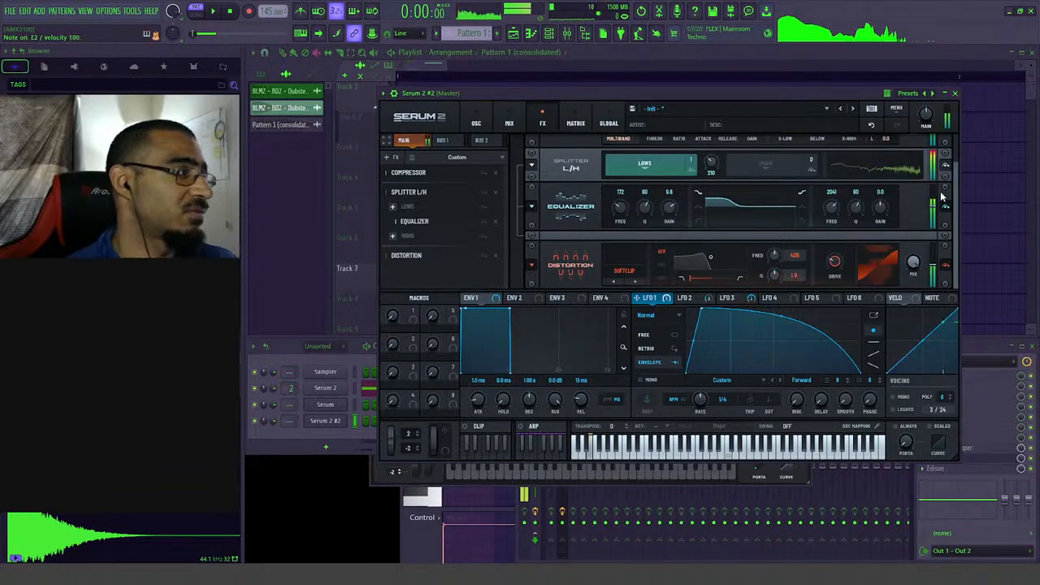
- Add a Hyper/Dimension effect and move it into the Highs band of the Splitter L/H
left_click(391, 157)
left_click(419, 279)
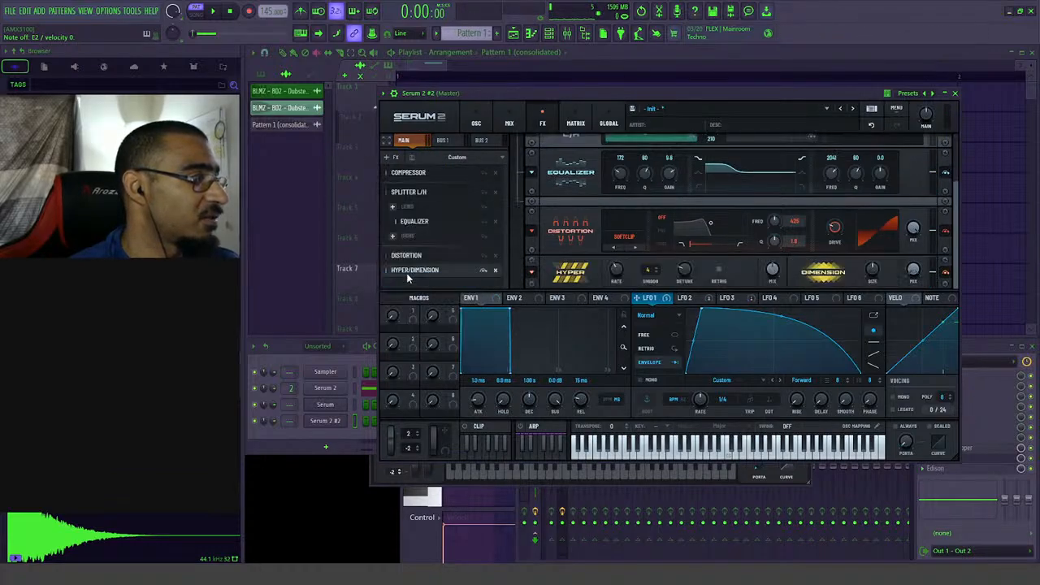
left_click_drag(416, 175, 415, 174)
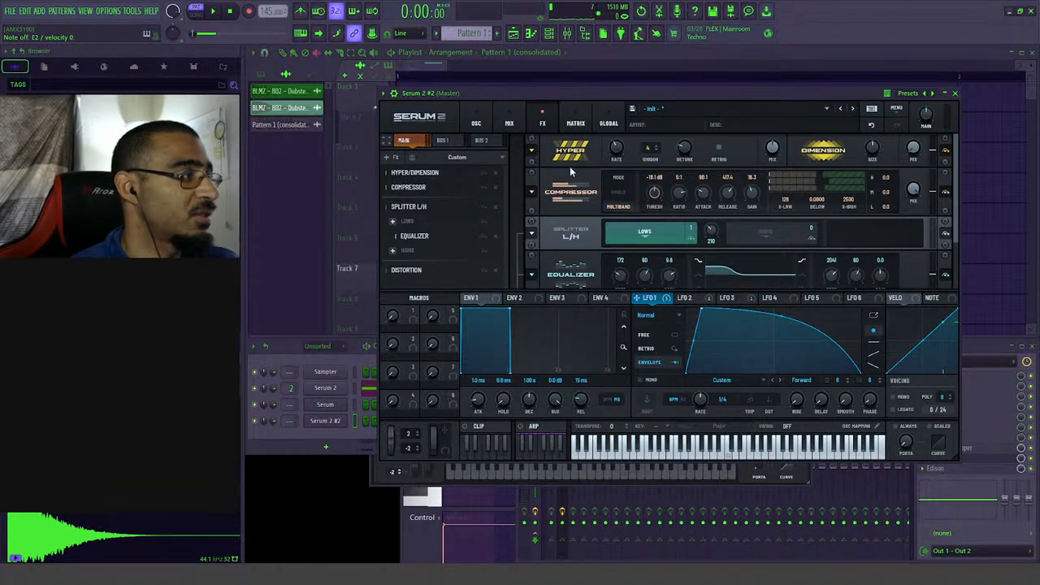
left_click_drag(410, 173, 442, 279)
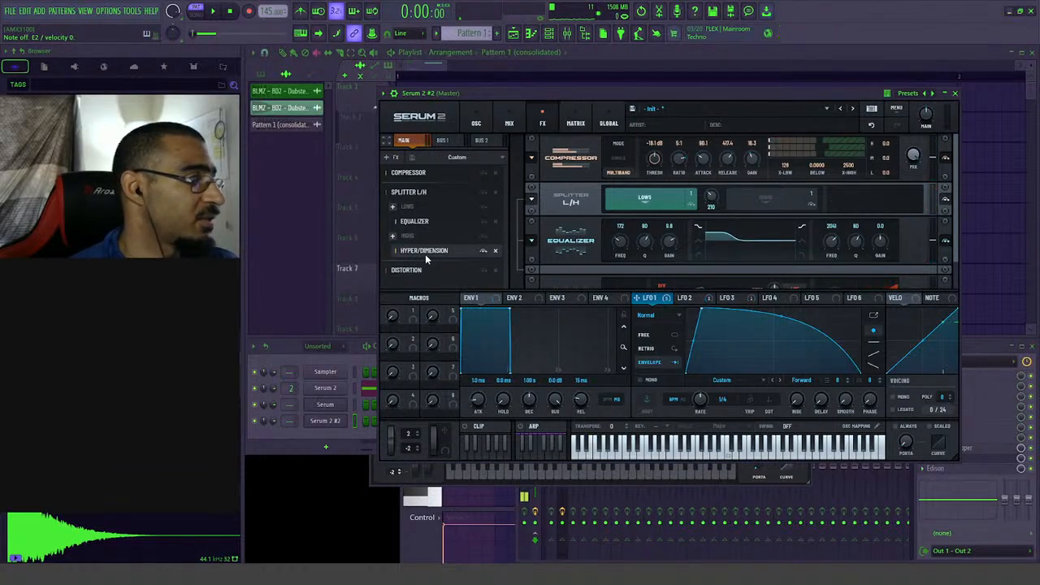
- Show the splitter's Highs band and set the crossover frequency to 132 Hz
left_click(760, 198)
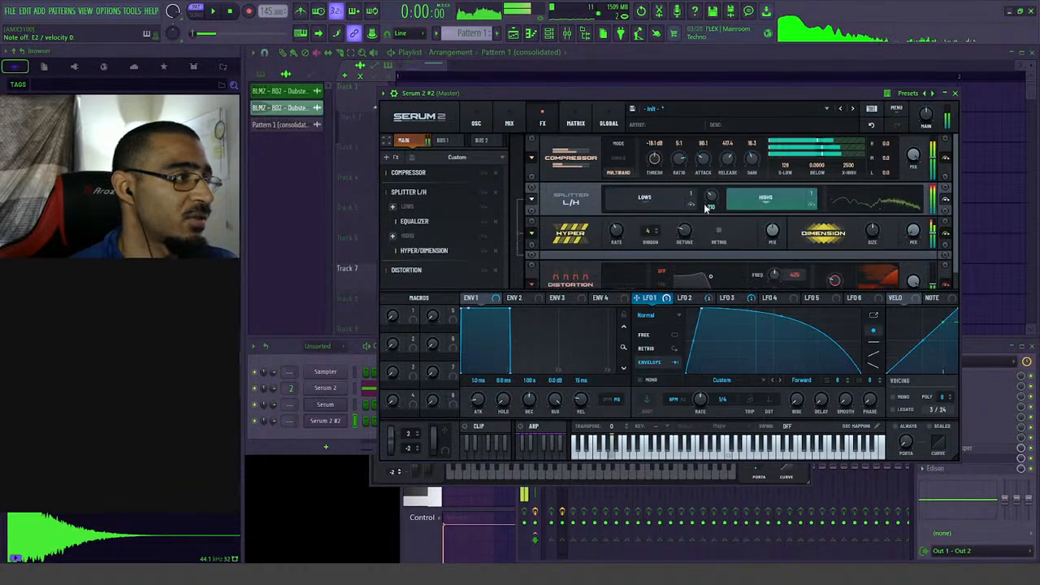
mouse_move(711, 207)
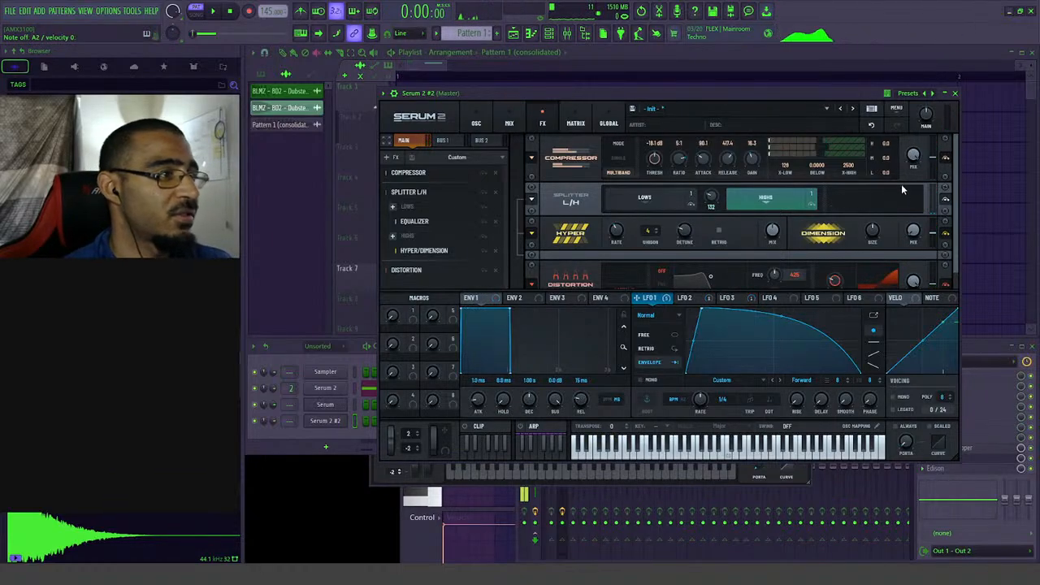
scroll(957, 243, "down", 1)
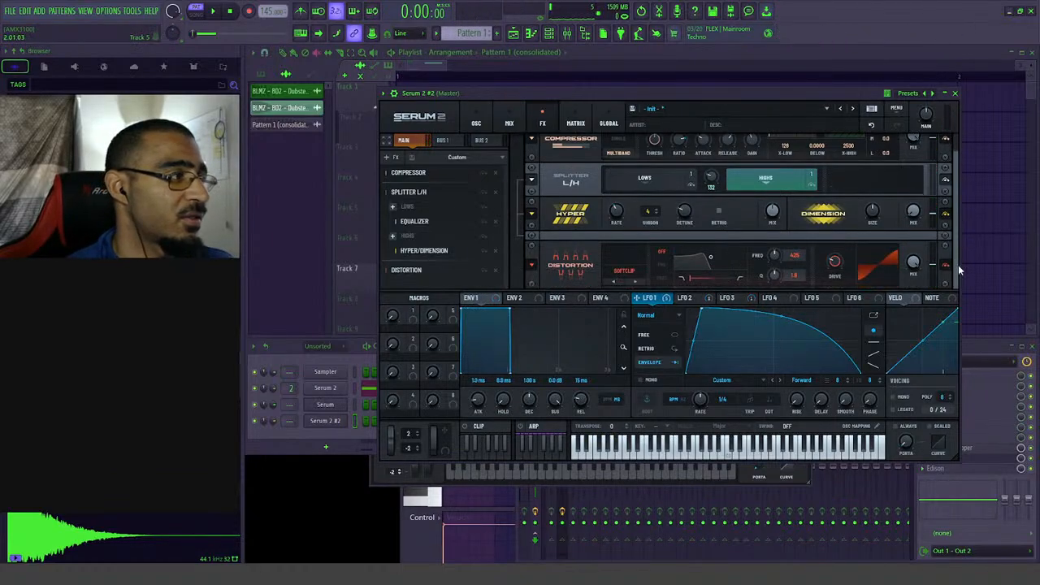
- Expand the effects rack to full height so the whole chain fits in view
left_click(387, 147)
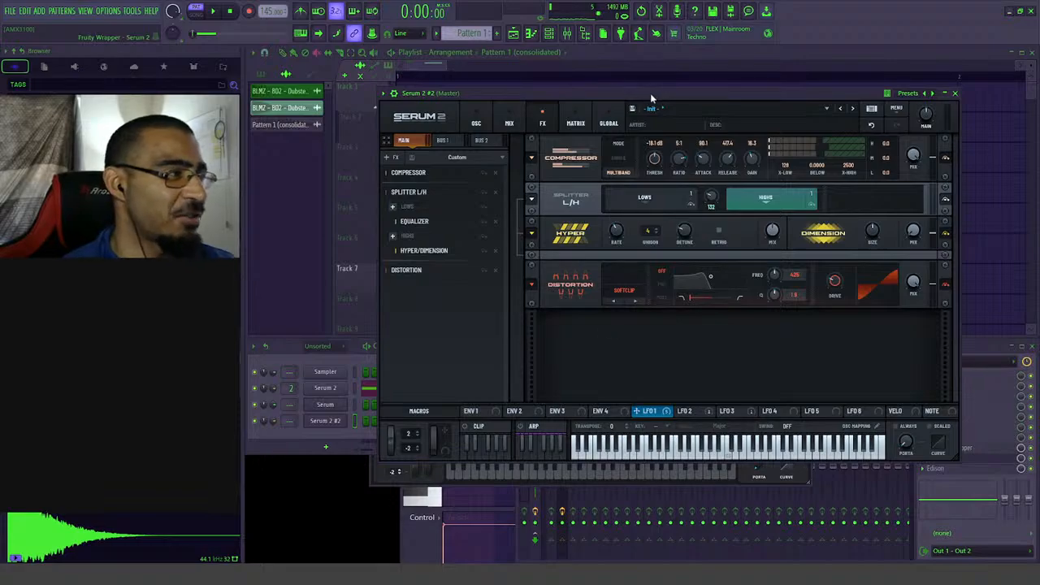
left_click(388, 142)
left_click(388, 143)
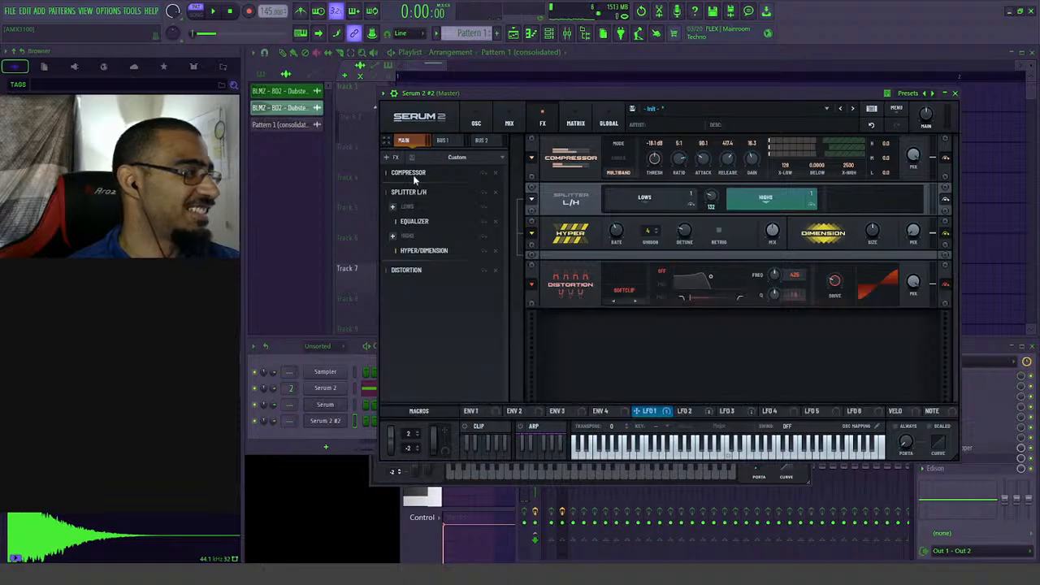
- Switch to Pattern 2 and open the piano roll for the Serum 2 #2 channel
left_click(335, 422)
left_click(335, 422)
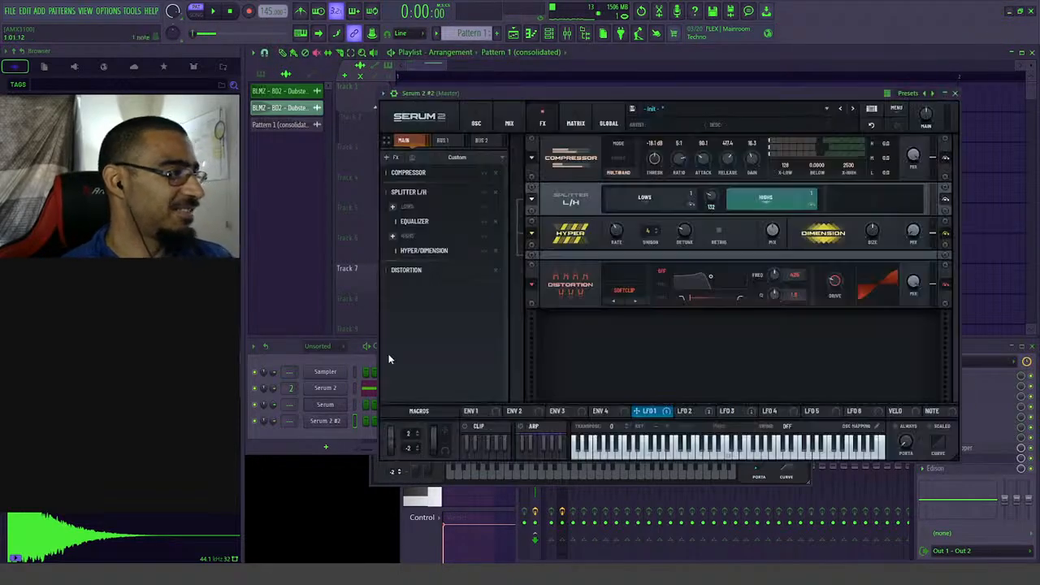
scroll(457, 32, "down", 1)
left_click(533, 33)
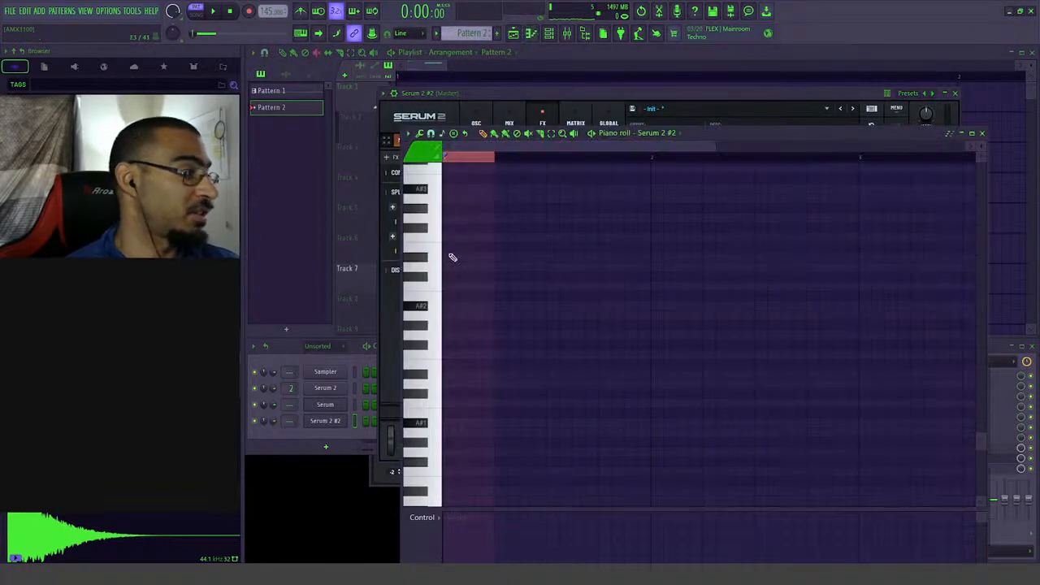
- Add a one-beat D#2 note at the start of Pattern 2, audition it and bring up the playlist
left_click(457, 404)
mouse_move(457, 404)
left_mouse_down()
mouse_move(448, 352)
mouse_move(452, 372)
mouse_move(499, 389)
left_mouse_up()
key("space")
key("c")
key("b")
right_click(517, 375)
key("space")
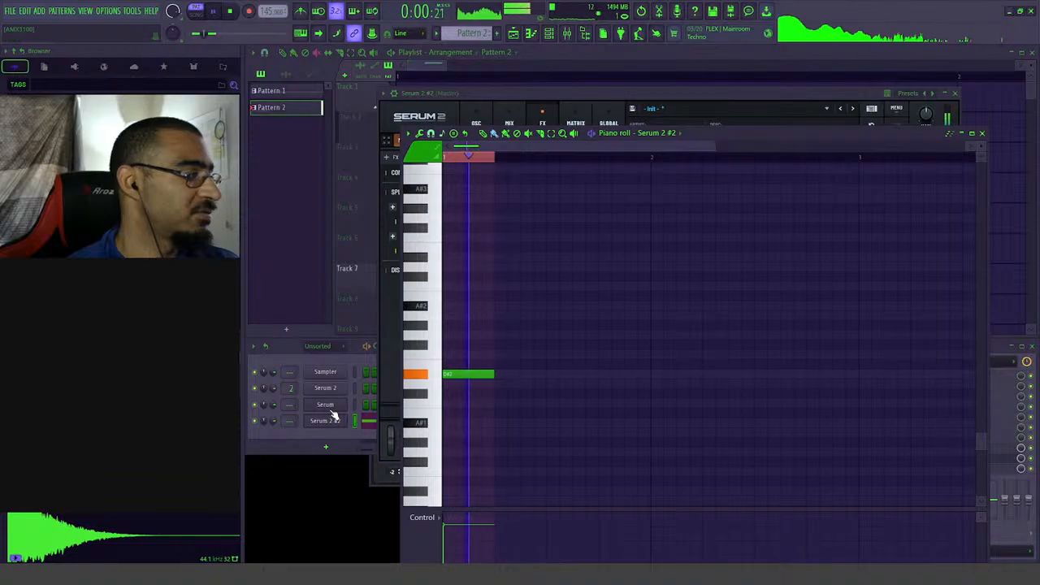
left_click(436, 65)
key("space")
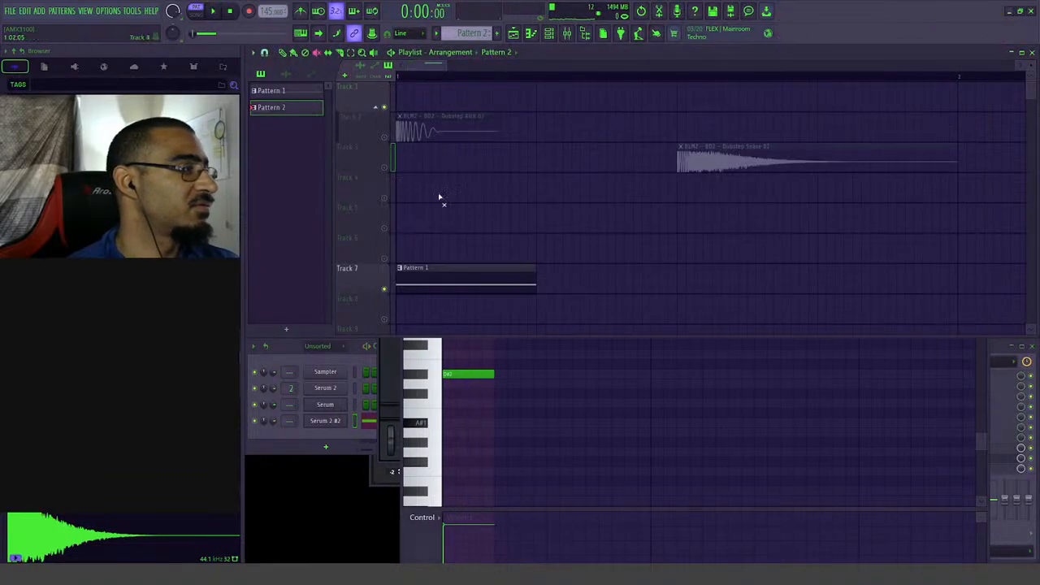
- Set LFO 1 of Serum 2 #2 to Retrig mode and play Pattern 2
left_click(337, 422)
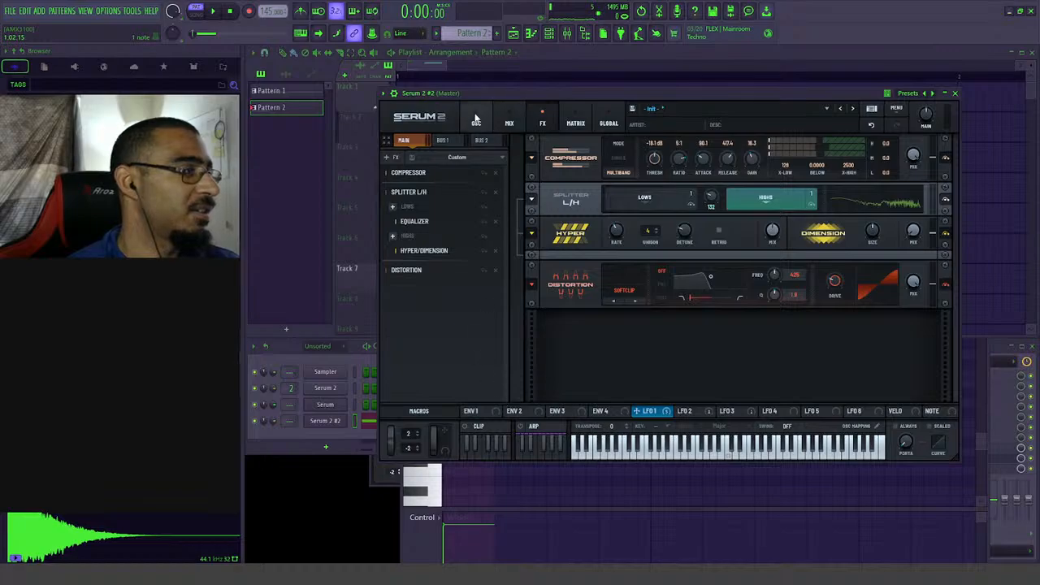
left_click(476, 122)
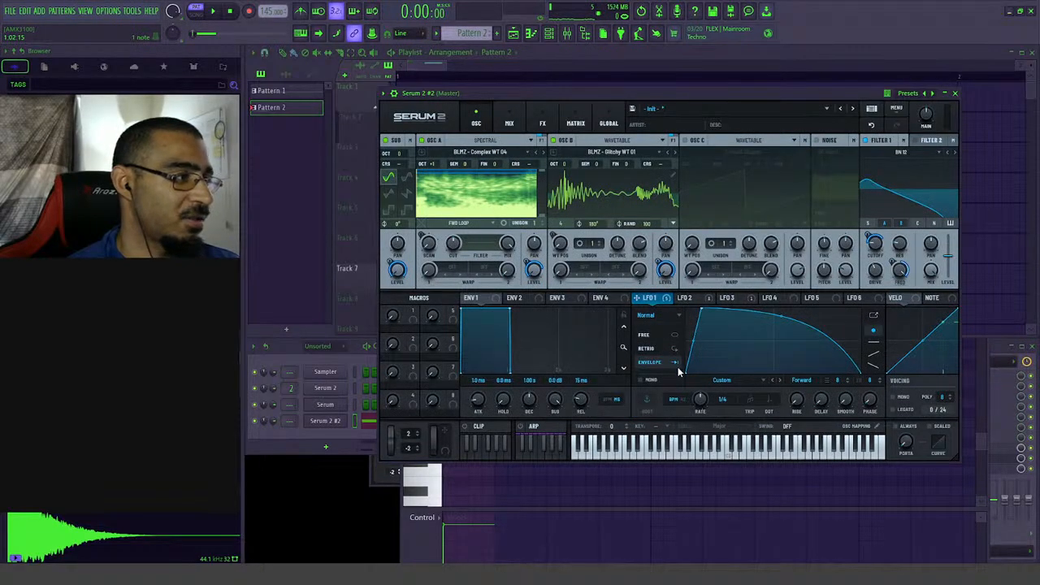
key("space")
- Replace the Pattern 1 clip on Track 7 of the playlist with a Pattern 2 clip
left_click(422, 68)
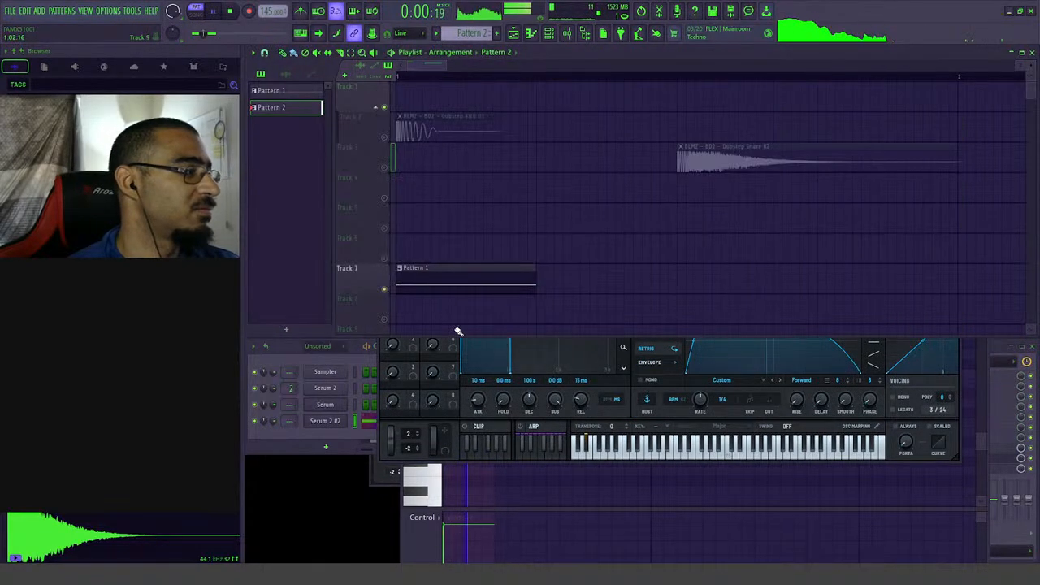
left_click_drag(534, 269, 968, 267)
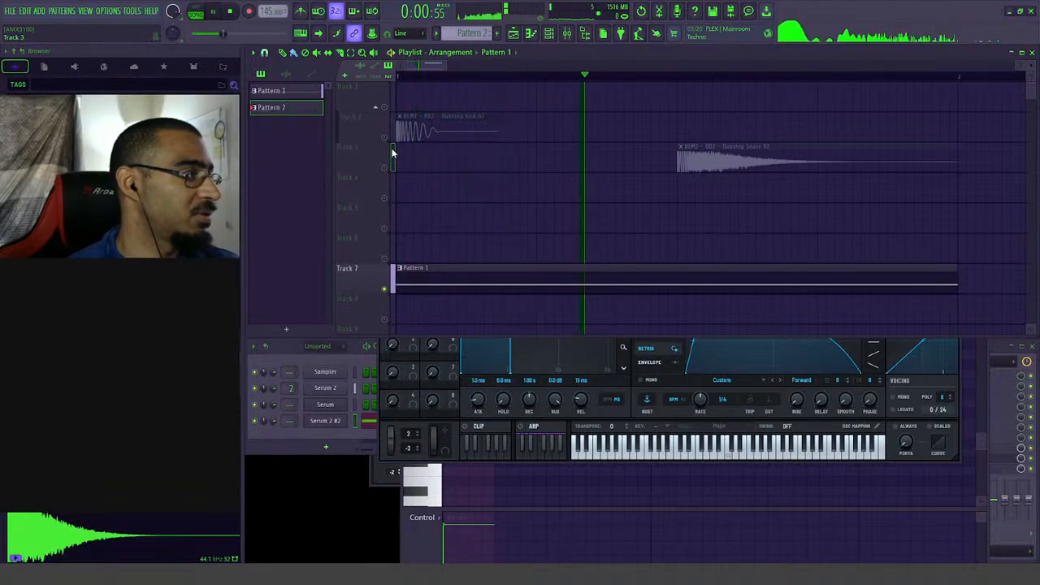
key("space")
right_click(492, 278)
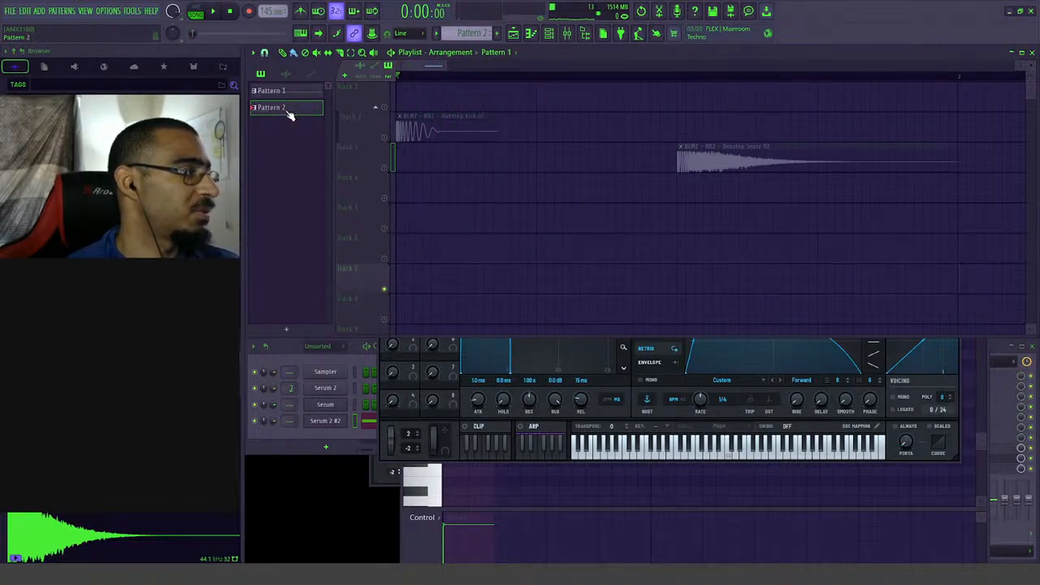
left_click_drag(289, 115, 448, 274)
- Open Pattern 2's piano roll and extend the D#2 note to one full bar during playback
double_click(448, 274)
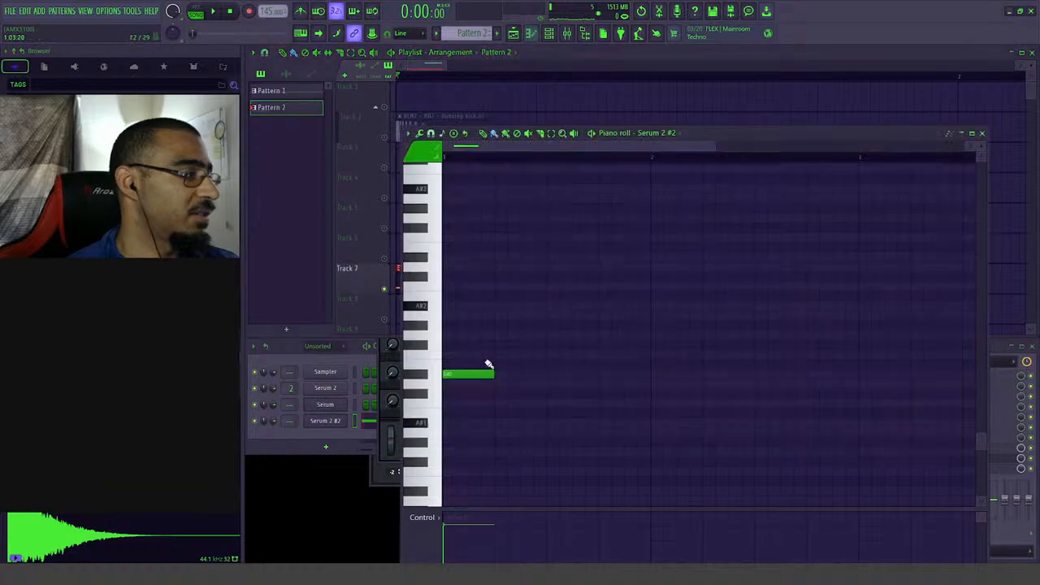
key("space")
left_click_drag(496, 374, 655, 430)
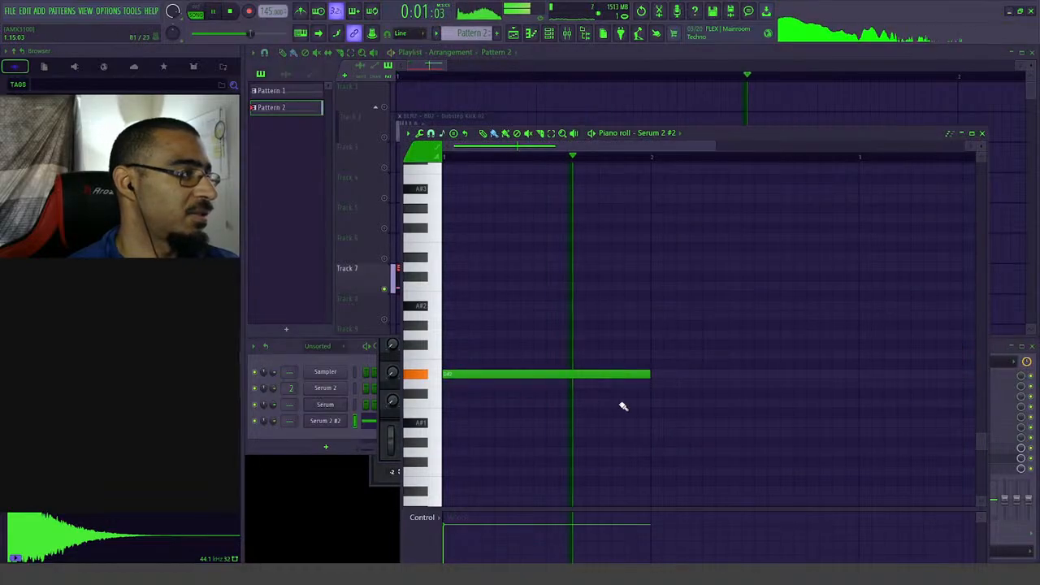
- Unmute the kick on Track 2 and the snare on Track 3 of the playlist and audition them with Pattern 2
left_click(423, 57)
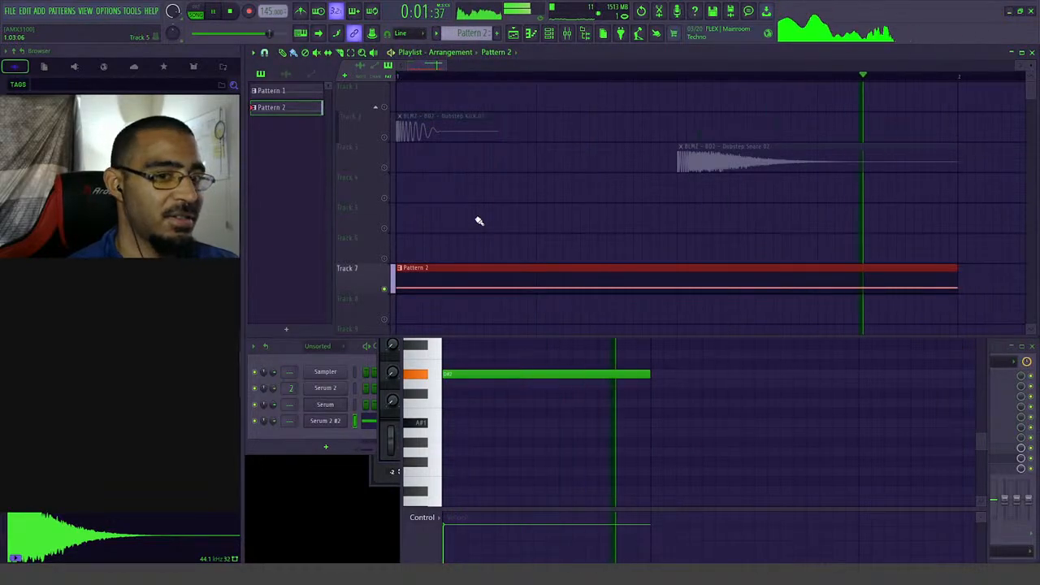
key("l")
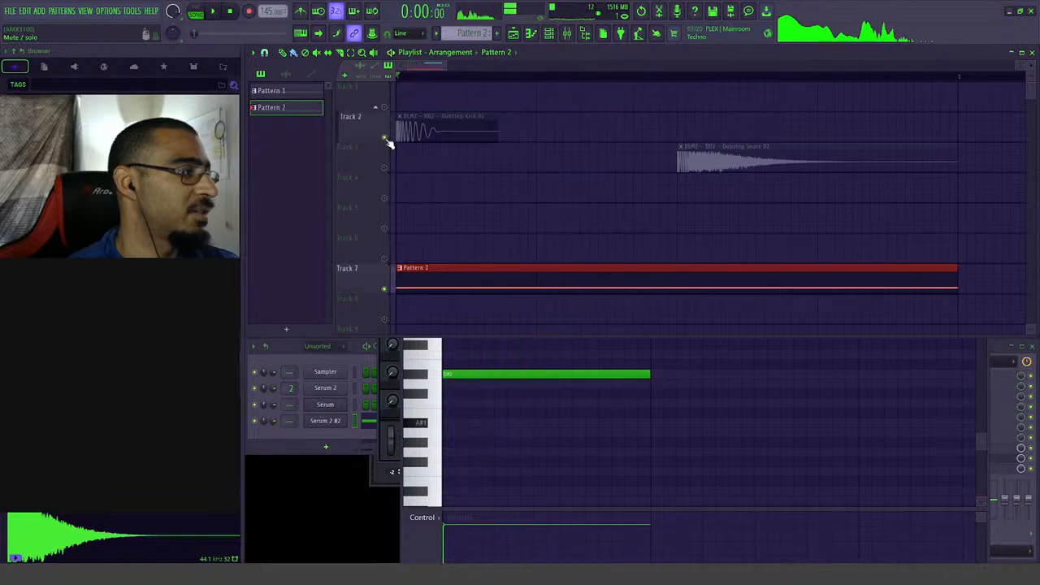
left_click(384, 168)
left_click(520, 169)
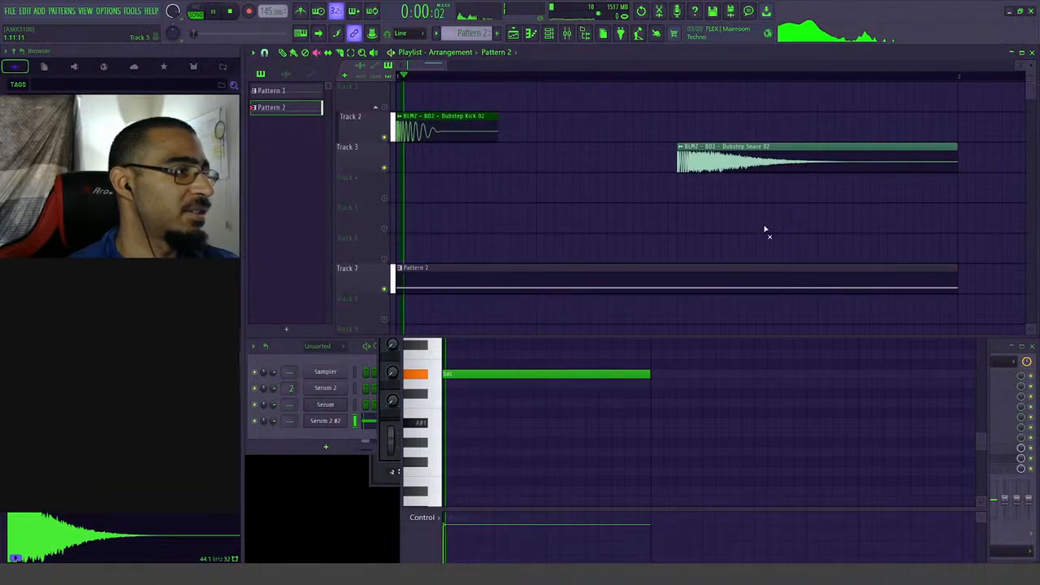
scroll(688, 225, "down", 4)
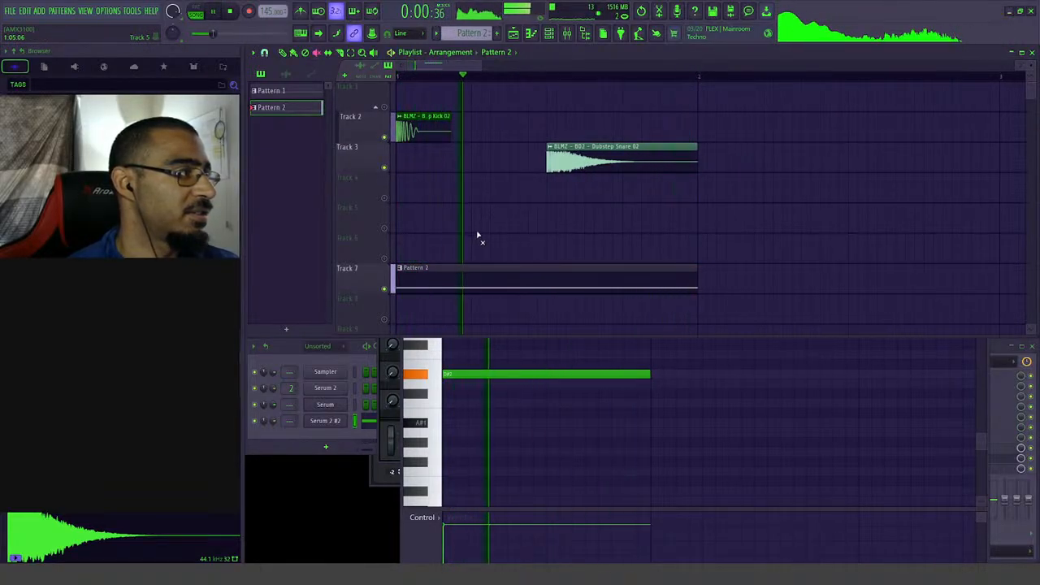
scroll(414, 195, "up", 3)
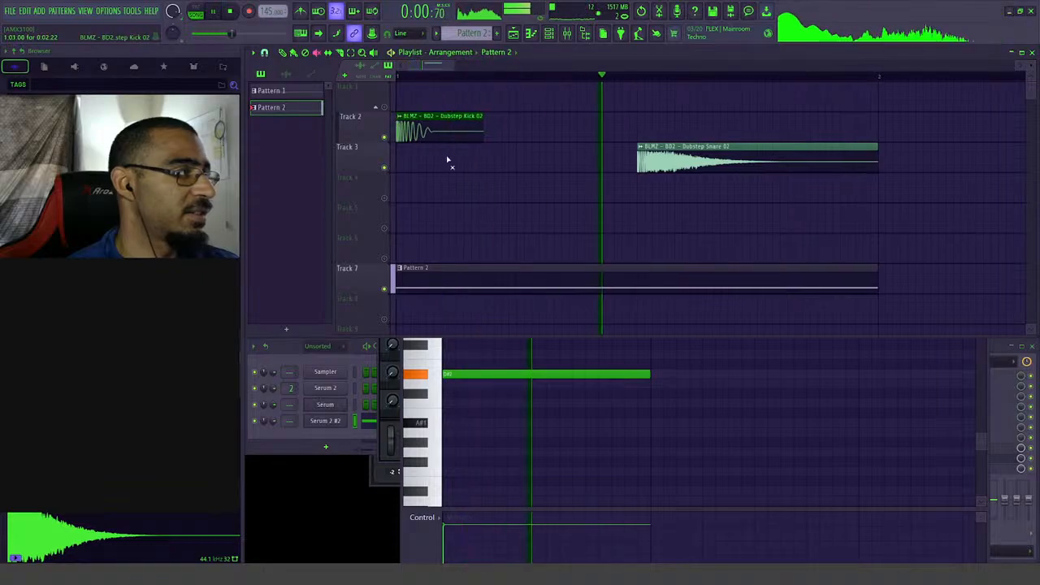
key("space")
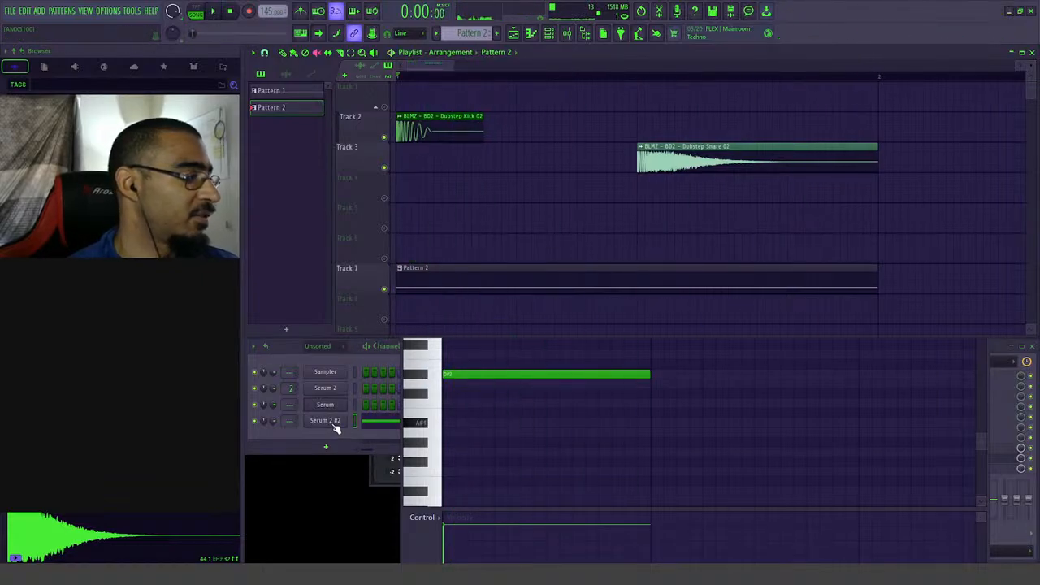
- In Serum 2 #2's main effects chain, move Hyper/Dimension from the highs split to before the Compressor and audition it
left_click(333, 422)
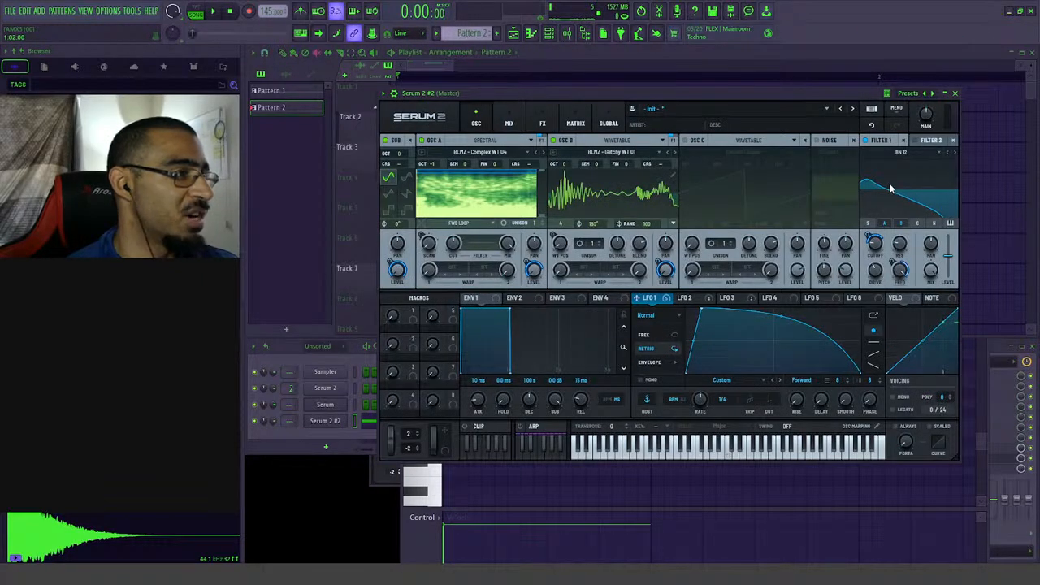
key("space")
left_click(509, 123)
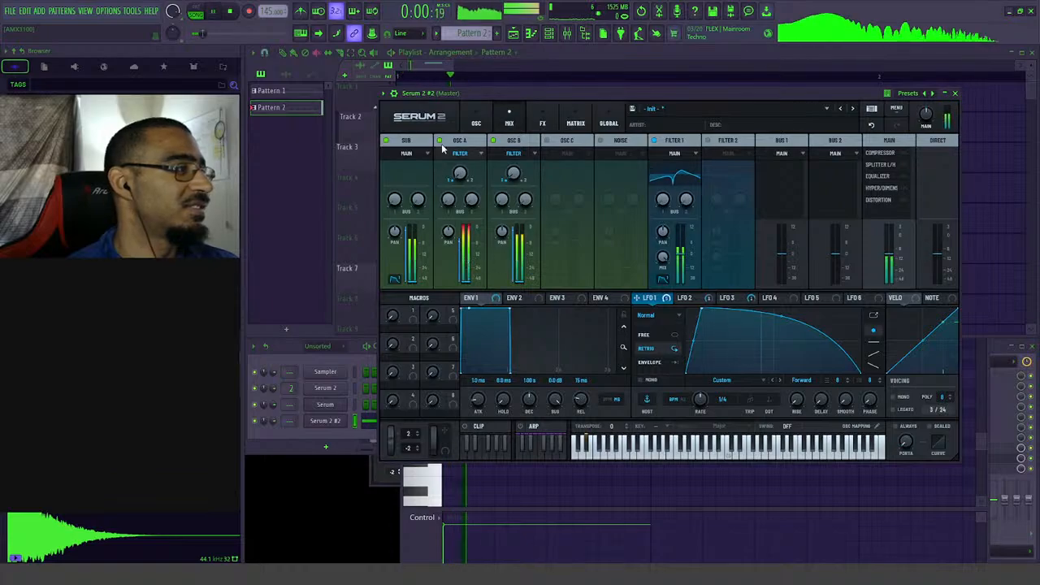
left_click(543, 123)
key("space")
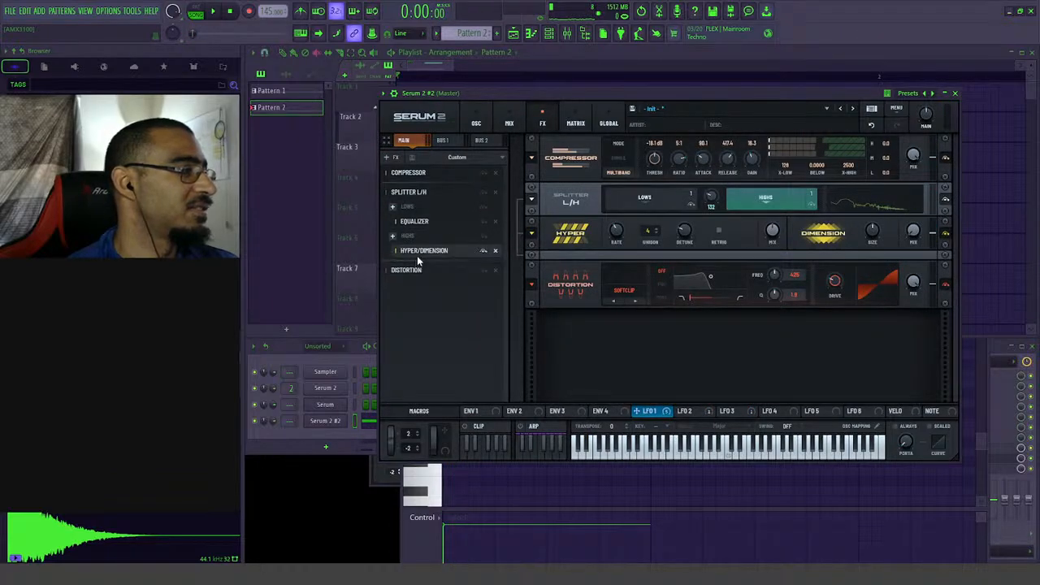
left_click_drag(416, 252, 418, 172)
key("space")
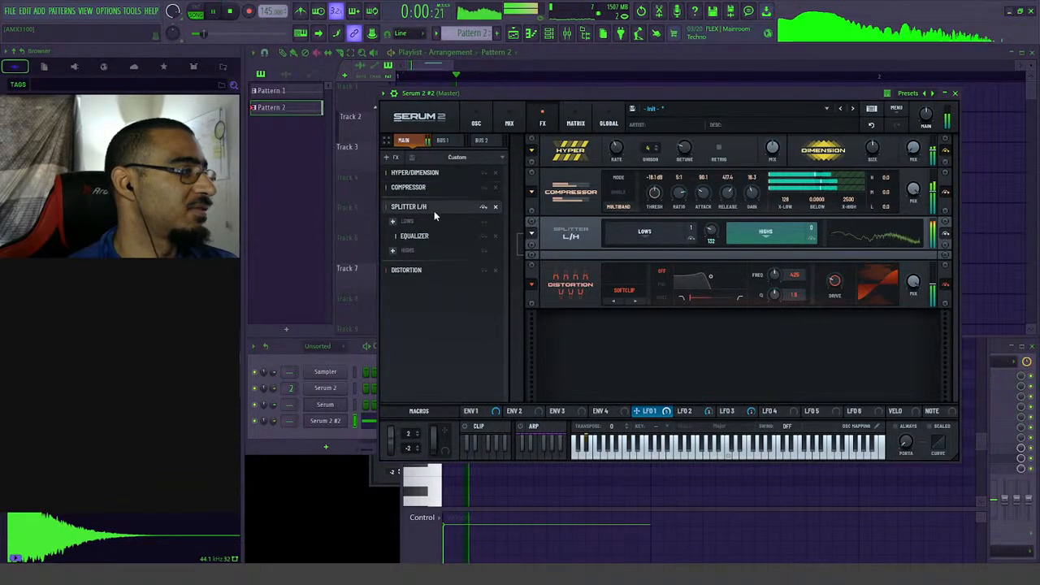
key("space")
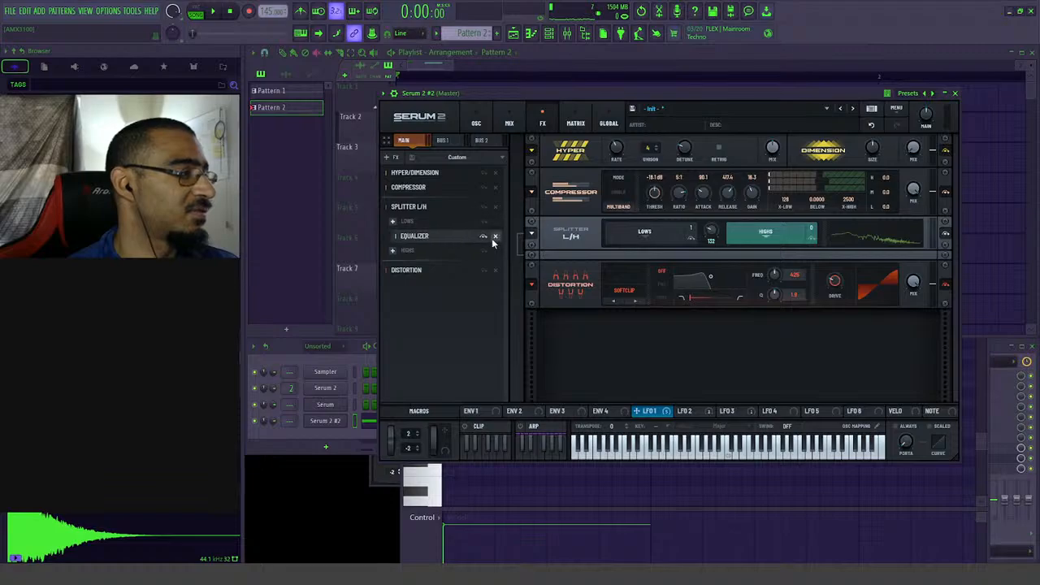
- Move the Equalizer from the split to the end of the chain in place of Splitter L/H, and adjust its low-band gain
key("space")
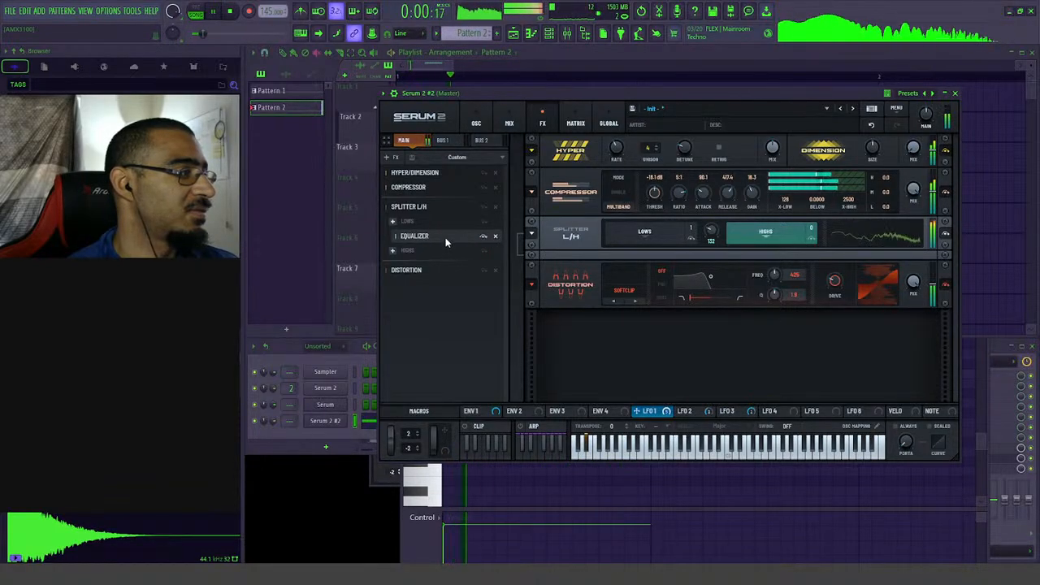
left_click_drag(452, 240, 441, 288)
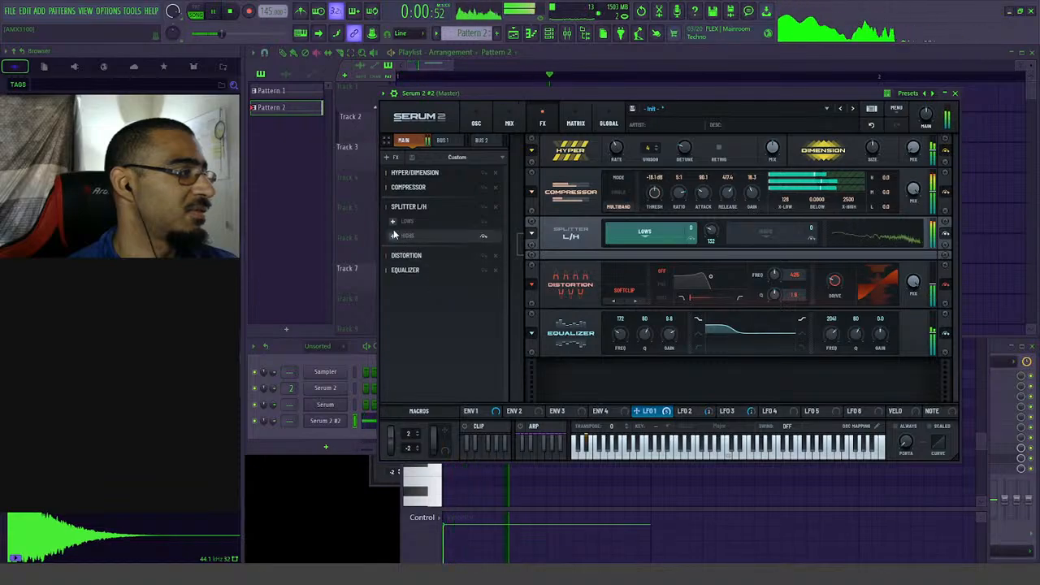
left_click(495, 207)
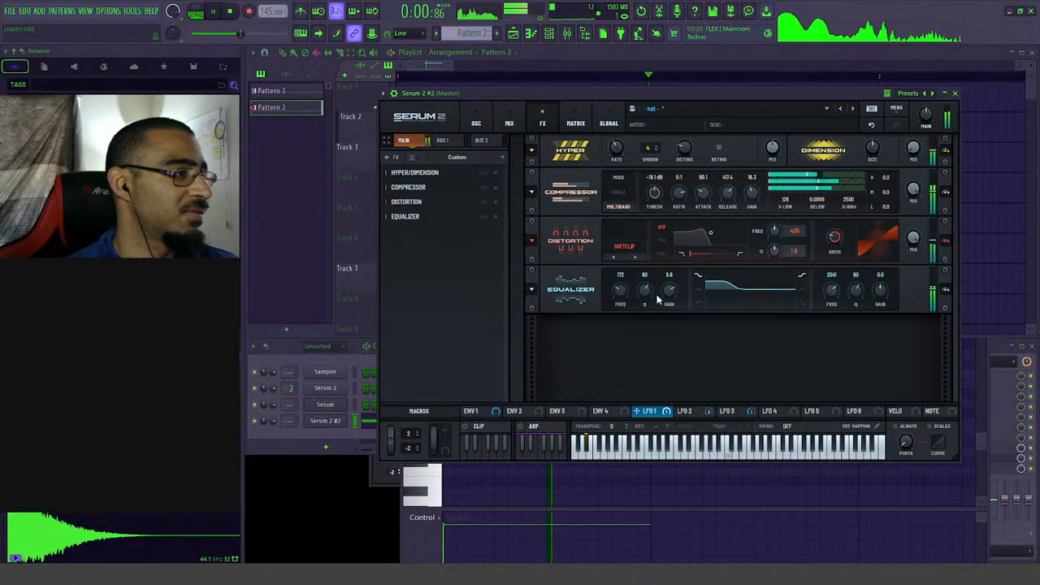
mouse_move(669, 291)
left_mouse_down()
mouse_move(667, 310)
mouse_move(667, 297)
left_mouse_up()
key("space")
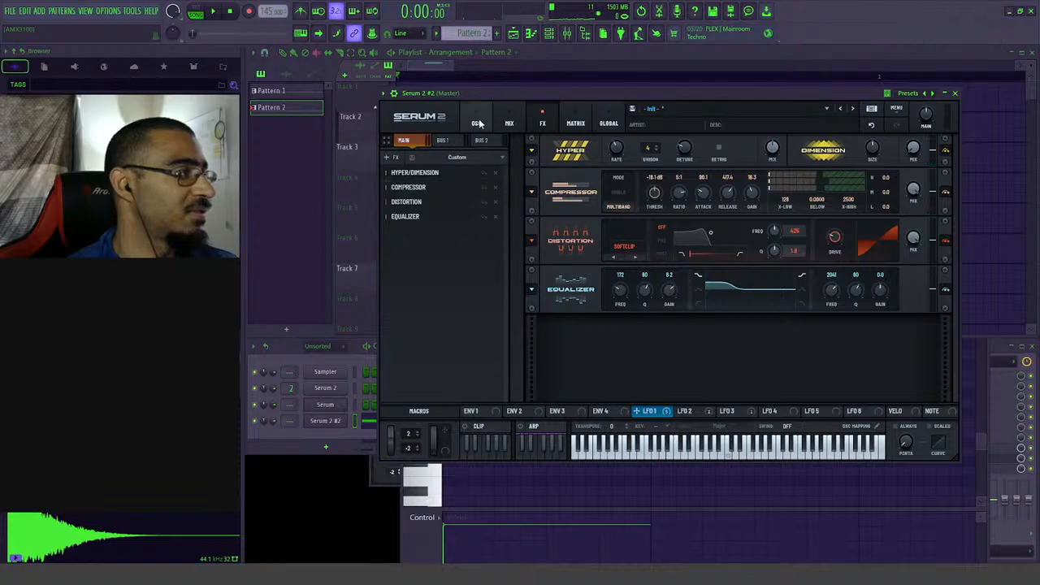
- Turn off oscillator A and set oscillator B's wavetable position to 78 while auditioning the pattern
left_click(478, 123)
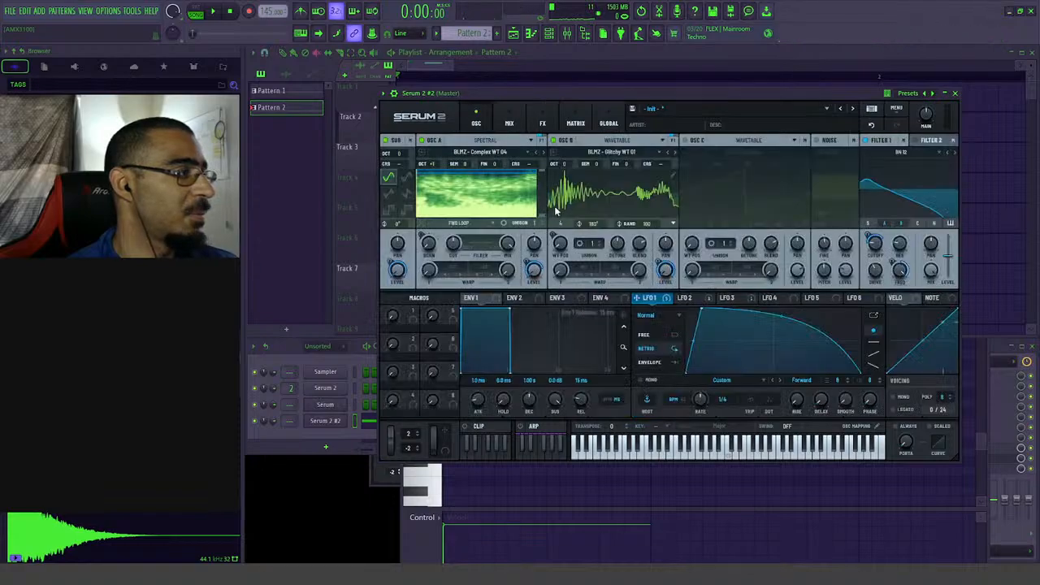
left_click(423, 141)
key("space")
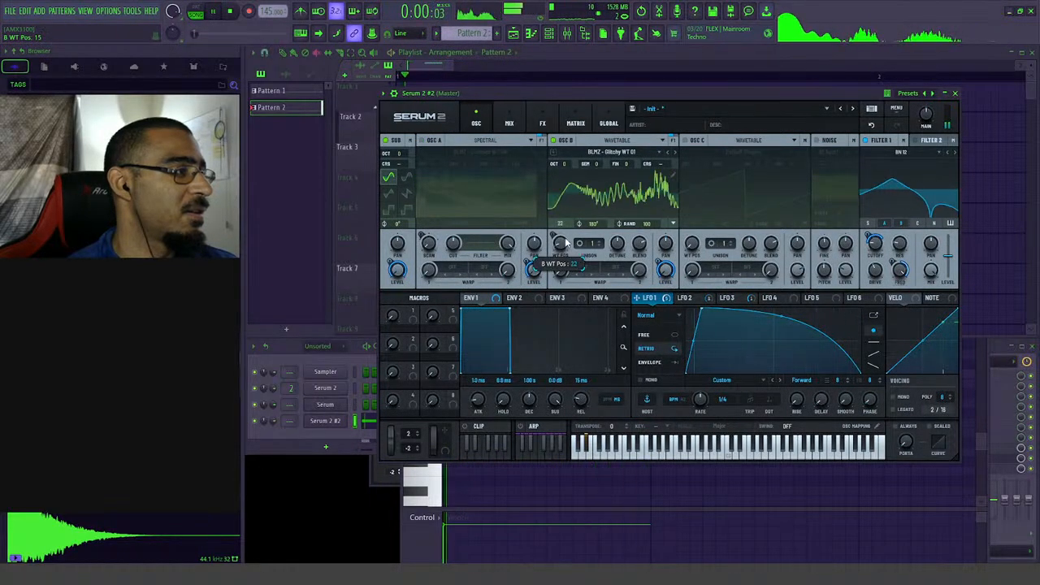
mouse_move(567, 241)
left_mouse_down()
mouse_move(573, 218)
mouse_move(574, 229)
left_mouse_up()
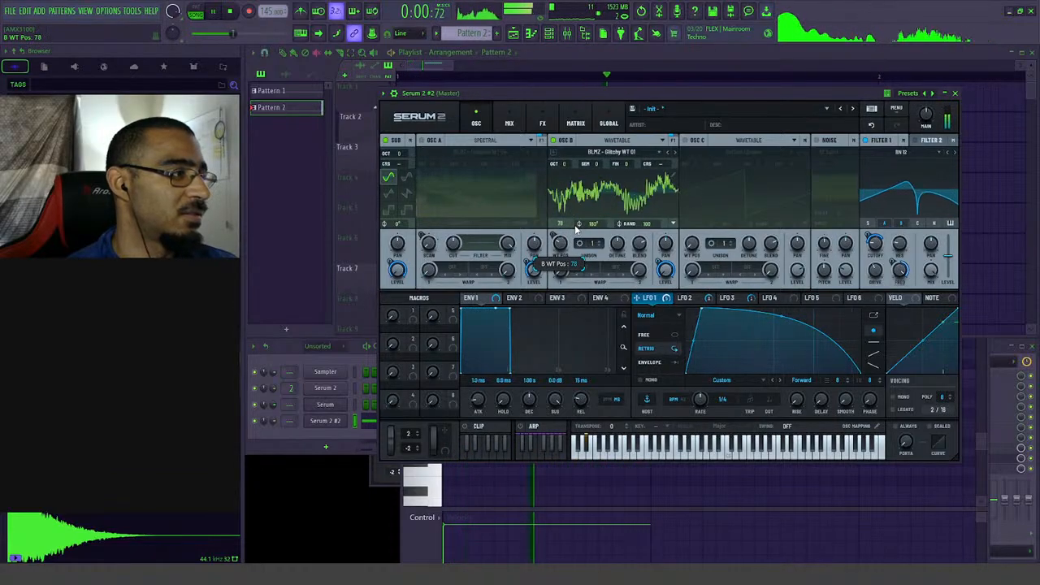
key("space")
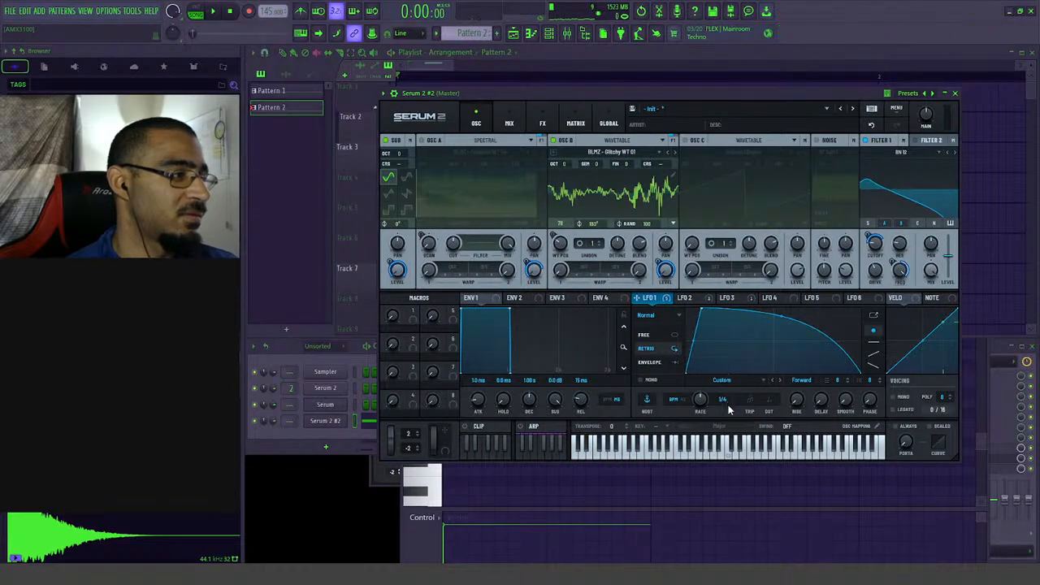
- Set the rate of LFO 1 to 1/2 and audition the pattern
left_click_drag(729, 409, 726, 396)
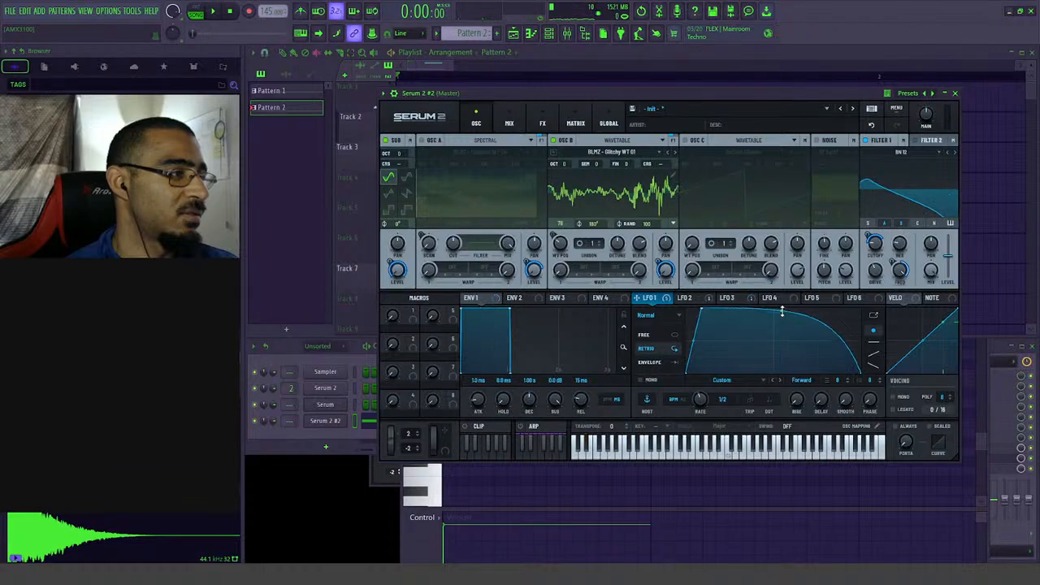
key("space")
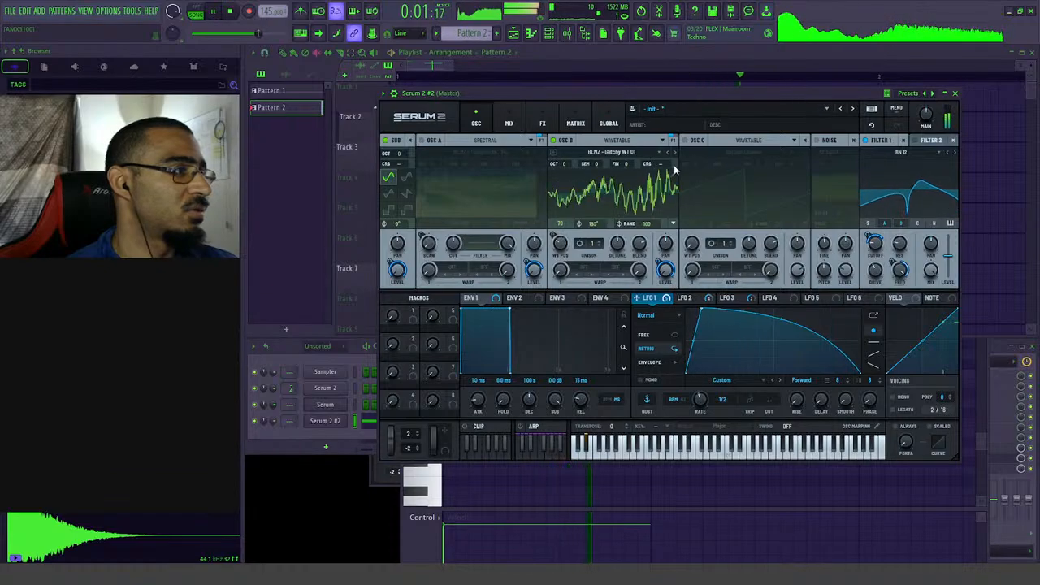
key("space")
- Set oscillator B's first warp mode to Bend +/- and lower its amount to about -81% during playback
left_click(574, 266)
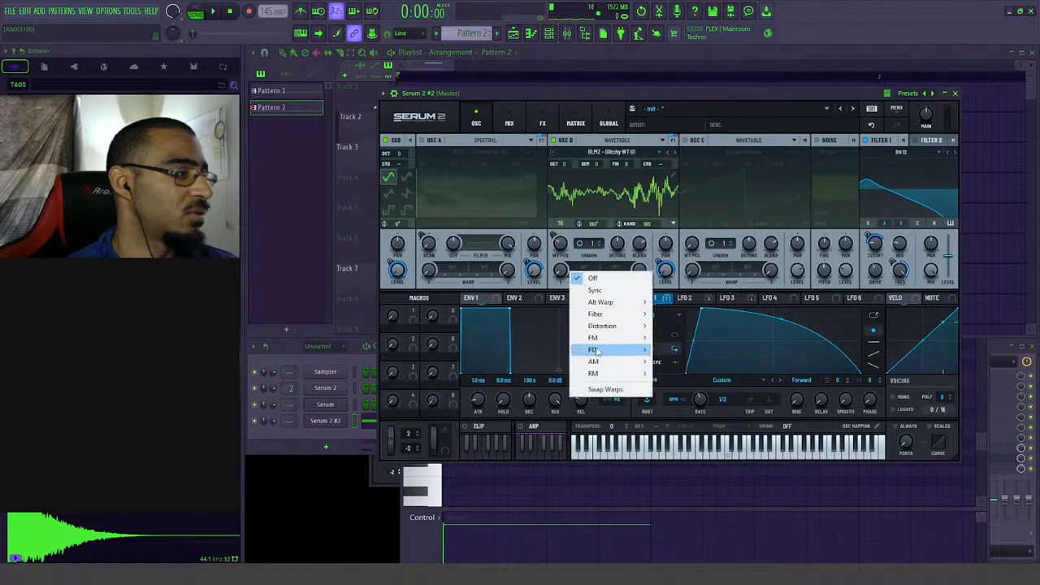
mouse_move(608, 305)
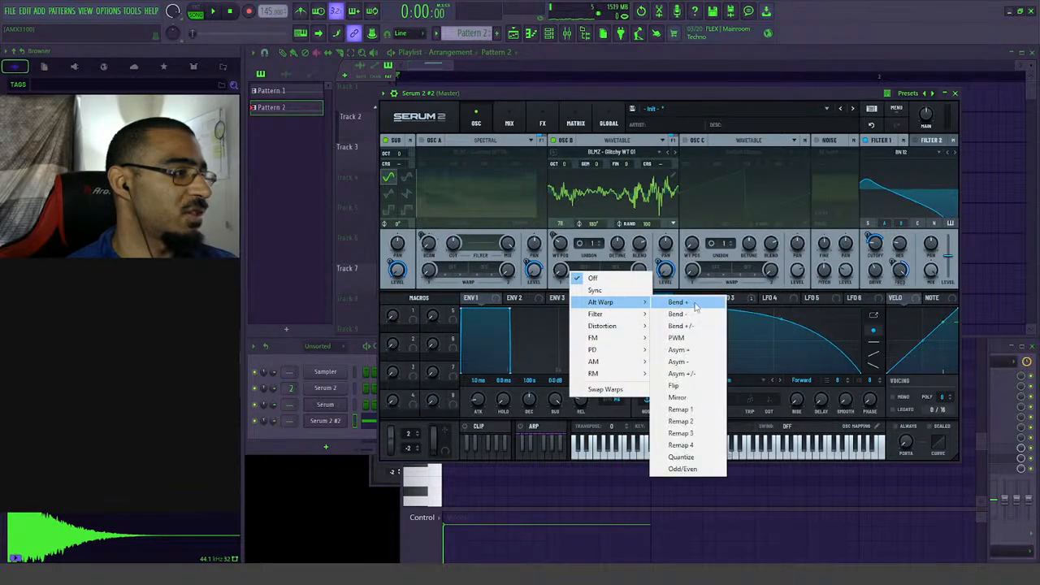
left_click(696, 326)
key("space")
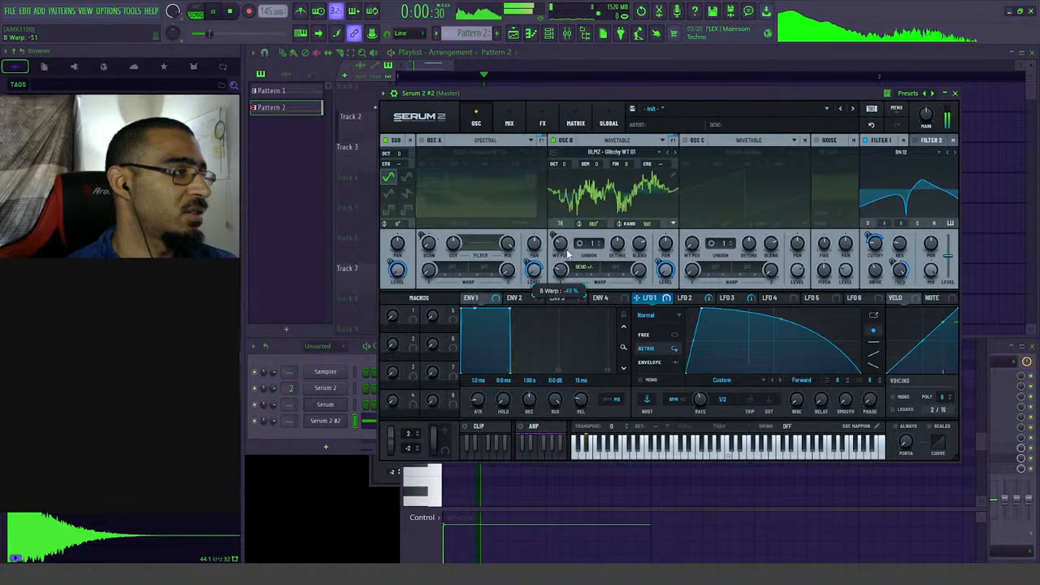
mouse_move(568, 254)
left_mouse_down()
mouse_move(572, 234)
mouse_move(561, 271)
left_mouse_up()
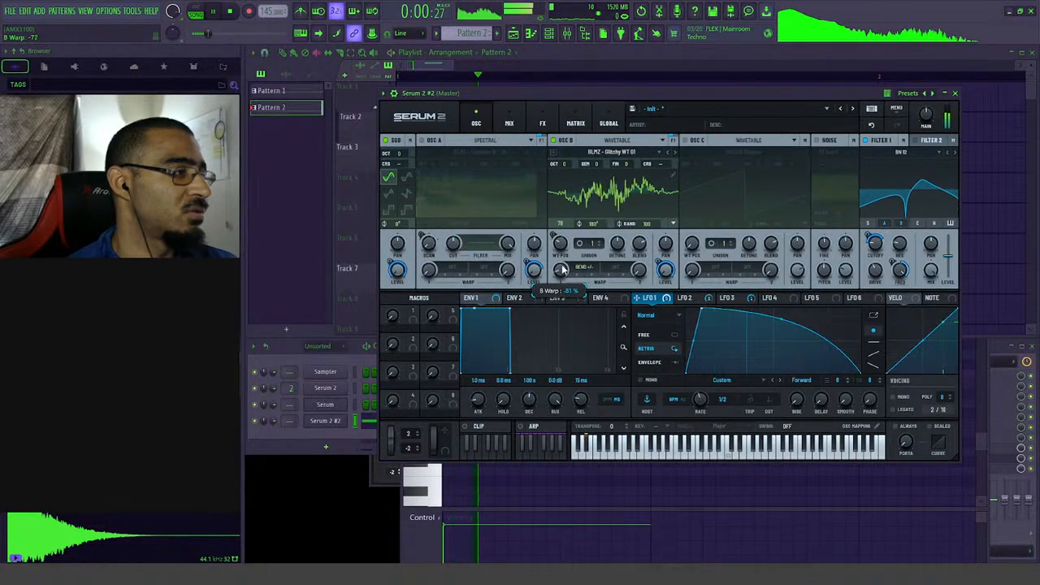
key("space")
- Reshape LFO 4 with a flat-topped peak and assign it to oscillator B's Bend +/- warp amount
left_click(770, 303)
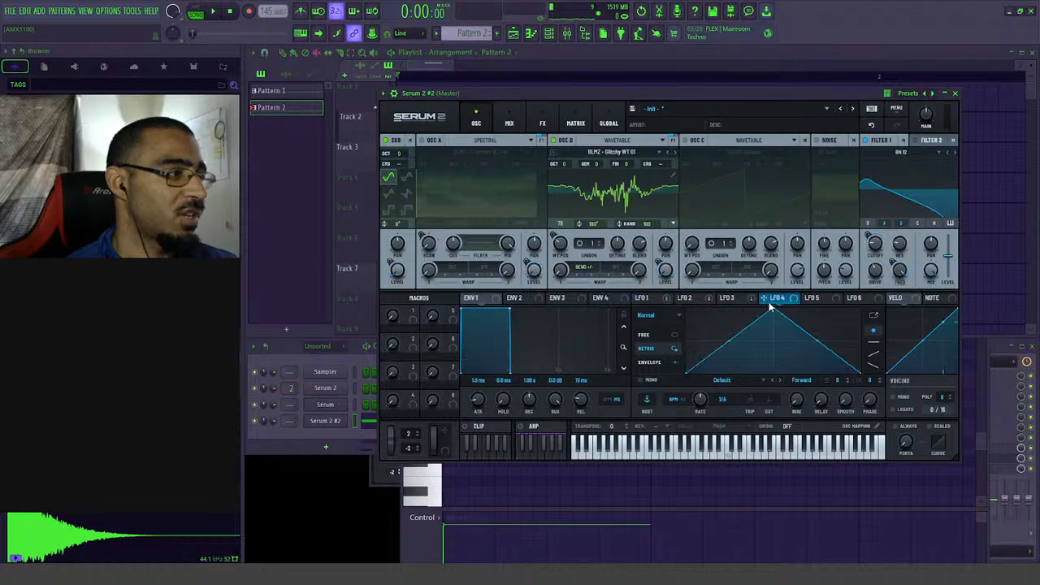
left_click_drag(773, 310, 799, 285)
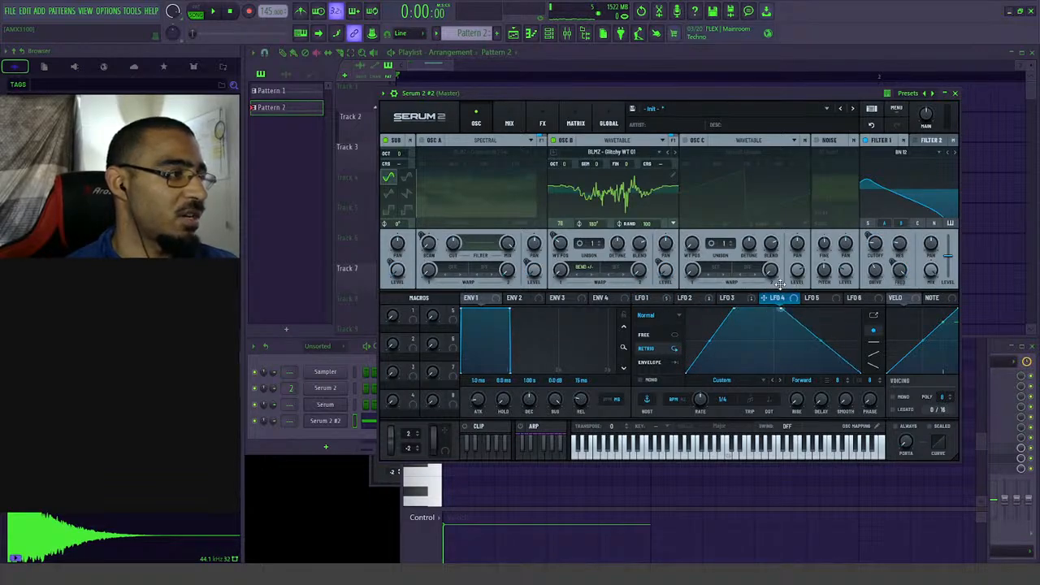
left_click_drag(590, 307, 553, 297)
key("space")
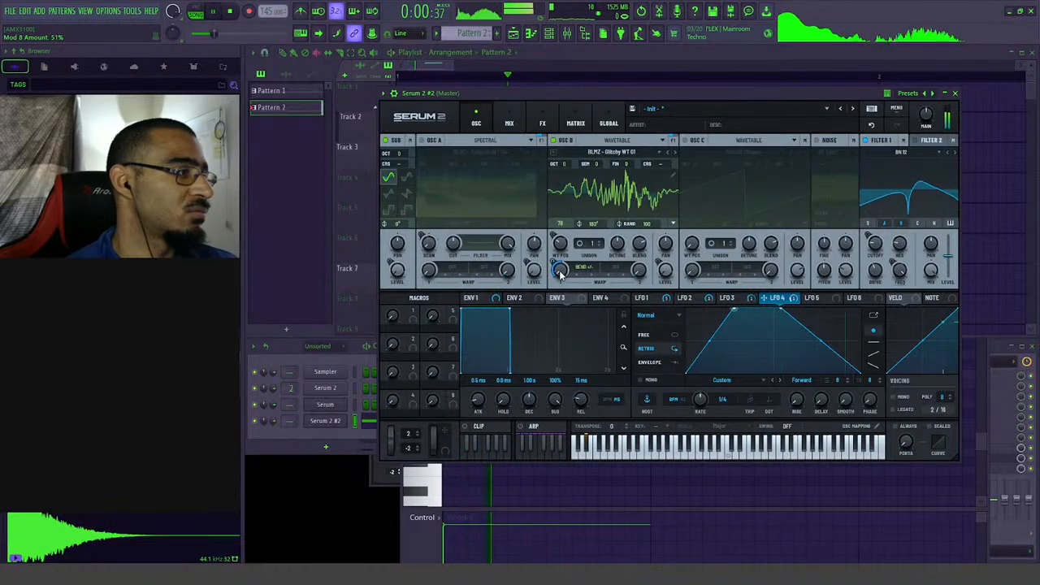
- Set oscillator B's base warp amount to -74%
key("space")
left_click_drag(562, 257, 563, 265)
key("space")
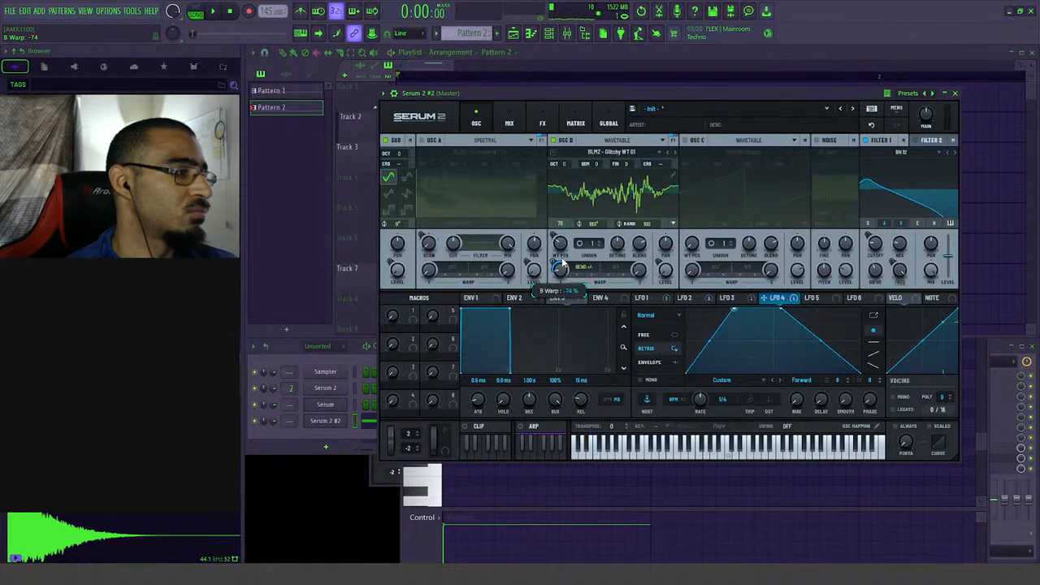
- Set LFO 4's rate to 1/2 and shift the first point of its flat peak slightly earlier while auditioning
key("space")
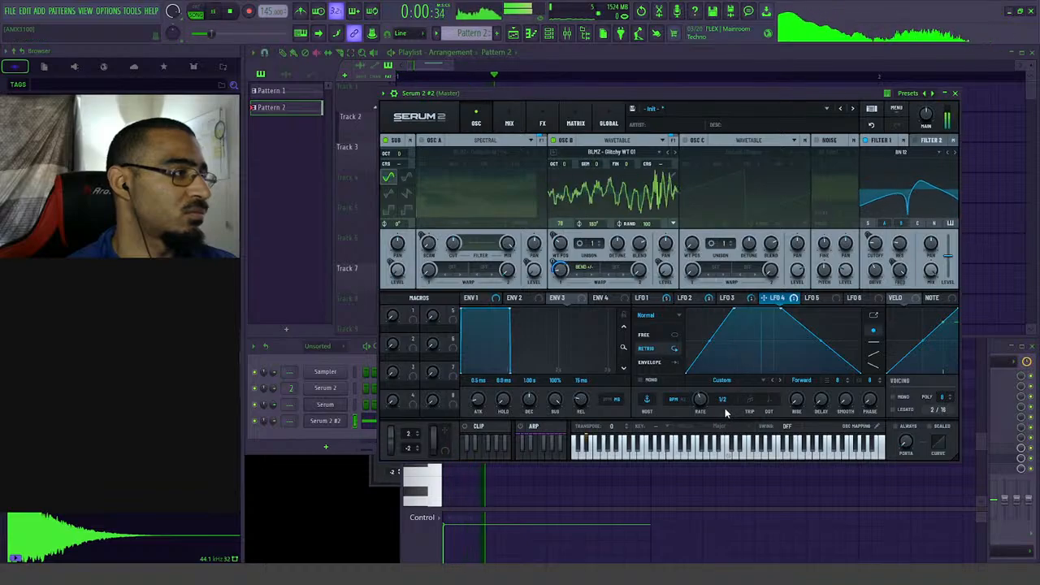
key("space")
key("space")
left_click_drag(735, 308, 736, 310)
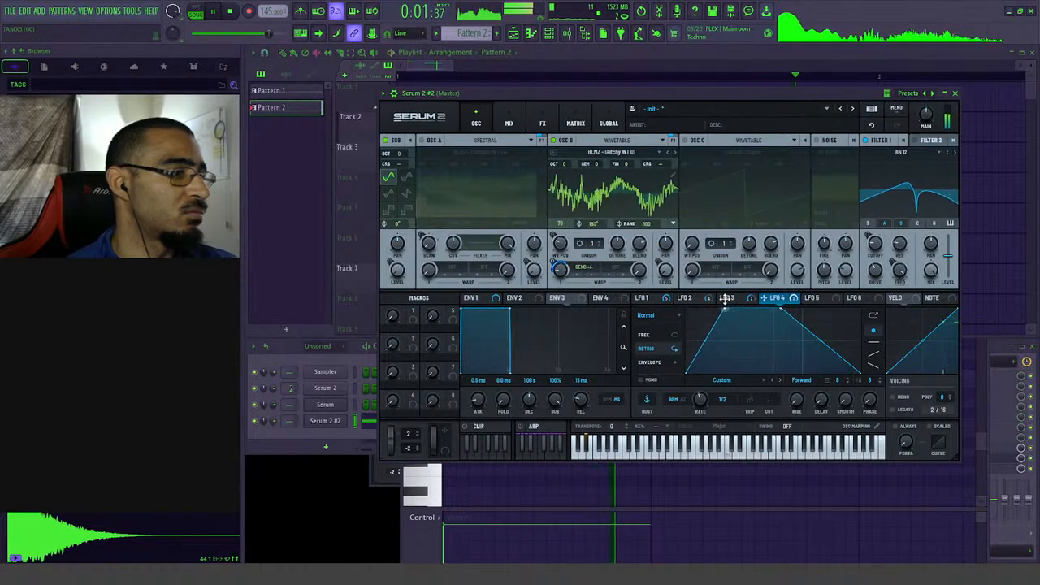
key("space")
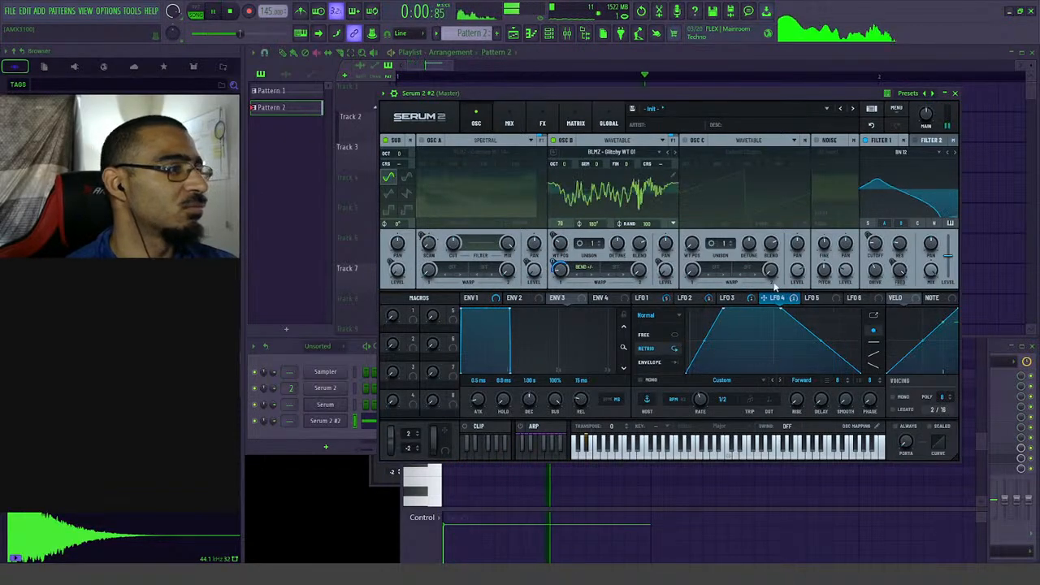
- Raise the high-band gain of the Equalizer in the effects chain to 4.2 dB while the pattern plays
left_click(542, 123)
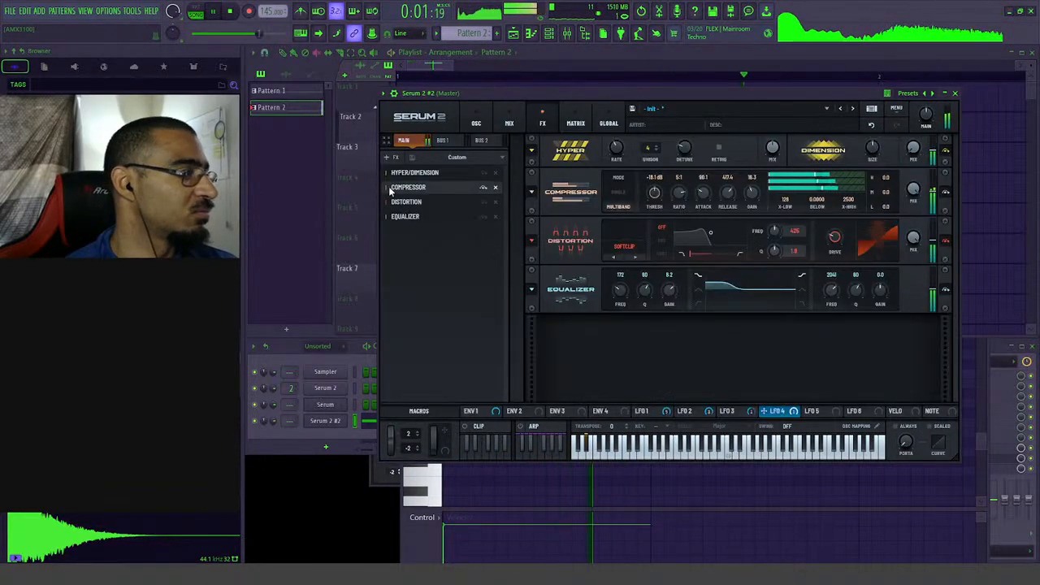
key("space")
key("space")
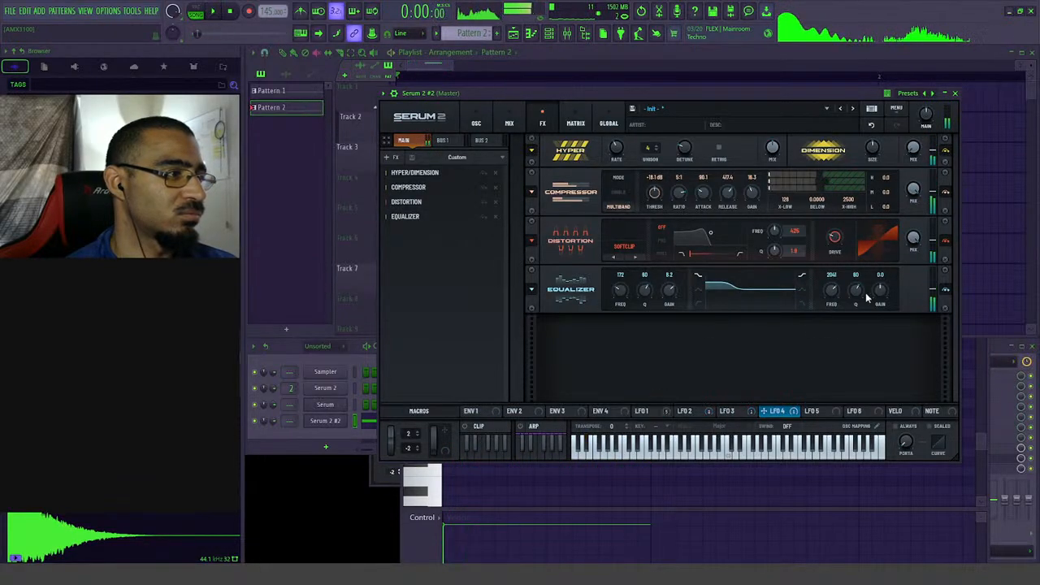
scroll(884, 293, "up", 5)
scroll(886, 294, "down", 1)
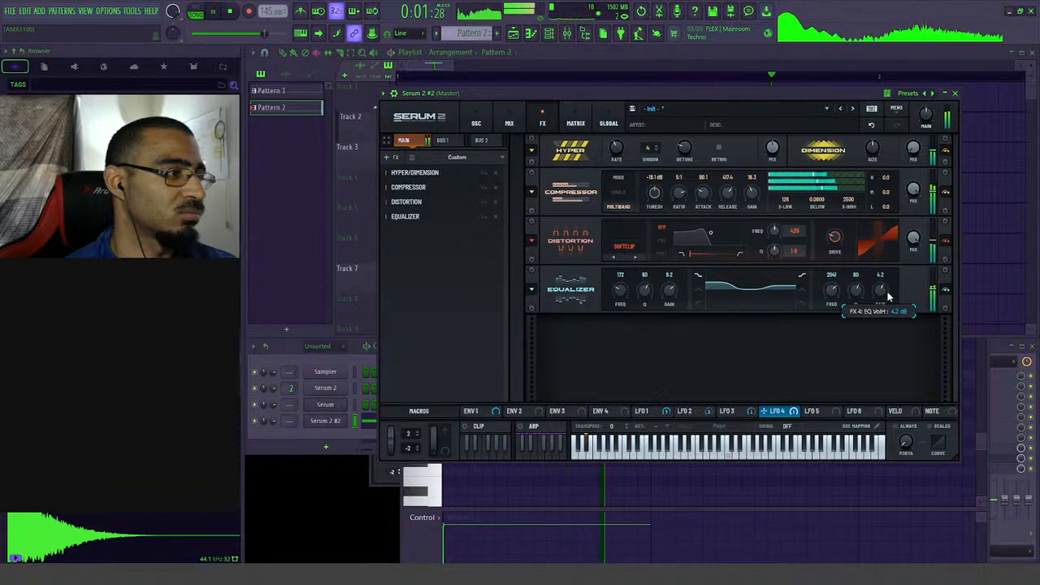
- Lower the Equalizer's high-band gain to 3.5 dB and add a second Equalizer to the end of the main effects chain
scroll(887, 299, "down", 1)
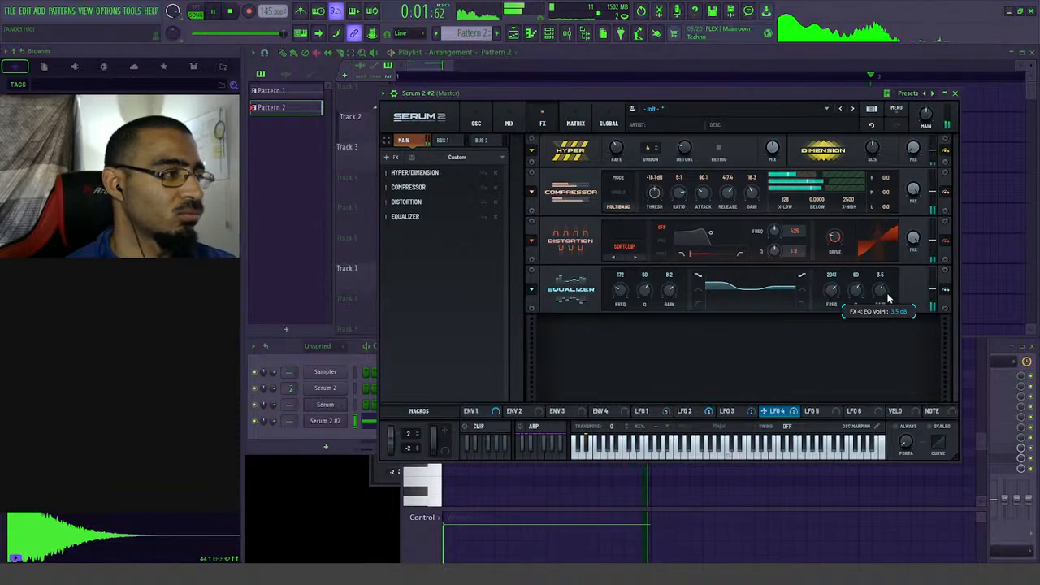
key("space")
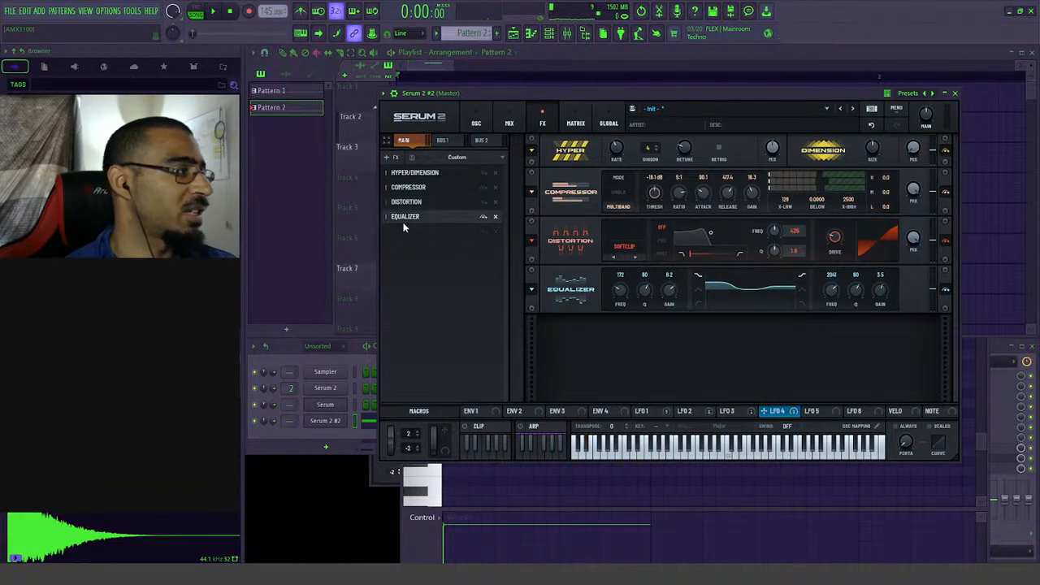
right_click(416, 241)
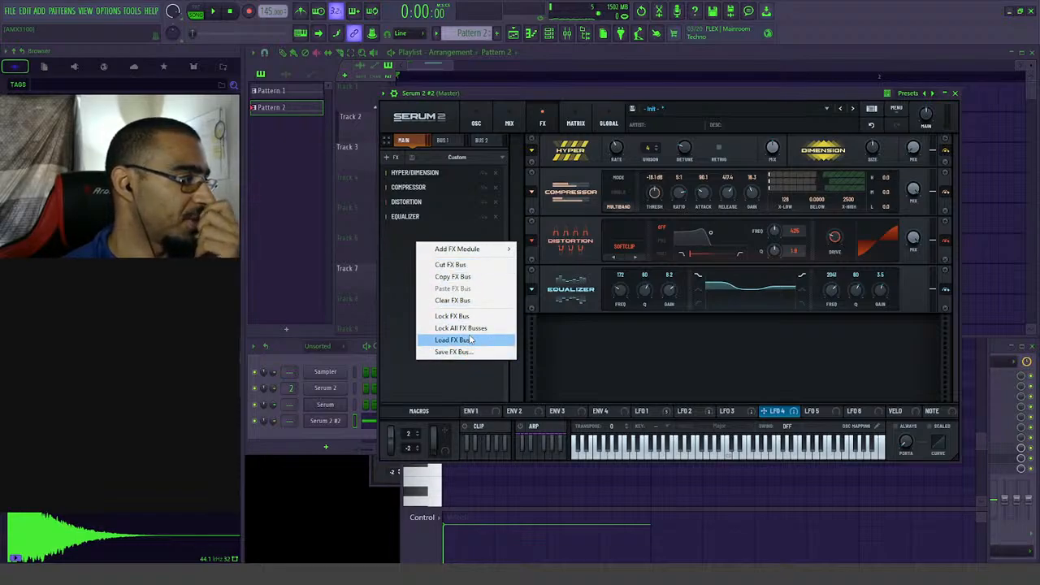
mouse_move(467, 249)
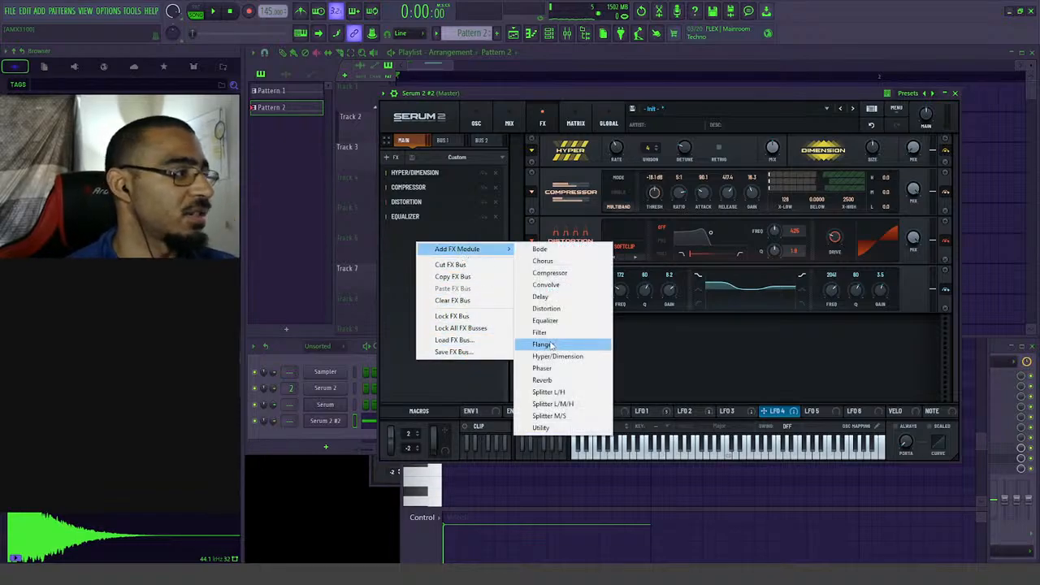
left_click(545, 320)
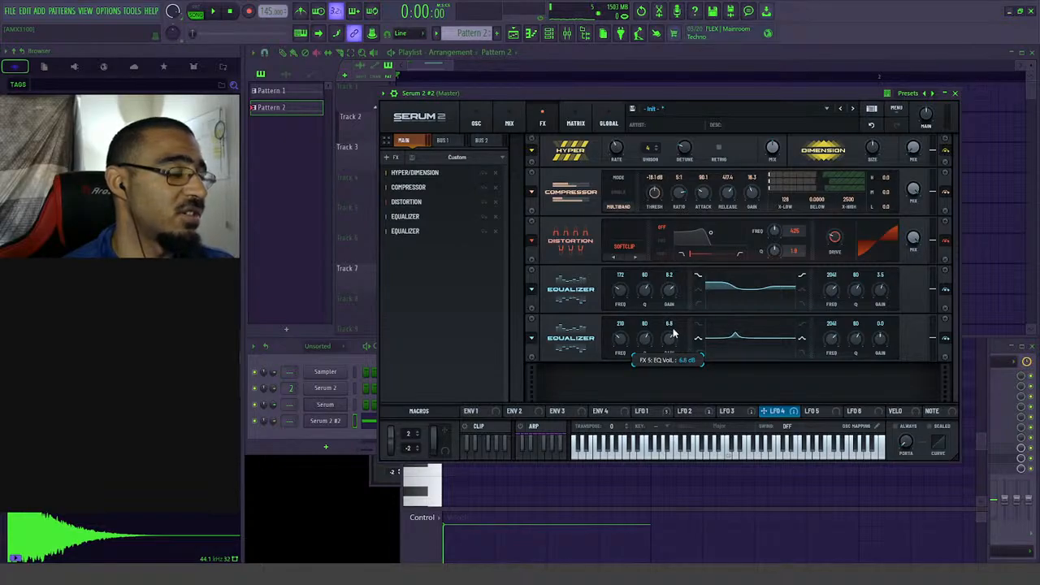
- Set the second Equalizer's low-band frequency to 274 Hz while auditioning the pattern
key("space")
left_click_drag(621, 339, 628, 343)
key("space")
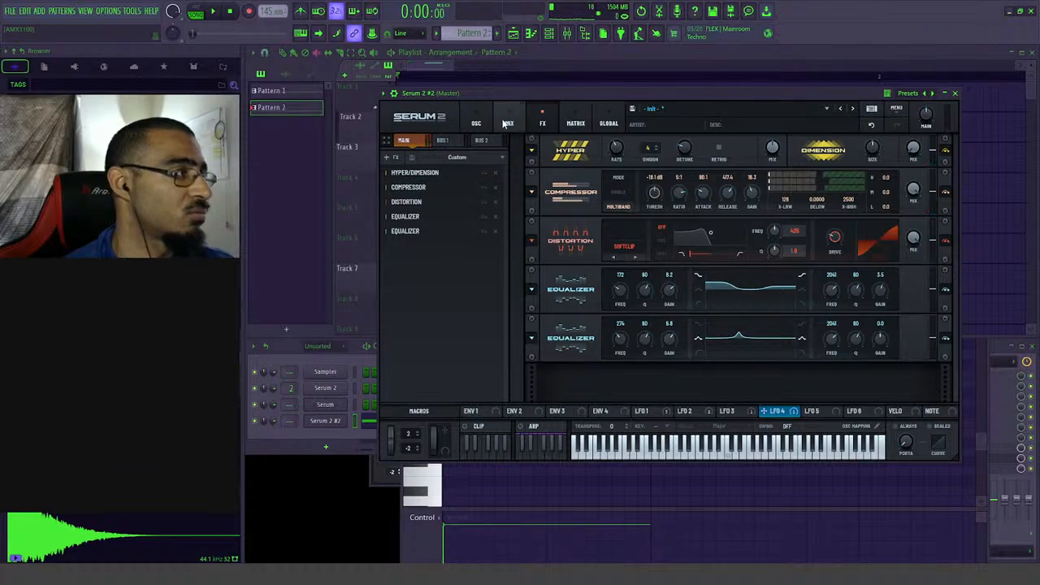
- Show the LFOs below the effects chain, assign LFO 4 to the second Equalizer's low-band frequency and play the pattern
left_click(393, 141)
scroll(958, 204, "down", 2)
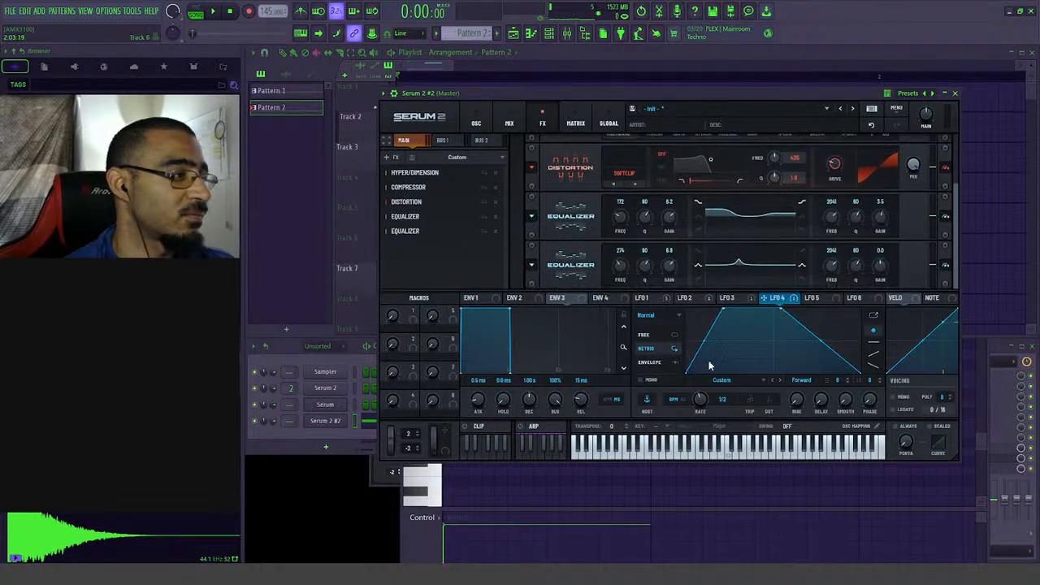
left_click_drag(706, 286, 645, 275)
key("space")
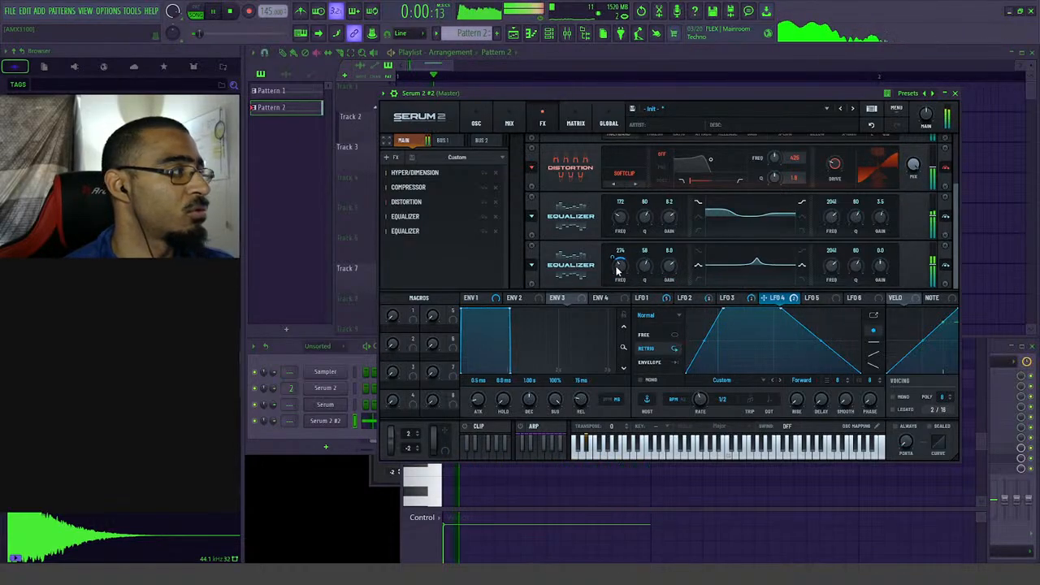
- Reopen the Serum 2 #2 oscillator page, enable spectral oscillator A and audition it together with oscillator B
left_click(447, 68)
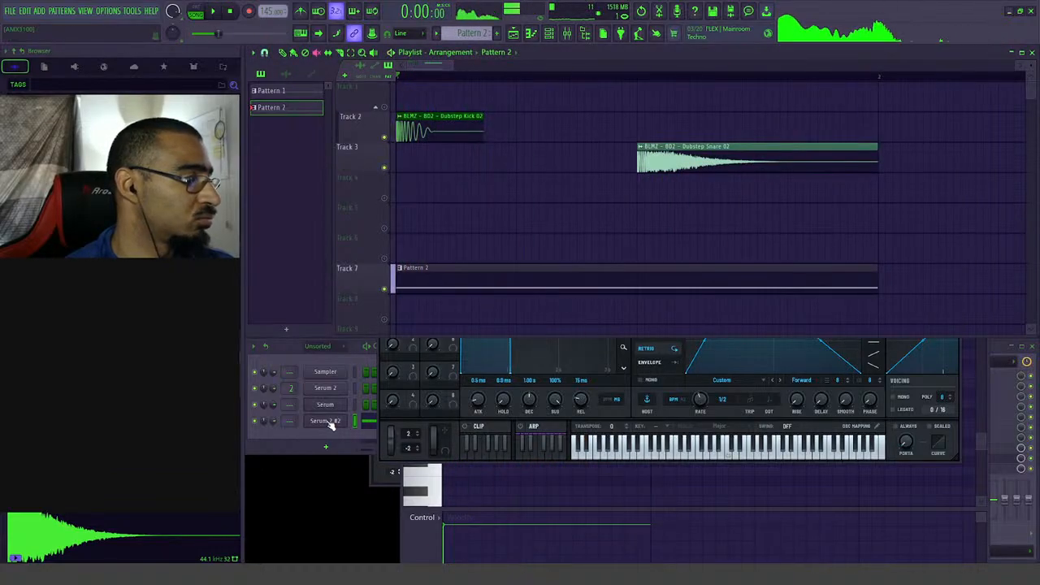
left_click(332, 422)
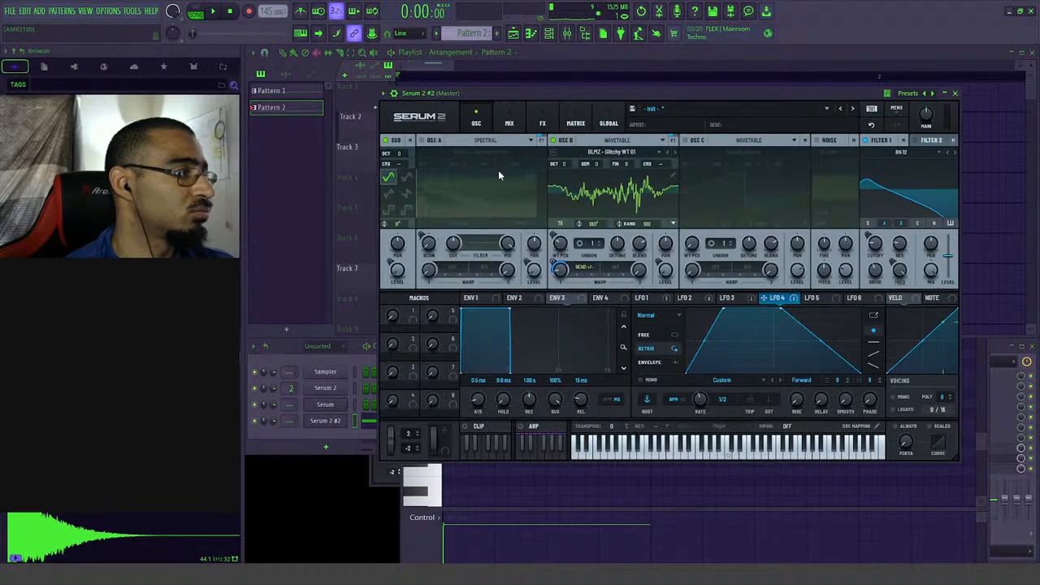
left_click(476, 122)
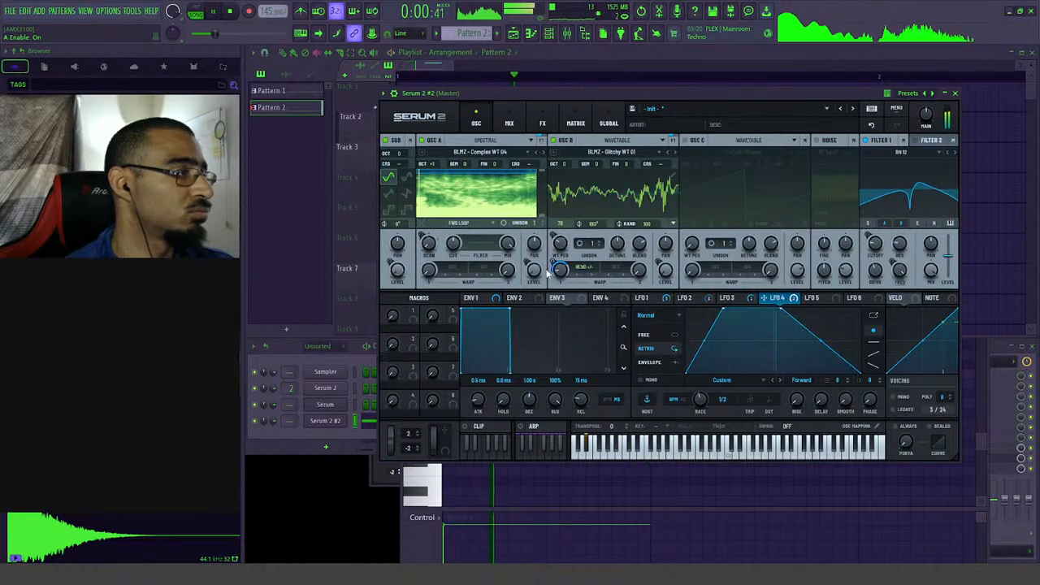
key("space")
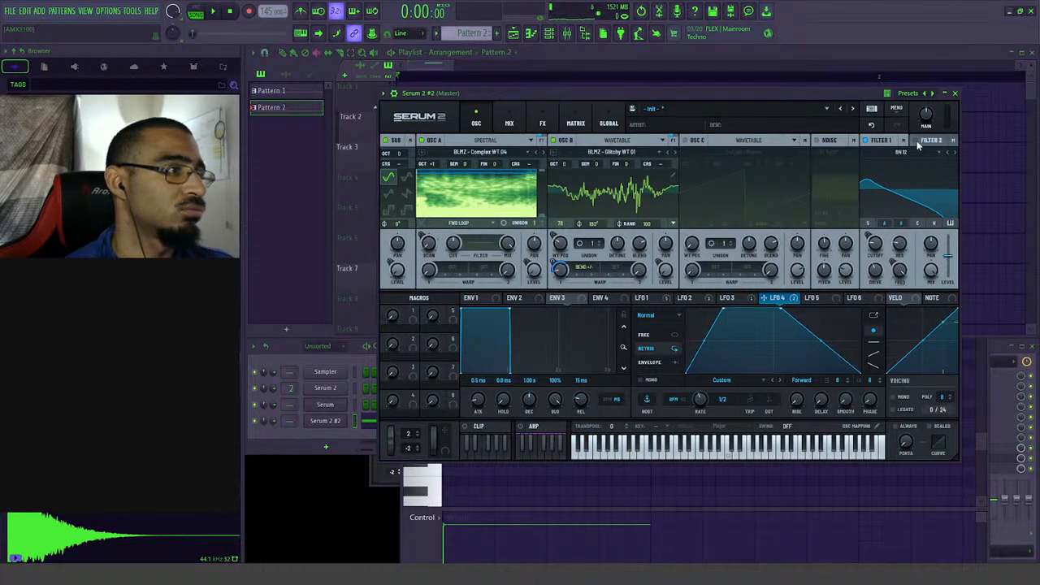
key("space")
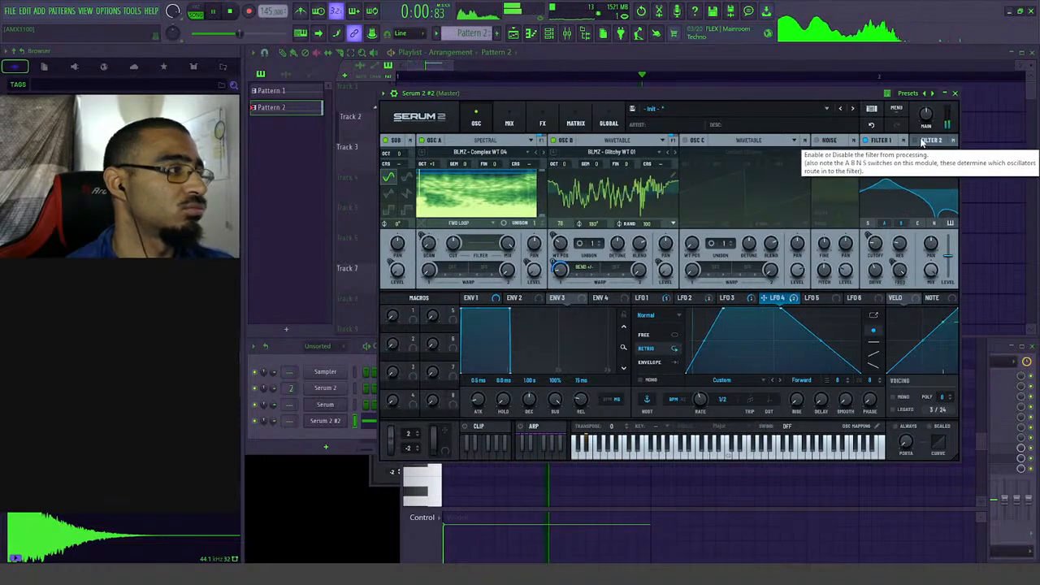
left_click(921, 142)
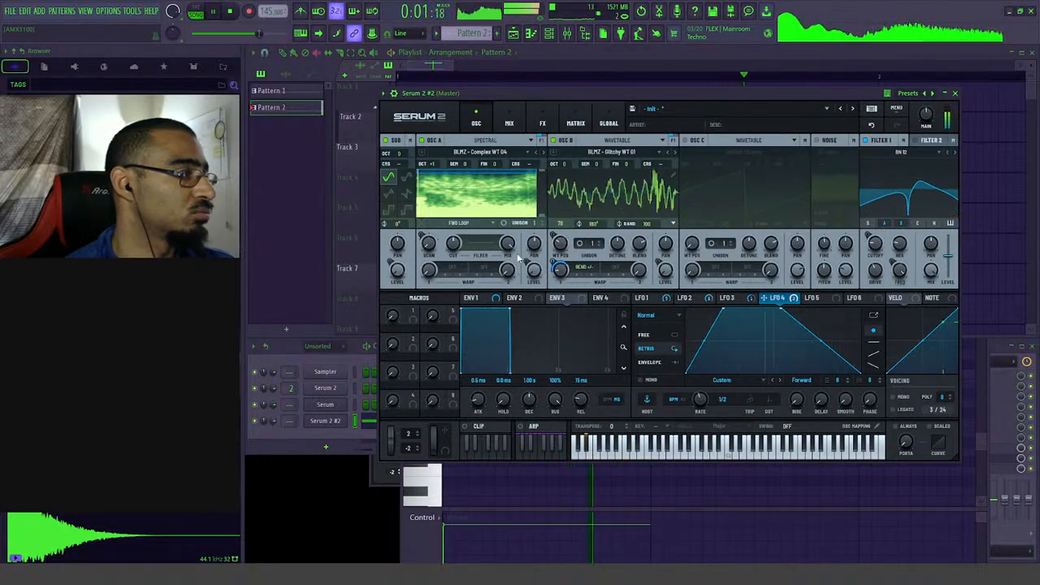
key("space")
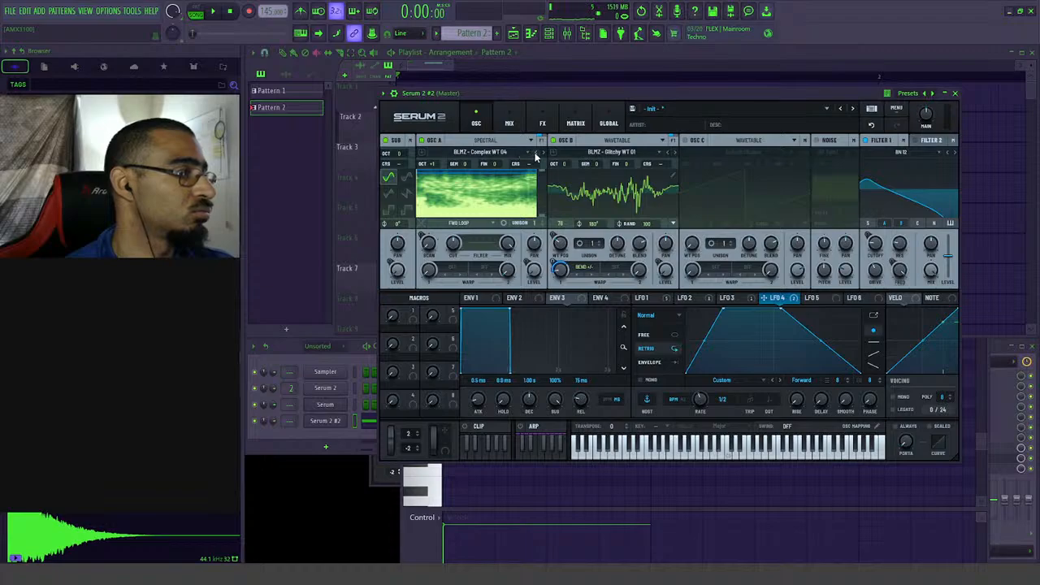
- Load BLMZ - Complex WT 01 into oscillator A and set its octave to 0 while auditioning
key("space")
left_click(538, 153)
key("space")
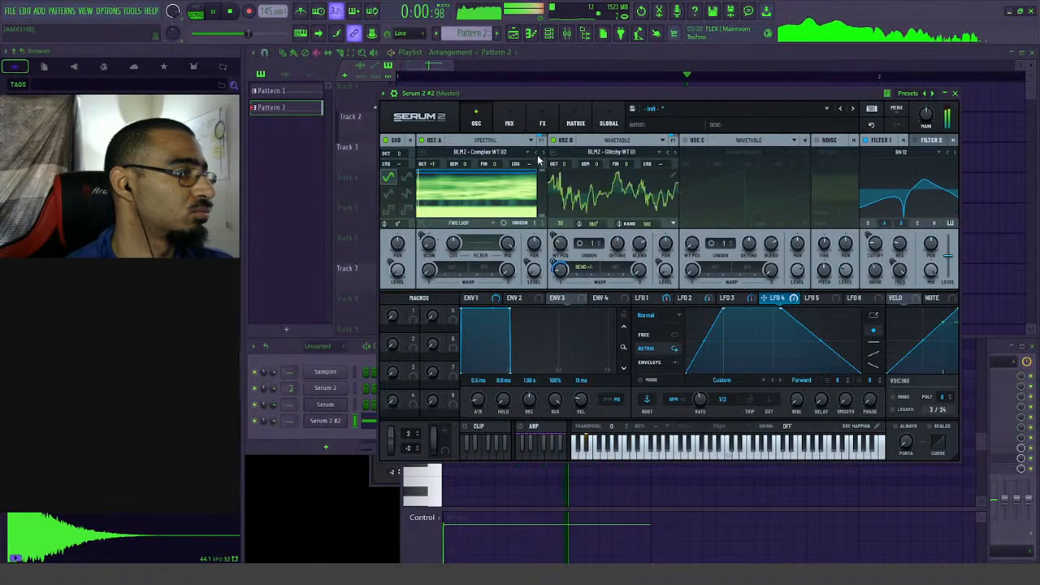
left_click(536, 154)
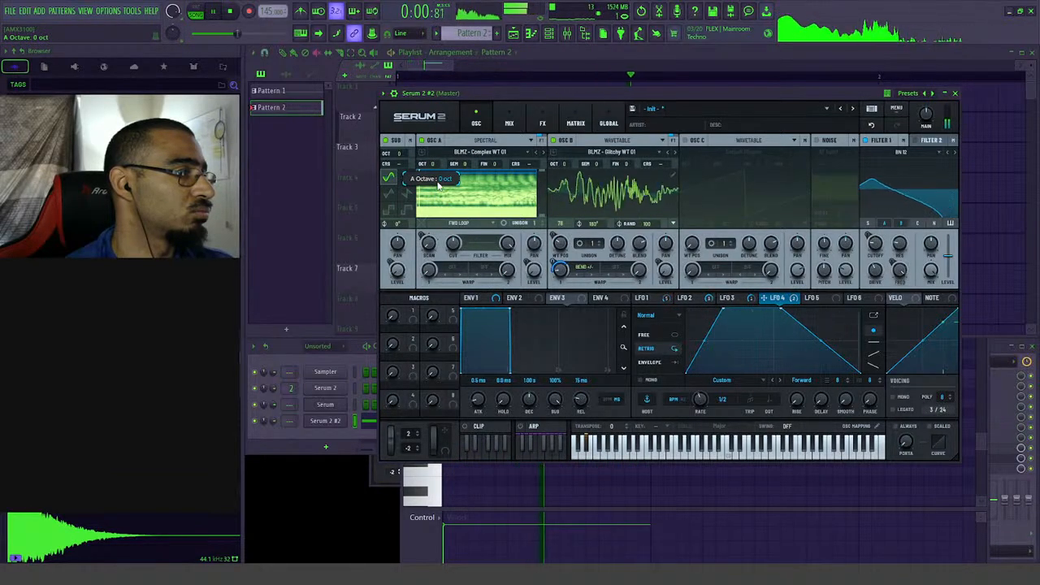
key("space")
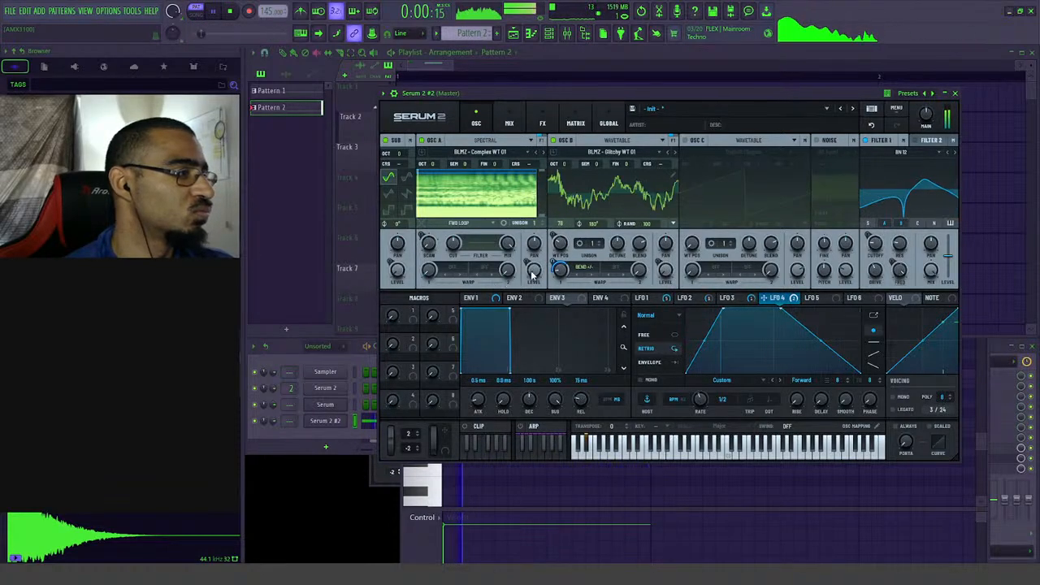
- Set LFO 1's modulation amount on oscillator A's level to 66% while the pattern plays
left_click(658, 301)
key("space")
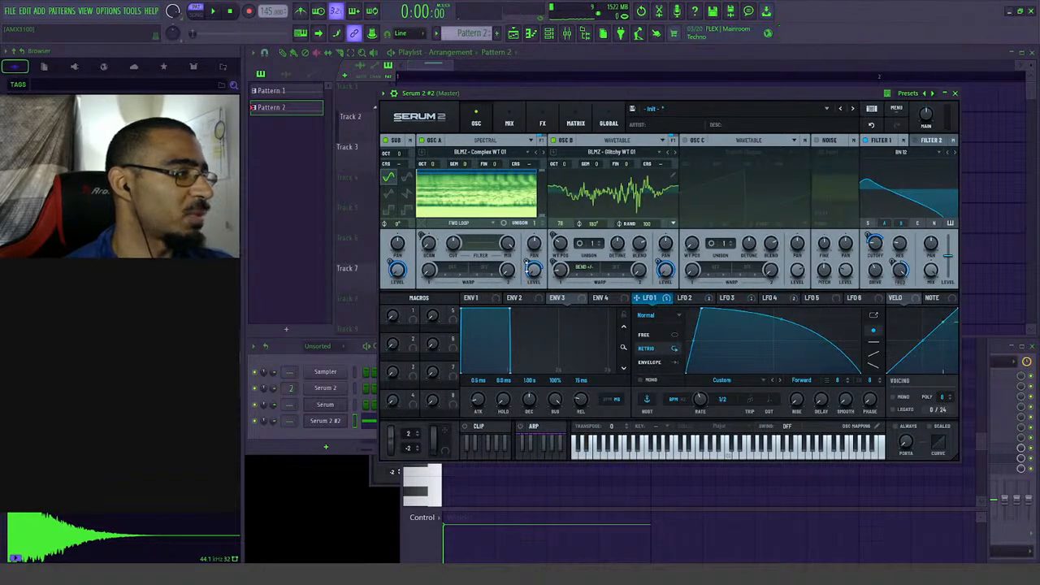
key("space")
left_click_drag(529, 279, 531, 273)
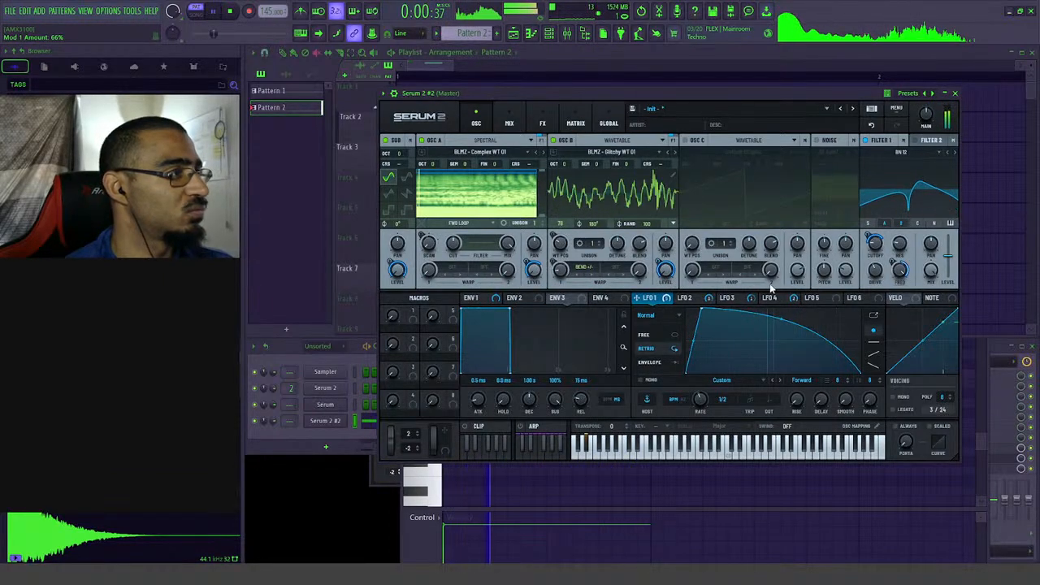
key("space")
- Reposition the synth window and examine the effects chain and modulation matrix routings while auditioning the pattern
left_click_drag(497, 94, 478, 95)
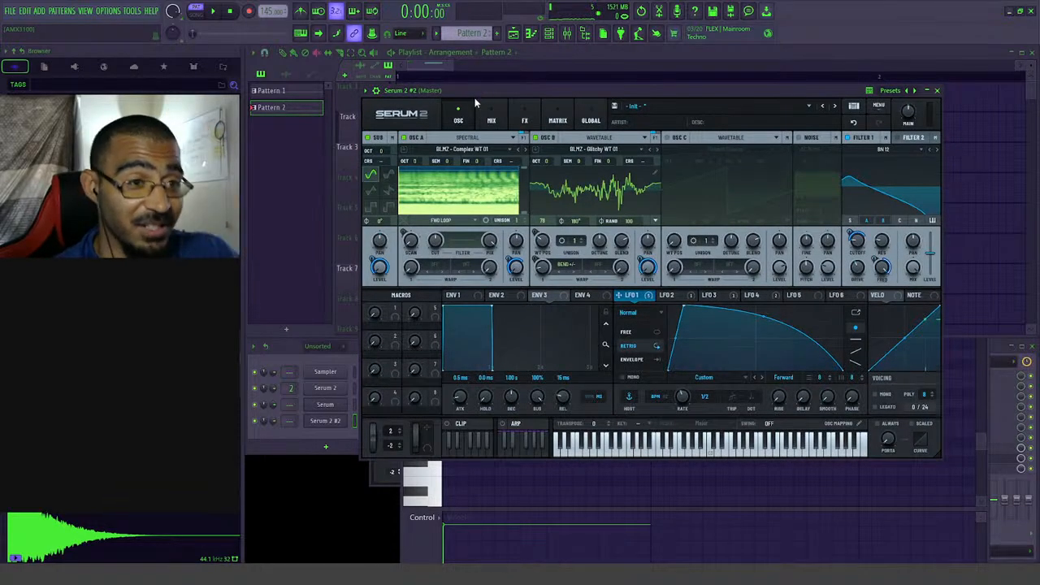
left_click_drag(680, 91, 682, 103)
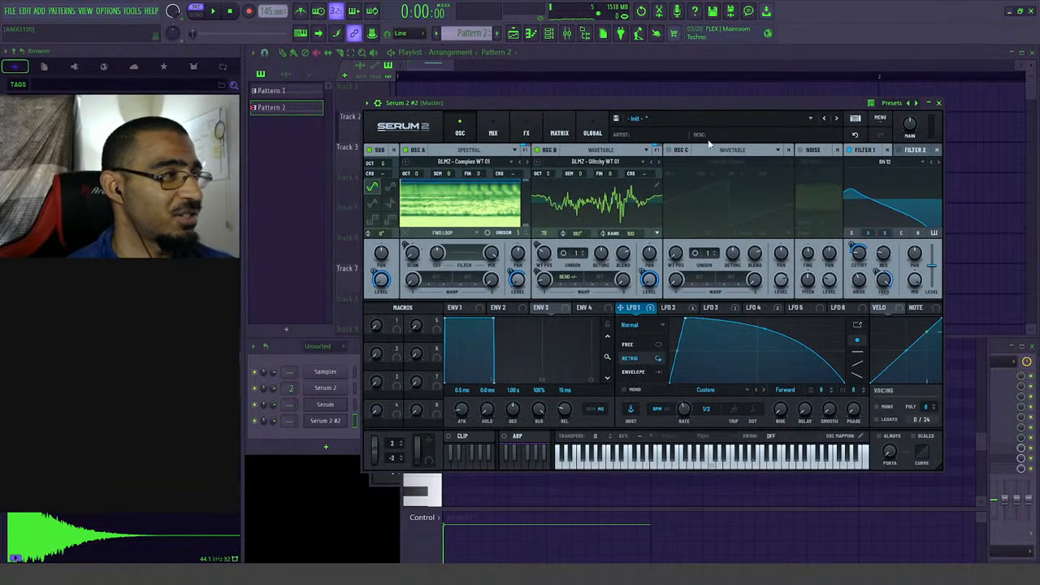
key("space")
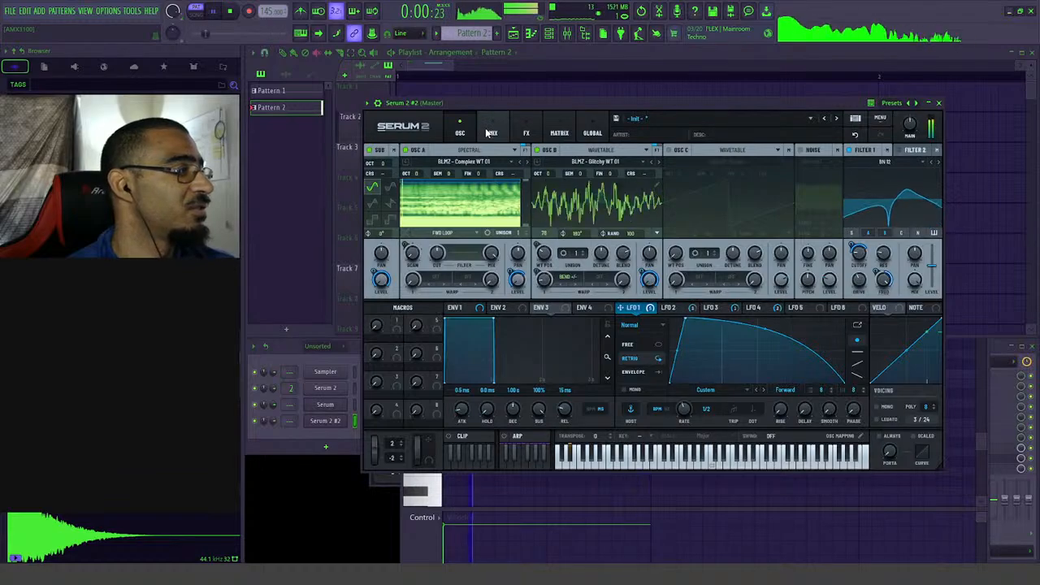
left_click(525, 133)
key("space")
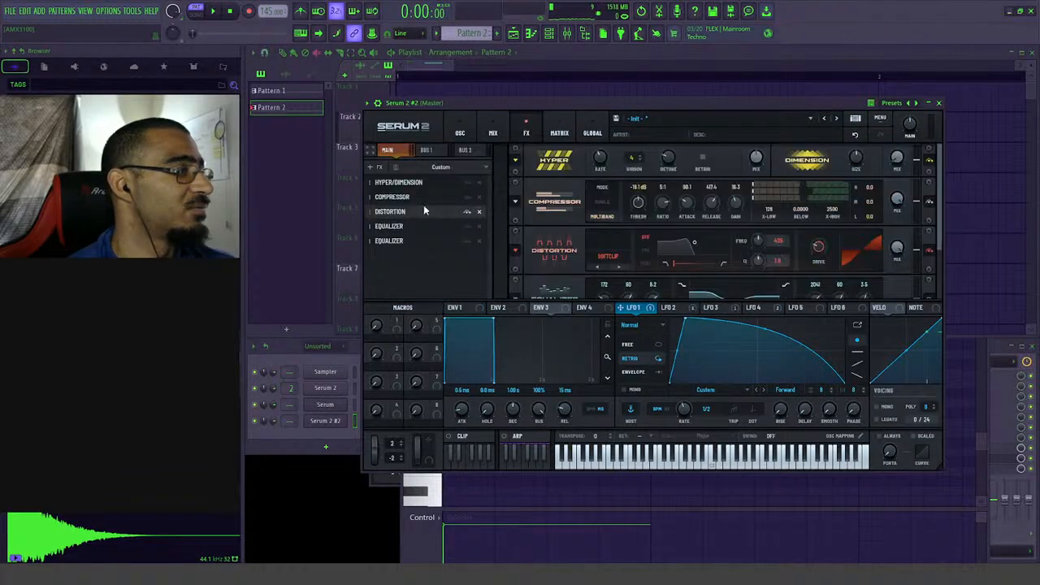
left_click(559, 133)
key("space")
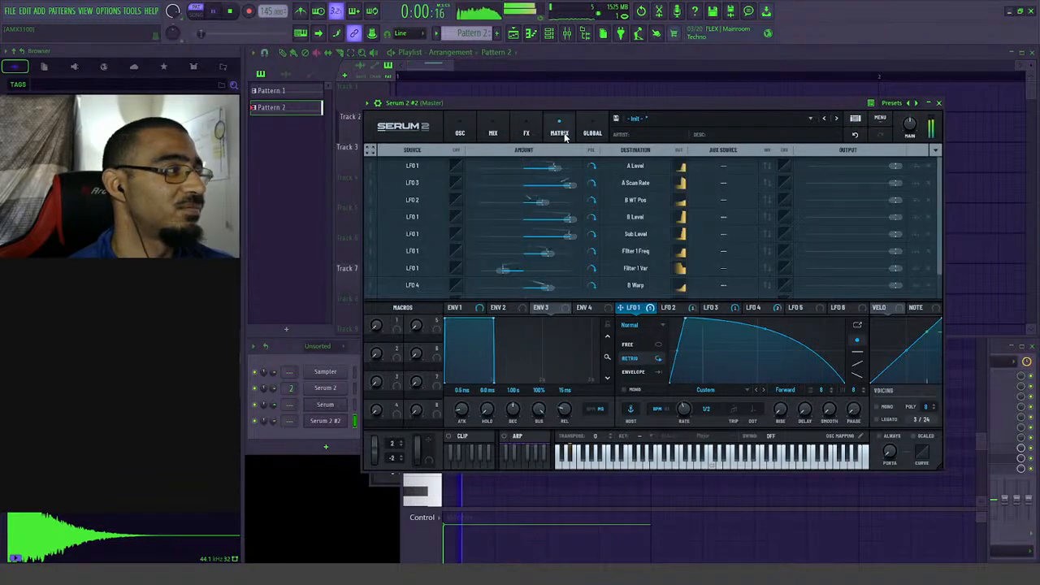
key("space")
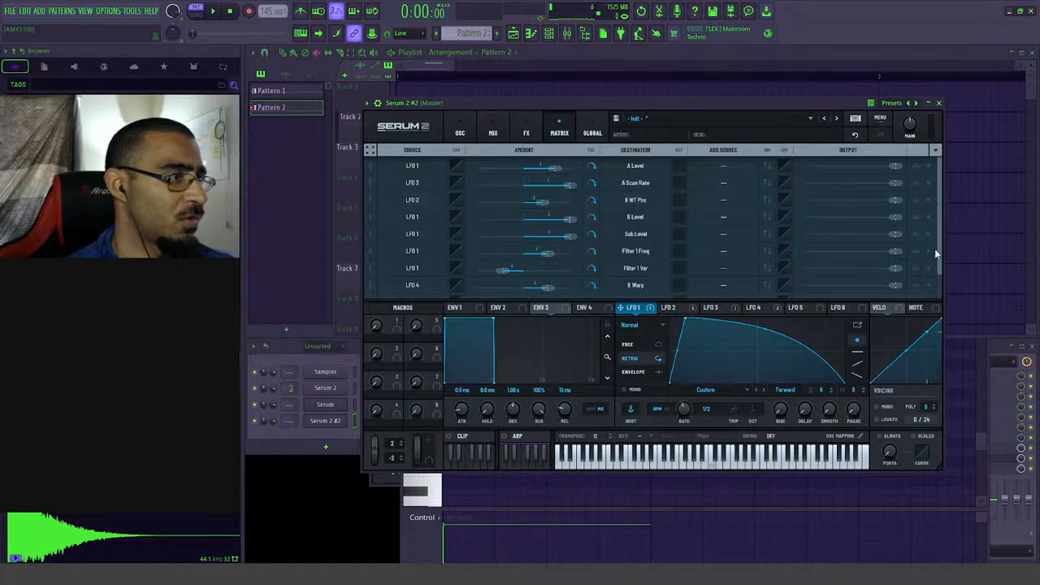
scroll(940, 224, "down", 1)
key("space")
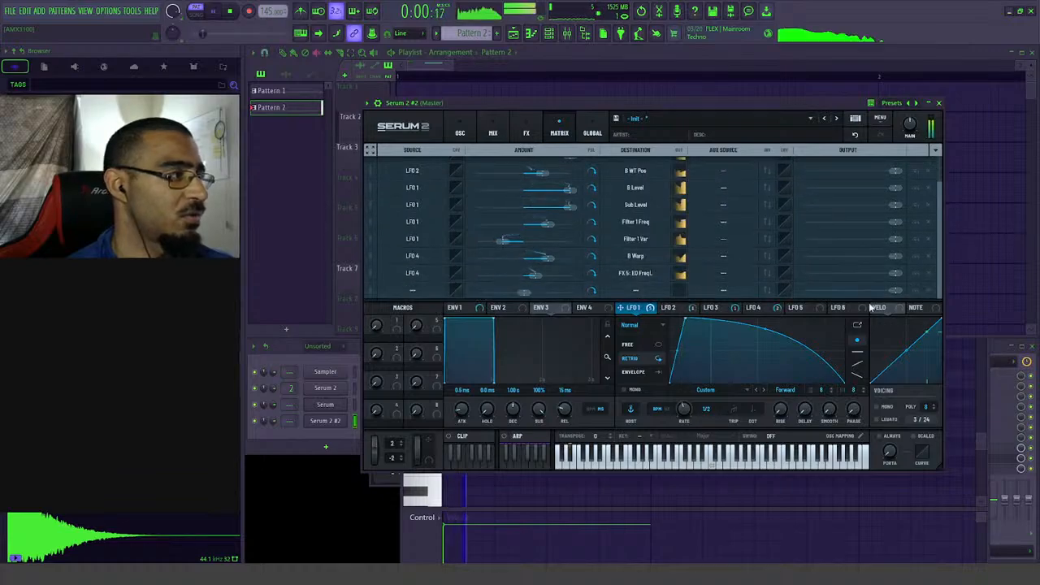
- Display LFO 5 and route it to the global Main Tuning in the empty modulation matrix row
left_click(798, 309)
key("space")
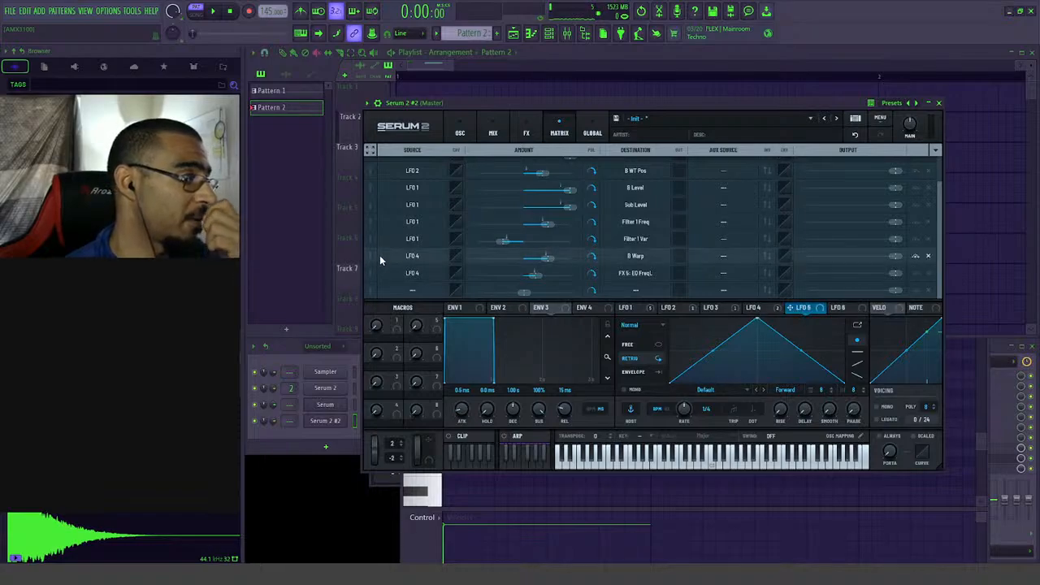
left_click(398, 291)
mouse_move(399, 330)
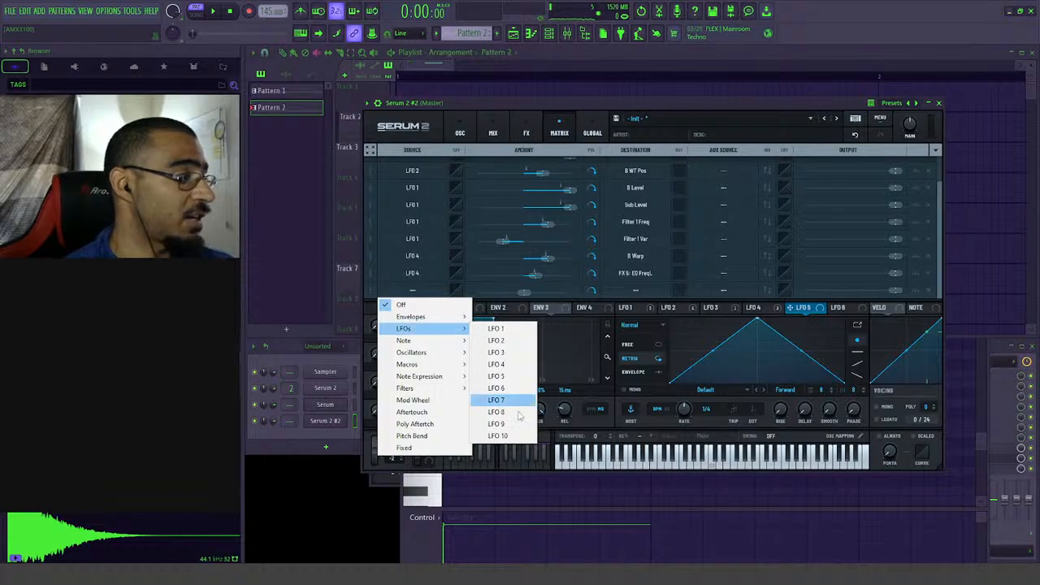
left_click(497, 376)
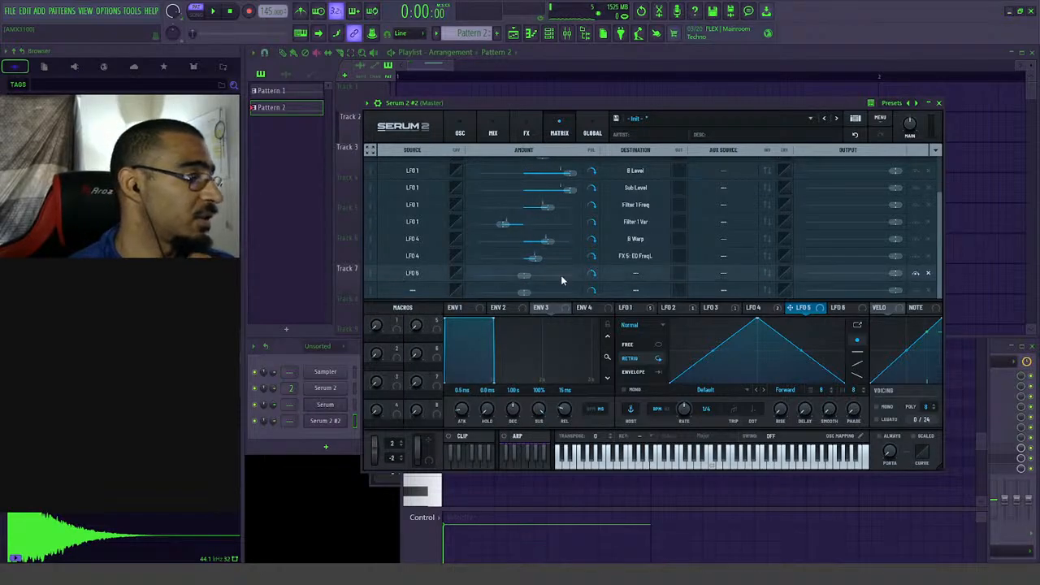
left_click(635, 276)
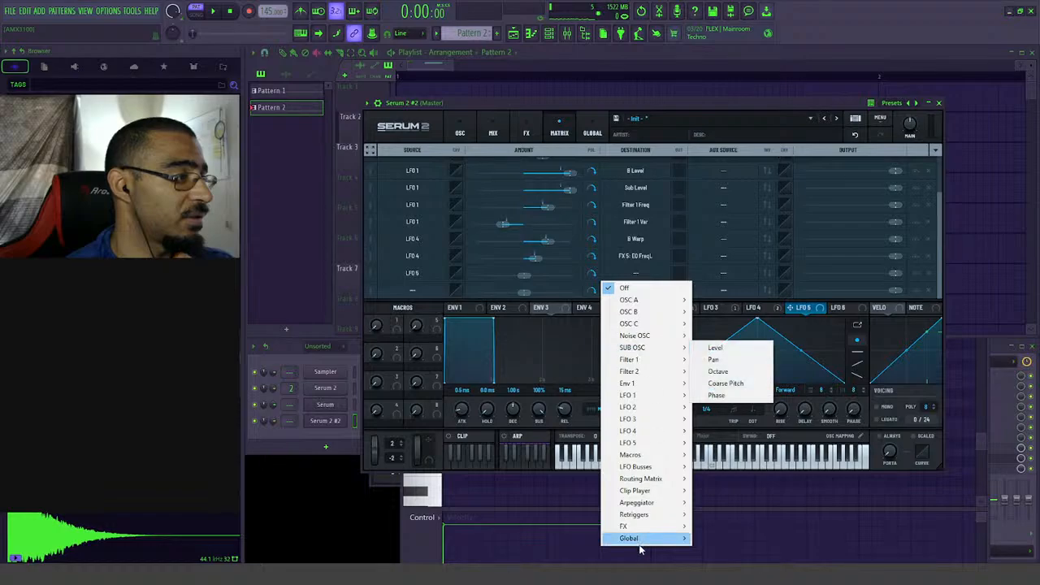
mouse_move(642, 538)
left_click(726, 467)
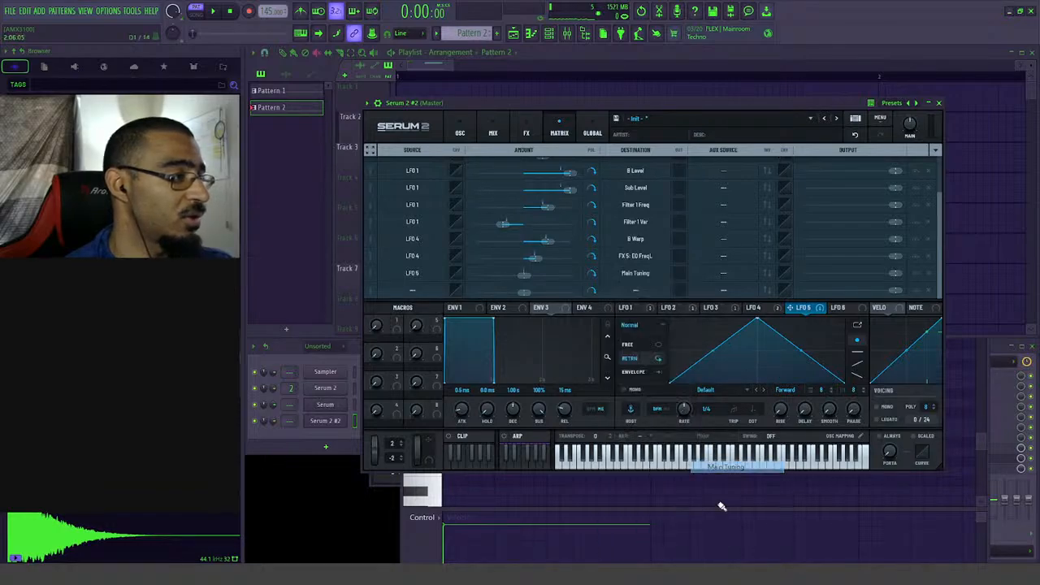
- Adjust LFO 5's peak point, make its Main Tuning routing bipolar and audition the pattern
mouse_move(756, 319)
left_mouse_down()
mouse_move(757, 345)
mouse_move(755, 304)
left_mouse_up()
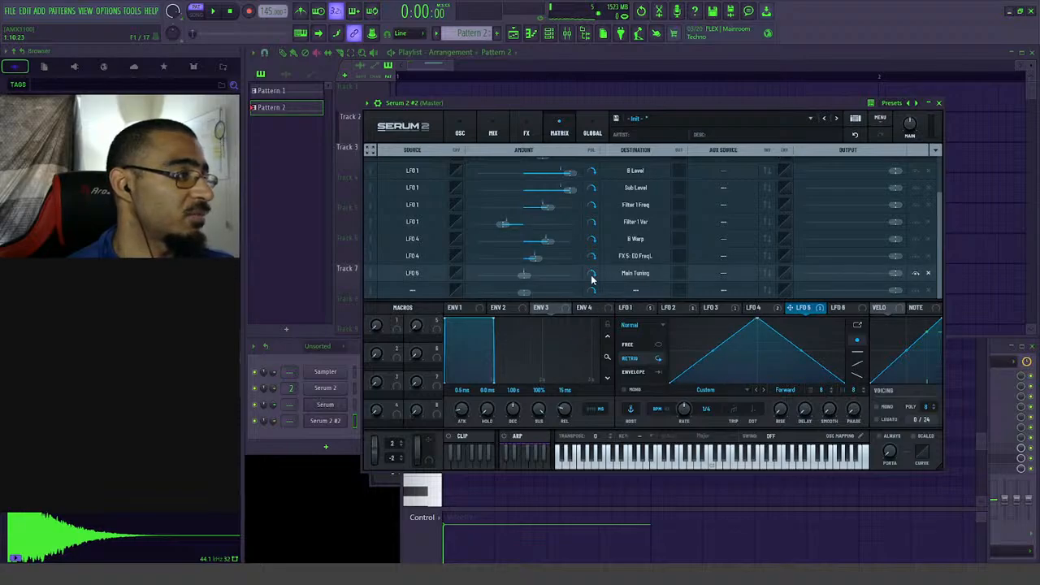
key("space")
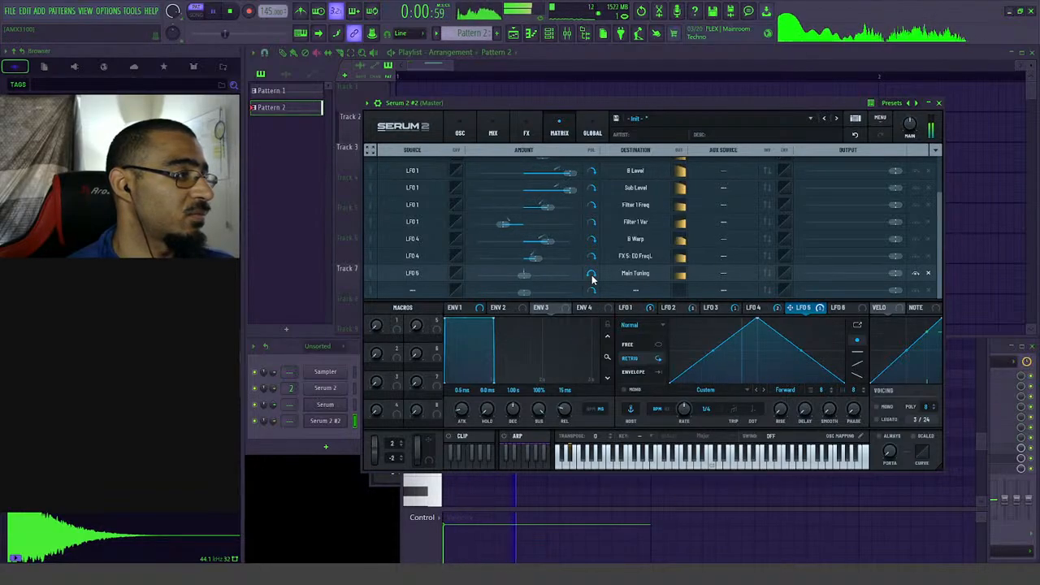
key("space")
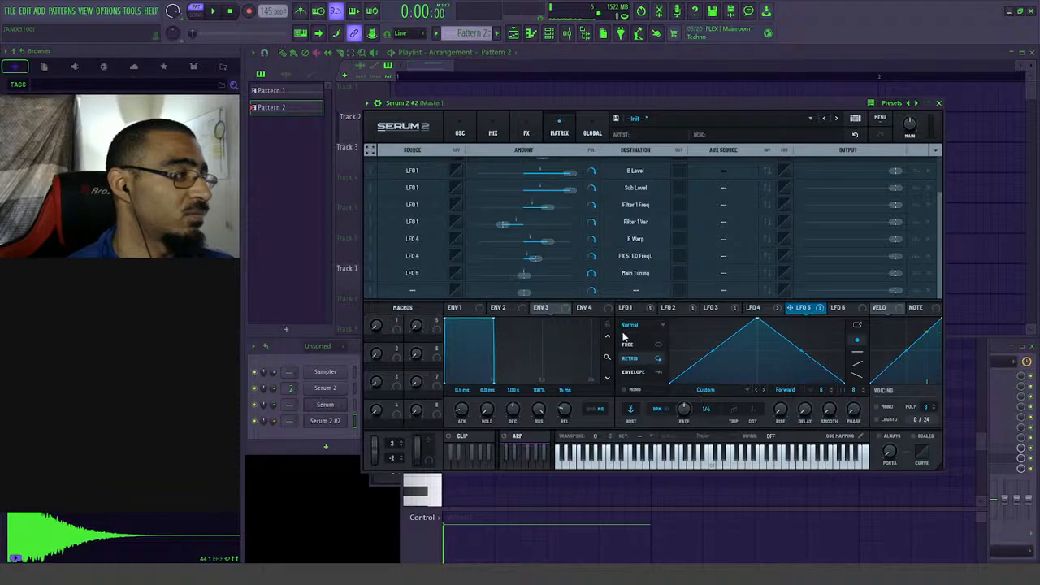
- Set LFO 5's Main Tuning modulation amount to 9% and start playing the pattern
right_click(521, 274)
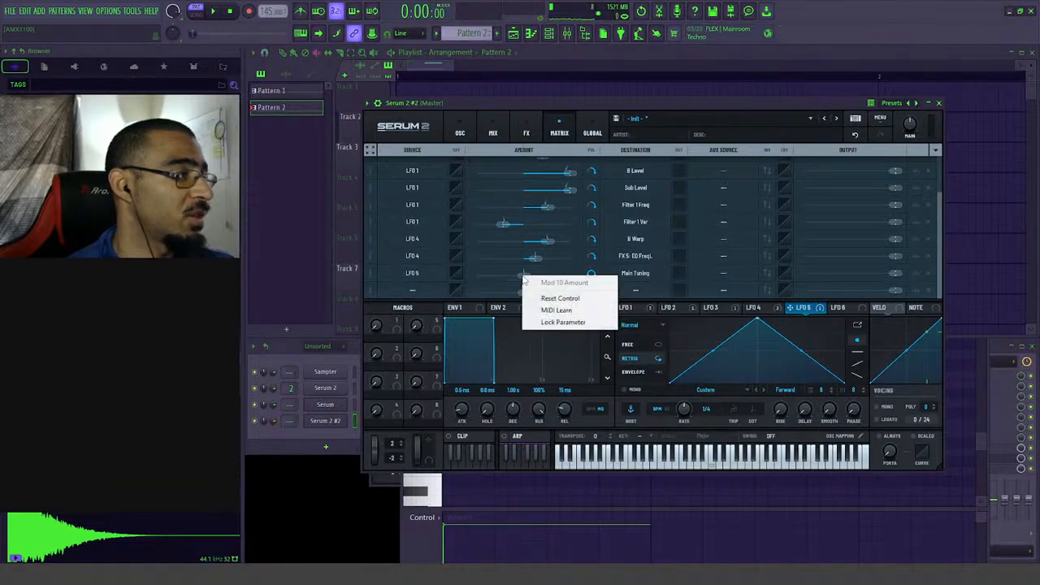
left_click(522, 275)
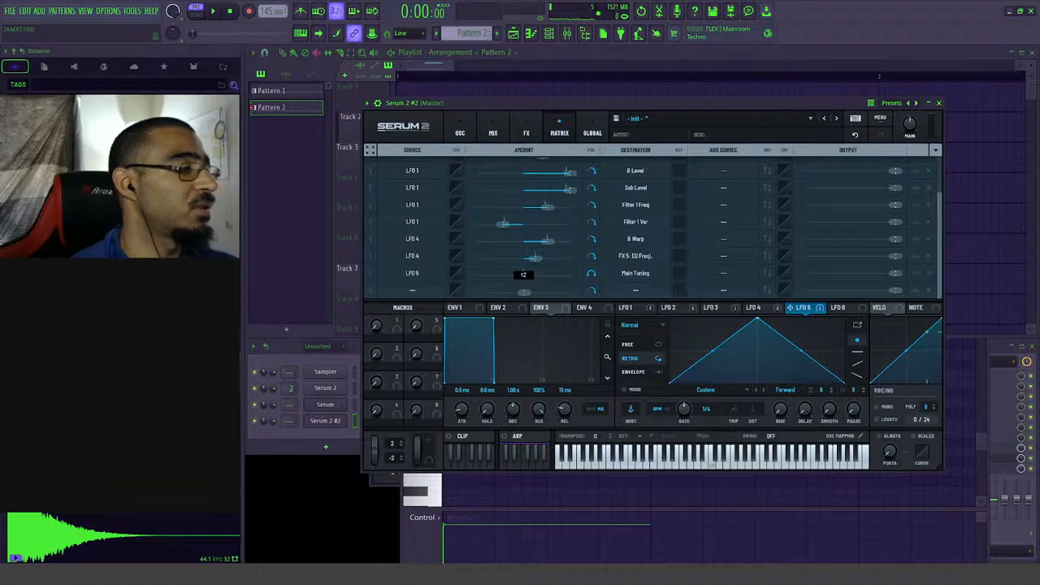
left_click_drag(524, 275, 528, 275)
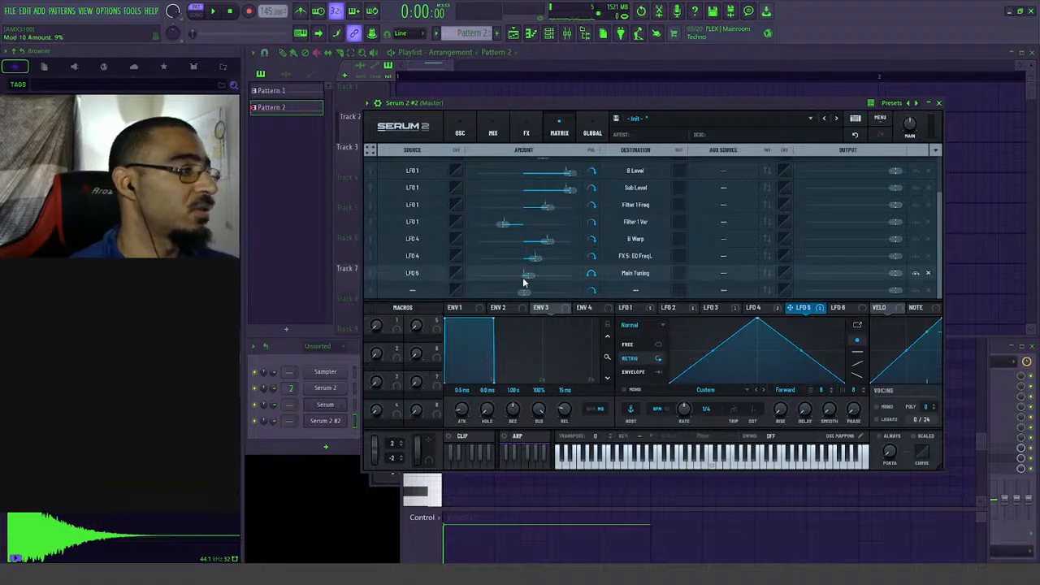
left_click(214, 13)
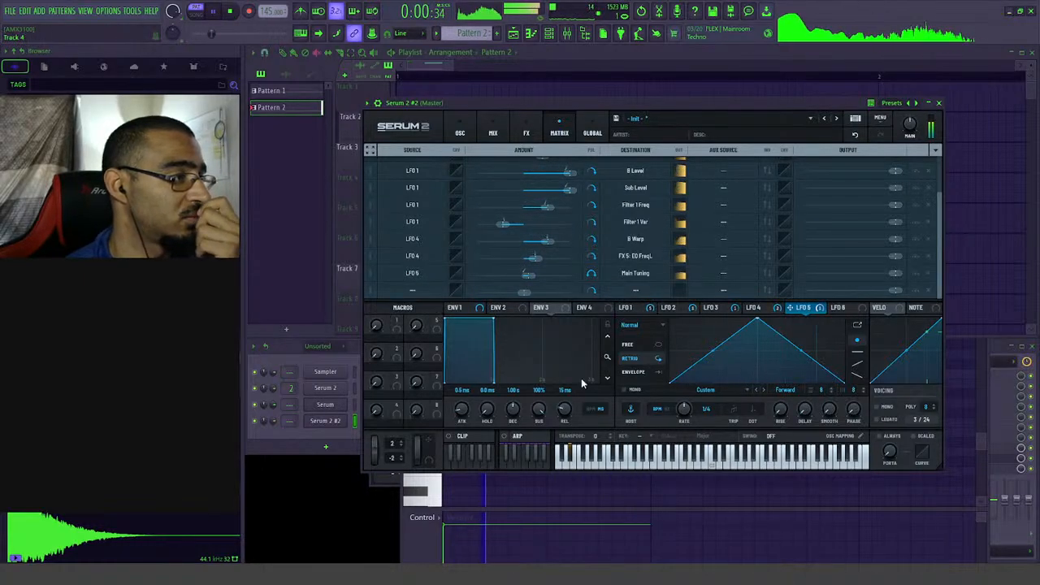
- Set LFO 5's rate to 1/2, bend its rising segment slightly upward and move its peak point earlier
left_click_drag(712, 412, 713, 428)
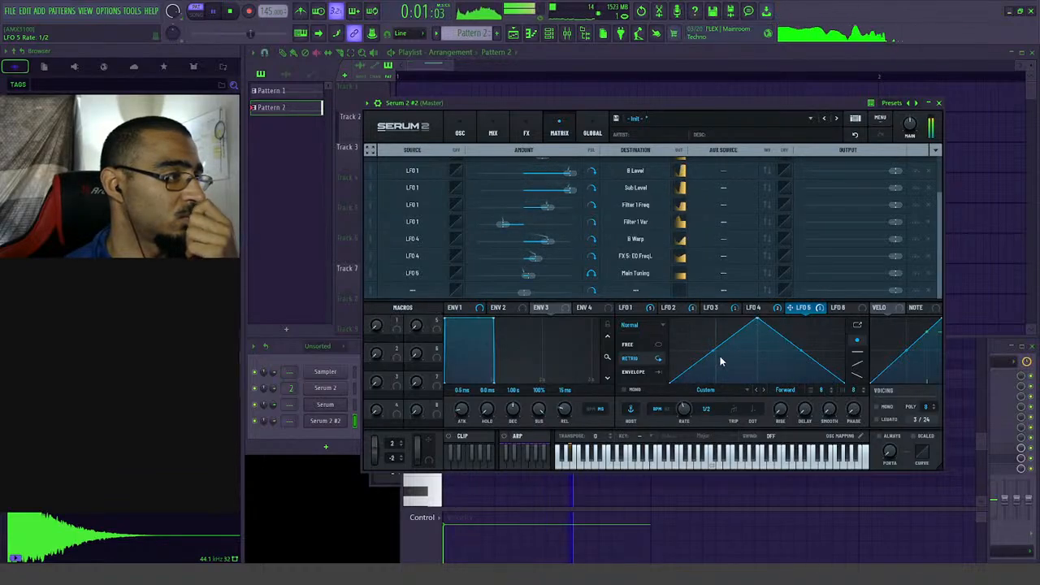
left_click_drag(720, 362, 719, 349)
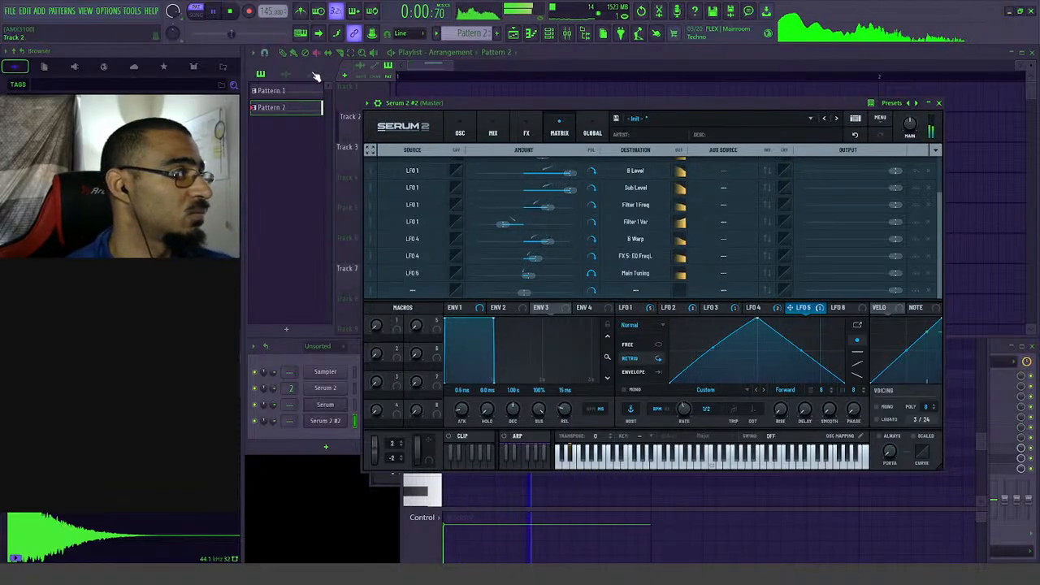
key("space")
left_click_drag(756, 319, 734, 319)
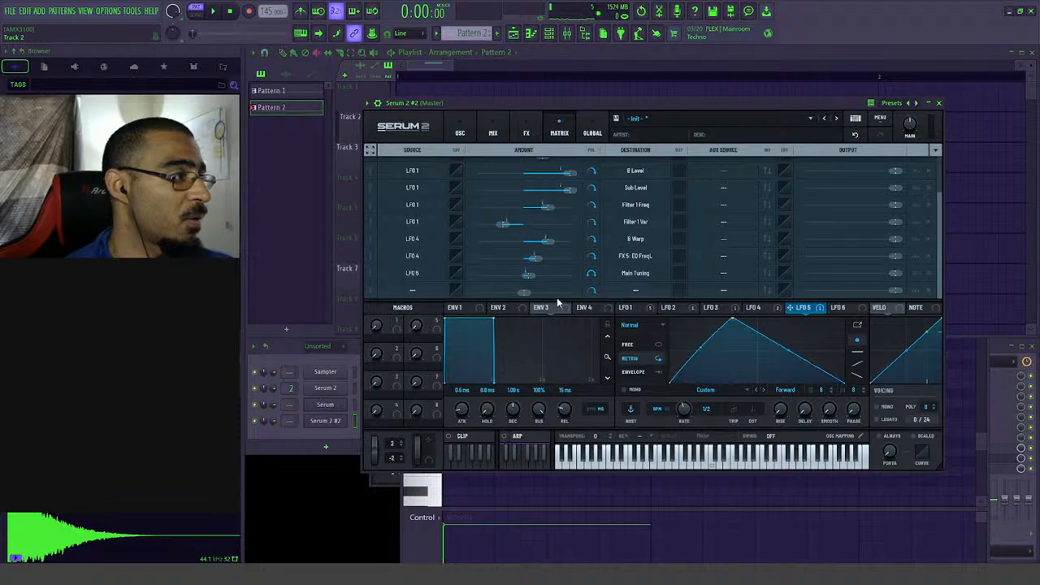
- Audition the pattern with the reshaped LFO 5 and shift its peak point slightly earlier again
left_click(216, 12)
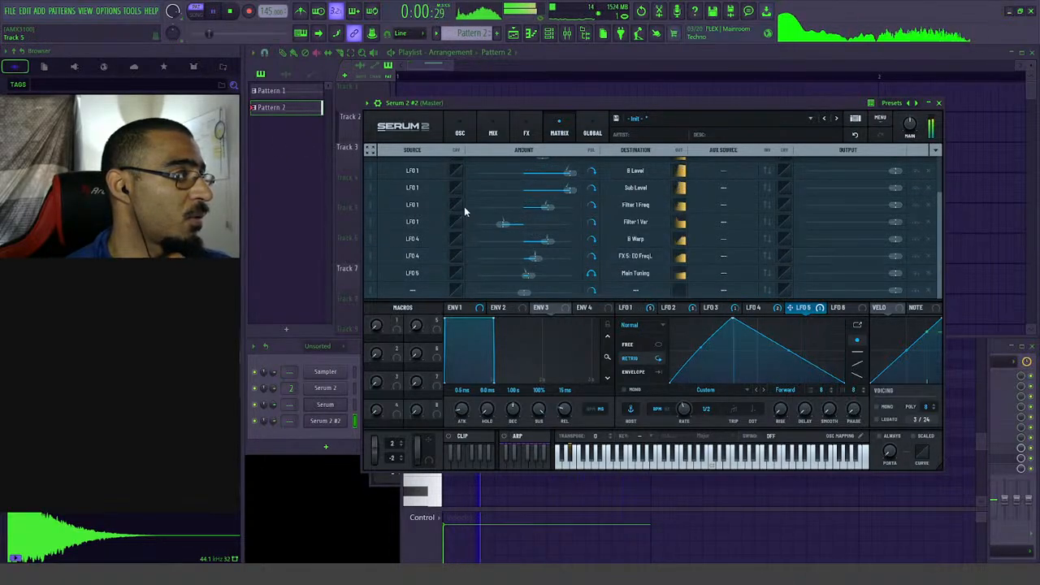
left_click(232, 12)
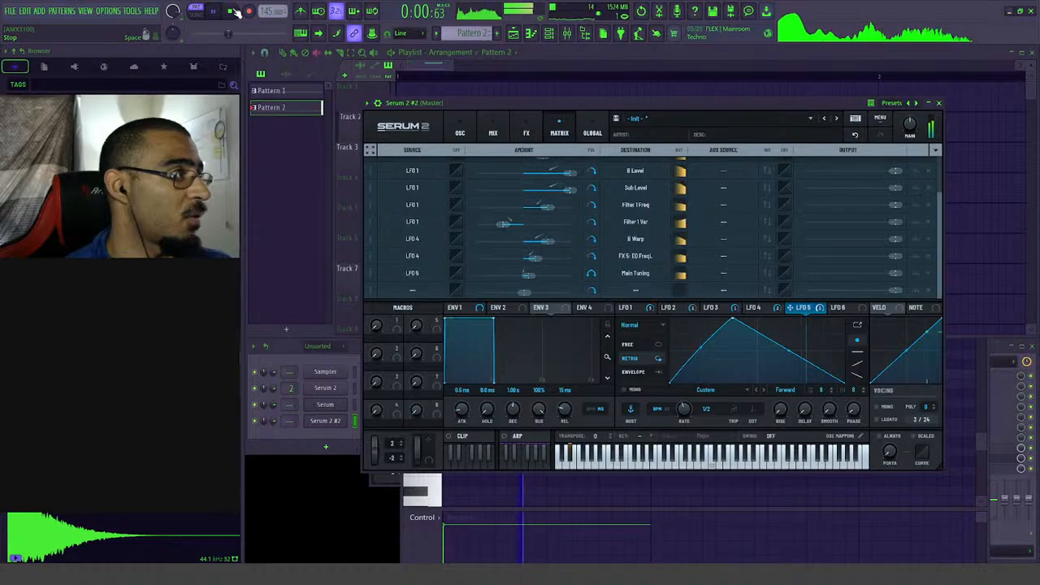
left_click(233, 11)
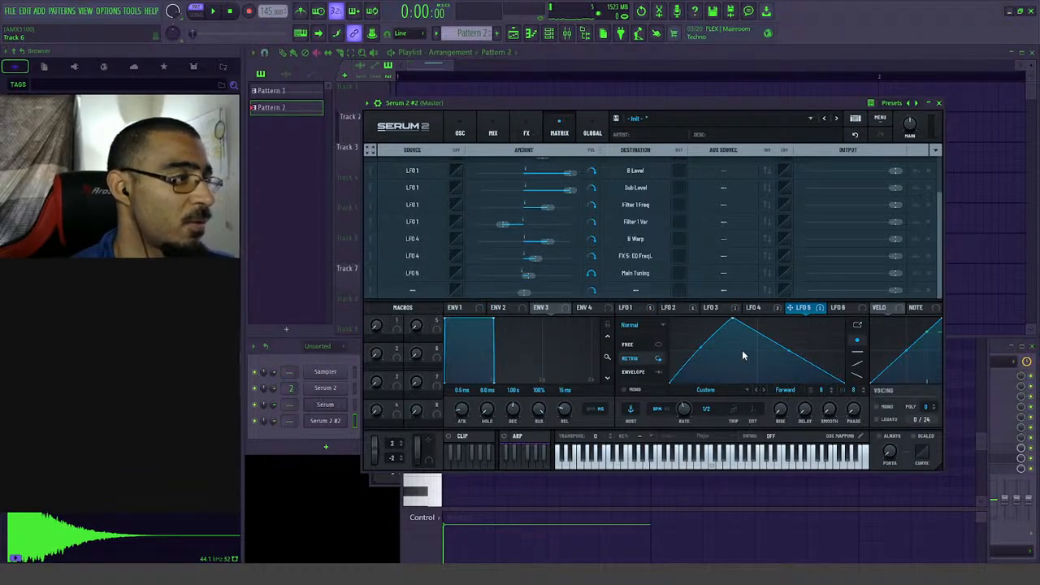
left_click_drag(731, 325, 726, 305)
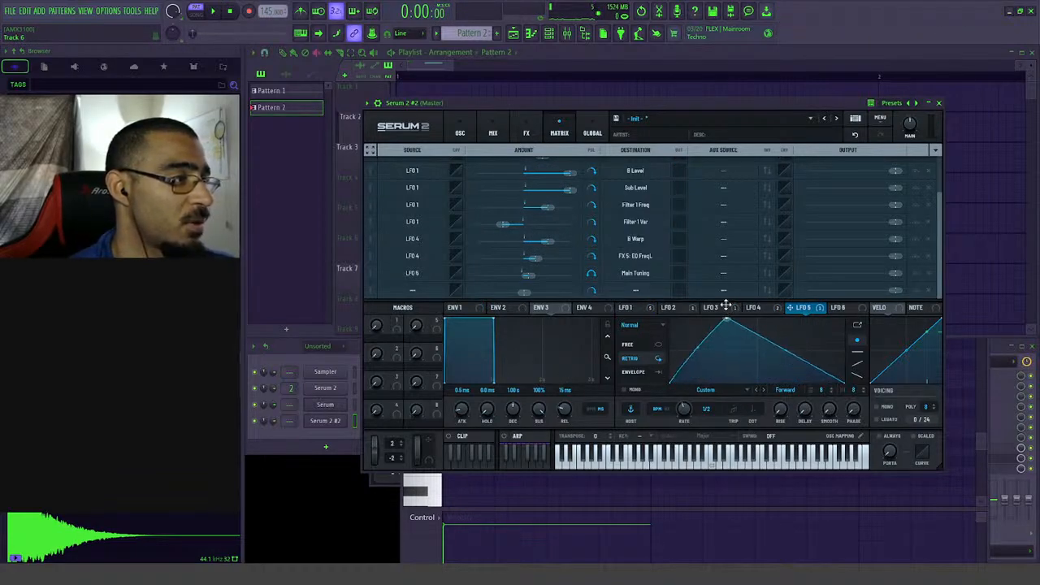
- Play the pattern and fine-tune LFO 5's Main Tuning modulation amount around 6%
left_click(213, 12)
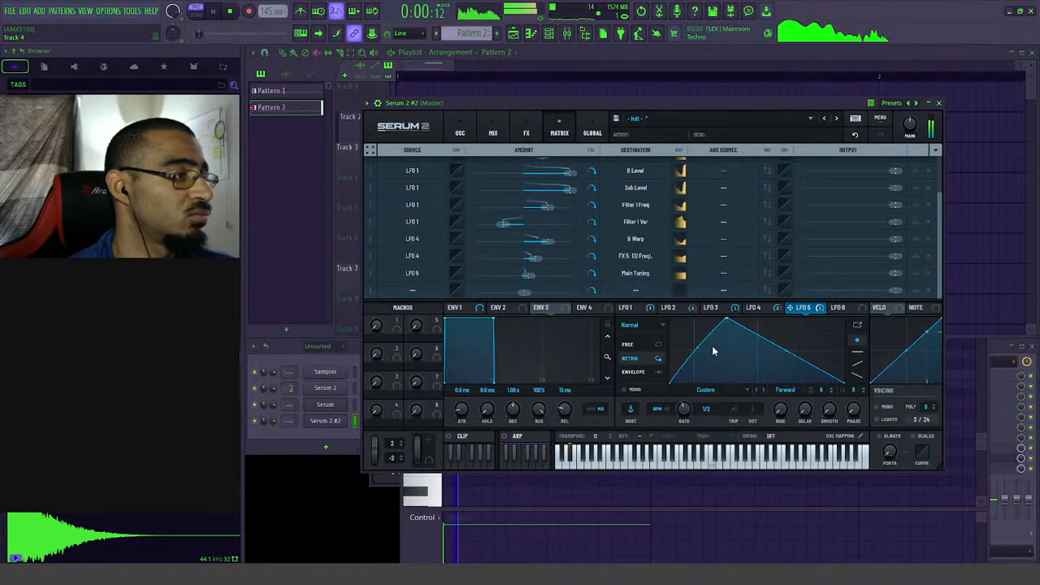
left_click_drag(528, 275, 523, 276)
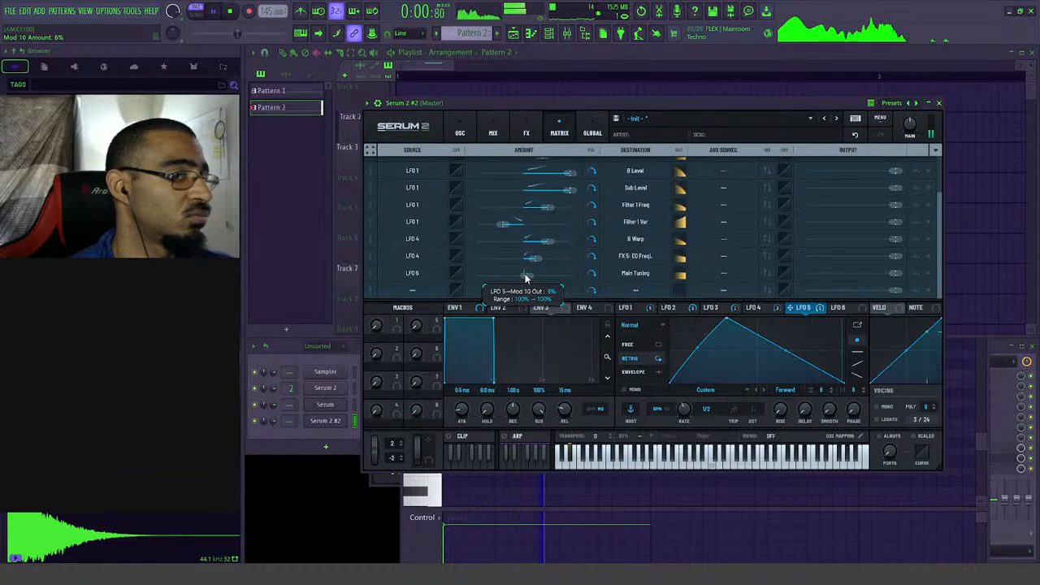
left_click_drag(527, 278, 526, 278)
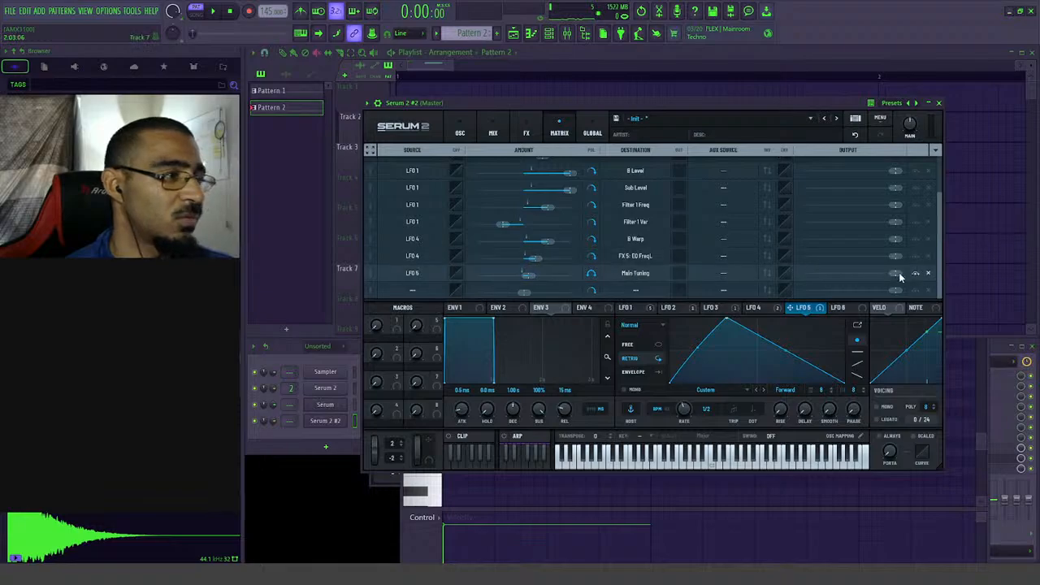
- Compare the bass with LFO 5's Main Tuning routing bypassed and active, and remove that routing from the matrix
left_click(917, 274)
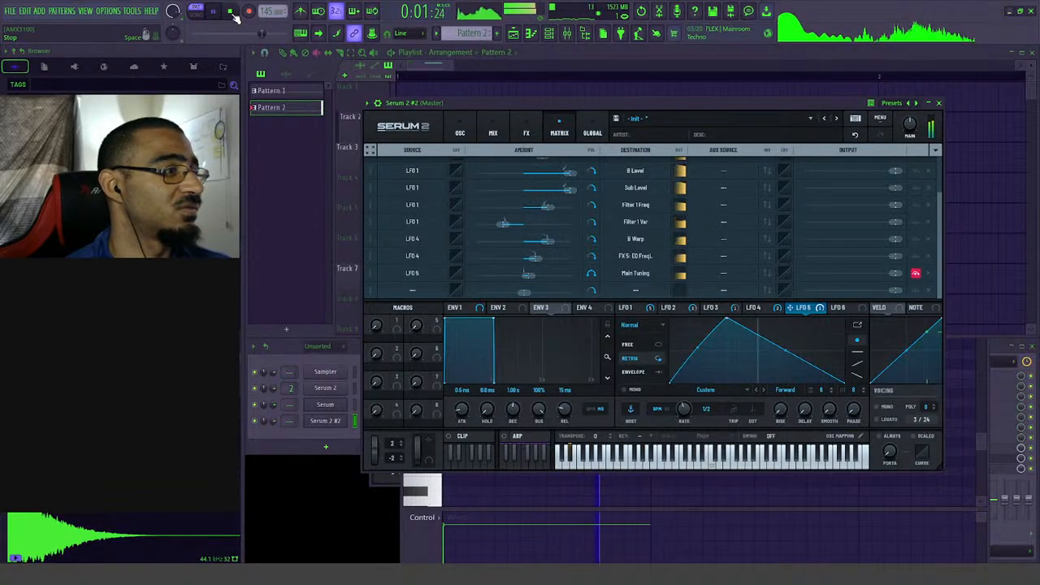
left_click(916, 274)
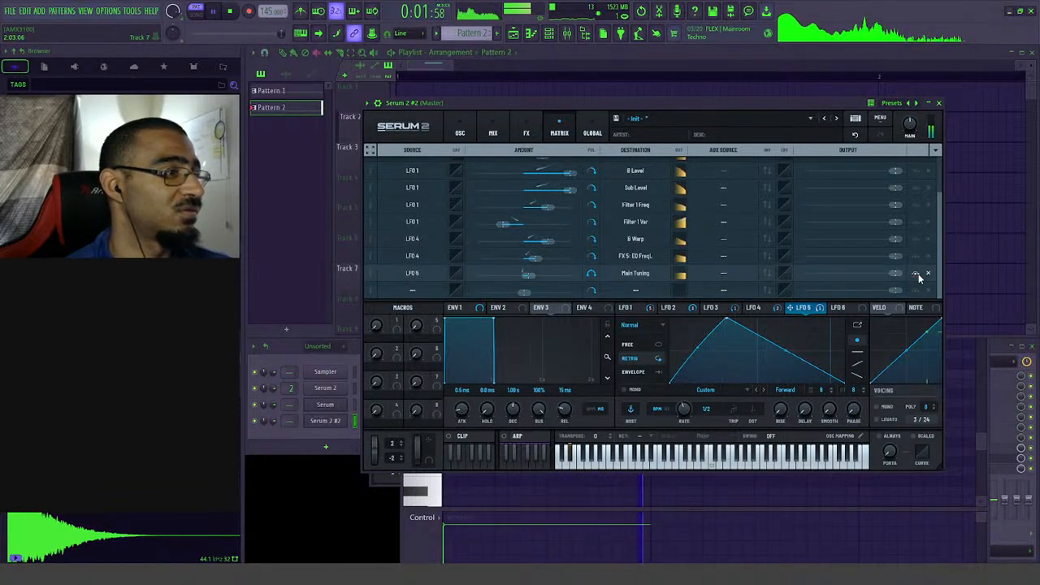
left_click(916, 275)
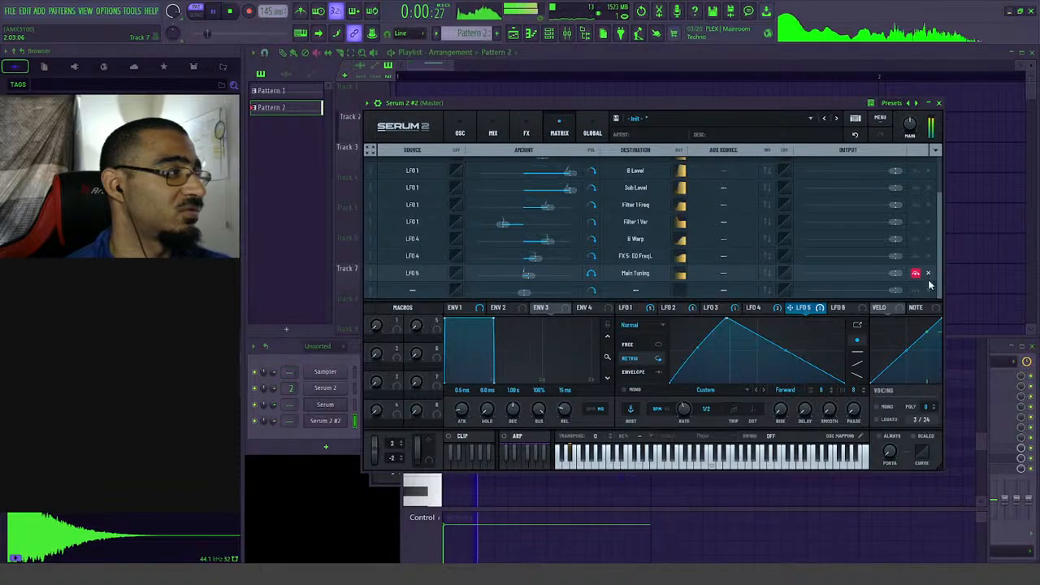
left_click(929, 274)
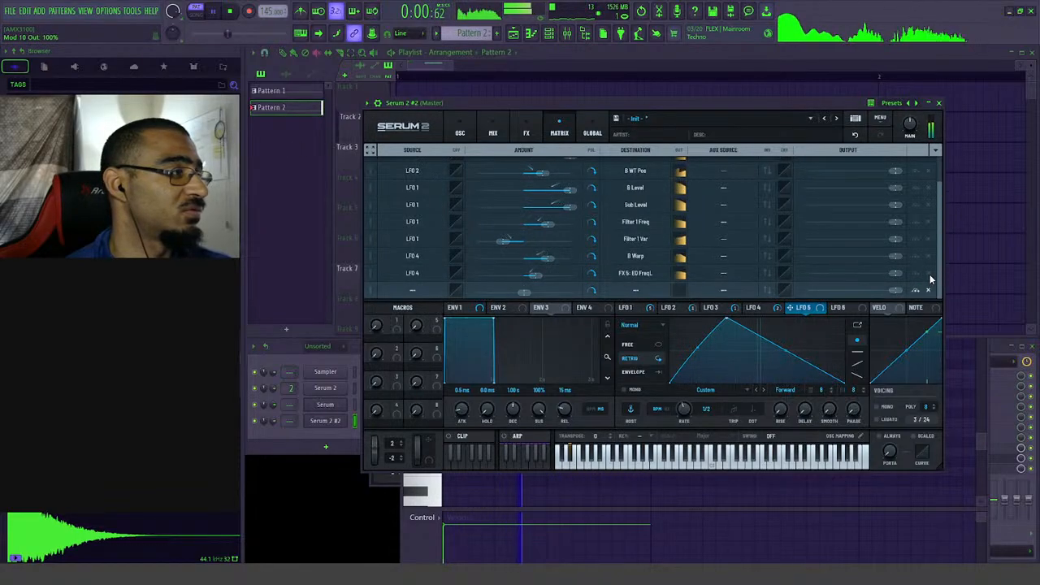
key("space")
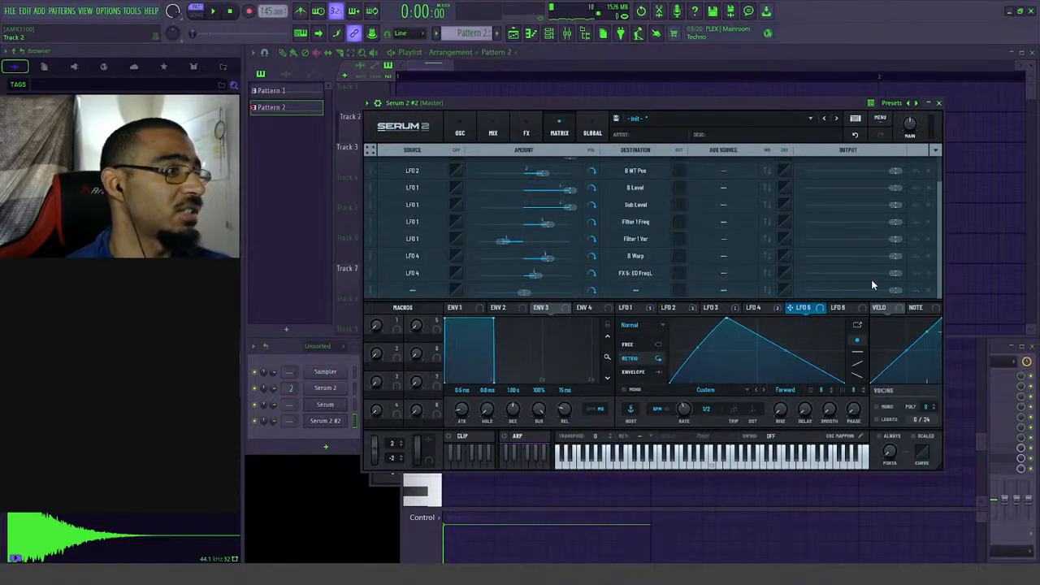
- Examine the empty modulation matrix row's available sources and the expanded matrix view, and return to the compact view
left_click_drag(940, 269, 943, 212)
scroll(942, 198, "down", 2)
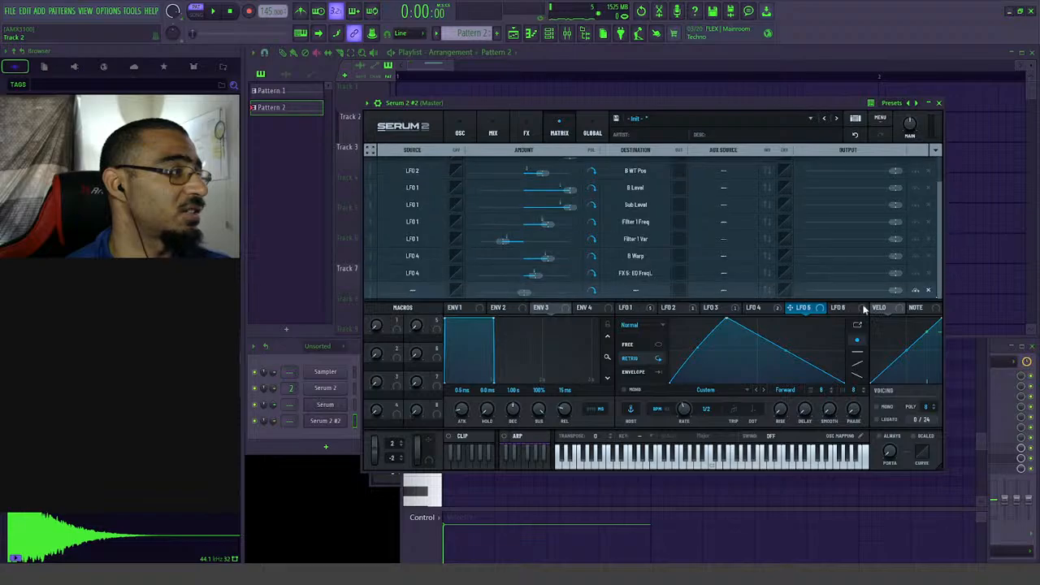
left_click(412, 291)
mouse_move(940, 242)
left_mouse_down()
mouse_move(940, 231)
mouse_move(941, 276)
mouse_move(940, 218)
mouse_move(939, 254)
left_mouse_up()
left_click(411, 290)
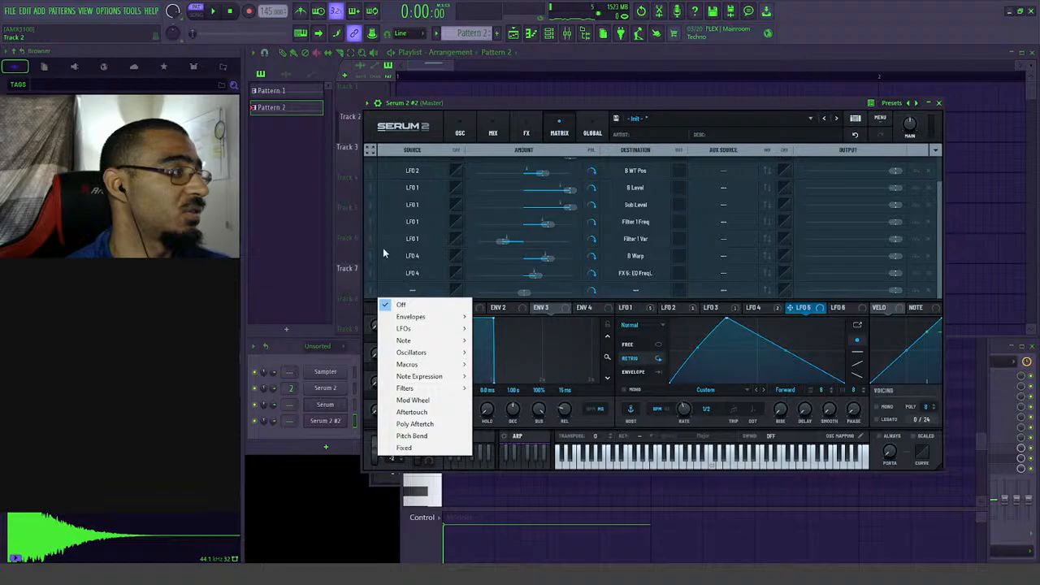
left_click(370, 149)
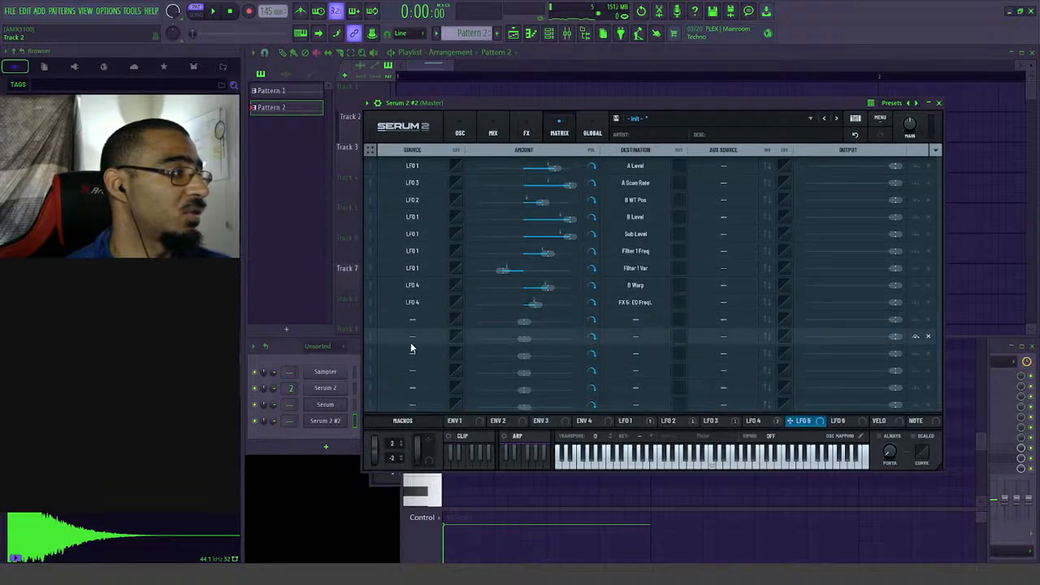
left_click(370, 150)
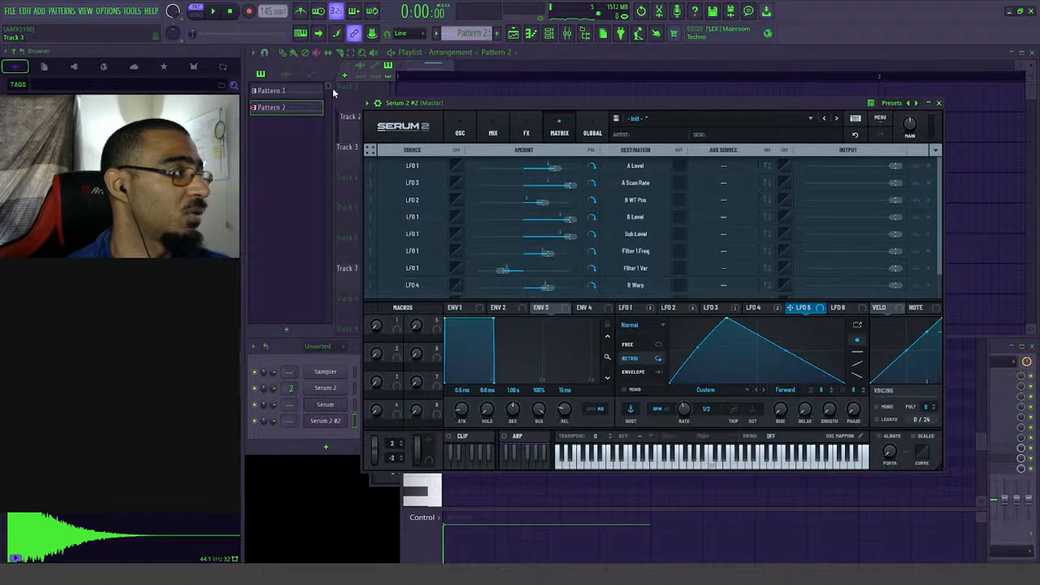
- Display LFO 1's shape and audition the pattern without the tuning modulation
left_click(214, 11)
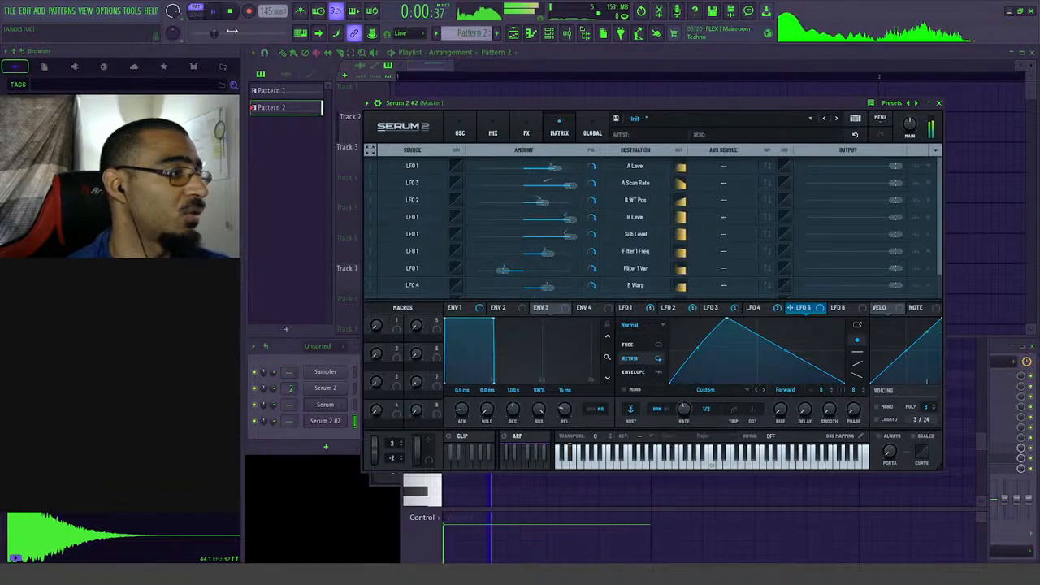
left_click(627, 309)
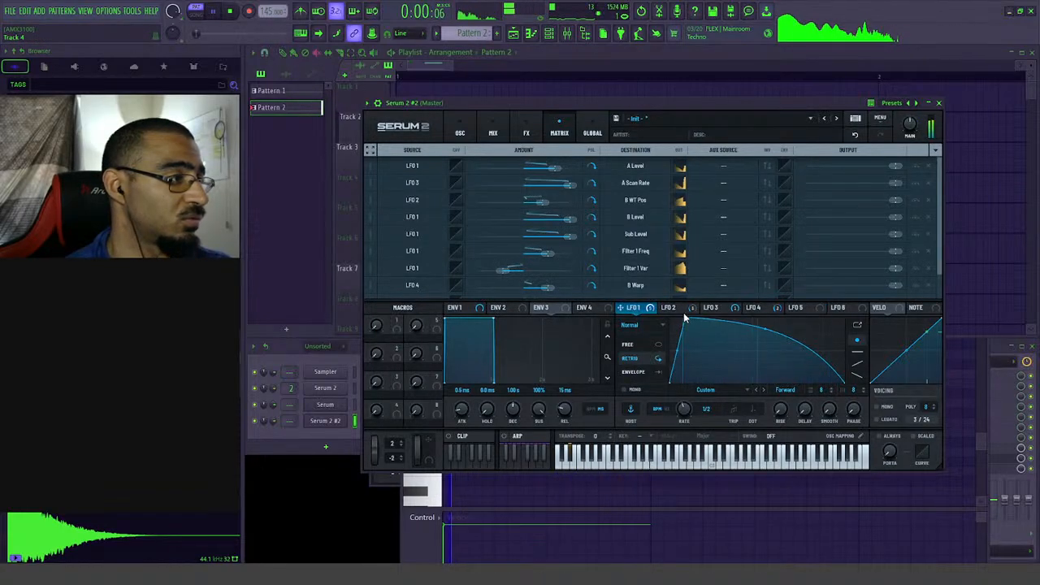
key("space")
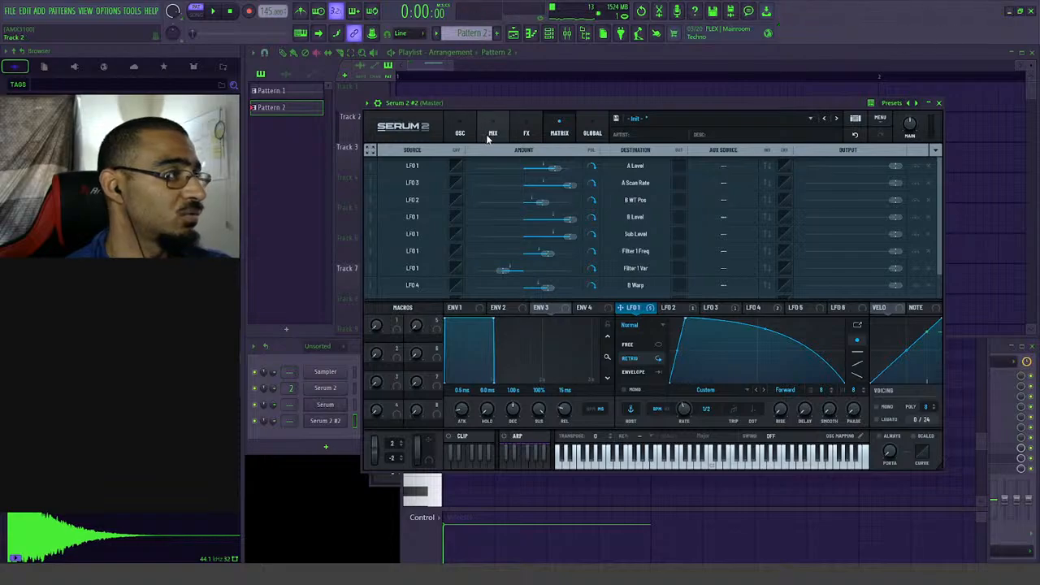
left_click(209, 9)
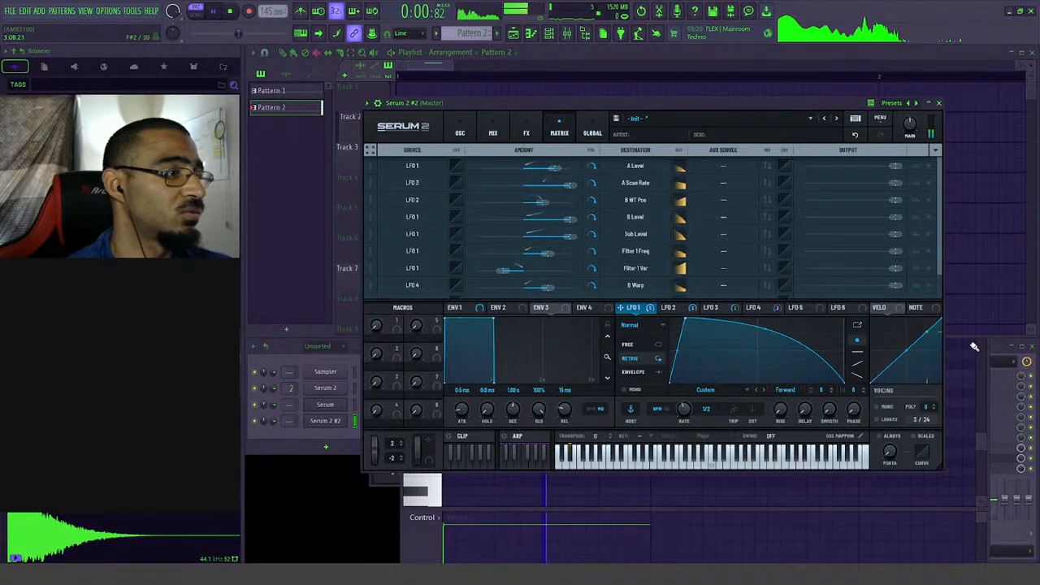
- Show the mixer, open PsyScope_Pro on the Master track and view the pattern's waveform during playback
key("F9")
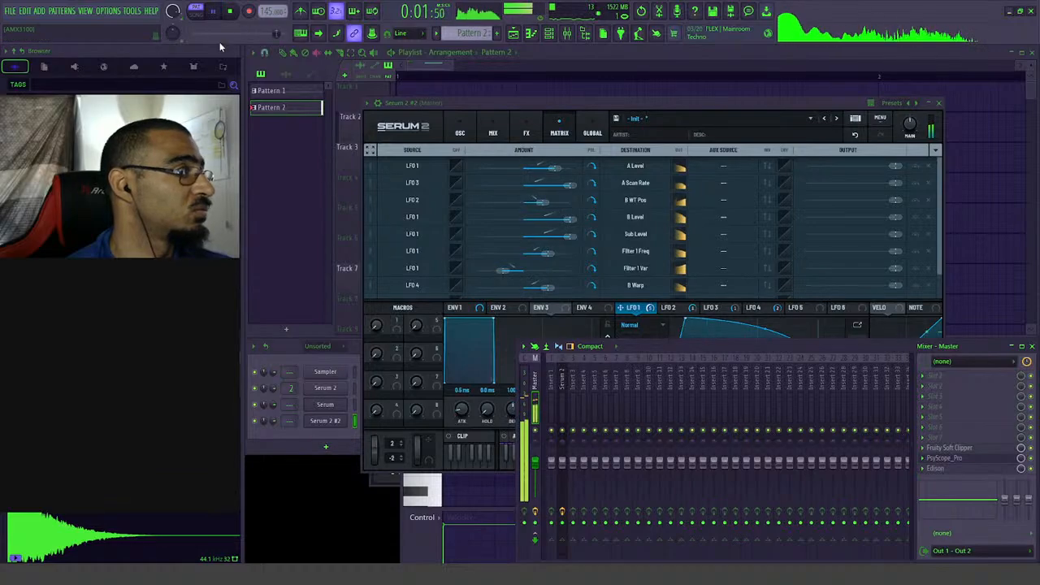
left_click(231, 12)
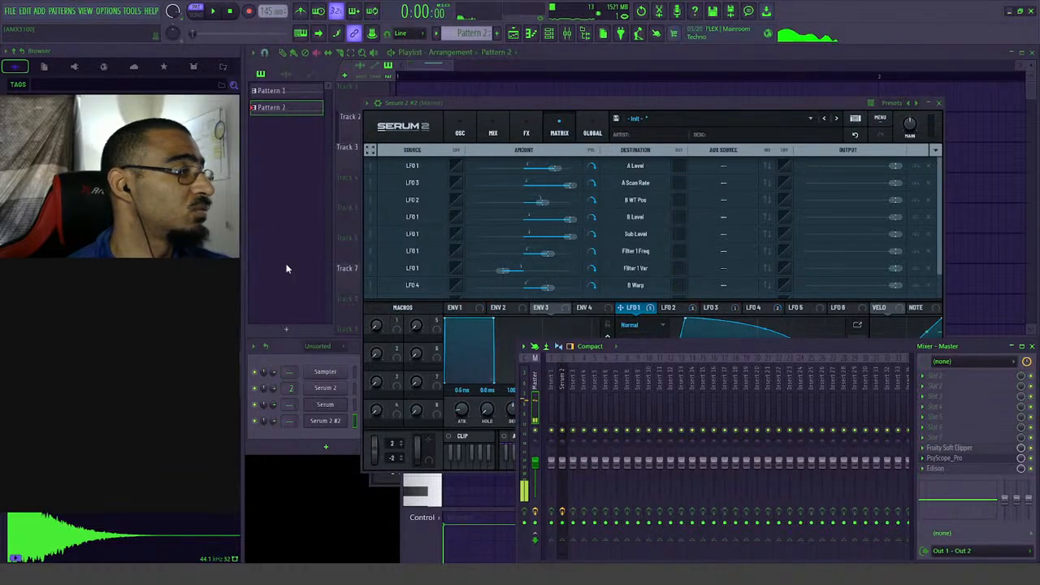
left_click(447, 78)
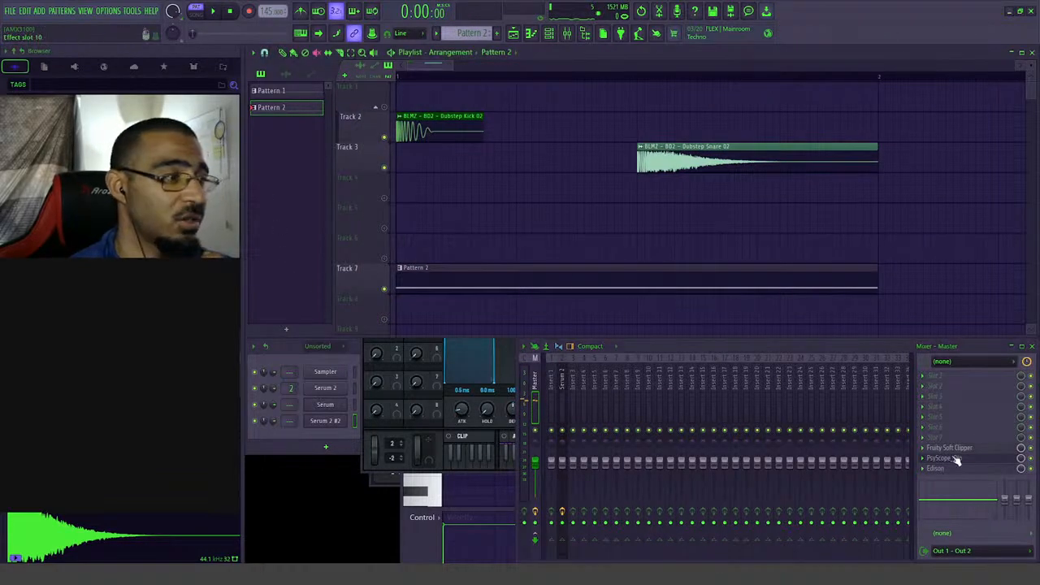
left_click(957, 460)
key("space")
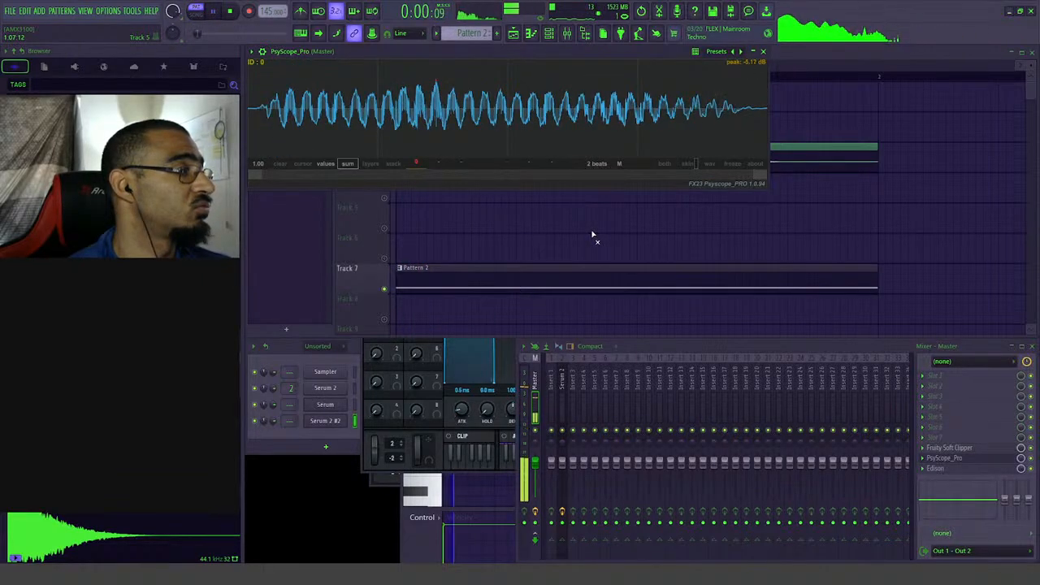
key("space")
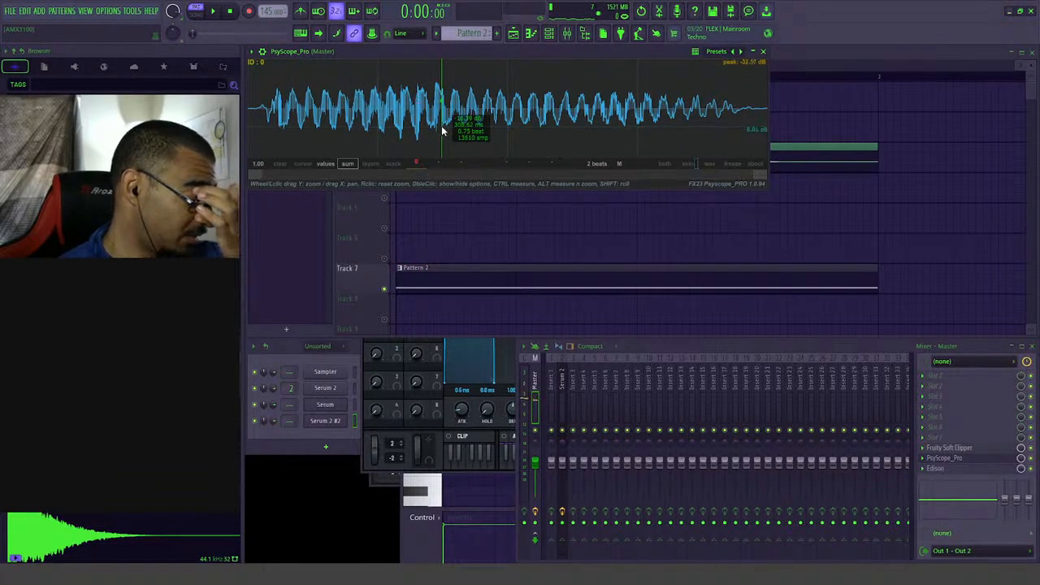
- Bring the Serum 2 #2 window back in front and audition the pattern beside the oscilloscope
left_click(329, 431)
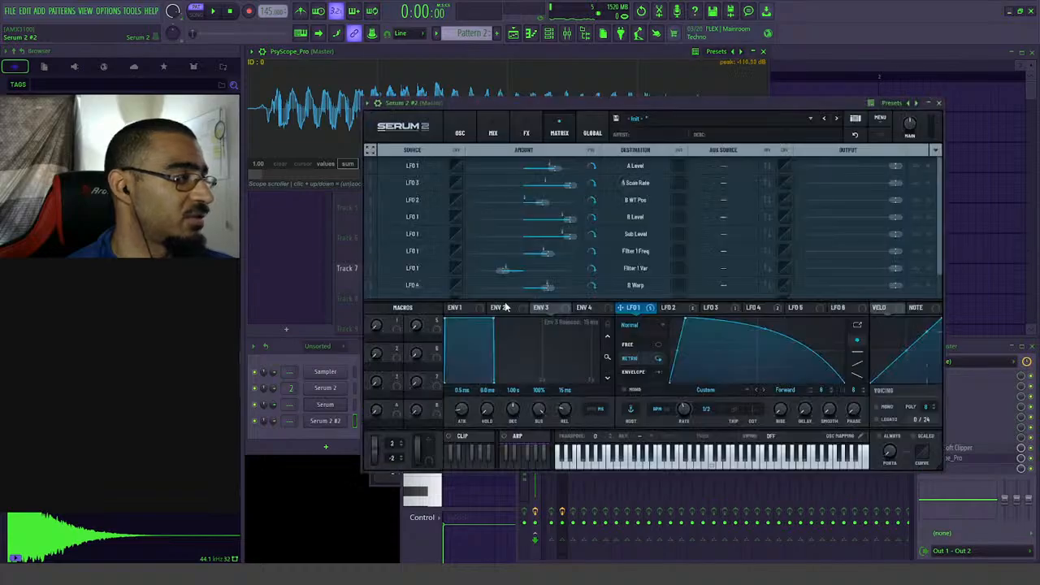
key("space")
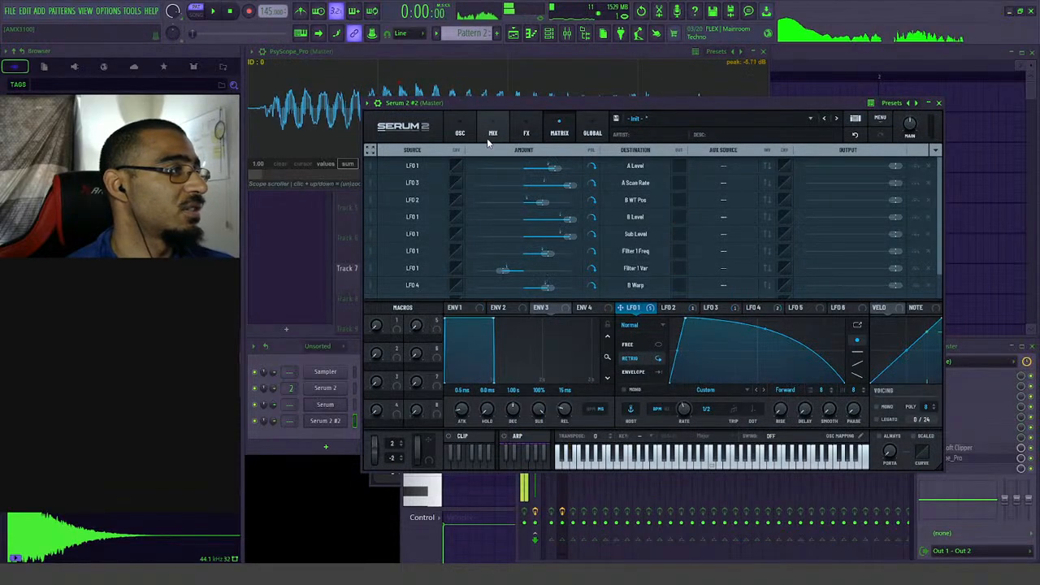
key("space")
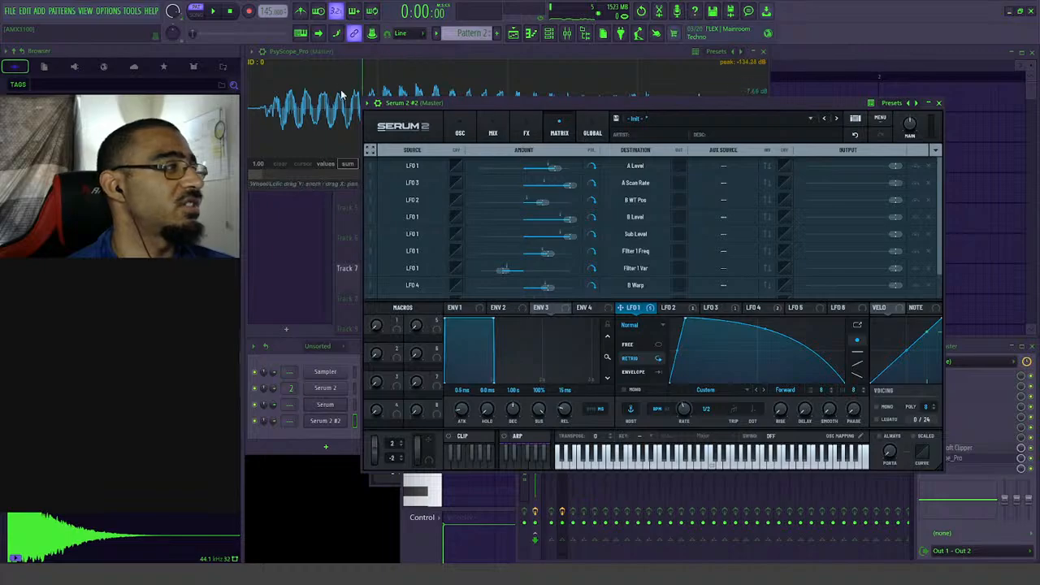
- Look through Serum 2 #2's Global, Matrix, Osc and Mix pages, and show the Distortion and Equalizer modules in its effects rack
left_click(595, 135)
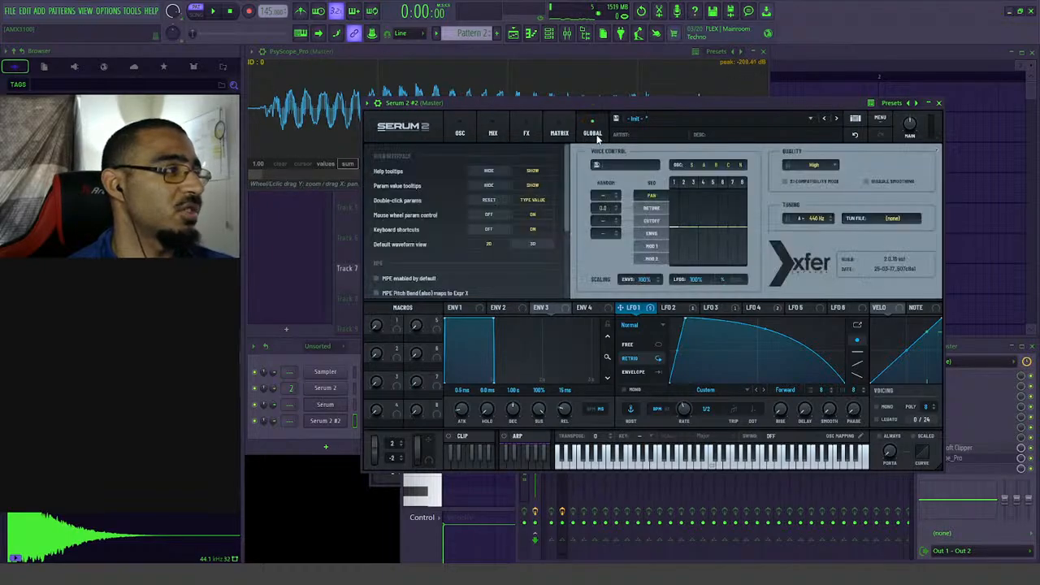
left_click(560, 133)
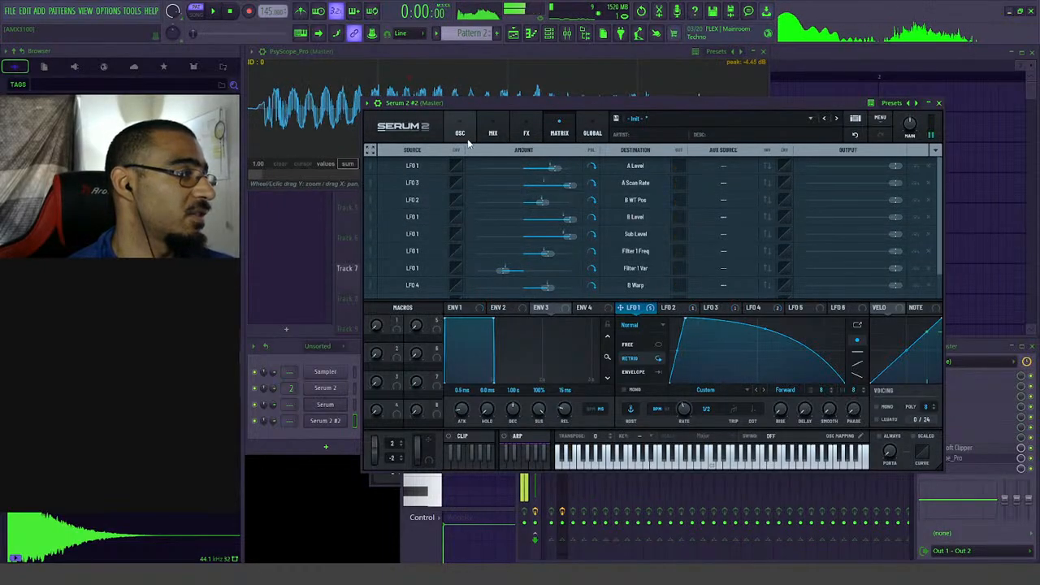
left_click(460, 134)
left_click(502, 138)
left_click(526, 134)
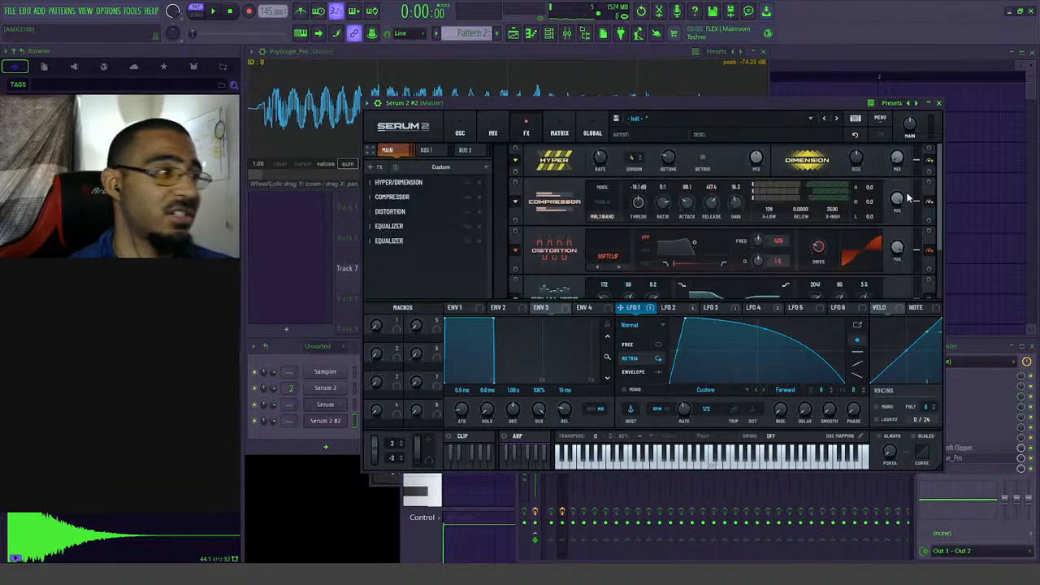
scroll(940, 202, "down", 2)
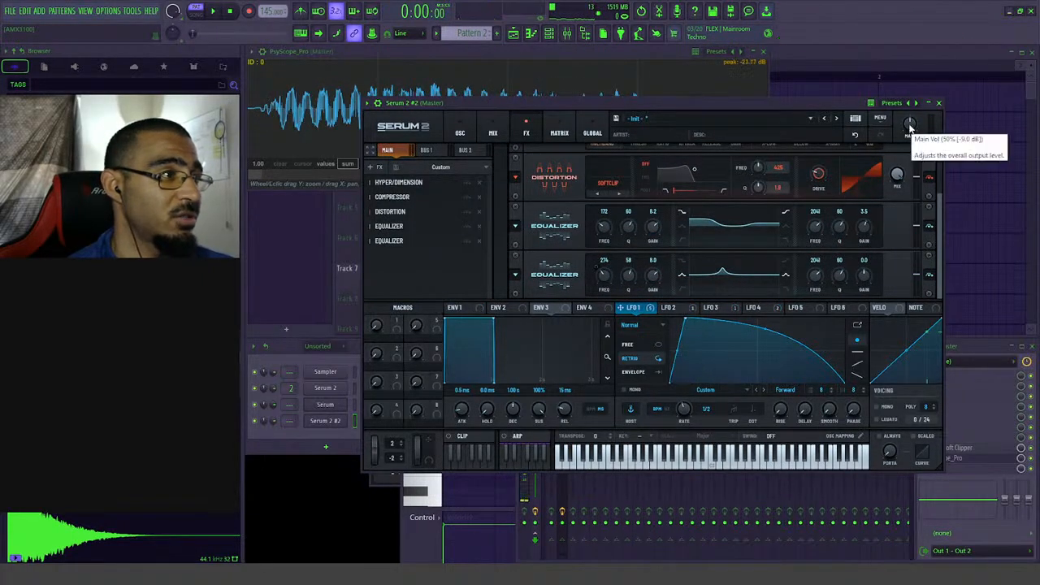
- Move Serum 2 #2 clear of the oscilloscope and audition the pattern with its Main volume raised to 65%
left_click_drag(846, 102, 876, 174)
key("space")
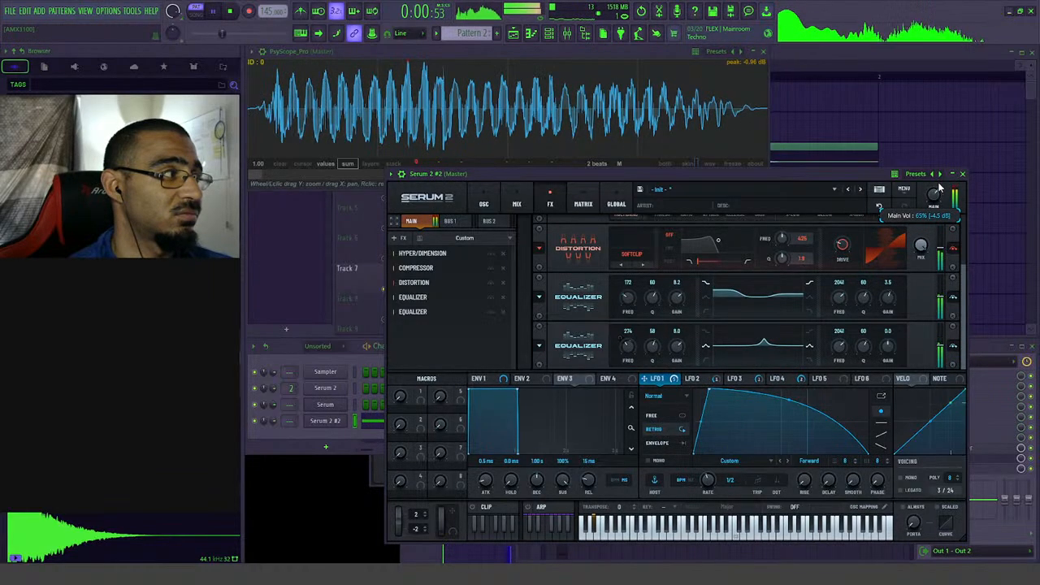
key("space")
- Route Serum 2 #2 to the Serum 2 mixer track, and audition the pattern while checking its waveform on the oscilloscope
left_click(988, 351)
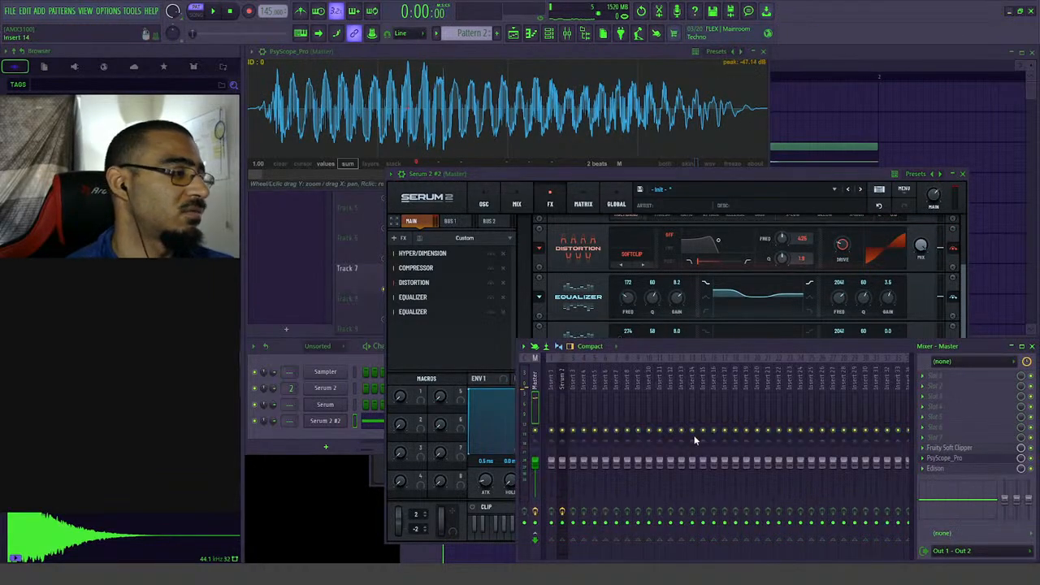
key("space")
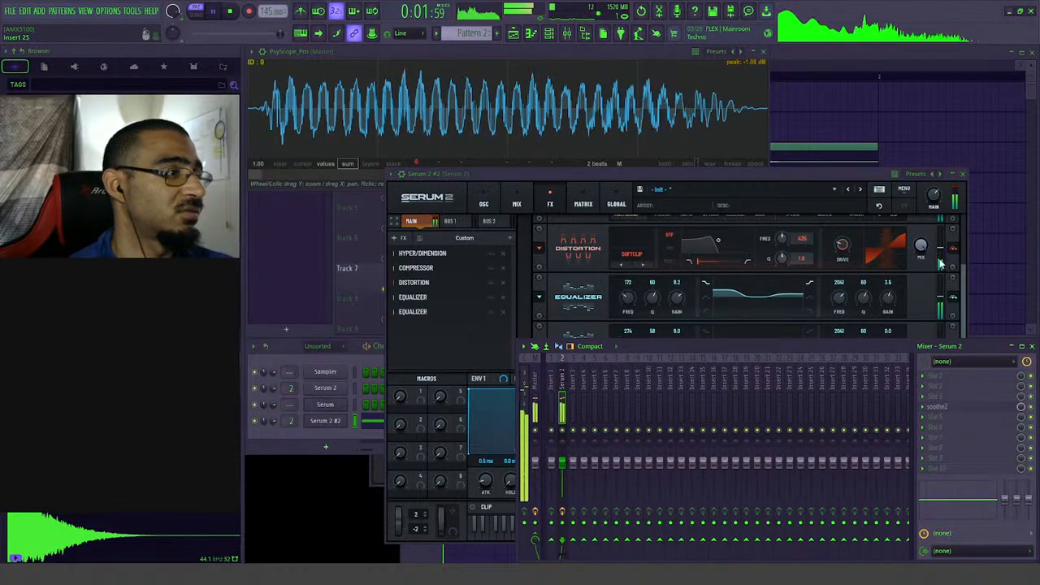
mouse_move(935, 203)
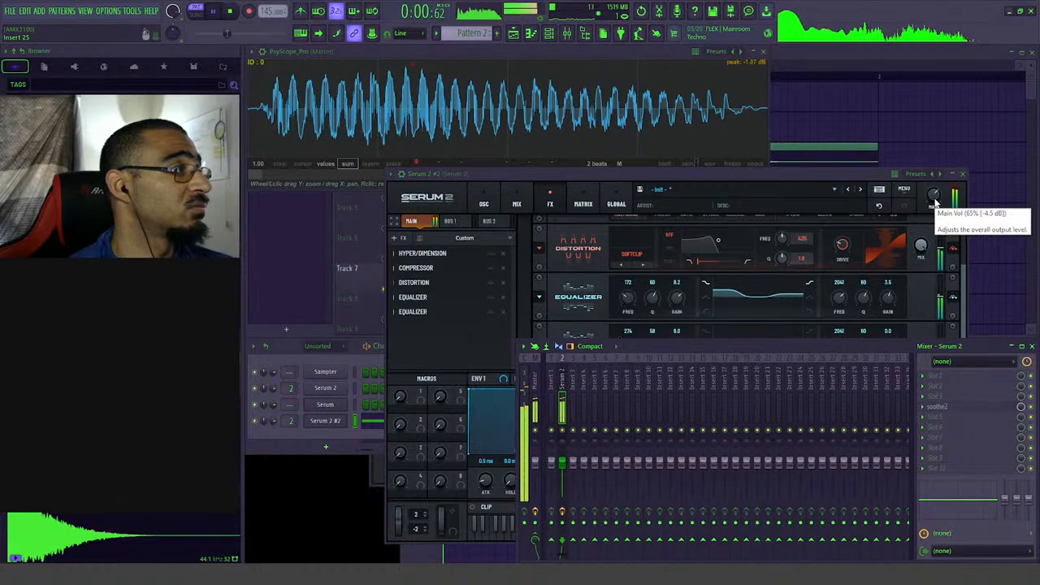
key("space")
key("space")
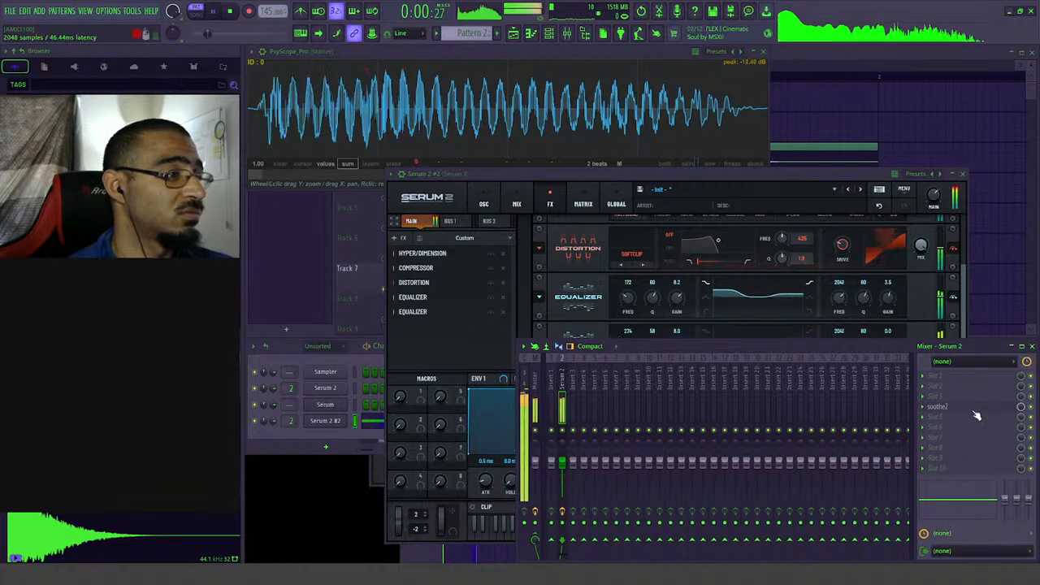
key("space")
- Raise Serum 2 #2's Main volume to 78% and audition the pattern on the oscilloscope
left_click_drag(934, 202, 935, 192)
key("space")
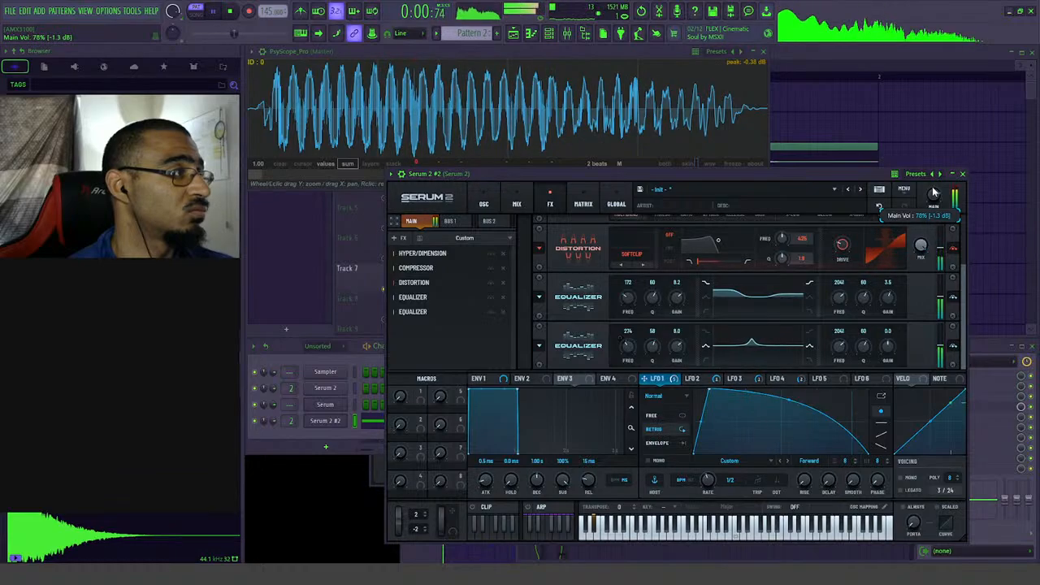
key("space")
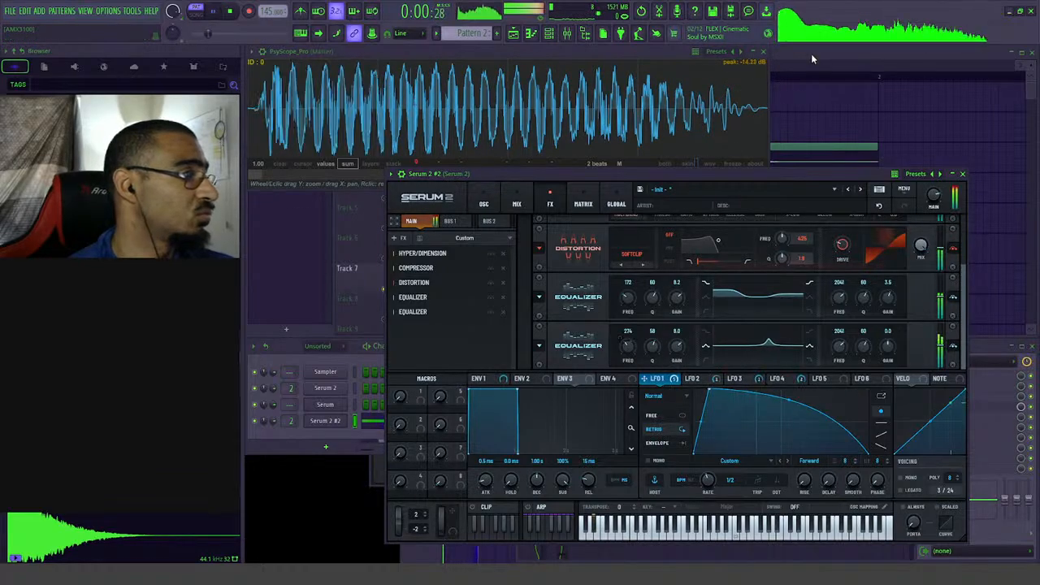
- Show Serum 2 #2's oscillator page, audition the pattern and return to the playlist
left_click(811, 53)
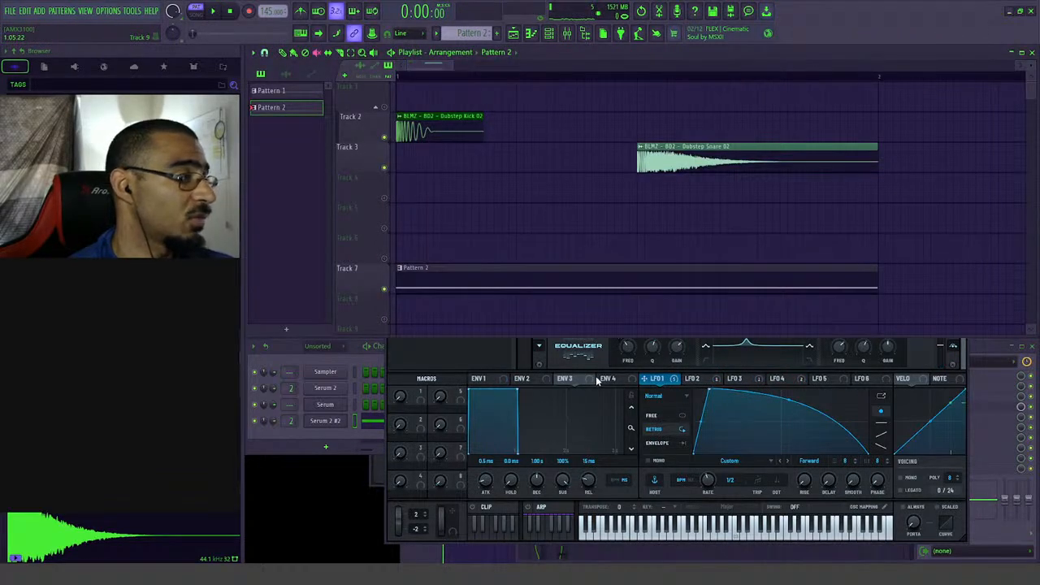
left_click(497, 366)
left_click(486, 204)
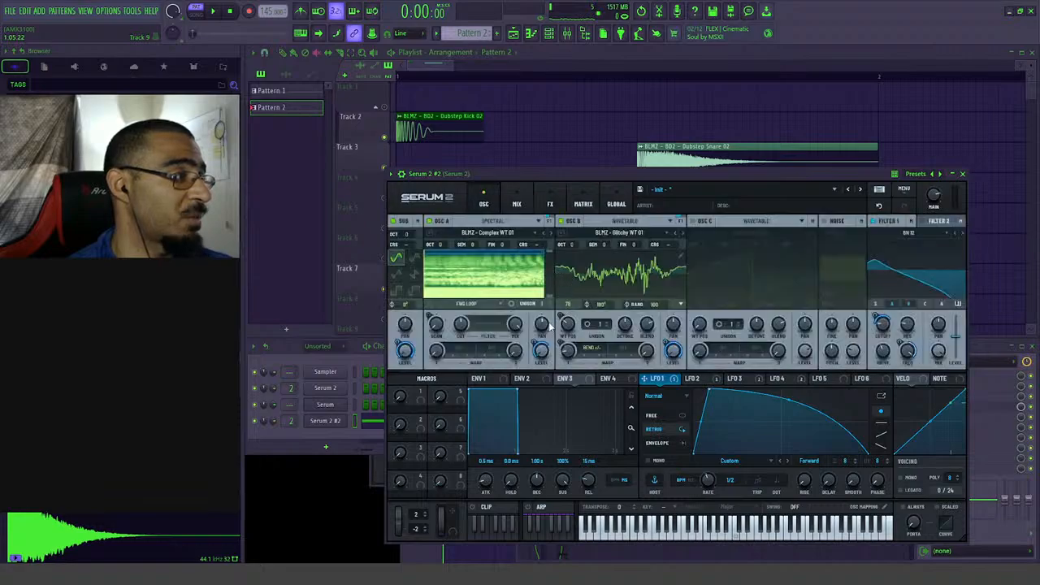
key("space")
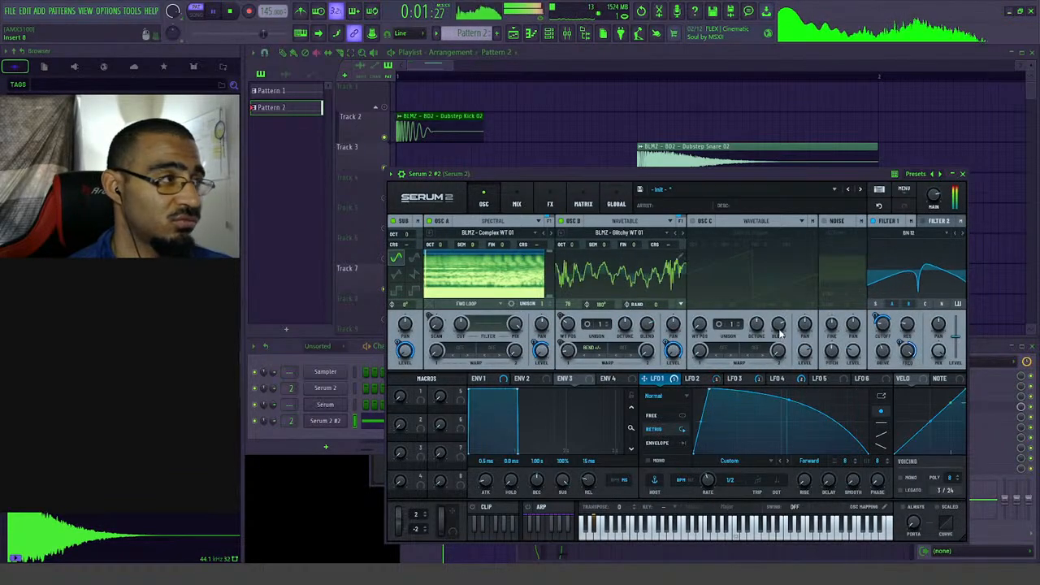
left_click(468, 260)
key("space")
- Slice the Pattern 2 clip on Track 7 where the Dubstep Snare 02 clip starts and remove the part after the cut
scroll(434, 213, "down", 3)
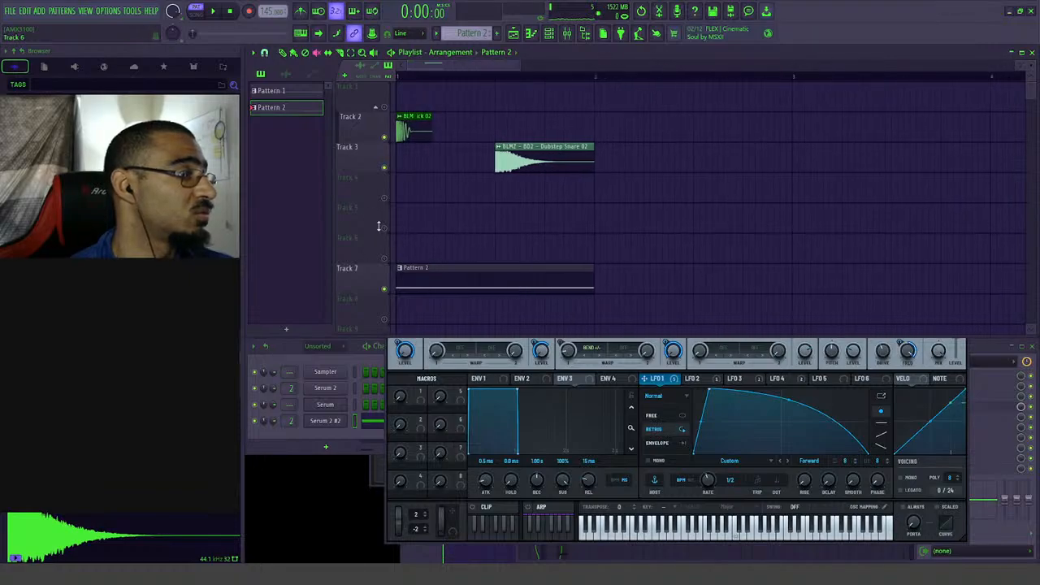
key("c")
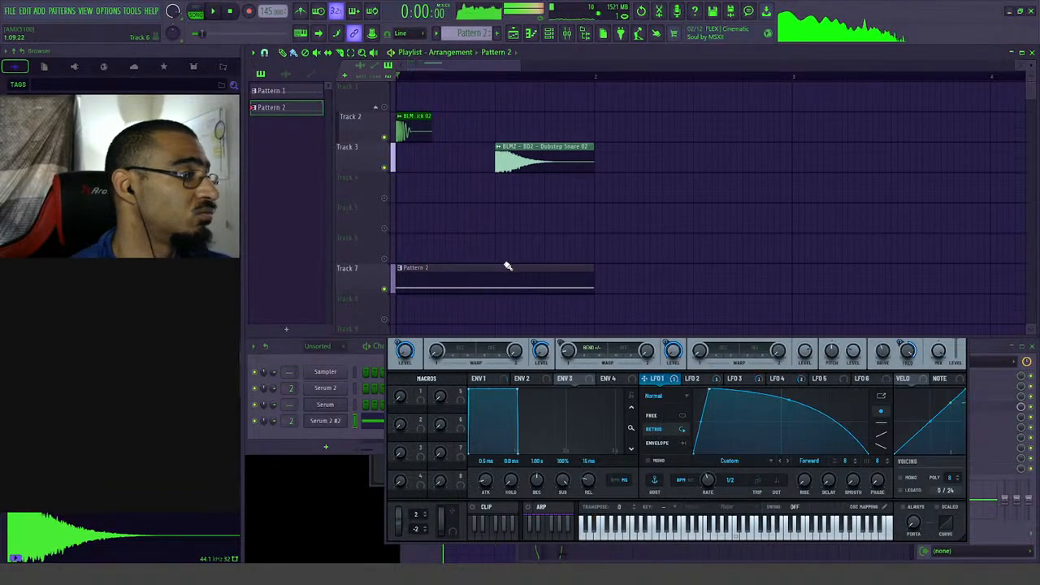
scroll(520, 297, "up", 3)
right_click(515, 264)
scroll(476, 295, "down", 5)
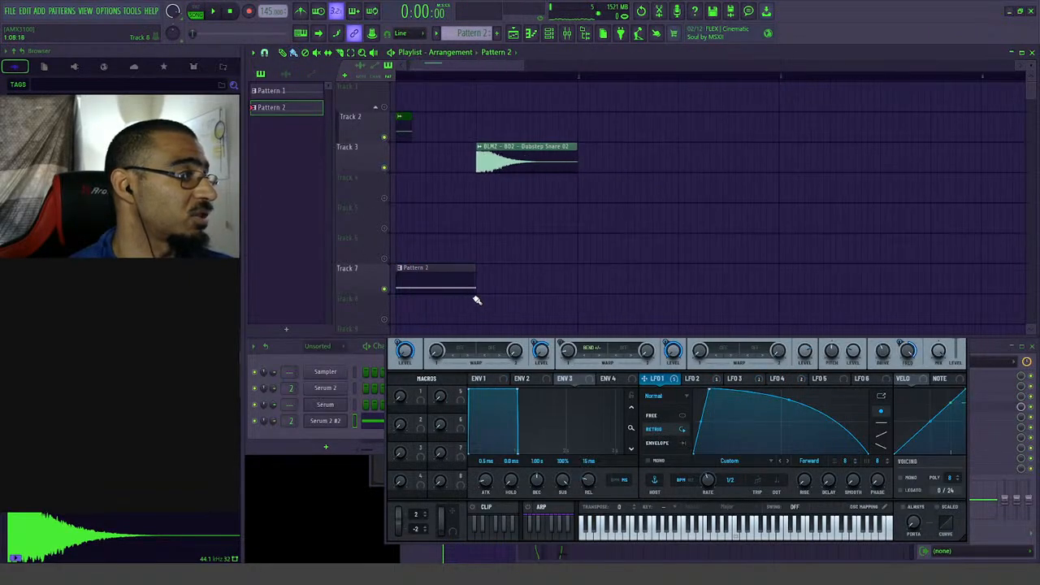
left_click_drag(611, 65, 456, 65)
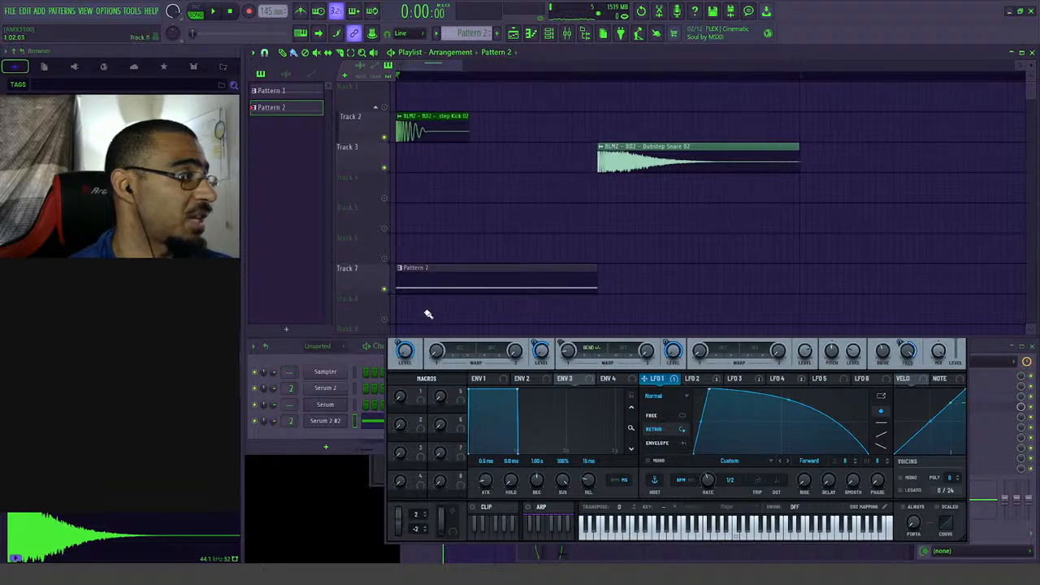
- Solo Track 7, select the first half of bar 1 covering the Pattern 2 clip, and consolidate it to a WAV
right_click(385, 290)
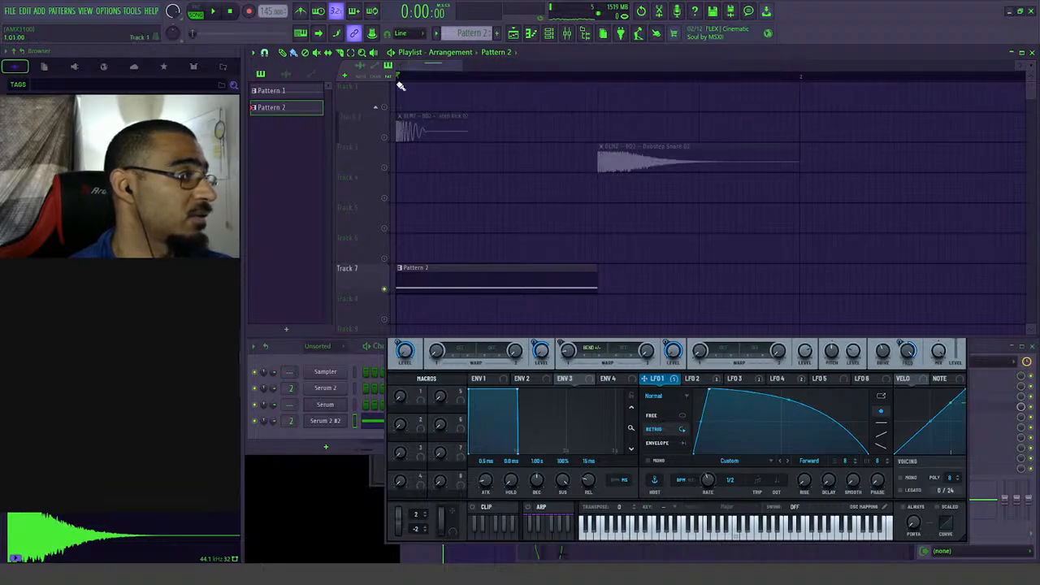
left_click_drag(401, 80, 569, 95)
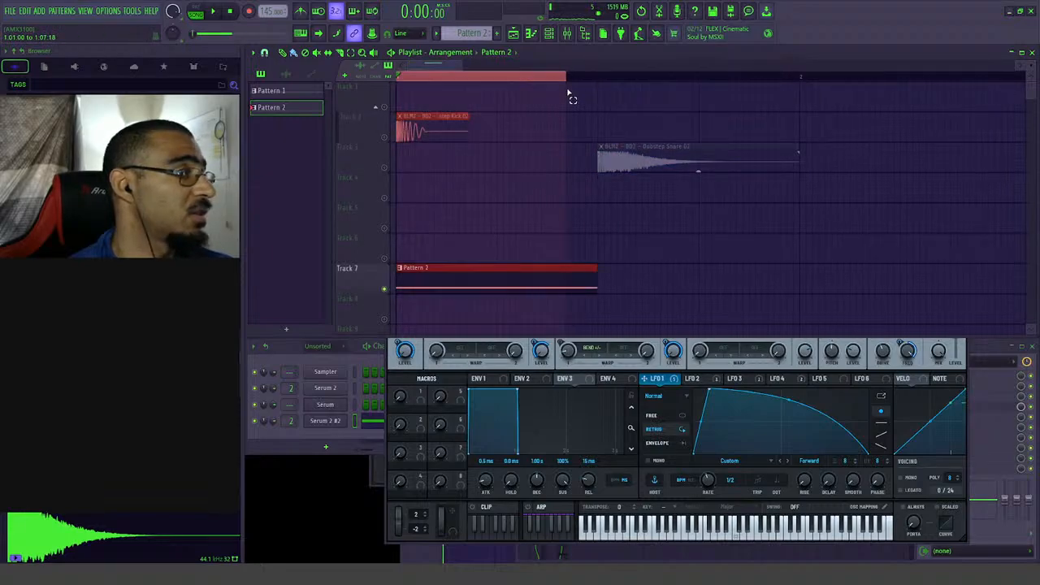
left_click(263, 54)
left_click(276, 207)
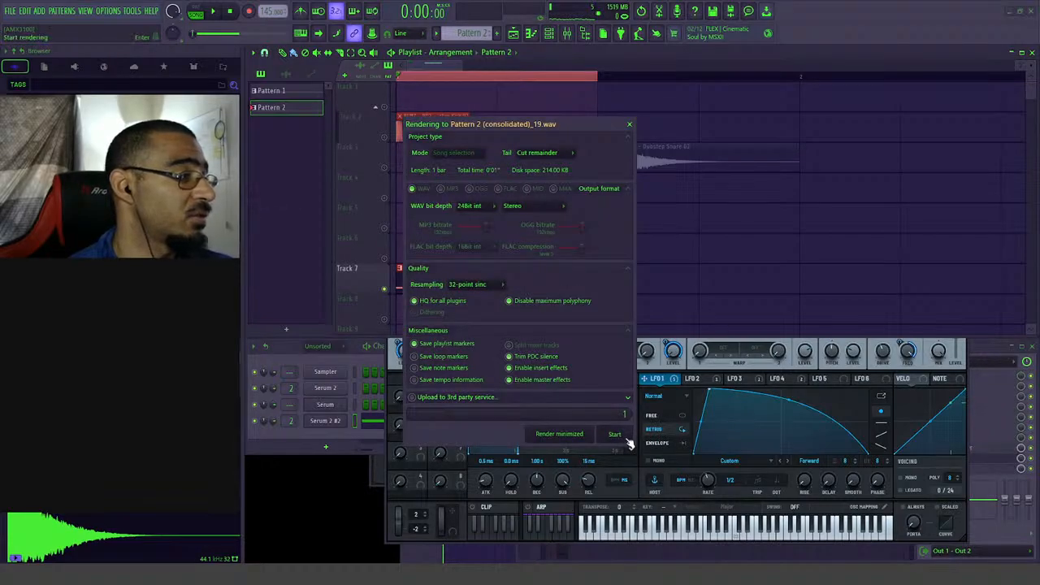
left_click(624, 437)
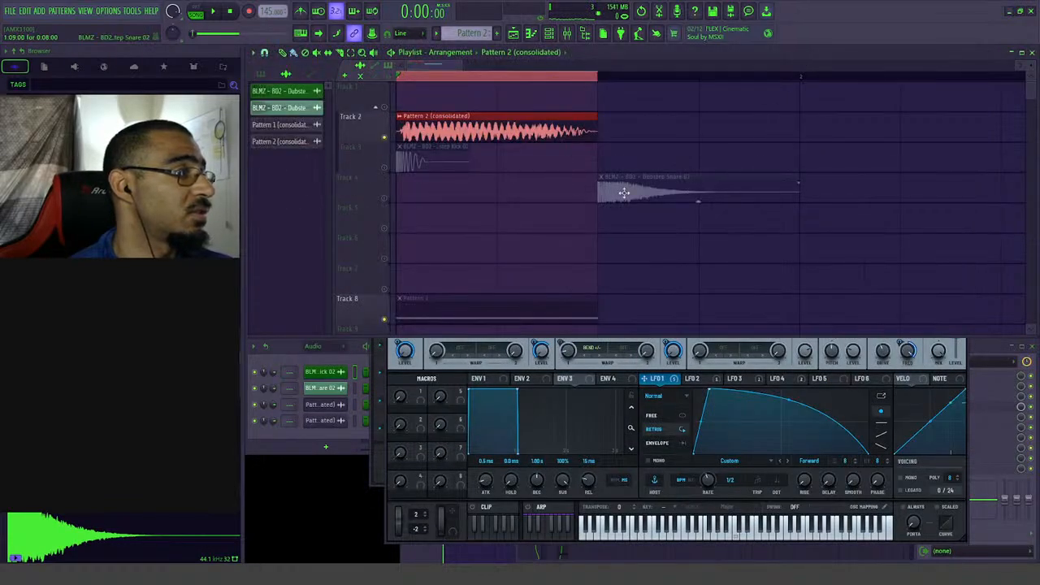
- Play the consolidated Pattern 2 audio, open its sample settings and preview the waveform
key("space")
key("space")
double_click(498, 132)
left_click(400, 321)
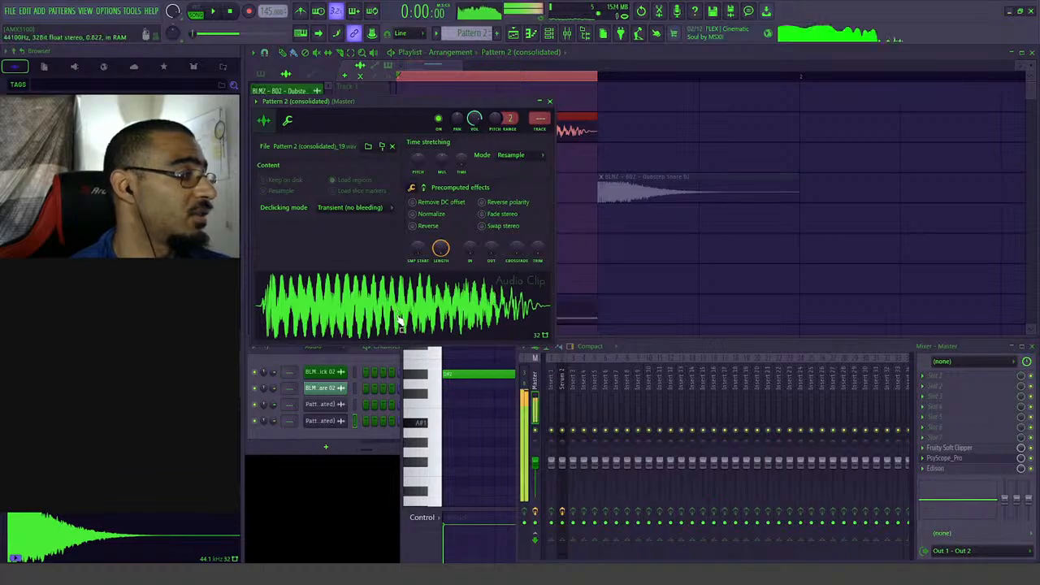
- Save the consolidated Pattern 2 sample into the bass shots folder inside the basses folder
right_click(451, 322)
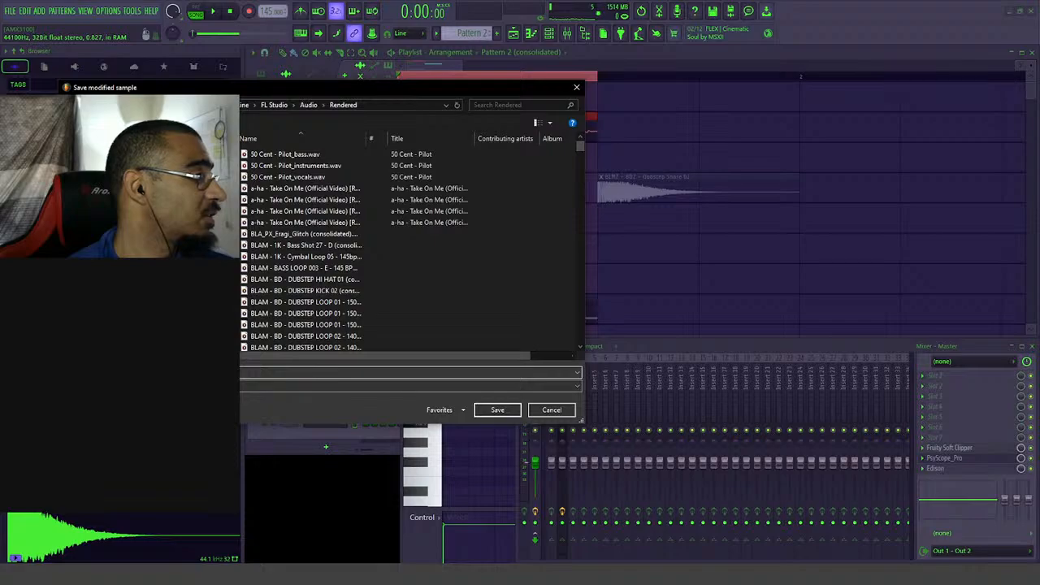
left_click(171, 191)
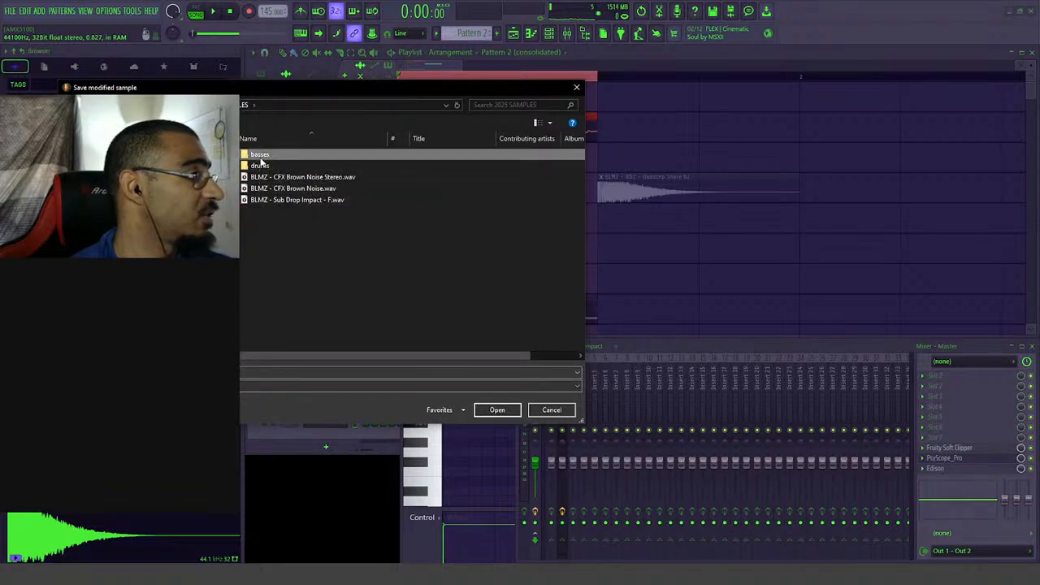
double_click(260, 154)
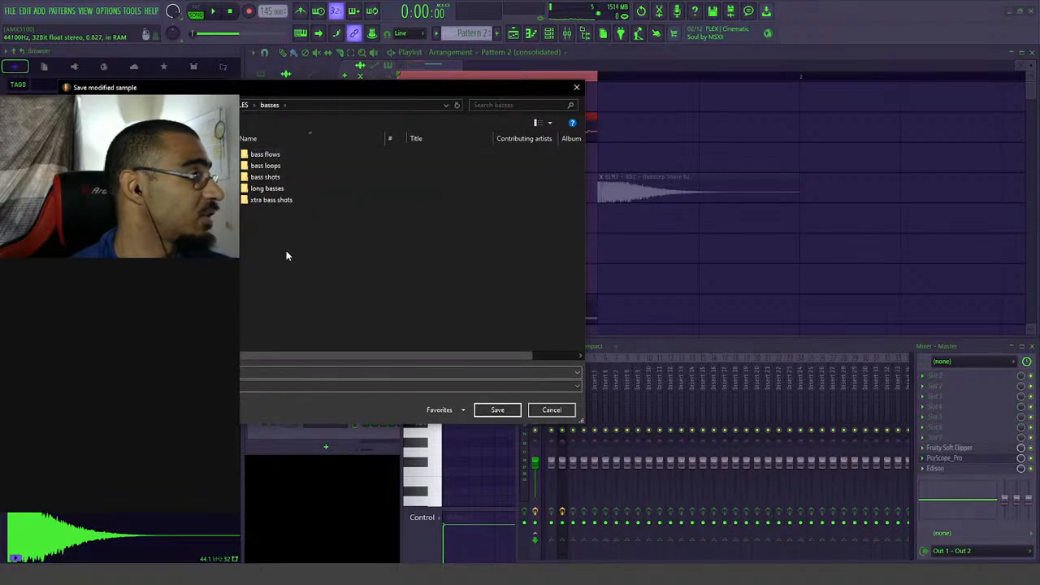
double_click(266, 178)
scroll(260, 257, "down", 4)
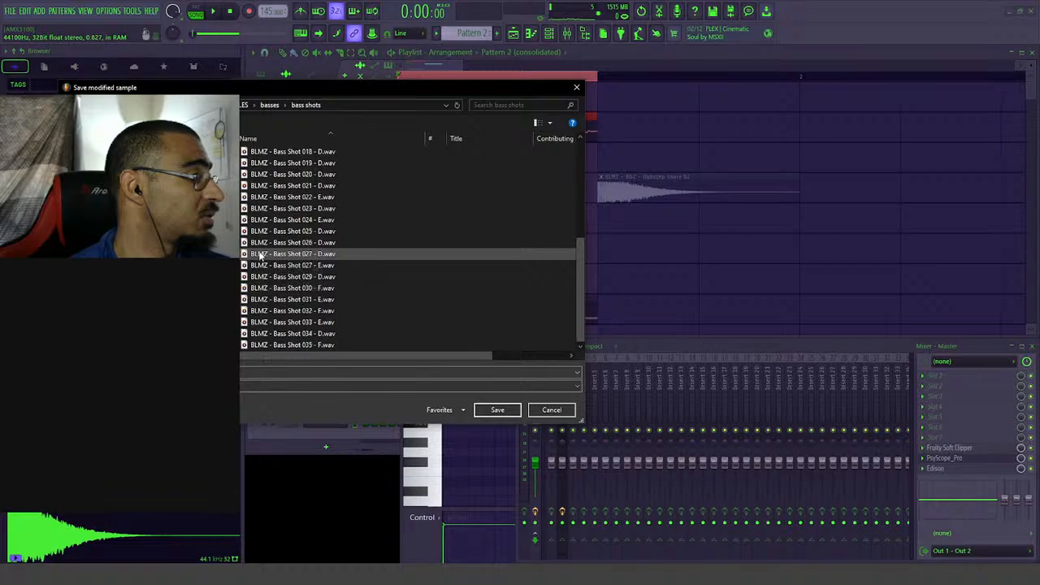
left_click(383, 344)
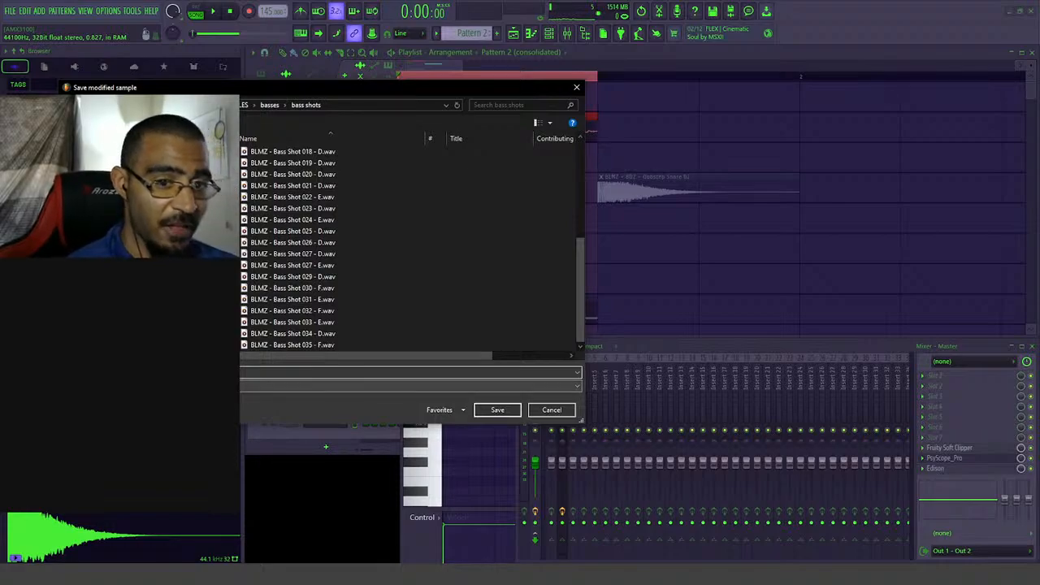
key("Return")
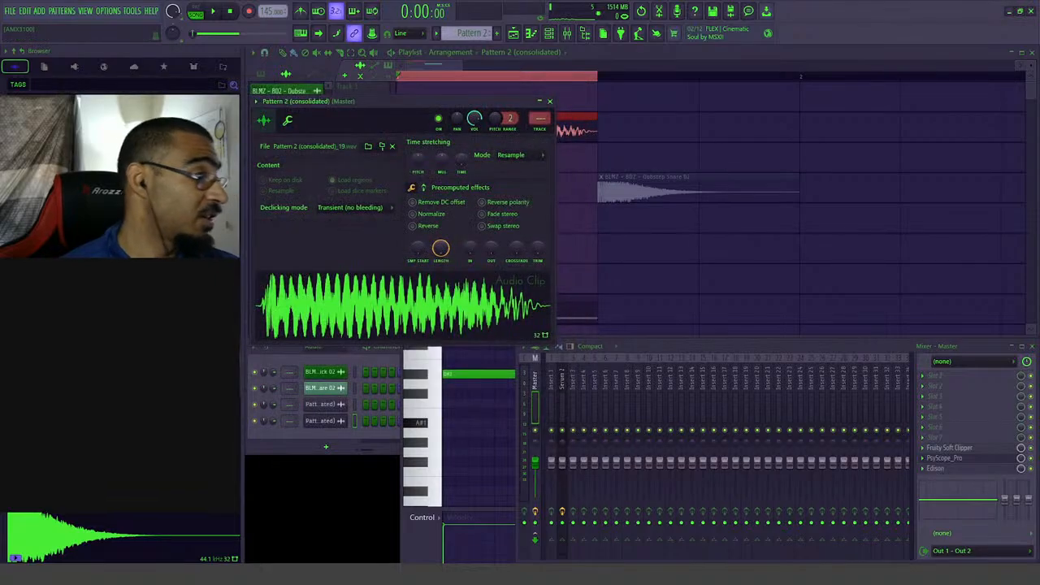
- Close the sample settings, remove the consolidated clip from Track 2 and unmute the Pattern 2 clip on Track 8
left_click(549, 101)
key("space")
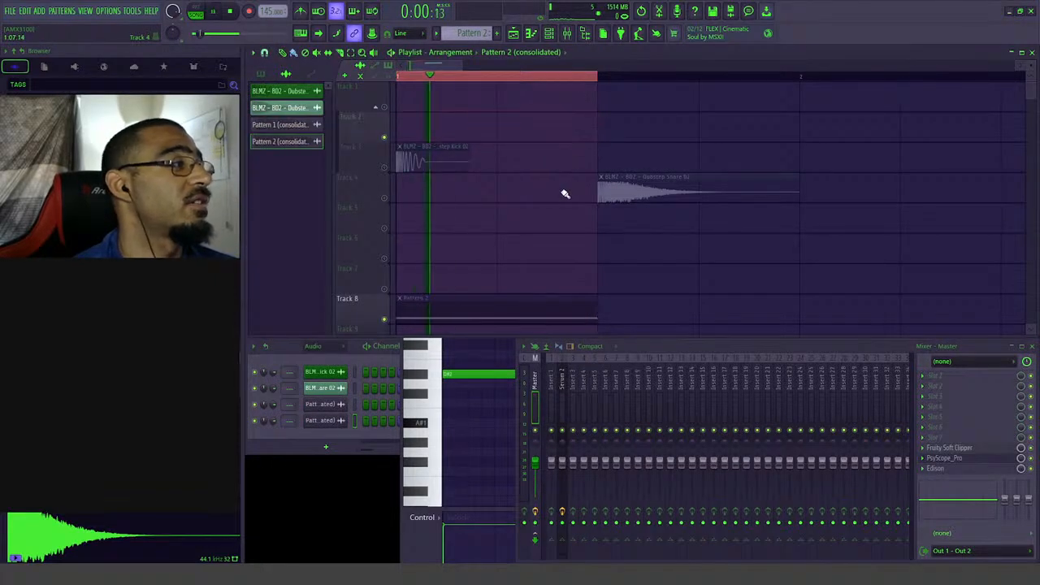
key("space")
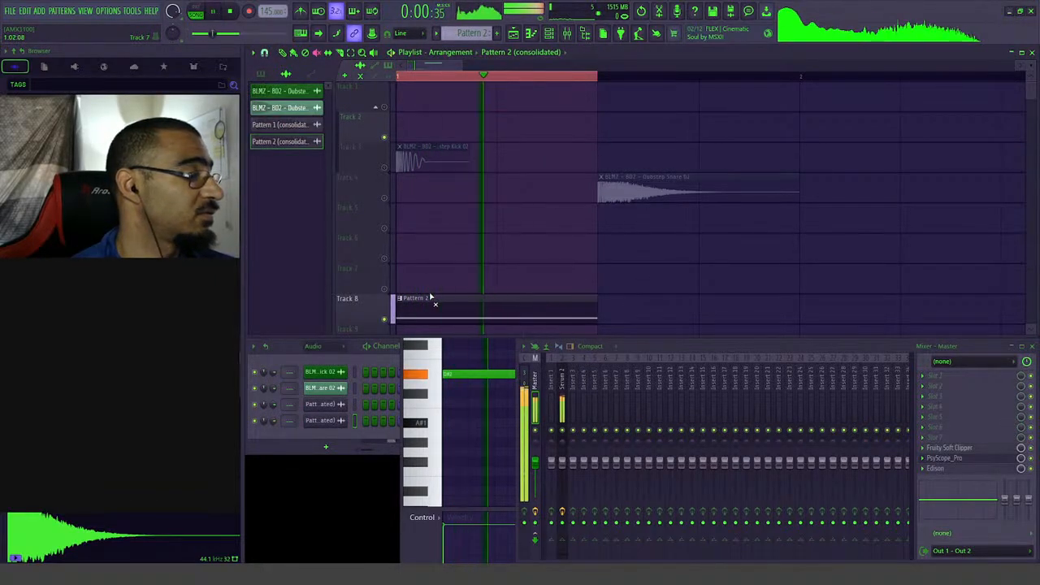
- Unmute the kick clip's Track 3 and the snare clip's Track 4 and play the loop with them
left_click(426, 160)
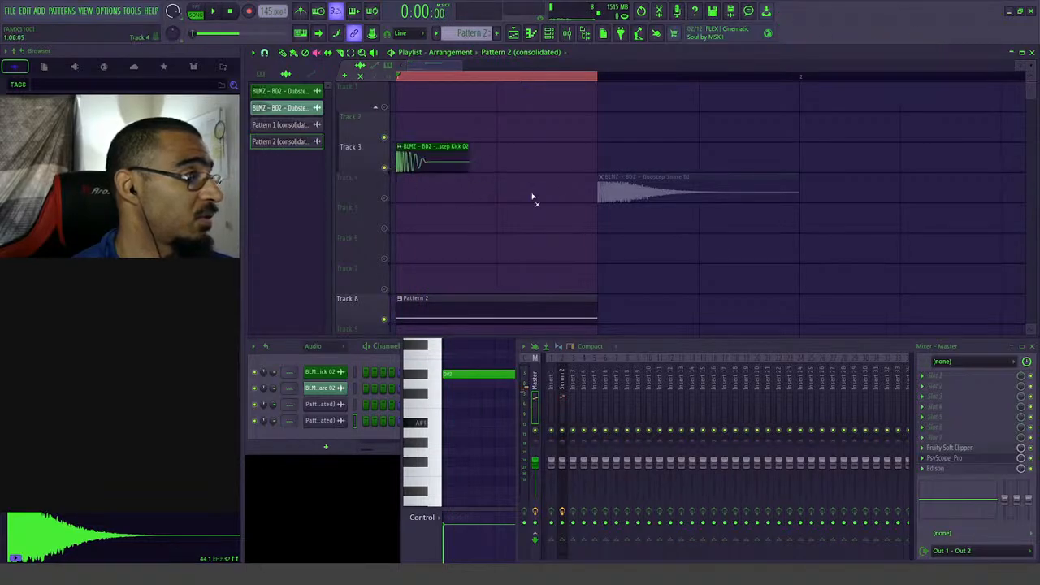
key("space")
key("space")
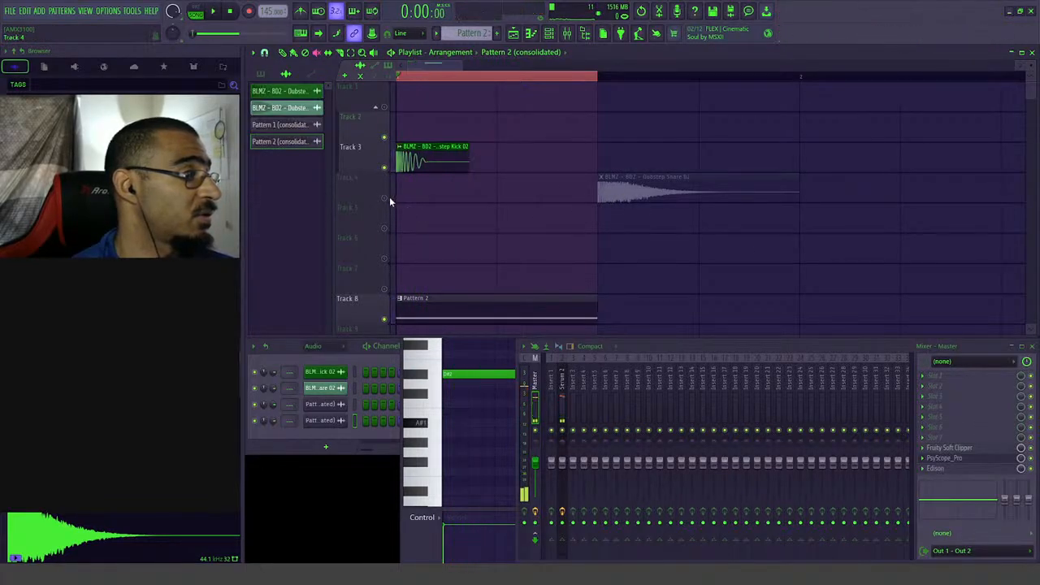
left_click(659, 180)
key("space")
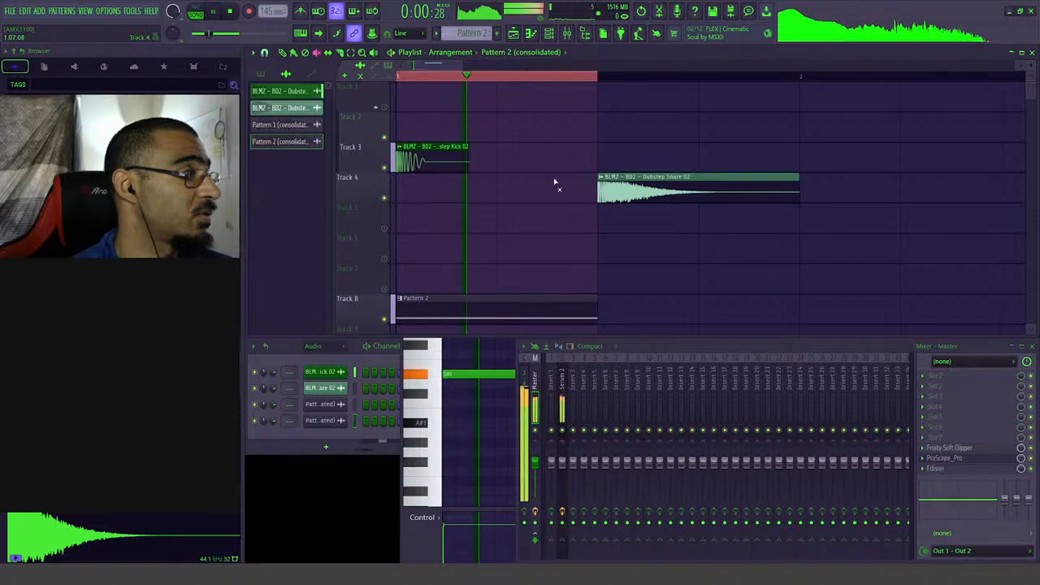
key("space")
- Solo Track 8 and play the Pattern 2 bass on its own
scroll(435, 237, "down", 2)
right_click(386, 260)
key("space")
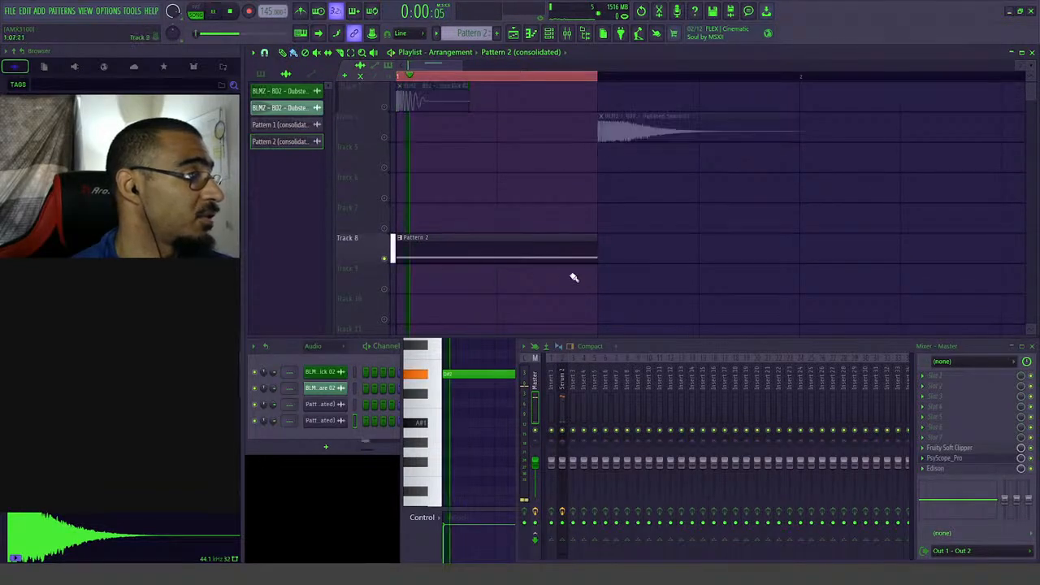
key("space")
- Show the Unsorted channels in the channel rack and open the Serum 2 #2 instrument
left_click(317, 348)
left_click(324, 382)
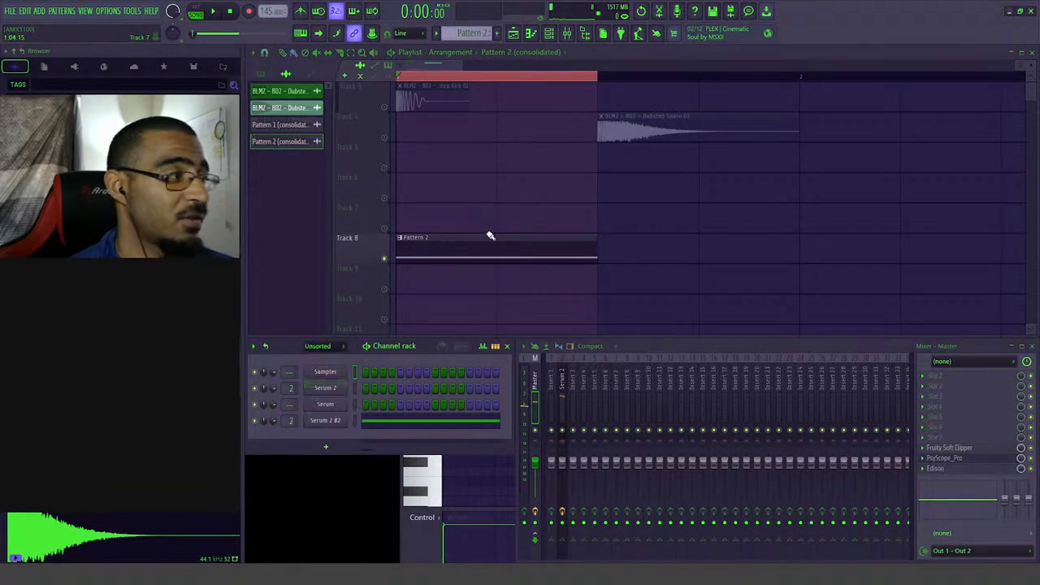
left_click(329, 420)
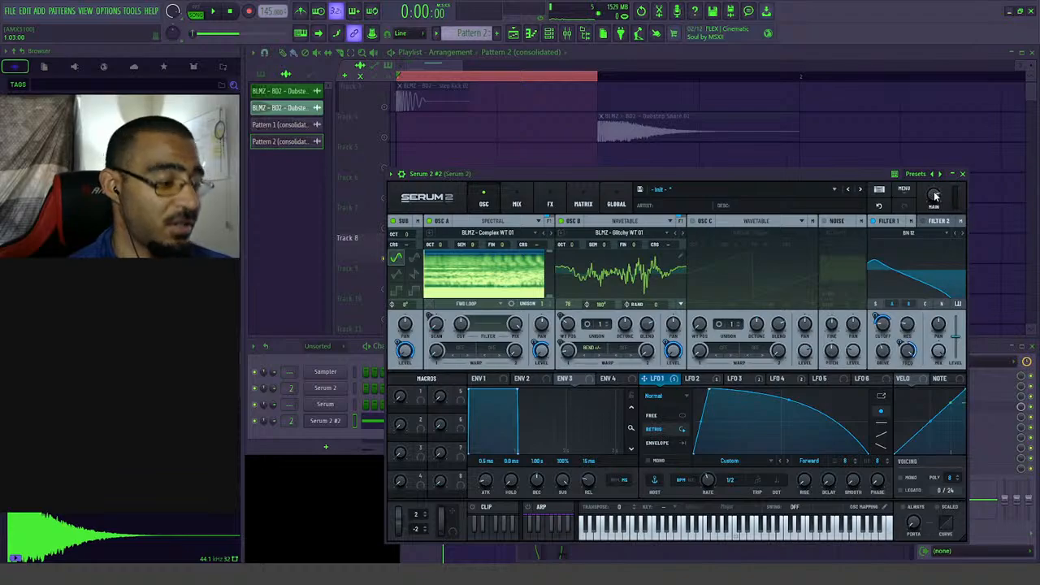
- Switch off oscillator A in Serum 2 #2 and play the bass without it
key("space")
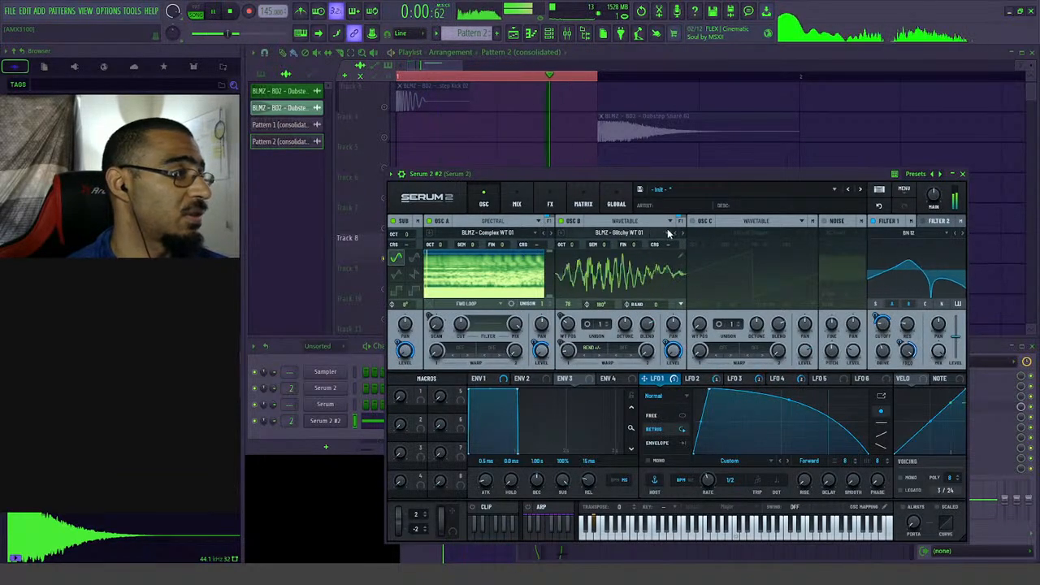
key("space")
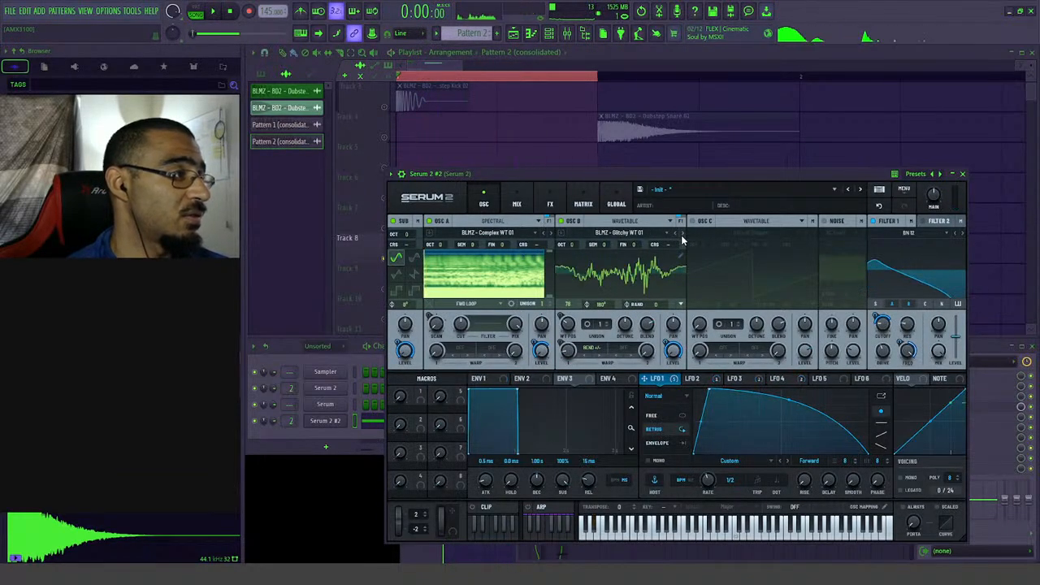
left_click(428, 222)
key("space")
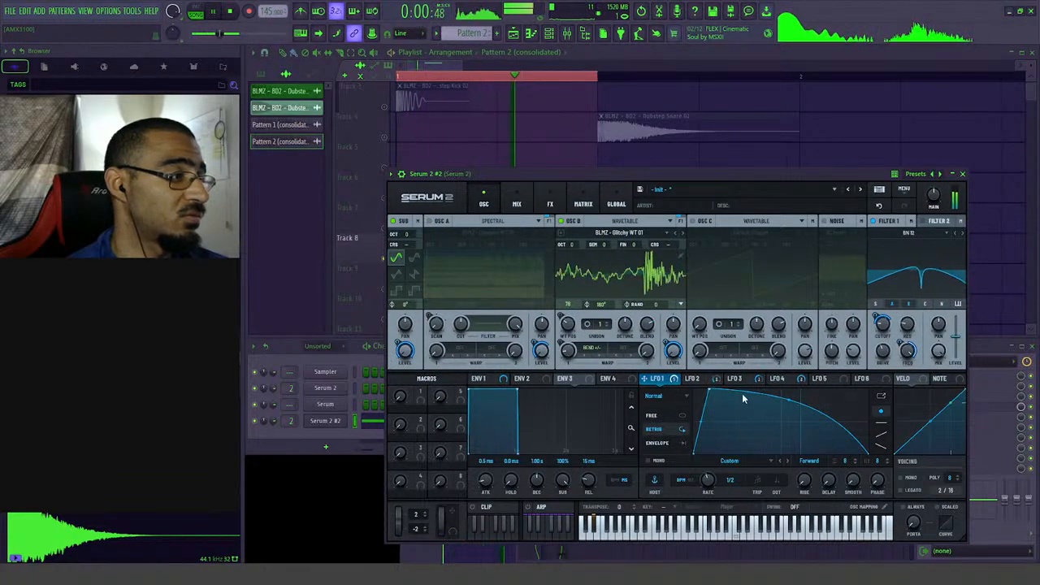
- Show the modulation matrix and reshape LFO 5 into a curve that rises to its peak at the end
left_click(825, 378)
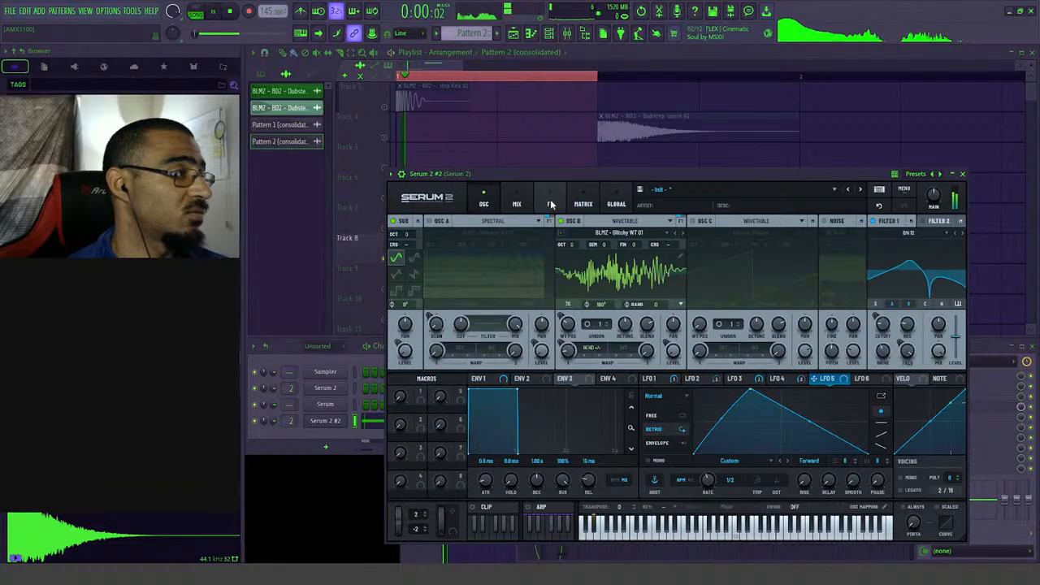
left_click(551, 204)
left_click(583, 204)
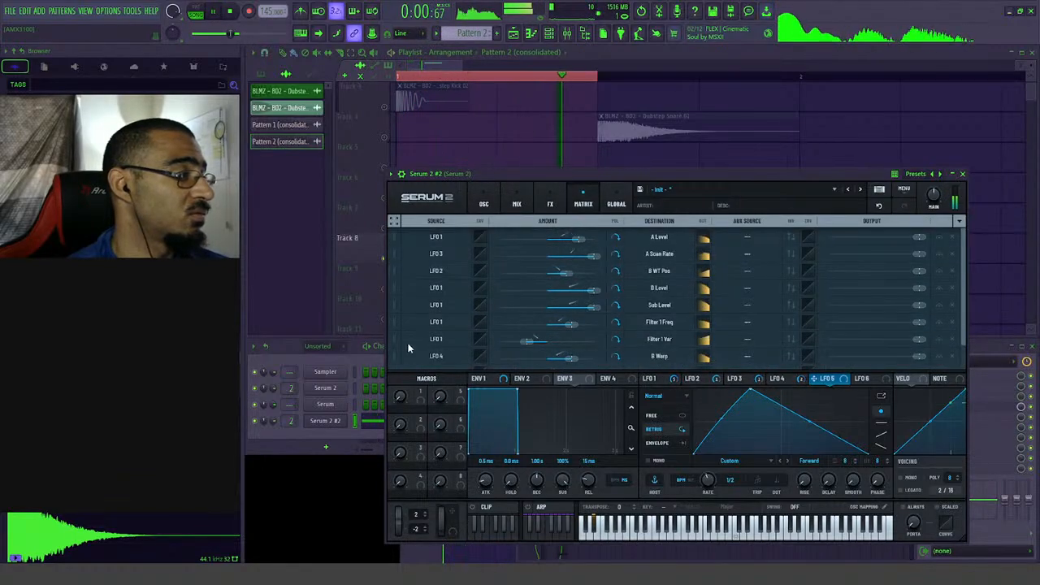
key("space")
left_click_drag(749, 391, 864, 374)
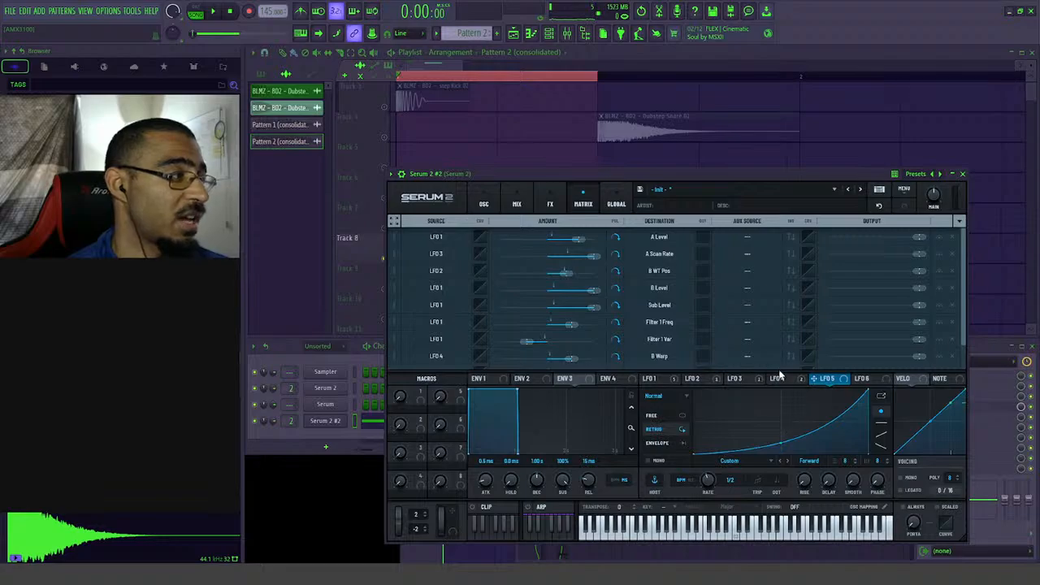
- Set LFO 5 as the source of the first empty row in the modulation matrix
scroll(441, 325, "down", 2)
left_click(441, 362)
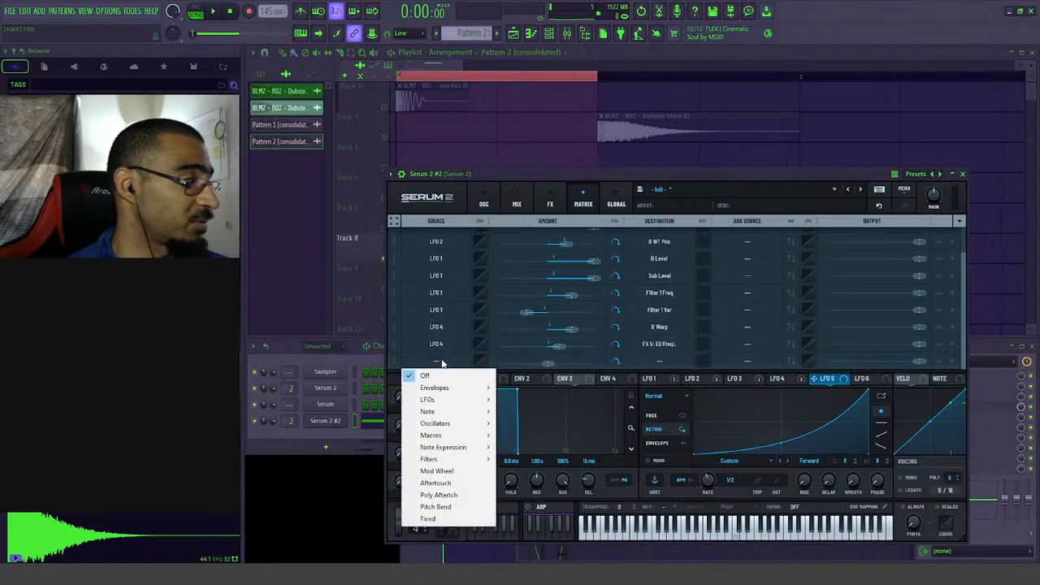
left_click(442, 359)
left_click(441, 359)
left_click(441, 363)
left_click(442, 363)
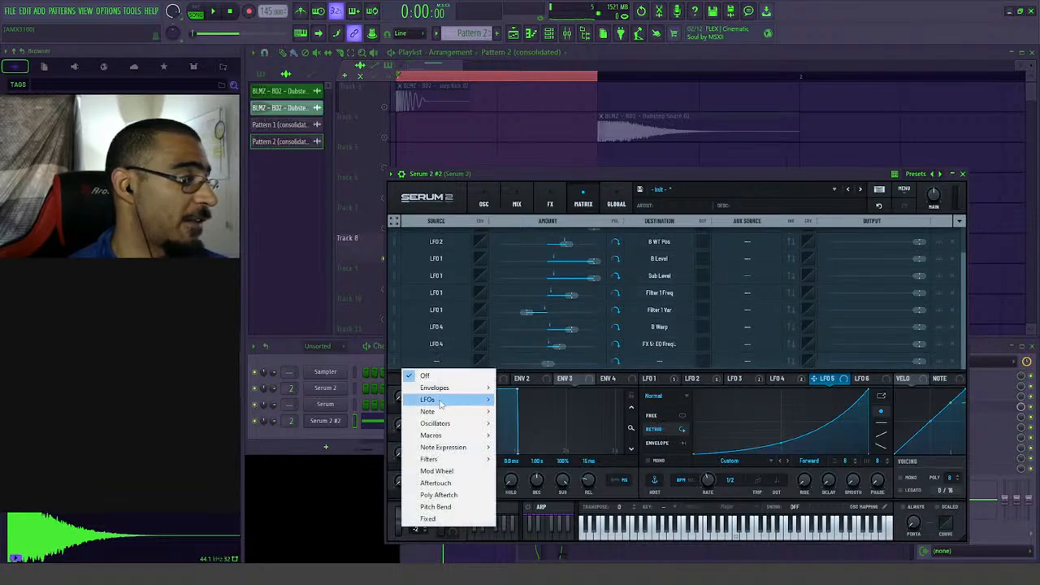
mouse_move(440, 403)
left_click(519, 447)
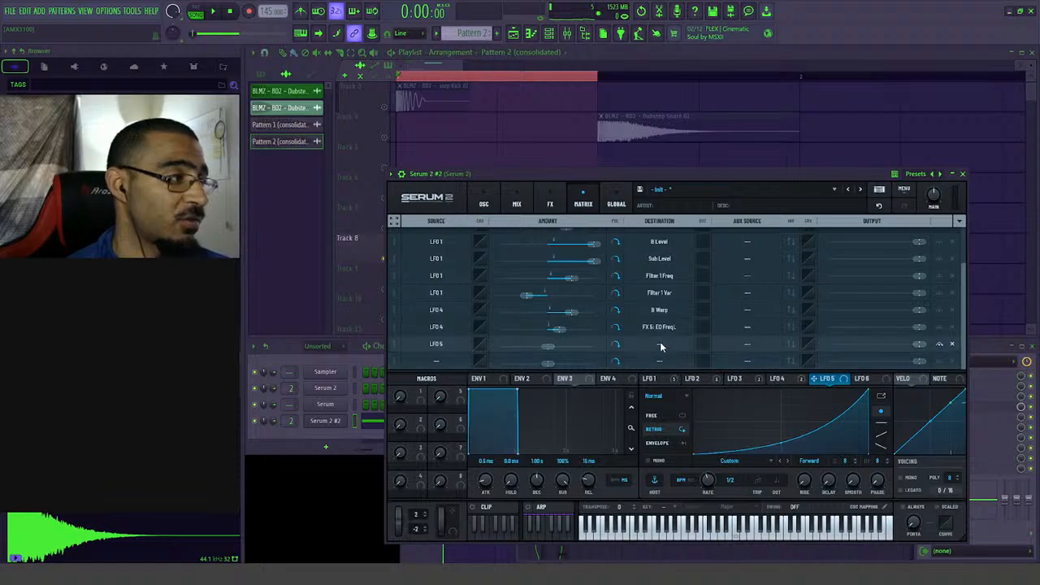
- Set the destination of the LFO 5 modulation row to Main Tuning and play the result
left_click(659, 344)
mouse_move(671, 348)
left_click(752, 344)
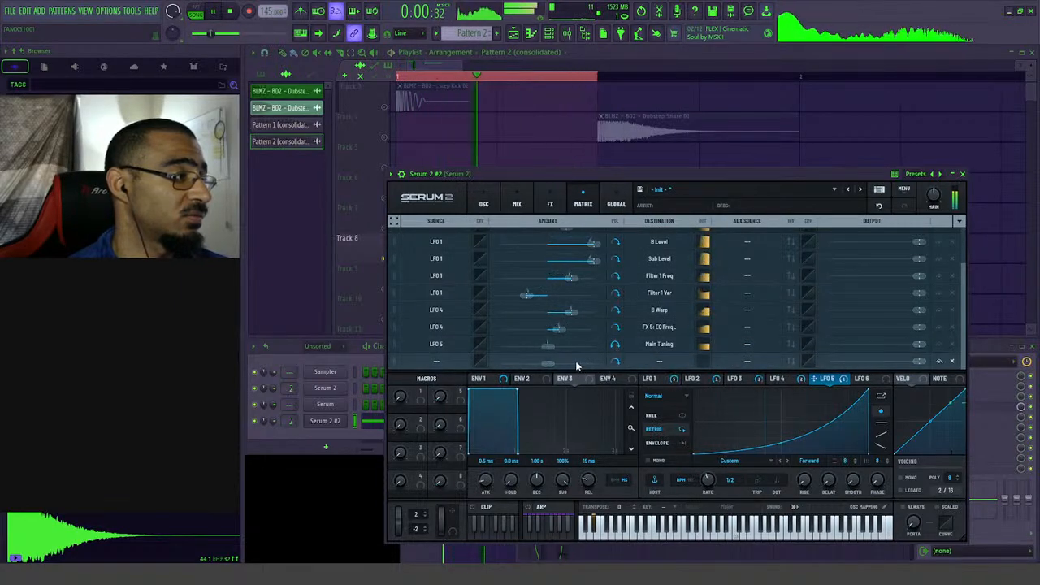
key("space")
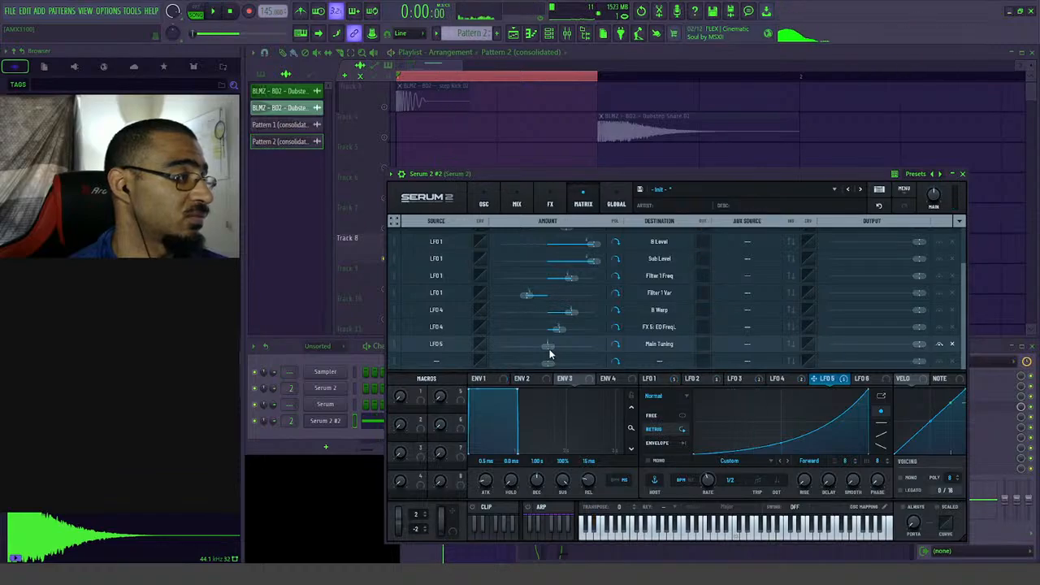
- Enter a small positive amount for the LFO 5 to Main Tuning modulation and play the bass
right_click(548, 348)
left_click(549, 348)
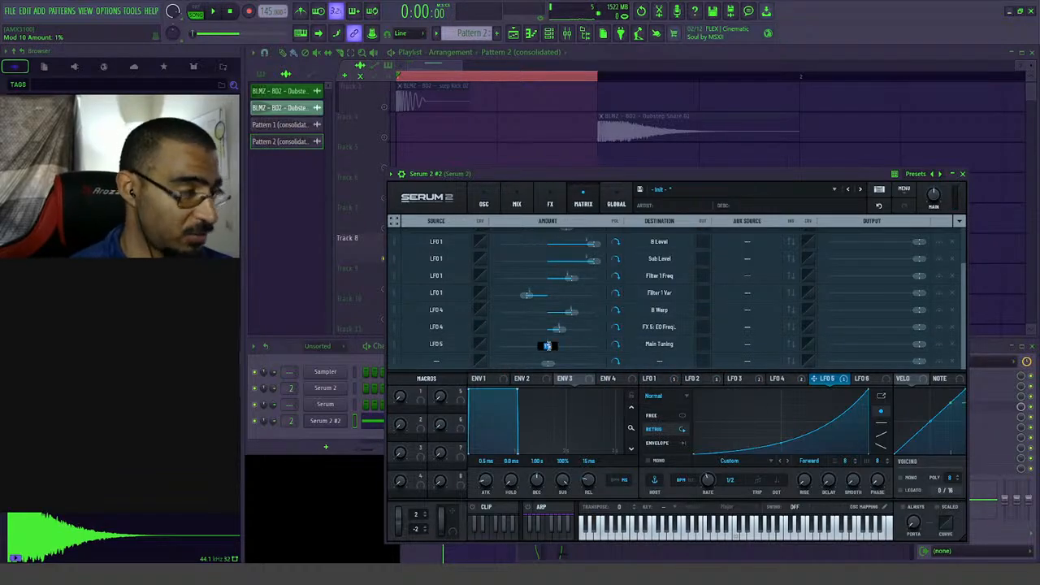
left_click(213, 11)
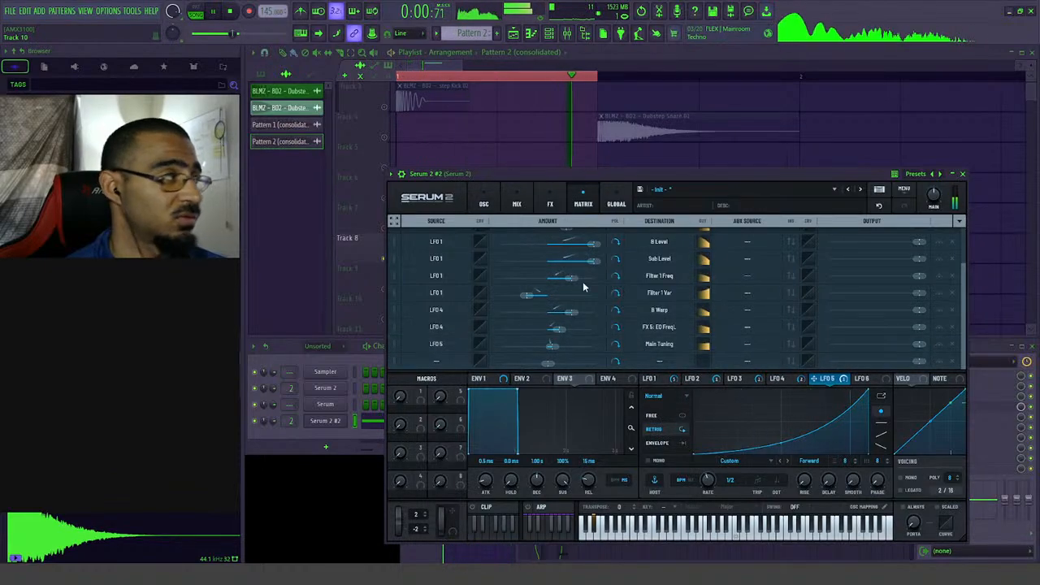
left_click(229, 11)
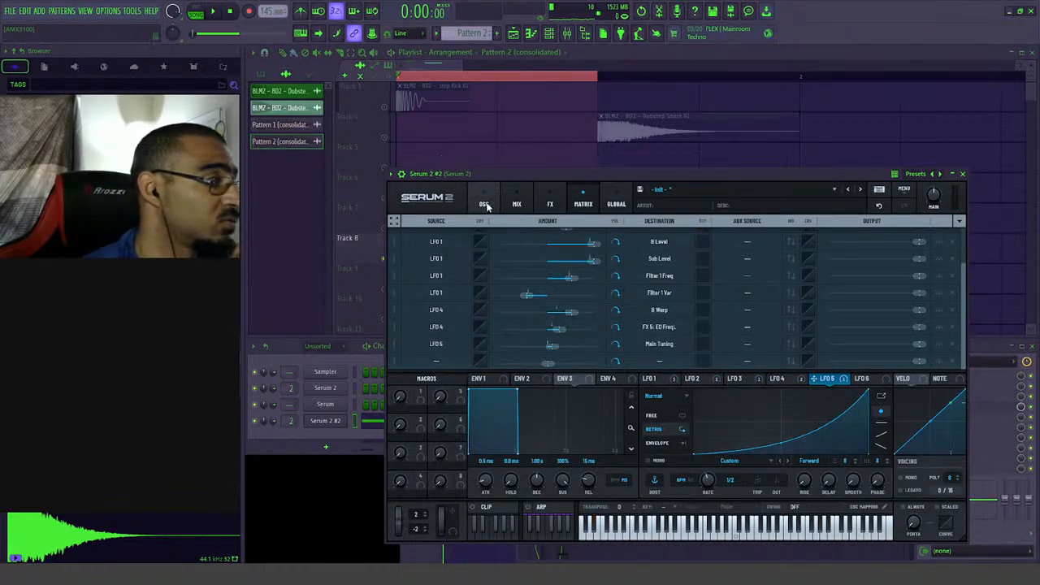
- Check the LFO 2 and LFO 3 curves and return to LFO 5
left_click(701, 380)
left_click(743, 380)
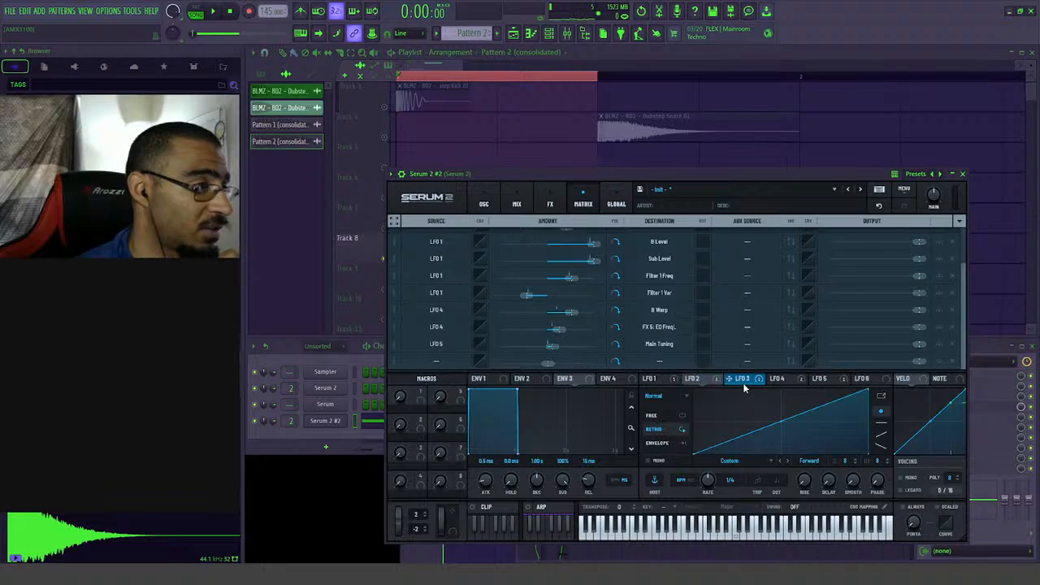
left_click(823, 380)
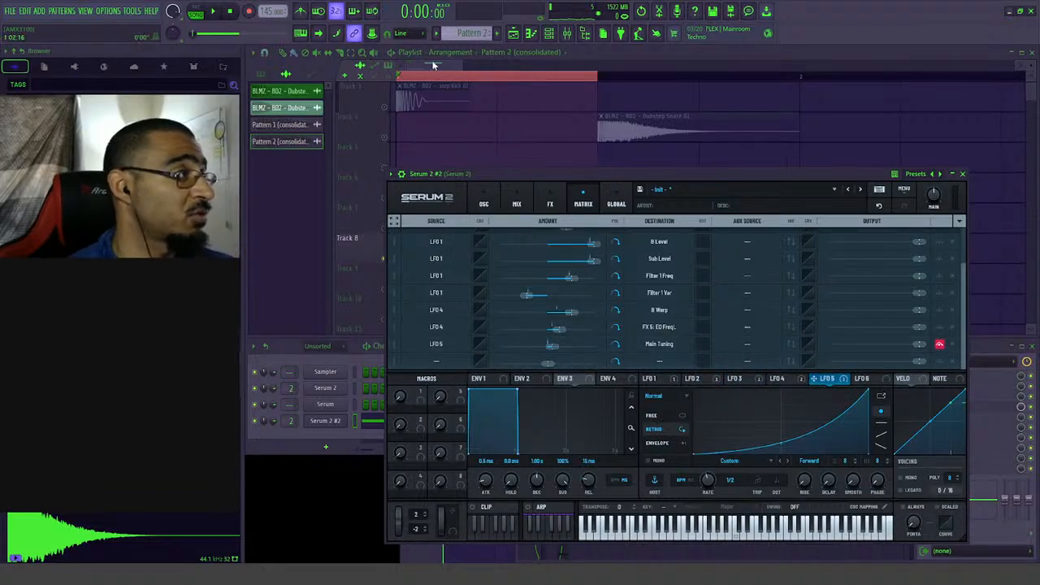
- Play Pattern 2 from the playlist, stop it and reopen the Serum 2 #2 instrument
left_click(444, 140)
key("space")
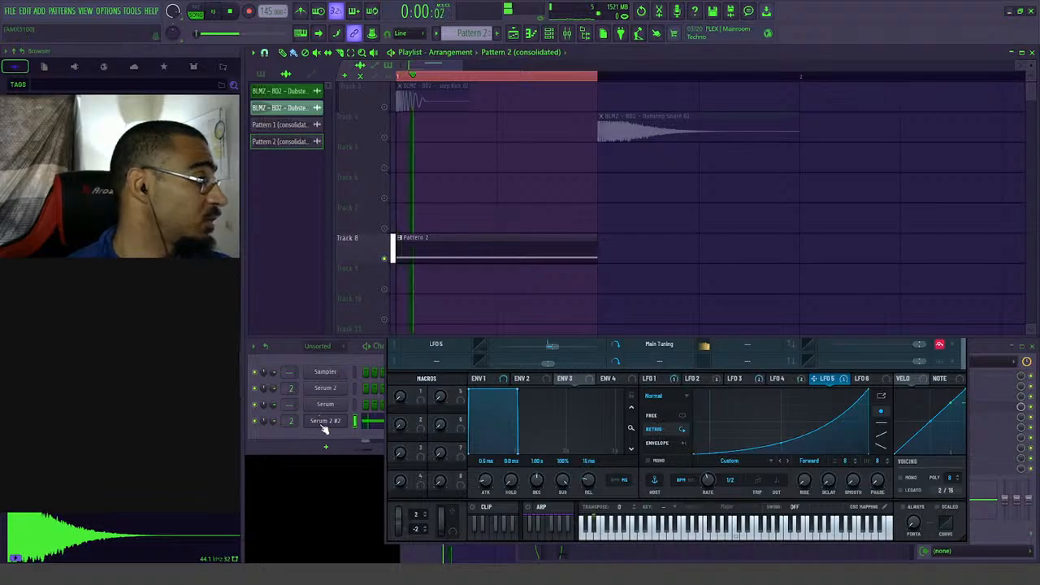
key("space")
left_click(325, 425)
left_click(323, 428)
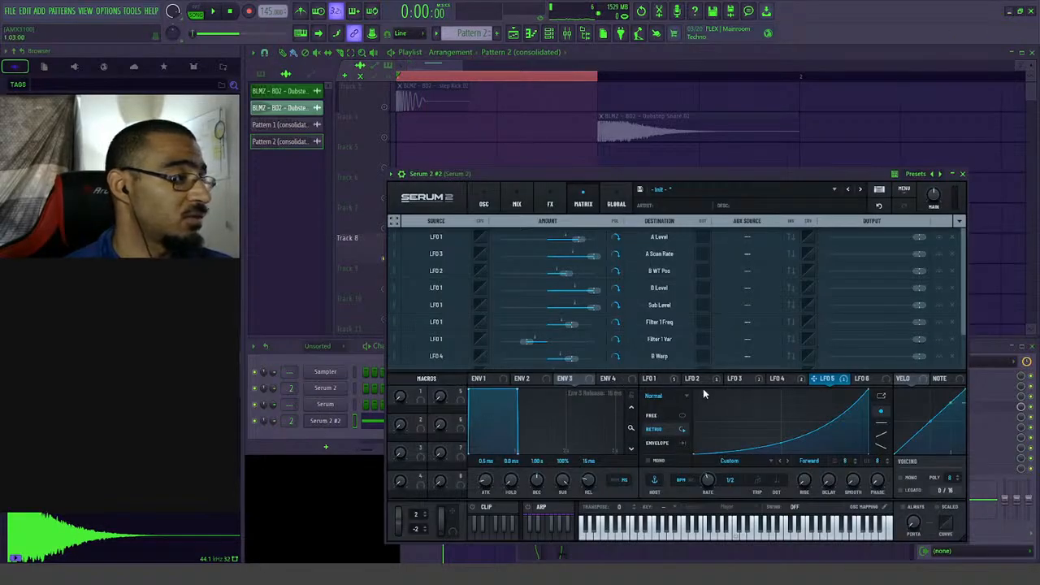
- Reshape the LFO 1 curve into one wide rounded peak followed by two narrow peaks and play the result
left_click(660, 383)
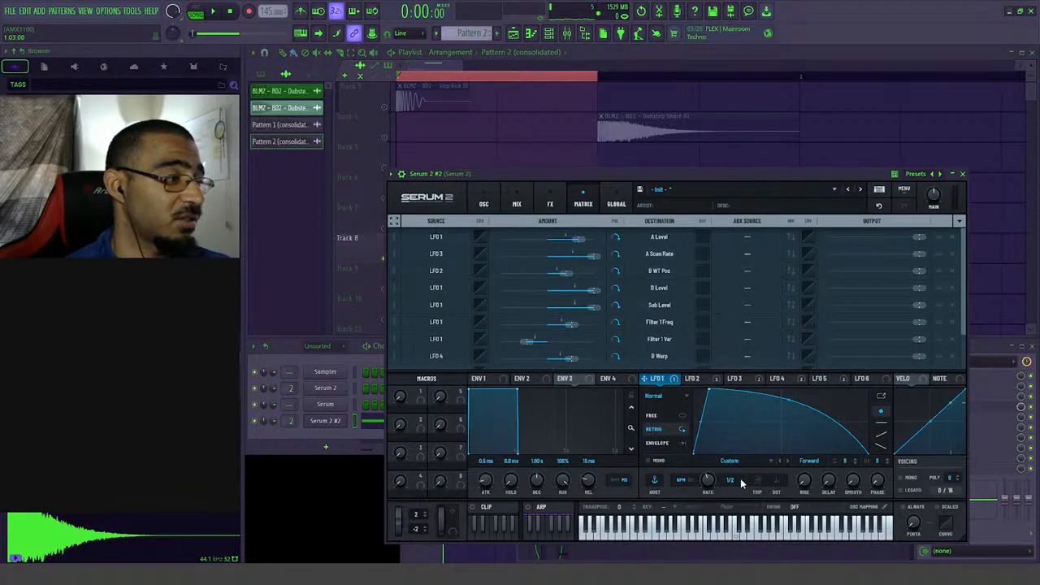
left_click_drag(761, 436, 778, 466)
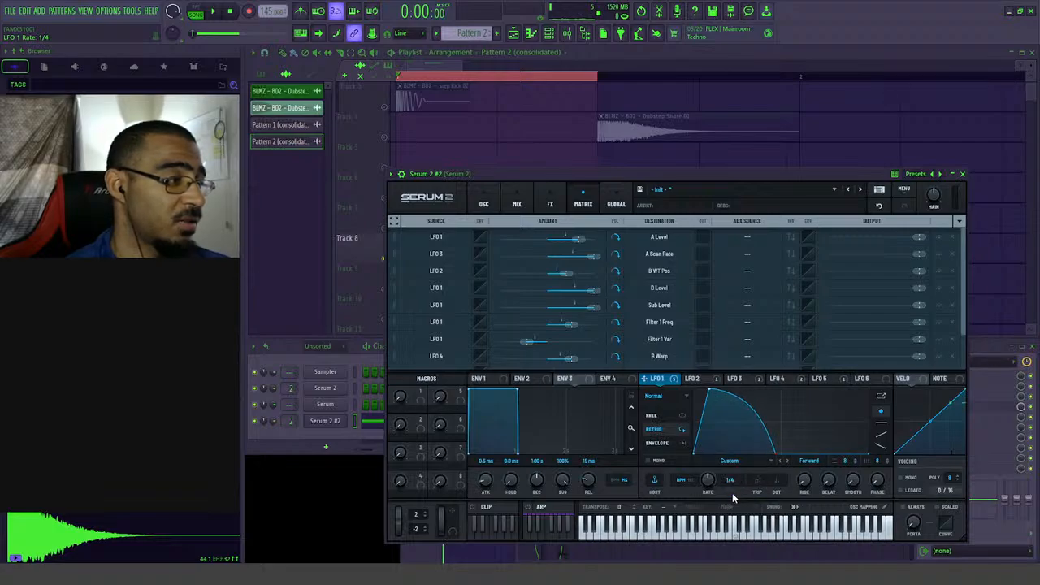
left_click_drag(784, 438, 791, 378)
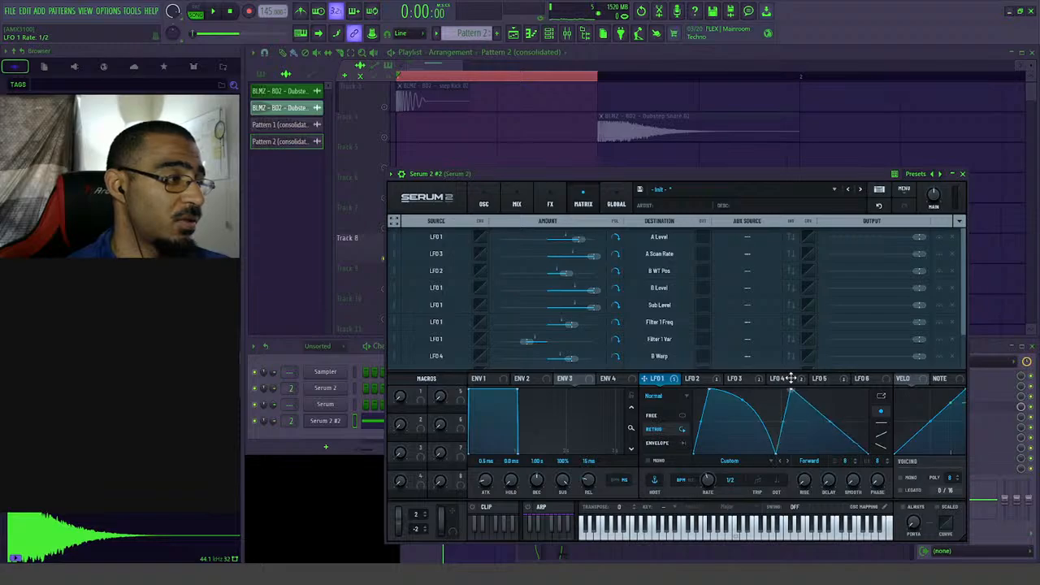
left_click_drag(773, 453, 810, 380)
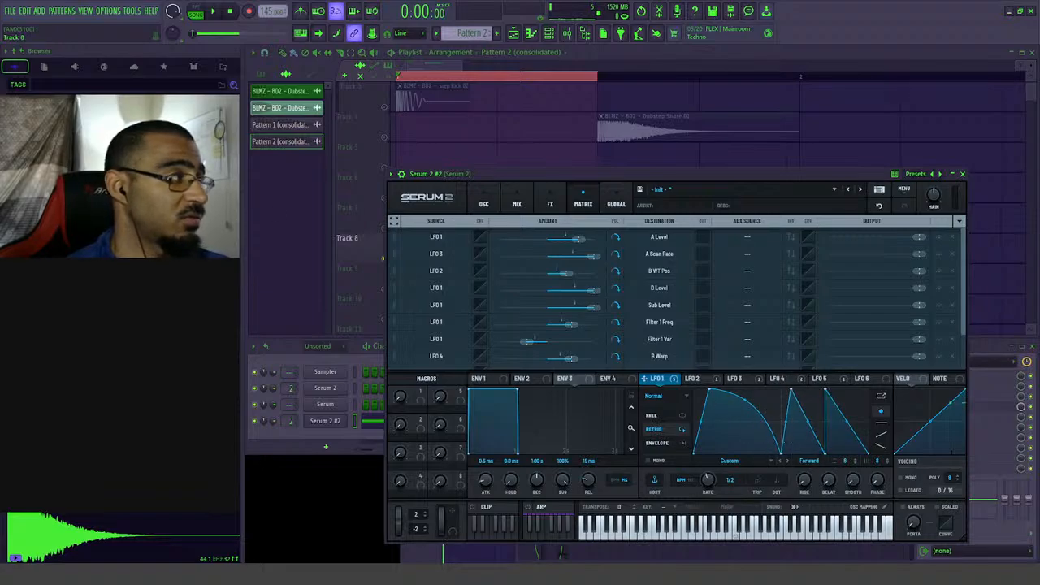
left_click(216, 11)
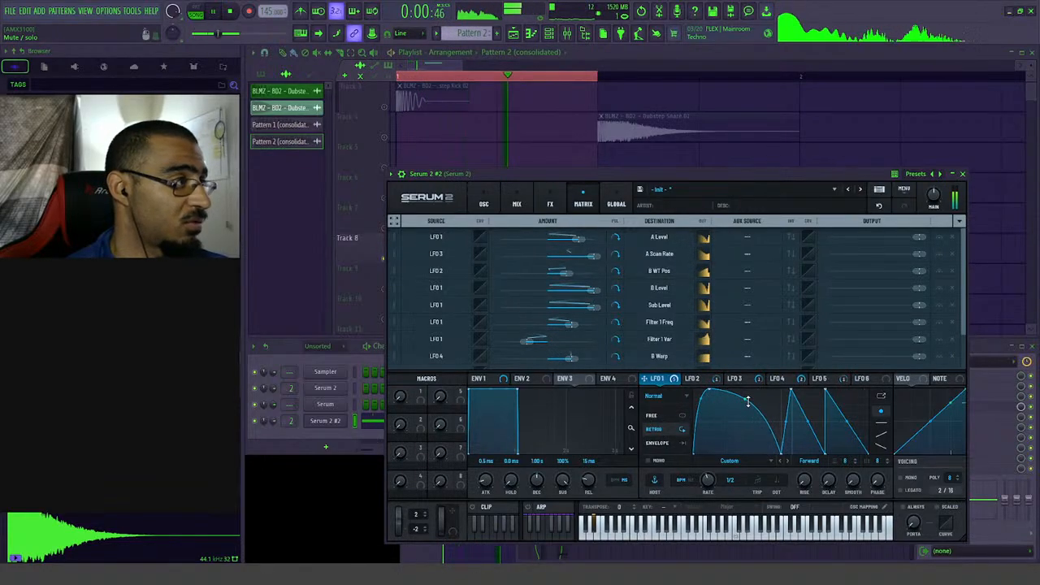
- Set the LFO 4 modulation amount on oscillator B's warp to 71% while the bass plays
left_click(486, 203)
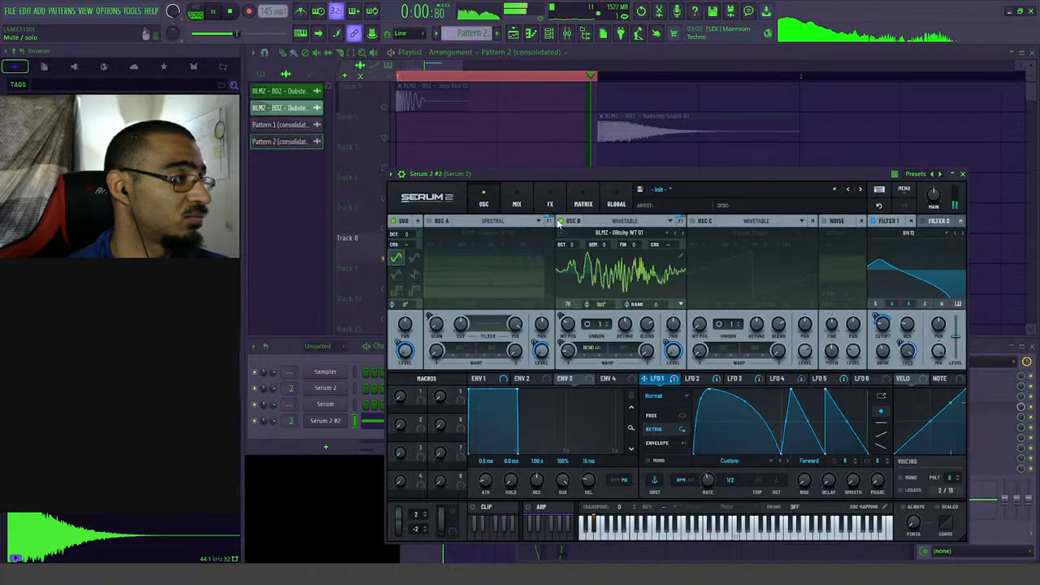
left_click(782, 378)
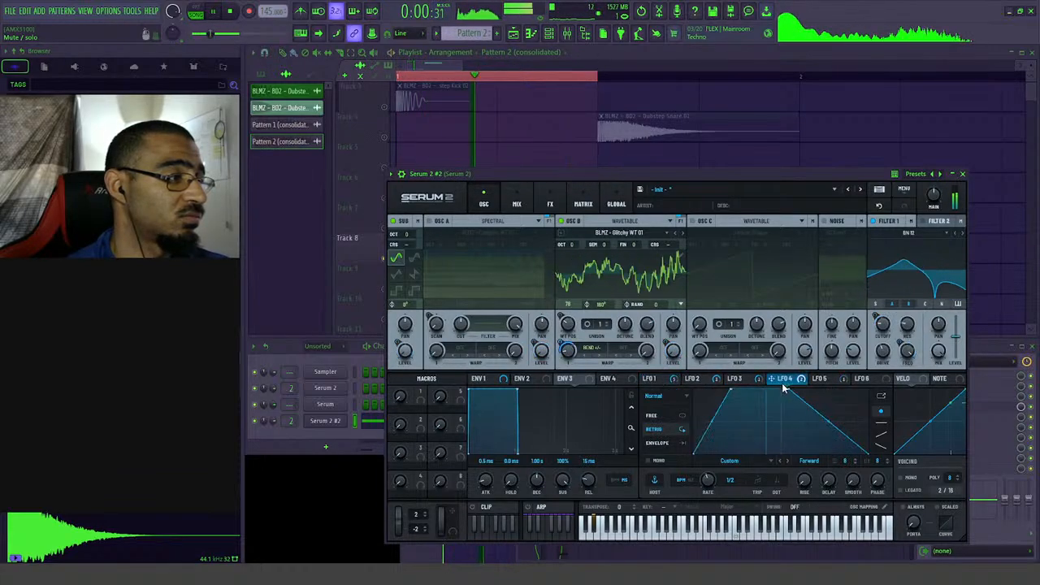
left_click_drag(771, 378, 568, 337)
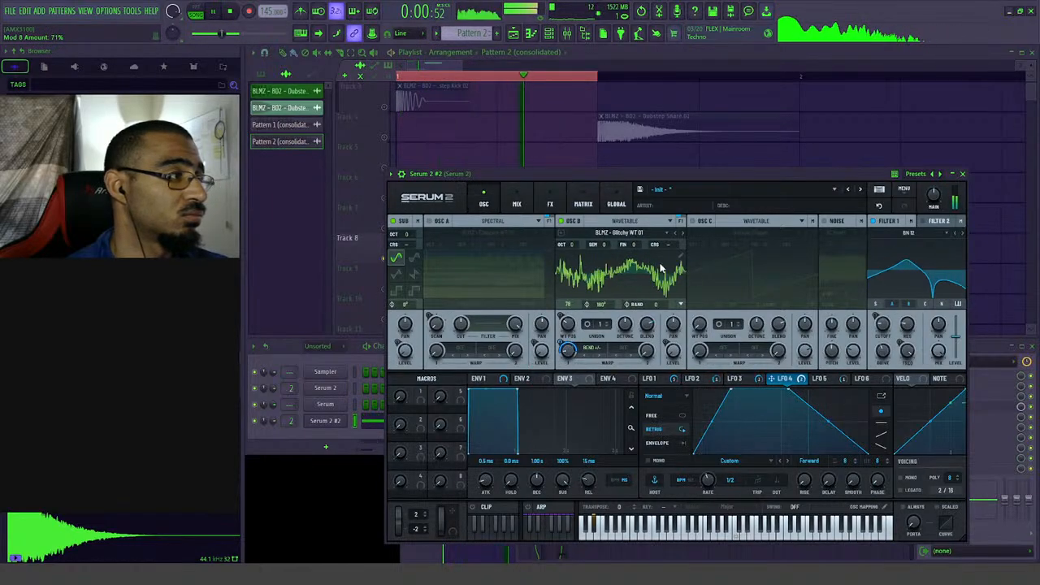
- Add a Convolve effect to the main effects chain and place it between Hyper/Dimension and the Compressor
left_click(517, 204)
left_click(550, 204)
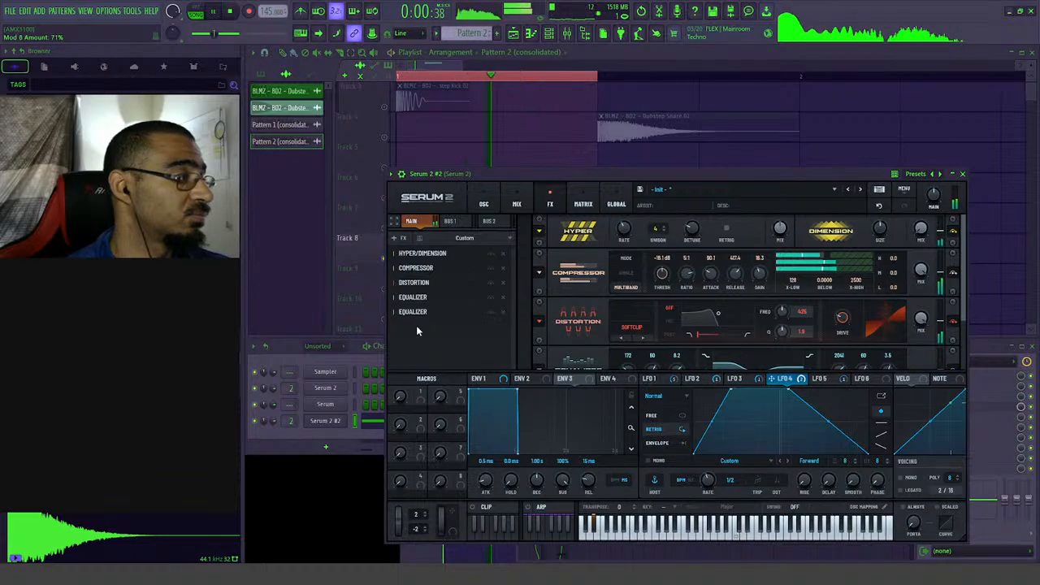
left_click(421, 243)
left_click(439, 298)
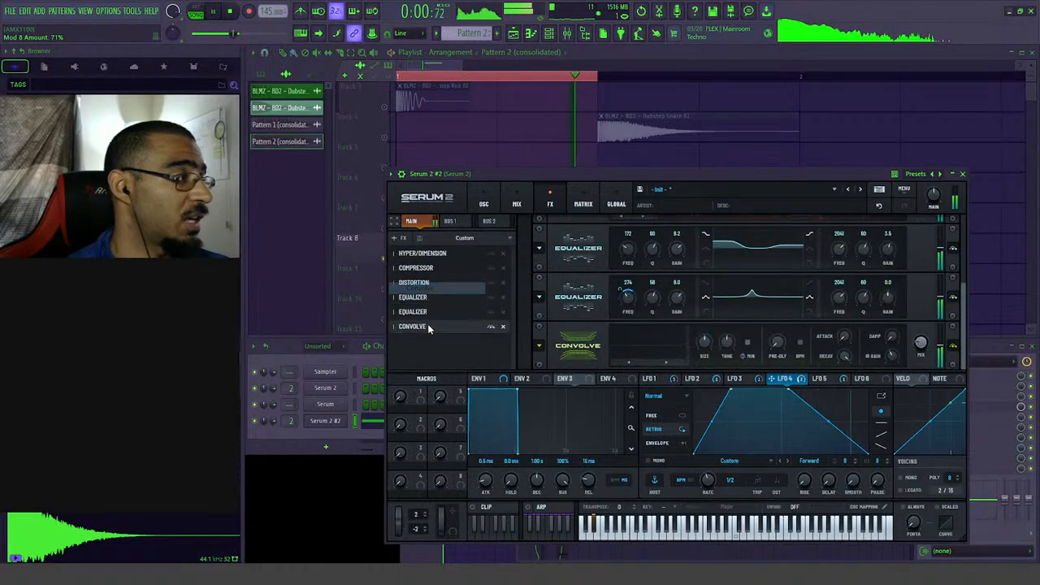
left_click_drag(426, 327, 434, 268)
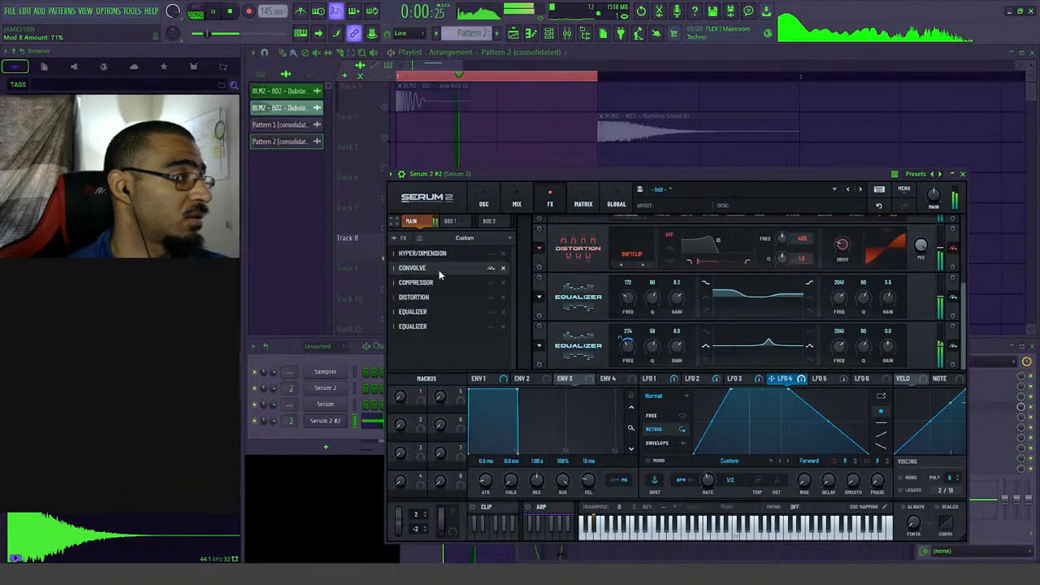
scroll(591, 305, "up", 3)
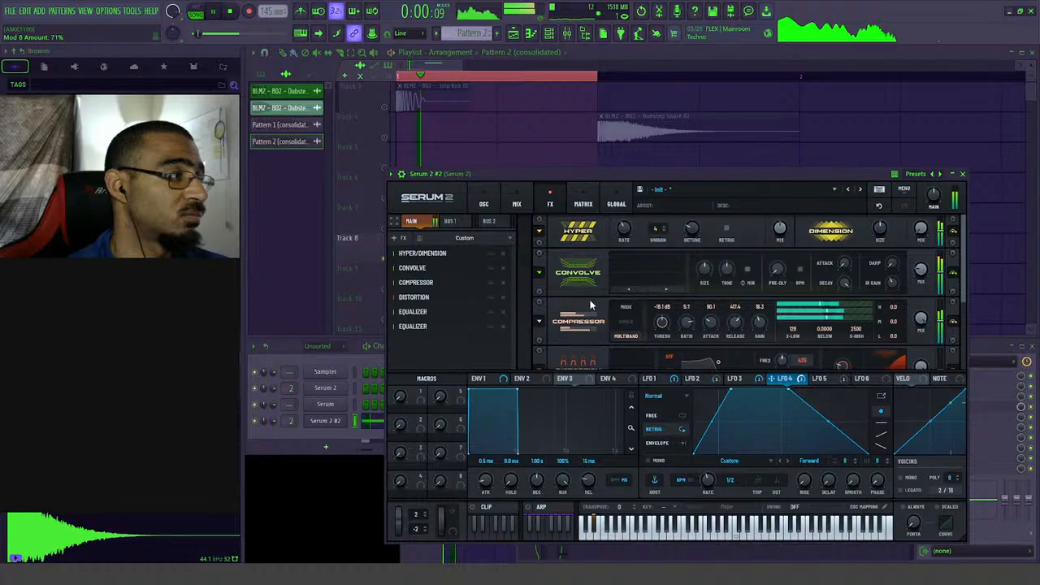
- Load the factory Coloration impulse response Growlish into the Convolve effect
left_click(650, 286)
mouse_move(640, 291)
mouse_move(717, 304)
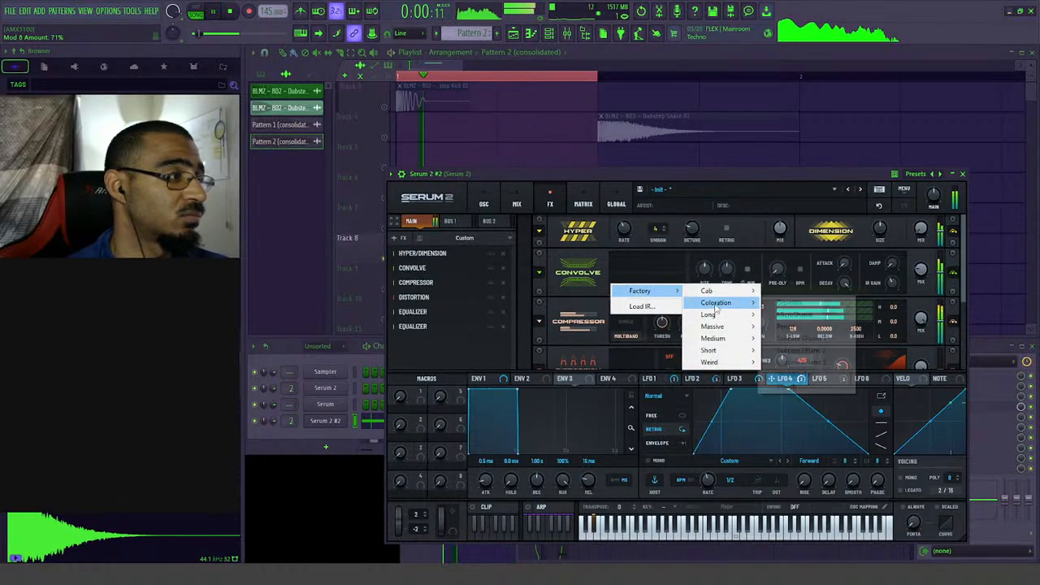
left_click(788, 314)
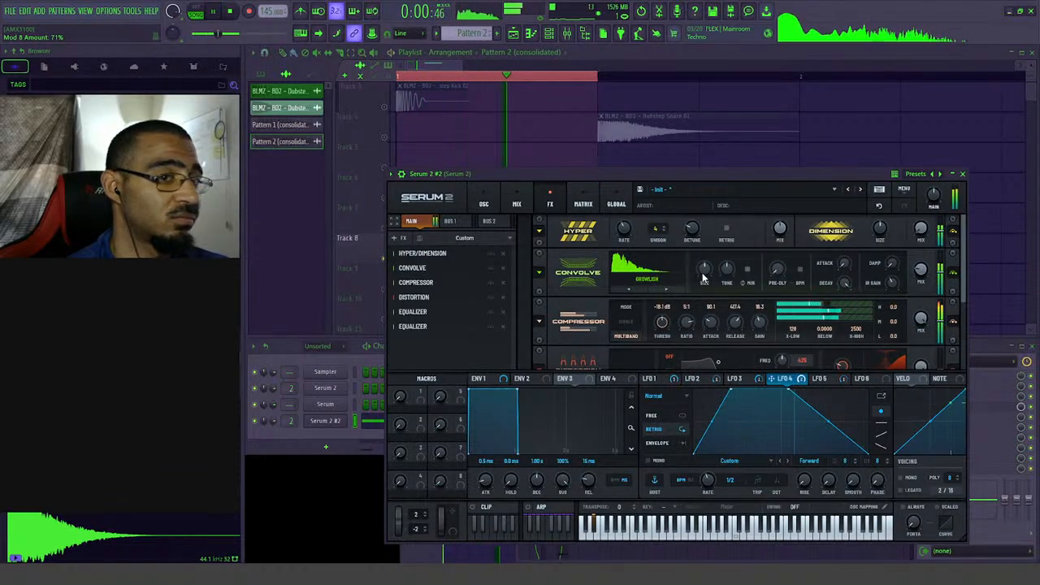
- Set Convolve's size to about 91%, raise its tone slightly and modulate its mix with LFO 1
mouse_move(709, 267)
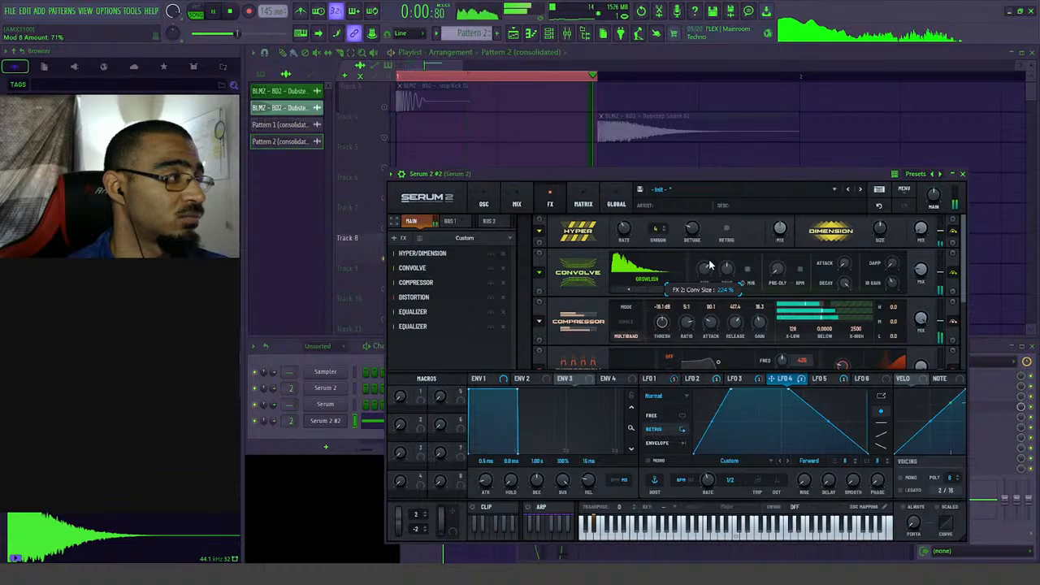
left_click_drag(709, 267, 704, 294)
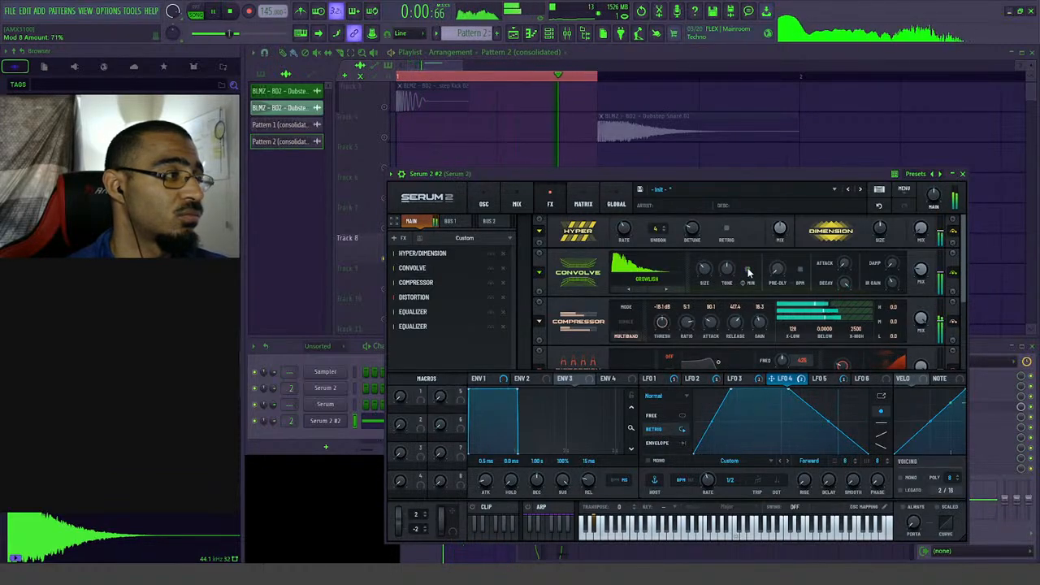
mouse_move(732, 258)
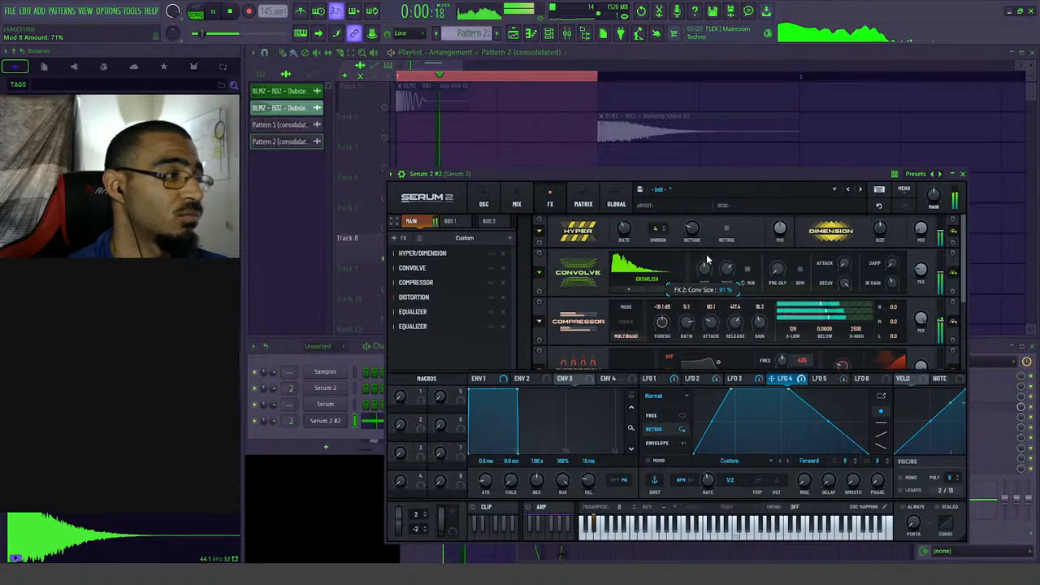
left_click_drag(708, 271, 711, 265)
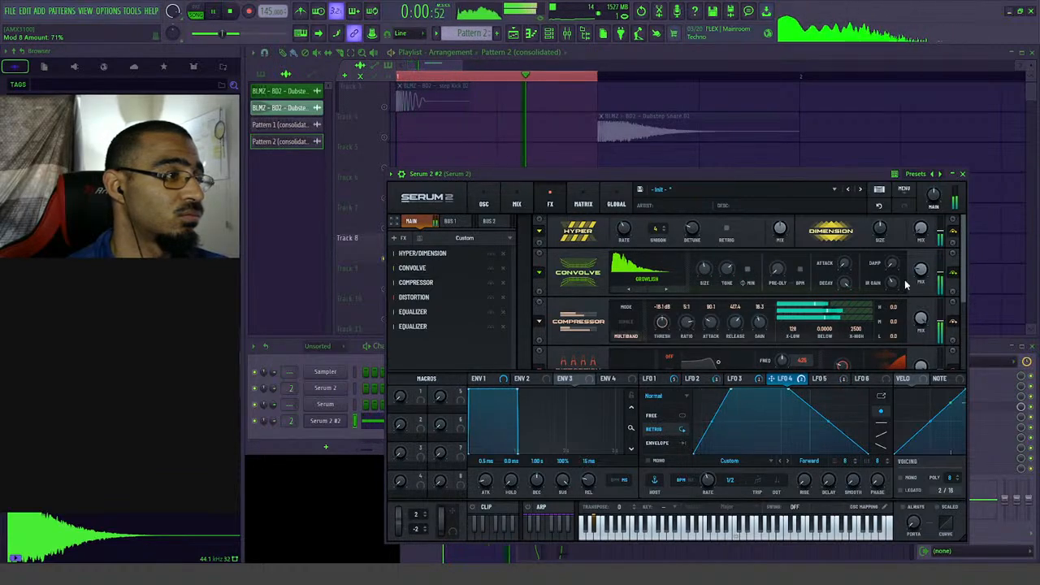
left_click(655, 379)
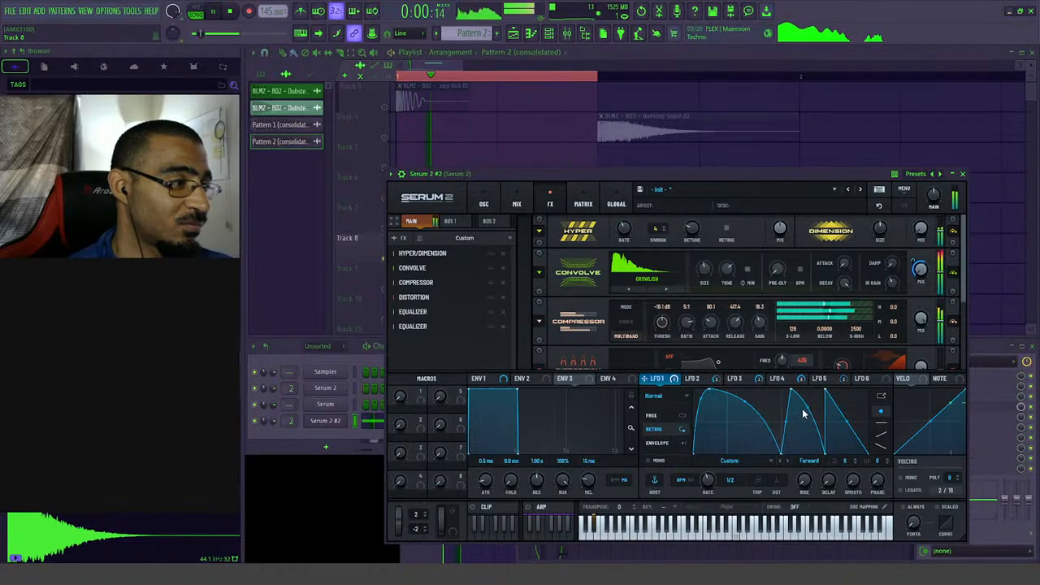
- Try the playing bass with oscillator A enabled, switch that oscillator off again and stop playback
left_click(484, 204)
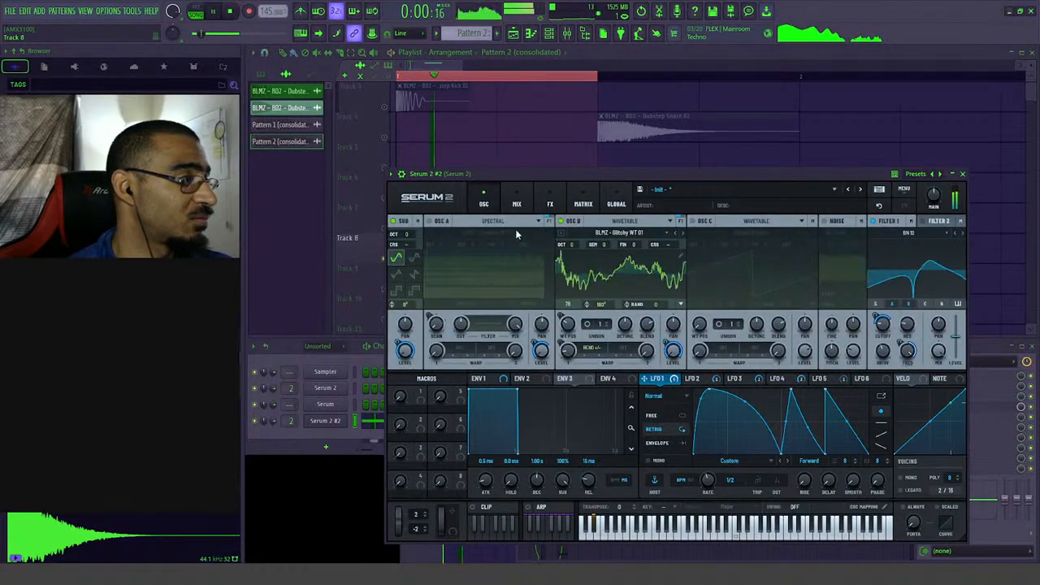
left_click(429, 221)
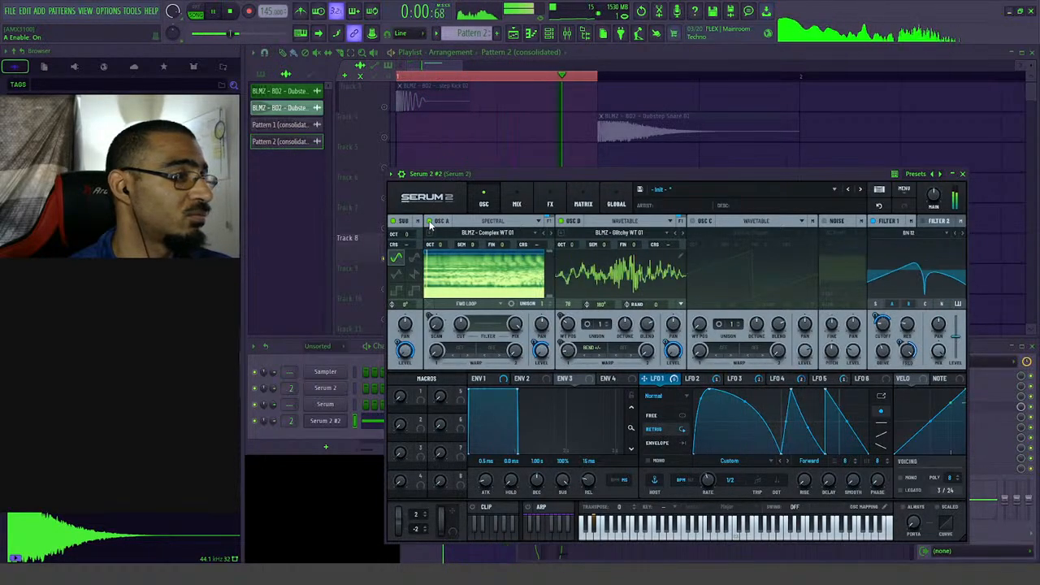
left_click(430, 221)
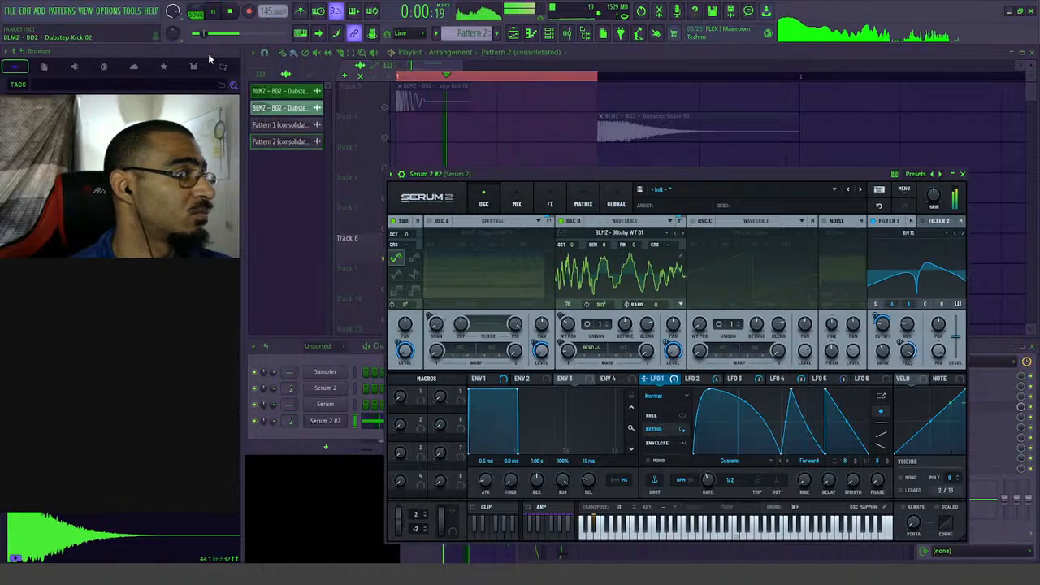
left_click(231, 11)
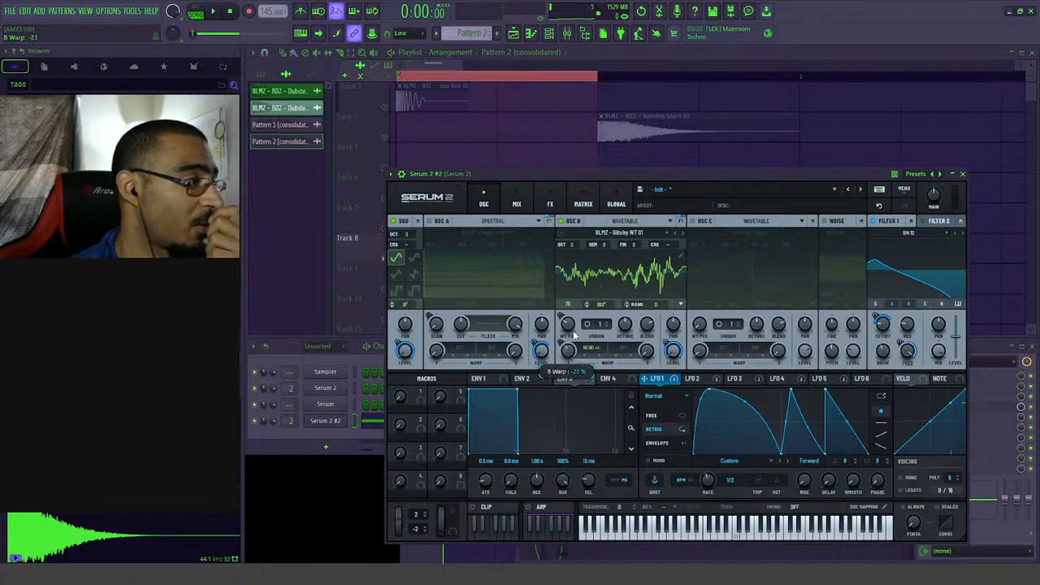
- Adjust oscillator B's warp and raise its wavetable position to about 160 while auditioning the bass
left_click_drag(557, 349, 572, 377)
left_click_drag(568, 324, 576, 313)
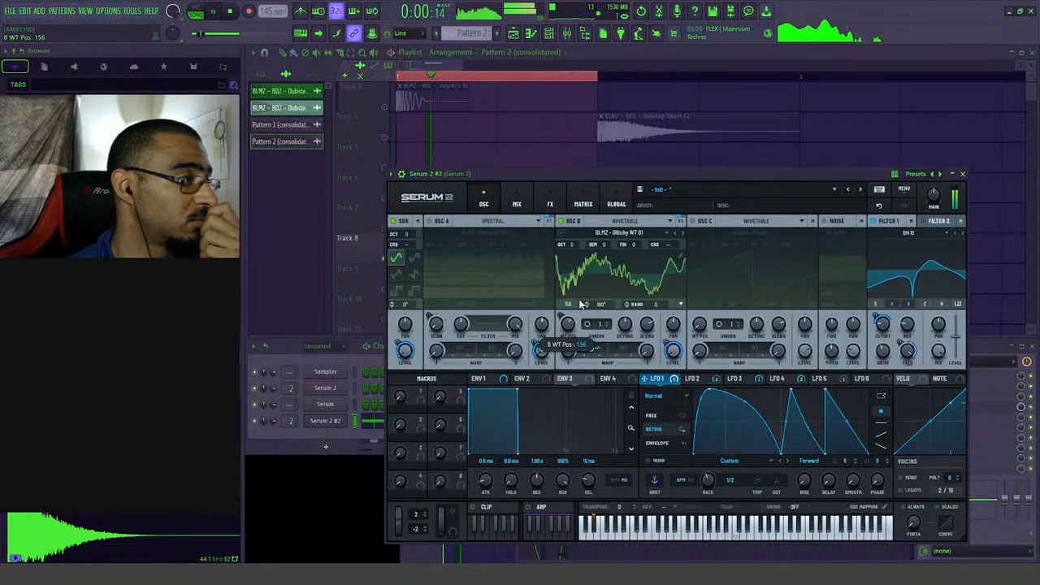
key("space")
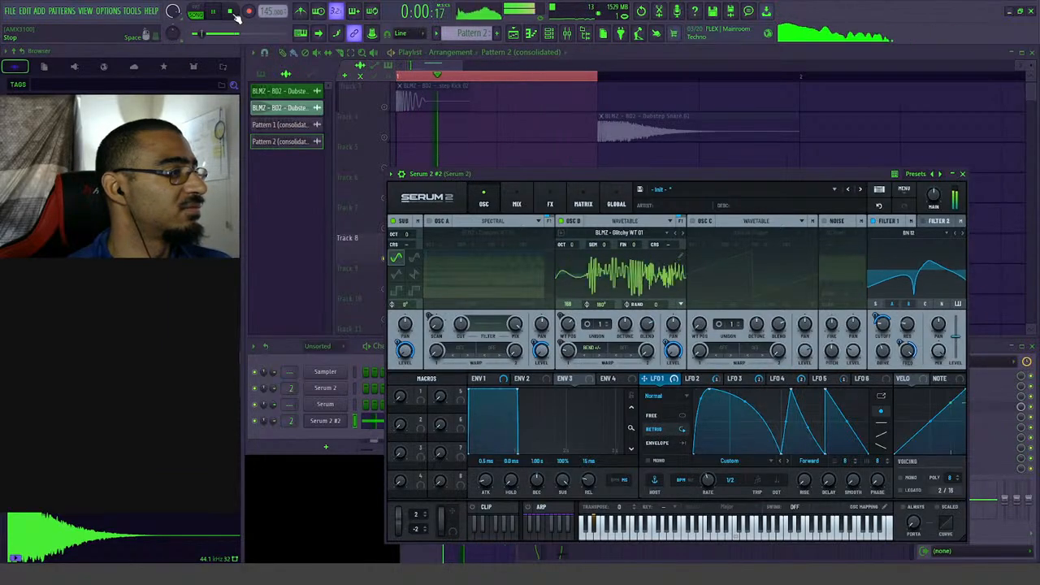
left_click(230, 10)
- Switch oscillator B to the wavetable BLMZ - Glitchy WT 03, enable oscillator A and play the bass
left_click_drag(649, 172, 637, 116)
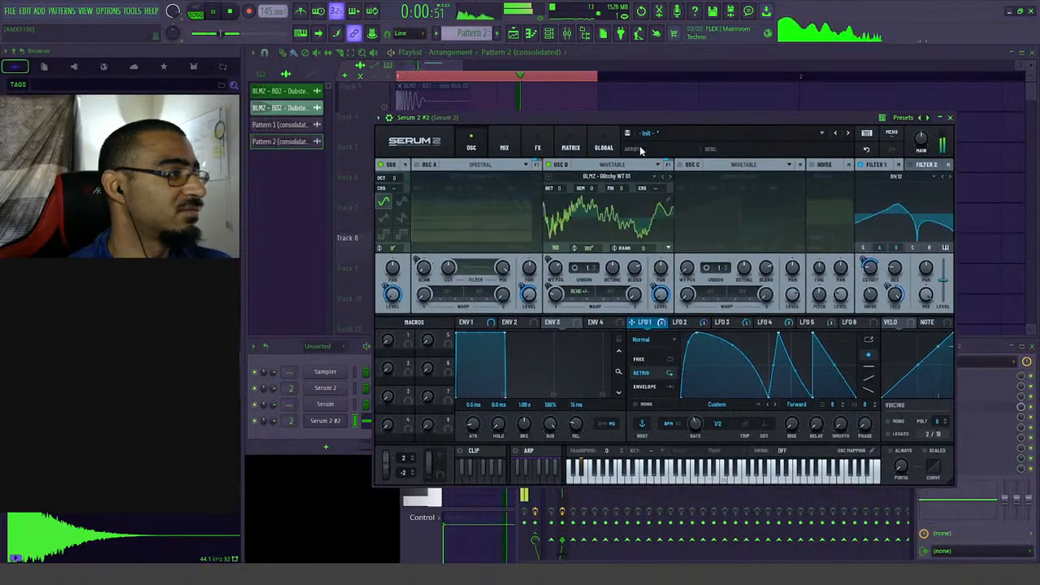
left_click(669, 178)
key("space")
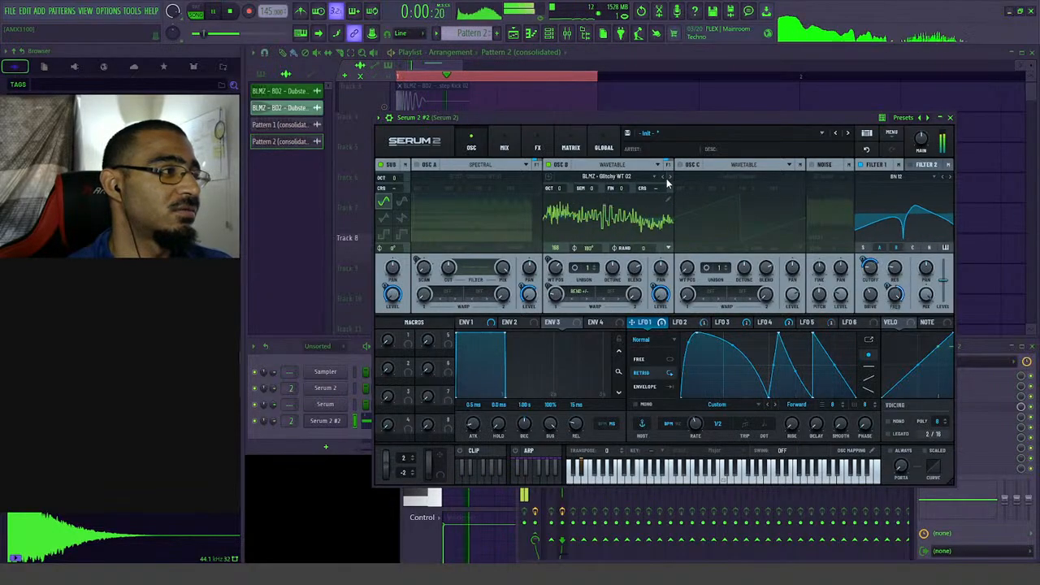
left_click(668, 177)
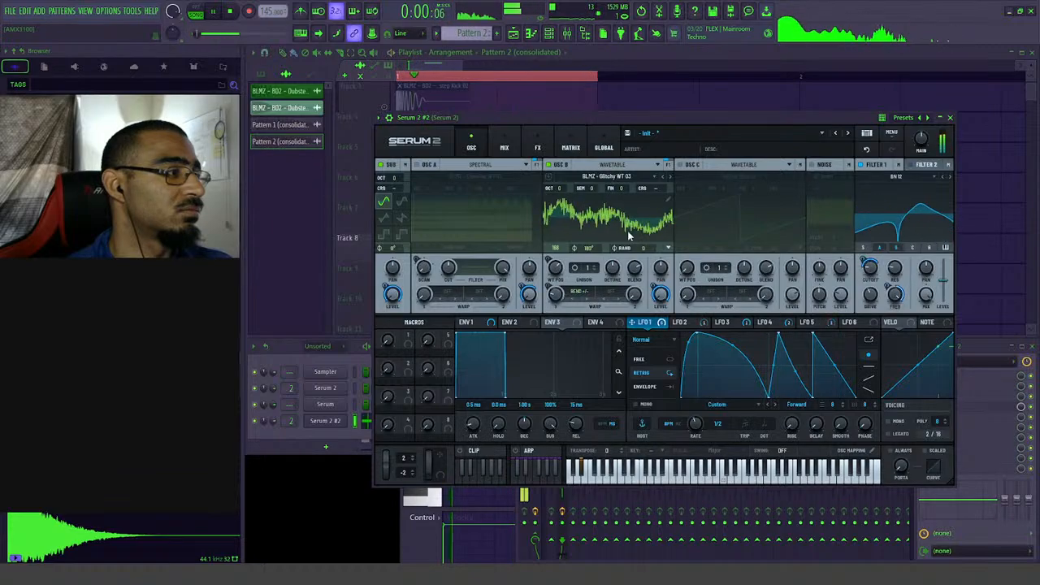
key("space")
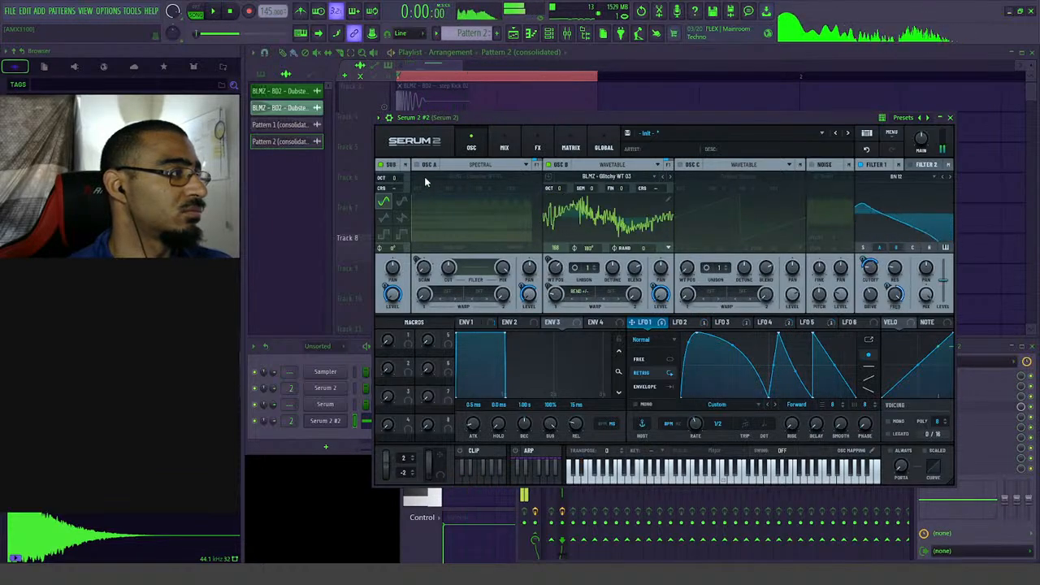
left_click(417, 165)
key("space")
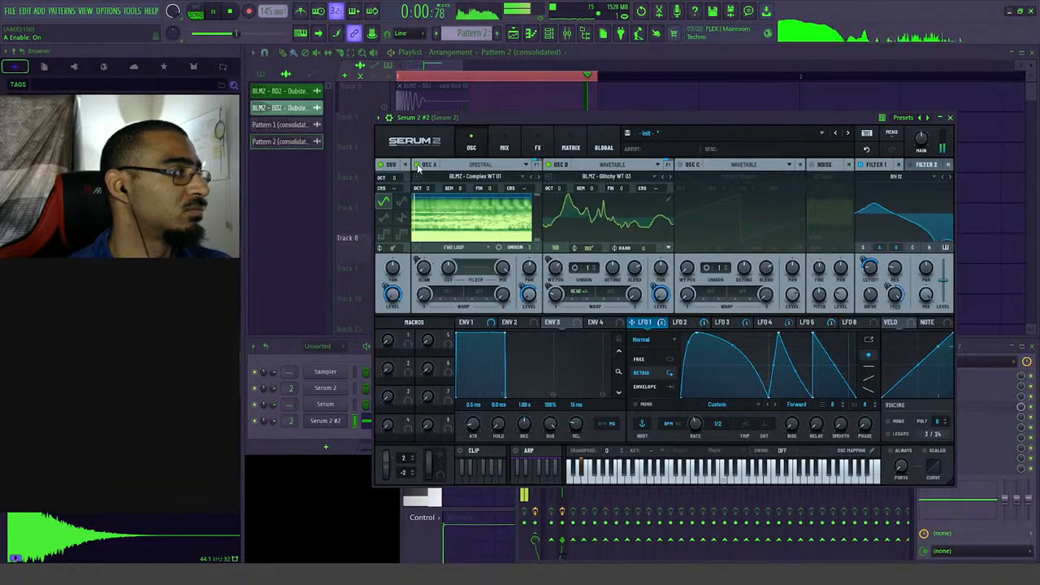
- Unmute the kick on Track 3 and the snare on Track 4 alongside the bass pattern on Track 8
left_click(421, 147)
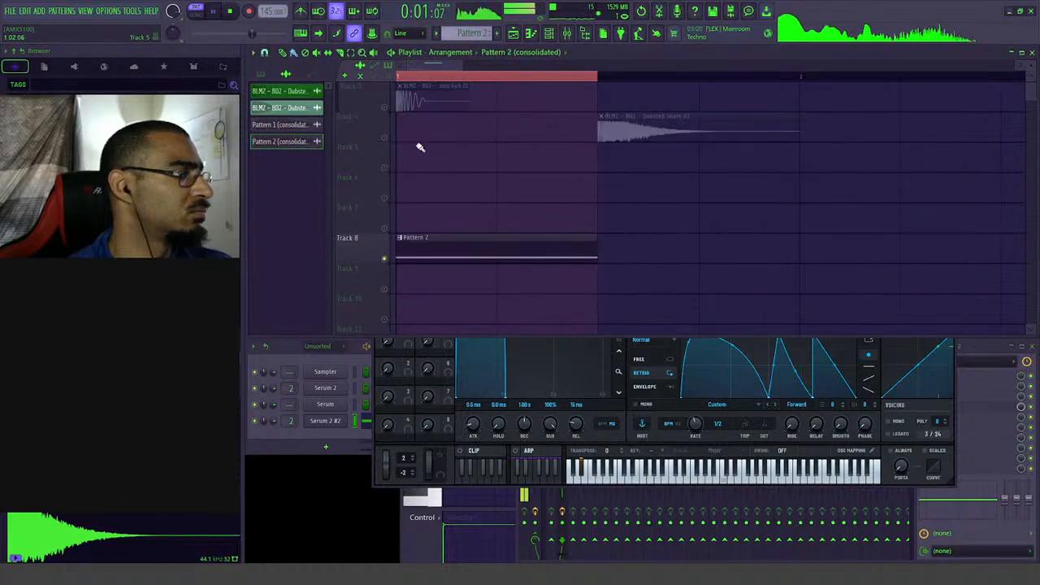
right_click(385, 106)
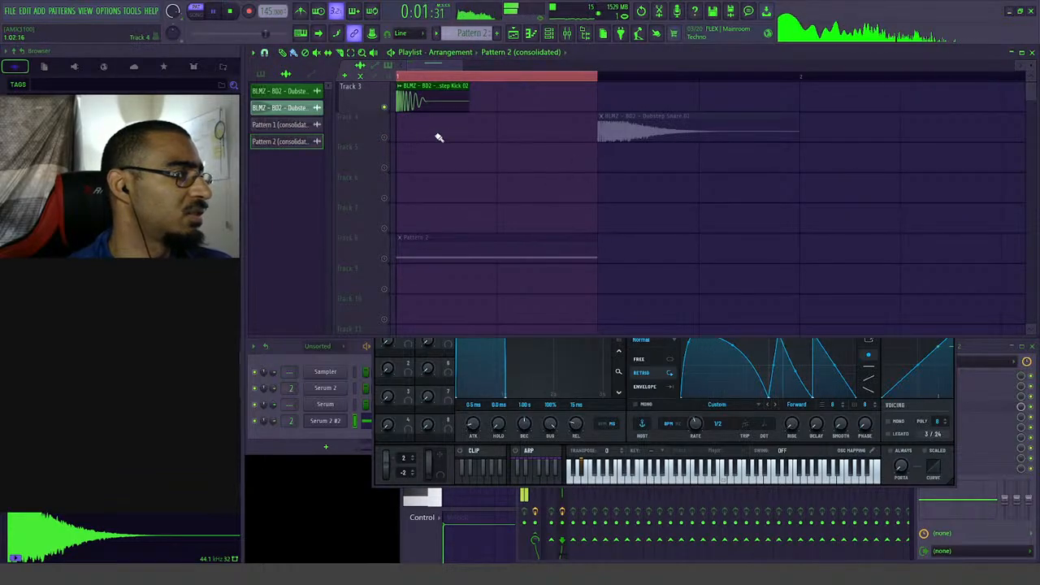
left_click(385, 136)
left_click(385, 258)
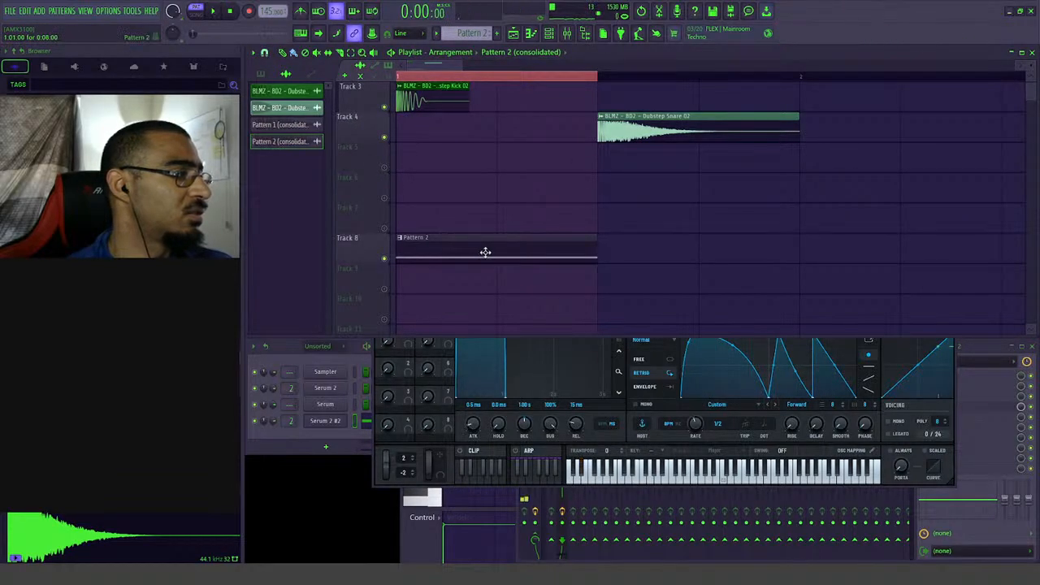
- Duplicate the Pattern 2 clip on Track 8 directly after the original under the snare, and play the arrangement without the time selection
left_click_drag(483, 251, 686, 254)
key("space")
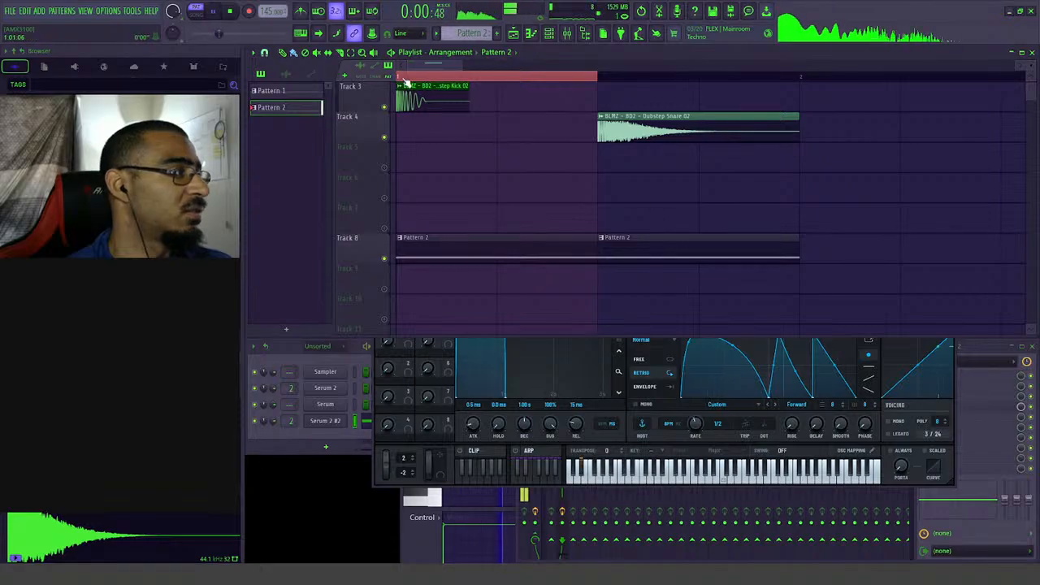
left_click(405, 79)
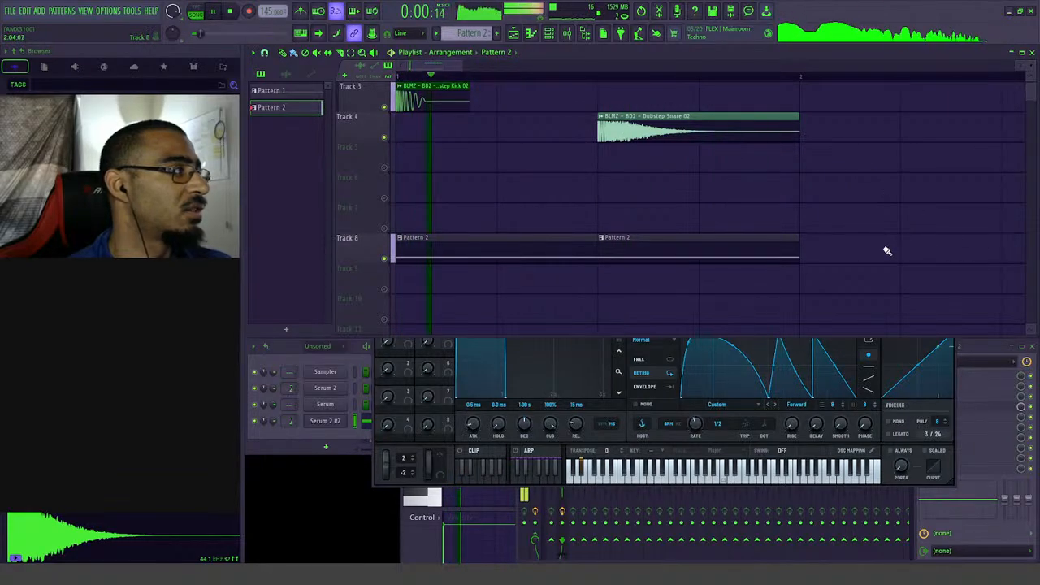
- Review the mixer routing and effects chain of Serum 2 #2 during playback and stop the song
left_click(681, 349)
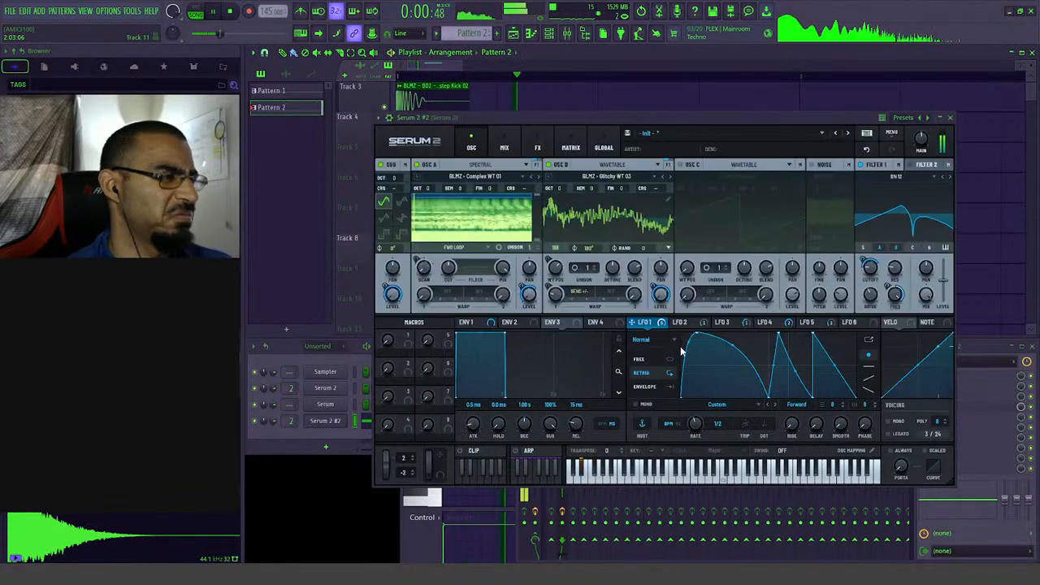
left_click(503, 145)
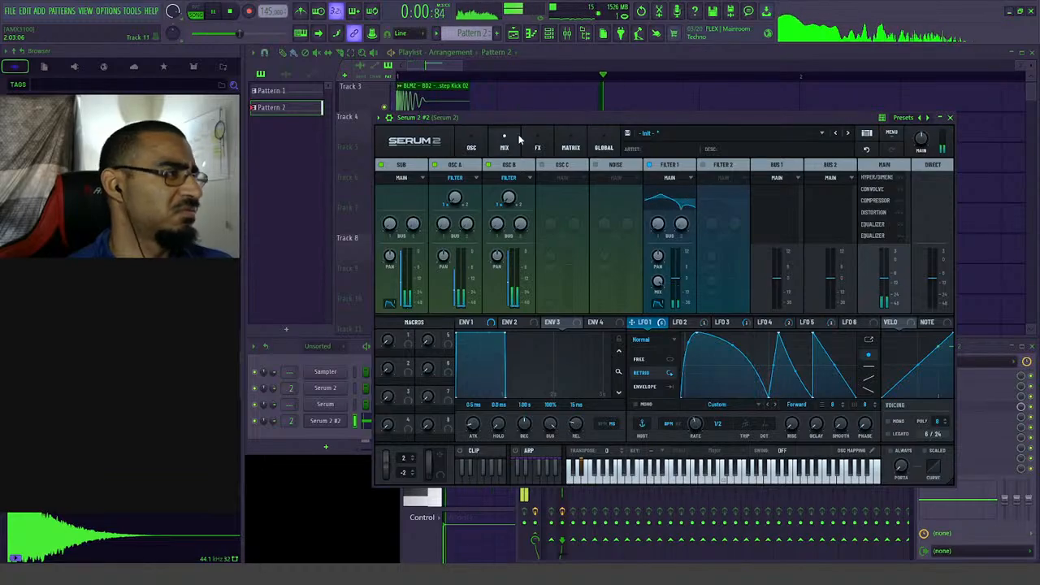
left_click(536, 146)
key("space")
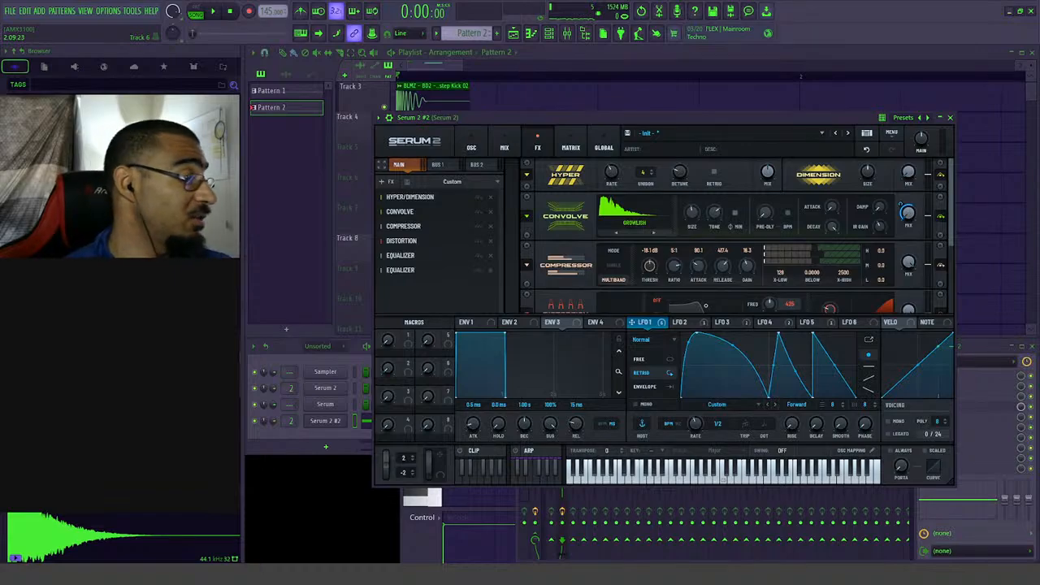
key("super")
type("dis")
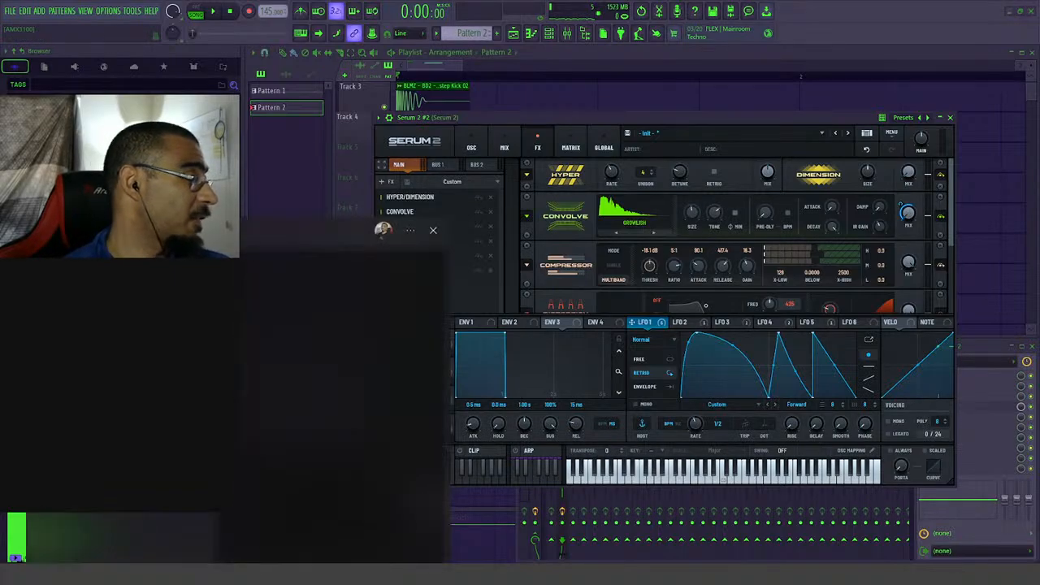
key("Return")
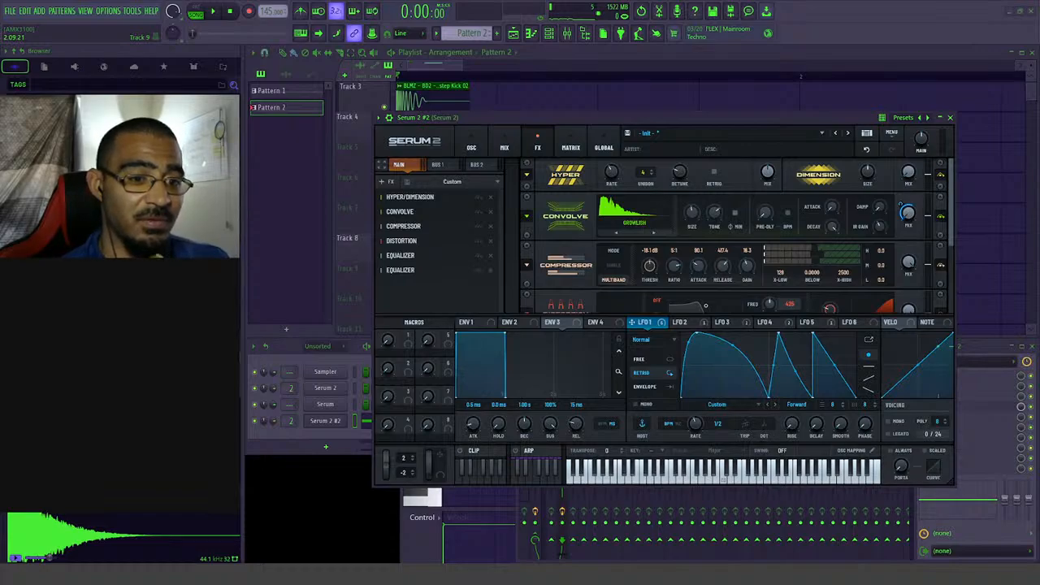
key("super")
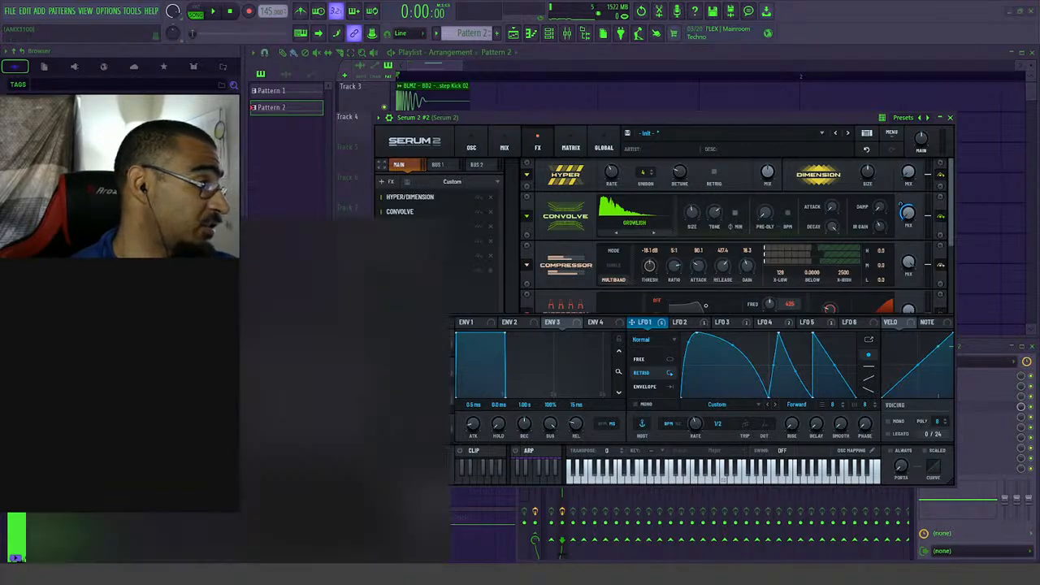
key("Escape")
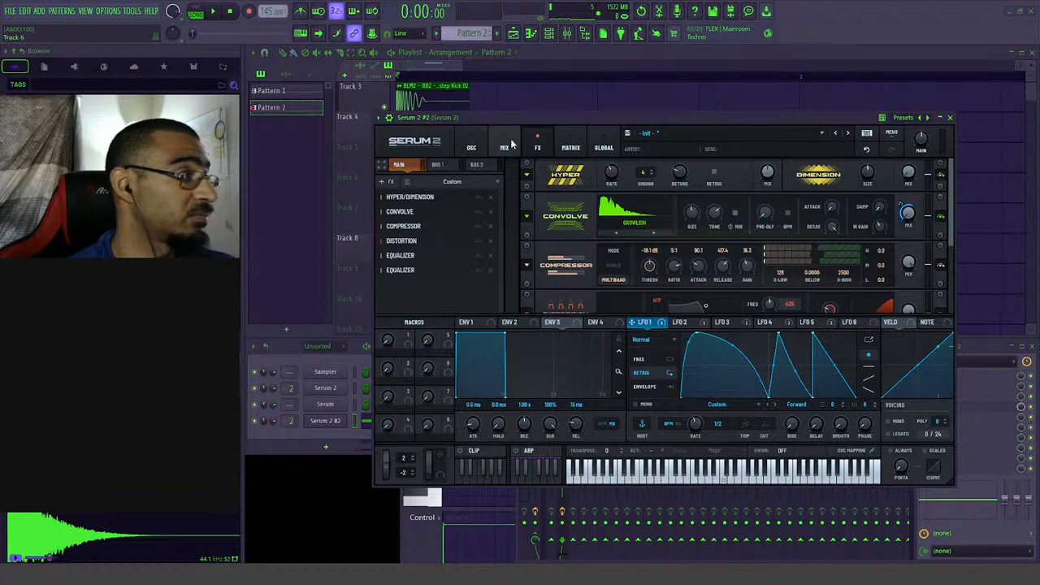
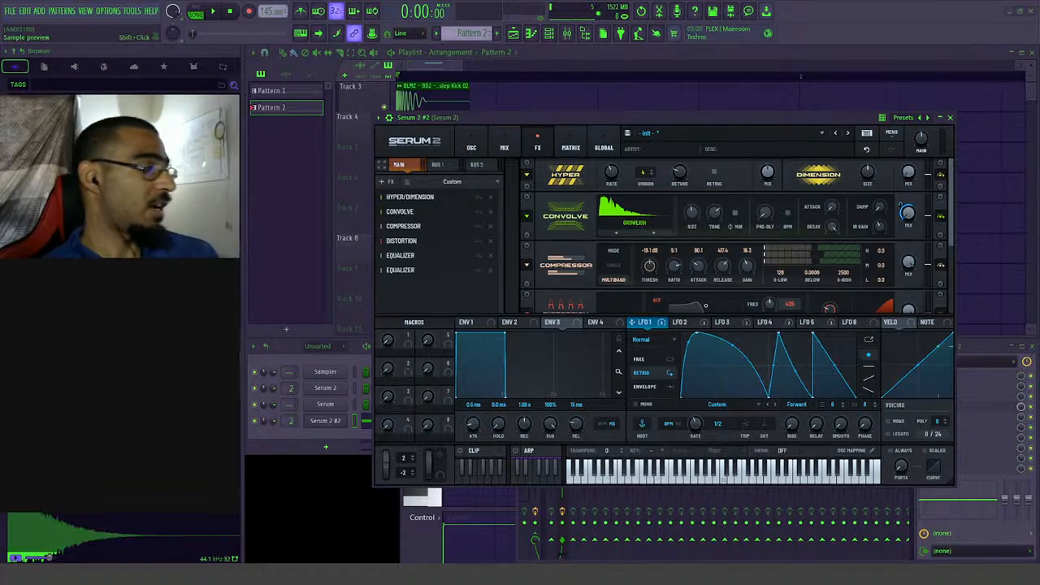
- Add another Serum 2 instrument channel to the project
left_click(344, 452)
left_click(344, 456)
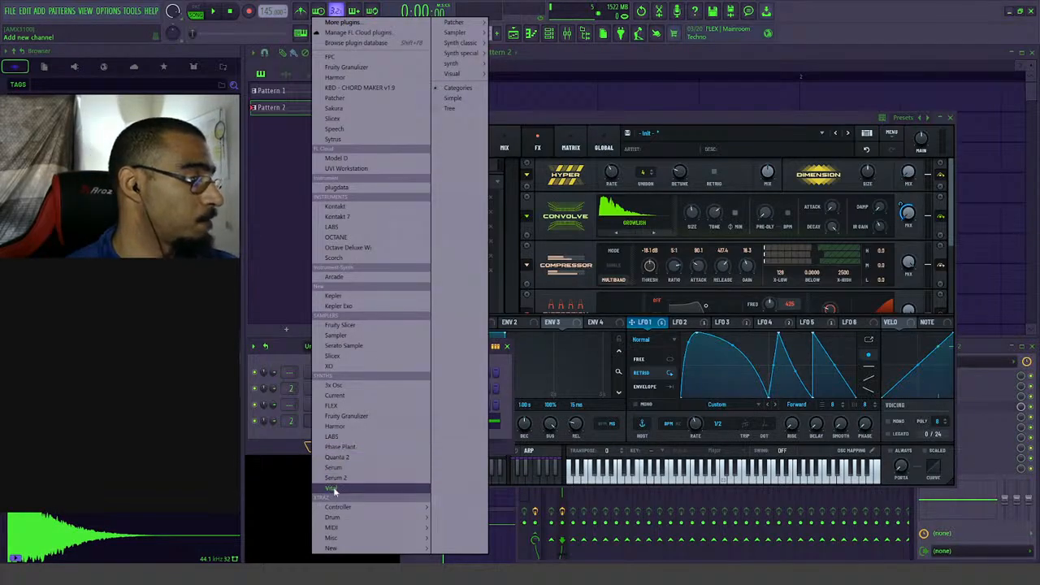
left_click(336, 487)
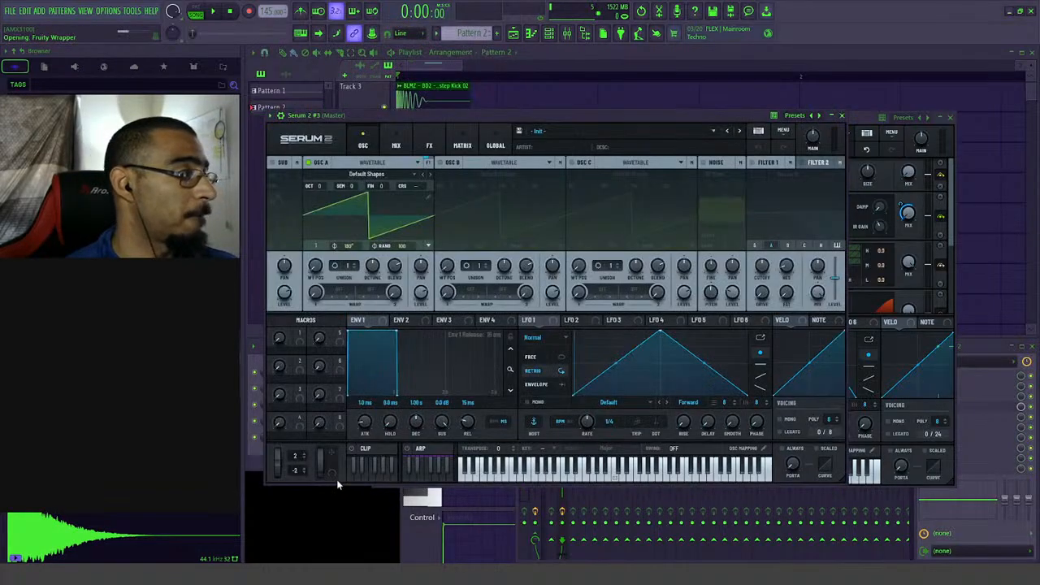
- Load the user preset Bass - Scratching The Surface in the new Serum 2 and dismiss the missing files dialog
left_click(593, 130)
mouse_move(582, 171)
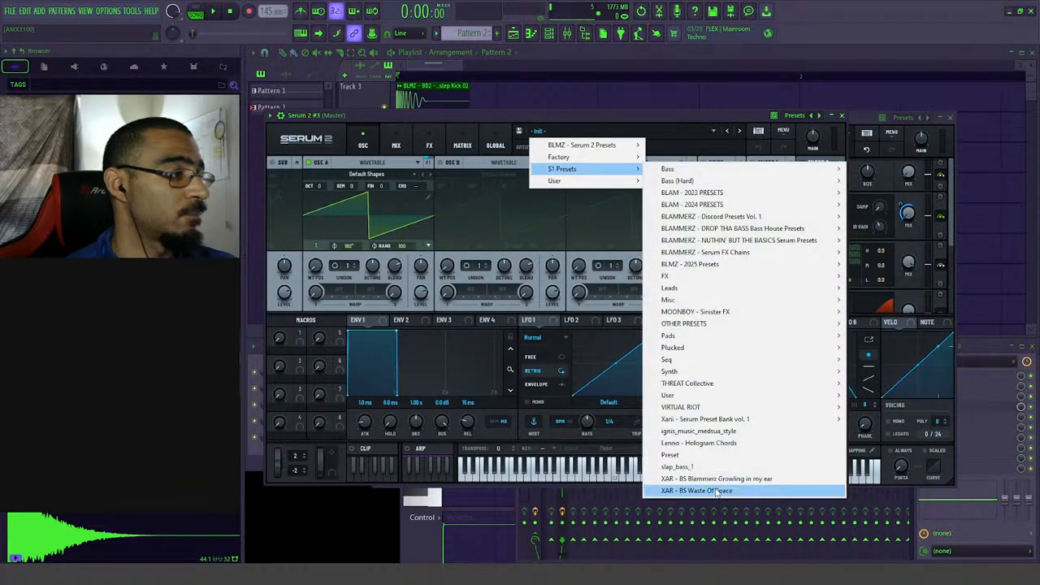
mouse_move(712, 398)
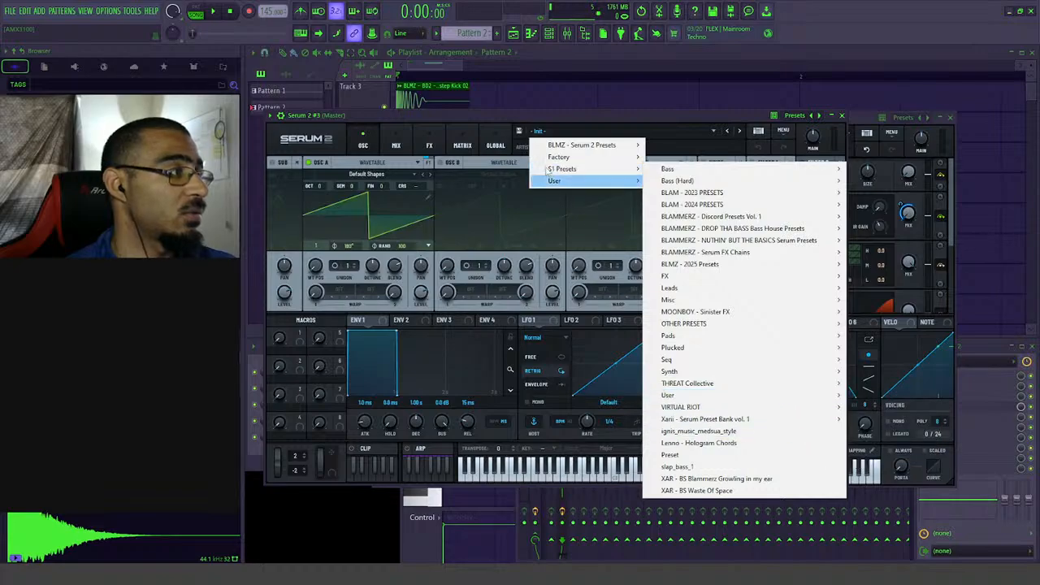
mouse_move(586, 145)
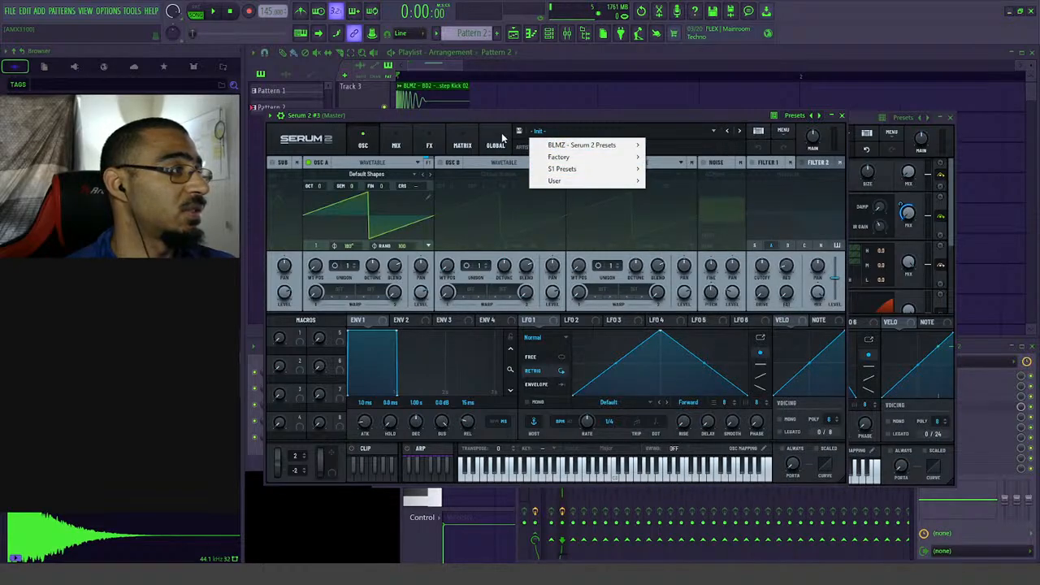
mouse_move(555, 181)
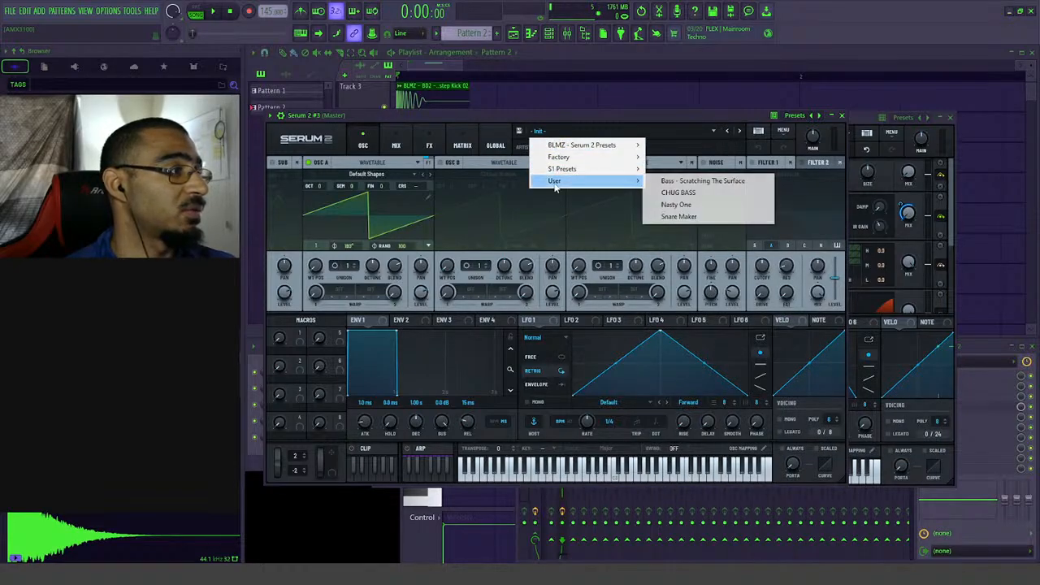
left_click(699, 180)
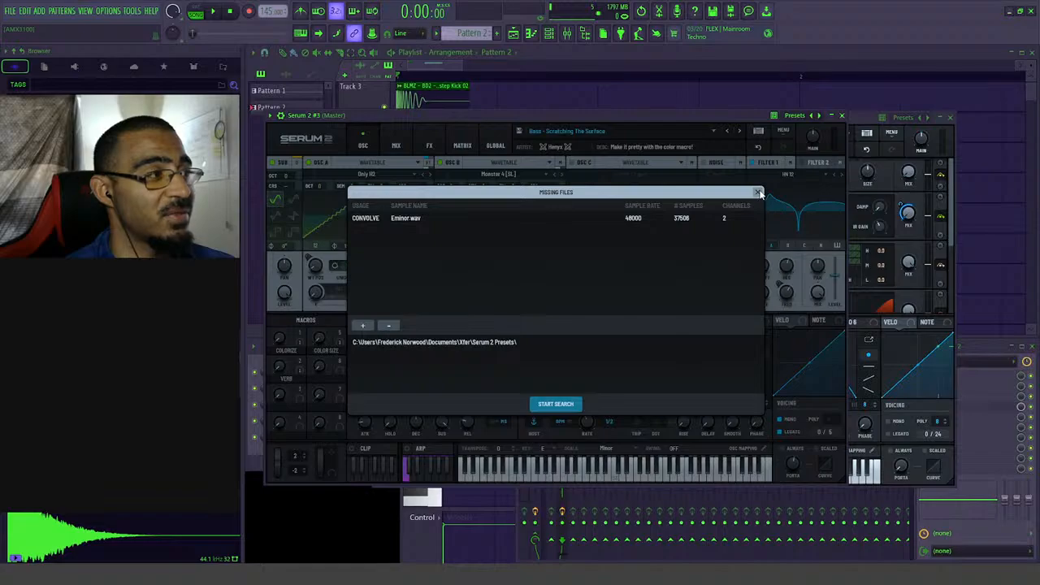
left_click(758, 193)
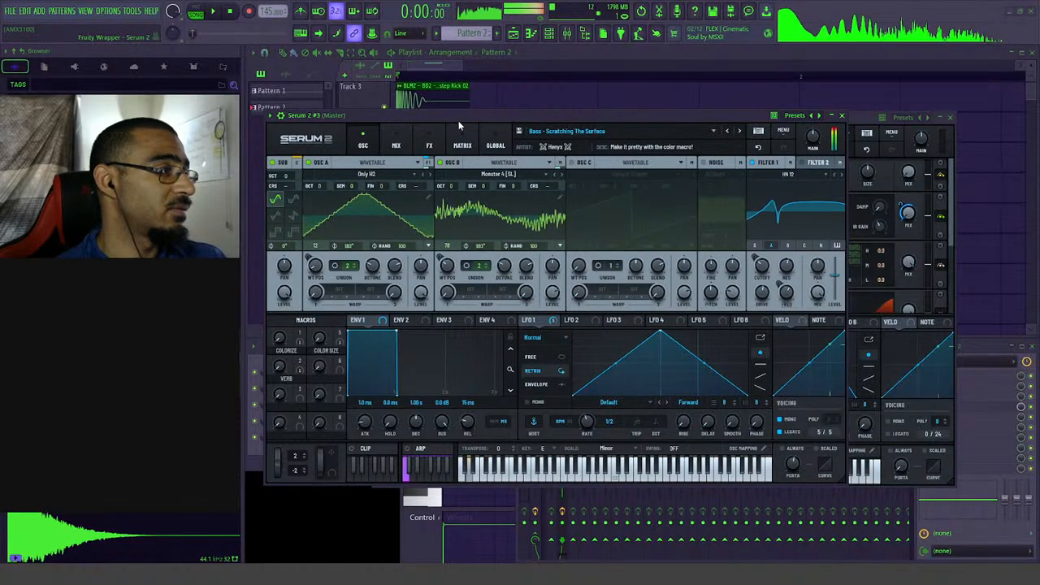
- Examine the preset's mixer routing, effects chain with its Convolve module, and oscillator A's wavetable in 3D while auditioning it
left_click(395, 144)
left_click(430, 145)
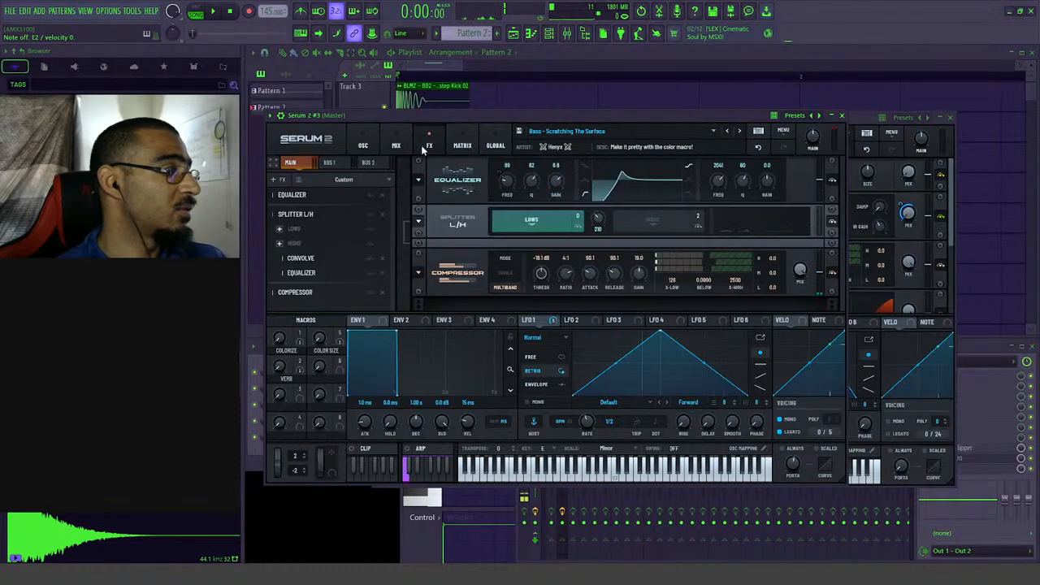
left_click(325, 259)
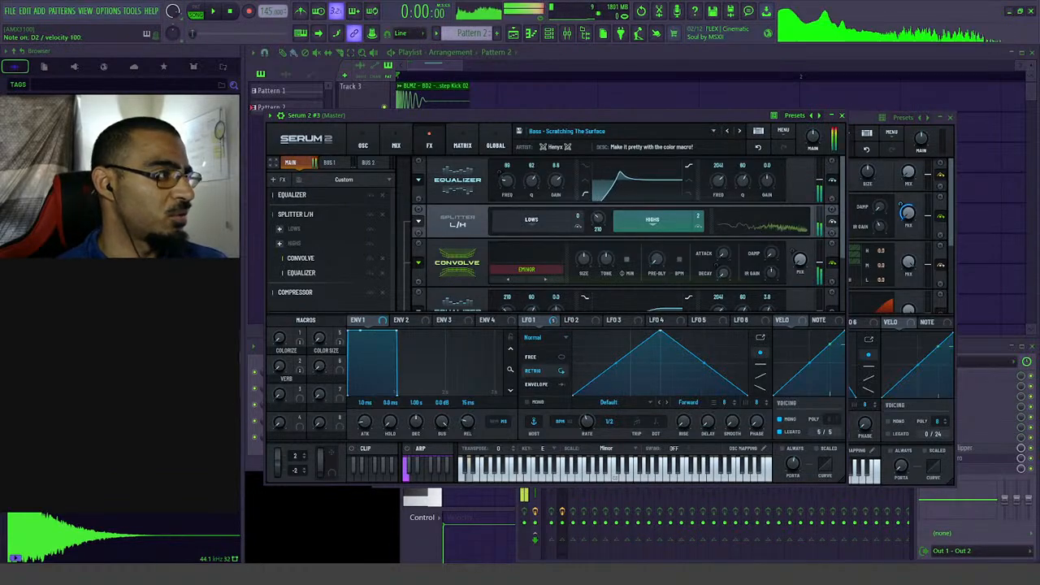
left_click(350, 139)
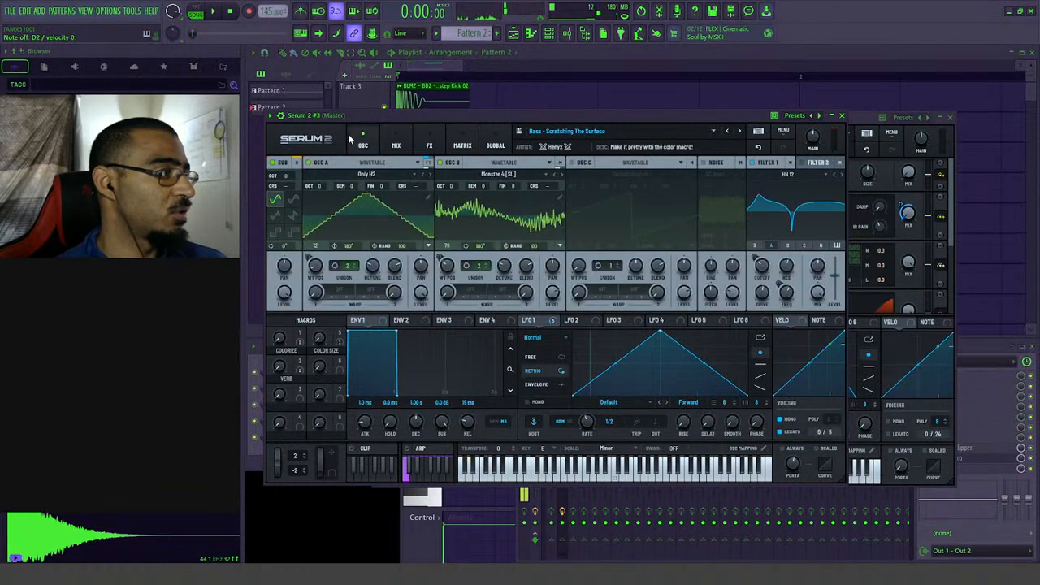
left_click(360, 219)
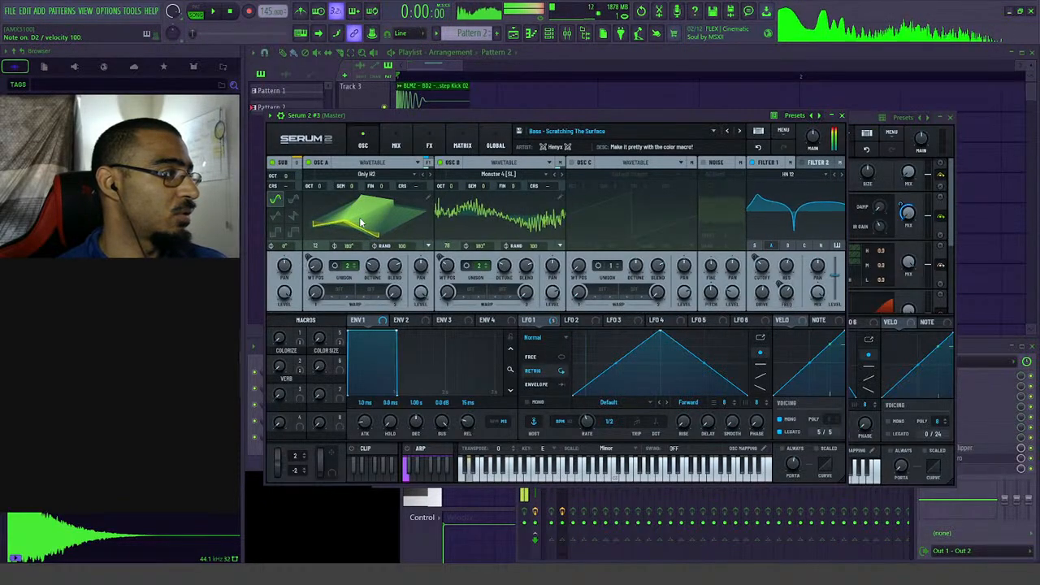
left_click(360, 220)
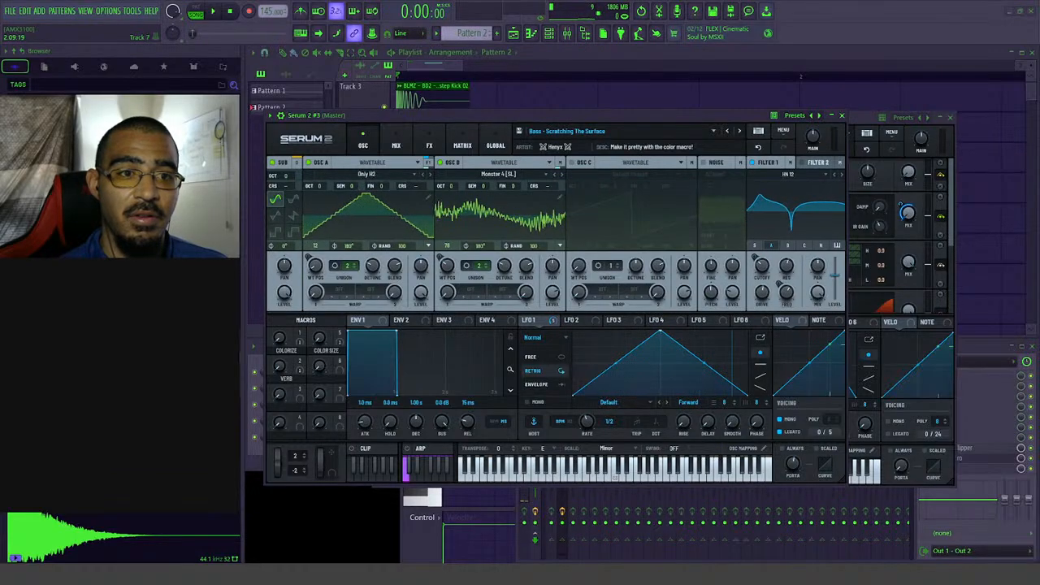
left_click(396, 145)
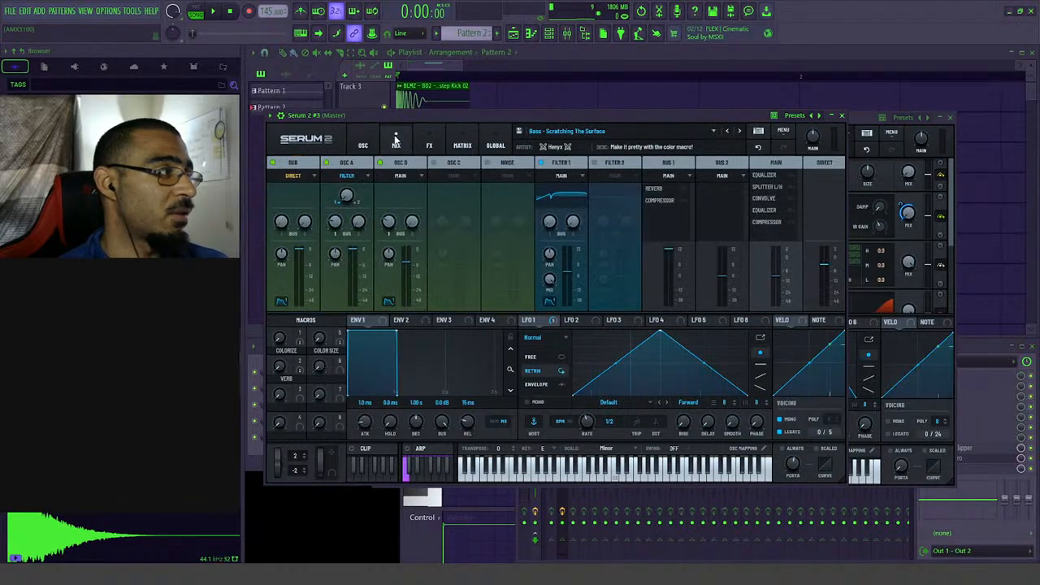
- Load Eminor.wav from the Downloads folder as the impulse response of the Convolve effect
left_click(429, 145)
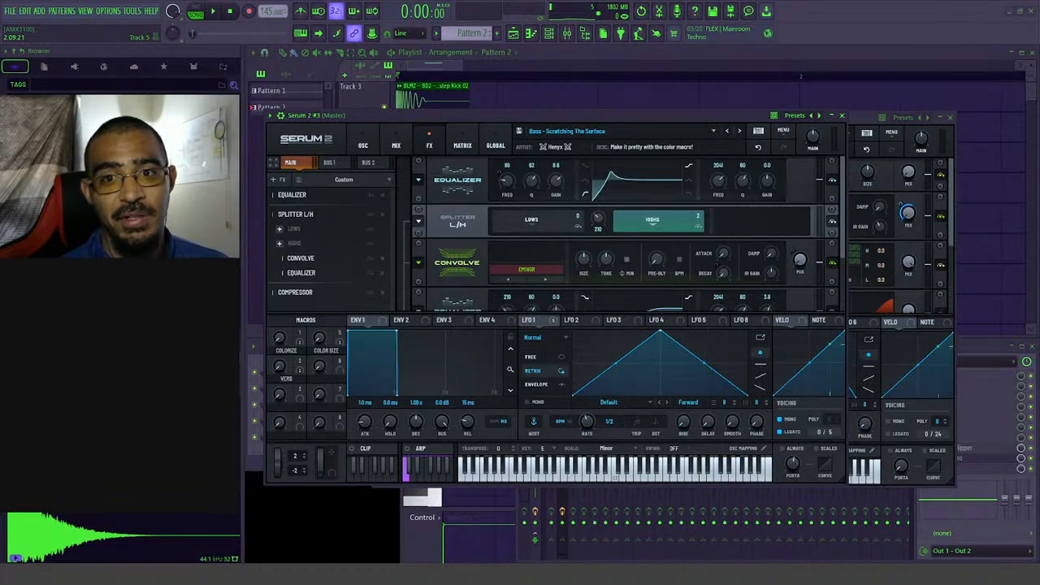
scroll(536, 228, "down", 2)
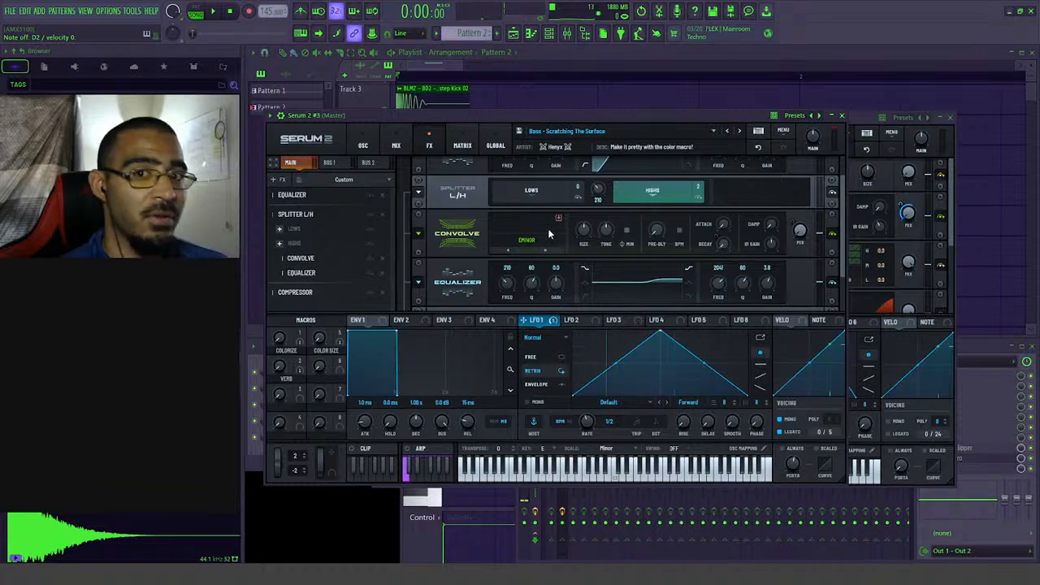
left_click(537, 233)
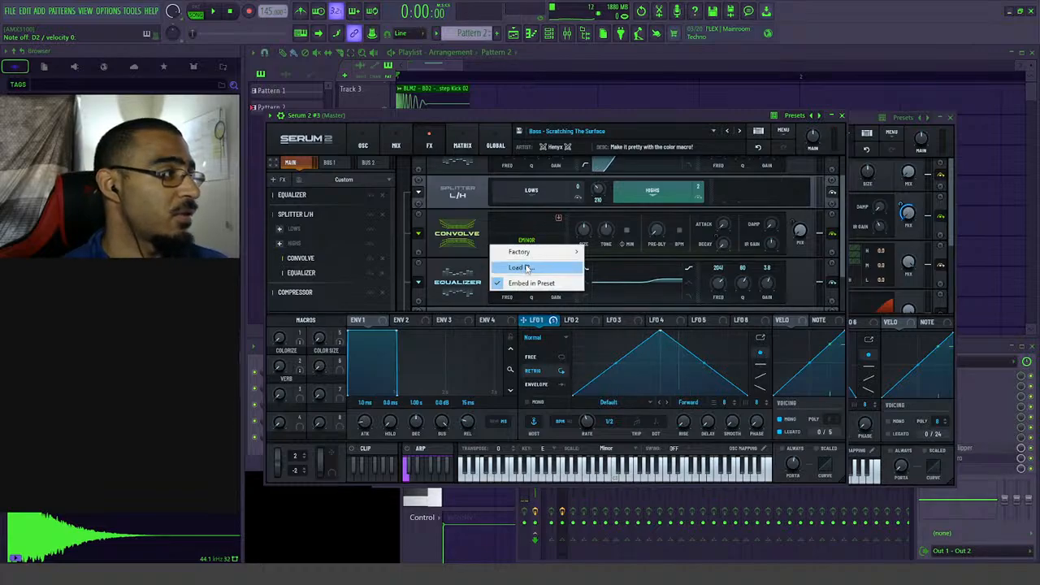
left_click(526, 266)
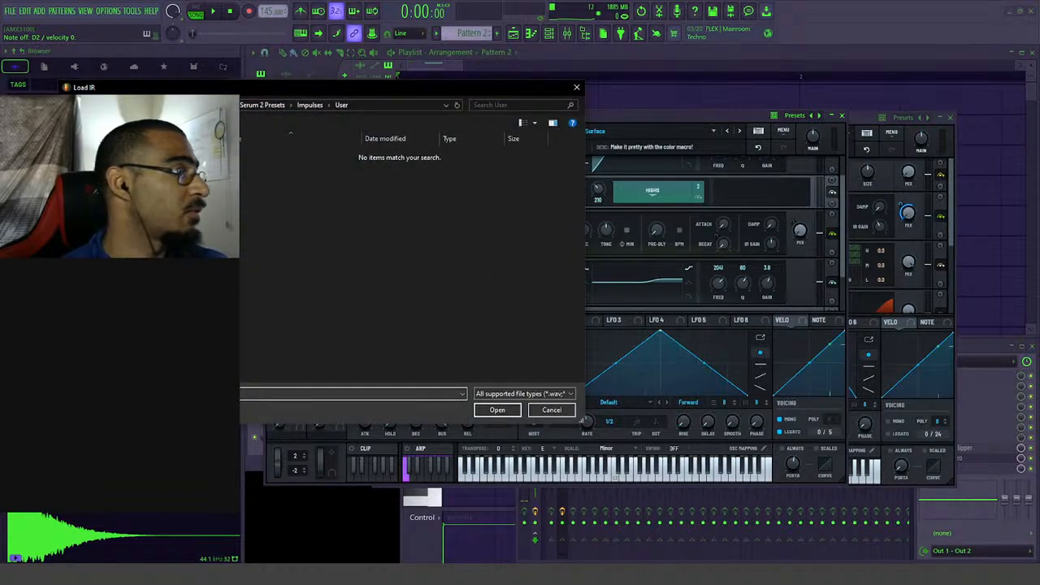
left_click(106, 172)
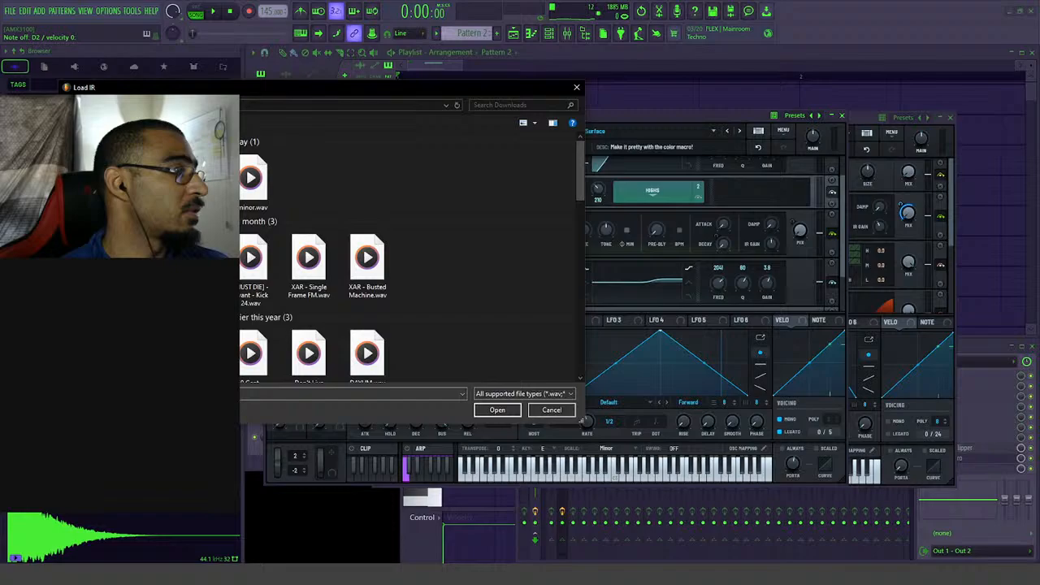
left_click(246, 181)
left_click(492, 410)
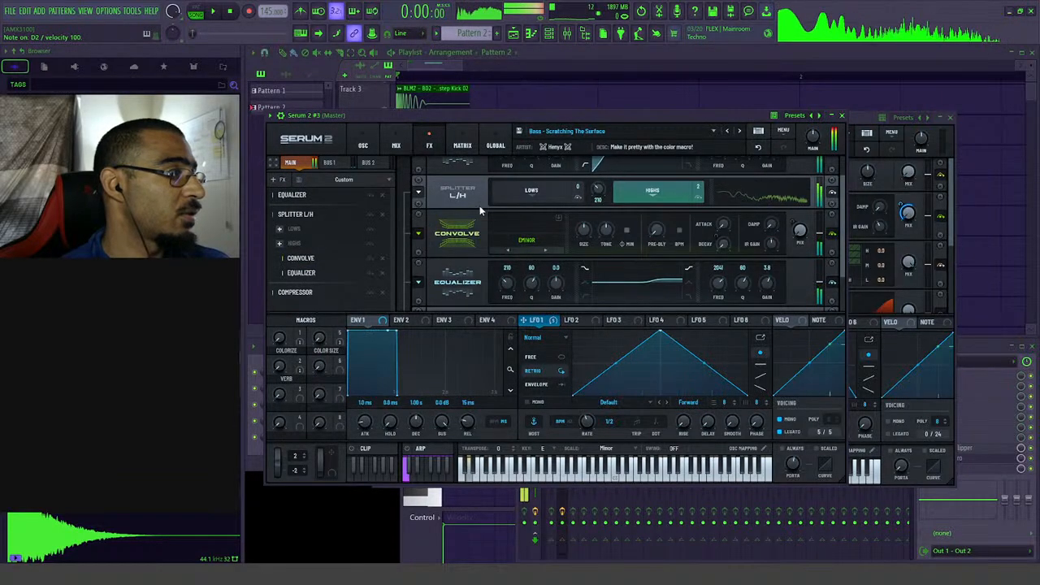
- Audition the bass preset while reviewing its oscillators and mixer levels
left_click(363, 145)
left_click(396, 144)
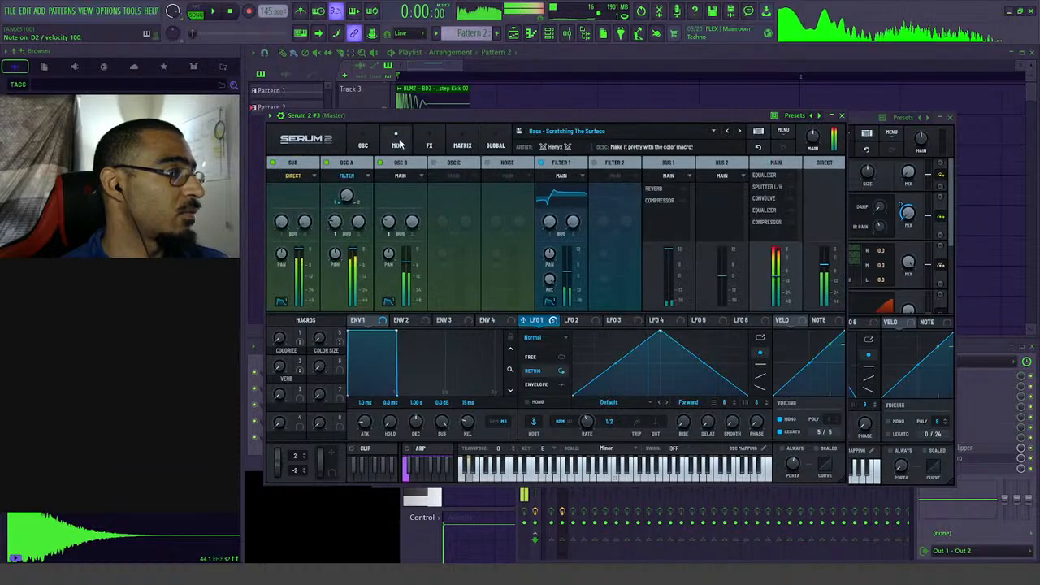
left_click(363, 145)
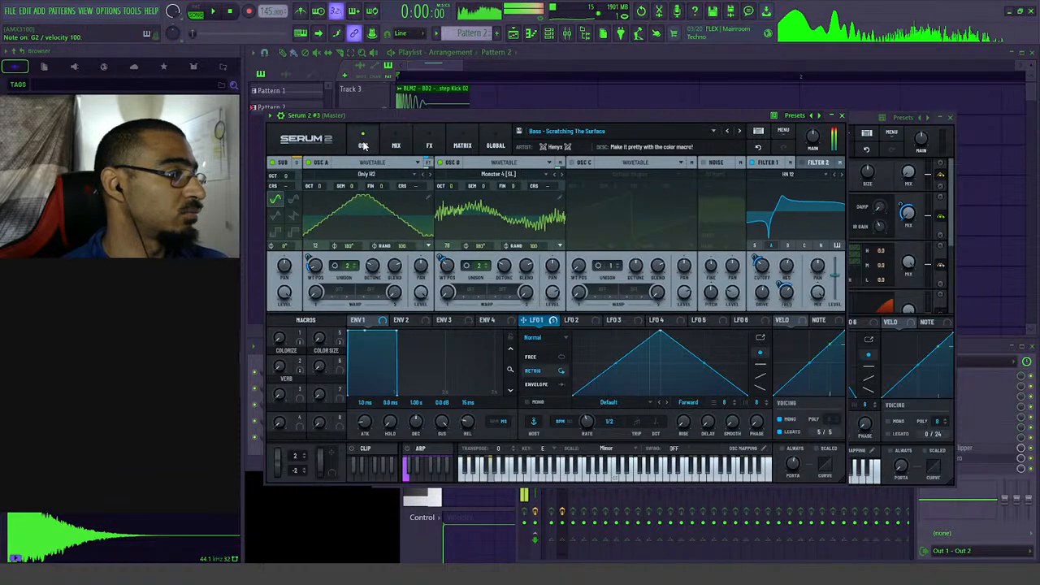
- Load the user preset Nasty One and switch back to Bass - Scratching The Surface
left_click(569, 131)
mouse_move(582, 188)
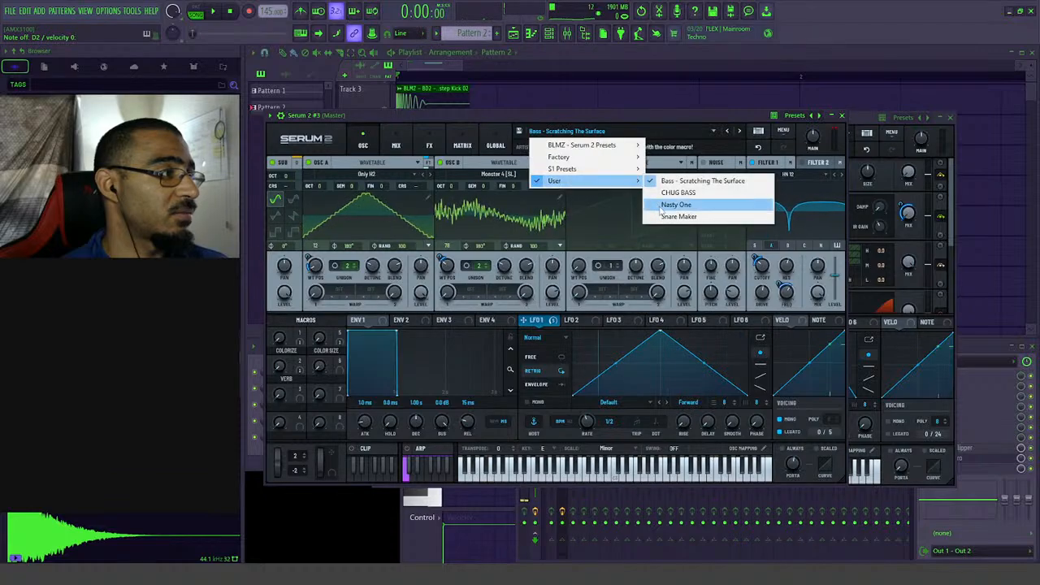
left_click(671, 202)
left_click(569, 133)
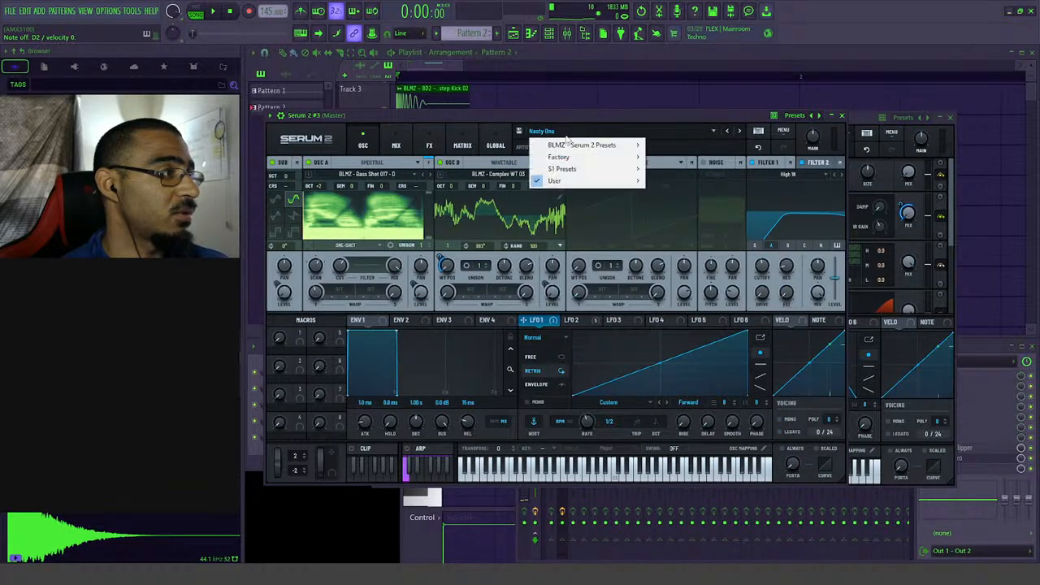
mouse_move(576, 182)
left_click(683, 179)
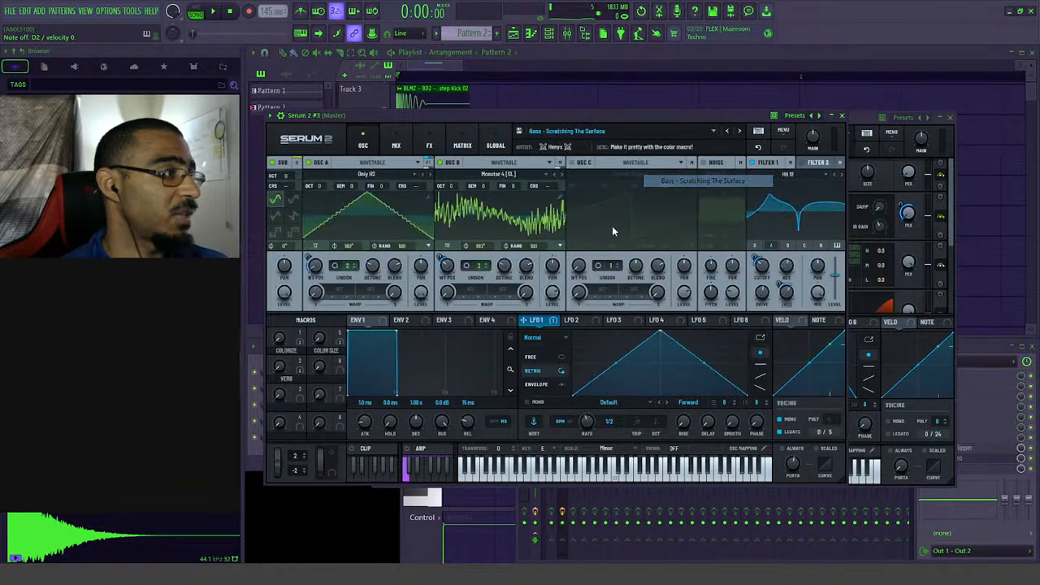
- Add the Downloads folder to the missing-file search paths, search for Eminor.wav, and check it in the Convolve effect
left_click(565, 408)
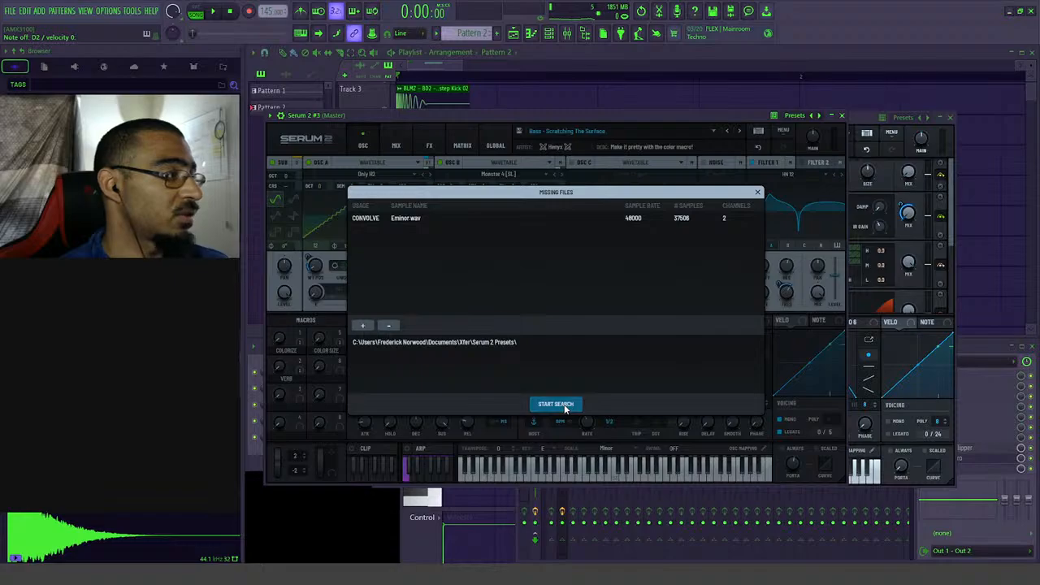
left_click(363, 327)
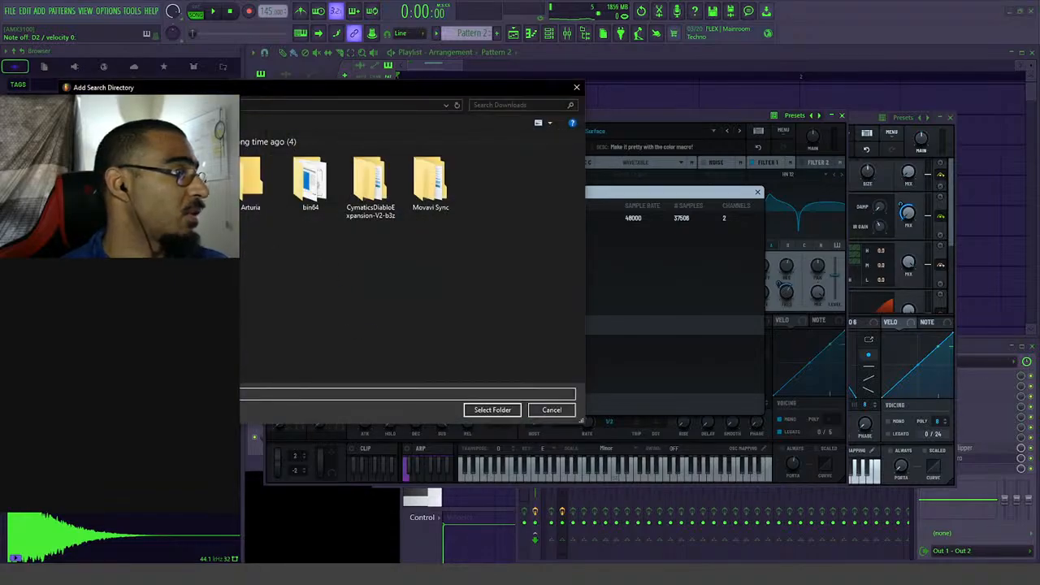
left_click_drag(205, 92, 396, 109)
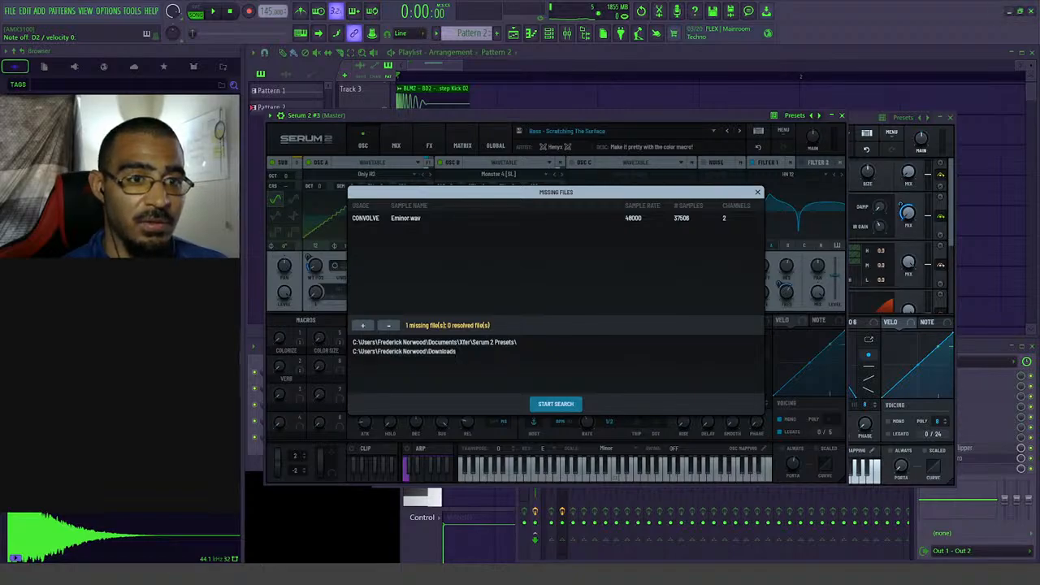
left_click(570, 405)
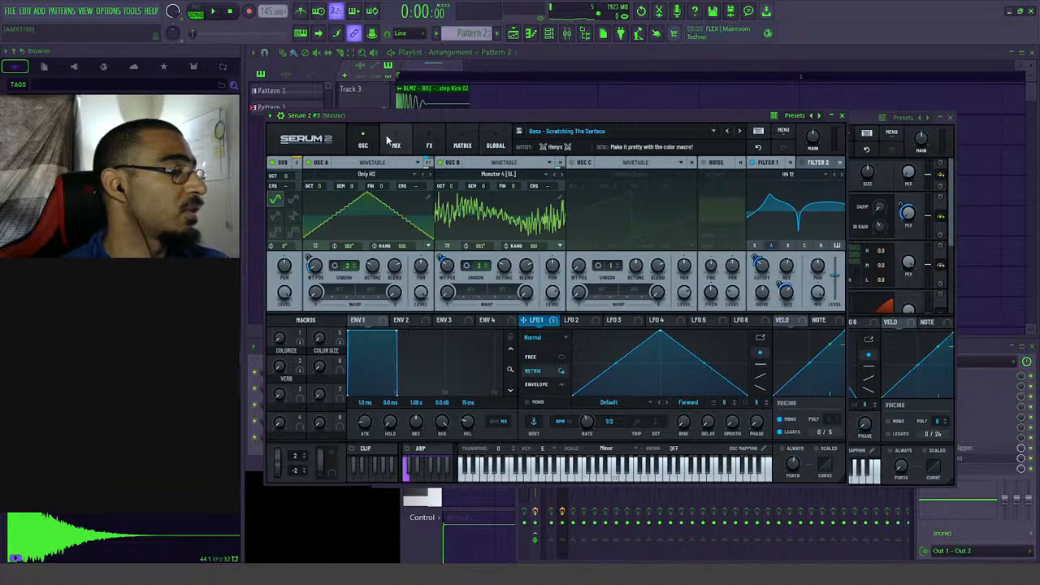
left_click(431, 145)
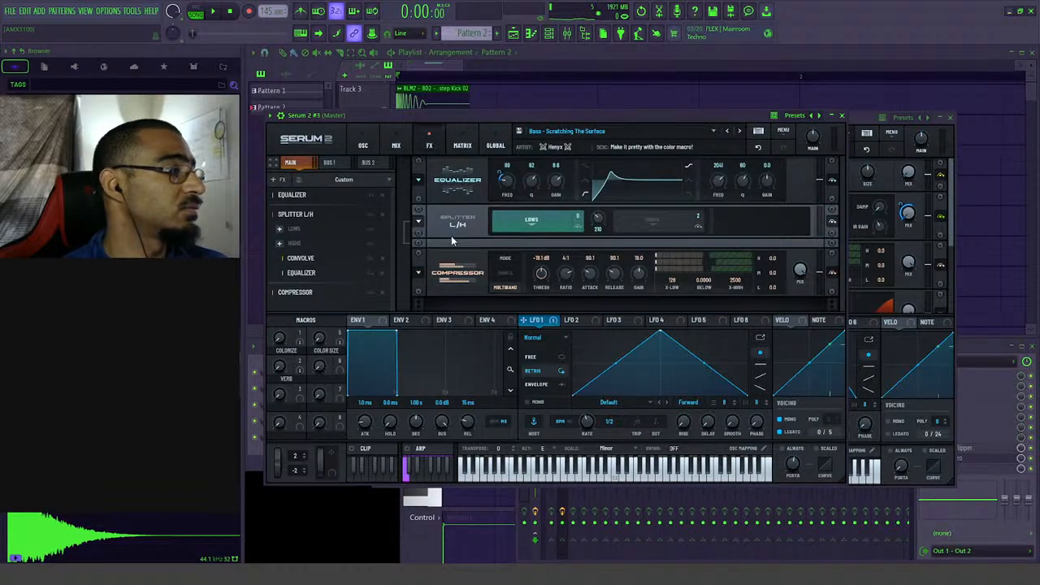
left_click(301, 259)
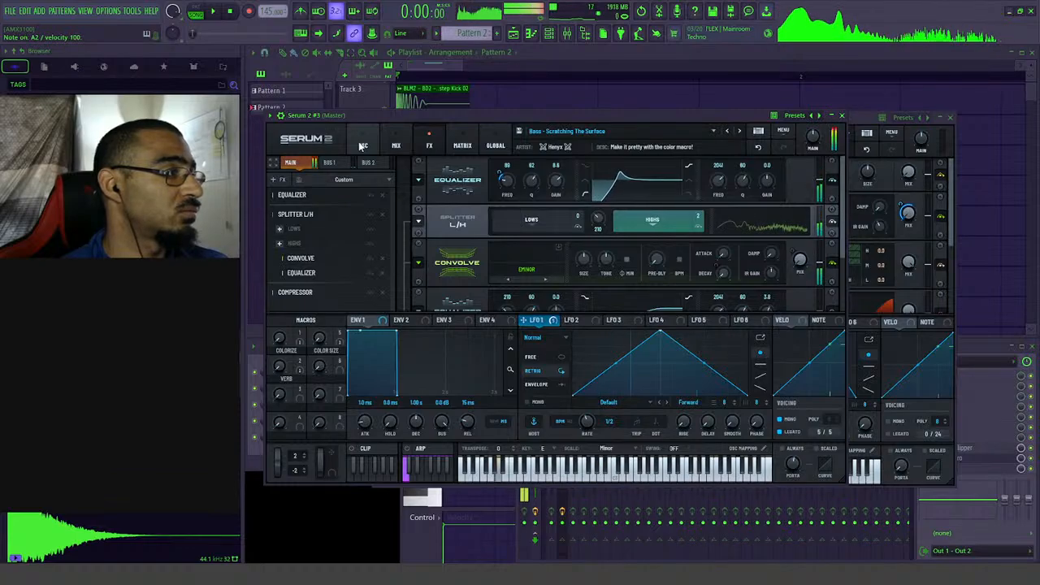
- Load the user preset Nasty One
left_click(567, 131)
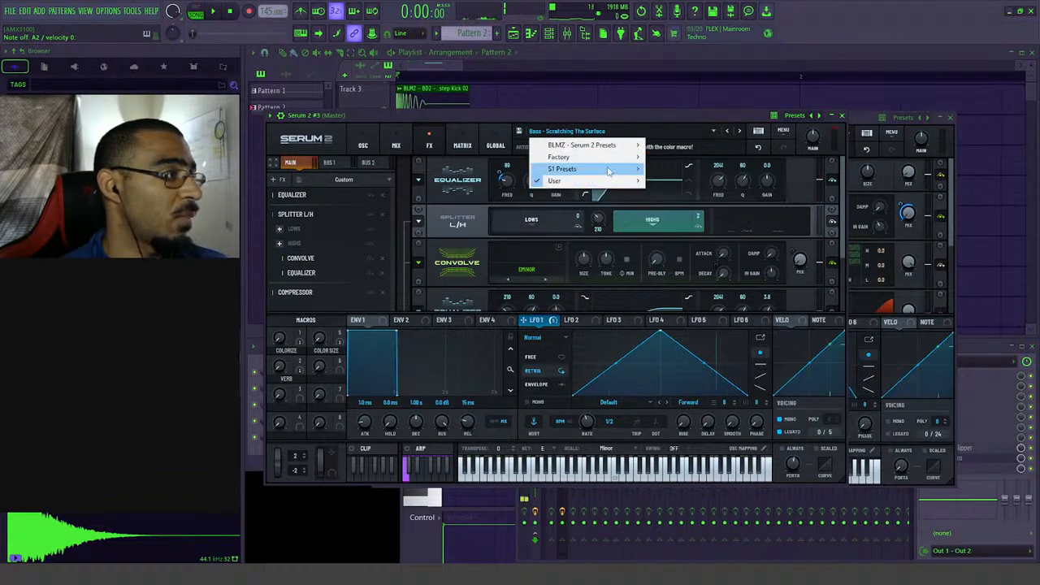
mouse_move(606, 181)
left_click(676, 204)
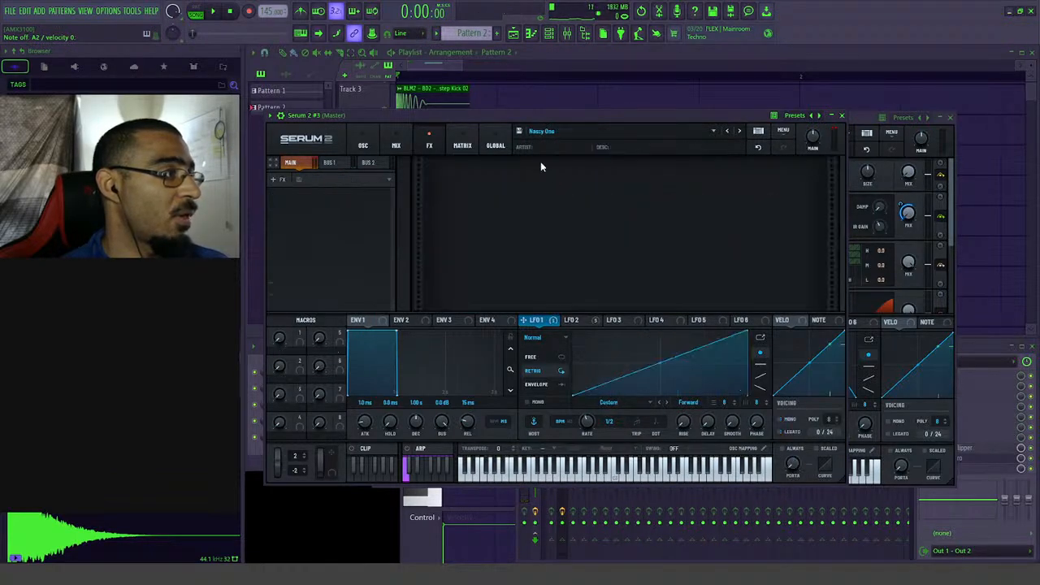
- Reload the user preset Bass - Scratching The Surface and run the search for its missing Eminor.wav
left_click(545, 134)
mouse_move(561, 169)
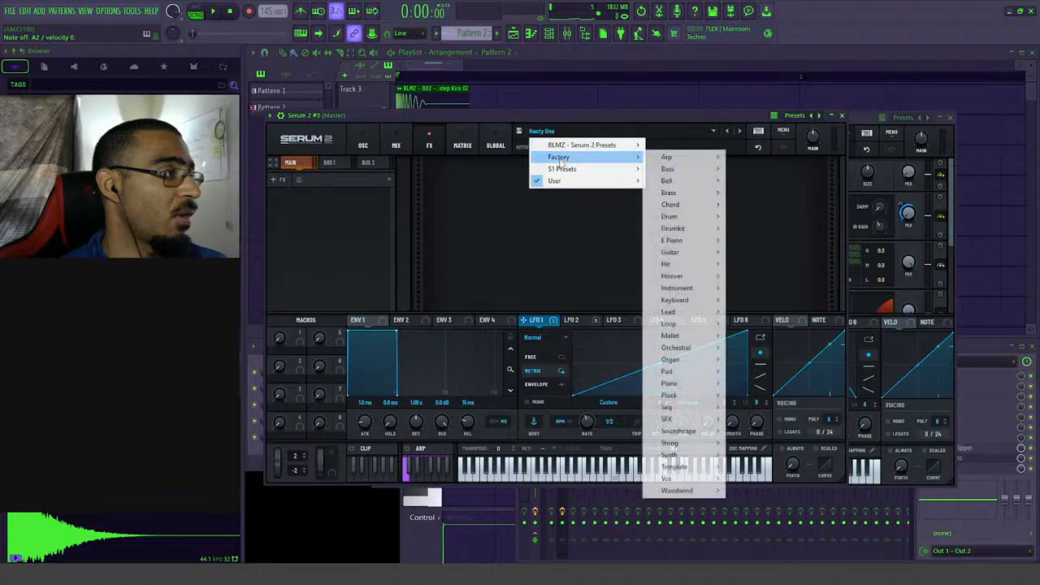
mouse_move(585, 180)
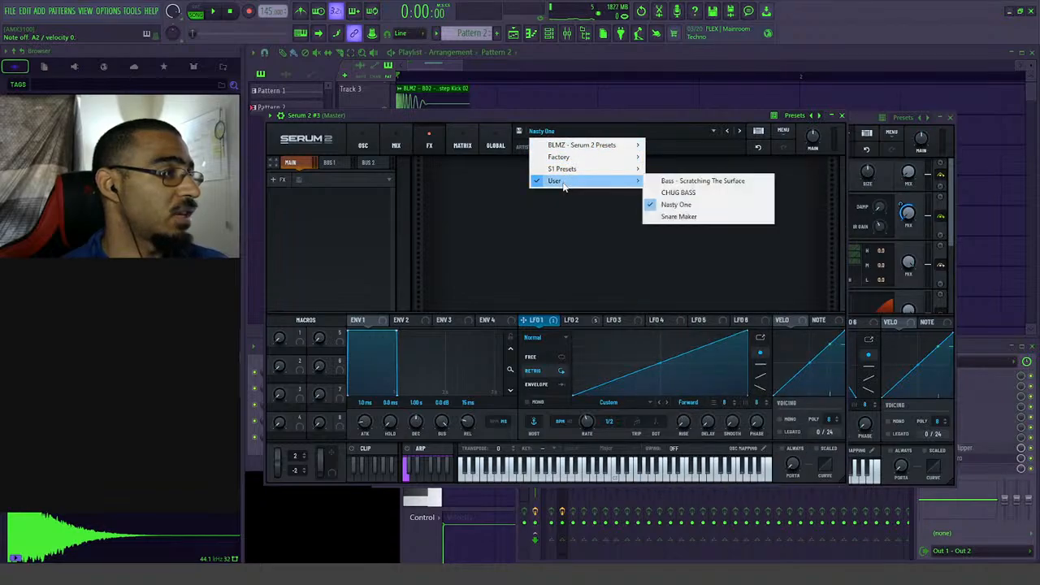
left_click(679, 180)
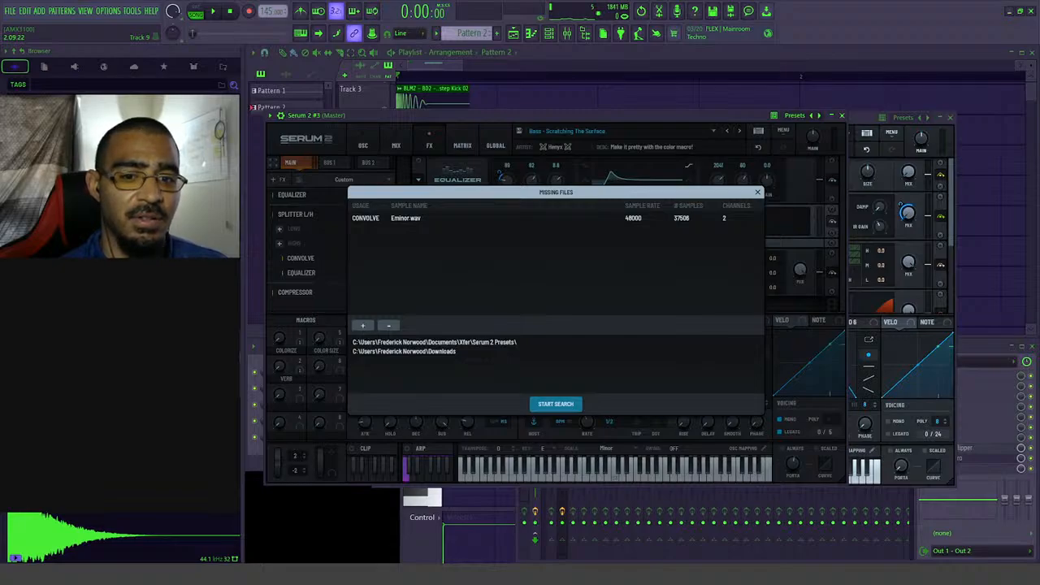
left_click(556, 404)
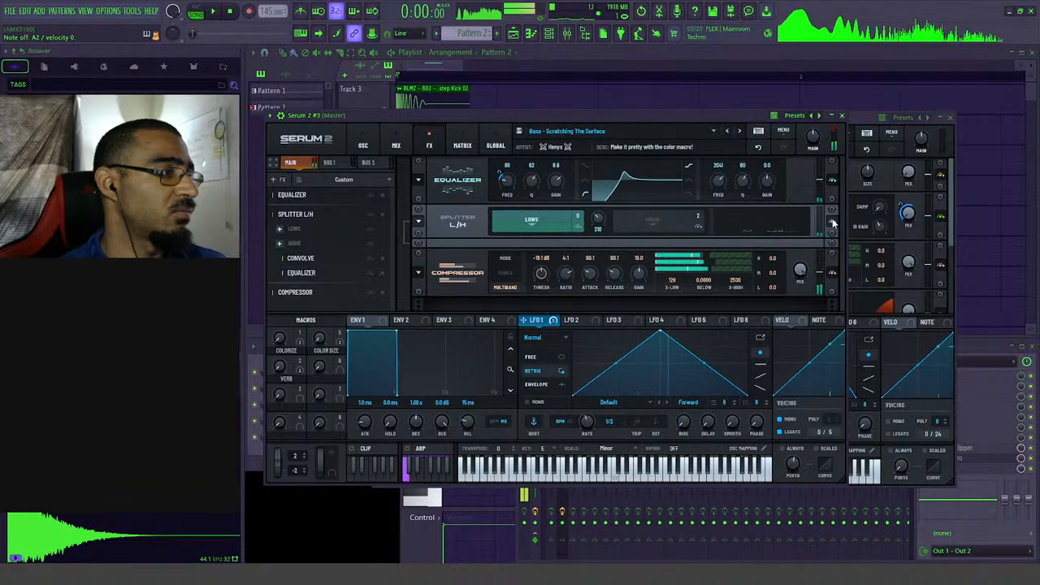
- Sweep the Colorize and Color Size macros while auditioning the bass from the oscillator view, and raise the Verb macro
left_click(362, 145)
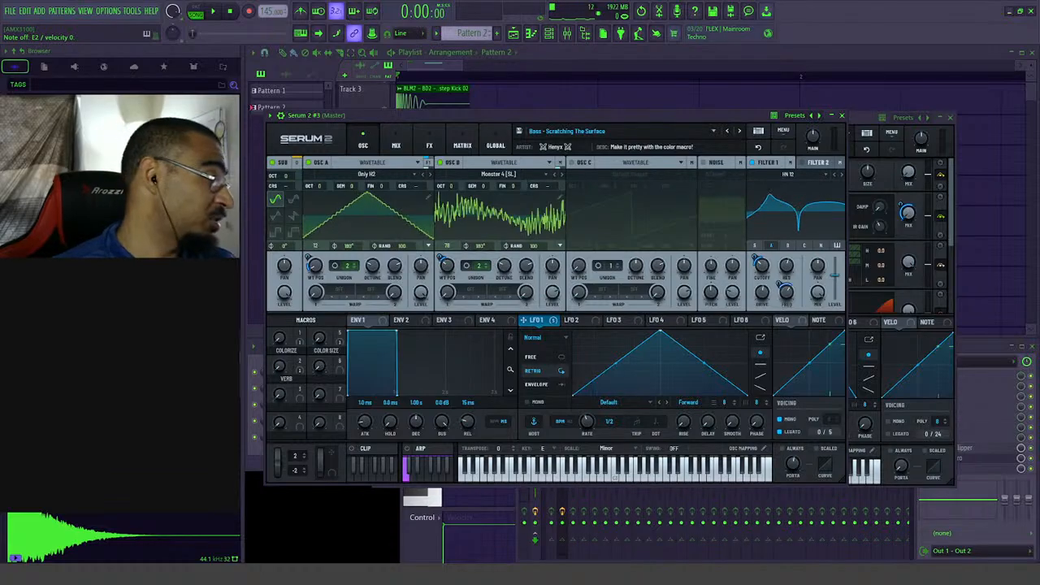
left_click_drag(646, 118, 718, 107)
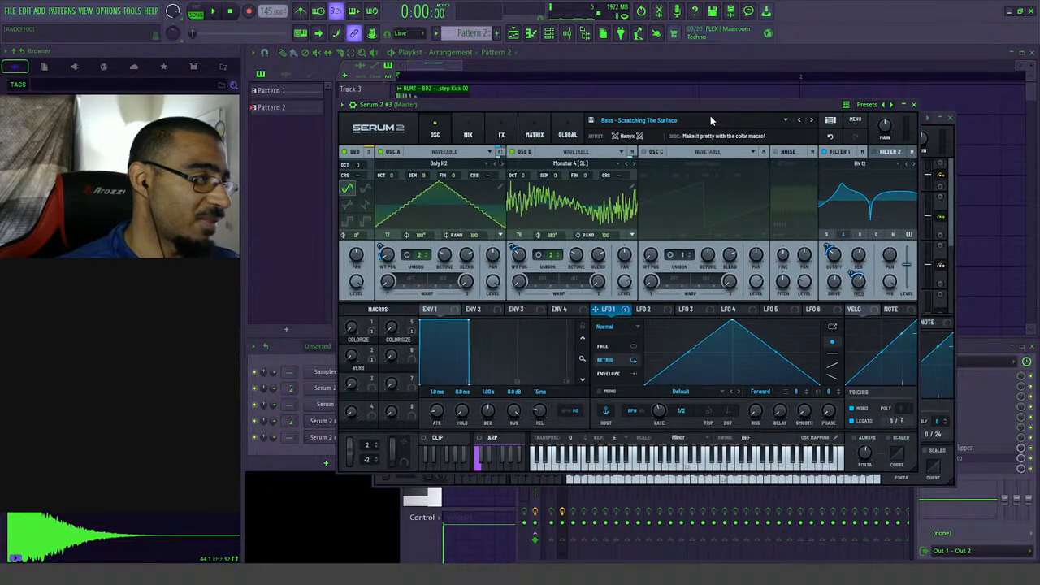
mouse_move(711, 115)
left_mouse_down()
mouse_move(715, 126)
mouse_move(703, 116)
left_mouse_up()
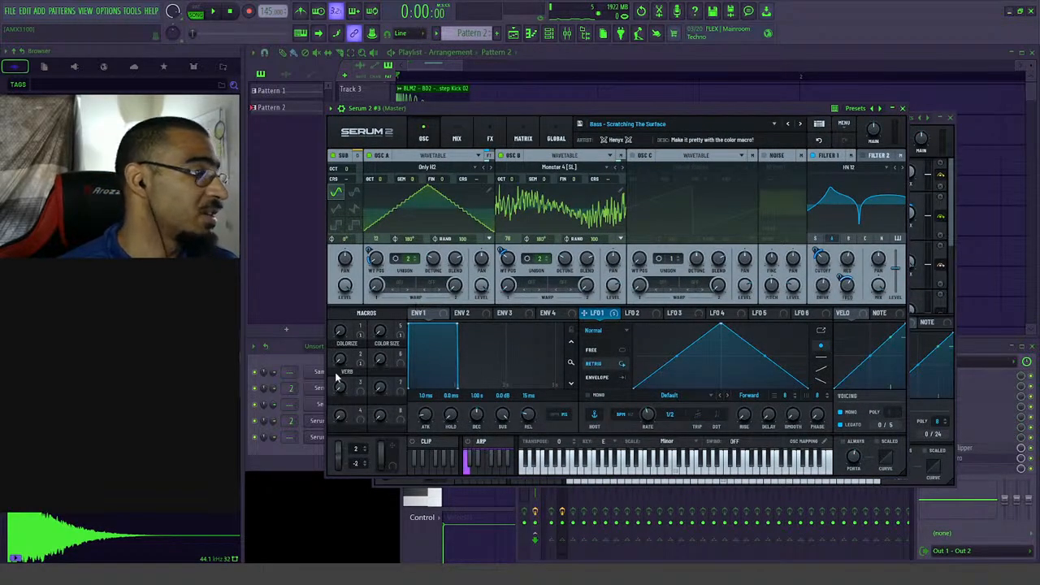
left_click_drag(340, 332, 340, 313)
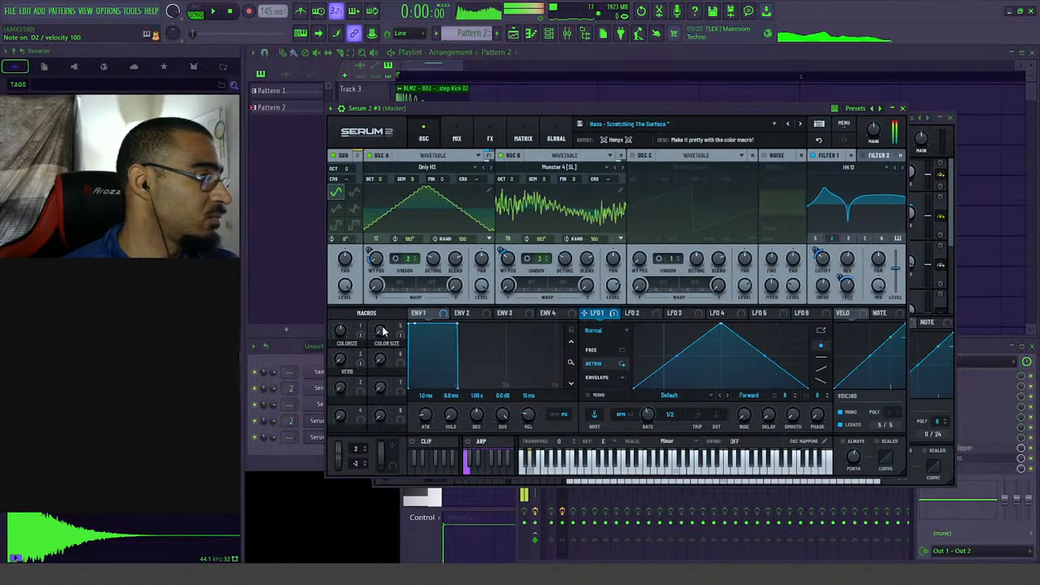
left_click_drag(383, 331, 395, 281)
left_click_drag(384, 321, 384, 337)
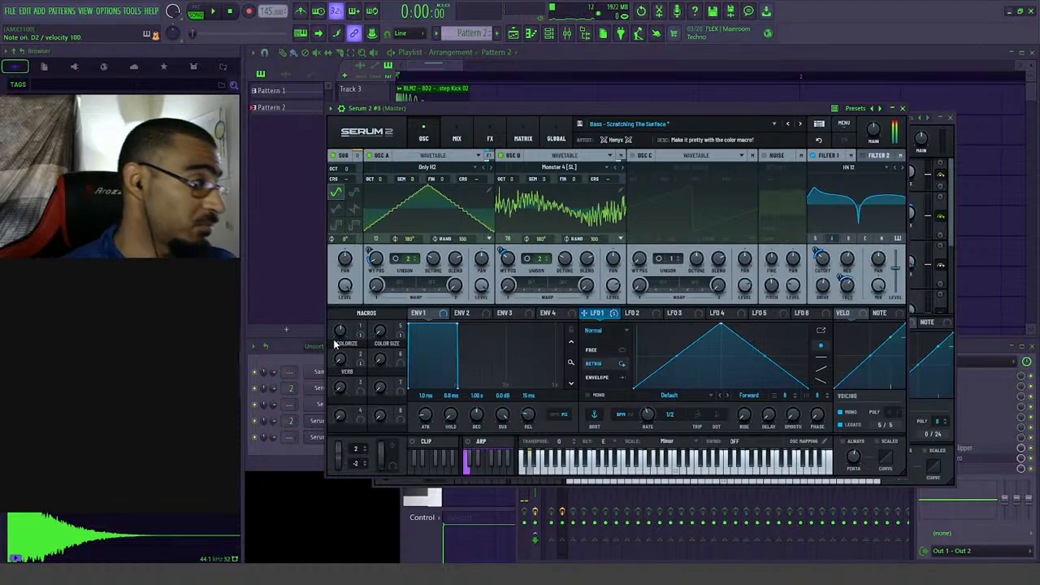
left_click(383, 332)
left_click_drag(383, 332, 384, 317)
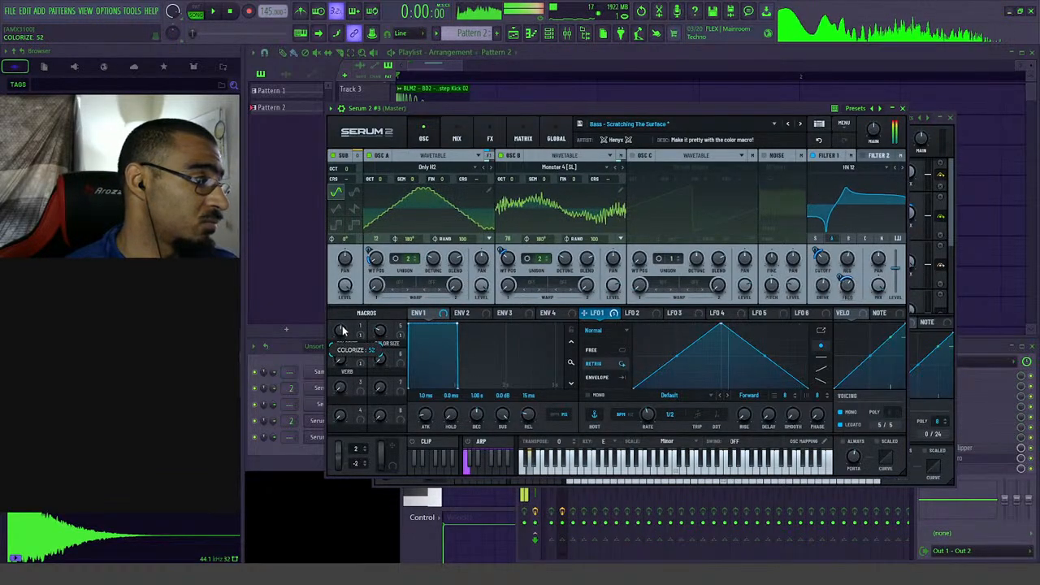
left_click(382, 331)
left_click_drag(340, 356, 340, 366)
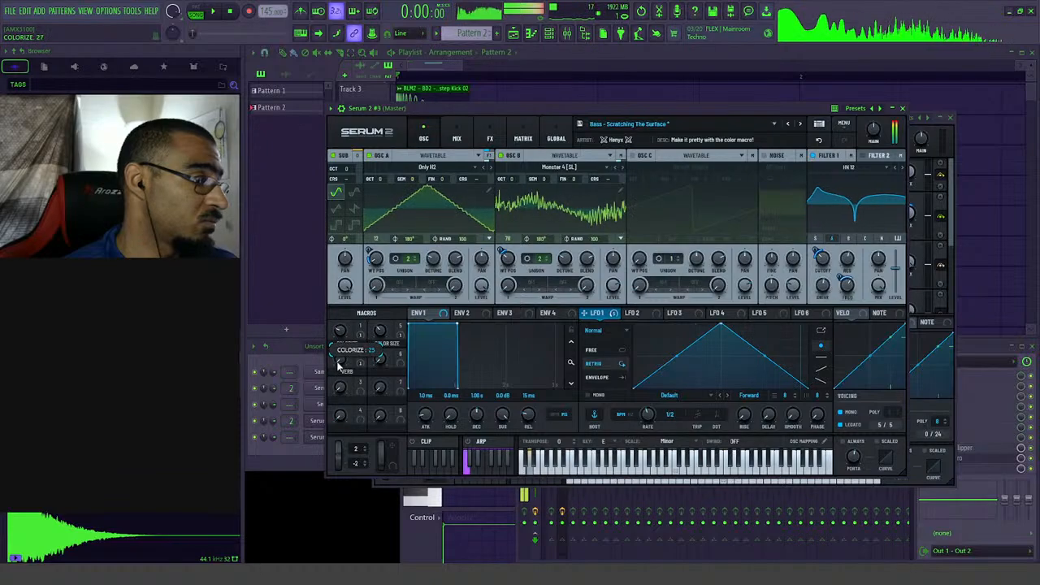
left_click_drag(342, 402, 341, 360)
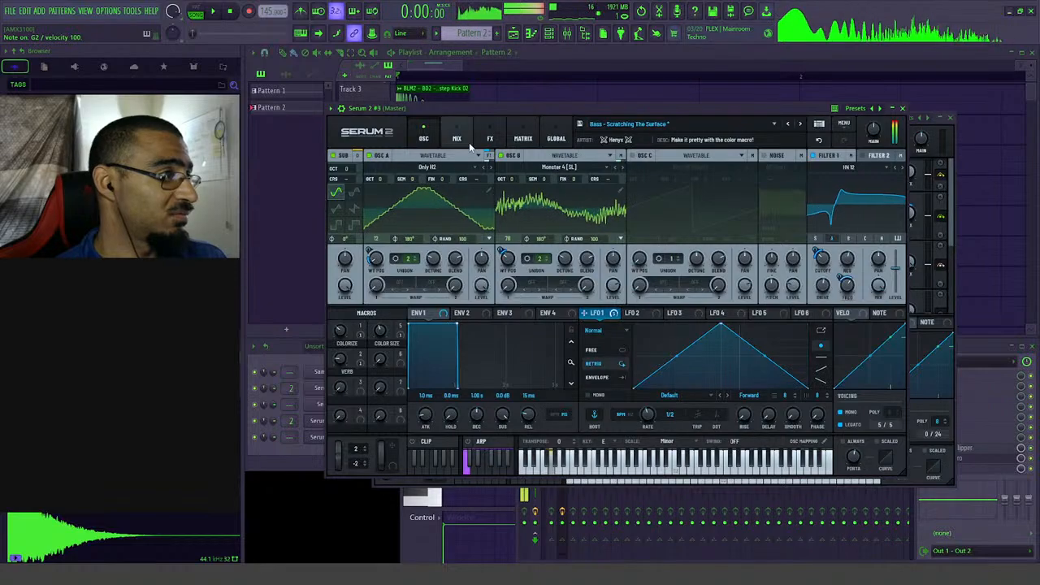
- Show the effects in the splitter's Highs band and vary the Color Size macro to reshape Convolve's Eminor impulse response
left_click(465, 143)
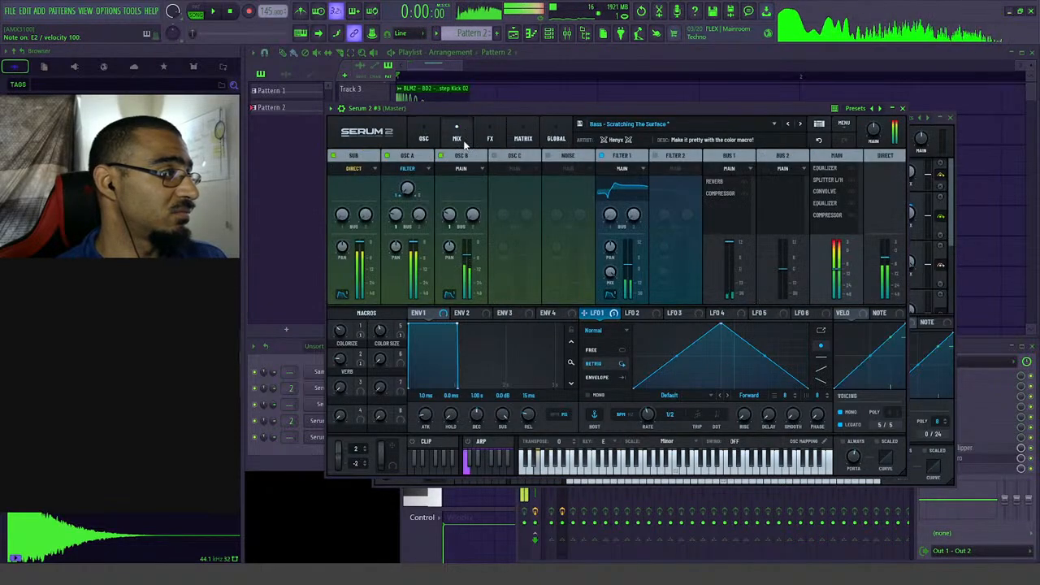
left_click(491, 139)
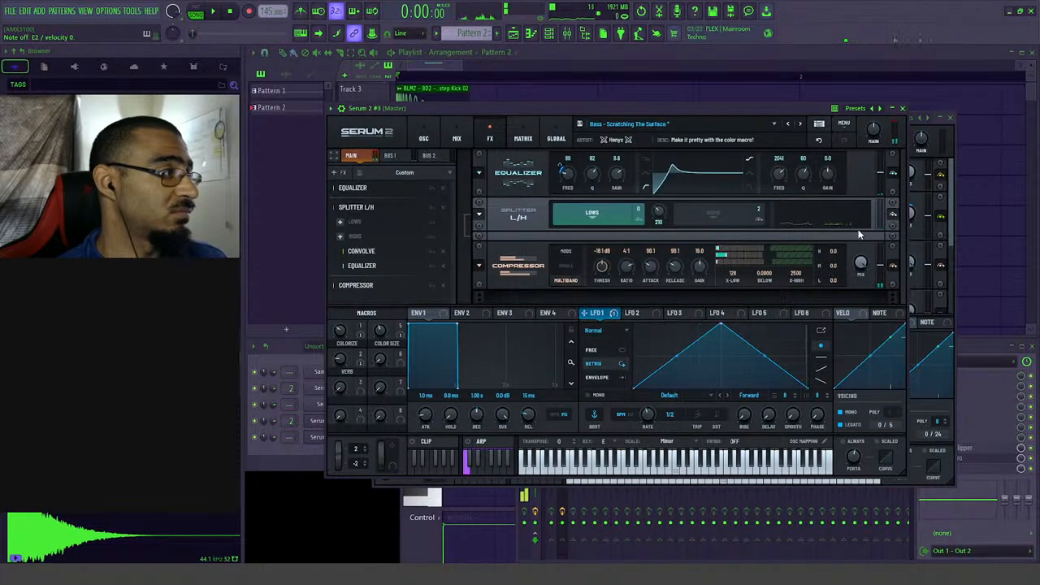
left_click(712, 213)
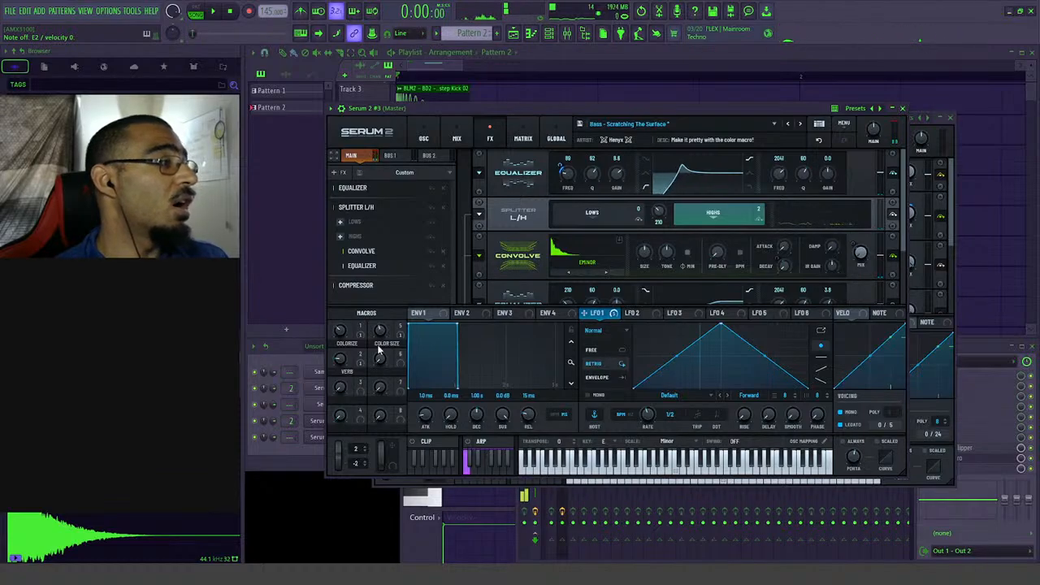
left_click_drag(379, 350, 391, 374)
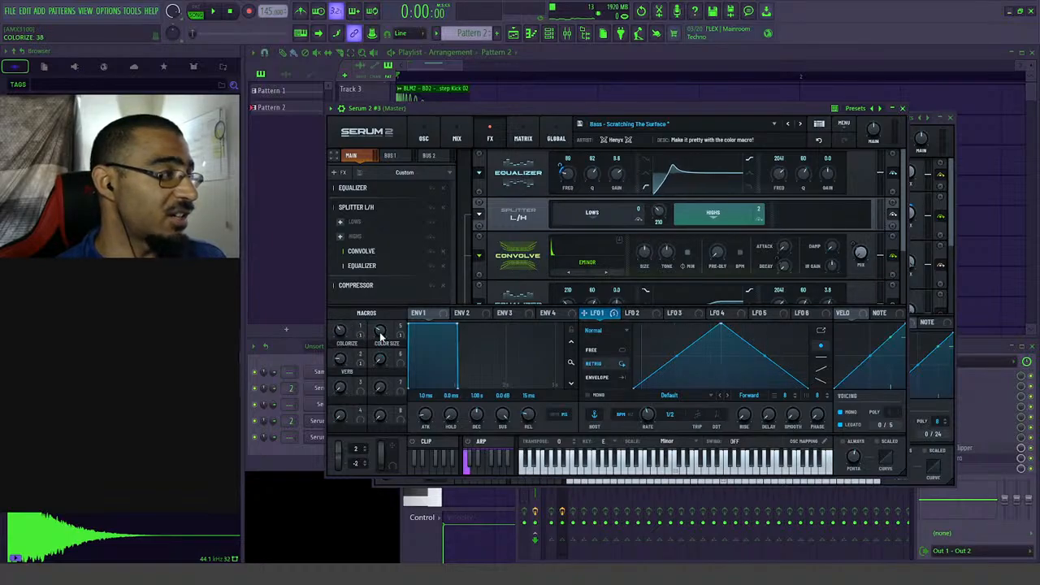
mouse_move(380, 333)
left_mouse_down()
mouse_move(385, 348)
mouse_move(392, 317)
left_mouse_up()
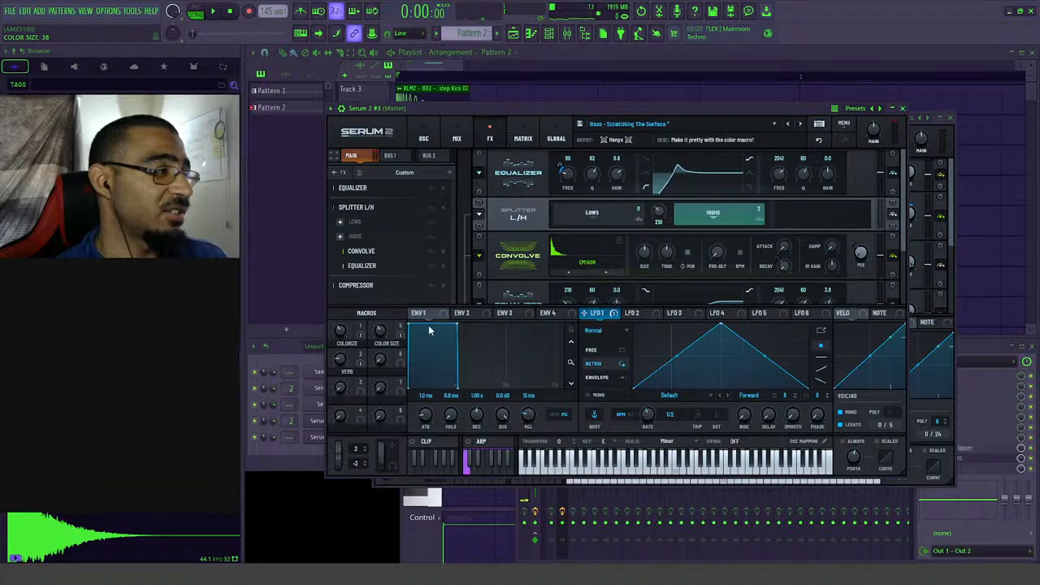
left_click_drag(381, 335, 406, 371)
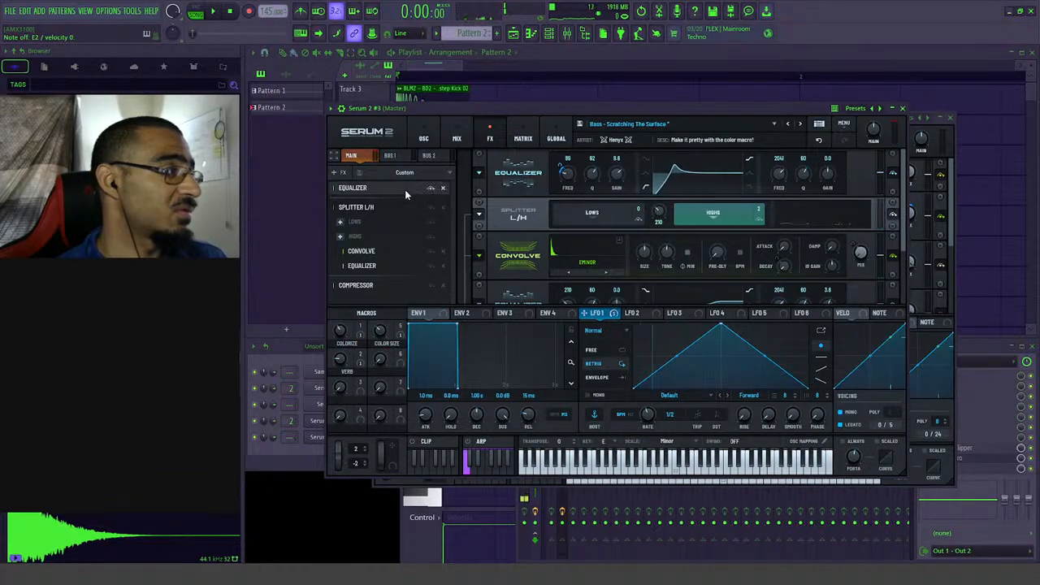
mouse_move(390, 319)
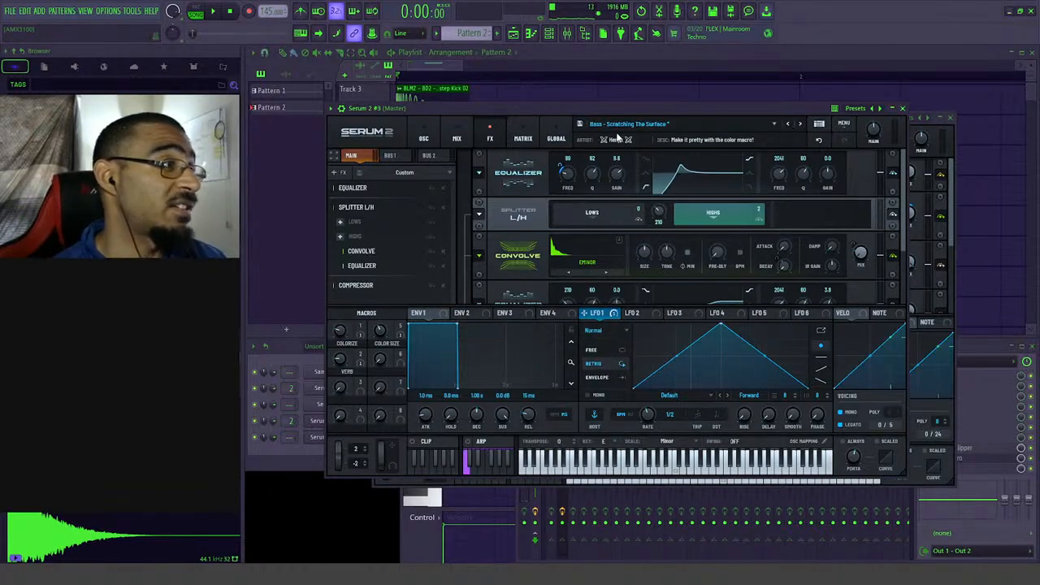
- Review the effects chain down to the compressor, the oscillators and the S1 Presets folders while auditioning the bass
left_click_drag(607, 107, 651, 115)
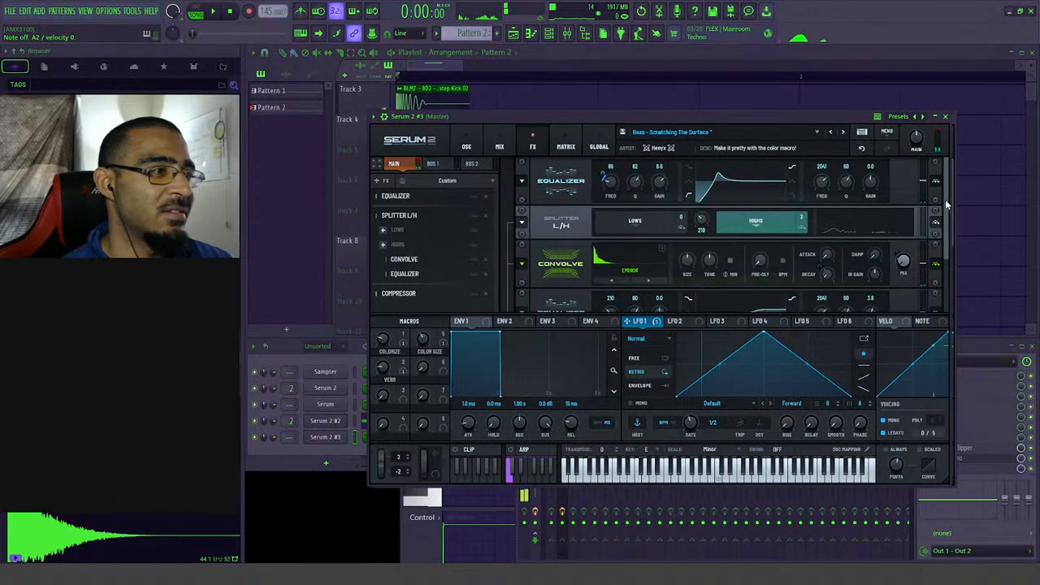
scroll(954, 258, "down", 2)
left_click_drag(953, 259, 953, 253)
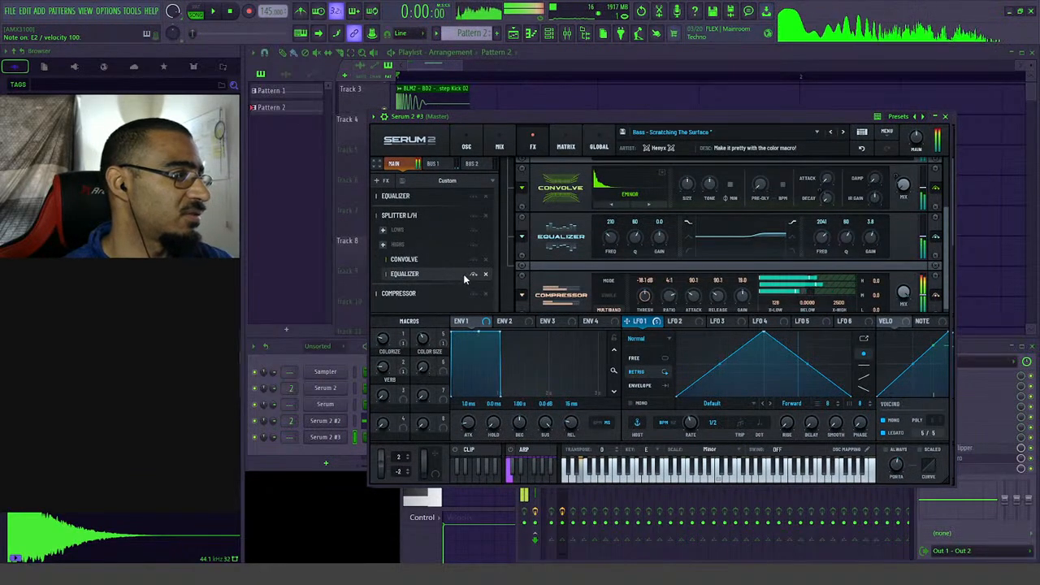
left_click(466, 146)
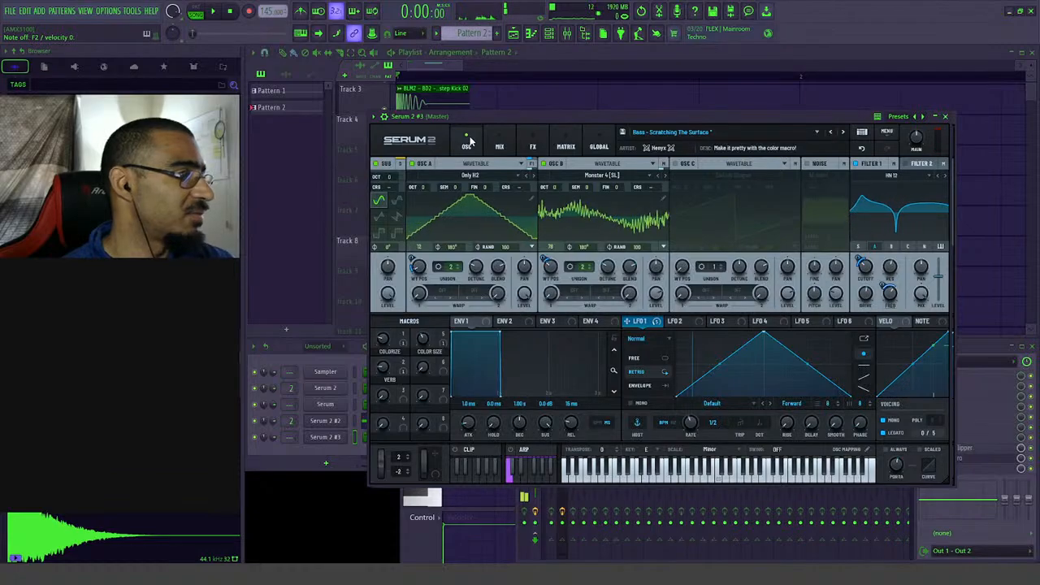
left_click(638, 133)
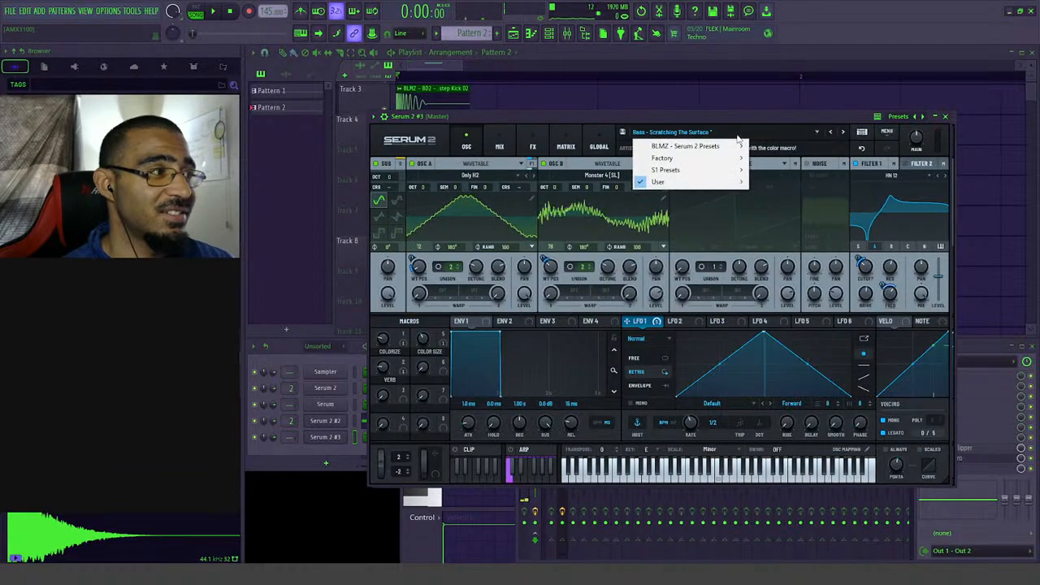
mouse_move(722, 170)
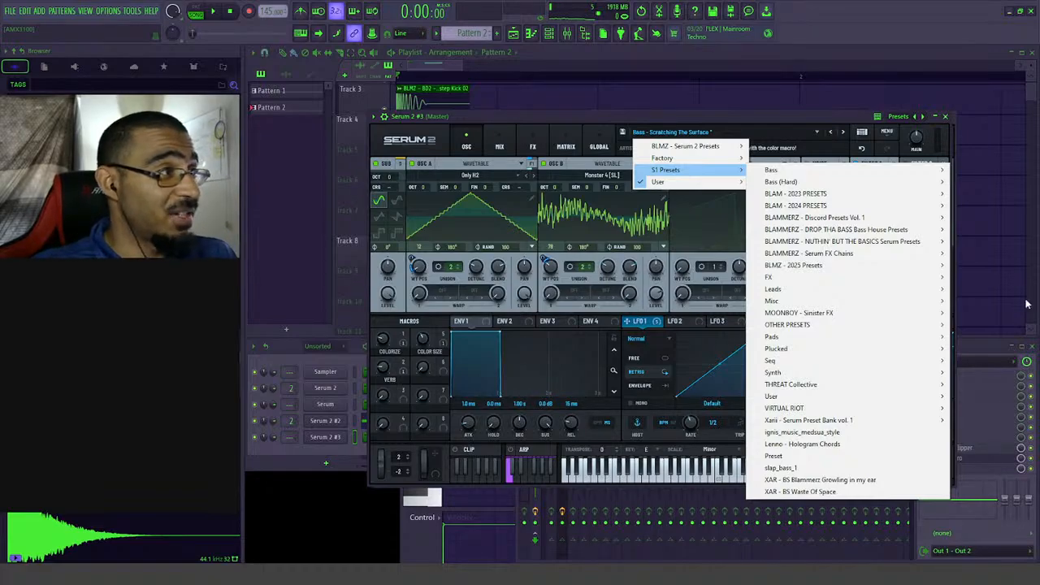
left_click(629, 116)
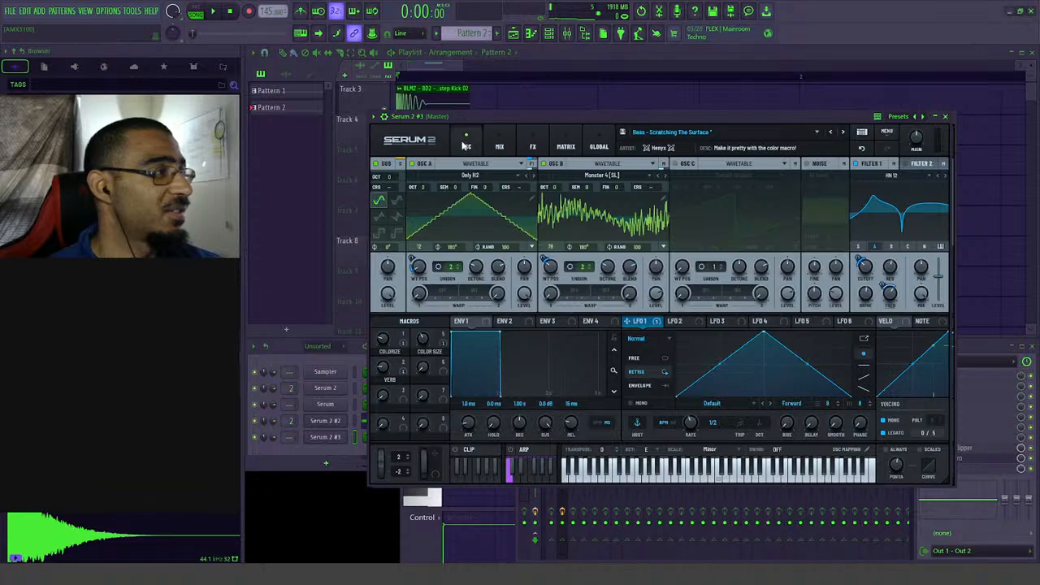
left_click(532, 148)
left_click(466, 148)
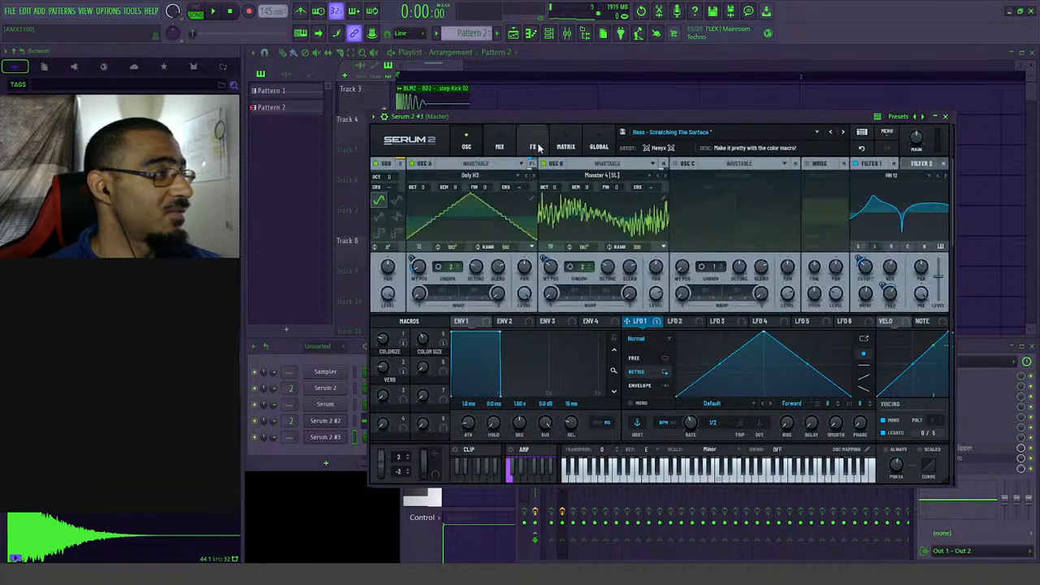
left_click(532, 147)
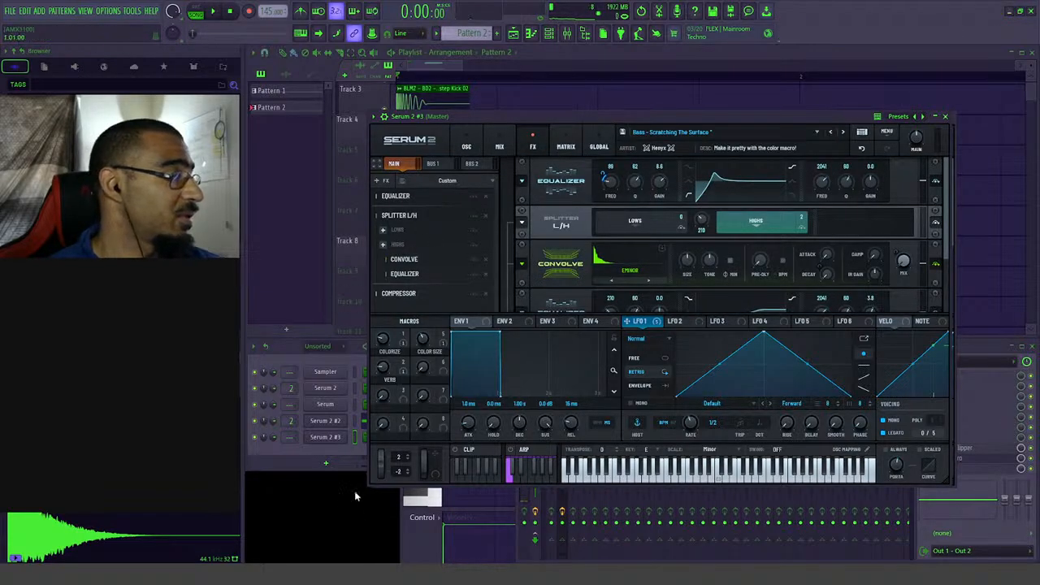
- Open the Serum 2 #2 channel during playback and load the factory impulse response Suitcase EPiano 1 into Convolve
left_click(299, 460)
key("space")
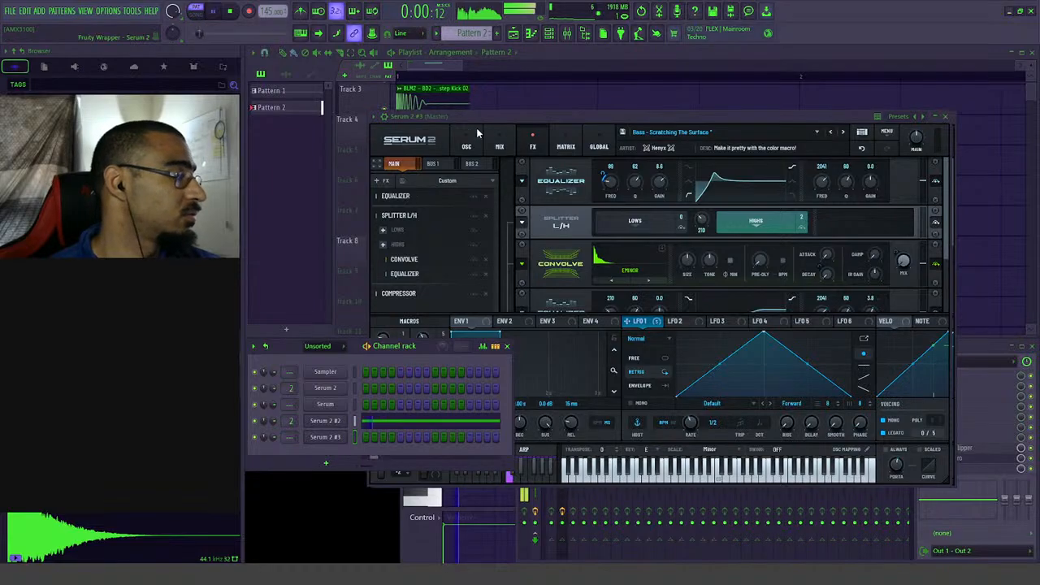
left_click(329, 421)
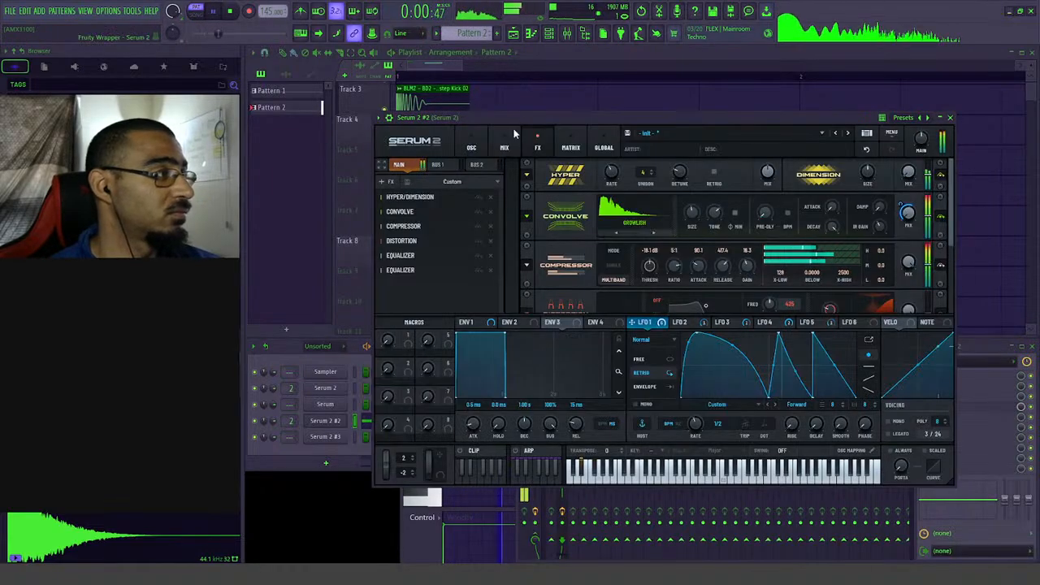
left_click(603, 226)
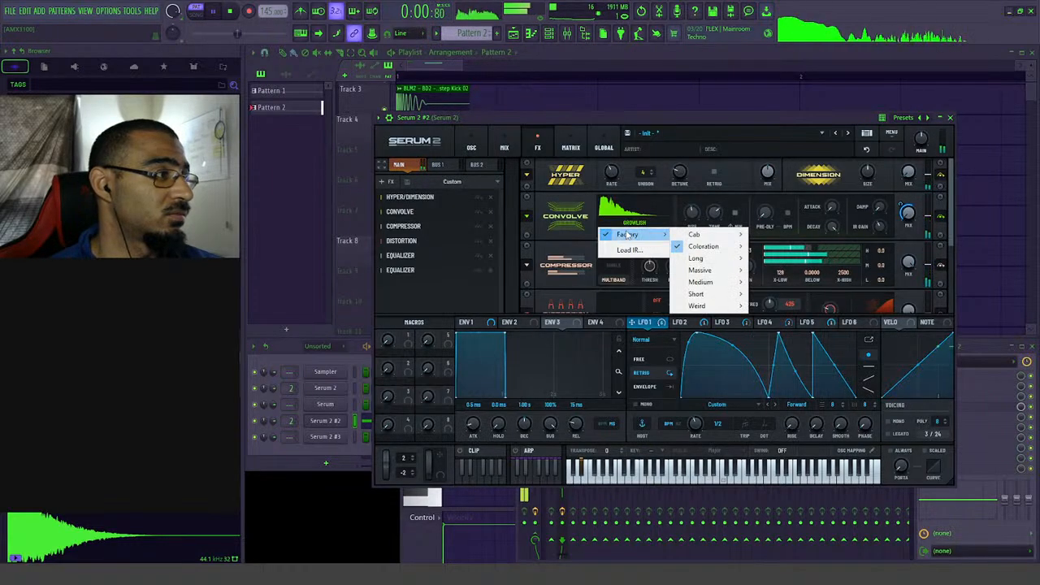
mouse_move(627, 239)
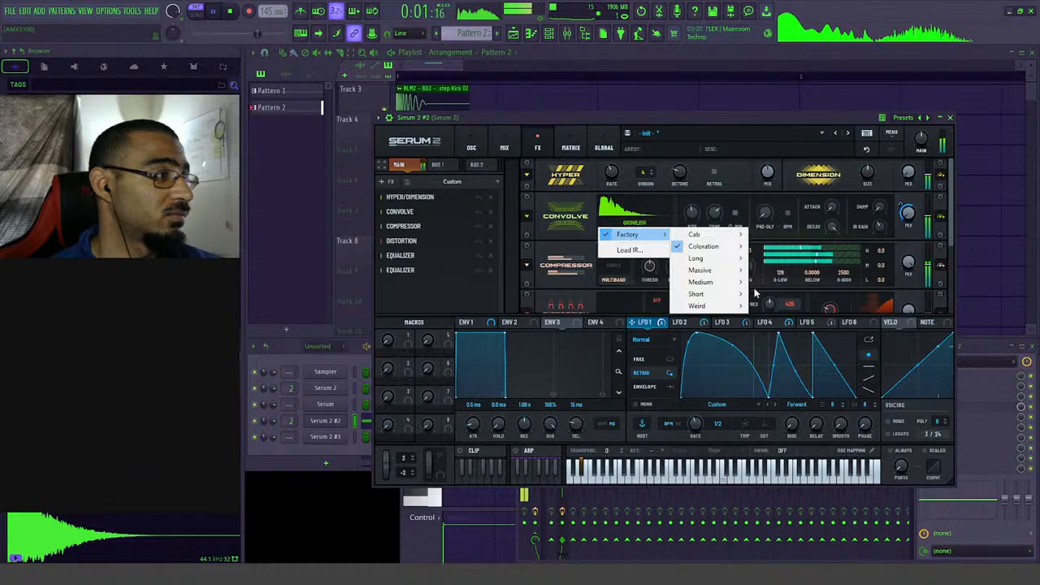
mouse_move(727, 309)
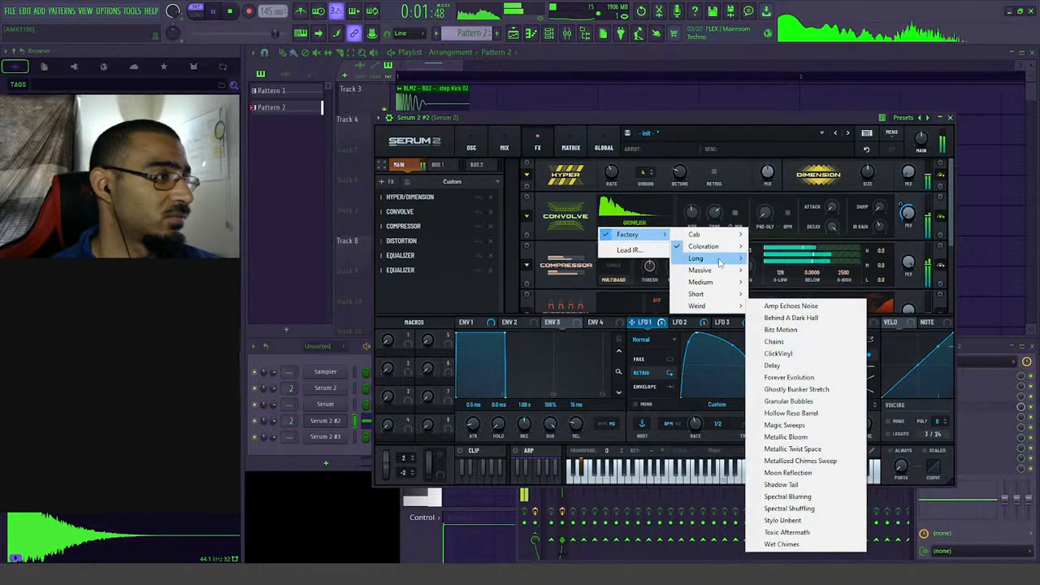
mouse_move(719, 273)
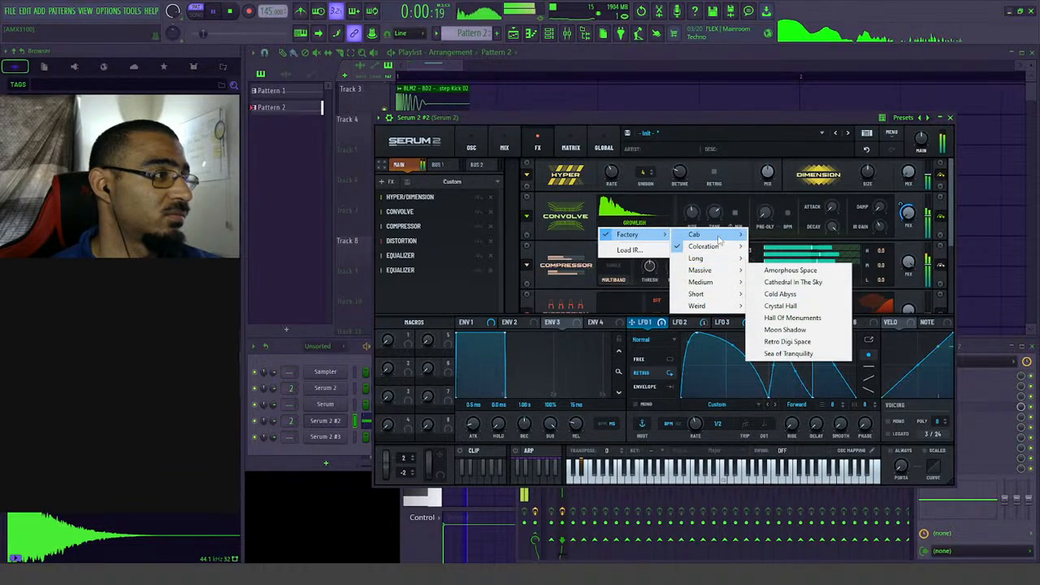
mouse_move(716, 247)
left_click(785, 282)
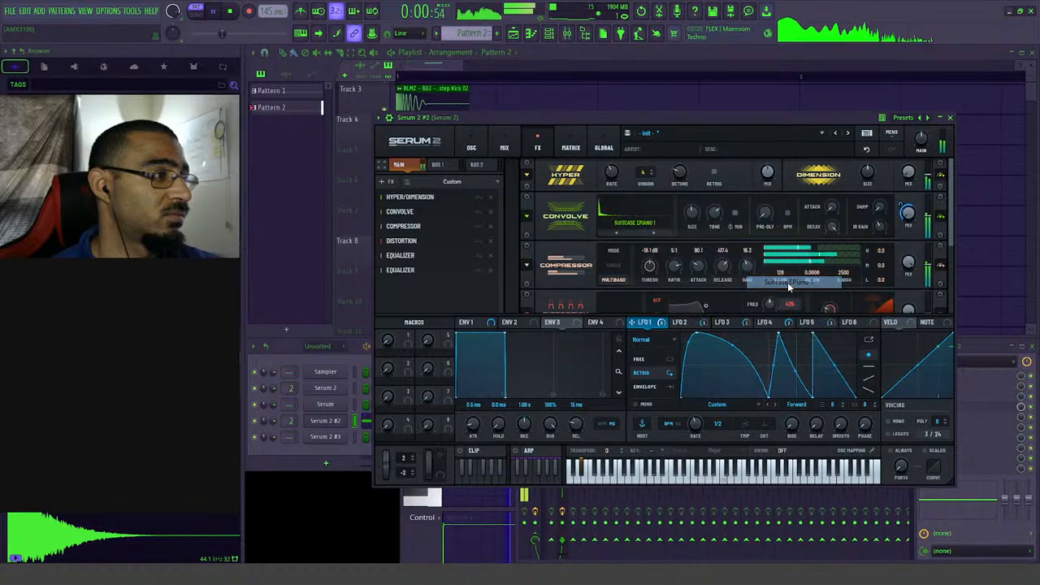
- Adjust Convolve's Size and raise its Decay while auditioning the bass
mouse_move(690, 215)
left_mouse_down()
mouse_move(695, 203)
mouse_move(696, 224)
left_mouse_up()
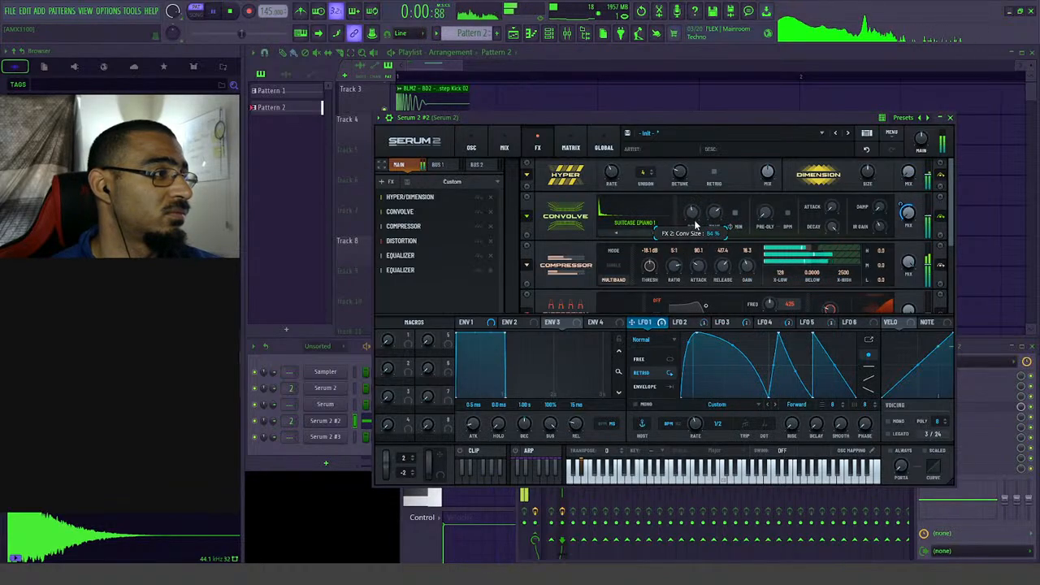
left_click_drag(833, 228, 844, 181)
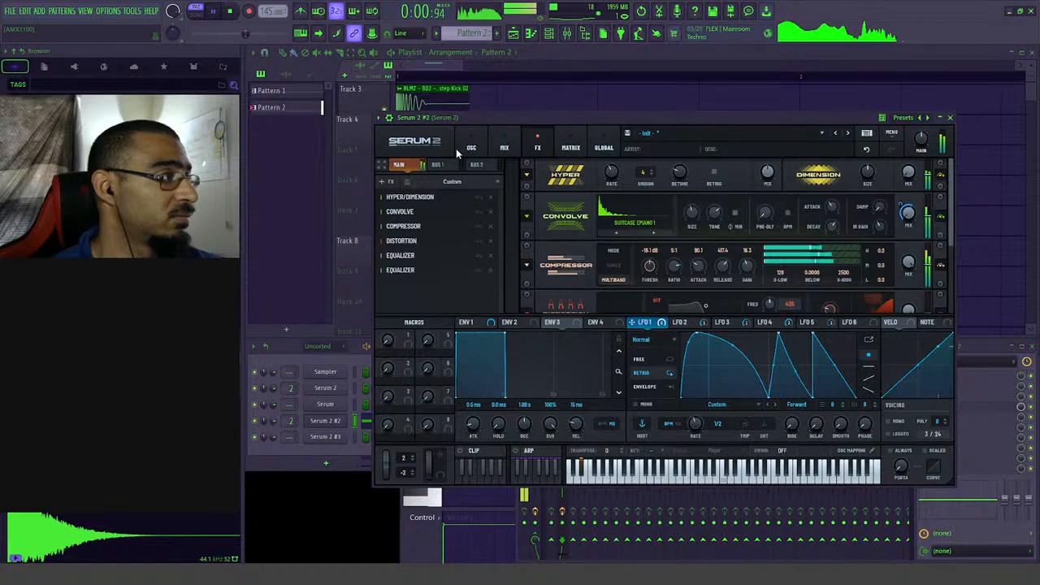
key("space")
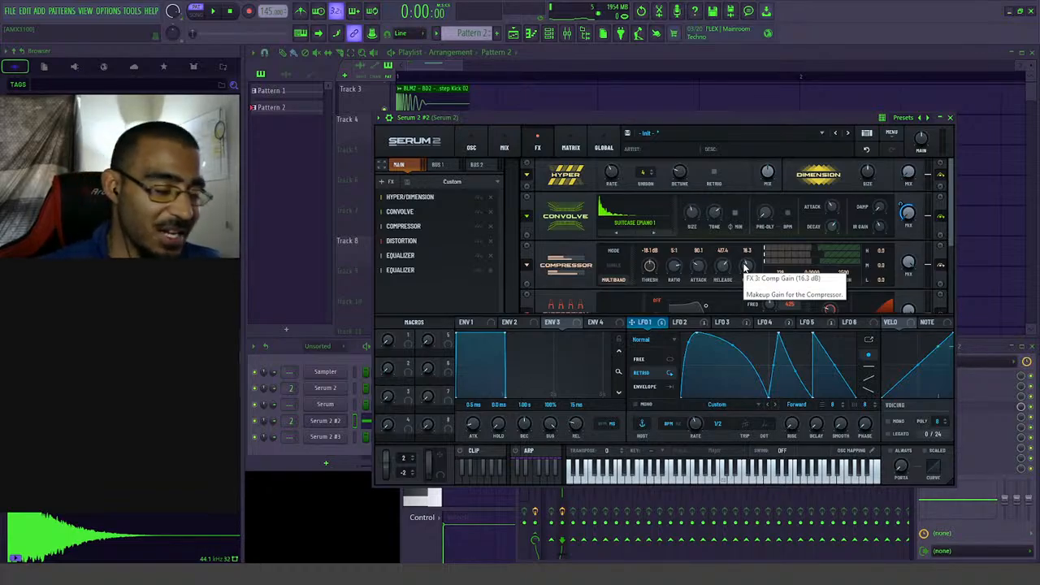
- Review the oscillators and the effects chain from Hyper/Dimension down to Distortion and Equalizer
left_click(472, 149)
left_click(538, 147)
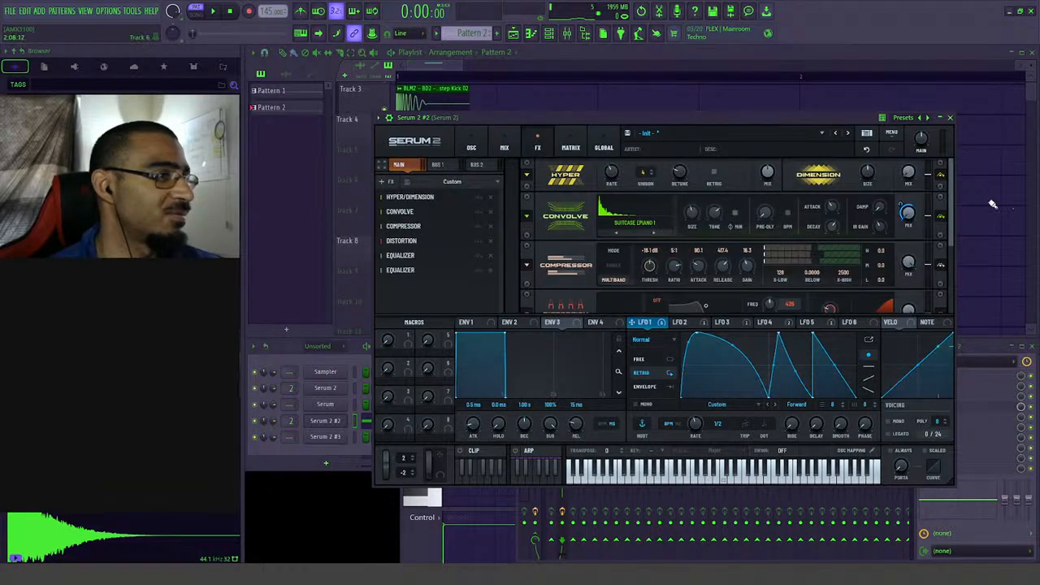
scroll(953, 218, "down", 1)
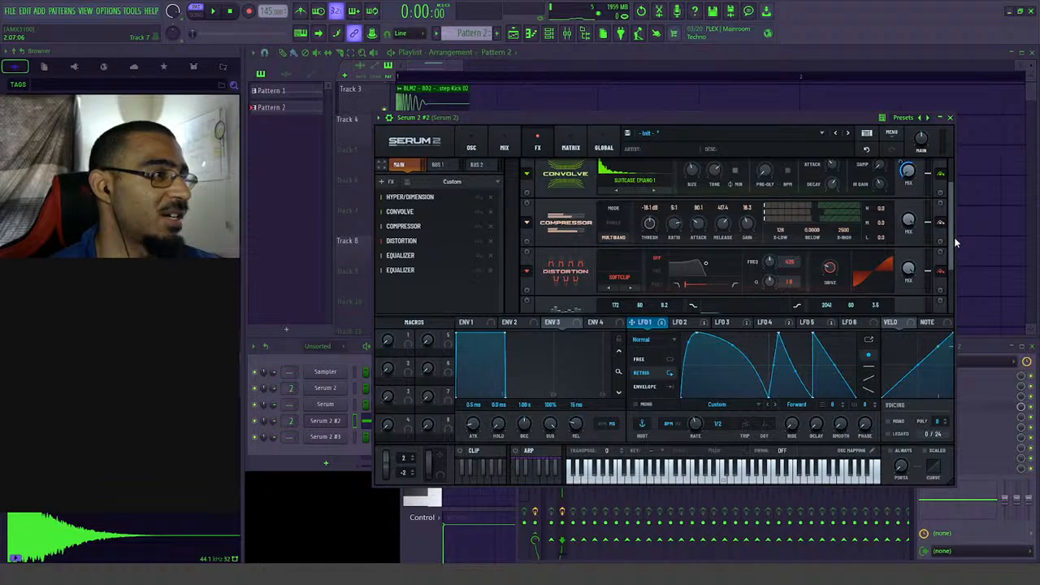
scroll(959, 224, "up", 1)
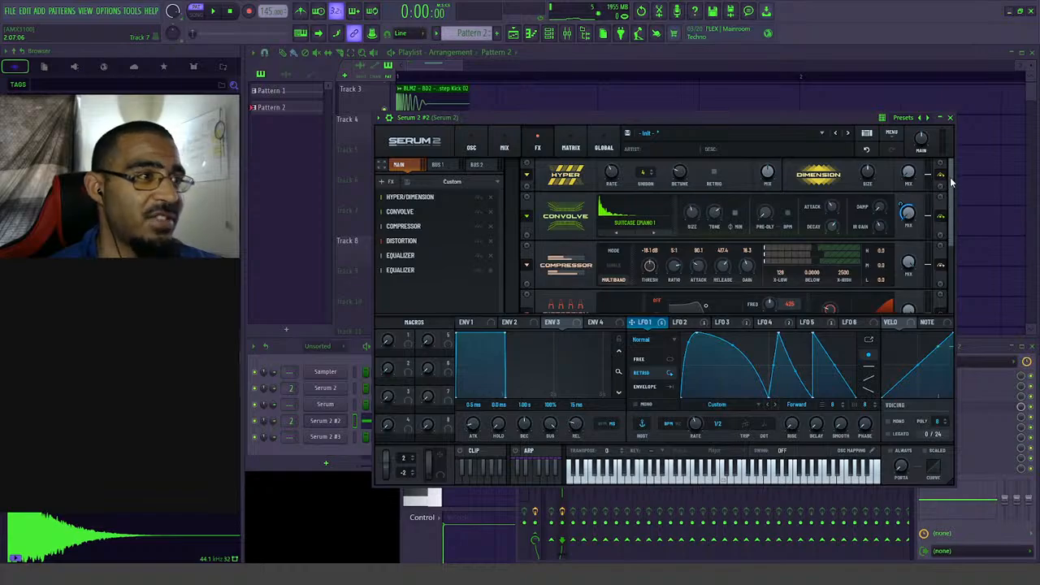
scroll(951, 207, "down", 1)
scroll(955, 207, "down", 1)
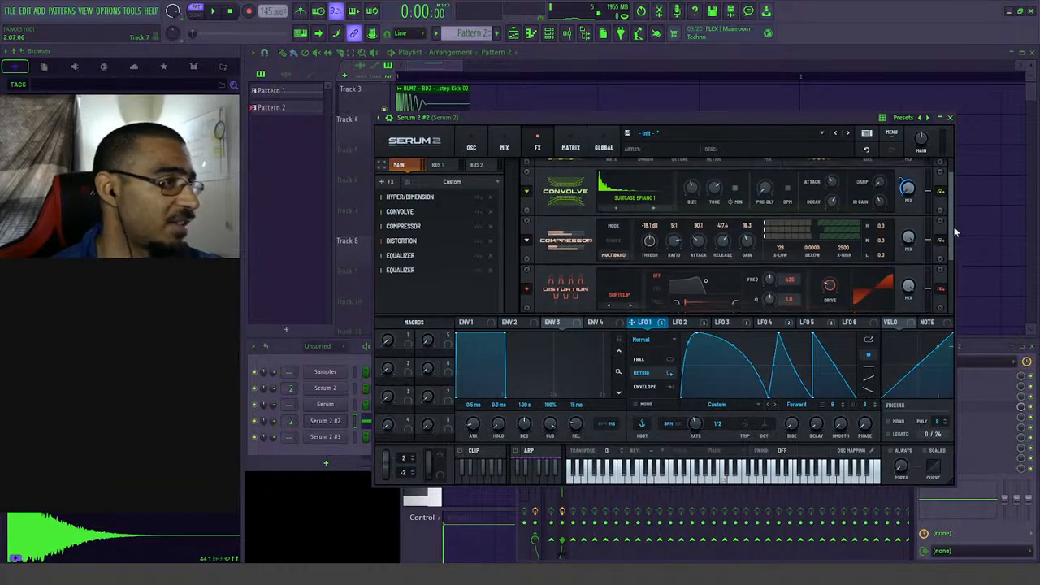
scroll(953, 228, "up", 1)
- Disable oscillator A and audition the remaining sound while checking the mixer, effects and oscillator views
left_click(460, 147)
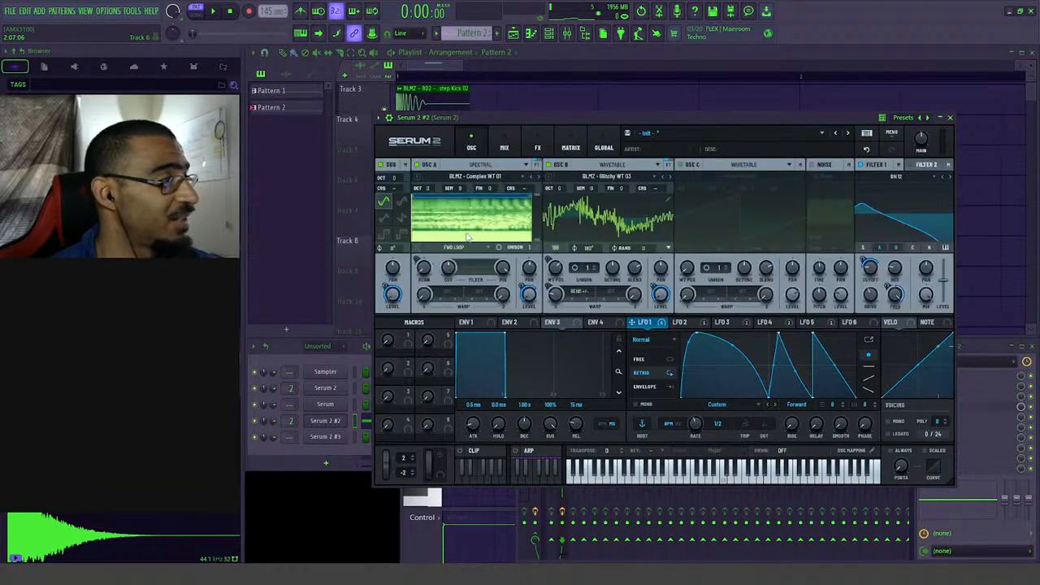
left_click(432, 165)
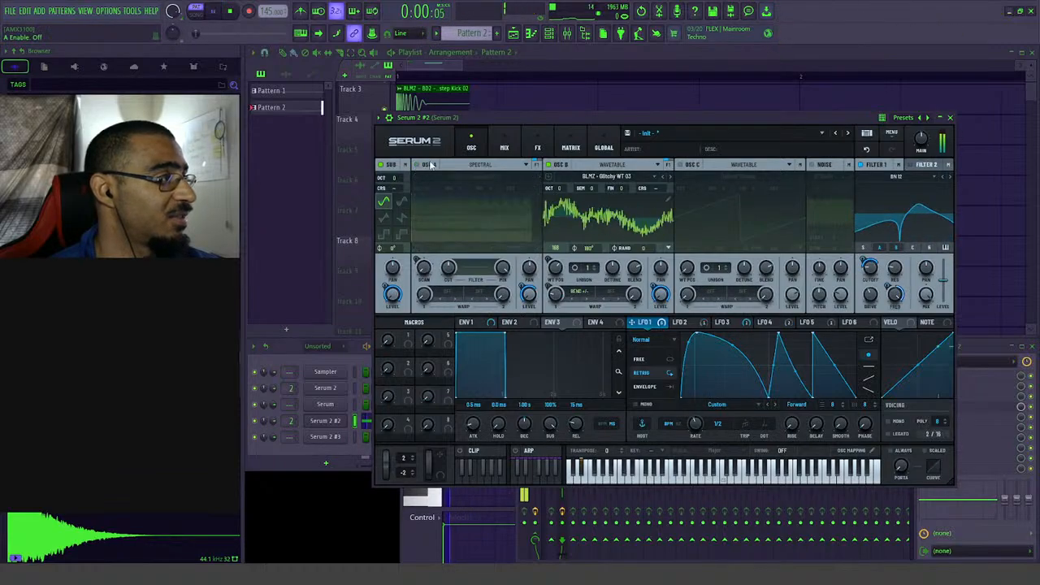
left_click(504, 148)
left_click(537, 148)
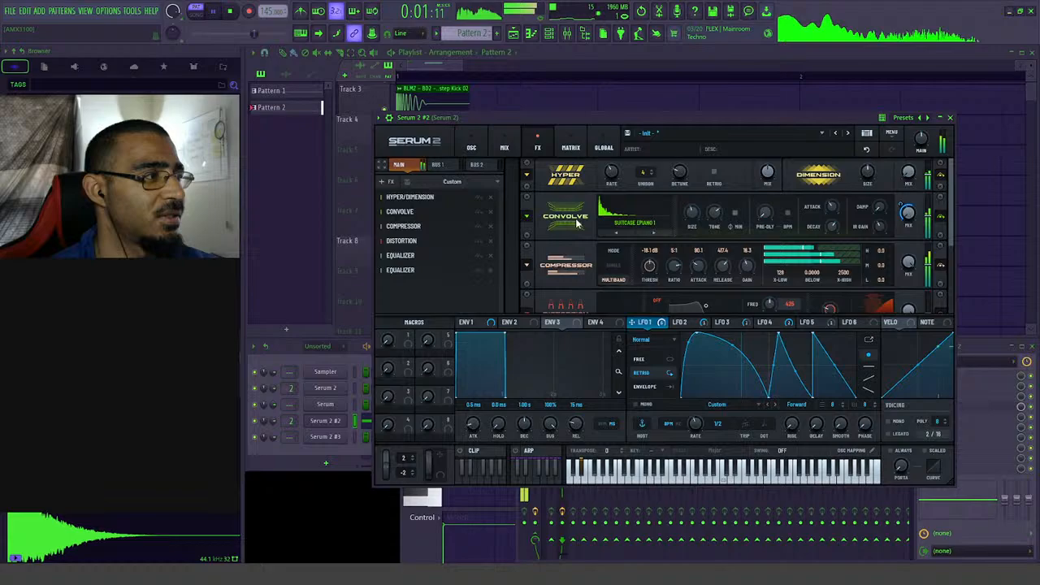
left_click(472, 148)
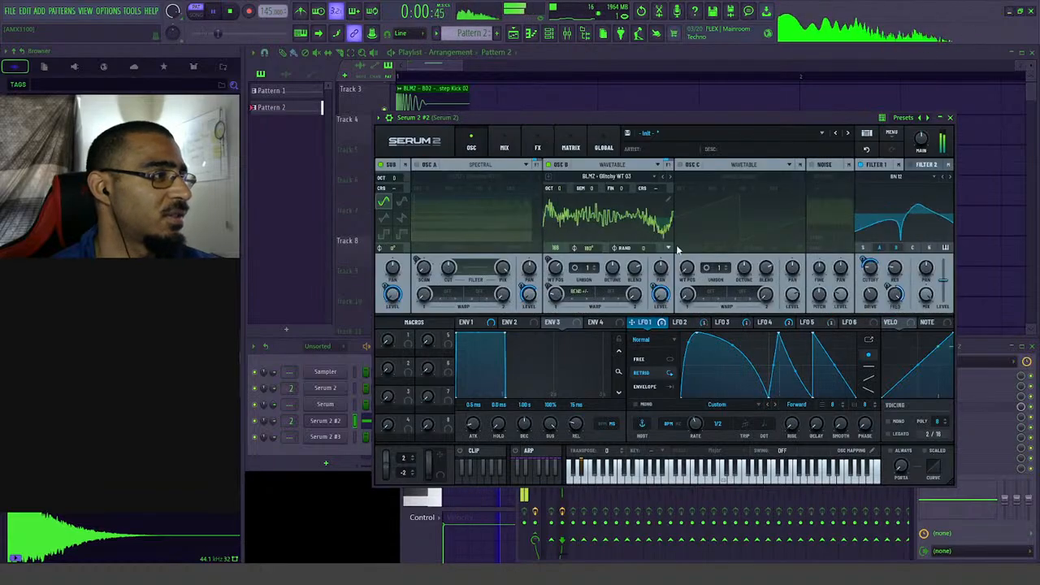
key("space")
left_click(614, 295)
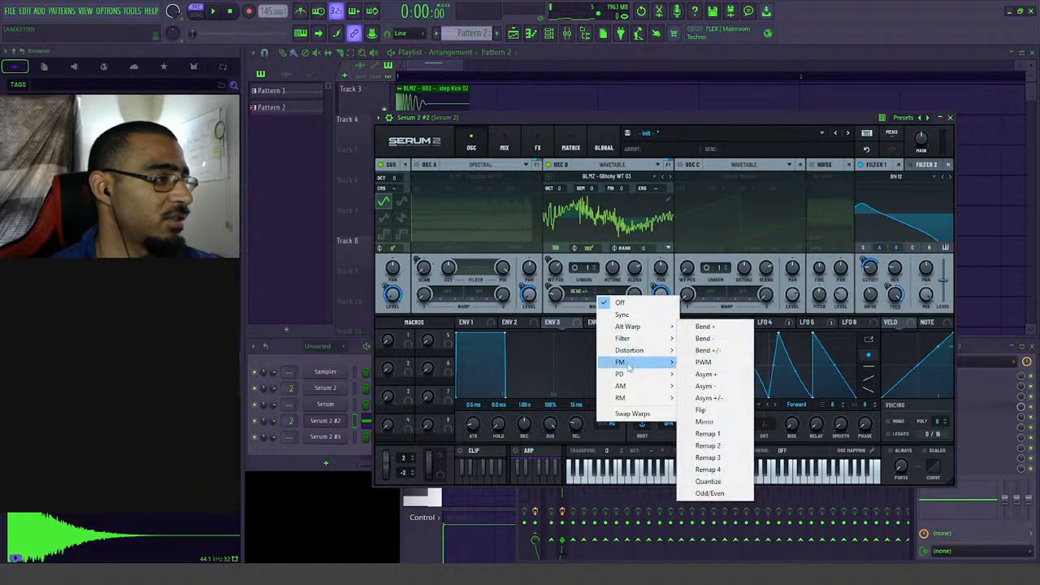
mouse_move(630, 380)
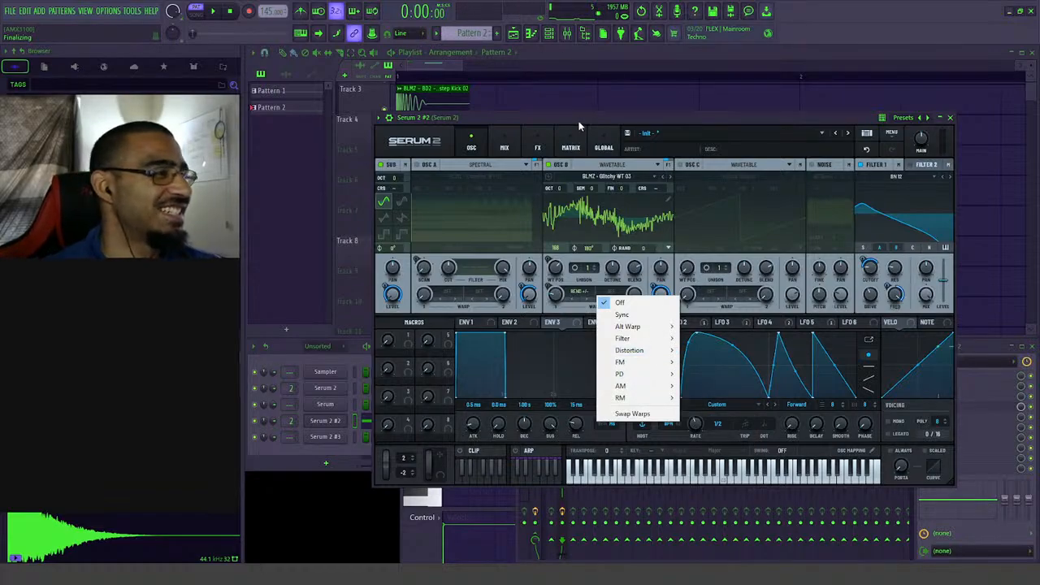
left_click(579, 126)
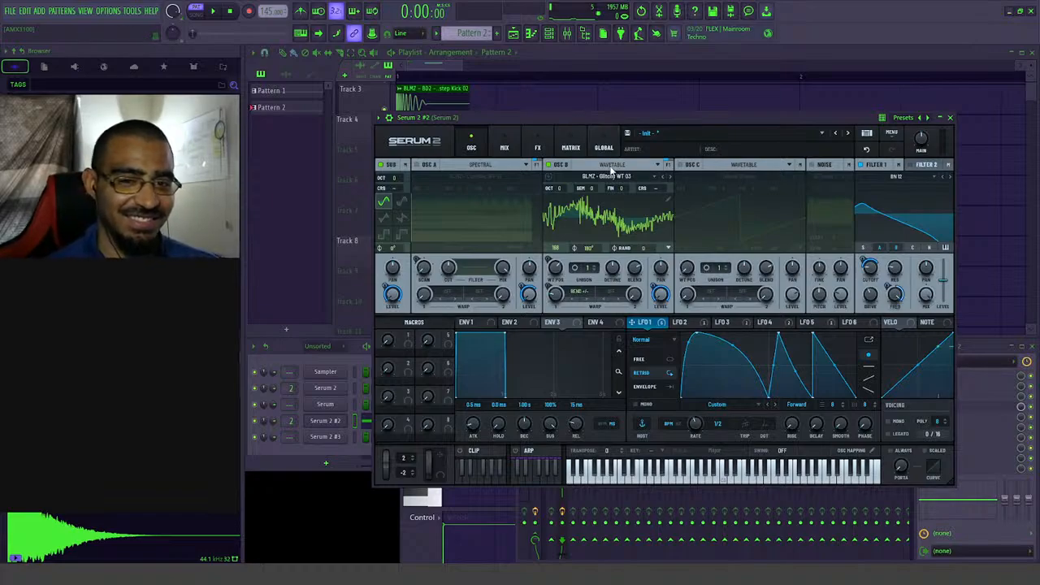
- Audition the bass with only oscillator B and the sub while viewing the mixer, oscillators and effects
left_click_drag(842, 121, 842, 129)
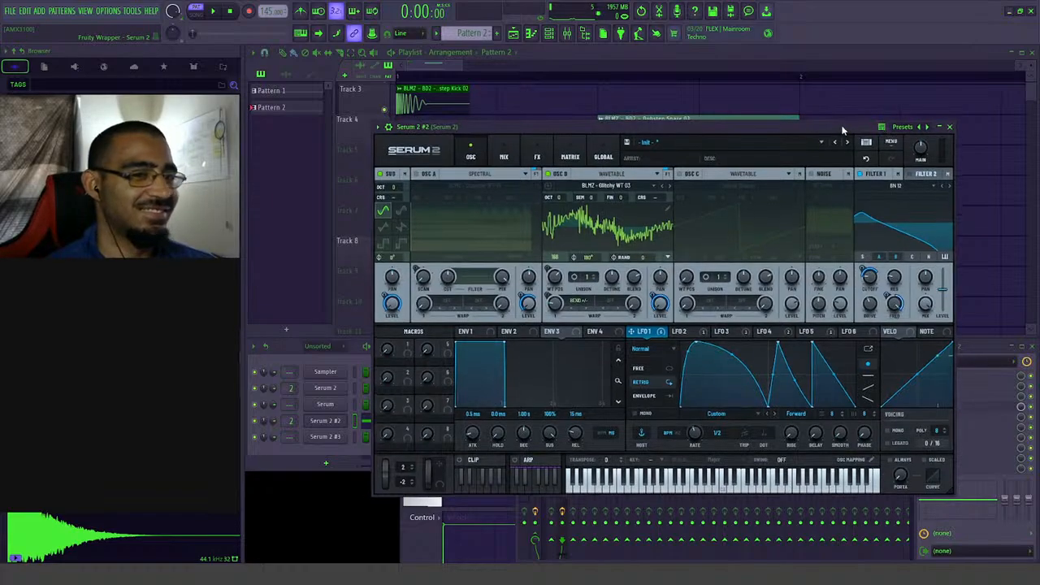
key("space")
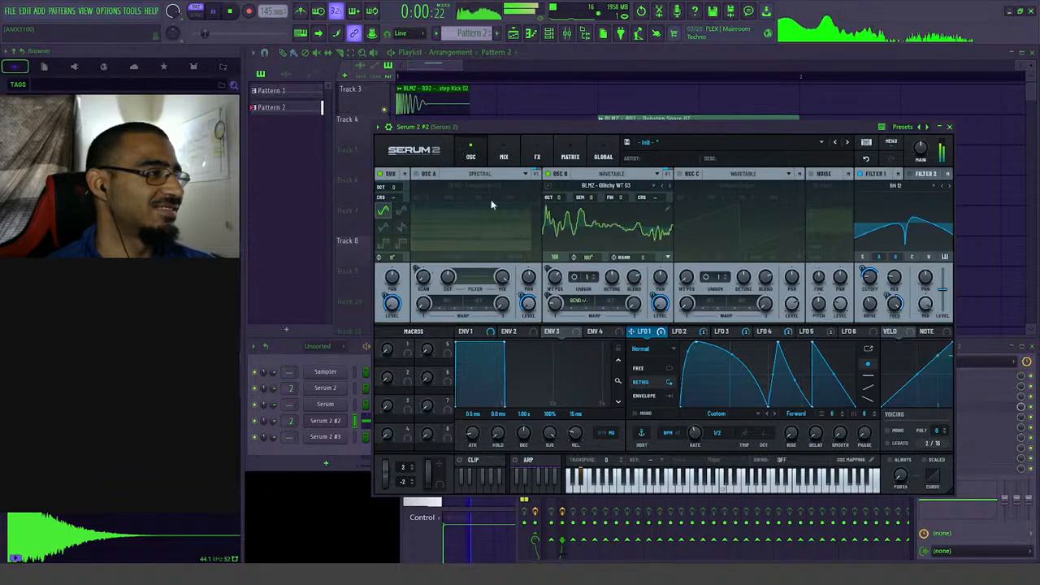
left_click(504, 156)
left_click(470, 156)
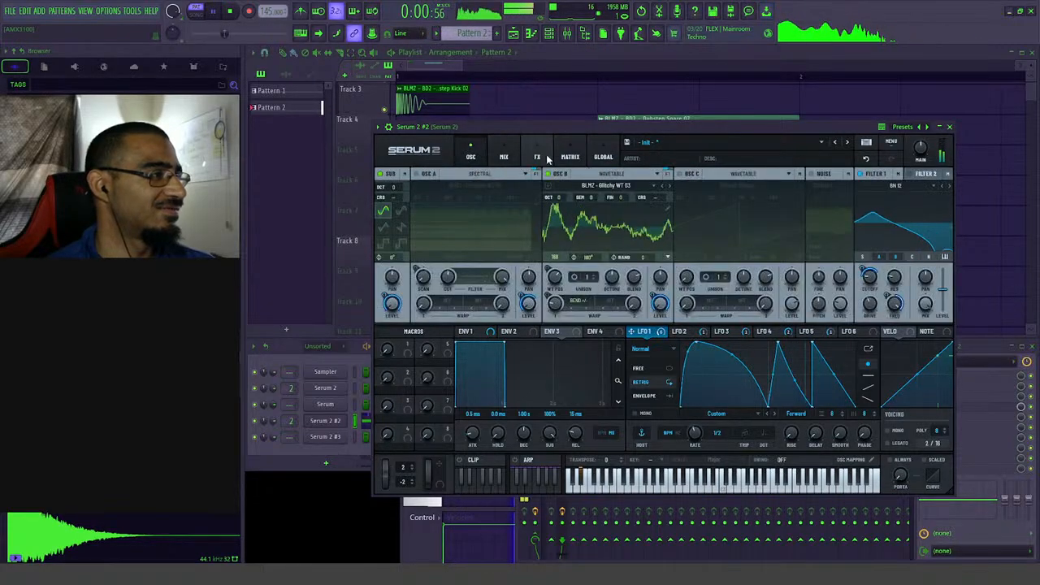
left_click(536, 156)
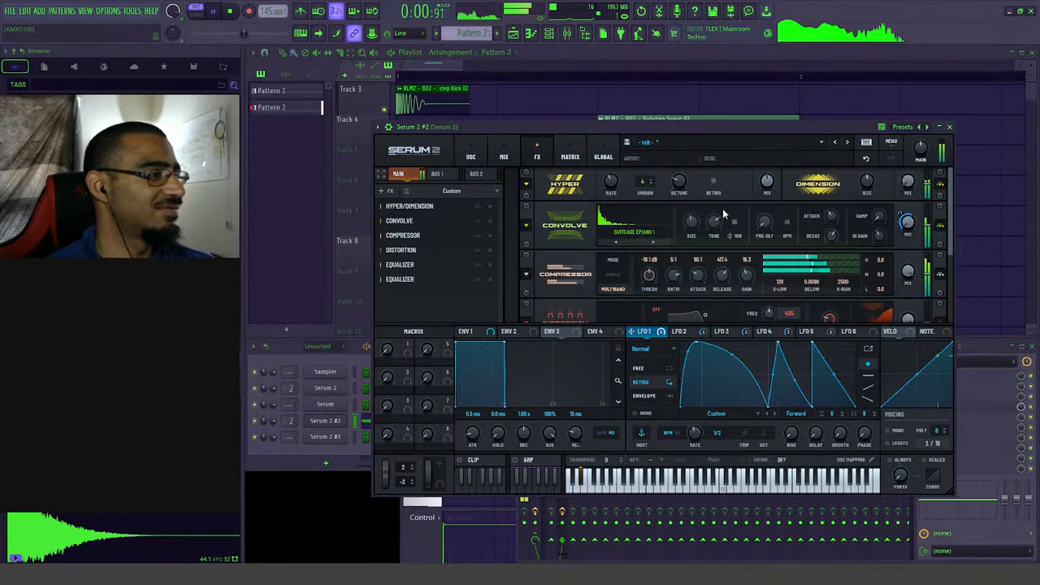
key("space")
- Switch oscillator B's wavetable to BLMZ - Heavy WT 01 and audition it
left_click(471, 157)
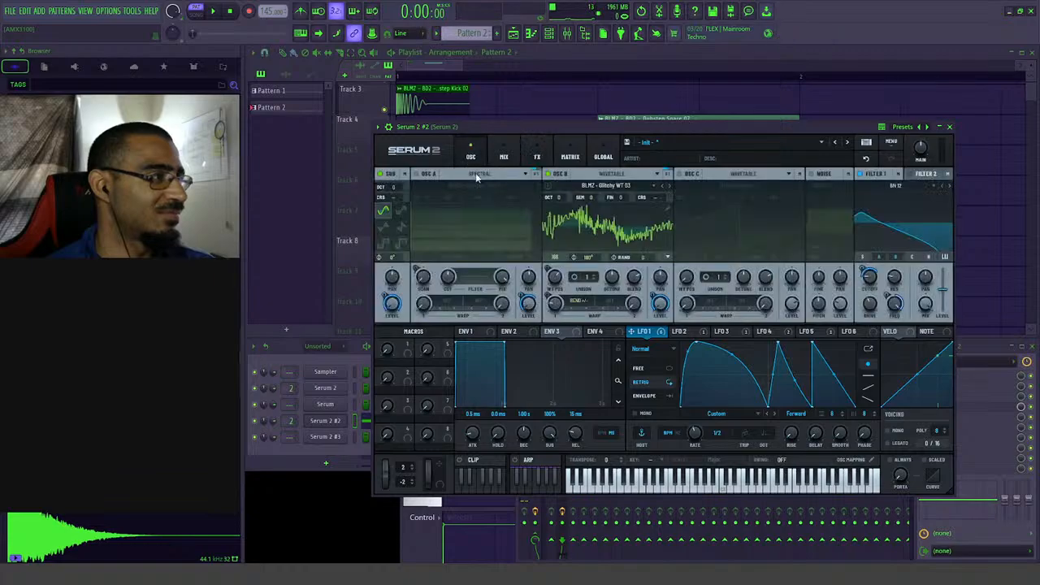
left_click(668, 186)
key("space")
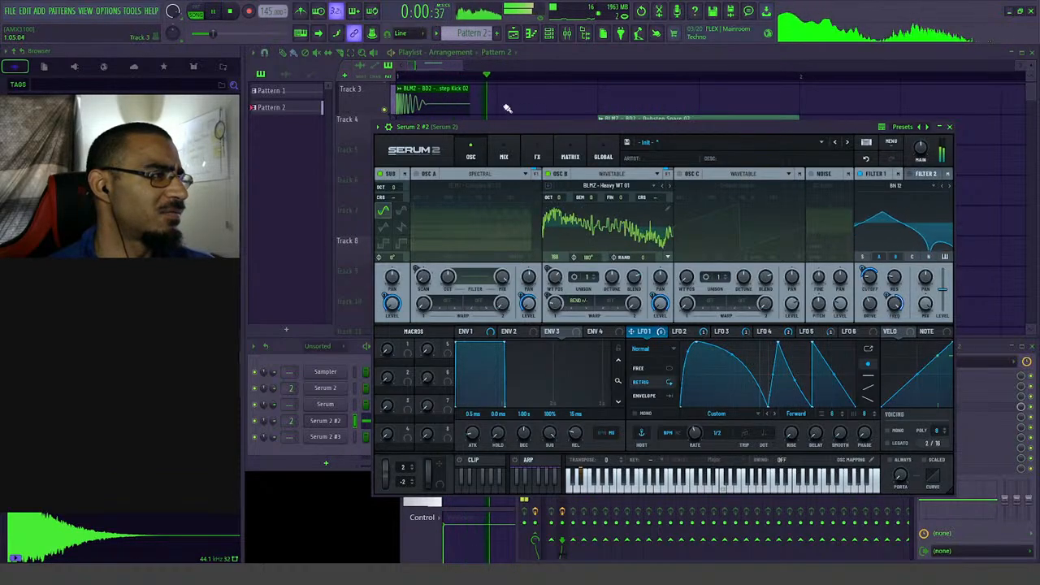
key("space")
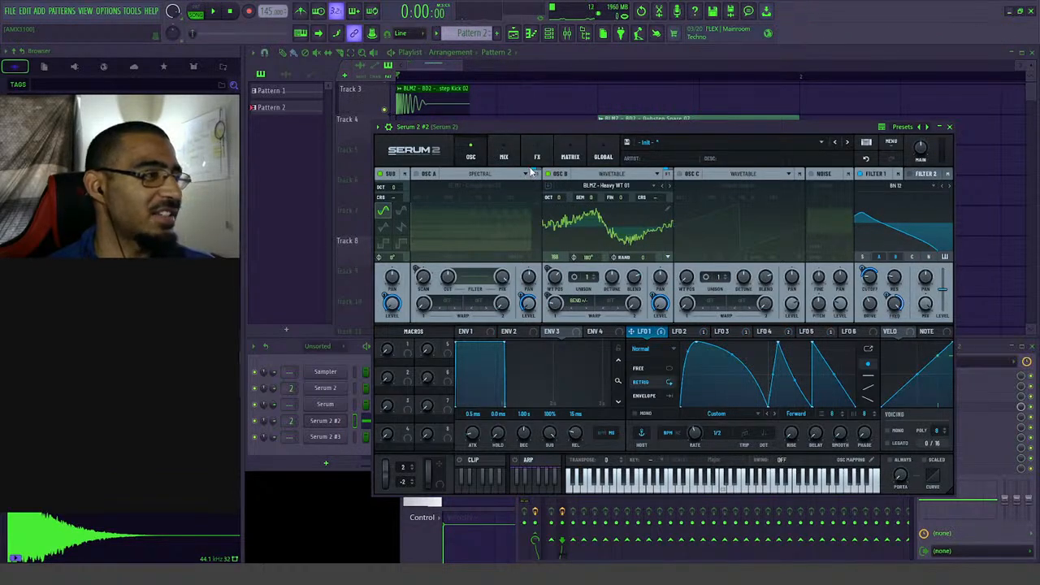
- Set LFO 1's rate to 1/4 and briefly check playback
left_click_drag(728, 434, 728, 425)
key("space")
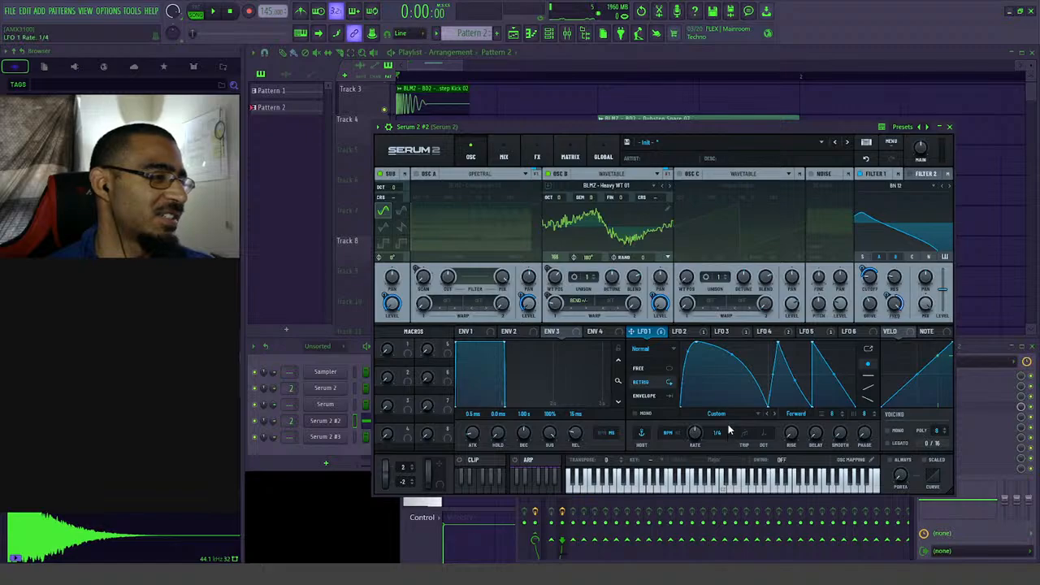
key("space")
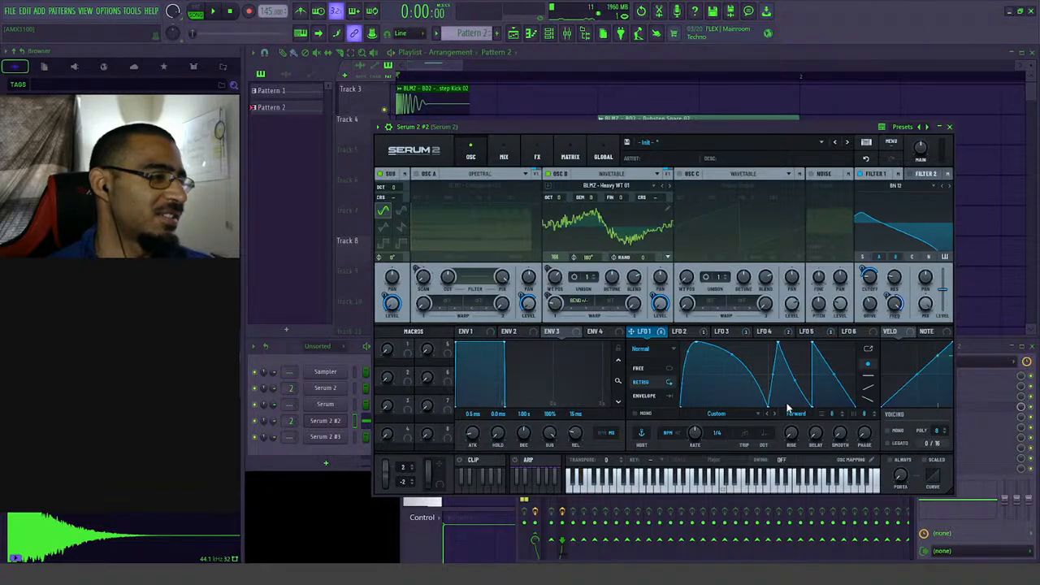
- Remove LFO 1's second and third peaks and stretch the first curve across almost the full cycle during playback
double_click(781, 343)
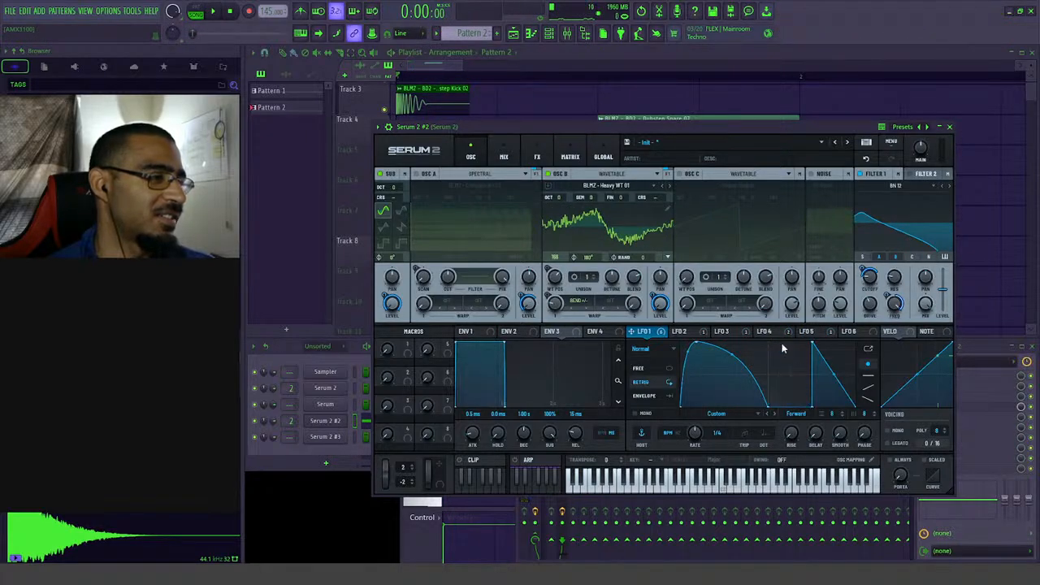
key("space")
double_click(813, 409)
left_click_drag(762, 410, 837, 415)
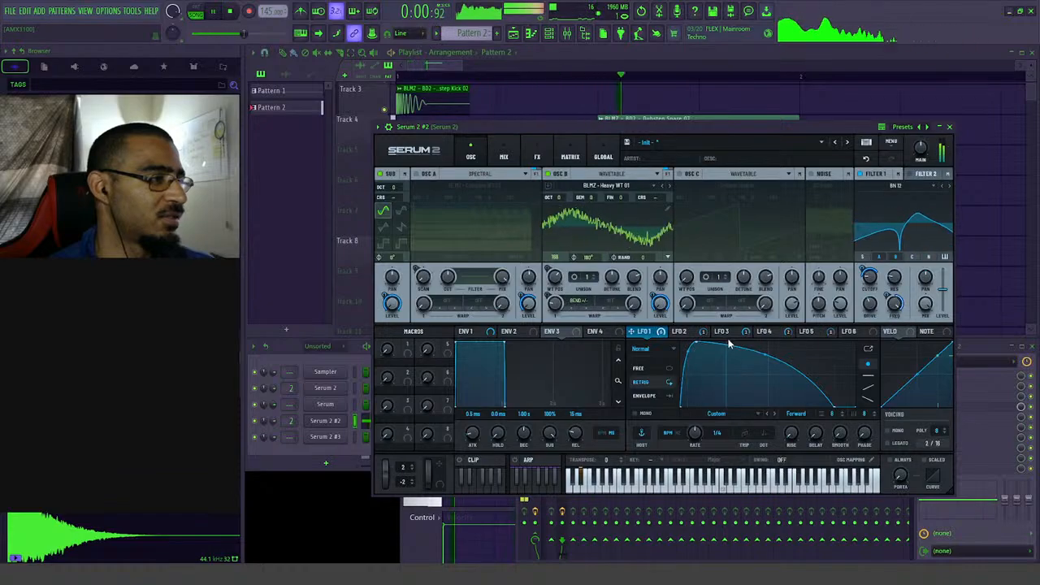
- Show LFO 2, set oscillator B's wavetable position to 149, and re-enable oscillator A
left_click(685, 332)
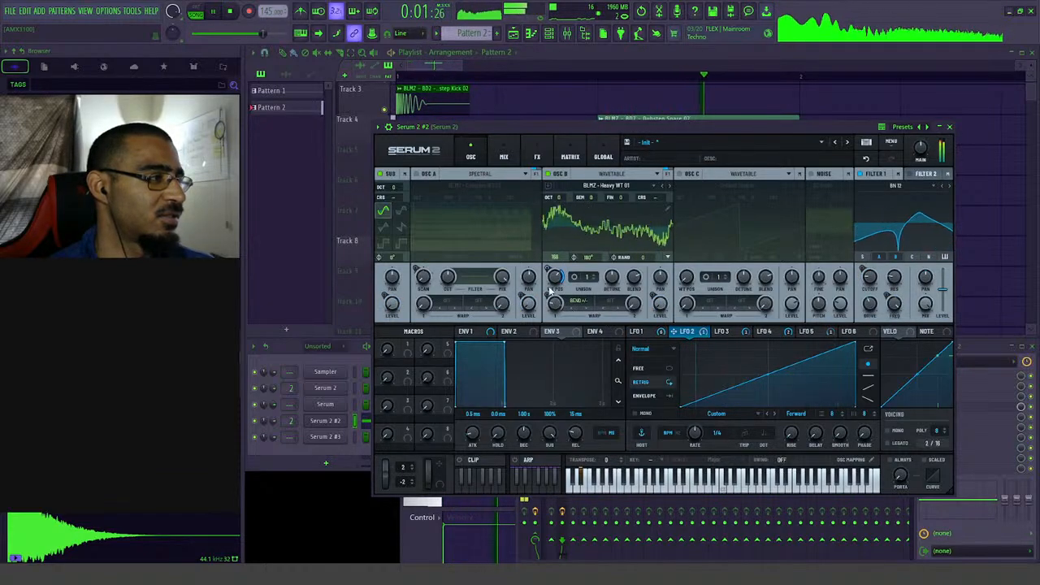
mouse_move(556, 277)
left_mouse_down()
mouse_move(552, 297)
mouse_move(560, 291)
left_mouse_up()
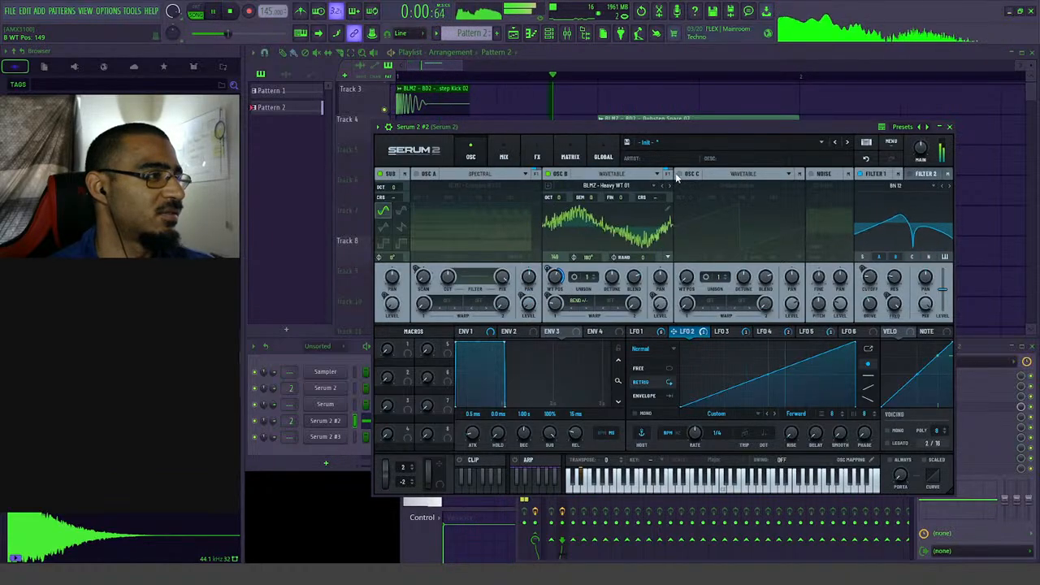
left_click(416, 175)
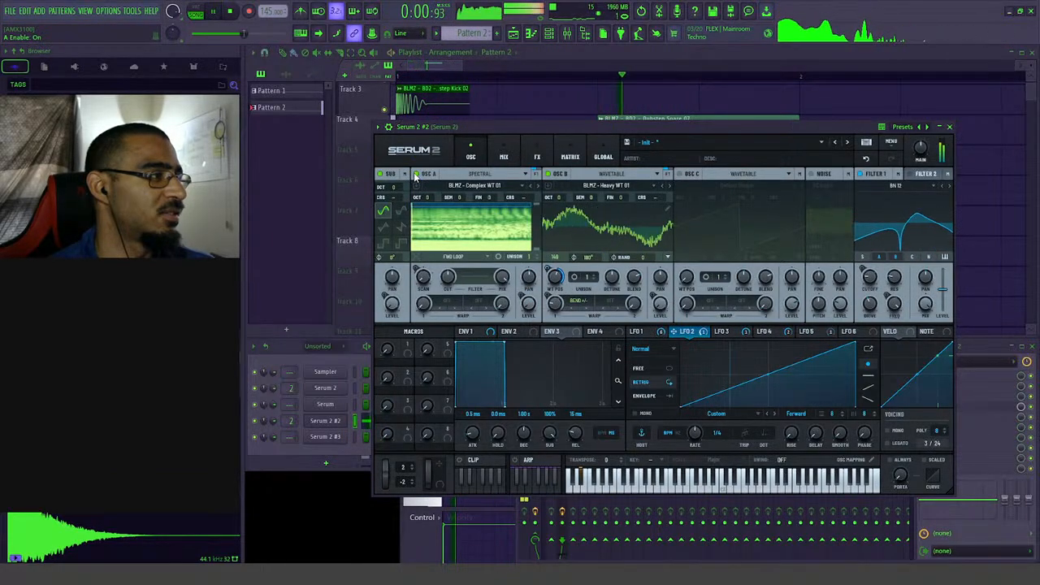
- Load BLMZ - Complex WT 02 into oscillator A at octave -1 and adjust filter 1's cutoff during playback
left_click(536, 186)
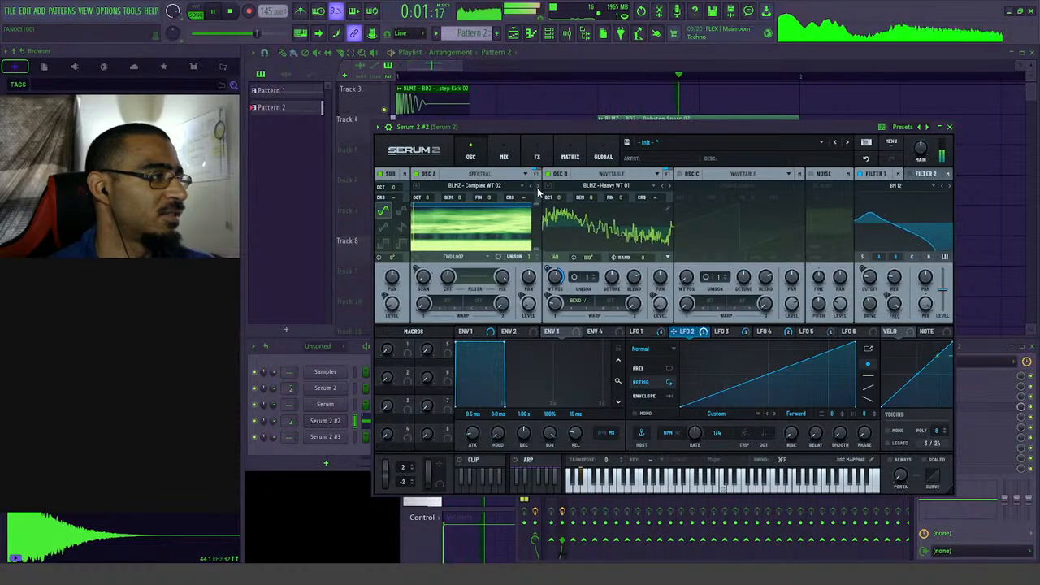
left_click_drag(431, 210, 430, 214)
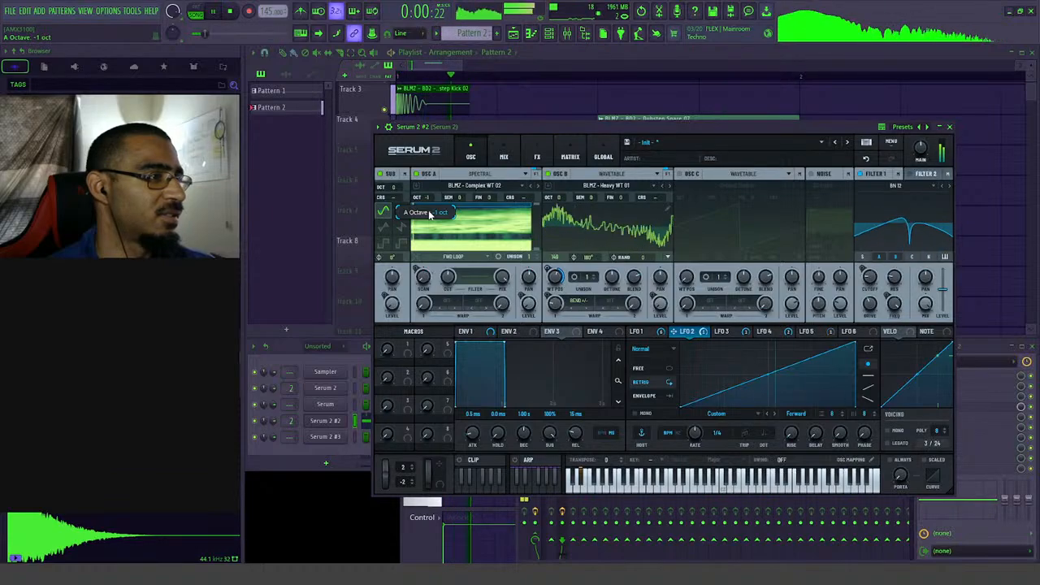
left_click_drag(870, 278, 873, 271)
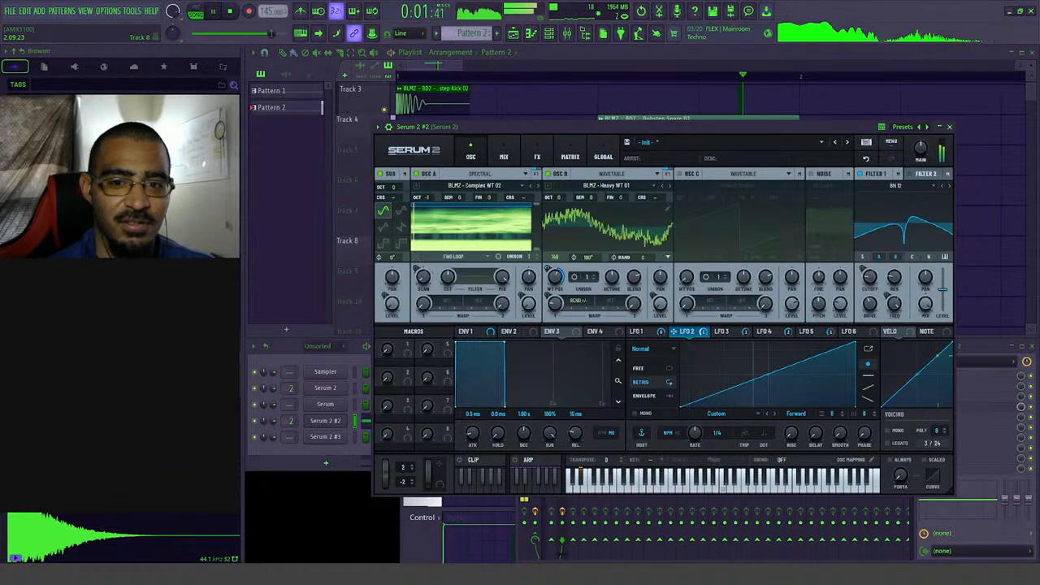
key("space")
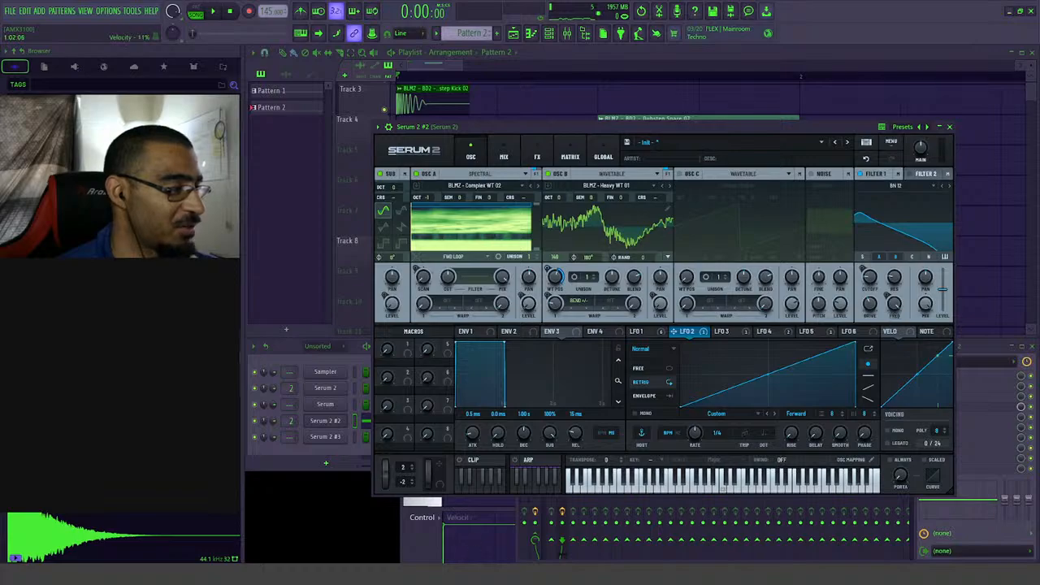
- Examine the oscillator, unison and FM settings in the submitted screenshot of the BASS - Odd Reese preset
mouse_move(460, 577)
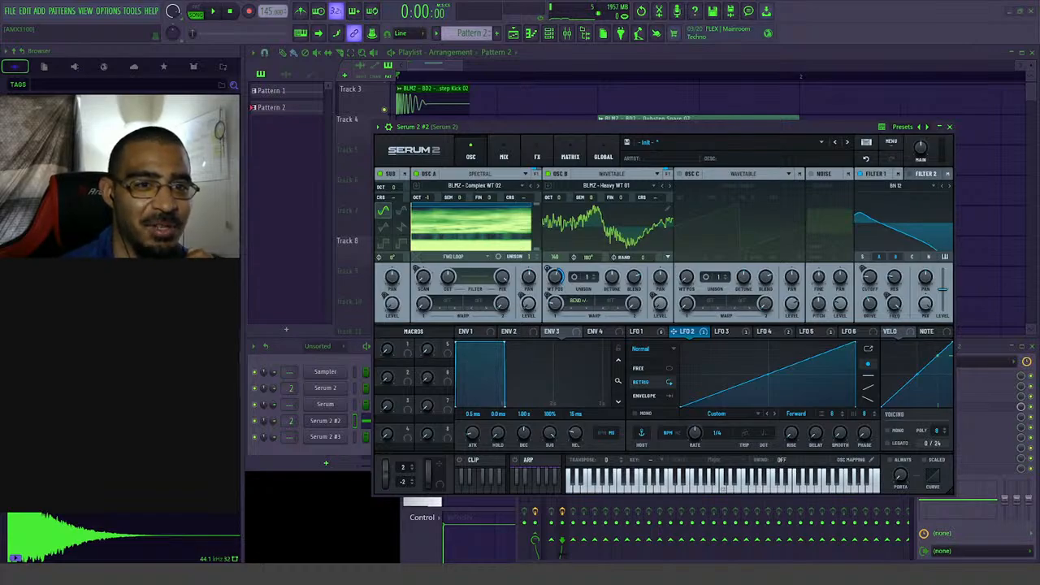
left_click_drag(1039, 115, 610, 106)
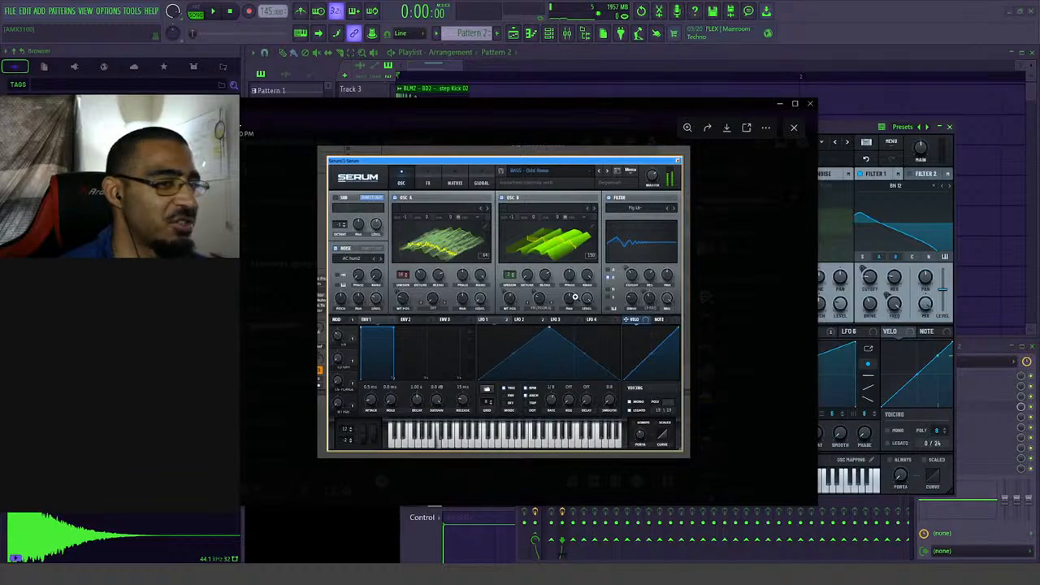
scroll(575, 298, "up", 5)
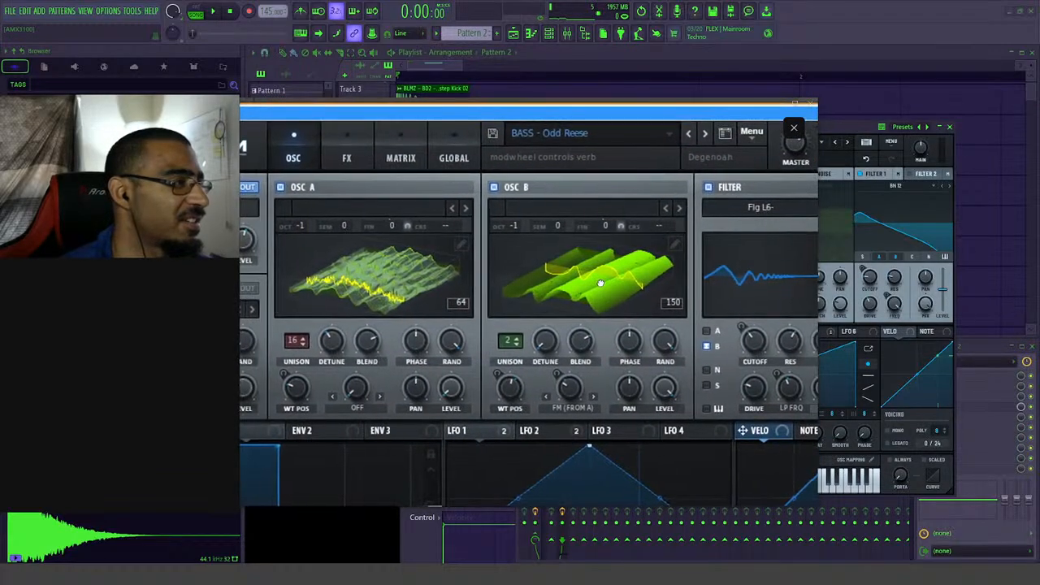
left_click_drag(601, 283, 603, 283)
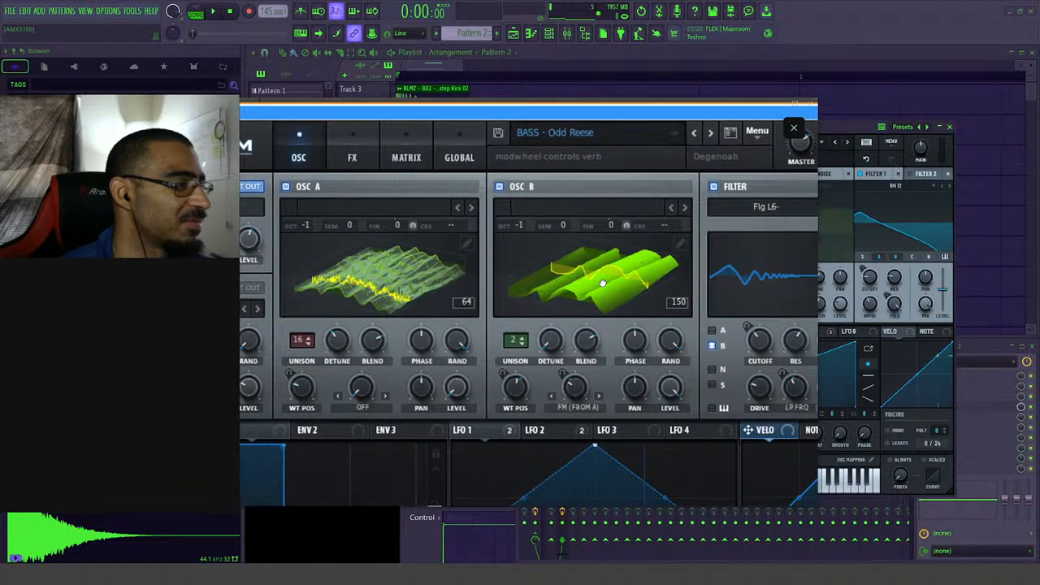
left_click_drag(528, 327, 561, 320)
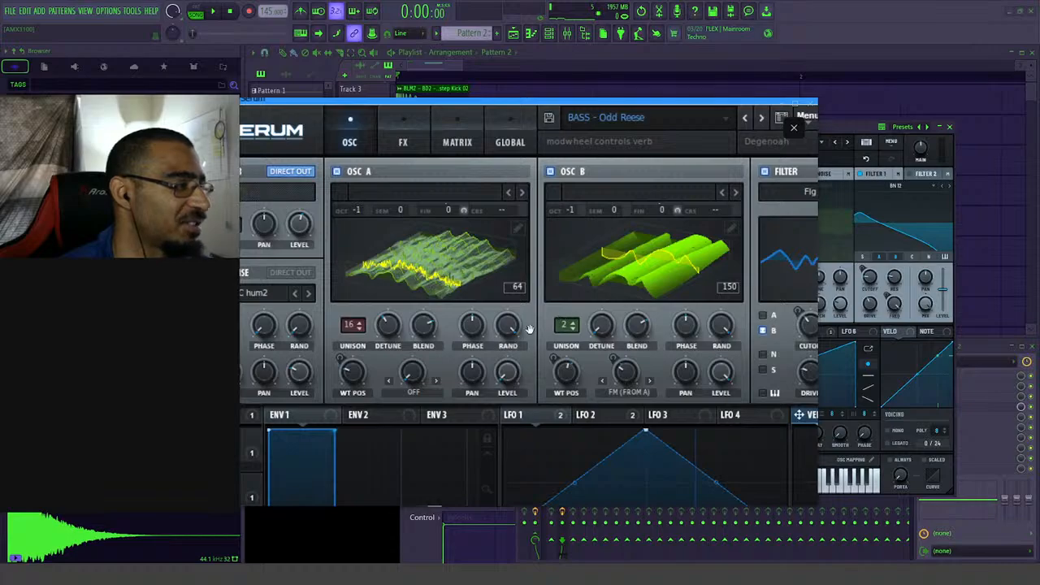
scroll(596, 278, "down", 5)
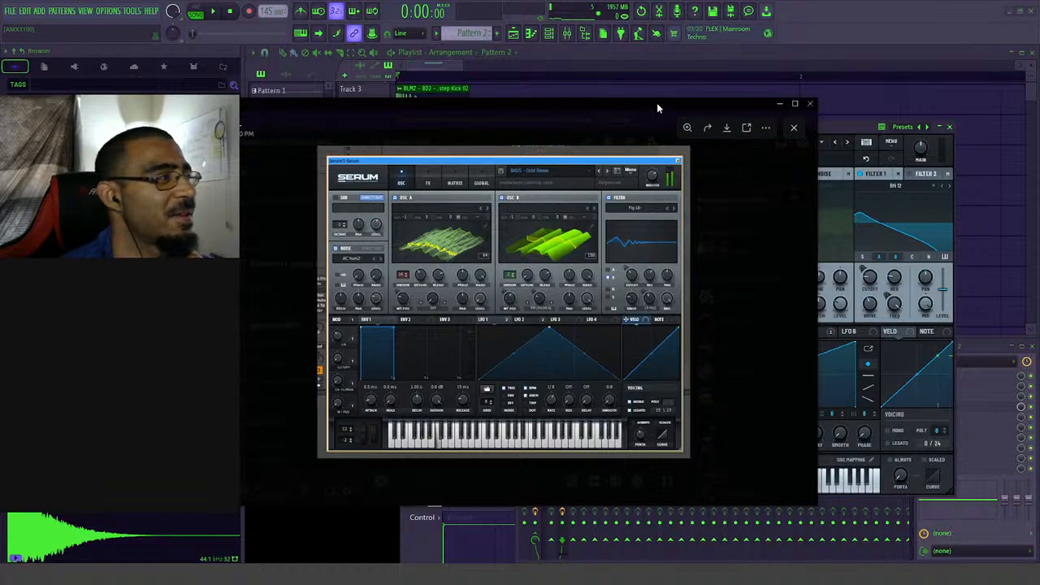
left_click_drag(657, 102, 1039, 148)
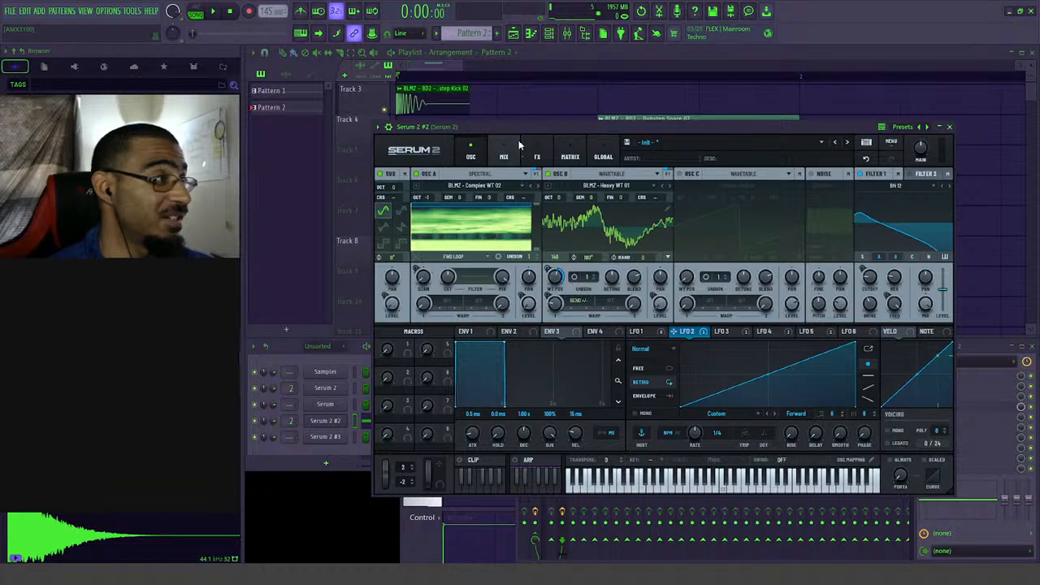
- Audition the Serum 2 #2 bass and review its oscillator page and main effects rack
left_click_drag(530, 126, 472, 114)
key("space")
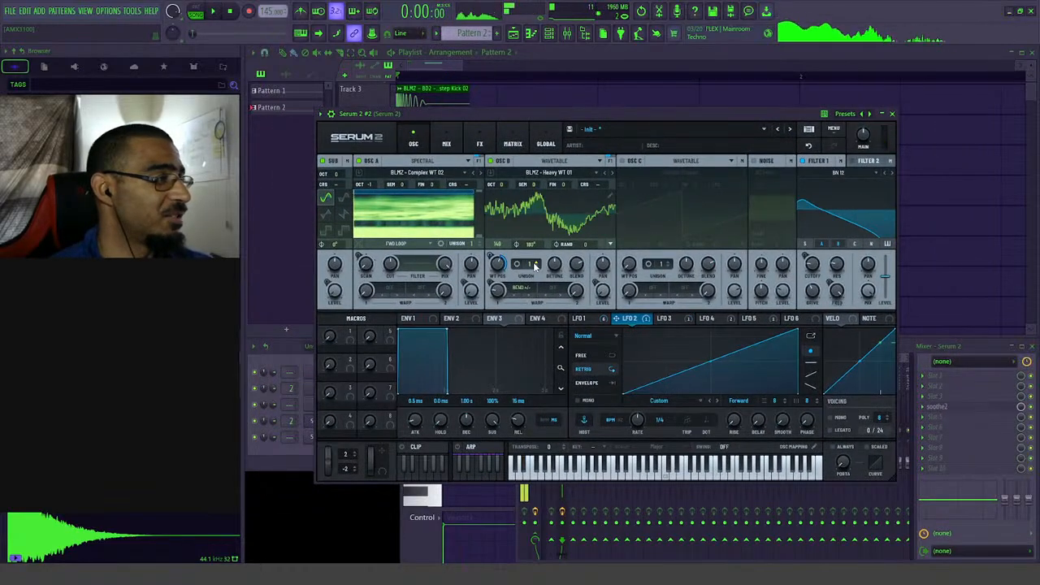
key("space")
left_click_drag(571, 114, 625, 120)
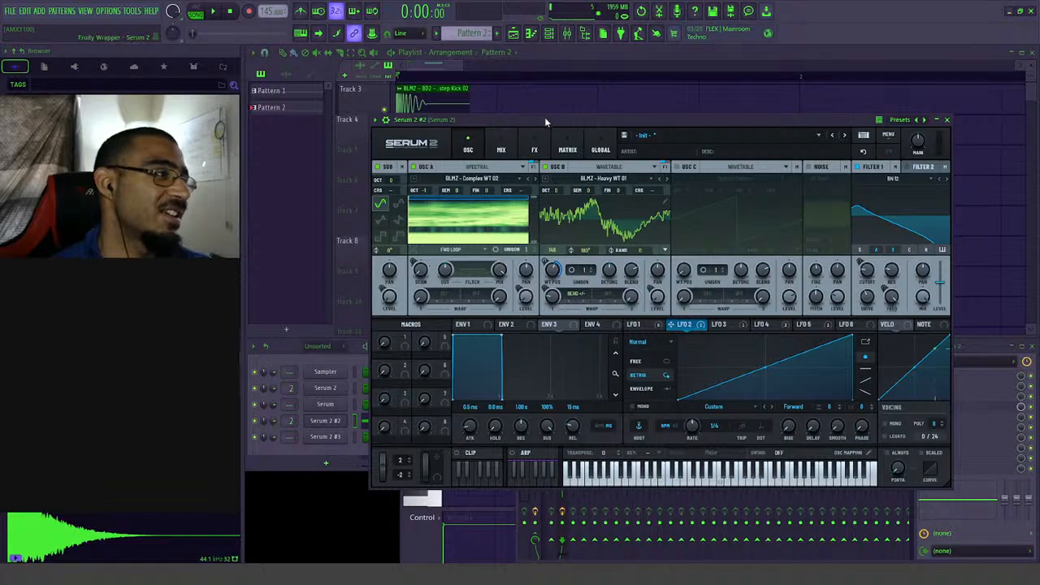
left_click_drag(545, 117, 539, 103)
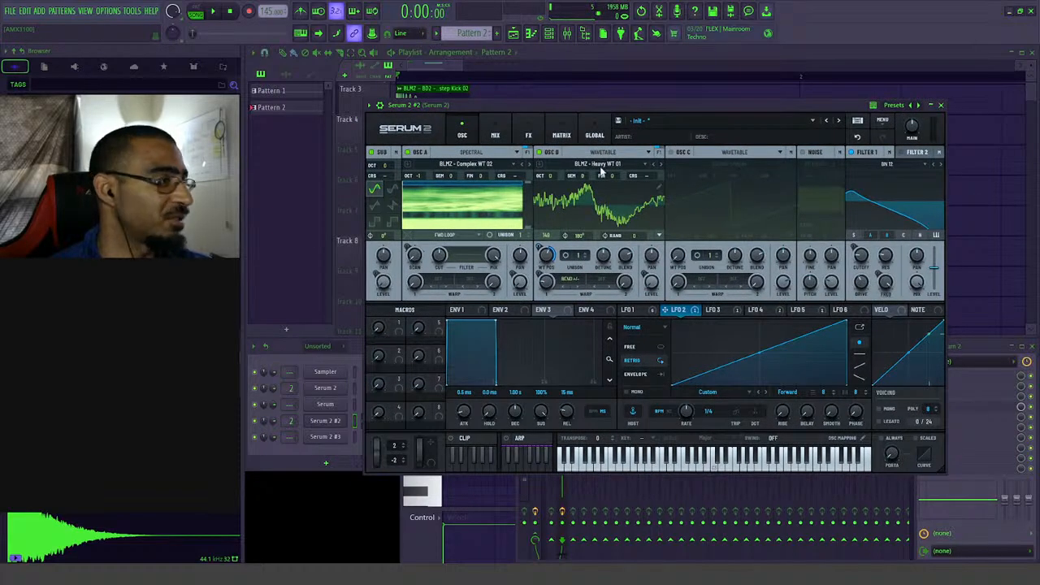
key("space")
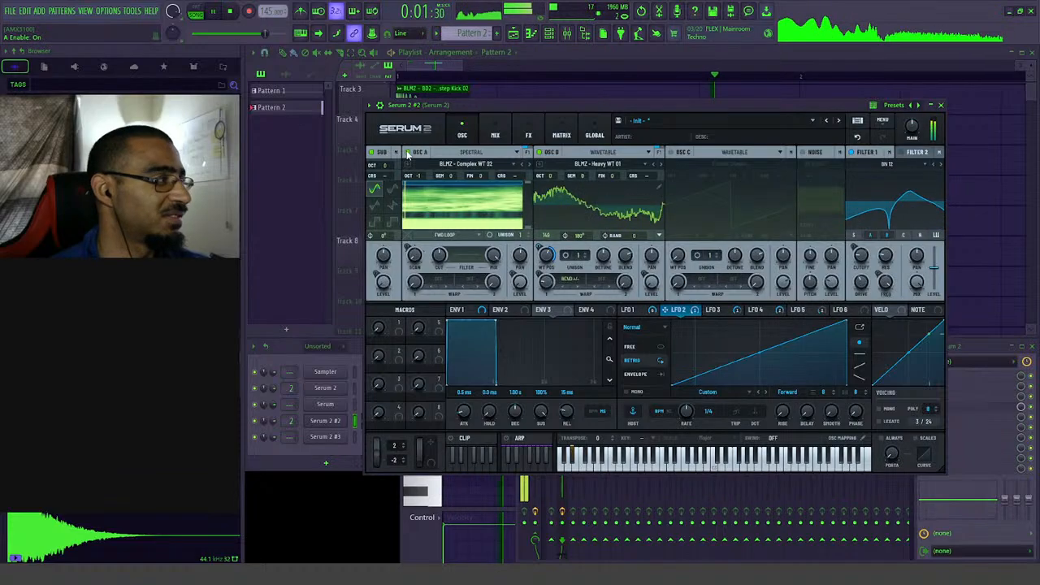
left_click(495, 135)
left_click(529, 135)
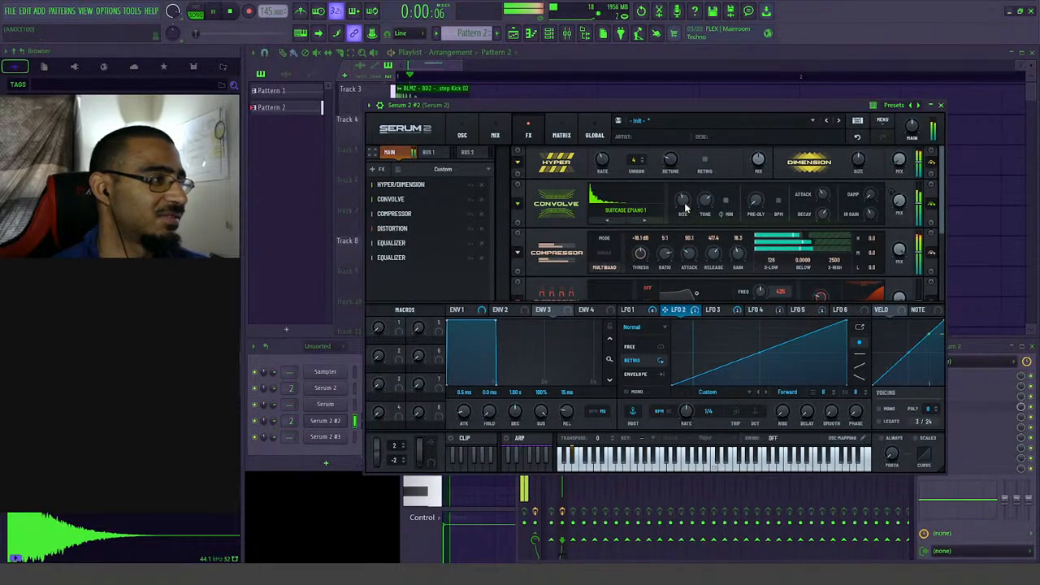
key("space")
key("space")
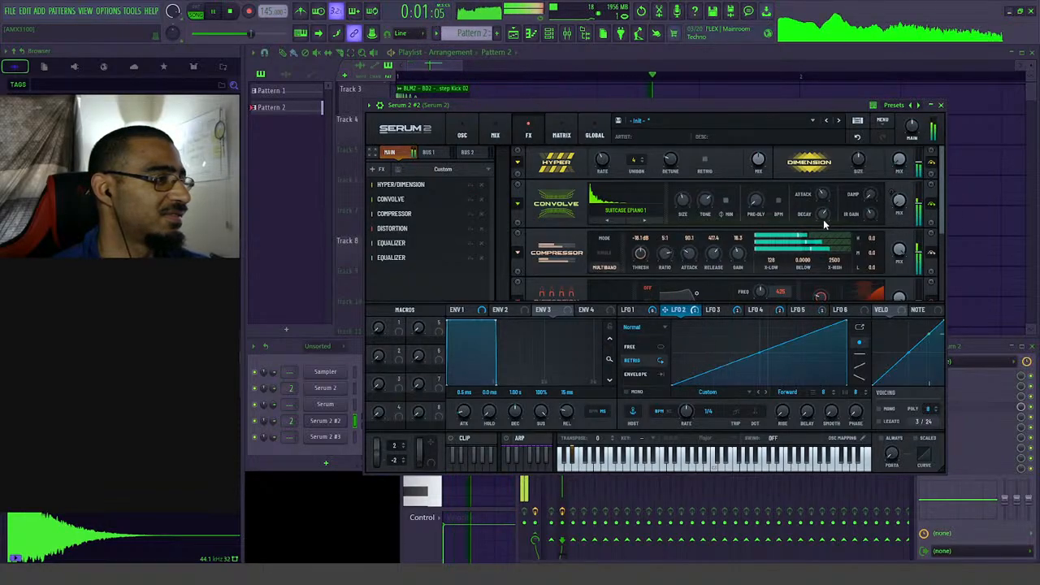
- Remove the second Pattern 2 clip on Track 8 and select the first half bar of the playlist for looping
left_click(455, 78)
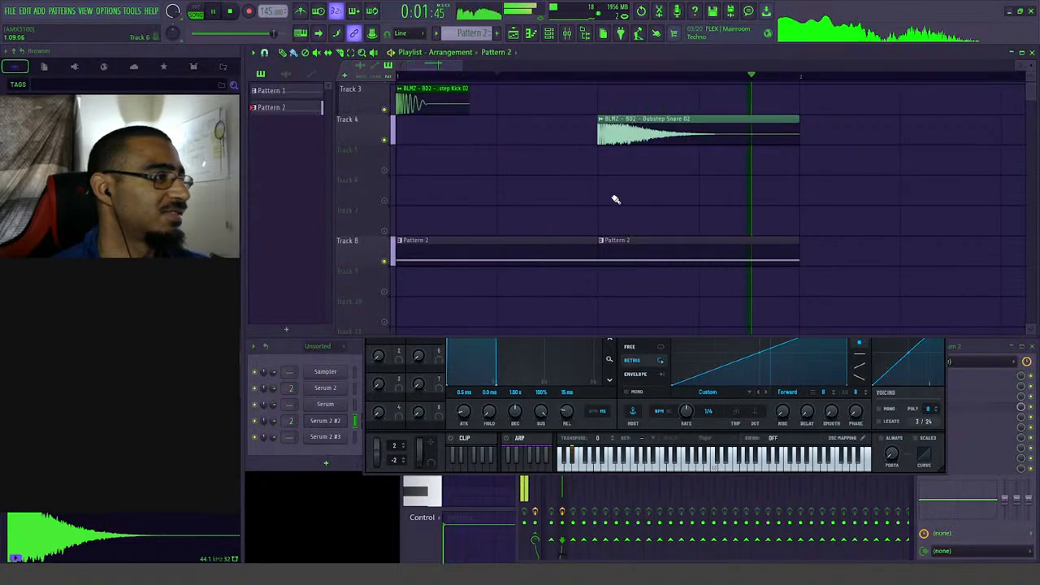
key("space")
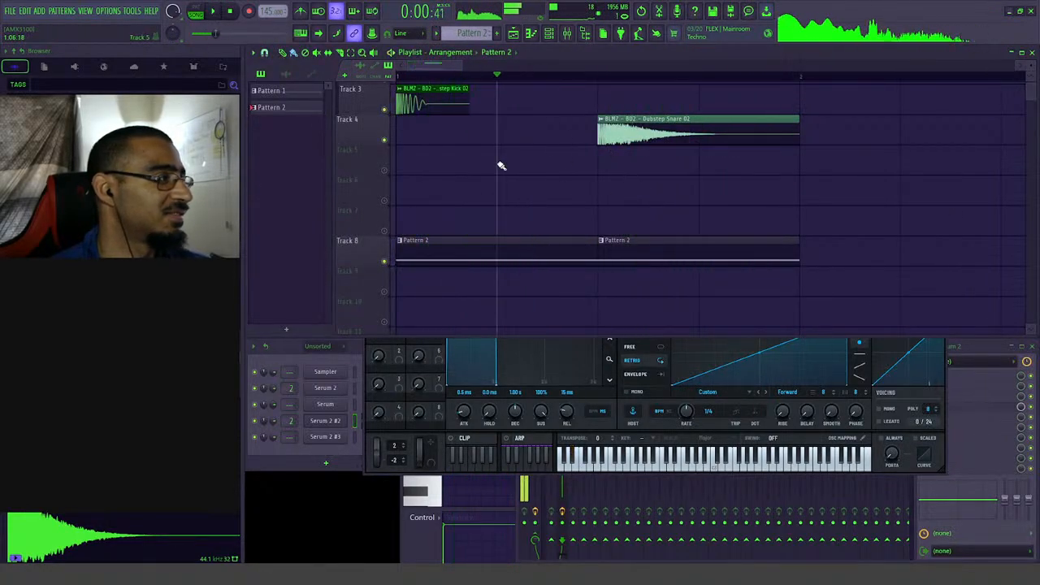
right_click(645, 255)
left_click_drag(399, 77, 586, 80)
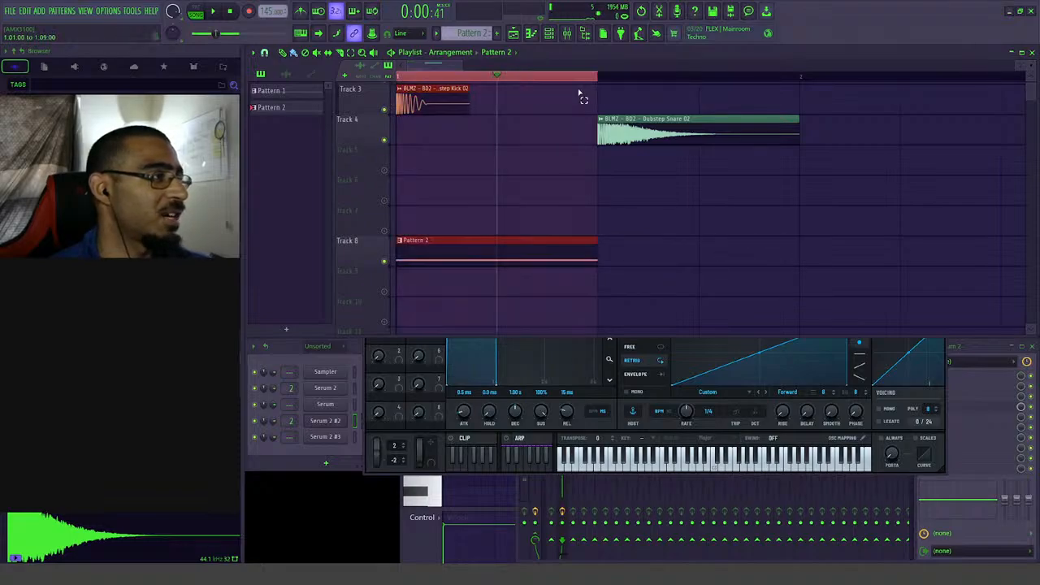
- Show the soothe2 plugin on the Serum 2 mixer track and examine its response during playback
left_click(978, 355)
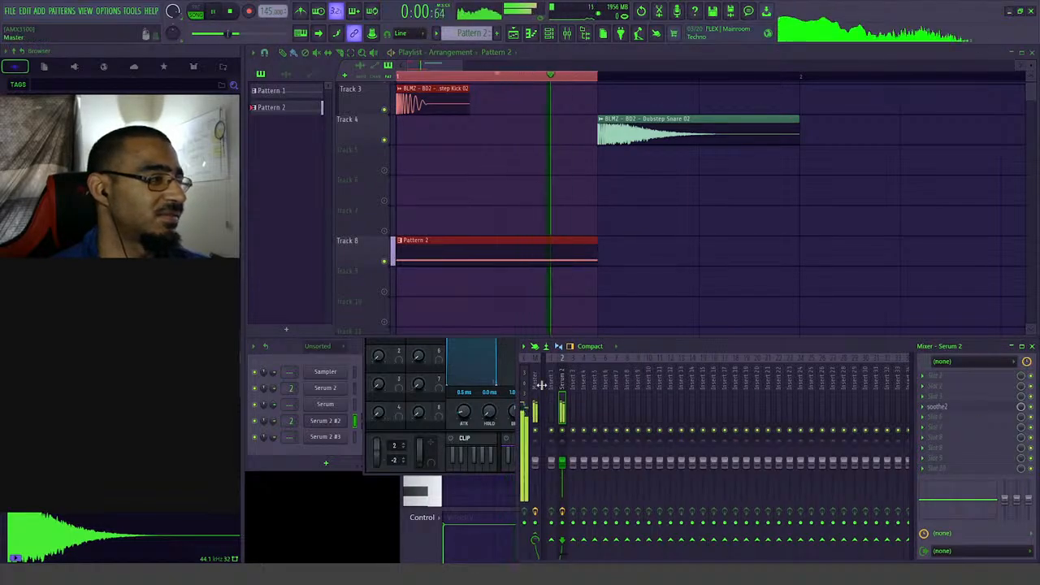
left_click(937, 407)
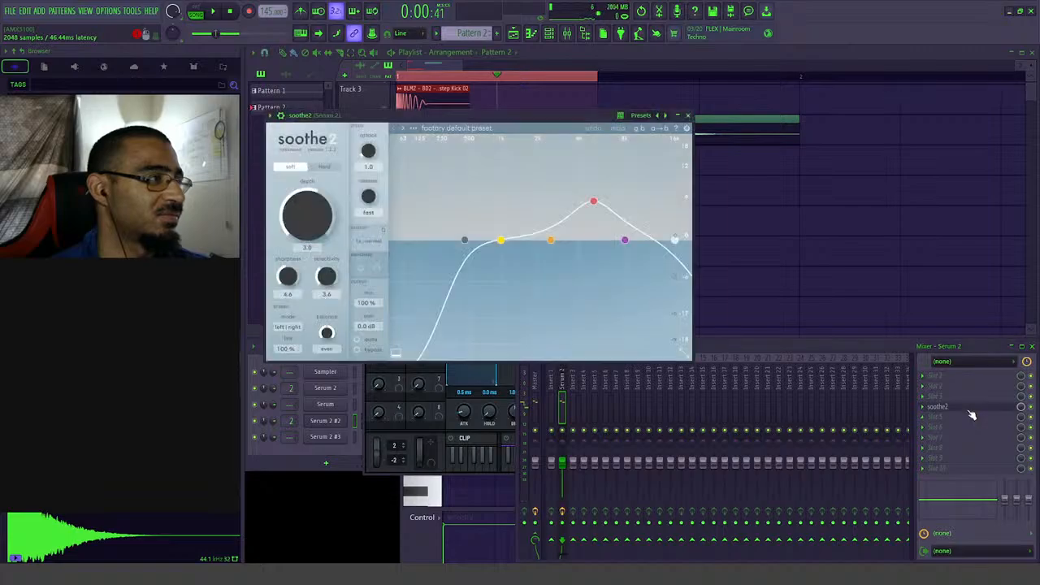
key("space")
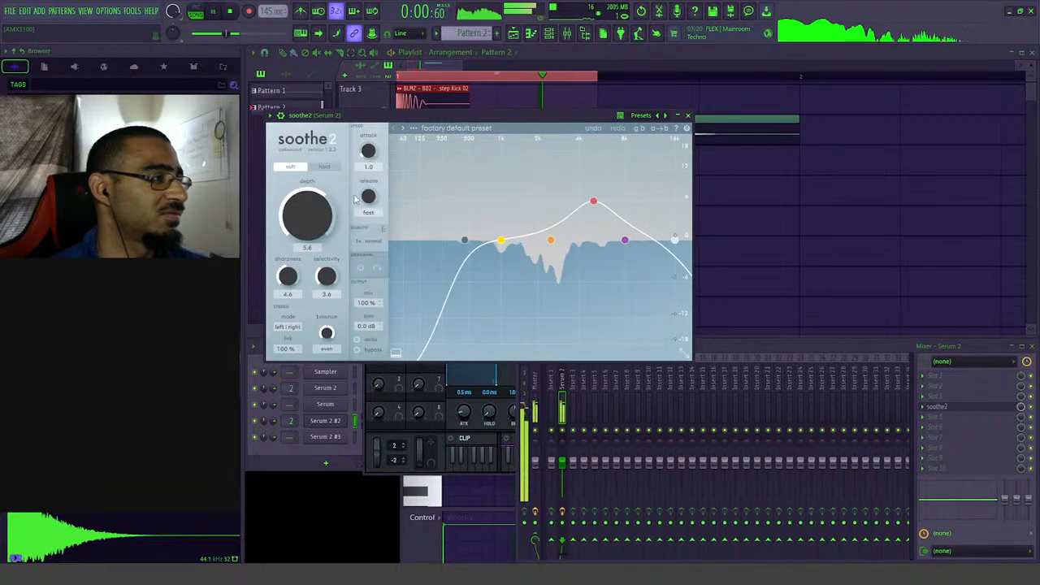
key("space")
- Play Pattern 2 on its own and lower Serum 2 #2's main volume to 58%
left_click(443, 53)
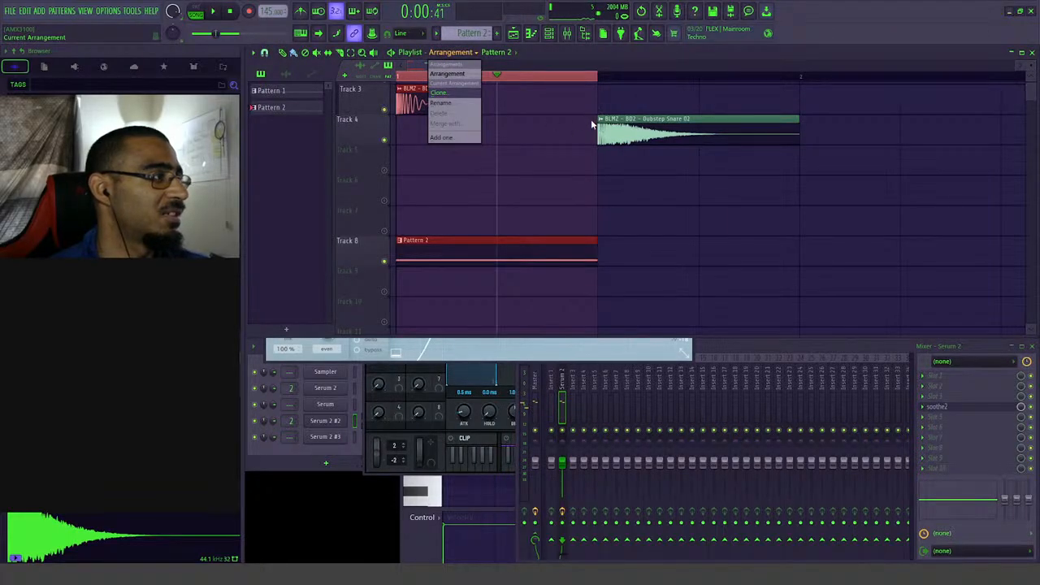
key("space")
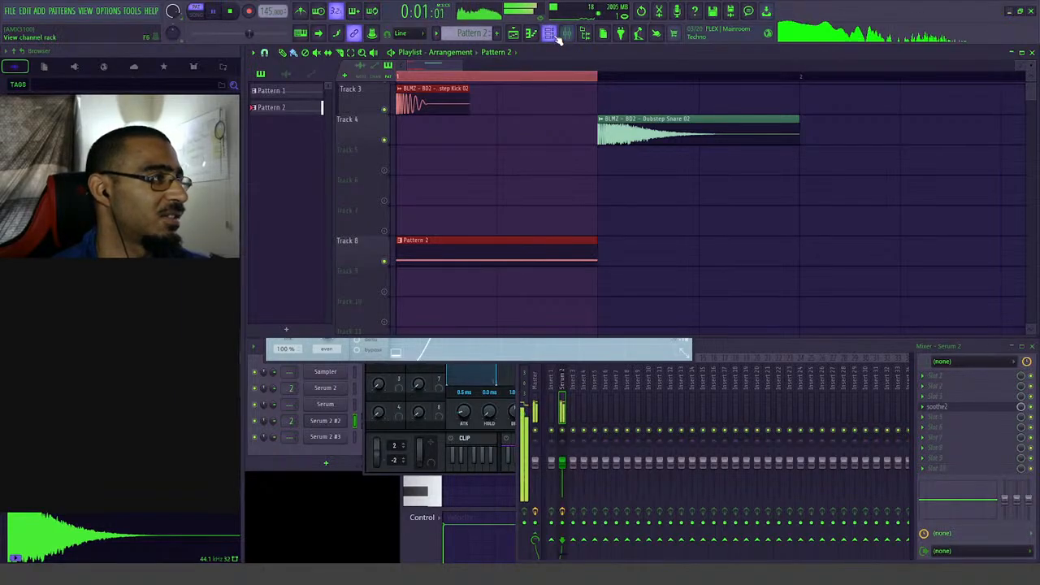
left_click(366, 433)
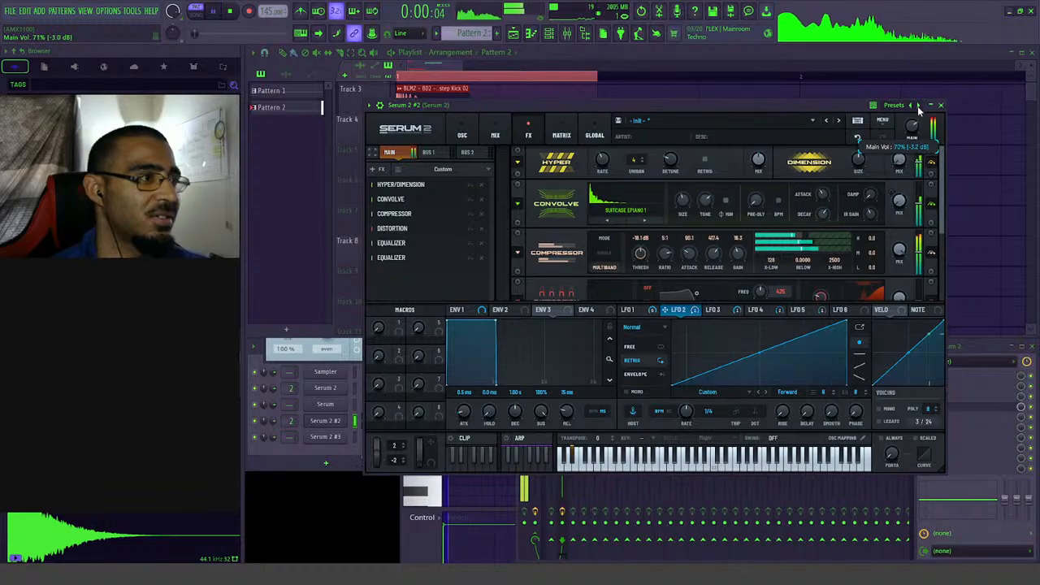
scroll(914, 118, "down", 3)
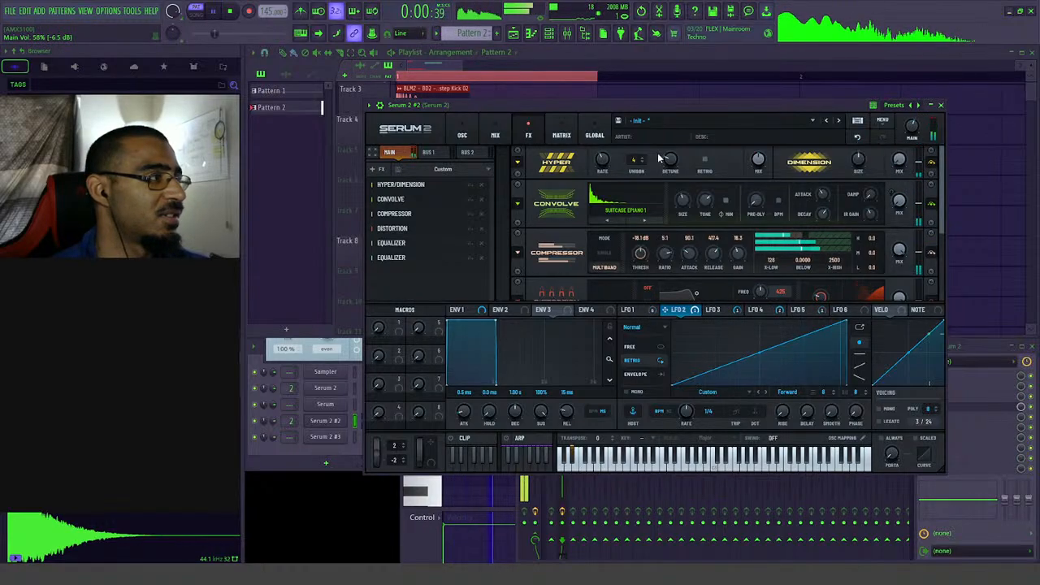
- Adjust filter 1's cutoff frequency on the oscillator page and audition the bass
left_click(462, 135)
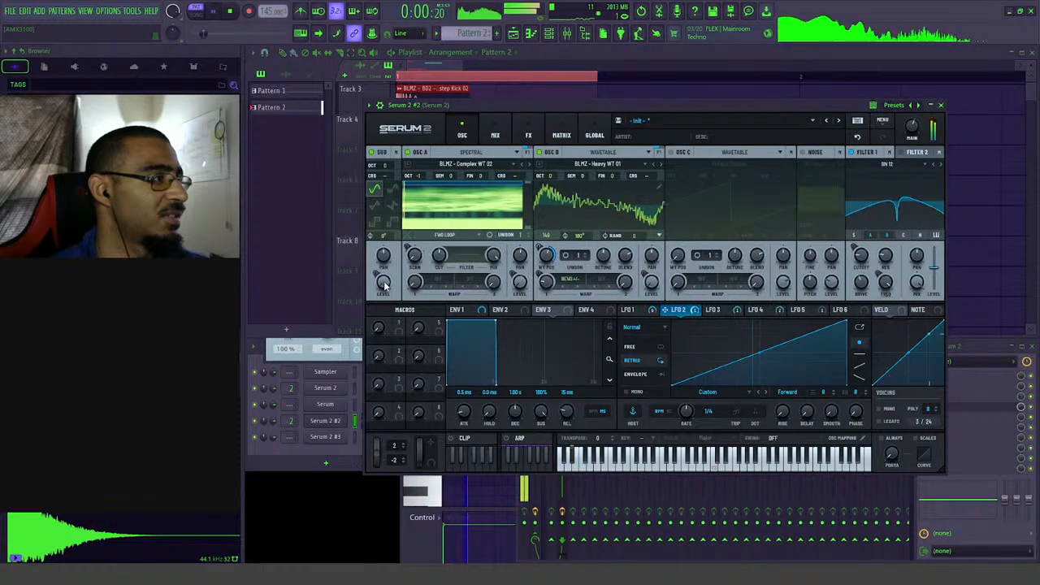
mouse_move(868, 249)
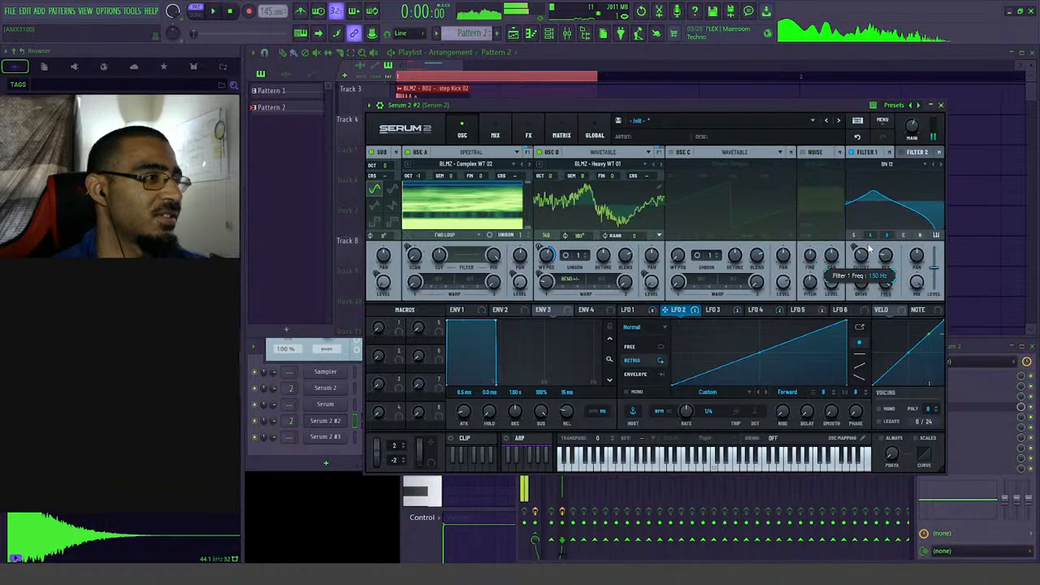
left_click_drag(868, 248, 870, 268)
key("space")
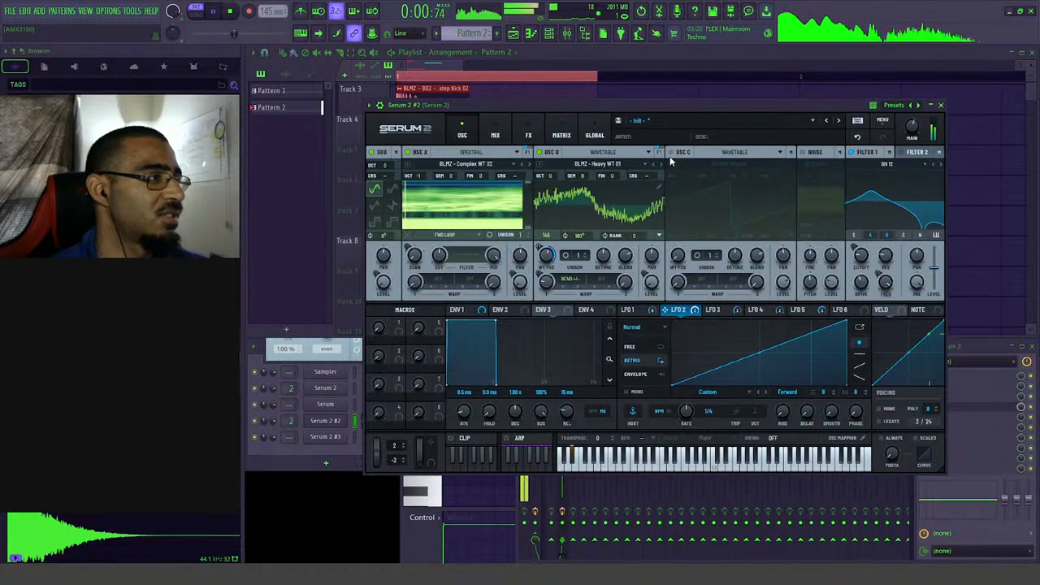
- Replace the modulation on the second equalizer's low-band frequency with LFO 1 and audition it
left_click(528, 135)
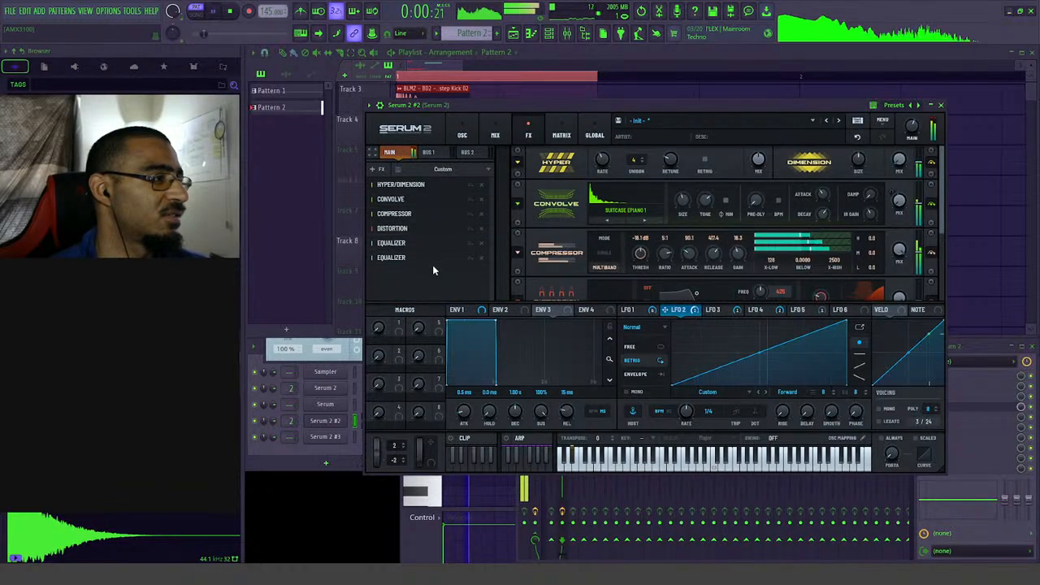
scroll(724, 227, "down", 3)
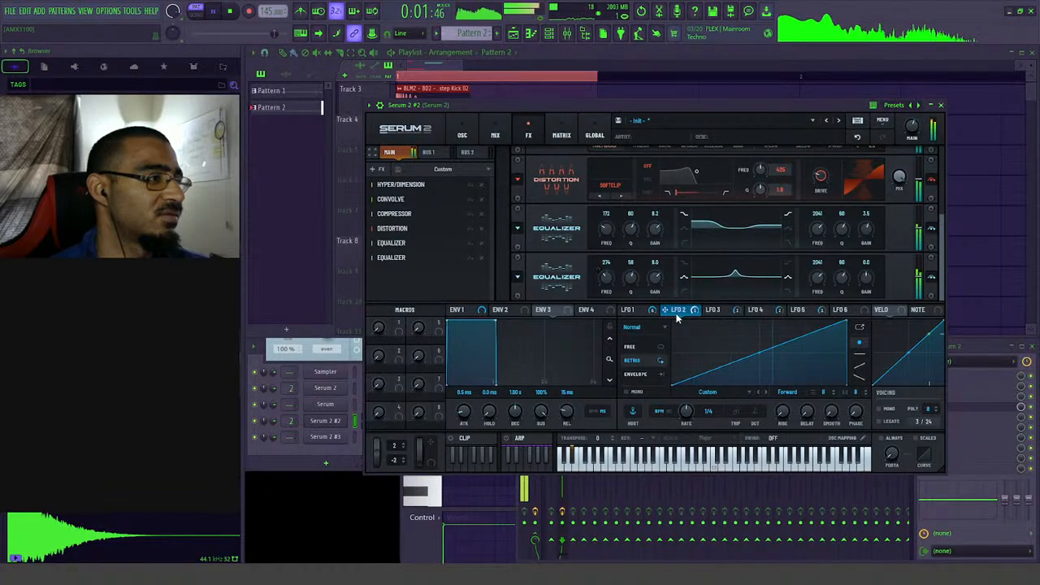
left_click(713, 310)
key("space")
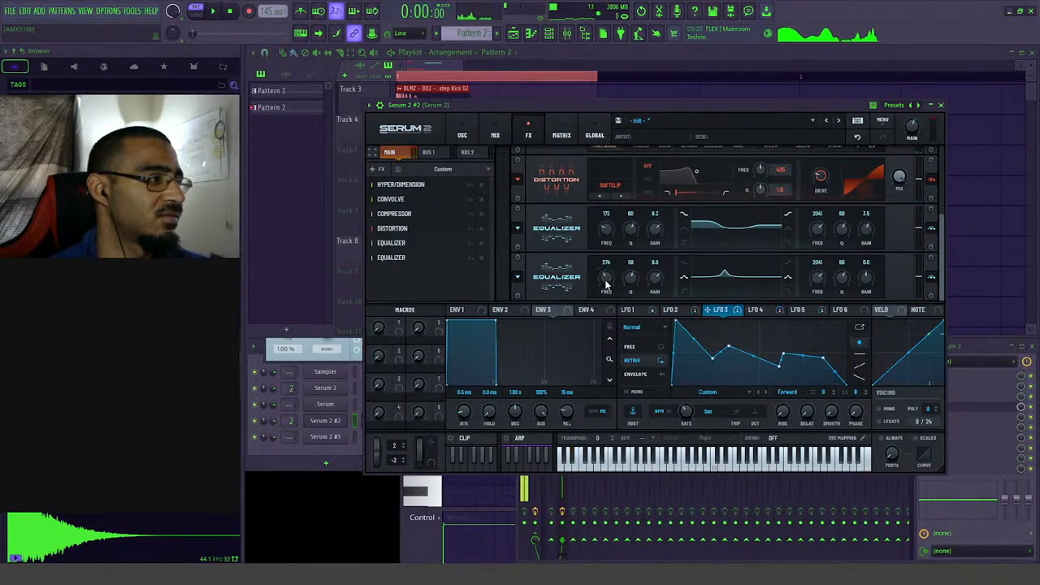
right_click(605, 284)
left_click(650, 346)
left_click(628, 313)
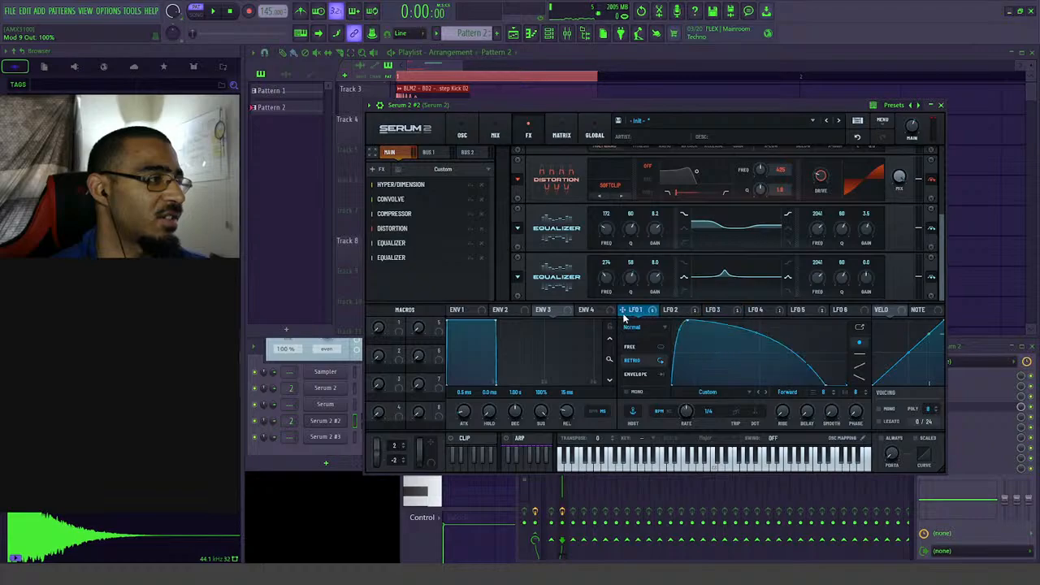
left_click_drag(623, 311, 604, 296)
key("space")
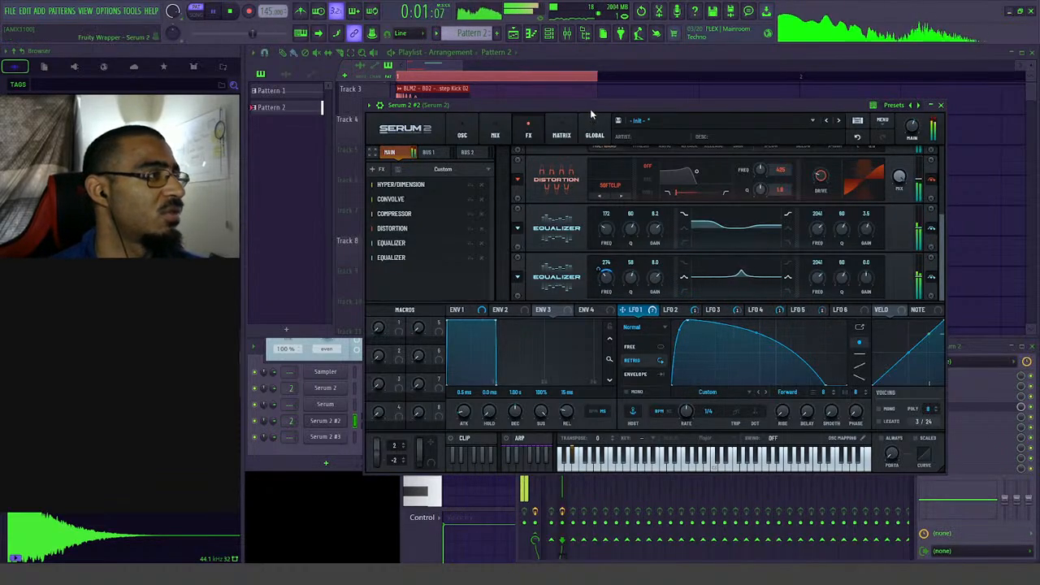
- Show the oscillator page of Serum 2 #2 and audition the finished bass once more
left_click_drag(591, 109, 594, 128)
key("space")
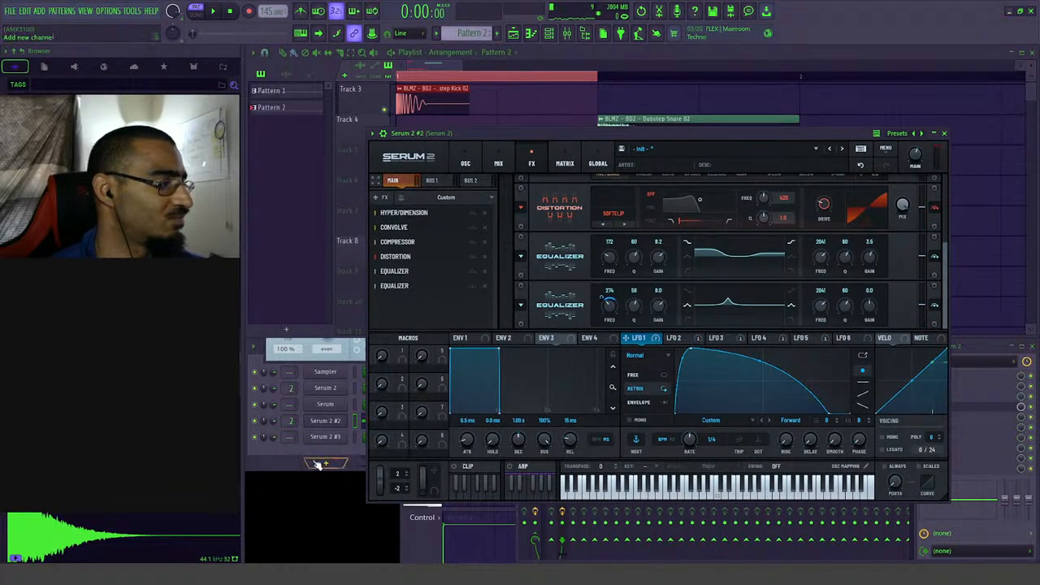
left_click(325, 423)
left_click(325, 423)
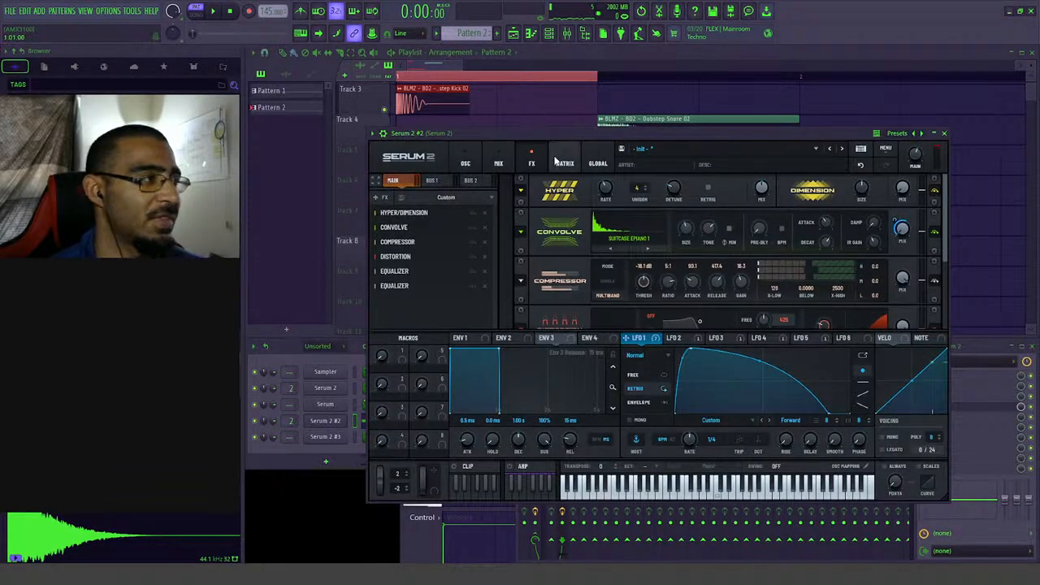
left_click(465, 163)
key("space")
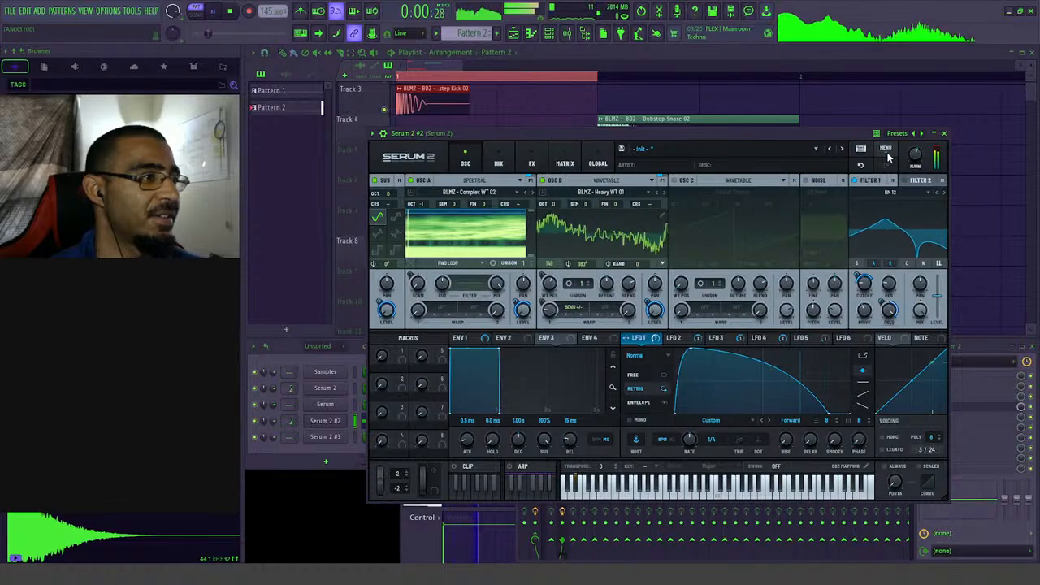
key("space")
- Initialise the Serum 2 #2 preset, load the BLMZ - Complex WT 03 wavetable into oscillator A and play it
left_click(886, 148)
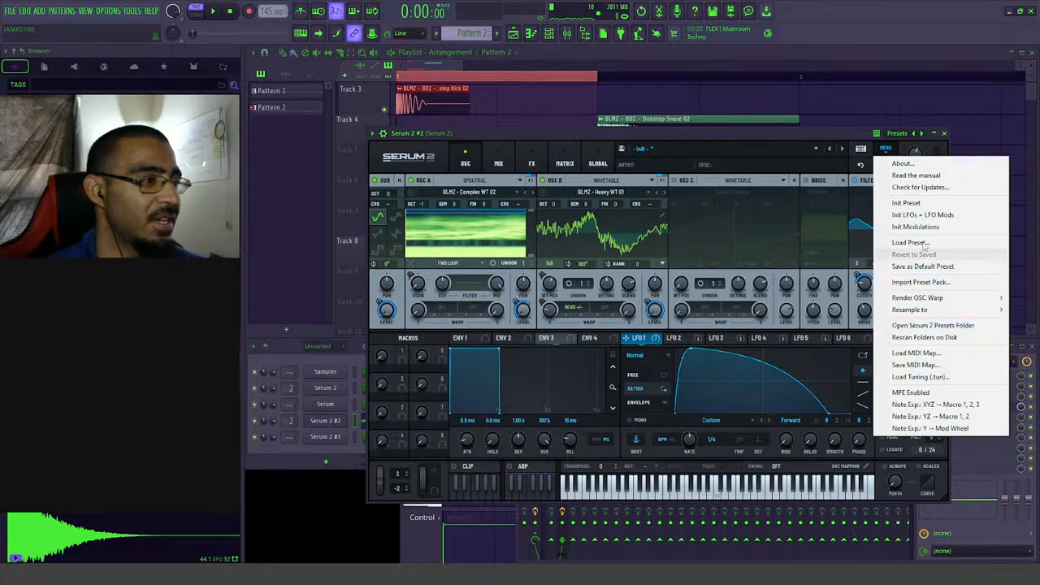
left_click(906, 202)
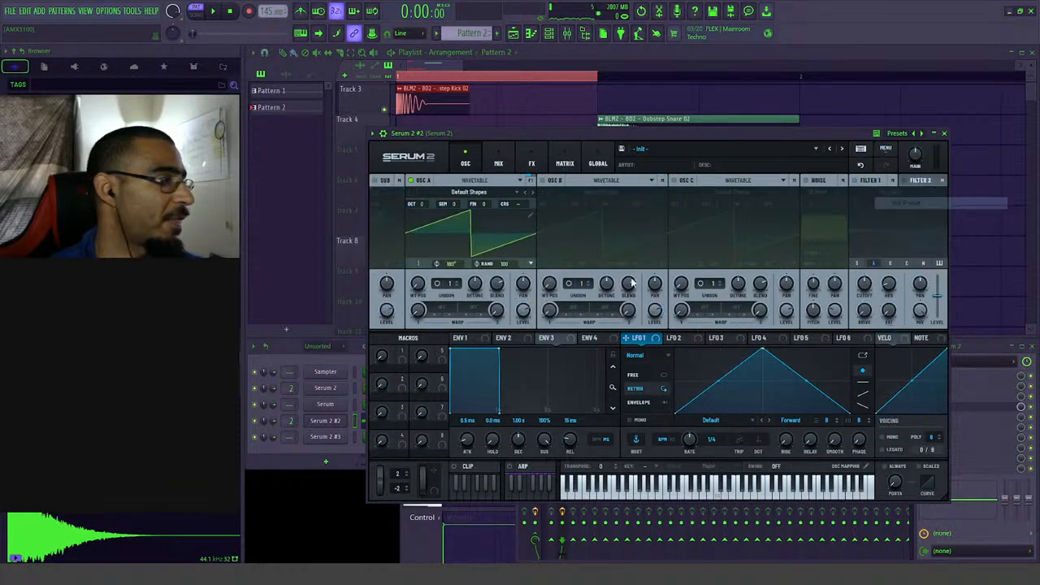
left_click(469, 193)
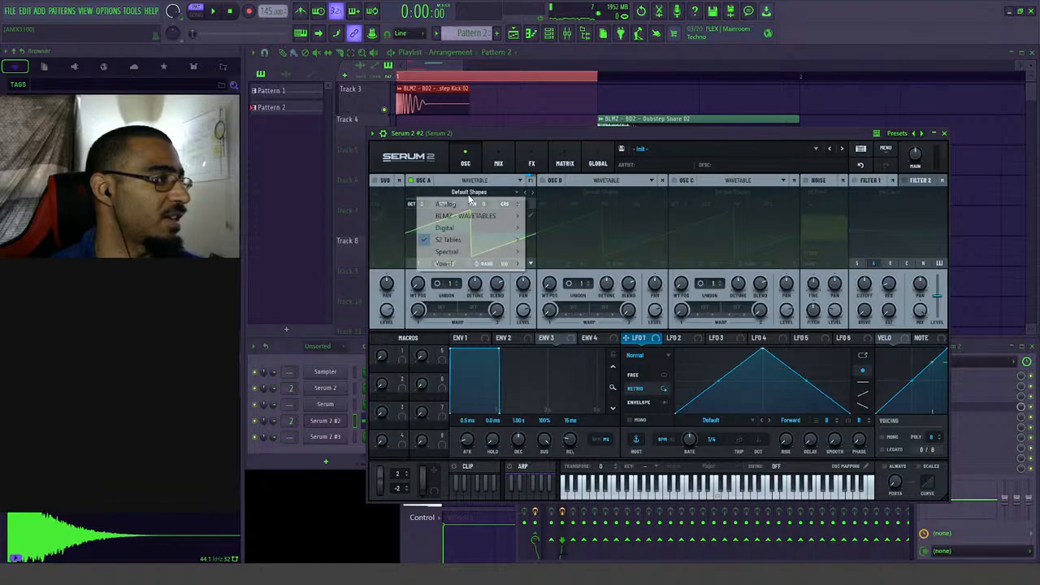
mouse_move(479, 216)
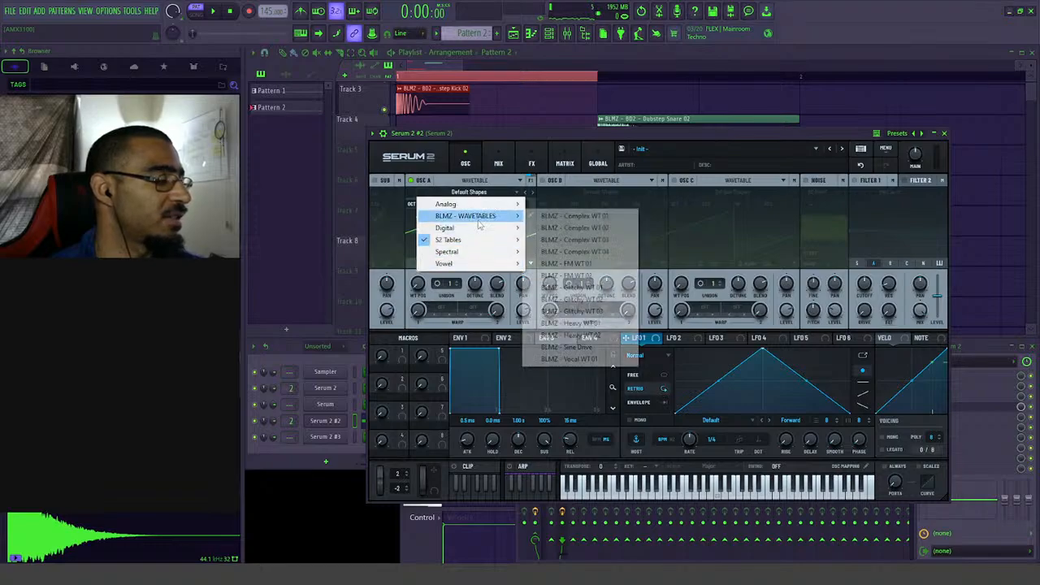
left_click(615, 242)
key("space")
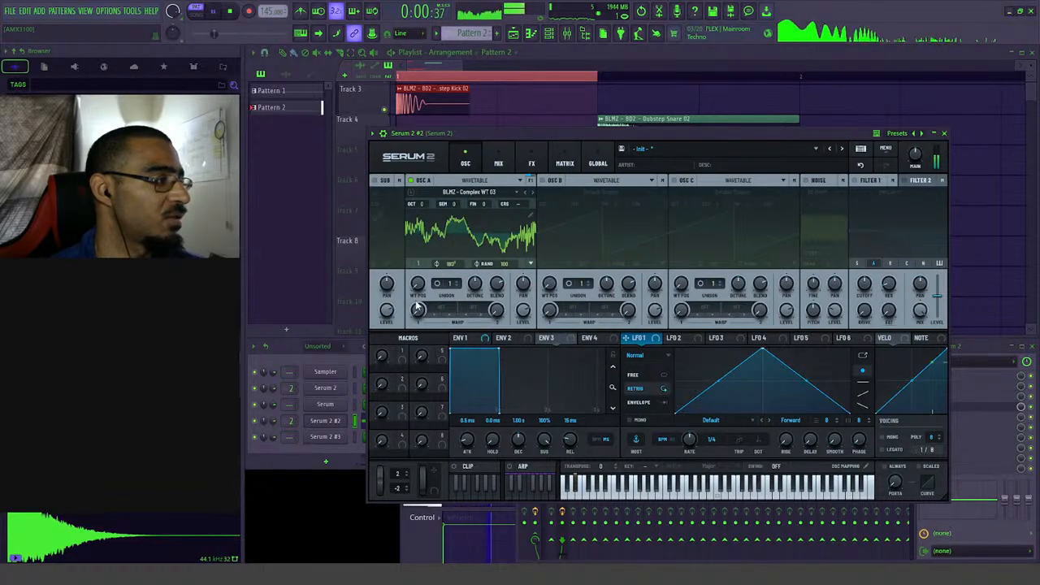
- Set oscillator A's wavetable position to 34 and reshape LFO 1 into a rising ramp
left_click_drag(424, 275, 433, 313)
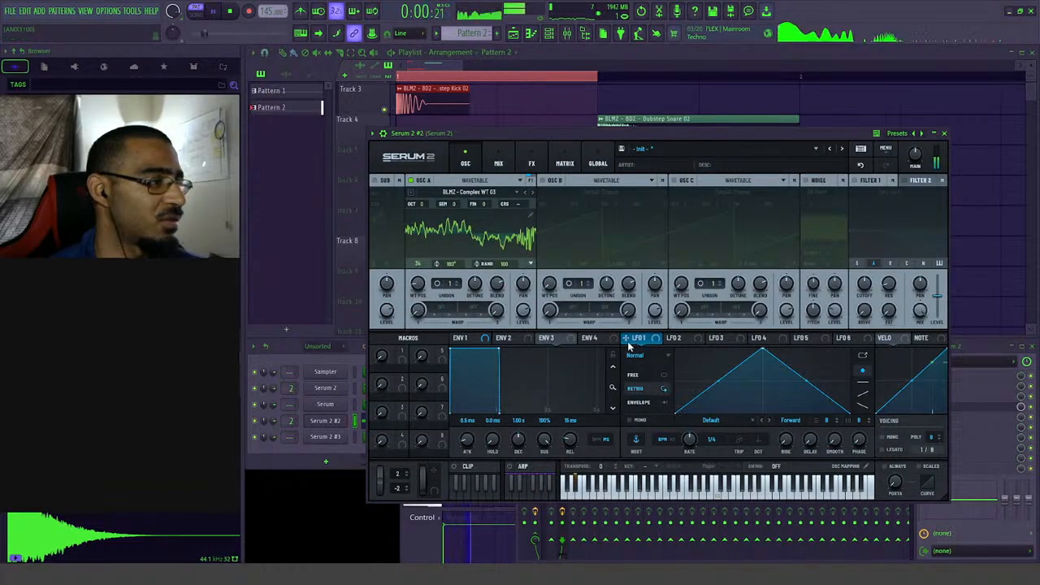
key("space")
left_click_drag(761, 355, 849, 352)
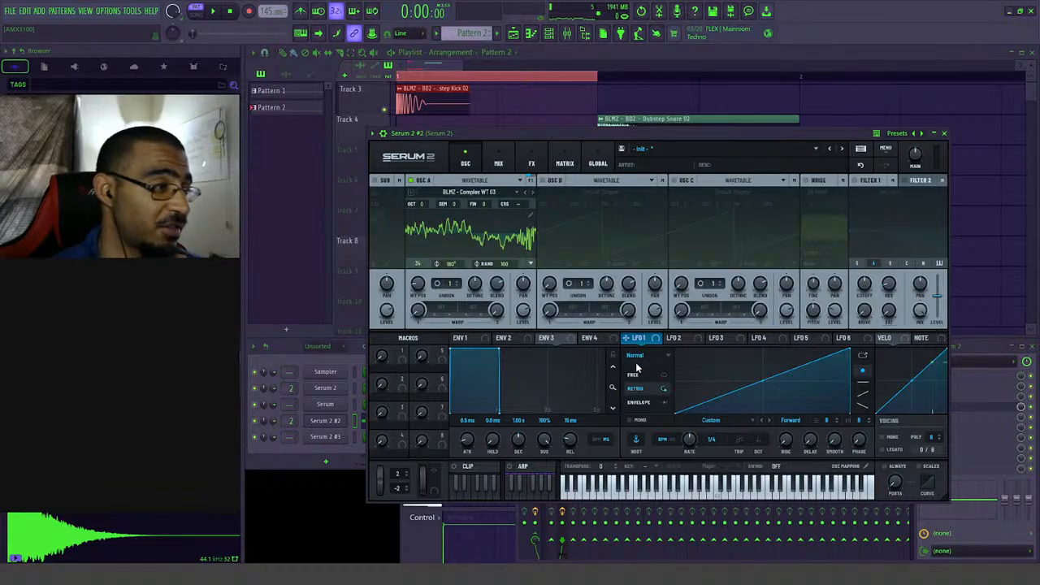
- Initialise the preset again and move LFO 1's peak to the end of the cycle to form a rising ramp
left_click(858, 149)
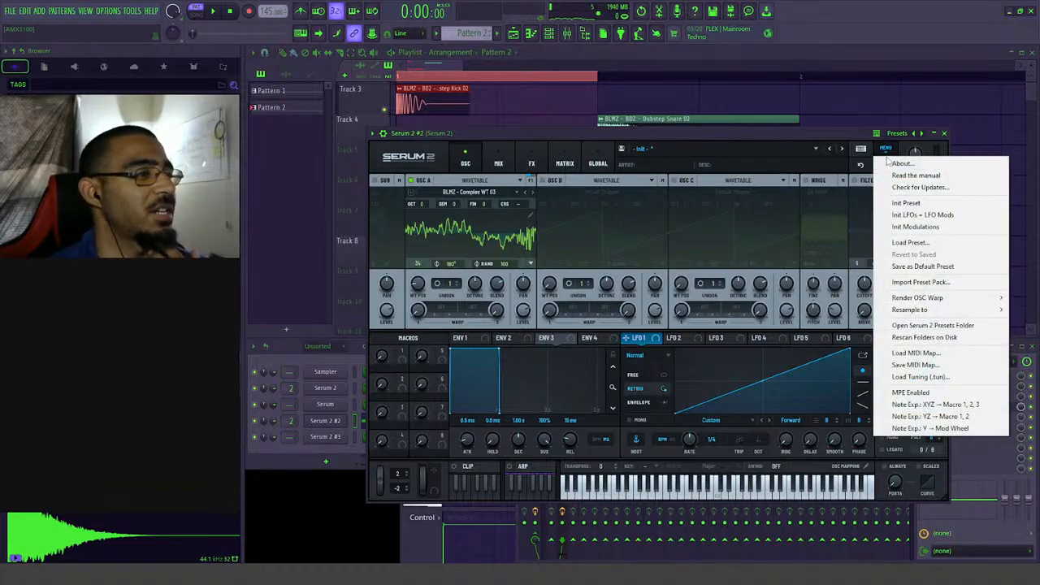
left_click(902, 202)
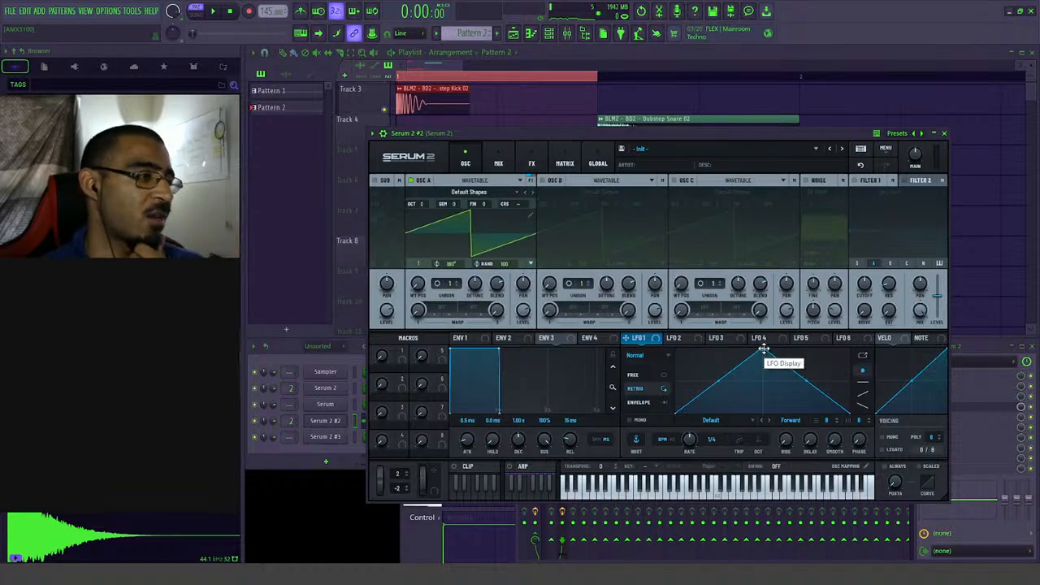
left_click_drag(764, 352, 850, 353)
- Shape LFO 2 with an early rise, a flat plateau up to just before mid-cycle and a slightly curved fall
left_click(680, 338)
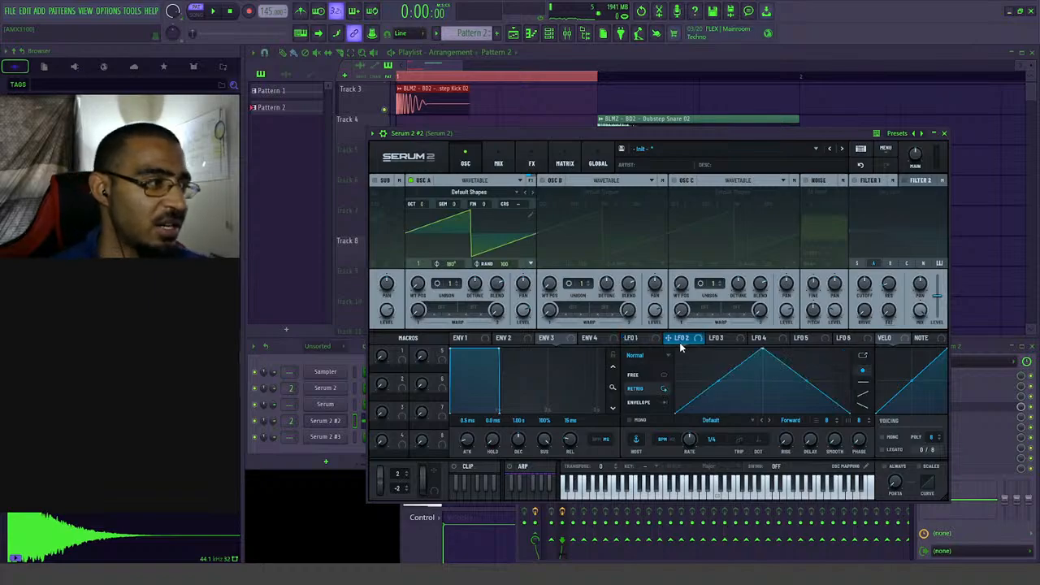
left_click_drag(763, 356, 709, 352)
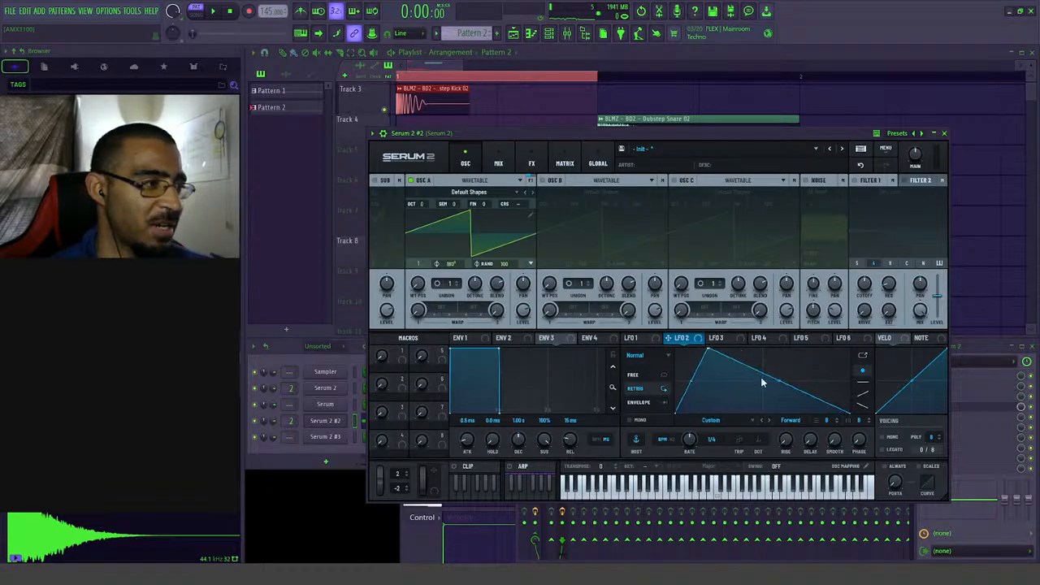
left_click_drag(782, 382, 703, 346)
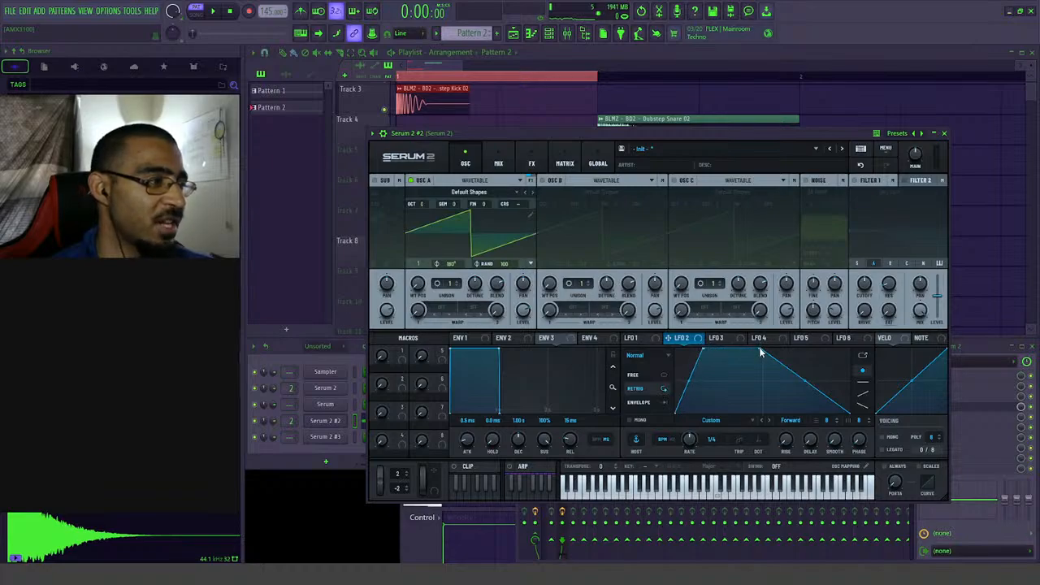
left_click_drag(761, 351, 750, 332)
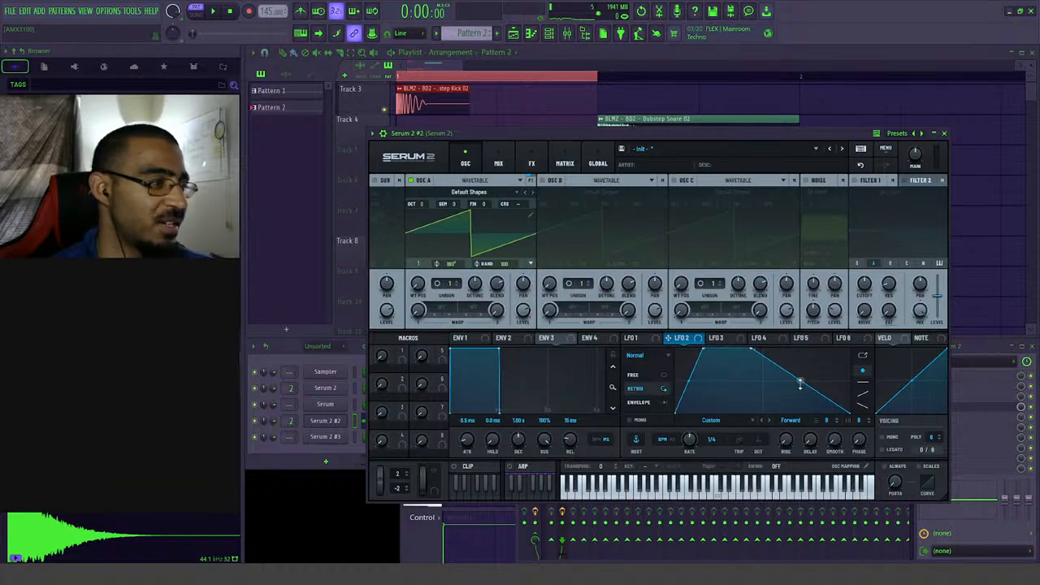
left_click_drag(800, 385, 801, 388)
- Shape LFO 3 with a faster rise, a plateau to mid-cycle and a curved fall, and compare it with LFOs 1 and 2
left_click(717, 338)
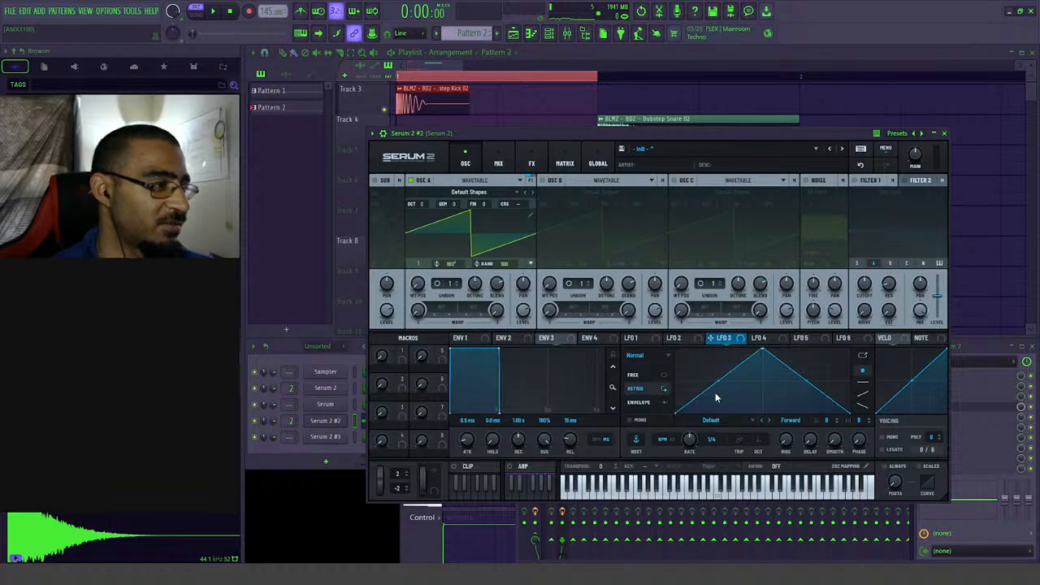
mouse_move(763, 351)
left_mouse_down()
mouse_move(694, 351)
mouse_move(734, 363)
mouse_move(759, 331)
left_mouse_up()
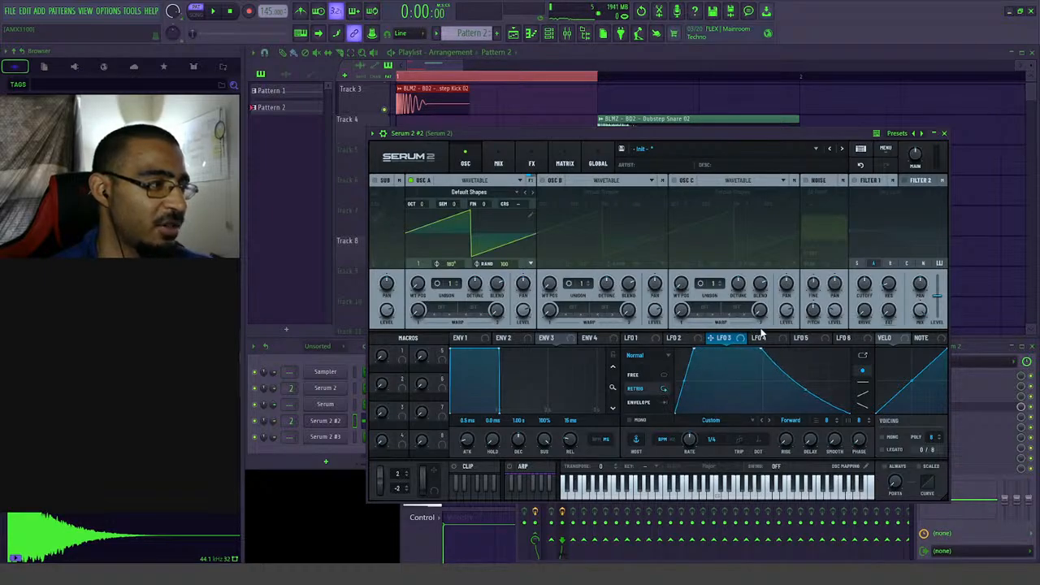
left_click(675, 339)
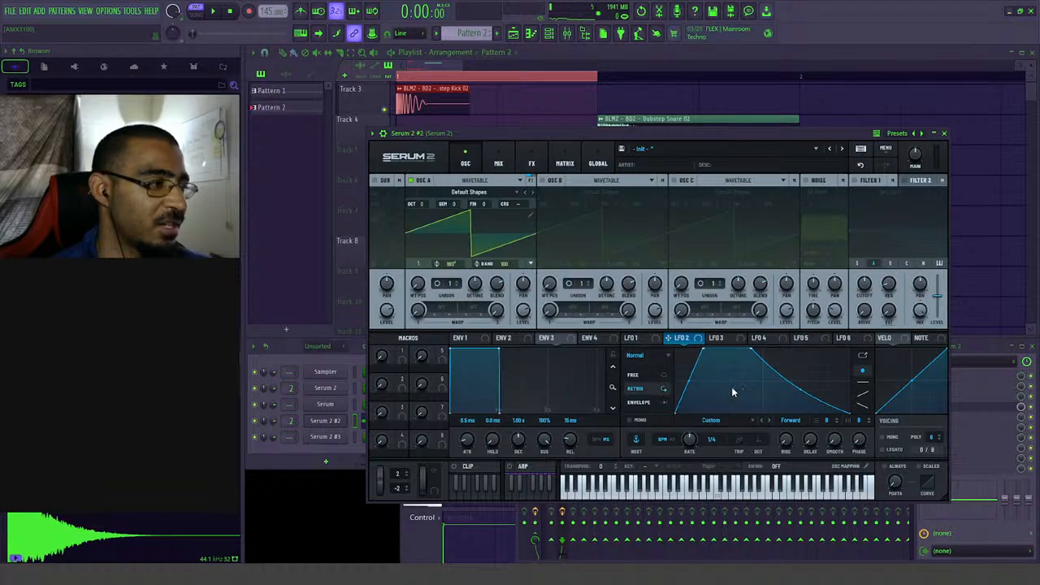
left_click(646, 340)
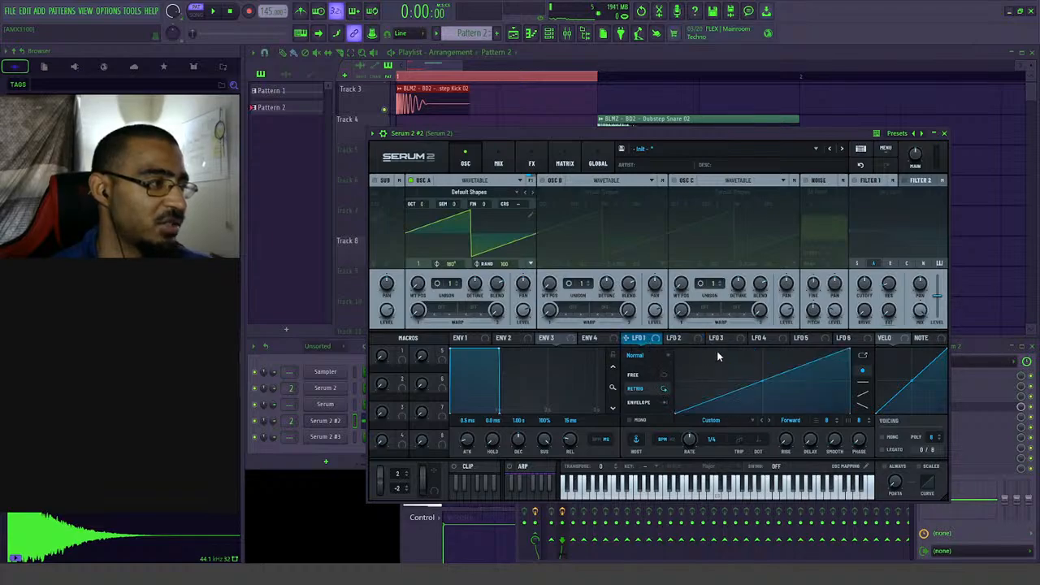
left_click(675, 339)
left_click(716, 339)
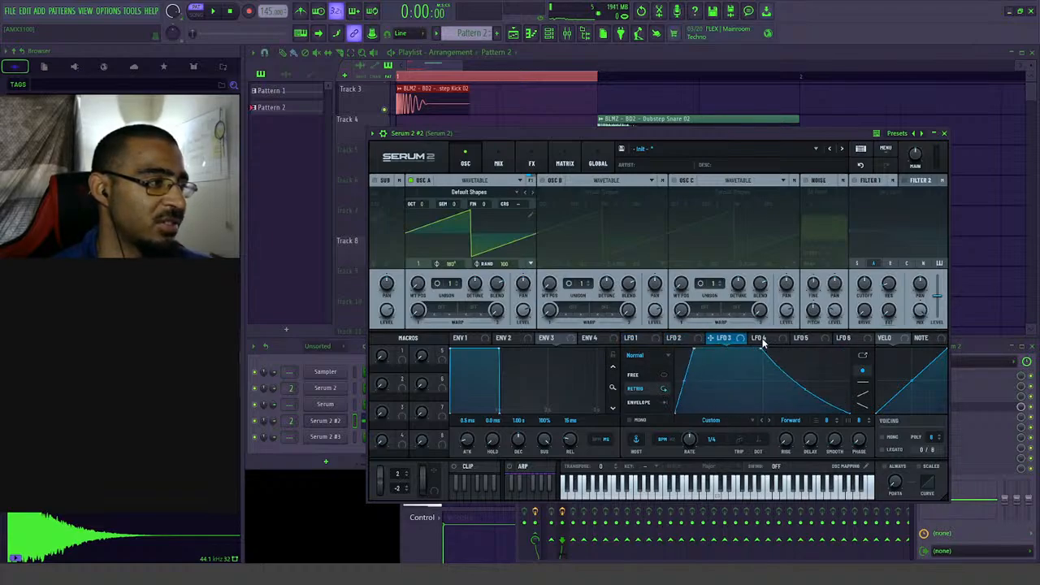
- Draw a stepped pattern of flat segments at varying levels across all eight grid divisions of LFO 4
left_click(759, 339)
left_click(689, 386, "shift")
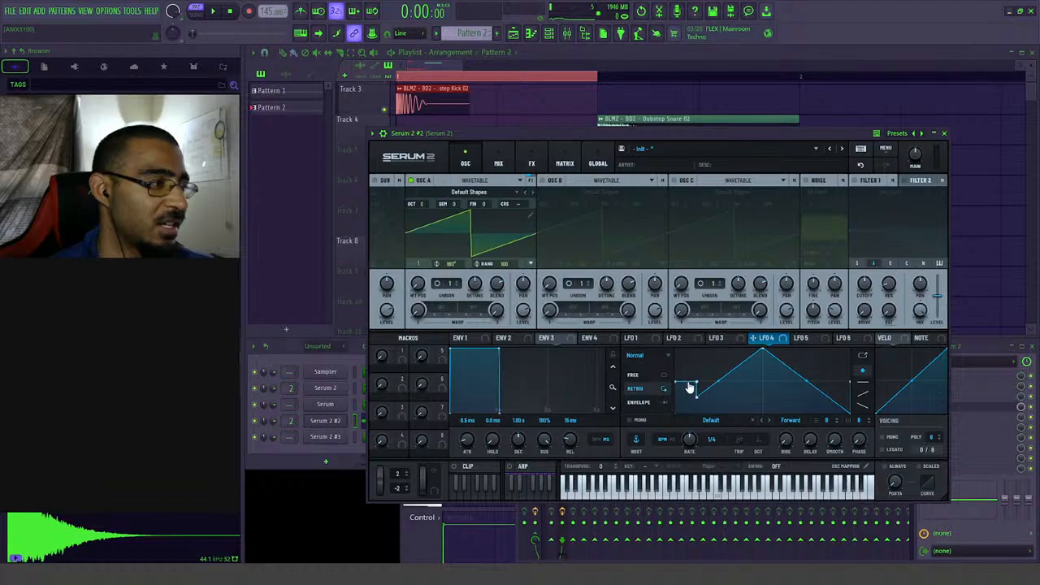
left_click(710, 406, "shift")
left_click(729, 386, "shift")
left_click(730, 364, "shift")
left_click(751, 388, "shift")
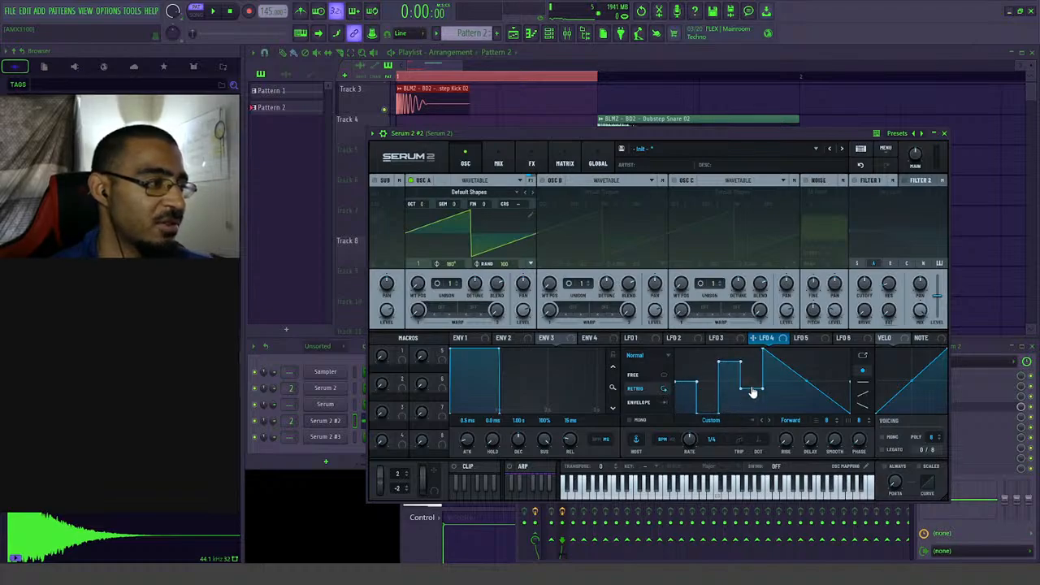
left_click(773, 388, "shift")
left_click(795, 353, "shift")
left_click(817, 400, "shift")
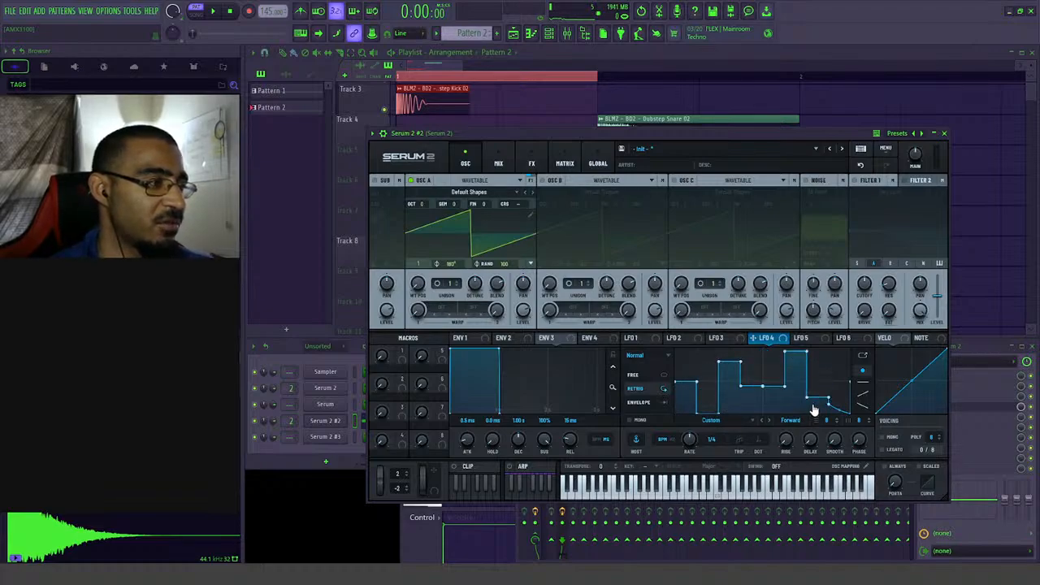
left_click(840, 374, "shift")
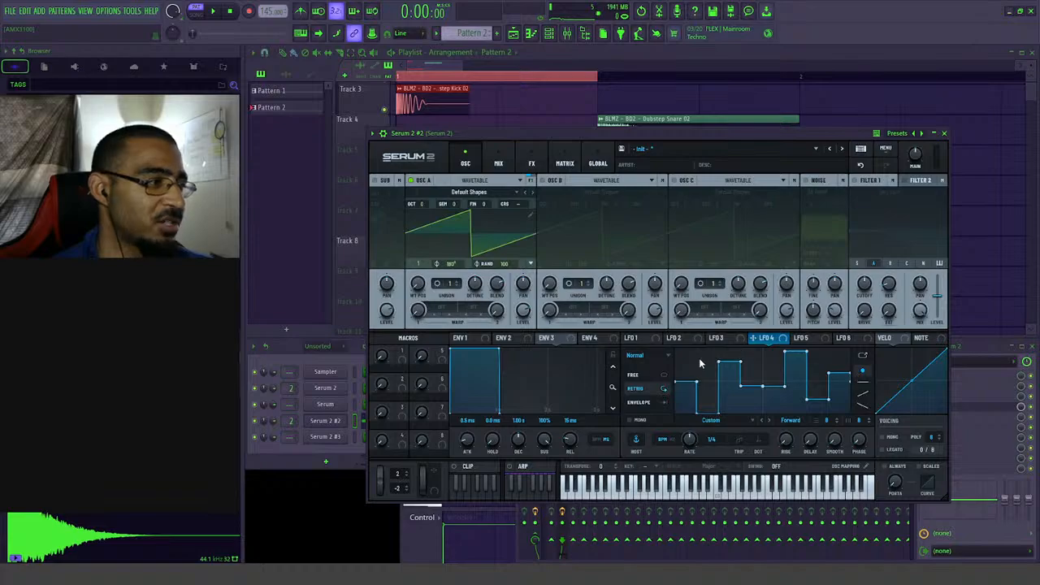
- Review the shapes of the custom LFOs and the unused LFO slots, ending on LFO 1
left_click(681, 338)
left_click(764, 338)
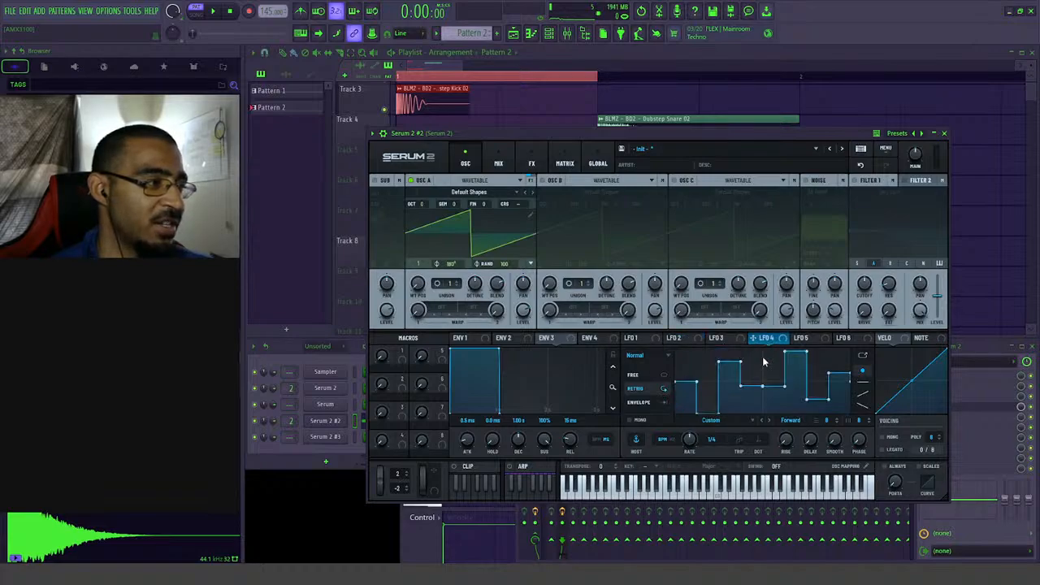
left_click(801, 339)
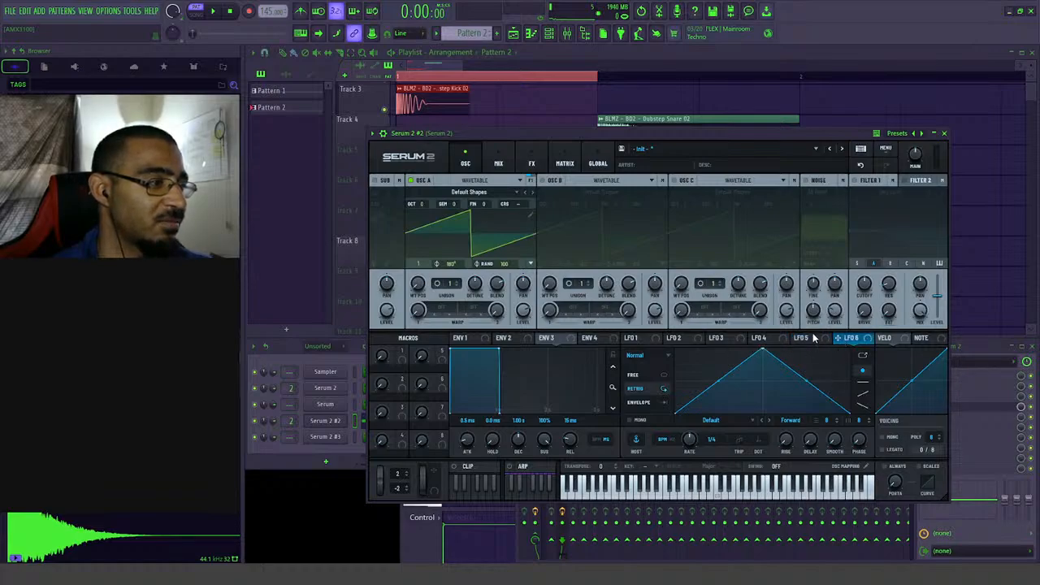
left_click(716, 339)
left_click(638, 338)
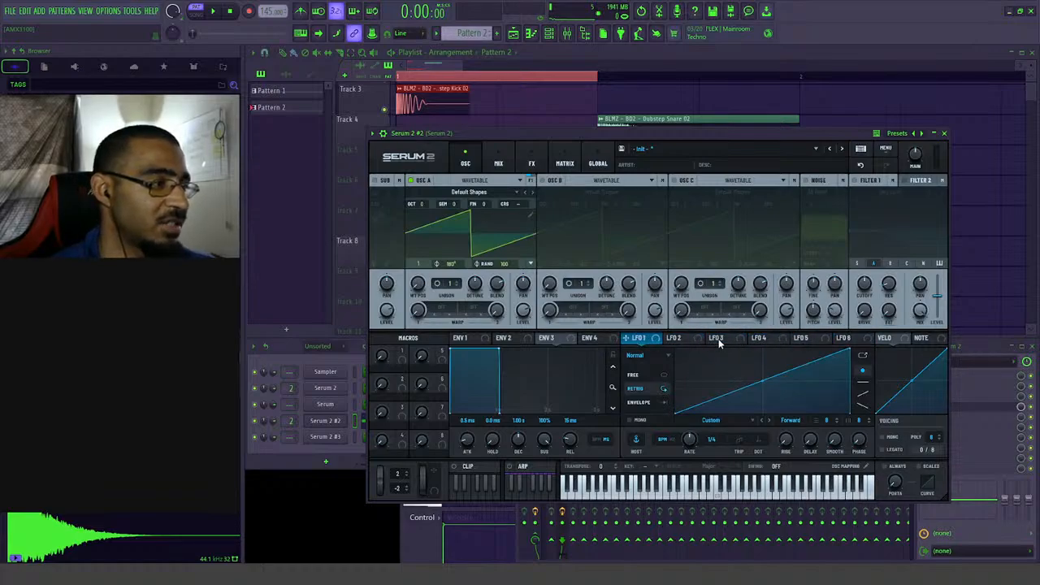
left_click(684, 338)
left_click(736, 340)
left_click(683, 340)
left_click(643, 340)
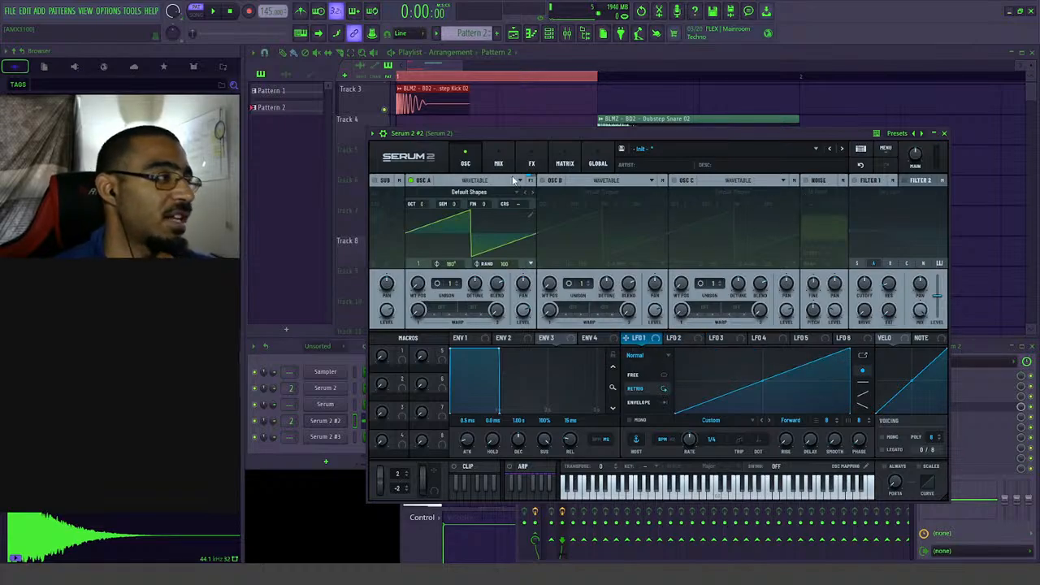
- Save the patch as a preset named BLAMMERZ INIT in the BLMZ - Serum 2 Presets folder
left_click(888, 152)
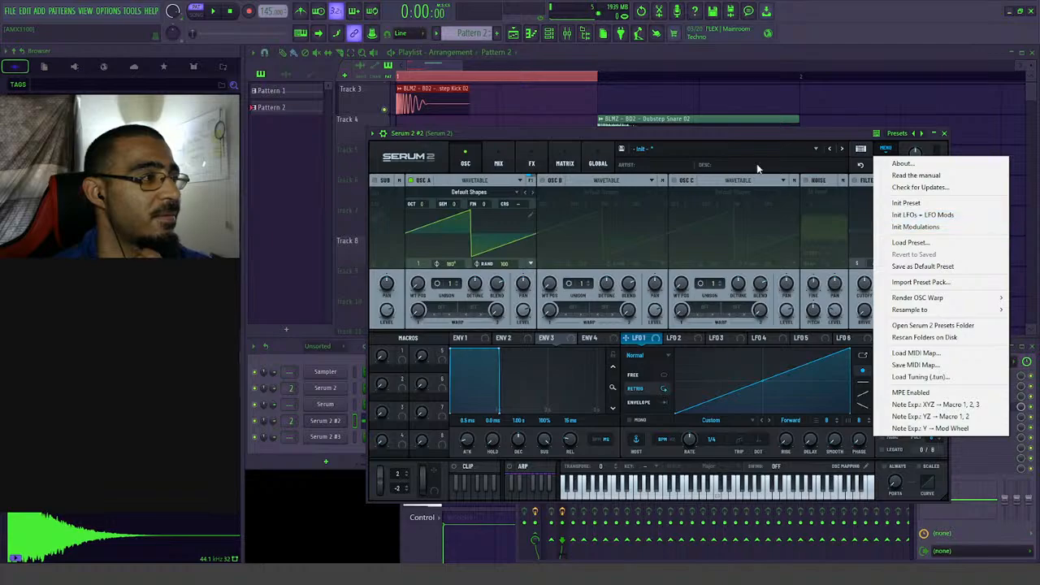
left_click(623, 150)
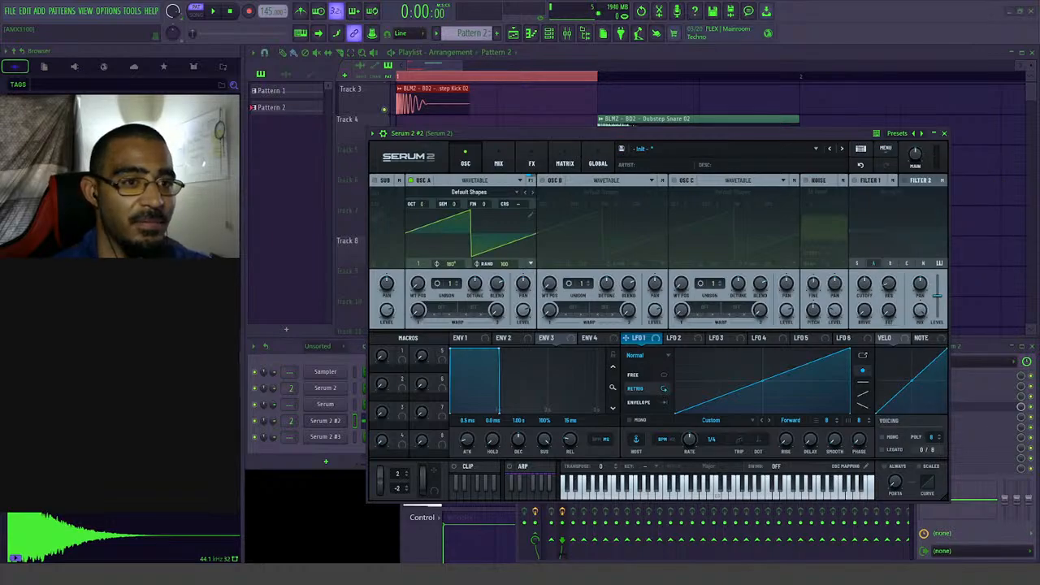
left_click(622, 149)
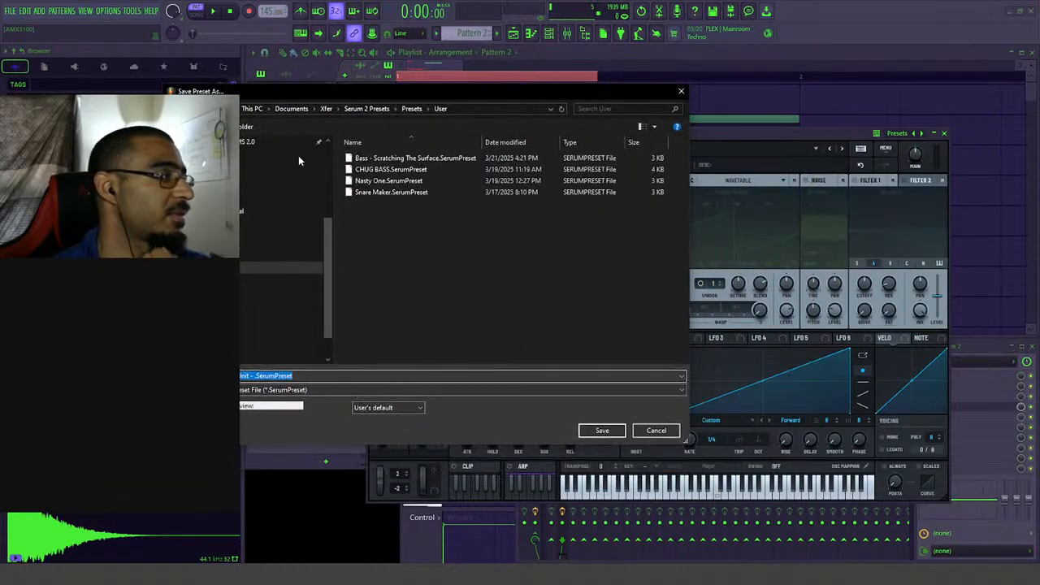
left_click(411, 108)
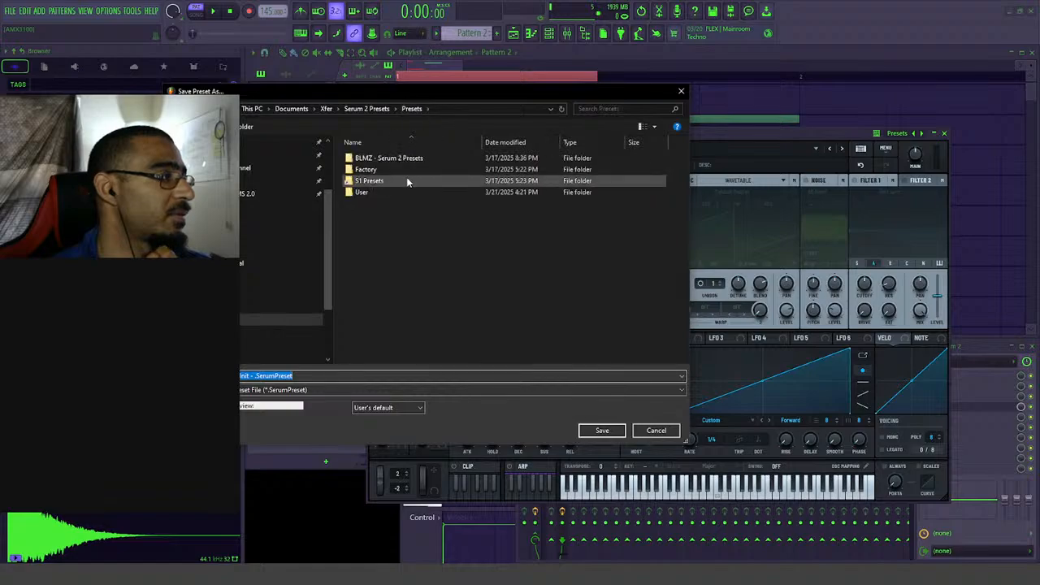
double_click(405, 159)
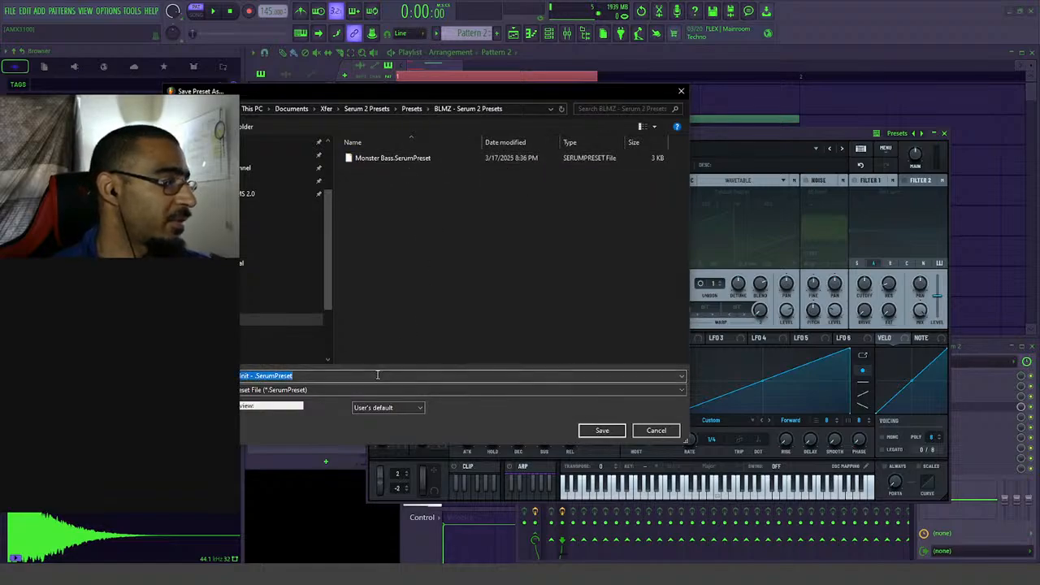
type("A")
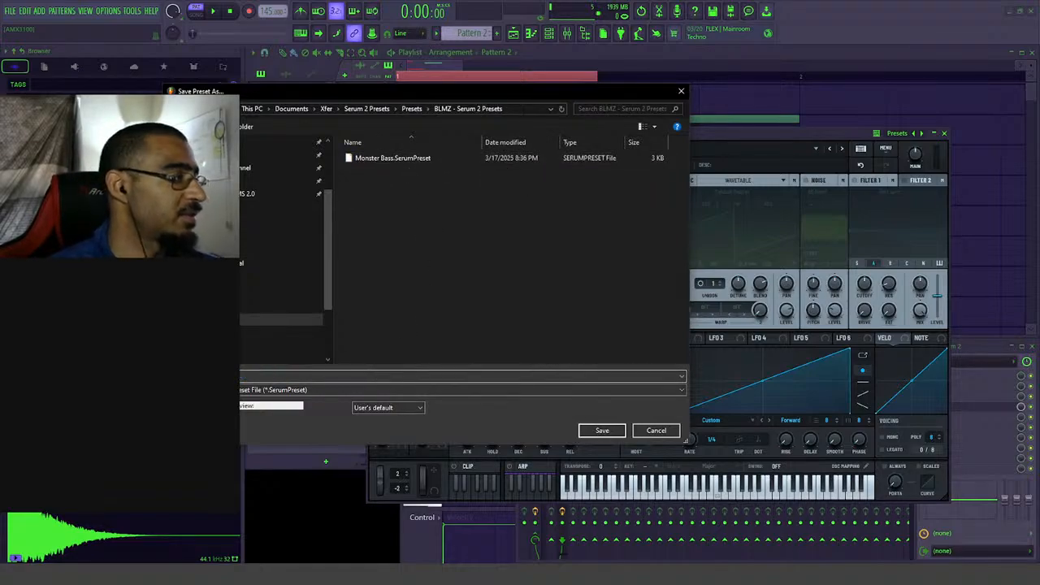
type("MMERZ INIT")
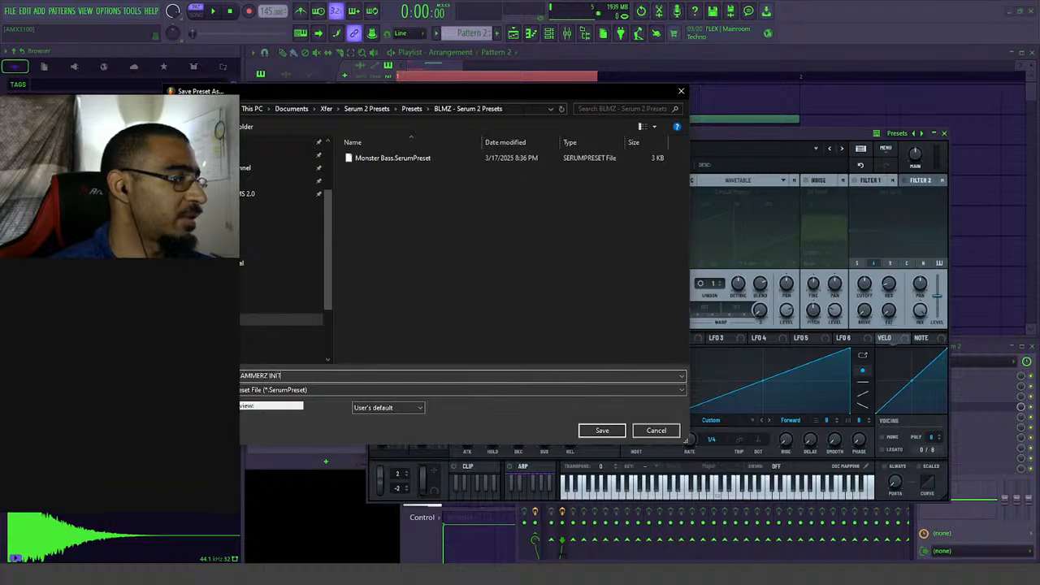
key("Return")
- Set the playlist time selection to the first half of bar 1, spanning the Pattern 2 clip, and return to the synth
left_click_drag(675, 132, 700, 112)
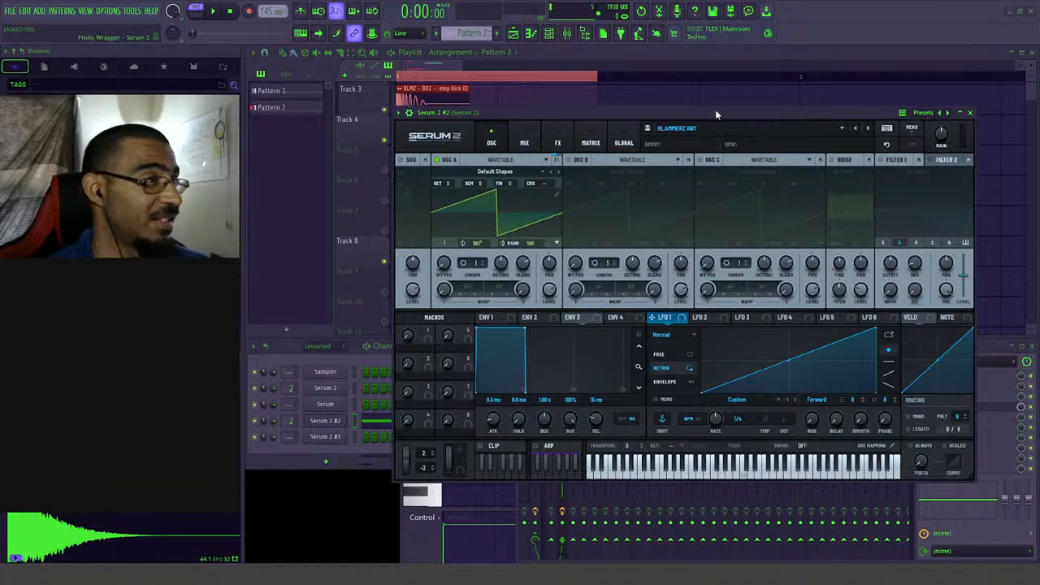
left_click_drag(626, 115, 595, 144)
left_click(399, 79)
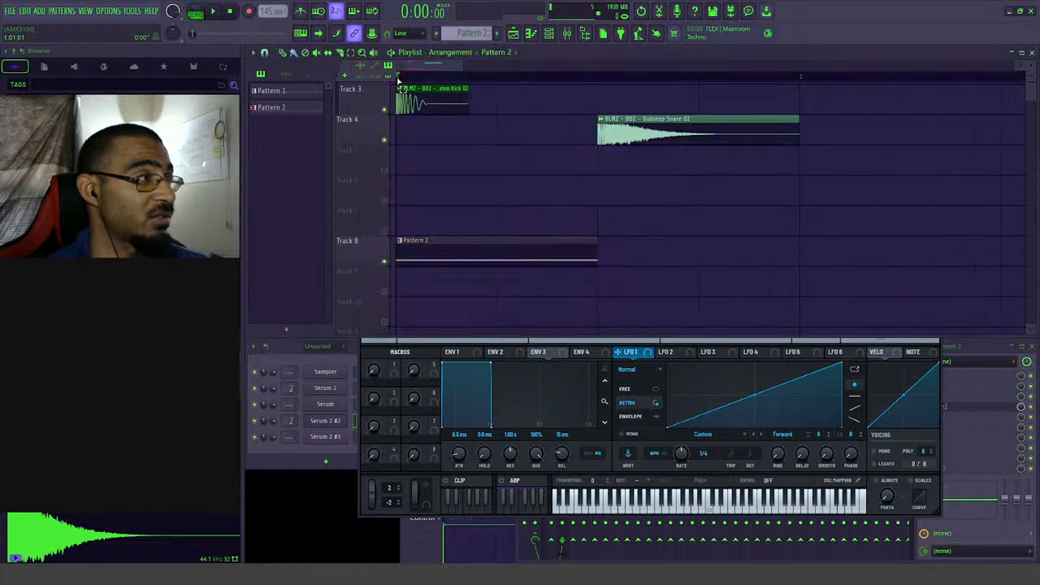
left_click_drag(398, 79, 601, 79)
key("space")
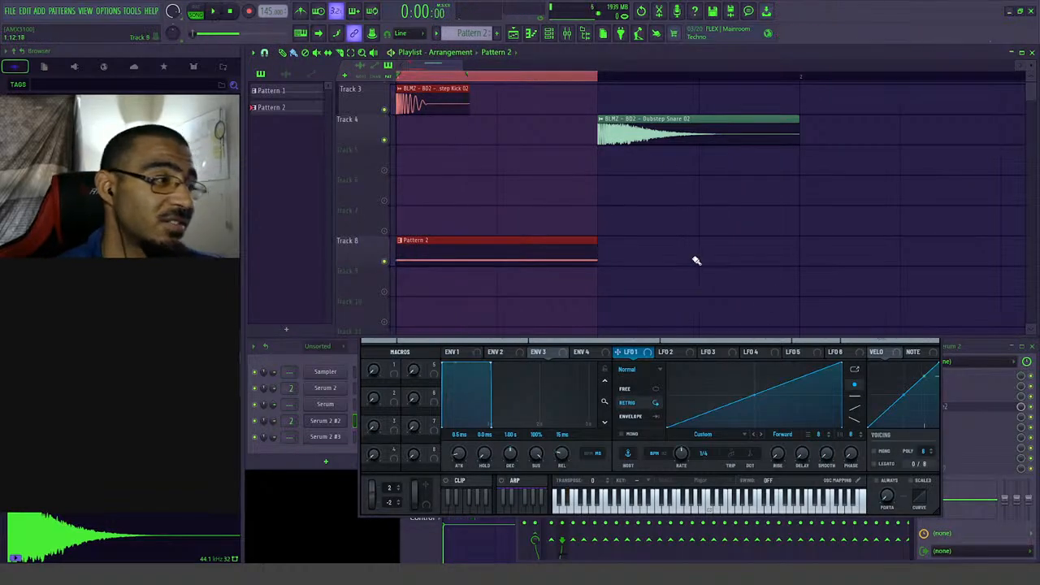
left_click(617, 366)
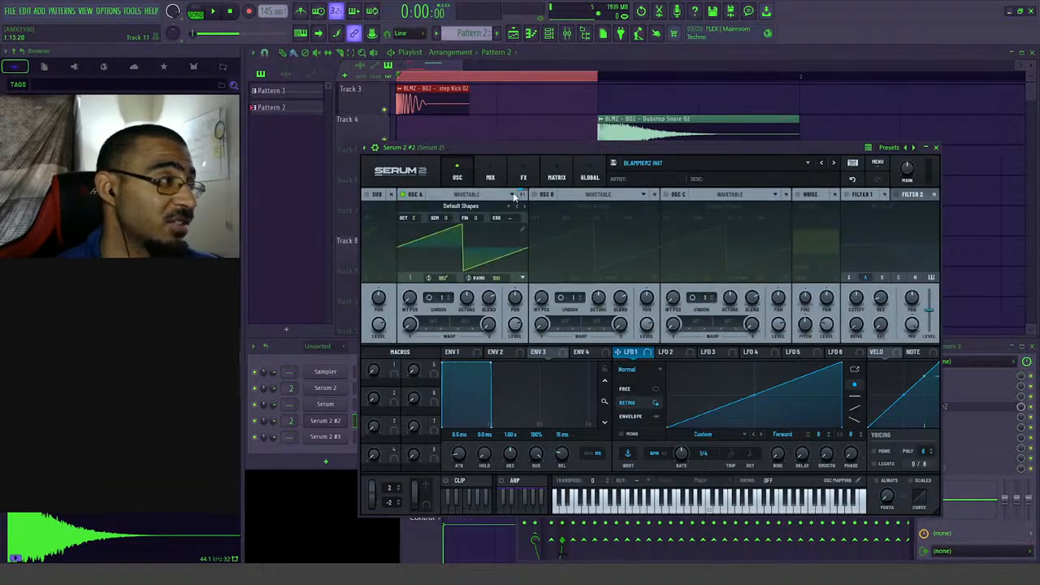
mouse_move(520, 148)
left_mouse_down()
mouse_move(540, 129)
mouse_move(534, 137)
left_mouse_up()
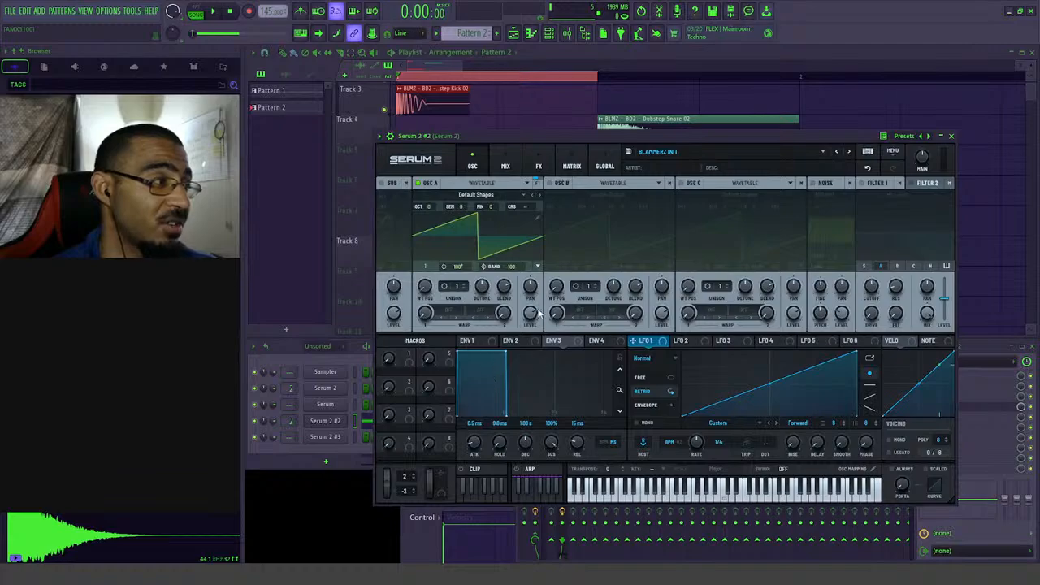
- Modulate oscillator A's level with LFO 2 and load the BLMZ - Complex WT 03 wavetable into the oscillator during playback
left_click(683, 340)
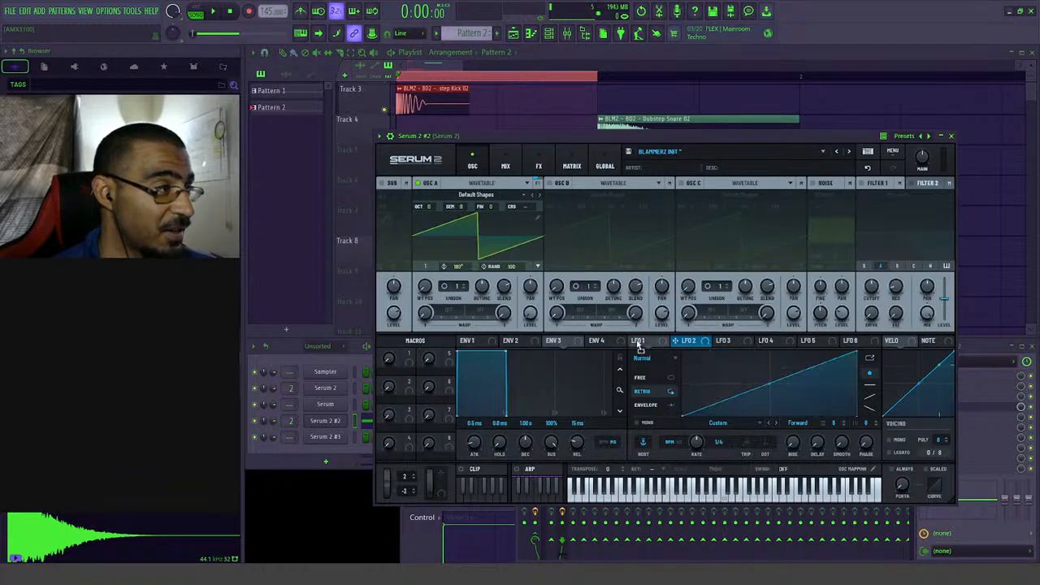
key("space")
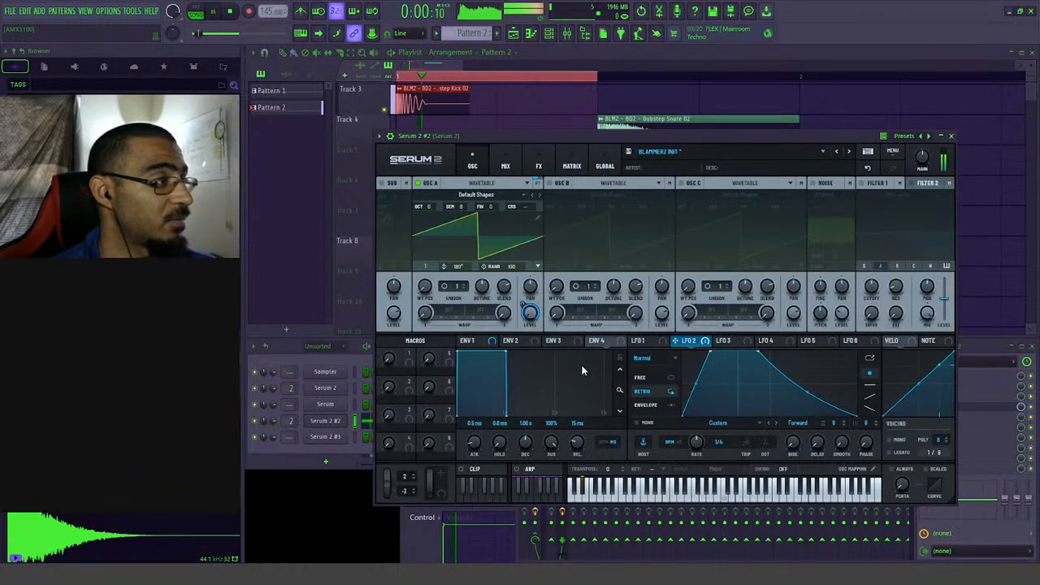
left_click(476, 195)
mouse_move(475, 227)
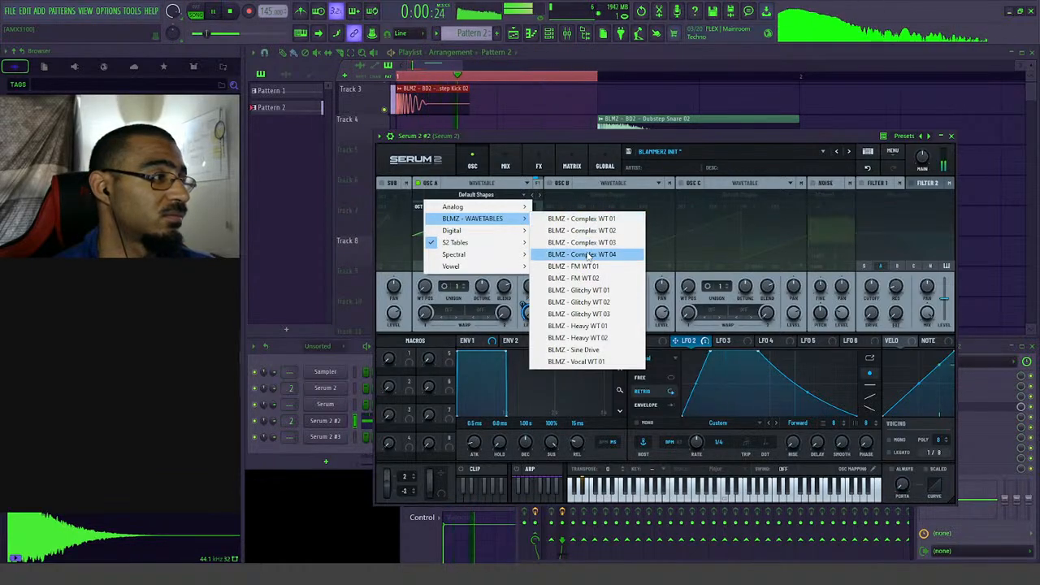
left_click(582, 242)
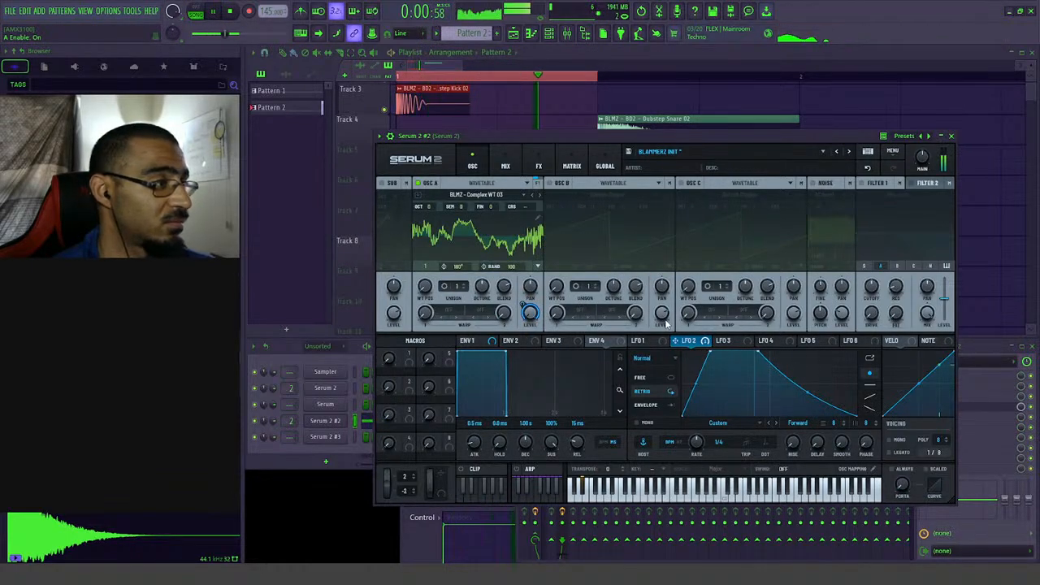
- Modulate oscillator A's wavetable position with LFO 1 at 26% and a 1/2 rate, and audition the sound
left_click(642, 340)
left_click_drag(584, 341, 423, 286)
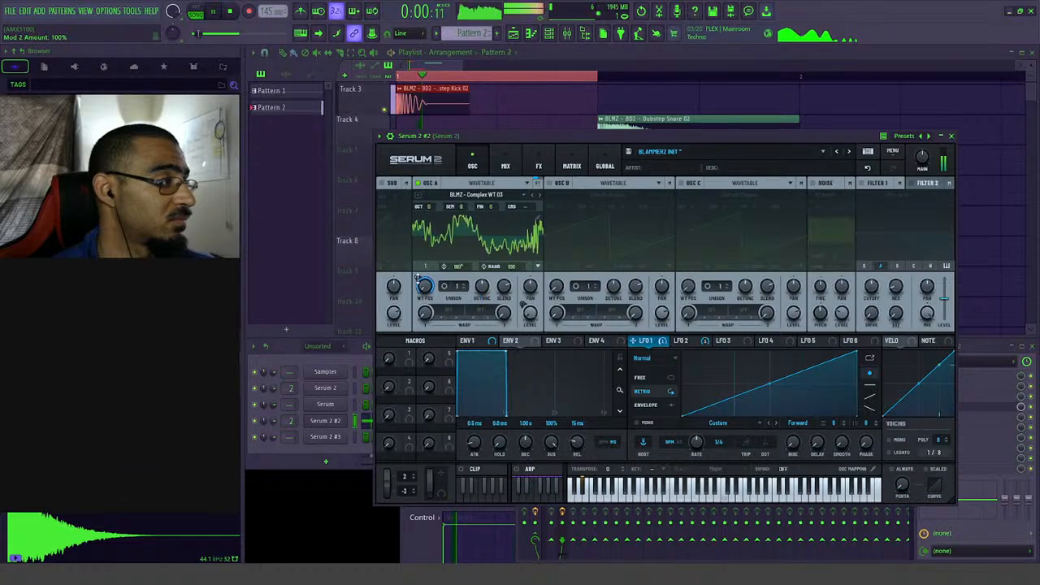
left_click_drag(718, 451, 718, 461)
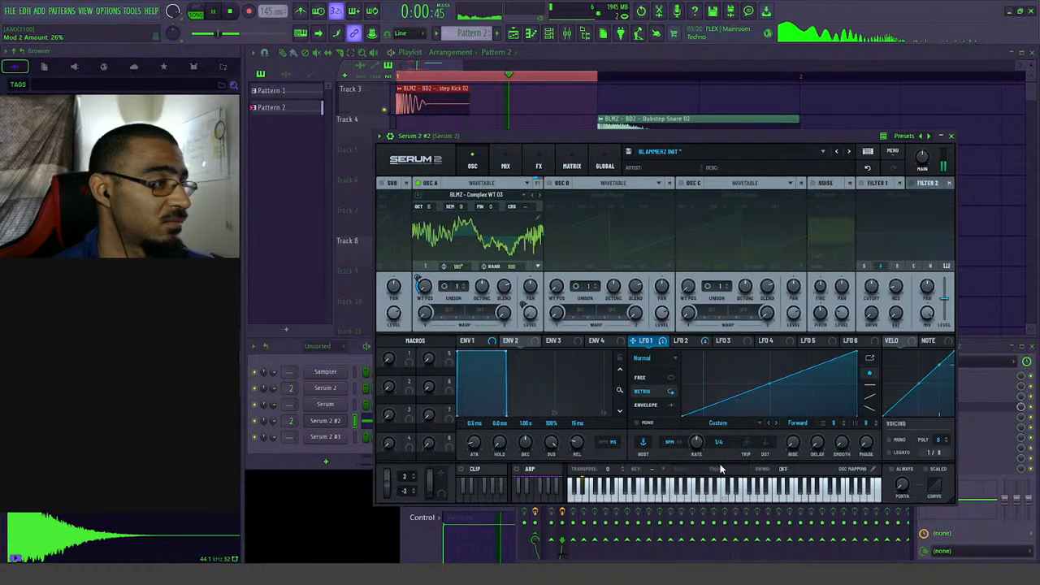
left_click_drag(483, 135, 486, 113)
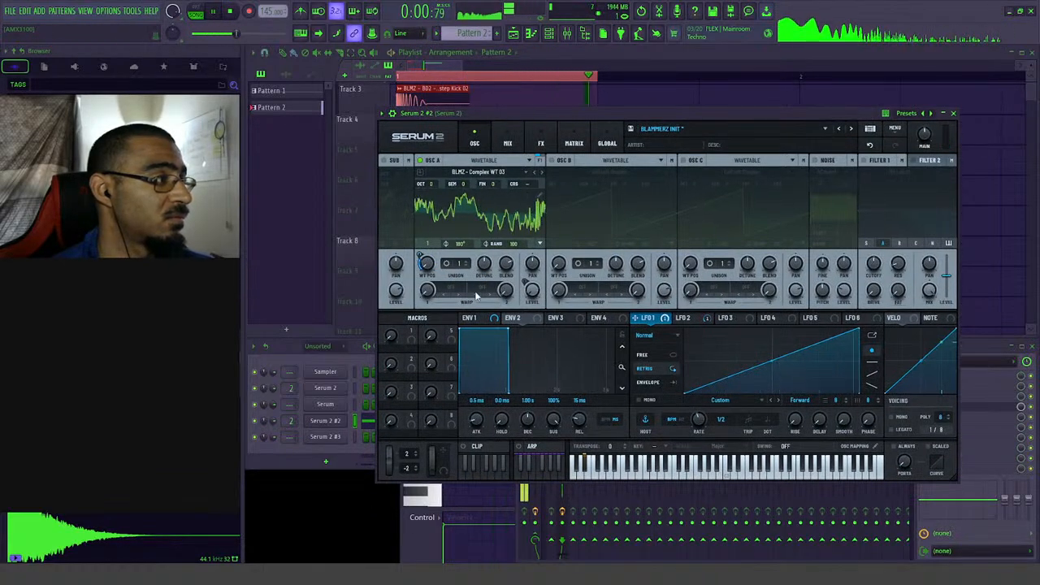
key("space")
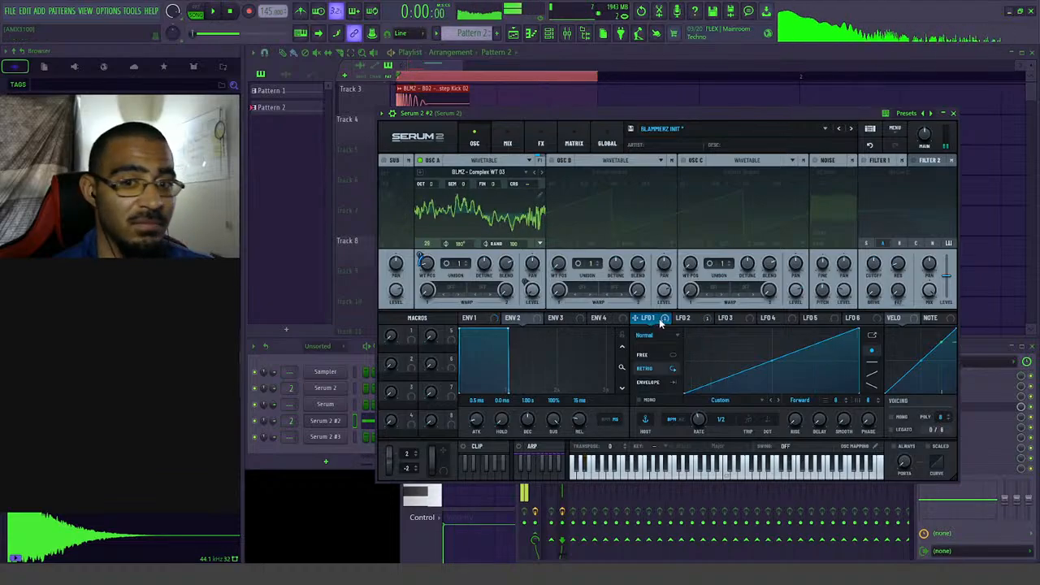
key("space")
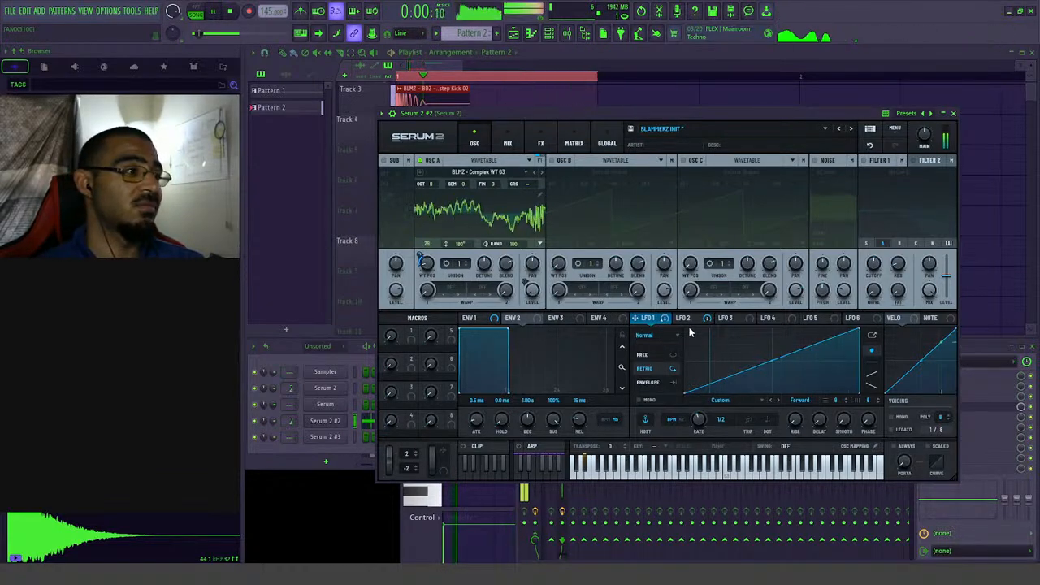
- Enable Filter 1 with the HN 12 type and modulate its cutoff with LFO 3
left_click(682, 318)
left_click(726, 318)
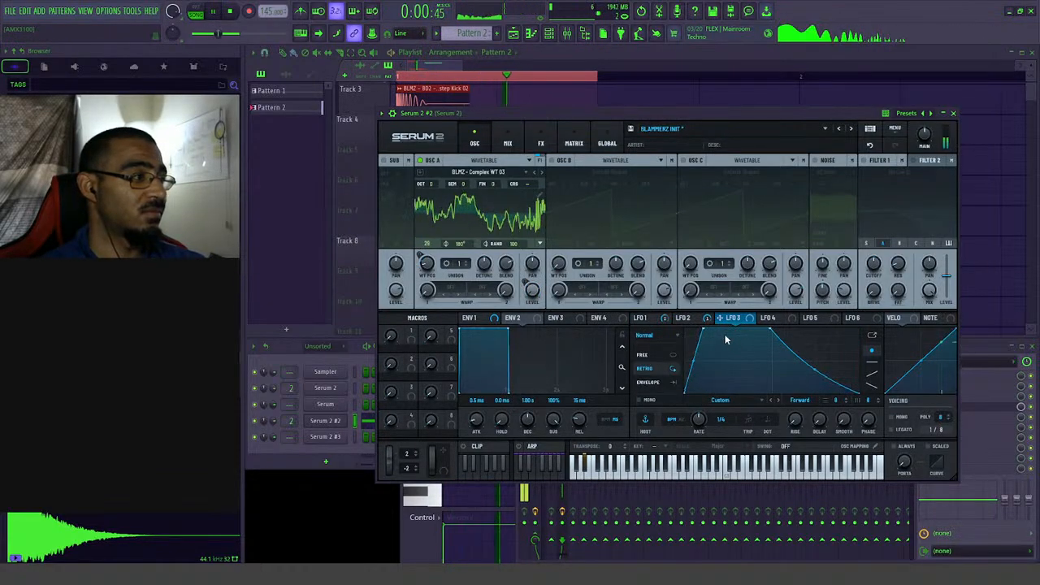
key("space")
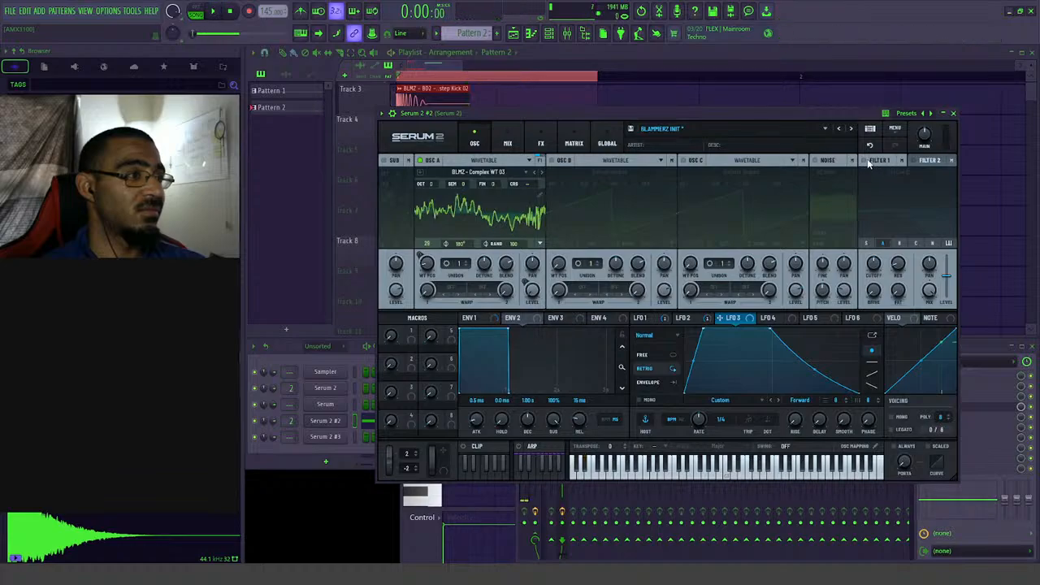
left_click(865, 160)
left_click(886, 173)
mouse_move(887, 196)
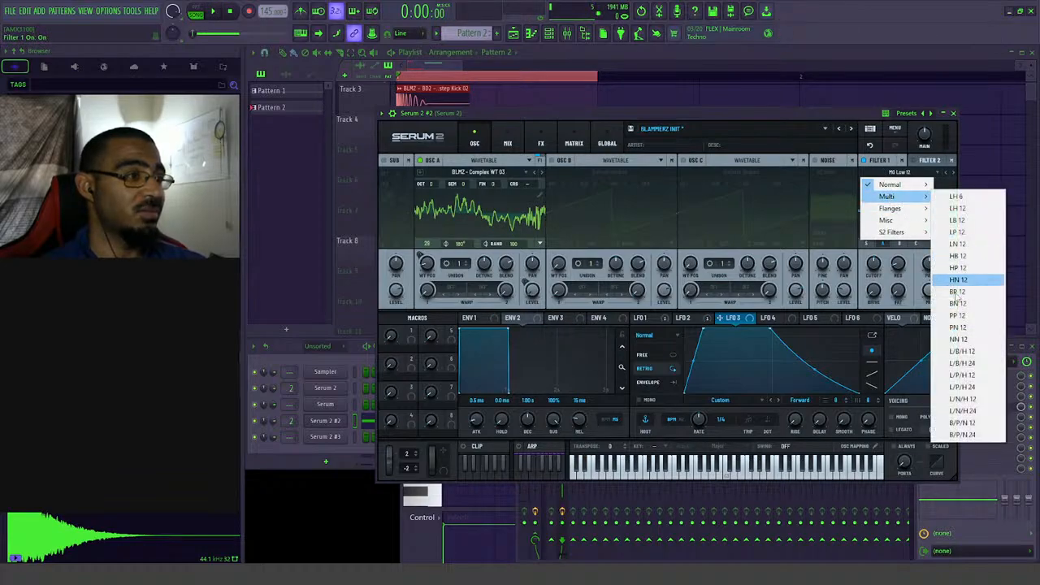
left_click(967, 281)
key("space")
key("space")
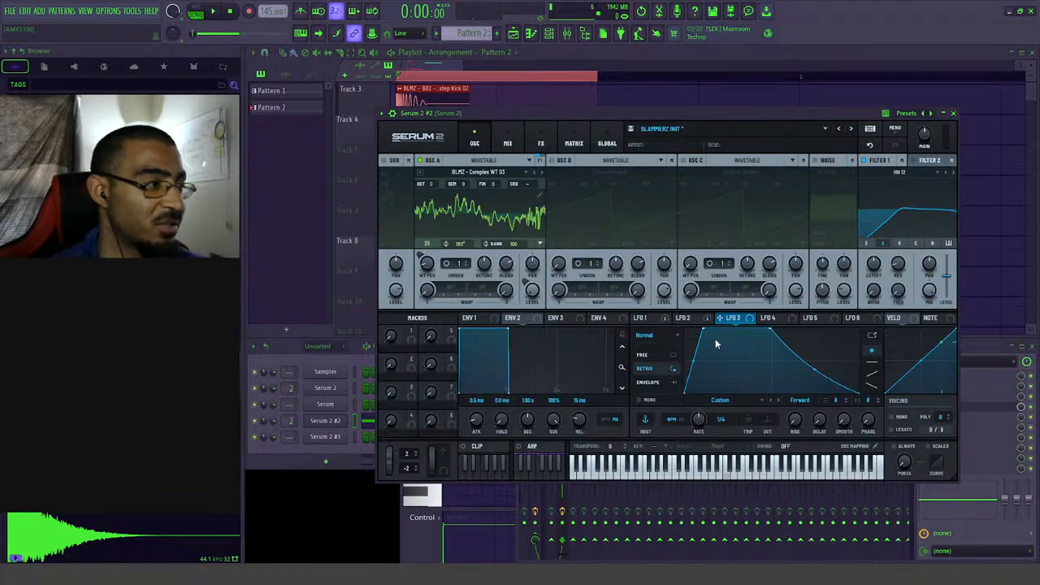
left_click_drag(724, 322, 866, 286)
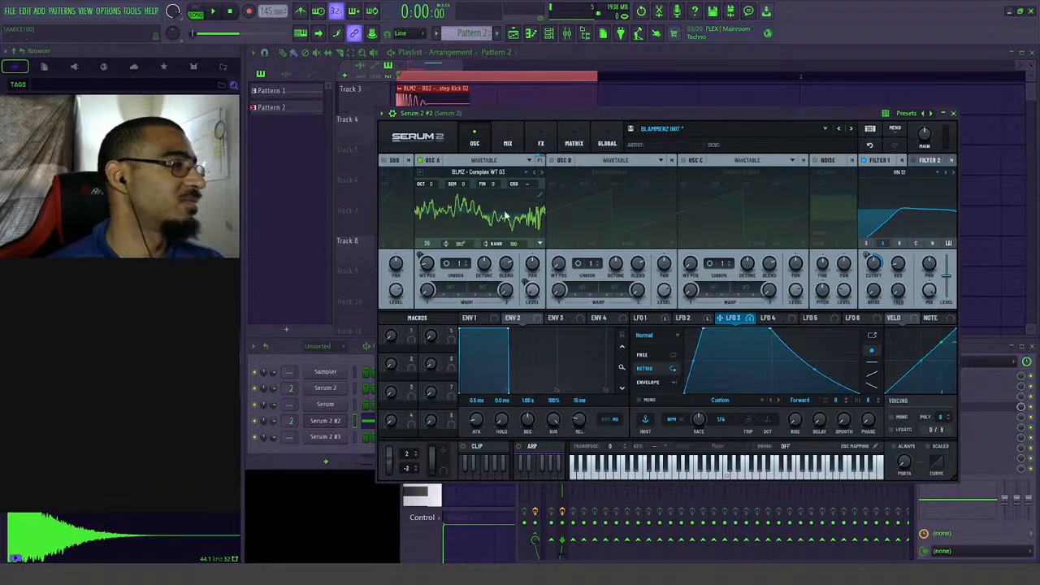
- Solo Track 8 in the playlist, then view the original Serum and return to the Serum 2 #2 instance
left_click(433, 79)
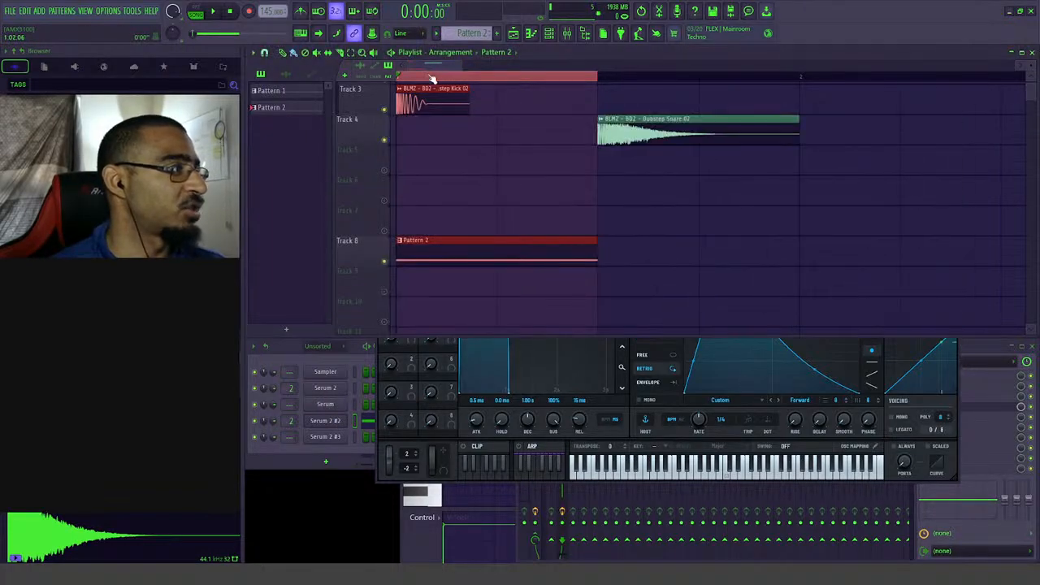
right_click(386, 263)
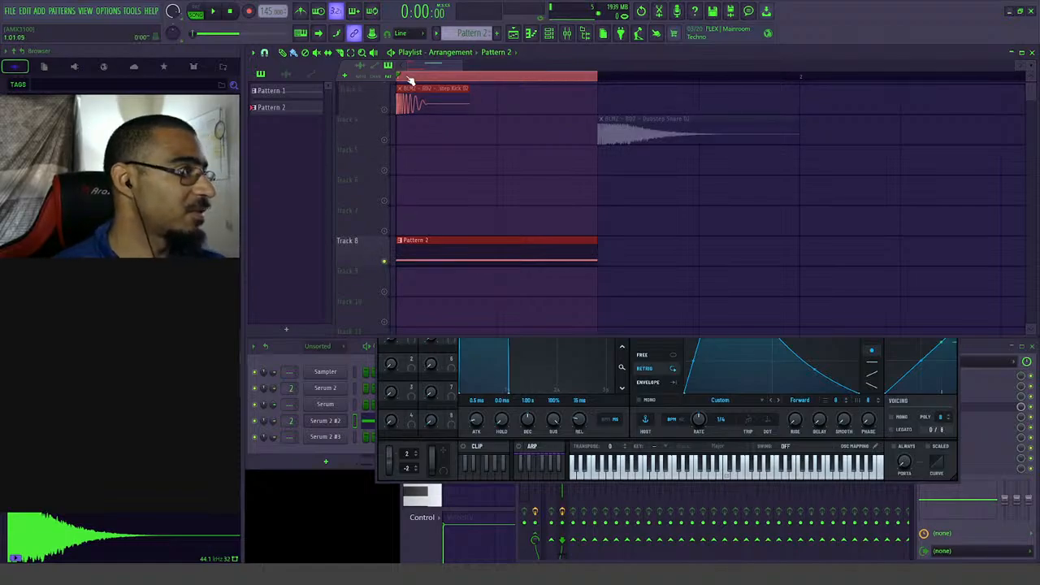
left_click(325, 406)
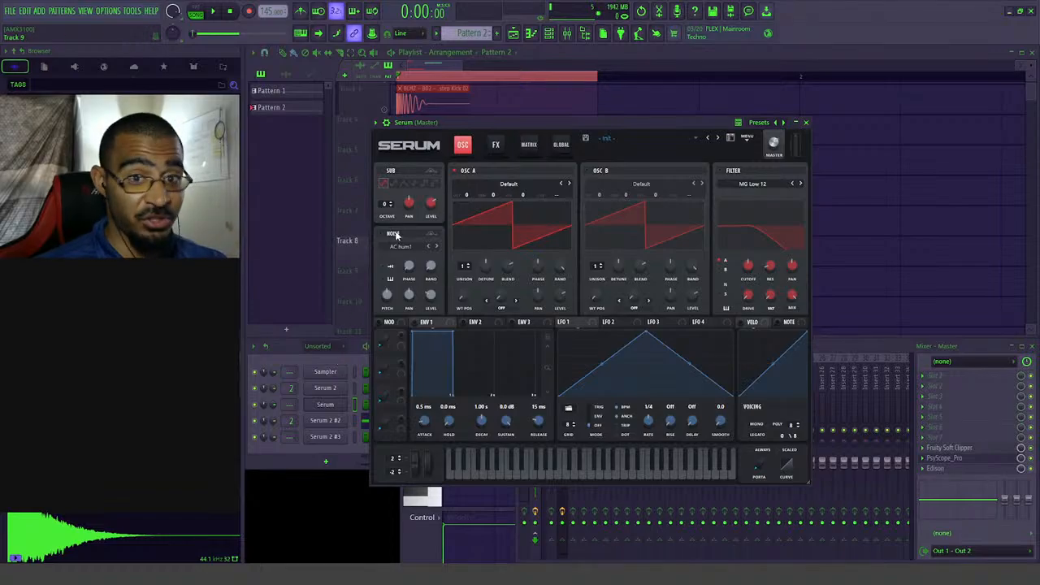
left_click(339, 428)
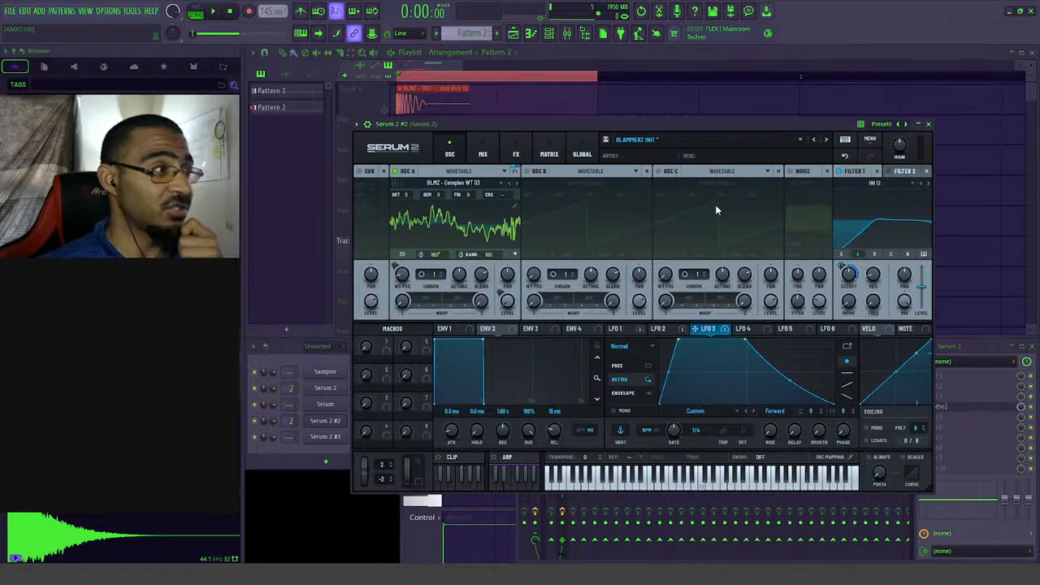
- Enable the sub oscillator and check the synth's mixer page
left_click(359, 187)
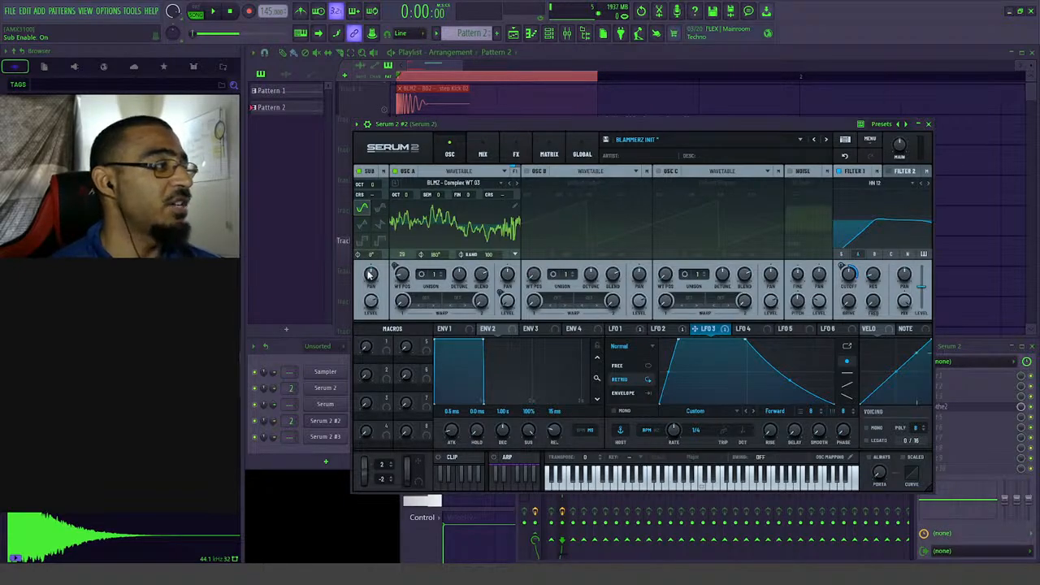
left_click(483, 154)
left_click(450, 154)
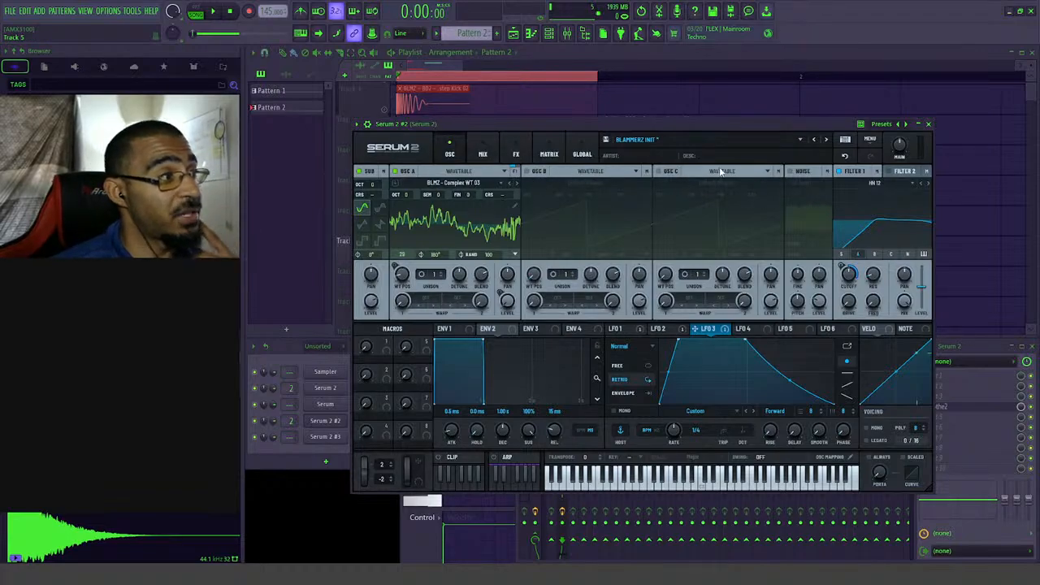
- Examine the available oscillator types for oscillators B and C, and play back the current sound
left_click(588, 171)
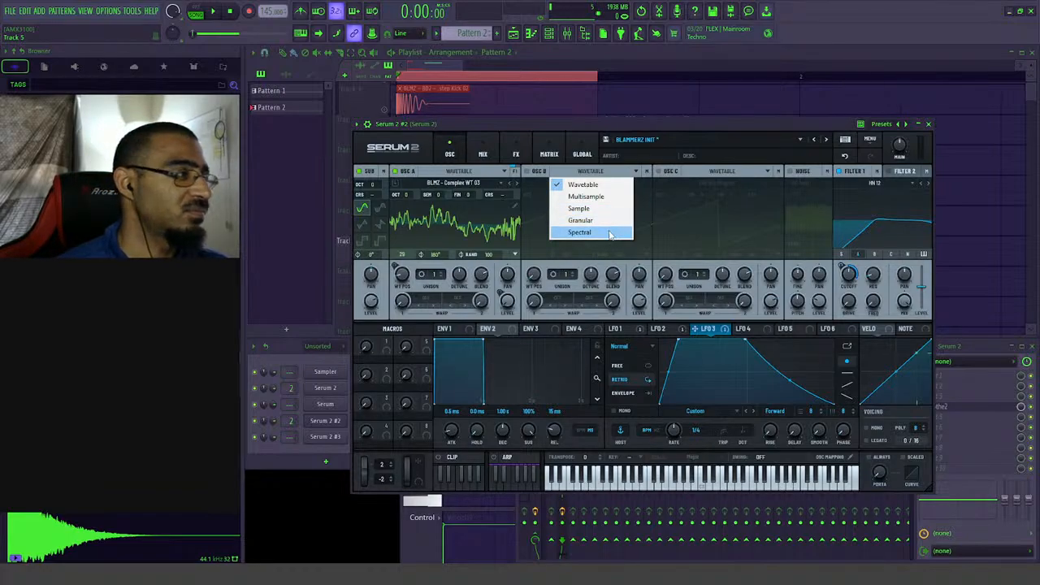
left_click(715, 174)
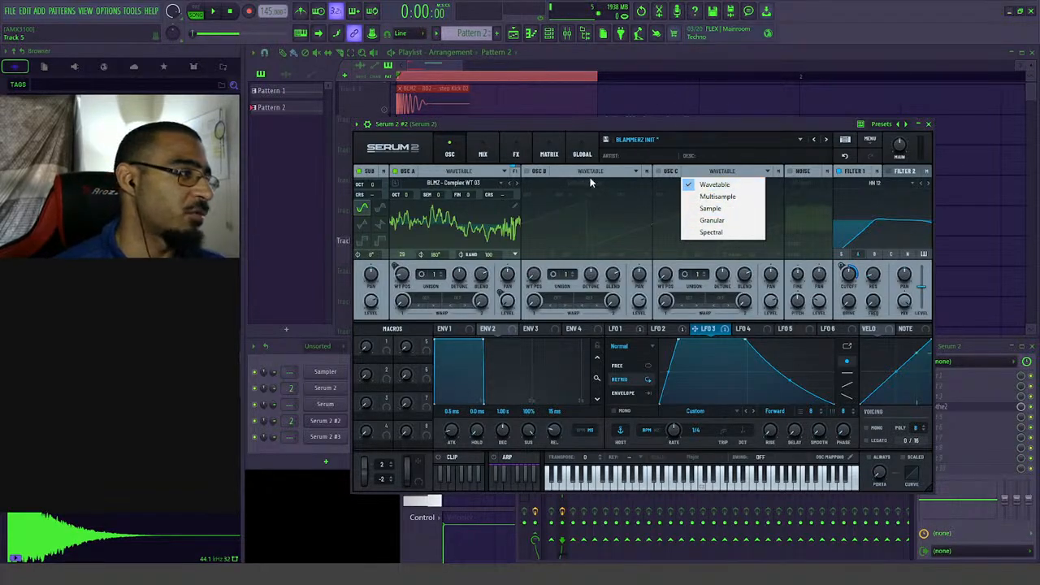
left_click(541, 135)
key("space")
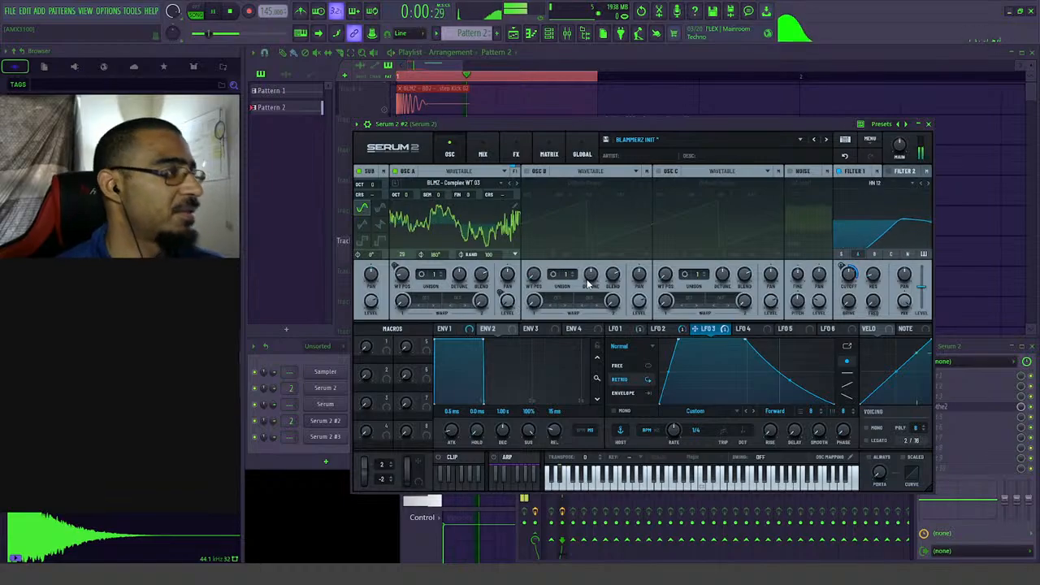
- Stop playback, bring up the Serum 2 #3 instance and reset it to the init preset
key("space")
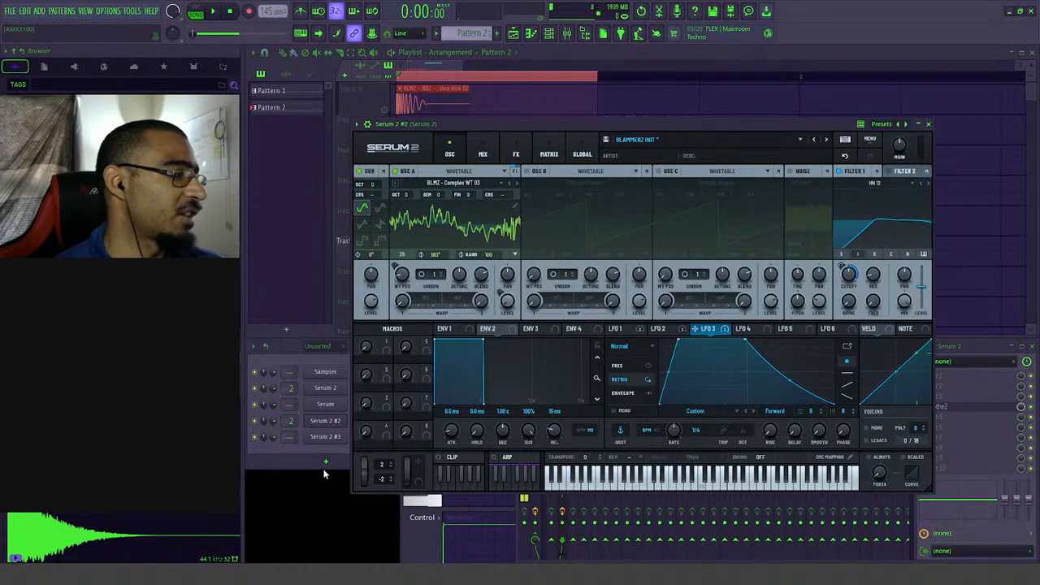
left_click(327, 462)
left_click(335, 477)
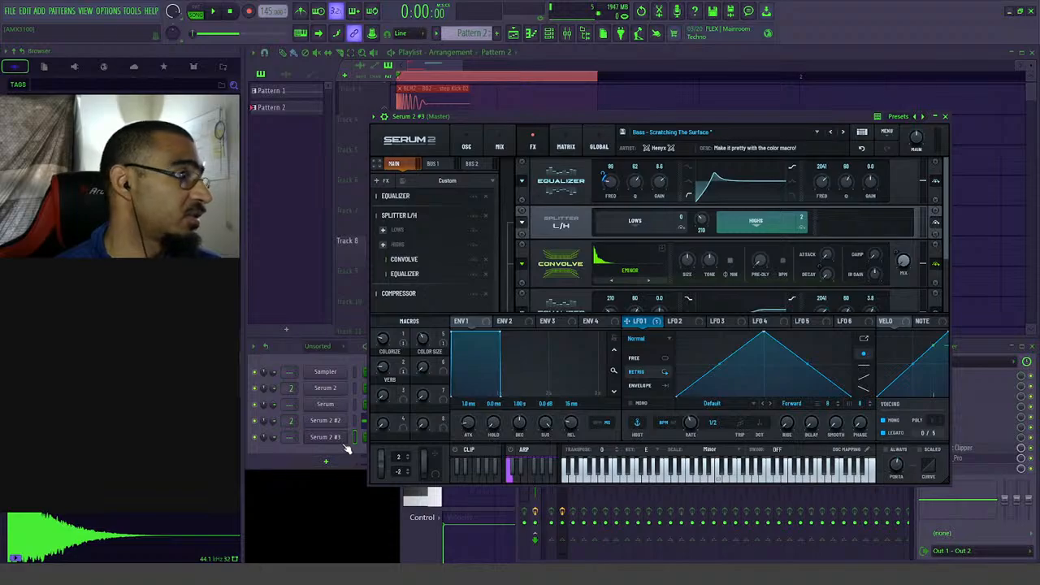
left_click(886, 133)
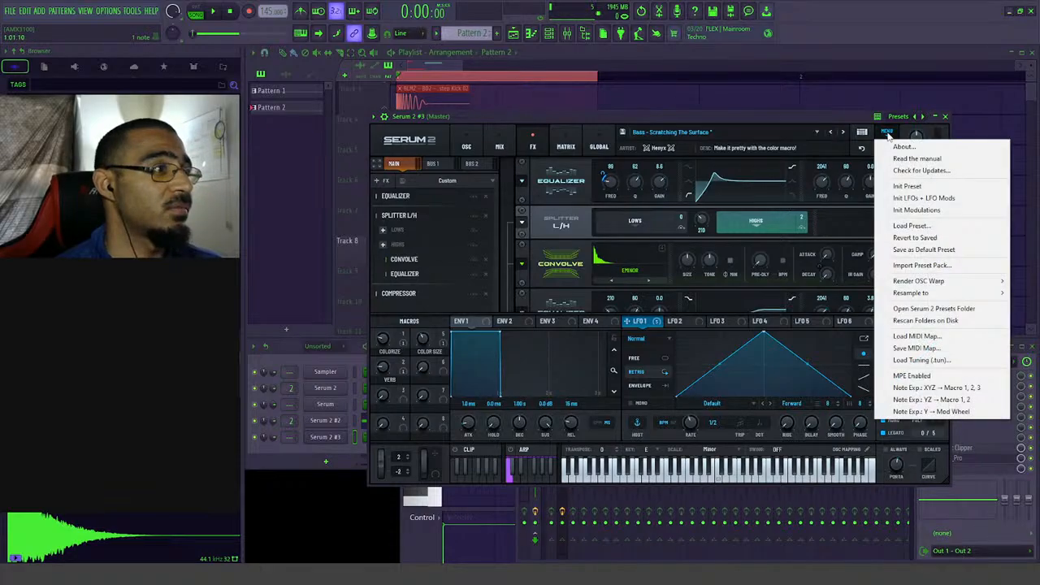
left_click(902, 190)
- Load the factory Full Strings Mute LE multisample into oscillator A and set Envelope 1's release to 1.78 s
left_click(474, 176)
left_click(476, 163)
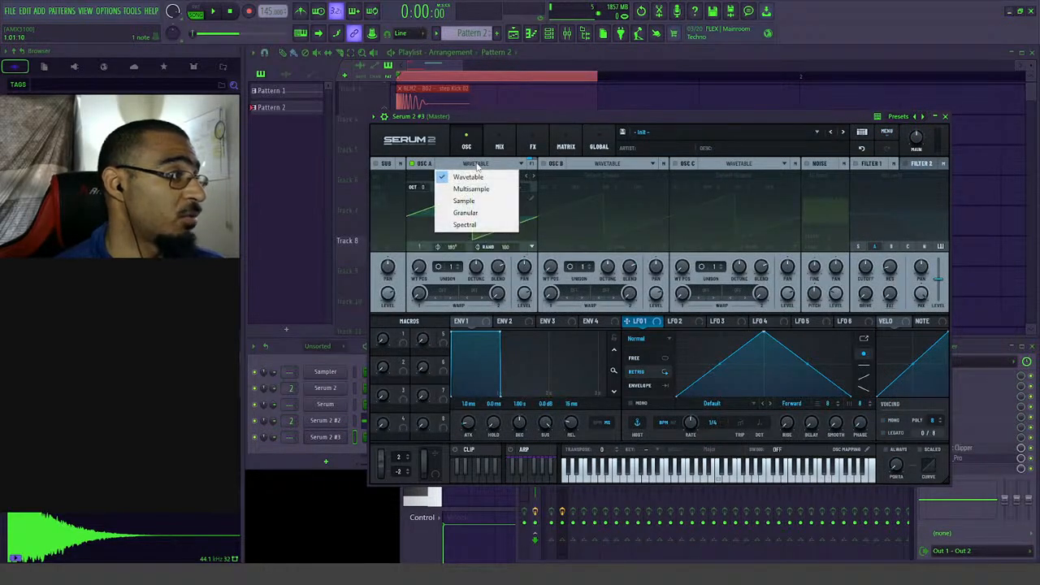
left_click(468, 187)
left_click(486, 184)
mouse_move(485, 187)
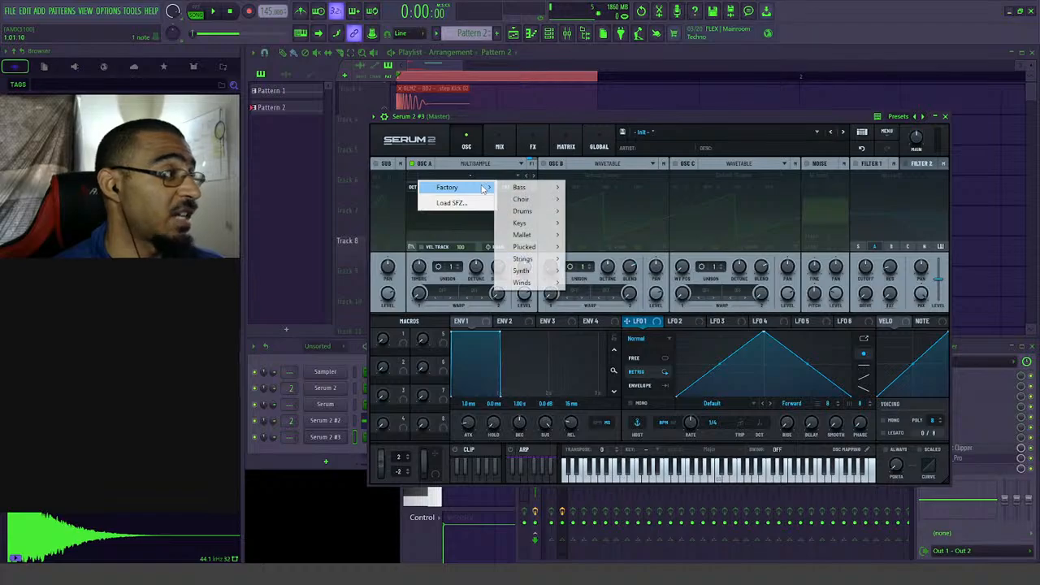
mouse_move(540, 258)
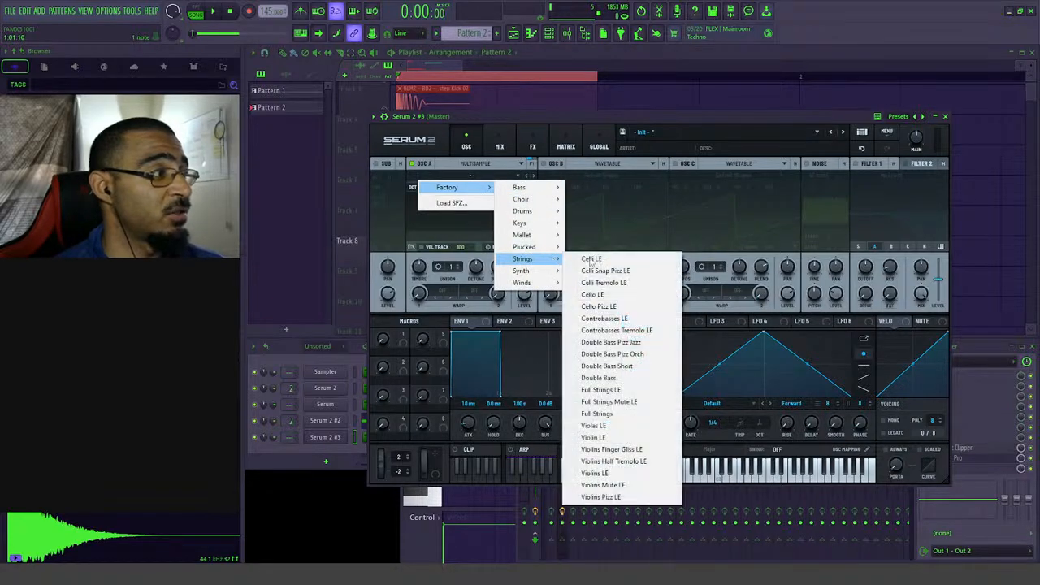
left_click(618, 401)
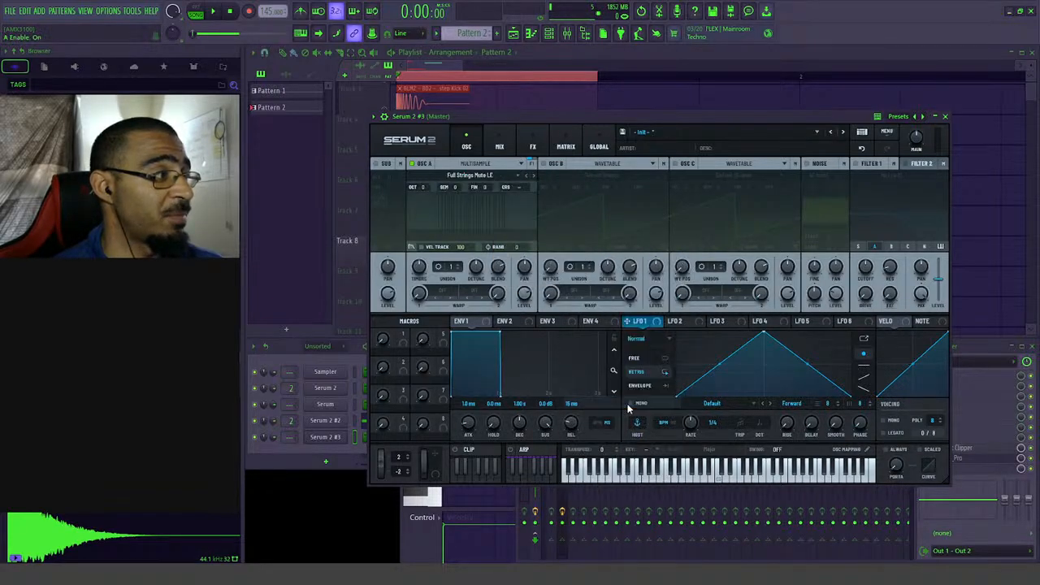
mouse_move(630, 396)
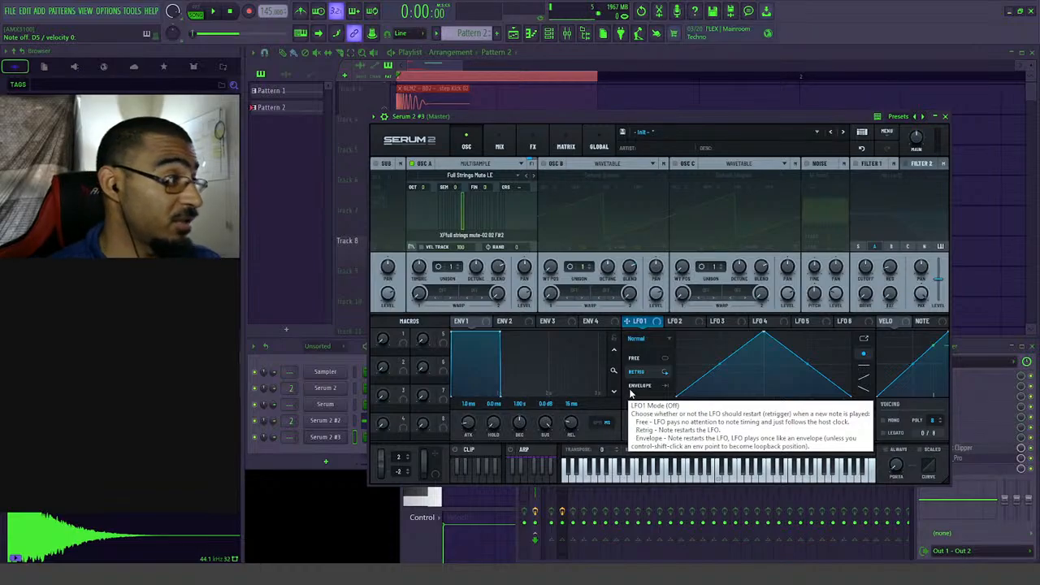
left_click_drag(574, 425, 578, 401)
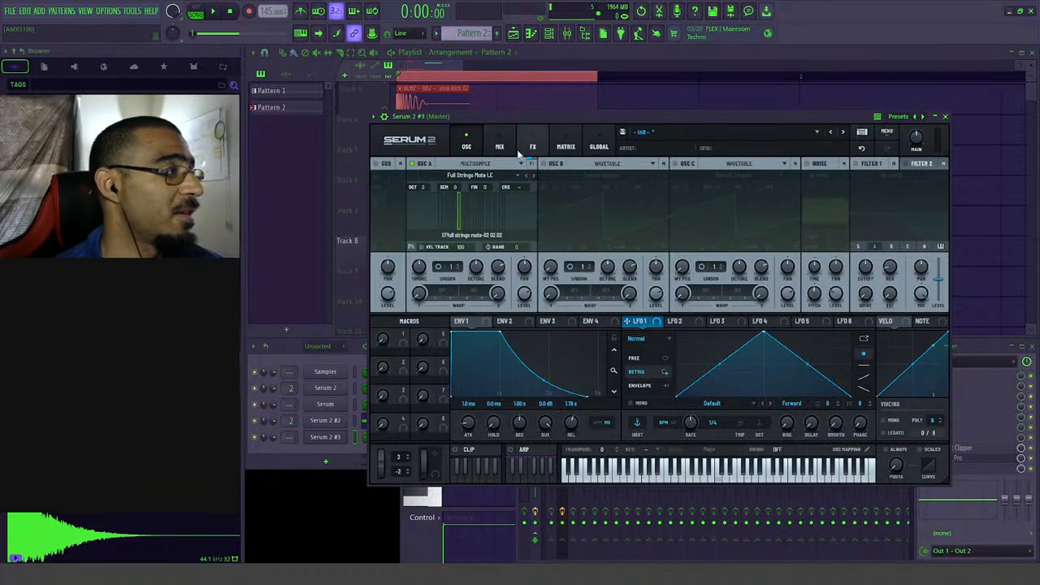
- Switch oscillator A to the Granular type, followed by the Spectral type
left_click(473, 165)
left_click(467, 213)
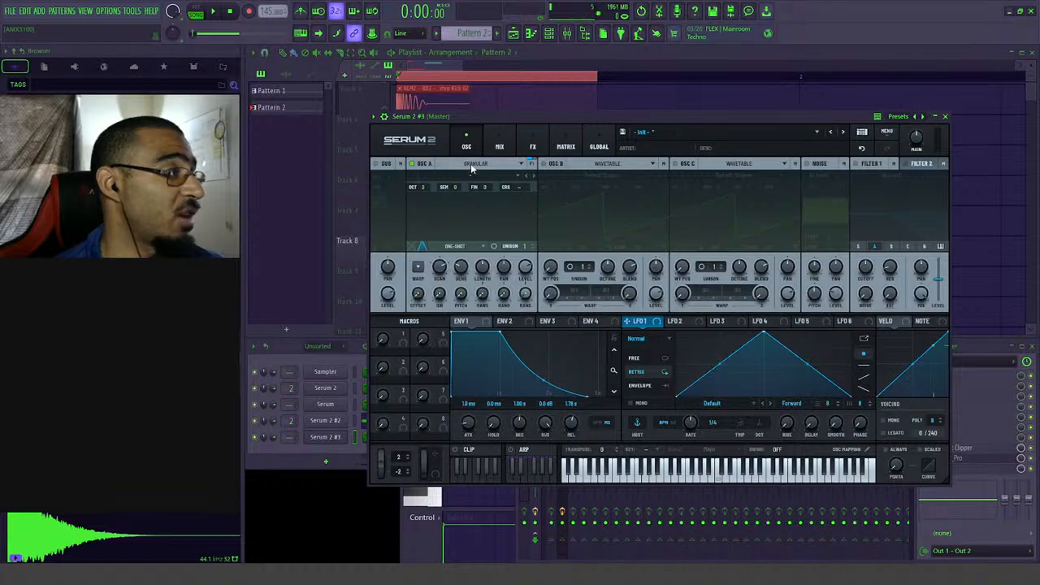
left_click(473, 165)
left_click(470, 223)
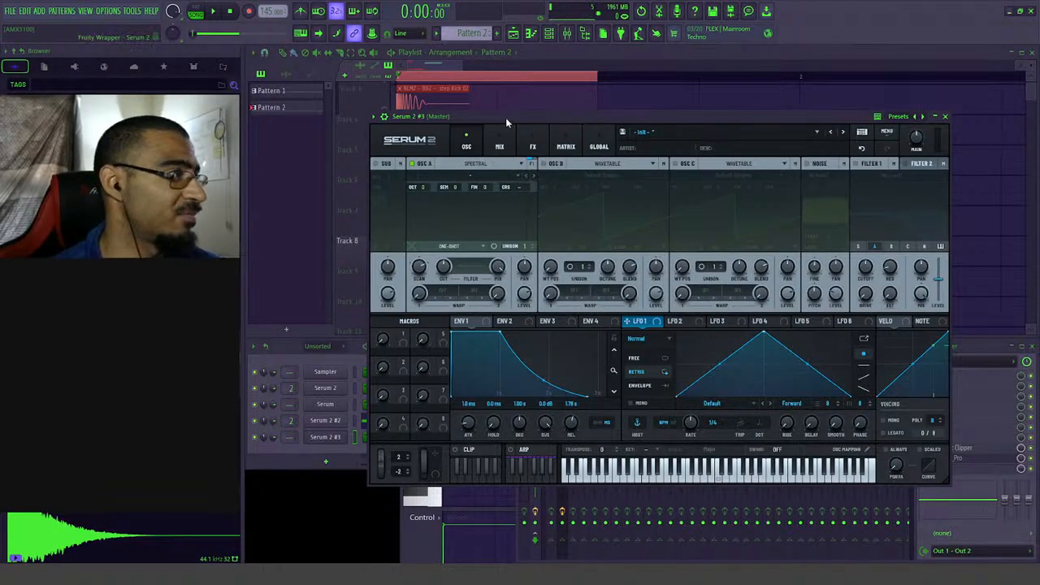
left_click_drag(506, 118, 513, 119)
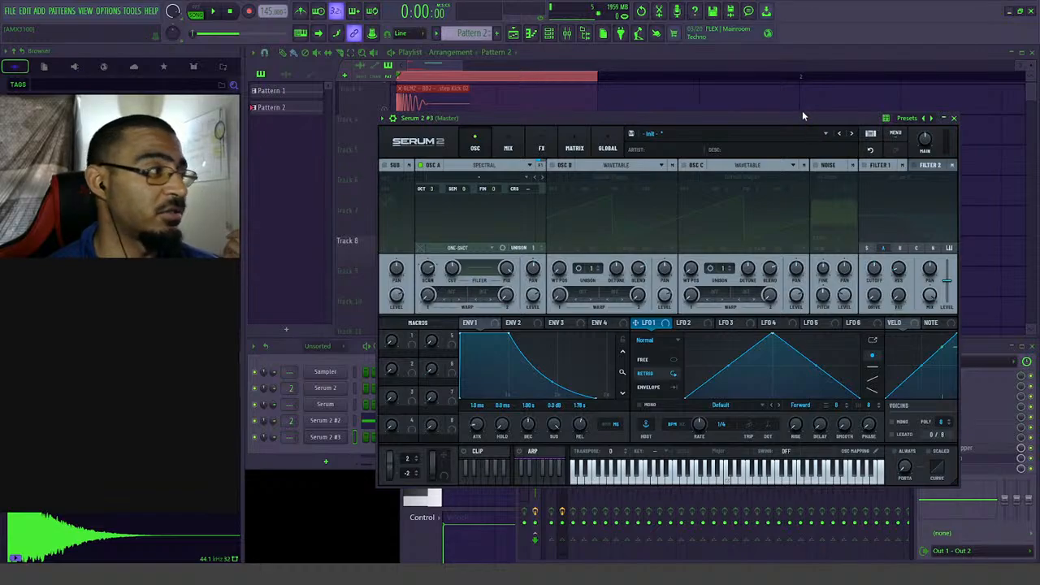
- Toggle Filter 1 on and off, look through the mixer, effects and matrix pages, and return to the oscillators
left_click(865, 165)
left_click(866, 166)
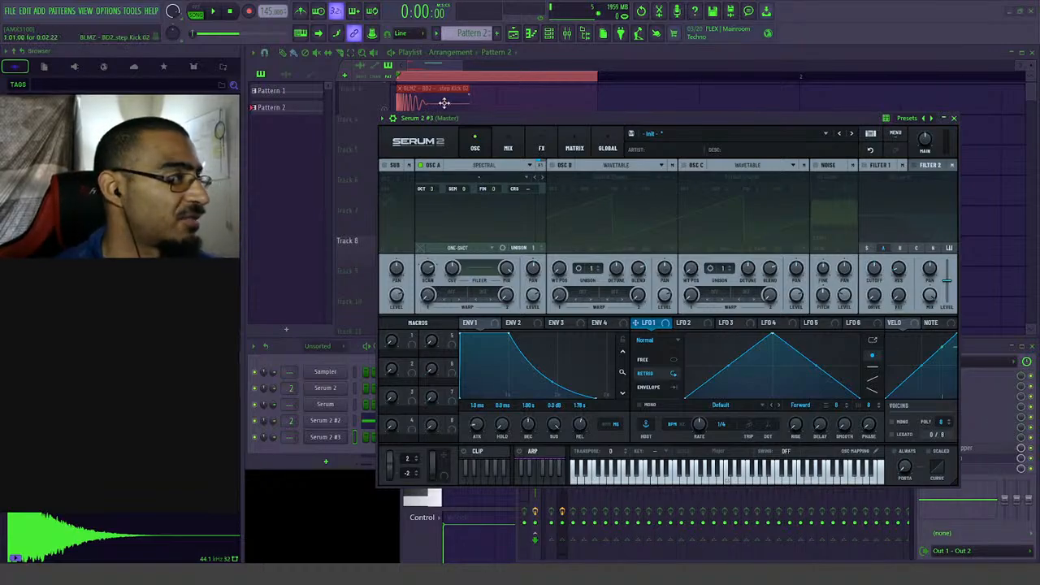
left_click(517, 147)
left_click(541, 147)
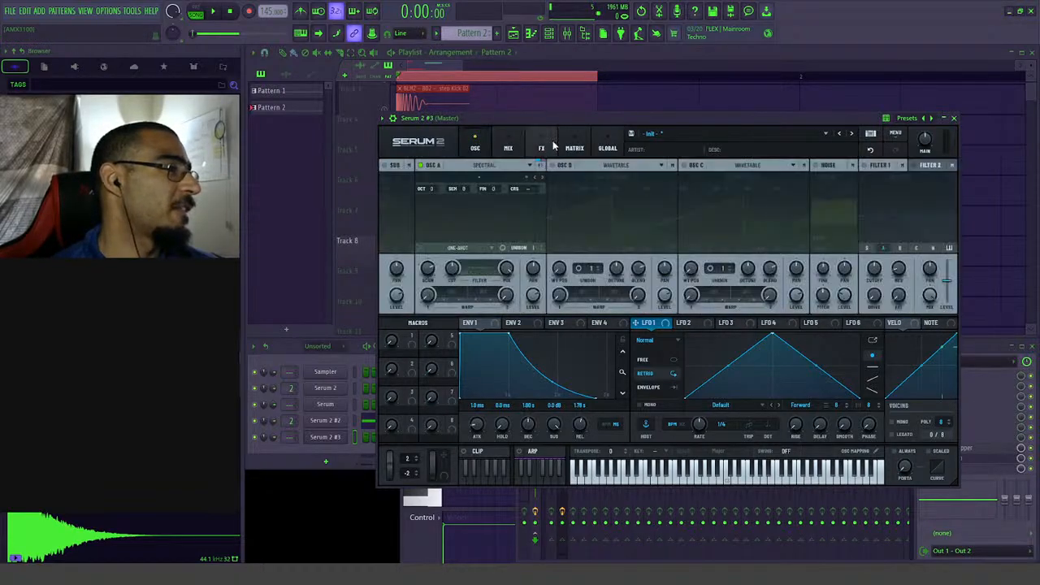
left_click(574, 147)
left_click(476, 148)
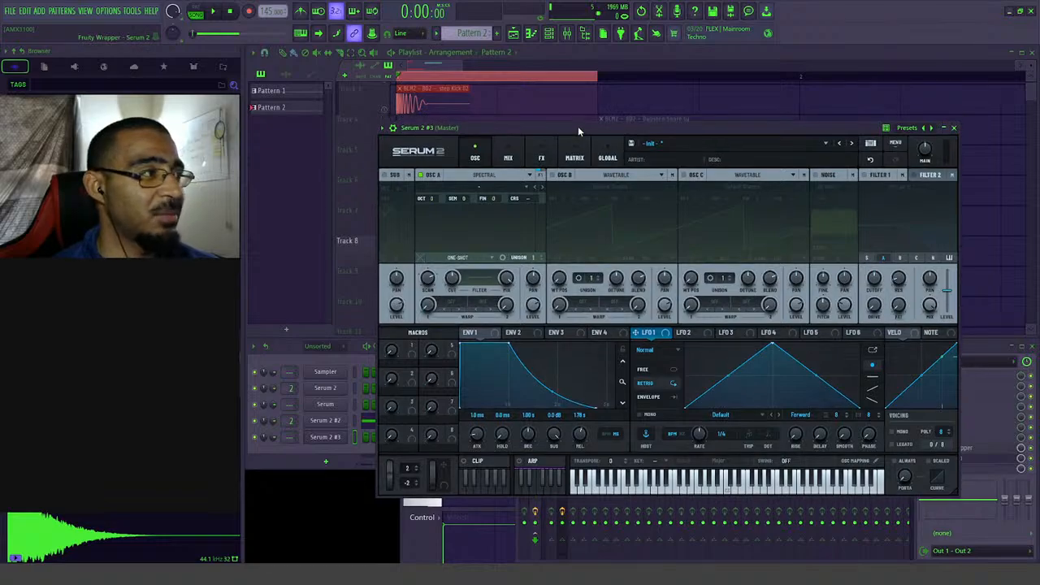
left_click_drag(578, 116, 578, 126)
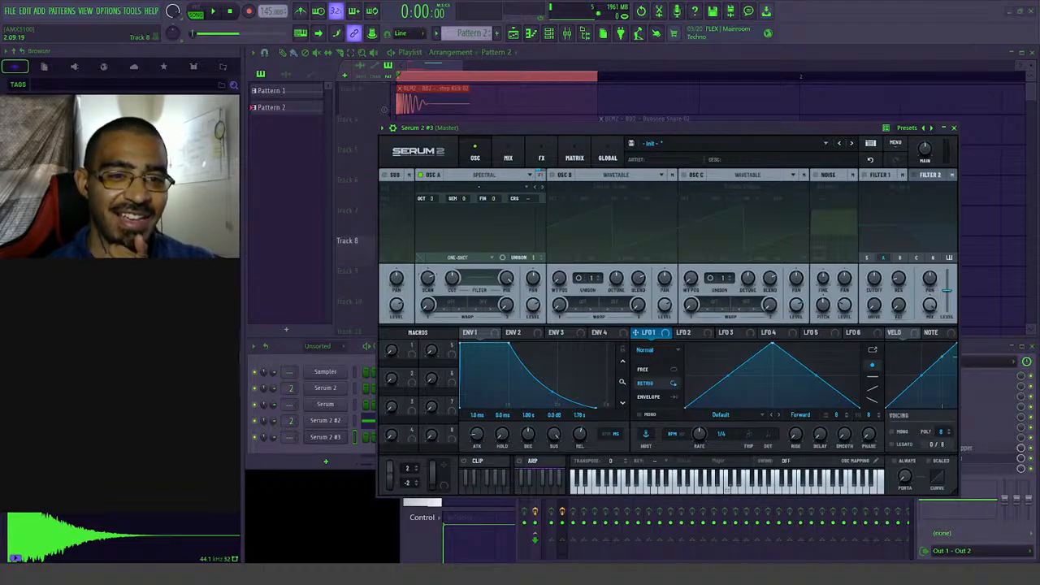
- Bring up Discord, enlarge the Amogus LFO path image shared in general-chat, and move the window away again
left_click_drag(1039, 41, 532, 46)
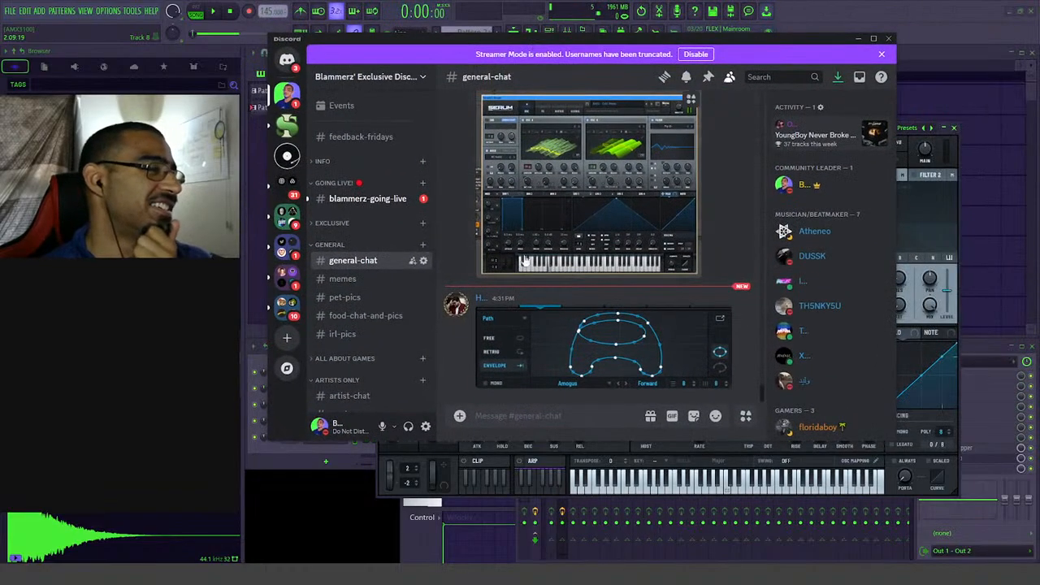
left_click(636, 351)
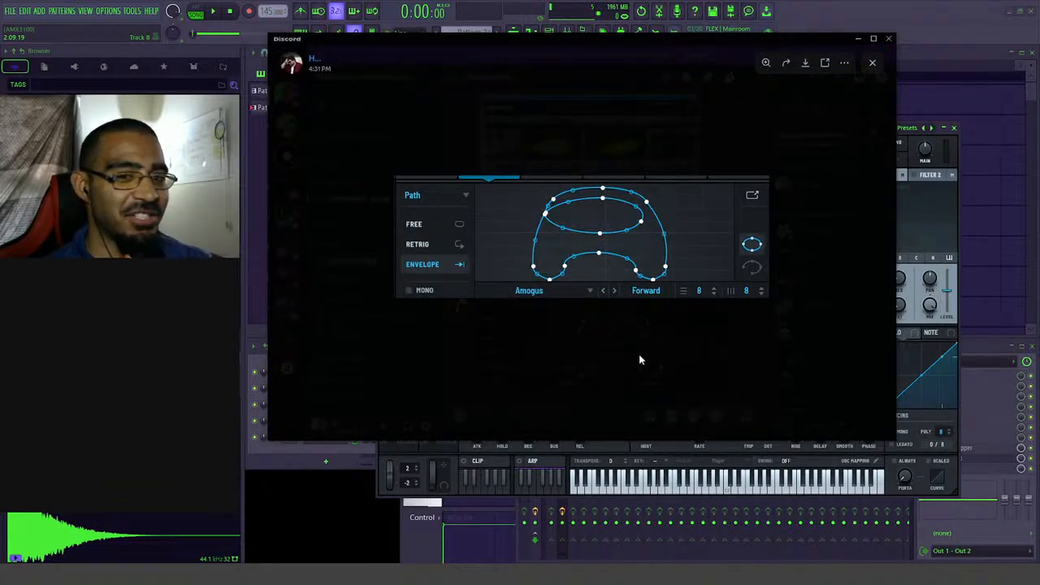
left_click(686, 368)
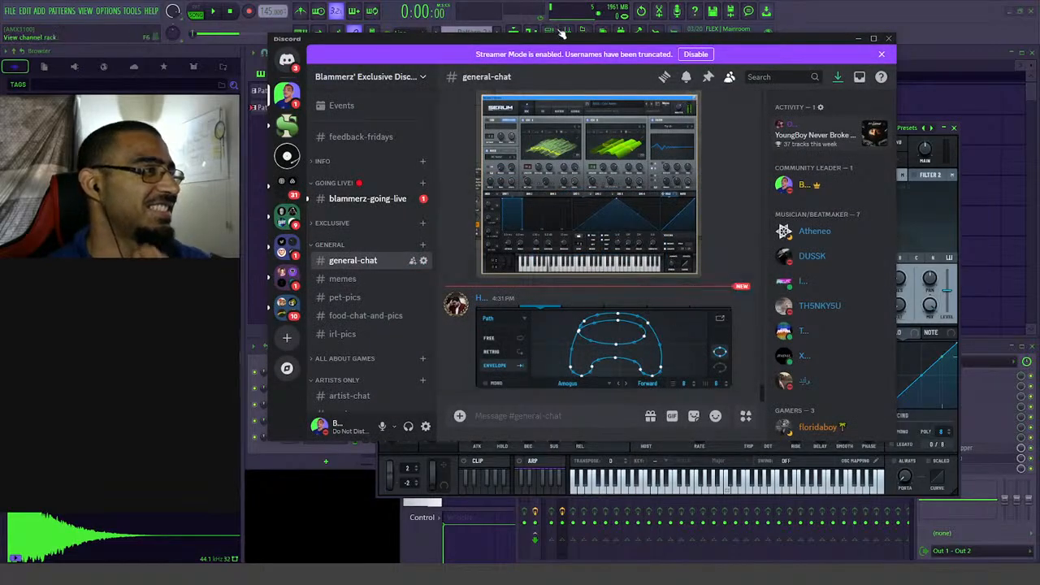
left_click_drag(557, 39, 1039, 127)
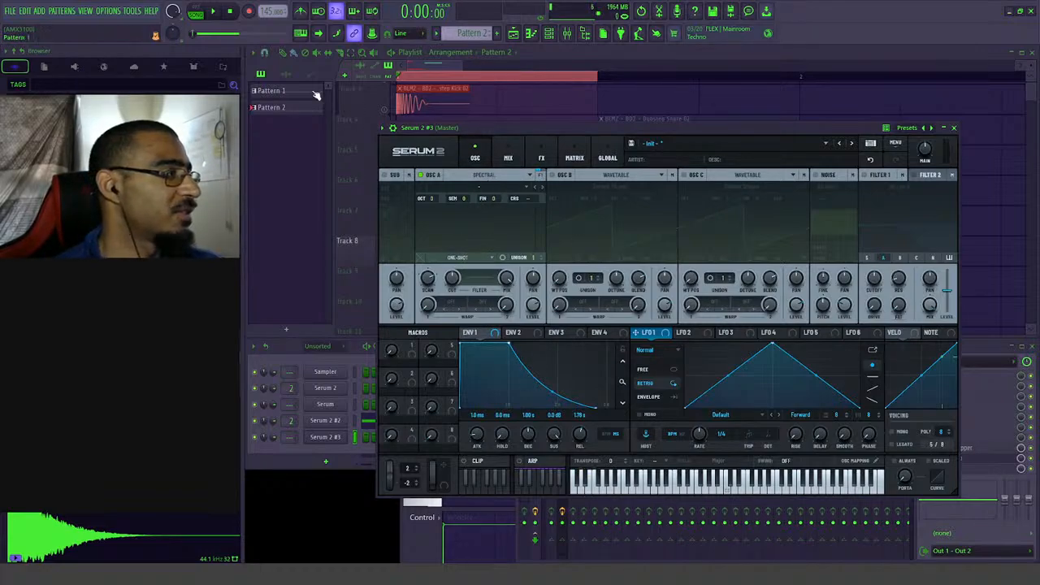
- Set Envelope 1's release to 0.0 ms and move the synth window higher over the playlist
left_click_drag(566, 432, 565, 450)
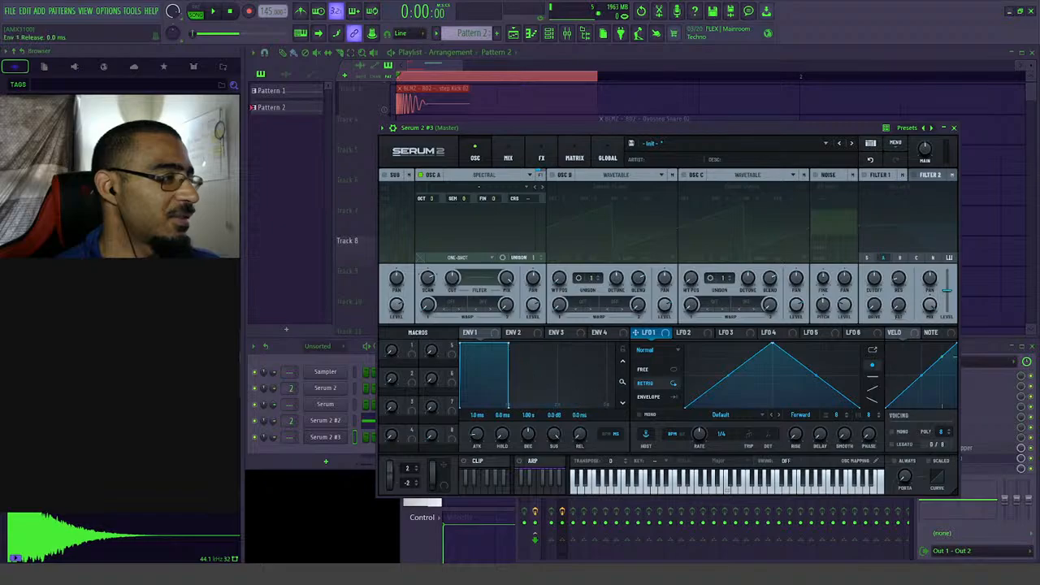
left_click_drag(696, 129, 689, 86)
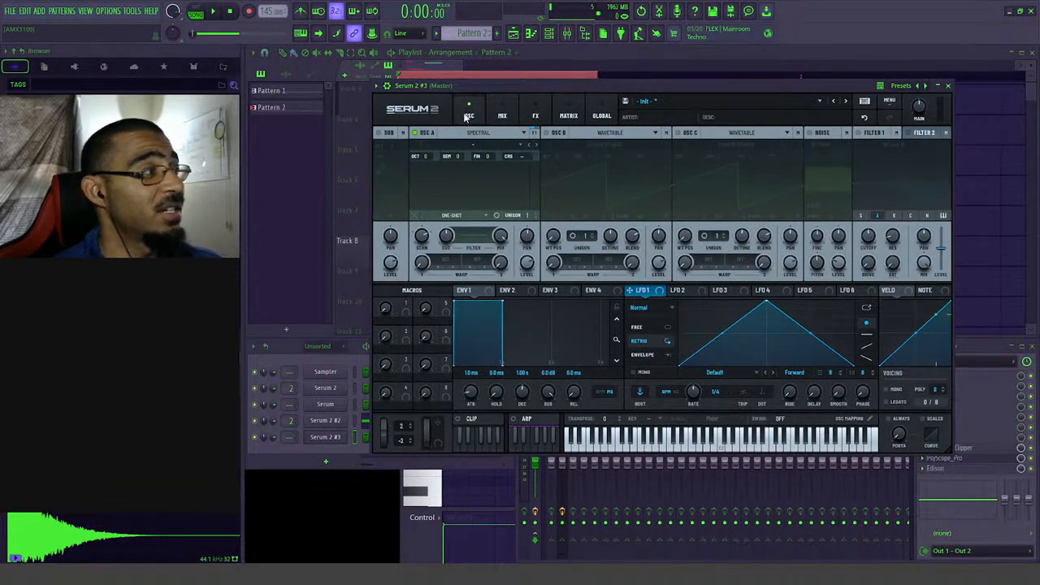
- Compare the mixer page's routing channels with the oscillator page and view the effects page
left_click(504, 115)
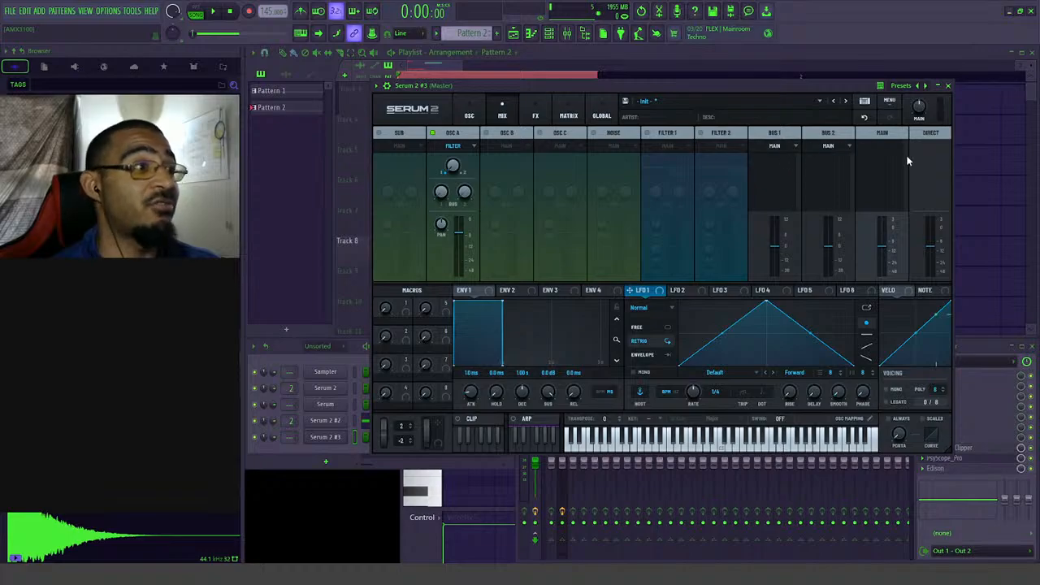
left_click(469, 112)
left_click(502, 118)
left_click(469, 116)
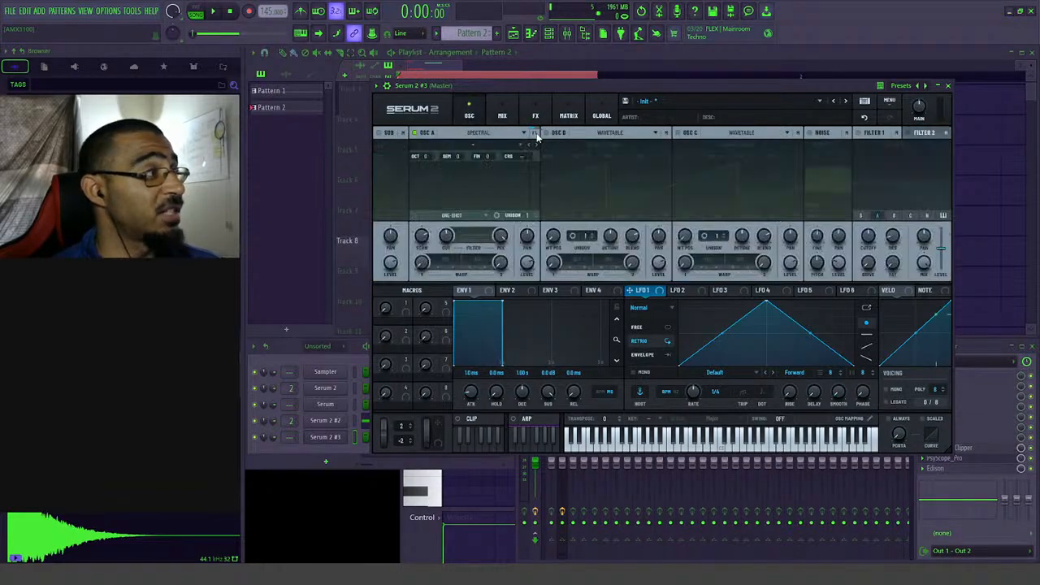
left_click(502, 115)
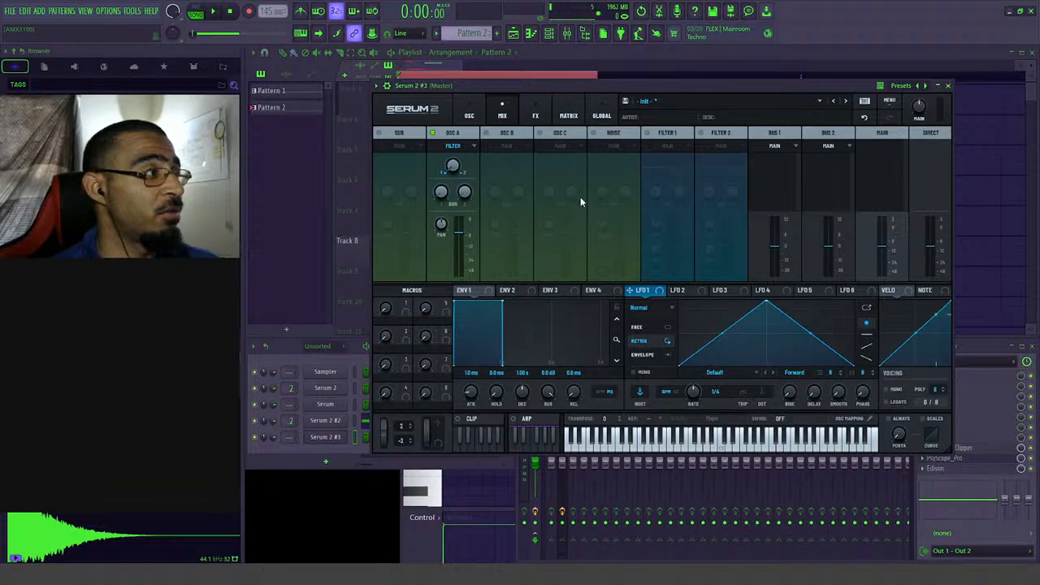
left_click(535, 115)
left_click(469, 115)
- Add two Convolve and two Equalizer modules to the main effects chain
left_click(536, 115)
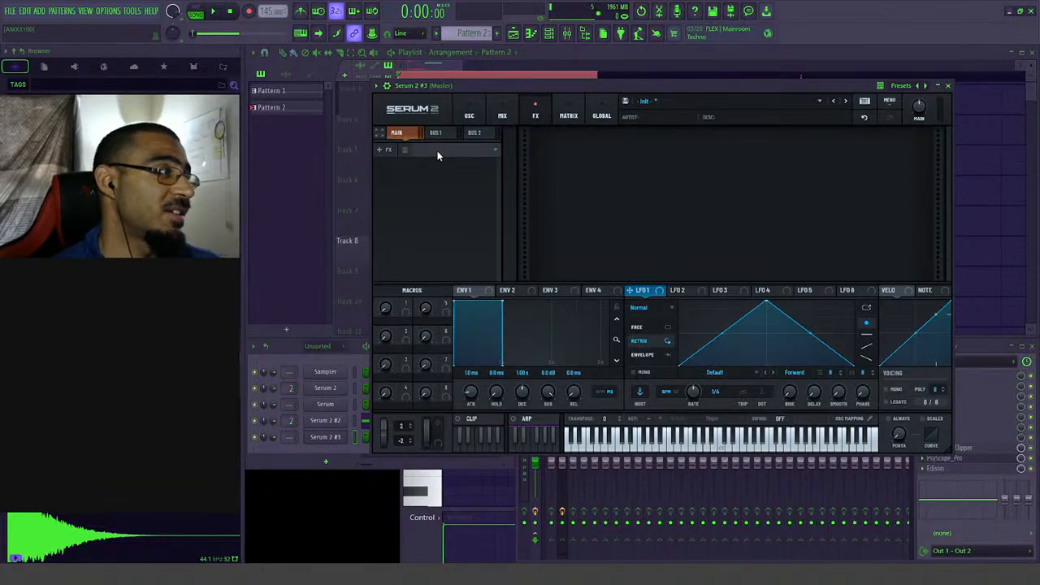
left_click(387, 152)
left_click(408, 201)
left_click(385, 151)
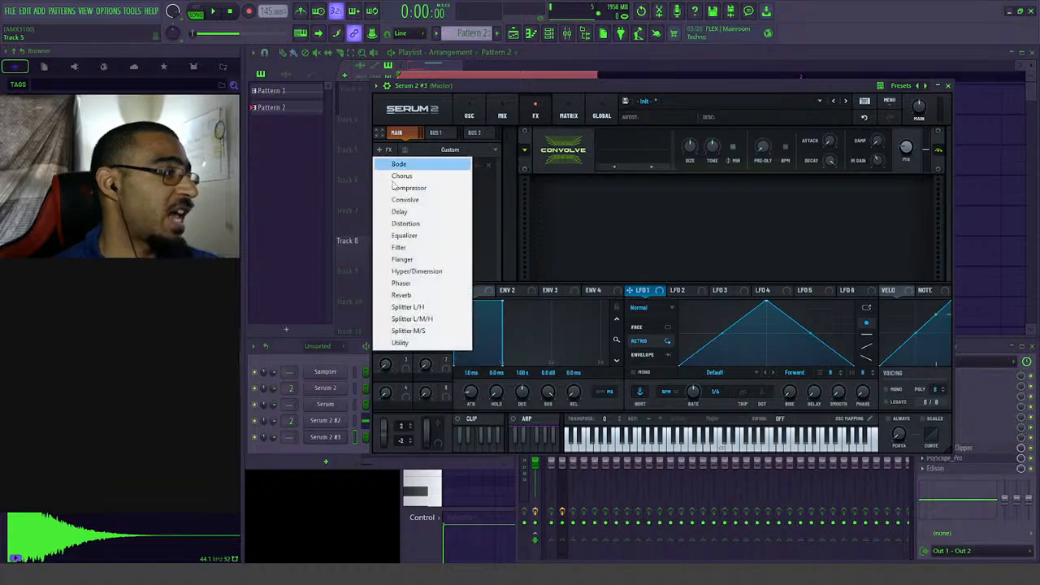
left_click(407, 200)
left_click(382, 152)
left_click(406, 235)
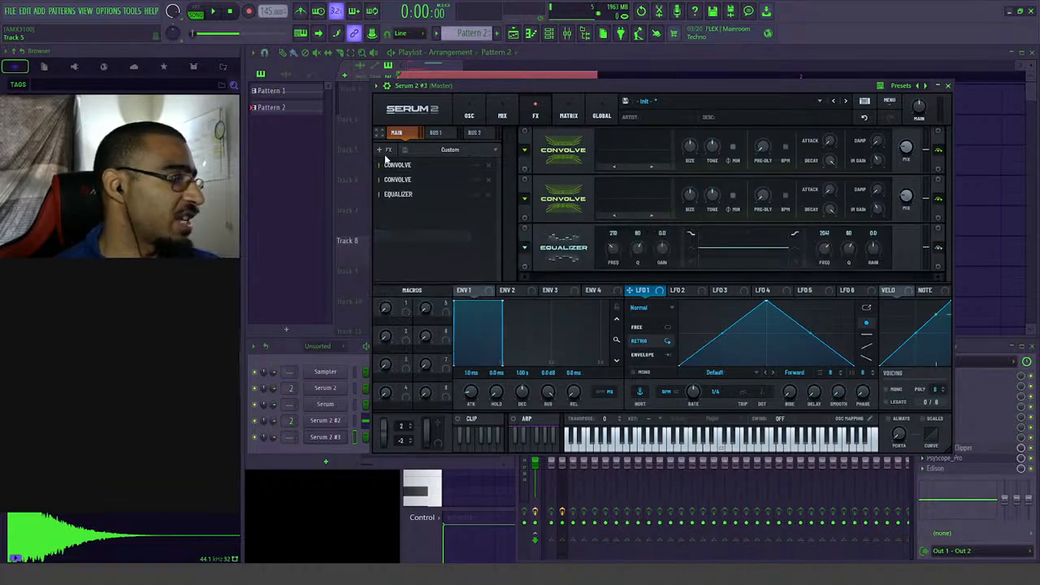
left_click(382, 152)
left_click(406, 235)
- Add three Filter modules to the main effects chain and check the filter type categories available for one of them
left_click(382, 152)
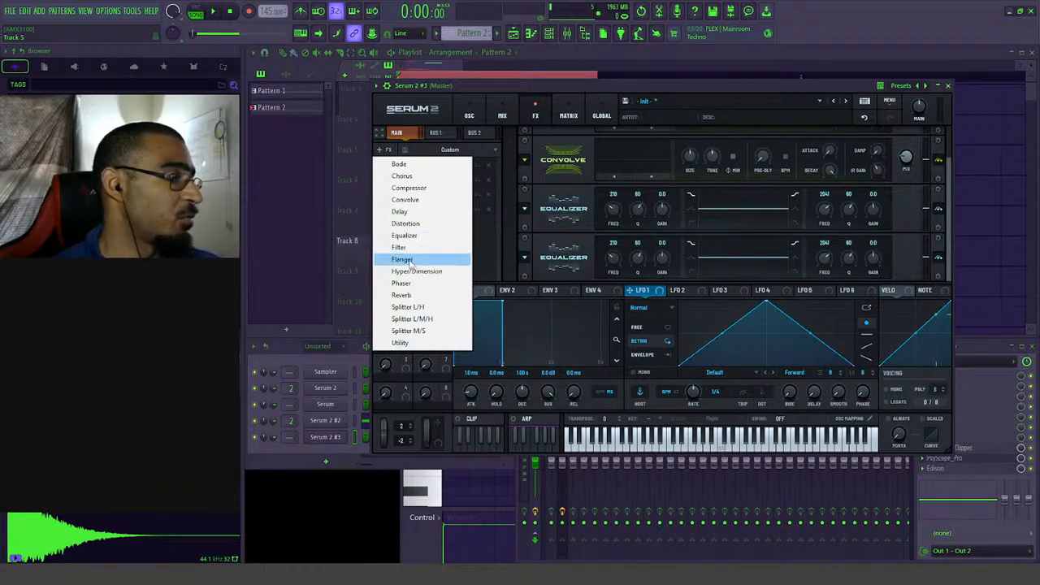
left_click(407, 248)
left_click(386, 152)
left_click(398, 247)
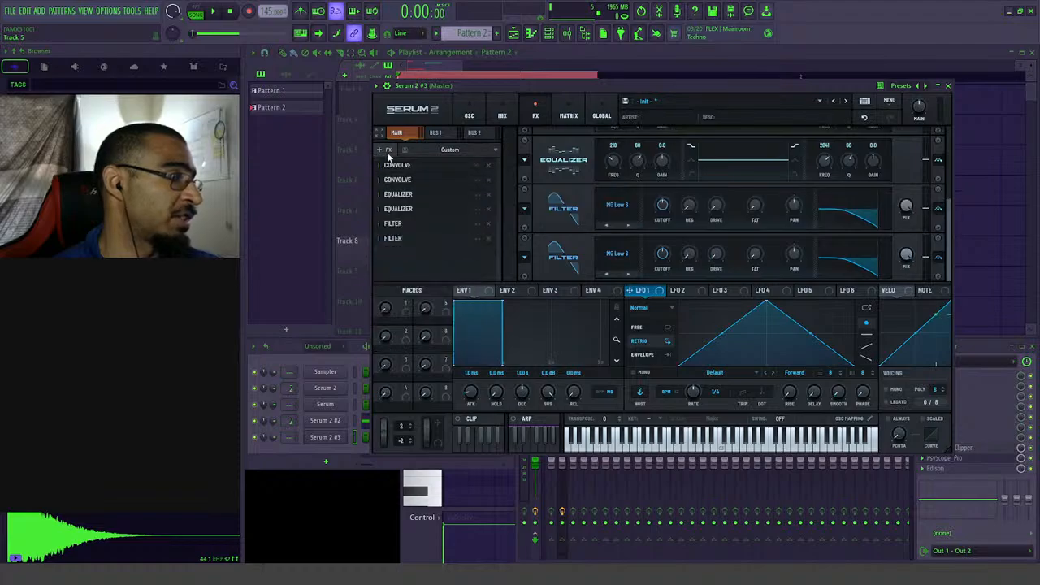
left_click(382, 152)
left_click(399, 247)
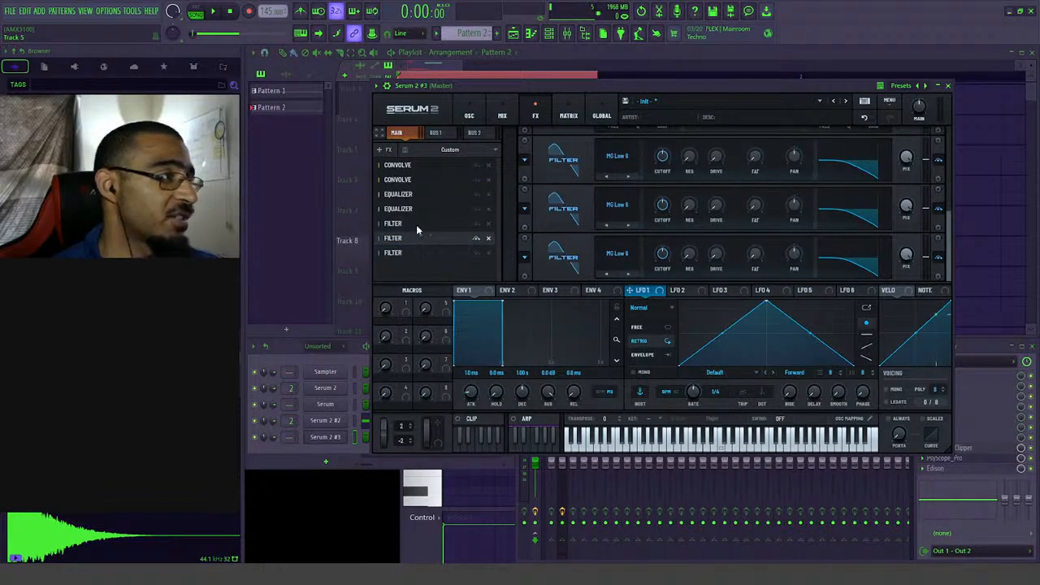
scroll(951, 229, "up", 3)
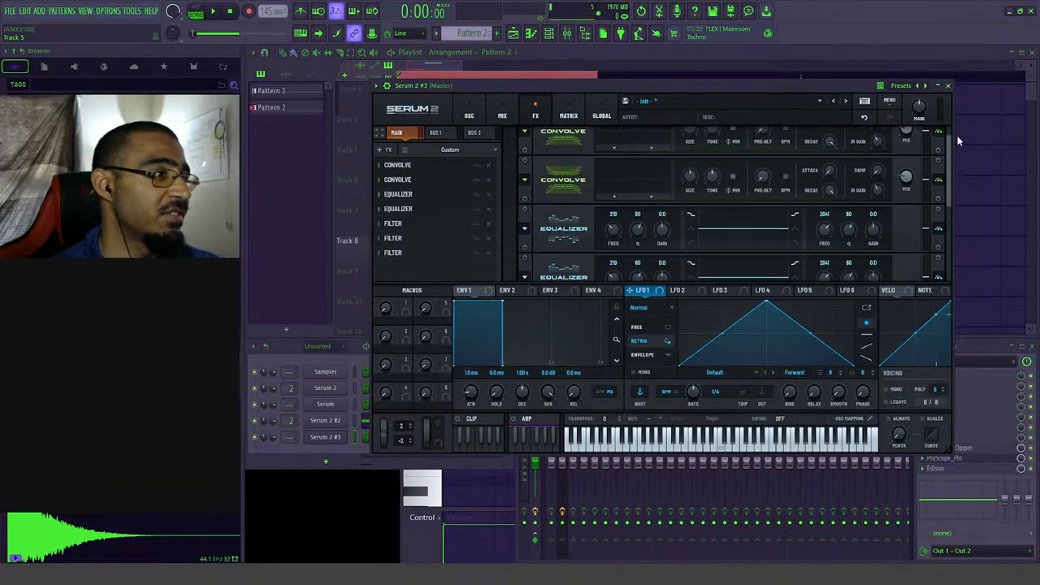
scroll(632, 220, "down", 3)
left_click(616, 155)
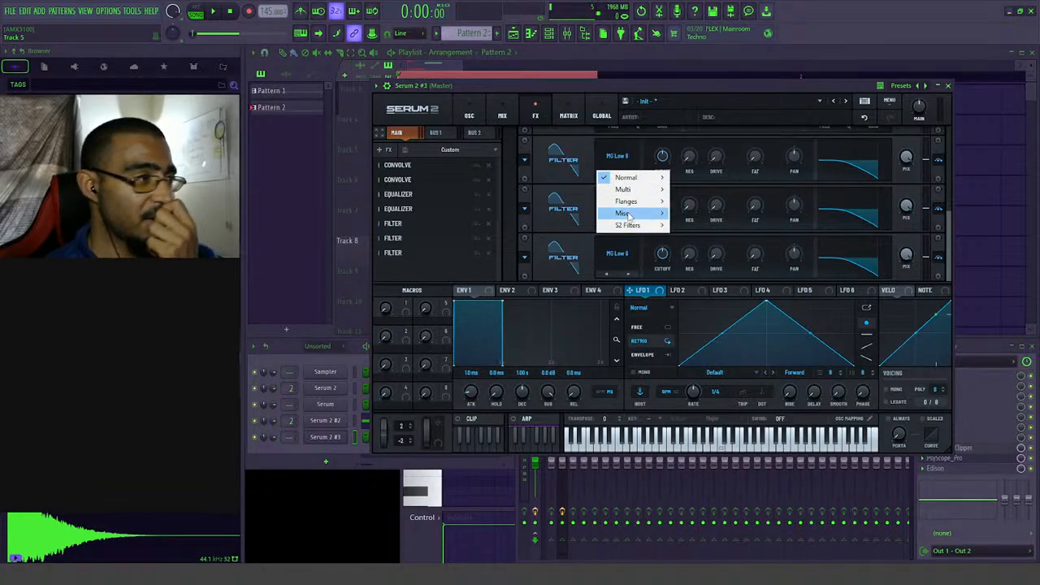
left_click(550, 207)
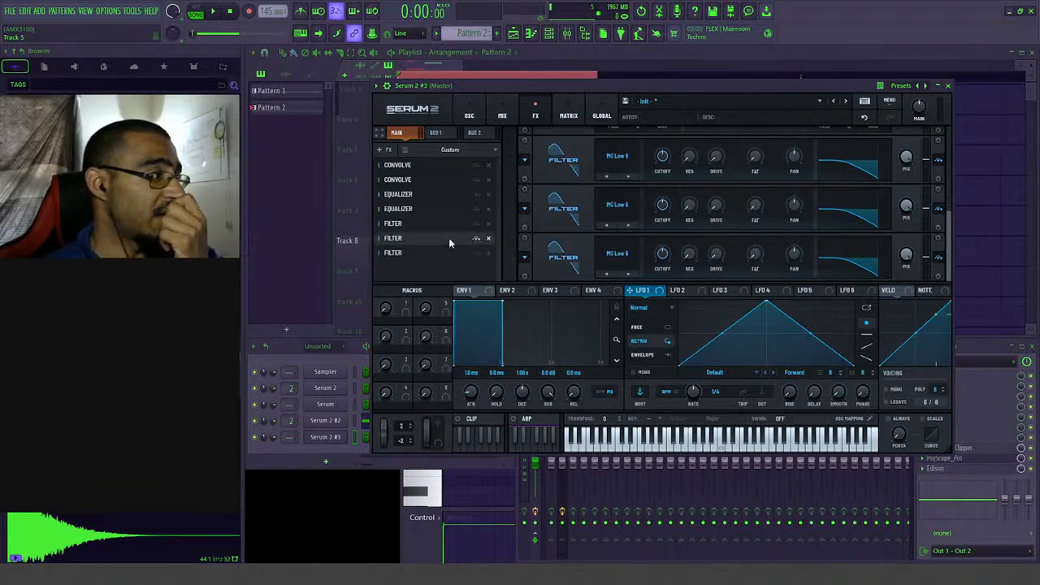
- Remove every Convolve, Equalizer and Filter module from the main effects chain, return to the oscillator page and move the synth window lower
left_click(488, 253)
left_click(489, 195)
left_click(488, 166)
left_click(489, 166)
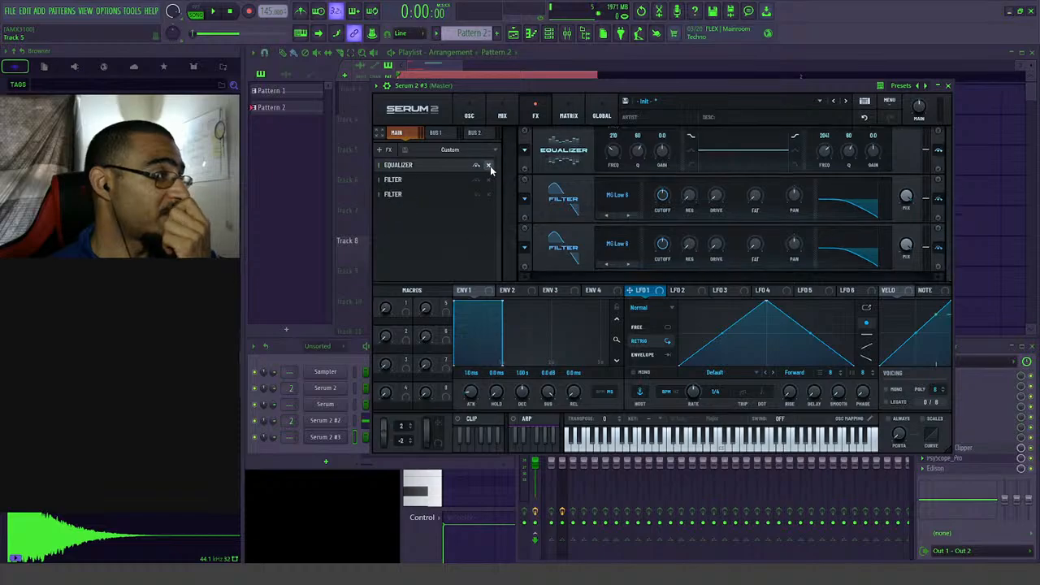
left_click(489, 166)
left_click(489, 166)
left_click(489, 166)
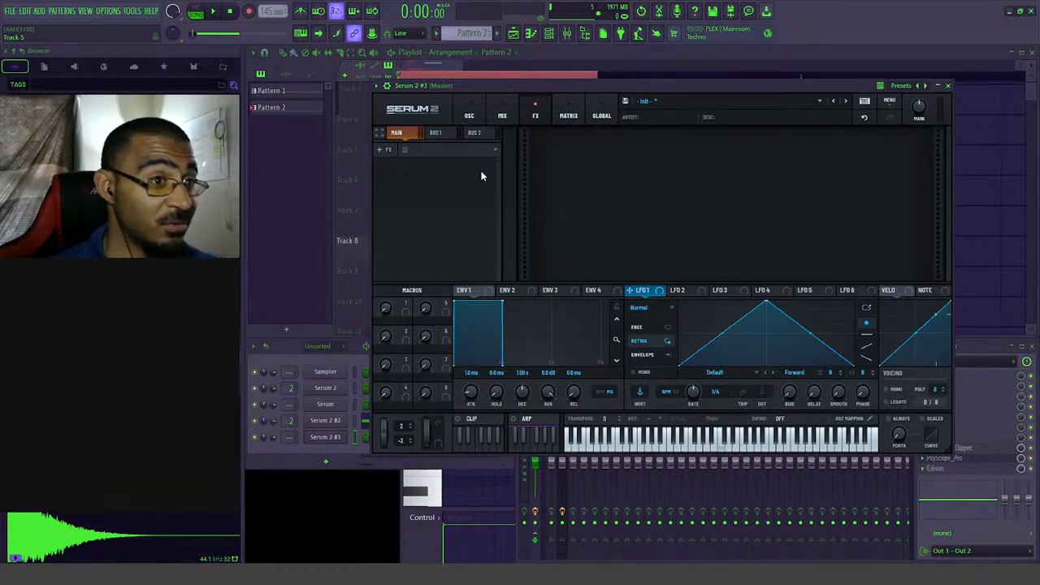
left_click(469, 115)
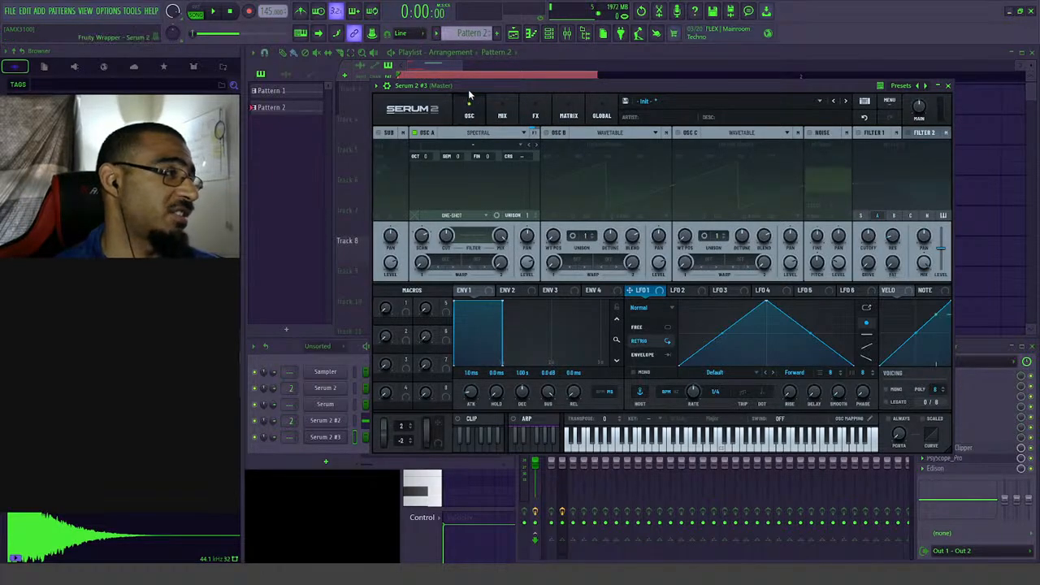
left_click_drag(469, 92, 484, 136)
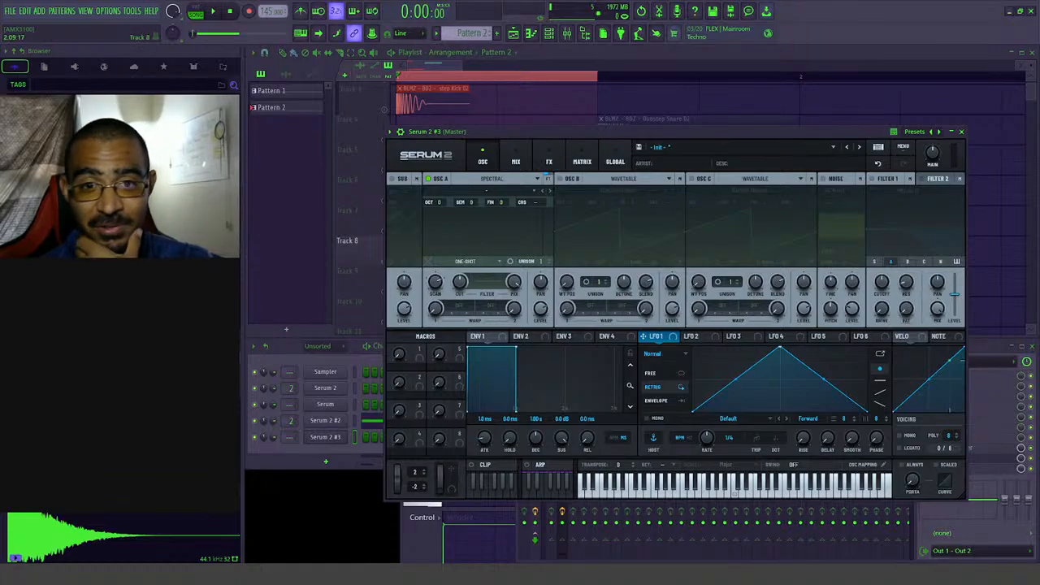
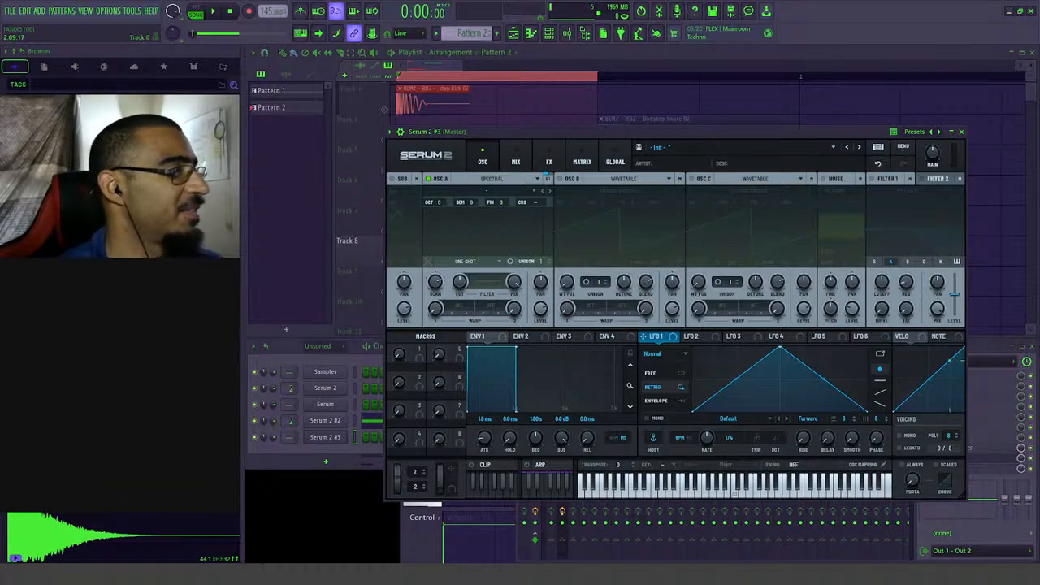
- Select bar 1 on the playlist timeline, play the selection and bring the Serum 2 #3 window back to the front
left_click(455, 67)
scroll(462, 69, "down", 2)
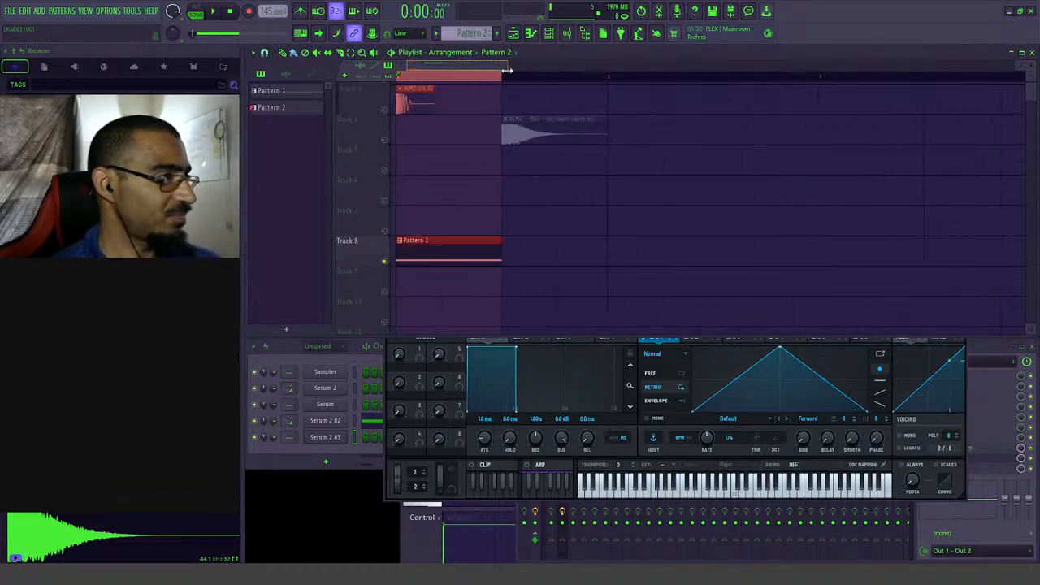
left_click_drag(404, 82, 698, 81)
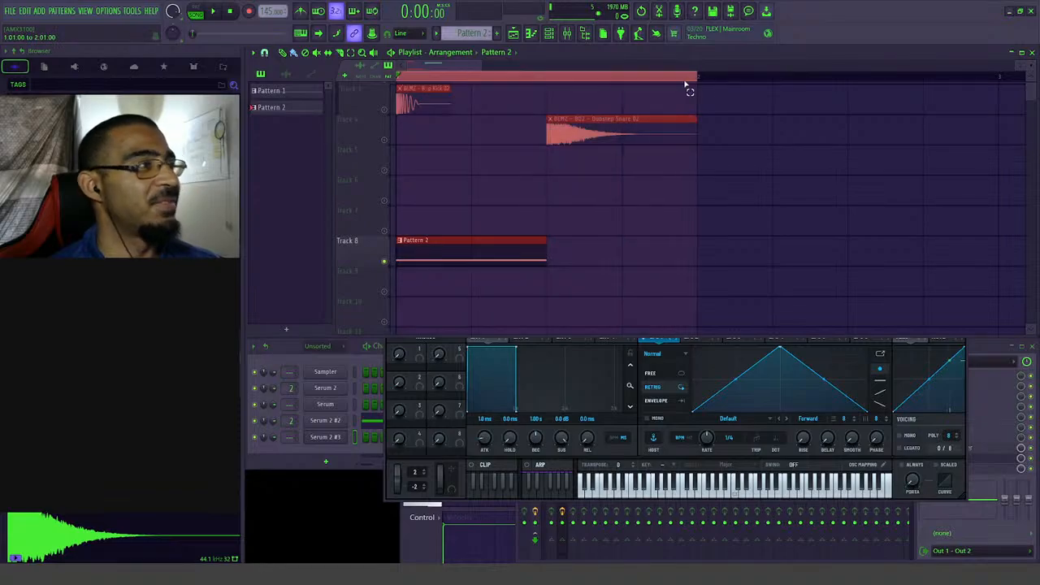
key("space")
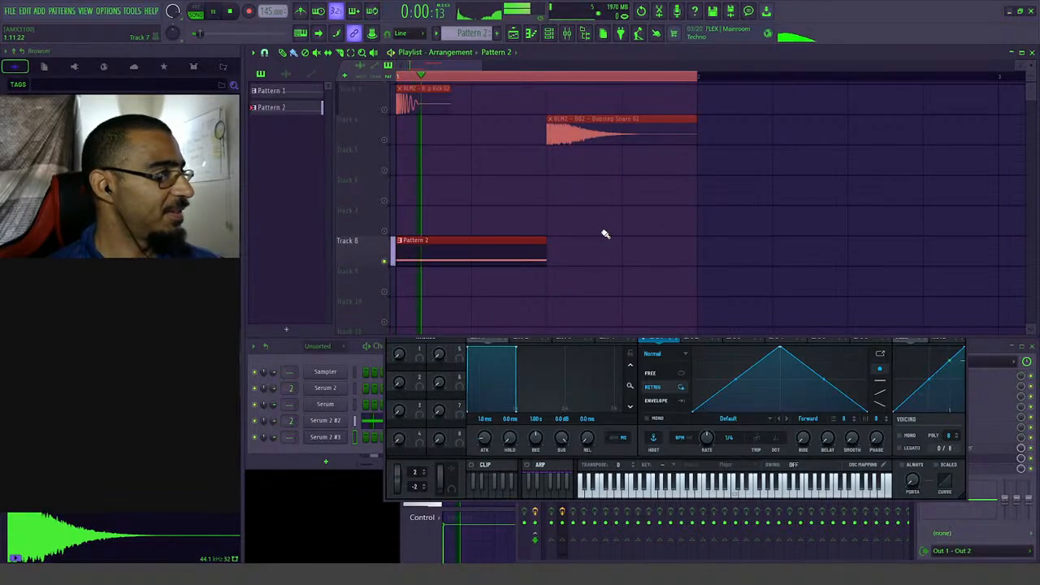
key("space")
left_click(639, 354)
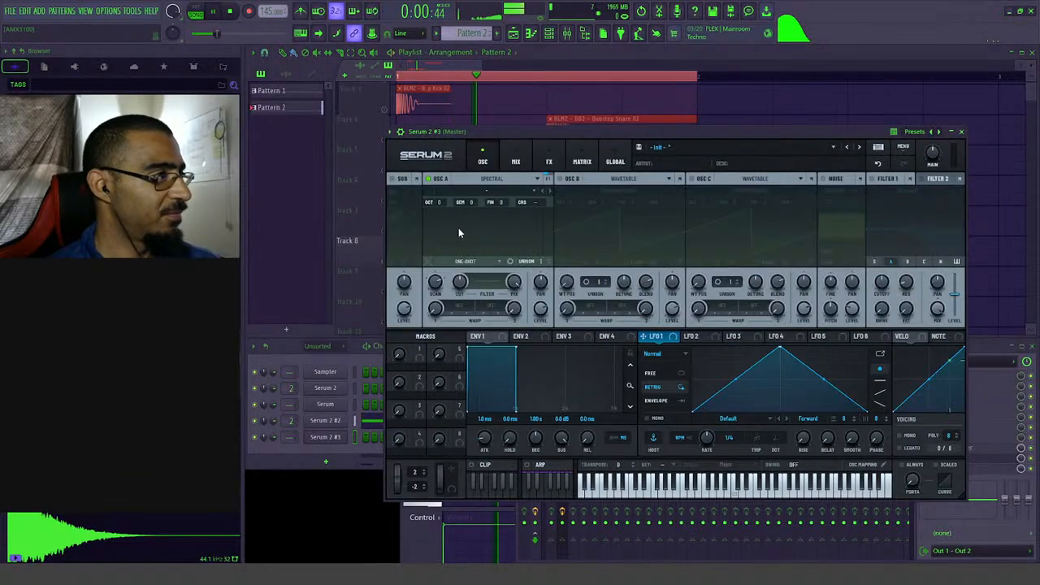
- Open the Serum 2 #2 instrument and lower Filter 1's cutoff while auditioning the sound
left_click(341, 423)
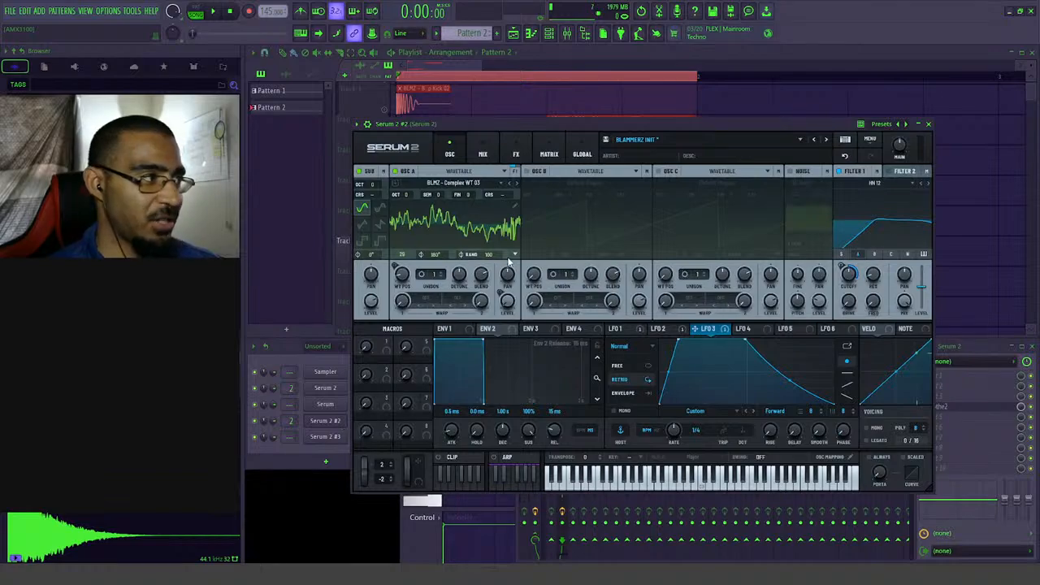
mouse_move(401, 278)
left_mouse_down()
mouse_move(421, 246)
mouse_move(416, 277)
left_mouse_up()
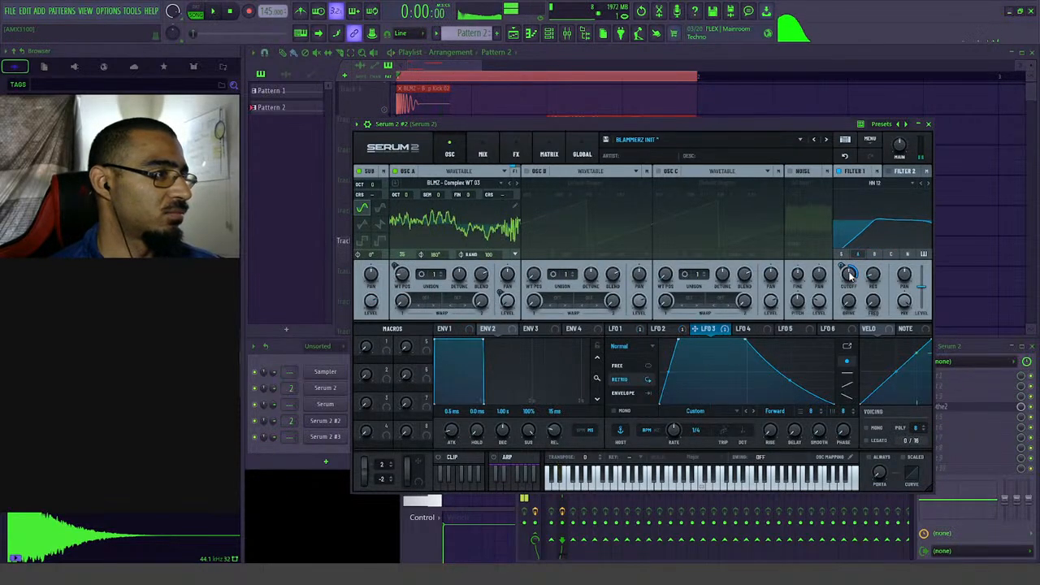
left_click_drag(846, 274, 848, 309)
key("space")
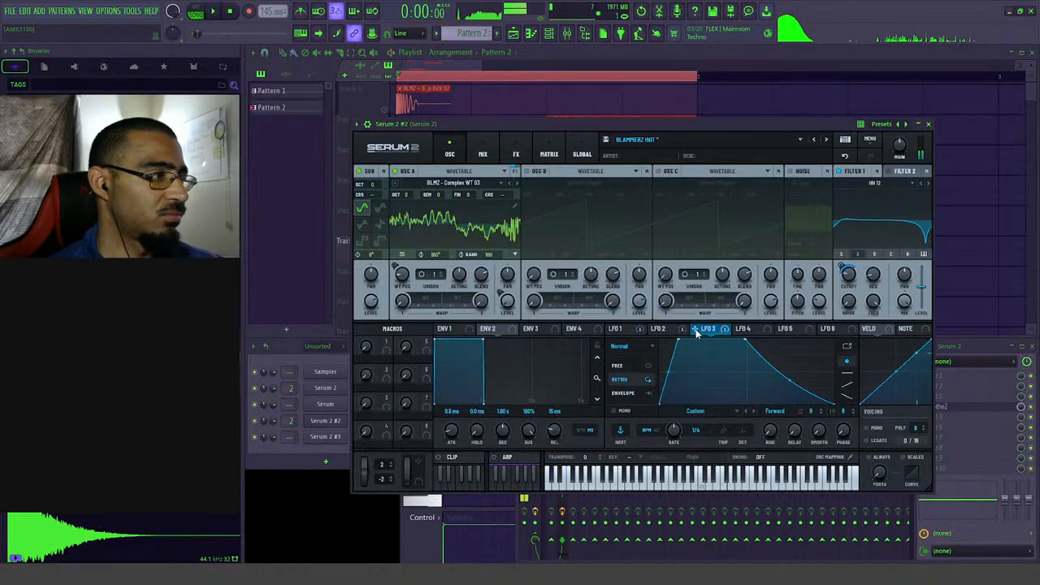
- Assign LFO 3 to Filter 1's Freq parameter and audition the modulation
left_click(658, 329)
key("space")
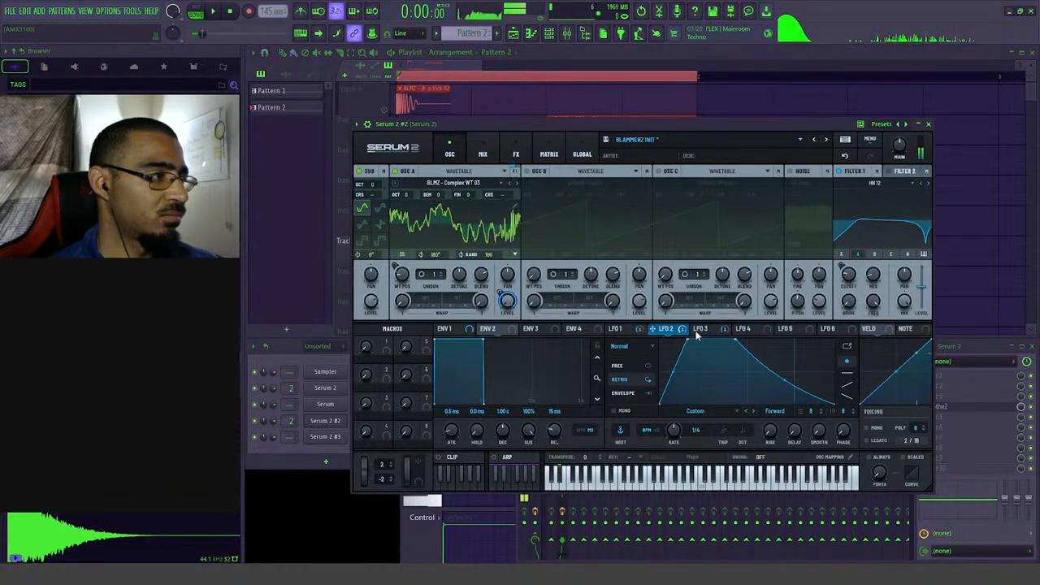
left_click(701, 328)
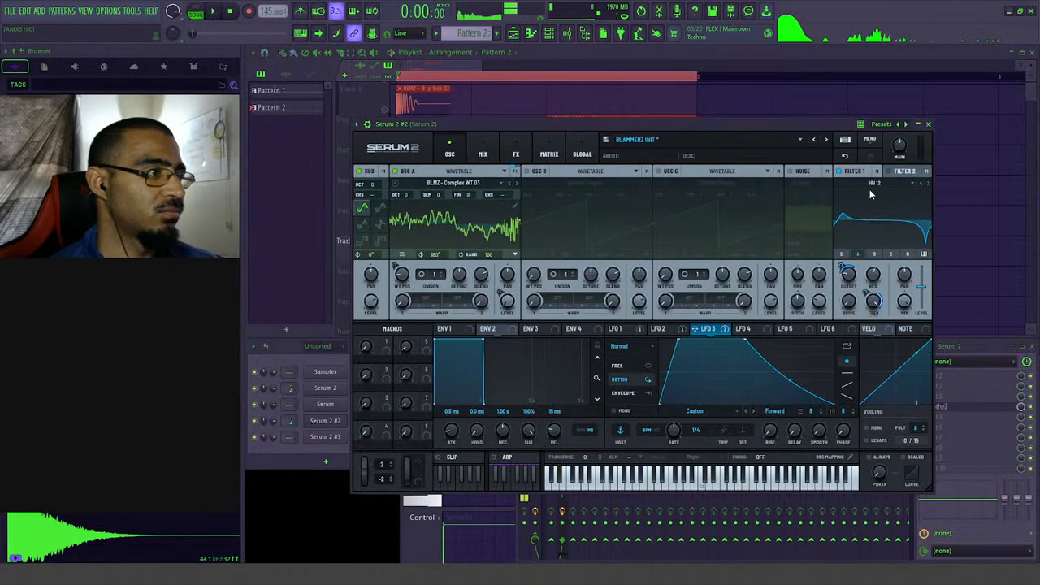
key("space")
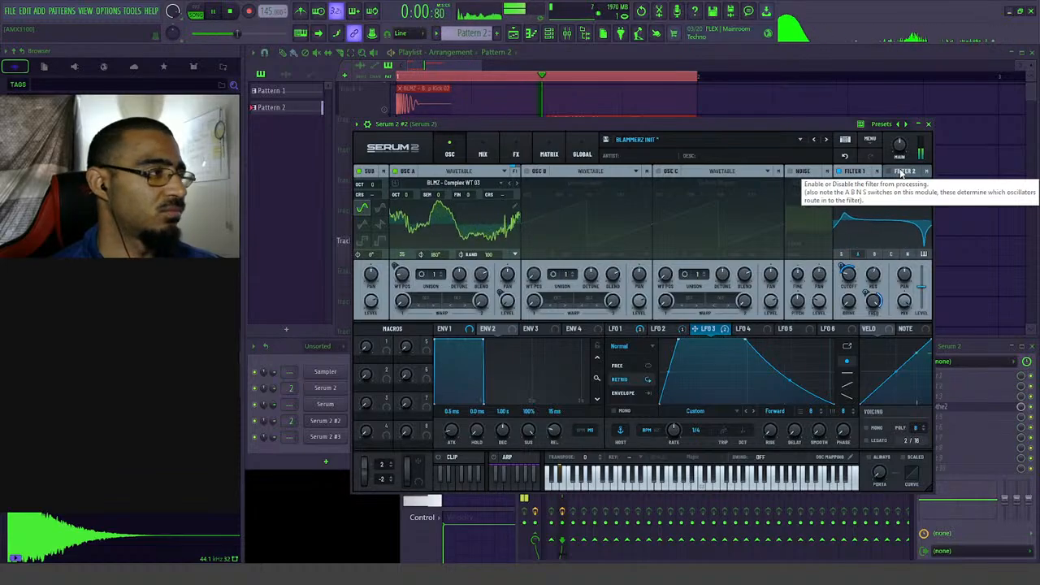
left_click(901, 172)
key("space")
- Open Pattern 2 in the piano roll, select its whole first bar on the timeline, and return to Serum 2 #2 after playback
left_click(459, 86)
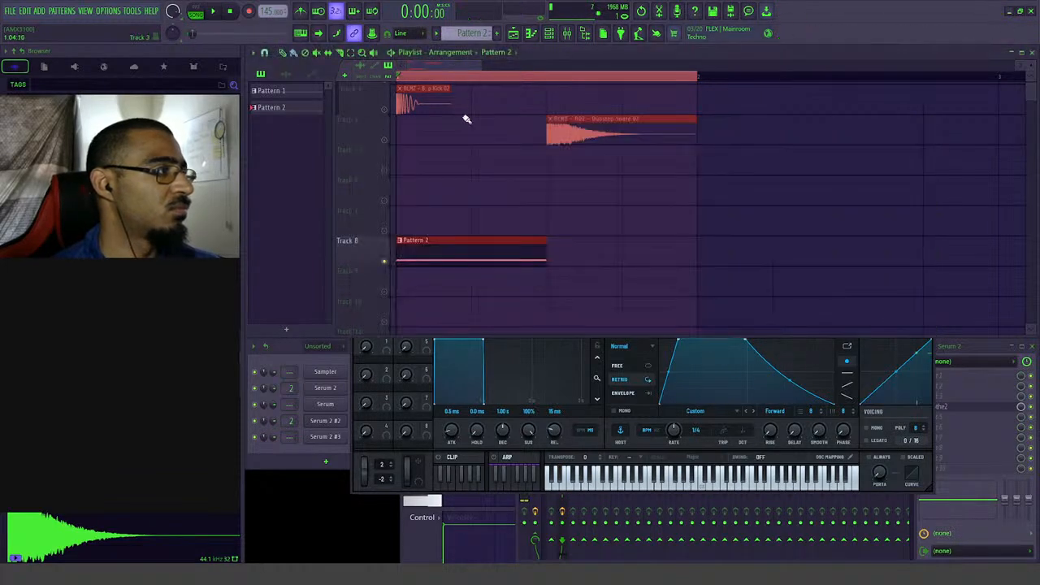
key("space")
double_click(462, 249)
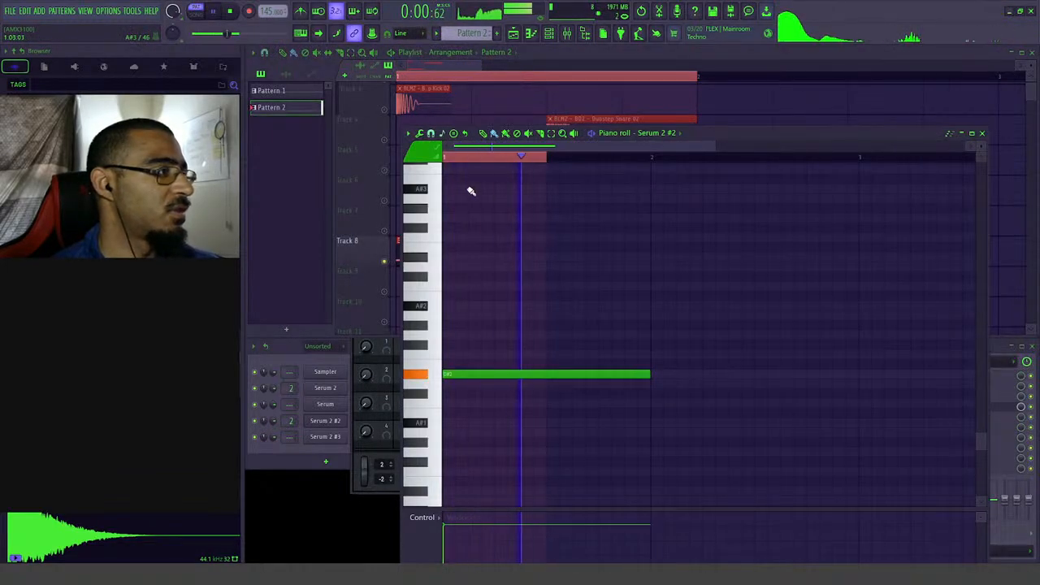
left_click_drag(453, 158, 657, 169)
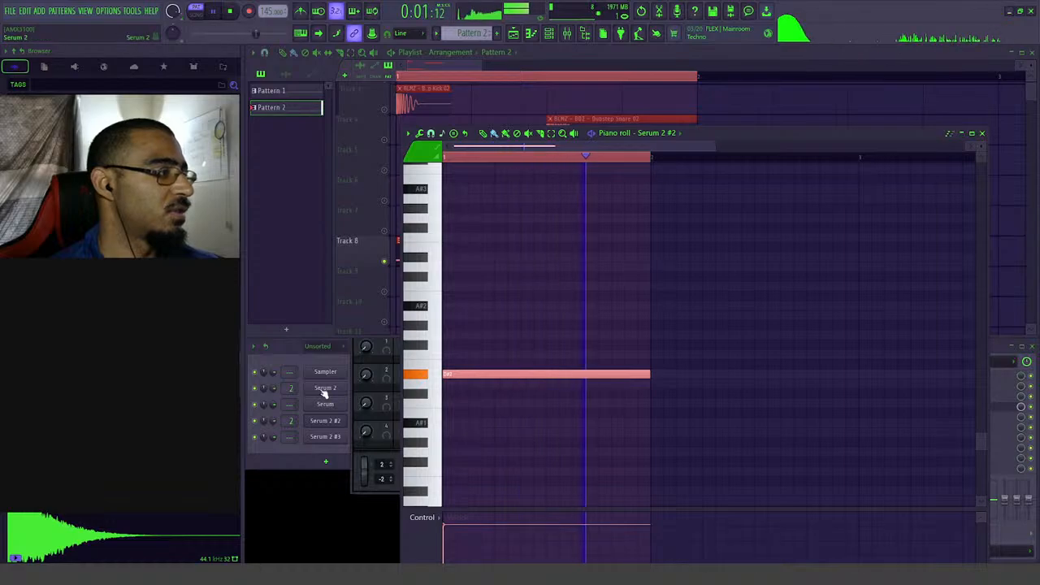
left_click(325, 422)
left_click(326, 422)
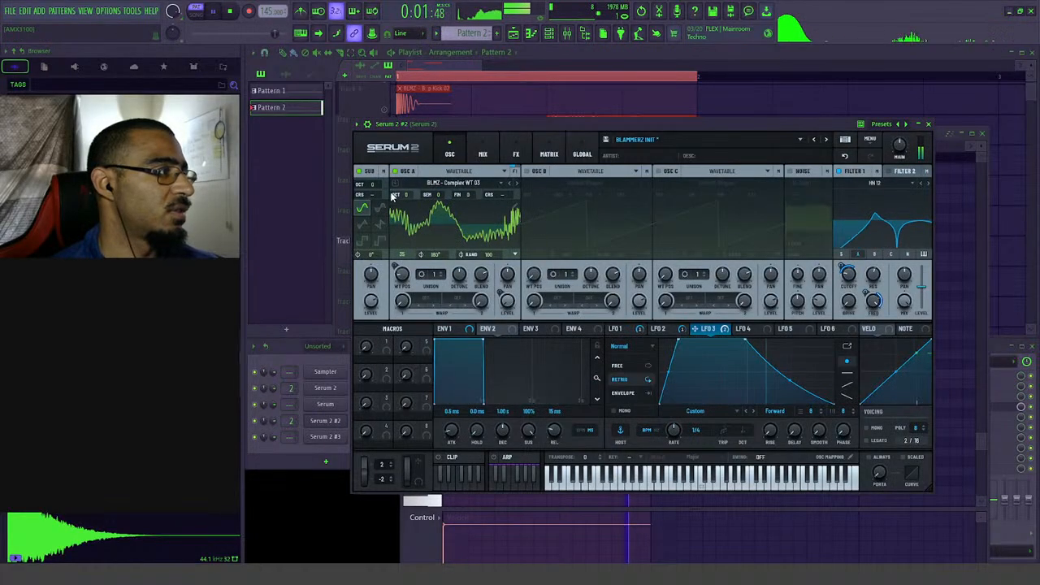
key("space")
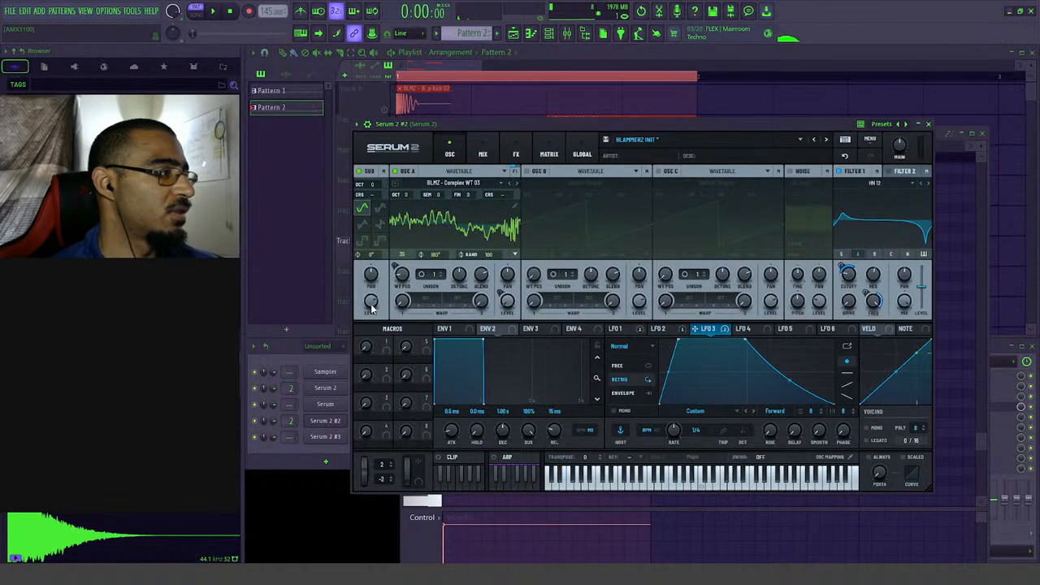
- Assign LFO 2 to the Sub oscillator's level and start playback of the pattern
left_click(665, 328)
left_click_drag(653, 328, 372, 302)
key("space")
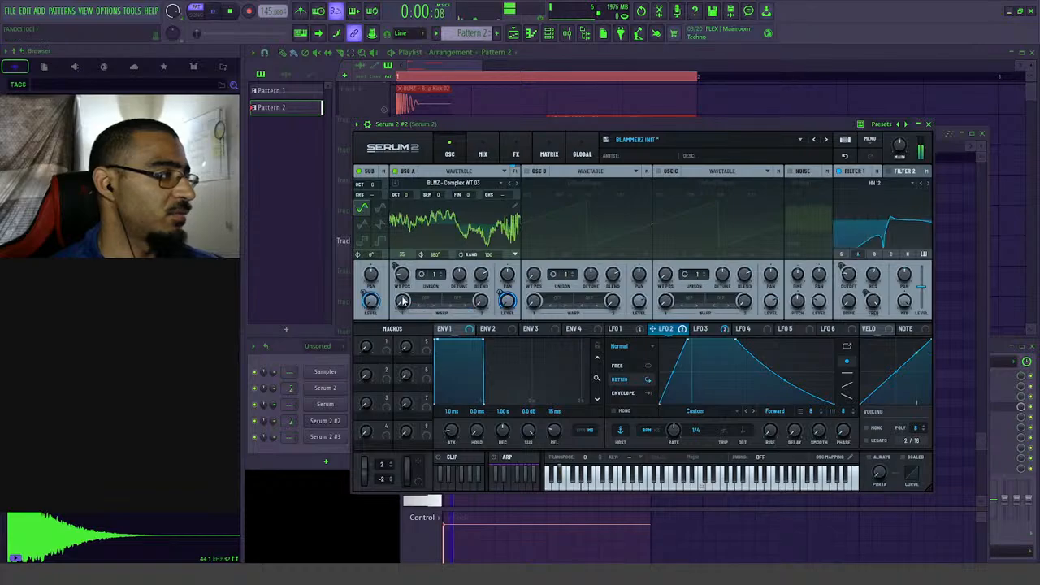
- Add Hyper/Dimension, Compressor and Distortion modules to the main effects chain of Serum 2 #2
left_click_drag(565, 125, 575, 91)
left_click(493, 120)
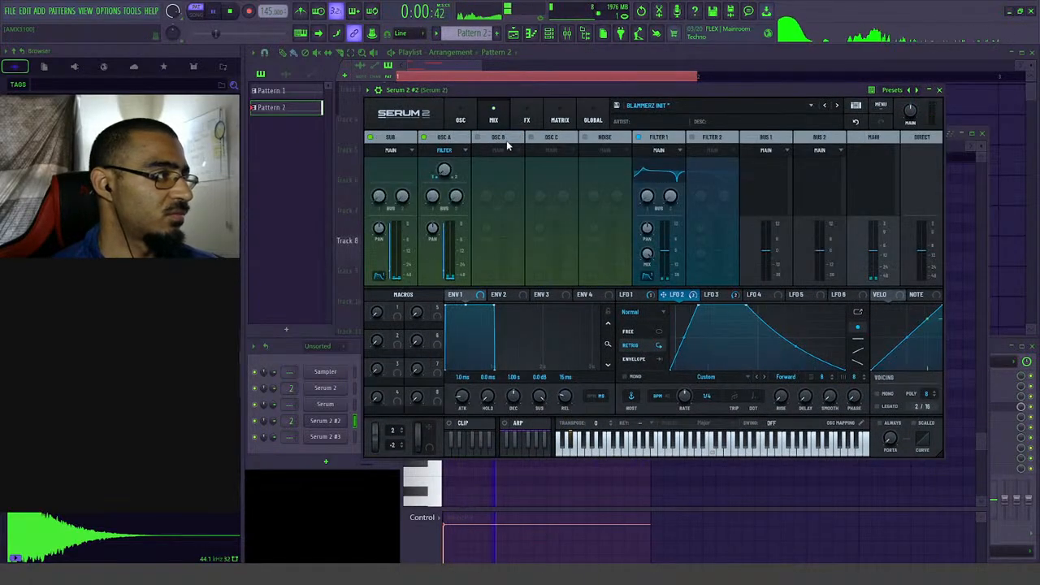
left_click(526, 120)
left_click(378, 154)
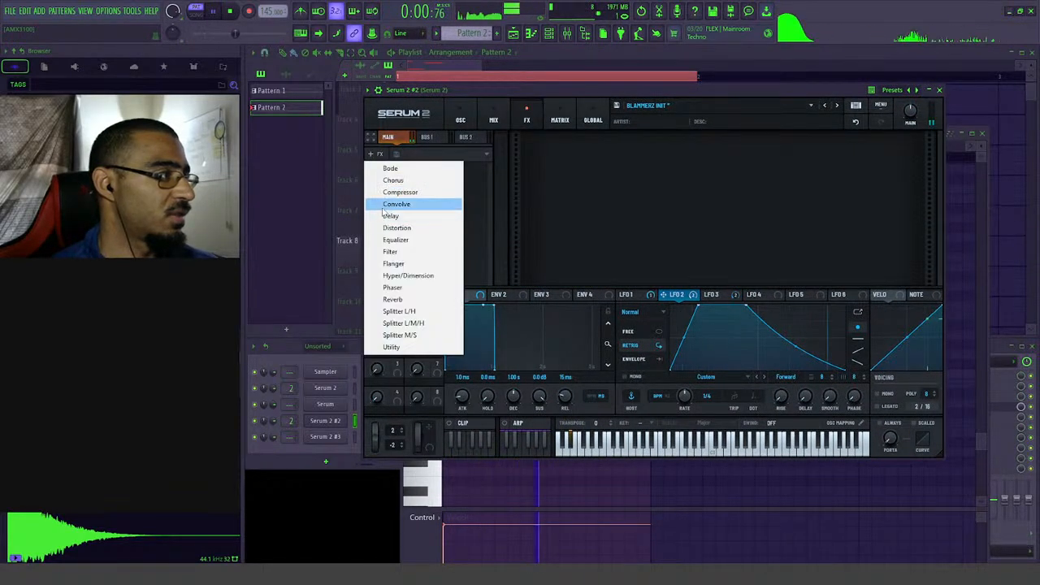
left_click(399, 275)
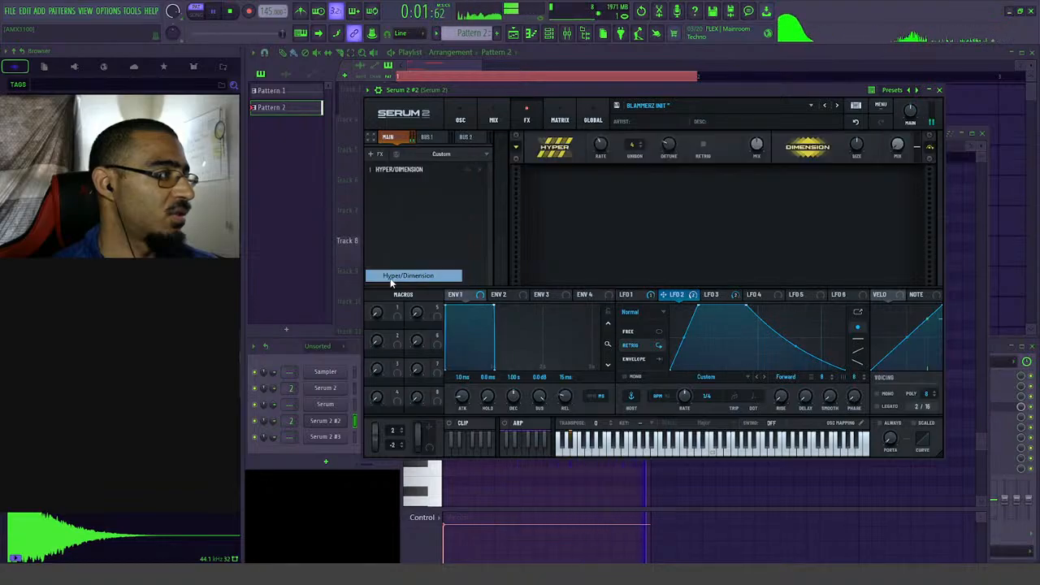
left_click(376, 153)
left_click(411, 195)
left_click(377, 155)
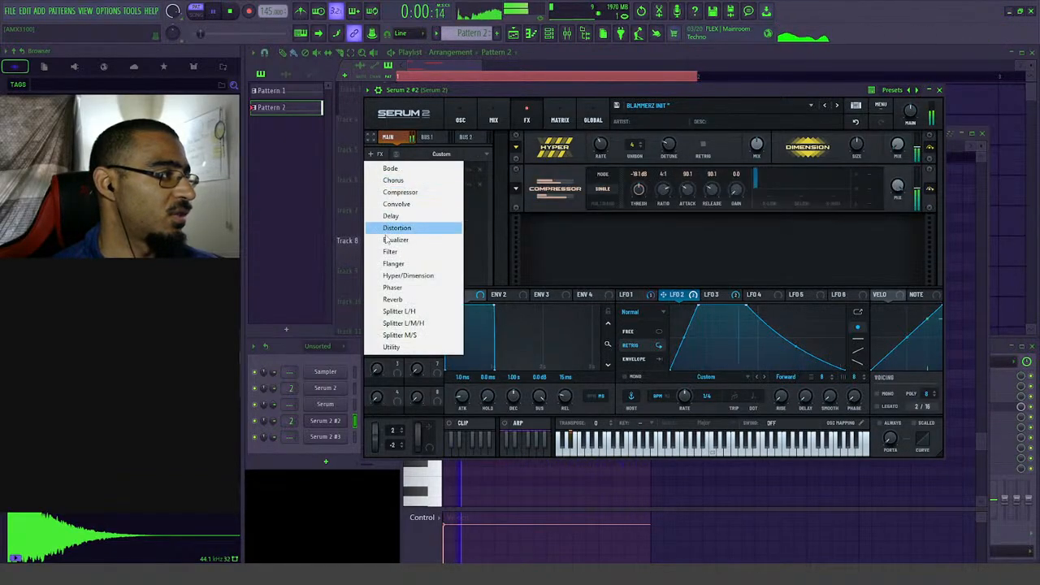
left_click(407, 223)
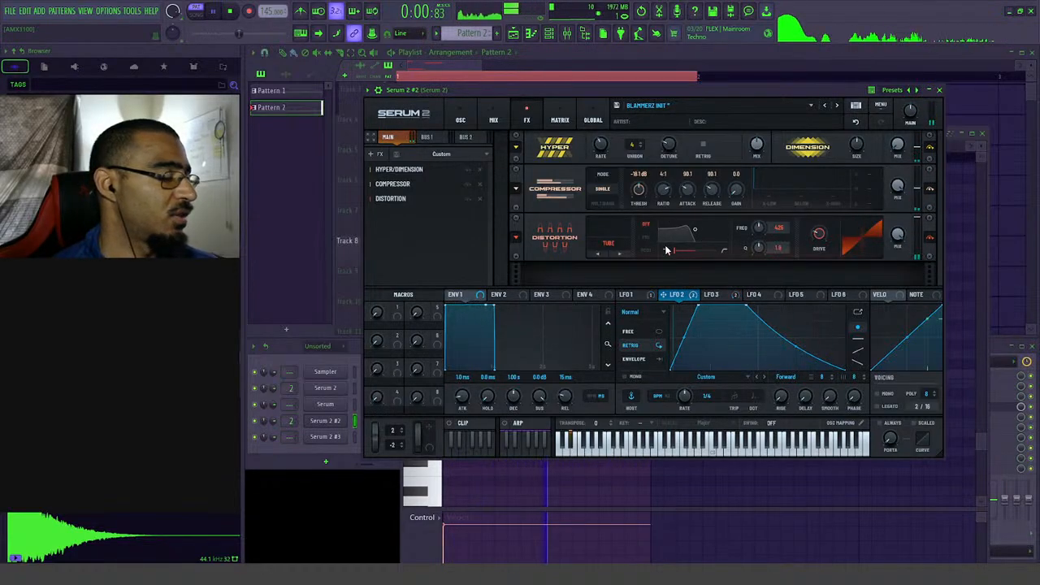
- Switch the distortion to SoftClip and the compressor to Multiband with a 7:1 ratio, release of about 628 and gain of 11.0, and stop playback
left_click(619, 254)
left_click(602, 204)
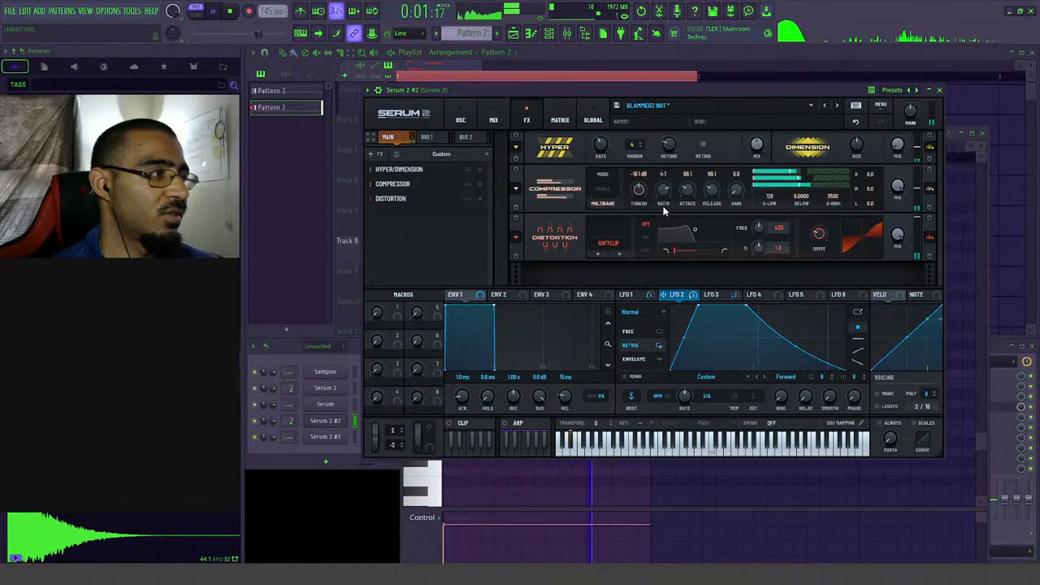
left_click_drag(709, 192, 668, 184)
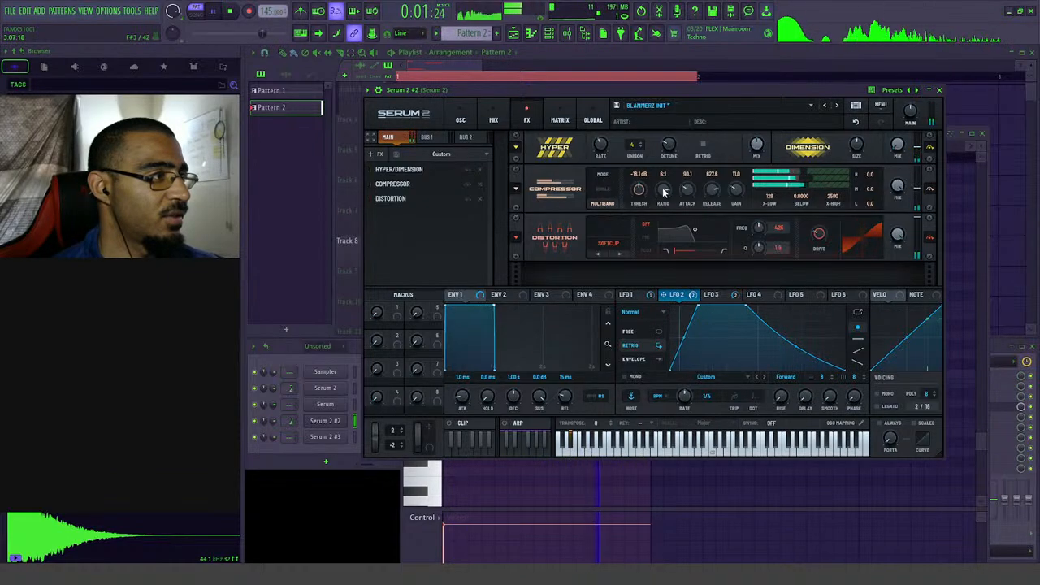
scroll(663, 189, "down", 1)
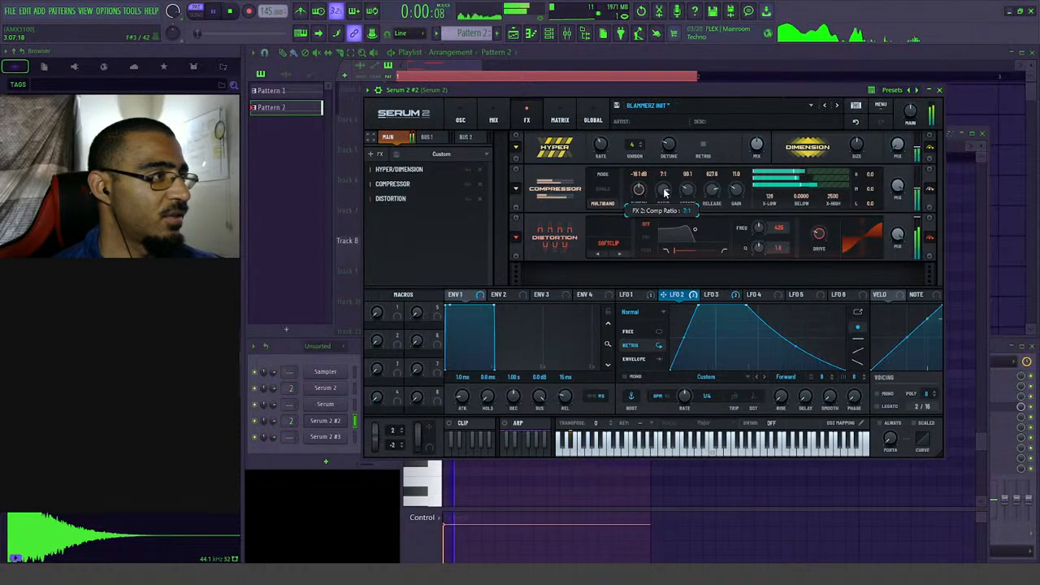
left_click(235, 11)
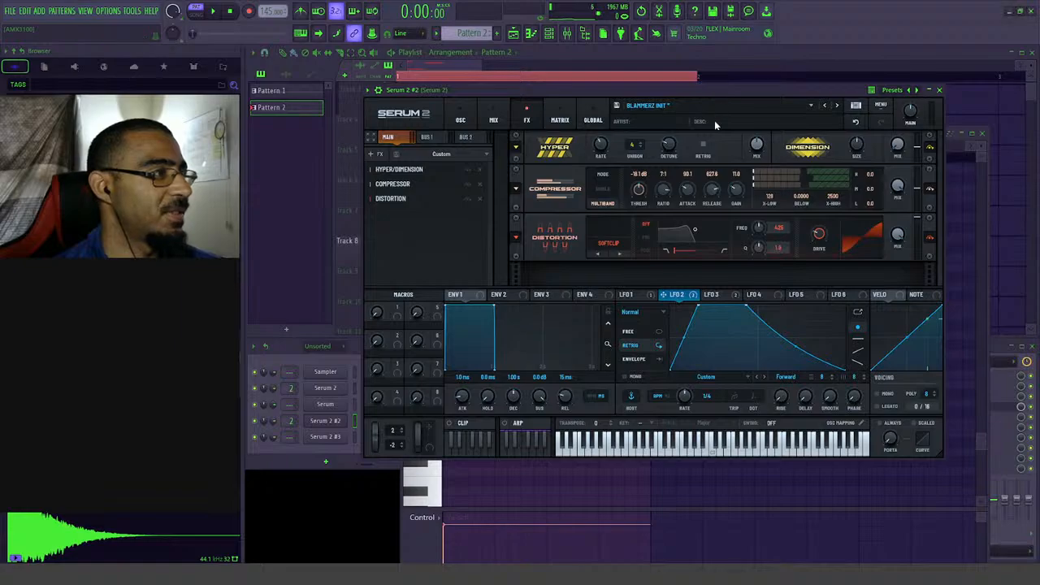
- Return to the oscillator page, enable oscillator B and switch its type to Spectral
left_click_drag(723, 87, 735, 113)
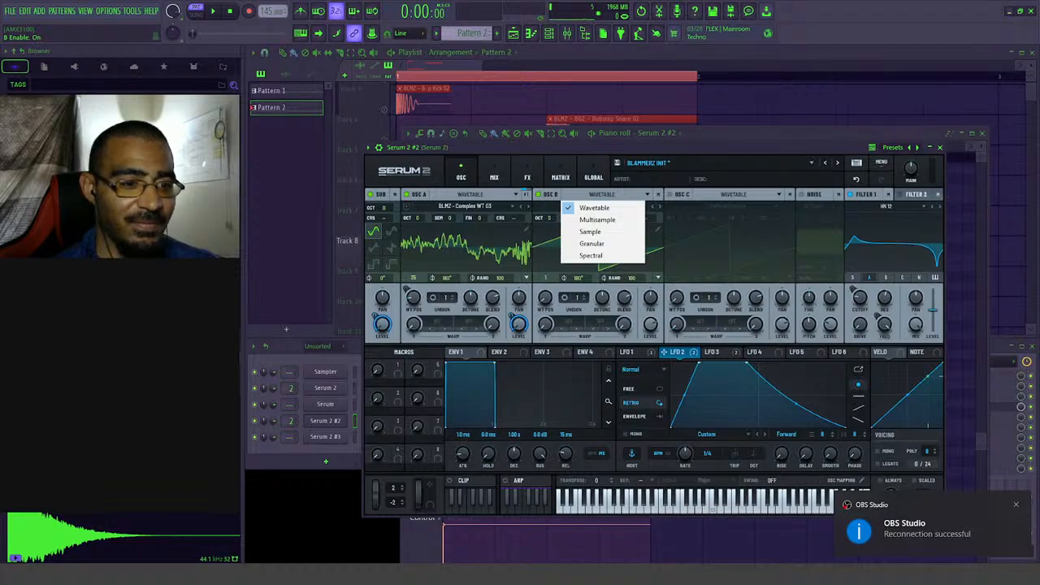
key("Escape")
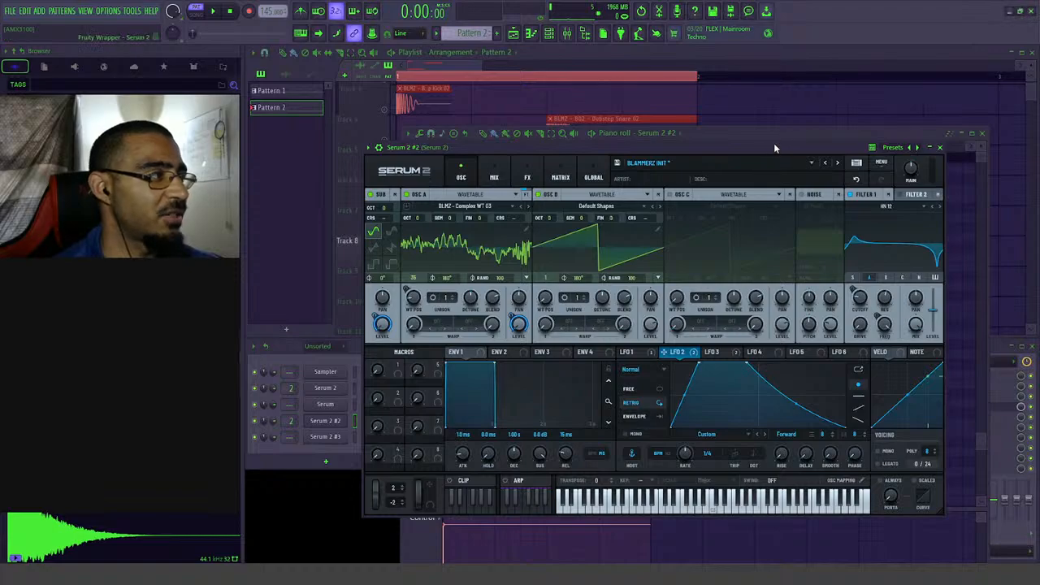
left_click_drag(773, 148, 758, 123)
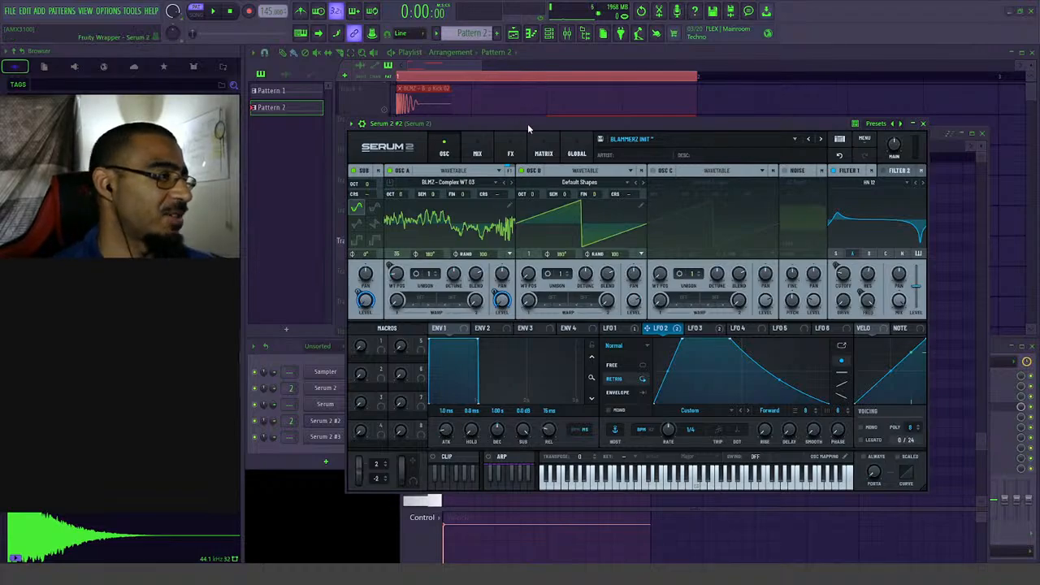
key("space")
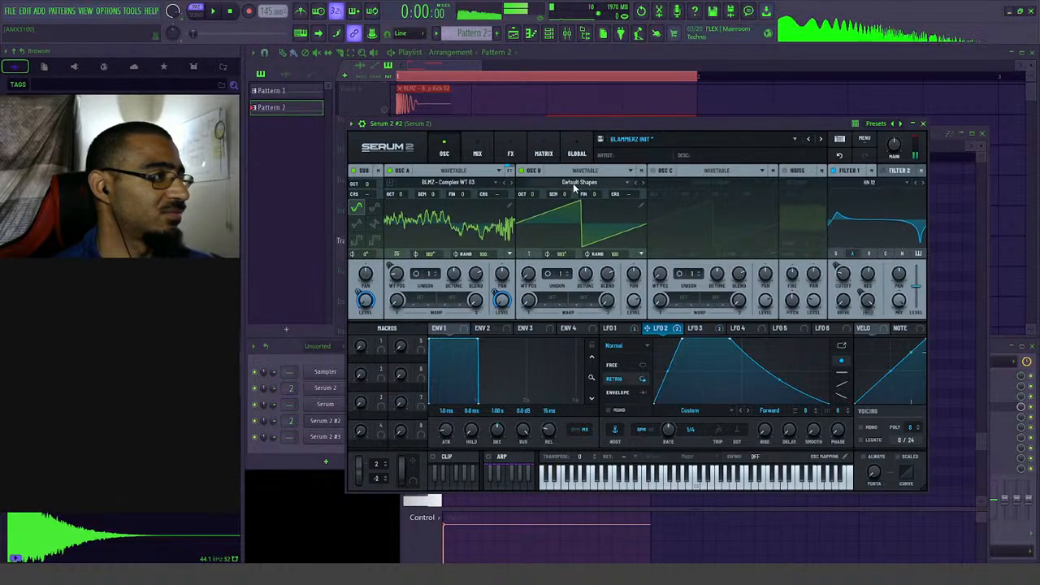
key("space")
left_click(585, 170)
left_click(574, 232)
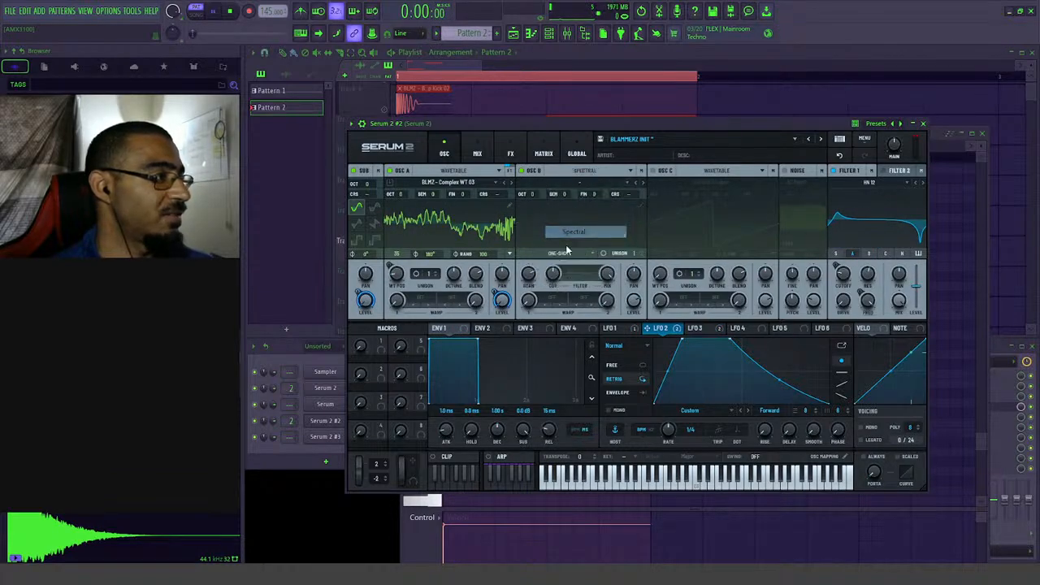
- Load the Monster 8 [SL] spectral wavetable into oscillator B
left_click(569, 182)
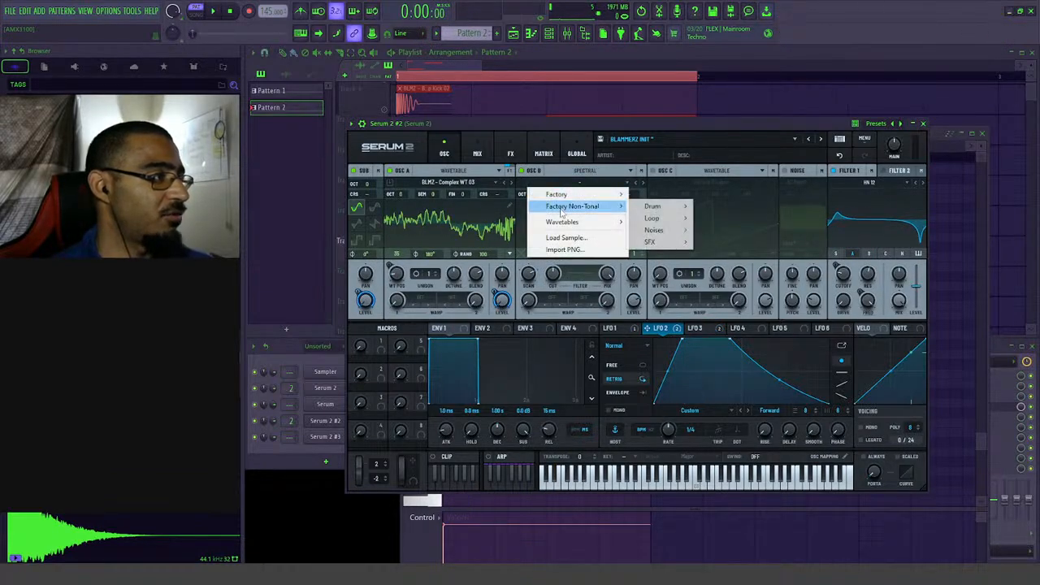
mouse_move(561, 225)
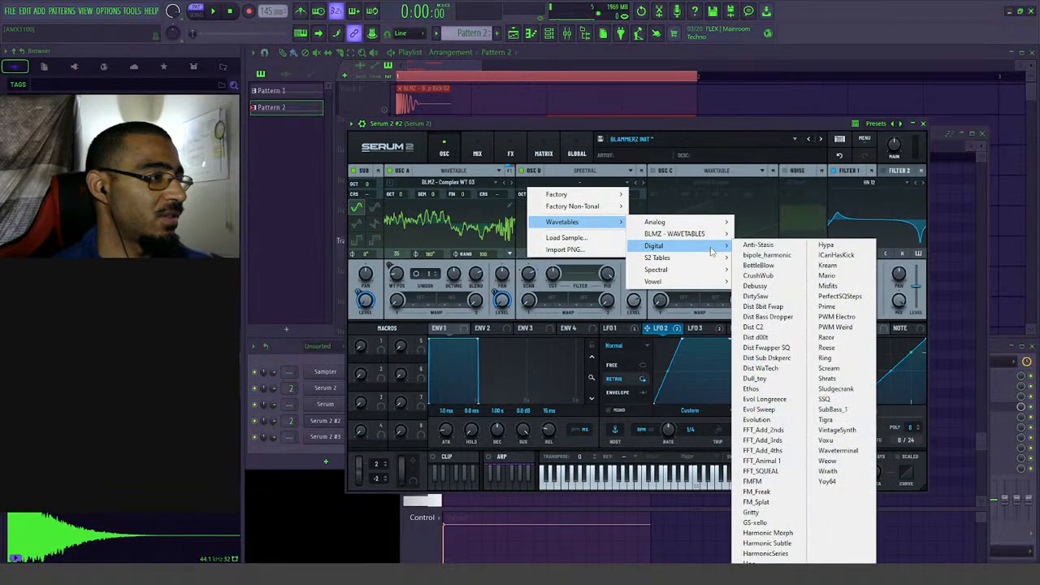
mouse_move(687, 274)
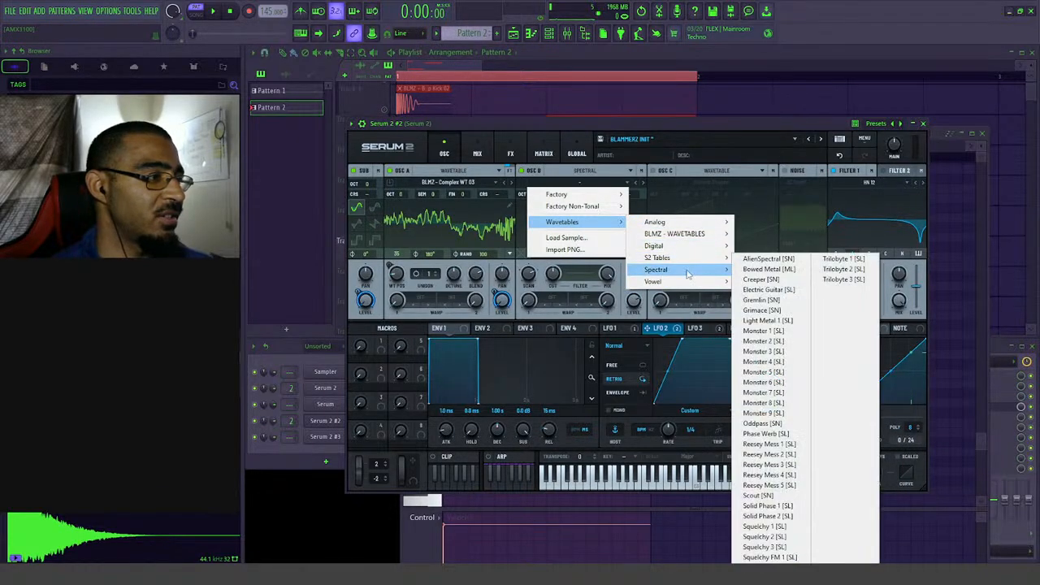
left_click(788, 401)
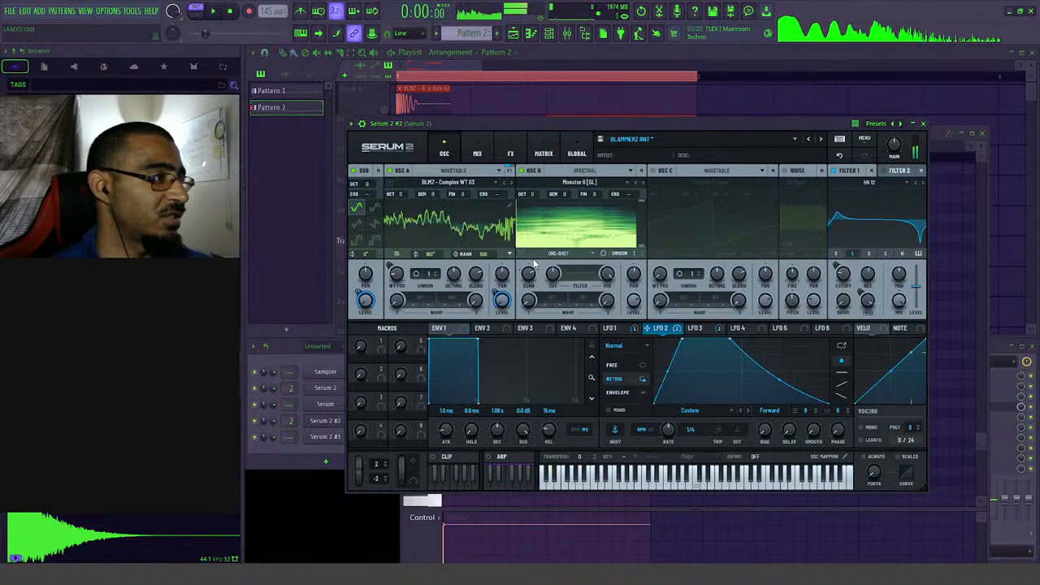
- Lower oscillator B to -2 octaves and set its two warp modes to Detune +/- and Gate
left_click_drag(527, 195, 536, 215)
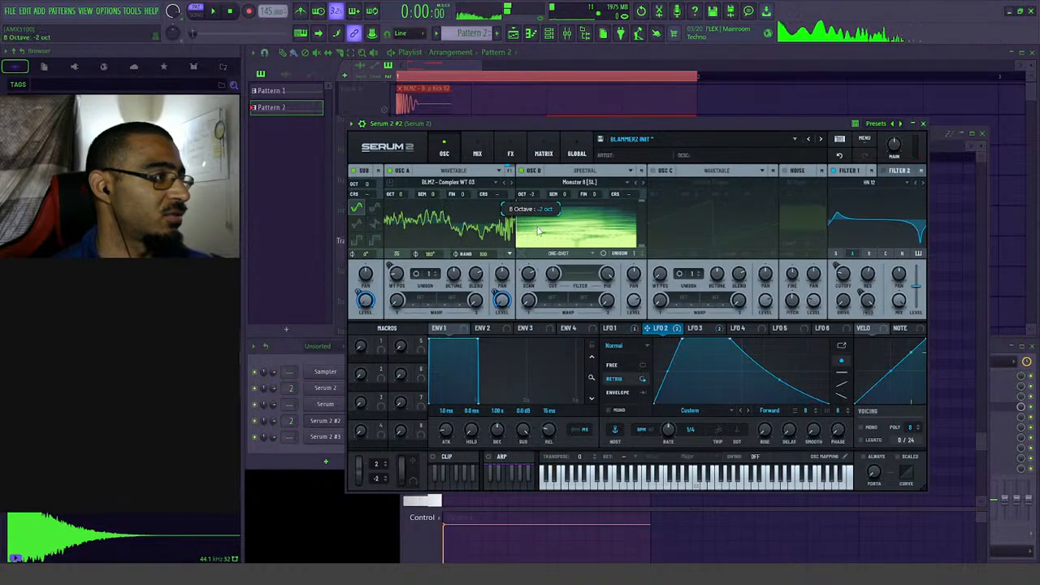
left_click_drag(528, 301, 534, 261)
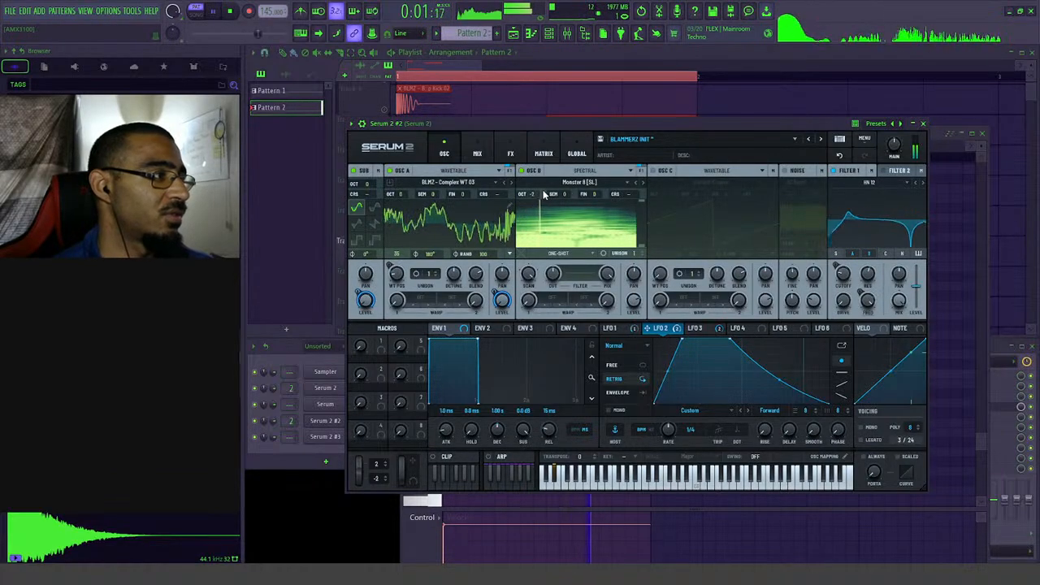
key("space")
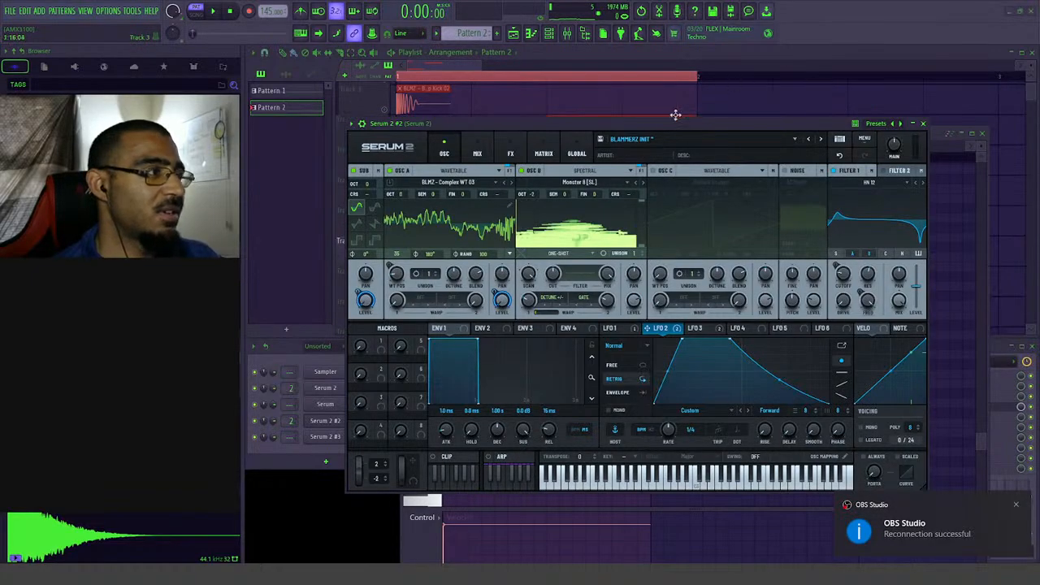
- Bring up the playlist, switch playback to song mode to hear the bass with the drums, and return to the Serum 2 #2 window
left_click(484, 55)
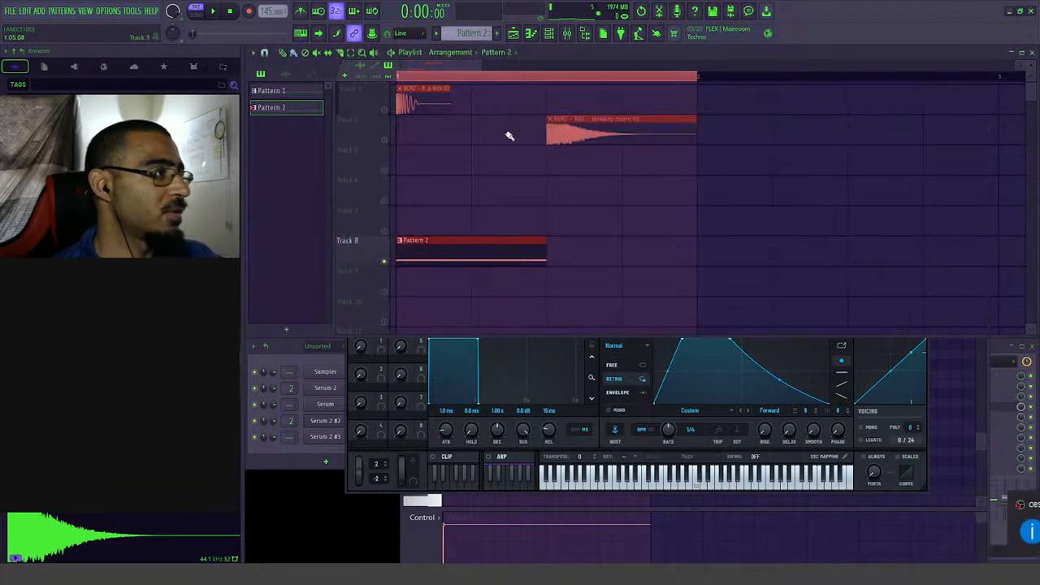
key("space")
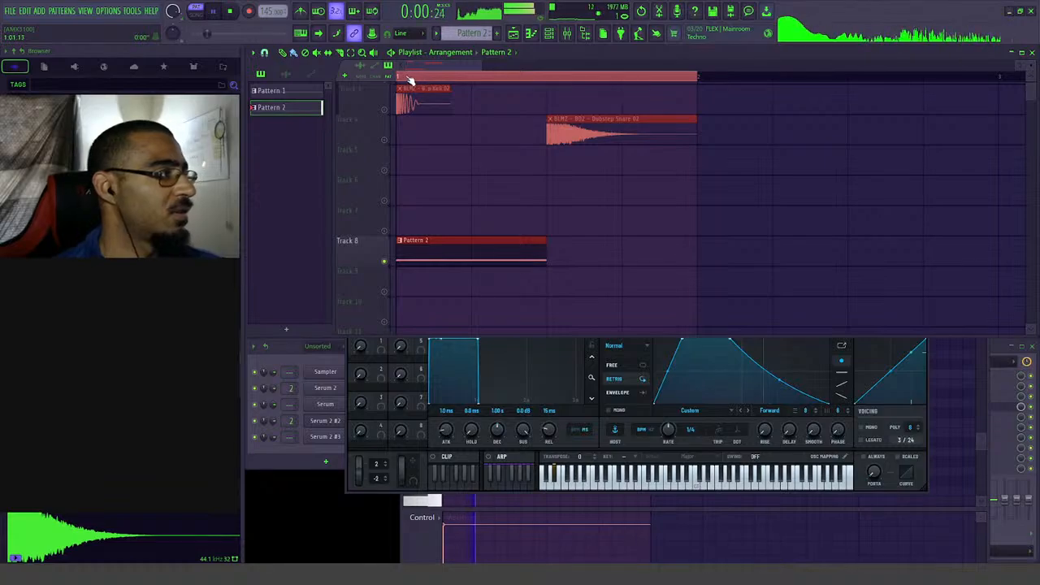
left_click_drag(408, 77, 686, 64)
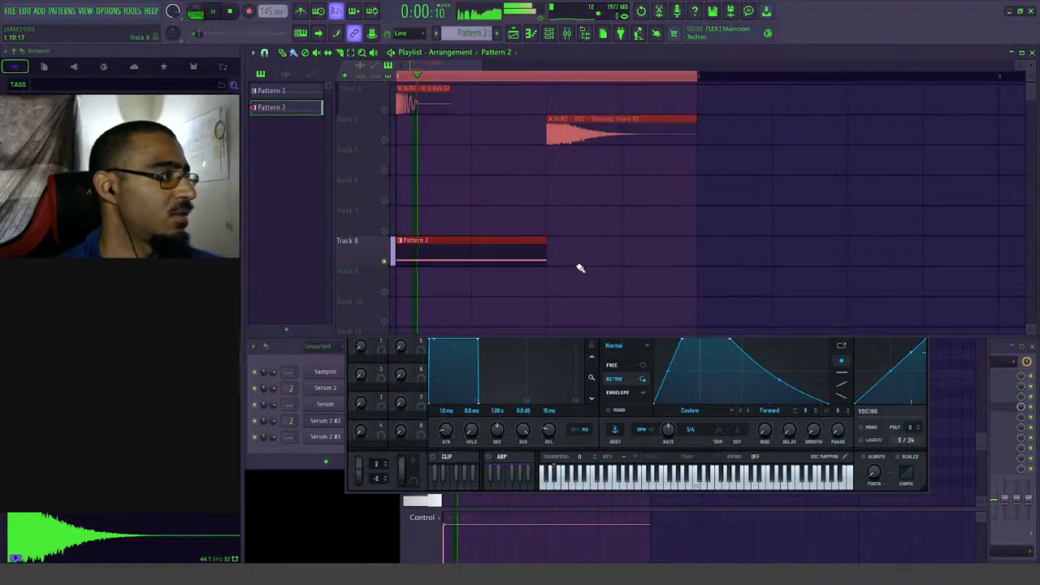
key("space")
left_click(601, 364)
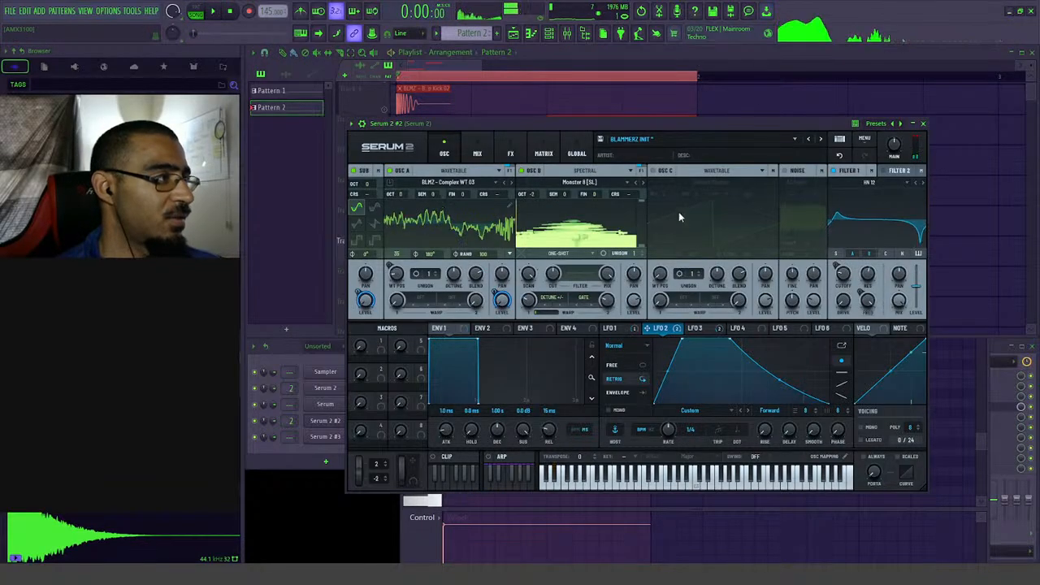
- Audition the bass in the arrangement and inspect Serum 2 #2's mixer routing and effects chain
key("space")
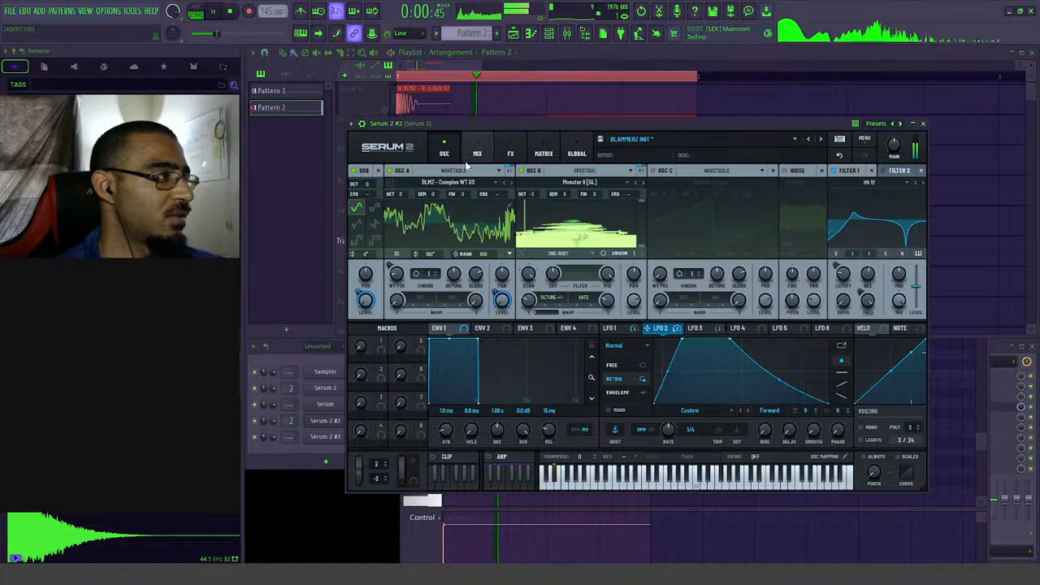
left_click(477, 154)
left_click(449, 155)
left_click(477, 154)
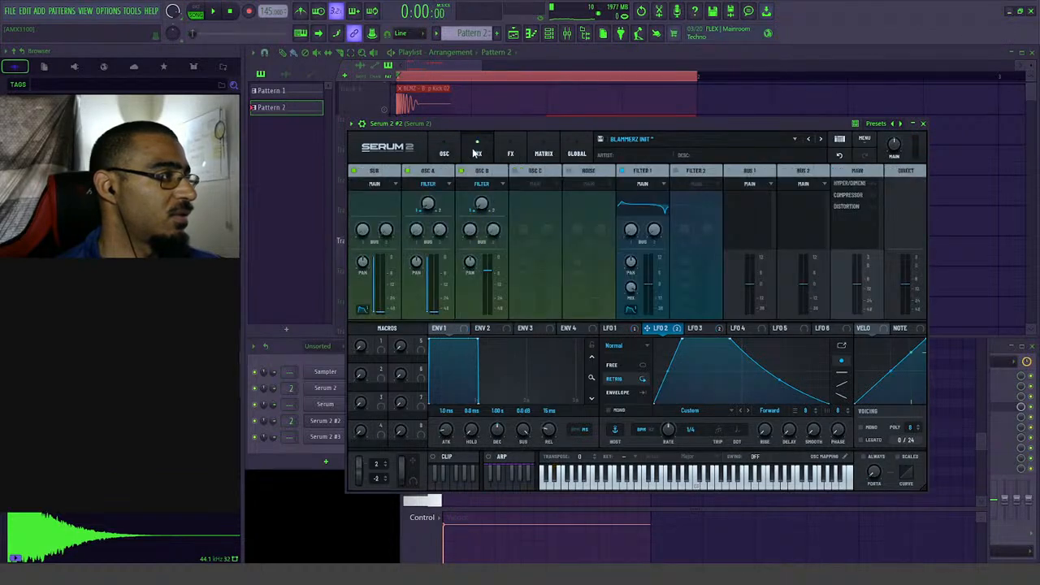
left_click(511, 154)
key("space")
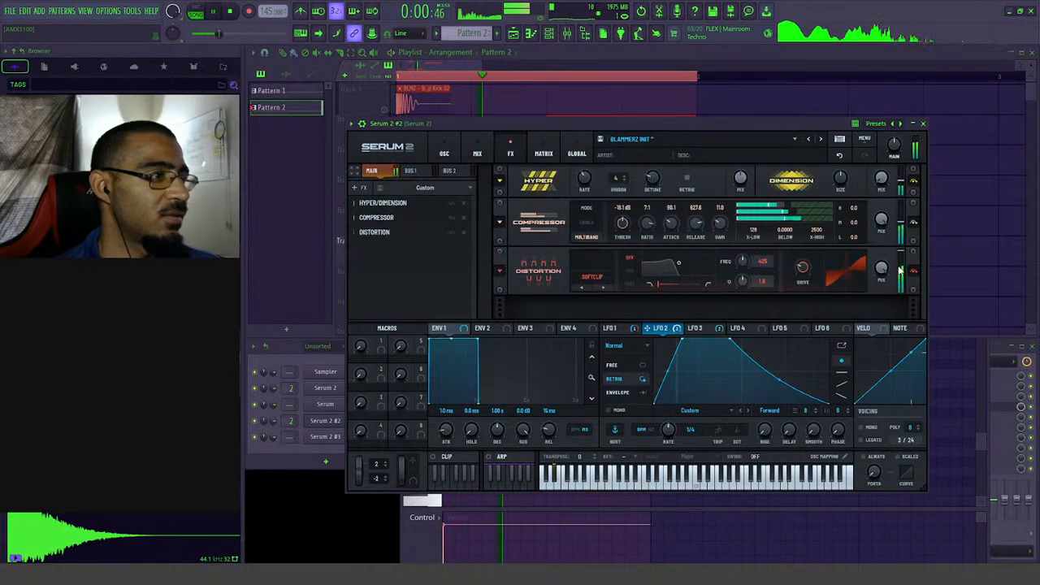
- Open PsyScope_Pro on the Master mixer track and play the arrangement to examine the output waveform
left_click(1002, 363)
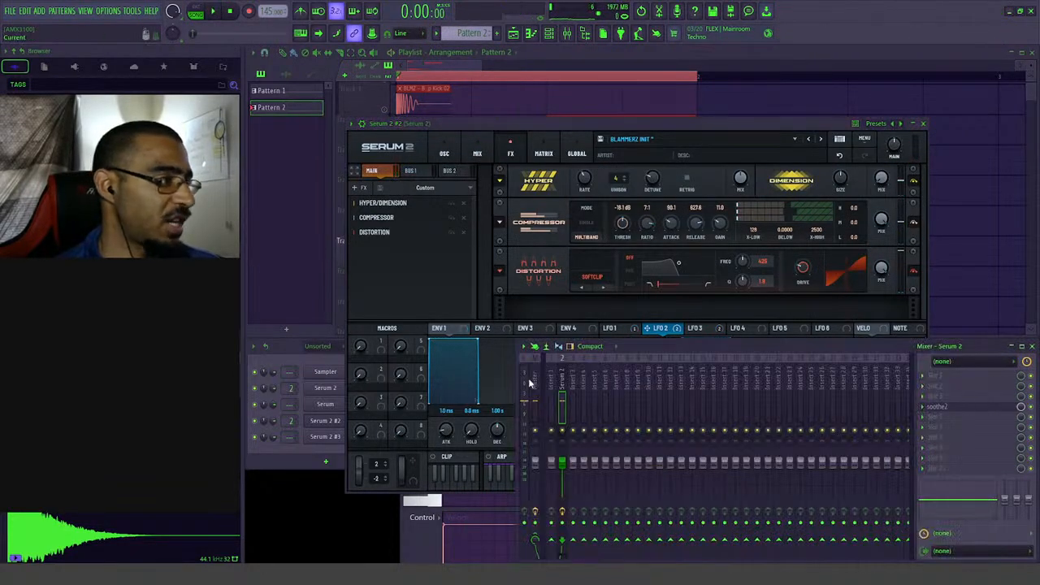
left_click(530, 378)
left_click(960, 460)
key("space")
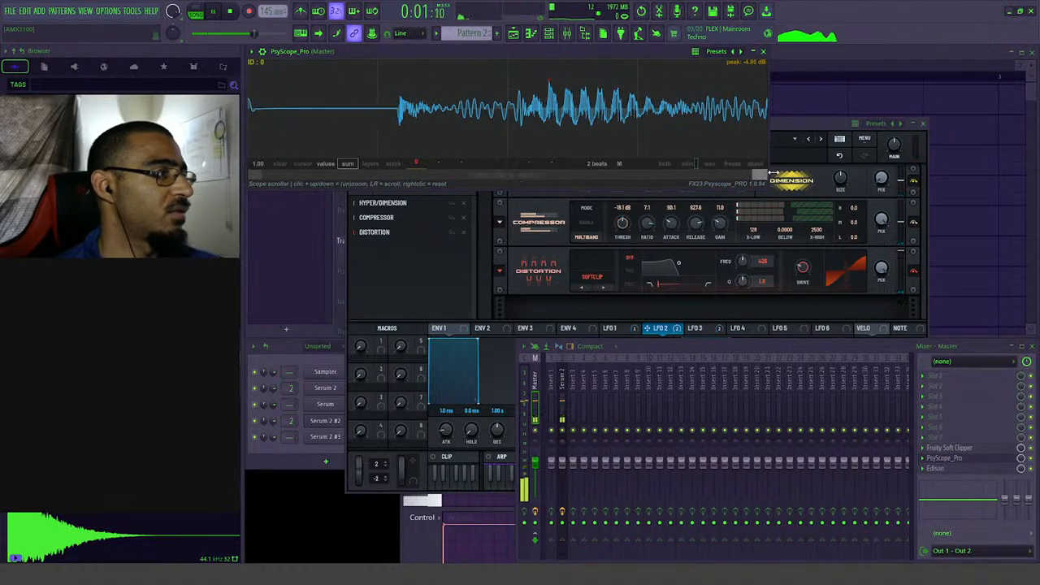
- Shorten LFO 2's falling curve in Serum 2 #2 by moving its low end point earlier, and audition the change
left_click(904, 124)
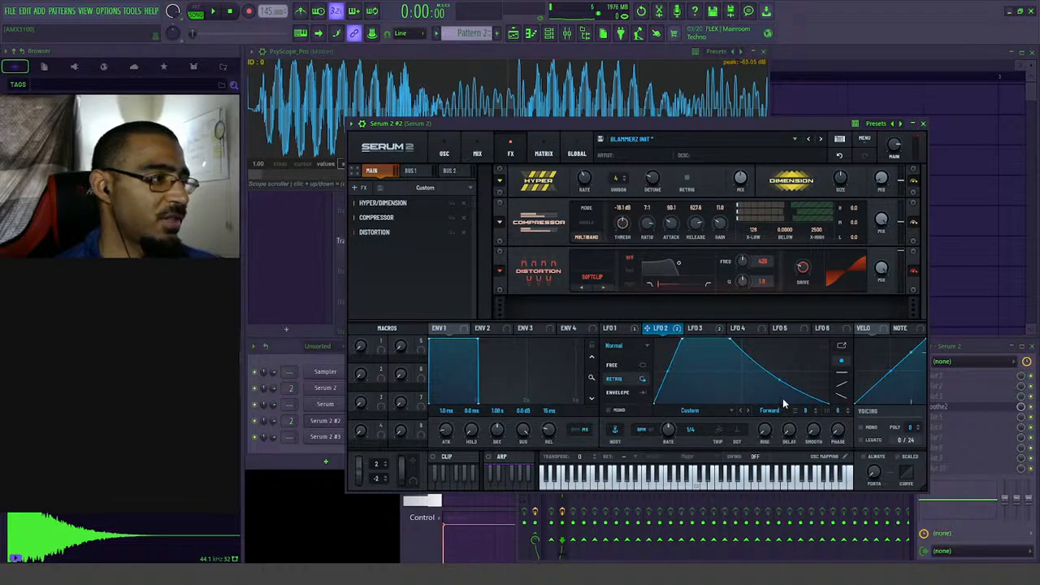
left_click_drag(787, 397, 786, 411)
key("space")
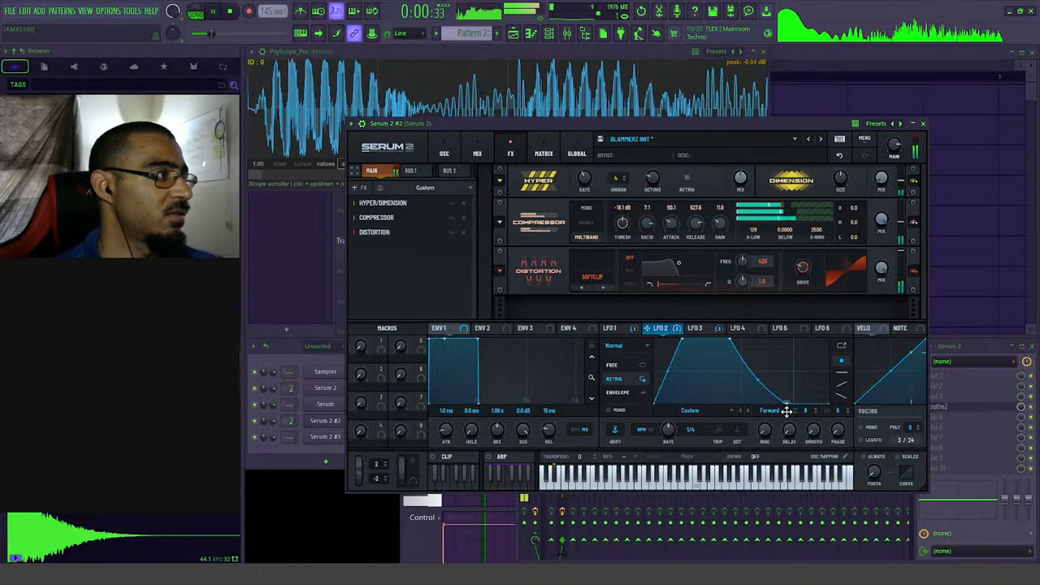
key("space")
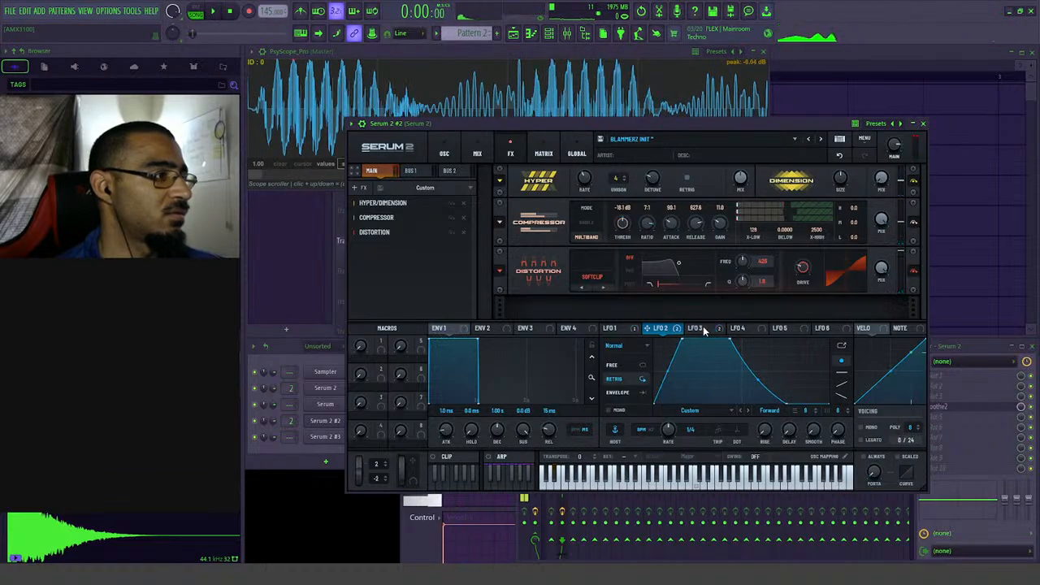
- Shorten LFO 3's falling curve by moving its low end point earlier, and audition the change
left_click(695, 327)
key("space")
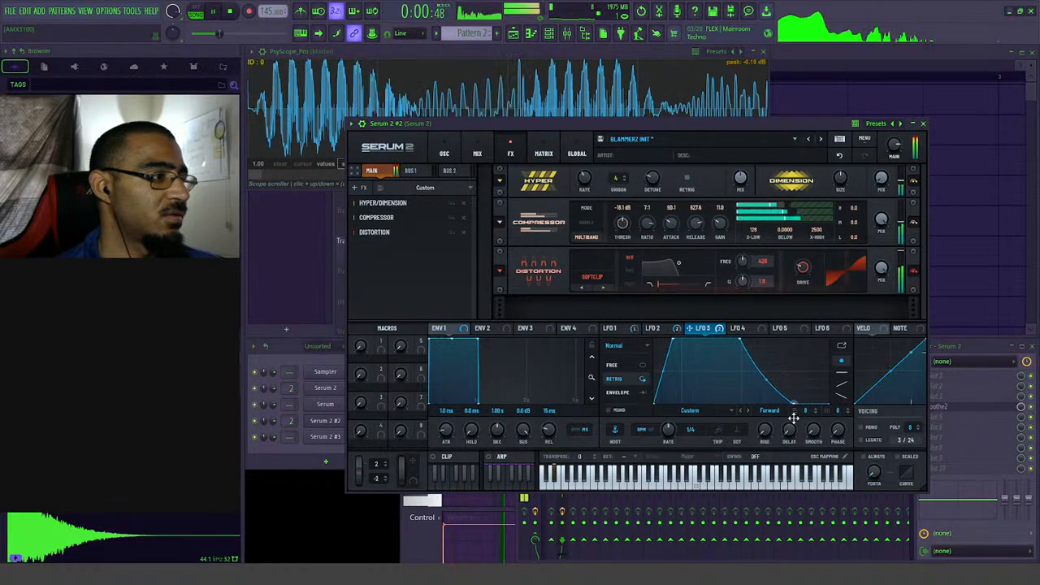
key("space")
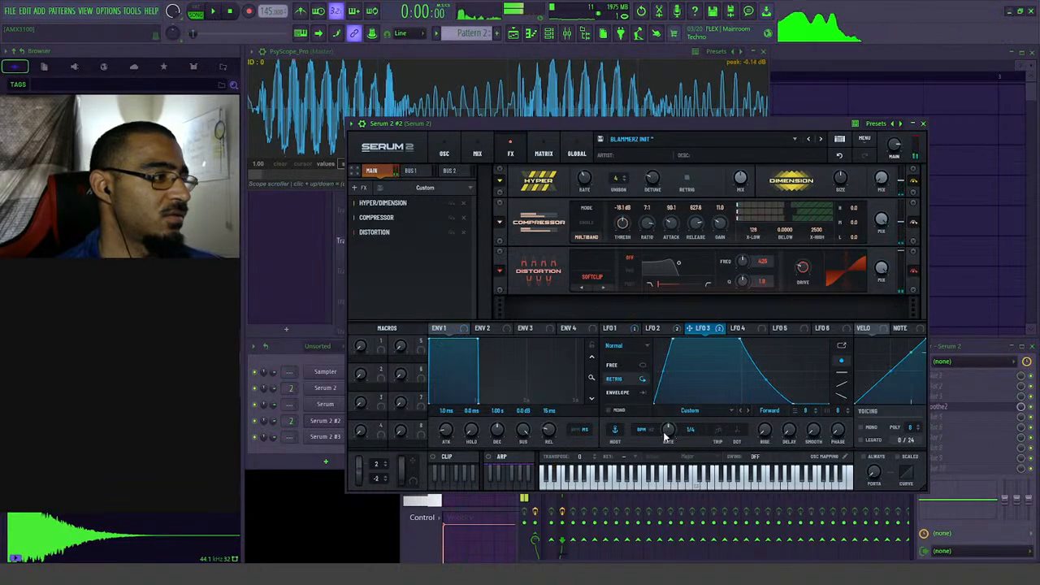
- Inspect the LFO 2 and LFO 4 shapes and play the pattern
left_click(672, 330)
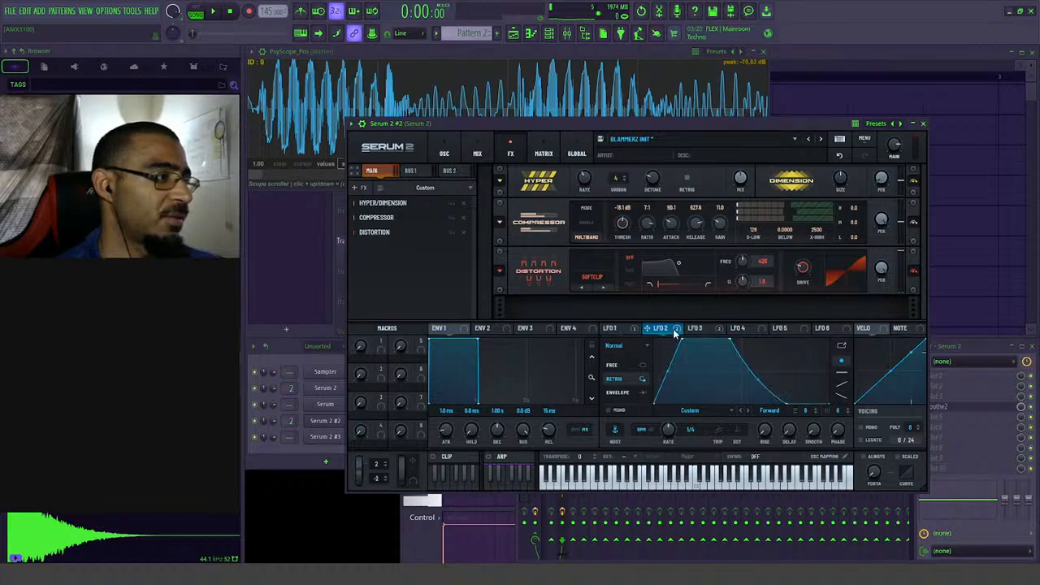
left_click(736, 328)
key("space")
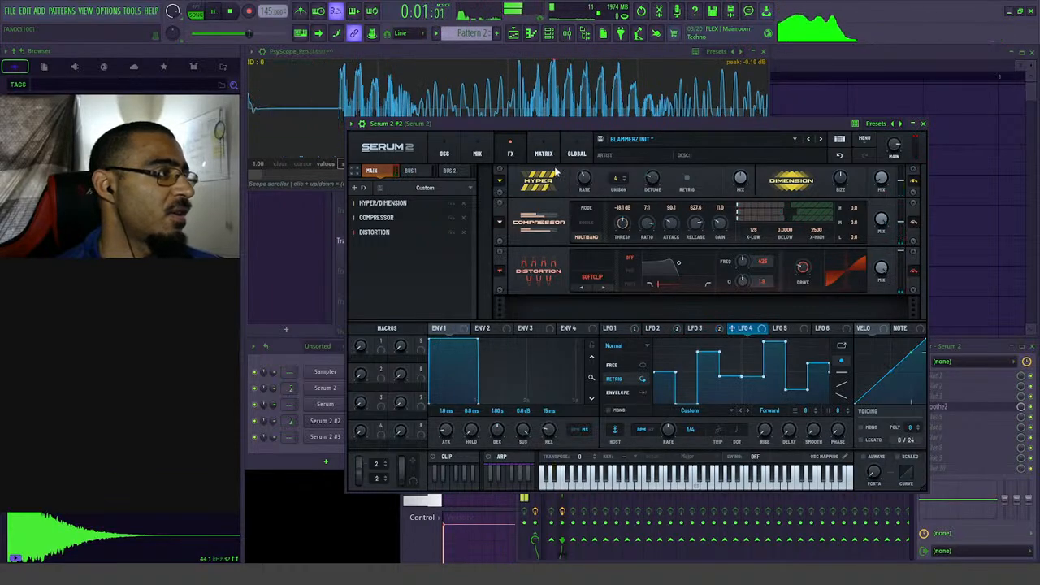
- Set the PsyScope display length to one bar and replay the pattern to view its waveform
left_click(429, 98)
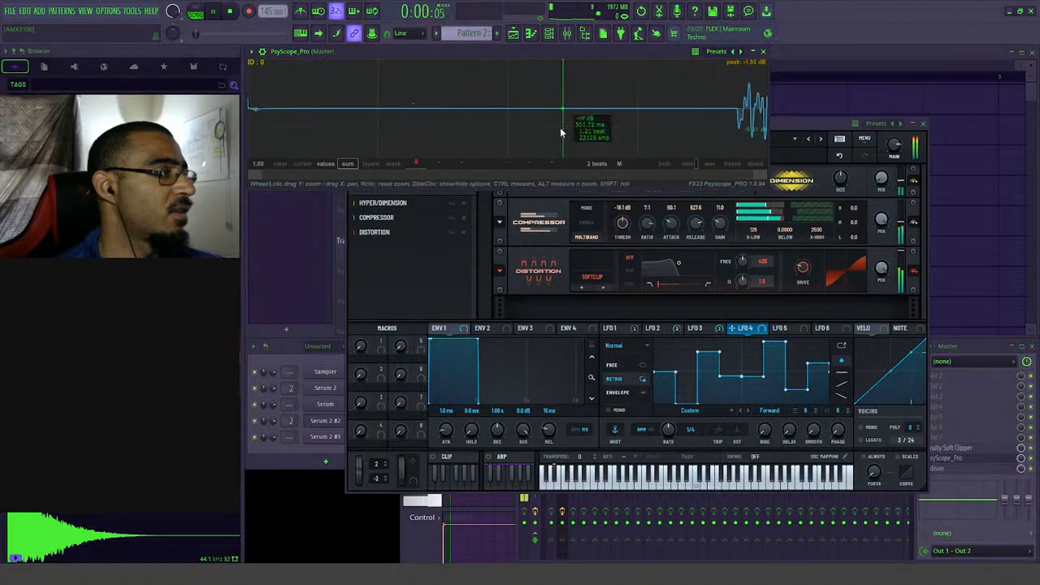
left_click(596, 164)
left_click(560, 242)
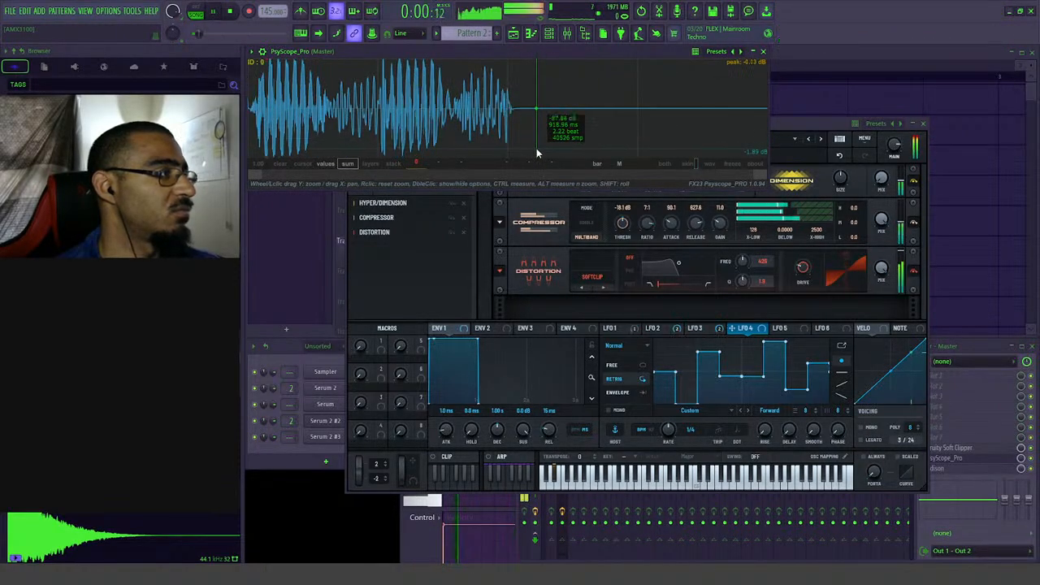
key("space")
key("space")
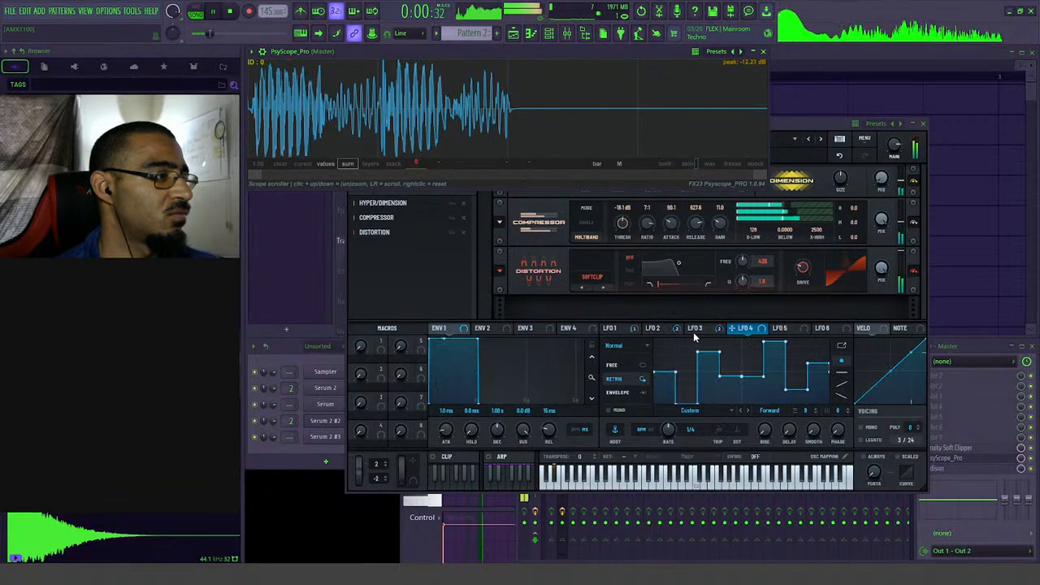
- Browse the addable effects and the FX rack presets of Serum 2 #2 during playback, and return to its oscillator page
left_click(781, 138)
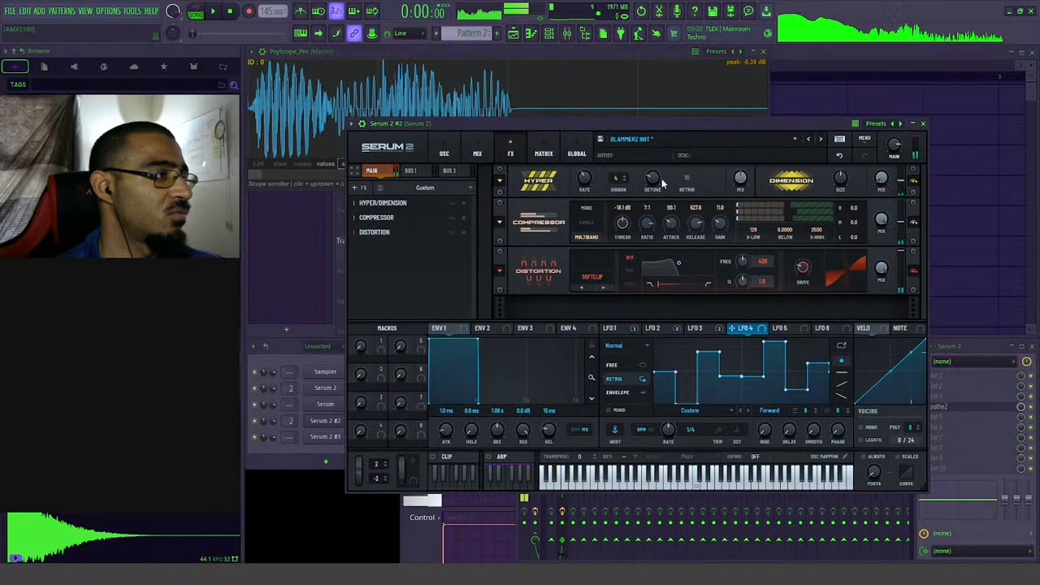
key("space")
left_click(358, 190)
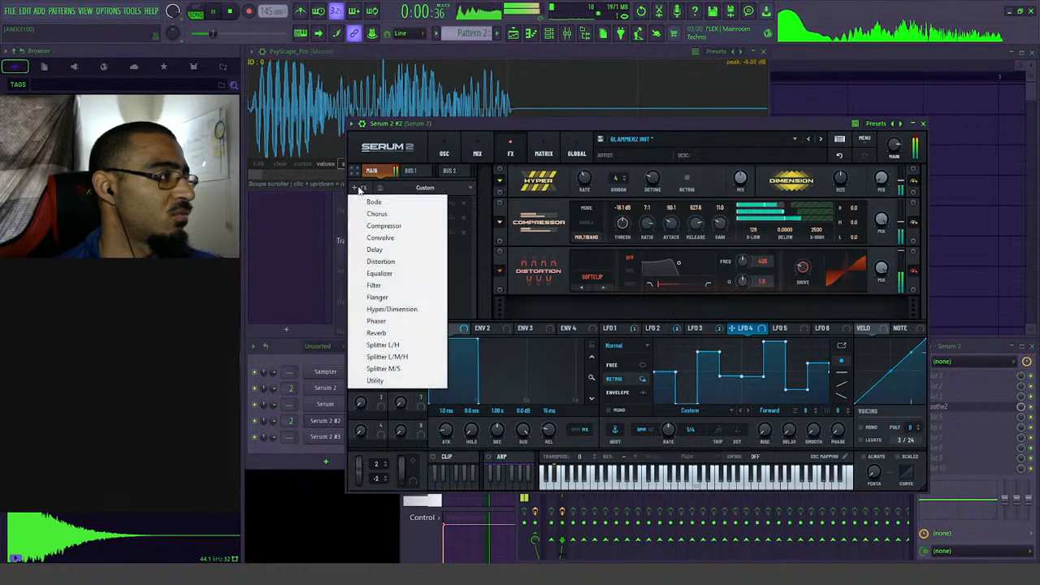
key("Escape")
left_click(409, 189)
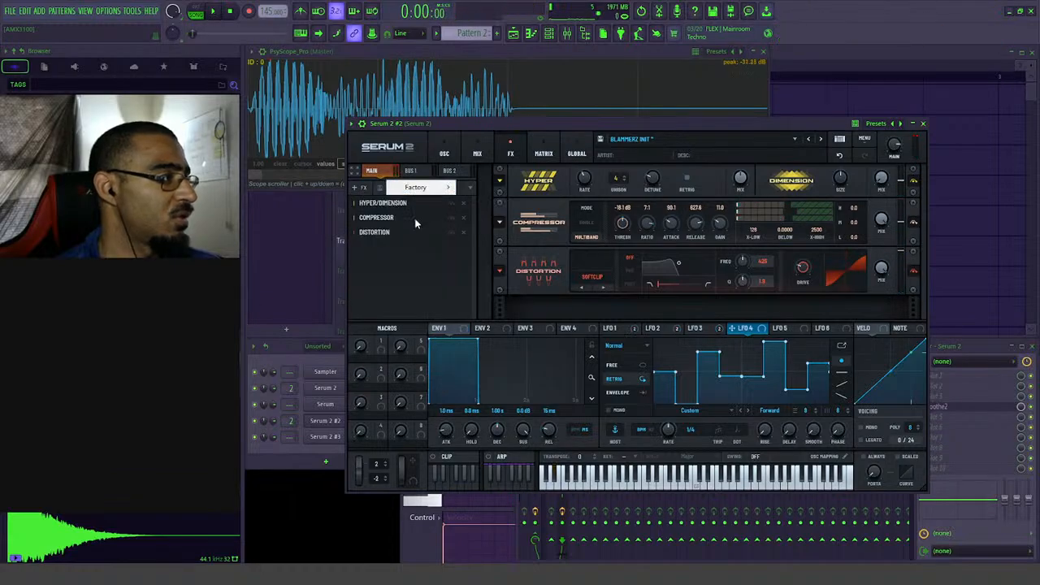
left_click(444, 153)
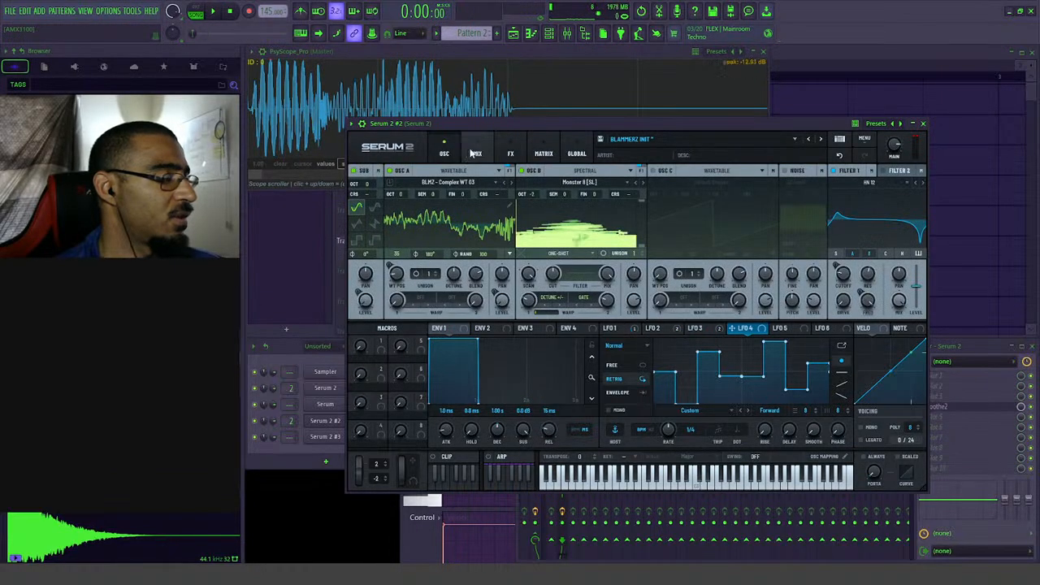
- Try different Detune +/- and Gate warp amounts on oscillator B while the pattern plays, including 86% Detune and 53% Gate
key("space")
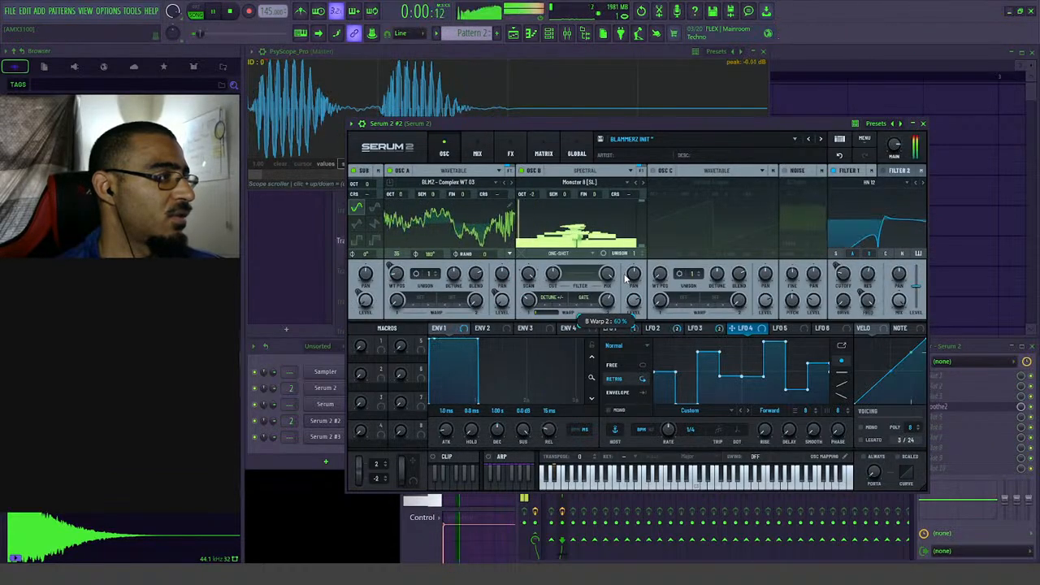
left_click_drag(608, 302, 609, 316)
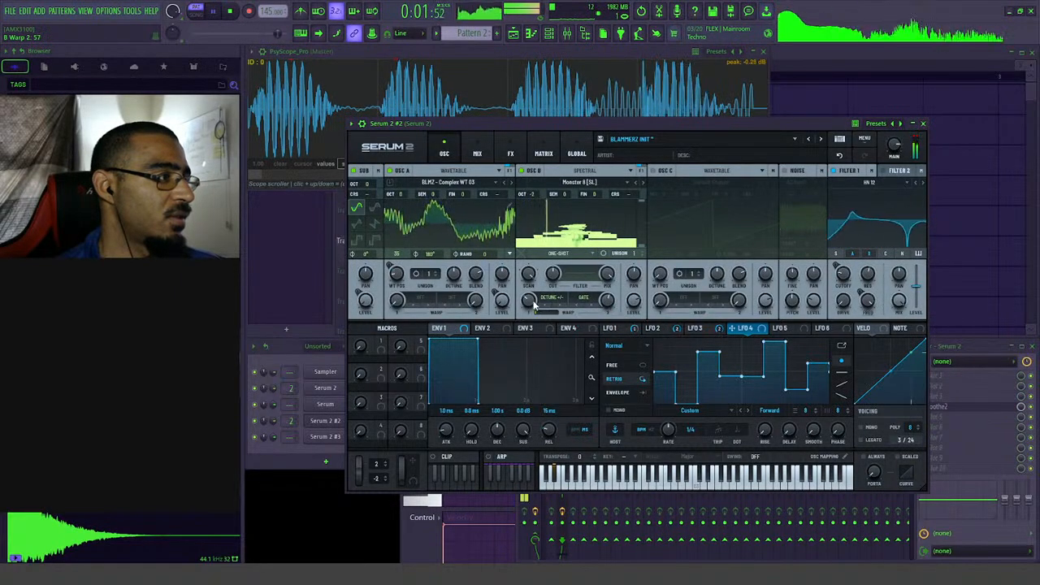
left_click_drag(534, 303, 556, 269)
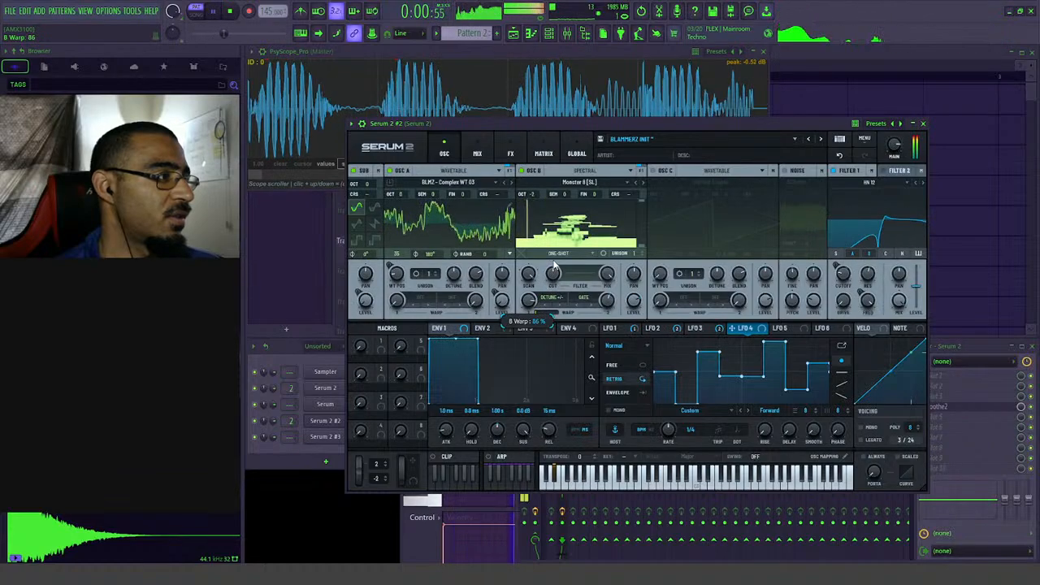
left_click_drag(606, 300, 603, 333)
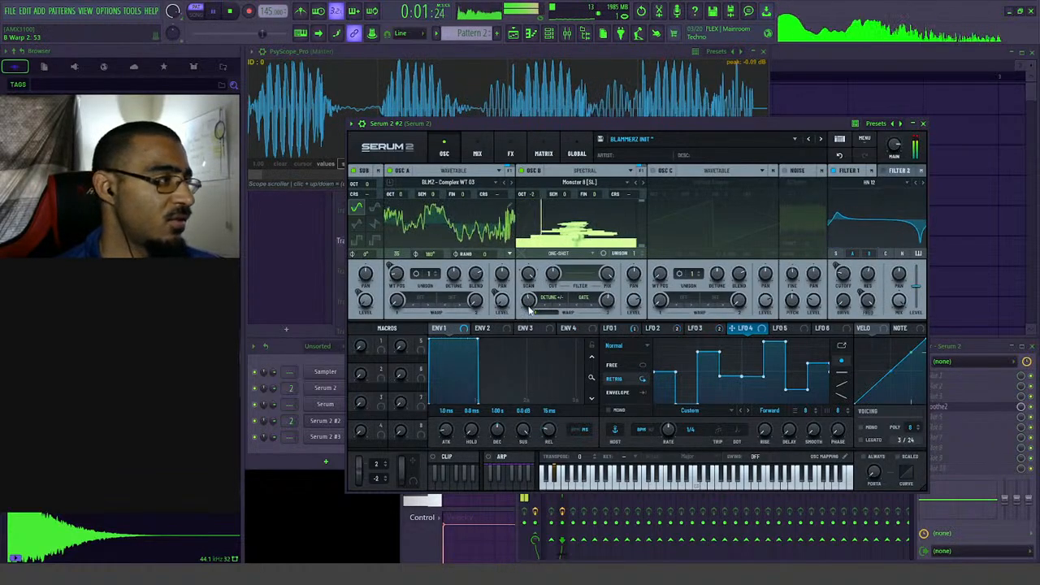
left_click_drag(535, 285, 537, 298)
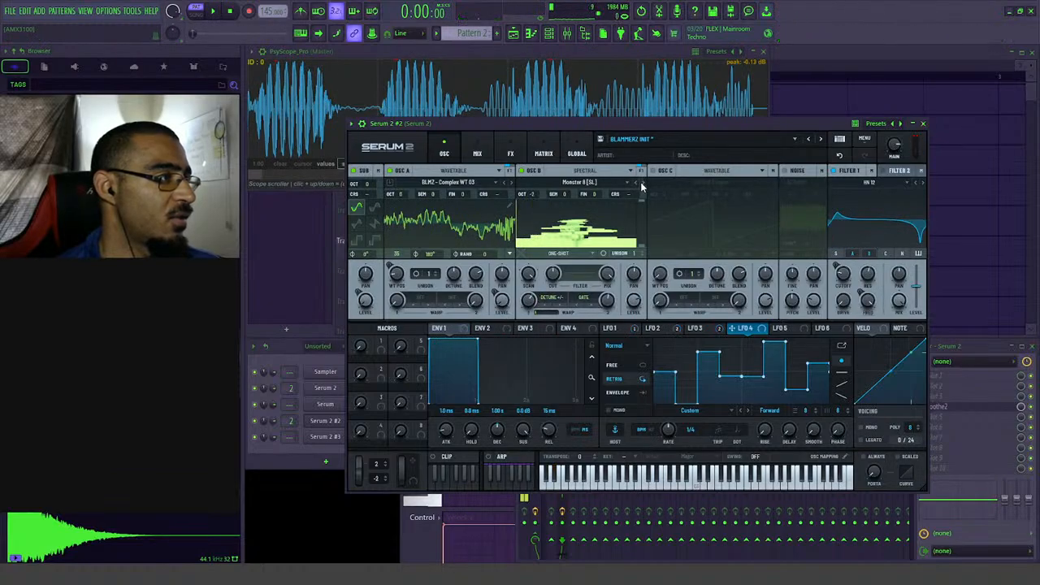
- Set oscillator B's loop mode to Fwd/Rev Loop and its scan rate to 200%
key("space")
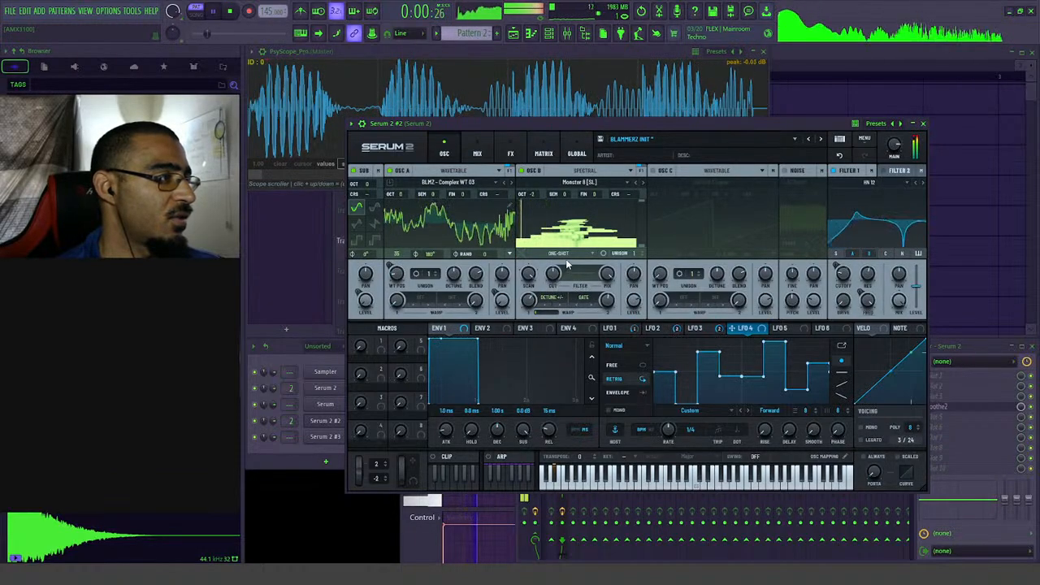
key("space")
left_click(553, 301)
left_click(571, 301)
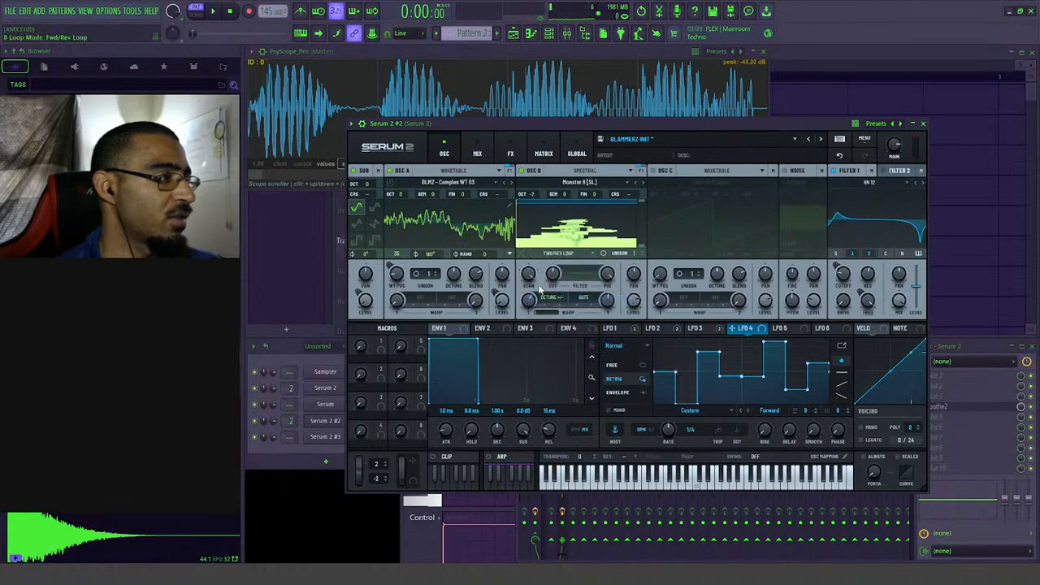
key("space")
left_click_drag(536, 288, 544, 268)
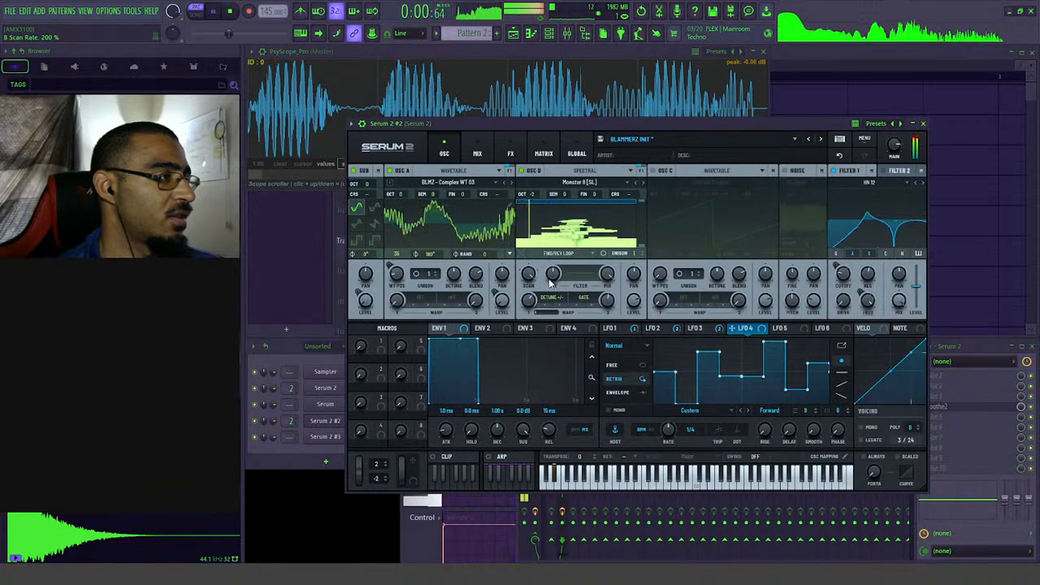
- Try HPF, Tube, LPF and Voc (Noise) as oscillator B's second warp mode during playback
left_click(582, 305)
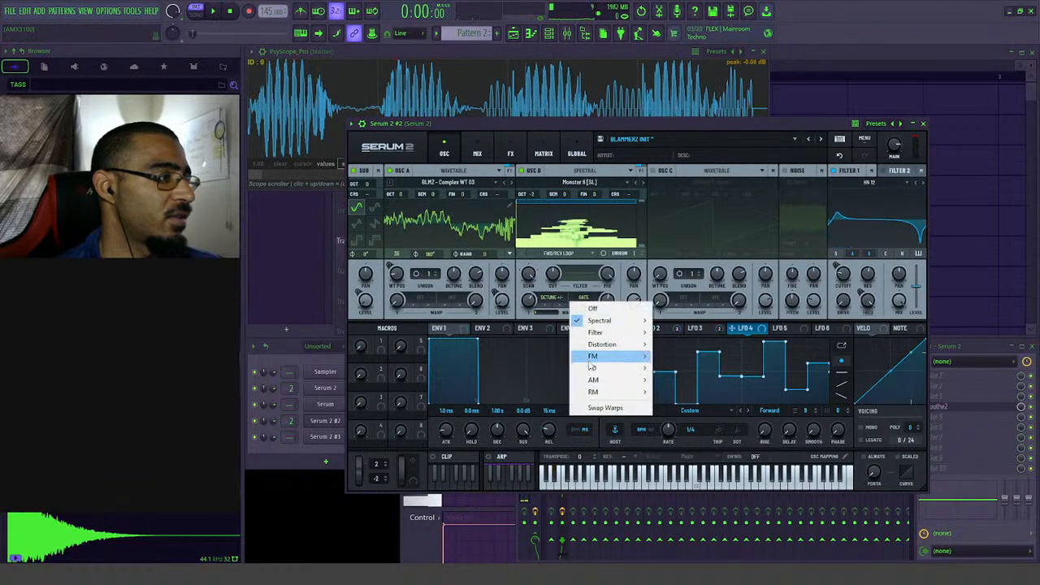
left_click(697, 346)
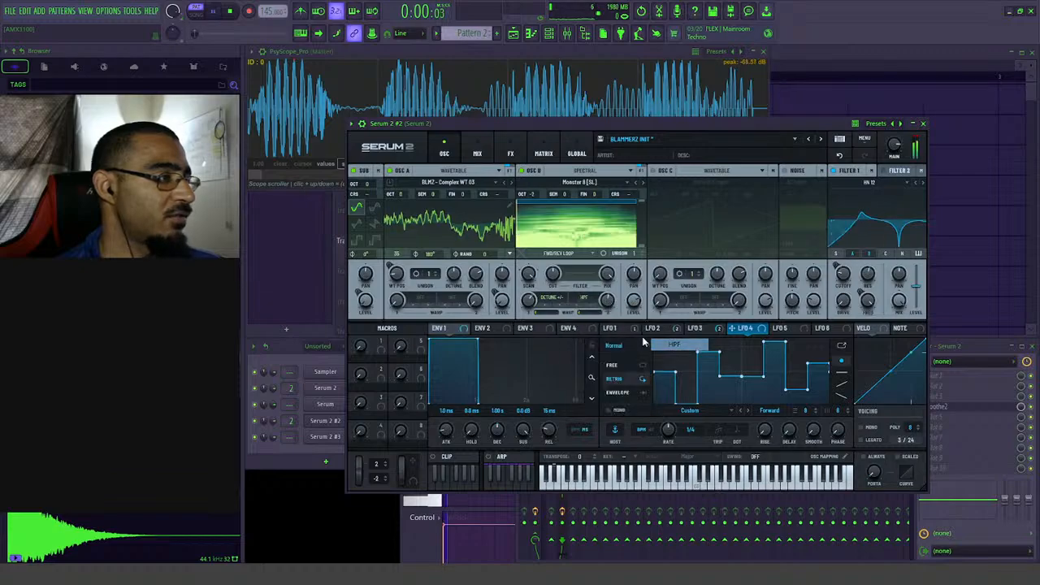
left_click_drag(611, 304, 611, 319)
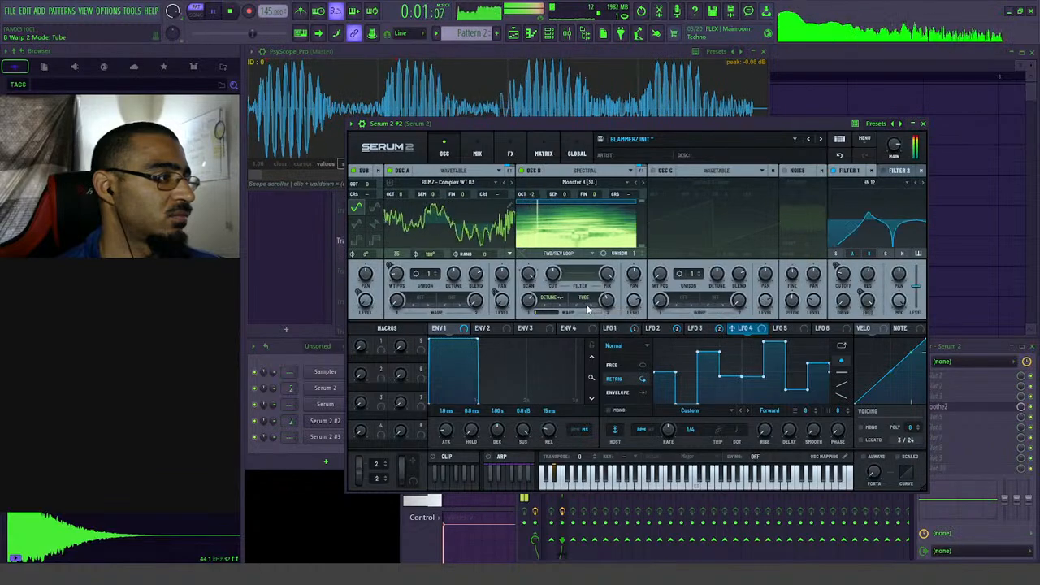
left_click(578, 306)
left_click(579, 306)
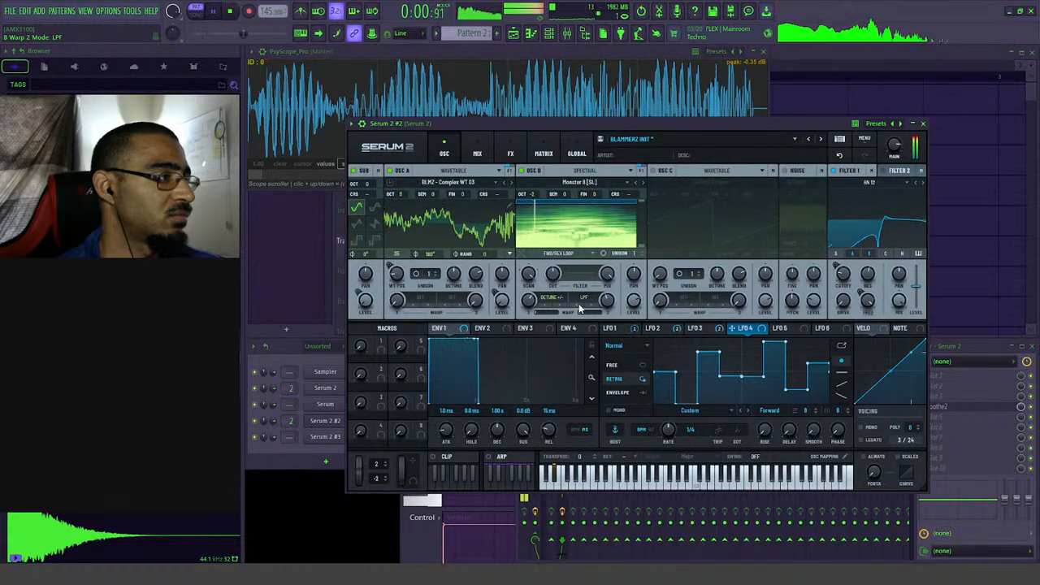
left_click(579, 306)
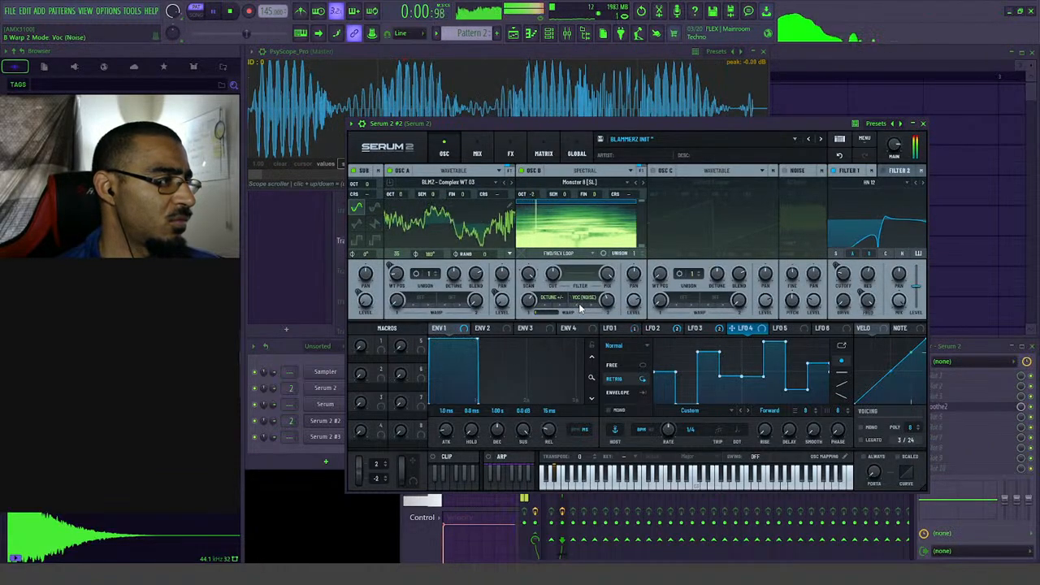
- Set oscillator B's second warp to the spectral Subharm mode with an amount of 19%
left_click(582, 301)
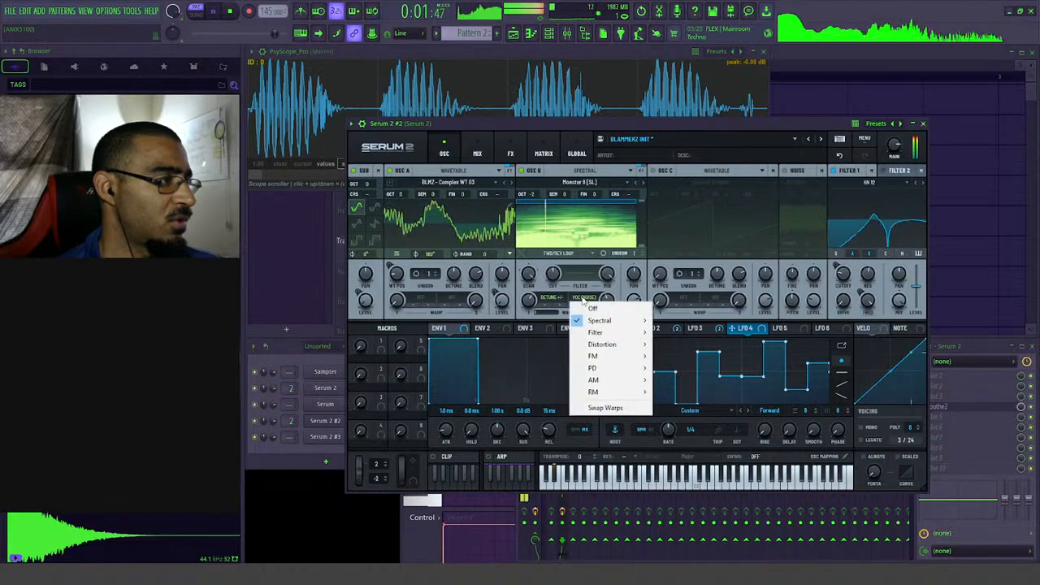
mouse_move(605, 321)
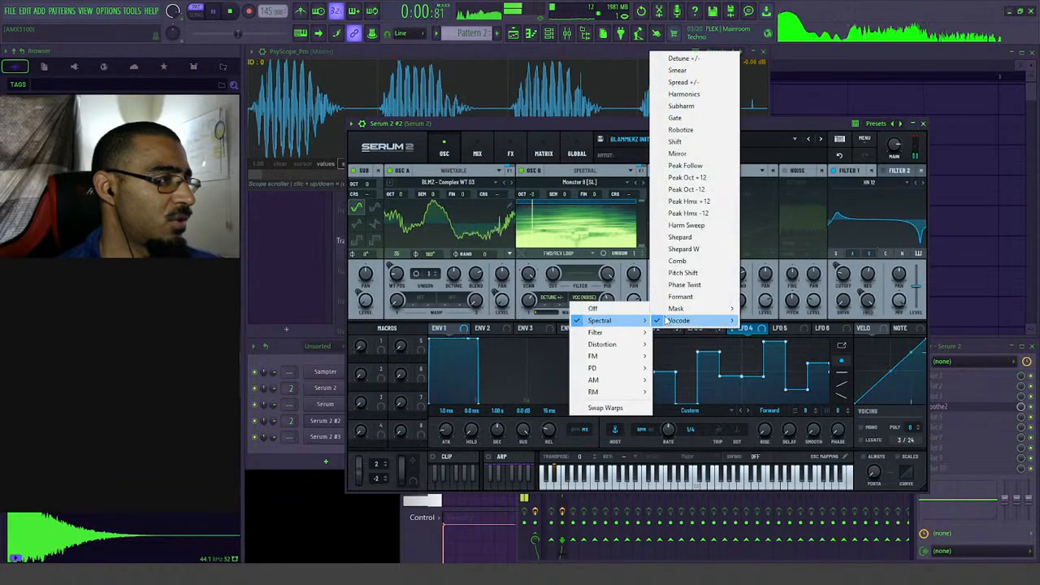
left_click(683, 105)
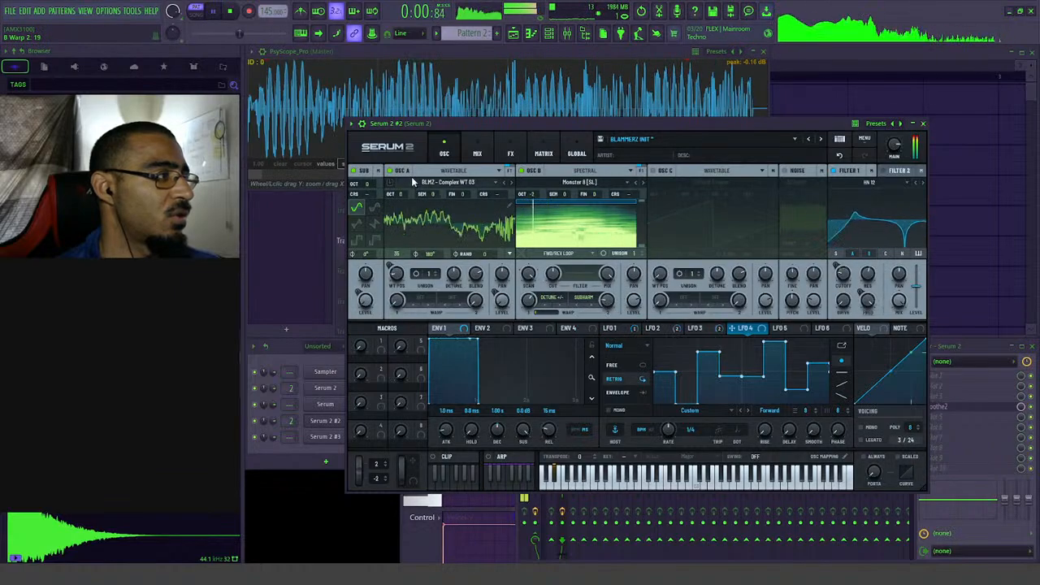
- Turn off oscillator A and lower Filter 1's frequency to about 78 Hz
left_click(390, 170)
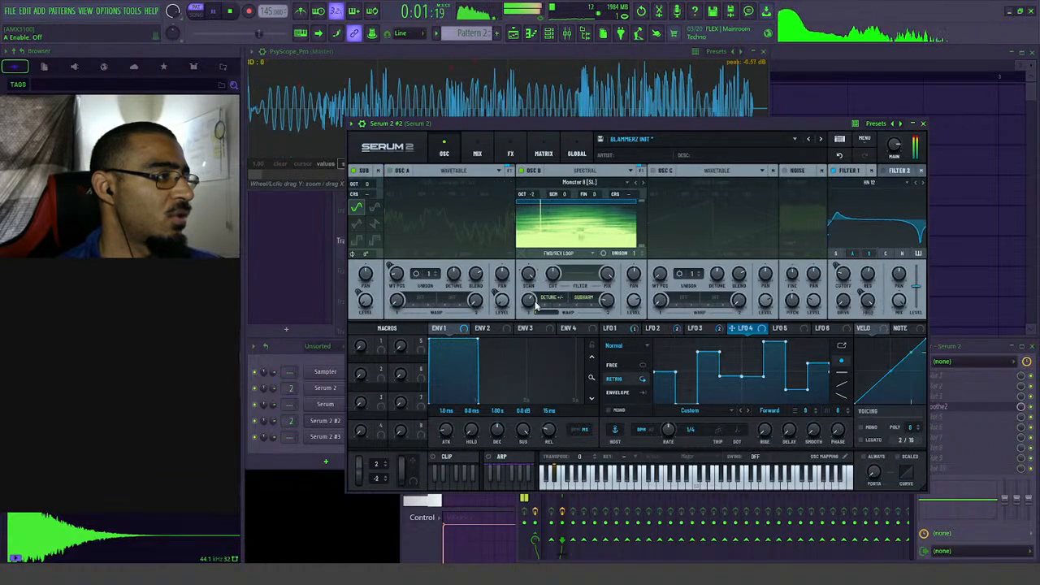
mouse_move(533, 313)
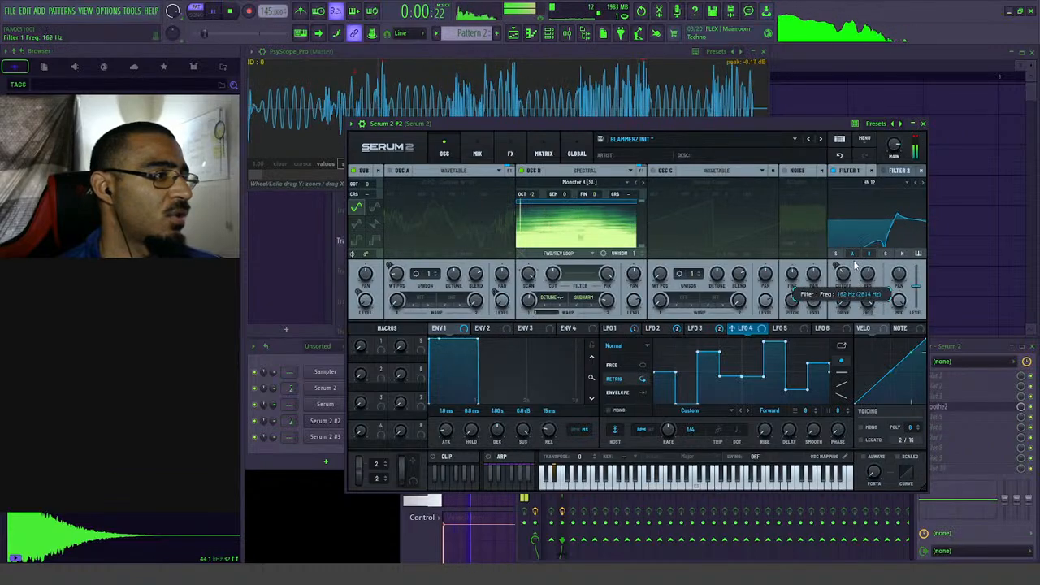
left_click_drag(855, 264, 855, 276)
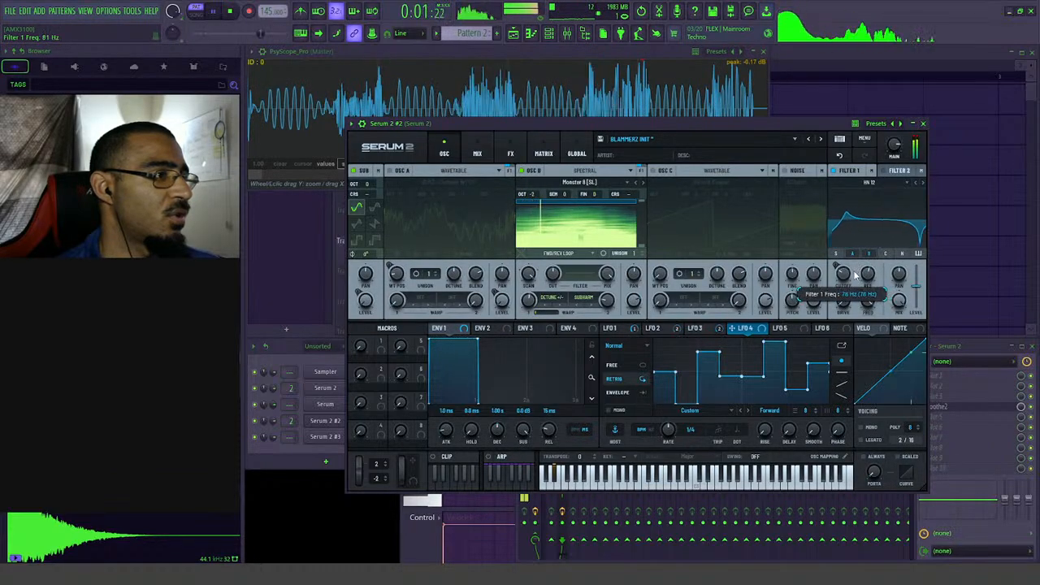
- Lower oscillator B's scan rate to about 11% and set its Detune +/- warp amount to 84%
left_click(555, 299)
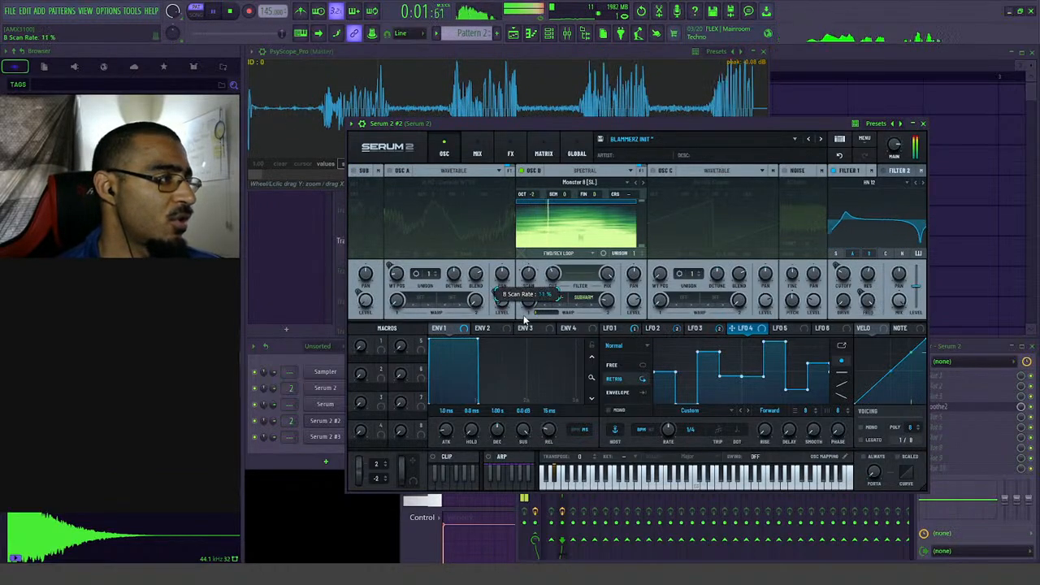
left_click_drag(524, 319, 556, 311)
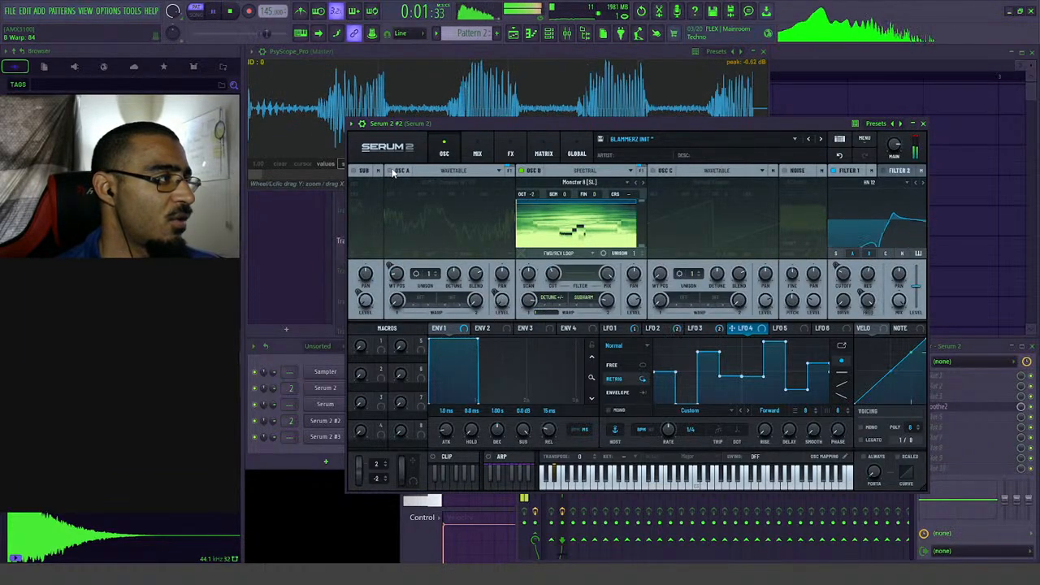
- Re-enable oscillator A and set its first warp to Bend +/-, adjusting the warp amount
left_click(391, 171)
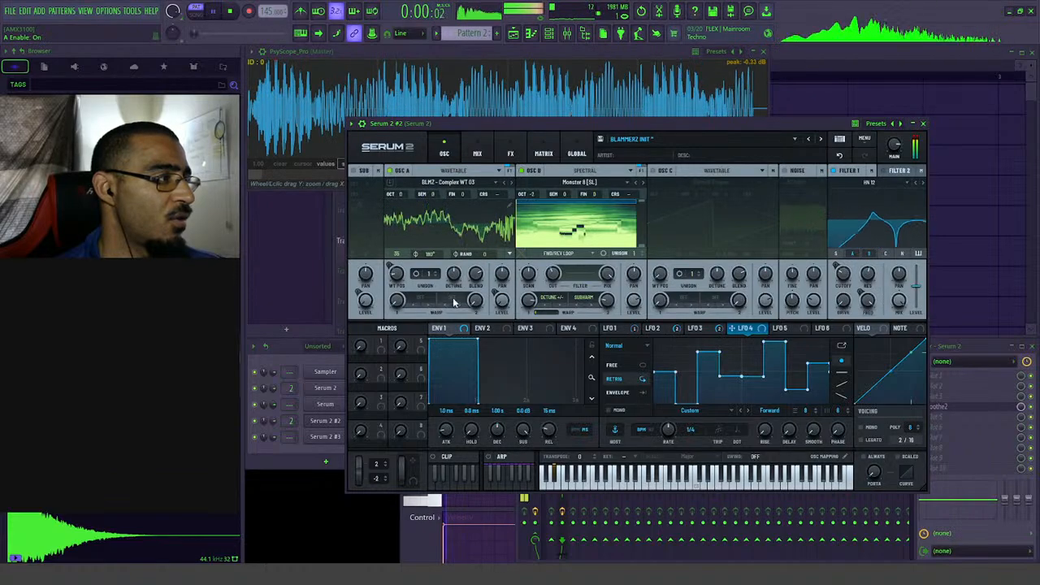
left_click(414, 304)
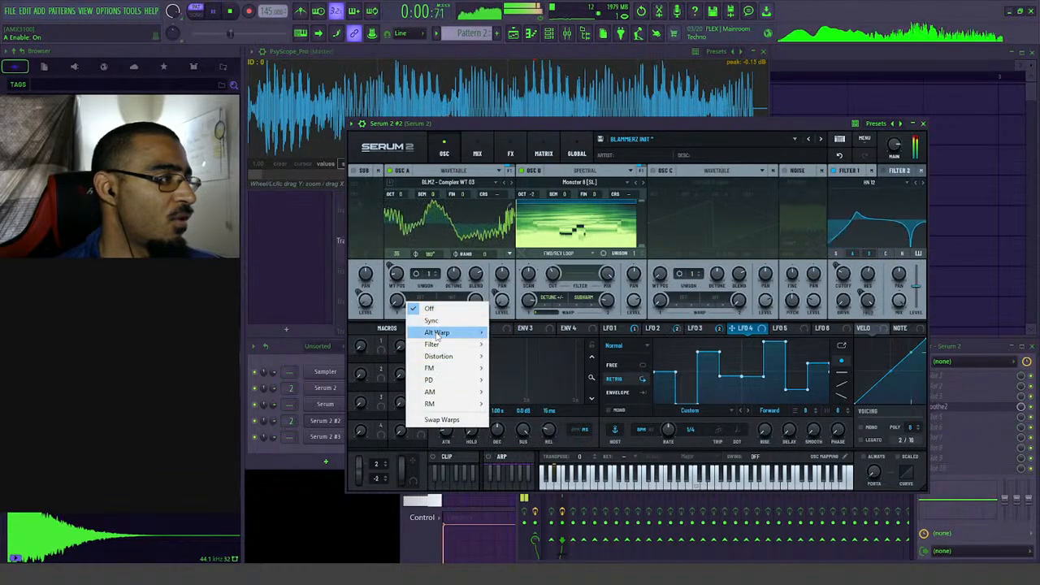
left_click(516, 356)
left_click_drag(396, 300, 407, 291)
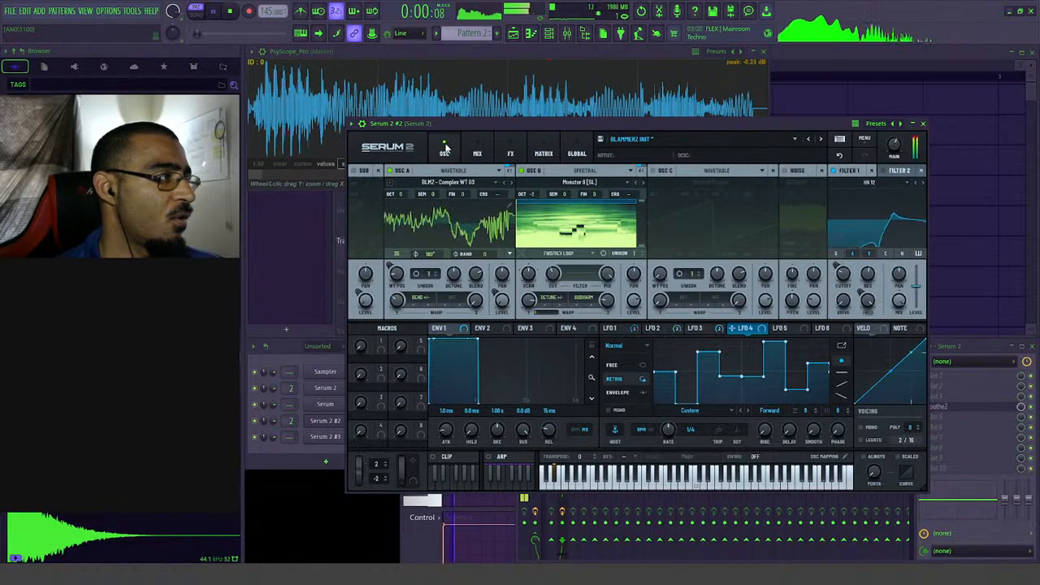
- Set oscillator A's second warp to the LPF filter mode and adjust its amount
left_click(480, 301)
mouse_move(474, 369)
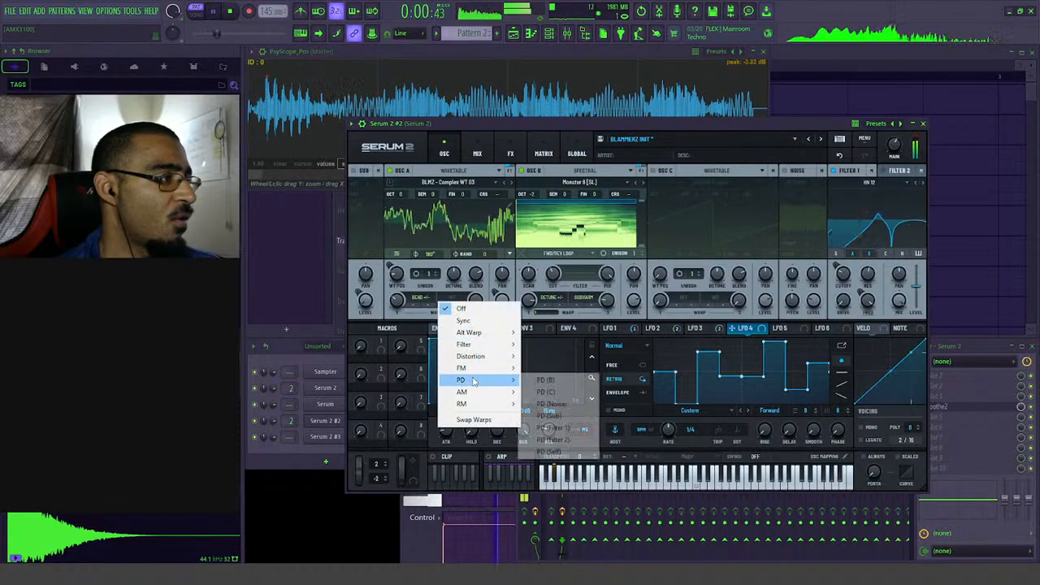
mouse_move(488, 345)
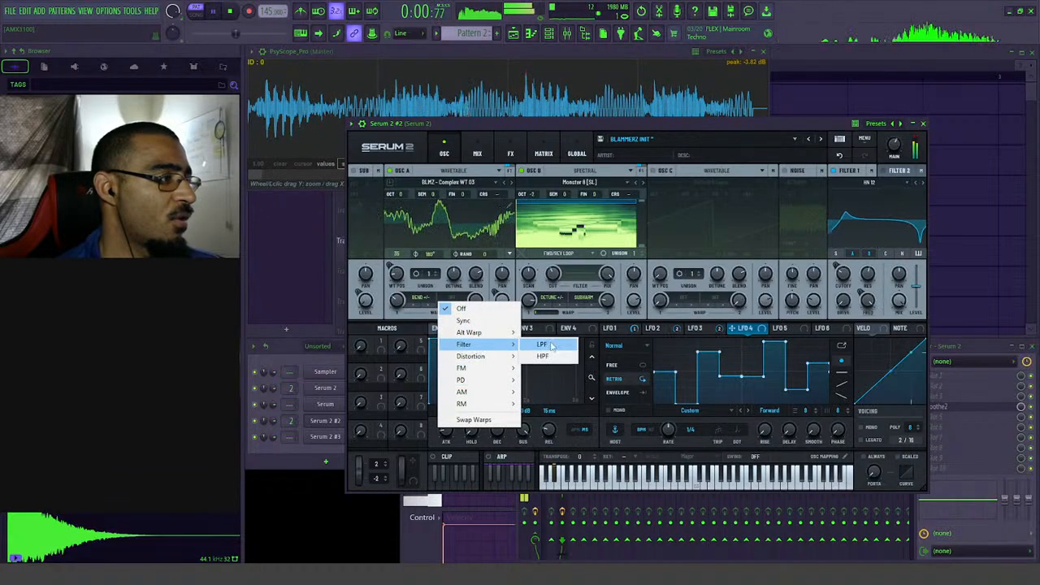
left_click(543, 345)
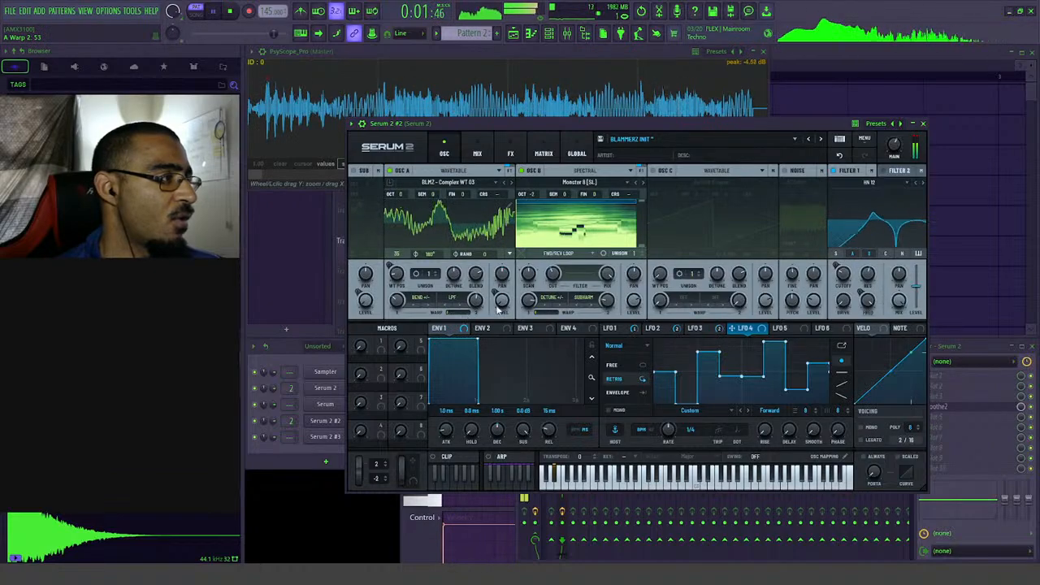
left_click_drag(476, 304, 481, 302)
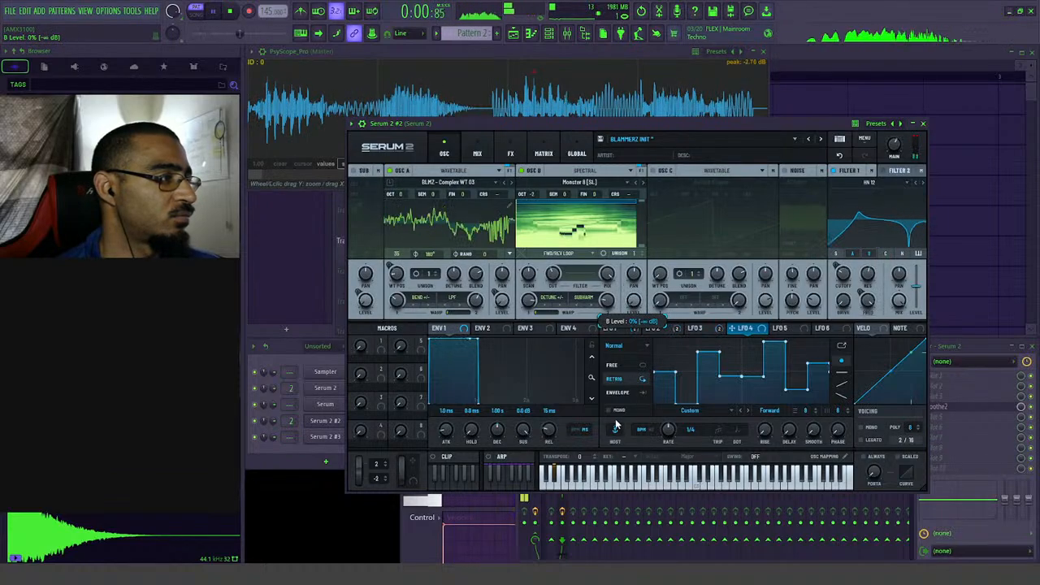
- Try modulating oscillator B's level with LFO 2, and remove that modulator
left_click(655, 328)
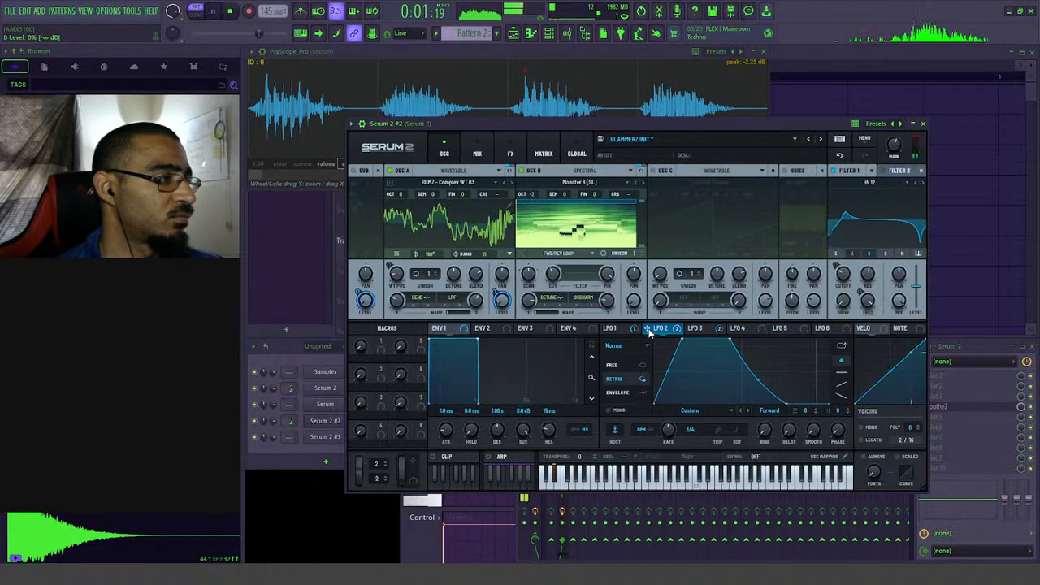
left_click_drag(649, 330, 635, 302)
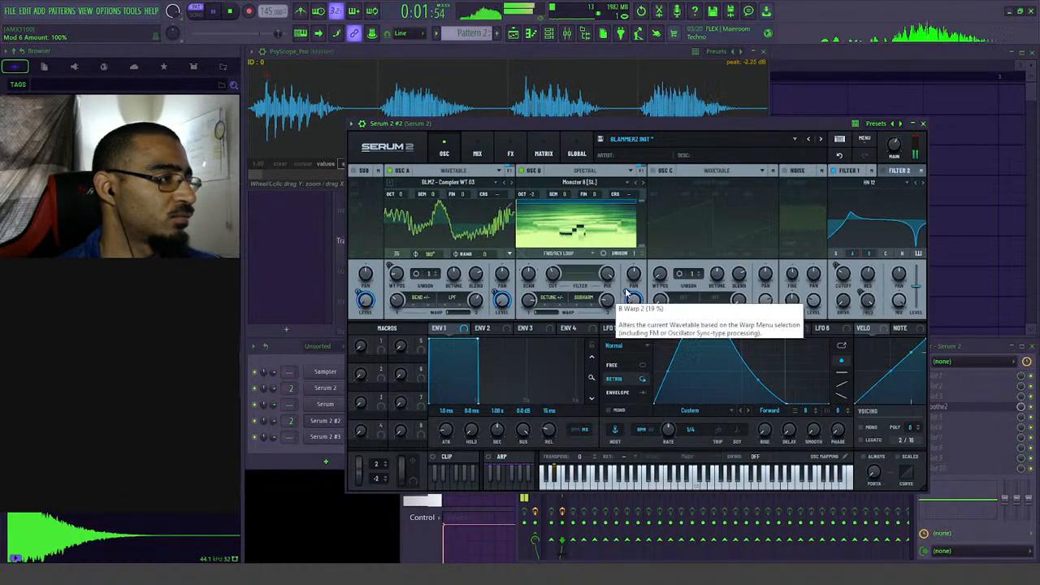
right_click(633, 299)
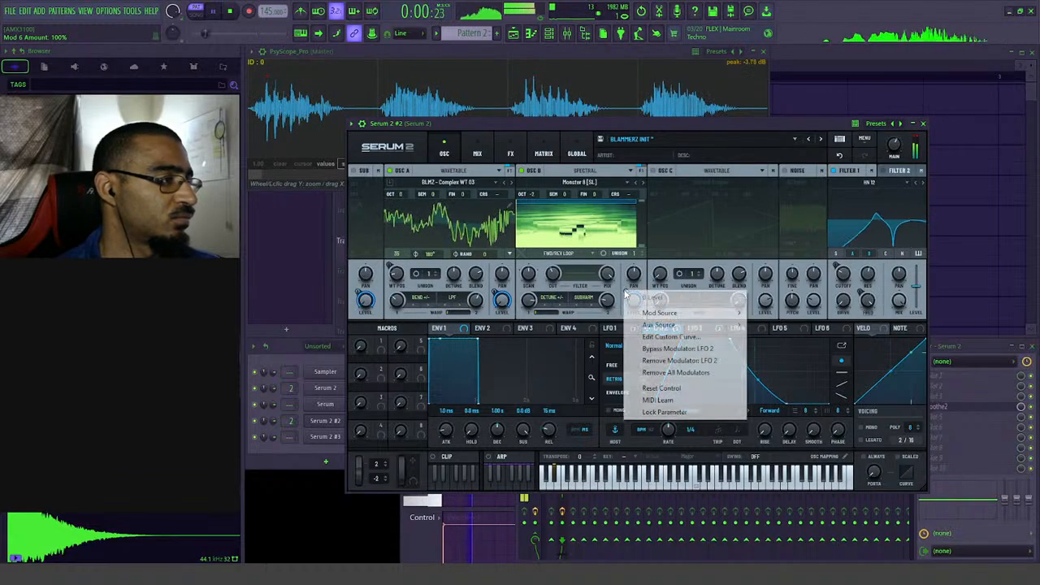
left_click(660, 360)
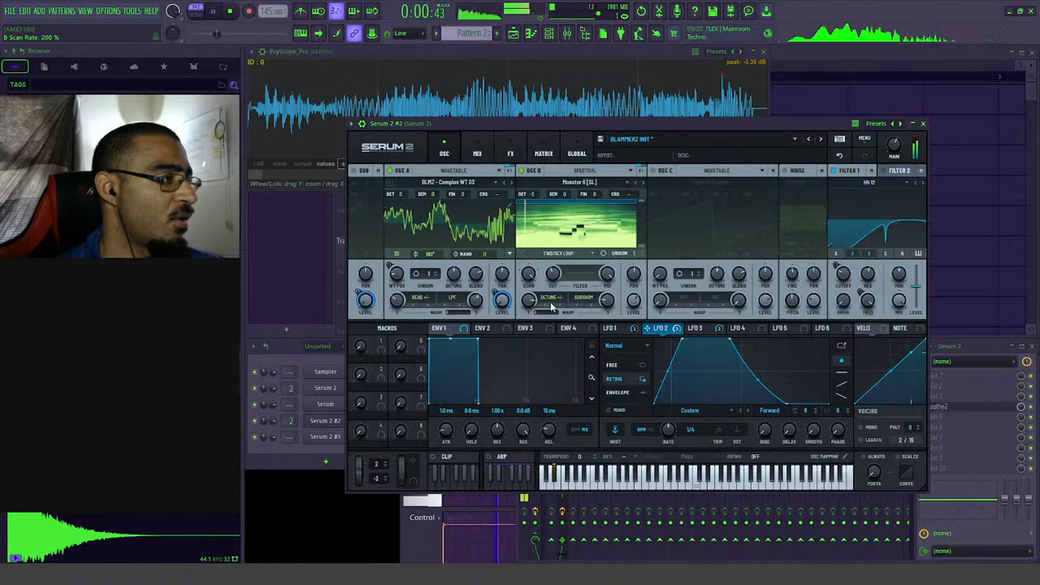
- Change oscillator B's second warp to Spread +/- with an adjusted amount, and assign LFO 2 to the oscillator's level
left_click_drag(531, 307, 534, 301)
left_click_drag(606, 304, 606, 296)
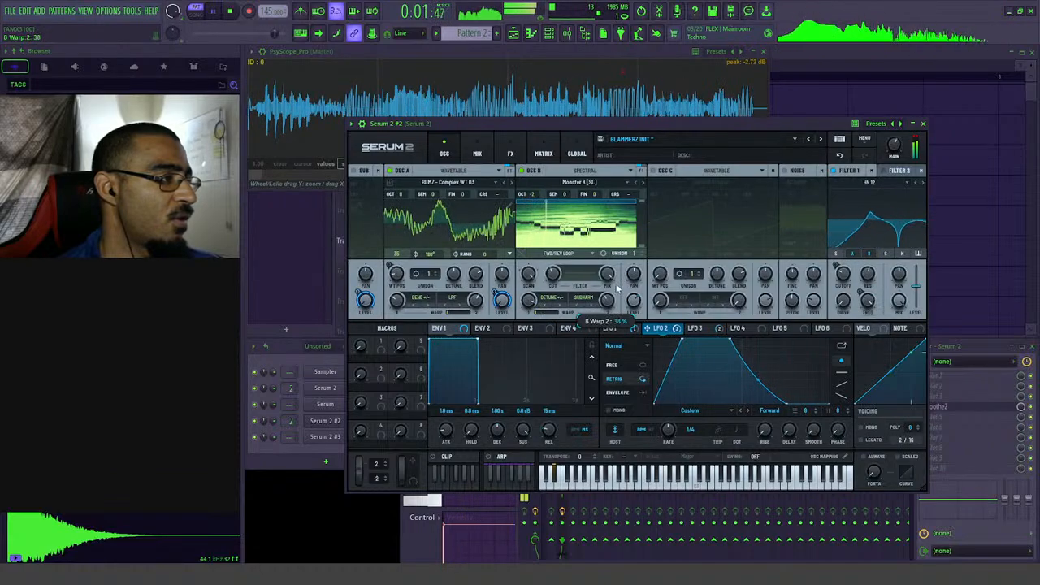
left_click(577, 306)
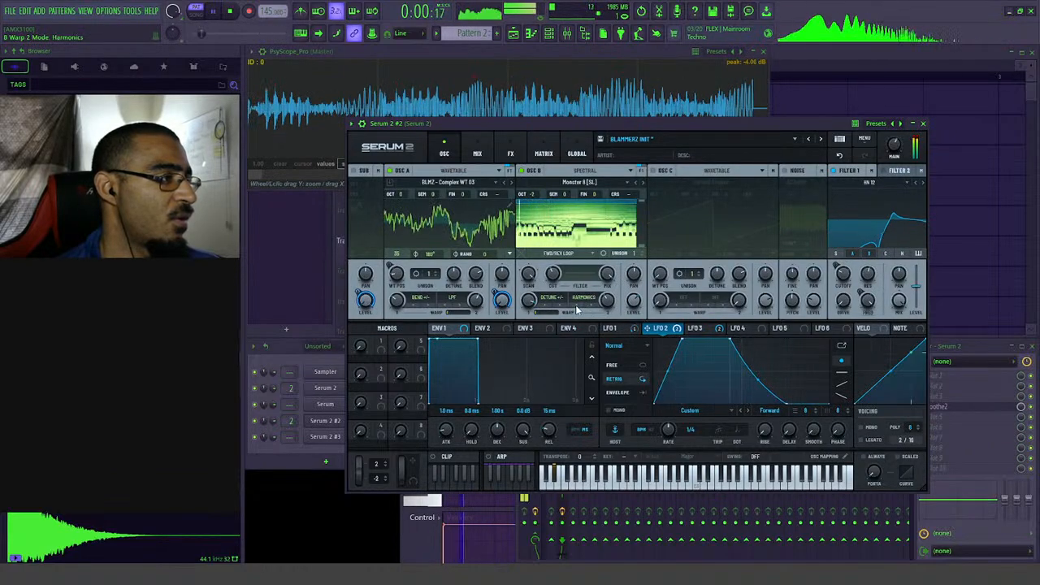
left_click(578, 307)
left_click_drag(606, 300, 613, 409)
left_click_drag(650, 331, 622, 309)
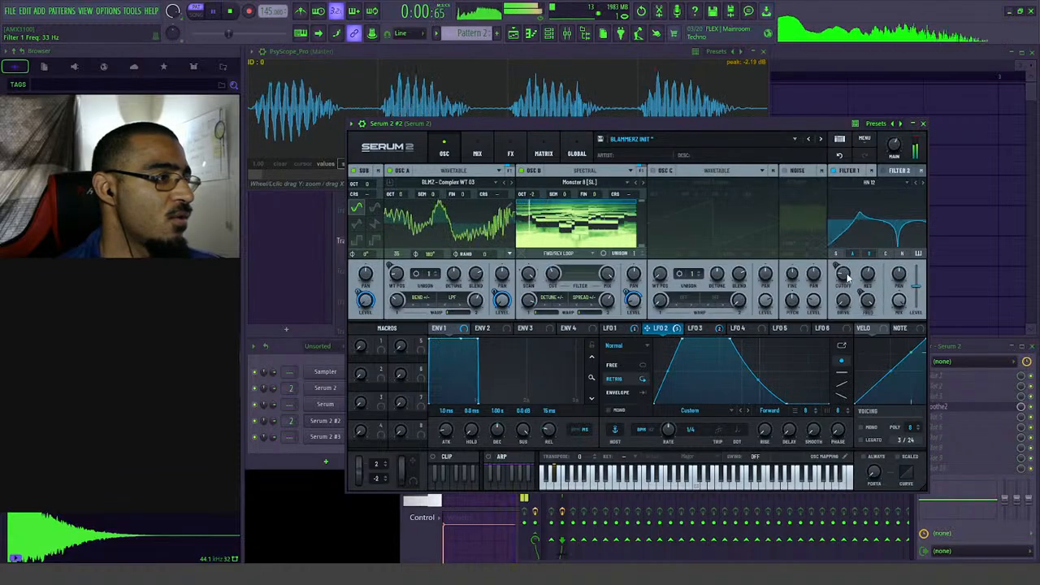
- Audition the patch with oscillator C switched on and off, leaving it off
left_click(655, 171)
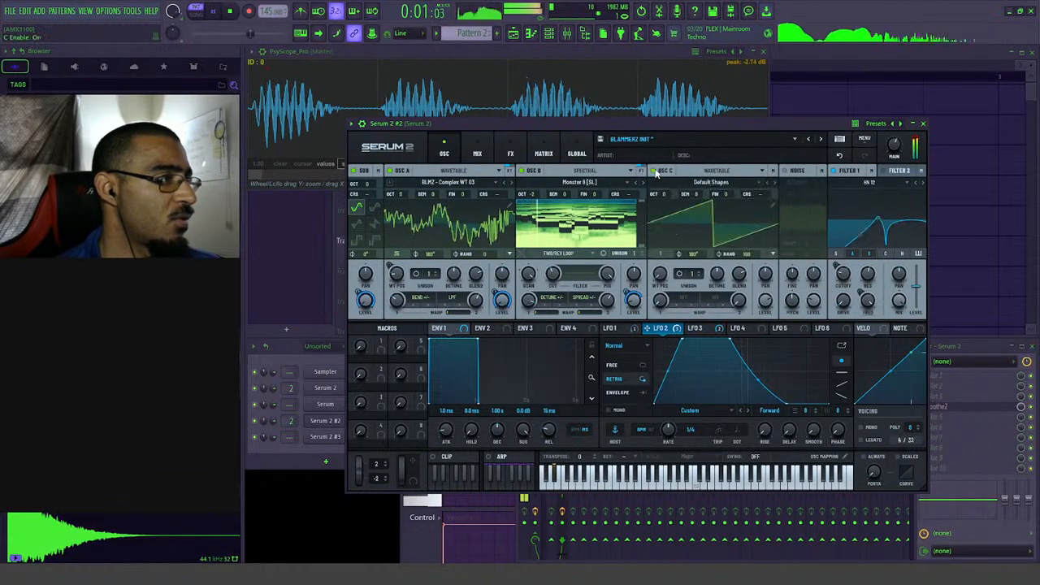
left_click(654, 171)
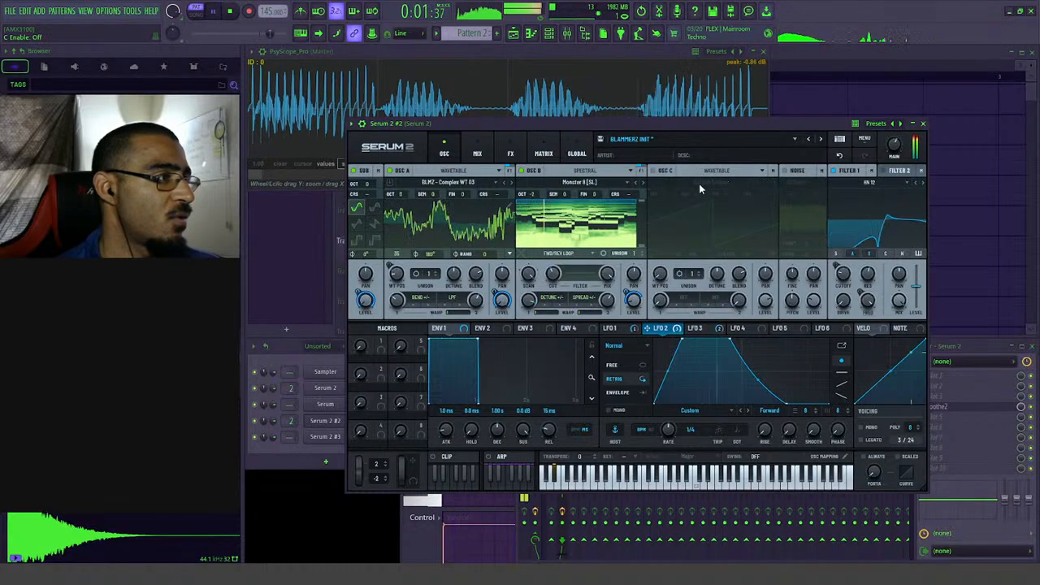
left_click(656, 172)
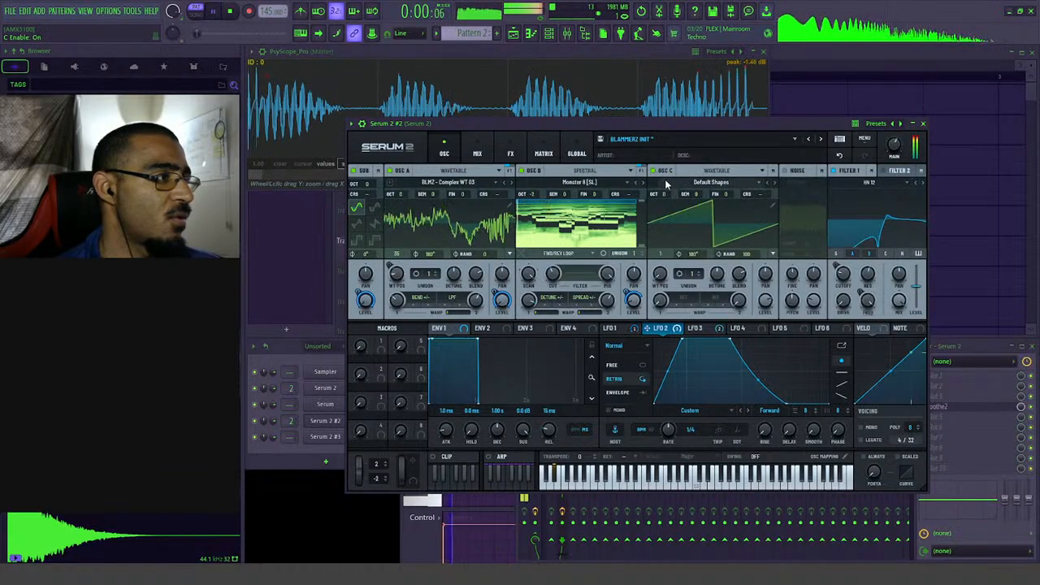
left_click(656, 172)
key("space")
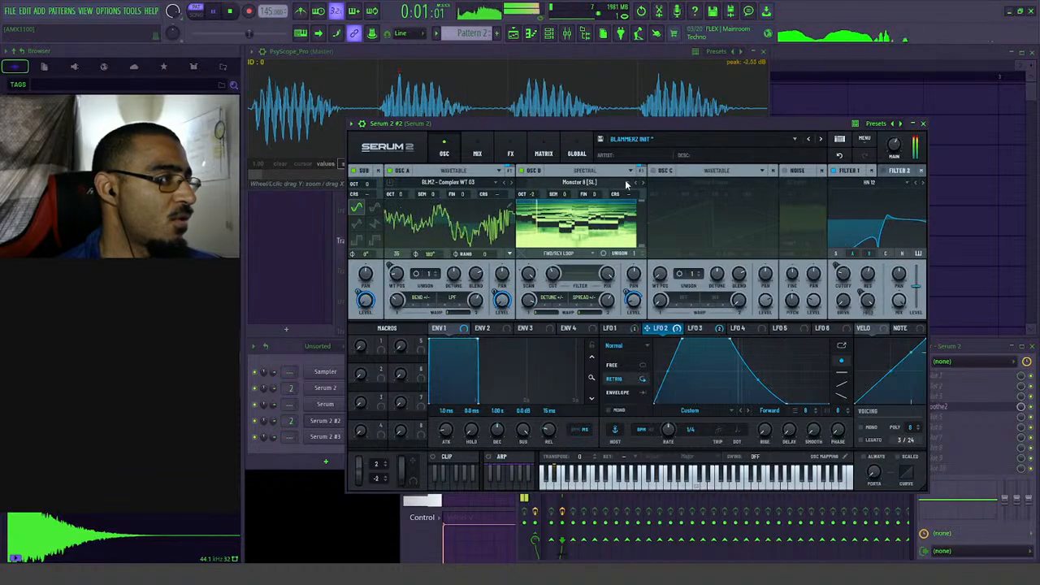
- Load the Monster 7 [SL] spectral sample into oscillator B and set its Detune +/- warp amount to 93%
left_click(638, 184)
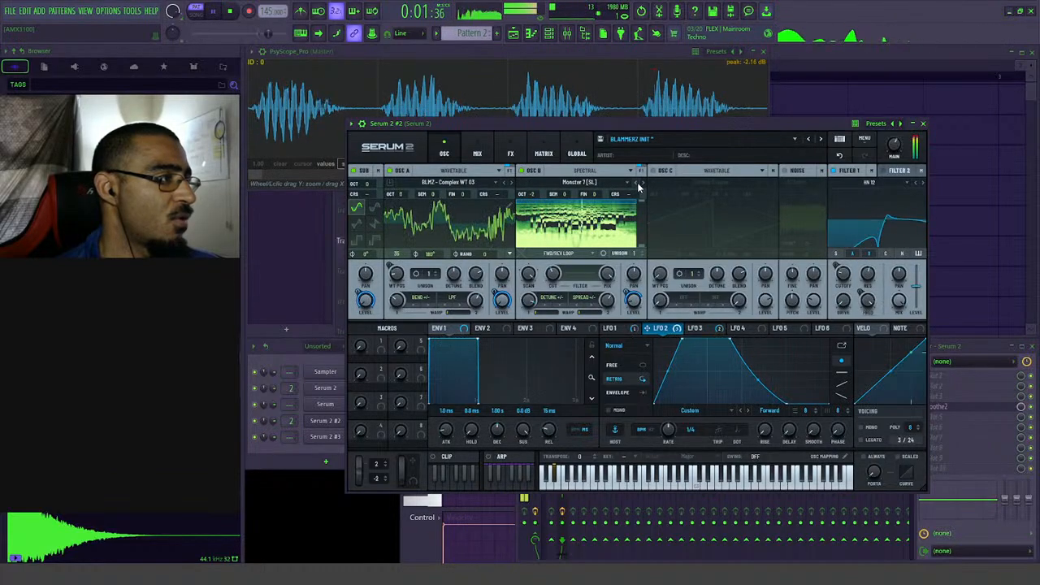
mouse_move(530, 301)
left_mouse_down()
mouse_move(529, 324)
mouse_move(532, 296)
mouse_move(535, 304)
left_mouse_up()
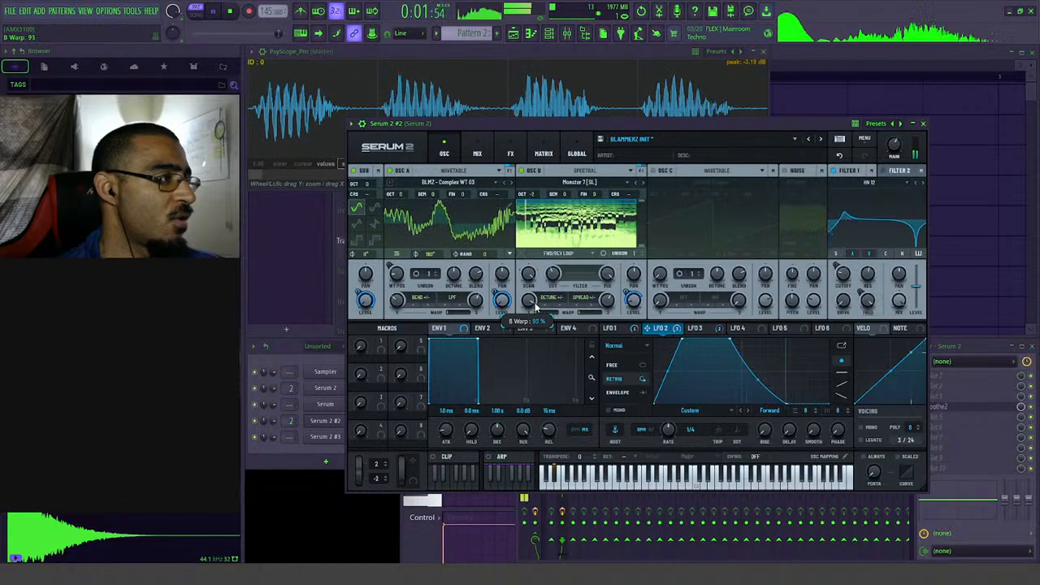
- Try the Tailed loop mode on oscillator B and settle on Rev Loop
left_click(595, 255)
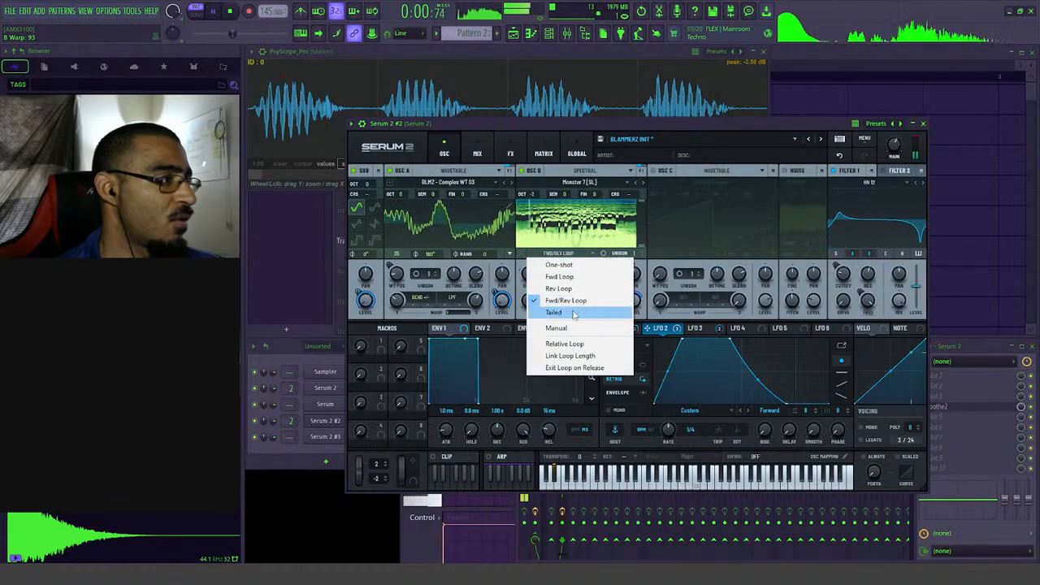
left_click(553, 313)
left_click(573, 253)
left_click(574, 289)
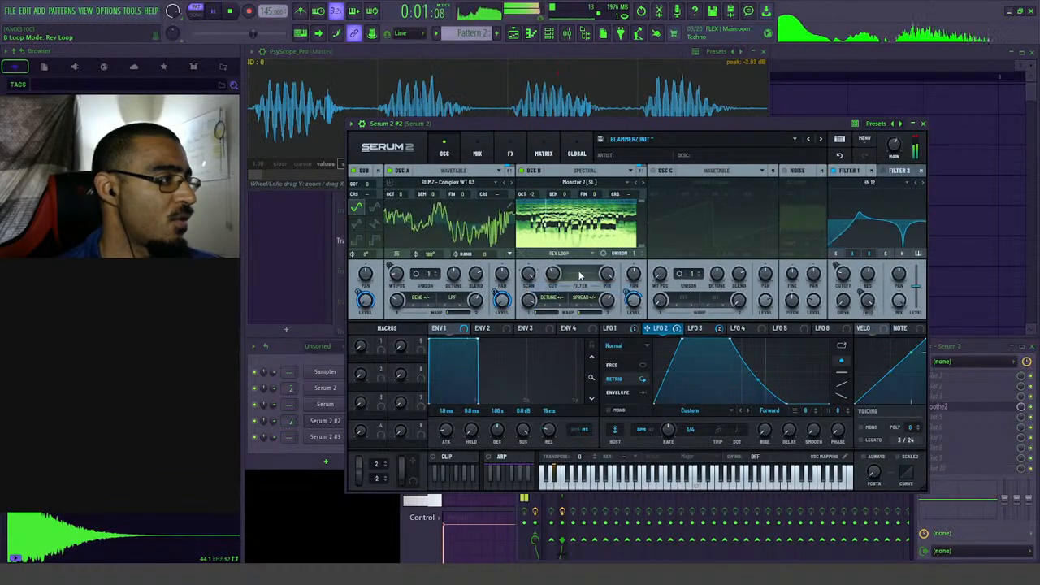
left_click(580, 255)
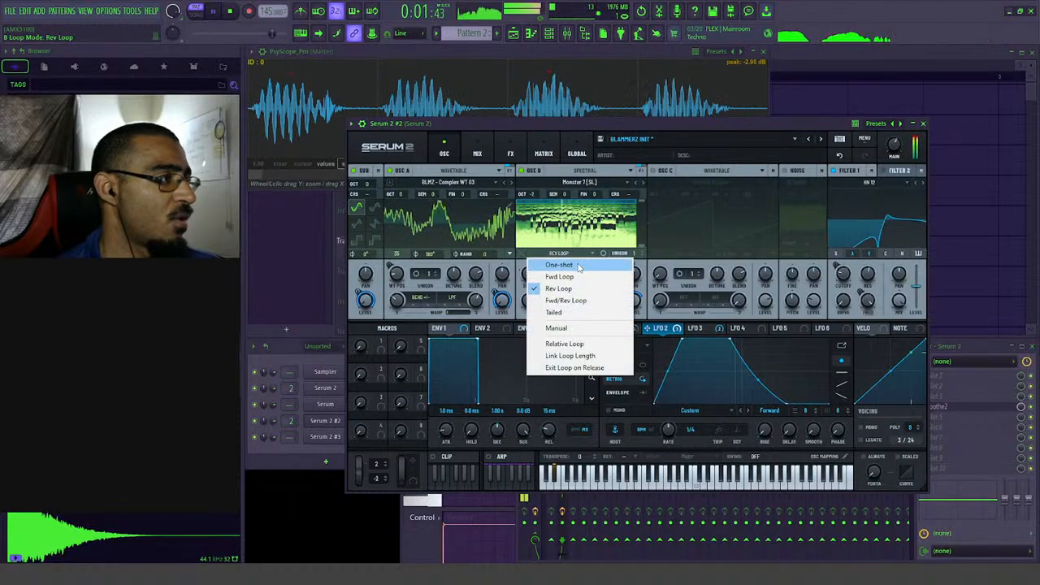
left_click(585, 130)
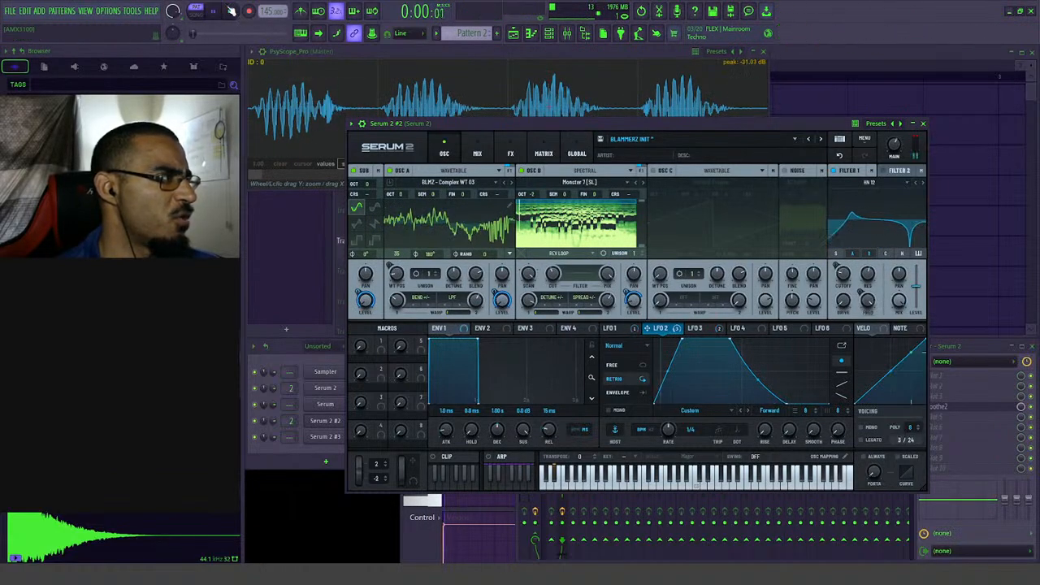
- Restart pattern playback and reassign LFO 2 to oscillator B's level
left_click(214, 12)
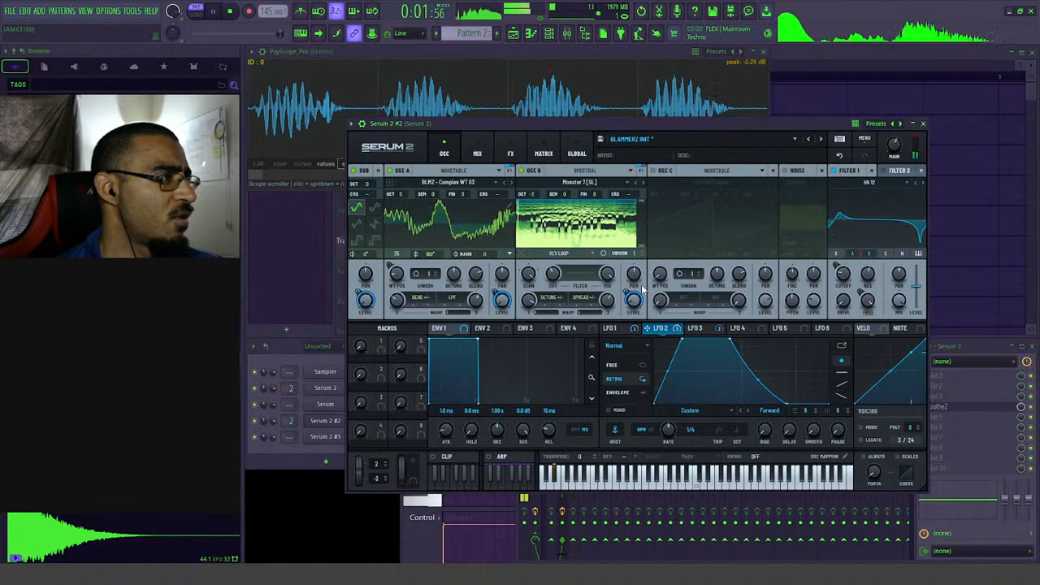
key("space")
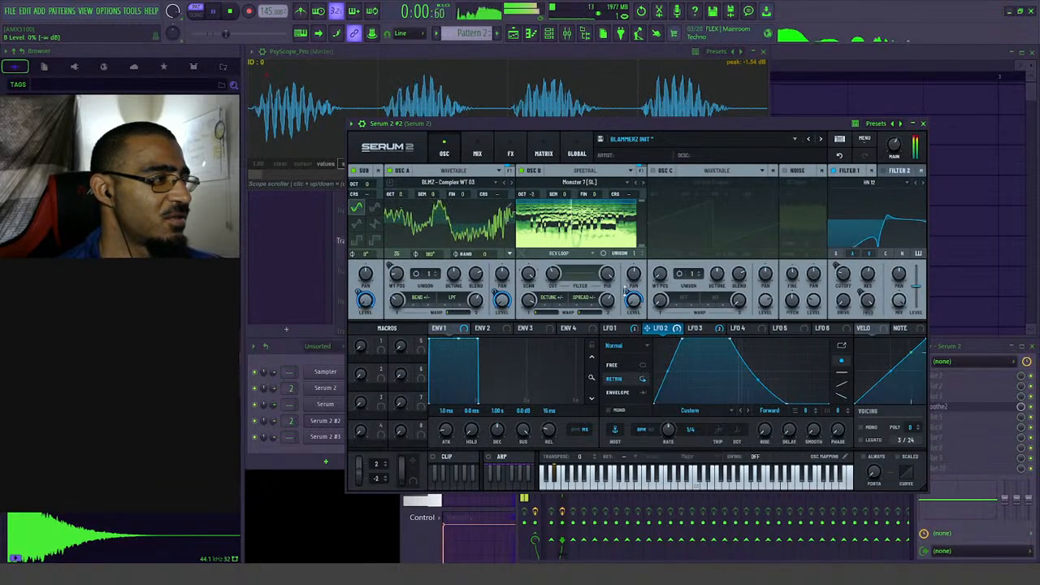
left_click_drag(648, 328, 635, 301)
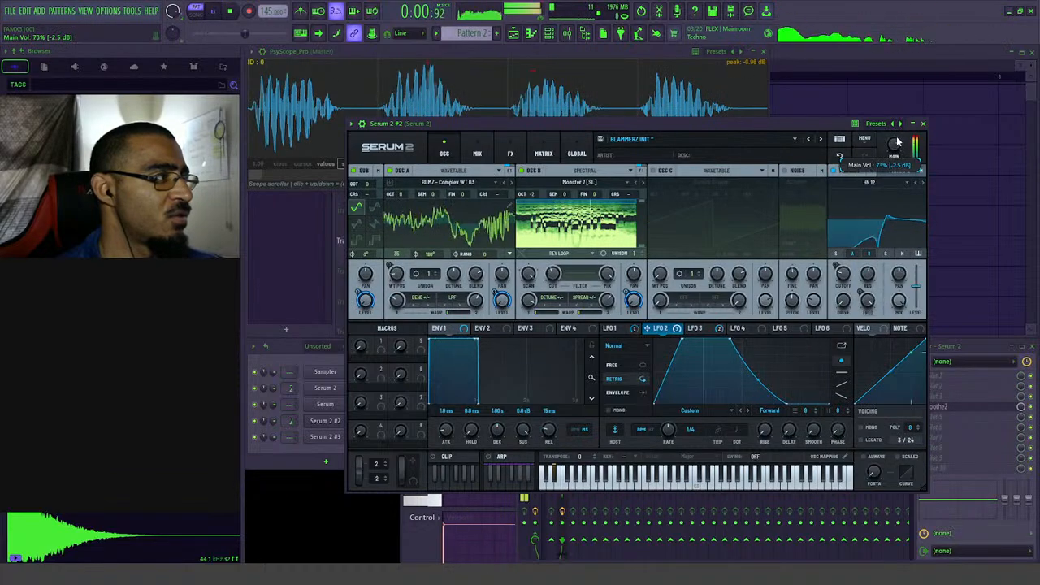
- Inspect soothe2's resonance reduction on the Serum 2 mixer track during playback, and close the plugin
left_click(960, 410)
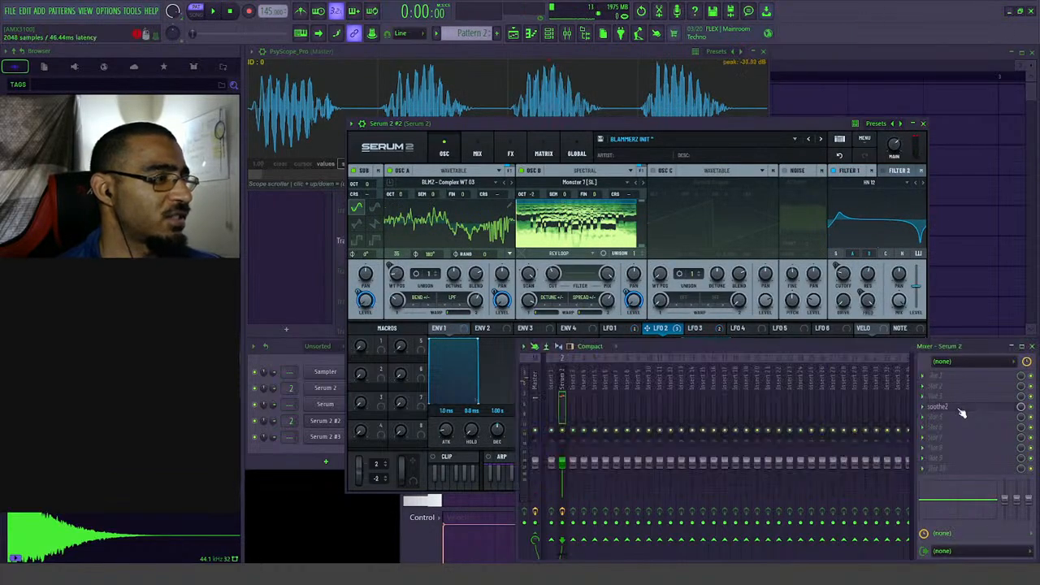
left_click(960, 410)
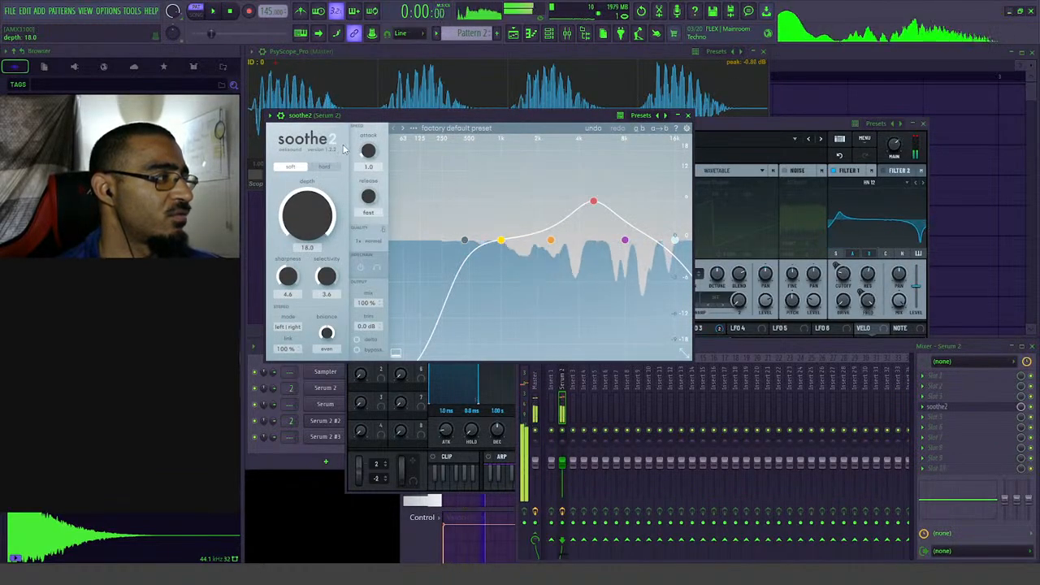
key("space")
left_click(688, 114)
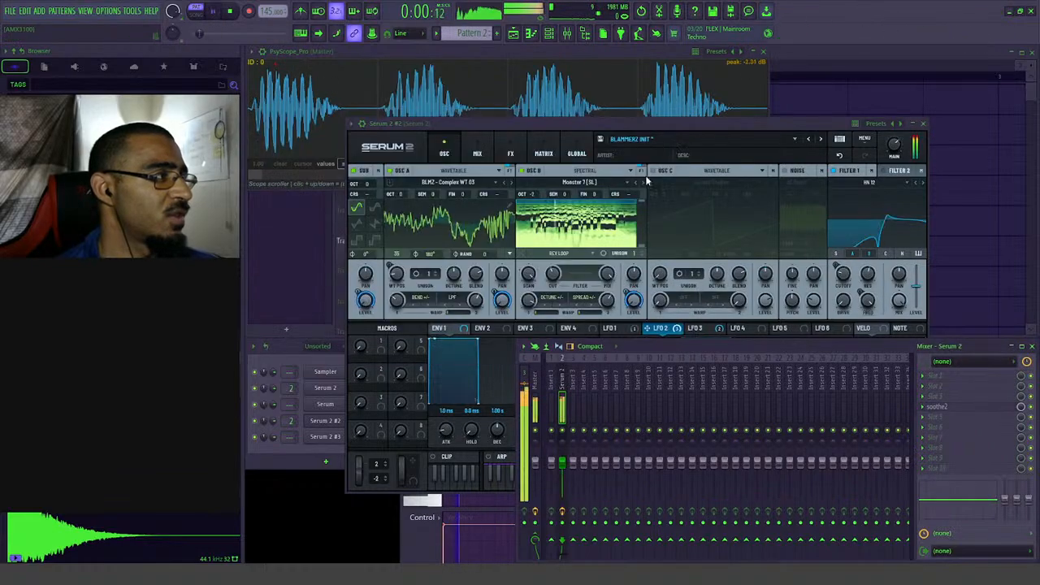
- Add an Equalizer to the end of the synth's main effects chain
left_click(478, 153)
left_click(509, 154)
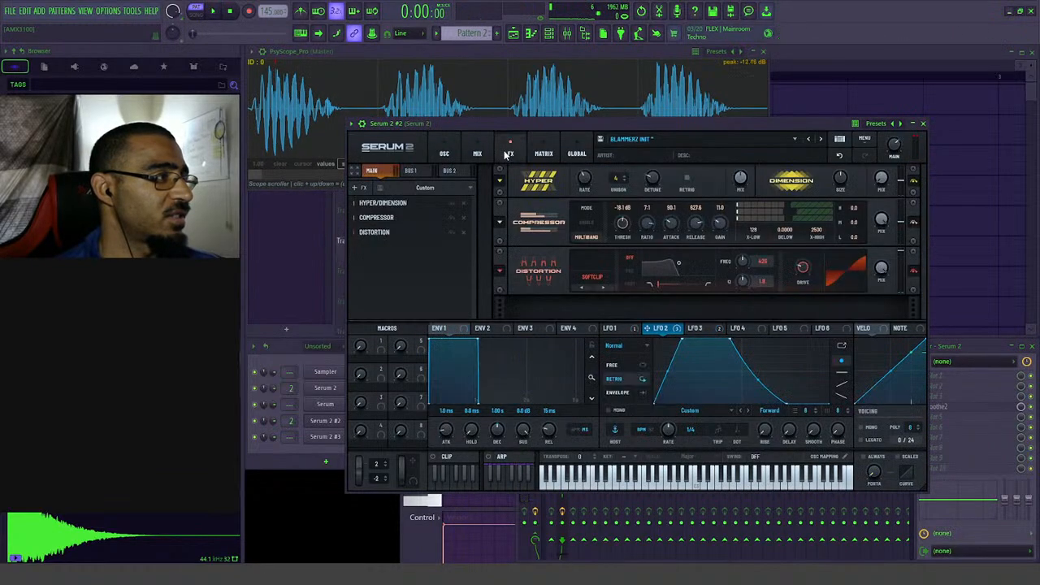
left_click(358, 188)
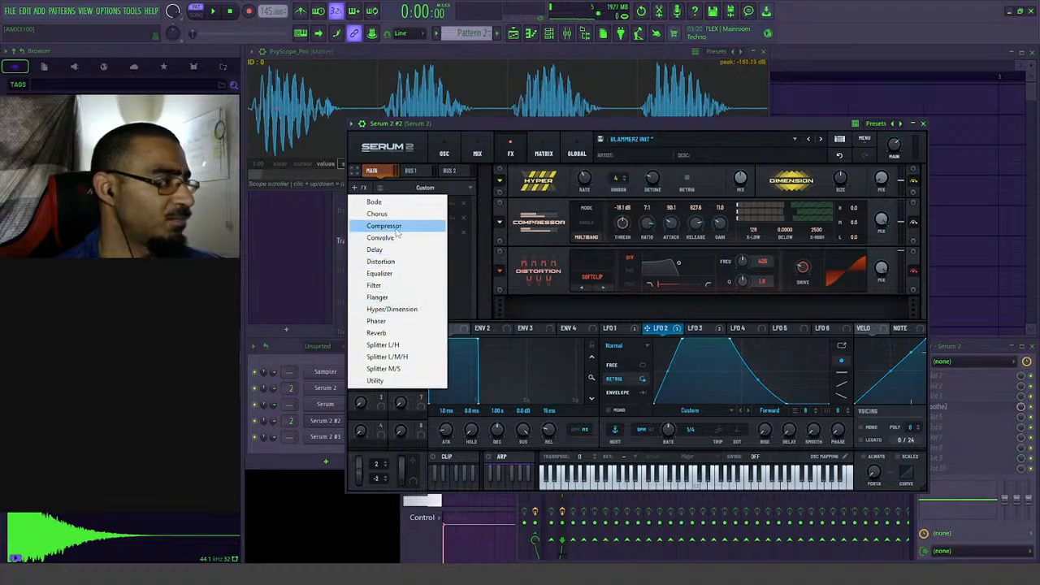
left_click(390, 273)
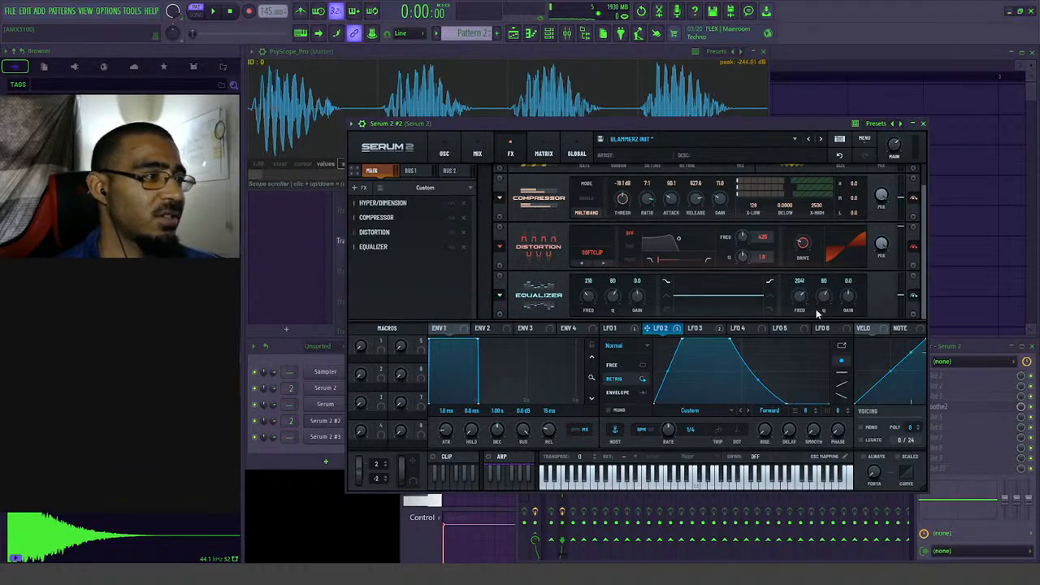
- Cut the Equalizer's high band by about 6.8 dB at 2847 Hz while the pattern plays
key("space")
left_click_drag(847, 303, 847, 325)
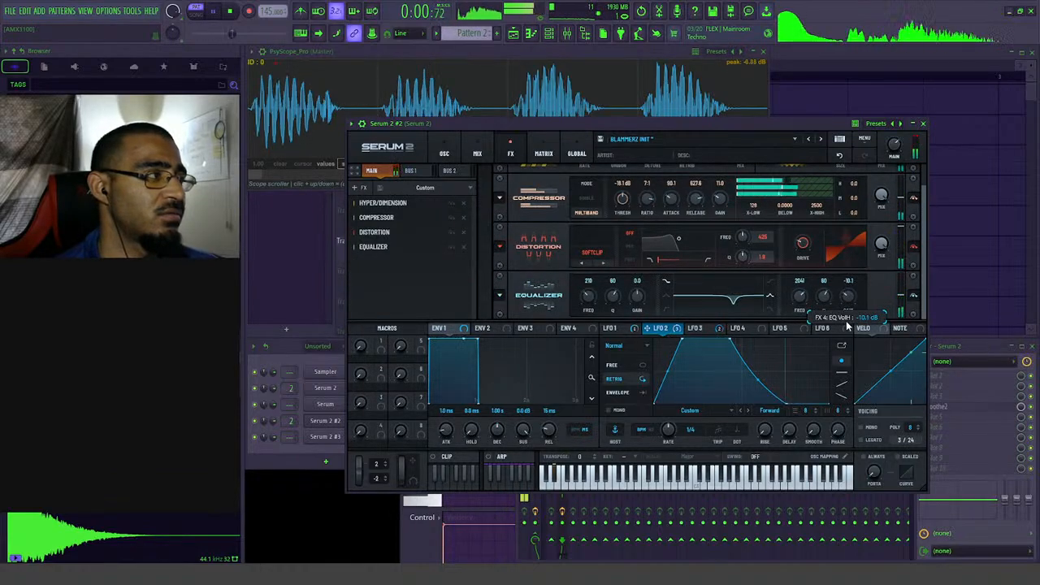
key("space")
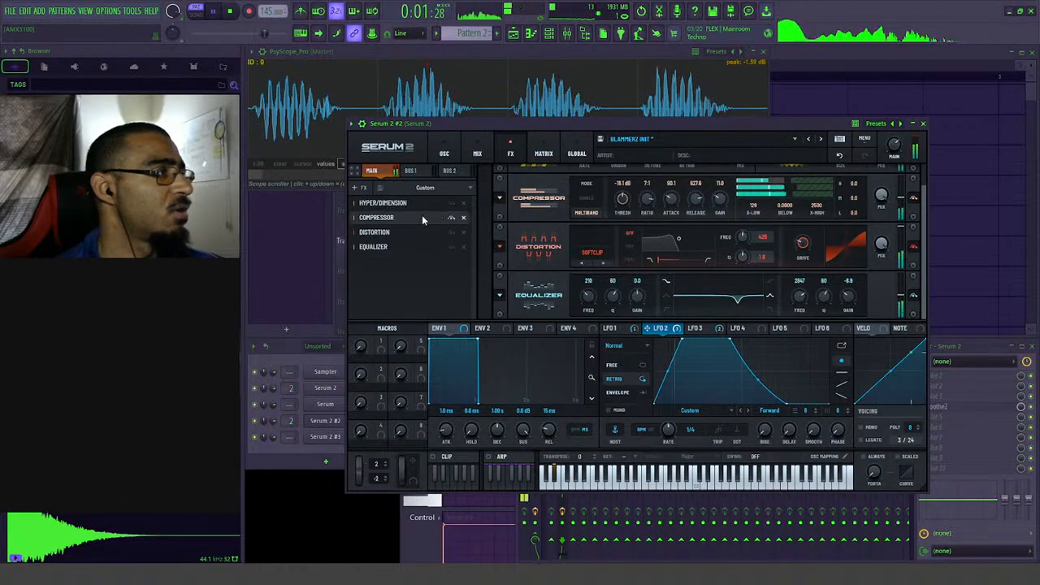
- Play the patch and check the oscillator and filter levels in the synth's mix view
left_click(444, 152)
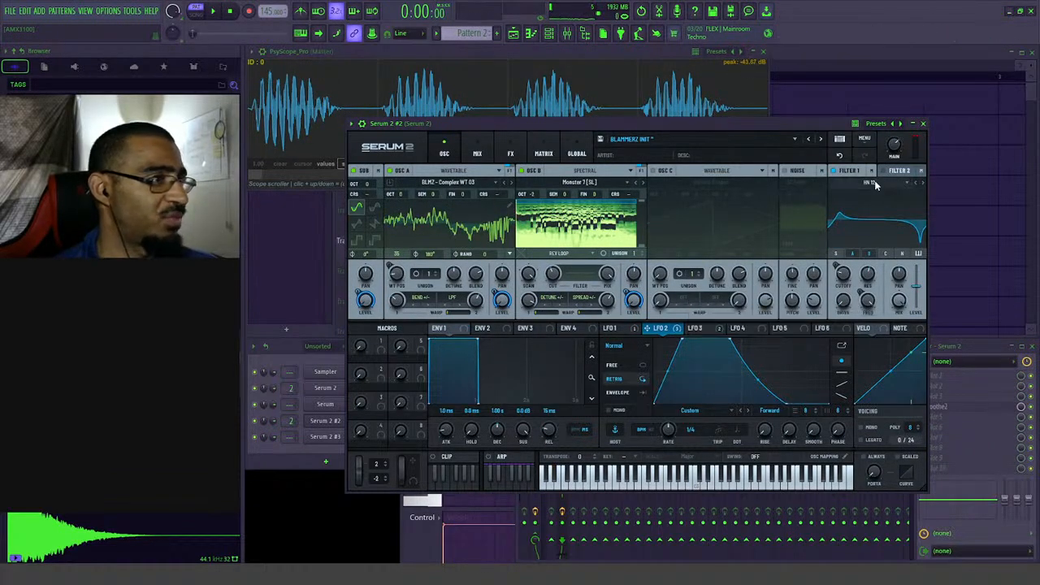
key("space")
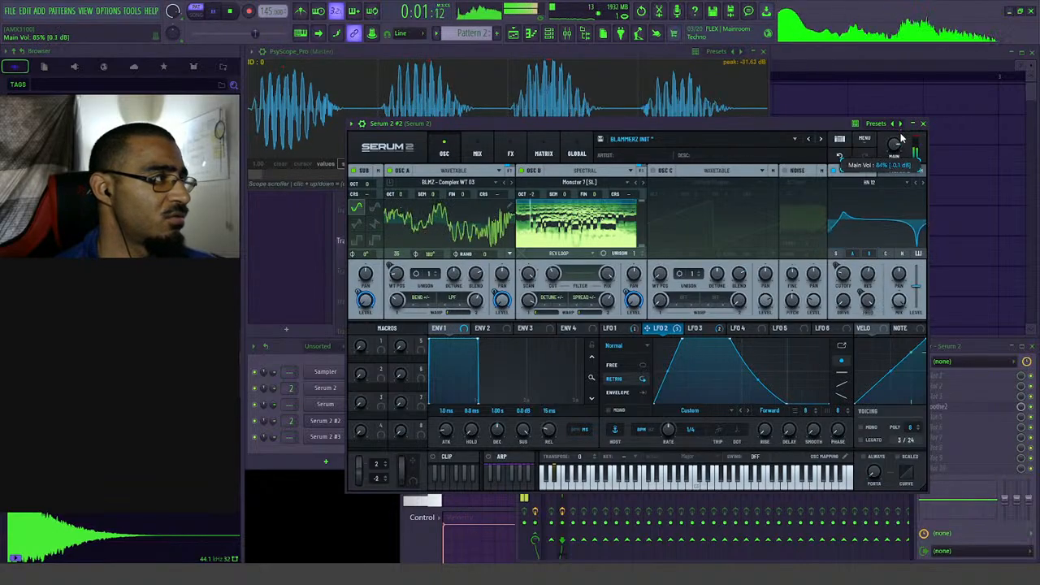
left_click(477, 153)
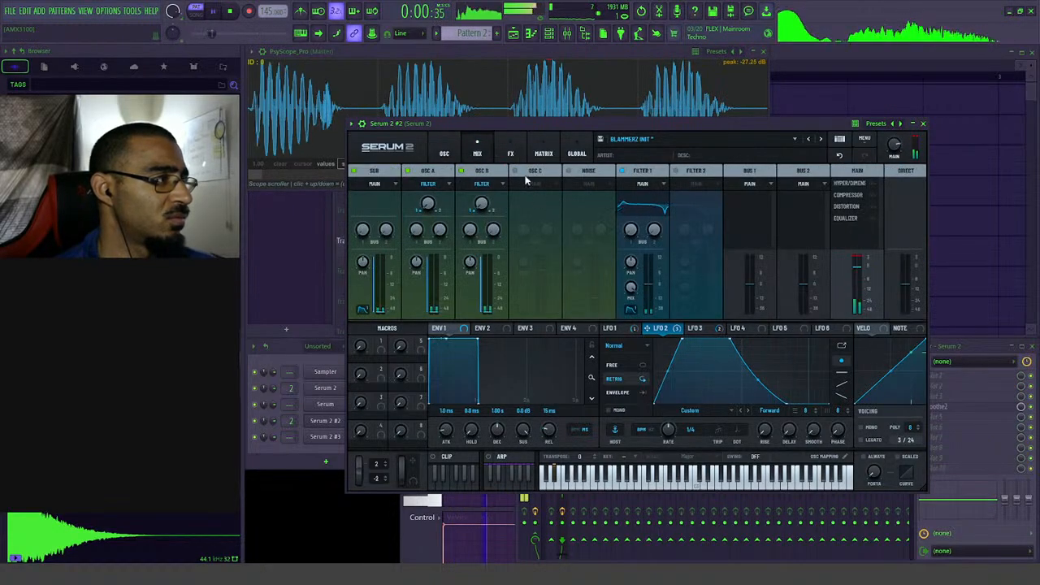
- Deepen the Equalizer's high-band cut at 2847 Hz to -13.6 dB in the synth's effects chain, and audition the pattern
key("space")
left_click(511, 154)
key("space")
scroll(756, 302, "down", 1)
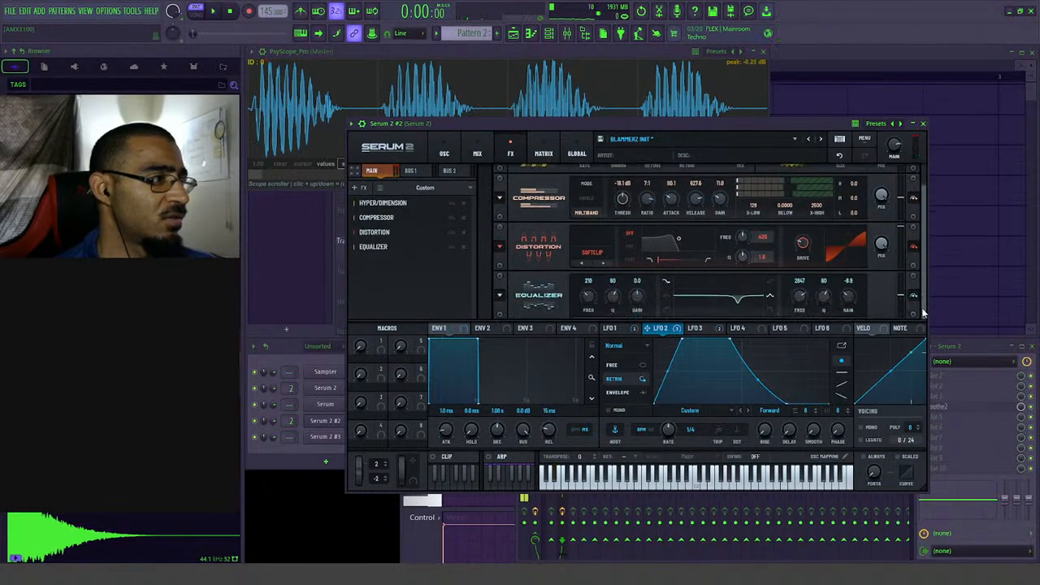
left_click_drag(848, 296, 849, 308)
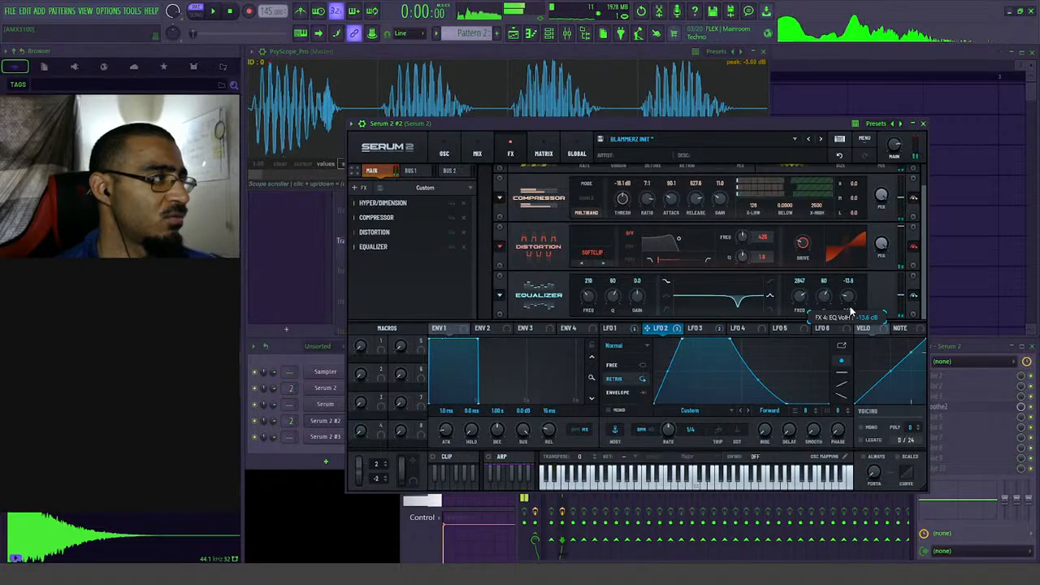
key("space")
key("space")
- Check the waveform in PsyScope, and raise the wavetable position of oscillator A in the Serum 2 #2 instance
left_click(364, 58)
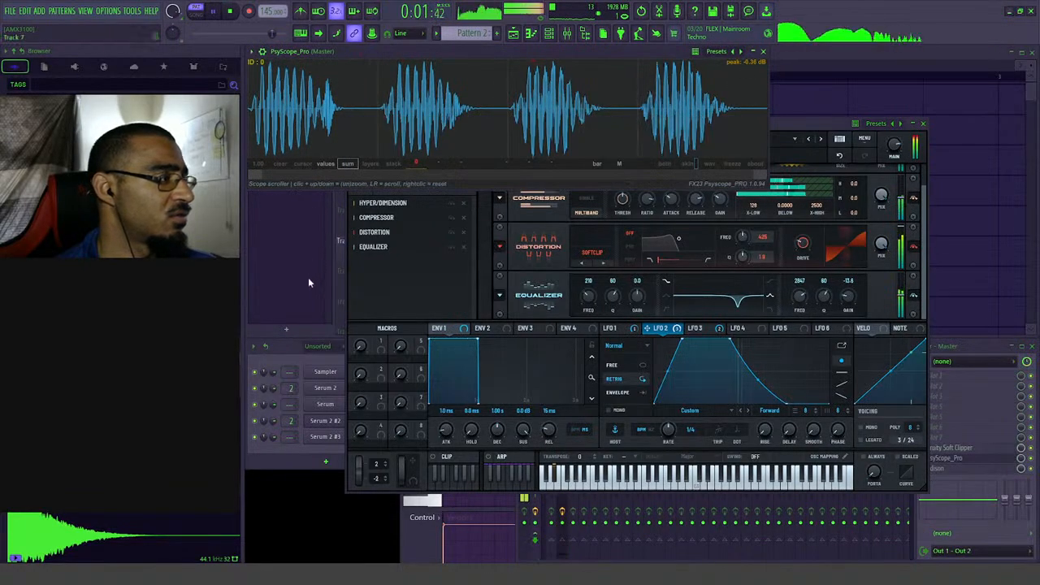
left_click(322, 423)
left_click(323, 422)
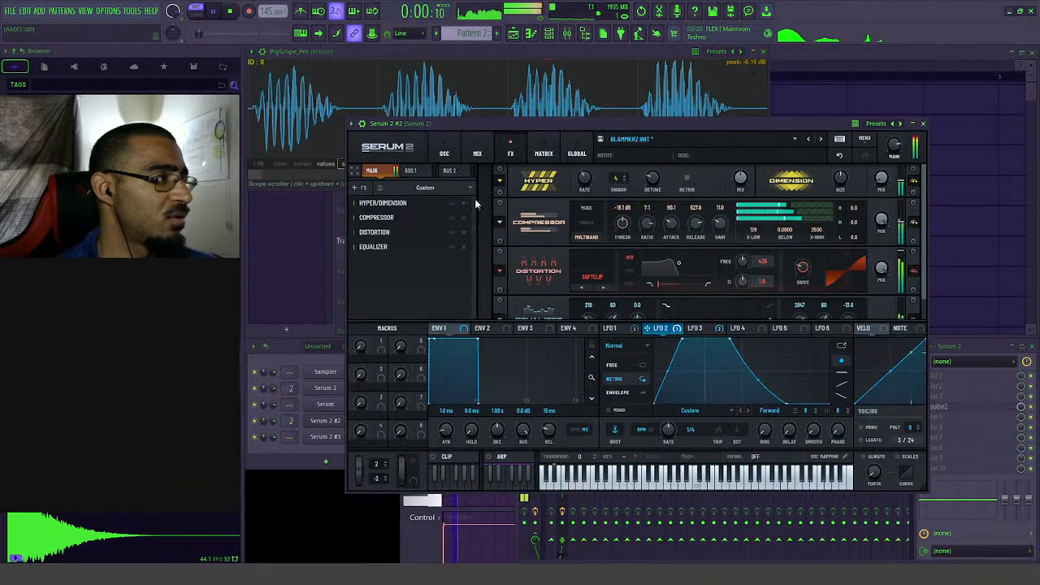
left_click(444, 154)
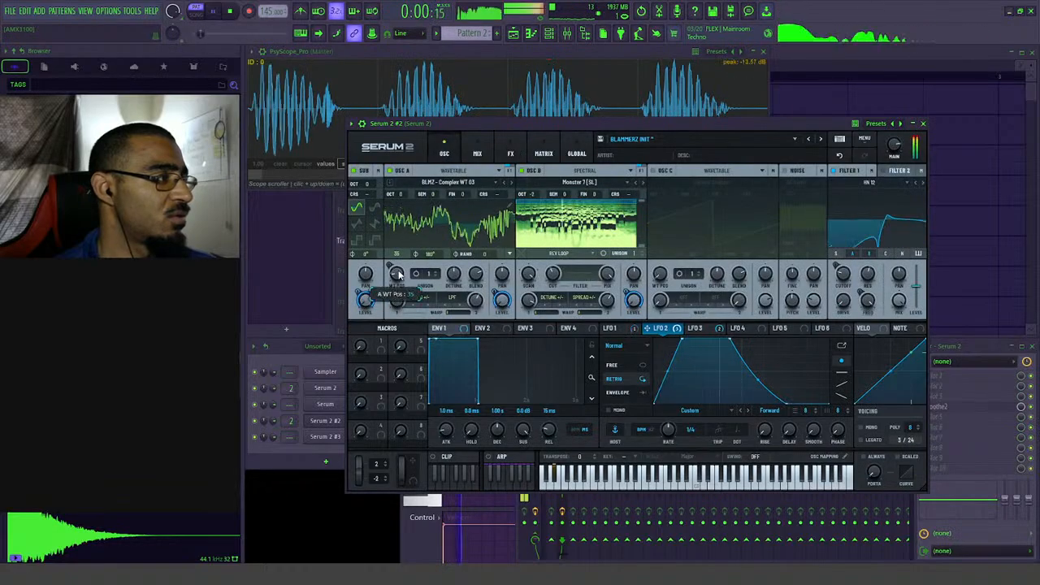
left_click_drag(398, 275, 413, 259)
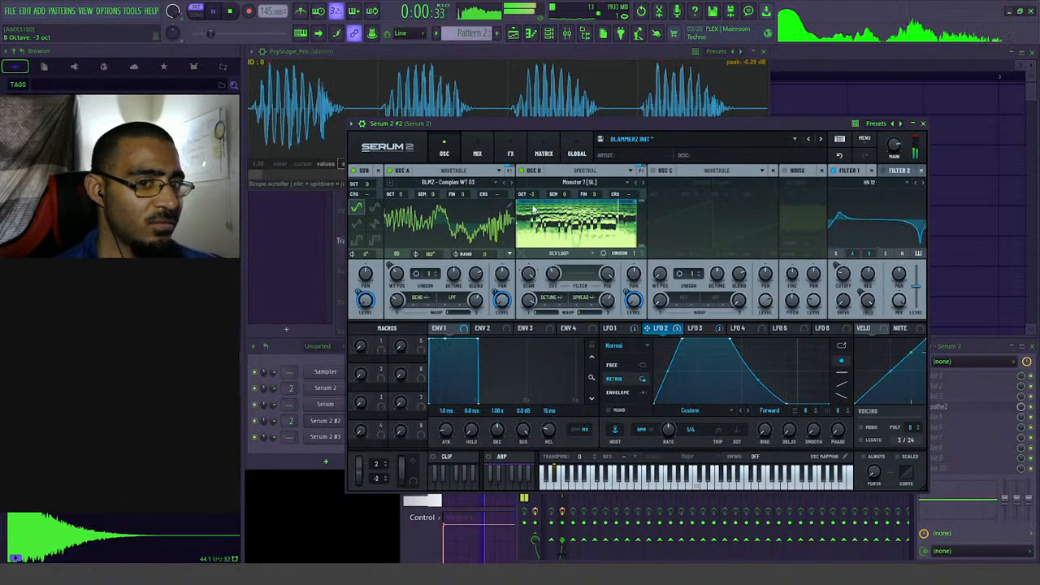
- Set spectral oscillator B's loop mode to Fwd Loop and its scan rate to 68% during playback
mouse_move(529, 301)
left_mouse_down()
mouse_move(525, 324)
mouse_move(535, 271)
mouse_move(528, 345)
mouse_move(546, 295)
left_mouse_up()
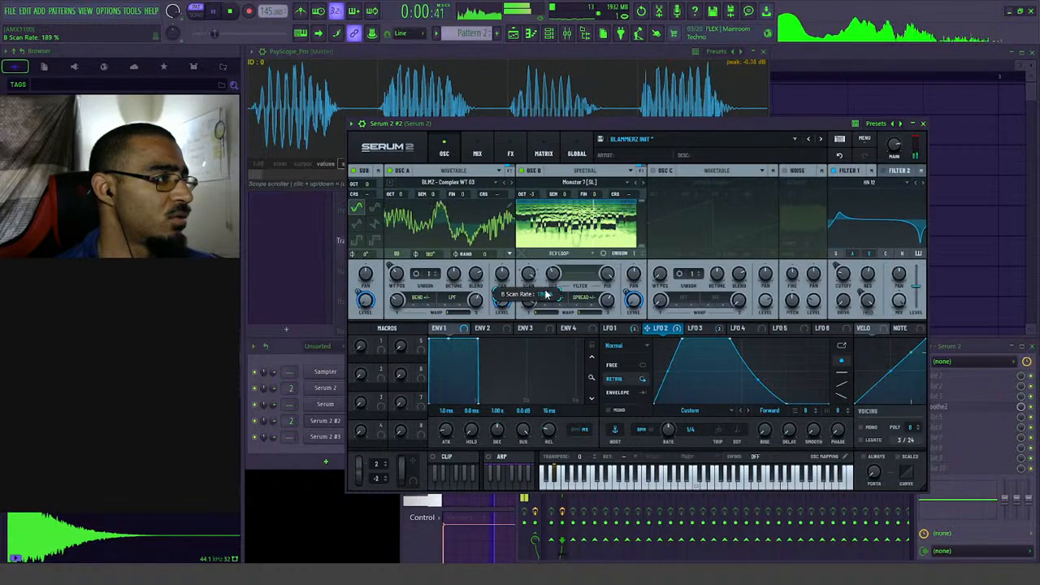
left_click(587, 254)
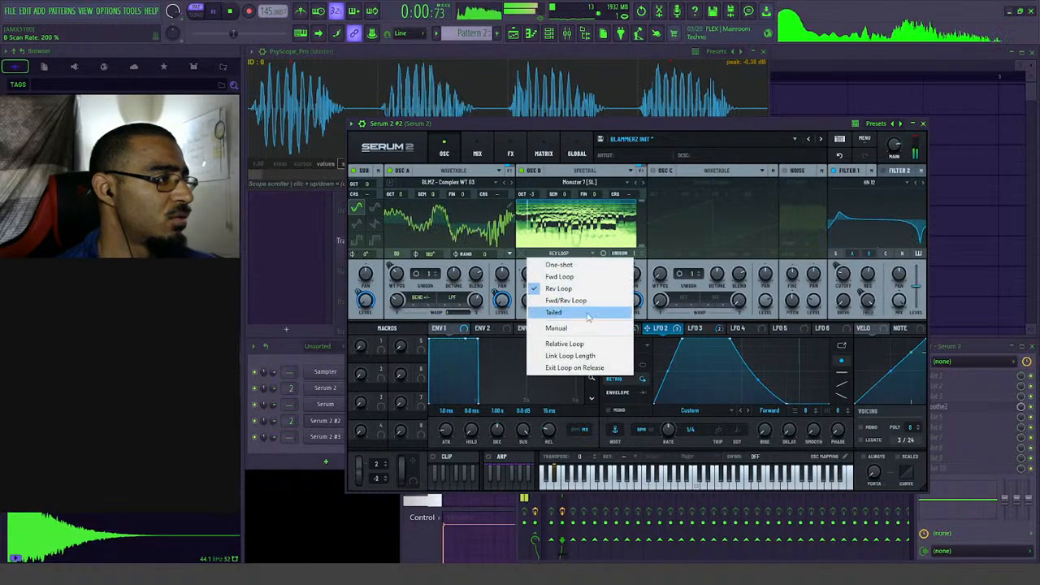
left_click(589, 277)
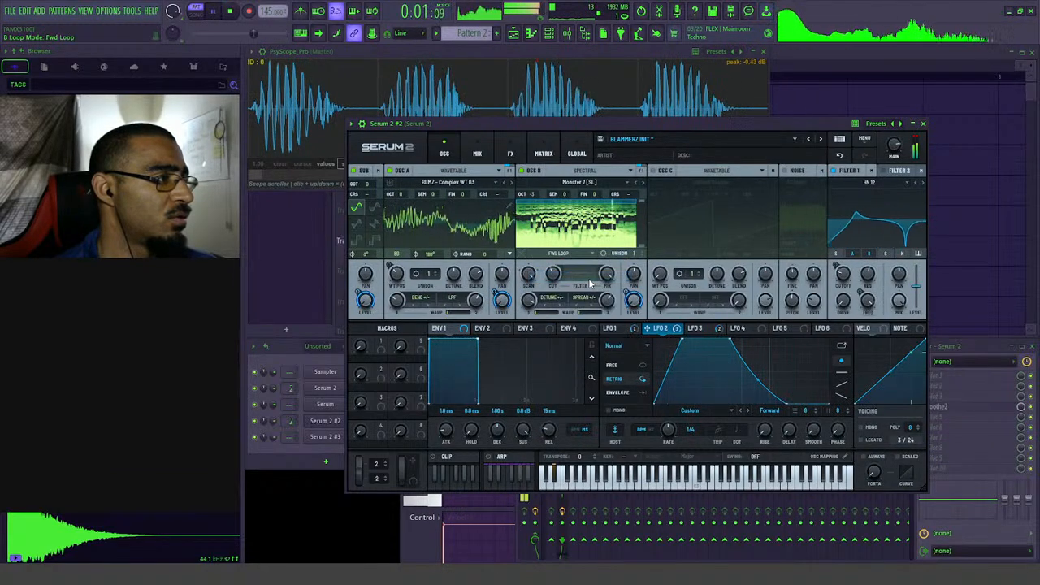
mouse_move(529, 301)
left_mouse_down()
mouse_move(526, 324)
mouse_move(525, 311)
left_mouse_up()
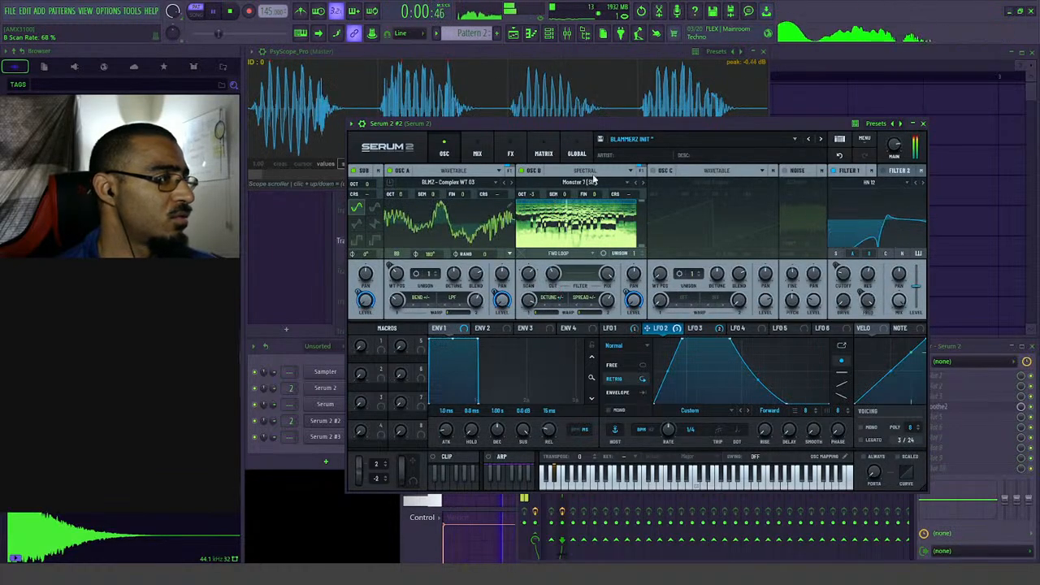
- Try oscillator B at +2 octaves, return it to -3 octaves, and replay the pattern
key("space")
key("space")
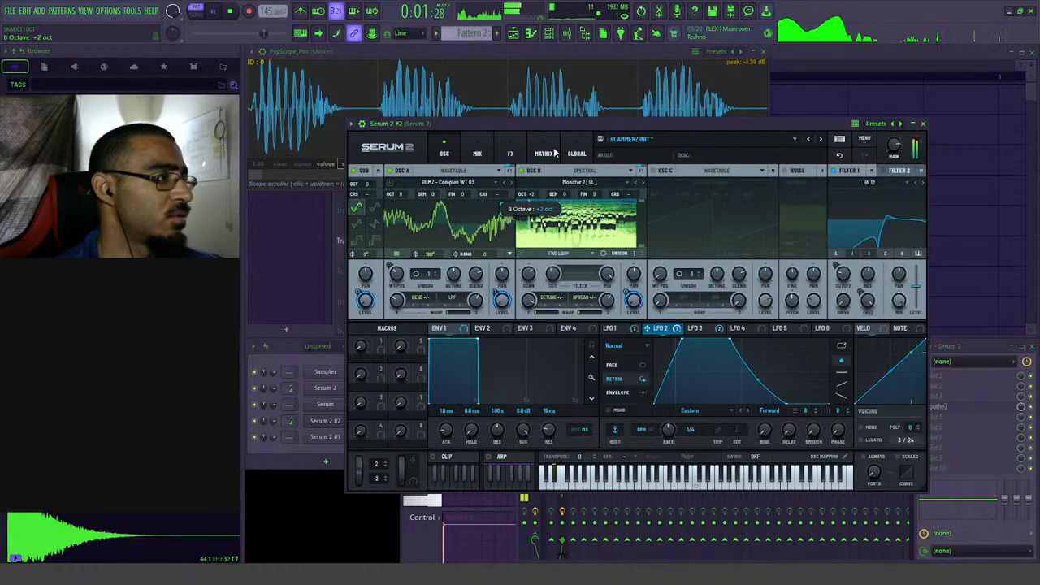
double_click(533, 199)
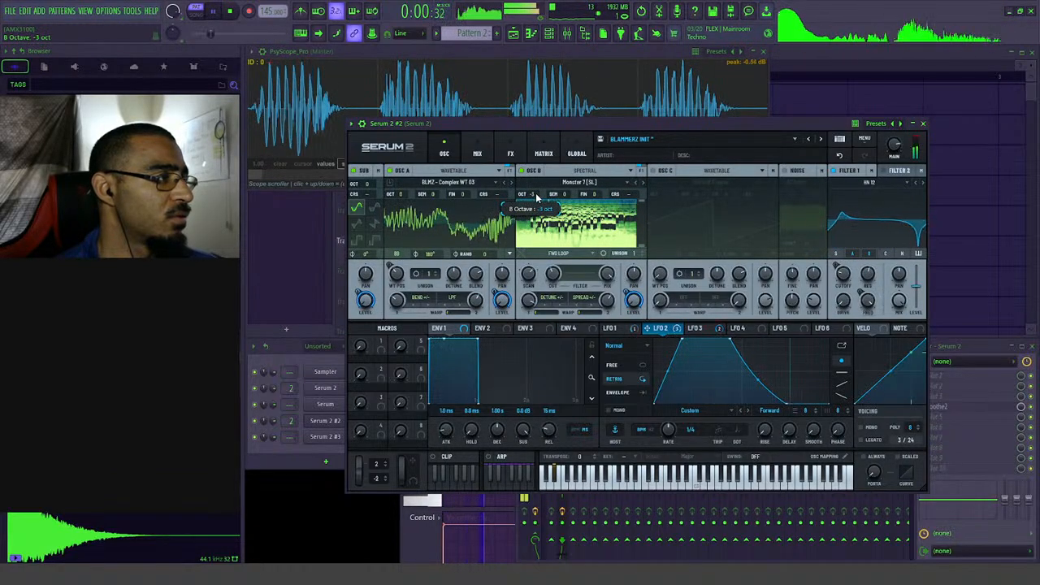
key("space")
key("space")
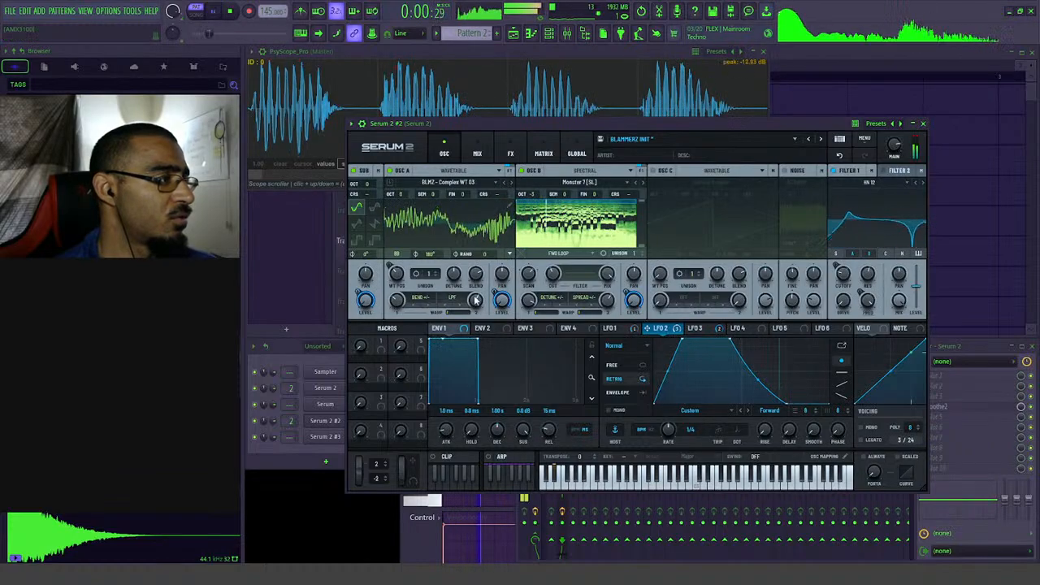
- Set oscillator A's LPF warp to 80% and its Bend warp to -40%, switching off oscillator B to hear it alone
left_click_drag(398, 301, 401, 317)
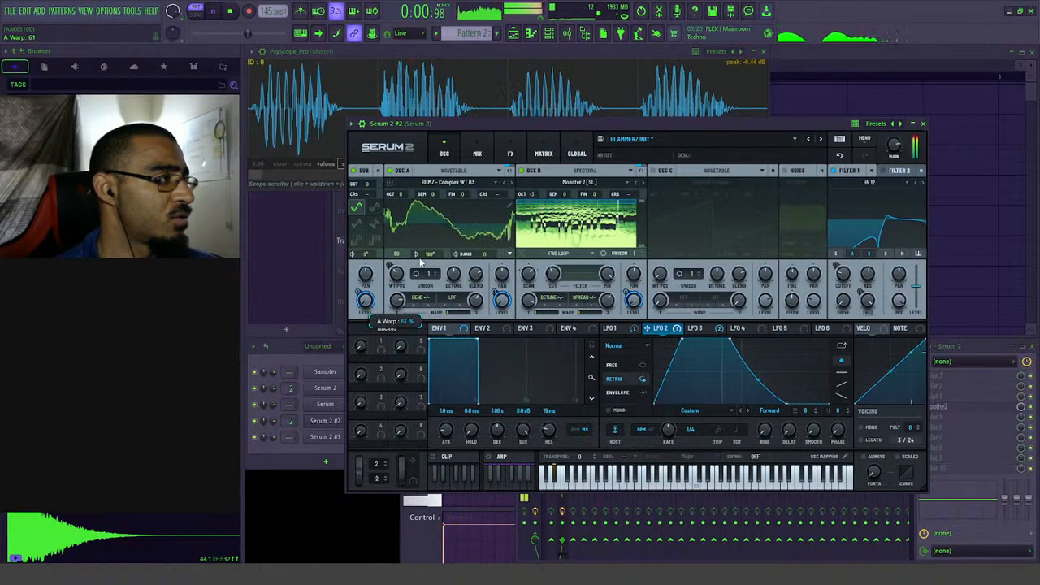
left_click_drag(398, 302, 402, 333)
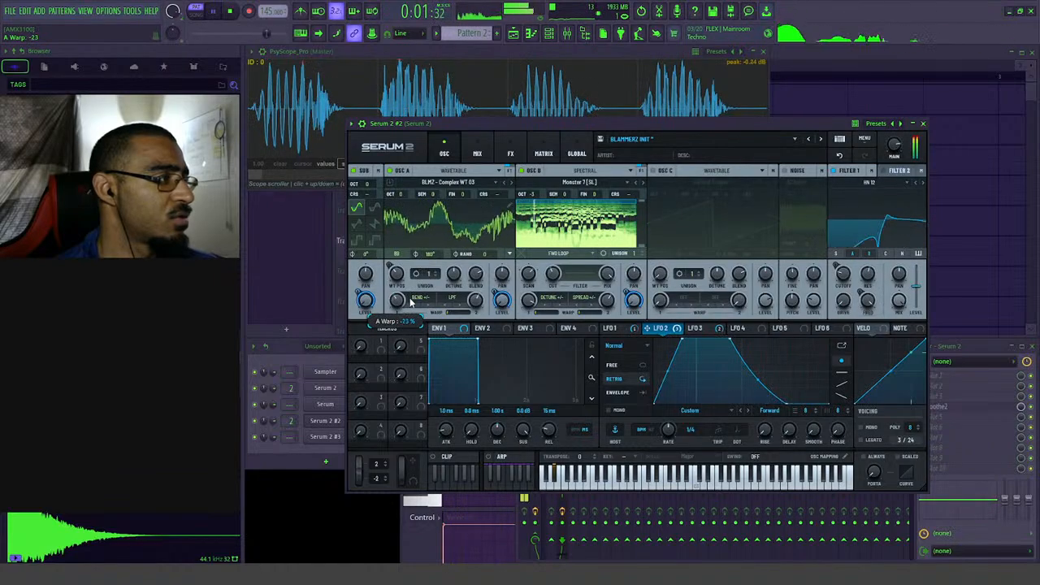
left_click_drag(476, 300, 481, 285)
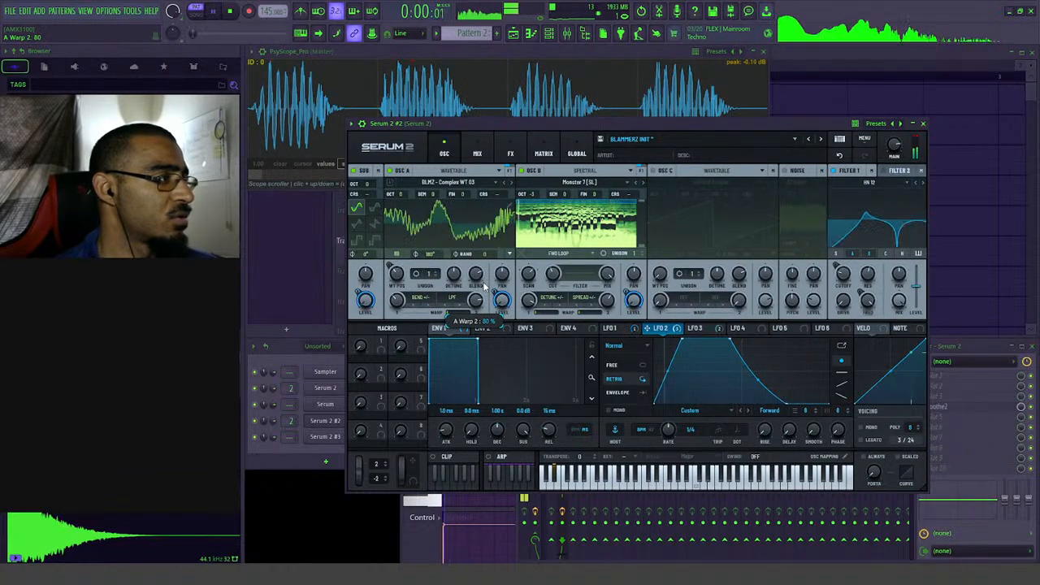
mouse_move(398, 302)
left_mouse_down()
mouse_move(396, 321)
mouse_move(406, 301)
left_mouse_up()
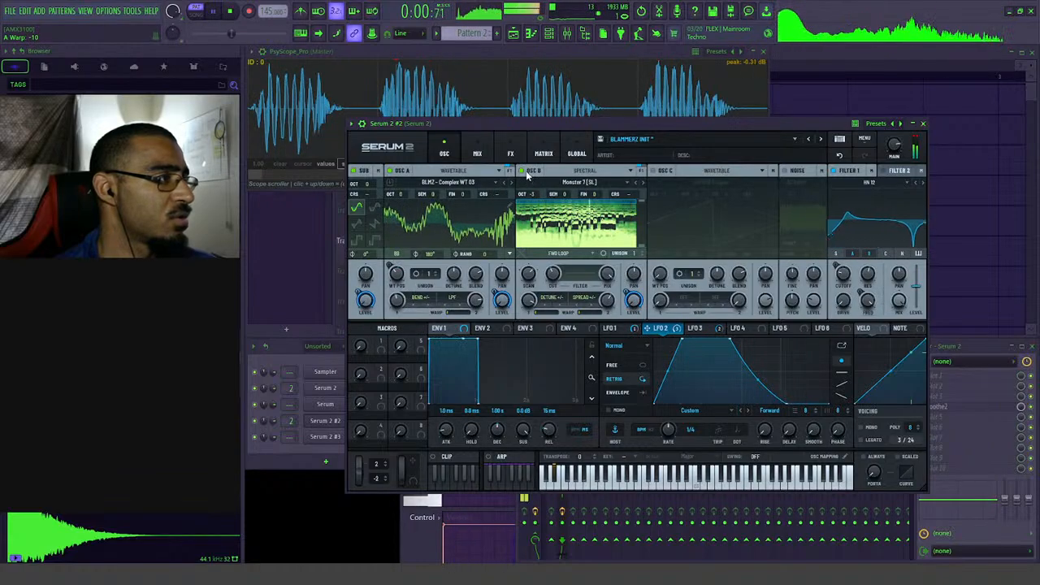
left_click(526, 172)
mouse_move(399, 302)
left_mouse_down()
mouse_move(399, 315)
mouse_move(406, 306)
left_mouse_up()
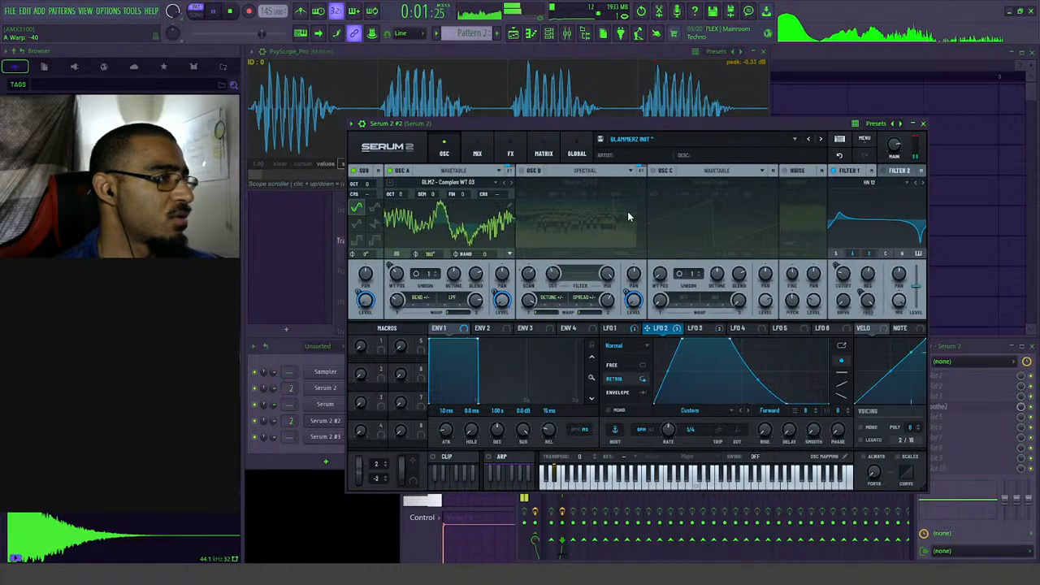
- Change oscillator B's type from Spectral to Wavetable
left_click(584, 170)
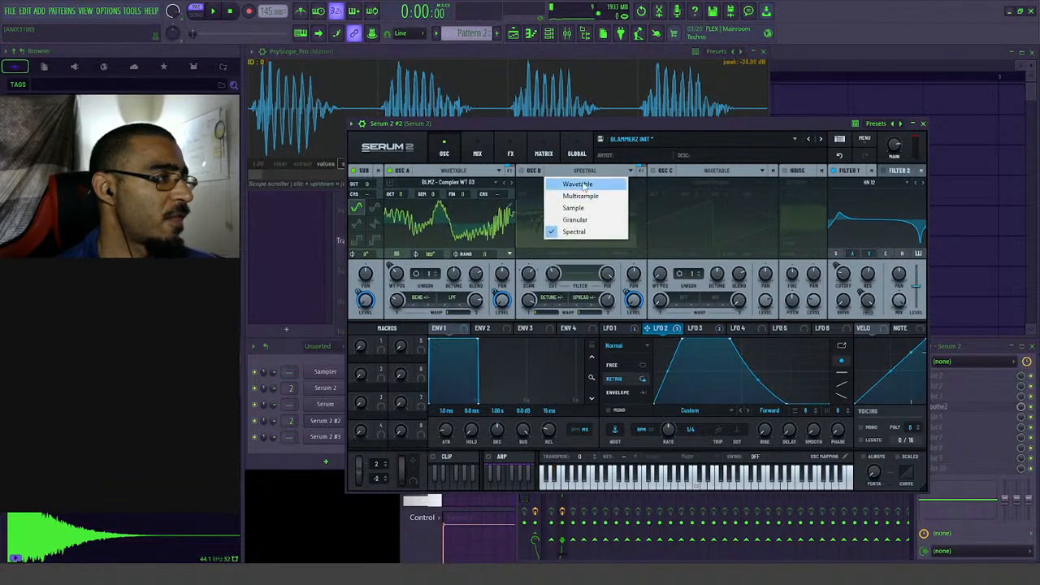
left_click(579, 184)
left_click(584, 171)
key("space")
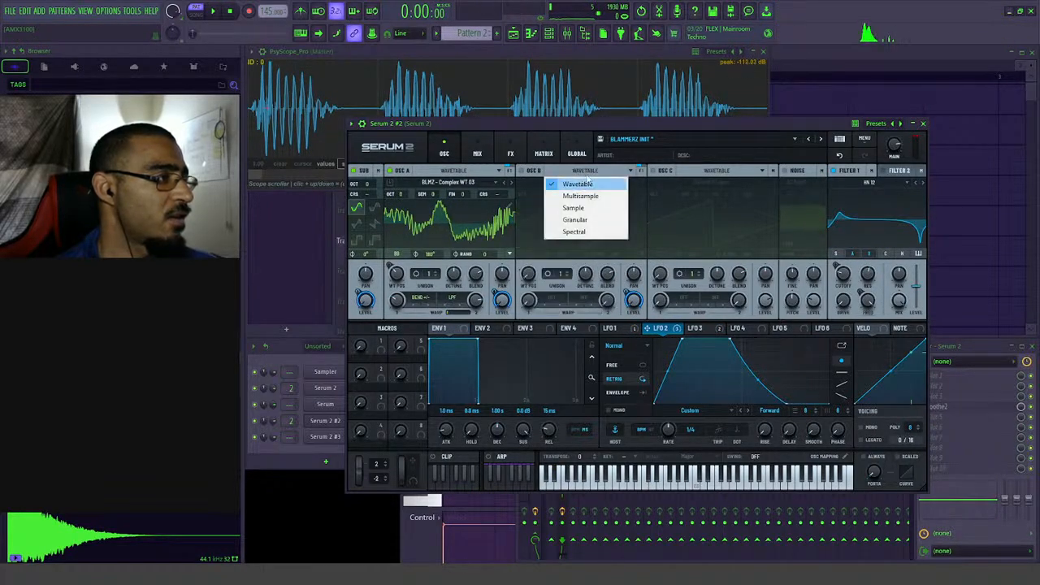
left_click(582, 183)
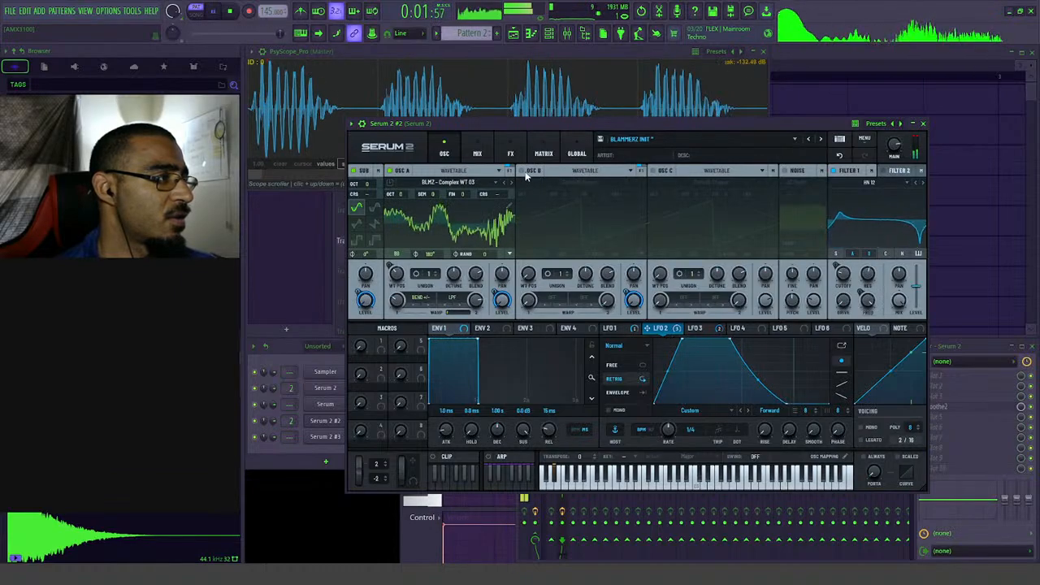
- Enable oscillator B with the BLMZ - Complex WT 04 wavetable and modulate its wavetable position with LFO 1
left_click(563, 182)
mouse_move(559, 199)
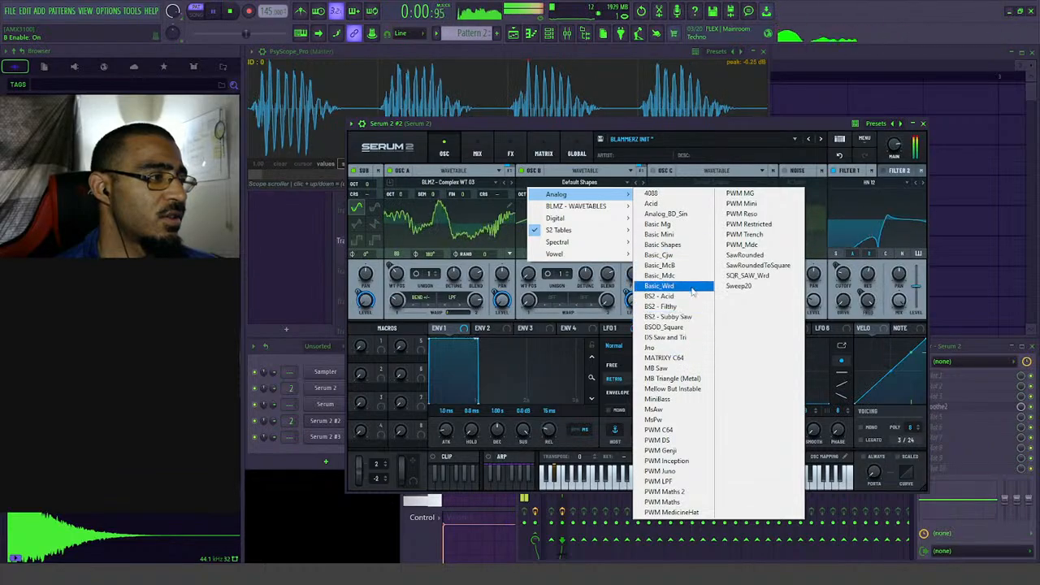
mouse_move(593, 206)
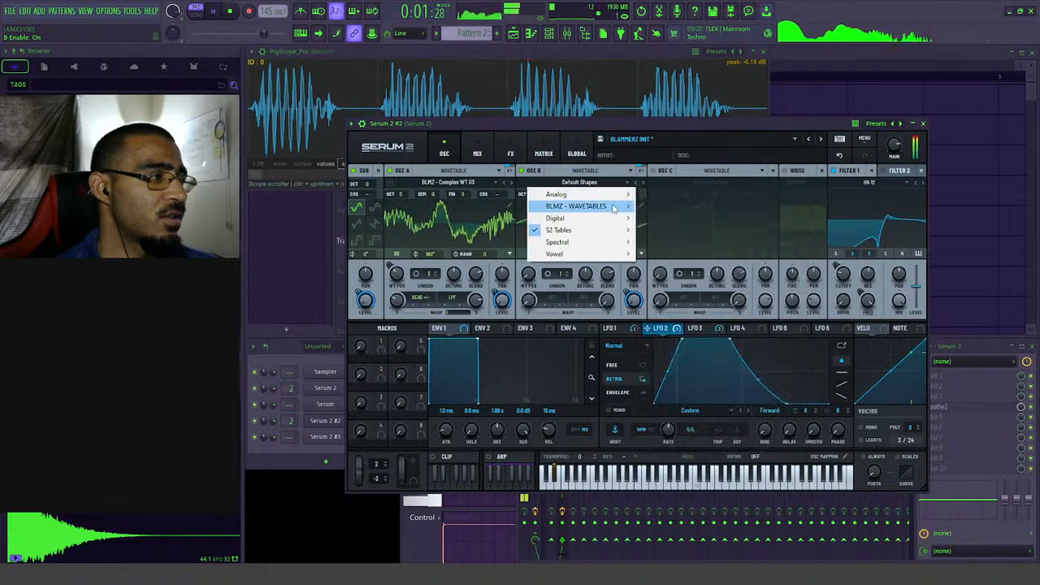
left_click(703, 230)
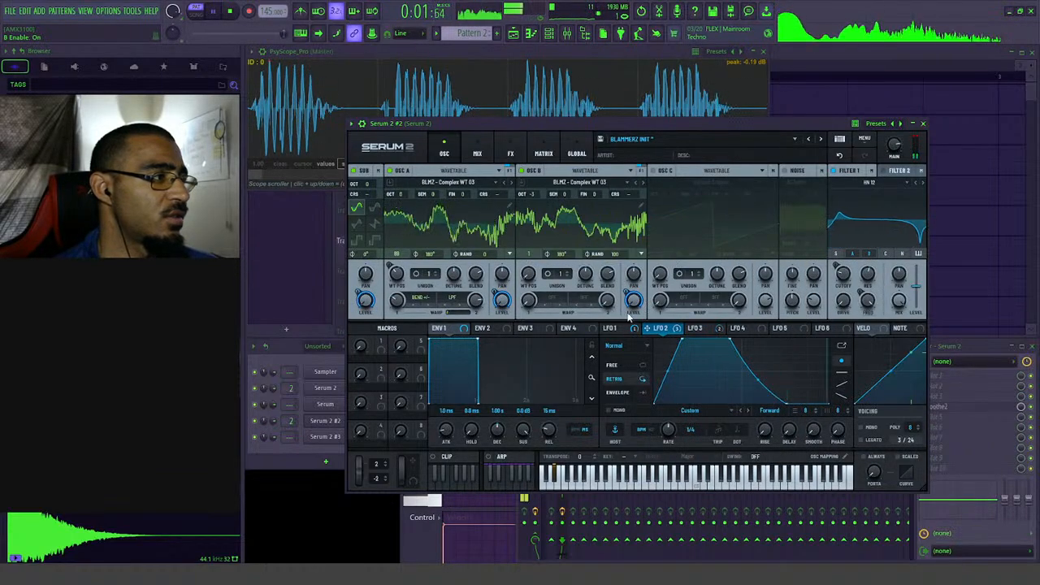
left_click(643, 182)
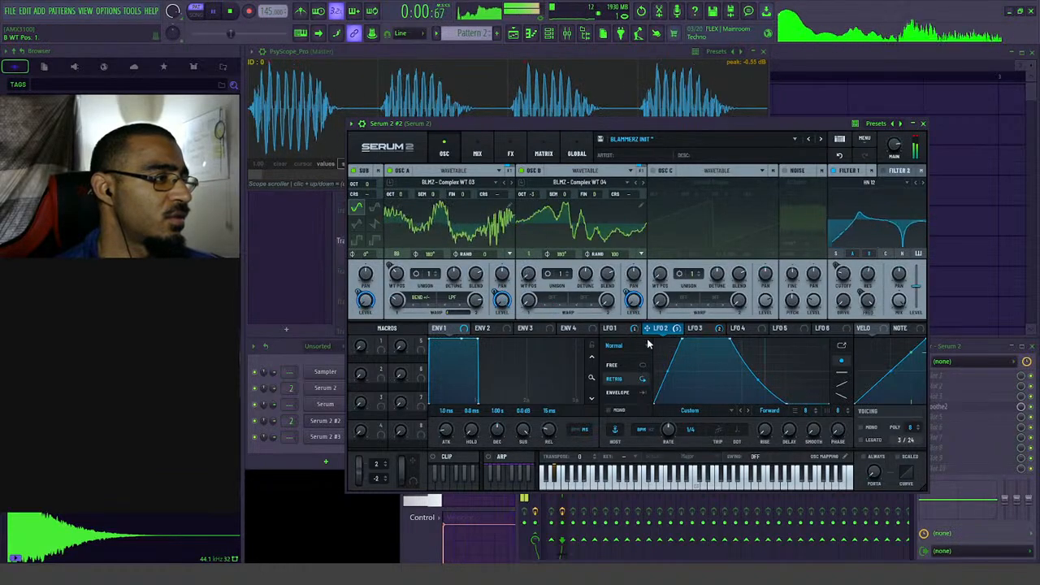
left_click(619, 332)
left_click_drag(549, 298, 514, 296)
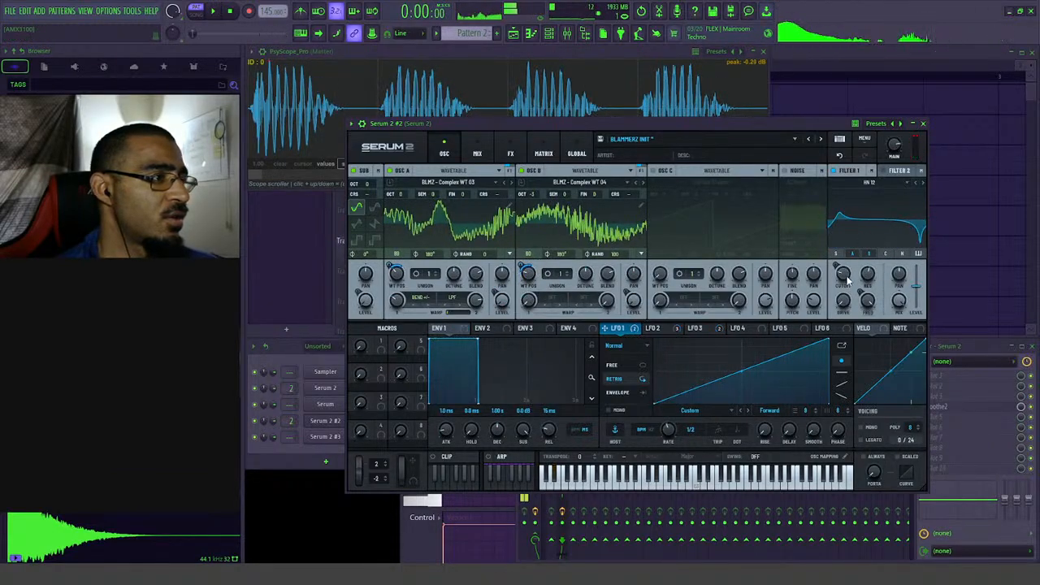
- Set Filter 1's base cutoff frequency to about 162 Hz while auditioning the pattern
left_click_drag(847, 279, 875, 279)
key("space")
key("space")
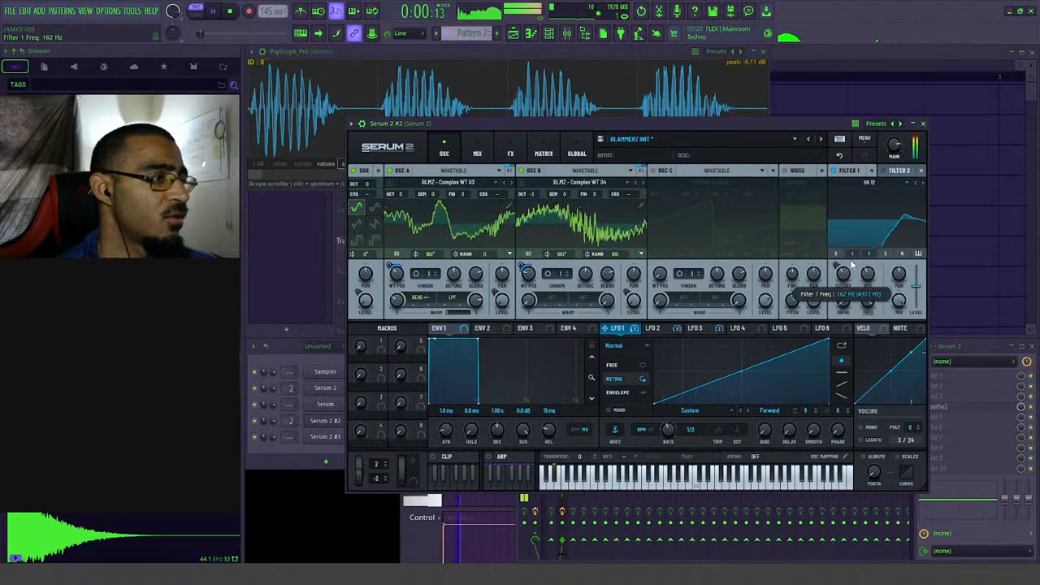
key("space")
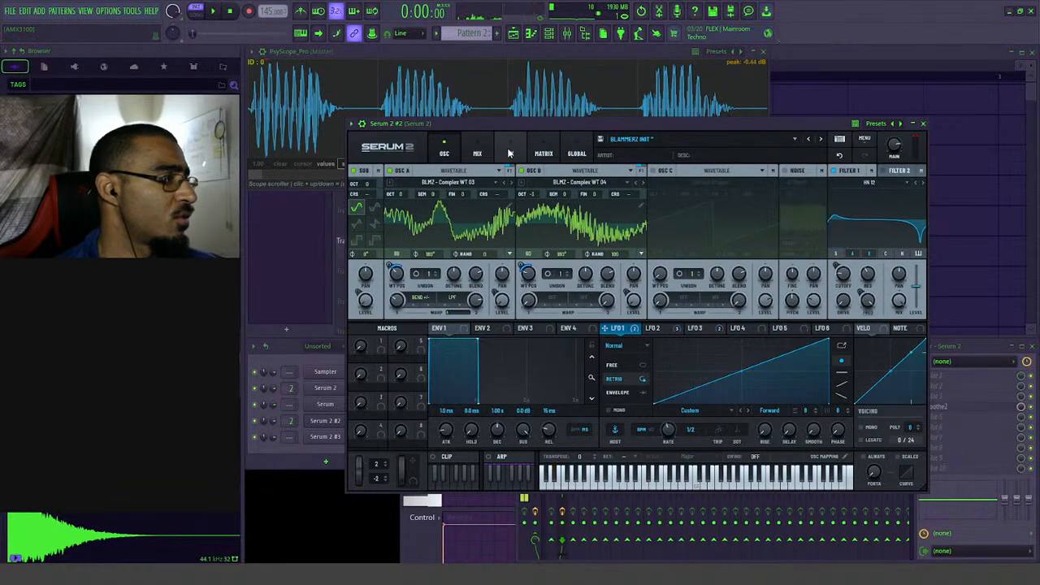
- Check the synth's effects and mix routing, and route the output of Filter 2 into Filter 1
left_click(510, 154)
left_click(444, 154)
left_click(477, 154)
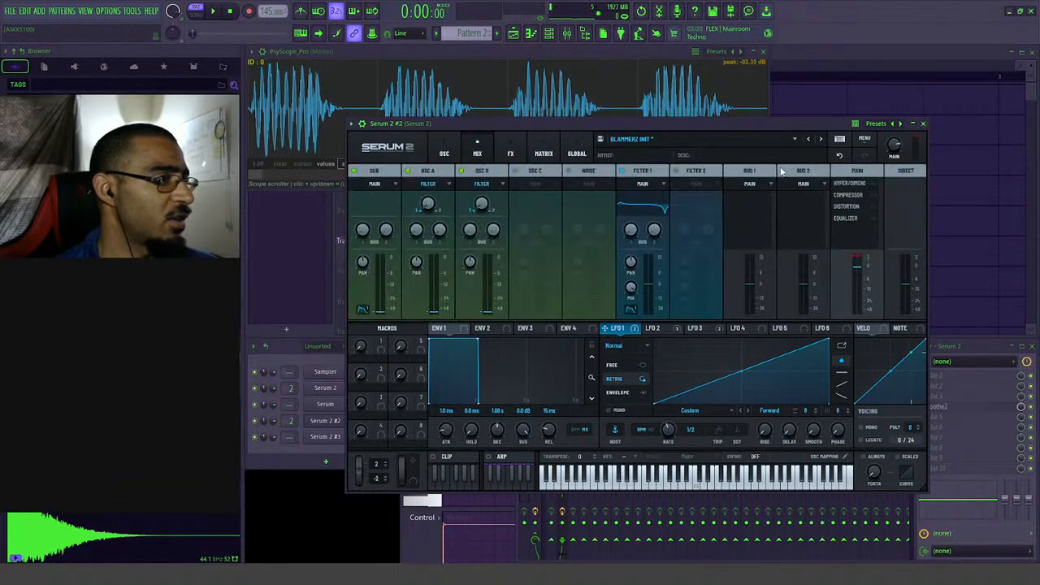
left_click(445, 154)
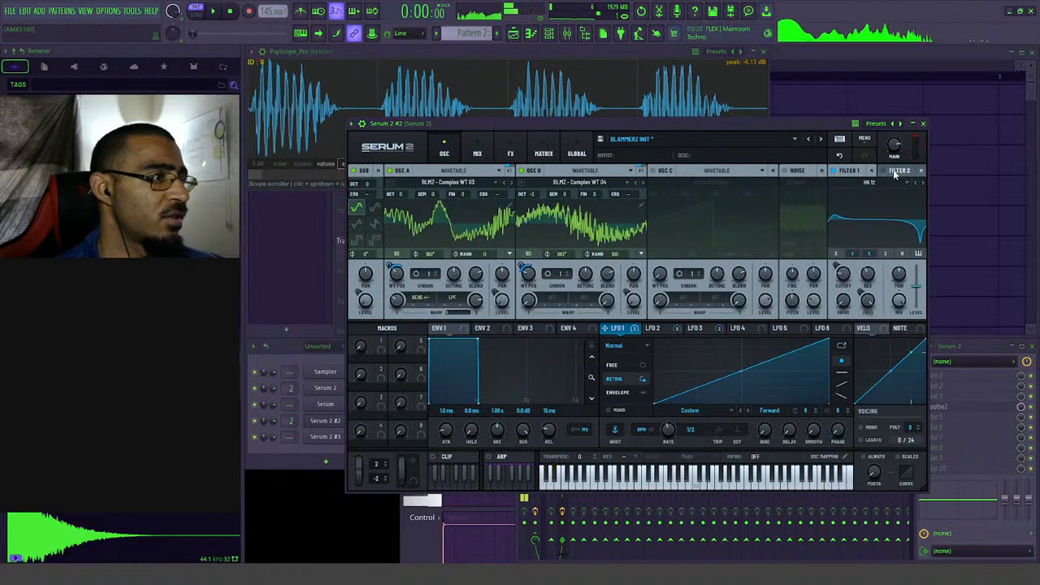
left_click(890, 173)
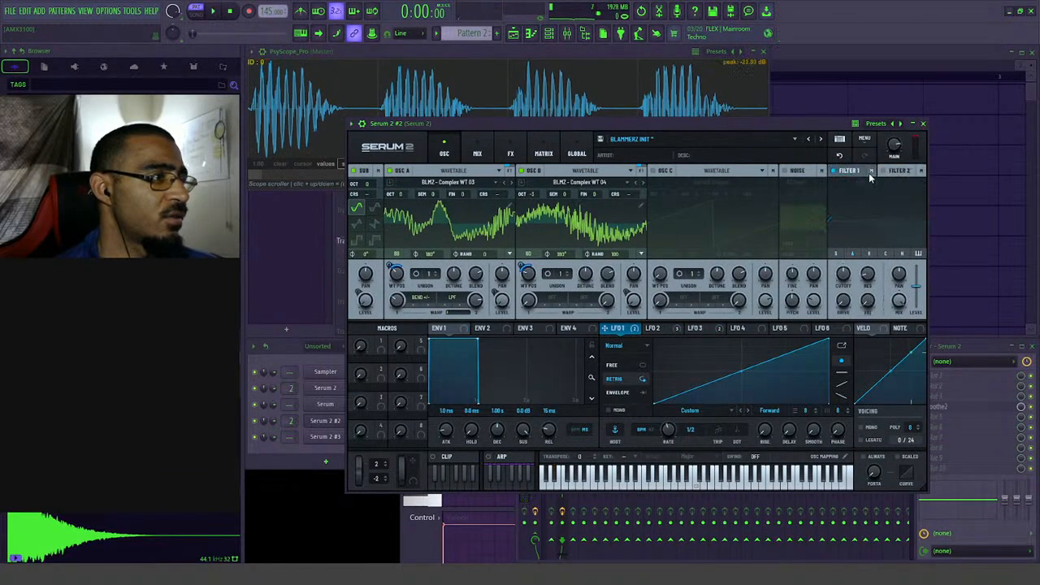
left_click(906, 184)
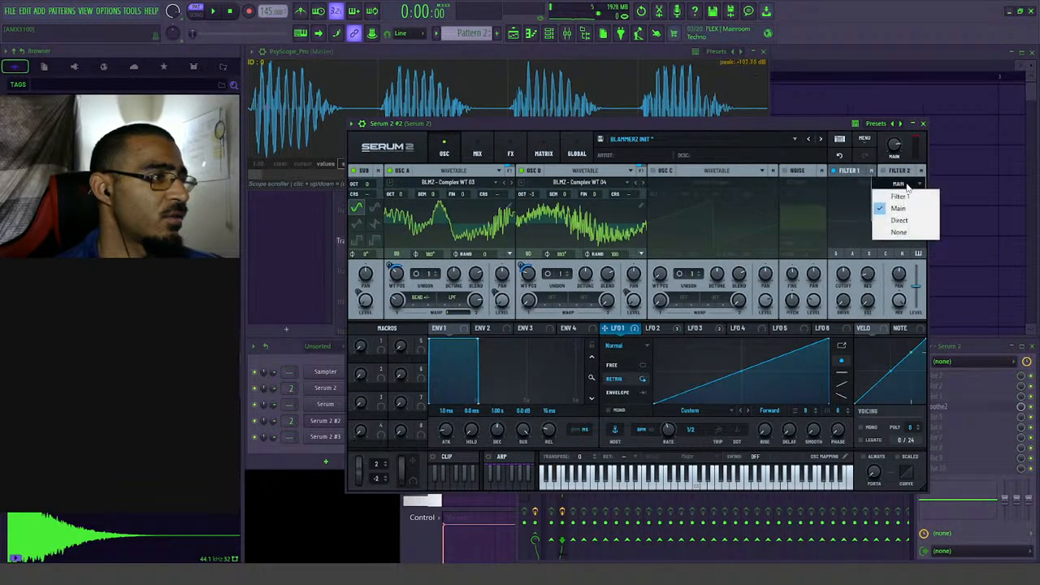
left_click(900, 196)
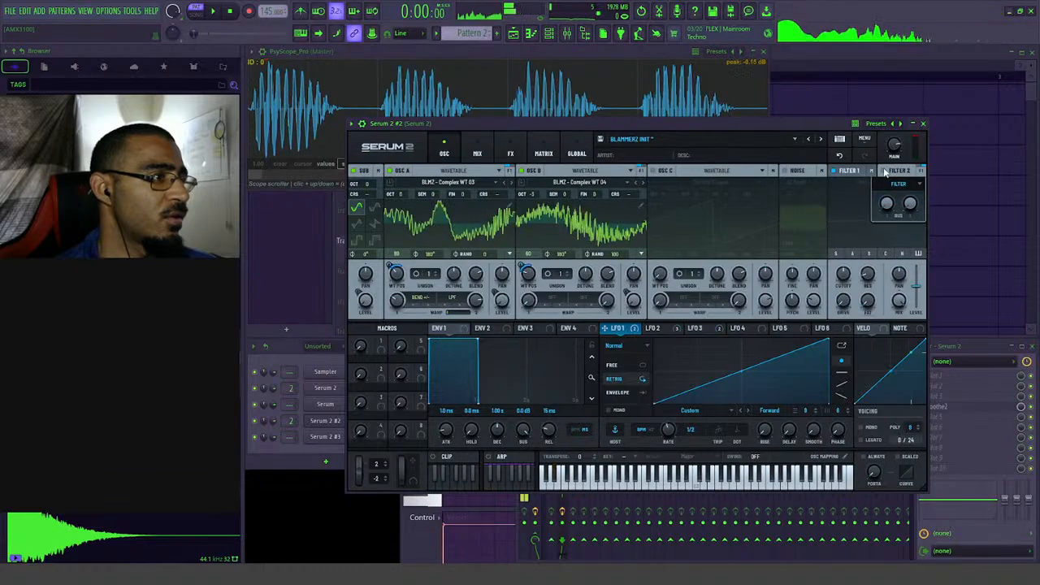
- Turn on Filter 2 and set its filter type to Combs
left_click(849, 170)
left_click(878, 183)
mouse_move(863, 220)
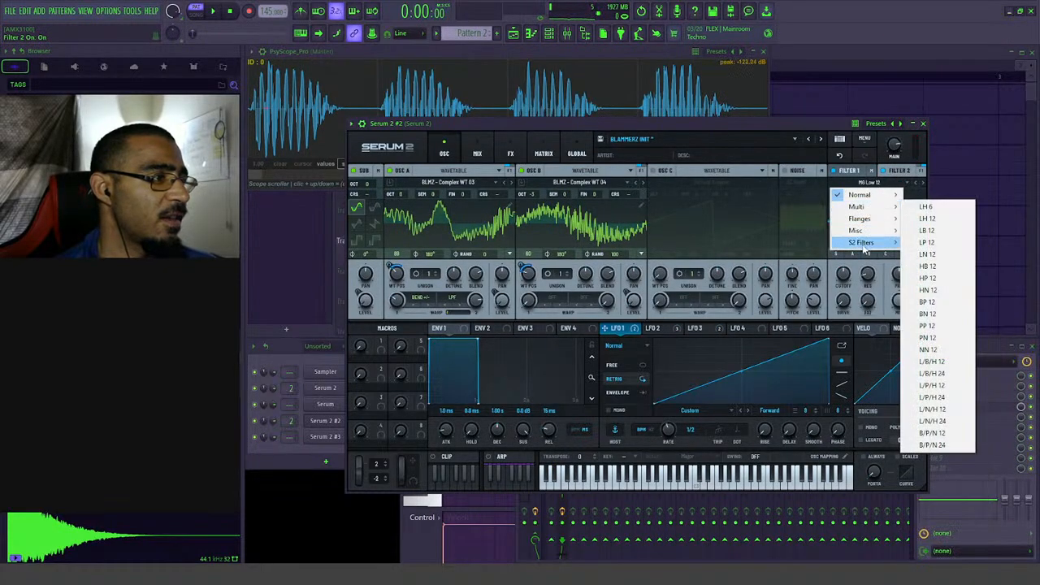
left_click(940, 340)
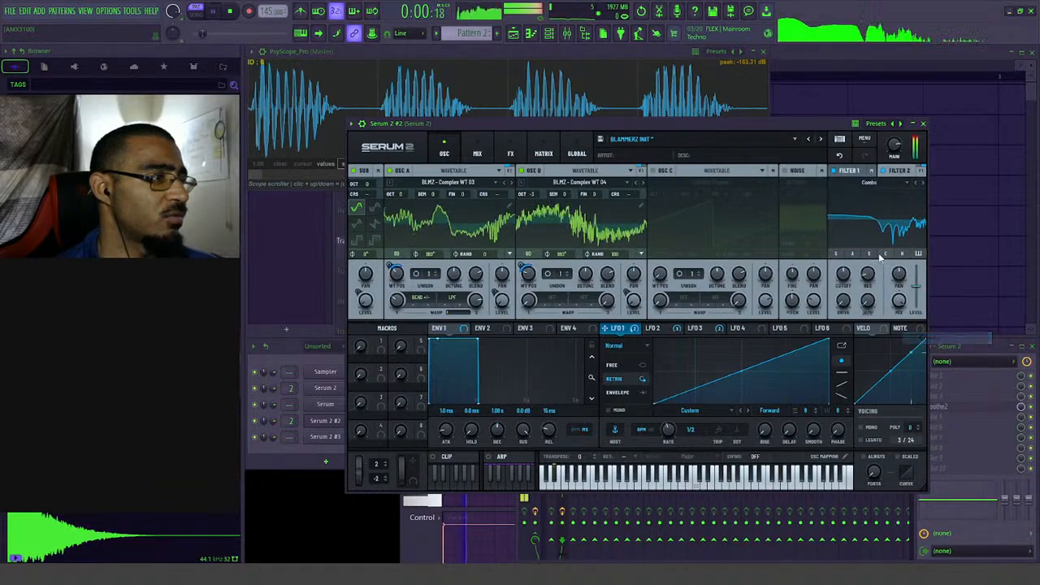
- Route the output of Filter 1 into Filter 2, send Filter 2 to Main, and lower Filter 2's cutoff while auditioning
mouse_move(844, 277)
left_mouse_down()
mouse_move(836, 305)
mouse_move(848, 289)
left_mouse_up()
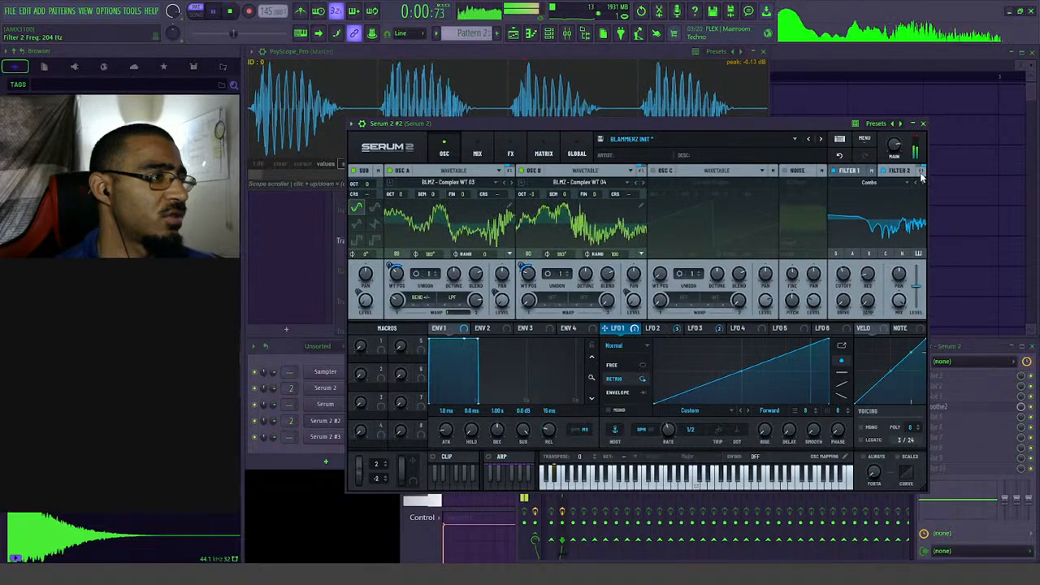
left_click(870, 173)
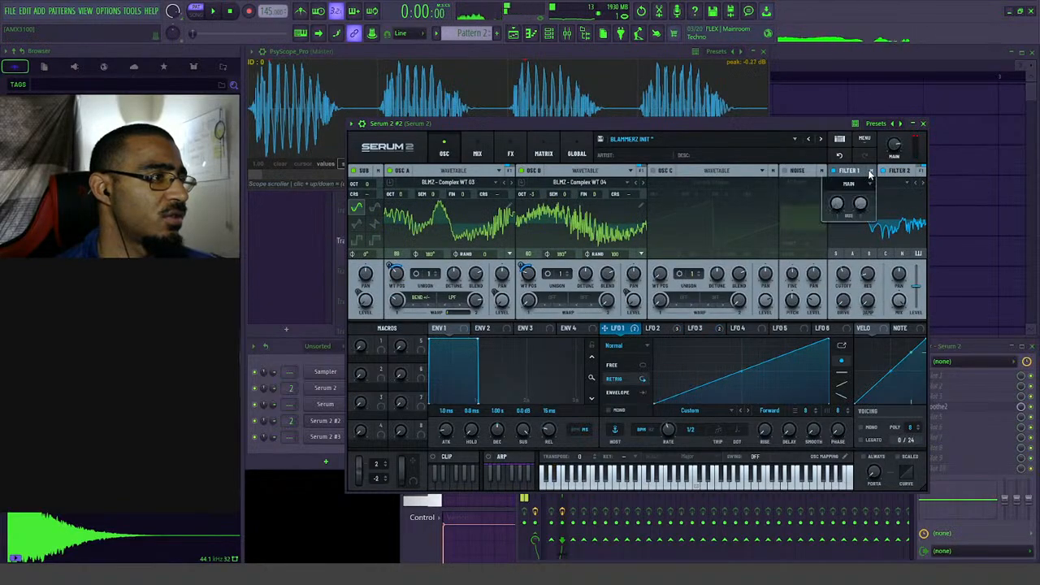
left_click(868, 188)
left_click(851, 204)
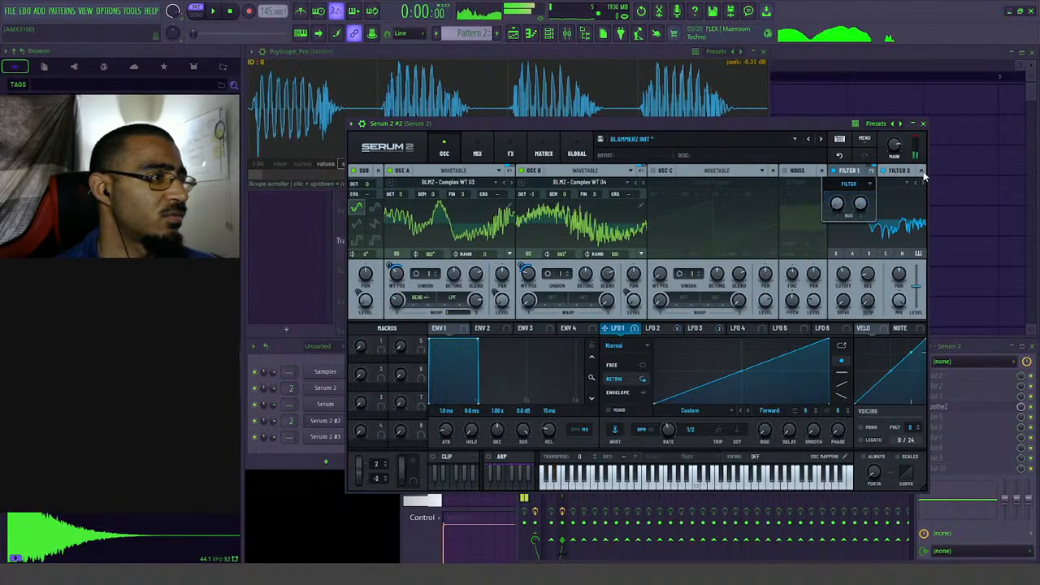
left_click(901, 172)
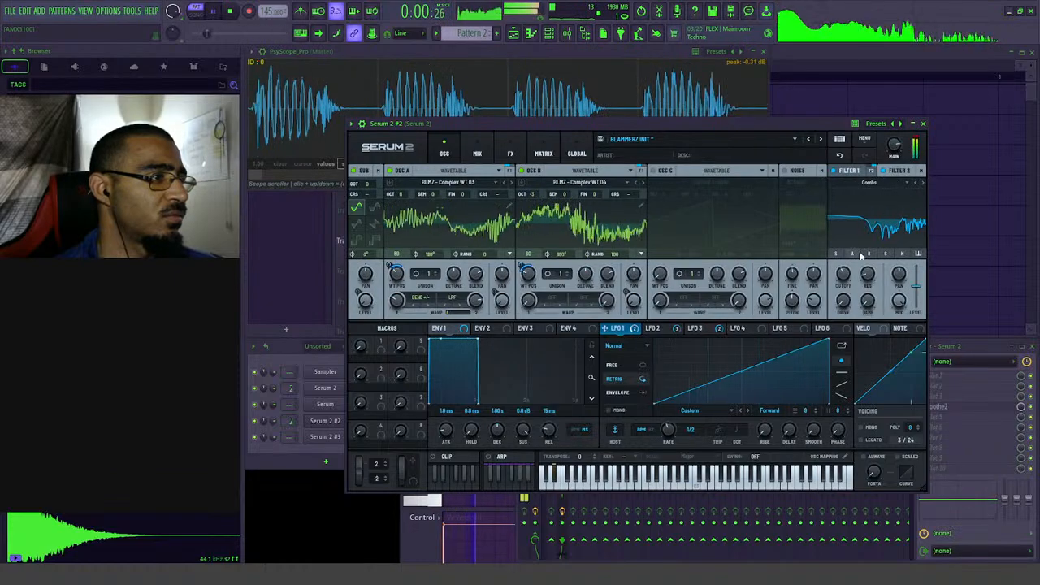
left_click_drag(843, 274, 840, 308)
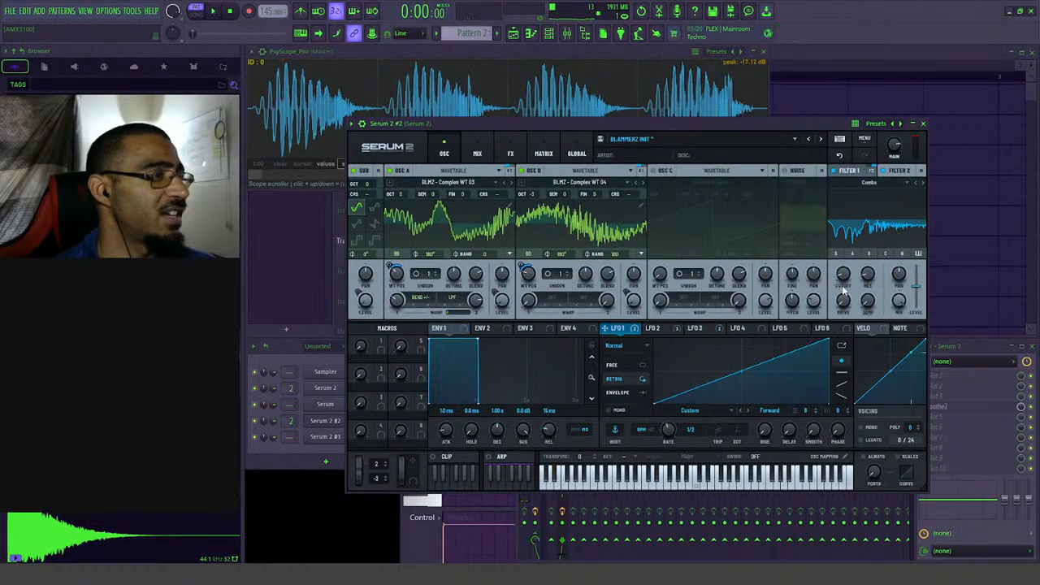
key("space")
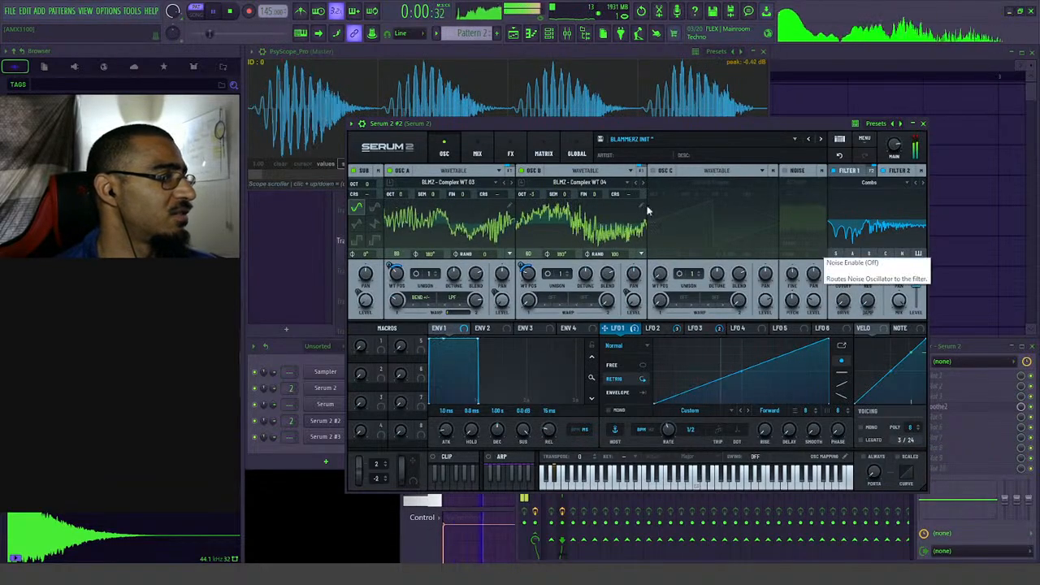
- In the playlist, reactivate all muted tracks, extend the Pattern 2 clip on Track 8 to bar 2, and play the arrangement
left_click(514, 34)
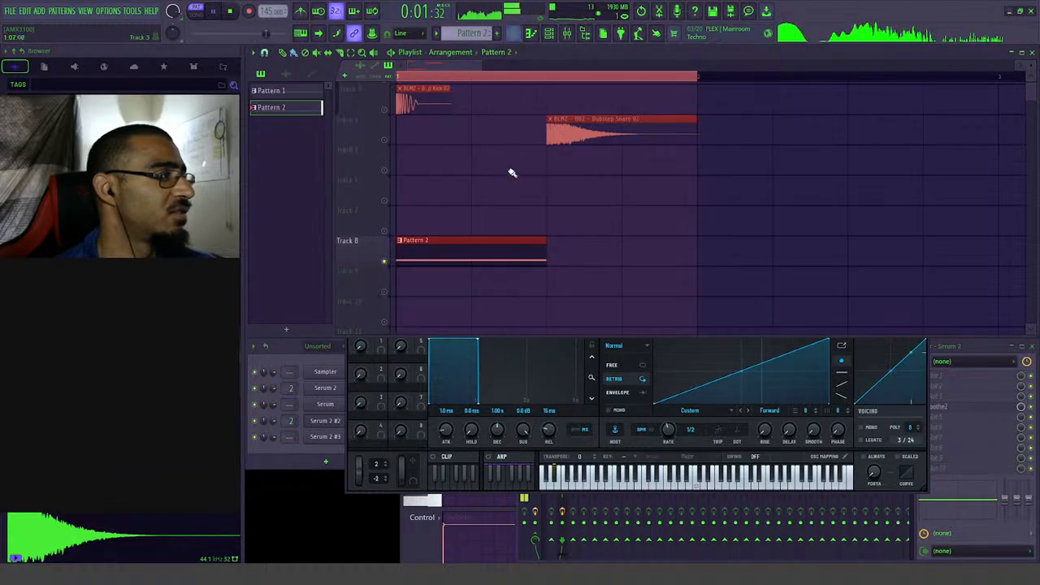
left_click(404, 81)
right_click(386, 262)
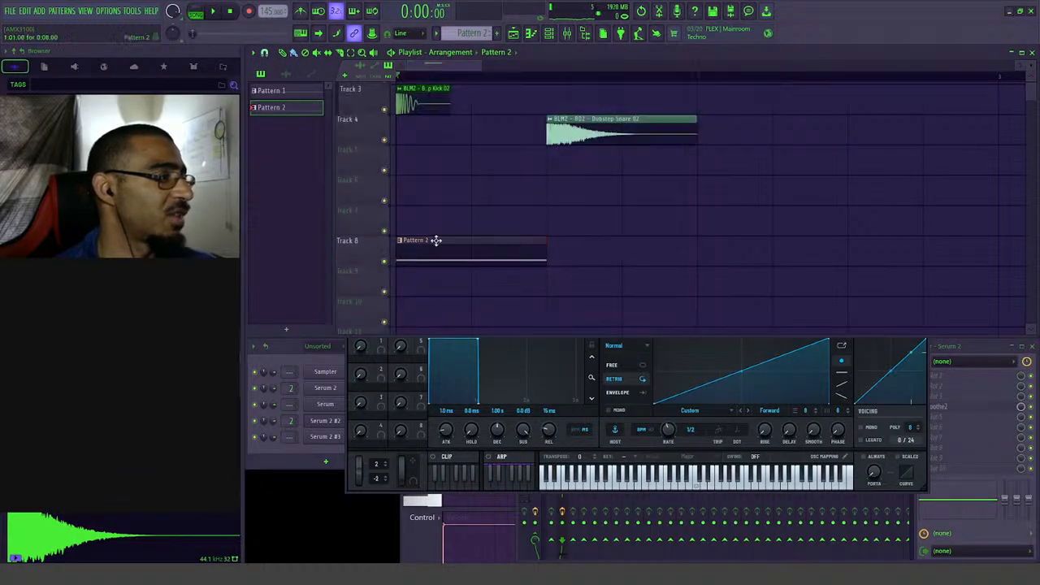
left_click_drag(551, 243, 698, 244)
key("space")
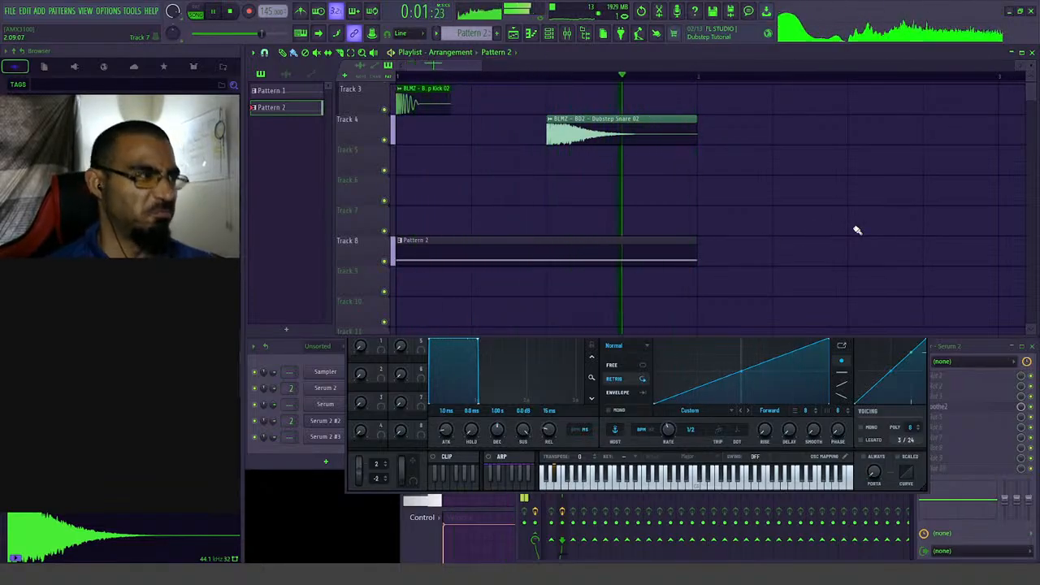
key("space")
key("space")
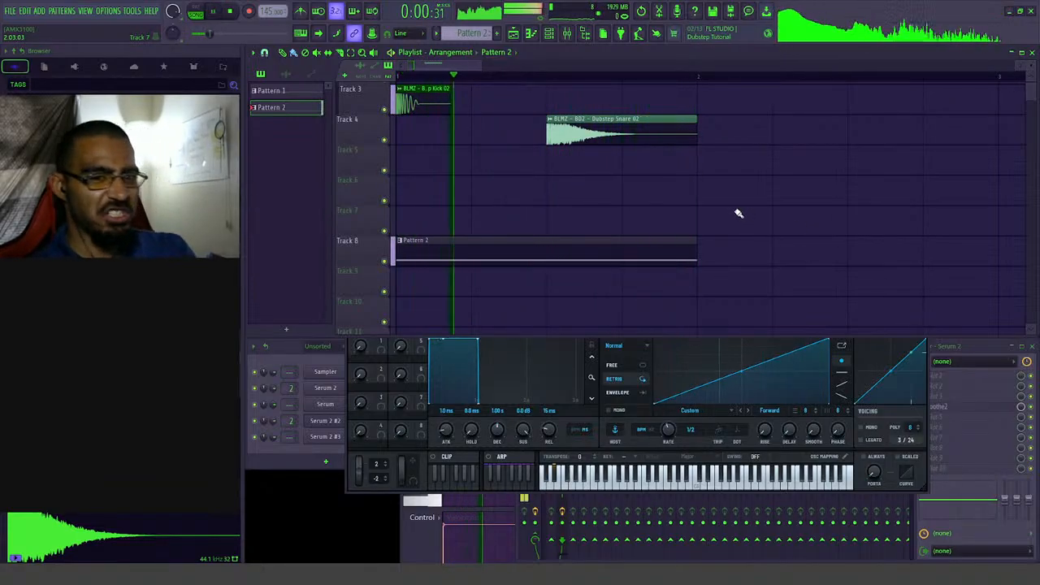
- Return to the synth, stop playback, and check its mix routing and main effects chain
left_click(594, 355)
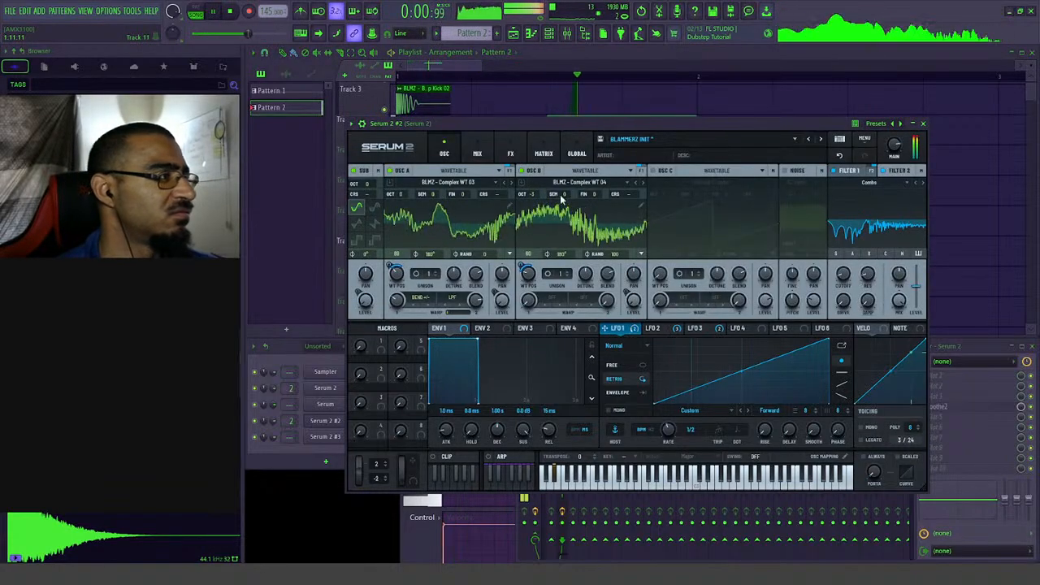
key("space")
left_click(478, 154)
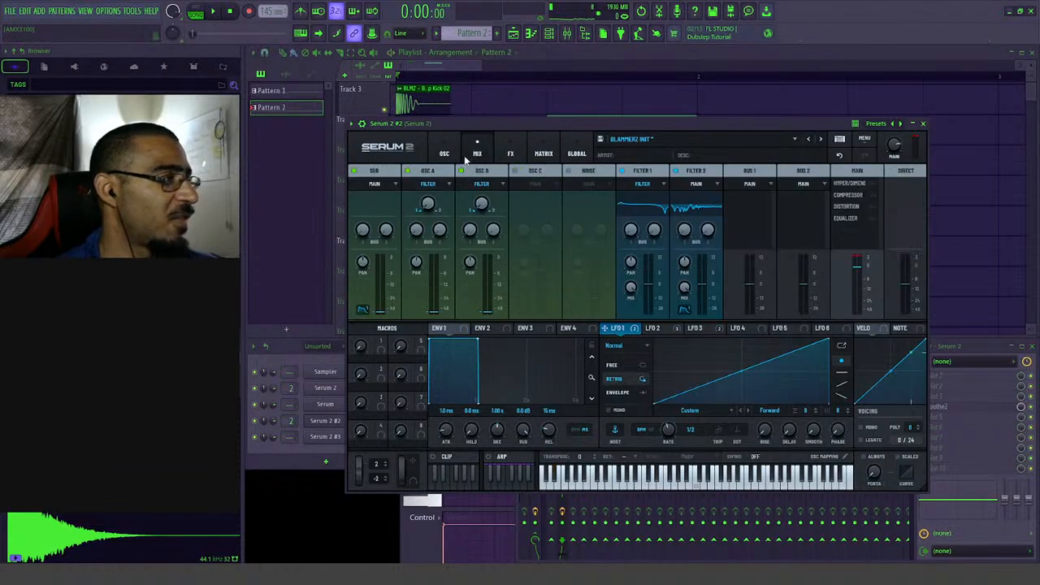
left_click(511, 154)
scroll(929, 264, "down", 1)
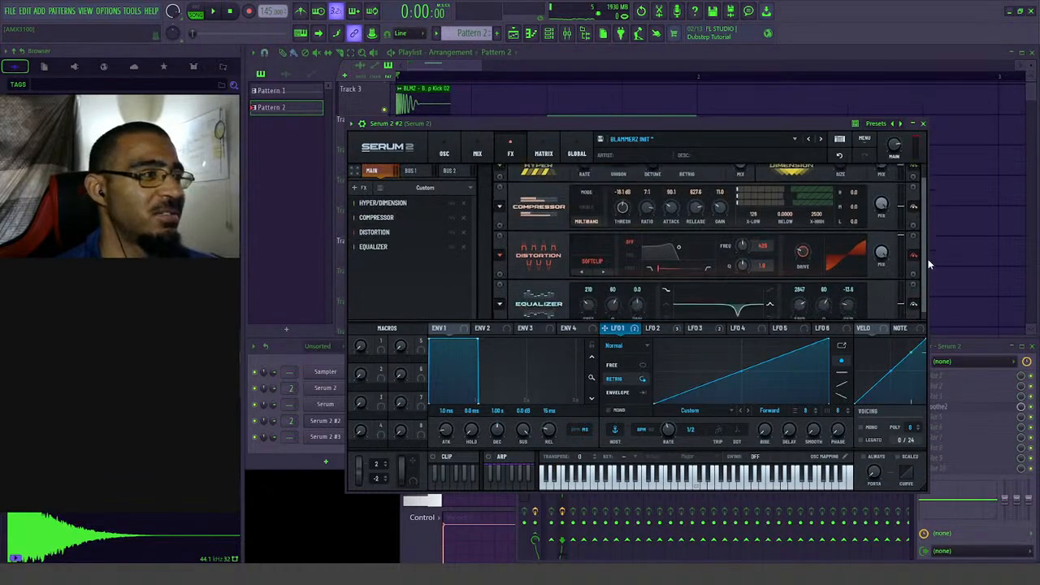
scroll(929, 264, "down", 1)
- Add a Filter effect between the distortion and equalizer, set its type to HN 12, and raise its Freq to 100%
left_click(357, 187)
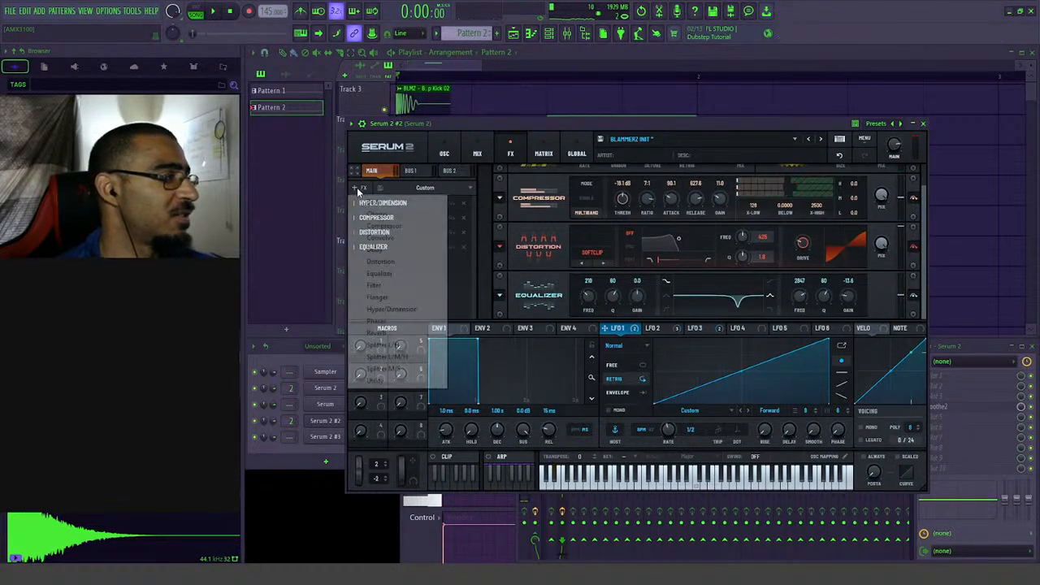
left_click(374, 285)
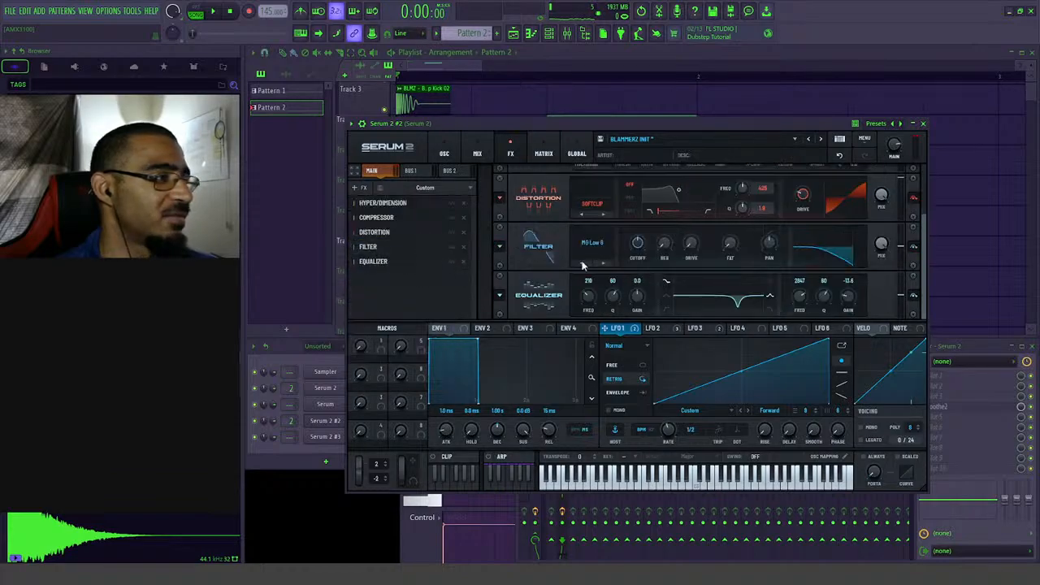
left_click(591, 243)
mouse_move(614, 276)
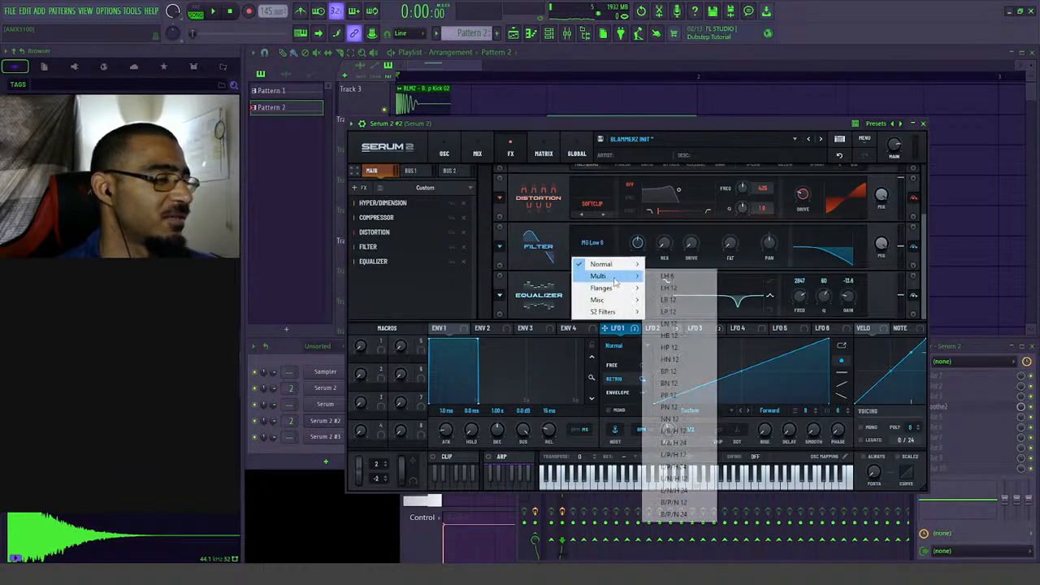
left_click(695, 360)
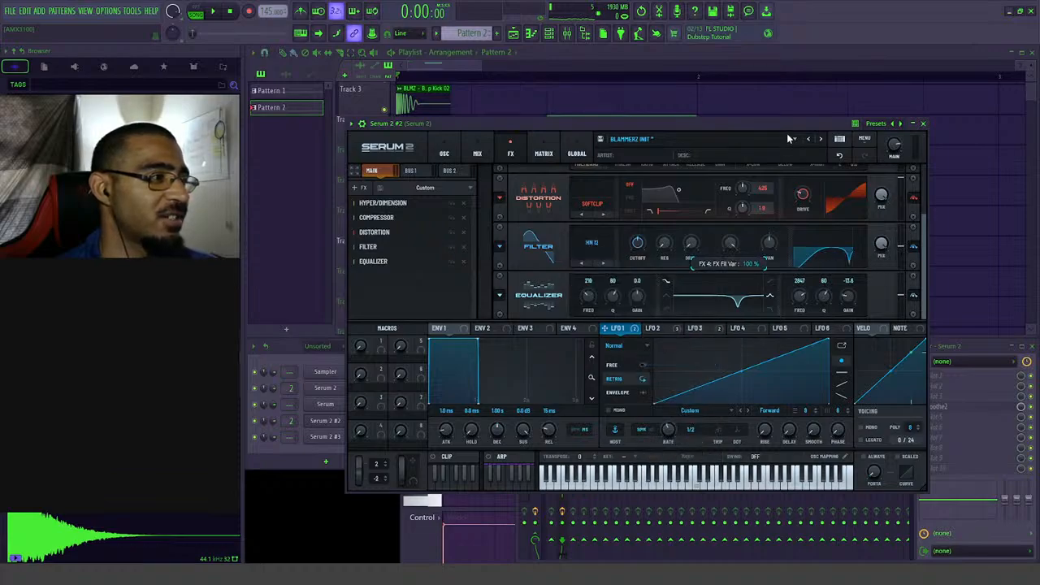
mouse_move(689, 250)
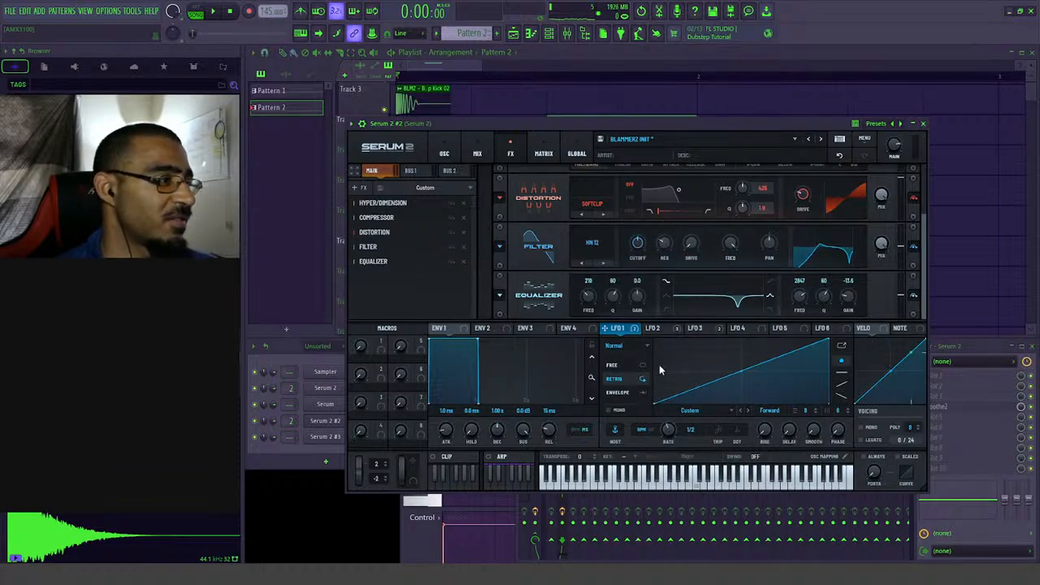
- Assign LFO 3 to the Filter effect's resonance and cutoff, with a cutoff modulation amount of about 20%
left_click(698, 329)
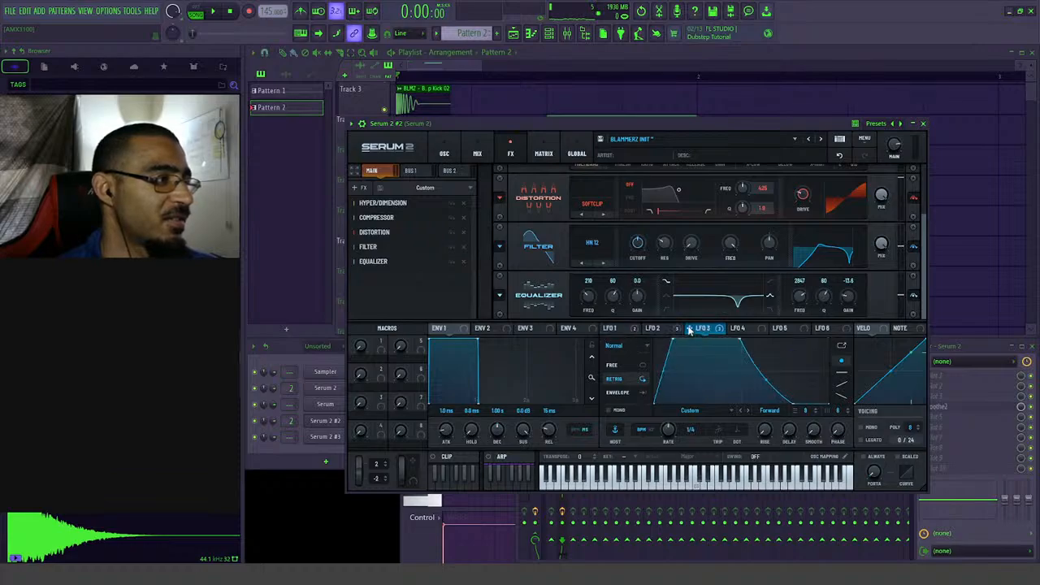
left_click_drag(690, 329, 654, 279)
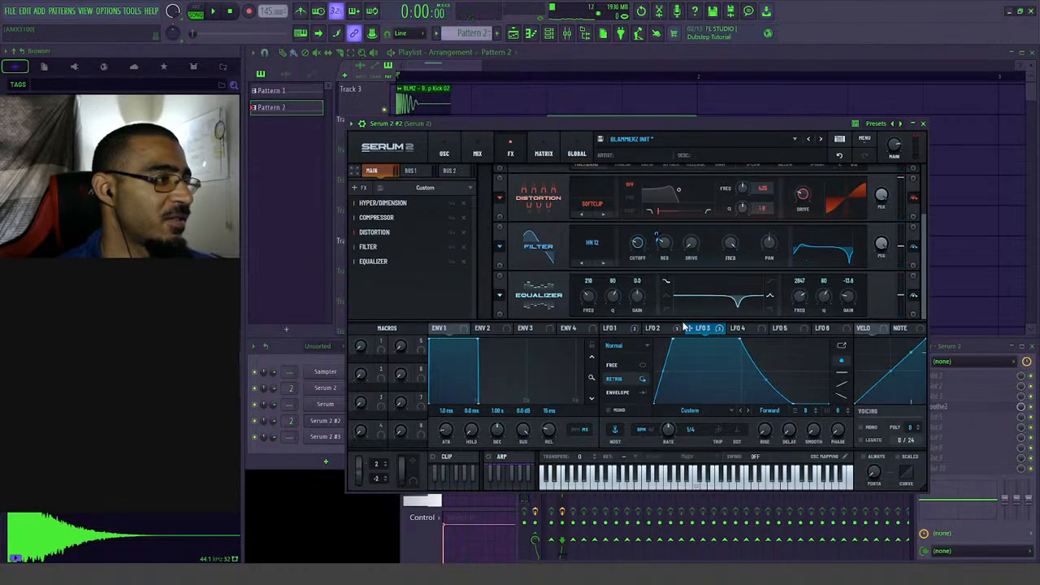
mouse_move(651, 262)
left_mouse_down()
mouse_move(642, 246)
mouse_move(633, 265)
left_mouse_up()
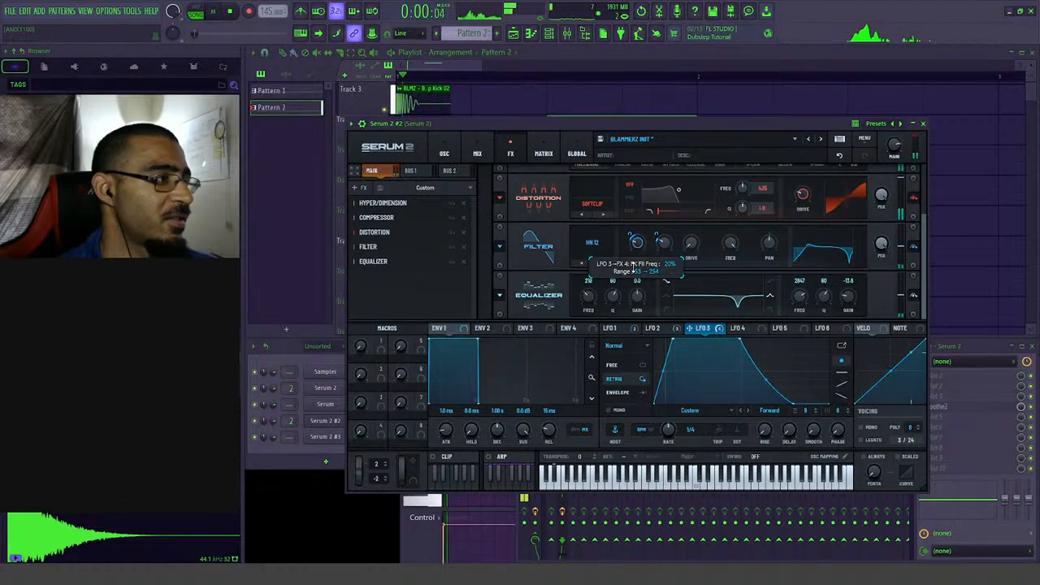
key("space")
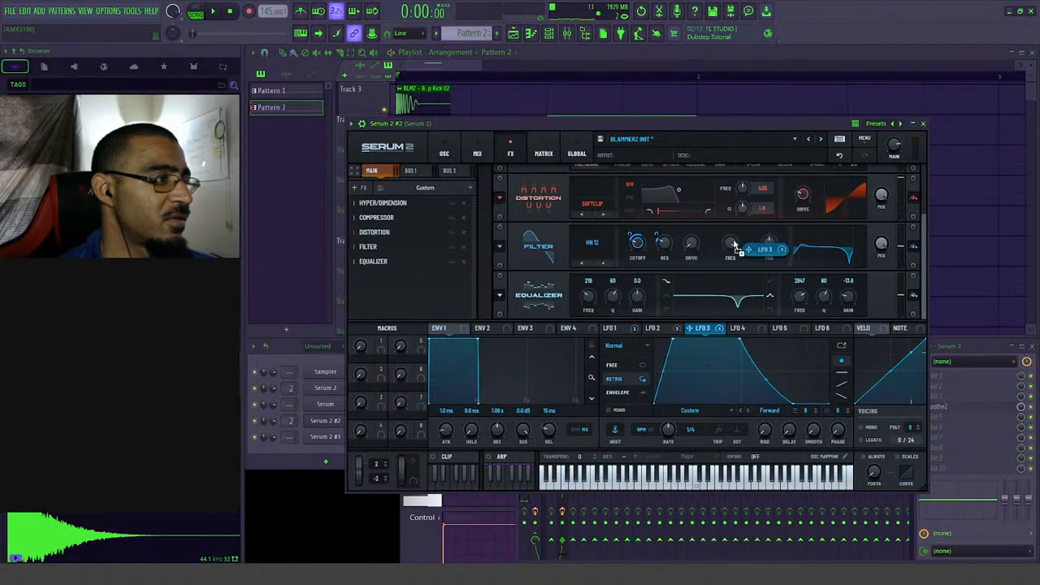
- Modulate the Filter effect's Freq with LFO 3 at about -11%, and set its cutoff modulation to about 36%
left_click_drag(731, 246, 726, 257)
key("space")
key("space")
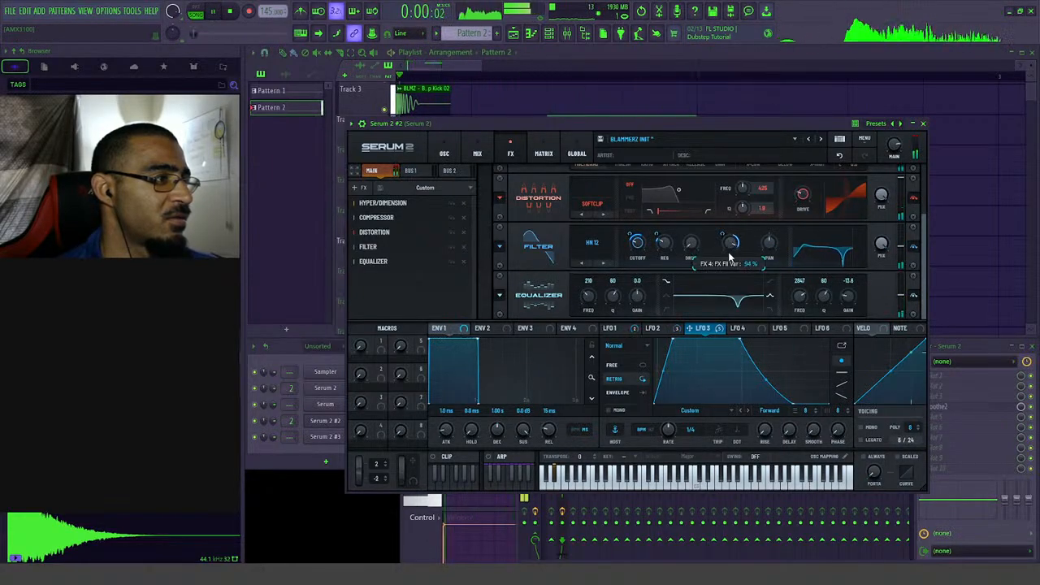
left_click_drag(727, 236, 725, 244)
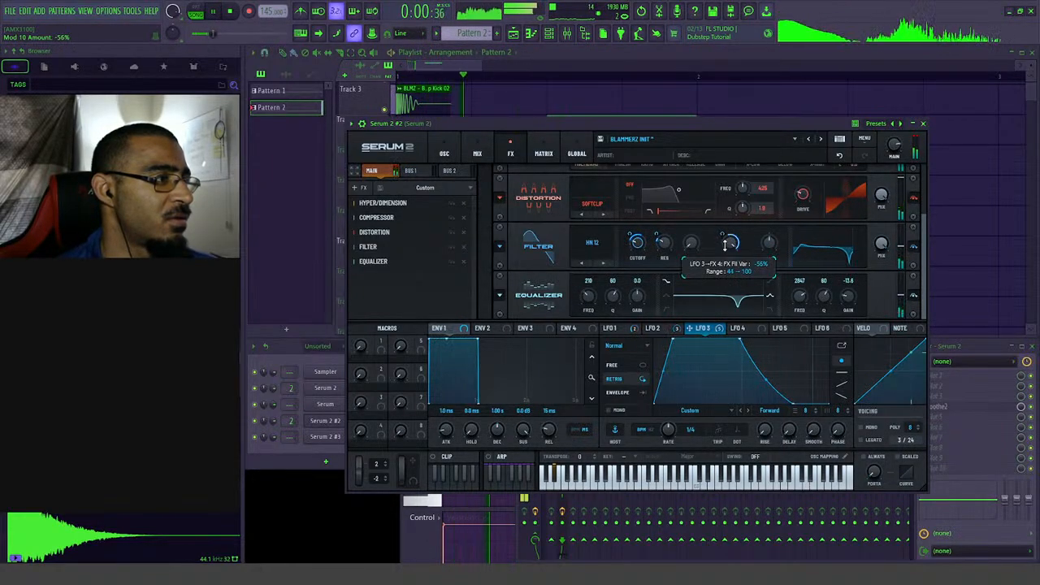
left_click_drag(636, 238, 634, 230)
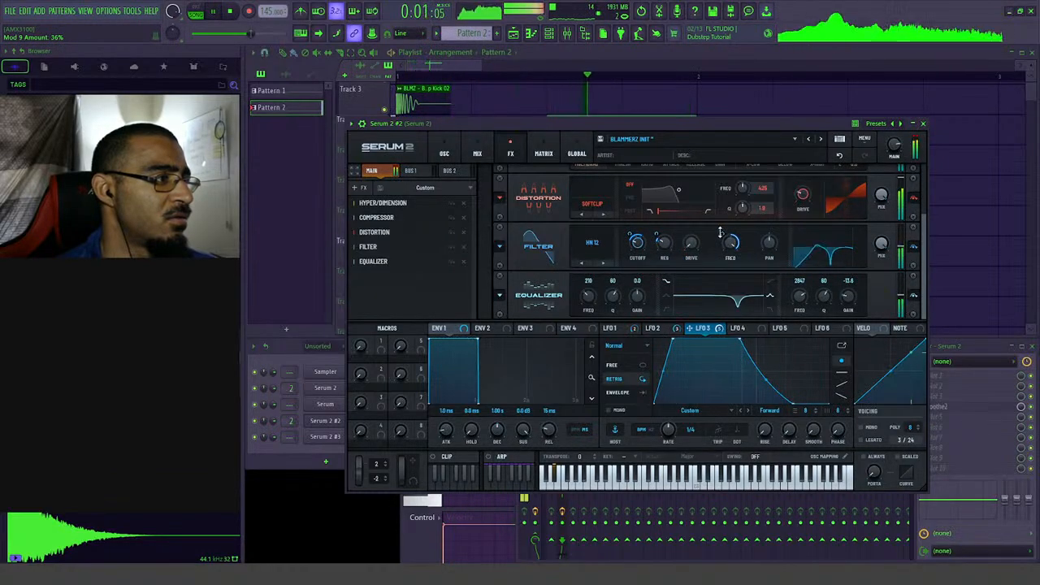
left_click_drag(726, 238, 726, 221)
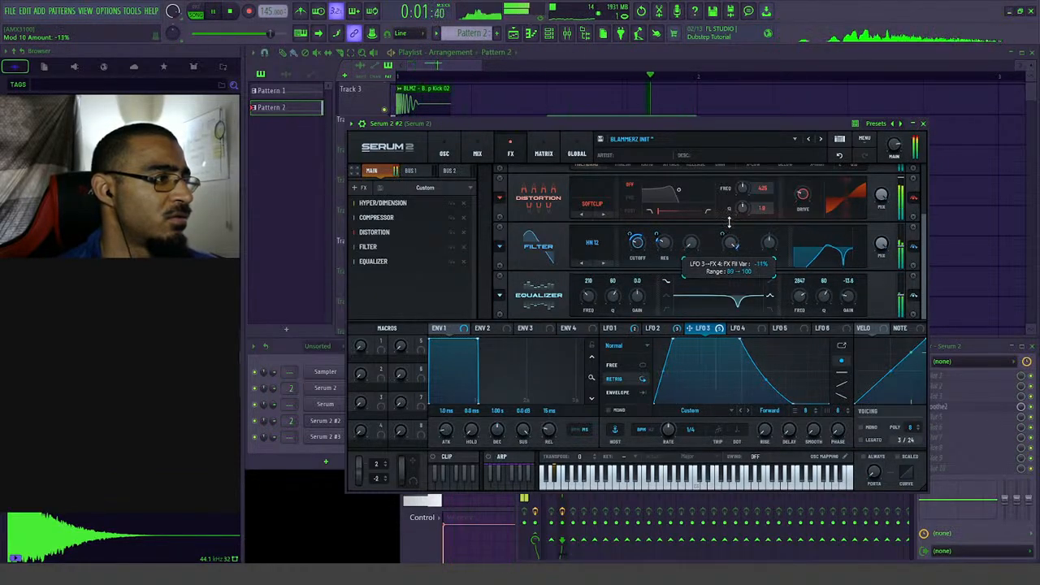
- Compare the sound with the Filter effect bypassed, remove that effect from the main chain, and replay the arrangement
key("space")
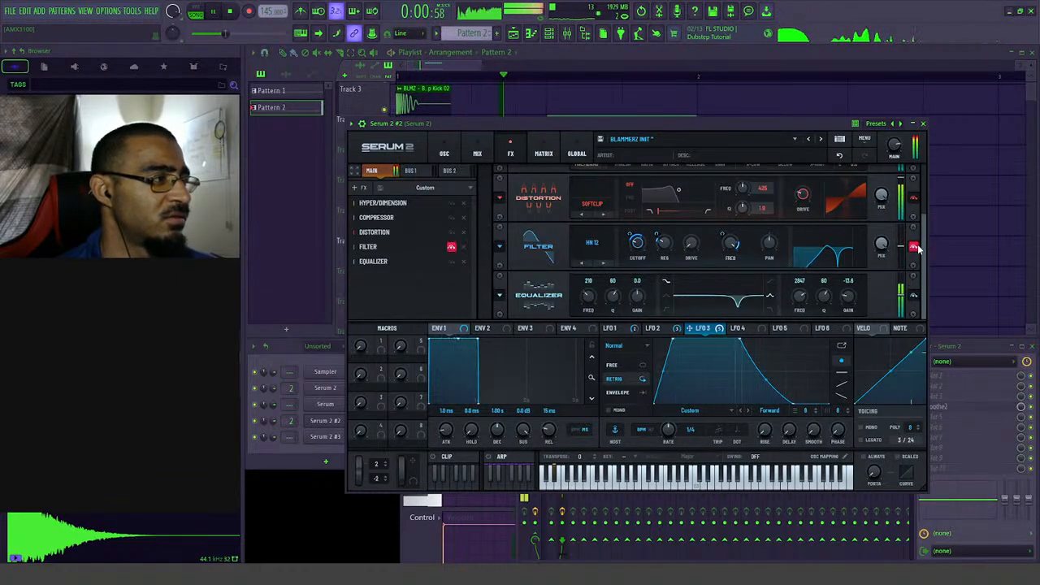
left_click(464, 248)
key("space")
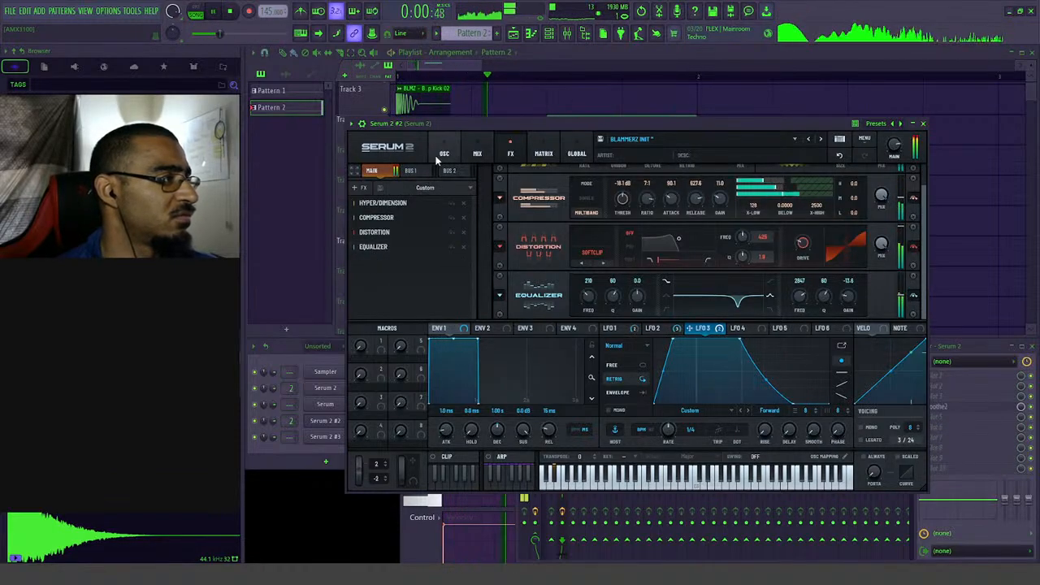
- Add a Splitter L/H at the end of the main effects chain and place a Reverb on its highs band
left_click(361, 190)
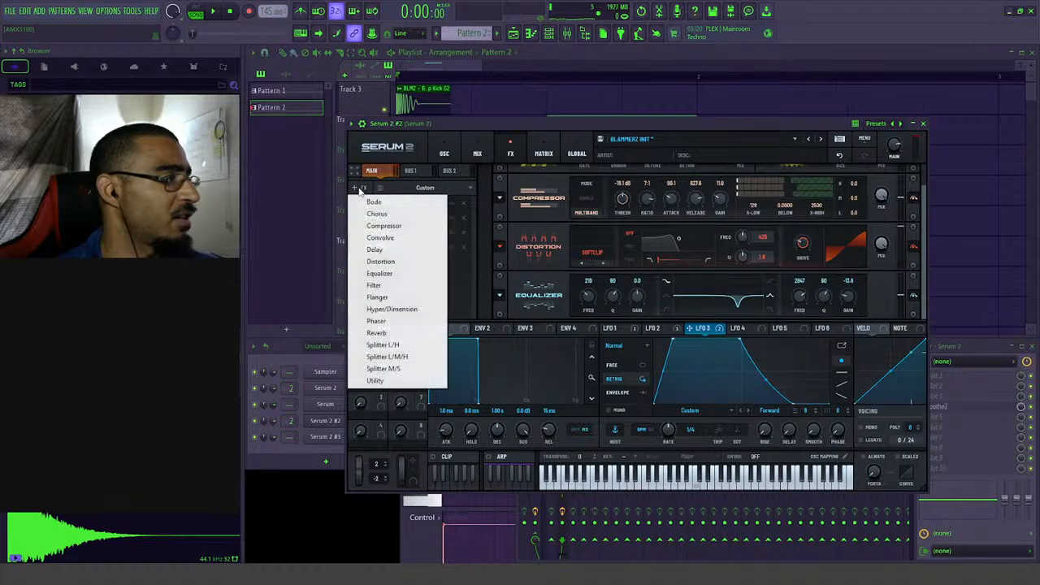
left_click(382, 351)
left_click(360, 295)
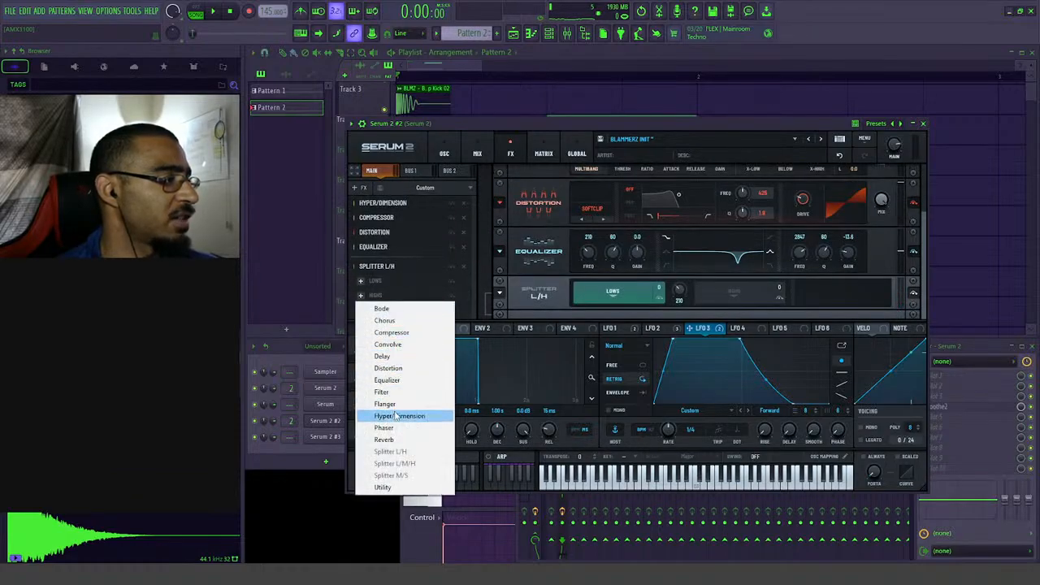
left_click(397, 439)
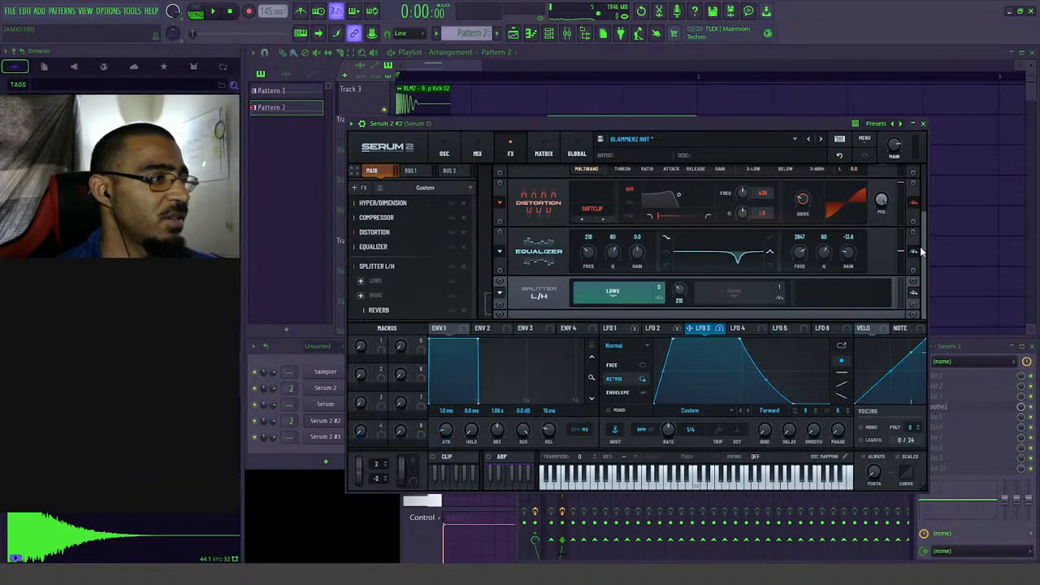
- Show the splitter's highs band and set its plate reverb's low cut to 79 while auditioning the arrangement
left_click(735, 294)
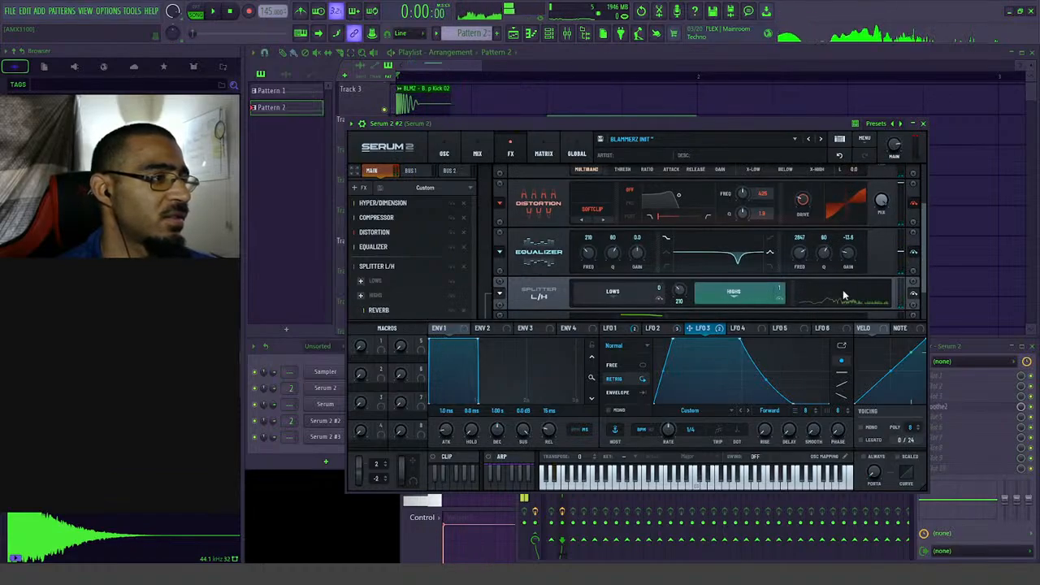
scroll(910, 268, "down", 2)
key("space")
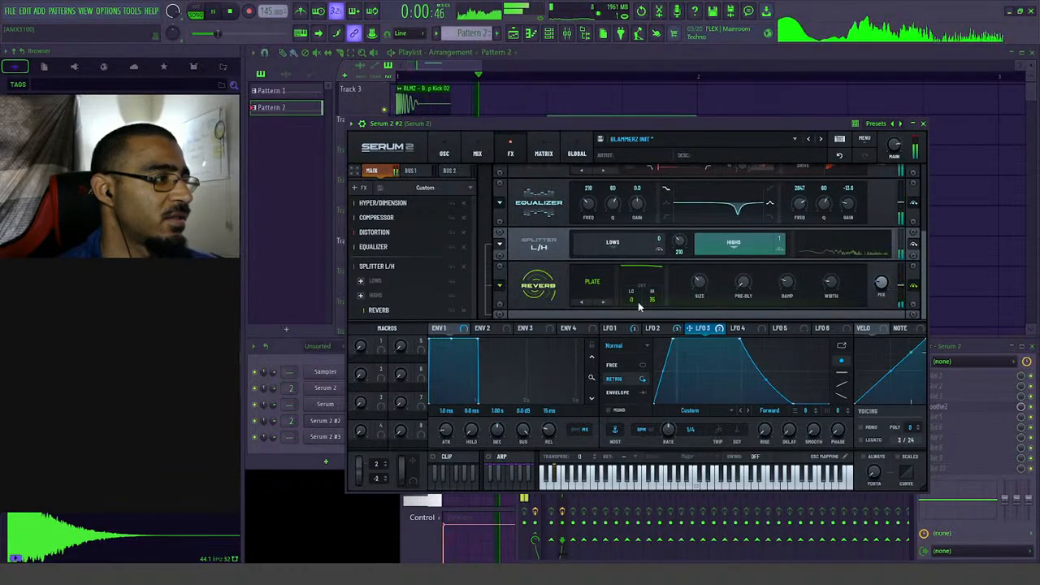
left_click_drag(630, 305, 631, 291)
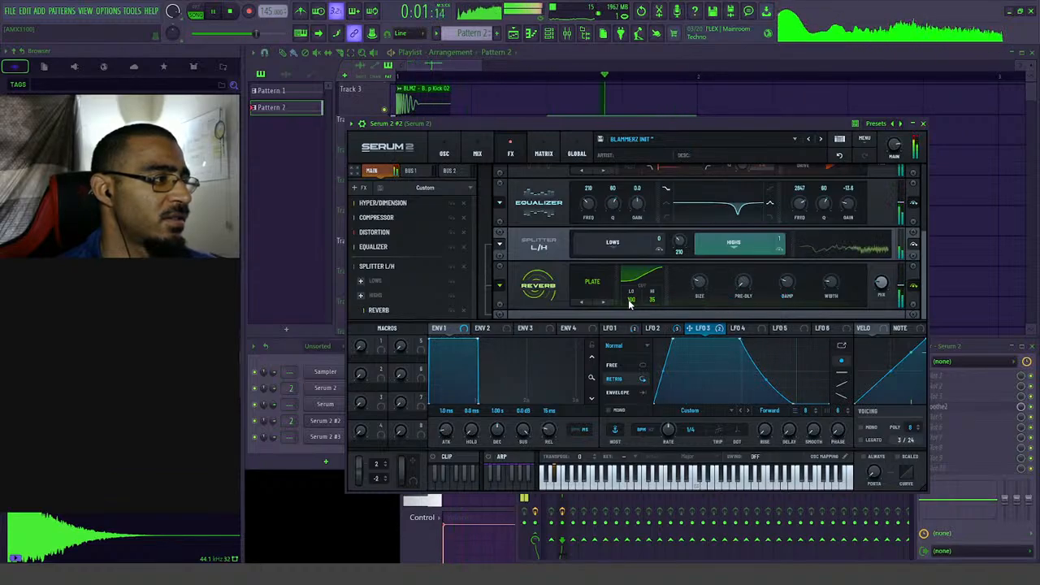
left_click_drag(630, 299, 679, 305)
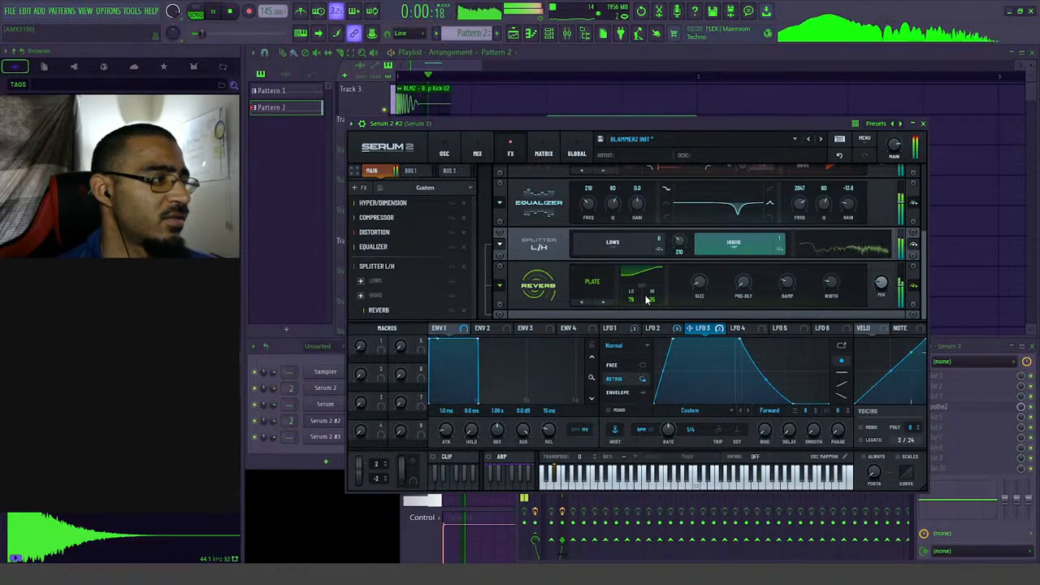
- Set the highs-band plate reverb's low cut to 74 and its mix to about 32% while auditioning the arrangement
left_click_drag(630, 298, 630, 313)
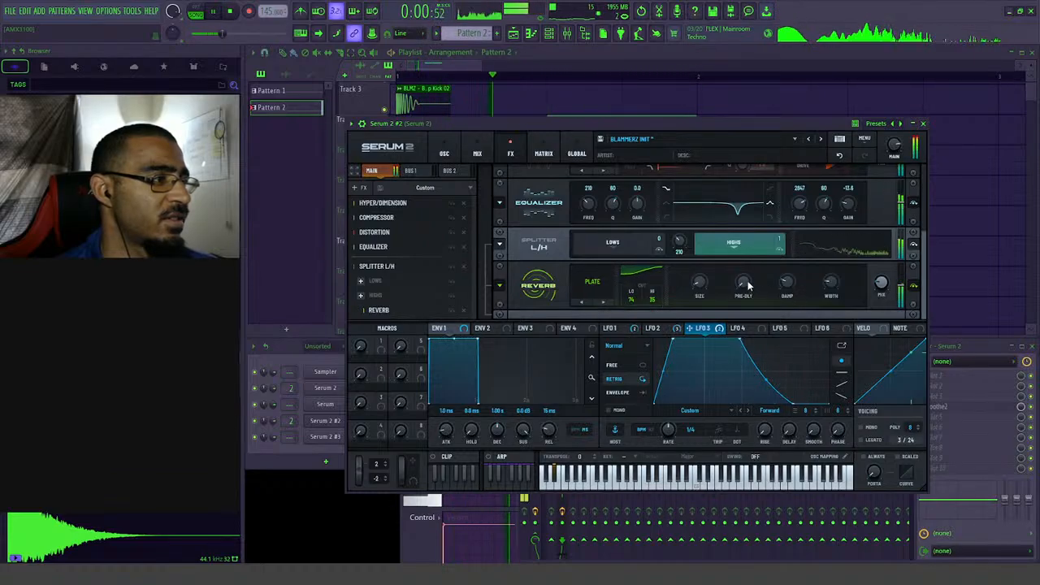
left_click_drag(830, 285, 834, 274)
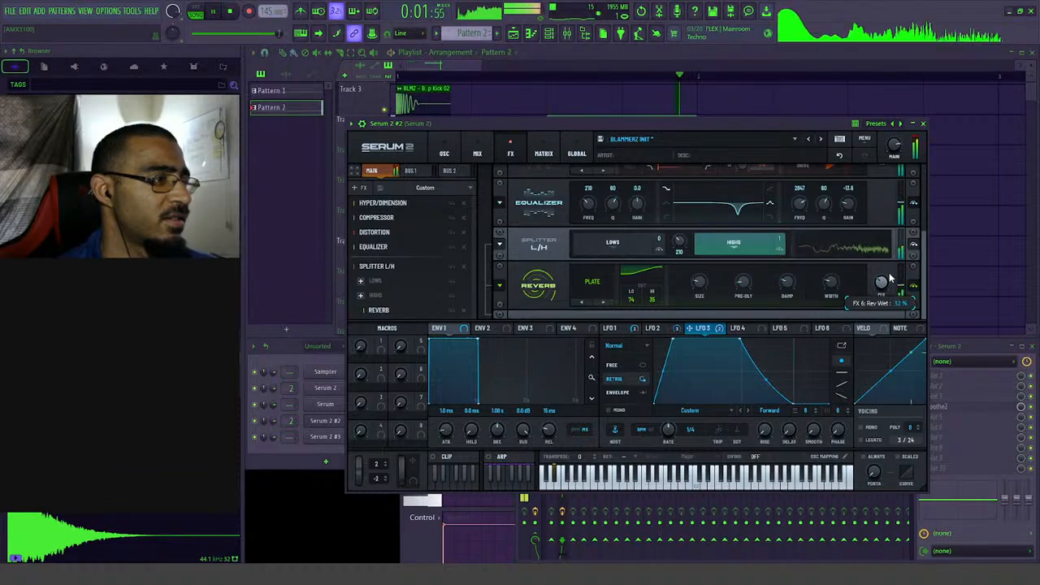
key("space")
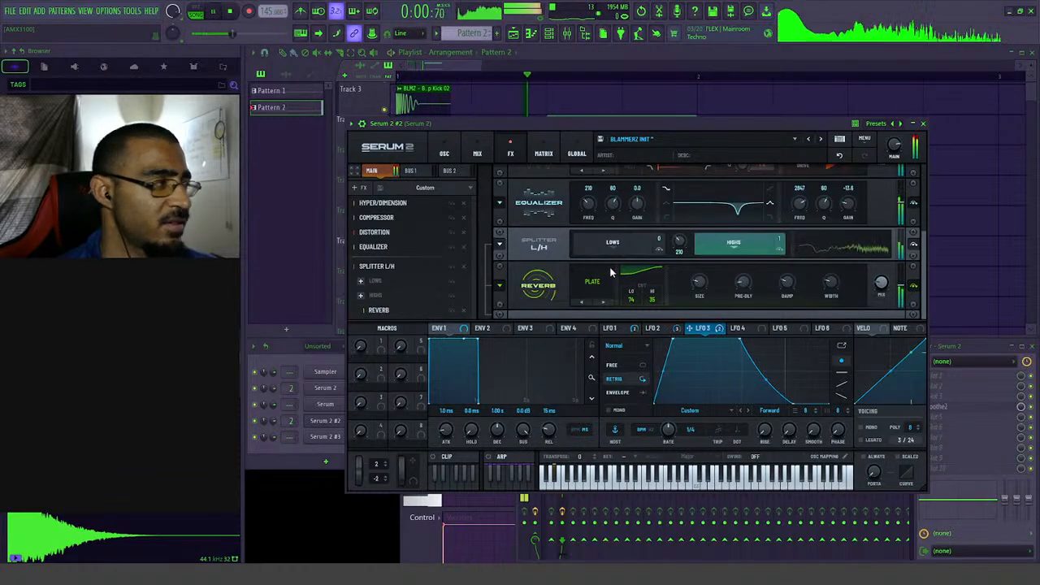
left_click(444, 153)
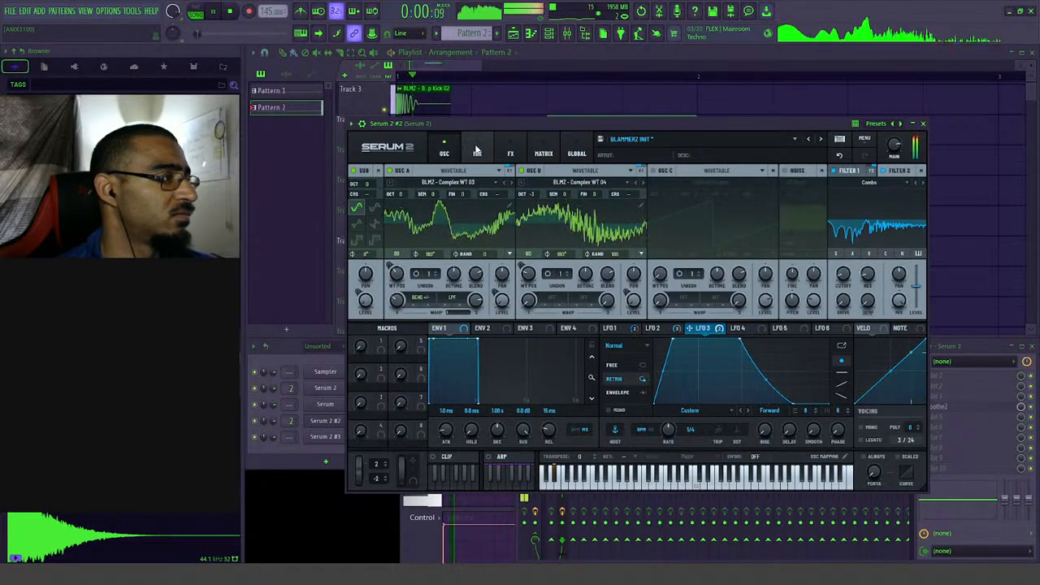
key("space")
- Select LFO 4 and assign it as the source of the first empty row in the modulation matrix
left_click(745, 329)
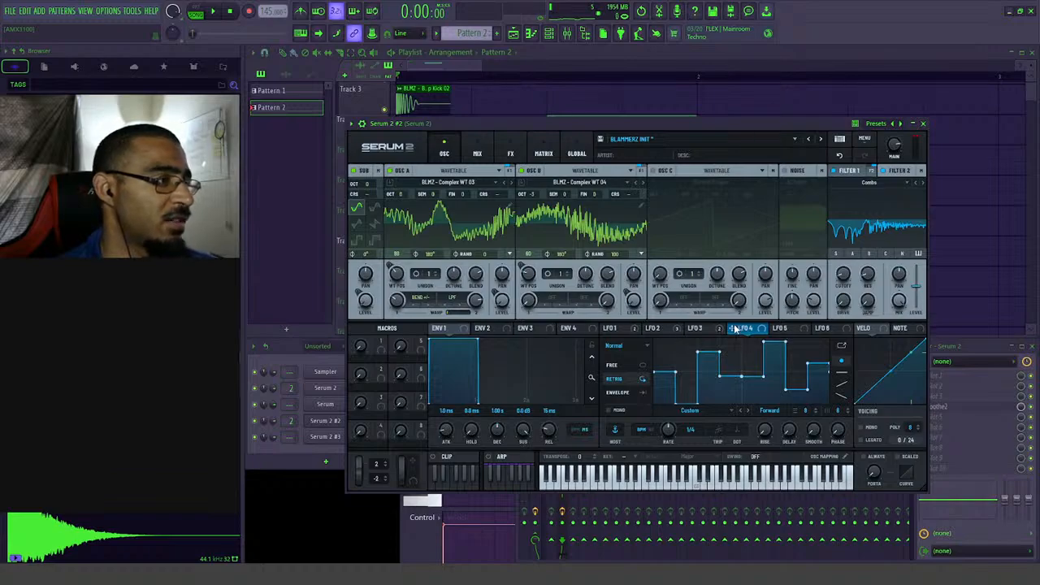
left_click(667, 330)
left_click(741, 332)
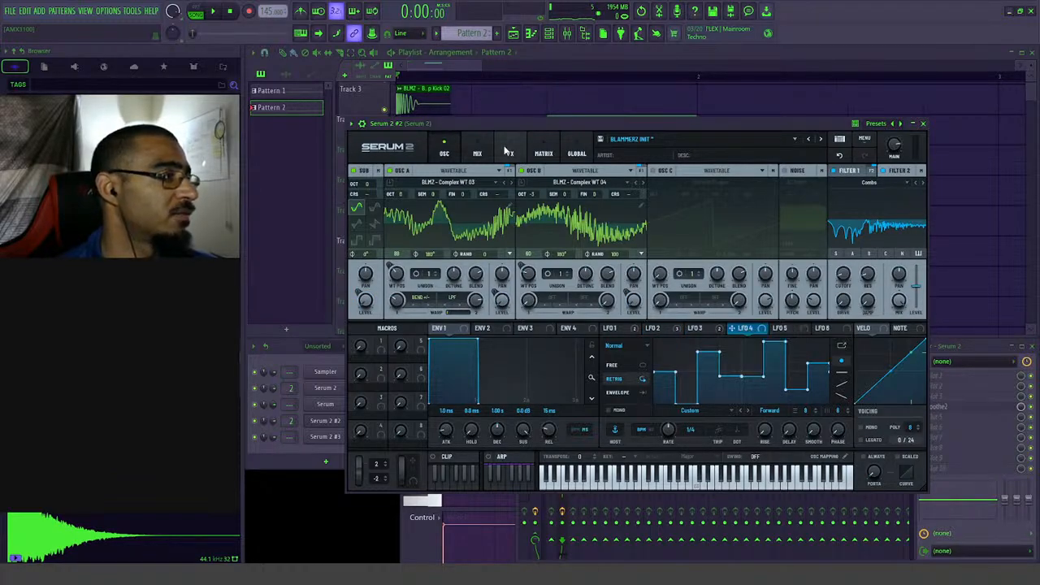
left_click(544, 154)
scroll(396, 275, "down", 2)
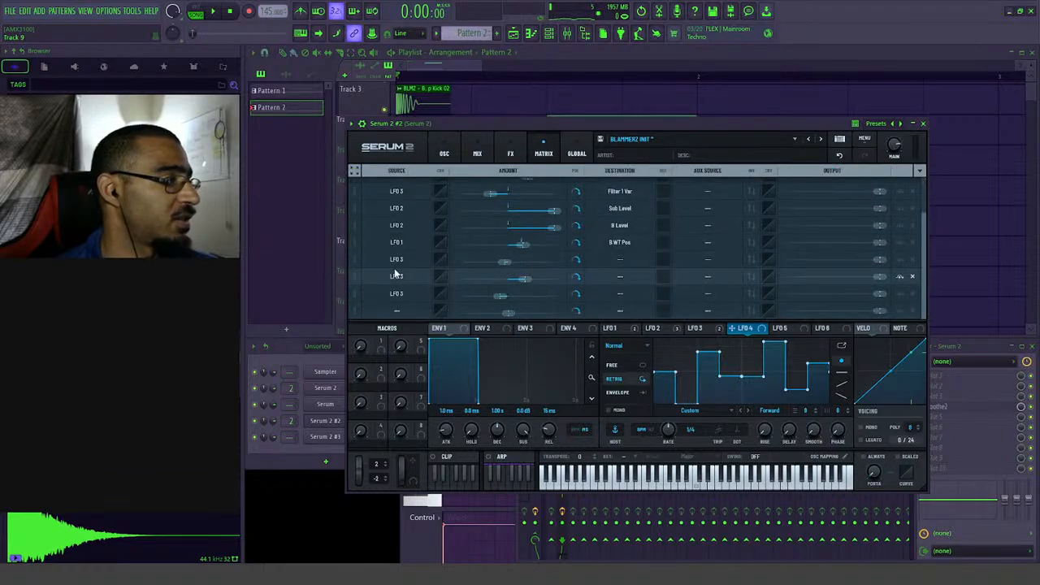
left_click(402, 311)
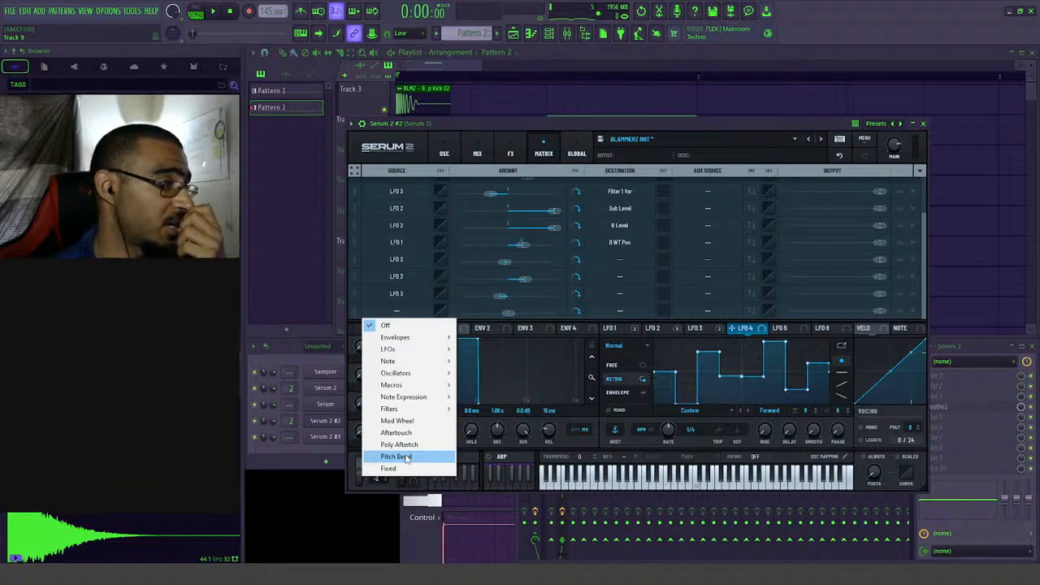
mouse_move(413, 414)
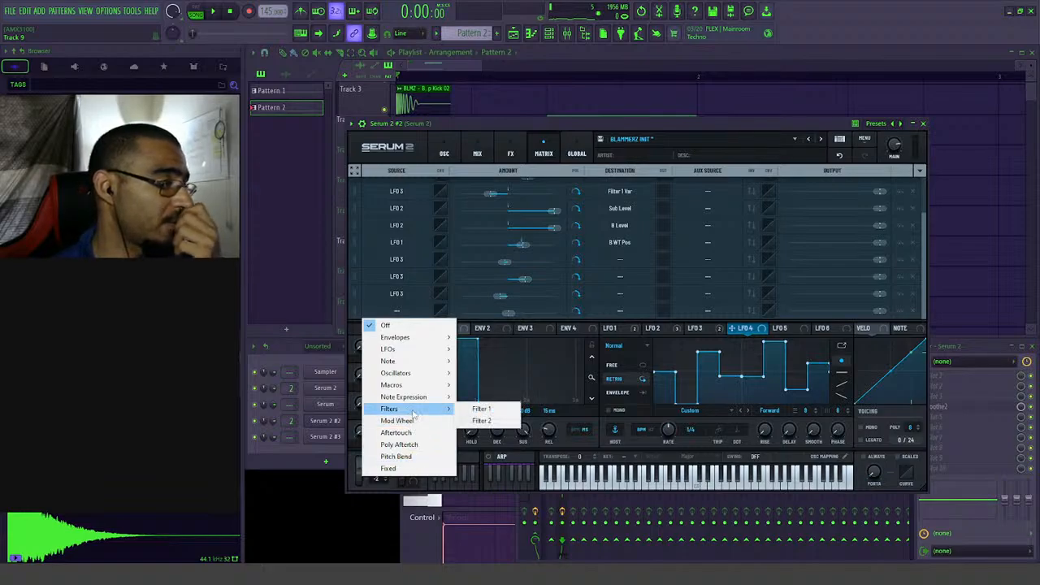
mouse_move(415, 349)
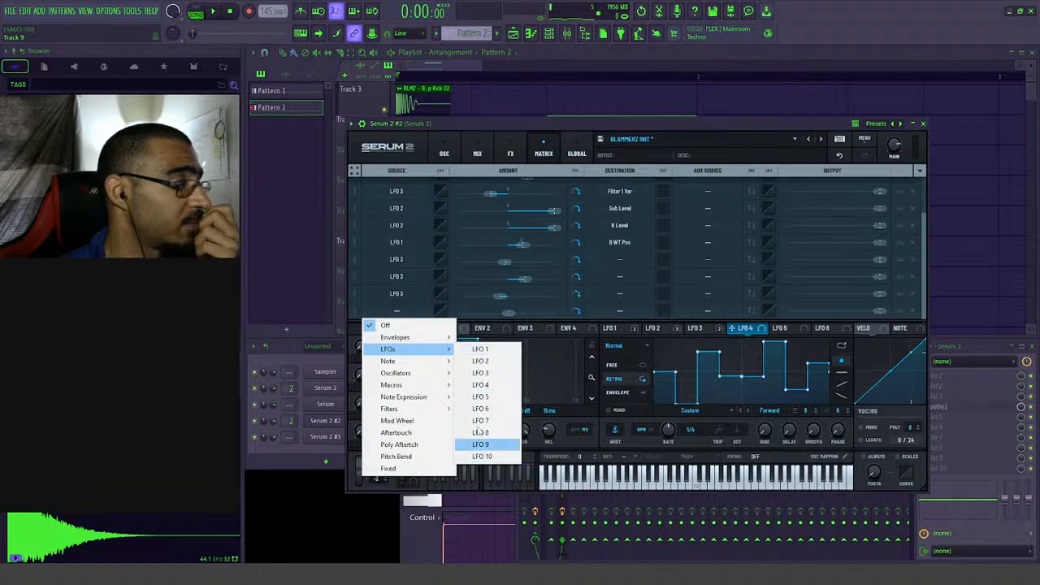
left_click(748, 329)
left_click(396, 310)
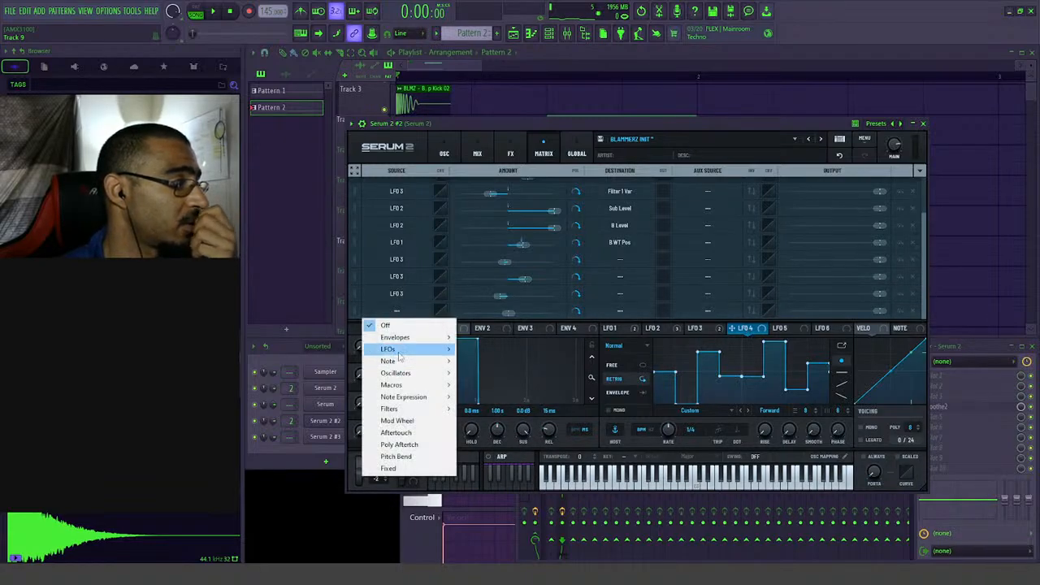
left_click(488, 385)
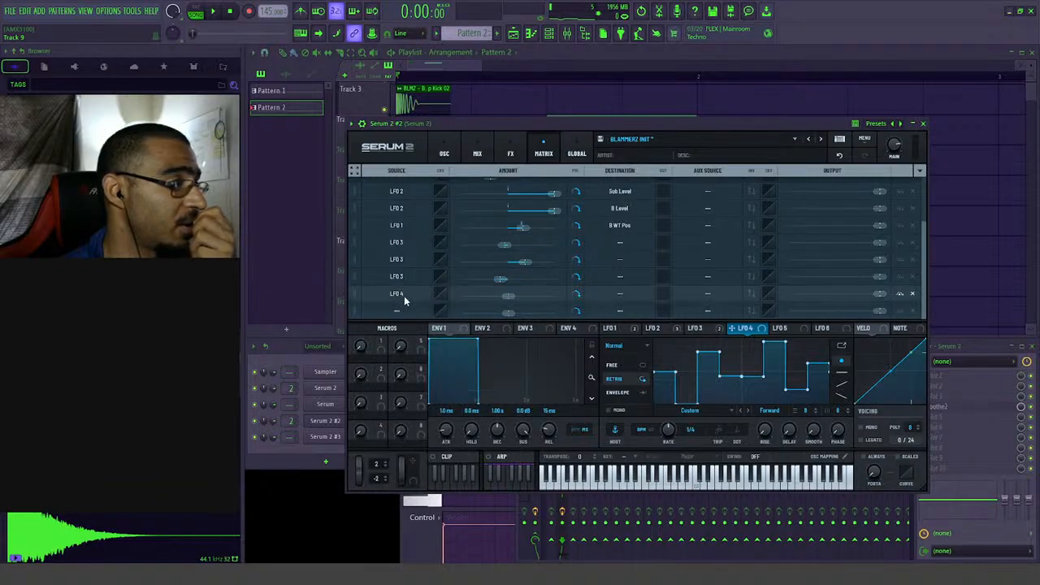
- Audition the arrangement while reviewing the modulation destinations, oscillators, effects chain and the shapes of LFO 2, LFO 3 and LFO 4
left_click(620, 294)
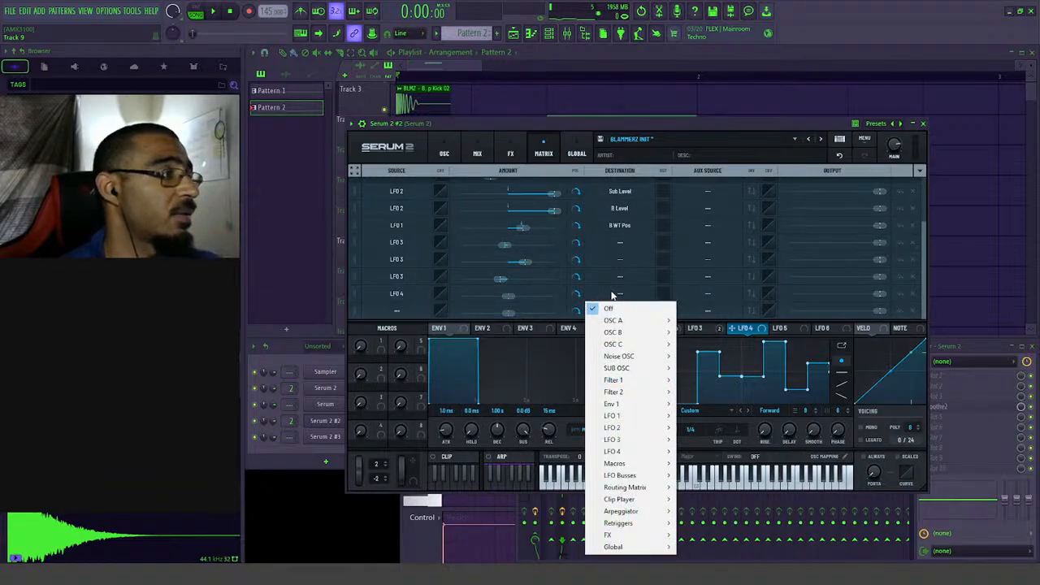
left_click(619, 292)
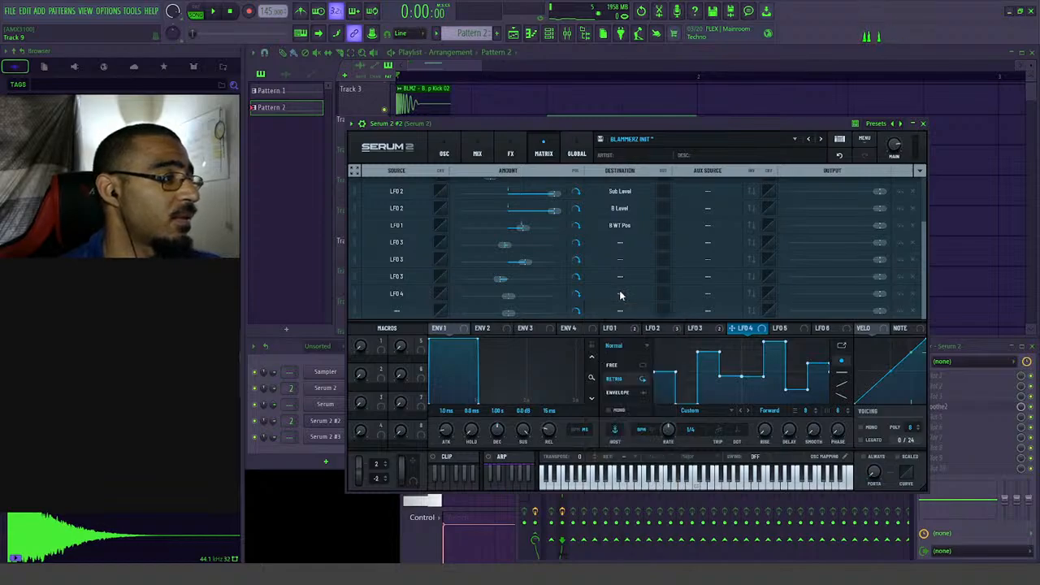
left_click(711, 330)
key("space")
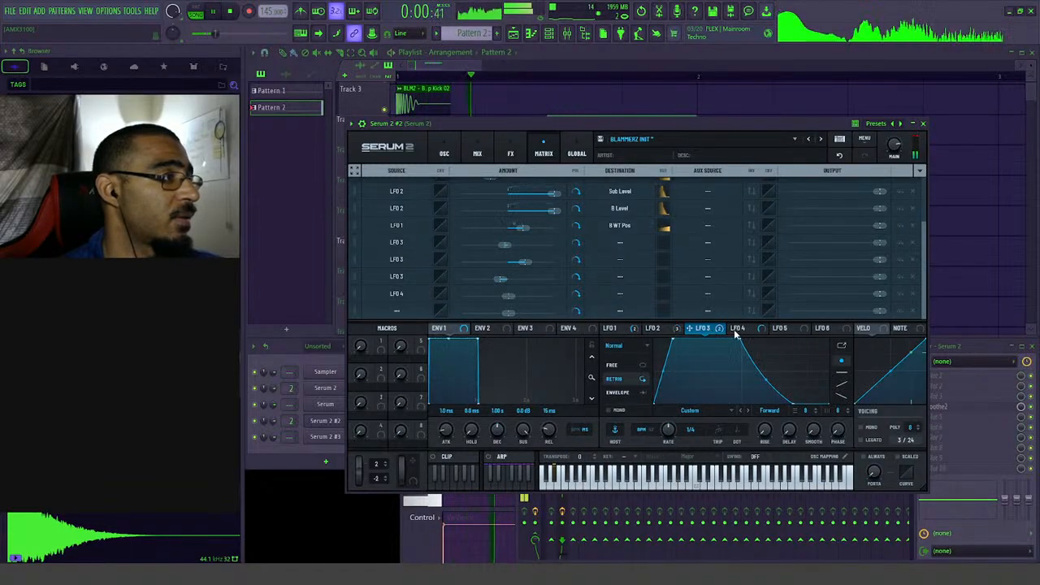
left_click(455, 148)
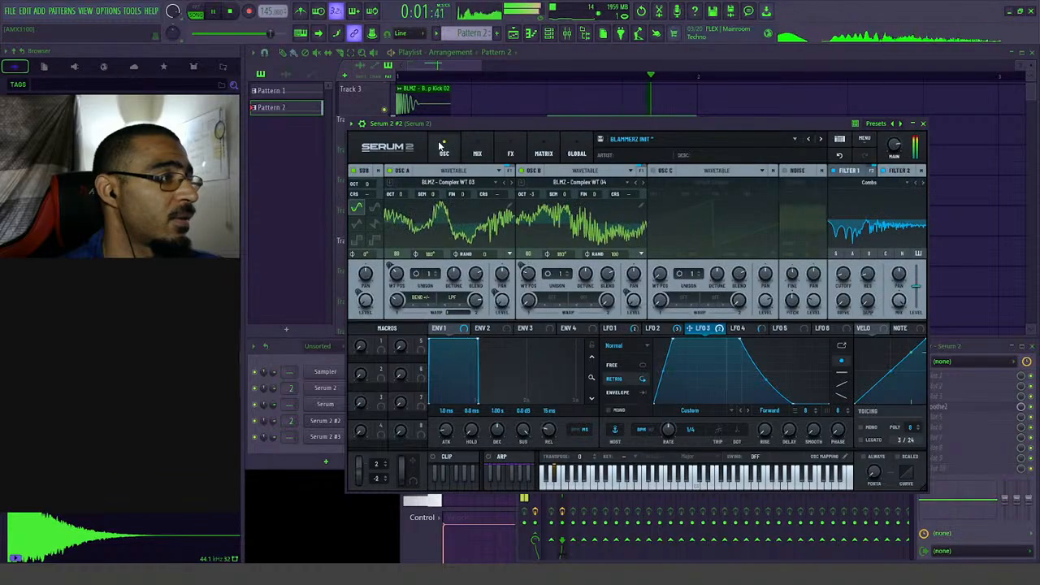
left_click(479, 153)
left_click(512, 154)
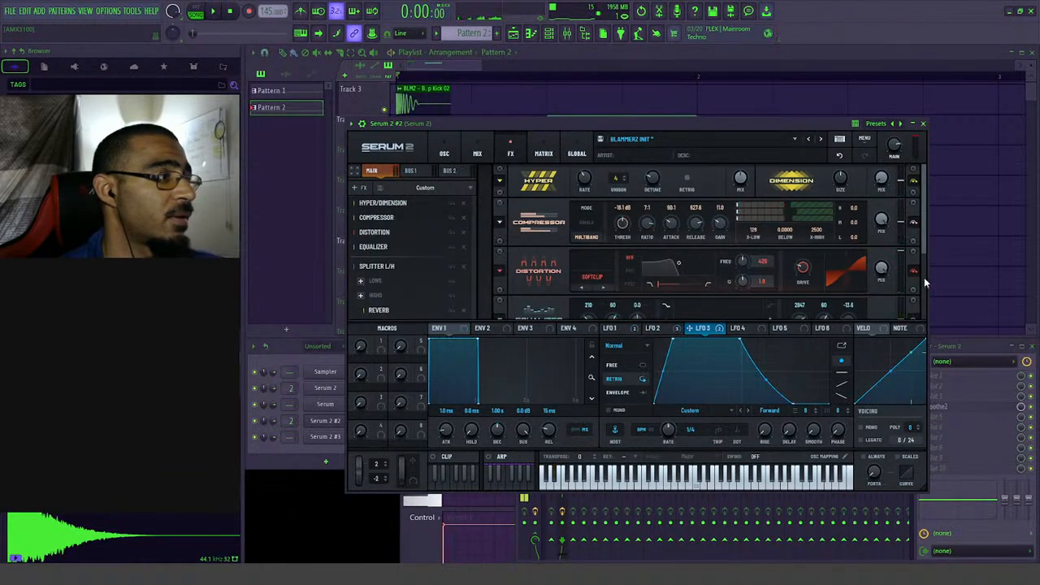
key("space")
scroll(922, 244, "down", 5)
key("space")
left_click(741, 328)
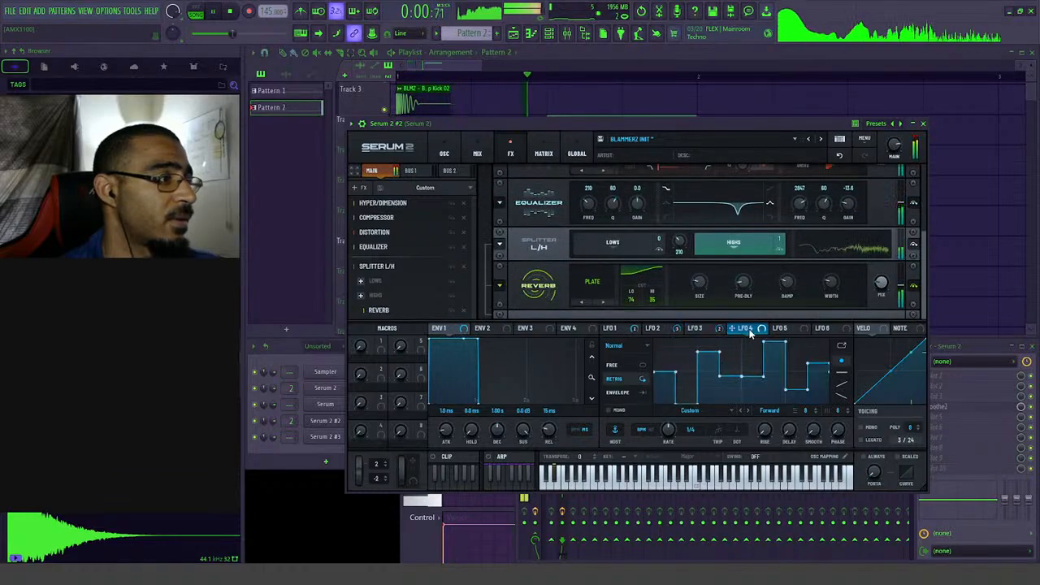
left_click(660, 328)
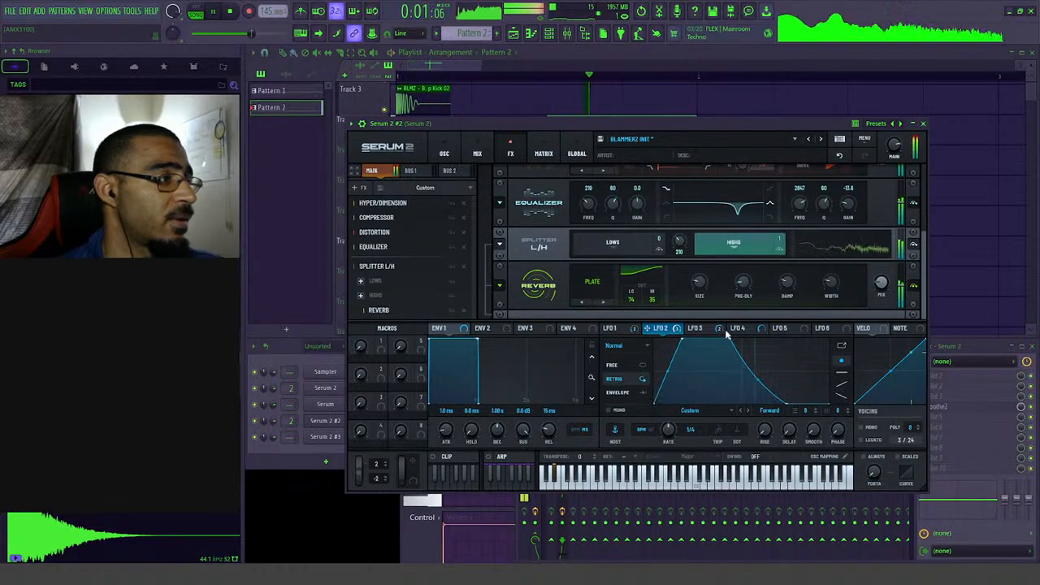
left_click(741, 328)
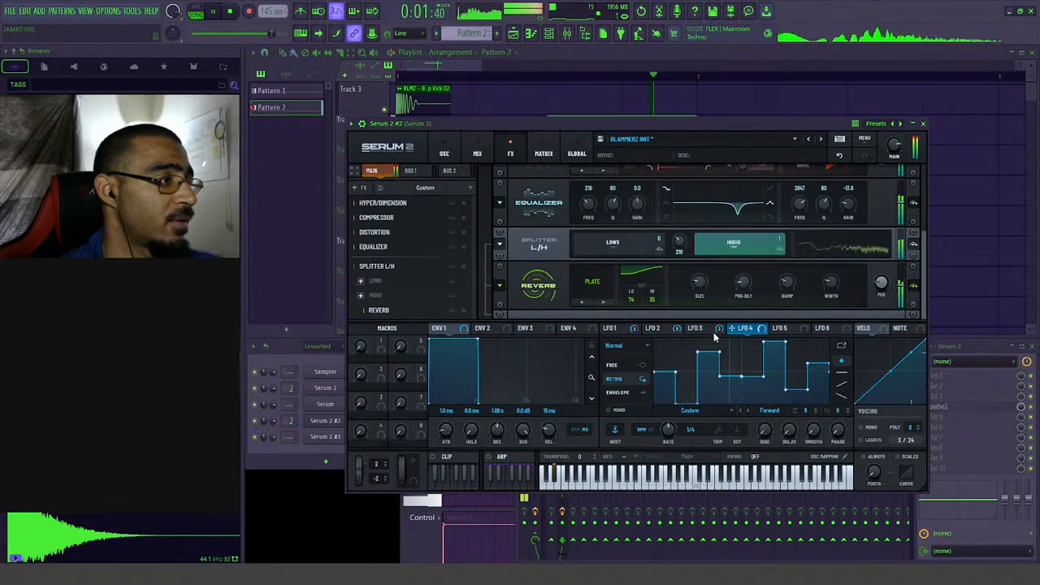
key("space")
- Route the LFO 4 matrix row to LFO 2 Rate with a modulation amount of about 16%
left_click(544, 154)
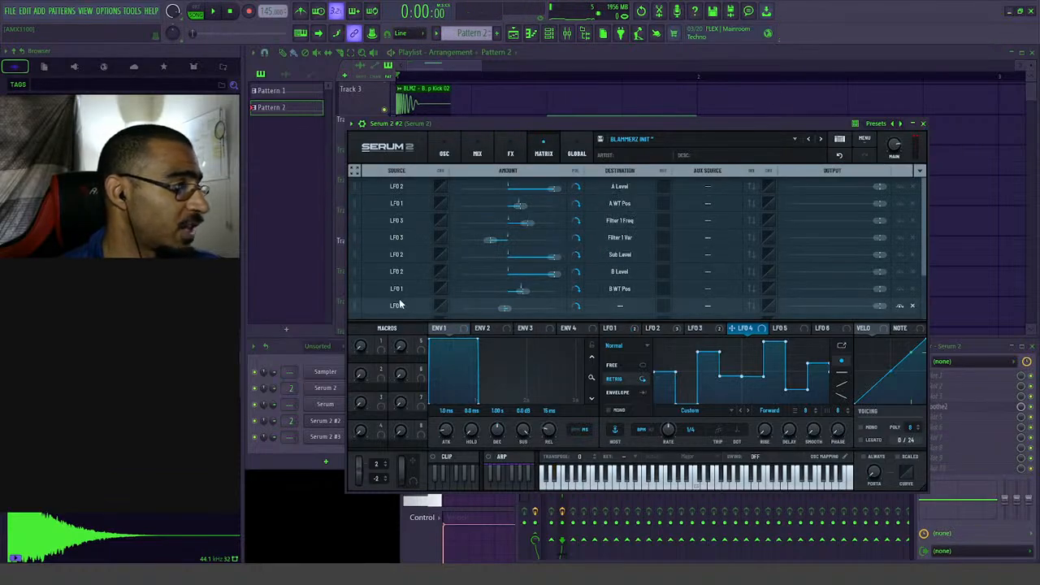
left_click(627, 295)
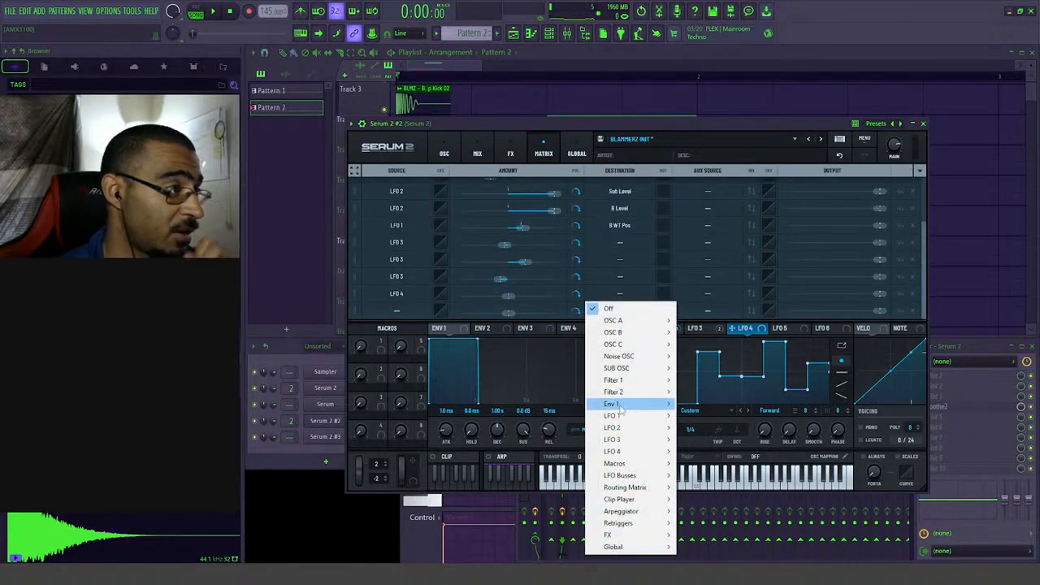
mouse_move(629, 430)
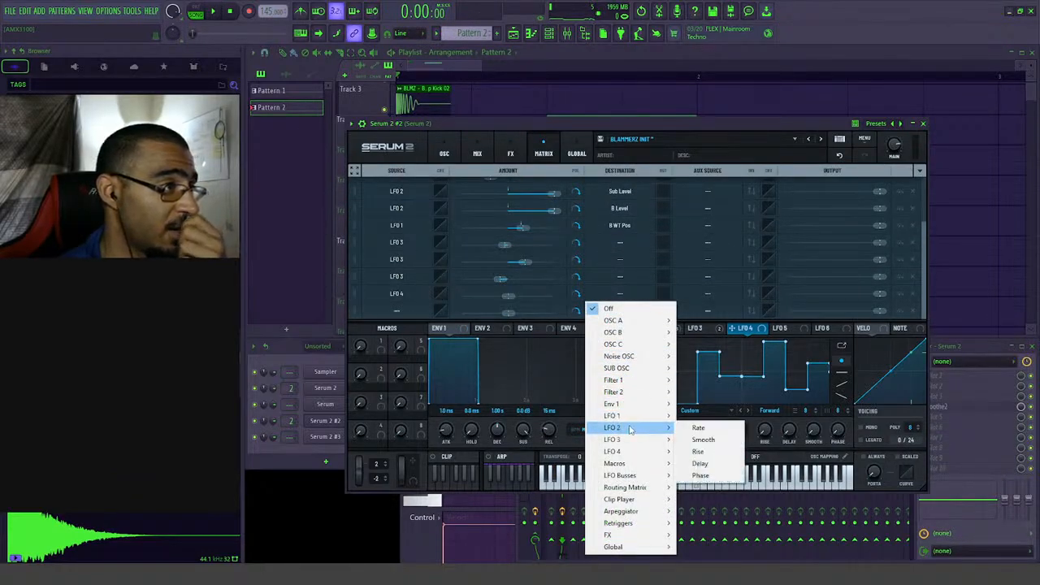
left_click(714, 430)
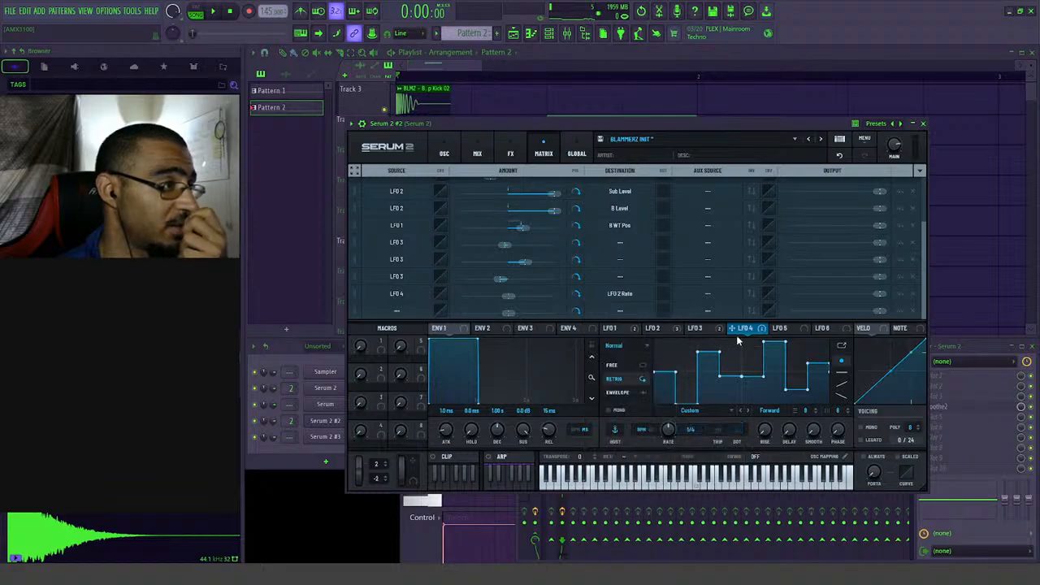
left_click_drag(509, 299, 517, 301)
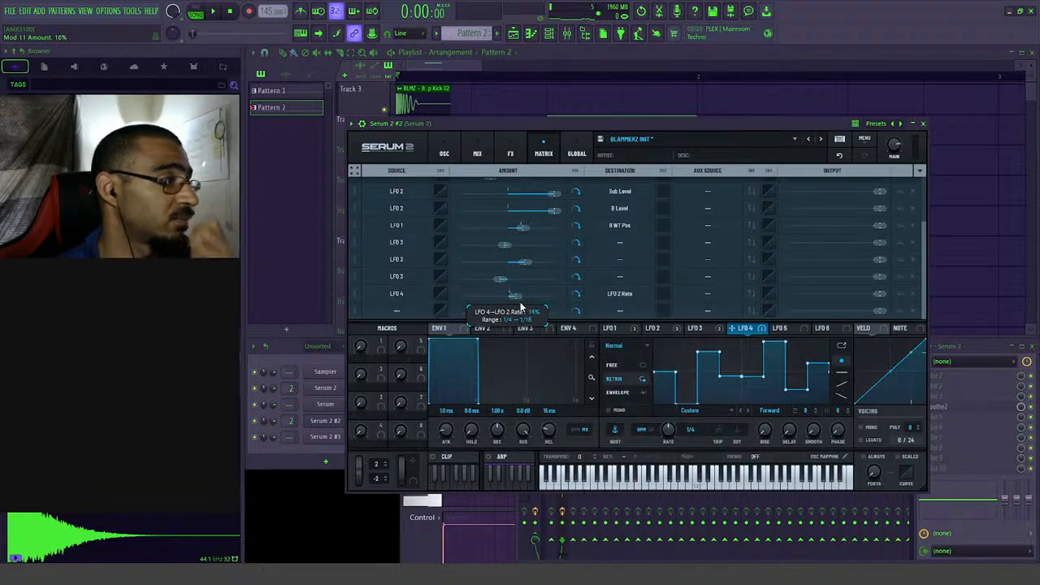
- Slow LFO 4's rate to one bar and audition the resulting rhythm in the arrangement
key("space")
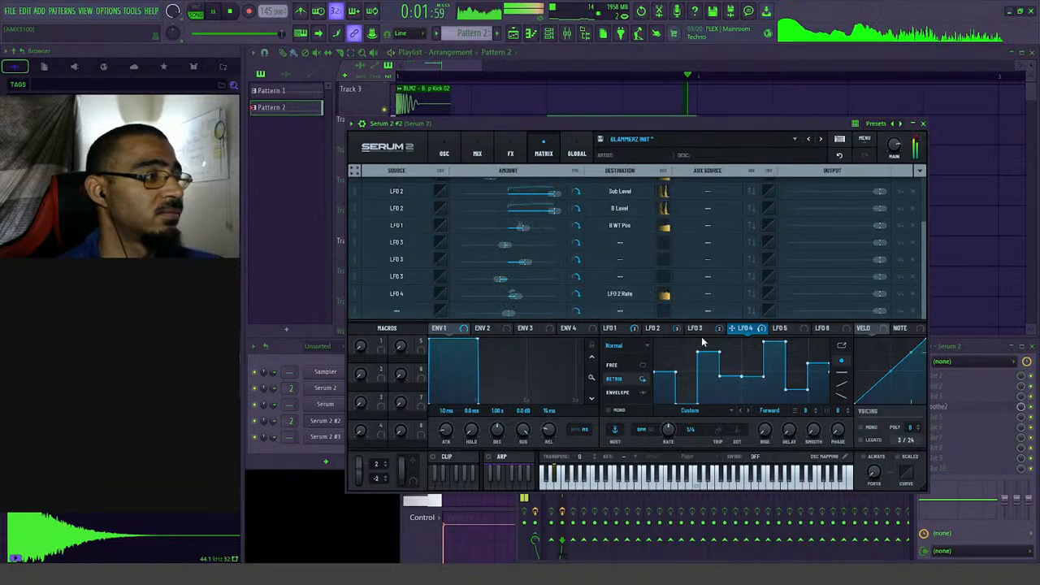
key("space")
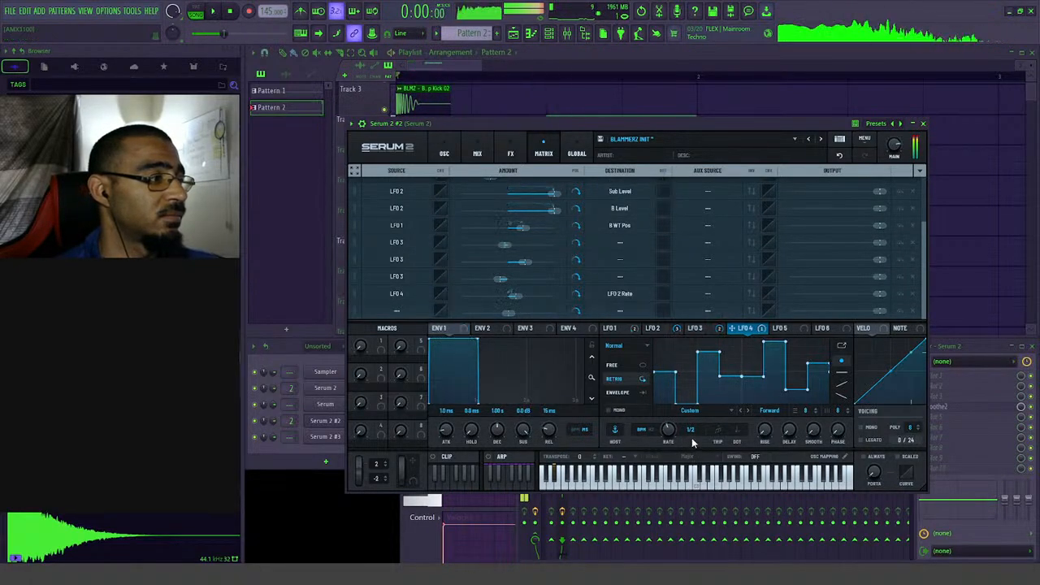
key("space")
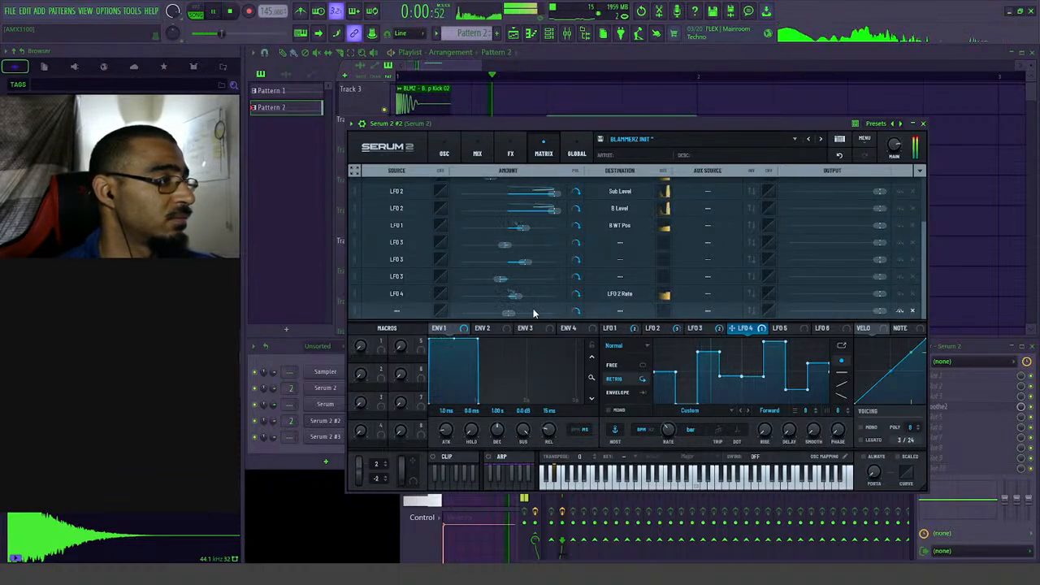
key("space")
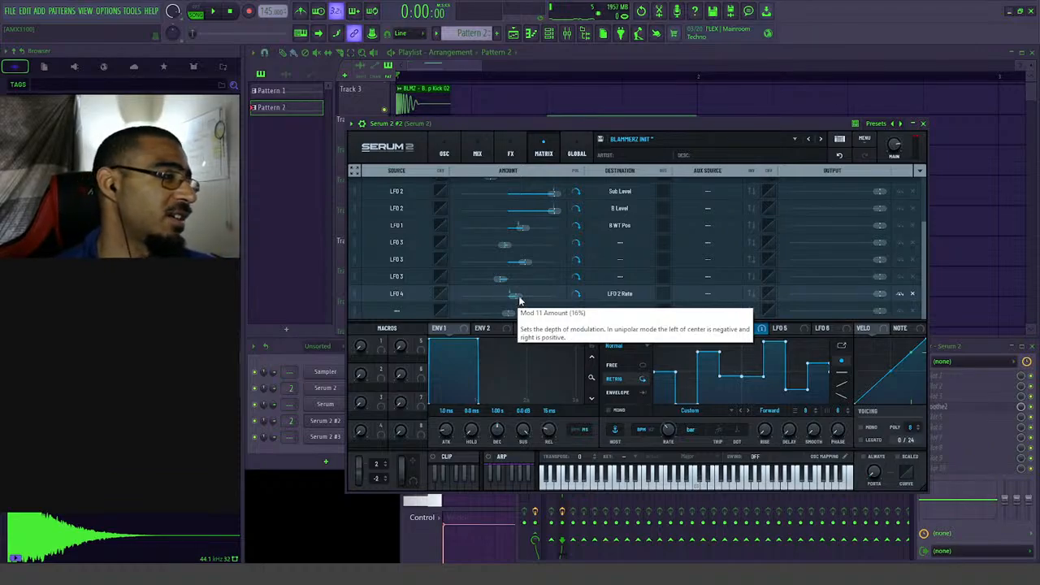
- Try raising the LFO 4 modulation of LFO 2 Rate to about 25%
left_click_drag(518, 299, 522, 300)
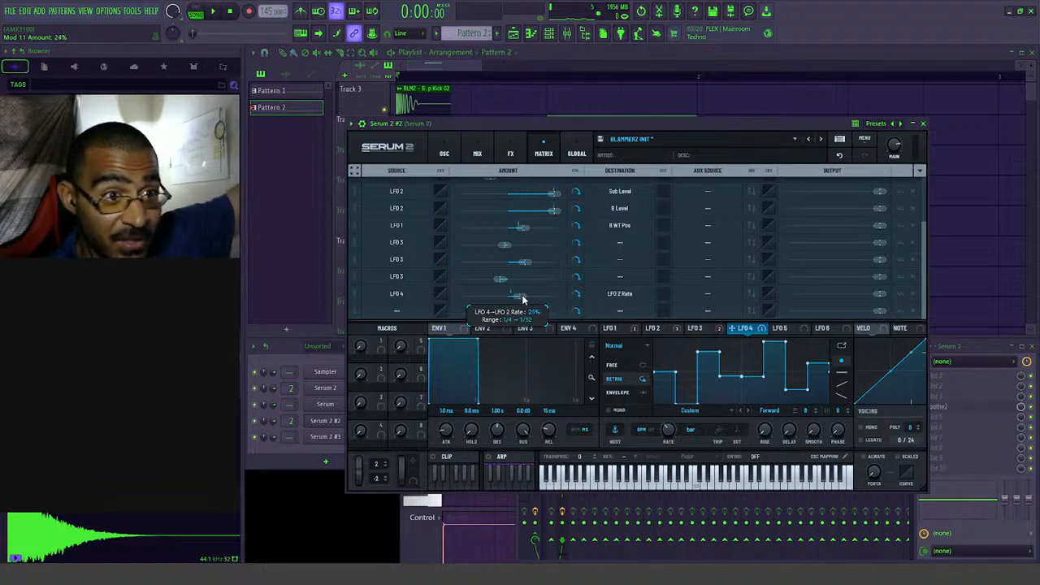
left_click_drag(523, 299, 526, 298)
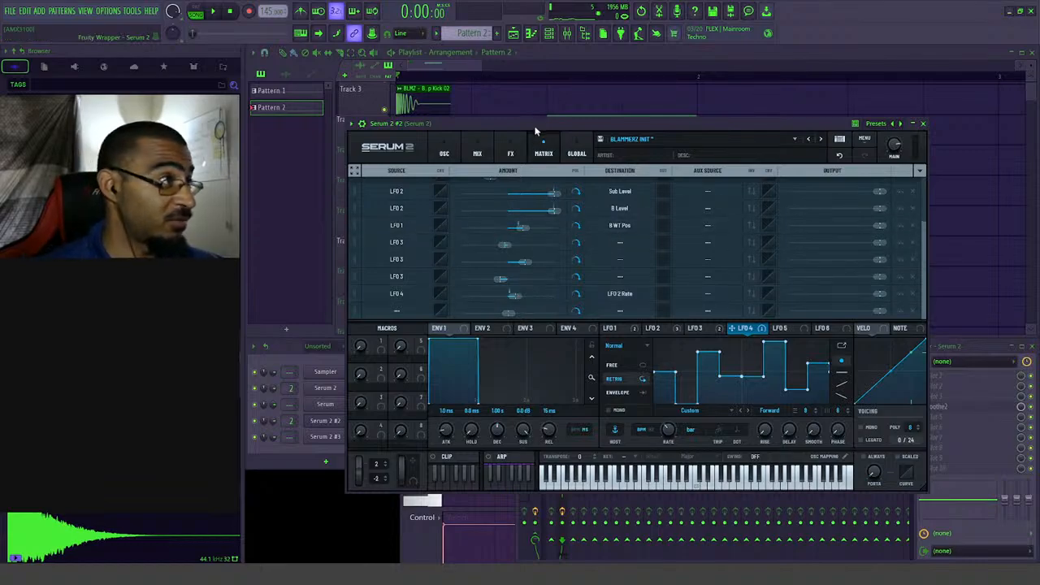
- Reposition the Serum 2 window over the playlist and replay the arrangement with LFO 4's shape in view
left_click_drag(536, 130, 517, 137)
key("space")
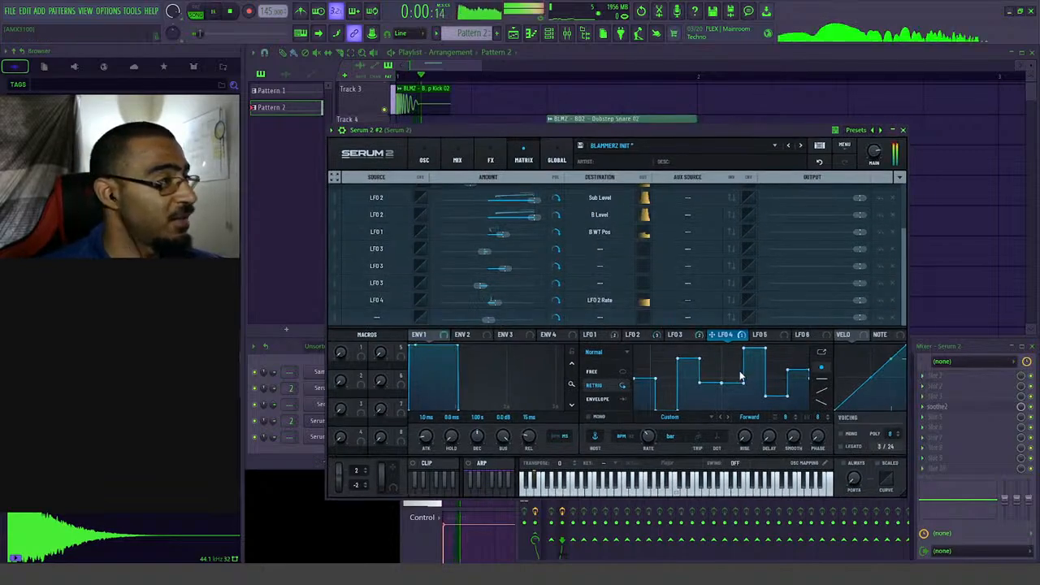
key("space")
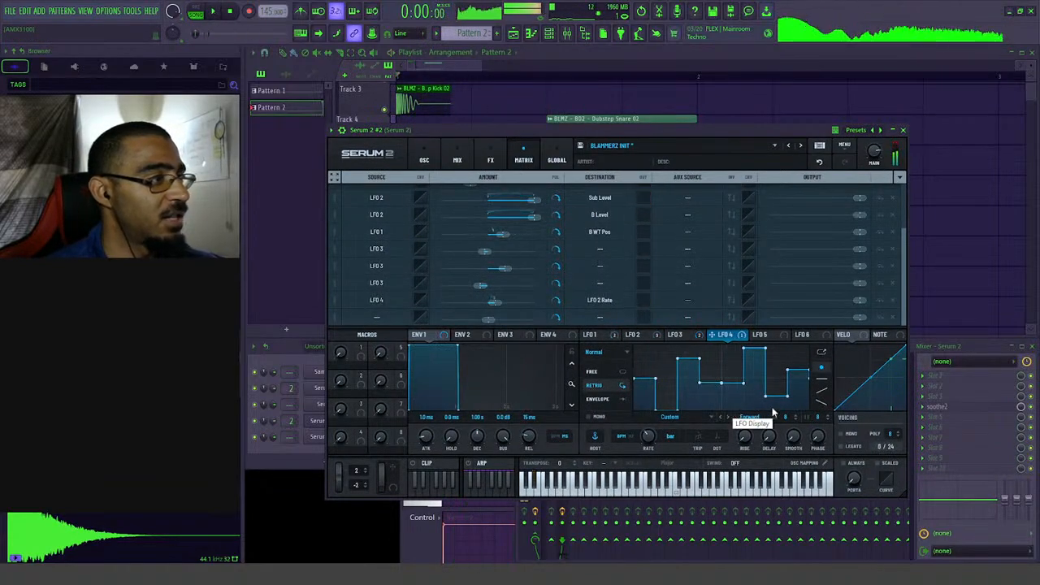
left_click_drag(642, 129, 681, 136)
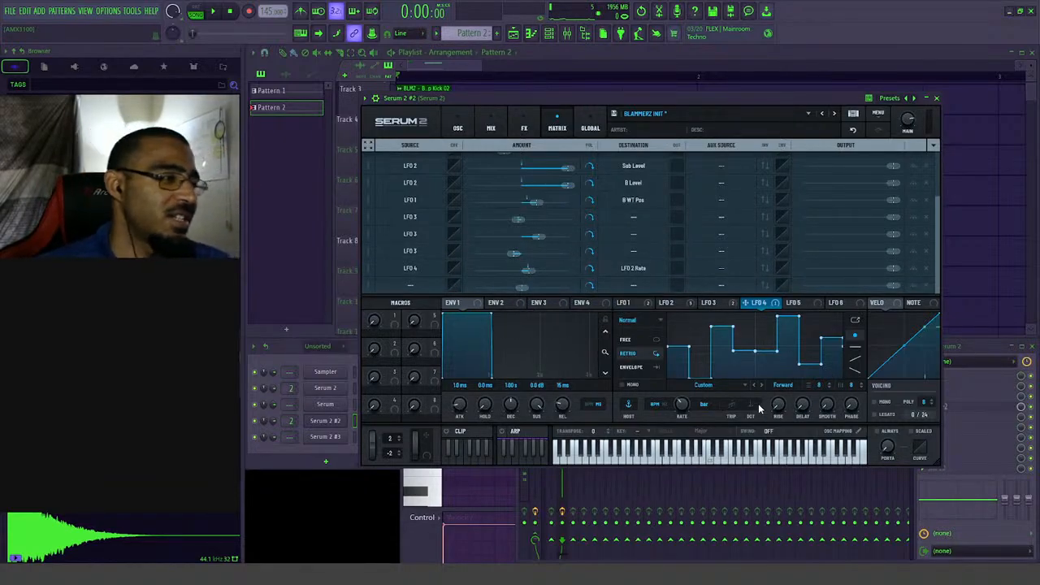
key("space")
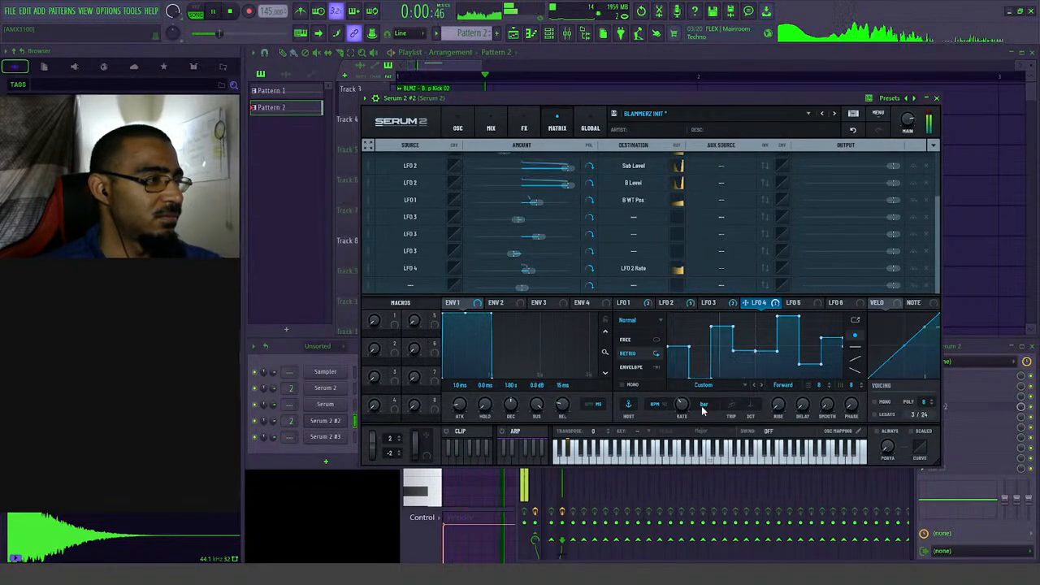
- Slow LFO 4's rate to 2 bars and enable its triplet timing while the arrangement loops
key("space")
key("space")
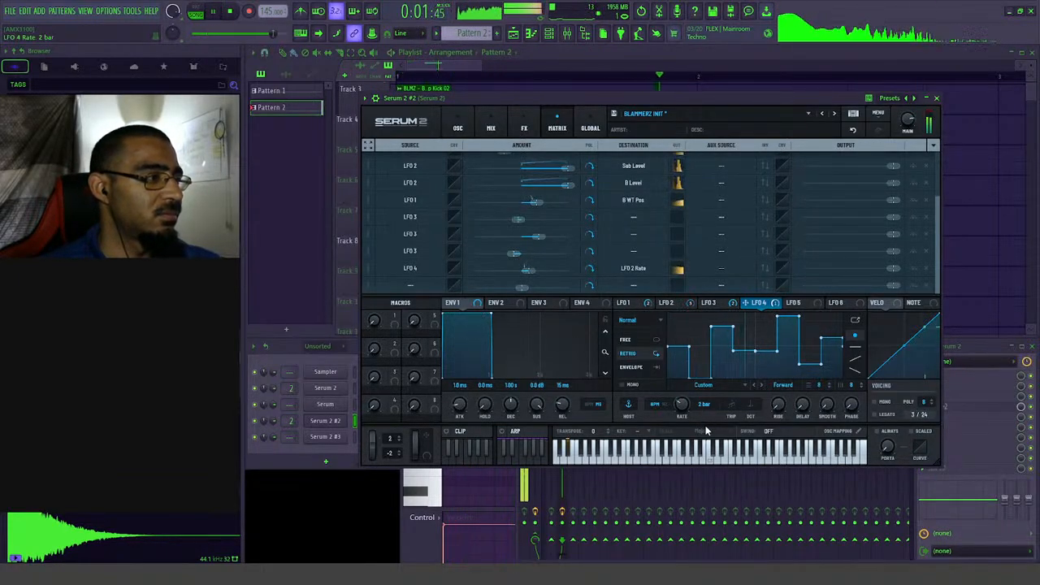
left_click_drag(705, 404, 706, 415)
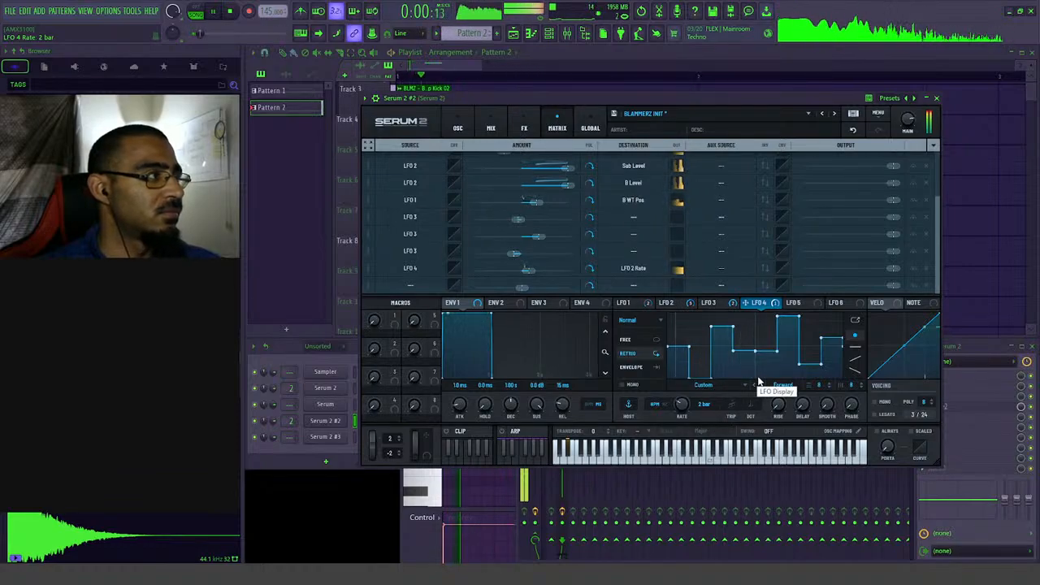
left_click(513, 33)
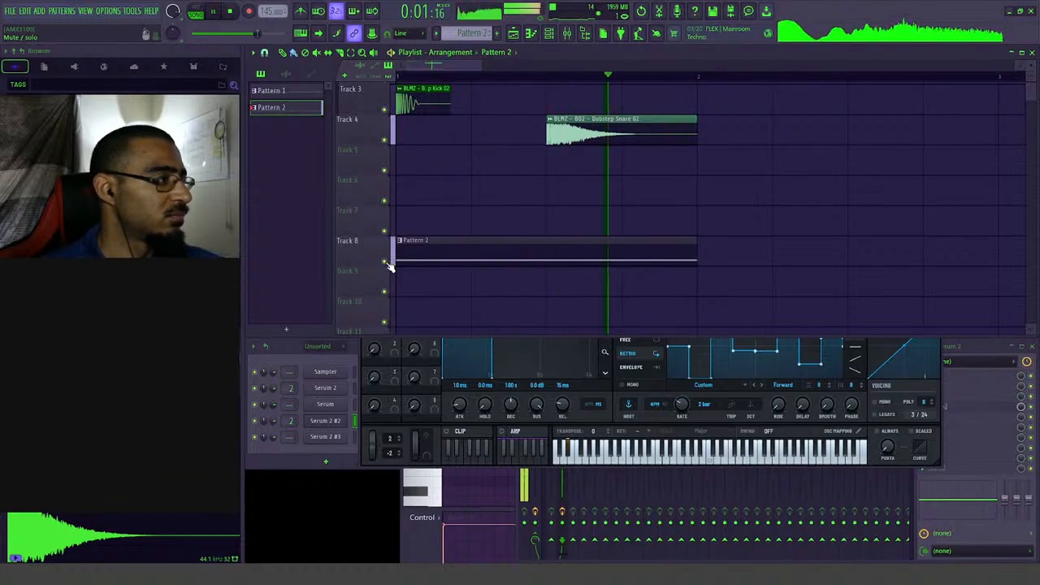
left_click(730, 418)
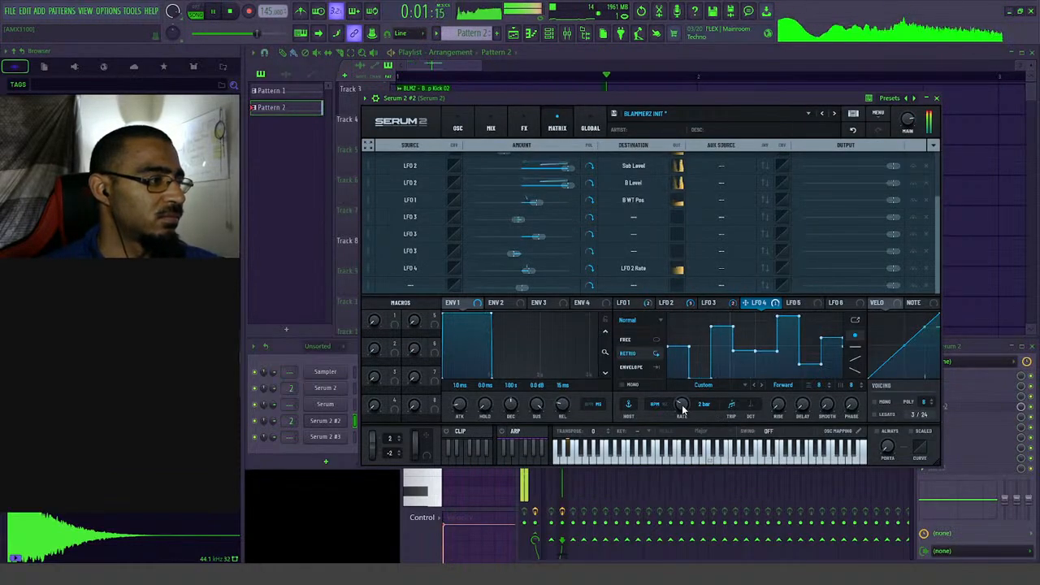
- Enable triplet timing for LFO 2 at its 1/4 rate and replay the arrangement to audition it
key("space")
left_click(674, 303)
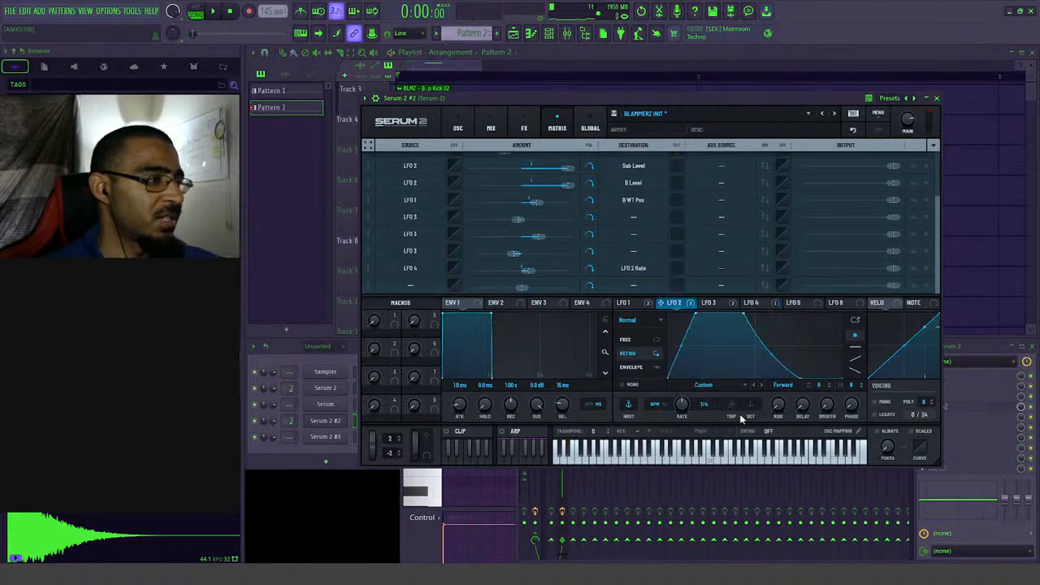
key("space")
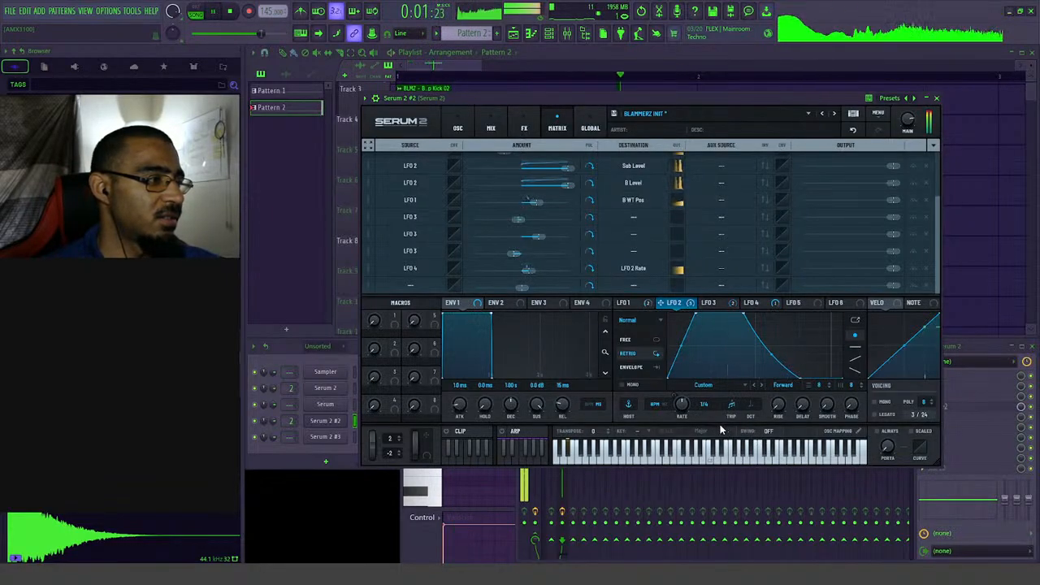
key("space")
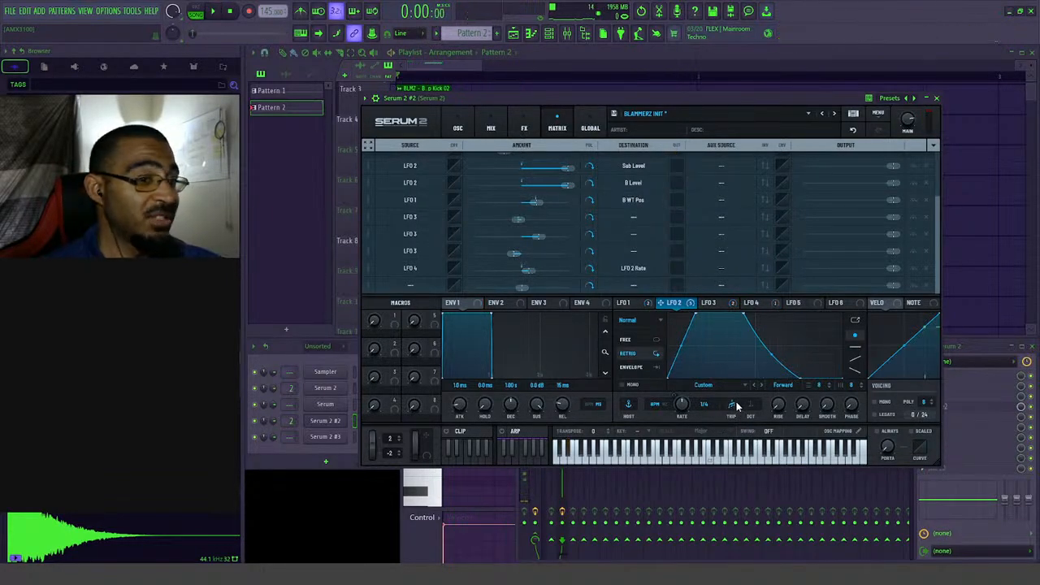
key("space")
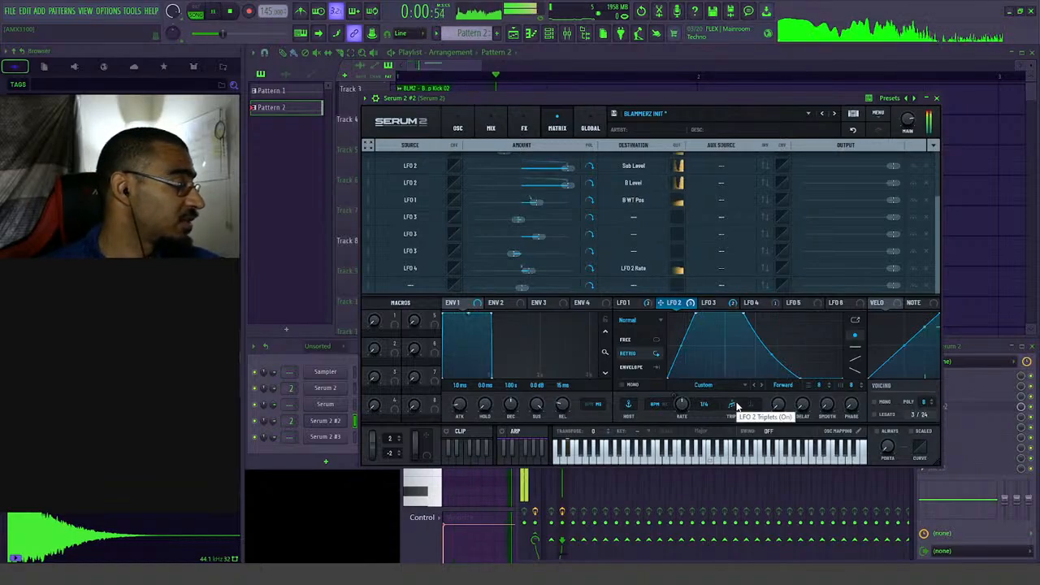
- Move the one-bar bass note of Serum 2 #2 up to F2 in the piano roll
left_click(458, 128)
left_click(531, 33)
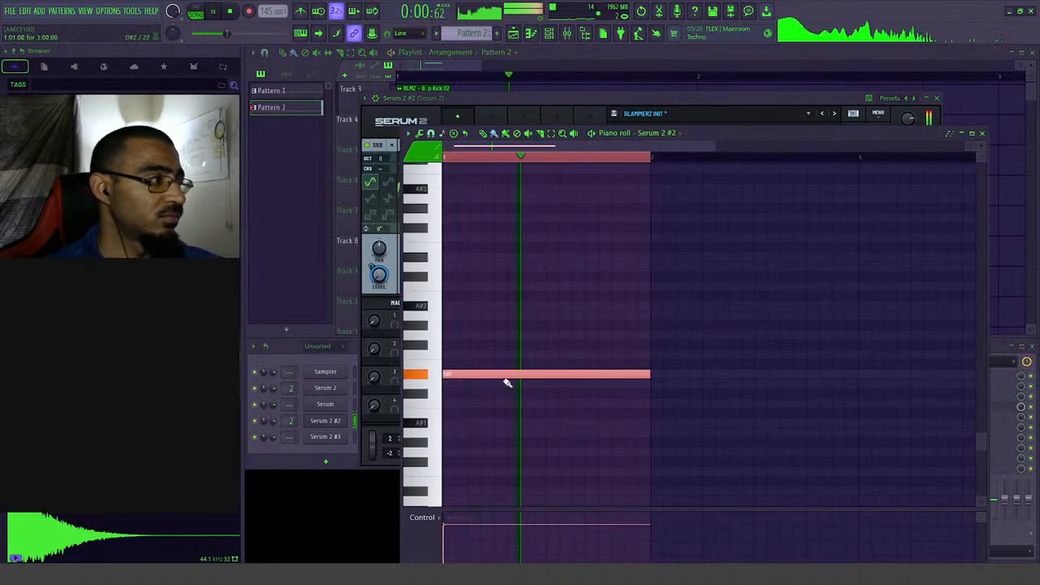
left_click_drag(495, 375, 490, 354)
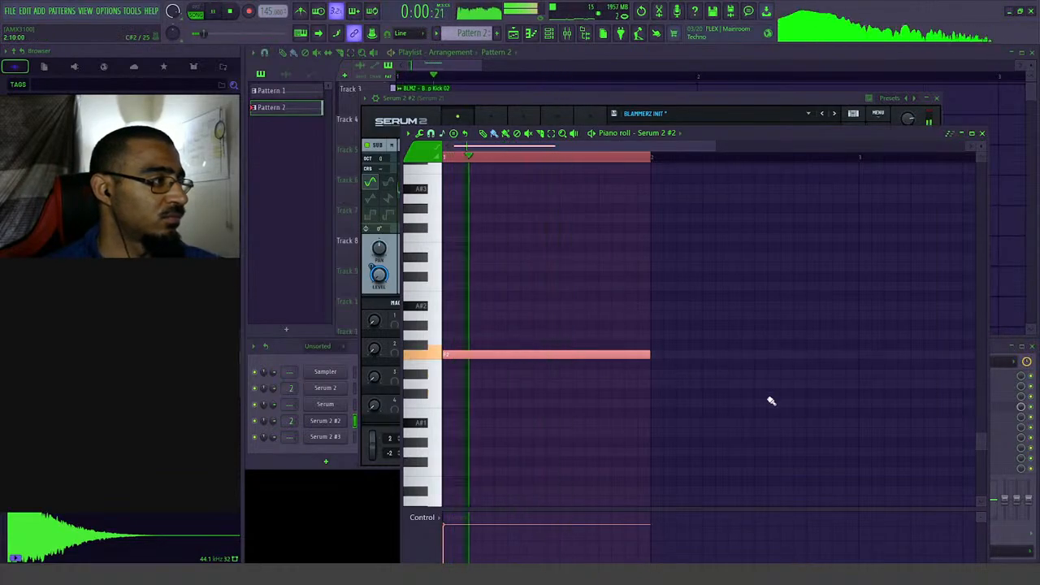
- Add an Equalizer to the Lows band of the L/H splitter, adjust its low-band gain, and audition the bass
left_click(491, 118)
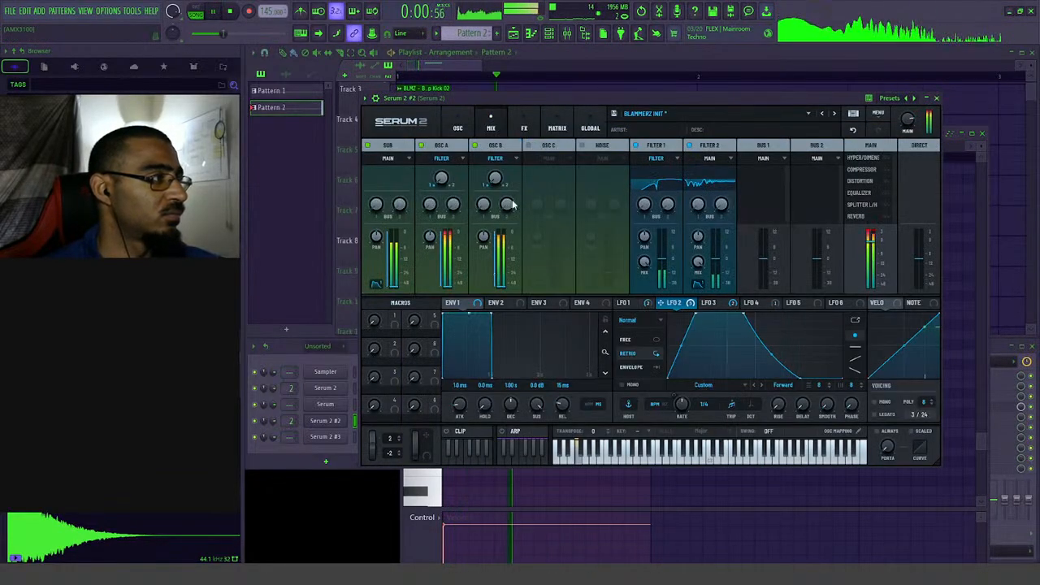
left_click(458, 122)
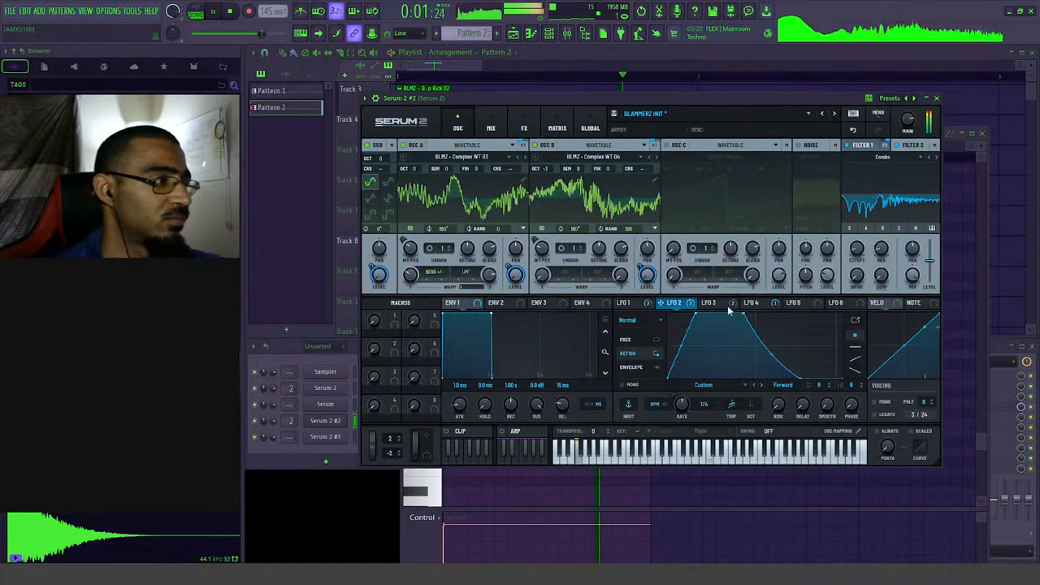
left_click(495, 127)
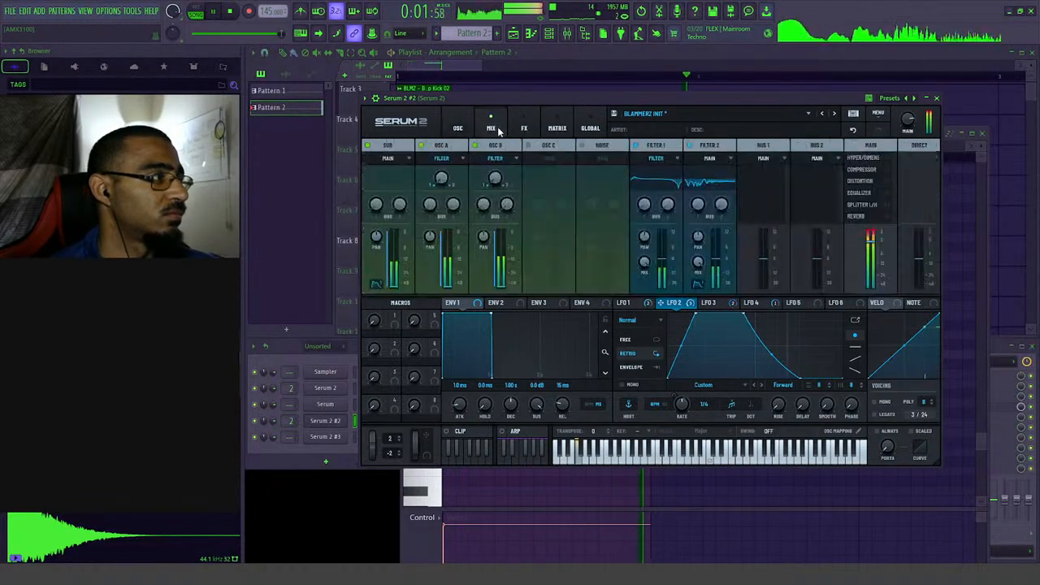
left_click(524, 128)
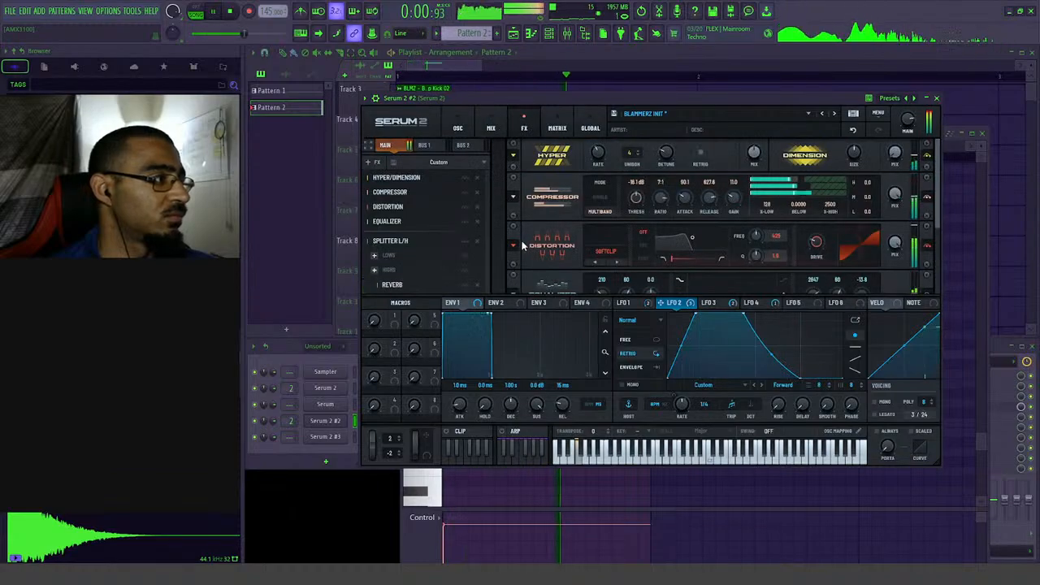
key("space")
left_click(411, 255)
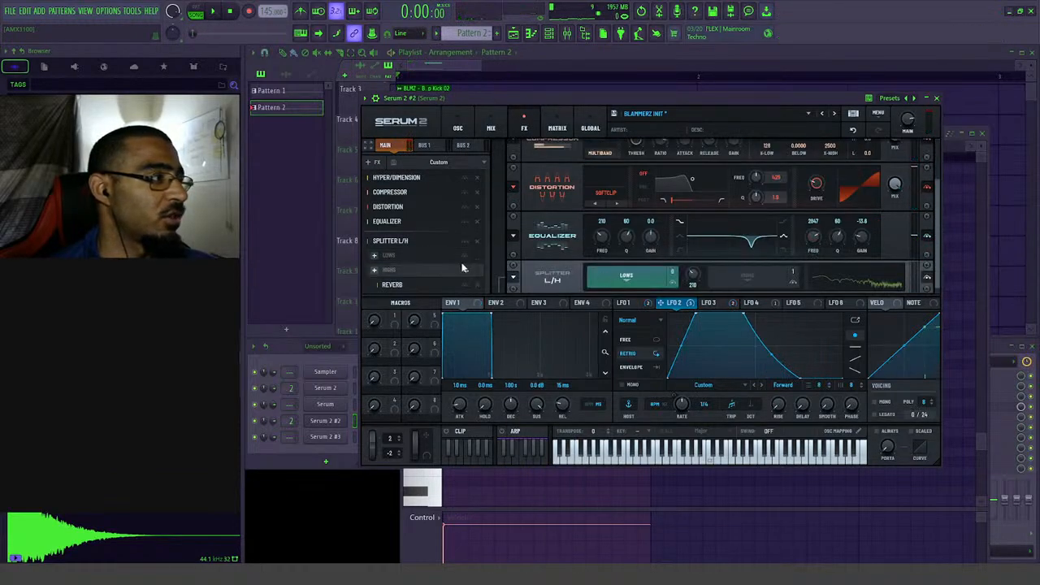
left_click(375, 255)
left_click(406, 339)
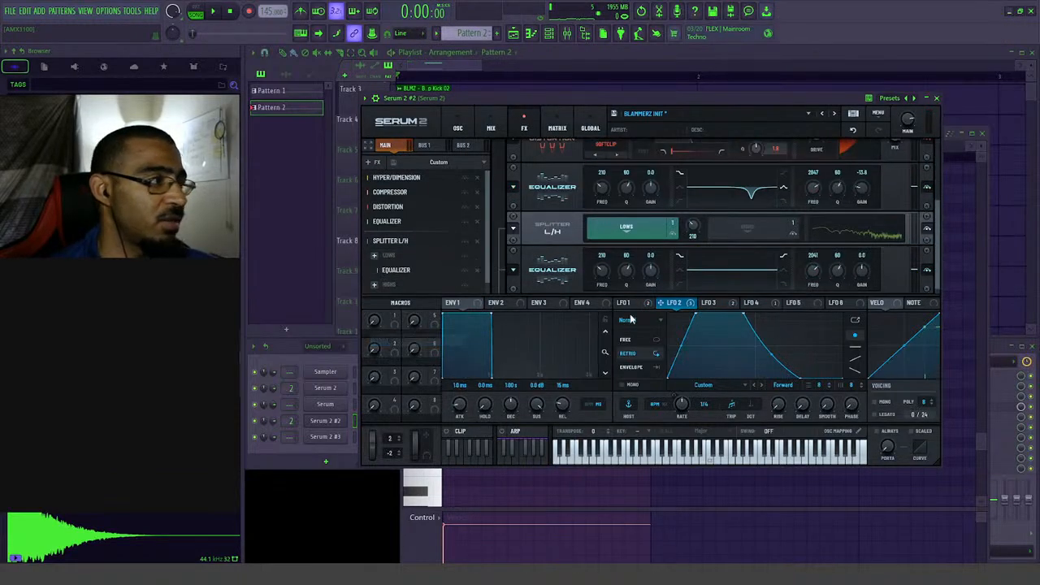
left_click_drag(651, 275, 652, 289)
key("space")
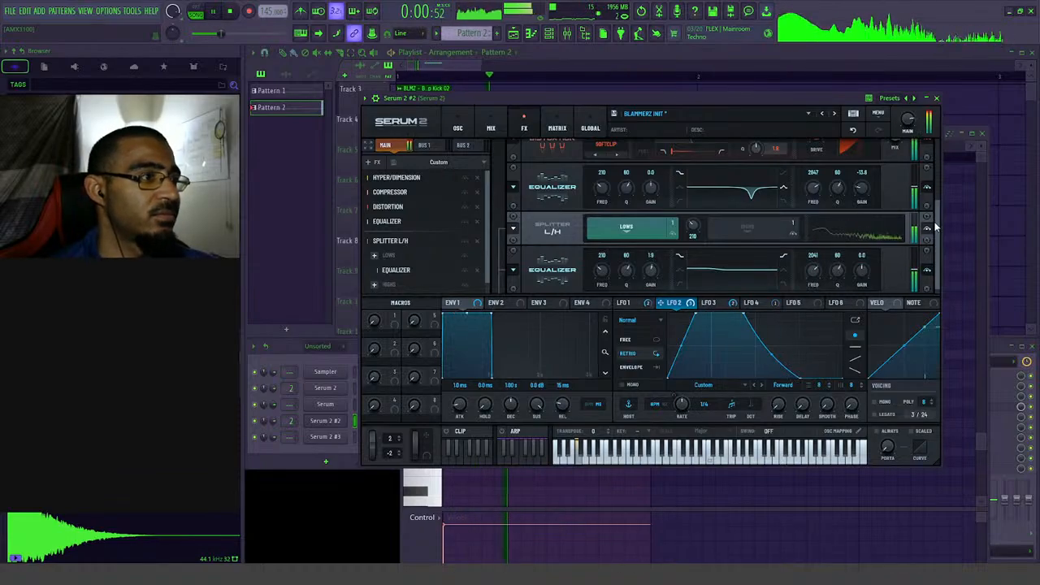
- Set oscillator B's first warp mode to Bend +/- and adjust its amount while auditioning the bass
left_click(457, 128)
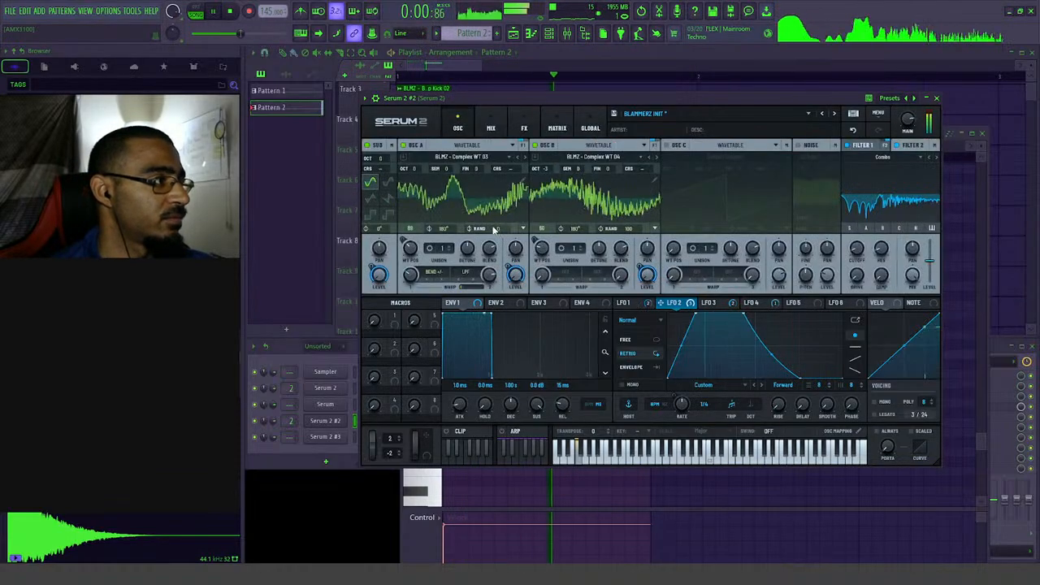
mouse_move(542, 246)
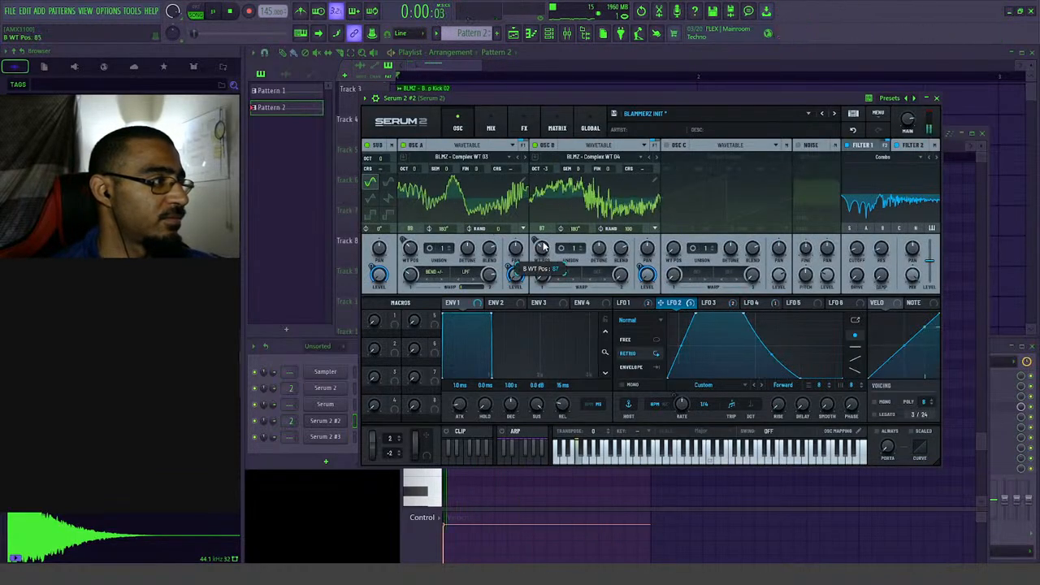
left_click(569, 273)
key("space")
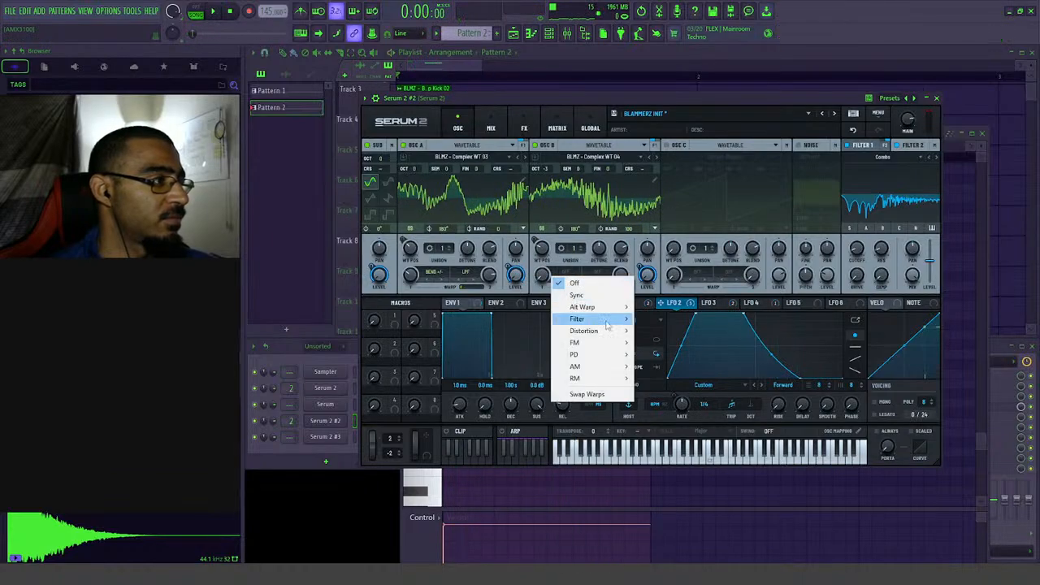
mouse_move(606, 312)
left_click(661, 330)
key("space")
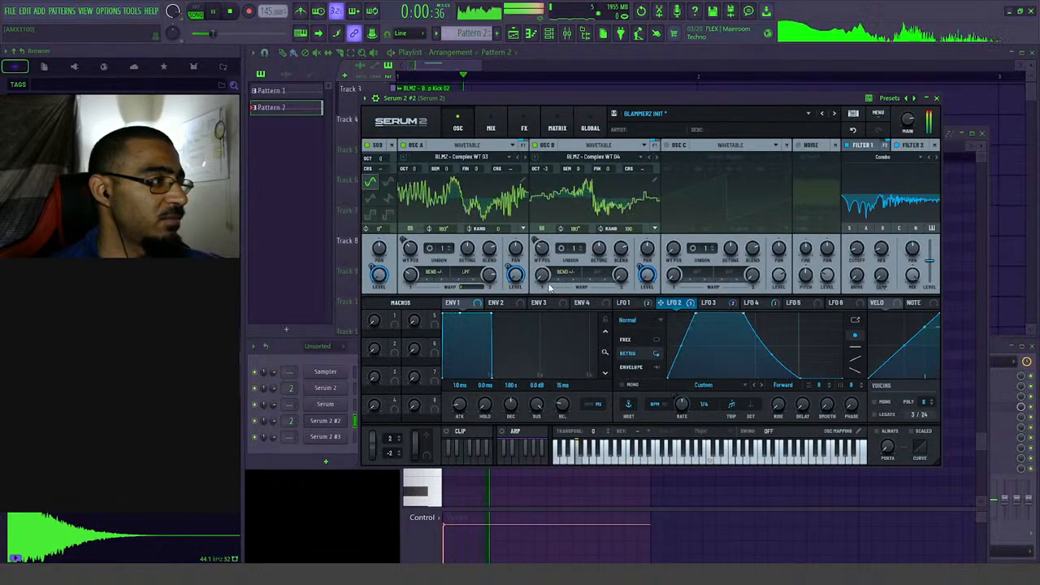
mouse_move(550, 258)
left_mouse_down()
mouse_move(561, 238)
mouse_move(560, 254)
left_mouse_up()
key("space")
- Modulate oscillator B's warp with LFO 1 at about 31% and set oscillator A's warp to -9 during playback
left_click(629, 303)
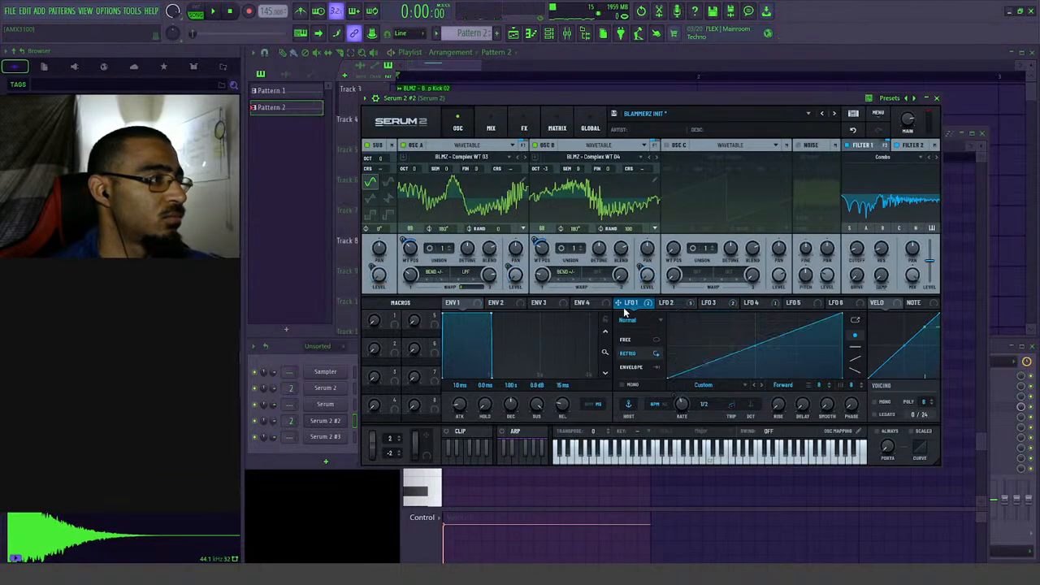
left_click_drag(618, 302, 532, 299)
key("space")
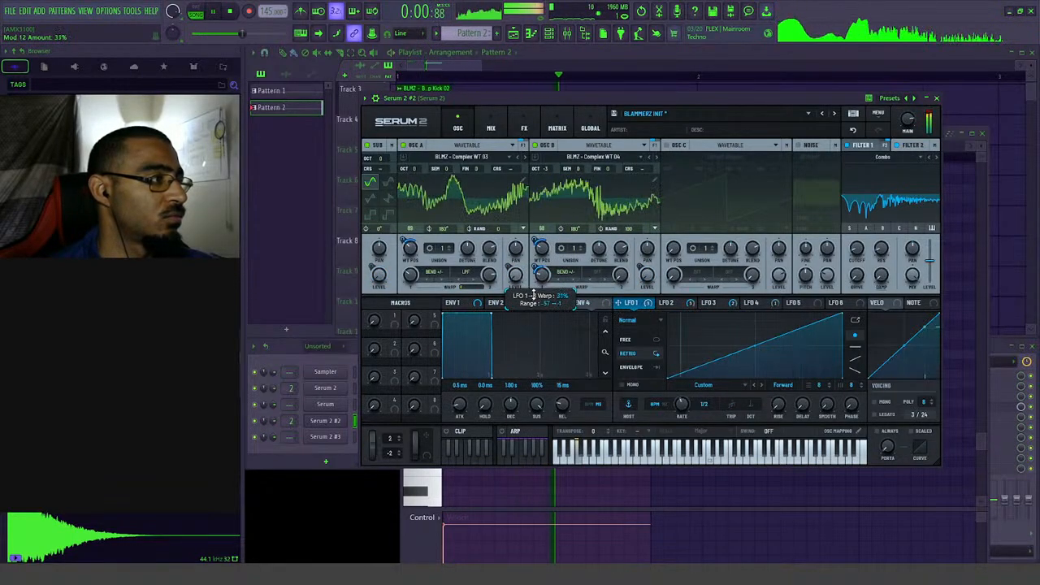
mouse_move(420, 272)
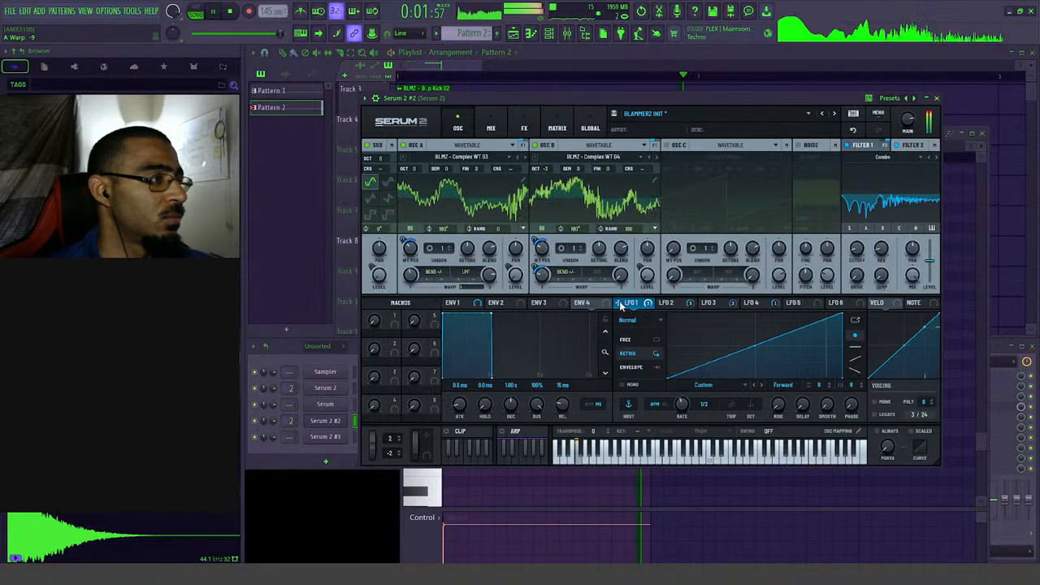
mouse_move(620, 304)
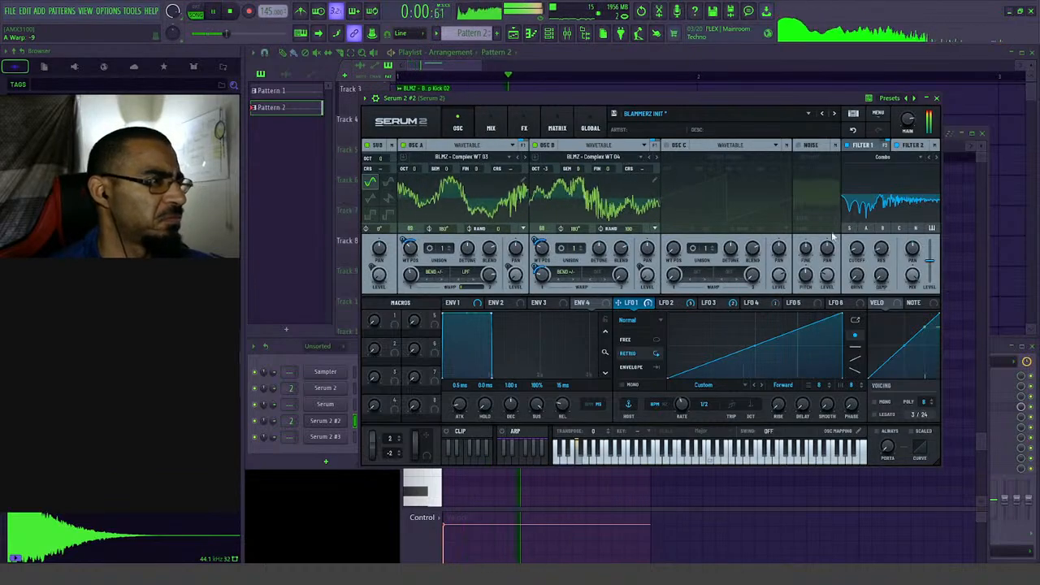
- Set the Filter 2 frequency to 33 Hz and replay the arrangement from the start
mouse_move(855, 252)
left_click_drag(855, 252, 856, 247)
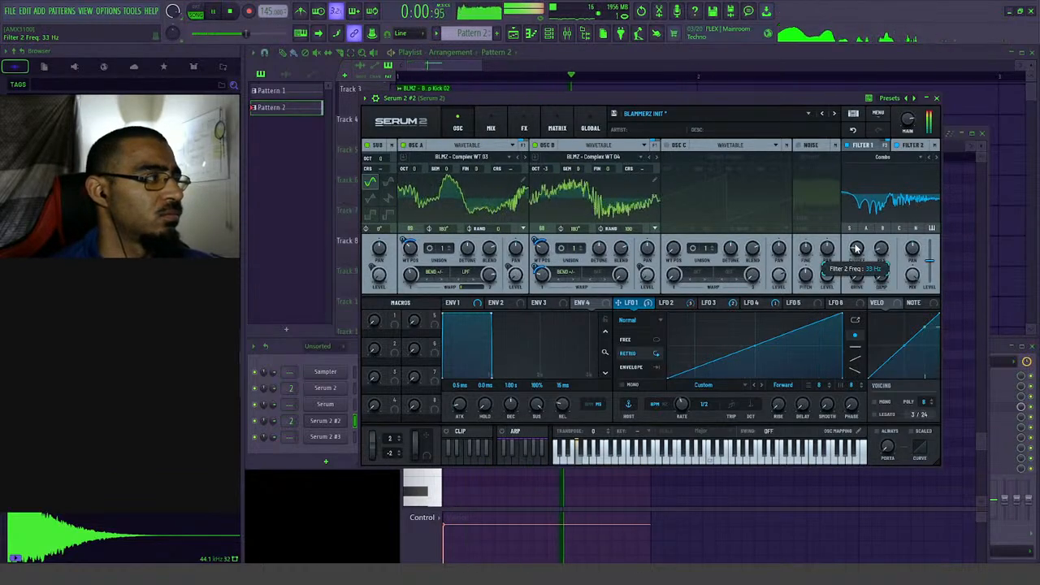
key("space")
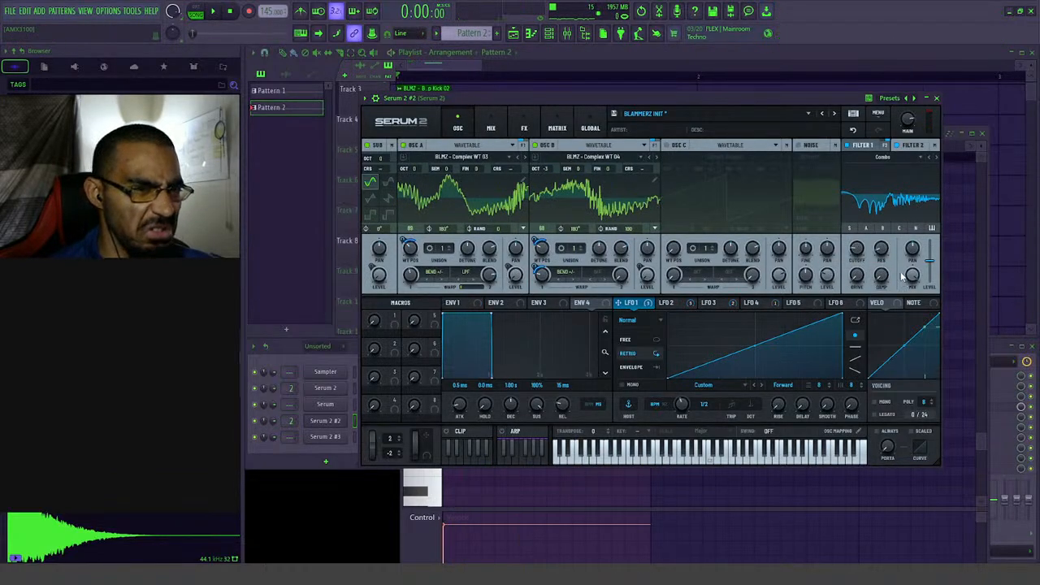
key("space")
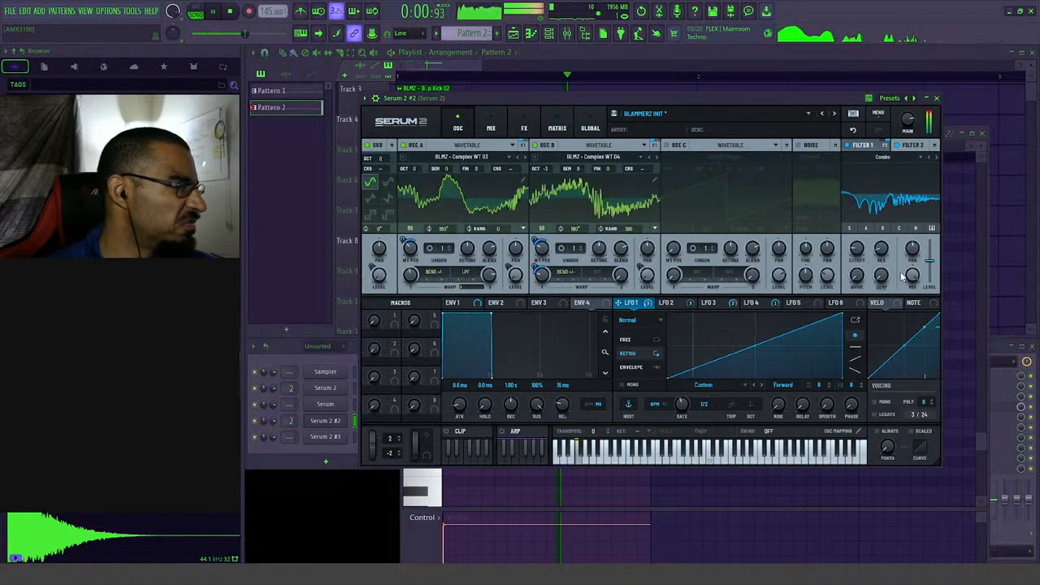
- Try enabling oscillator C in wavetable mode during playback
left_click(498, 123)
left_click(524, 128)
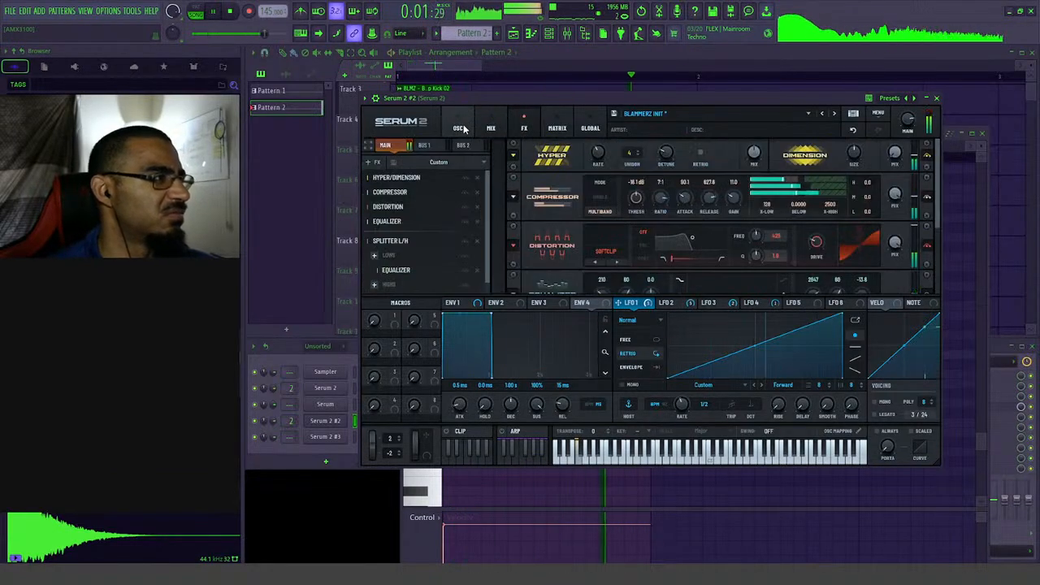
left_click(458, 128)
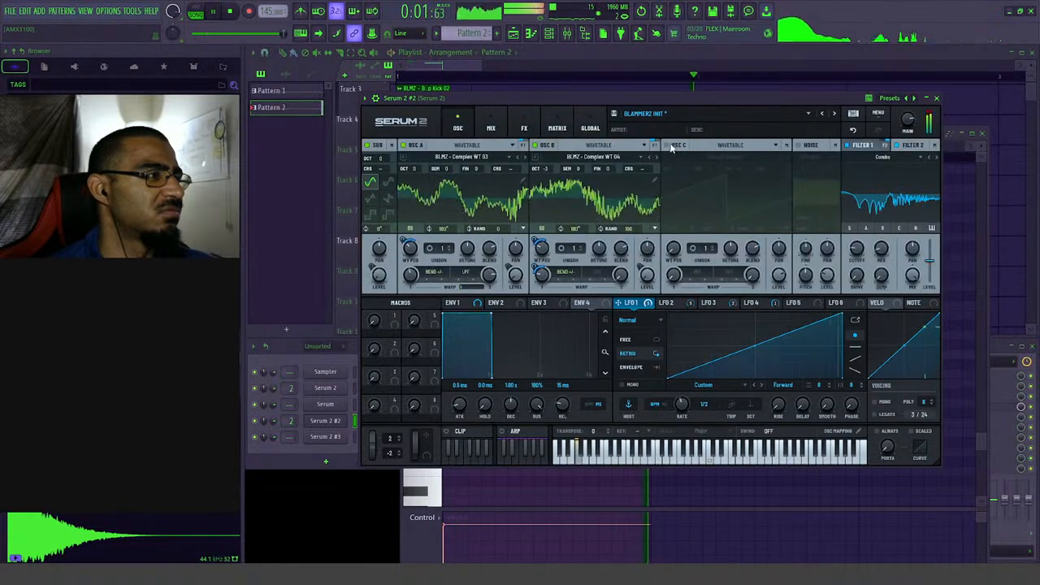
left_click(730, 144)
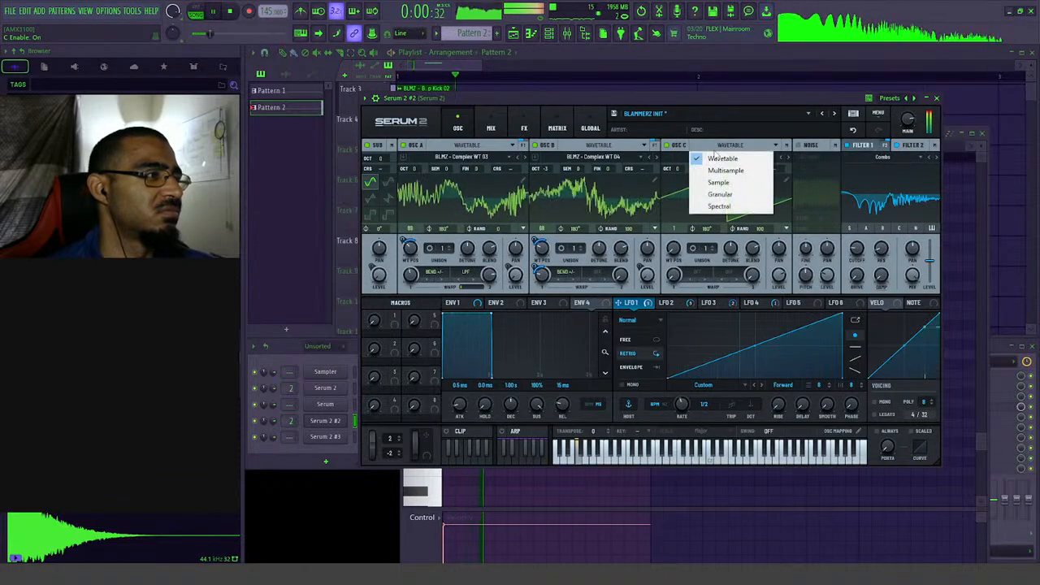
left_click(671, 153)
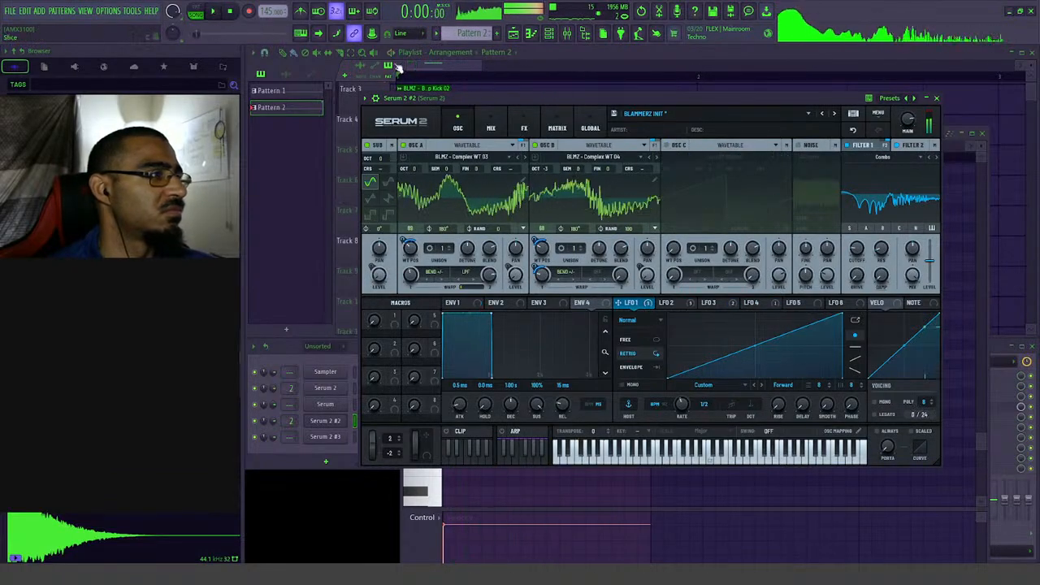
key("space")
- Swap oscillator C with oscillator B so the BLMZ - Complex WT 04 wavetable sits in oscillator C
left_click(699, 148)
left_click(691, 151)
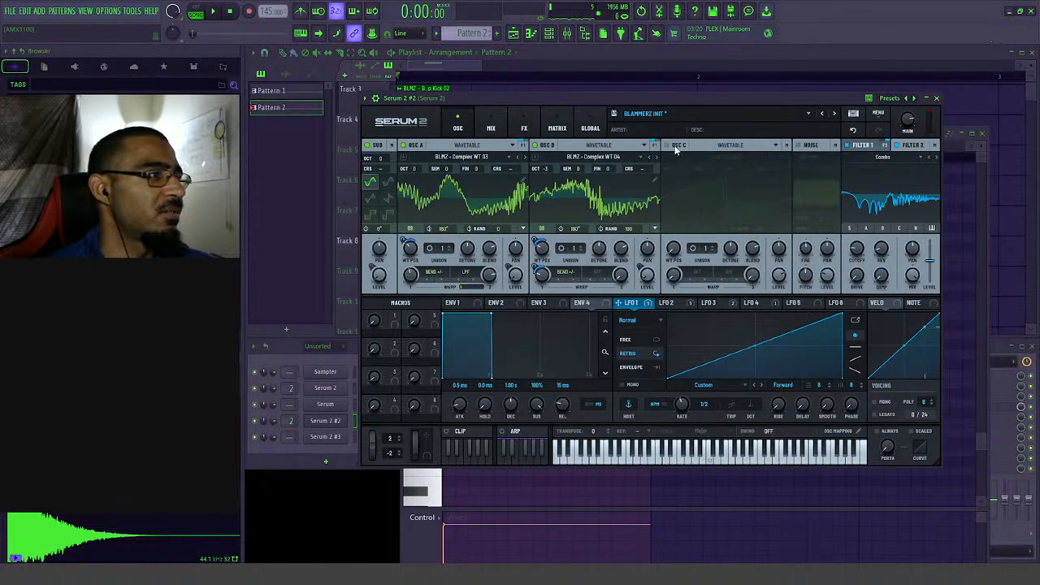
left_click_drag(676, 151, 630, 153)
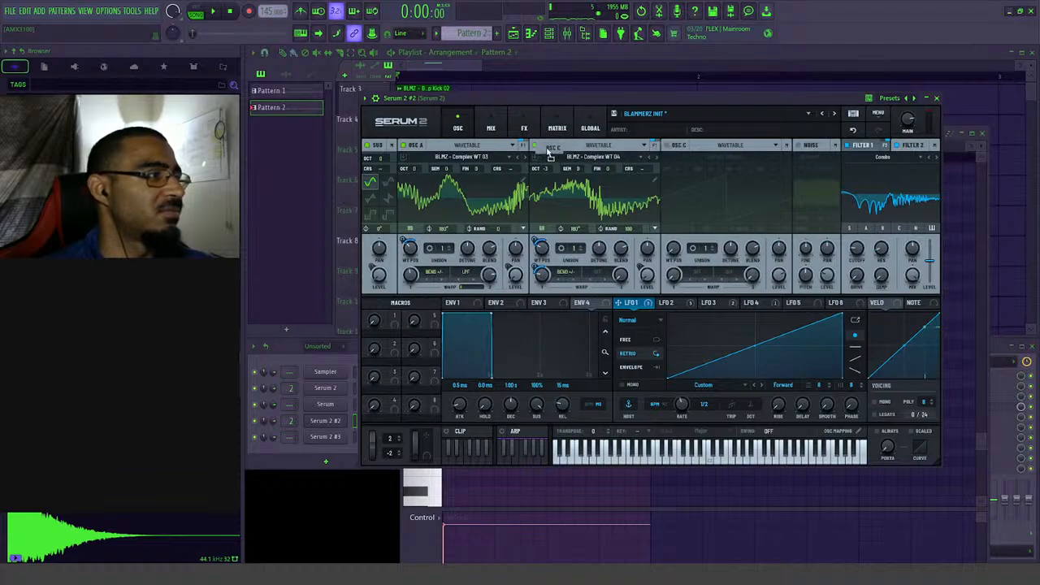
left_click_drag(538, 151, 571, 159)
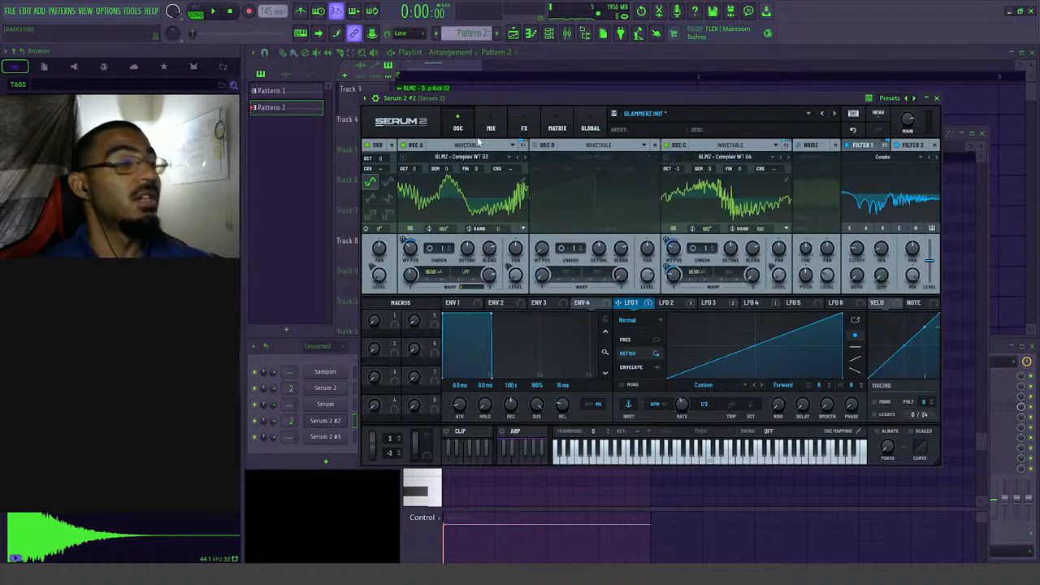
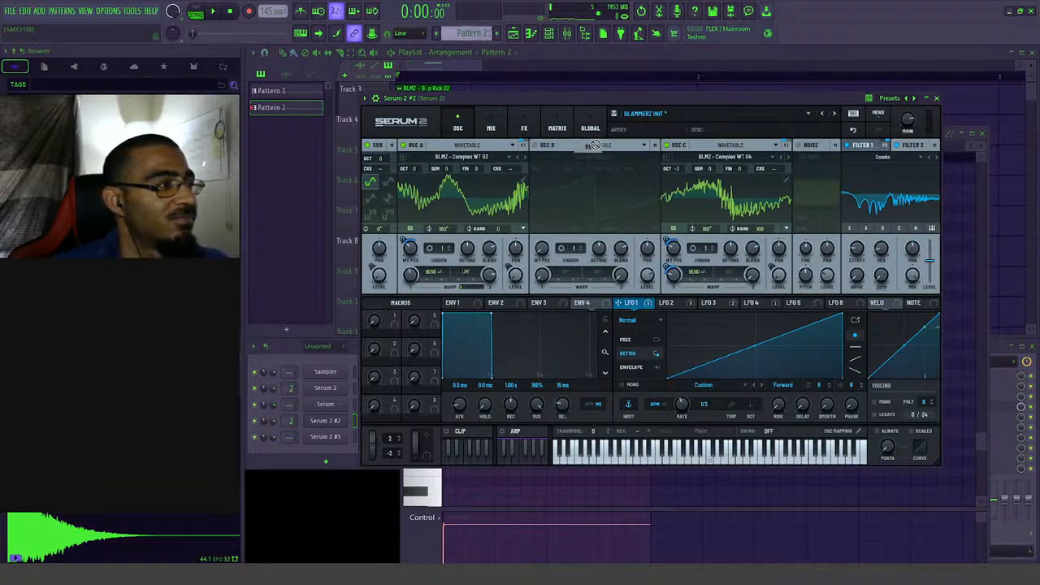
- Swap the BLMZ - Complex WT 04 oscillator from C into B, and swap oscillators A and C back and forth
left_click_drag(686, 144, 605, 140)
left_click_drag(429, 143, 424, 144)
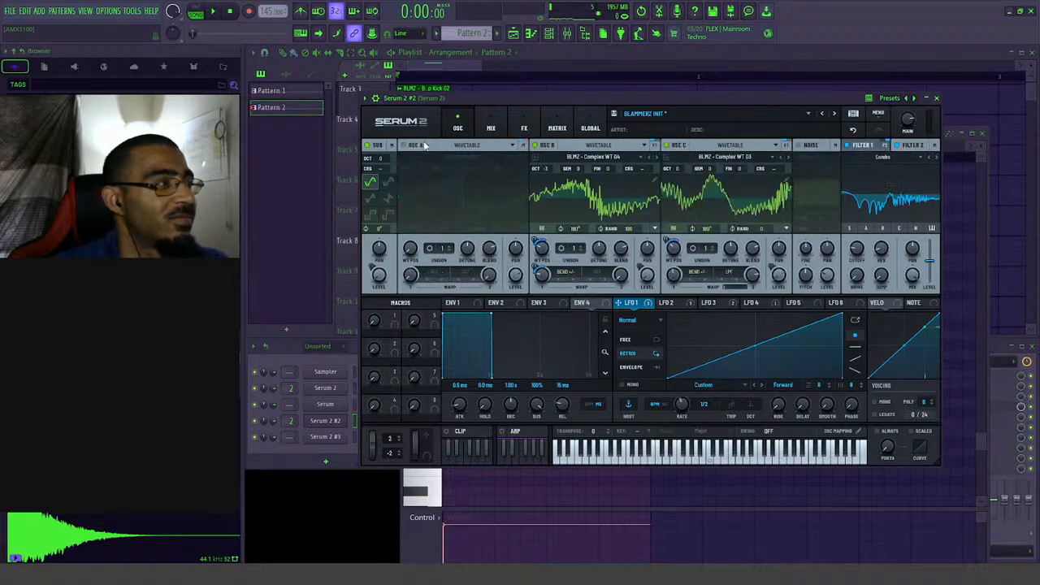
left_click_drag(687, 150, 687, 151)
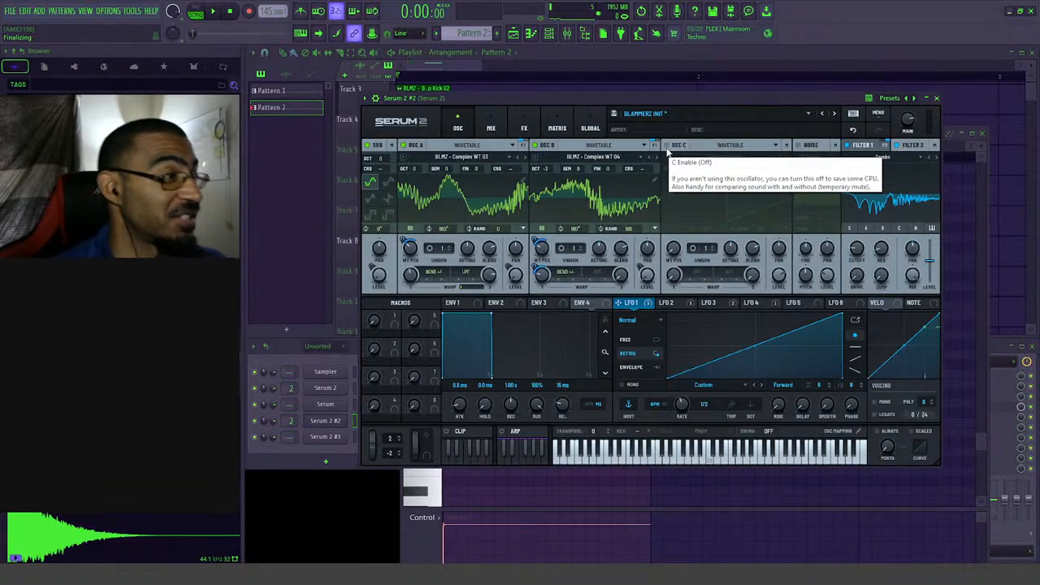
- Enable oscillator C, route it into the filters, and start playback
left_click(667, 145)
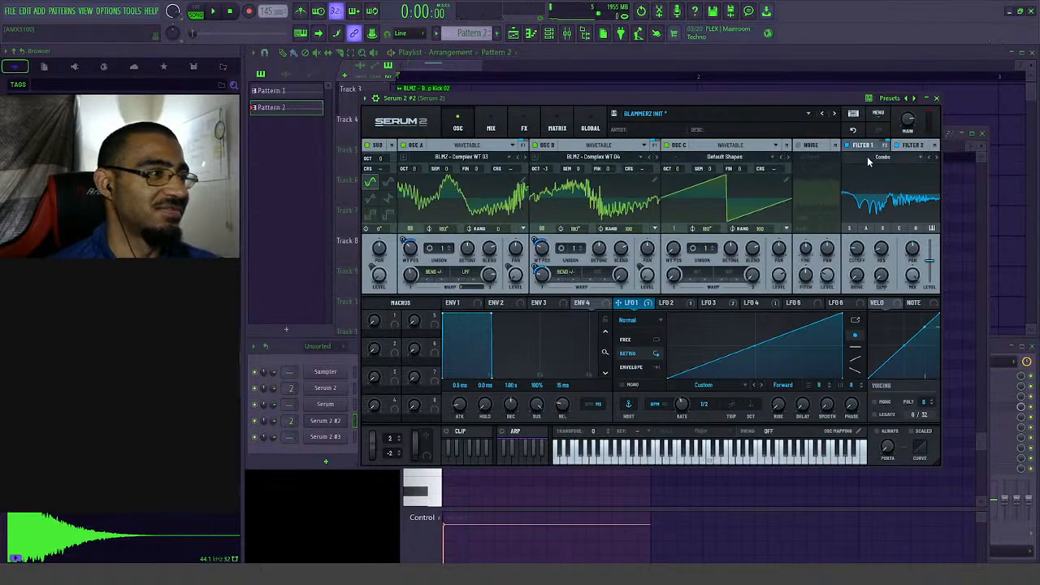
left_click(912, 145)
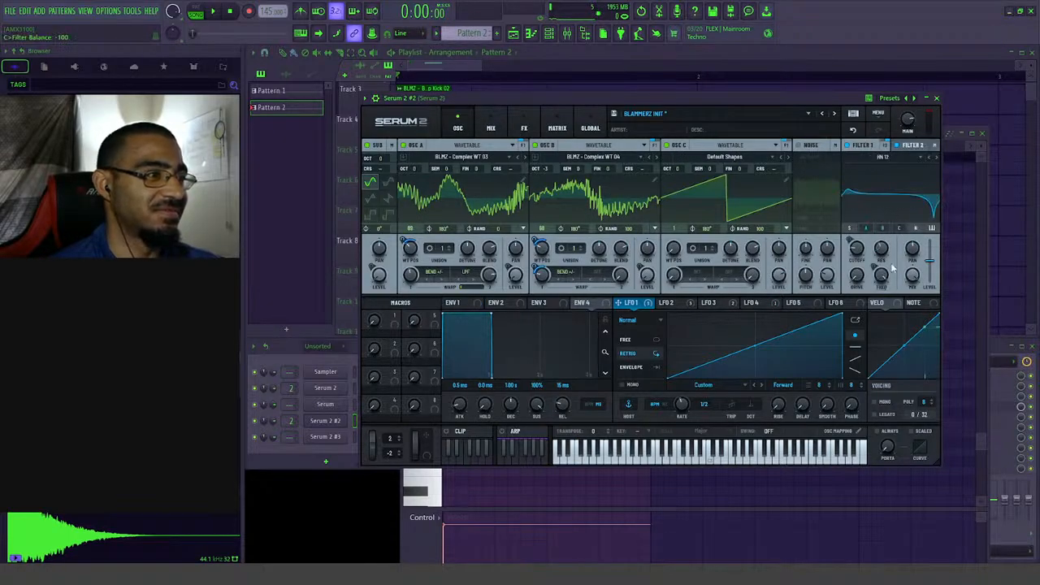
key("space")
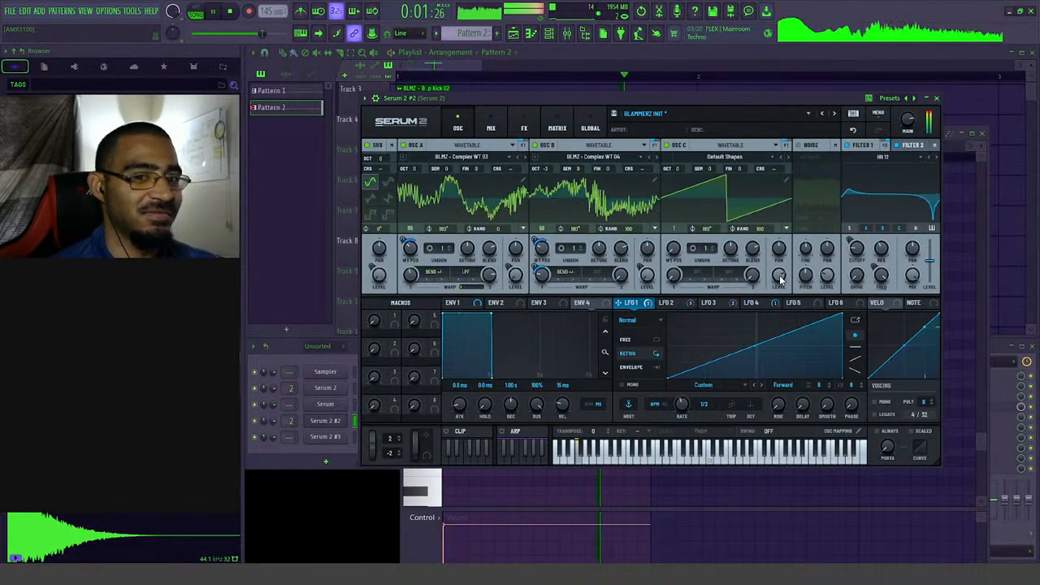
- Set oscillator C's level to 0% and modulate it with LFO 2 at 100%
left_click_drag(781, 279, 772, 373)
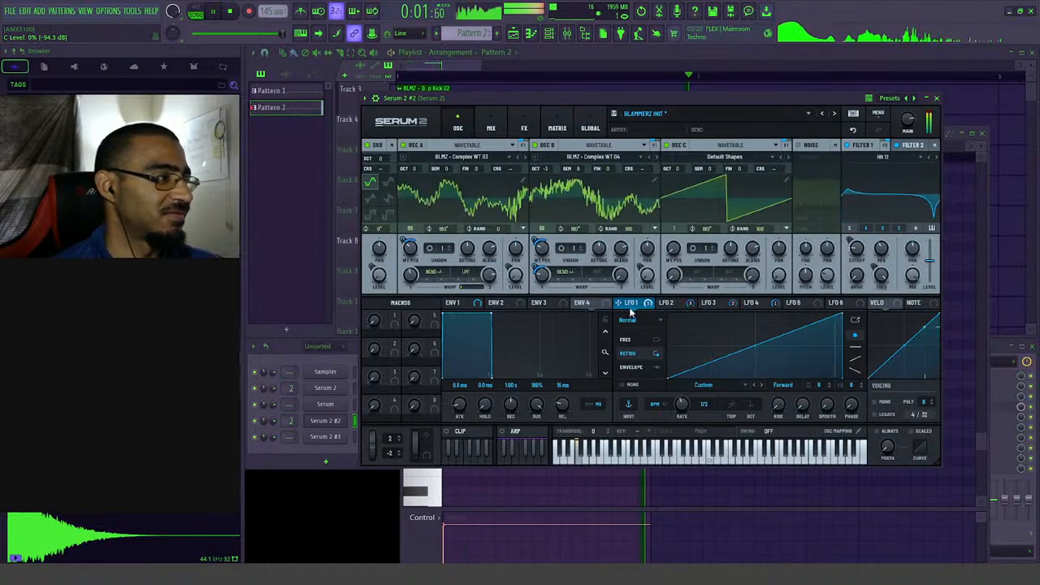
left_click(667, 304)
left_click_drag(681, 300, 778, 276)
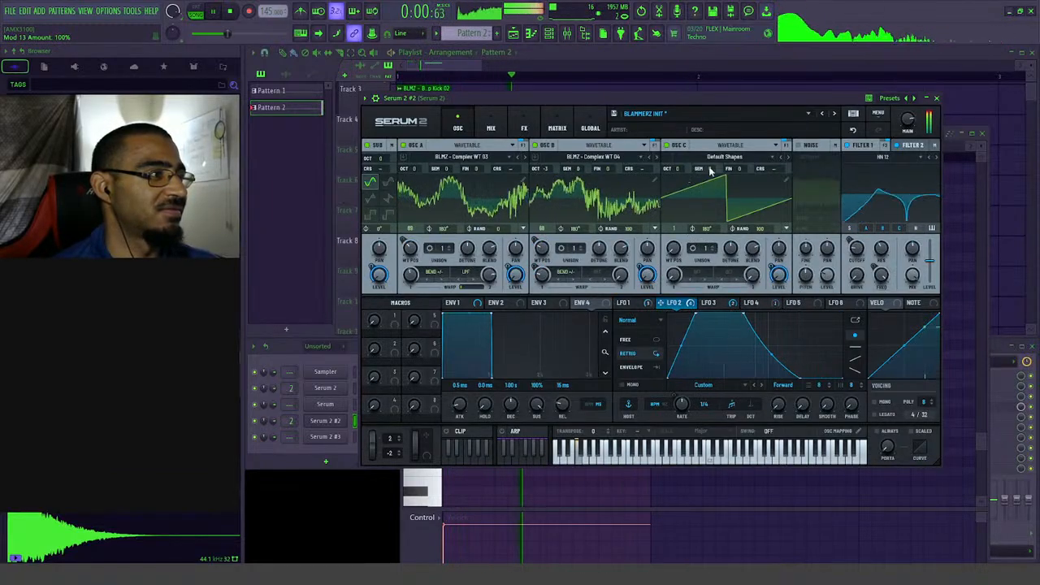
- Load the BLMZ - Glitchy WT 01 wavetable into oscillator C, sweep its wavetable position and reset it to 1
left_click(777, 160)
mouse_move(732, 181)
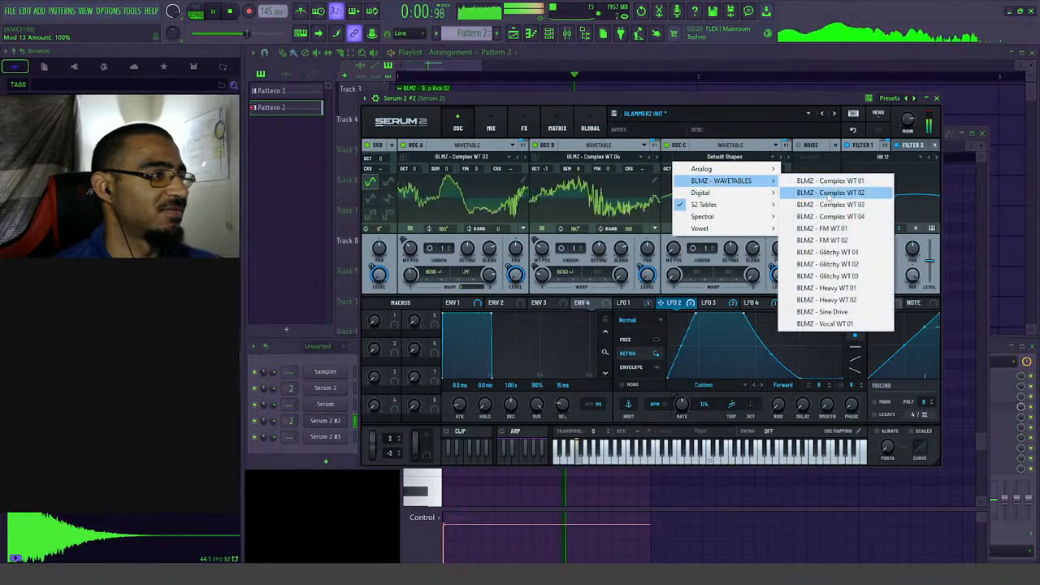
left_click(837, 253)
left_click_drag(673, 256, 687, 224)
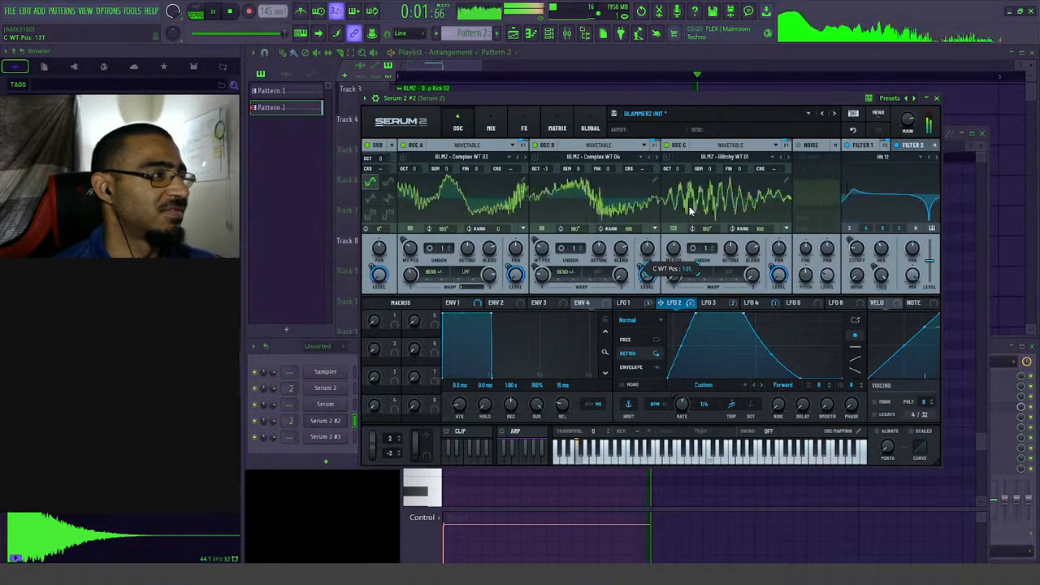
double_click(674, 257)
key("space")
- Modulate oscillator C's wavetable position with LFO 1 at 43% during playback
left_click(626, 304)
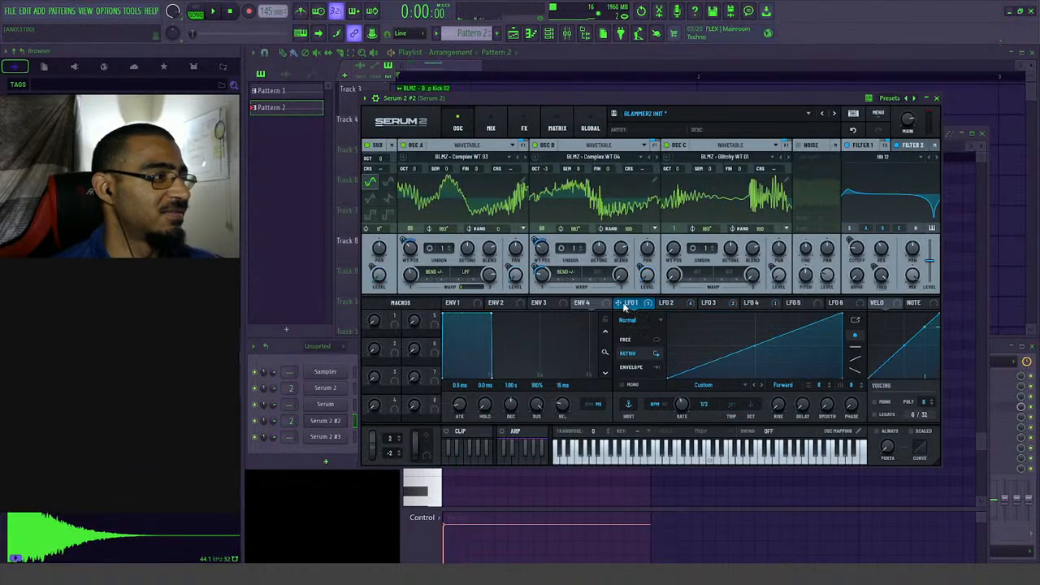
key("space")
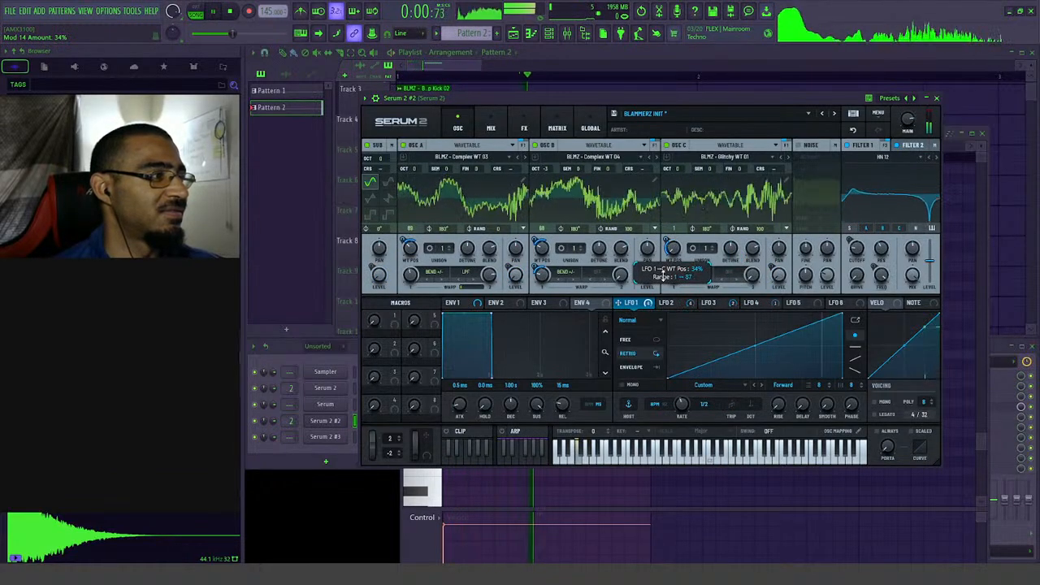
left_click_drag(666, 268, 666, 275)
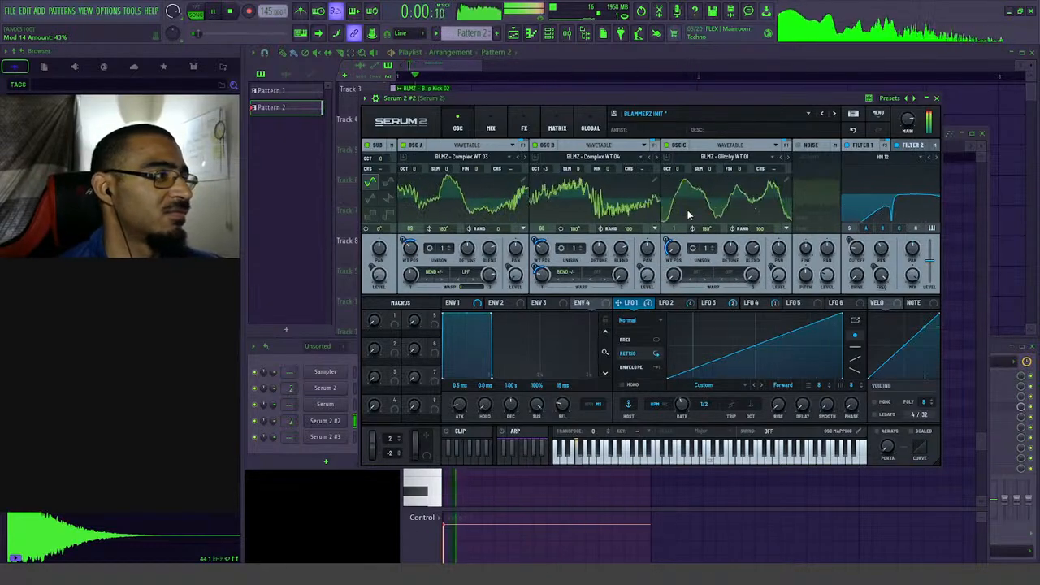
- Solo the Pattern 2 clip's playlist track and listen to the bass alone
left_click(469, 69)
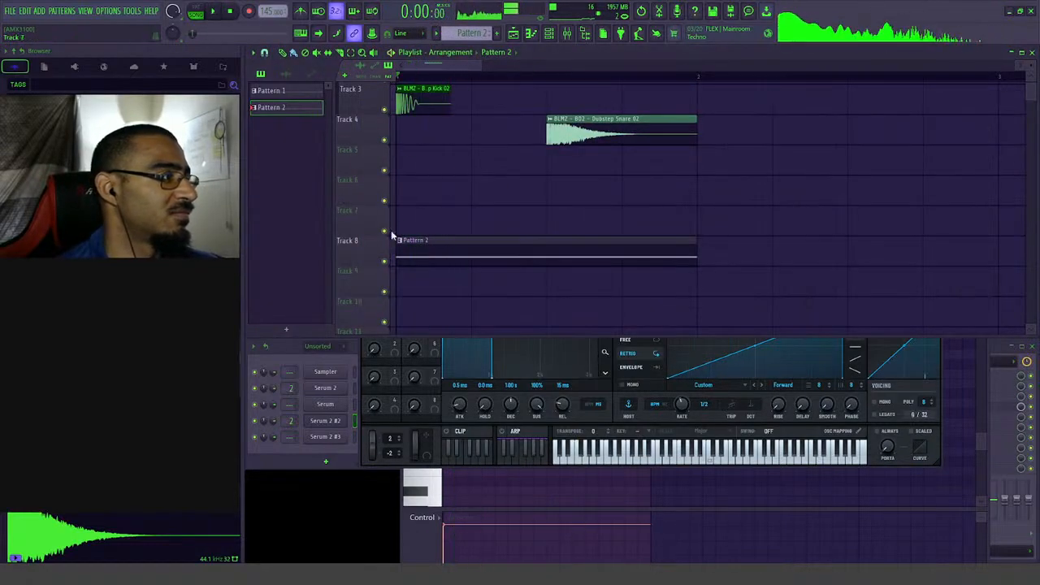
right_click(386, 262)
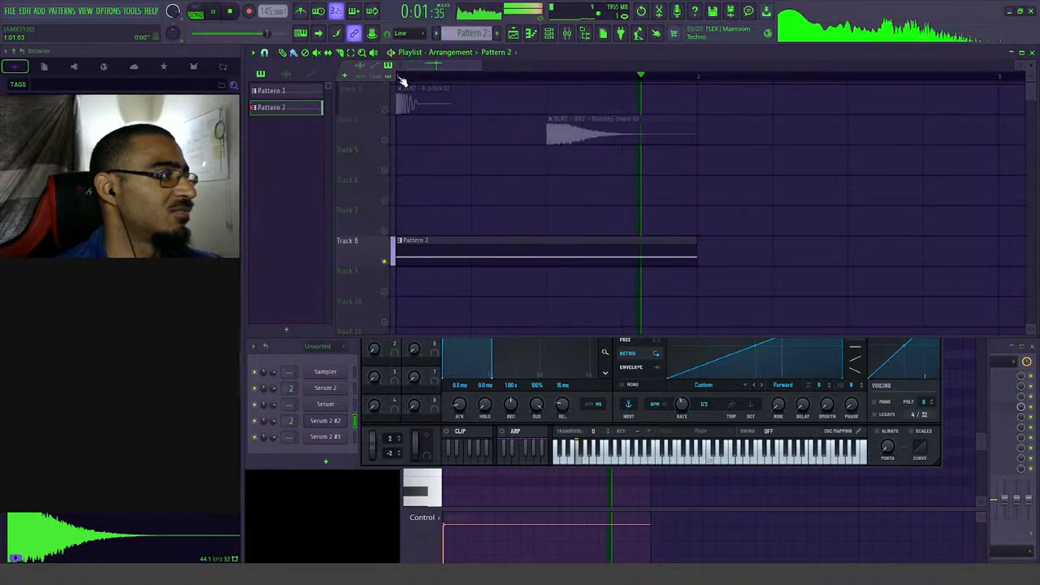
key("space")
- Consolidate the first bar of the playlist to Pattern 2 (consolidated)_20.wav and play the rendered clip
left_click_drag(399, 91, 696, 113)
key("ctrl+alt+c")
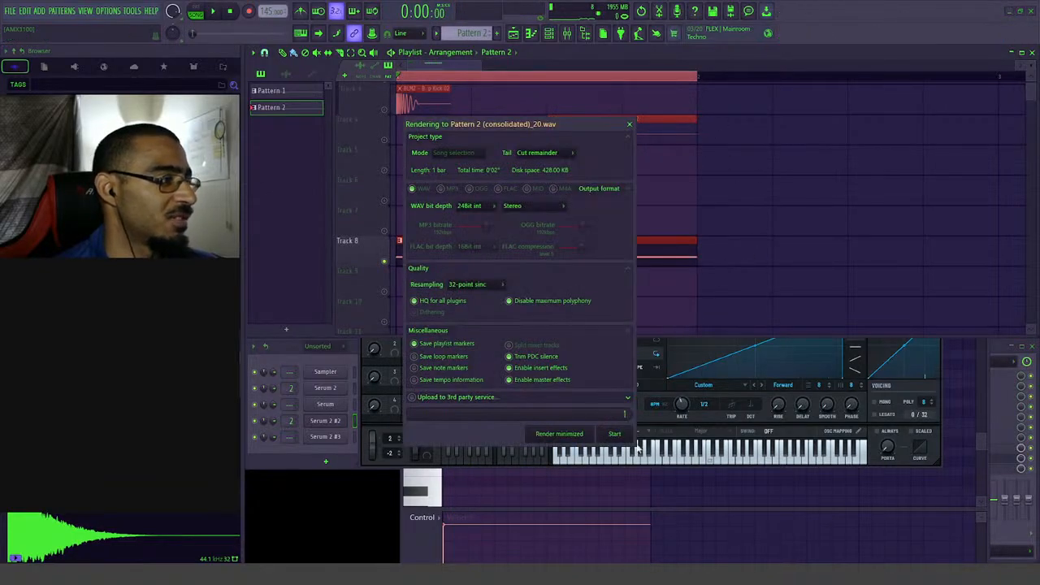
key("Return")
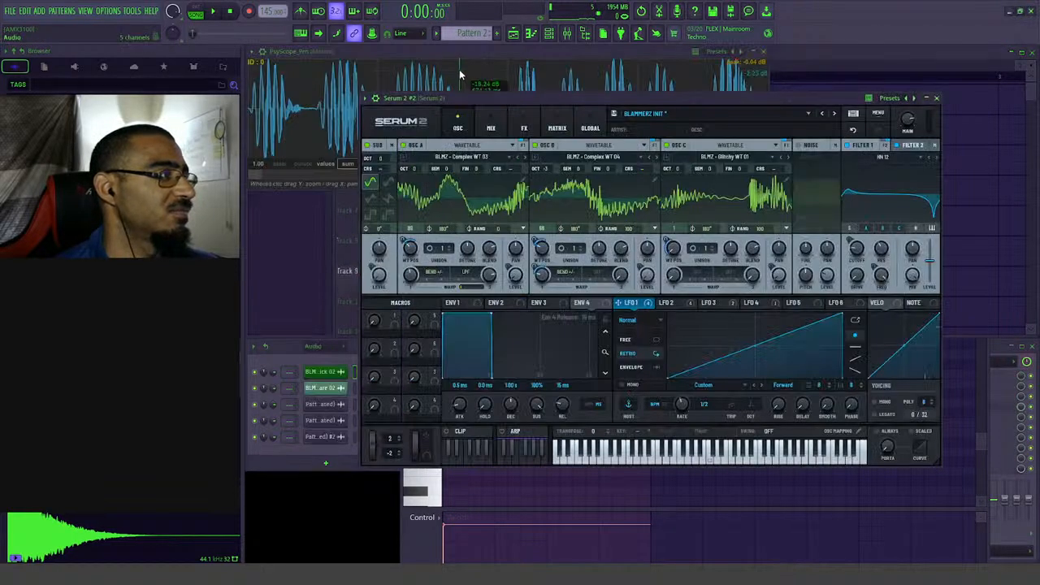
left_click(847, 62)
key("space")
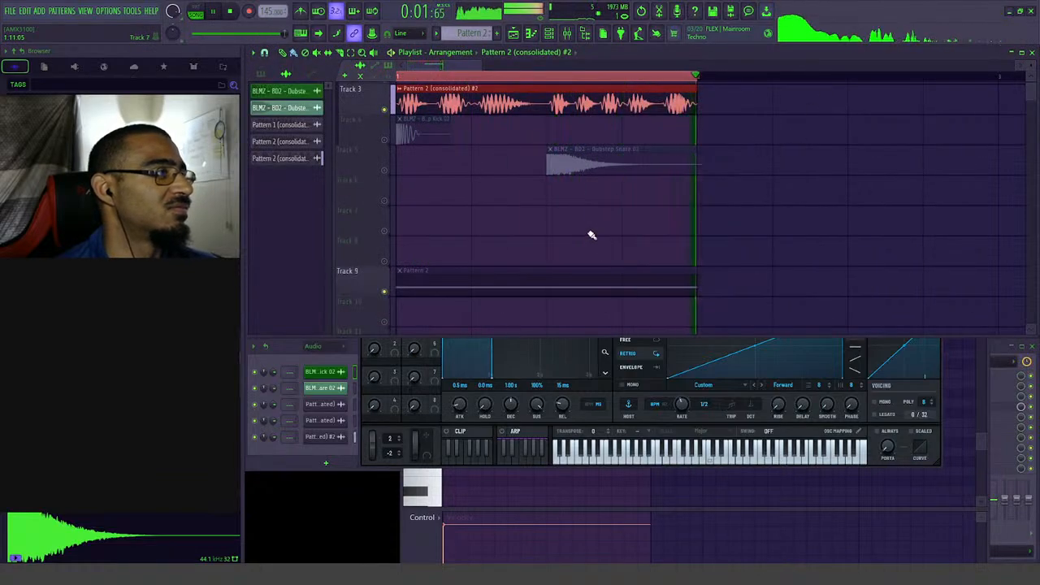
key("space")
- Open the consolidated clip's sample for saving and browse to the bass flows folder under 2025 SAMPLES, basses
double_click(493, 99)
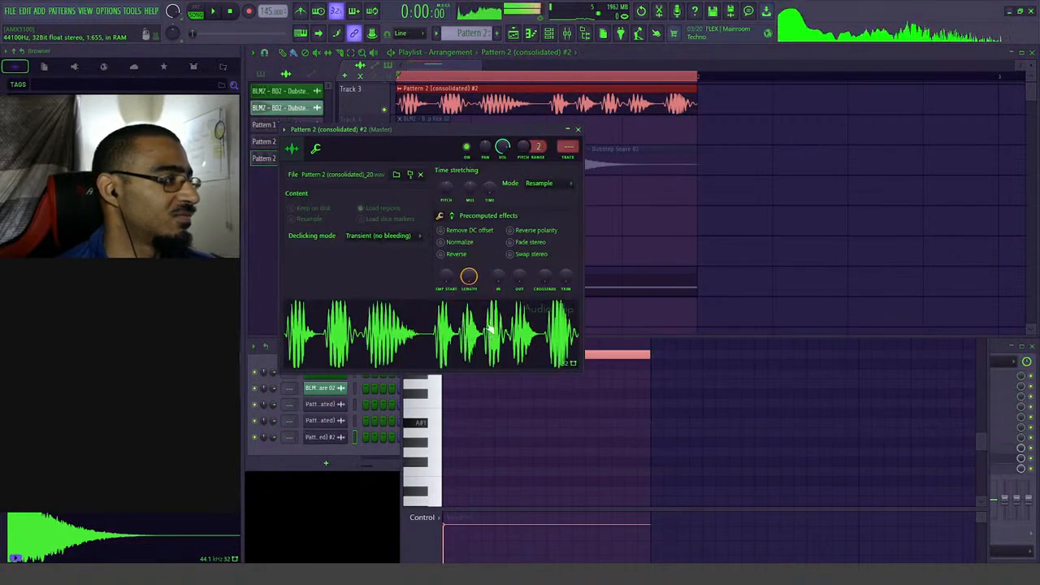
right_click(461, 327)
left_click(470, 335)
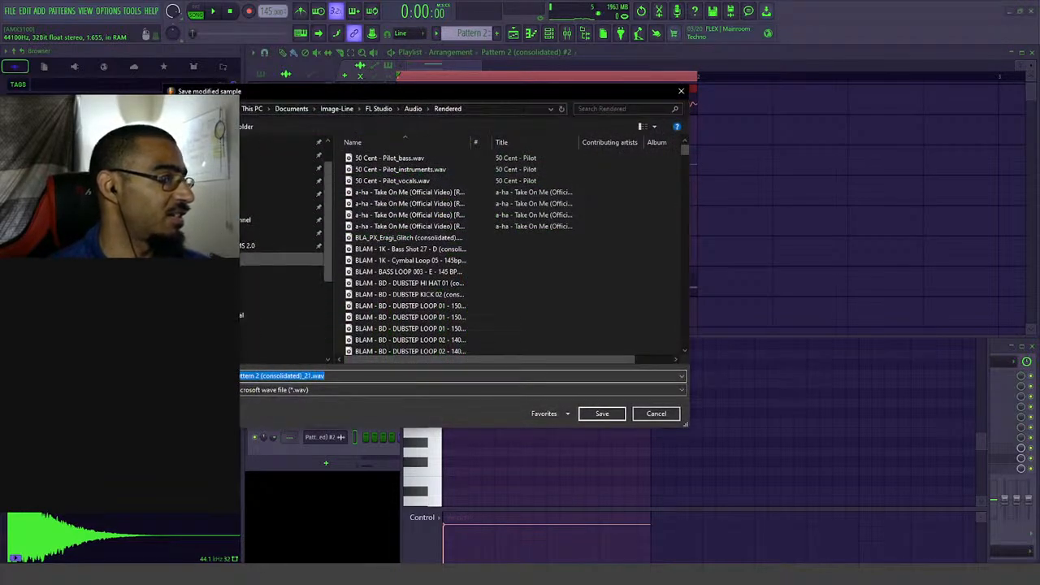
left_click(284, 258)
left_click(374, 109)
double_click(383, 158)
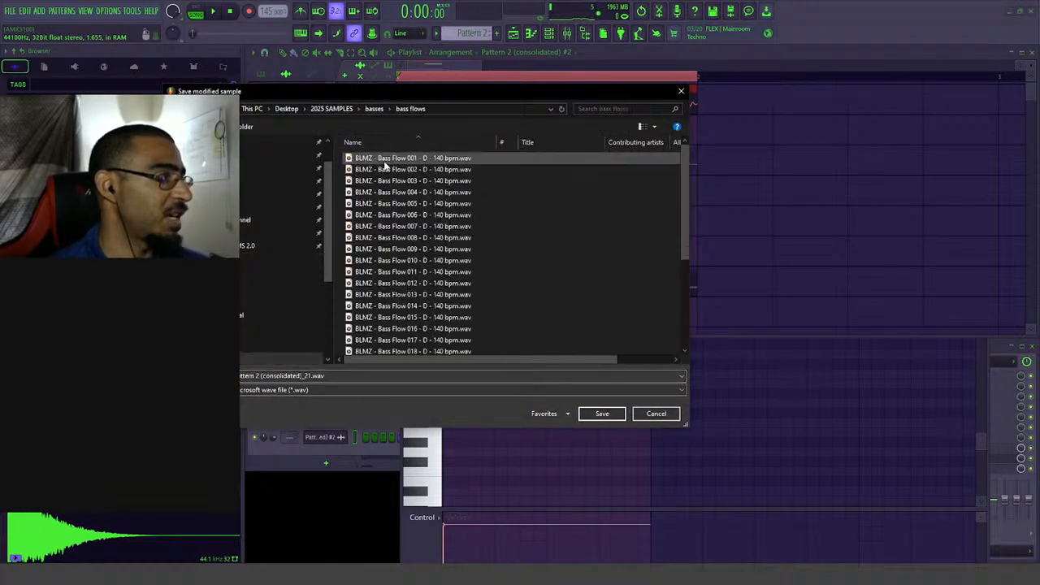
- Save the sample under a name adapted from BLMZ - Bass Flow 030 - E - 145 bpm.wav and close its settings
scroll(372, 236, "down", 5)
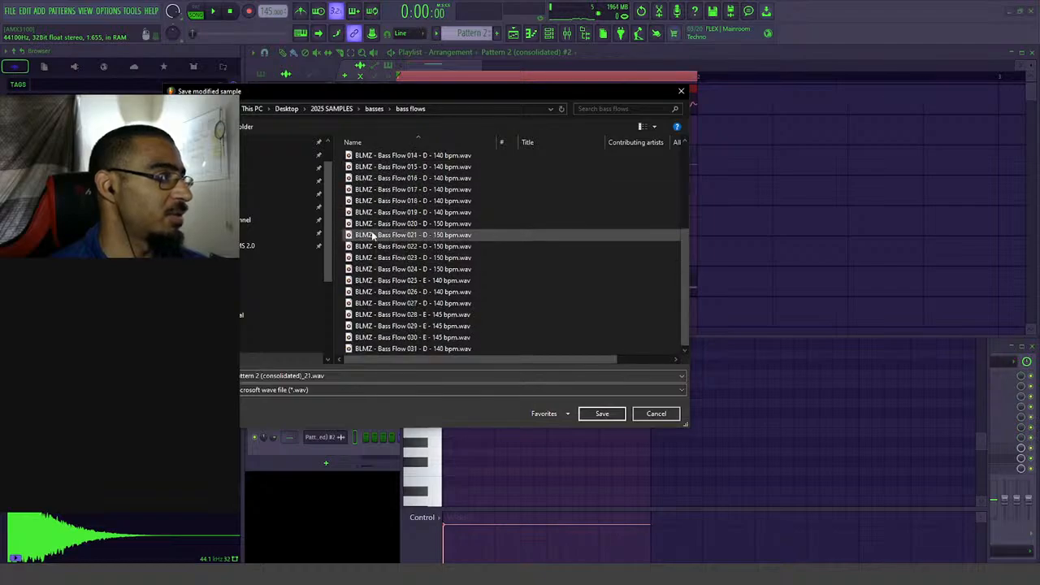
left_click(420, 338)
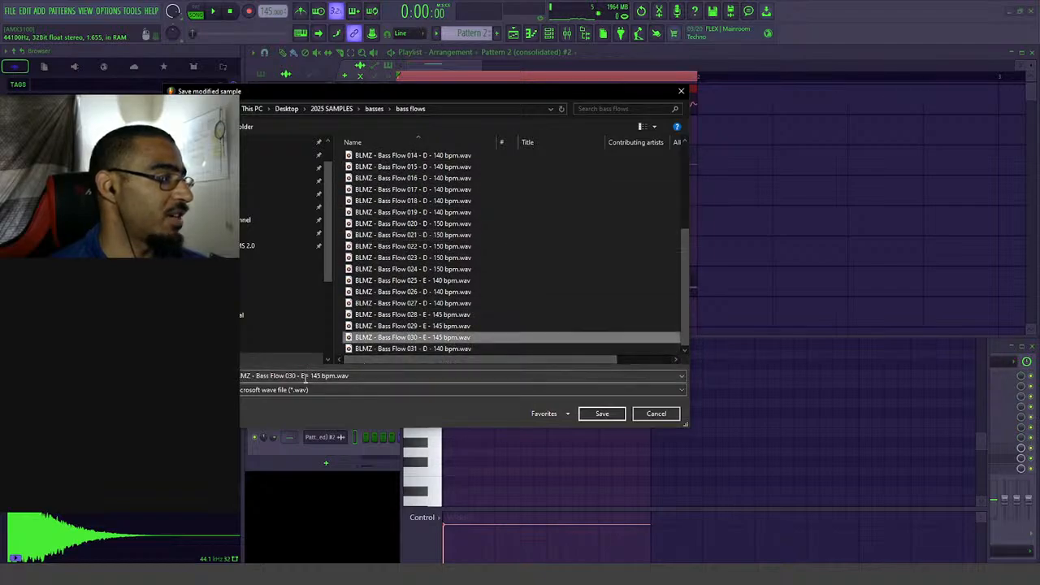
double_click(304, 376)
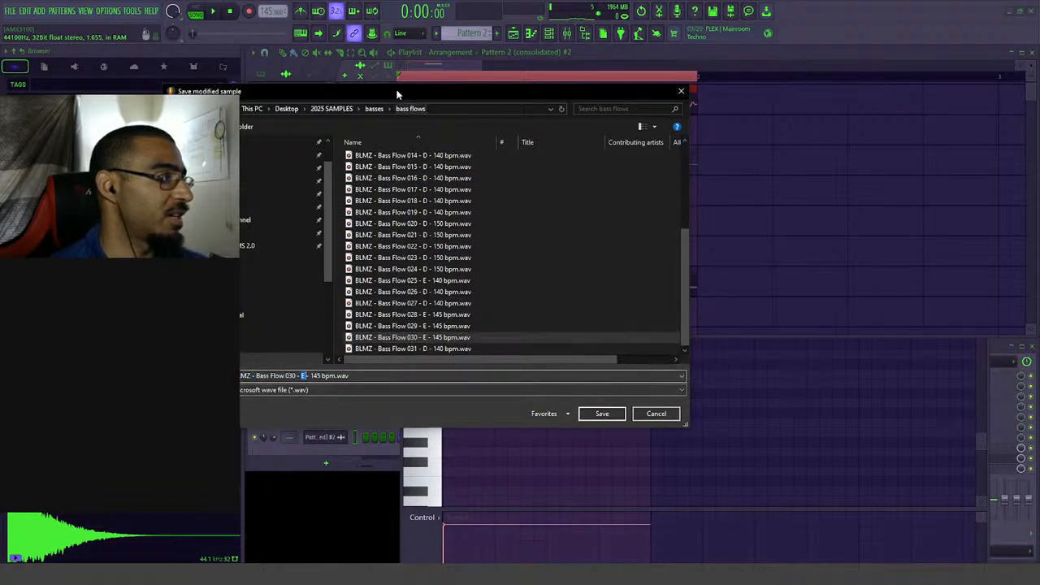
left_click_drag(396, 94, 321, 150)
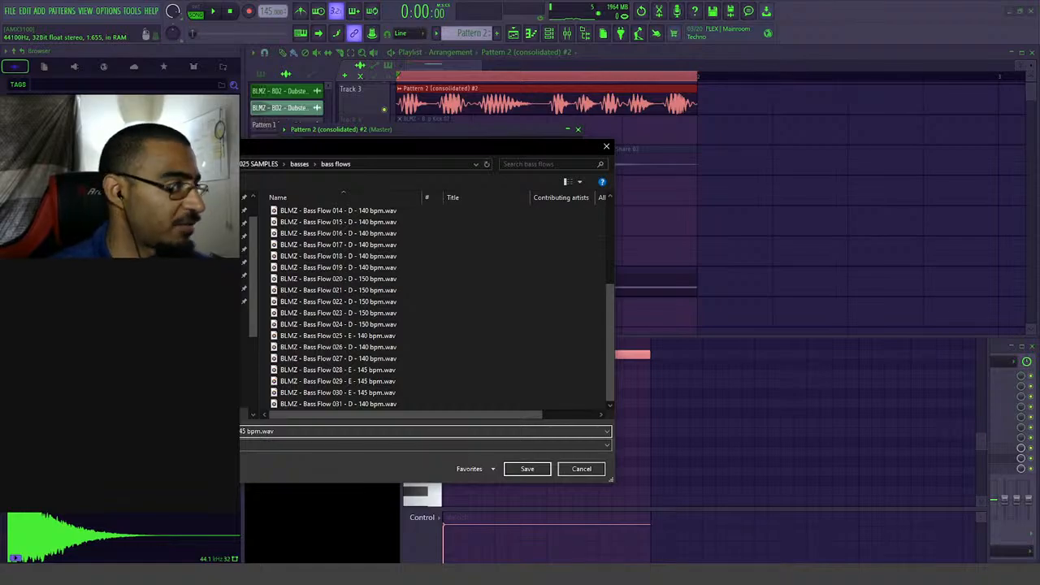
key("Return")
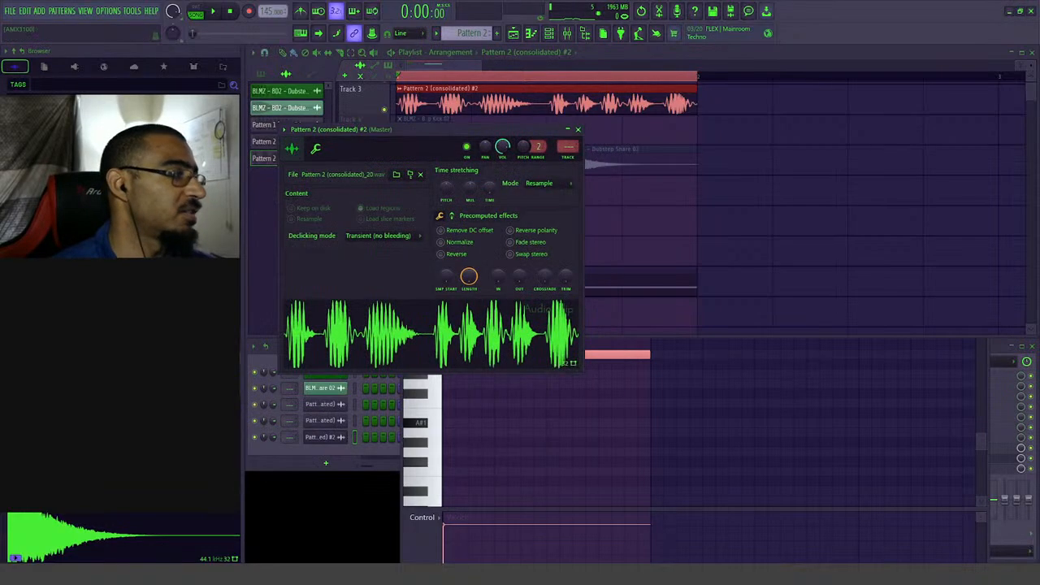
left_click(578, 130)
- Delete the consolidated clip from Track 3 and unmute the Pattern 2 clip on Track 9 during playback
left_click(549, 362)
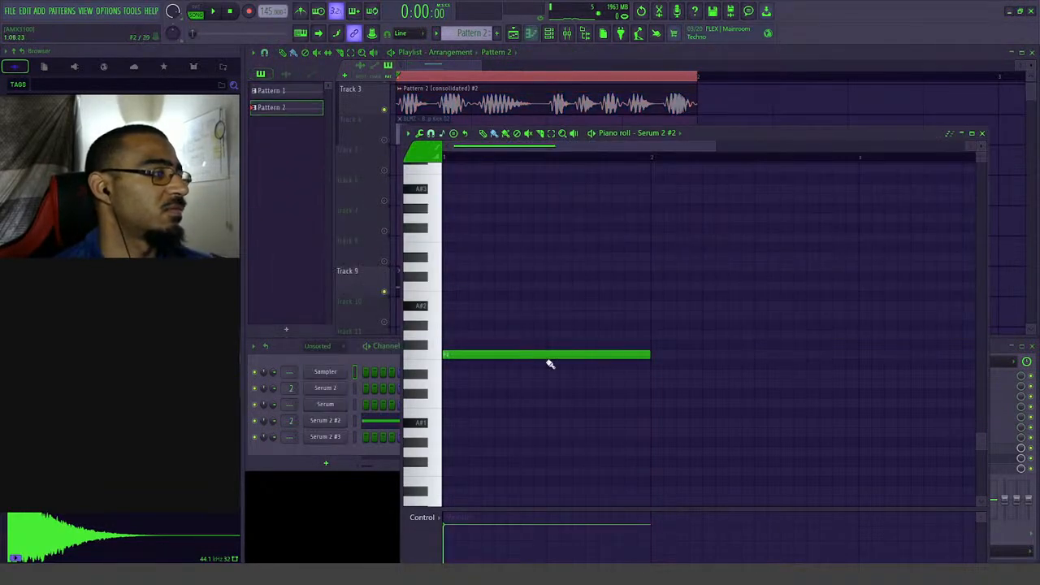
left_click(431, 65)
key("space")
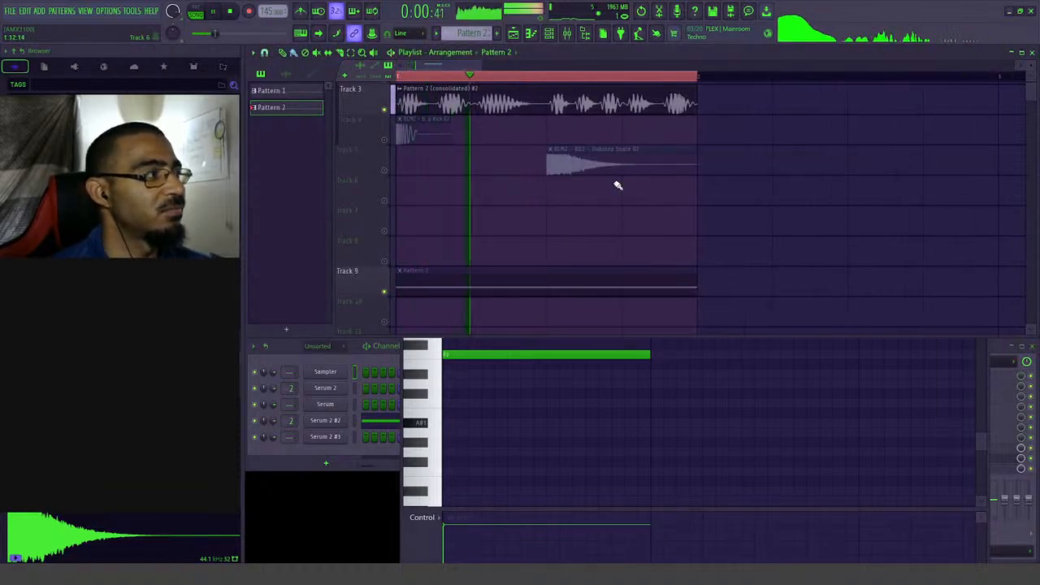
right_click(525, 114)
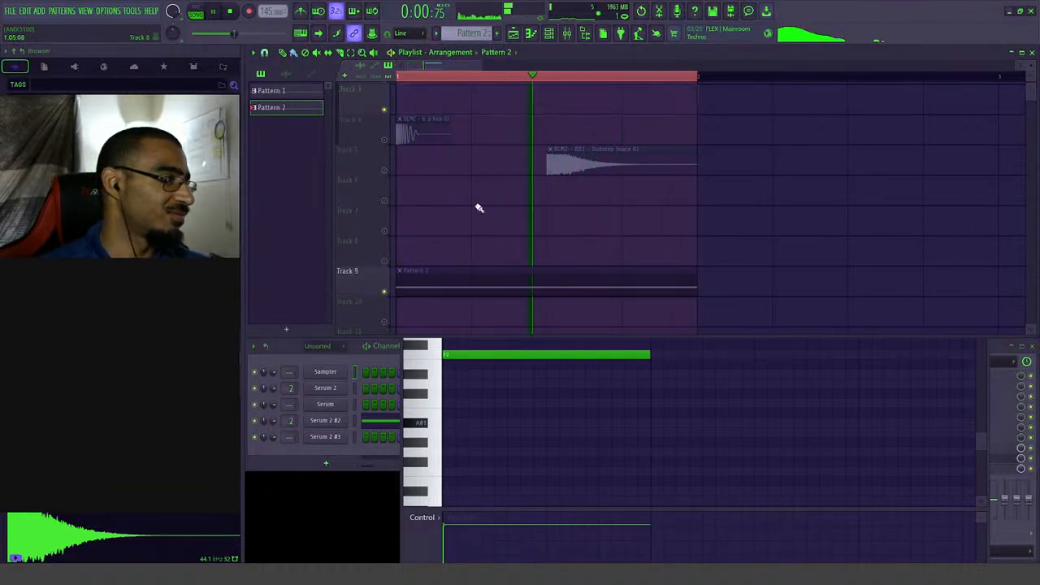
key("space")
key("space")
left_click(455, 284)
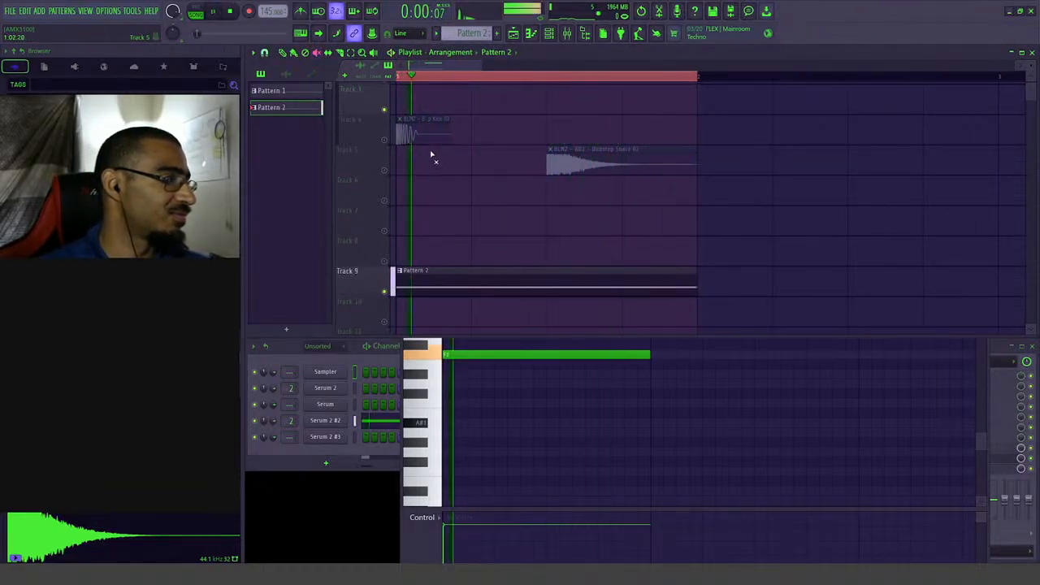
- Audition the bass with the kick and snare tracks unmuted, and mute both tracks again
left_click(384, 139)
left_click(385, 170)
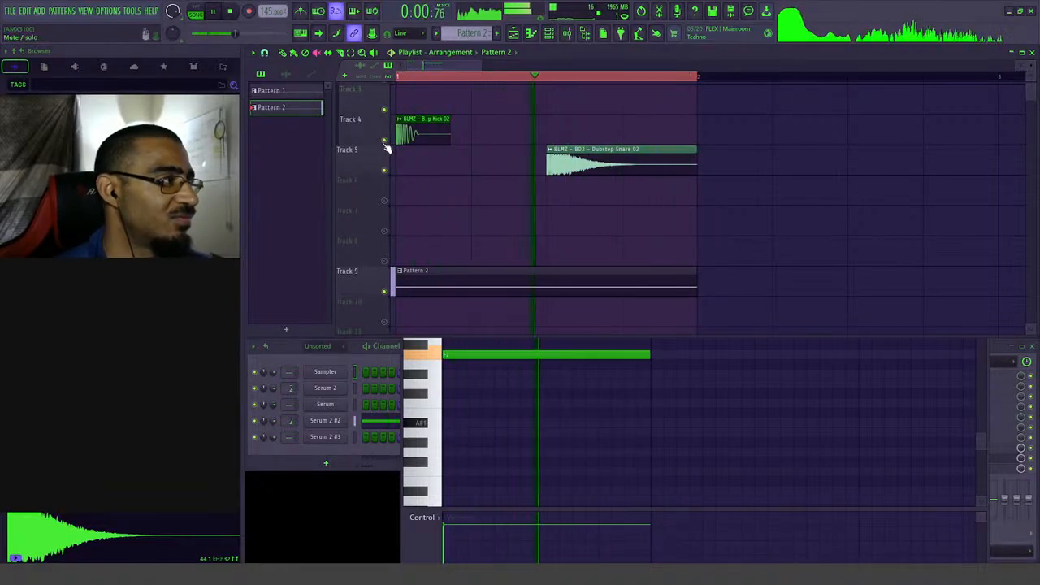
left_click(385, 139)
left_click(385, 170)
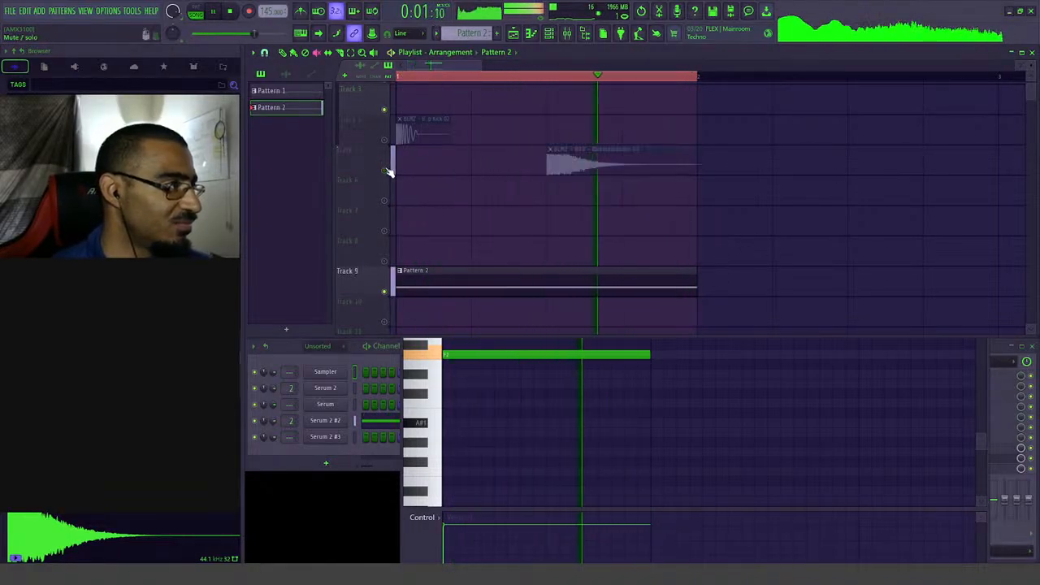
- Reopen the Serum 2 #2 channel and replay the bass with oscillator C's octave set to +1
left_click(340, 423)
key("space")
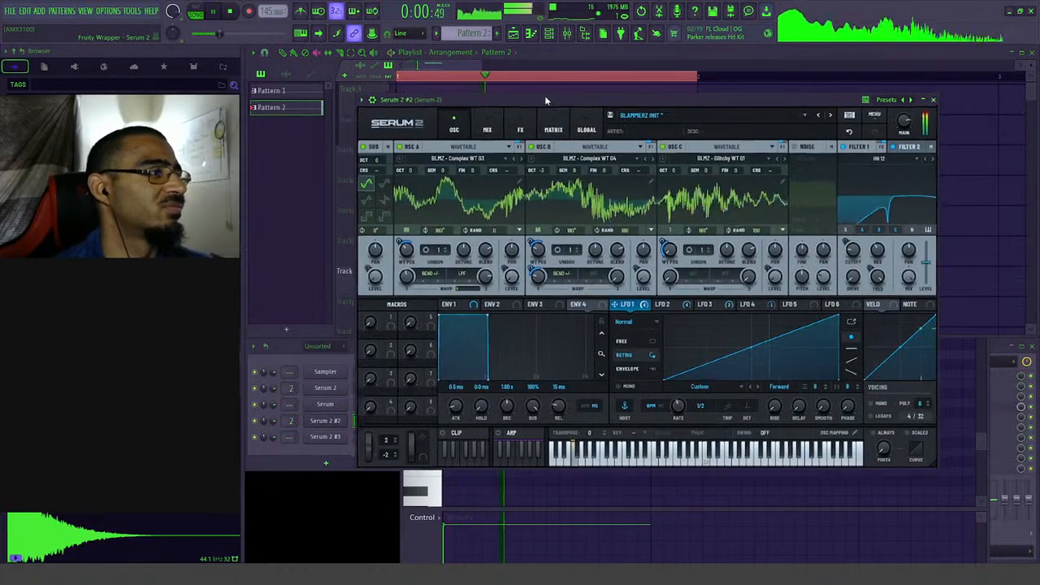
left_click_drag(545, 95, 536, 100)
key("space")
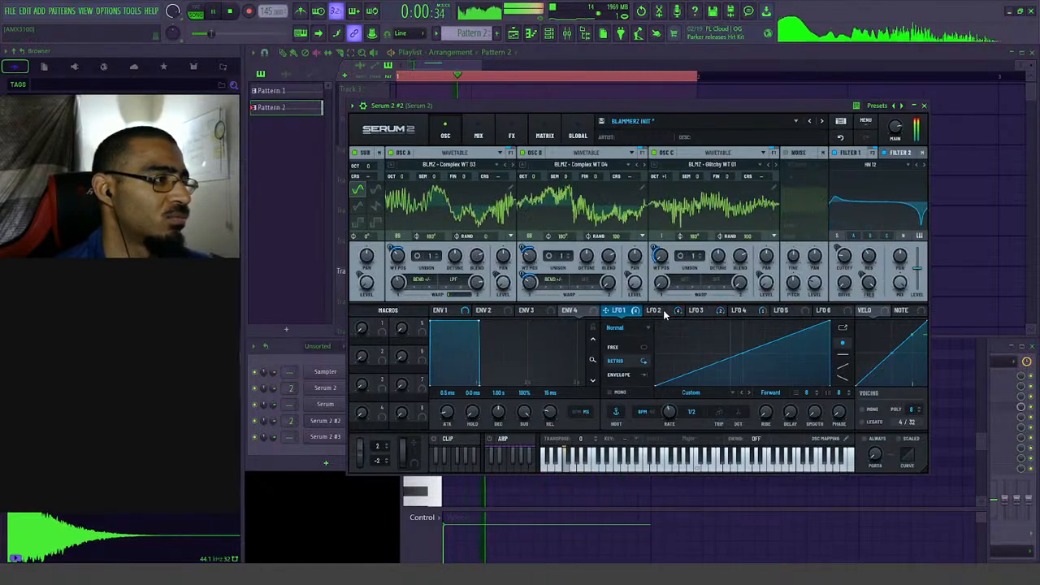
- Drop LFO 4's first and fifth steps to zero and try the fourth step at different heights during playback
left_click(744, 310)
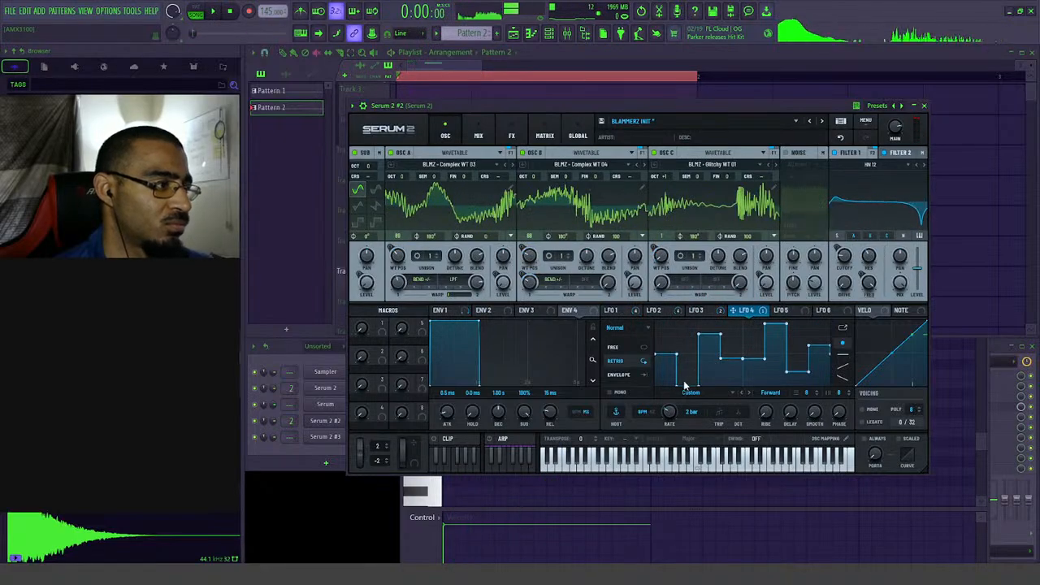
mouse_move(685, 386)
left_mouse_down()
mouse_move(668, 400)
mouse_move(711, 358)
left_mouse_up()
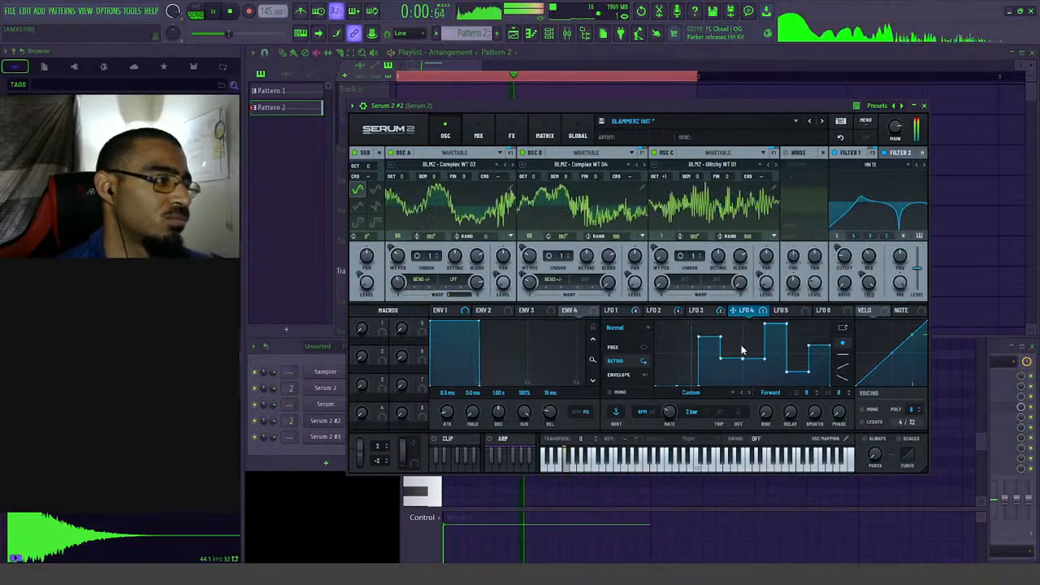
left_click_drag(729, 342, 729, 399)
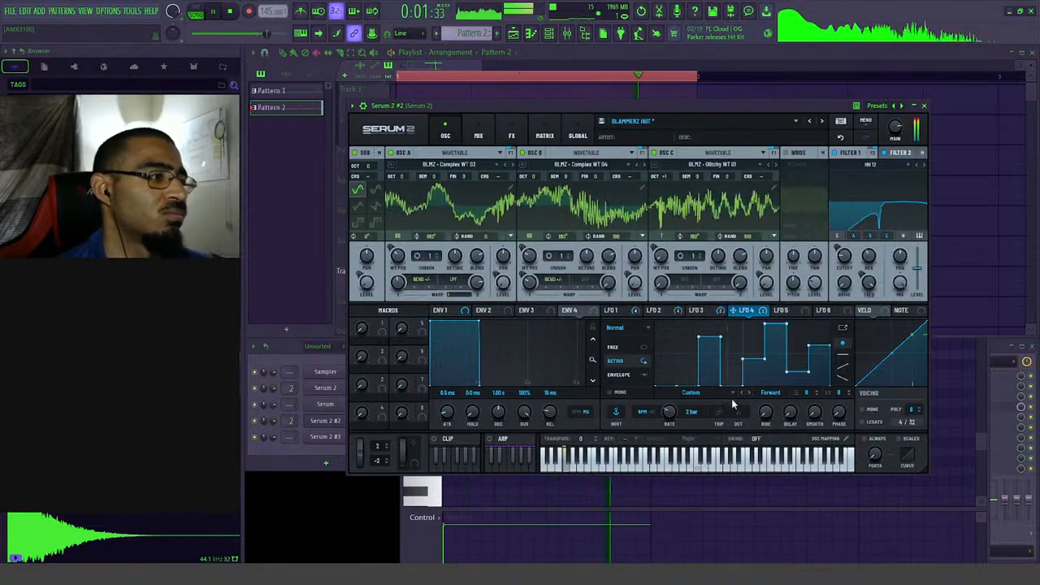
left_click(729, 355)
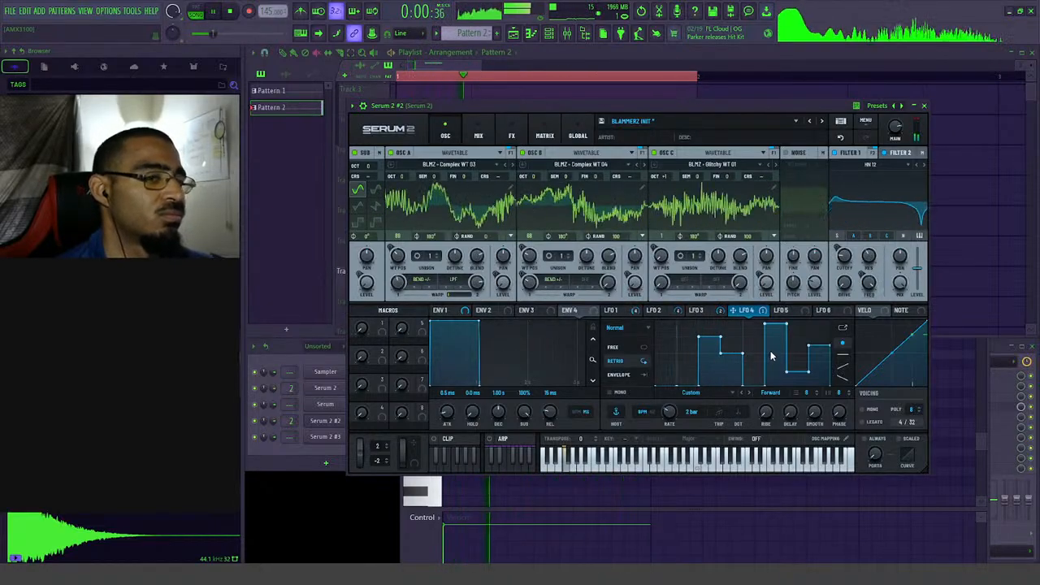
- Set LFO 4's rate to one bar, then drop its fourth step to zero and slightly lower the sixth step
key("space")
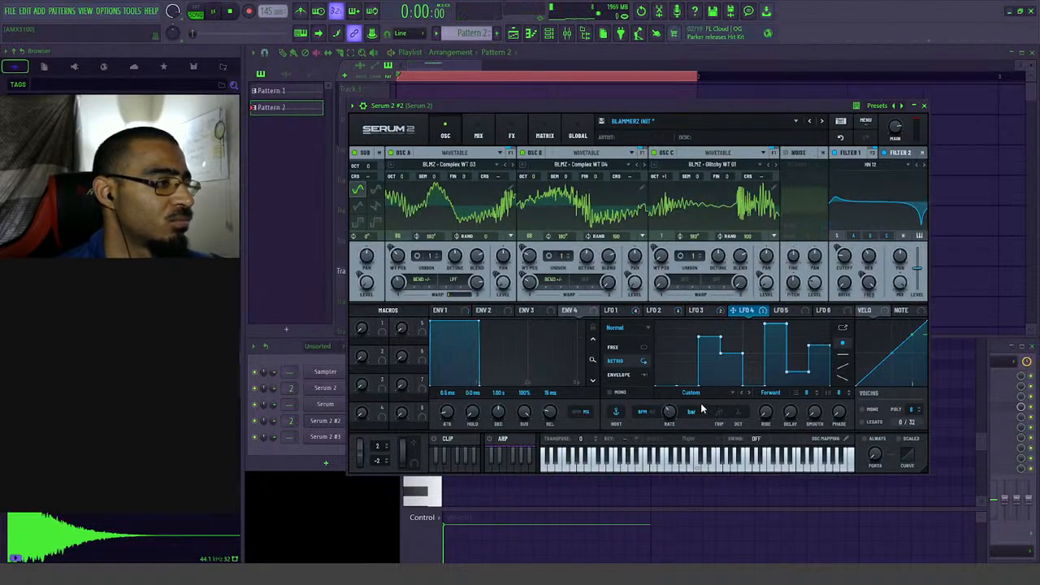
key("space")
left_click(729, 381)
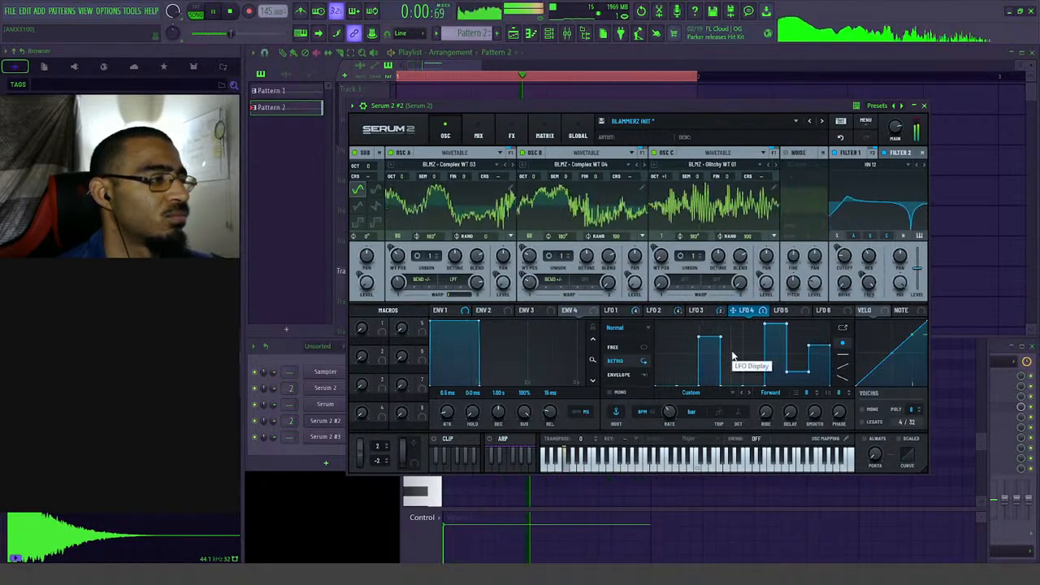
left_click(777, 337)
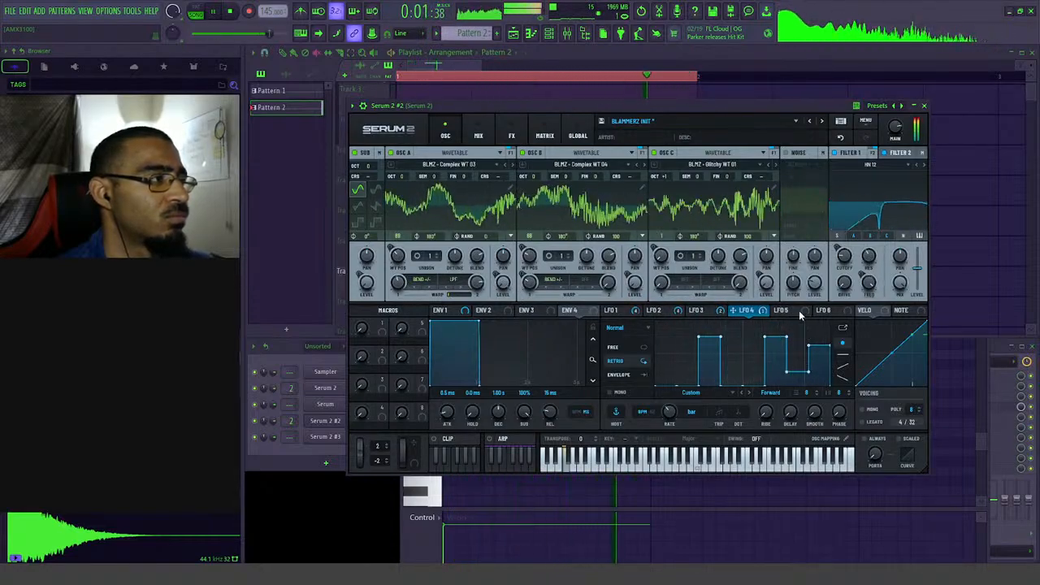
- Unmute the kick and snare tracks in the playlist and audition the bass against them
left_click(650, 95)
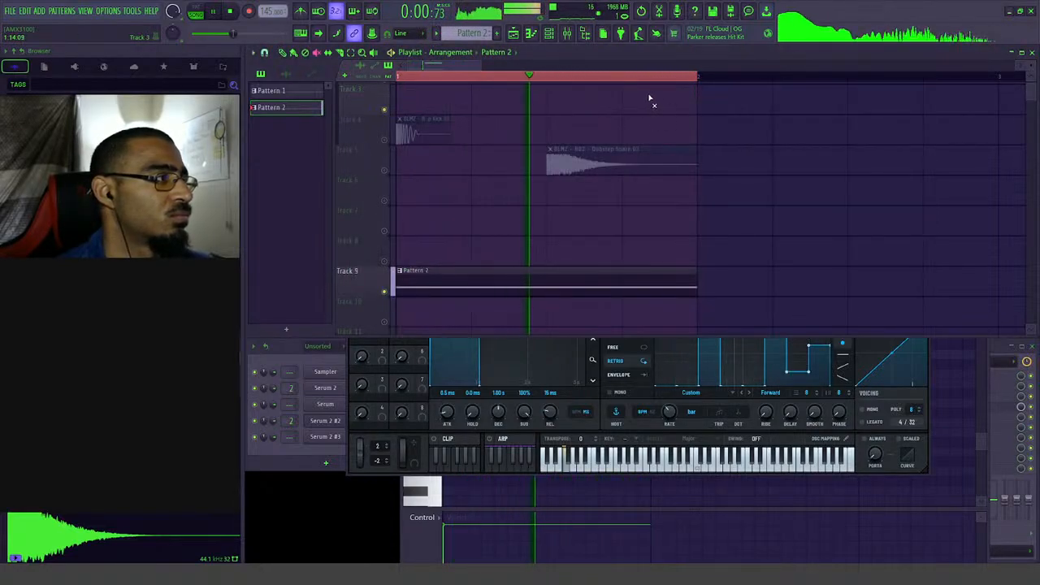
left_click(385, 140)
left_click(385, 170)
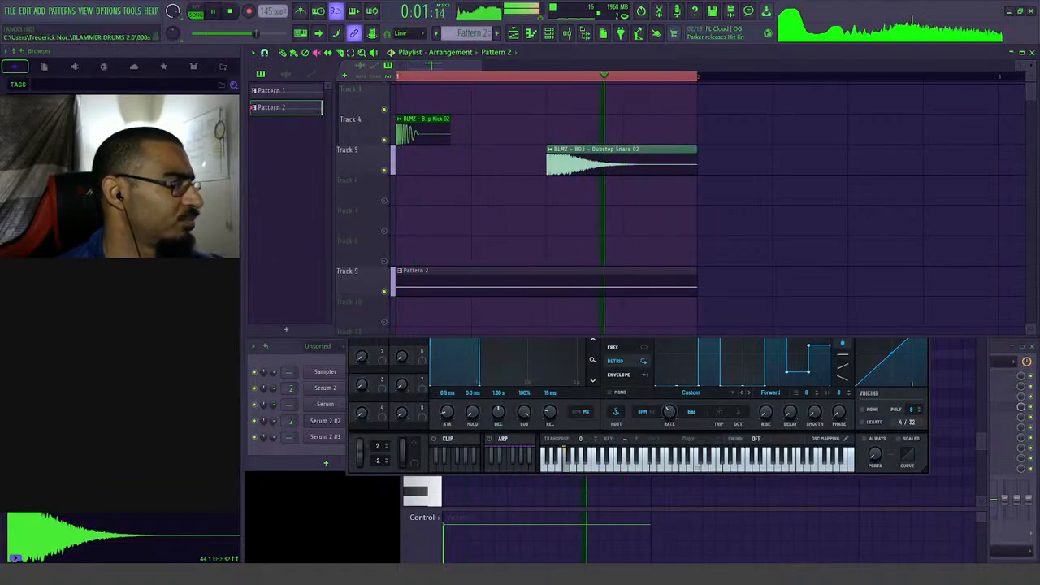
key("space")
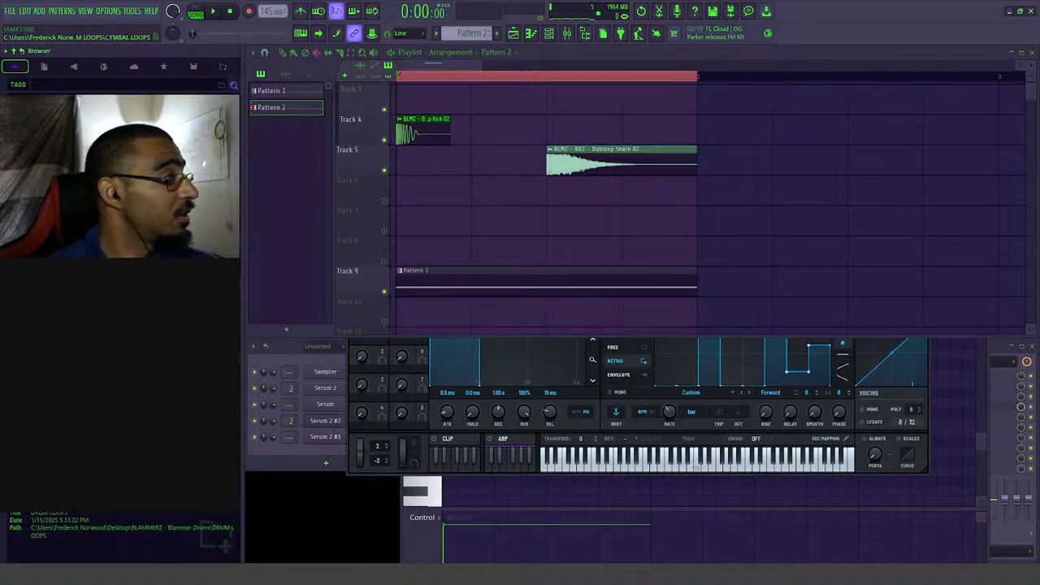
- Add BLMZ - BD - RIDE LOOP 03 - 150bpm to Track 6, fit it to the project tempo and trim it to one bar
left_click(82, 366)
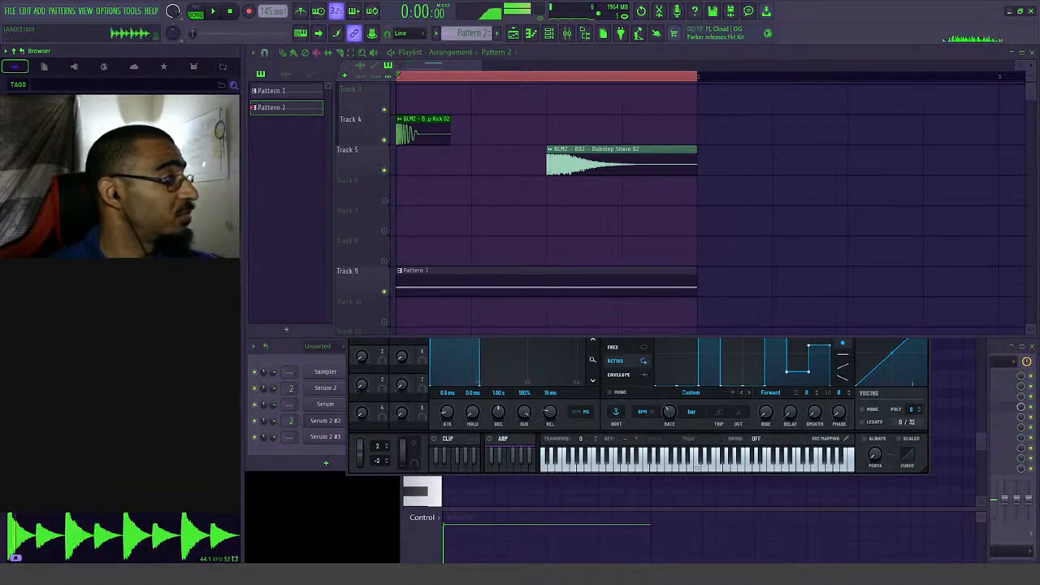
left_click_drag(81, 366, 433, 201)
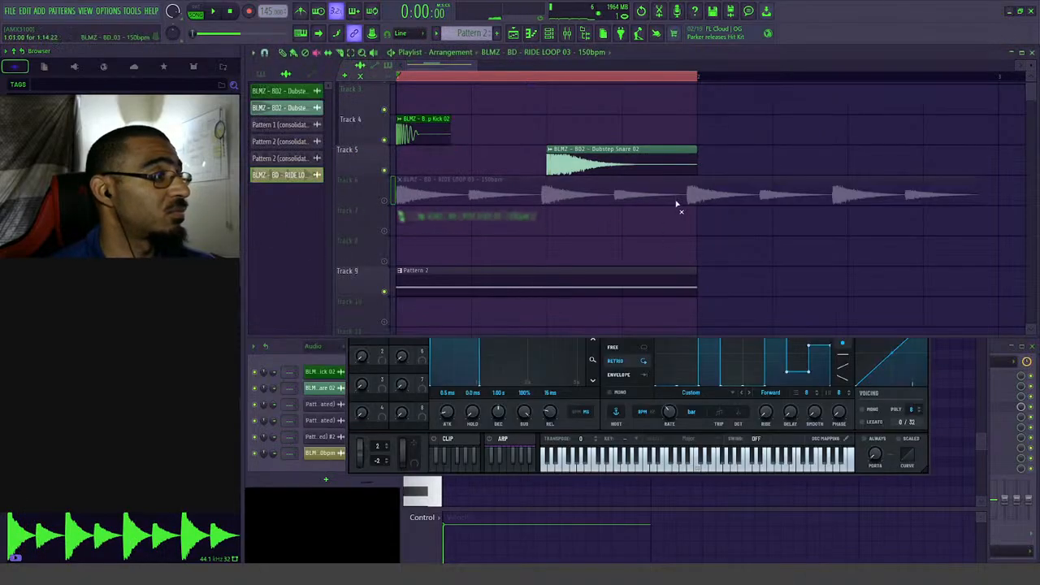
left_click(401, 185)
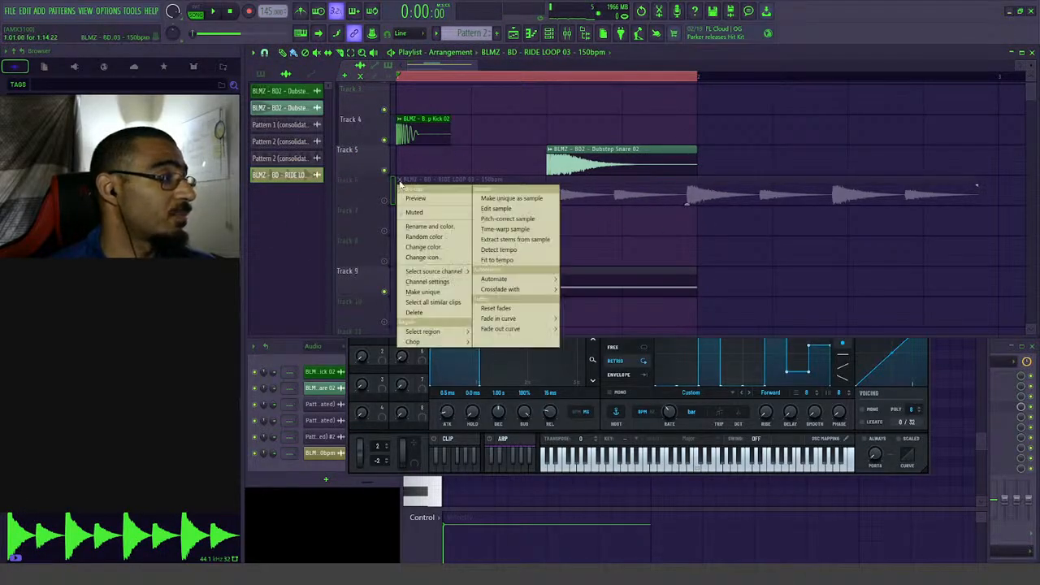
left_click(502, 261)
left_click(548, 304)
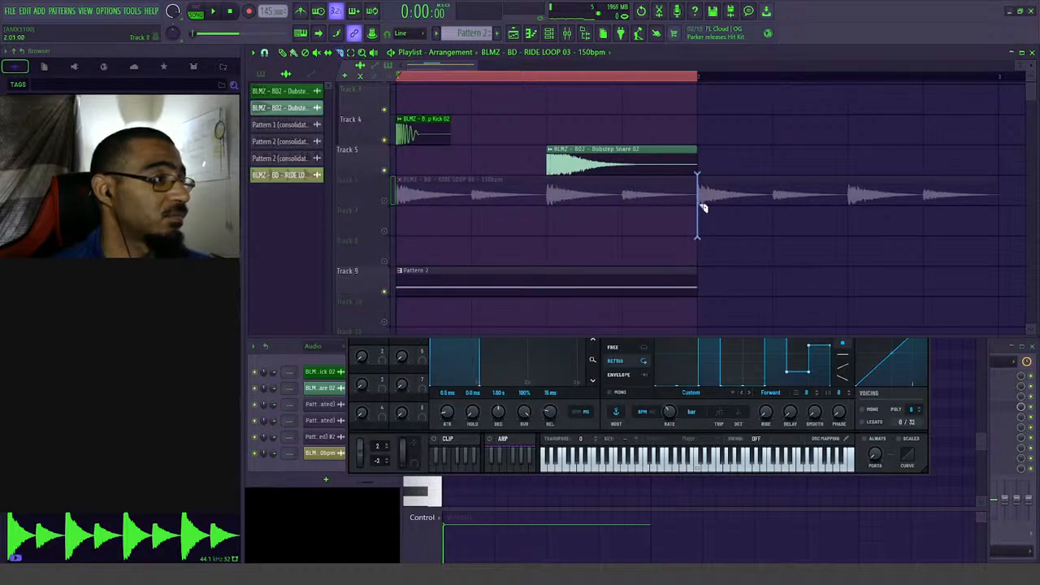
left_click_drag(704, 207, 697, 207)
- Audition the ride loop soloed and with the full mix, setting its clip gain to about -6.5 dB
key("space")
left_click(559, 206)
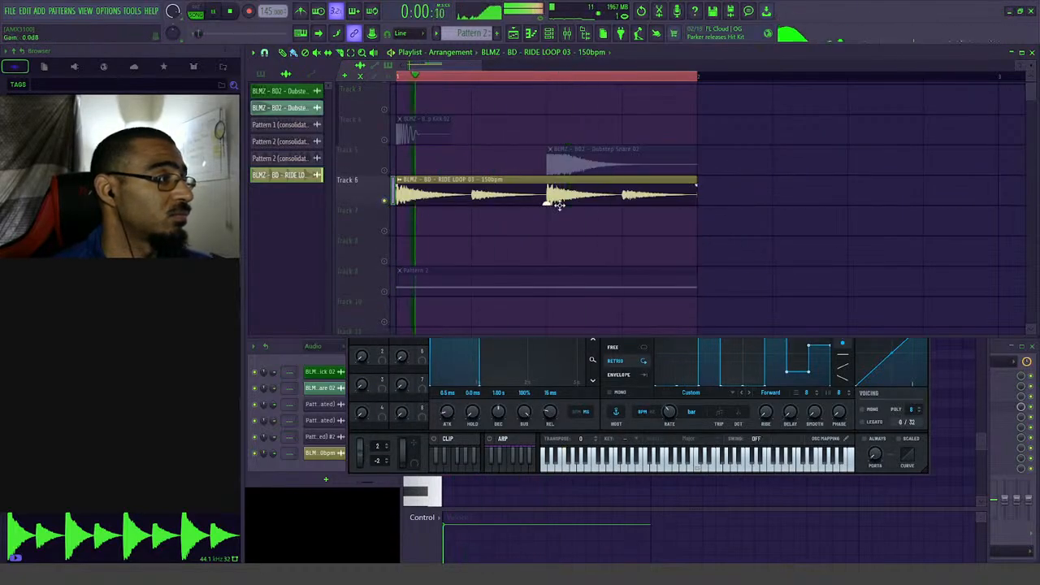
left_click_drag(548, 203, 548, 205)
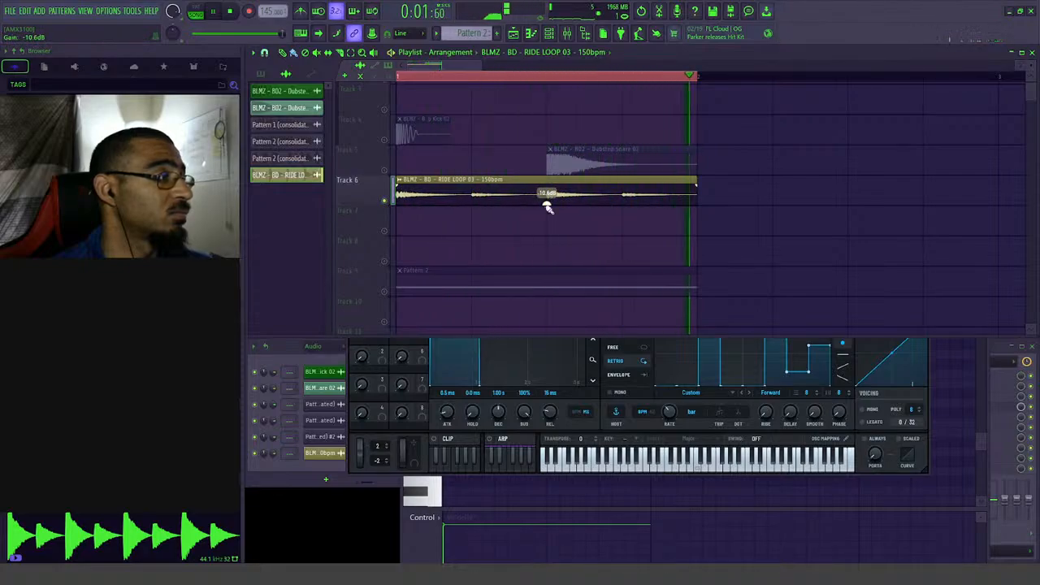
right_click(386, 202)
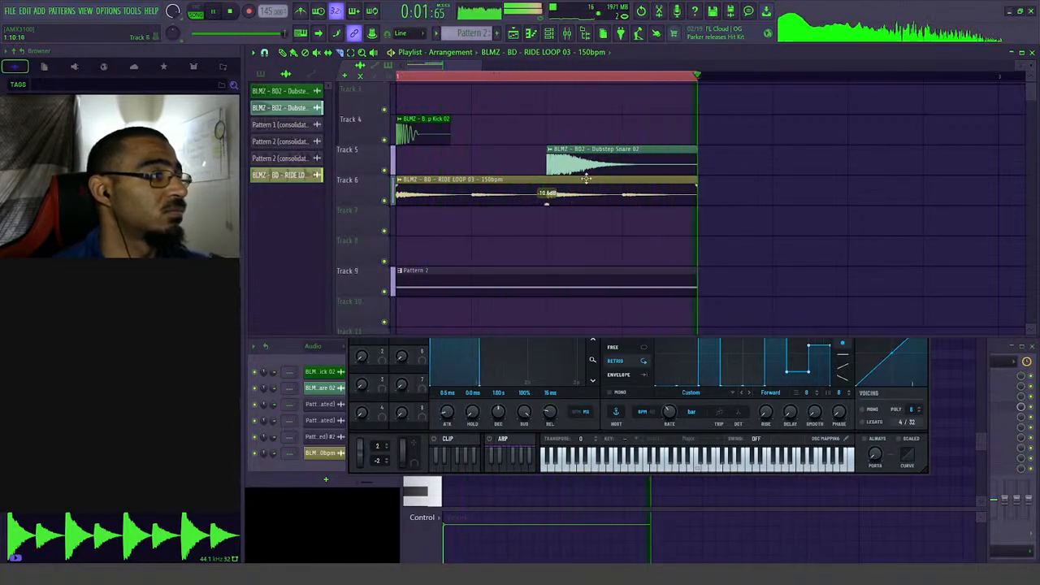
left_click_drag(548, 201, 547, 197)
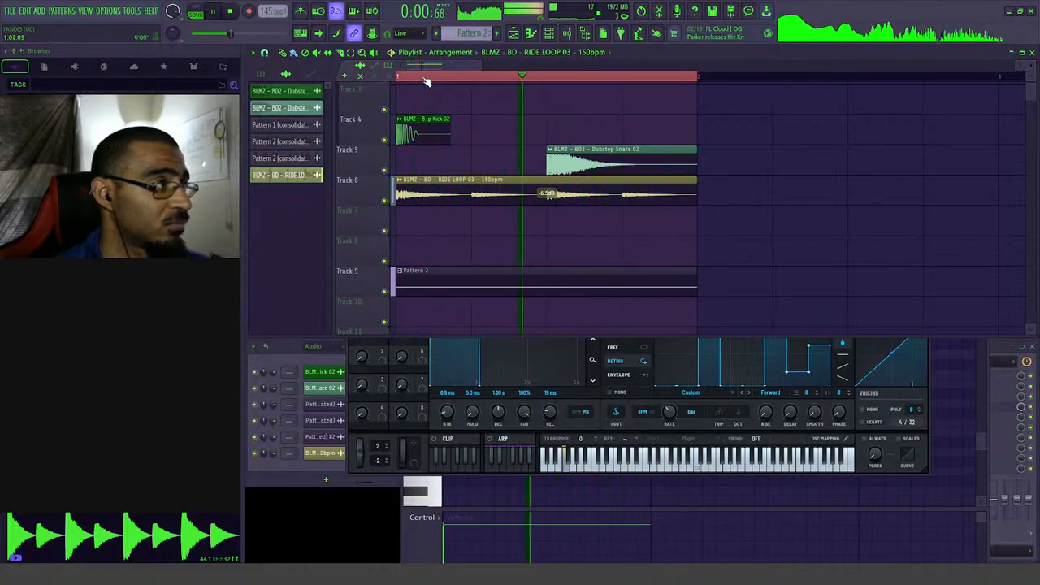
- Return to the Serum 2 #2 channel and raise LFO 4's third and fourth steps to full height, adjusting the sixth step during playback
left_click(321, 355)
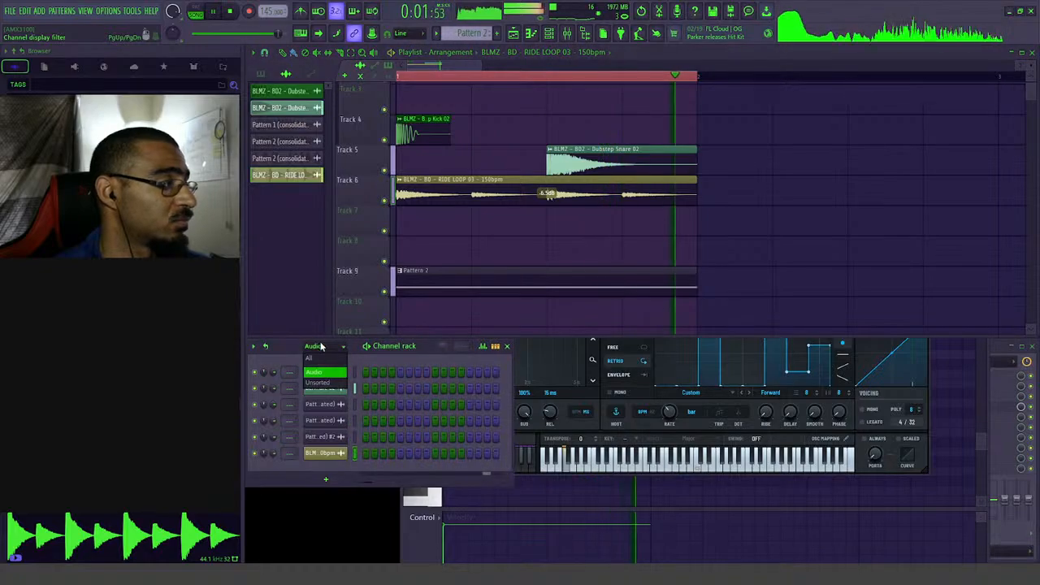
left_click(656, 362)
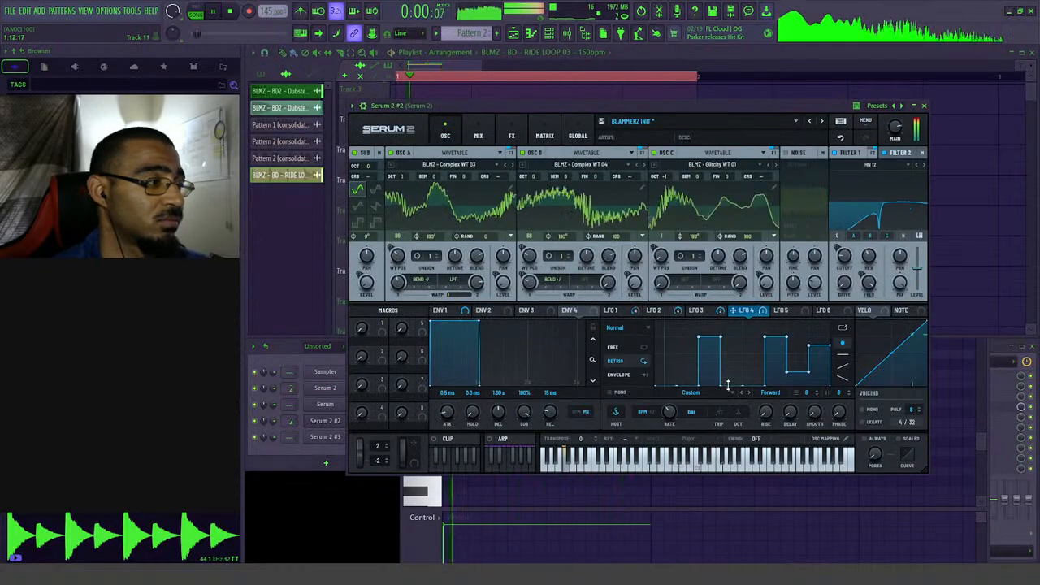
key("space")
left_click_drag(711, 361, 709, 390)
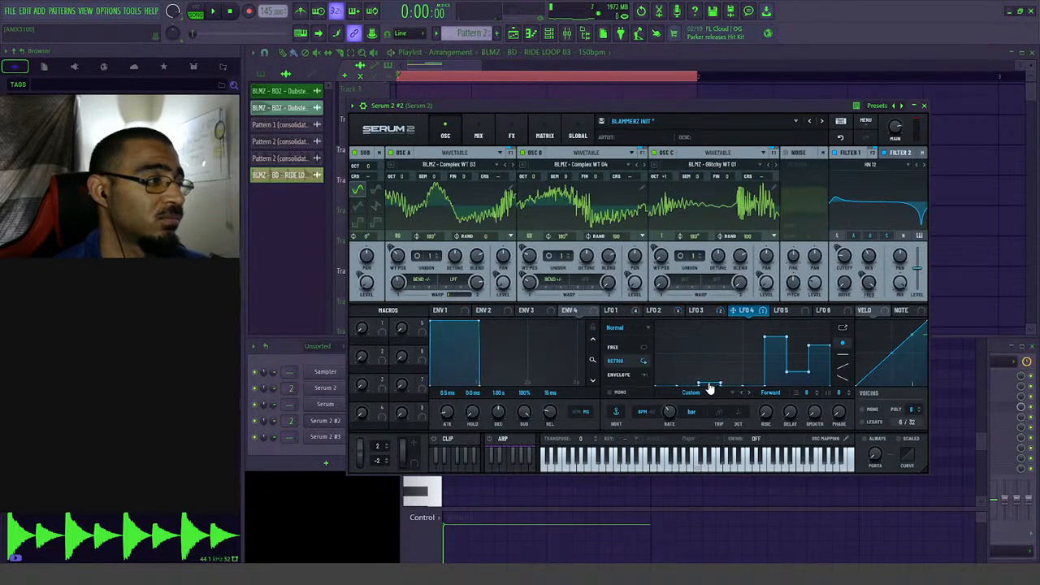
left_click(730, 325)
key("space")
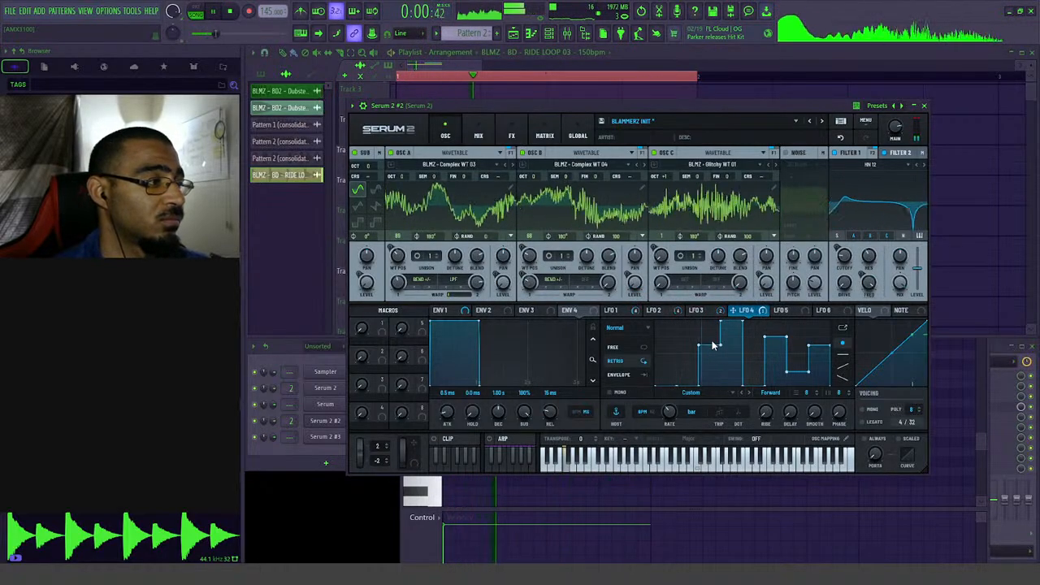
left_click(777, 352, "shift")
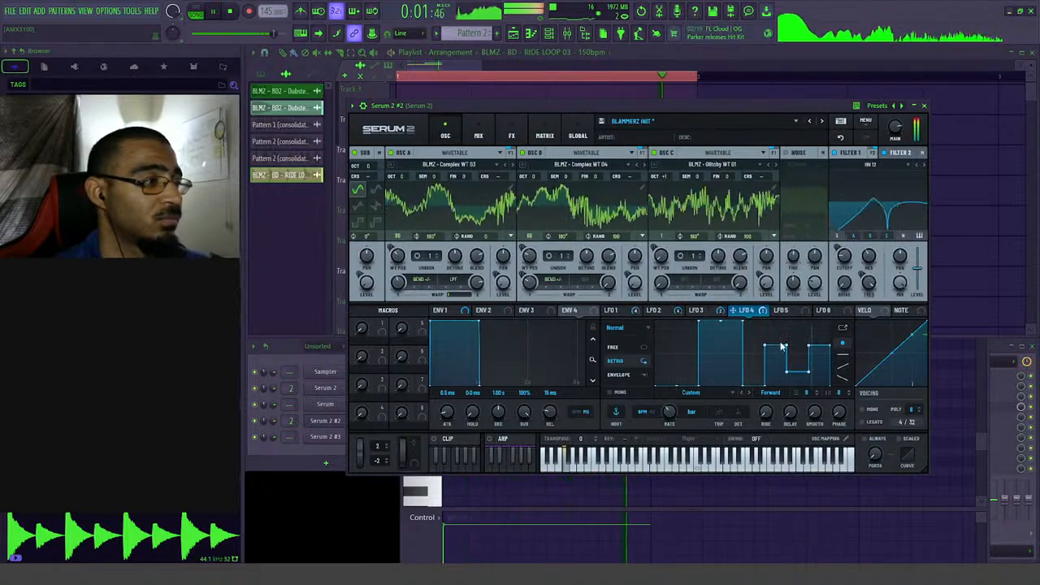
left_click_drag(779, 339, 781, 342)
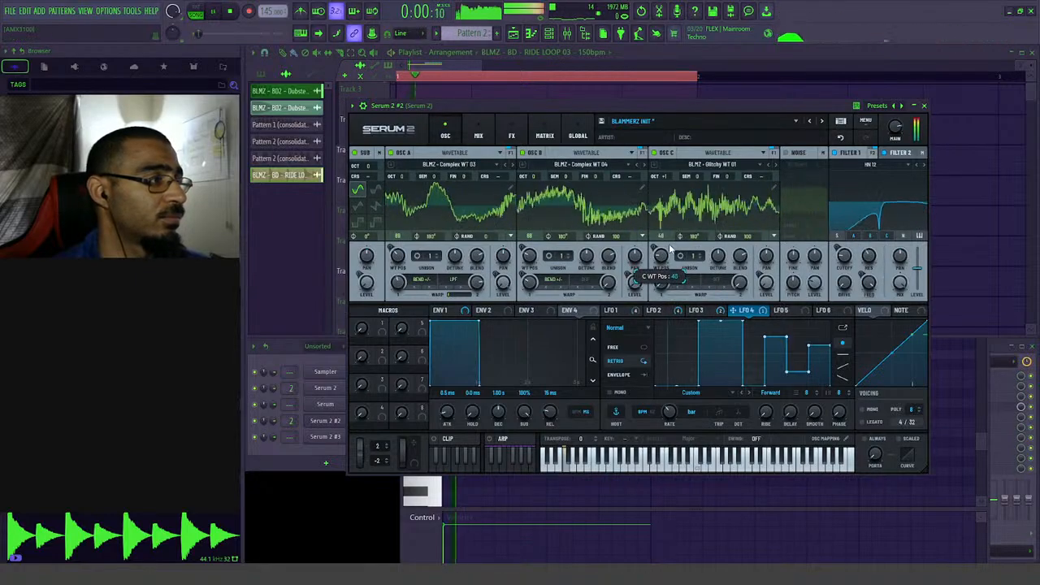
- Set oscillator C's wavetable position to 48 and audition the bass with the kick, snare and ride
left_click_drag(661, 259, 670, 250)
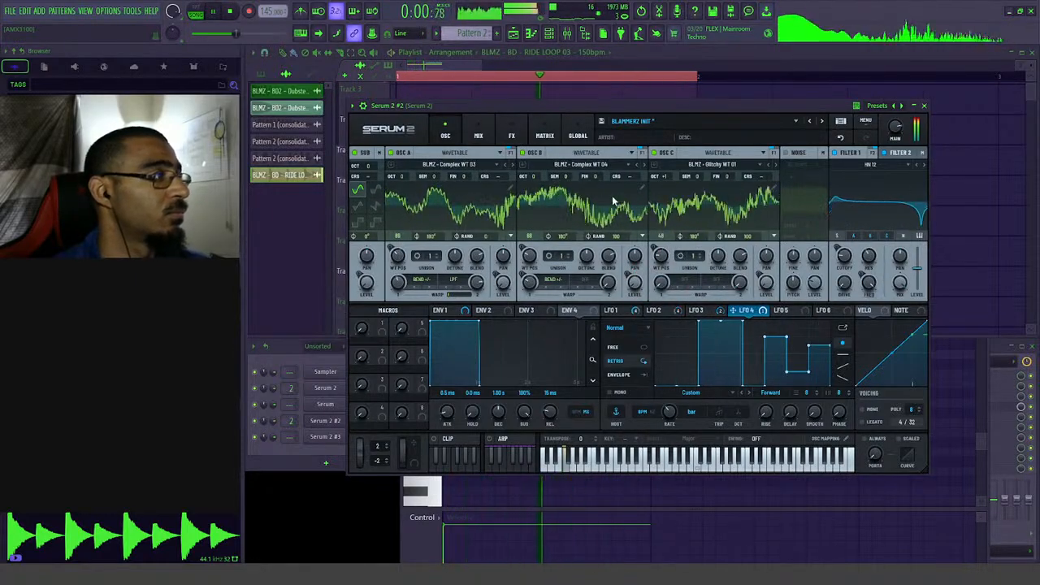
left_click(437, 73)
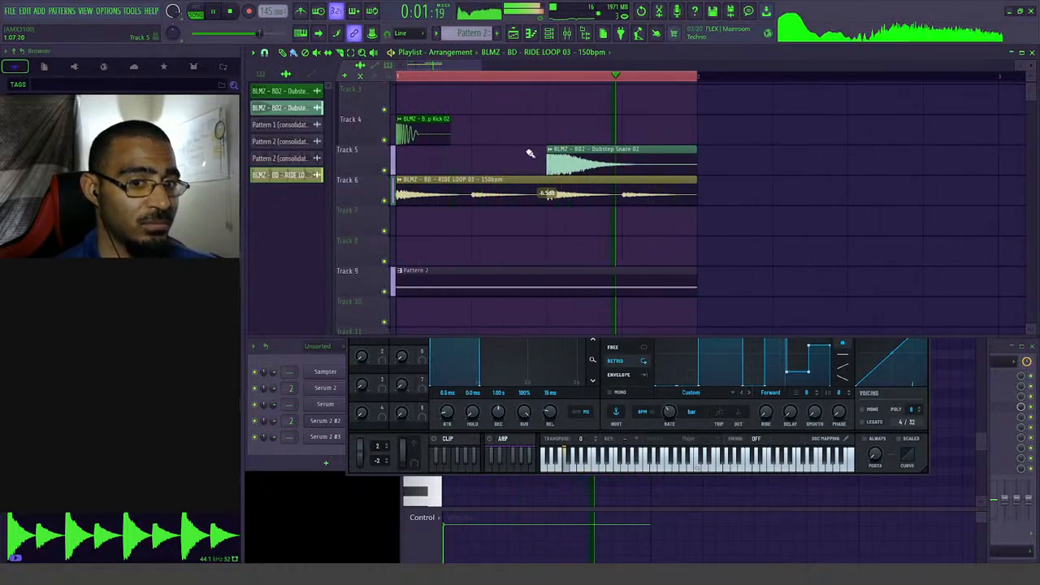
left_click_drag(492, 63, 547, 59)
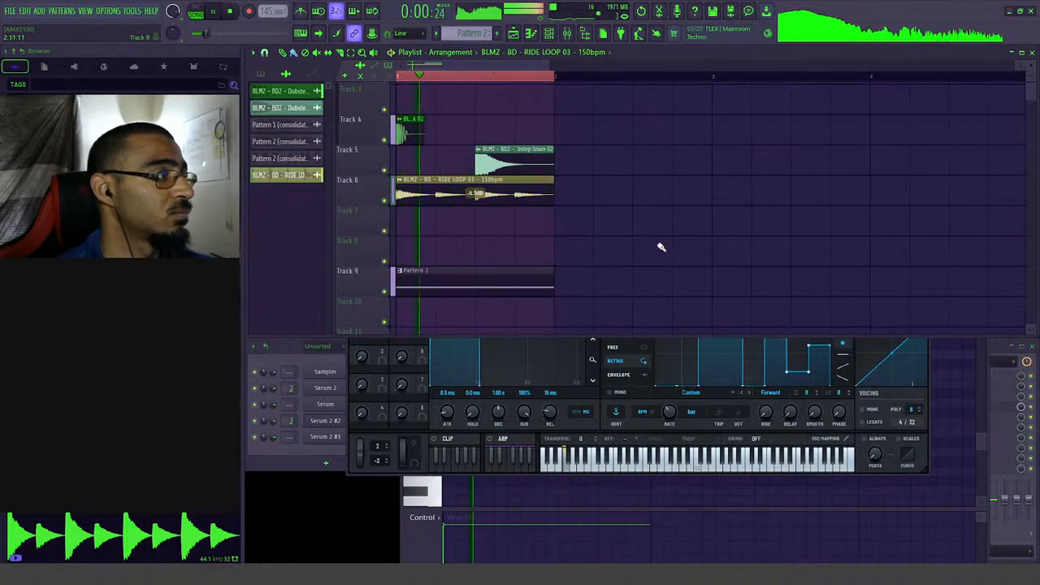
key("space")
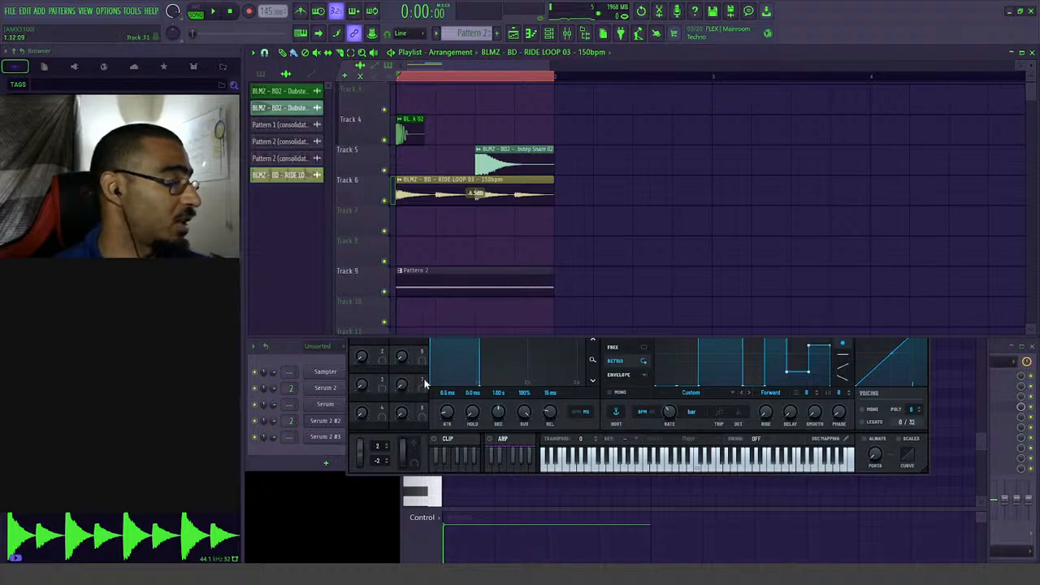
- Open the Serum 2 #3 channel and load the BLAMMERZ INIT preset
left_click(325, 437)
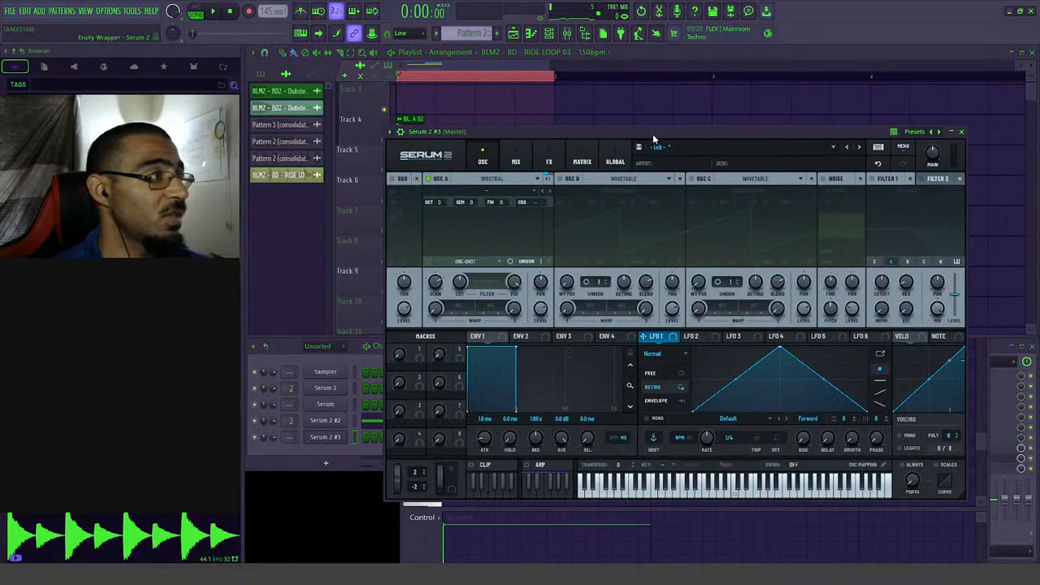
left_click_drag(654, 139, 631, 112)
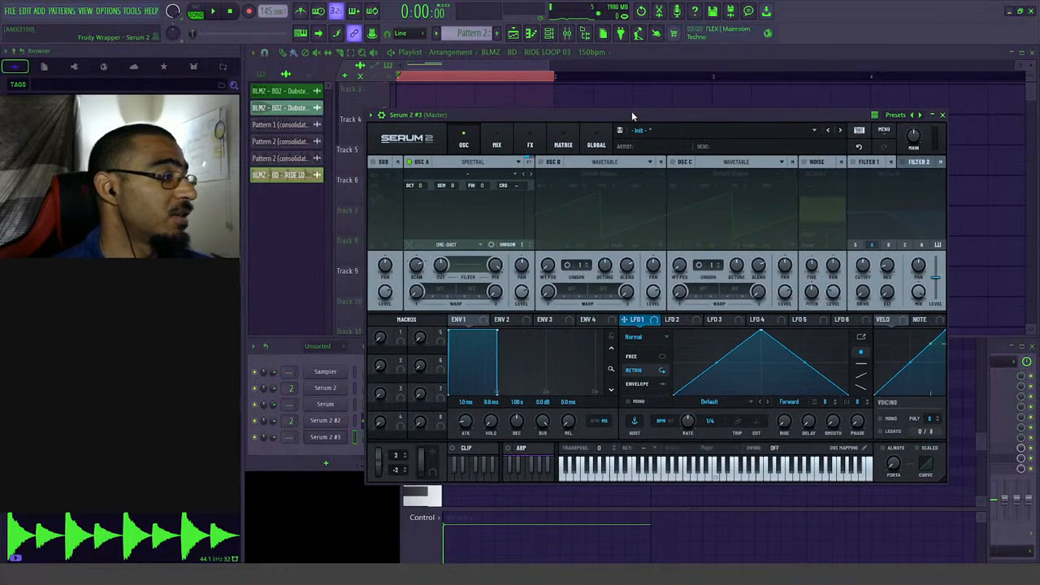
left_click(790, 131)
mouse_move(690, 142)
left_click(780, 142)
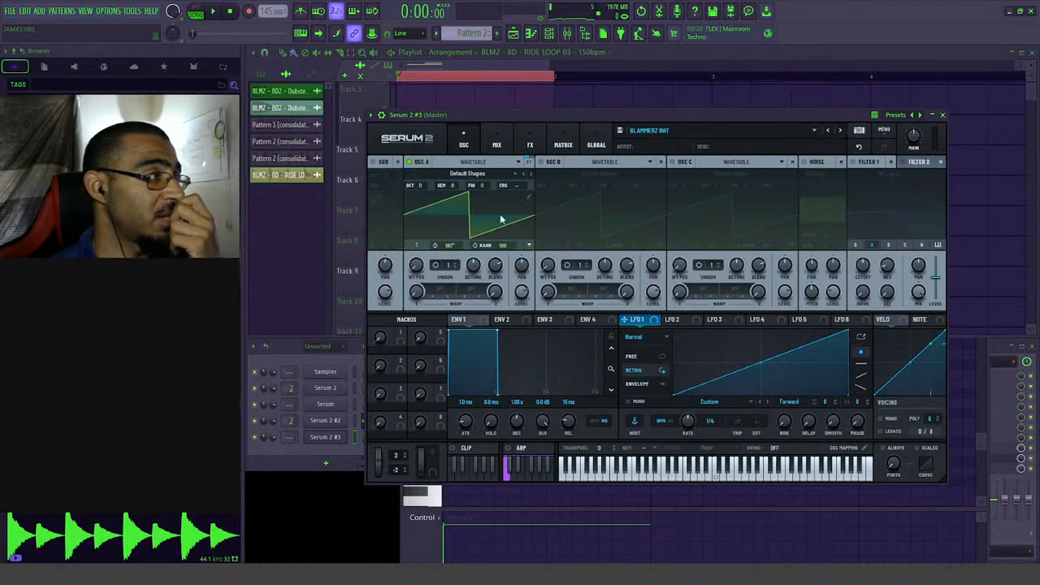
- Load the BLMZ - Complex WT 04 wavetable into oscillator A
left_click(467, 173)
mouse_move(501, 209)
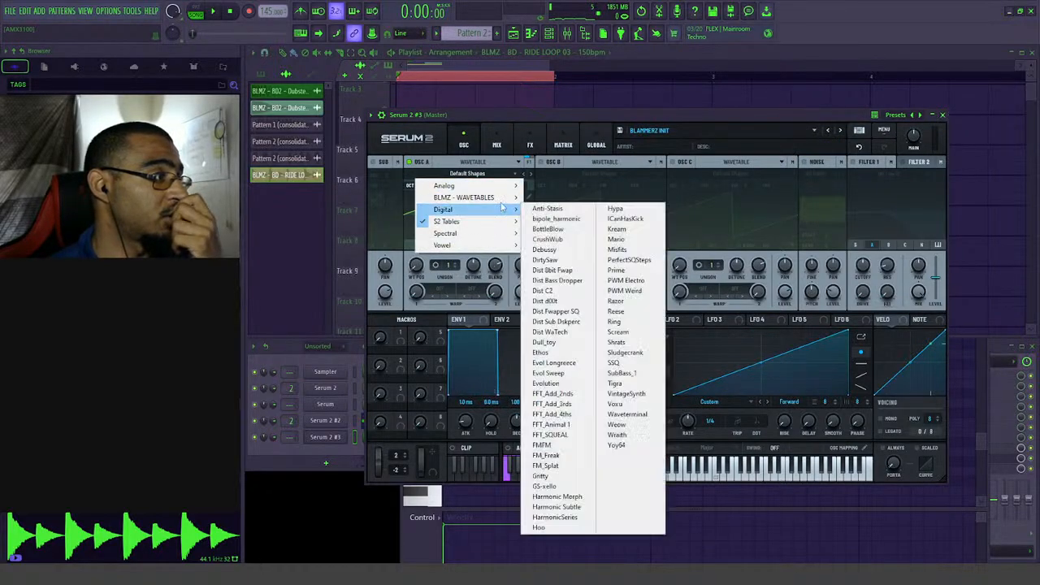
left_click(553, 231)
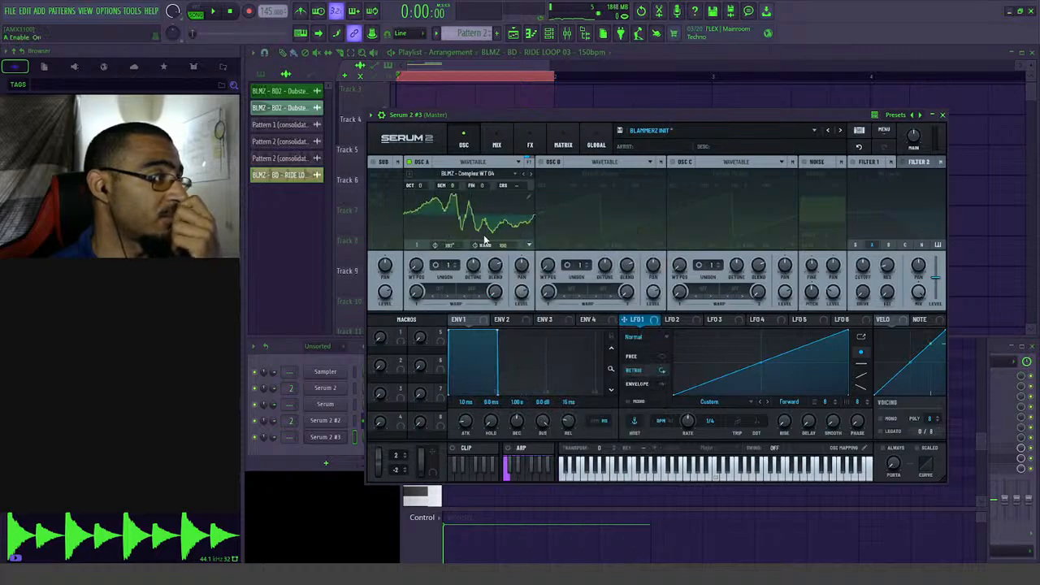
- Raise oscillator A's wavetable position, modulate it with LFO 1, and display LFO 2
left_click_drag(421, 273, 446, 280)
left_click_drag(655, 320, 415, 268)
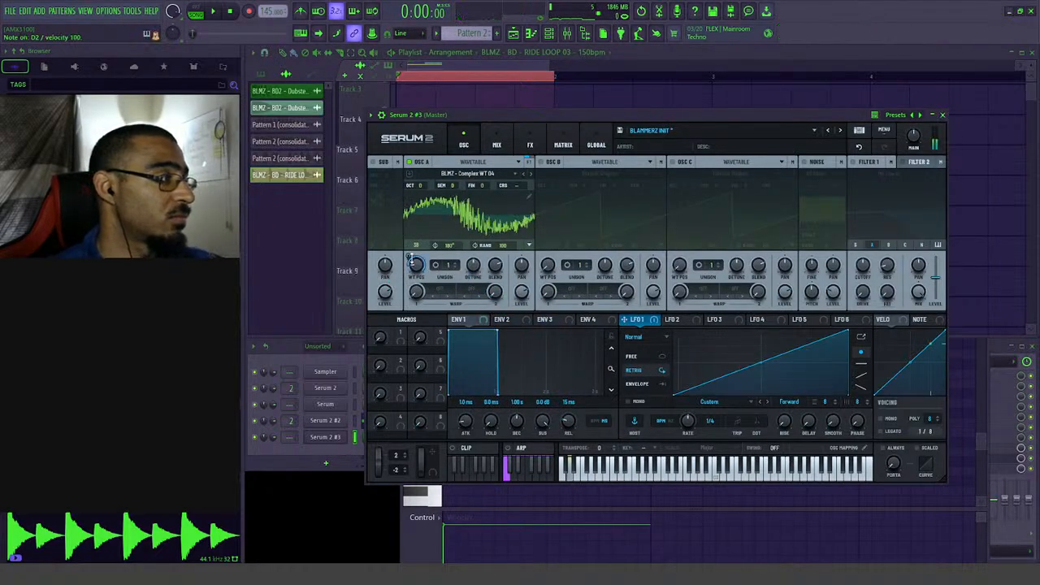
left_click(678, 320)
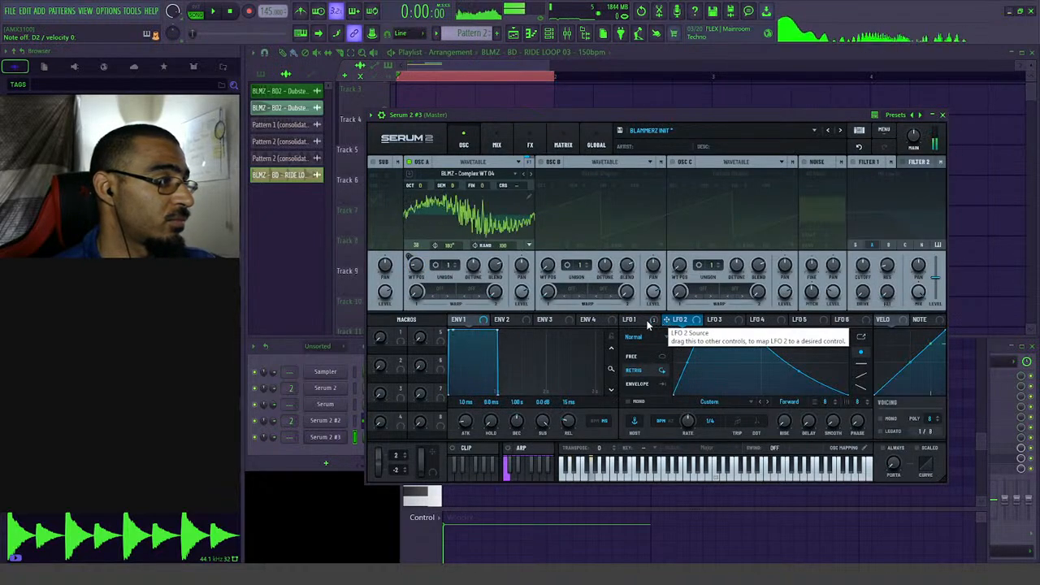
- Modulate oscillator A's level with LFO 2
left_click(642, 321)
left_click(671, 321)
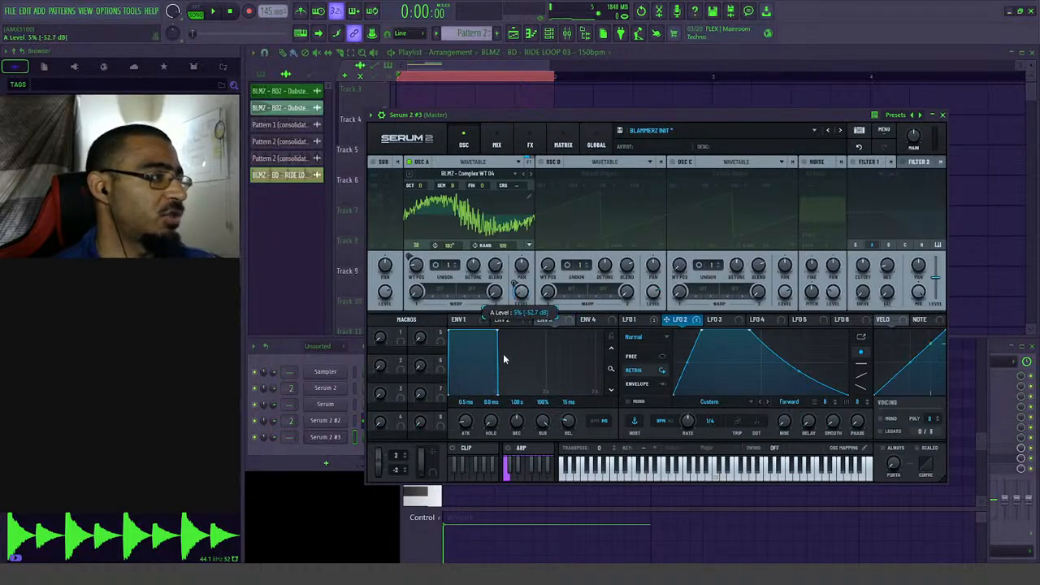
left_click_drag(515, 282, 515, 244)
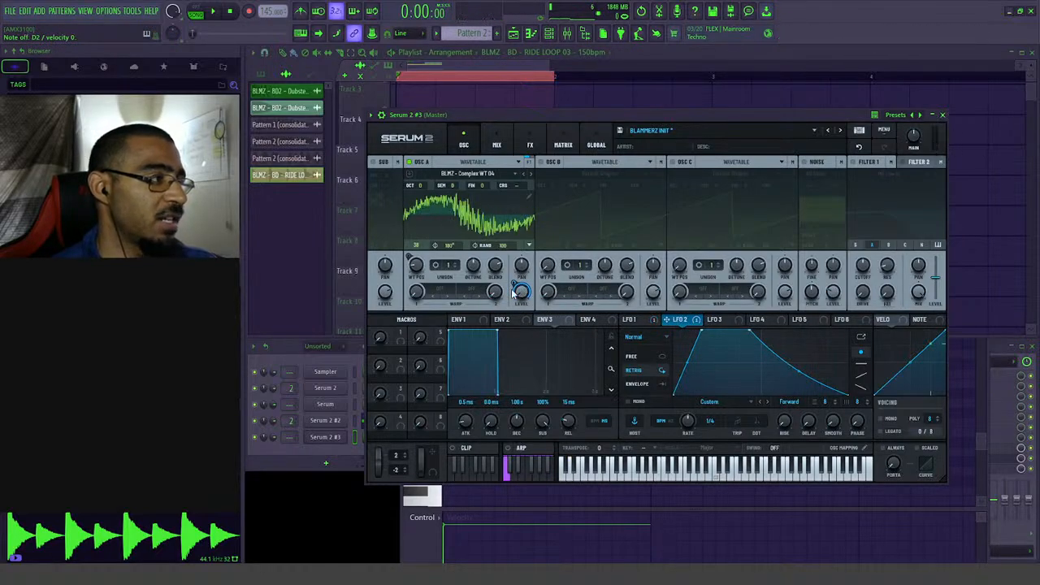
- Route LFO 4 to LFO 2's rate in the modulation matrix with a small positive amount, and slow LFO 4's rate to one bar
left_click(762, 320)
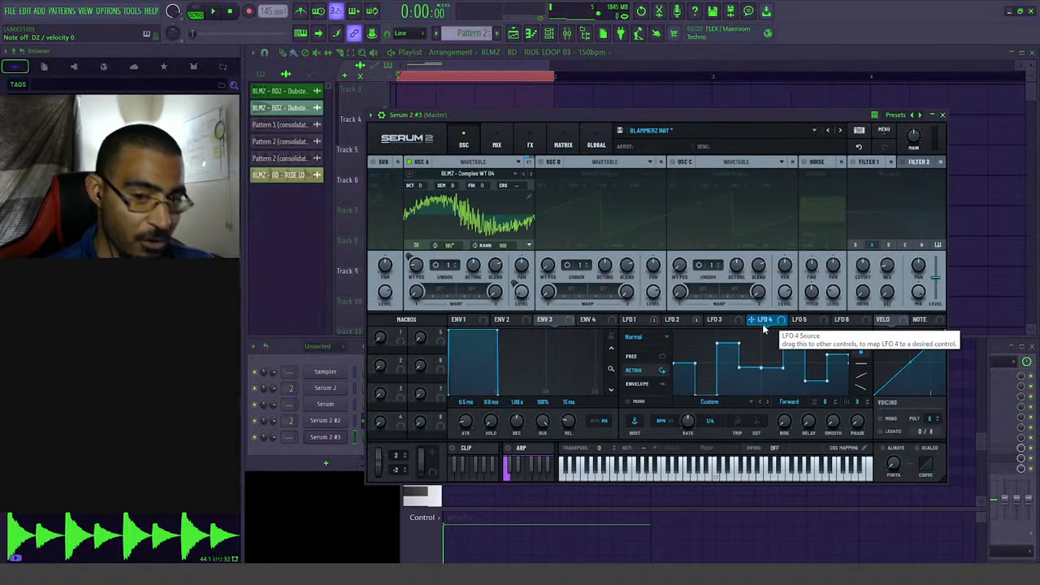
left_click(563, 144)
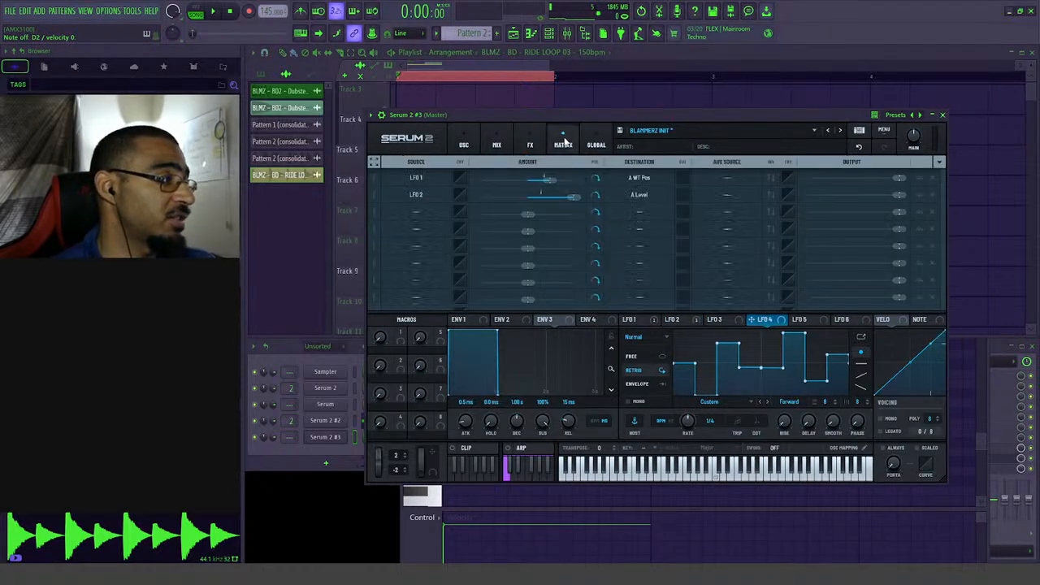
left_click(416, 212)
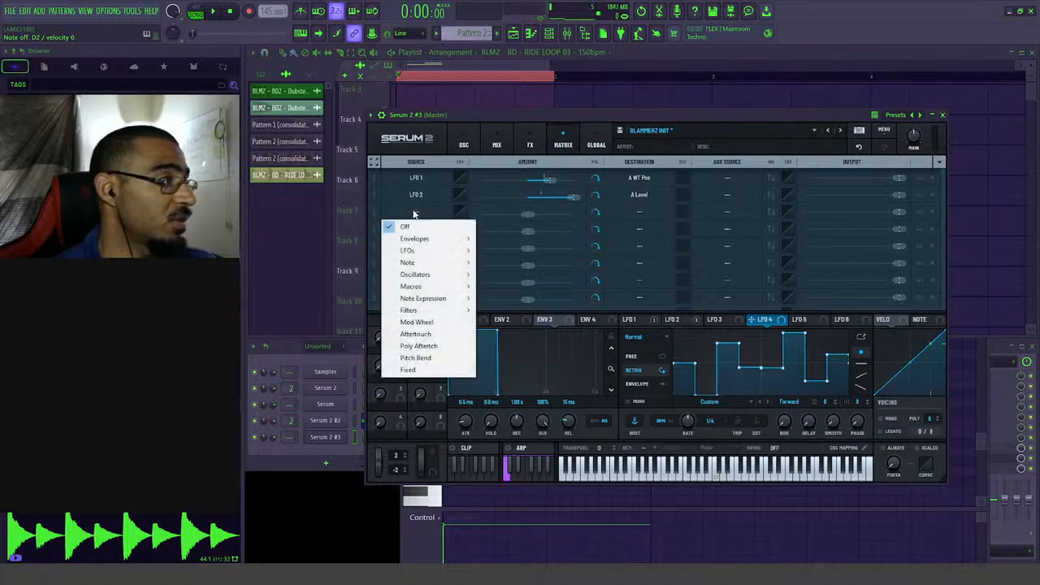
mouse_move(413, 251)
left_click(504, 286)
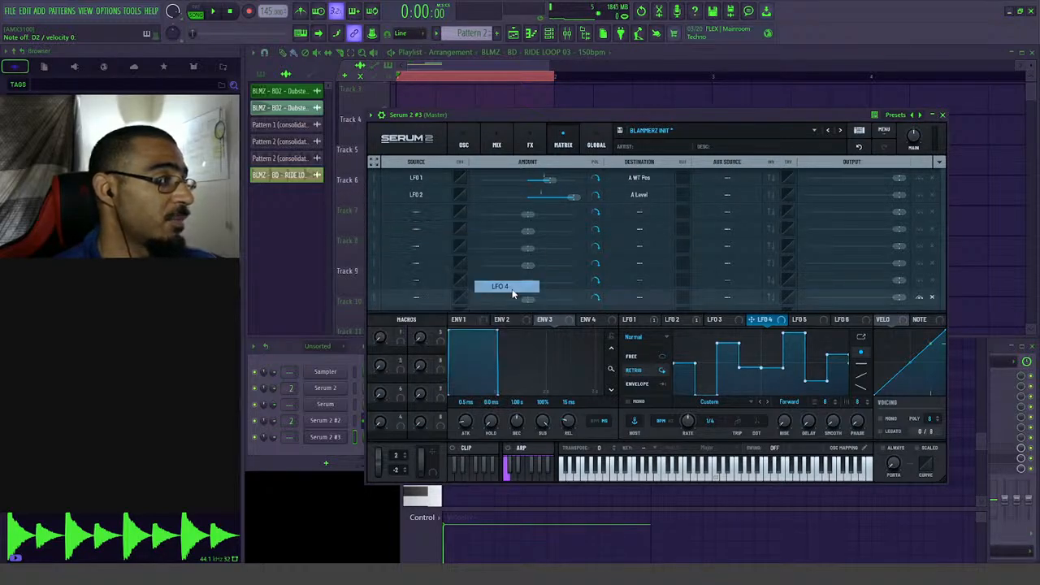
left_click(641, 214)
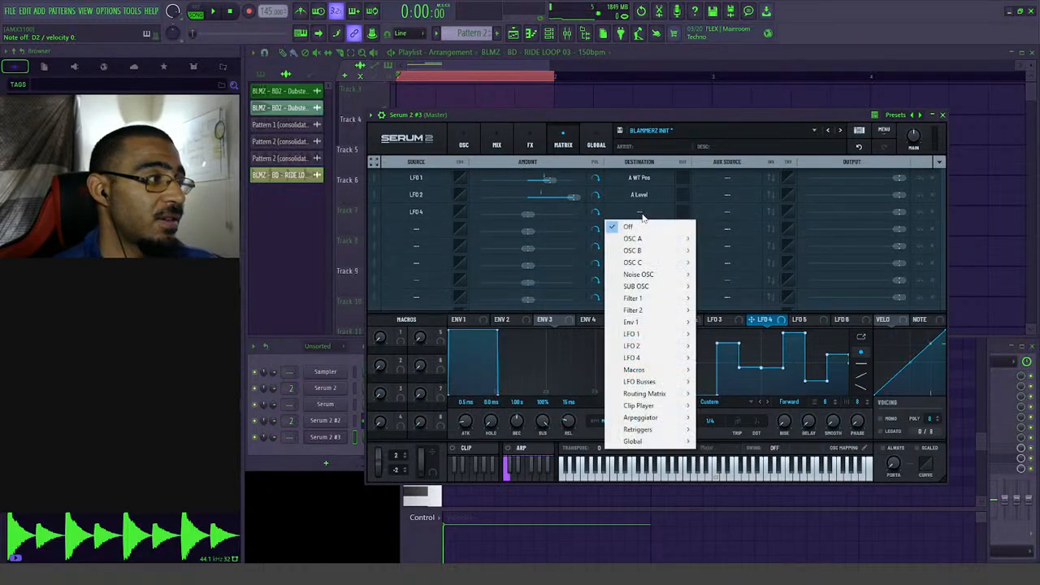
mouse_move(646, 281)
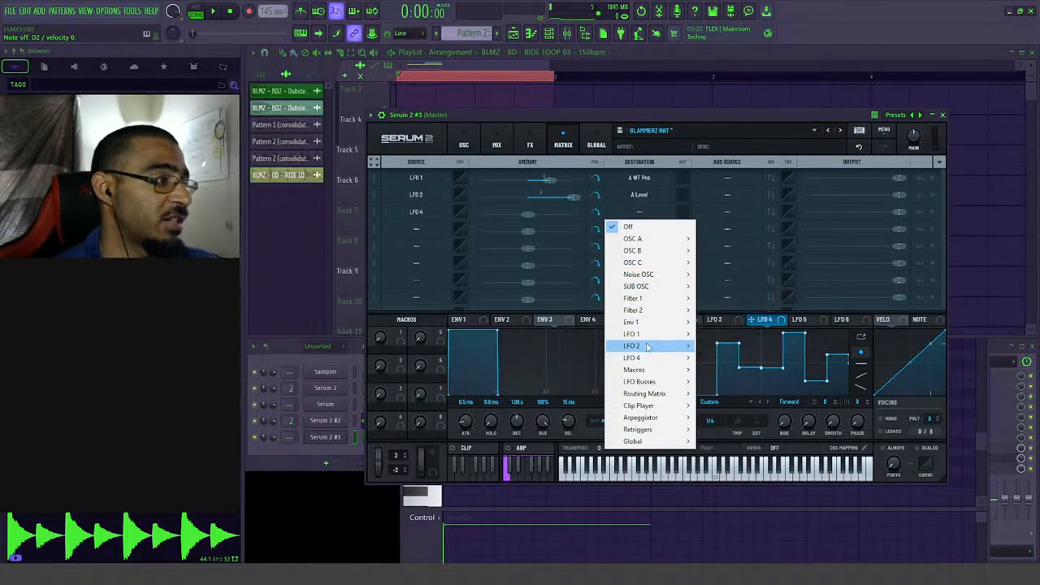
mouse_move(648, 347)
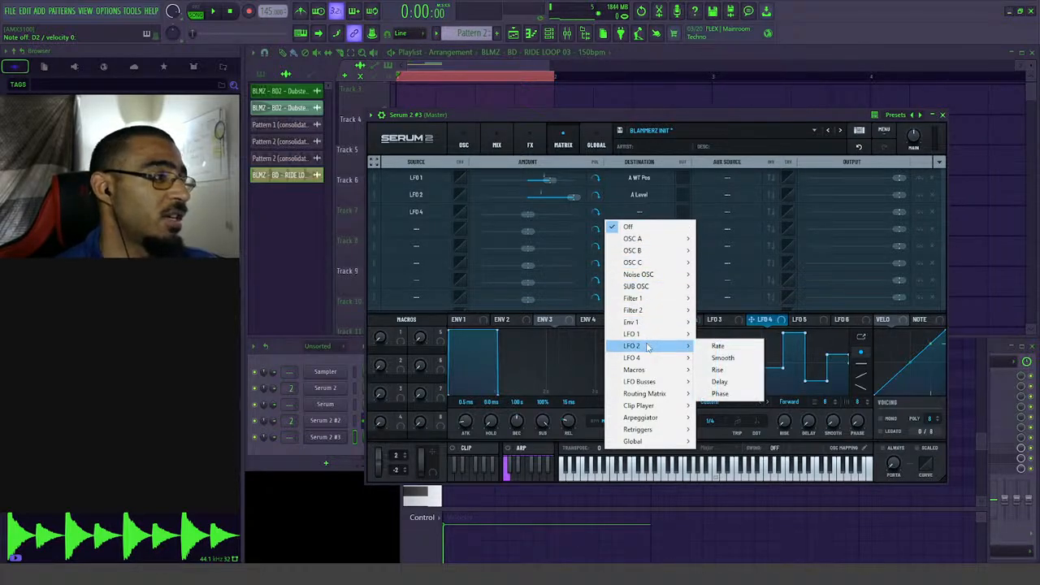
left_click(720, 349)
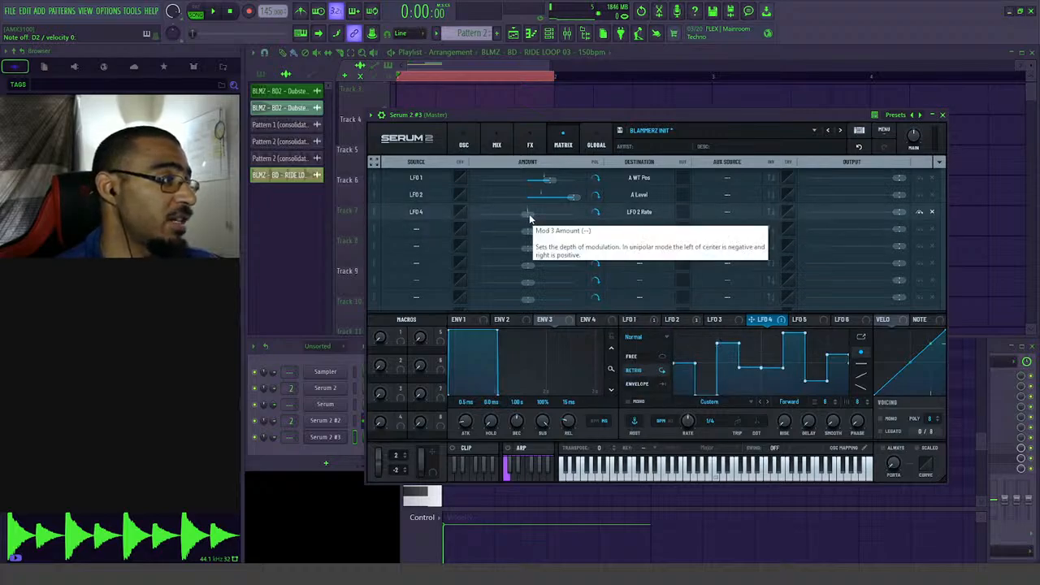
left_click_drag(533, 220, 530, 217)
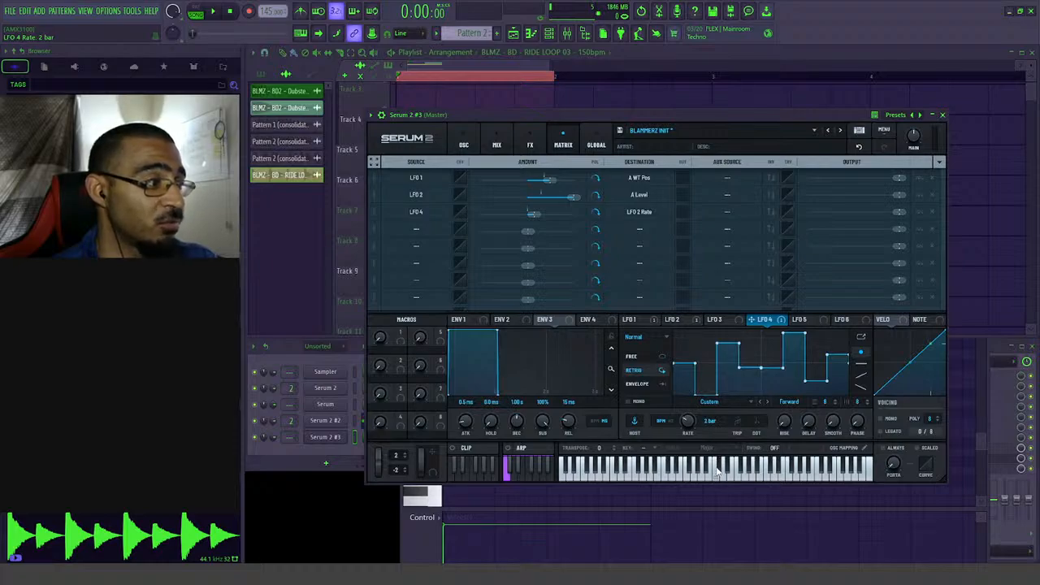
- Delete the Pattern 2 clip from Track 9, list the project's patterns in the playlist picker, and return to Serum 2 #3
left_click(421, 69)
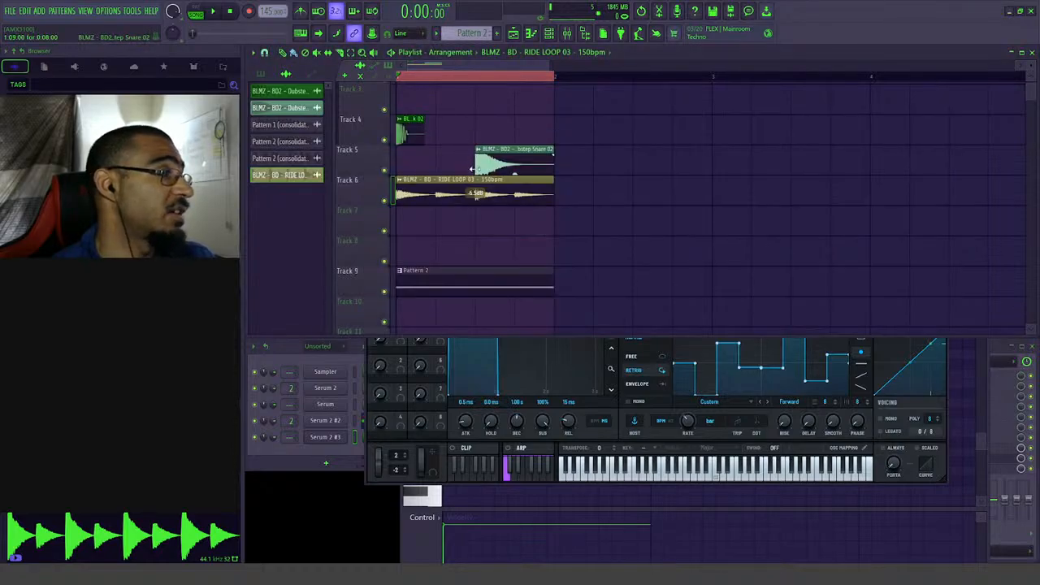
right_click(460, 283)
left_click(261, 74)
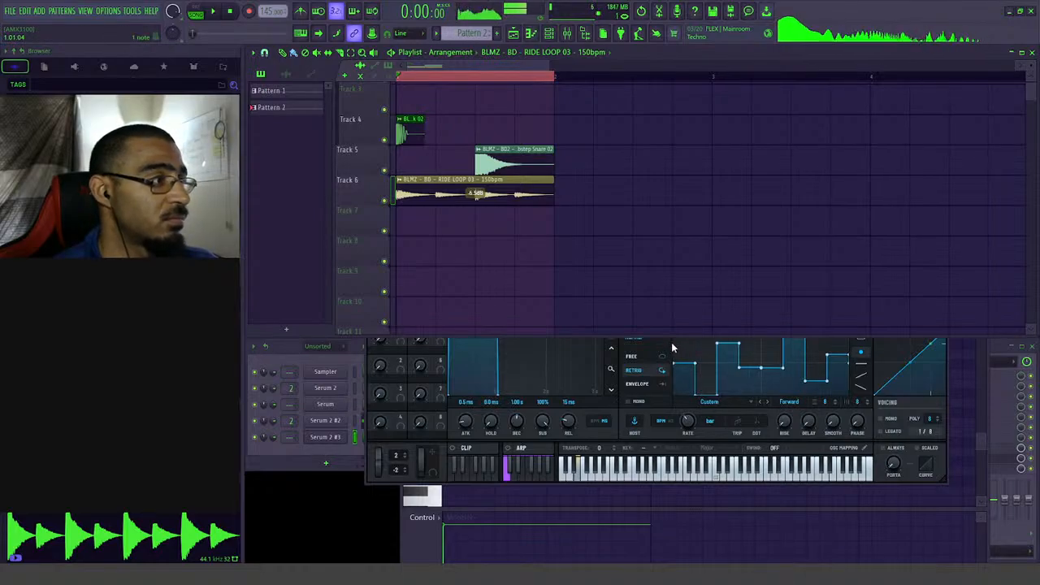
left_click(743, 393)
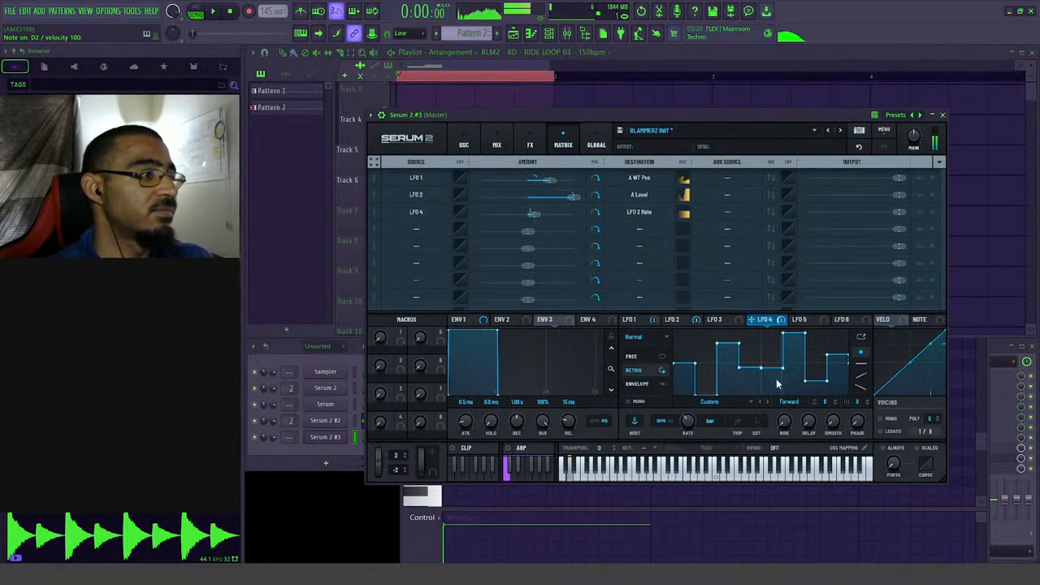
left_click(673, 320)
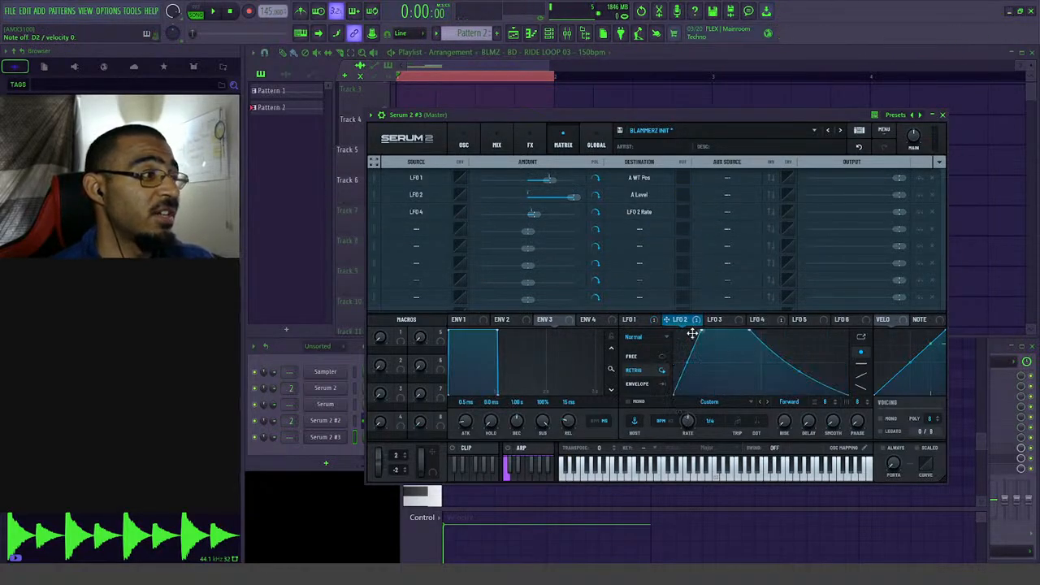
left_click(764, 321)
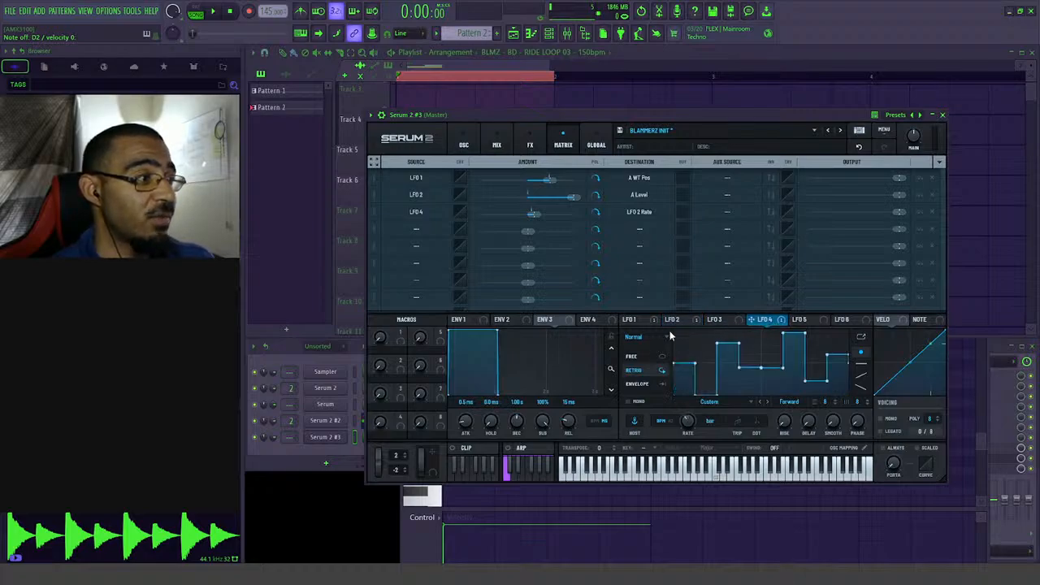
left_click(674, 320)
left_click(764, 321)
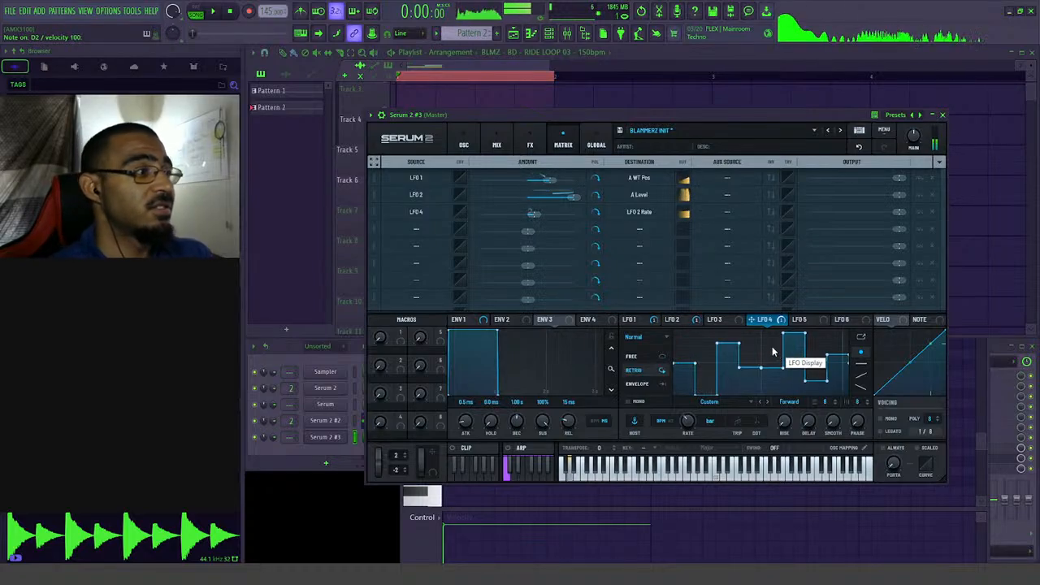
- Return to the oscillators with LFO 2 displayed, and enable filter 1 with the HN 12 type
left_click(460, 143)
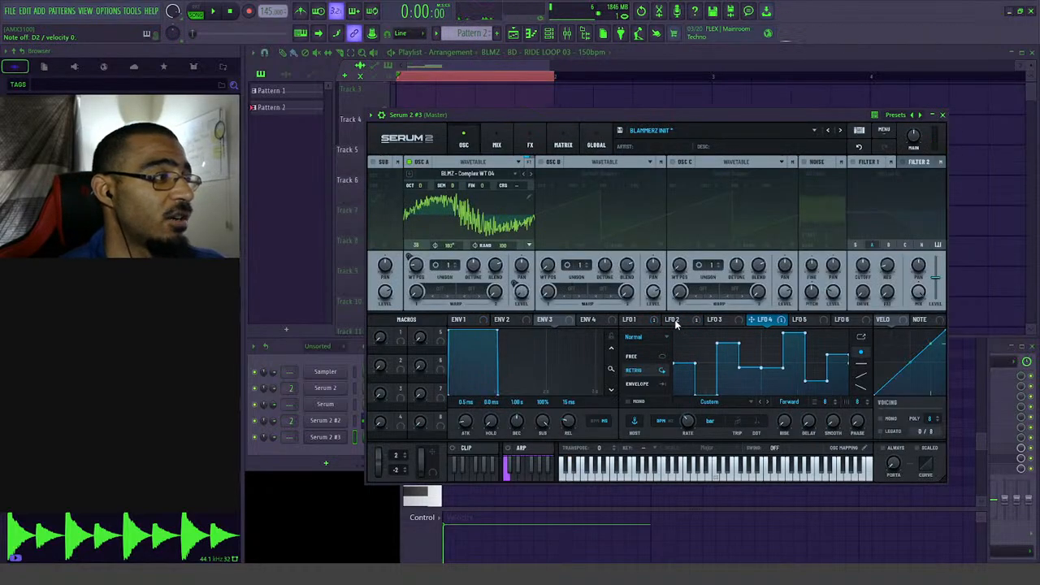
left_click(674, 321)
left_click(853, 161)
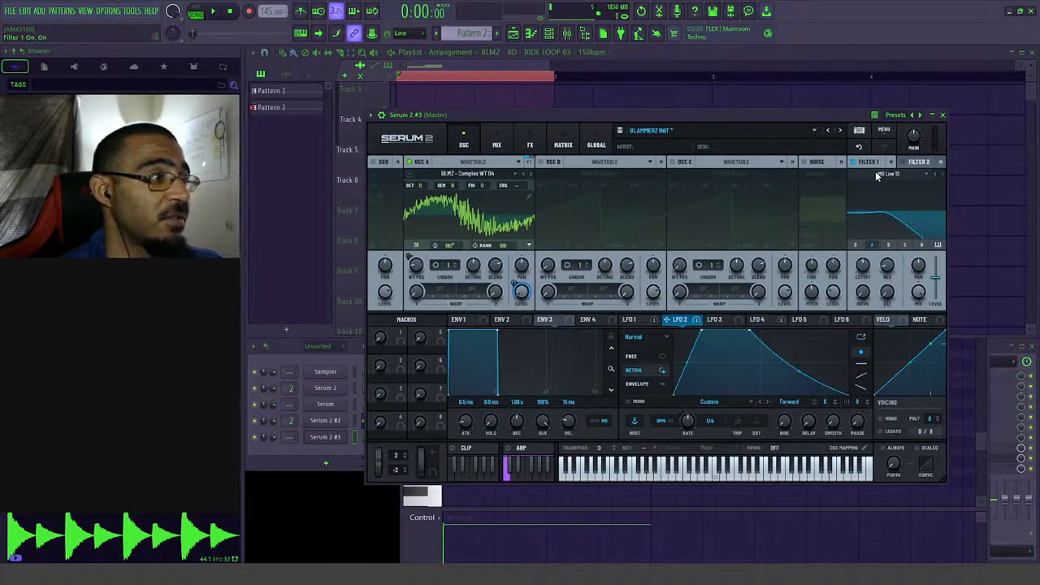
left_click(875, 174)
mouse_move(884, 199)
left_click(955, 281)
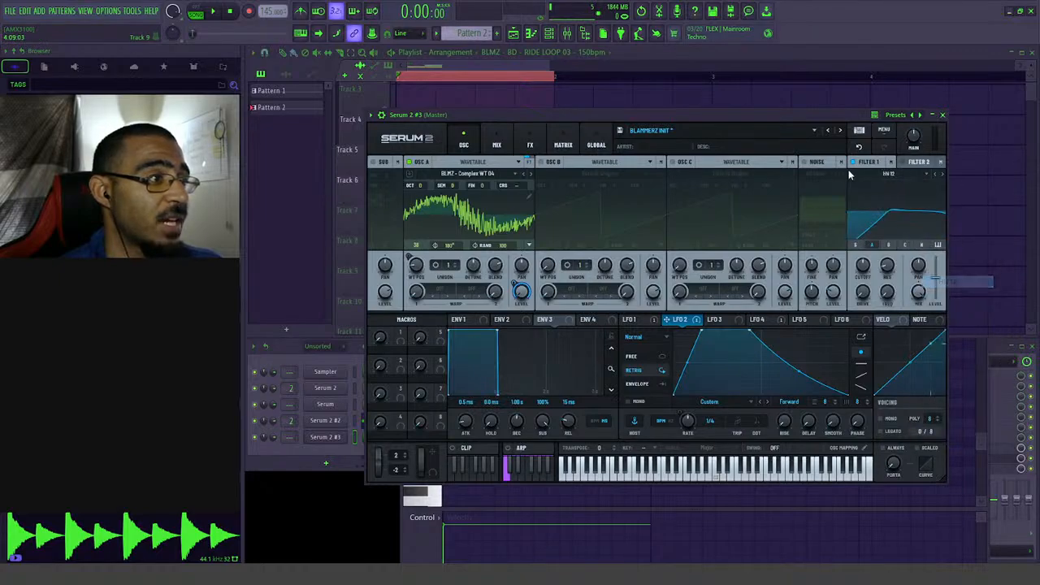
- Modulate filter 1's cutoff, frequency and resonance with LFO 2, and enable the sub oscillator with its level driven by LFO 2
left_click_drag(863, 267, 864, 260)
left_click_drag(767, 303, 863, 266)
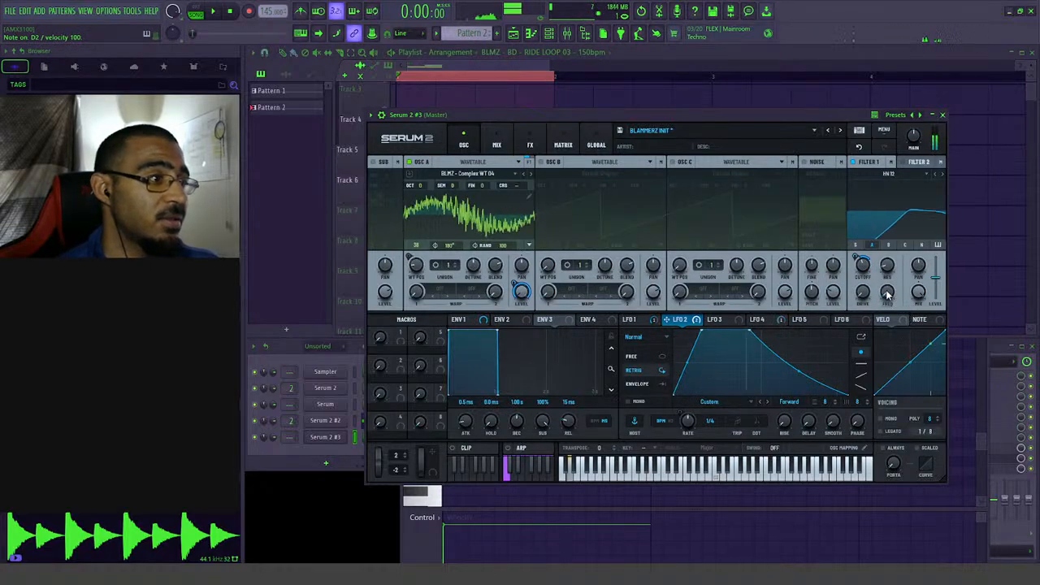
left_click_drag(667, 324, 888, 291)
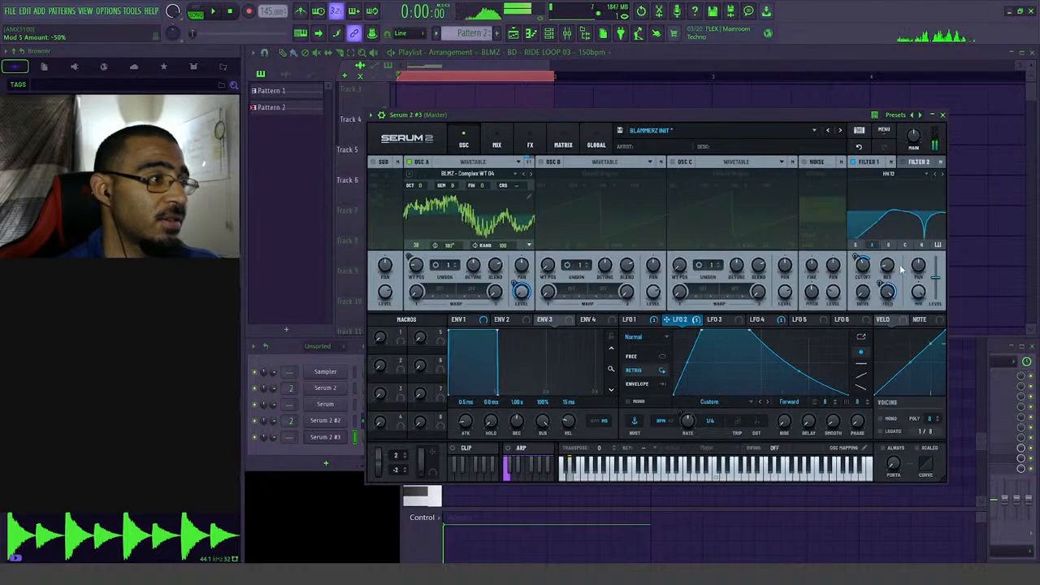
left_click_drag(668, 321, 880, 271)
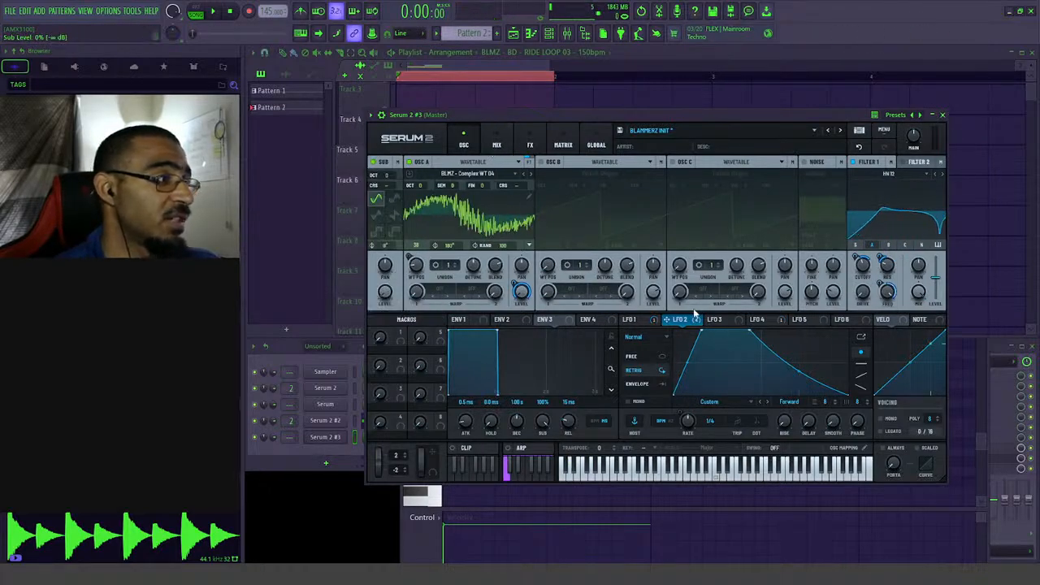
left_click_drag(666, 321, 387, 296)
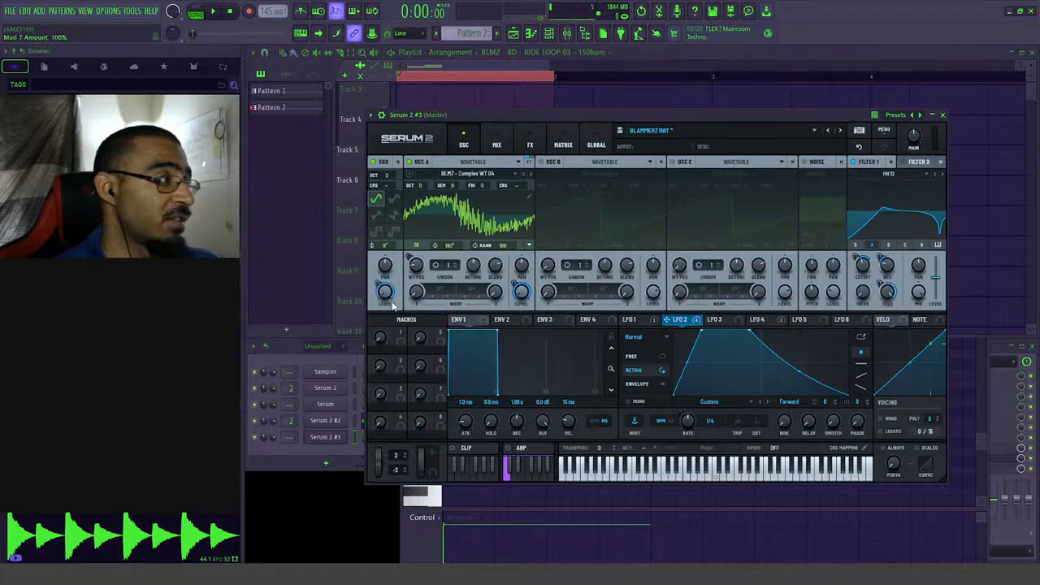
- Lower the second raised step and the middle plateau of LFO 4's shape, and audition the bass
left_click(762, 320)
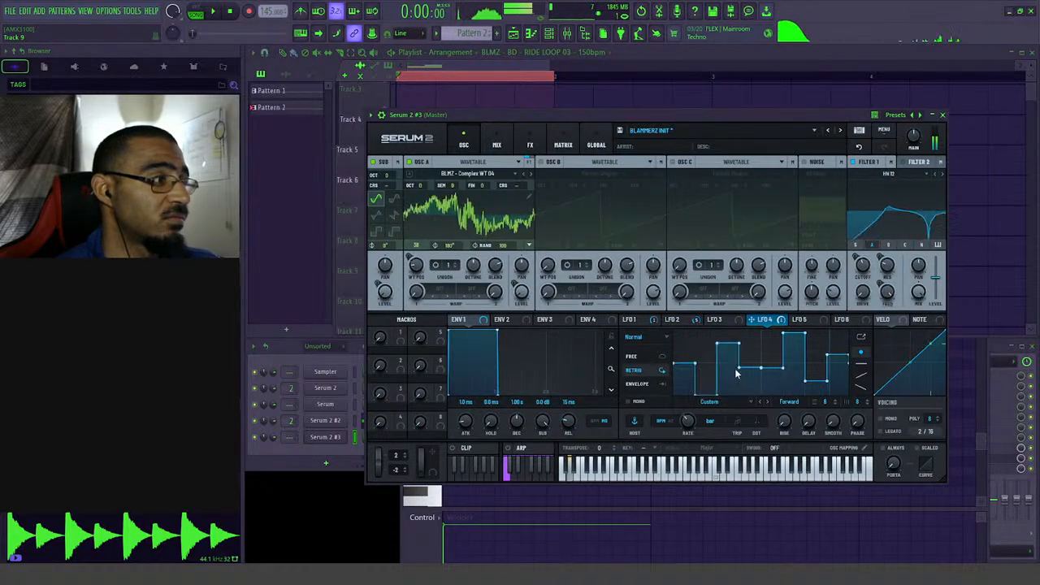
mouse_move(748, 385)
left_mouse_down()
mouse_move(759, 406)
mouse_move(739, 392)
left_mouse_up()
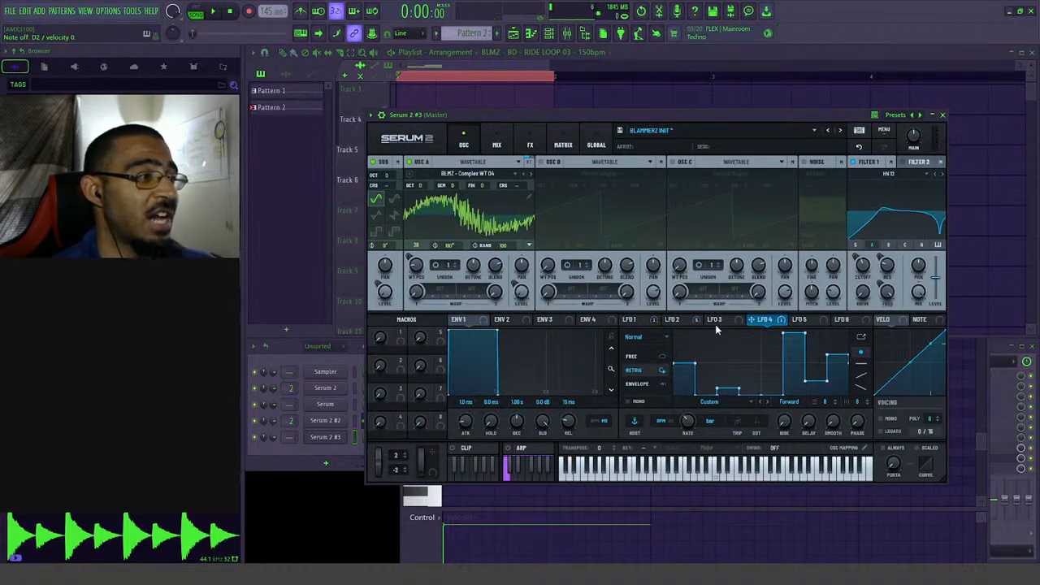
mouse_move(704, 319)
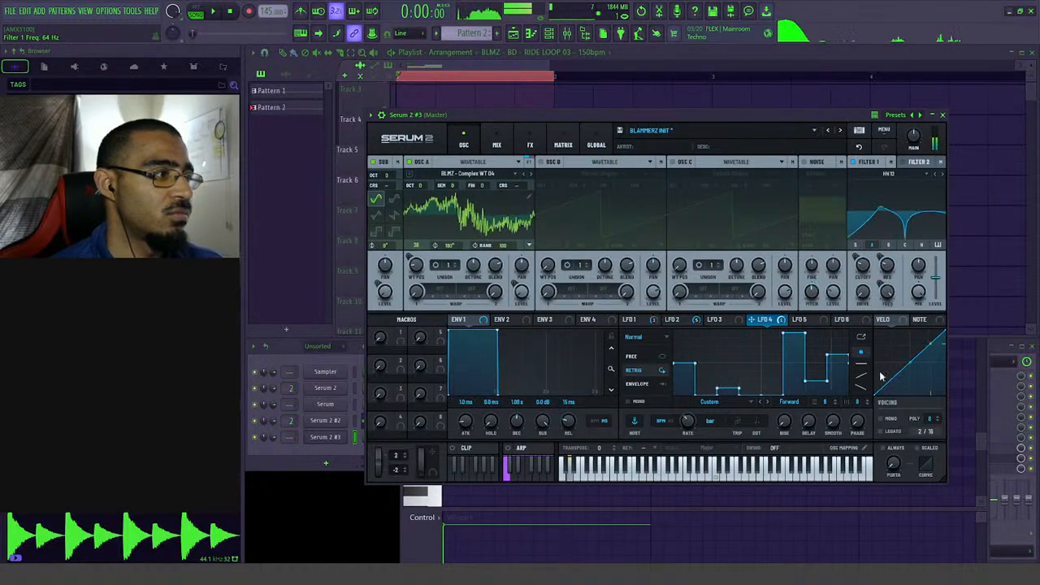
- Set oscillator A's first warp mode to Bend +/- and move its amount to a negative value
left_click(443, 291)
mouse_move(468, 324)
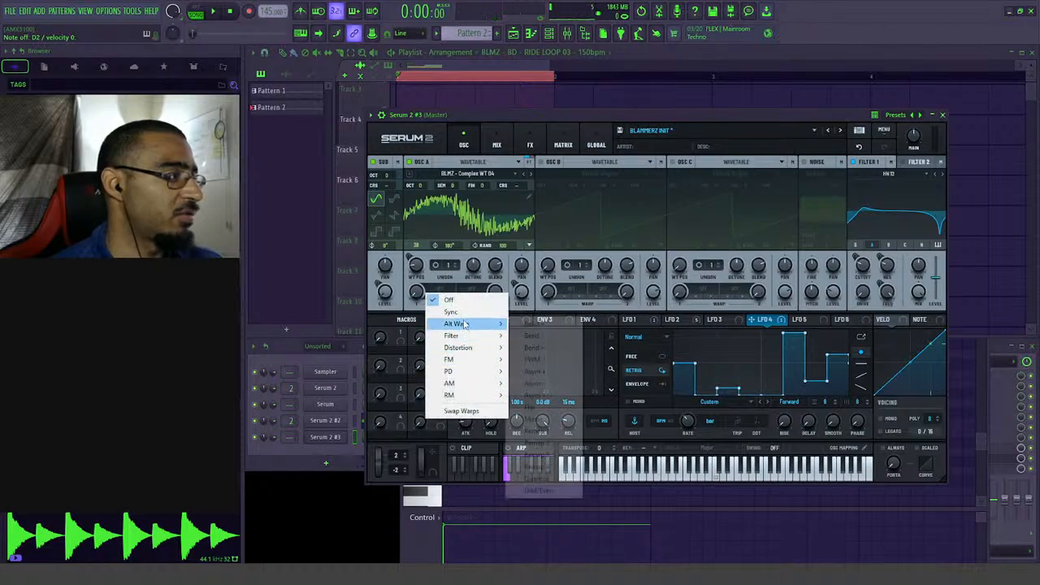
left_click(537, 347)
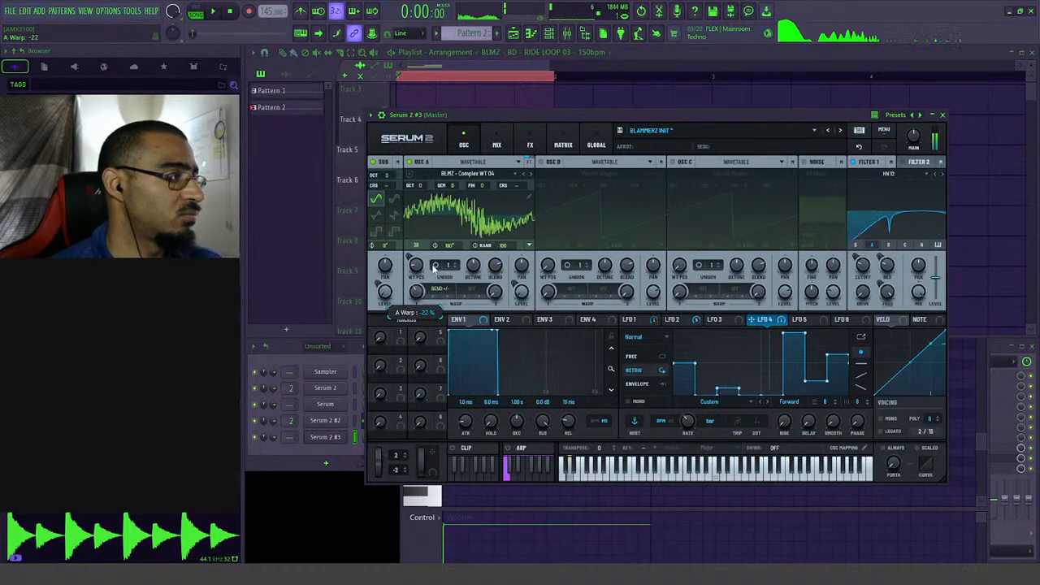
- Add a compressor and a distortion to the main effects chain
left_click(496, 145)
left_click(530, 145)
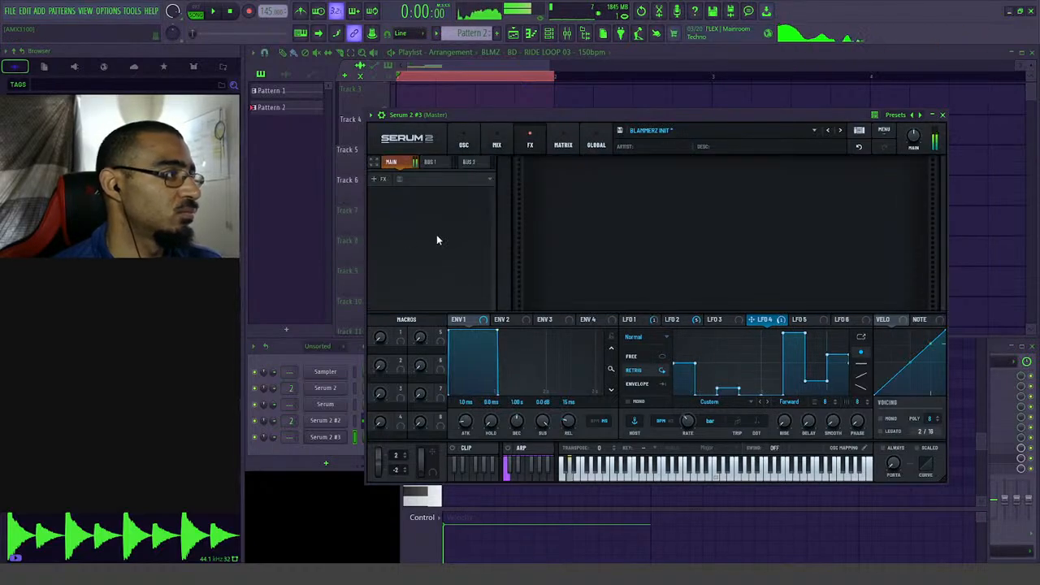
left_click(383, 181)
left_click(398, 217)
left_click(382, 179)
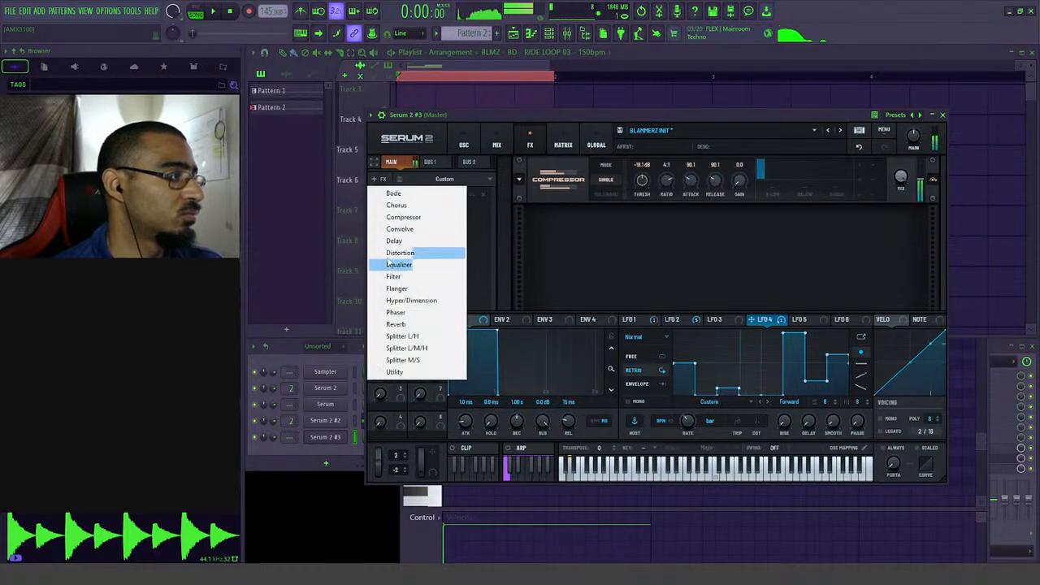
left_click(390, 253)
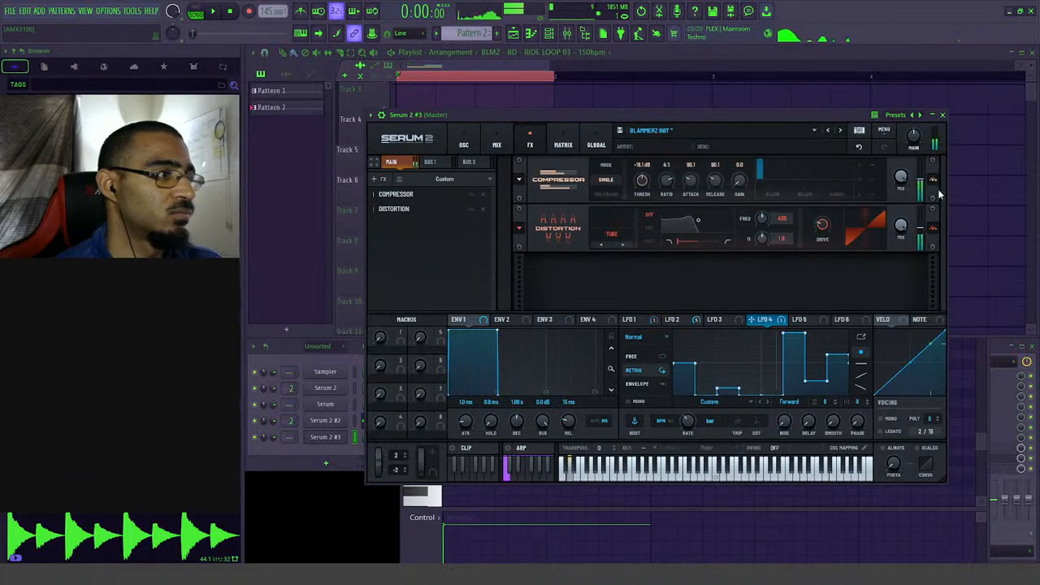
- Set the distortion to SoftClip and the compressor to multiband, raising the compressor's gain and release
left_click(623, 245)
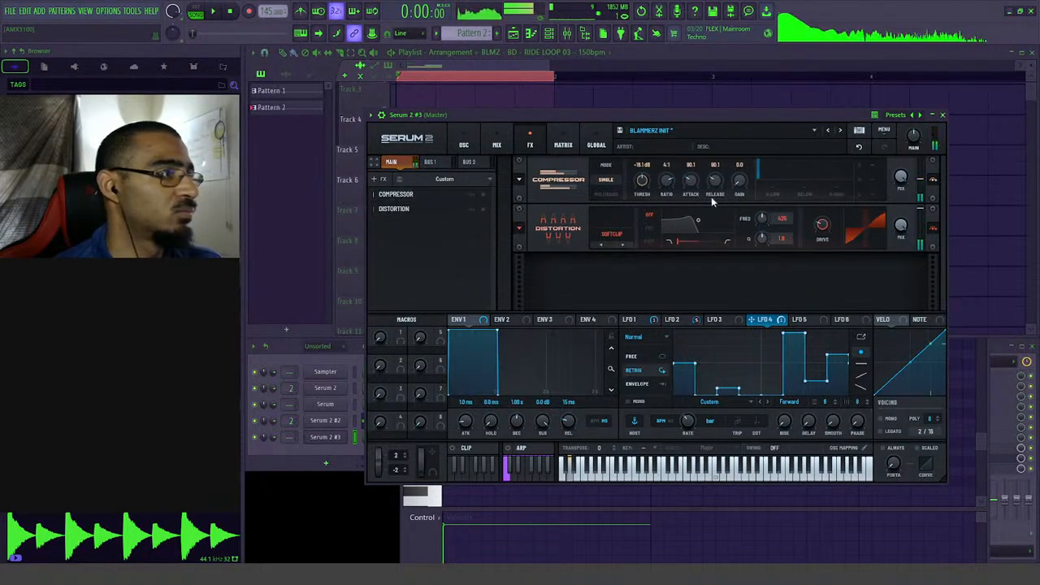
left_click(613, 194)
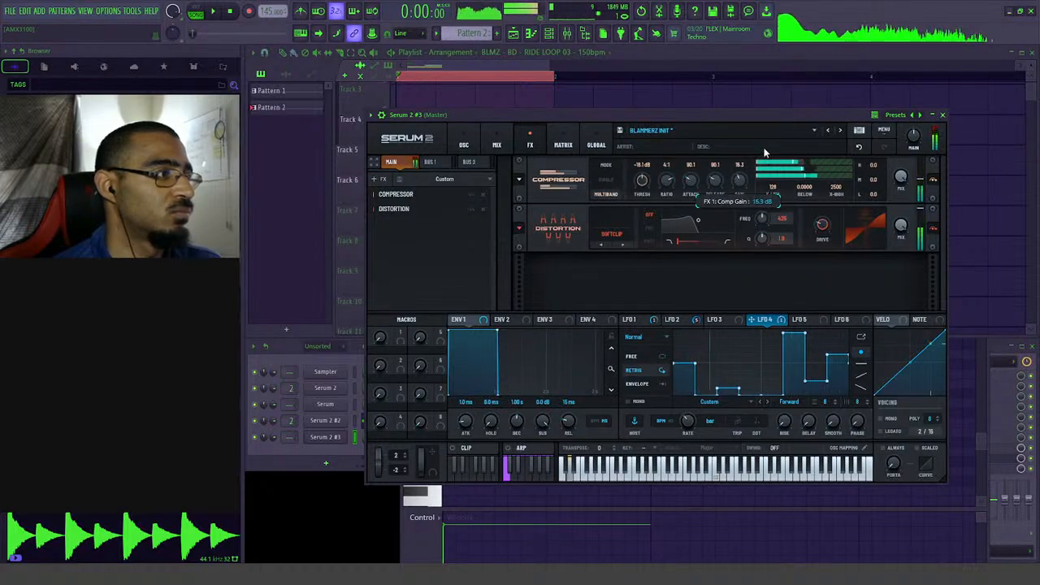
left_click_drag(761, 165, 732, 134)
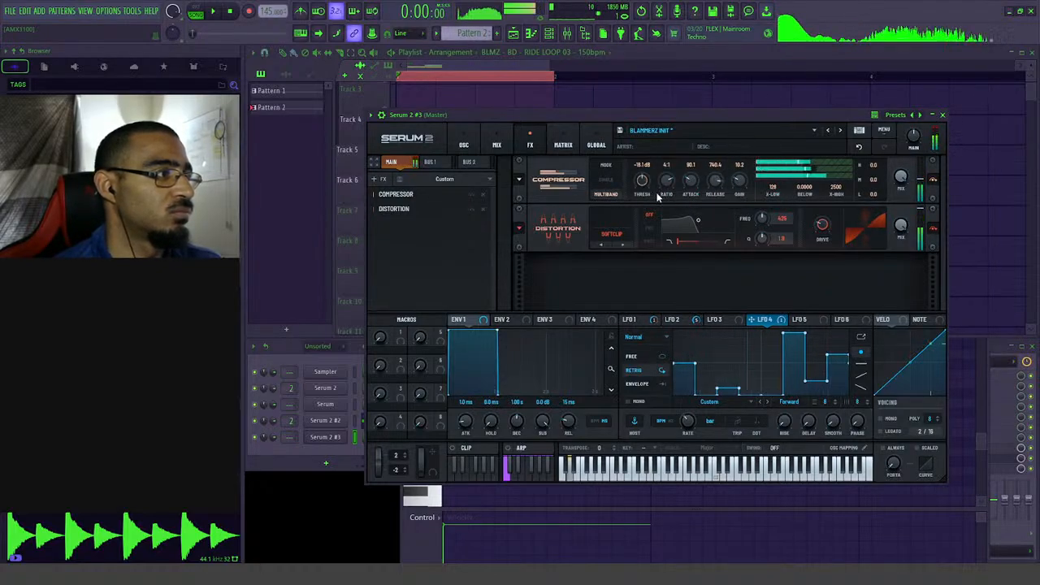
- Set the compressor's ratio to 10:1 and reshape the raised steps in the second half of LFO 4's shape
left_click_drag(666, 182, 665, 166)
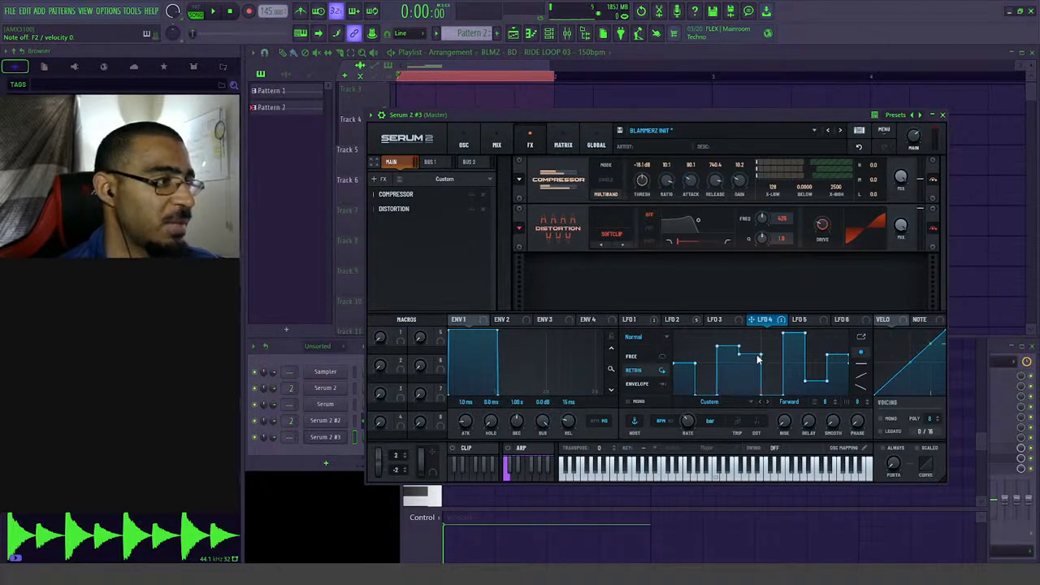
left_click_drag(801, 363, 806, 372)
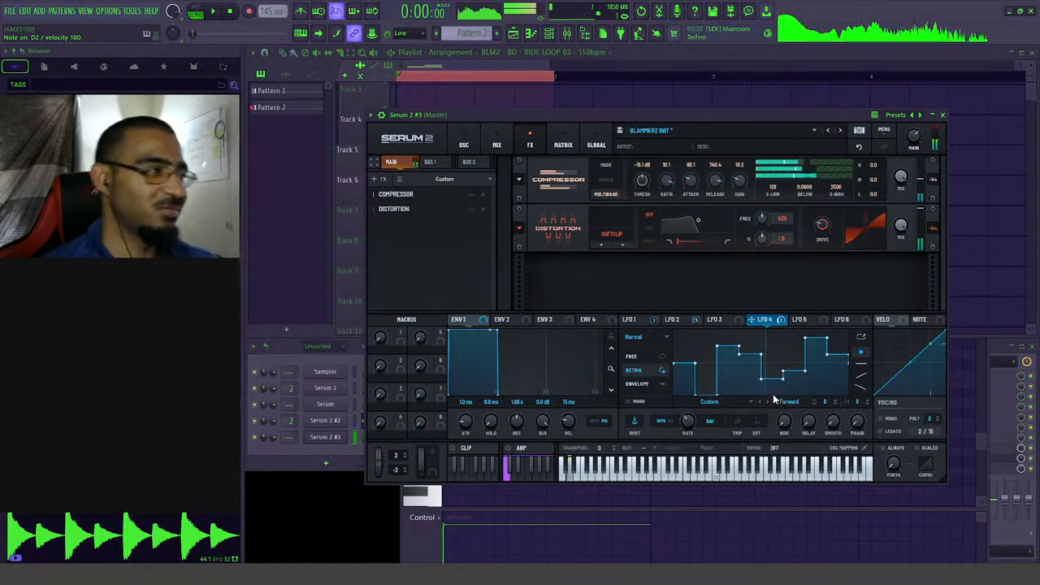
- Create Pattern 3 with a one-bar D2 note for Serum 2 #3 and play it
left_click(445, 65)
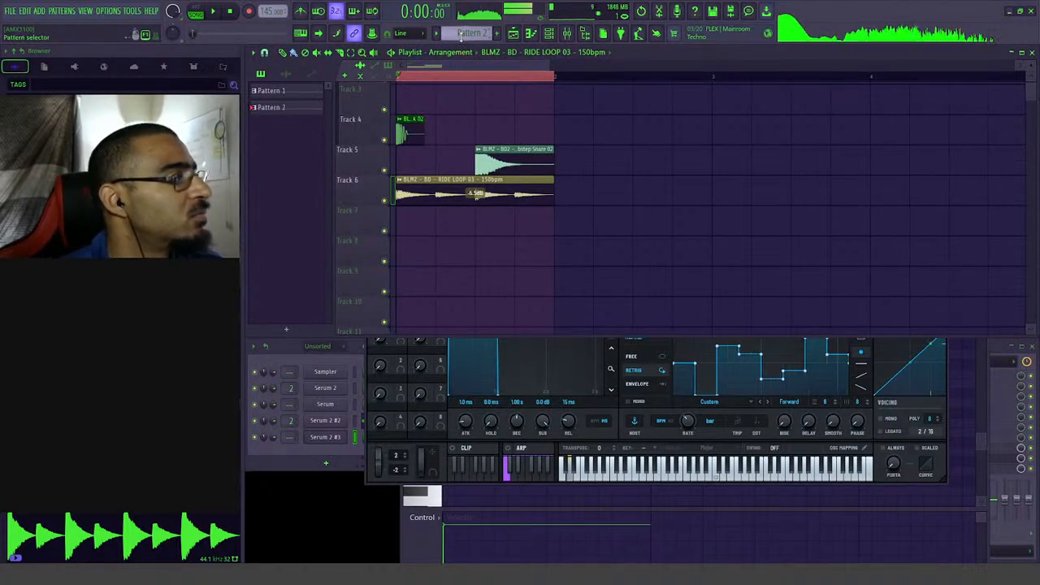
left_click(460, 35)
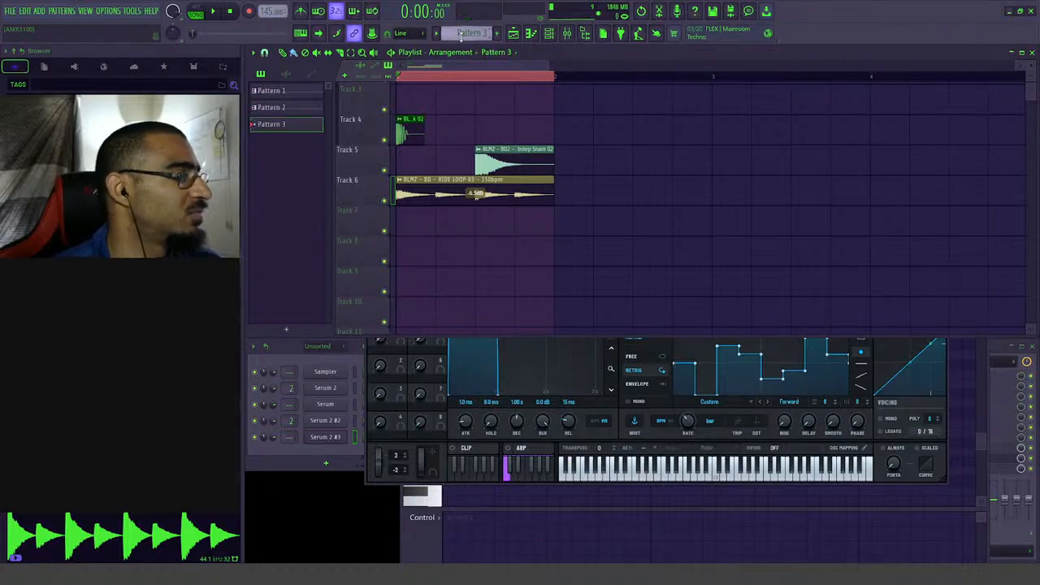
left_click(533, 36)
left_click(453, 384)
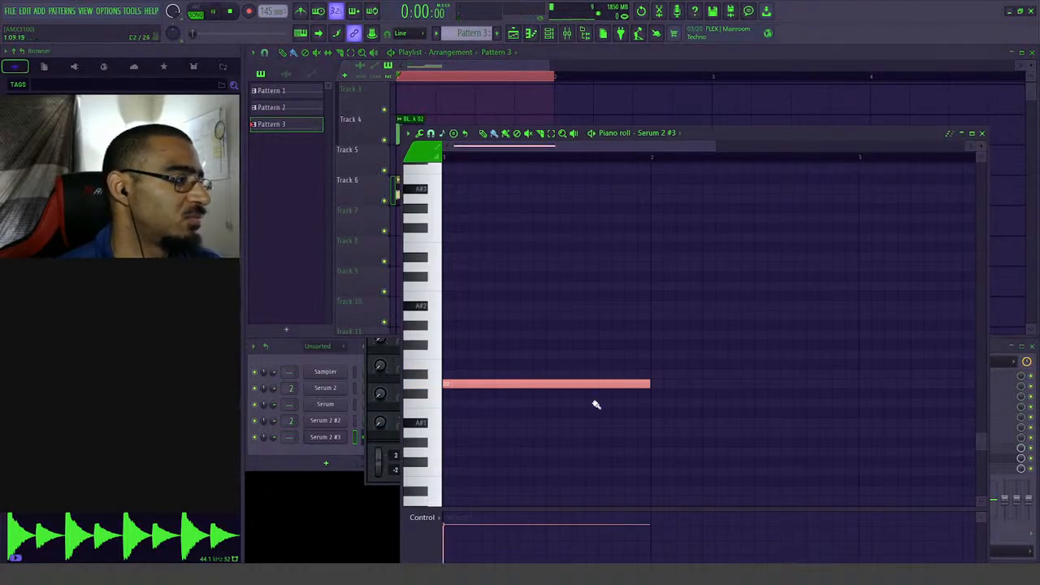
key("space")
- Place Pattern 3 at the start of Track 8 and lower the ride loop clip's gain to about -7.9 dB during song playback
left_click(460, 86)
left_click(458, 242)
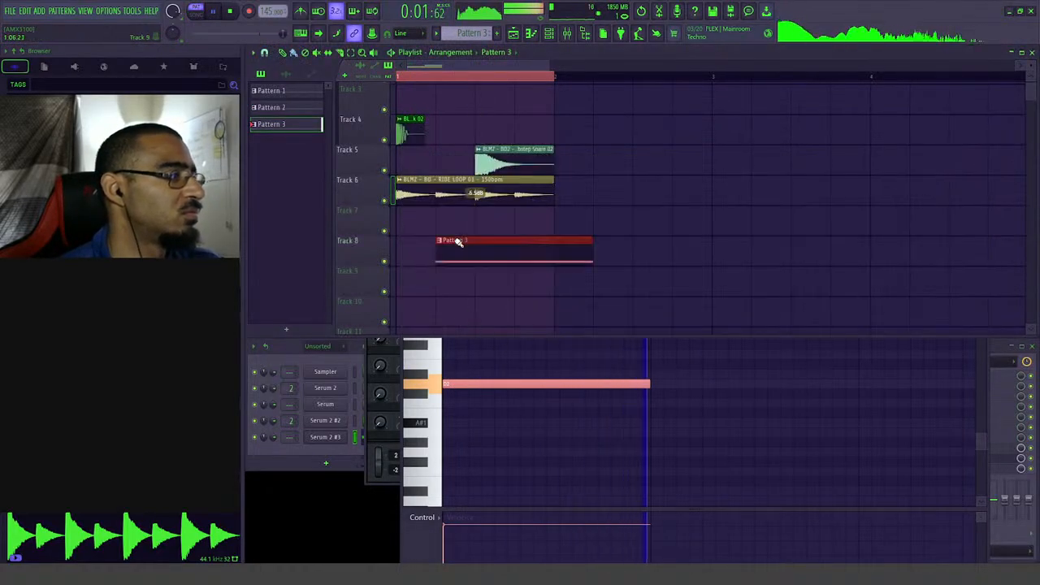
left_click_drag(457, 242, 417, 242)
key("l")
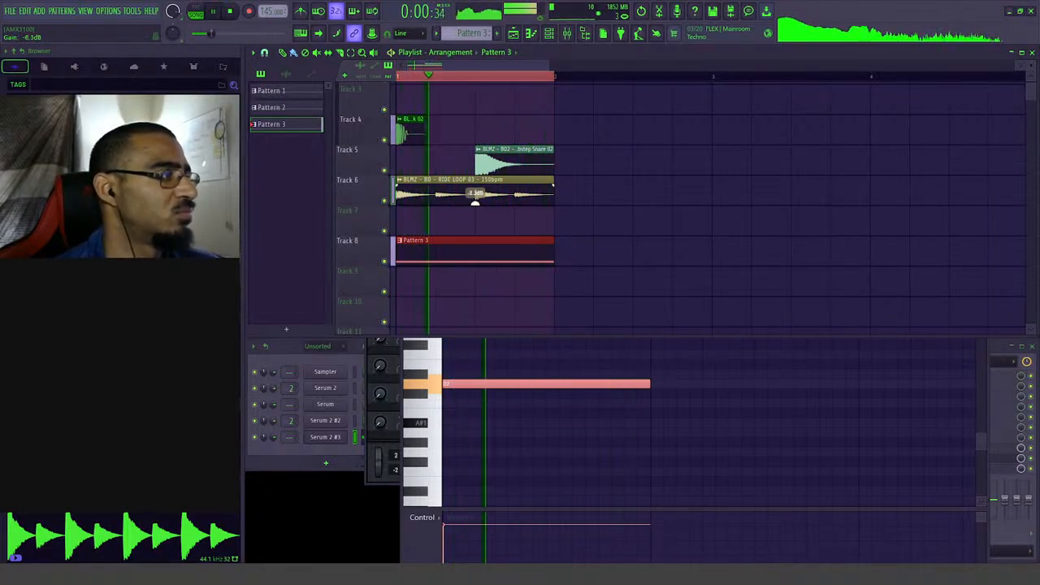
left_click_drag(476, 200, 473, 210)
- Reopen the Serum 2 #3 instrument, stop playback and add a Filter to its main effects chain
left_click(335, 445)
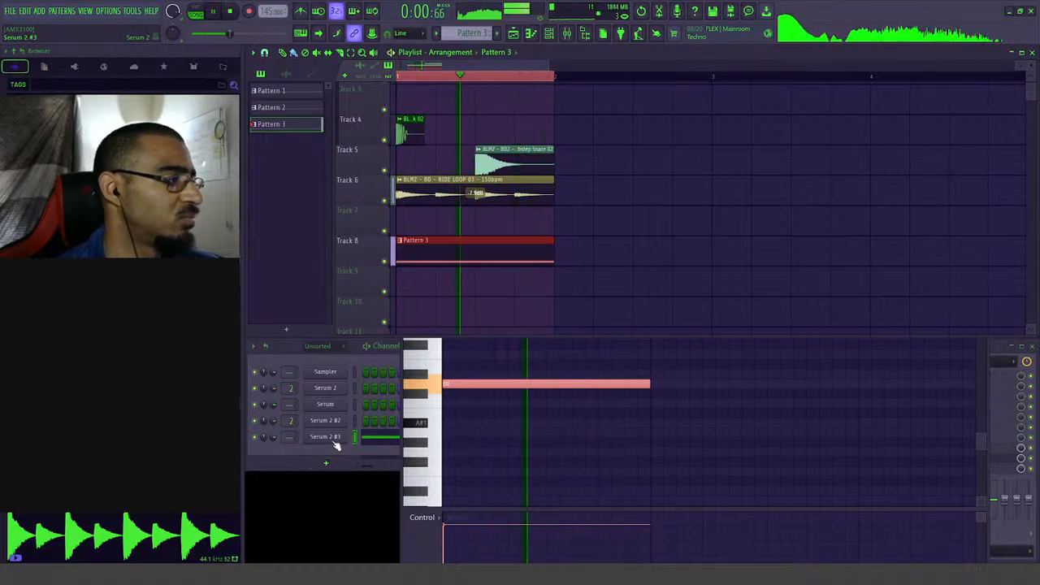
left_click(335, 444)
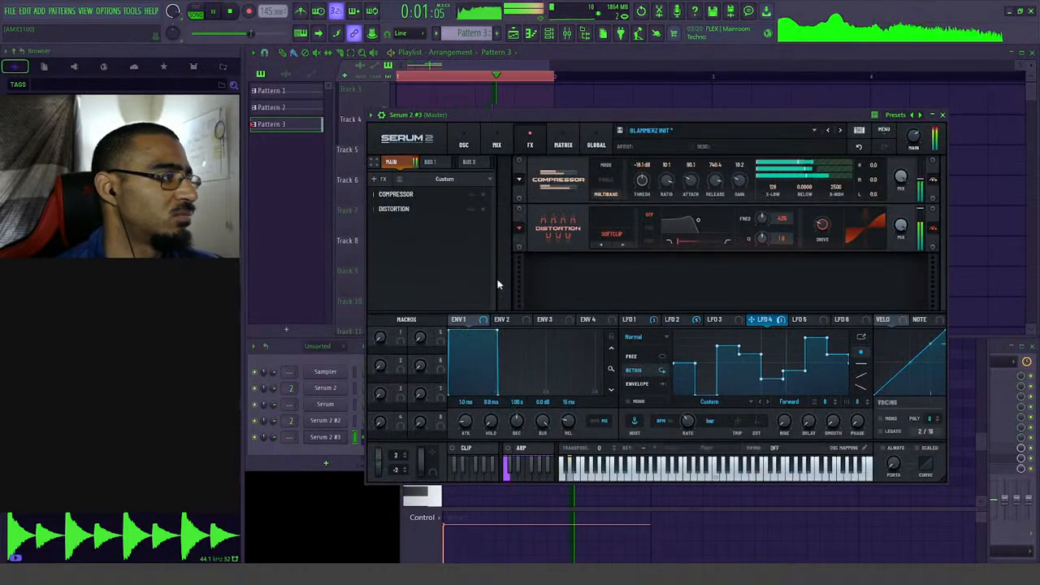
key("space")
left_click(377, 179)
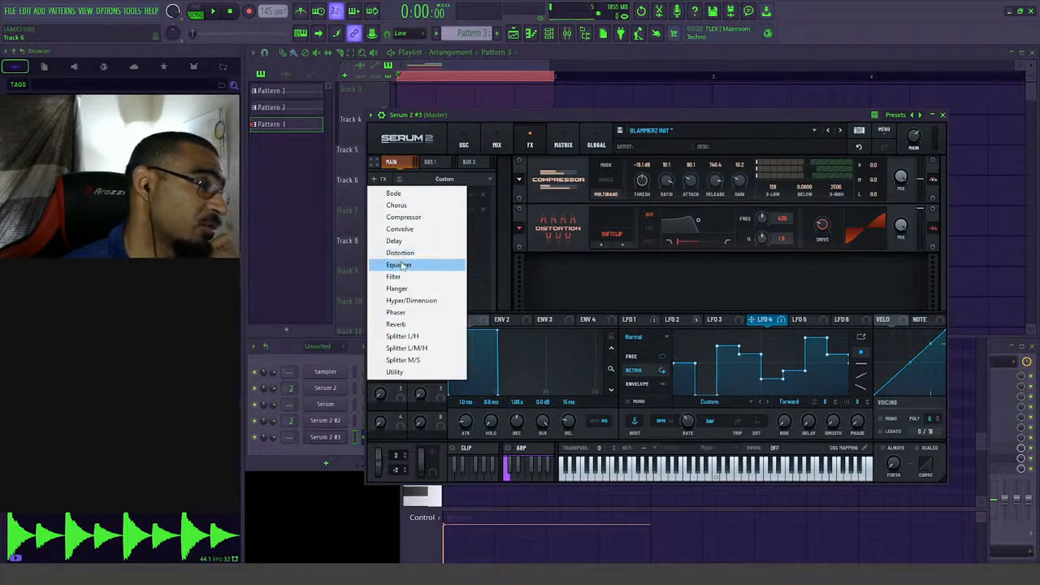
left_click(396, 276)
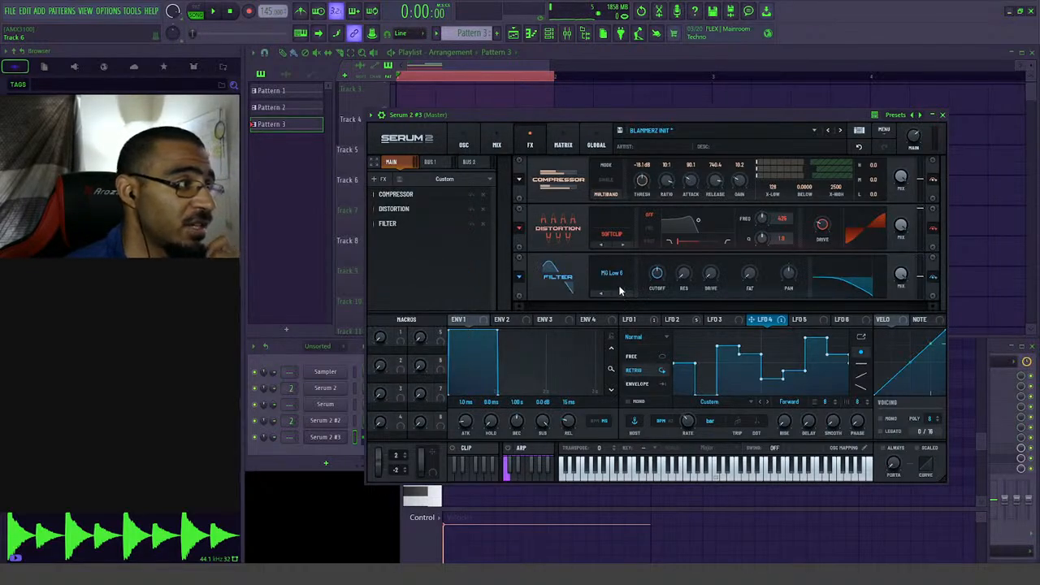
- Set the effects filter to MG Low 12 and move it between the compressor and the distortion while auditioning the loop
key("space")
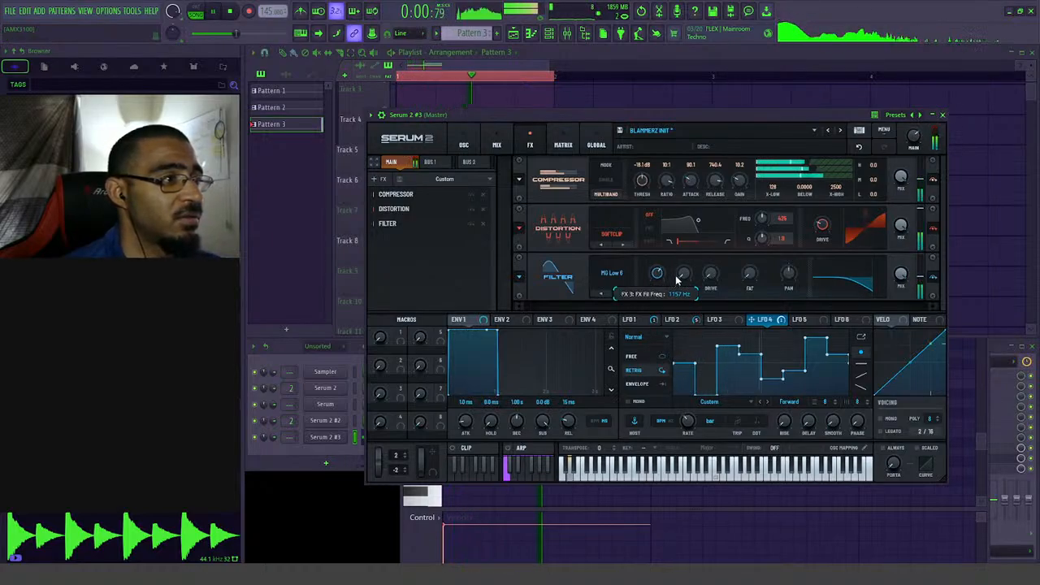
key("space")
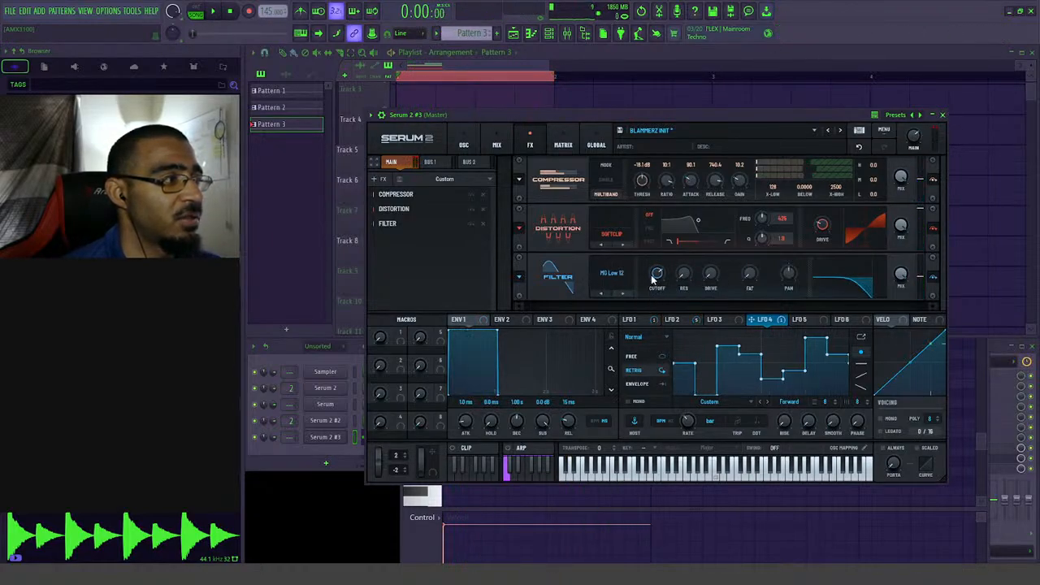
mouse_move(658, 276)
key("space")
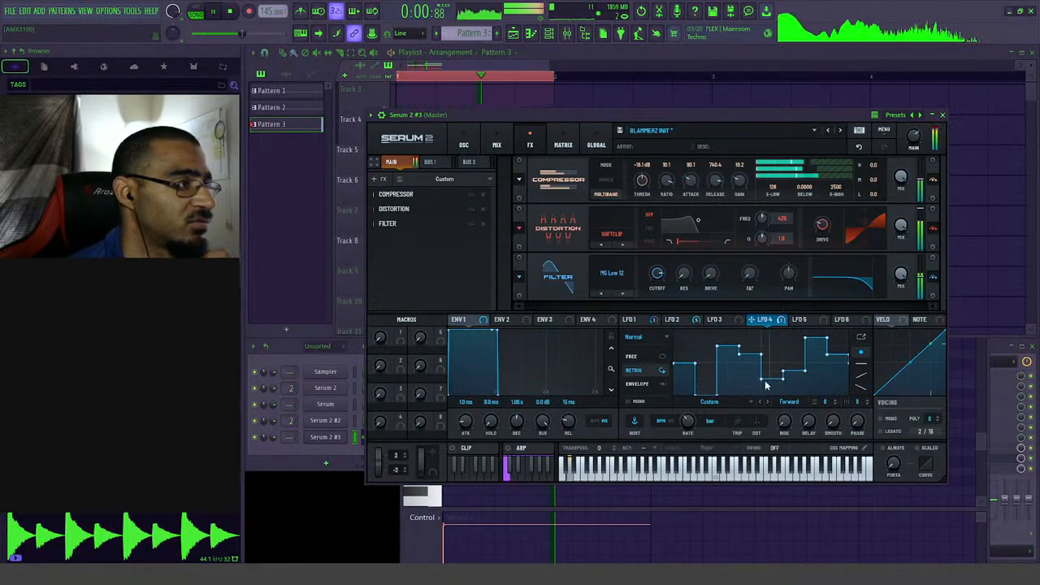
mouse_move(714, 278)
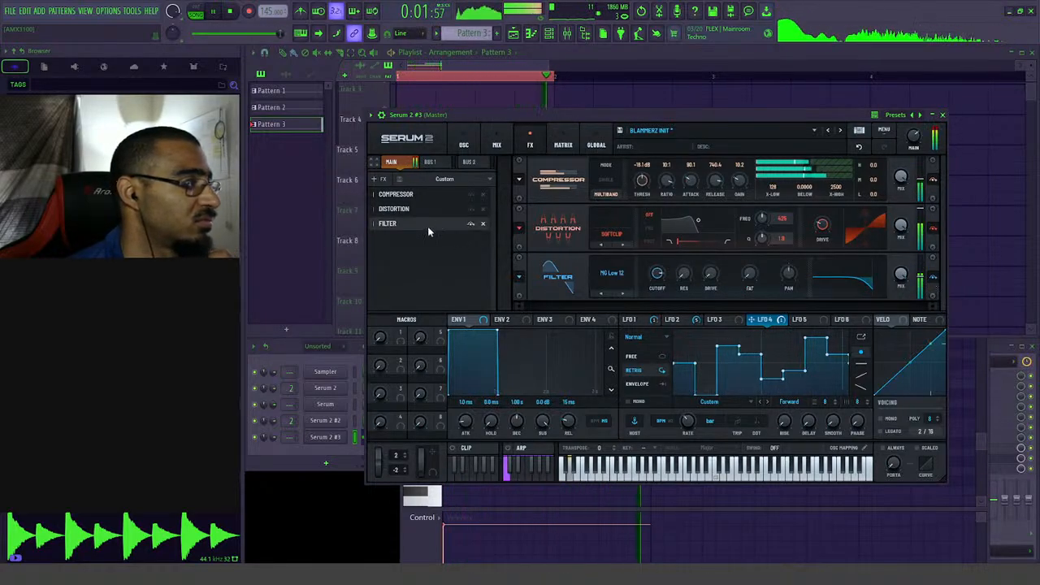
left_click_drag(428, 226, 413, 210)
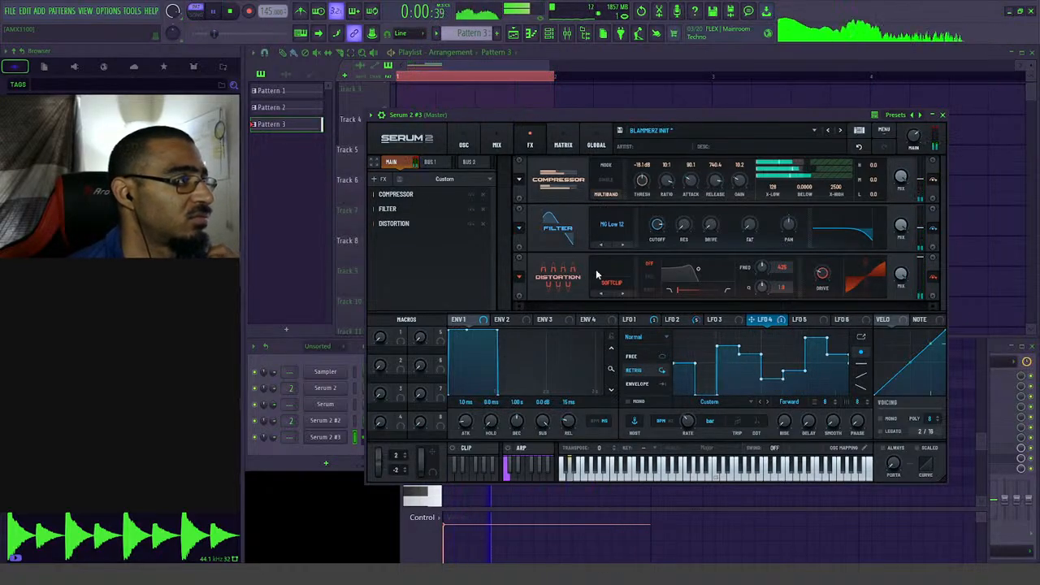
- Reshape LFO 5 into a falling ramp followed by a sharp rise and a gently declining second half
left_click(464, 144)
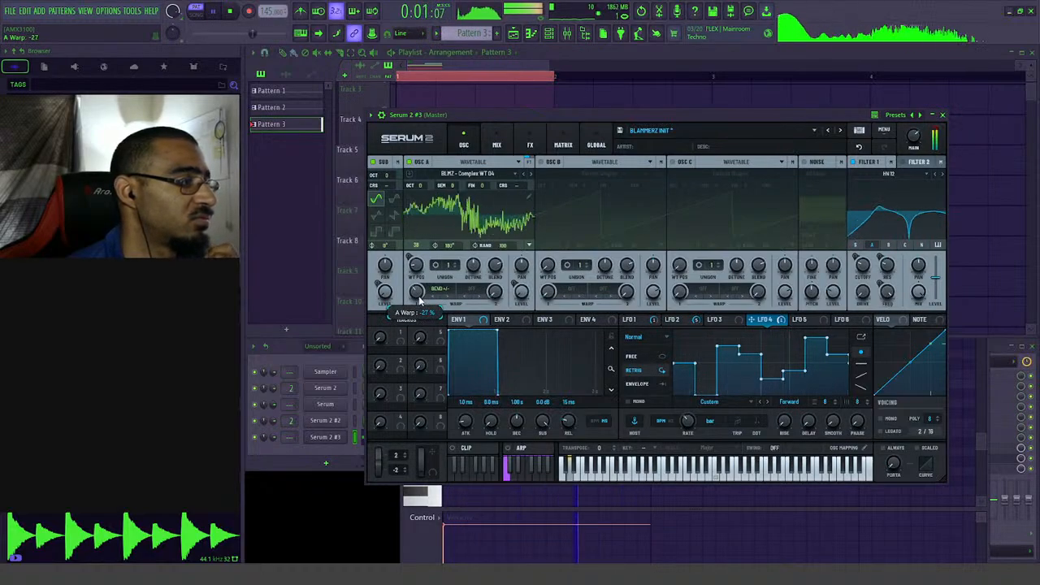
key("space")
left_click(716, 321)
left_click(756, 319)
left_click(803, 320)
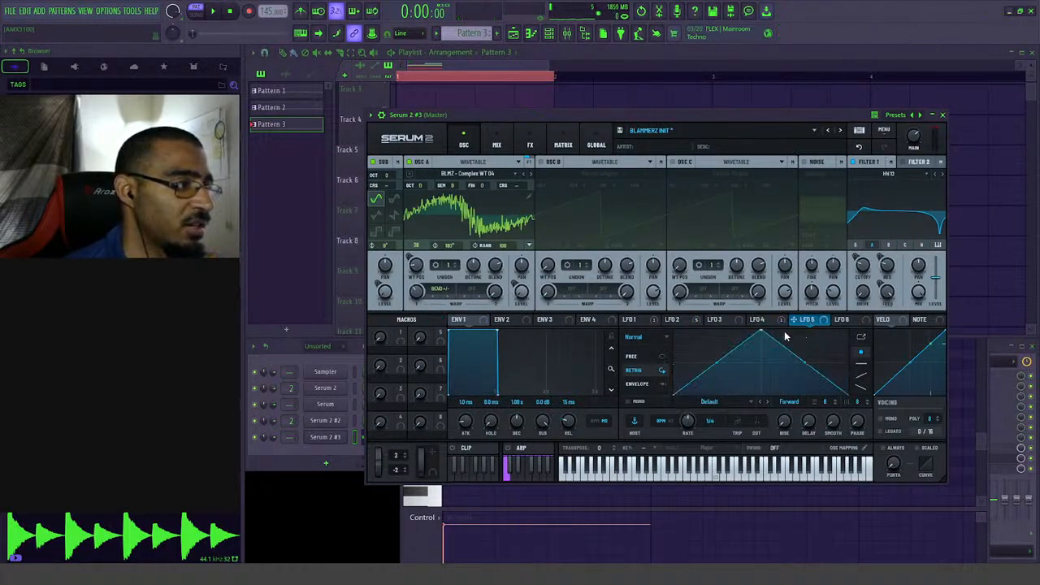
left_click_drag(759, 331, 675, 333)
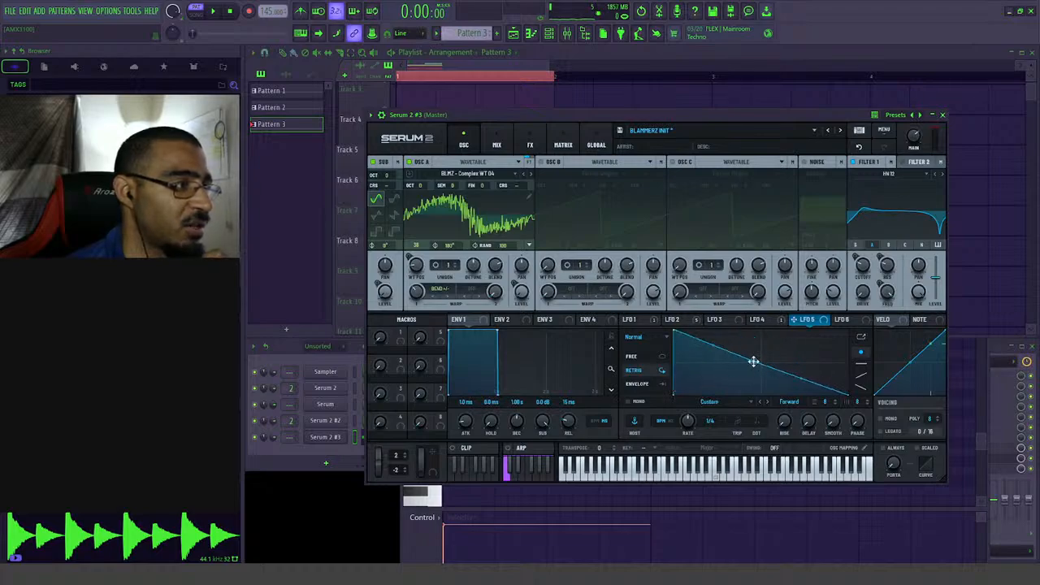
mouse_move(753, 361)
left_mouse_down()
mouse_move(758, 393)
mouse_move(765, 349)
left_mouse_up()
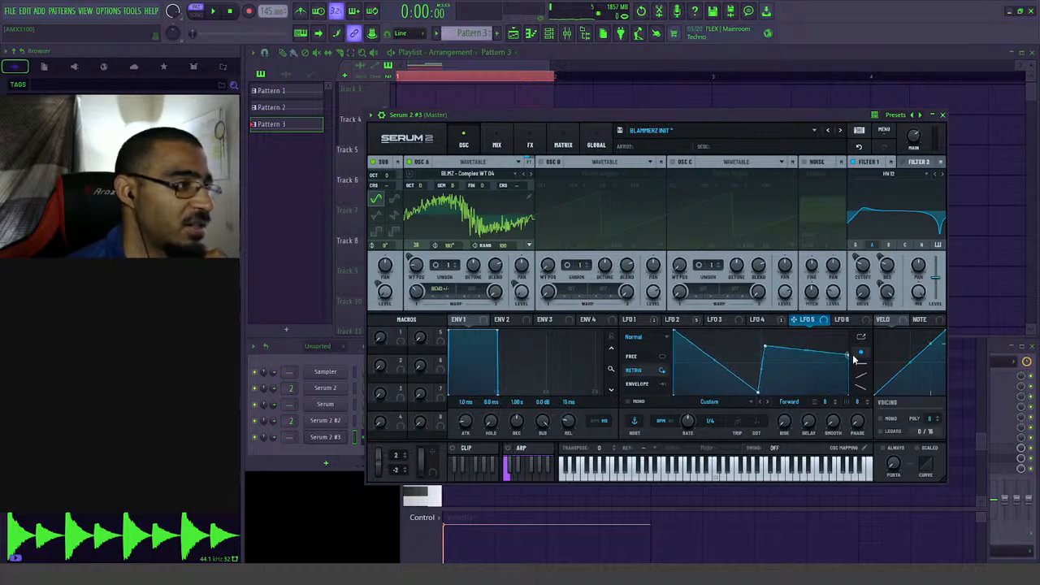
- Modulate oscillator A's Bend warp with LFO 5 at a 1/2 rate, lower the warp to about -51%, and audition in song mode
left_click_drag(468, 307, 415, 291)
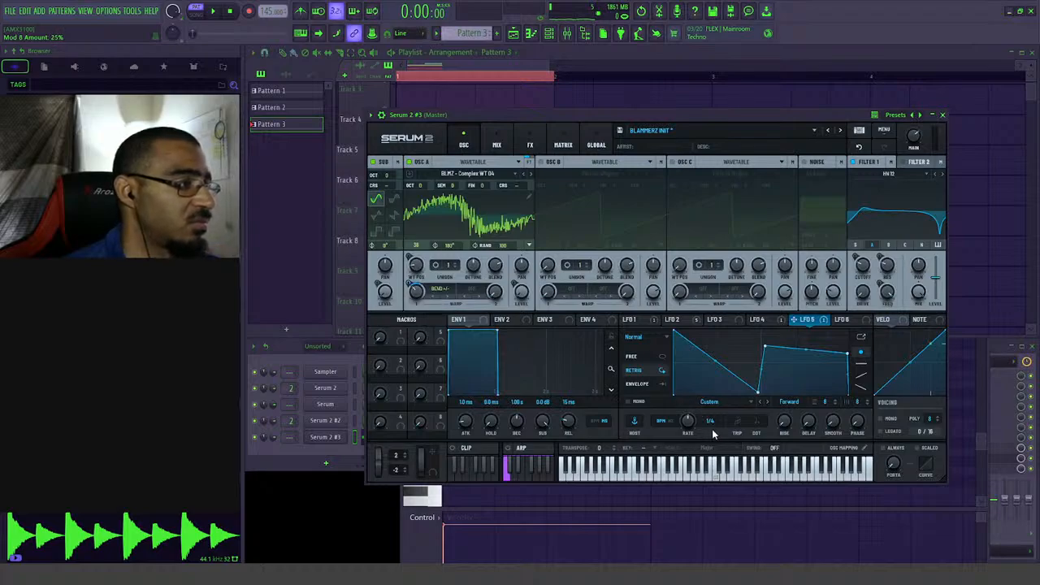
left_click(214, 12)
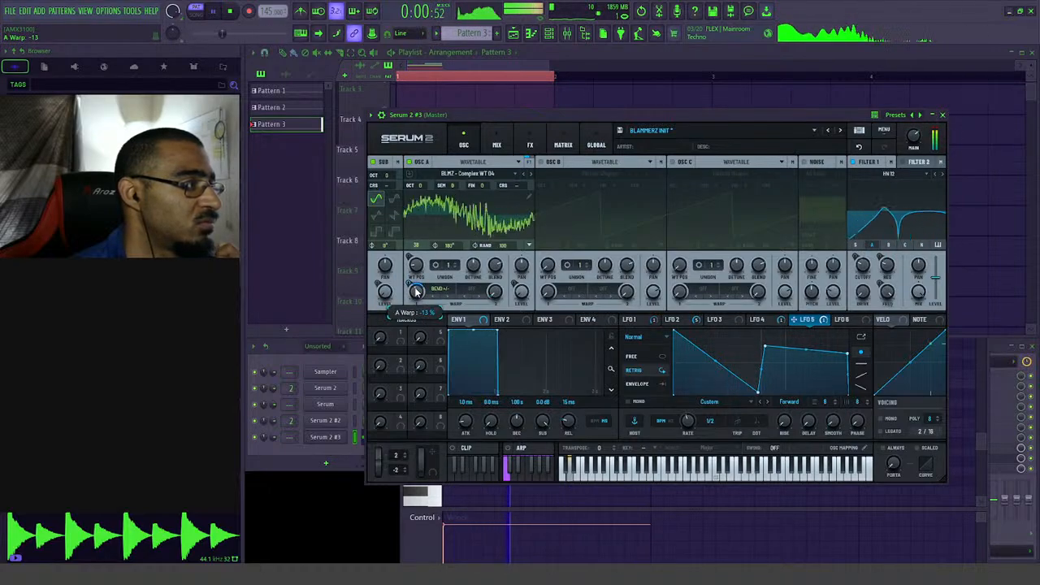
left_click_drag(415, 292, 416, 327)
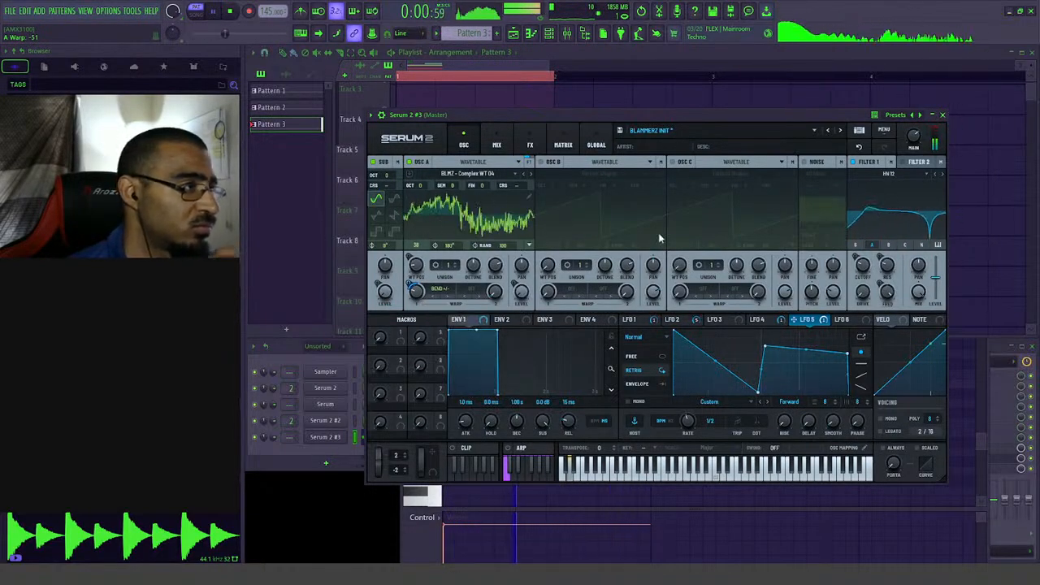
key("l")
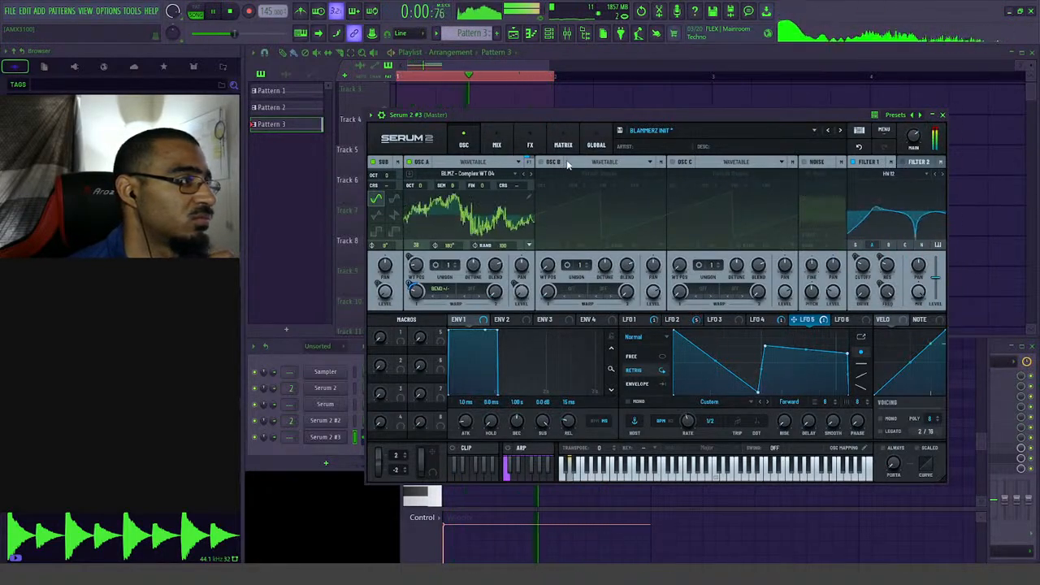
- Enable Filter 2 and route Filter 1's output into it
left_click(918, 165)
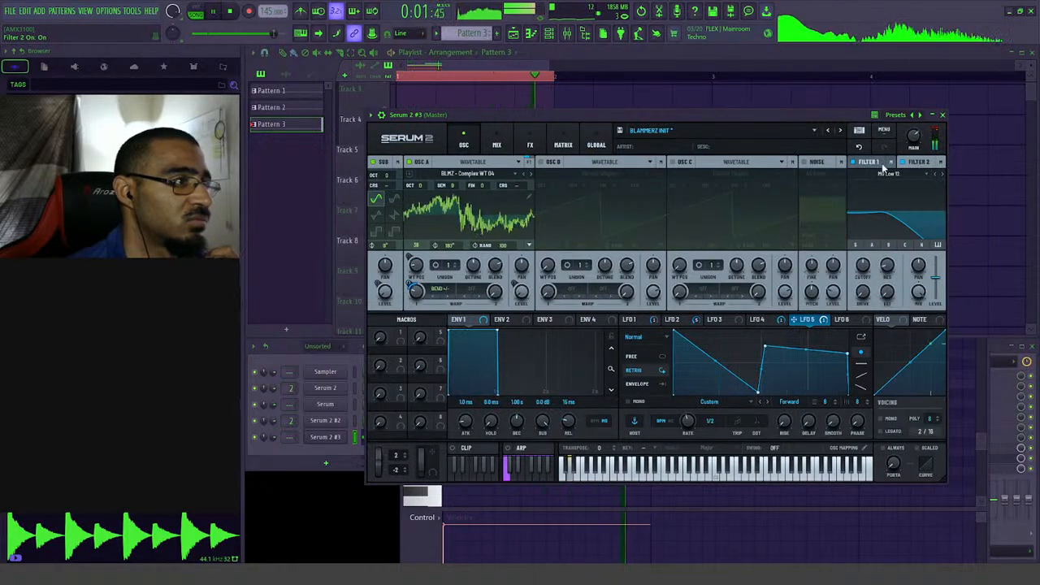
left_click(885, 166)
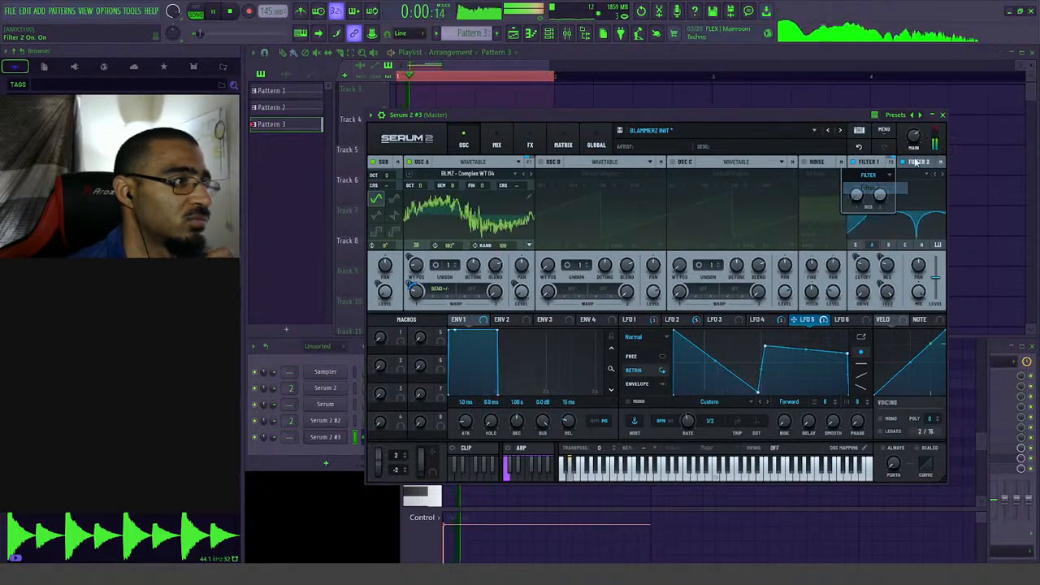
left_click(916, 162)
- Set Filter 2's type to the Cmb H6+ comb filter with a cutoff of about 62 Hz, and audition the loop
left_click(884, 174)
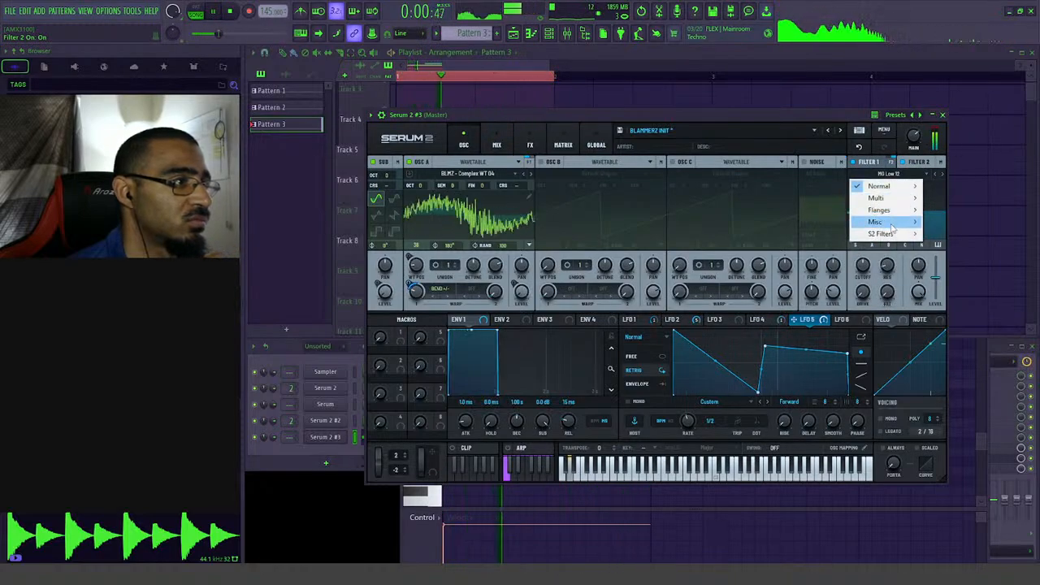
mouse_move(894, 222)
left_click(947, 234)
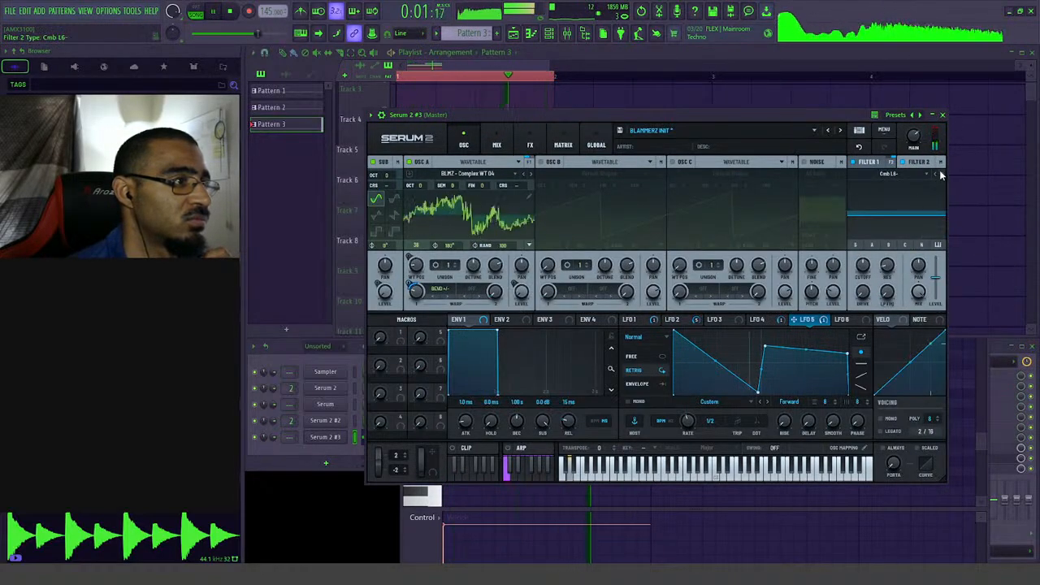
left_click_drag(887, 268, 869, 300)
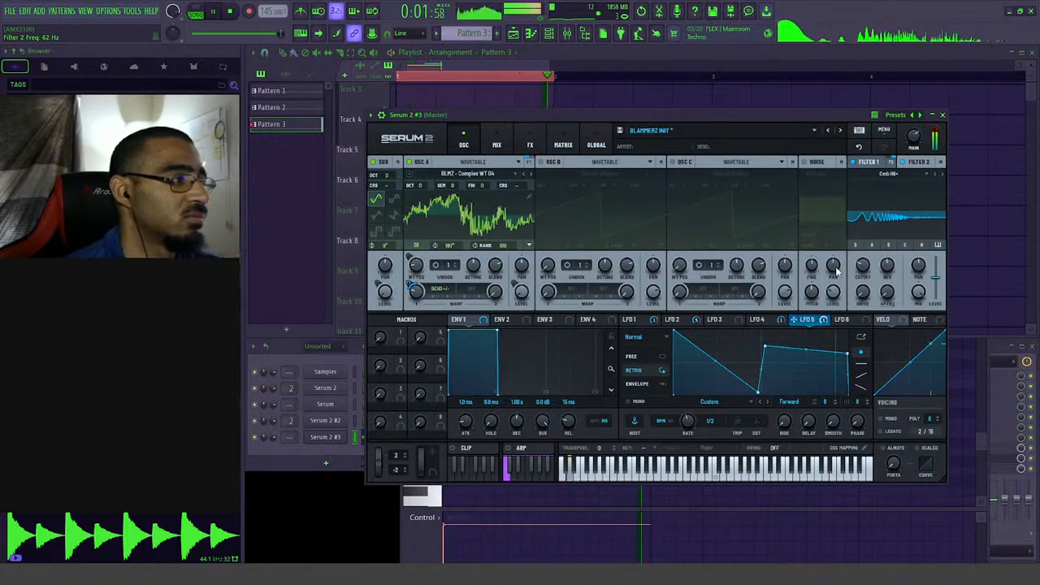
key("space")
key("space")
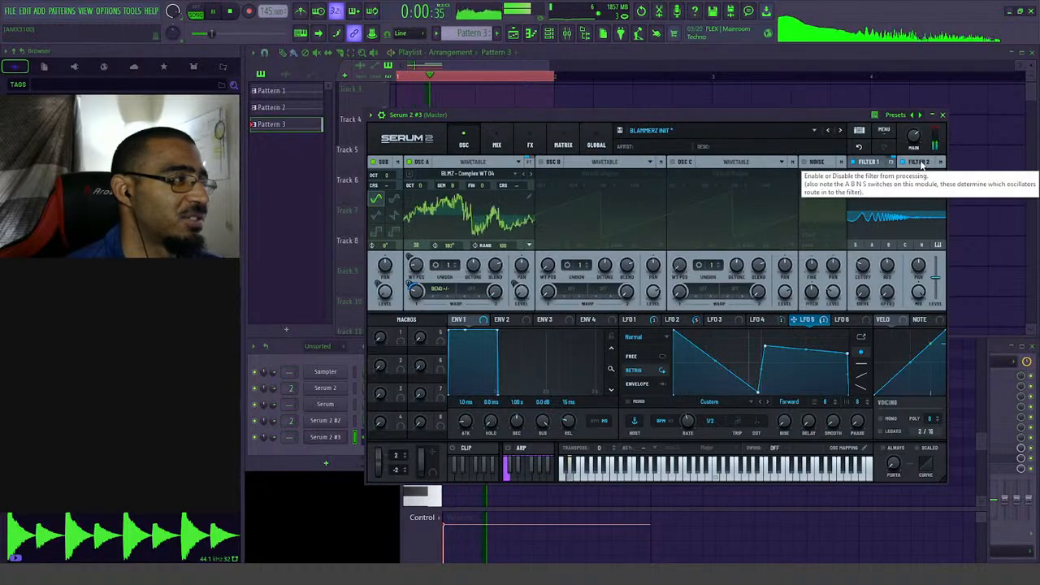
- Enable oscillator B with the Default Shapes wavetable and route it through Filter 1
left_click(543, 163)
left_click(589, 174)
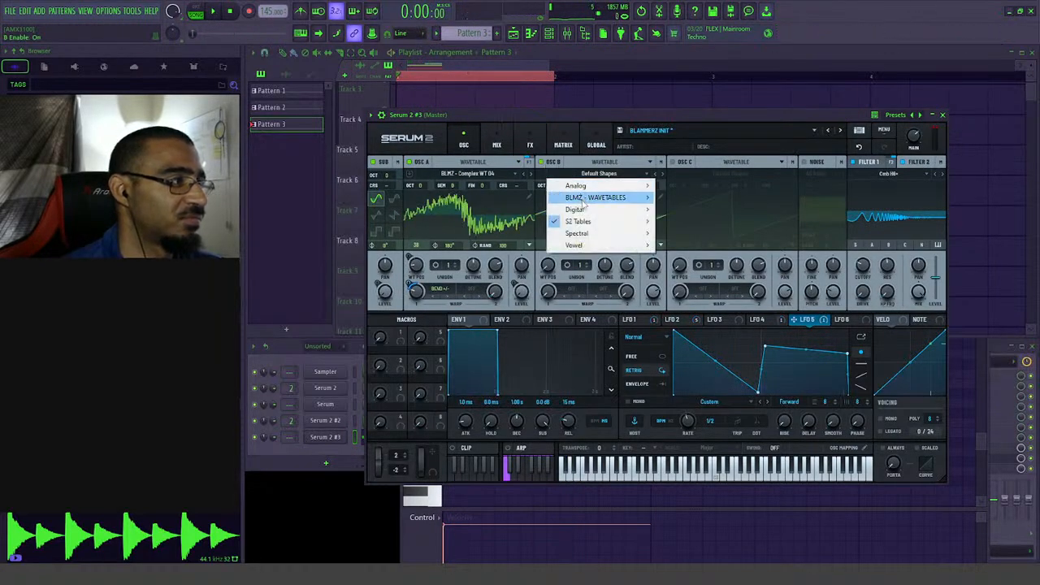
mouse_move(582, 200)
left_click(861, 165)
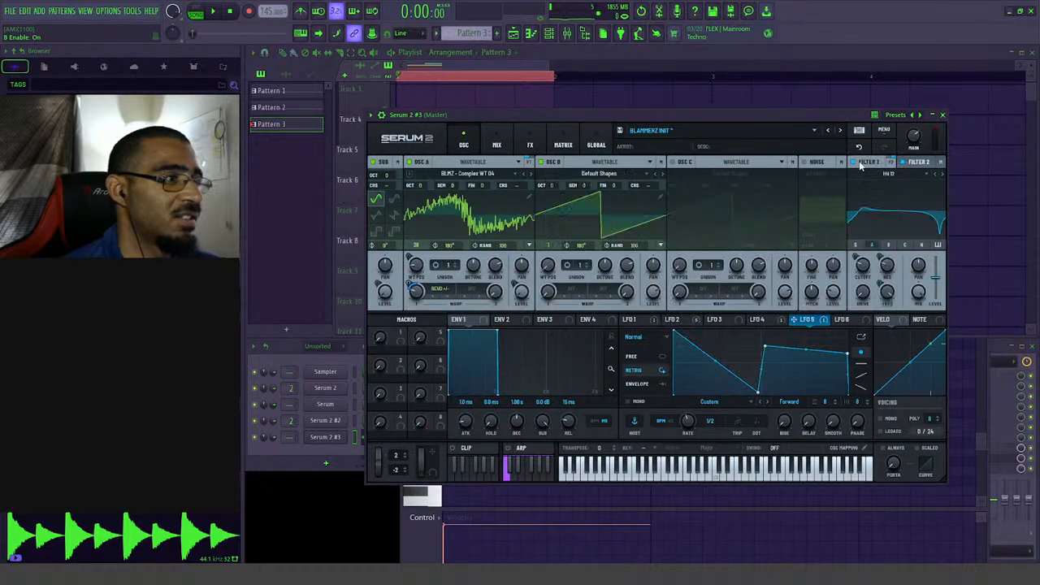
left_click(887, 246)
key("space")
key("space")
key("space")
key("space")
- Lower oscillator B's level, modulate it with LFO 2 at a 100% amount, and audition the bass
left_click_drag(654, 292, 657, 361)
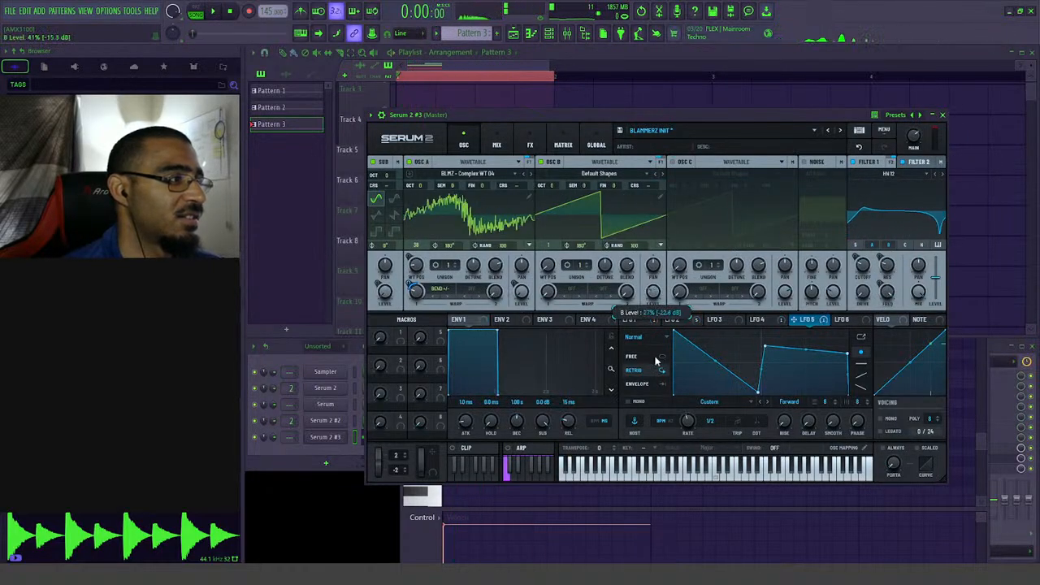
key("space")
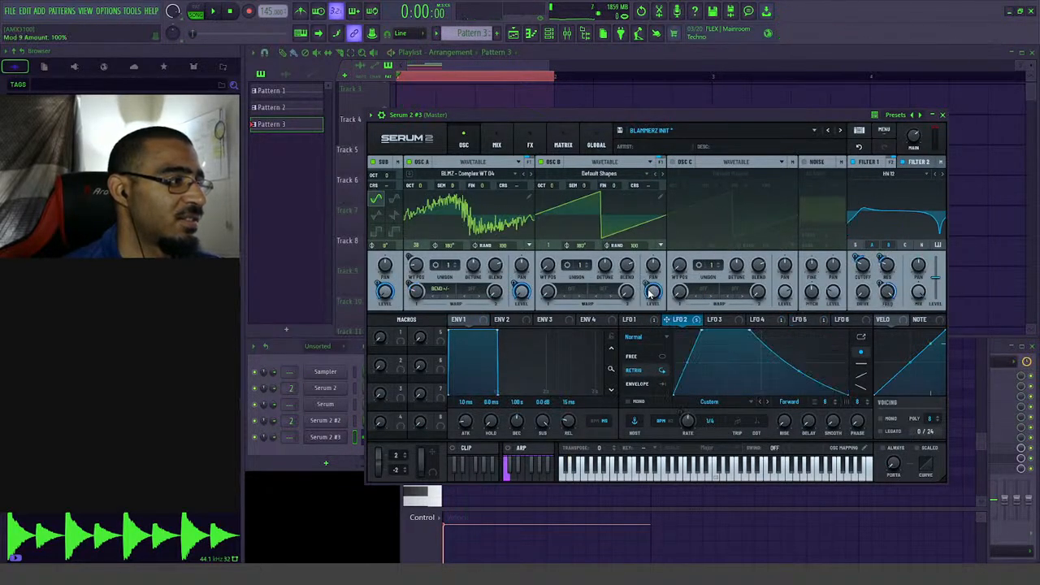
key("space")
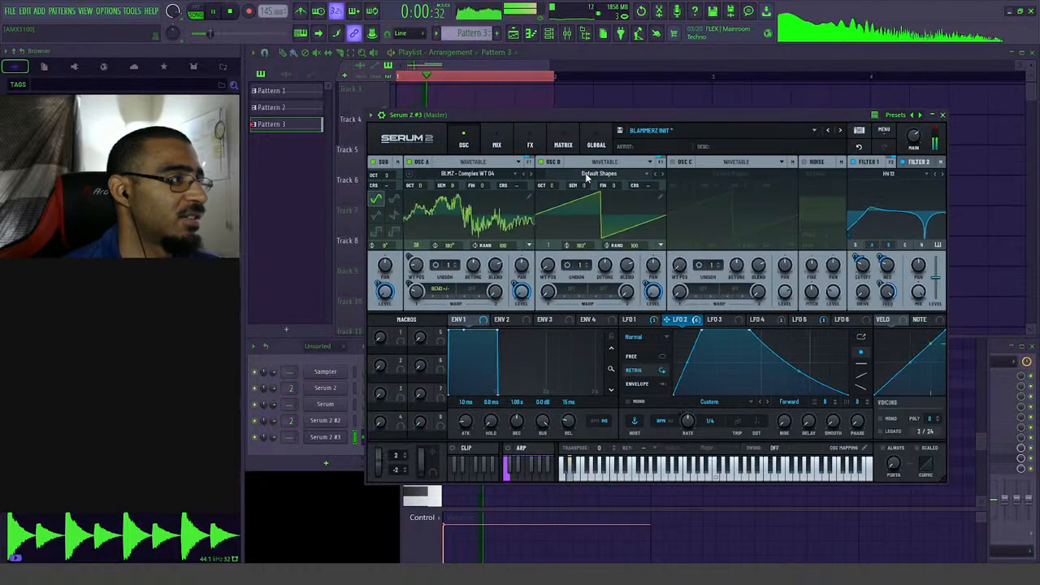
- Load the BLMZ - Glitchy WT 02 wavetable into oscillator B
left_click(586, 175)
mouse_move(588, 198)
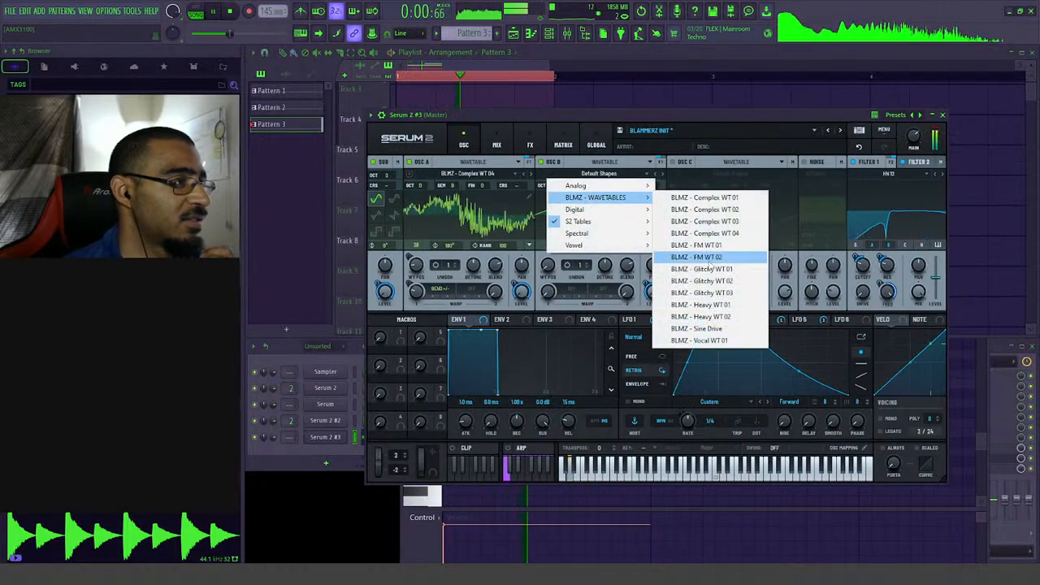
left_click(701, 280)
- Set oscillator B's wavetable position to 69 and modulate it with LFO 1 at an amount of 64%
left_click_drag(548, 268, 566, 229)
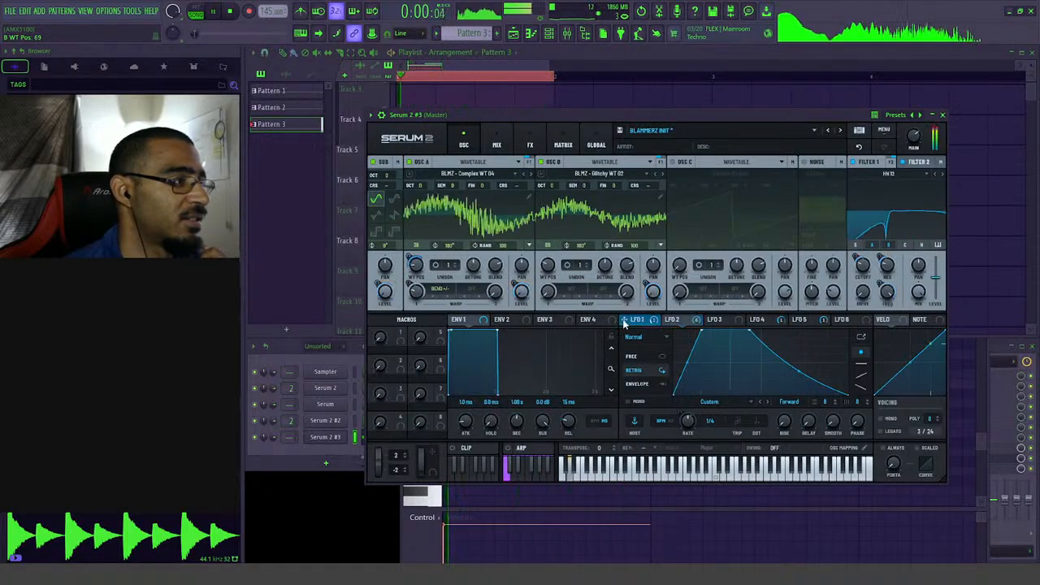
left_click_drag(626, 319, 549, 269)
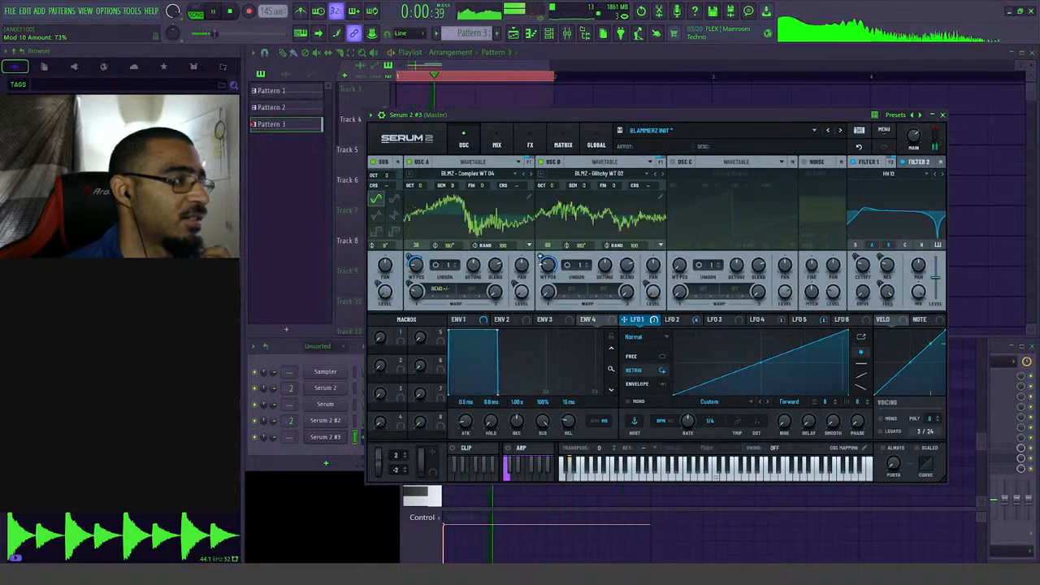
right_click(546, 265)
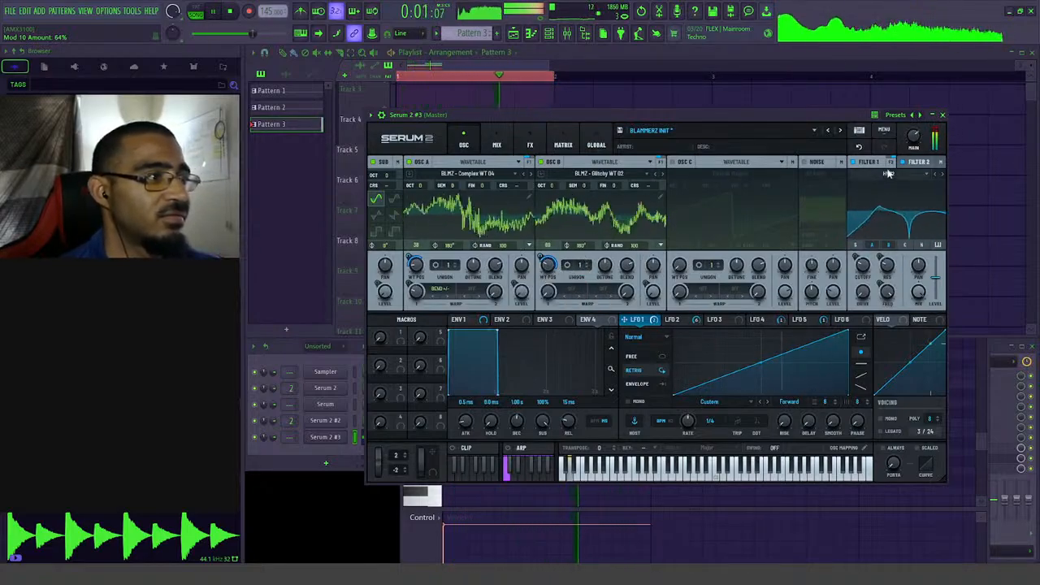
- Try modulating Filter 2's cutoff with LFO 5 and audition the loop
left_click(918, 165)
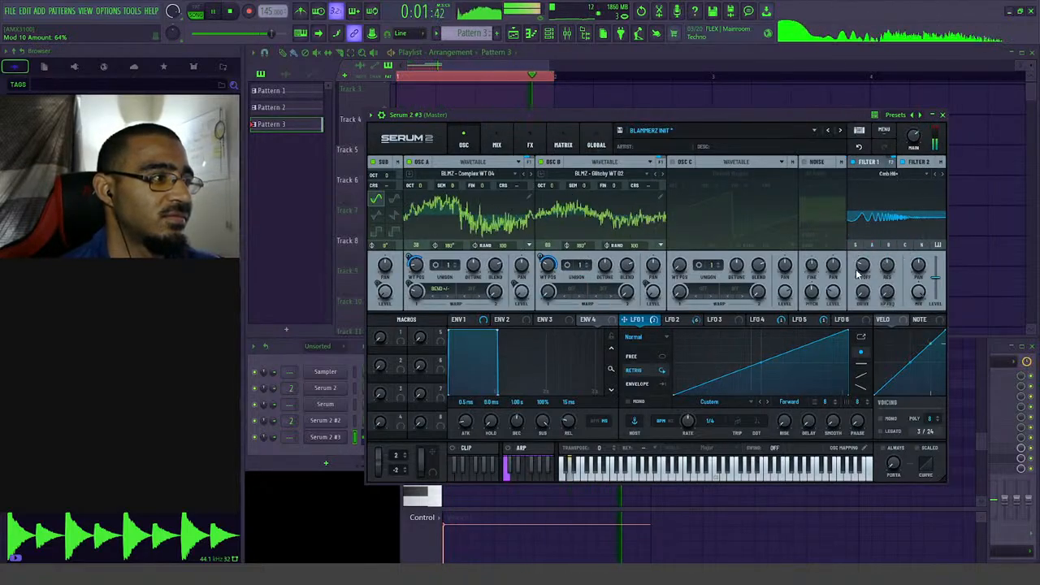
key("space")
left_click(713, 323)
left_click(760, 322)
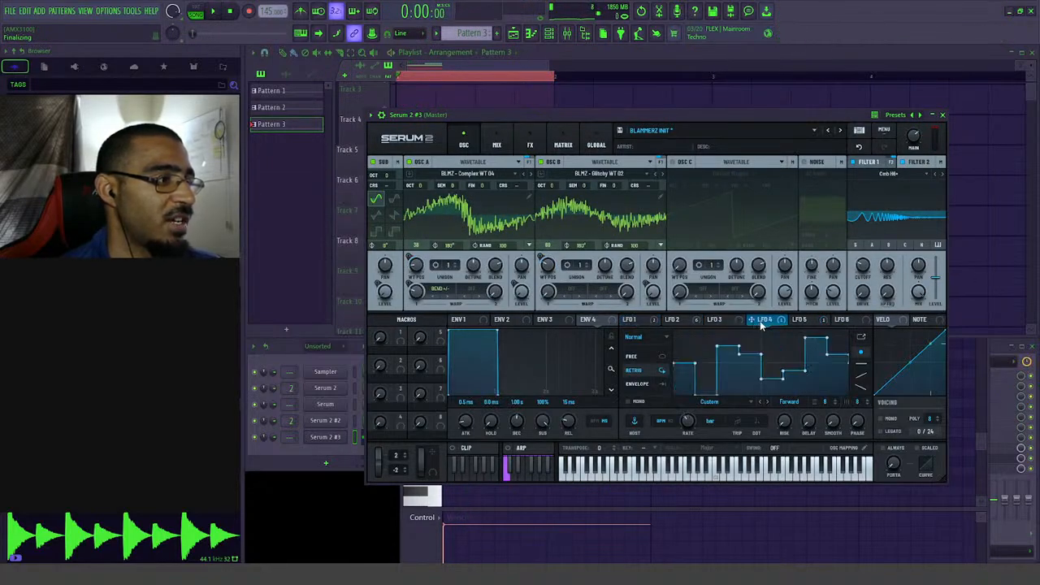
left_click(801, 322)
left_click_drag(855, 290, 861, 268)
key("space")
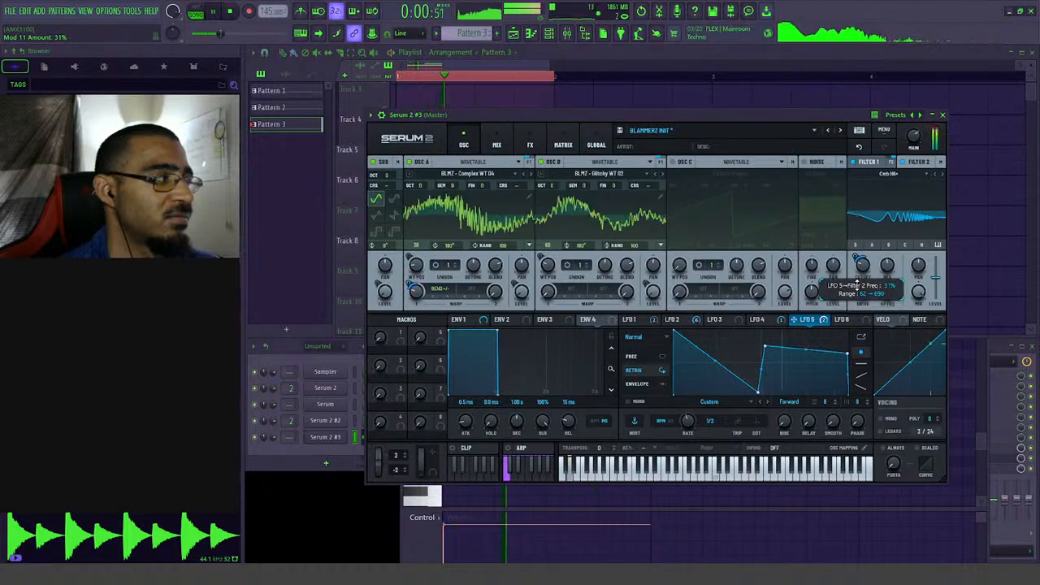
- Adjust the LFO 5 modulation amount on Filter 2's cutoff and set the cutoff to about 75 Hz during playback
left_click_drag(857, 287, 857, 290)
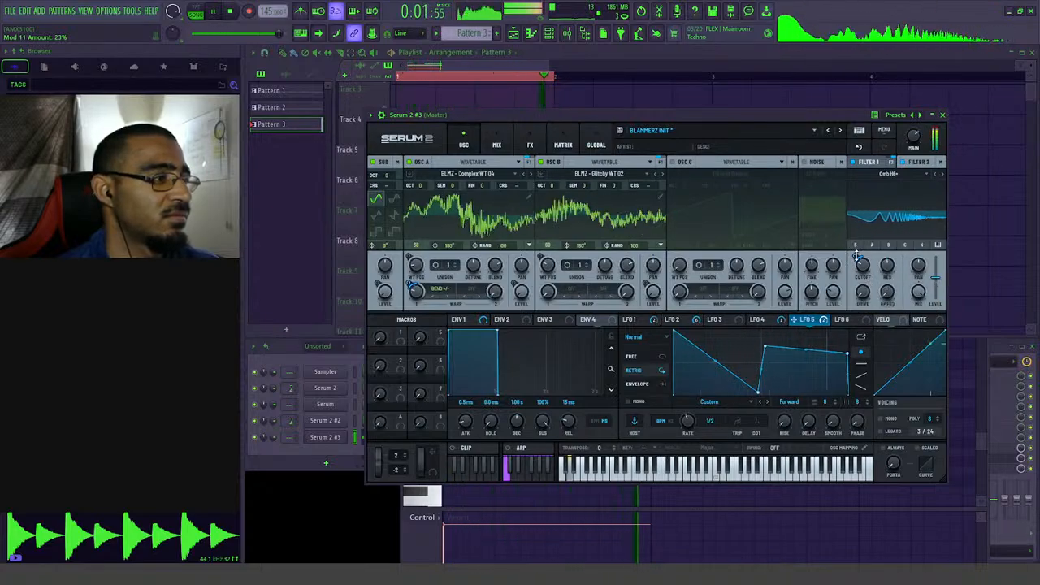
left_click_drag(856, 258, 857, 245)
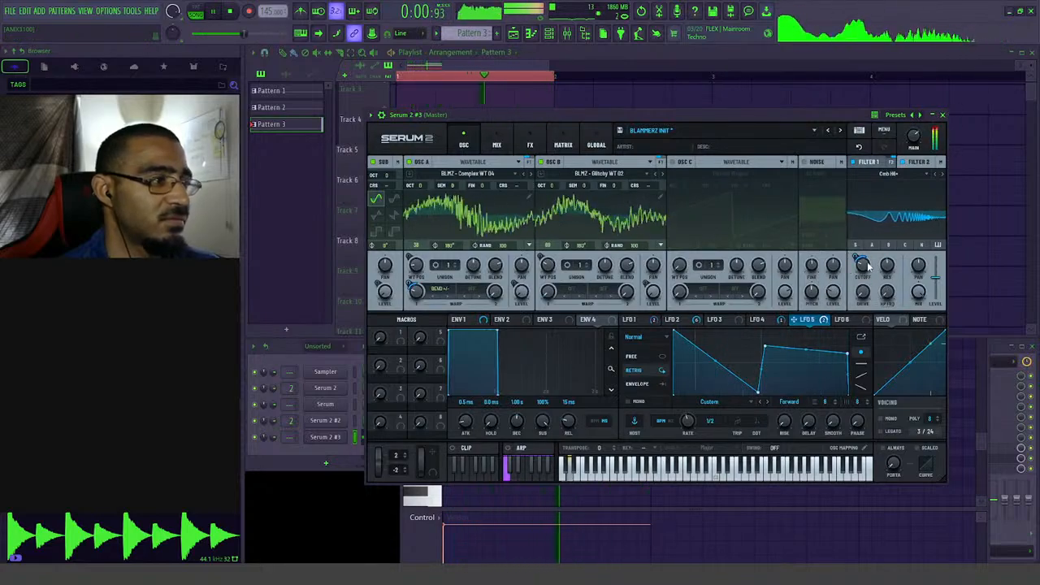
left_click_drag(880, 258, 878, 275)
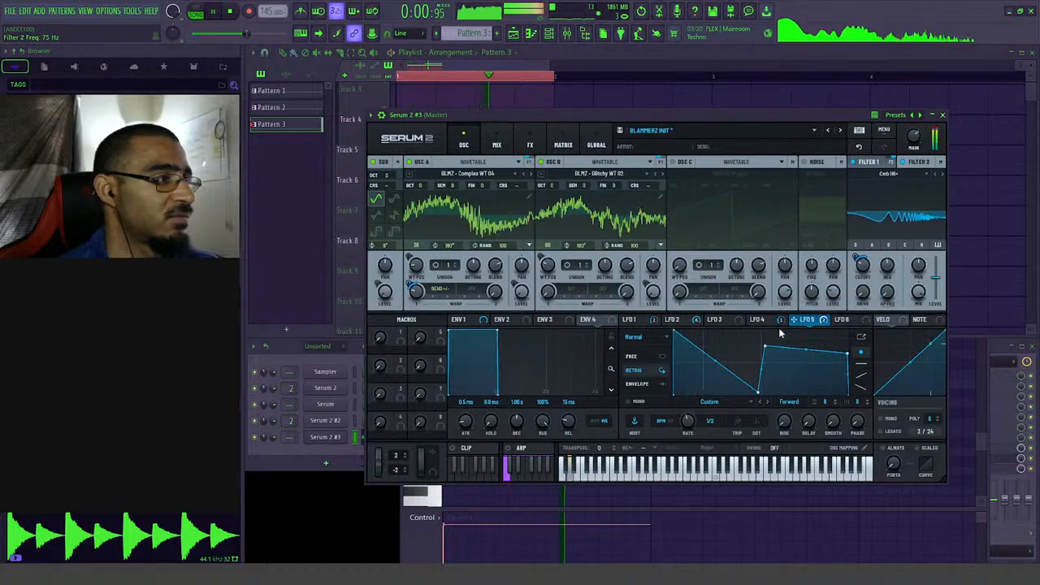
- Stop playback and remove all modulators from Filter 2's cutoff
key("space")
right_click(860, 260)
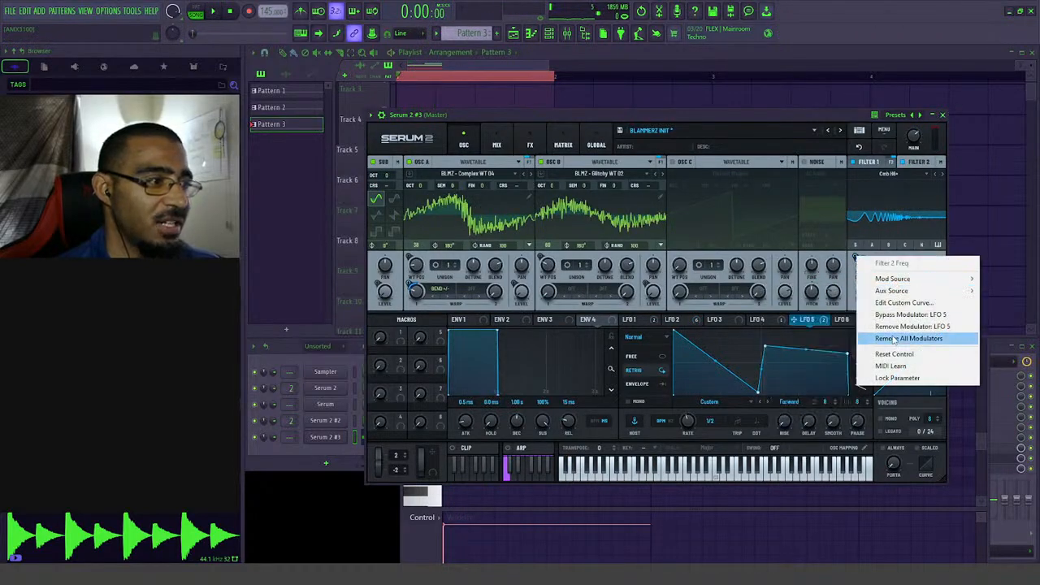
left_click(904, 338)
- Audition Filter 2 with the Cmb HL6+ type and set its cutoff to about 625 Hz
key("space")
left_click_drag(864, 270, 873, 261)
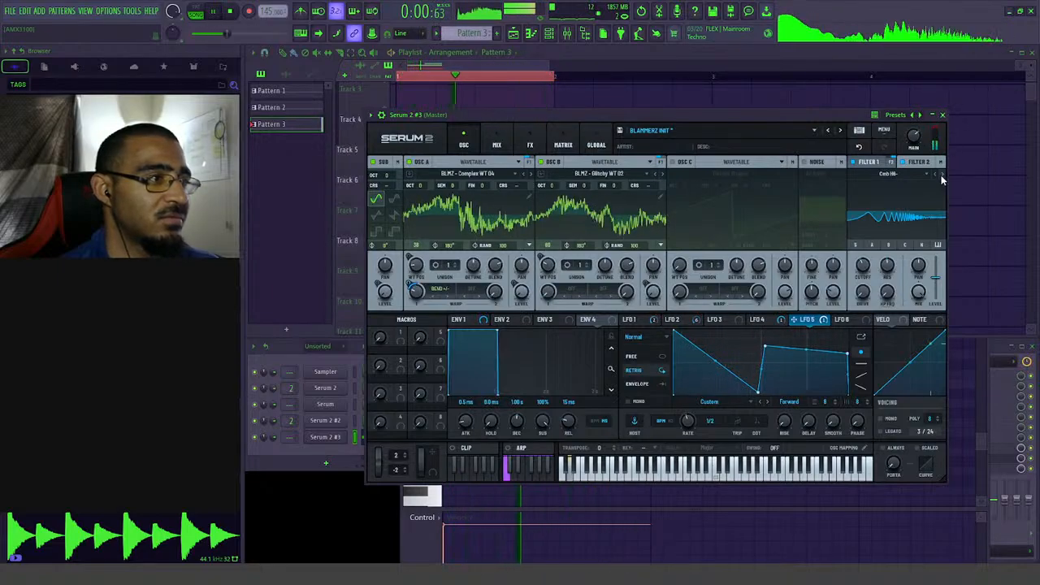
left_click(941, 179)
left_click_drag(889, 269, 865, 271)
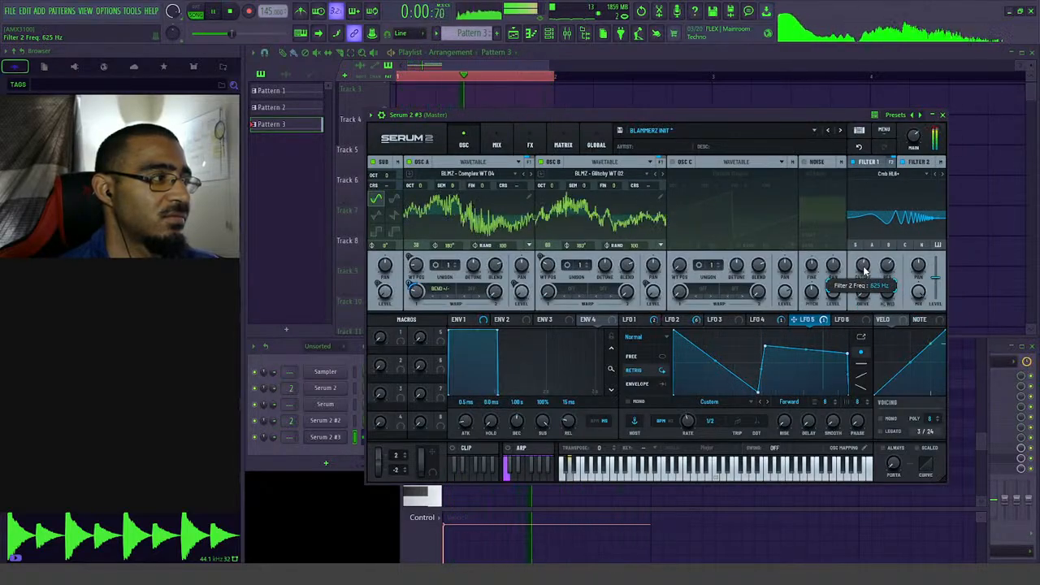
key("space")
- Change Filter 2's type to the Comb 2 filter
left_click(889, 173)
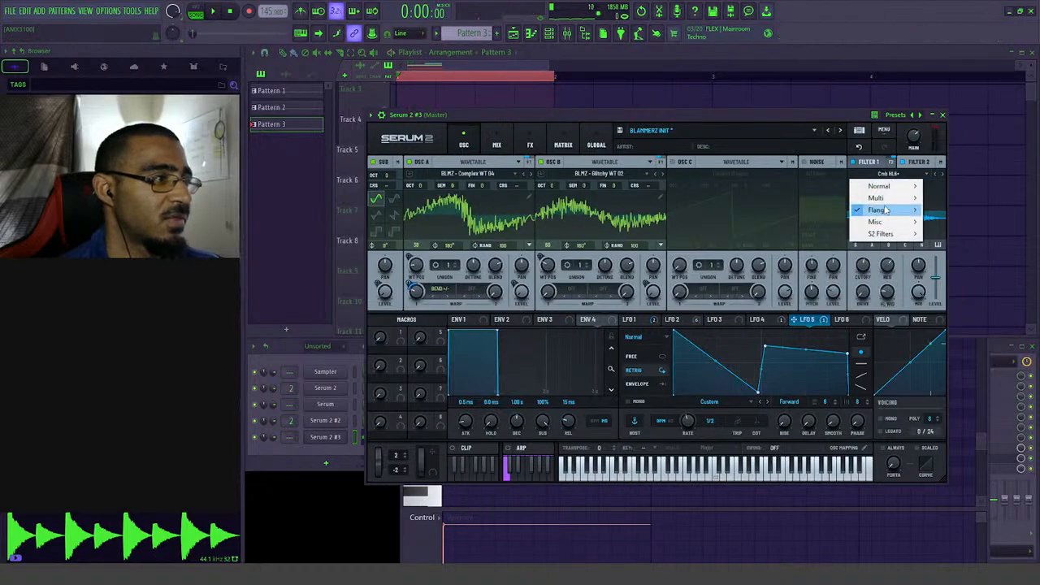
mouse_move(882, 210)
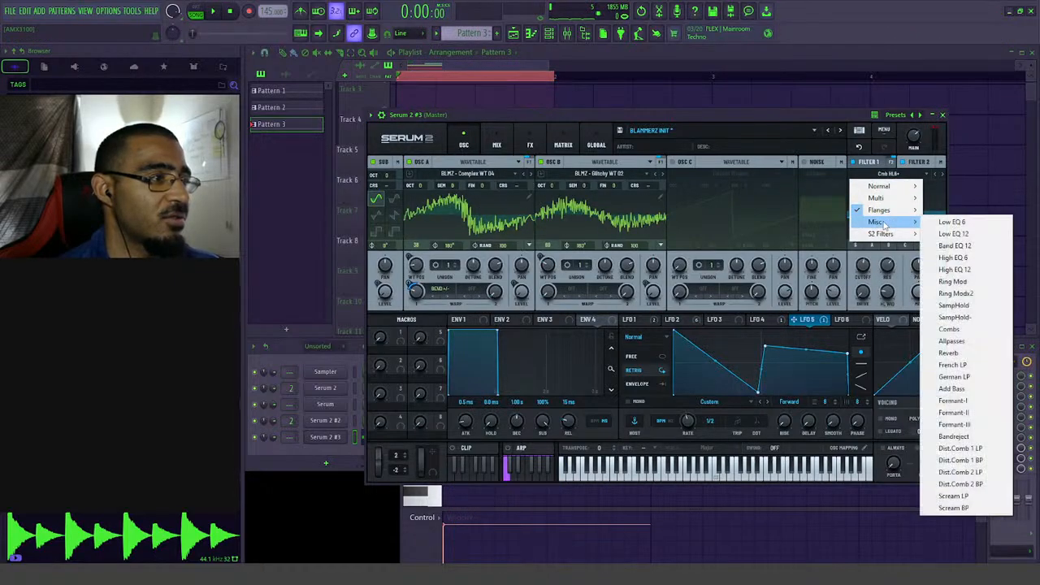
mouse_move(885, 236)
left_click(960, 331)
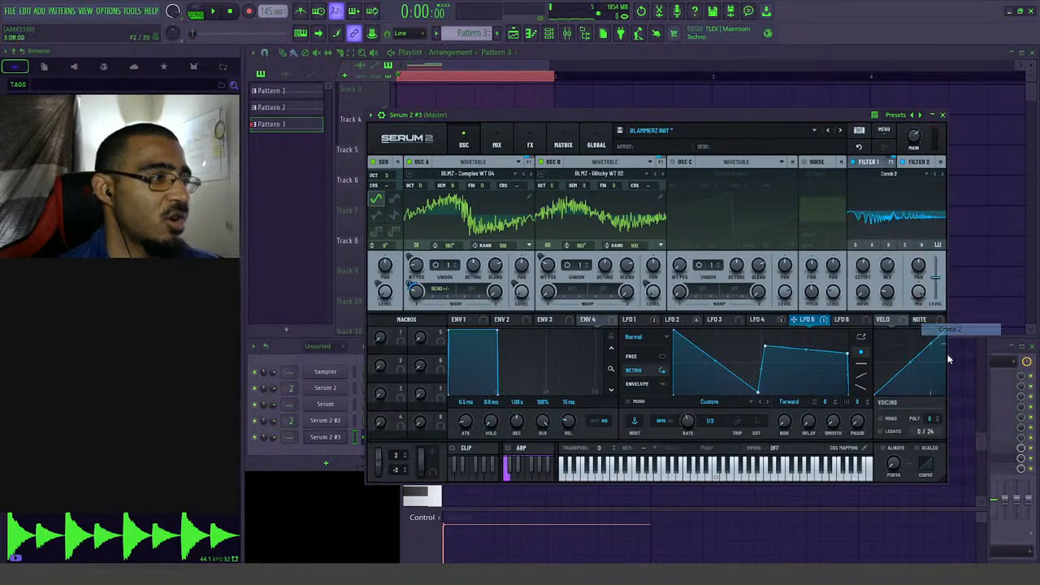
- Set the Filter 2 cutoff to about 729 Hz while the pattern plays
key("space")
left_click_drag(862, 276, 864, 262)
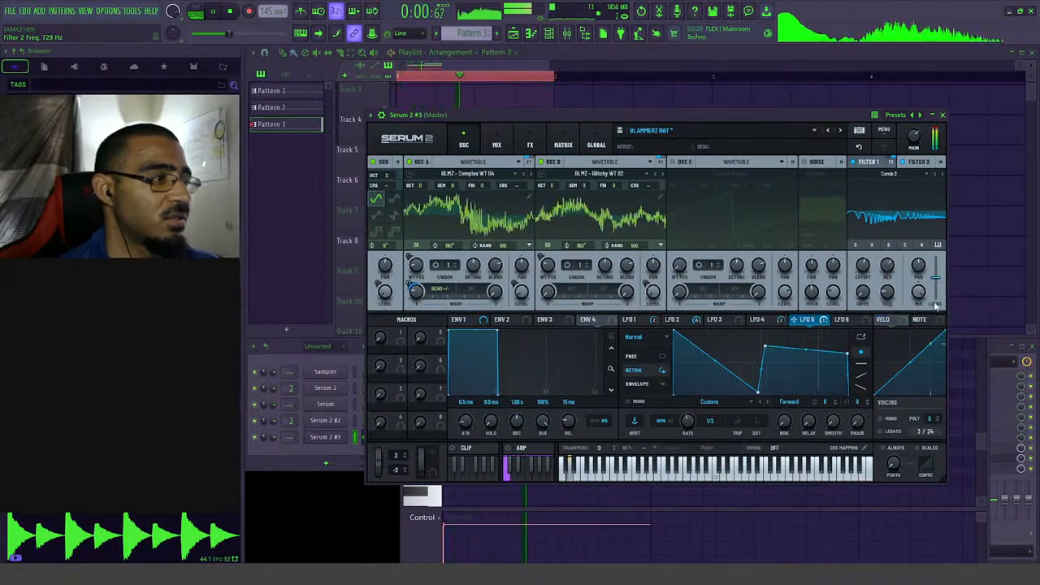
key("space")
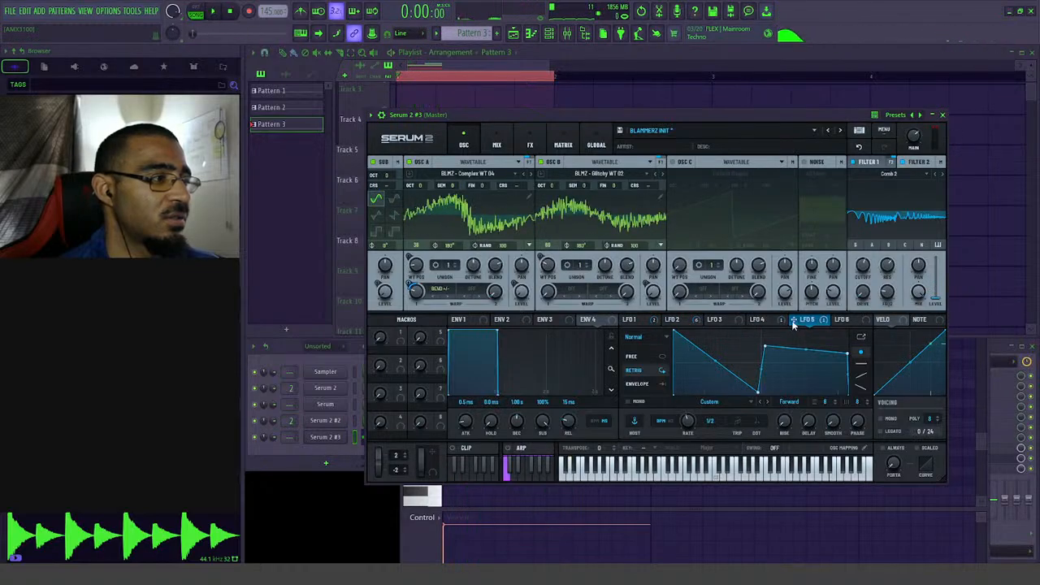
- Try modulating the Filter 2 level with LFO 2, remove all its modulators and reset the level to 0.0 dB
left_click(669, 321)
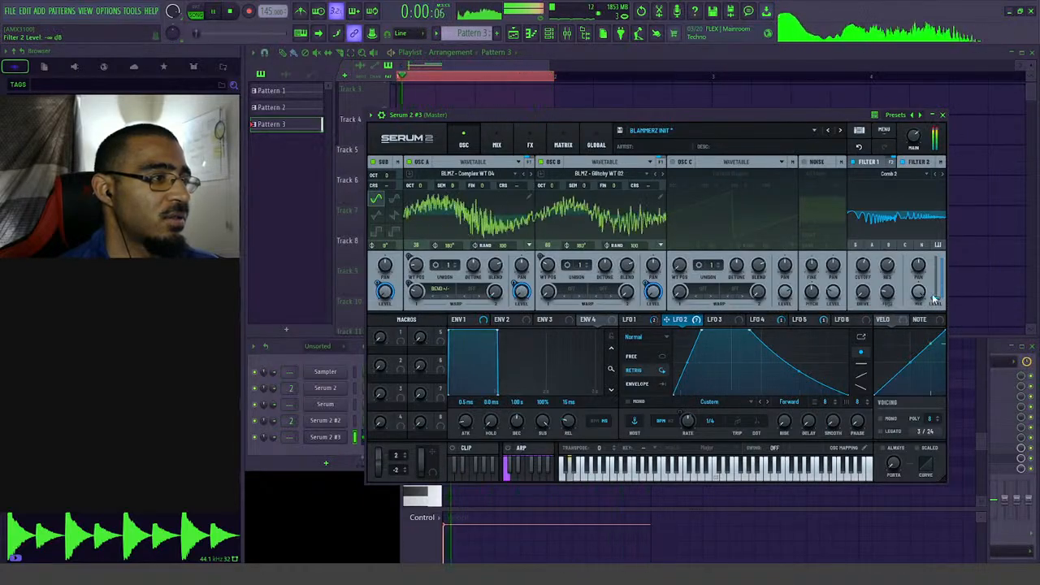
left_click_drag(940, 333, 940, 304)
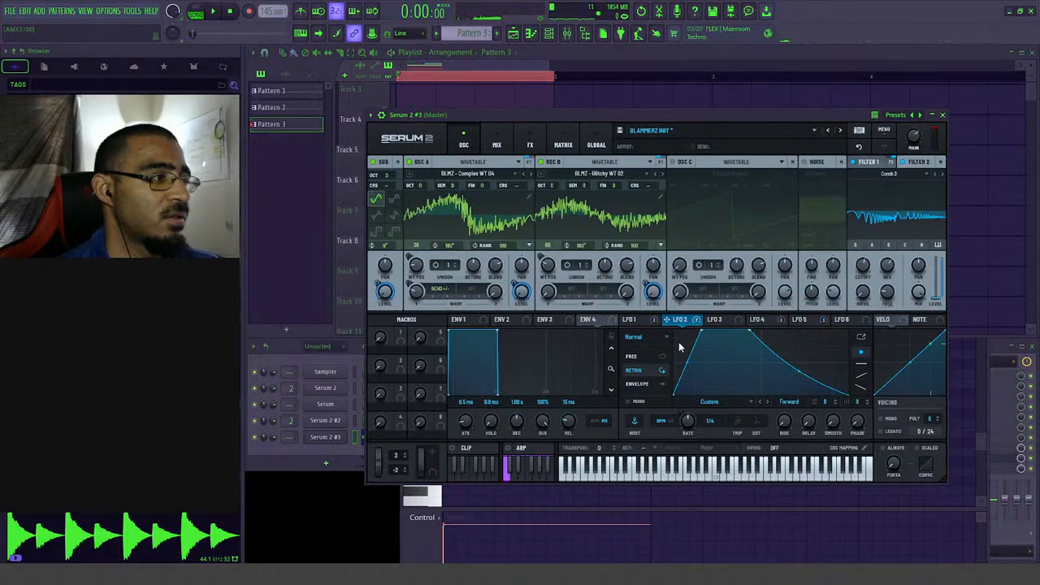
right_click(939, 281)
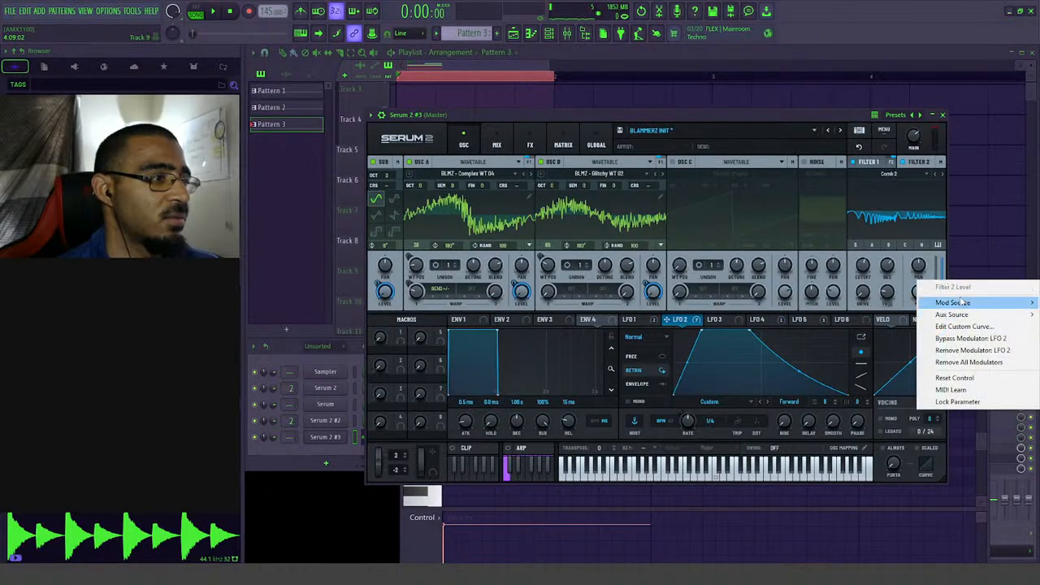
left_click(943, 362)
left_click_drag(939, 294, 939, 291)
right_click(937, 283)
left_click(938, 290)
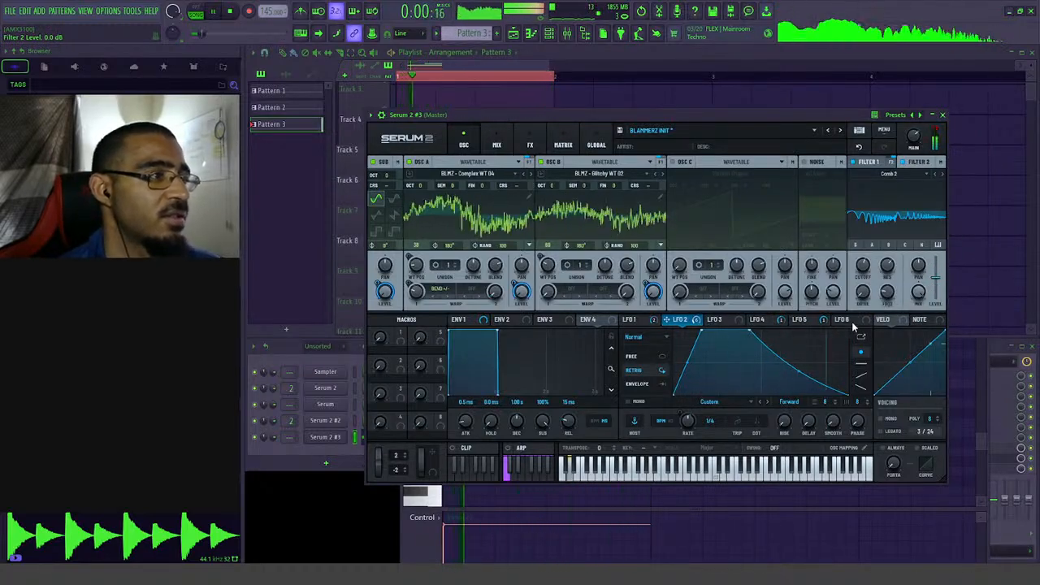
- Raise the Filter 2 cutoff to about 1908 Hz and fine-tune it during playback
left_click_drag(864, 268, 868, 257)
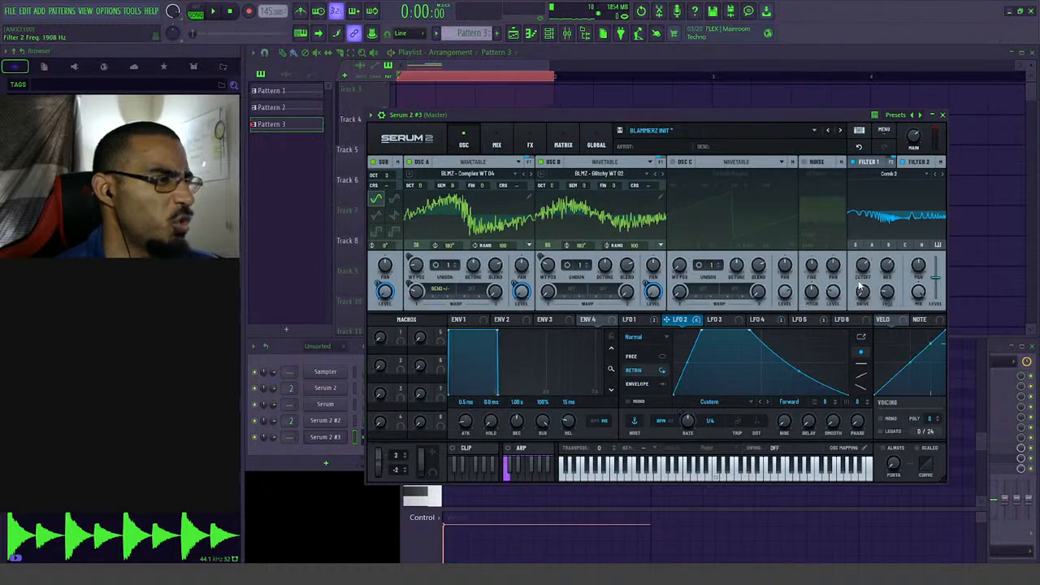
key("space")
left_click_drag(865, 268, 867, 265)
key("space")
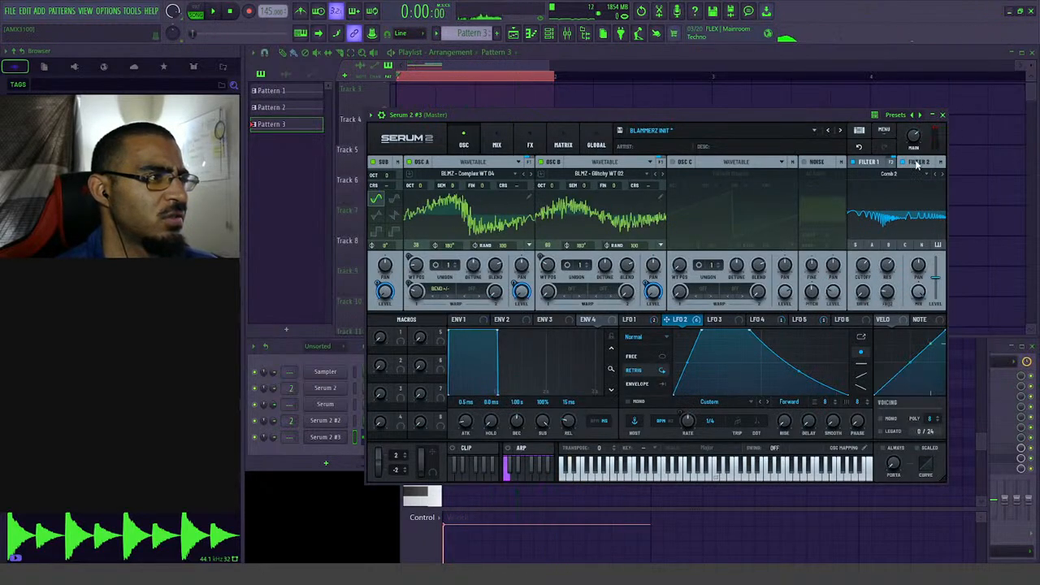
- Review the Filter 1 and Filter 2 settings while auditioning the pattern
left_click(876, 163)
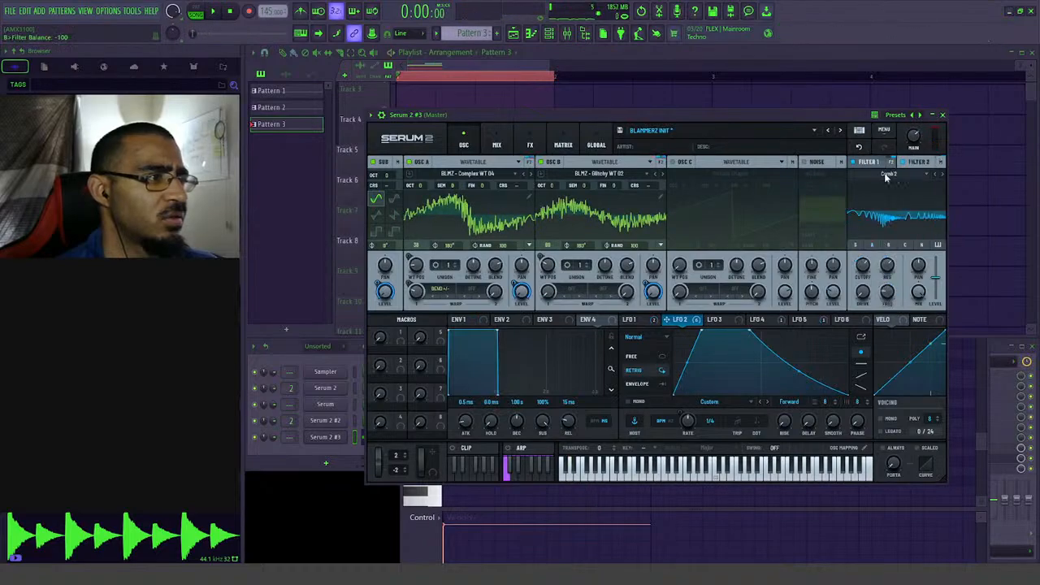
key("space")
left_click(912, 162)
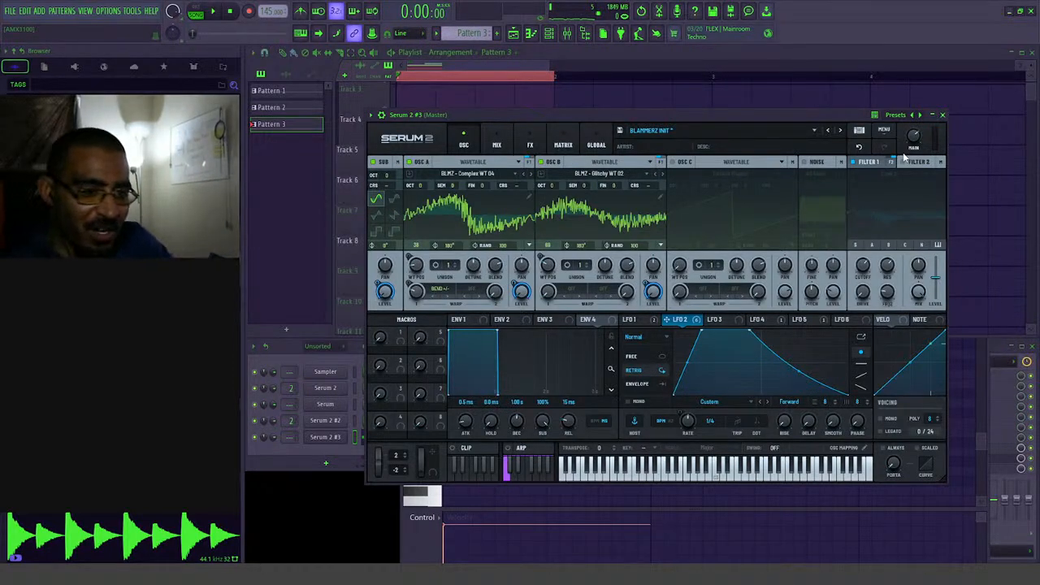
key("ctrl+shift+c")
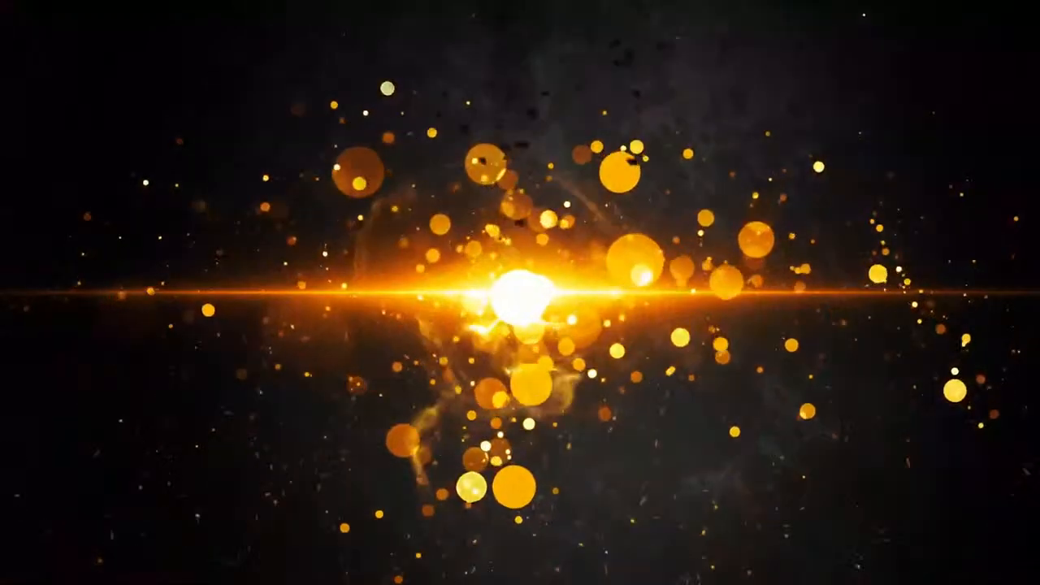
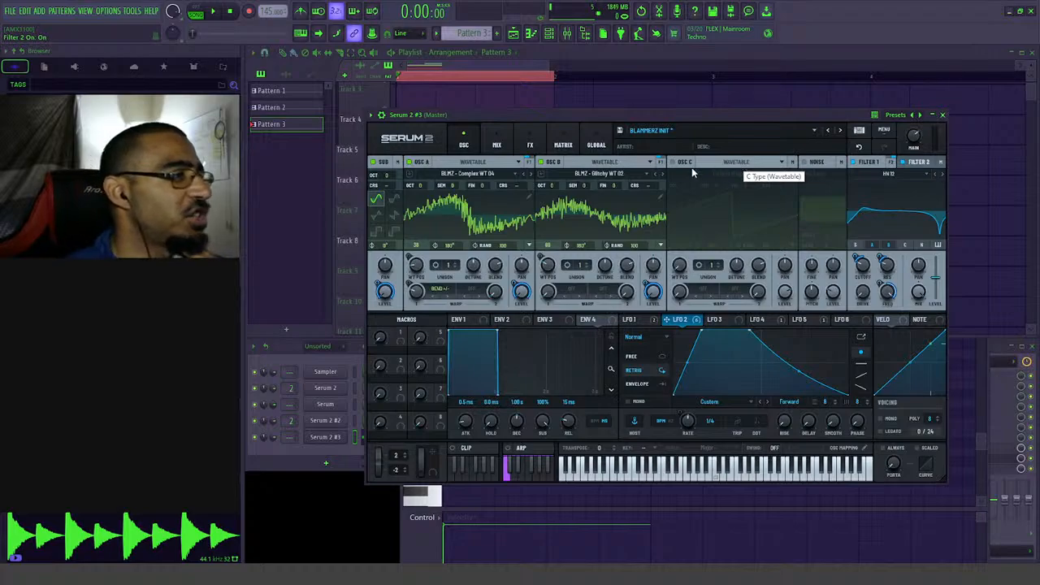
- Try moving oscillator B into the oscillator C slot and move it back
left_click_drag(564, 163, 565, 166)
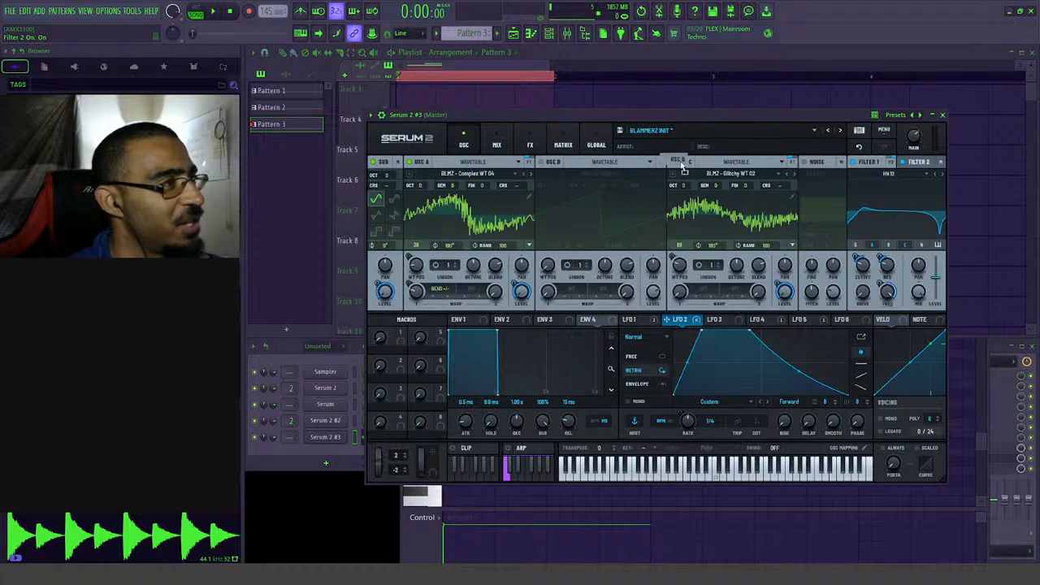
left_click_drag(683, 165, 561, 162)
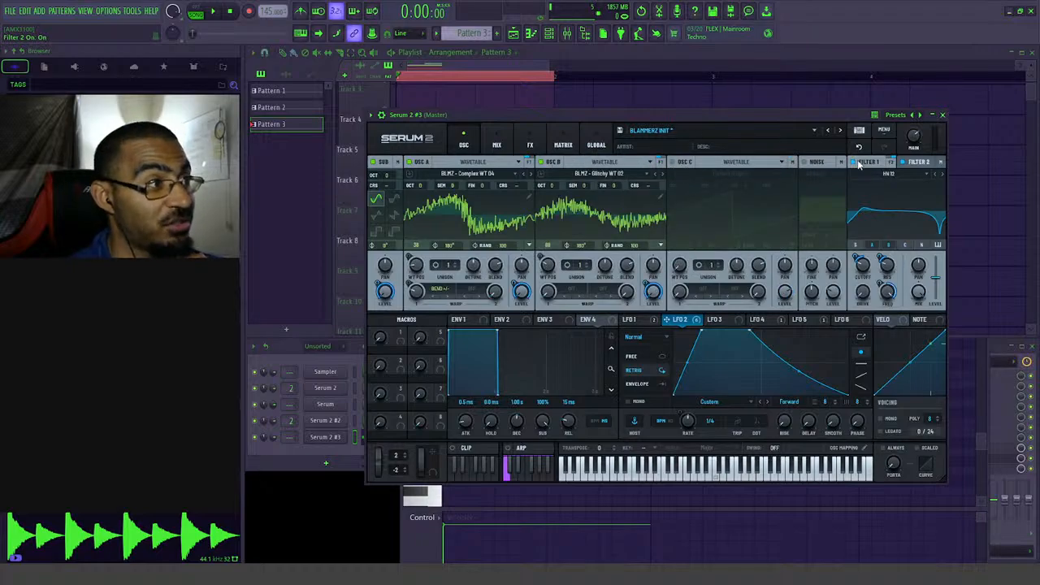
- Turn on the noise oscillator and route the output of Filter 1 into Filter 2
left_click(817, 163)
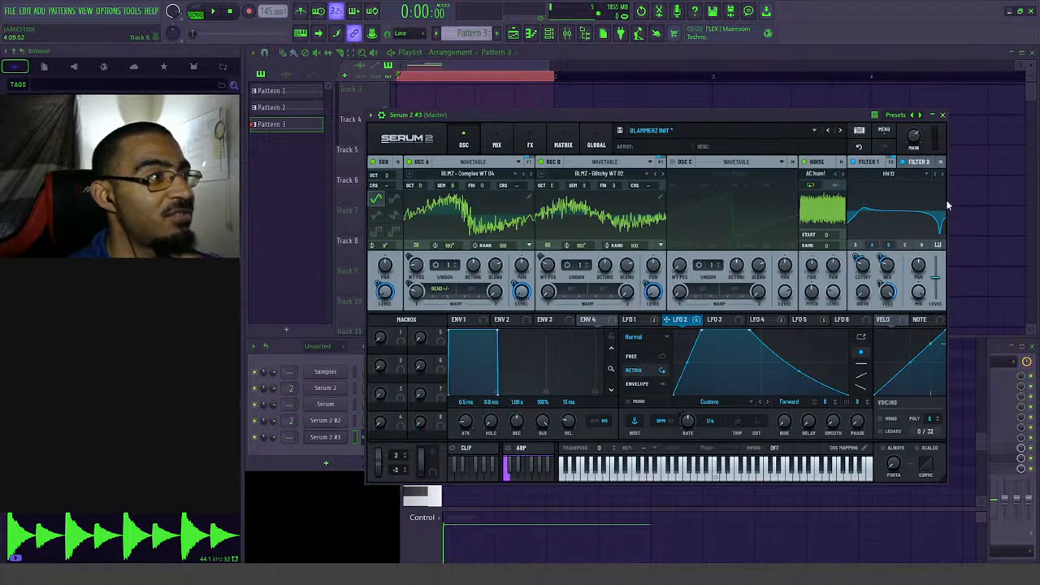
left_click(916, 163)
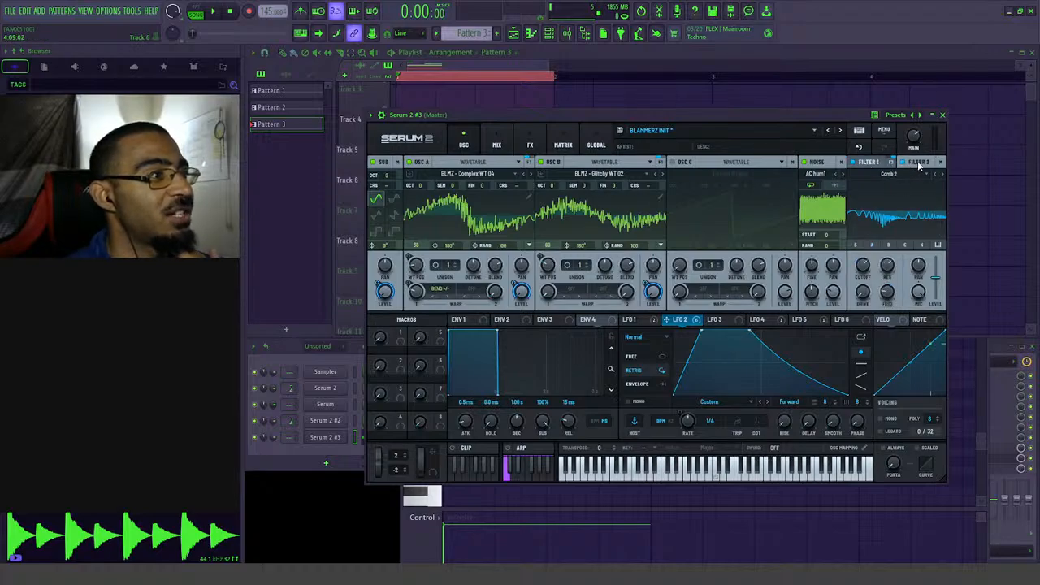
left_click(867, 163)
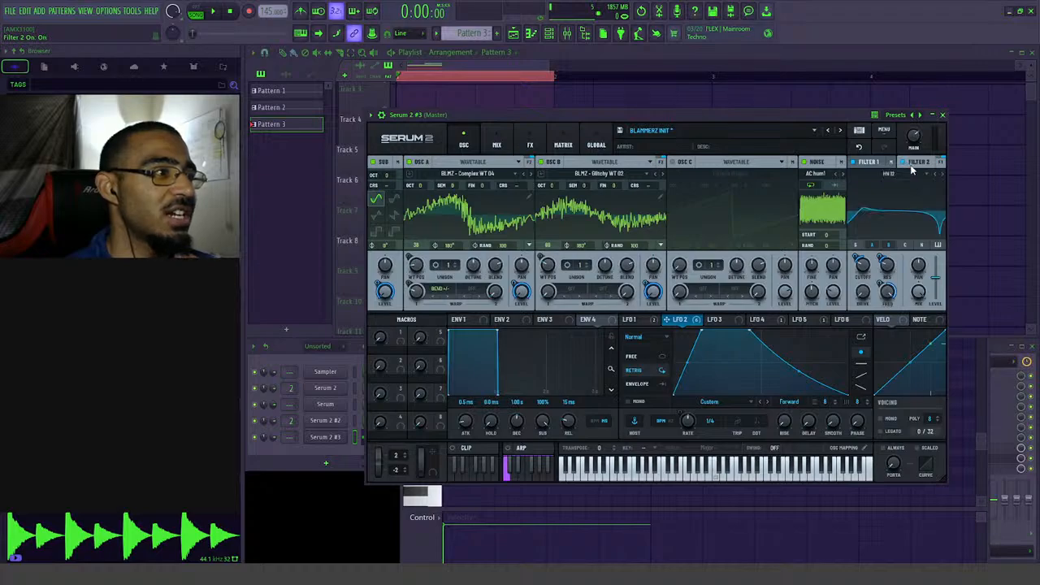
left_click(914, 164)
left_click(894, 173)
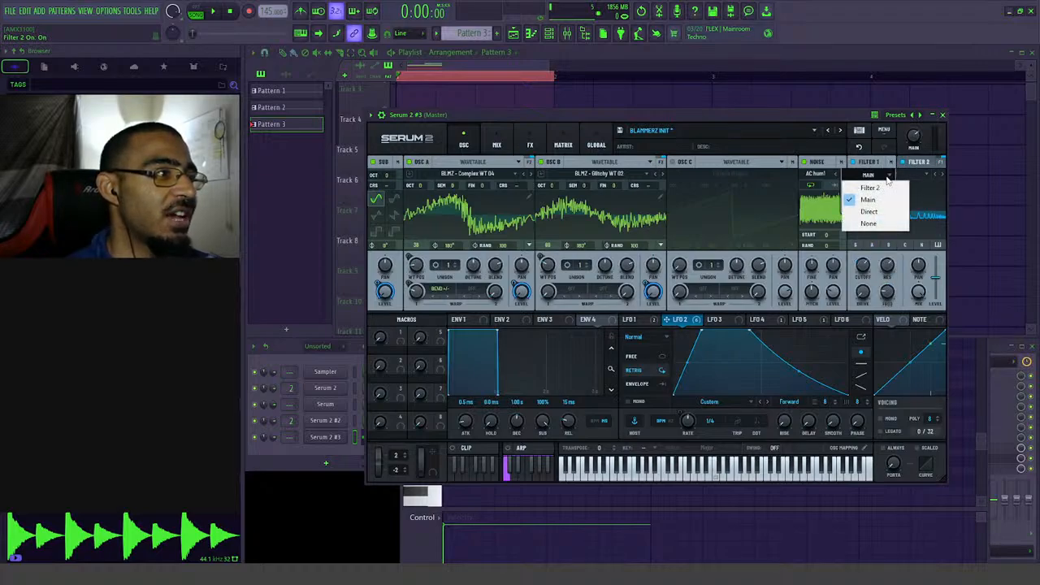
left_click(920, 170)
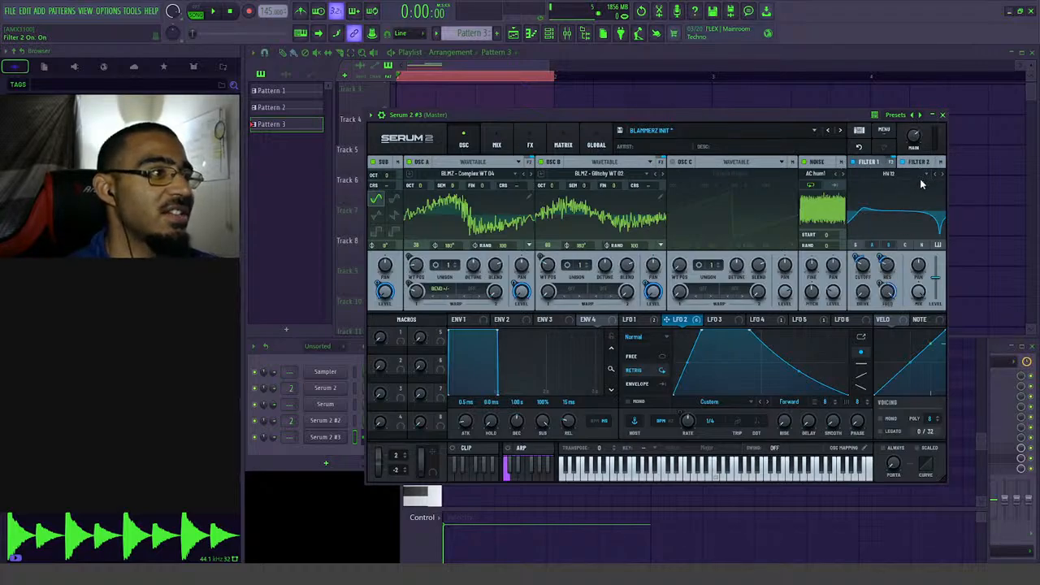
- Audition the pattern and compare the sound with Filter 2 switched off and on again
key("space")
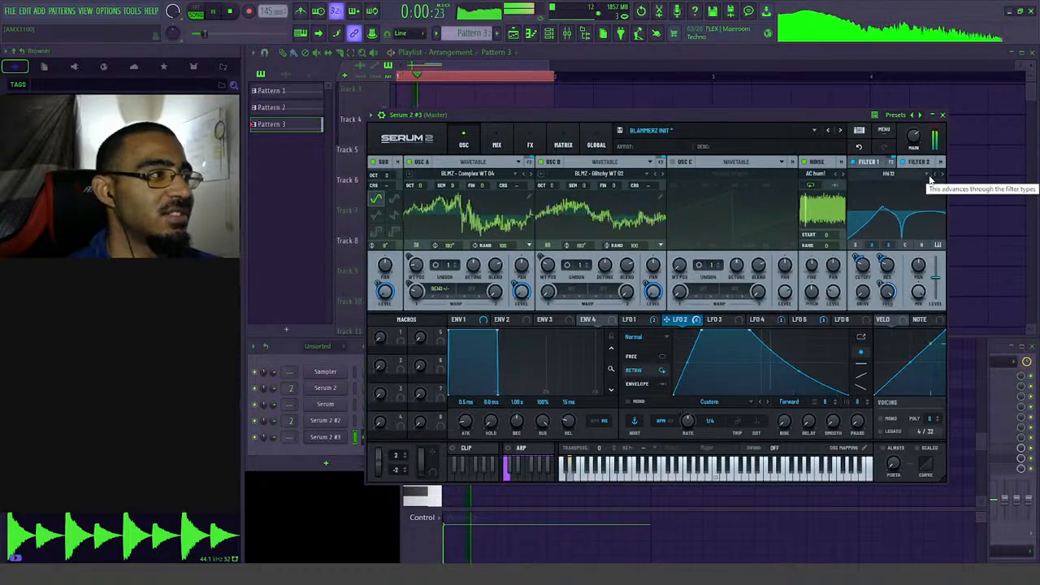
key("space")
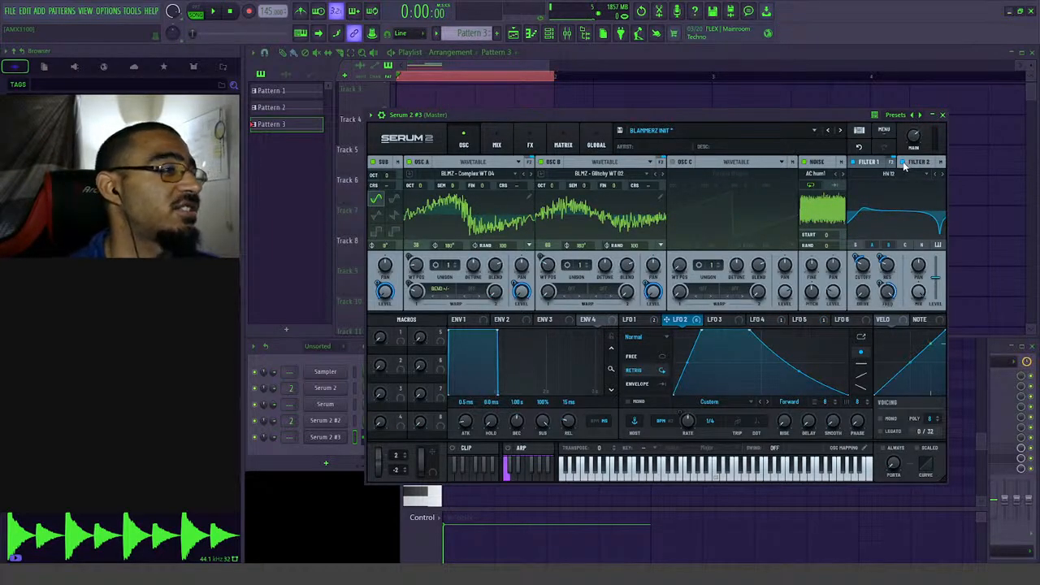
key("space")
left_click(904, 162)
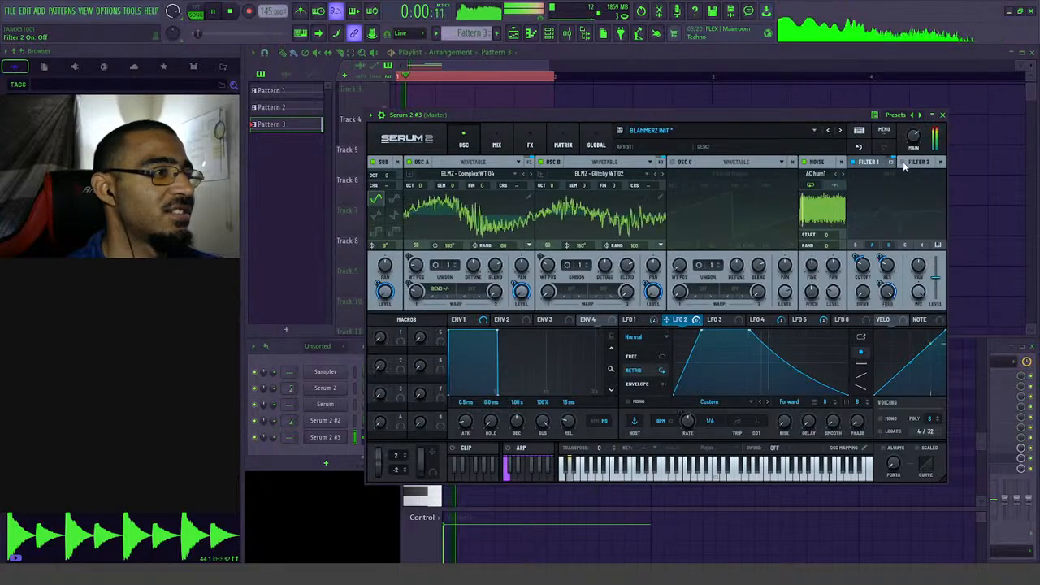
left_click(904, 162)
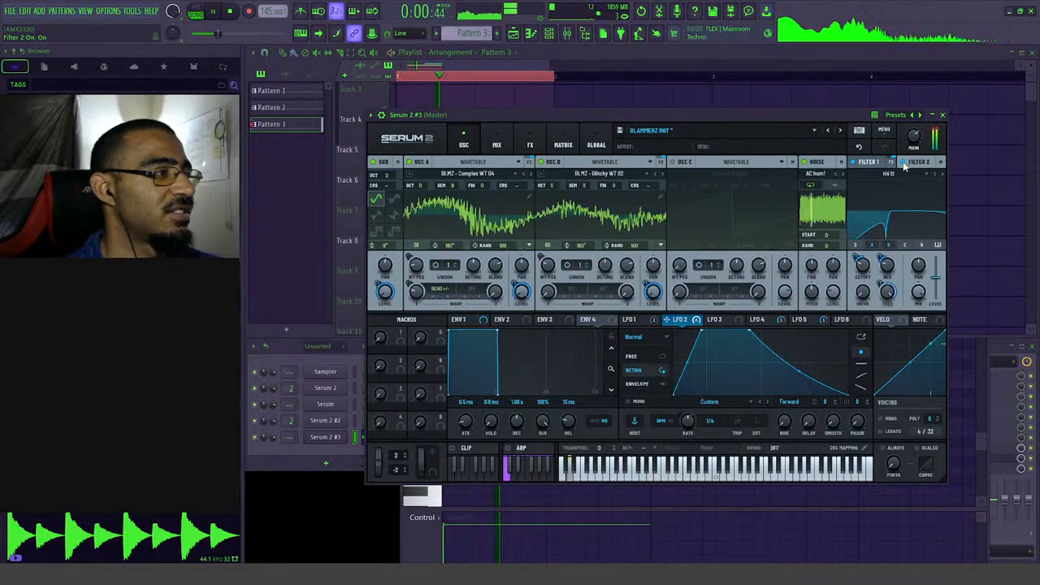
left_click(498, 145)
left_click(530, 145)
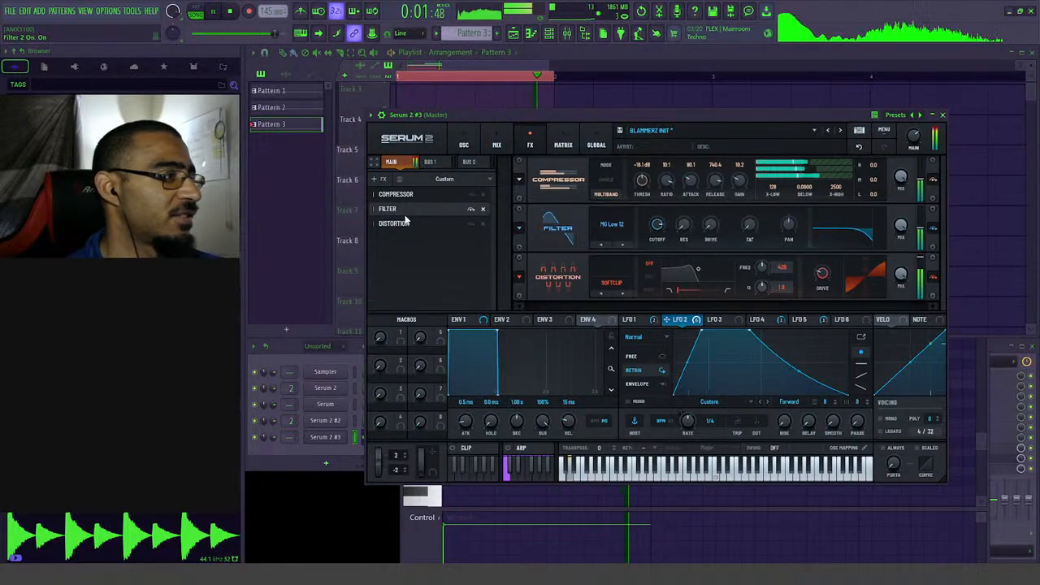
left_click(377, 179)
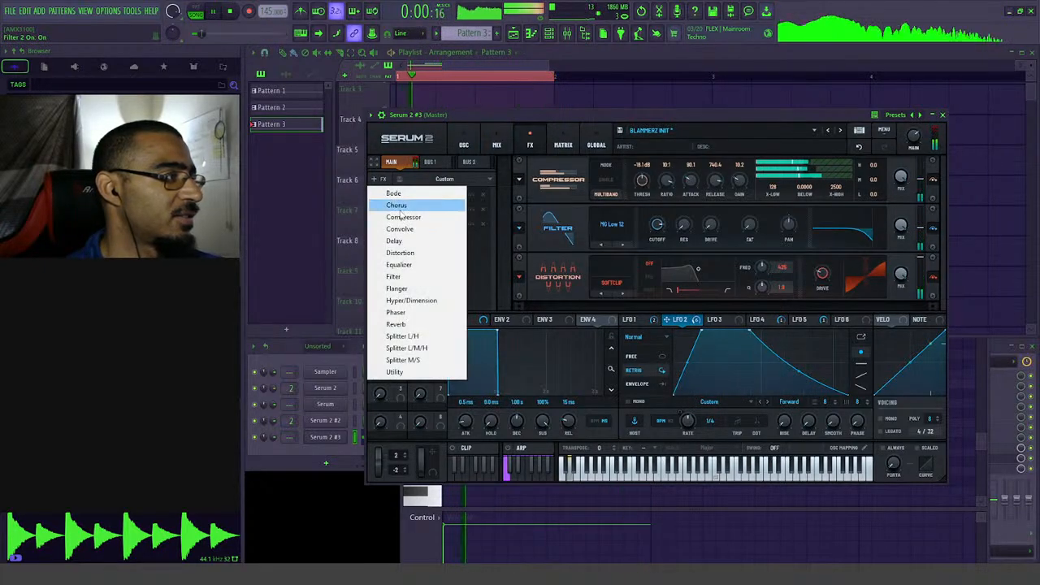
left_click(465, 146)
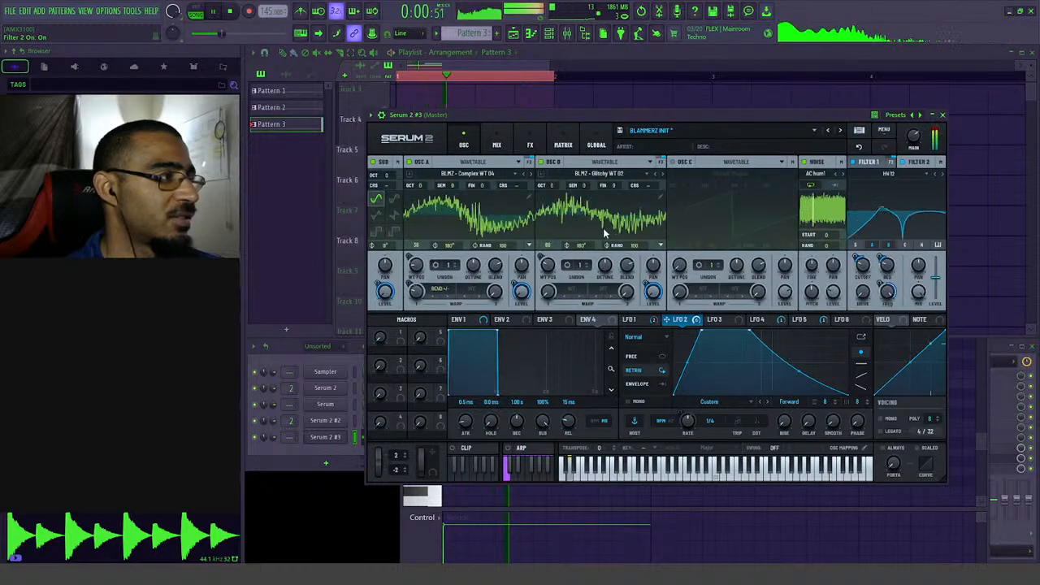
key("space")
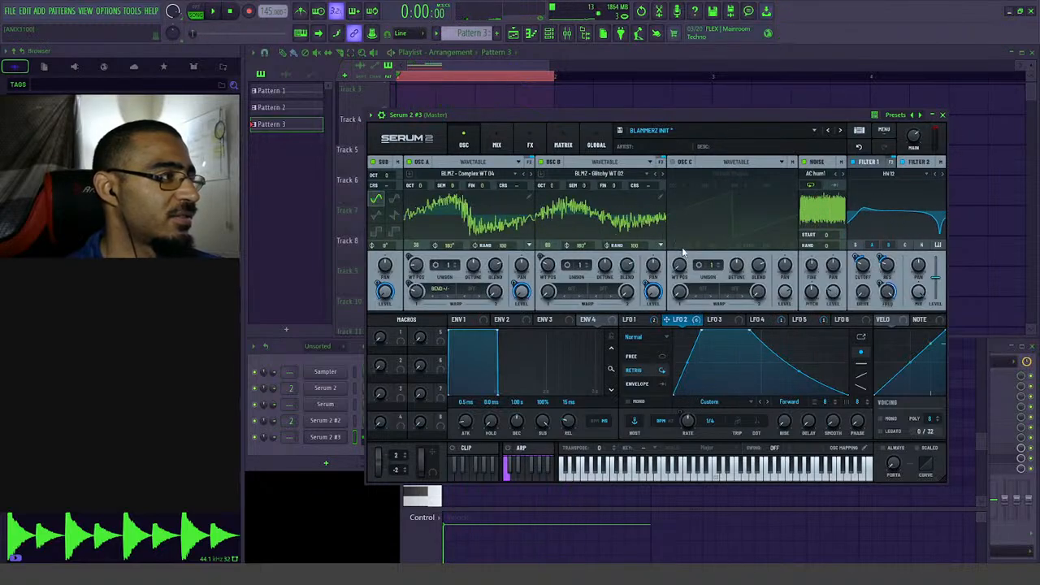
- Examine the shapes and modulation destinations of LFO 1 and LFO 2 while auditioning the pattern
left_click(636, 320)
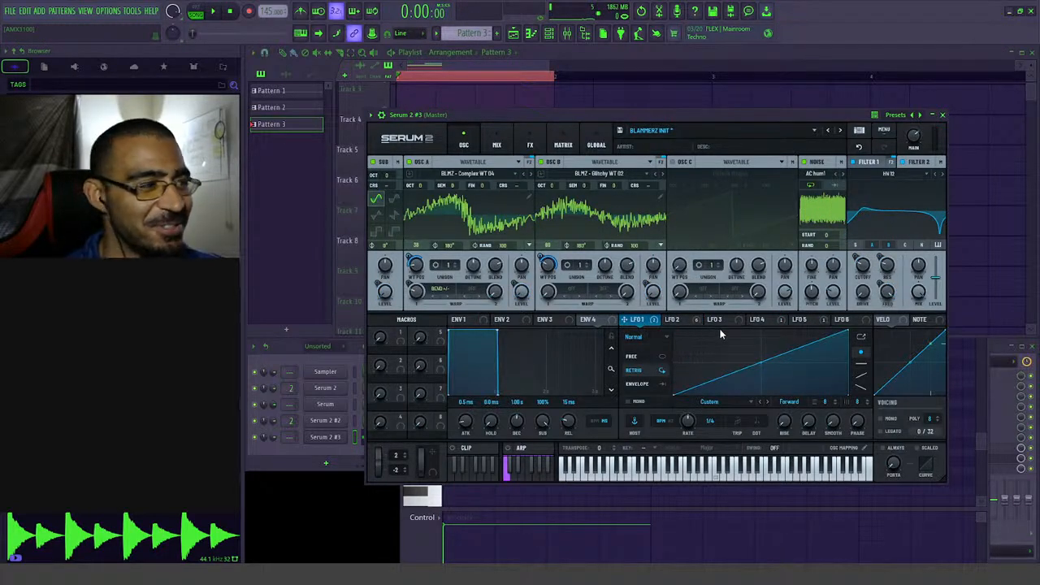
right_click(692, 325)
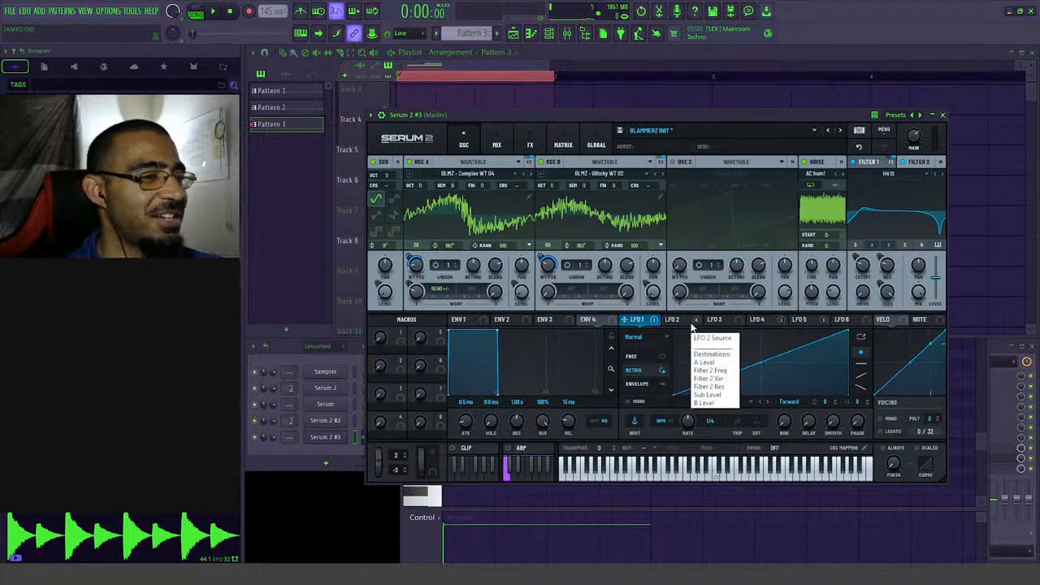
key("space")
left_click(692, 322)
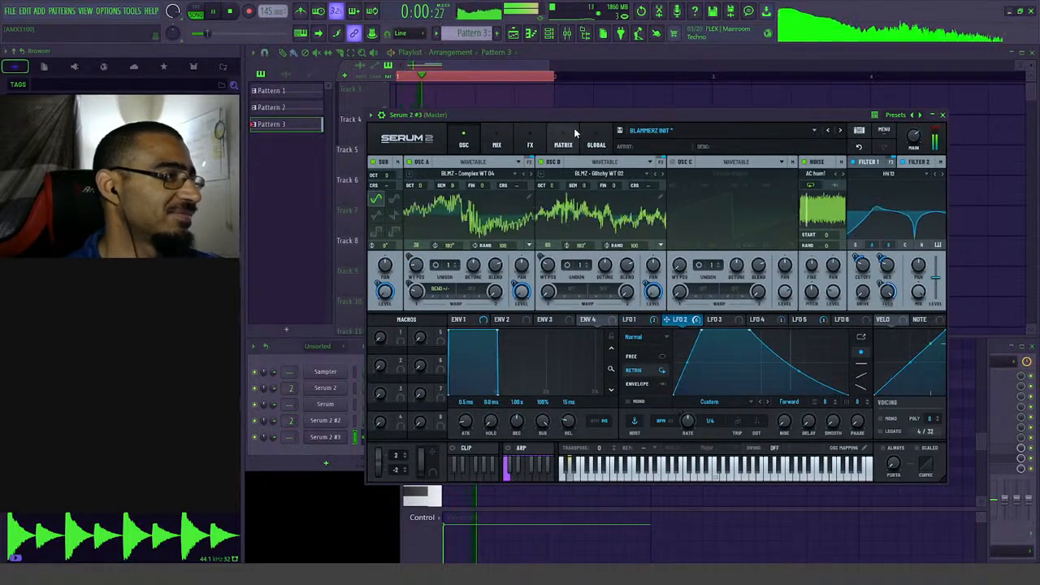
- Add a second Filter effect after the distortion in the main effects chain and set its type to Diffusor
left_click_drag(574, 115, 584, 100)
left_click(530, 146)
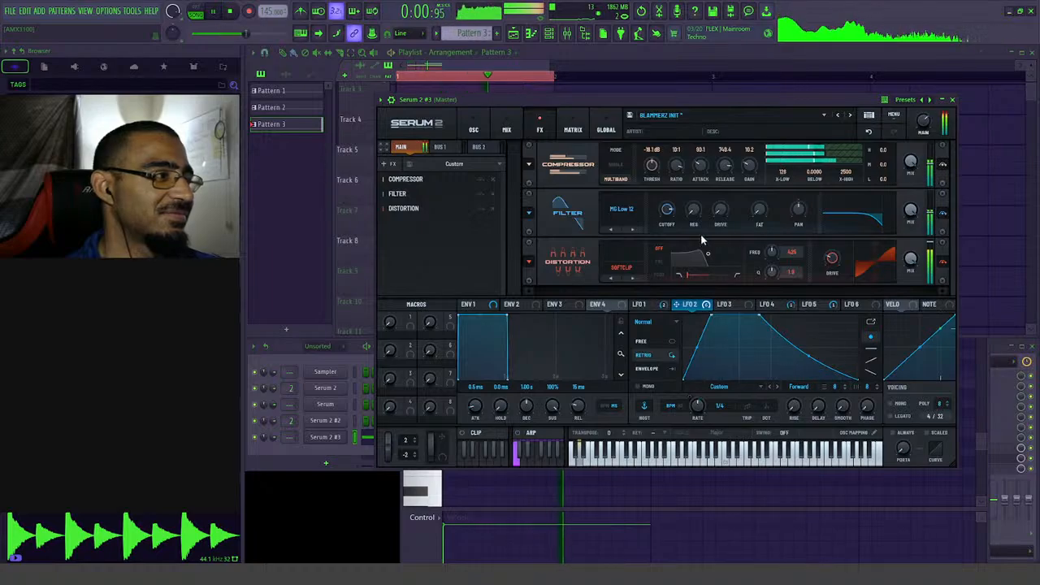
key("space")
left_click(396, 181)
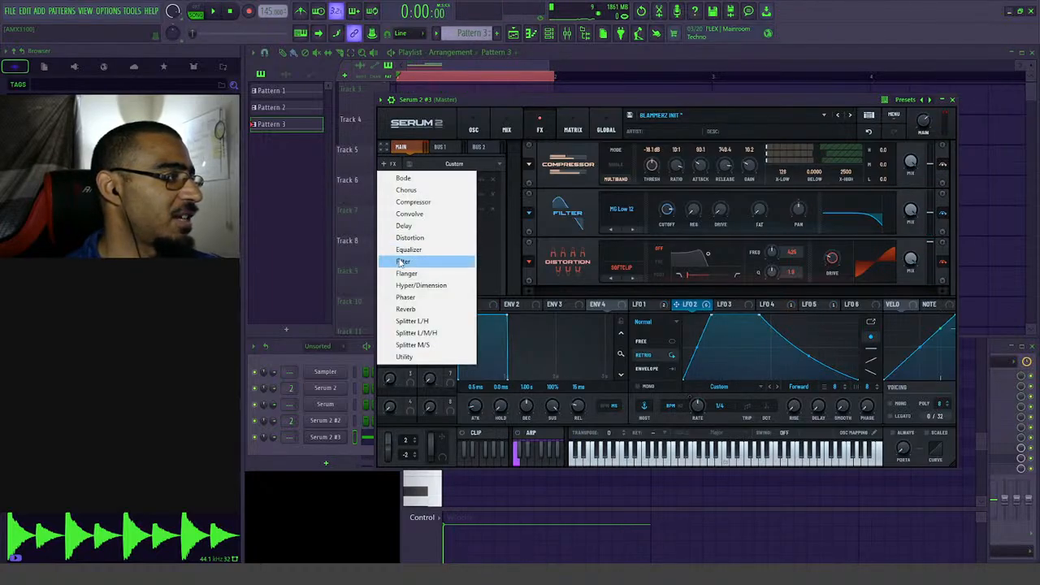
left_click(404, 264)
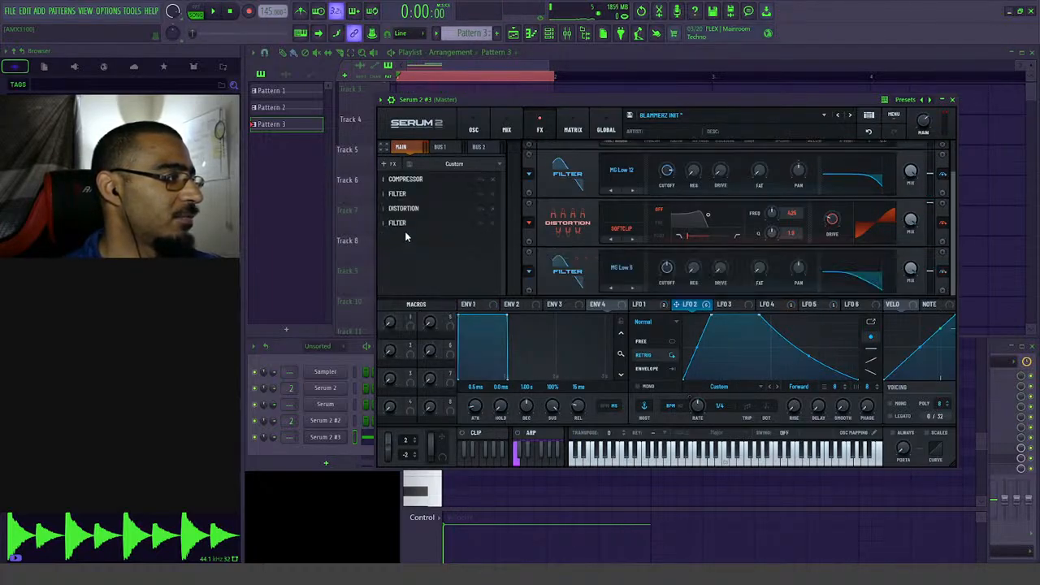
left_click(617, 268)
mouse_move(631, 314)
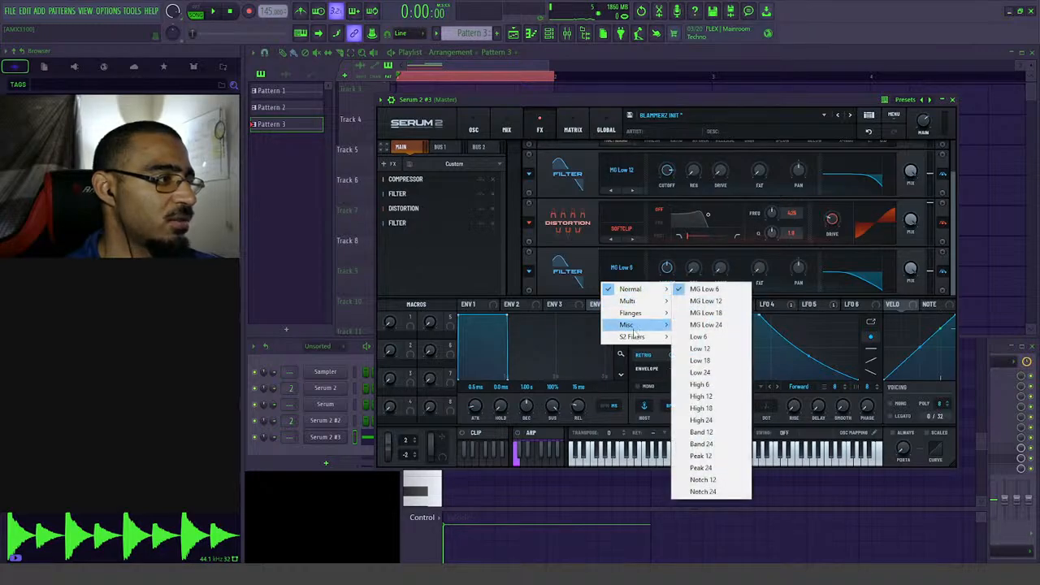
mouse_move(636, 341)
left_click(701, 360)
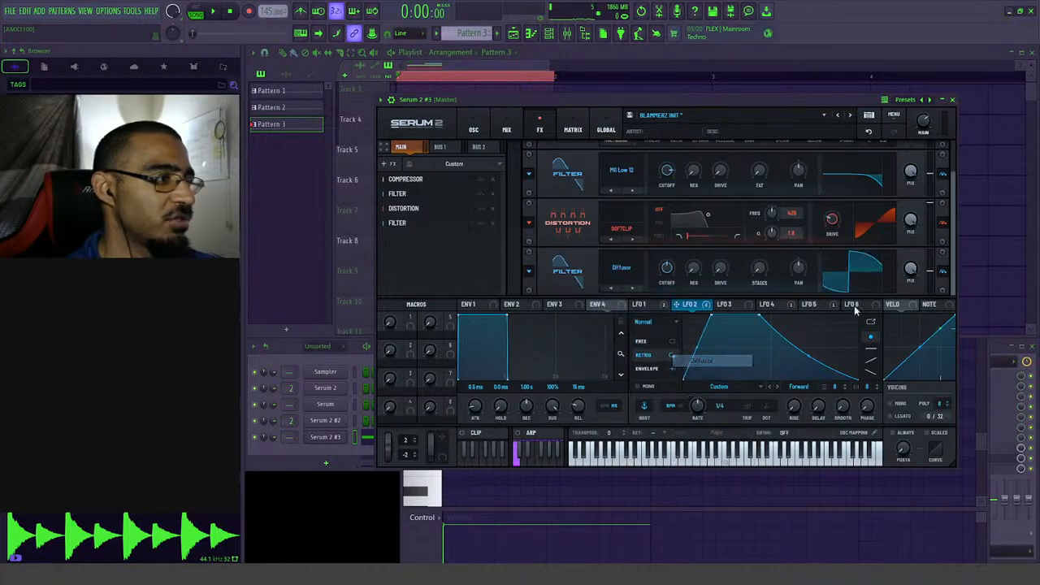
- Raise the Diffusor filter's stages and set its resonance to about 21 % while auditioning the pattern
mouse_move(955, 243)
left_mouse_down()
mouse_move(956, 225)
mouse_move(952, 259)
left_mouse_up()
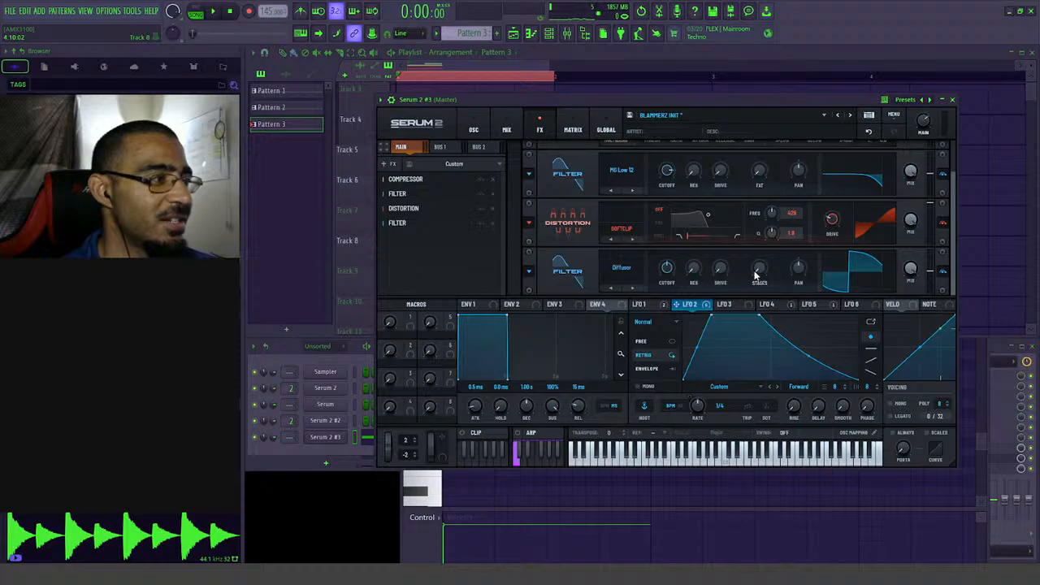
left_click_drag(754, 276, 781, 235)
key("space")
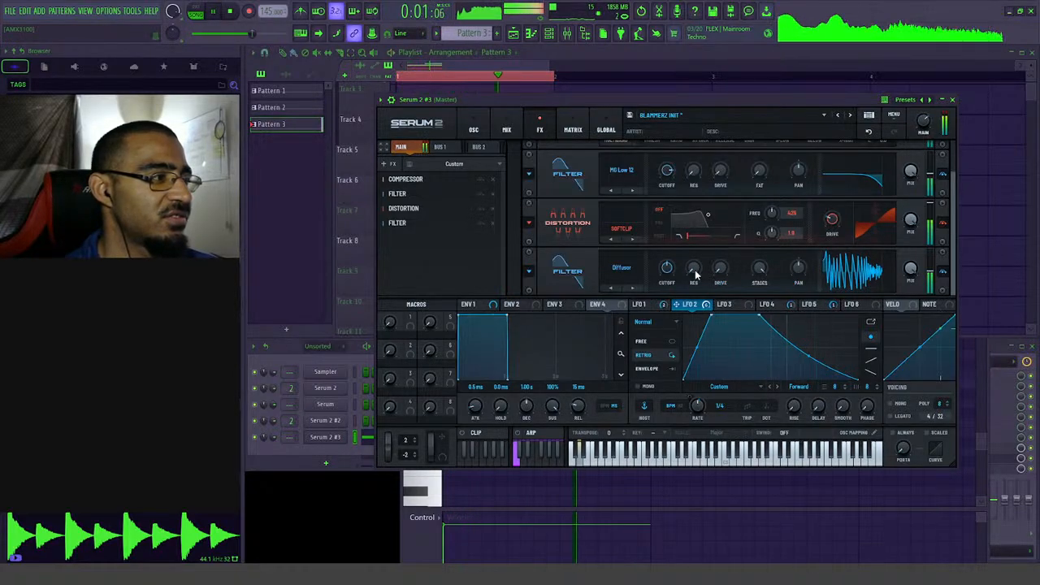
left_click_drag(695, 276, 714, 242)
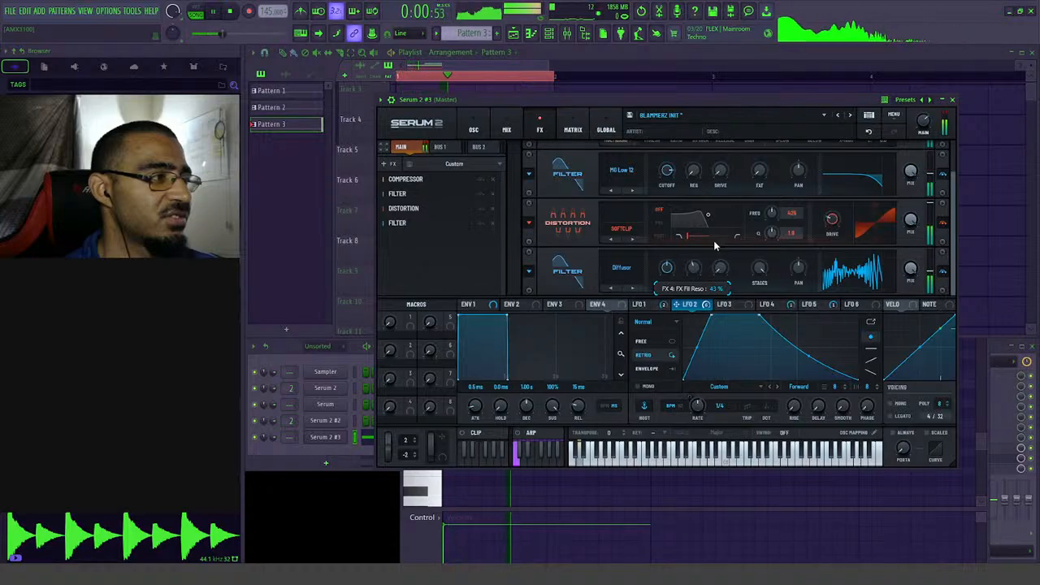
key("space")
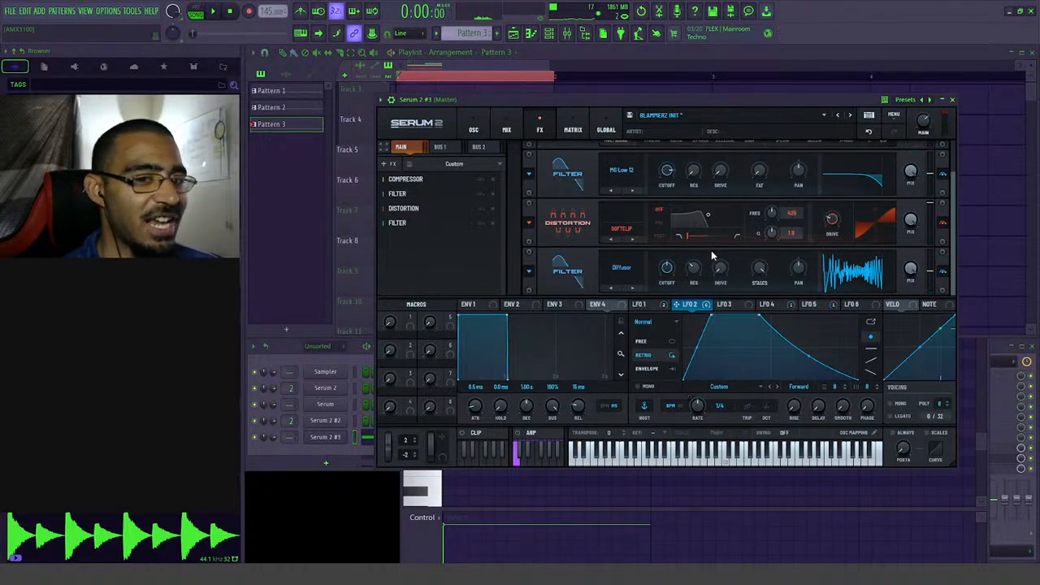
key("space")
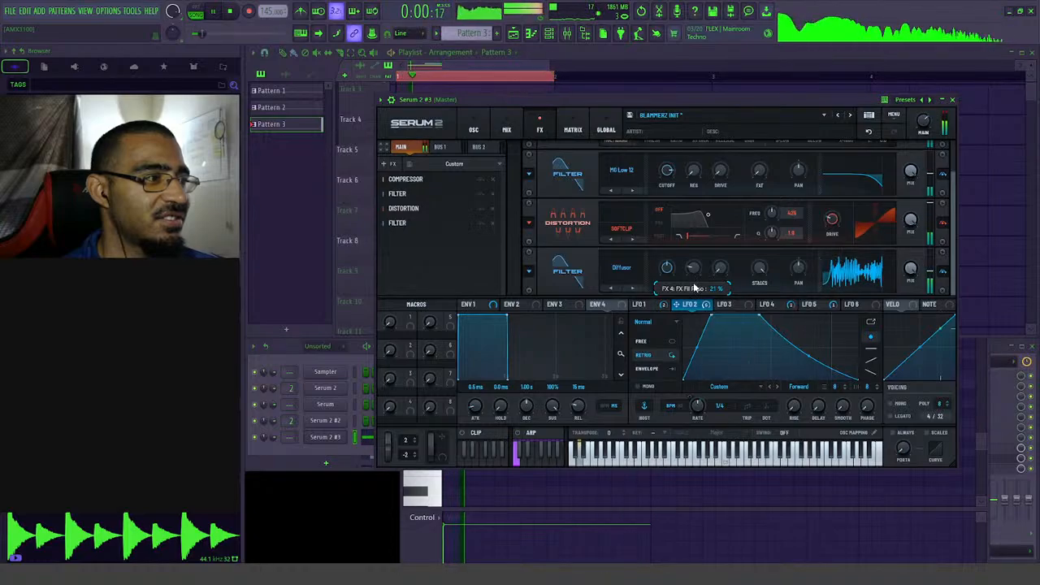
mouse_move(666, 279)
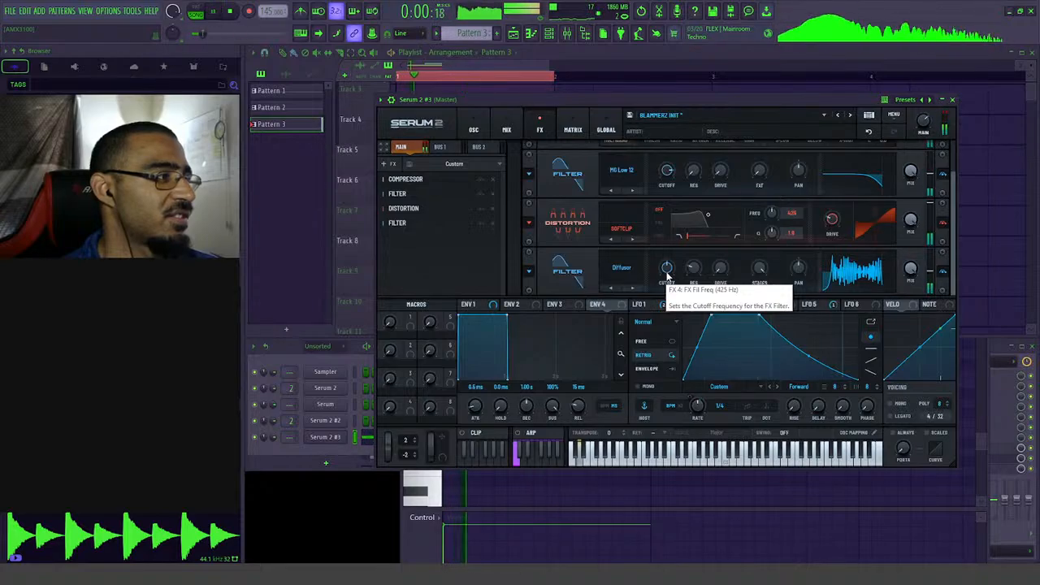
key("space")
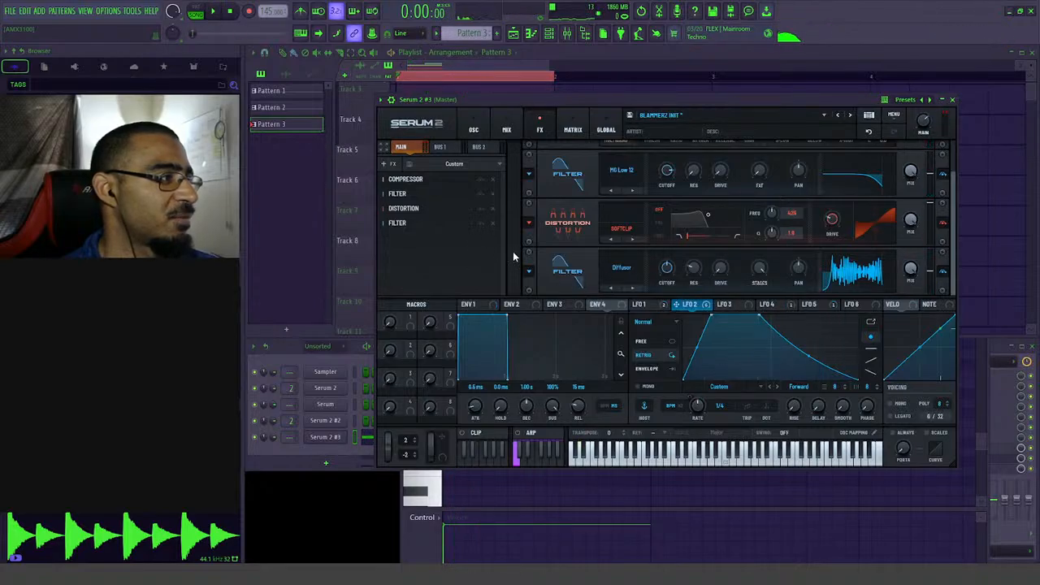
- Add a Splitter L/H to the main effects chain and move the Diffusor filter into its Highs band
left_click(388, 164)
left_click(413, 321)
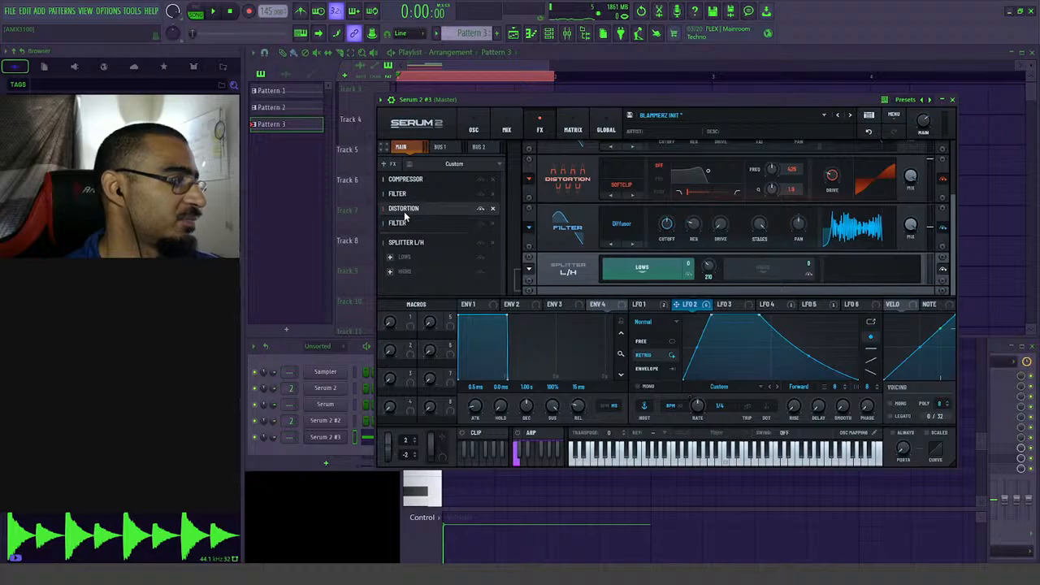
left_click_drag(402, 224, 413, 271)
key("space")
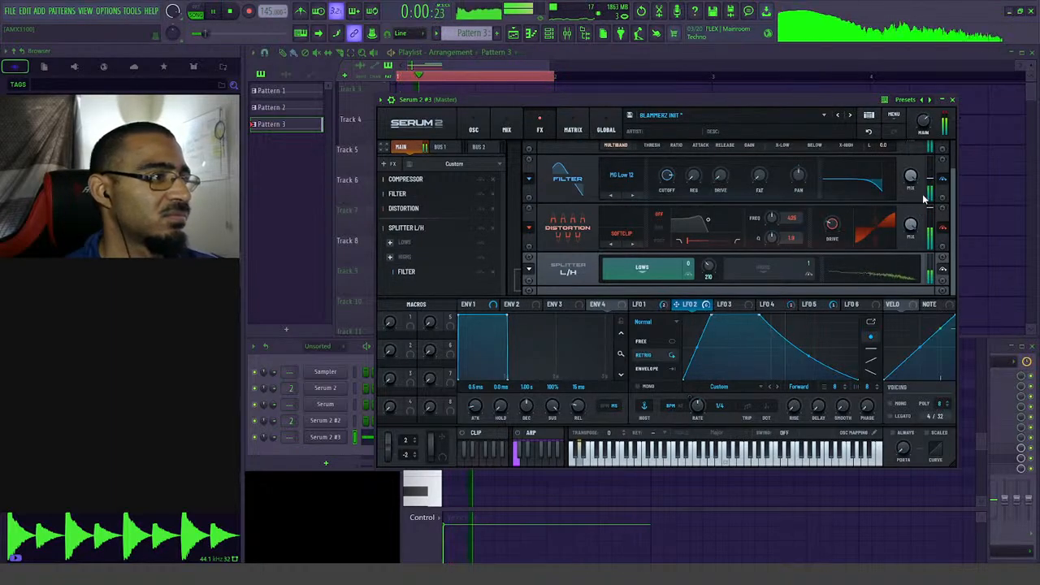
left_click(763, 268)
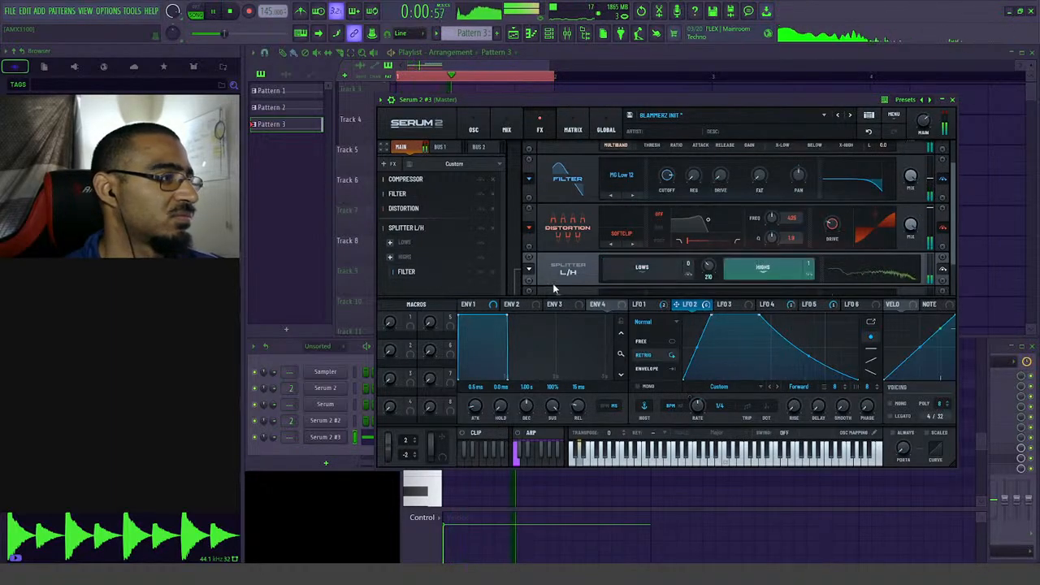
- Enlarge the effects view and raise the Diffusor filter's cutoff while the pattern plays
left_click(384, 147)
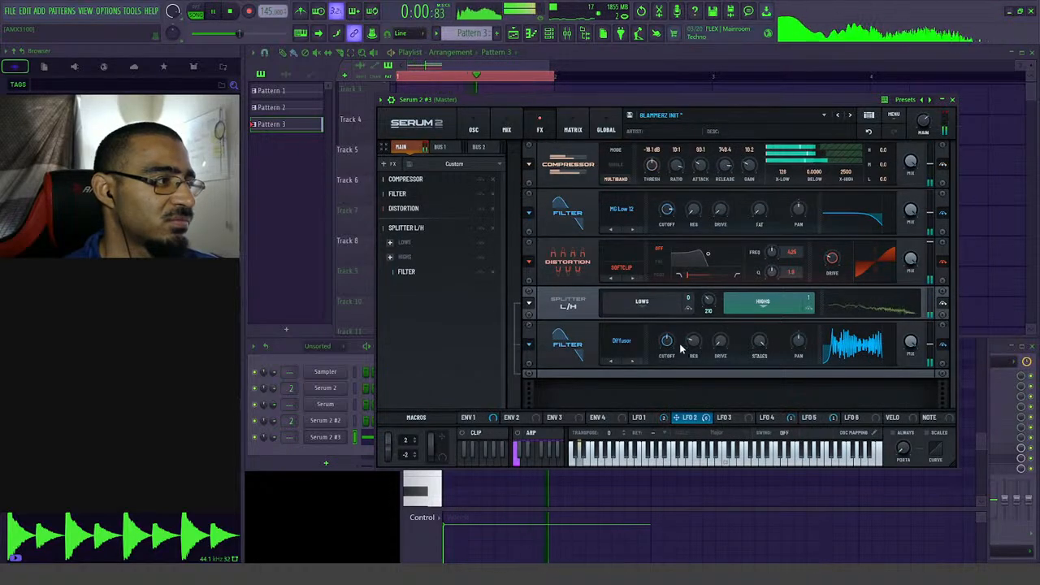
mouse_move(667, 346)
left_click_drag(667, 351, 695, 357)
- Add a Utility effect, move it to the start of the main chain ahead of the compressor, and audition the pattern
left_click(390, 167)
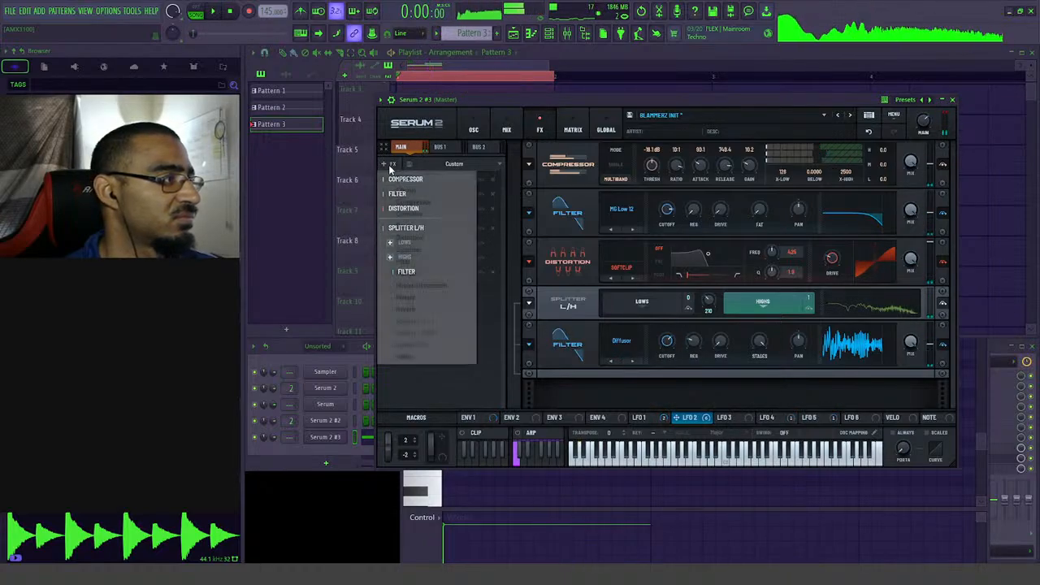
left_click(406, 355)
left_click_drag(411, 293, 432, 179)
key("space")
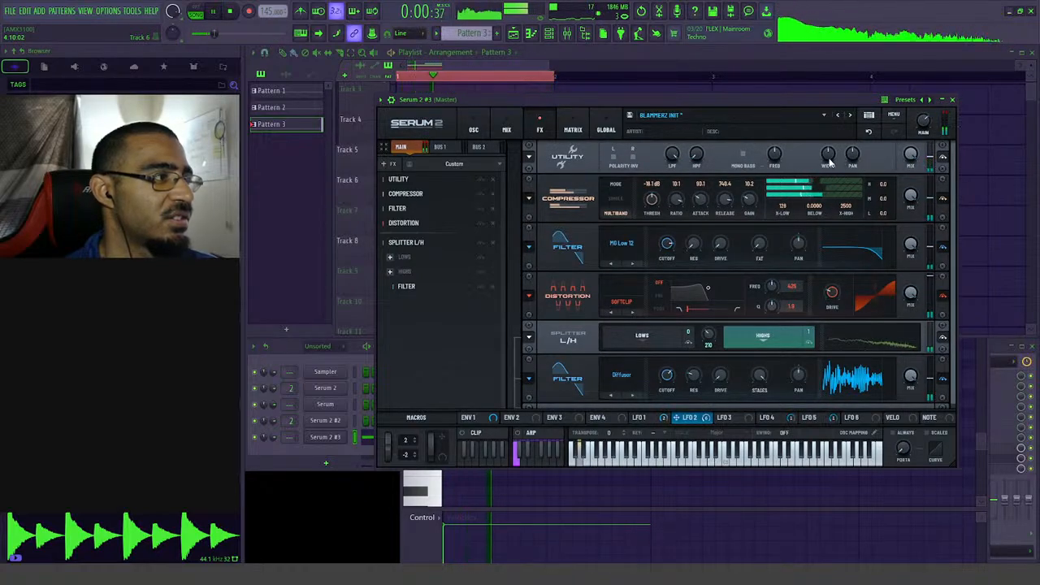
mouse_move(938, 152)
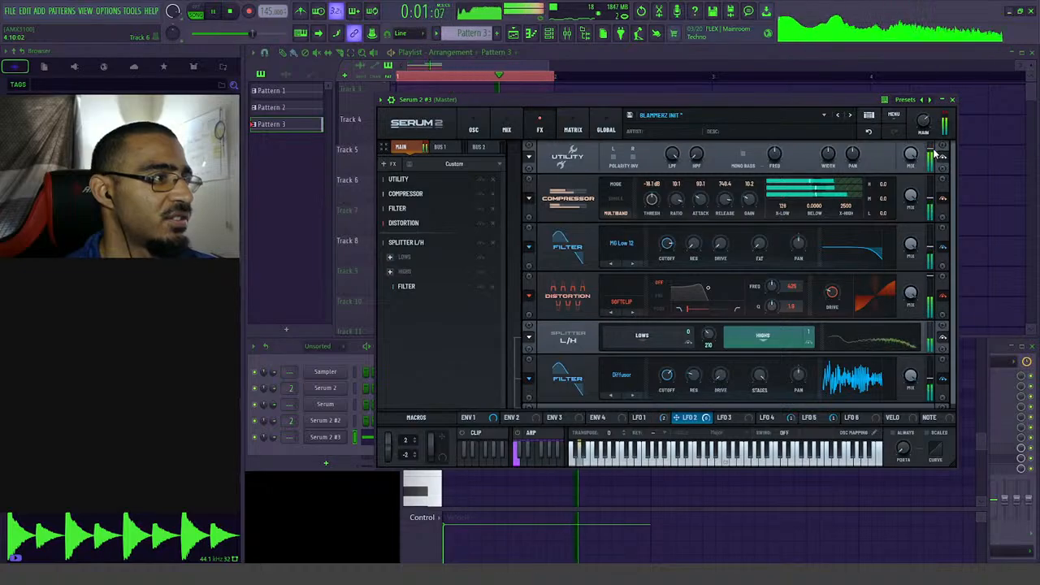
- Restart the pattern and move the Distortion effect behind the L/H splitter at the end of the chain
key("space")
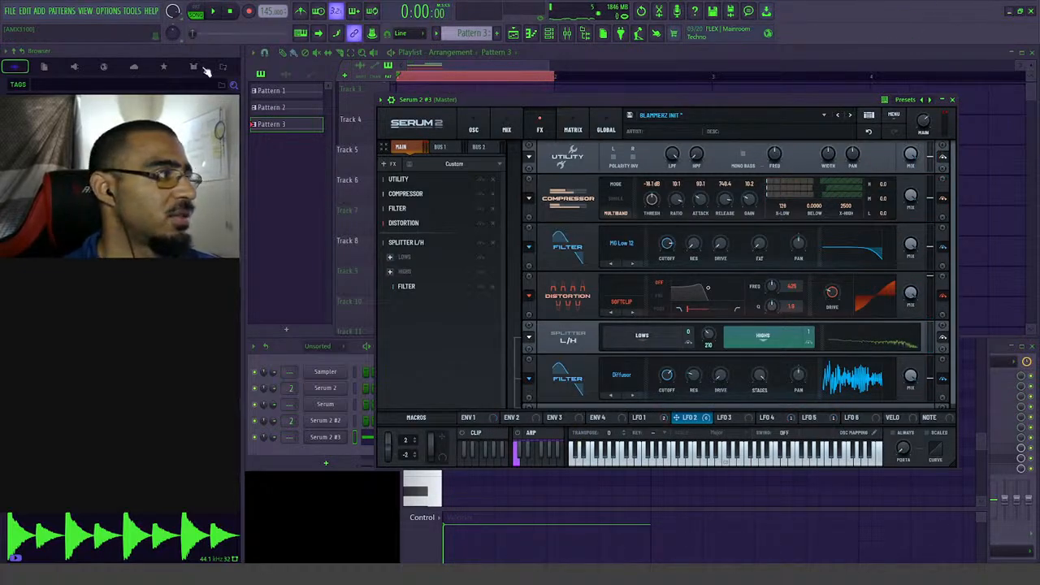
key("space")
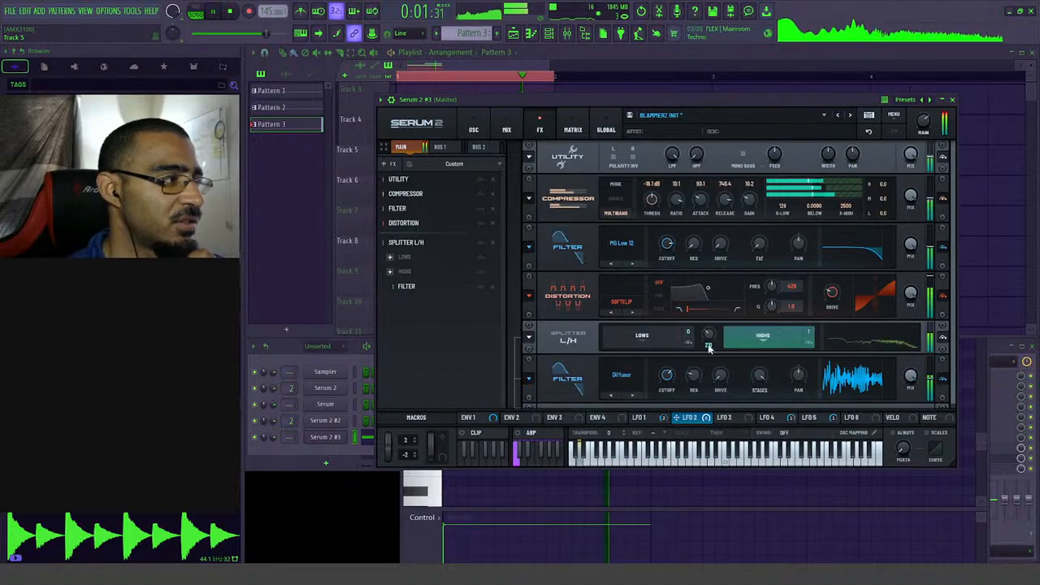
left_click_drag(404, 223, 473, 323)
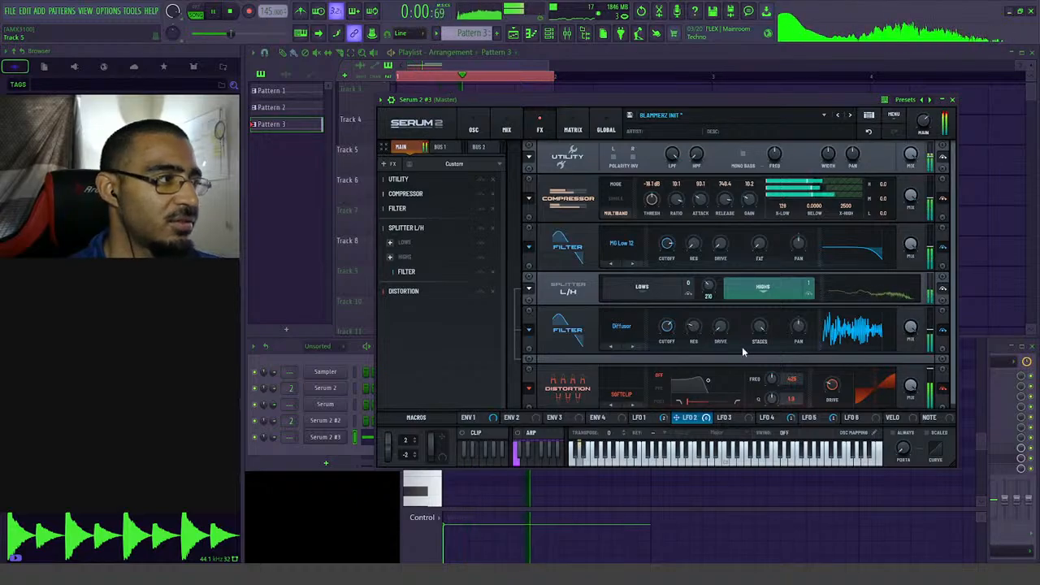
- Compare the pattern's sound with the noise oscillator switched off, then switch the oscillator back on
left_click(474, 130)
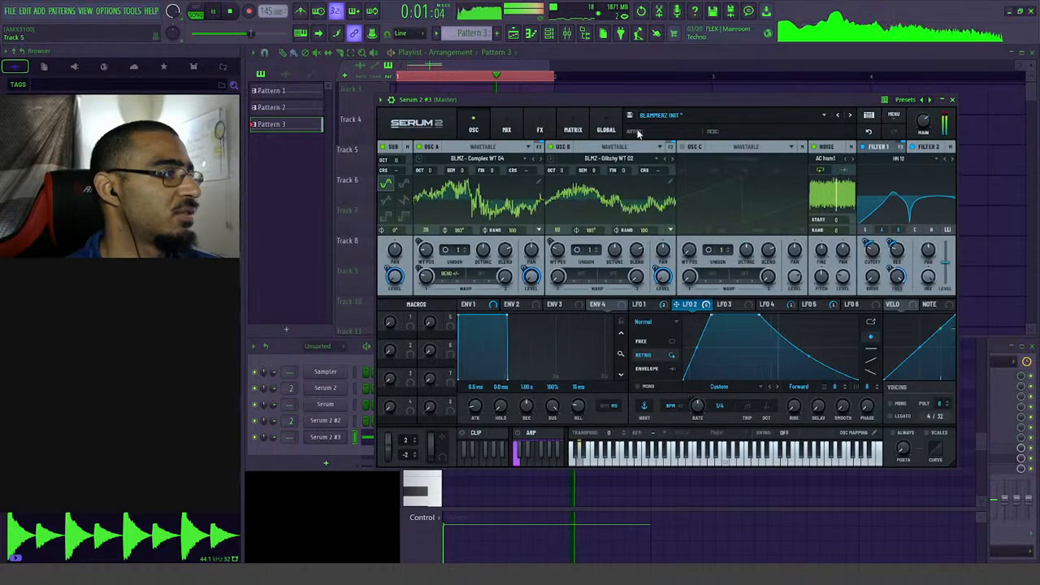
left_click(814, 147)
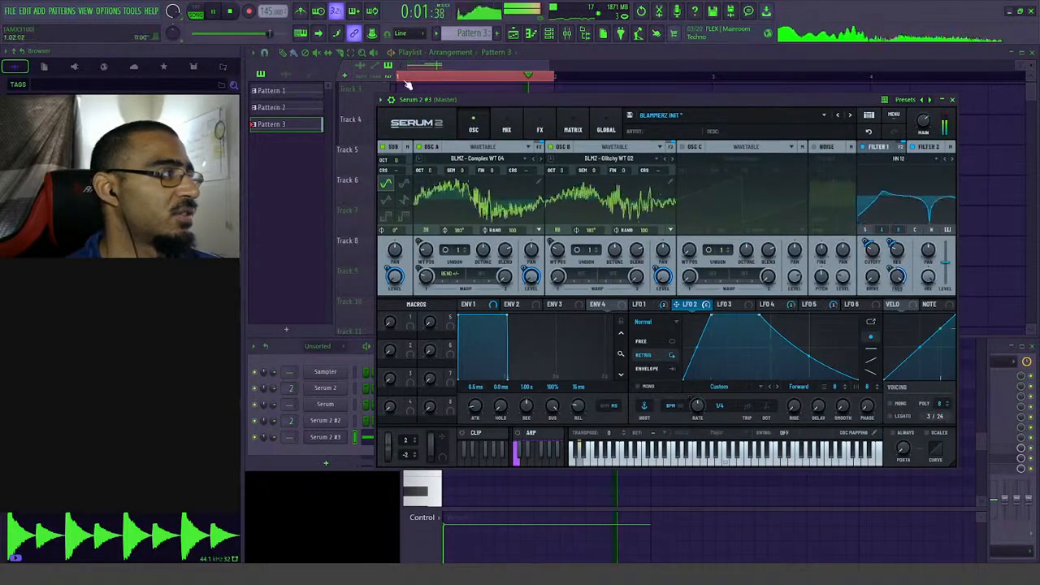
left_click(228, 12)
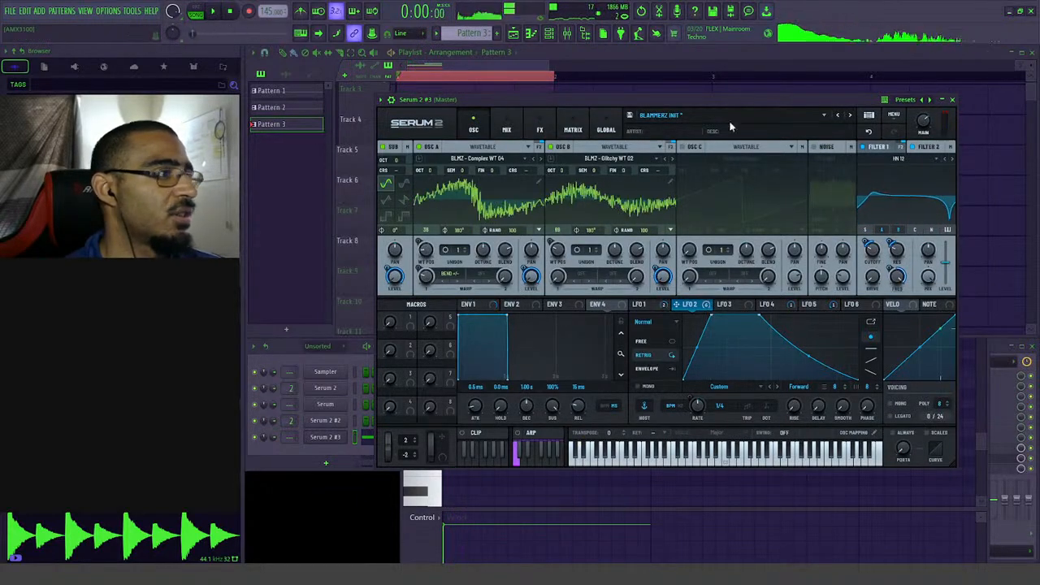
left_click(814, 148)
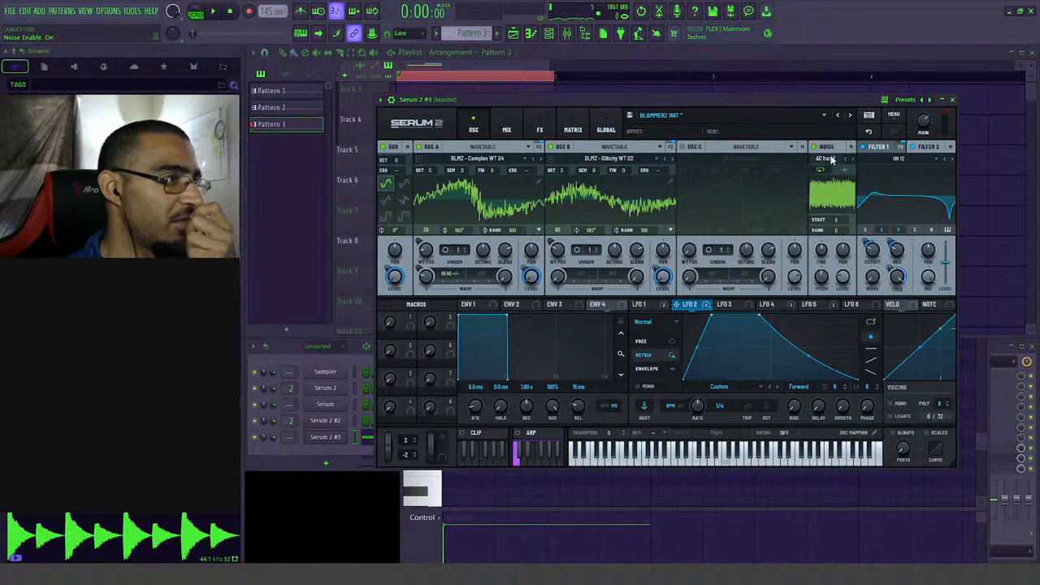
- Load the HP12 Pink Noise (Mono) sample into the noise oscillator, modulate its level with LFO 2, and audition the pattern
left_click(829, 159)
mouse_move(839, 230)
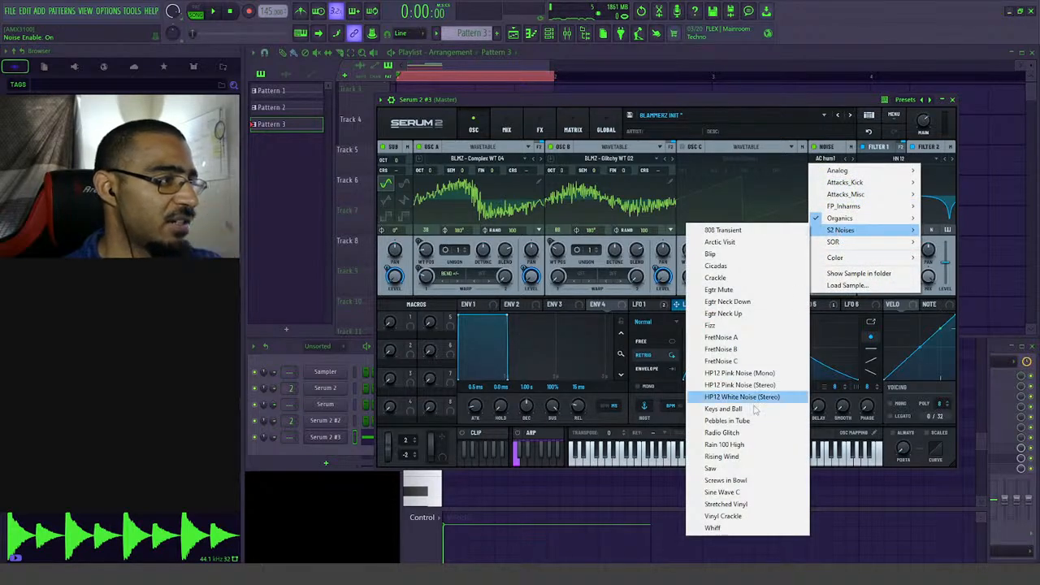
left_click(736, 373)
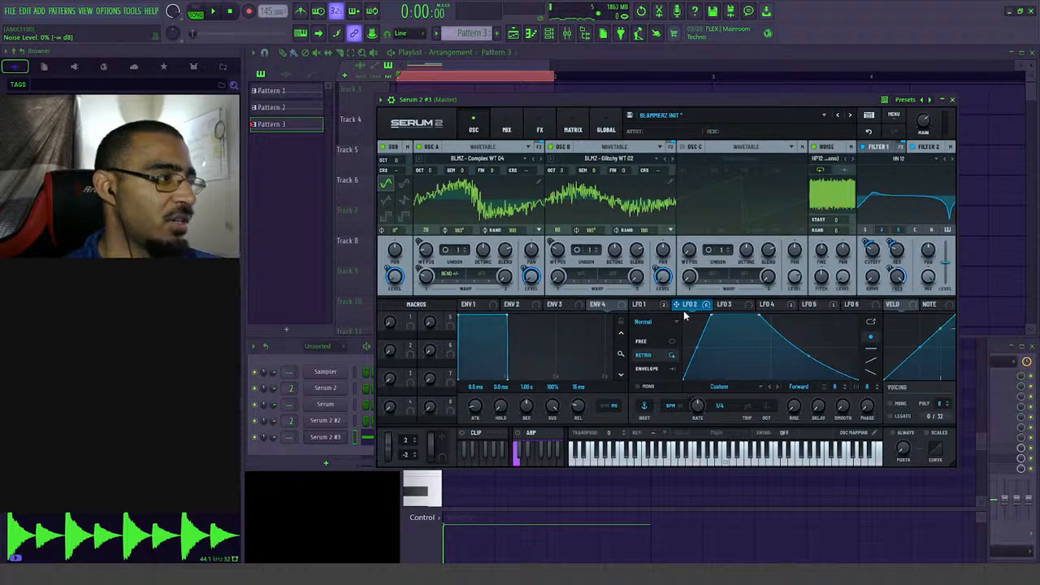
left_click_drag(693, 305, 845, 279)
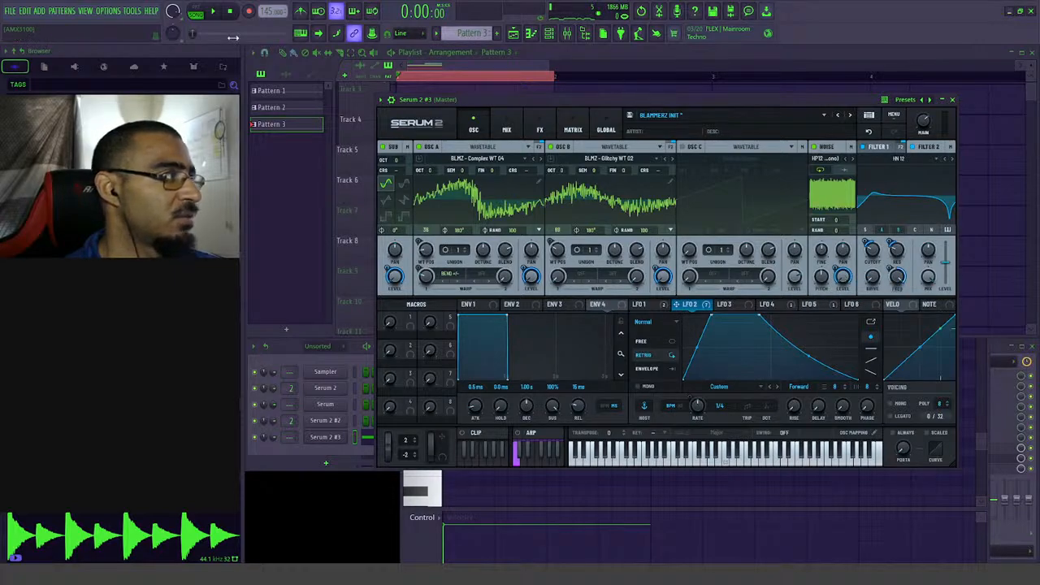
left_click(216, 13)
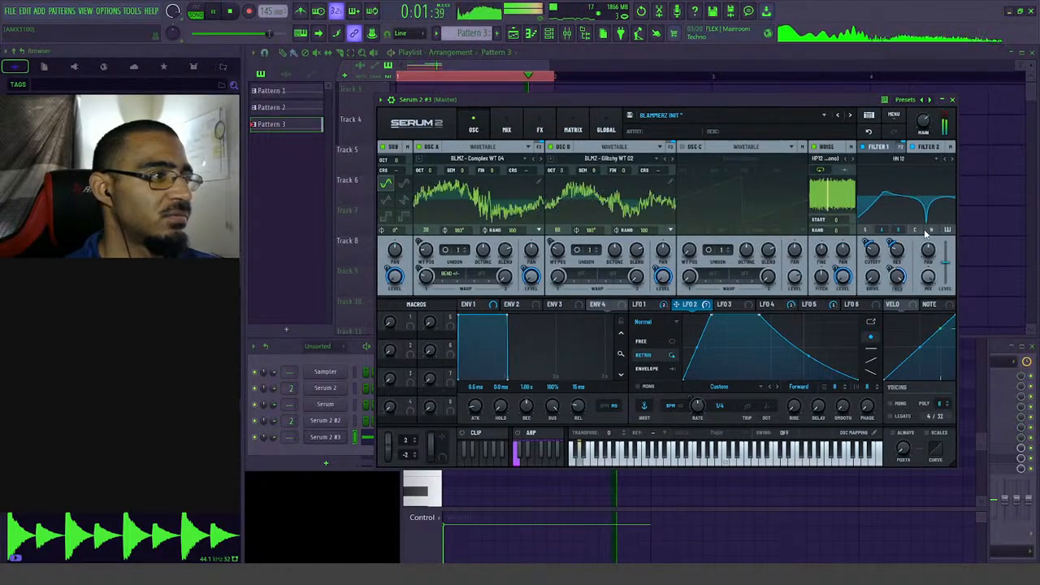
left_click(230, 12)
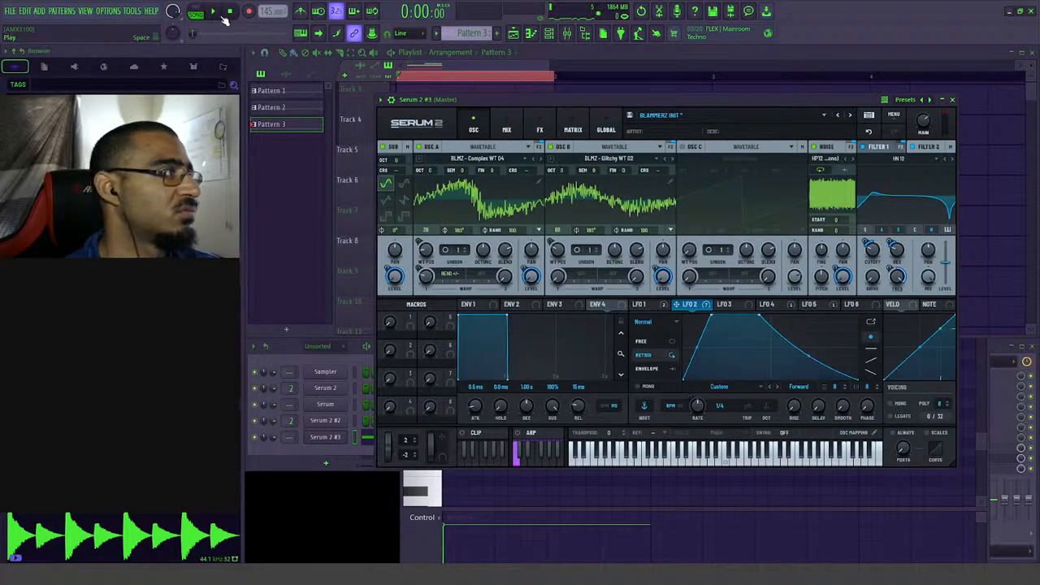
left_click(223, 16)
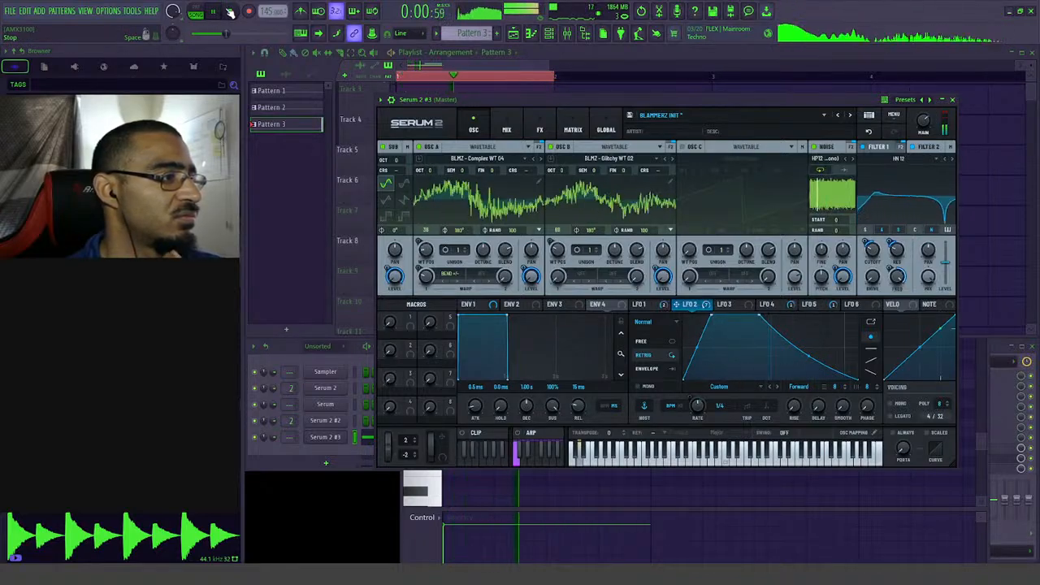
- Lower all steps of the LFO 4 shape to zero except the last one, auditioning the pattern between changes
left_click(769, 304)
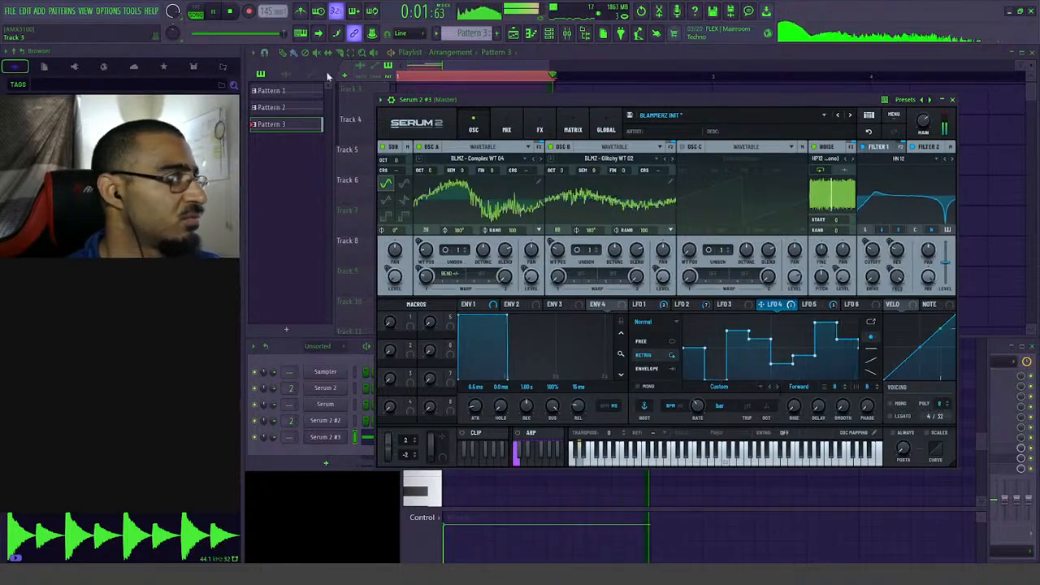
key("space")
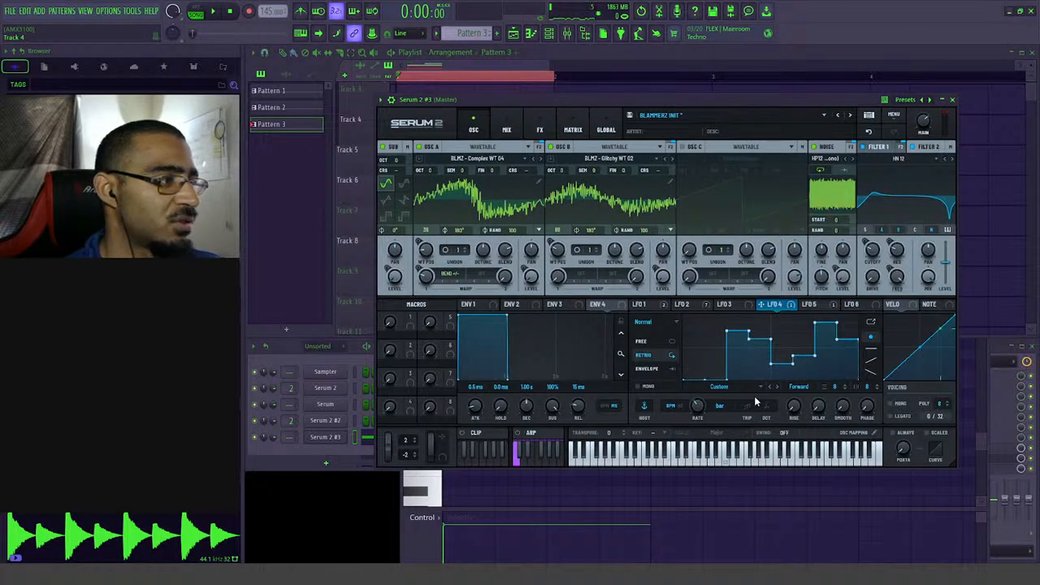
left_click(777, 388)
left_click(213, 12)
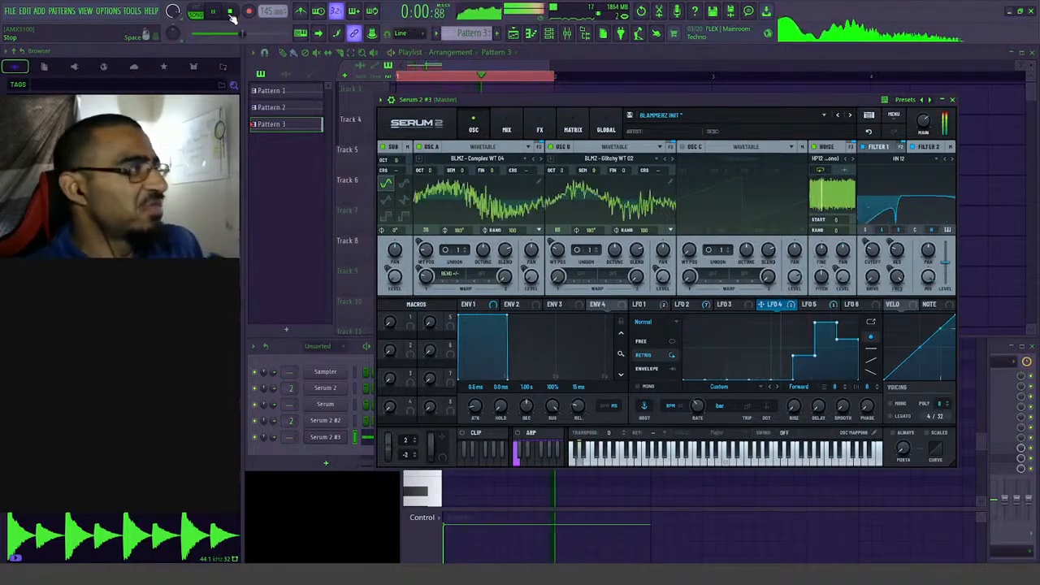
left_click(231, 13)
left_click_drag(803, 365, 821, 384)
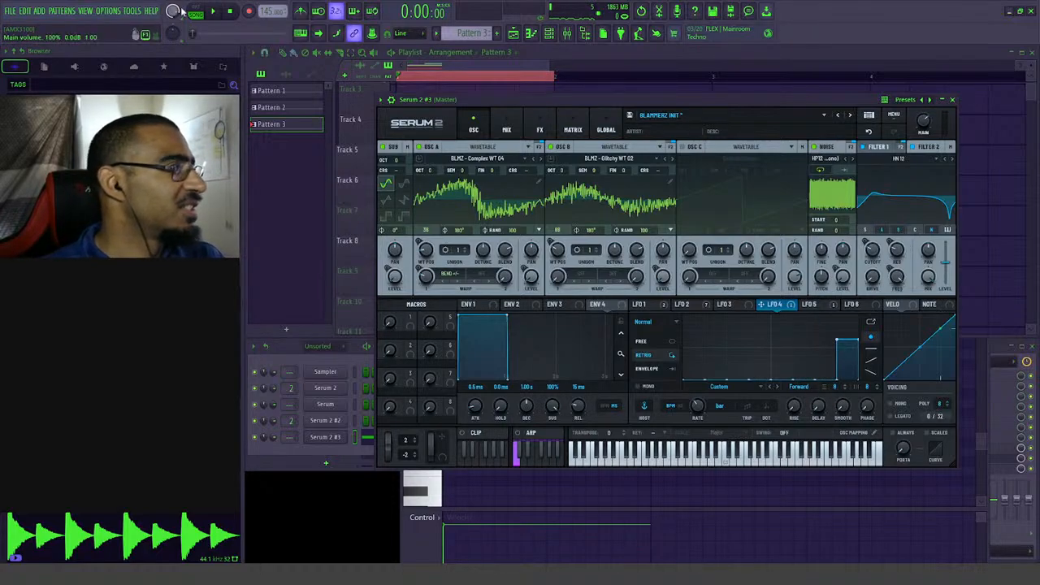
left_click(214, 11)
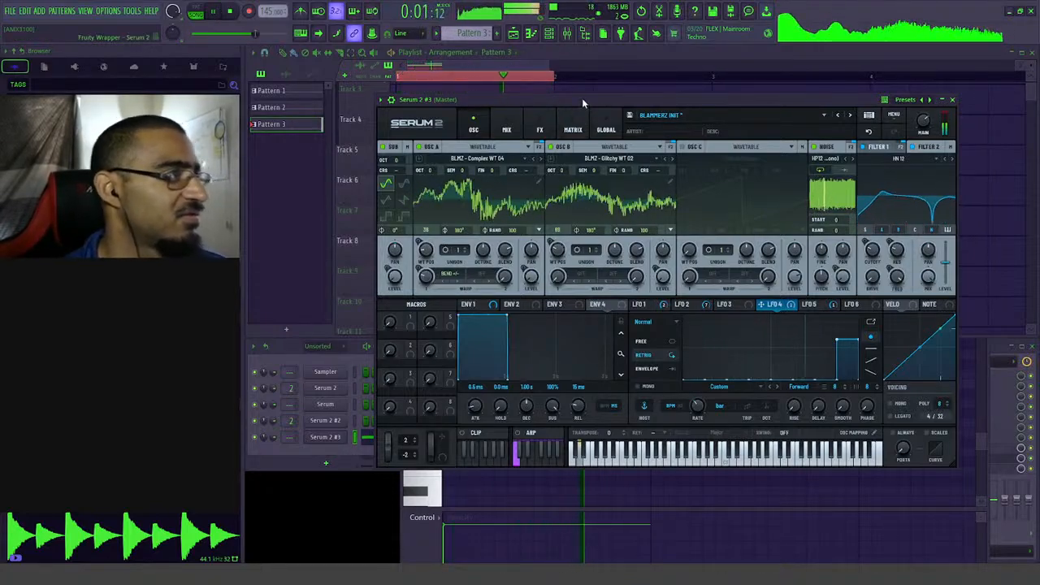
left_click(230, 12)
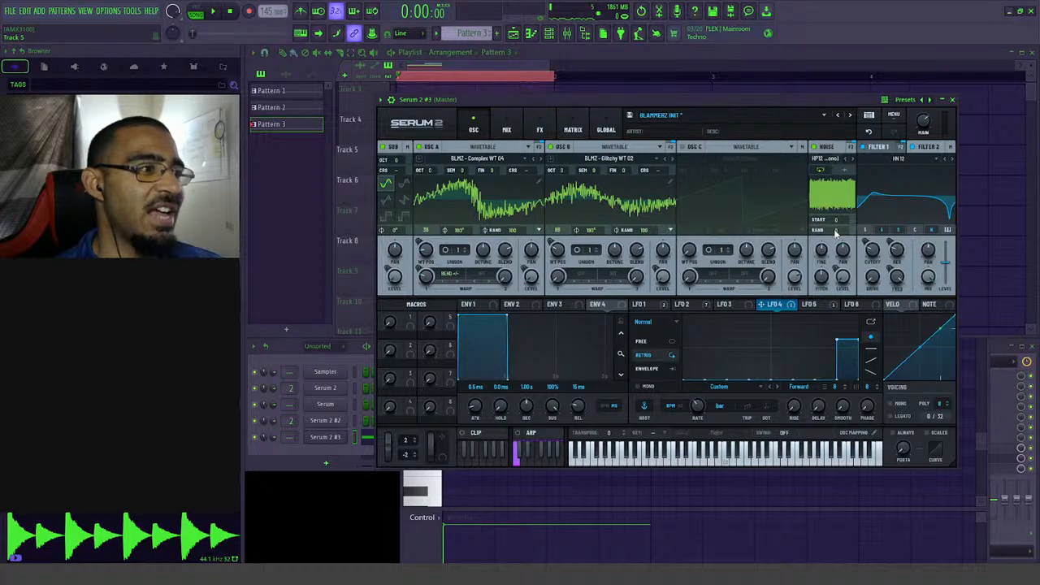
- Switch off the noise oscillator and play the pattern without it
left_click(816, 149)
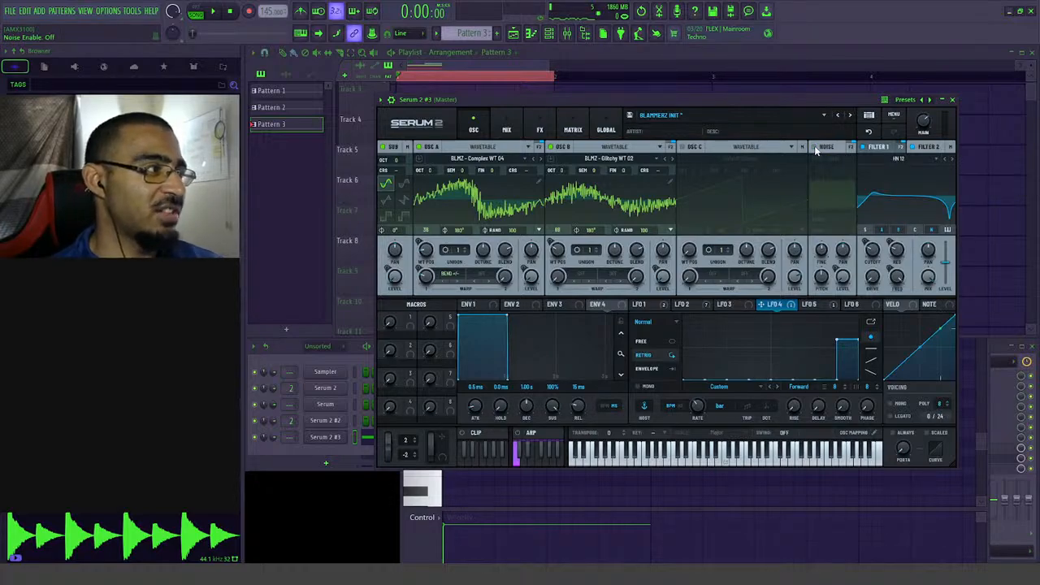
left_click(214, 11)
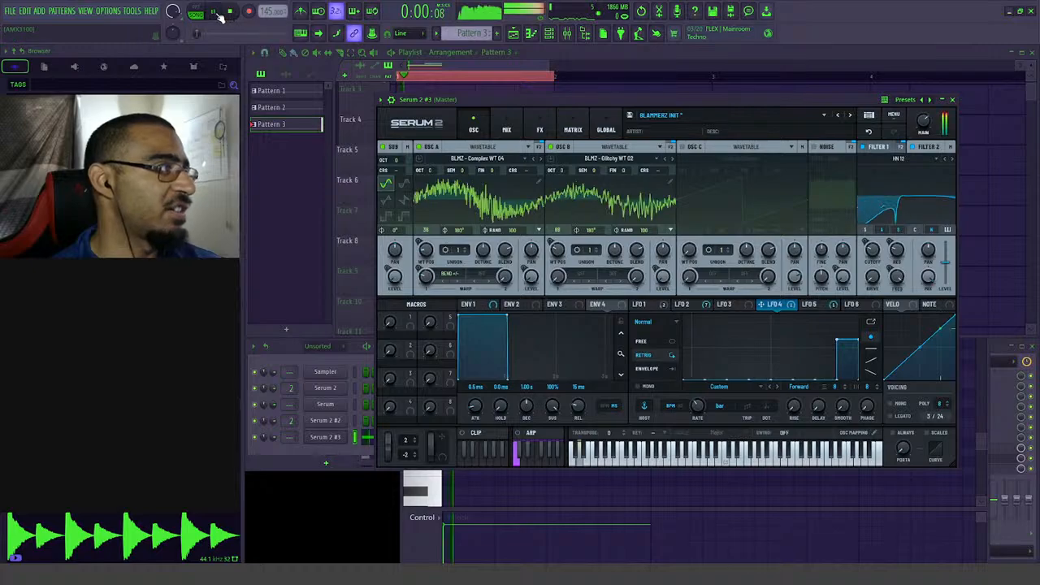
- Switch the noise oscillator back on and audition the pattern with it
left_click(231, 11)
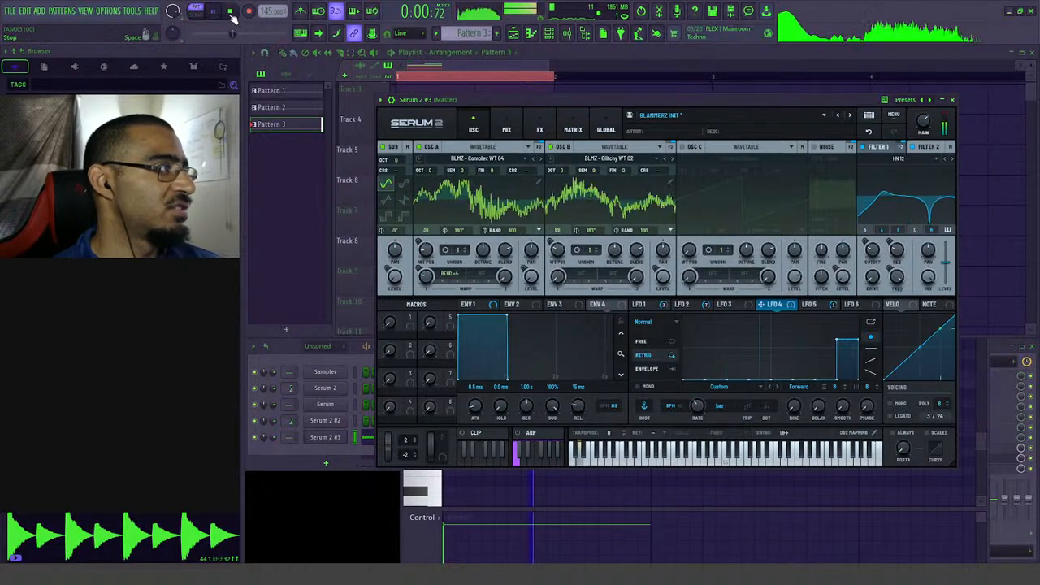
left_click(816, 149)
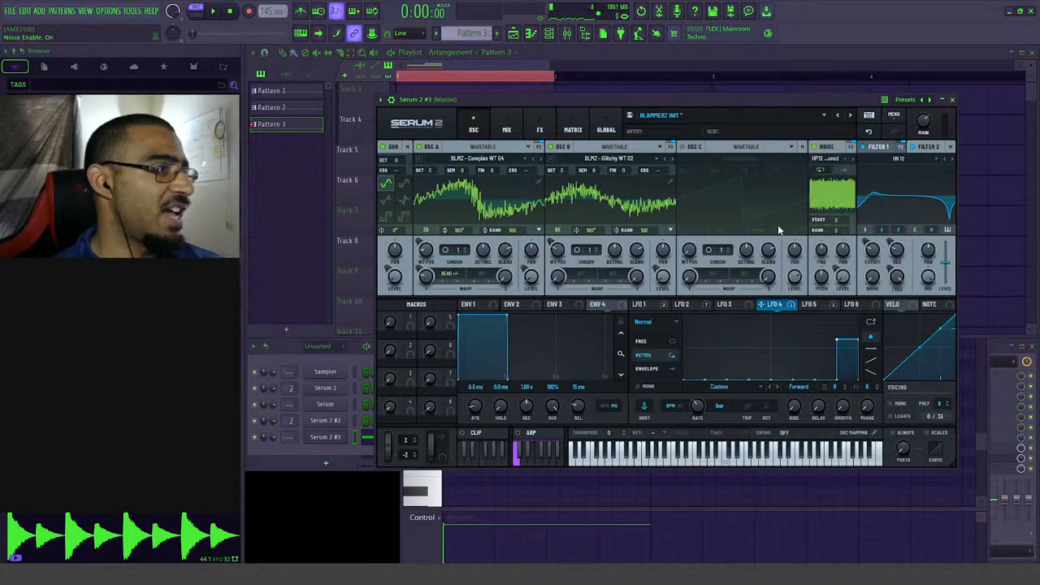
left_click(221, 11)
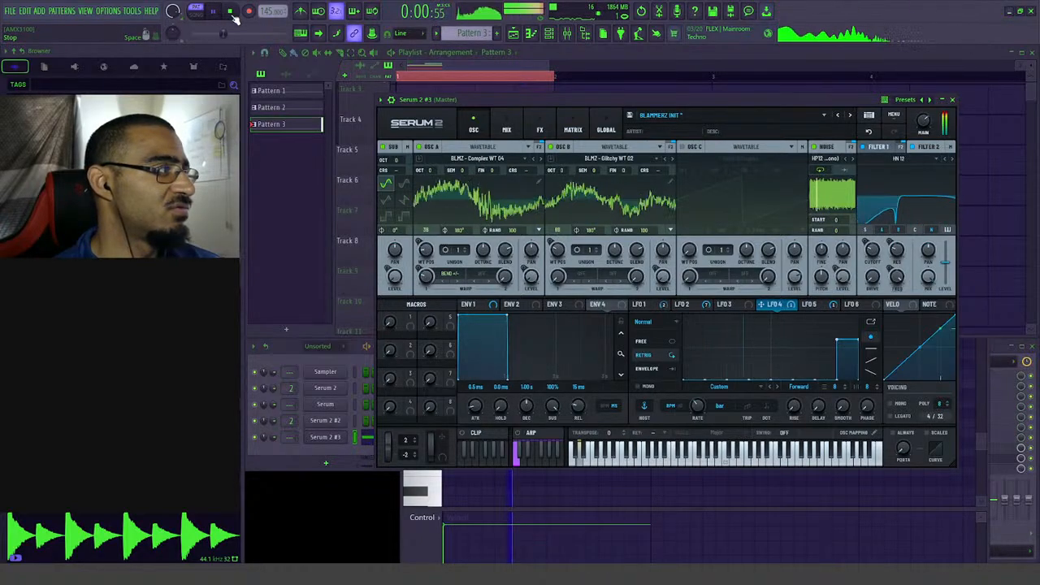
left_click(231, 11)
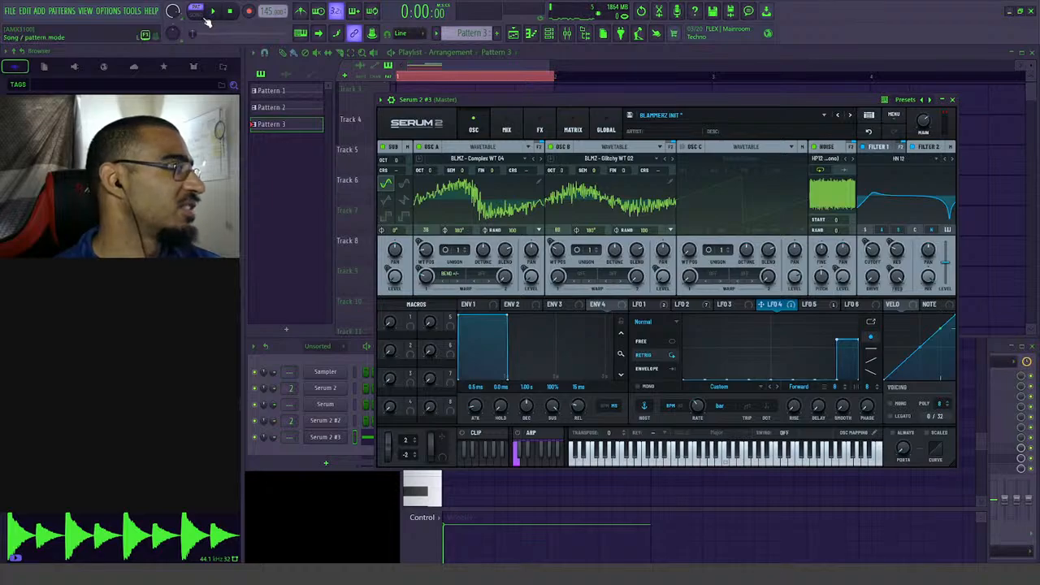
- Play the arrangement in song mode to hear the synth pattern together with the drum tracks
left_click(213, 11)
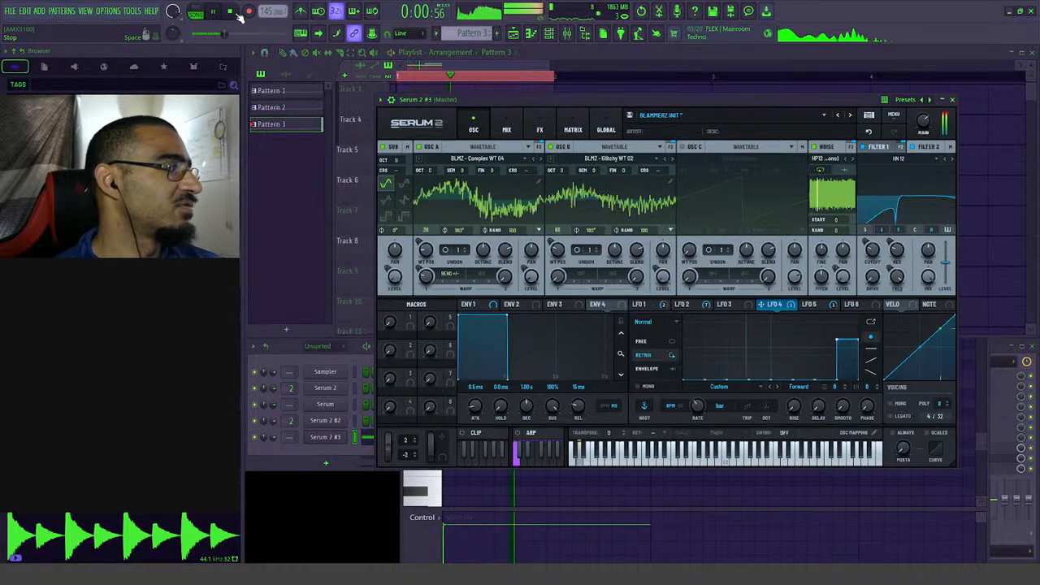
left_click(576, 86)
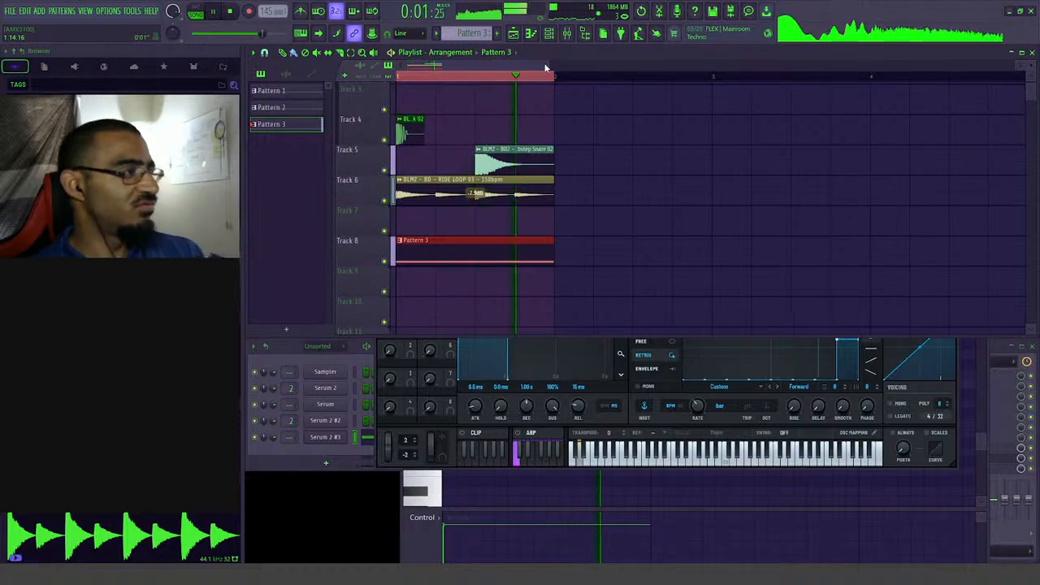
key("space")
left_click(770, 368)
key("space")
key("space")
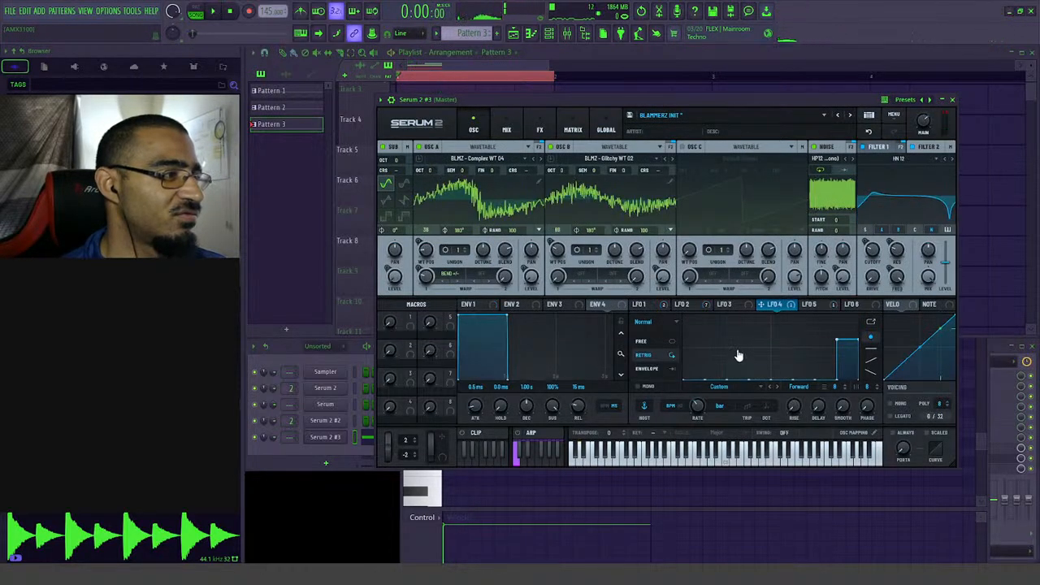
- Raise the third and fourth steps of the LFO 4 shape, lower the last step to match them, and audition the arrangement
left_click_drag(747, 347, 771, 348)
key("space")
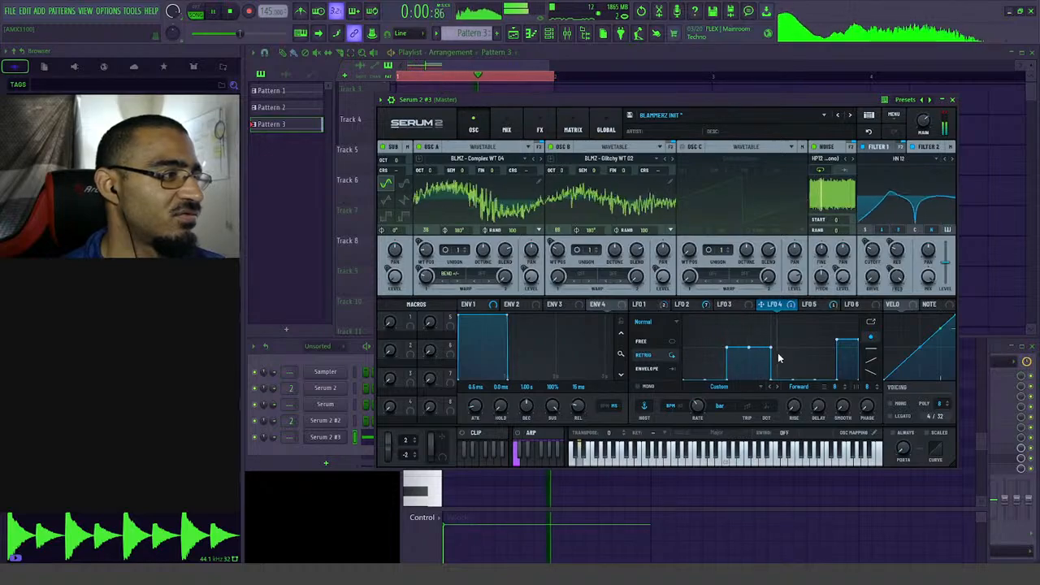
key("space")
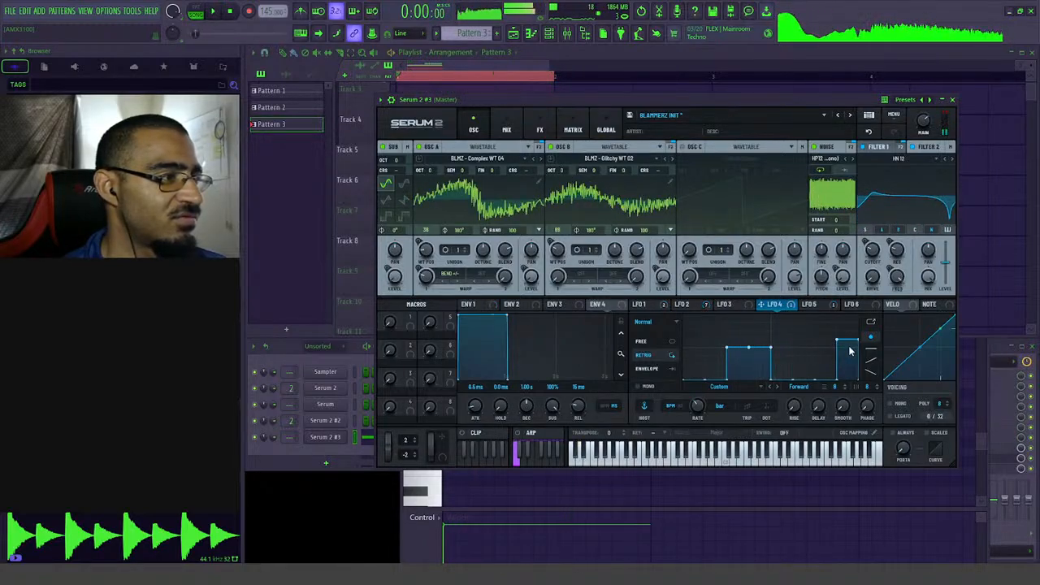
key("space")
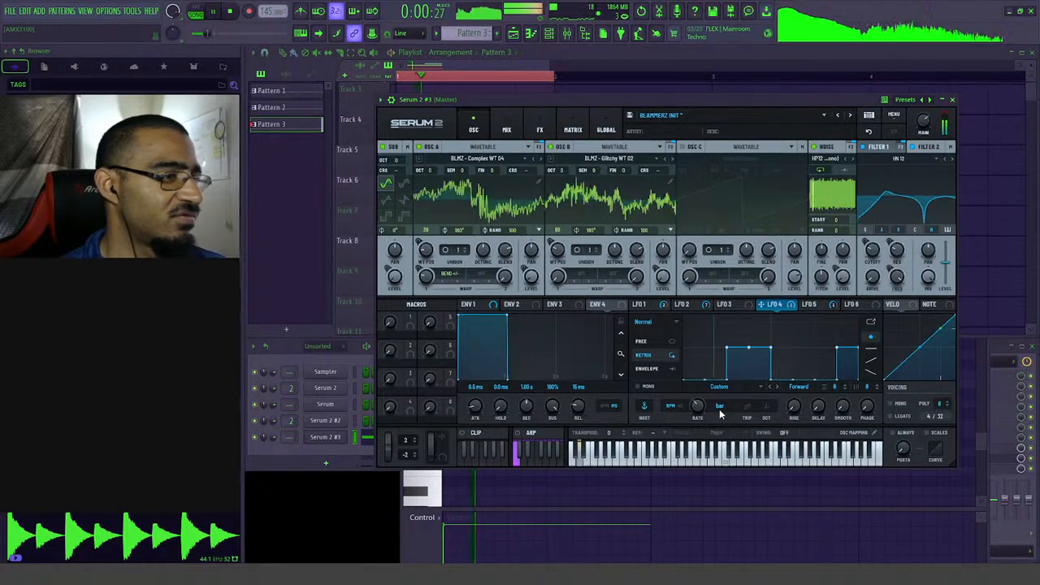
- Review the effects chain and the LFO 1 shape and rate while playing the arrangement
left_click(506, 130)
left_click(540, 130)
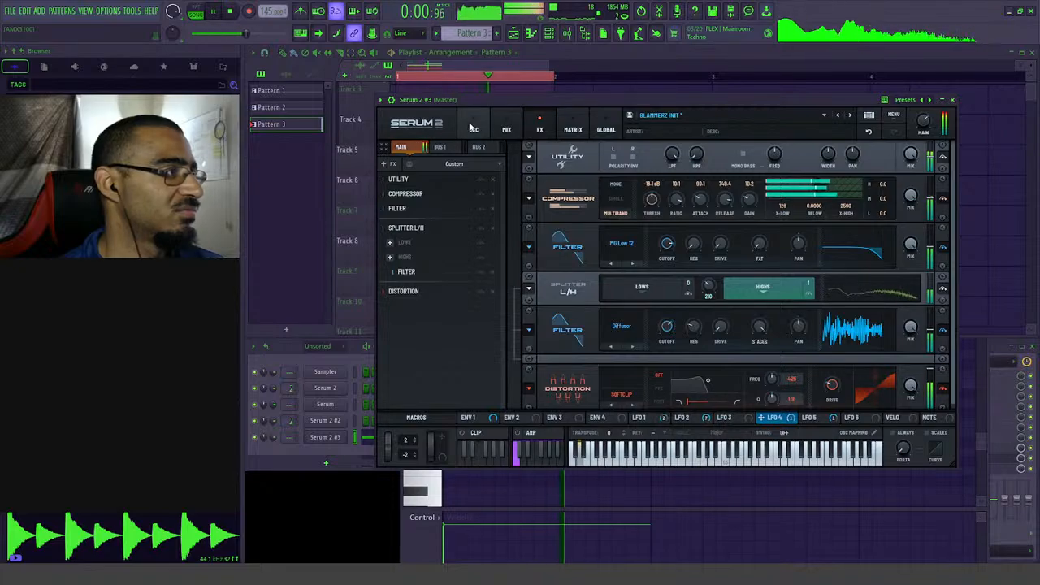
left_click(474, 128)
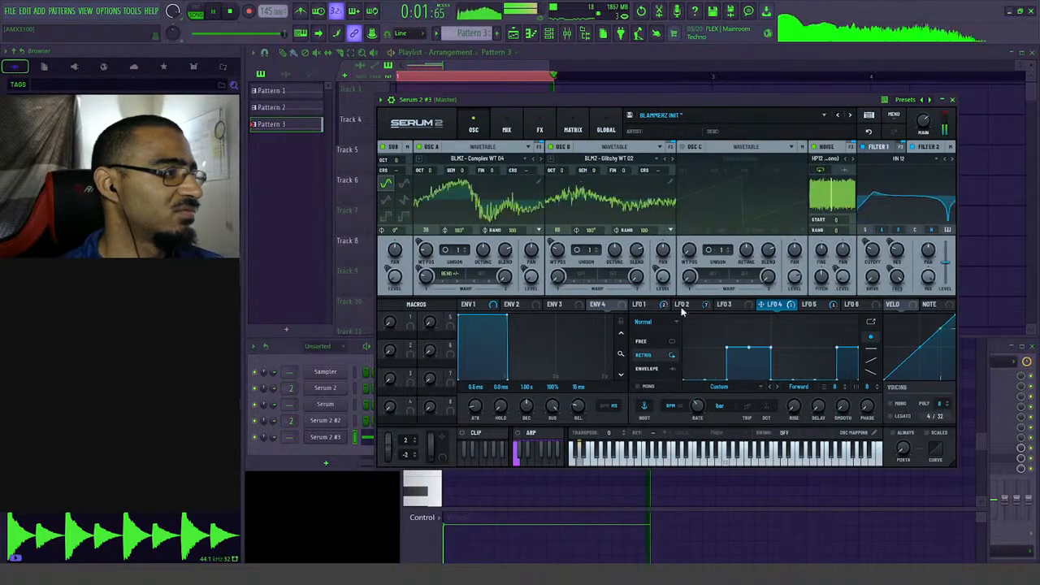
left_click(651, 307)
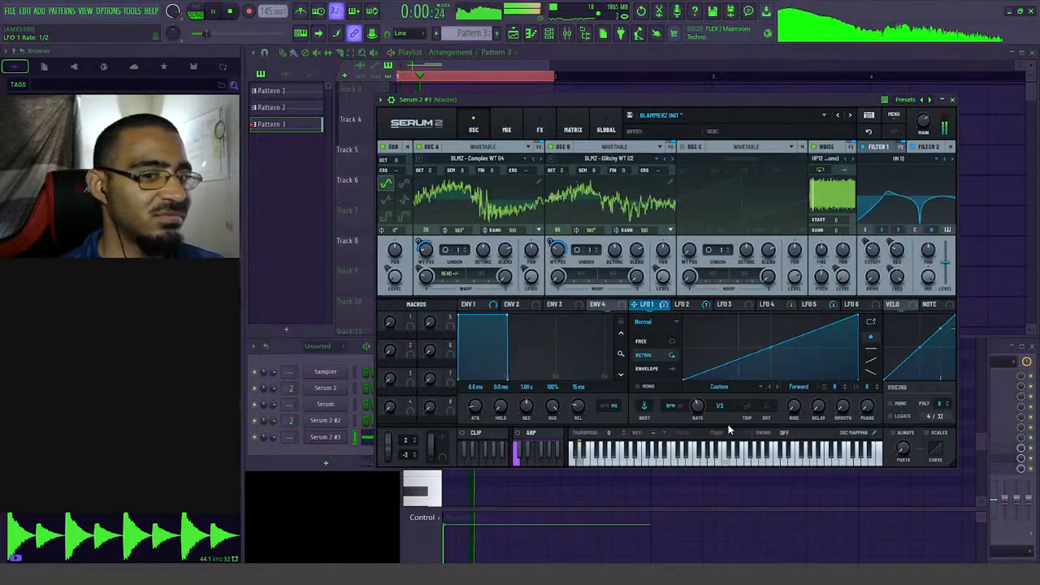
key("space")
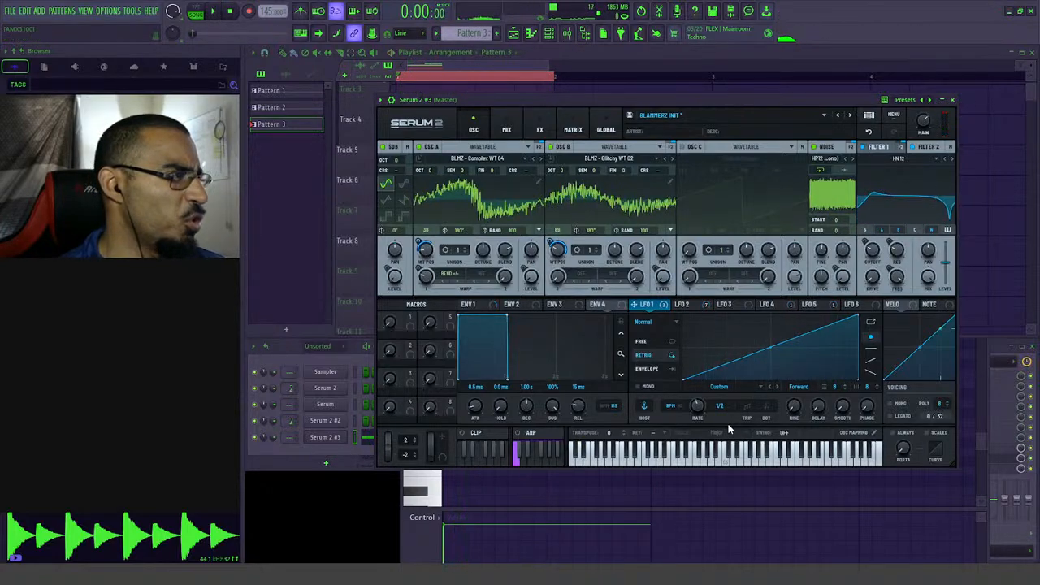
key("space")
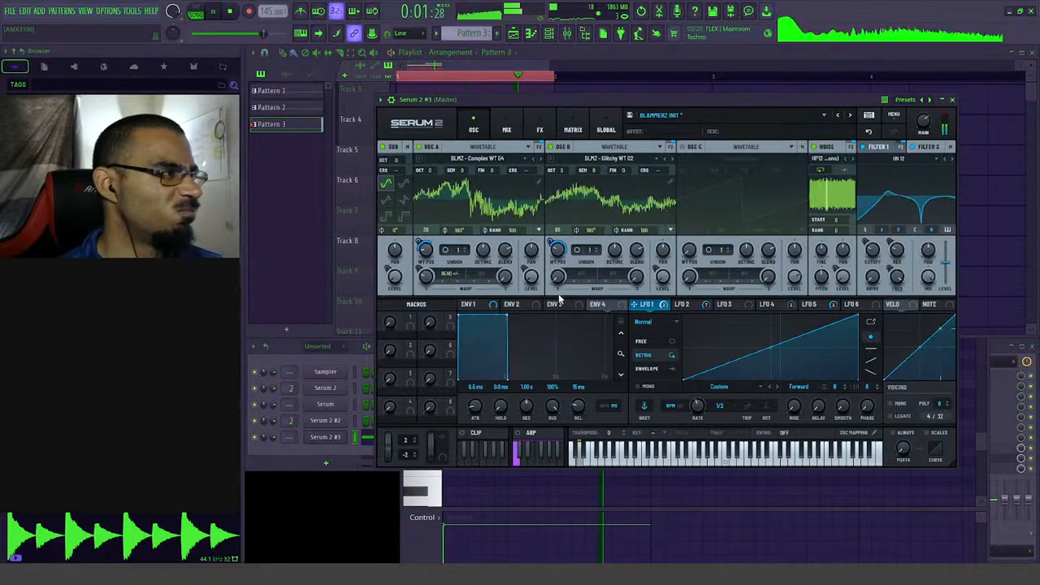
- Check the pattern's note in the piano roll and its clip in the playlist, and reopen and reposition the Serum 2 #3 window
left_click(471, 69)
double_click(483, 246)
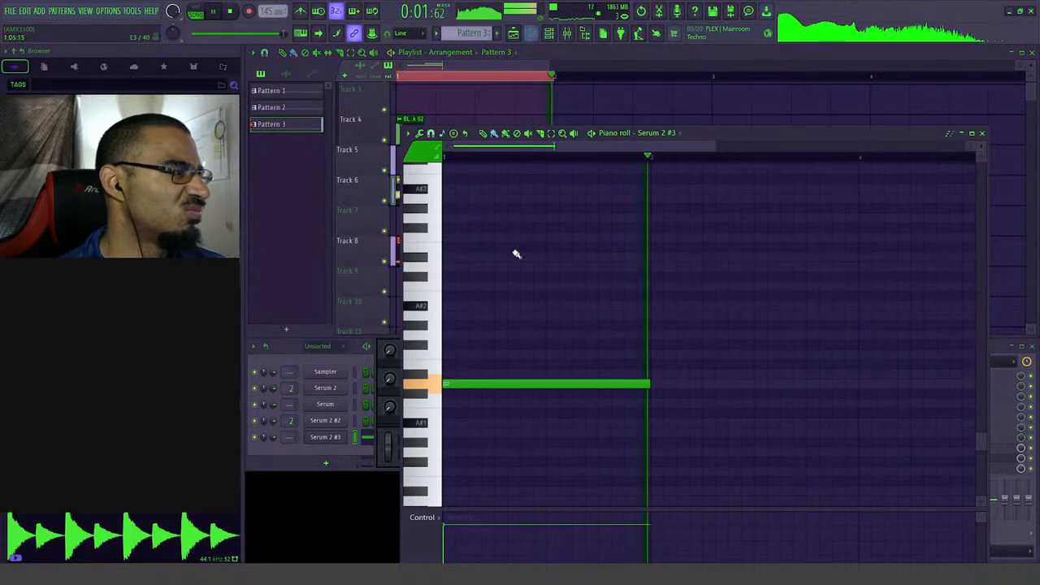
key("F5")
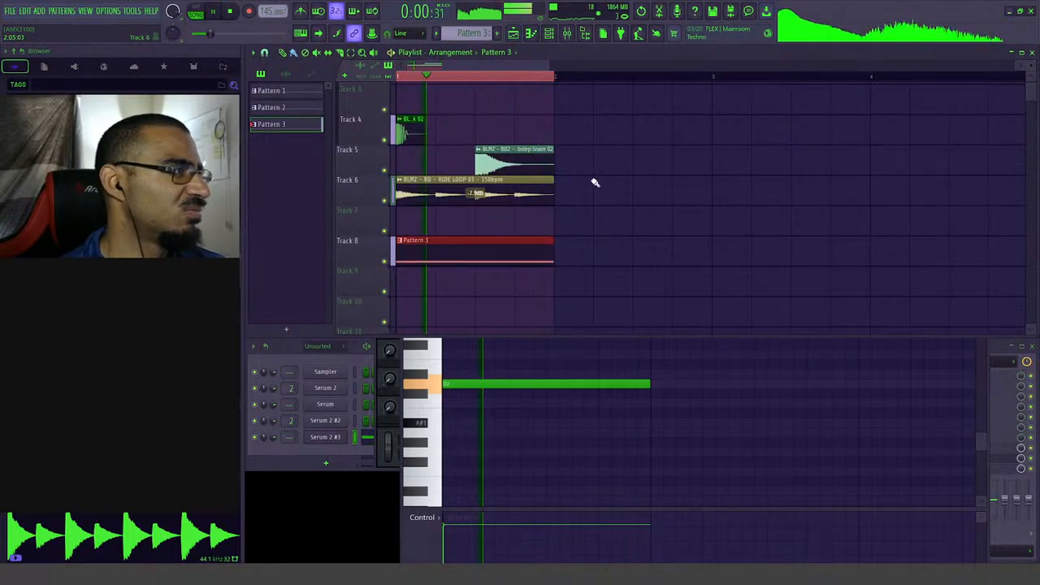
left_click(333, 437)
left_click_drag(620, 100, 510, 84)
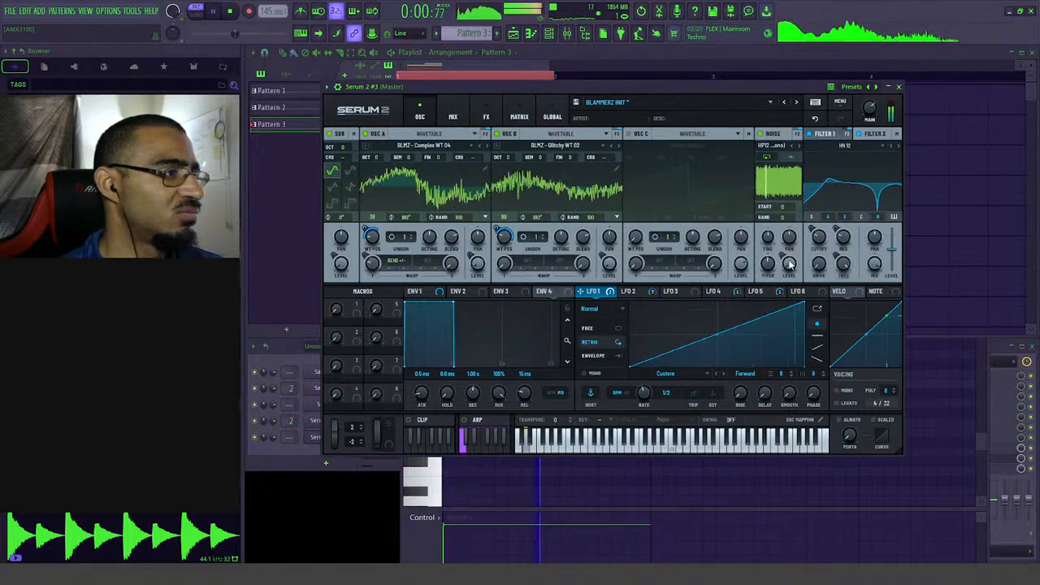
- Set the LFO 2 modulation amount on the noise oscillator's level to 87% while auditioning the pattern
key("space")
left_click(634, 291)
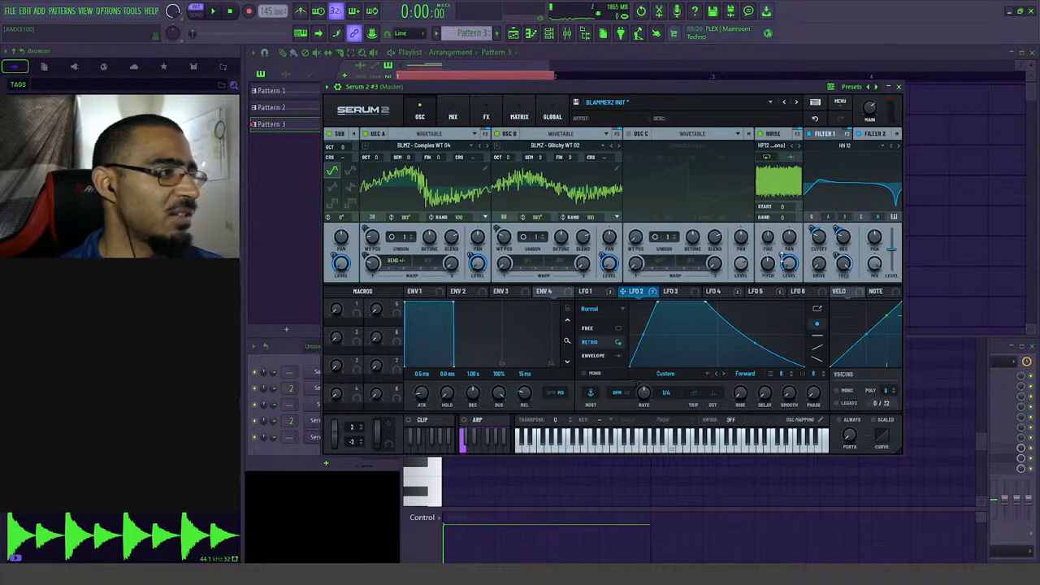
key("space")
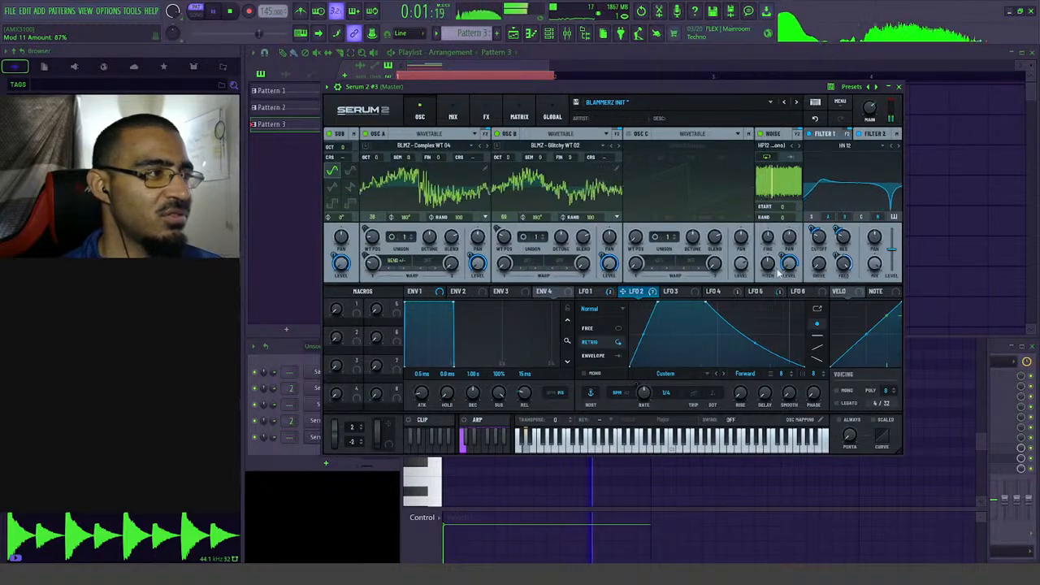
key("space")
- Add an Equalizer to the end of the main effects chain
left_click(468, 117)
left_click(487, 115)
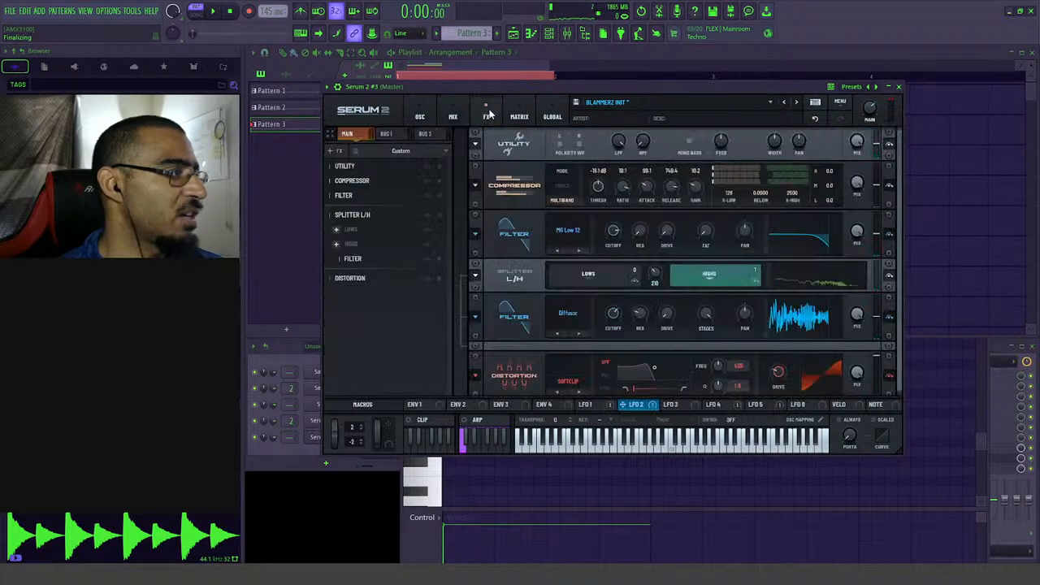
left_click(335, 150)
left_click(355, 237)
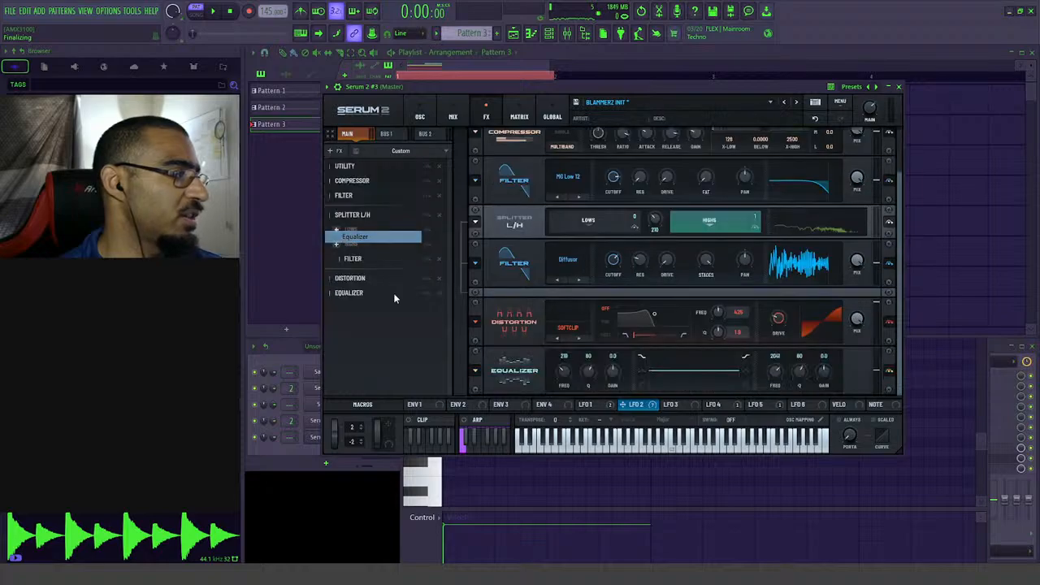
- Set the equalizer's upper band to a peak with frequency 2578, Q 43 and gain -4.0, and move the equalizer before the distortion
key("space")
key("space")
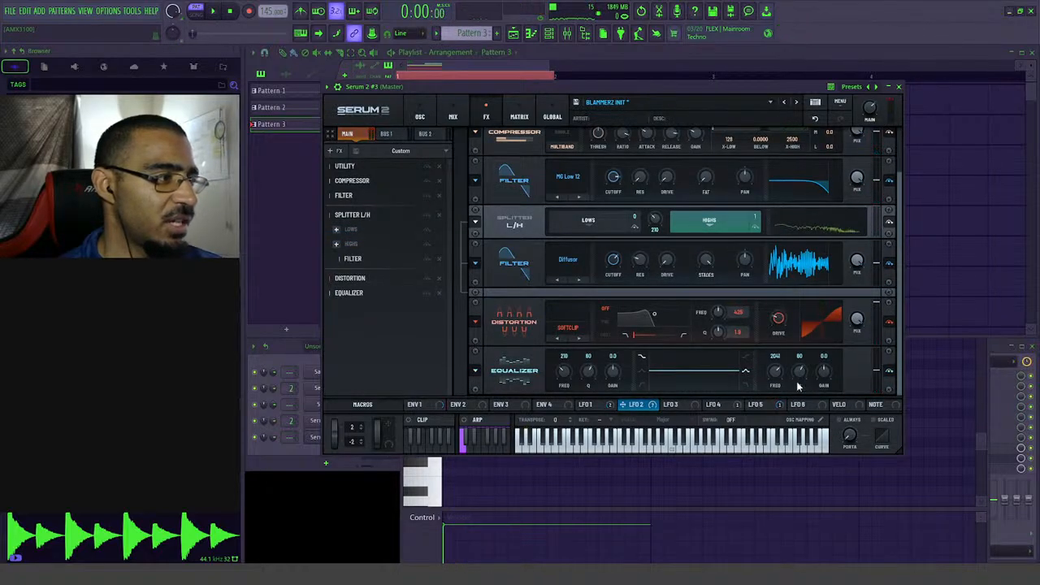
mouse_move(824, 376)
left_mouse_down()
mouse_move(799, 391)
mouse_move(825, 376)
left_mouse_up()
key("space")
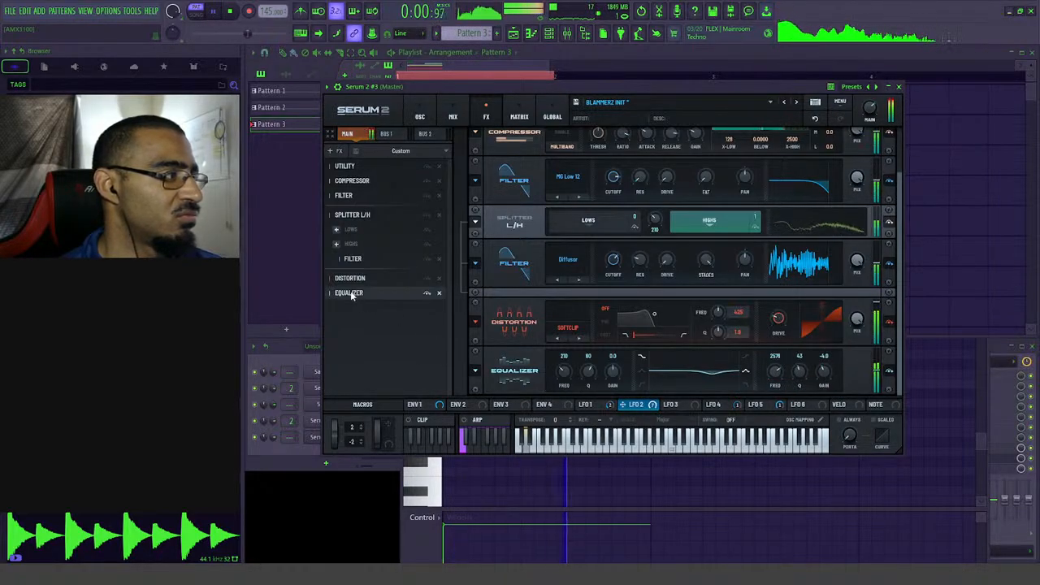
left_click_drag(348, 294, 348, 278)
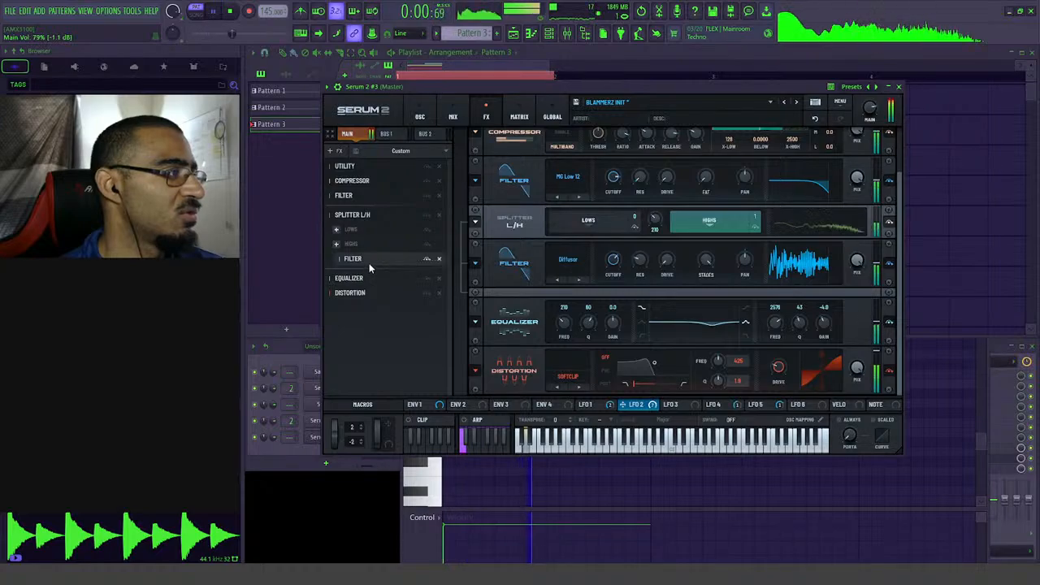
- Audition the pattern while reviewing the reordered effects chain and the oscillator settings
left_click(330, 136)
left_click(330, 137)
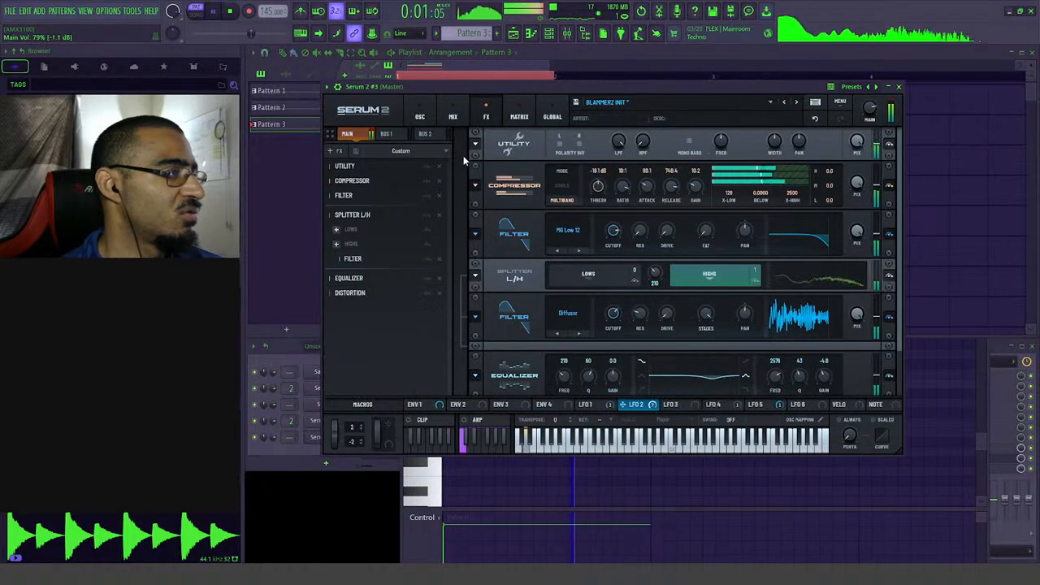
left_click(421, 116)
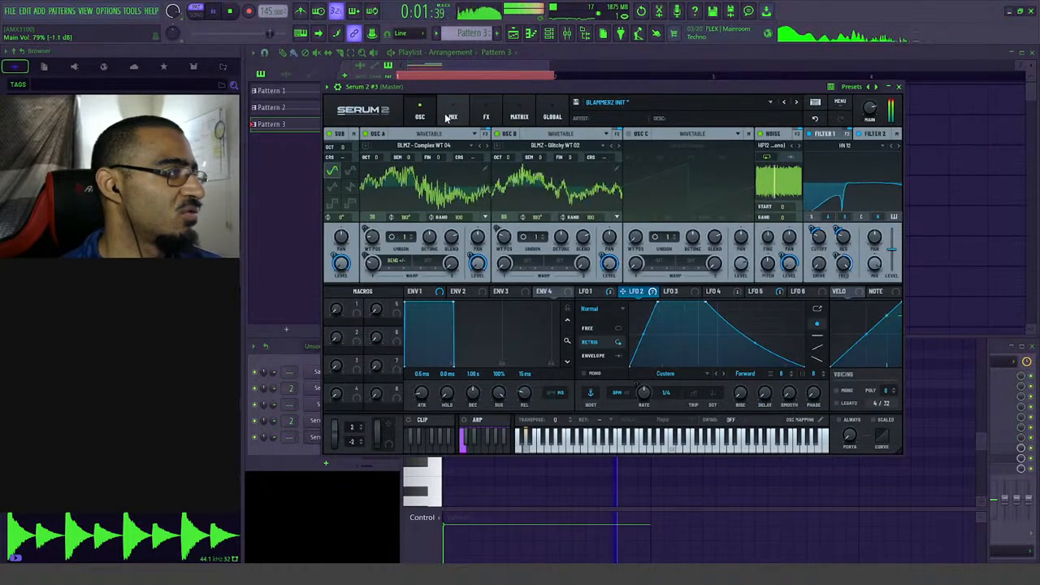
key("space")
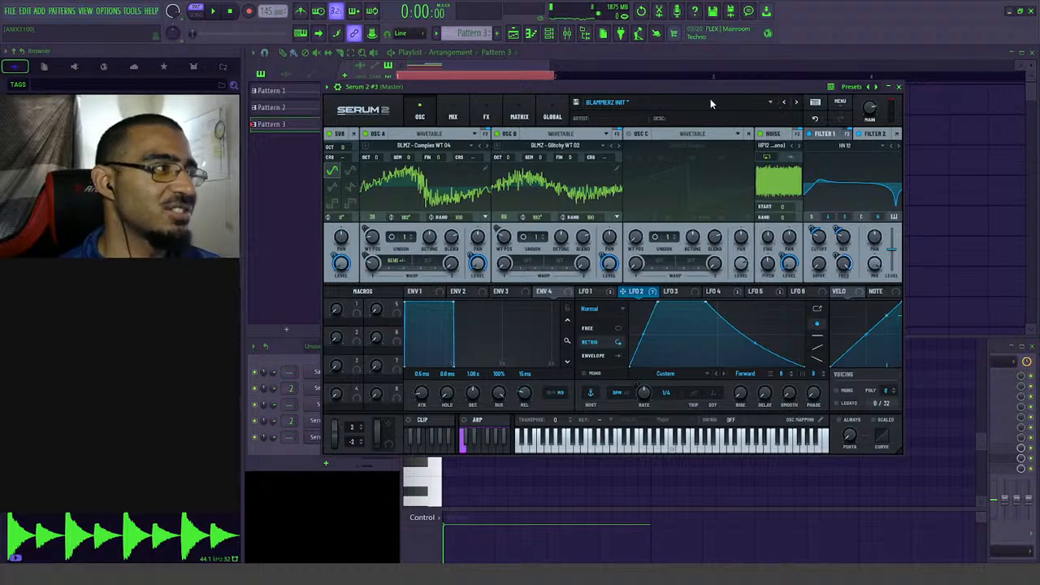
key("space")
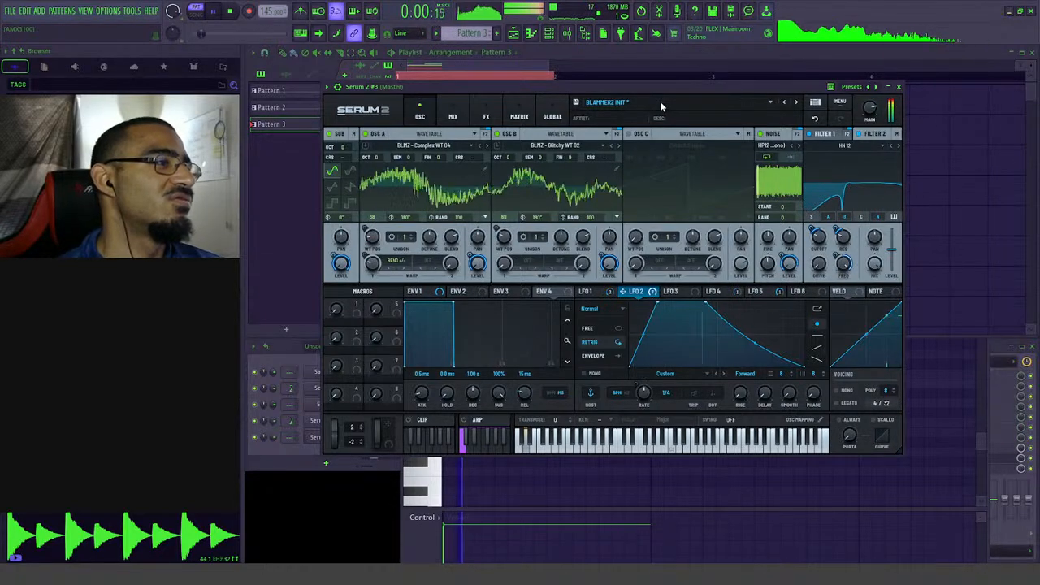
key("space")
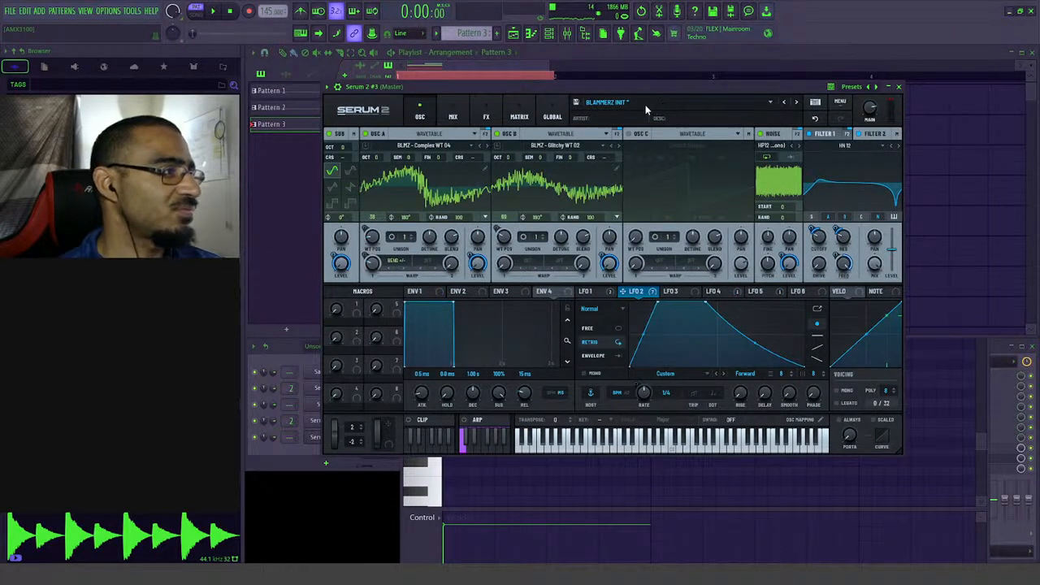
- Save the patch as "chug madness" in the BLMZ - Serum 2 Presets folder and fill in the artist name
left_click(576, 105)
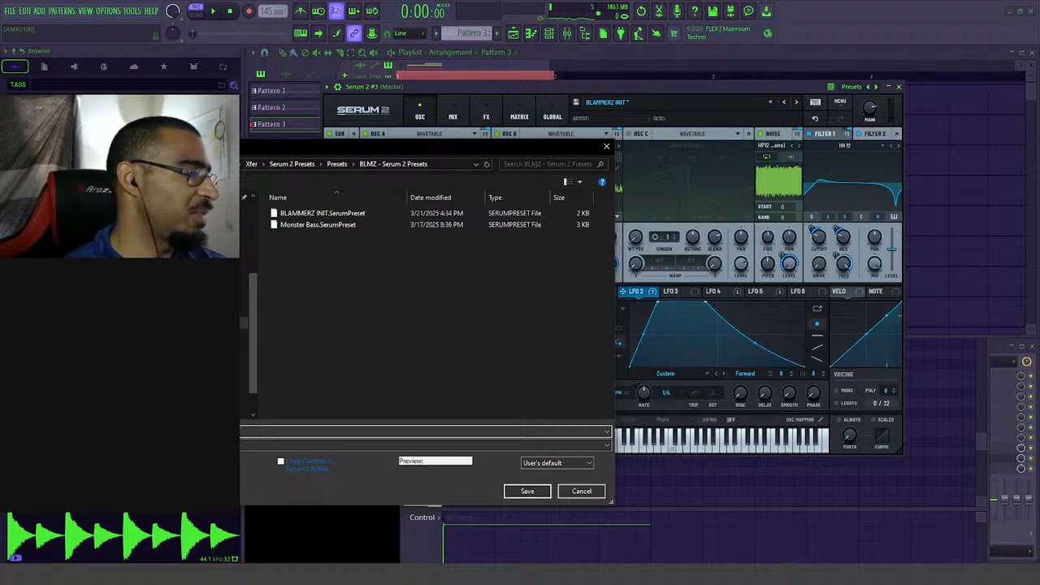
key("Return")
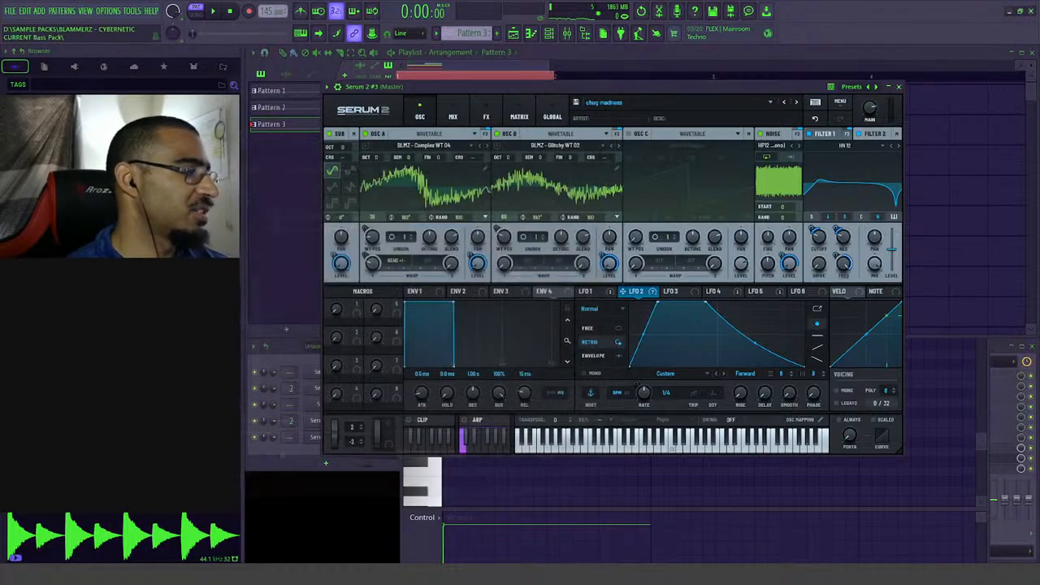
left_click(612, 118)
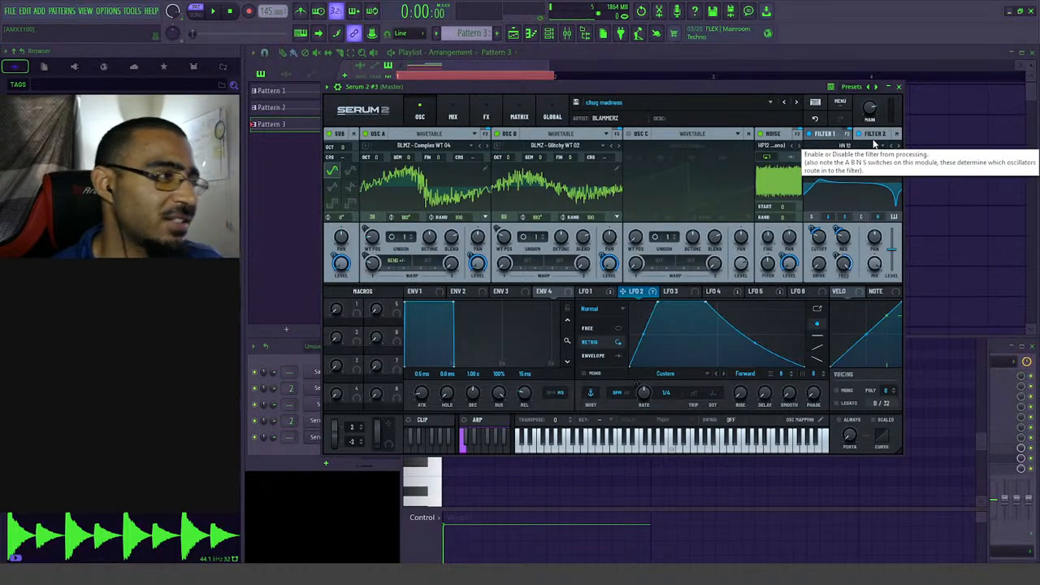
- Compare the Filter 1 and Filter 2 settings and play the saved patch's pattern
left_click(835, 137)
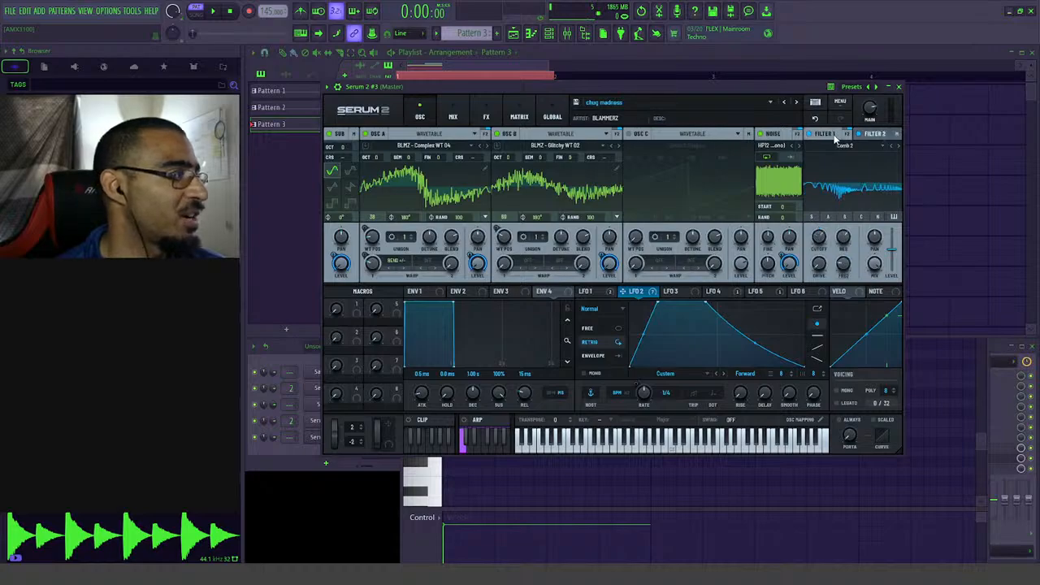
left_click(876, 137)
key("space")
key("space")
key("space")
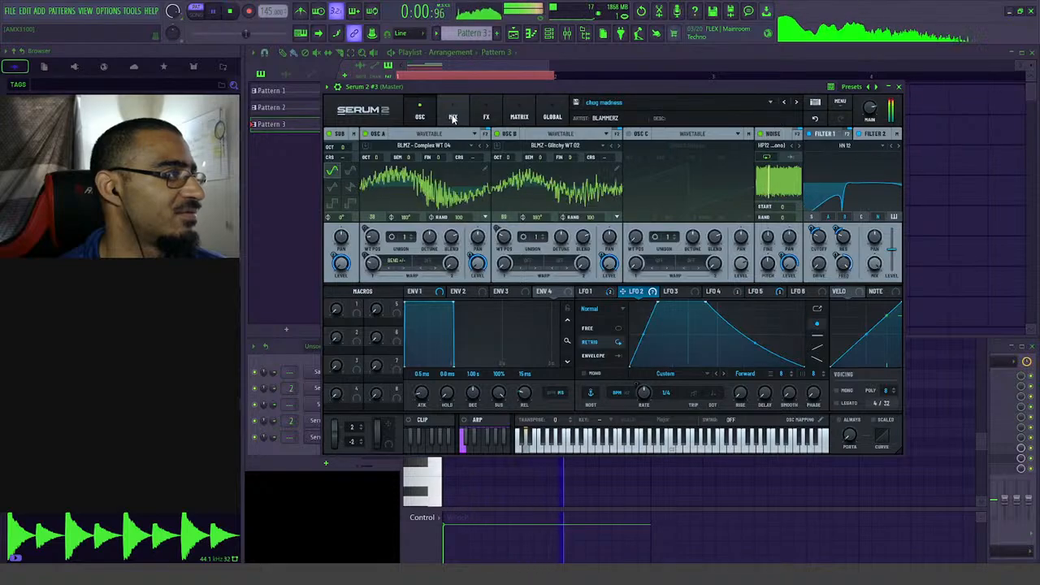
- Replay the chug madness pattern to audition the saved patch, and stop playback
key("space")
key("space")
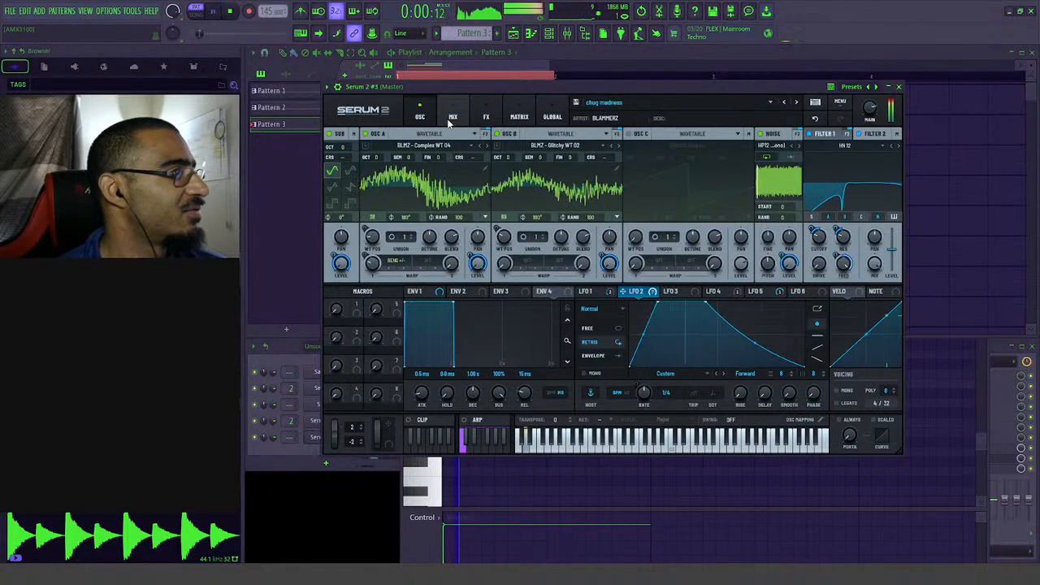
key("space")
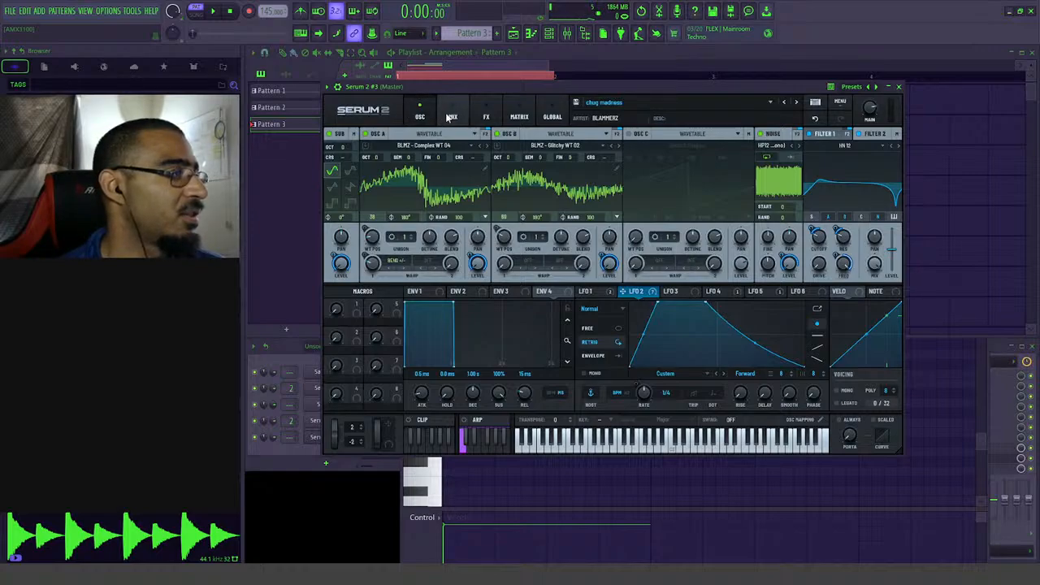
- Solo the Pattern 3 track in the playlist and consolidate its clip to an audio file
left_click(296, 457)
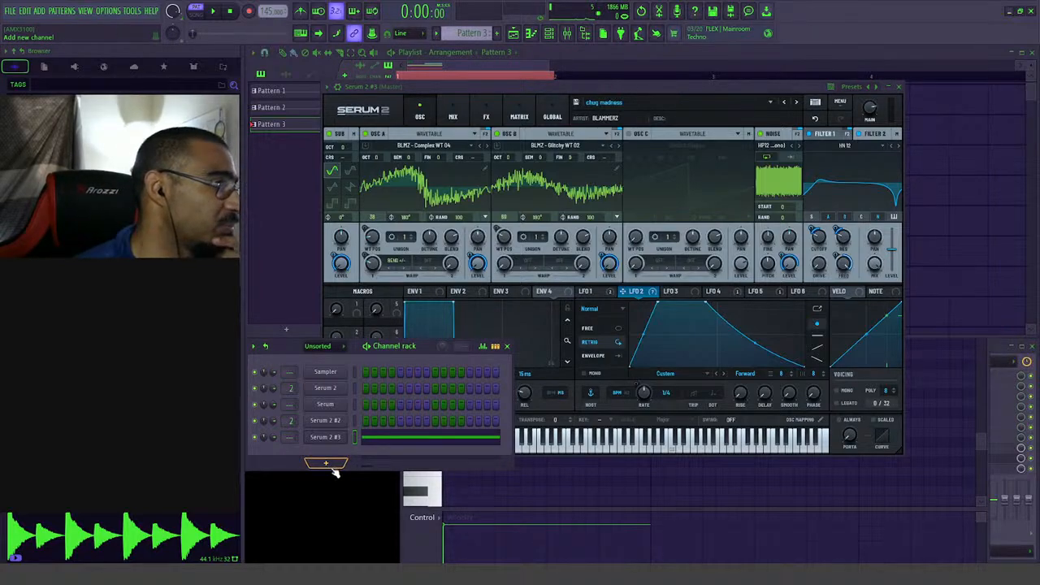
left_click(440, 79)
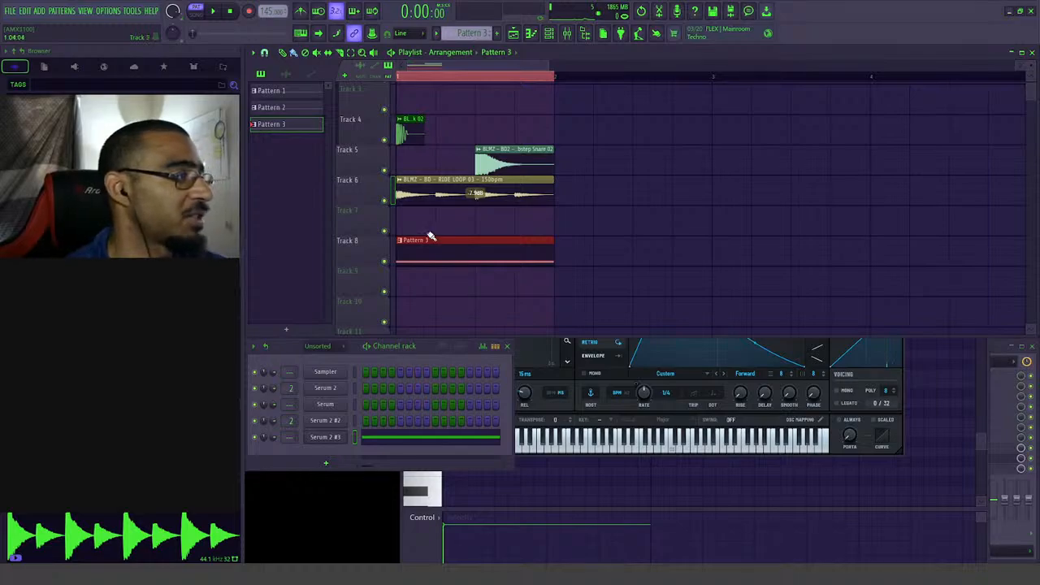
right_click(388, 261)
key("ctrl+alt+c")
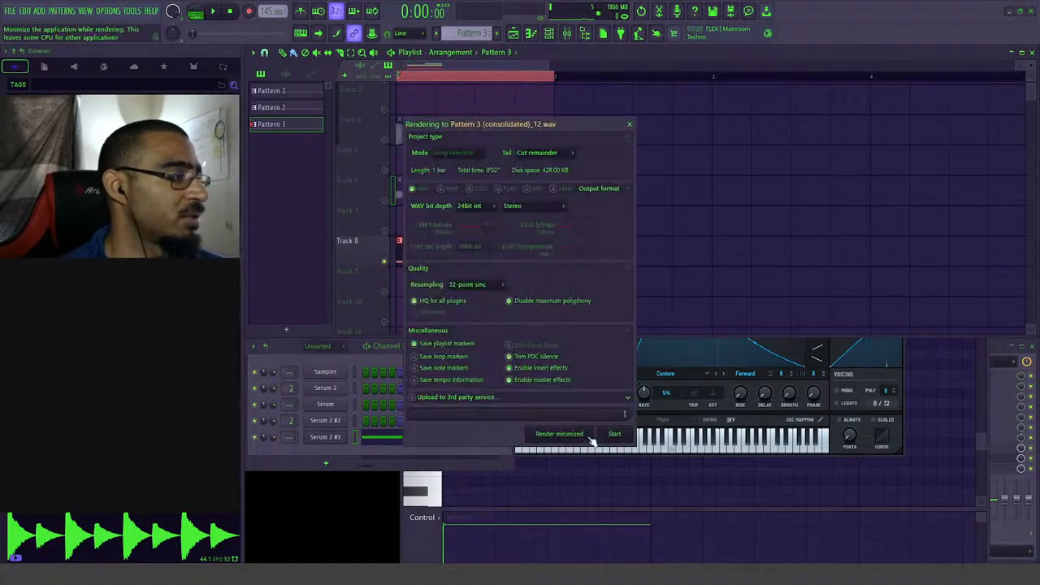
left_click(600, 434)
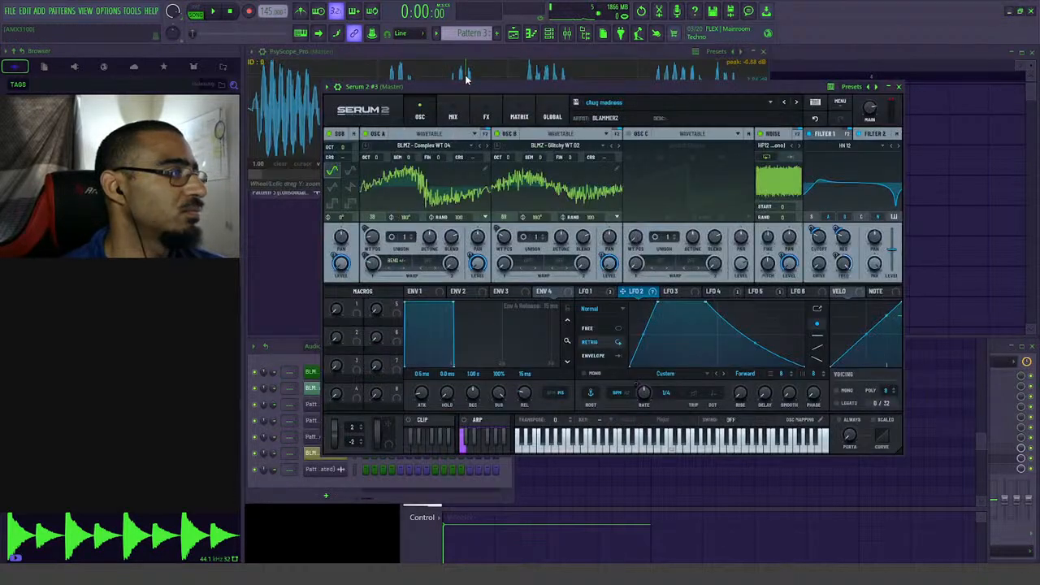
- Open the consolidated Pattern 3 clip and save its sample in the basses > bass flows folder, named after the existing Bass Flow files
left_click(809, 57)
double_click(452, 260)
left_click(434, 370)
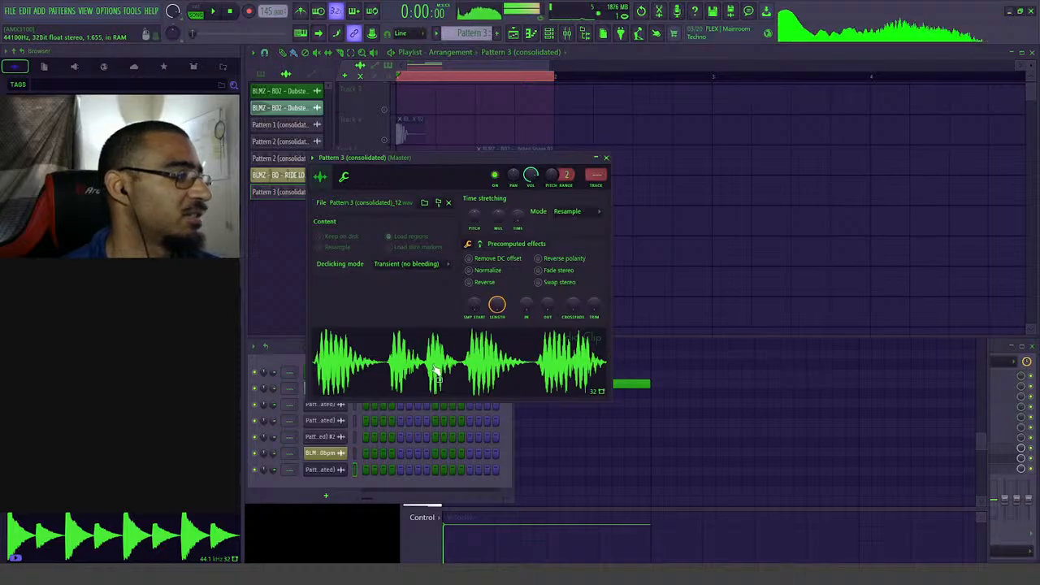
right_click(434, 369)
left_click(445, 380)
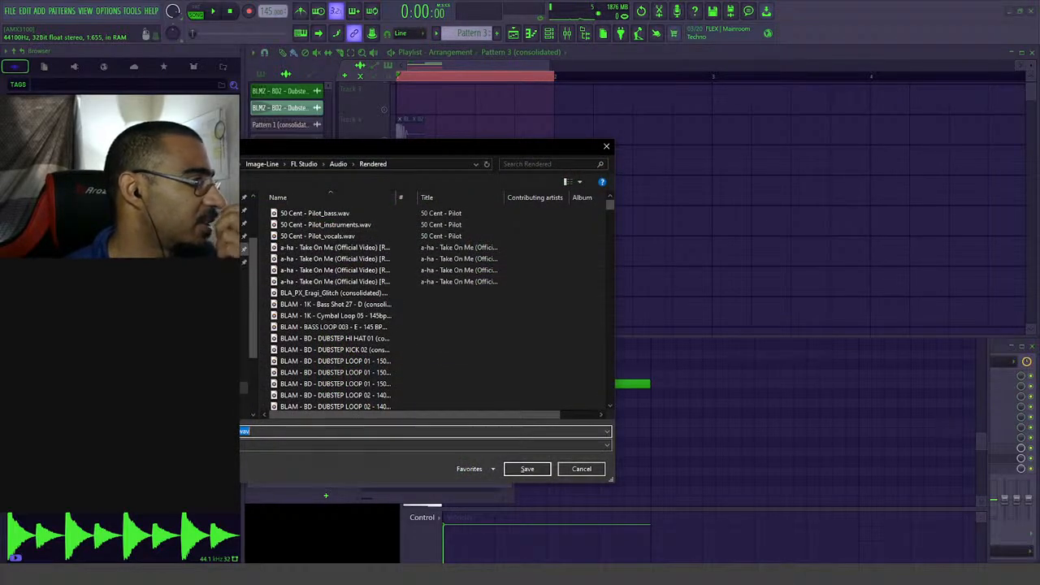
left_click(243, 236)
double_click(293, 213)
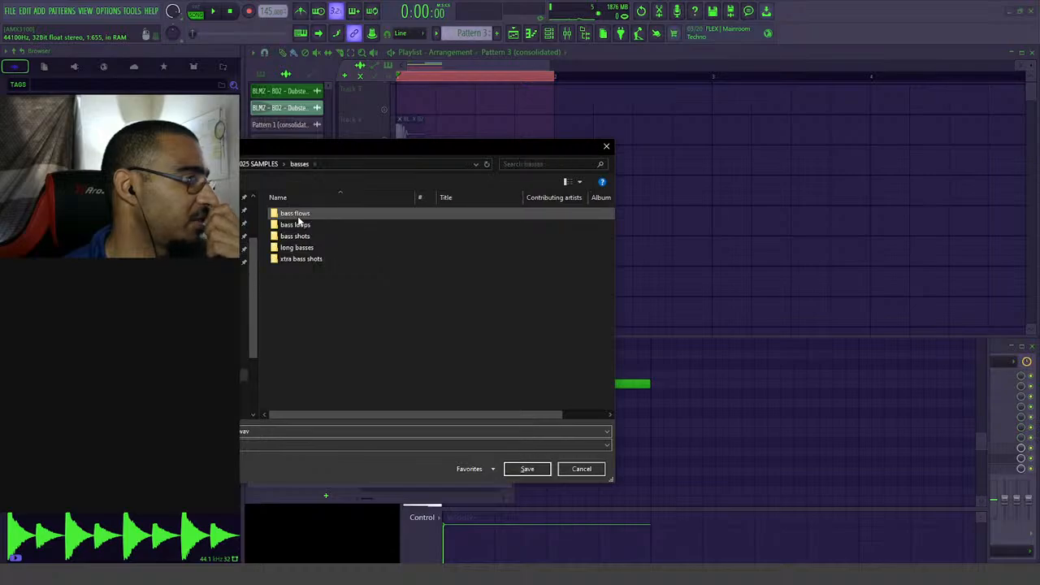
double_click(303, 213)
scroll(309, 317, "down", 5)
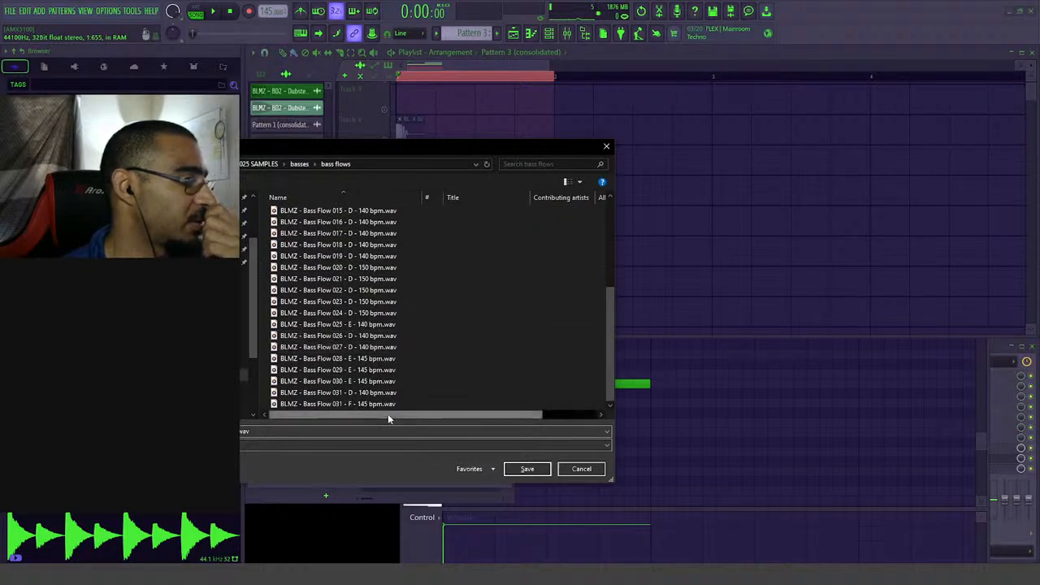
left_click(382, 362)
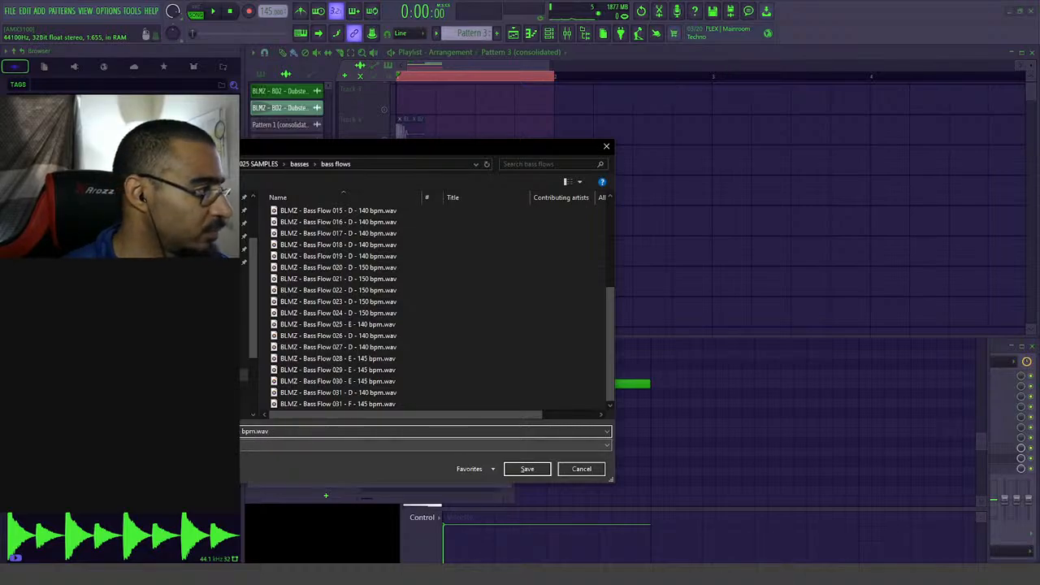
key("Return")
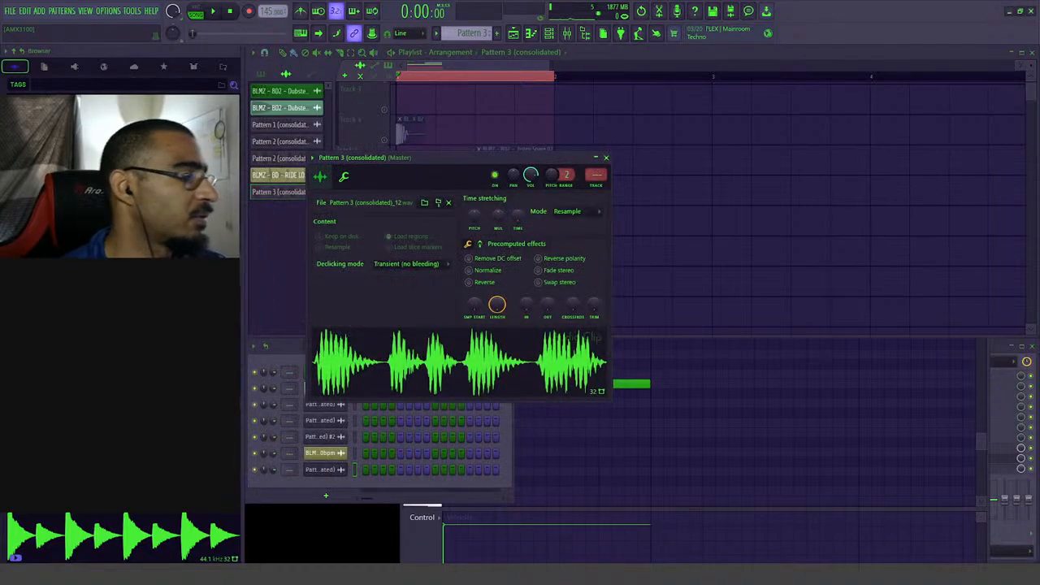
- Audition the consolidated clip, delete it from track 8 and unmute the original Pattern 3 clip on track 9
left_click(606, 156)
key("space")
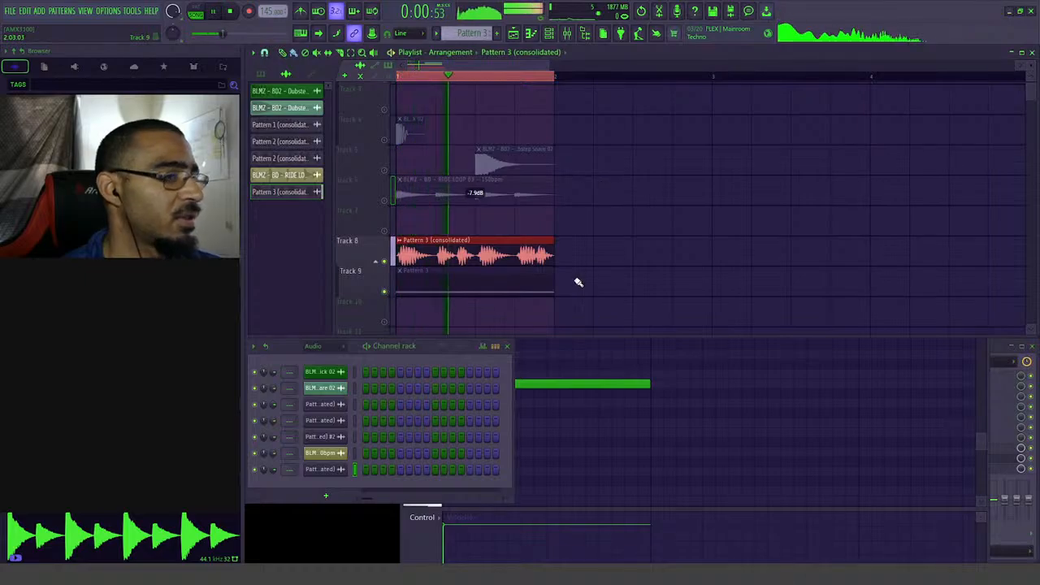
right_click(516, 257)
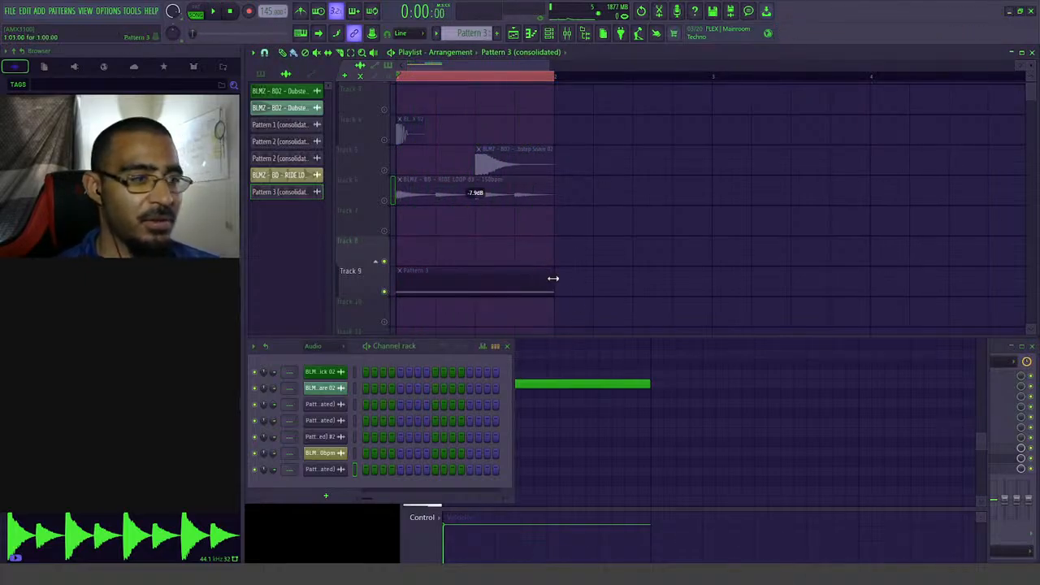
key("t")
left_click(482, 289)
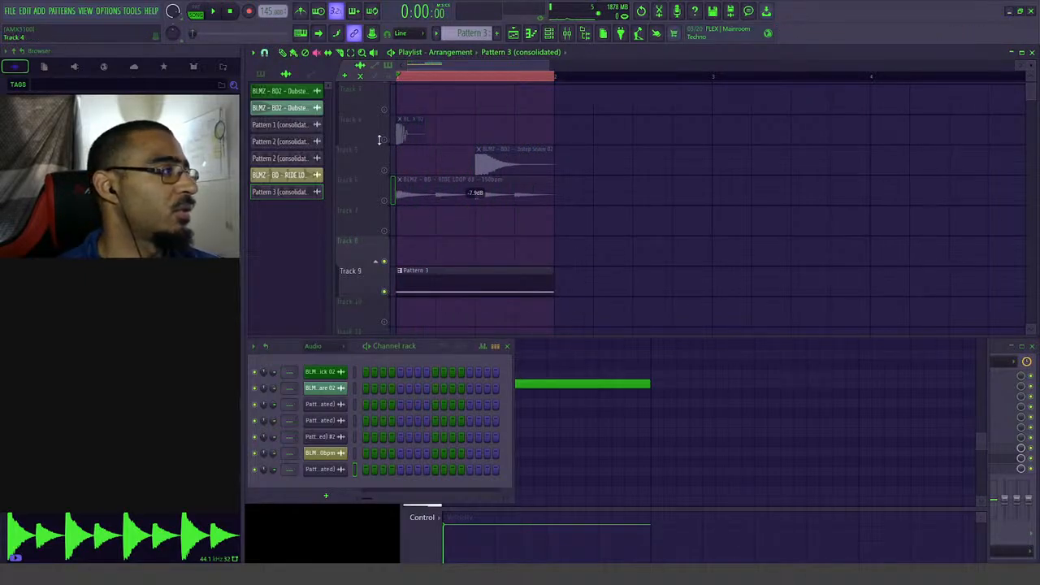
- Unmute the kick, ride loop and snare clips in the playlist and play them together with Pattern 3
left_click(401, 135)
left_click(419, 184)
key("space")
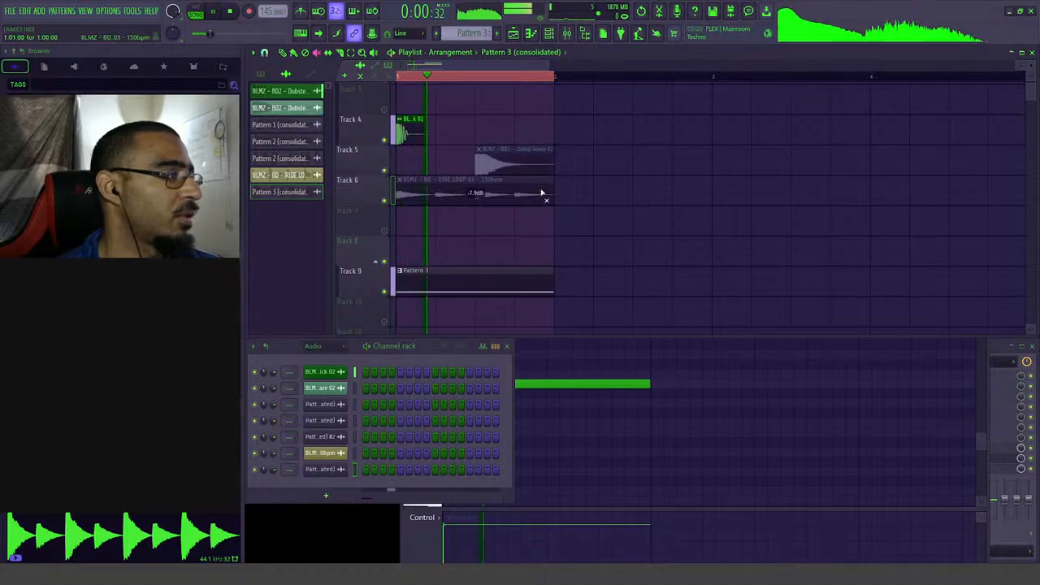
left_click(476, 187)
left_click(504, 167)
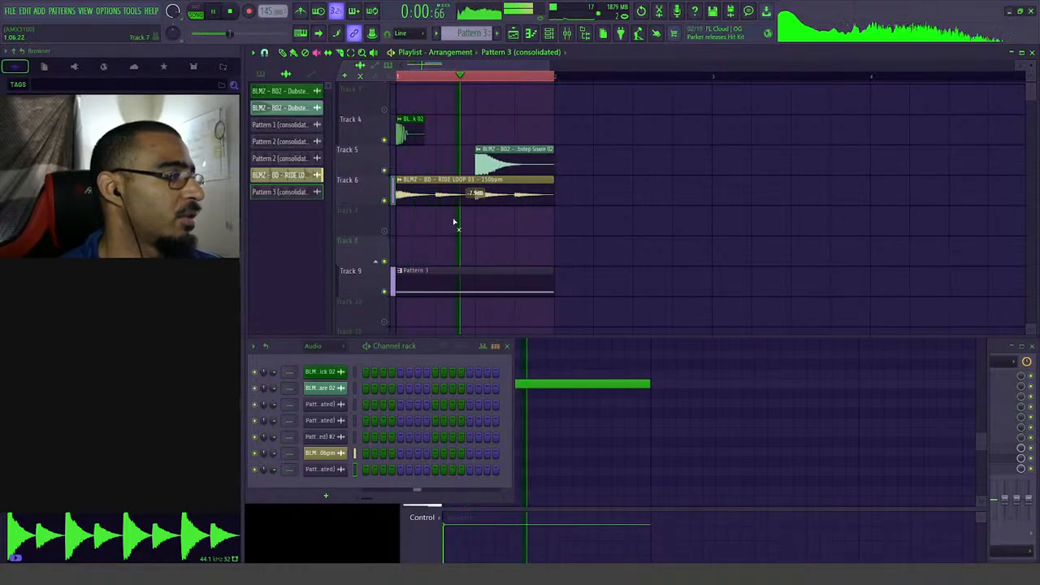
scroll(455, 224, "down", 2)
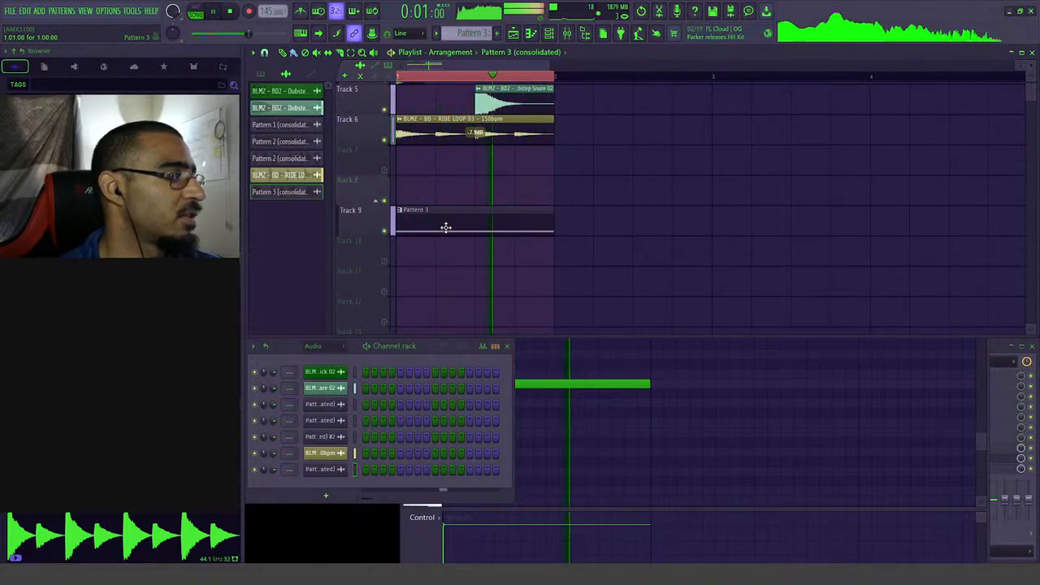
- Show the Unsorted channels in the channel rack and add a new Serum 2 instrument
left_click(315, 347)
left_click(326, 387)
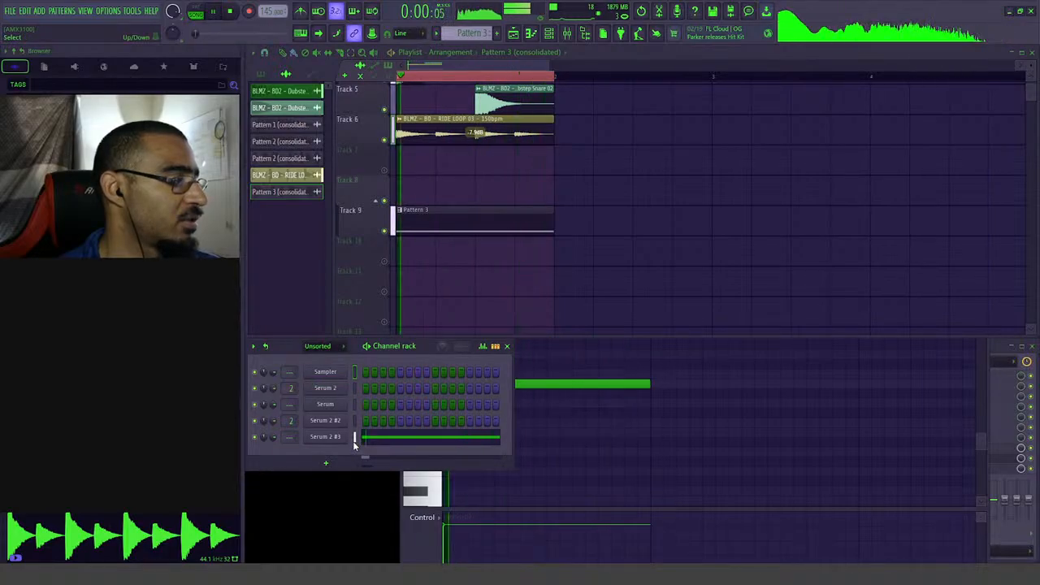
left_click(326, 463)
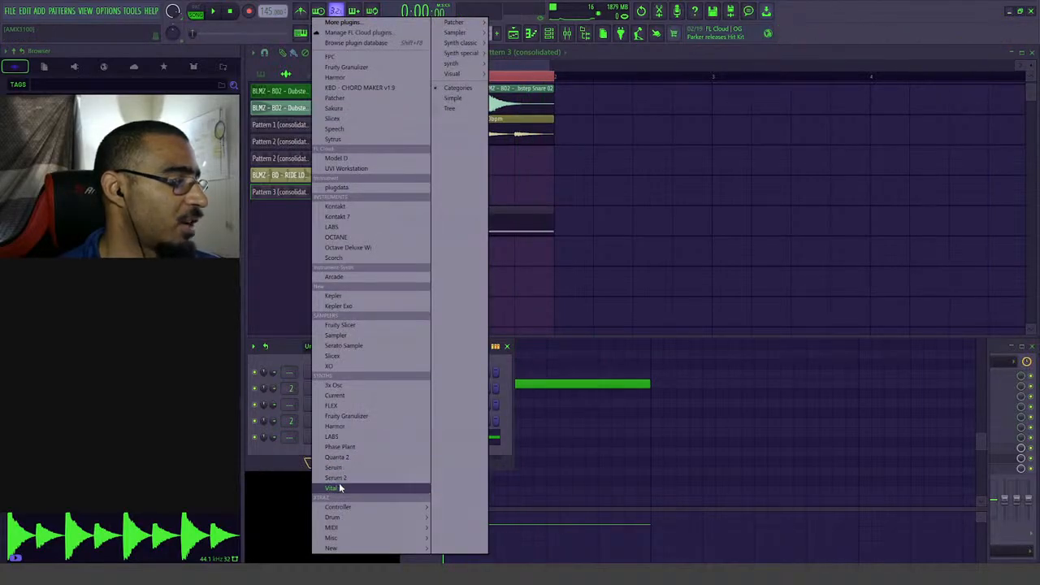
left_click(336, 478)
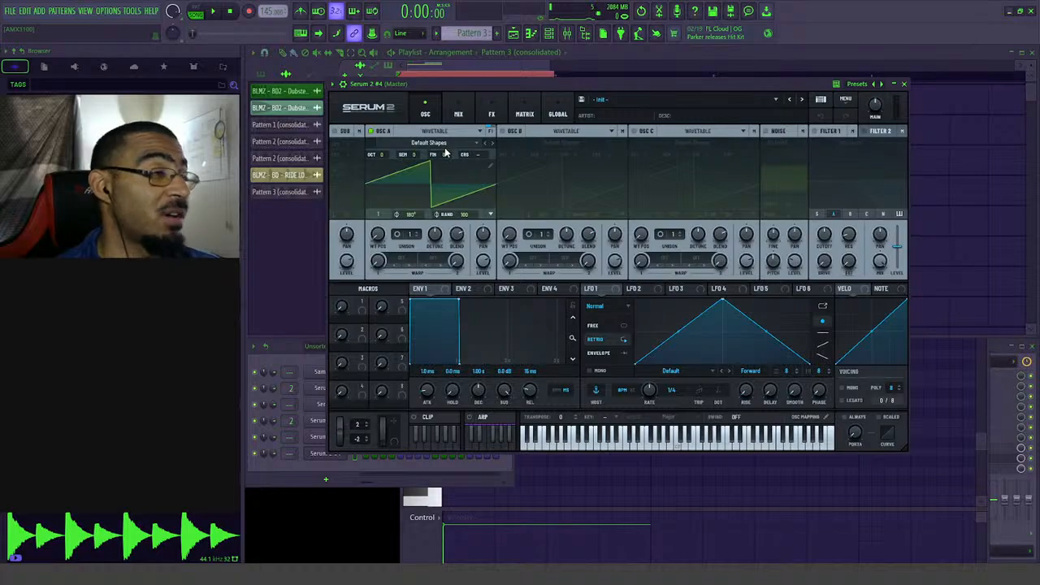
- Load the Basic Shapes wavetable into oscillator A of the new Serum 2
left_click(443, 144)
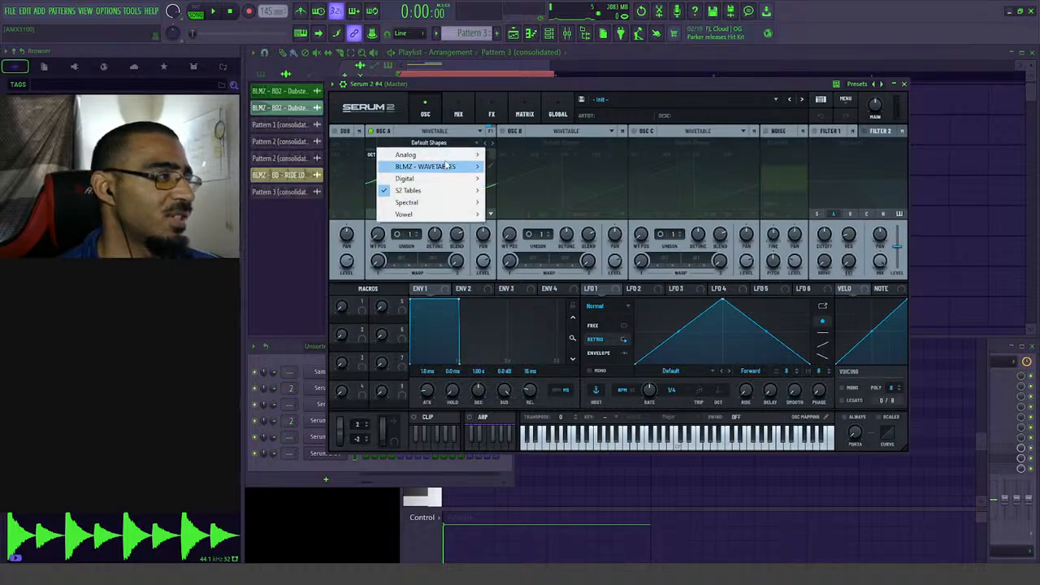
mouse_move(439, 155)
left_click(541, 208)
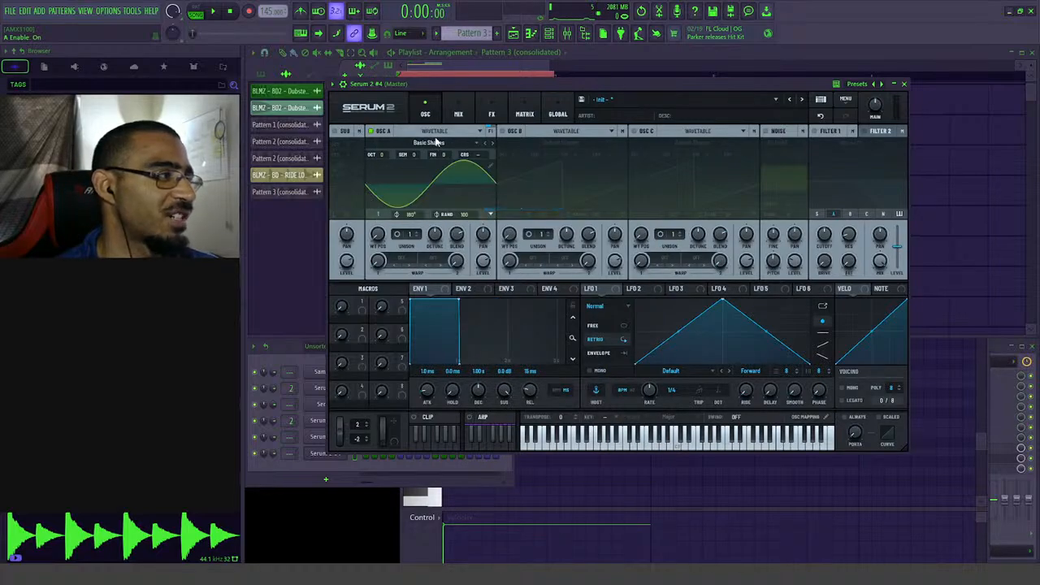
left_click_drag(491, 93, 539, 92)
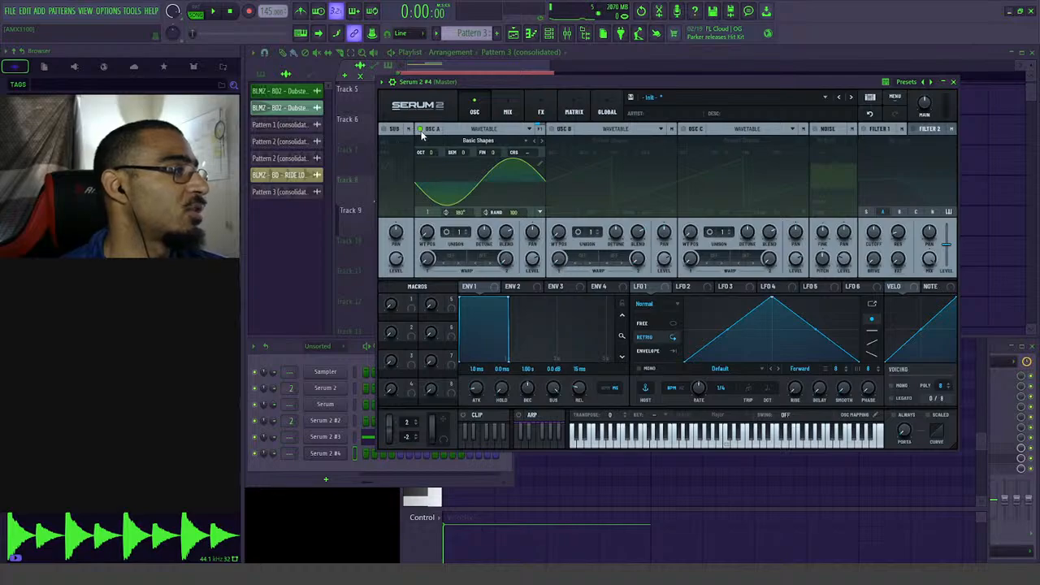
- Open the new Serum 2 channel's piano roll, switch to empty Pattern 4 and audition keys up to A#4
left_click(531, 33)
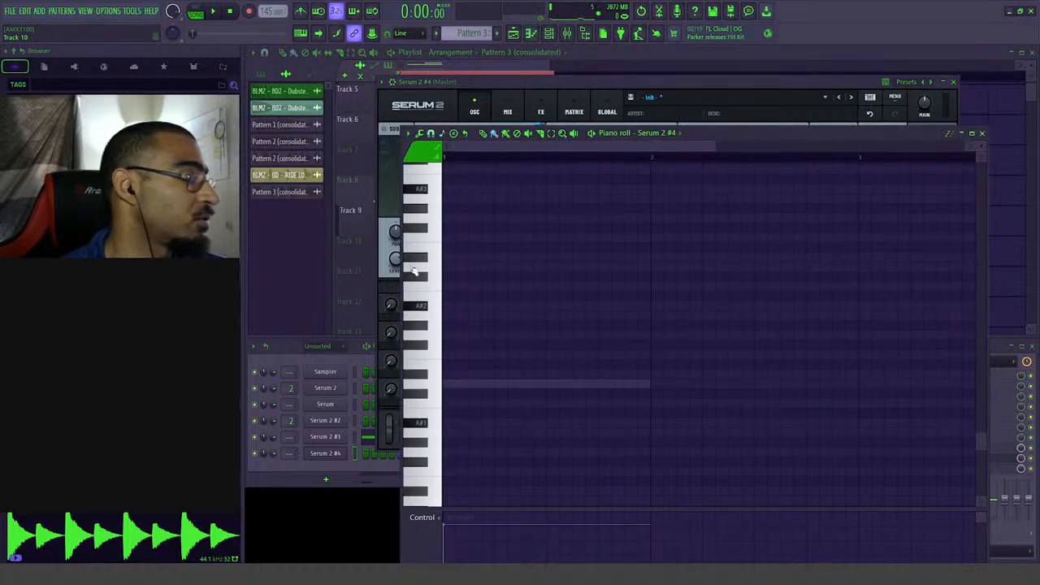
left_click(439, 307)
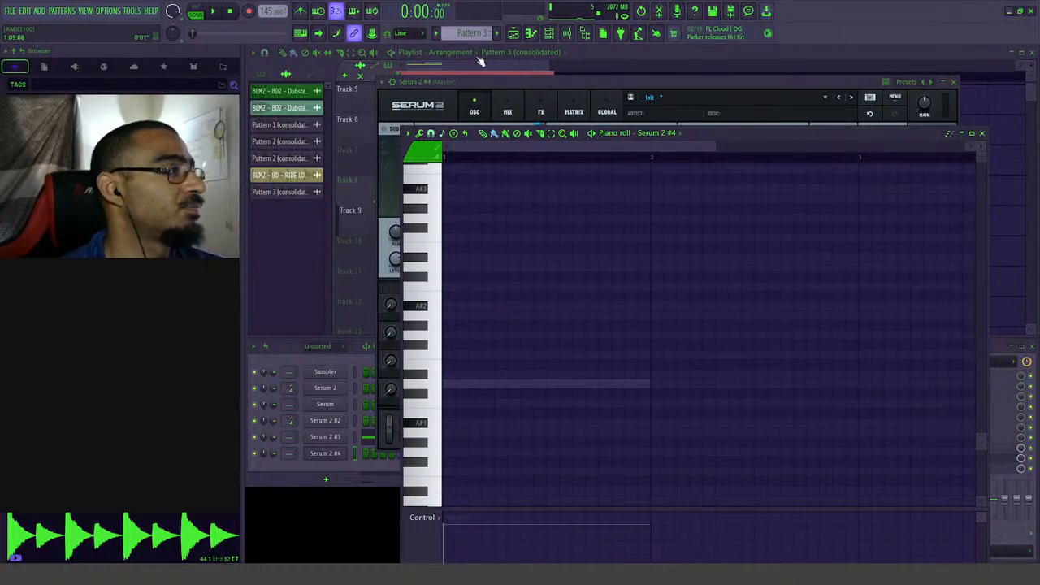
scroll(474, 33, "up", 1)
left_click(422, 197)
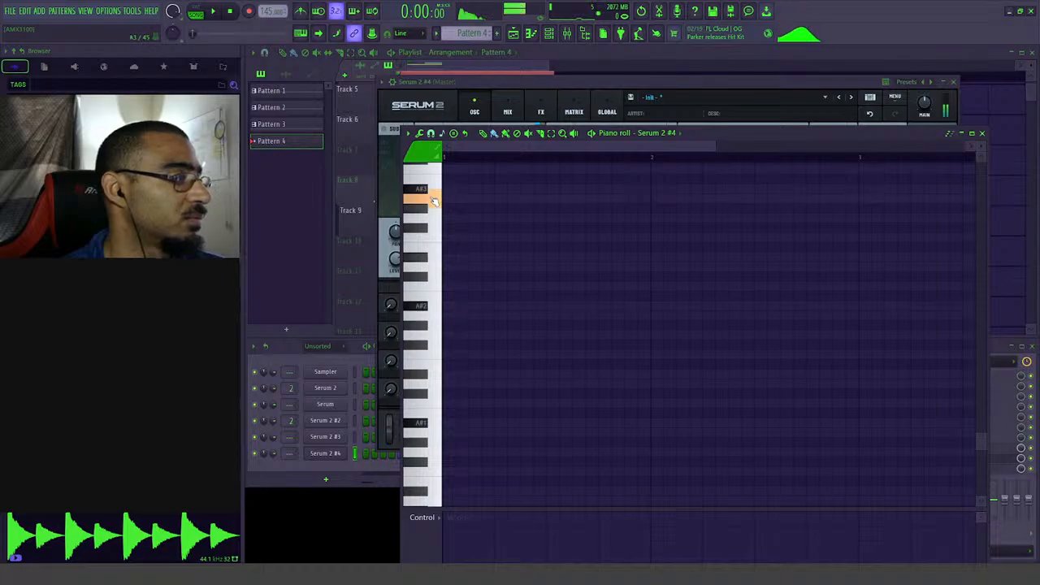
scroll(422, 204, "up", 3)
left_click(422, 197)
left_click(422, 219)
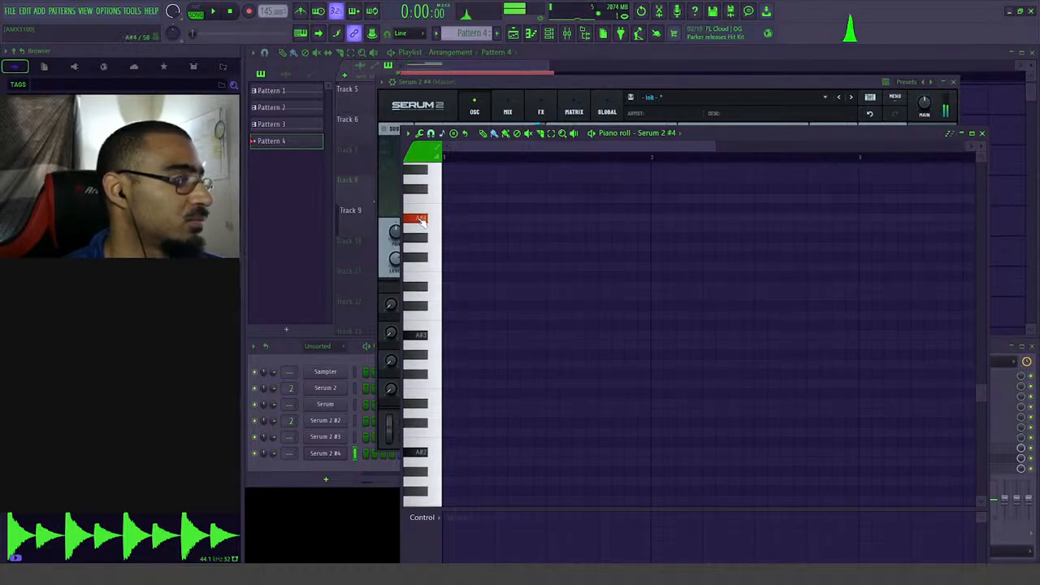
left_click(422, 219)
left_click(422, 219)
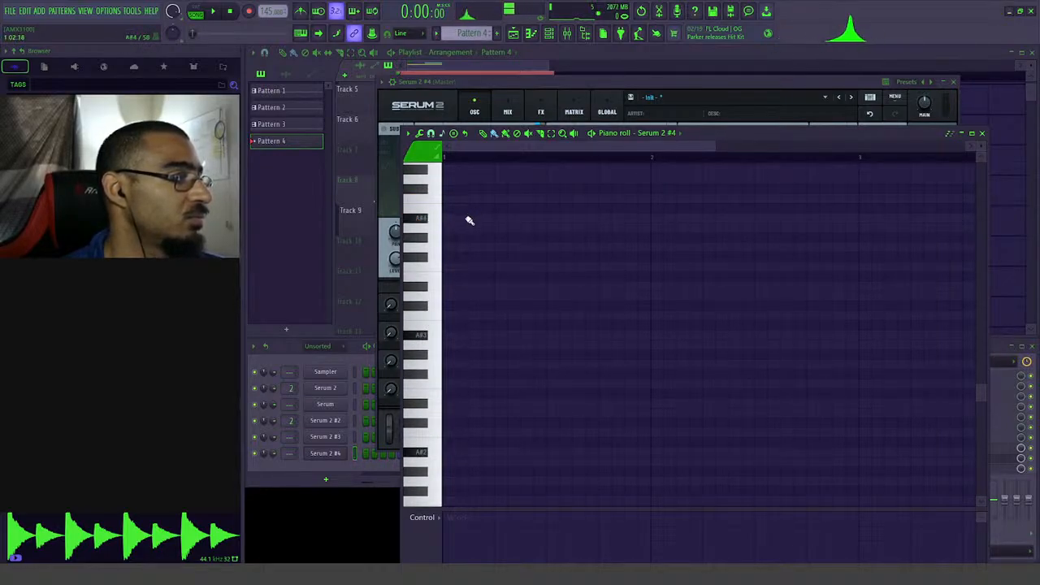
- Draw a one-bar A#4 note from the start of Pattern 4 and play the pattern
left_click_drag(466, 221, 531, 214)
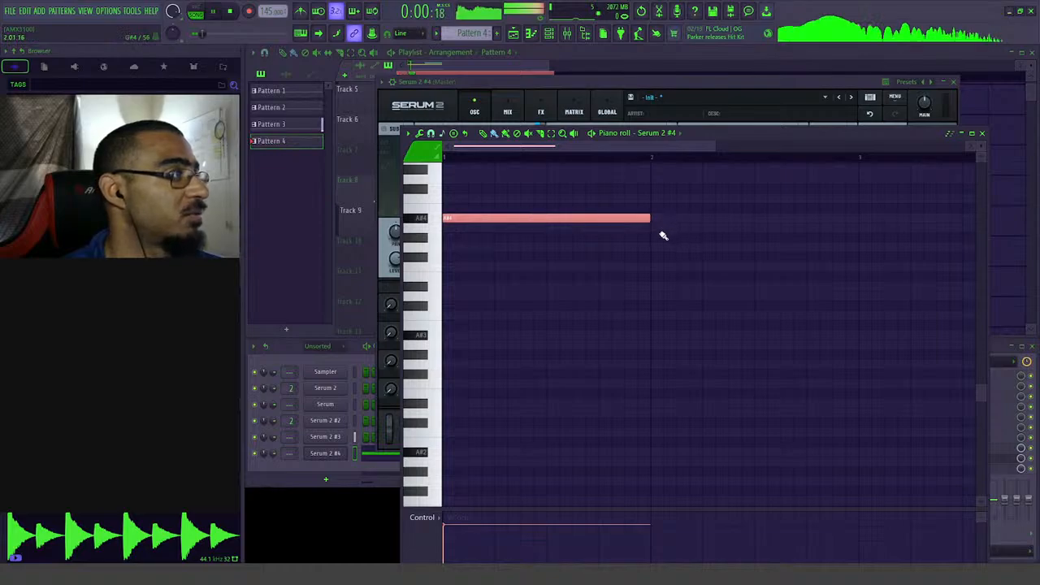
key("space")
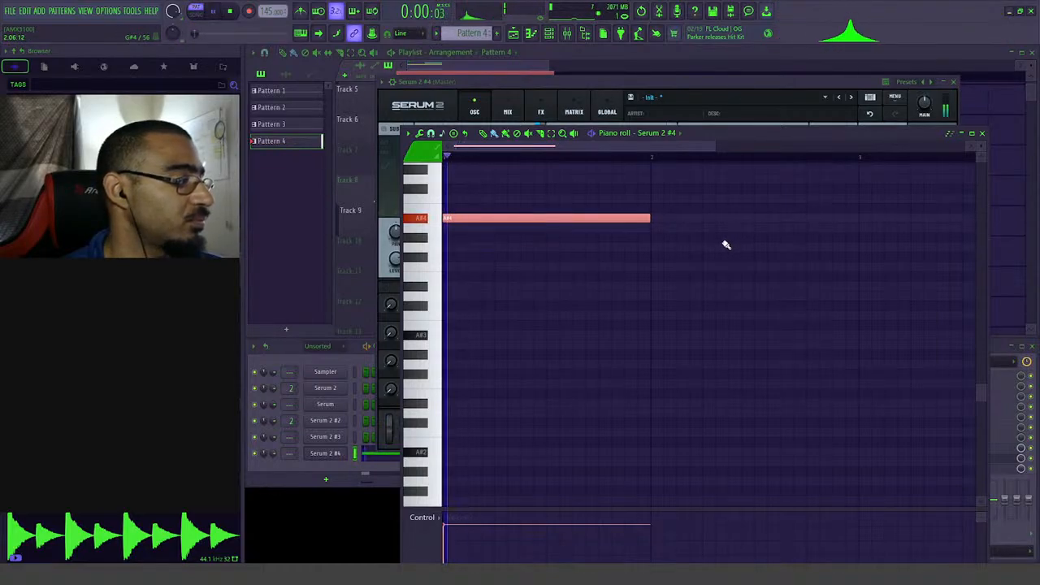
key("space")
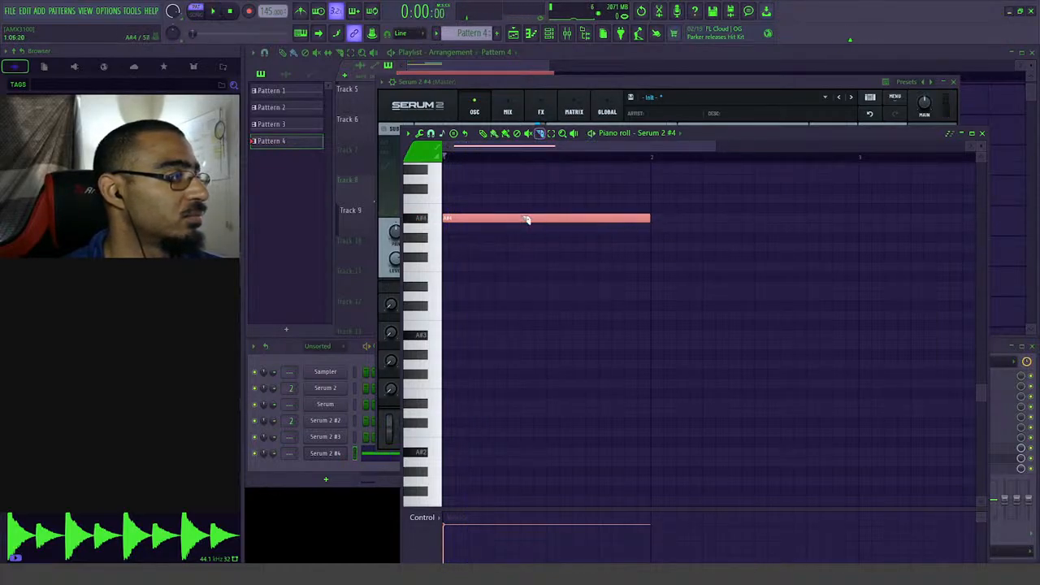
- Cut the A#4 note to half a bar, loop playback over that half bar and reopen the new Serum 2 window
left_click(547, 236)
key("space")
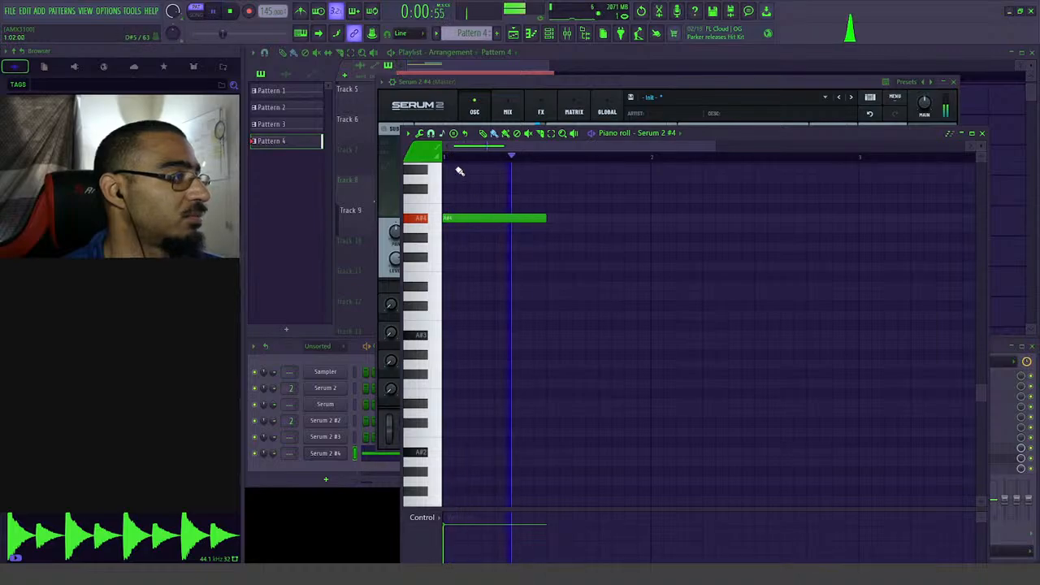
left_click_drag(451, 161, 547, 167)
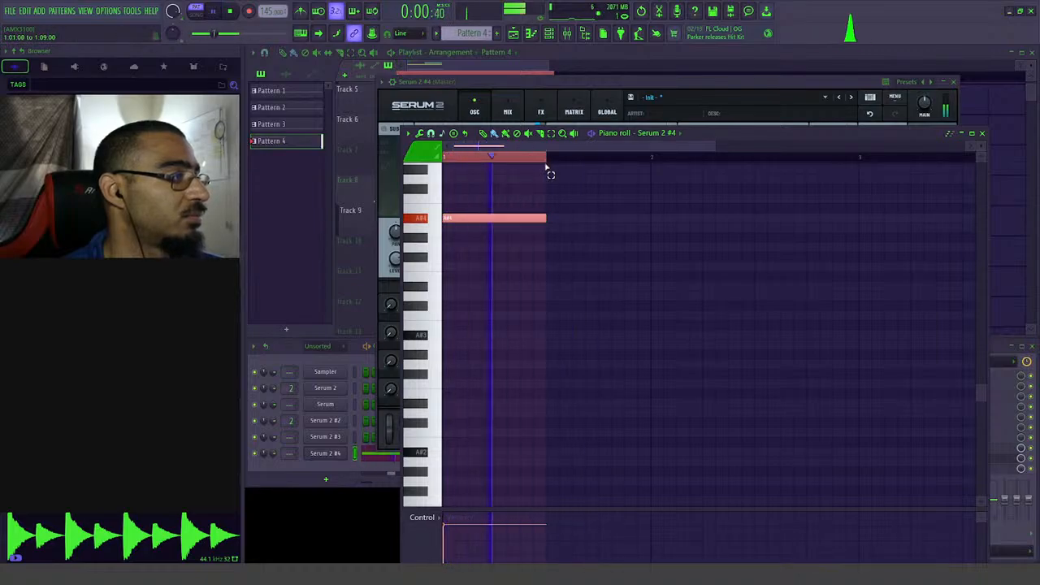
key("space")
left_click(329, 453)
left_click(333, 457)
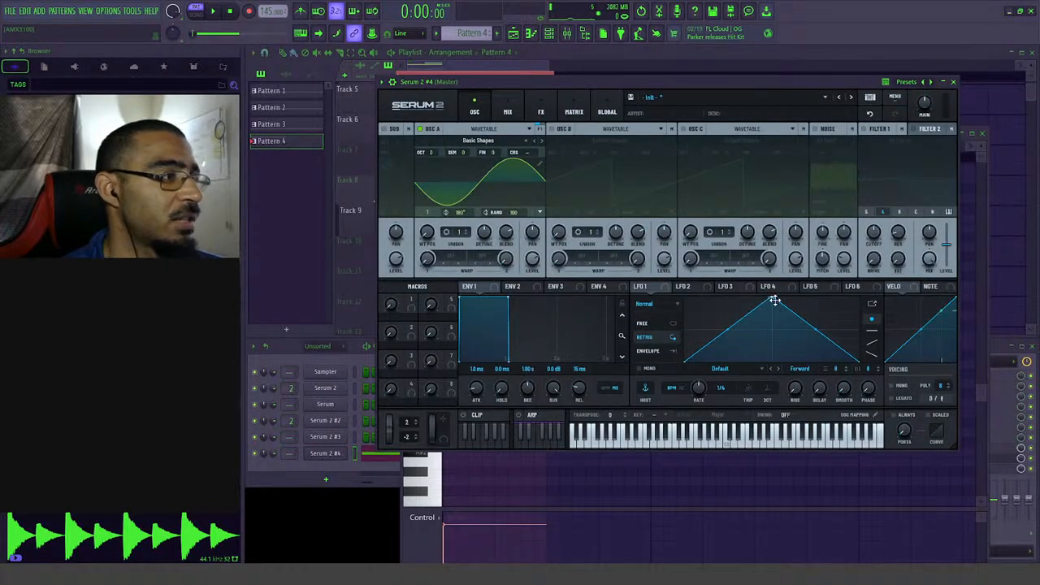
- Shape LFO 1 as a short convex decay in Envelope mode, assign it to oscillator A's level and play the pattern
left_click_drag(775, 300, 697, 342)
left_click(648, 351)
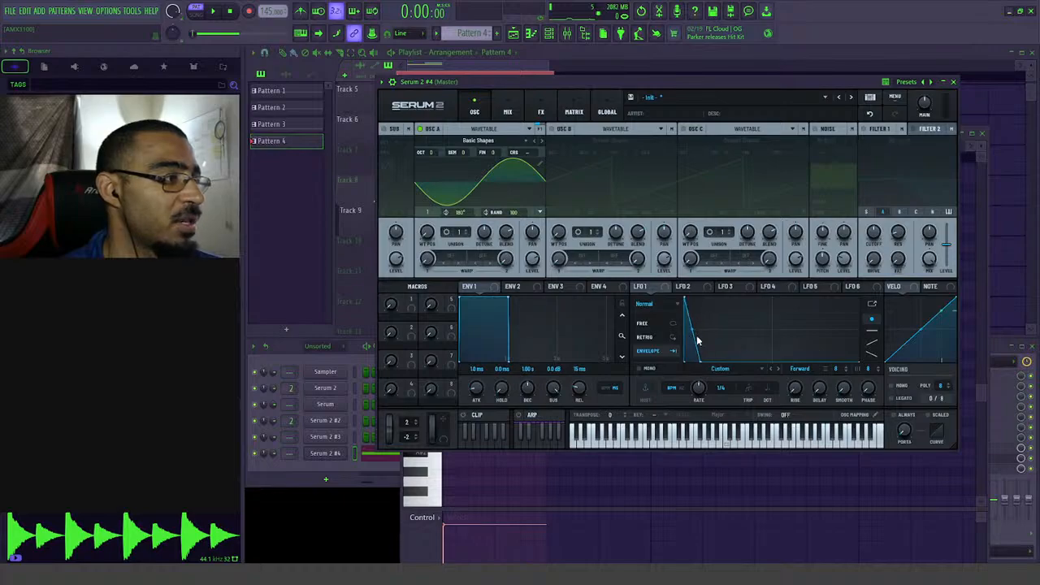
left_click_drag(646, 293, 525, 254)
key("space")
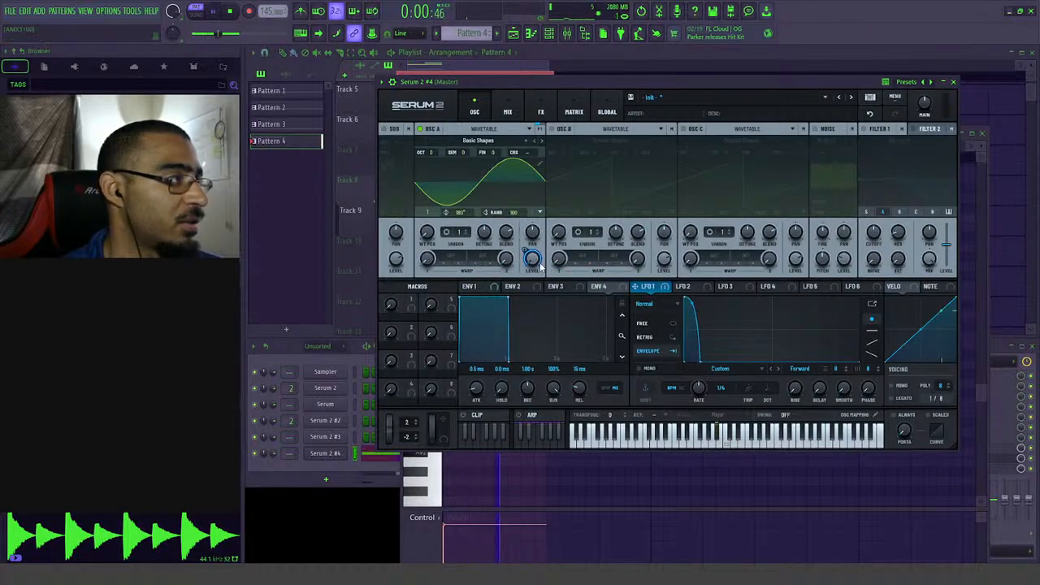
left_click_drag(704, 361, 721, 368)
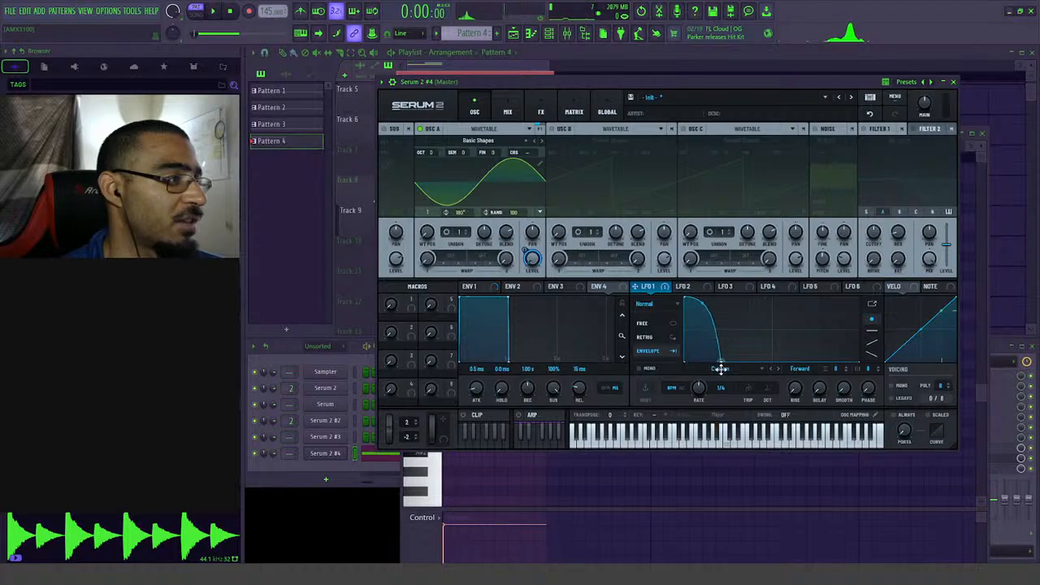
key("space")
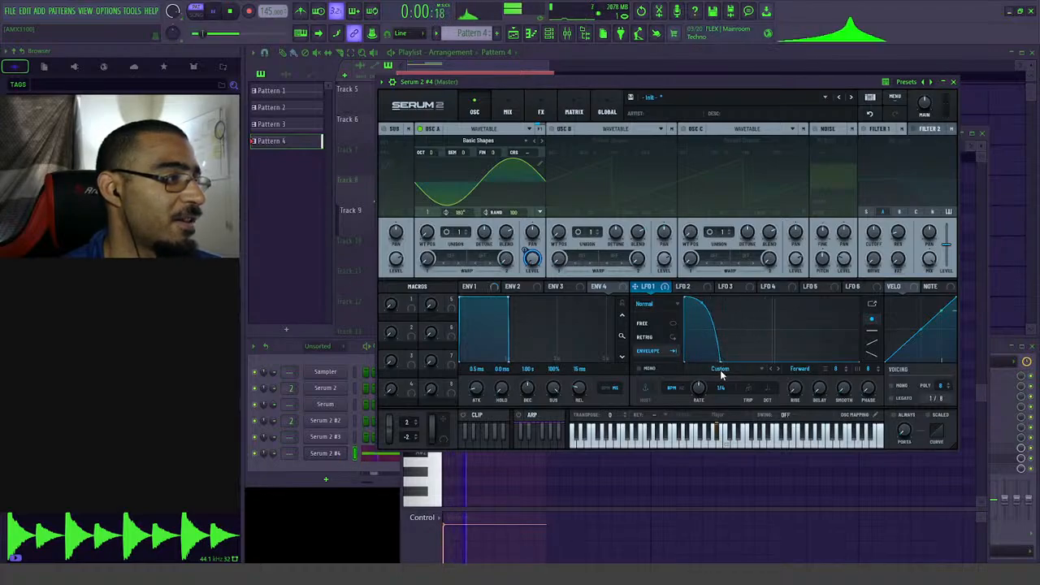
- Reshape LFO 2 into a steep initial drop with an added point followed by a slow curved decay
left_click(685, 288)
left_click_drag(770, 302, 644, 279)
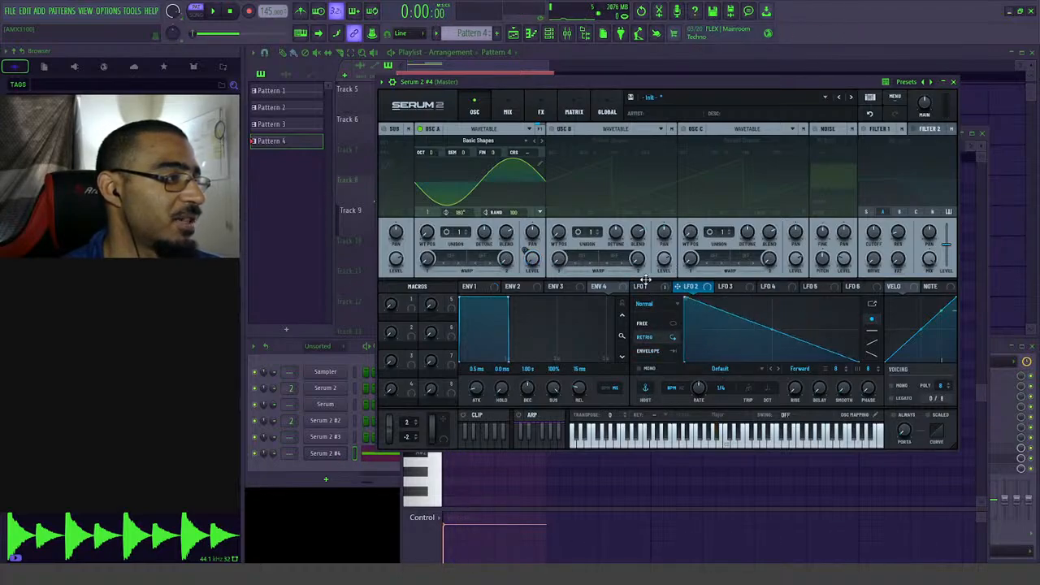
double_click(694, 322)
mouse_move(696, 325)
left_mouse_down()
mouse_move(709, 341)
mouse_move(697, 327)
left_mouse_up()
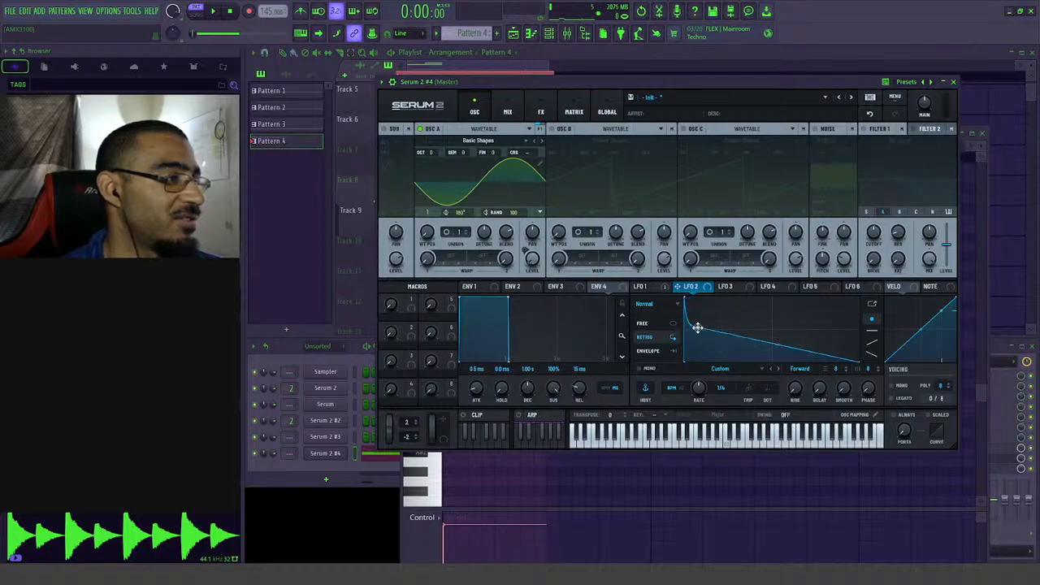
left_click_drag(778, 346, 779, 365)
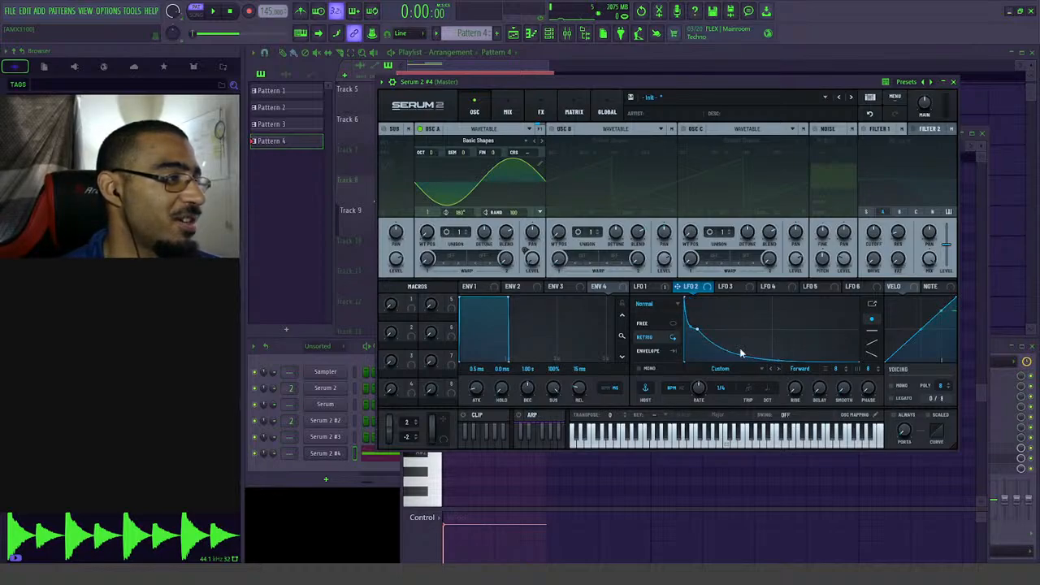
- Assign LFO 2 to oscillator A's coarse pitch in Envelope mode, set its rate in Hz and adjust the modulation depth during playback
left_click_drag(681, 291, 543, 143)
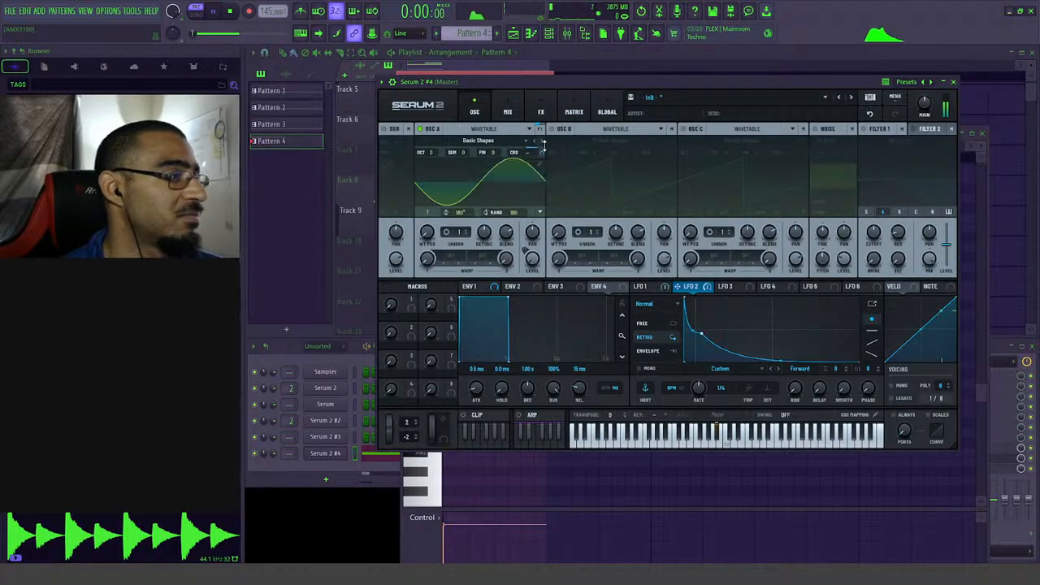
left_click(673, 350)
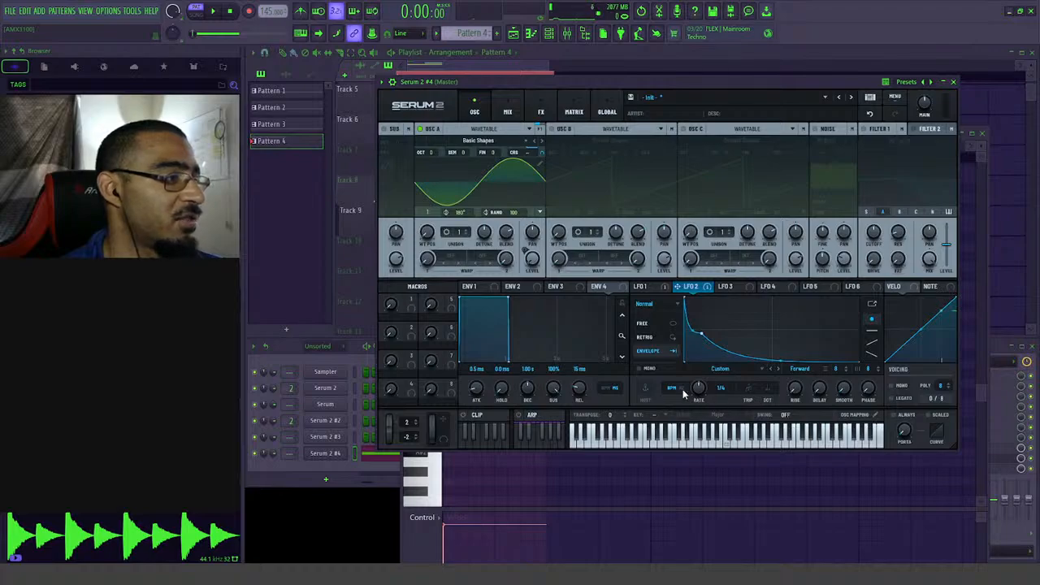
left_click_drag(701, 390, 707, 384)
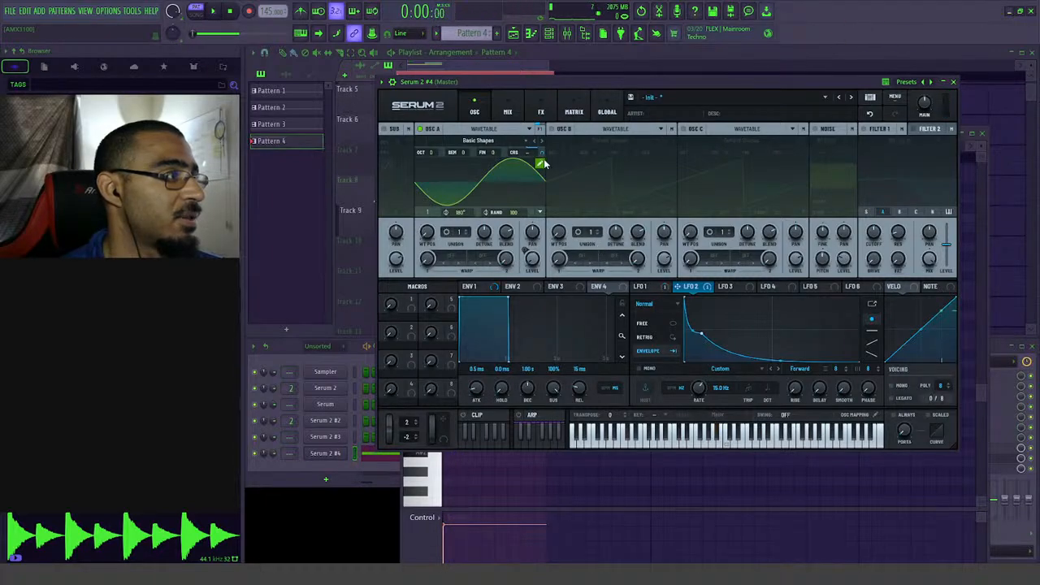
left_click_drag(544, 164, 545, 143)
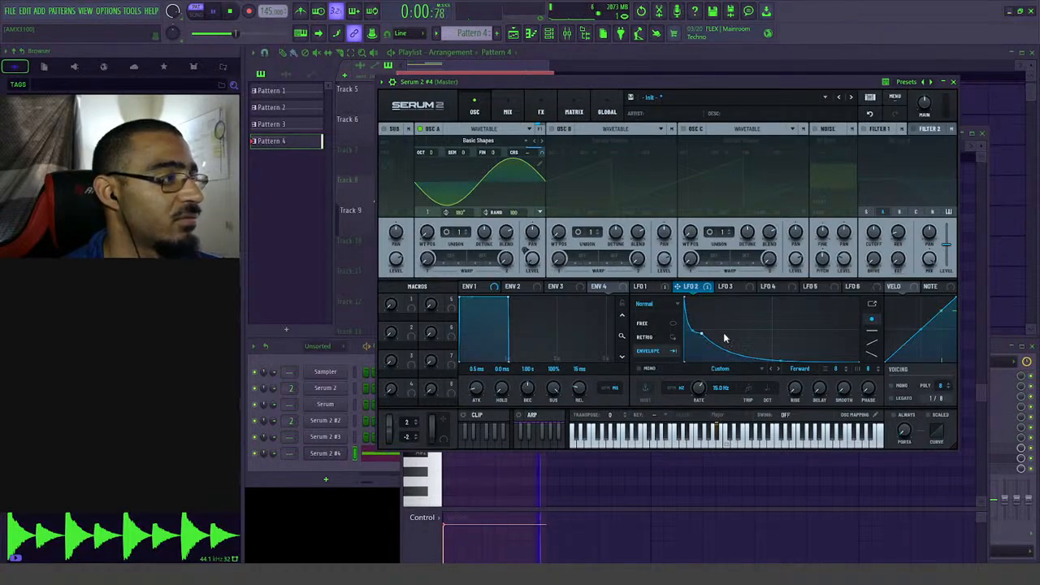
key("space")
- Shorten the piano roll's loop selection to the first beat of Pattern 4 and return to the Serum 2 #4 window
left_click(532, 36)
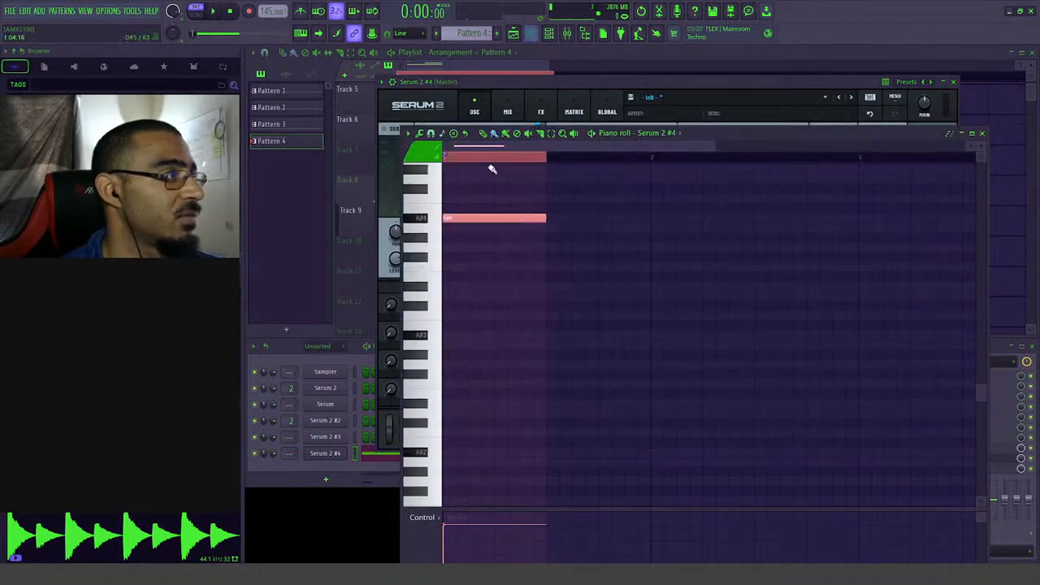
left_click_drag(453, 160, 506, 177)
key("space")
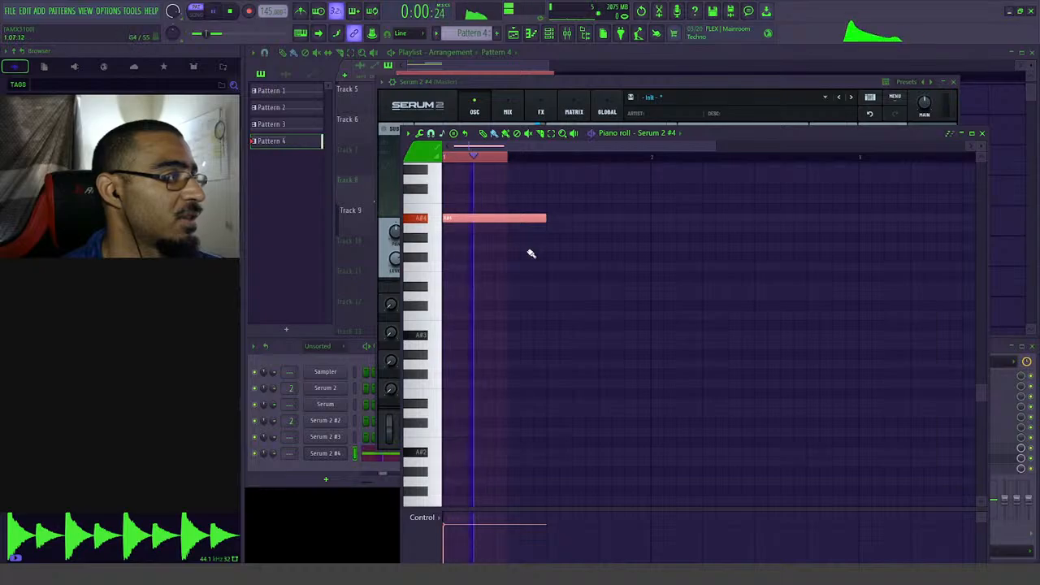
left_click_drag(444, 167, 469, 164)
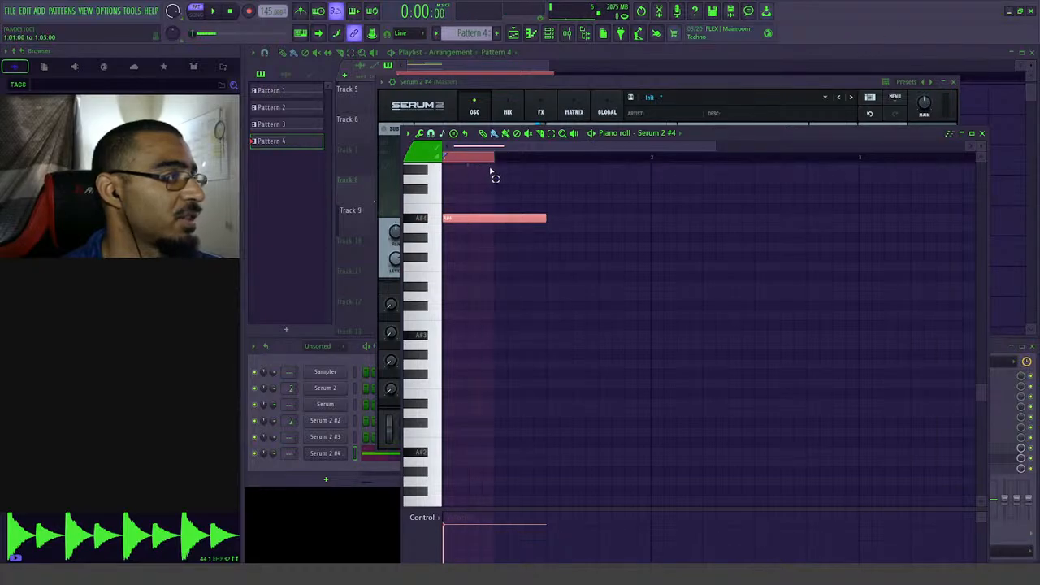
left_click(329, 455)
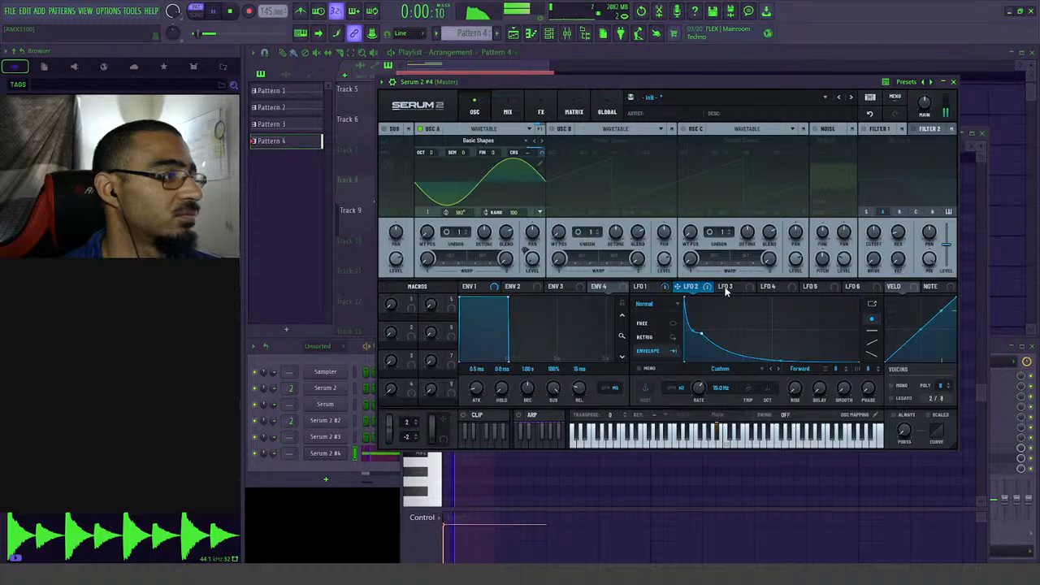
- Open PsyScope_Pro from the Master mixer track, play the pattern through it and place the Serum 2 window below its waveform
left_click(642, 286)
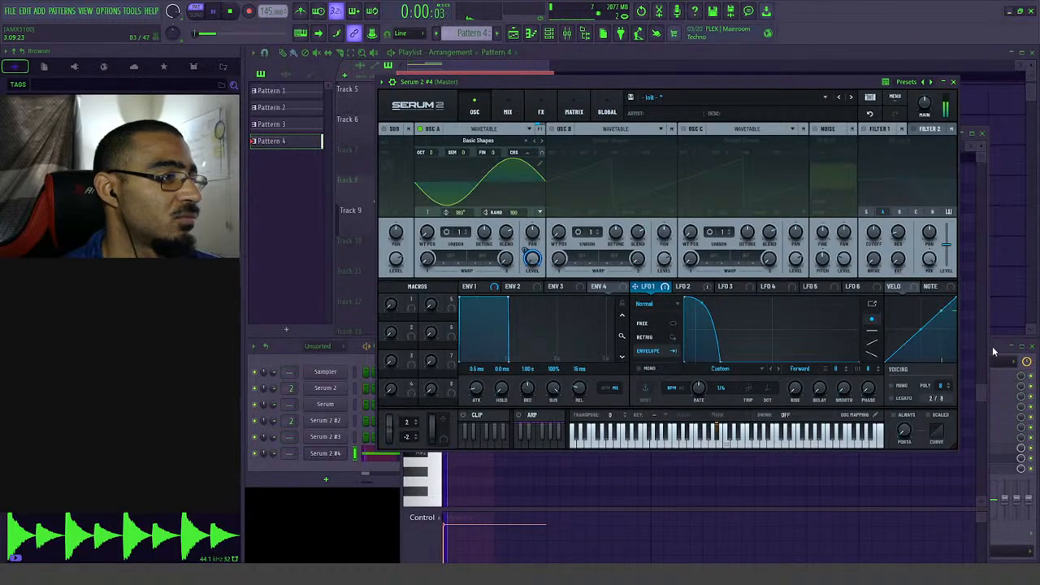
left_click_drag(993, 346, 520, 343)
left_click(945, 457)
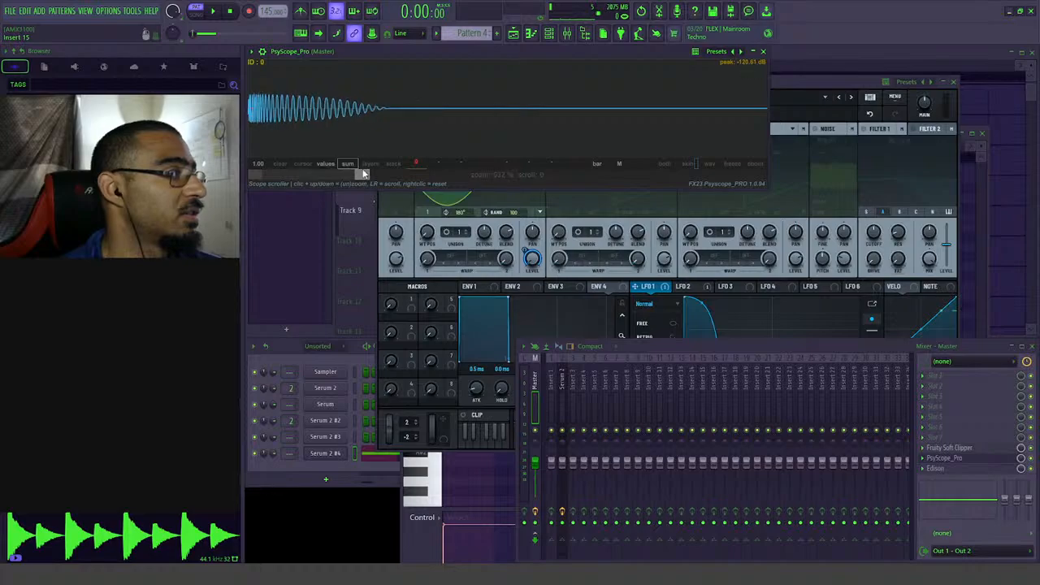
key("space")
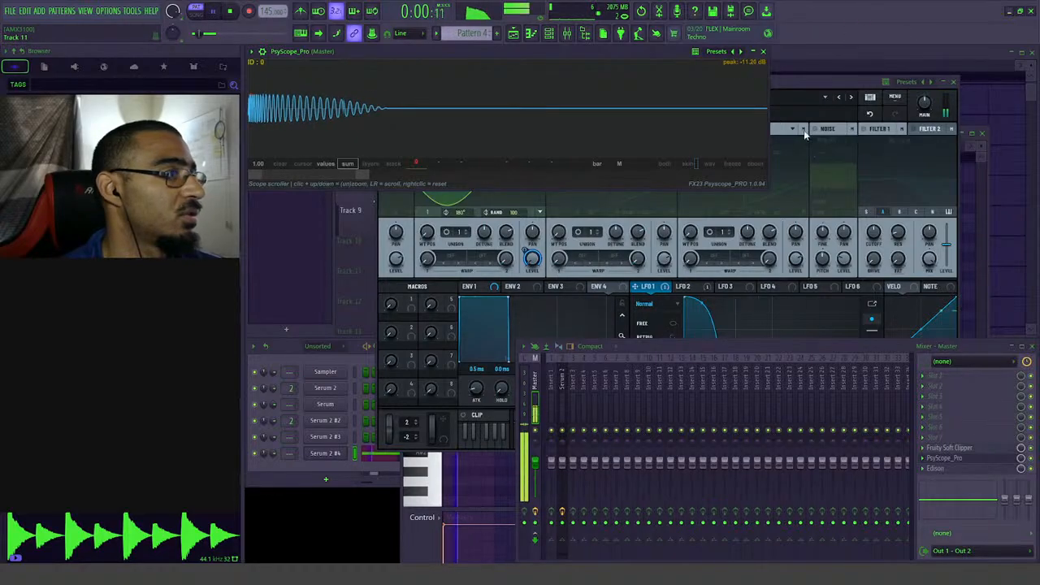
left_click(804, 130)
key("space")
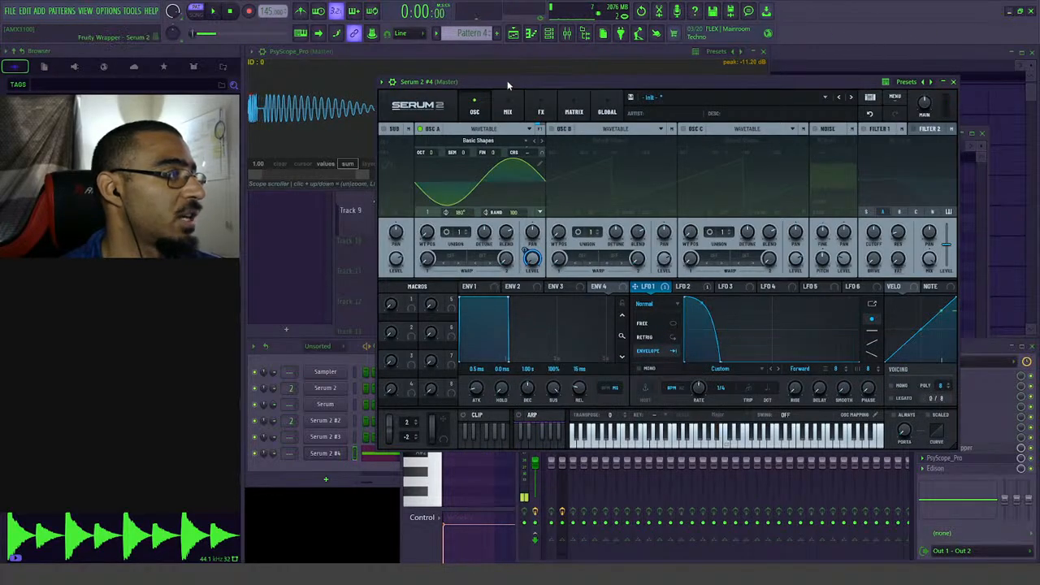
left_click_drag(508, 85, 496, 154)
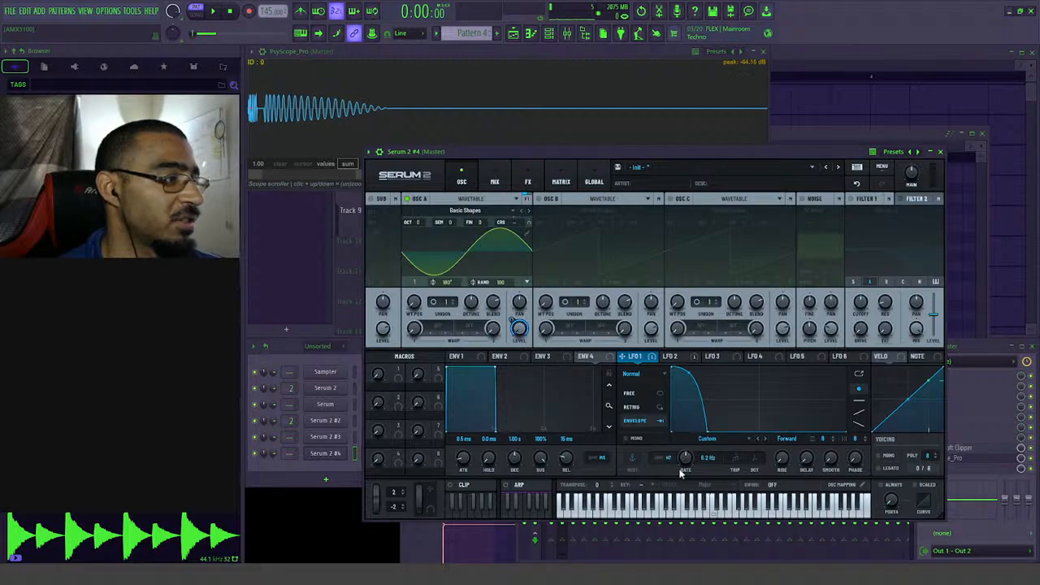
- Set LFO 1's rate to 3.8 Hz and oscillator A's random phase to 0, checking the waveform in PsyScope_Pro
left_click_drag(699, 465, 690, 473)
key("space")
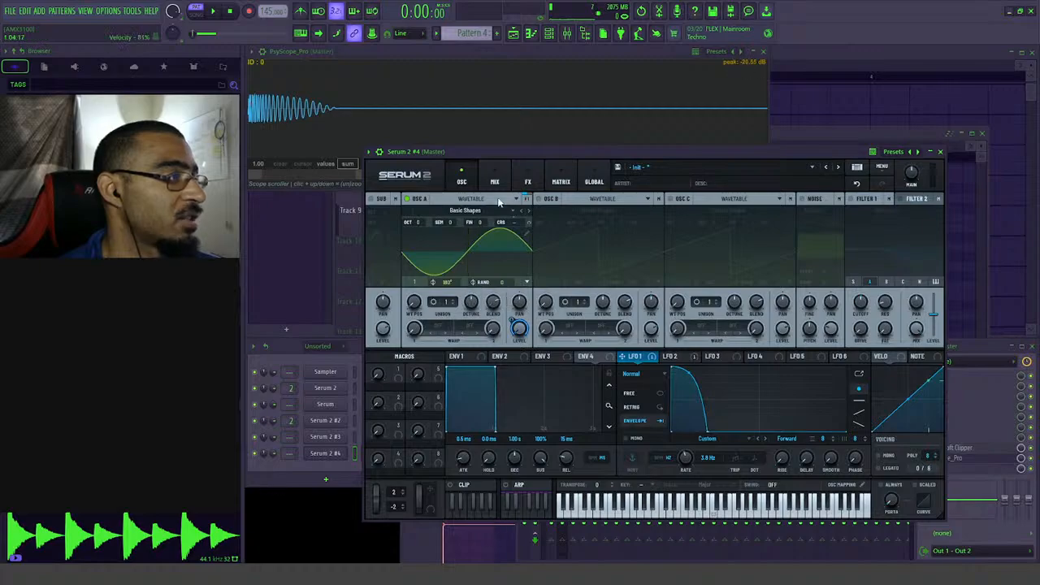
left_click_drag(500, 156, 499, 164)
key("space")
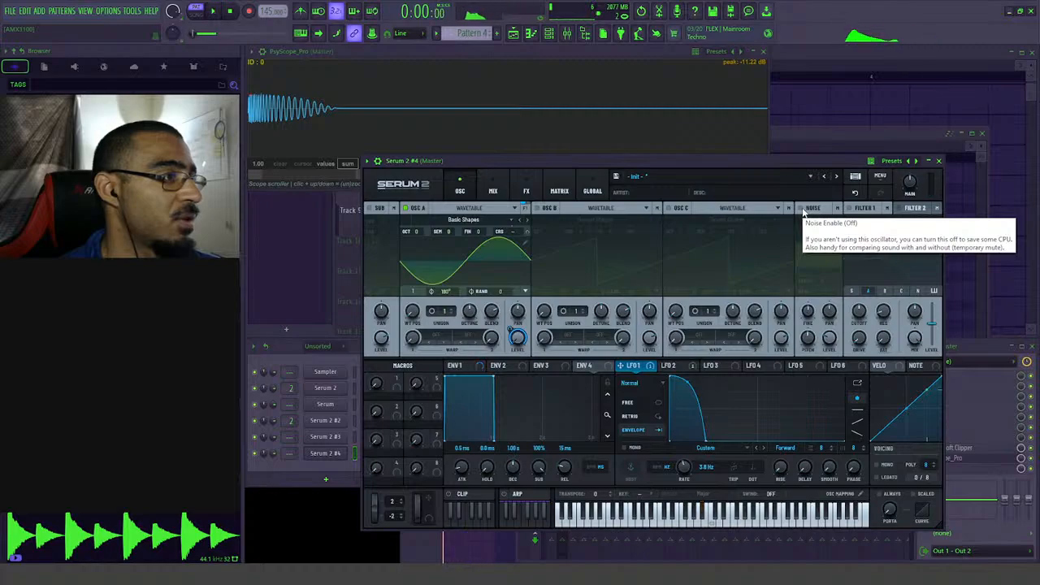
- Enable the noise oscillator, route it alone through Filter 1 and set the filter type to Band 12
left_click(802, 211)
key("space")
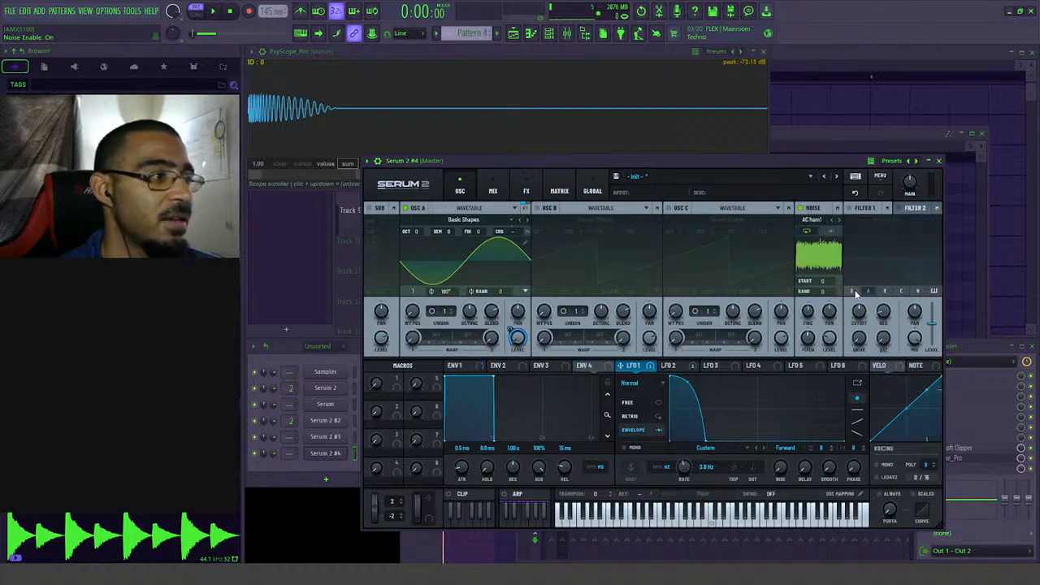
left_click(851, 208)
left_click(868, 219)
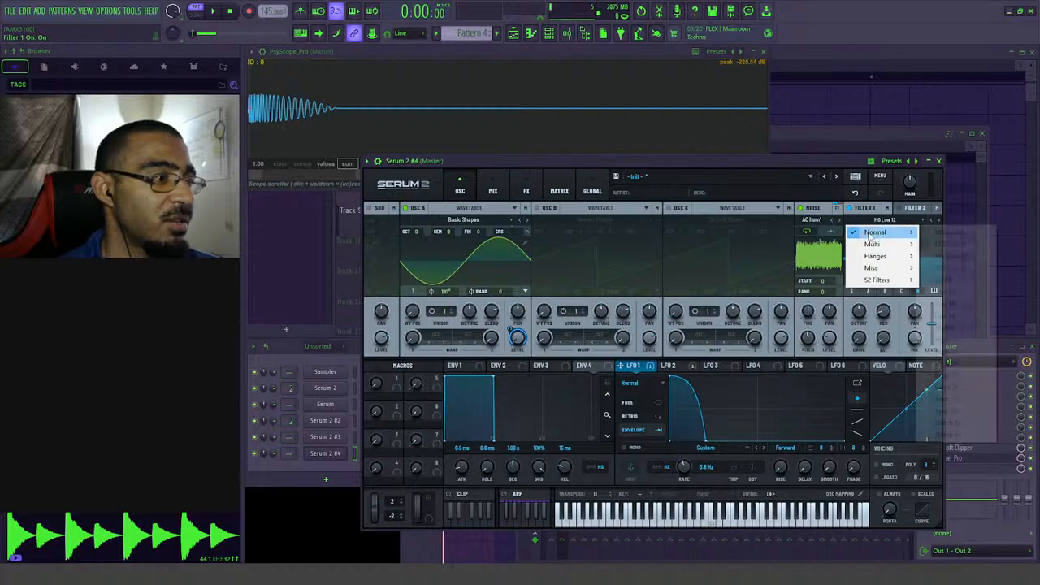
mouse_move(872, 234)
left_click(943, 391)
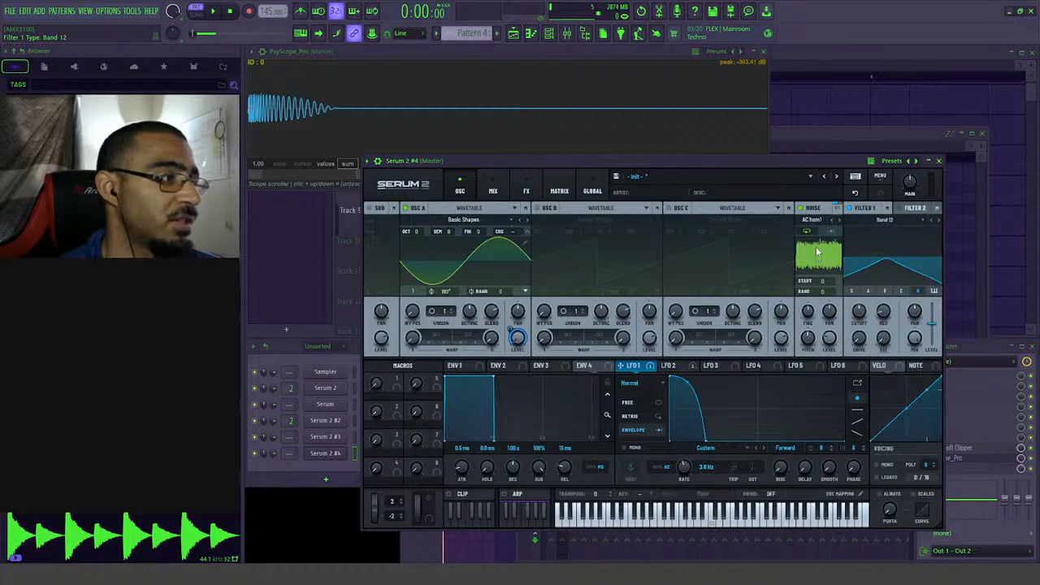
- Load an HP12 noise from the S2 Noises category into the noise oscillator and set its level to 0%
left_click(813, 219)
mouse_move(815, 236)
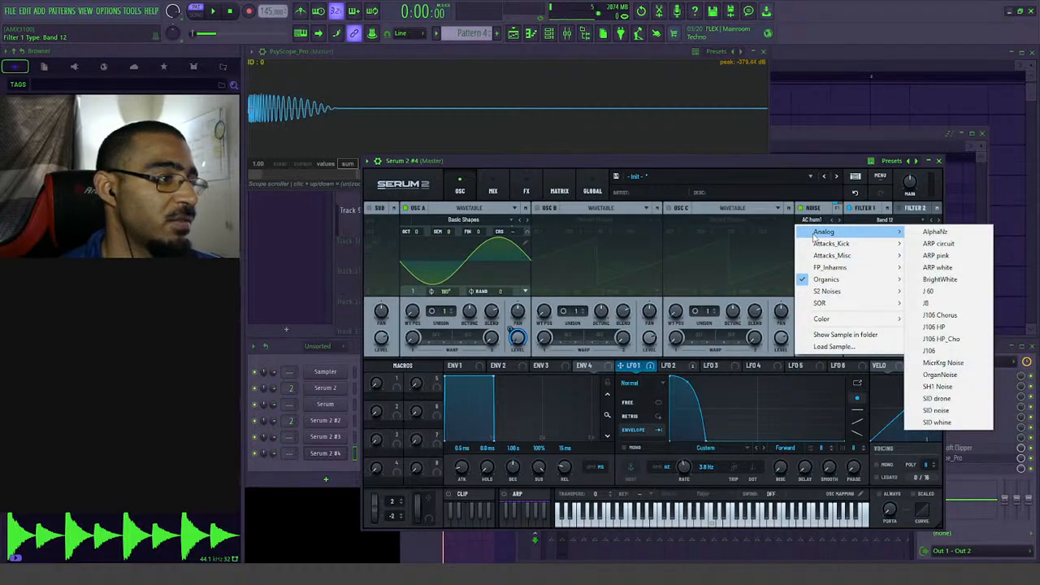
mouse_move(829, 293)
left_click(935, 425)
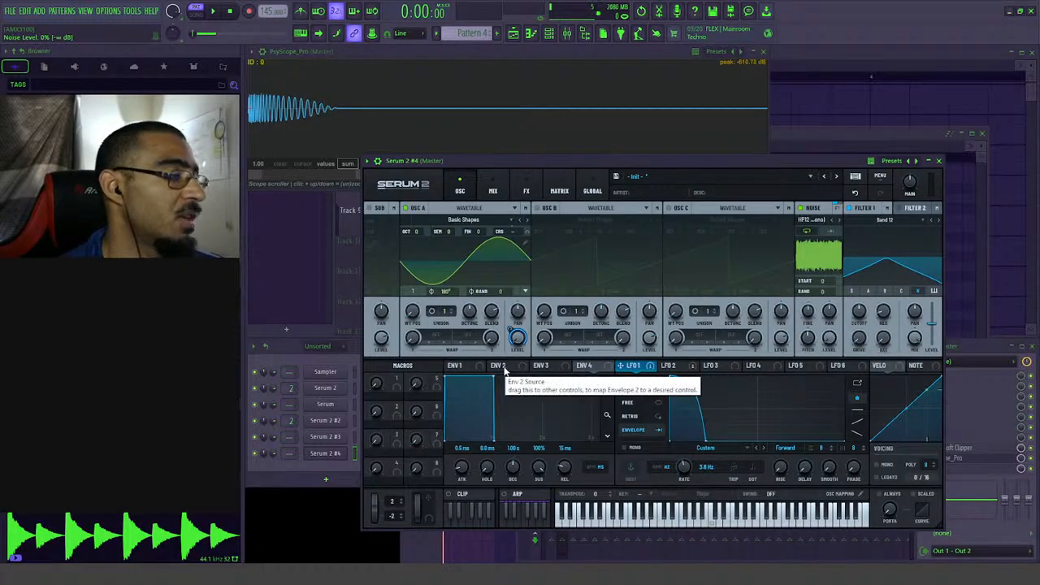
- Set Env 2 to 5.0 ms hold, zero decay, sustain and release, and assign it to the noise level at 100%
left_click(507, 371)
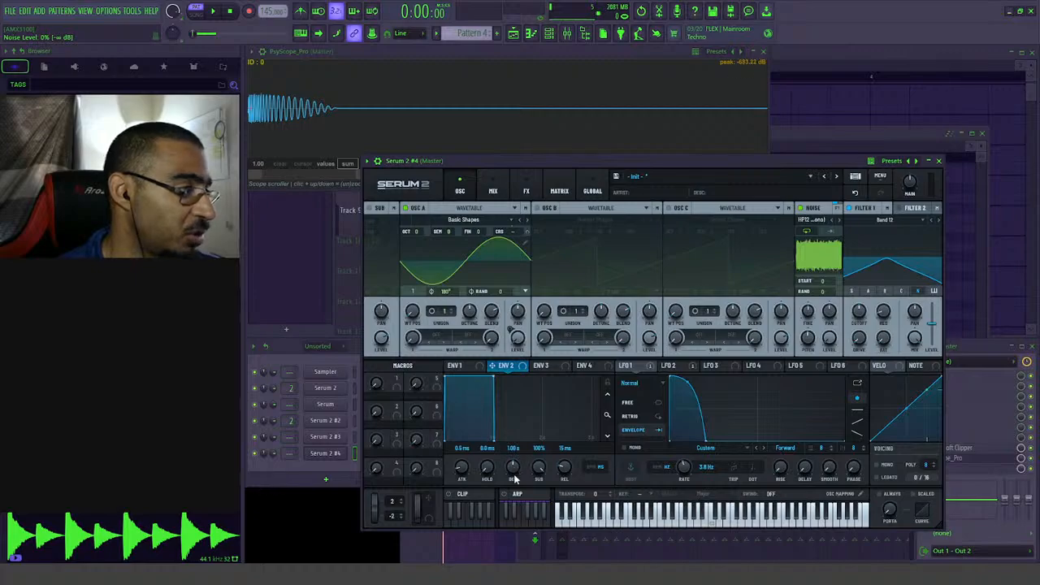
left_click_drag(540, 474, 540, 528)
left_click_drag(520, 483, 504, 491)
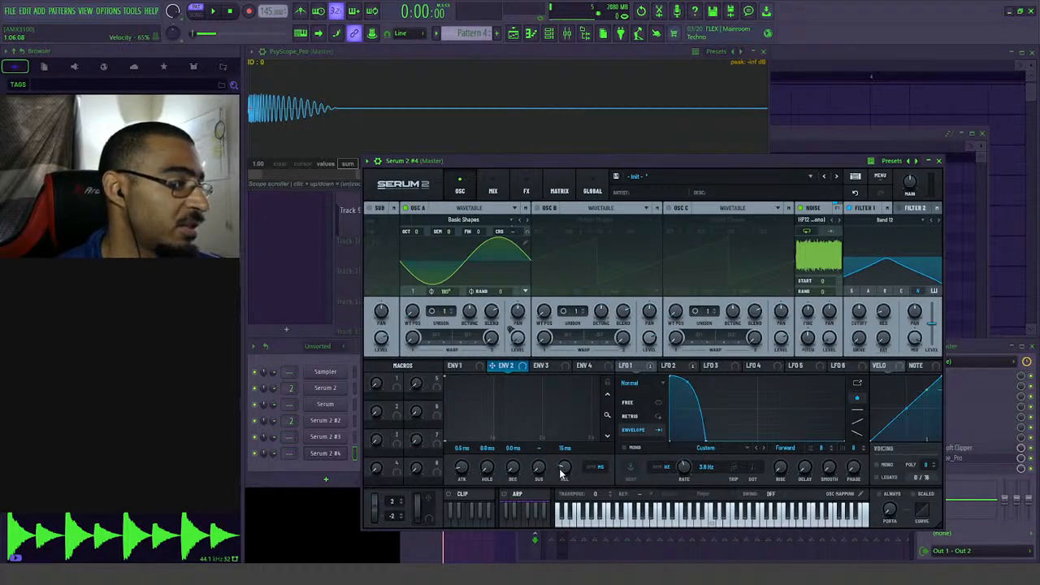
left_click_drag(540, 477, 544, 474)
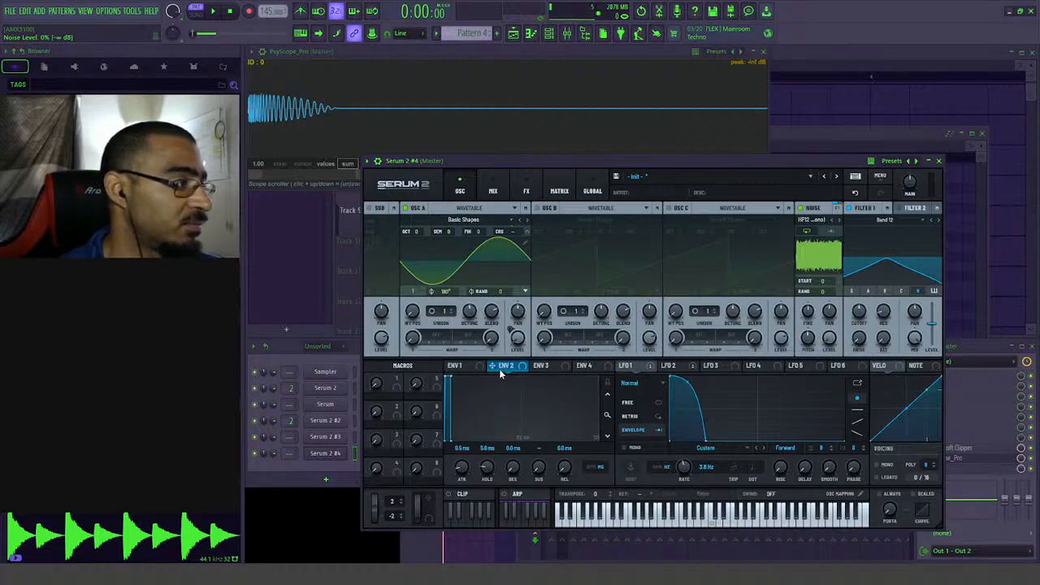
left_click_drag(500, 369, 830, 339)
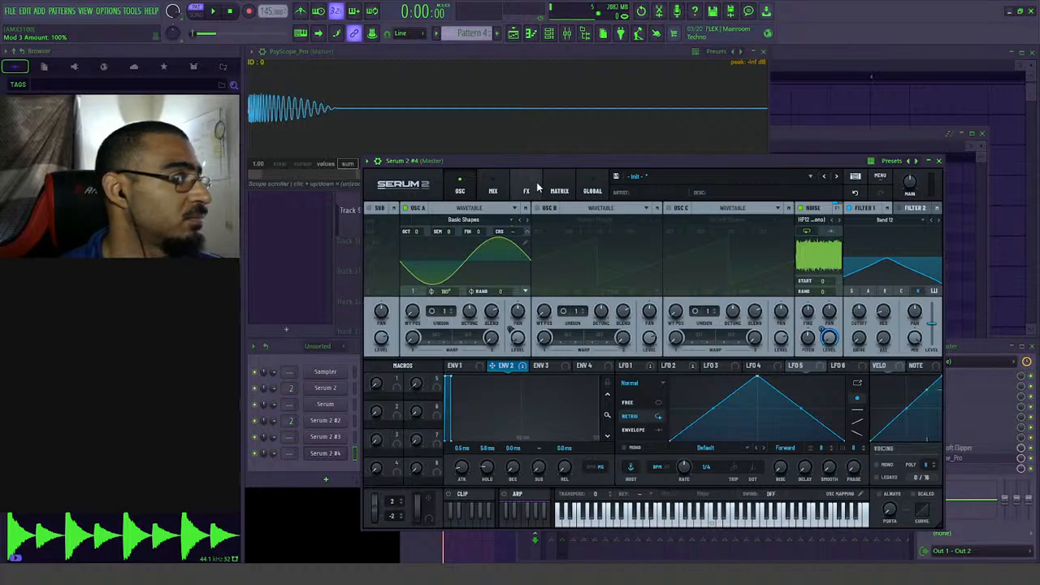
- Enlarge the waveform's start in PsyScope_Pro during playback and audition Filter 1's cutoff between 102 Hz and 442 Hz
key("space")
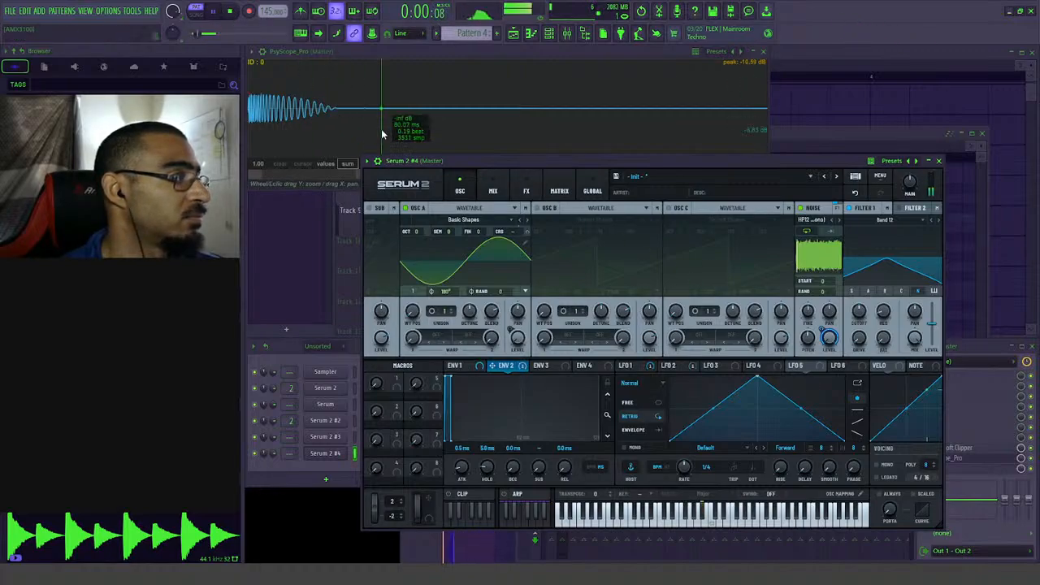
left_click(296, 174)
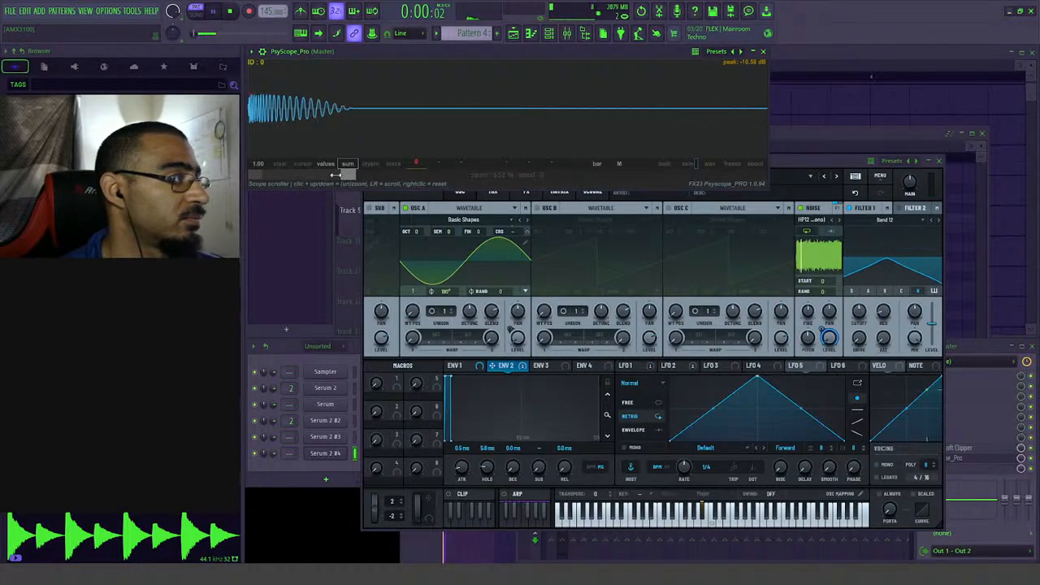
left_click_drag(335, 174, 297, 186)
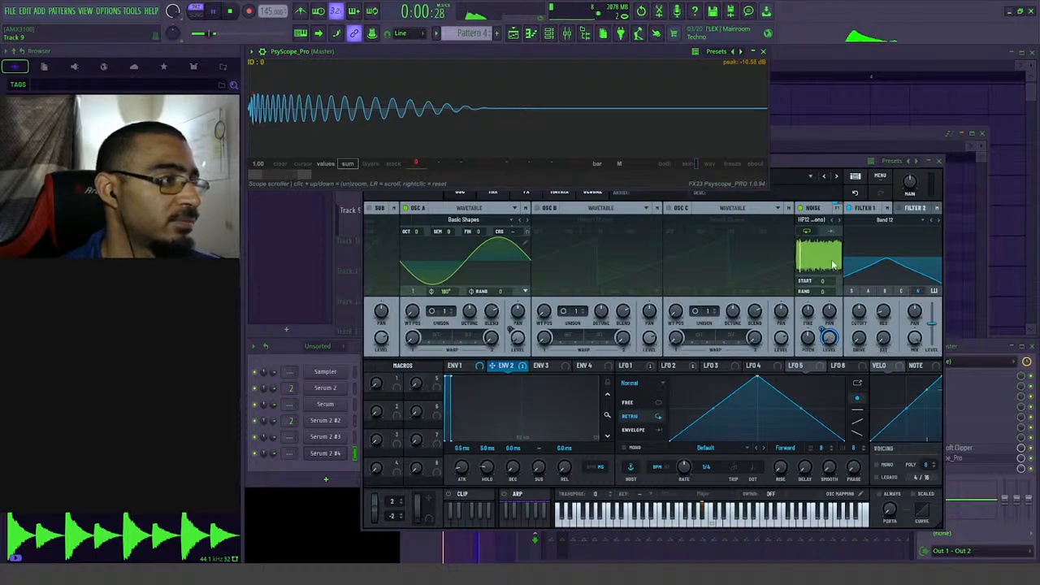
left_click(859, 331)
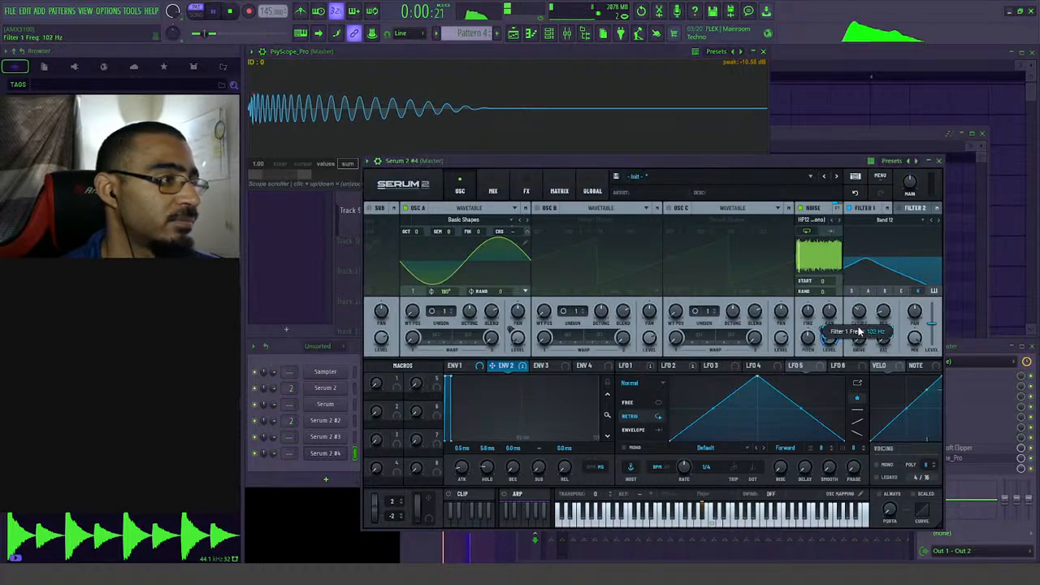
mouse_move(859, 331)
left_mouse_down()
mouse_move(875, 291)
mouse_move(874, 325)
left_mouse_up()
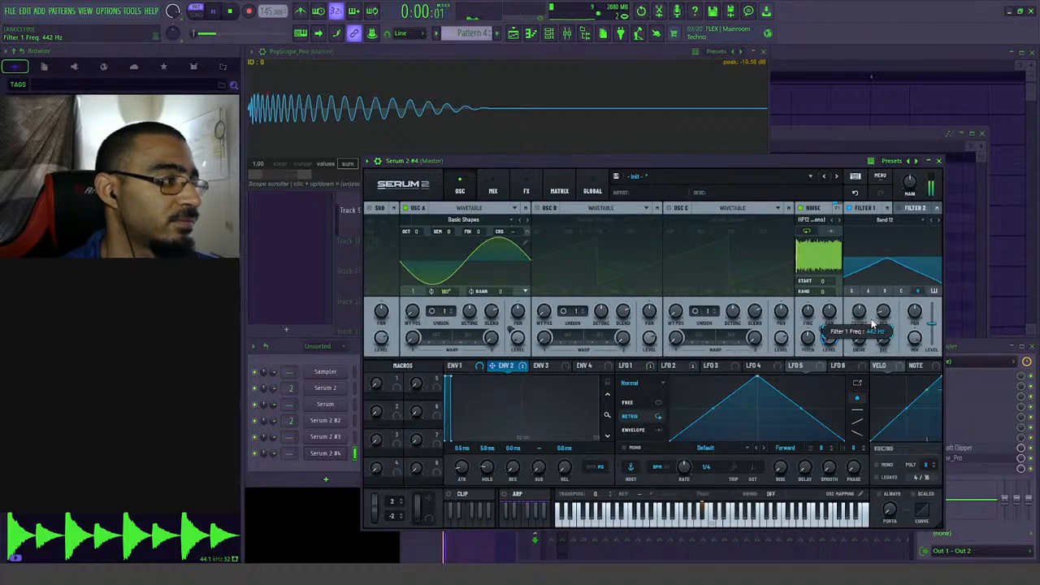
- Set Env 3 to zero sustain, zero release and 12 ms decay, and assign it to Filter 1's cutoff, set to 42 Hz
left_click(549, 365)
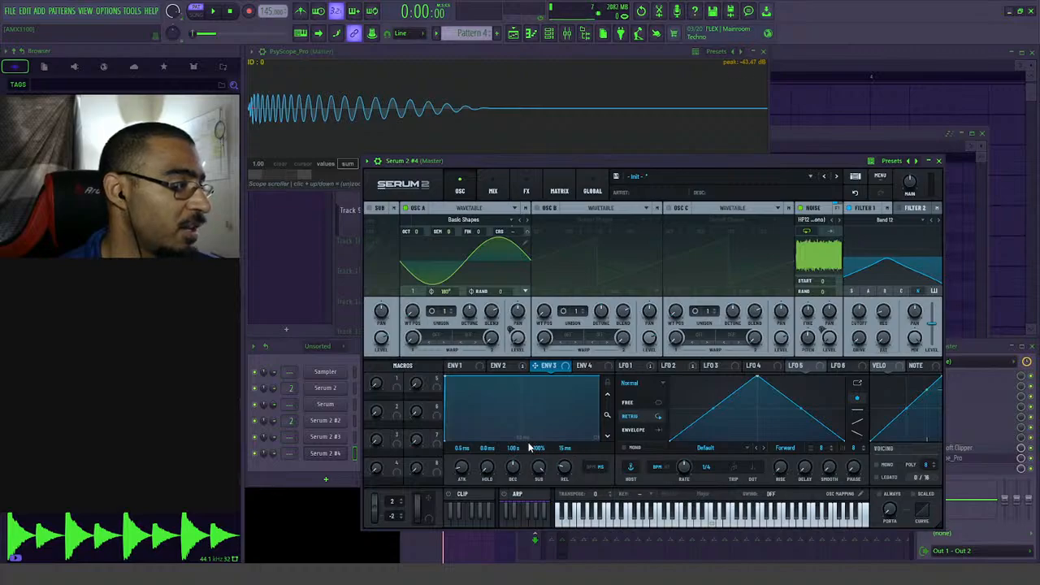
left_click_drag(539, 469, 539, 499)
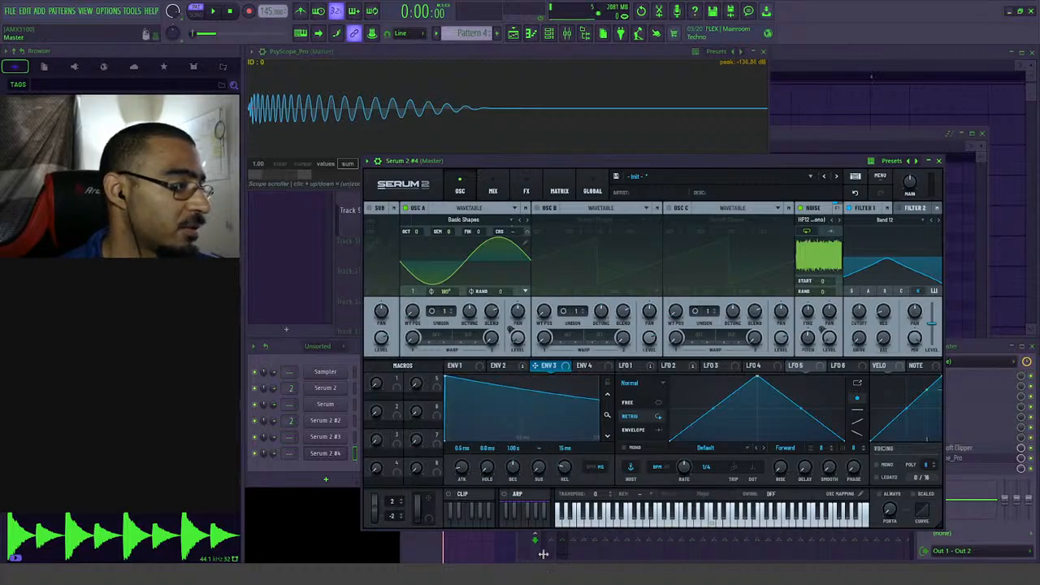
left_click_drag(564, 468, 564, 500)
left_click_drag(512, 467, 511, 505)
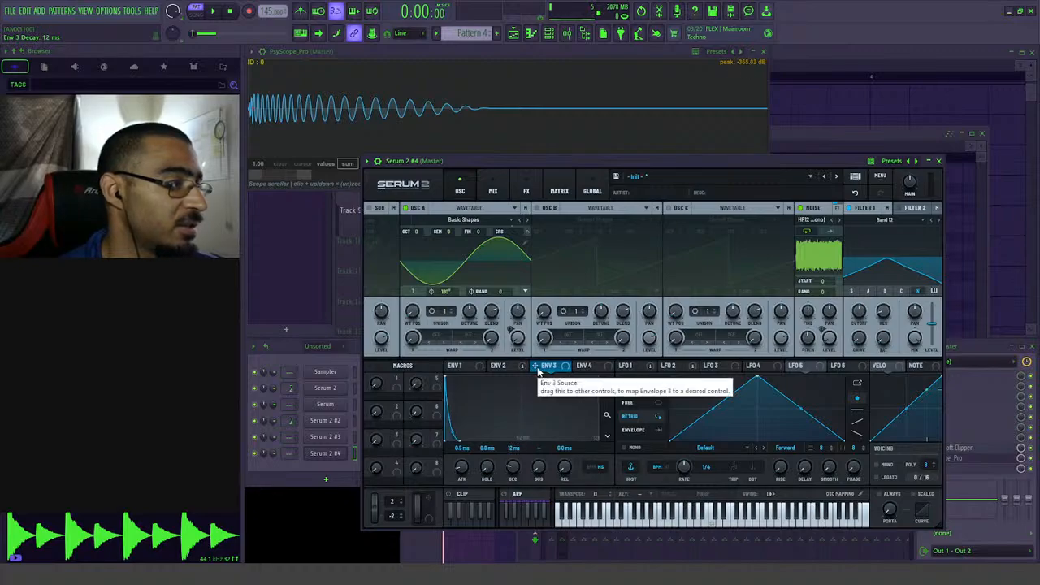
left_click_drag(537, 370, 859, 317)
key("space")
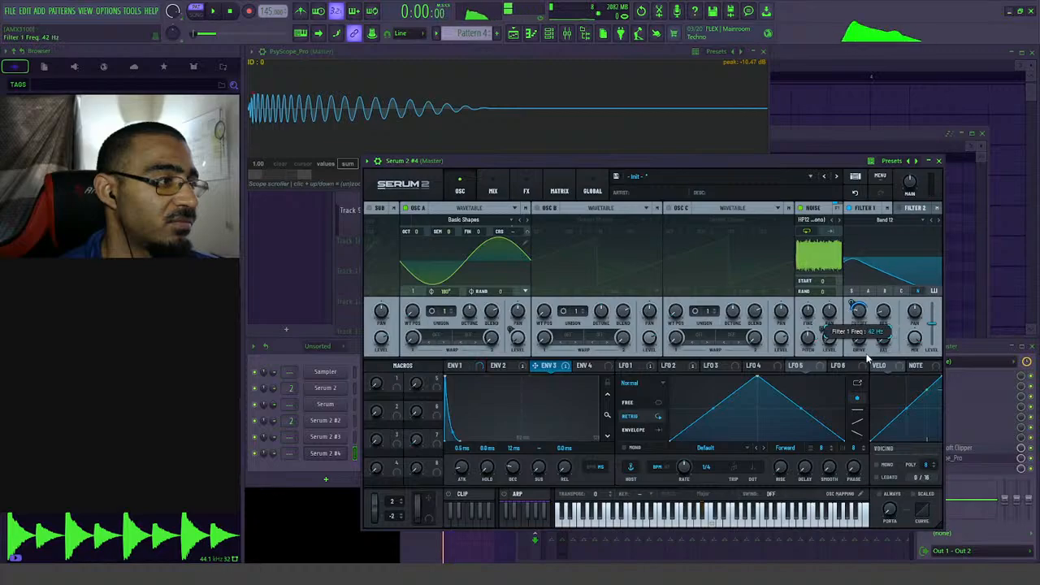
- Raise Filter 1's drive to 100% while auditioning the pattern
key("space")
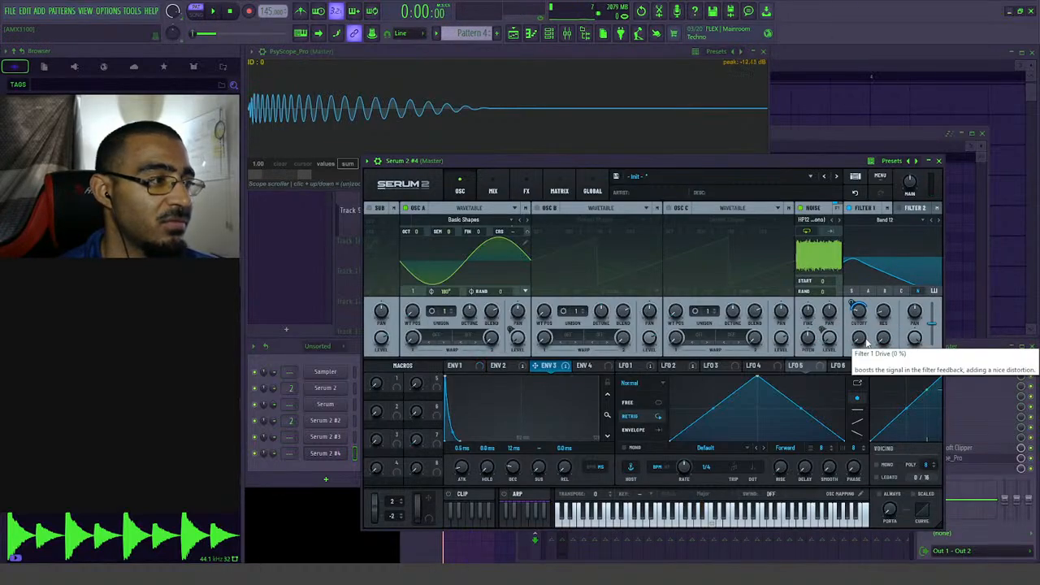
key("space")
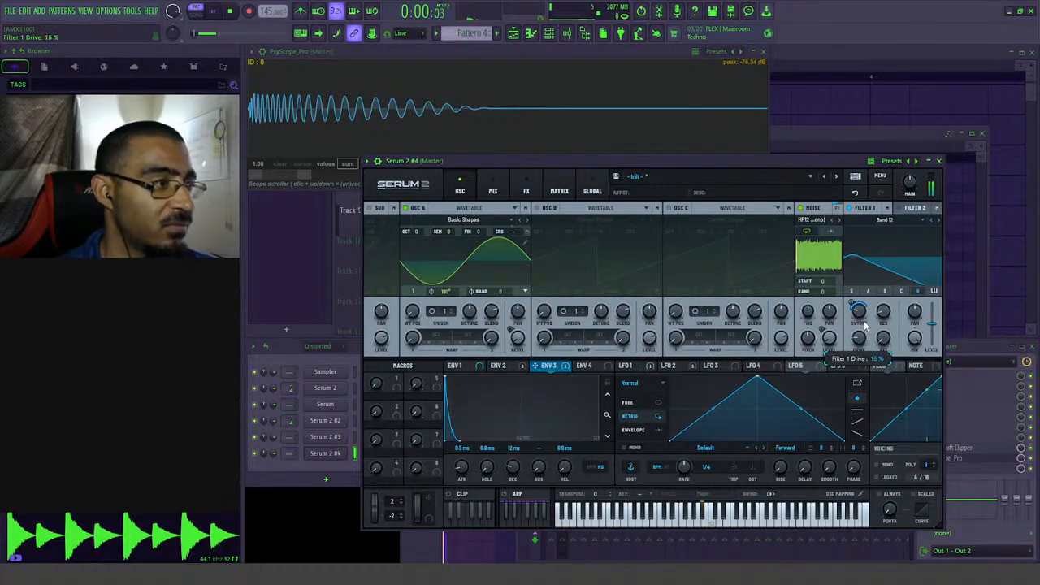
left_click_drag(865, 327, 902, 228)
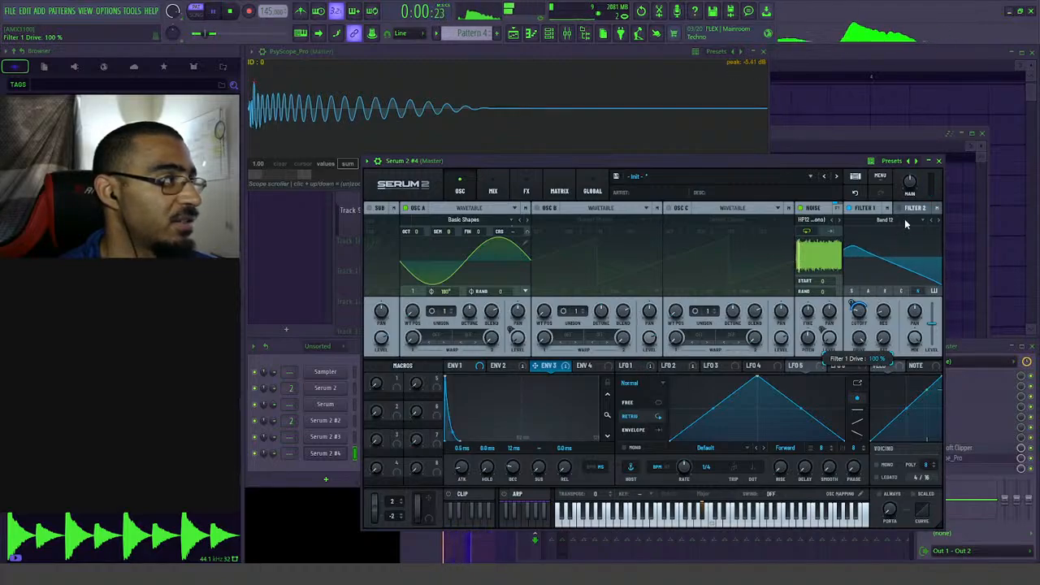
key("space")
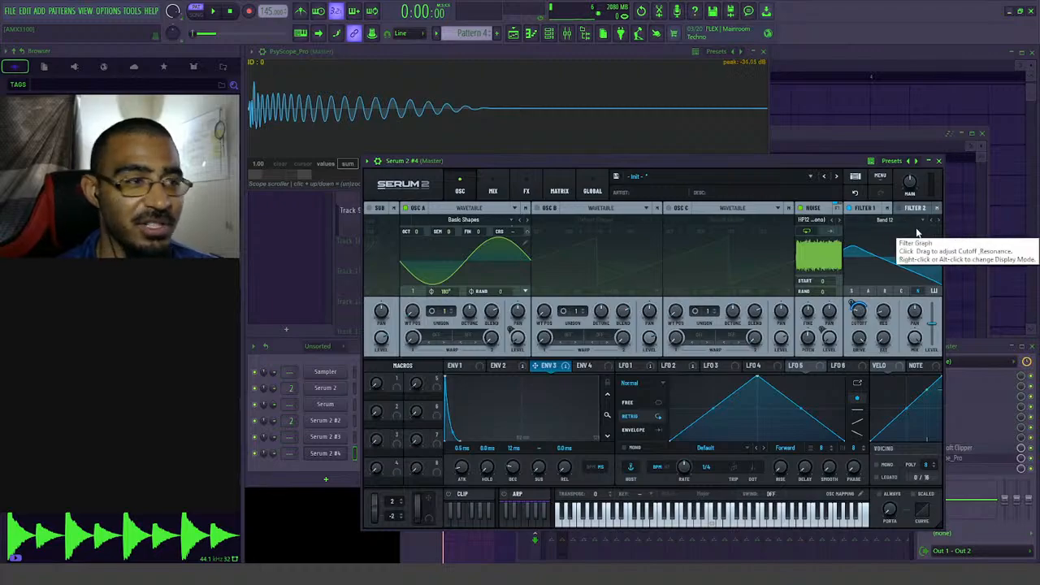
left_click_drag(683, 159, 686, 154)
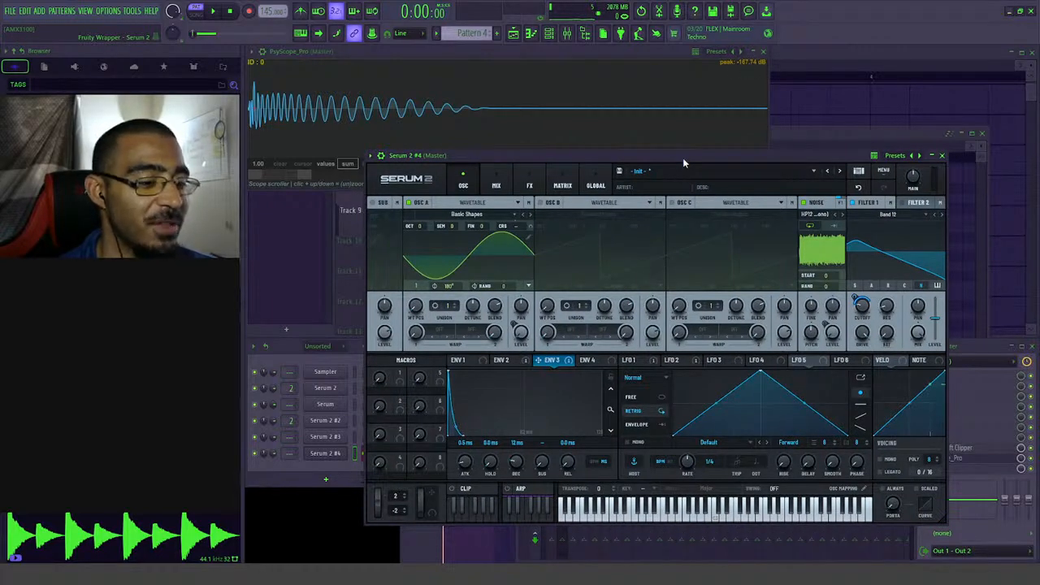
left_click_drag(683, 159, 682, 173)
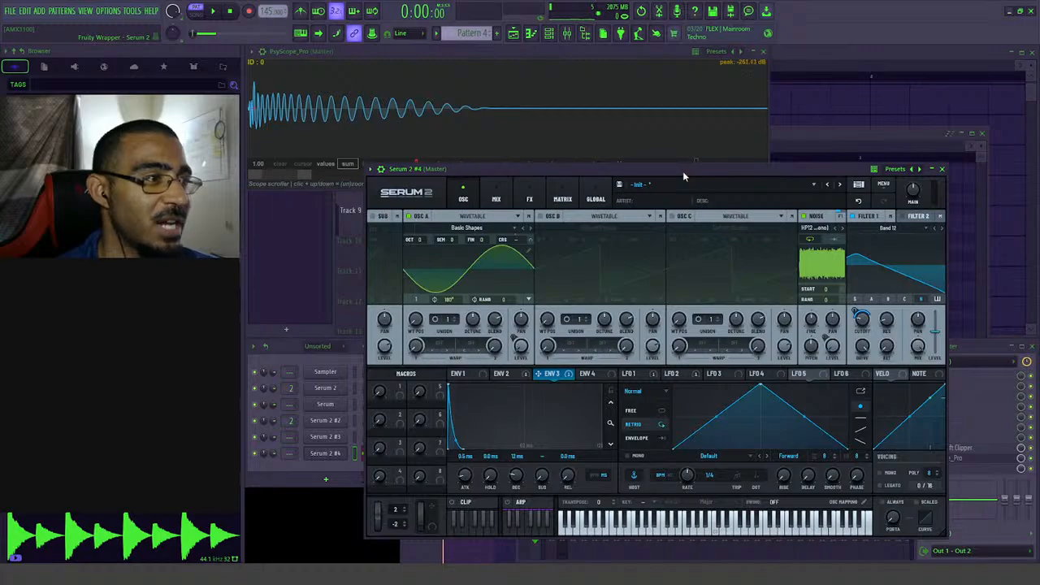
left_click(876, 136)
key("space")
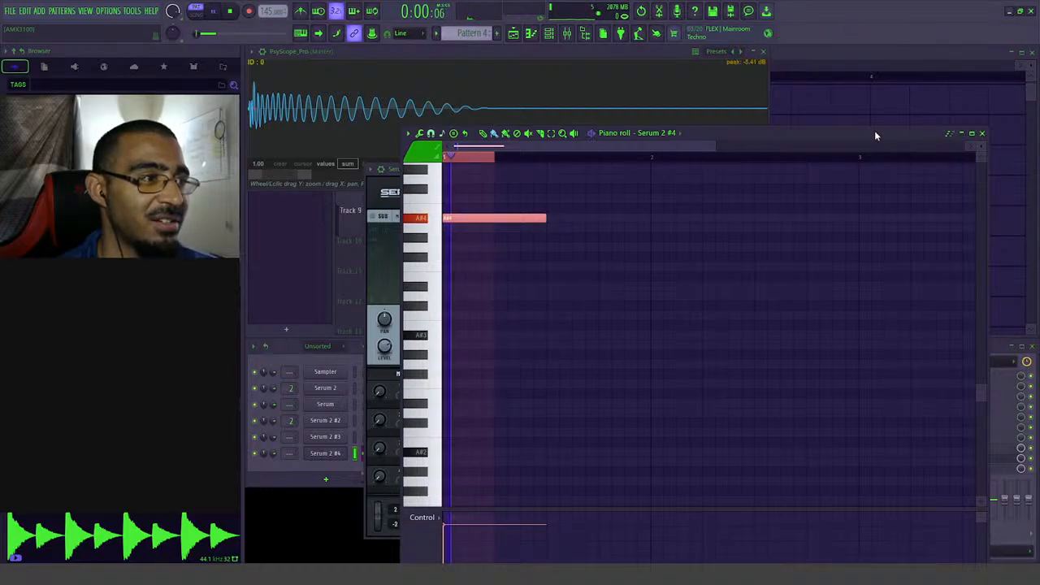
left_click_drag(876, 135, 897, 147)
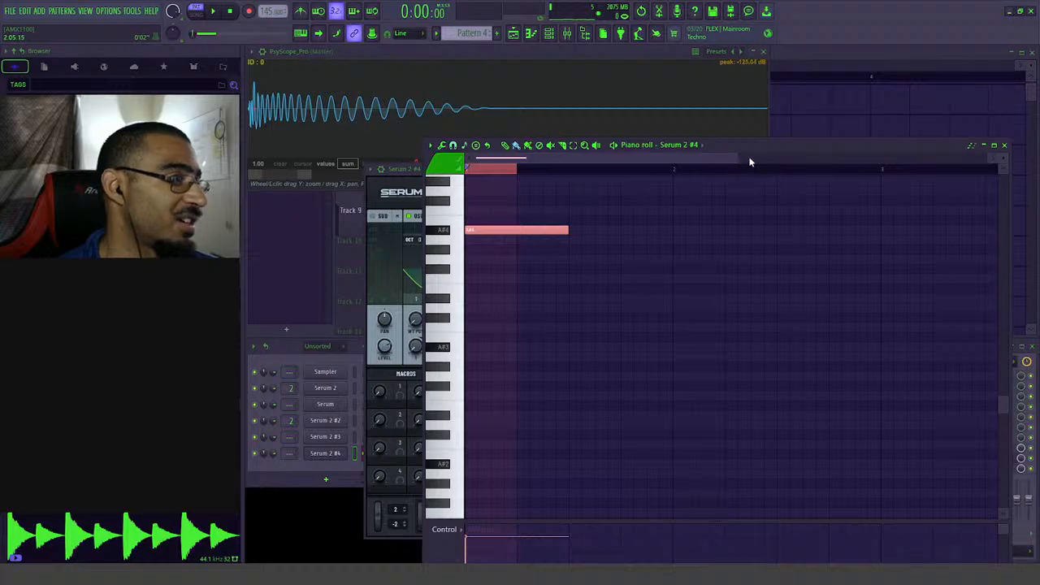
left_click_drag(736, 161, 754, 203)
key("space")
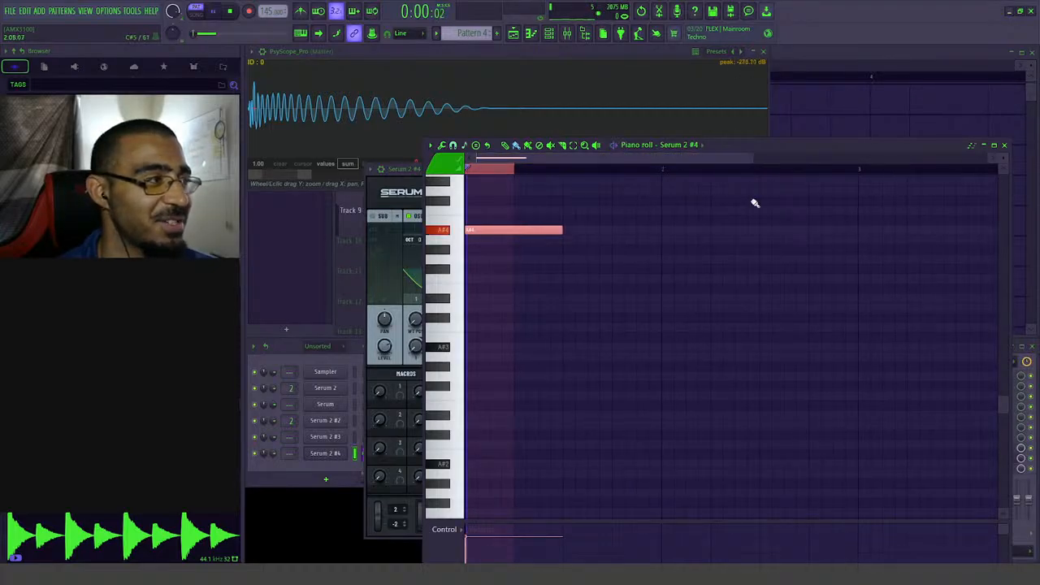
- Bring Serum 2 #4 back and move the first peak of LFO 1's curve slightly later for a short attack ramp
left_click(325, 453)
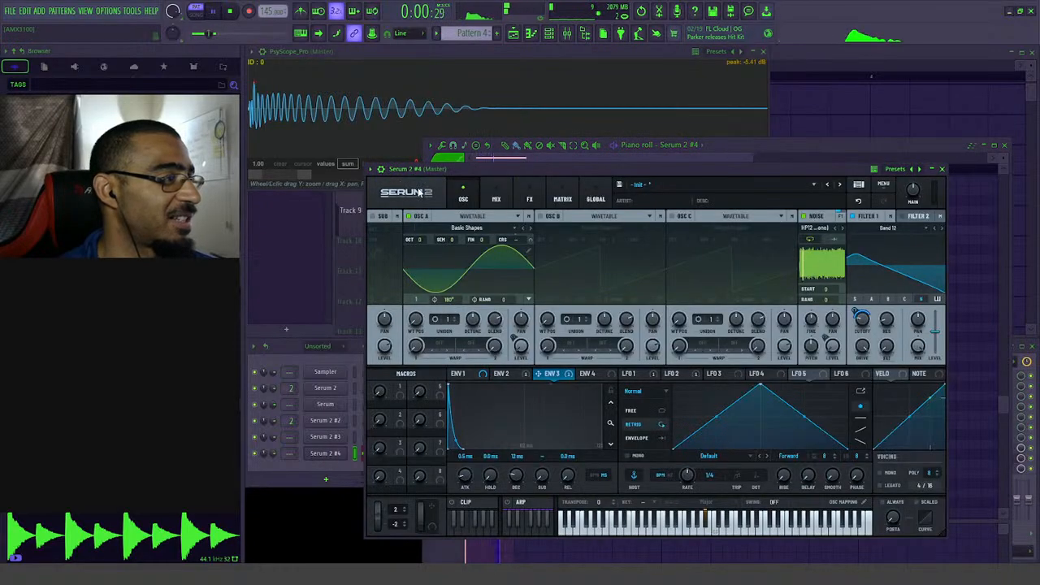
left_click(650, 377)
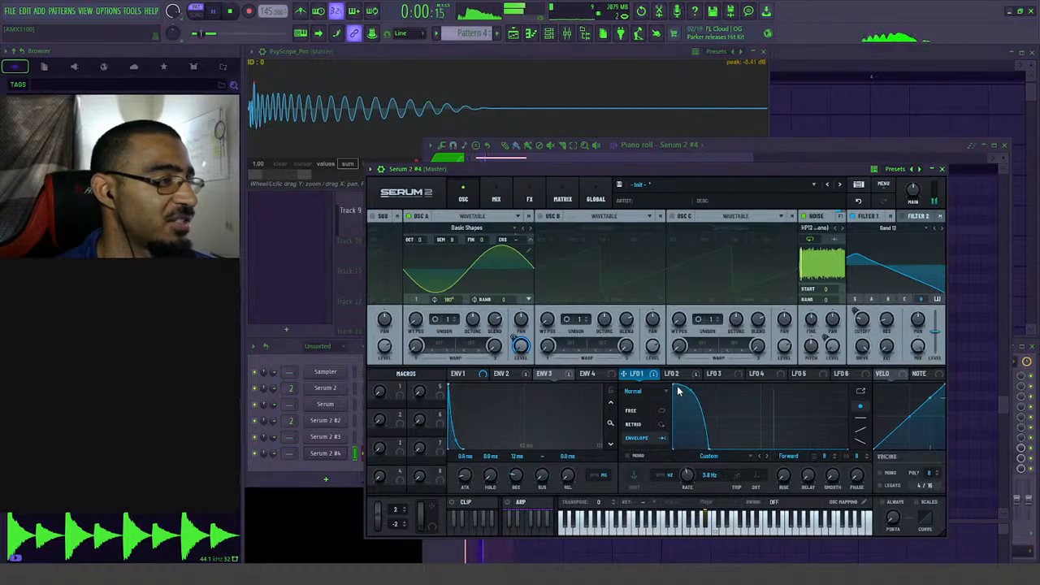
left_click_drag(689, 388, 677, 383)
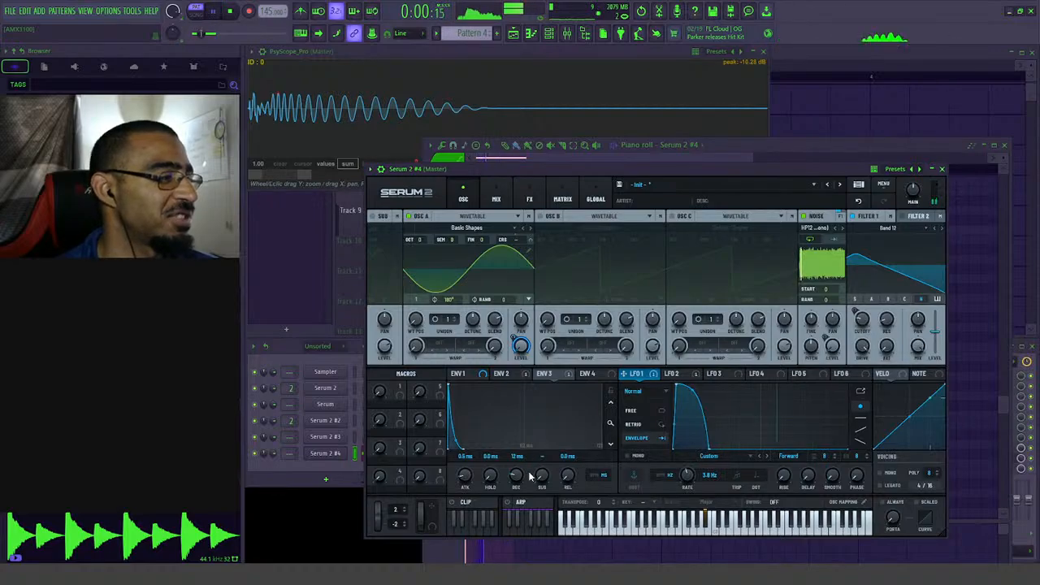
- Set Env 3's decay to 32 ms and raise Filter 1's cutoff to slightly below 95 Hz
left_click_drag(520, 480, 521, 475)
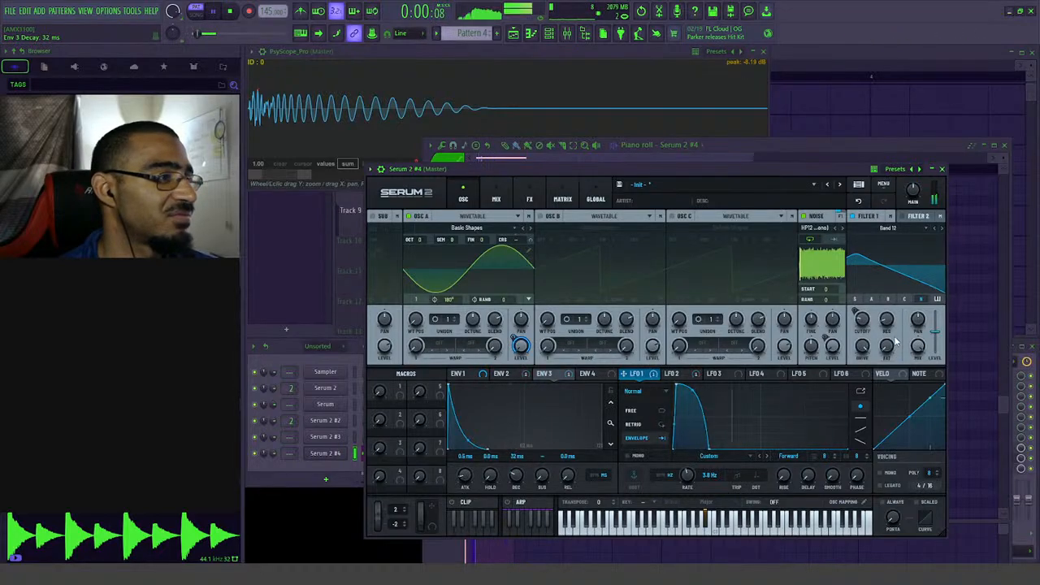
left_click_drag(863, 326, 866, 319)
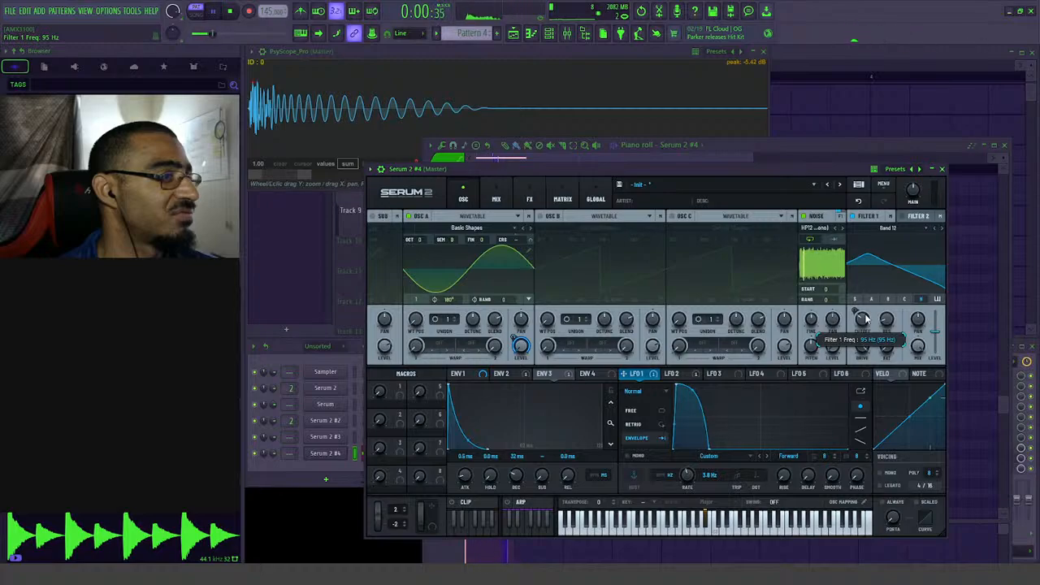
scroll(865, 320, "down", 2)
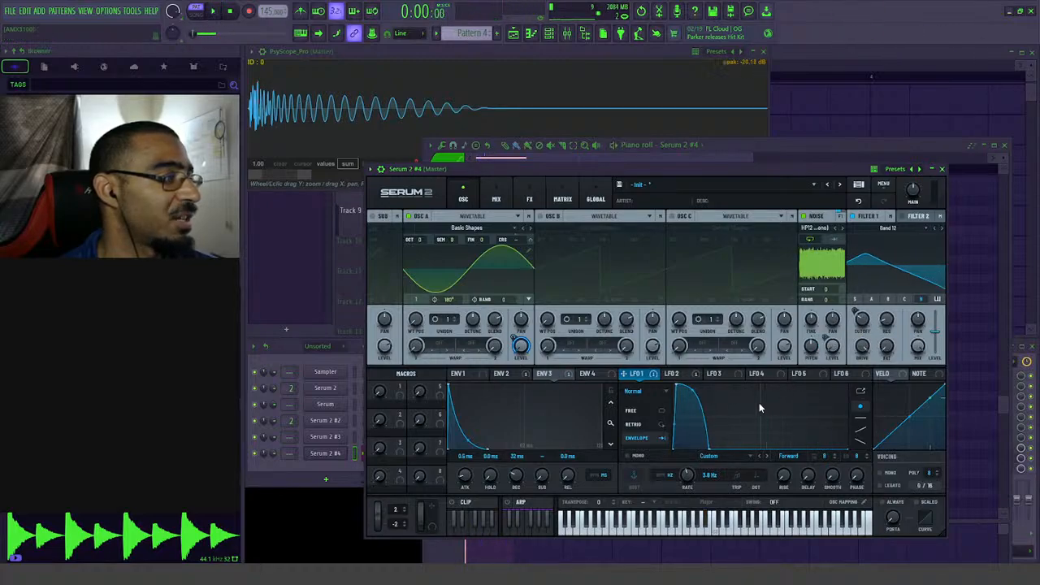
- Shorten Env 3's decay to 17 ms while auditioning the pattern, and check the waveform's start up close in PsyScope_Pro
scroll(517, 478, "down", 2)
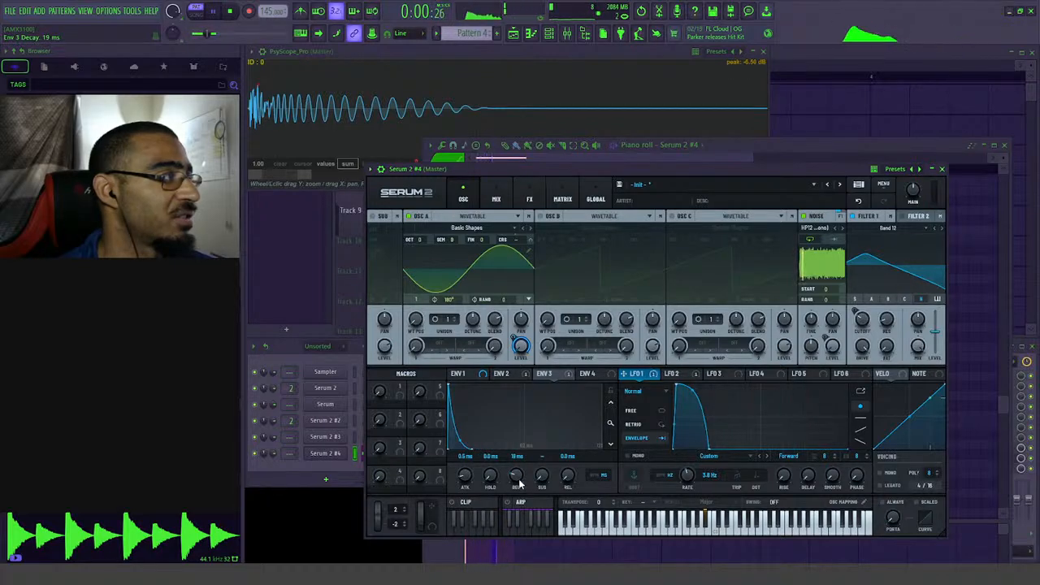
key("space")
key("space")
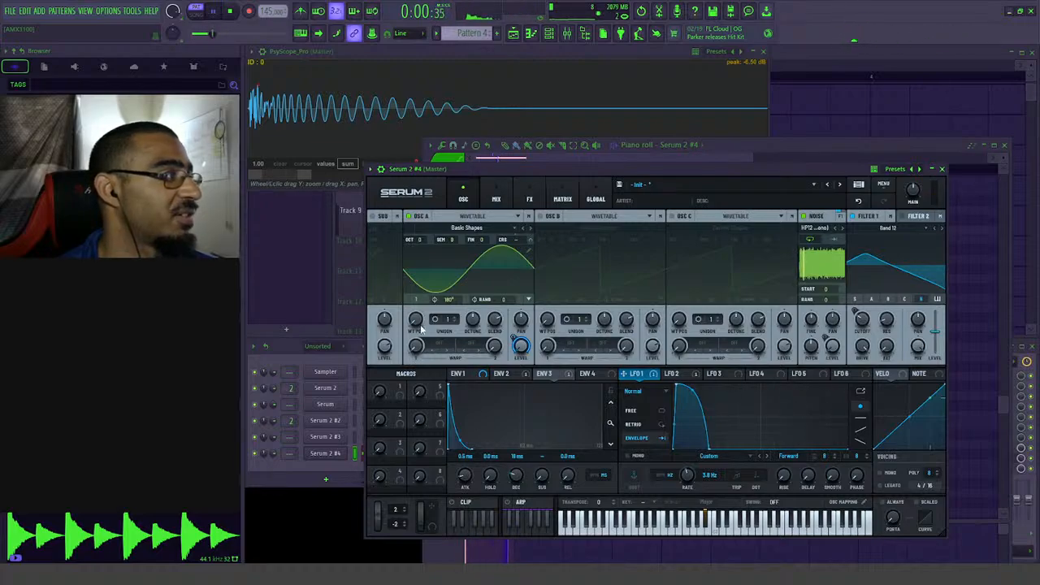
key("space")
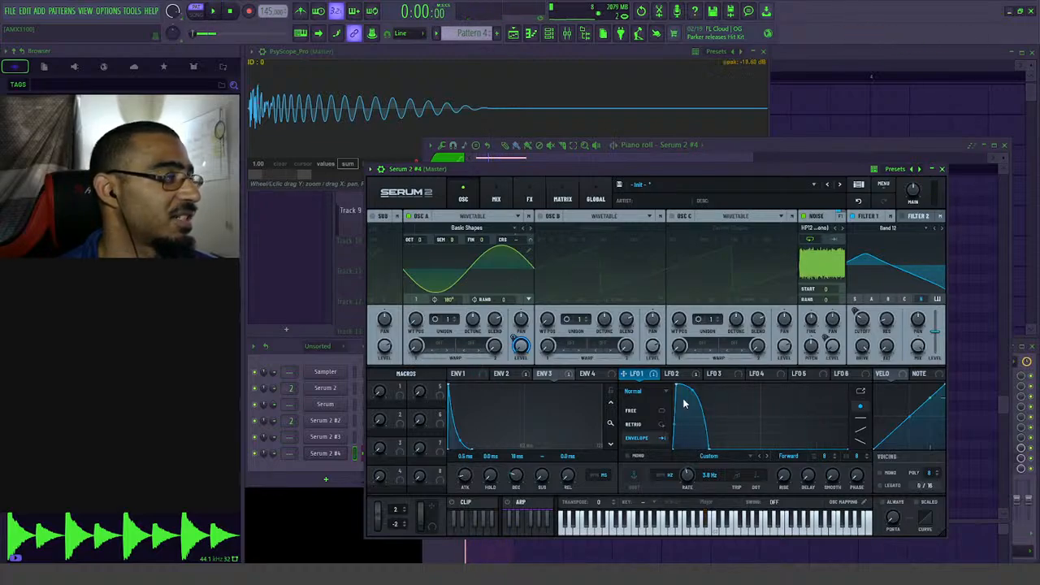
scroll(515, 479, "up", 1)
key("space")
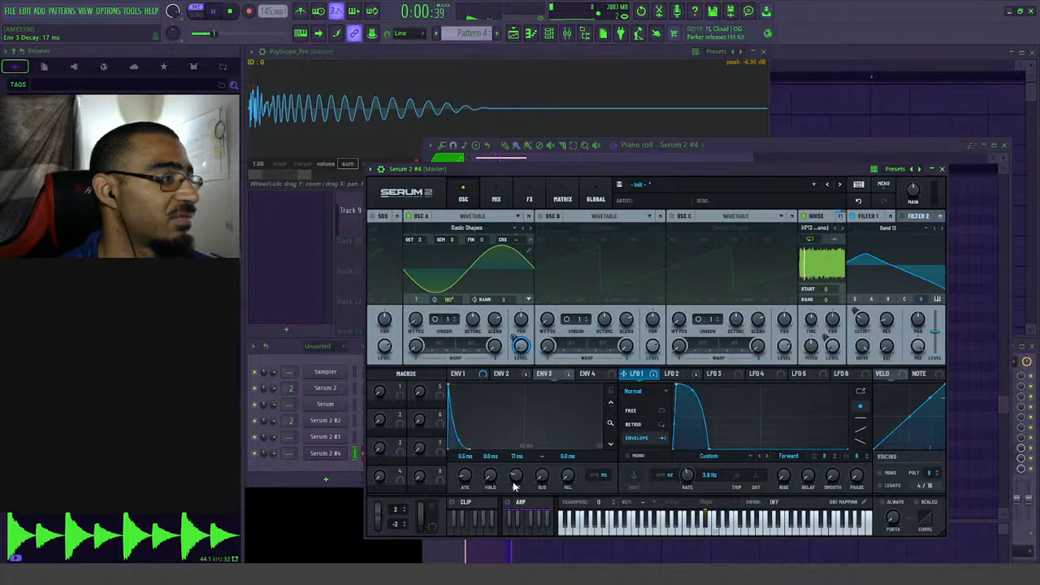
key("space")
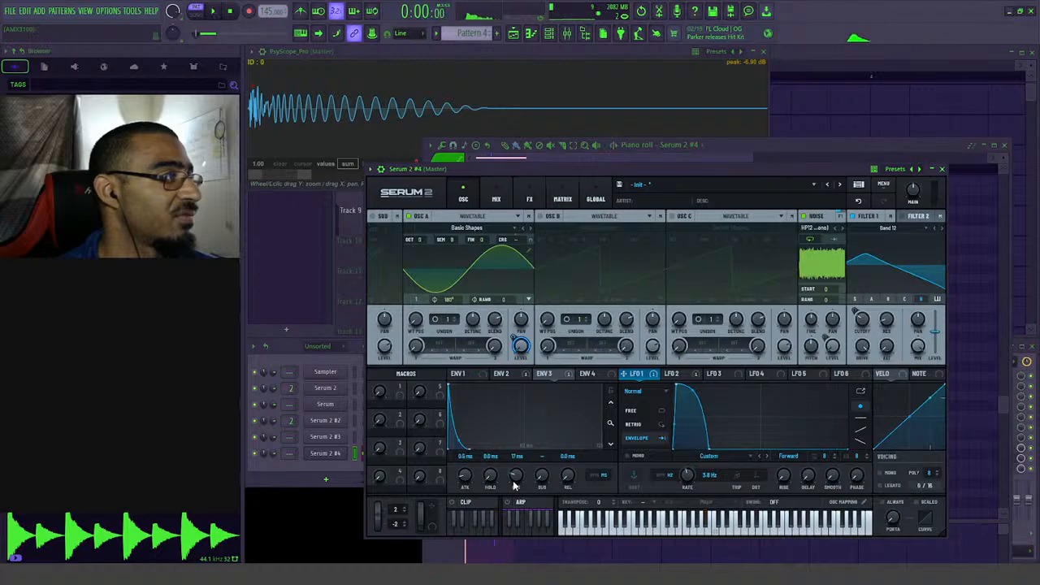
left_click(494, 182)
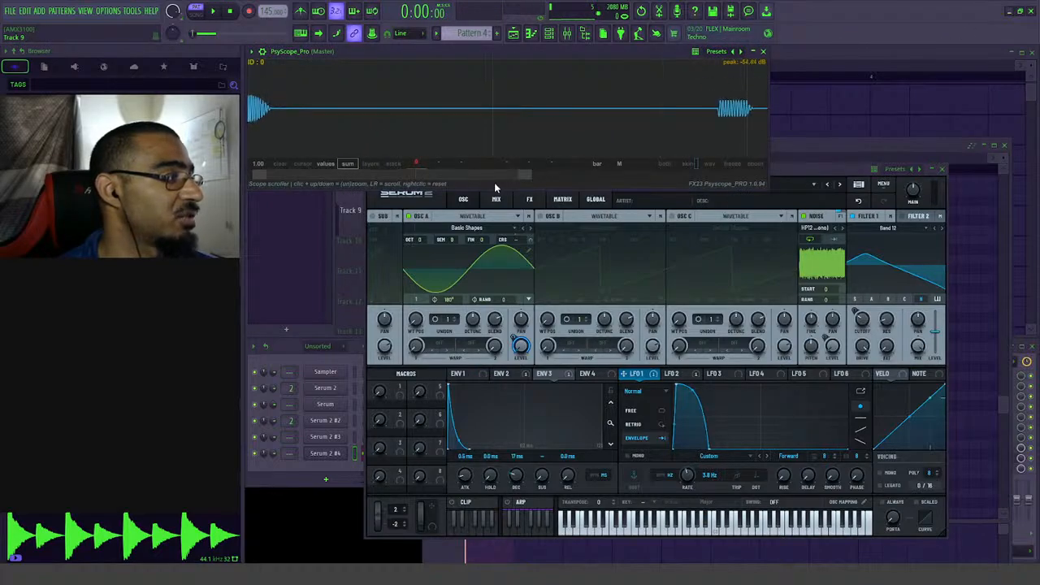
left_click_drag(491, 176, 284, 178)
left_click_drag(524, 177, 318, 178)
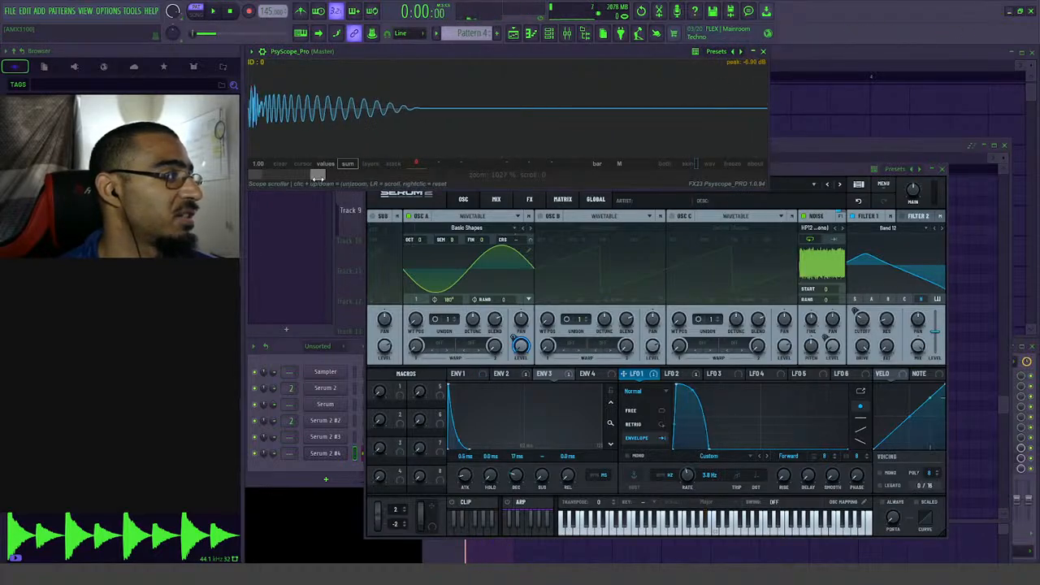
- Enable oscillator B in Serum 2 #4 and set its type to Sample
left_click(787, 171)
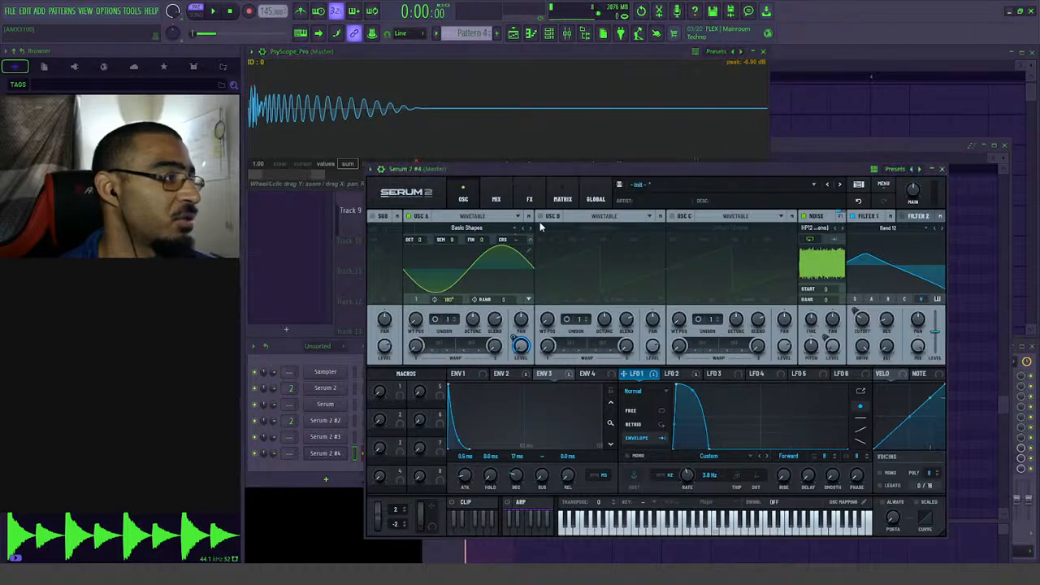
left_click(540, 215)
left_click(604, 216)
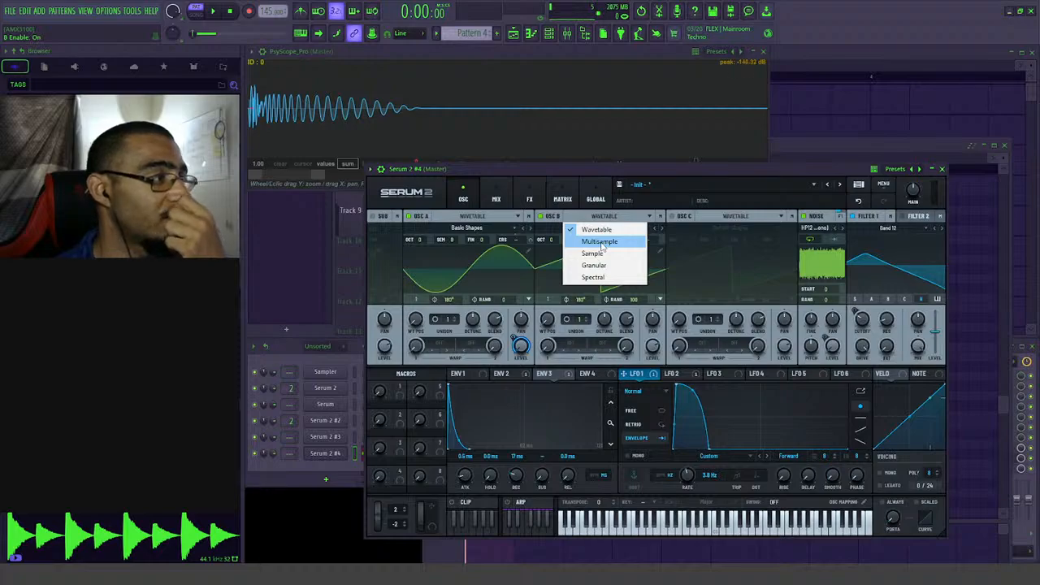
left_click(598, 253)
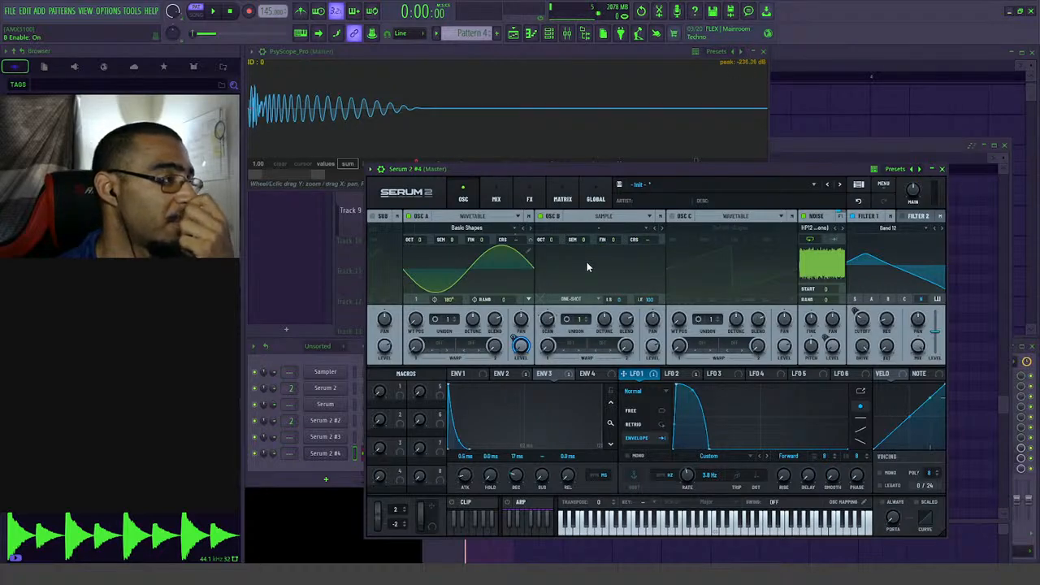
left_click(64, 83)
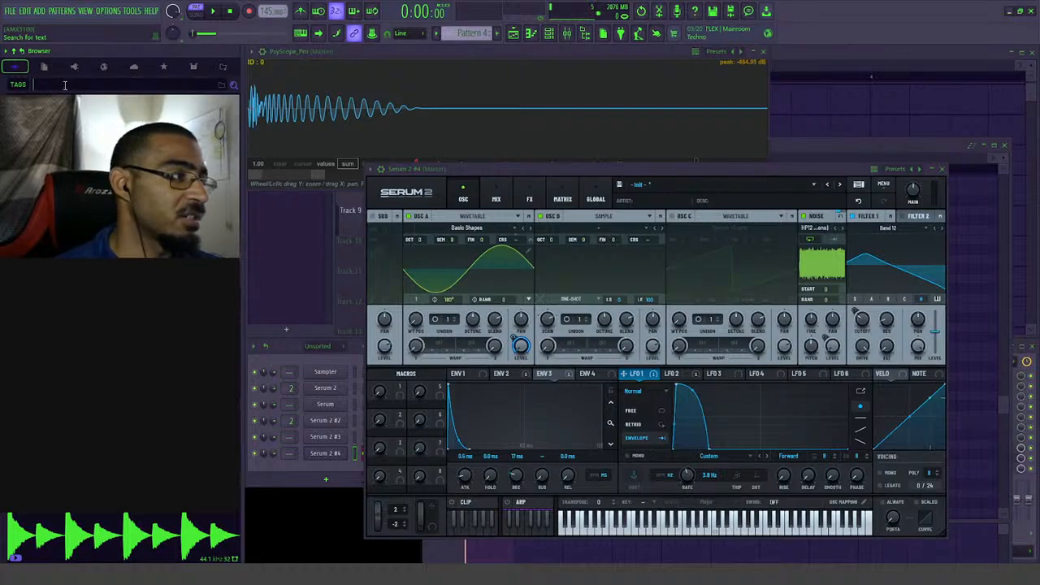
left_click(597, 227)
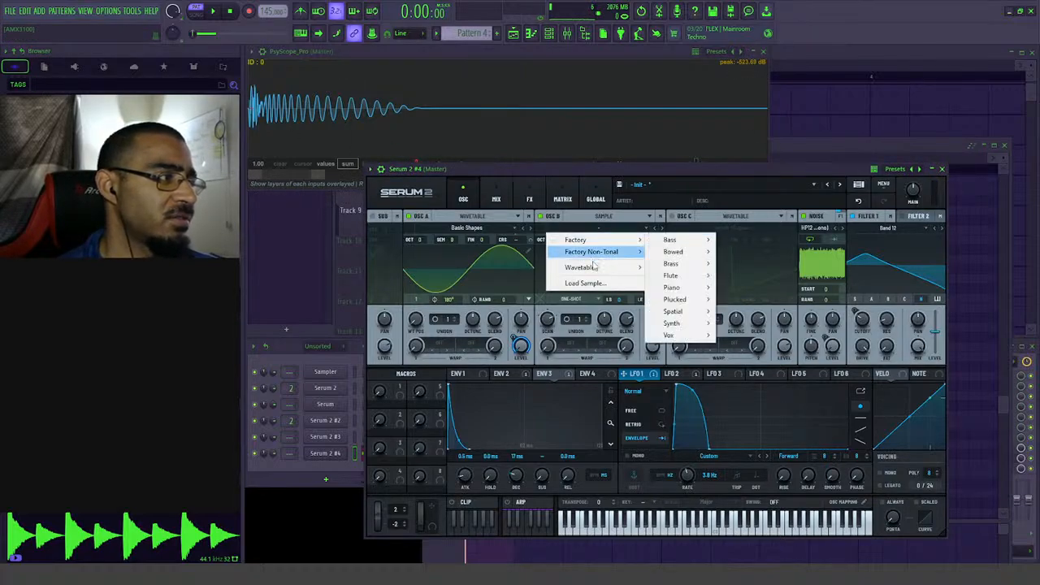
mouse_move(594, 244)
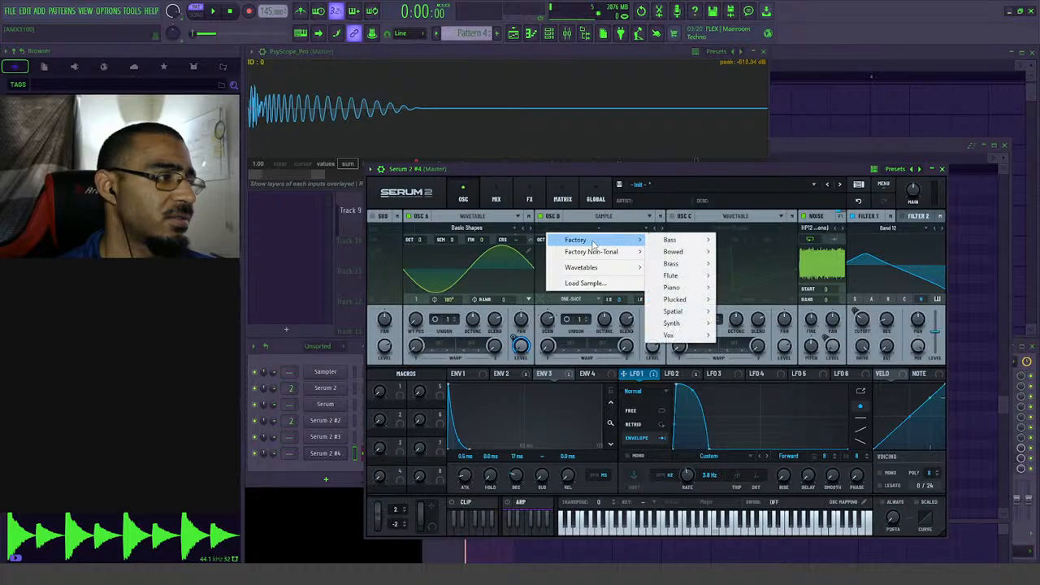
mouse_move(595, 254)
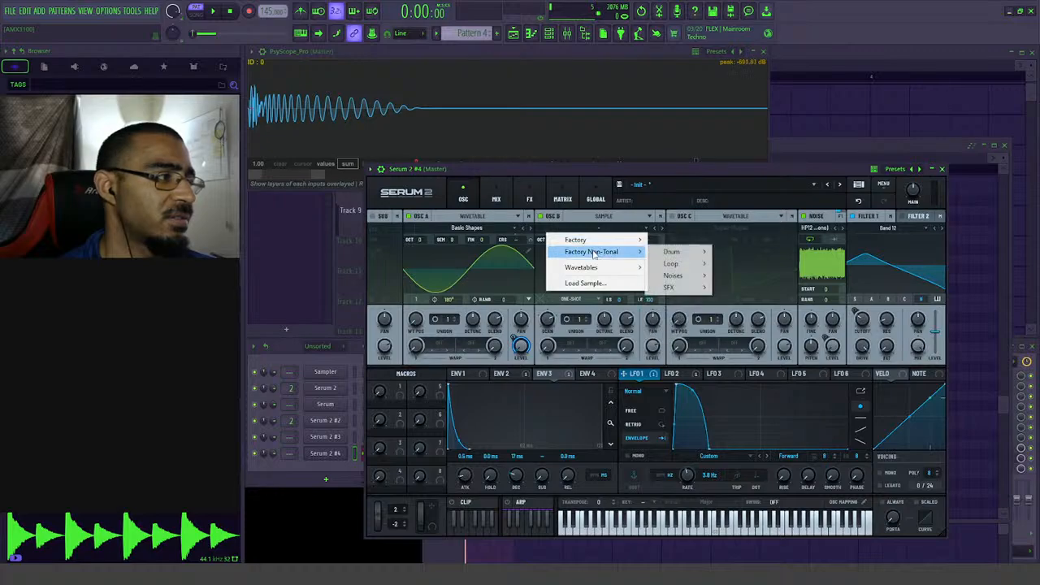
mouse_move(693, 291)
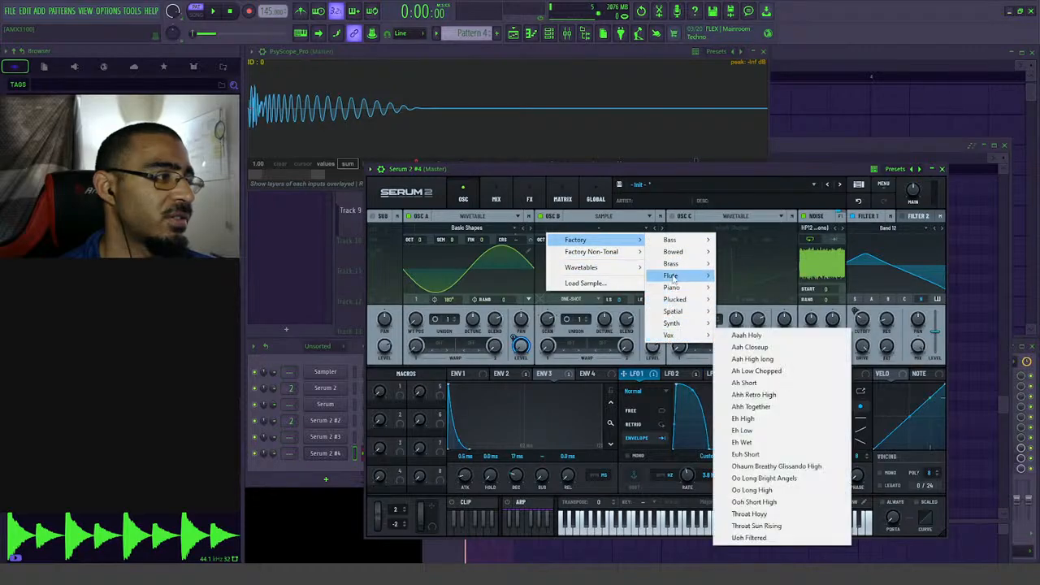
left_click(562, 169)
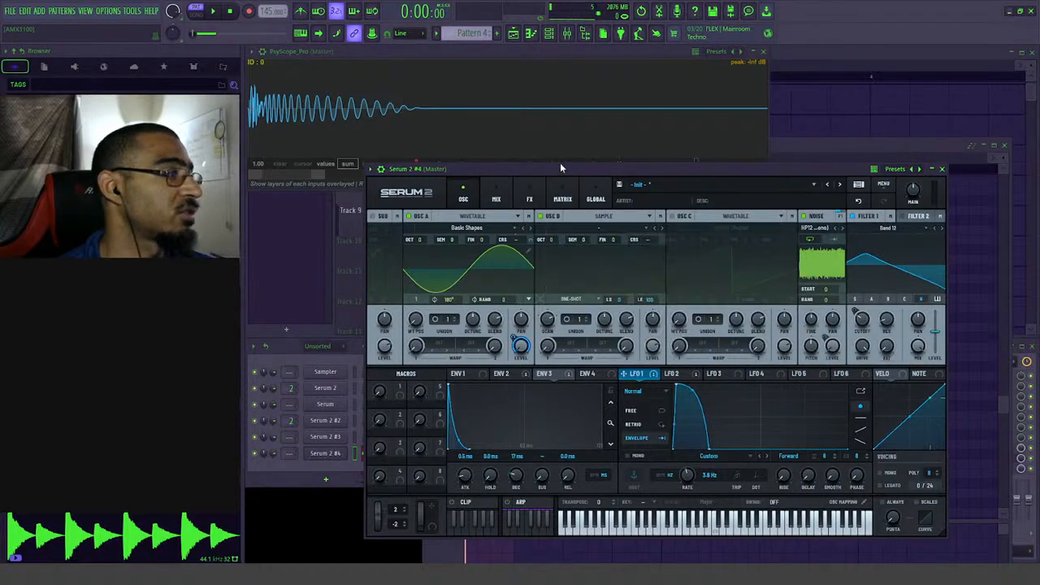
- Search the browser for "pink", load N-CFX 01 Pink Noise into oscillator B, and lower its level to 0%
left_click(115, 85)
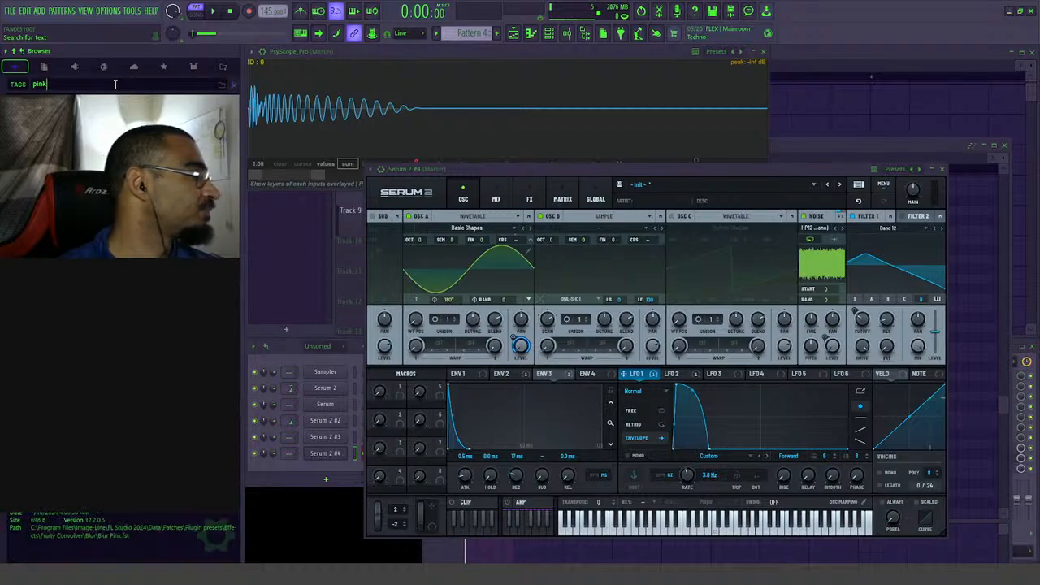
left_click_drag(122, 114, 600, 269)
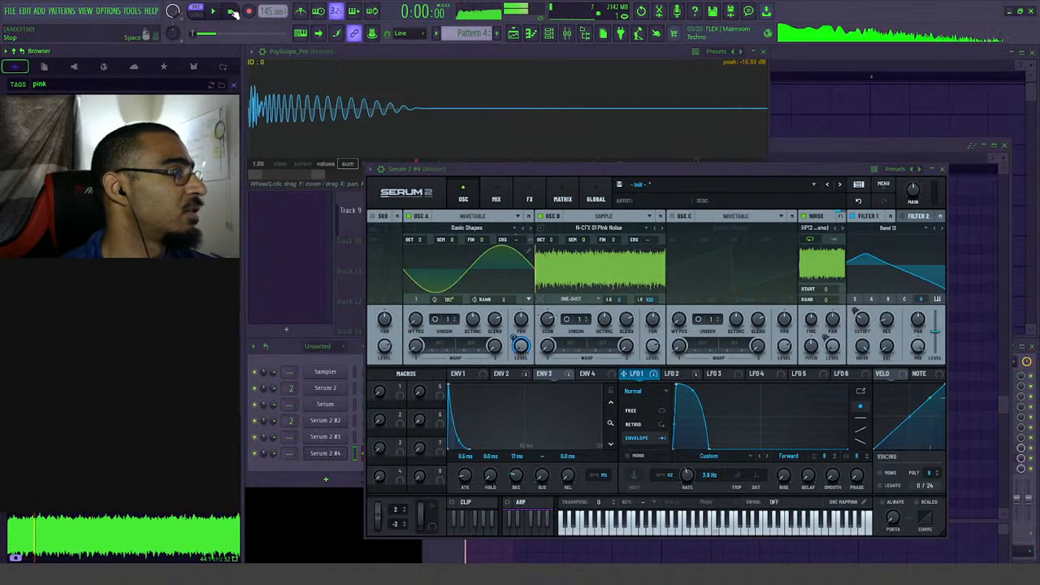
left_click_drag(655, 351, 685, 387)
- Bend the falling segment of LFO 3 into an inward decay curve and assign LFO 3 to oscillator B's level
left_click(713, 374)
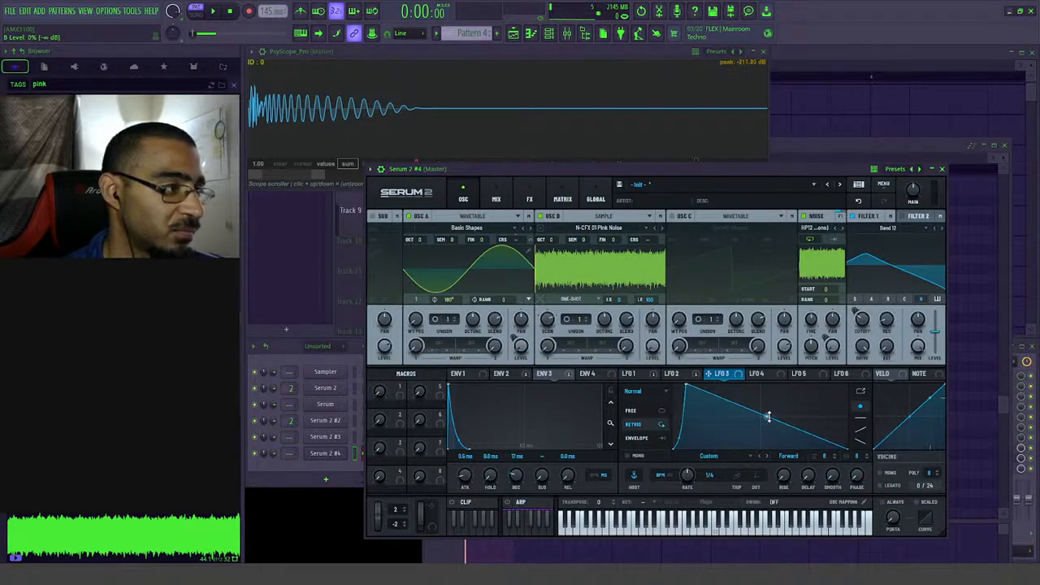
left_click_drag(768, 417, 768, 437)
left_click_drag(709, 376, 652, 345)
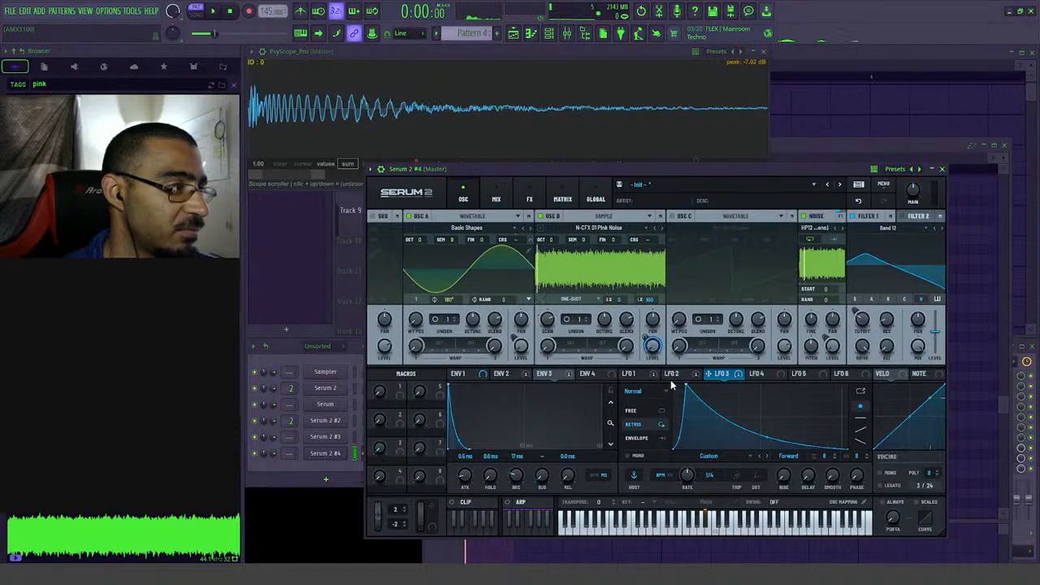
- Set LFO 3's rate to 1/8 and switch it to Envelope mode while auditioning the pattern
left_click(317, 176)
key("space")
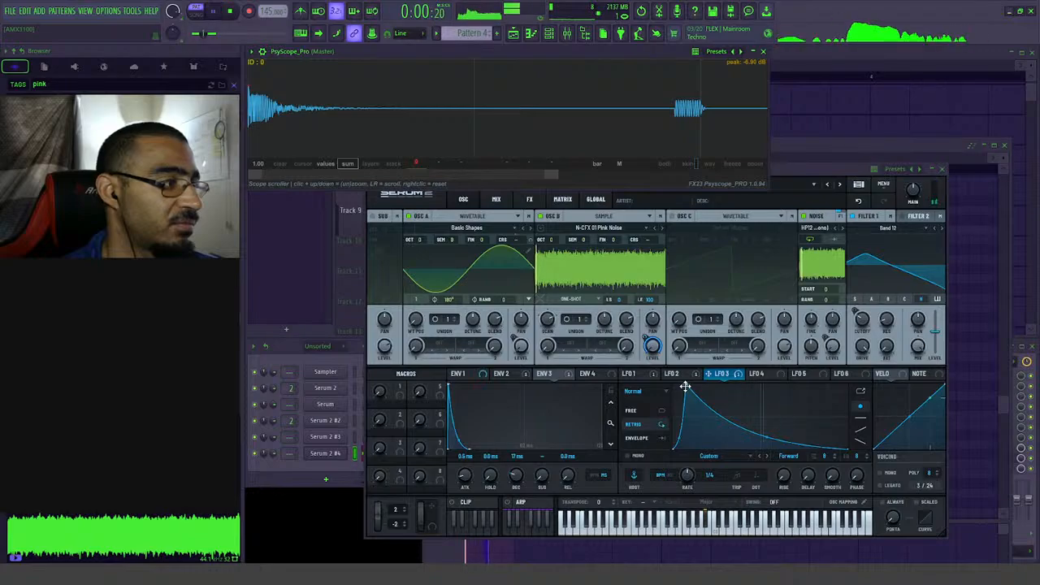
left_click(682, 483)
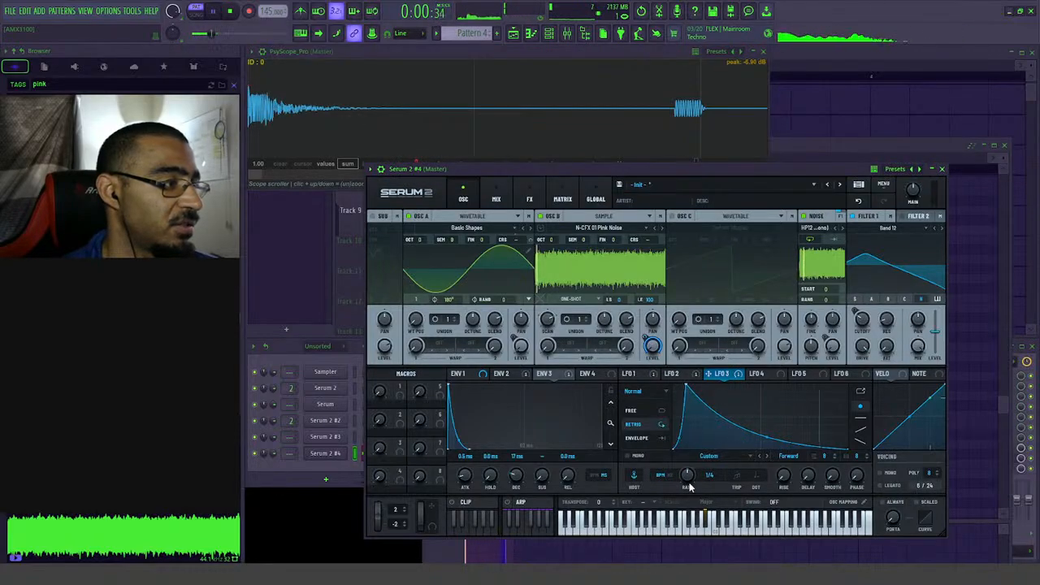
left_click_drag(690, 486, 690, 475)
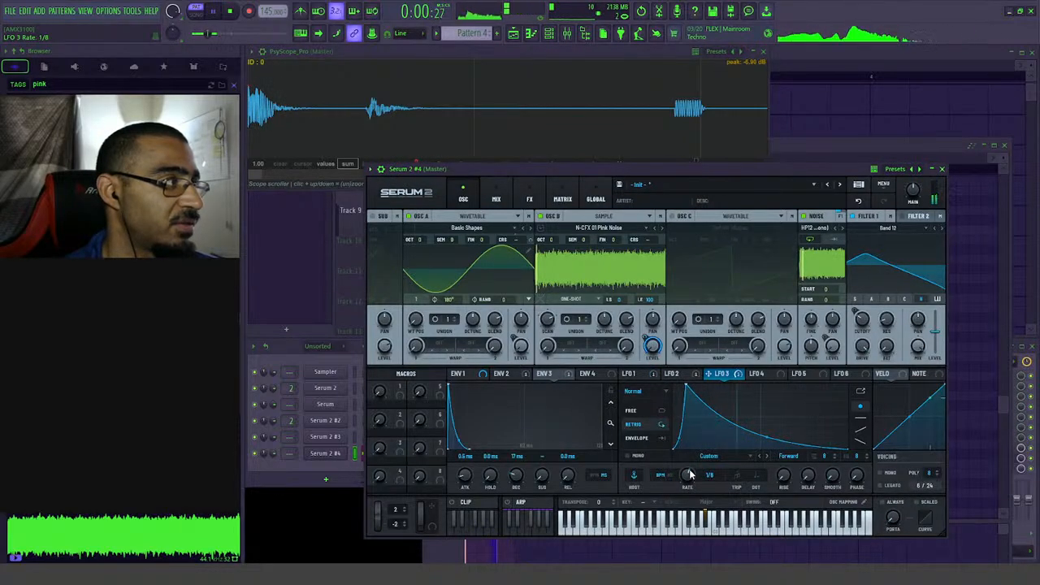
left_click(661, 438)
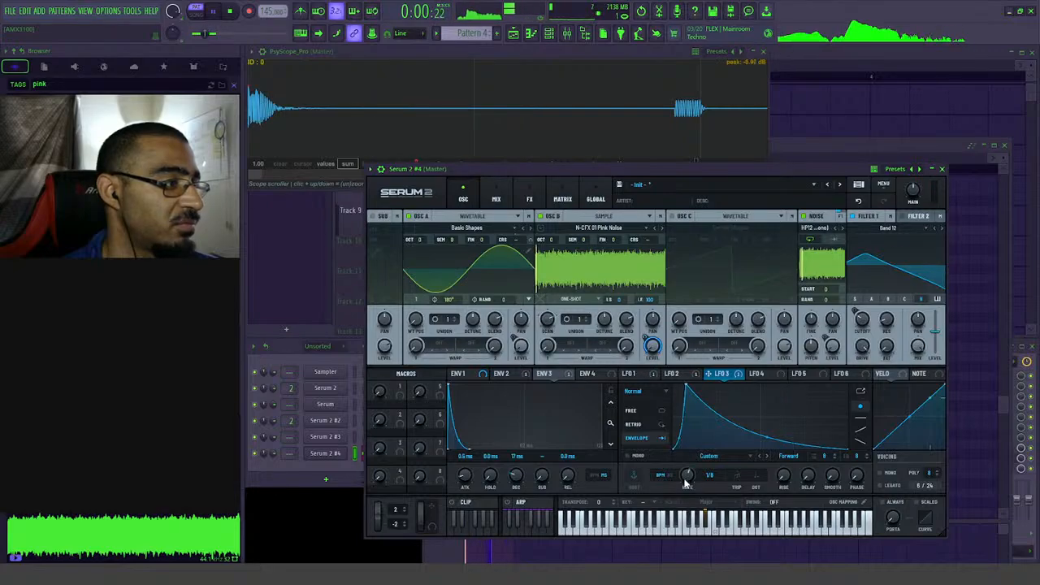
- Compare 1/4 and 1/2 rates for LFO 3, turn off its BPM sync, and set its rate to 2.0 Hz
scroll(686, 487, "down", 1)
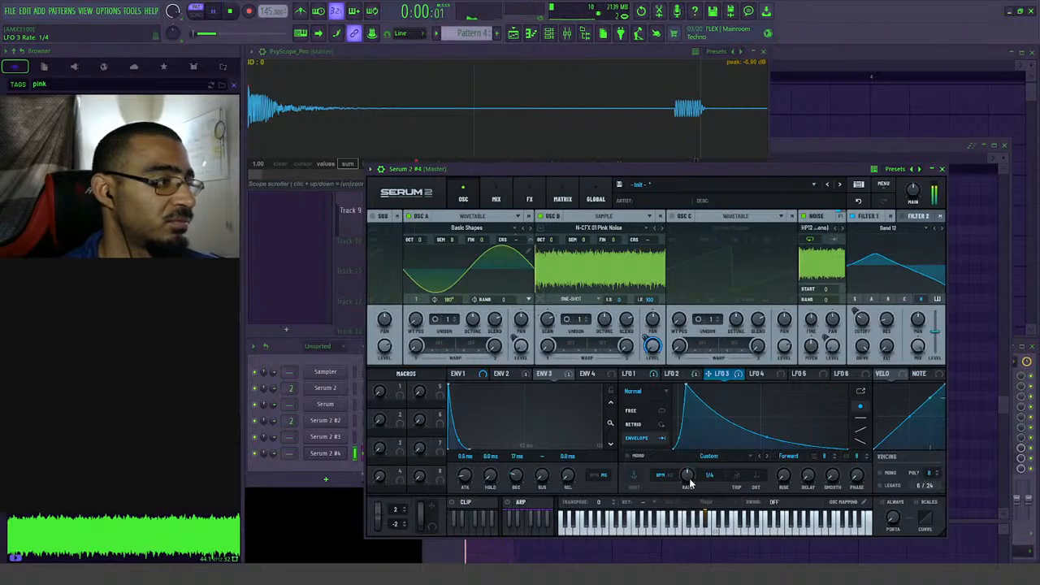
scroll(689, 484, "down", 1)
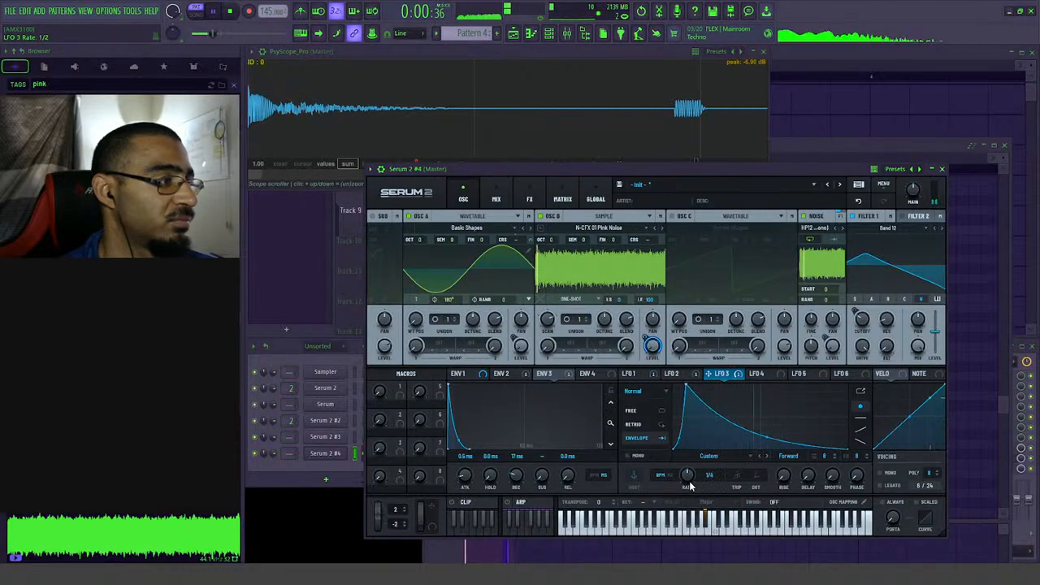
scroll(689, 485, "up", 1)
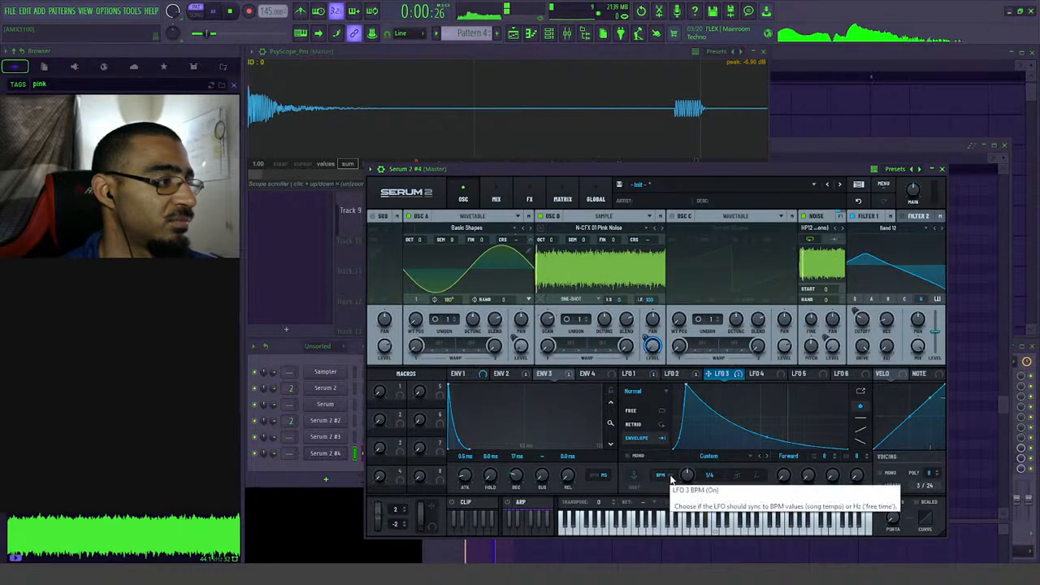
scroll(691, 478, "down", 2)
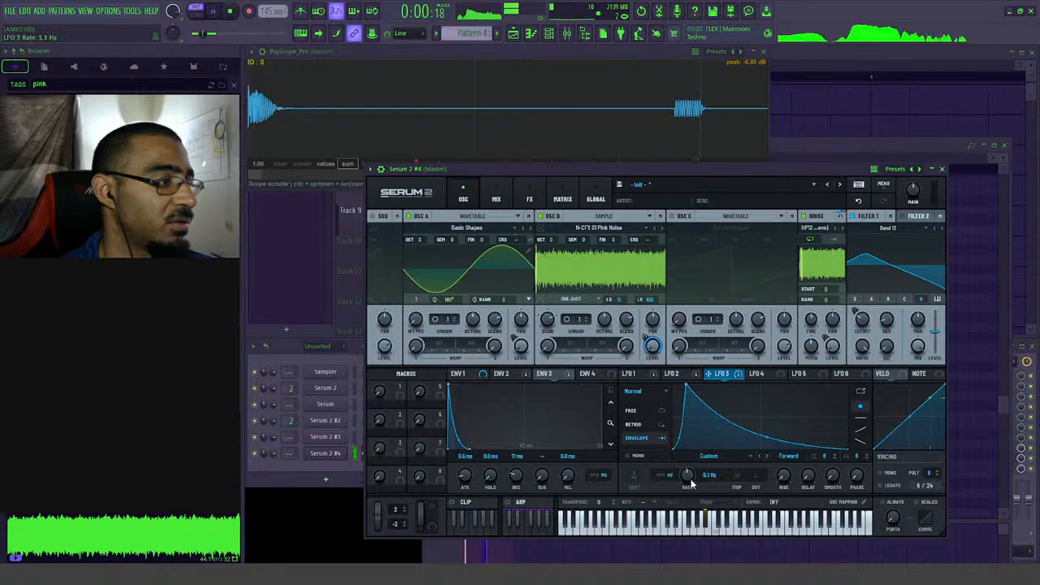
scroll(691, 486, "down", 2)
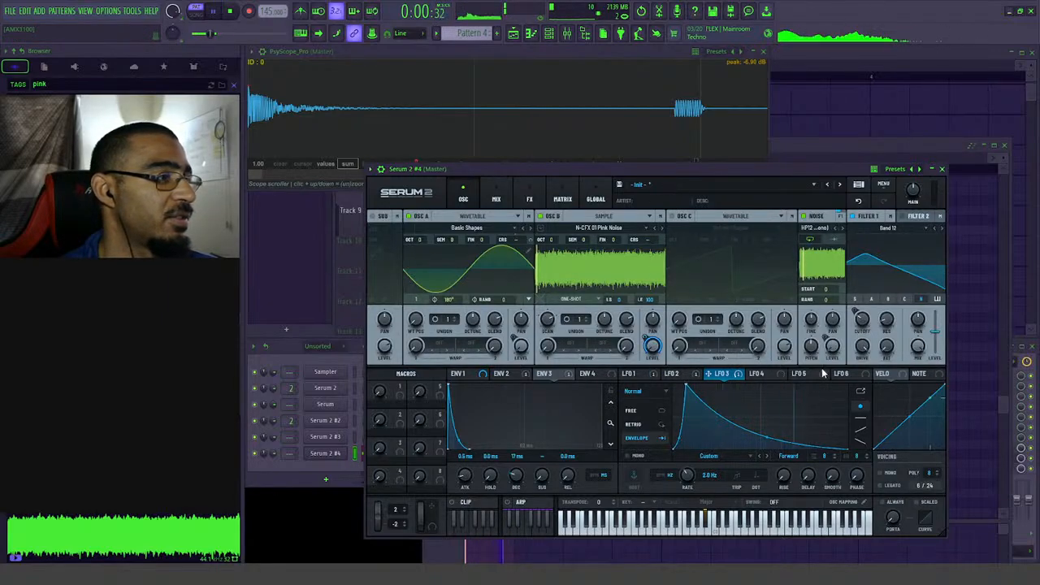
key("space")
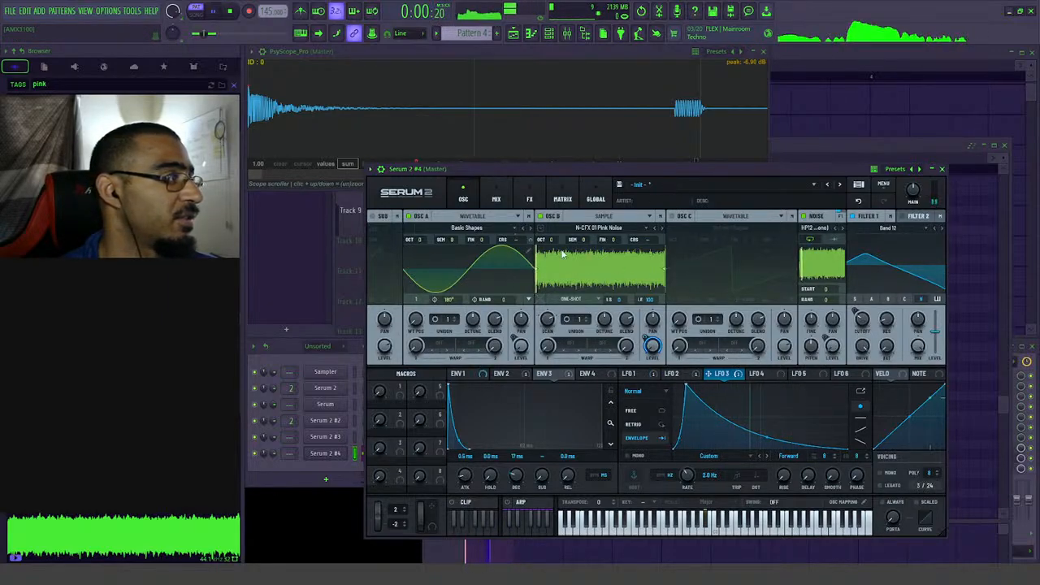
key("space")
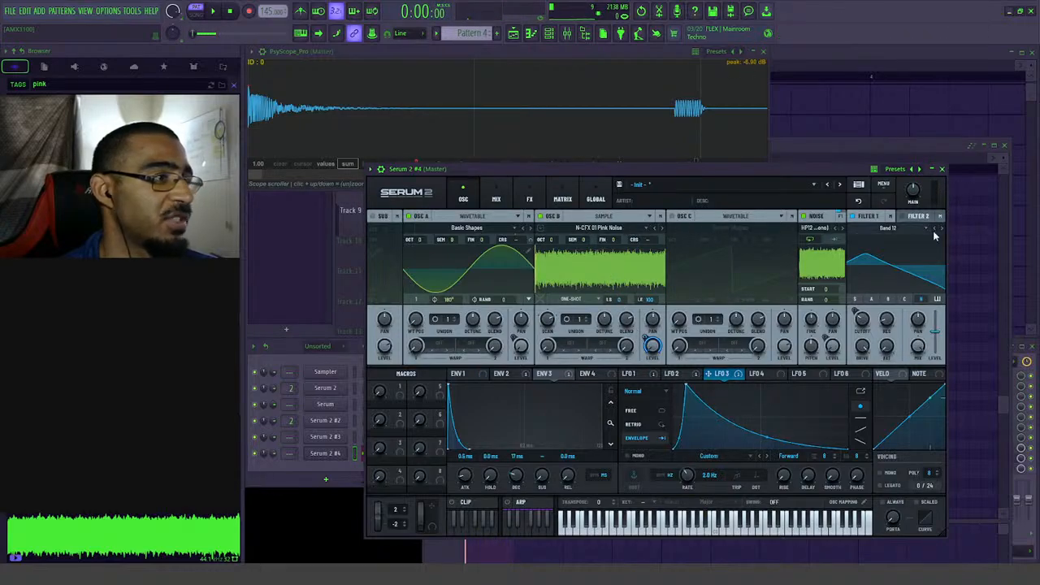
- Enable Filter 2 with oscillator B routed to it and choose the HP 12 filter type
left_click(901, 217)
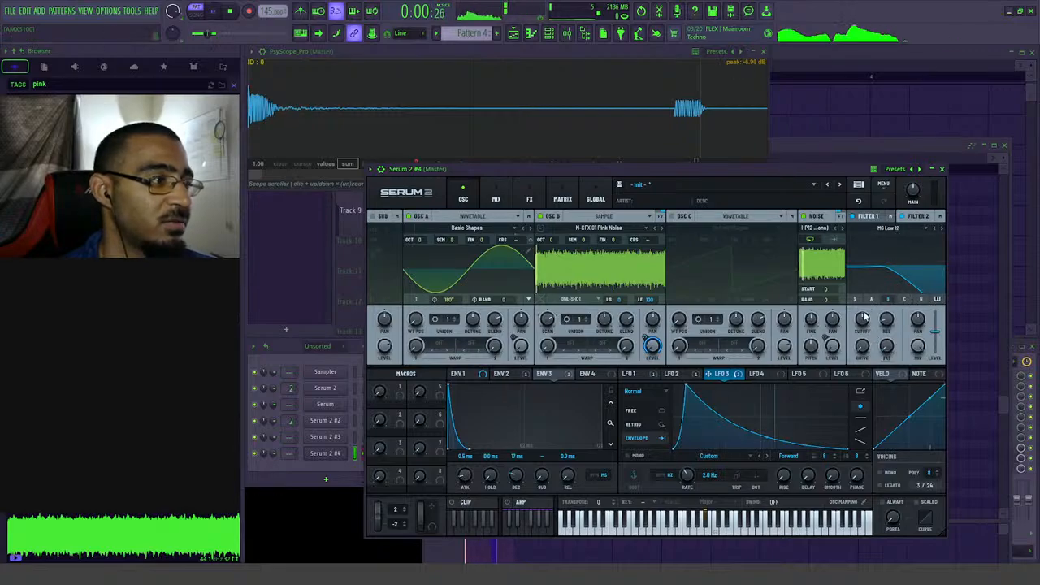
left_click(888, 227)
mouse_move(892, 255)
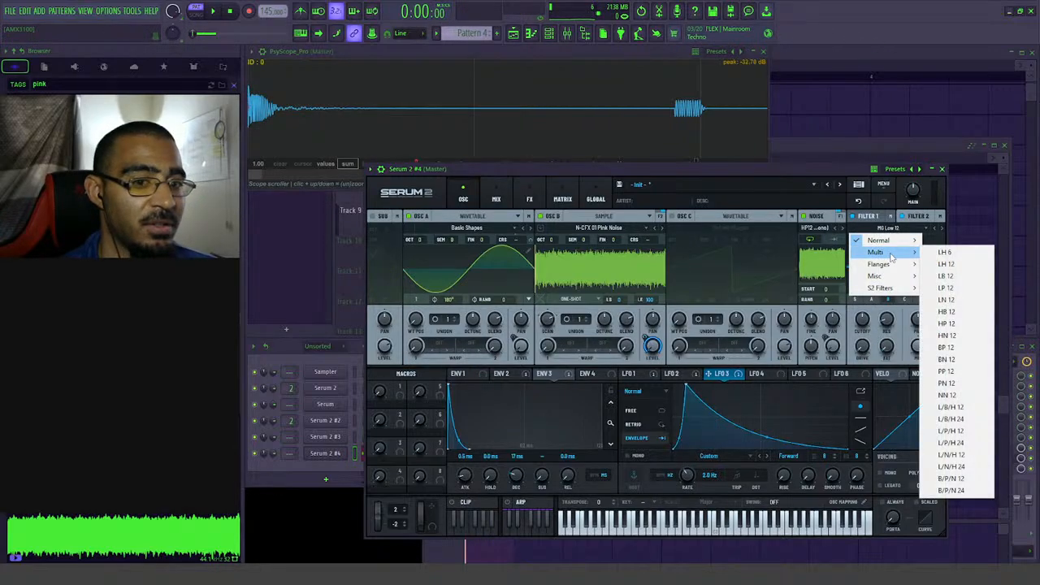
left_click(948, 324)
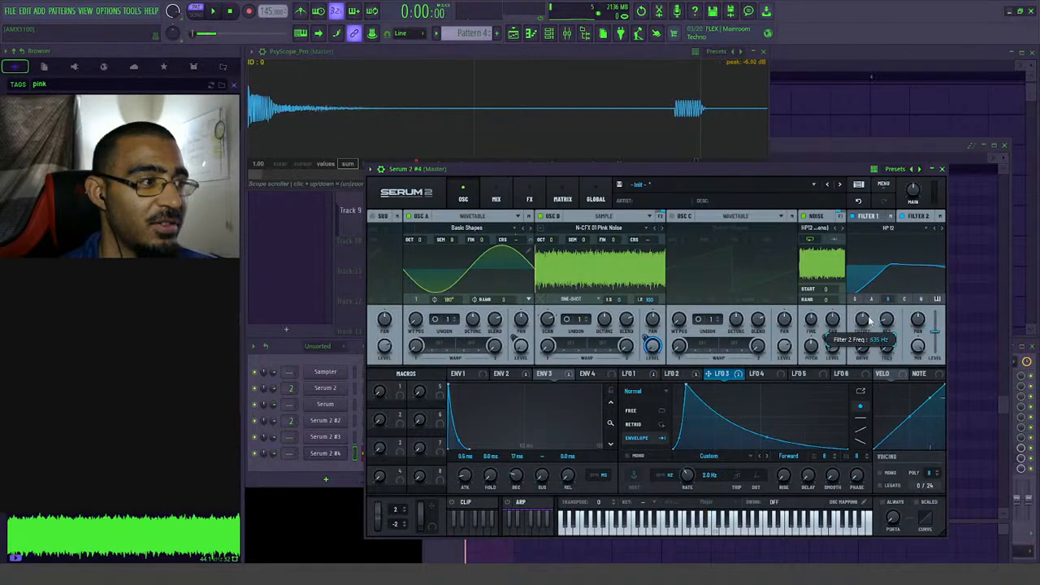
- Raise Filter 2's cutoff to about 649 Hz while auditioning the pattern
key("space")
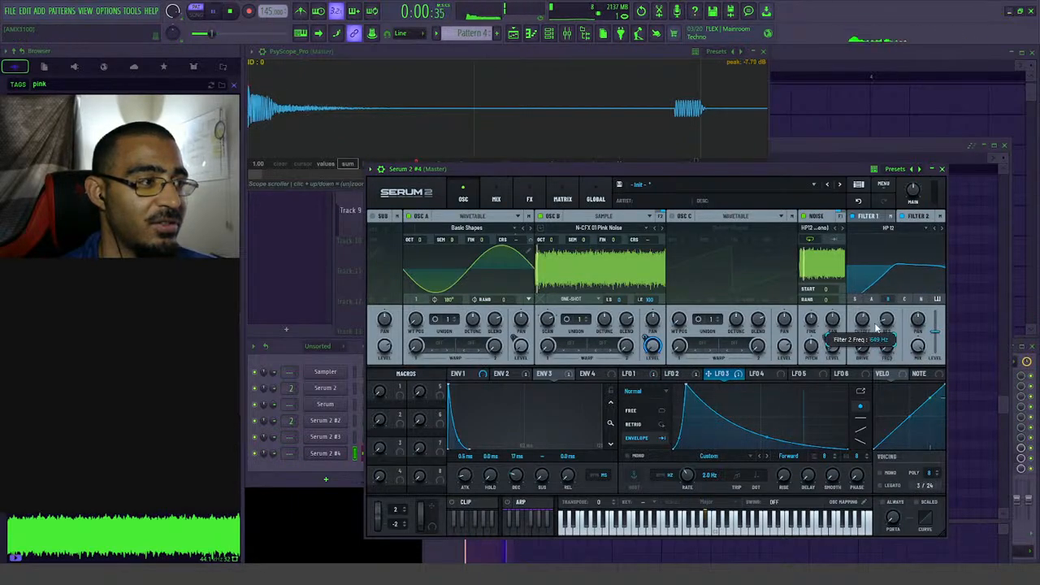
left_click_drag(876, 320, 878, 327)
key("space")
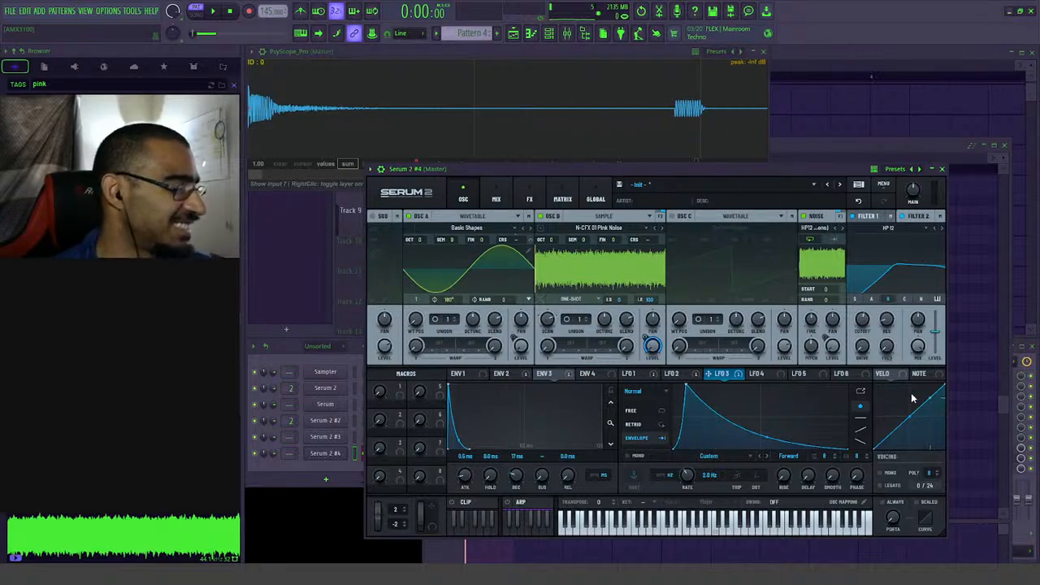
- Bring back Filter 1's settings, play the pattern, and examine the waveform's start up close in PsyScope_Pro
left_click(917, 217)
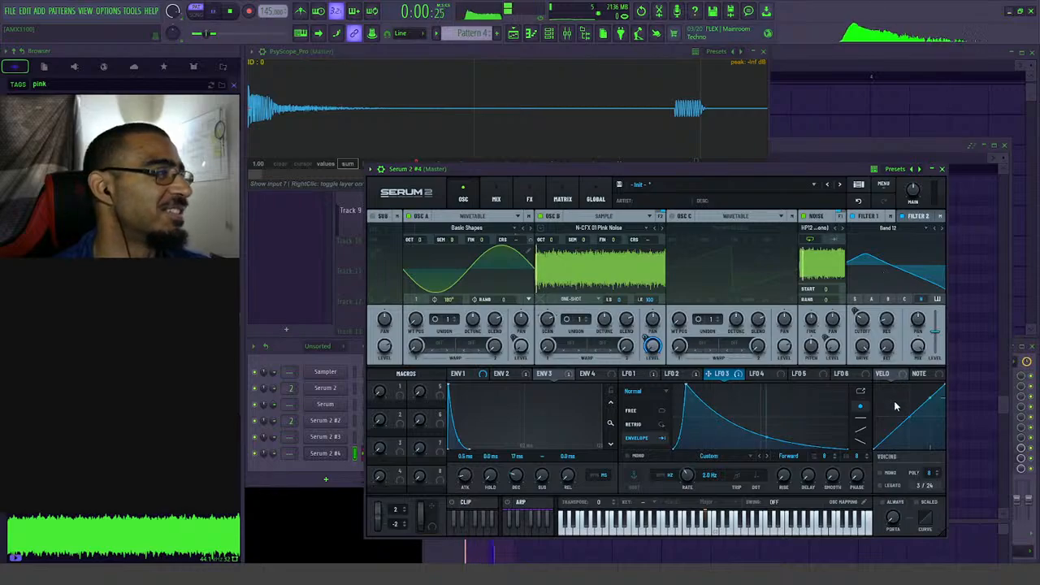
left_click(322, 183)
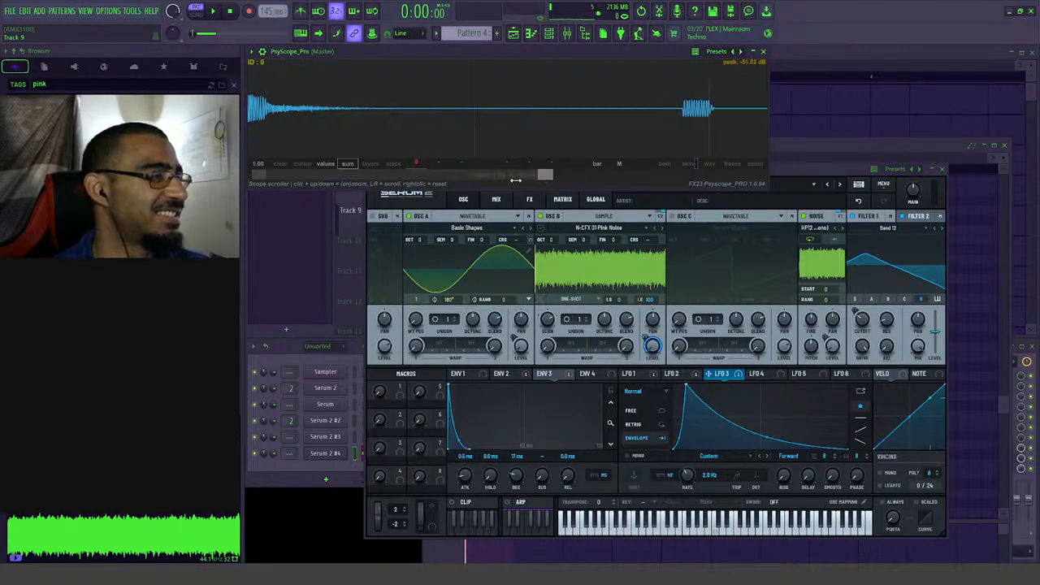
key("space")
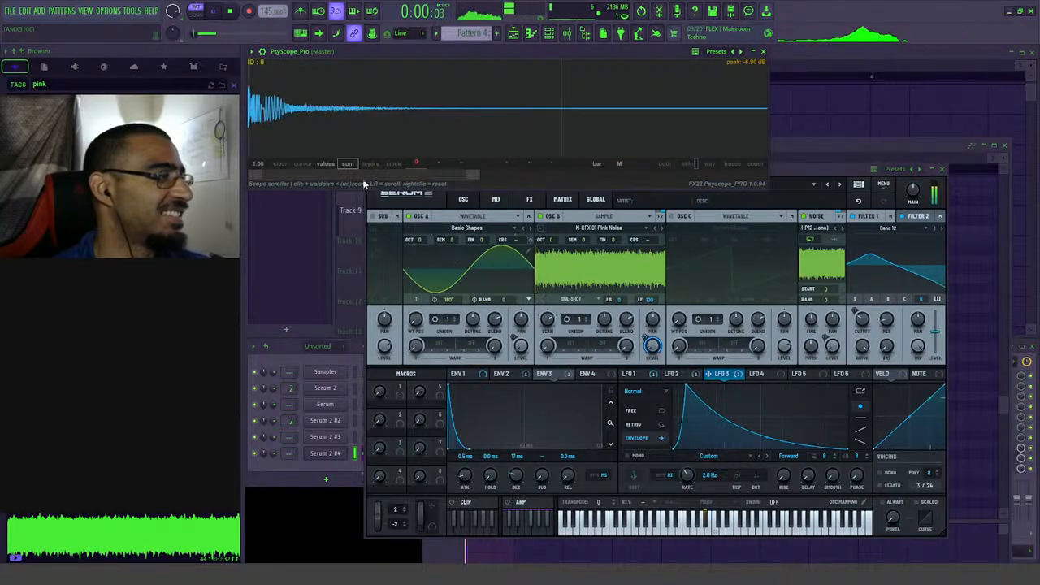
left_click_drag(475, 177, 374, 175)
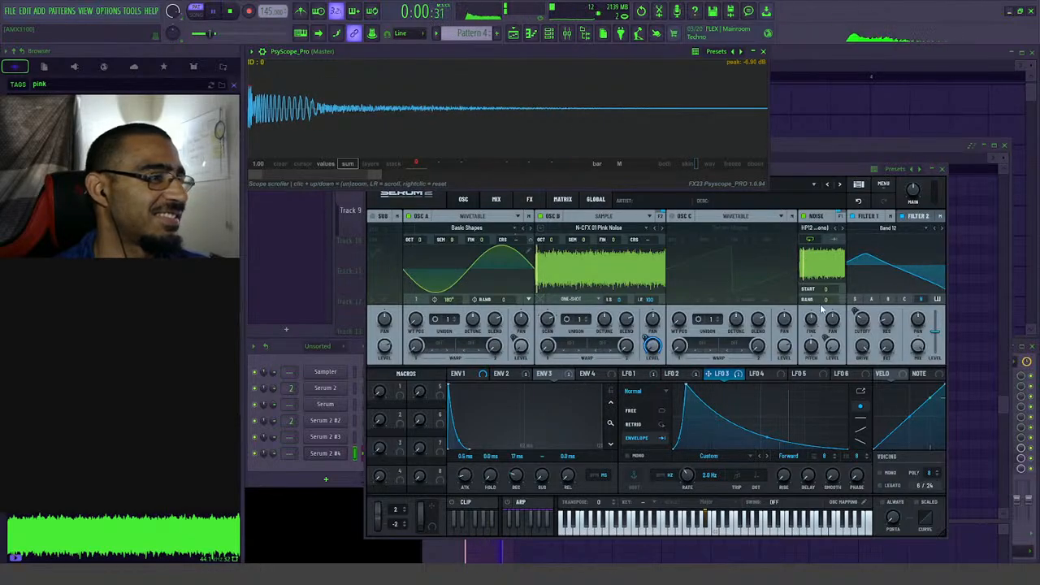
- Fine-tune Filter 1's cutoff and raise LFO 3's rate to 2.3 Hz while auditioning the pattern
left_click_drag(864, 319, 870, 327)
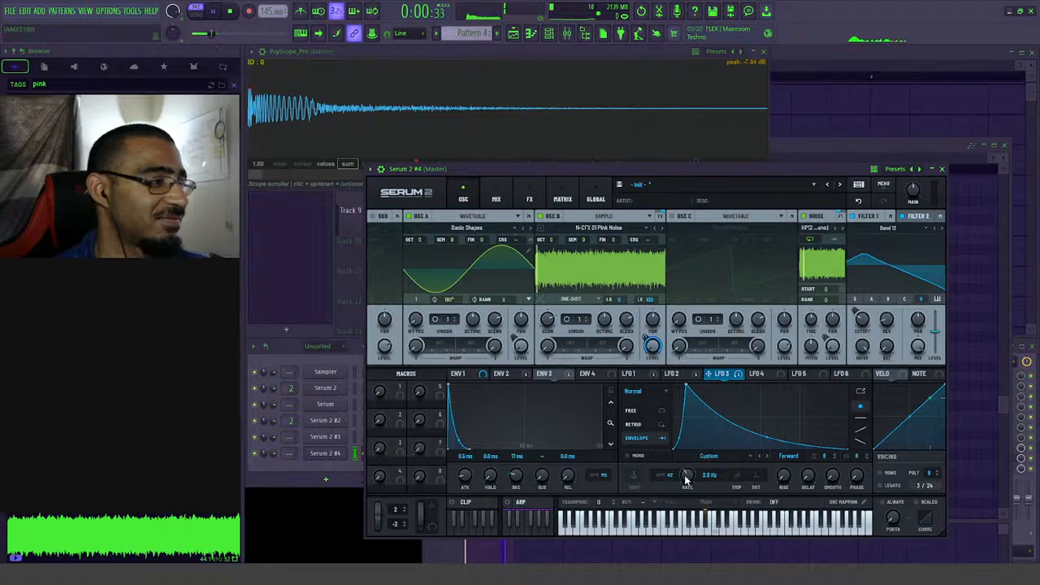
left_click_drag(687, 479, 691, 475)
key("space")
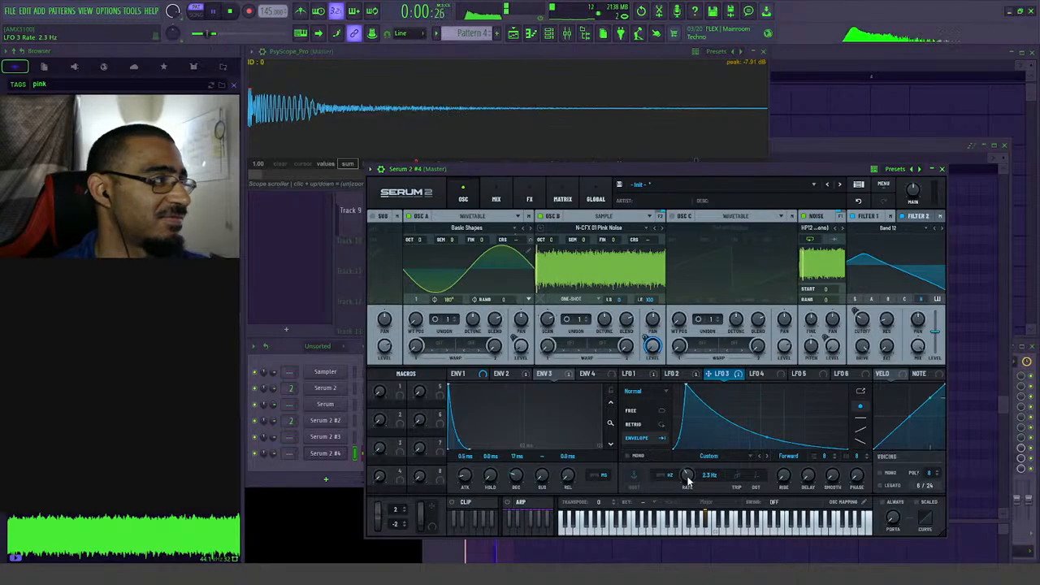
- Add a Compressor to the main effects chain and audition the pattern with it
left_click(529, 199)
key("space")
left_click(378, 233)
left_click(407, 269)
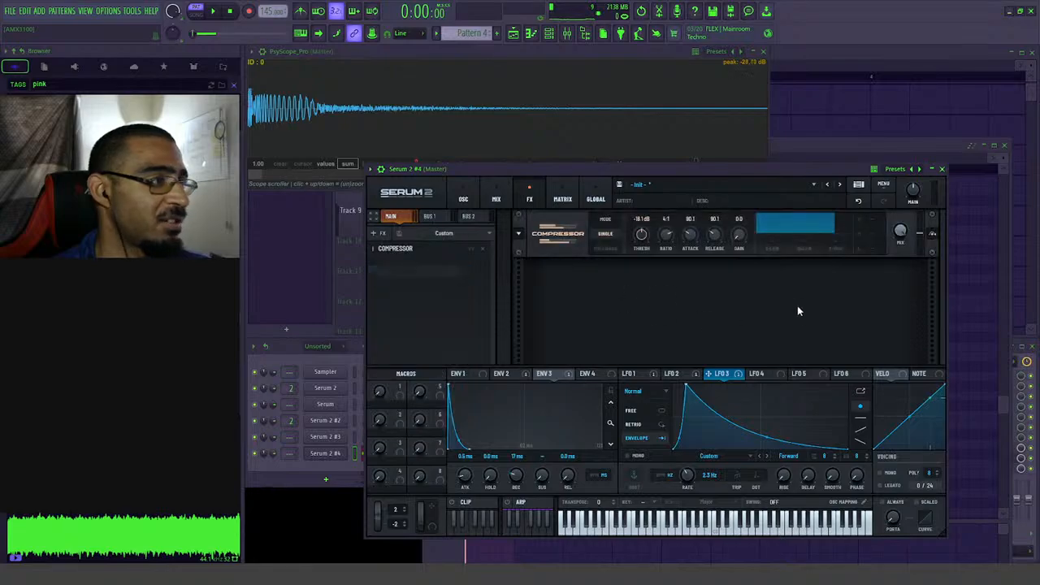
key("space")
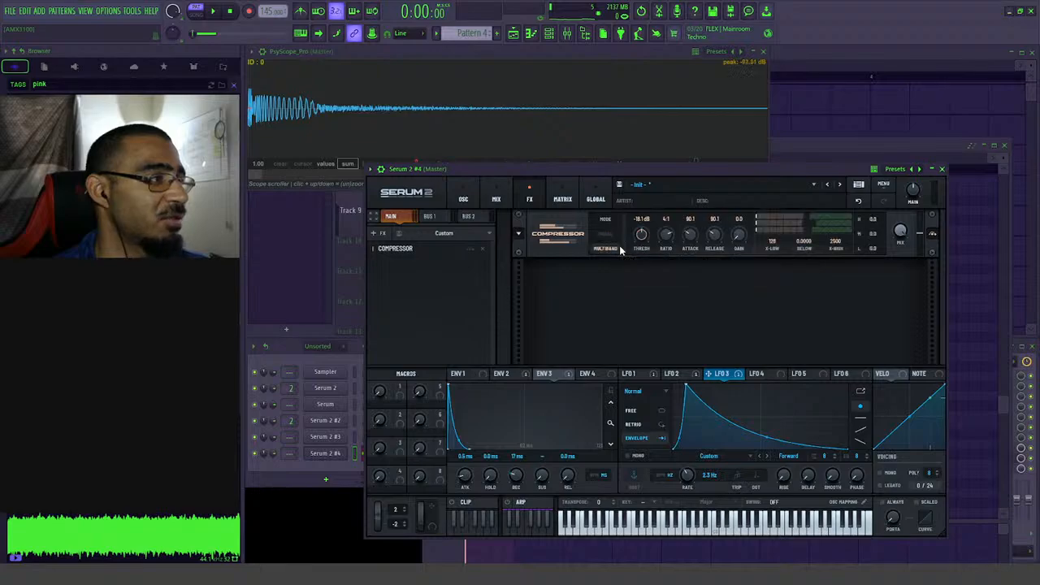
- Try the compressor's ratio at 32:1 and set it to Limit in Single mode while auditioning the pattern
key("space")
scroll(671, 234, "up", 2)
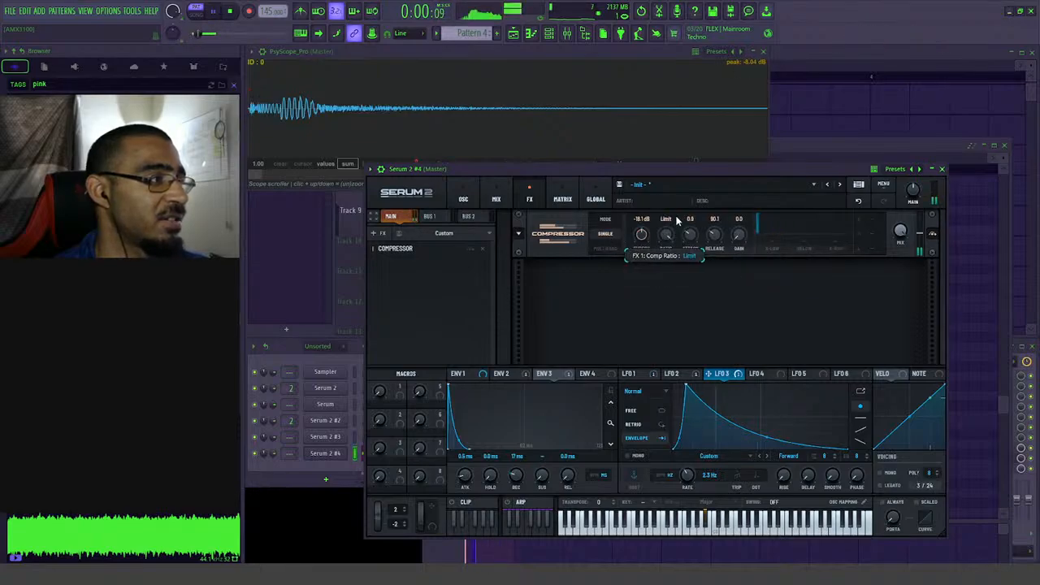
scroll(671, 235, "up", 2)
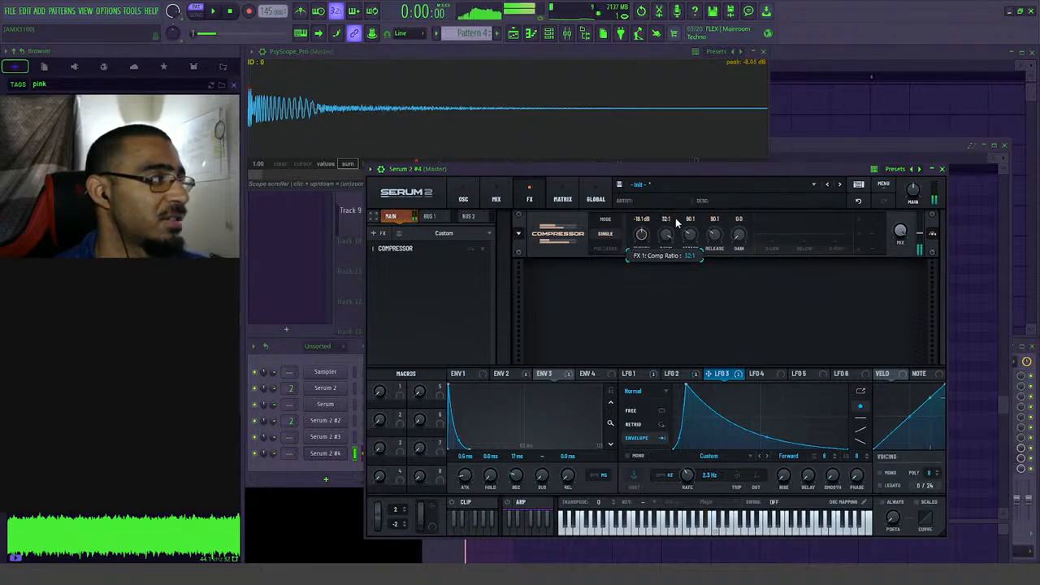
key("space")
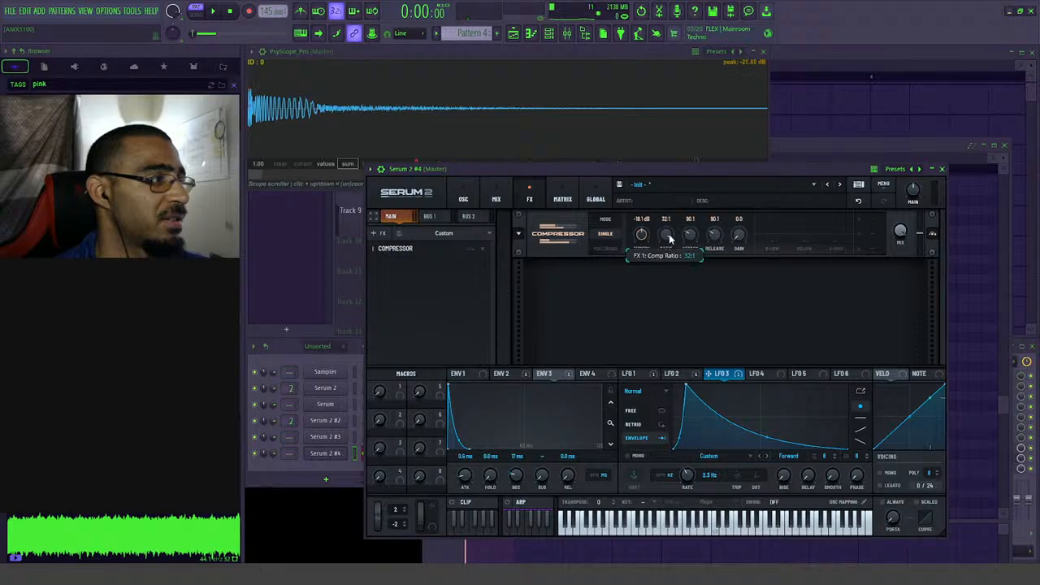
scroll(670, 237, "up", 1)
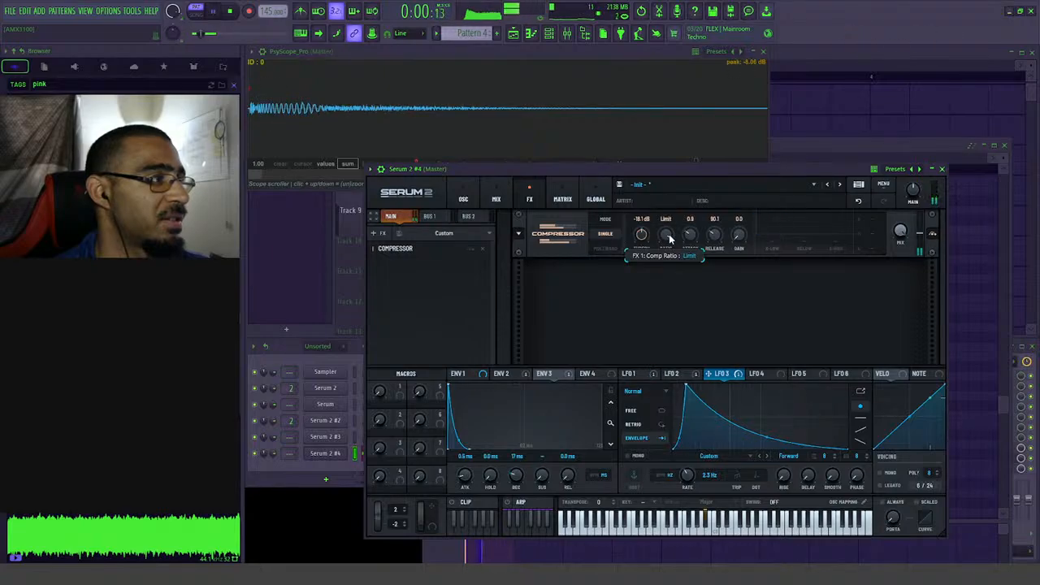
key("space")
key("space")
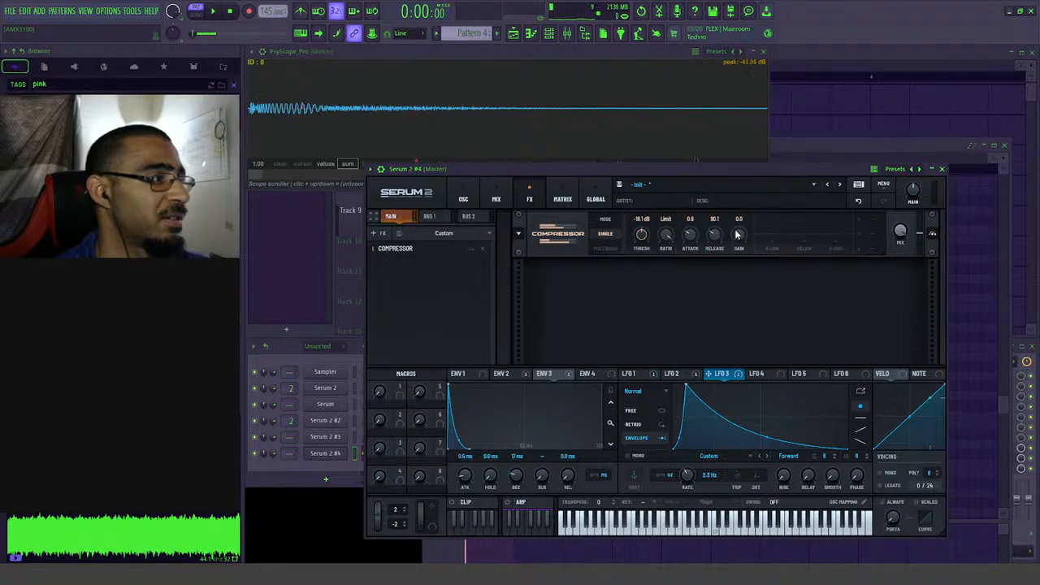
- Raise the compressor's gain to about 11.4 and play the pattern
scroll(739, 235, "up", 2)
left_click_drag(741, 235, 750, 226)
key("space")
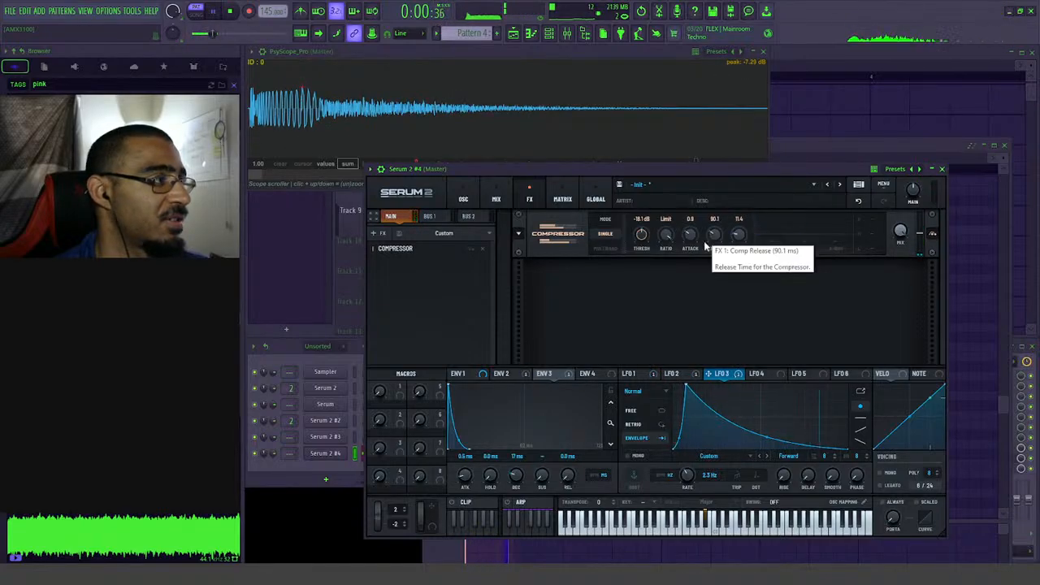
- Raise LFO 1's rate to 5.3 Hz while auditioning the pattern
left_click(671, 373)
key("space")
left_click(634, 373)
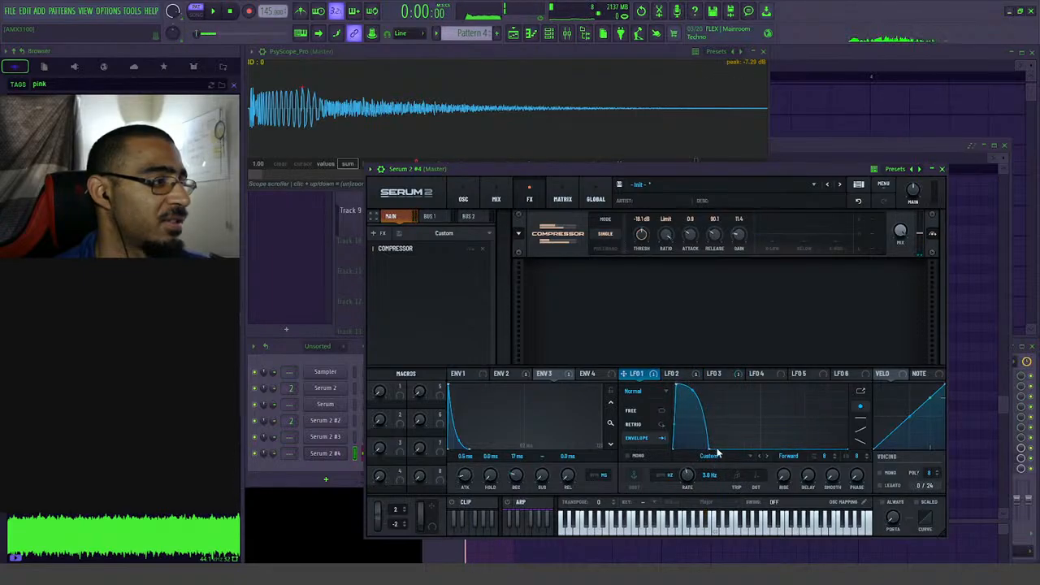
key("space")
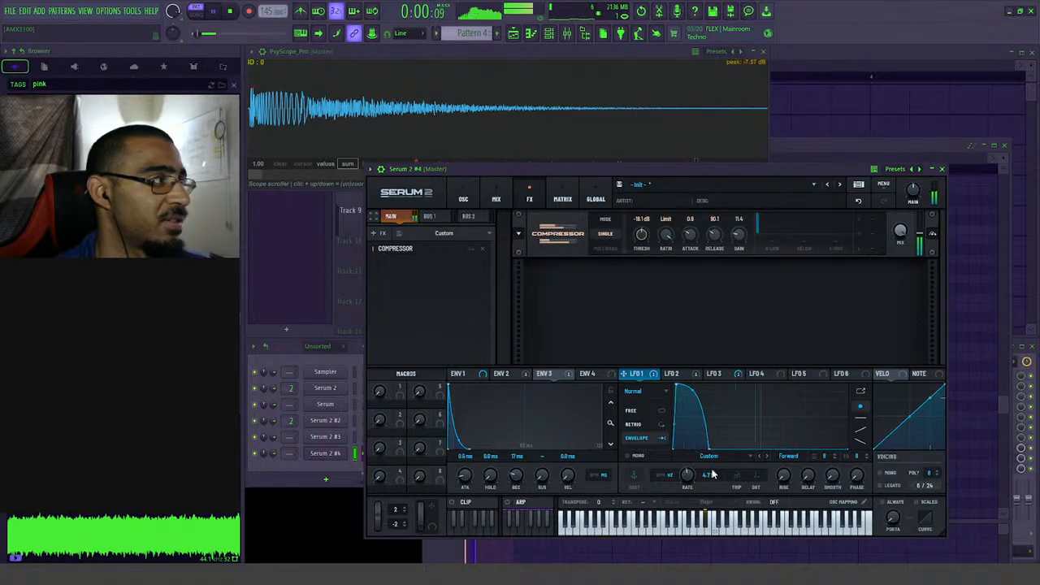
scroll(714, 472, "up", 3)
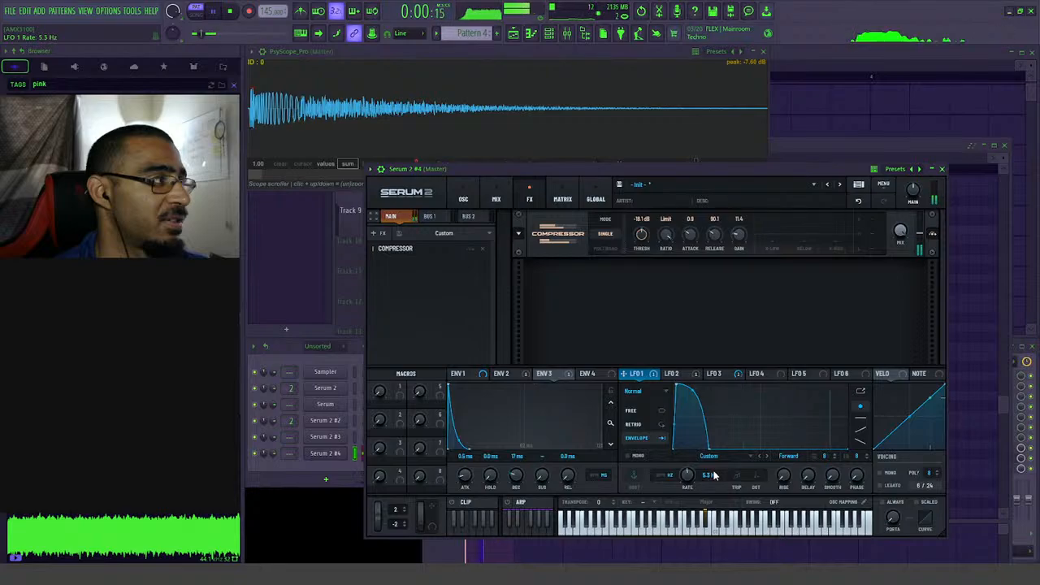
- Check LFO 3 and the mixer routing, and set Filter 2's cutoff to about 1298 Hz during playback
left_click(672, 373)
left_click(718, 373)
left_click(497, 199)
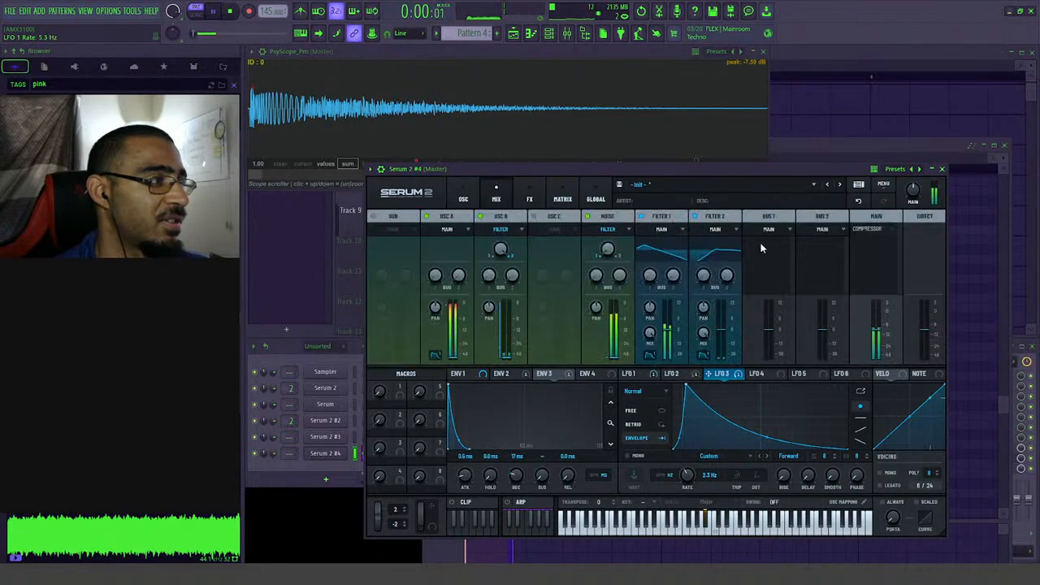
left_click(463, 199)
key("space")
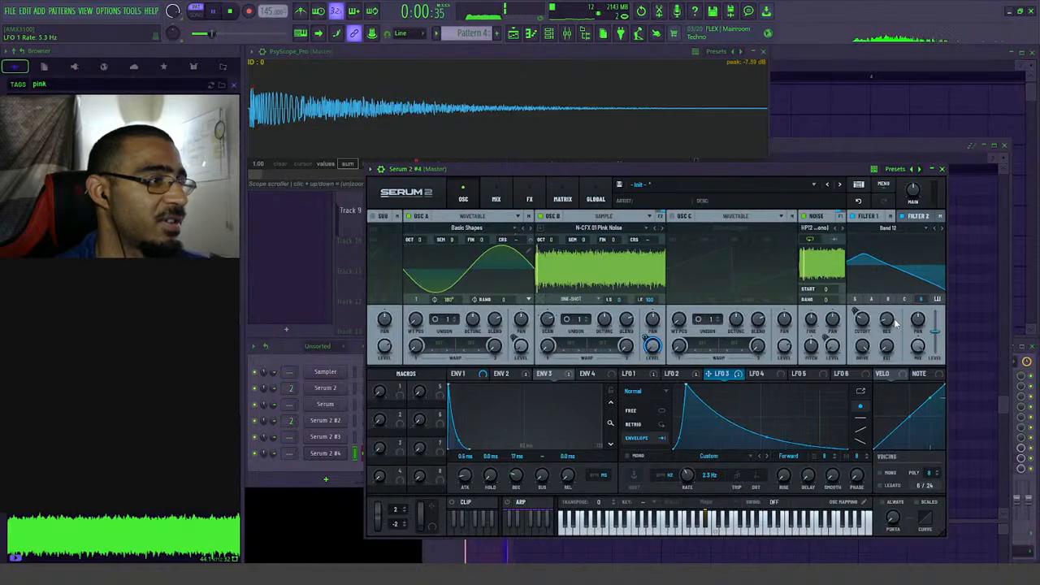
key("space")
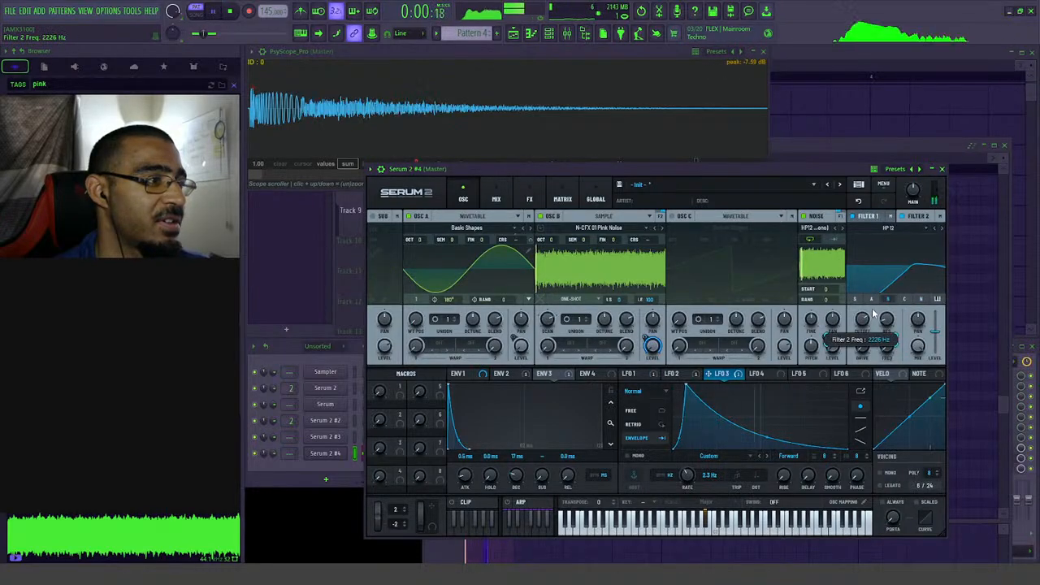
left_click_drag(874, 313, 875, 320)
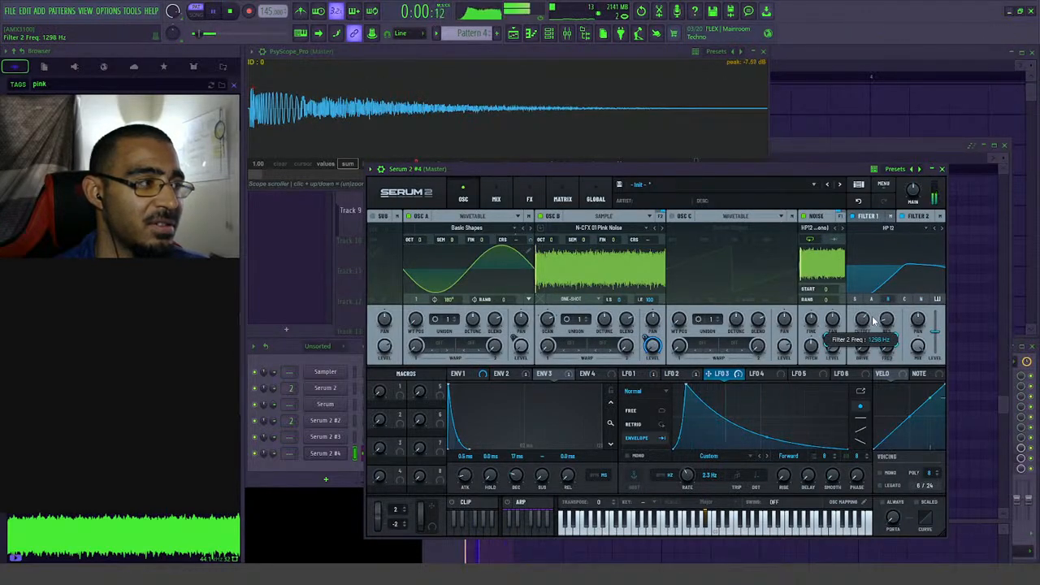
- Shape LFO 4 into a smooth S-shaped falling curve and set its rate in Hz
left_click(756, 374)
key("space")
left_click_drag(761, 386, 690, 380)
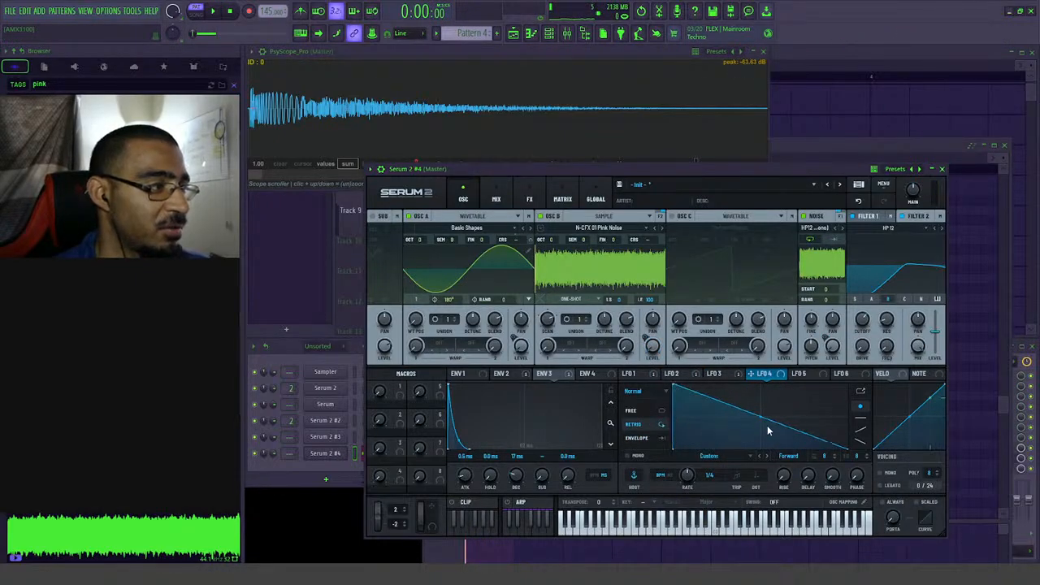
left_click_drag(769, 421, 717, 391)
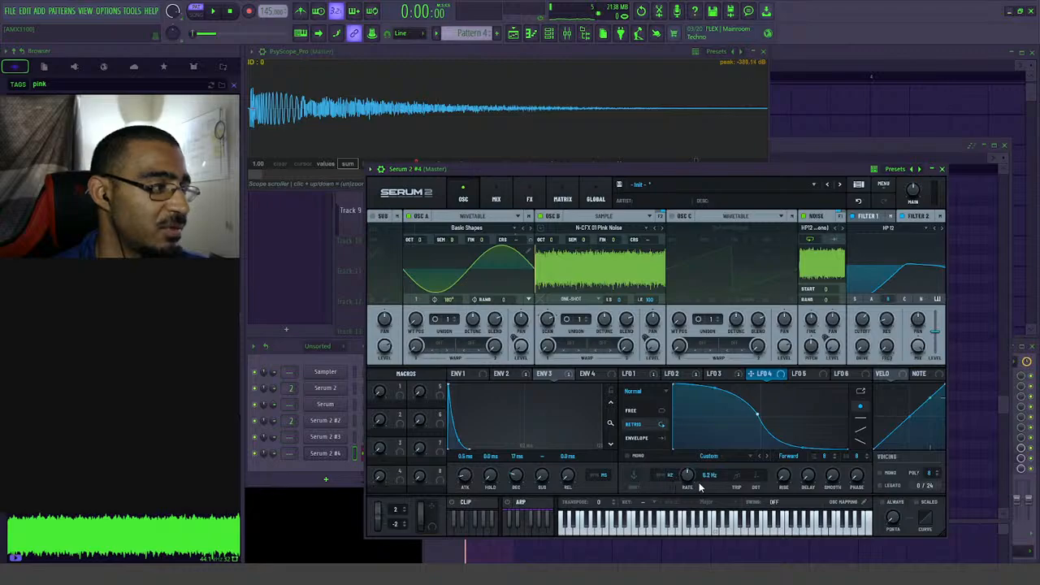
- Modulate Filter 2's cutoff, raised to about 2404 Hz, with LFO 4 in Envelope mode at an amount of -16%
left_click_drag(760, 374, 865, 324)
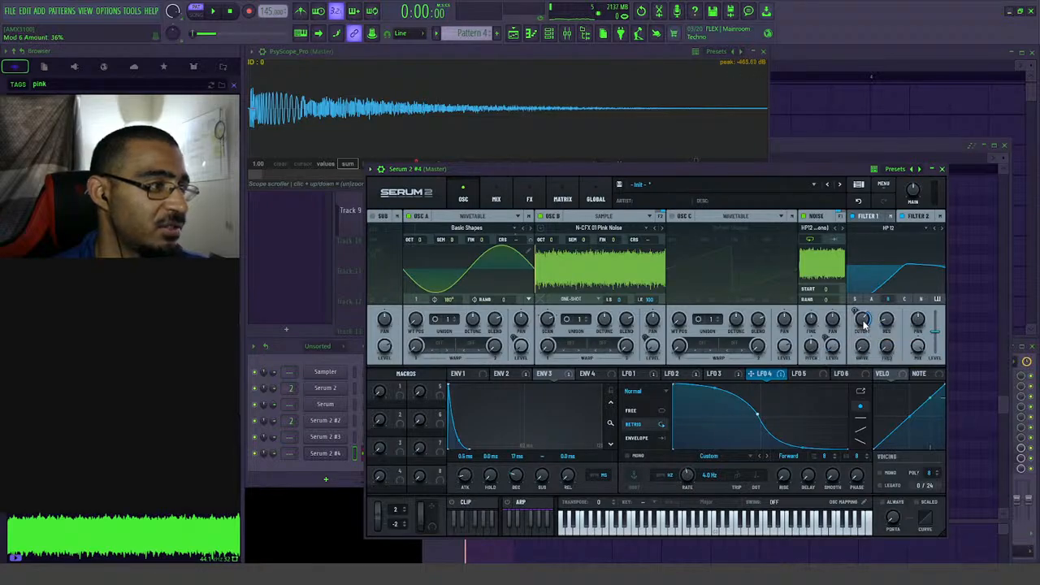
mouse_move(861, 319)
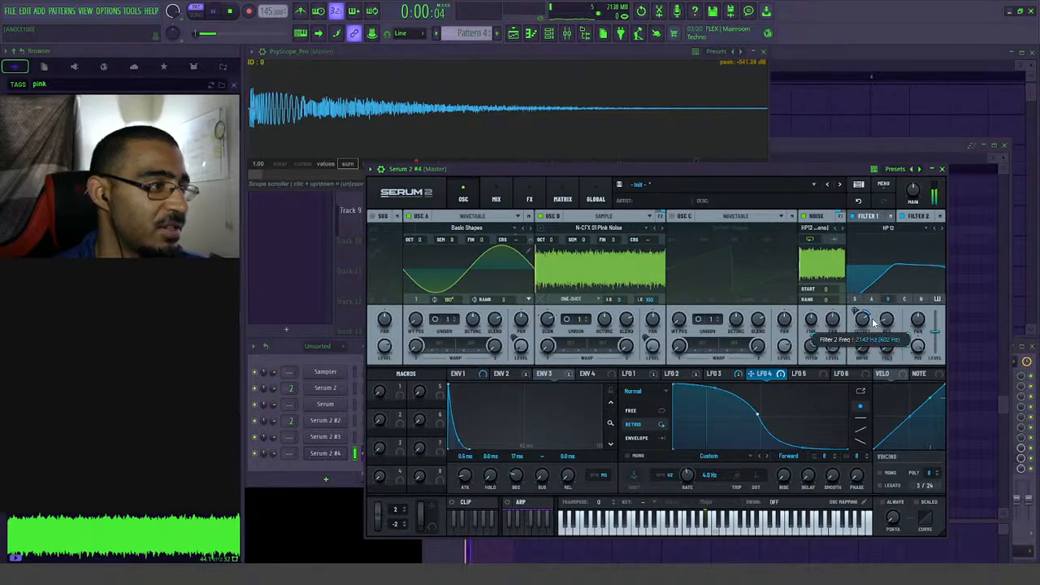
left_click(637, 438)
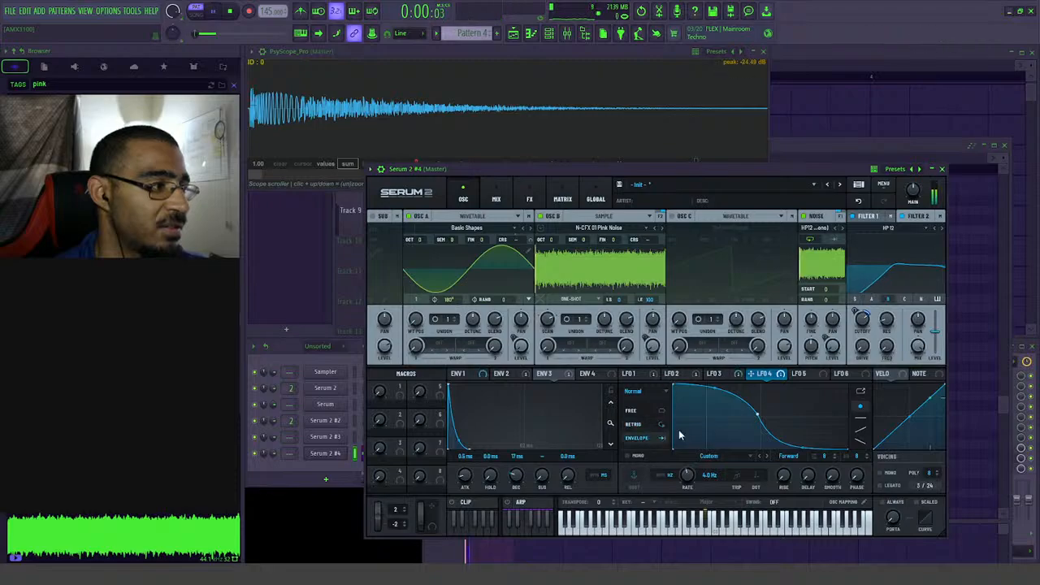
mouse_move(862, 319)
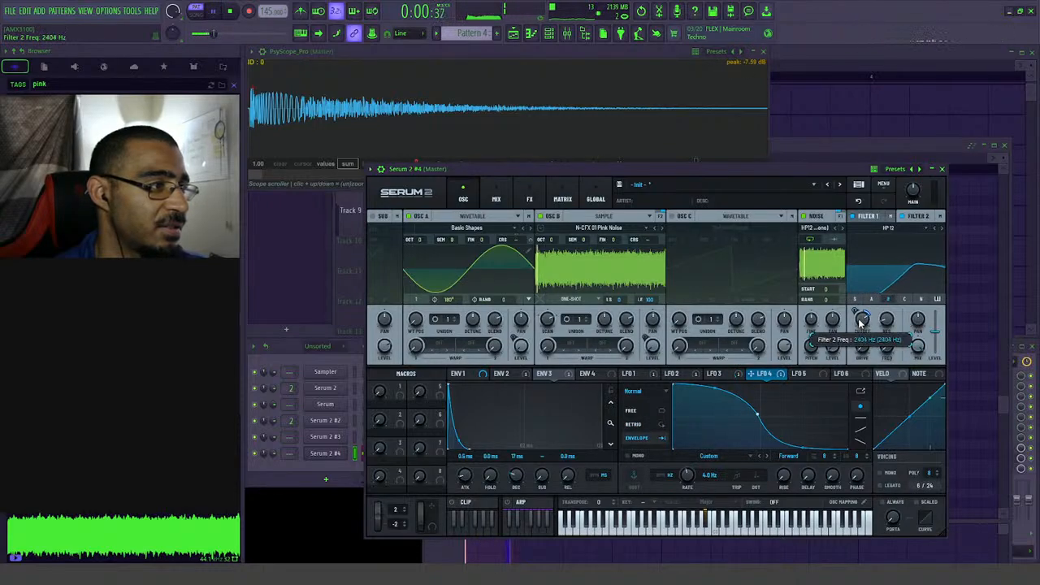
left_click_drag(860, 323, 854, 311)
key("space")
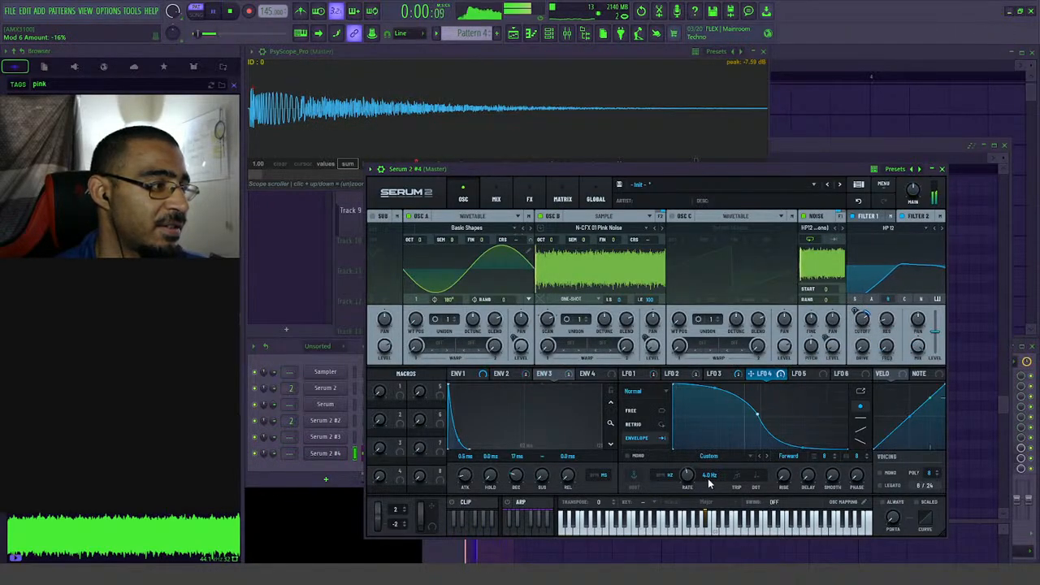
- Adjust LFO 4's rate by ear, settling on 5.4 Hz
left_click_drag(709, 483, 713, 486)
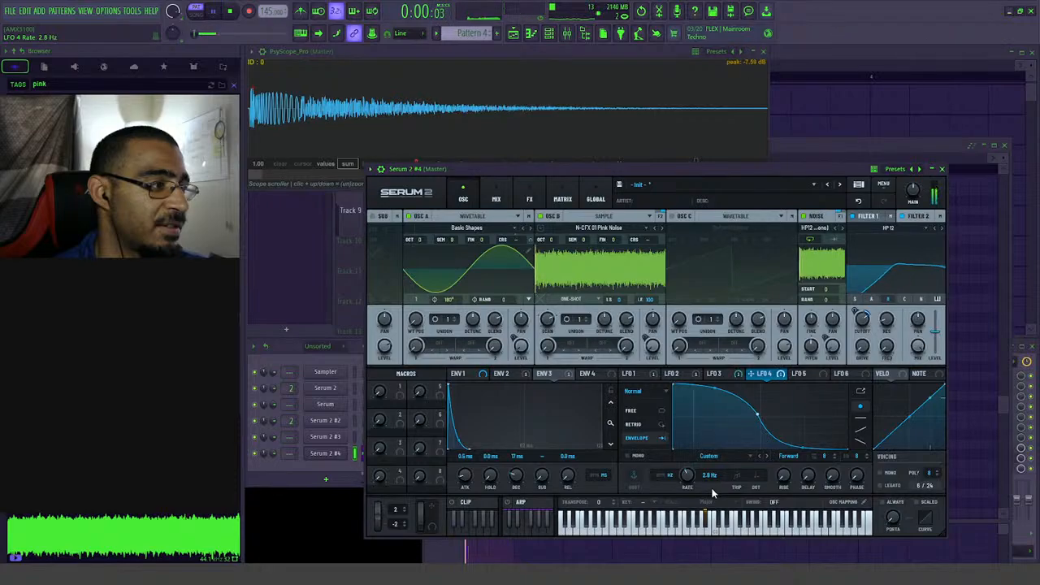
scroll(712, 488, "up", 4)
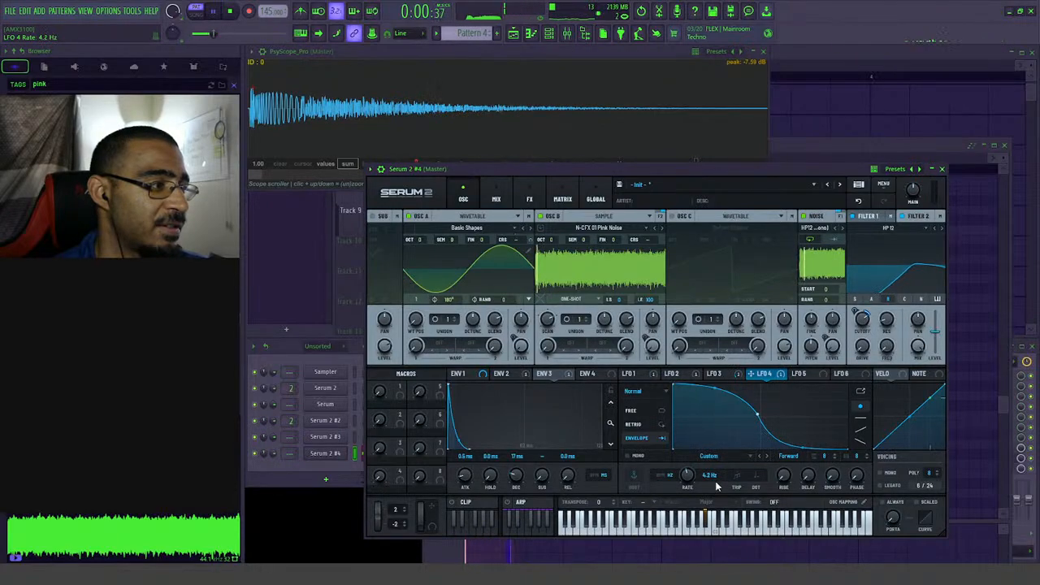
left_click_drag(716, 486, 718, 483)
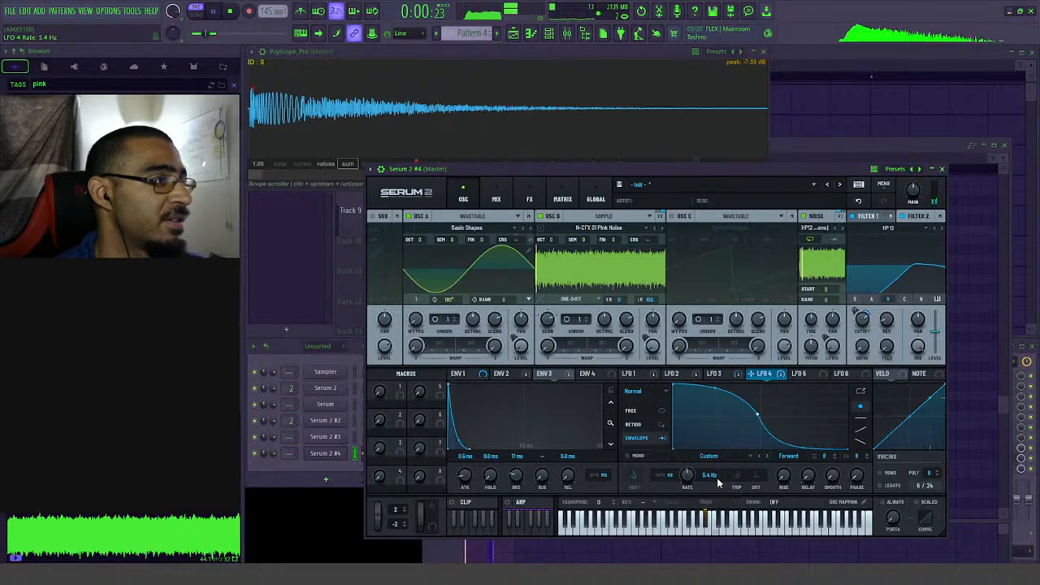
- Compare the LFO shapes and steepen LFO 3's decay curve slightly, keeping a rate of 2.3 Hz, while auditioning the pattern
left_click(714, 373)
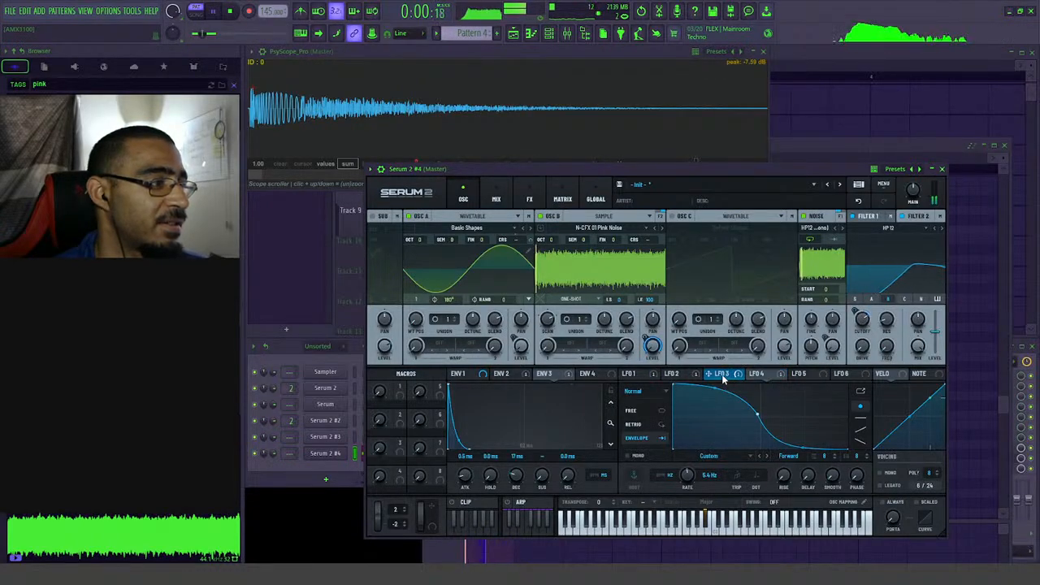
left_click(679, 374)
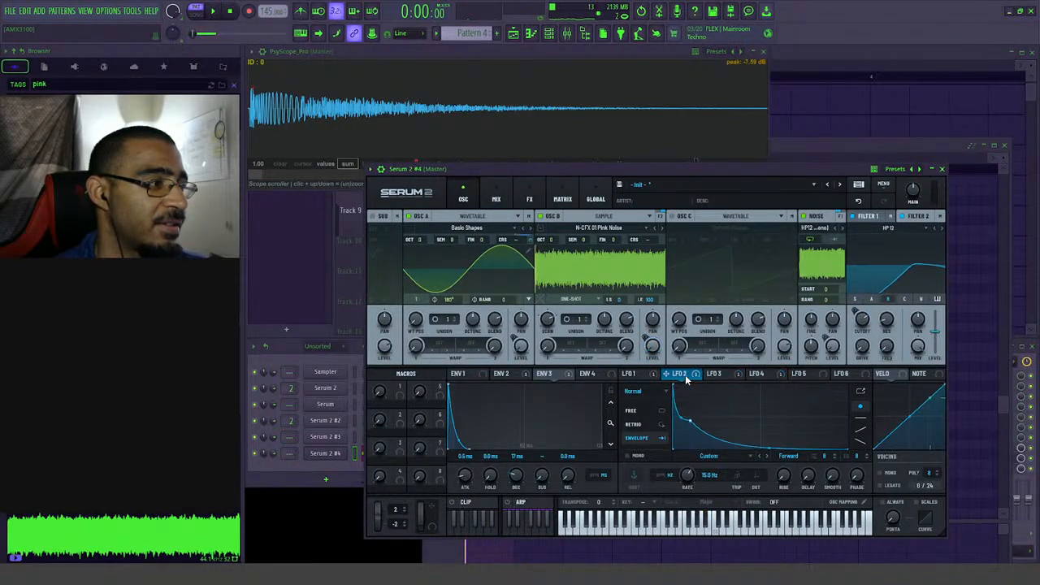
left_click(638, 376)
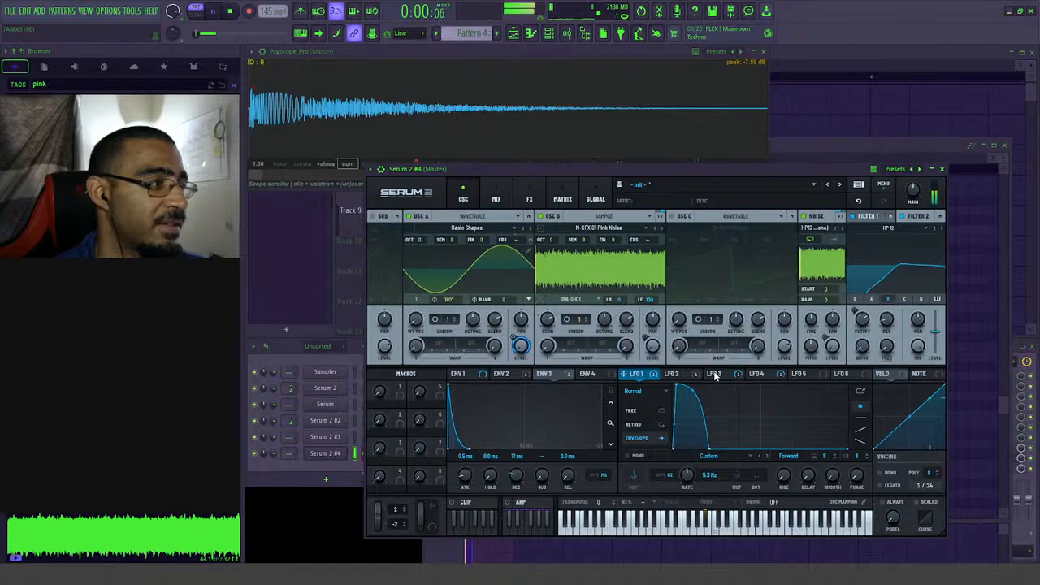
left_click(748, 376)
left_click(723, 375)
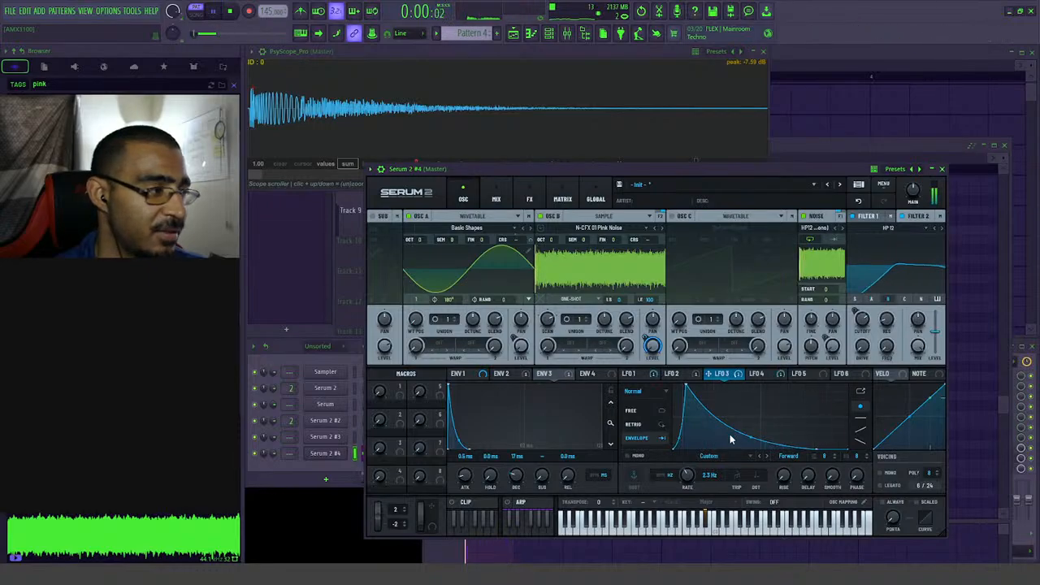
left_click_drag(710, 476, 712, 477)
- Zoom in on the kick's start in PsyScope_Pro and replay the pattern to examine the waveform
left_click(319, 173)
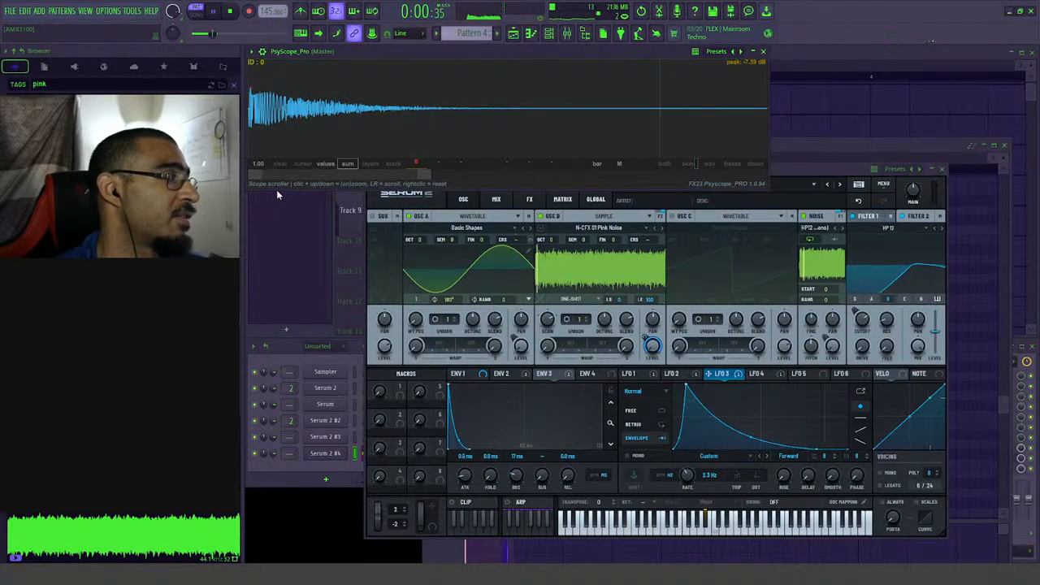
key("space")
left_click_drag(423, 176, 336, 176)
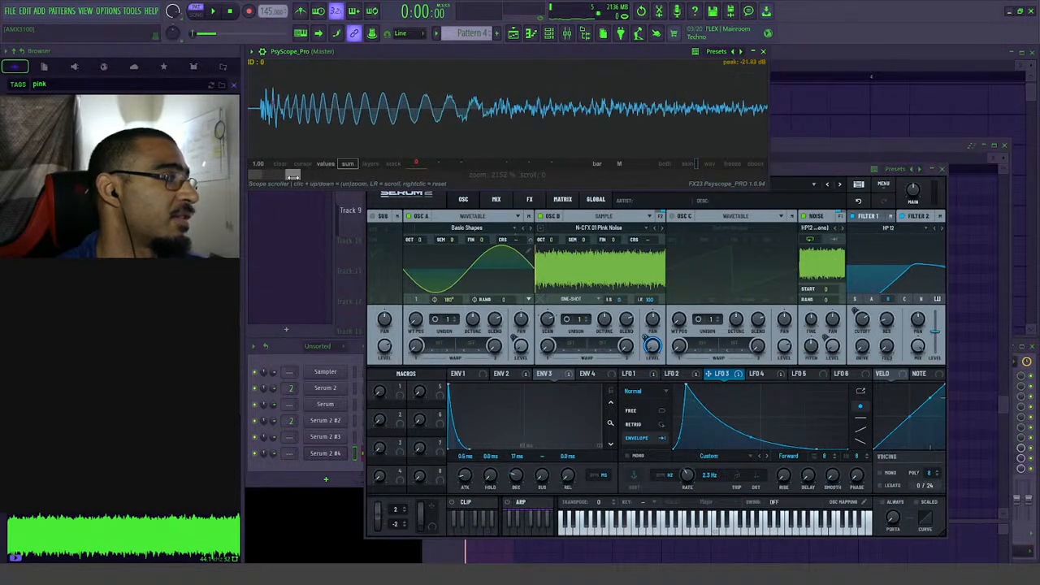
key("space")
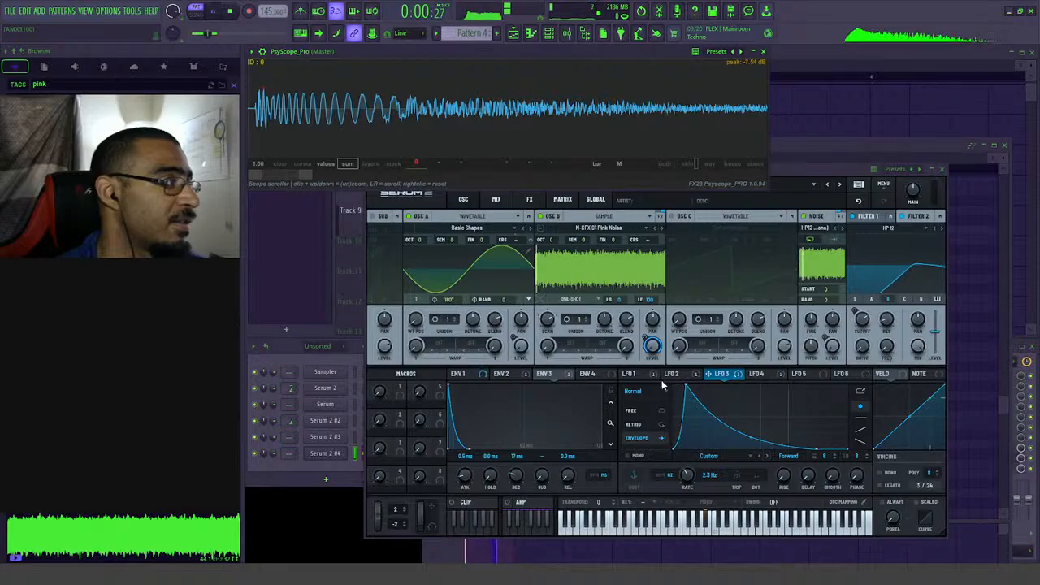
- Set LFO 1's rate to 5.5 Hz, and lift the bend in LFO 2's decay curve with a rate of 19.5 Hz
left_click(639, 377)
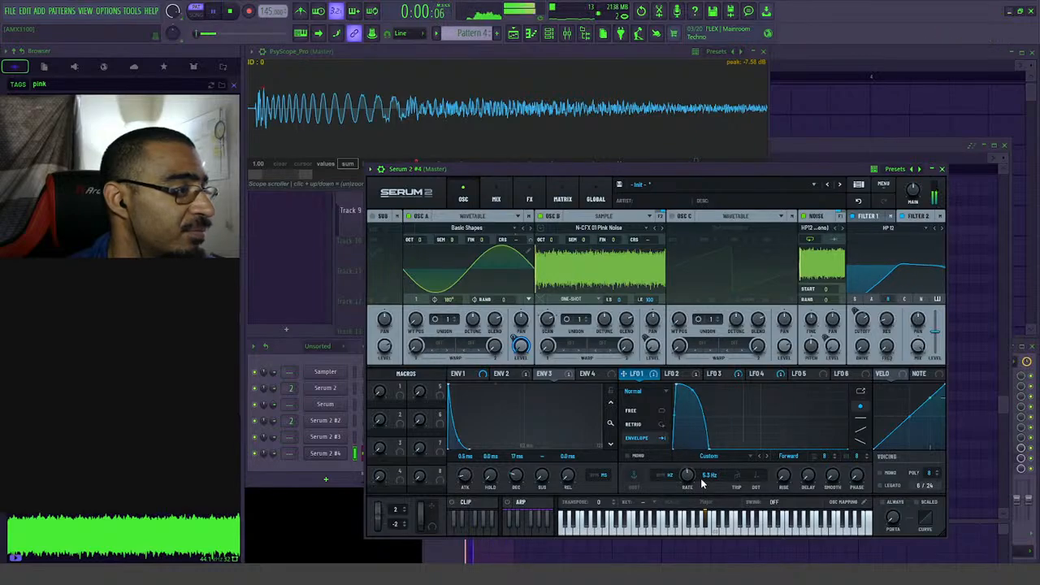
left_click_drag(709, 482, 715, 486)
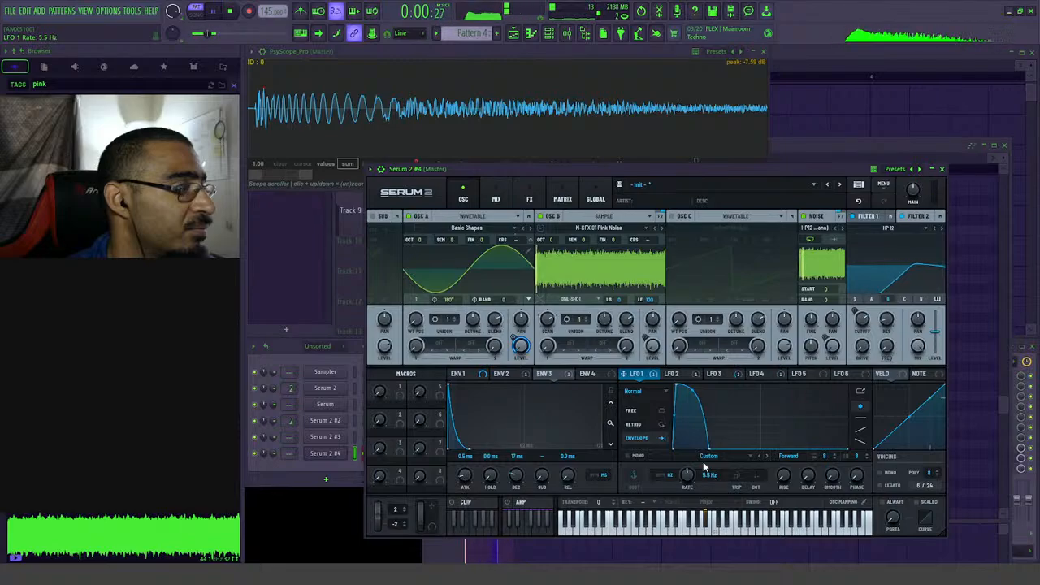
left_click(684, 377)
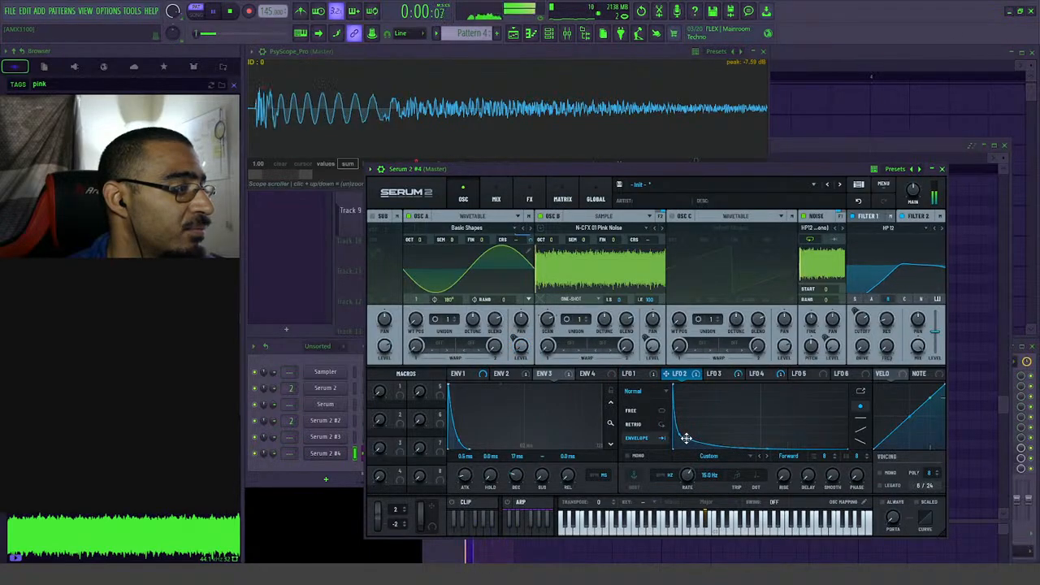
mouse_move(687, 439)
left_mouse_down()
mouse_move(690, 421)
mouse_move(699, 435)
left_mouse_up()
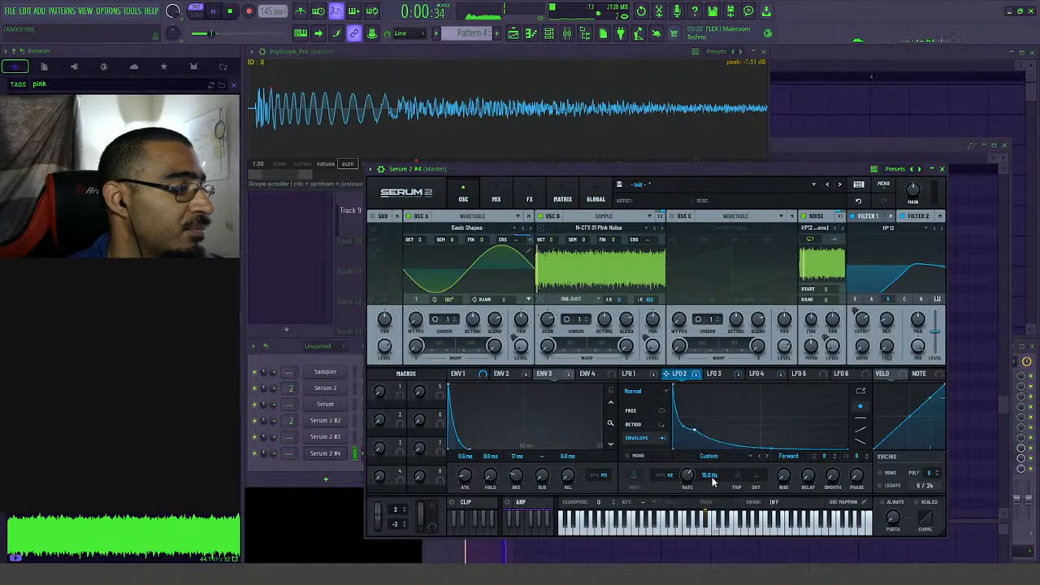
mouse_move(712, 483)
left_mouse_down()
mouse_move(715, 494)
mouse_move(716, 471)
left_mouse_up()
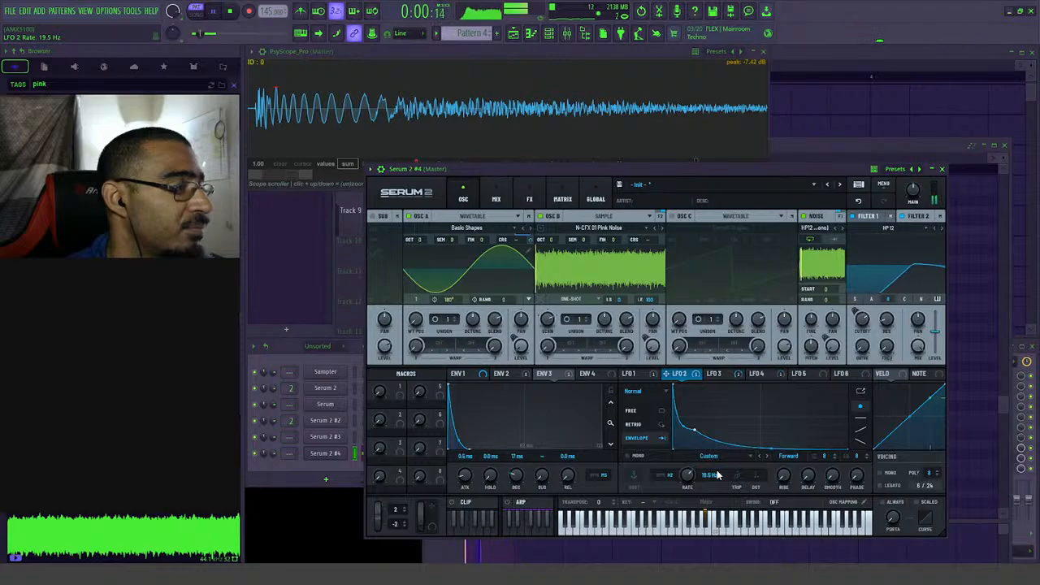
key("space")
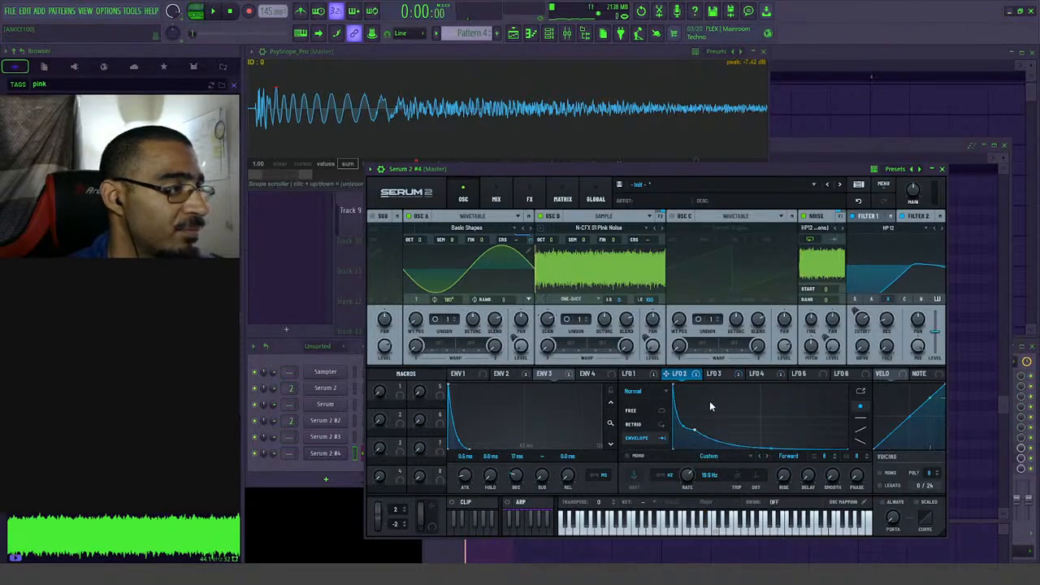
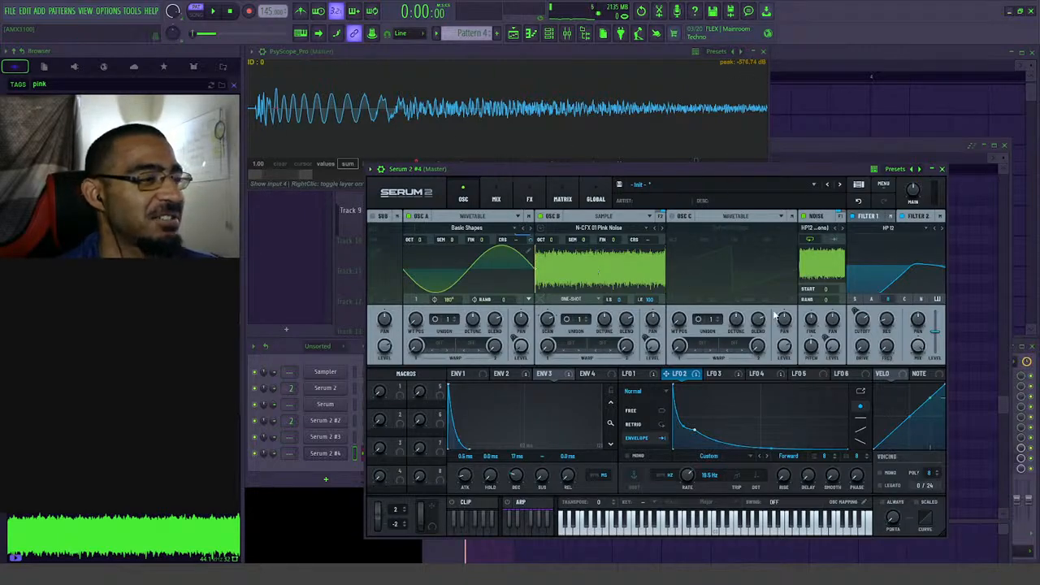
- Replay the pattern and compare Serum's oscillator settings with the mixer's routing and levels
left_click_drag(855, 173, 867, 154)
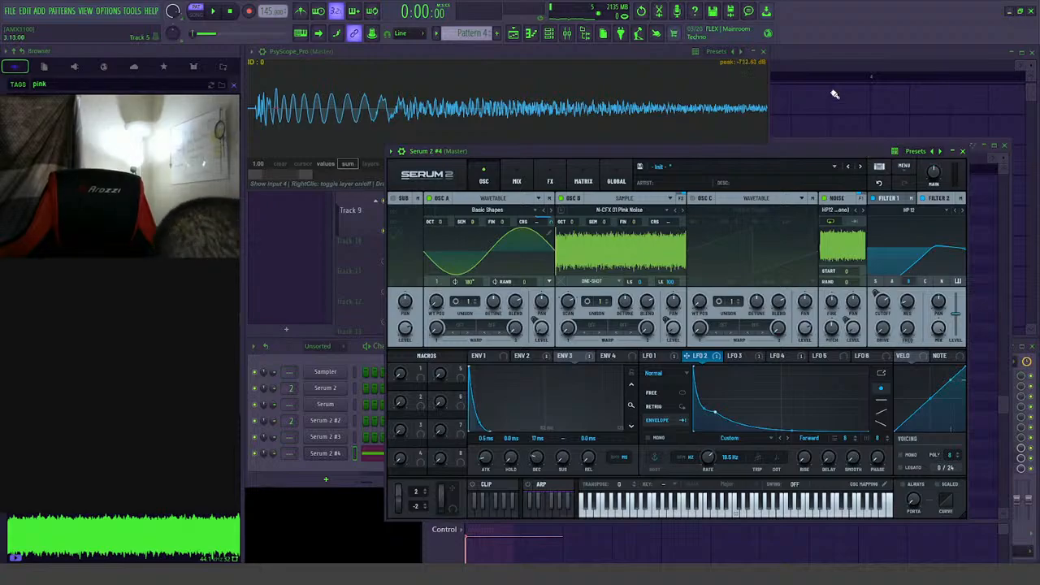
mouse_move(748, 160)
left_mouse_down()
mouse_move(741, 148)
mouse_move(730, 155)
left_mouse_up()
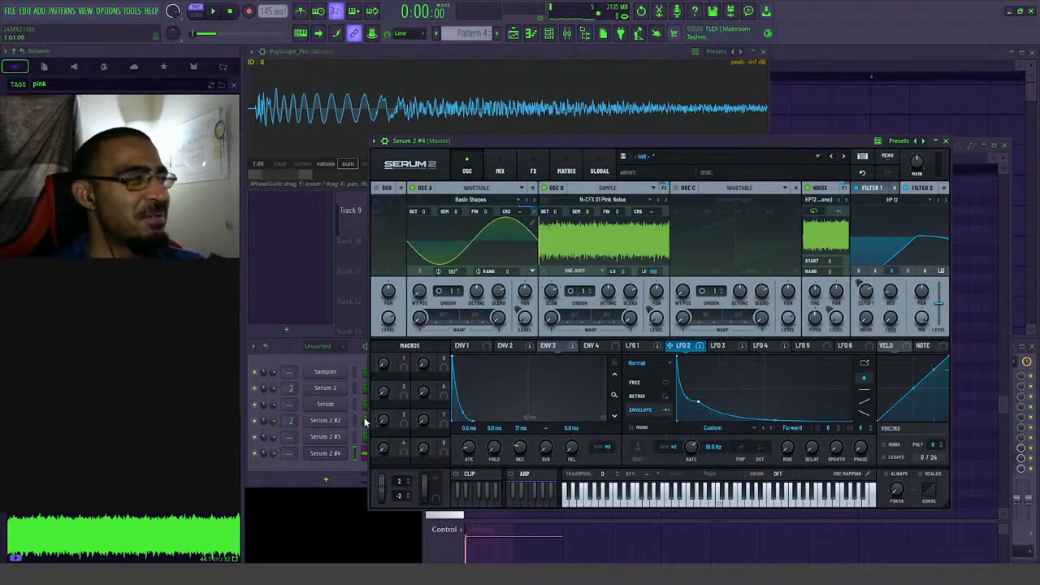
key("space")
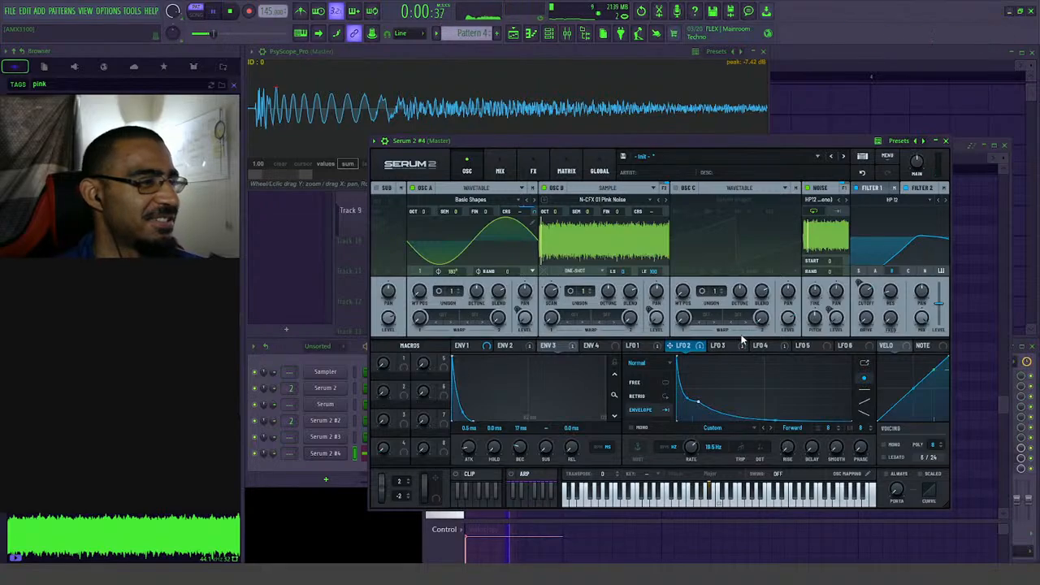
key("space")
left_click(500, 171)
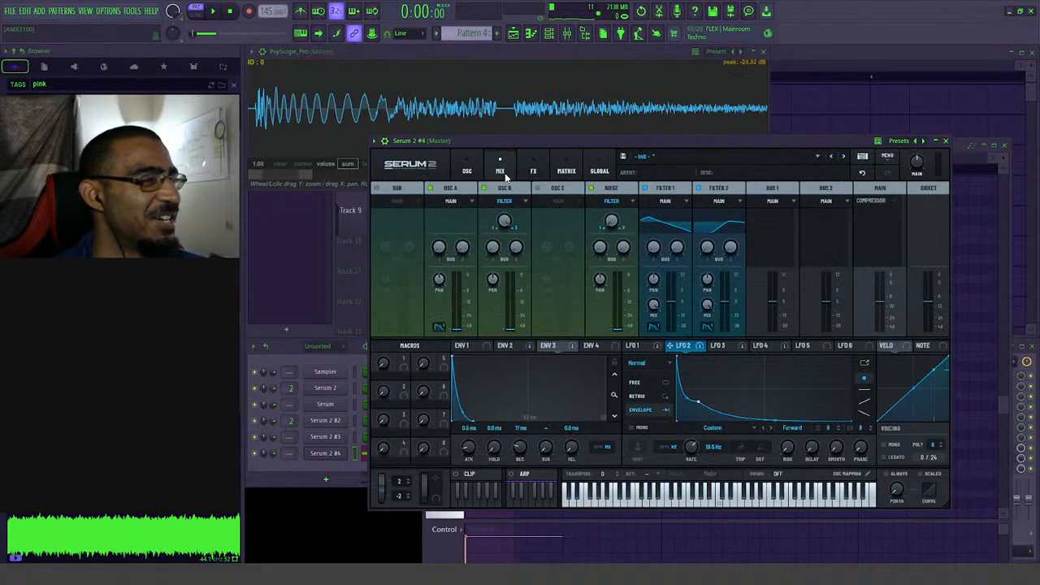
left_click(468, 171)
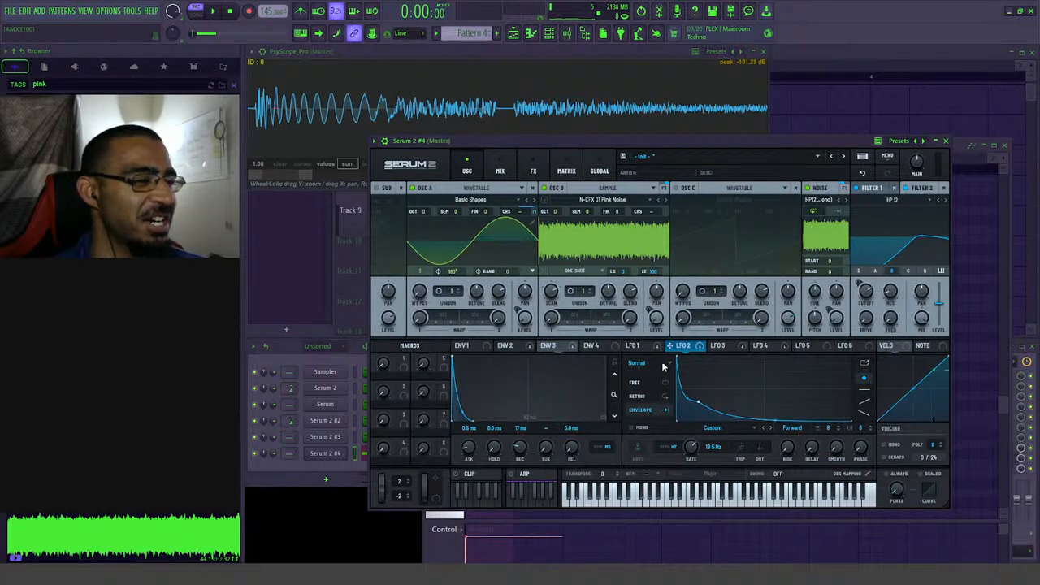
left_click(499, 170)
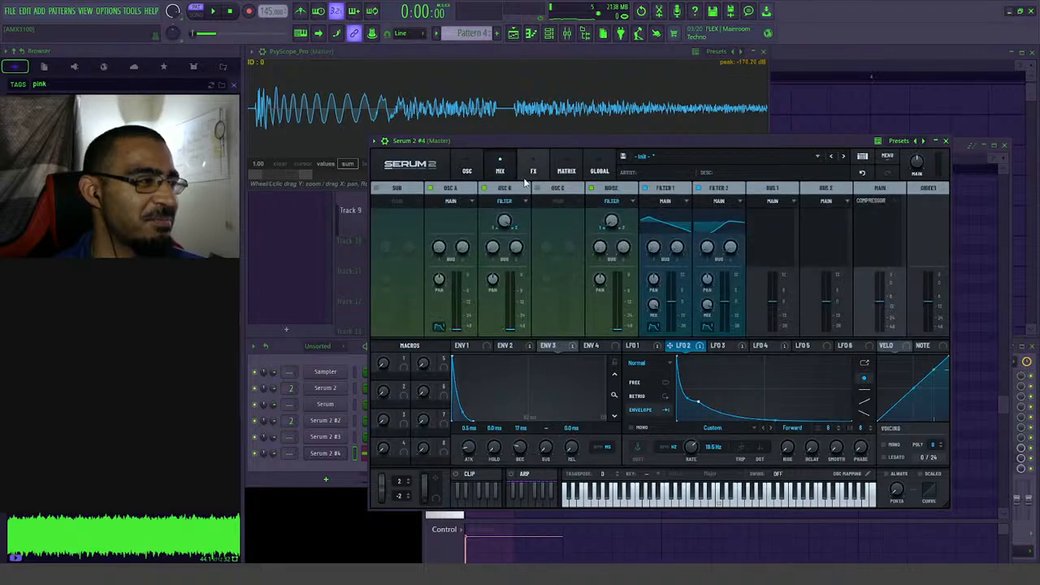
left_click(468, 171)
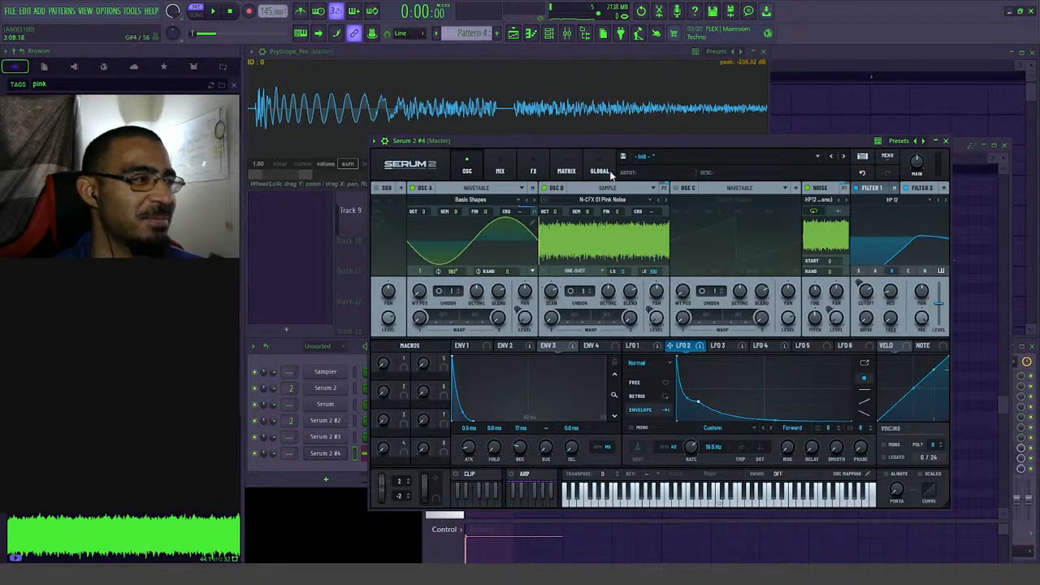
left_click(500, 171)
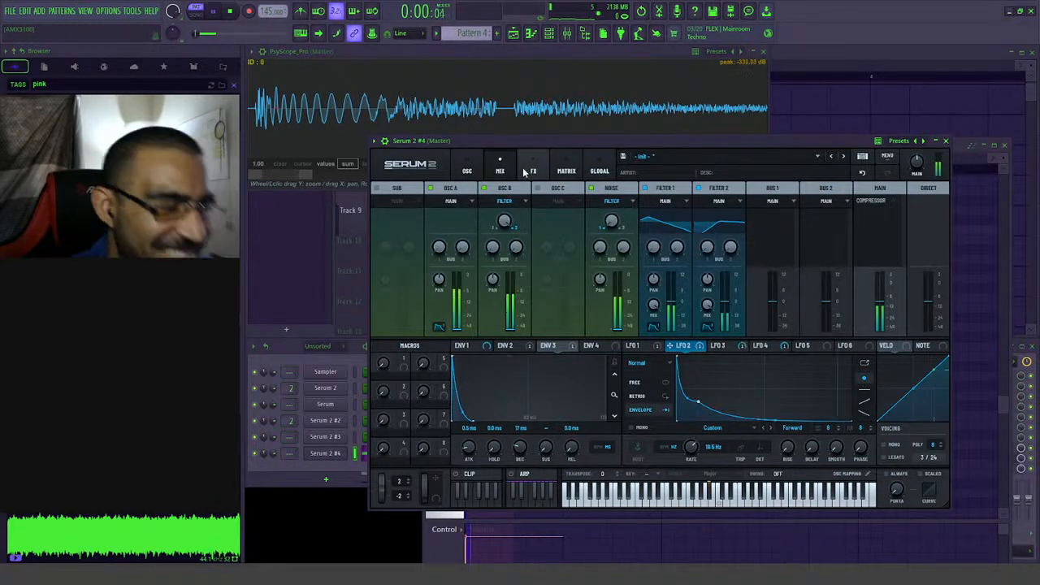
key("space")
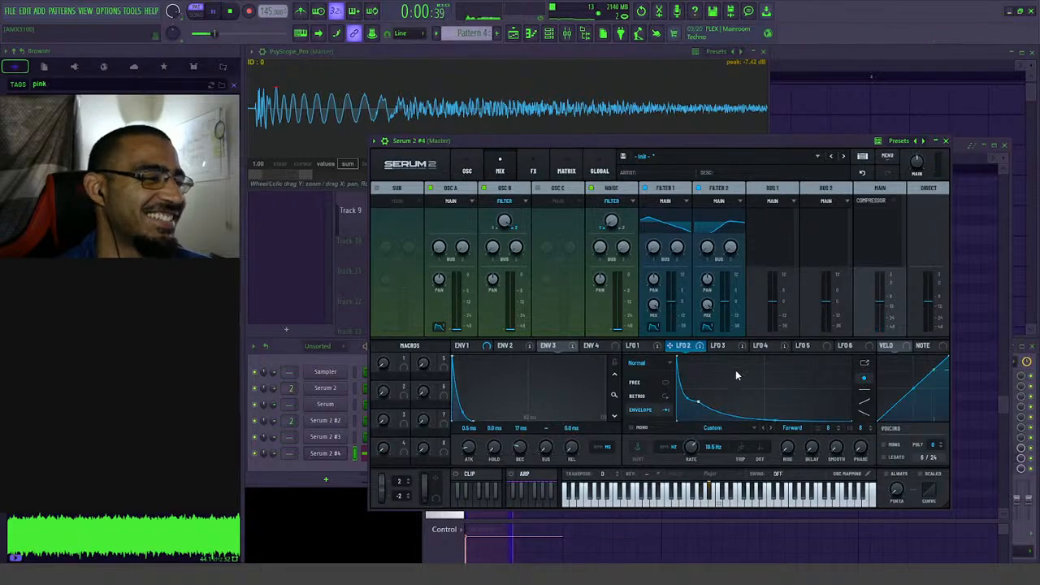
key("space")
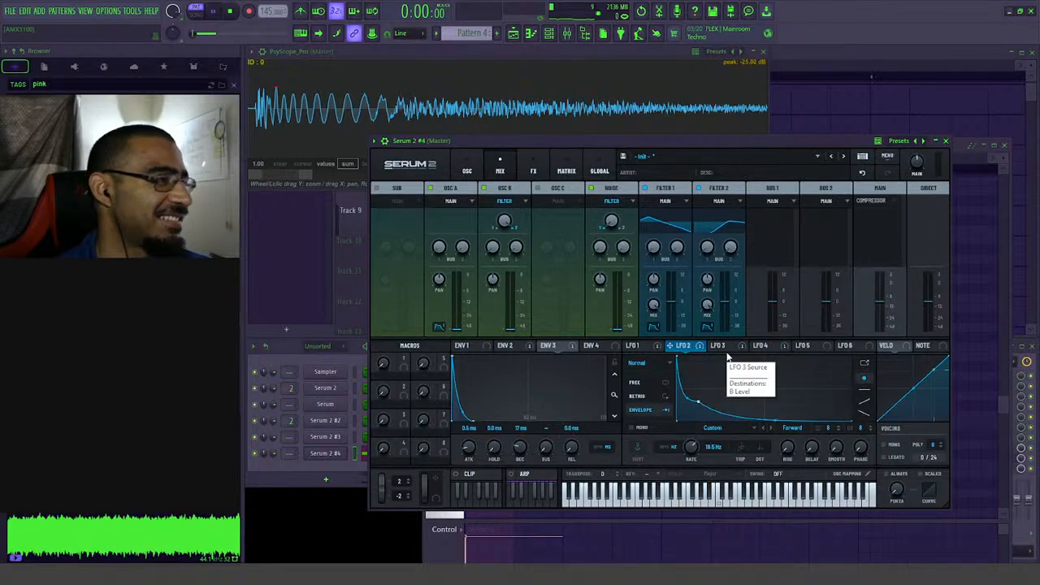
- Extend the piano roll's loop selection to the end of the A#4 note and play the longer loop
left_click(513, 33)
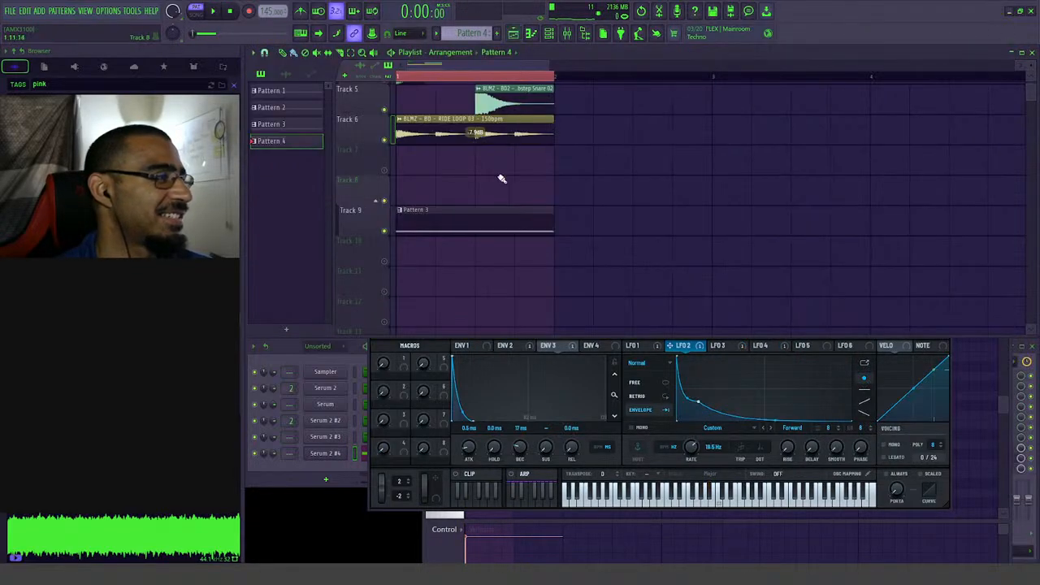
left_click(531, 33)
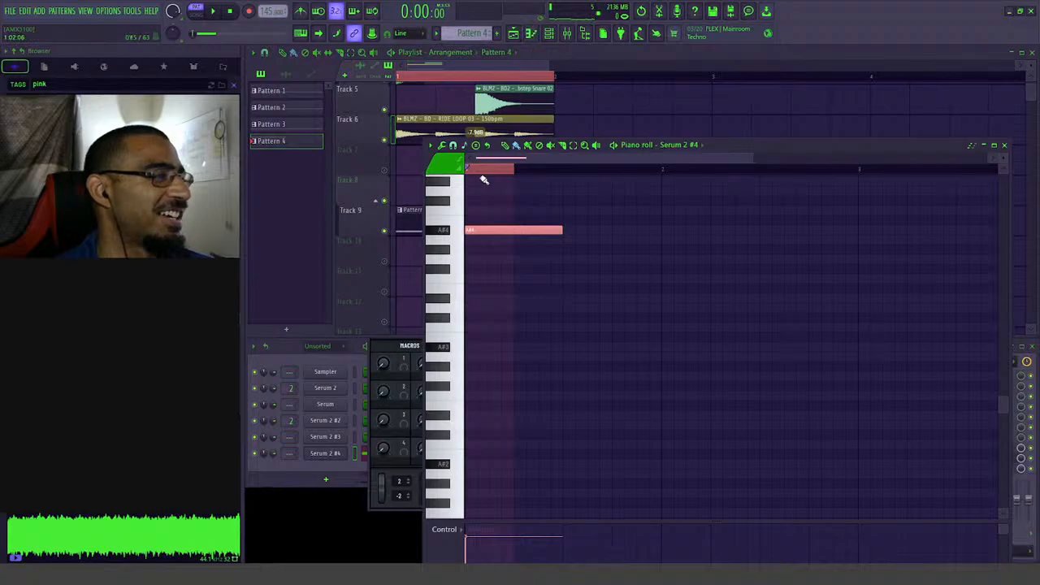
key("space")
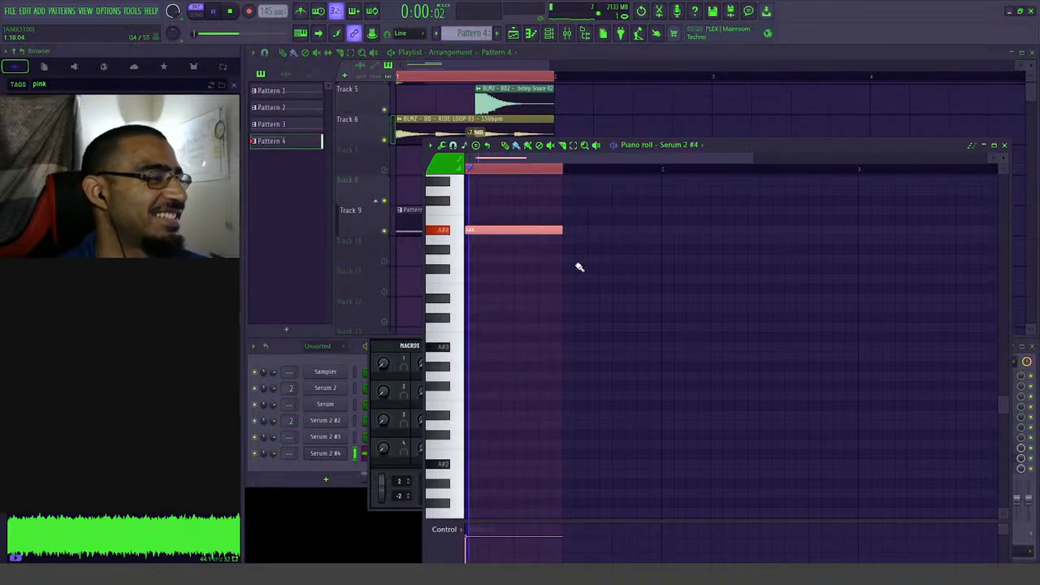
- Return to the Serum 2 #4 instrument and adjust LFO 3's rate by ear to 1.9 Hz
left_click(335, 460)
left_click(335, 460)
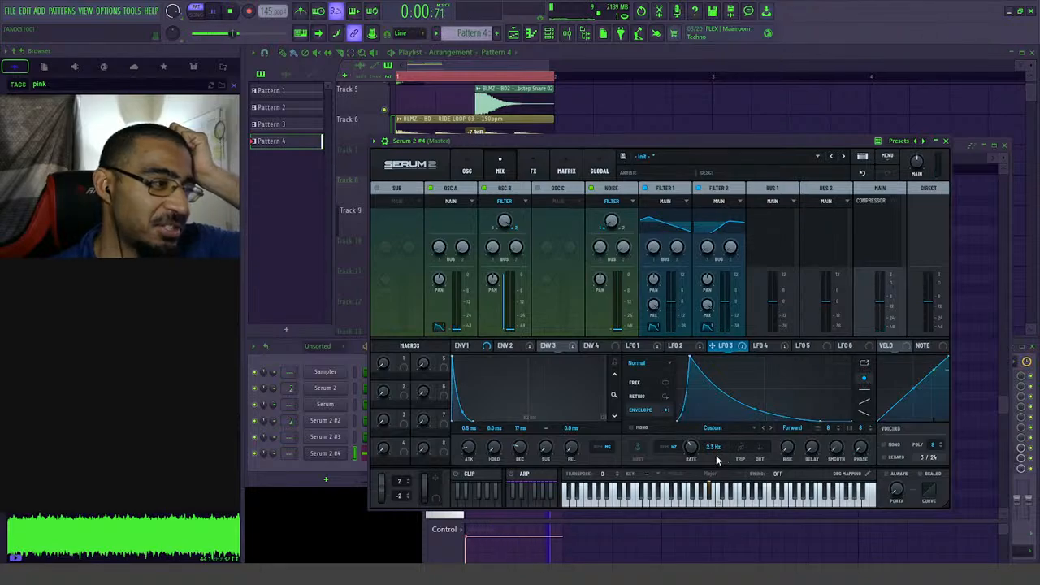
scroll(694, 452, "down", 3)
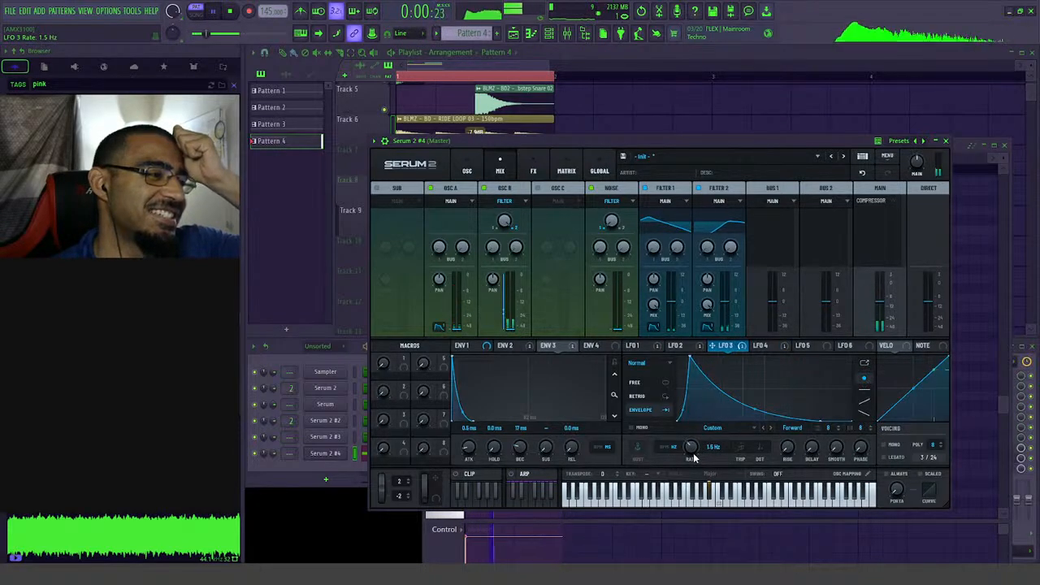
scroll(694, 453, "up", 2)
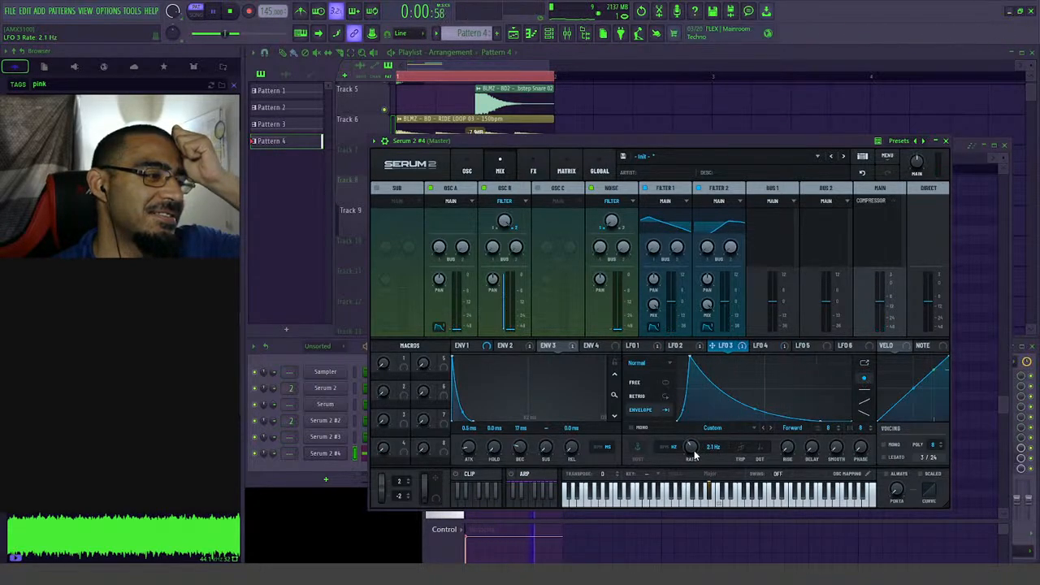
scroll(695, 452, "down", 2)
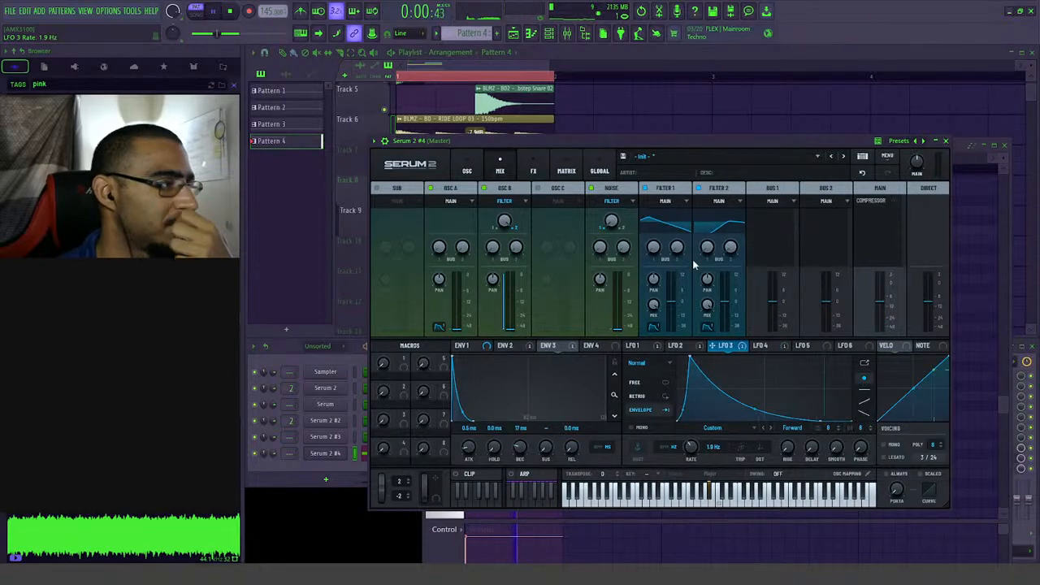
- Set the cutoff of Filter 1, the Band 12 filter, to 67 Hz
left_click(467, 170)
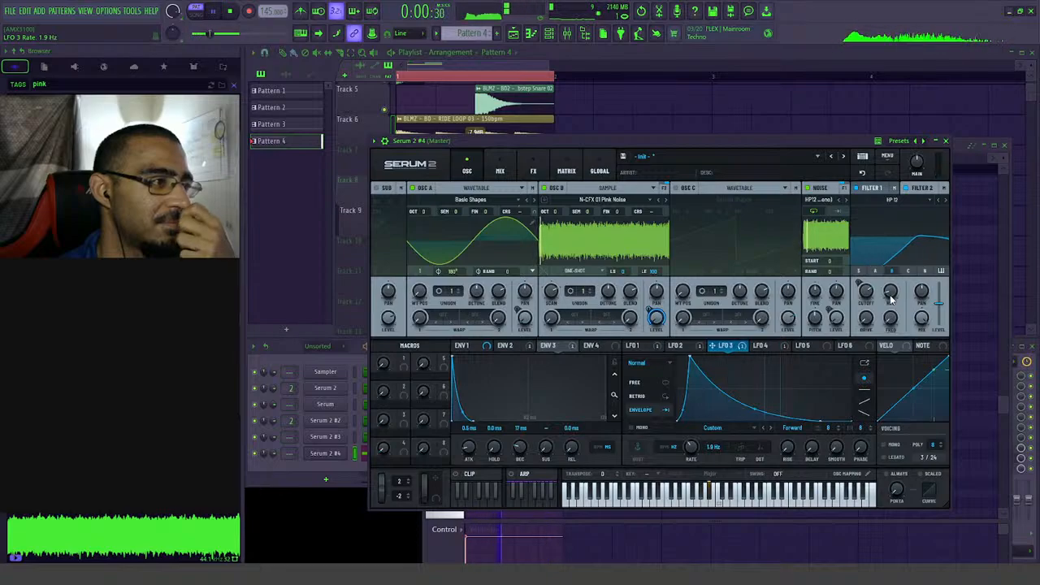
left_click(883, 190)
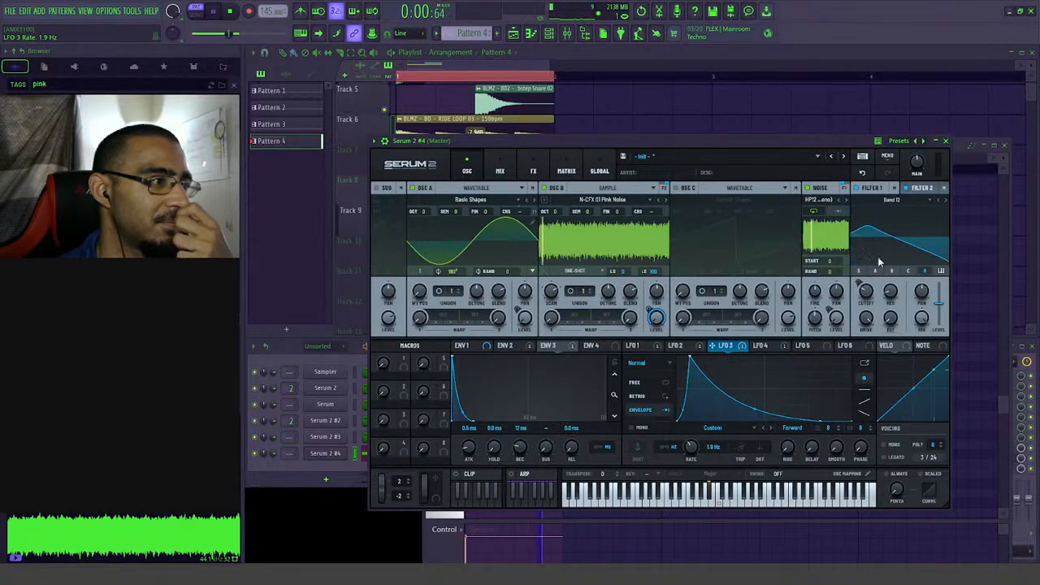
mouse_move(868, 303)
left_mouse_down()
mouse_move(868, 313)
mouse_move(870, 299)
left_mouse_up()
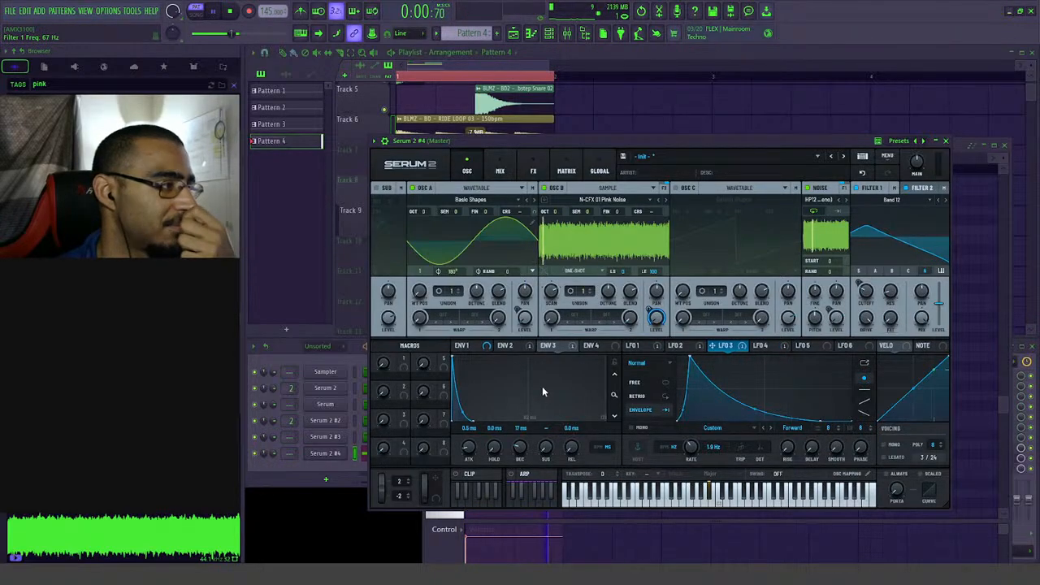
- Lengthen Env 2's hold time to 5.0 ms while the pattern loops
left_click(512, 346)
left_click_drag(495, 460, 499, 455)
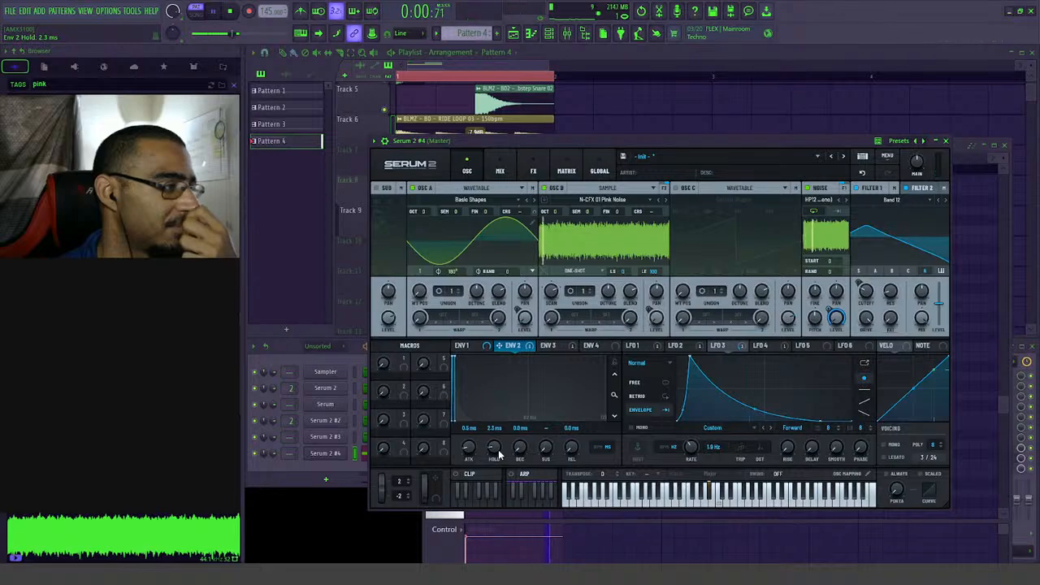
scroll(499, 456, "up", 3)
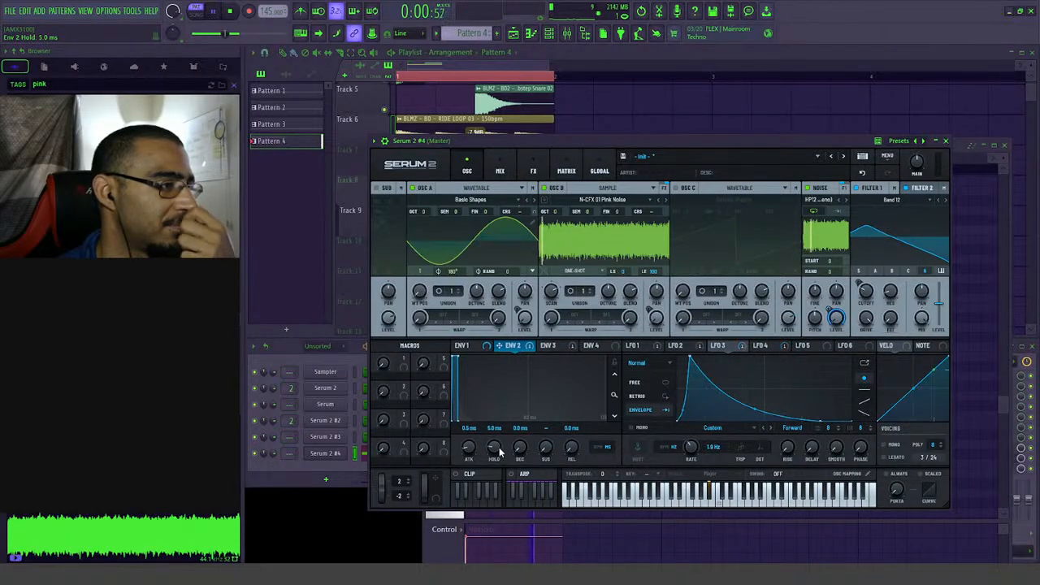
- Try shorter decay times on Env 3, settle on about 19 ms, and restart the pattern
left_click(549, 345)
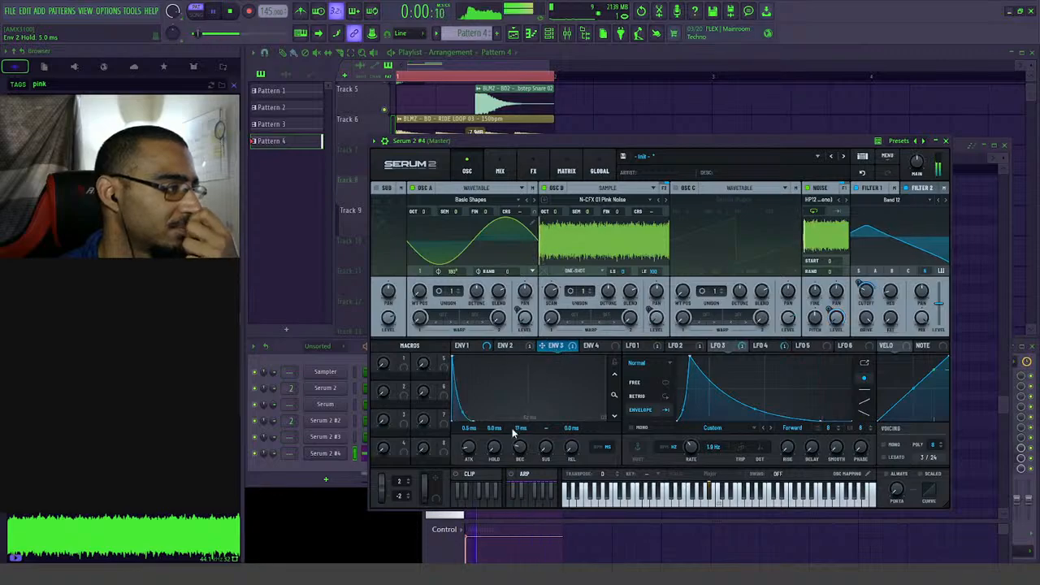
scroll(522, 452, "down", 3)
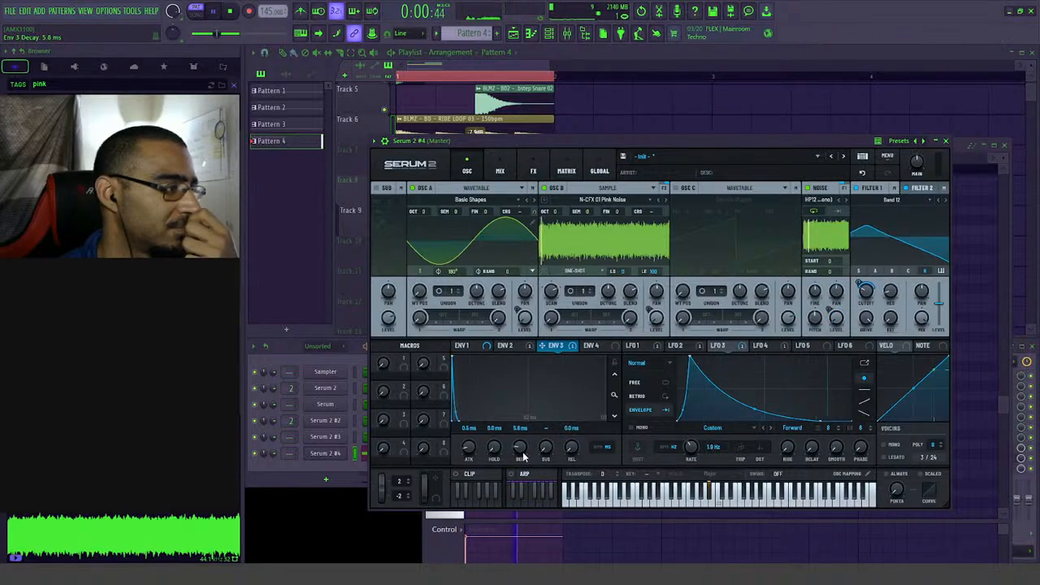
scroll(523, 452, "down", 2)
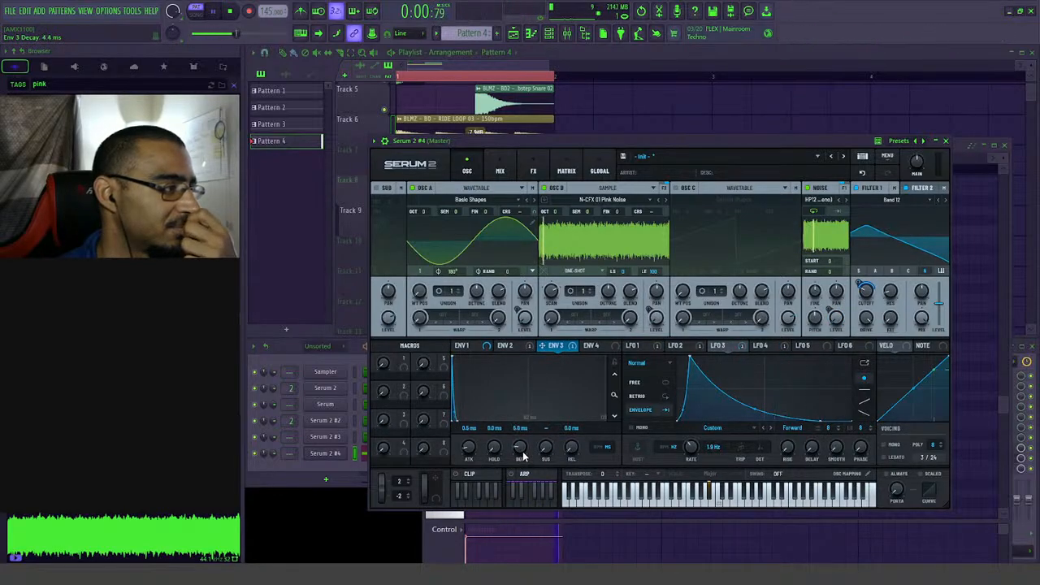
scroll(523, 451, "up", 3)
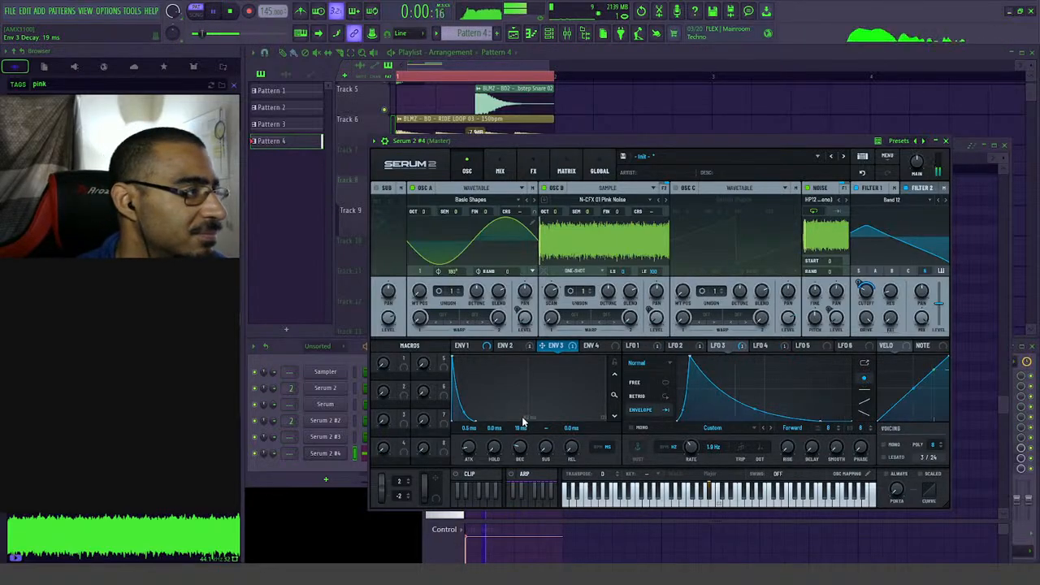
key("space")
key("space")
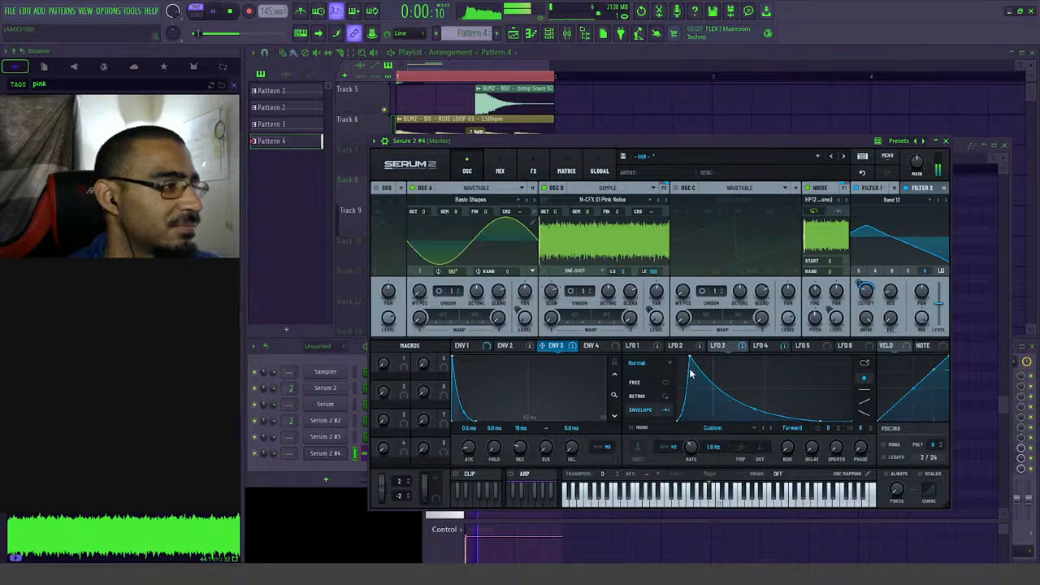
- Raise LFO 2's rate to 23.3 Hz by ear and restart the pattern
left_click(683, 346)
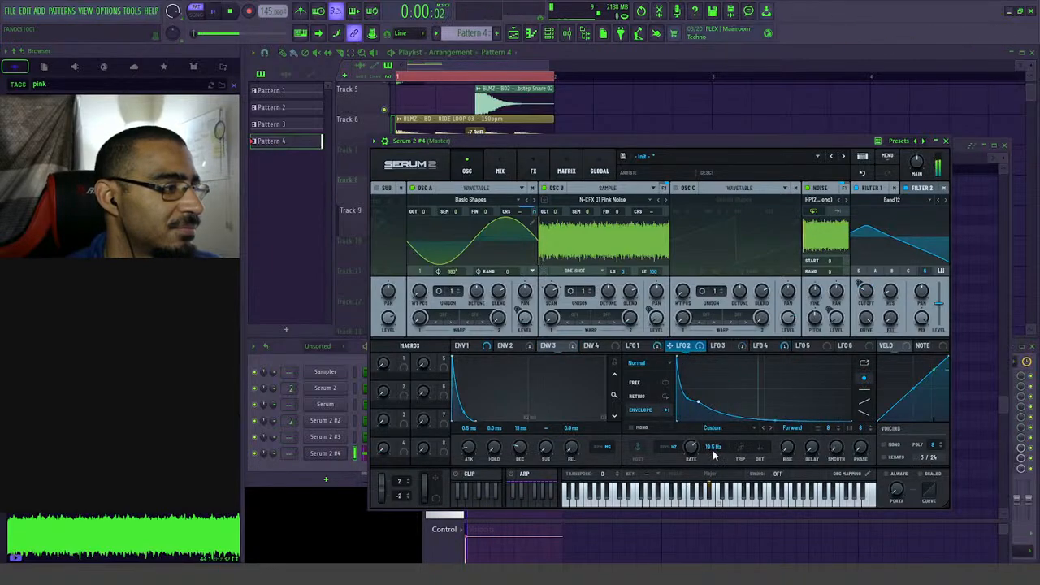
left_click(649, 347)
key("space")
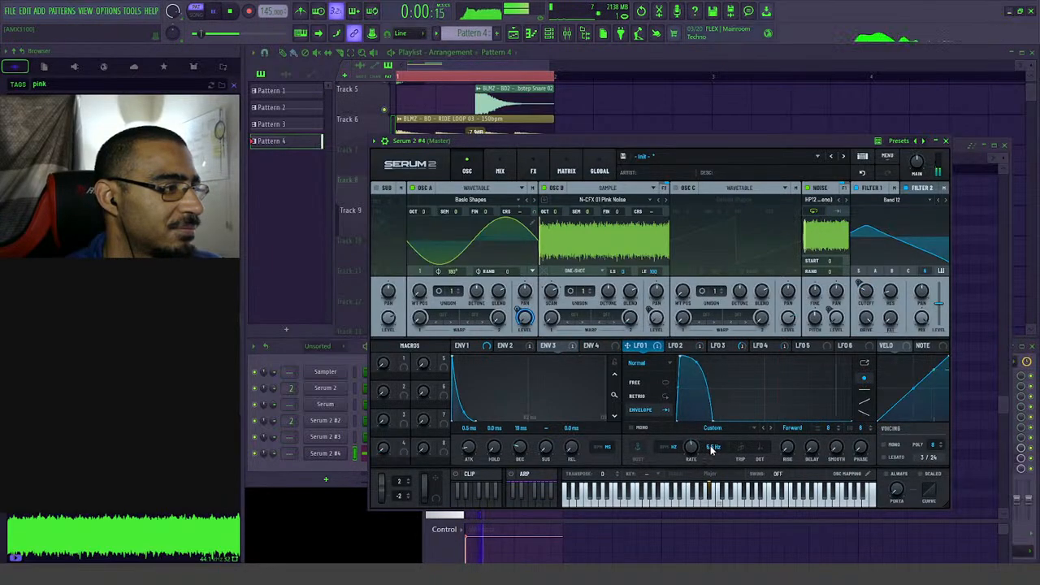
left_click(694, 348)
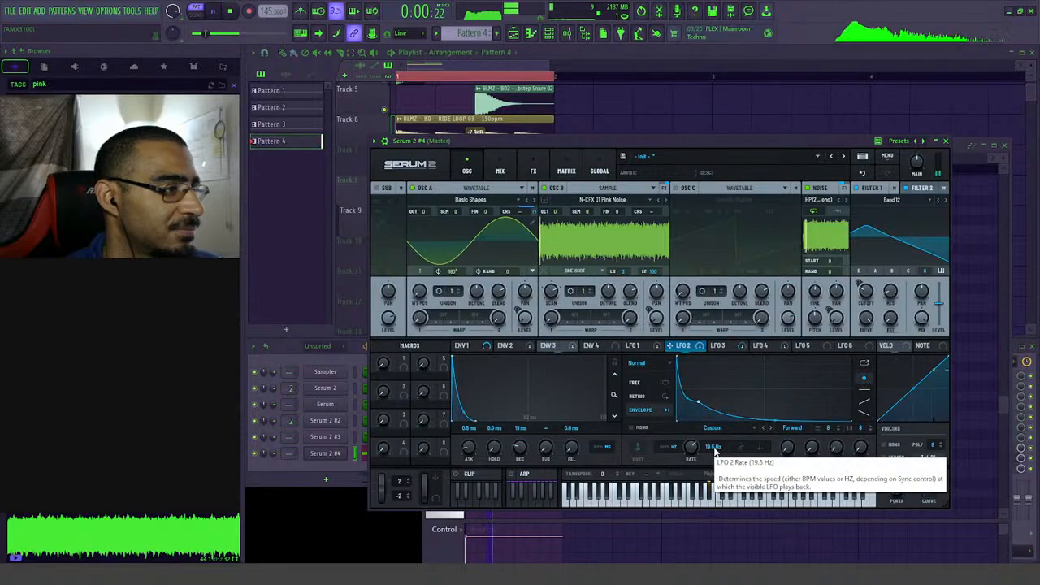
left_click_drag(716, 452, 717, 447)
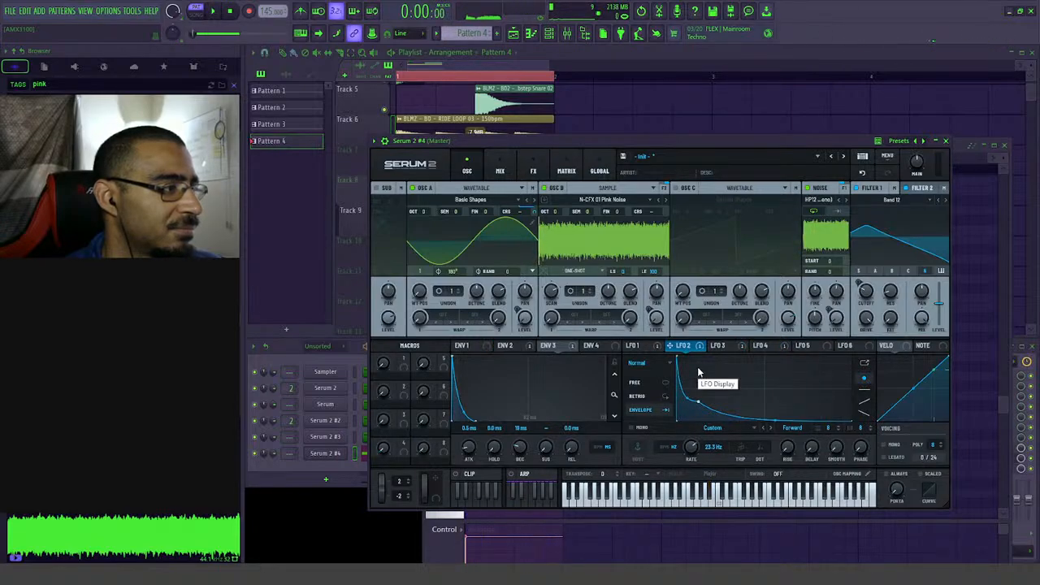
key("space")
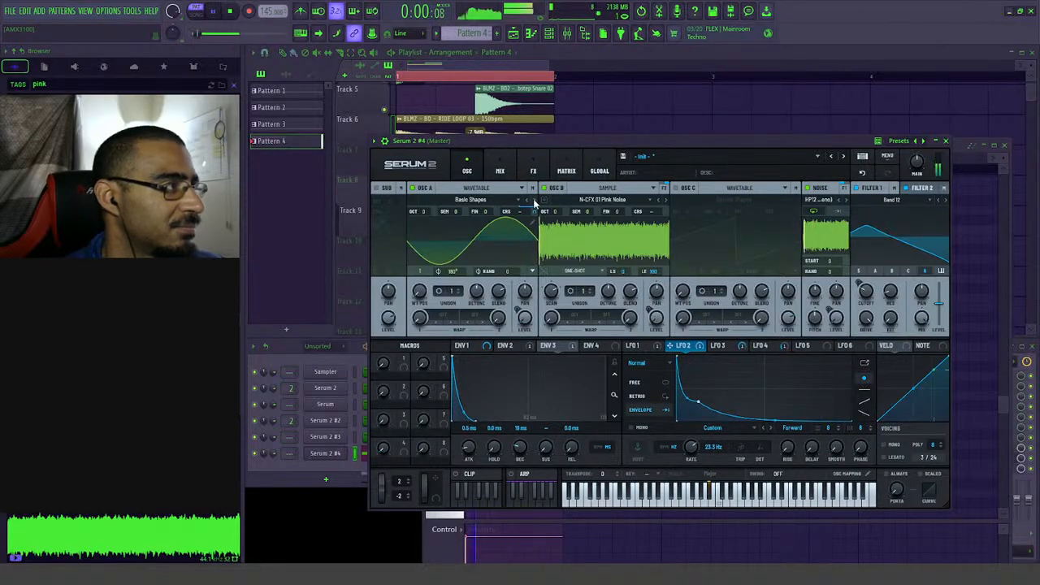
- Review the shapes and rates of LFO 3, LFO 2 and LFO 1 while repeatedly auditioning the pattern
left_click(717, 350)
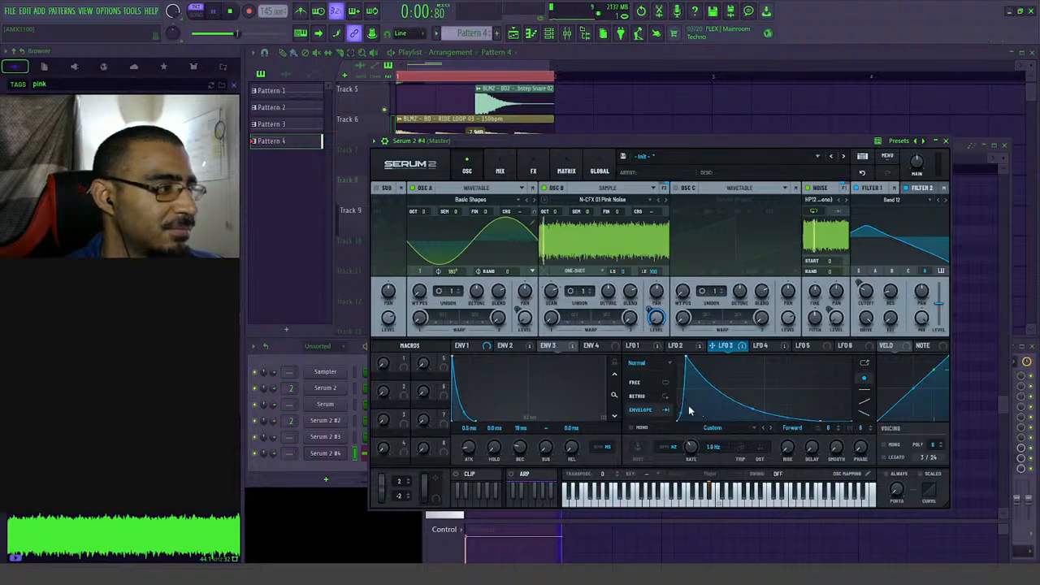
left_click(675, 346)
left_click(634, 347)
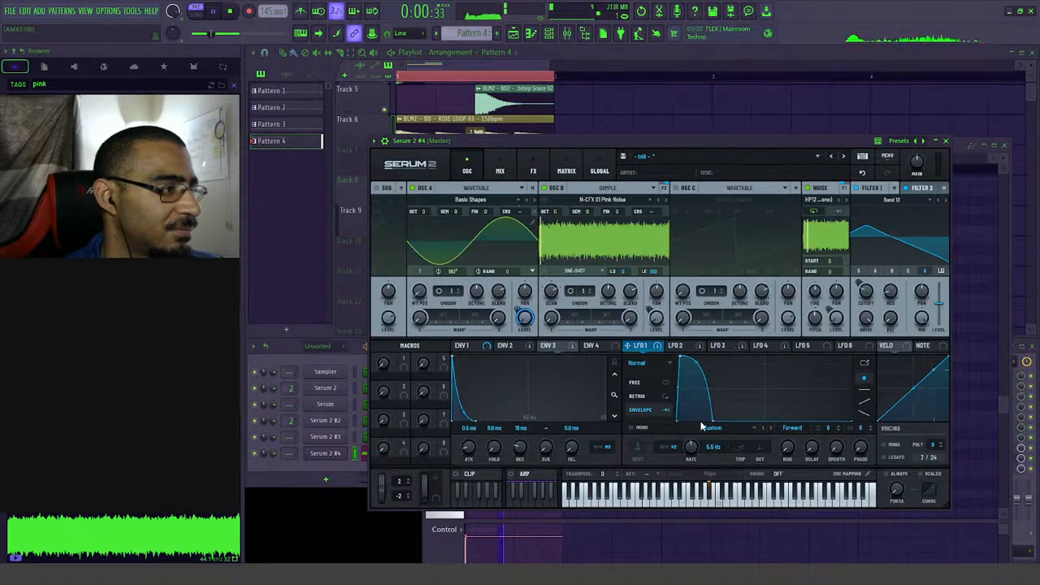
key("space")
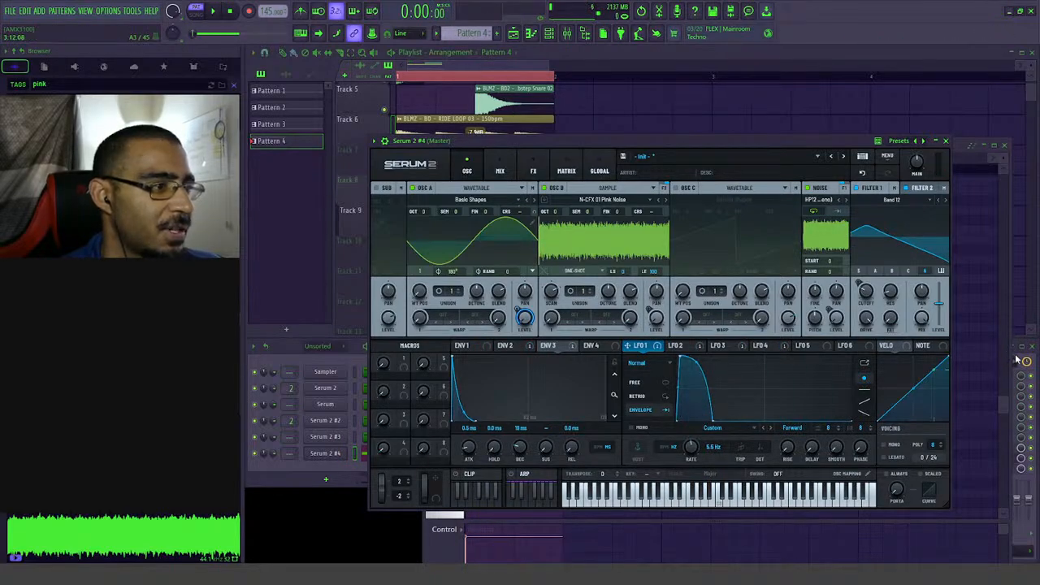
key("space")
left_click_drag(929, 154, 933, 149)
key("space")
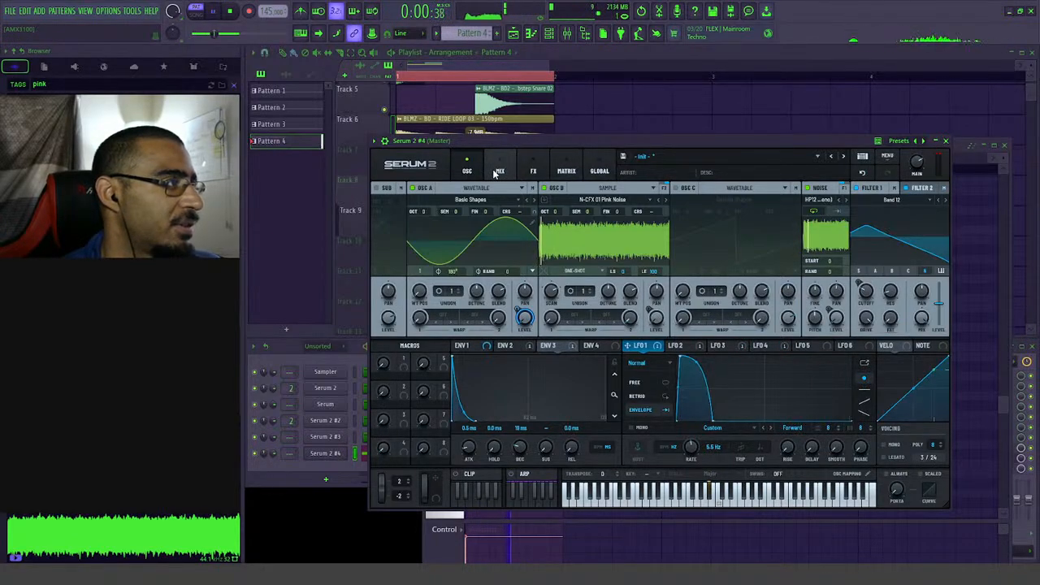
key("space")
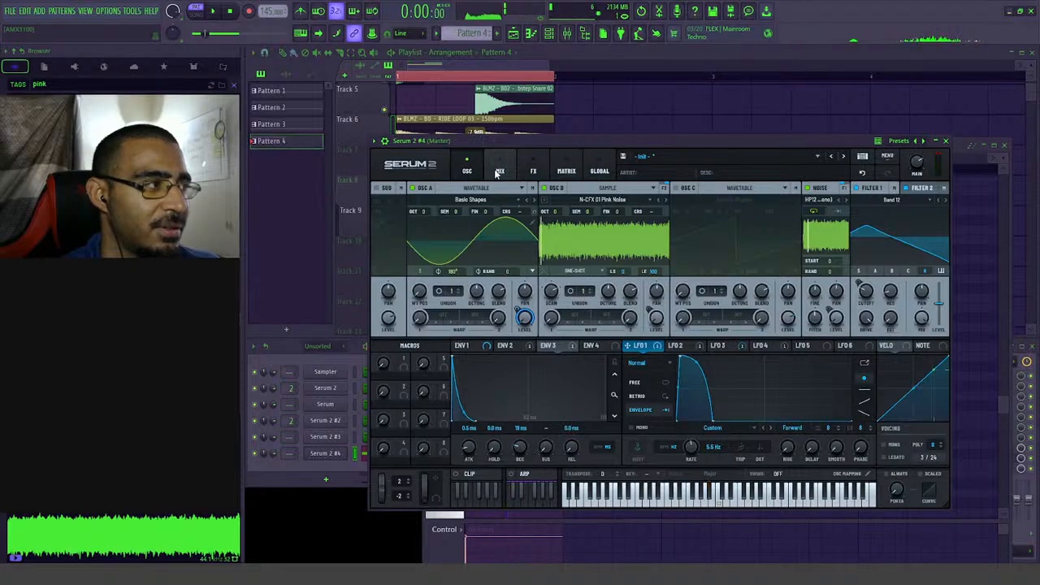
left_click(497, 172)
key("space")
left_click(468, 171)
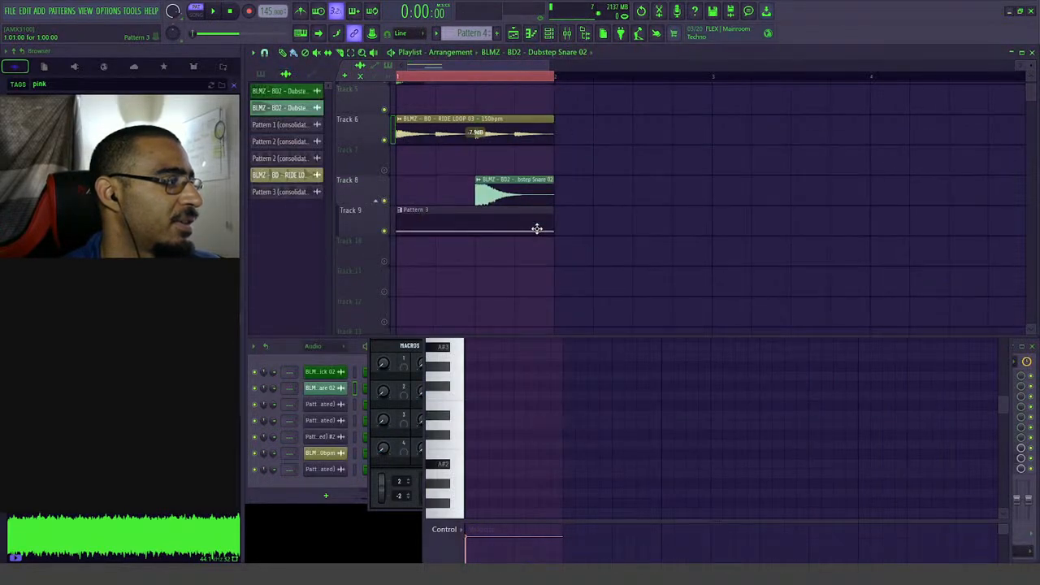
- Delete the Dubstep Snare 02 clip from Track 8 in the playlist and audition the arrangement
right_click(522, 186)
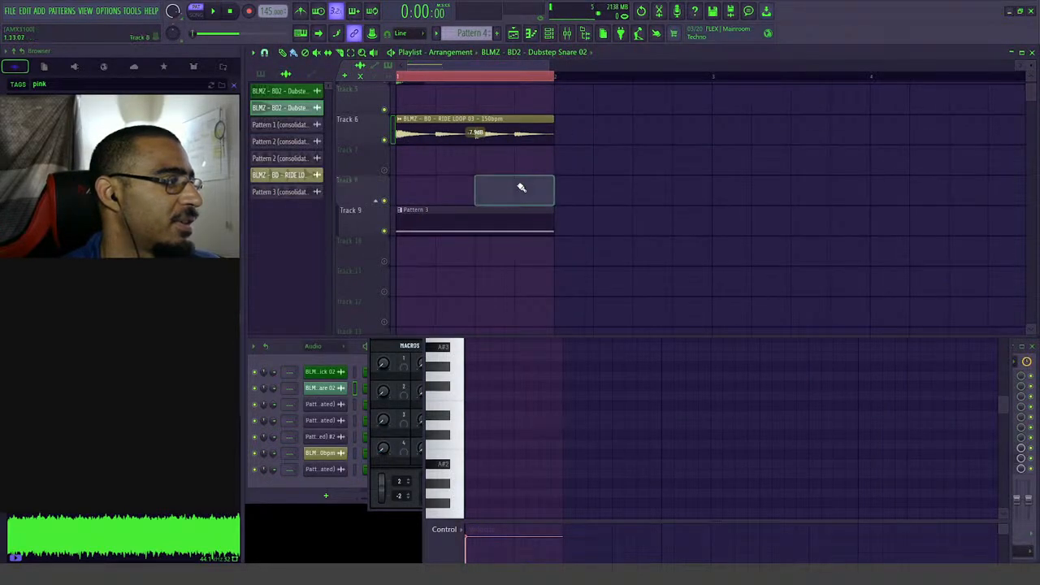
scroll(489, 216, "up", 4)
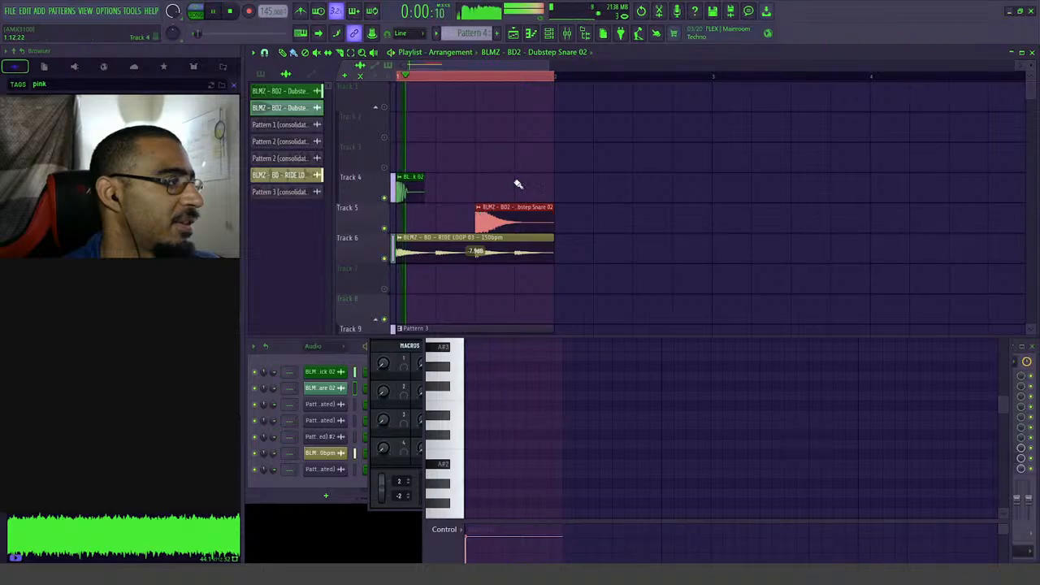
key("space")
scroll(520, 182, "down", 3)
scroll(481, 181, "up", 1)
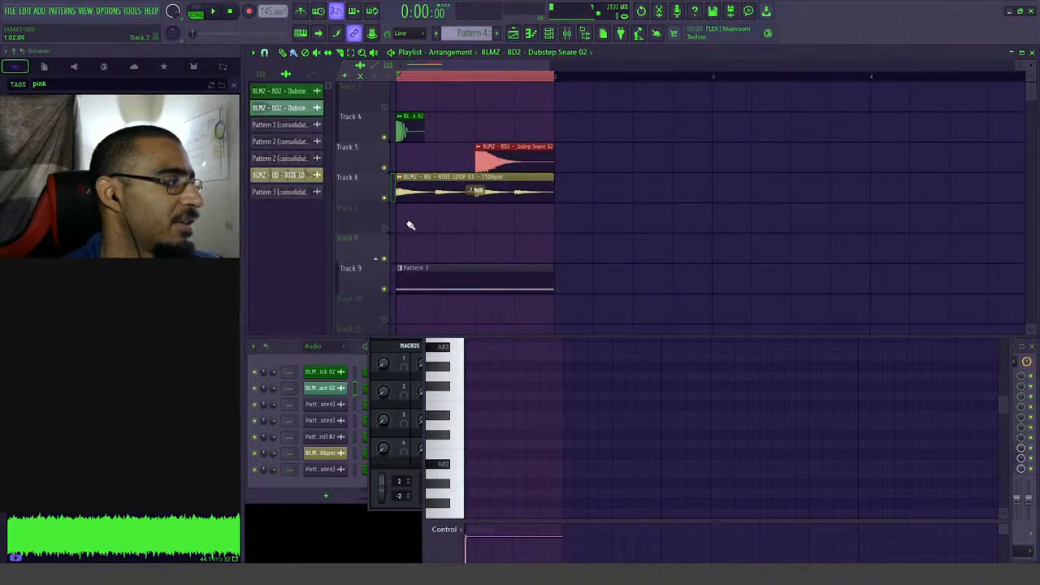
- Mute Track 9 with its Pattern 3 clip, listen to the arrangement, and remove the stray snare clip
left_click(386, 291)
key("space")
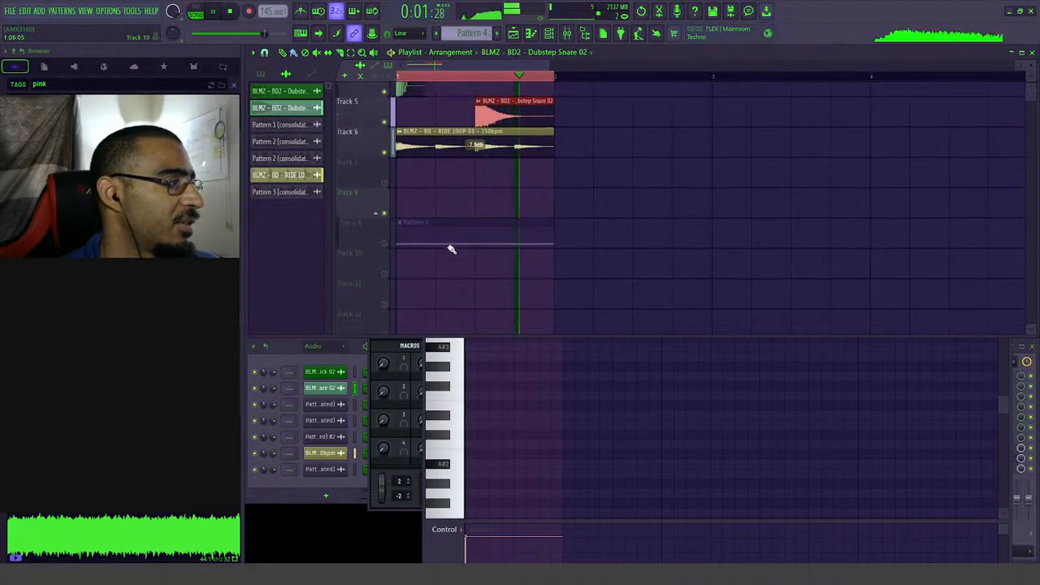
key("space")
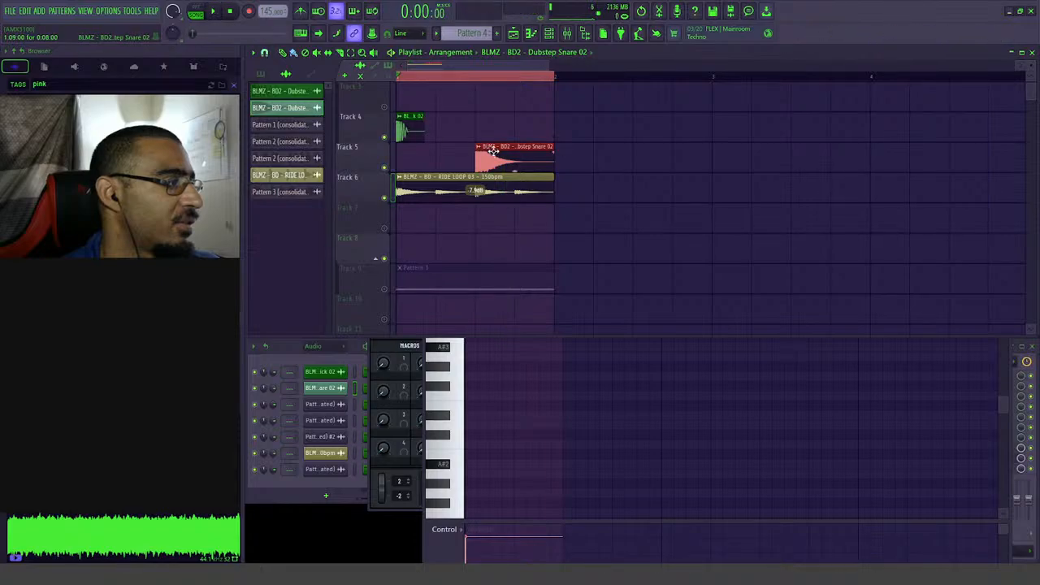
left_click(457, 245)
right_click(473, 258)
scroll(443, 252, "down", 2)
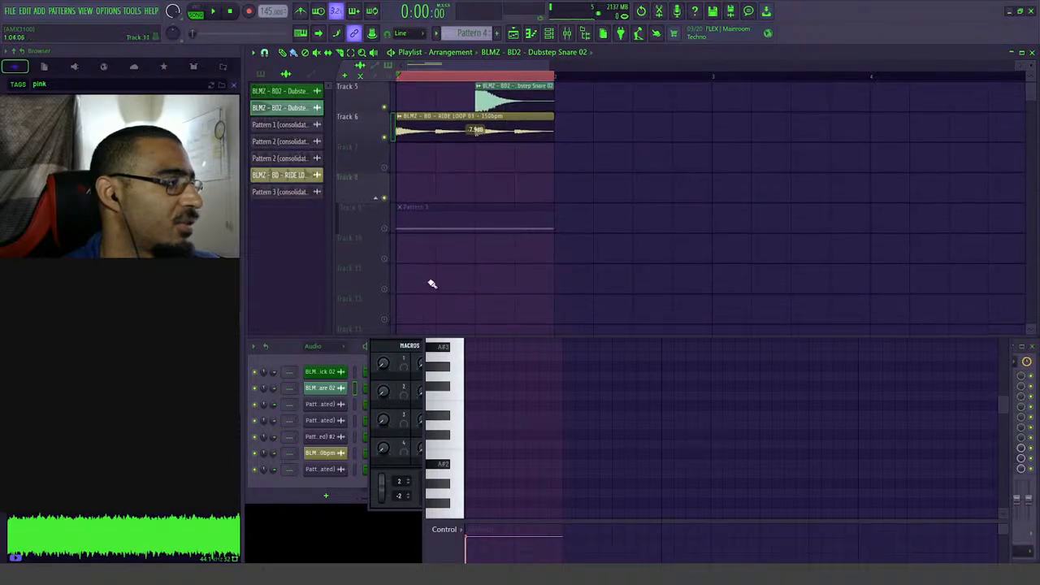
- Place a Pattern 4 clip at the start of Track 12, solo that track and audition it
left_click(261, 74)
left_click_drag(278, 142, 423, 309)
left_click(387, 320, "ctrl")
key("space")
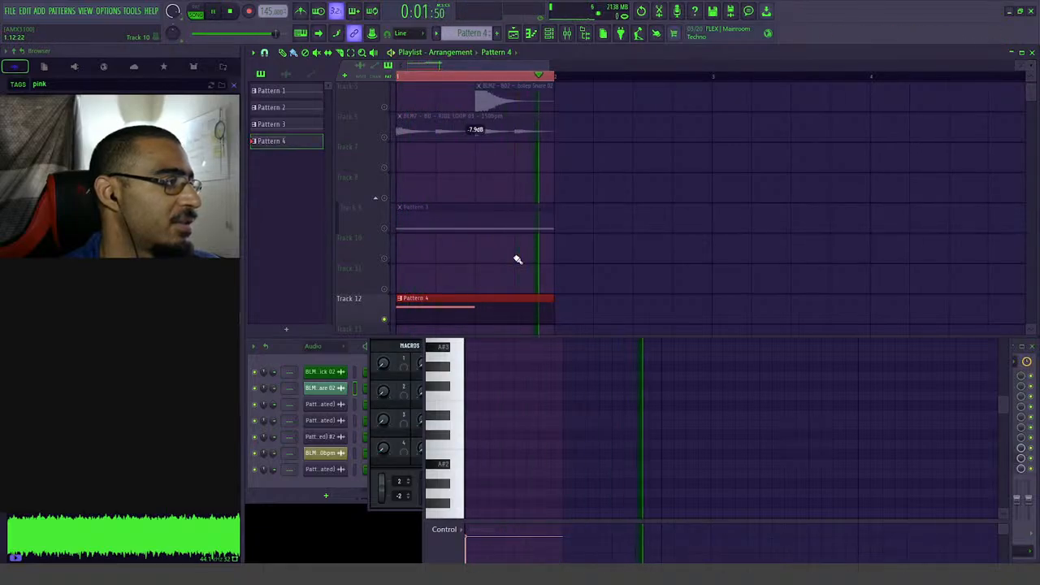
key("space")
- Open the Serum 2 #4 piano roll, lower the Pattern 4 note to G4 and audition it repeatedly
left_click(531, 33)
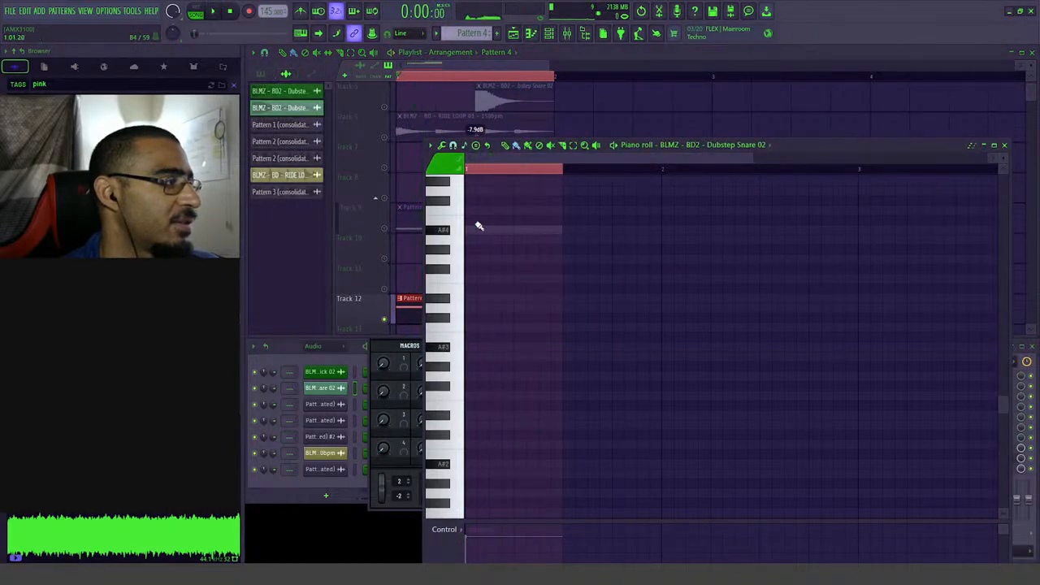
left_click(729, 155)
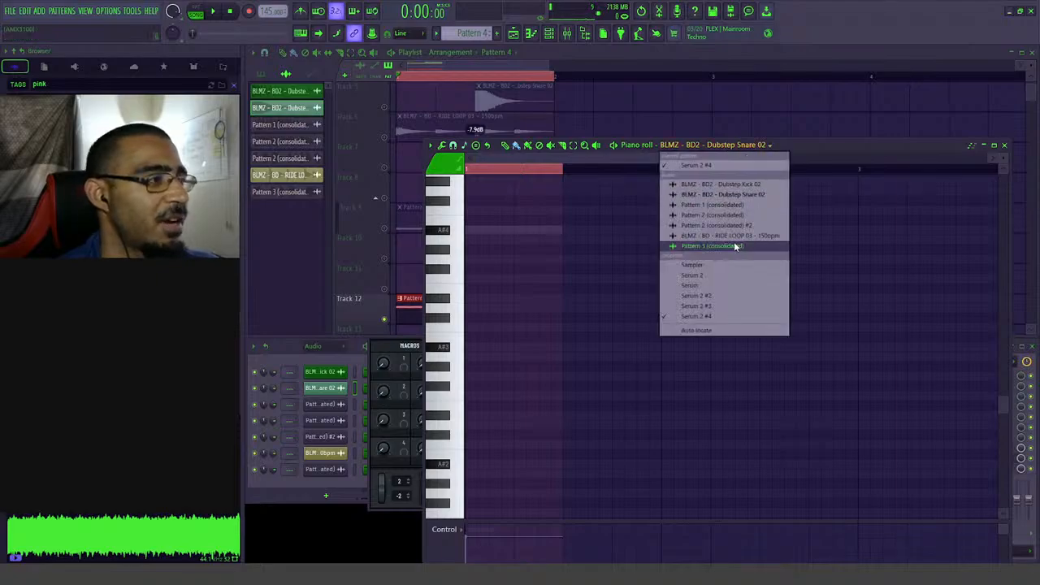
left_click(723, 318)
key("space")
left_click_drag(471, 231, 503, 275)
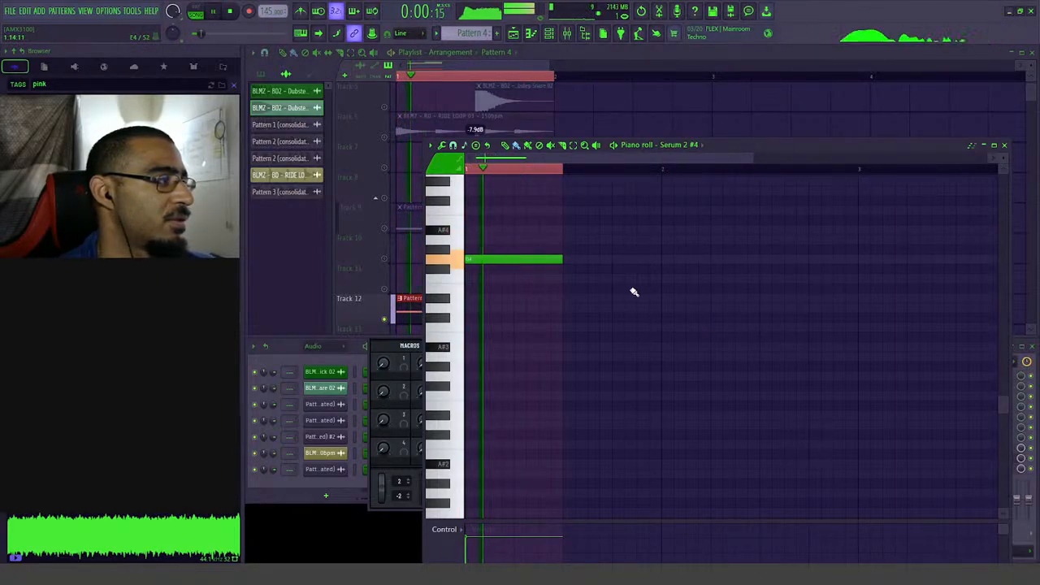
key("space")
key("space")
key("space")
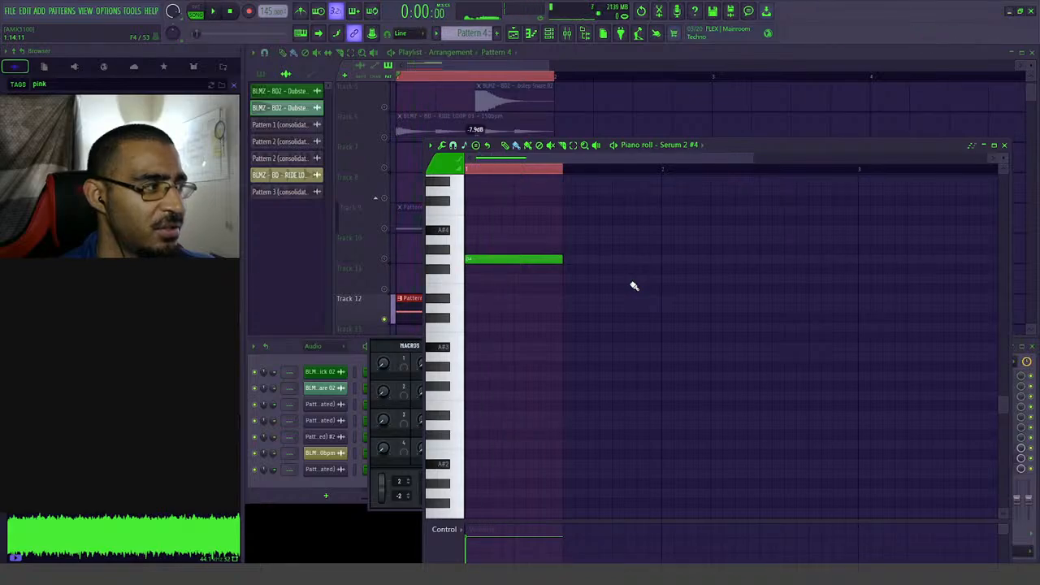
key("space")
key("space")
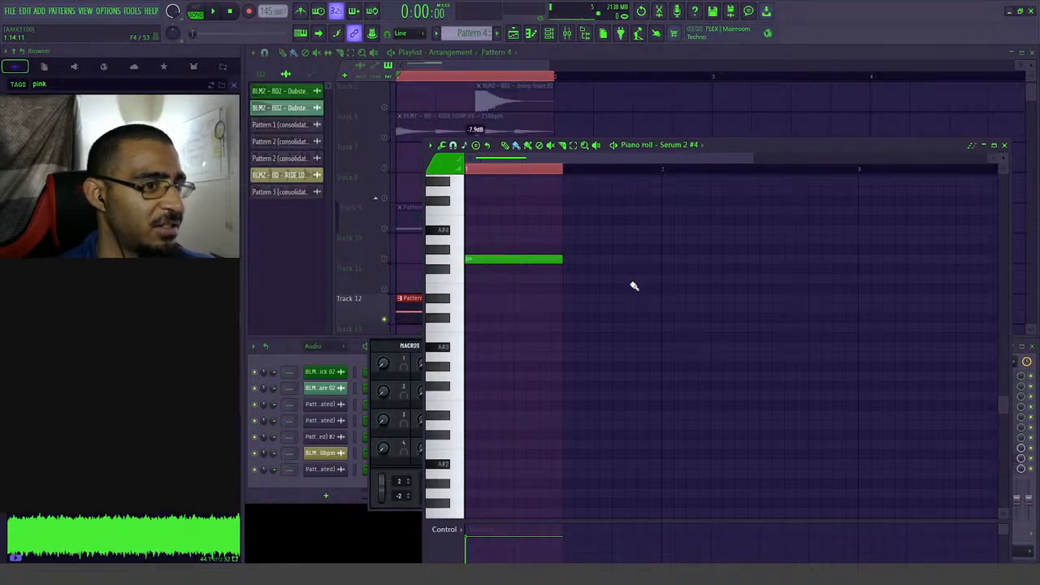
key("space")
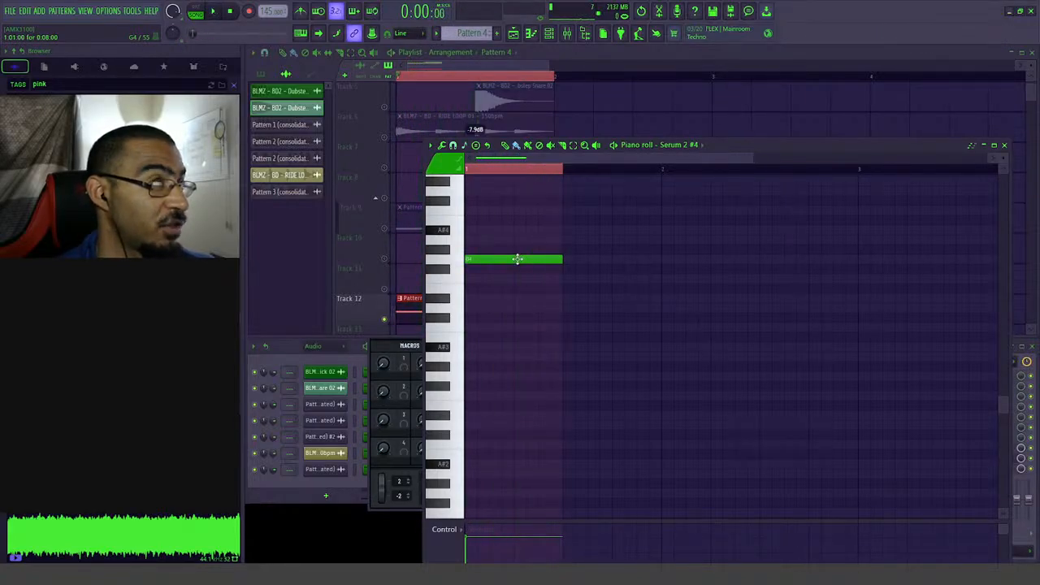
- Try the Pattern 4 note at F4, then return it to G4 while auditioning
left_click_drag(517, 259, 516, 278)
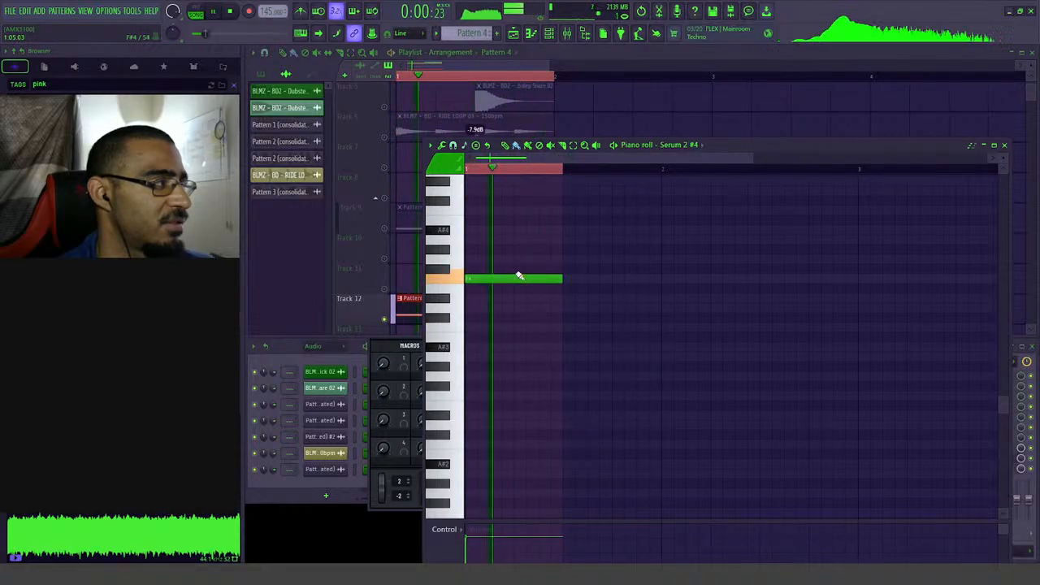
key("space")
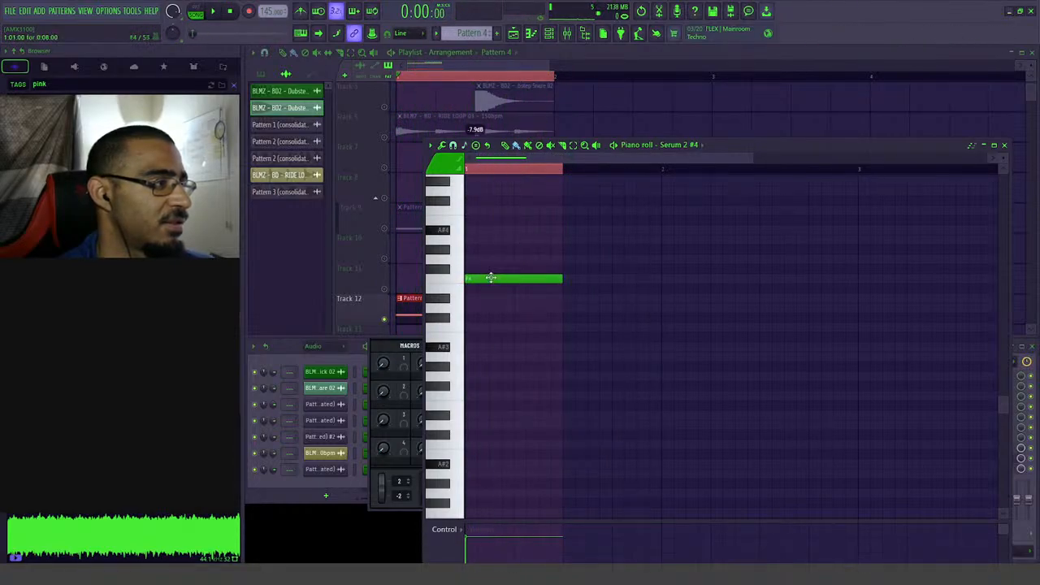
left_click_drag(491, 278, 491, 258)
key("space")
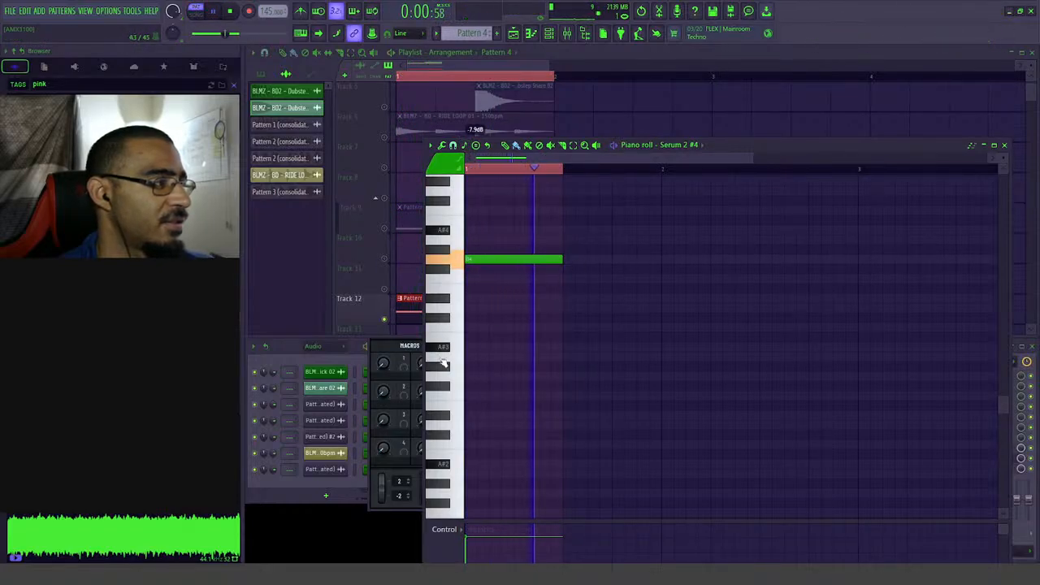
- Show the unsorted channels in the channel rack, reopen the Serum 2 #4 instrument and stop playback
left_click(314, 346)
left_click(322, 383)
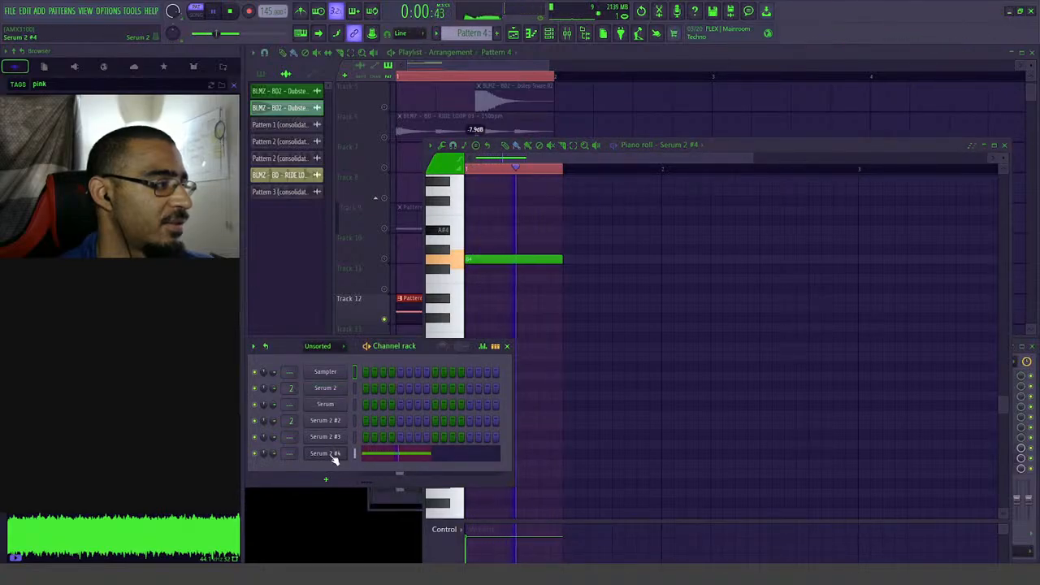
left_click(327, 454)
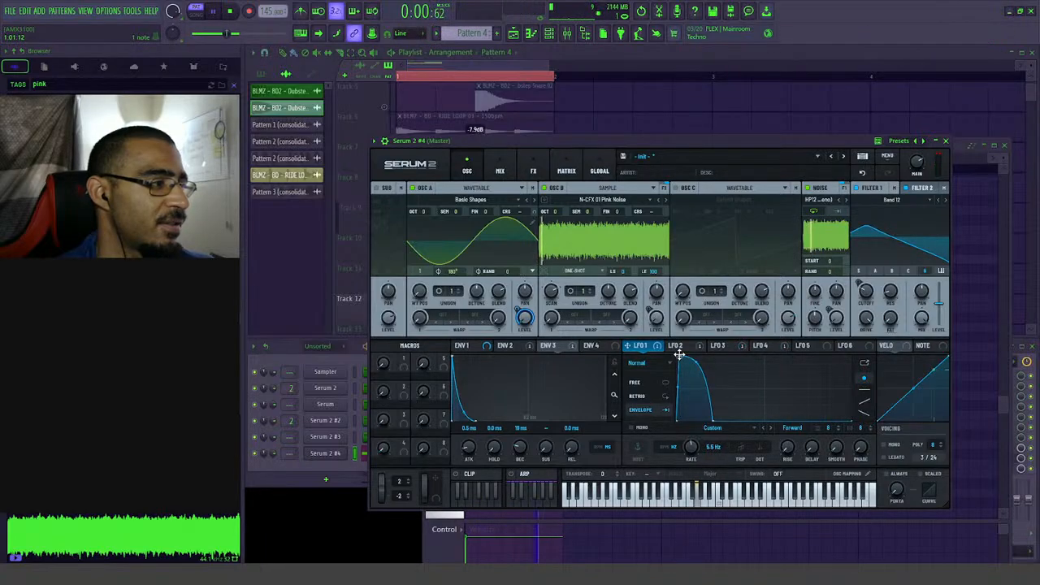
key("space")
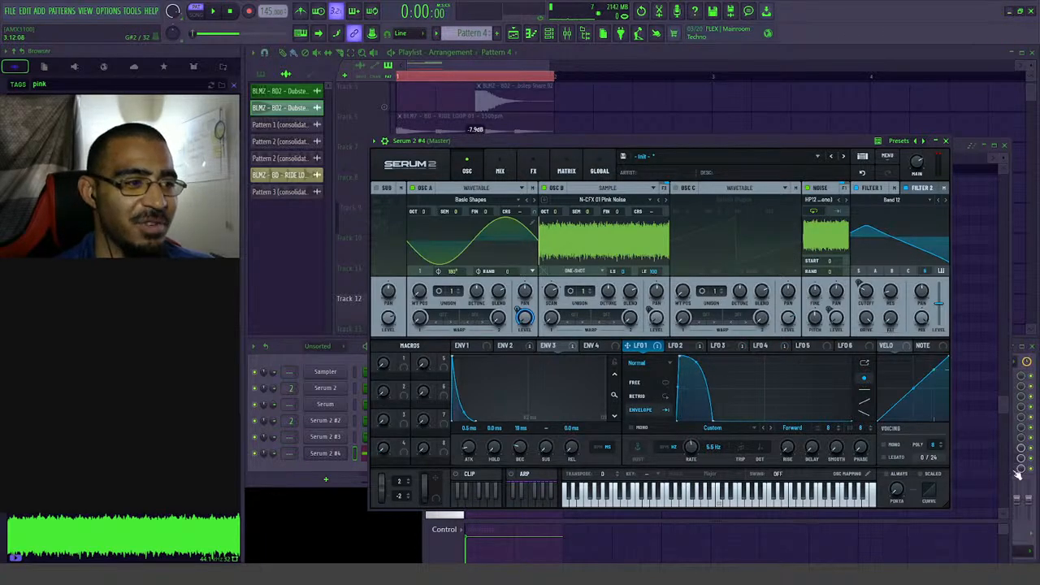
- Zoom into the kick's waveform in the Master track's PsyScope_Pro and examine it while replaying from Serum 2 #4
left_click(1021, 463)
left_click(1021, 460)
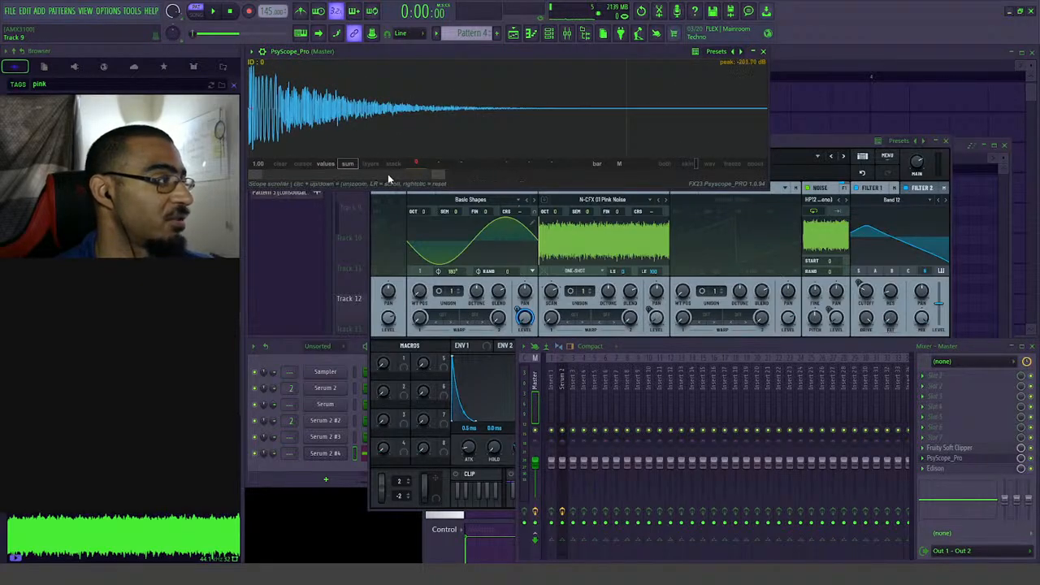
left_click_drag(434, 182, 277, 184)
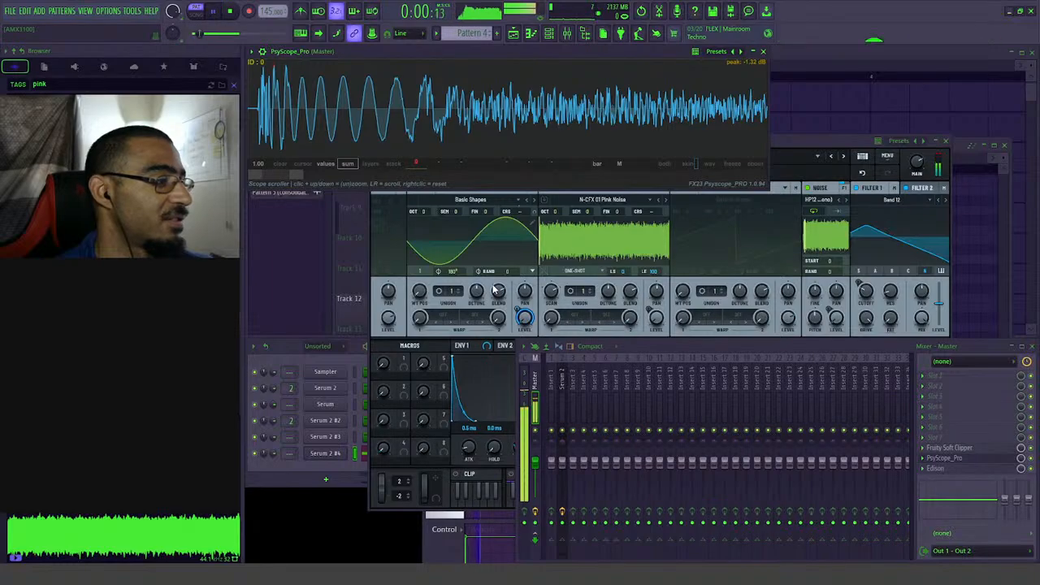
left_click(677, 302)
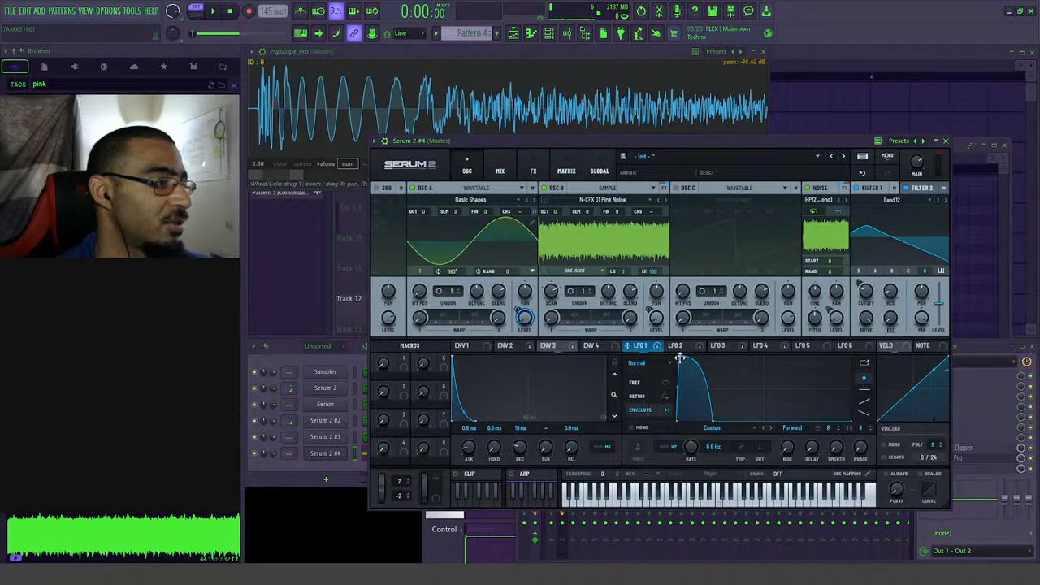
key("space")
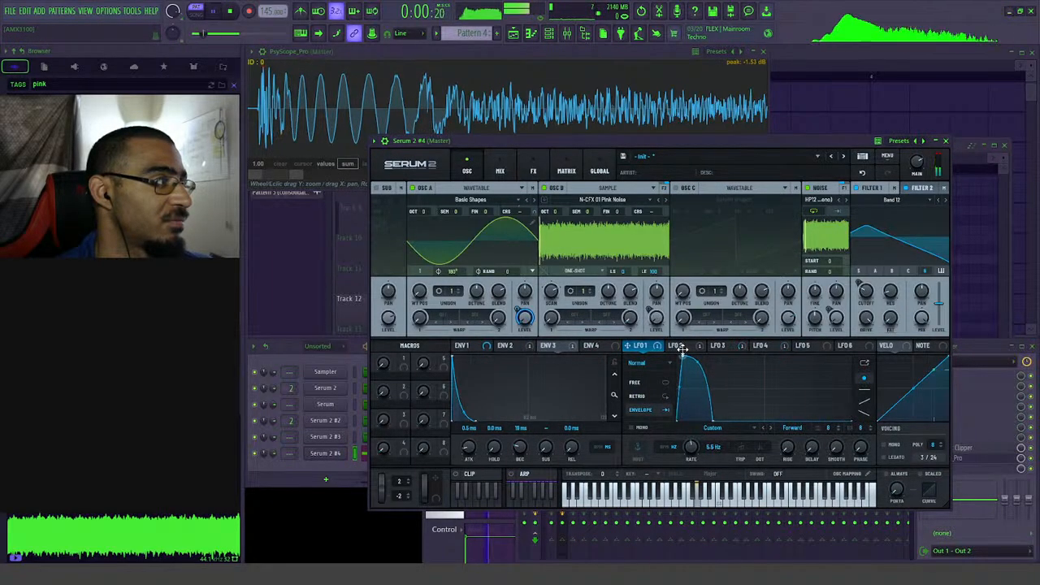
key("space")
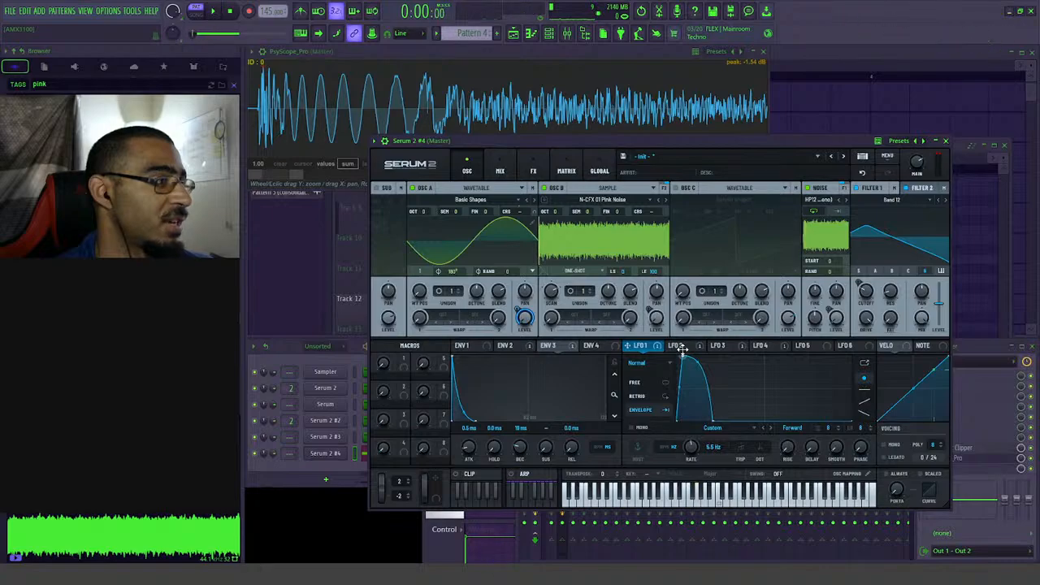
- Replay the kick and zoom out in PsyScope_Pro to examine its whole decaying waveform
key("space")
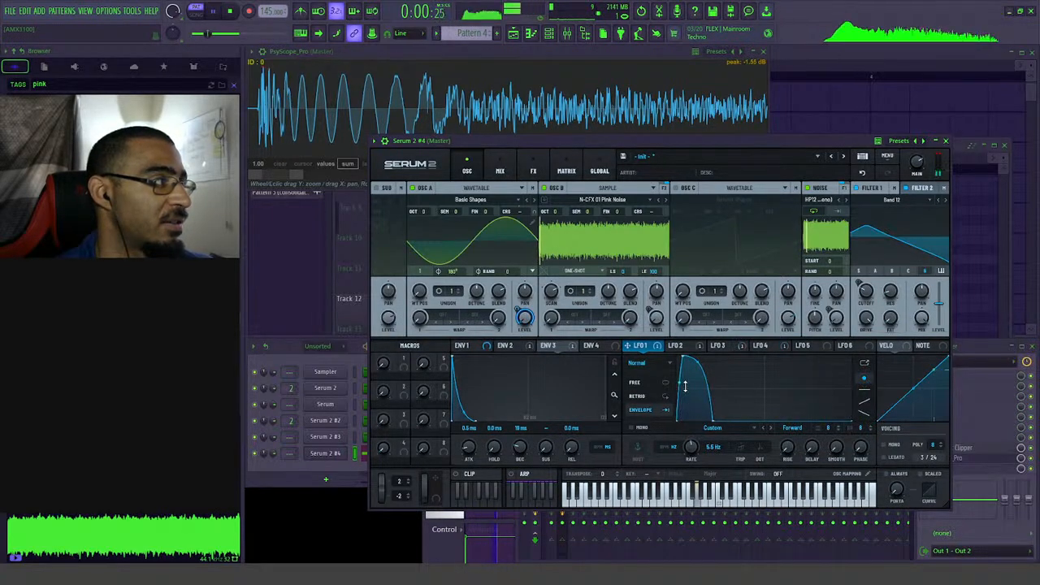
key("space")
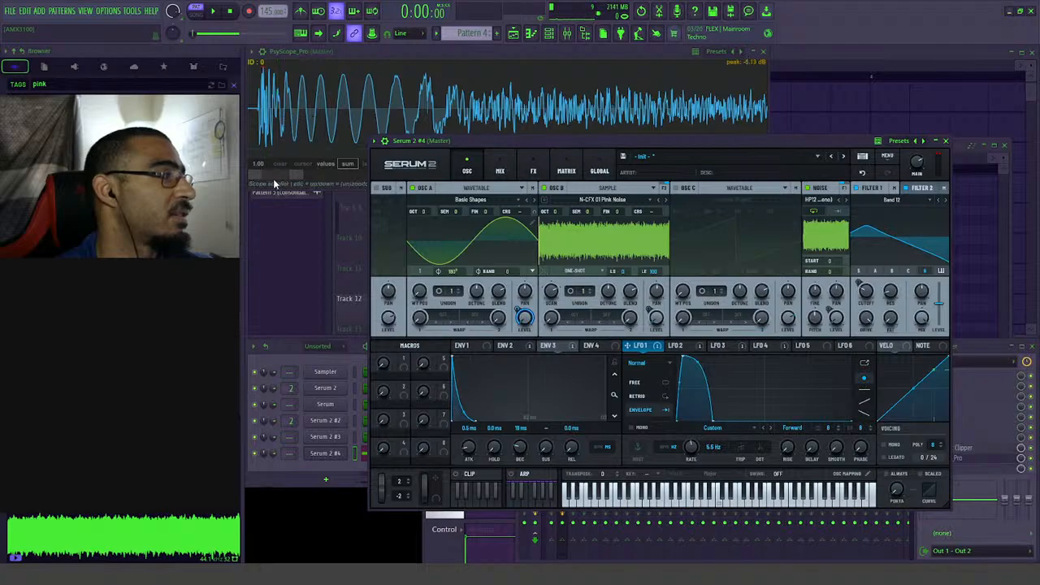
left_click(273, 179)
key("space")
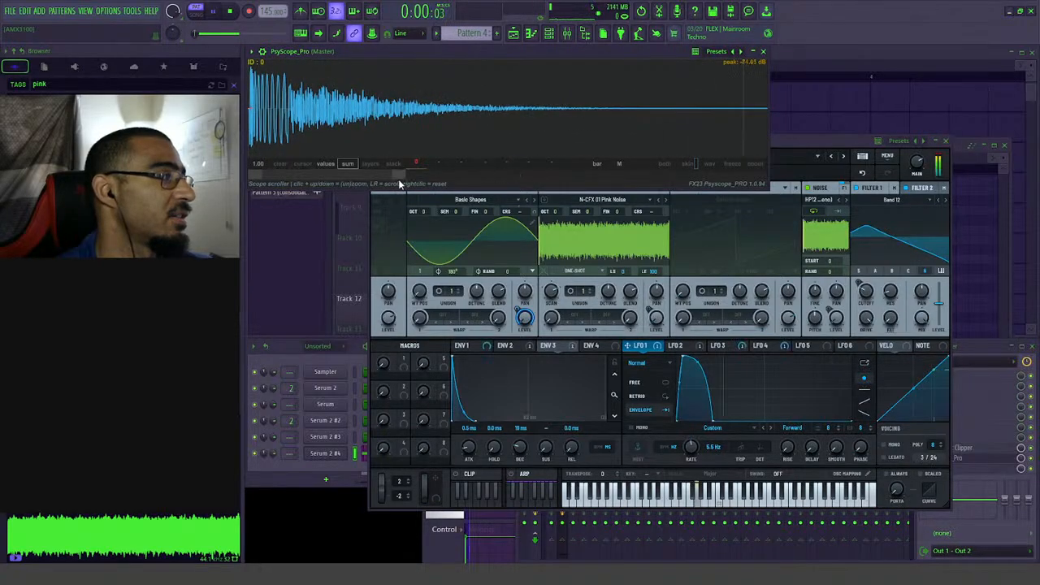
key("space")
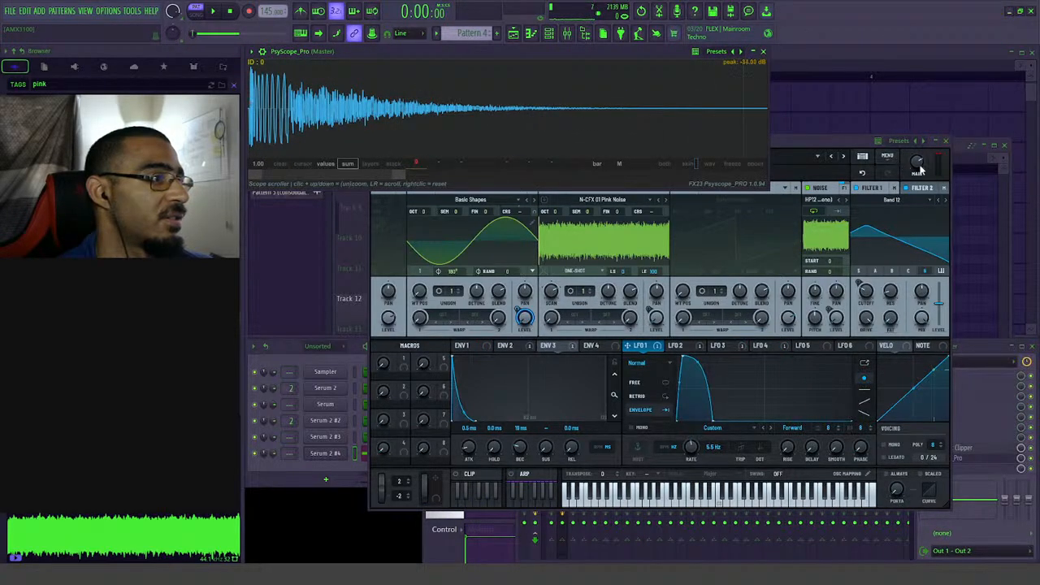
- Add a Distortion after the Compressor in Serum 2 #4's main effects chain, set it to SoftClip and audition the kick
mouse_move(921, 171)
left_click(817, 149)
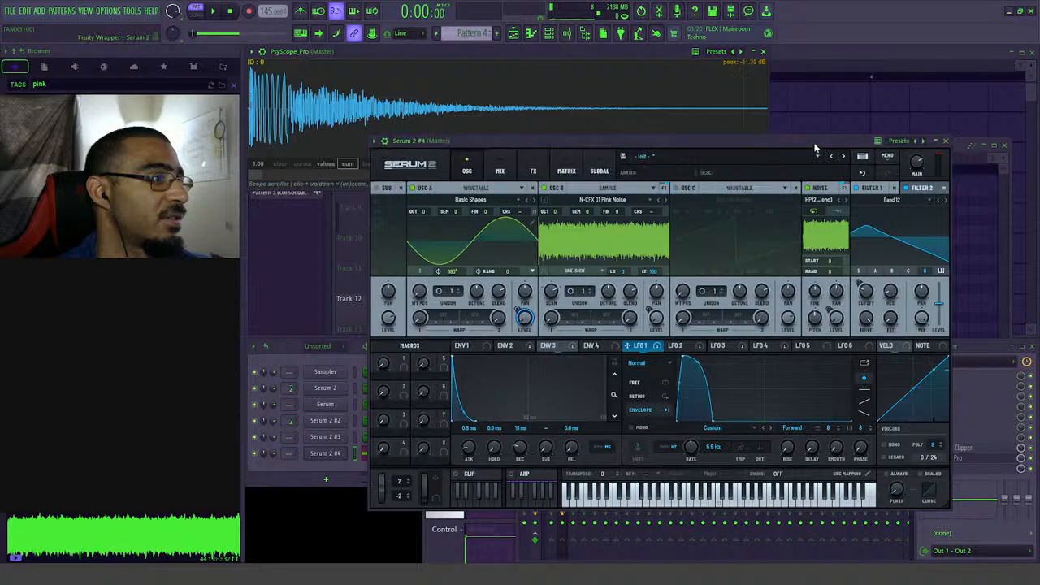
left_click(500, 170)
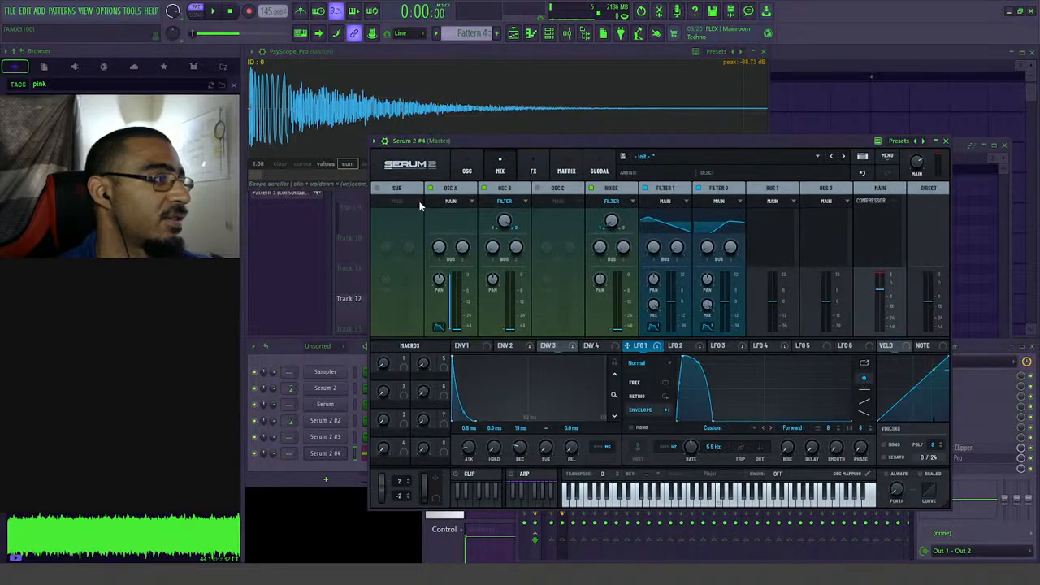
left_click(467, 171)
left_click(501, 171)
left_click(534, 171)
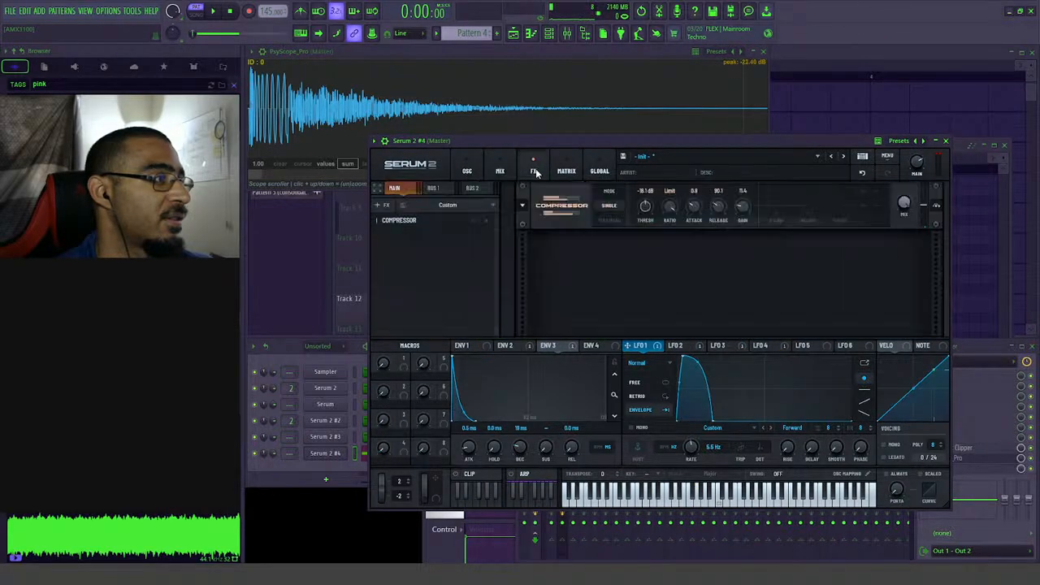
left_click(381, 206)
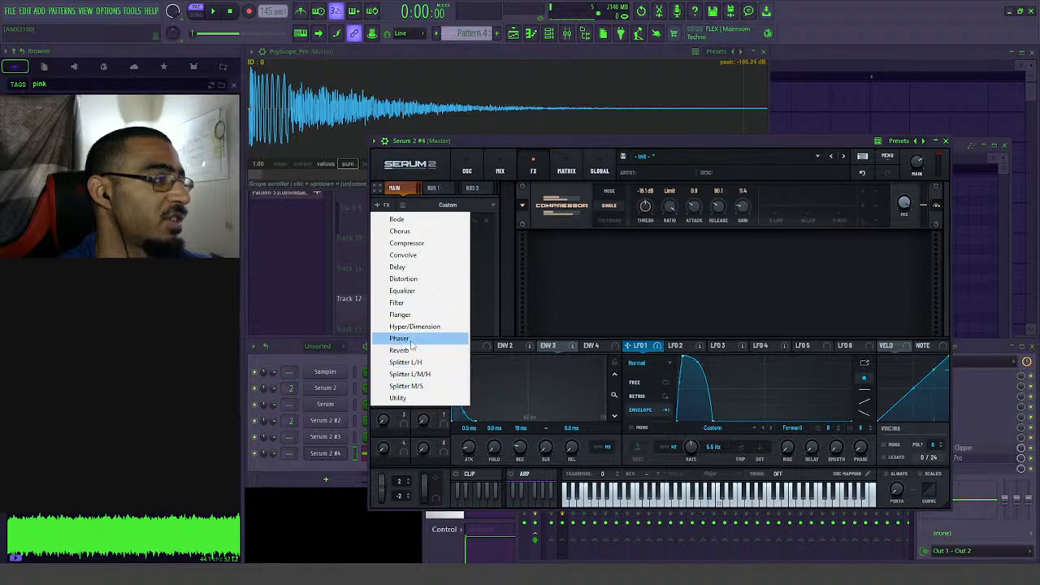
left_click(404, 279)
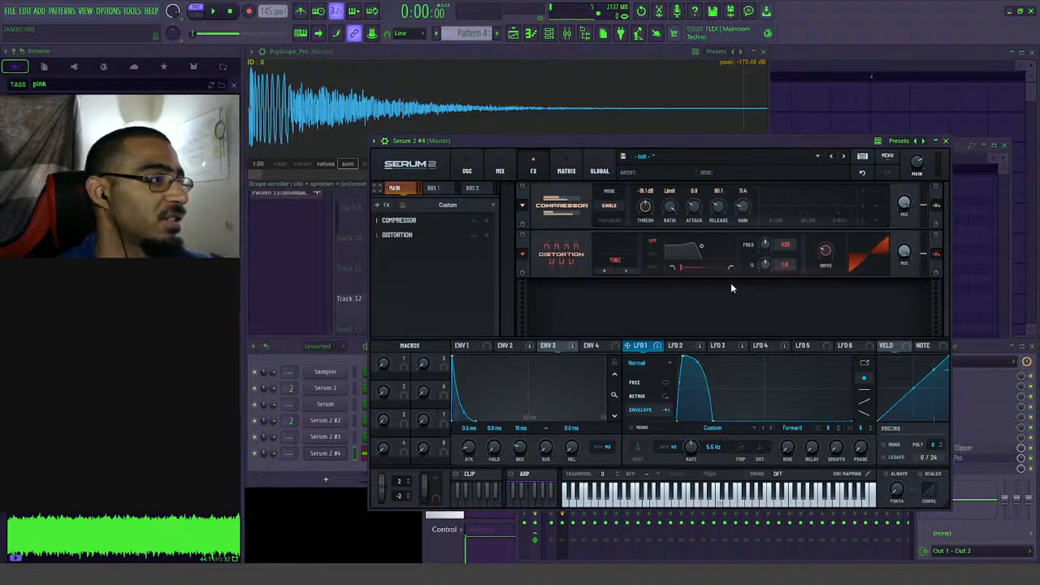
left_click(625, 271)
key("space")
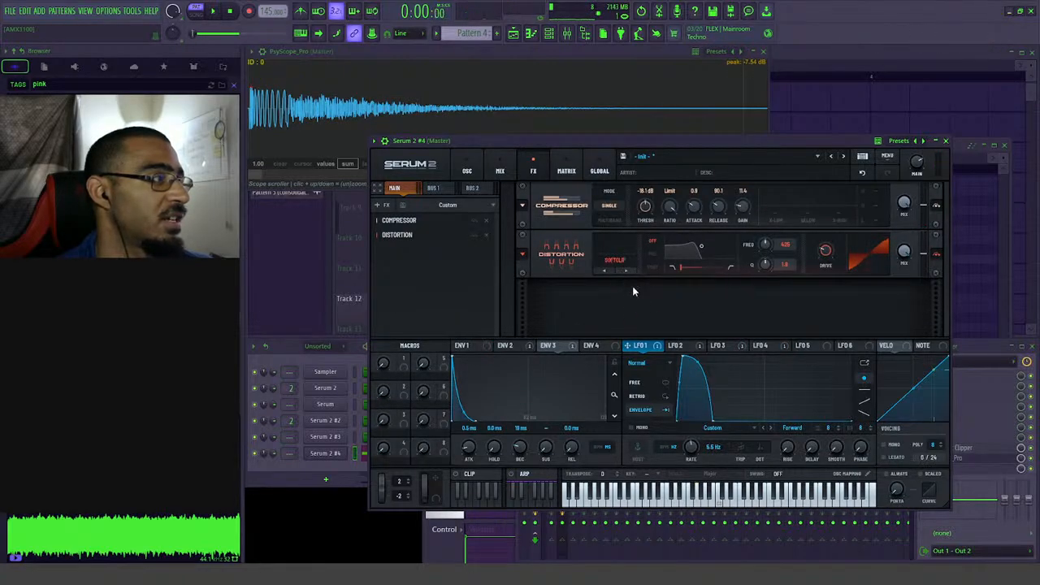
key("space")
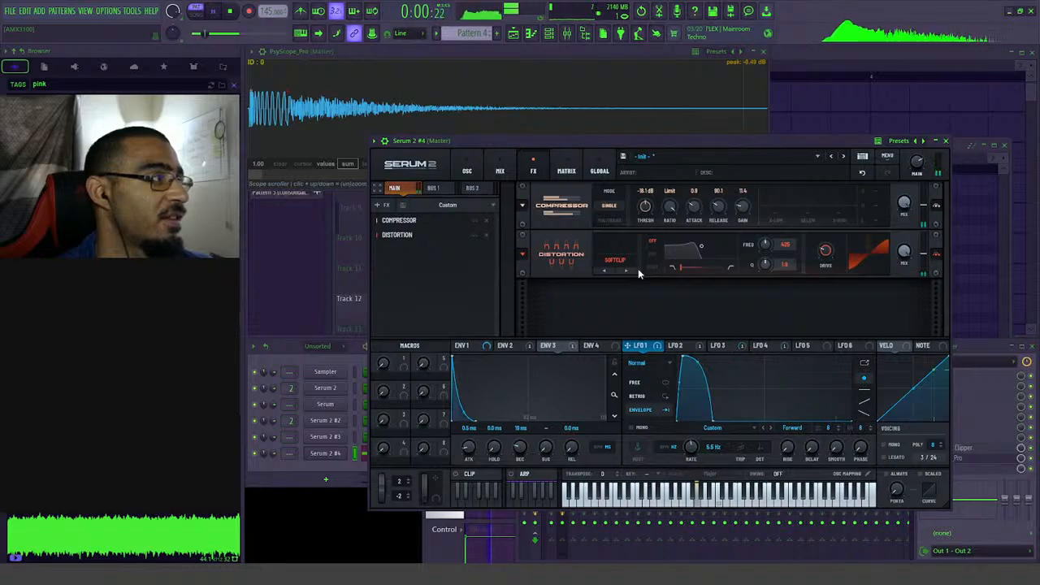
- Raise the Distortion's output level to 9.5 dB while auditioning the kick
key("space")
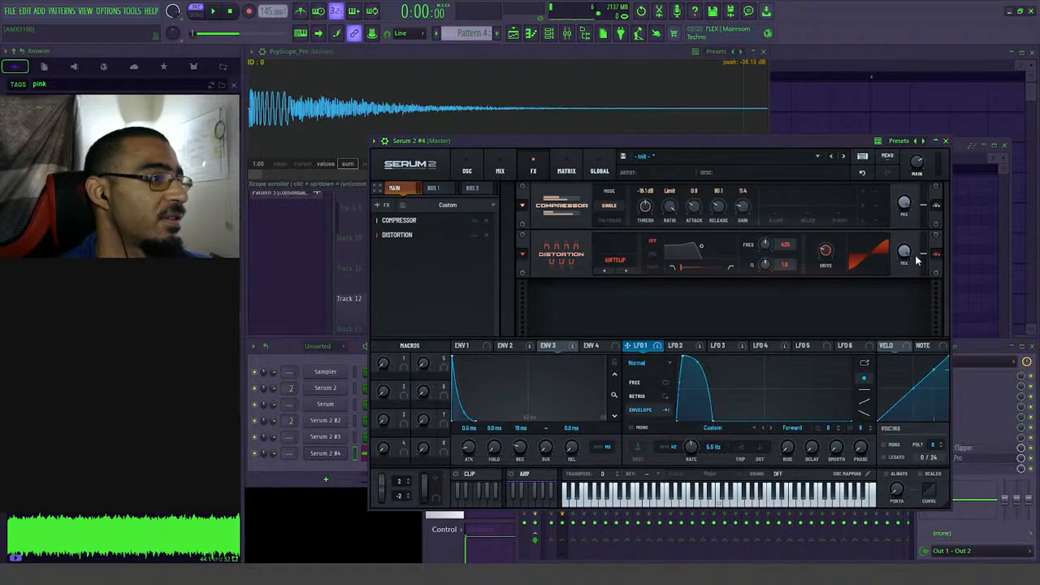
key("space")
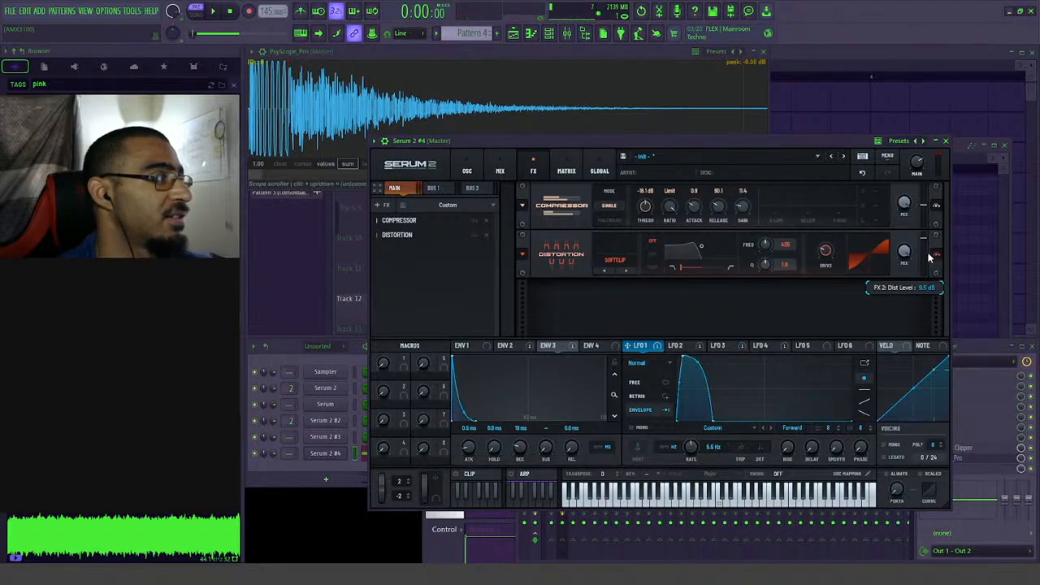
key("space")
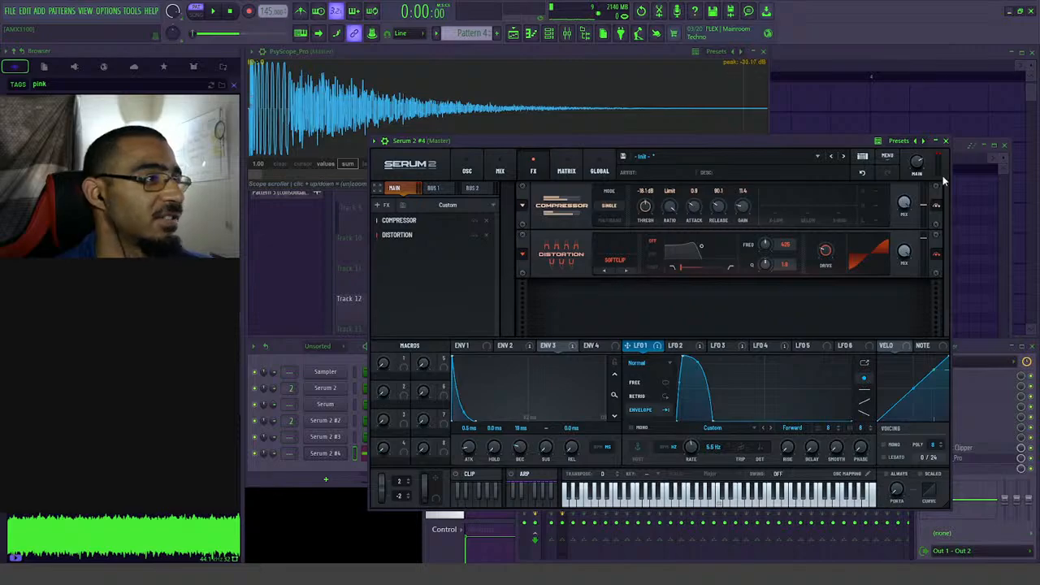
- Zoom into the distorted kick's waveform in PsyScope_Pro, examine it, and look through the effects that Serum 2 #4 offers
left_click(423, 60)
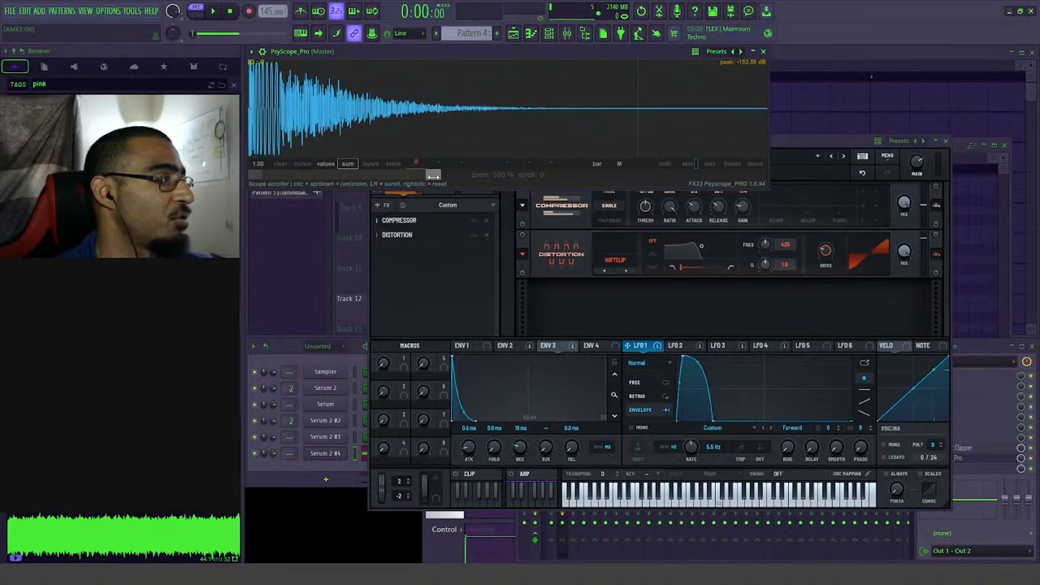
left_click_drag(432, 176, 332, 174)
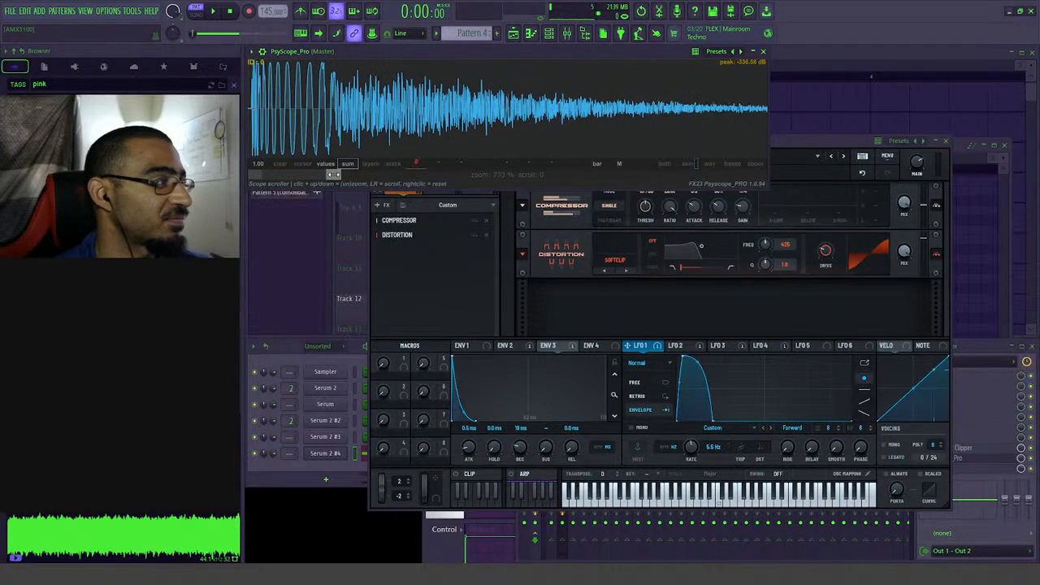
left_click(843, 141)
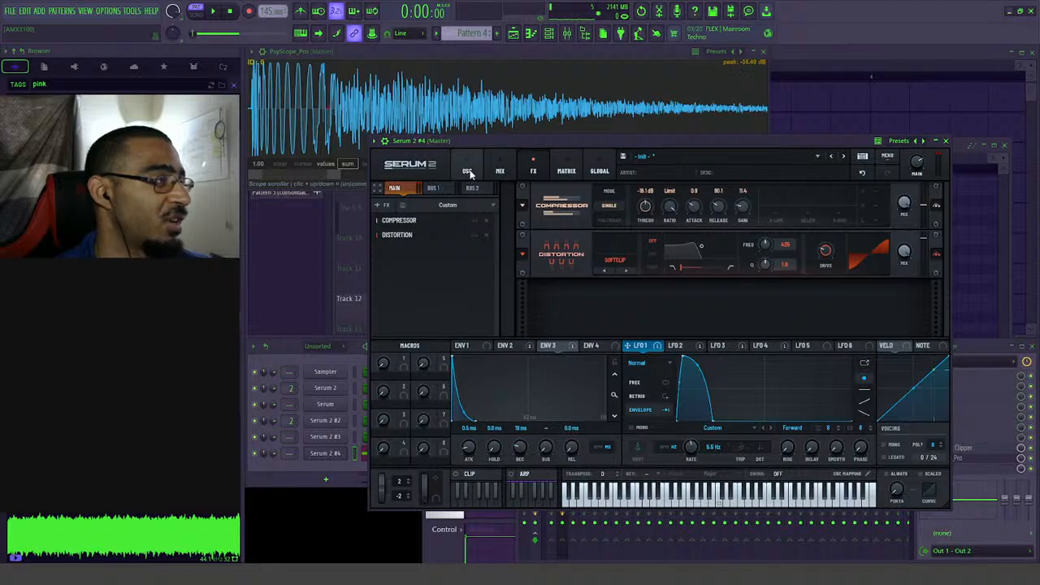
left_click(386, 207)
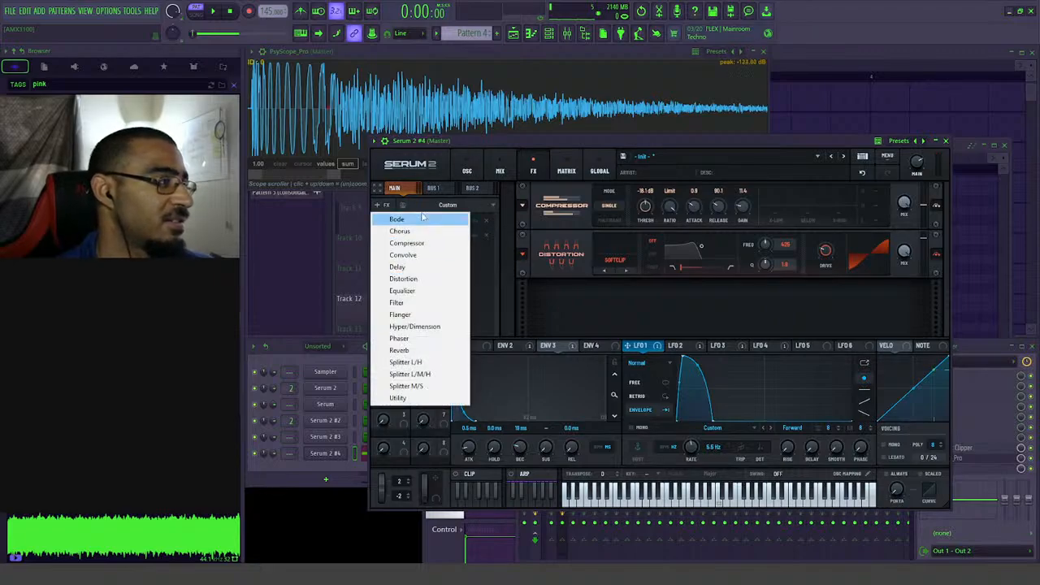
left_click(525, 234)
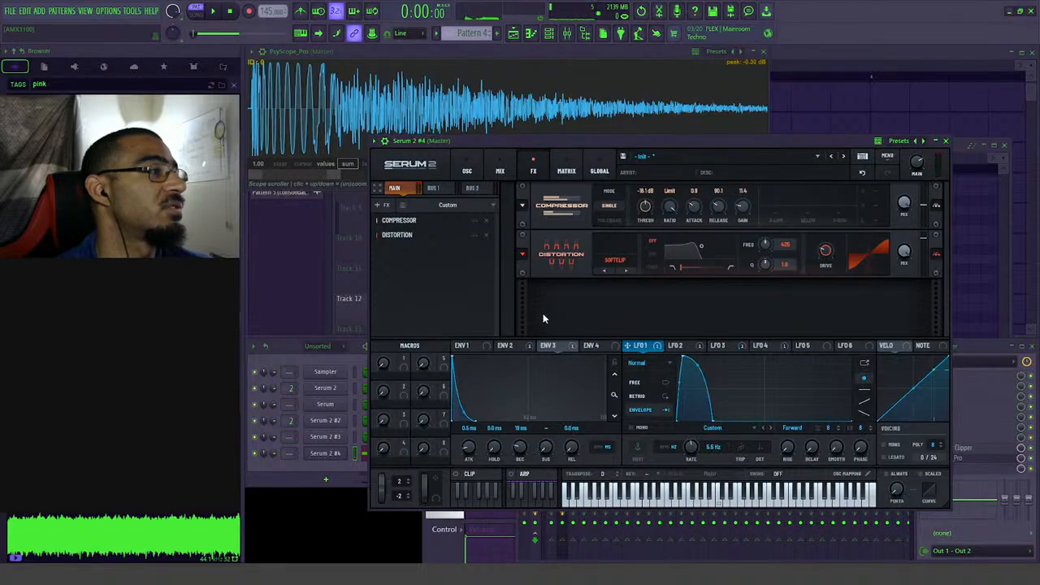
- Audition the distorted kick, open the Serum 2 #4 piano roll and try the Pattern 4 note at E4
key("space")
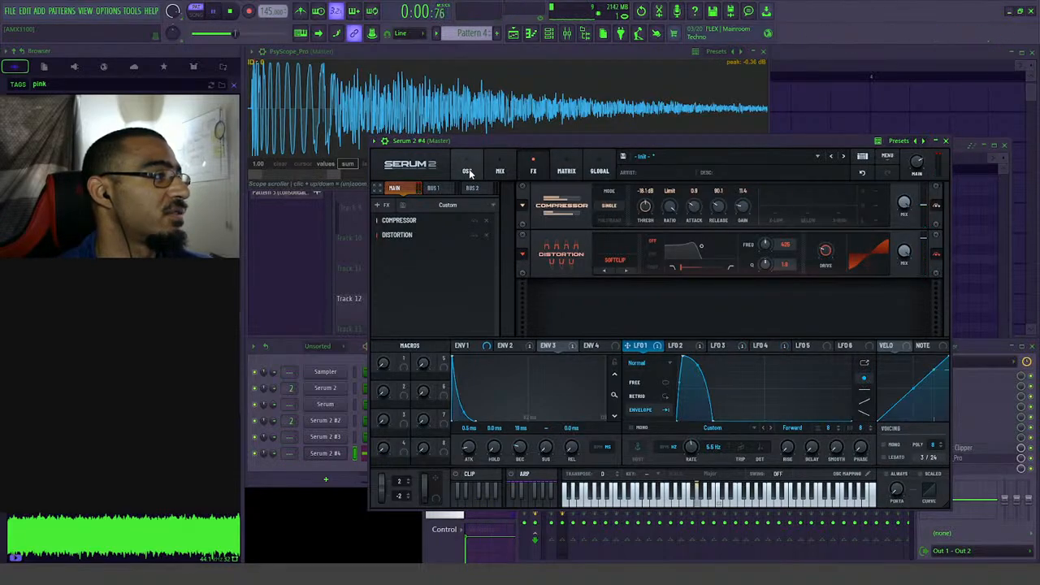
key("space")
key("F7")
left_click(504, 289)
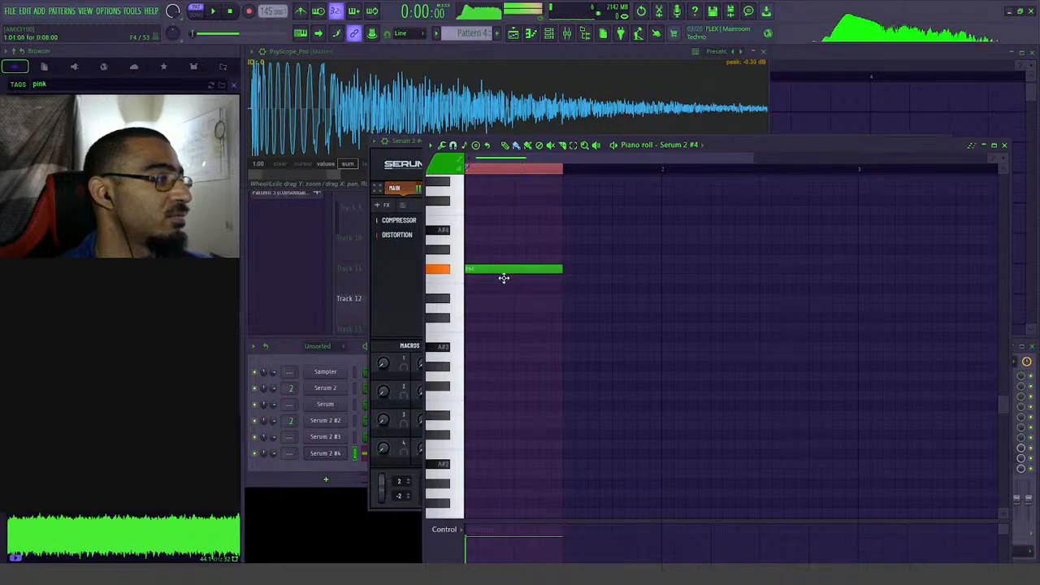
key("space")
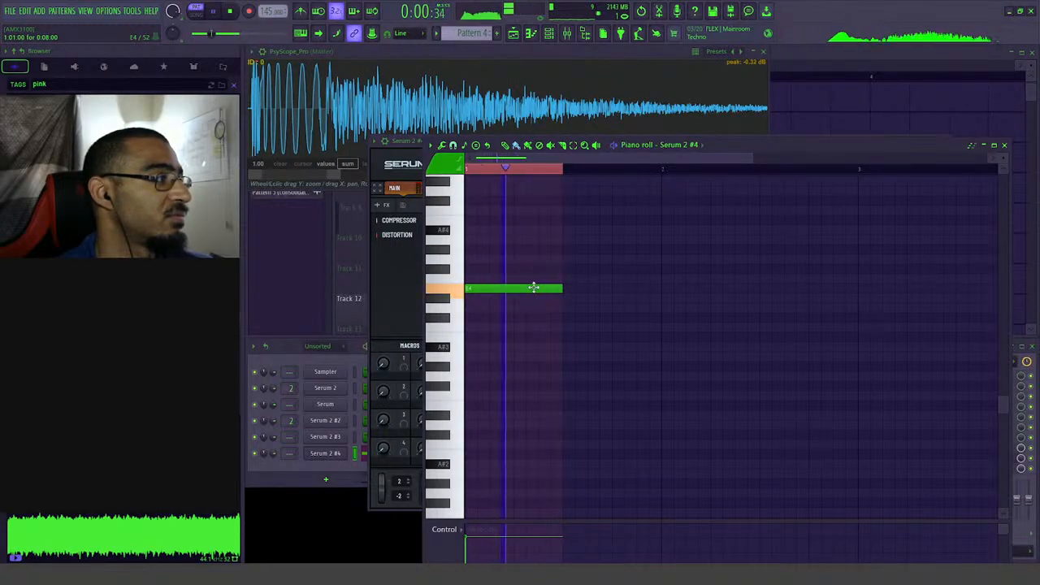
key("space")
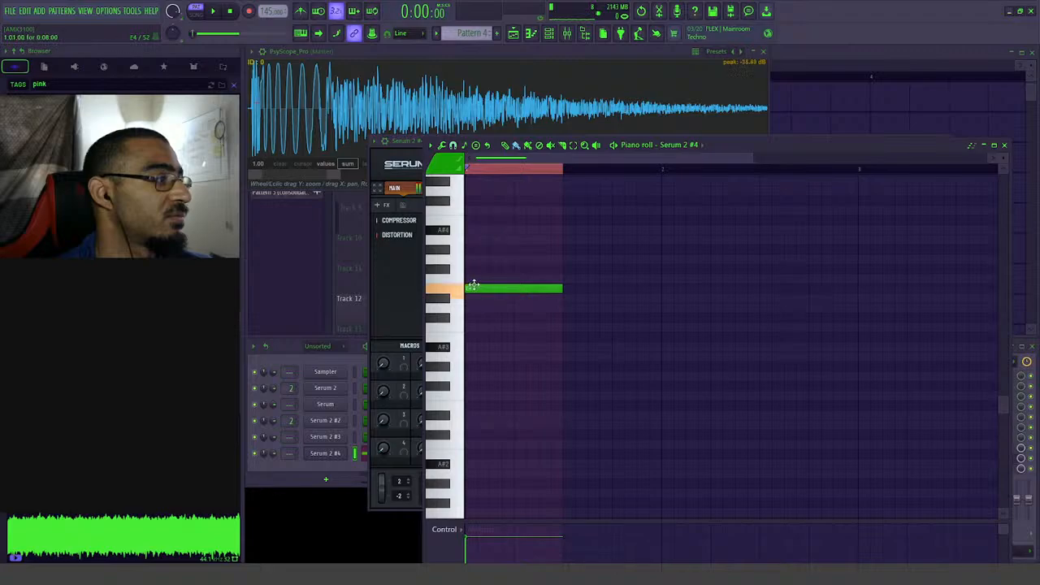
- Try the Pattern 4 note at A#4 and audition it
left_click_drag(473, 286, 472, 230)
key("space")
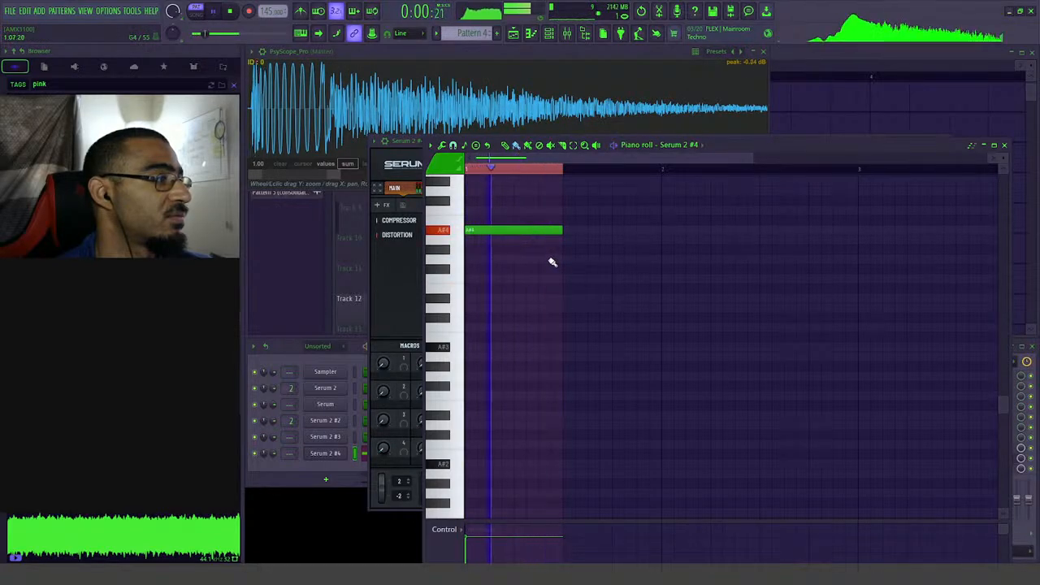
key("space")
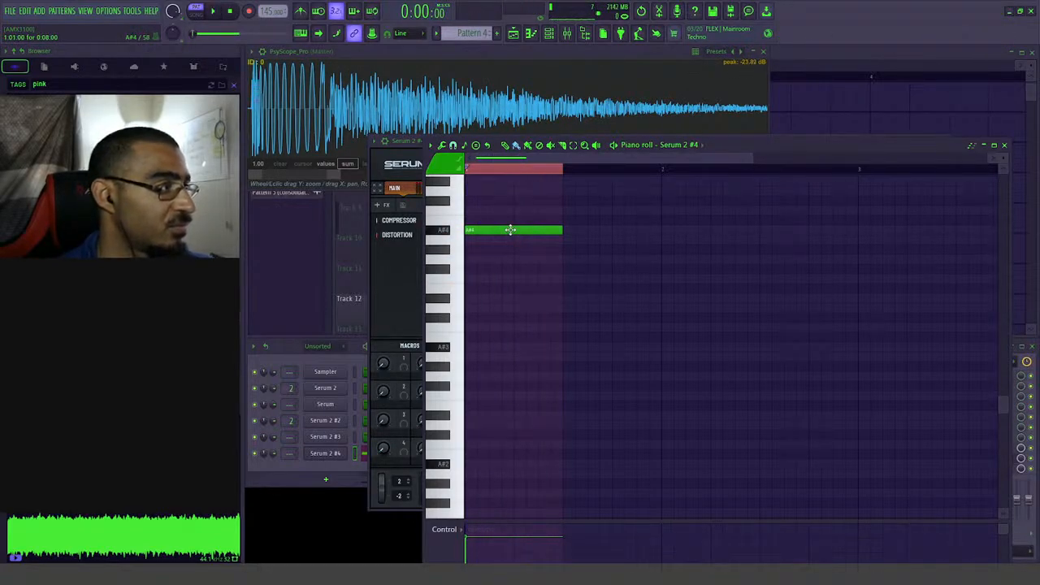
- Lower the Pattern 4 note by four semitones to F#4 and audition it
key("shift+Down")
key("shift+Down")
key("shift+Down")
key("shift+Down")
key("space")
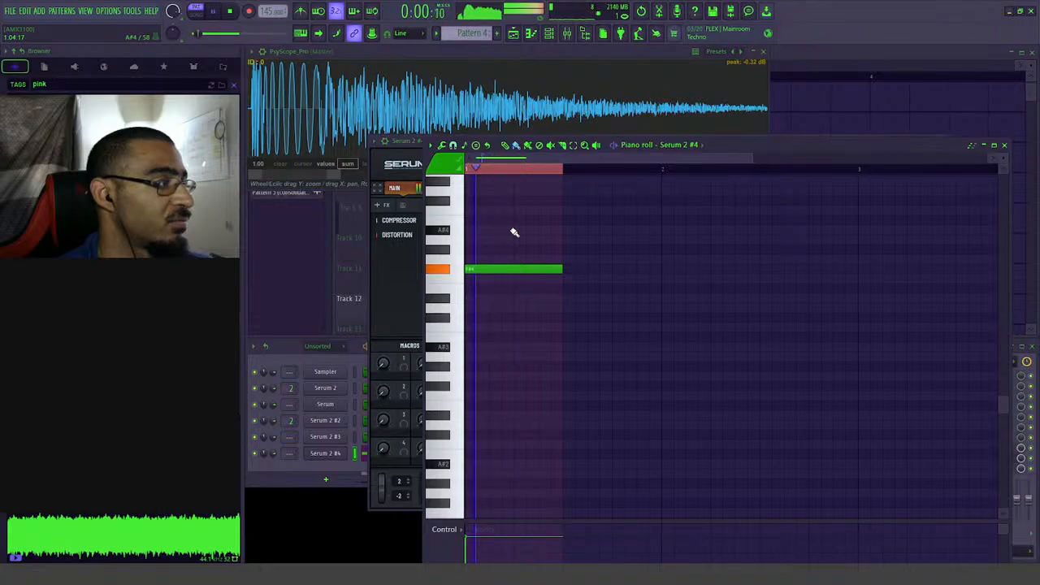
- Audition the single-note Serum 2 #4 pattern in the piano roll
key("space")
key("space")
key("space")
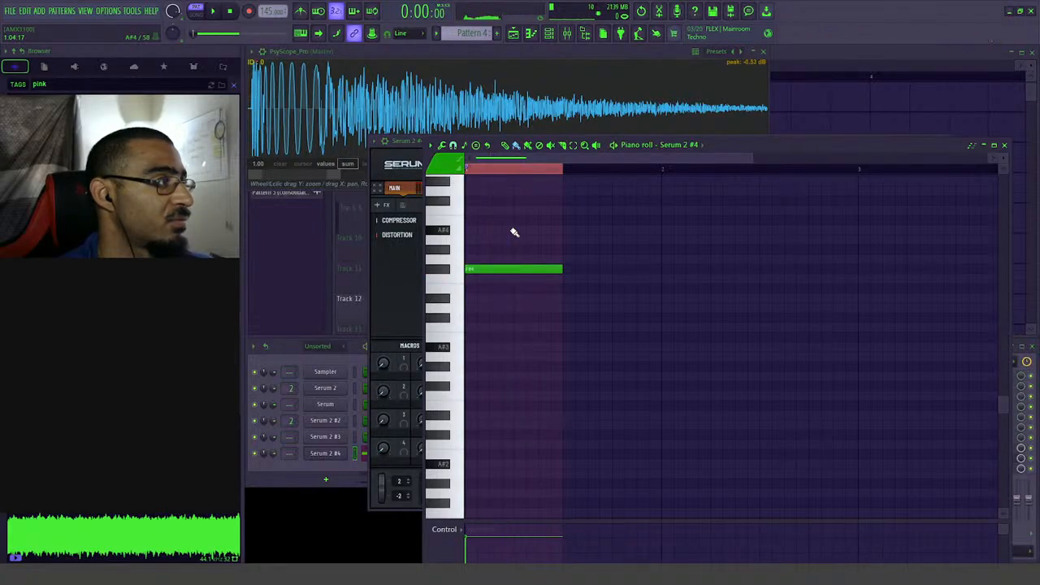
key("space")
key("space")
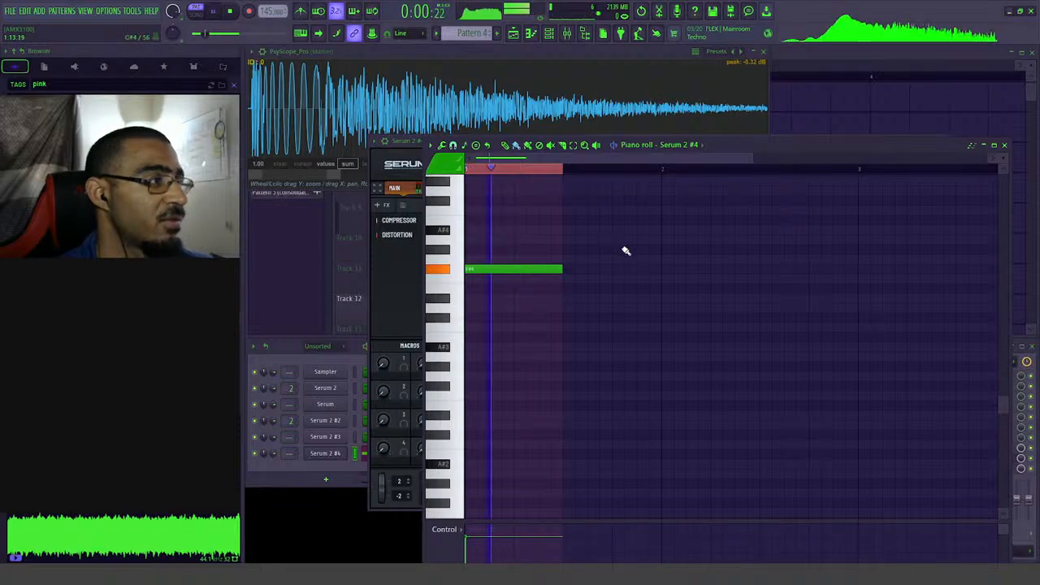
- Move the Pattern 4 clip on Track 12 of the playlist so it starts halfway through bar 1
left_click(512, 33)
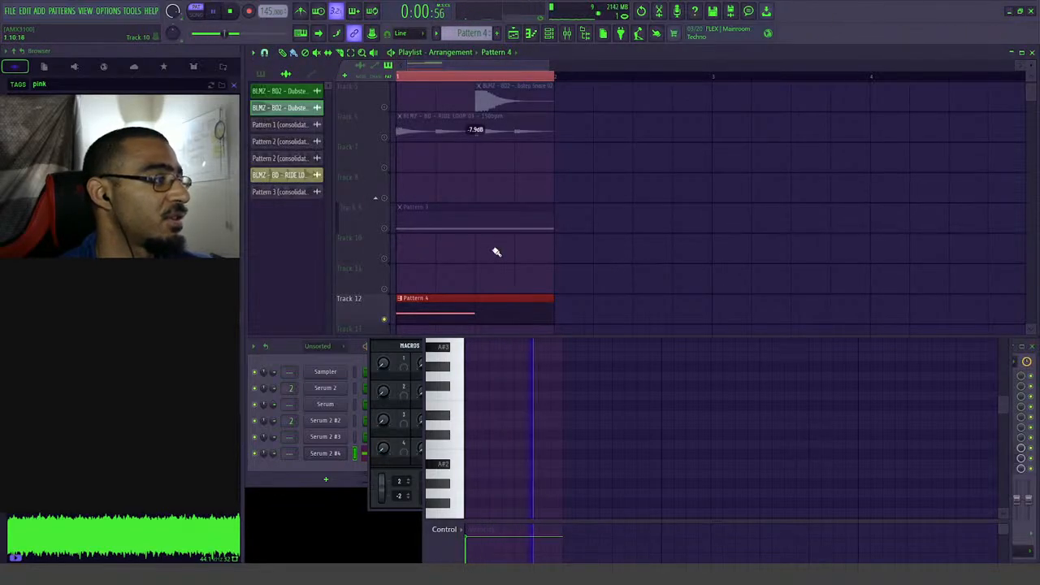
scroll(494, 249, "down", 1)
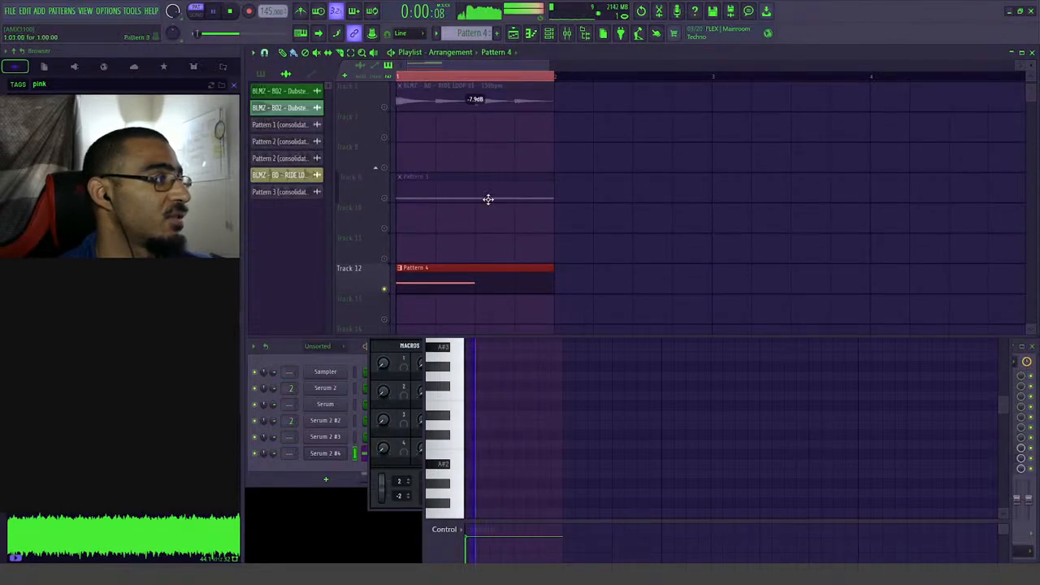
scroll(483, 220, "up", 3)
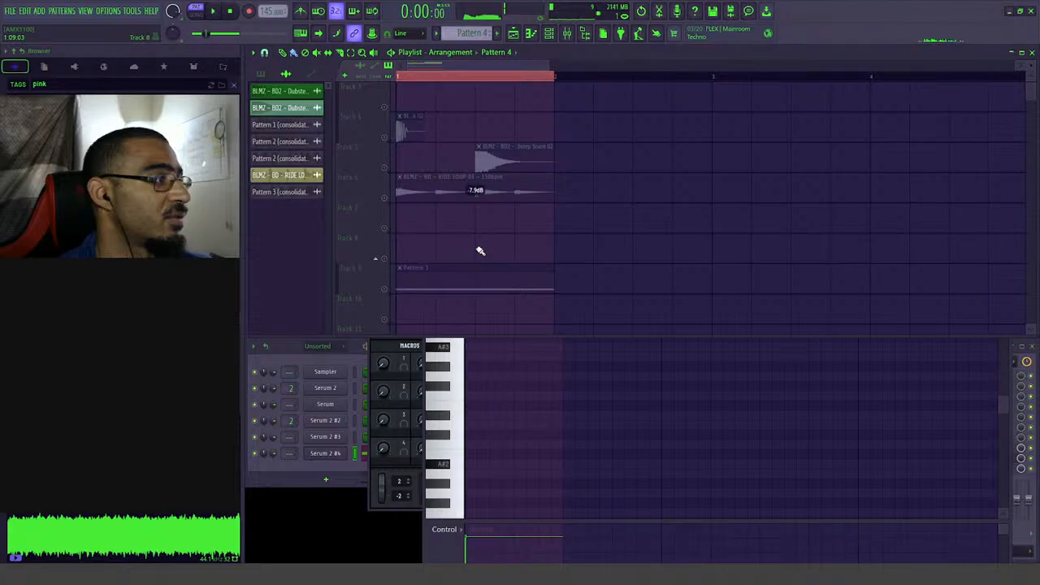
key("space")
scroll(476, 249, "down", 2)
left_click_drag(467, 293, 556, 296)
scroll(419, 154, "up", 1)
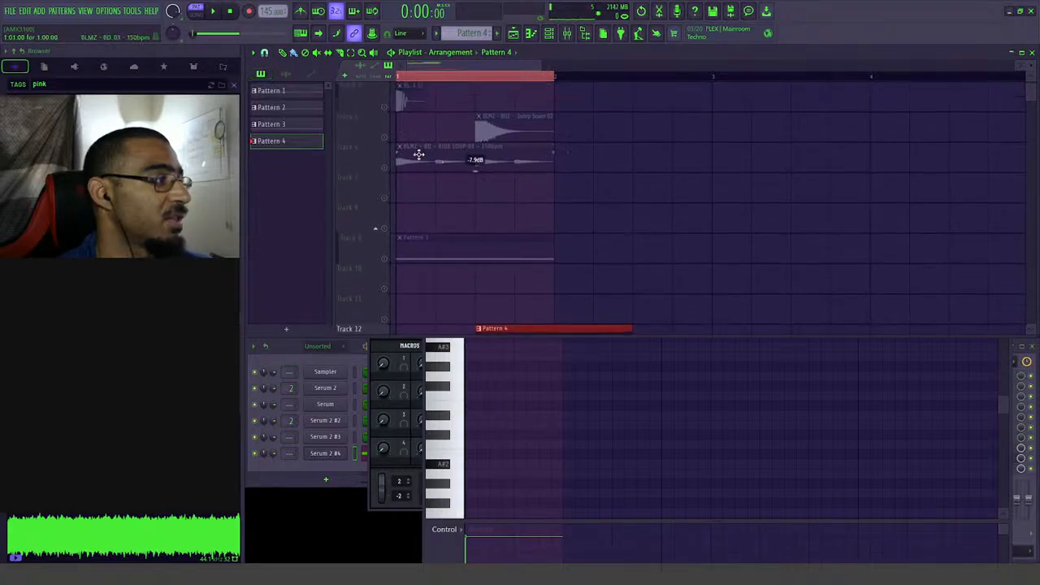
- Delete the snare clip on Track 5, unmute Tracks 4 and 6, and play the arrangement
right_click(478, 134)
left_click(385, 168)
left_click(385, 106)
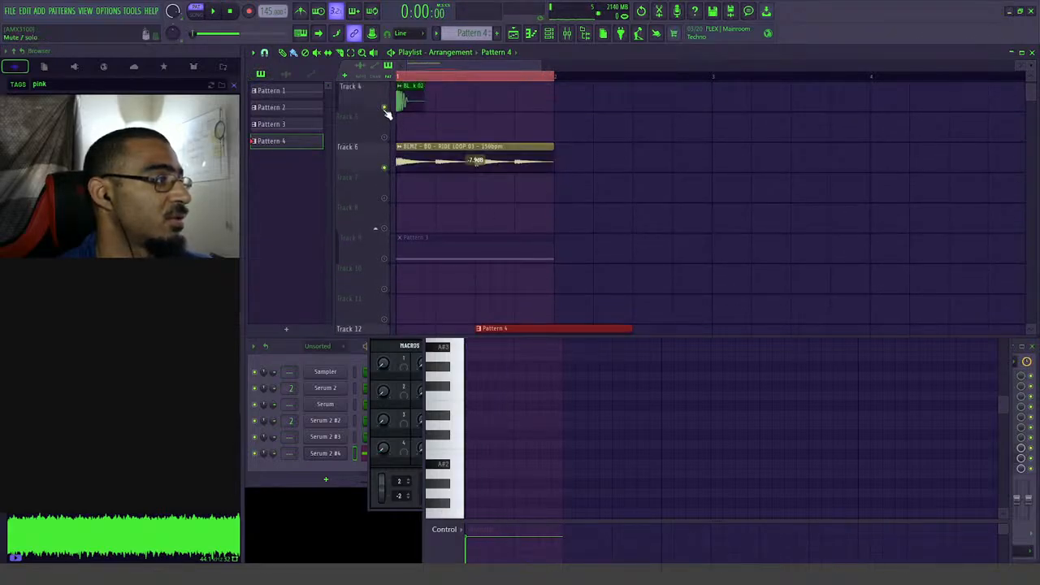
key("space")
scroll(520, 139, "down", 4)
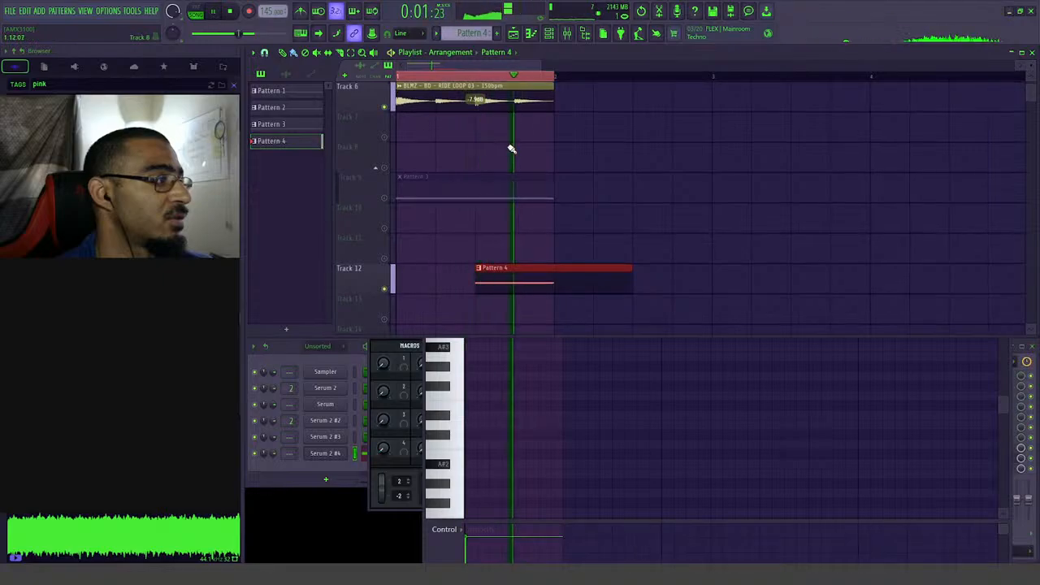
- Examine the oscillator, mixer and effects settings of Serum 2 #4 while the arrangement plays
left_click(332, 455)
left_click(333, 455)
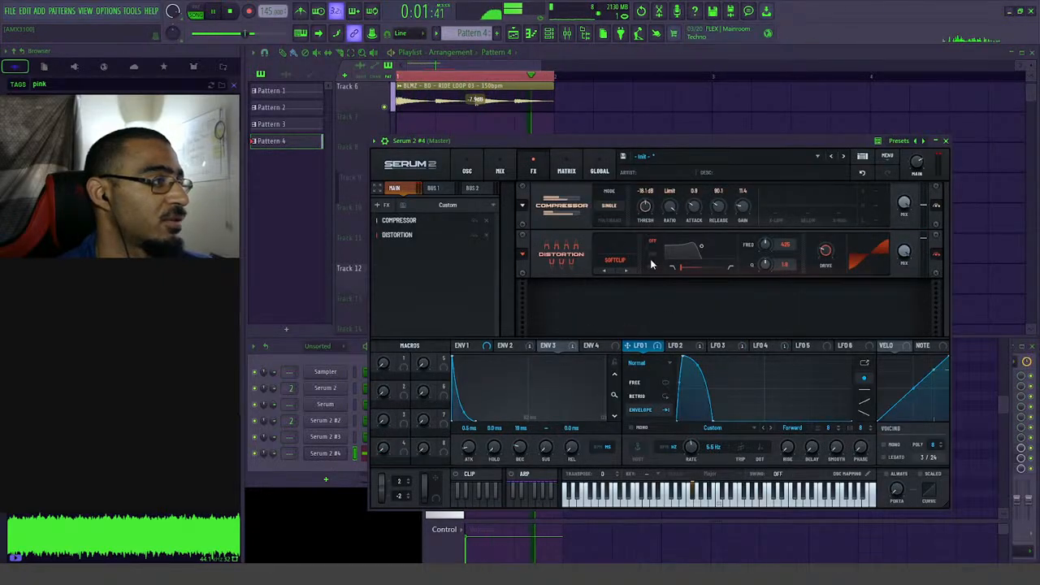
left_click(500, 171)
left_click(468, 170)
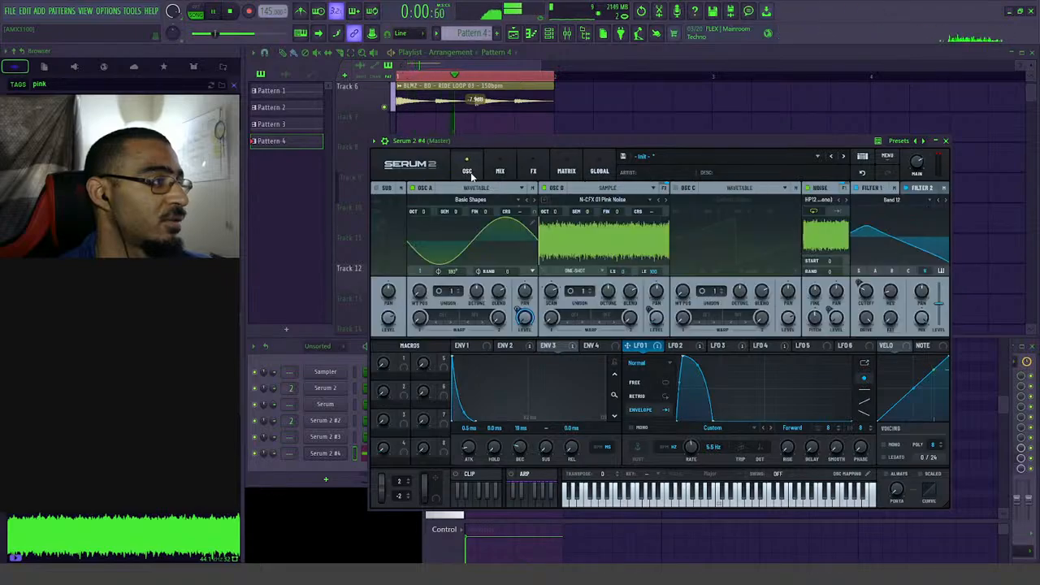
key("space")
left_click(497, 169)
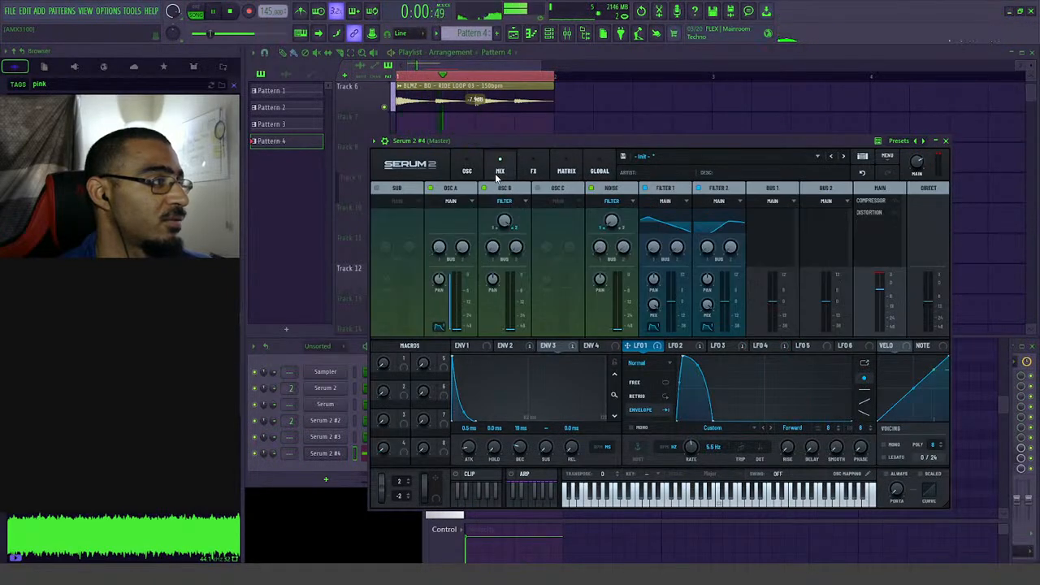
left_click(533, 171)
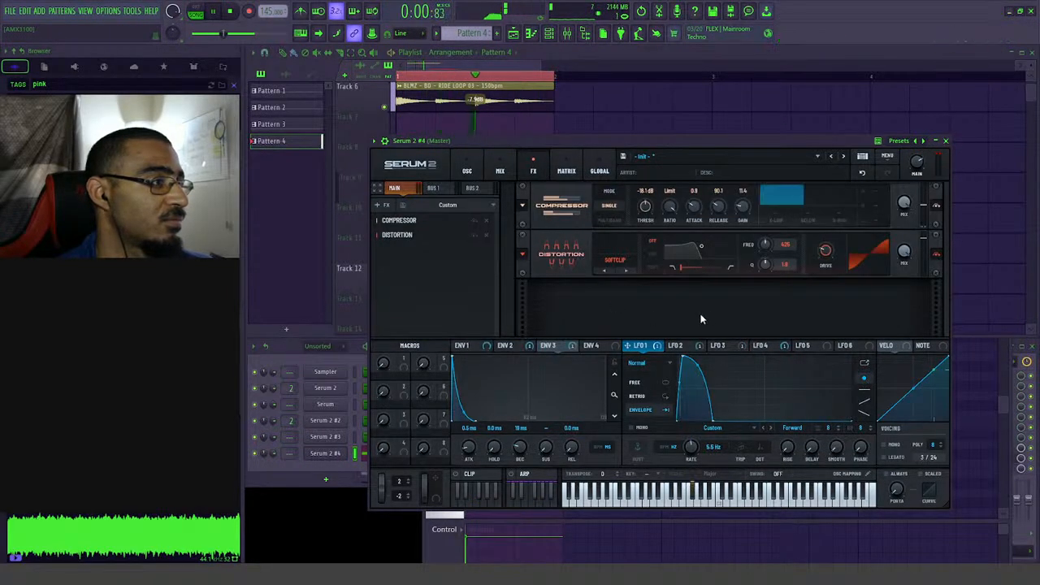
left_click(499, 171)
- Set the LFO 3 rate in Serum 2 #4 to 1.6 Hz and audition the pattern
left_click(468, 170)
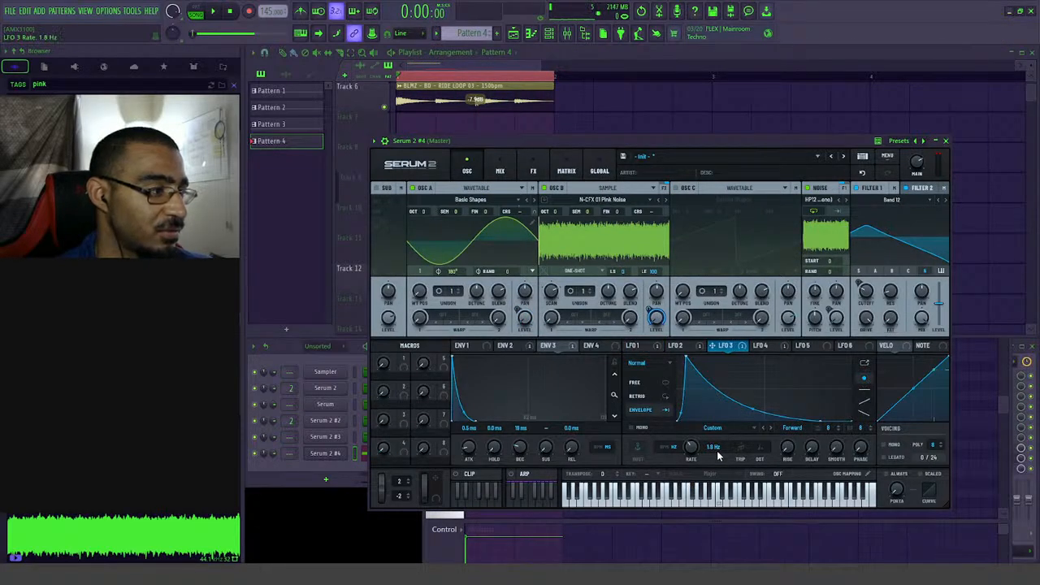
left_click_drag(715, 449, 715, 454)
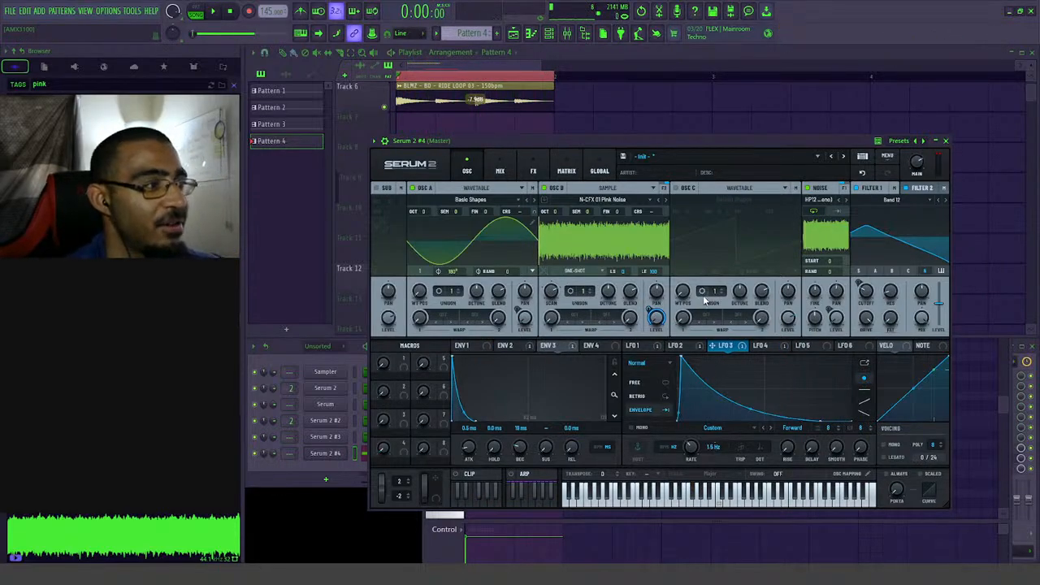
key("space")
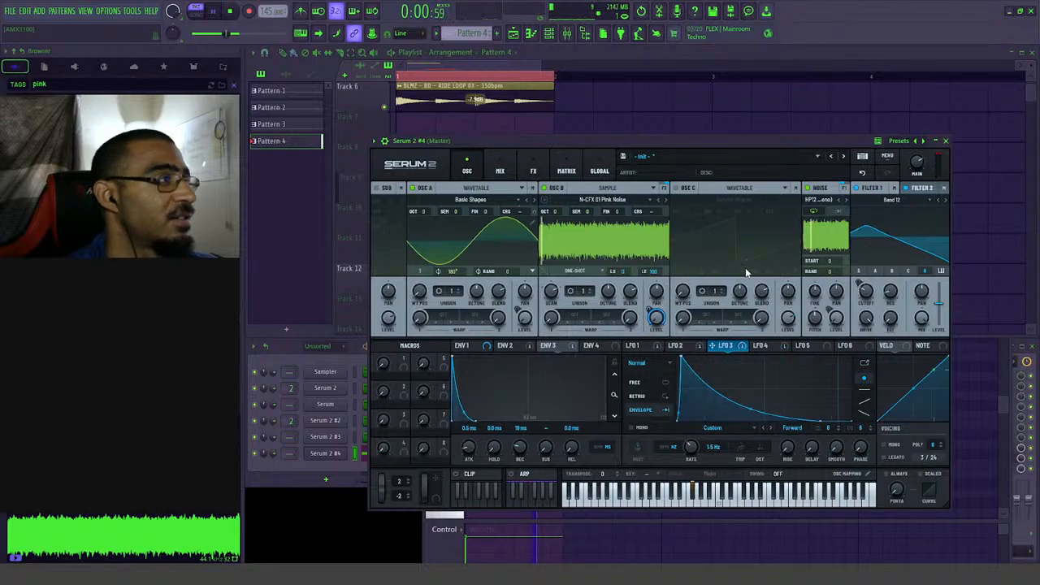
key("space")
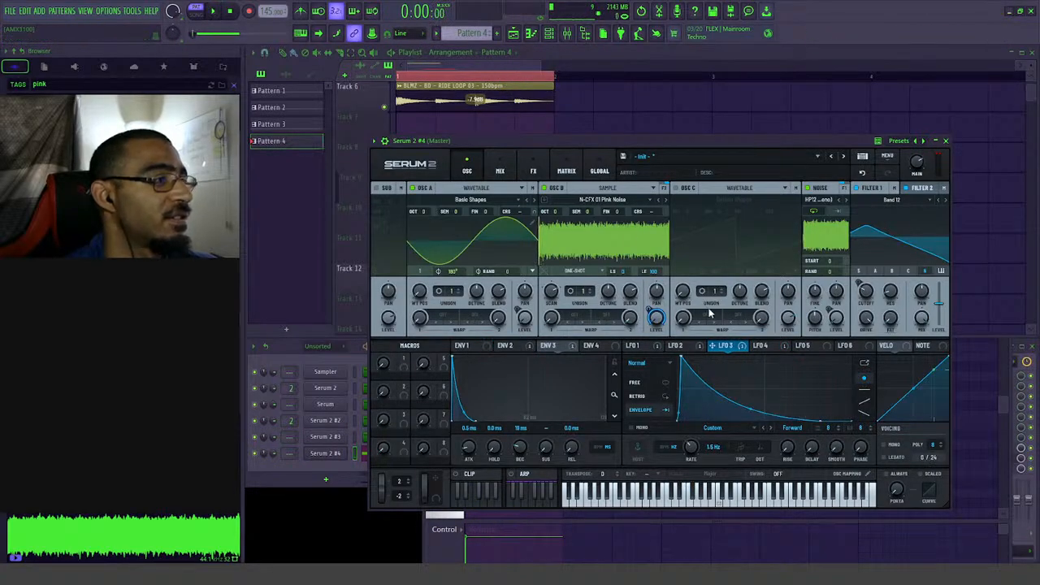
- Add an Equalizer to Serum's main effects chain, place it above the Compressor, and audition the sound
key("space")
left_click(500, 168)
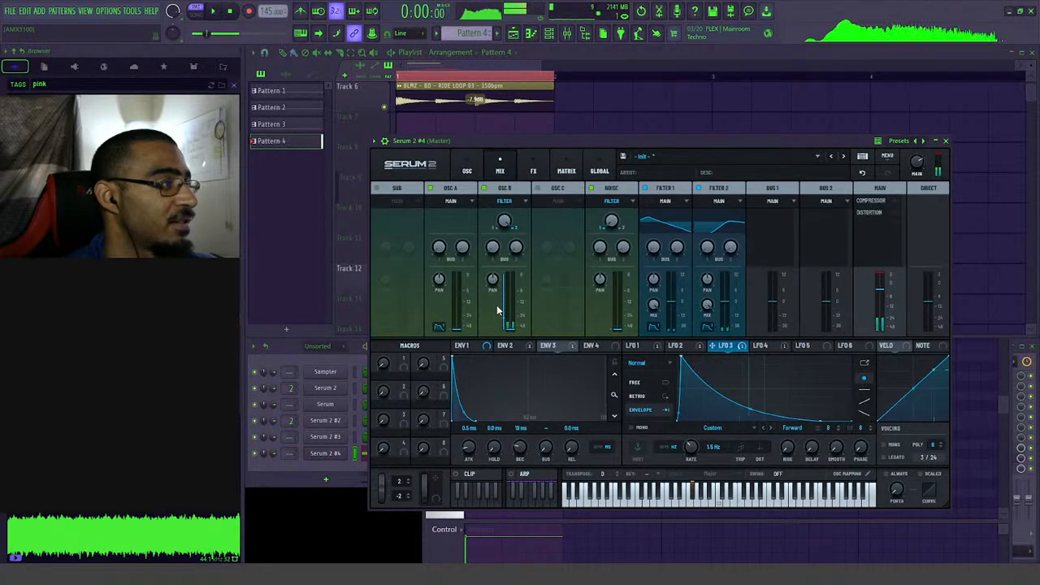
left_click(532, 170)
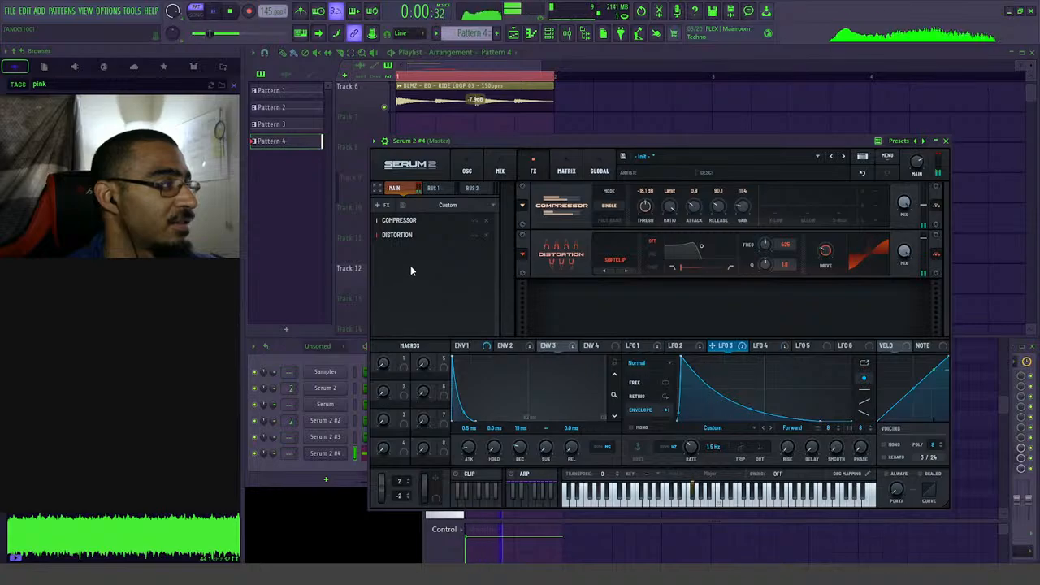
key("space")
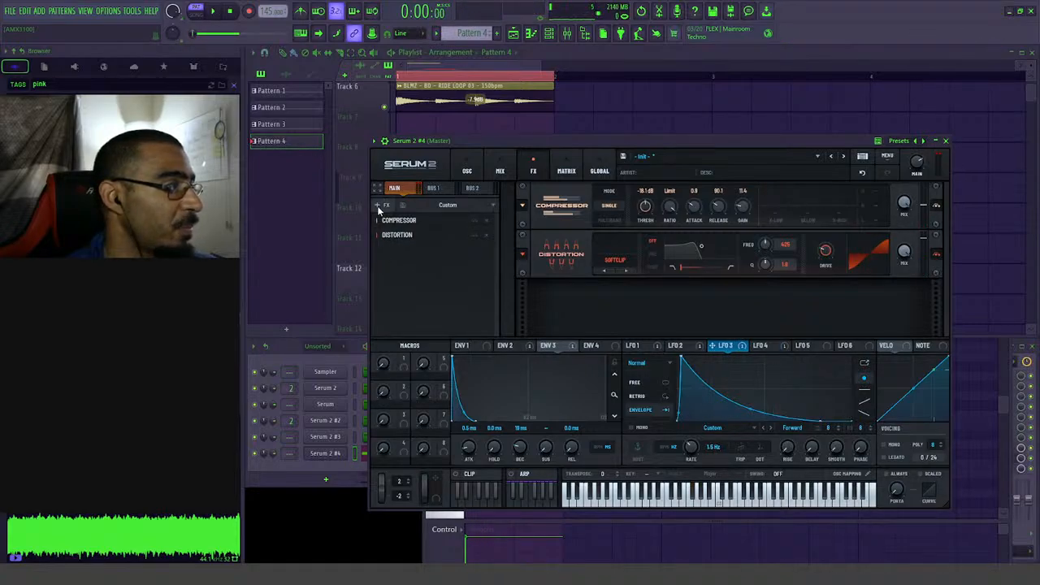
left_click(378, 205)
left_click(399, 291)
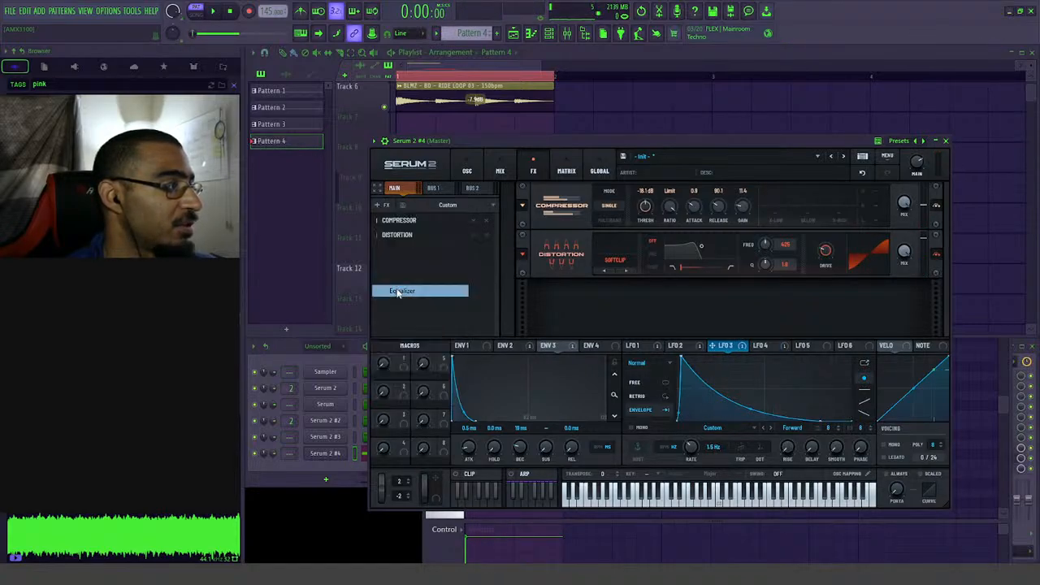
left_click_drag(395, 252, 396, 220)
key("space")
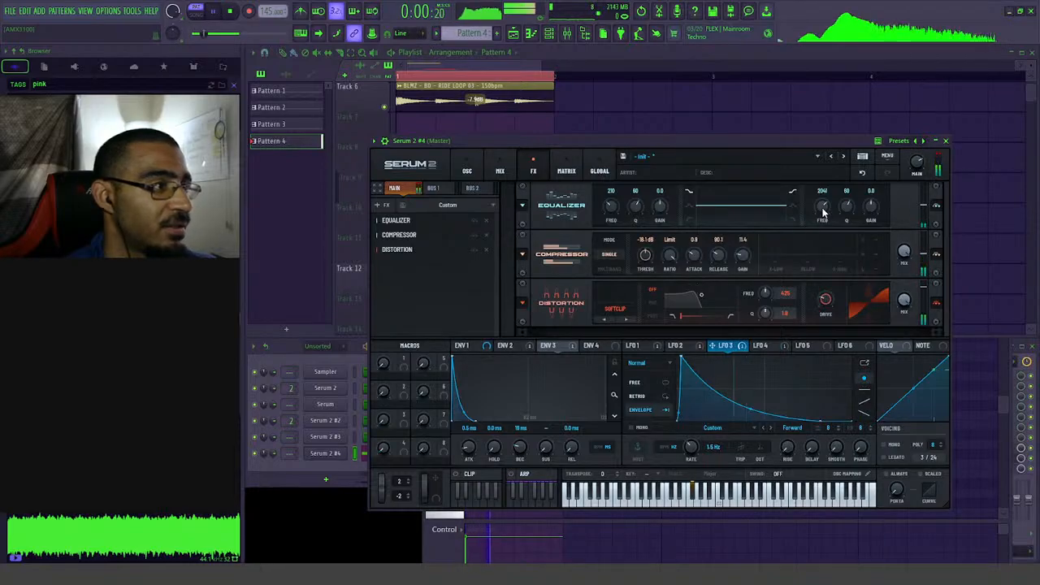
key("space")
- Assign LFO 3 to the Equalizer's high-band gain at about 14% and audition the modulation
left_click(676, 346)
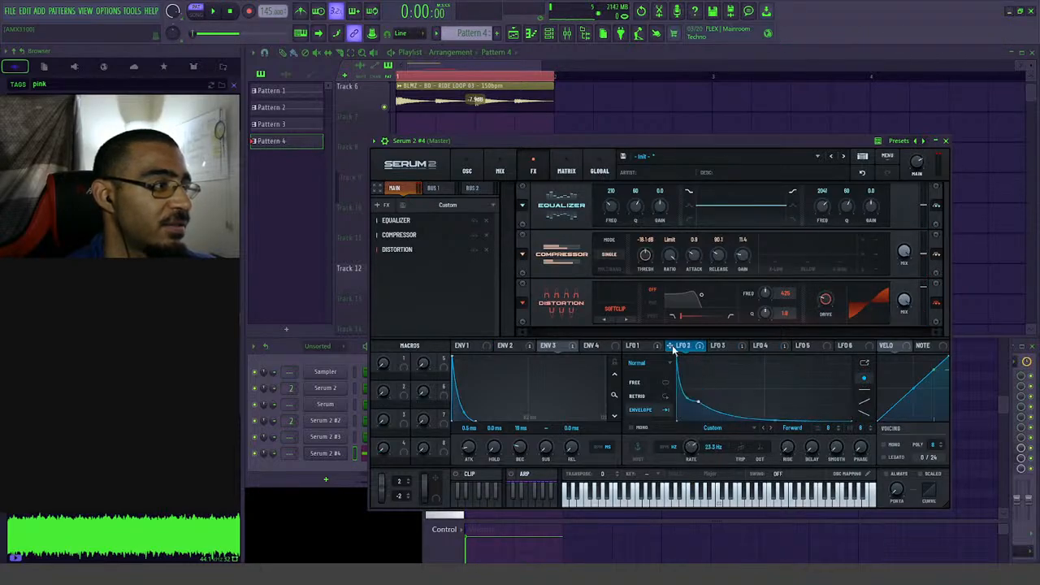
left_click(639, 346)
left_click(720, 346)
key("space")
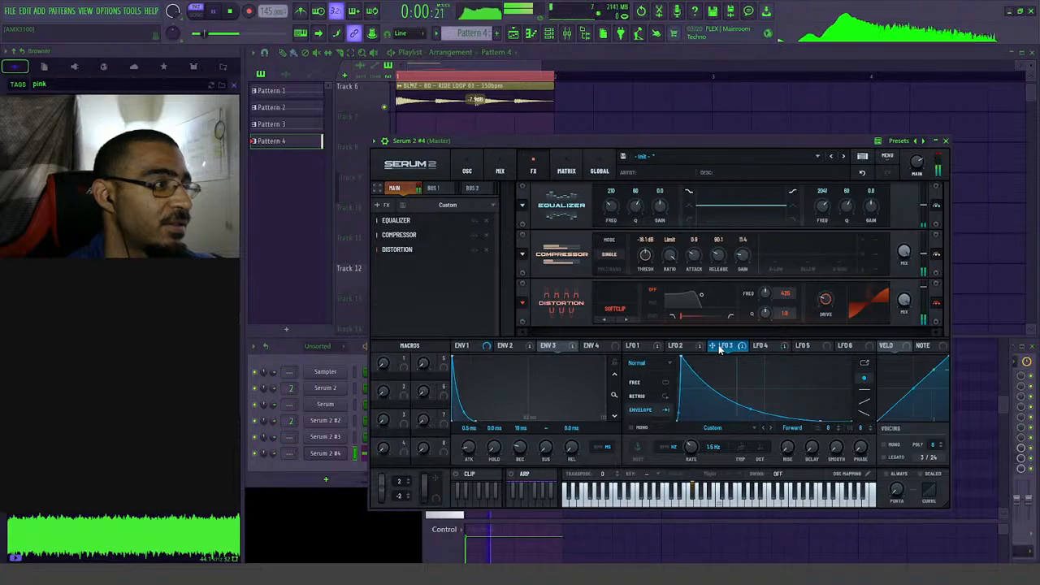
key("space")
left_click_drag(719, 348, 862, 244)
mouse_move(867, 198)
key("space")
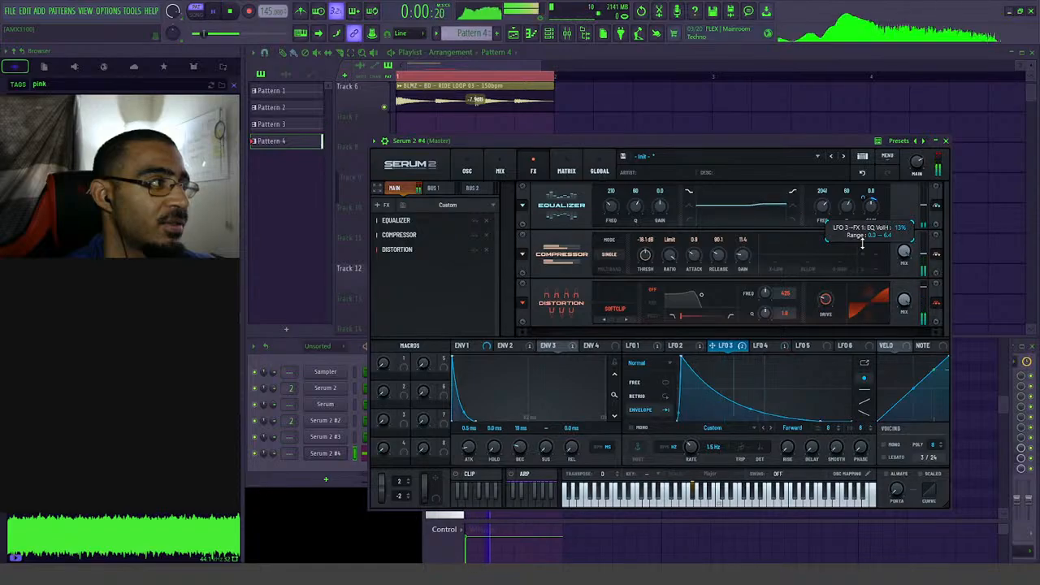
key("space")
key("space")
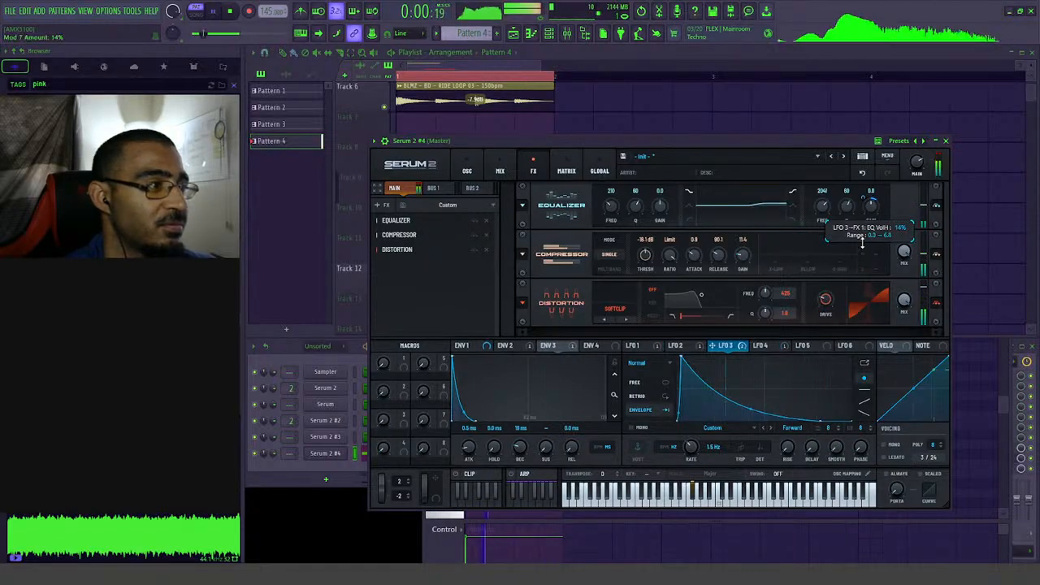
scroll(863, 243, "up", 1)
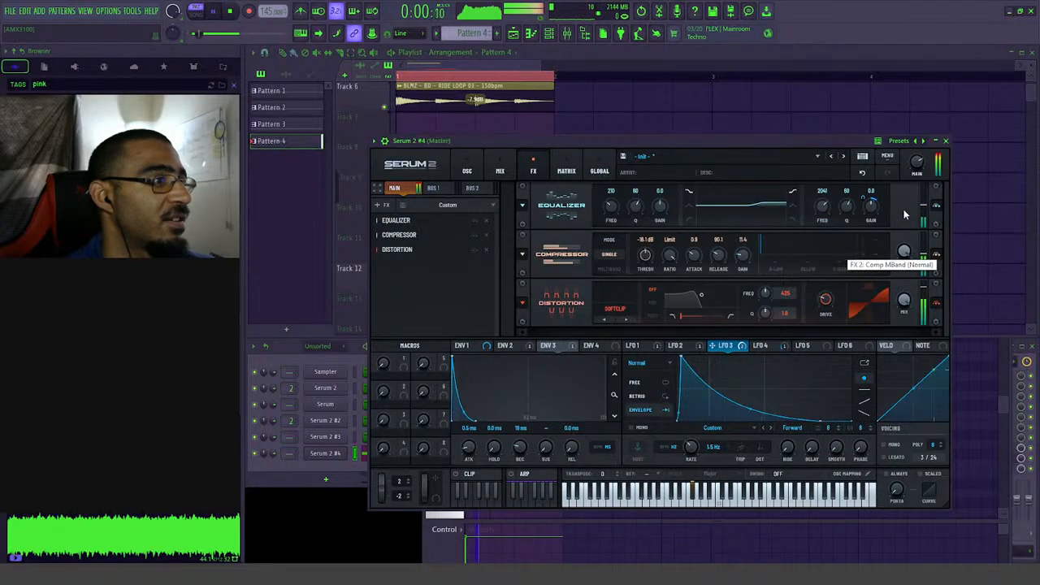
- Fine-tune the LFO 3 amount on the Equalizer's high-band gain by ear, trying 10% and about 23%
key("space")
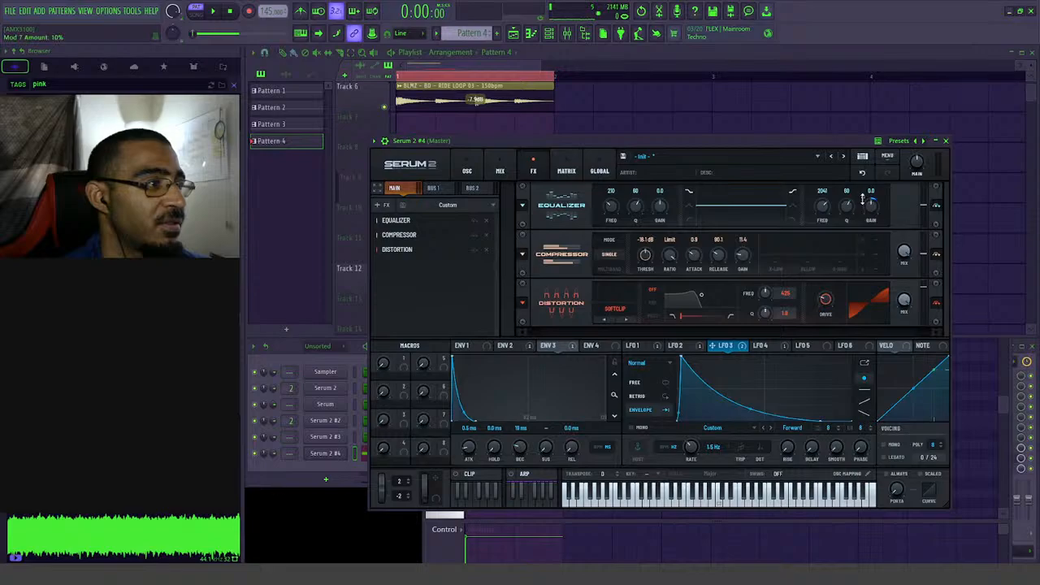
key("space")
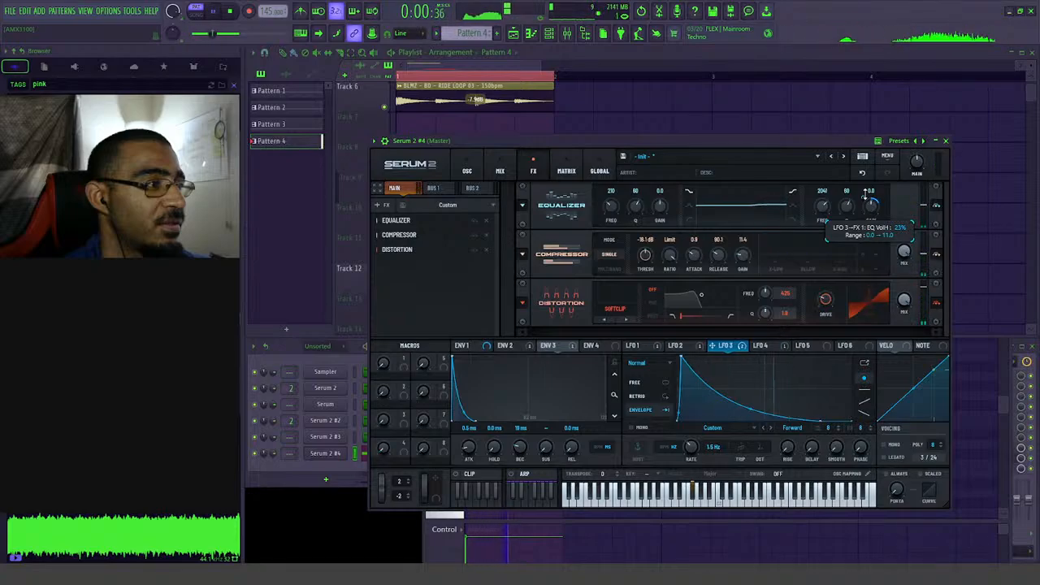
left_click_drag(869, 197, 869, 201)
key("space")
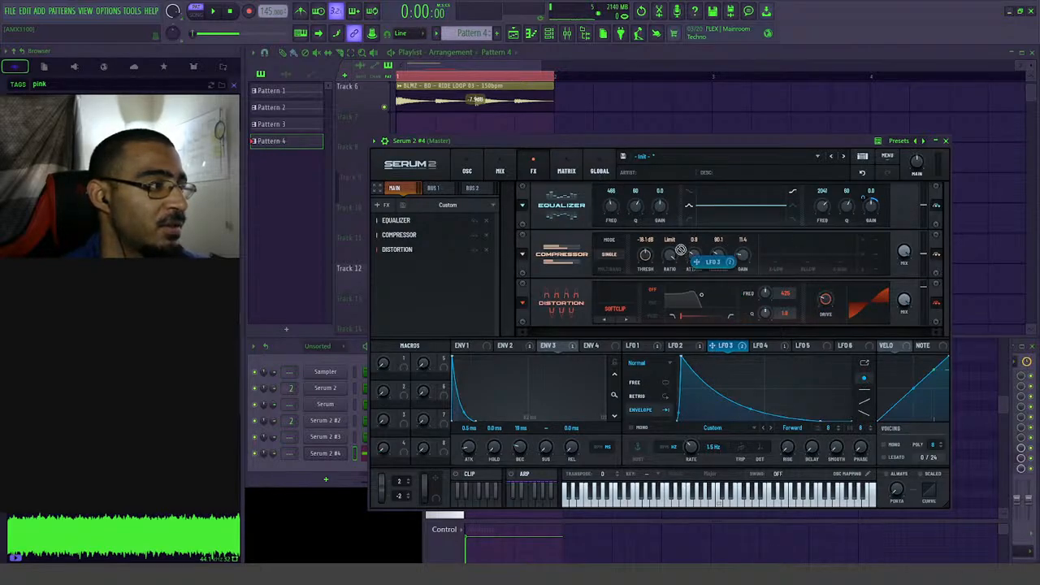
- Modulate the gain of the Equalizer's low peak band with LFO 3 at about 26% and set the band's frequency to 302 Hz
left_click_drag(681, 249, 652, 216)
key("space")
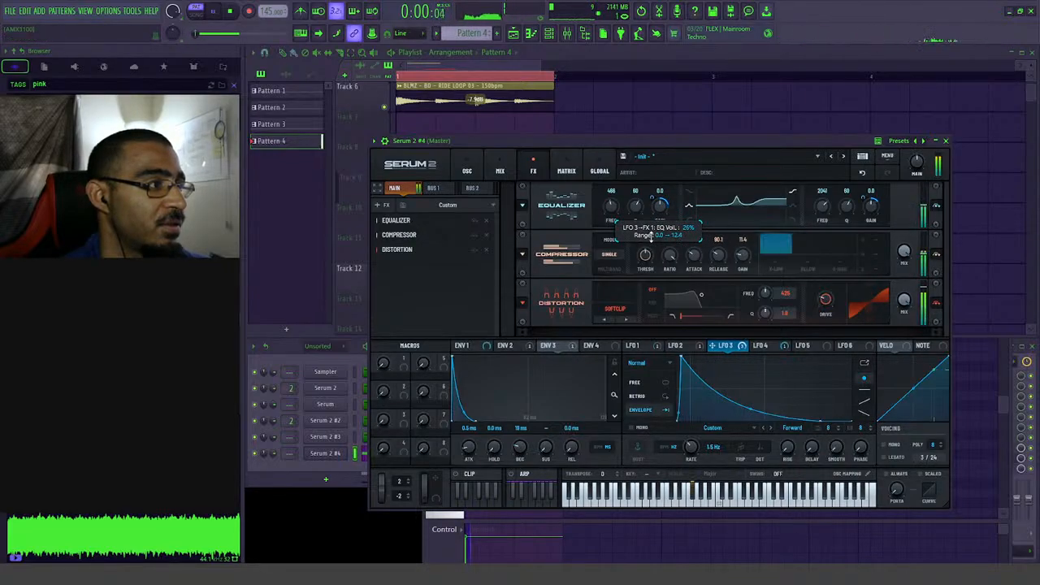
key("space")
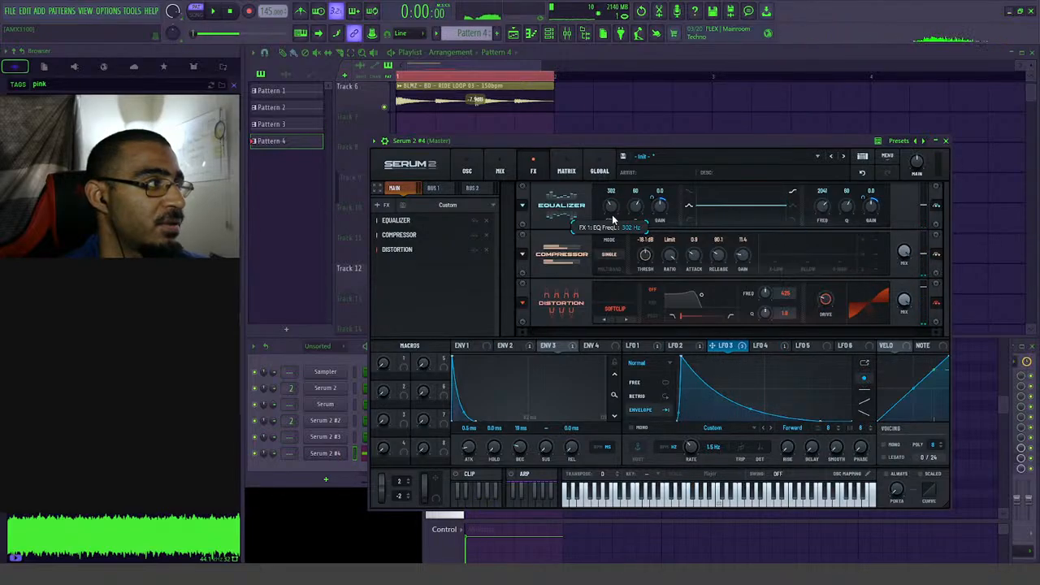
key("space")
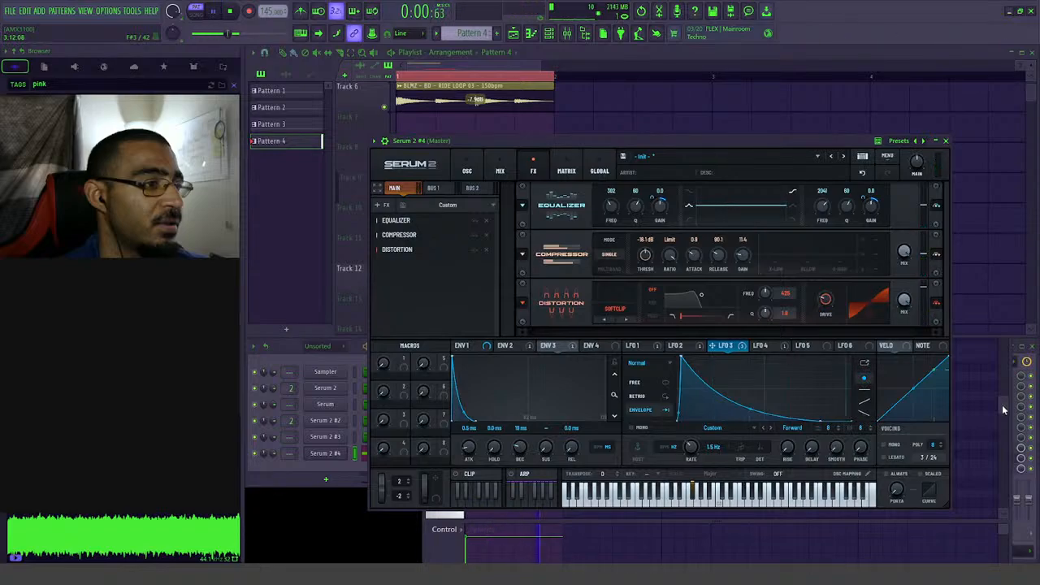
- Route the Serum 2 #4 channel to the mixer track named Serum 2 and audition it
left_click(1035, 480)
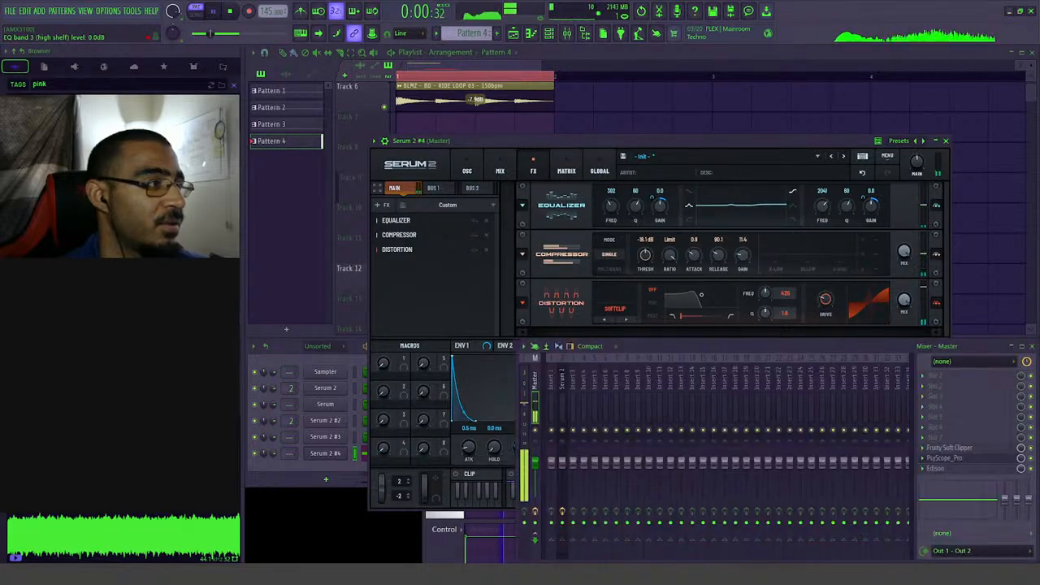
key("space")
left_click(562, 382)
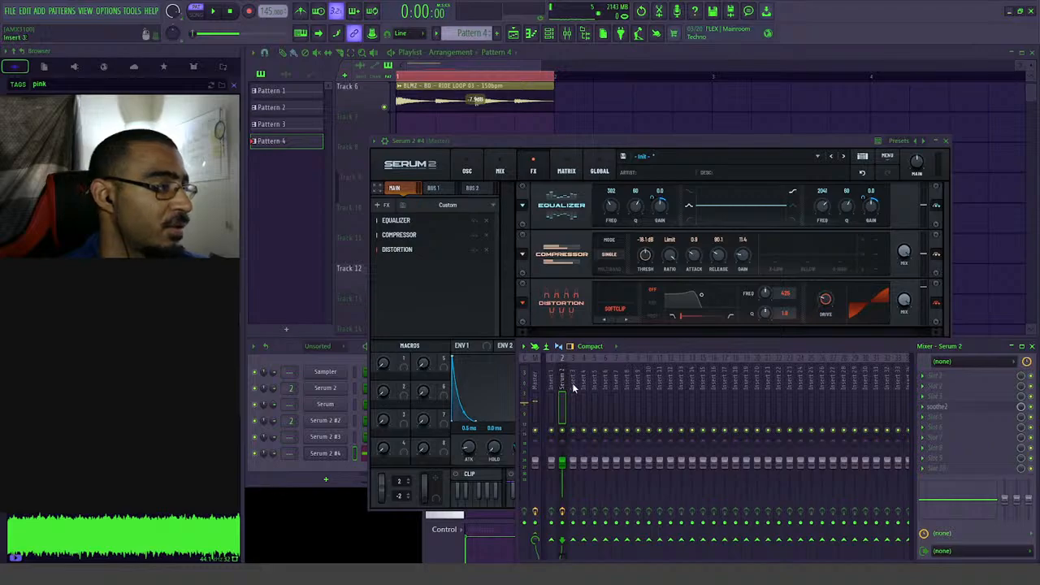
left_click(571, 382)
left_click(563, 382)
key("ctrl+l")
key("space")
key("space")
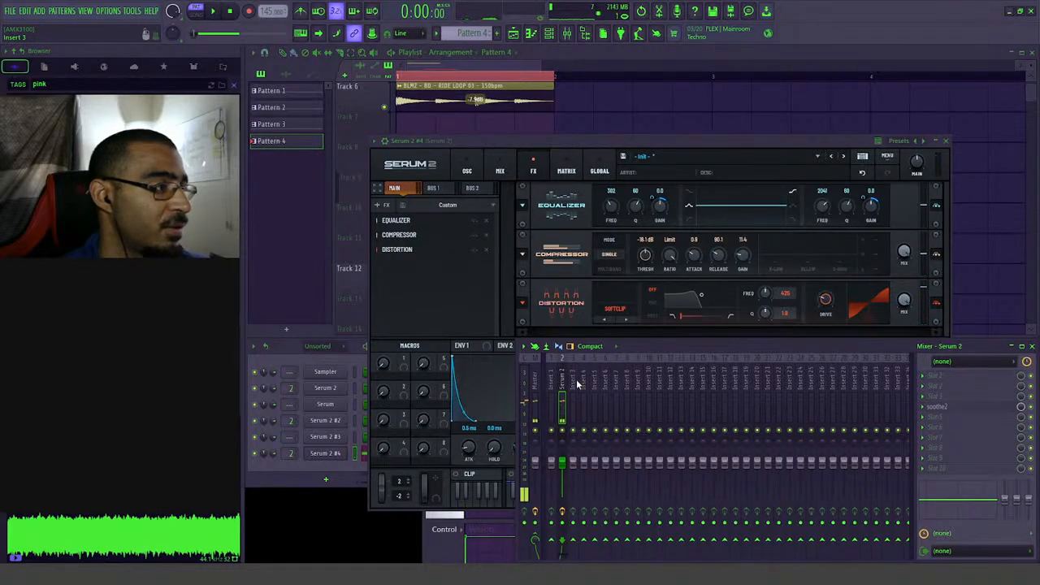
- Route the Serum 2 #4 channel to its own mixer track on Insert 3 and audition the snare
left_click(573, 380)
key("ctrl+l")
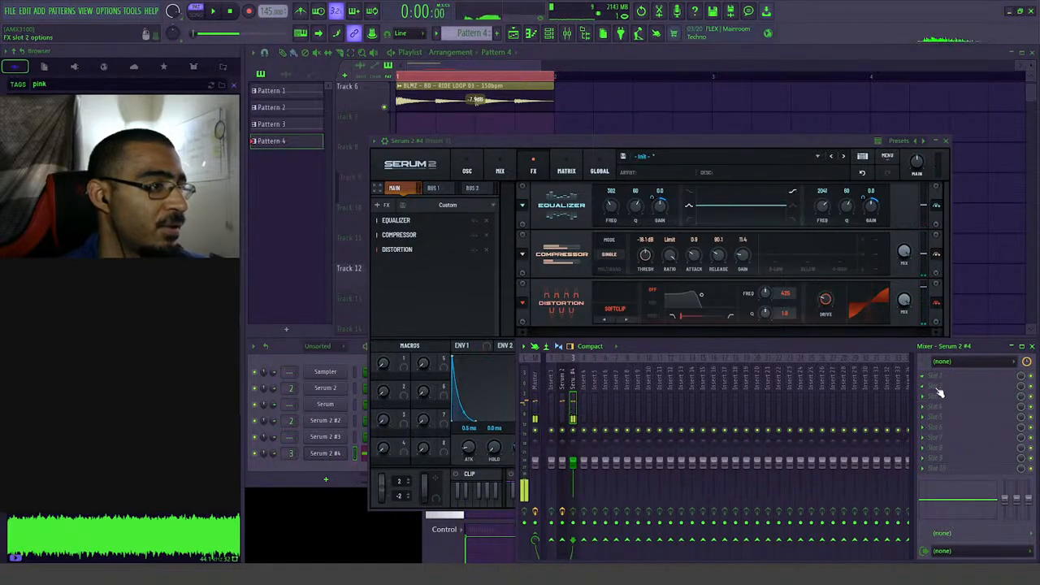
left_click(922, 162)
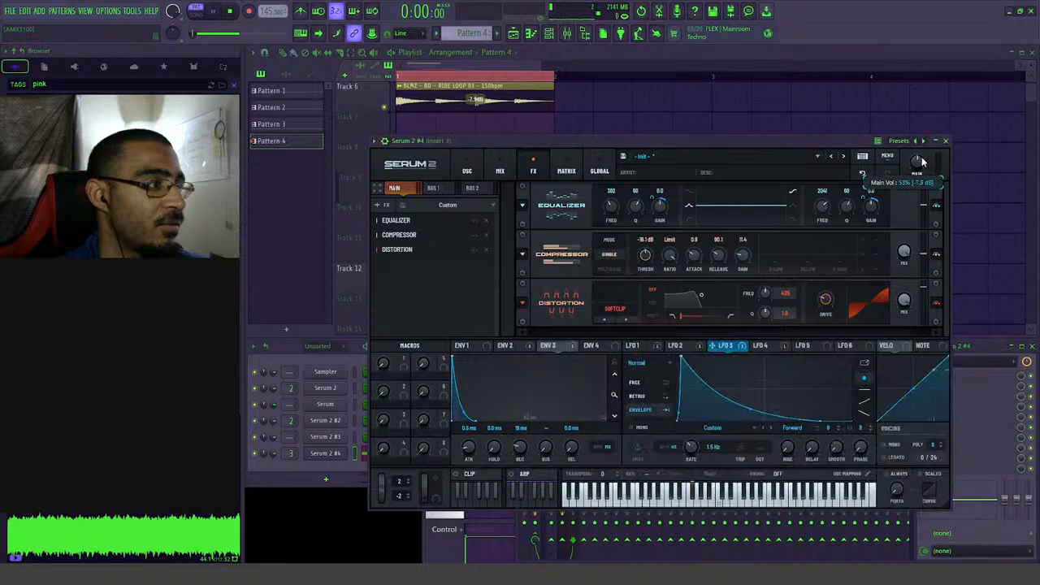
key("space")
left_click_drag(863, 146, 878, 71)
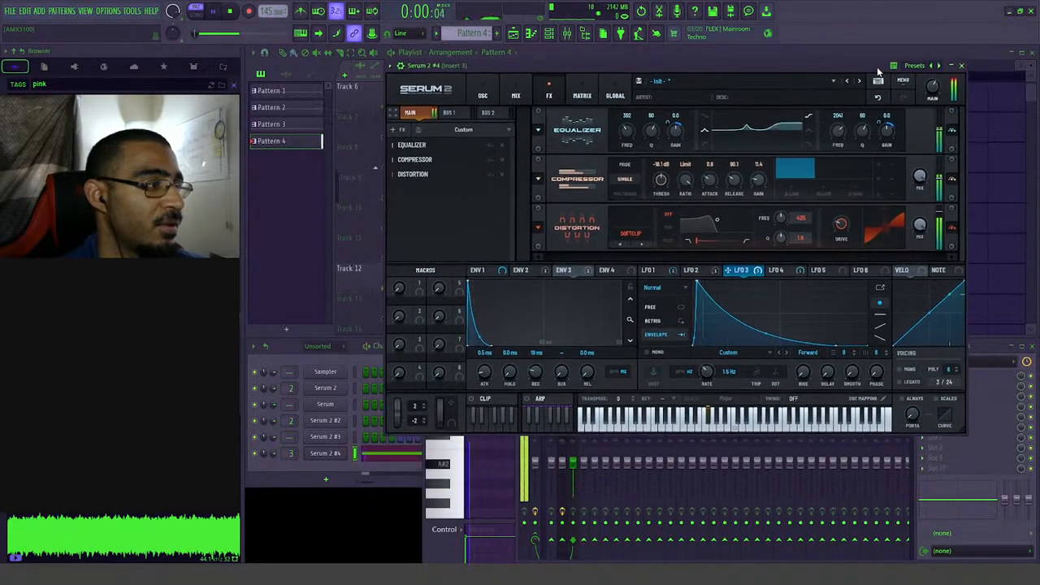
left_click(985, 345)
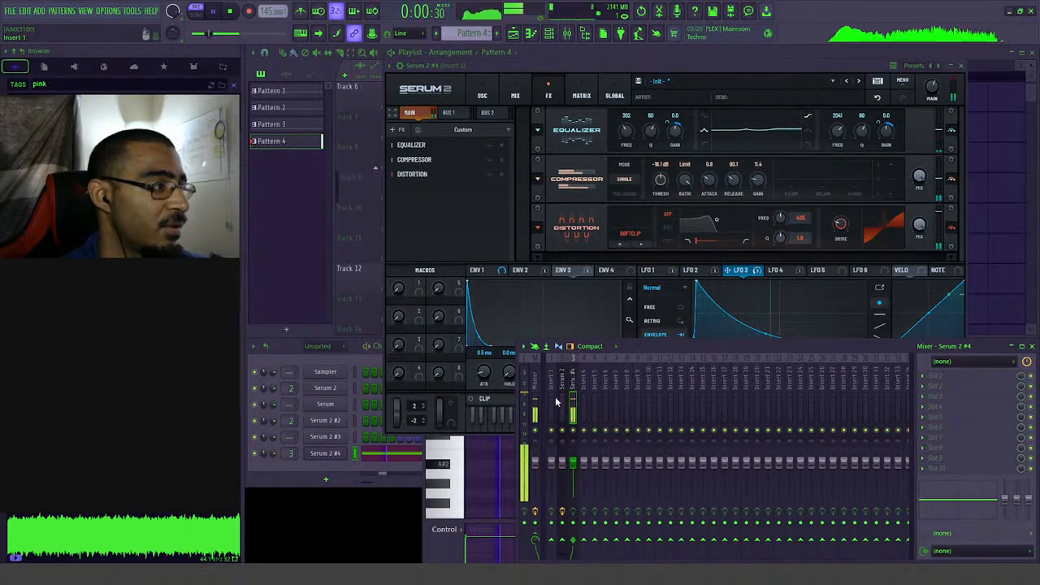
key("space")
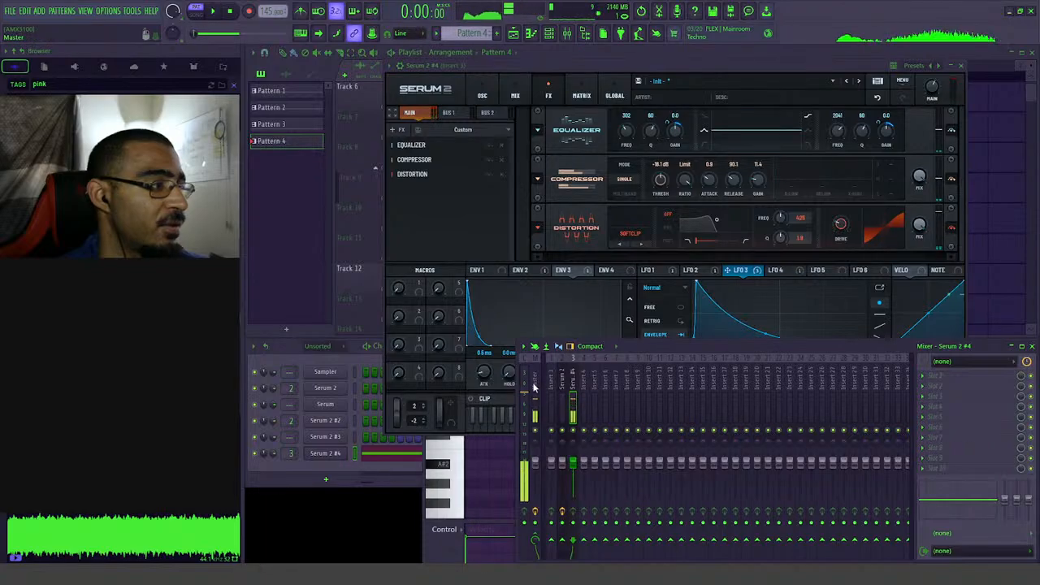
- Open PsyScope_Pro on the Master track and rescale its display to examine the snare's waveform during playback
left_click(535, 390)
left_click(961, 460)
key("space")
key("space")
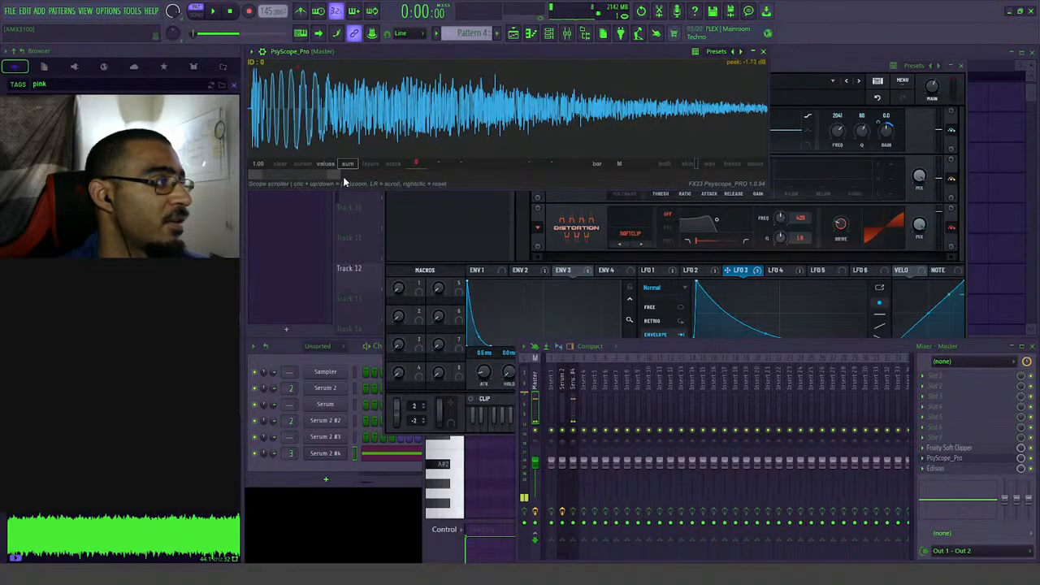
left_click_drag(354, 176, 386, 174)
key("space")
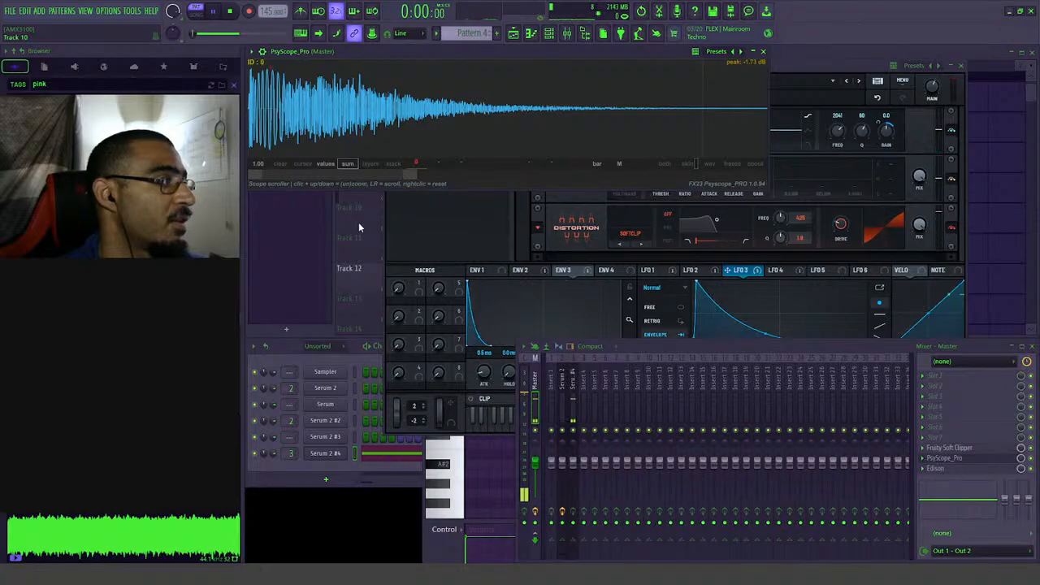
- Adjust the Serum 2 #4 main volume by ear against playback, trying 56% and 72%
left_click(937, 86)
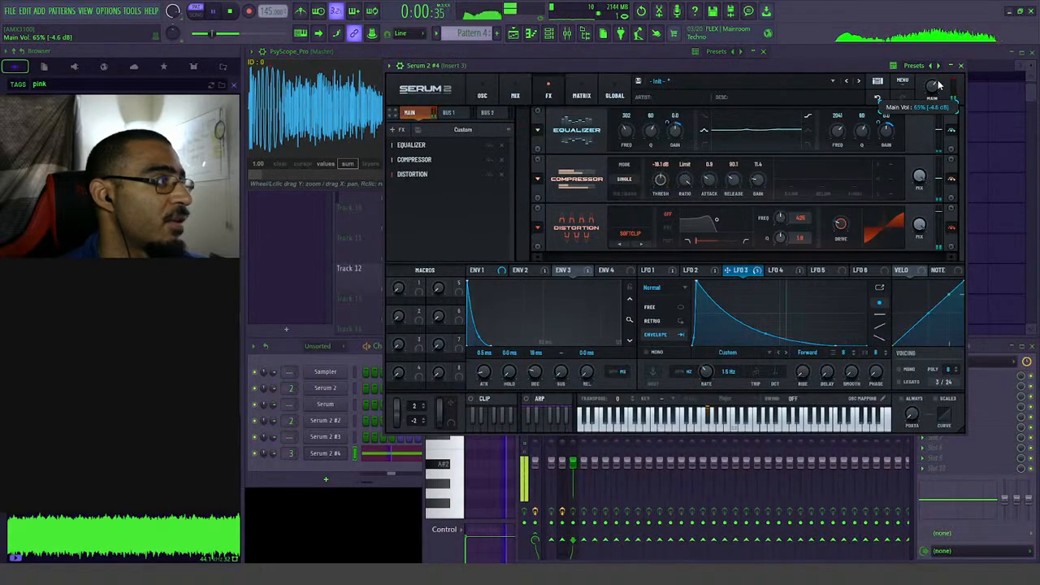
left_click_drag(938, 86, 943, 80)
key("space")
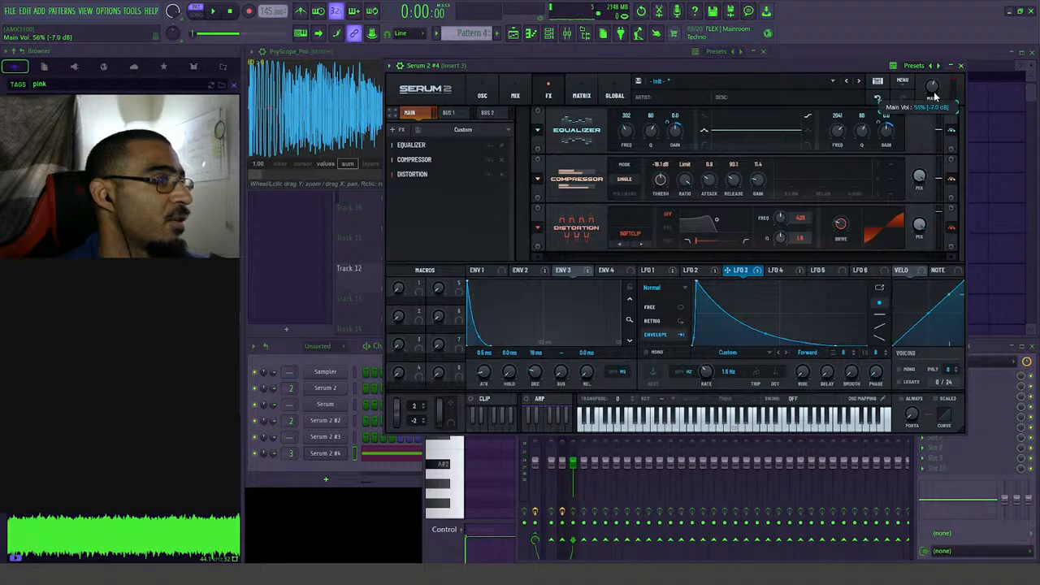
left_click_drag(937, 98, 943, 87)
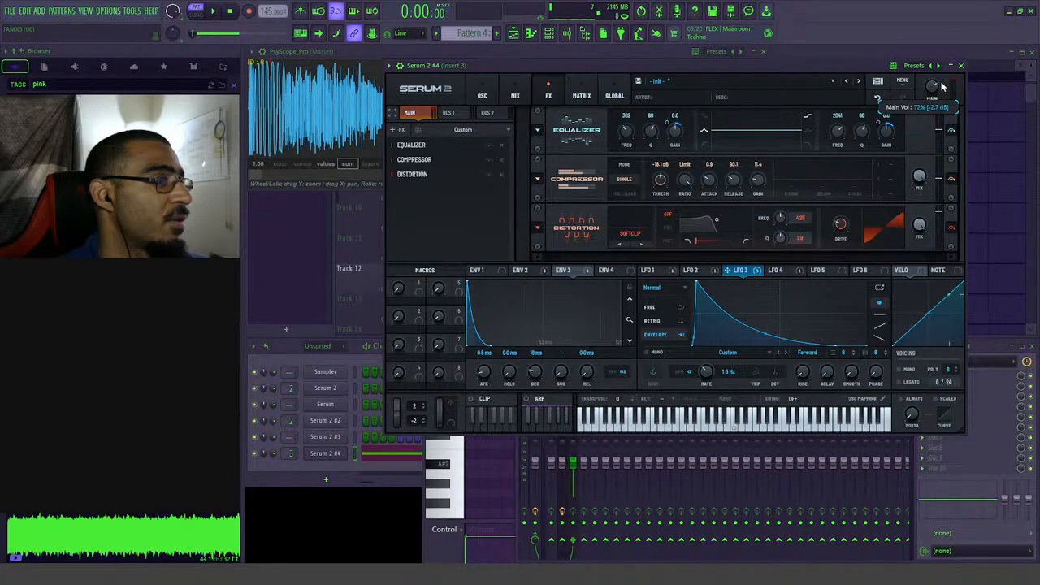
key("space")
left_click_drag(943, 86, 944, 95)
key("space")
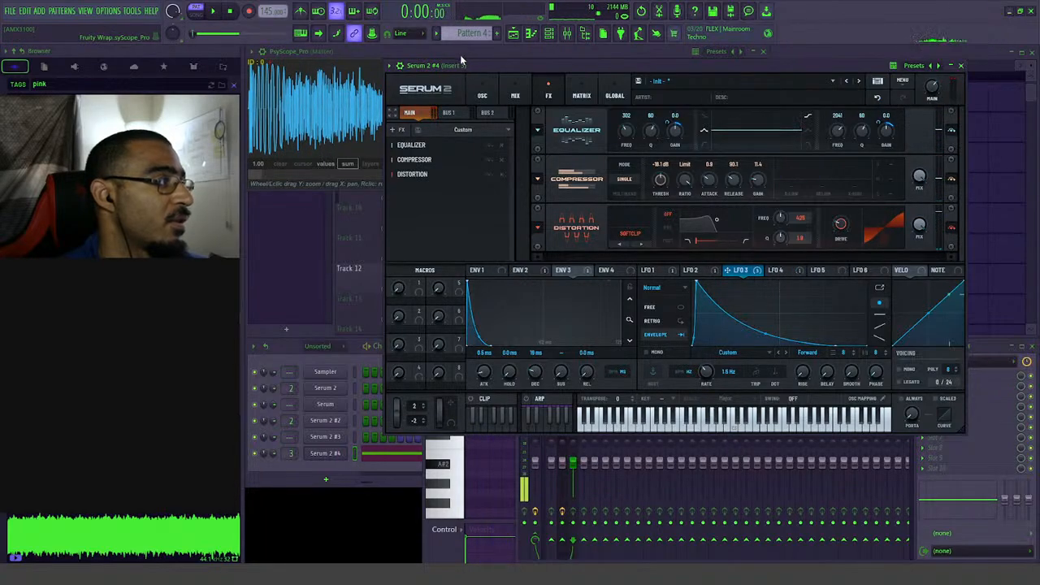
- Examine the snare's peaks and decay in PsyScope_Pro at different zoom levels while playing the pattern
left_click(460, 54)
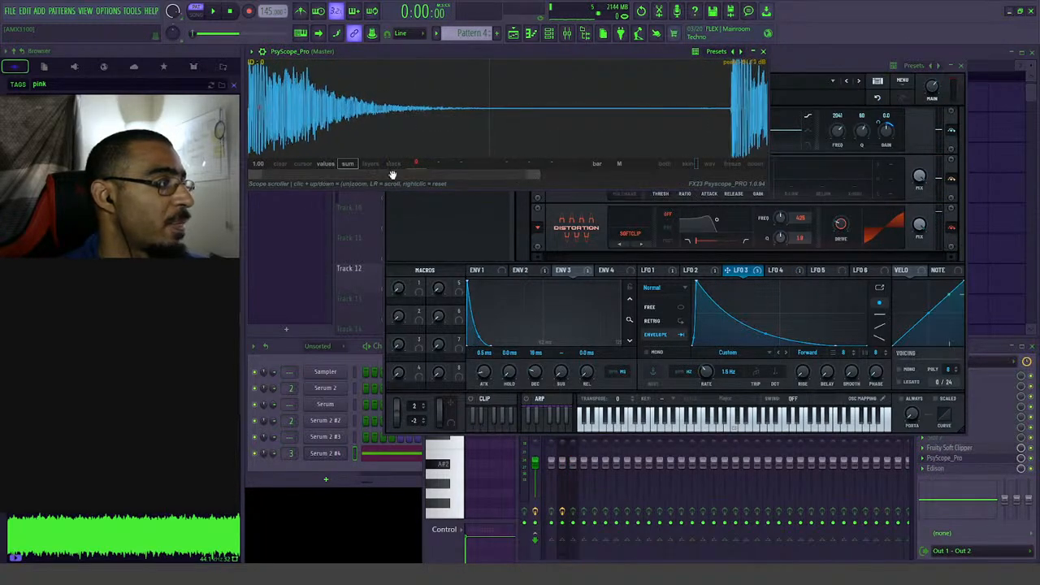
left_click_drag(533, 174, 258, 169)
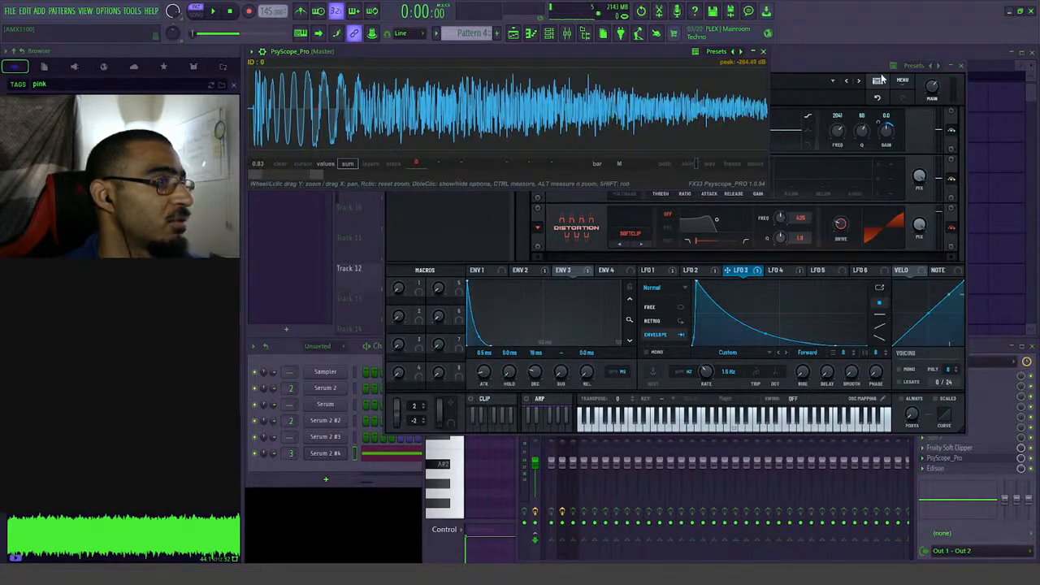
left_click(931, 95)
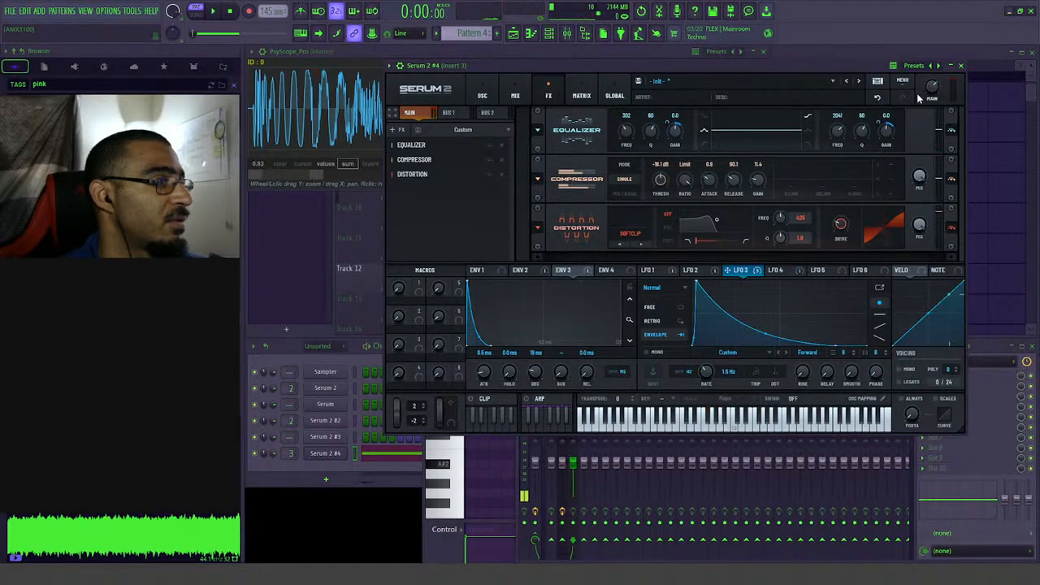
left_click(317, 53)
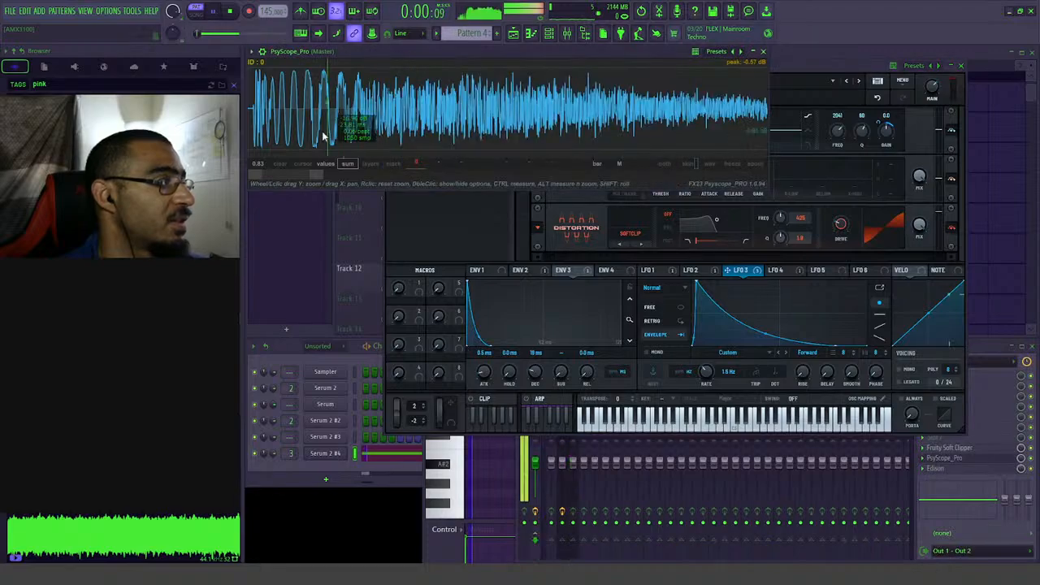
key("space")
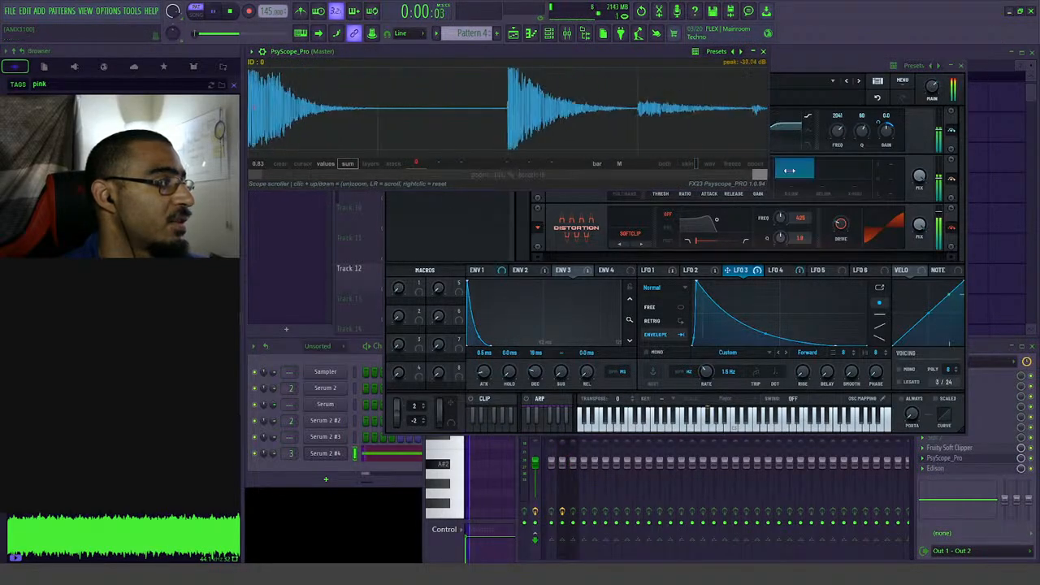
left_click(825, 65)
key("space")
- Play the playlist arrangement to hear the snare against the kick and ride loop
left_click(514, 34)
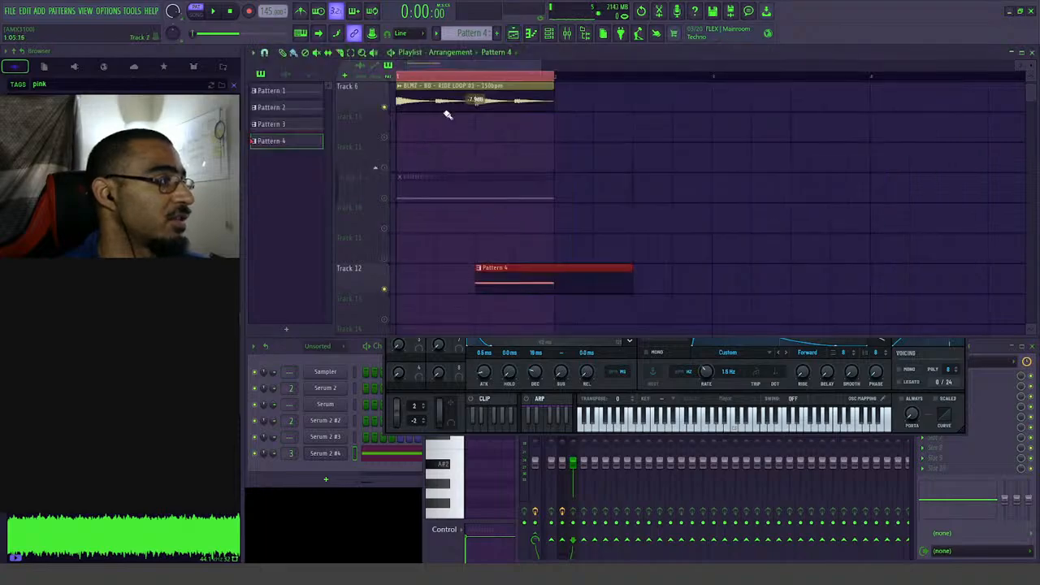
key("space")
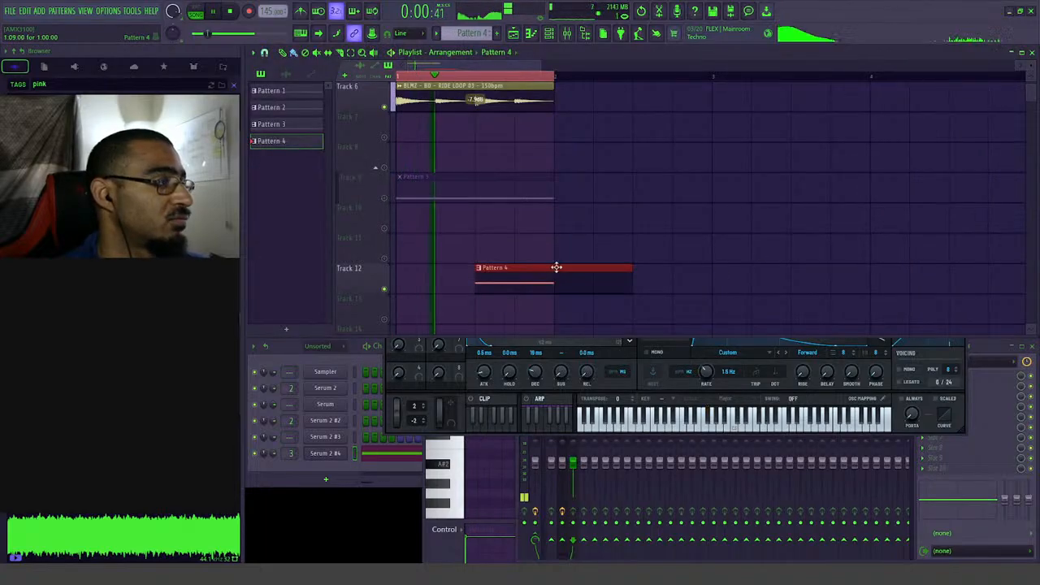
scroll(569, 227, "up", 4)
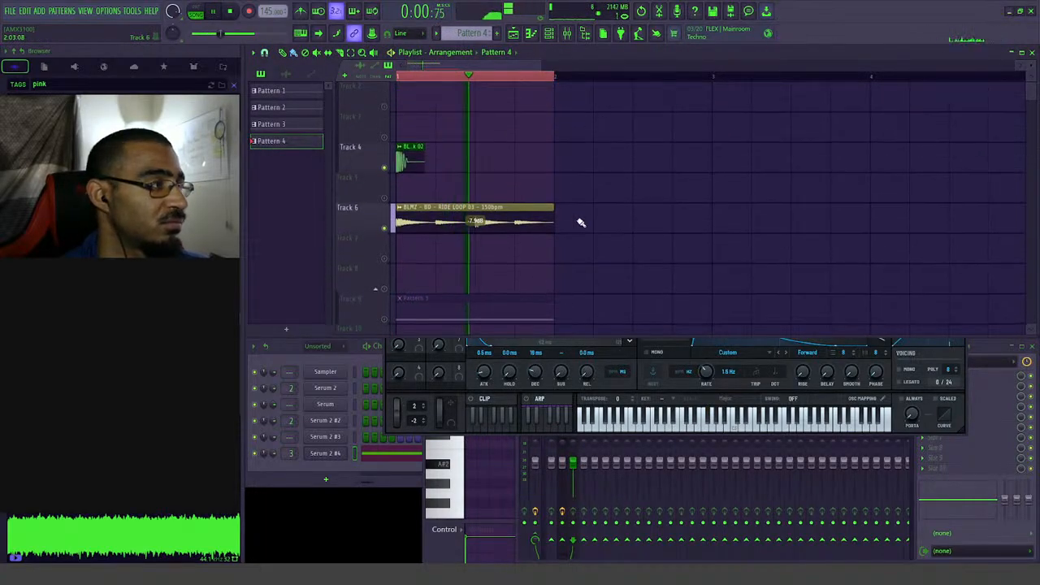
scroll(541, 319, "down", 2)
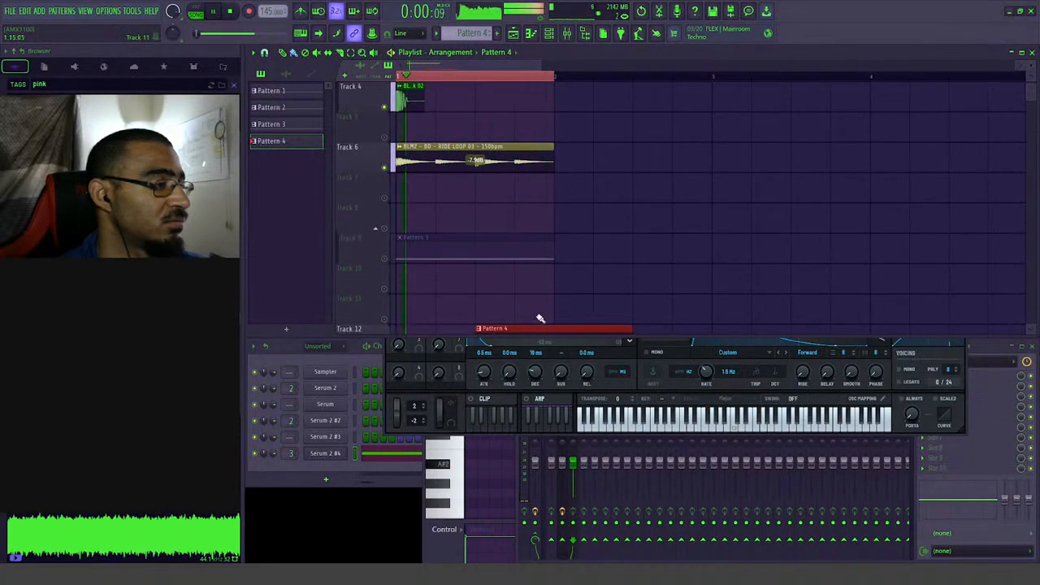
- Set the LFO 2 rate to 22.7 Hz in Serum 2 #4 and audition it in the arrangement
left_click(488, 350)
left_click(482, 95)
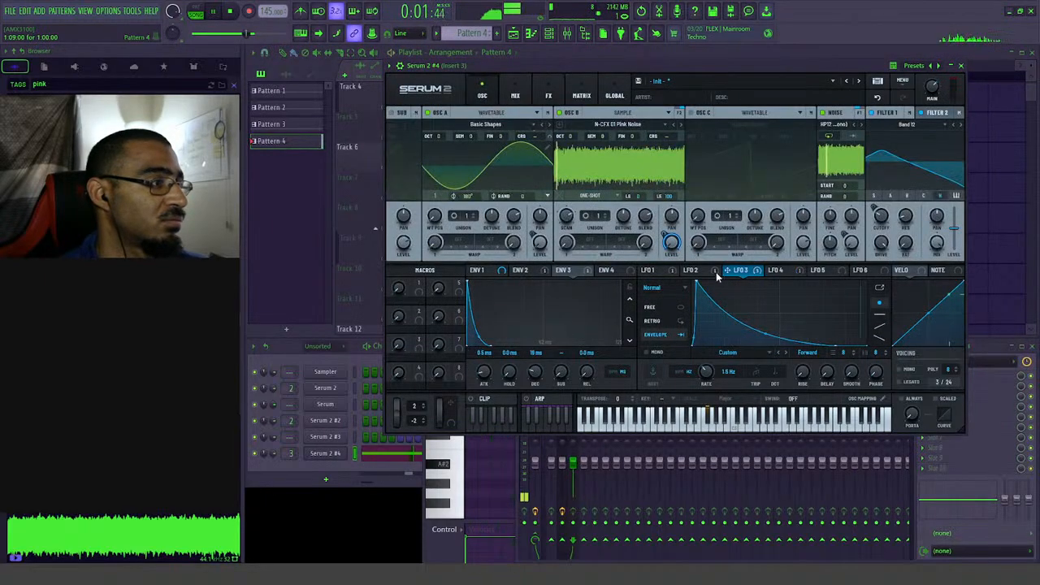
left_click(697, 269)
key("space")
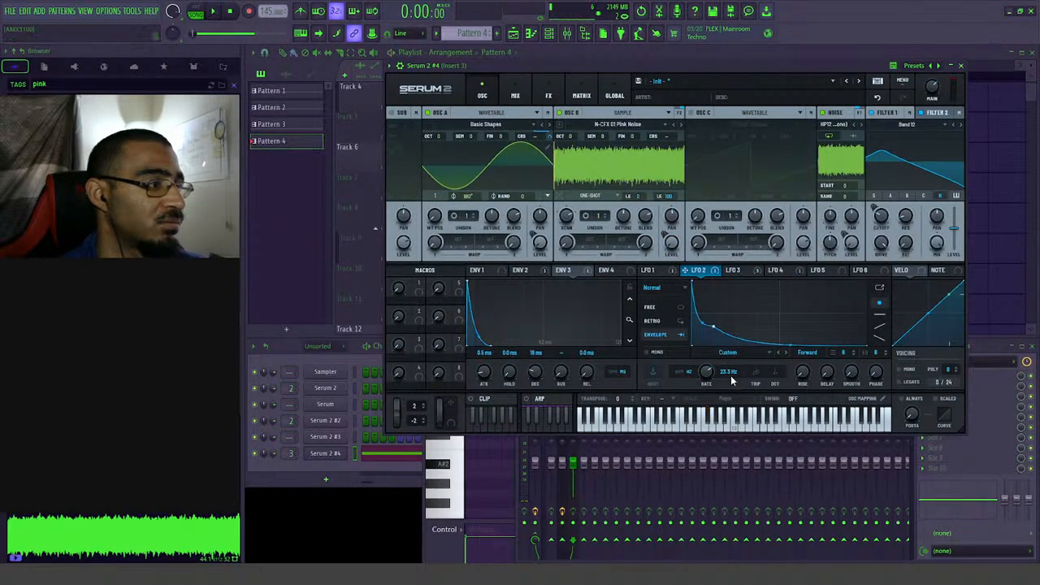
left_click_drag(732, 385, 730, 400)
key("space")
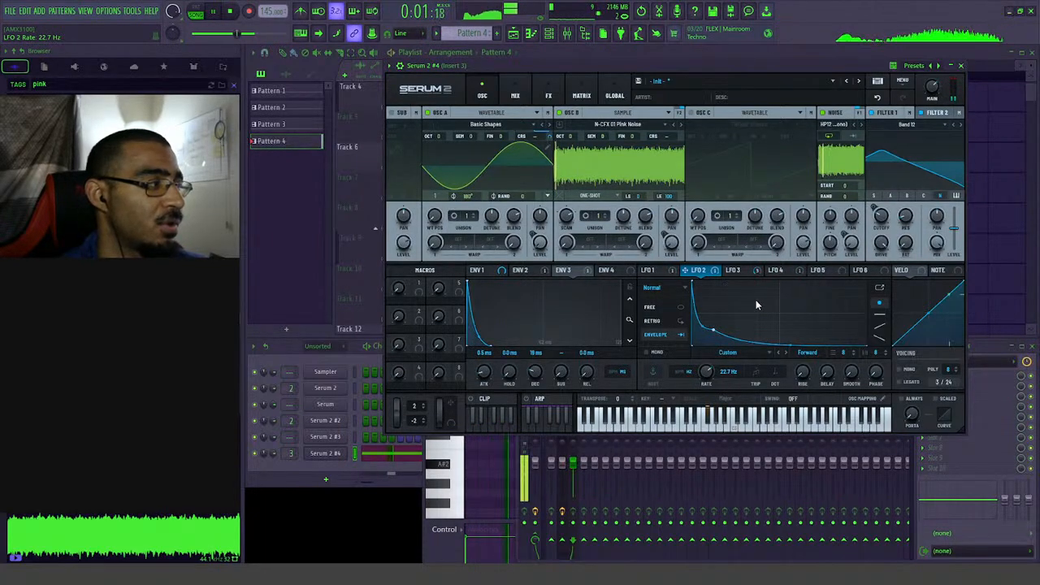
- Review the snare's LFO 1 shape, piano roll note and effects chain while auditioning the pattern
left_click(648, 273)
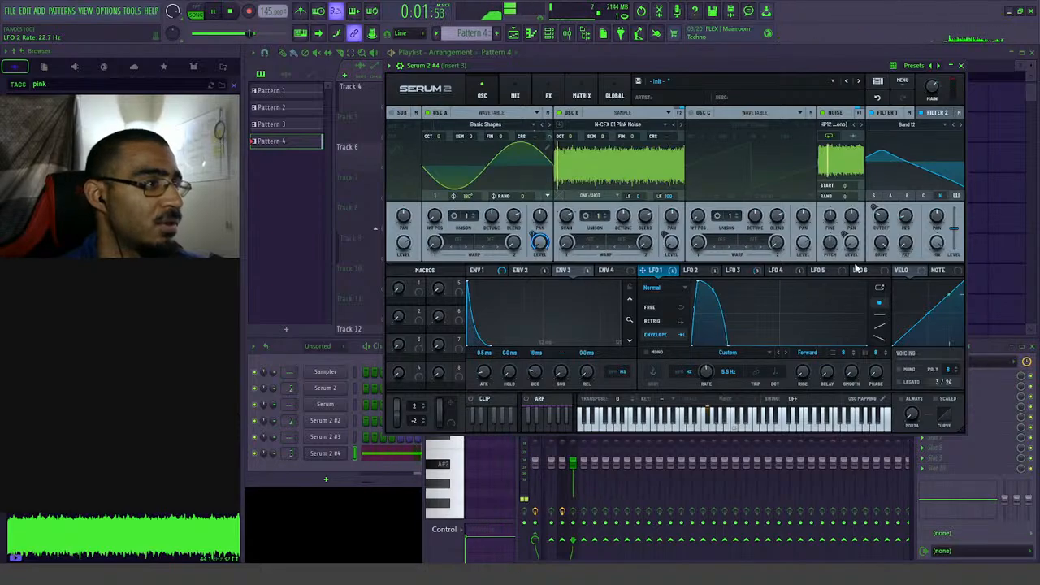
mouse_move(889, 227)
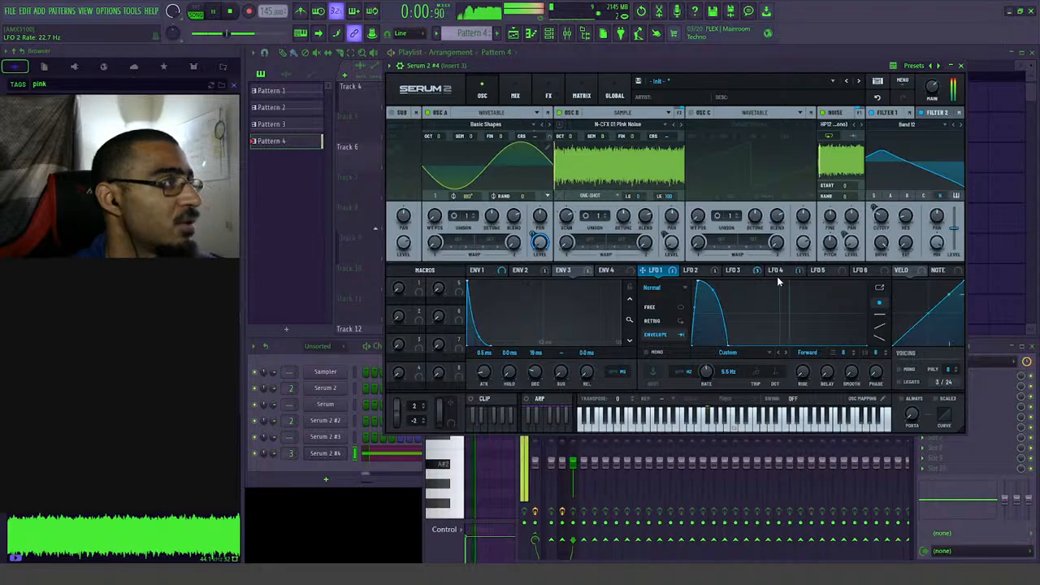
key("space")
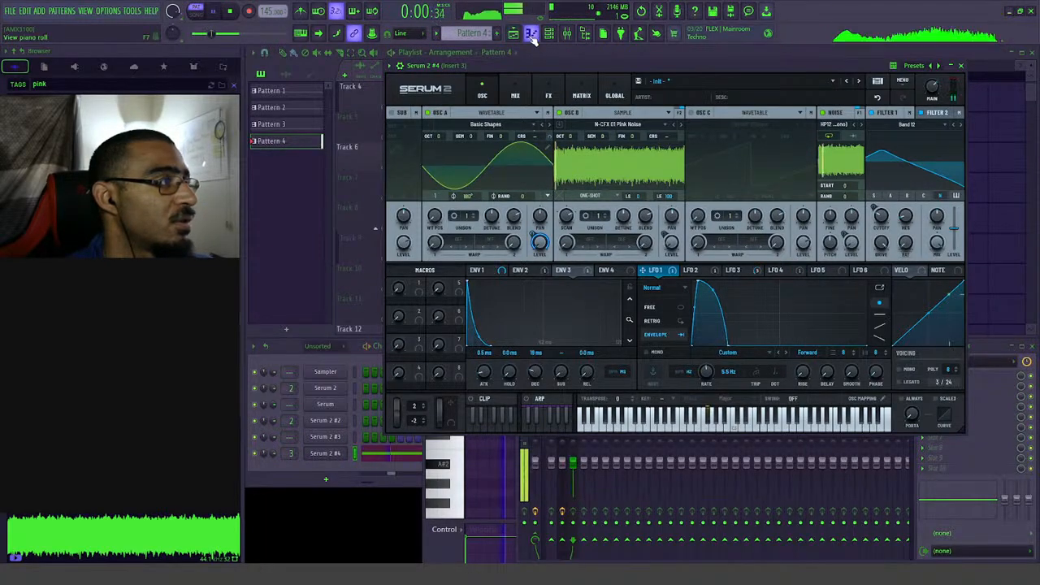
left_click(531, 33)
key("space")
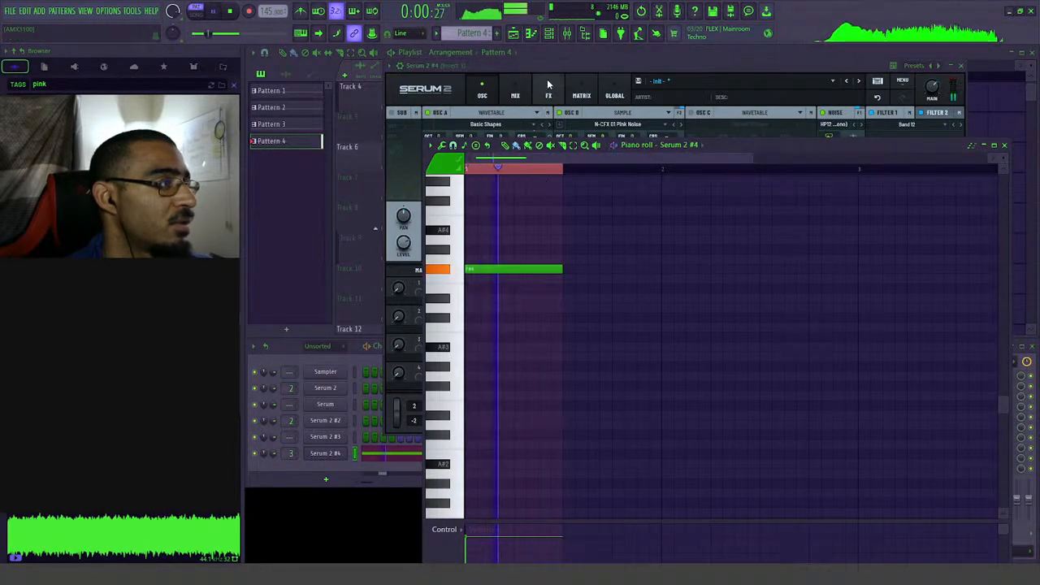
left_click(548, 66)
left_click(515, 96)
left_click(549, 95)
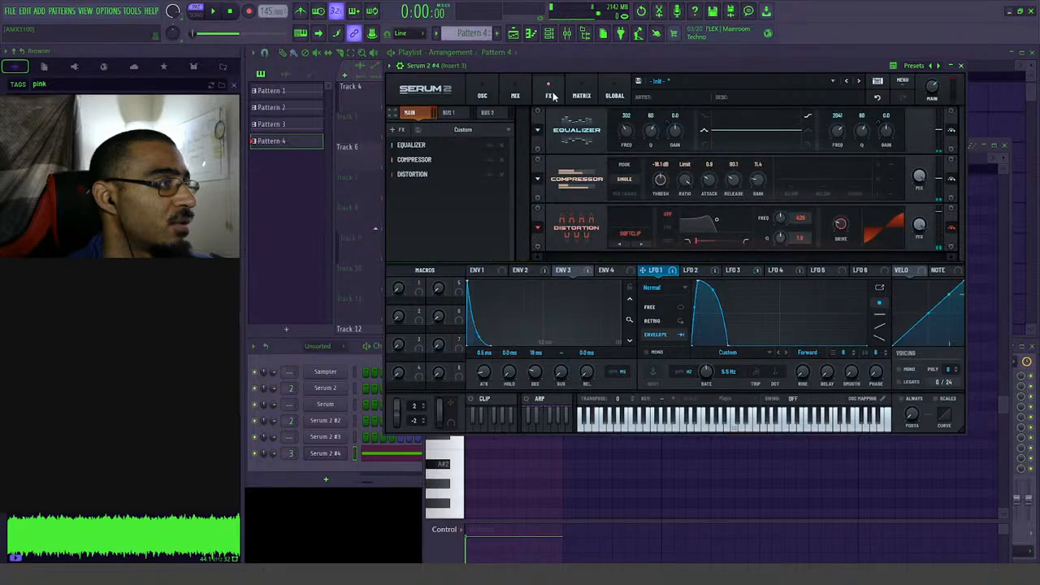
key("space")
- Raise the LFO 3 amount on oscillator B's level to 100% during playback and bring the playlist forward
left_click(482, 95)
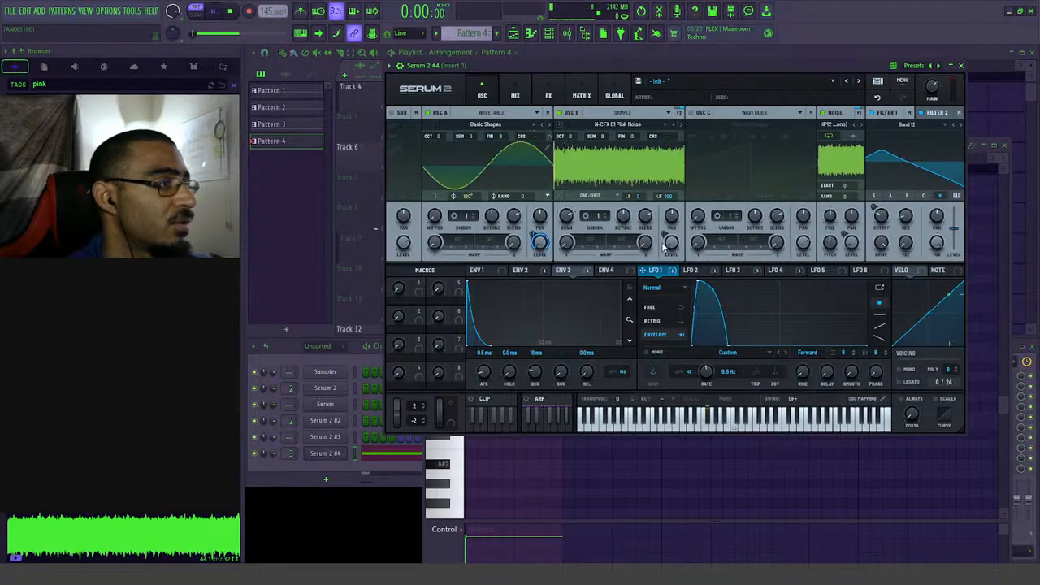
left_click(740, 271)
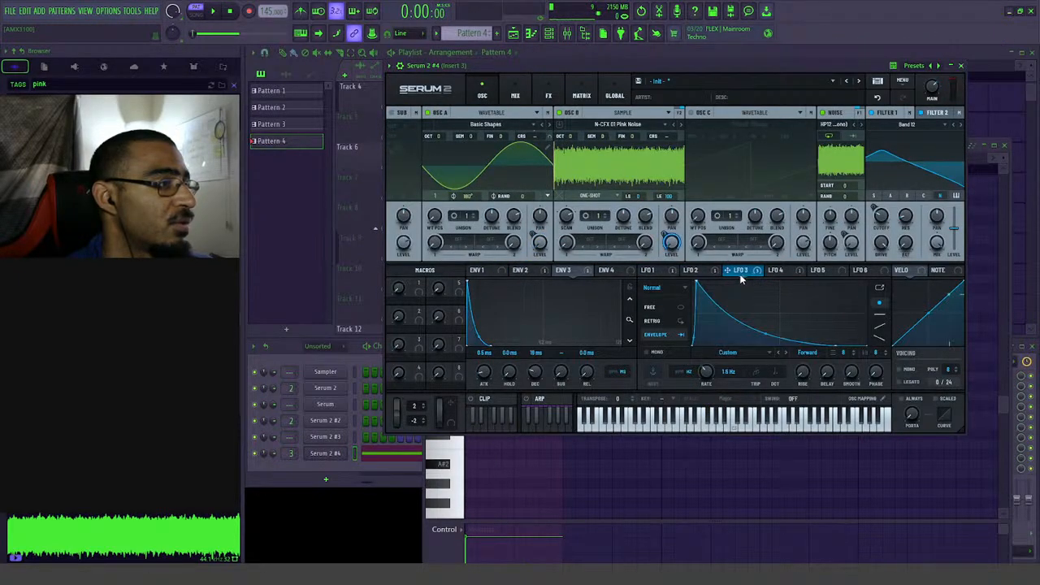
mouse_move(663, 242)
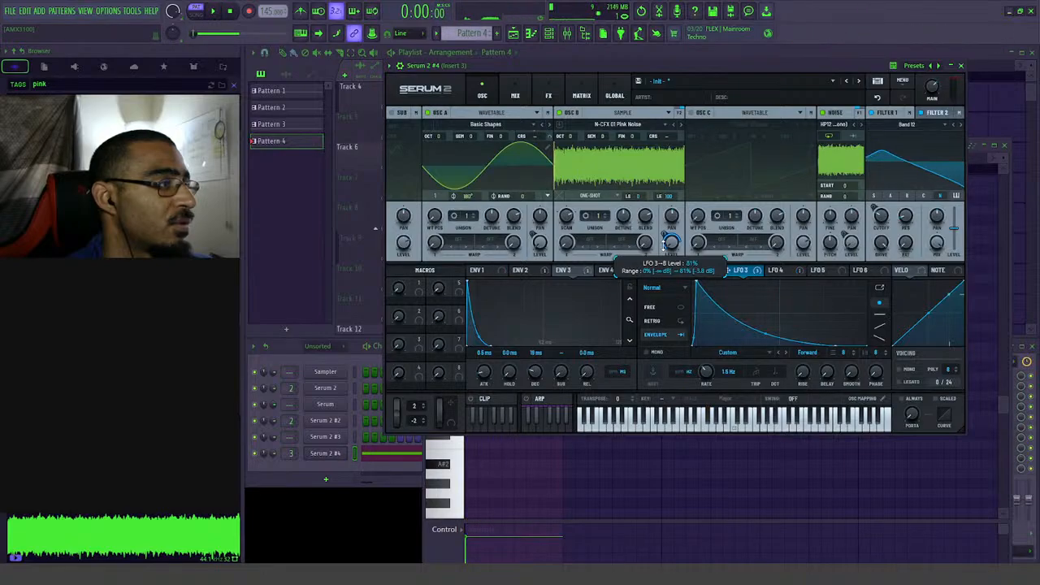
key("space")
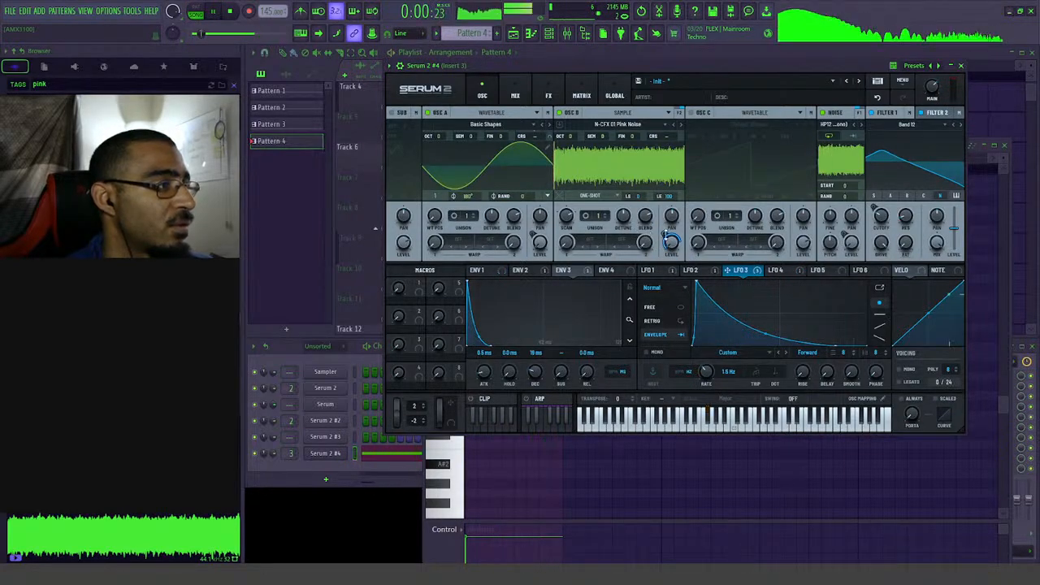
scroll(665, 234, "up", 1)
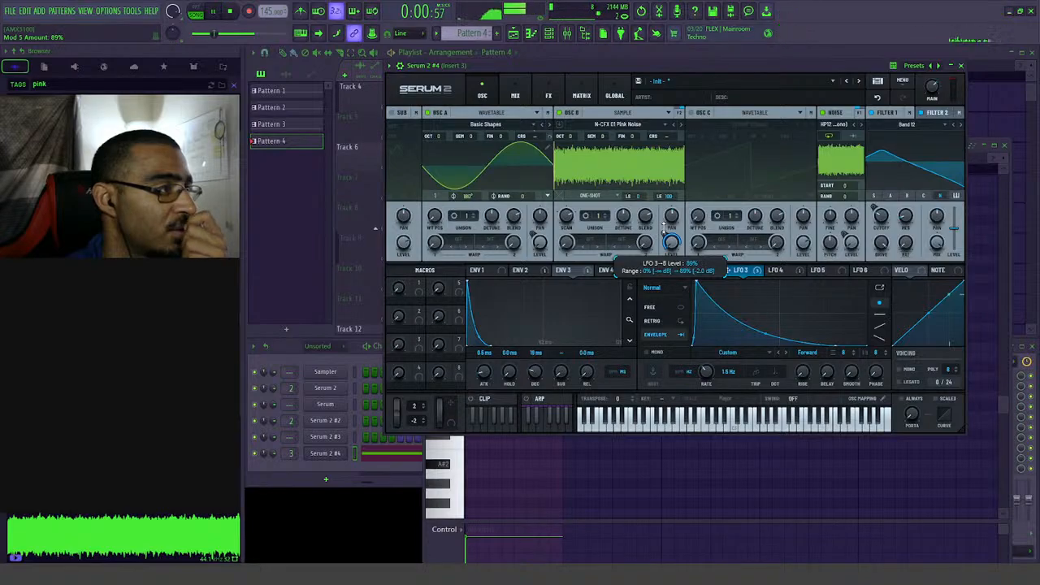
scroll(664, 232, "up", 3)
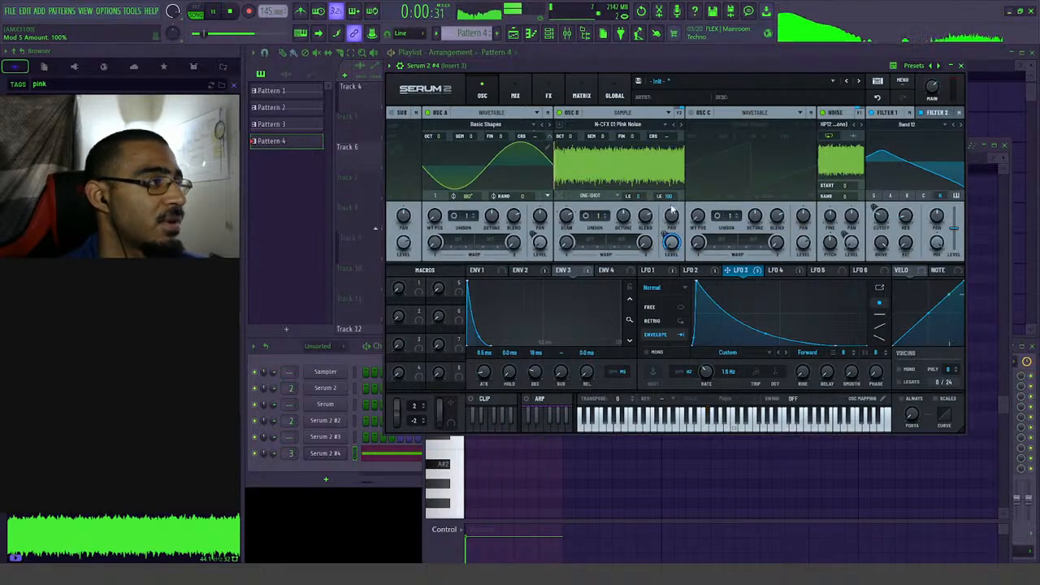
left_click(544, 51)
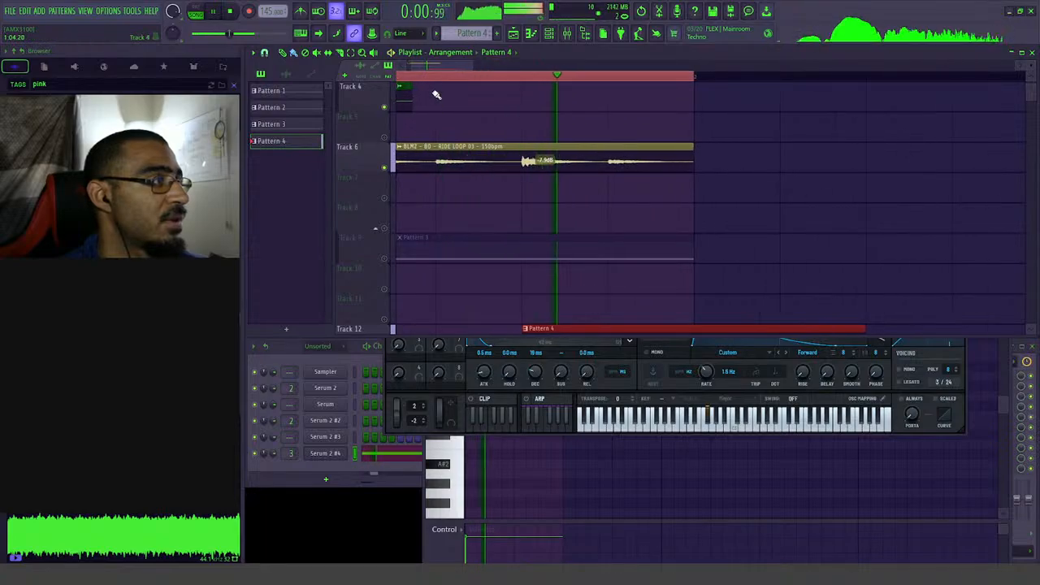
- Open the piano roll of the Pattern 4 clip on track 12, and bring up the Serum 2 #4 synth
scroll(436, 95, "left", 1)
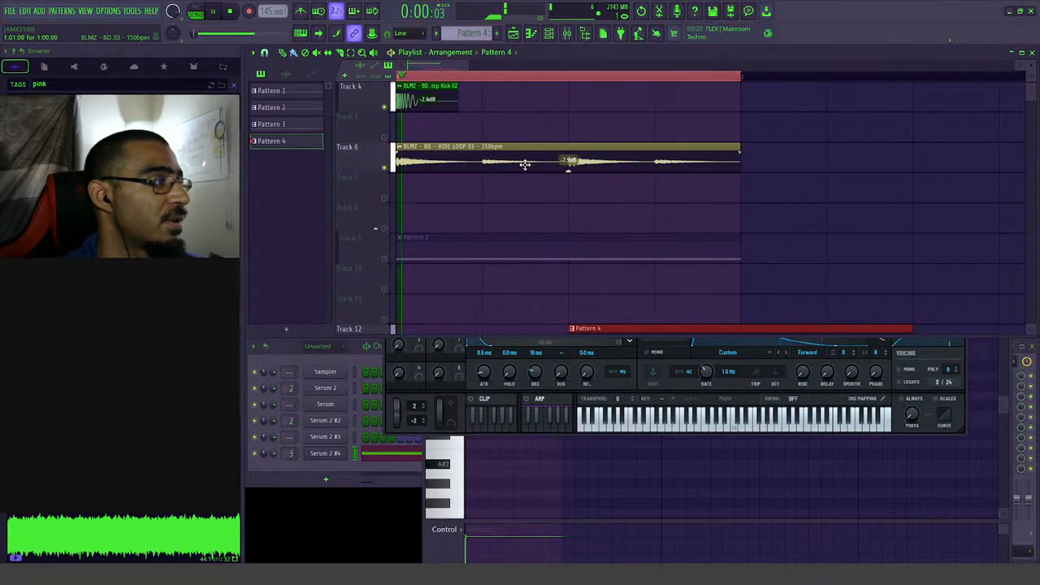
scroll(618, 301, "down", 3)
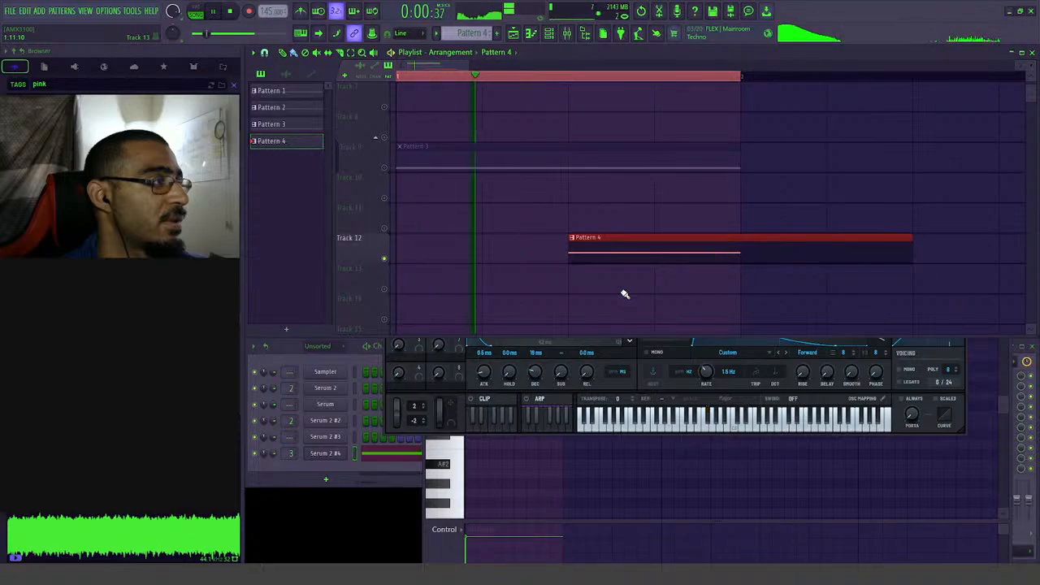
double_click(613, 250)
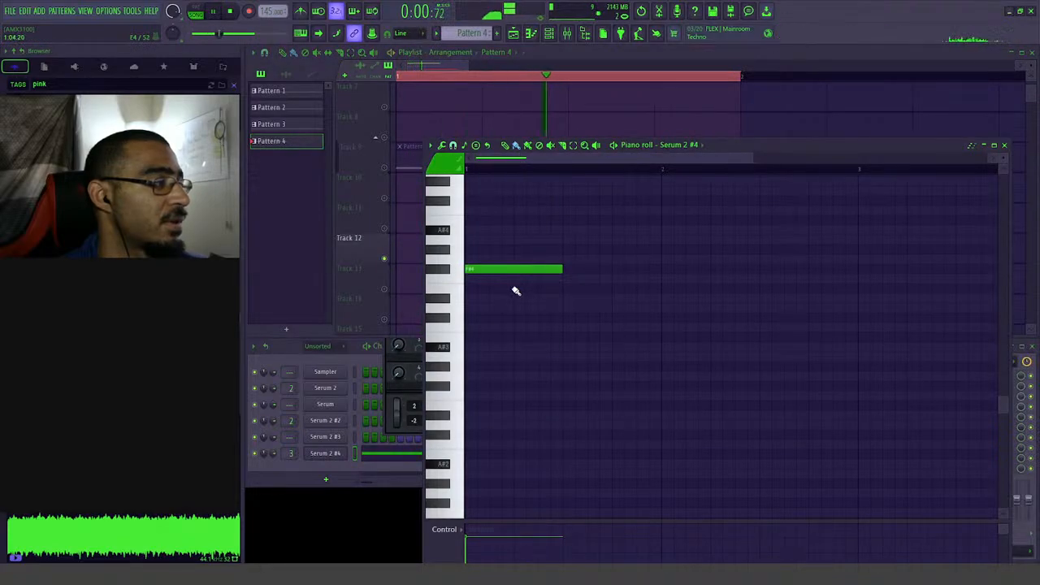
left_click(329, 453)
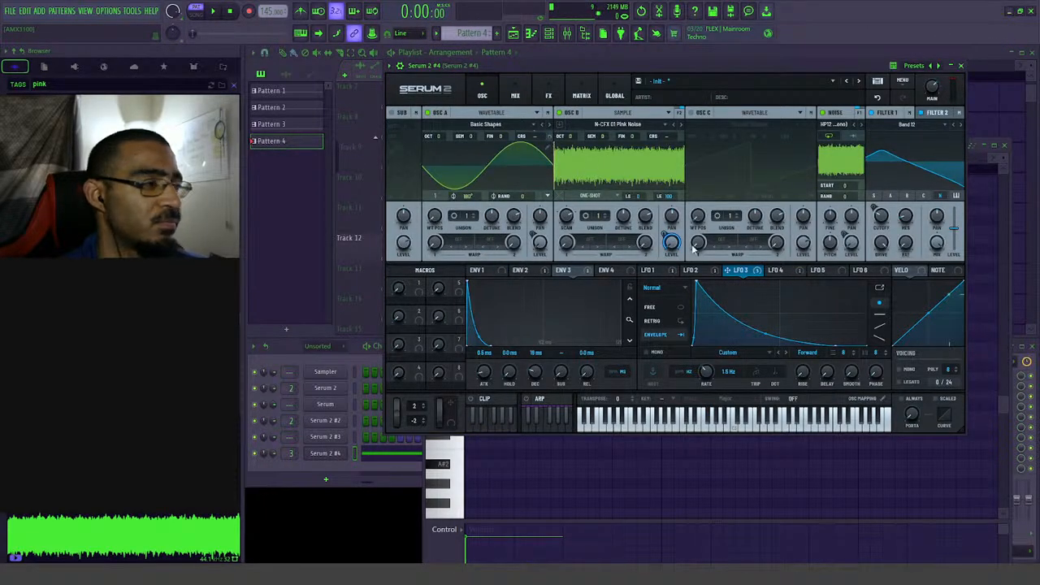
- Assign LFO 2 to oscillator A's coarse pitch and play the arrangement to audition it
left_click(690, 270)
left_click_drag(685, 270, 552, 127)
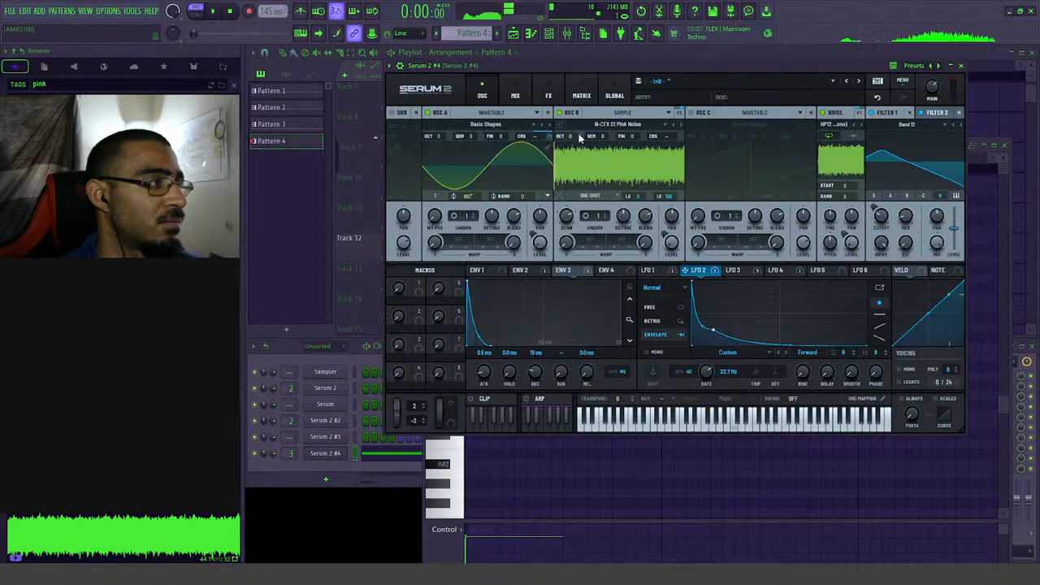
key("space")
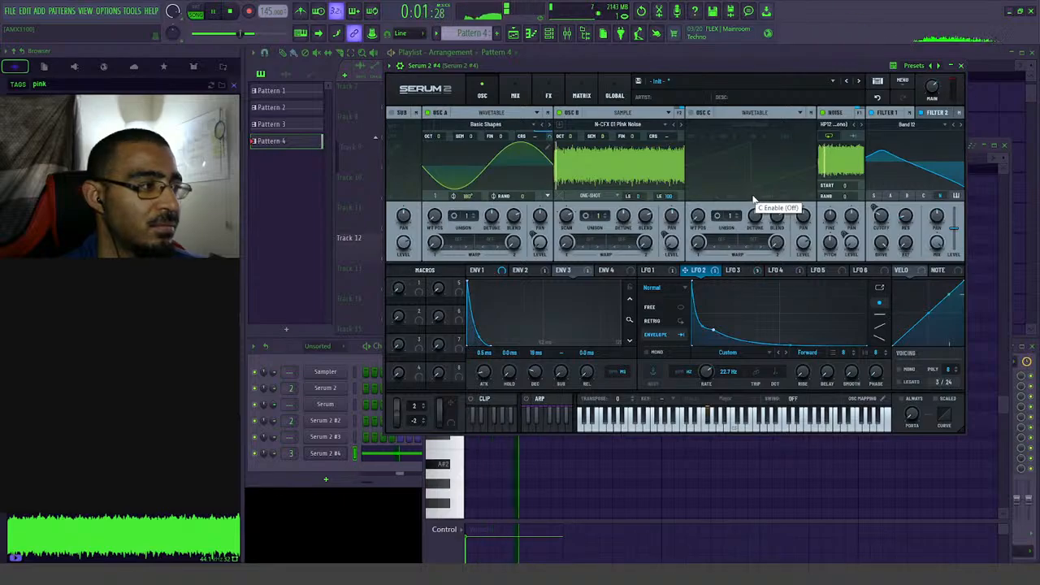
- Try the snare note at D4, E4, F4 and A#4 in the Serum 2 #4 piano roll while auditioning the arrangement
left_click(536, 39)
left_click_drag(512, 269, 510, 312)
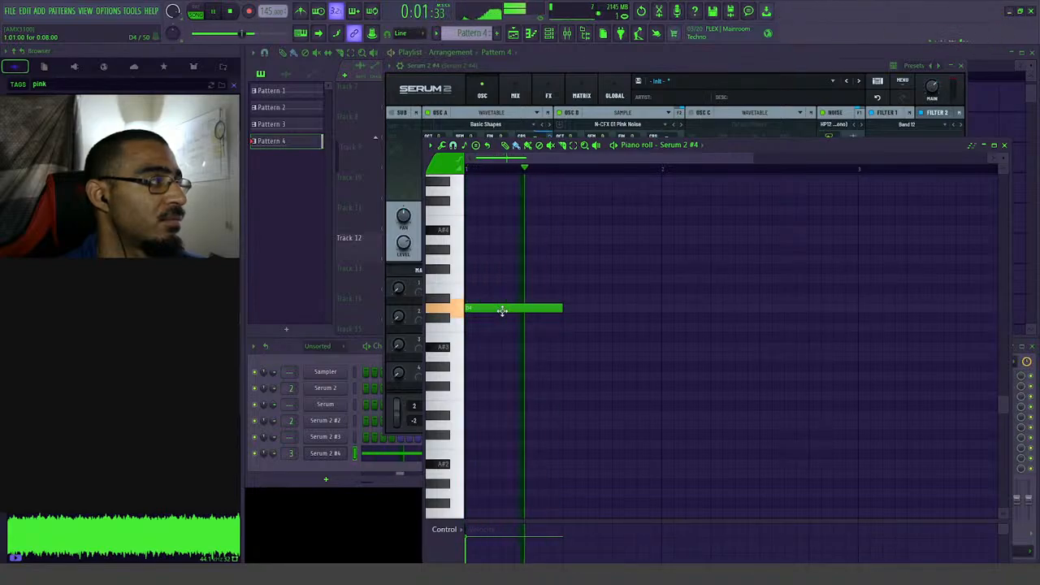
key("space")
left_click_drag(504, 309, 504, 286)
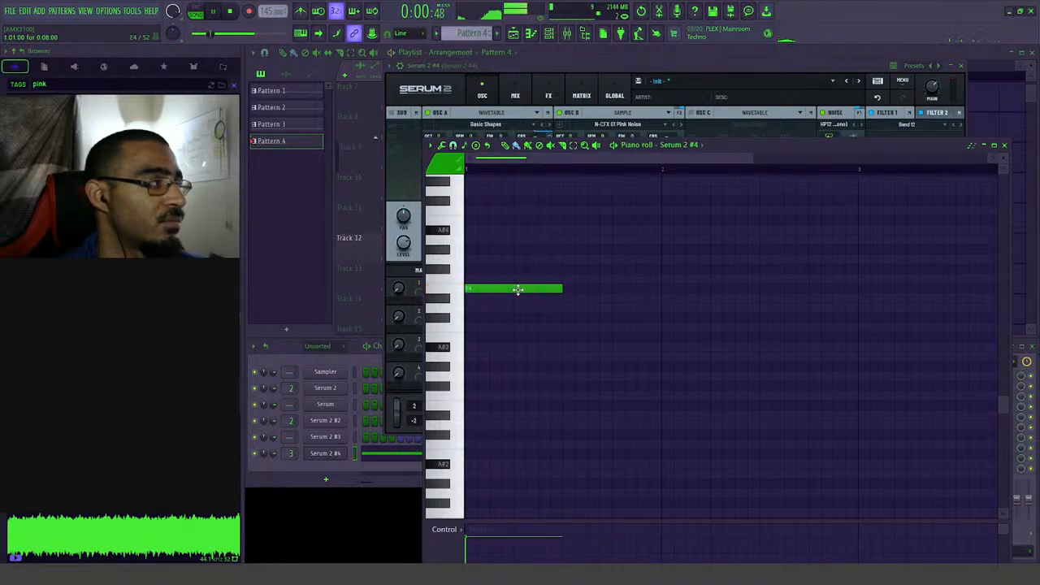
left_click_drag(518, 289, 523, 276)
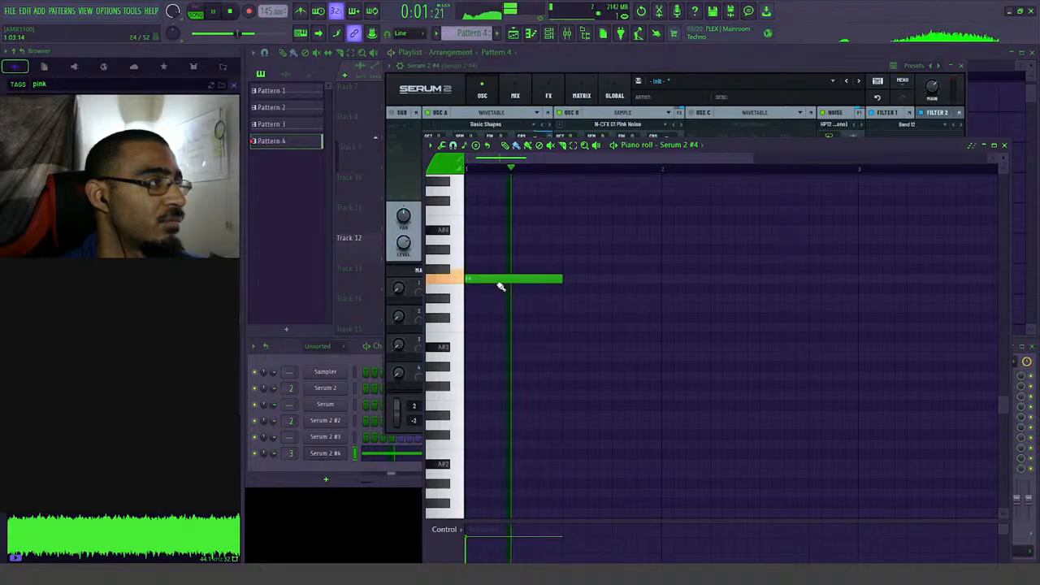
left_click_drag(494, 282, 500, 229)
key("space")
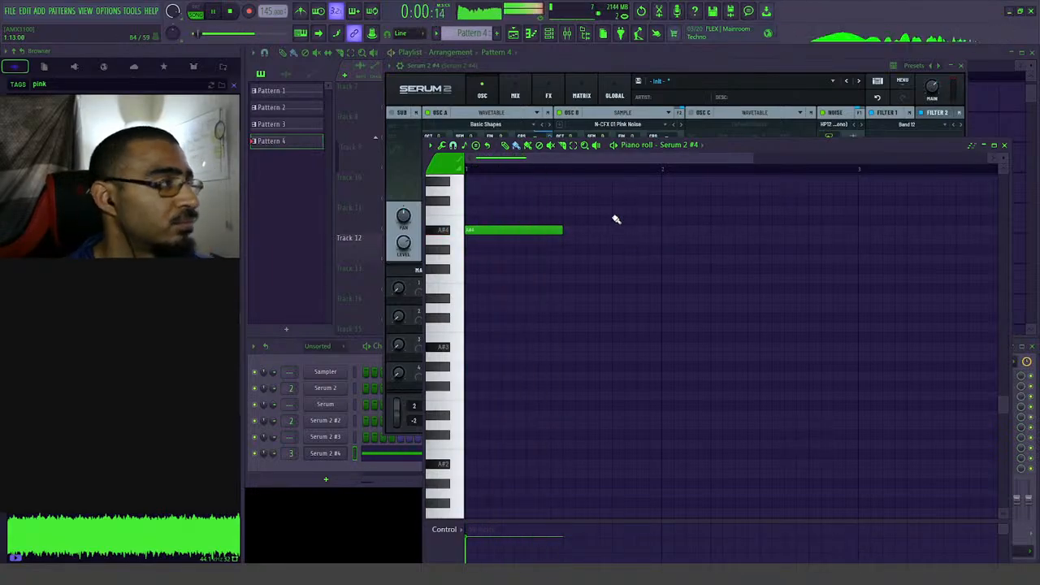
- Bypass LFO 2's modulation of oscillator A's coarse pitch, compare the sound in playback, and re-enable it
left_click(504, 85)
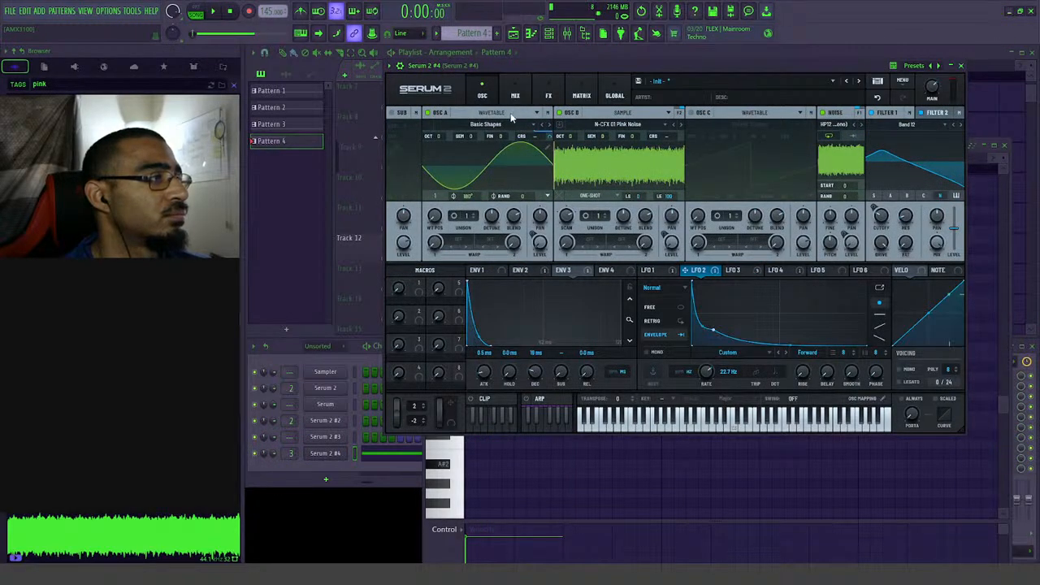
key("space")
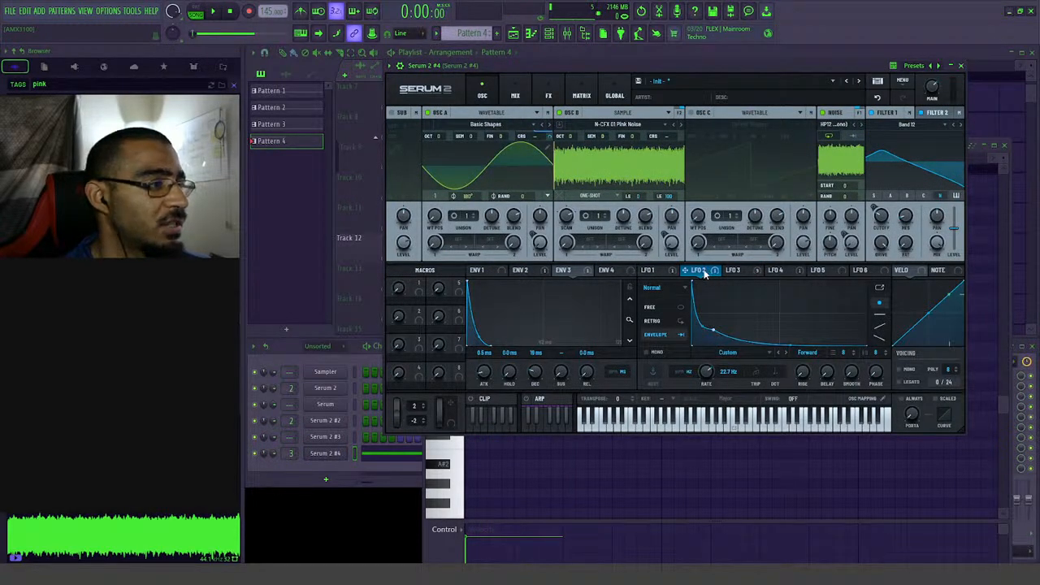
right_click(704, 274)
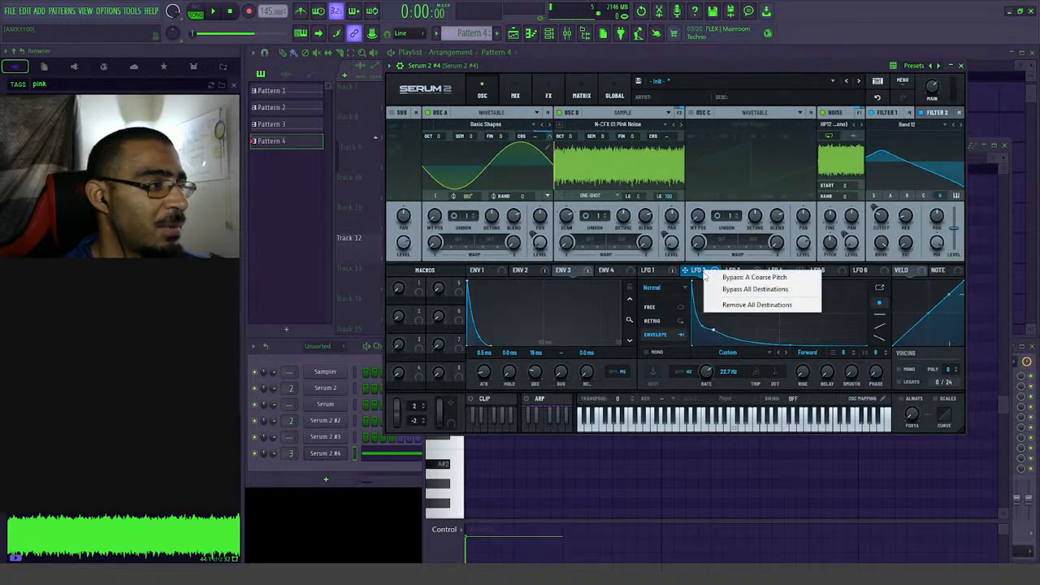
left_click(729, 278)
key("space")
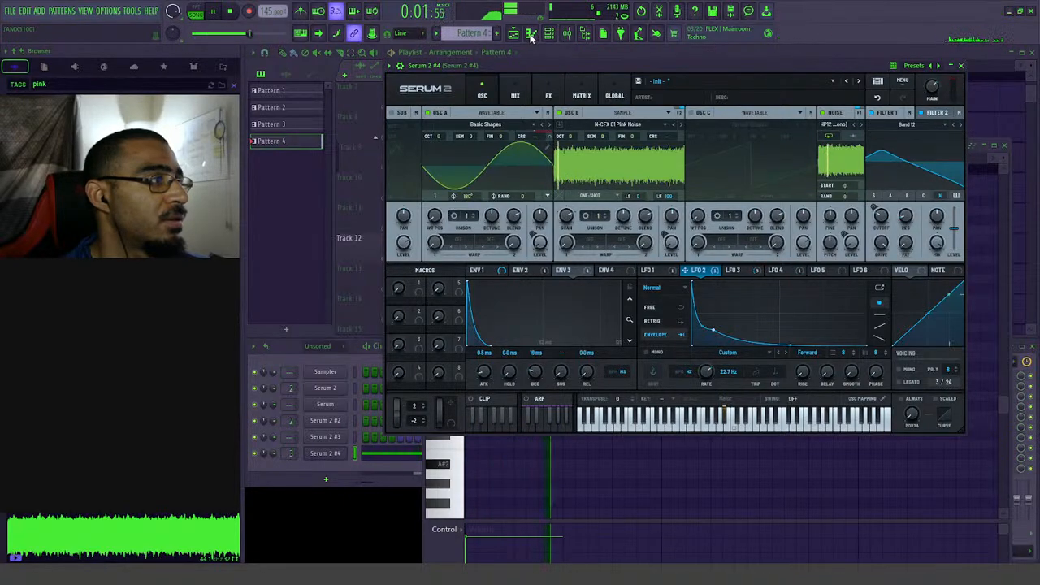
right_click(706, 276)
left_click(732, 279)
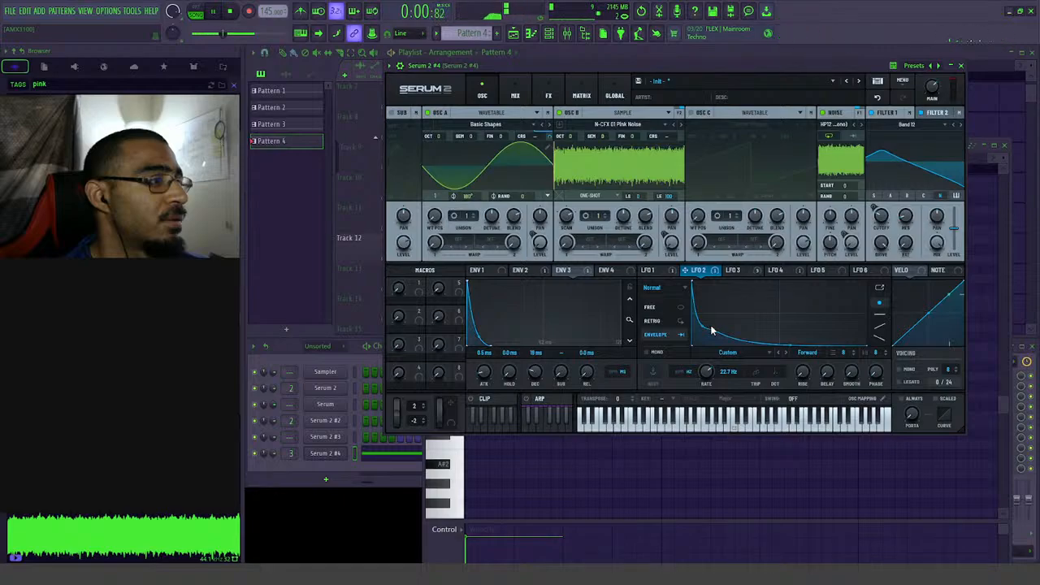
key("space")
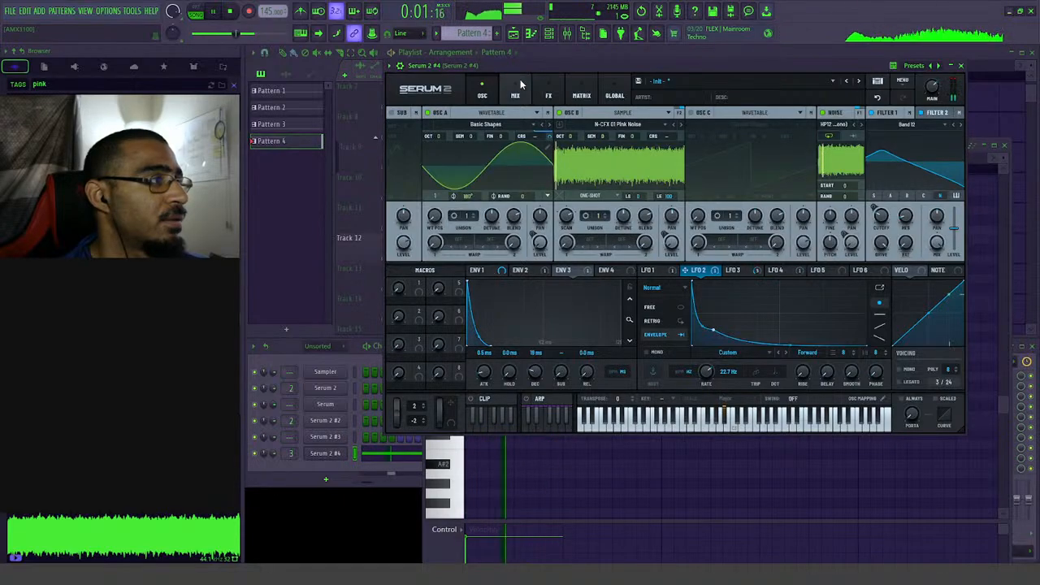
- Try the Pattern 4 snare note one octave lower at A#3 during playback, and undo the move
key("F5")
key("space")
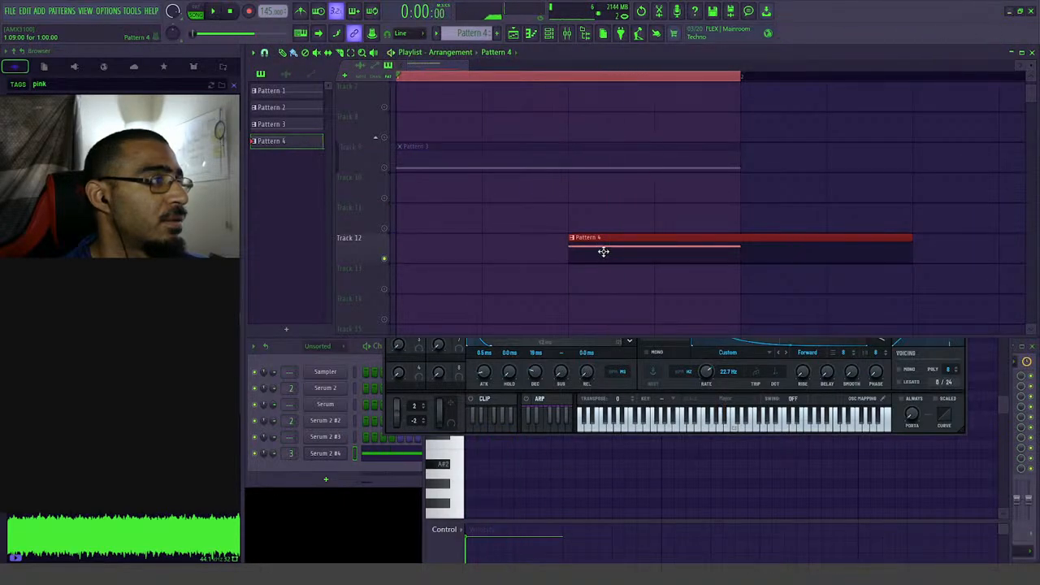
double_click(604, 249)
left_click_drag(505, 232, 500, 345)
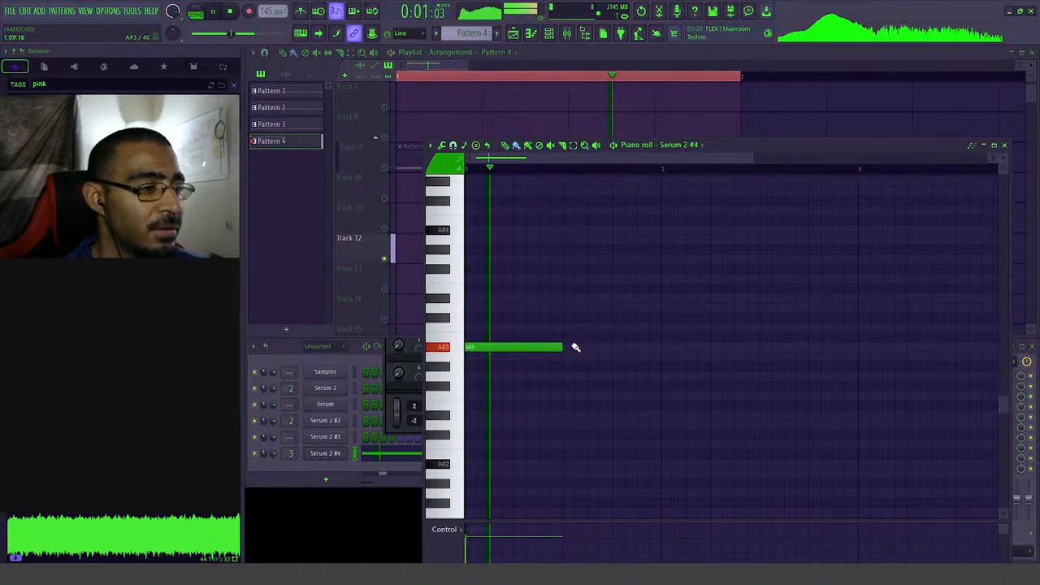
key("space")
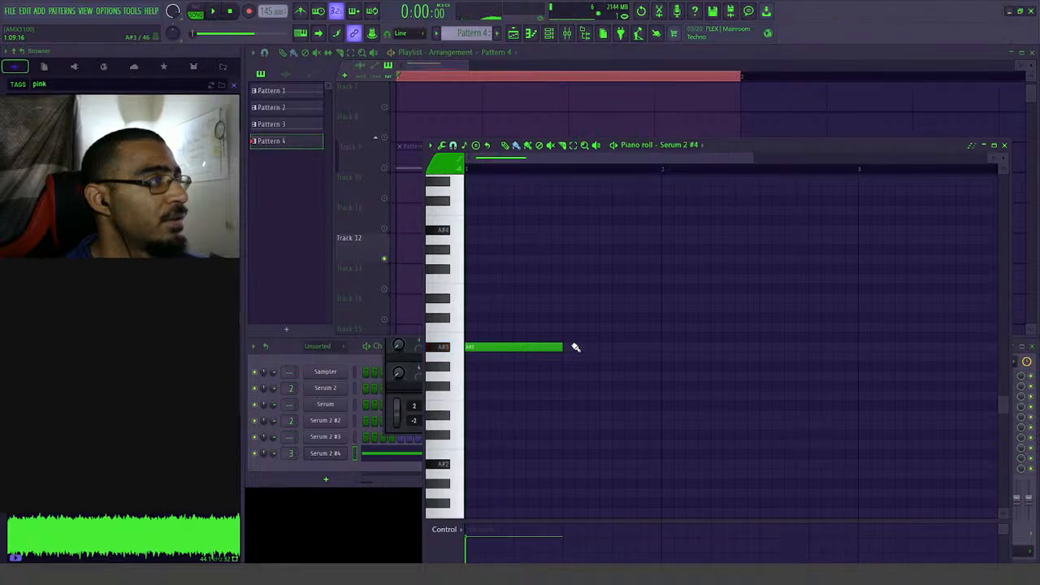
key("ctrl+z")
- Lower the snare note four semitones to F#4 while the arrangement plays
key("space")
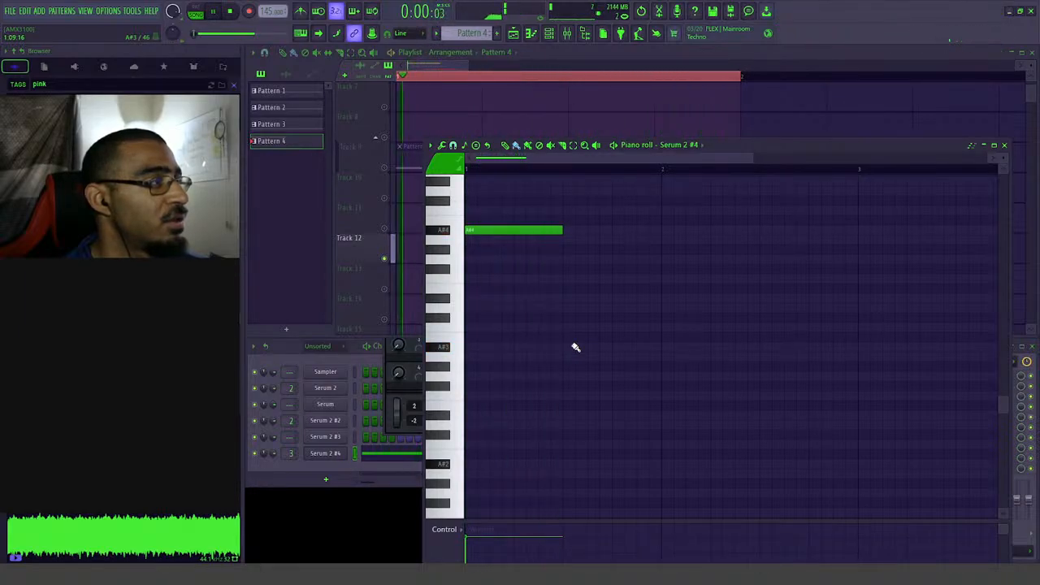
key("Down")
key("Down")
key("Down")
key("Down")
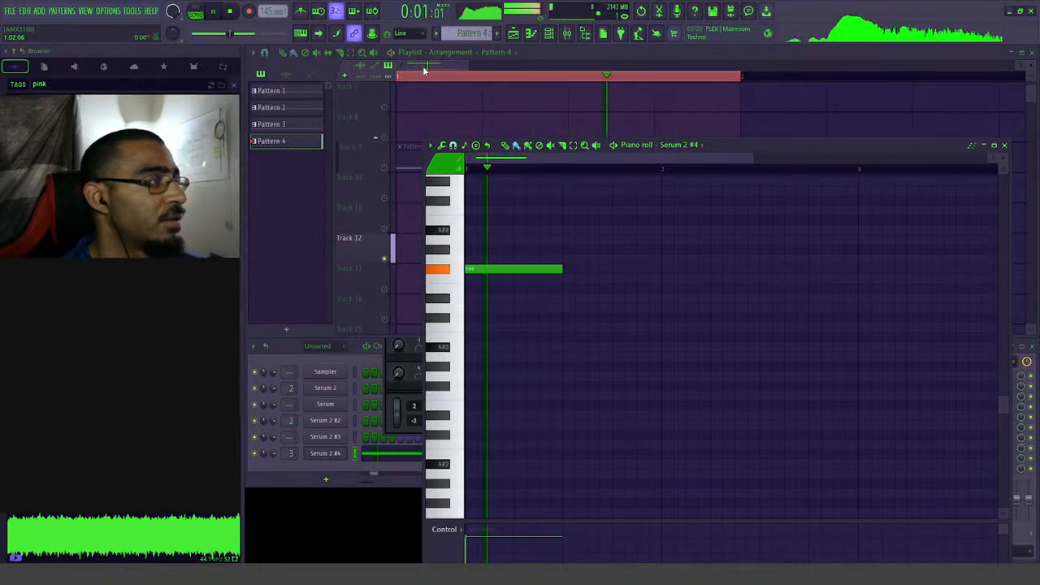
- Return to the playlist and replay the arrangement from the start of the Pattern 4 clip
left_click(513, 136)
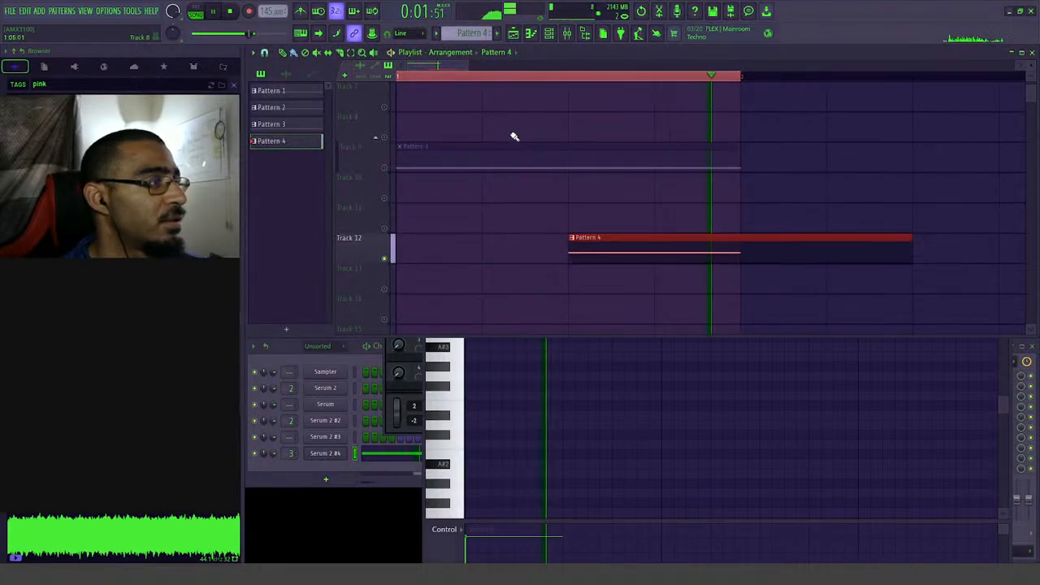
key("space")
left_click(570, 80)
key("space")
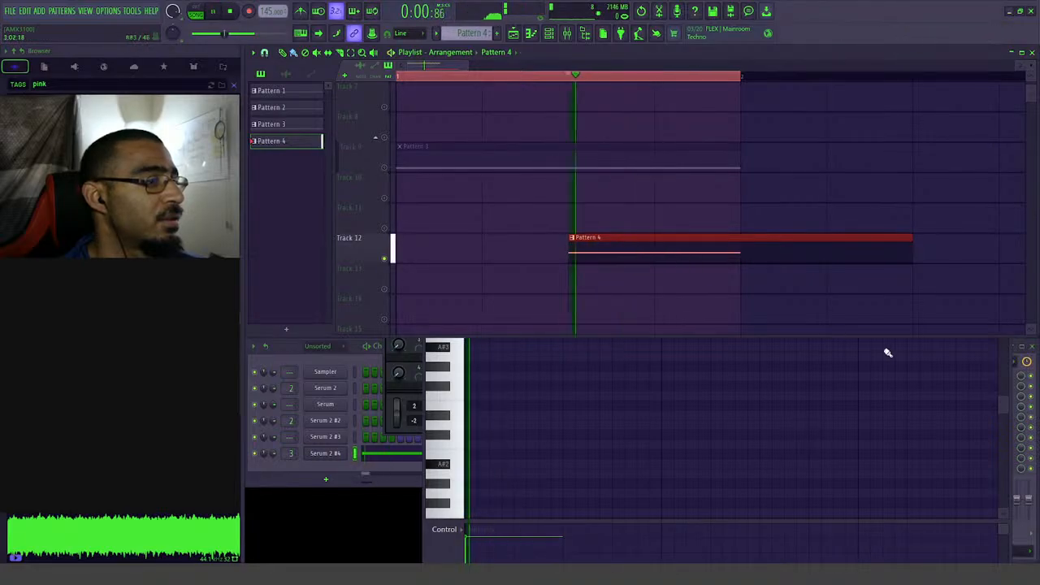
key("space")
- Add a second Equalizer to the end of Serum 2 #4's main effects chain
left_click(325, 453)
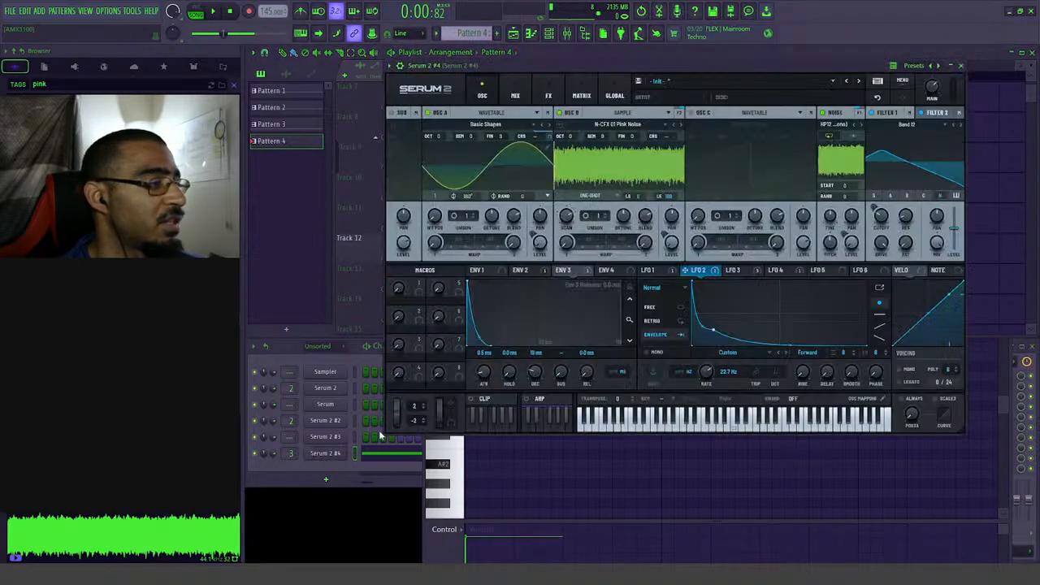
left_click(520, 95)
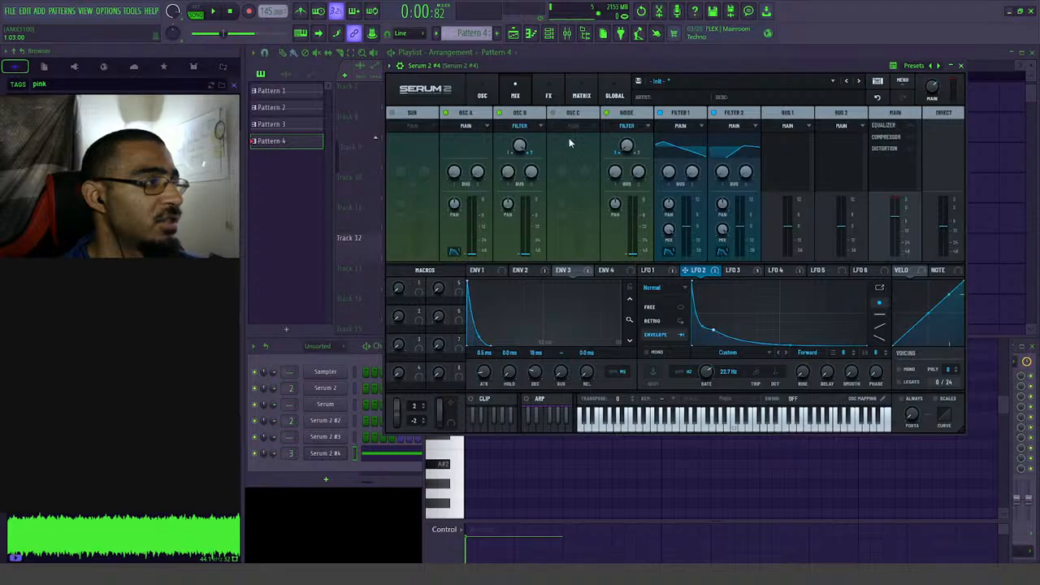
left_click(549, 96)
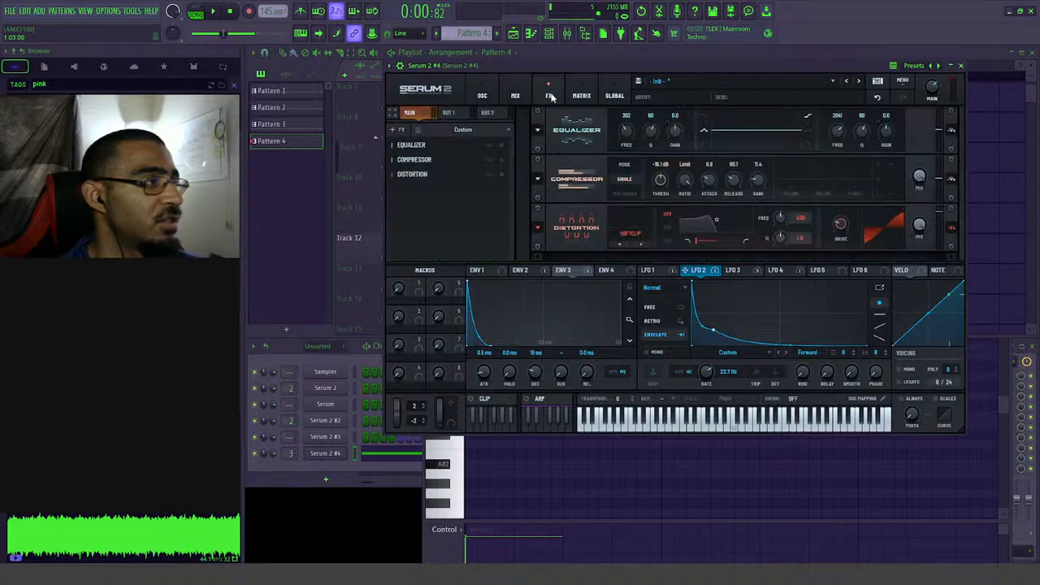
left_click(393, 132)
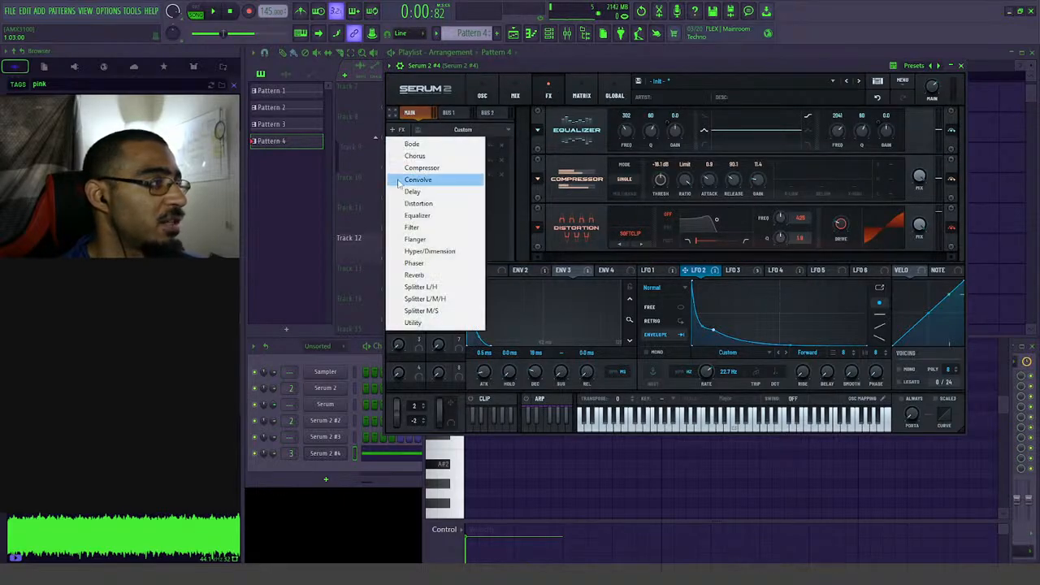
left_click(430, 216)
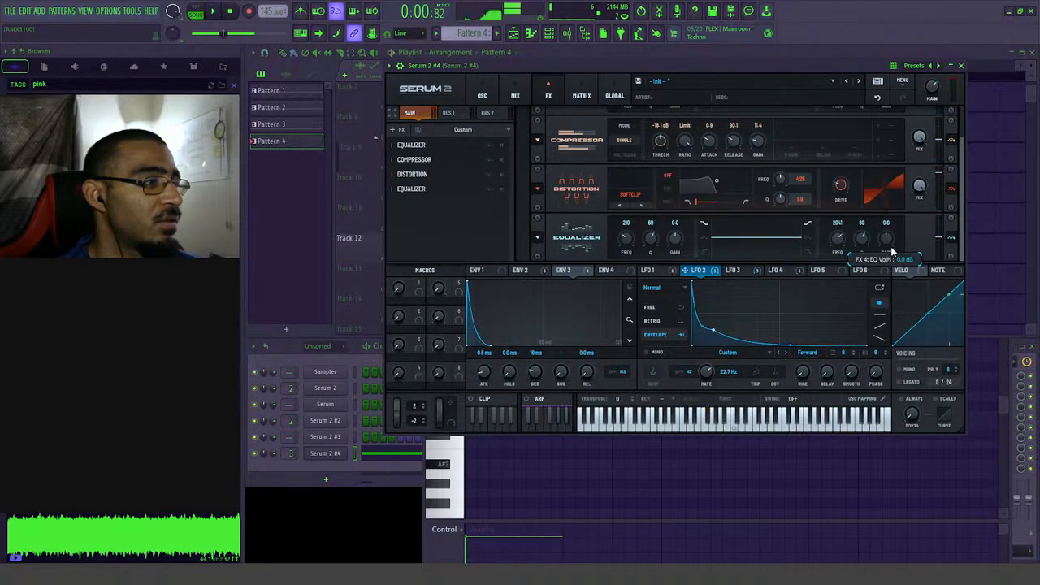
- Set the new equalizer's high-band gain to -3.0 dB and audition the snare alone and in the arrangement
left_click_drag(891, 246, 892, 258)
scroll(893, 258, "up", 2)
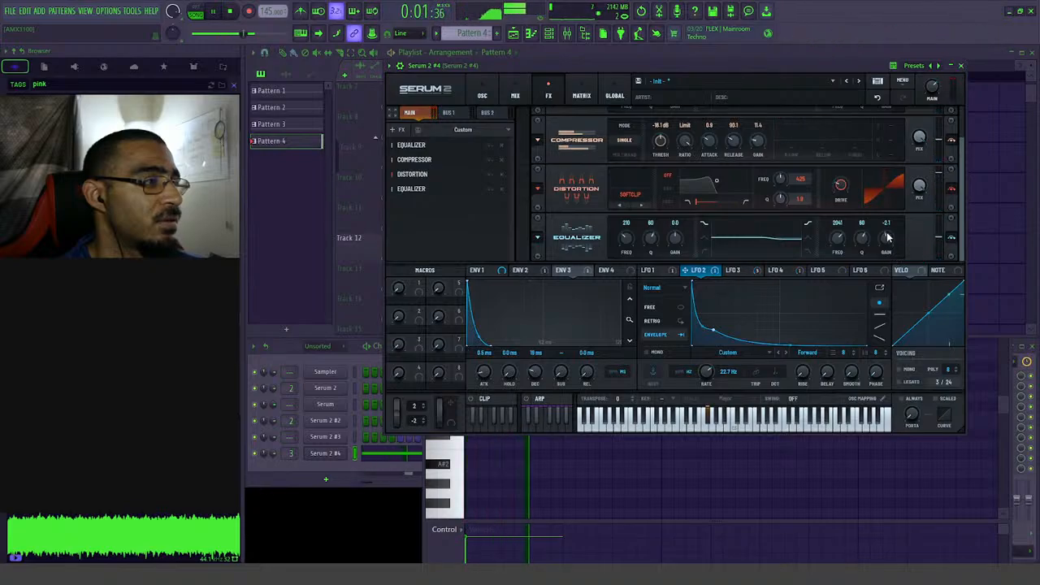
scroll(888, 248, "down", 2)
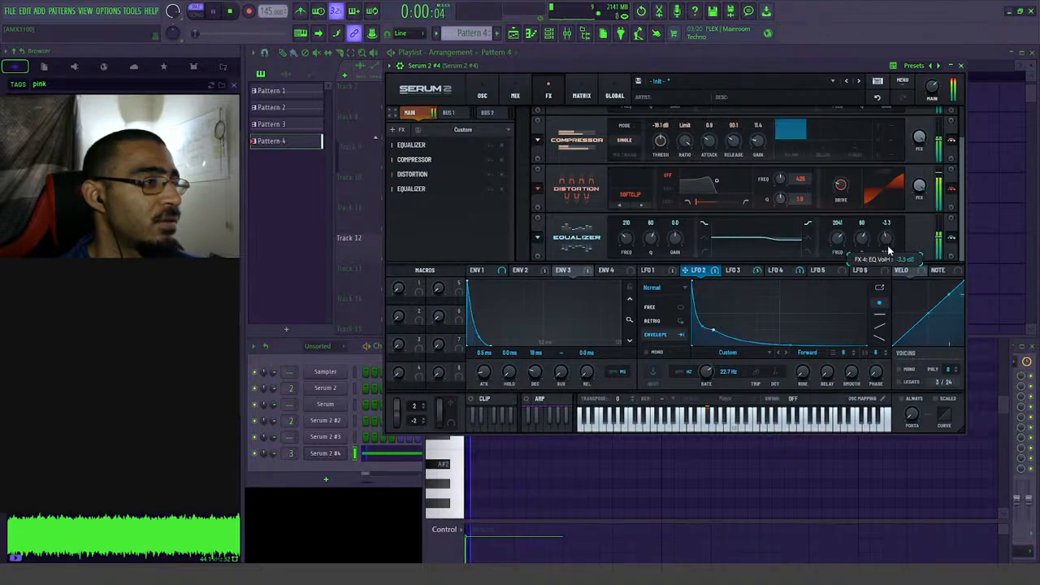
key("space")
key("space")
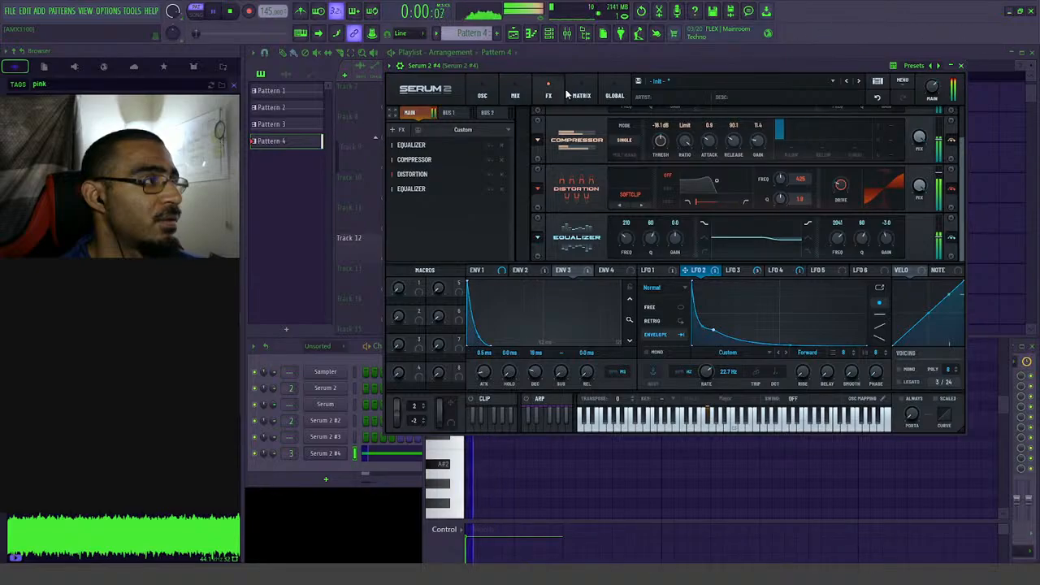
key("space")
key("space")
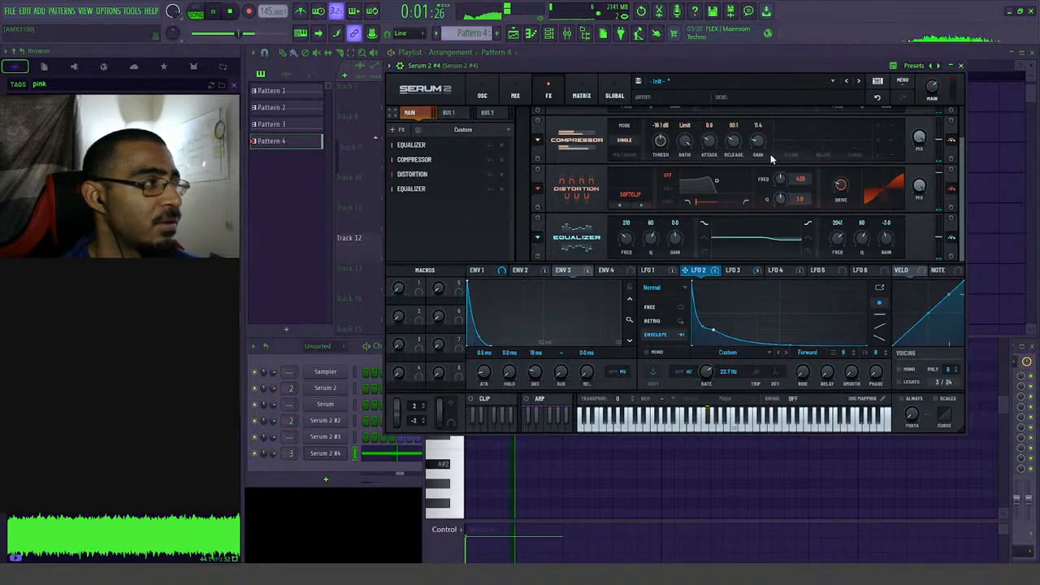
- Select the Pattern 3 and Pattern 4 clips within the snare's time range on the playlist and consolidate them to a WAV
key("F5")
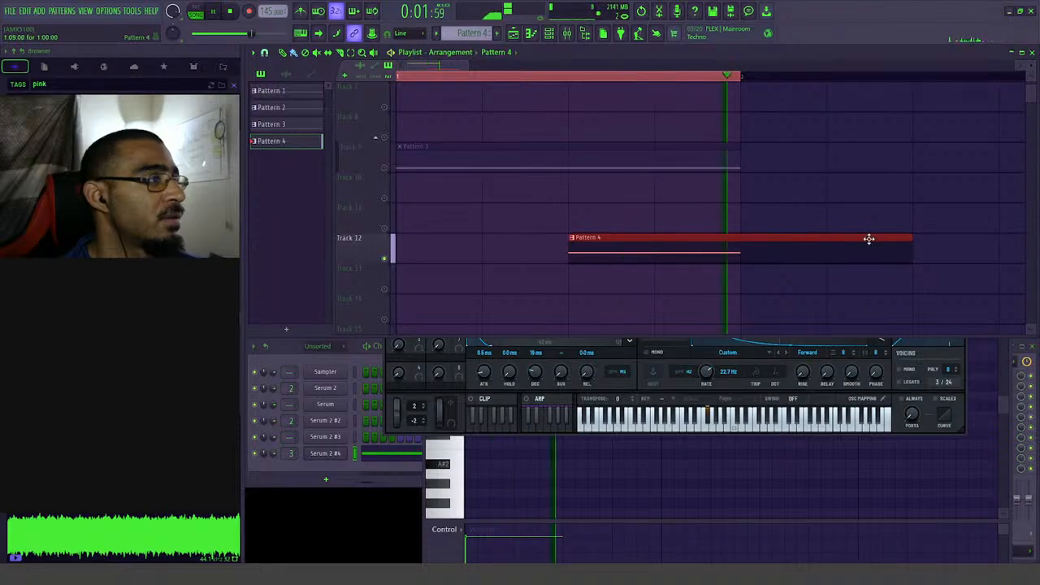
left_click_drag(583, 84, 727, 262)
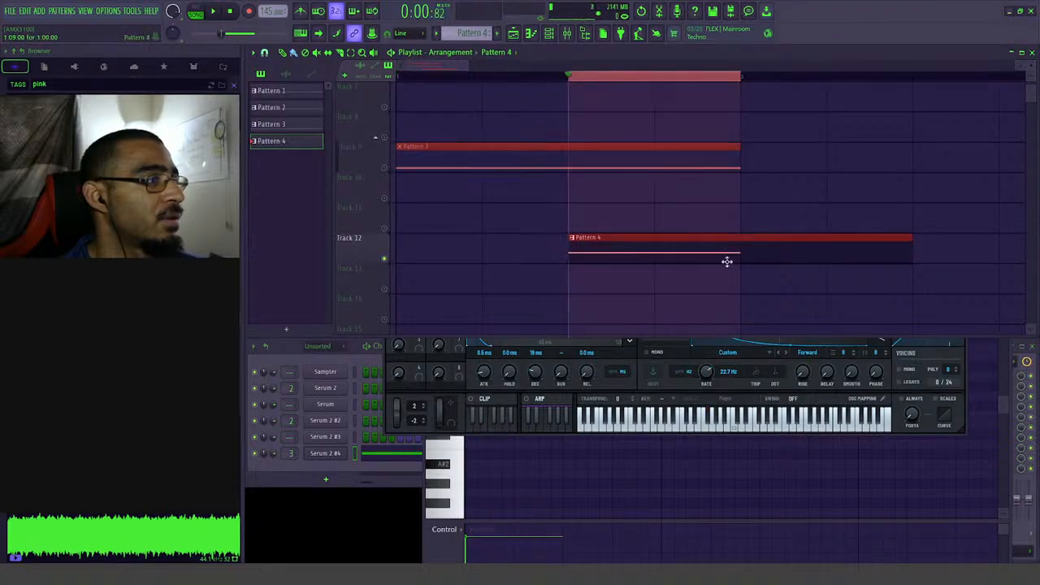
key("ctrl+alt+c")
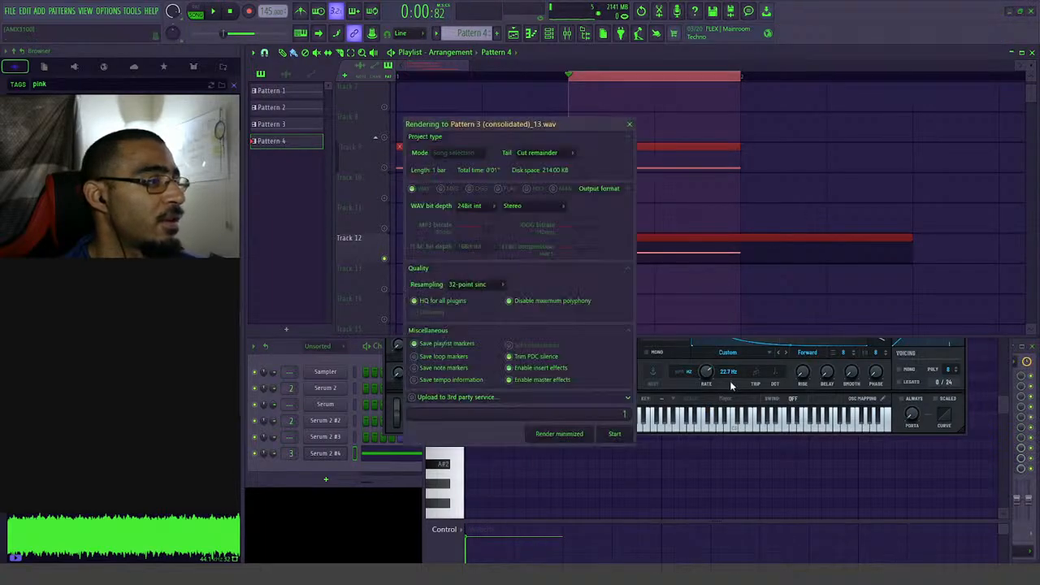
left_click(614, 435)
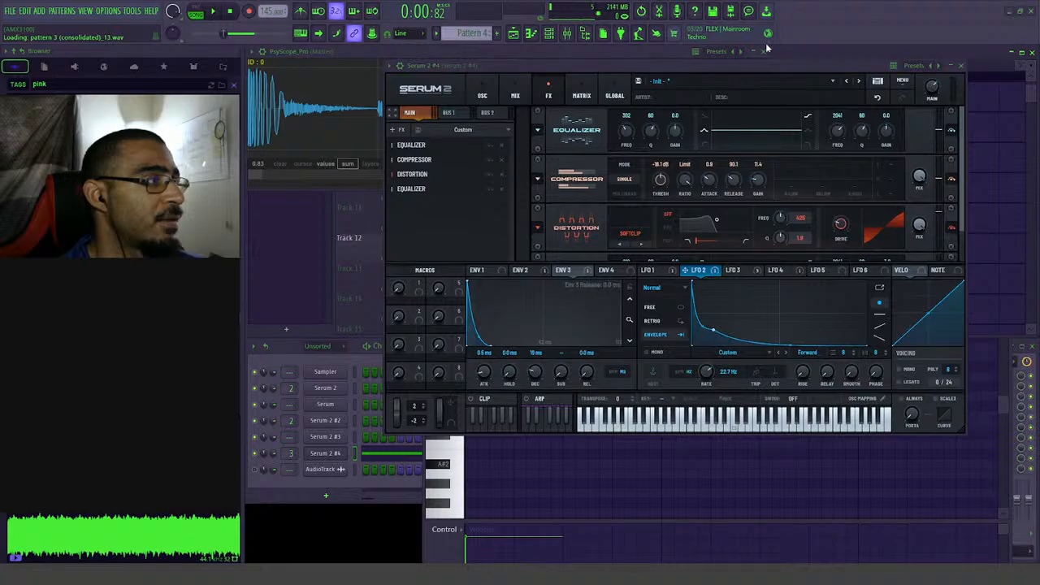
left_click(779, 54)
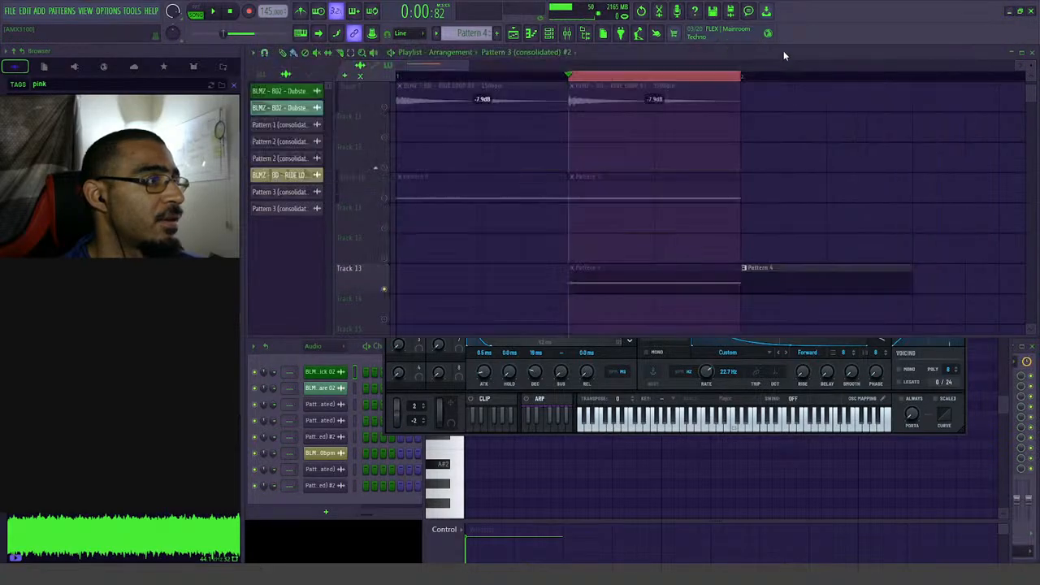
- Play the consolidated snare in the playlist, open its audio clip settings and audition the sample
key("space")
scroll(700, 183, "up", 5)
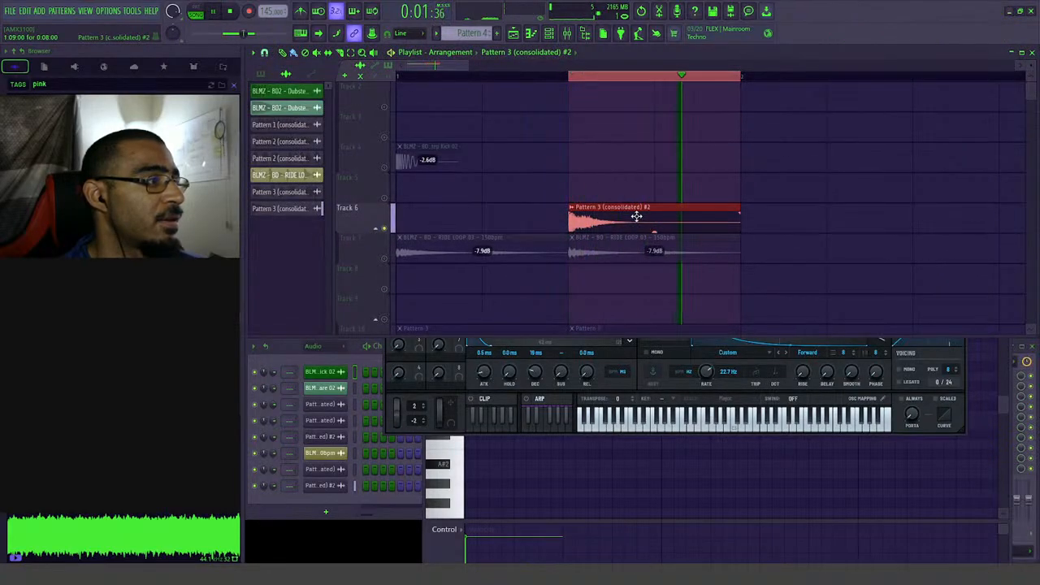
double_click(639, 212)
key("space")
left_click(412, 397)
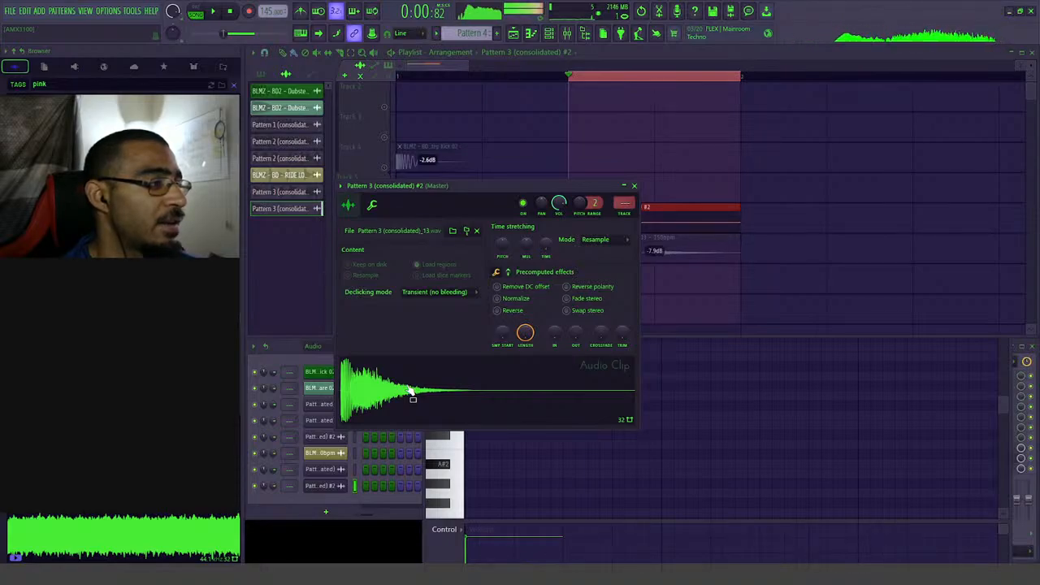
key("space")
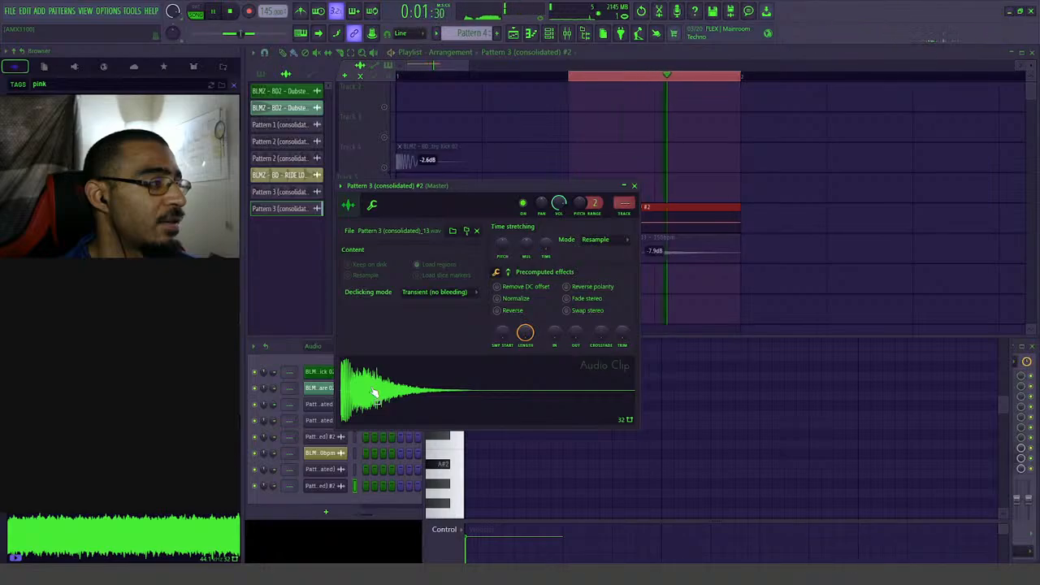
- Normalize the consolidated snare sample and audition it repeatedly
key("space")
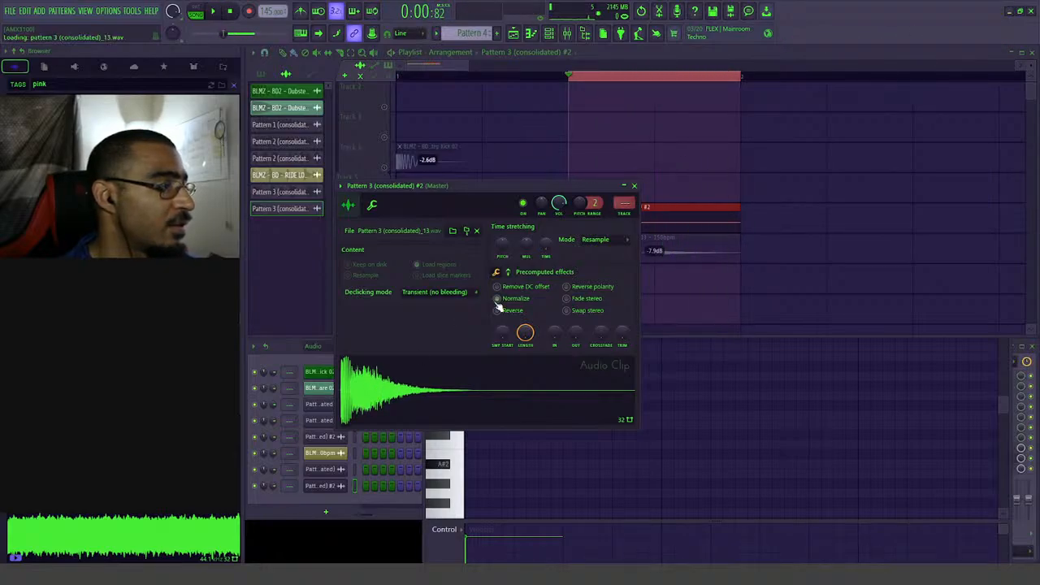
left_click(393, 398)
left_click(392, 398)
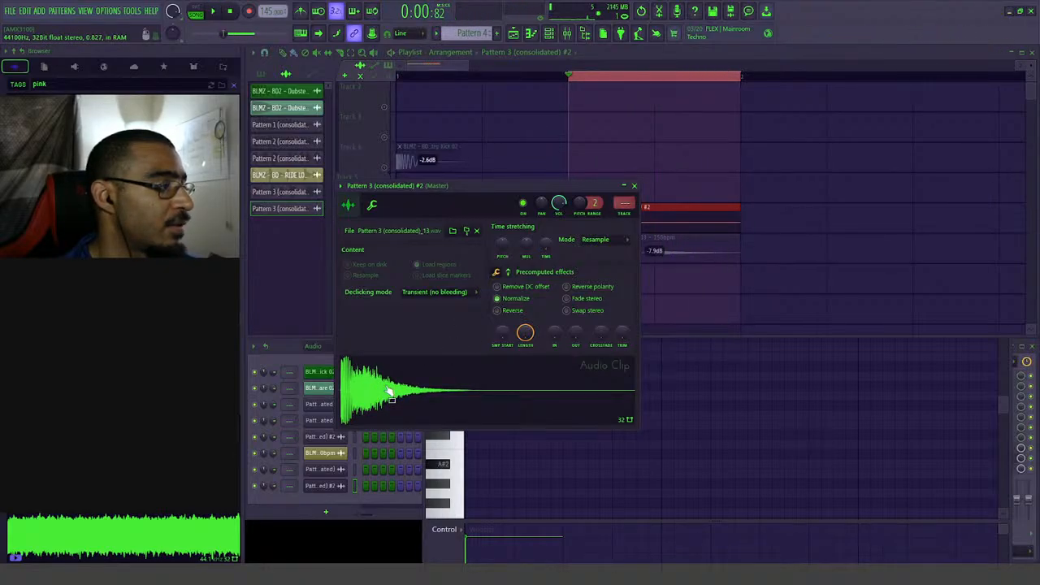
left_click(390, 398)
left_click(390, 398)
left_click(391, 399)
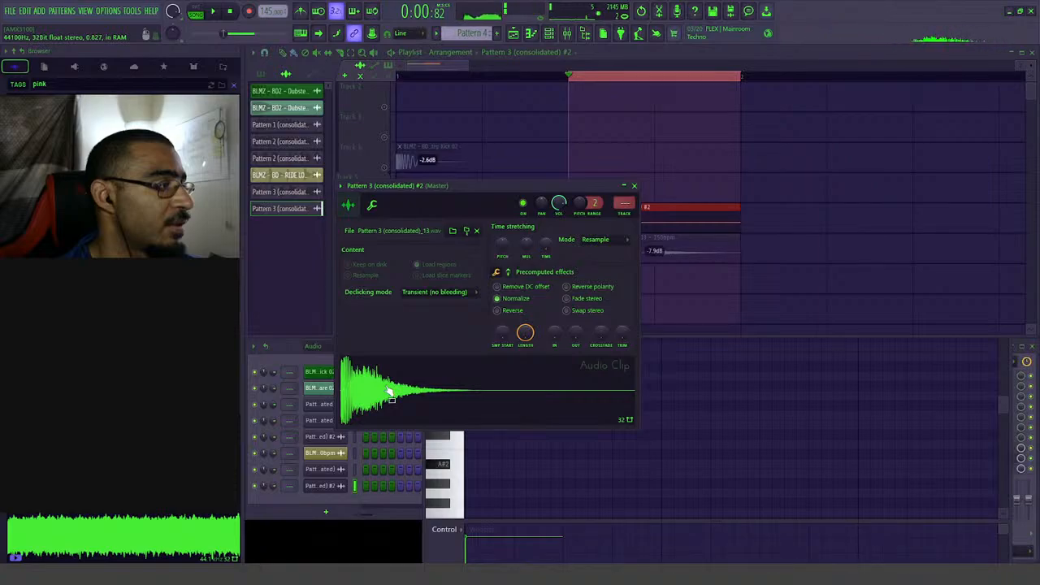
left_click(391, 398)
- Save the normalized sample under the BLMZ snare naming in 2025 SAMPLES > drums > snare > dubstep snares and close its clip settings
right_click(389, 391)
left_click(393, 392)
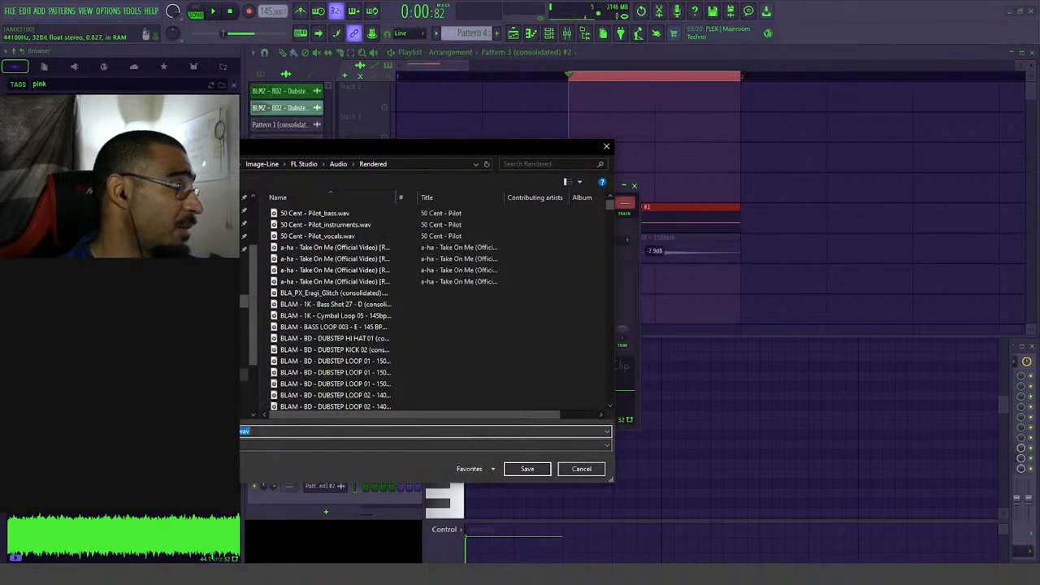
left_click(248, 256)
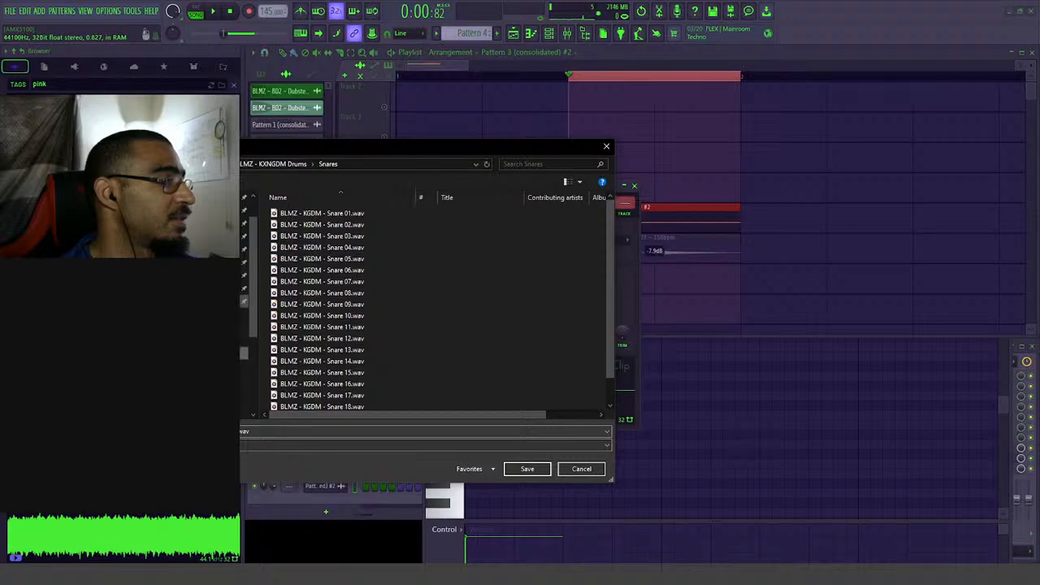
left_click(244, 288)
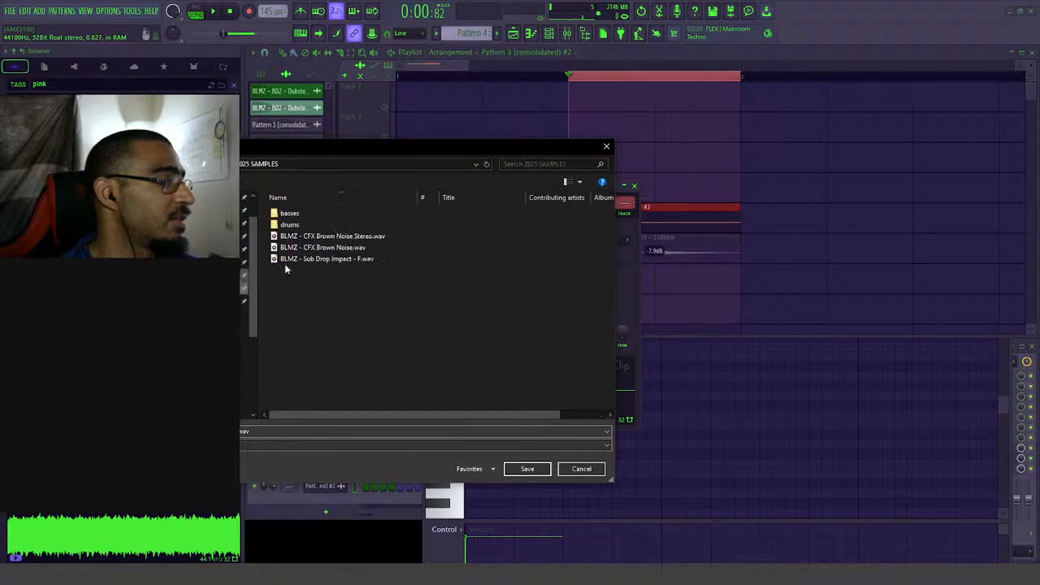
double_click(312, 225)
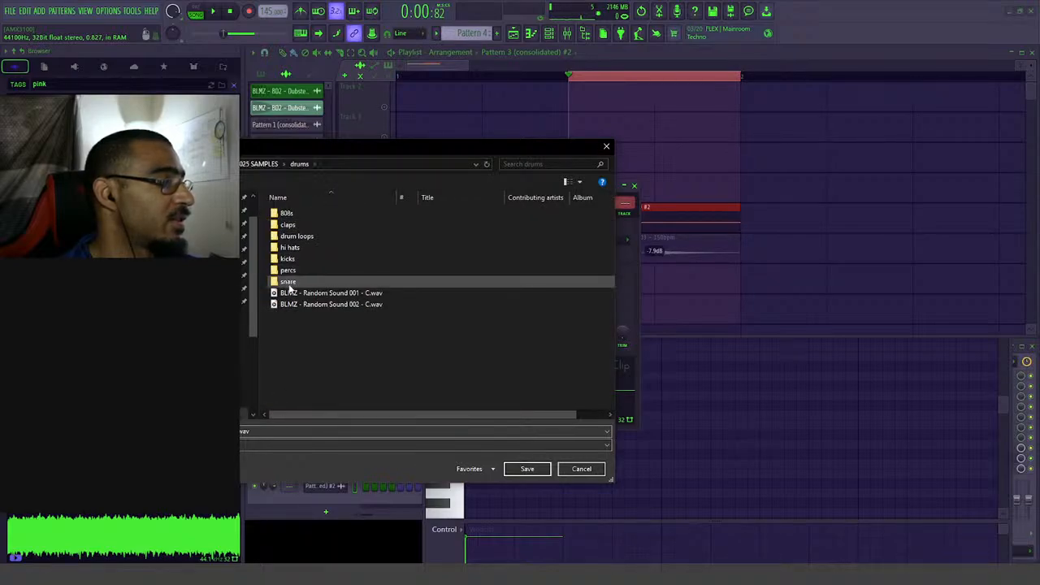
double_click(288, 282)
double_click(302, 213)
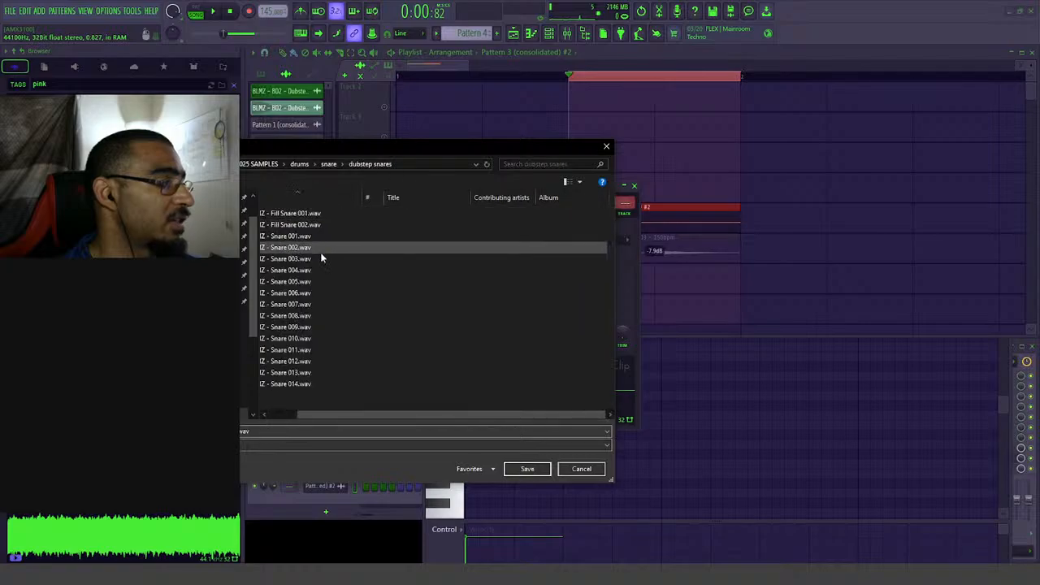
left_click(327, 386)
left_click(221, 431)
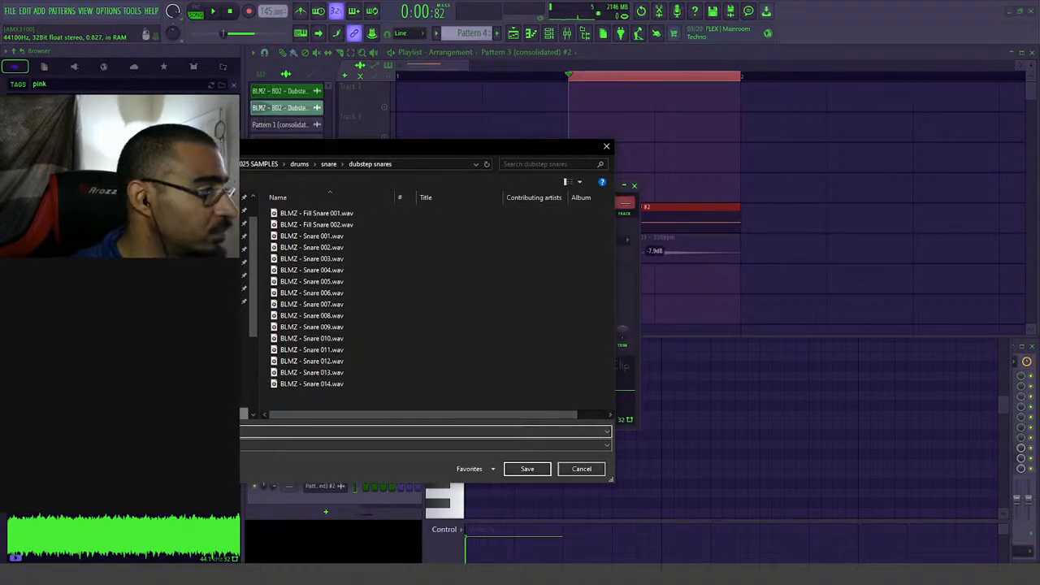
key("Return")
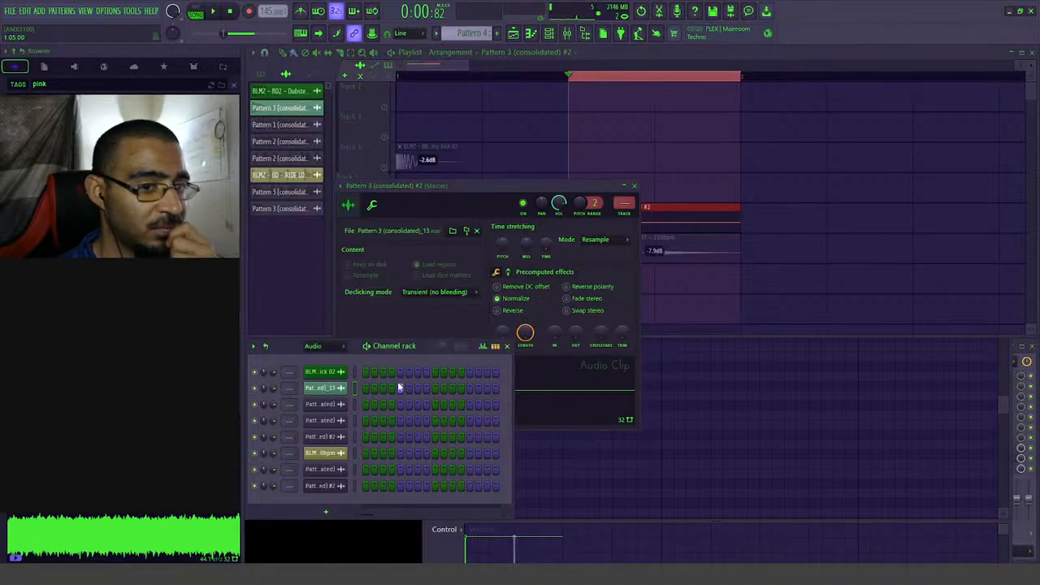
left_click(567, 405)
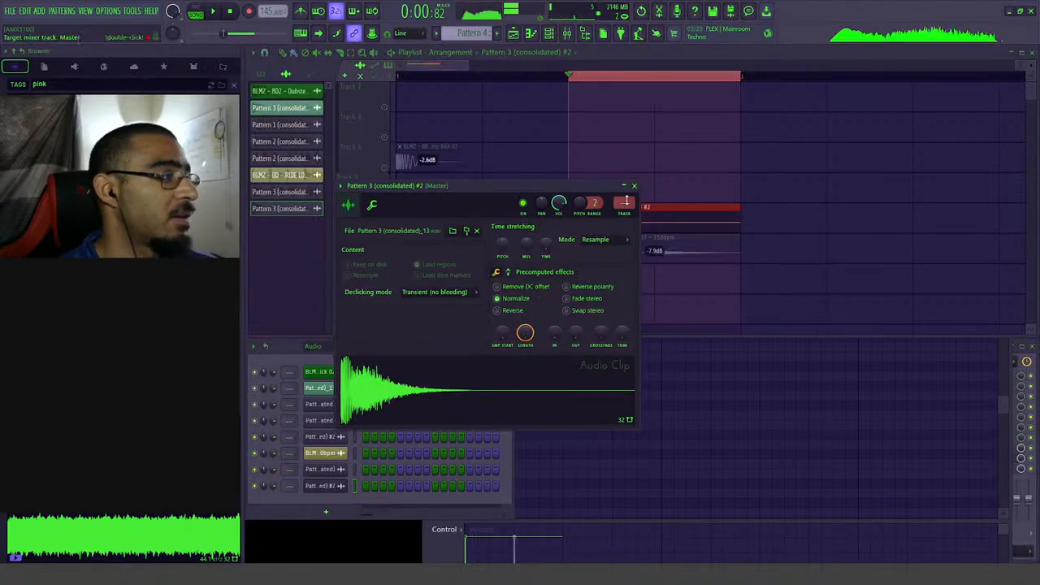
left_click(634, 185)
right_click(602, 215)
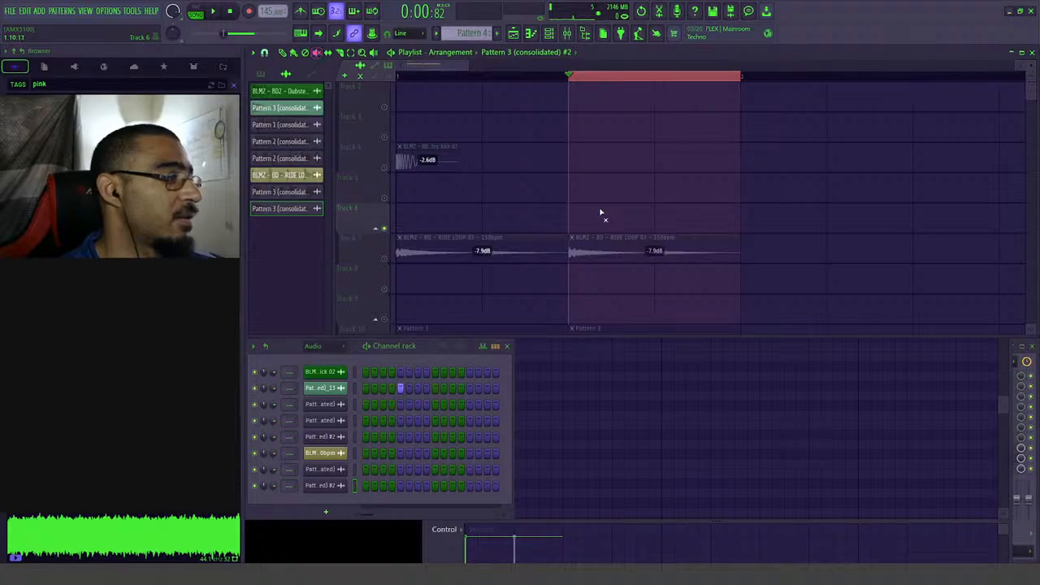
scroll(601, 214, "down", 2)
key("ctrl+z")
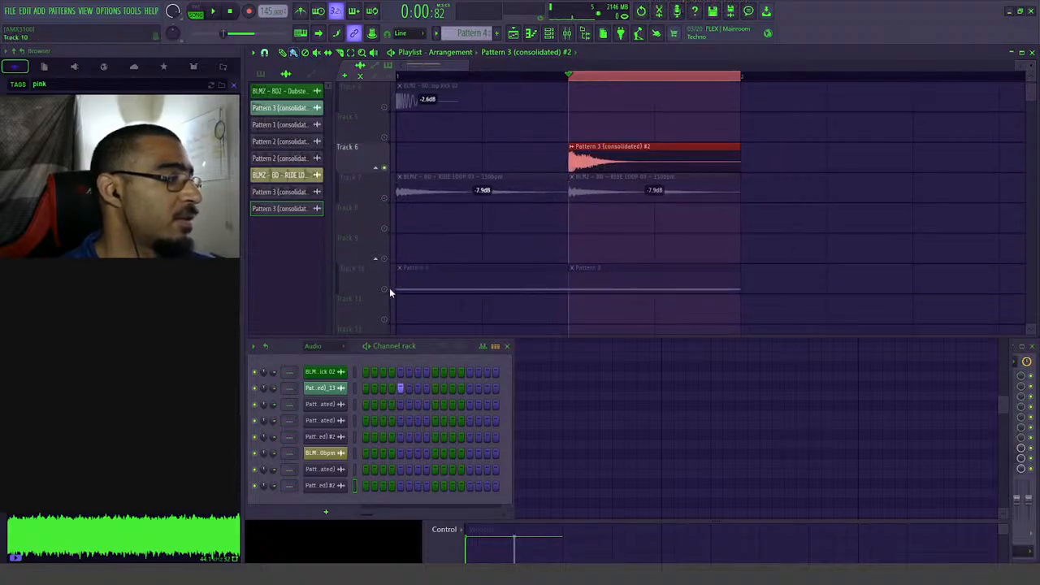
- Start playback, enable Track 10 and delete its second Pattern 3 clip
key("space")
left_click(475, 261)
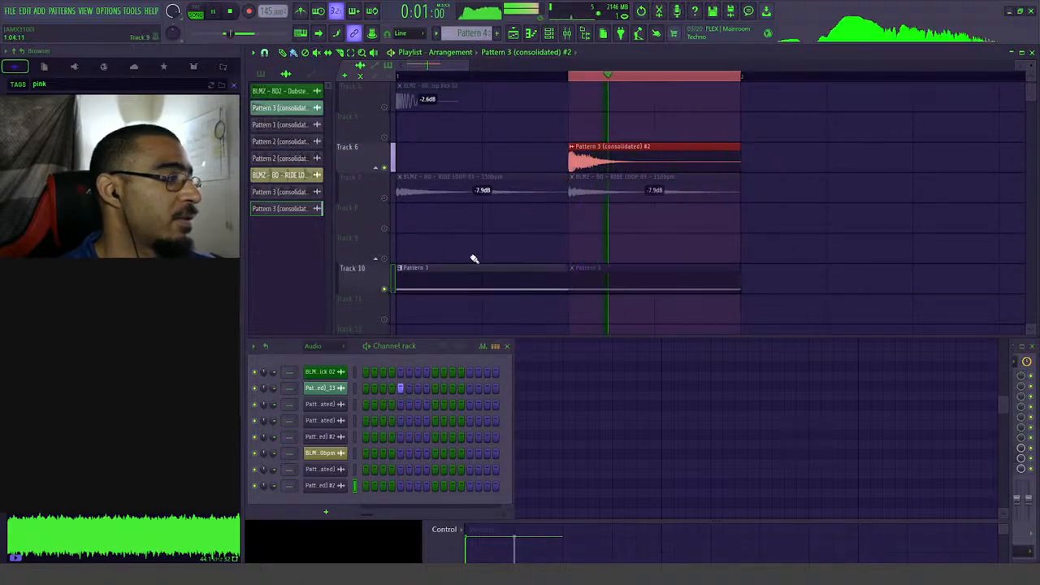
scroll(464, 251, "down", 3)
right_click(497, 279)
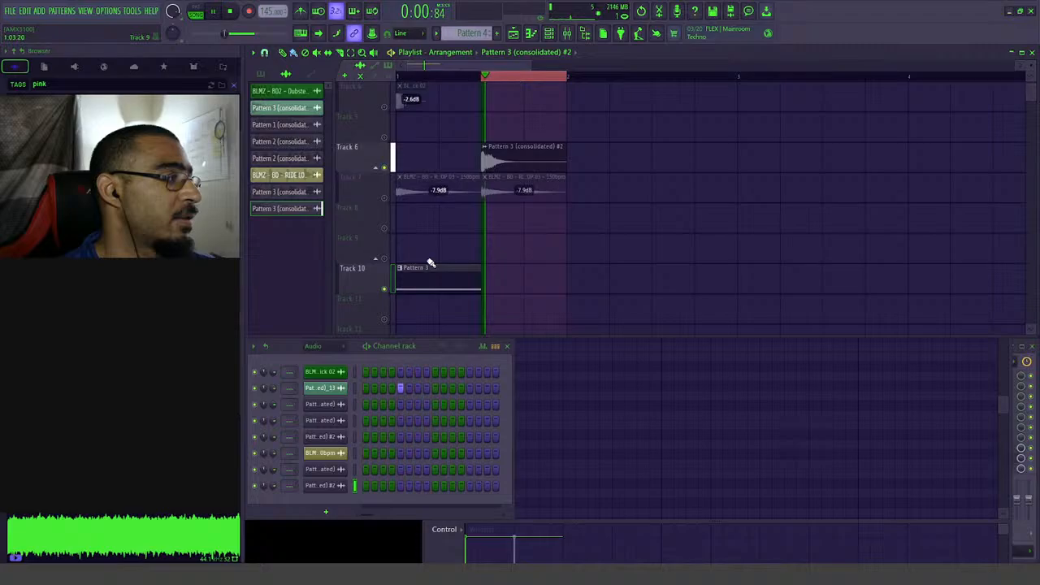
- Clear the time selection, re-enable all playlist tracks and unmute the second ride loop clip on Track 7
right_click(487, 78)
right_click(388, 198)
right_click(387, 197)
key("space")
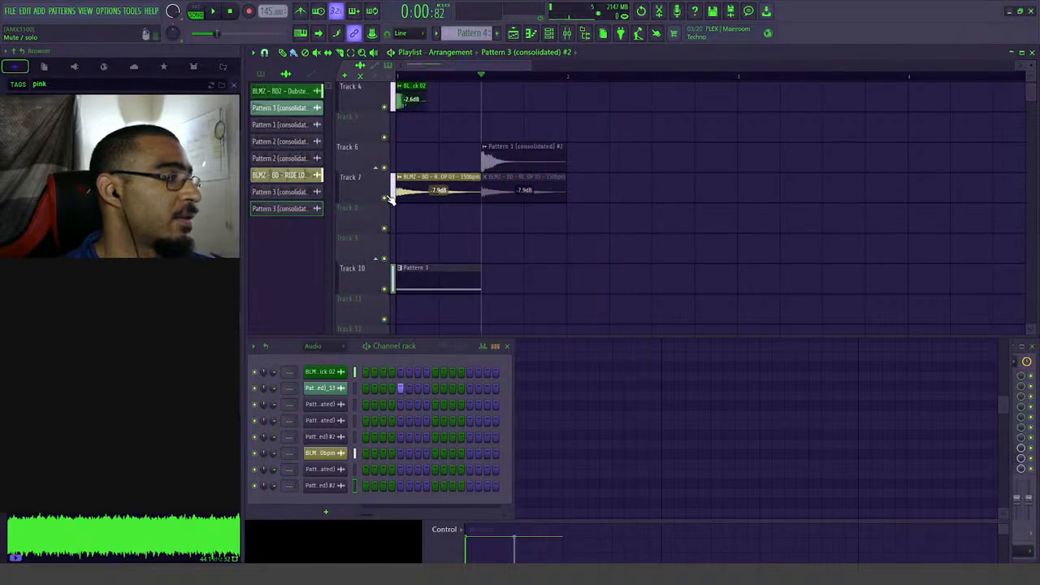
key("space")
left_click(497, 192)
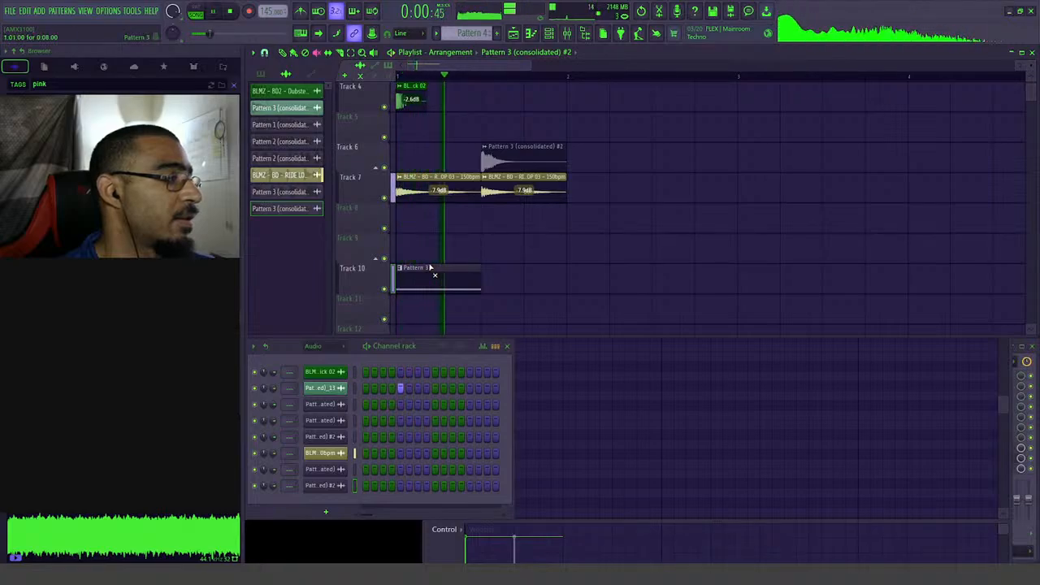
- Place another Pattern 3 clip directly after the first one on Track 10
key("b")
left_click(470, 274)
left_click(520, 274)
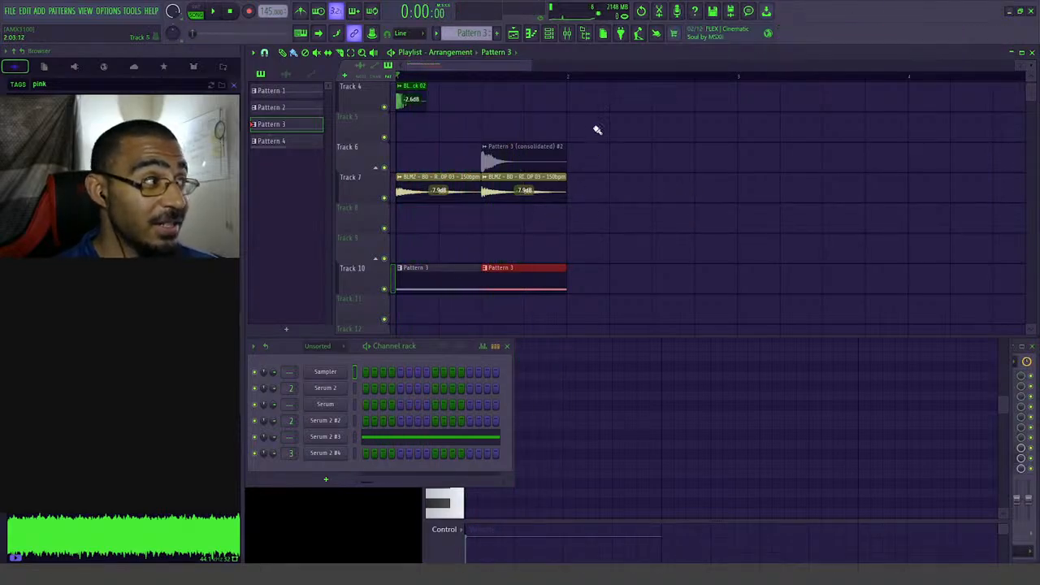
- Duplicate bar 1's kick, snare, ride loop and Pattern 3 clips into bar 2 and play the arrangement
left_click_drag(591, 82, 392, 199)
key("ctrl+b")
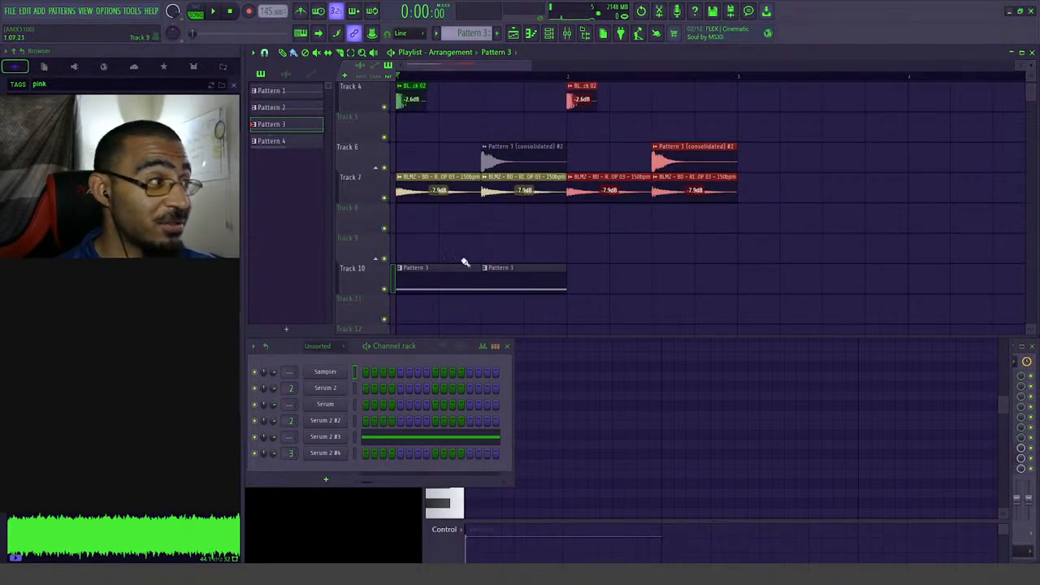
left_click_drag(464, 263, 559, 324)
key("ctrl+b")
key("space")
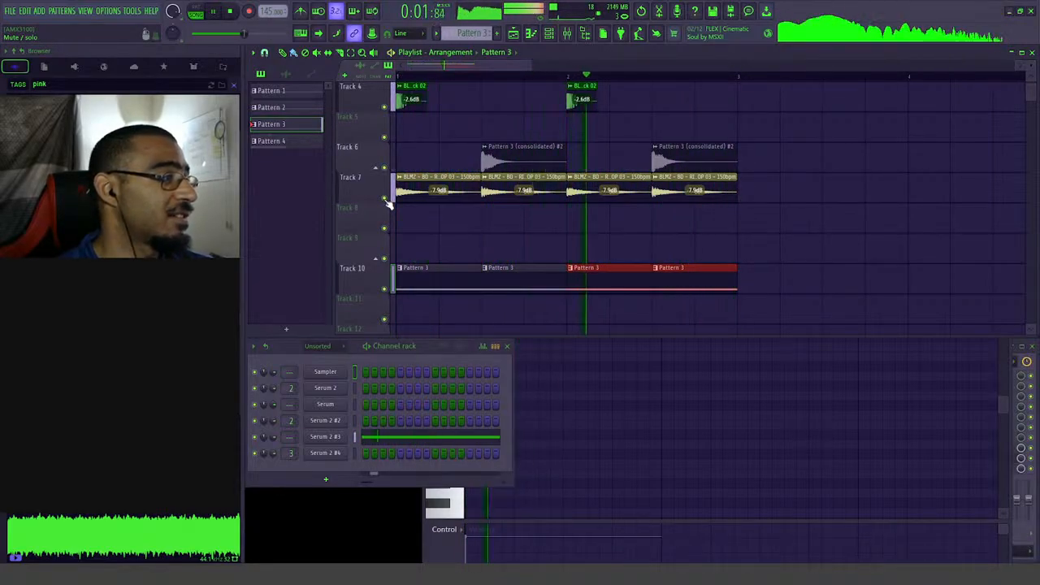
key("space")
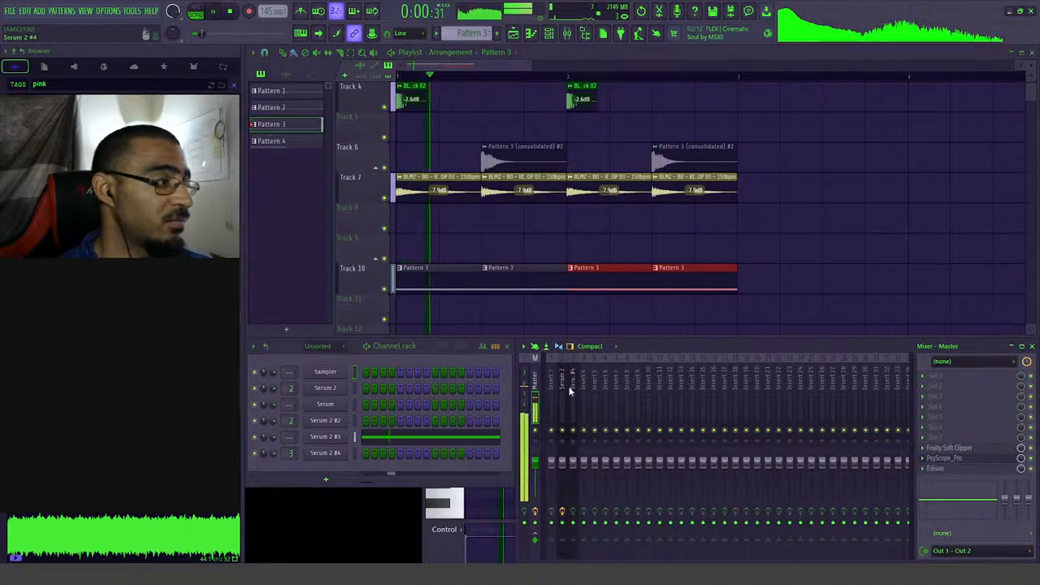
- Route the Serum 2 #3 channel to mixer track 3 and load Kickstart 2 into that track's second effect slot
left_click(356, 438)
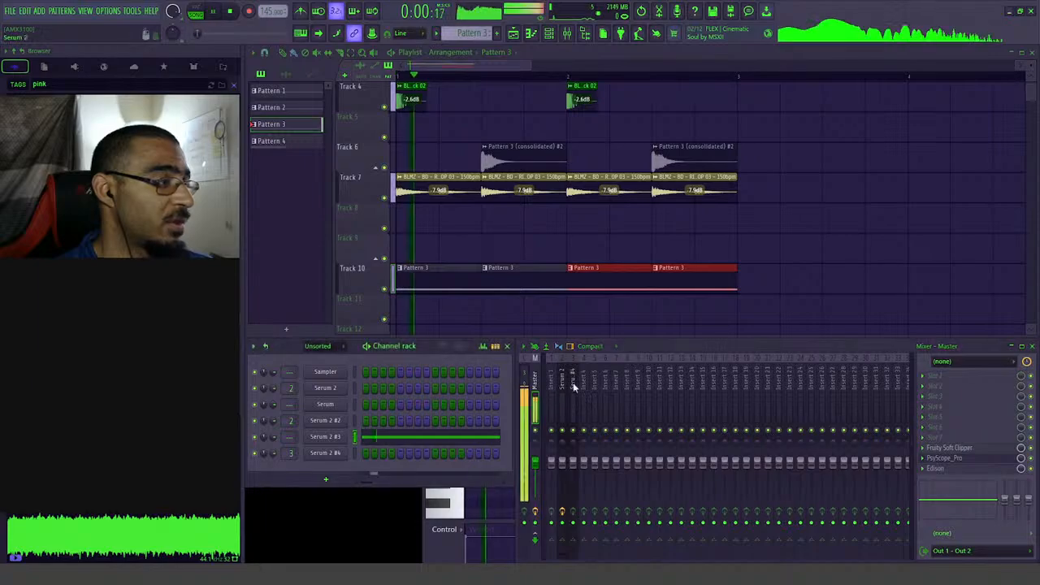
left_click(575, 385)
left_click(935, 395)
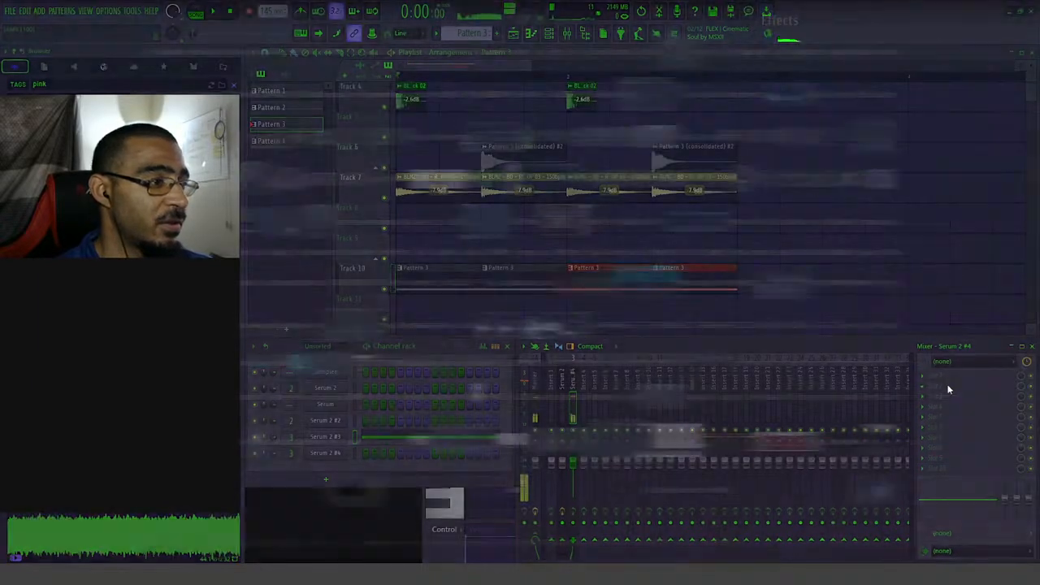
type("kcik")
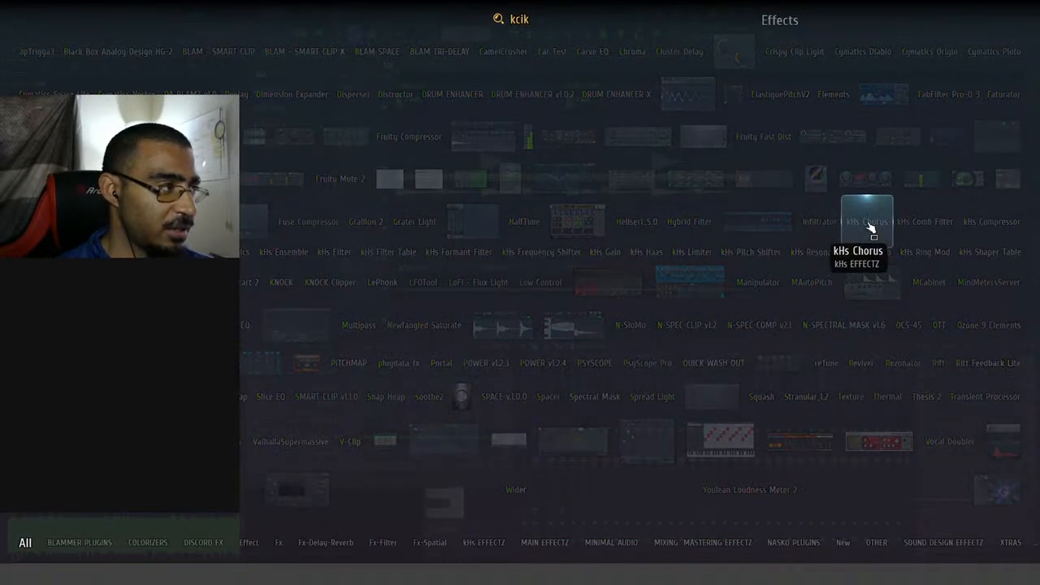
key("BackSpace")
key("BackSpace")
type("ick")
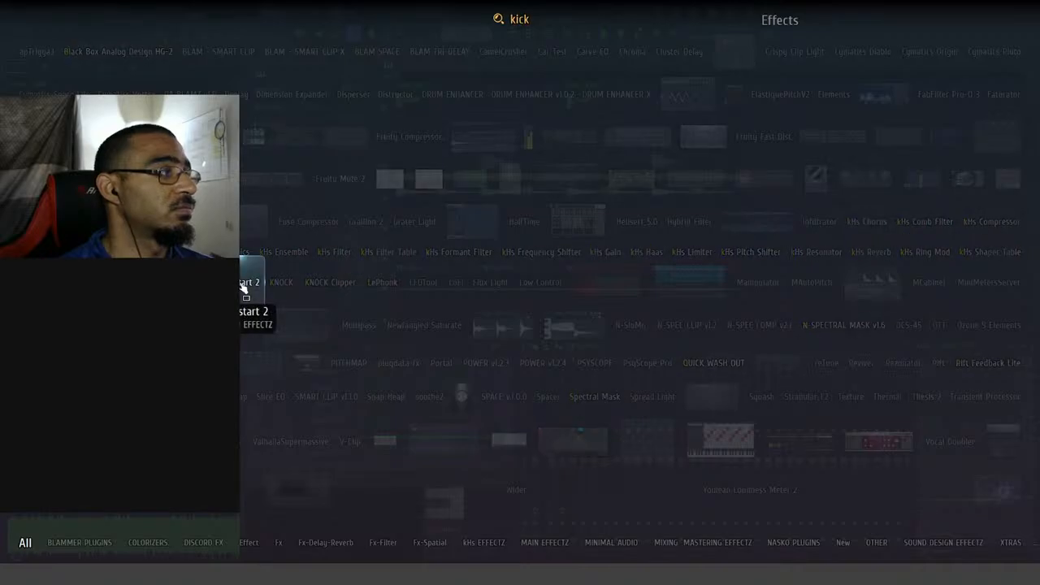
left_click(241, 282)
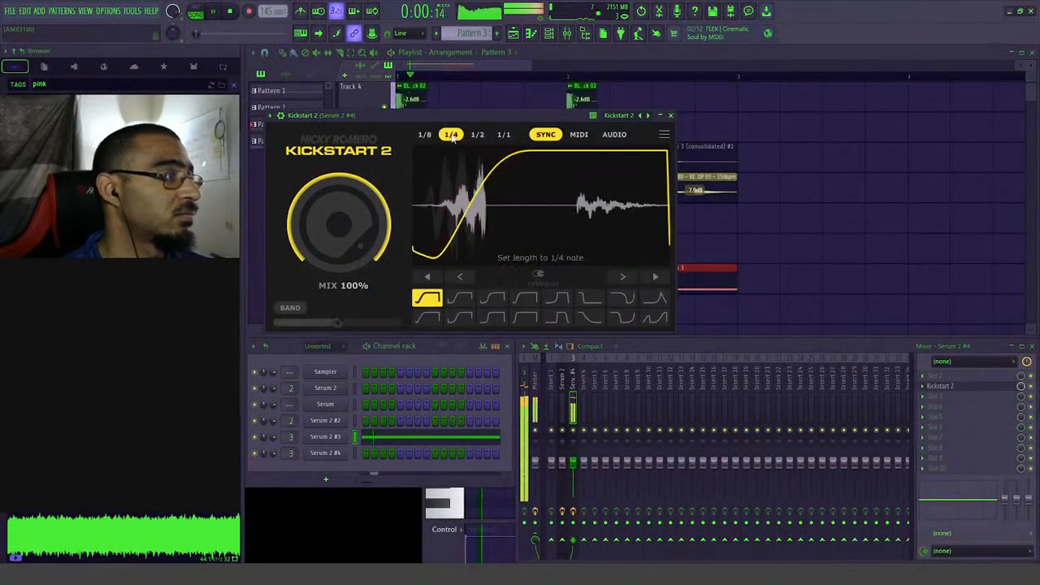
- Set Kickstart 2's length to 1/2 note and choose the third curve shape in the second row
left_click(477, 135)
left_click(492, 317)
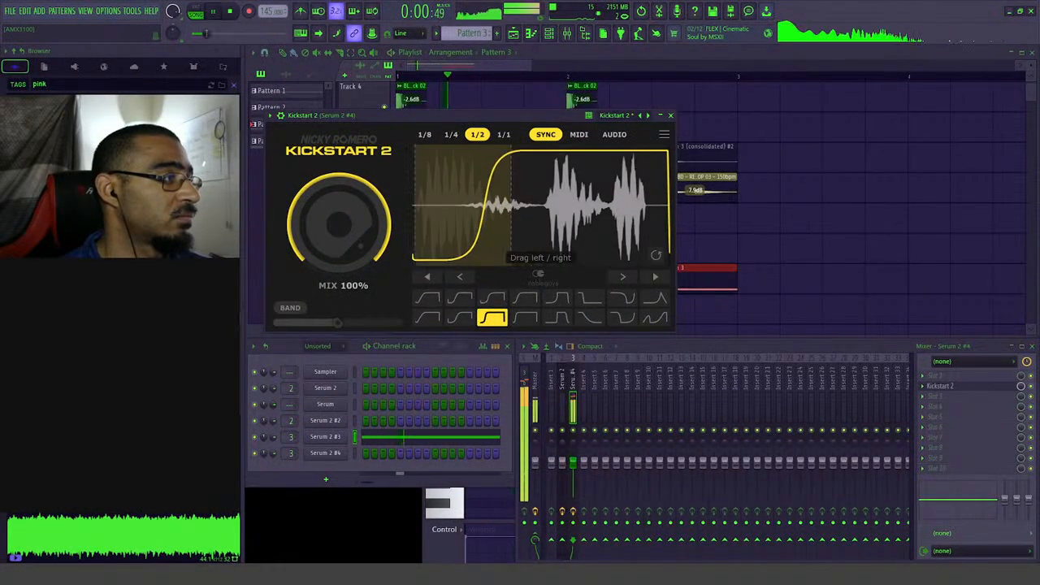
- Switch Kickstart 2 to the fourth curve shape in its second row, listen to the loop and close the plugin
key("space")
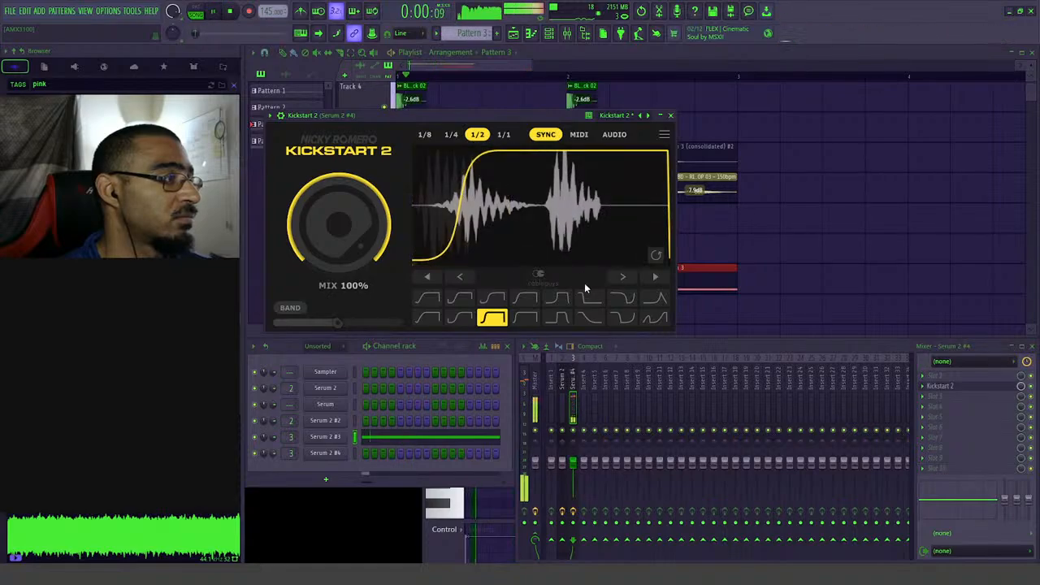
key("space")
left_click(525, 318)
key("space")
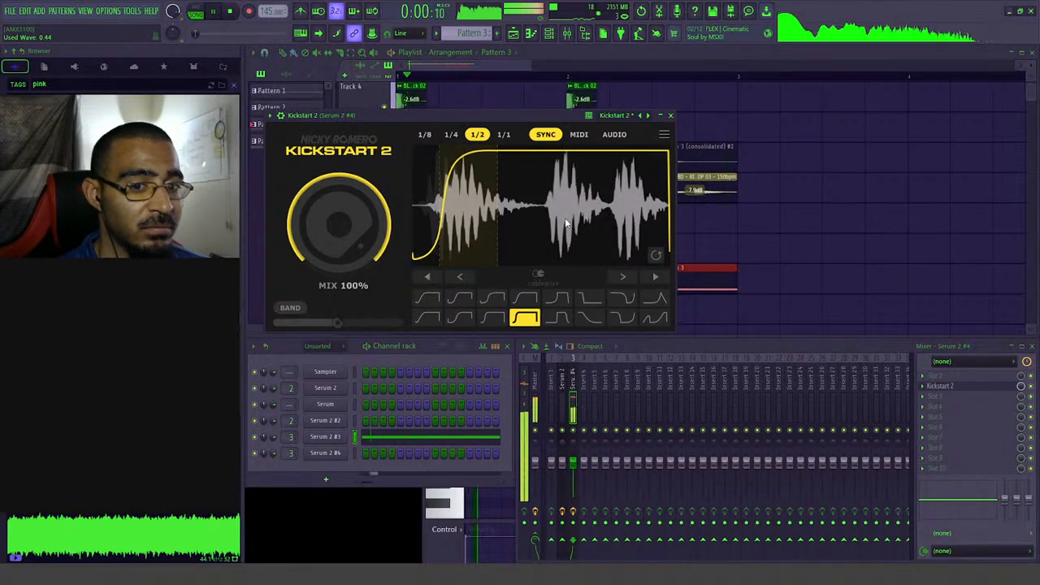
left_click(671, 116)
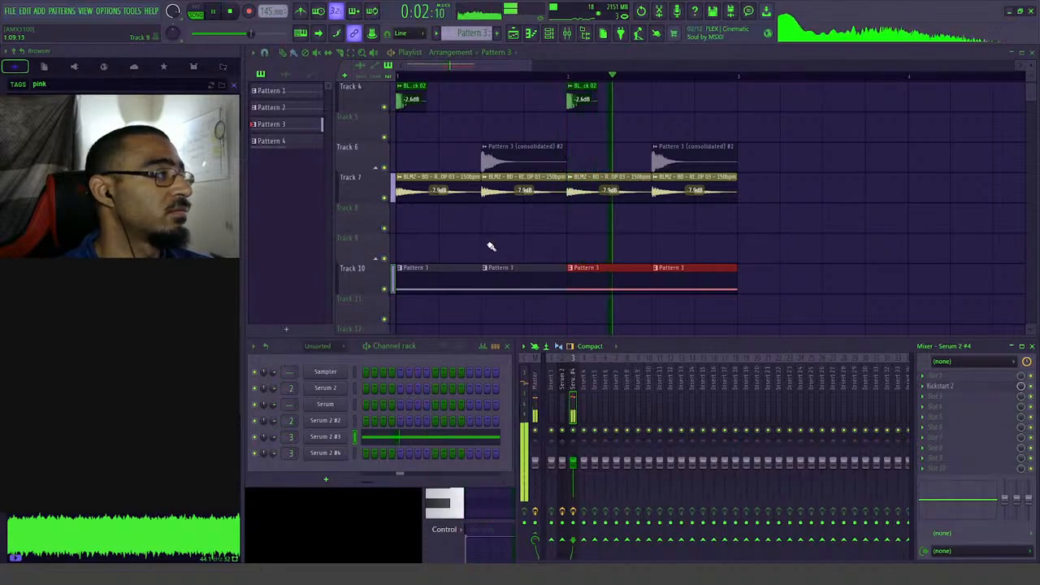
- Listen to the looped arrangement and inspect the sample settings of the consolidated snare clip on Track 6
scroll(793, 235, "up", 3)
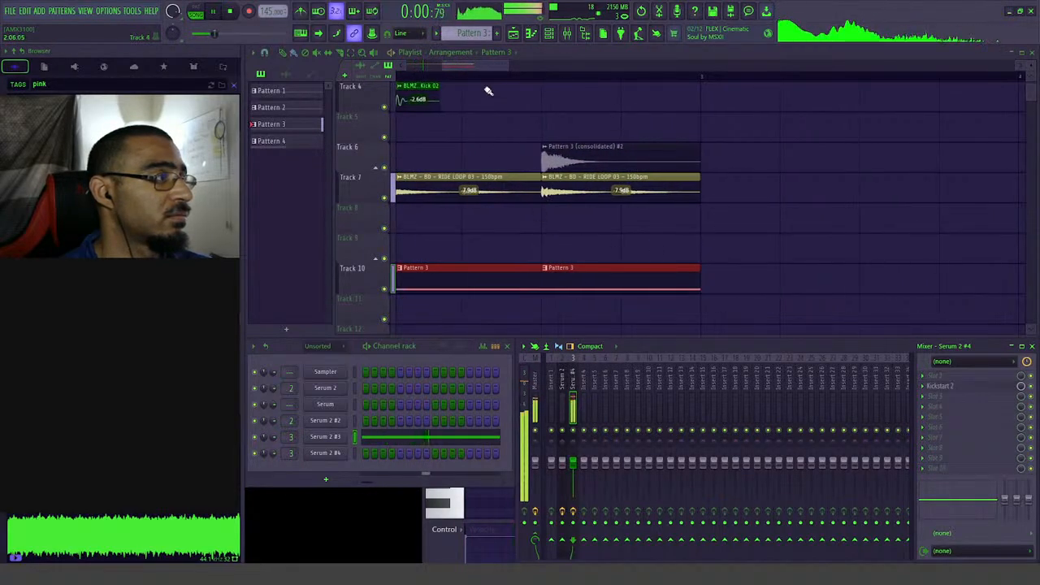
left_click_drag(461, 68, 460, 72)
key("ctrl+b")
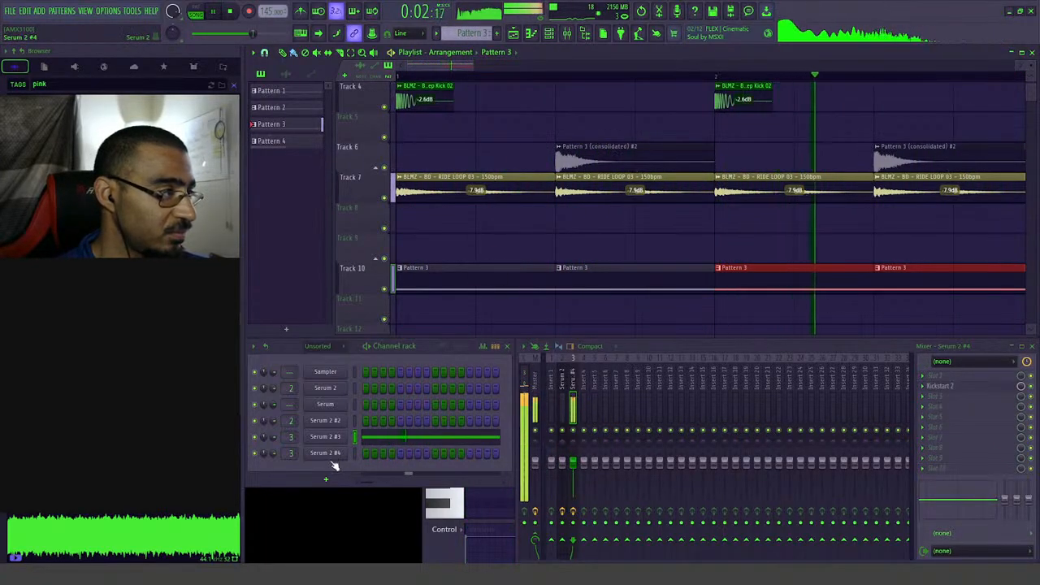
double_click(594, 159)
key("space")
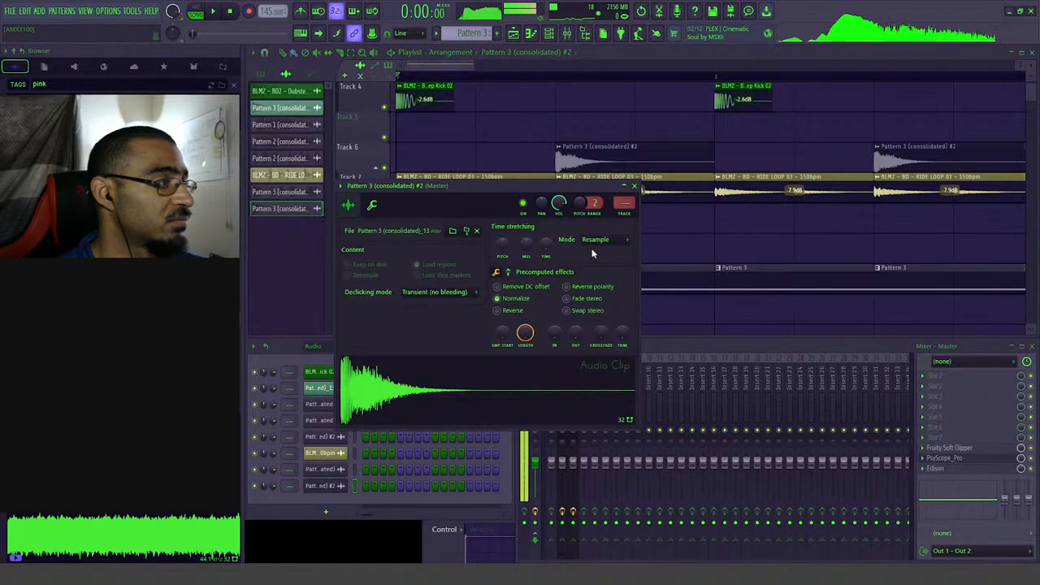
left_click(635, 186)
key("space")
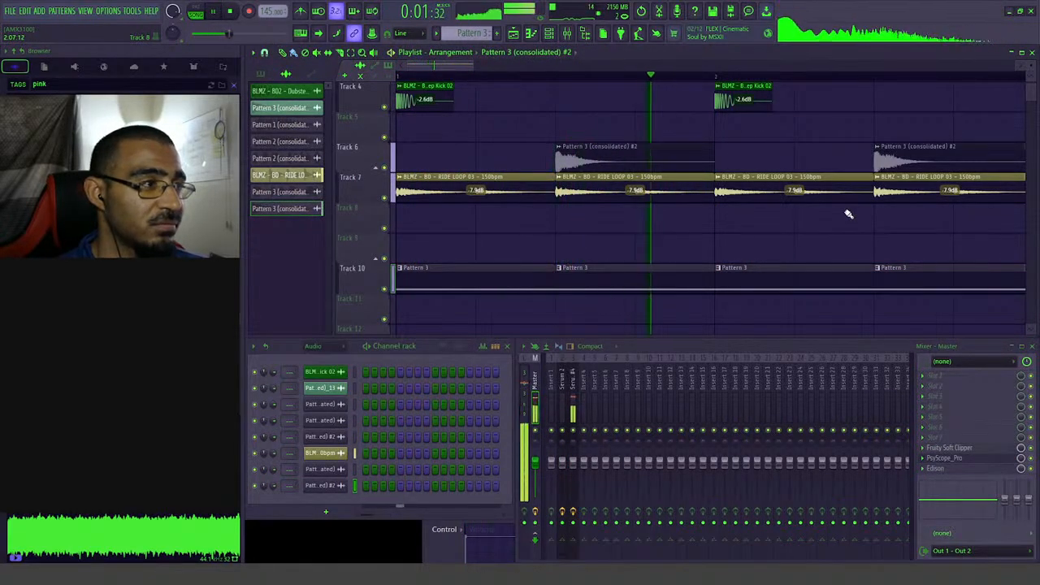
scroll(849, 216, "down", 1)
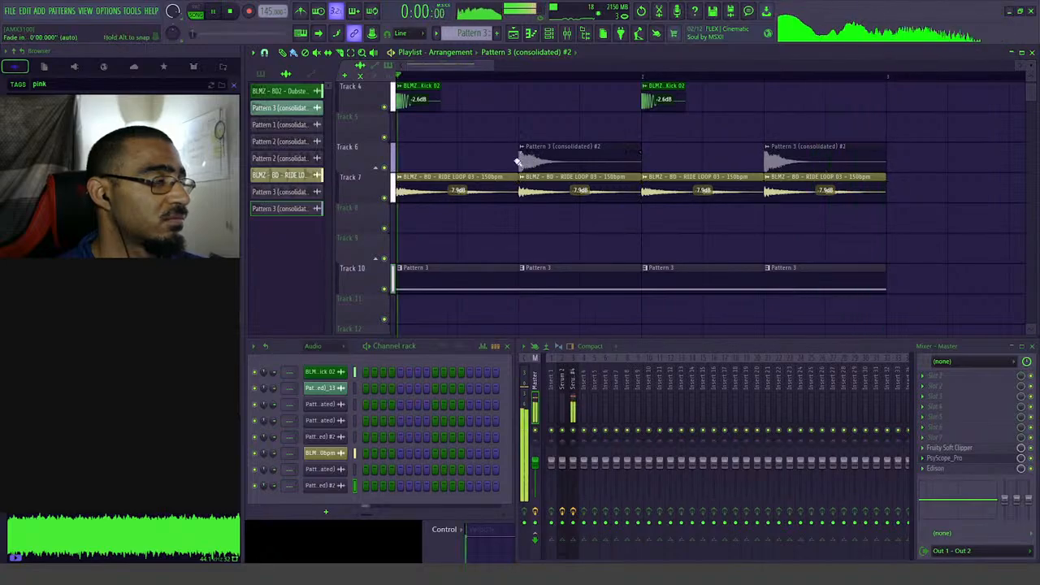
scroll(487, 194, "down", 3)
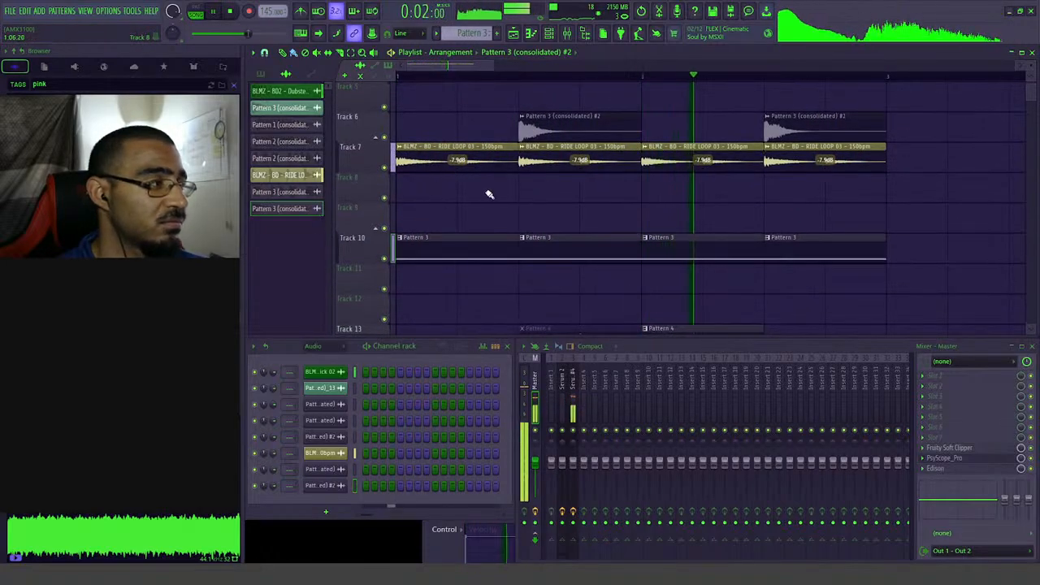
- Stop playback, search the browser for "bfx", preview the samples and place N-BFX 02 at the start of Track 12
key("space")
left_click(27, 88)
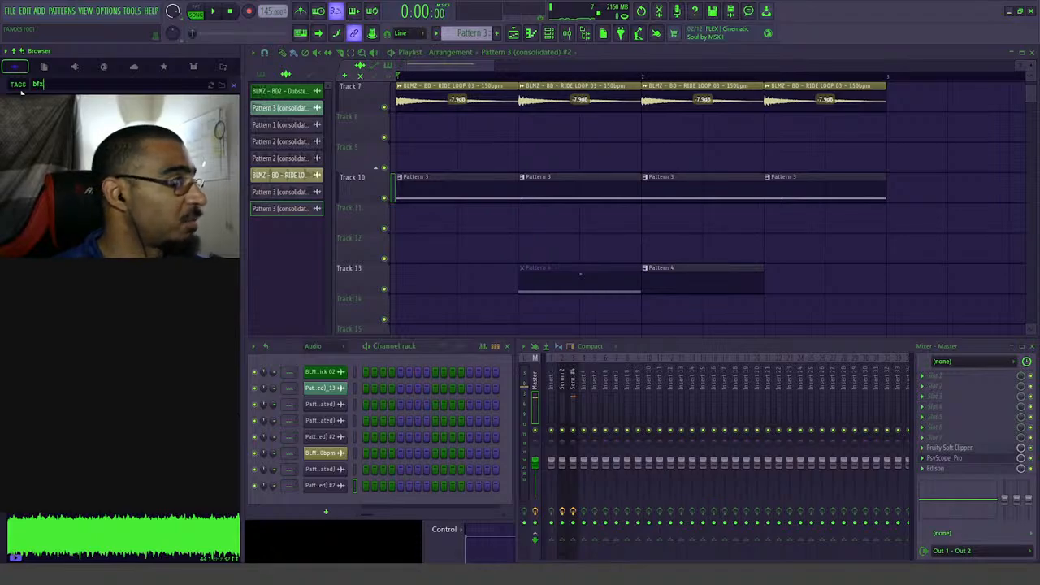
key("Down")
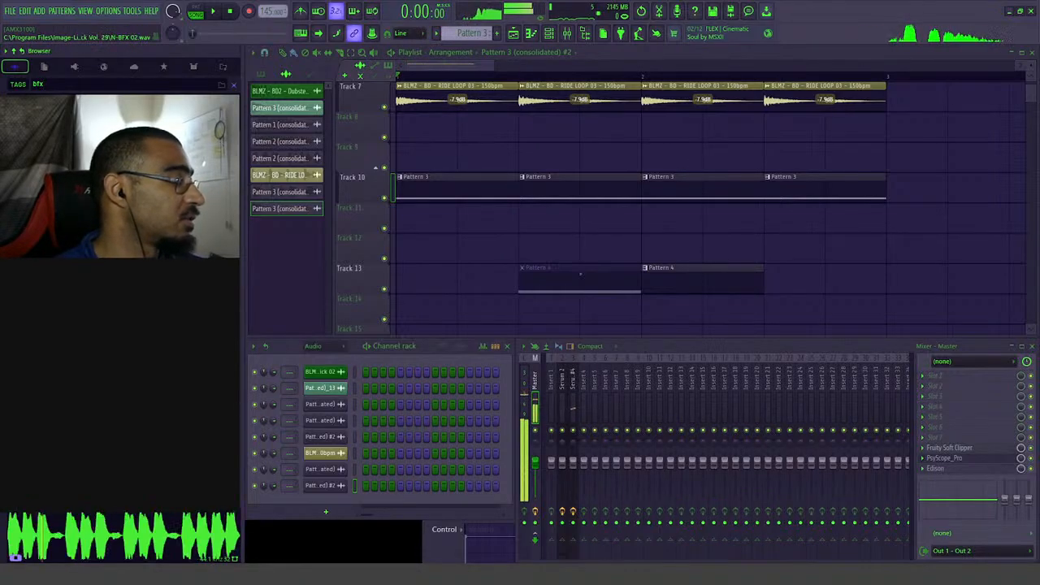
key("Down")
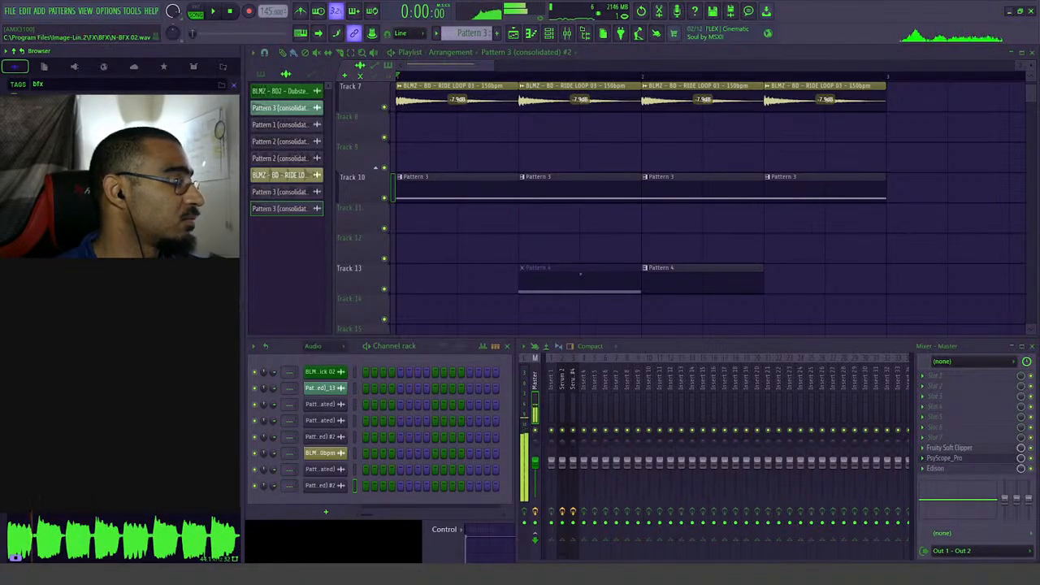
key("Down")
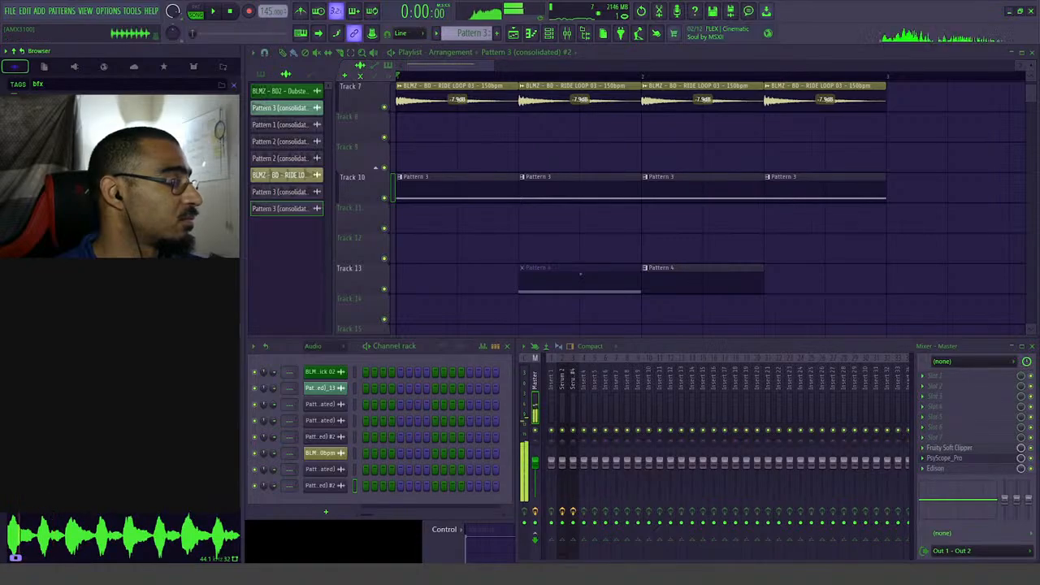
key("Down")
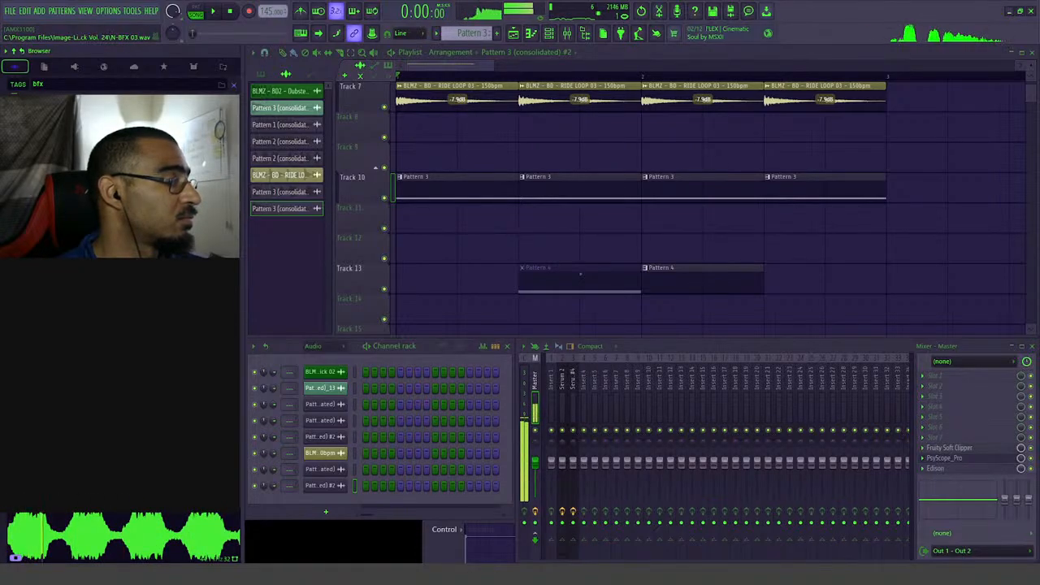
left_click_drag(113, 244, 398, 244)
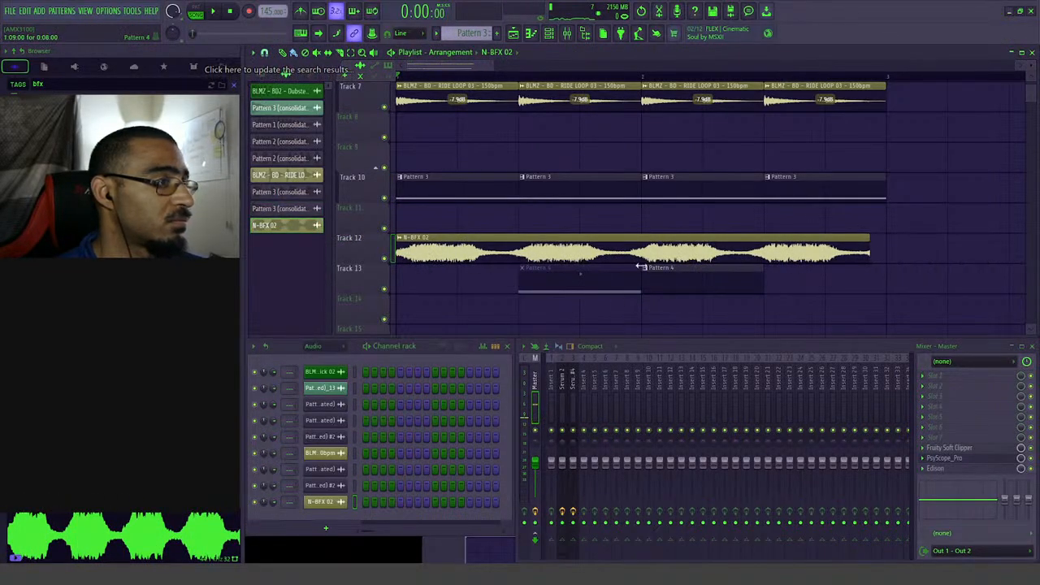
- Extend the N-BFX 02 clip to the start of bar 3, lower its gain to about -12.2 dB and play the loop
mouse_move(886, 250)
left_mouse_down()
mouse_move(844, 255)
mouse_move(888, 240)
mouse_move(932, 258)
mouse_move(871, 239)
mouse_move(886, 241)
left_mouse_up()
left_click_drag(642, 261, 641, 267)
key("space")
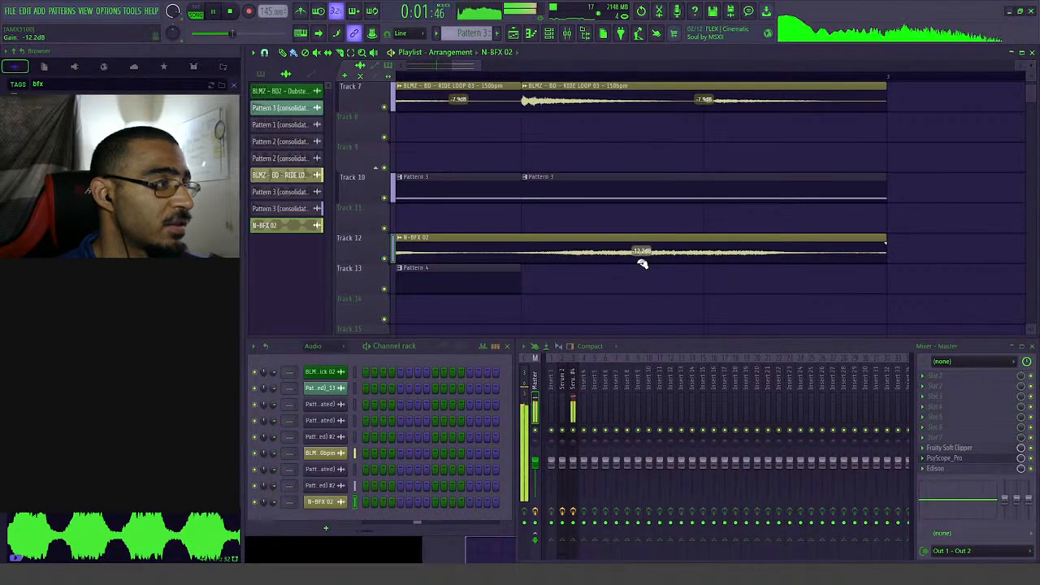
- Set the N-BFX 02 sample's time-stretching mode to Stretch and lower its clip gain to -16.4 dB
double_click(655, 259)
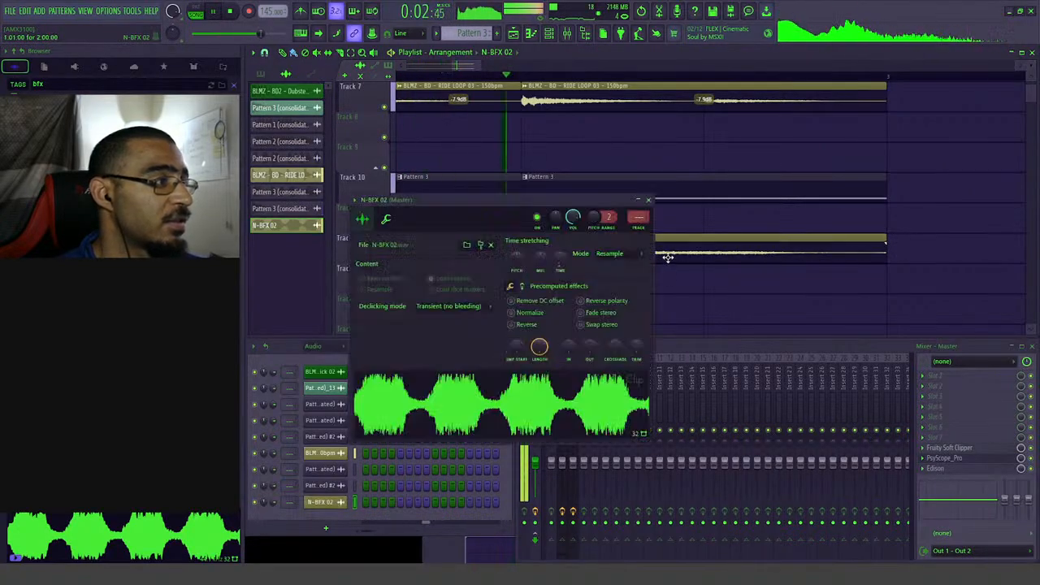
left_click(610, 254)
left_click(608, 281)
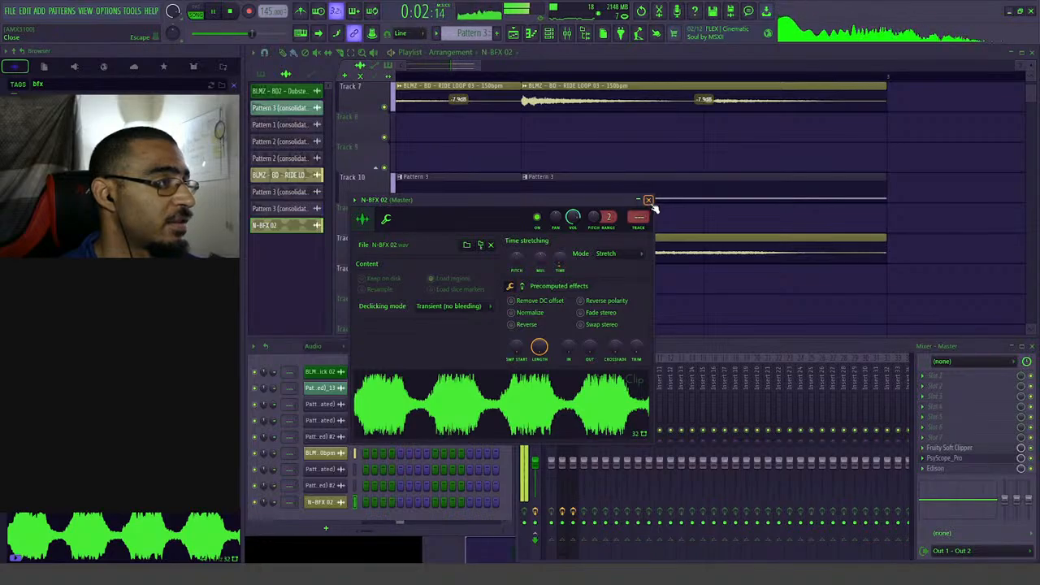
left_click(649, 200)
scroll(627, 209, "down", 5)
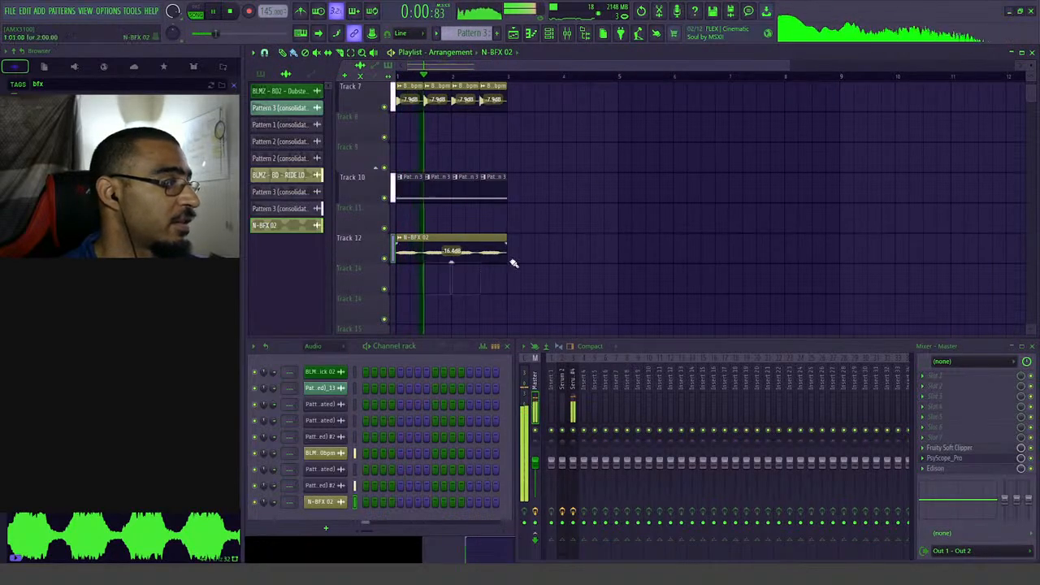
- Open the Serum 2 #3 channel, set LFO 4's rate to 2 bar and play the arrangement to hear it
left_click_drag(752, 68, 562, 69)
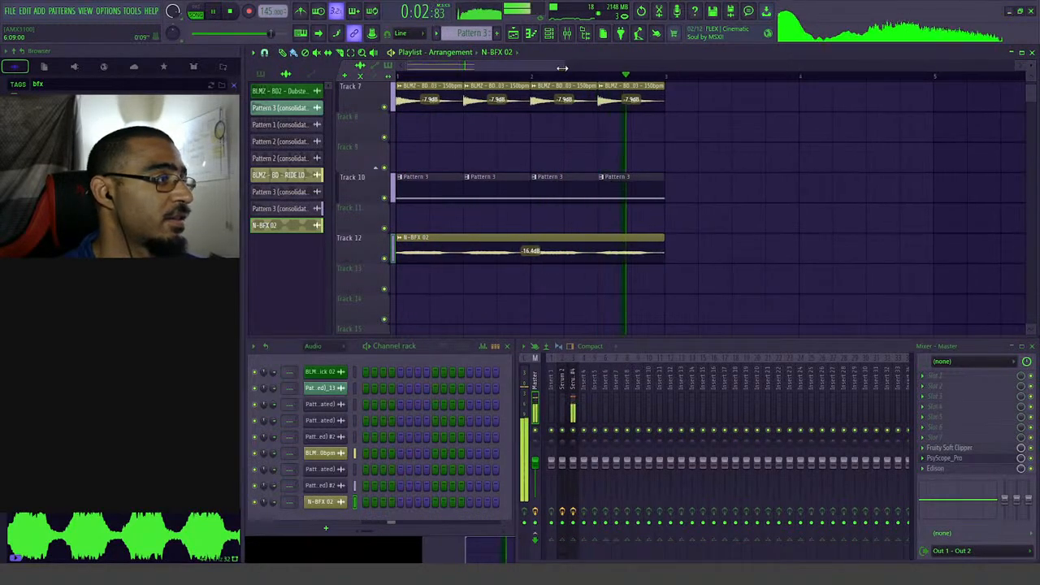
scroll(448, 226, "up", 3)
left_click(321, 350)
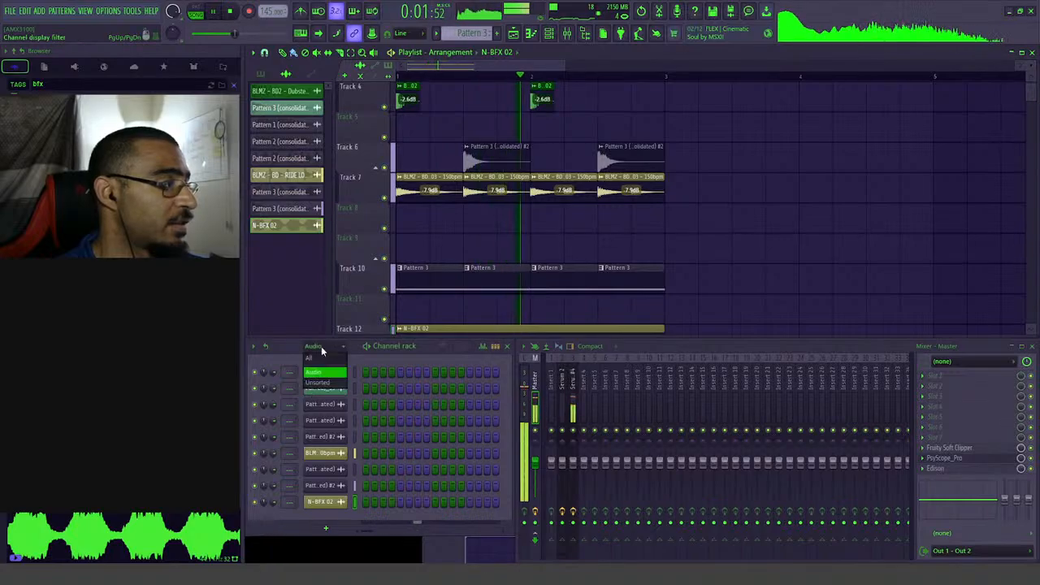
left_click(317, 382)
left_click(343, 440)
key("space")
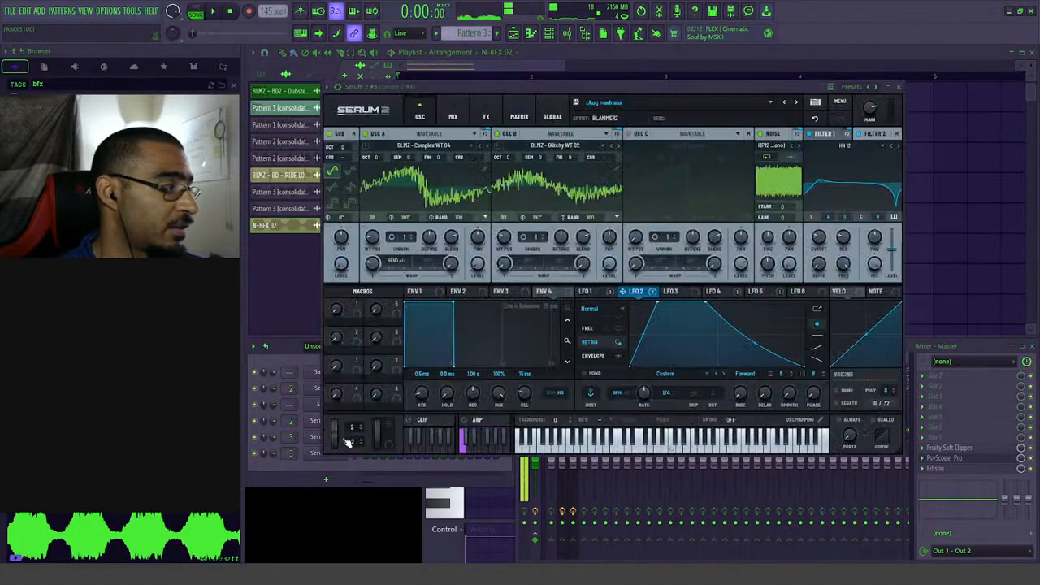
left_click(717, 291)
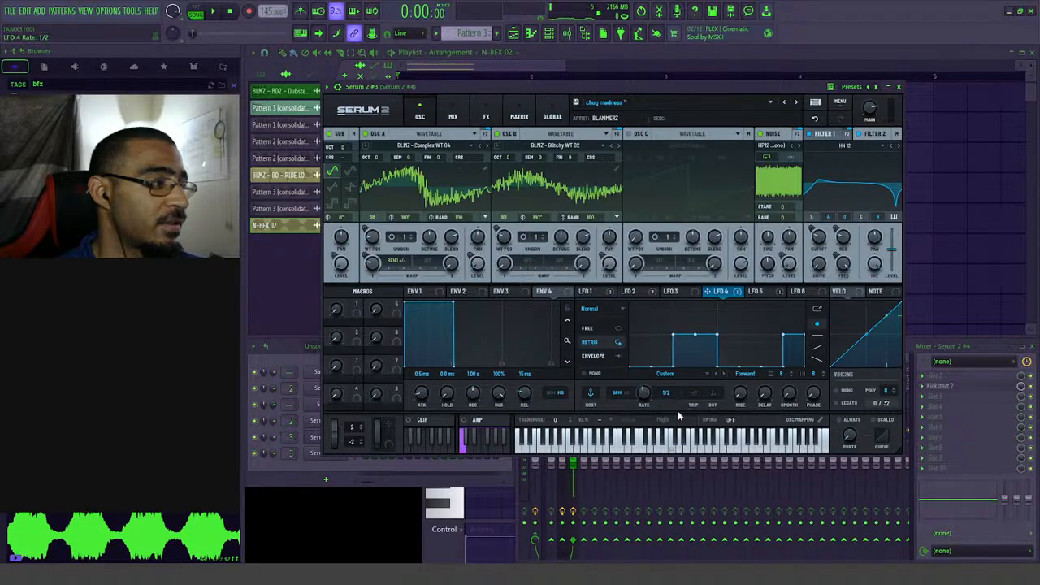
key("space")
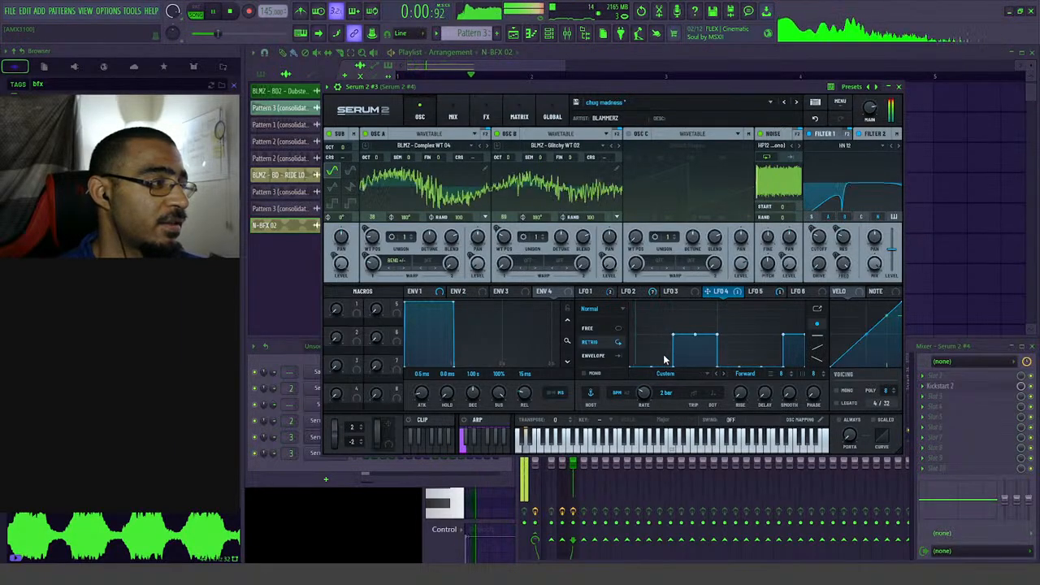
key("space")
- Extend the Serum 2 #3 note in Pattern 3's piano roll to the start of bar 3
left_click(531, 33)
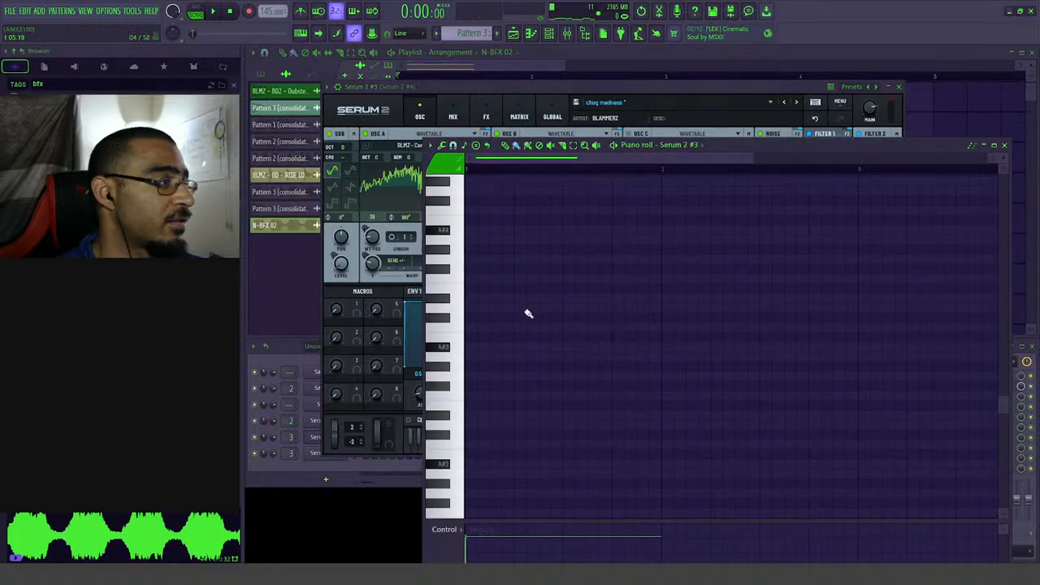
scroll(563, 390, "down", 5)
left_click_drag(660, 367, 858, 408)
left_click(530, 33)
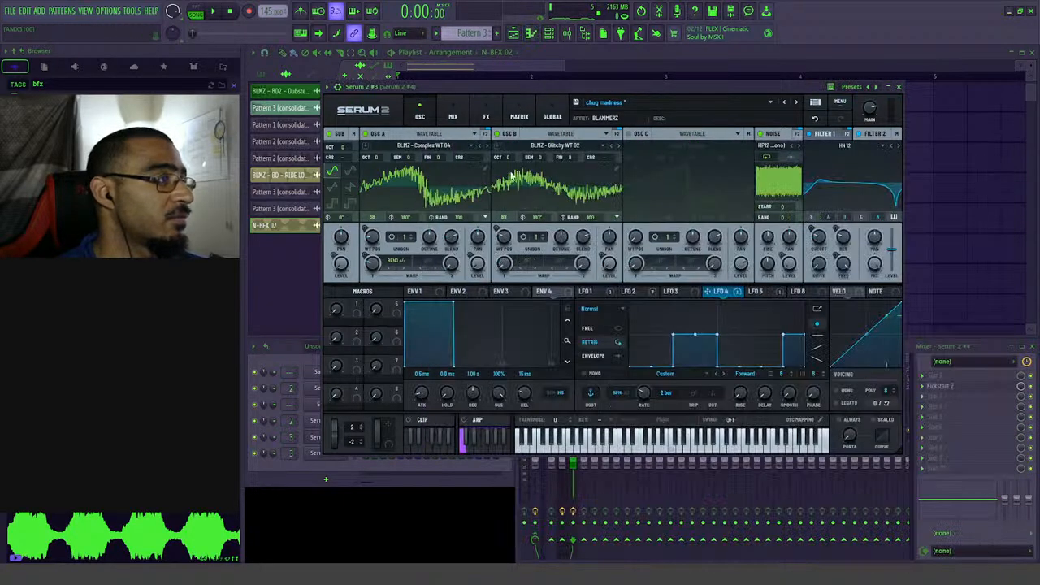
- Replace the half-bar Pattern 3 clips on Track 10 with a single clip spanning bars 1 and 2
left_click(512, 33)
left_click(564, 281)
left_click_drag(564, 281, 520, 282)
key("ctrl+b")
key("space")
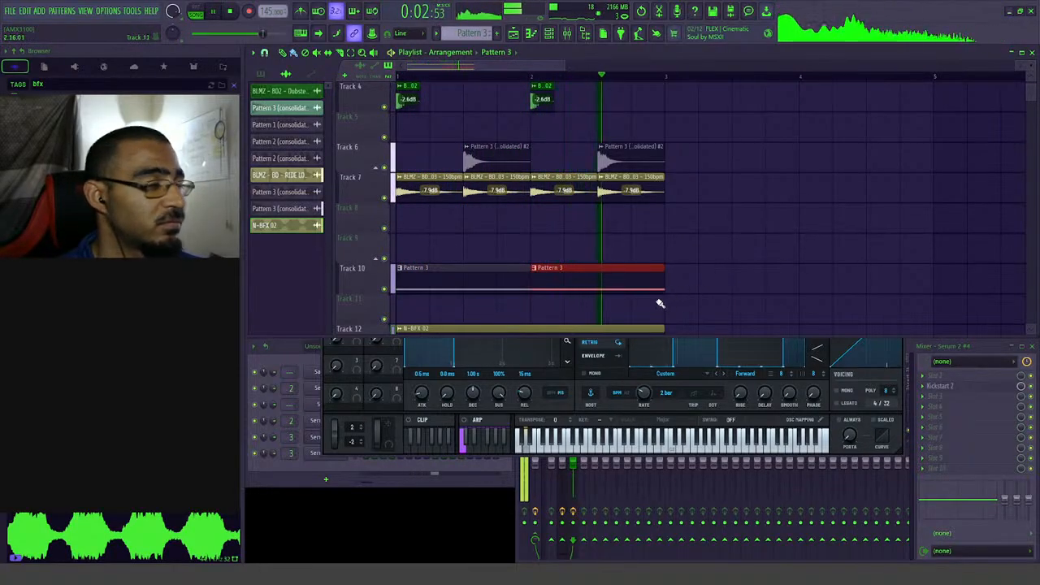
right_click(573, 276)
left_click_drag(524, 274, 675, 286)
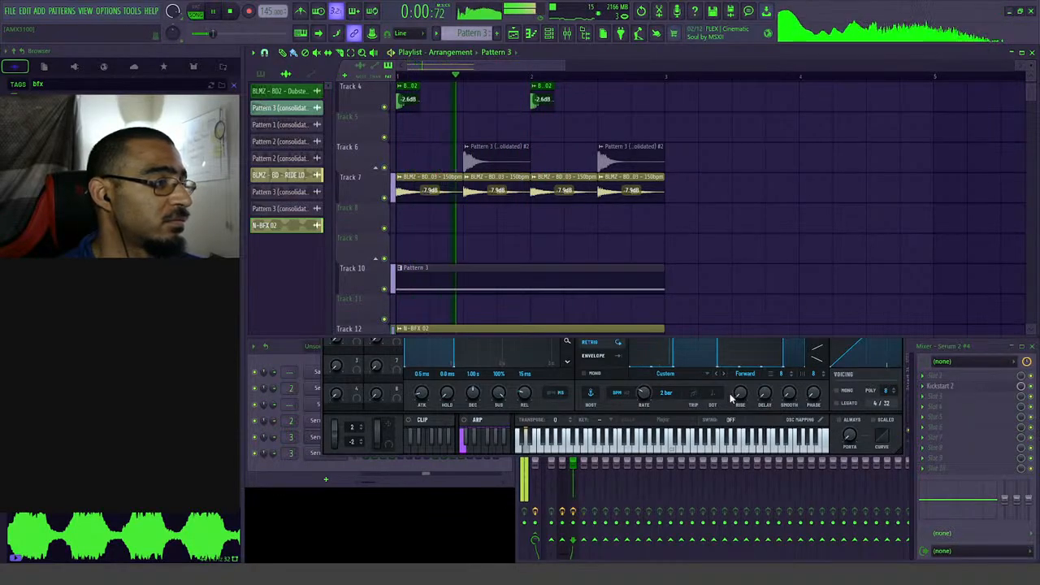
- Add a pulse between LFO 4's two existing pulses and raise the last pulse nearly to the top, then play the loop
left_click(697, 389)
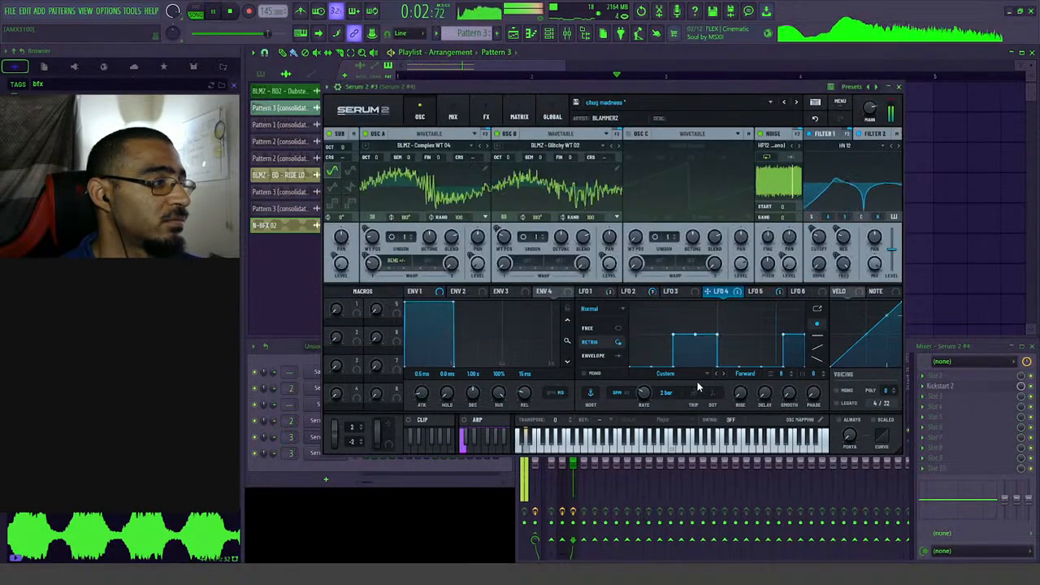
key("space")
left_click(751, 328)
key("space")
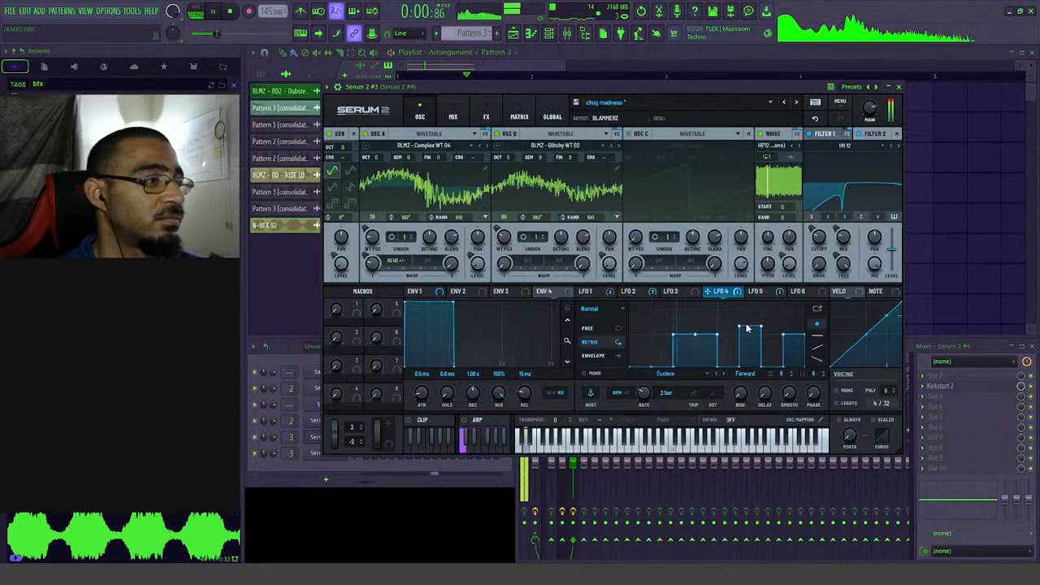
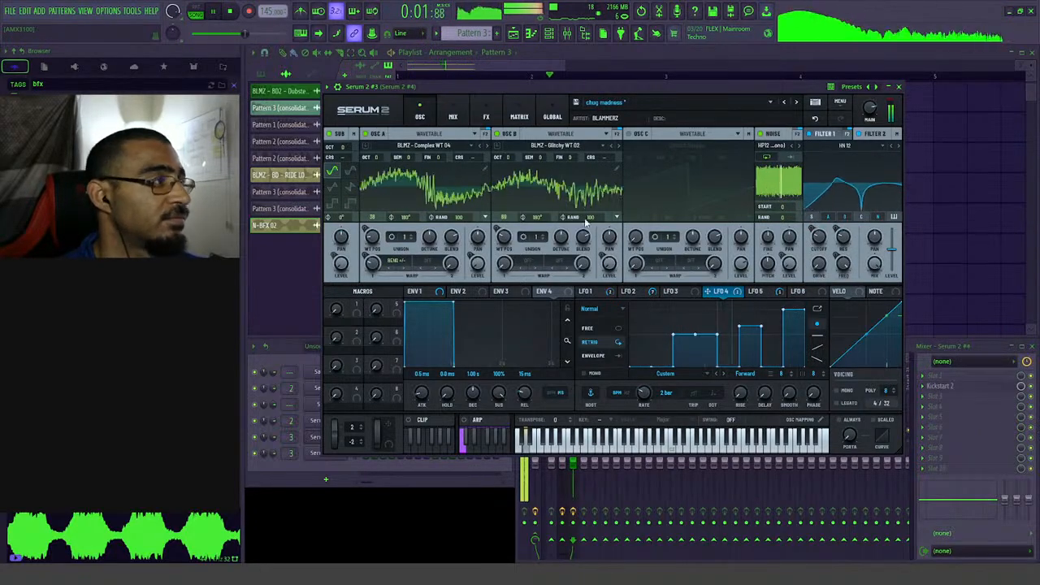
- Lower the gain of the N-BFX 02 clip on Track 12 to -18.9 dB while the arrangement plays
left_click(518, 35)
scroll(513, 274, "down", 3)
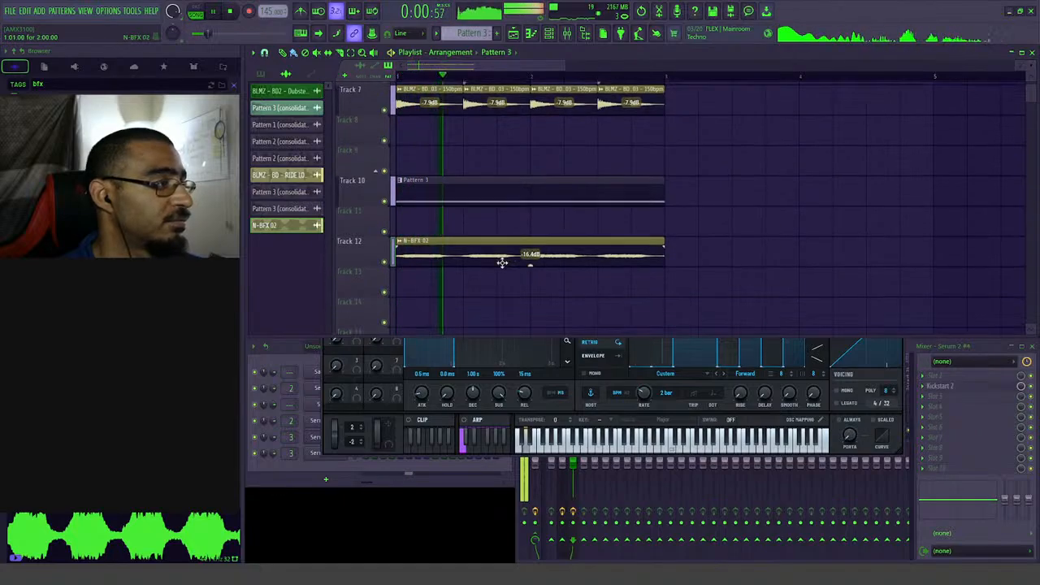
left_click_drag(528, 254, 530, 261)
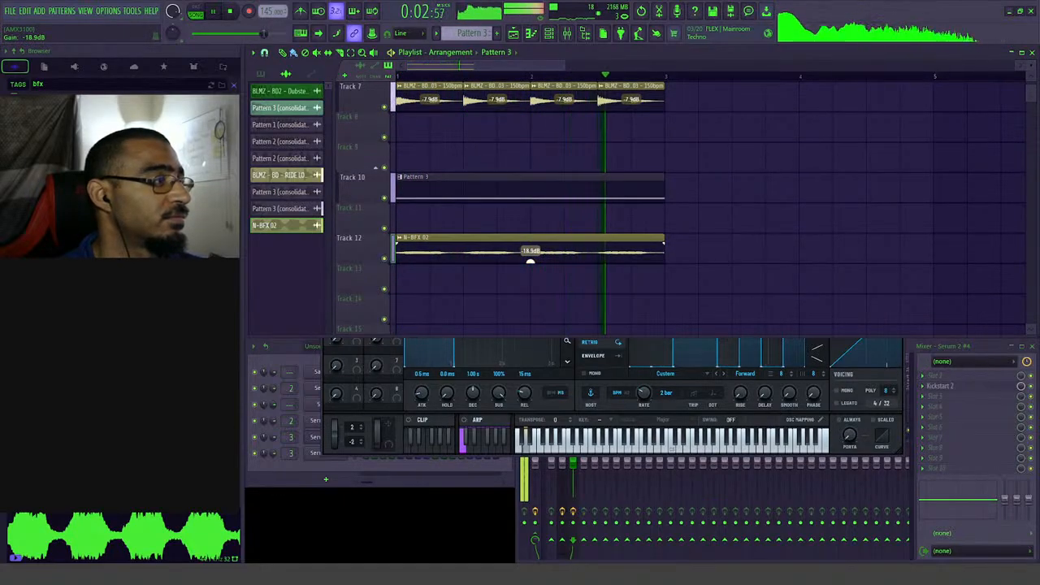
scroll(527, 242, "up", 3)
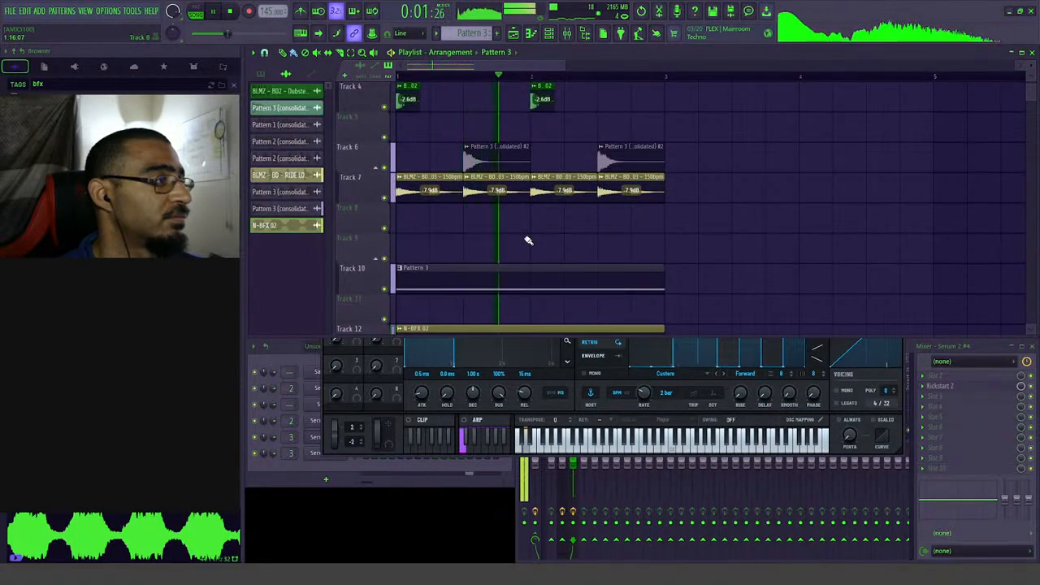
scroll(437, 274, "down", 5)
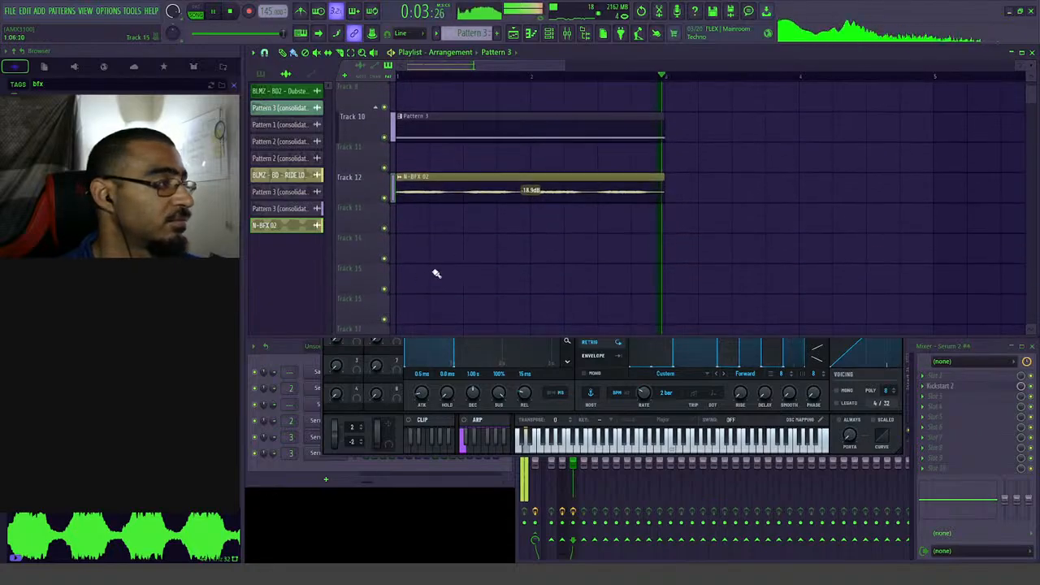
- Set oscillator B's first warp to Bend +/- and sweep its amount during loop playback, settling at about -3%
left_click(569, 346)
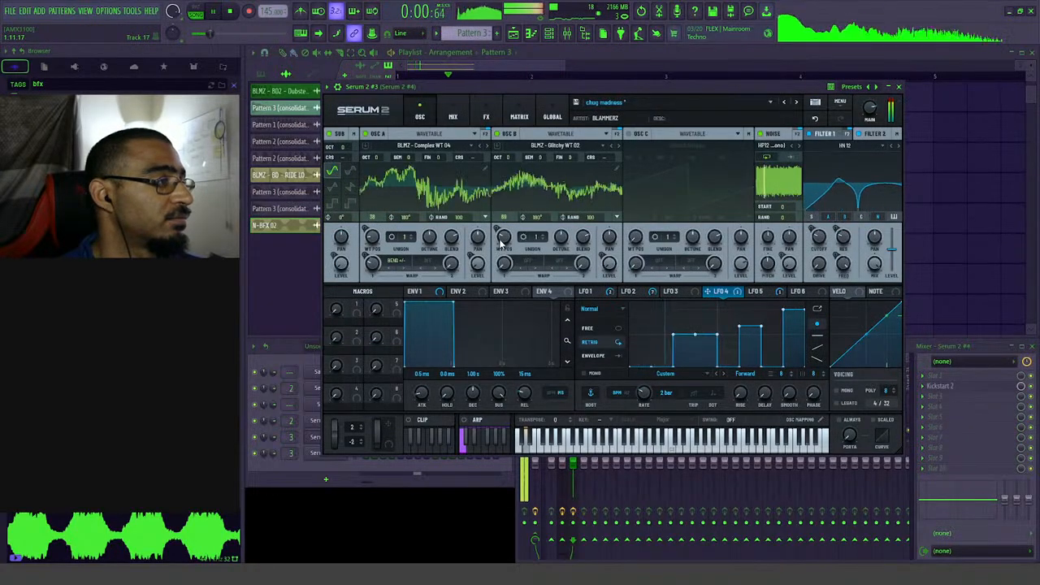
key("space")
left_click(516, 262)
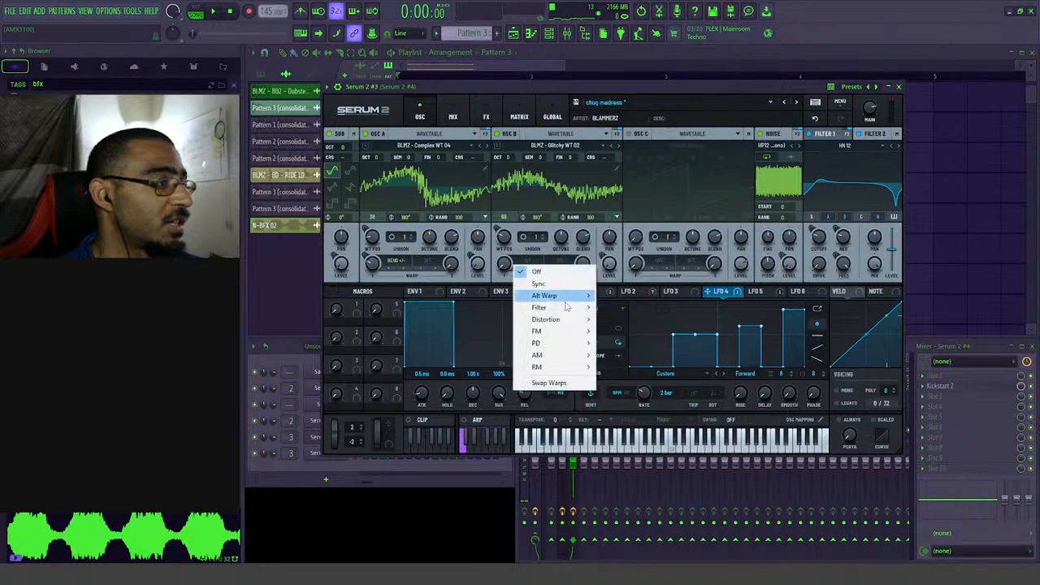
mouse_move(569, 298)
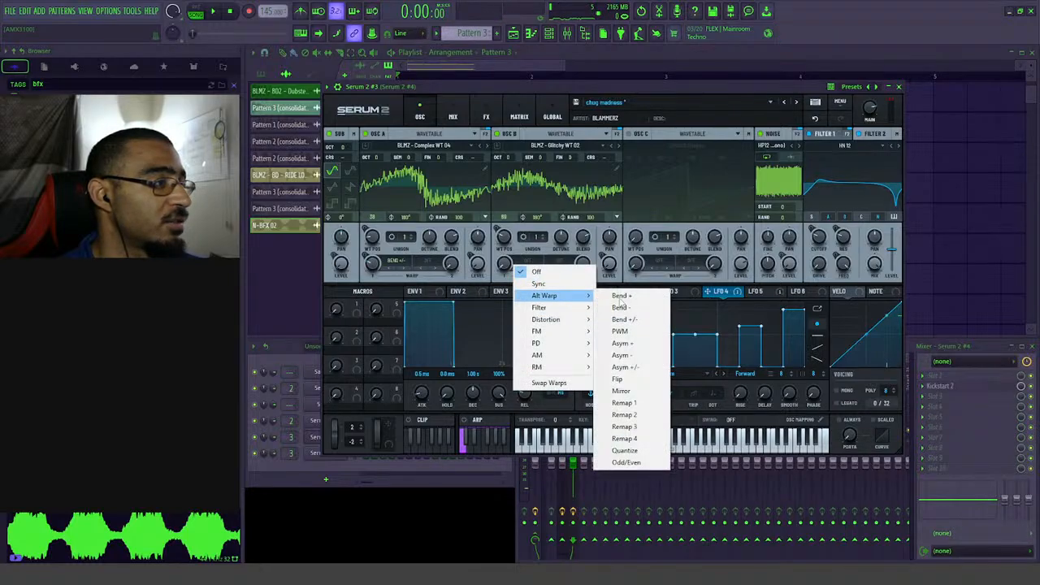
left_click(648, 325)
key("space")
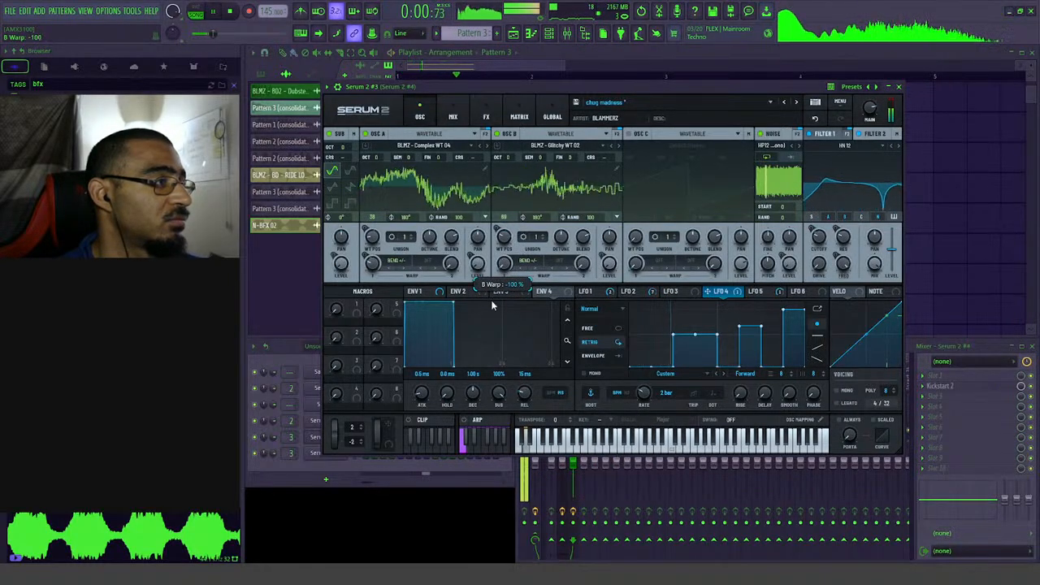
left_click_drag(489, 312, 513, 221)
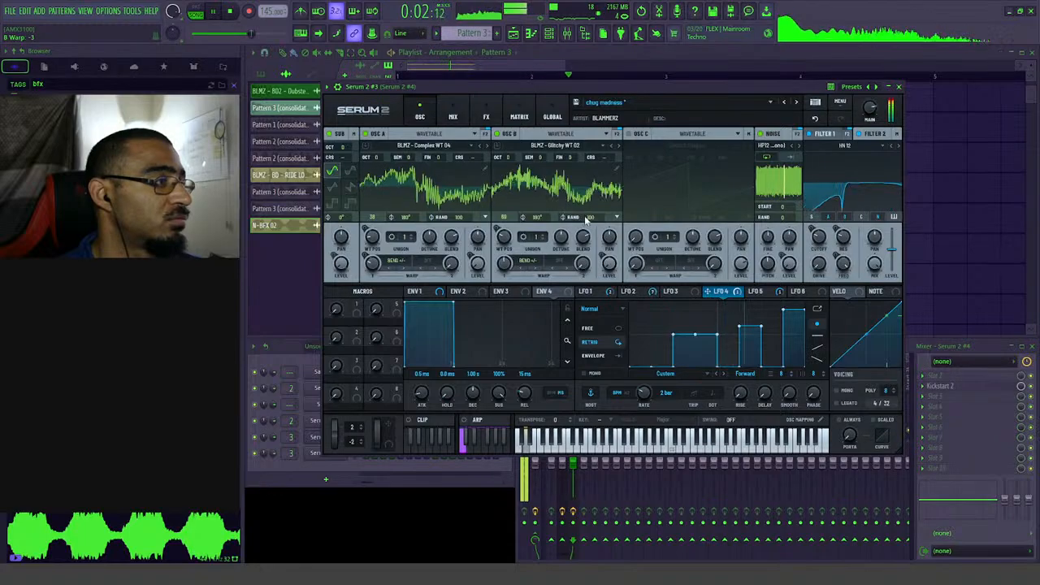
- Stop playback, enable oscillator C and load the Basic Shapes wavetable into it
left_click(638, 133)
key("space")
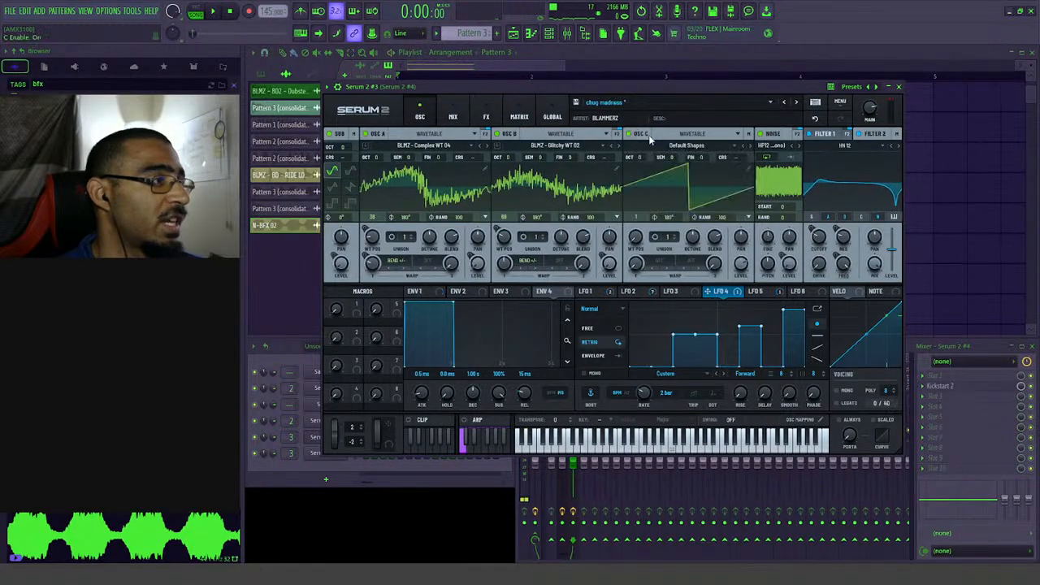
left_click(690, 133)
left_click(685, 147)
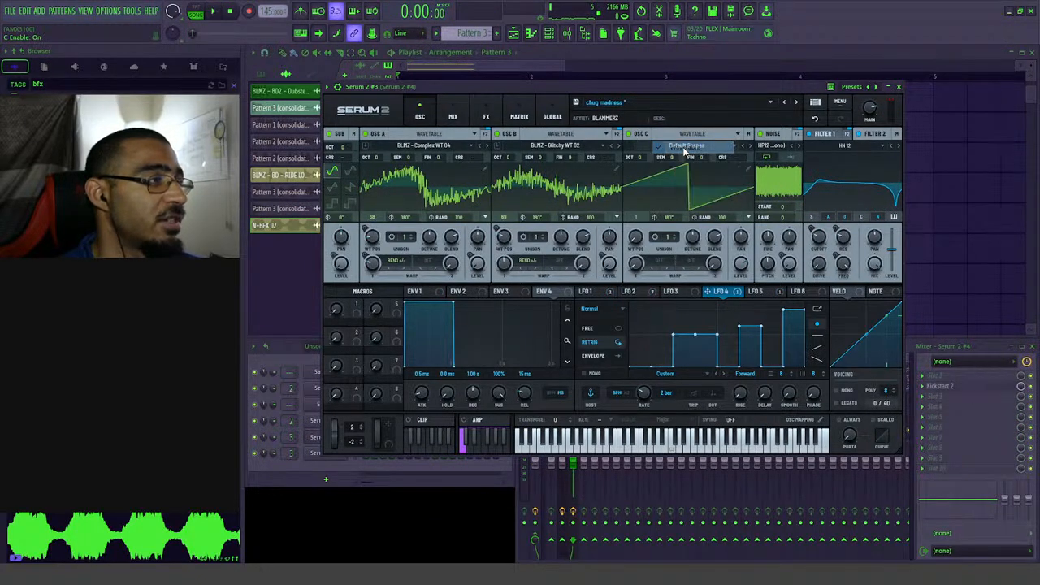
left_click(687, 144)
mouse_move(663, 157)
left_click(787, 208)
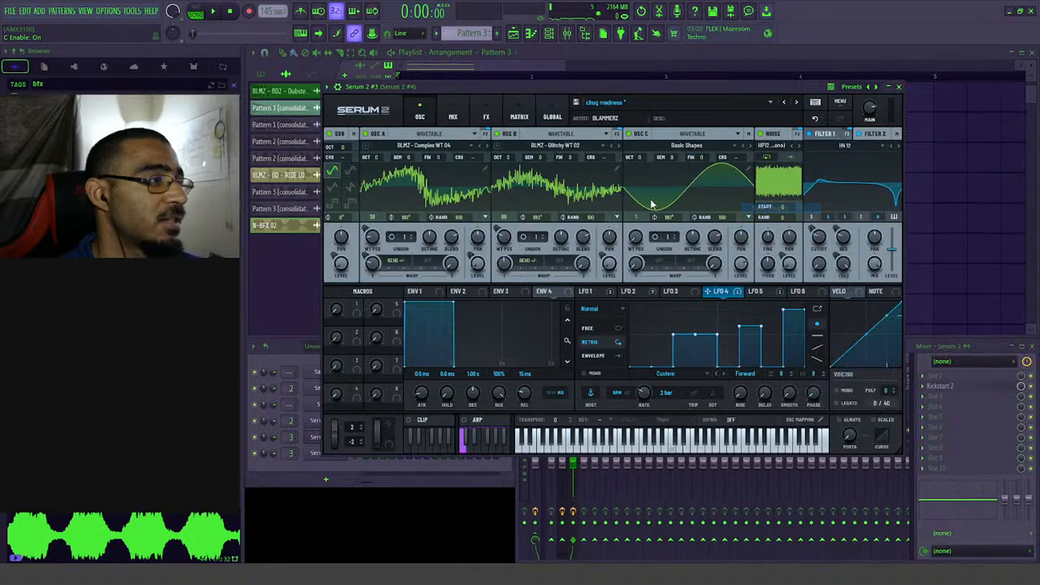
- Set oscillator B's second warp to PD (C) and bring its amount to 51% while the loop plays
left_click(547, 268)
mouse_move(580, 348)
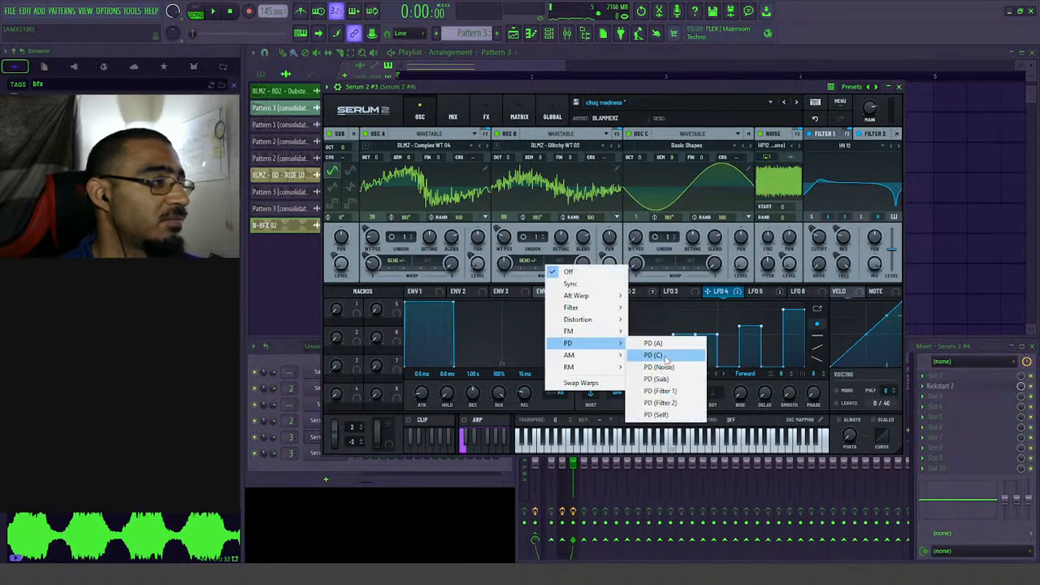
left_click(651, 366)
key("space")
left_click_drag(580, 277, 593, 240)
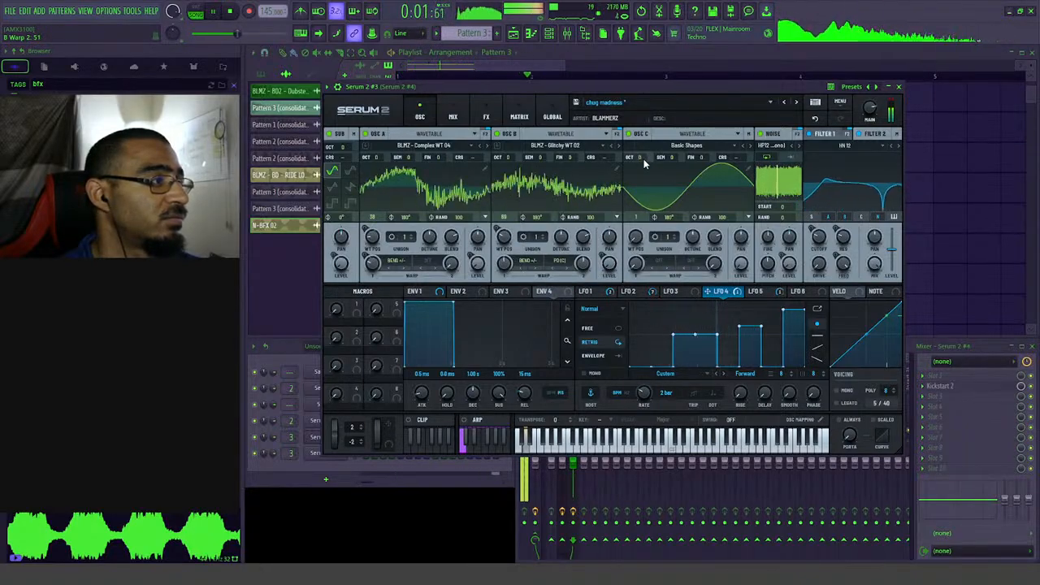
- Try different octaves on oscillator C, ending at -1, and adjust oscillator B's second warp to 35%
left_click_drag(645, 164, 646, 152)
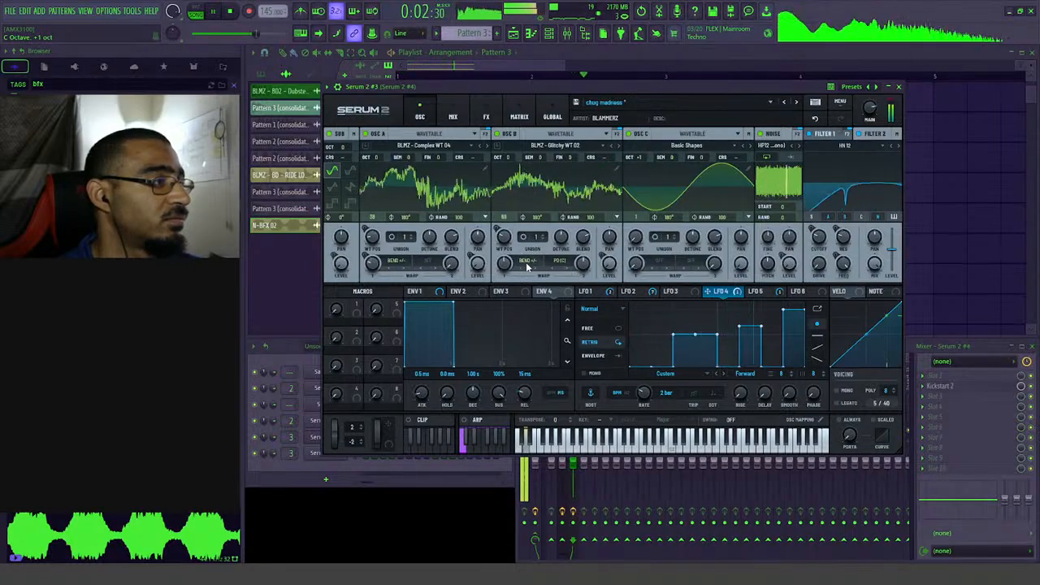
left_click_drag(581, 266, 577, 299)
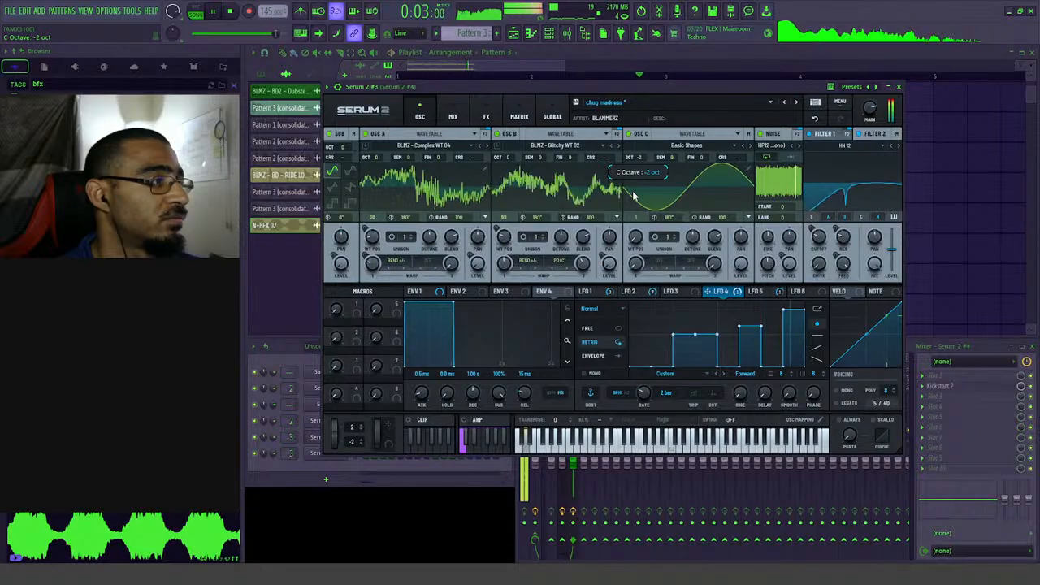
left_click_drag(608, 270, 604, 270)
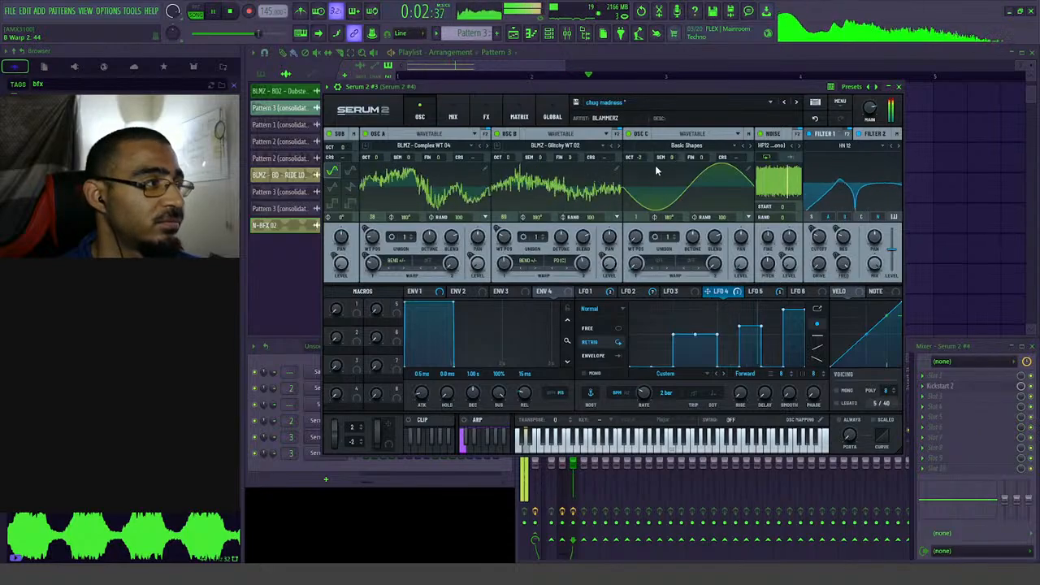
left_click_drag(640, 157, 642, 168)
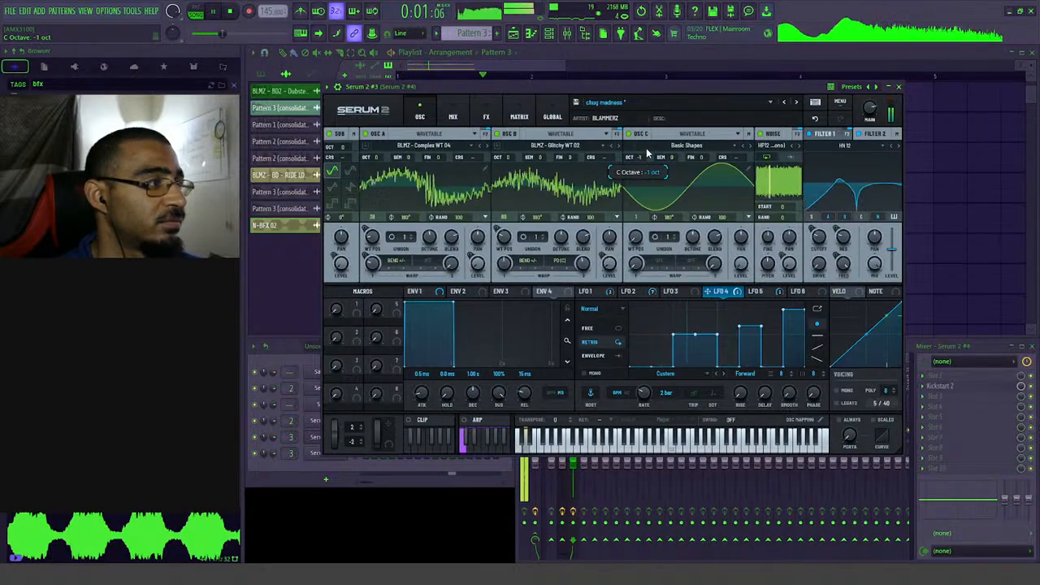
left_click_drag(583, 265, 584, 262)
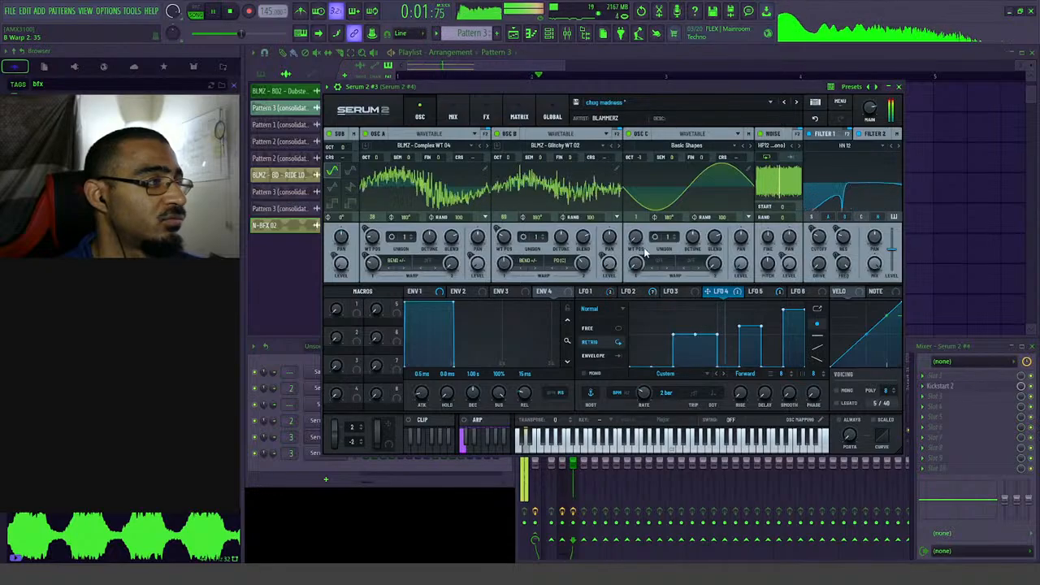
- Try the Sync warp on oscillator C, sweeping its amount and warp variation while auditioning the loop
left_click(668, 283)
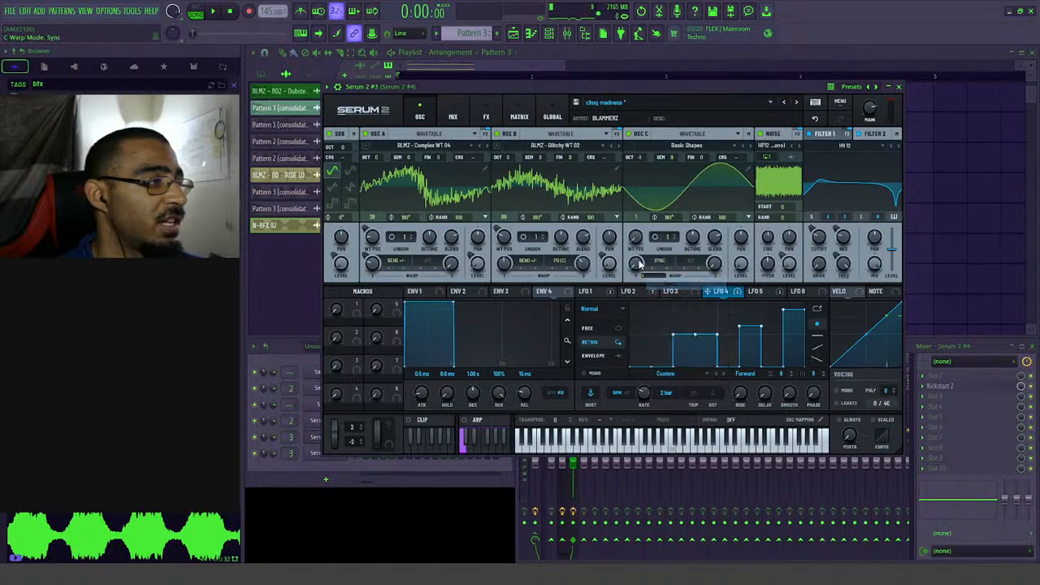
key("space")
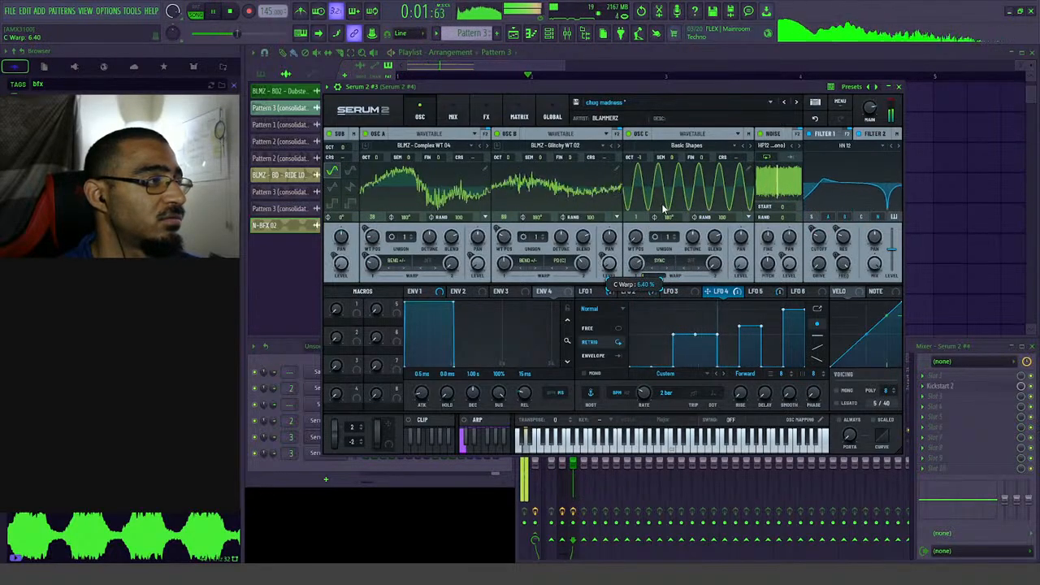
left_click_drag(663, 209, 664, 244)
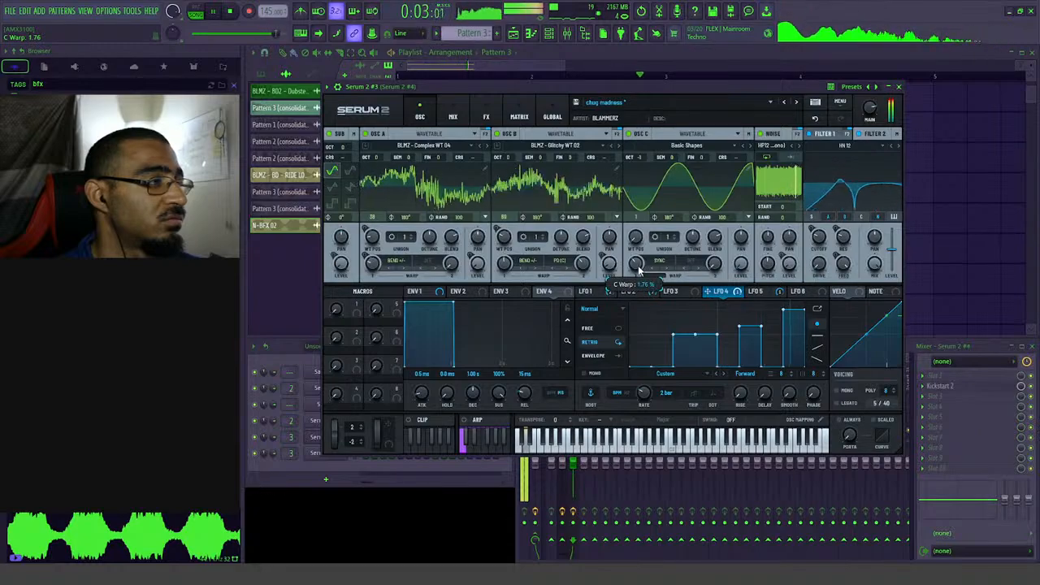
left_click_drag(637, 269, 648, 236)
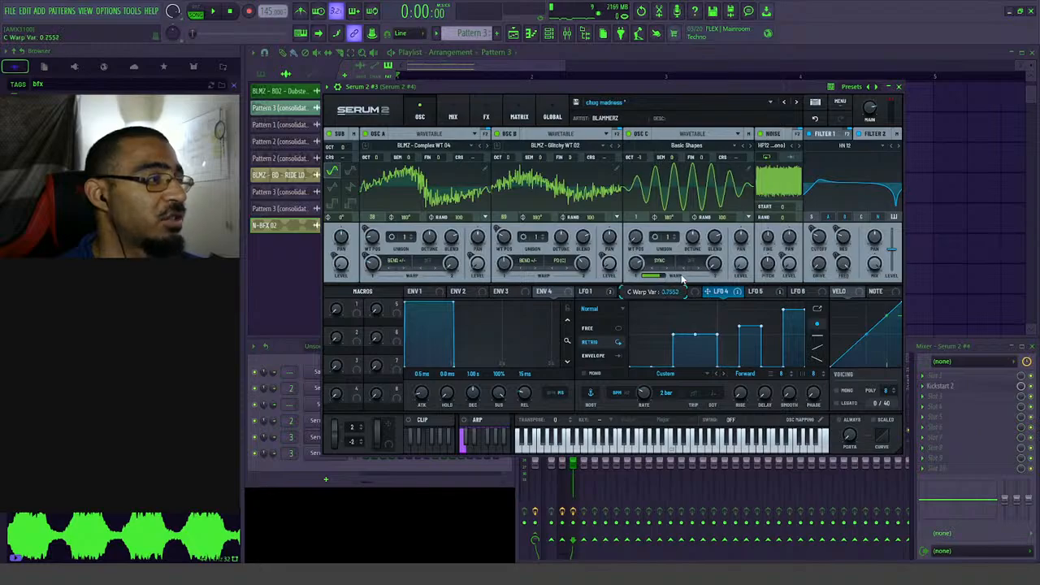
left_click_drag(648, 281, 638, 270)
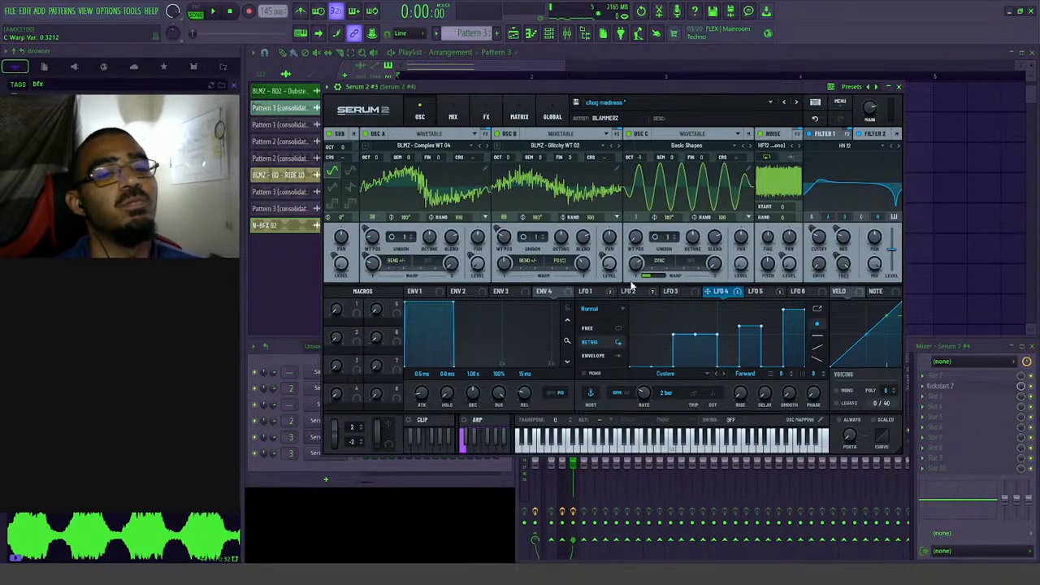
key("space")
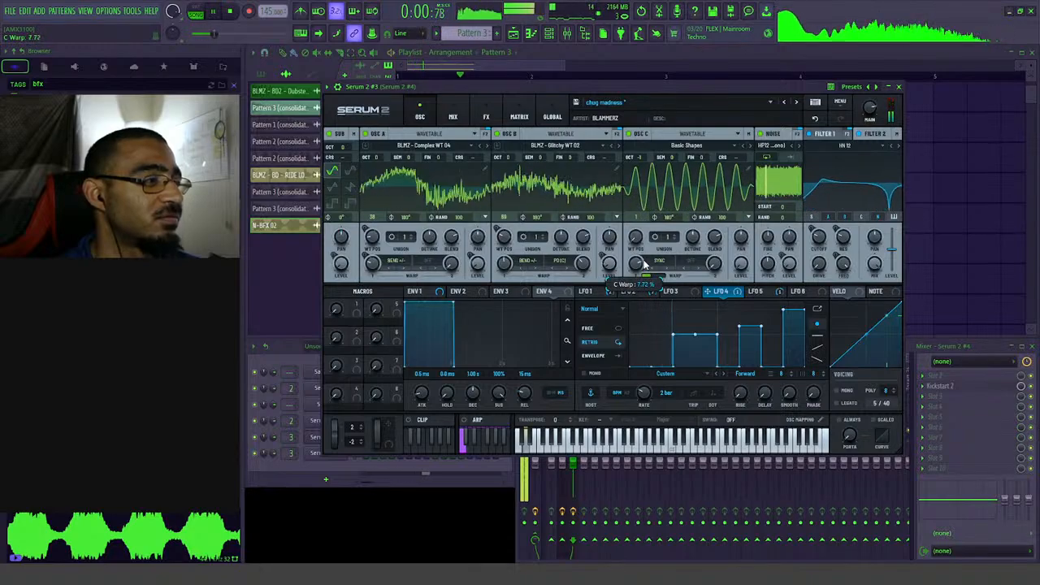
left_click_drag(642, 269, 650, 281)
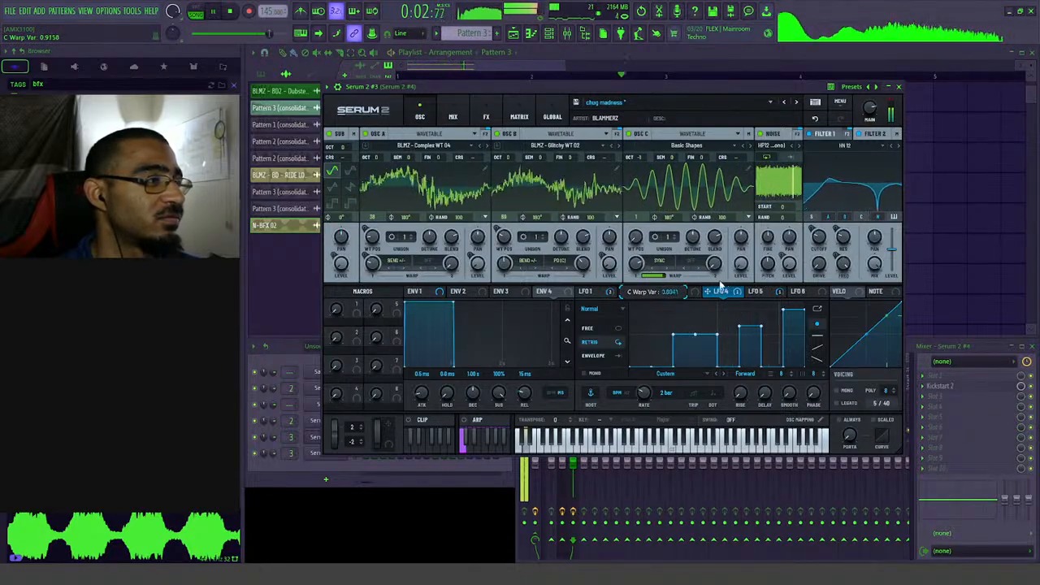
- Switch oscillator C's warp to Bend + at 100% and set its octave to +2
left_click(669, 268)
left_click(666, 309)
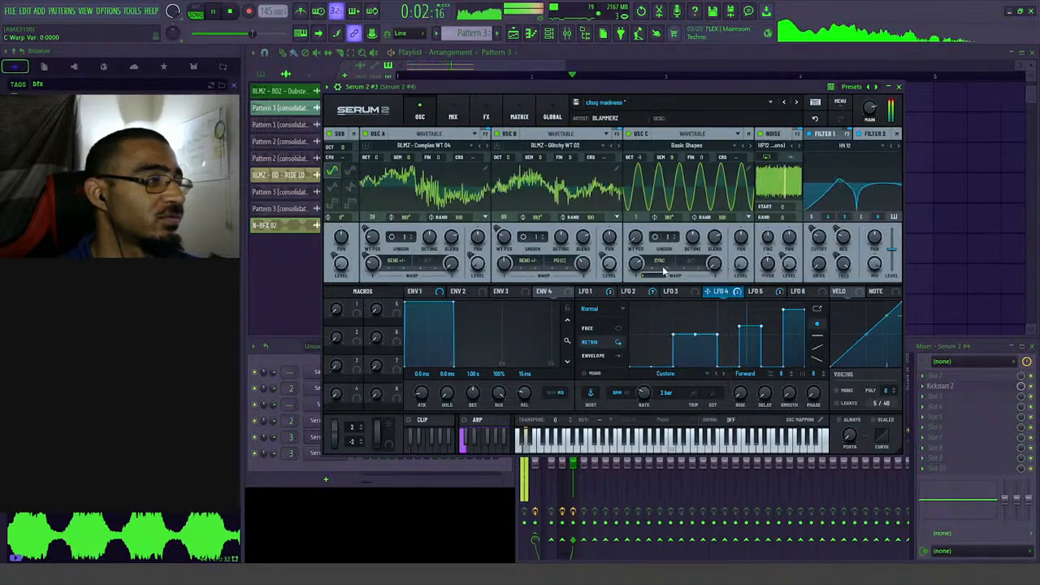
left_click_drag(636, 282, 654, 240)
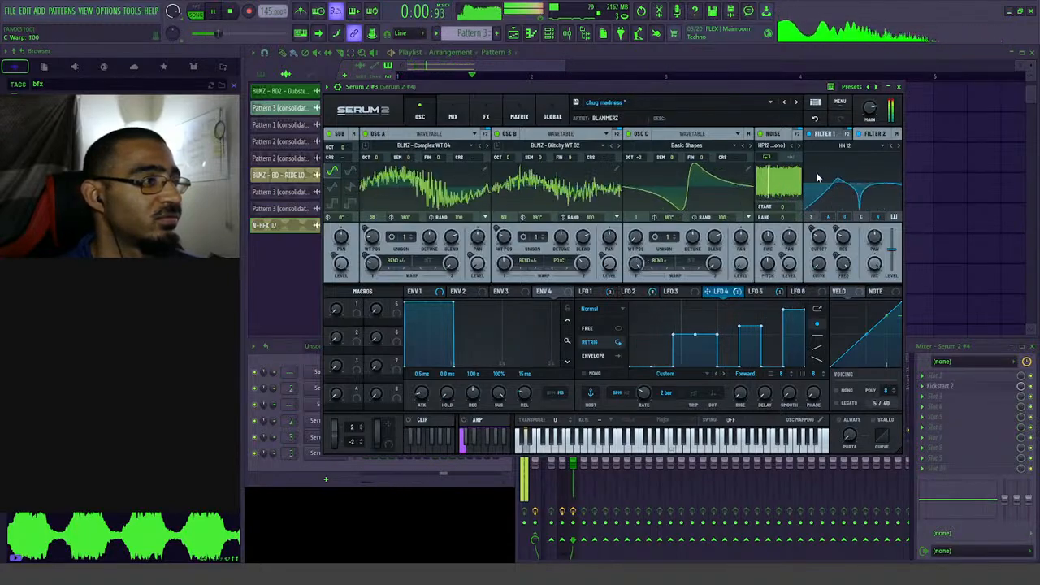
- Change Filter 1's type to Comb 2 with a 2313 Hz cutoff and disable the noise oscillator
scroll(830, 140, "down", 3)
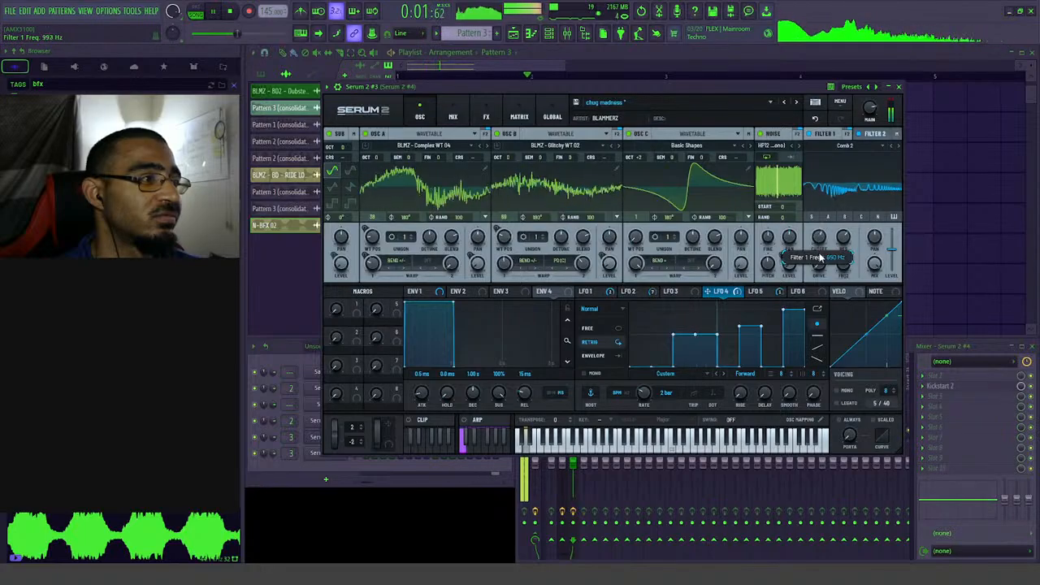
left_click_drag(821, 254, 823, 231)
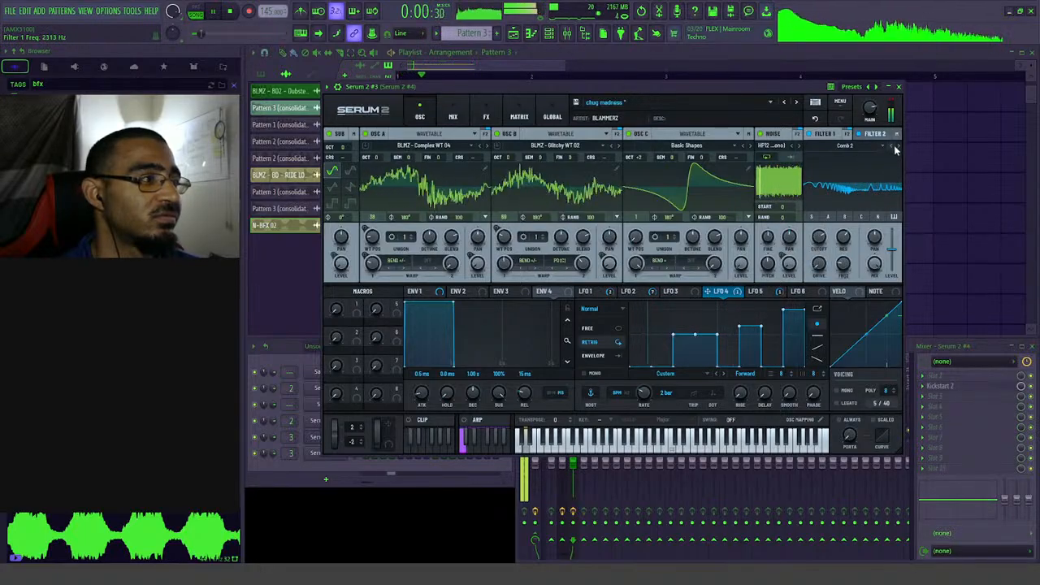
left_click(760, 135)
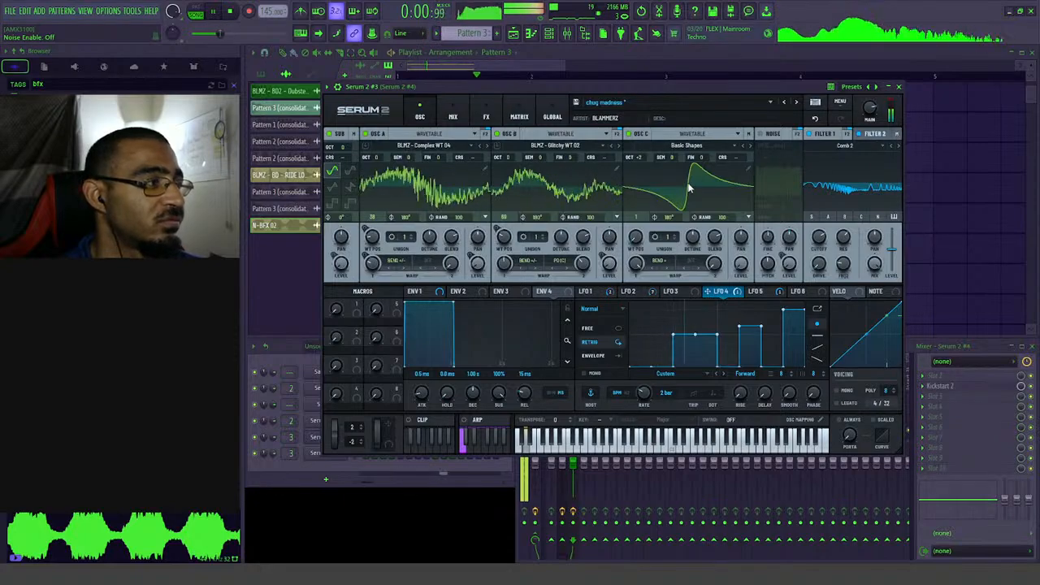
- Sweep oscillator B's PD (C) warp amount, settle at 57%, and stop playback
mouse_move(594, 271)
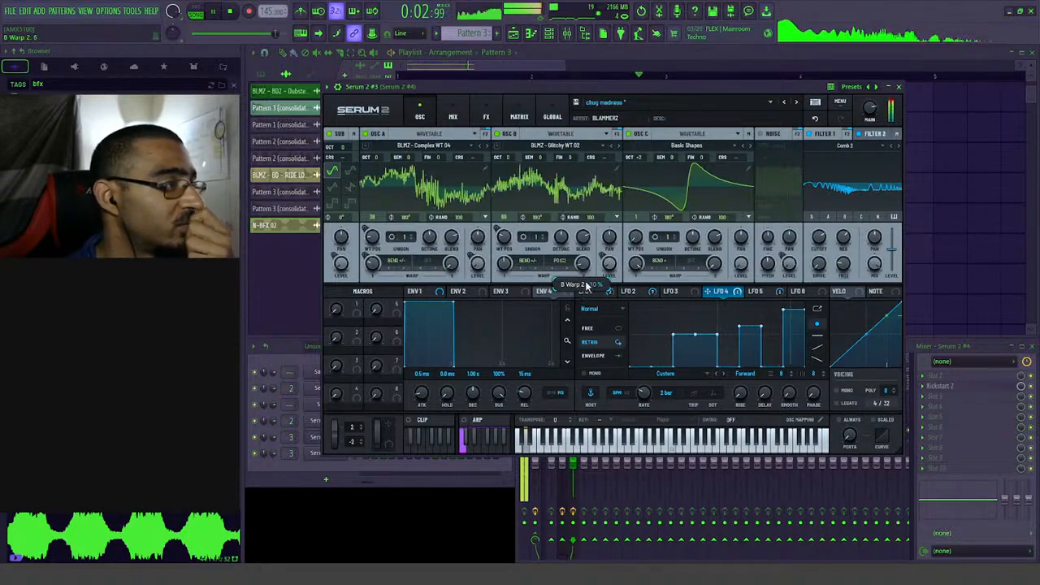
left_click_drag(594, 271, 602, 259)
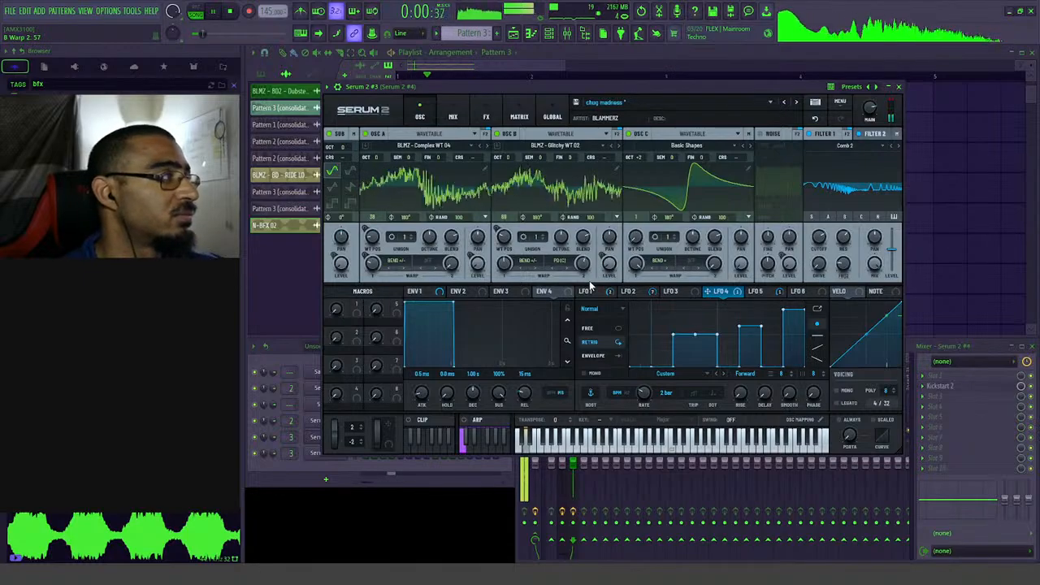
key("space")
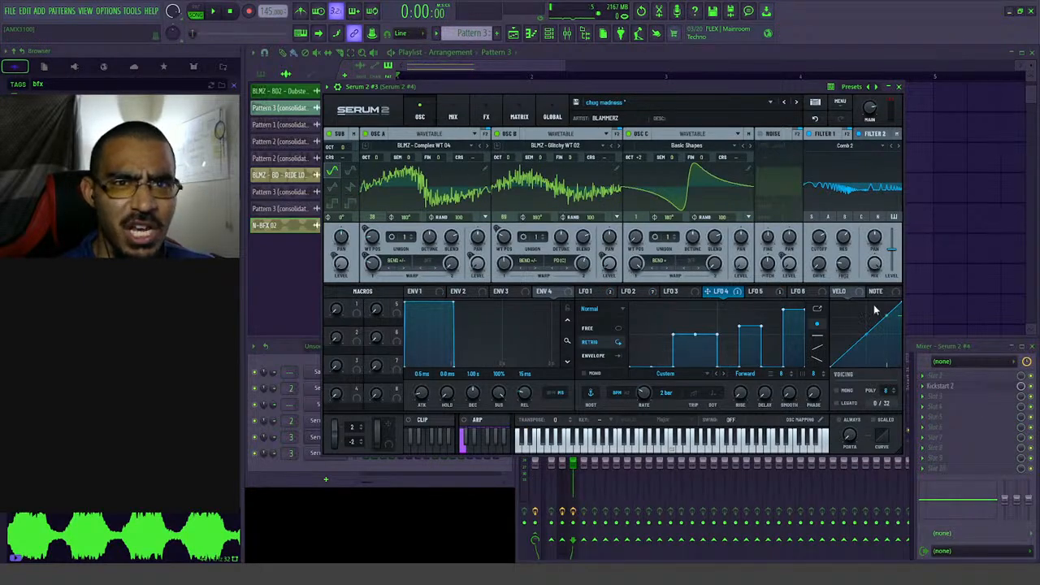
- Play the loop and add a Reverb to the Highs band of the Splitter L/H in the effects chain
key("space")
left_click(487, 116)
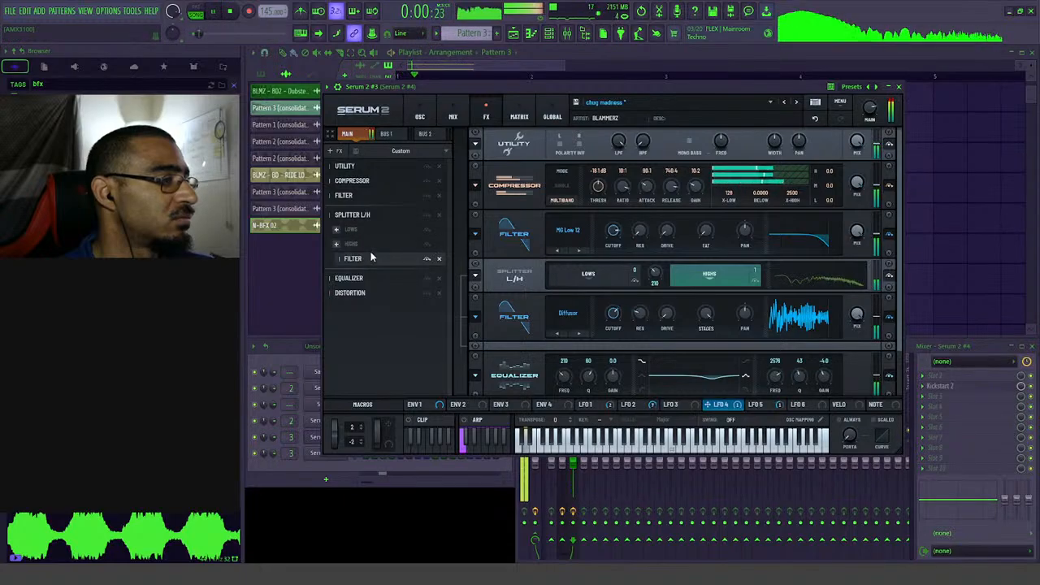
left_click(335, 245)
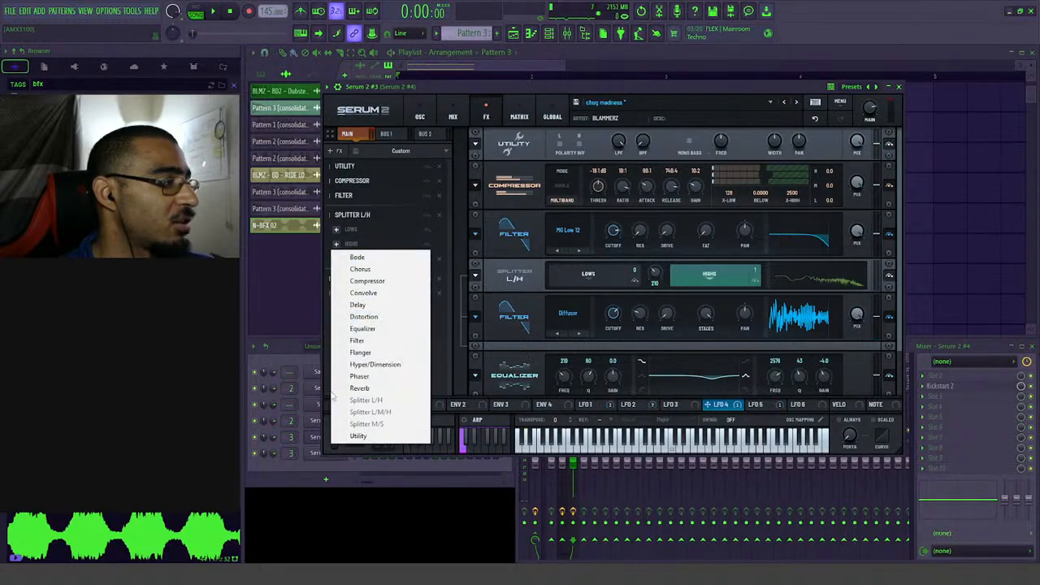
left_click(358, 387)
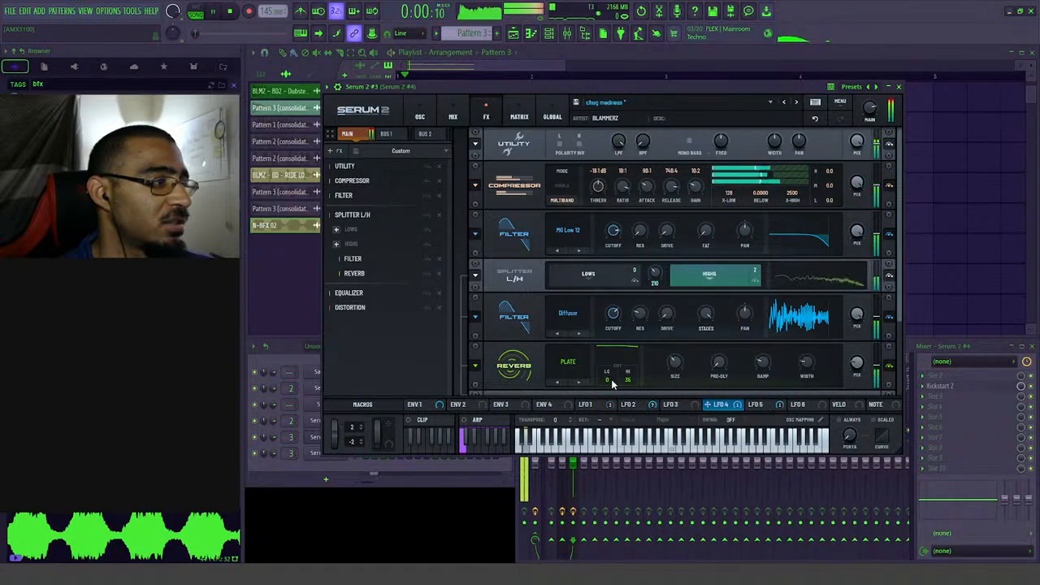
- Raise the new Plate reverb's low cut to 100, then reduce it to about 61 while the loop plays
left_click_drag(610, 380, 667, 239)
key("space")
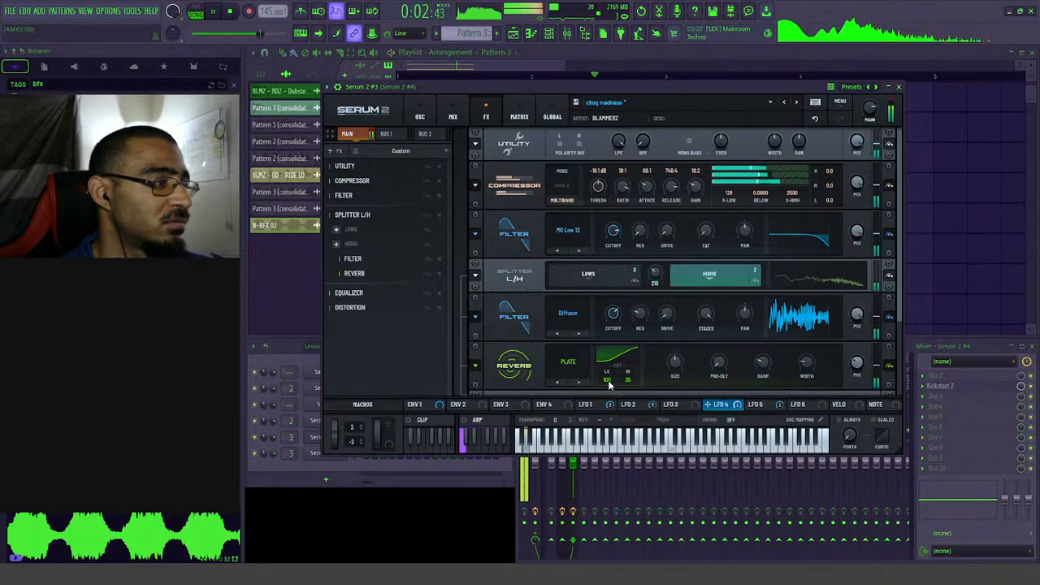
left_click_drag(610, 387, 605, 416)
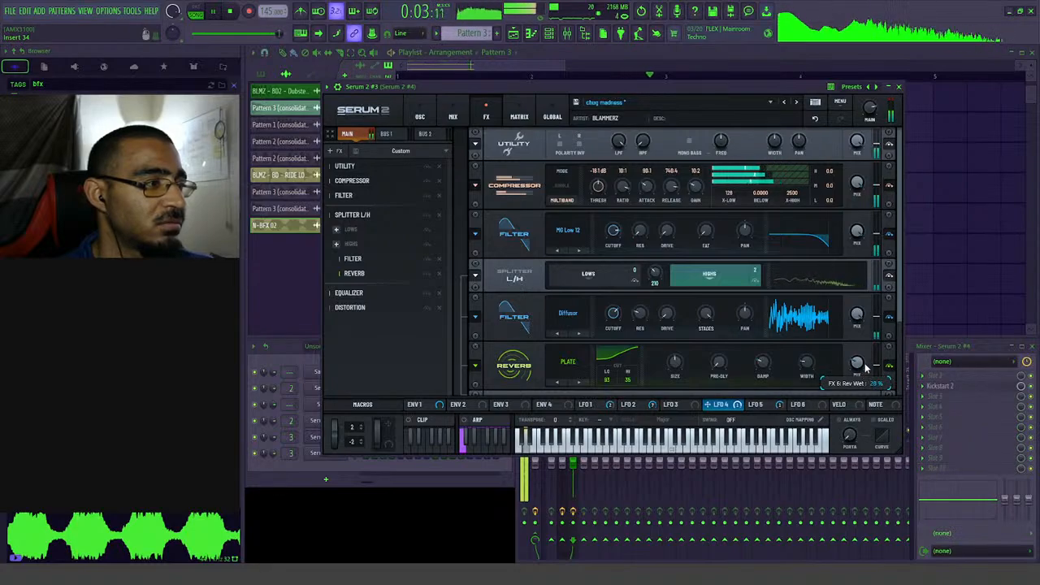
- Set the Plate reverb's low cut to 82 and toggle the reverb off and on to compare the sound
left_click_drag(608, 379, 607, 391)
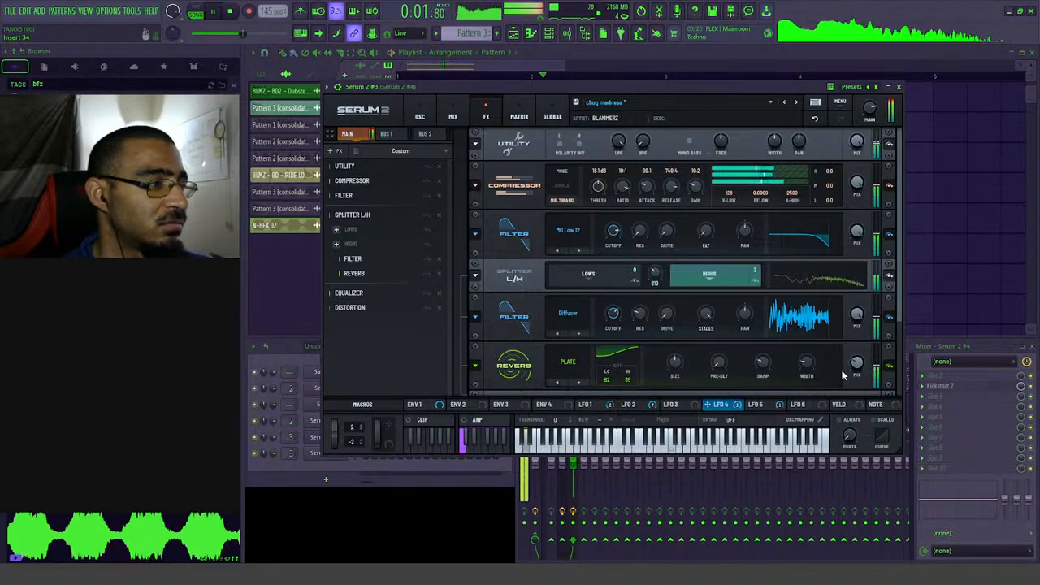
left_click(890, 367)
left_click(890, 367)
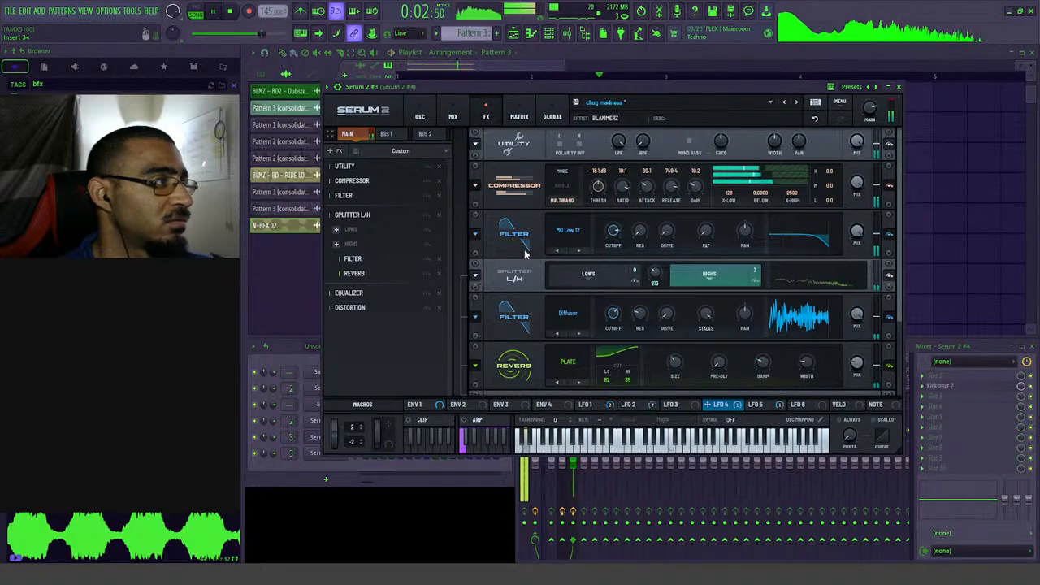
- Try a full-height step ahead of LFO 4's first block and set the LFO rate to one bar while auditioning the loop
left_click(421, 114)
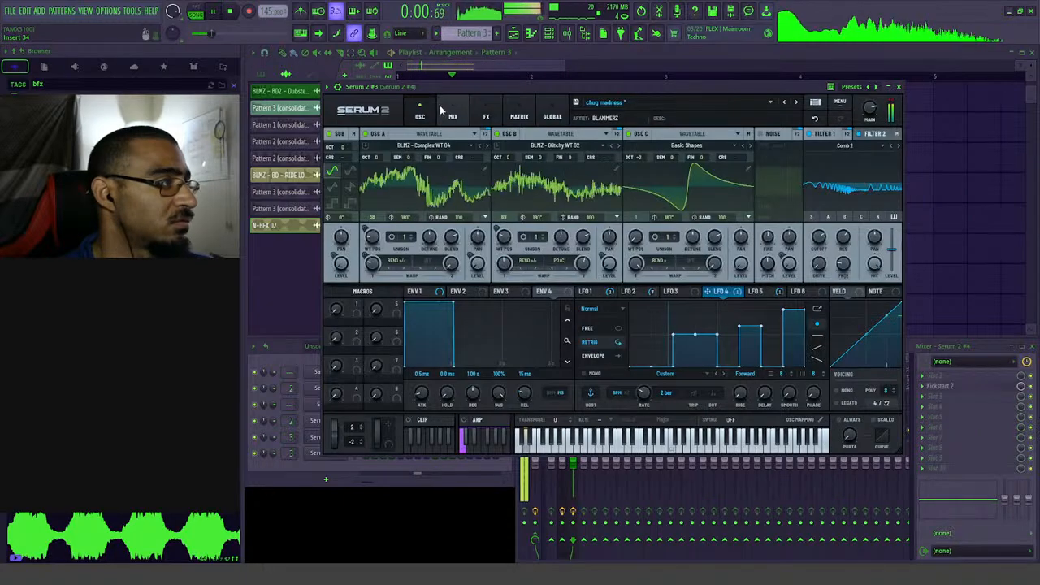
left_click(453, 116)
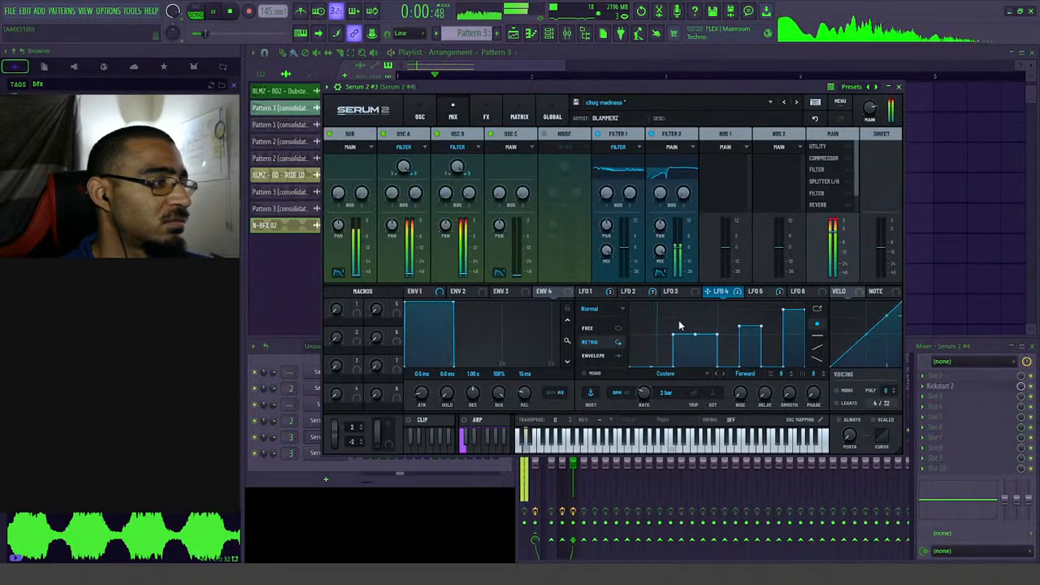
left_click_drag(674, 326, 662, 318)
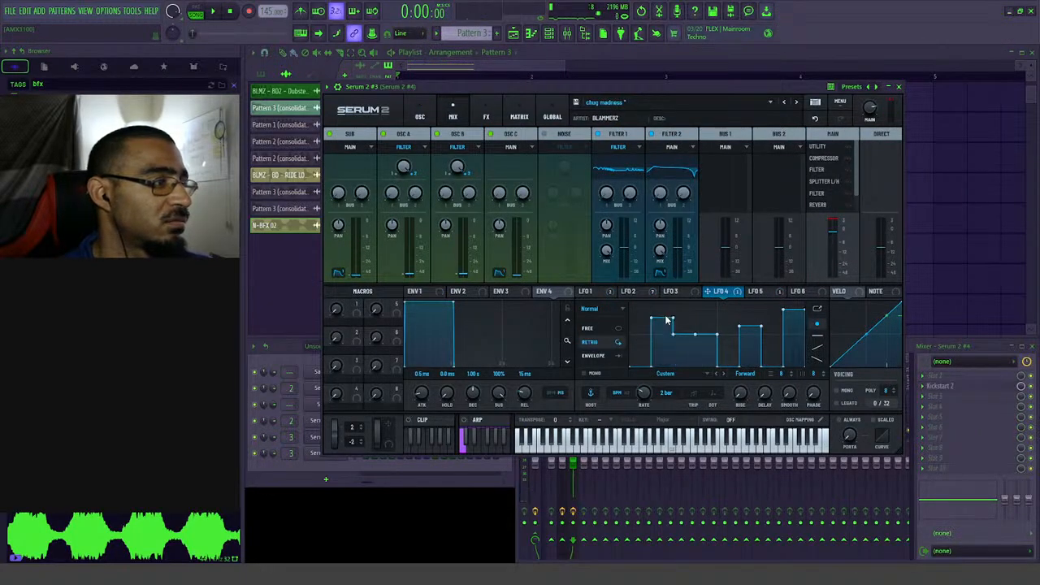
key("space")
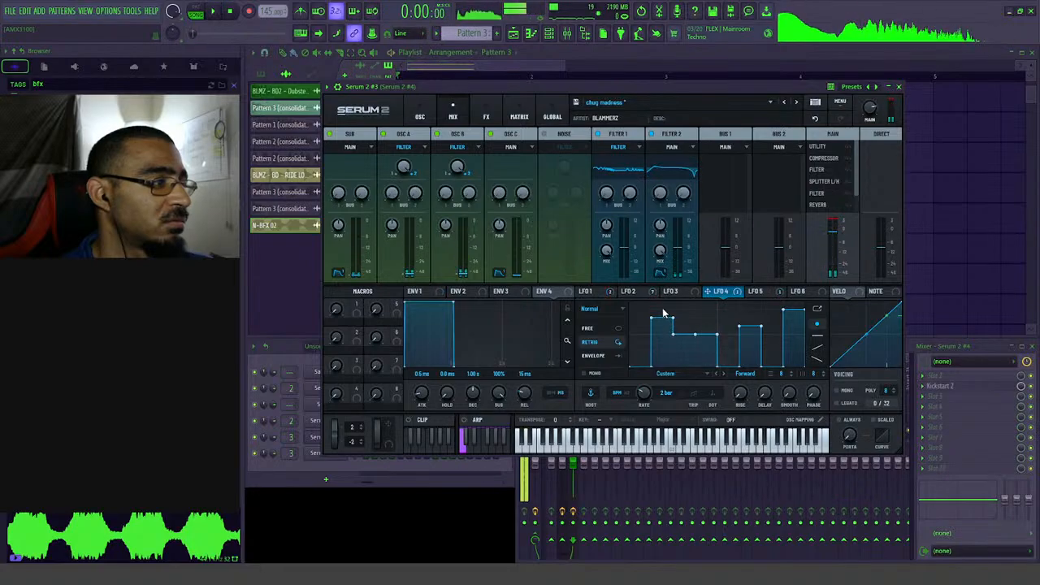
key("space")
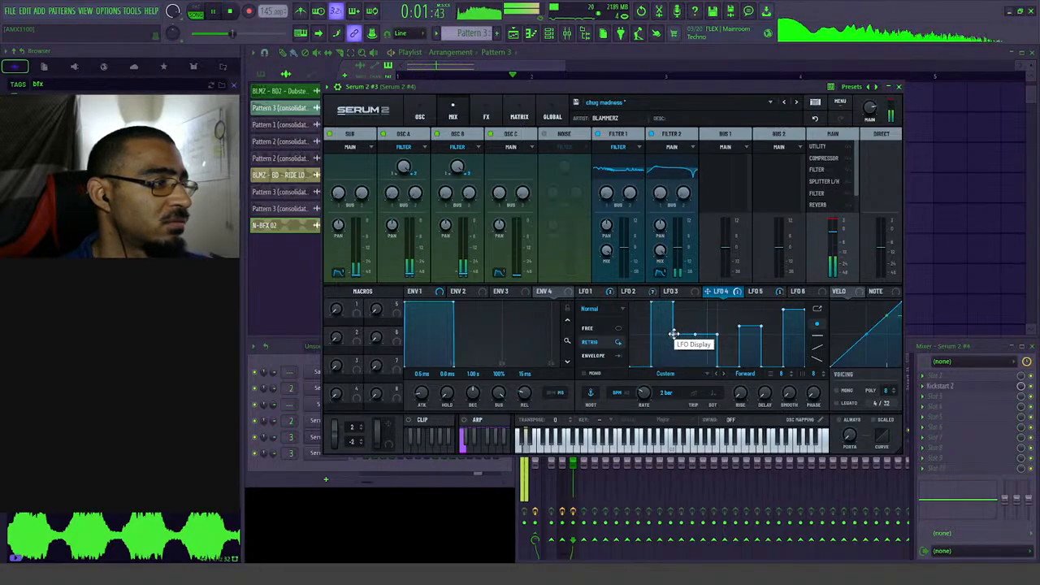
key("space")
key("space")
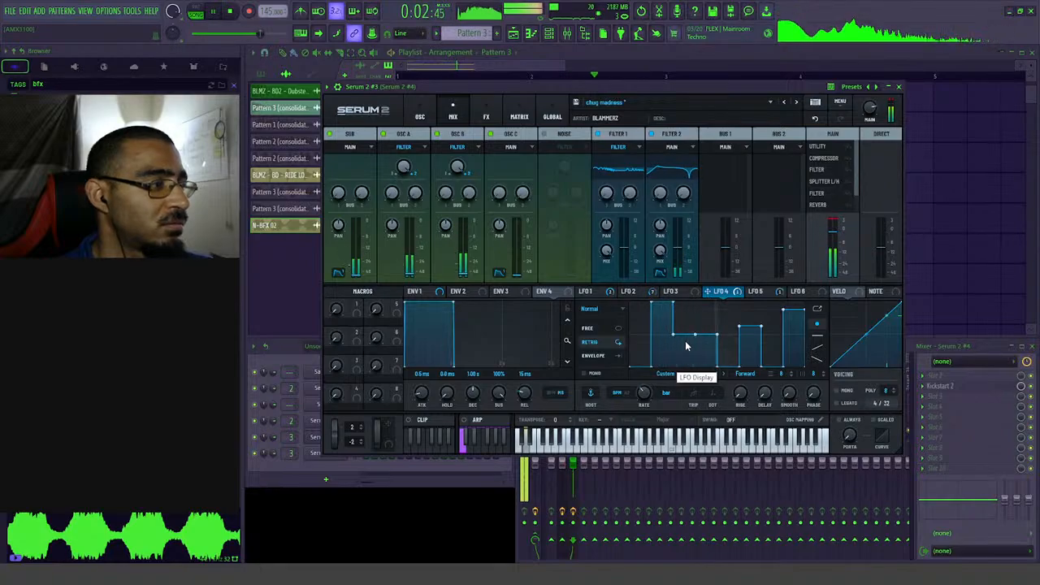
- Remove LFO 4's extra early step and redraw its second half as full-height, half-height and roughly three-quarter-height steps
left_click_drag(669, 334, 664, 324)
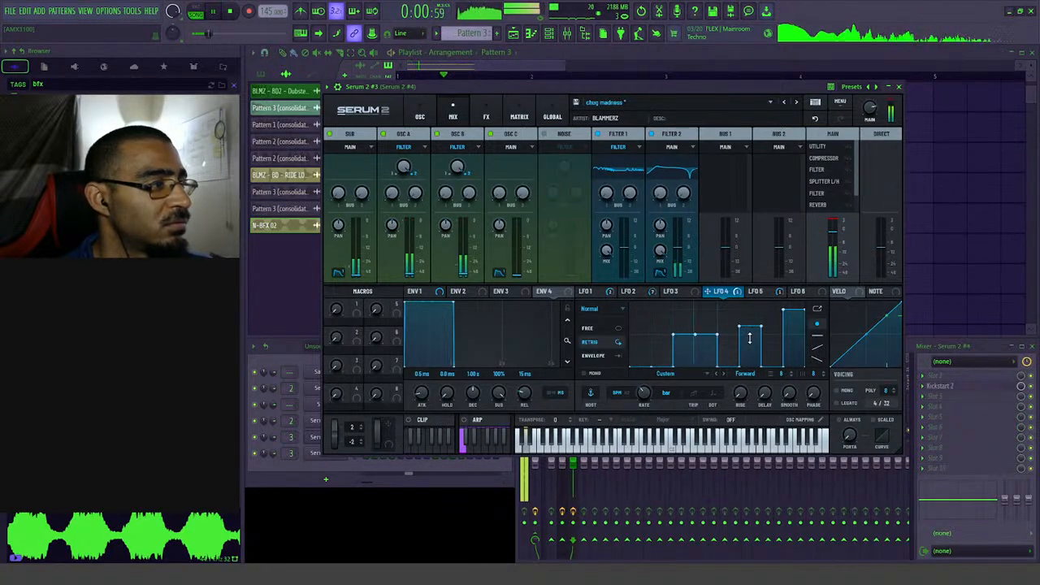
left_click_drag(777, 324, 775, 315)
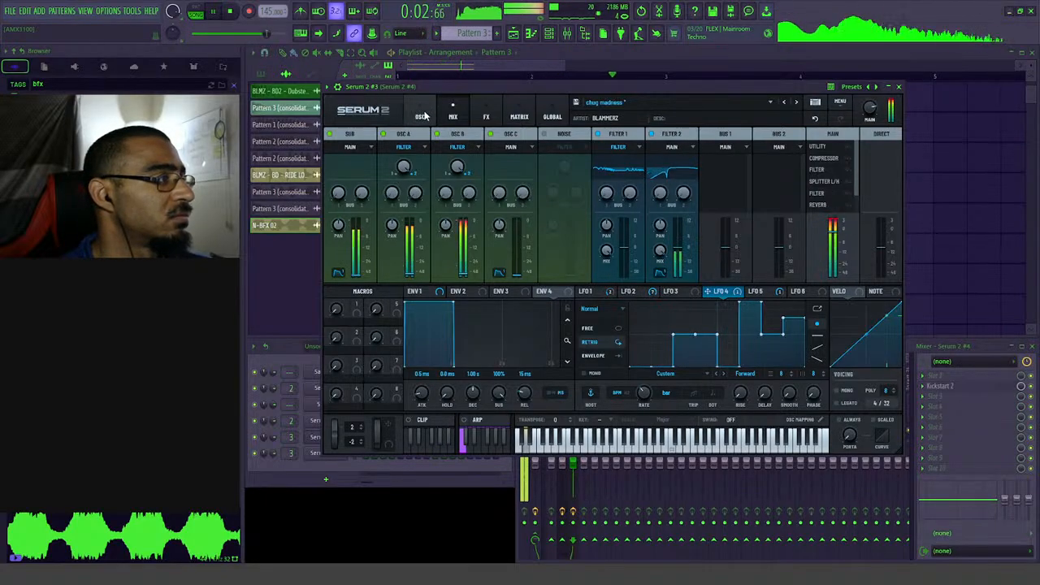
- Raise oscillator A's wavetable position, then try oscillators A and B each at +1 octave and return both to 0
left_click(420, 116)
mouse_move(373, 240)
left_mouse_down()
mouse_move(388, 208)
mouse_move(387, 227)
left_mouse_up()
mouse_move(383, 156)
left_mouse_down()
mouse_move(381, 177)
mouse_move(383, 154)
left_mouse_up()
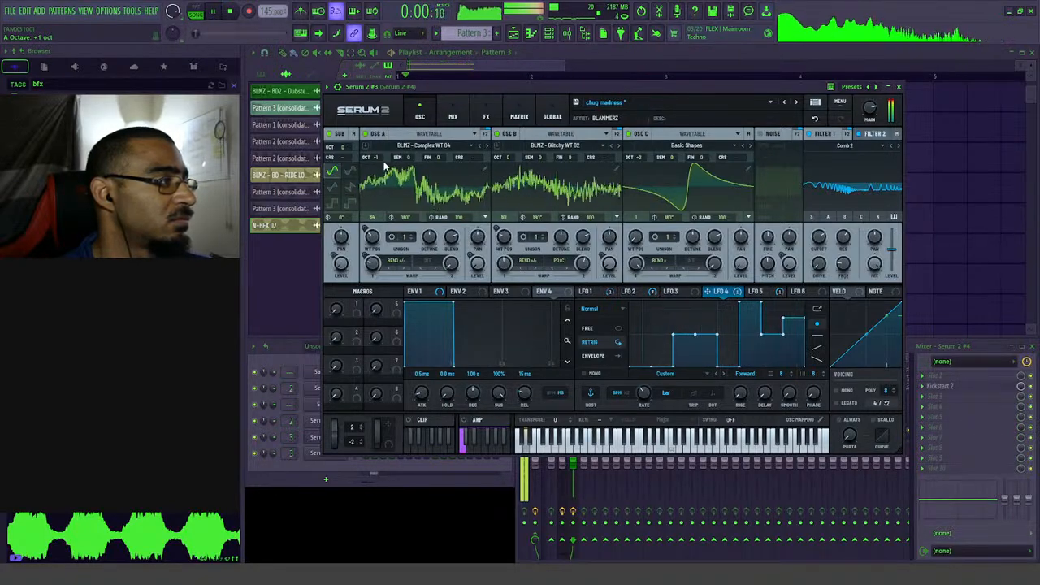
left_click_drag(506, 157, 511, 152)
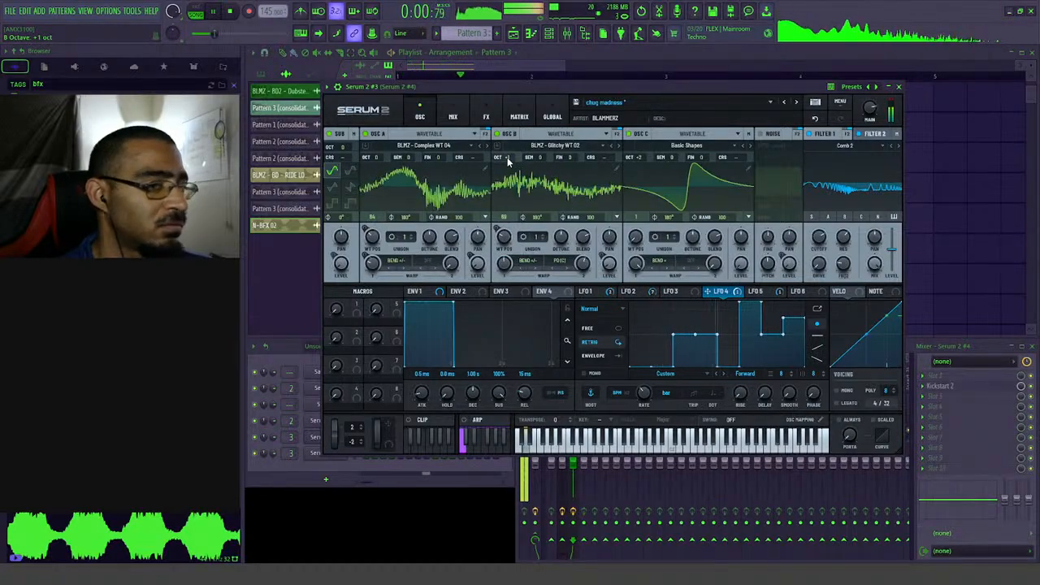
mouse_move(508, 163)
left_click_drag(509, 163, 509, 172)
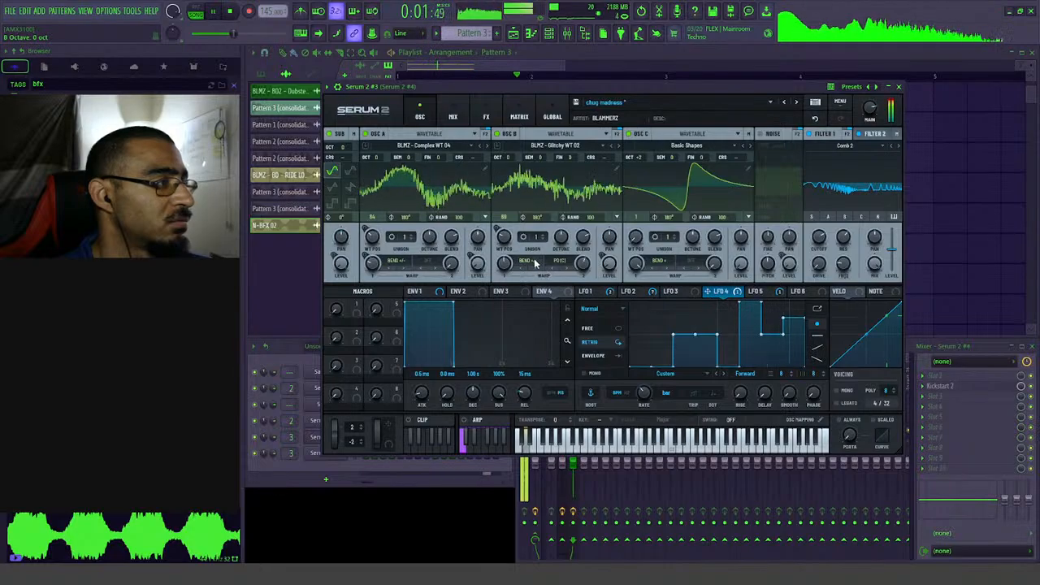
- Sweep oscillator B's Bend +/- warp down to -77% and back up, and lower its wavetable position
mouse_move(502, 284)
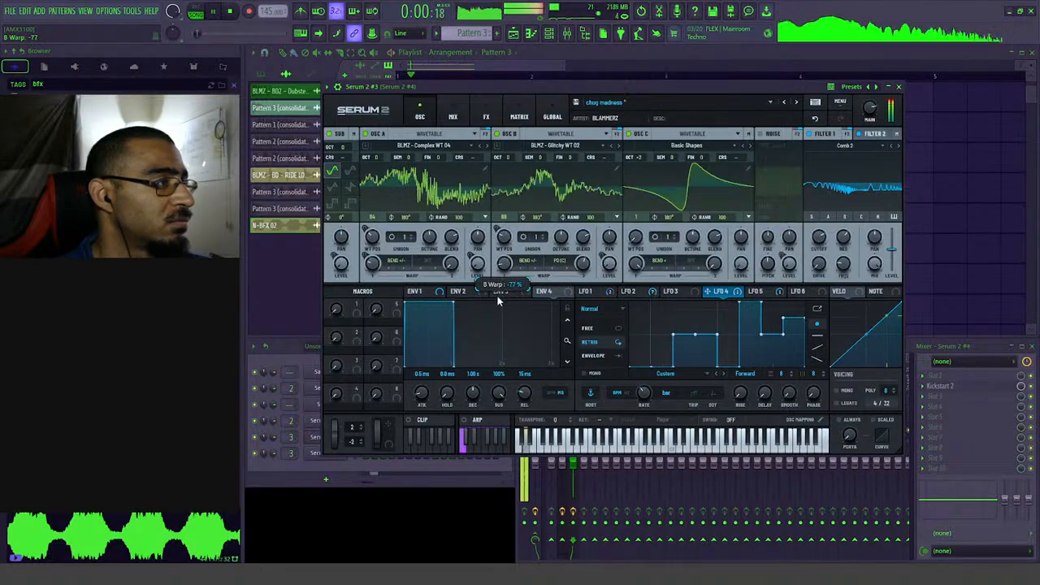
left_click_drag(497, 296, 497, 236)
- Set oscillator C's wavetable position to 2 and its octave to +3
left_click_drag(635, 237, 641, 213)
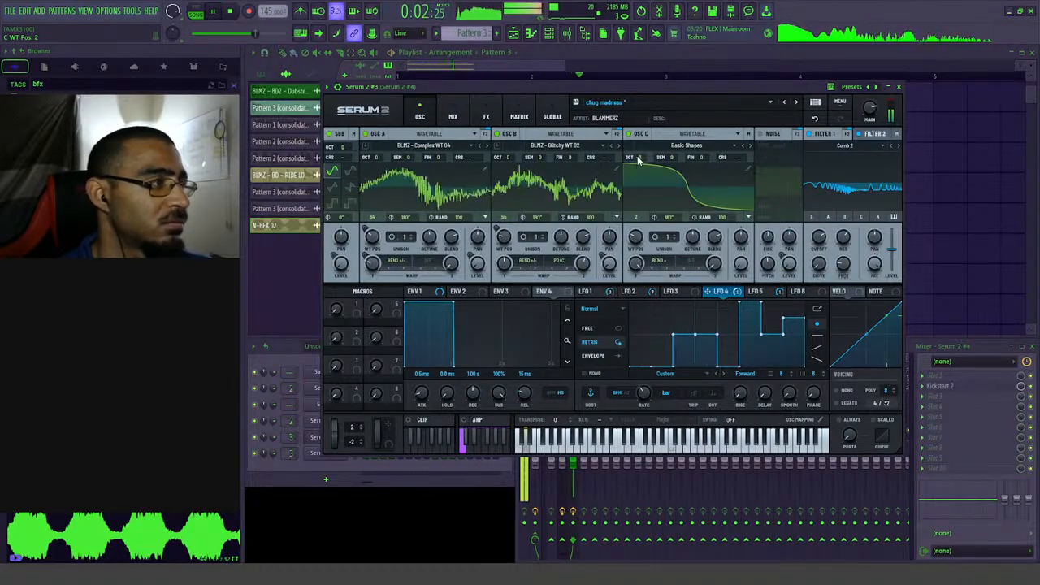
left_click_drag(636, 157, 635, 182)
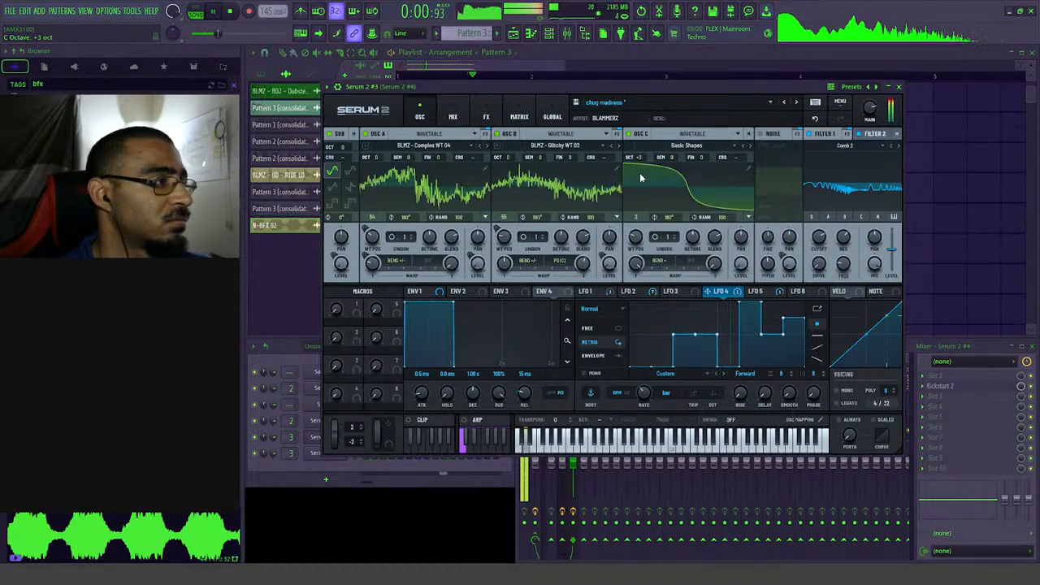
- Sweep Filter 1's cutoff down to 557 Hz and adjust Filter 2's cutoff to 75 Hz during playback
mouse_move(823, 236)
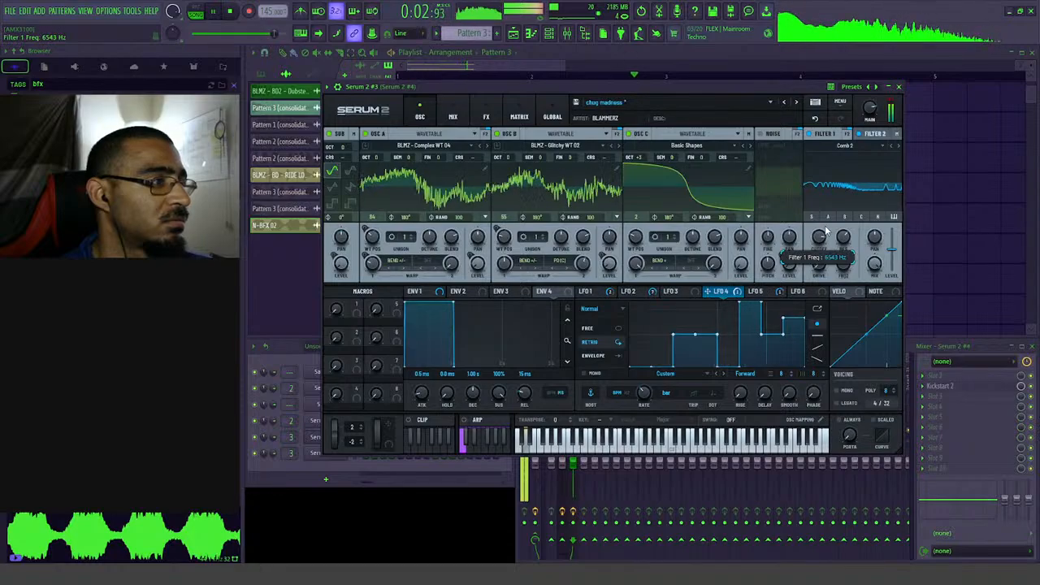
left_click_drag(823, 235, 821, 256)
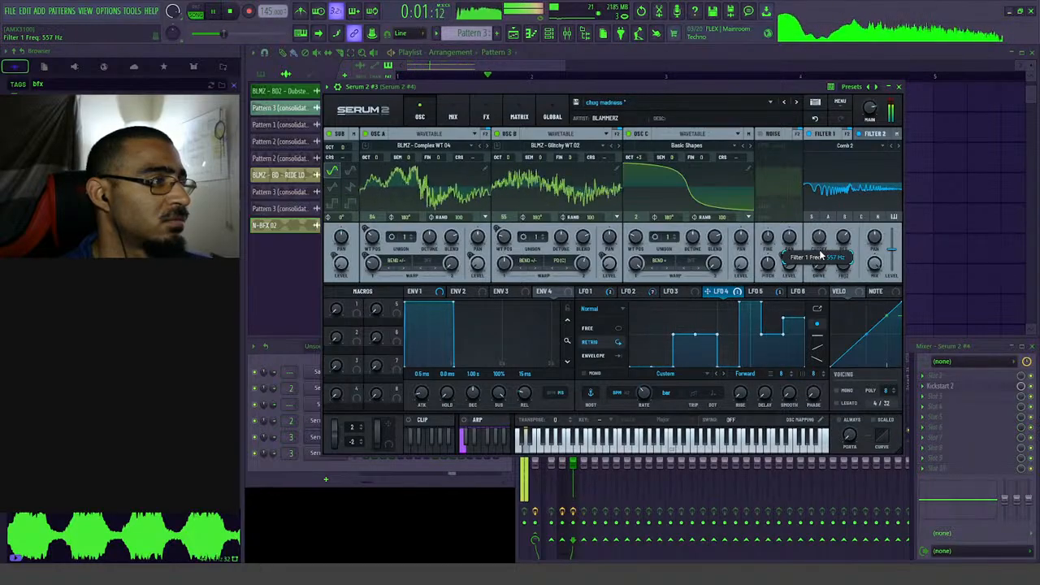
left_click(874, 133)
left_click_drag(821, 235, 821, 246)
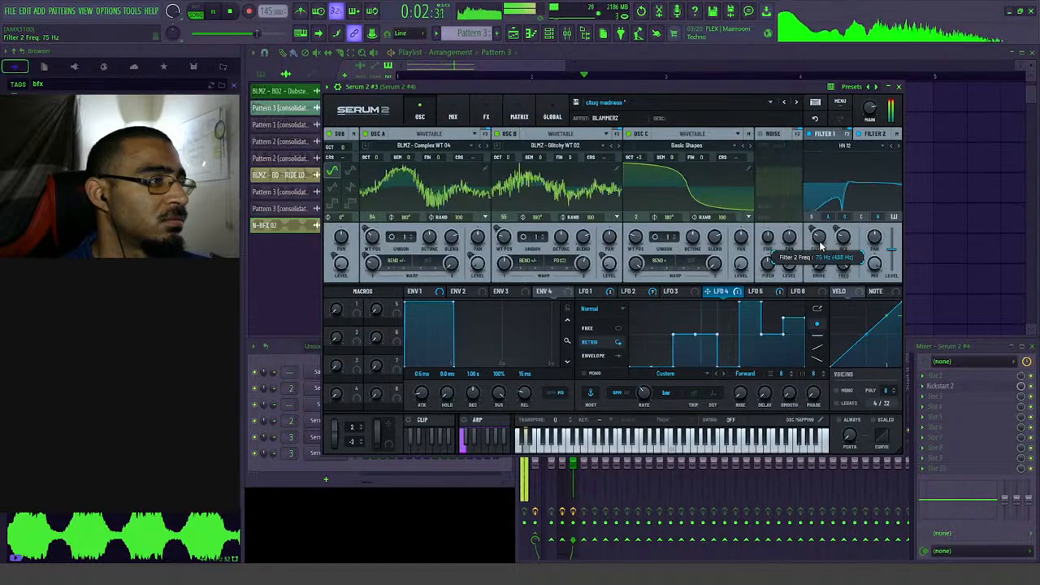
- Check the mixer and effects chain, then set oscillator A's wavetable position to 73 and enable the noise oscillator
left_click(453, 116)
left_click(486, 116)
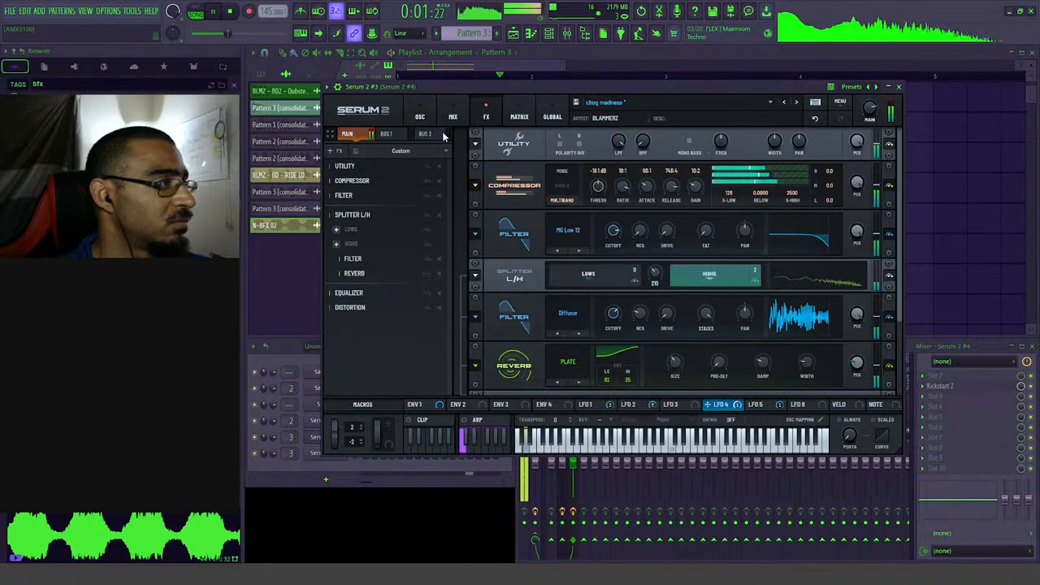
left_click(419, 116)
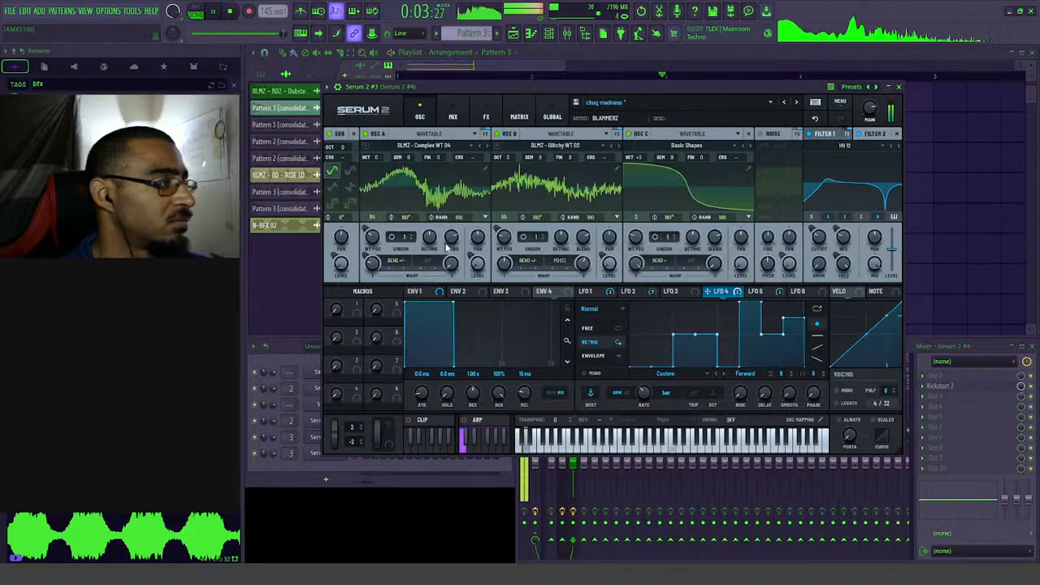
left_click_drag(373, 237, 373, 246)
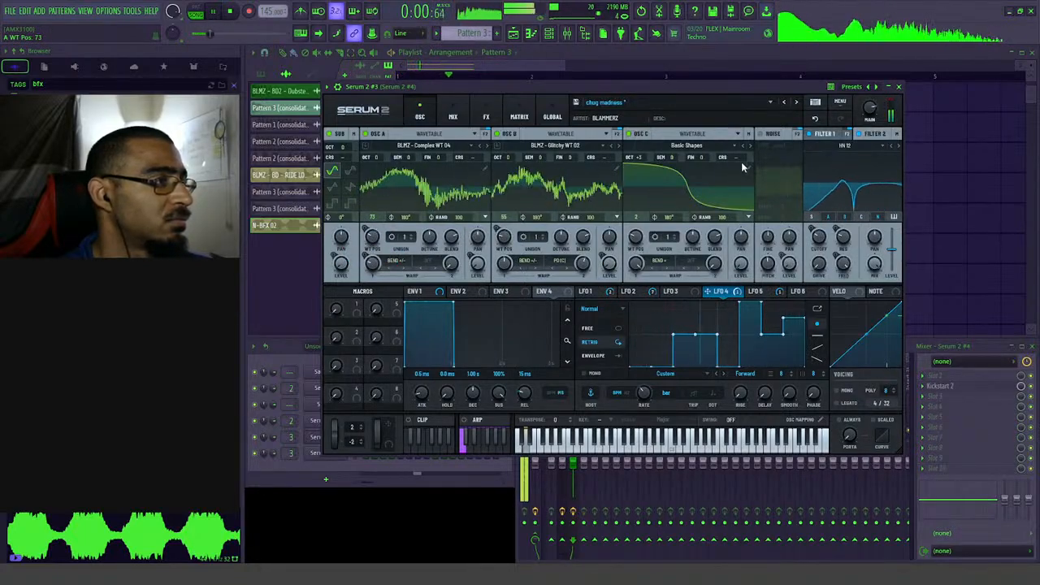
left_click(760, 134)
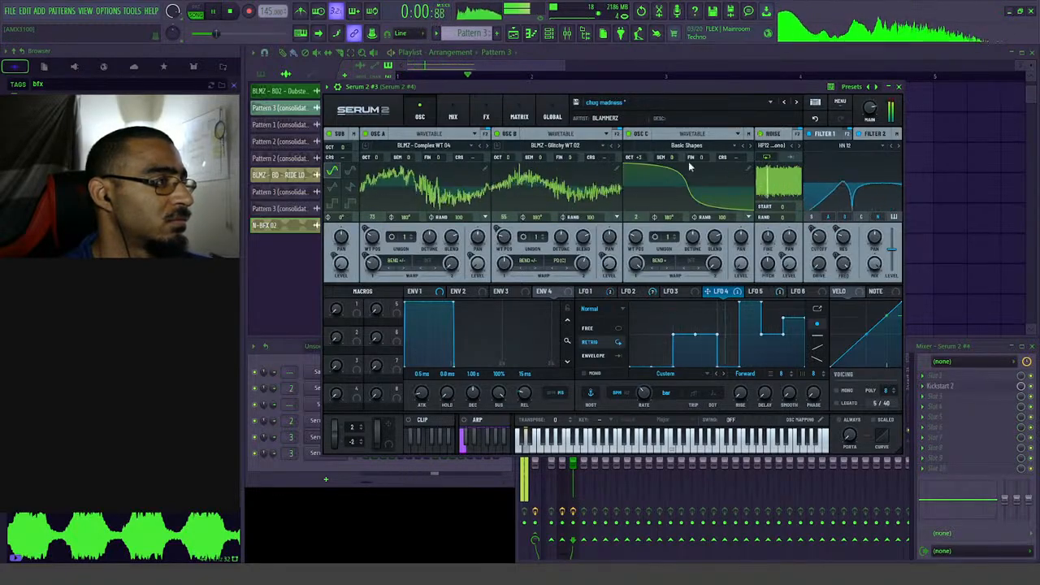
- Check LFO 2, then raise the first half of LFO 4's first block to full height and lower its next block to about three-quarters
left_click(634, 292)
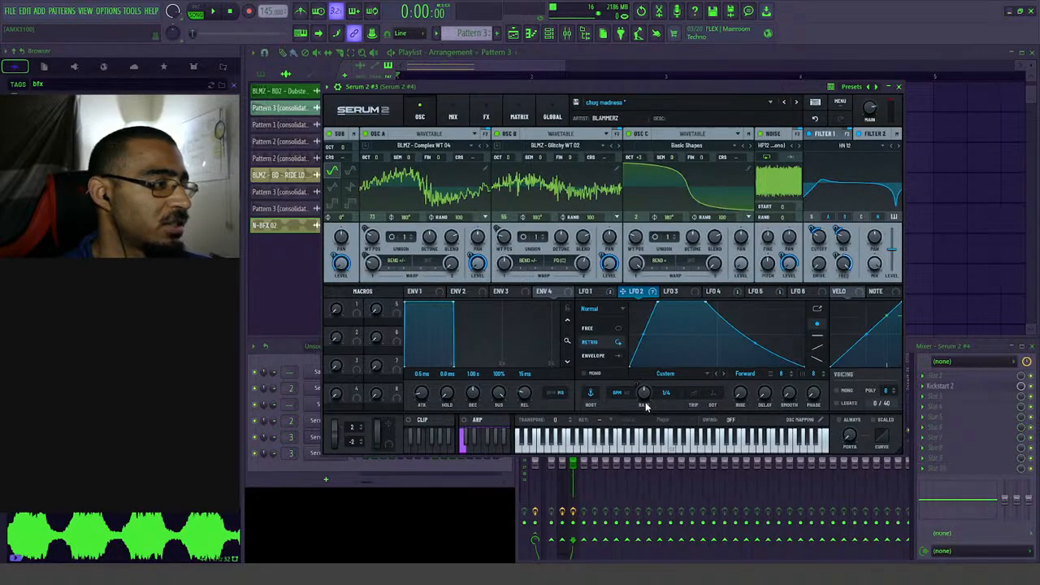
left_click(720, 292)
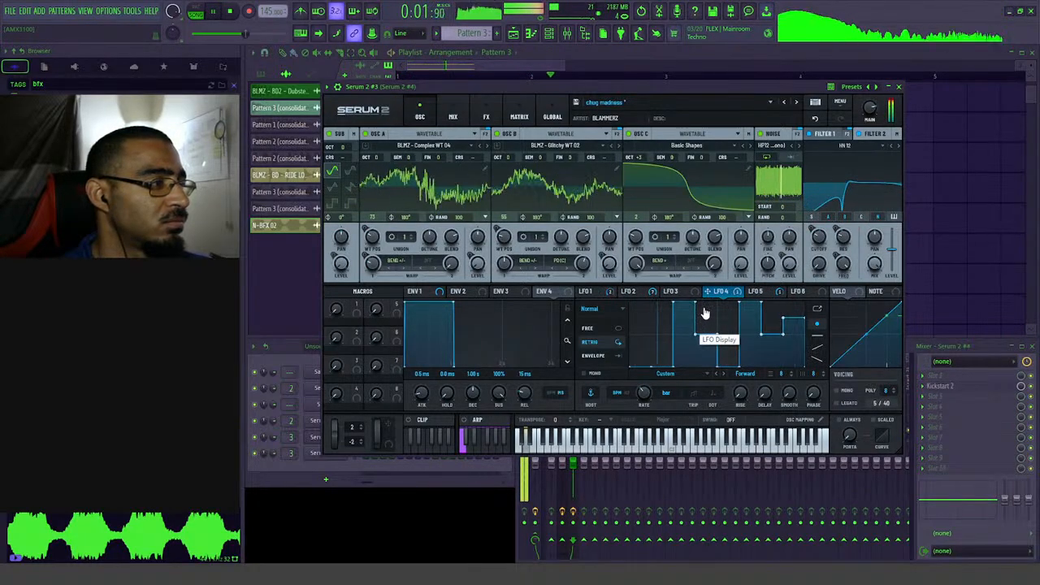
left_click_drag(702, 331, 698, 338)
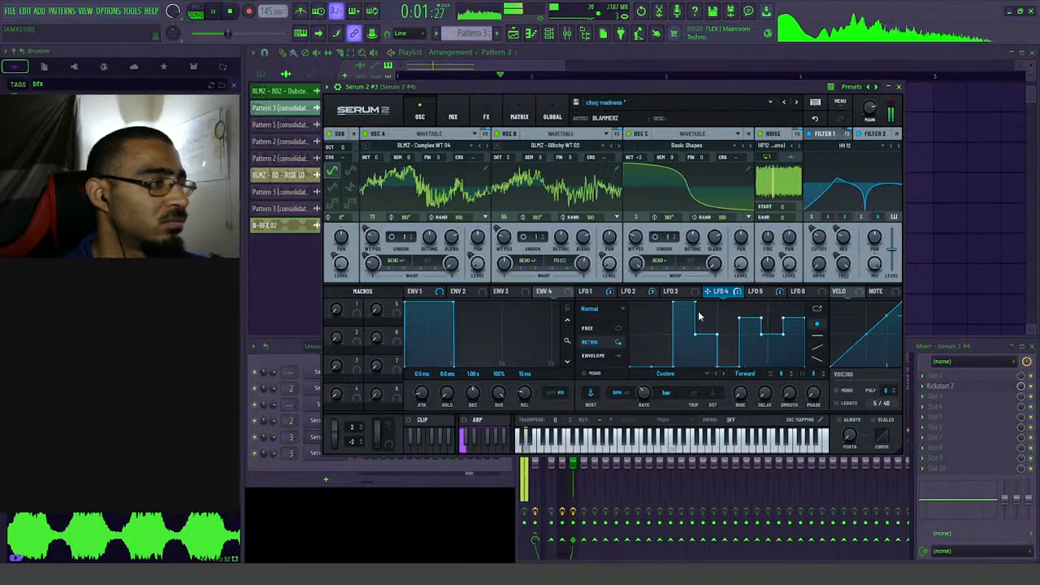
mouse_move(634, 299)
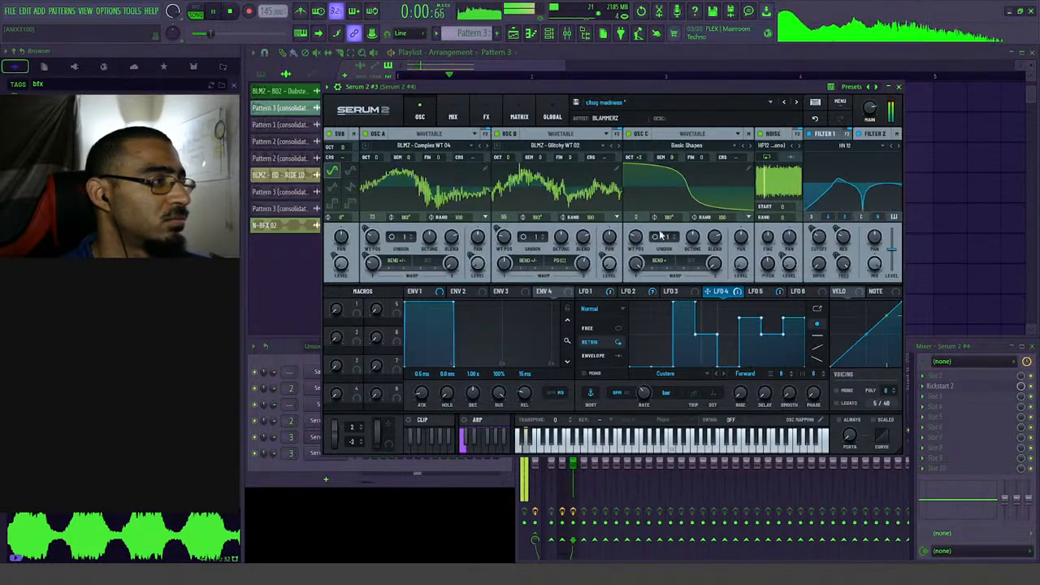
- Set oscillator C's second warp to Sync, raise it to 2.44, then reduce it to two waveform cycles and replay the loop
left_click(687, 262)
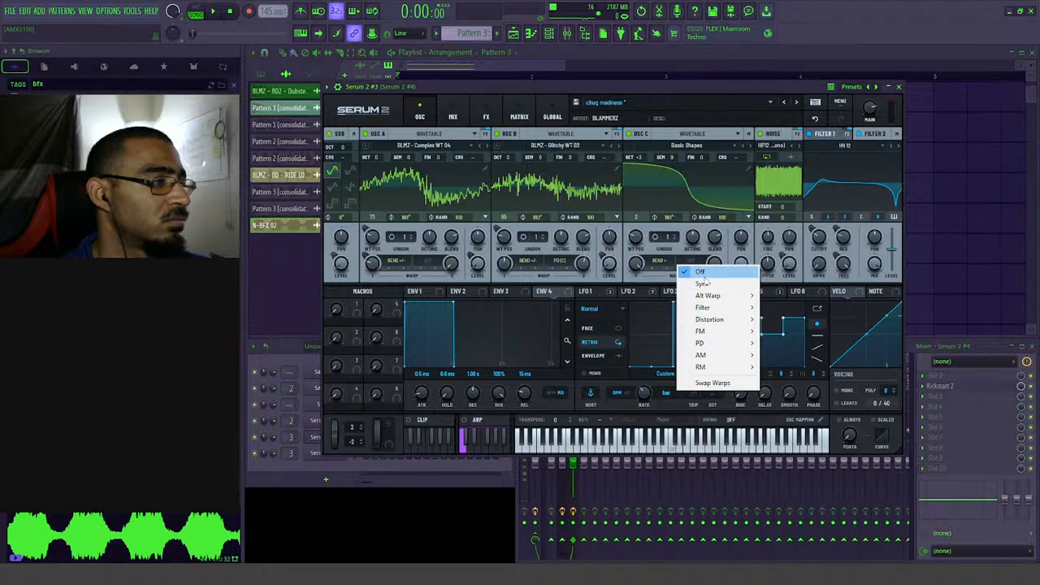
left_click(693, 283)
key("space")
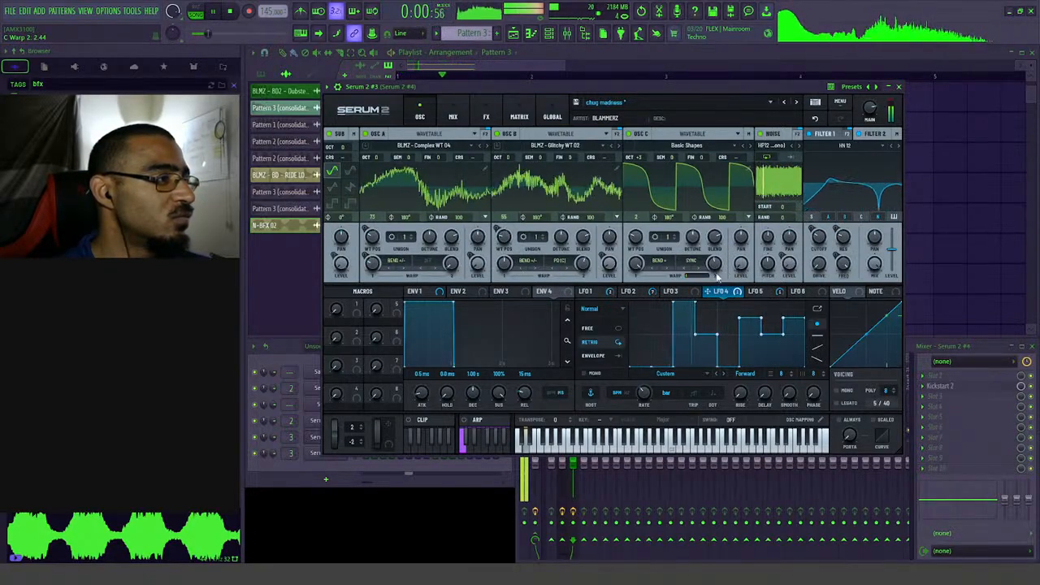
scroll(716, 275, "down", 2)
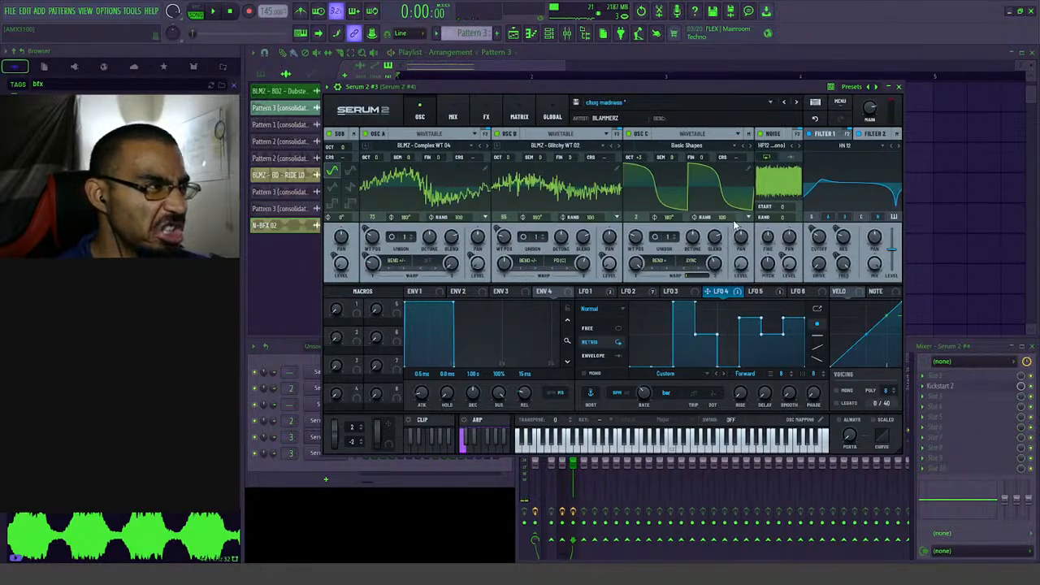
key("space")
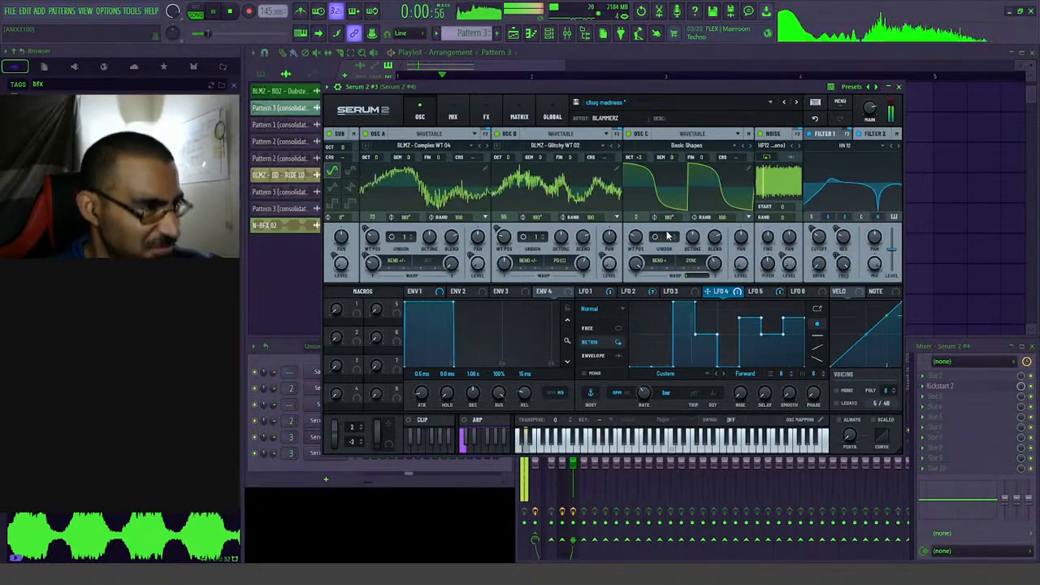
- Add a Hyper/Dimension effect to the main effects chain and move it between the Utility and the Compressor
left_click(452, 116)
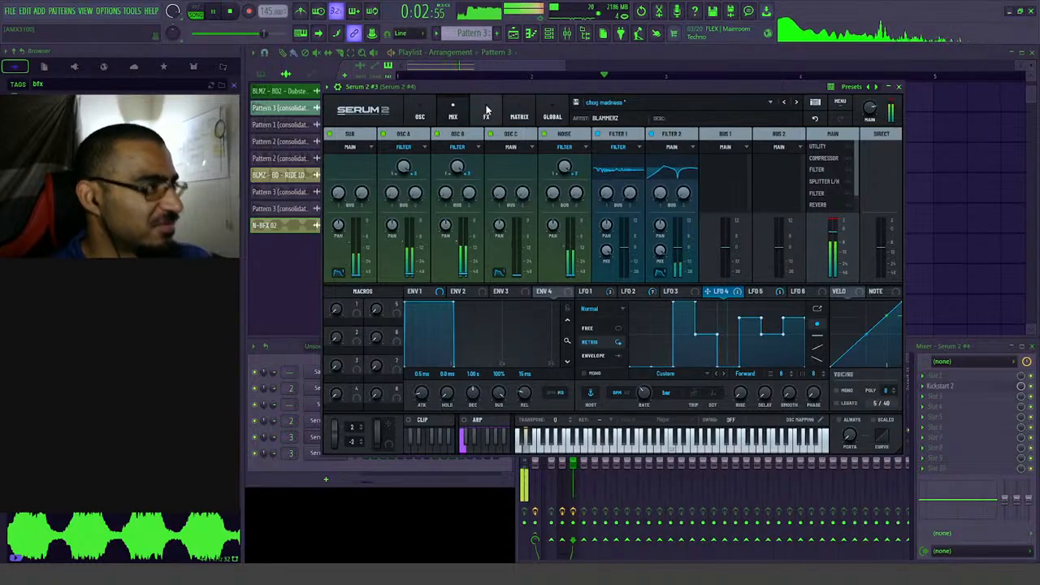
left_click(486, 116)
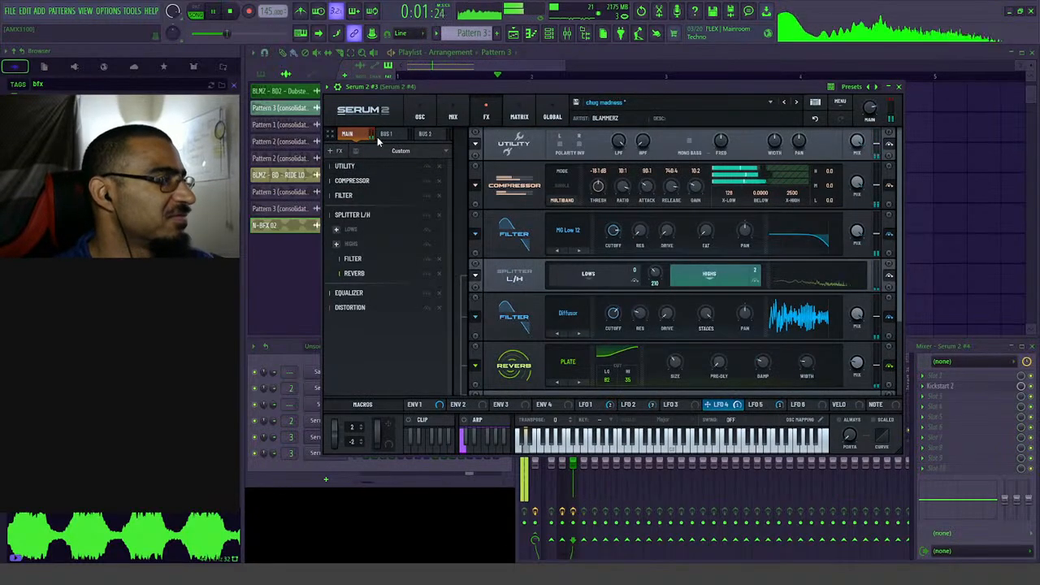
key("space")
left_click(331, 153)
left_click(358, 272)
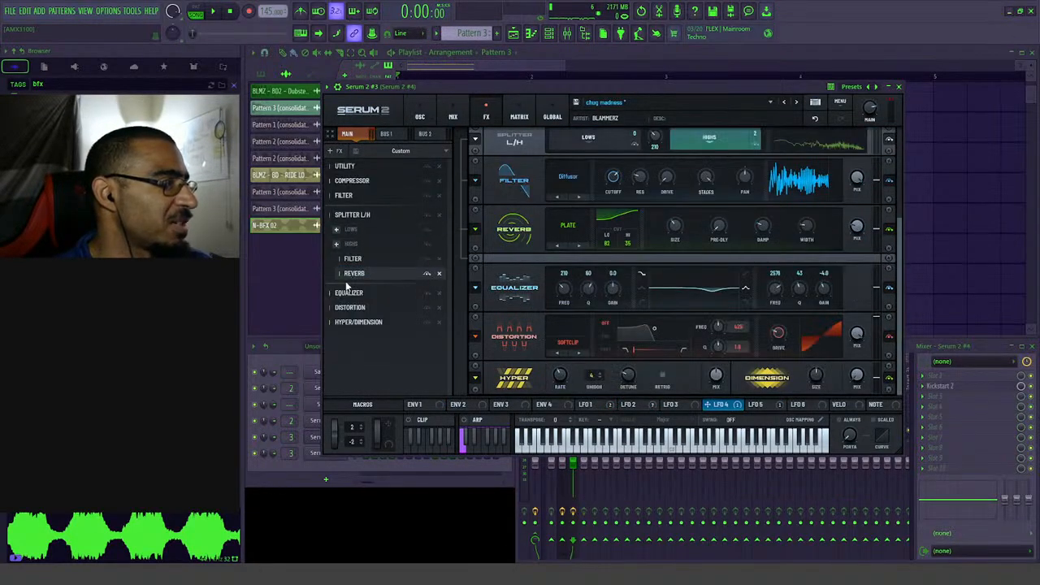
key("space")
left_click_drag(347, 327, 362, 183)
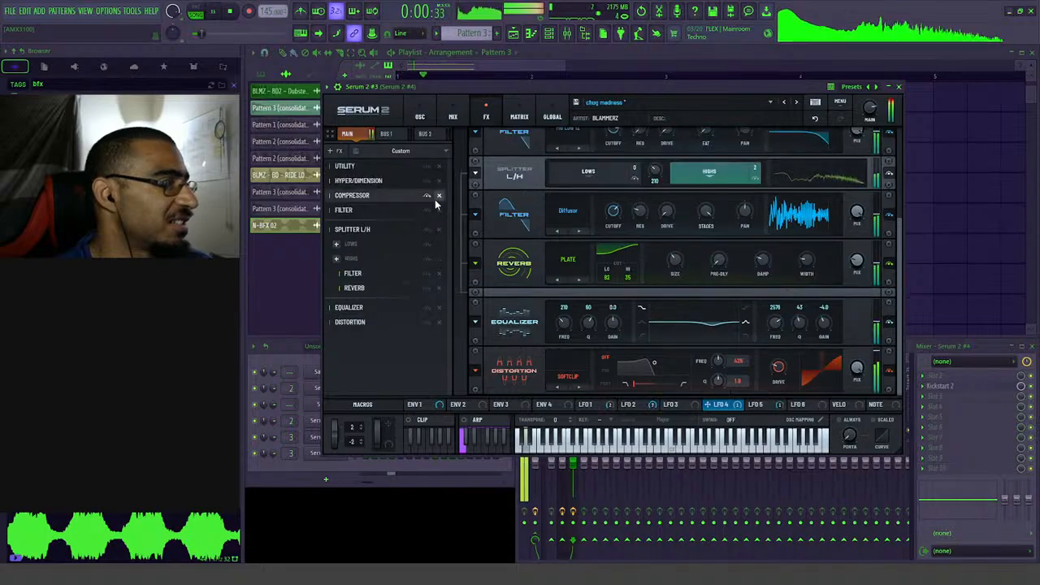
- Assign LFO 2 to the Hyper effect's mix in the main effects chain and set the modulation amount to 37%
left_click(385, 180)
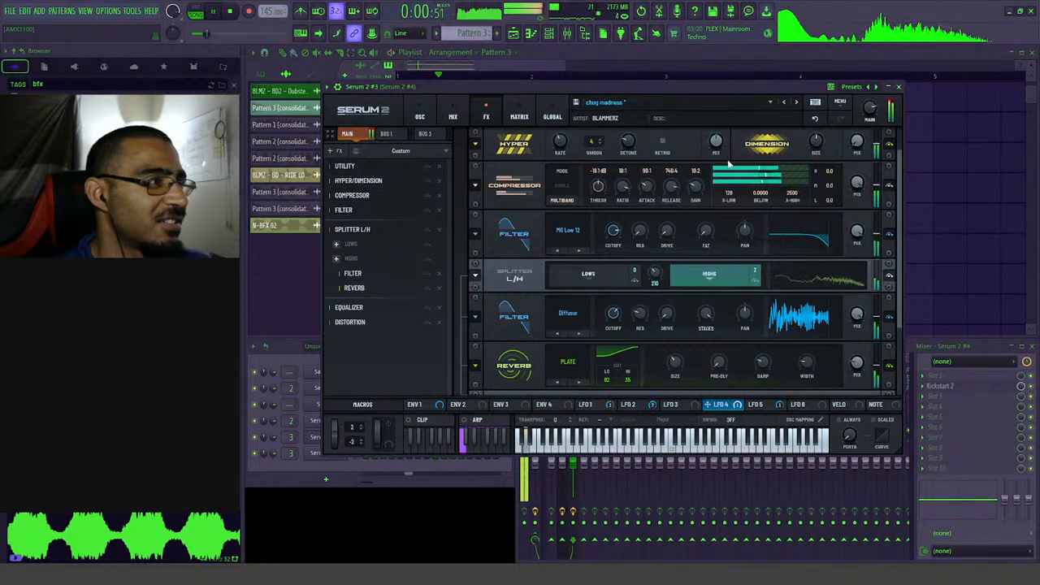
key("space")
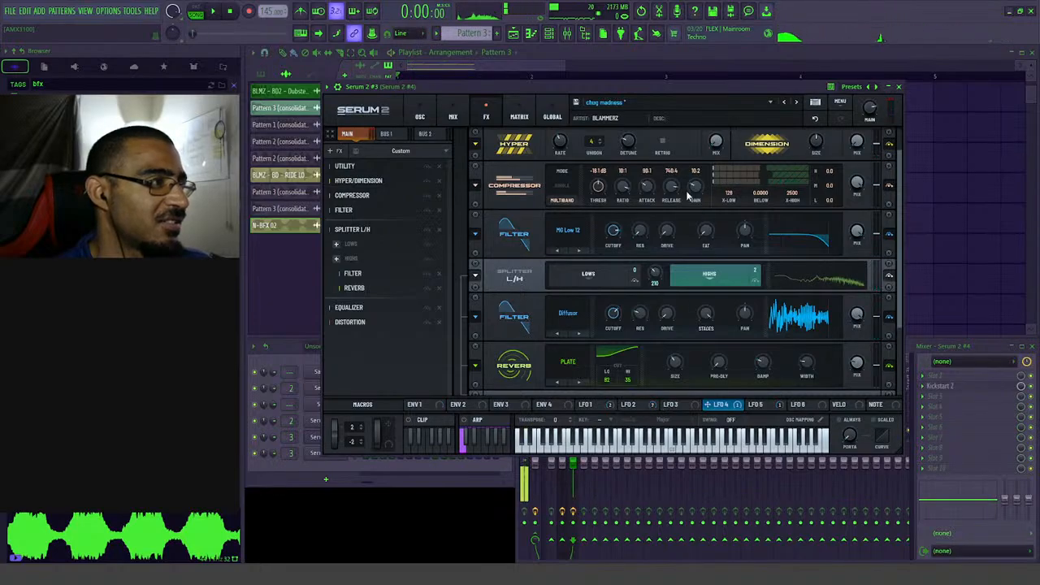
key("space")
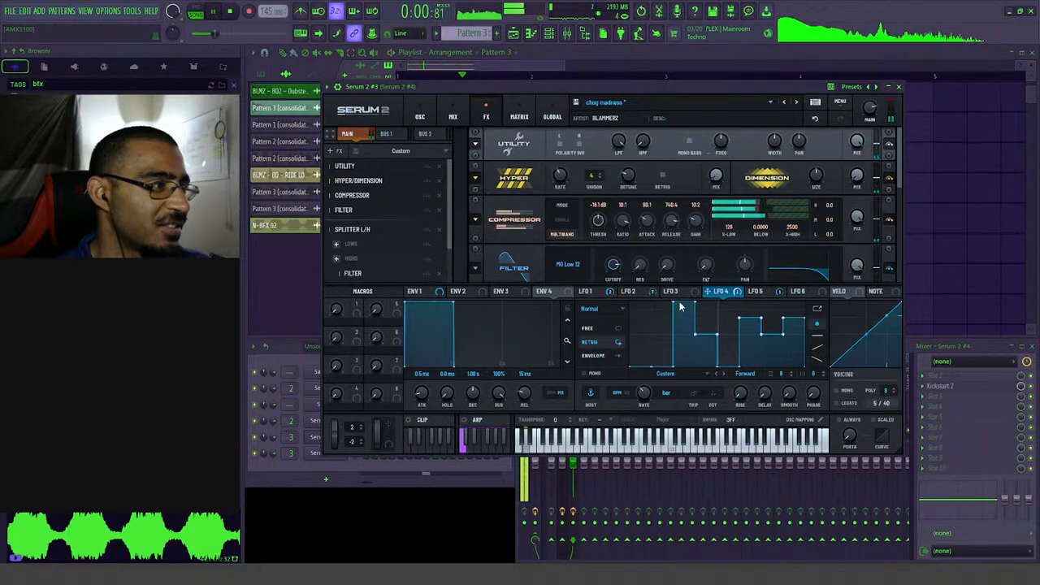
left_click(629, 292)
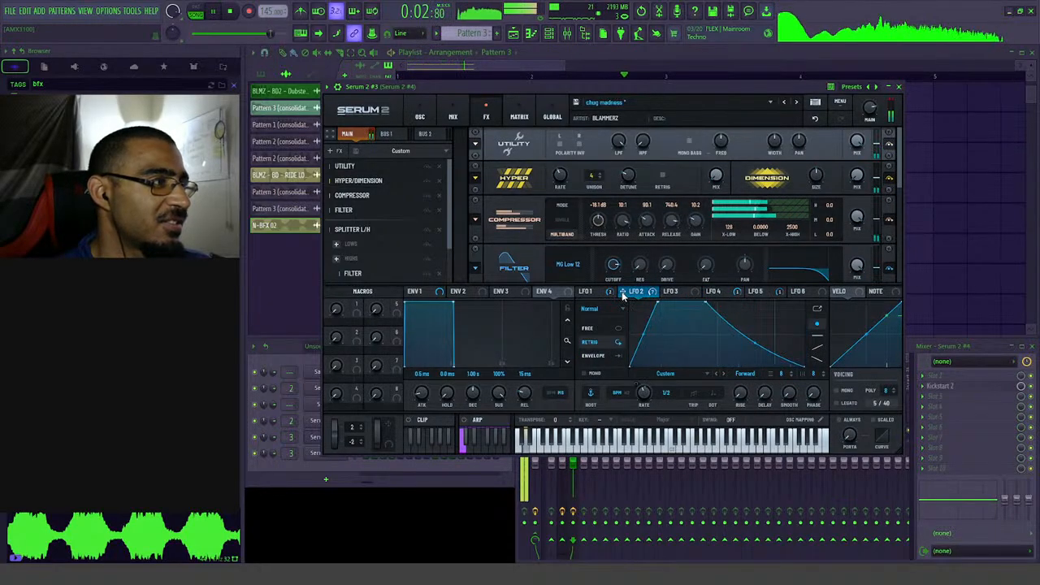
key("space")
left_click_drag(633, 297, 715, 168)
key("space")
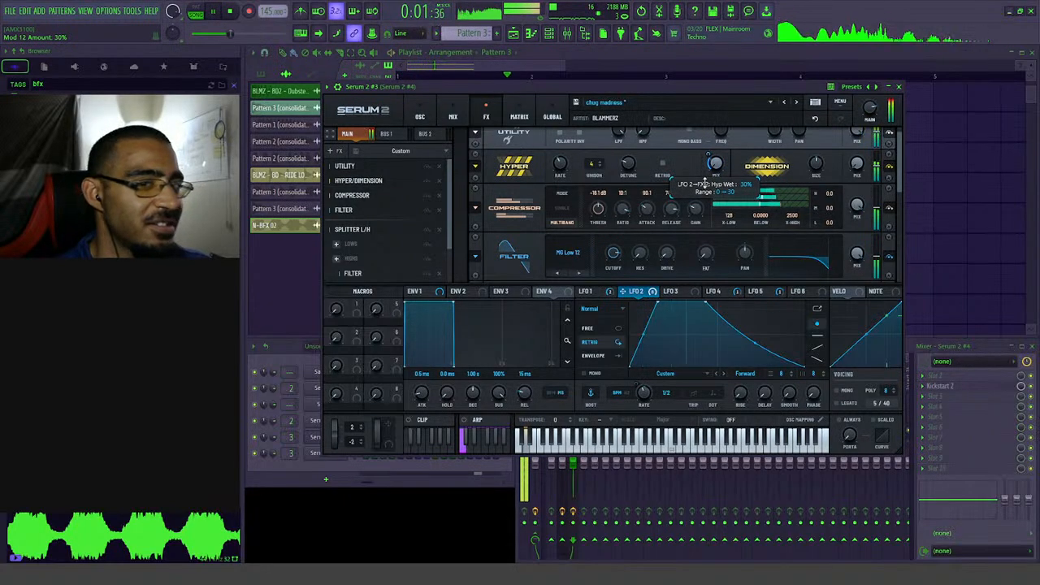
left_click_drag(899, 186, 899, 160)
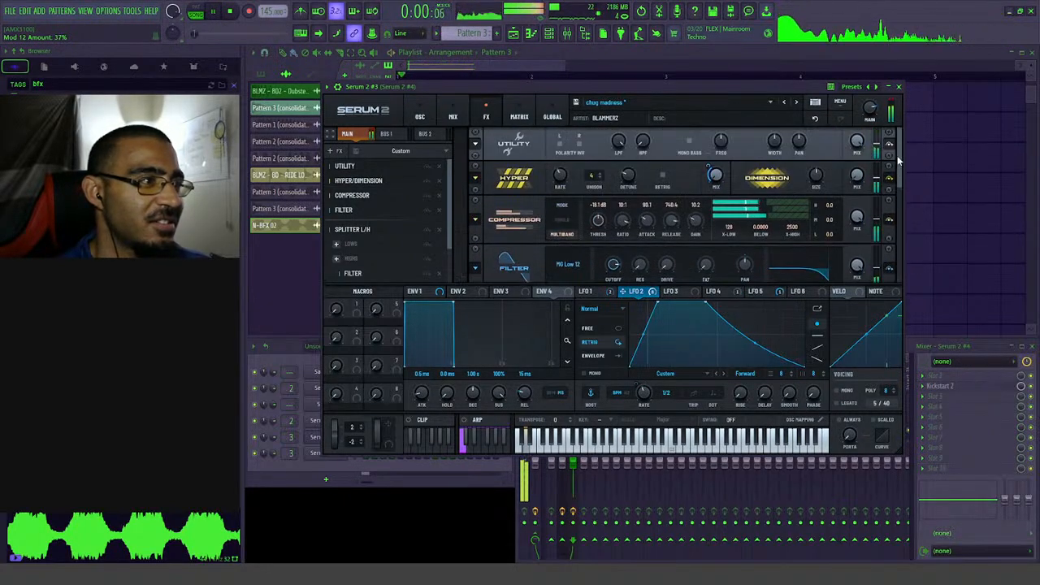
- Set the high-band gain of the Equalizer in the main effects chain to -4.4 and return to the oscillators
left_click(420, 116)
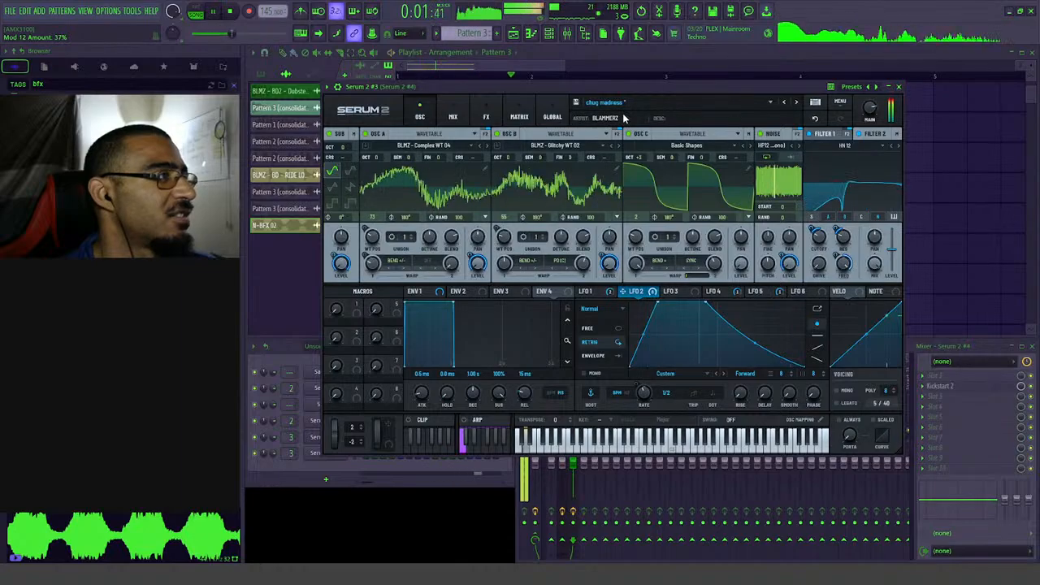
left_click(453, 116)
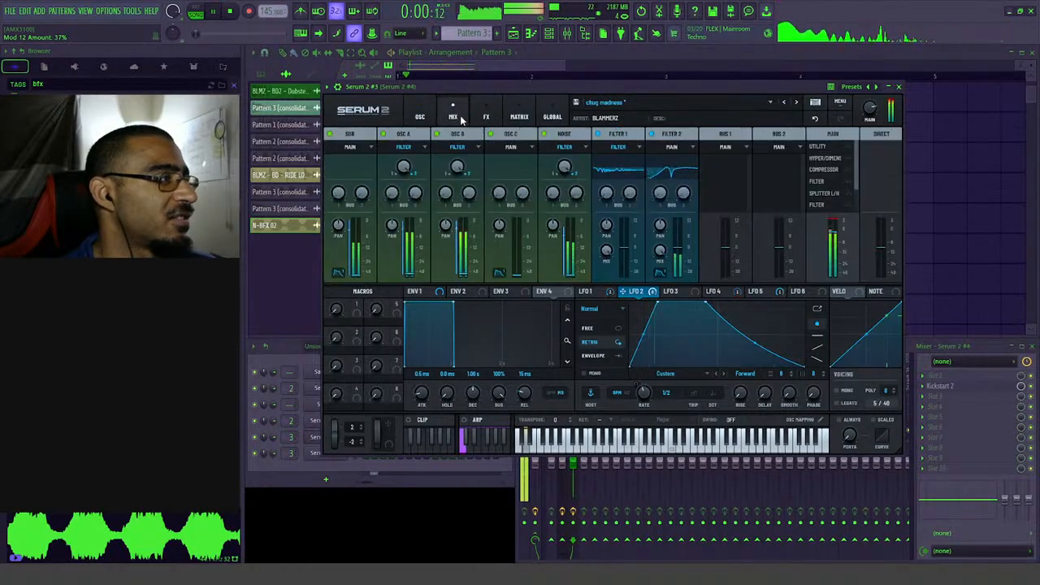
left_click(485, 117)
scroll(423, 236, "down", 2)
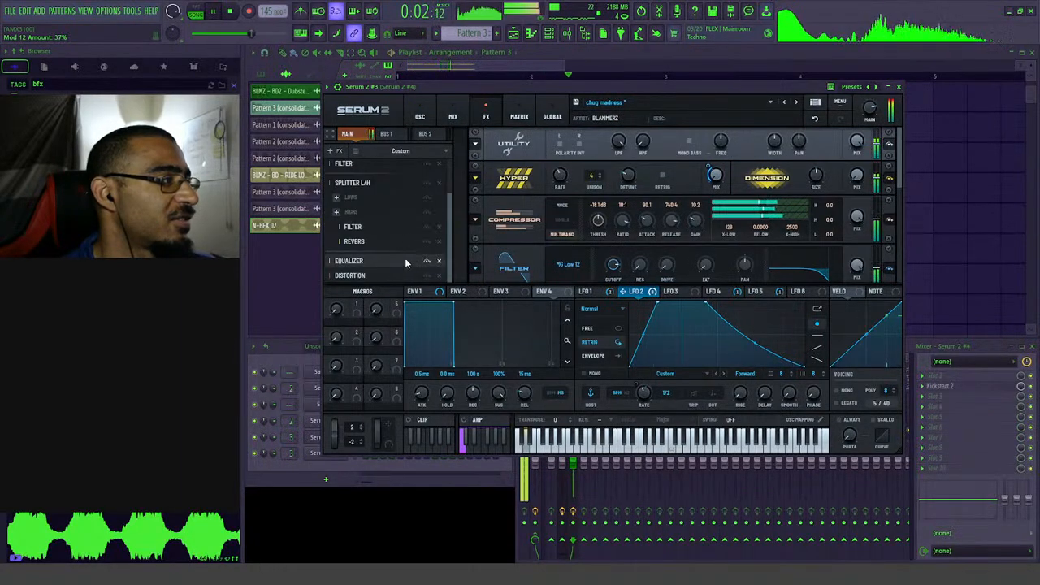
left_click(404, 258)
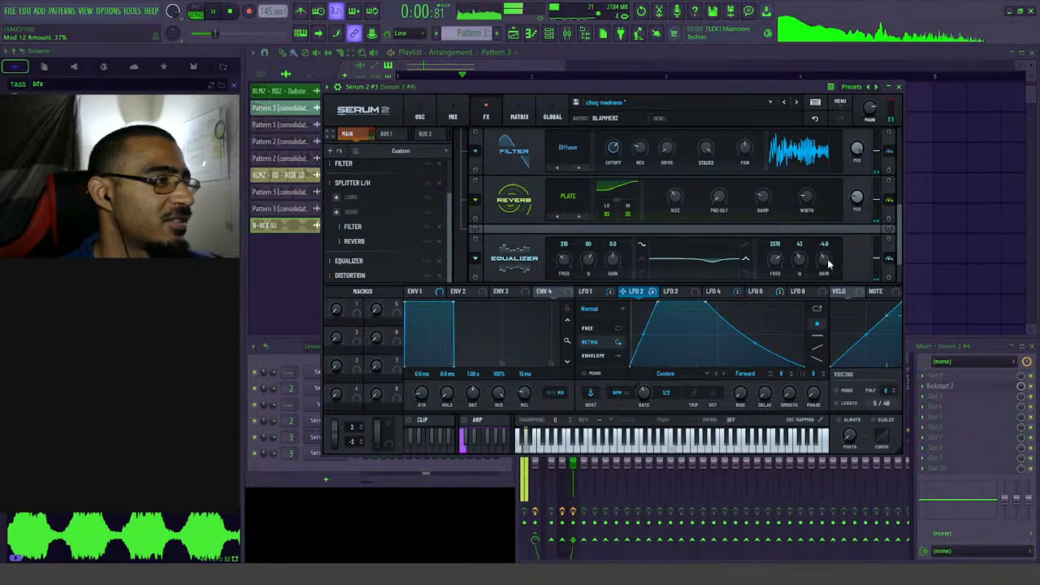
left_click_drag(828, 265, 829, 269)
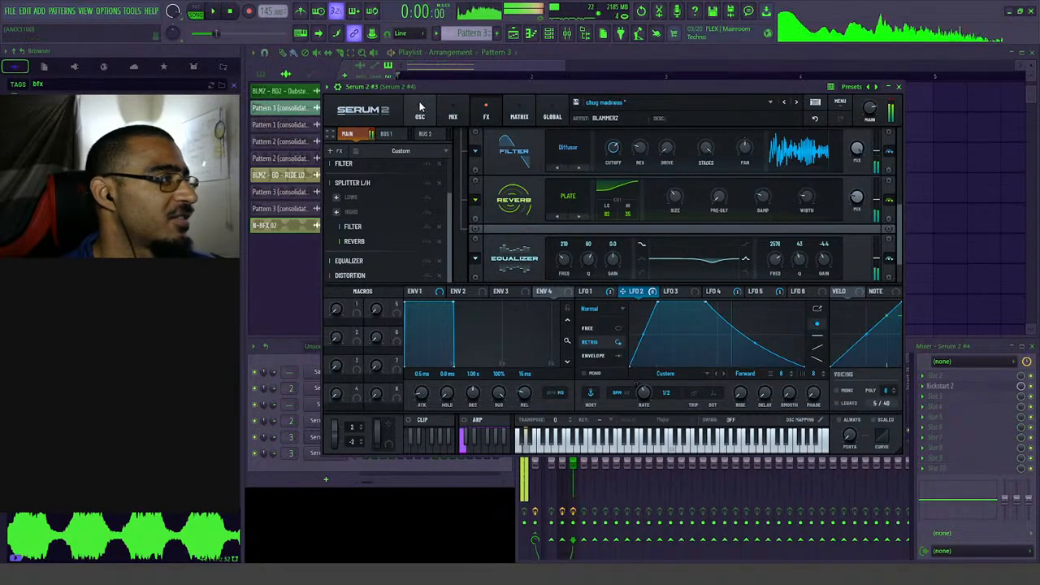
left_click(419, 117)
key("space")
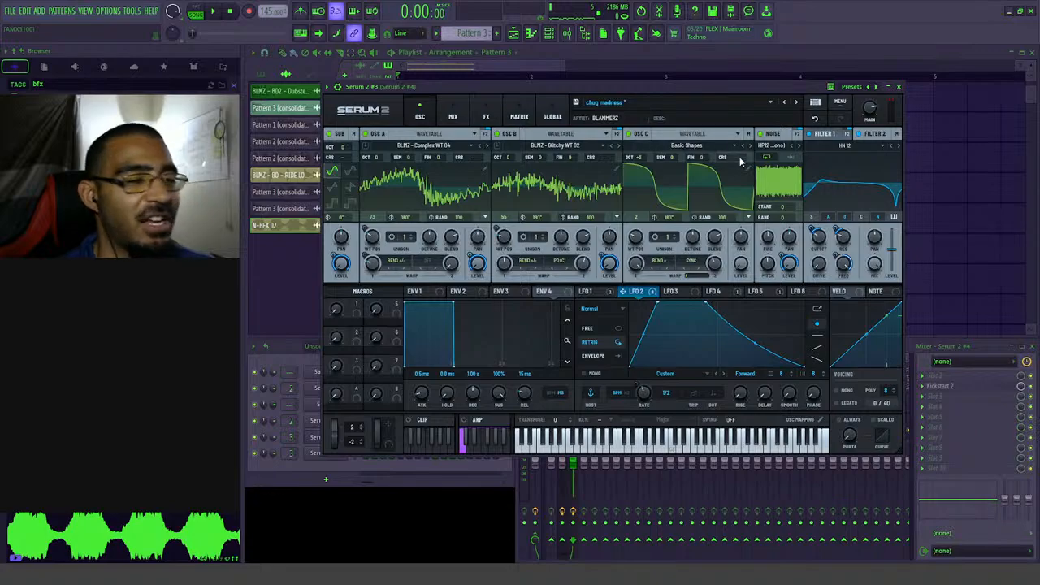
- Replay the loop, then save the bass as the preset "3 Wavetables Whaat" in the BLMZ - Serum 2 Presets folder
key("space")
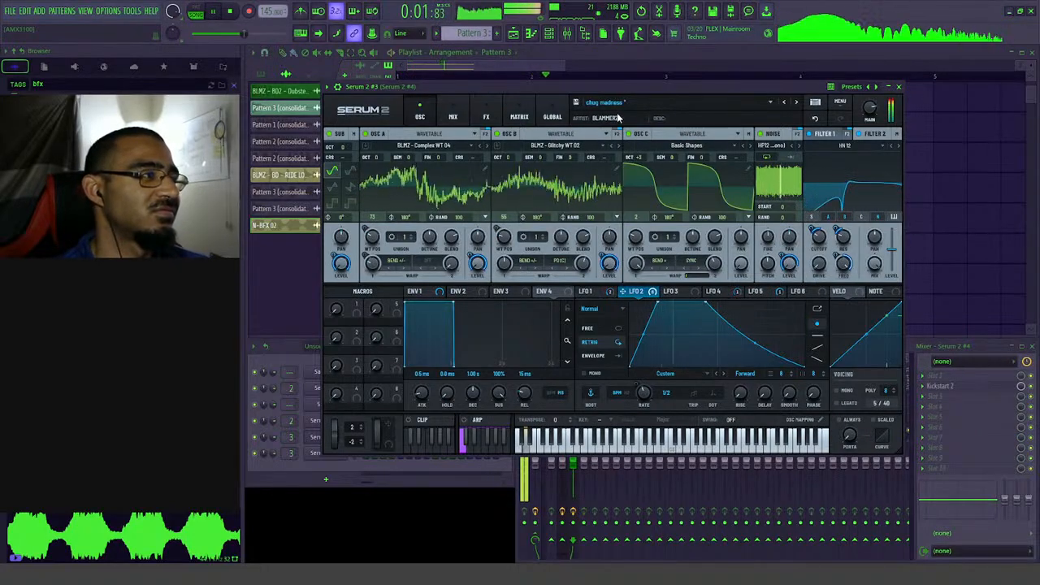
left_click(453, 116)
key("space")
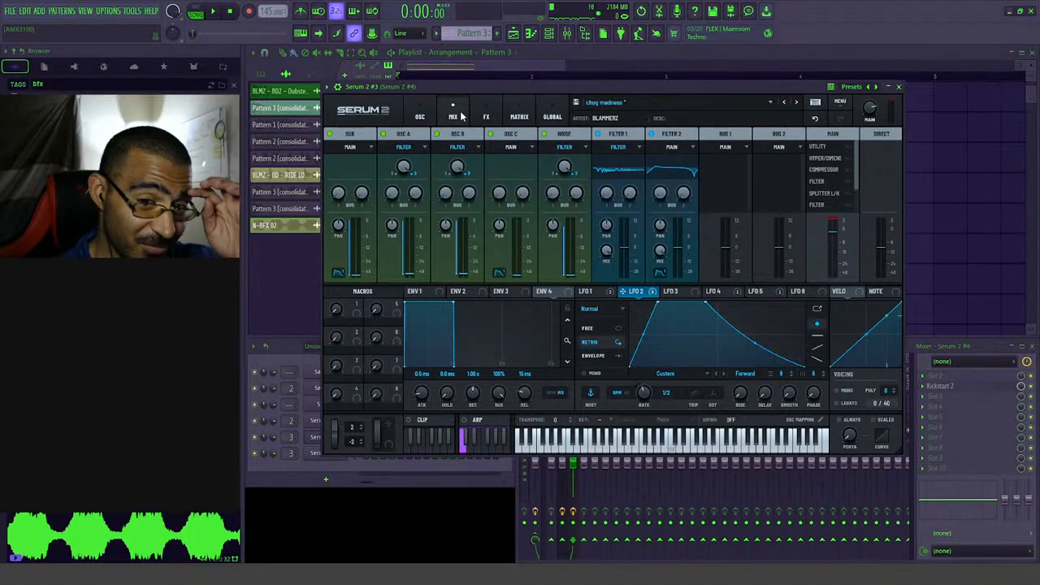
left_click(420, 116)
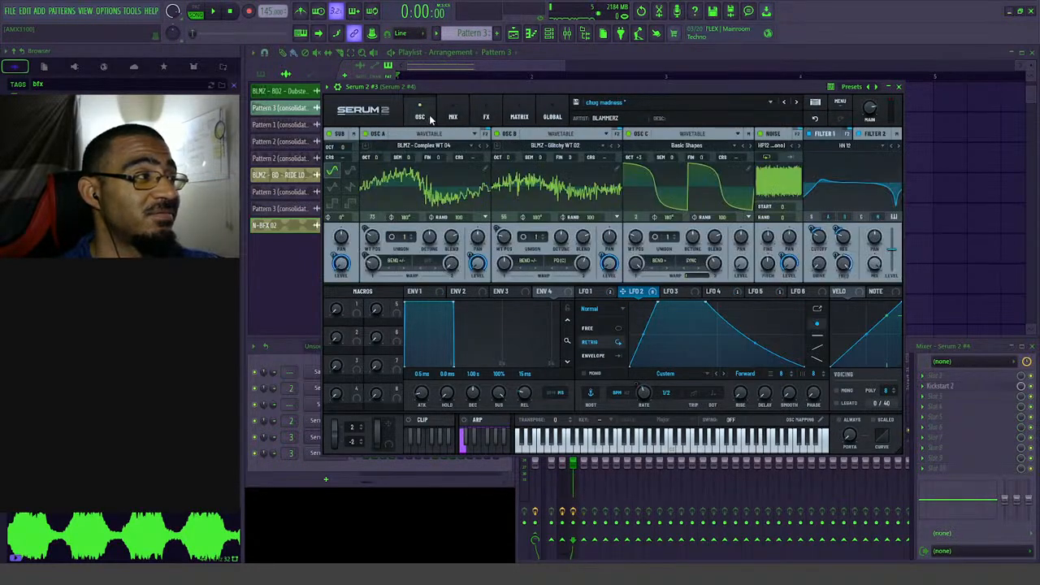
left_click(576, 104)
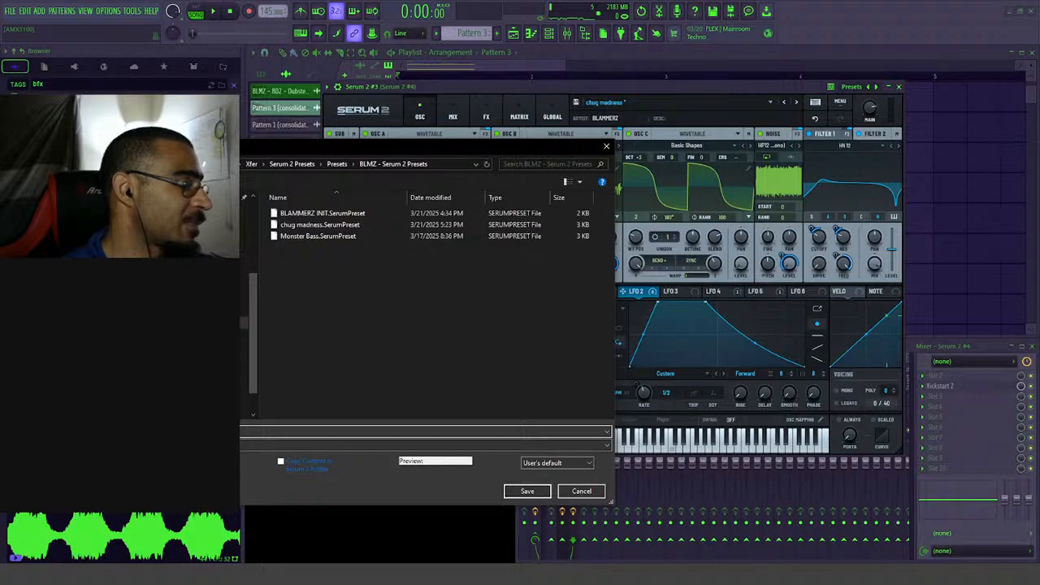
key("Return")
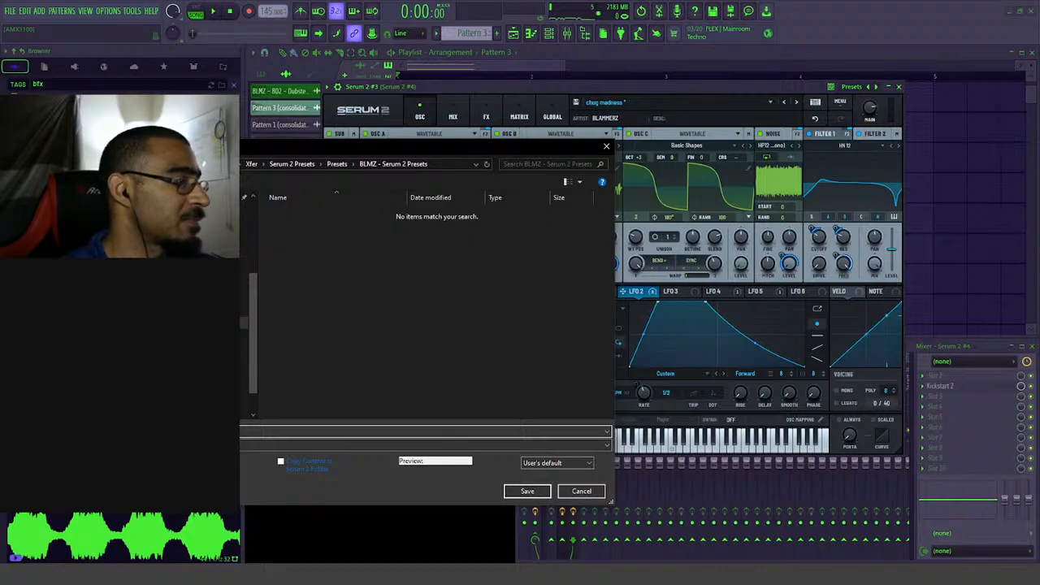
key("Escape")
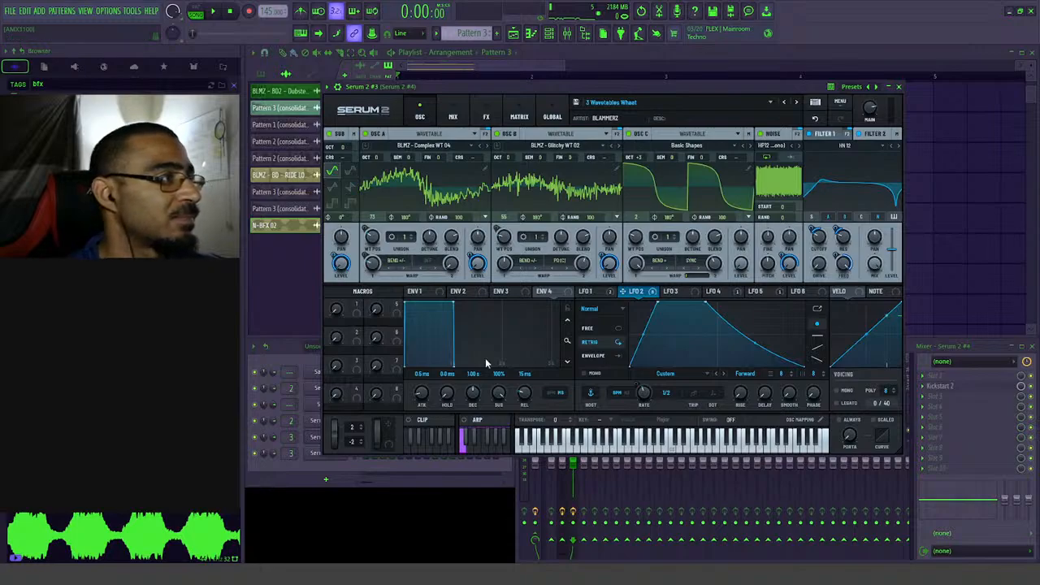
- Play the loop and review the saved preset's mixer routing, effects chain through Equalizer and Distortion, and oscillators
key("space")
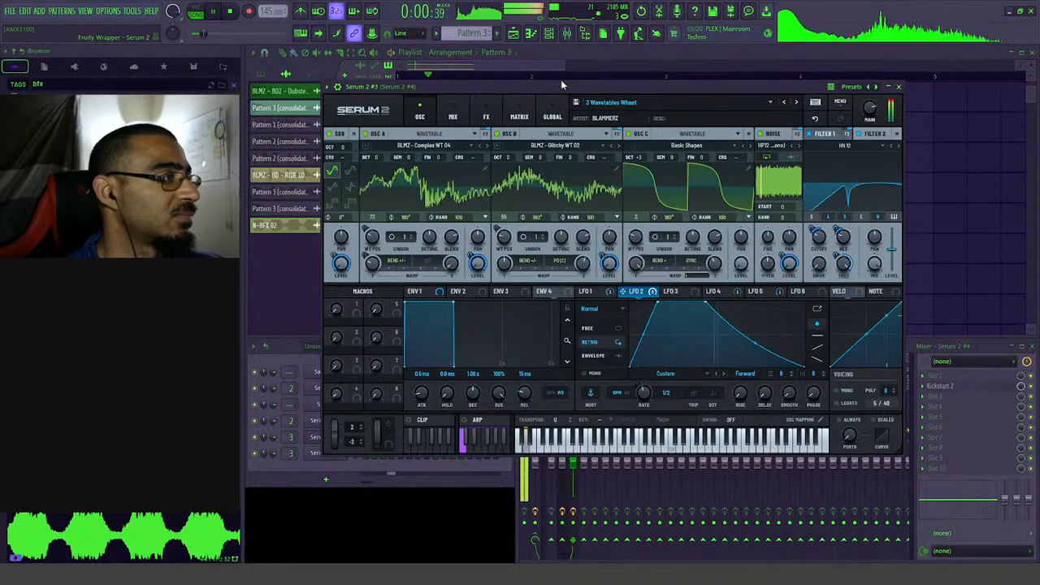
left_click_drag(556, 85, 565, 85)
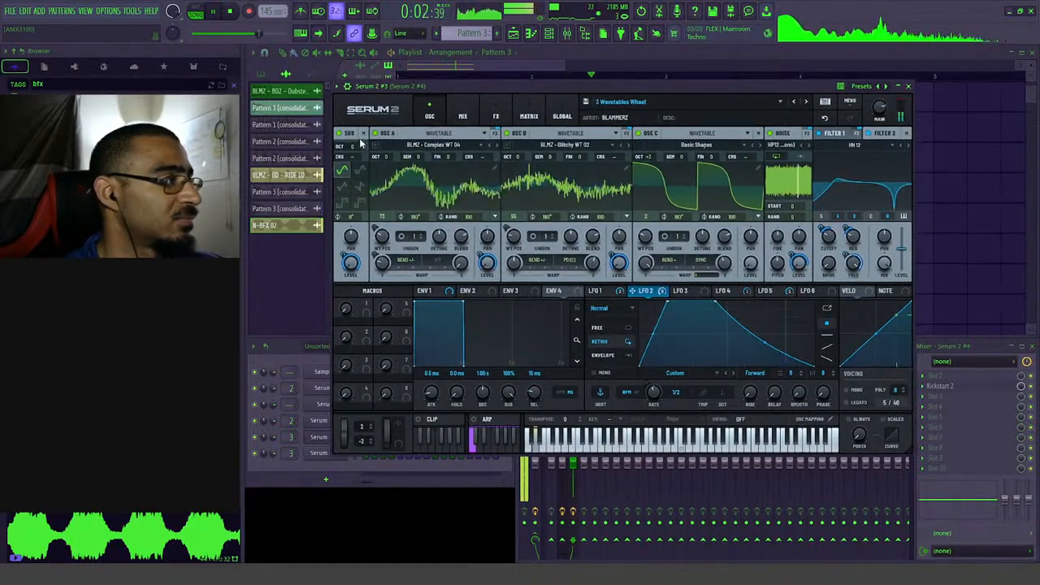
left_click(462, 116)
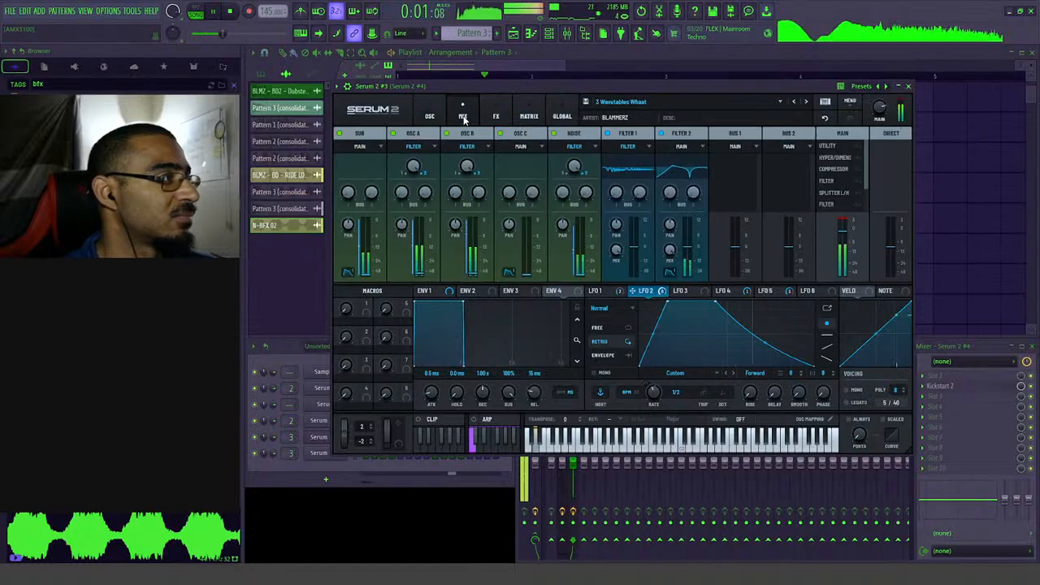
left_click(430, 117)
left_click(496, 116)
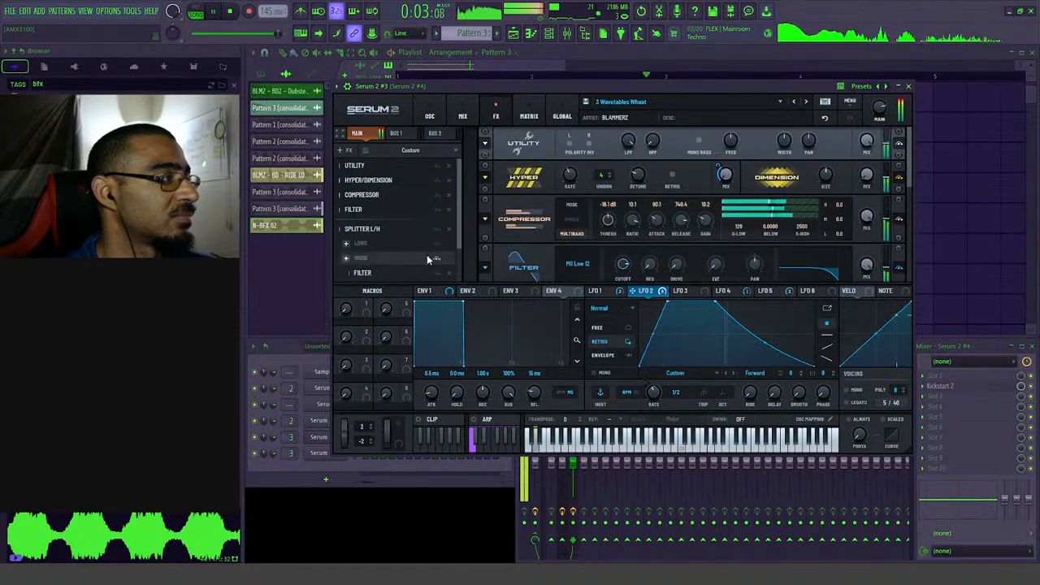
scroll(420, 271, "down", 3)
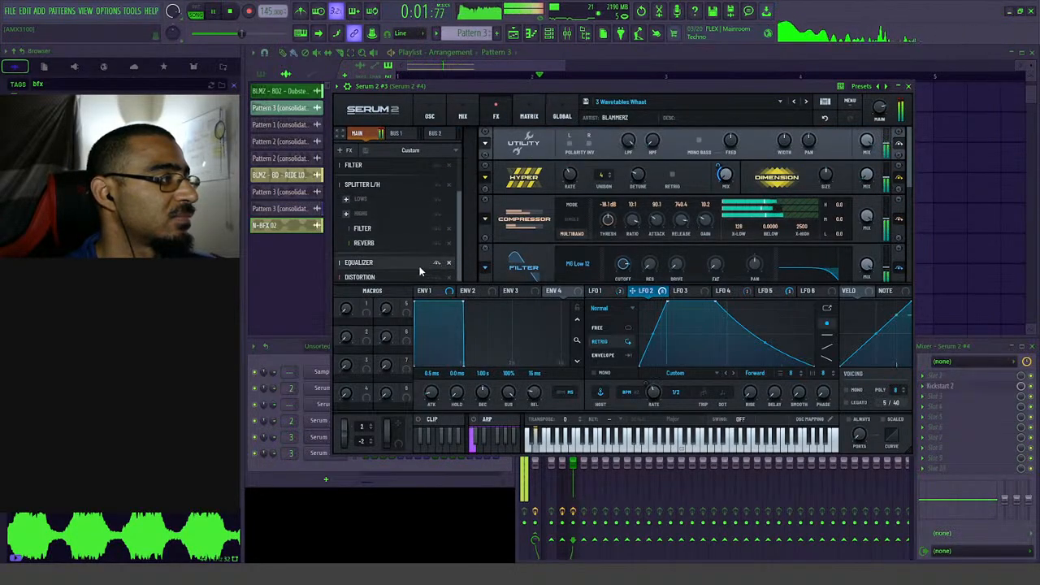
left_click(407, 265)
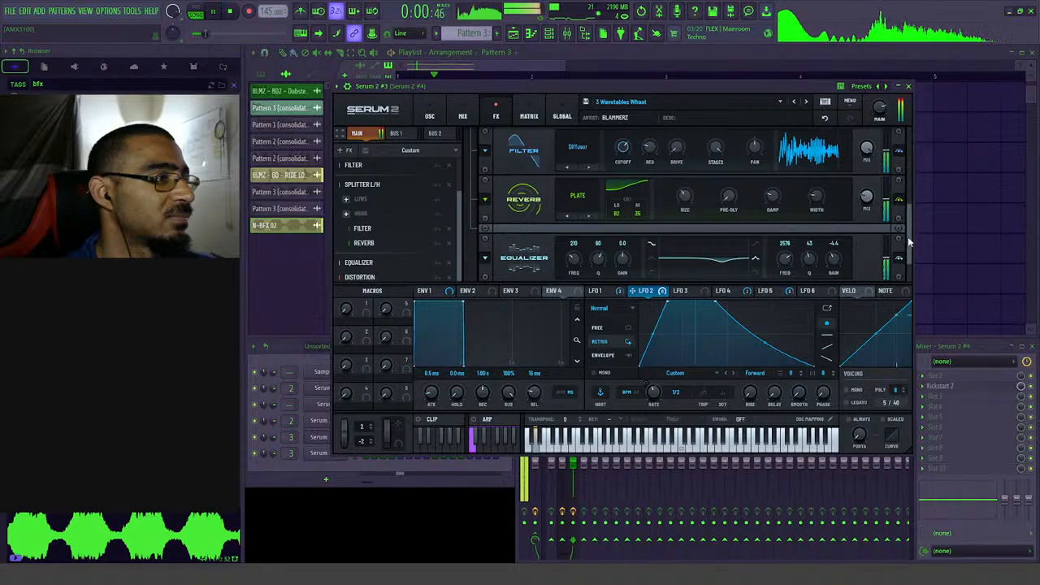
left_click_drag(910, 244, 912, 272)
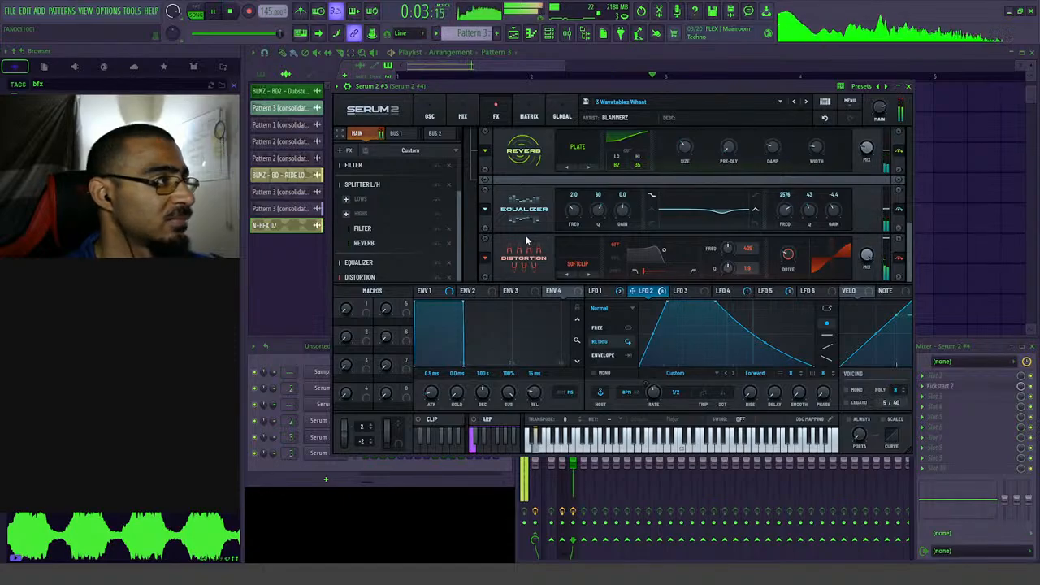
left_click(430, 113)
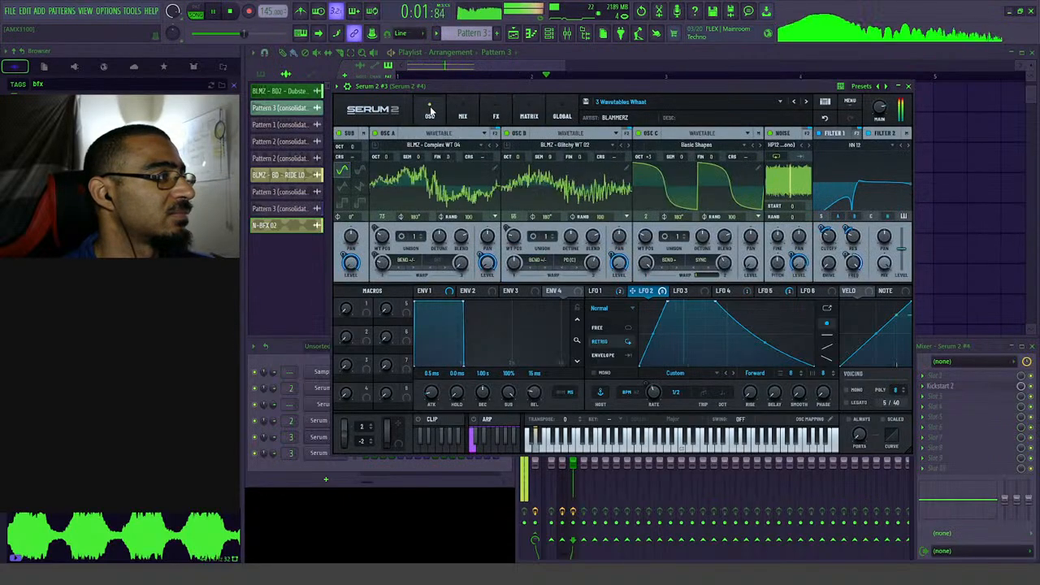
key("space")
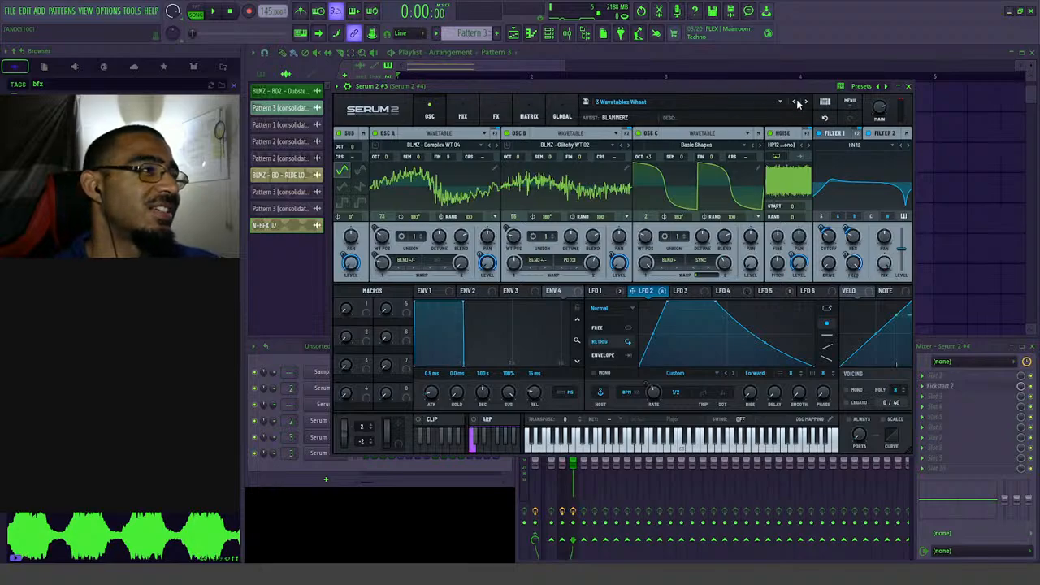
- Open the Serum 2 #4 instrument, switch from Pattern 3 to Pattern 4, and audition it
left_click(308, 347)
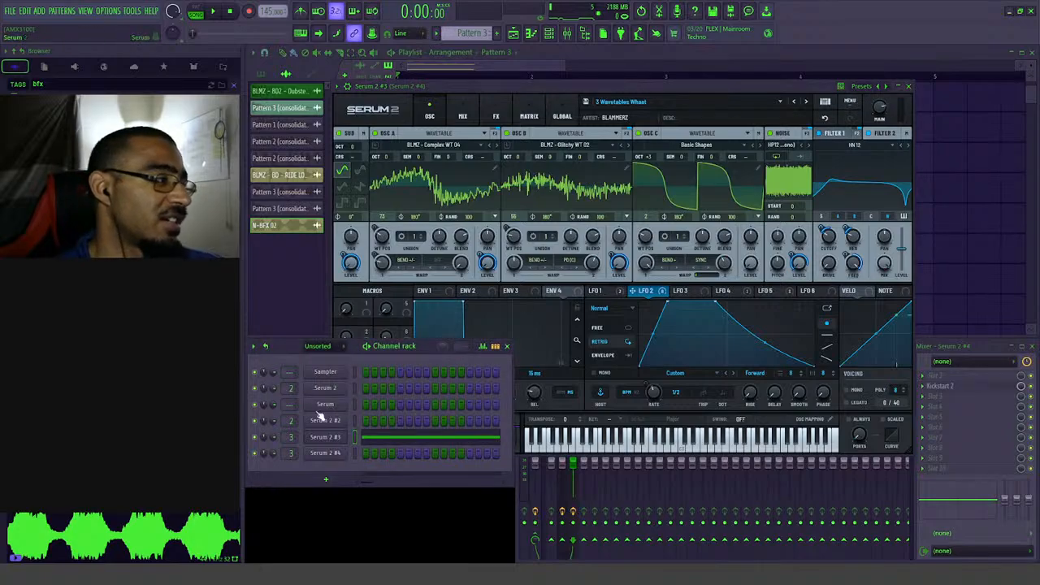
left_click(323, 453)
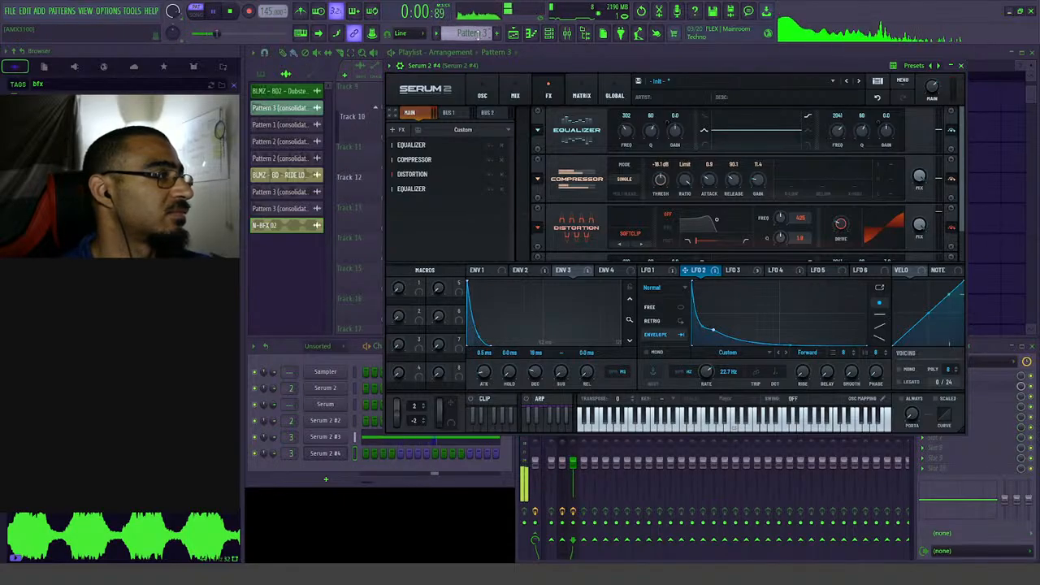
left_click(470, 33)
key("space")
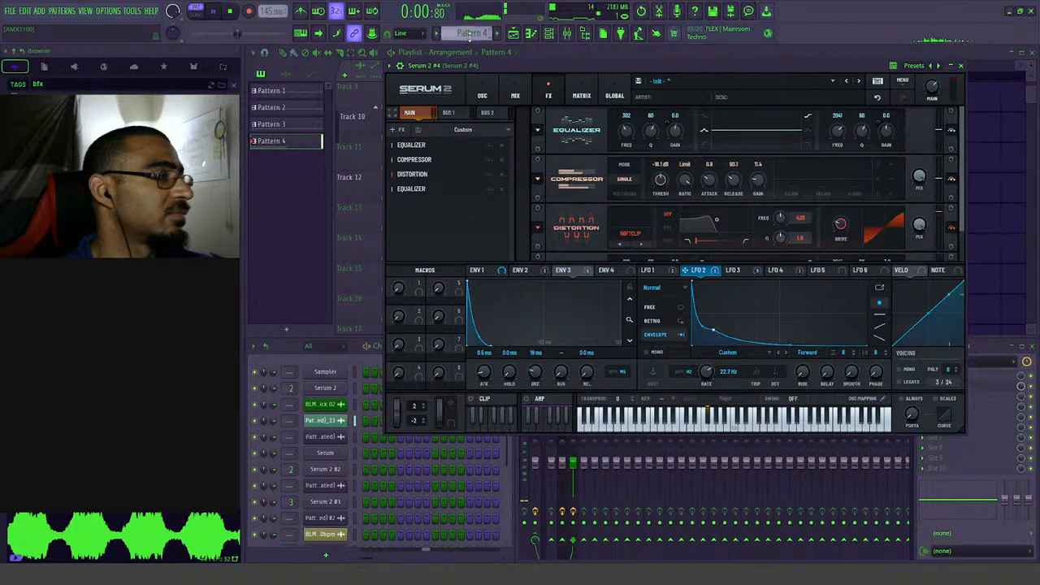
key("space")
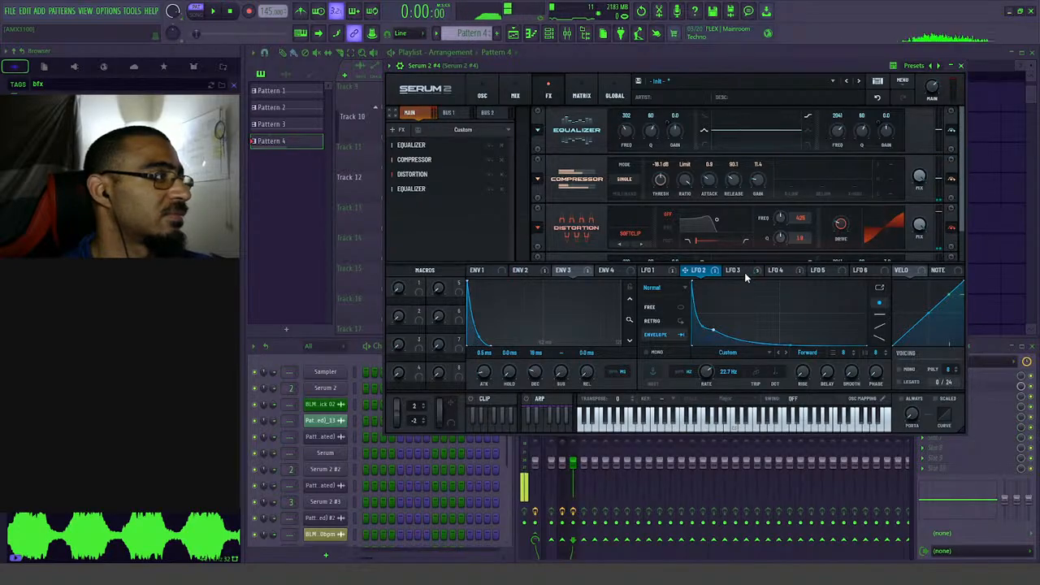
key("space")
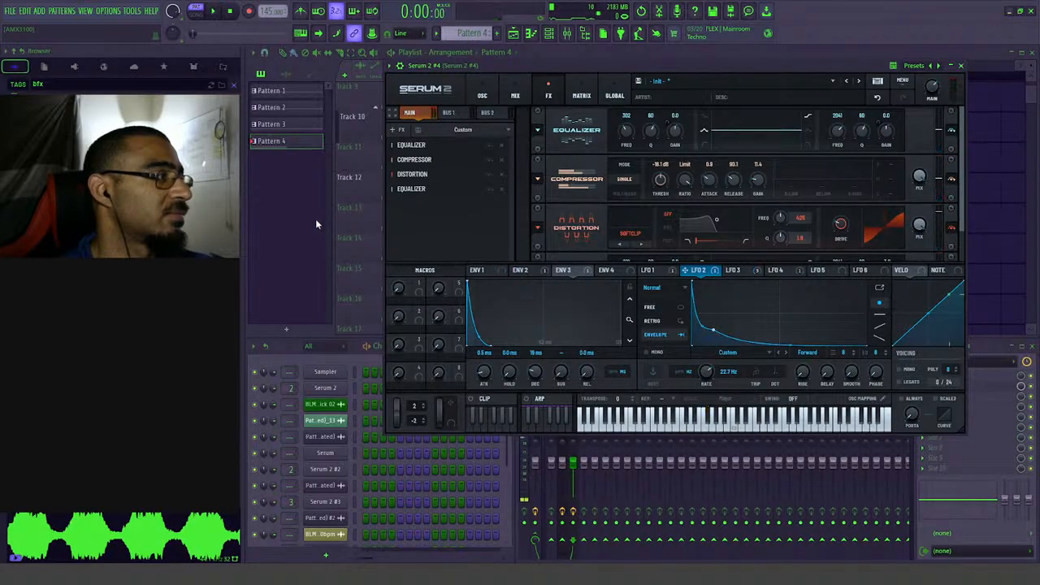
- Open Pattern 4's piano roll to inspect the Serum 2 #4 notes, then show the Pattern 3 (consolidated)_13 channel
left_click(531, 33)
scroll(539, 417, "up", 6)
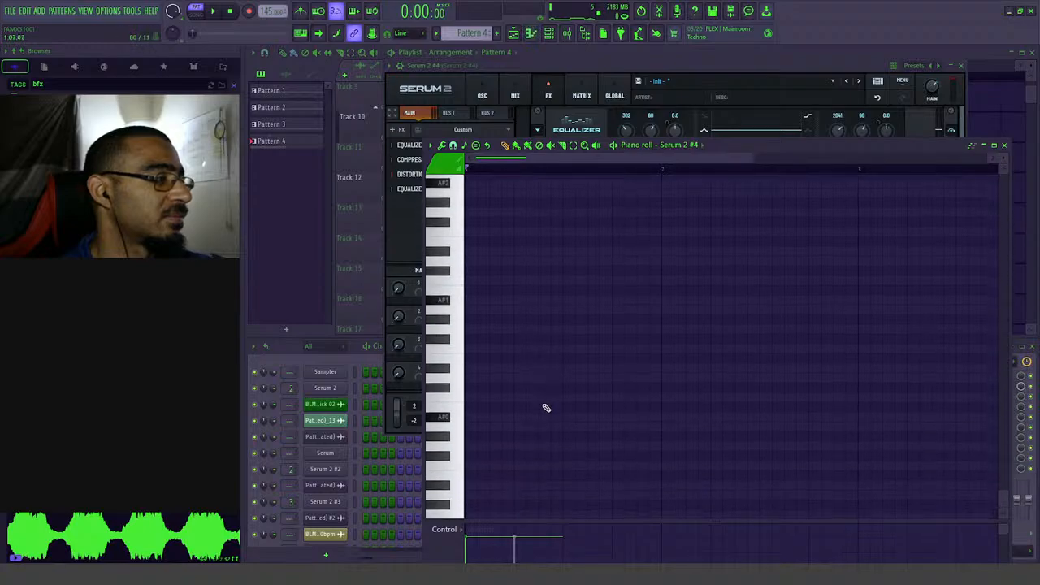
left_click(684, 152)
left_click(698, 348)
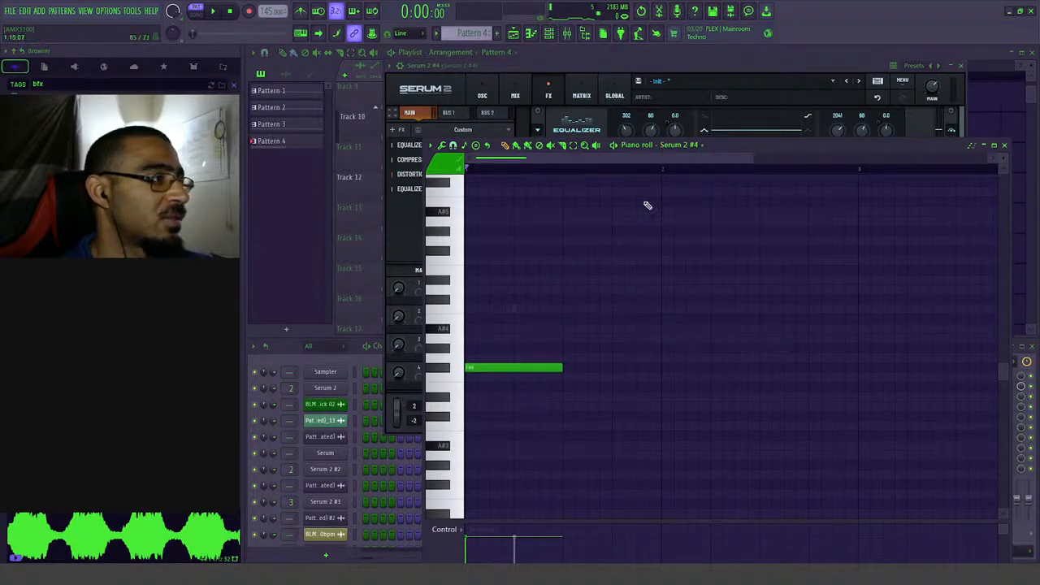
left_click(673, 146)
left_click(716, 205)
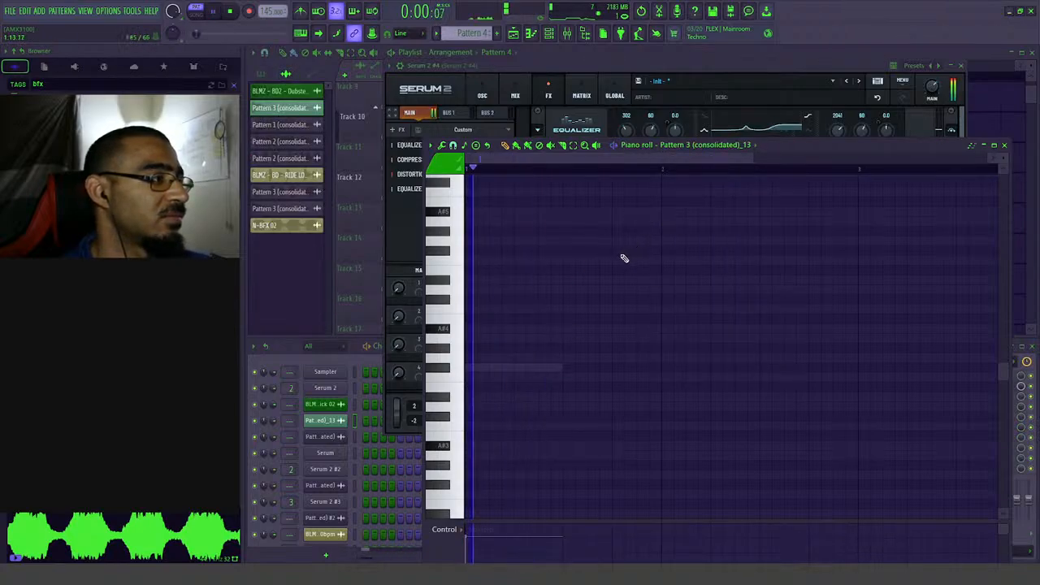
- Show the Serum 2 #4 notes in the piano roll and filter the channel rack to Unsorted channels
left_click(695, 150)
left_click(718, 336)
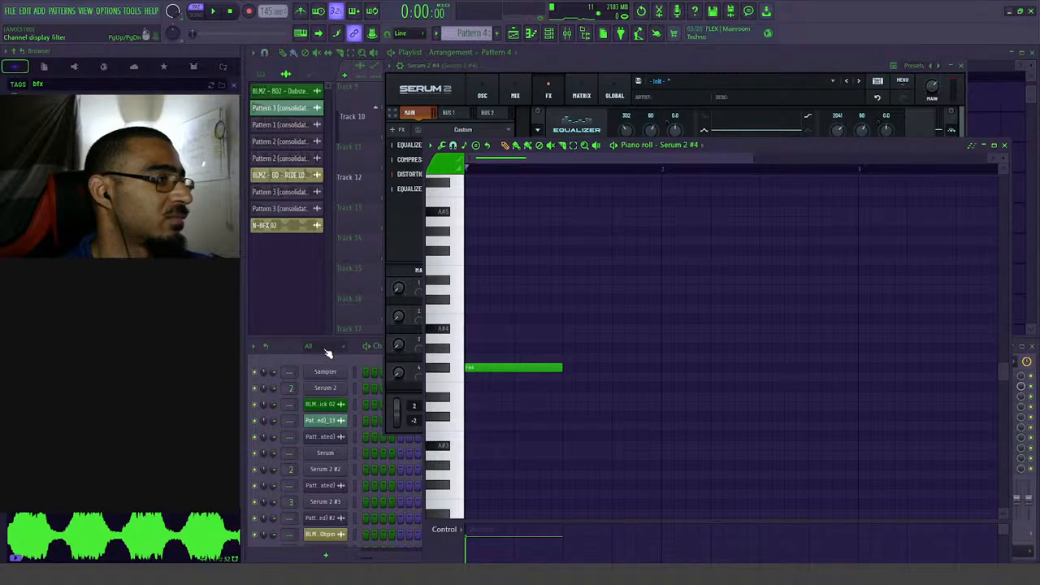
left_click(291, 349)
left_click(321, 386)
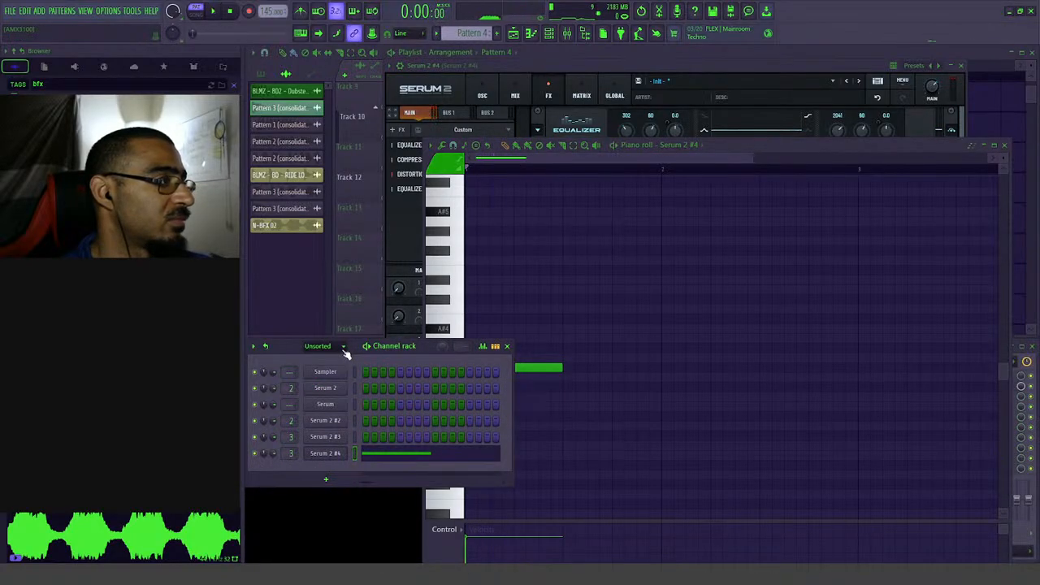
left_click(685, 146)
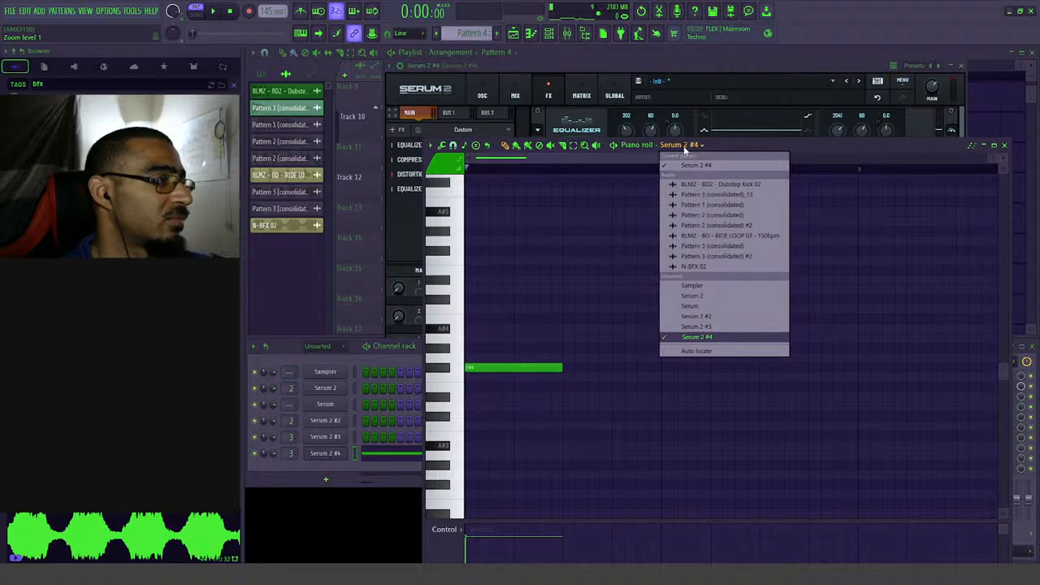
left_click(691, 165)
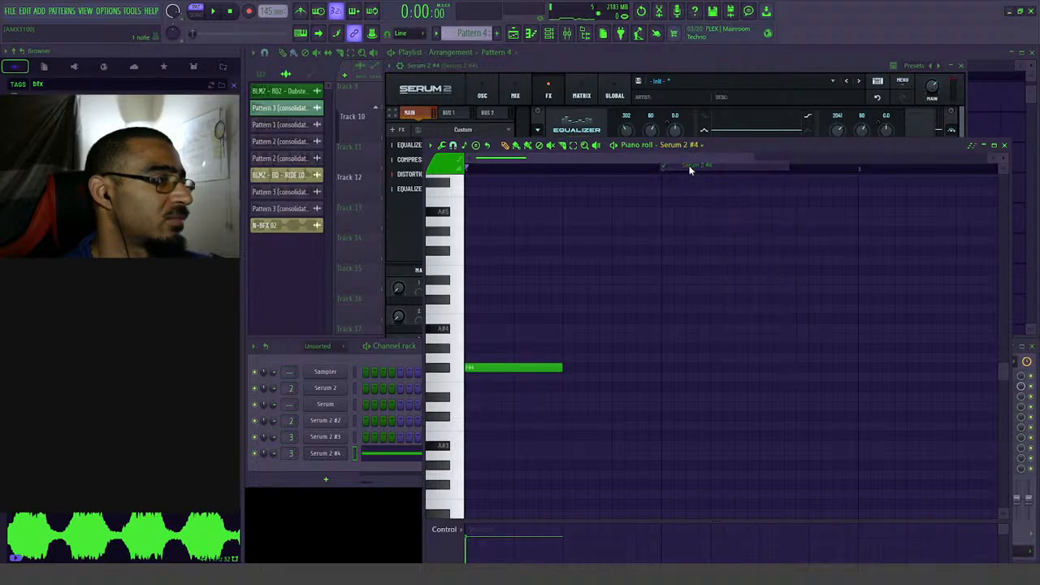
- Replace the short Serum 2 #4 note with a two-bar A#3 note starting at bar 1
right_click(560, 368)
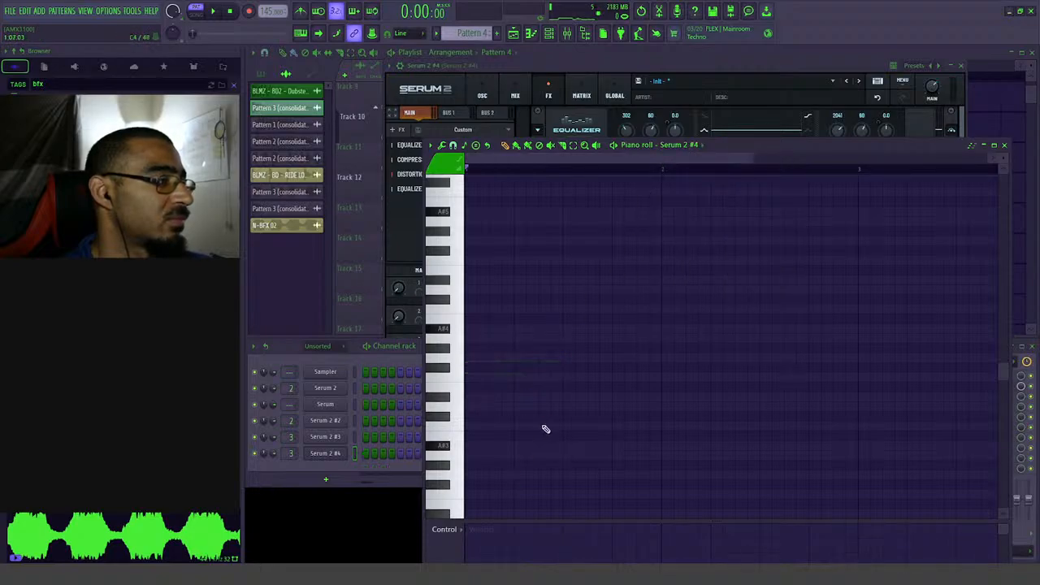
left_click(673, 146)
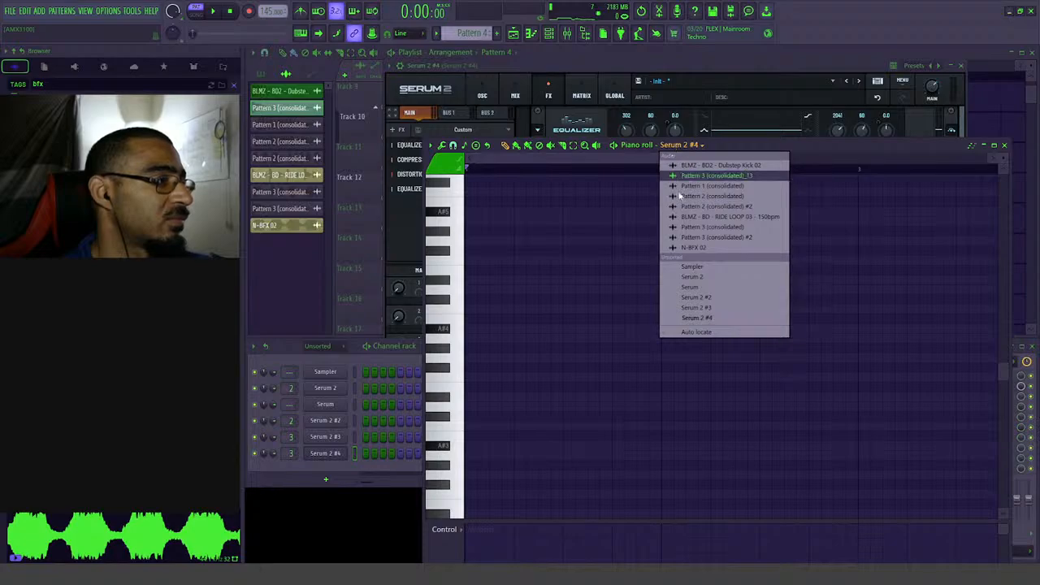
left_click(696, 317)
left_click(516, 407)
left_click_drag(542, 409, 481, 449)
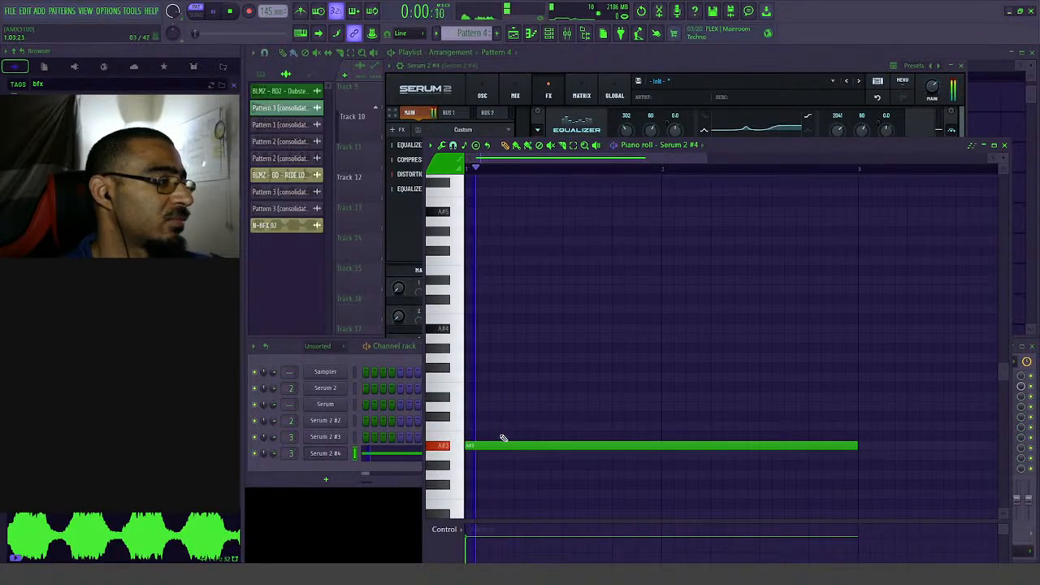
- Audition the long note and raise it an octave to A#4, keeping its start at bar 1
key("space")
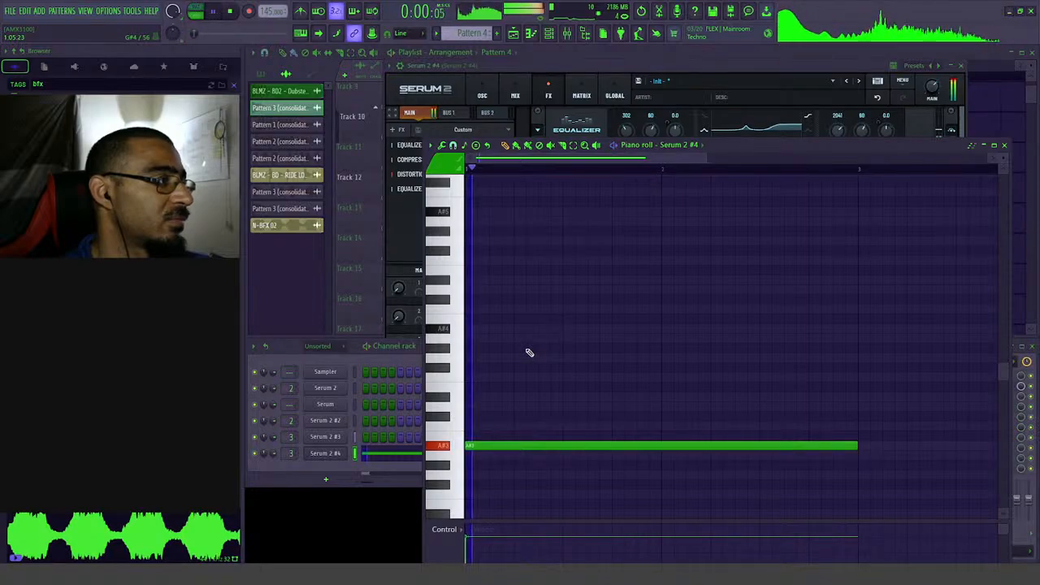
left_click_drag(495, 441, 504, 438)
key("space")
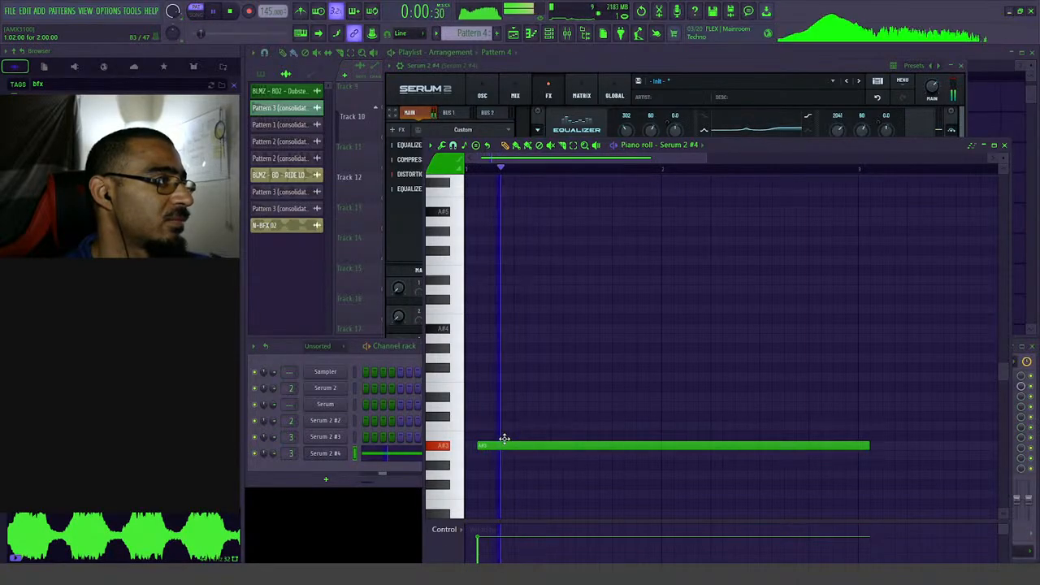
left_click_drag(505, 438, 486, 327)
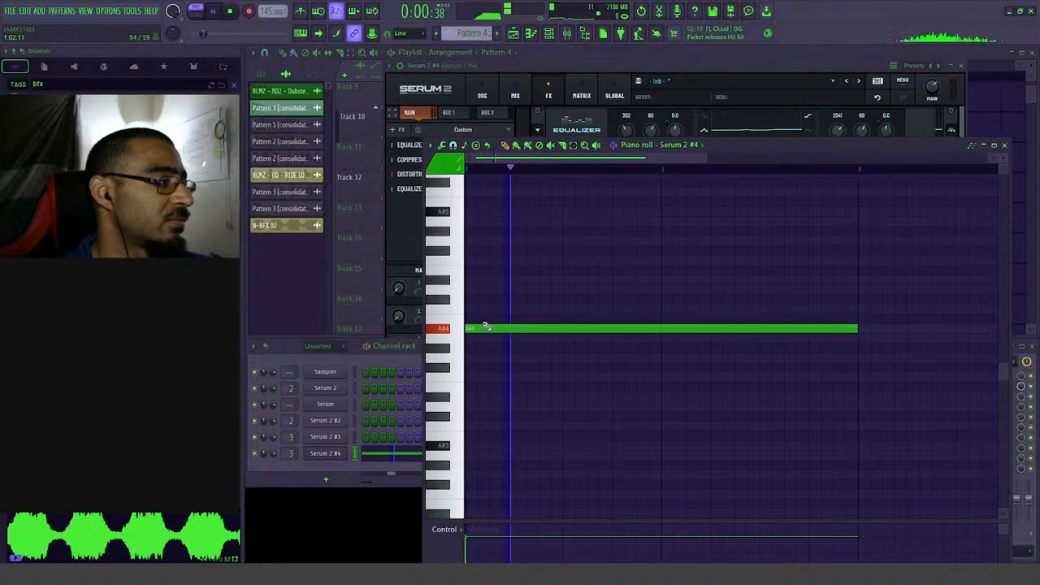
- Open Serum 2 #4 and its mixer insert, play the pattern, and bypass the Kickstart 2 effect
left_click(329, 460)
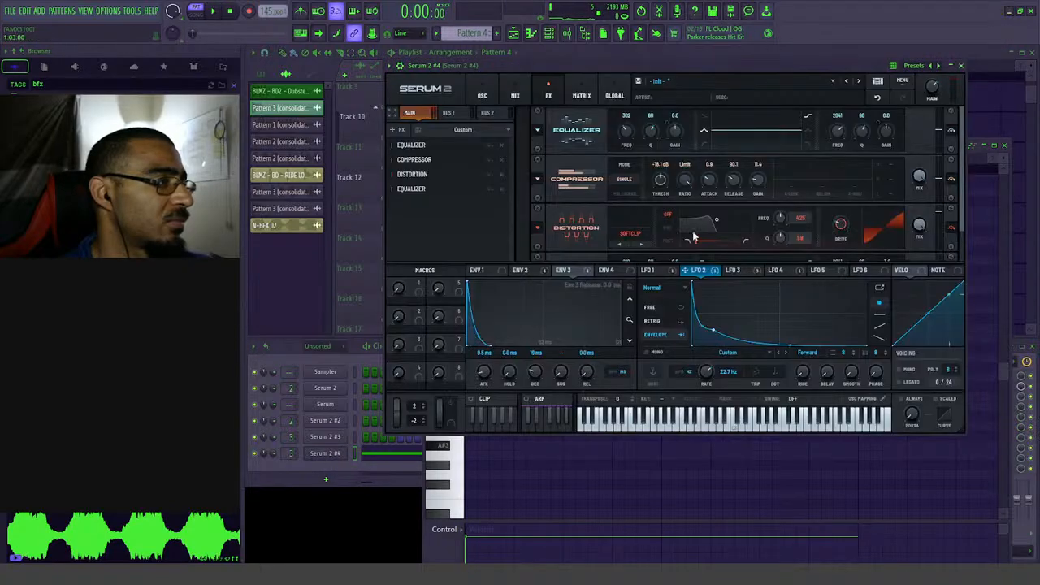
left_click(566, 33)
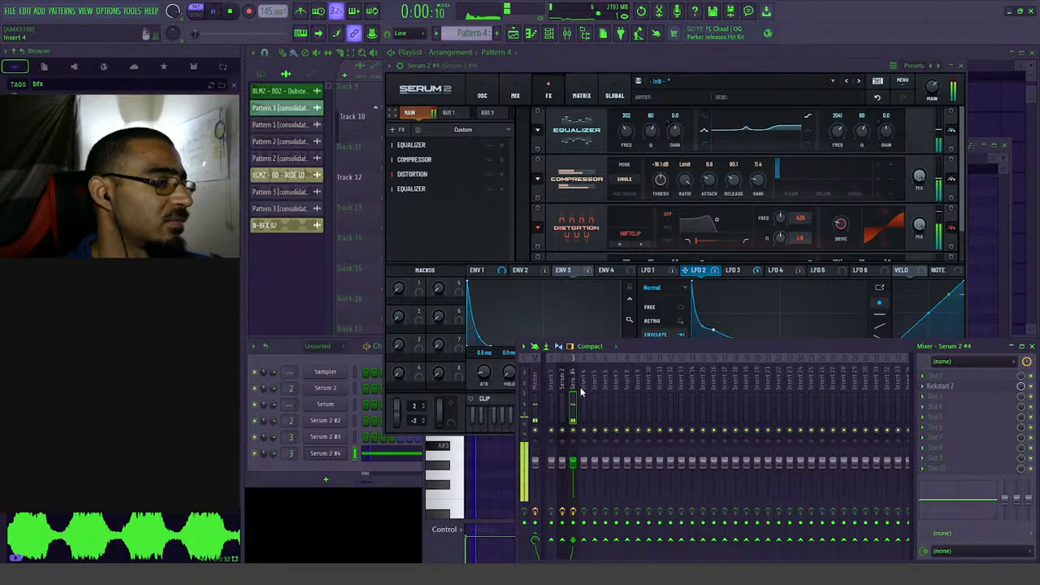
key("space")
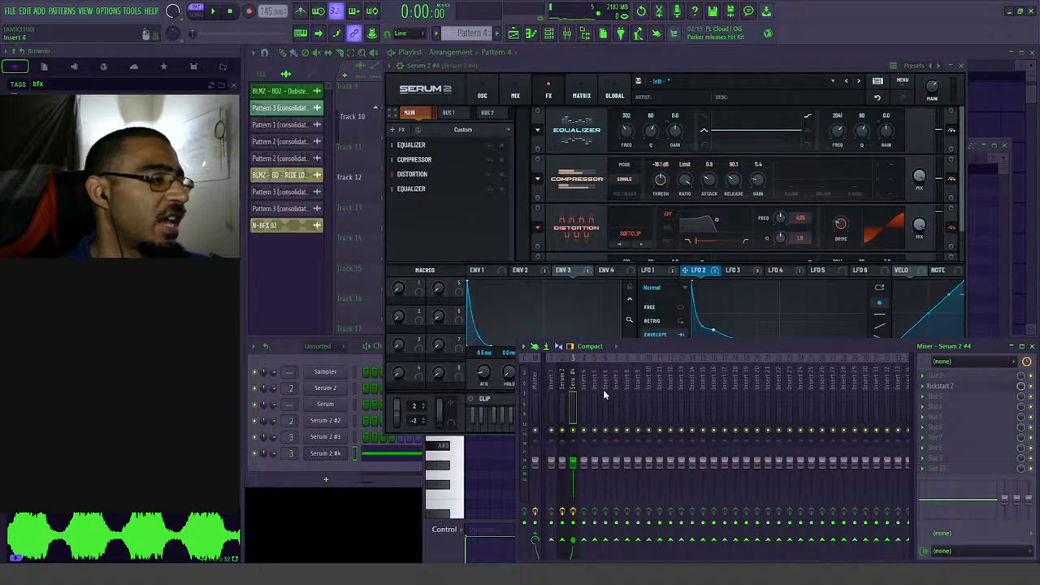
key("space")
left_click(1031, 387)
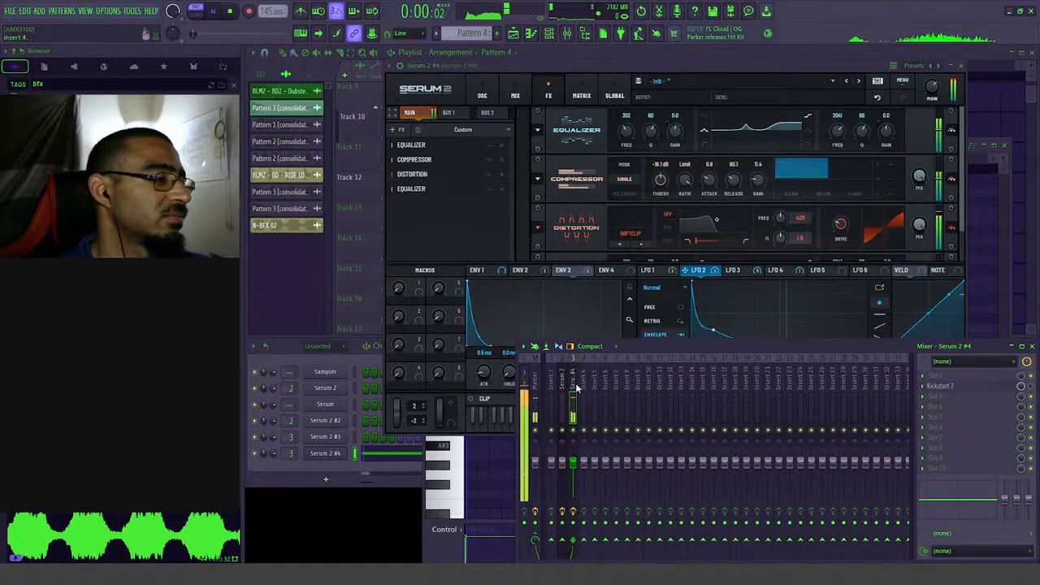
- Route Serum 2 #4 to mixer insert 4, re-enable Kickstart 2 on insert 3, and audition the pattern
left_click(583, 384)
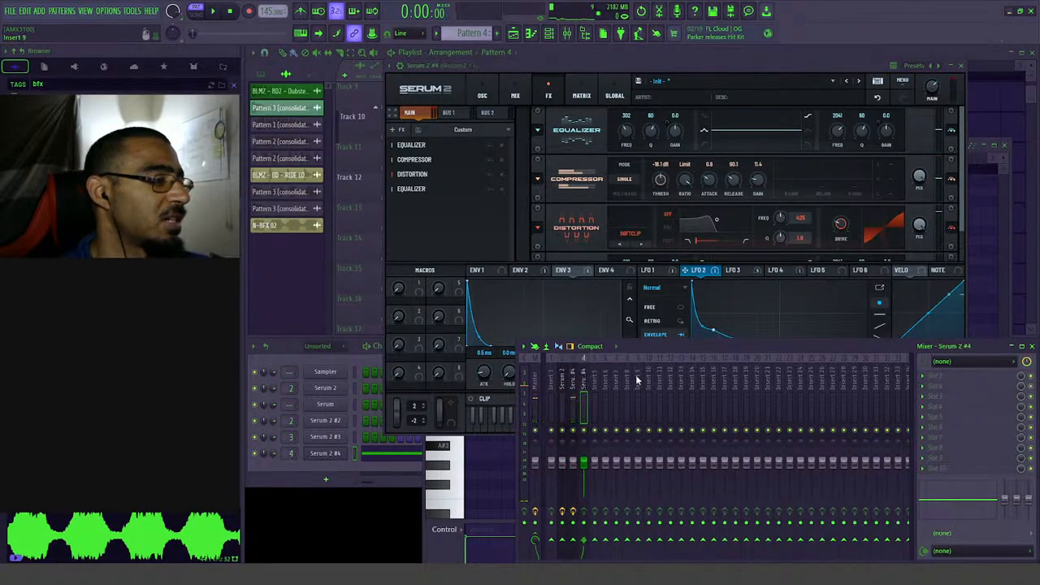
key("ctrl+l")
left_click(574, 385)
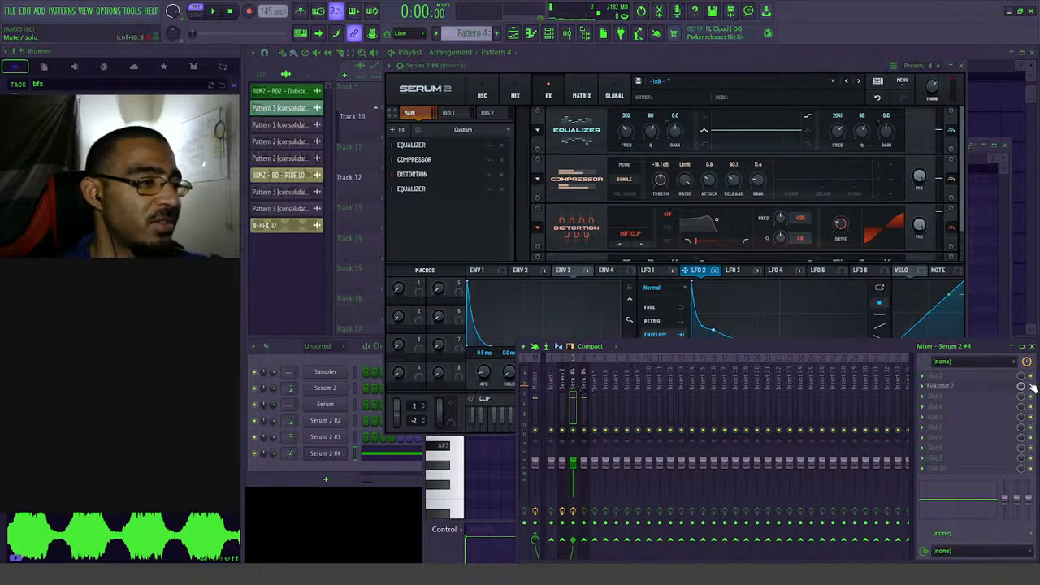
key("space")
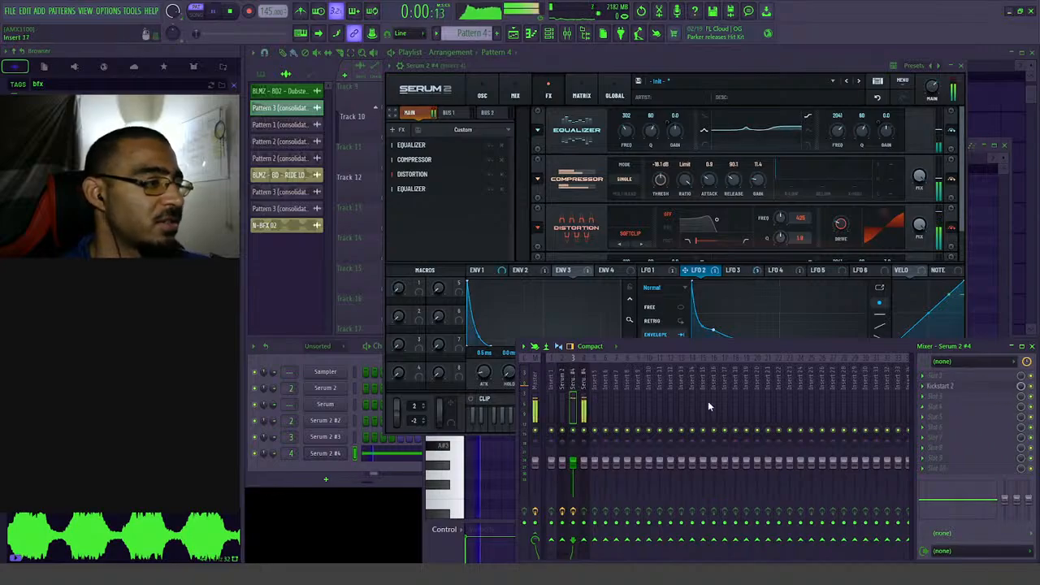
key("space")
- Reopen Serum 2 #4 and play the pattern to check its effects chain through the new mixer insert
left_click(326, 457)
left_click(327, 457)
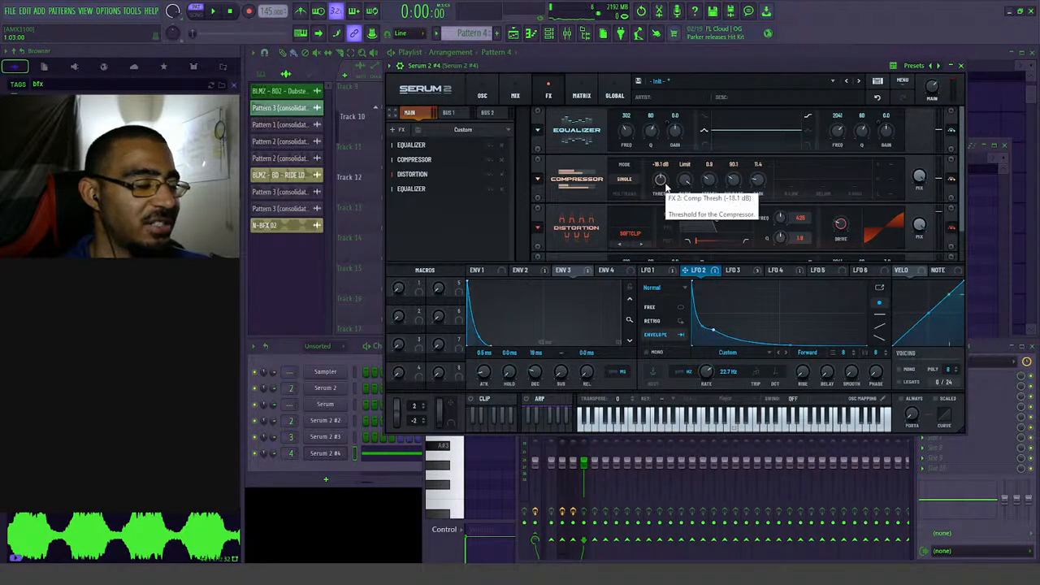
key("space")
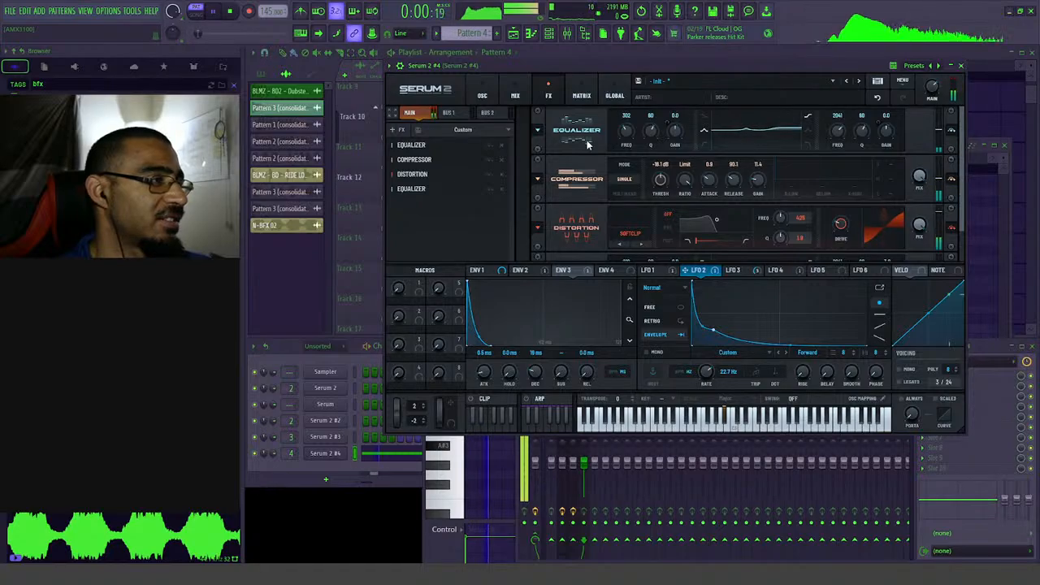
key("space")
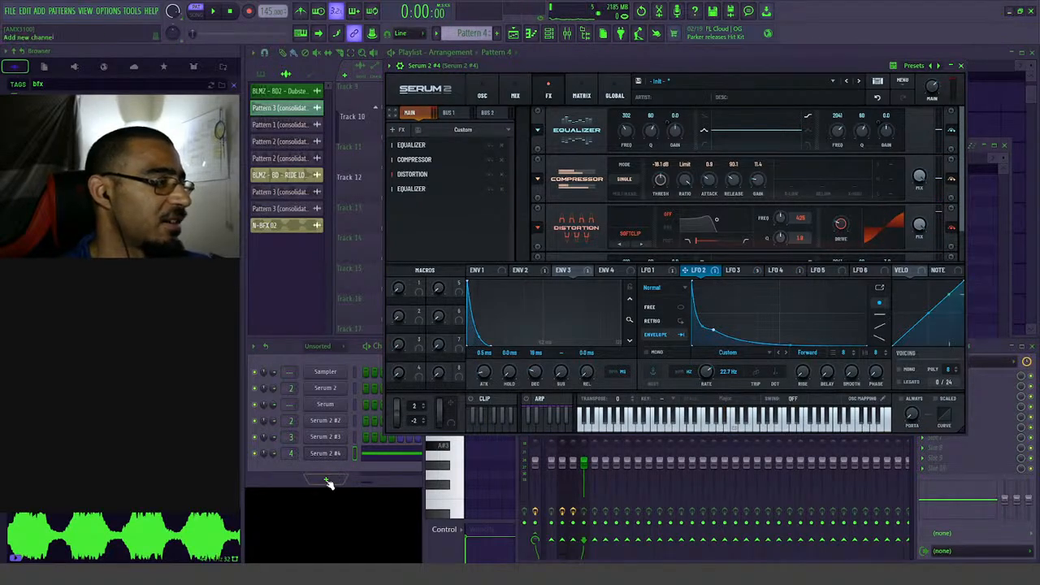
- Add a new Serum 2 channel with Oscillator A off and the Noise oscillator set to Brown
left_click(327, 480)
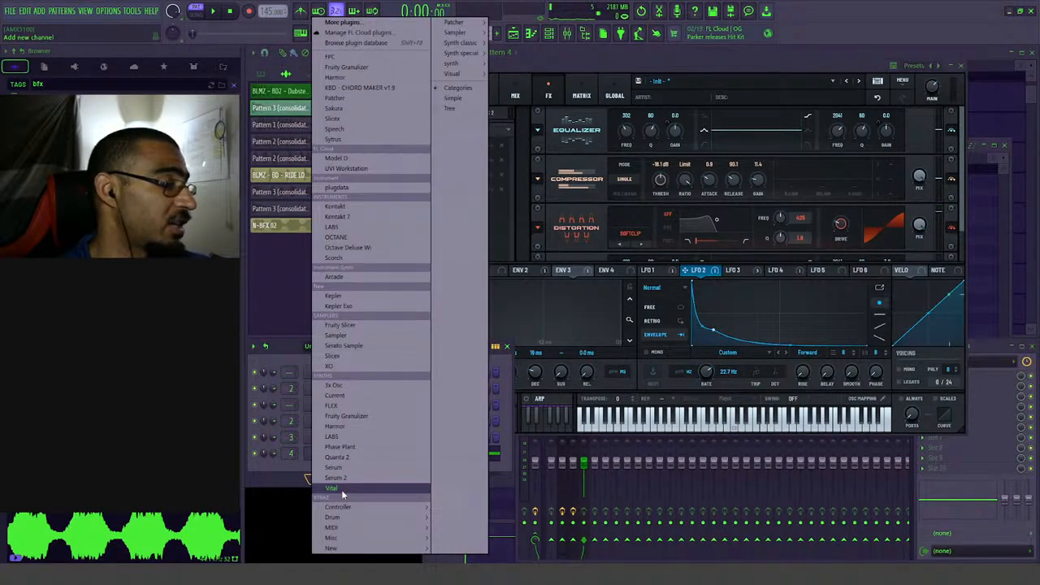
left_click(339, 478)
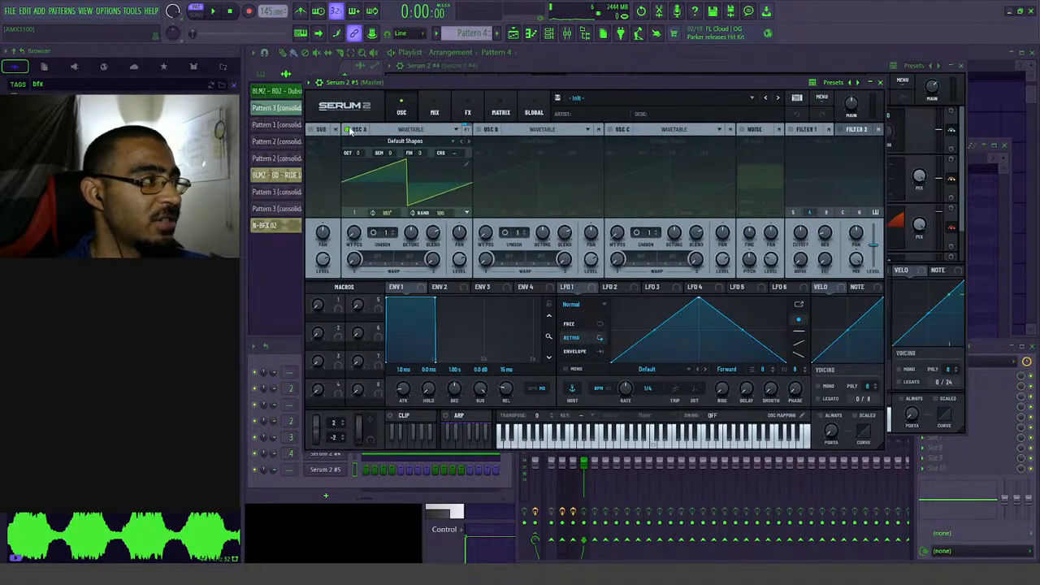
left_click(350, 130)
left_click(741, 130)
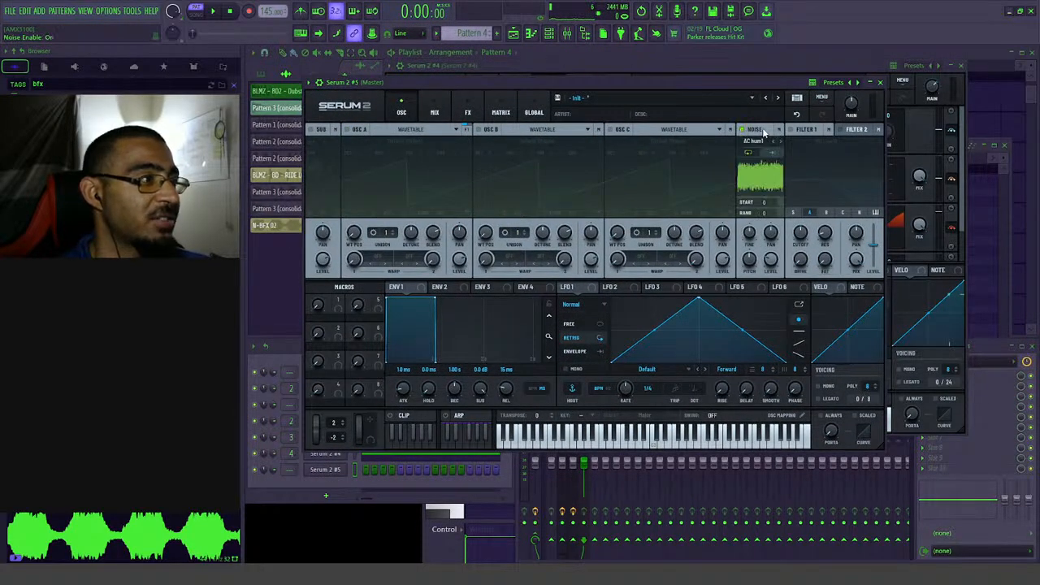
left_click(760, 143)
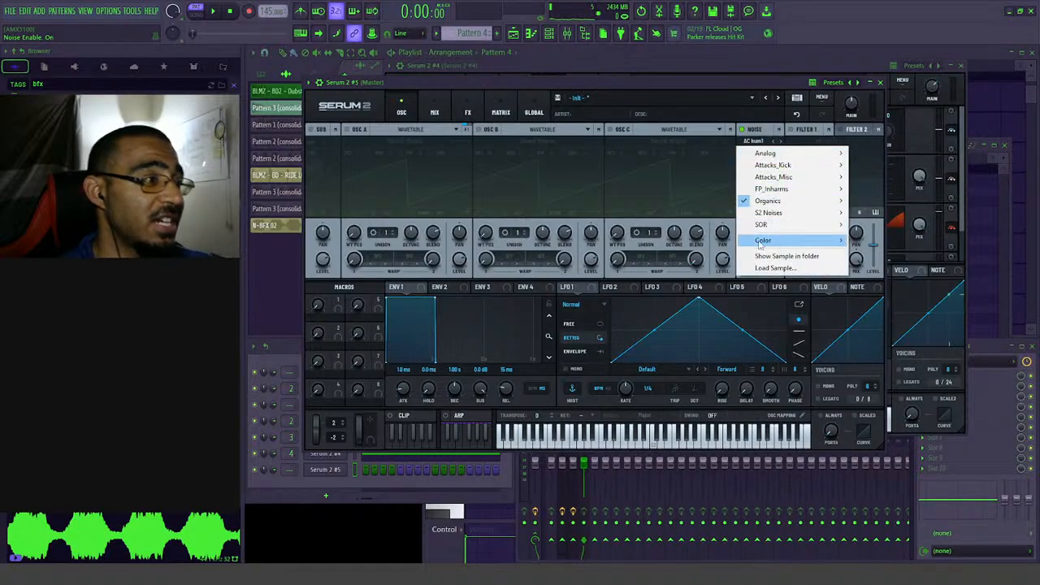
mouse_move(765, 246)
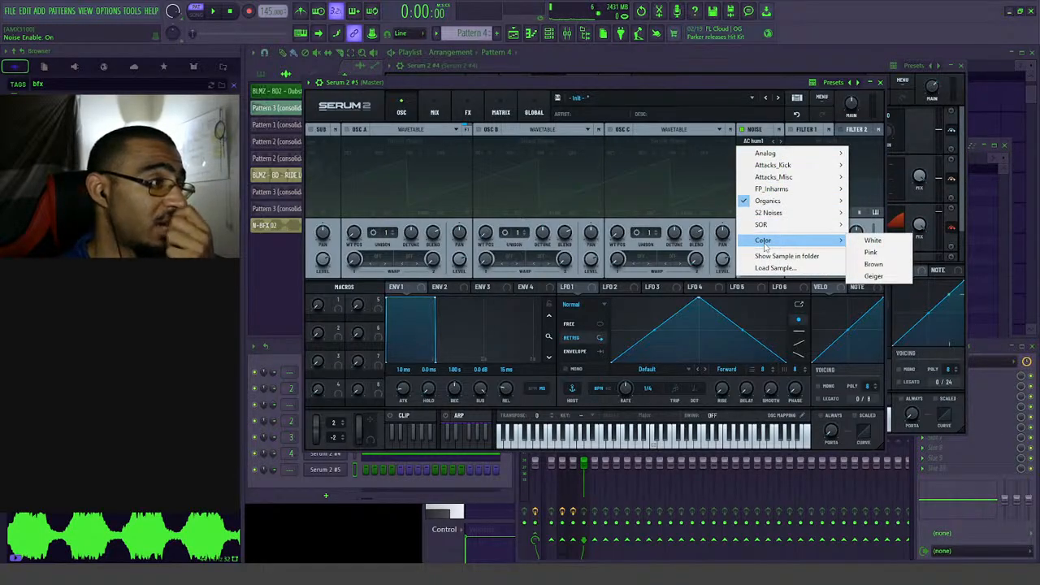
left_click(885, 265)
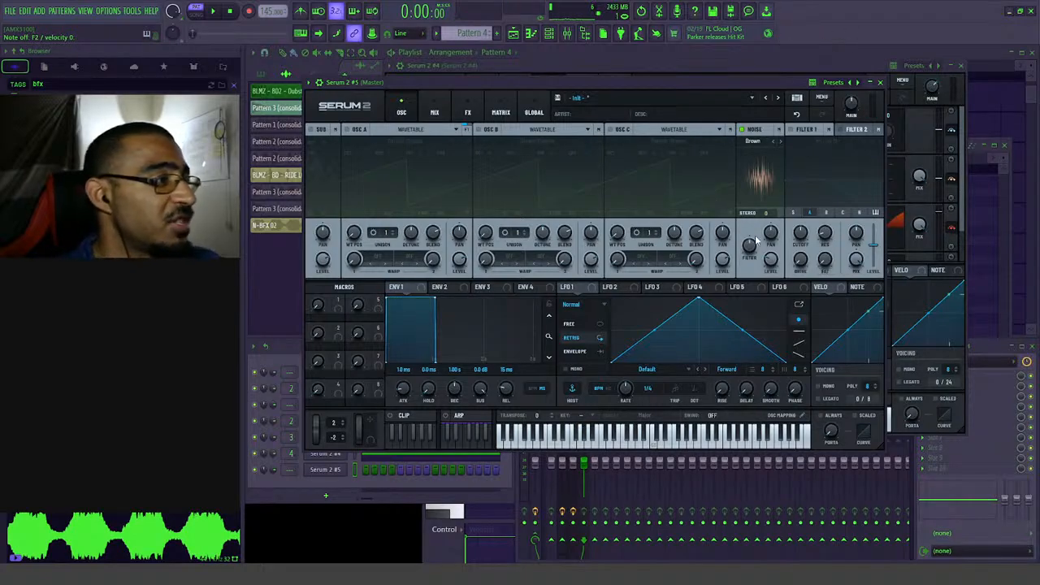
- Set the noise level to 0% and modulate it with LFO 1, reshaped to start at its peak and decay
left_click_drag(780, 213, 791, 274)
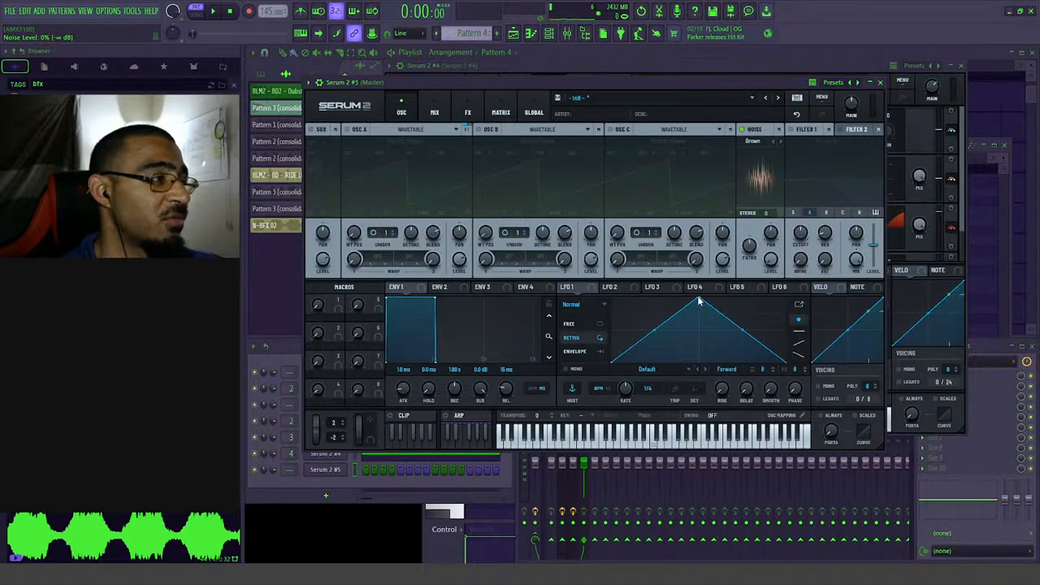
left_click_drag(699, 299, 613, 301)
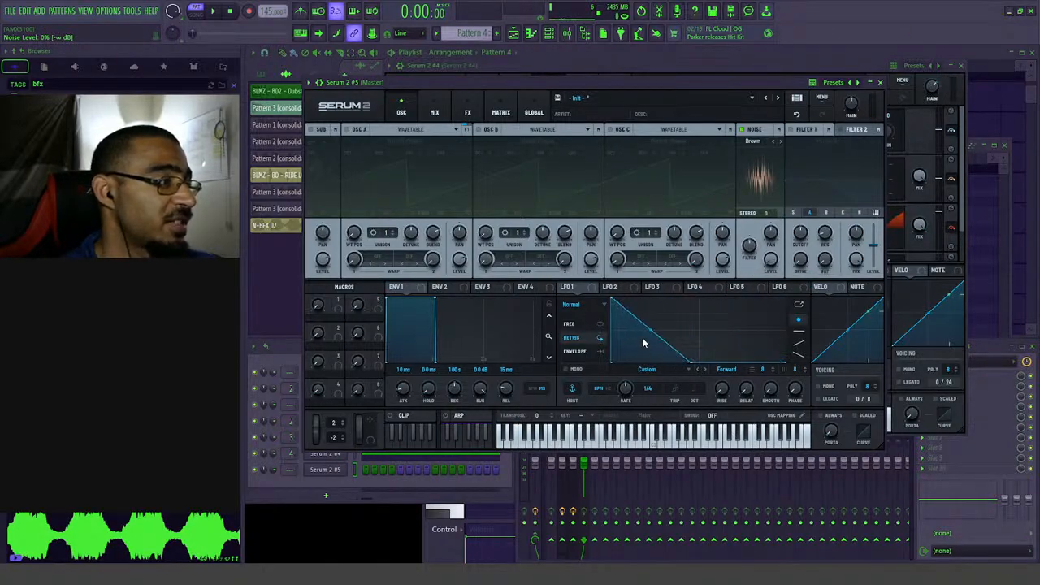
left_click_drag(771, 266, 770, 260)
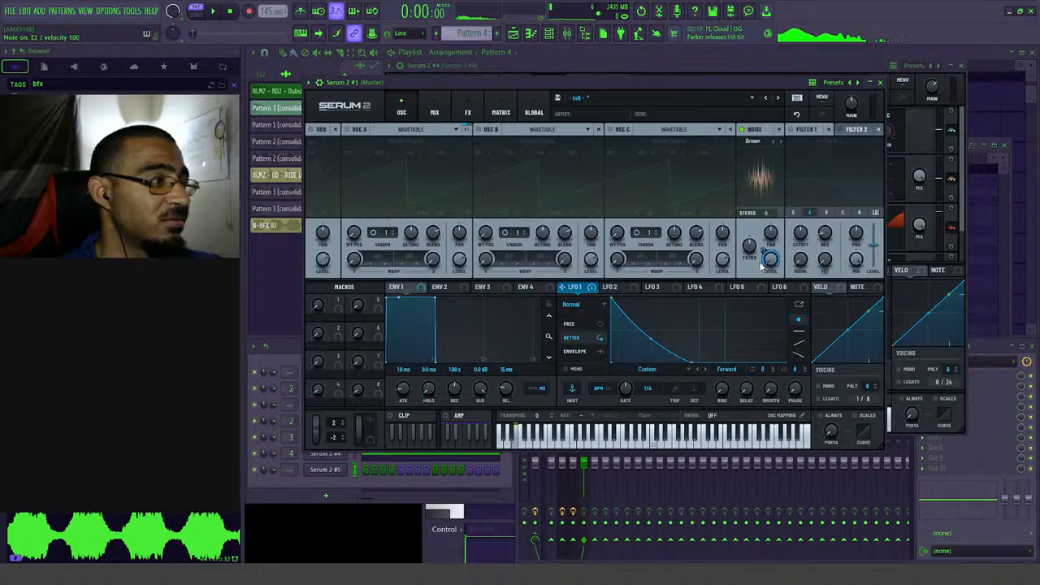
- Filter the noise through Filter 1 as a high-pass with a raised cutoff, and set LFO 1's rate to 1/2
left_click(791, 129)
left_click(803, 143)
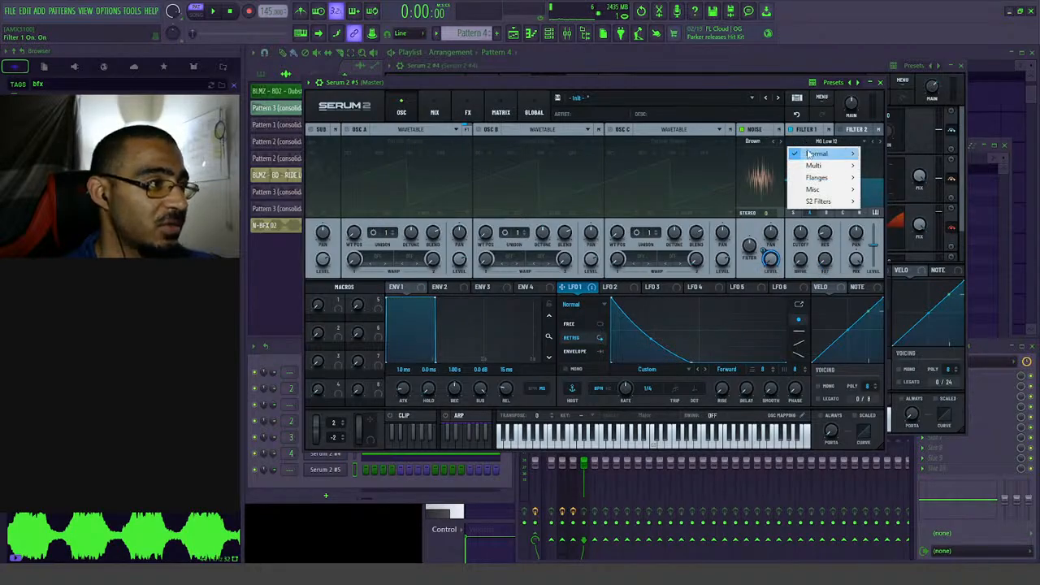
mouse_move(812, 151)
left_click(891, 272)
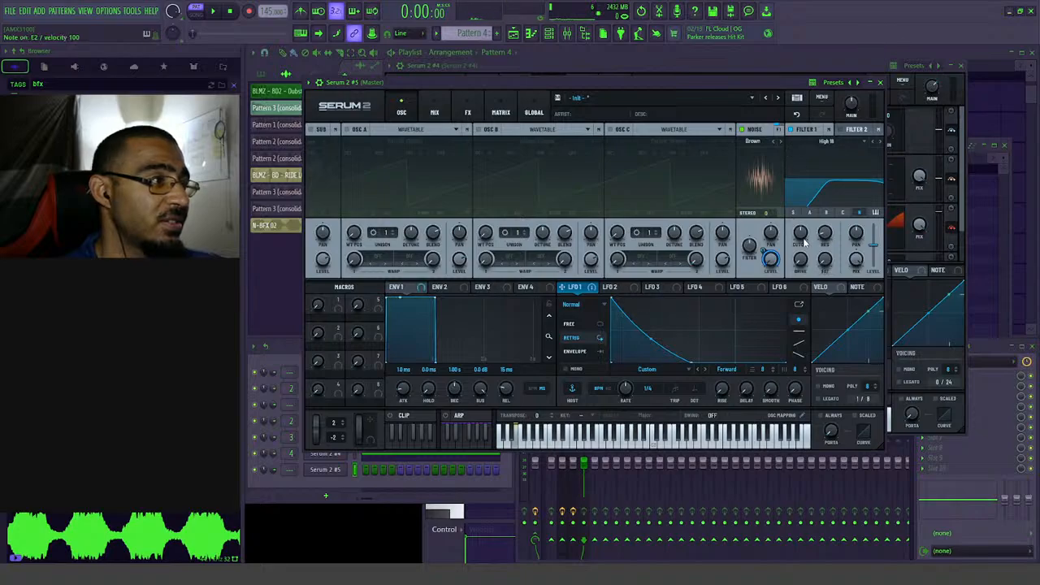
left_click_drag(804, 242, 801, 205)
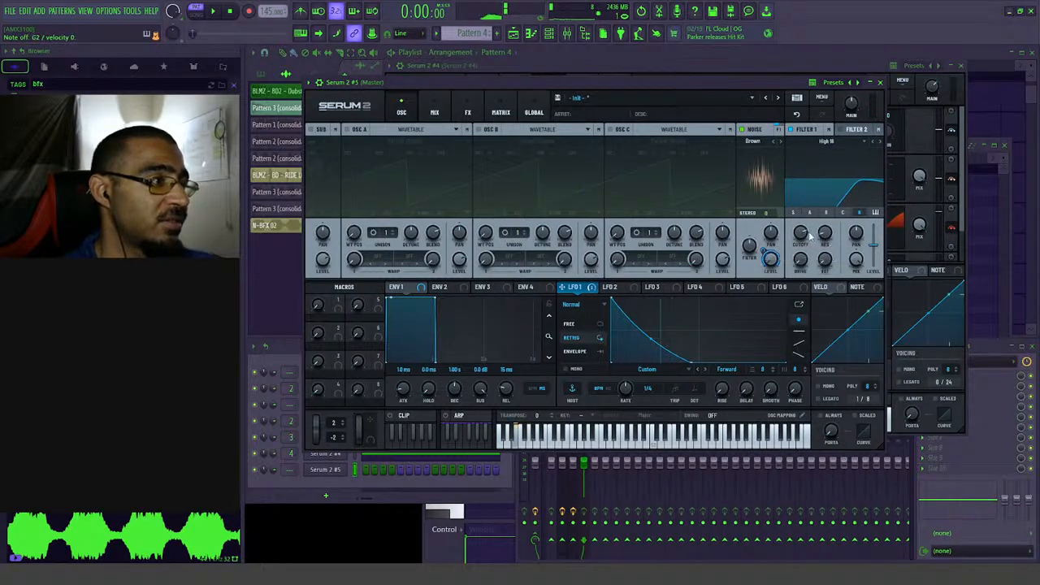
left_click_drag(801, 259, 804, 228)
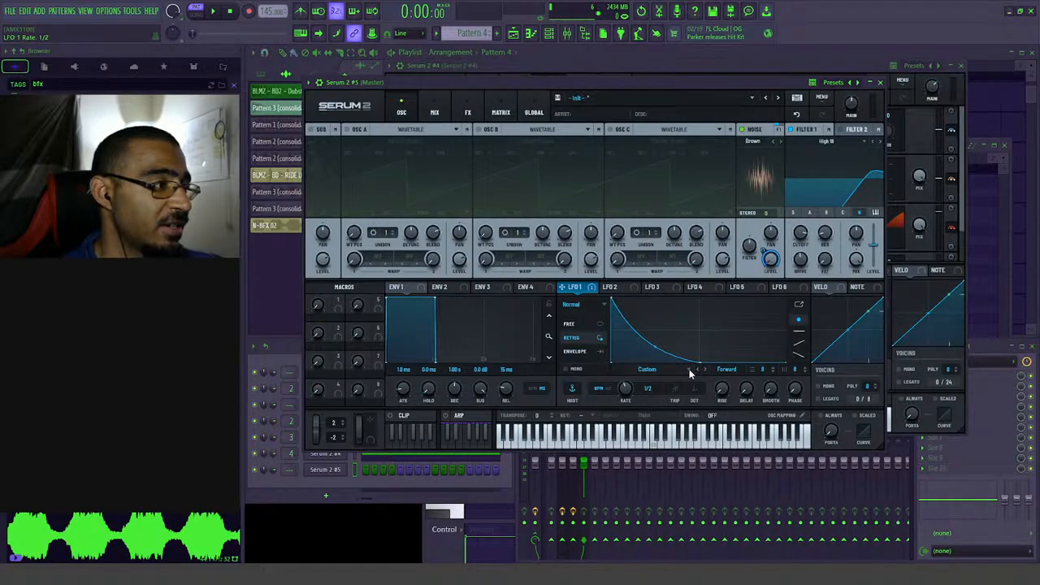
- Add a second, slightly lower decaying peak halfway through LFO 1, and open the Serum 2 #5 piano roll
left_click_drag(709, 353, 685, 317)
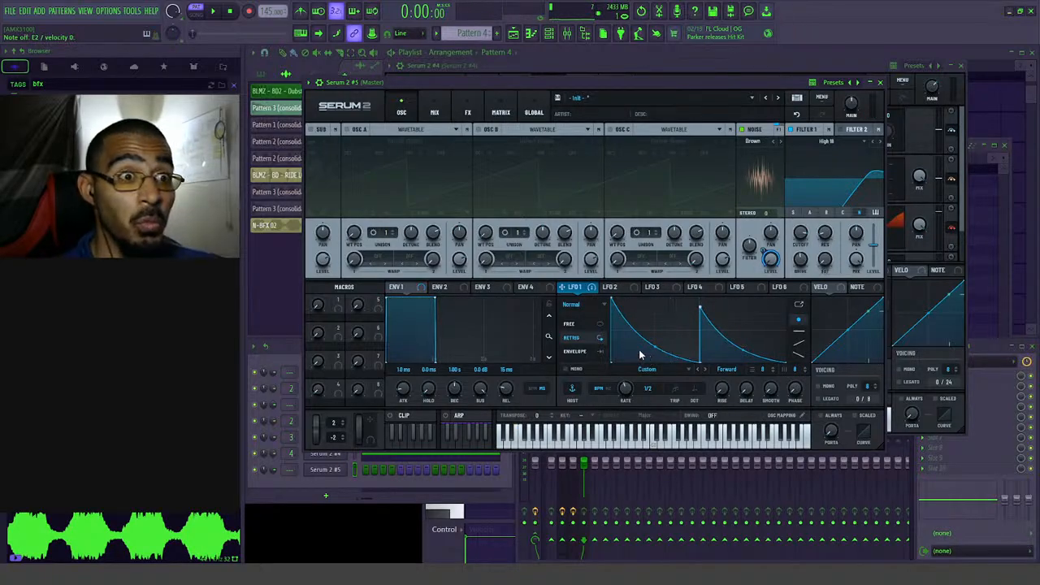
left_click(530, 33)
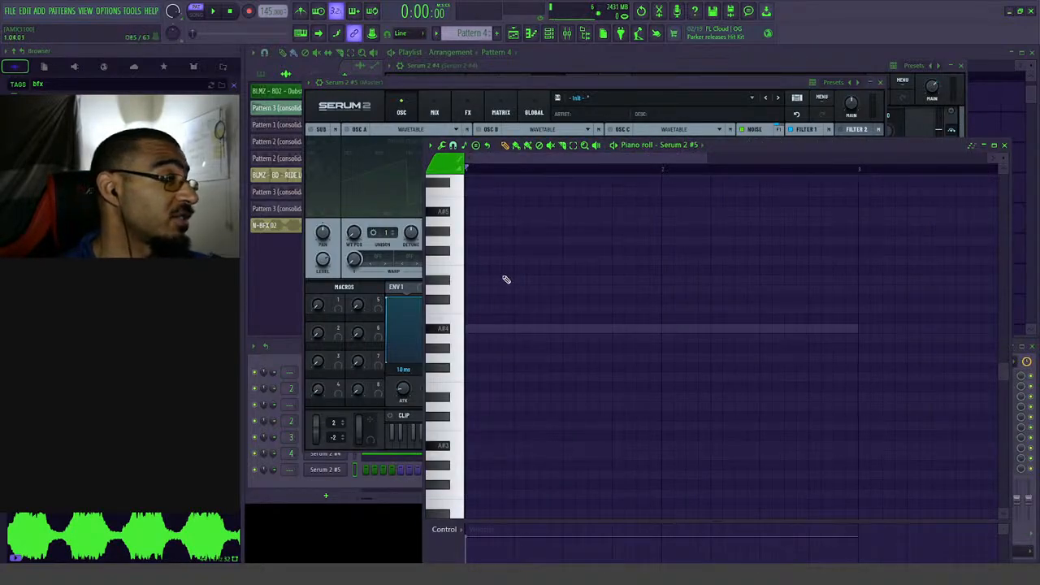
- In a new Pattern 5, draw a two-bar A#4 note for Serum 2 #5 and play it back
scroll(474, 36, "up", 1)
left_click_drag(543, 301, 491, 327)
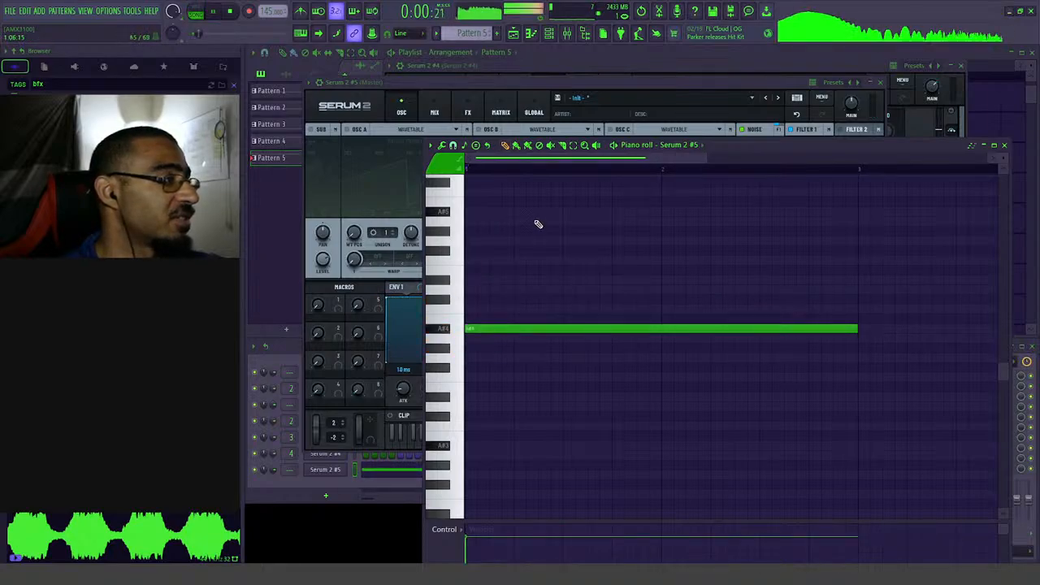
key("space")
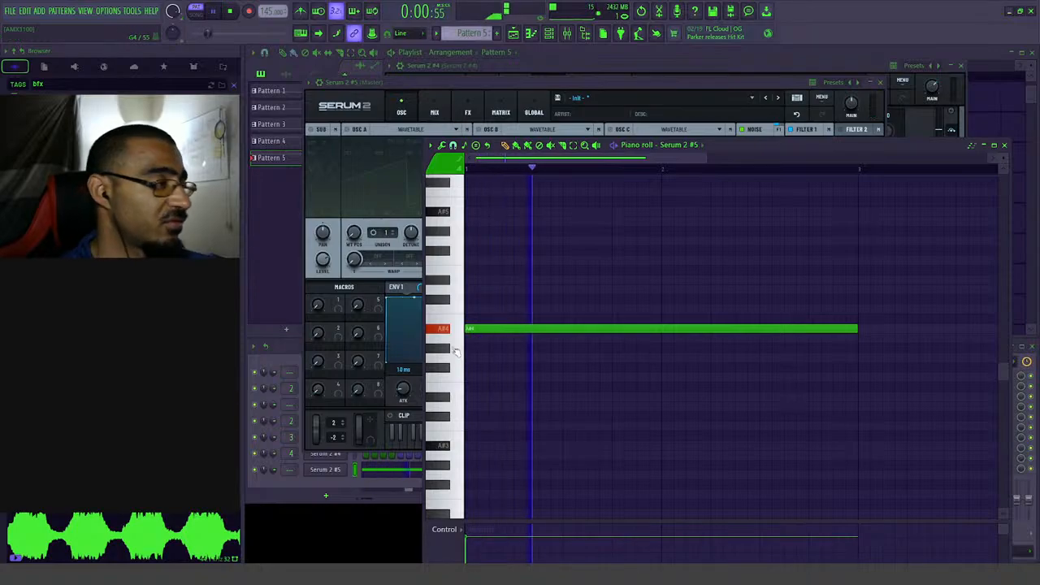
- Set Serum 2 #5's Filter 1 to High 18 with cutoff about 9254 Hz, LFO 1 modulating the cutoff by about -6%, and drive at 31%
left_click(325, 470)
left_click(325, 470)
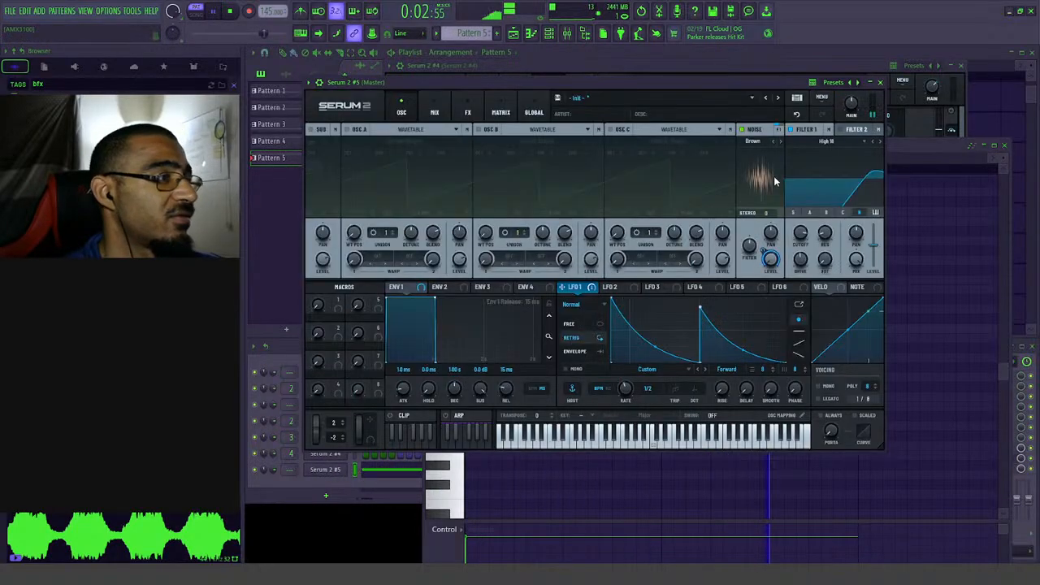
left_click(880, 143)
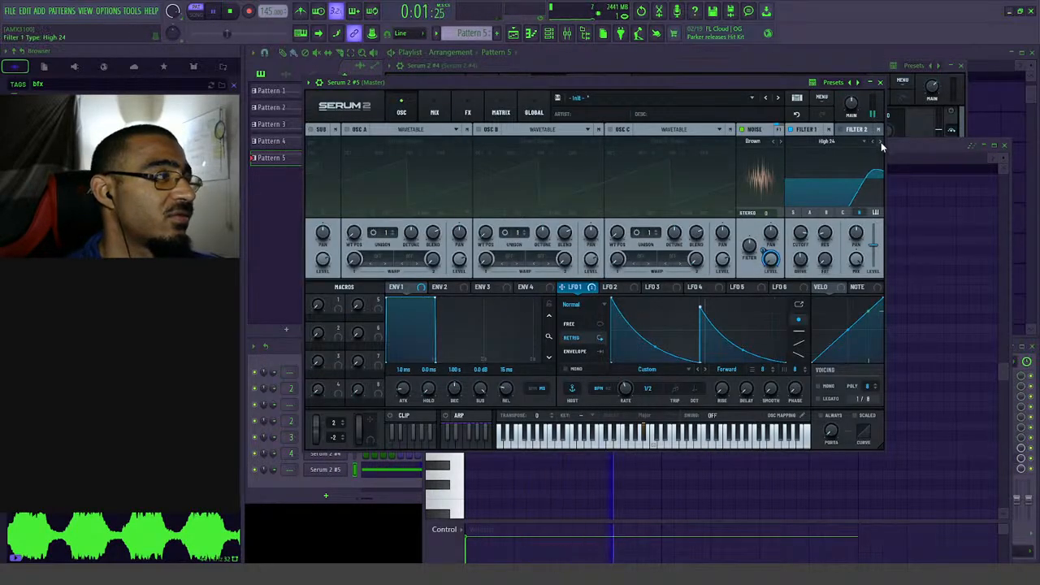
left_click_drag(801, 235, 800, 245)
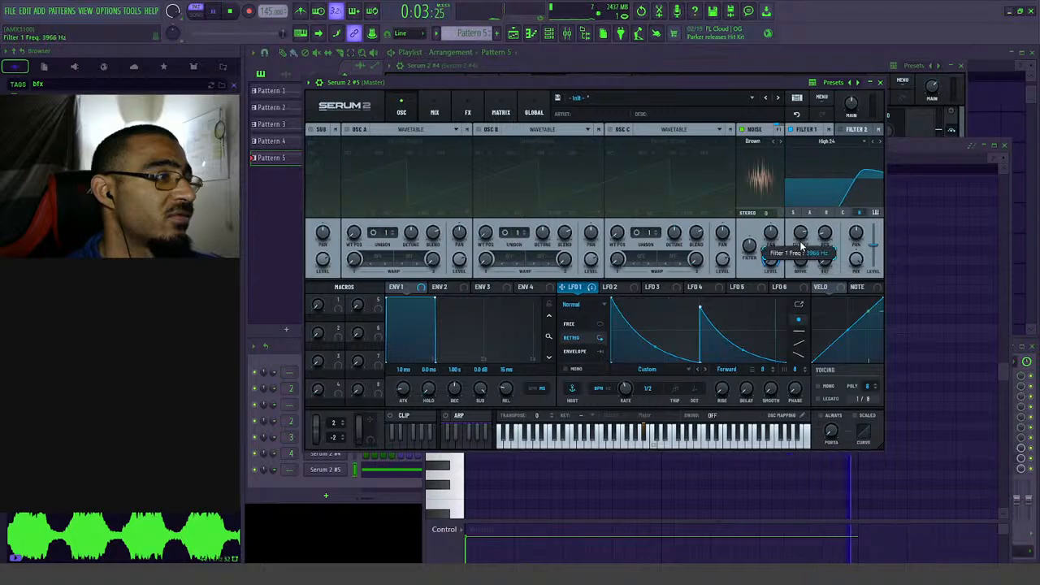
left_click(880, 143)
left_click(873, 143)
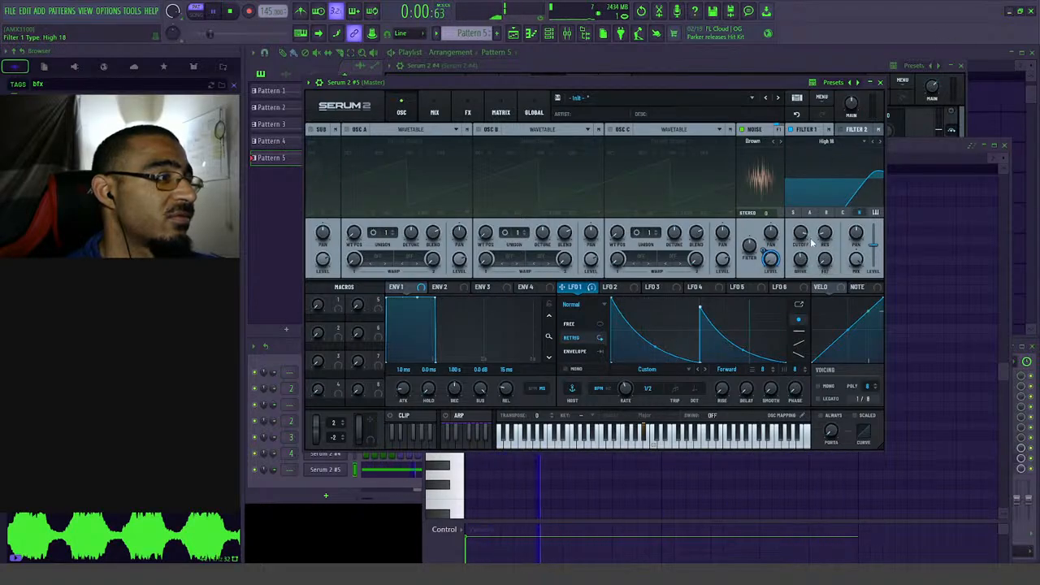
left_click(874, 144)
left_click(876, 144)
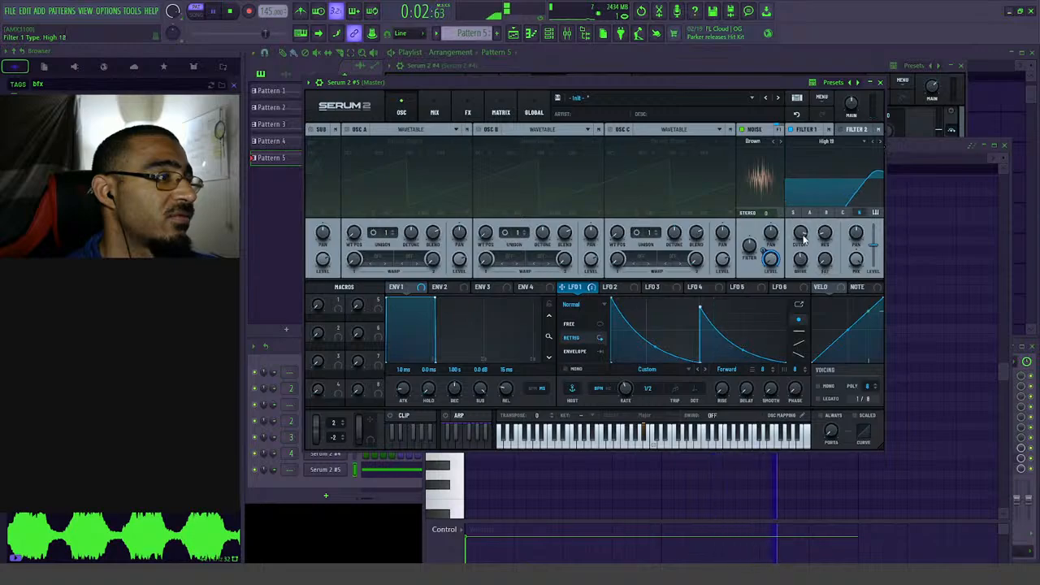
mouse_move(801, 235)
left_mouse_down()
mouse_move(801, 259)
mouse_move(807, 245)
left_mouse_up()
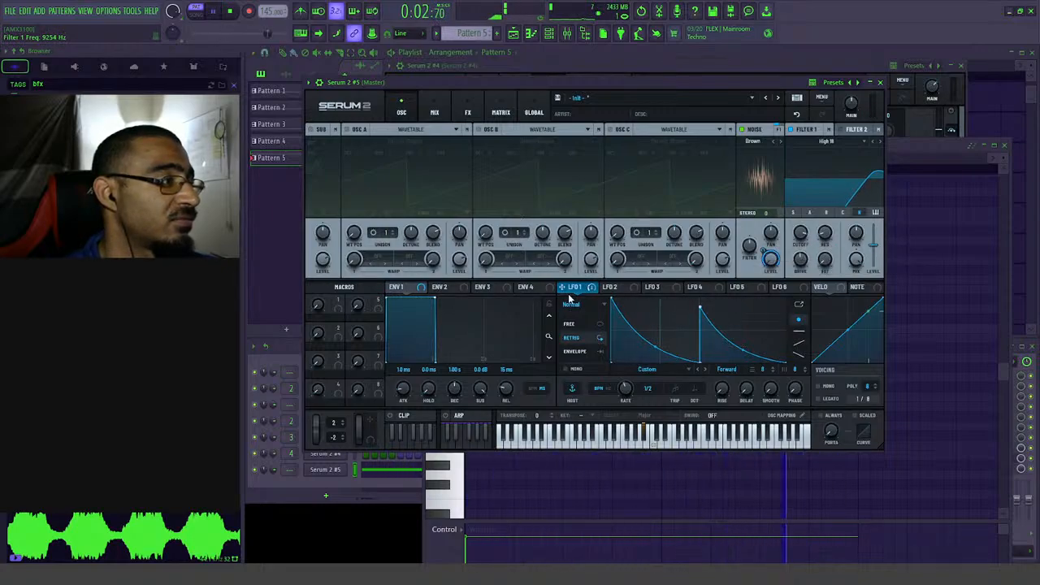
left_click_drag(563, 287, 799, 234)
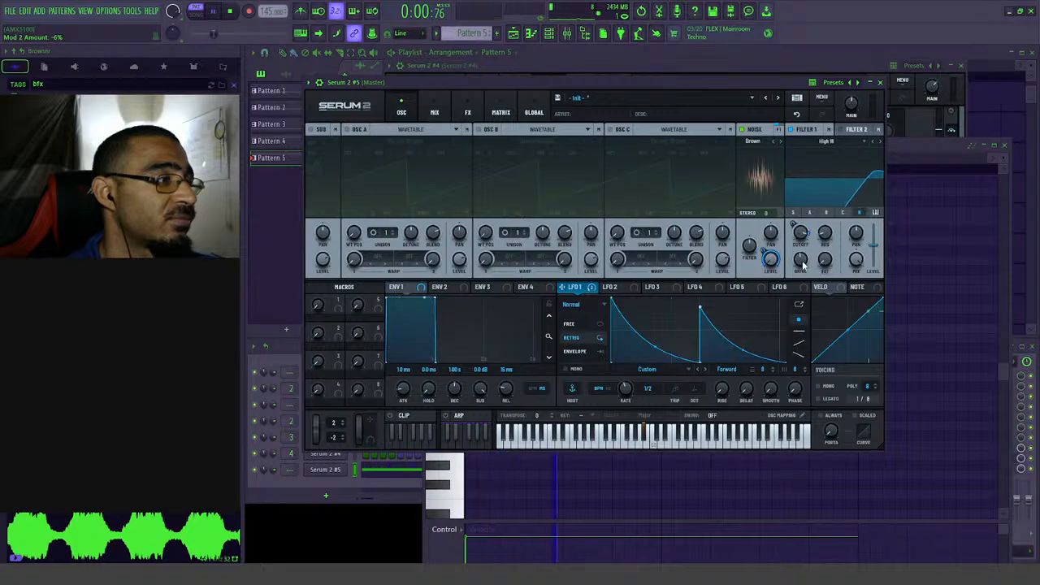
- Add a Distortion effect set to Softclip with its filter in Post mode, and play the pattern
left_click(435, 112)
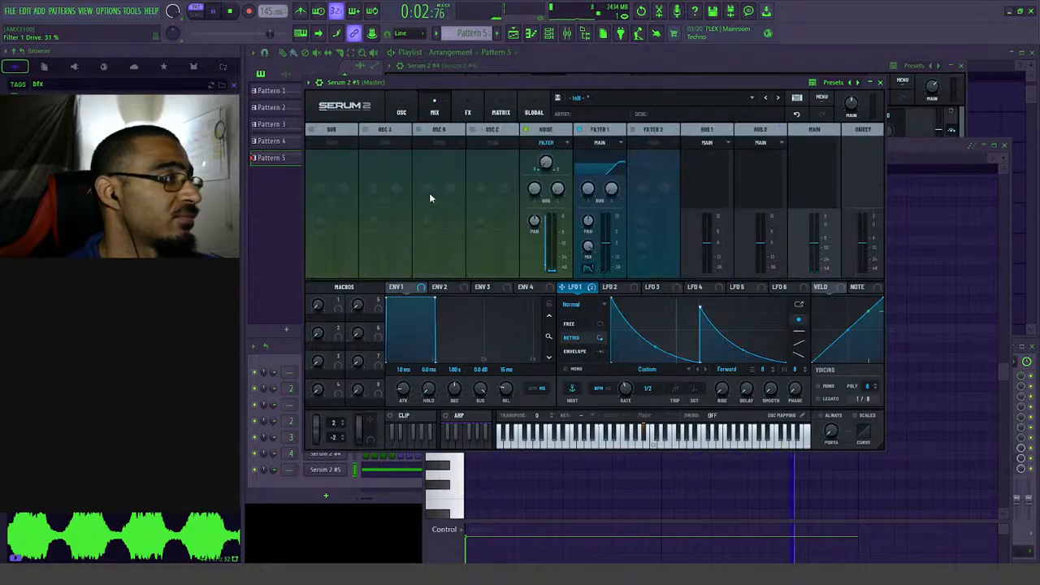
left_click(474, 114)
left_click(323, 163)
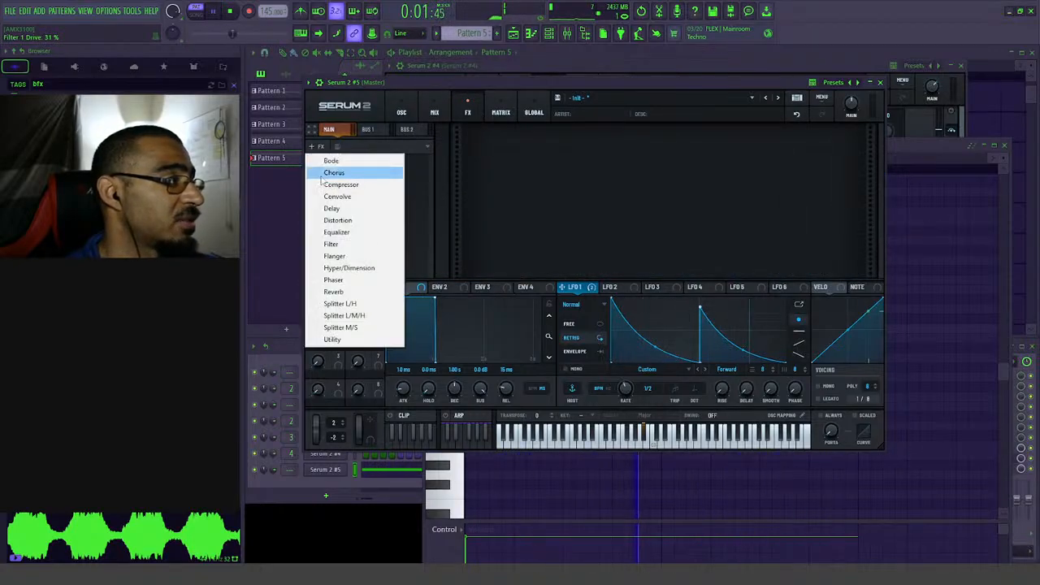
left_click(337, 220)
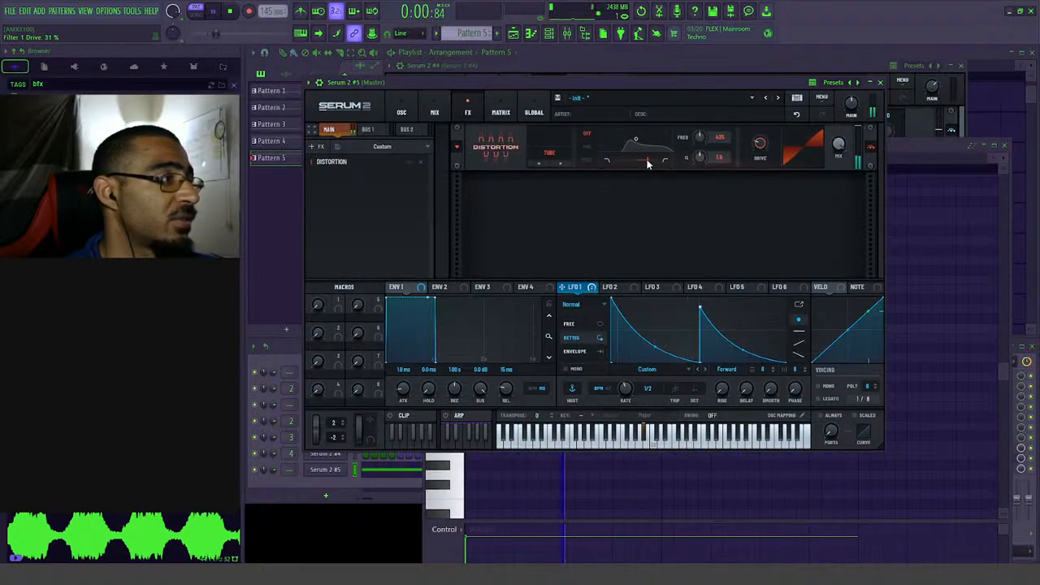
left_click(559, 164)
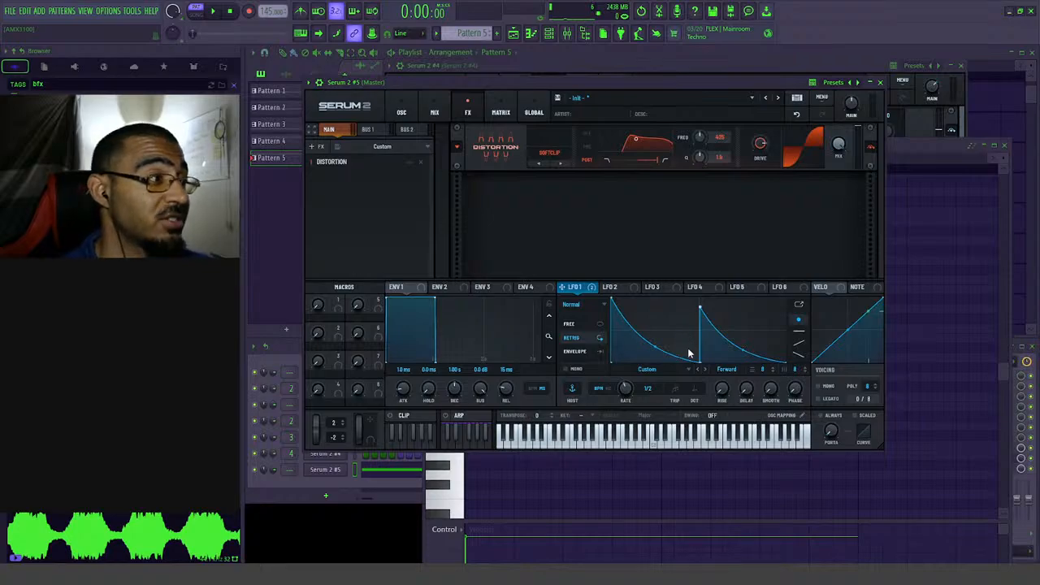
key("space")
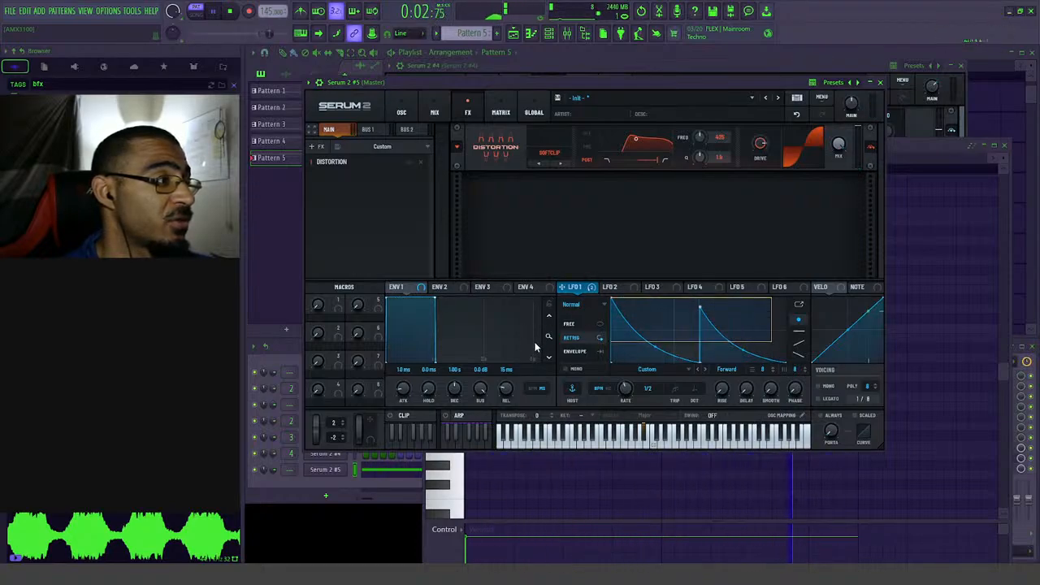
- Shift LFO 1's two peaks slightly later for a short attack, and run it in Envelope mode at about 1.3 Hz
left_click_drag(777, 288, 630, 294)
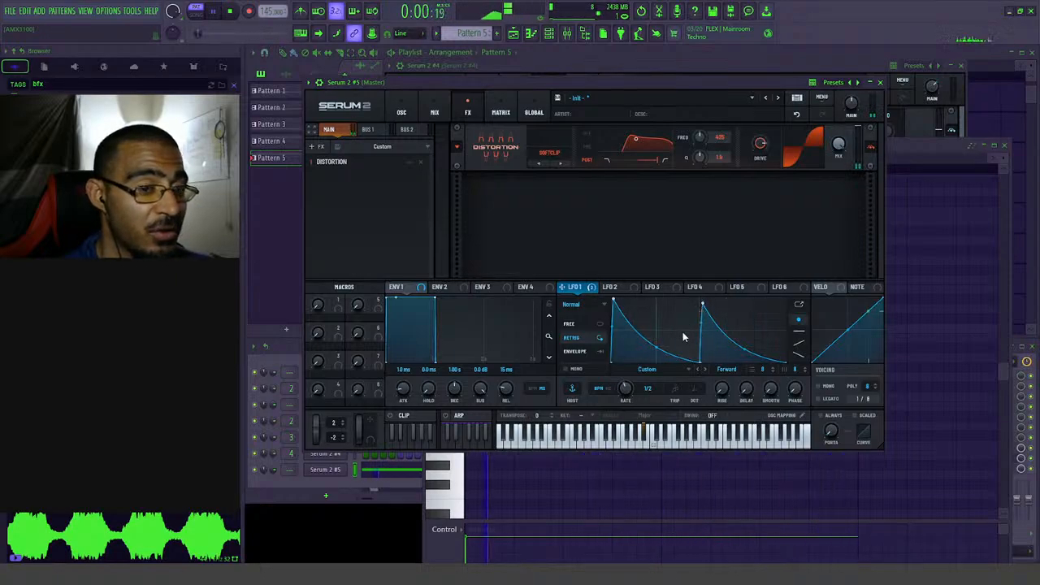
left_click(604, 389)
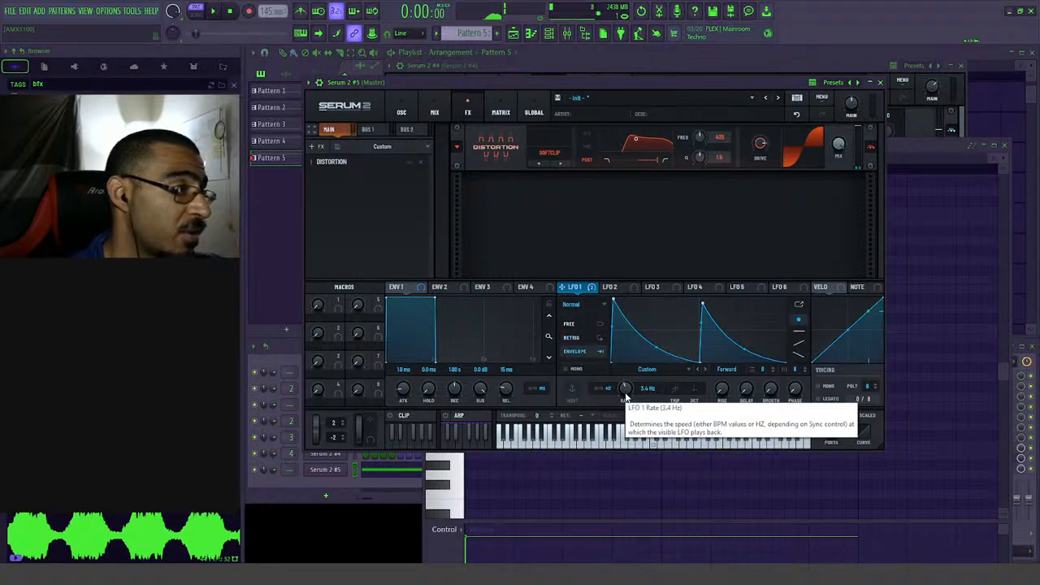
key("space")
key("space")
mouse_move(626, 396)
left_mouse_down()
mouse_move(630, 431)
mouse_move(634, 414)
left_mouse_up()
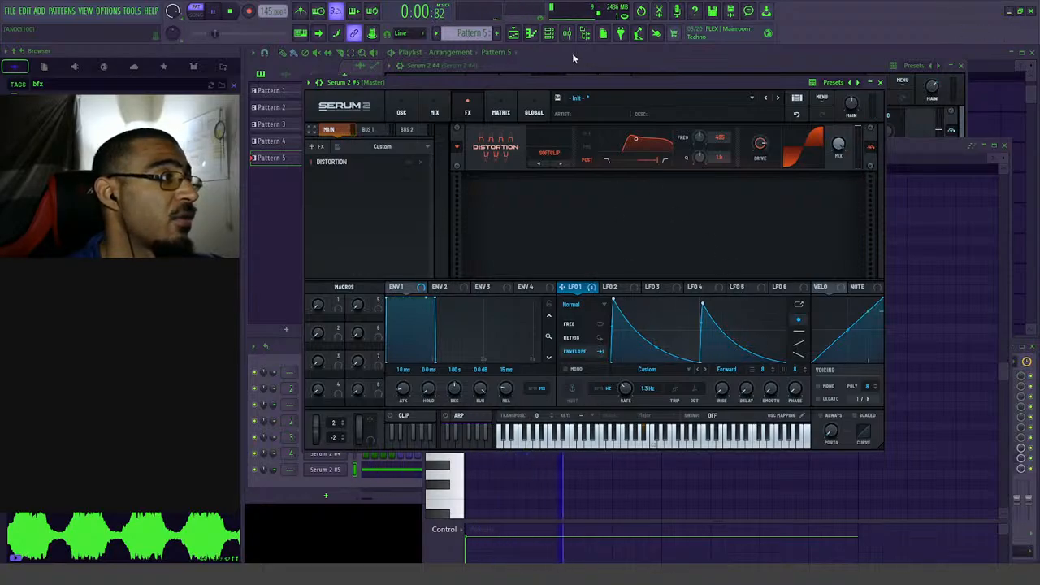
- Shorten the A#4 note to half a bar and duplicate it into four back-to-back notes filling the two bars
left_click(531, 33)
key("space")
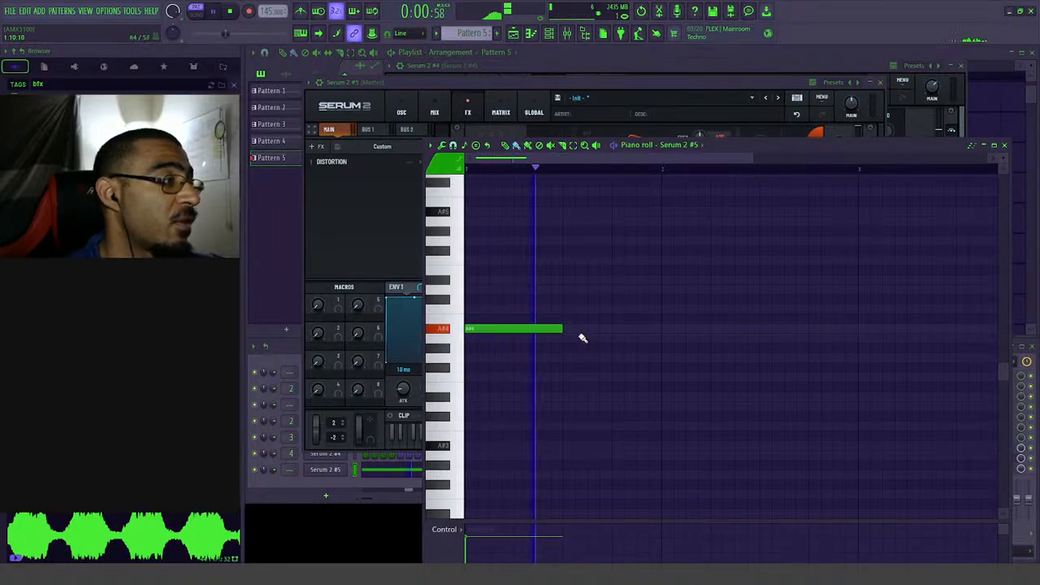
key("ctrl+a")
key("ctrl+b")
key("ctrl+b")
key("ctrl+b")
key("ctrl+b")
right_click(894, 329)
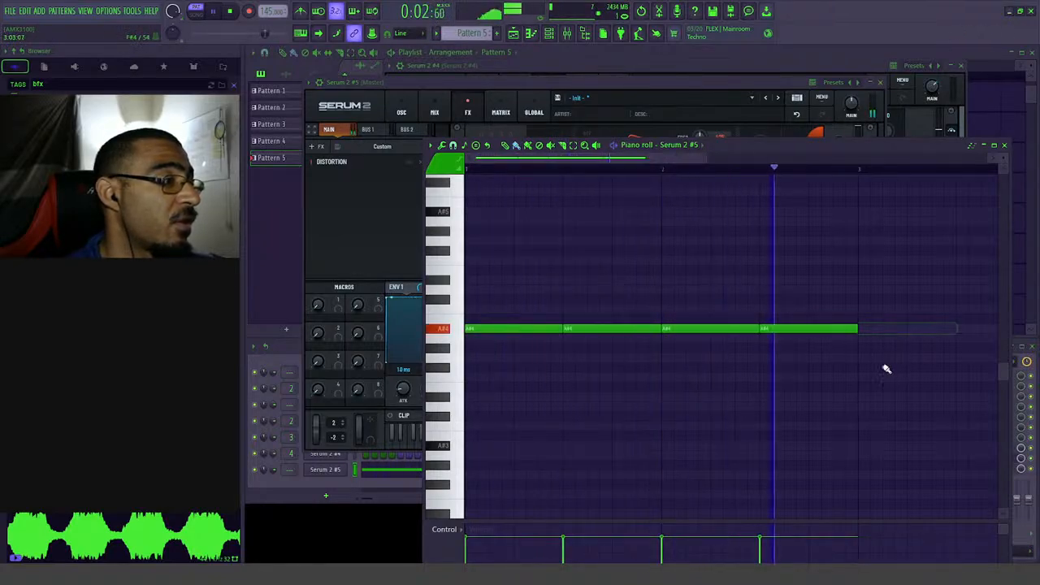
- Try LFO 1 at slightly faster Hz rates and at a tempo-synced rate of 1/2
left_click(508, 82)
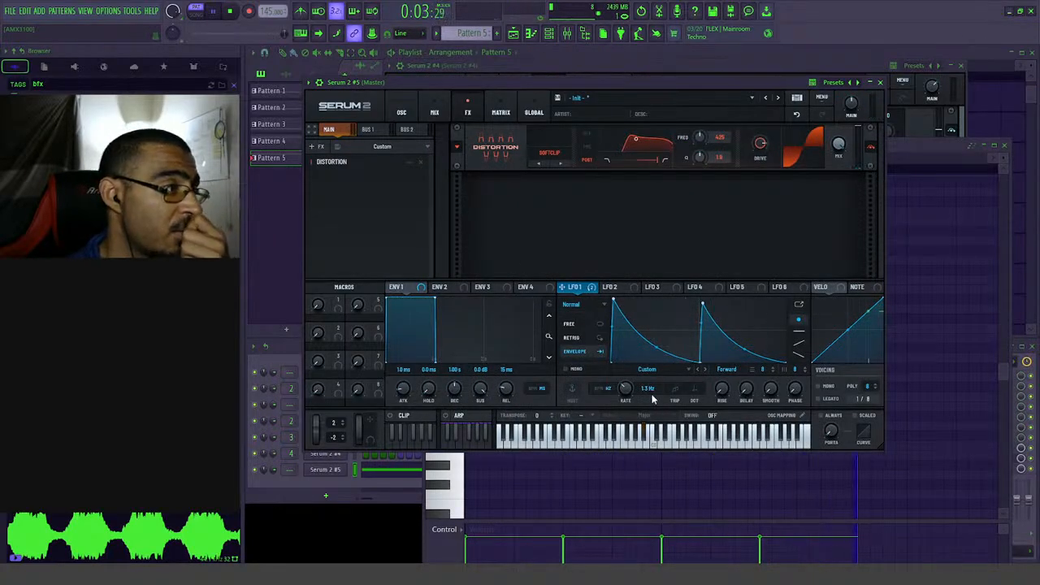
left_click_drag(651, 391, 651, 394)
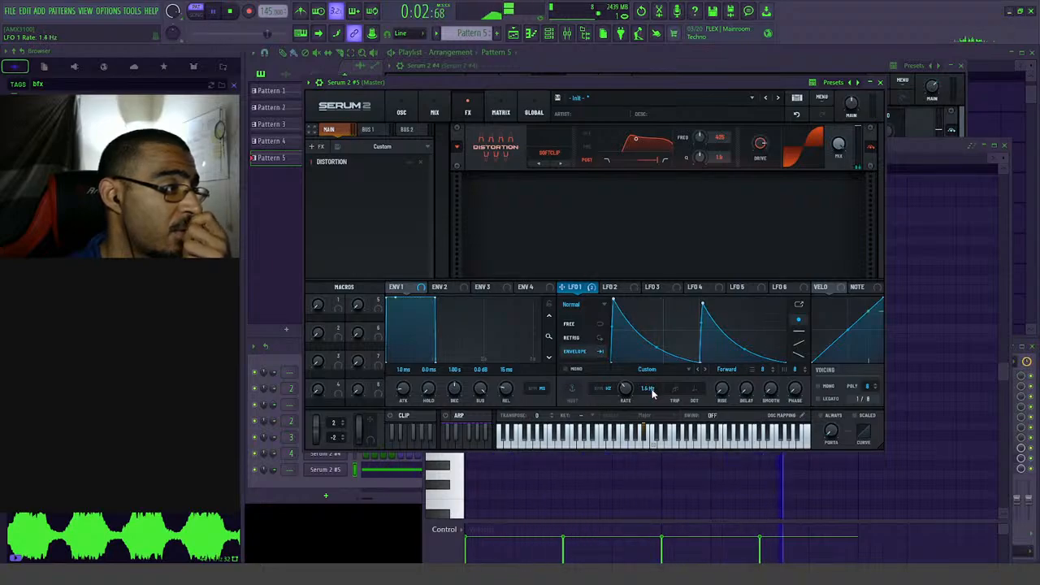
left_click_drag(651, 393, 630, 381)
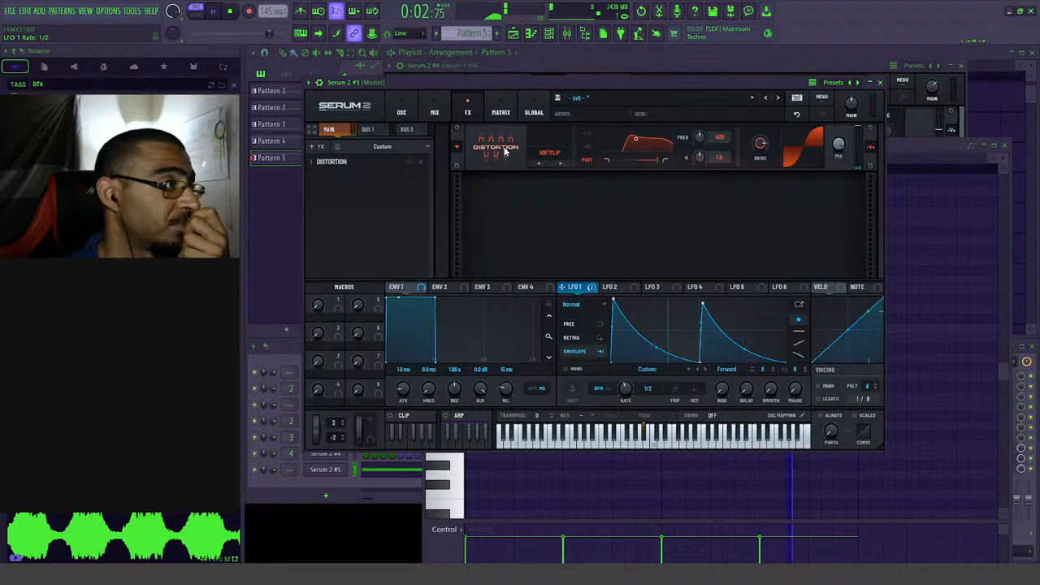
- Add an Equalizer effect and place it ahead of the Distortion in the effects chain
left_click(316, 146)
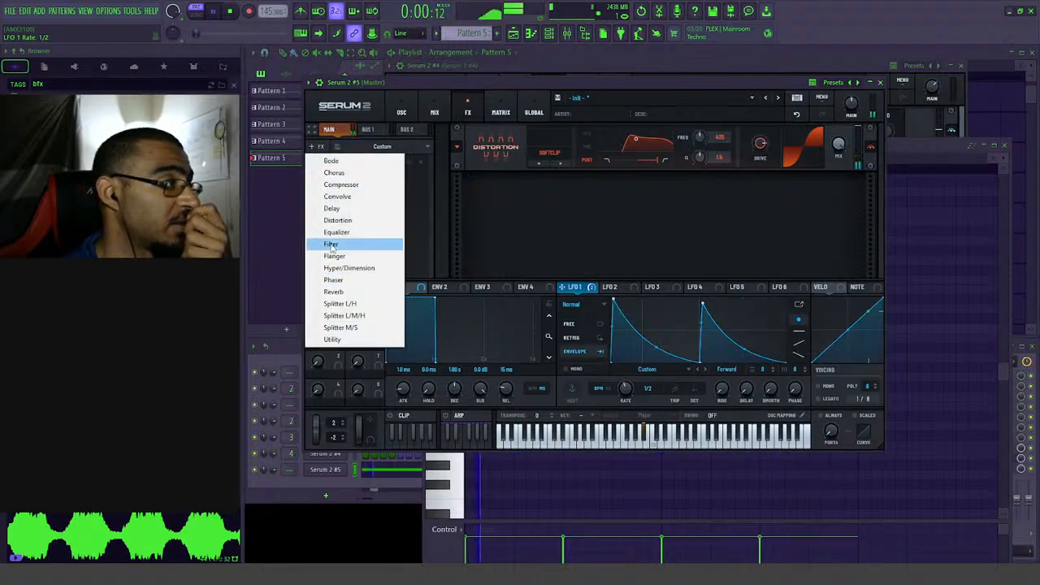
left_click(333, 234)
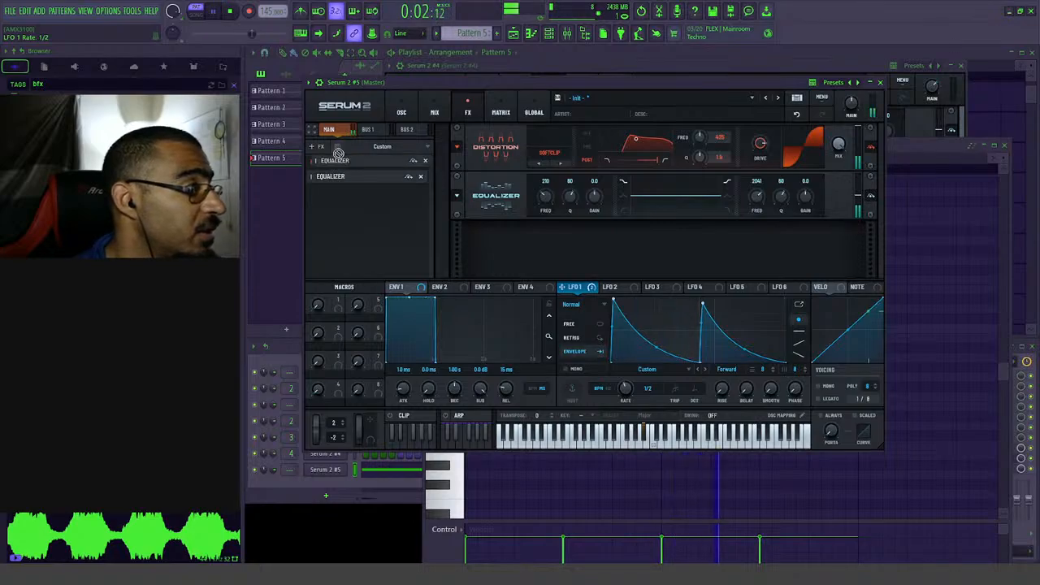
left_click_drag(337, 178, 333, 160)
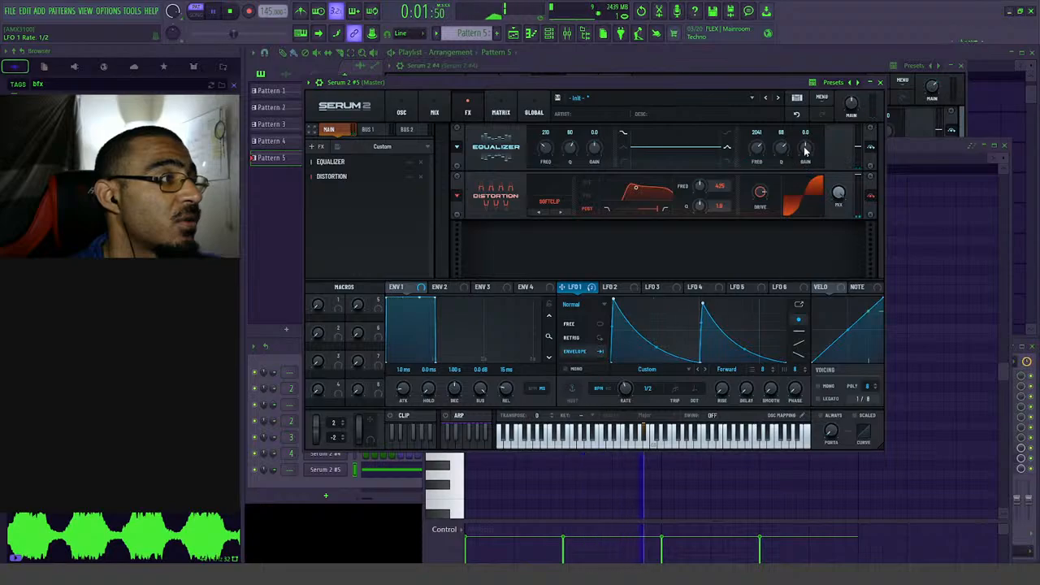
- Boost the Equalizer's upper band as a peak and set its frequency to about 12742 Hz
left_click_drag(801, 161, 760, 130)
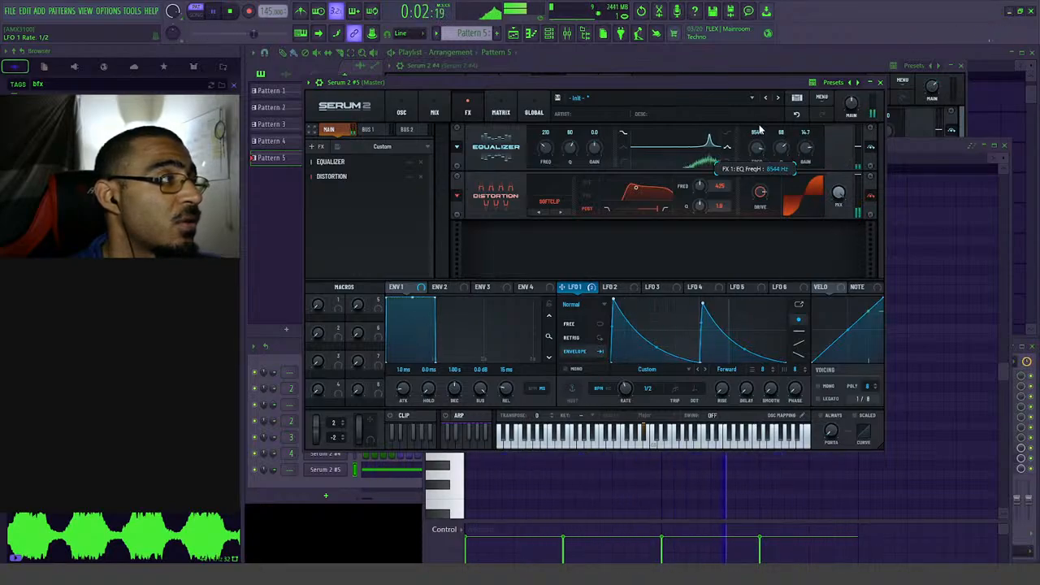
left_click_drag(760, 142, 756, 154)
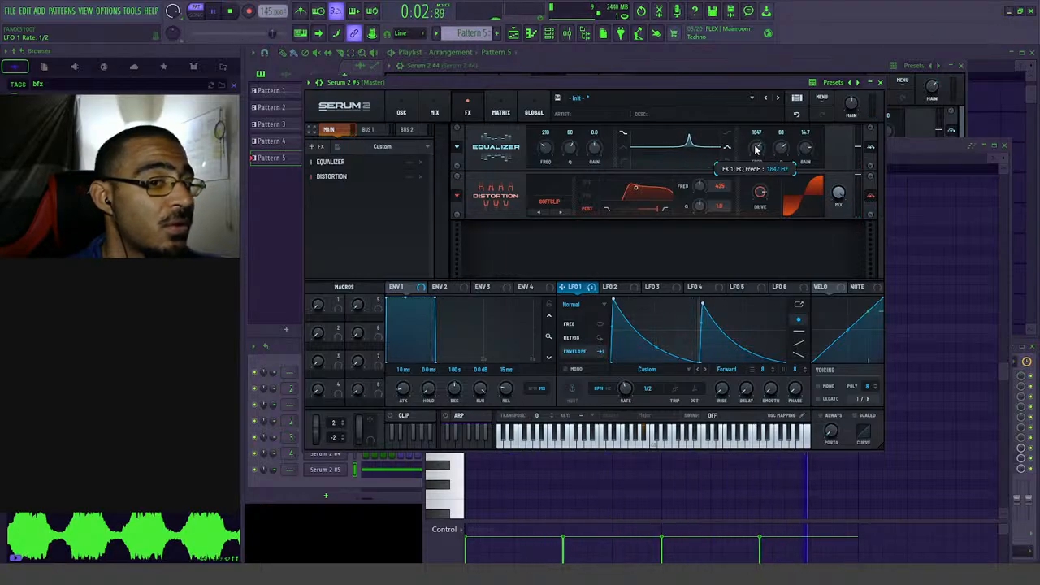
left_click_drag(805, 149, 758, 120)
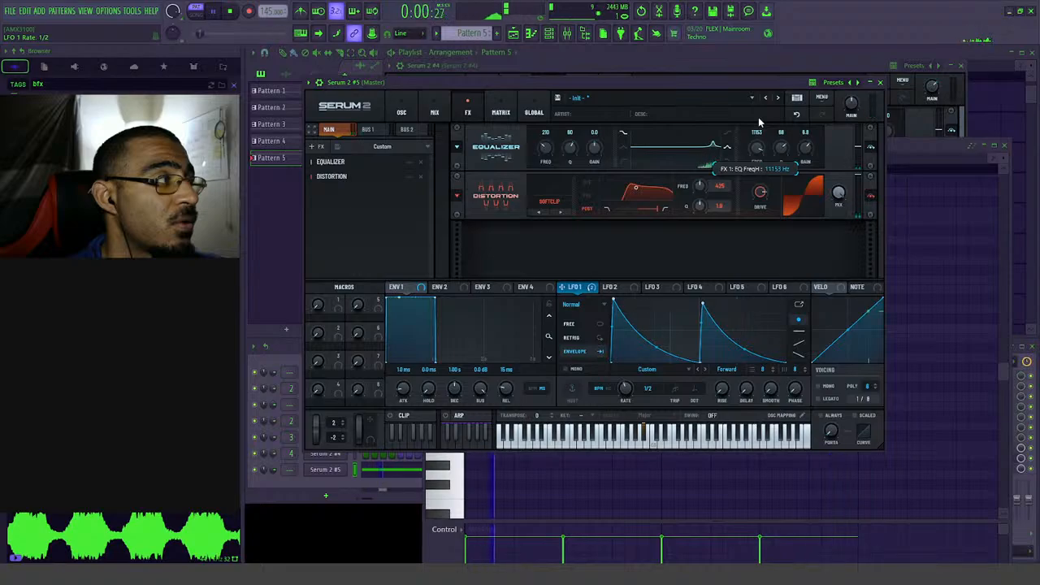
left_click_drag(758, 117, 760, 126)
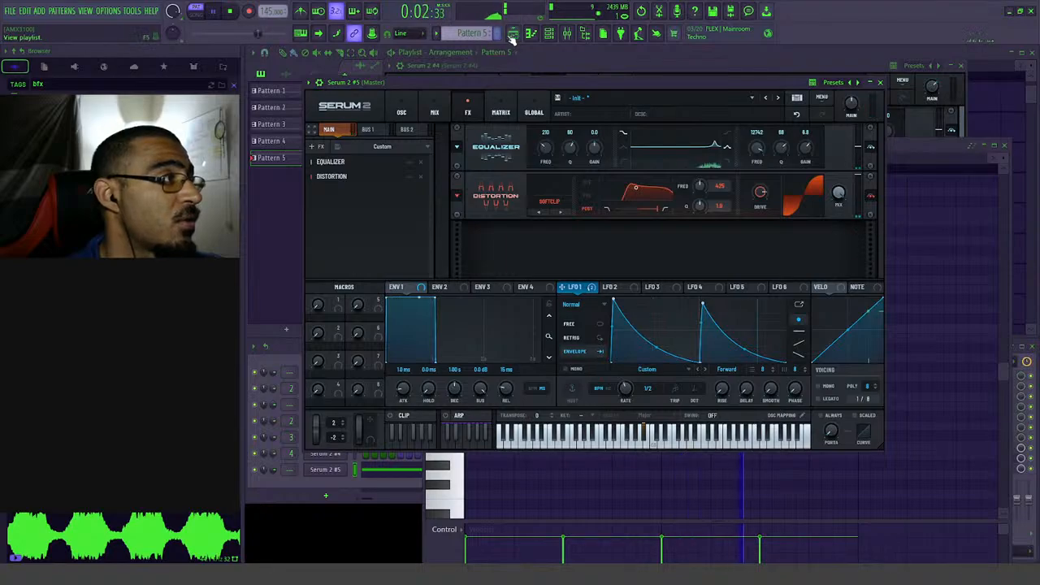
- Place Pattern 5 on playlist Track 8 across bars 1 and 2, and play the song with Tracks 7 and 12 muted
key("F5")
scroll(469, 245, "up", 5)
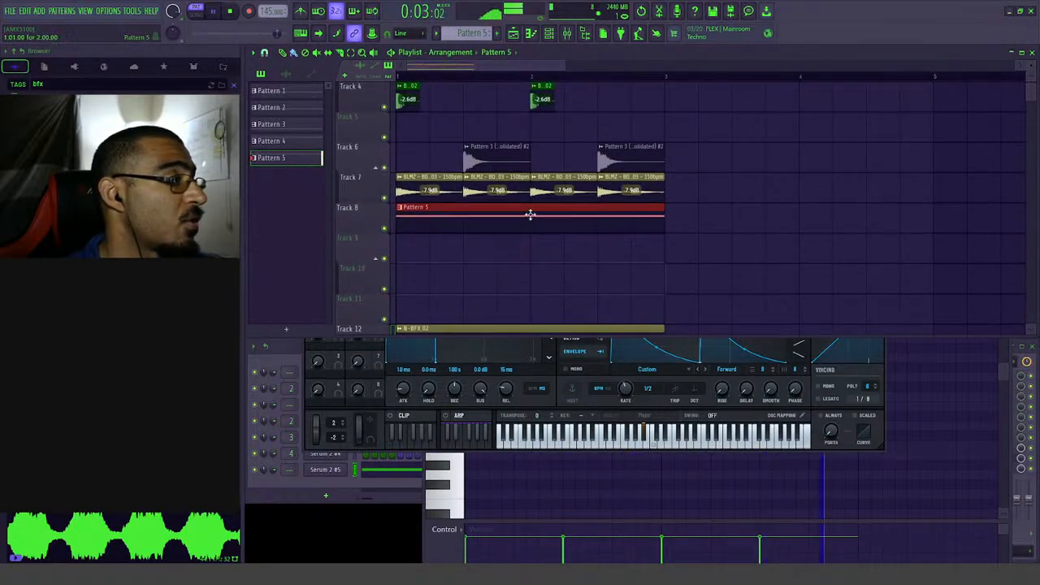
scroll(402, 238, "down", 4)
scroll(401, 238, "up", 4)
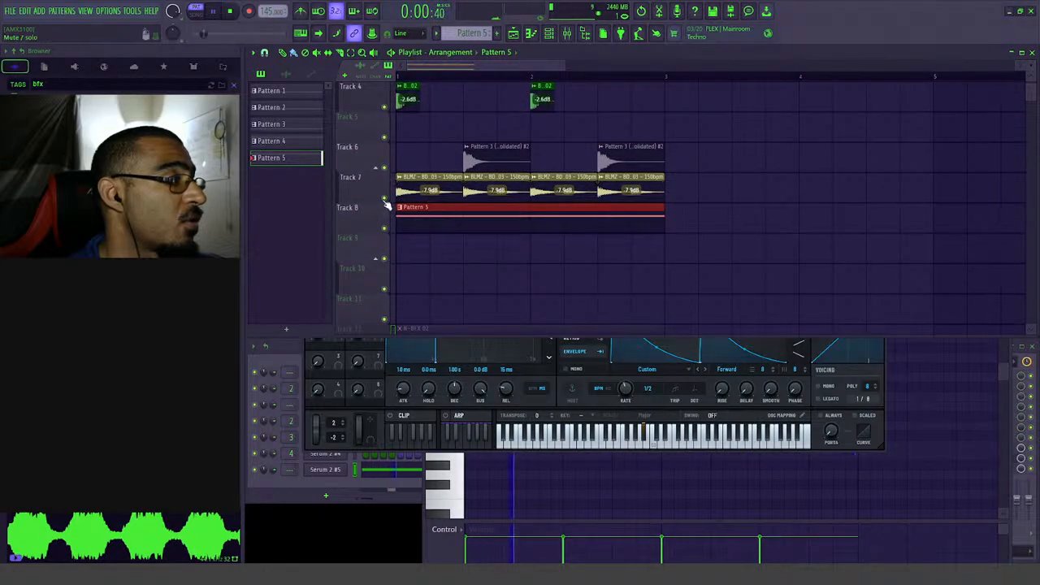
left_click(384, 198)
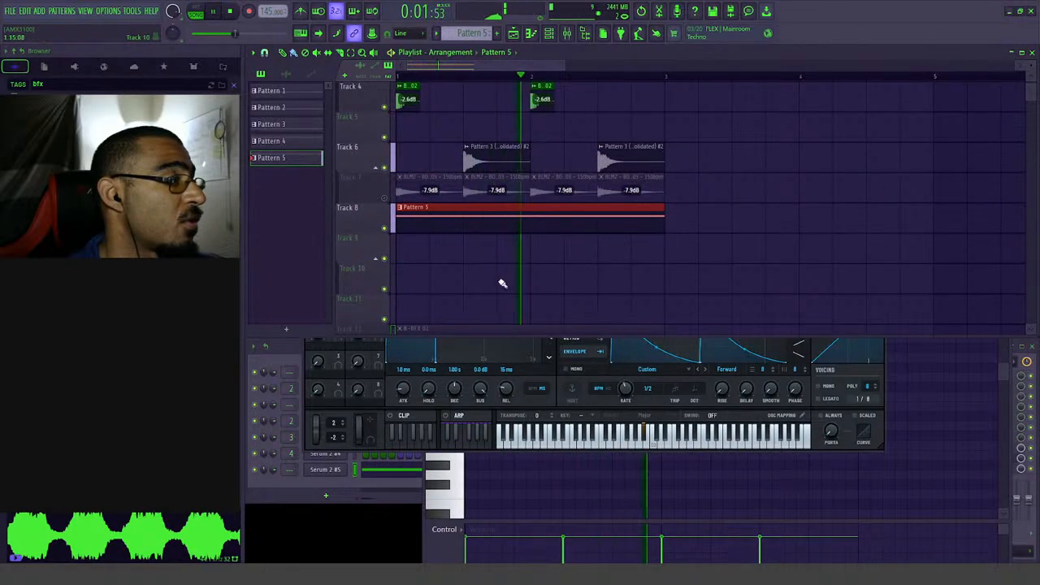
- Set LFO 1's rate in Serum 2 #5 to about 1.1 Hz and reopen the channel's piano roll
left_click(666, 336)
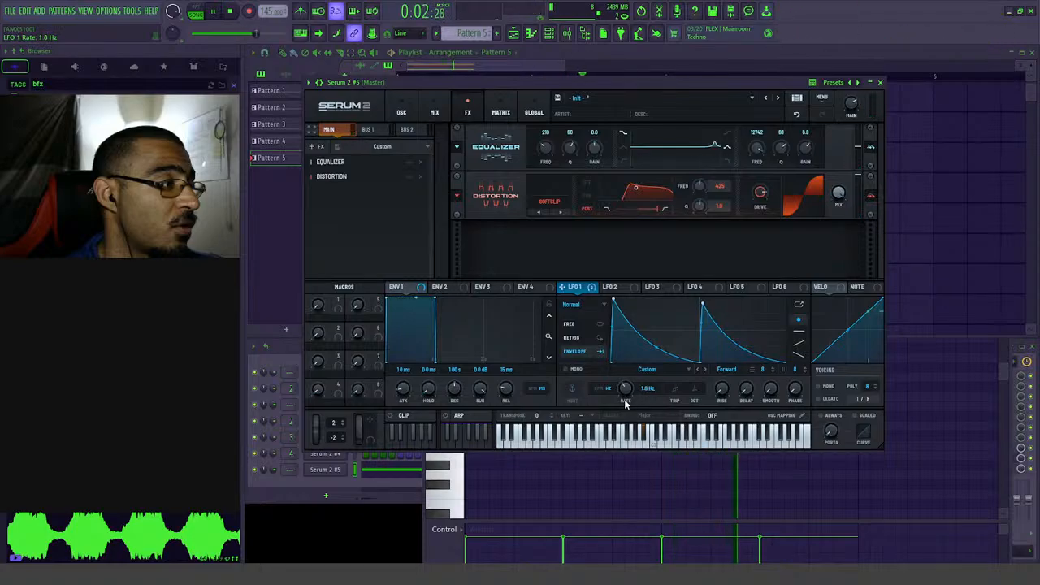
left_click_drag(625, 400, 628, 408)
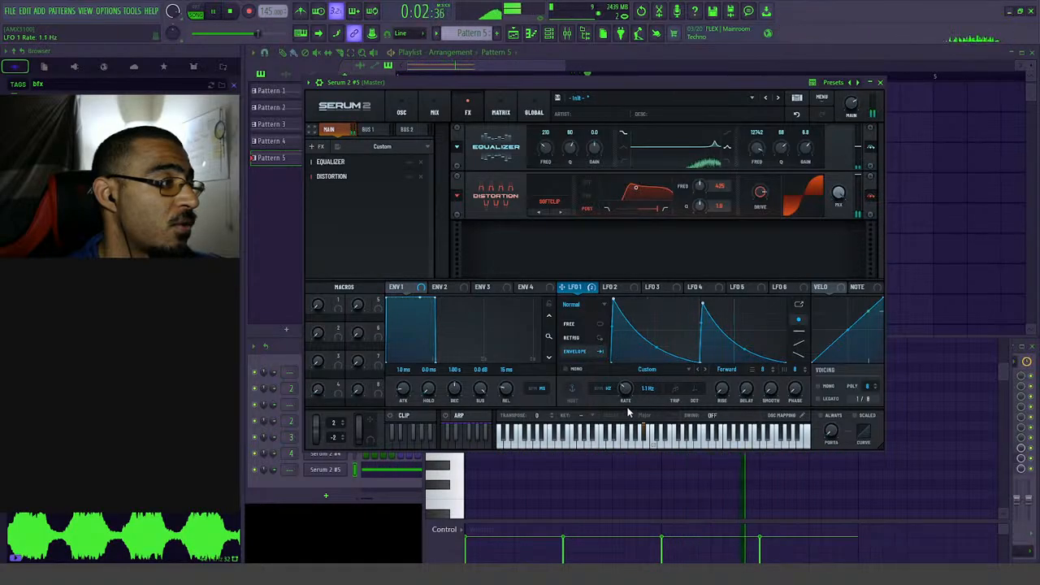
key("F7")
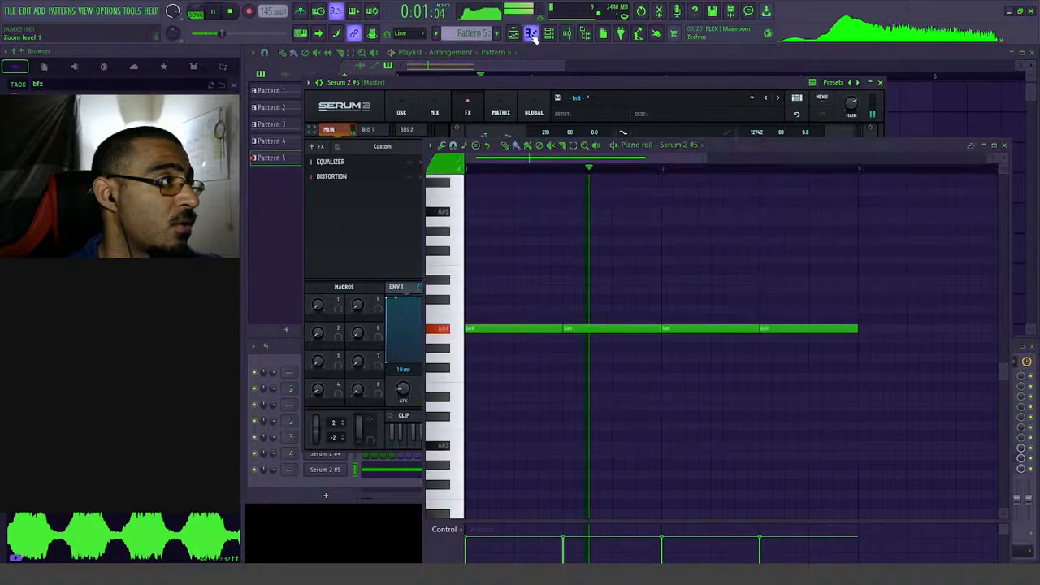
- Restart playback and, in Serum 2 #5, sync LFO 1's rate to 1/2 and switch its mode to Retrig
key("space")
key("space")
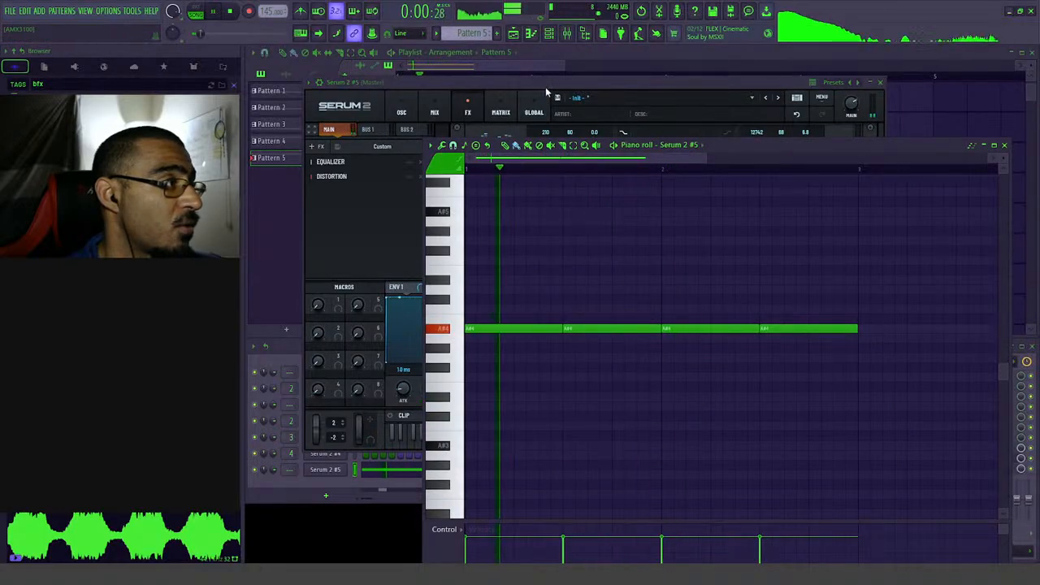
left_click(548, 92)
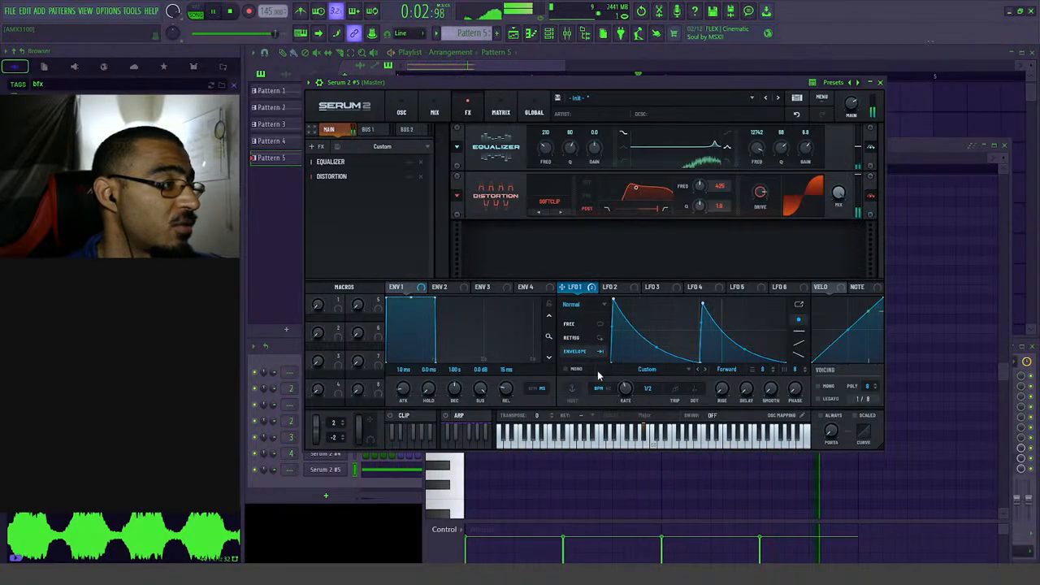
left_click(599, 337)
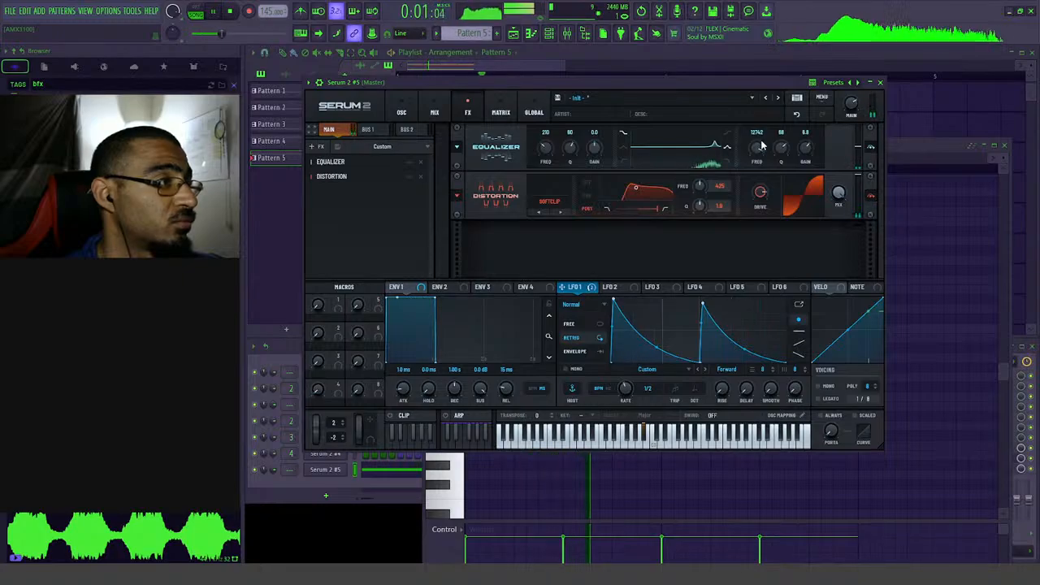
- Set the Equalizer's upper band to a gain of 8.4 and a frequency of about 7732 Hz
left_click_drag(807, 147, 807, 150)
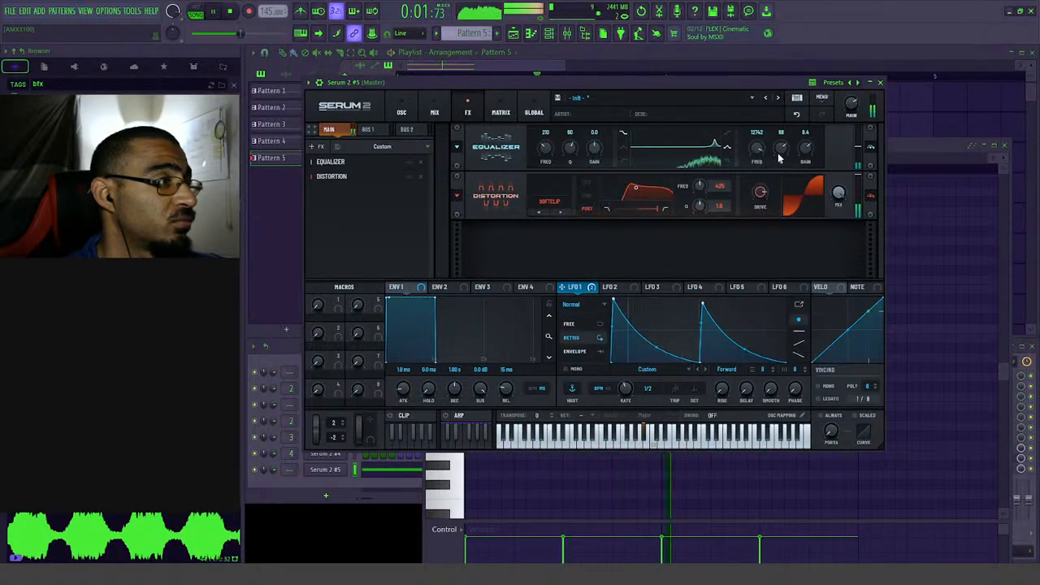
left_click_drag(779, 155, 759, 166)
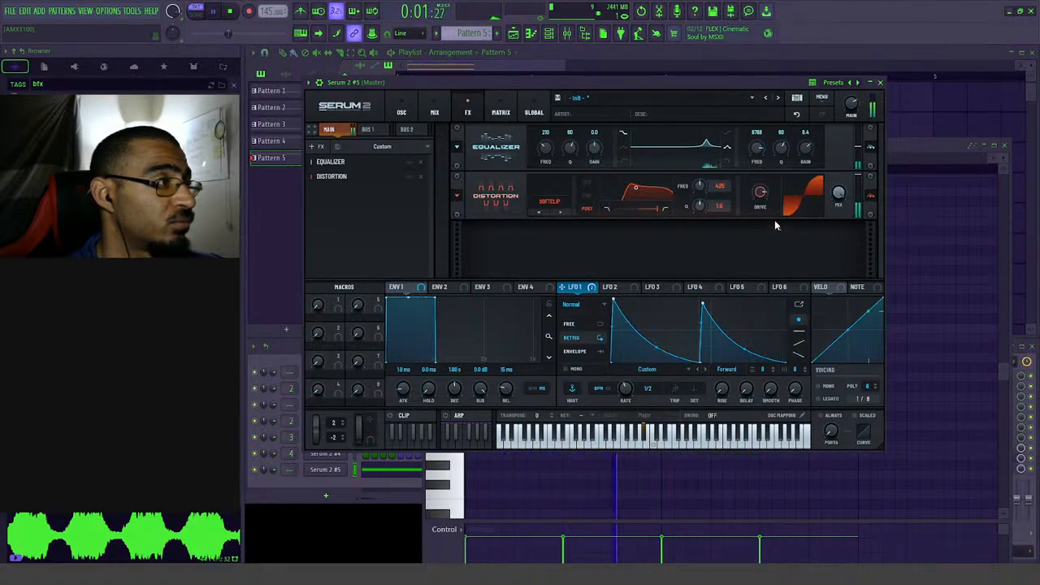
left_click_drag(757, 150, 759, 156)
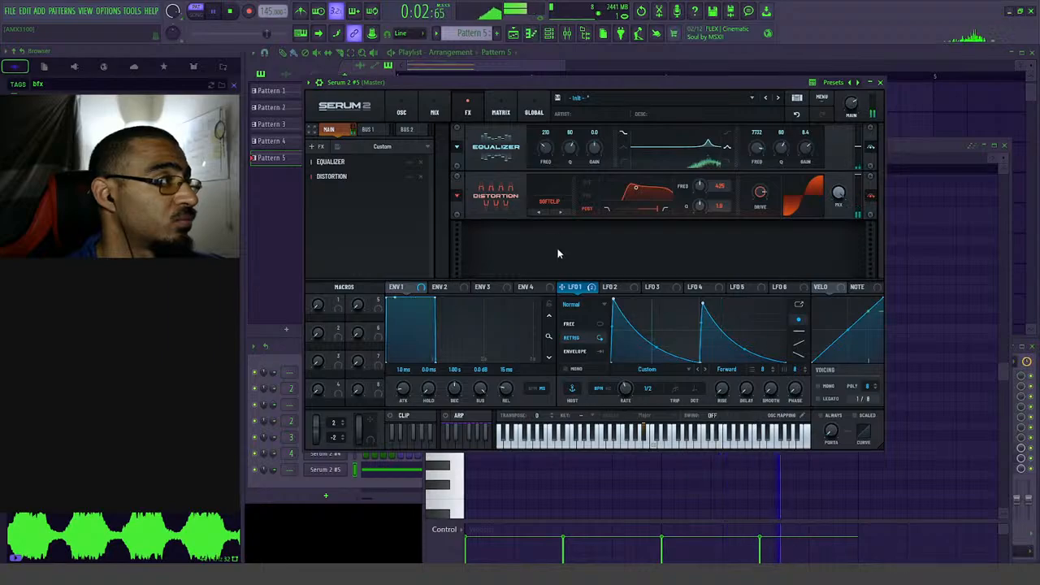
key("F5")
left_click(472, 283)
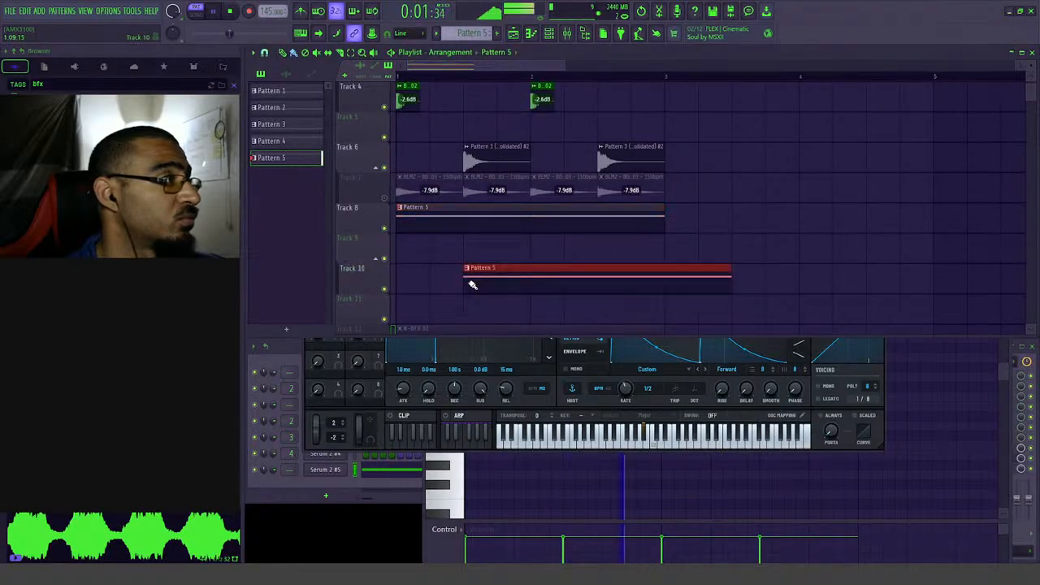
left_click_drag(525, 279, 458, 278)
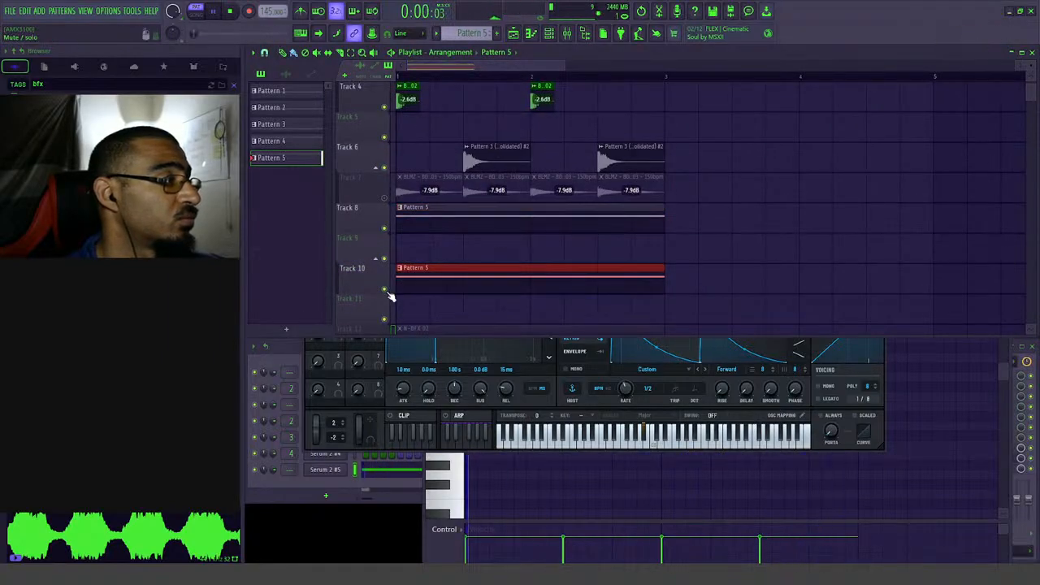
right_click(523, 277)
- Solo Track 8, consolidate Pattern 5 over bars 1 and 2 to audio, and place the consolidated clip on Track 8 from bar 1
right_click(384, 229)
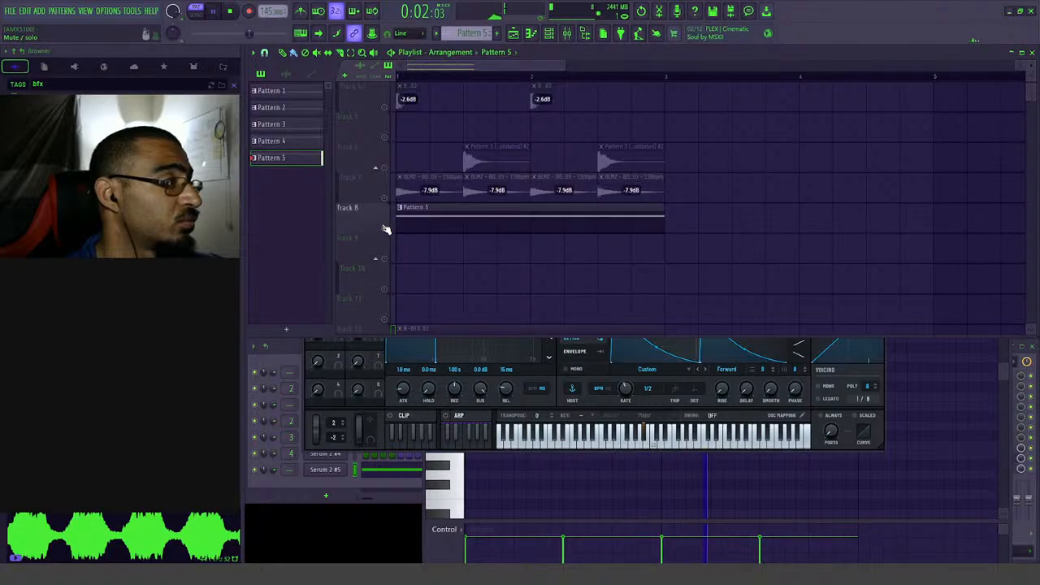
key("space")
left_click_drag(398, 76, 666, 81)
key("ctrl+alt+c")
left_click(616, 434)
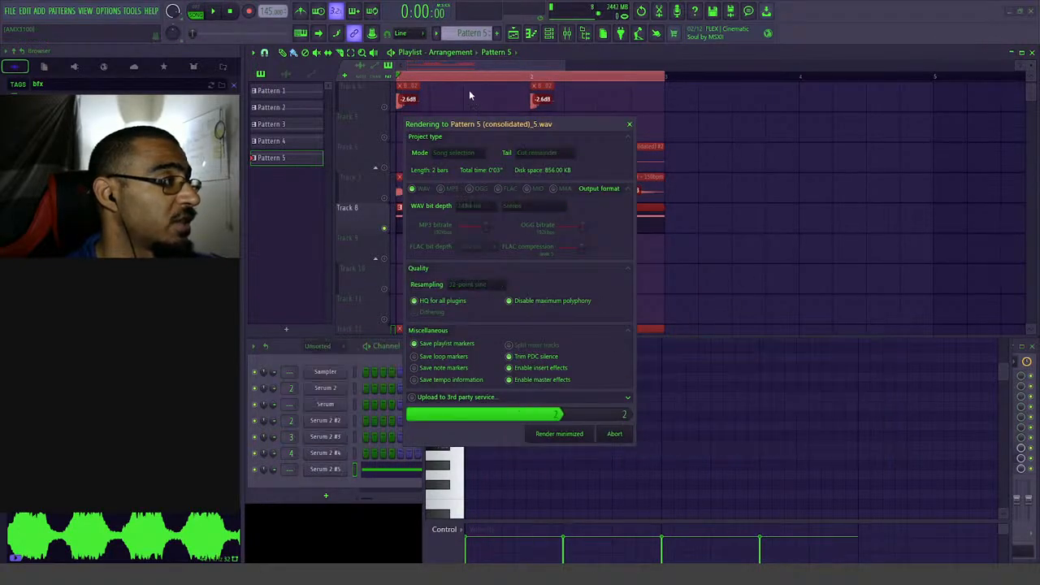
key("space")
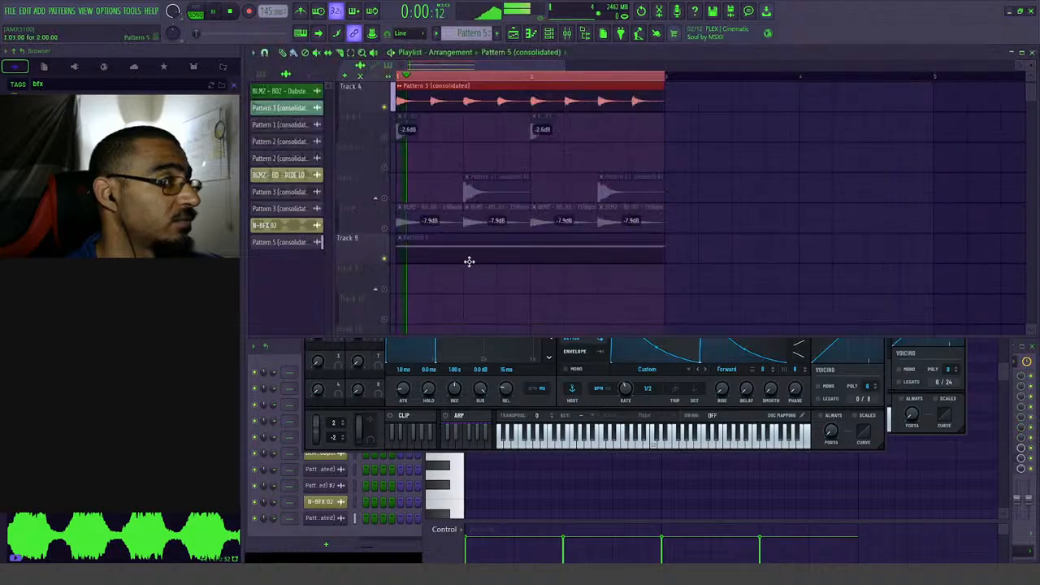
left_click_drag(459, 108, 399, 228)
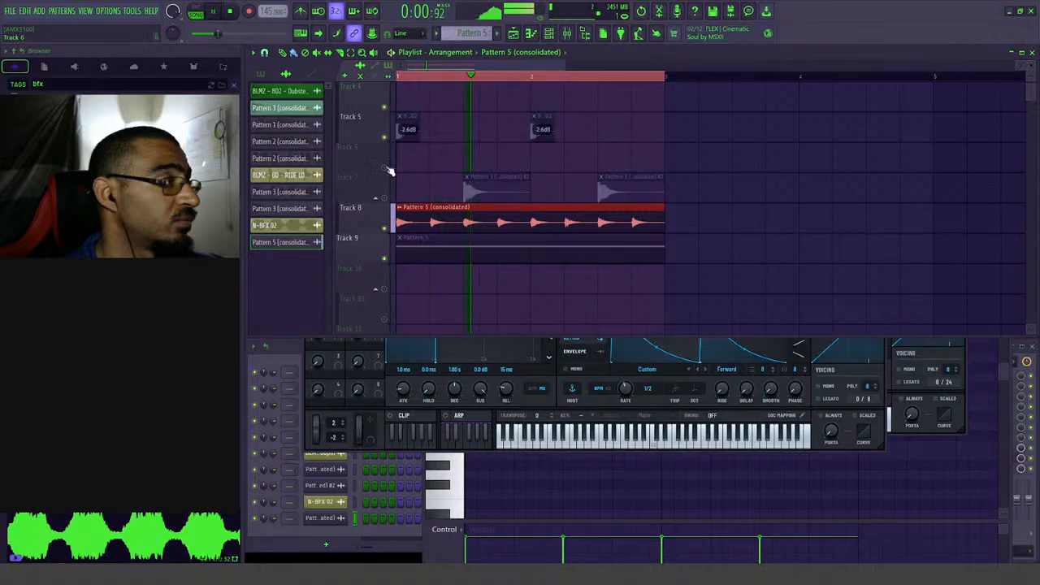
- Unmute the clips on Tracks 5 and 7 and set the consolidated Pattern 5 clip's gain to 3.0 dB
key("t")
mouse_move(410, 134)
left_mouse_down()
mouse_move(546, 195)
mouse_move(701, 198)
left_mouse_up()
key("b")
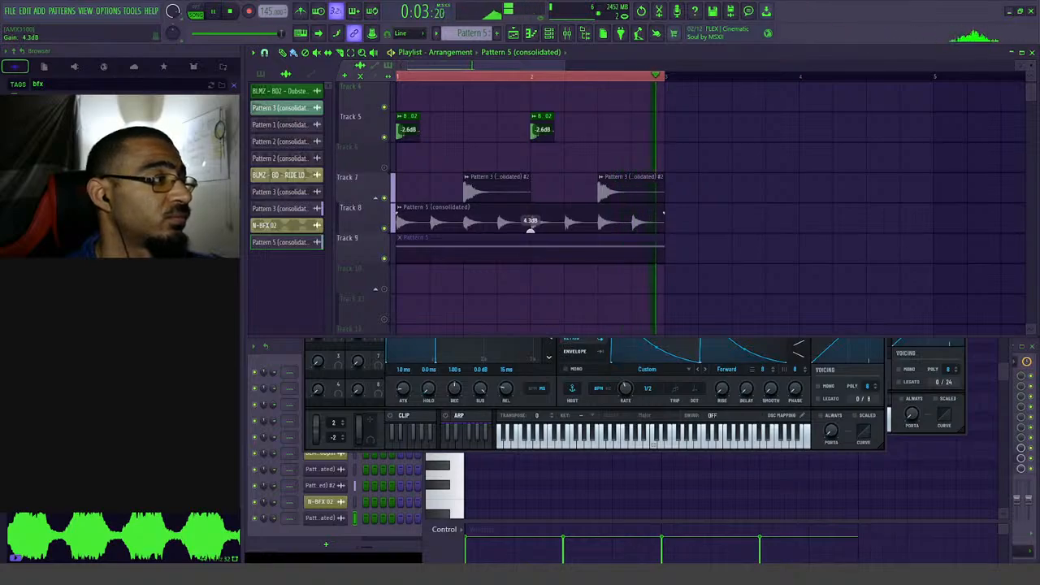
left_click_drag(530, 231, 519, 261)
scroll(524, 264, "down", 2)
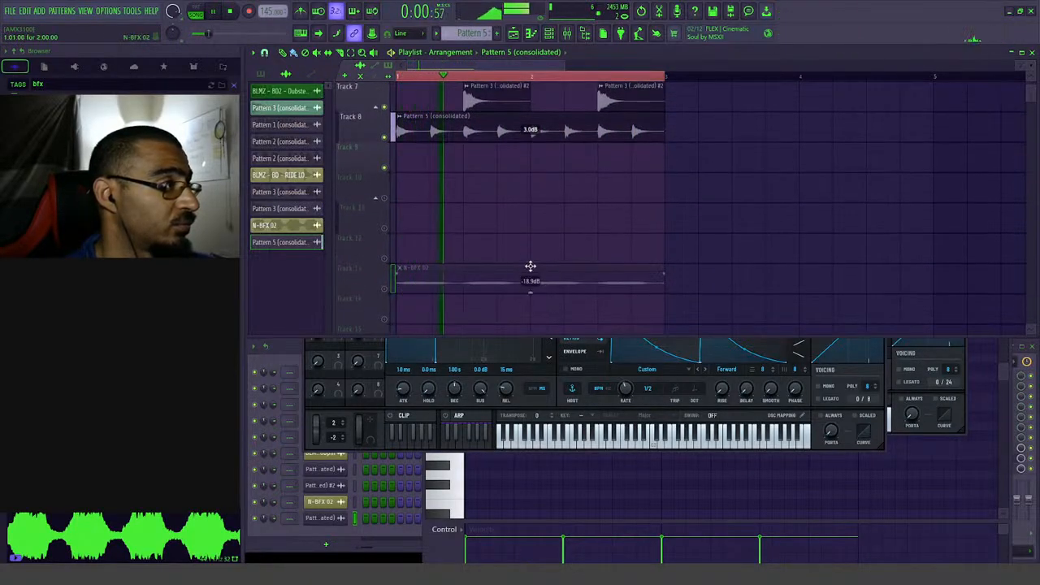
- Filter the channel rack to the Unsorted channels and stop playback
left_click(296, 352)
left_click(316, 348)
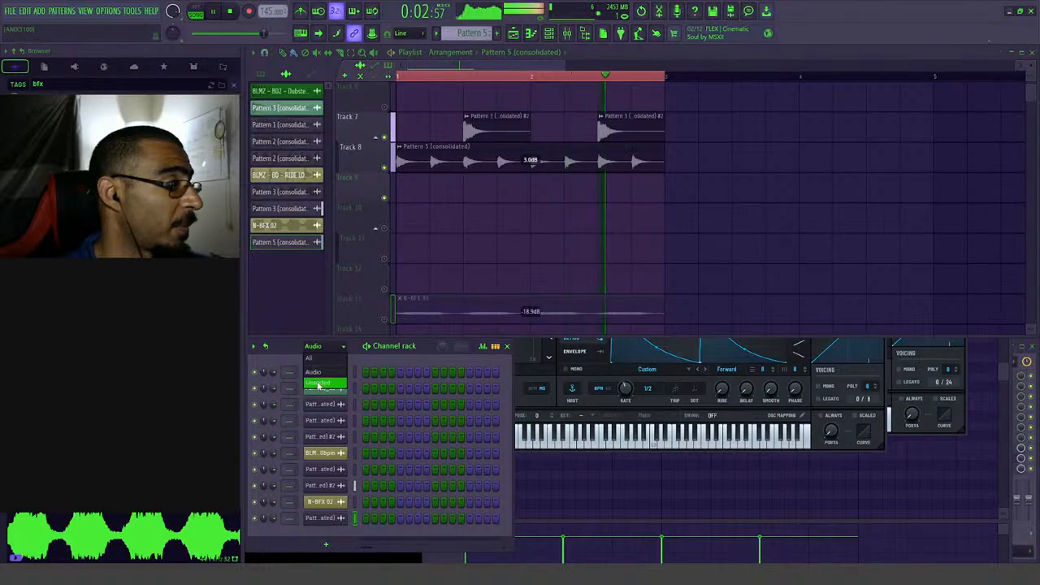
left_click(319, 385)
left_click(326, 495)
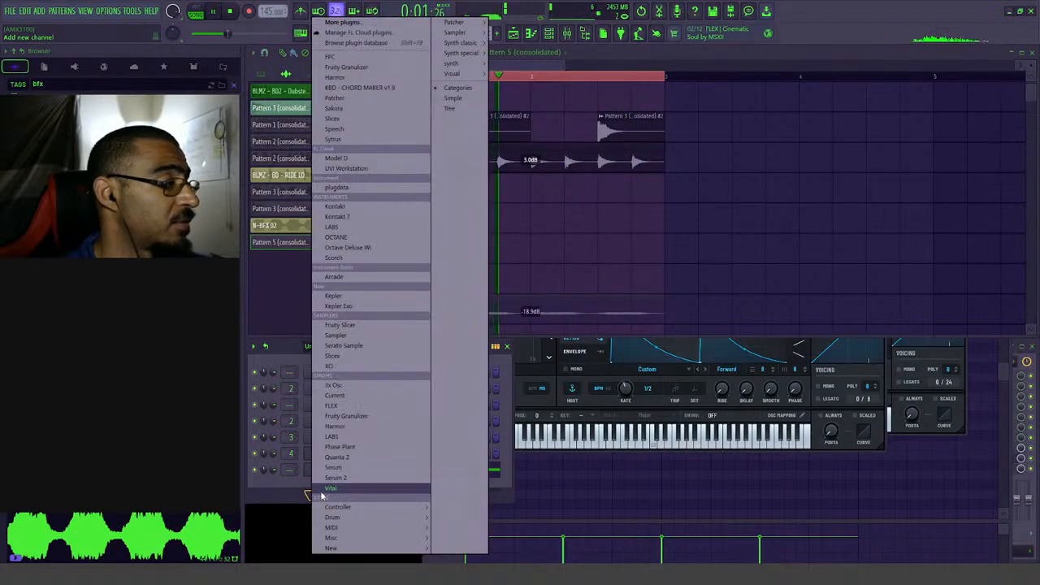
left_click(305, 494)
key("space")
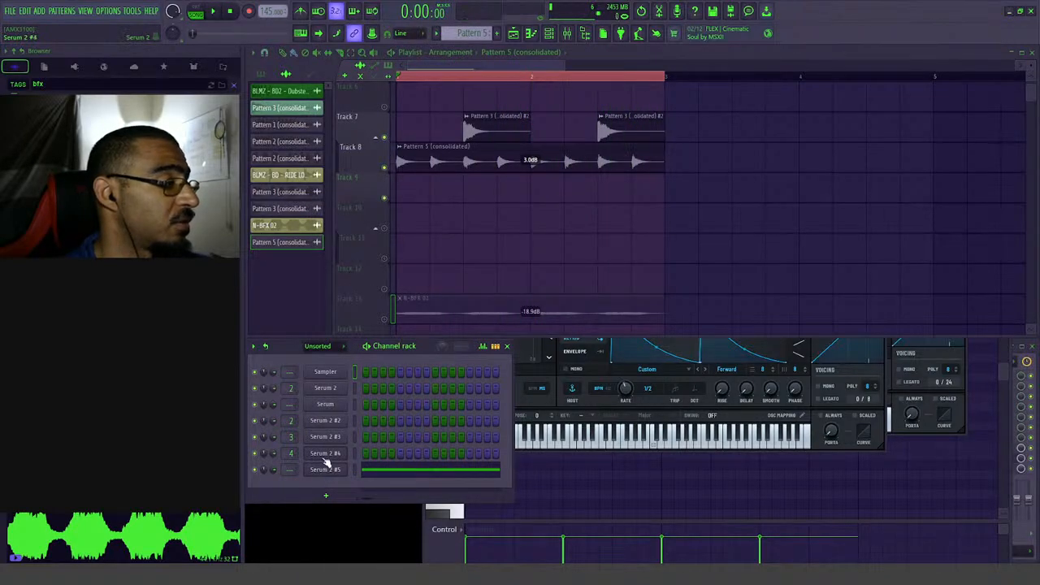
- Place Pattern 3 on Track 11 of the playlist and unmute the N-BFX 02 clip on Track 13
scroll(439, 292, "down", 1)
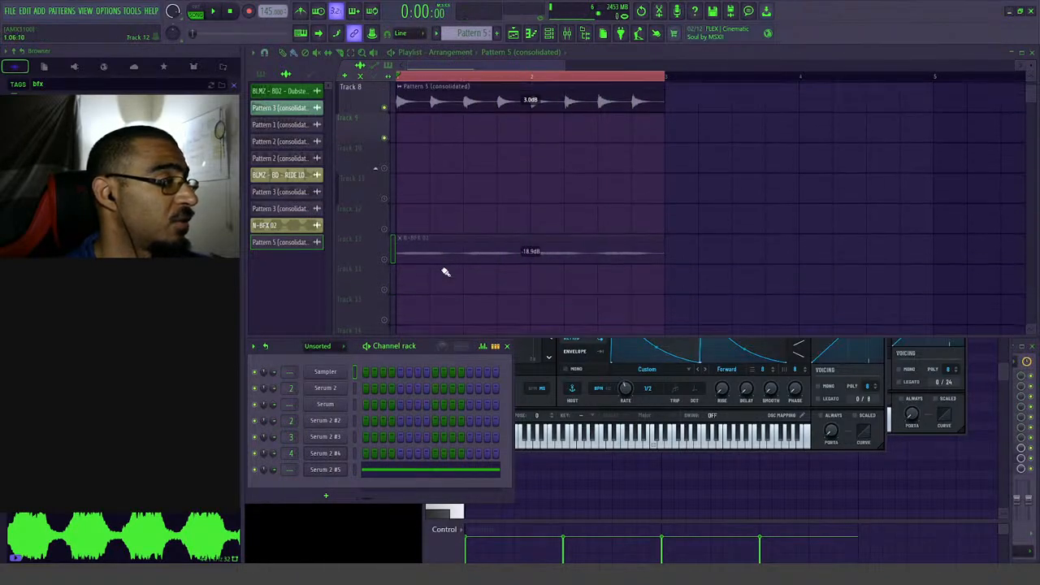
left_click(261, 74)
left_click_drag(284, 143, 401, 216)
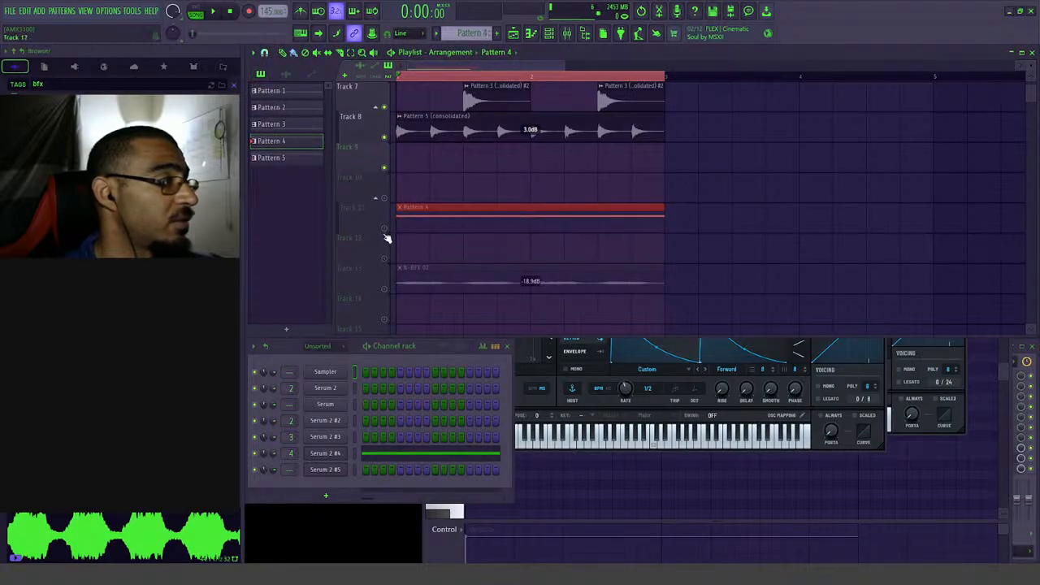
right_click(434, 220)
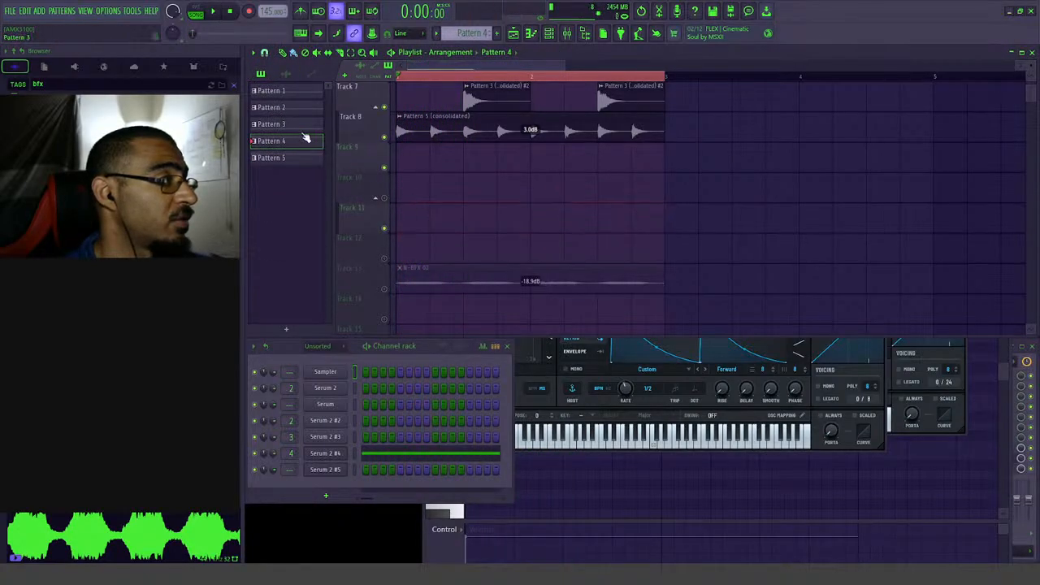
left_click_drag(284, 125, 404, 213)
key("space")
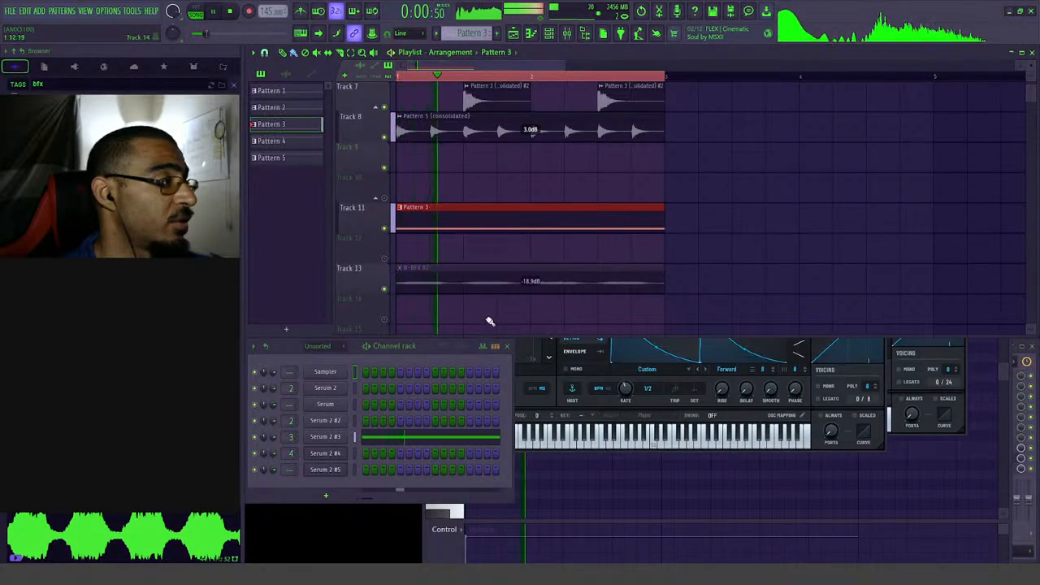
left_click(488, 283)
- Open the Serum 2 #3 channel's synth and initialise its preset
left_click(328, 347)
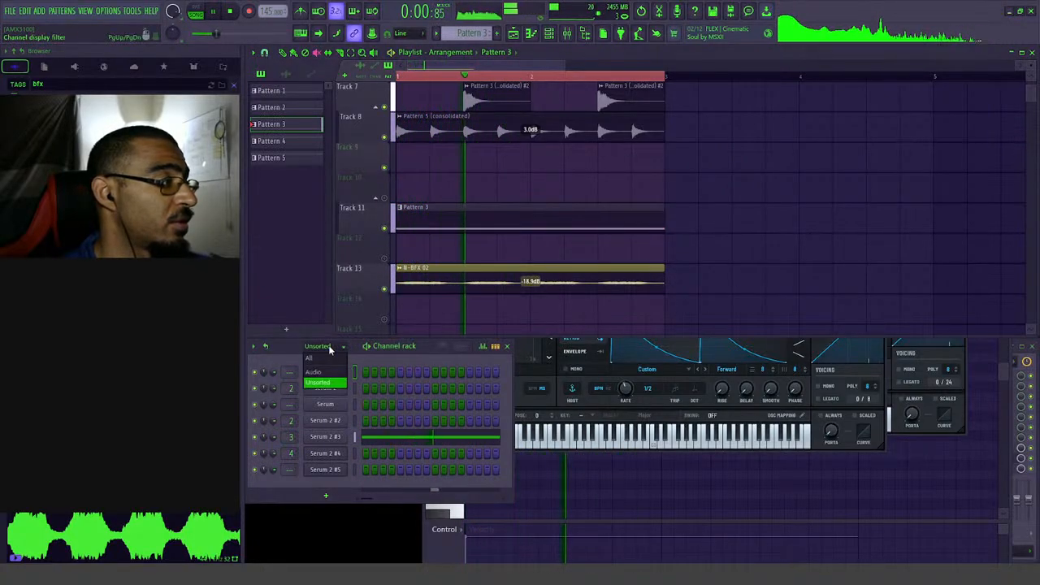
left_click(325, 382)
left_click(335, 439)
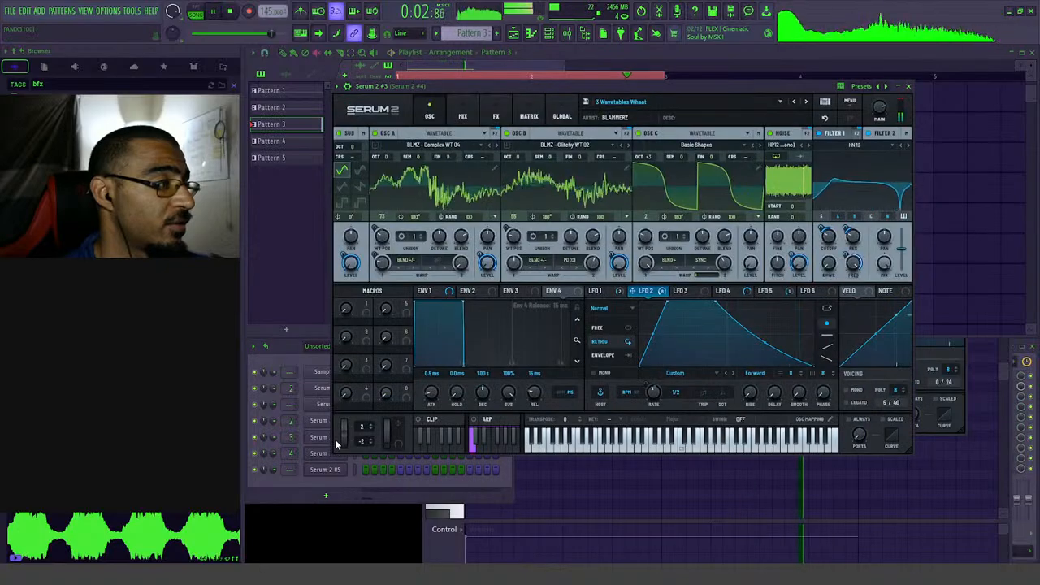
left_click_drag(551, 87, 549, 87)
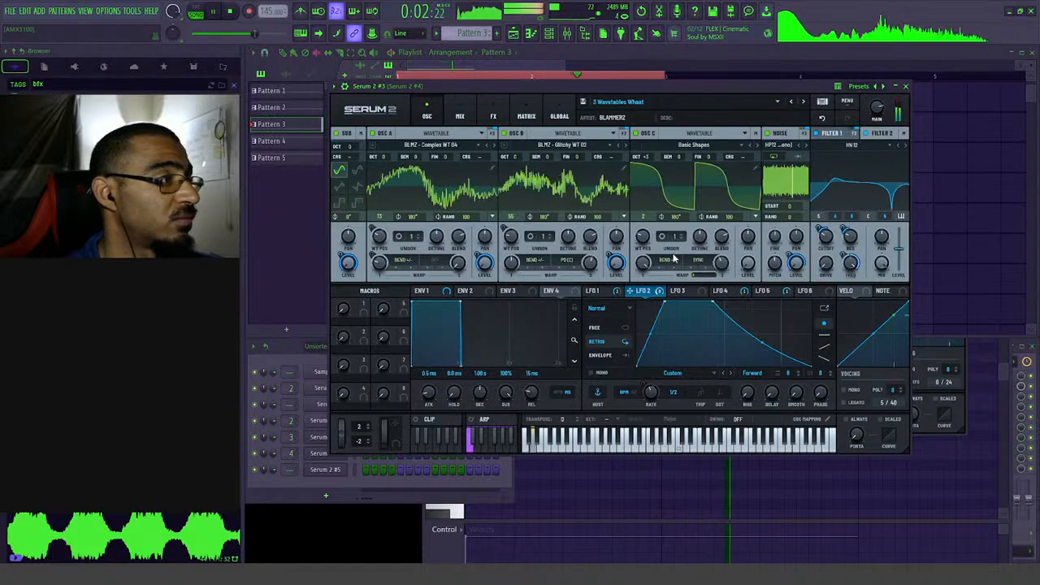
key("space")
left_click(847, 101)
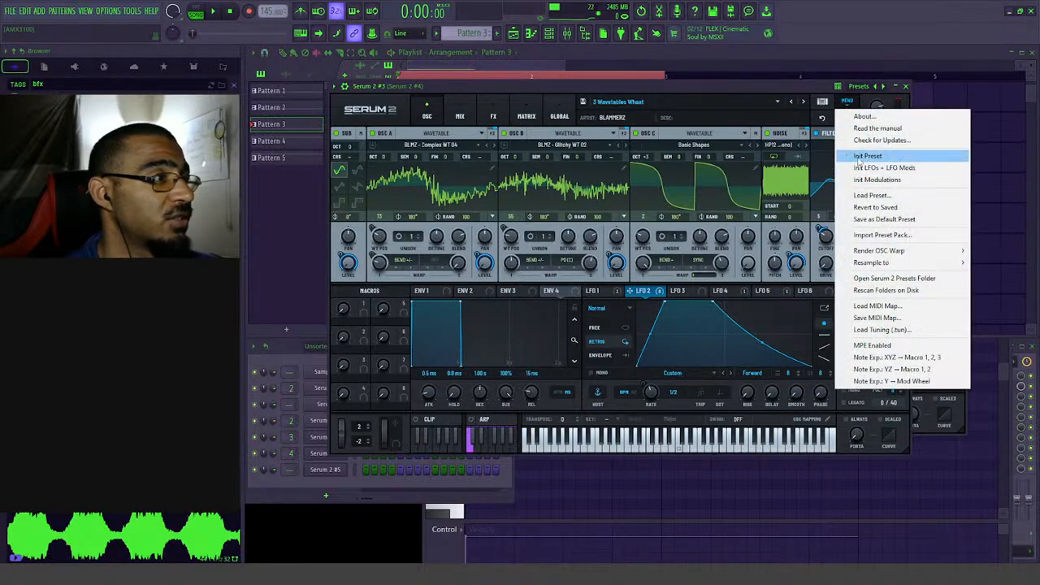
left_click(860, 161)
- Switch oscillator A to Spectral mode and load the BLMZ - Heavy WT 01 wavetable
left_click(437, 132)
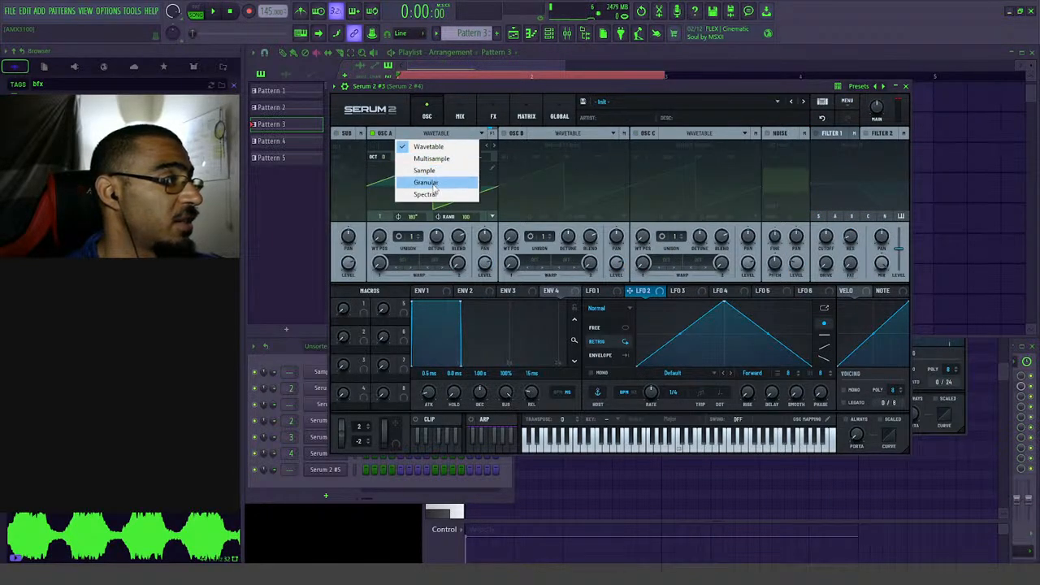
left_click(425, 194)
left_click(458, 158)
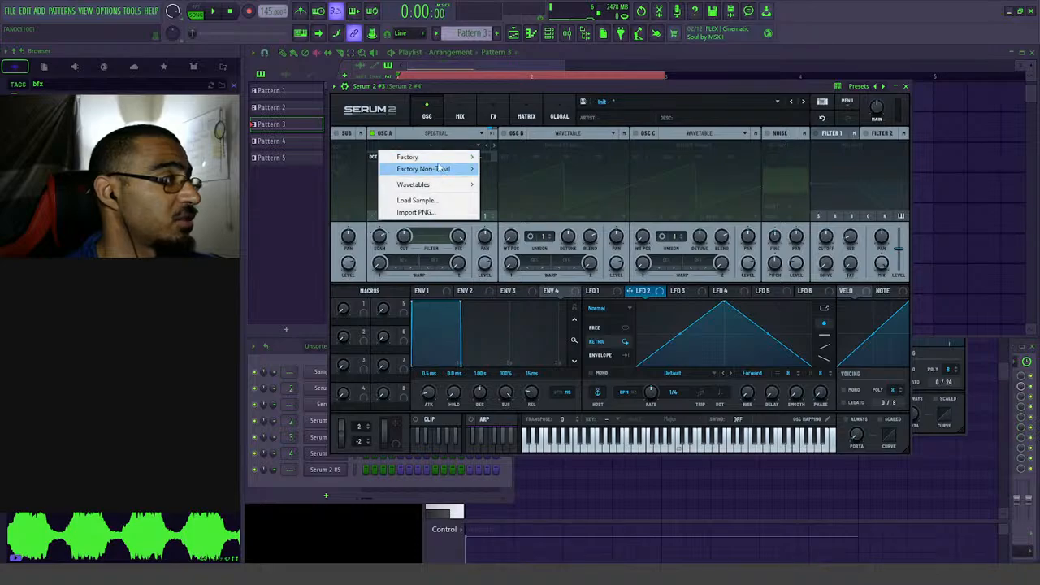
mouse_move(439, 184)
mouse_move(525, 204)
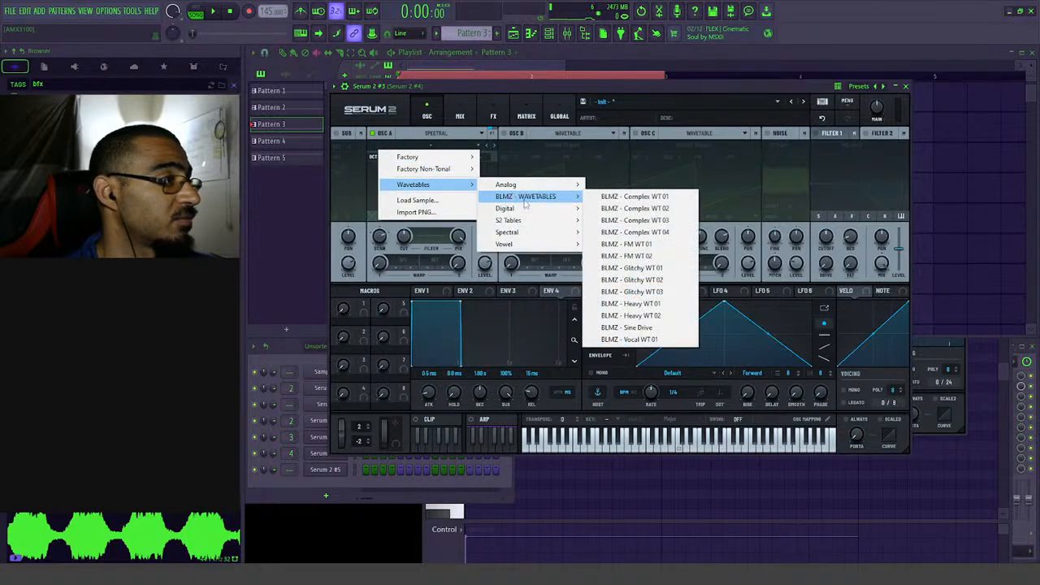
left_click(625, 303)
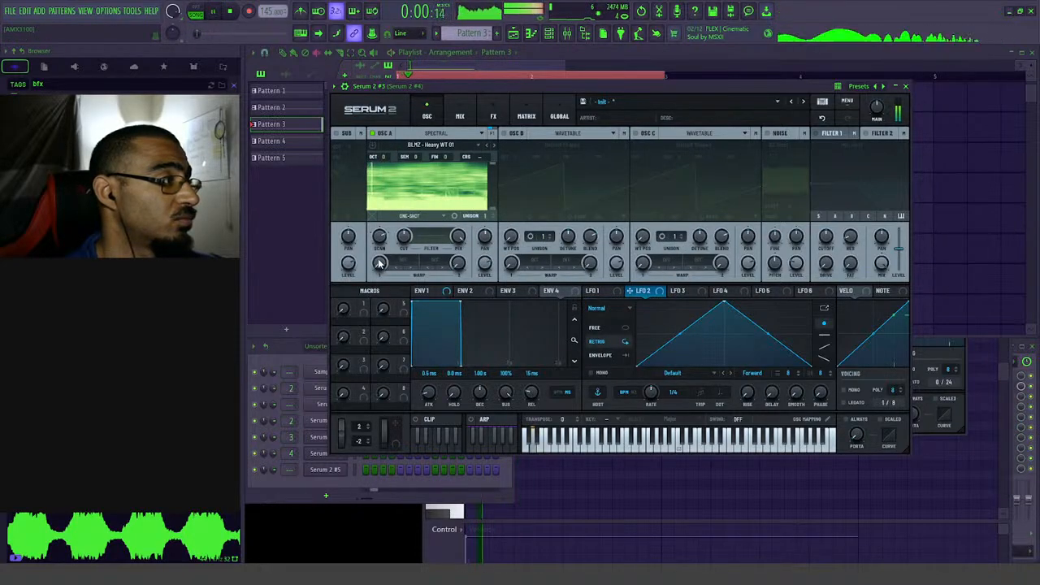
- Play the loop and set oscillator A's octave to -1
key("space")
key("space")
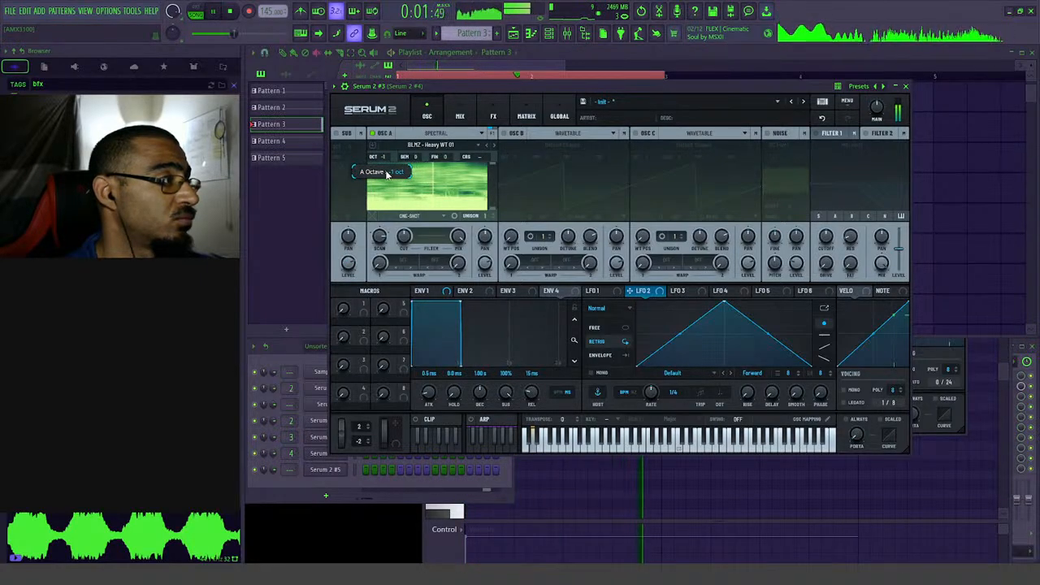
key("space")
- Assign the spectral Detune +/- mode to oscillator A's first warp and reset its amount to 0%
left_click(406, 263)
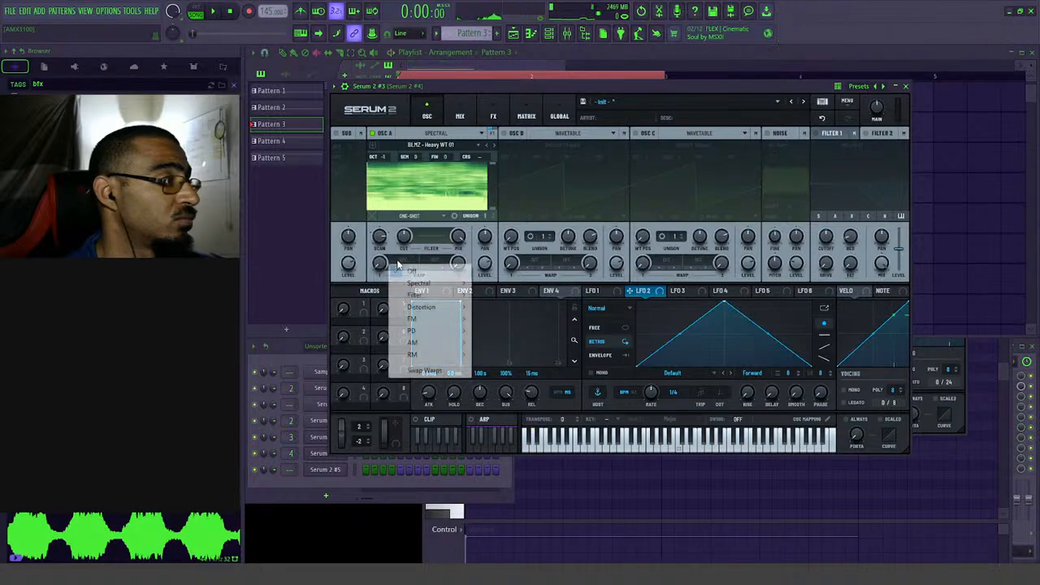
mouse_move(431, 283)
left_click(503, 283)
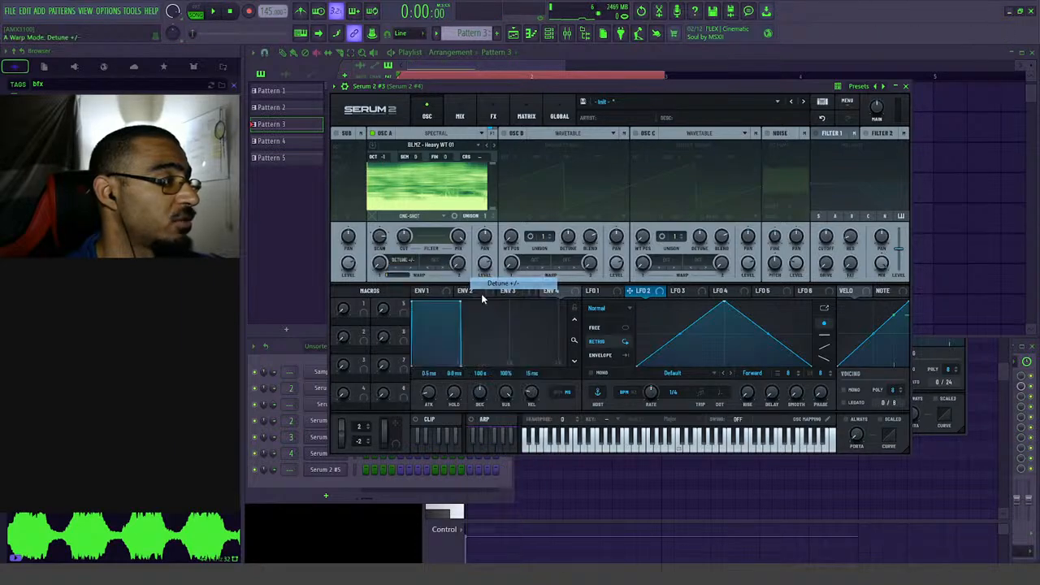
double_click(380, 266)
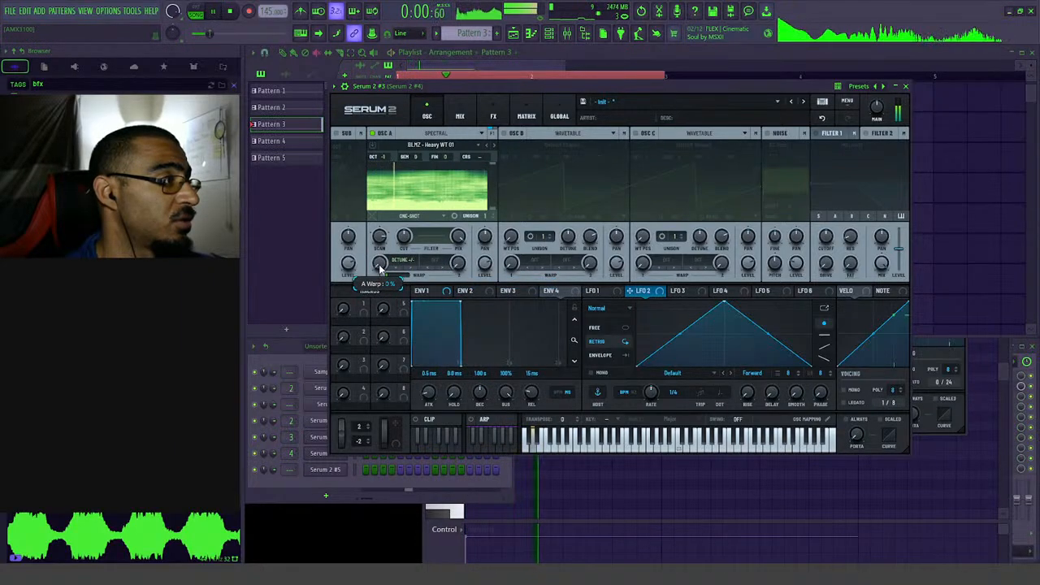
key("space")
- Assign the spectral Gate mode to oscillator A's second warp and raise its amount slightly during playback
left_click(436, 264)
mouse_move(459, 283)
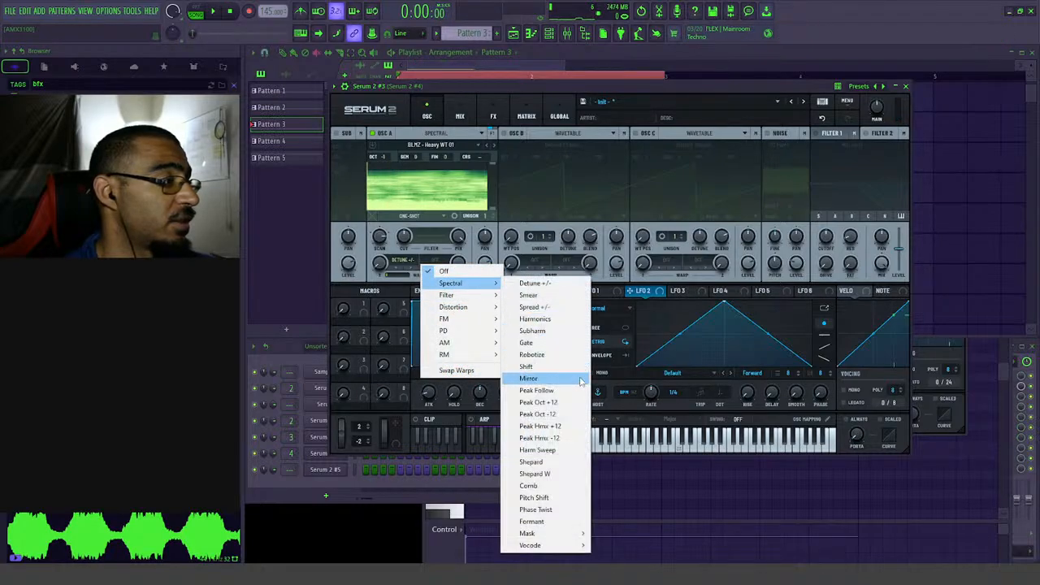
left_click(526, 342)
key("space")
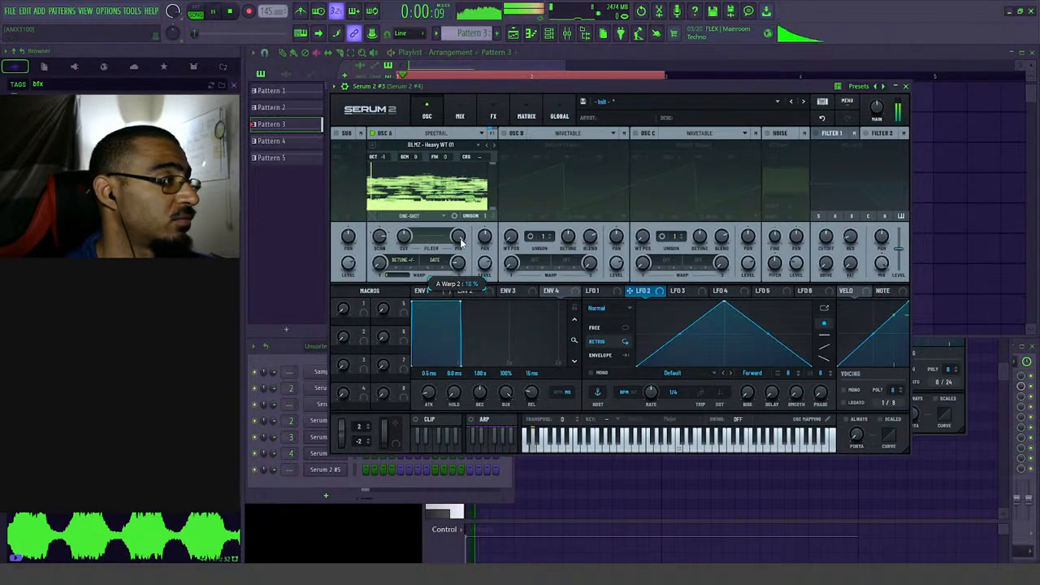
- Try different scan rates on oscillator A, including about 193%, while auditioning the loop
left_click_drag(391, 245, 398, 235)
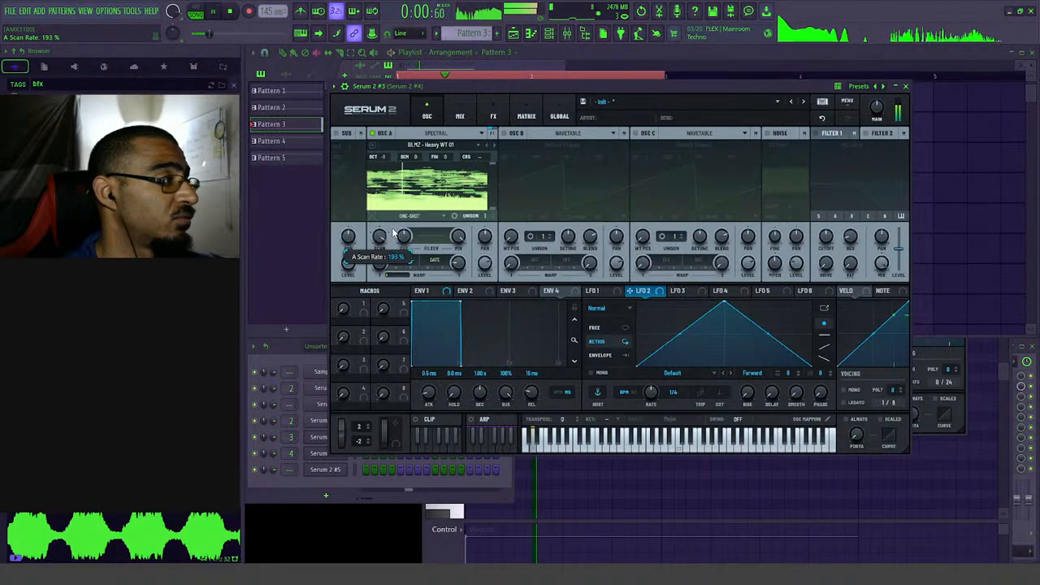
key("space")
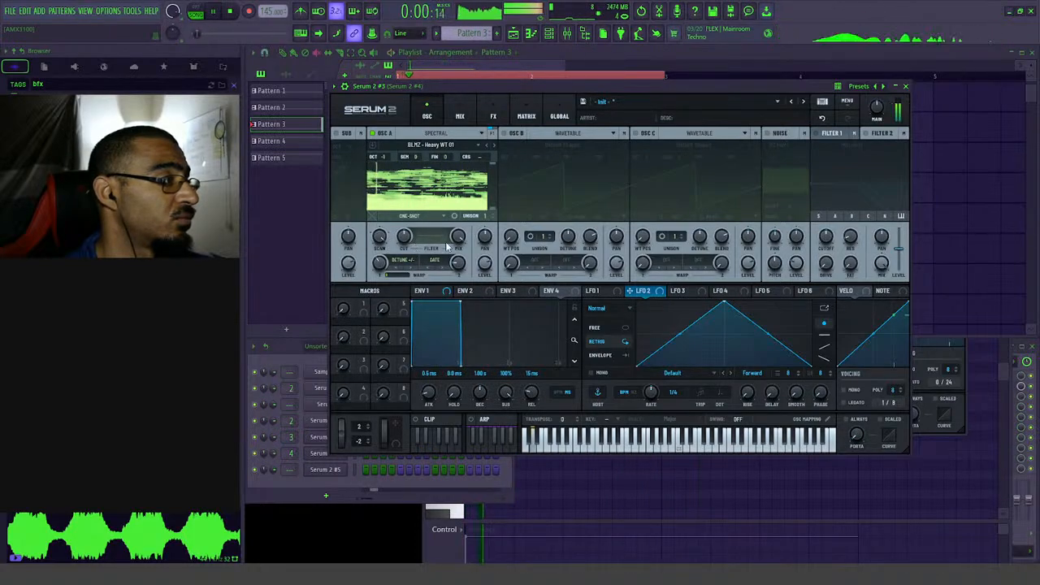
key("space")
left_click_drag(385, 238, 378, 332)
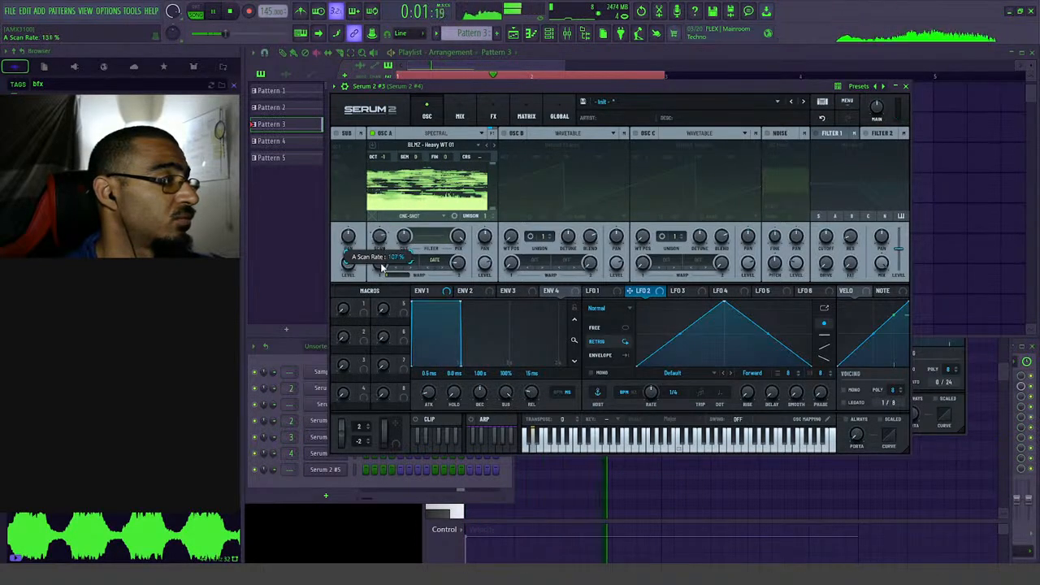
left_click(411, 216)
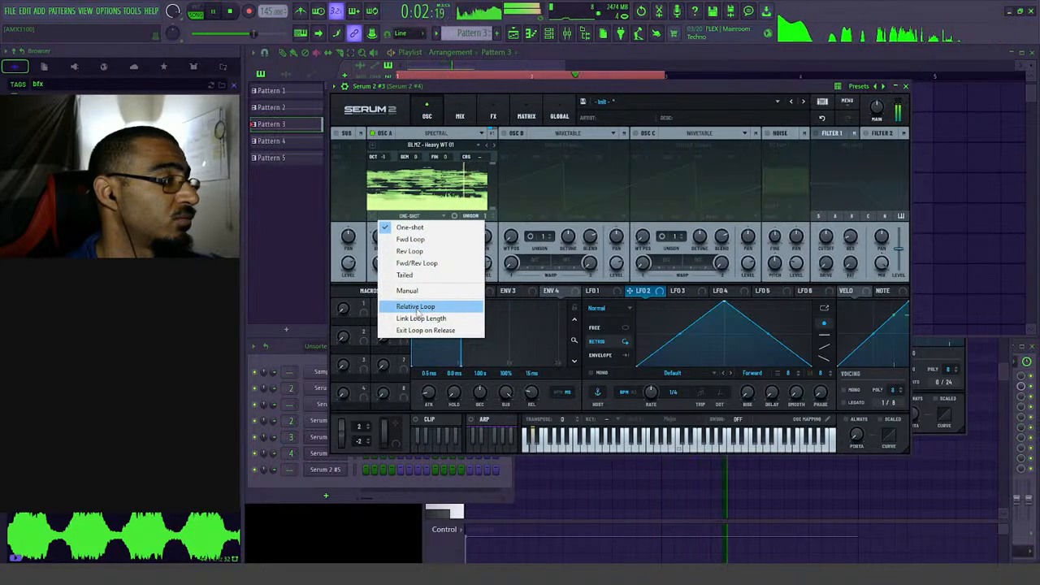
left_click(415, 306)
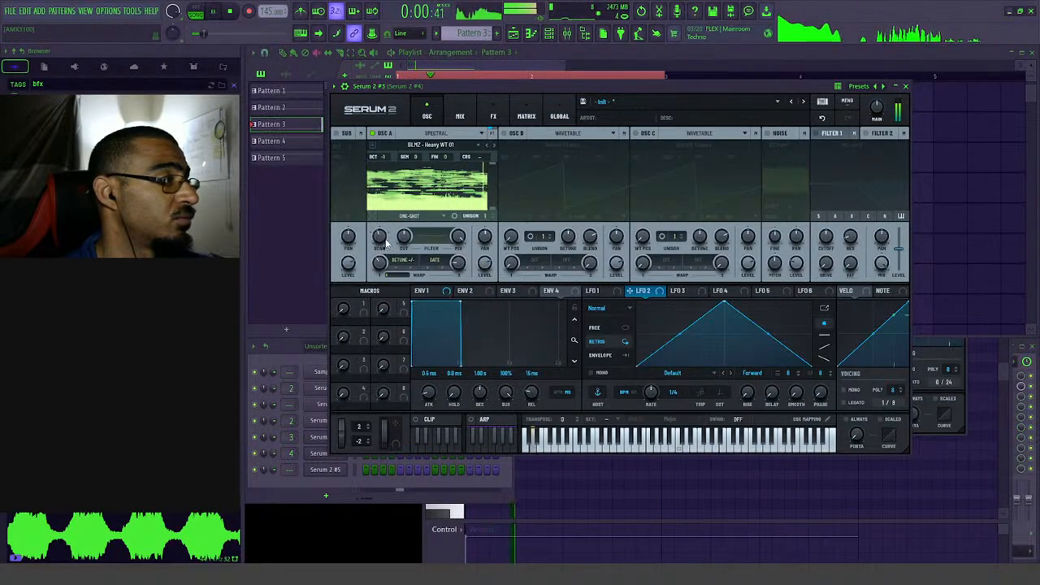
left_click(411, 216)
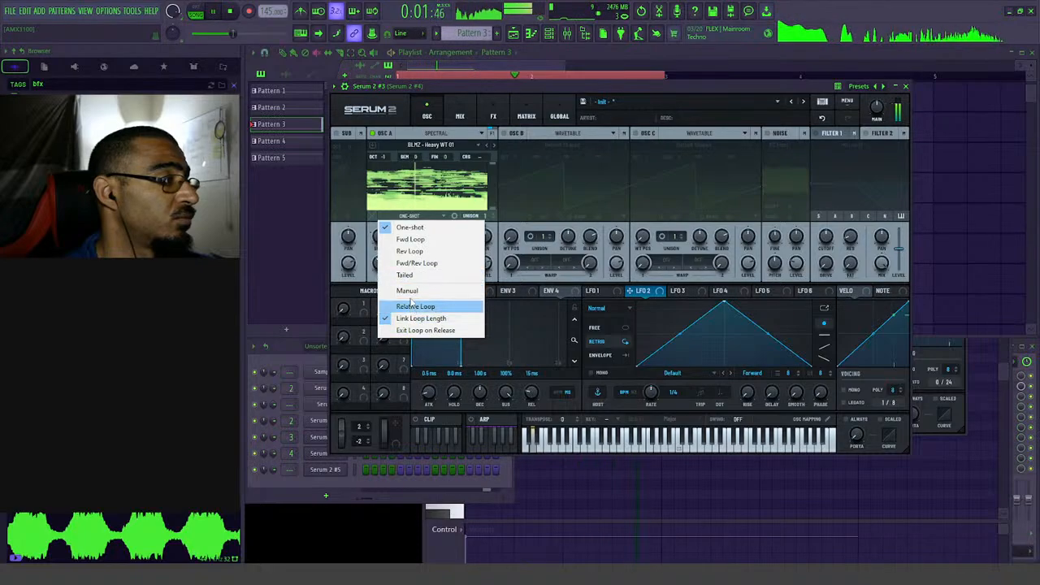
left_click(414, 319)
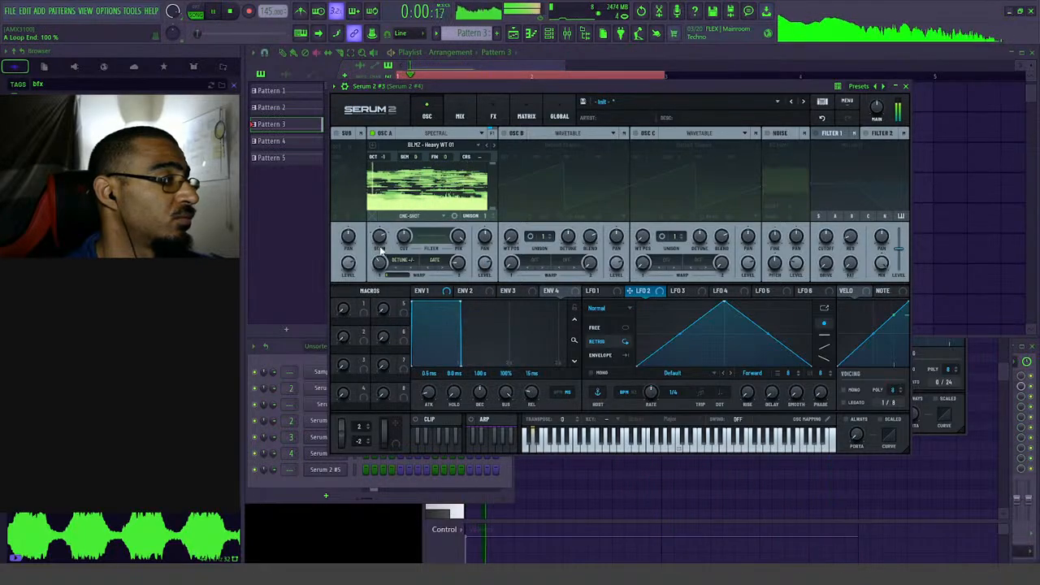
- Set oscillator A's playback mode to Rev Loop and raise its scan rate to 200%
left_click(410, 217)
left_click(407, 252)
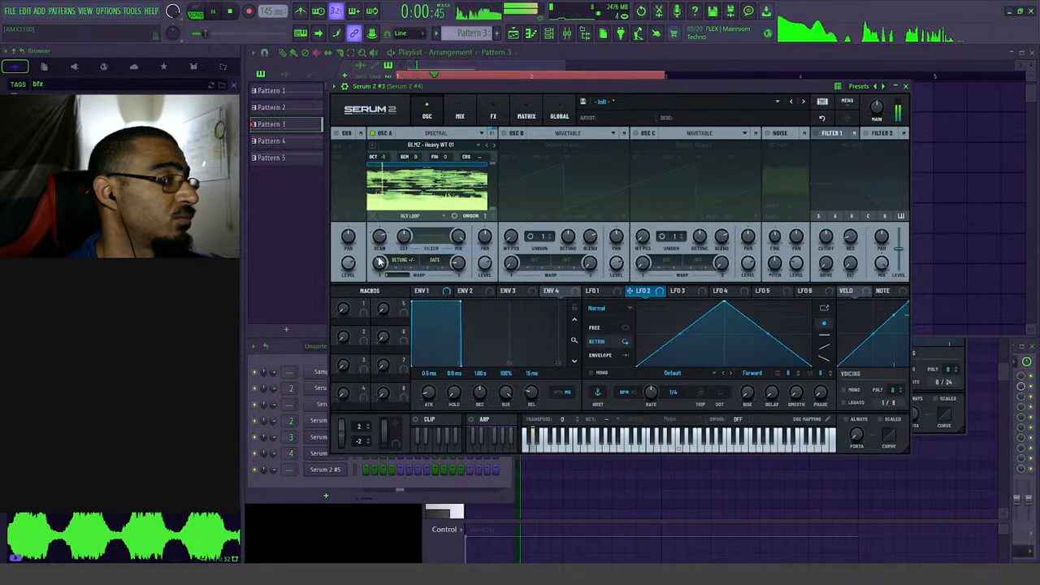
left_click_drag(385, 241, 390, 220)
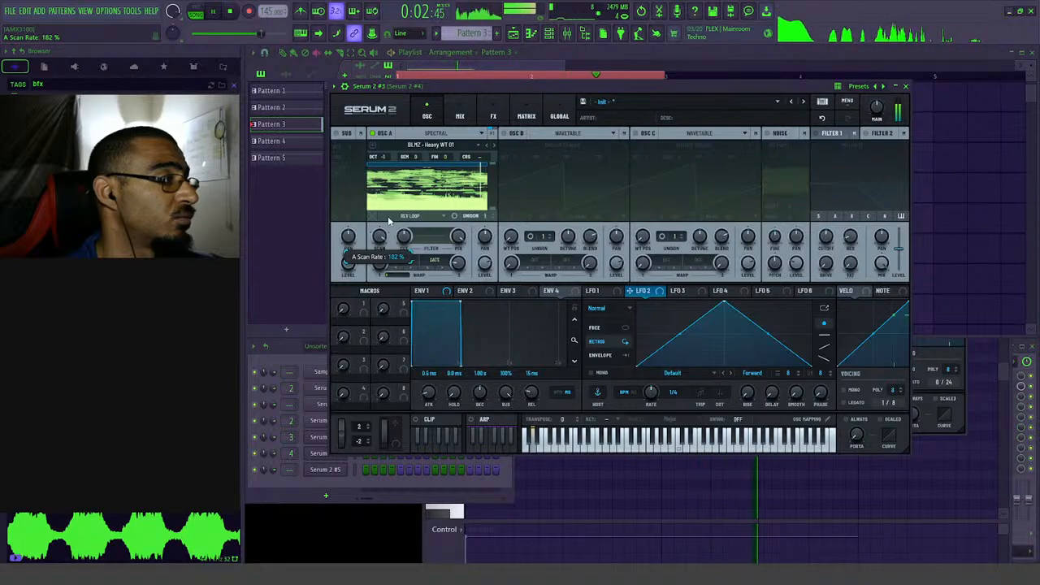
- Change oscillator A's playback mode to Fwd/Rev Loop and set its Detune +/- warp bar to 45
left_click(422, 214)
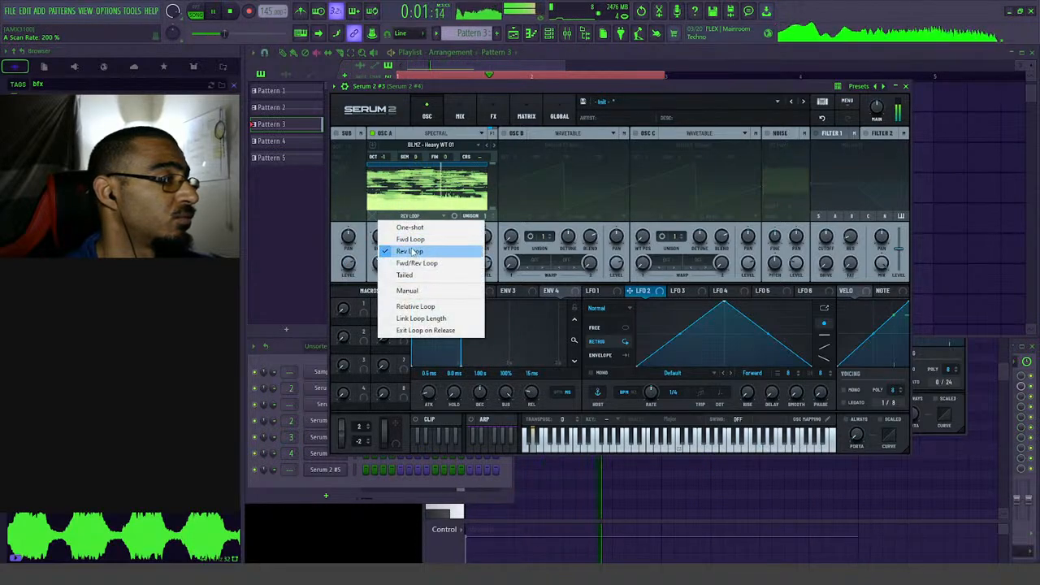
left_click(416, 265)
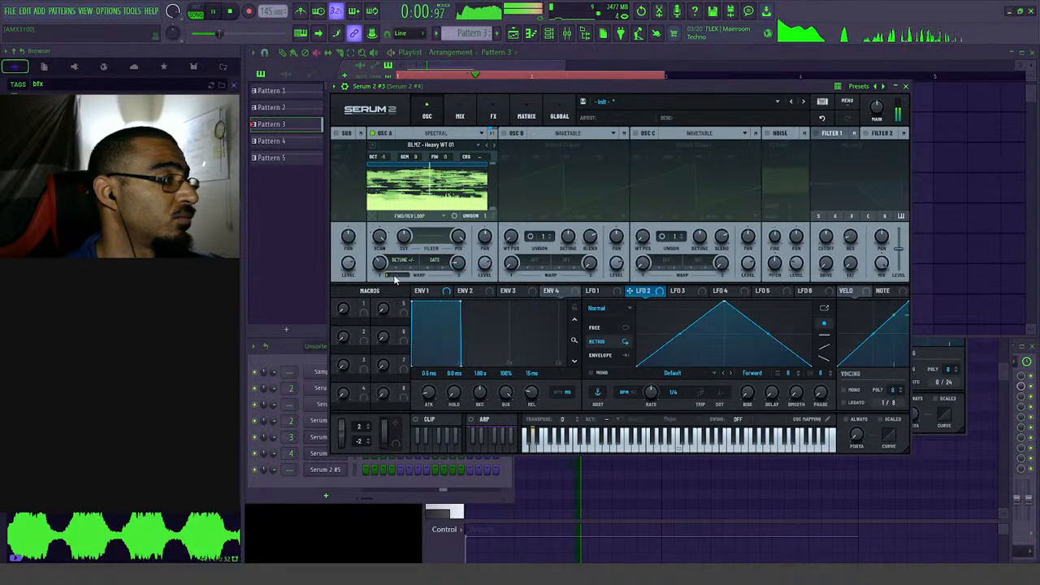
left_click_drag(421, 278, 455, 275)
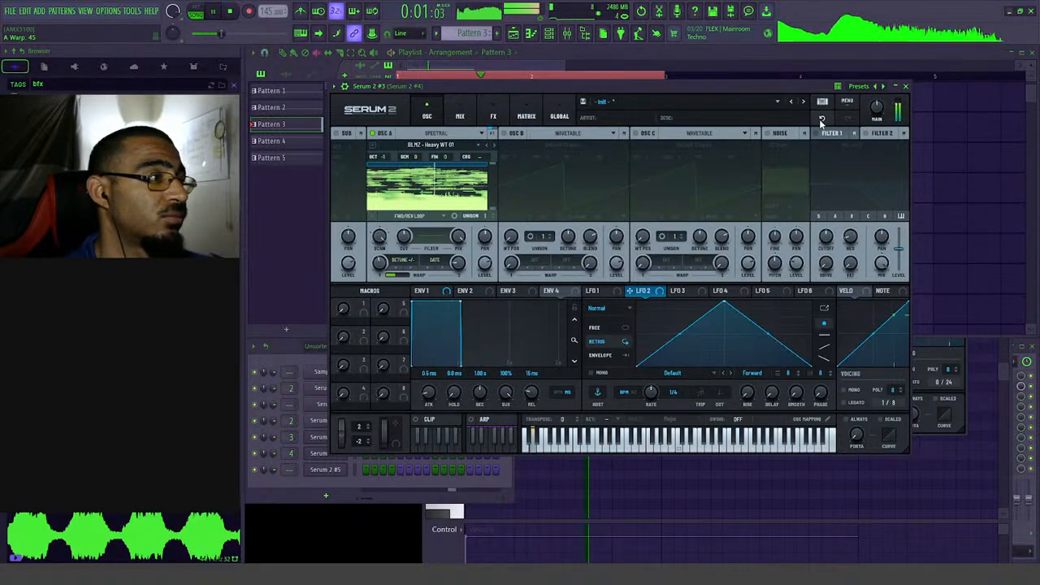
key("space")
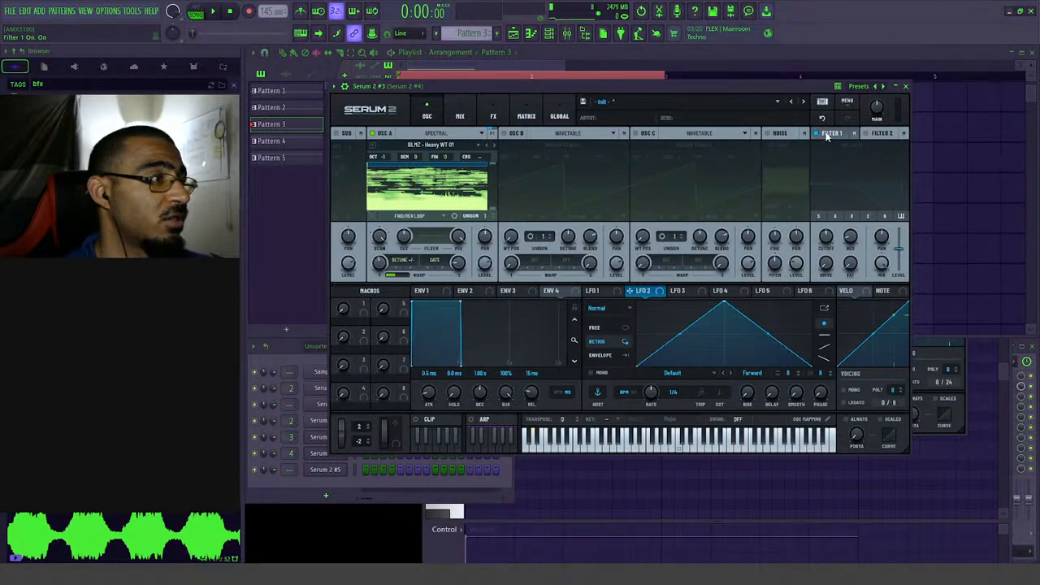
- Set Filter 1 to the multi type HN 12 with a cutoff frequency of 312 Hz
left_click(841, 144)
mouse_move(846, 169)
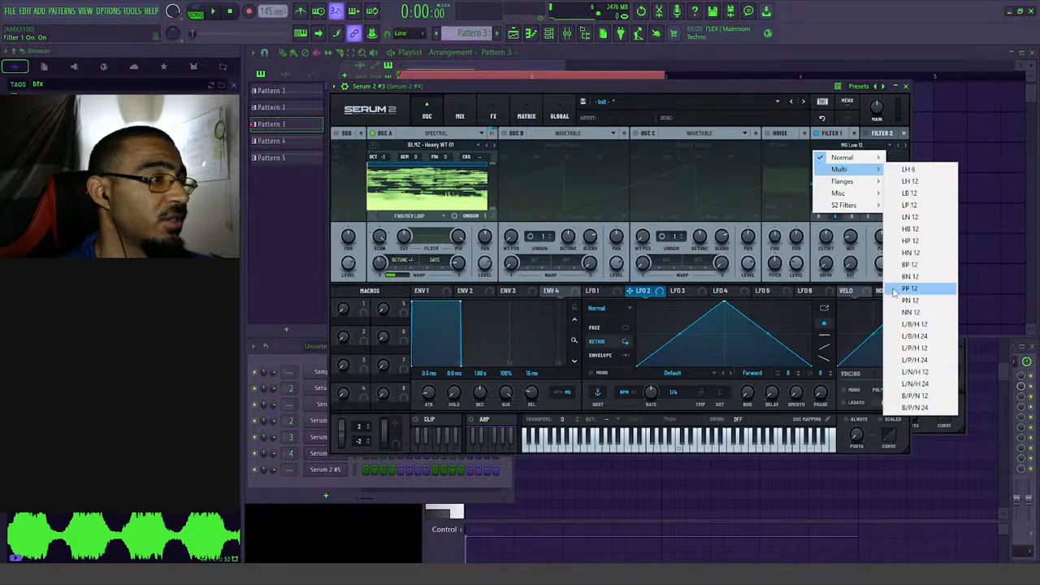
left_click(911, 252)
key("space")
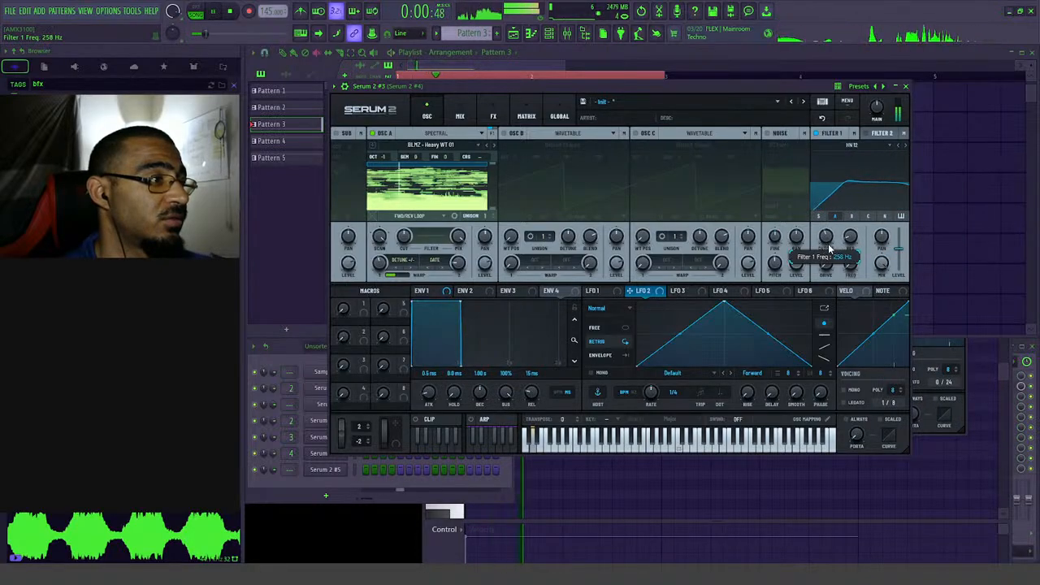
left_click_drag(829, 249, 829, 244)
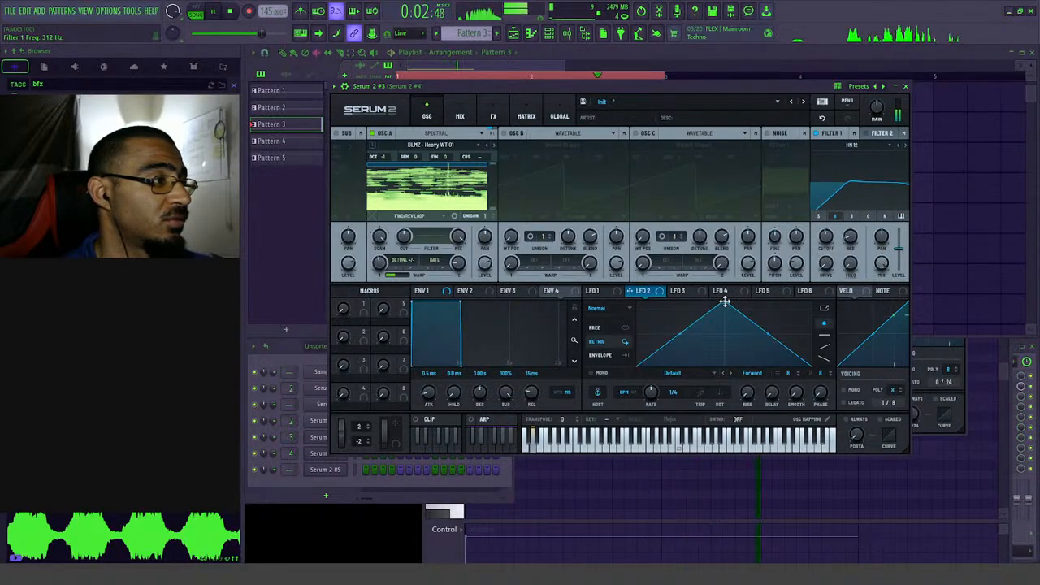
- Reshape LFO 2 into a fast rise, flat hold and curved fall, and assign it to oscillator A's level
left_click_drag(726, 303, 665, 282)
left_click_drag(730, 328, 756, 303)
left_click_drag(630, 290, 479, 254)
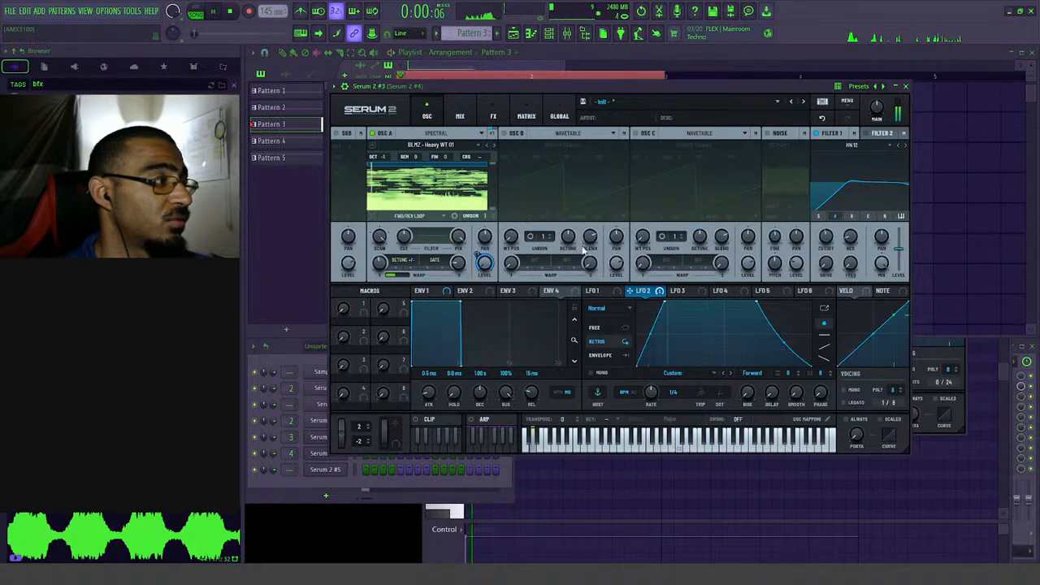
- Shorten LFO 2's flat hold to about the middle of its cycle and copy the LFO 2 shape onto LFO 3
left_click_drag(757, 301, 729, 299)
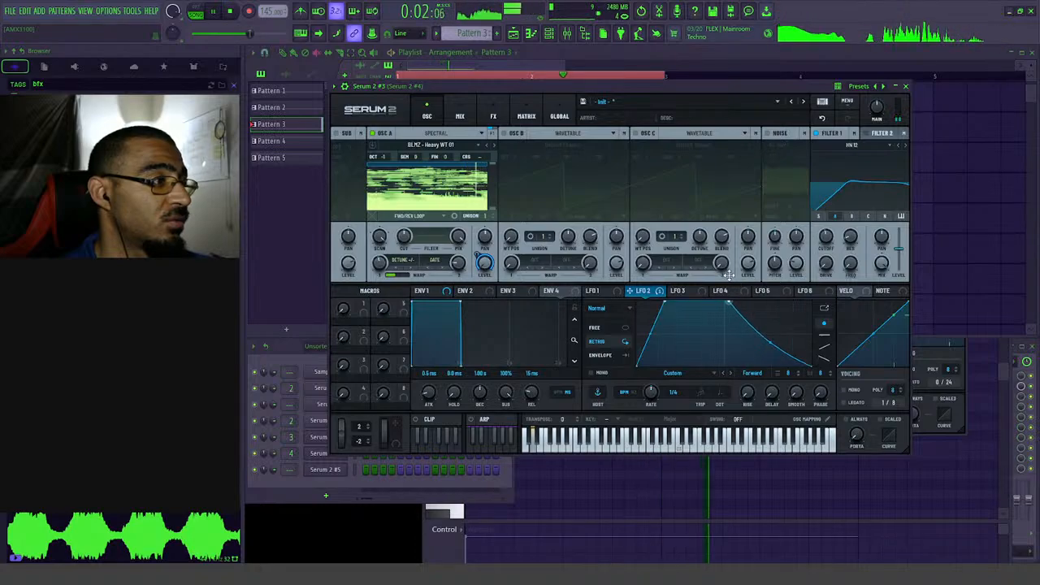
left_click(683, 290)
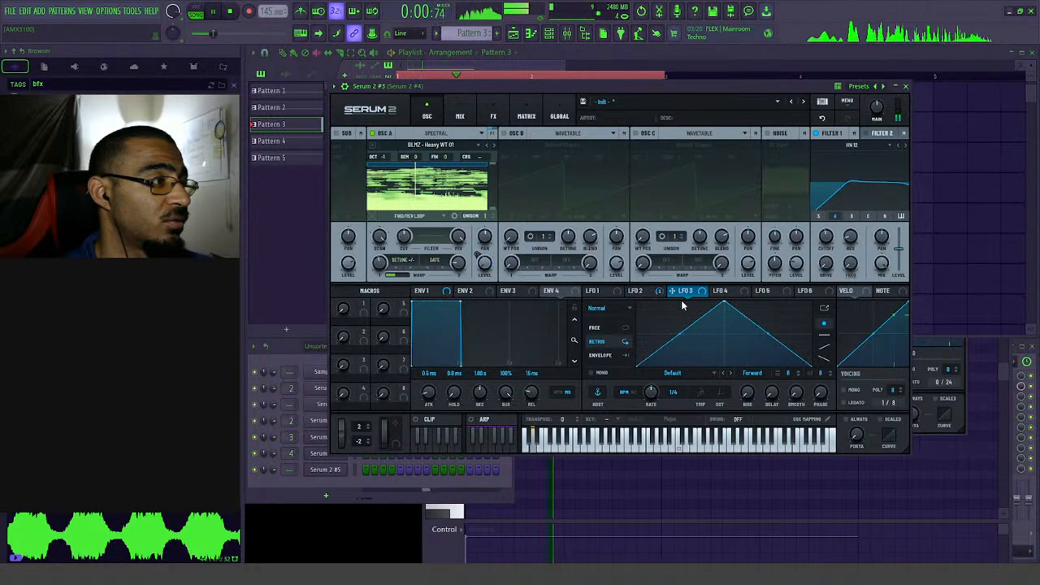
left_click(642, 291)
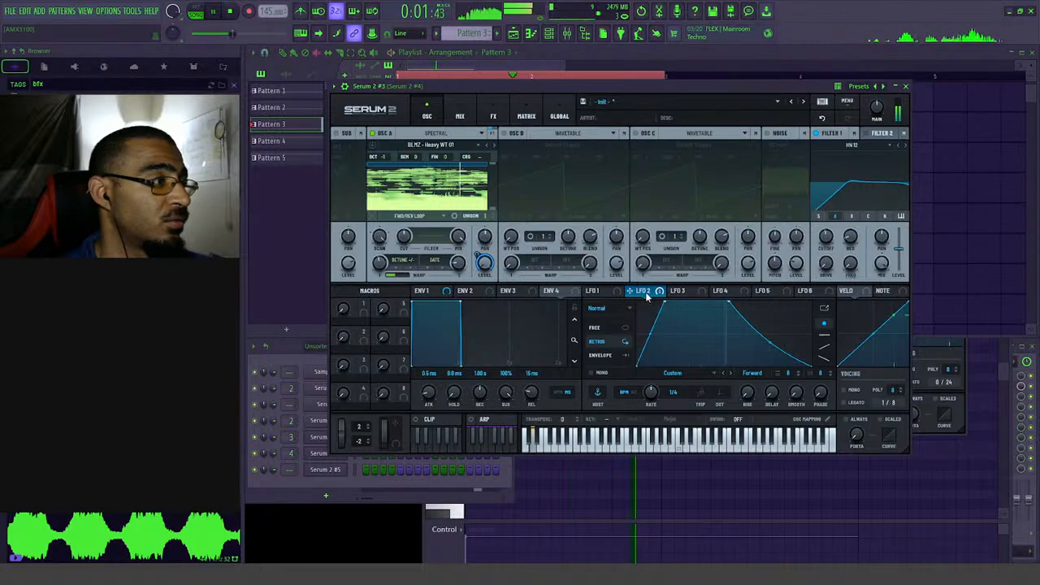
left_click_drag(657, 297, 694, 296)
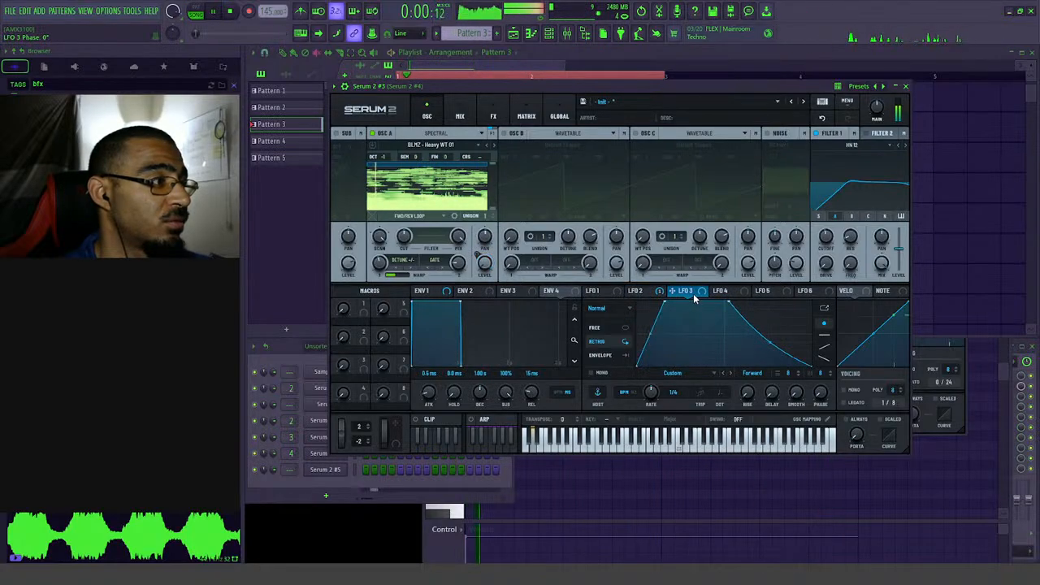
key("space")
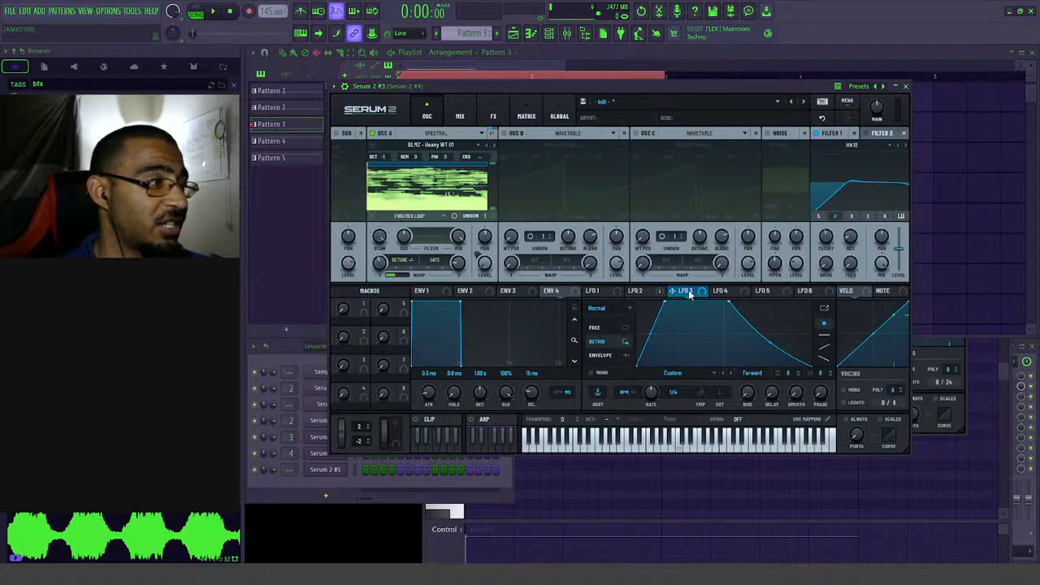
left_click(655, 295)
left_click(682, 292)
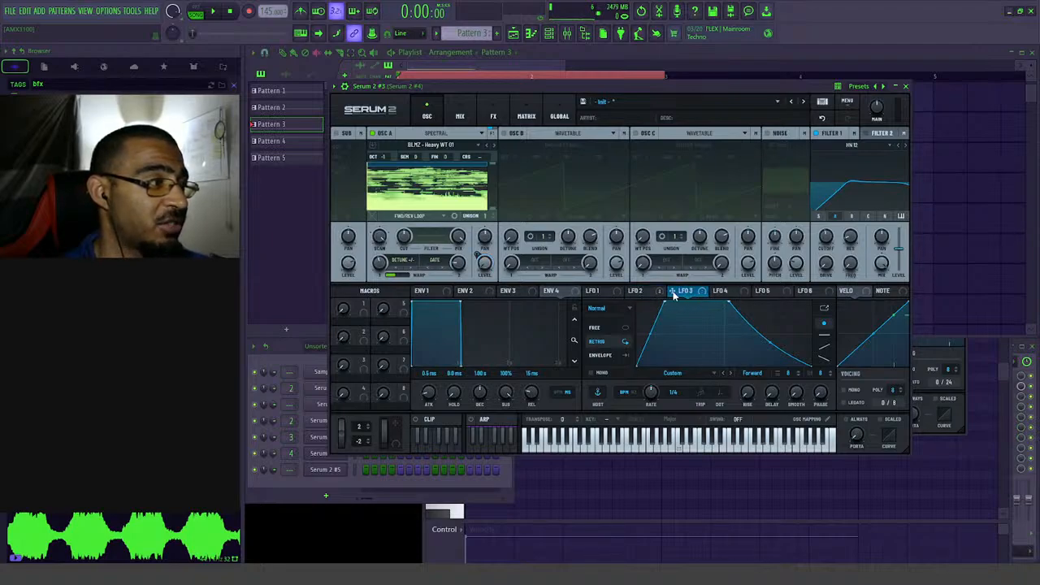
- Assign LFO 3 to Filter 1's cutoff and set the base cutoff frequency to 119 Hz
key("space")
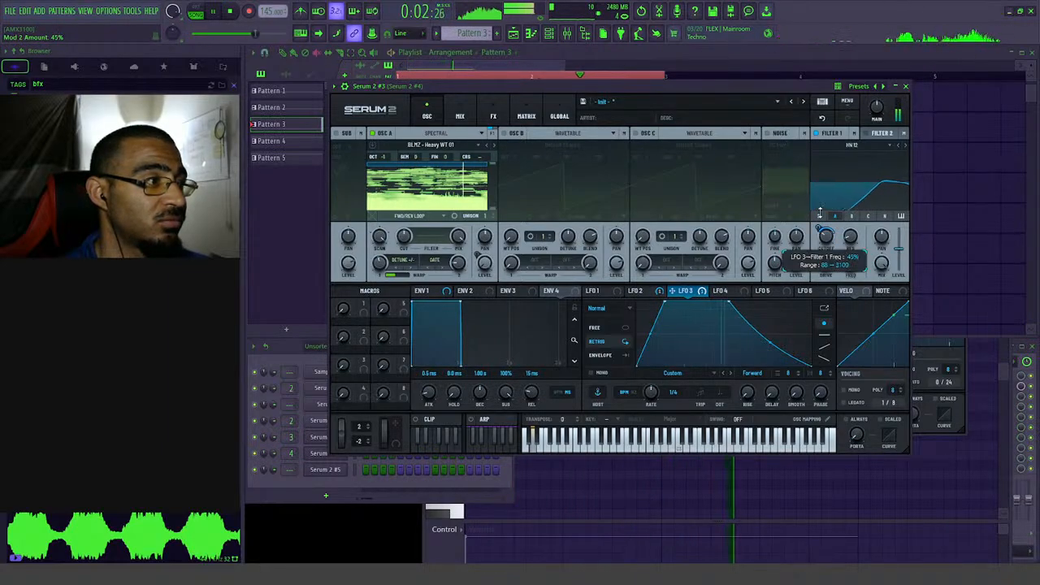
left_click_drag(827, 242, 828, 236)
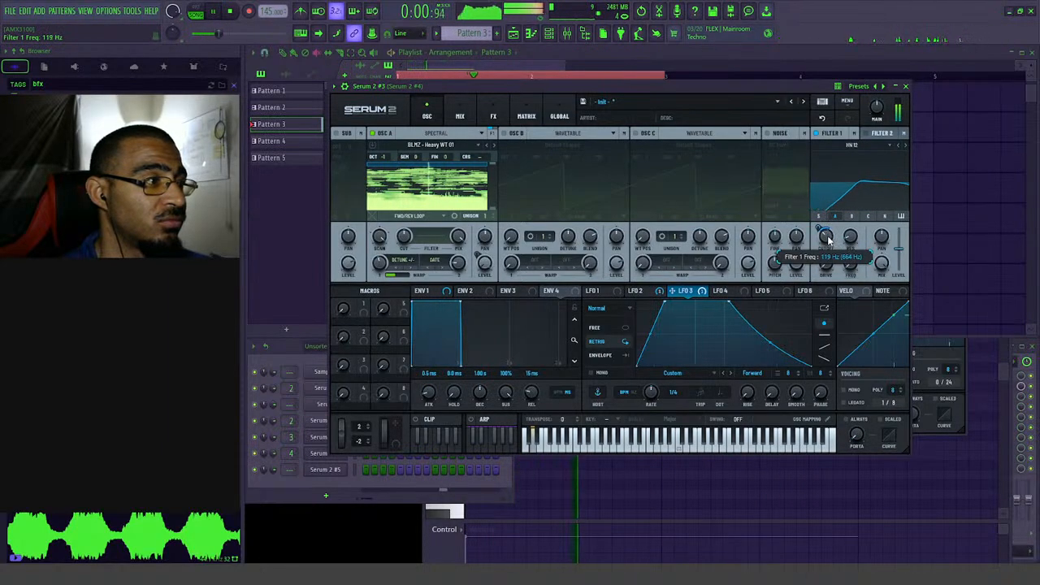
key("space")
- Set Filter 1's Var amount to 98% and assign LFO 3 to modulate it
left_click_drag(853, 268, 854, 254)
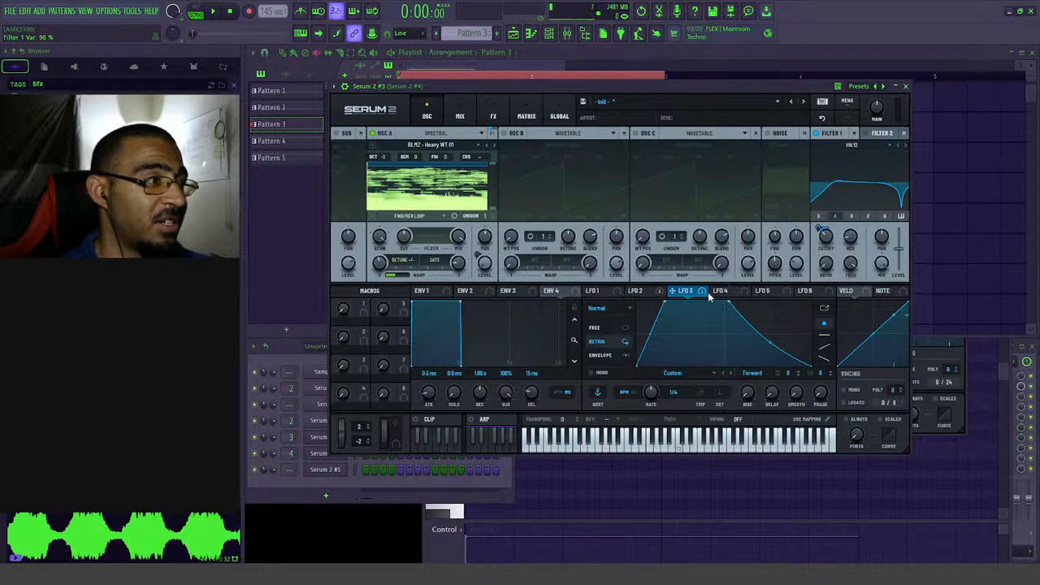
left_click_drag(710, 279, 843, 255)
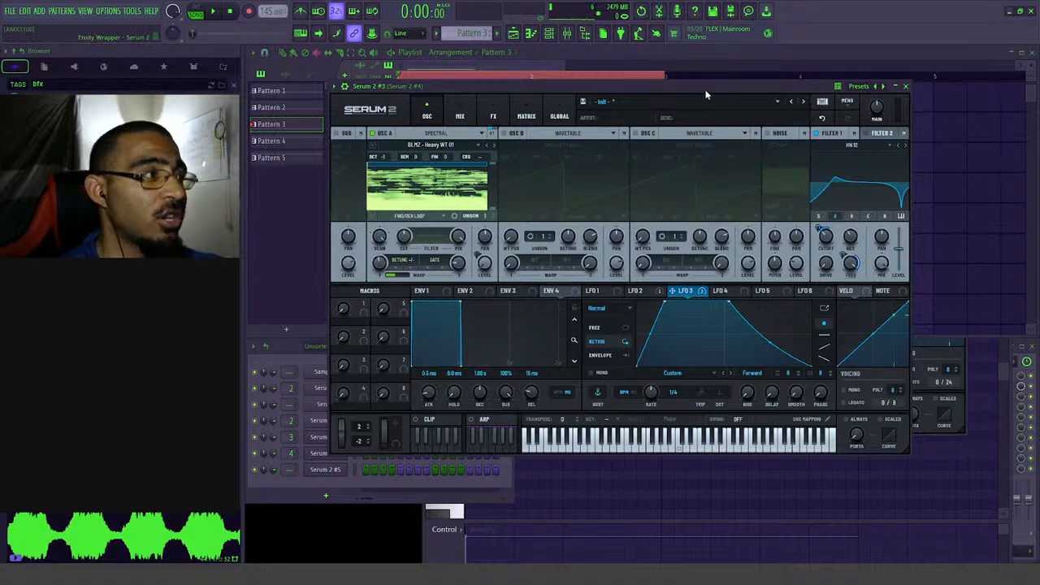
- Set LFO 3's modulation of the Filter 1 cutoff to 19% and lower the base cutoff to 91 Hz
left_click_drag(705, 95, 705, 107)
key("space")
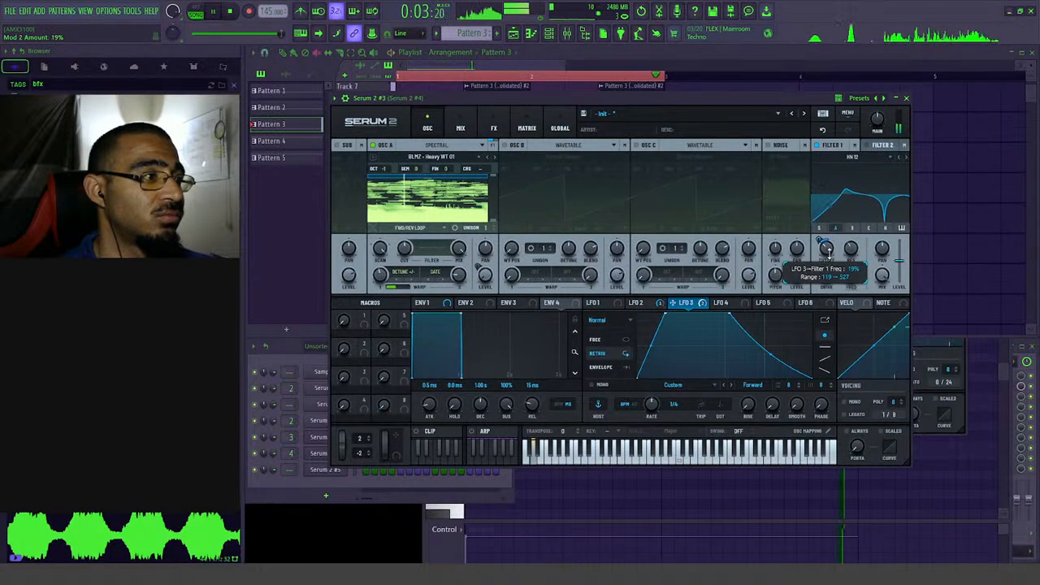
left_click_drag(824, 249, 831, 257)
key("space")
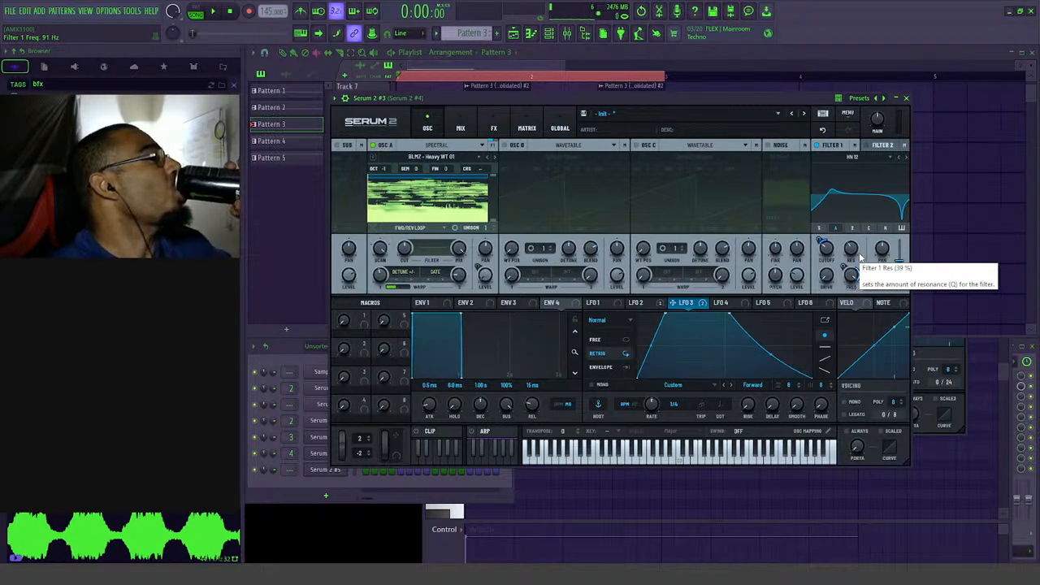
key("space")
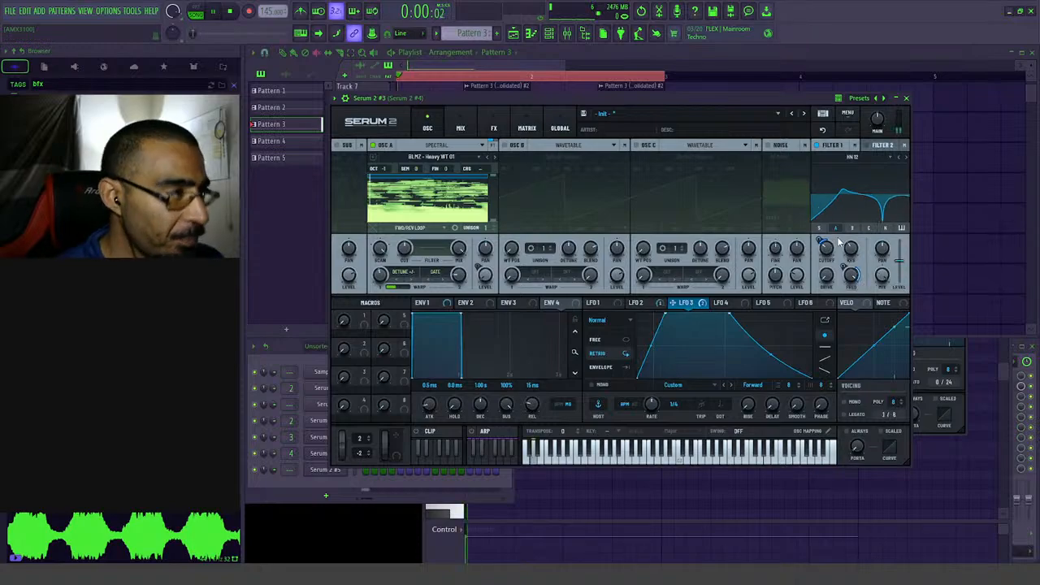
- Enable oscillator B and load the BLMZ - Glitchy WT 01 wavetable into it
left_click(504, 145)
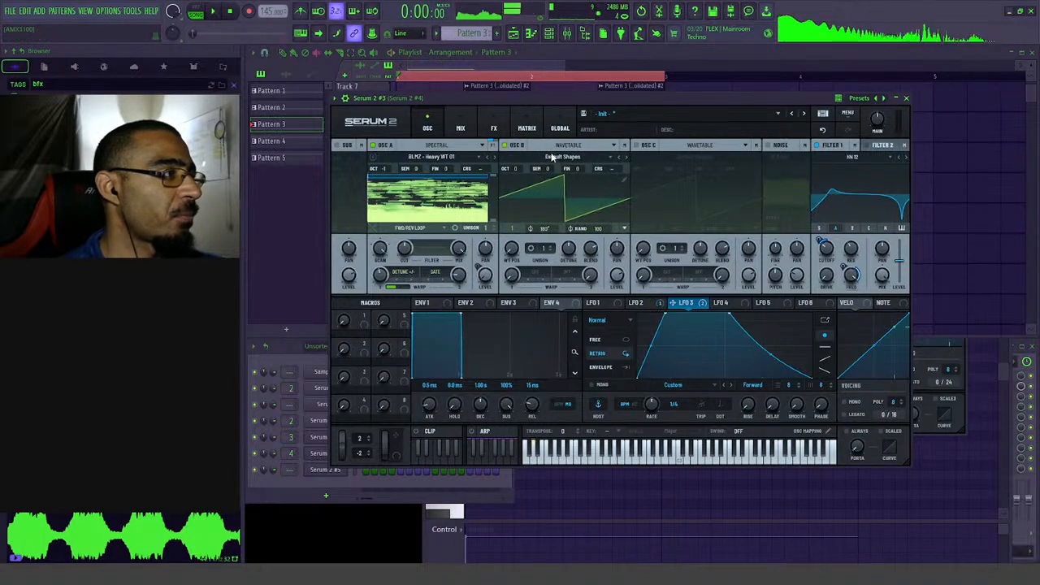
left_click(562, 157)
mouse_move(559, 184)
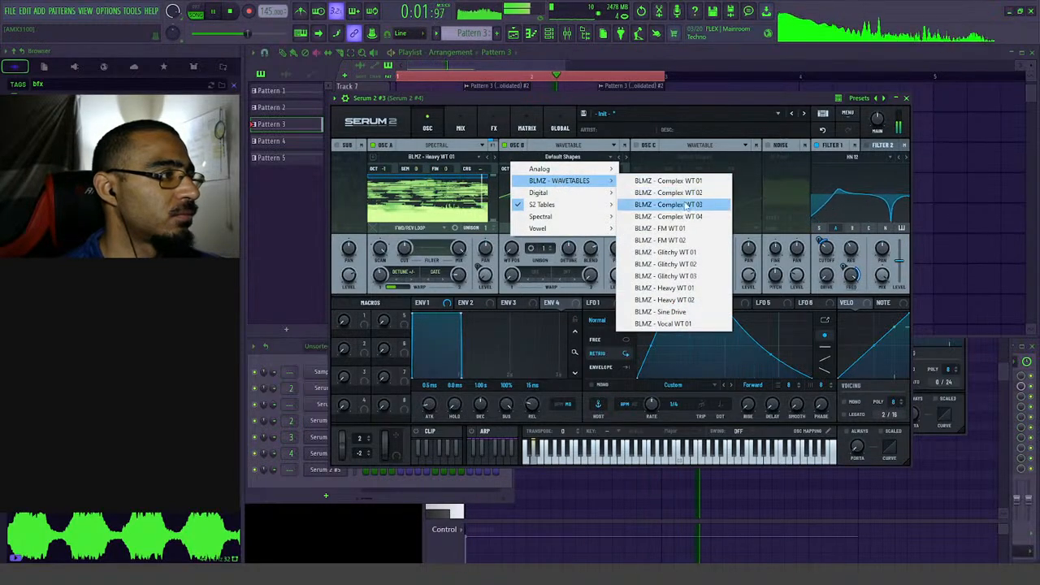
left_click(654, 252)
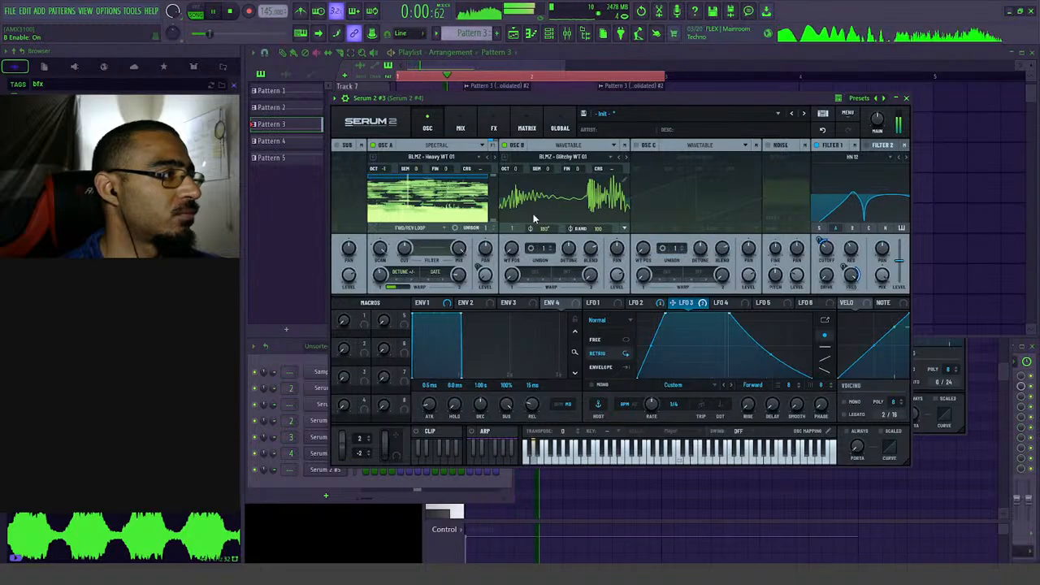
key("space")
- Shape LFO 1 into a rising ramp at rate 1/2 and assign it at 30% to oscillator B's wavetable position, based at 27
left_click(598, 303)
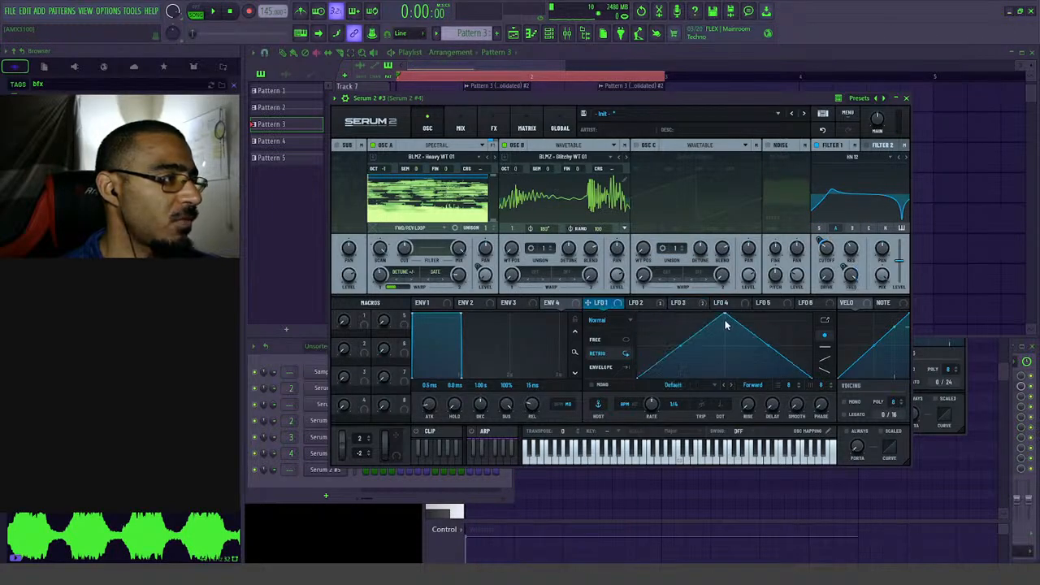
left_click_drag(730, 322, 878, 302)
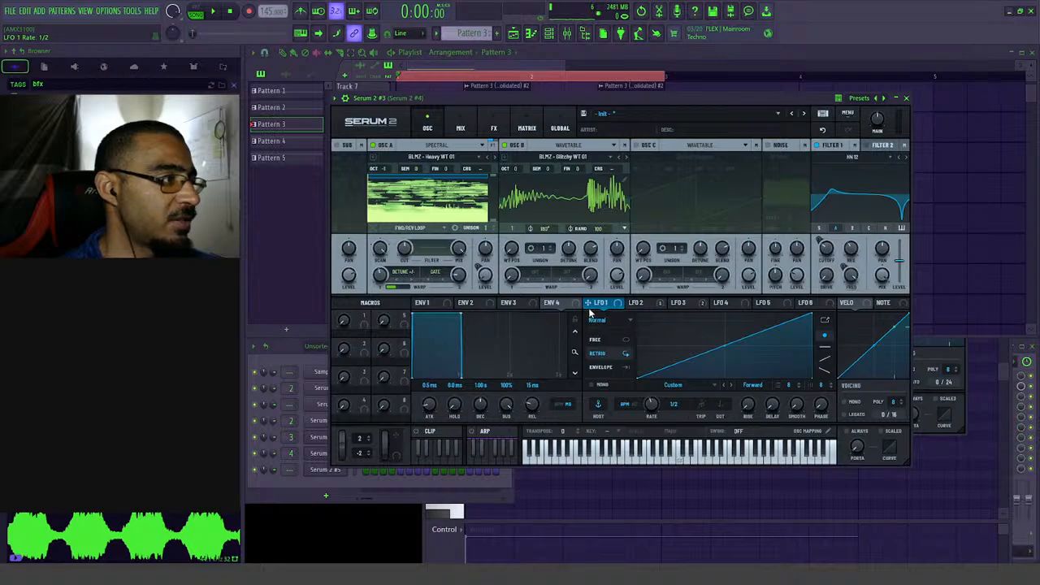
left_click_drag(510, 270, 507, 246)
key("space")
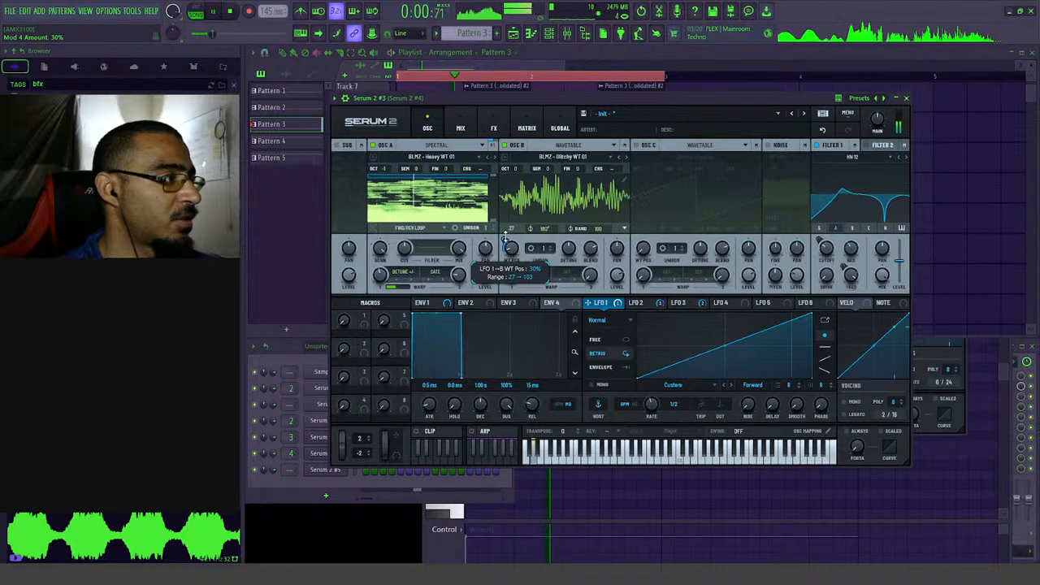
- Assign LFO 2 to oscillator B's level and route oscillator B through Filter 1
left_click(638, 302)
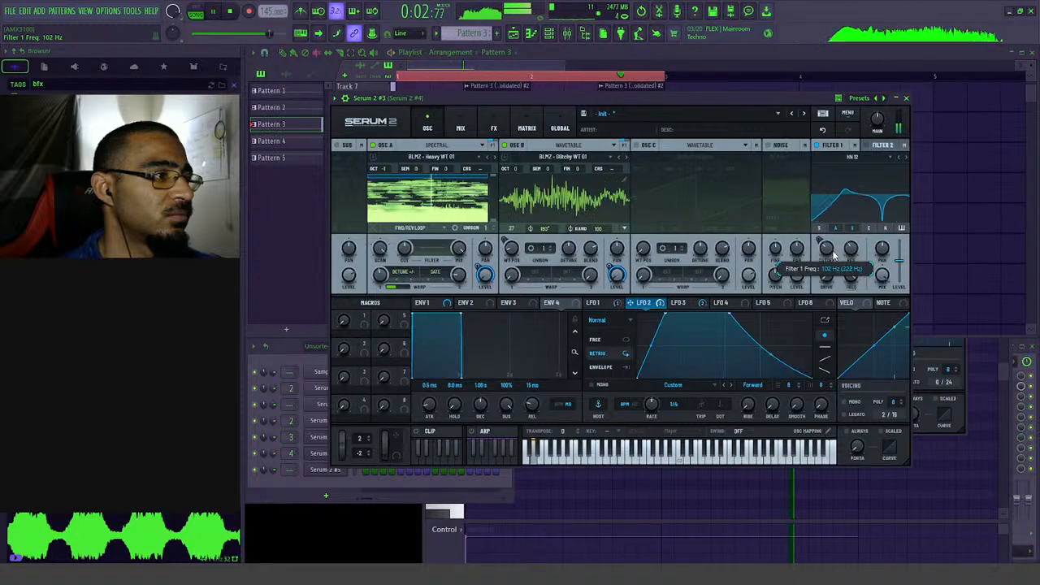
- Readjust LFO 3's modulation of Filter 1 and set the filter's cutoff frequency to 62 Hz
left_click(685, 303)
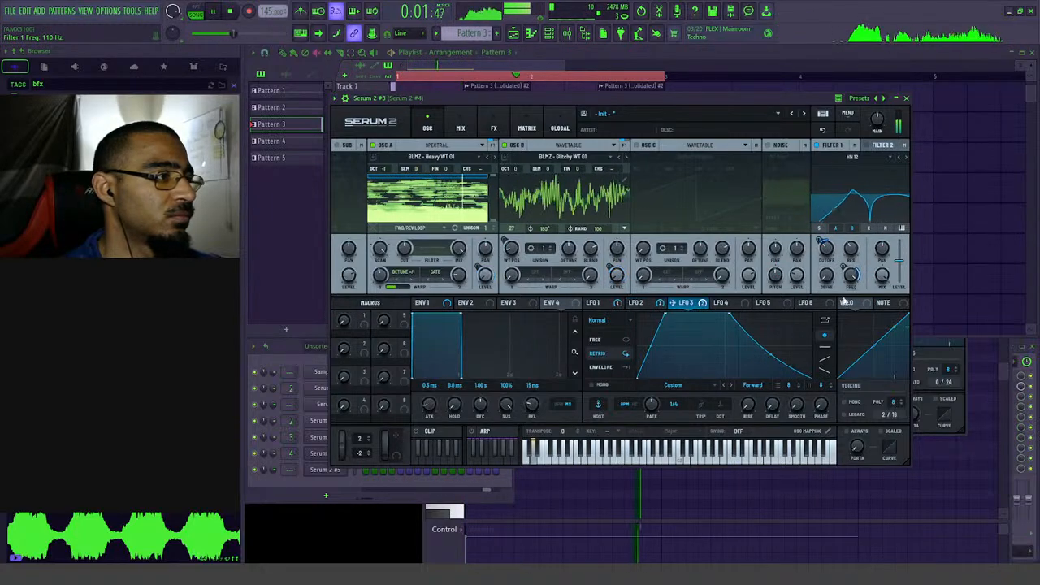
left_click_drag(843, 267, 844, 284)
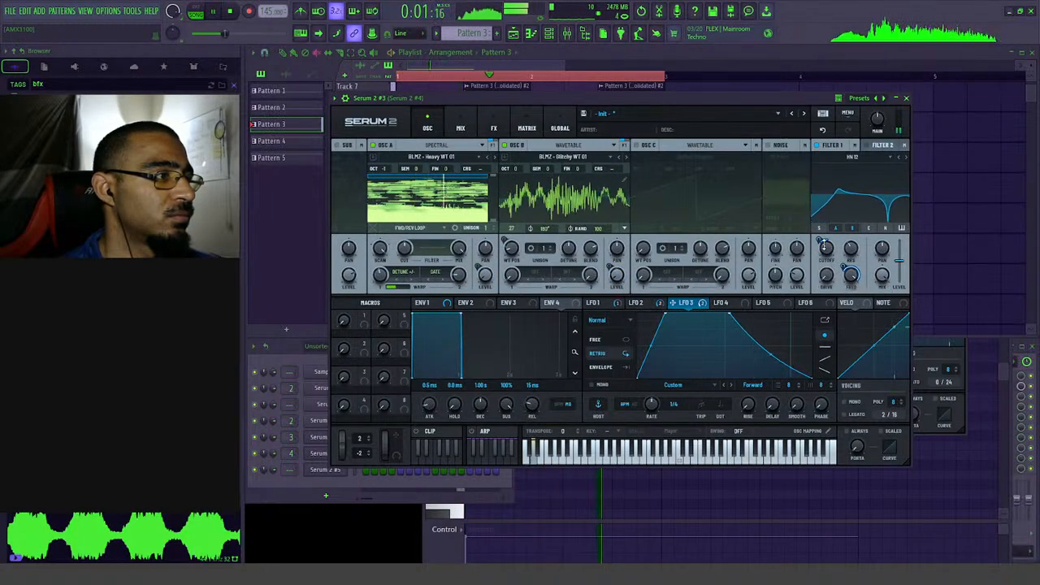
left_click_drag(822, 242, 826, 239)
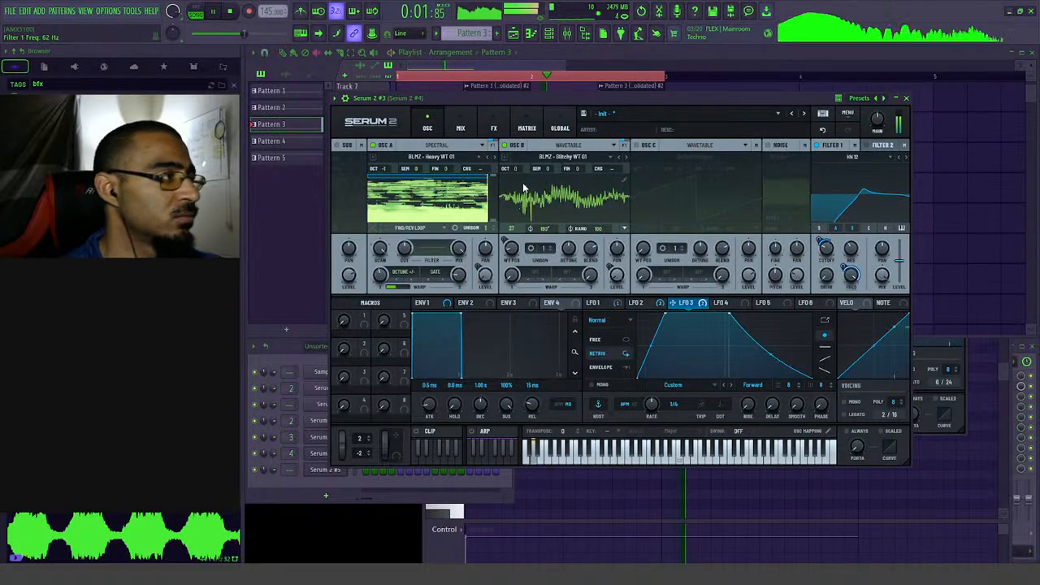
- Enable the sub oscillator with a sine wave and assign LFO 2 to its level
left_click(460, 127)
left_click(428, 127)
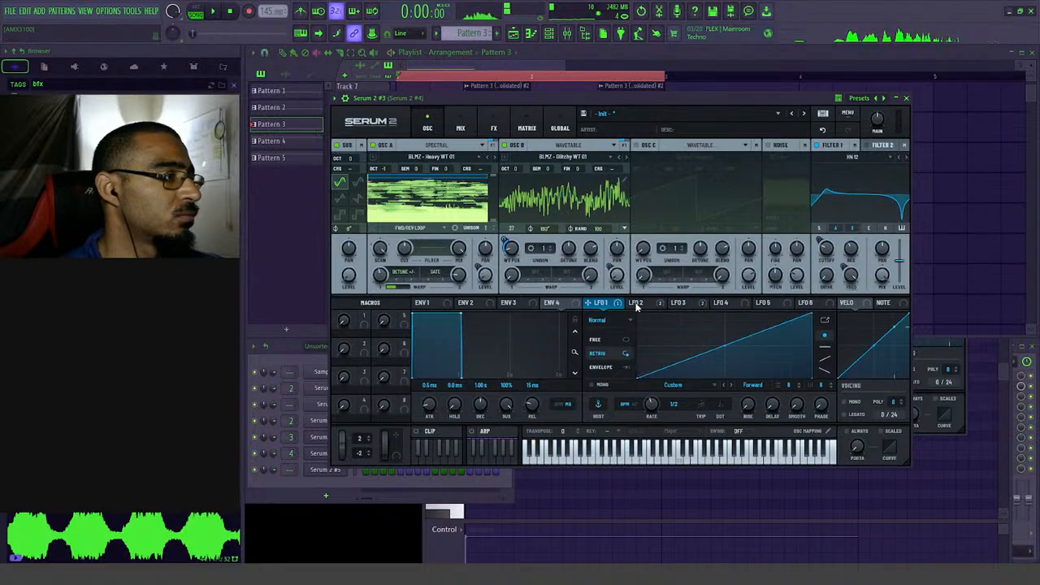
left_click_drag(631, 304, 348, 276)
key("space")
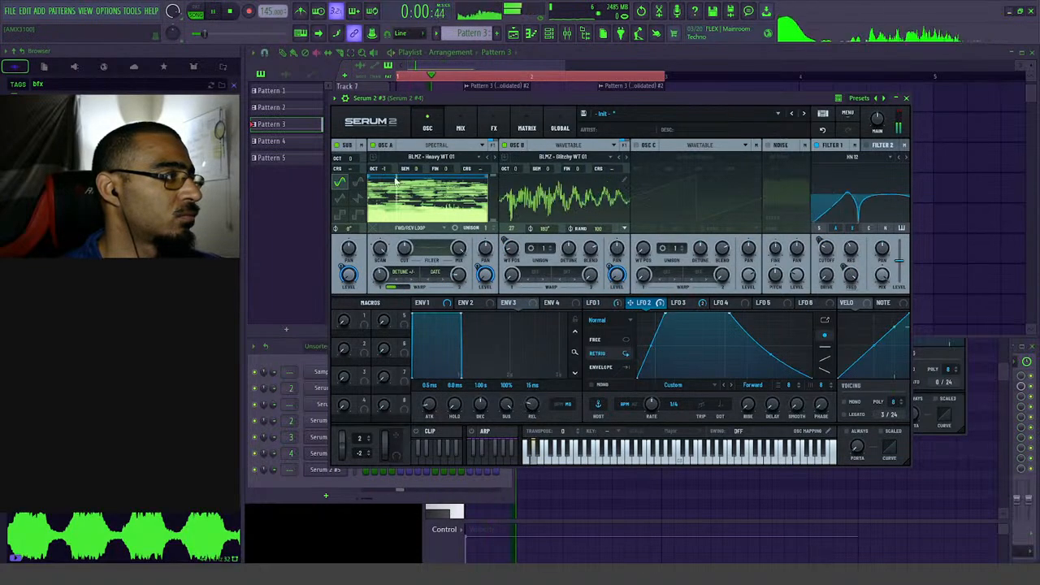
- Add a Compressor to the main effects chain
left_click(461, 128)
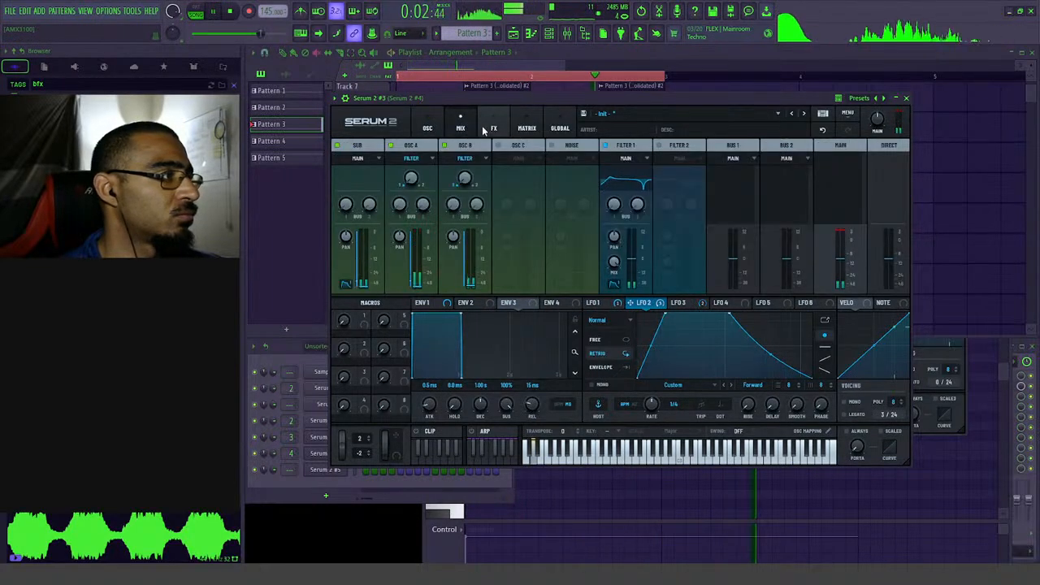
left_click(493, 127)
left_click(344, 165)
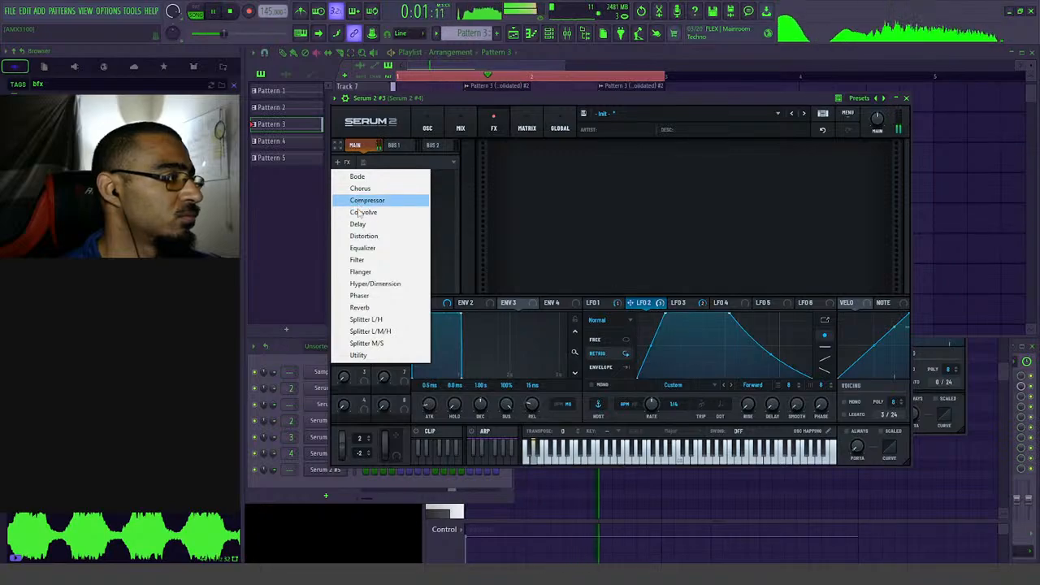
left_click(366, 201)
left_click(345, 163)
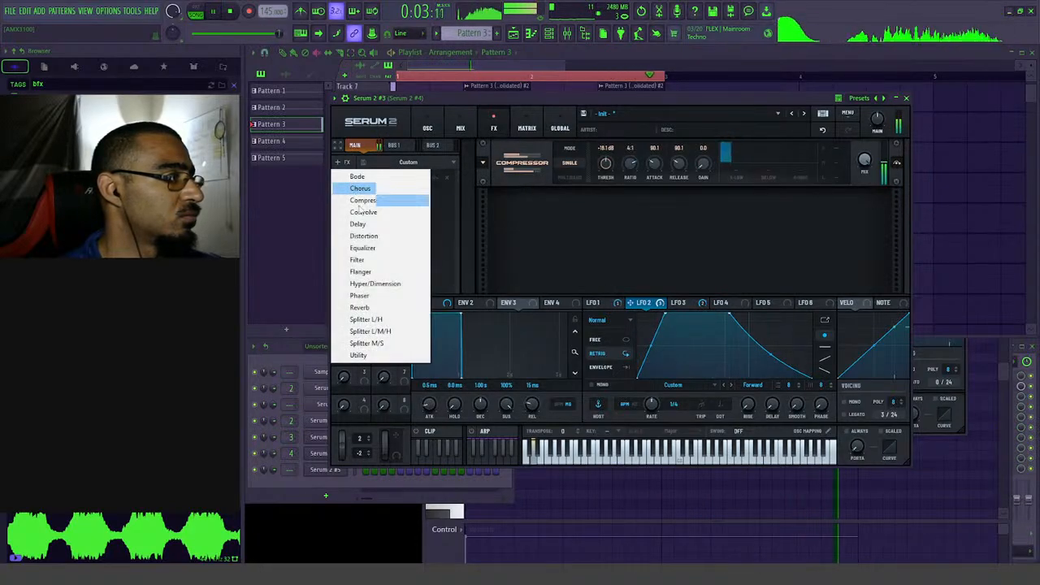
left_click(362, 330)
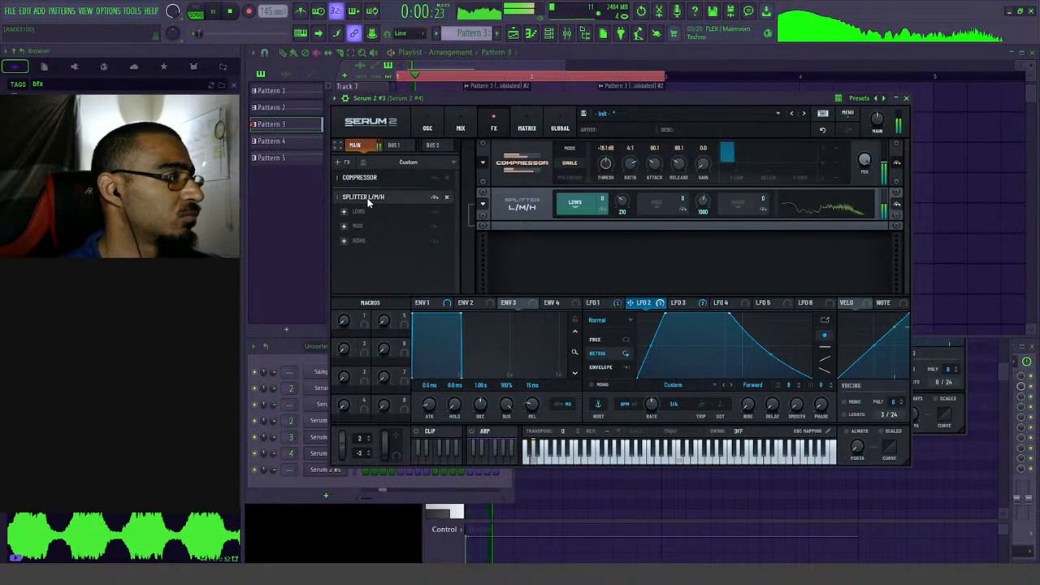
key("space")
left_click(446, 198)
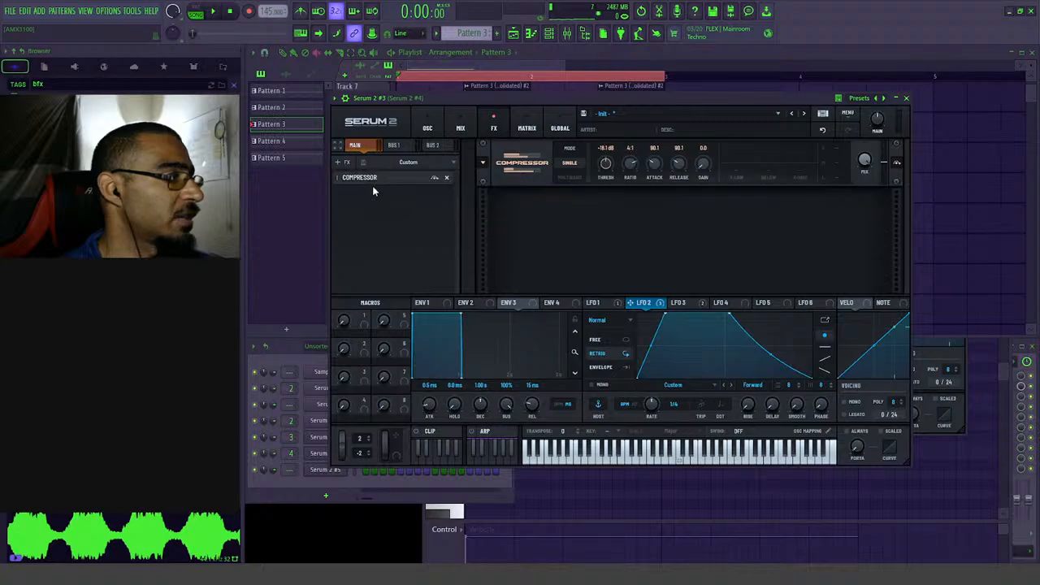
- Add a Distortion after the compressor in the main effects chain and set its type to SoftClip
left_click(340, 165)
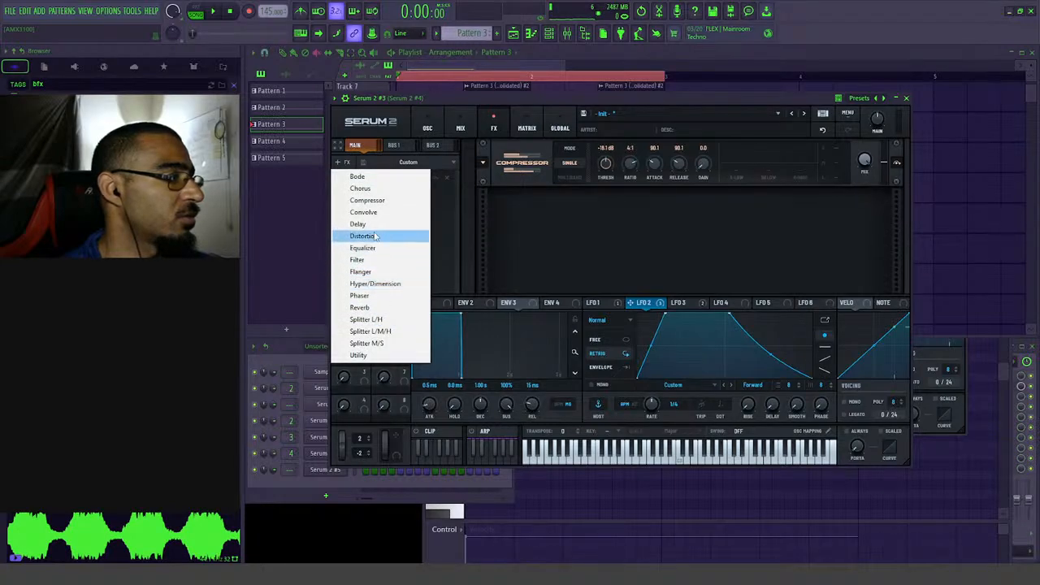
left_click(362, 235)
key("space")
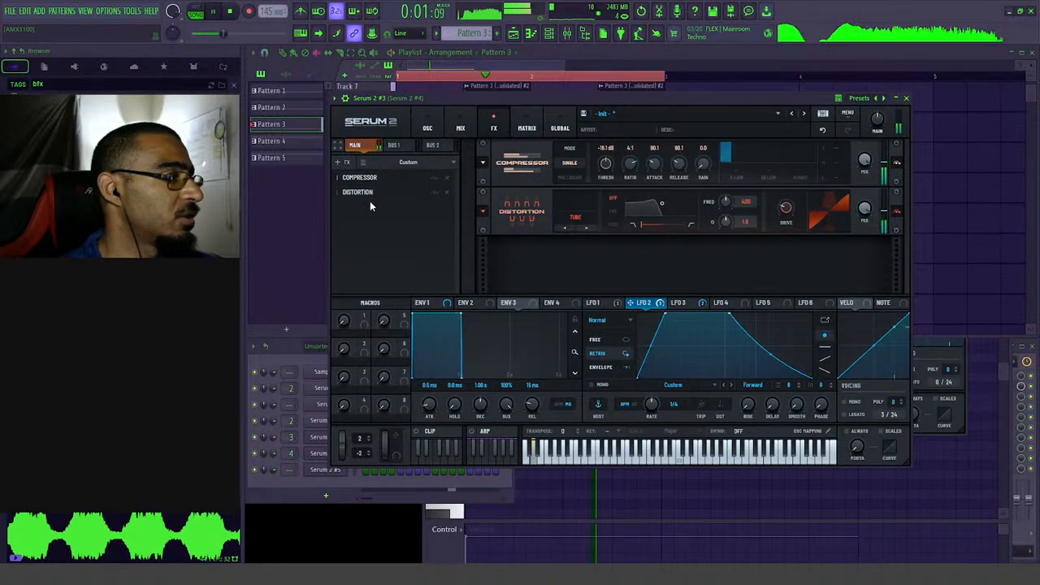
left_click(586, 228)
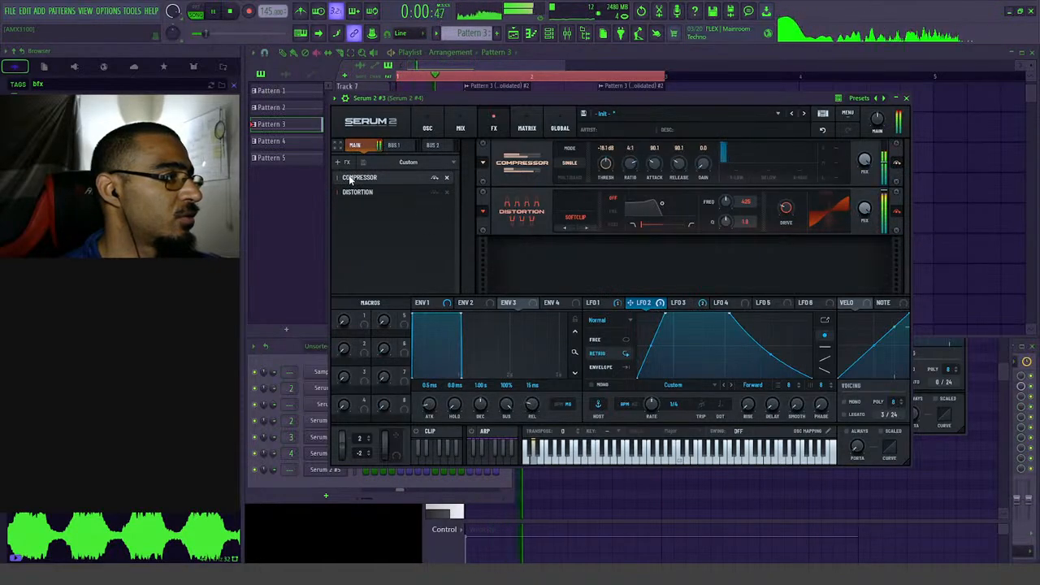
- Switch the compressor to multiband with an 8:1 ratio, a release of 732 ms and a gain of 10.2
left_click_drag(708, 168, 697, 129)
left_click_drag(630, 163, 682, 158)
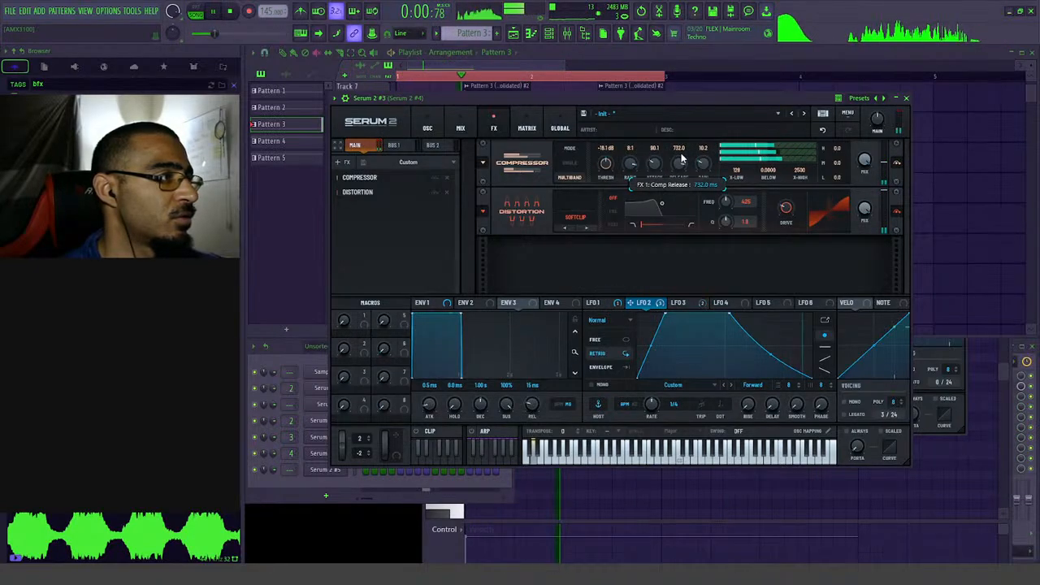
- Raise oscillator B's wavetable position and set Filter 1's cutoff to about 57 Hz
left_click(428, 132)
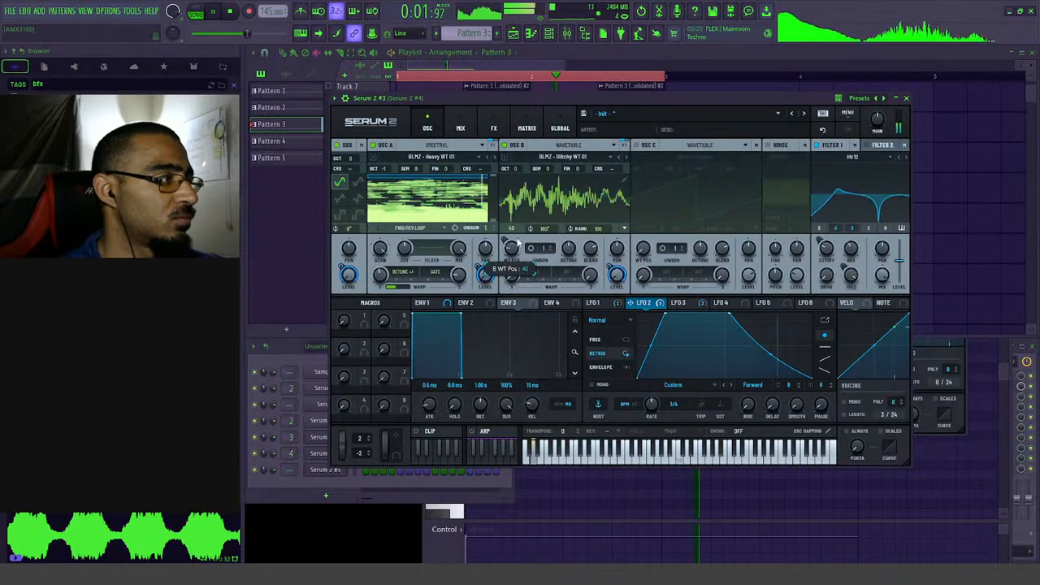
left_click_drag(518, 242, 518, 231)
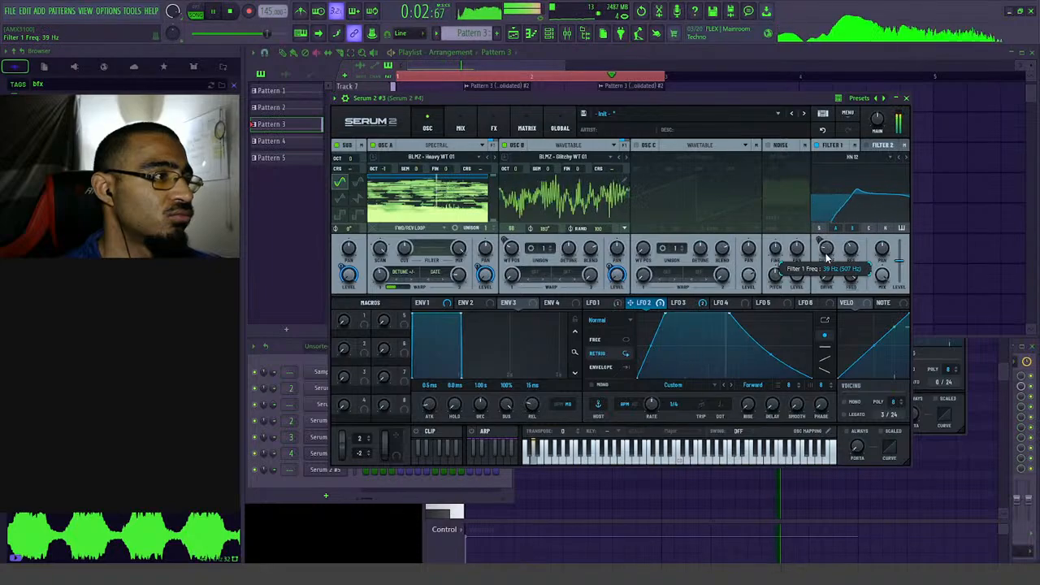
left_click_drag(828, 257, 829, 254)
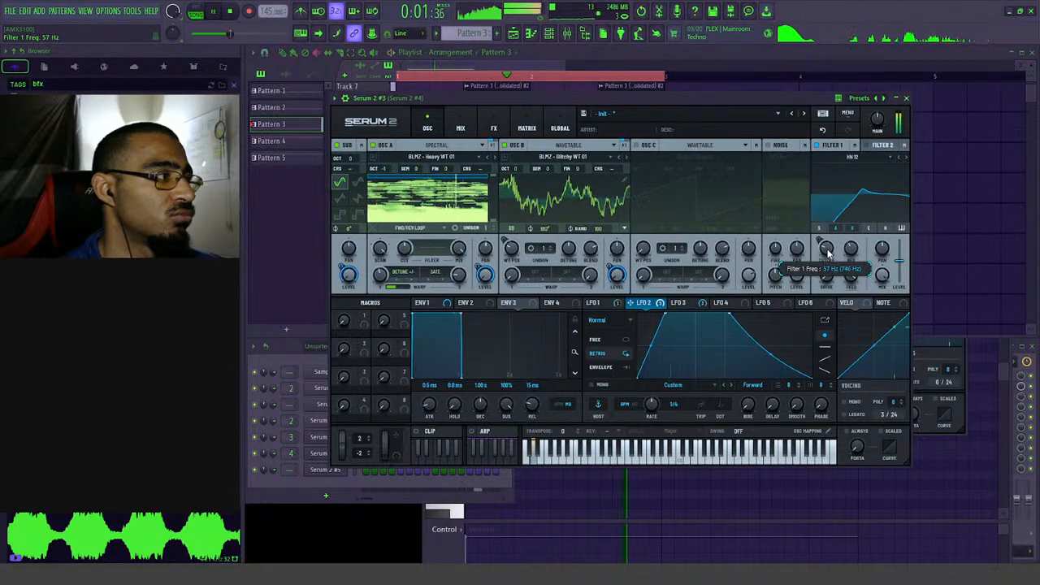
- Set oscillator A's octave to +1 and readjust its two warp amounts while auditioning the loop
left_click_drag(376, 169, 401, 154)
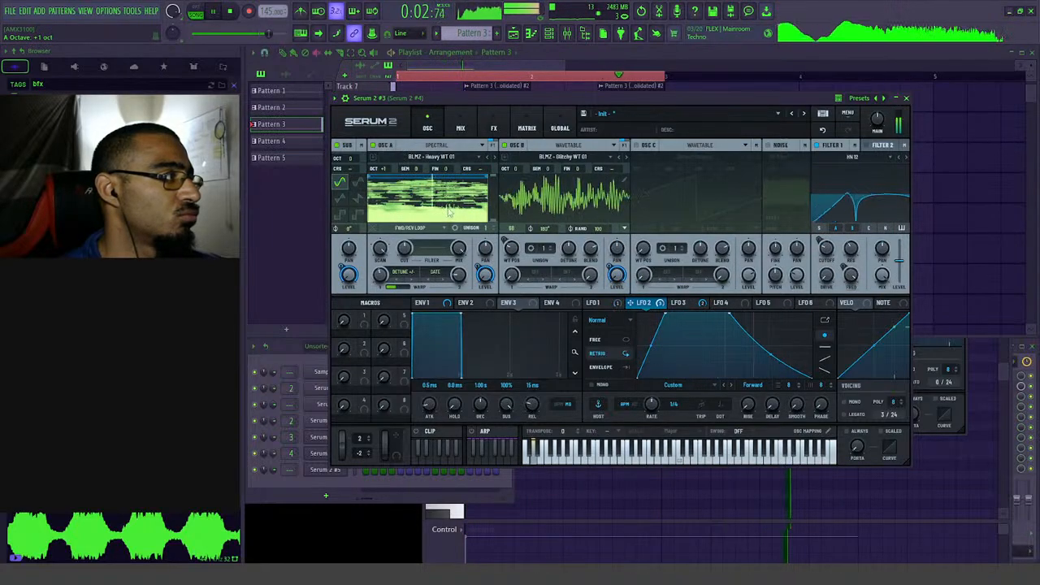
key("space")
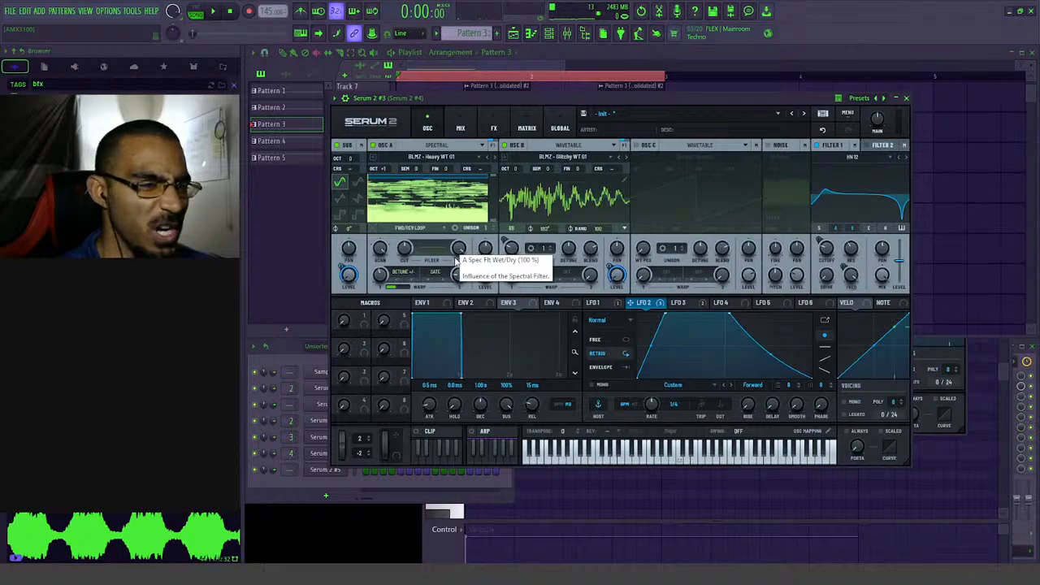
key("space")
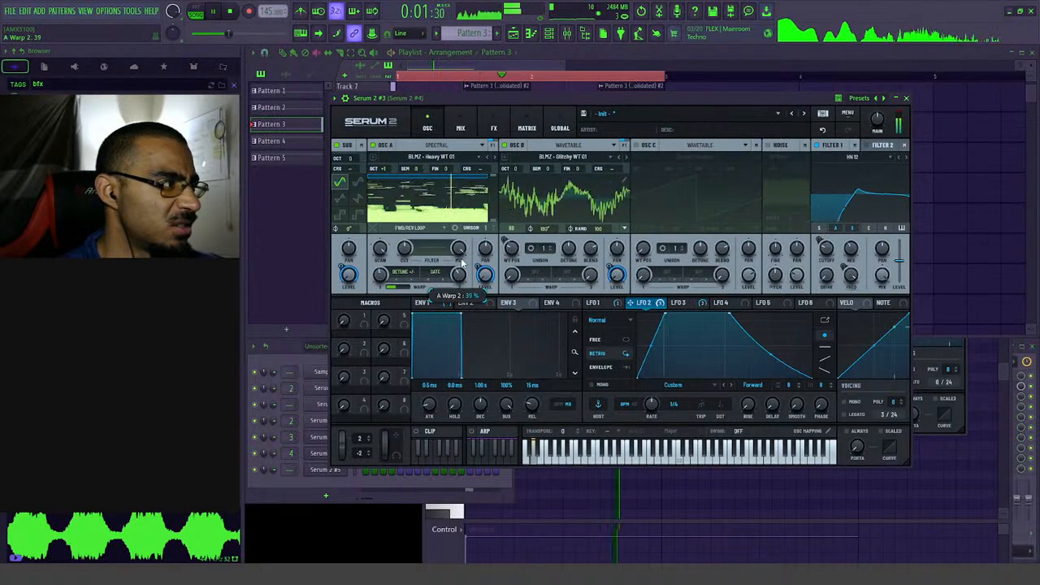
left_click_drag(461, 273, 449, 282)
left_click_drag(386, 262, 387, 347)
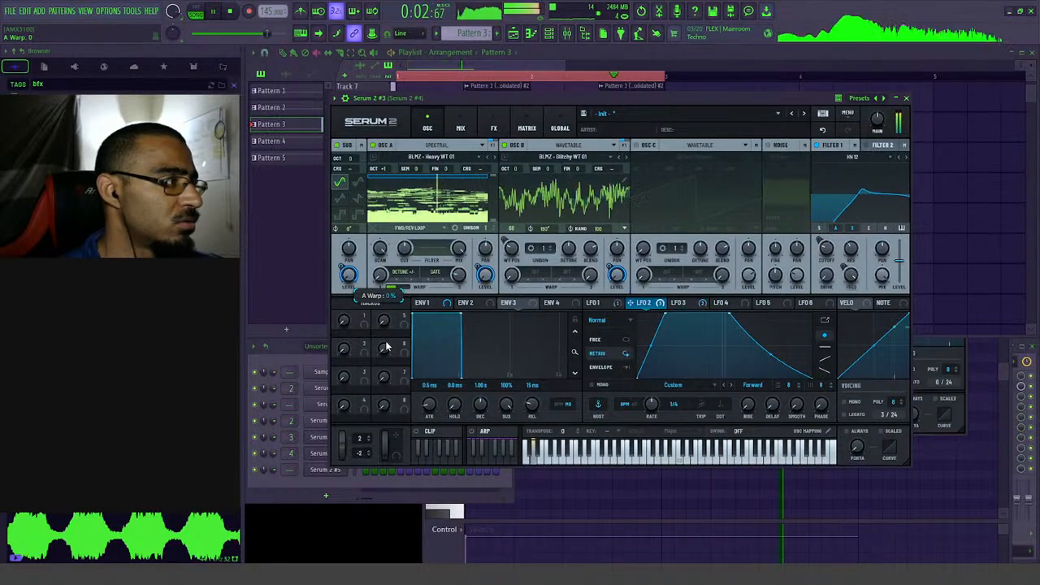
left_click_drag(390, 288, 412, 303)
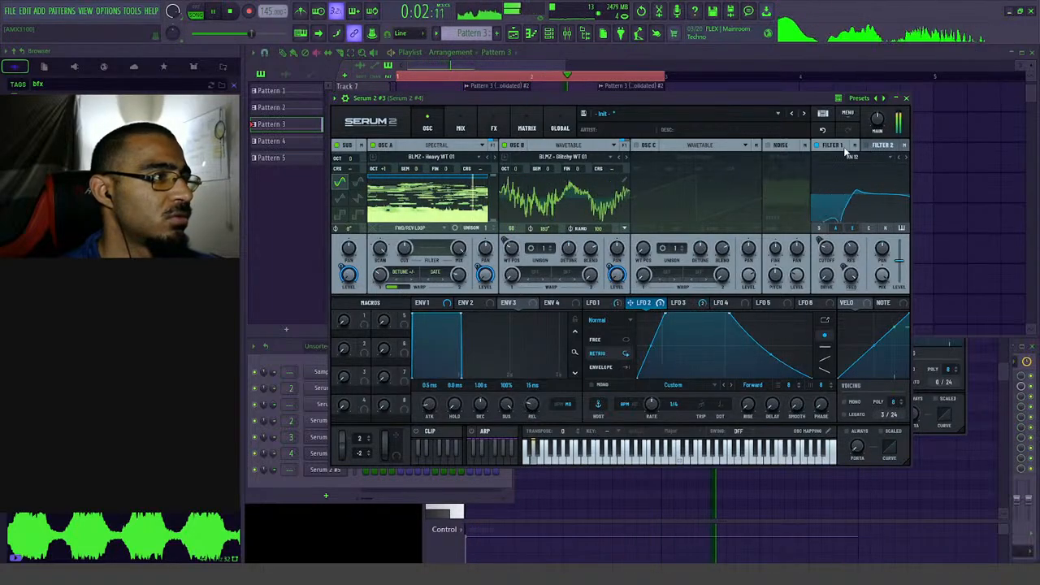
- Enable Filter 2 and set its type to Bandreject
left_click(876, 147)
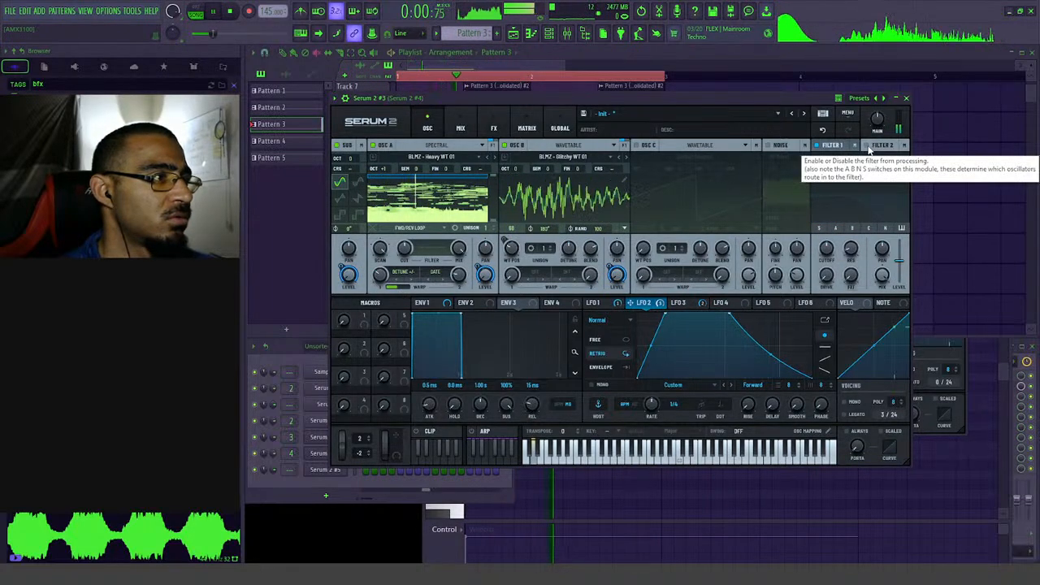
left_click(867, 145)
key("space")
left_click(853, 159)
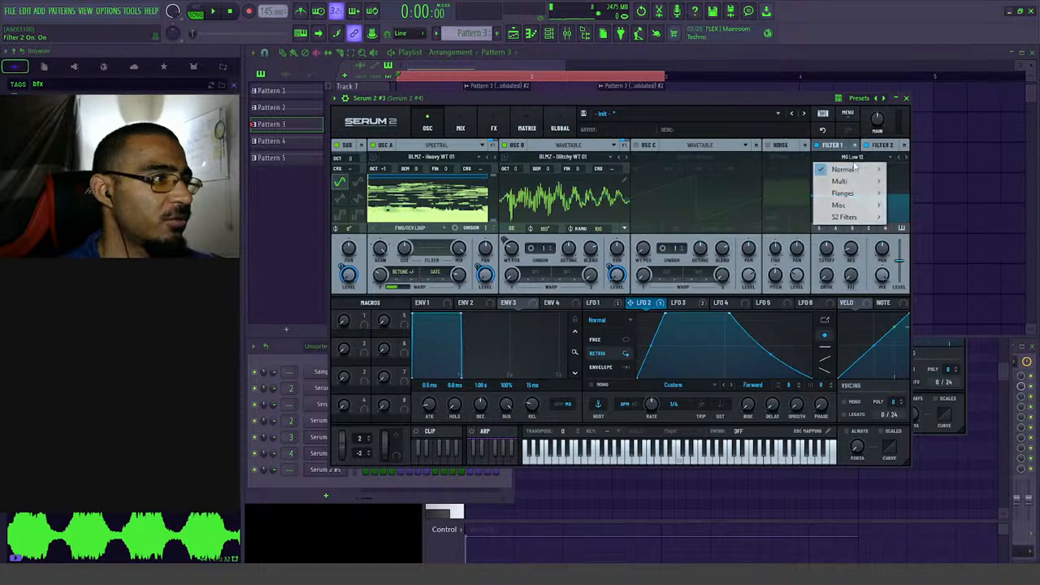
mouse_move(850, 209)
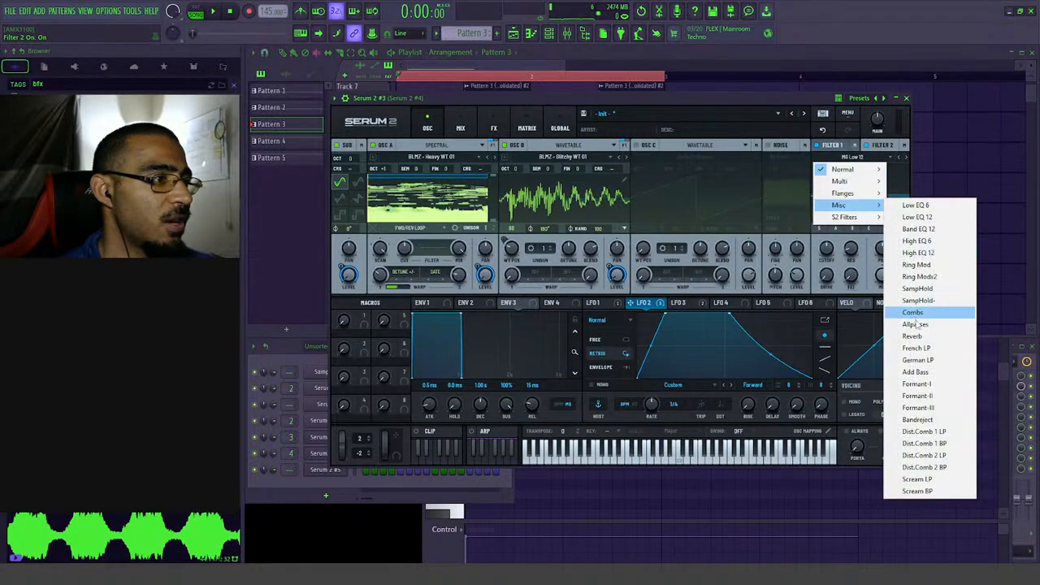
left_click(917, 420)
key("space")
- Adjust Filter 2's cutoff, resonance and width by ear, and assign LFO 3 to its width
left_click_drag(854, 250, 830, 241)
left_click_drag(851, 275, 870, 209)
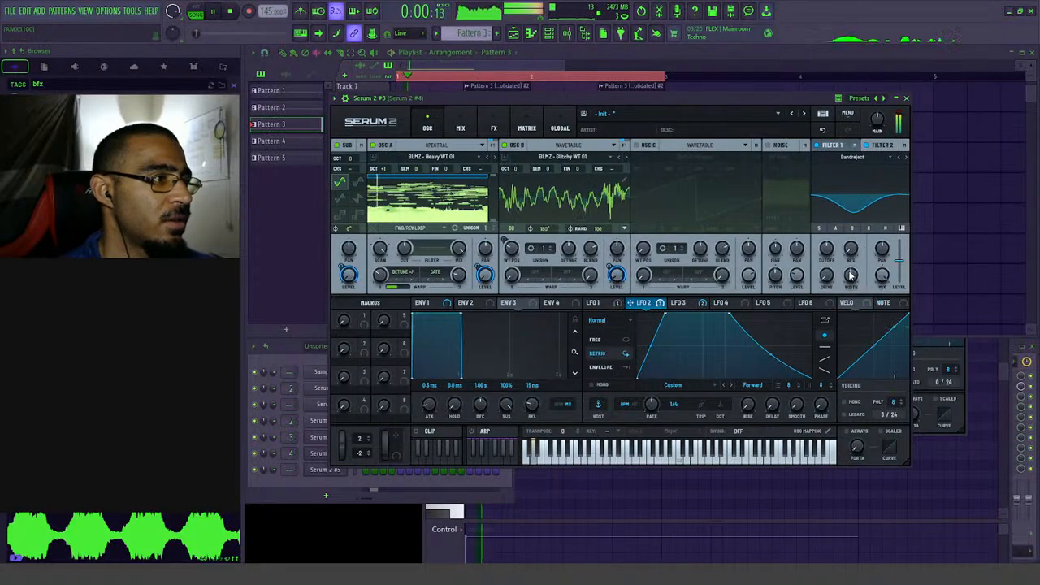
mouse_move(851, 248)
left_mouse_down()
mouse_move(855, 236)
mouse_move(832, 250)
left_mouse_up()
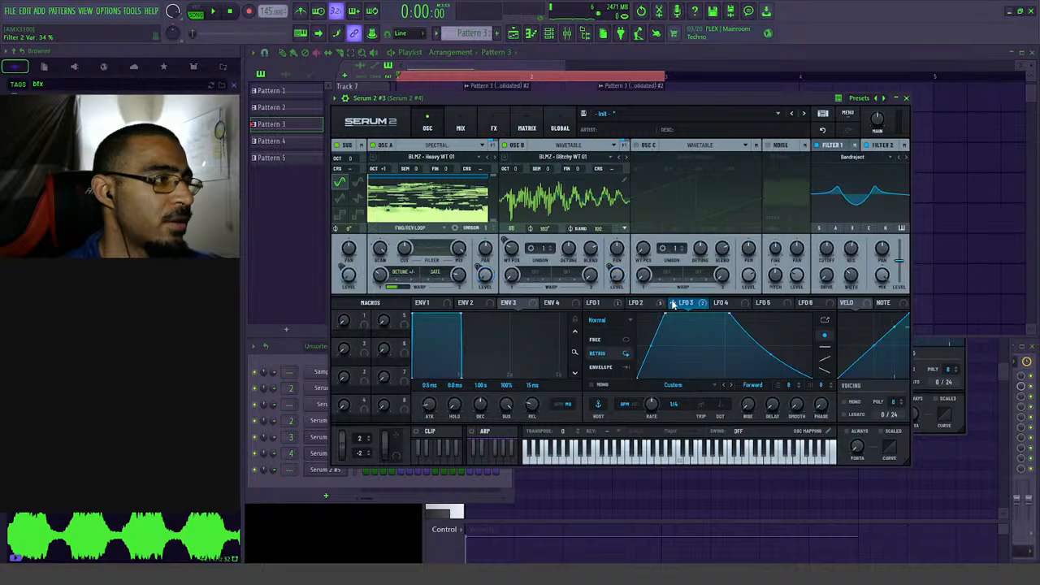
left_click_drag(846, 269, 850, 293)
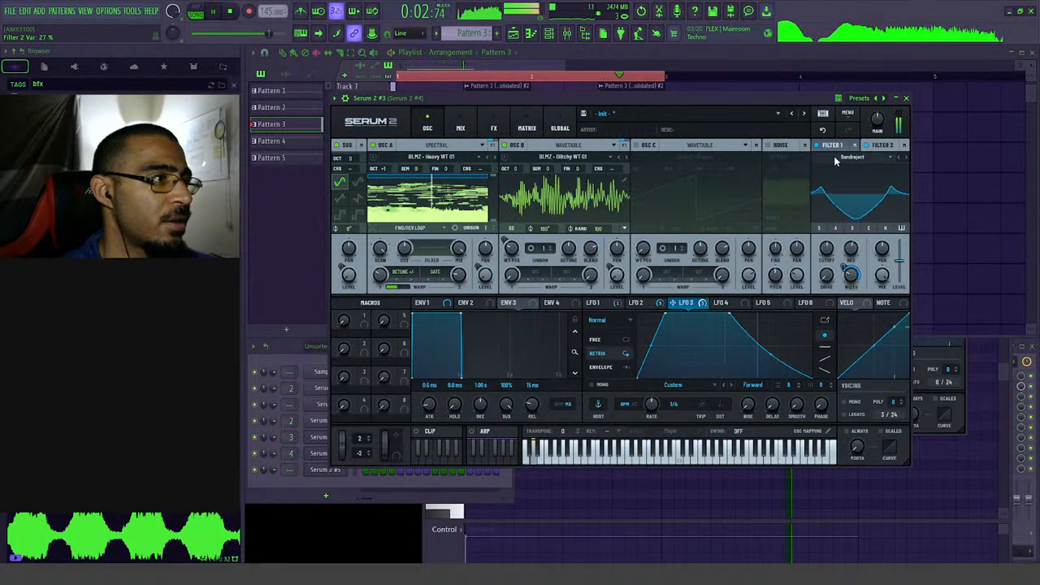
- Route Filter 1 into Filter 2 and readjust Filter 2's cutoff and its width, setting the width to 34%
mouse_move(854, 146)
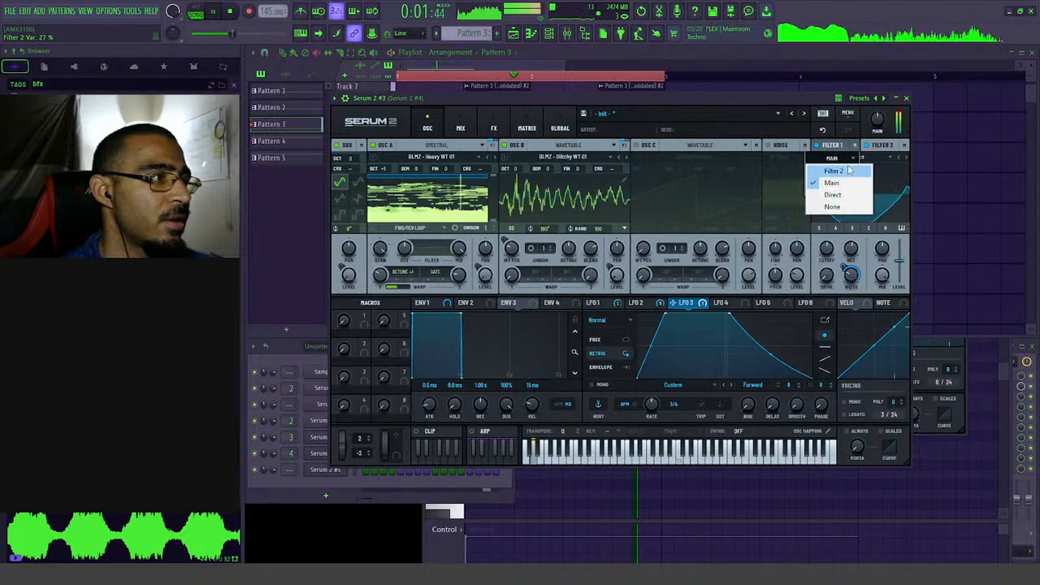
left_click_drag(827, 250, 827, 242)
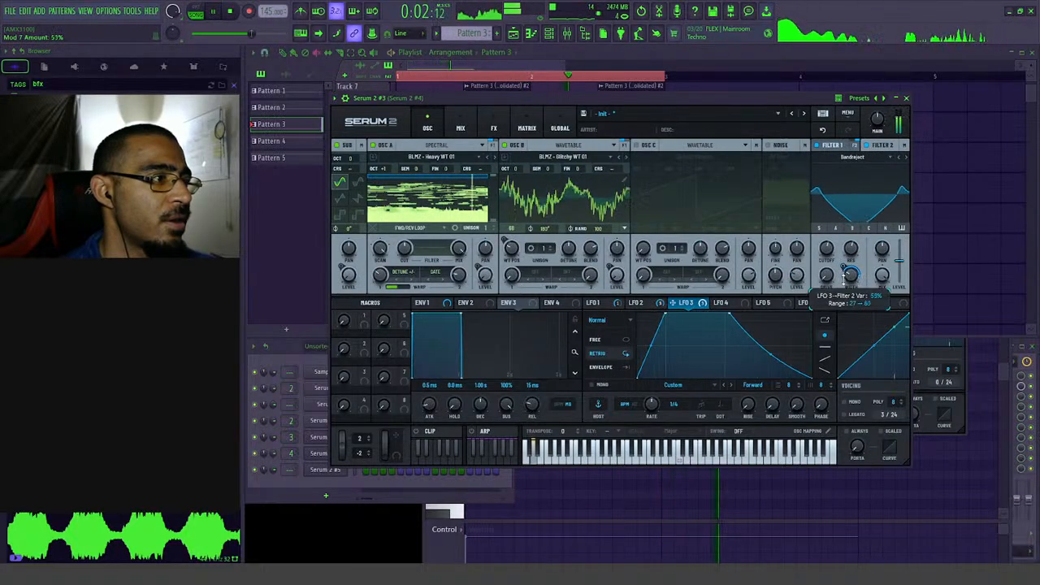
left_click_drag(846, 297, 845, 266)
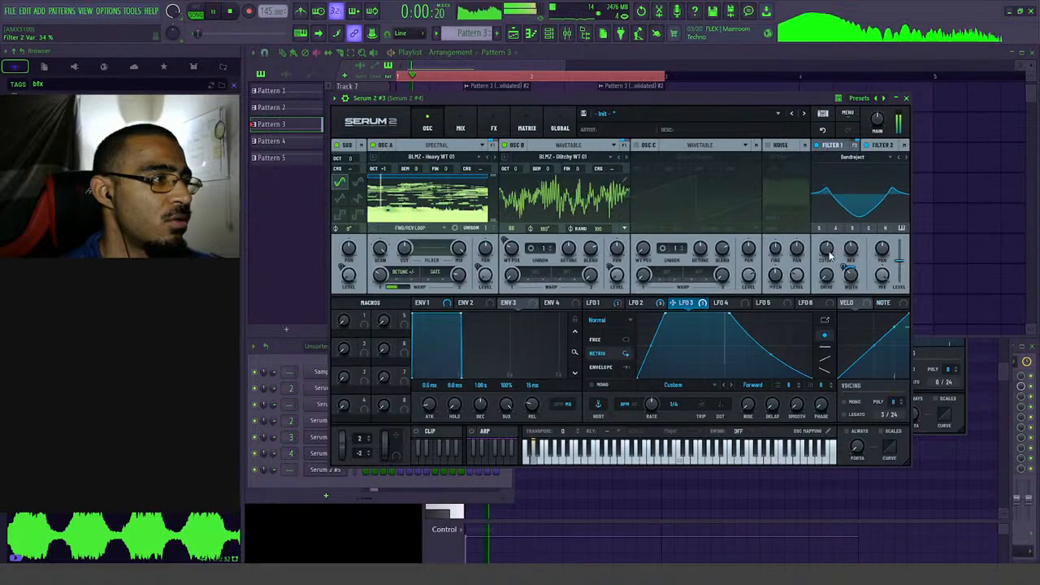
mouse_move(827, 260)
left_mouse_down()
mouse_move(830, 249)
mouse_move(834, 259)
left_mouse_up()
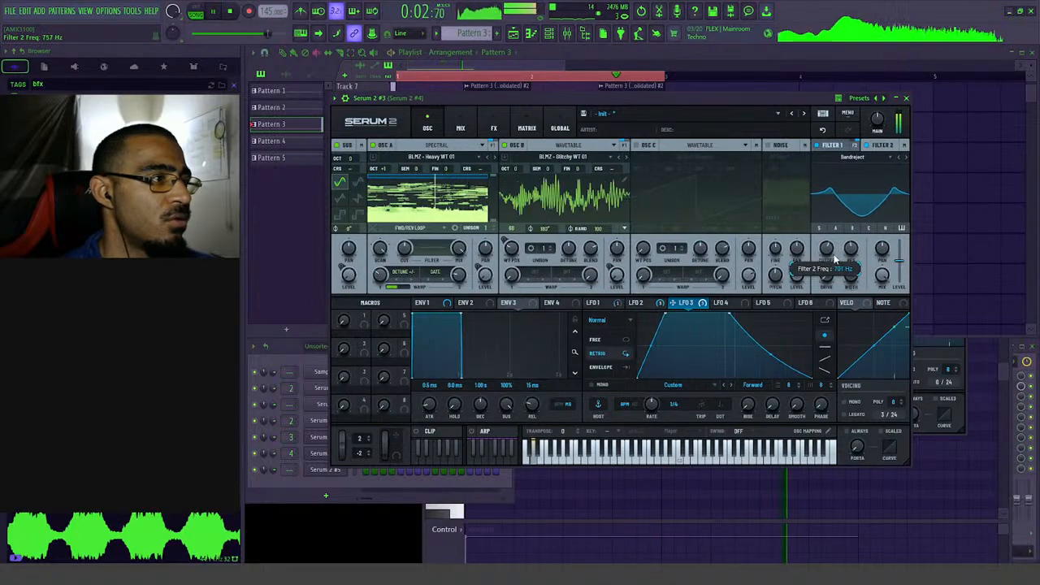
- Compare the settings of Filter 1 and Filter 2 and raise Filter 2's cutoff to about 1202 Hz
left_click(838, 146)
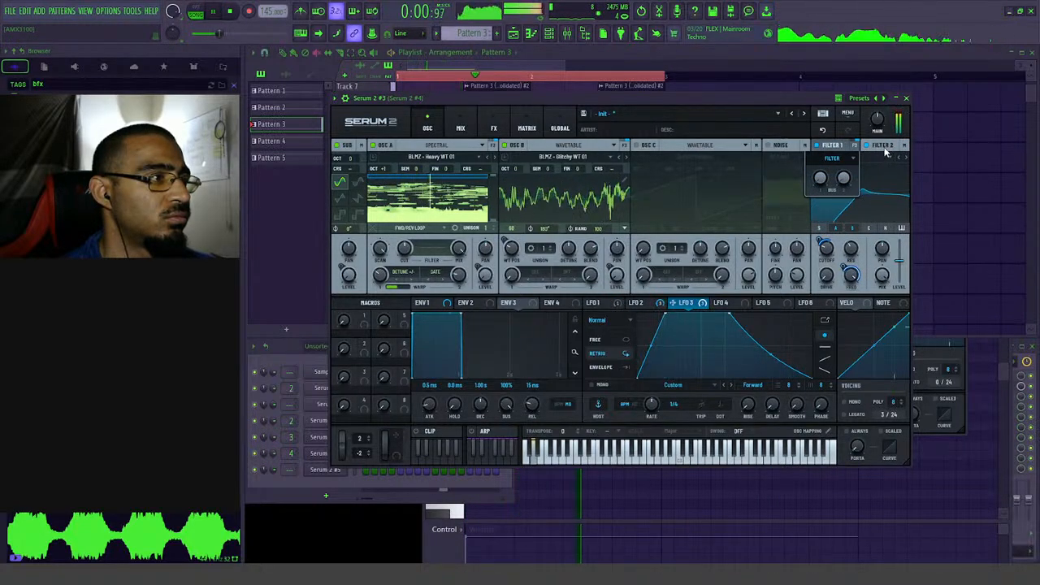
left_click(840, 148)
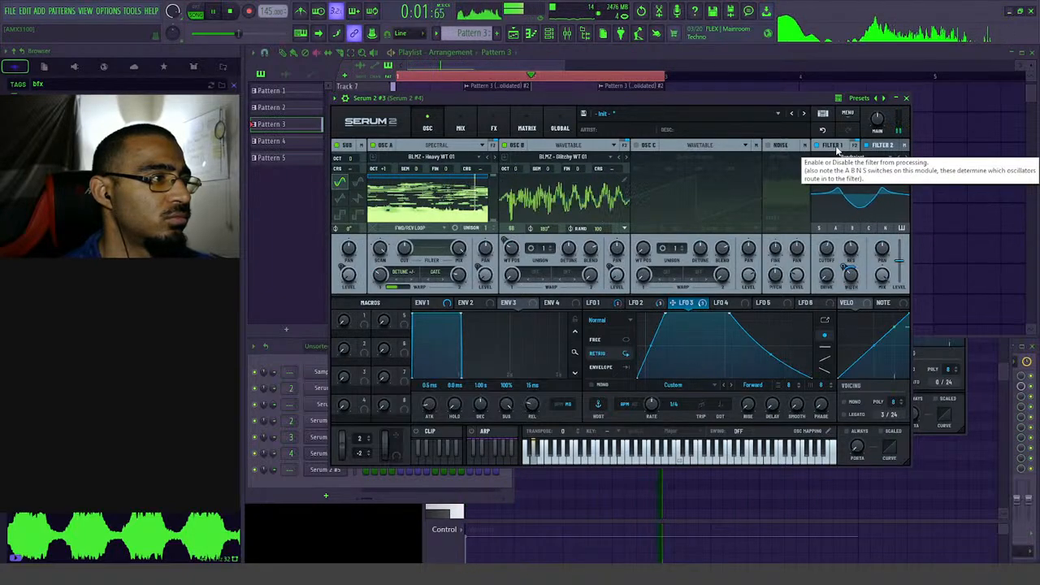
scroll(838, 151, "down", 1)
left_click(876, 147)
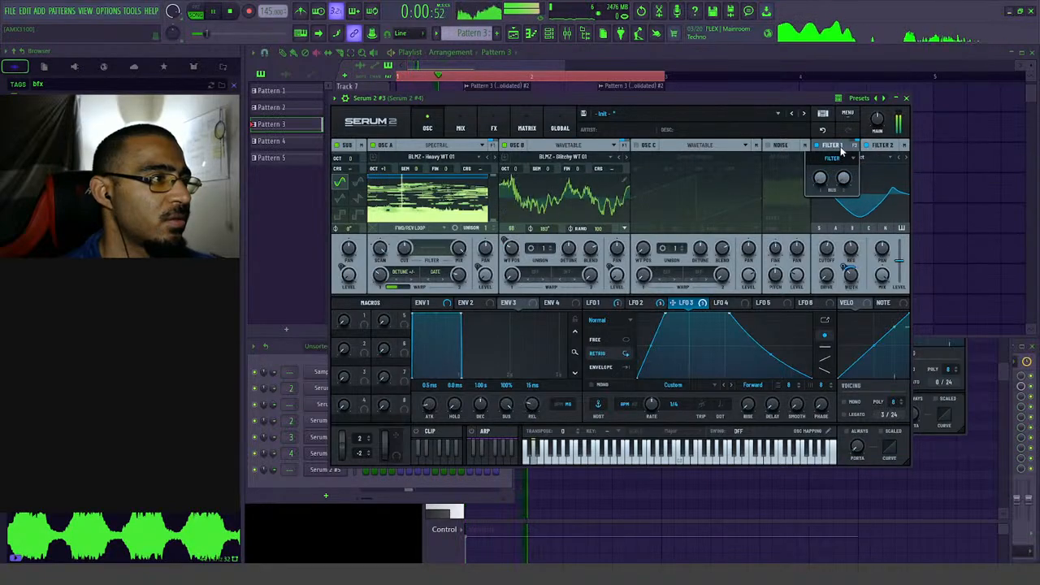
left_click(842, 151)
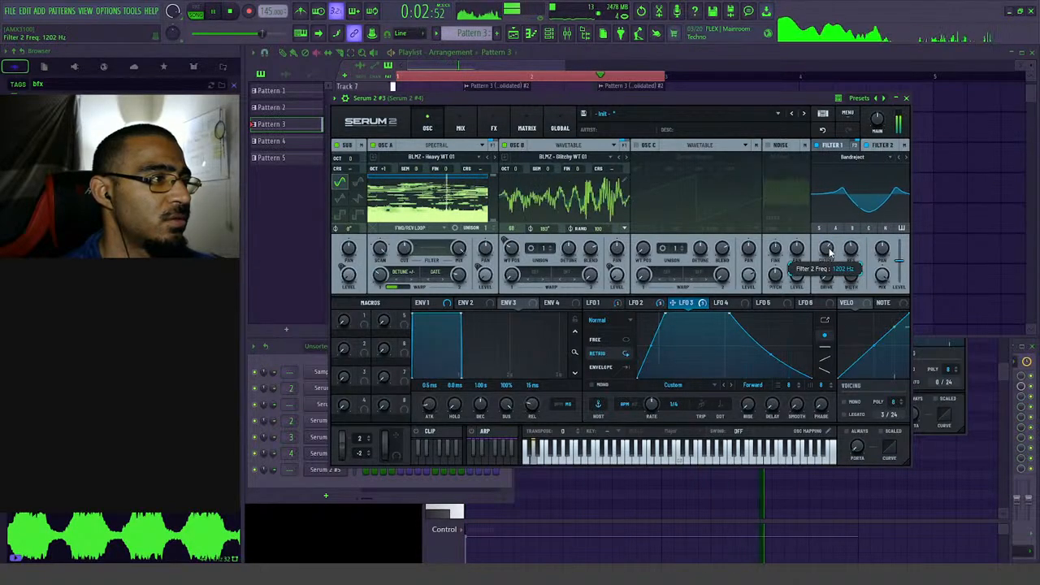
- Change Filter 2's type to PP 12, set its resonance to about 58% and raise its cutoff
key("space")
left_click(866, 158)
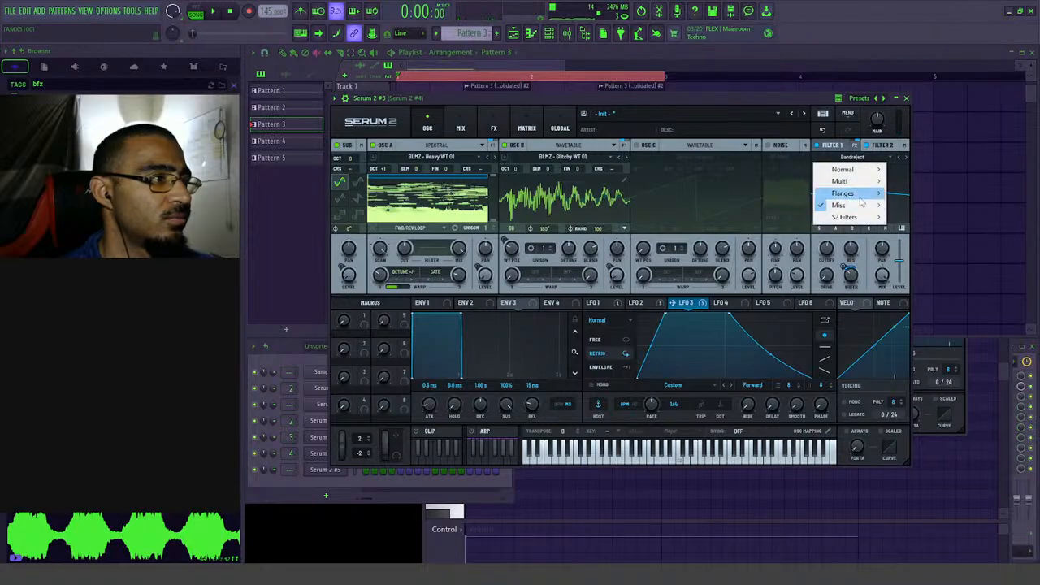
mouse_move(863, 184)
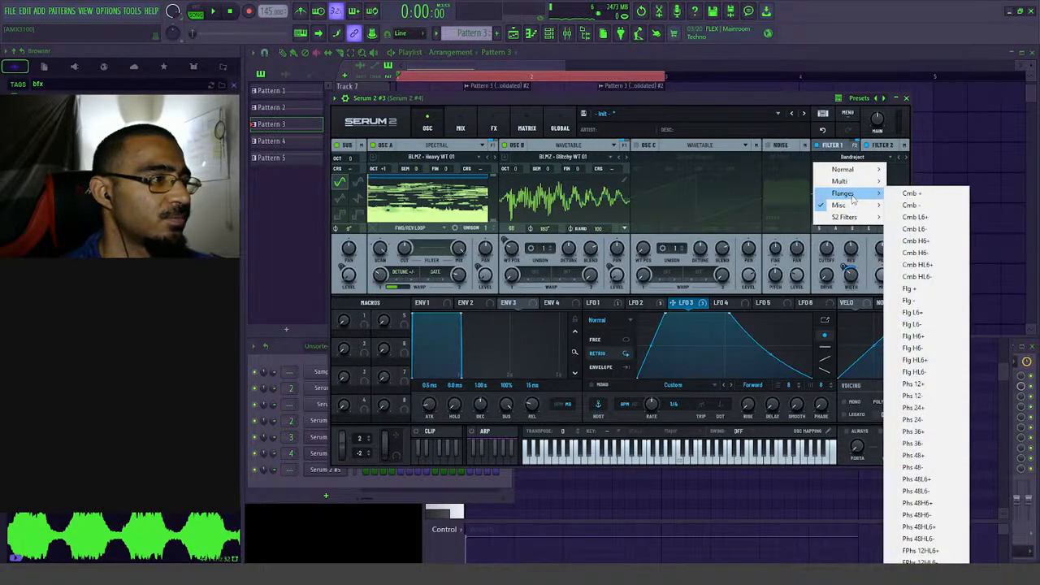
left_click(917, 299)
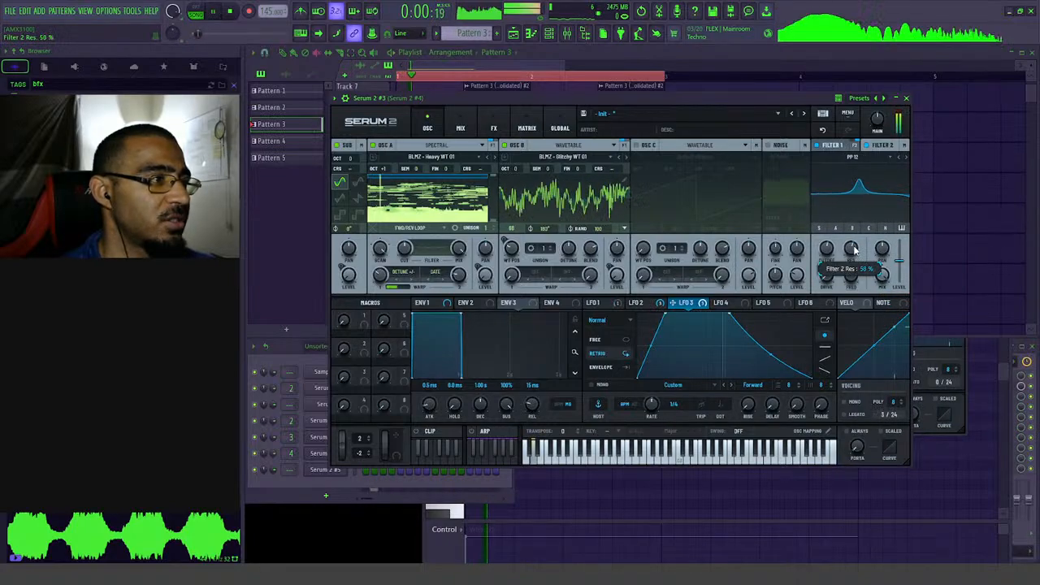
left_click_drag(826, 249, 845, 232)
- Assign LFO 3 to Filter 2's cutoff with a negative modulation amount and audition the loop
key("space")
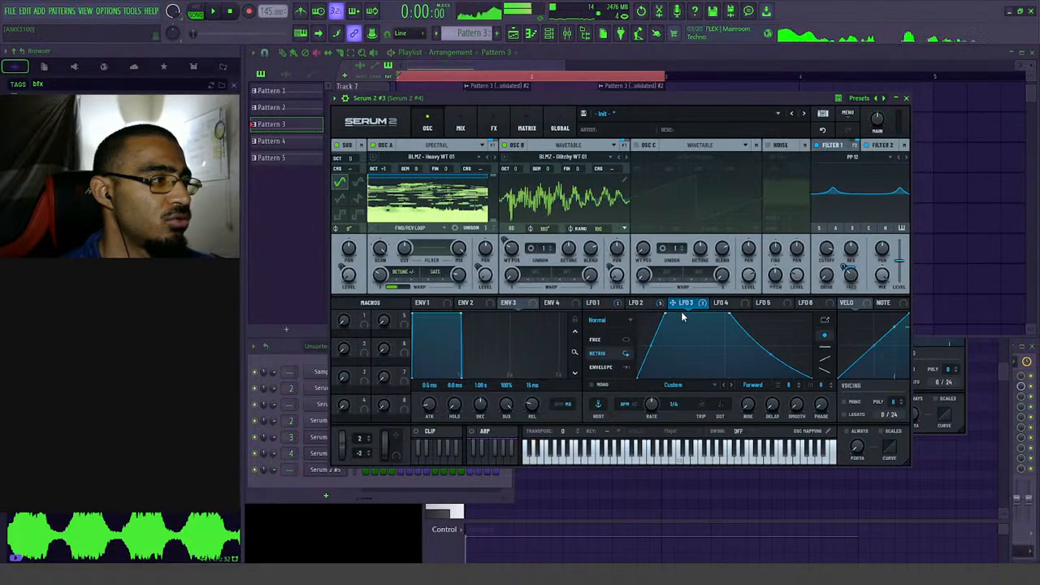
left_click_drag(676, 306, 824, 247)
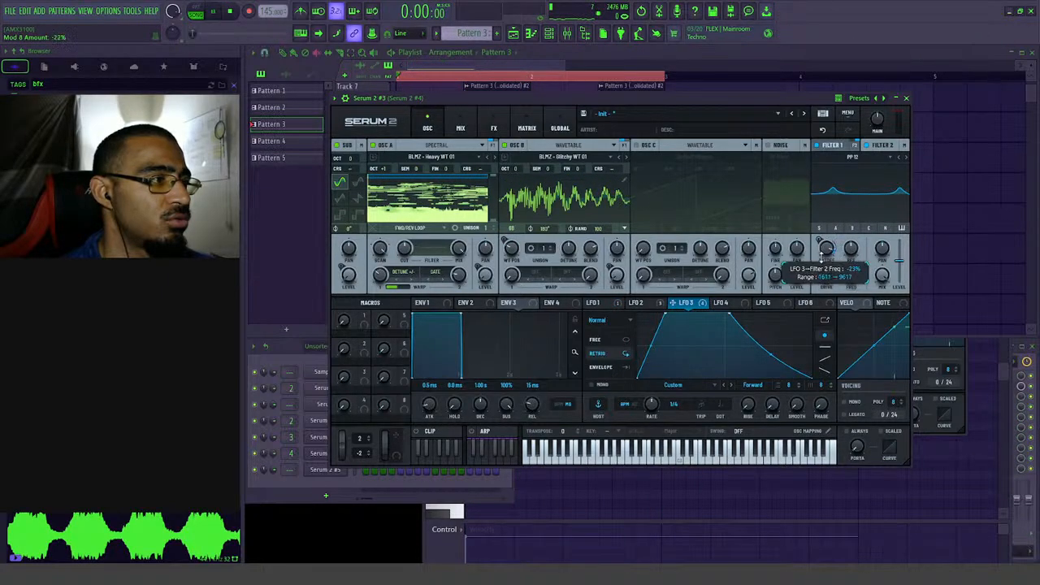
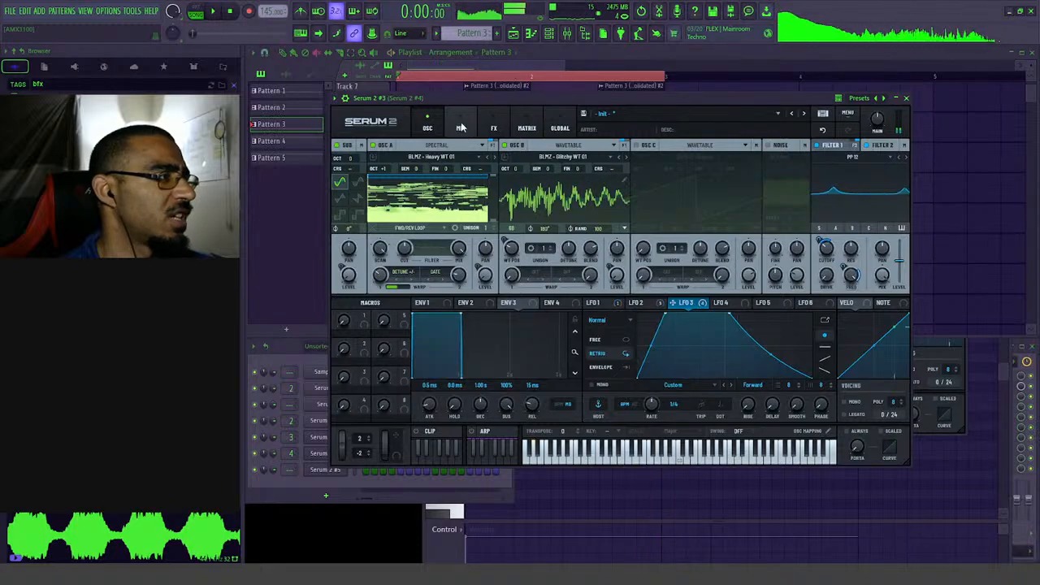
key("space")
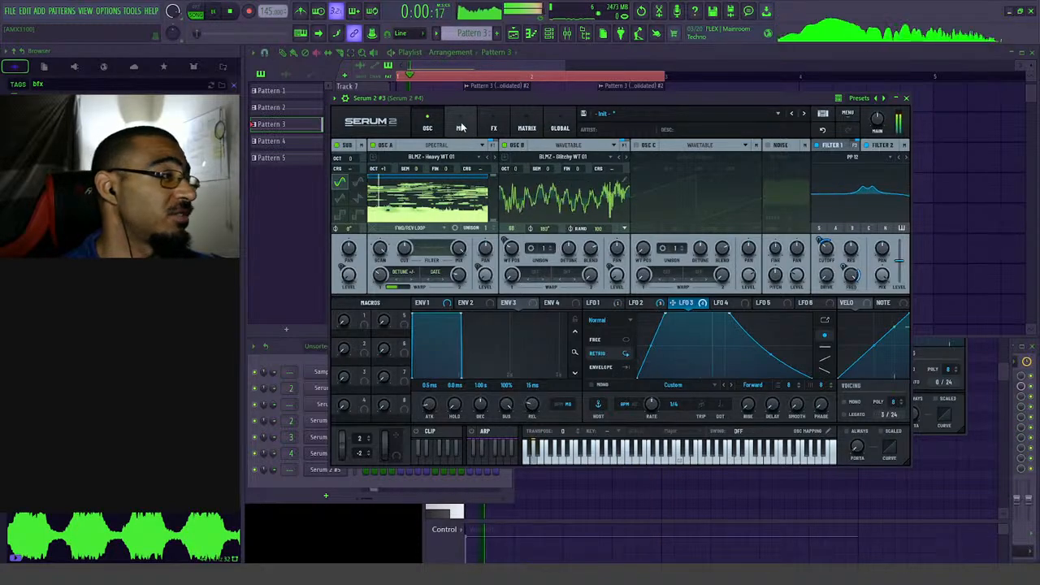
- Check the channel levels in the synth's mixer and open the main effects chain
left_click(461, 127)
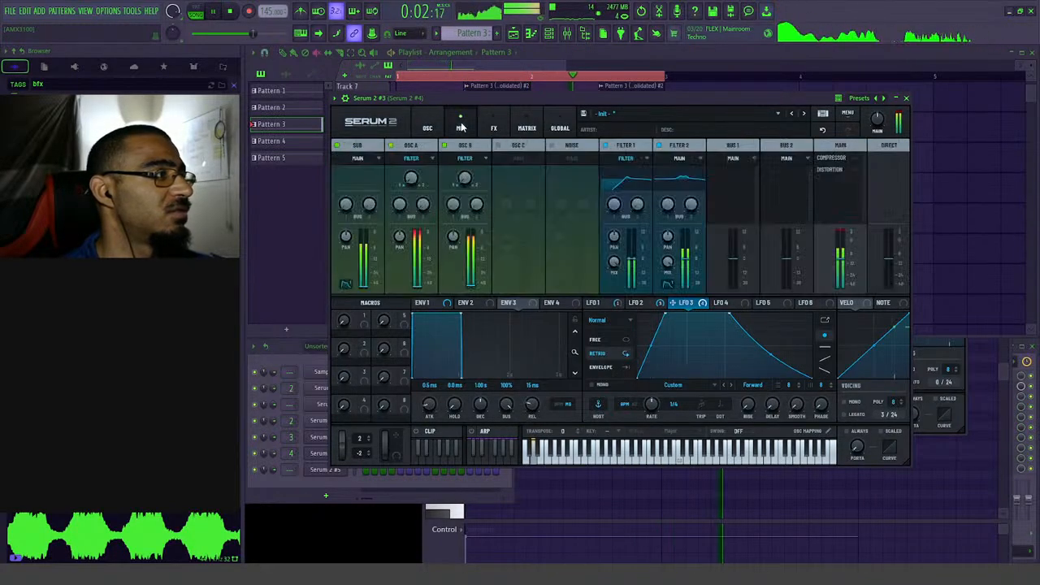
left_click(494, 127)
key("space")
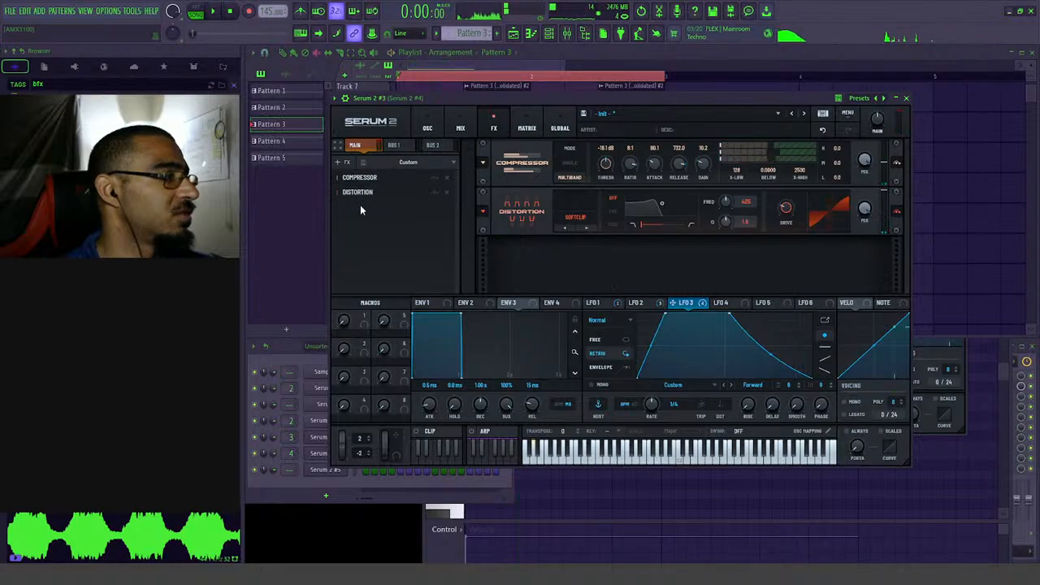
left_click(339, 163)
left_click(370, 258)
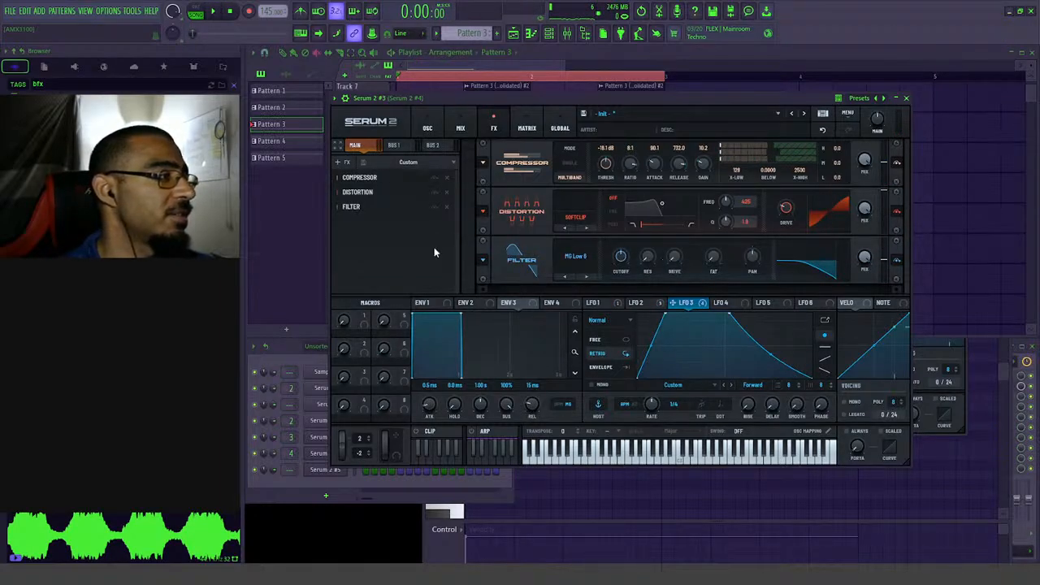
left_click(446, 208)
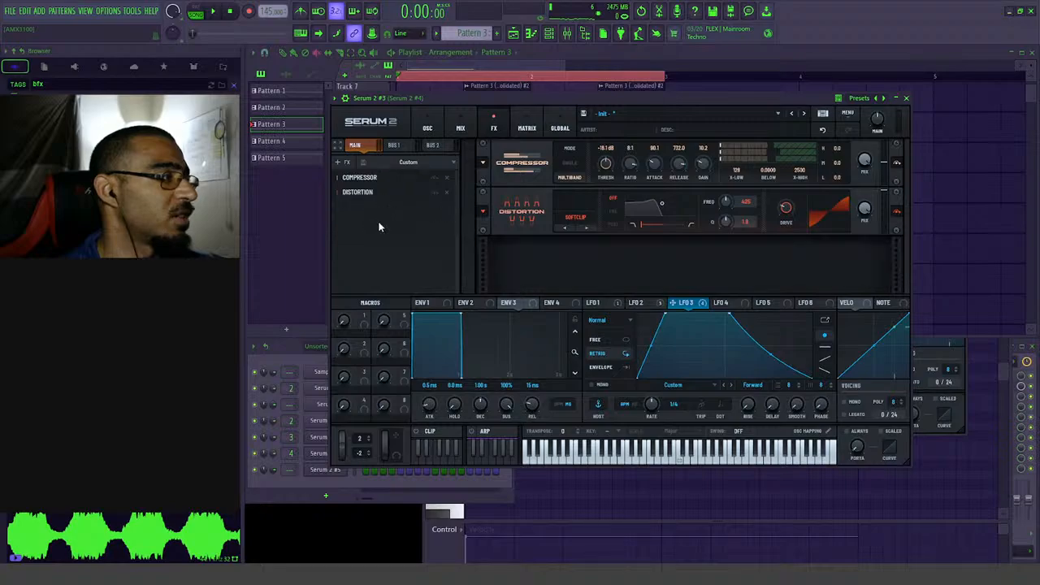
- Add an Equalizer to the main effects chain, boost its low band about 6 dB, and place it ahead of the Distortion
left_click(340, 162)
left_click(381, 248)
key("space")
key("space")
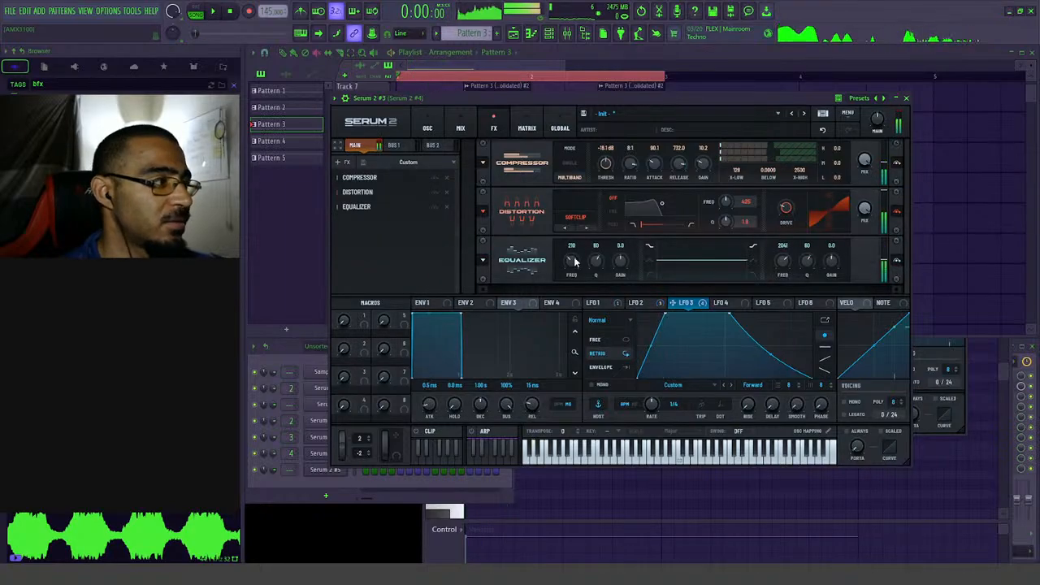
key("space")
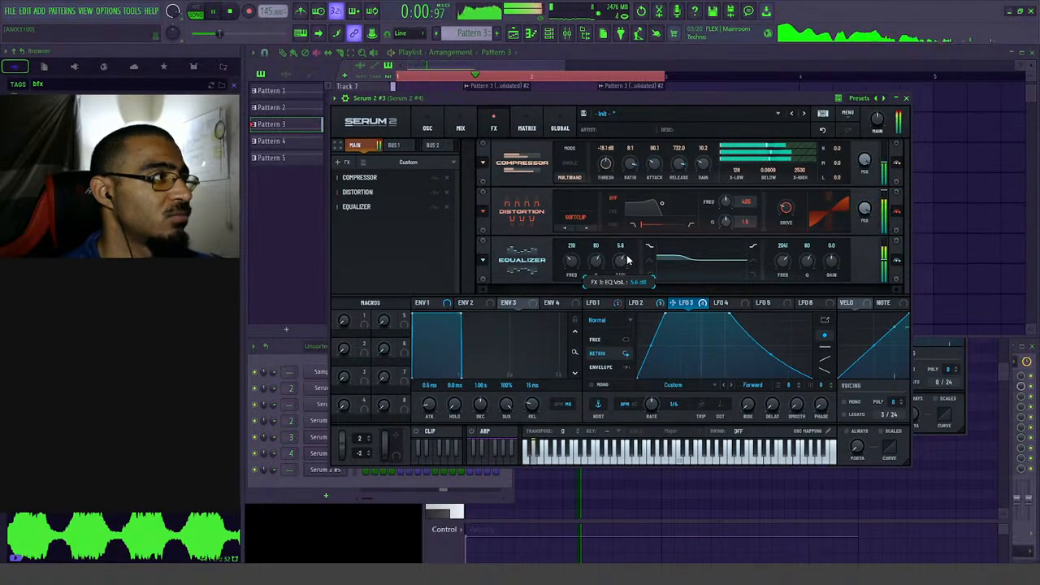
left_click_drag(626, 259, 629, 257)
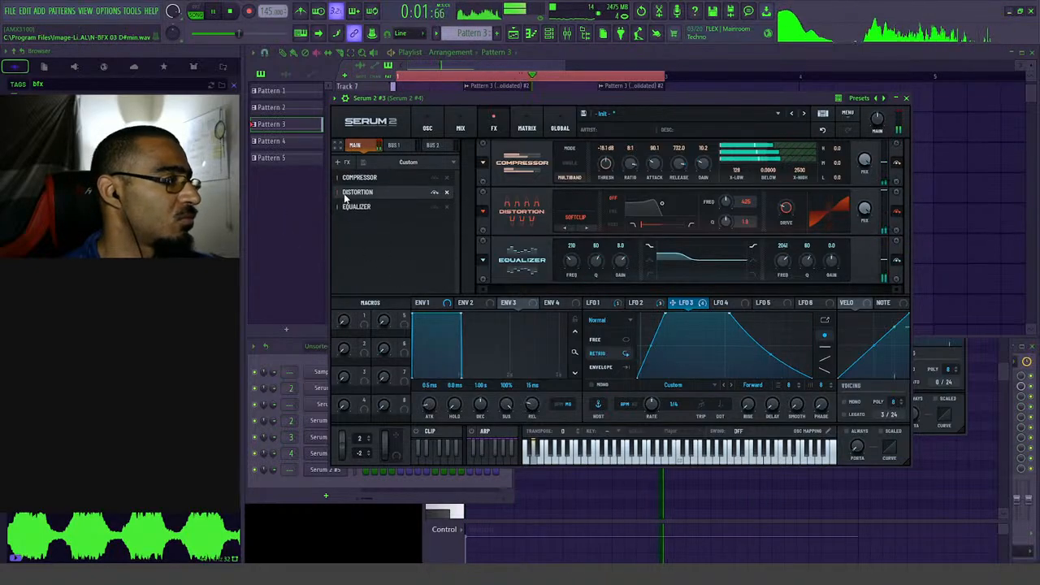
left_click_drag(356, 207, 356, 193)
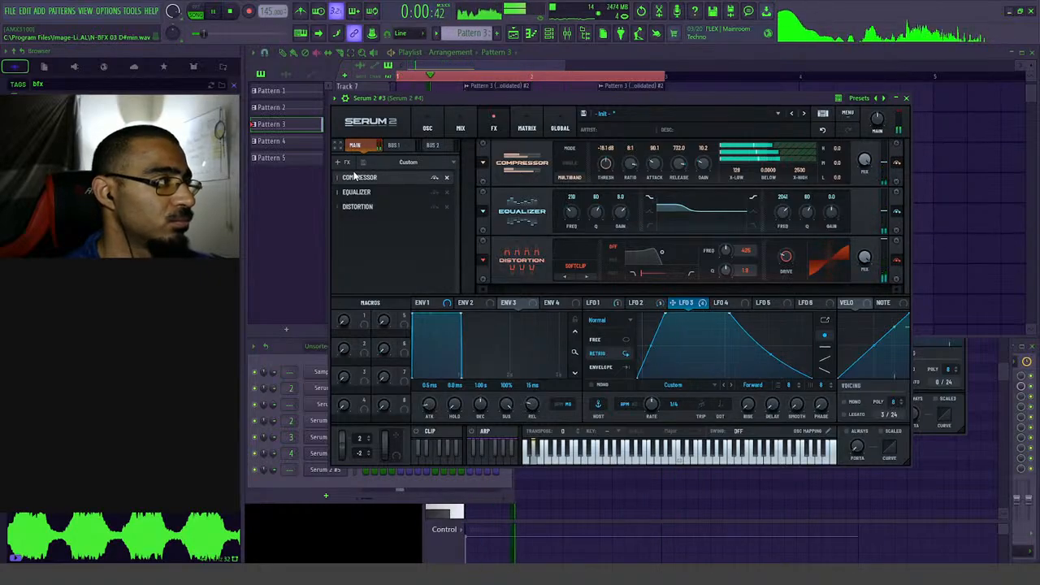
key("space")
- Draw a stepped shape in LFO 4 that dips early in the cycle and rises in steps toward the end
left_click(432, 130)
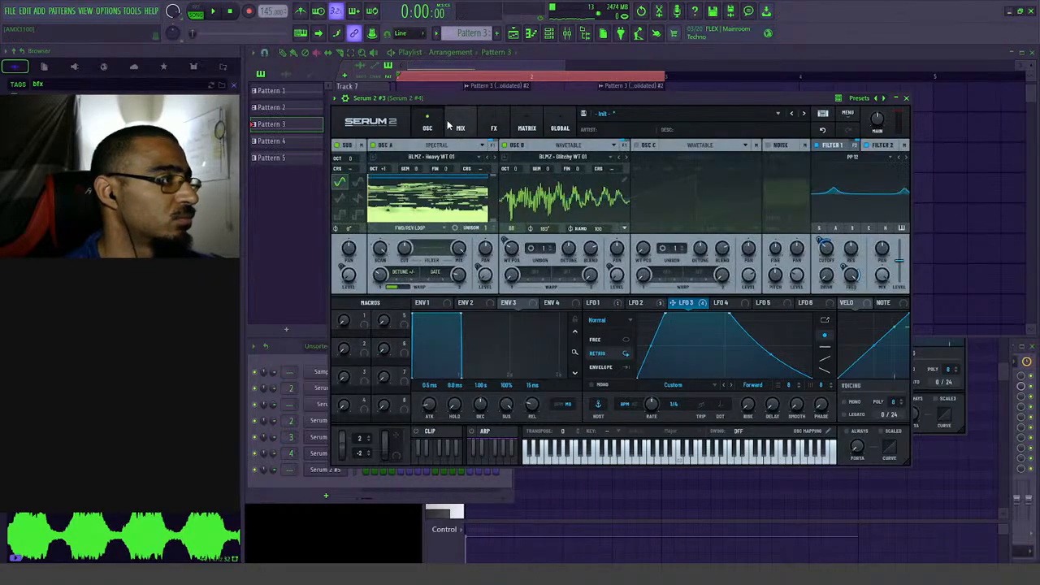
left_click(746, 306)
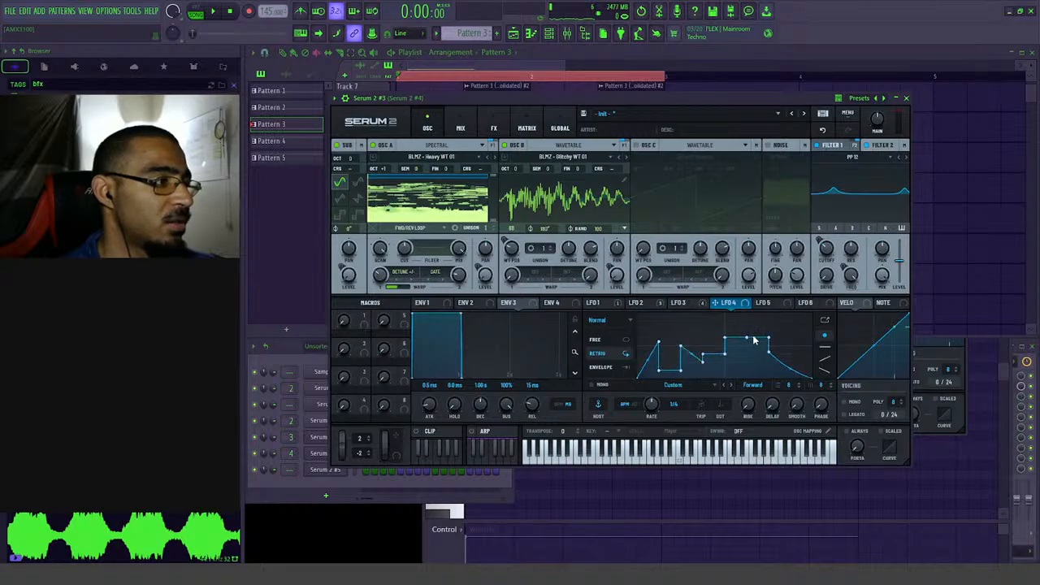
left_click_drag(753, 337, 799, 328)
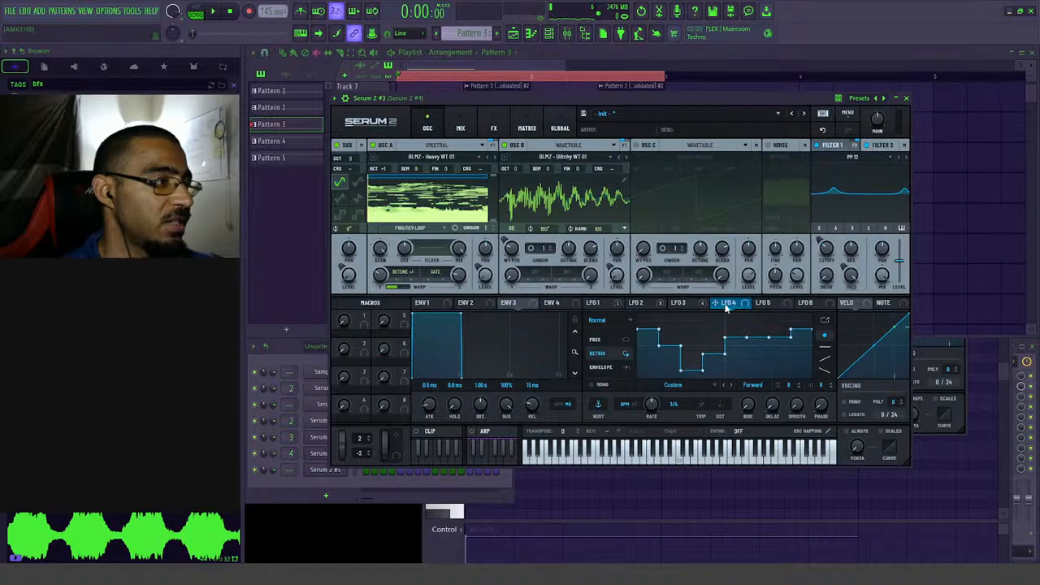
- Add a matrix routing from LFO 4 to the LFO 2 rate with a small positive amount and audition the loop
left_click(525, 129)
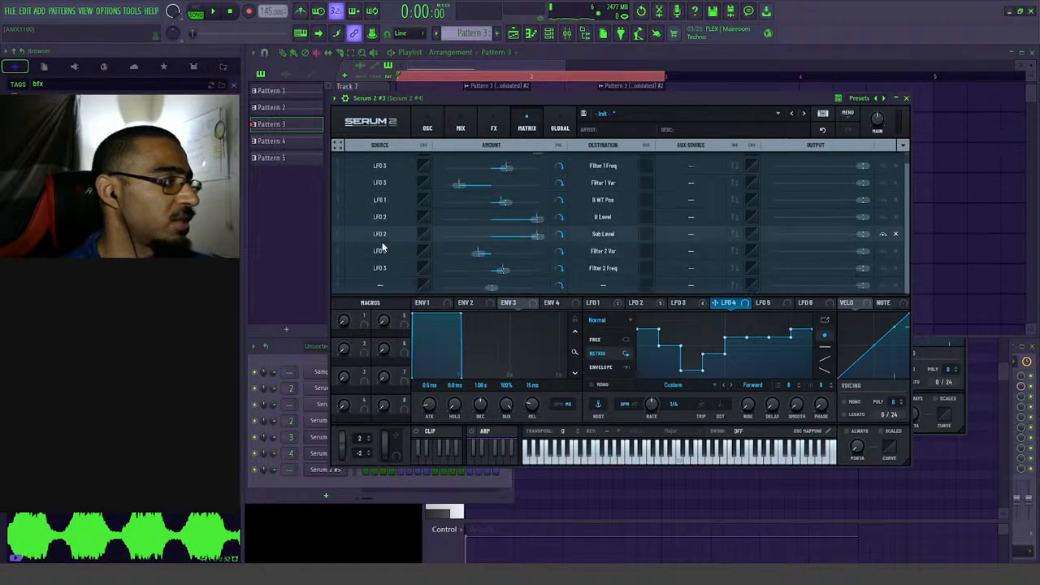
left_click(391, 291)
mouse_move(390, 324)
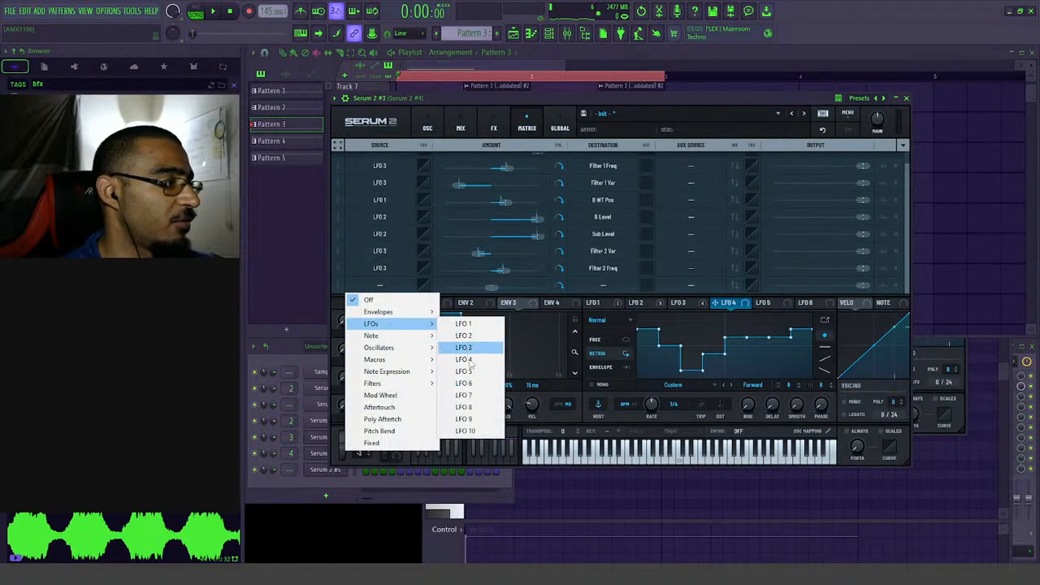
left_click(471, 362)
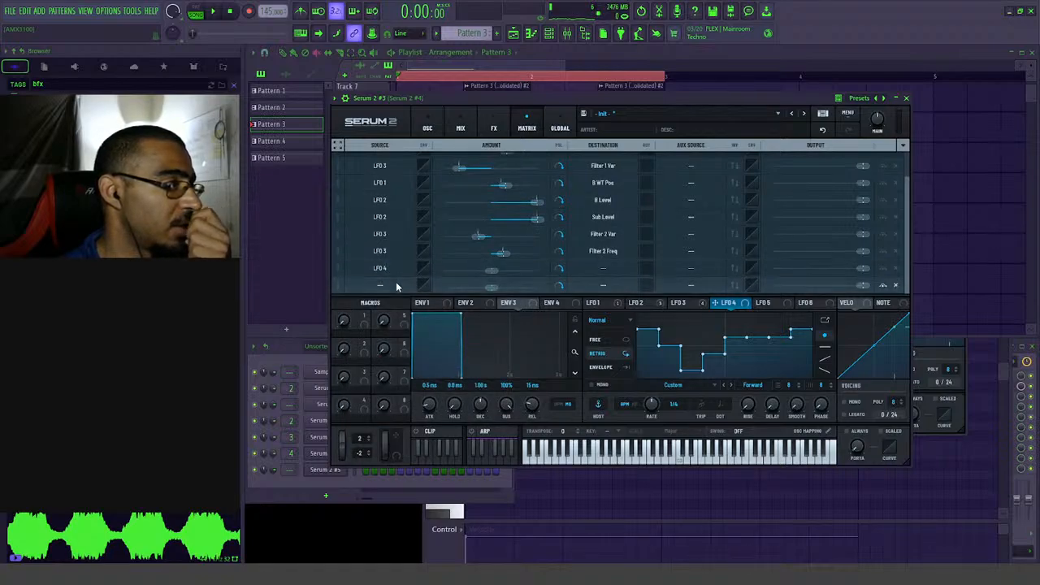
left_click(602, 268)
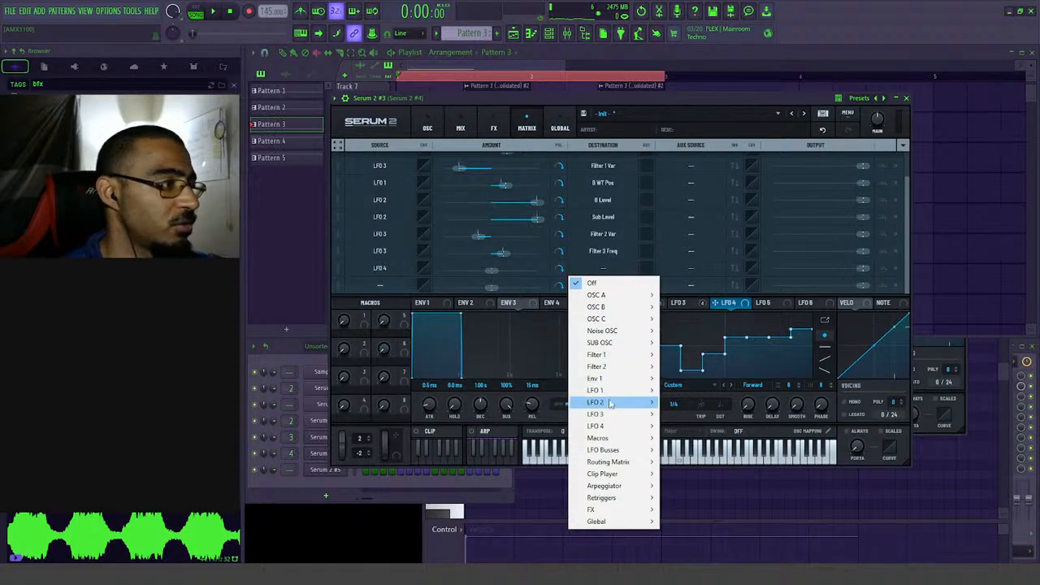
left_click(683, 402)
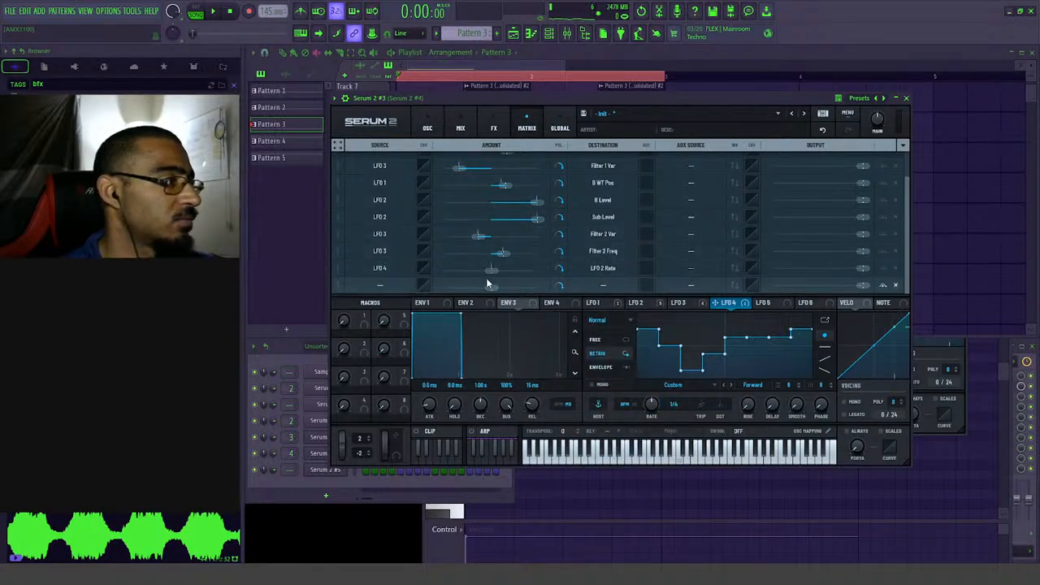
key("space")
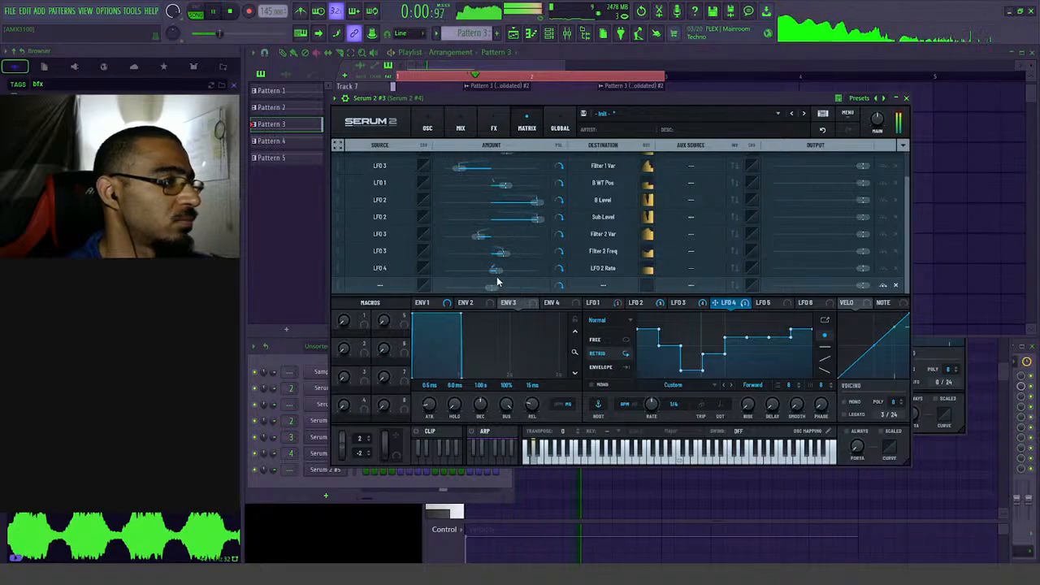
- Slow LFO 4's rate to one bar and lower the early steps of its shape while the loop plays
left_click_drag(653, 401, 675, 427)
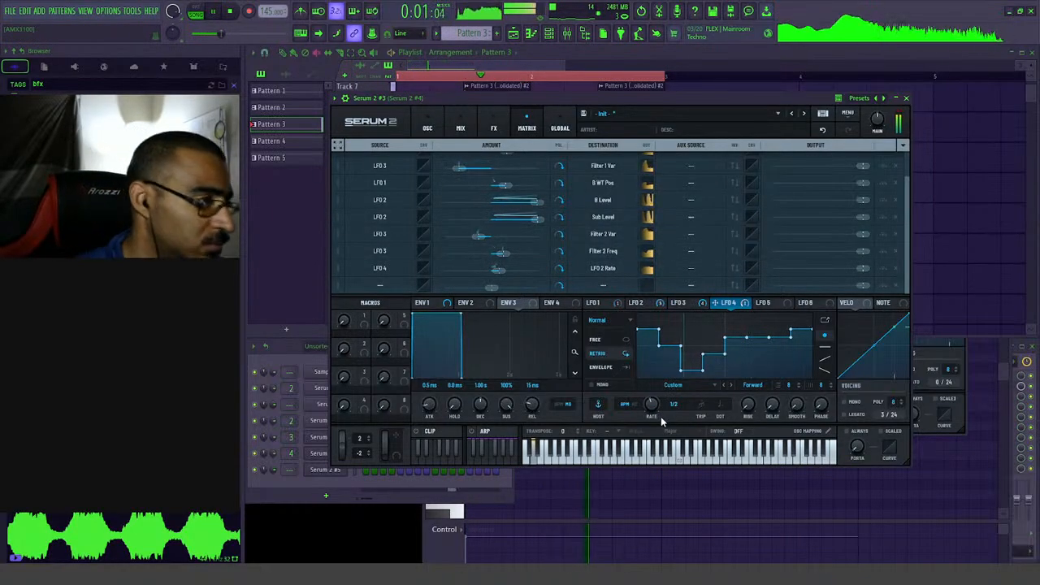
left_click(678, 302)
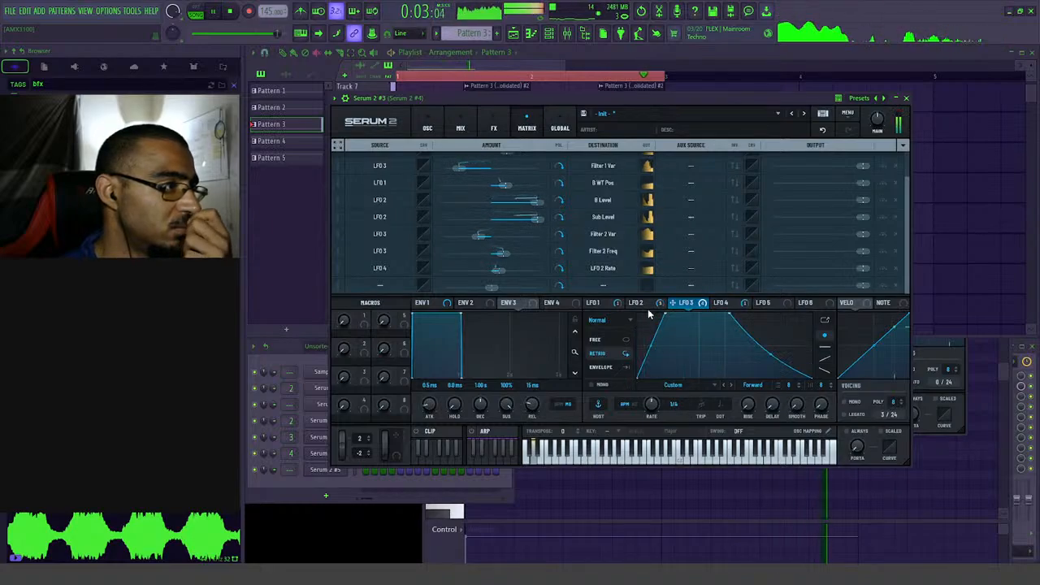
left_click(728, 304)
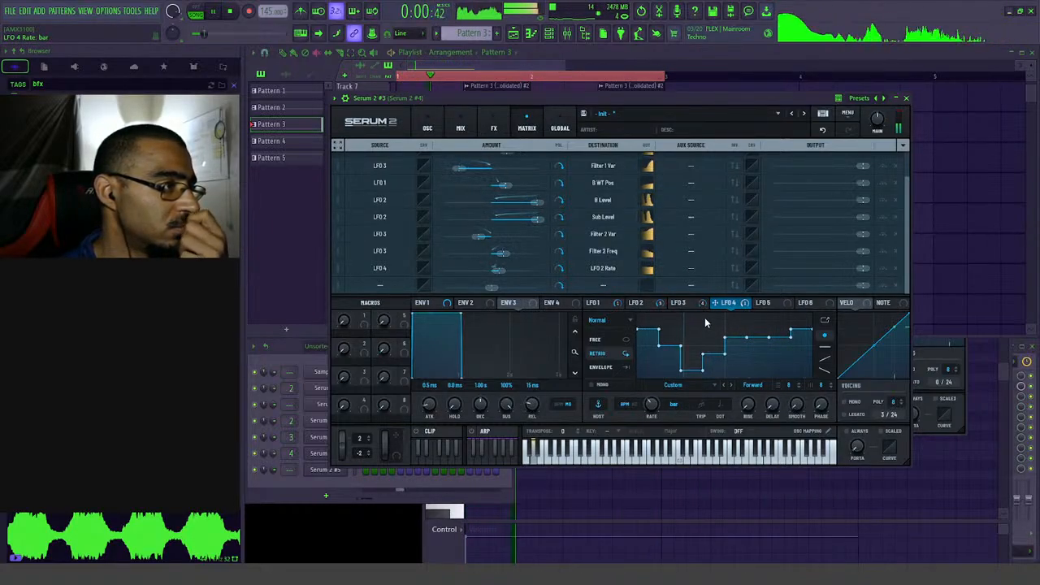
left_click(678, 302)
left_click(728, 303)
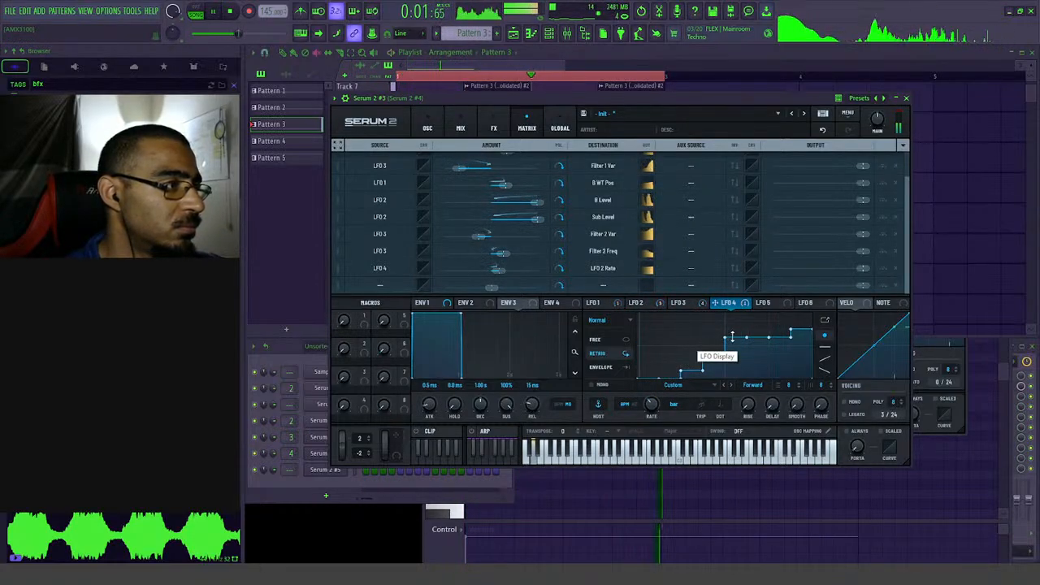
- Examine the LFO 3 and LFO 2 shapes, both filters, the channel levels and the effects chain while the loop plays
left_click(673, 305)
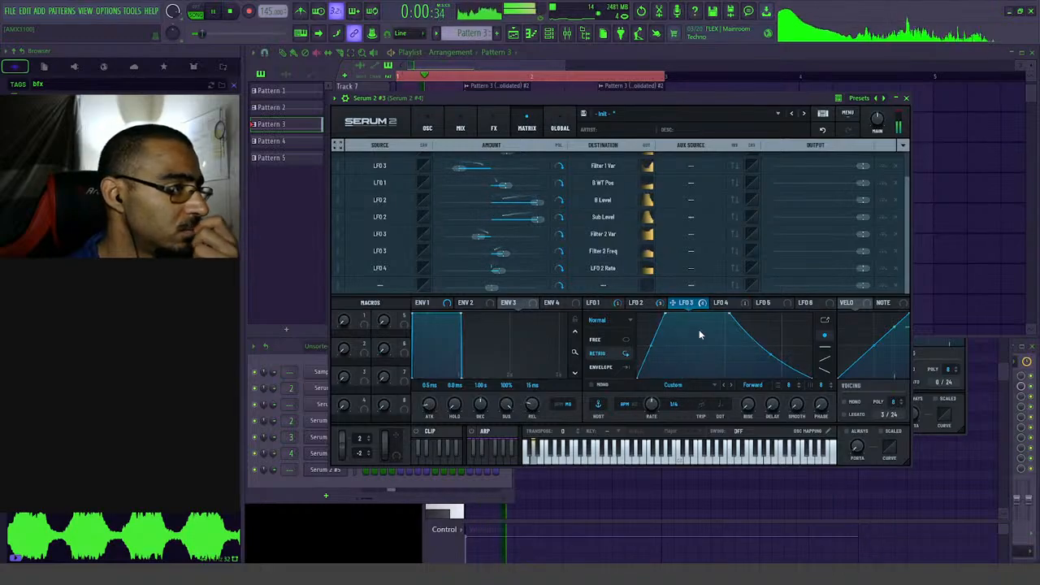
left_click(639, 303)
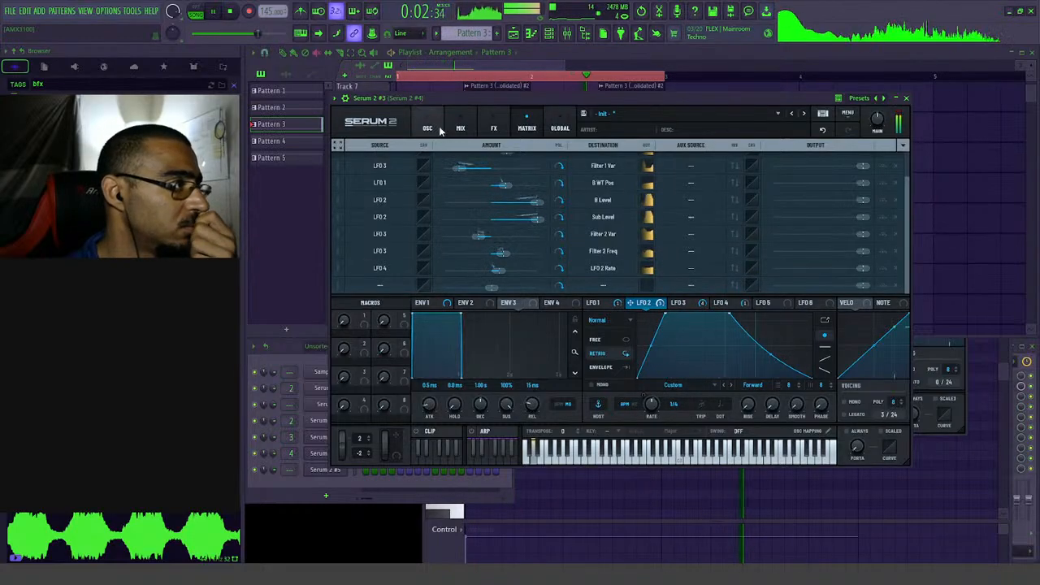
left_click(428, 127)
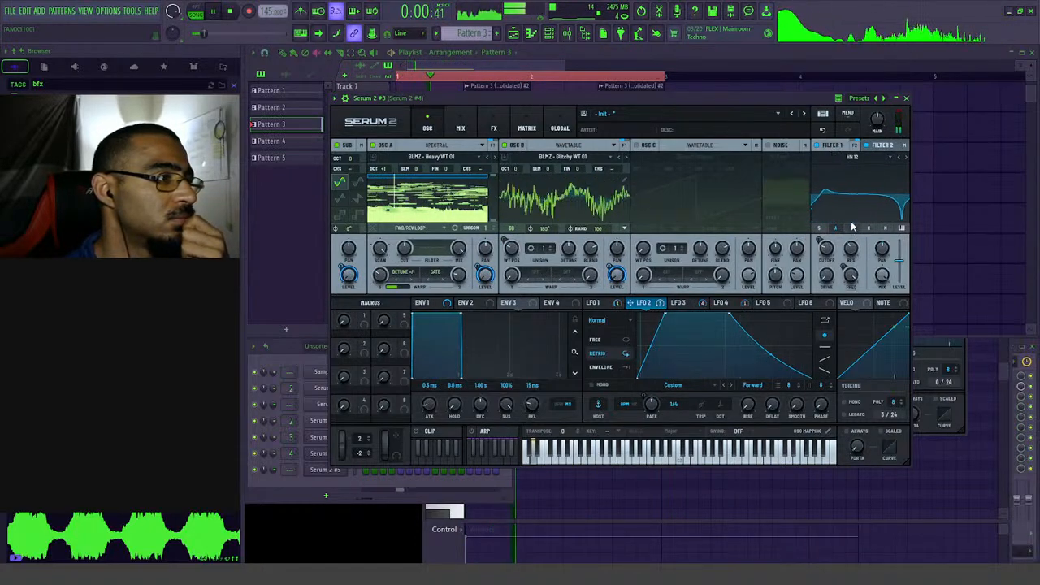
left_click(877, 145)
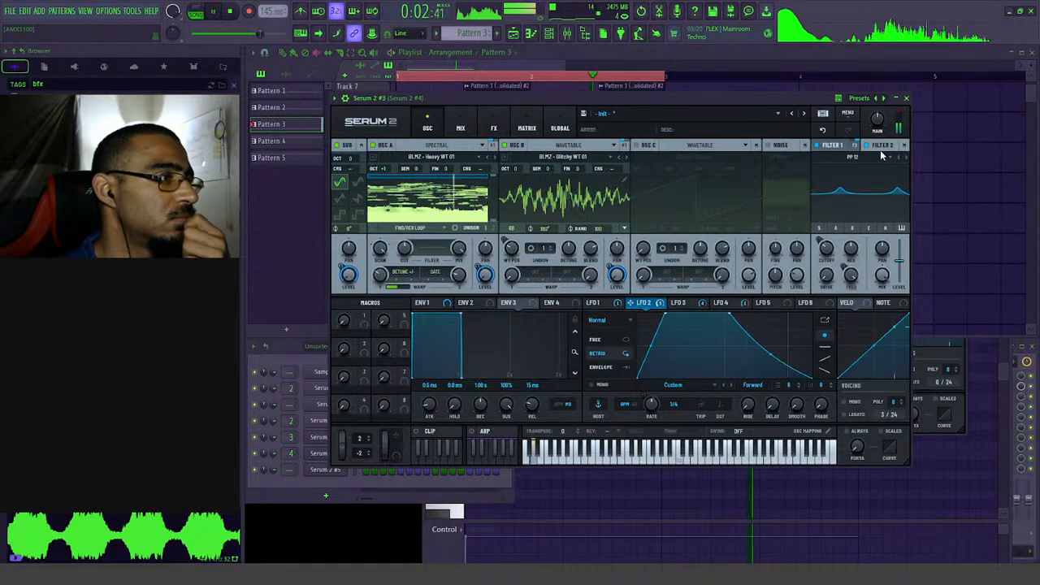
left_click(460, 128)
left_click(493, 127)
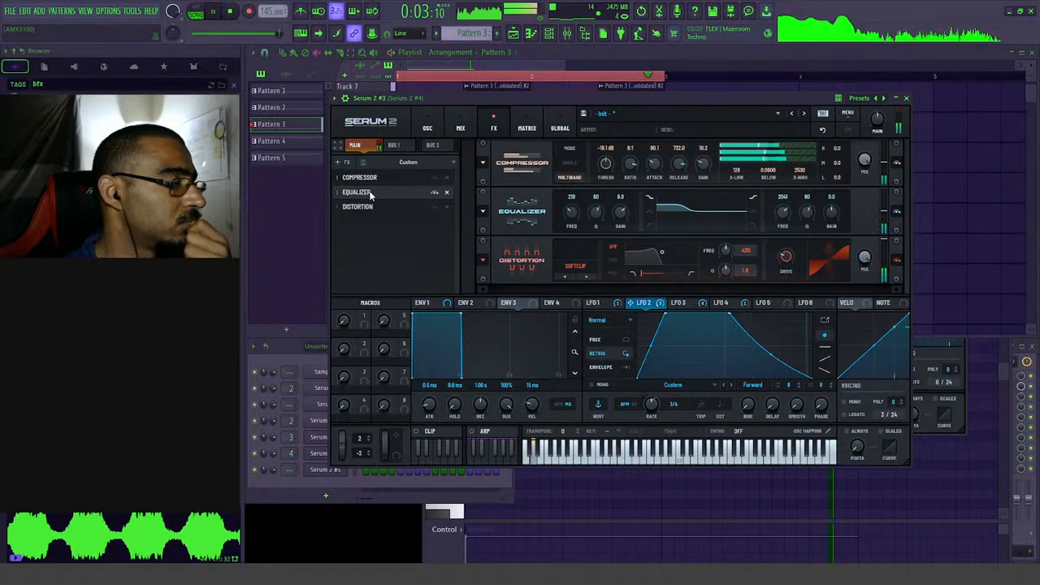
left_click(460, 129)
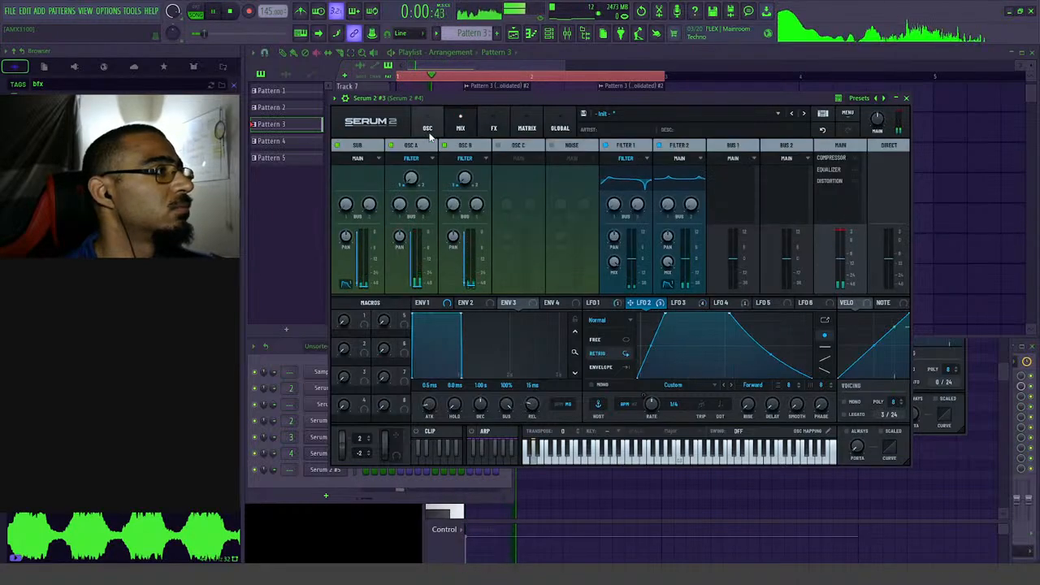
left_click(429, 130)
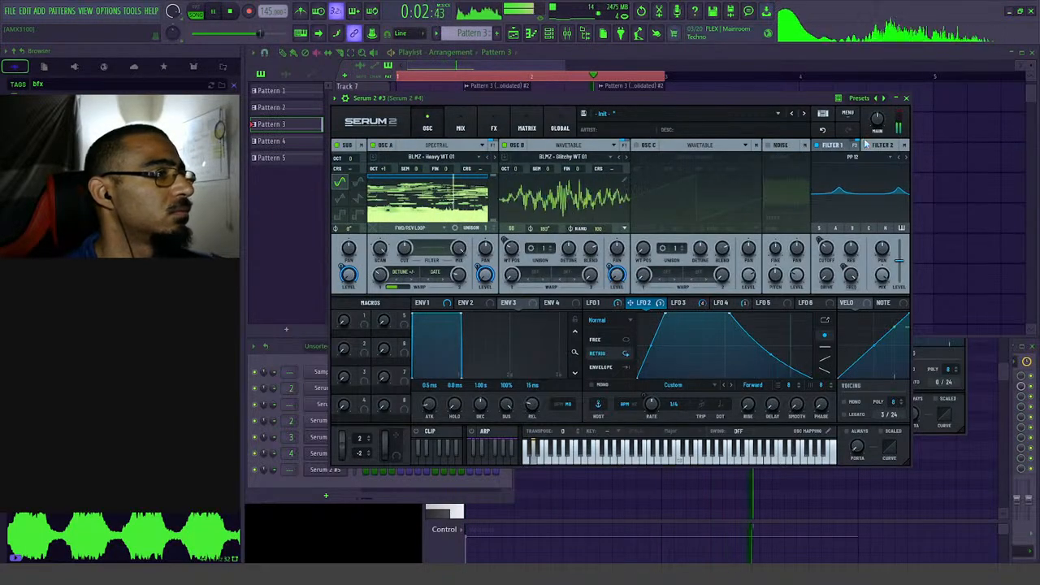
left_click(460, 129)
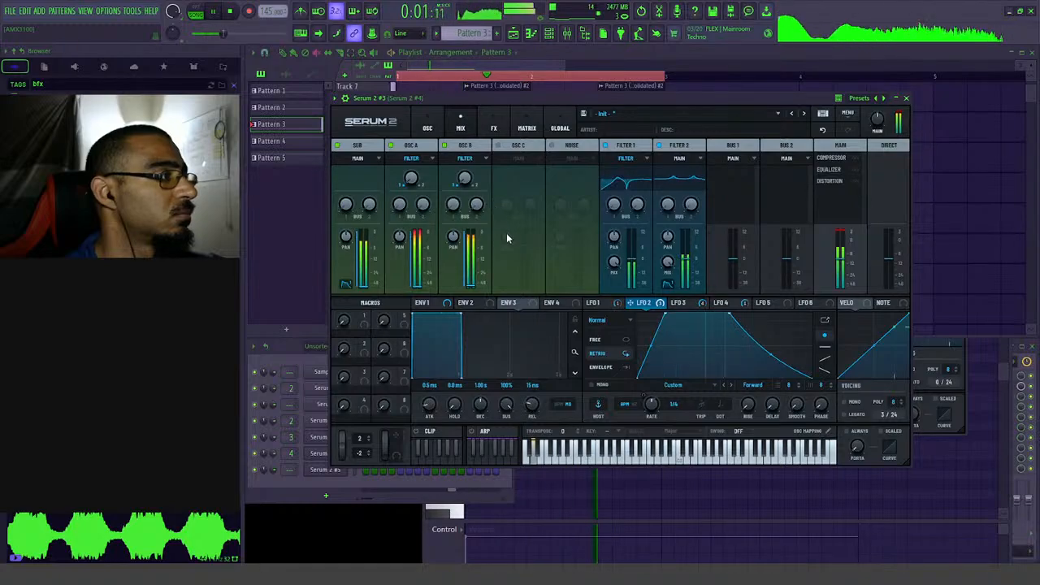
left_click(429, 129)
left_click(493, 129)
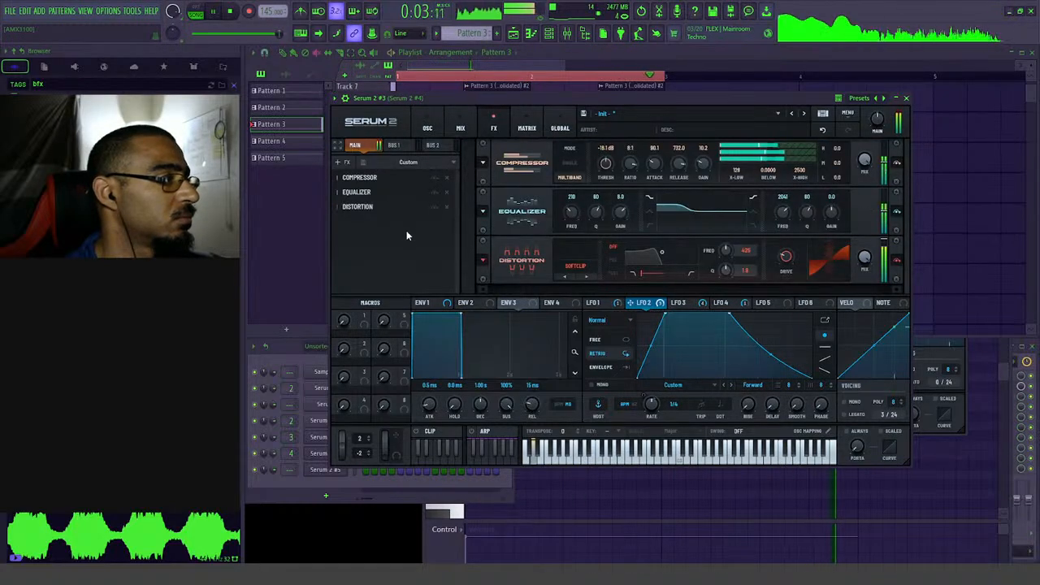
- Add a Convolve effect to the main chain between the Equalizer and the Distortion
left_click(339, 161)
key("space")
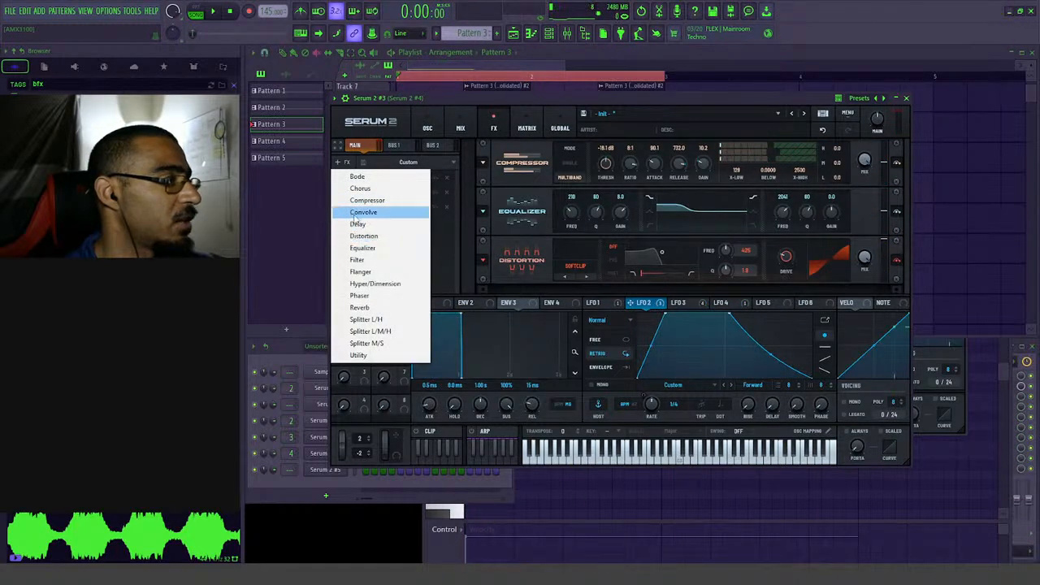
left_click(356, 214)
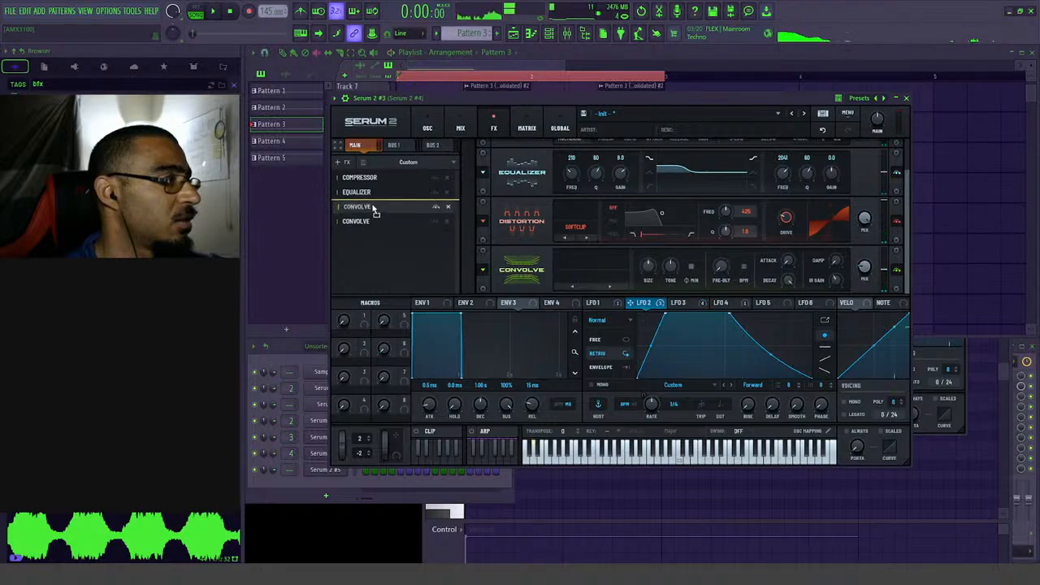
left_click_drag(374, 210, 420, 207)
- Load the factory Coloration impulse Growlish into the Convolve and try modulating its mix with LFO 2 by 17%
left_click(570, 239)
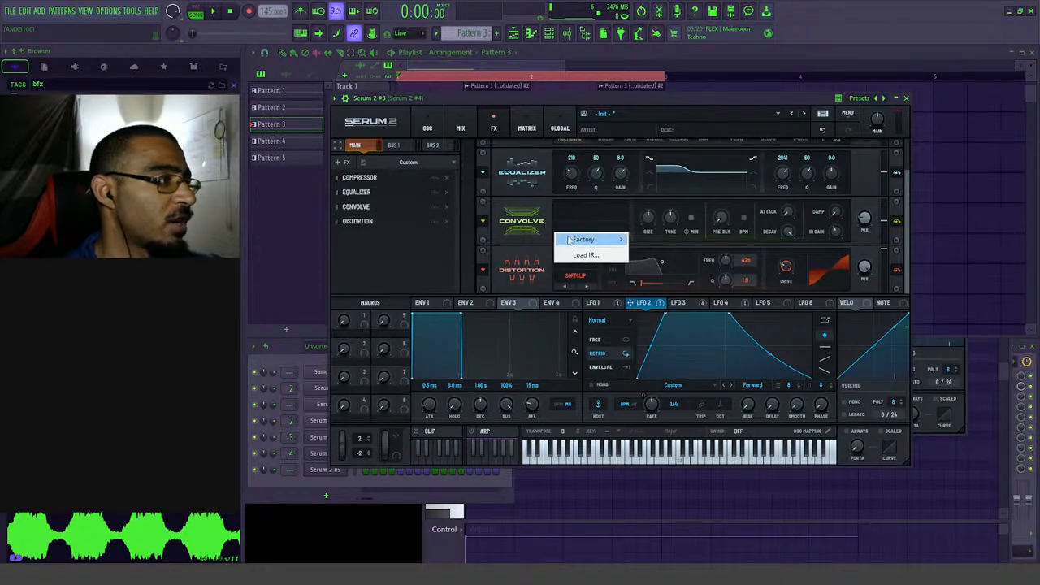
mouse_move(584, 243)
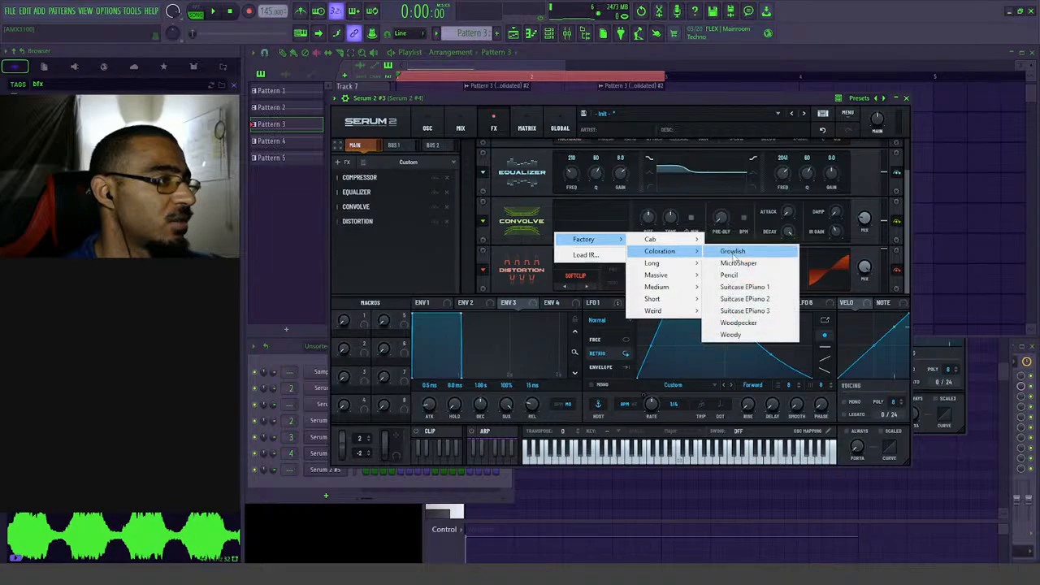
left_click(736, 251)
key("space")
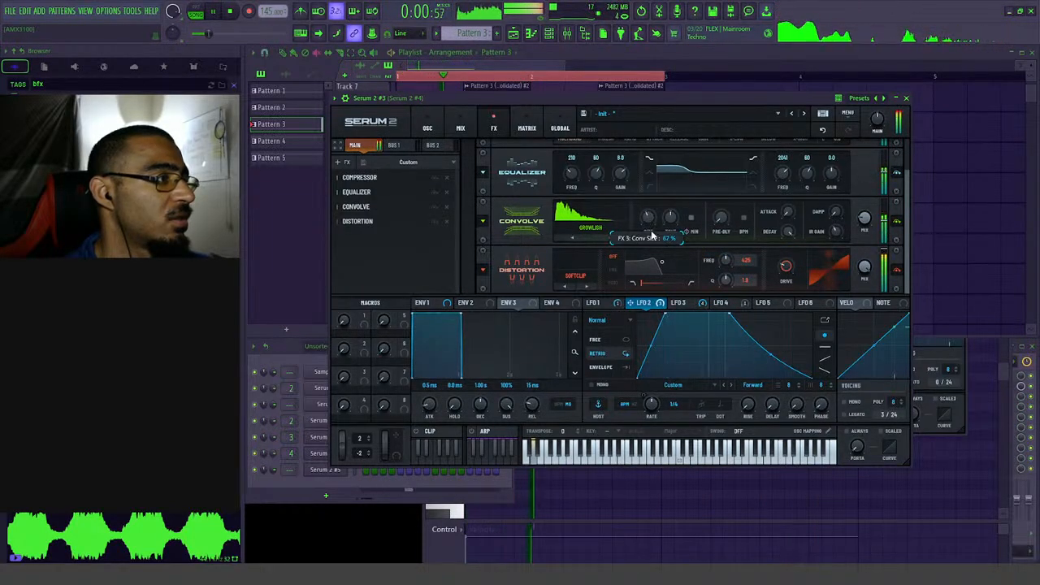
left_click_drag(652, 236, 653, 220)
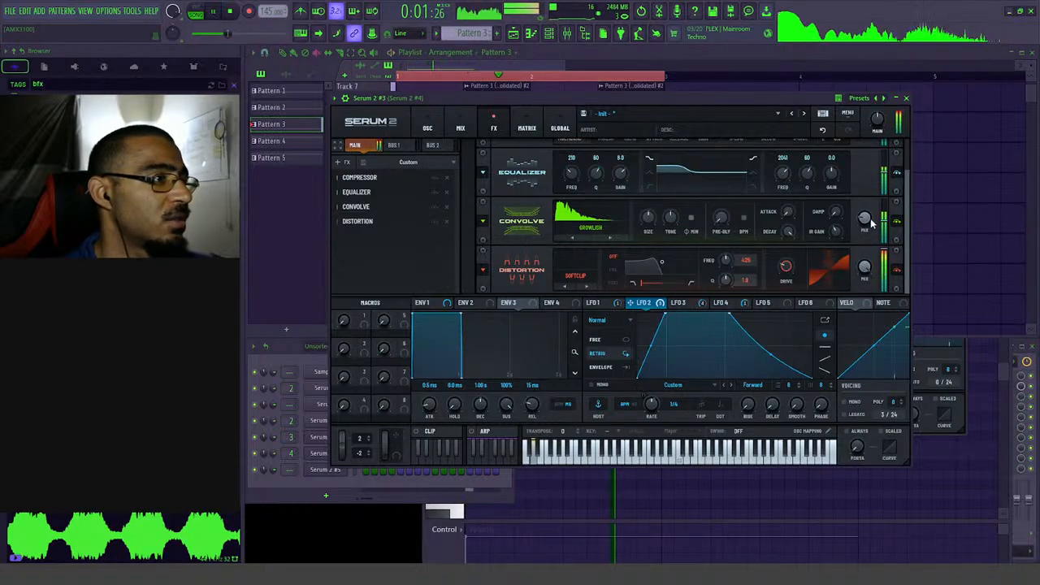
left_click(682, 302)
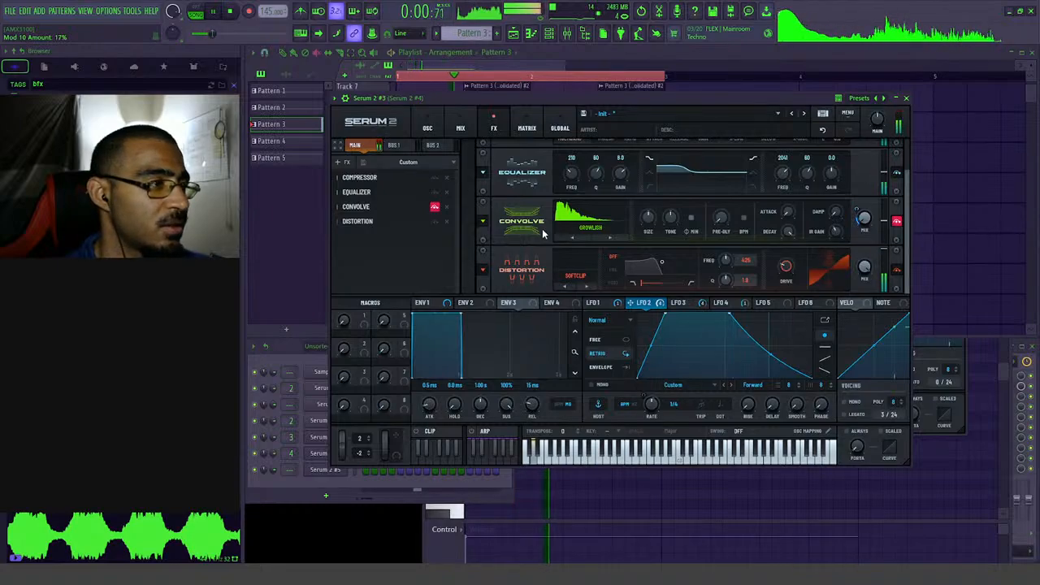
- Remove the Convolve effect from the main chain and audition the loop
key("space")
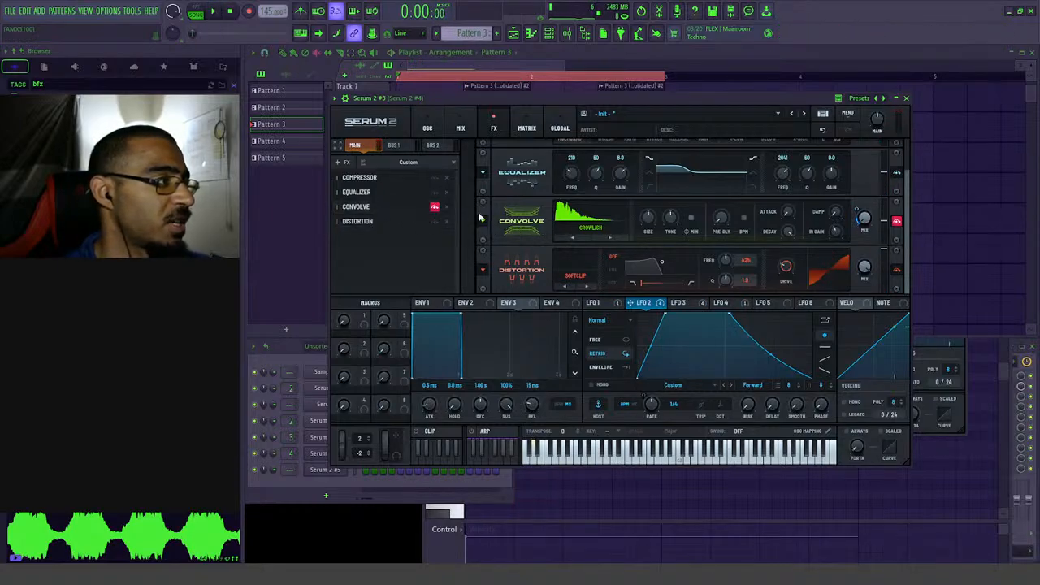
left_click(446, 207)
key("space")
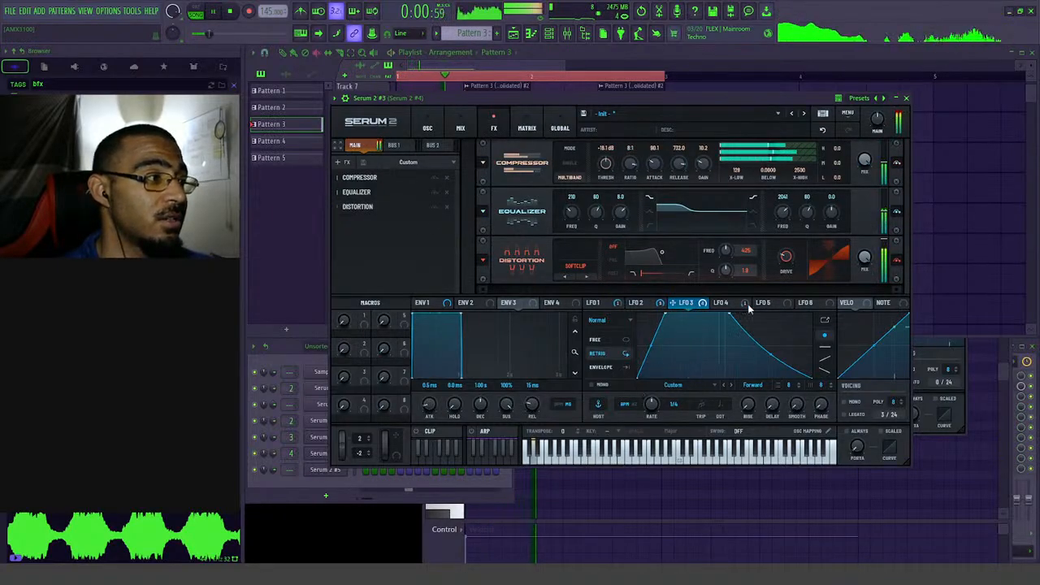
- Add a modulation matrix routing from LFO 4 to the LFO 3 rate
left_click(722, 303)
key("space")
left_click(689, 303)
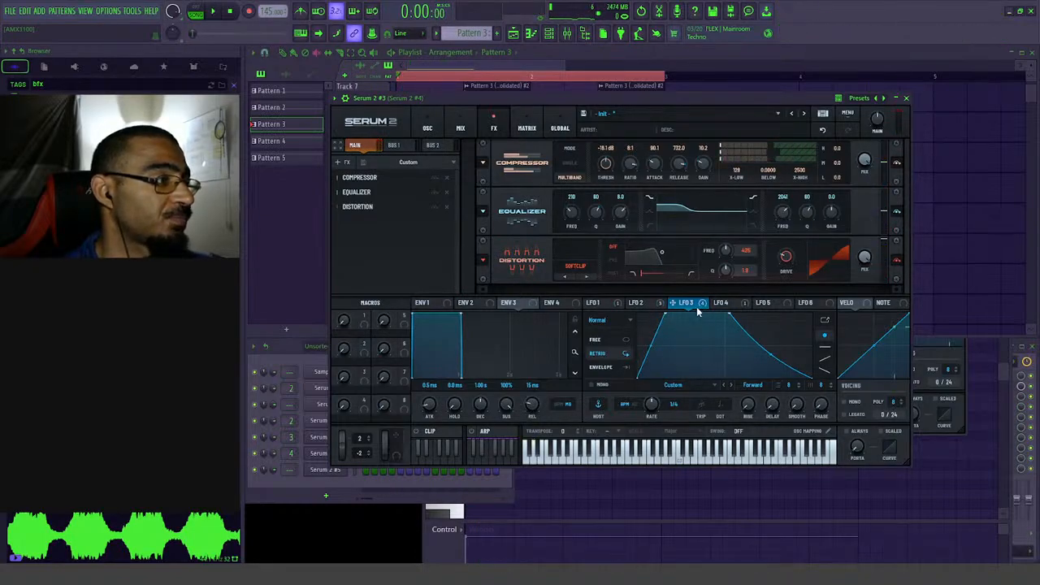
left_click(726, 303)
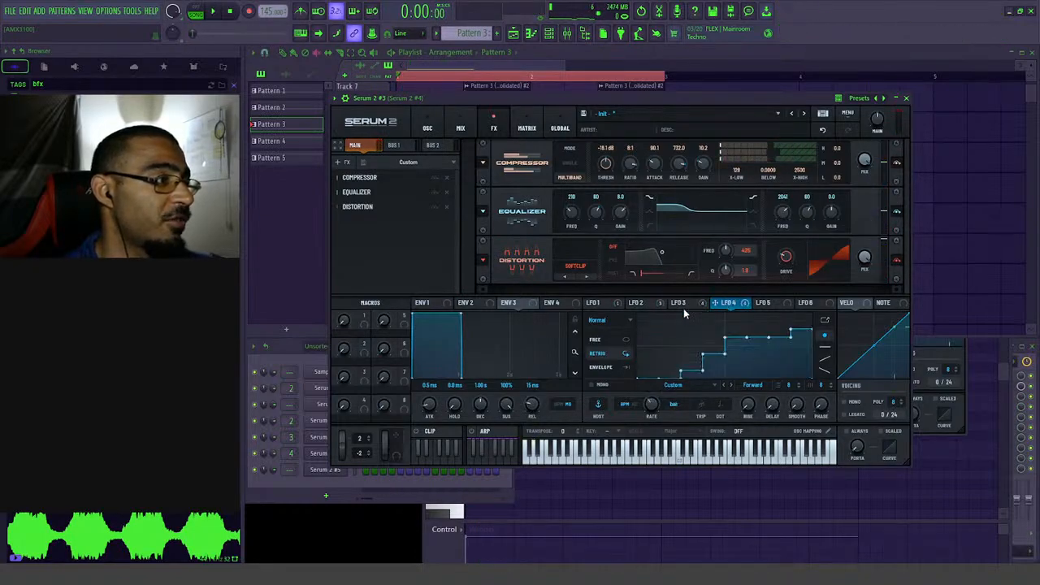
left_click(526, 128)
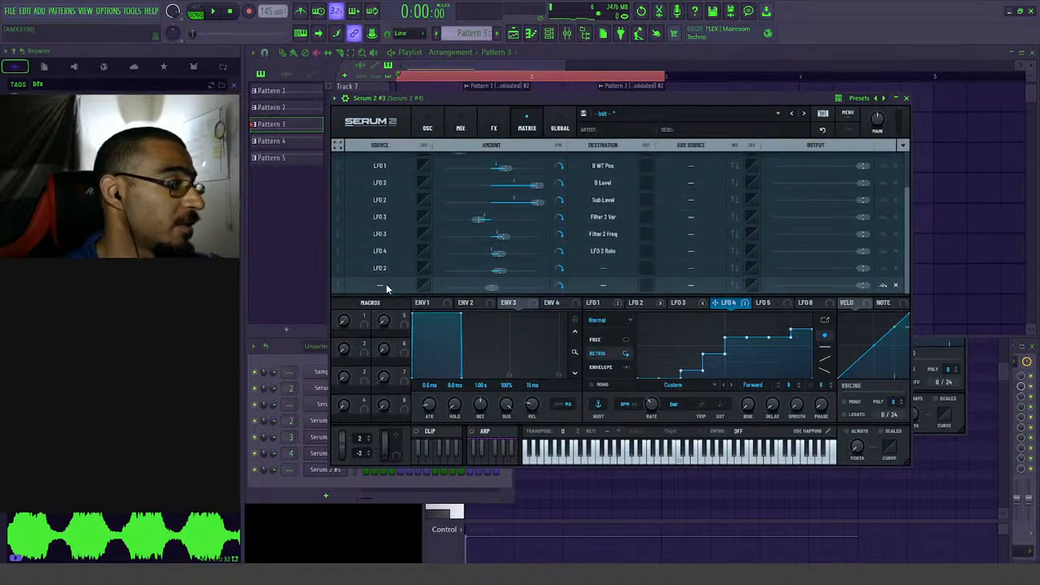
left_click(386, 284)
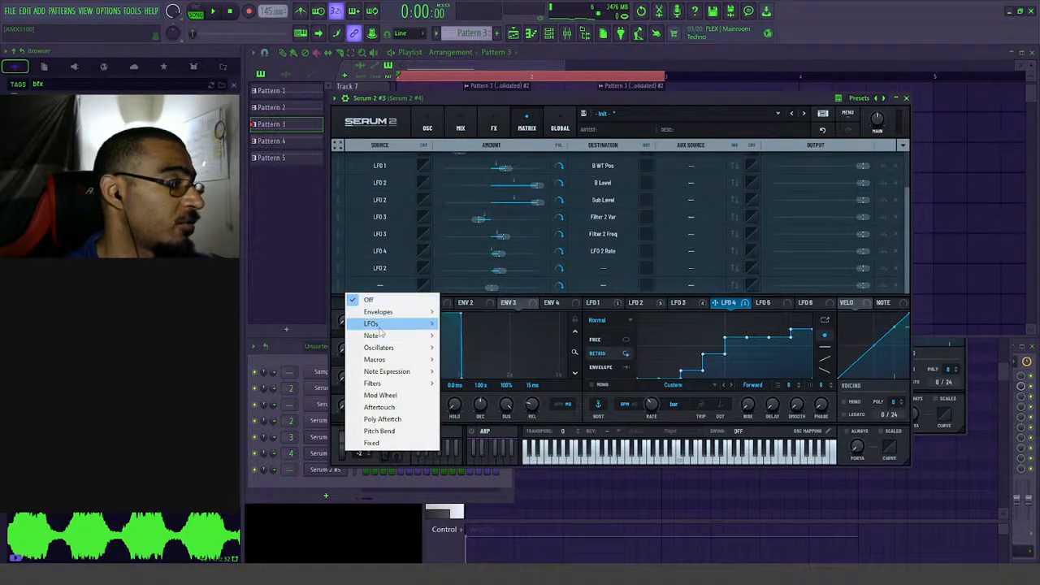
mouse_move(390, 324)
left_click(463, 359)
left_click(608, 284)
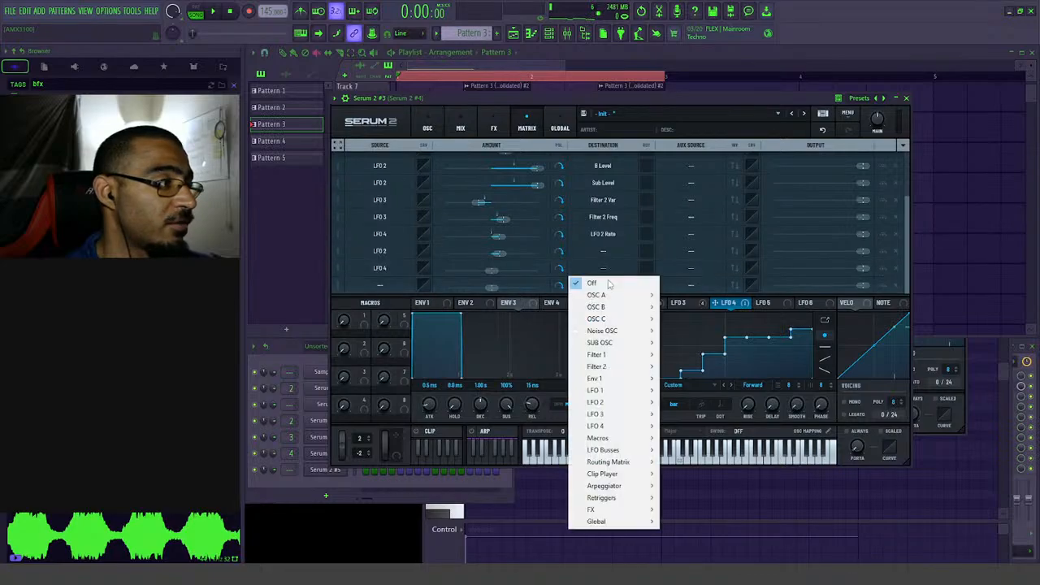
mouse_move(597, 413)
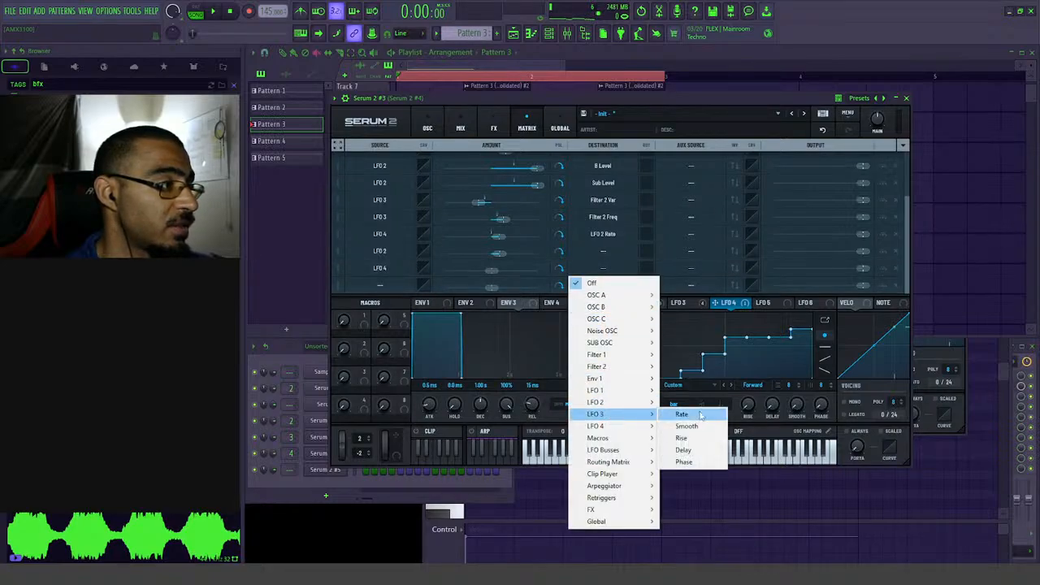
left_click(684, 414)
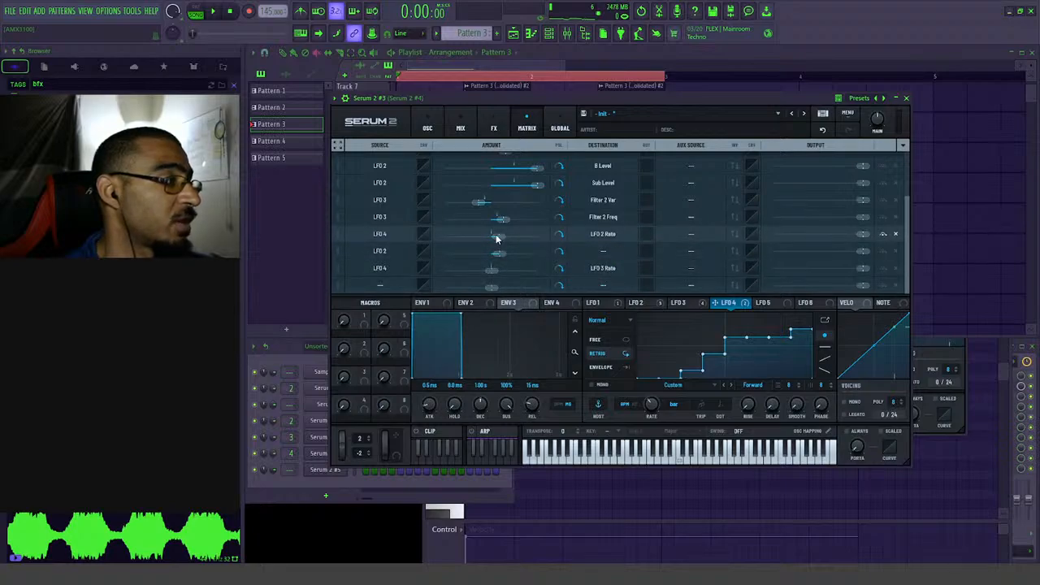
- Raise the LFO 4 amount on the LFO 3 rate slightly, matching the LFO 2 rate routing, and audition the loop
left_click_drag(490, 274, 503, 271)
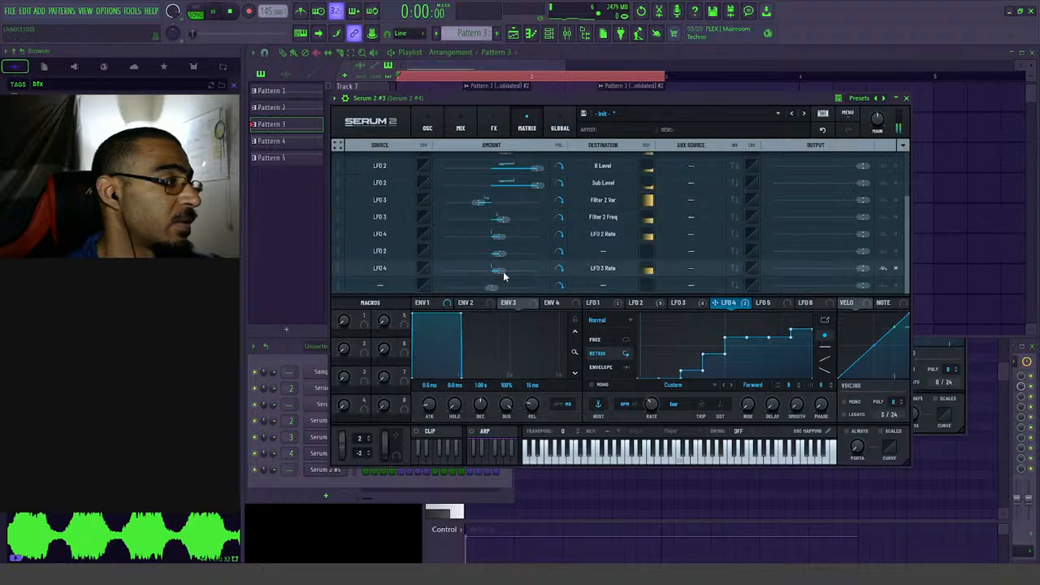
key("space")
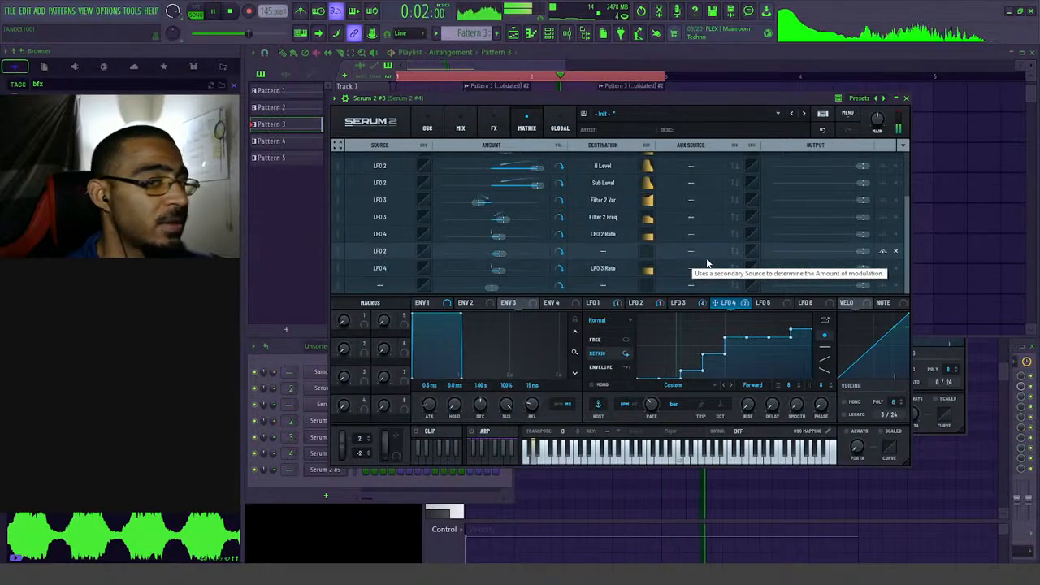
key("space")
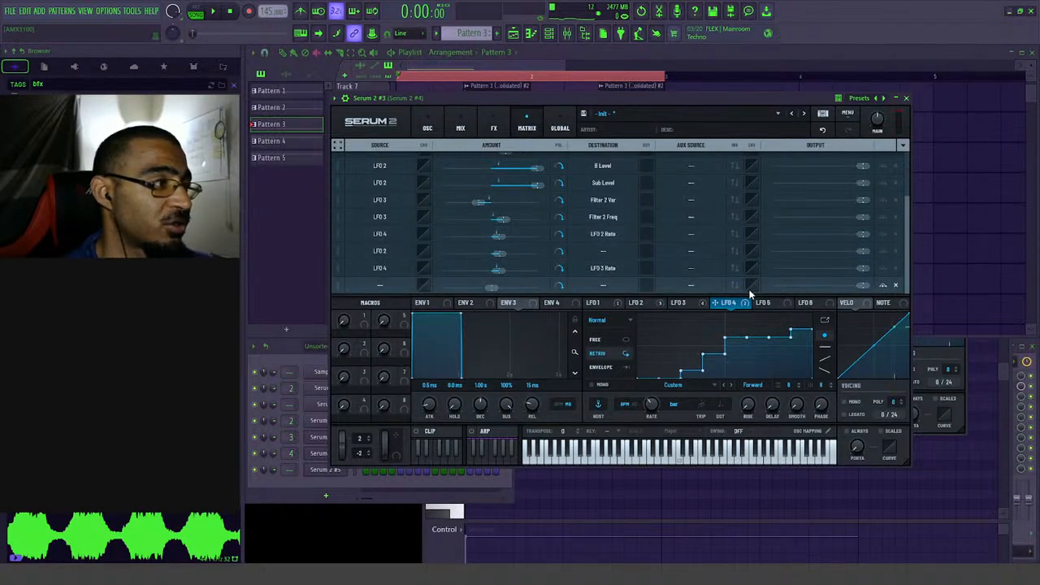
- Play the loop and review the LFO 2 shape, LFO 3 destinations, channel levels and oscillators
left_click(687, 303)
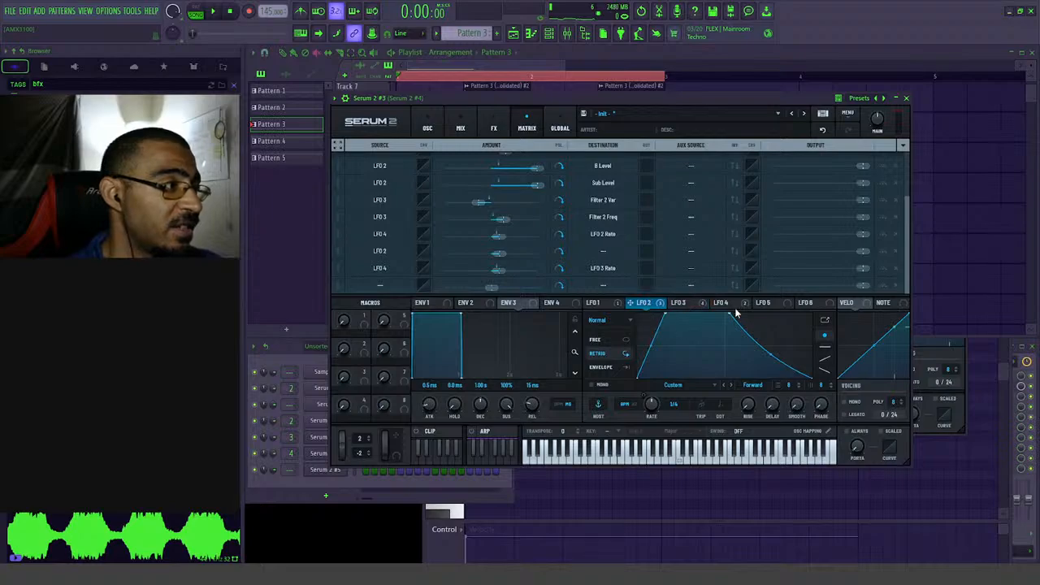
right_click(697, 314)
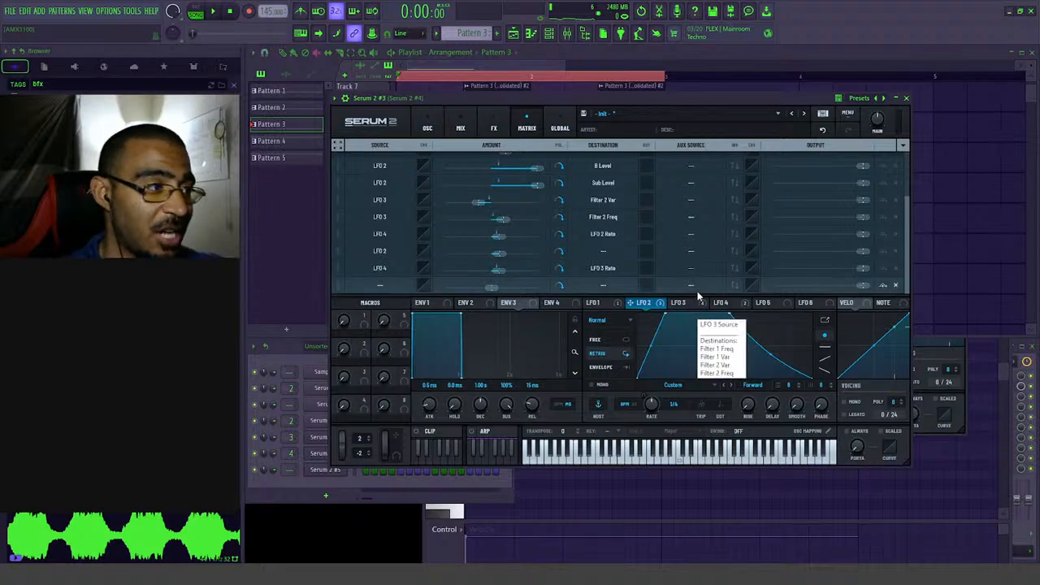
key("space")
left_click(460, 127)
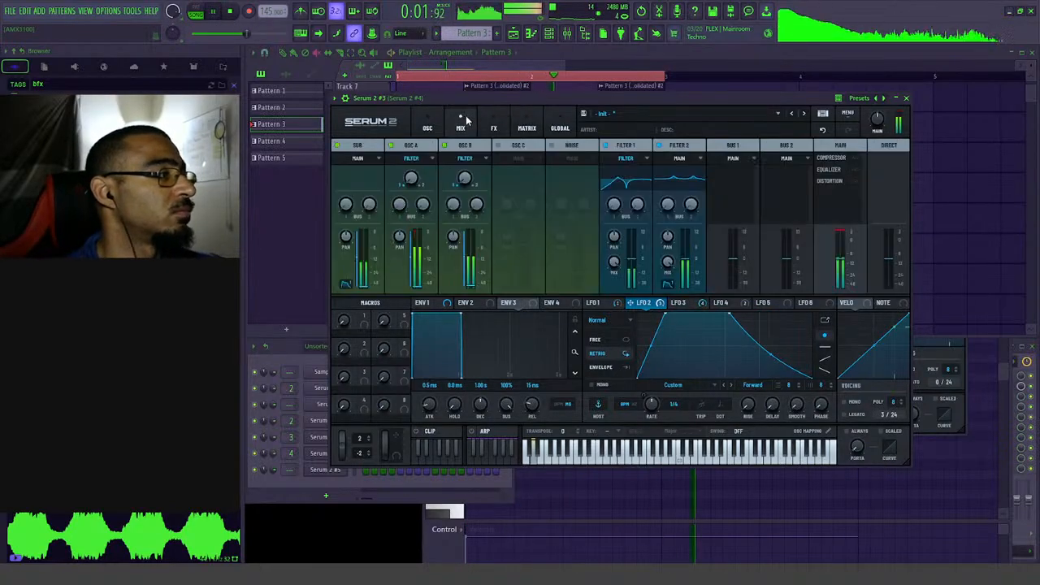
left_click(439, 130)
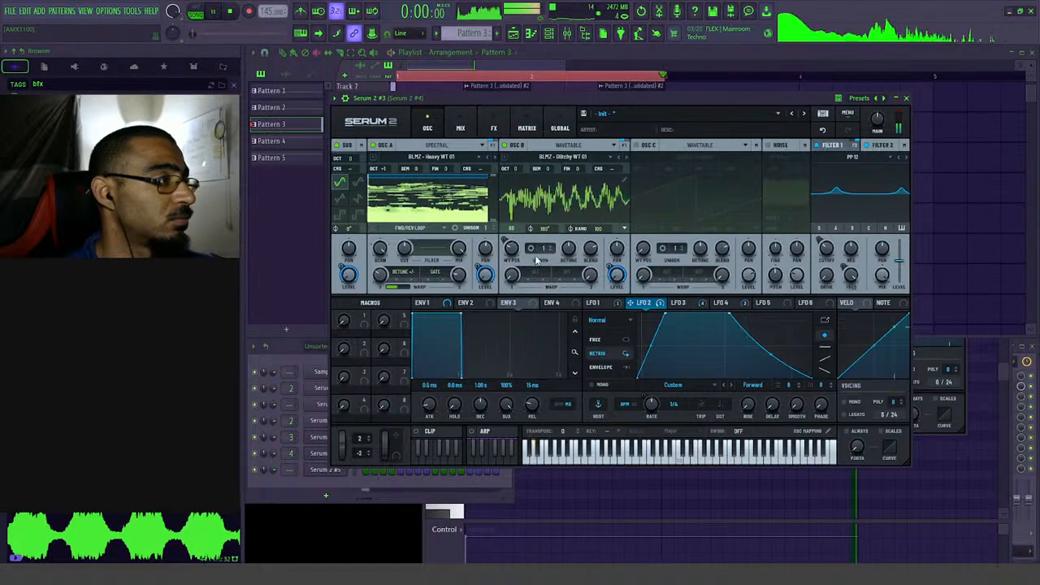
- Add a modulation matrix routing from LFO 5 to the global Main Tuning and play the loop
left_click(764, 304)
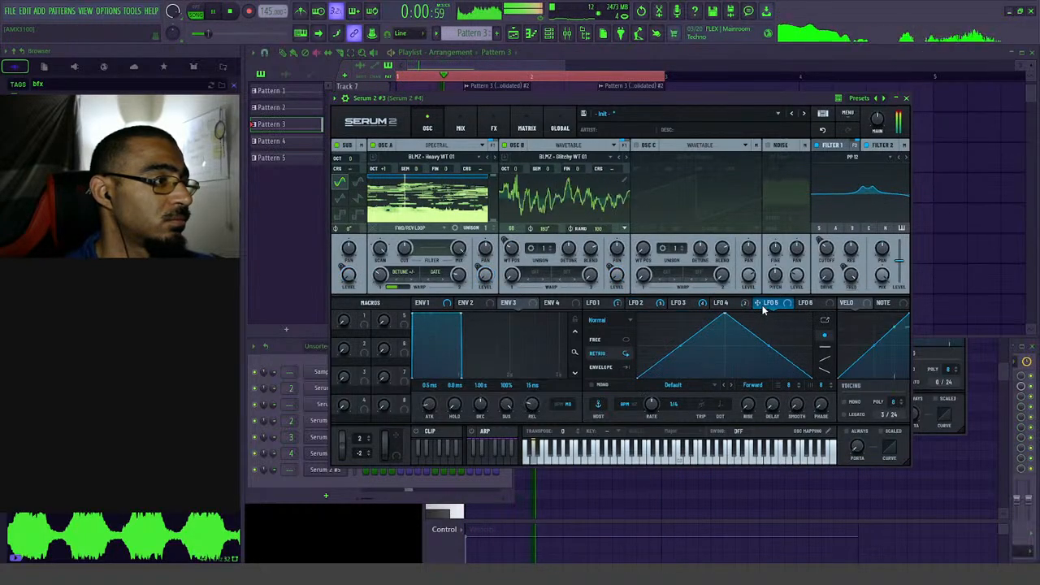
left_click(528, 128)
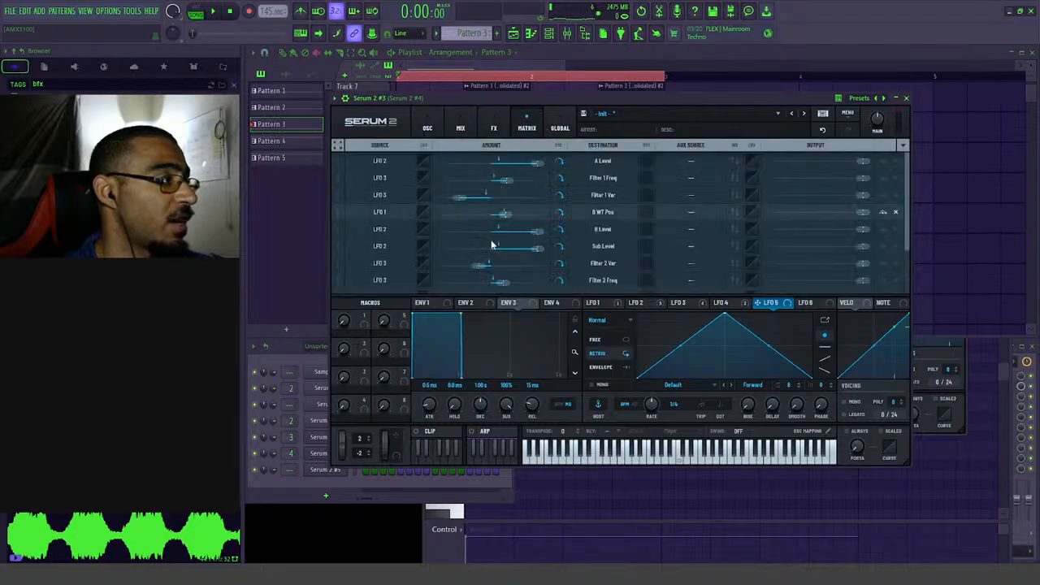
left_click(380, 285)
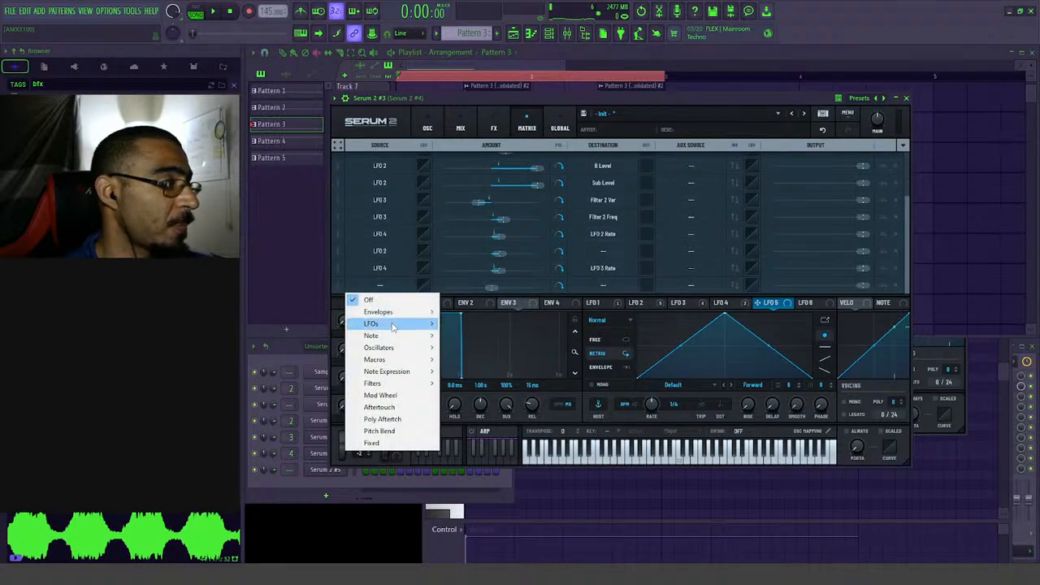
left_click(467, 370)
key("space")
key("space")
left_click(591, 273)
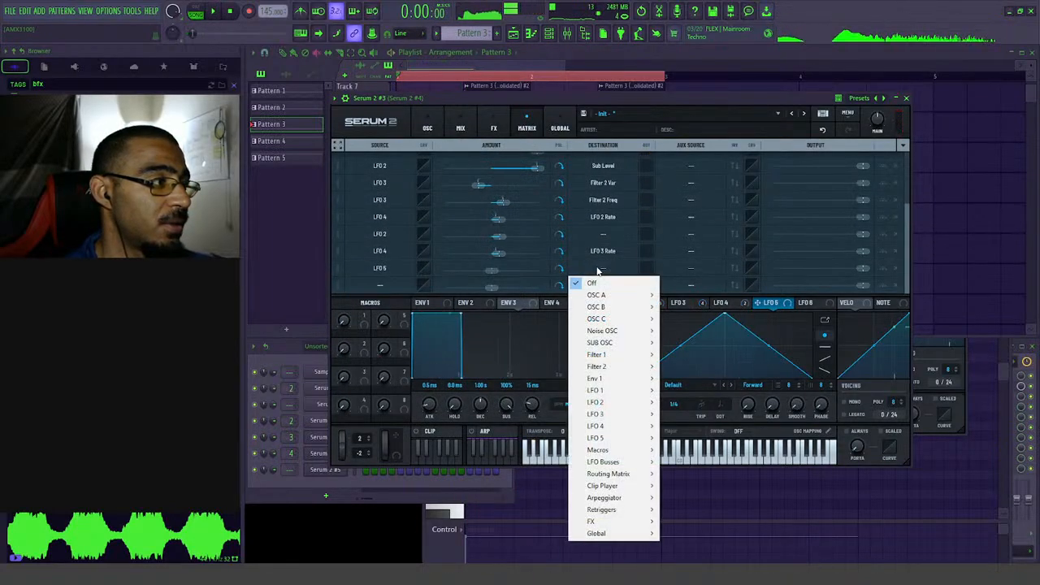
mouse_move(626, 533)
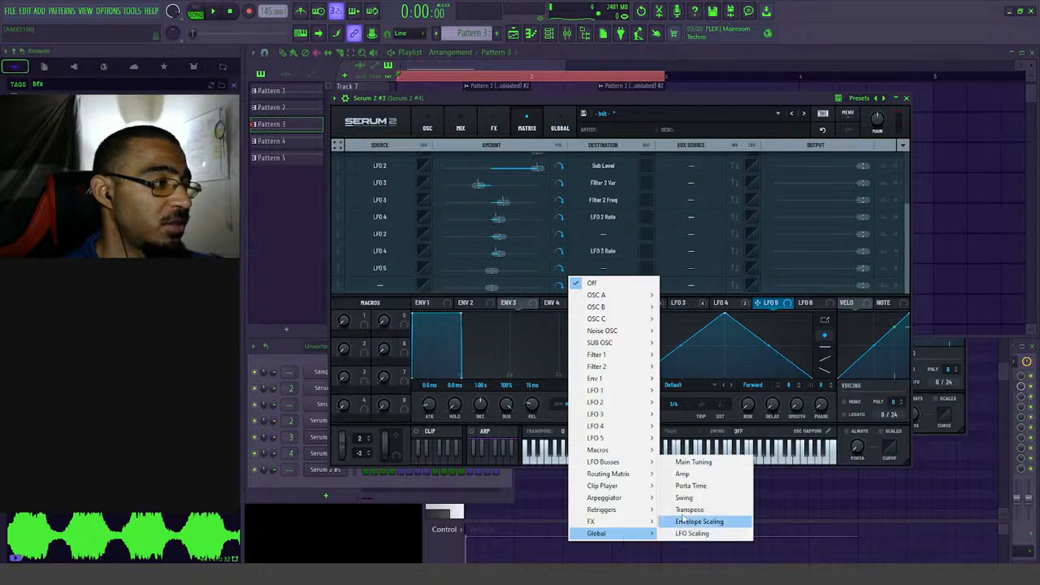
left_click(687, 463)
key("space")
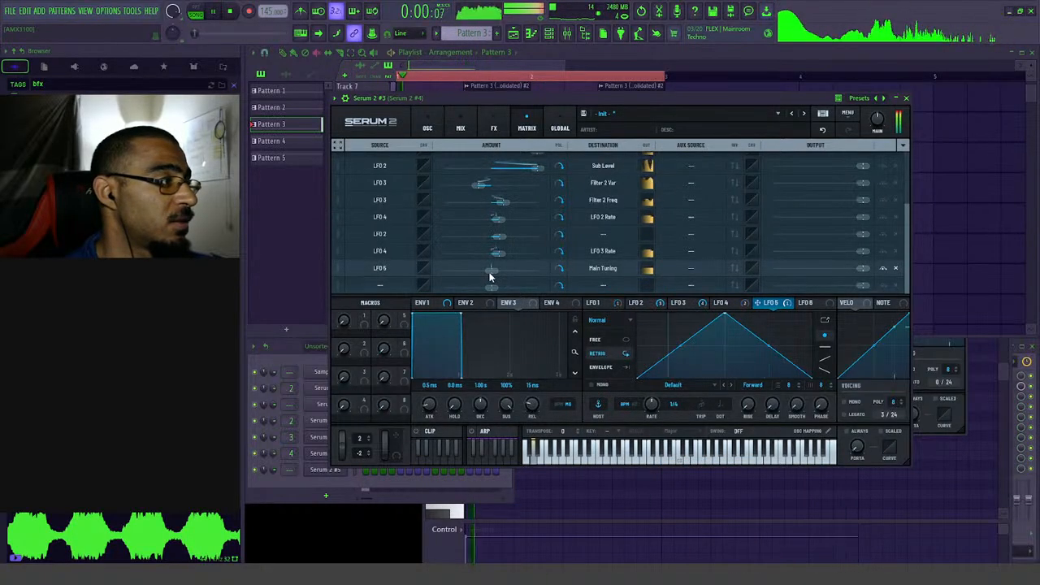
- Set the LFO 5 modulation amount on Main Tuning to 9% and switch the polarity of that routing
left_click_drag(490, 272, 494, 273)
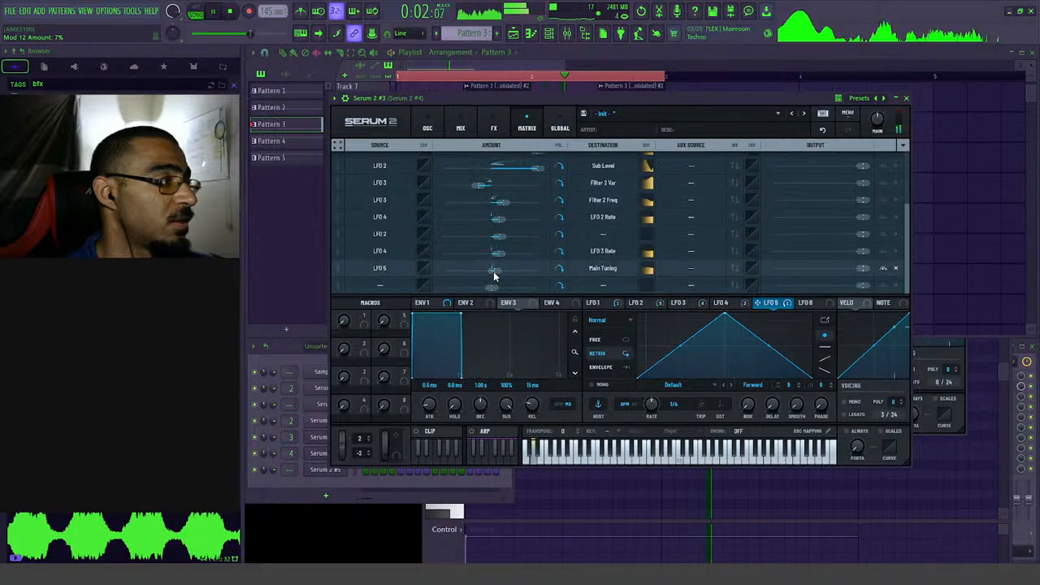
right_click(494, 275)
left_click(491, 268)
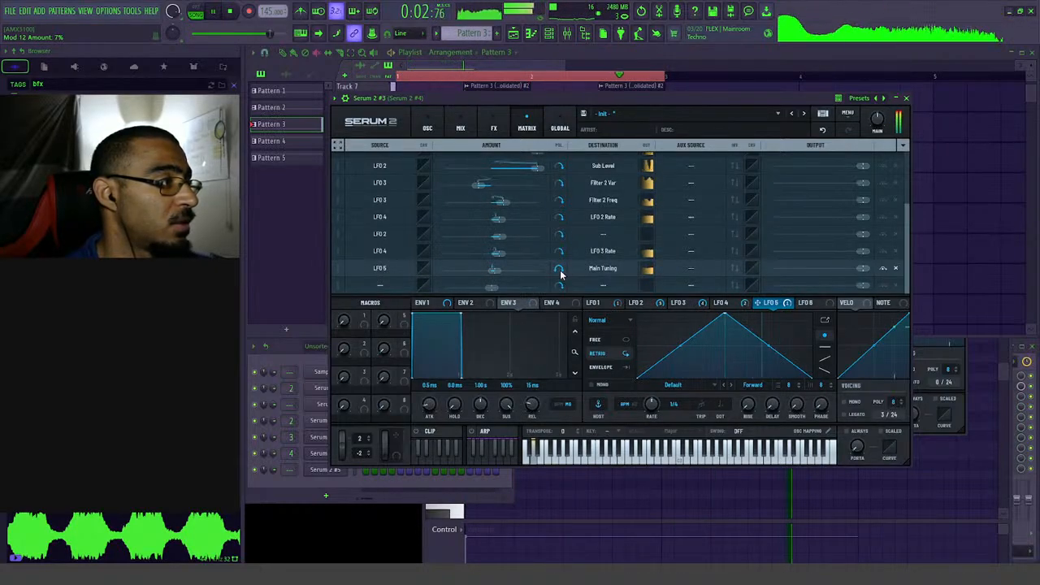
right_click(496, 272)
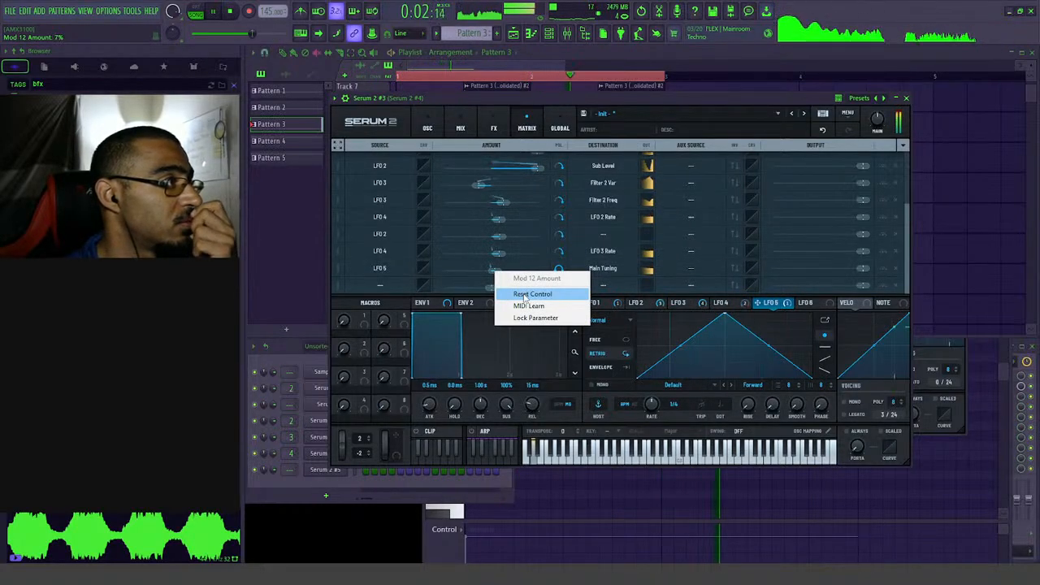
left_click(492, 270)
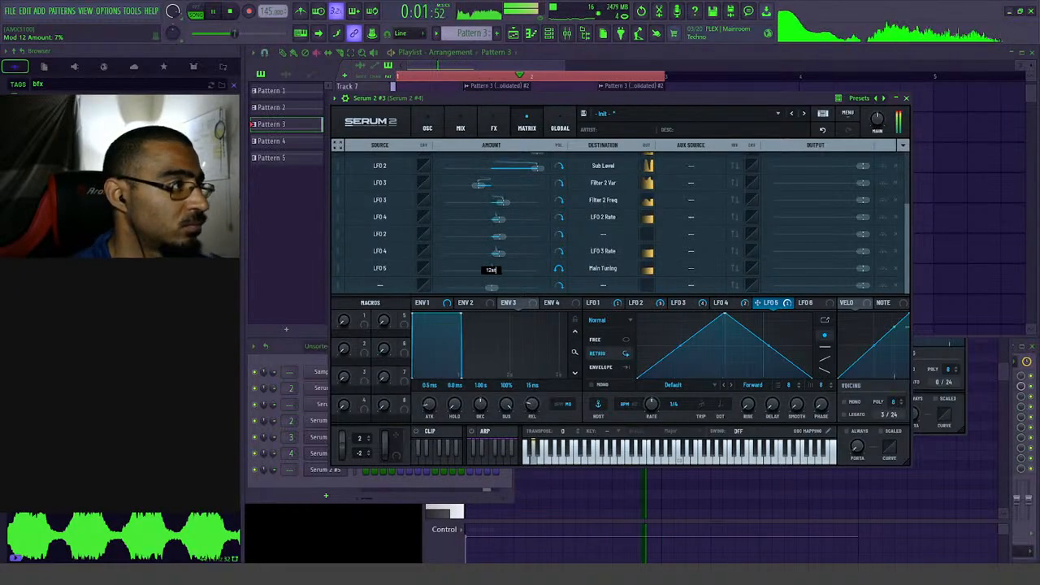
left_click_drag(491, 270, 496, 275)
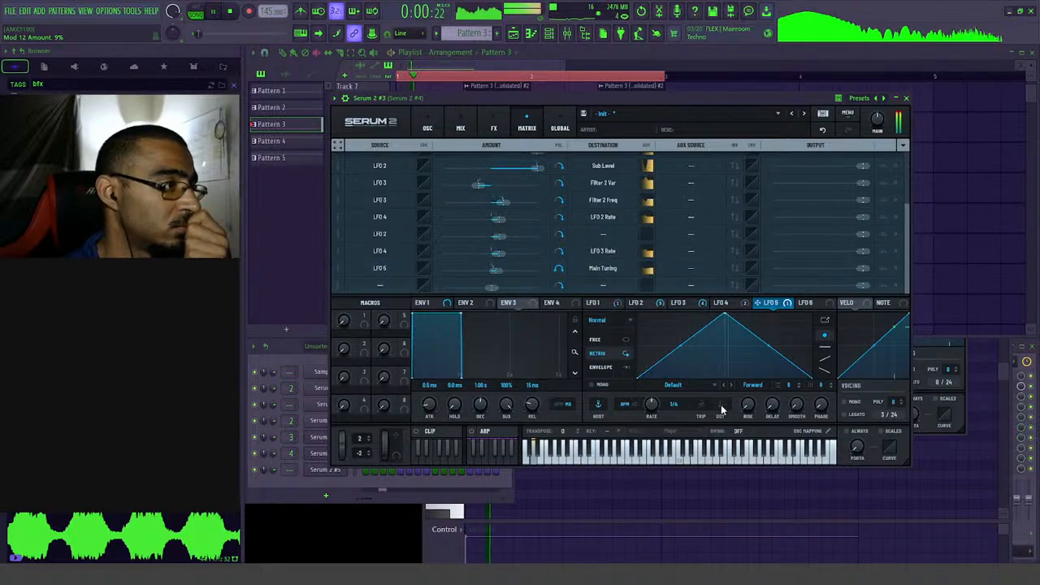
- Set the rates of LFO 5, LFO 2 and LFO 3 to 1/2
left_click_drag(678, 414, 677, 417)
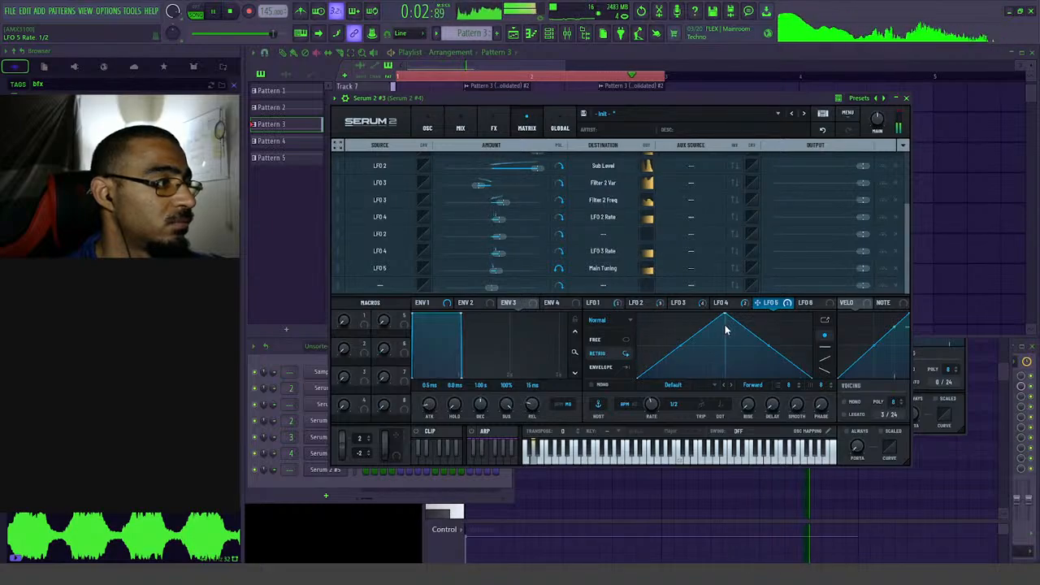
left_click(643, 303)
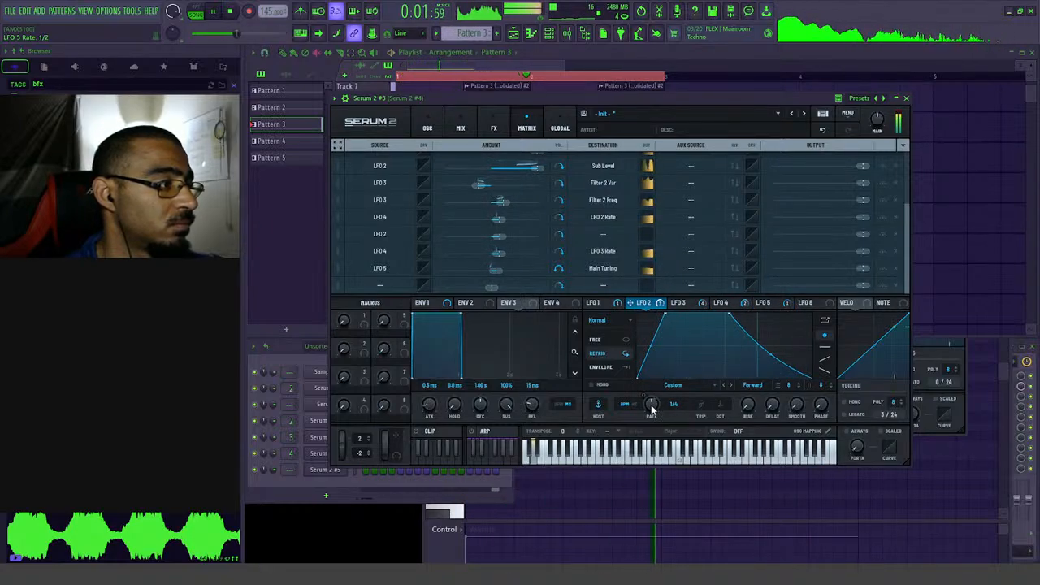
left_click(683, 303)
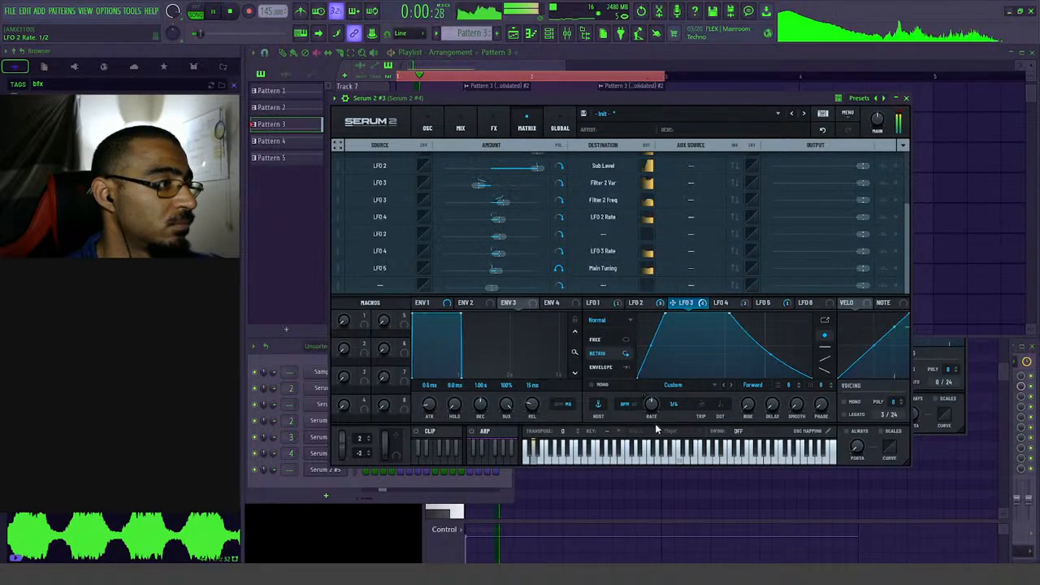
- Set the LFO 4 rate to 2 bar and redraw its stepped shape with a tall early step and lower middle steps
left_click(652, 308)
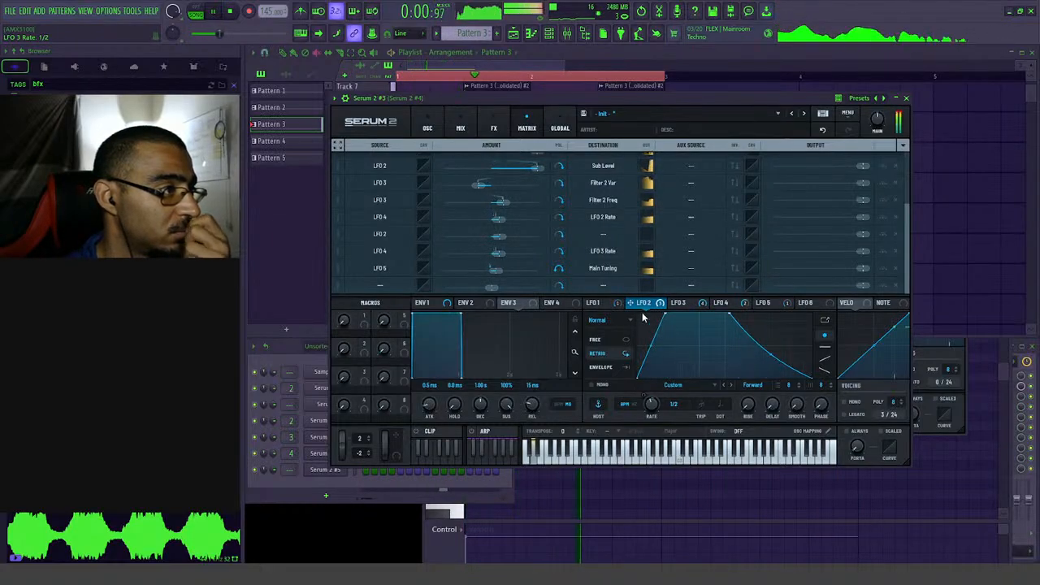
left_click(601, 303)
left_click(683, 305)
left_click(728, 308)
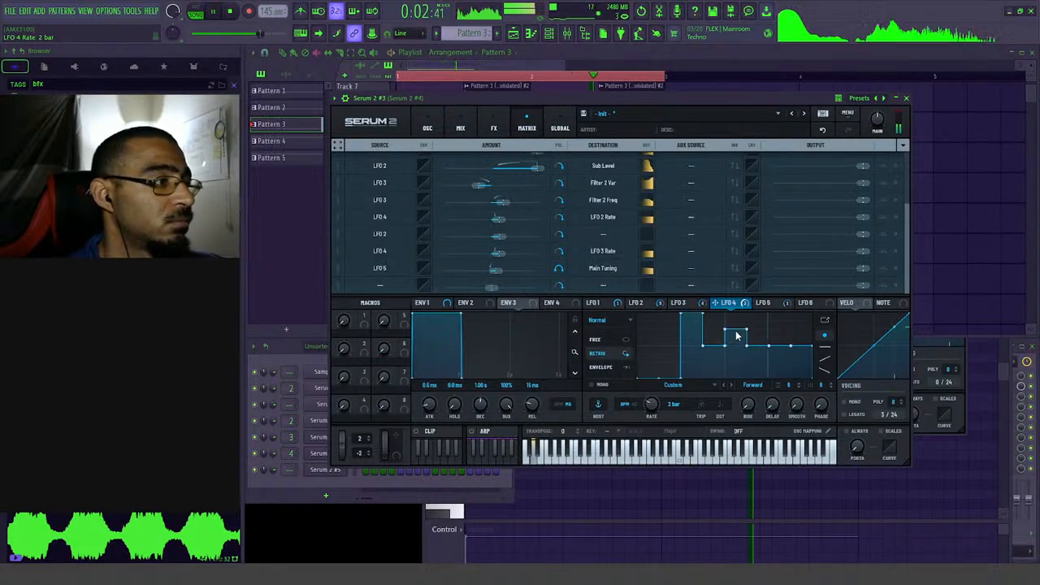
- Reshape the LFO 5 triangle by moving its peak to about a quarter of the cycle, and return to the oscillators
left_click(768, 303)
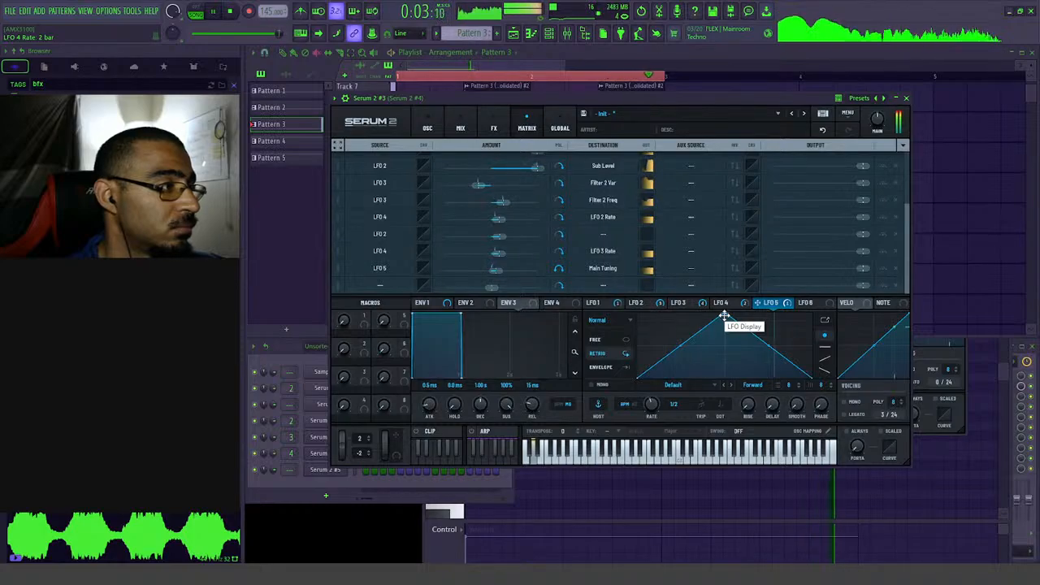
left_click_drag(723, 315, 675, 303)
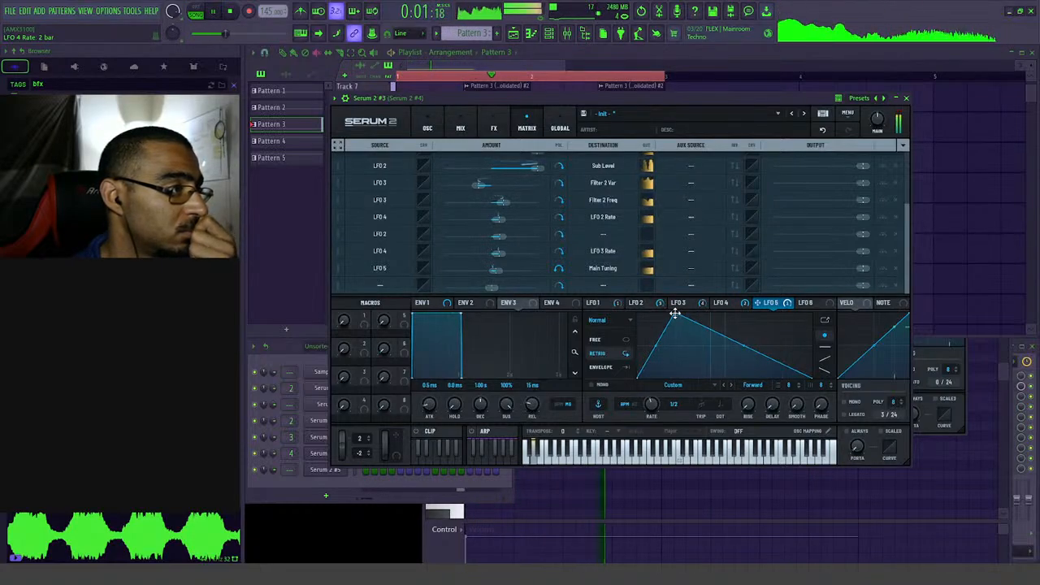
left_click_drag(675, 314, 715, 314)
left_click_drag(677, 350, 681, 344)
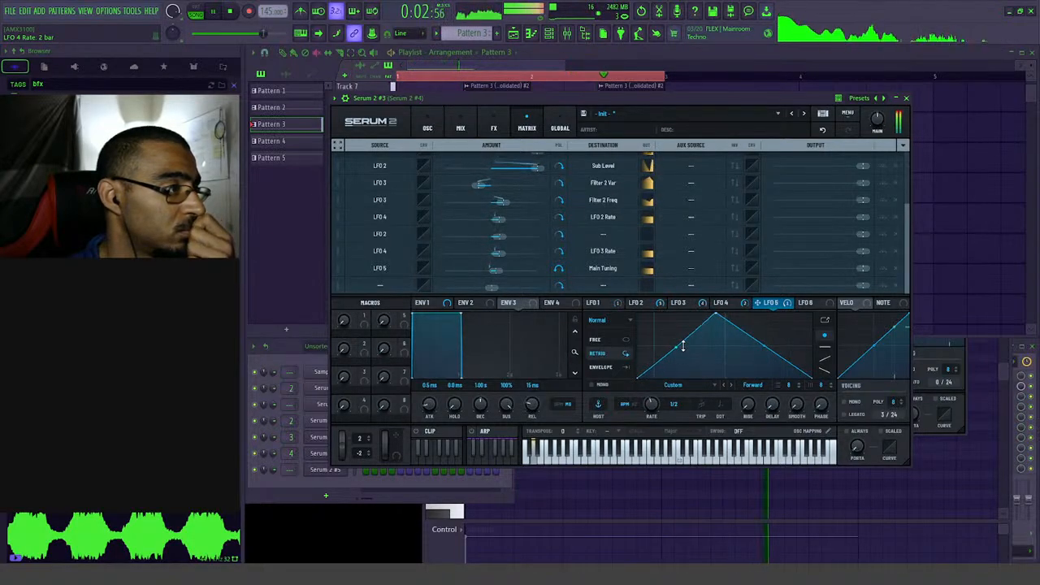
left_click_drag(716, 314, 682, 302)
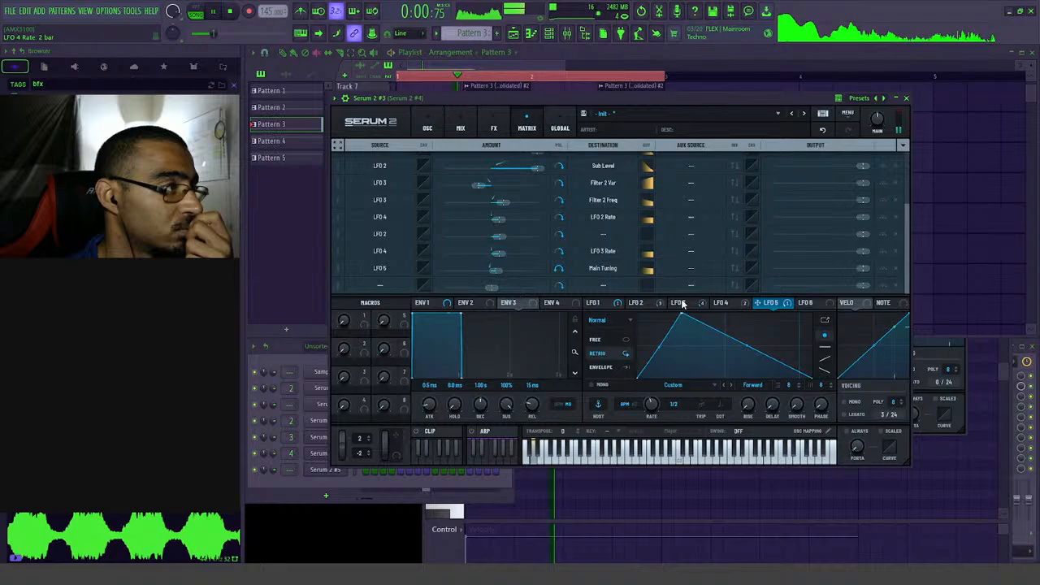
left_click(428, 123)
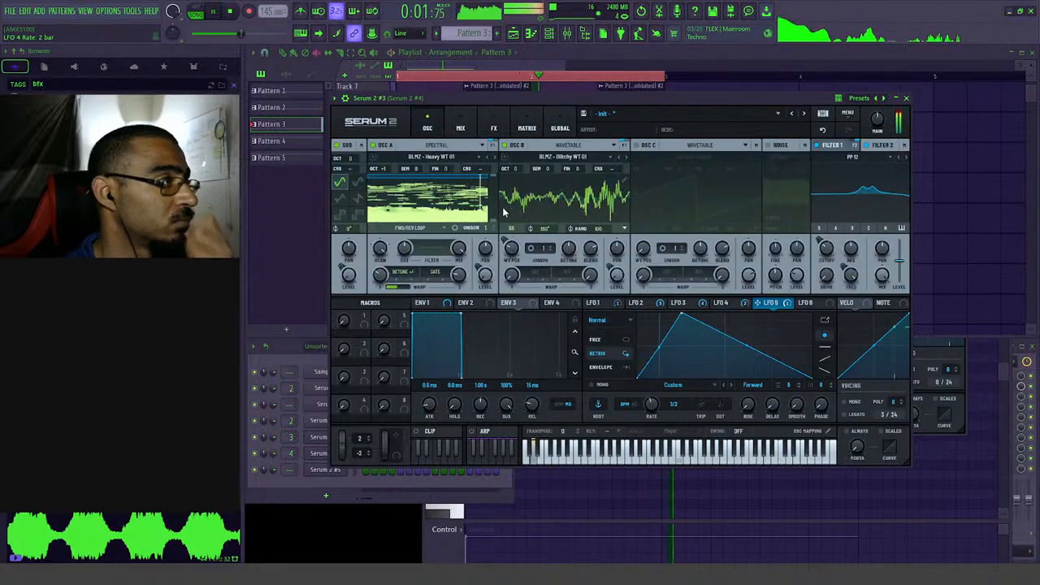
- Play Pattern 3 on its own instead of the arrangement and move the Serum 2 window clear of the track names
left_click(230, 12)
left_click(192, 8)
key("space")
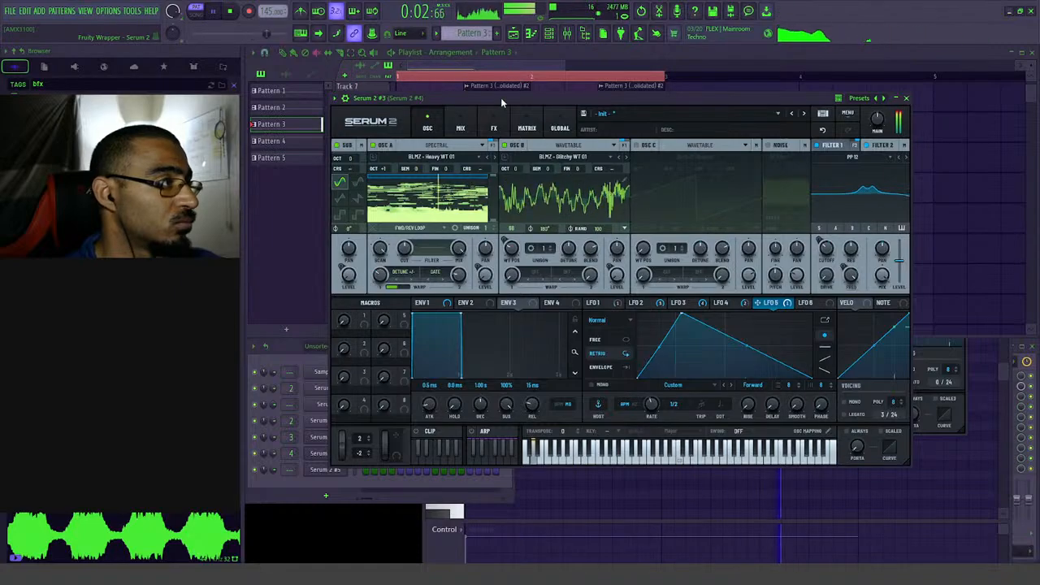
left_click_drag(501, 96, 559, 91)
- Bypass the LFO 5 modulation of Main Tuning to compare the sound, and re-enable it
right_click(837, 297)
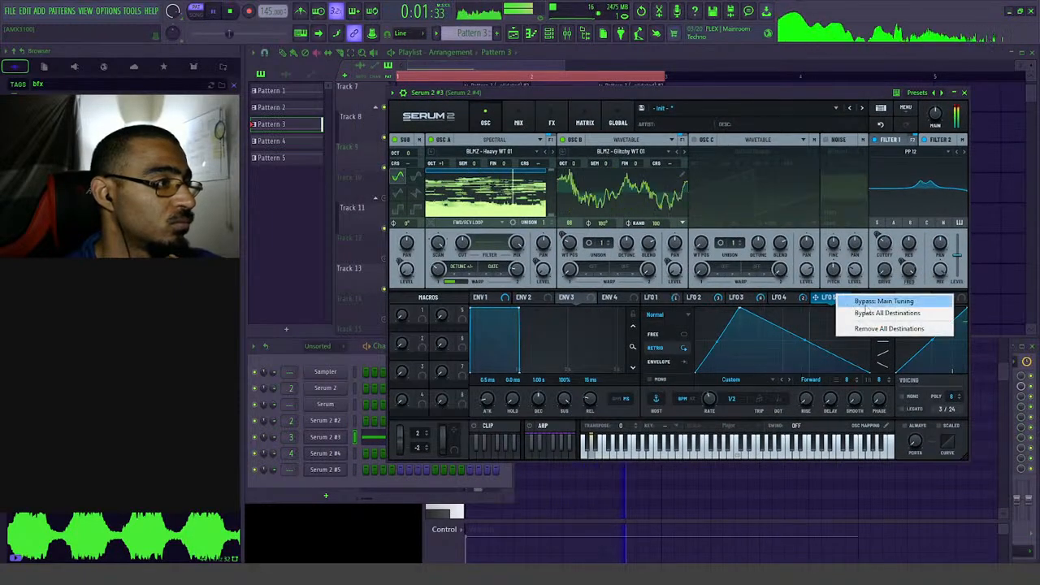
left_click(871, 303)
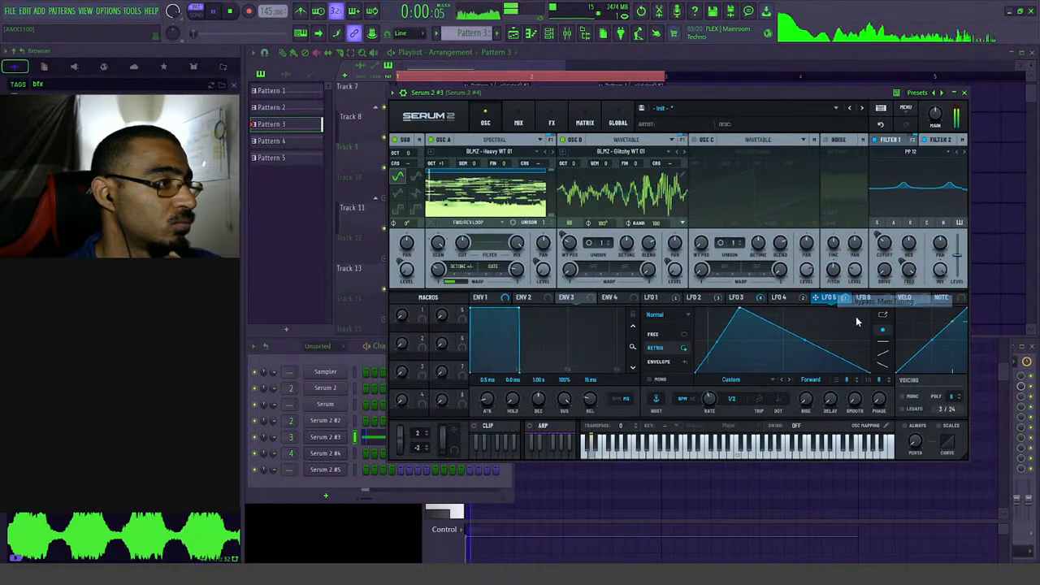
mouse_move(817, 299)
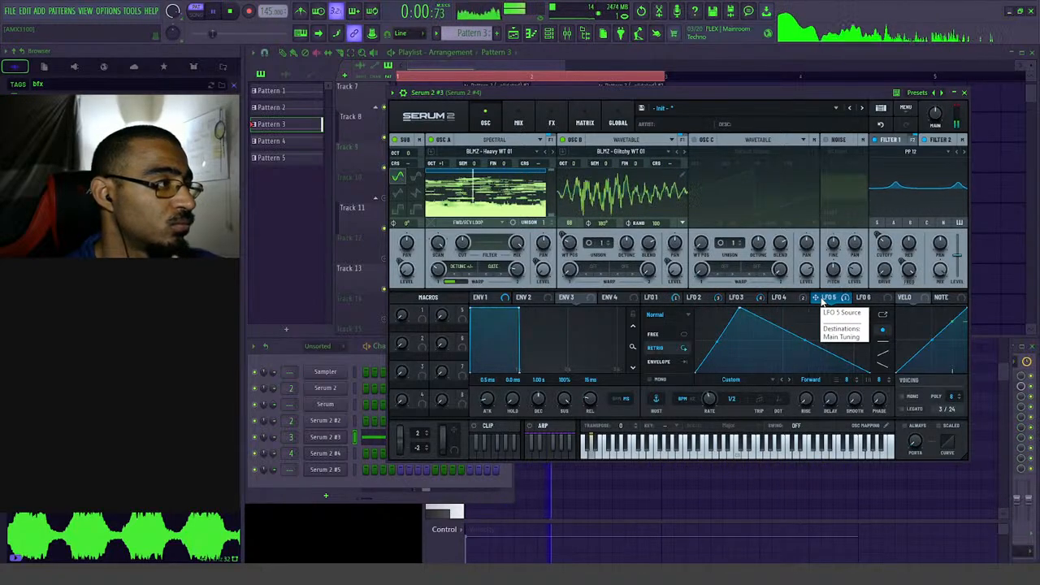
right_click(823, 301)
left_click(835, 309)
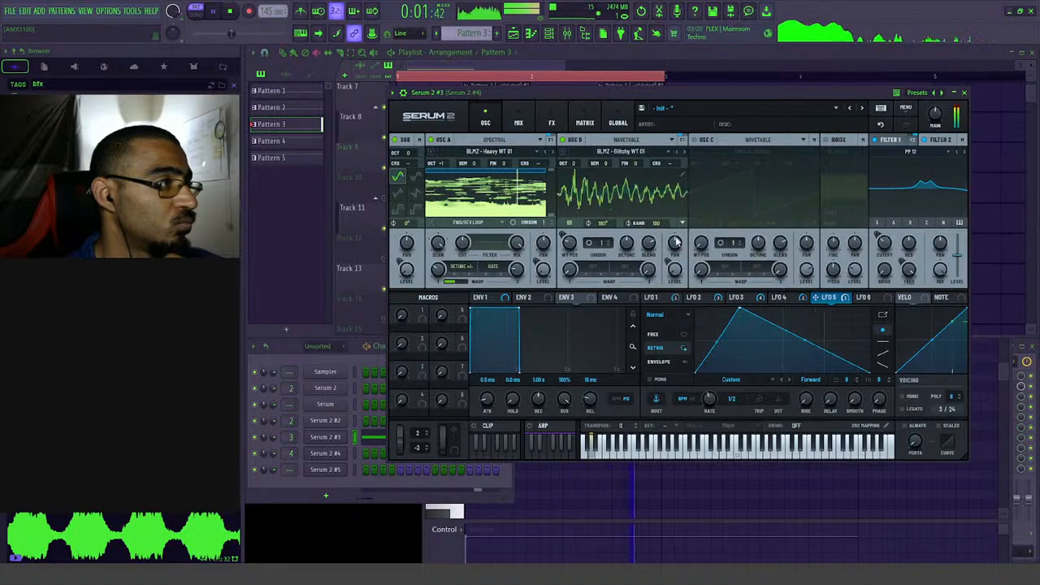
- Reshape the LFO 2 and LFO 3 curves so their falling tails reach zero at about four fifths of the cycle
left_click(689, 298)
left_click(715, 299)
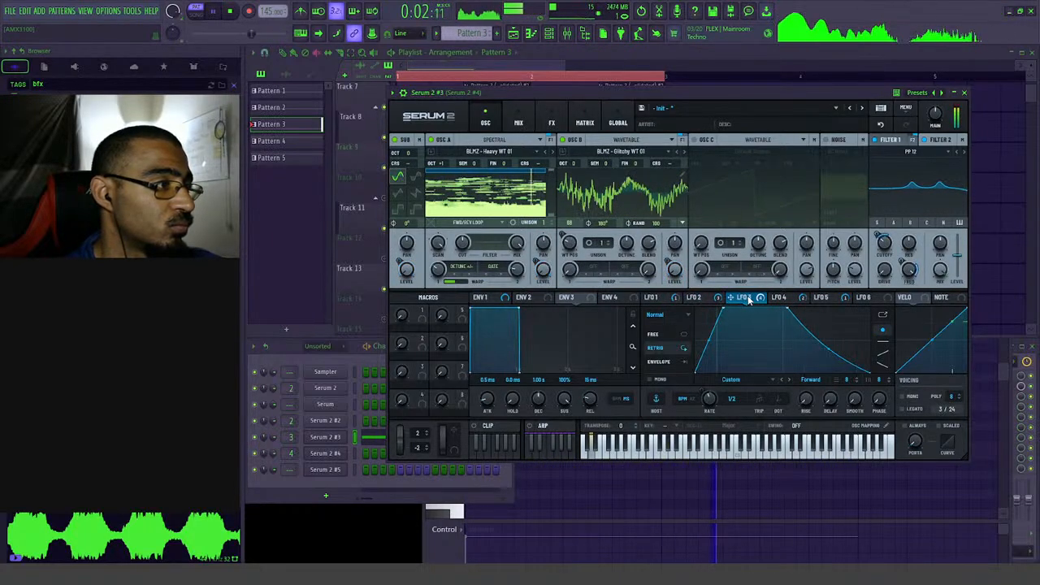
left_click(784, 297)
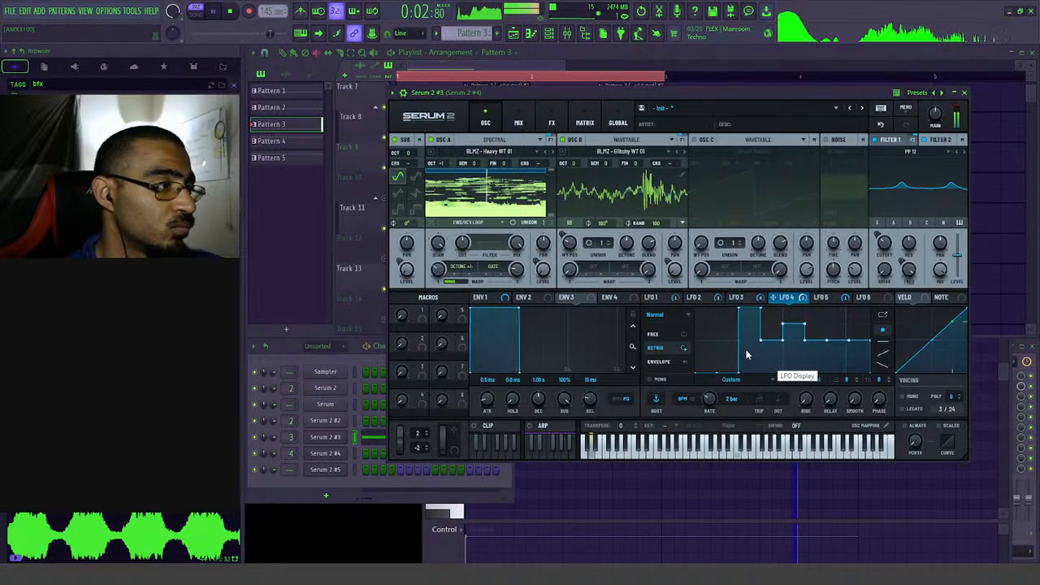
left_click(735, 297)
left_click(699, 298)
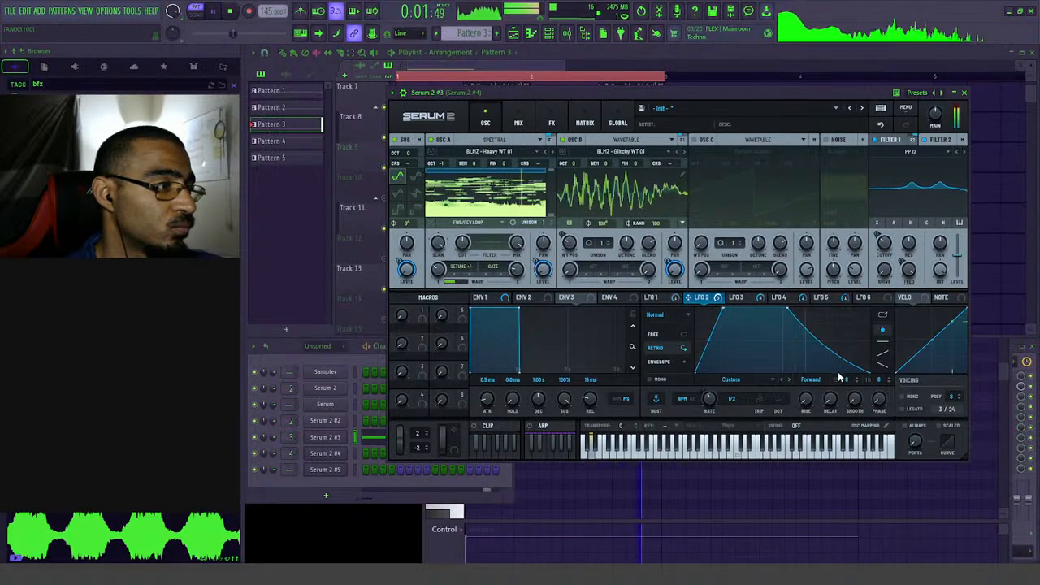
left_click_drag(839, 376, 840, 394)
left_click(746, 299)
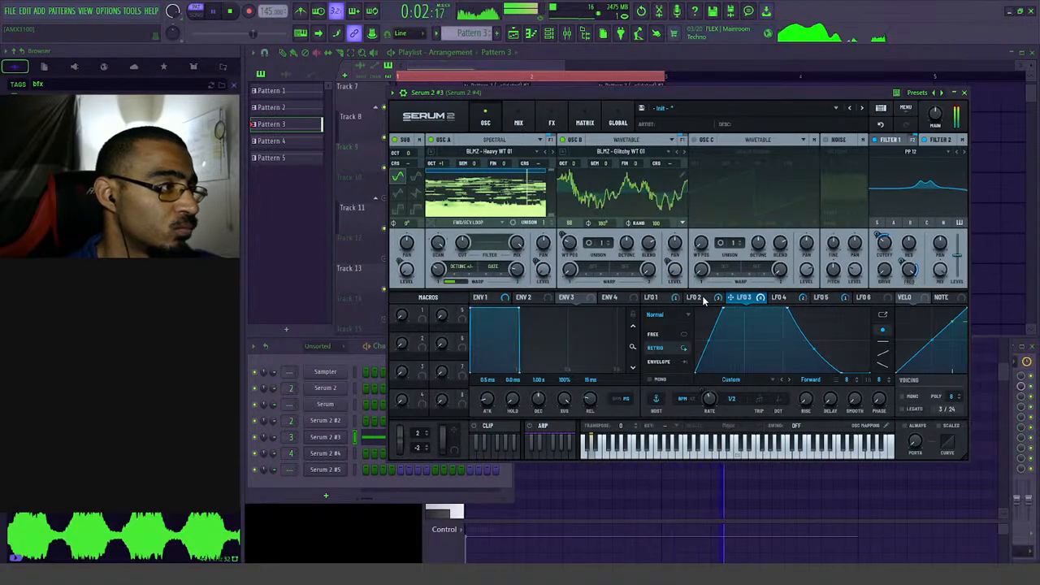
- Audition the bass within the full arrangement, and return to the Serum 2 window with LFO 4 displayed
left_click(781, 298)
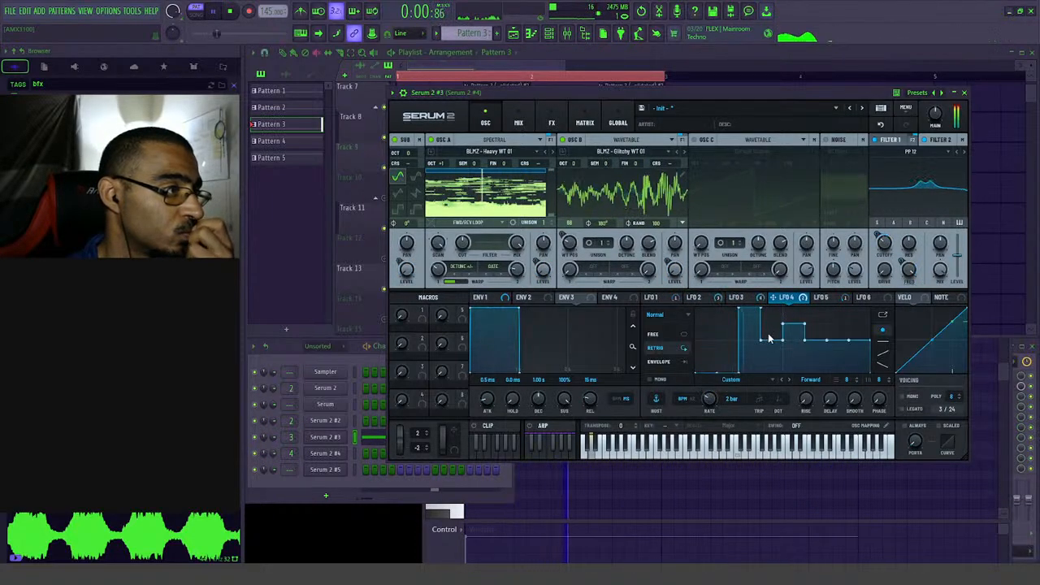
key("l")
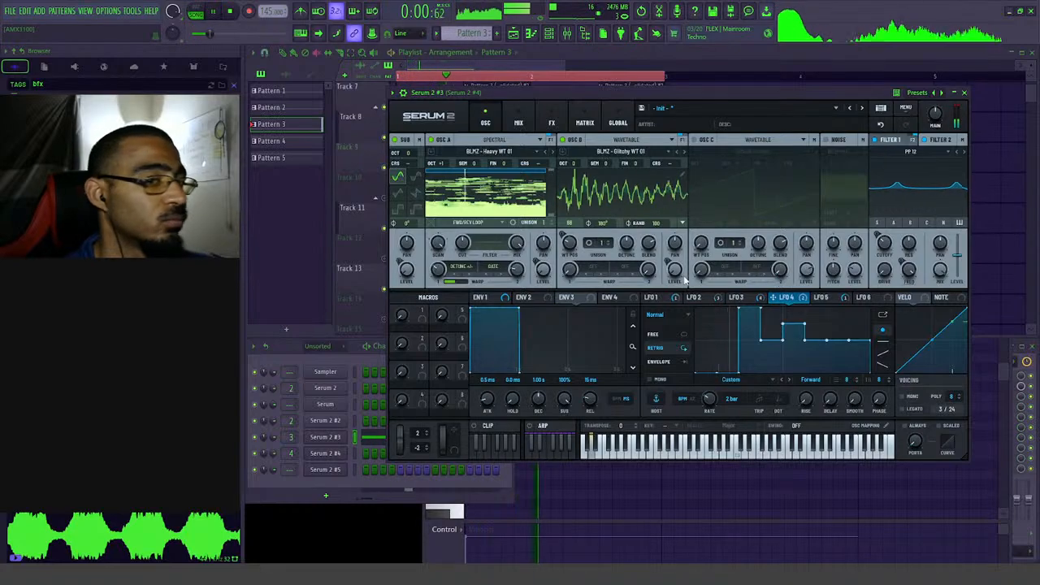
left_click(521, 84)
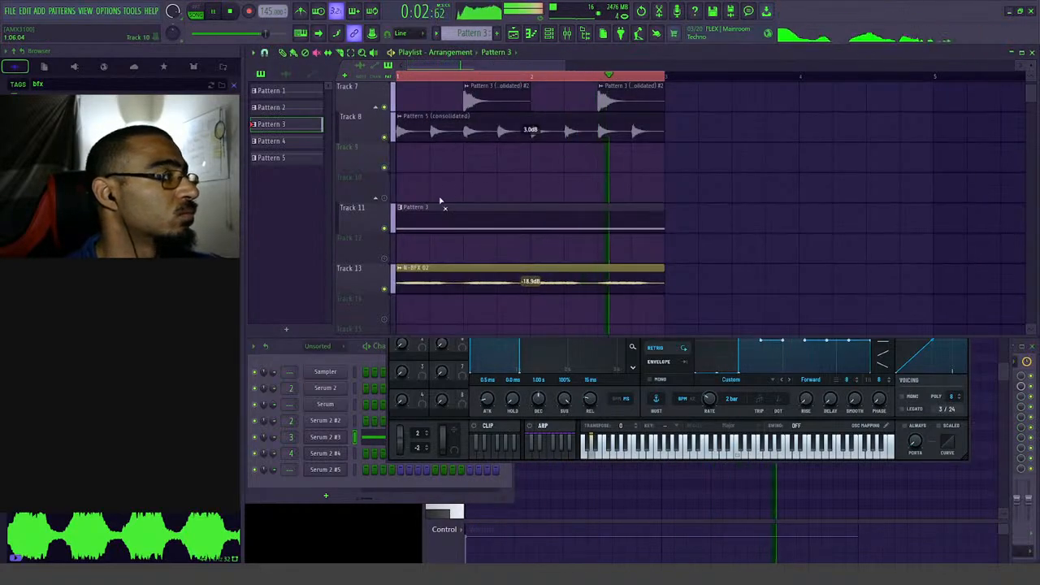
left_click(896, 358)
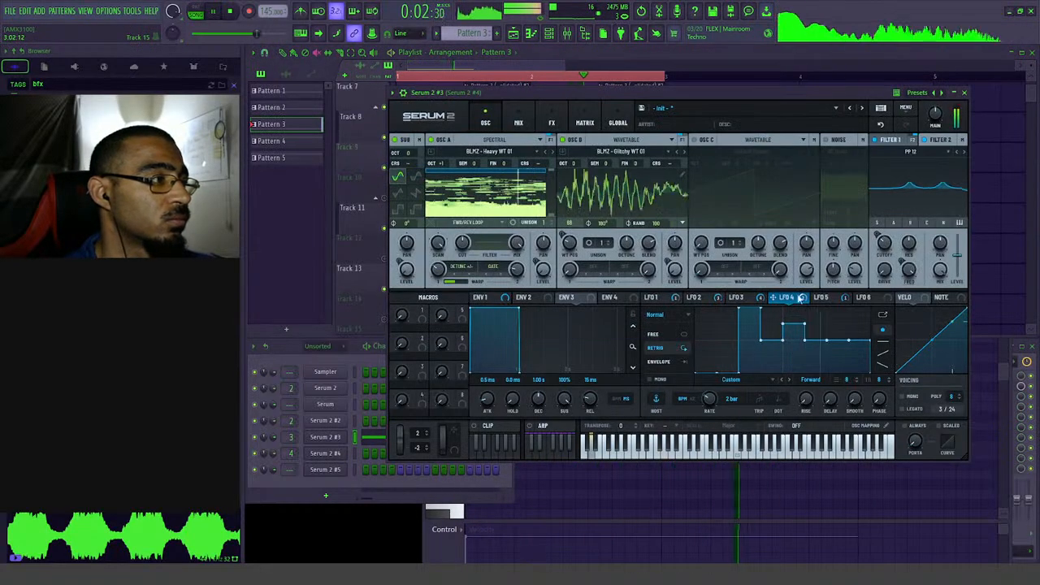
- Enable oscillator C, route it to Filter 2, and modulate its level from 0% with LFO 2 at 100%
left_click(695, 141)
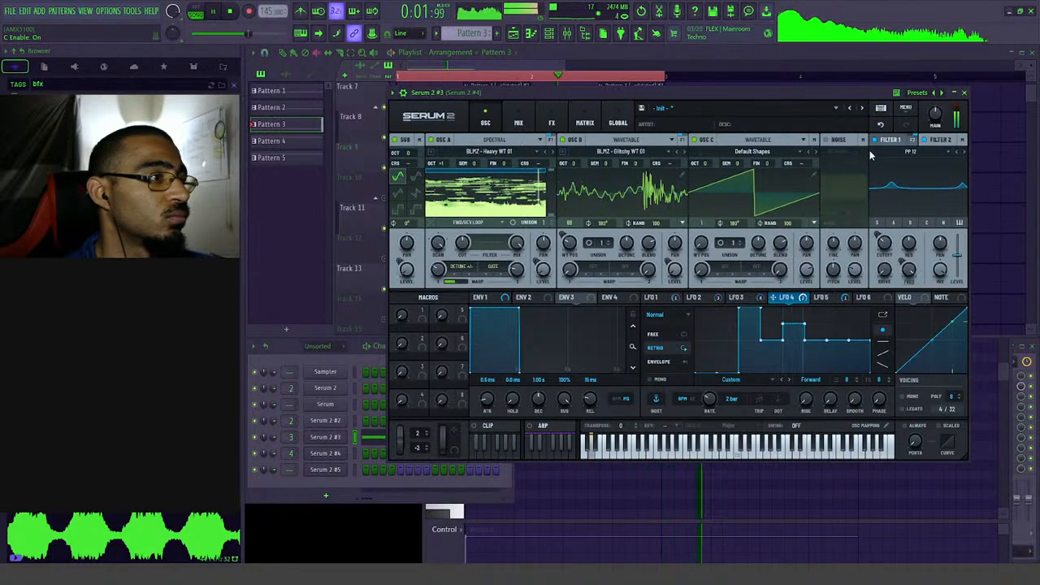
left_click(941, 139)
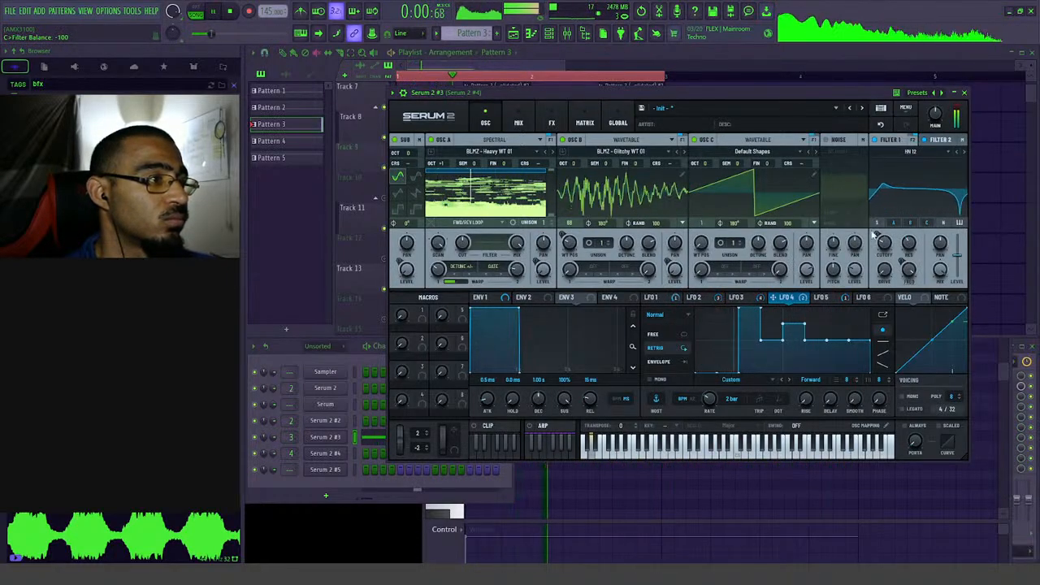
left_click(697, 298)
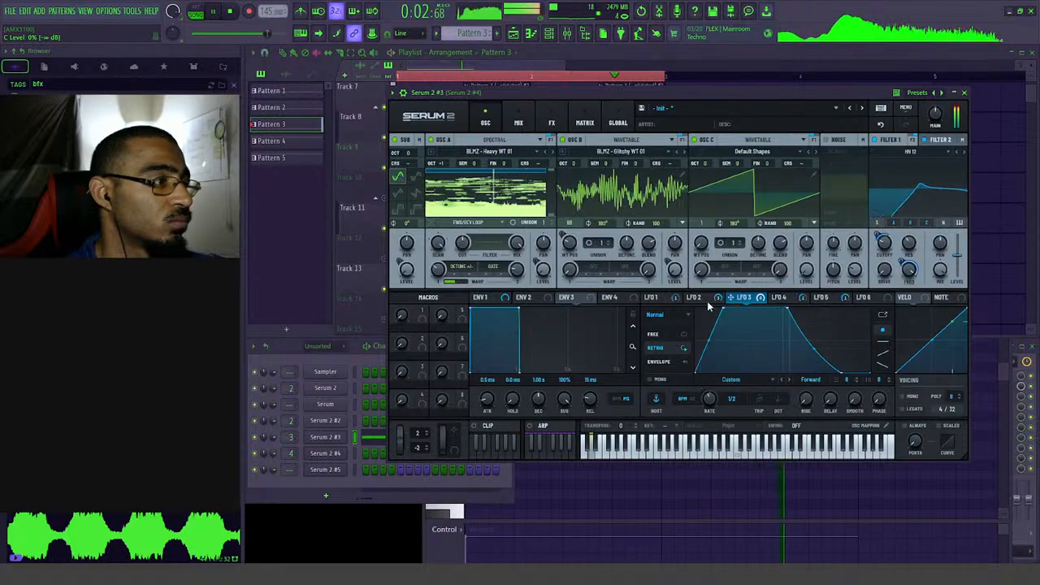
left_click_drag(807, 284, 808, 270)
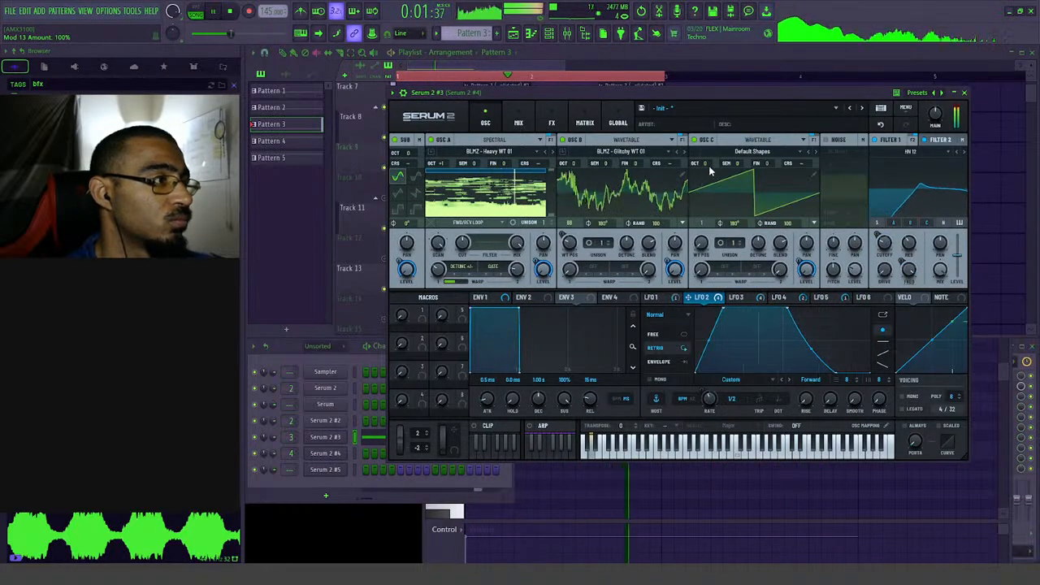
- Switch oscillator C to Spectral mode and load the Dinosaurs wavetable from the Digital group of S2 Tables
left_click(744, 152)
mouse_move(739, 179)
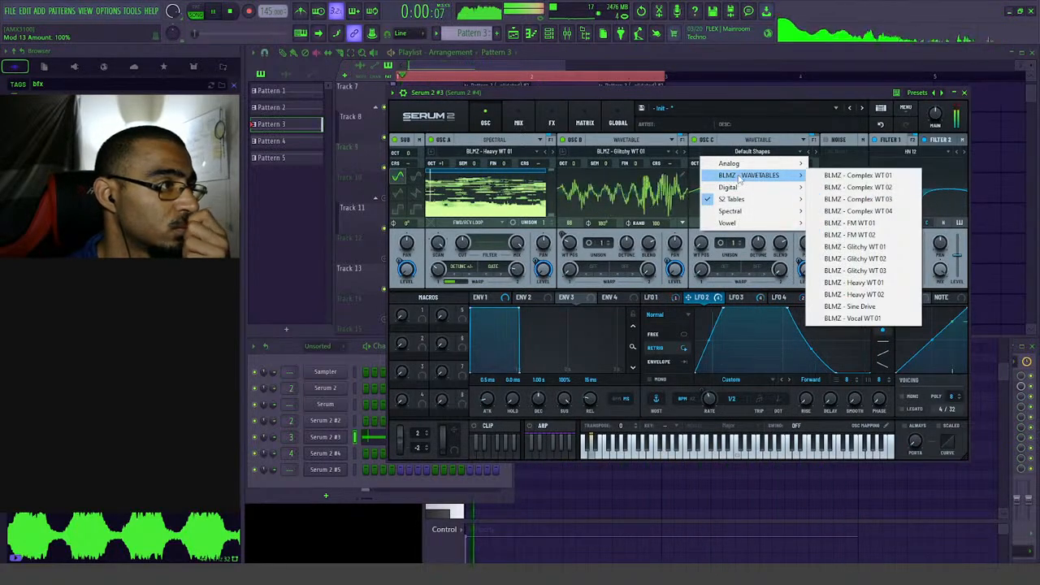
left_click(748, 141)
left_click(743, 201)
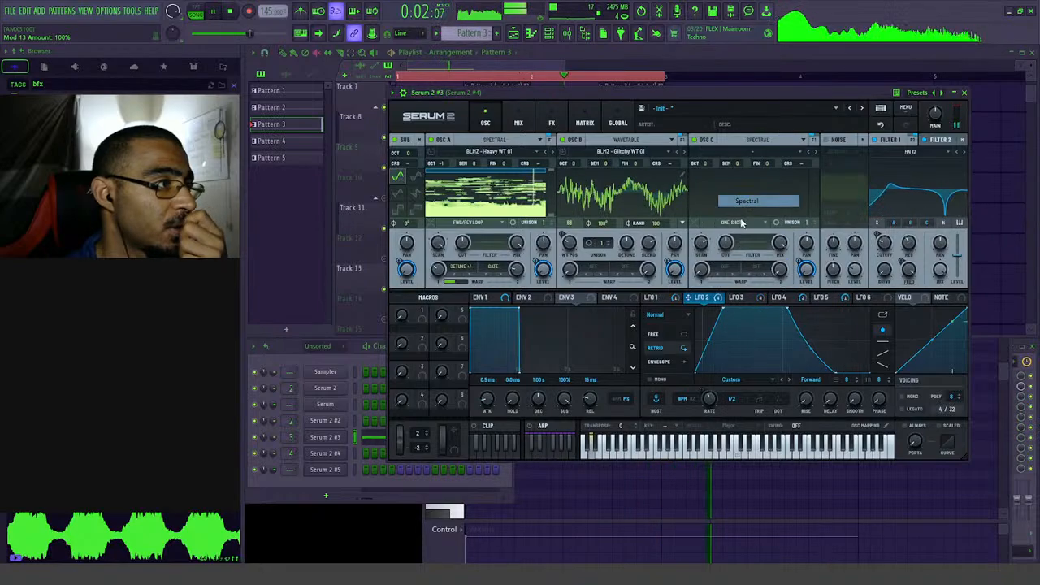
left_click(744, 152)
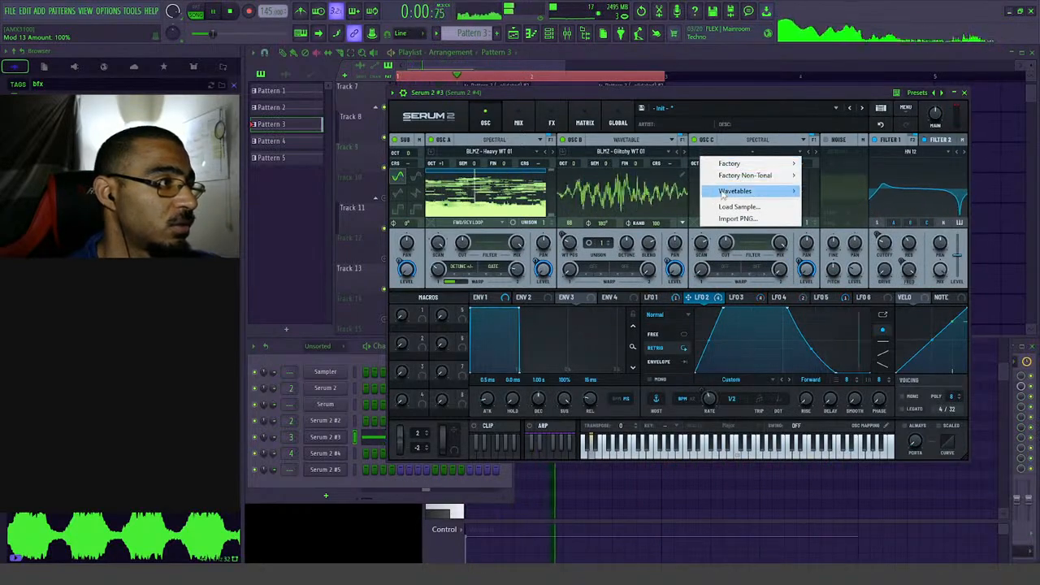
mouse_move(723, 195)
mouse_move(853, 241)
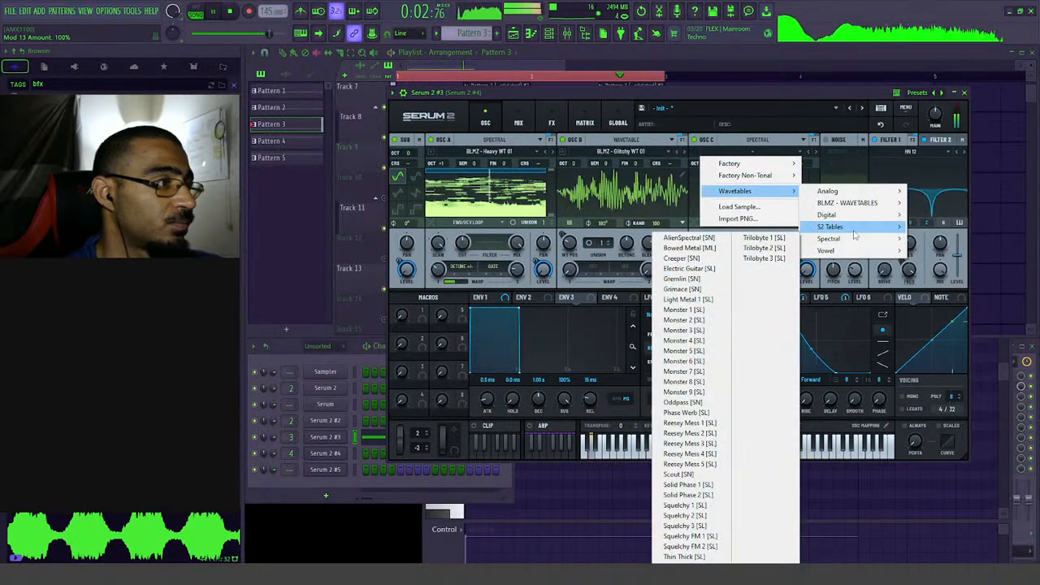
mouse_move(934, 239)
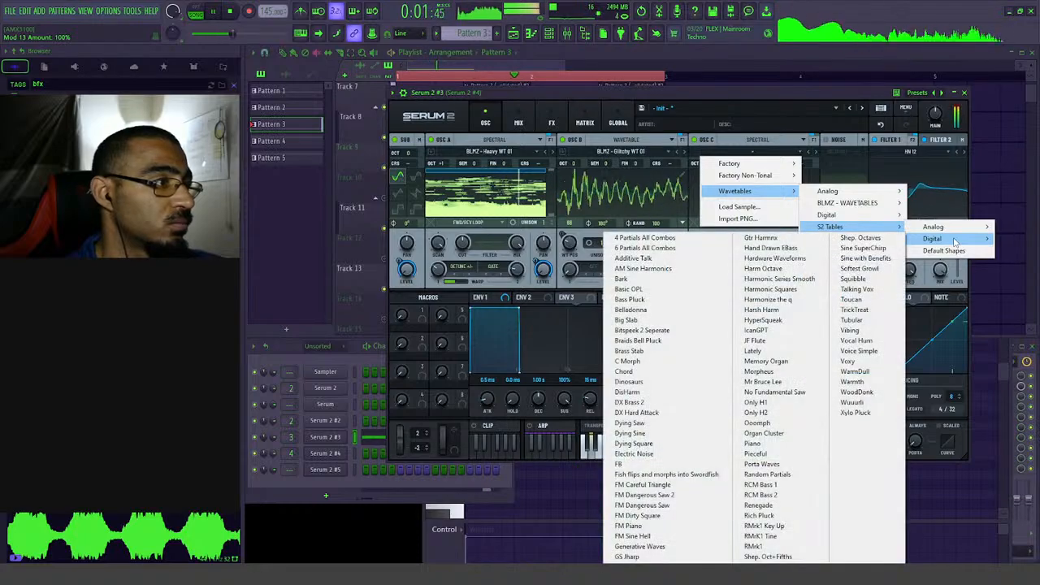
left_click(630, 381)
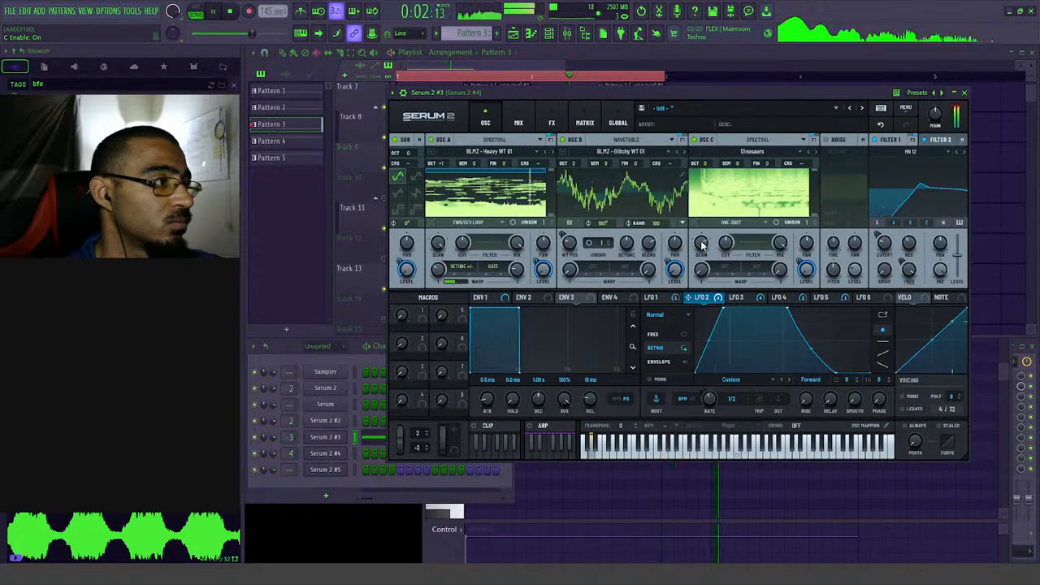
- Set the LFO 2 amount on oscillator C's level to 55% and try the oscillator one octave lower
mouse_move(697, 276)
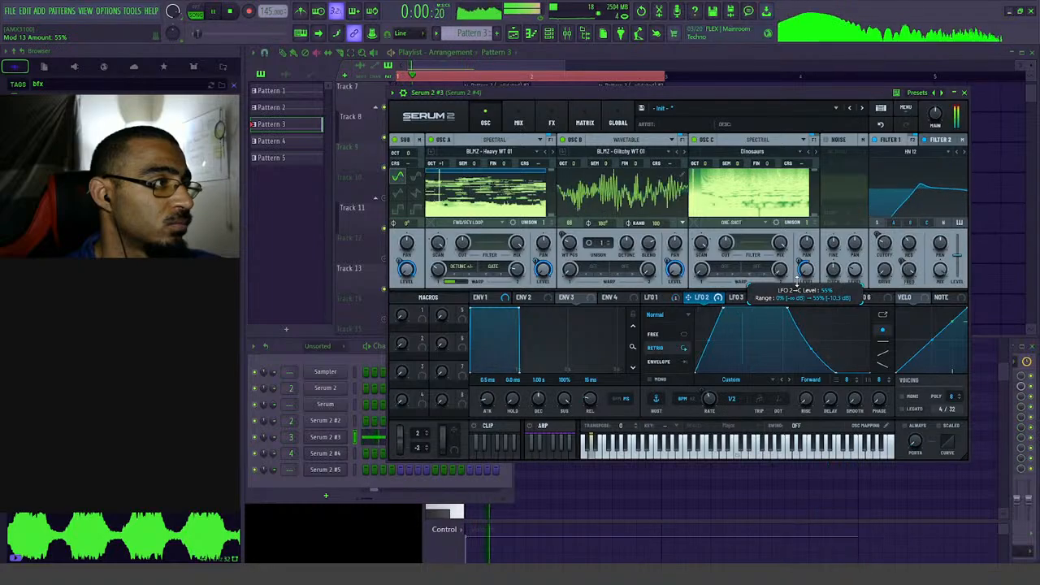
left_click_drag(710, 163, 709, 201)
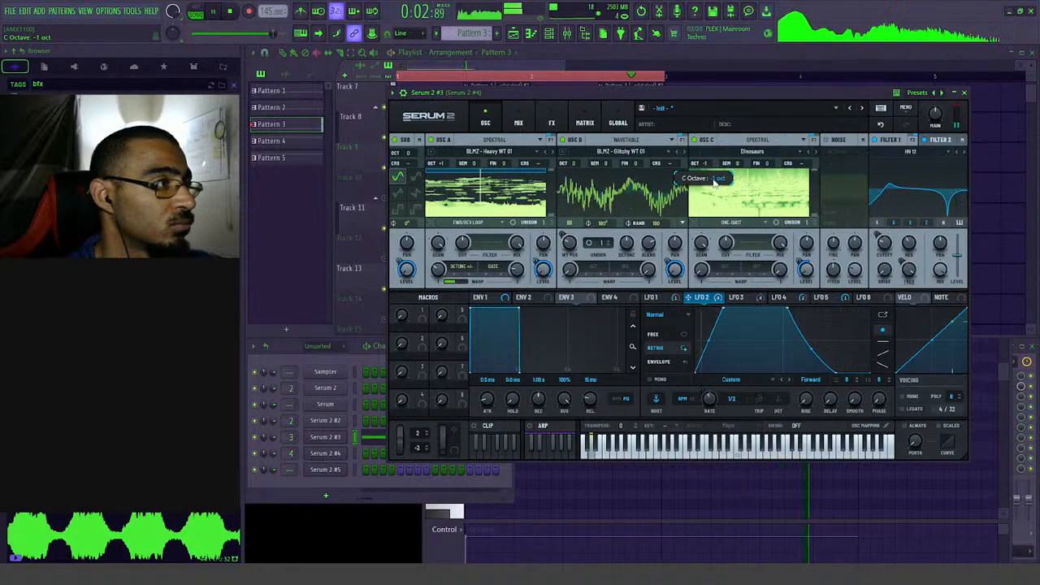
- Turn off oscillators B and A to isolate oscillator C, and set its scan rate to 23%
left_click(564, 140)
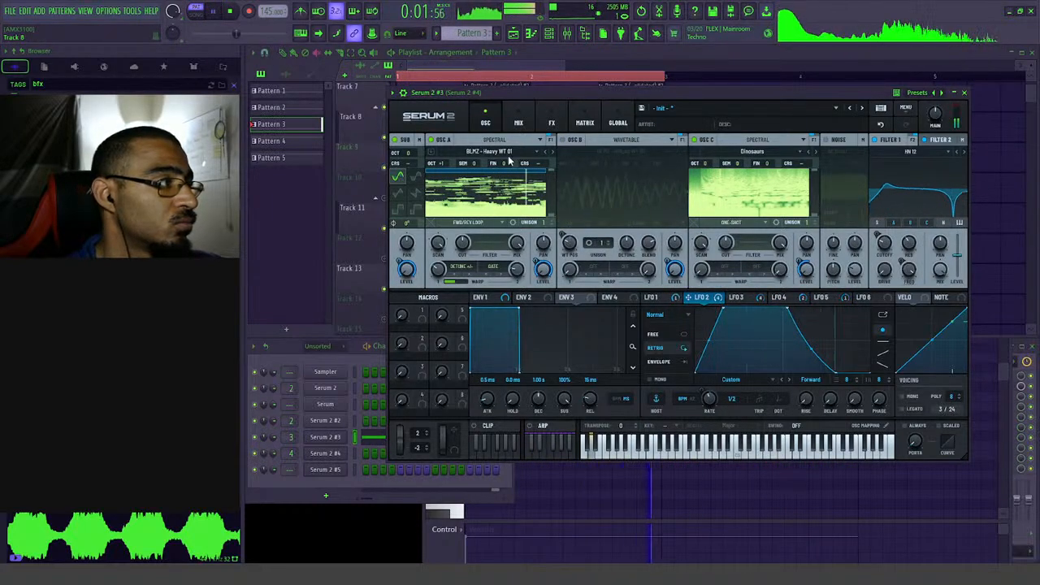
left_click(432, 140)
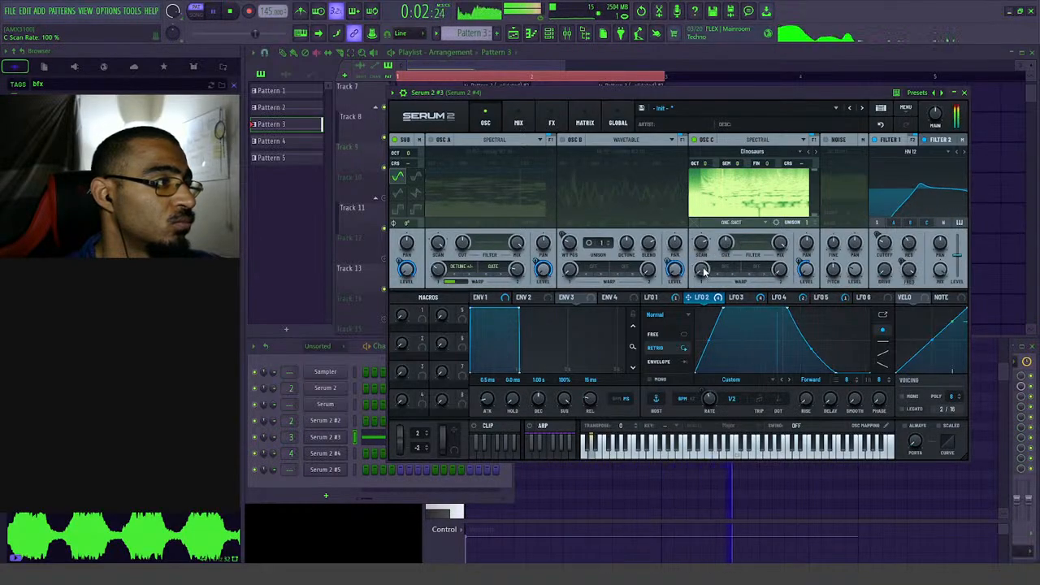
left_click_drag(731, 250, 692, 276)
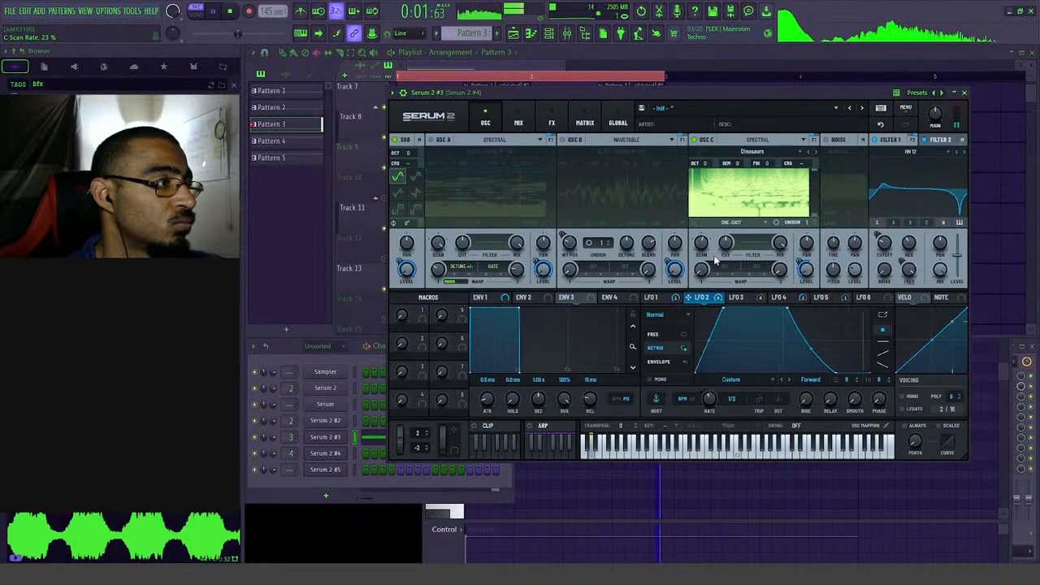
- Try Smear as oscillator C's first warp, change it to Detune +/-, and set the warp amount to 48%
left_click(742, 270)
mouse_move(764, 290)
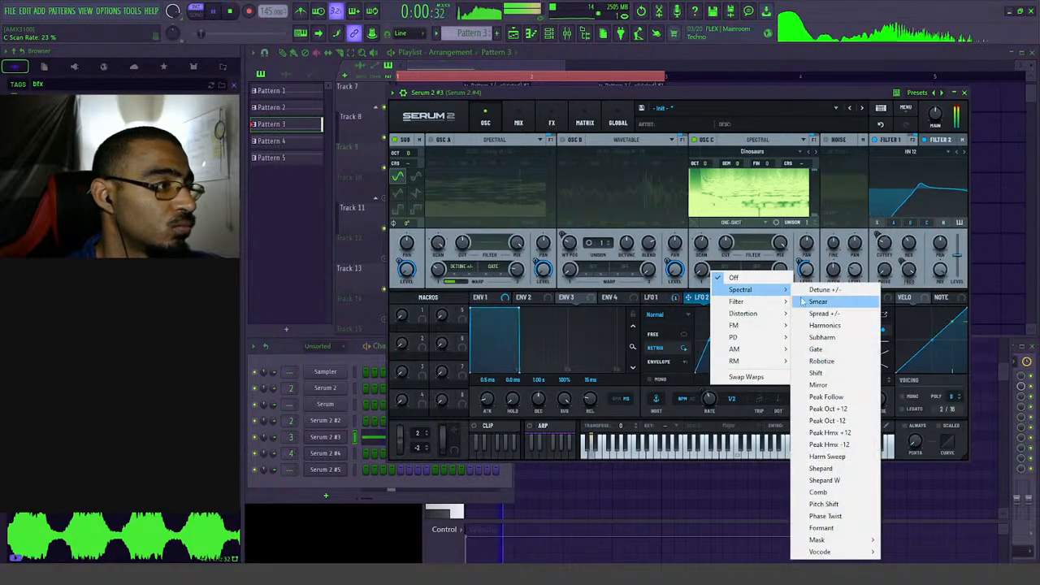
left_click(819, 302)
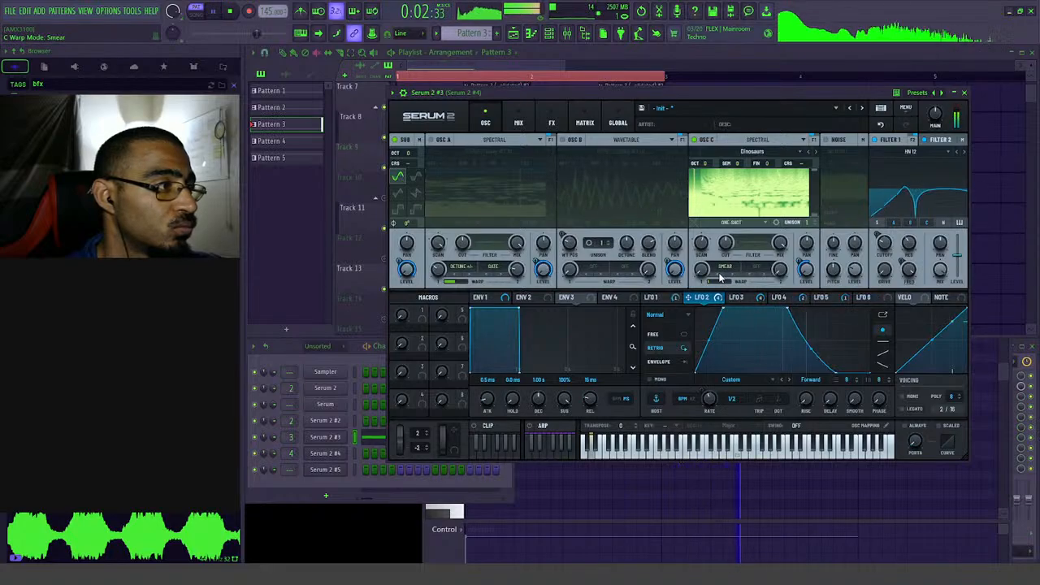
scroll(704, 259, "up", 1)
left_click_drag(704, 262, 720, 230)
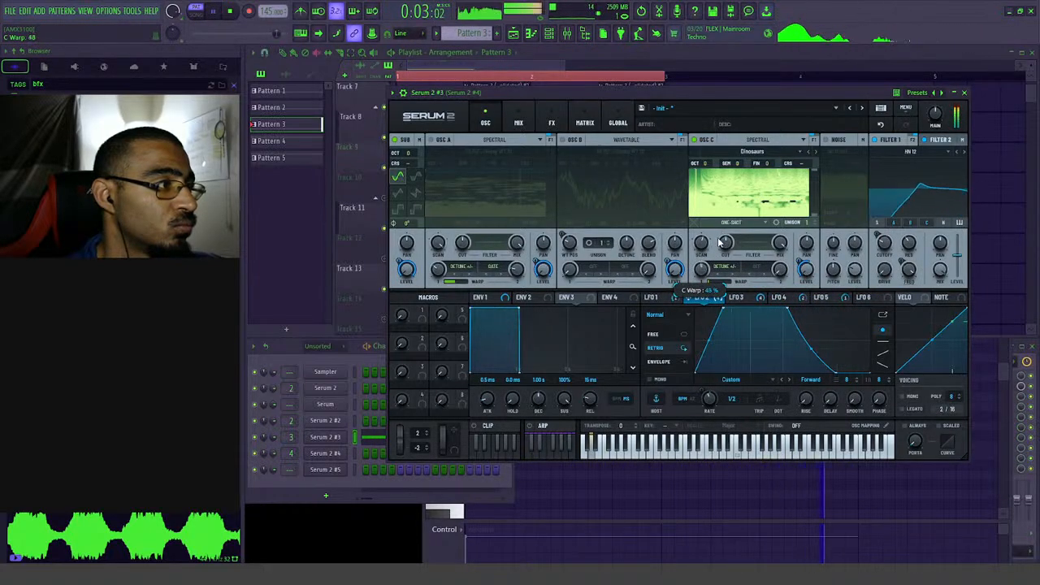
left_click_drag(702, 274, 765, 278)
- Audition Spread +/- and Gate as oscillator C's second warp, settle on Robotize, and set its amount to 26%
scroll(765, 279, "down", 1)
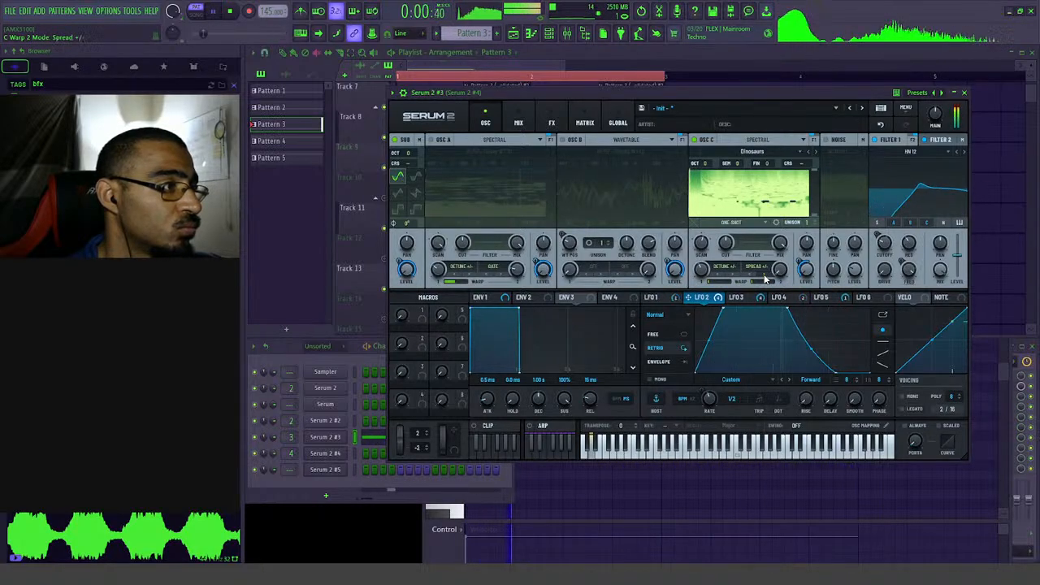
scroll(765, 279, "down", 1)
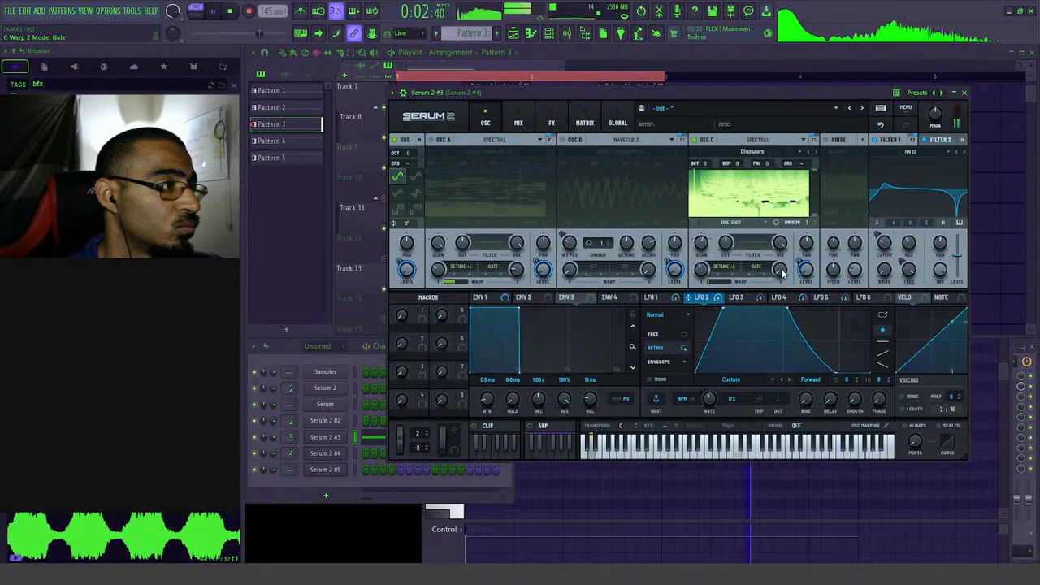
mouse_move(782, 274)
left_mouse_down()
mouse_move(799, 262)
mouse_move(796, 286)
mouse_move(794, 274)
left_mouse_up()
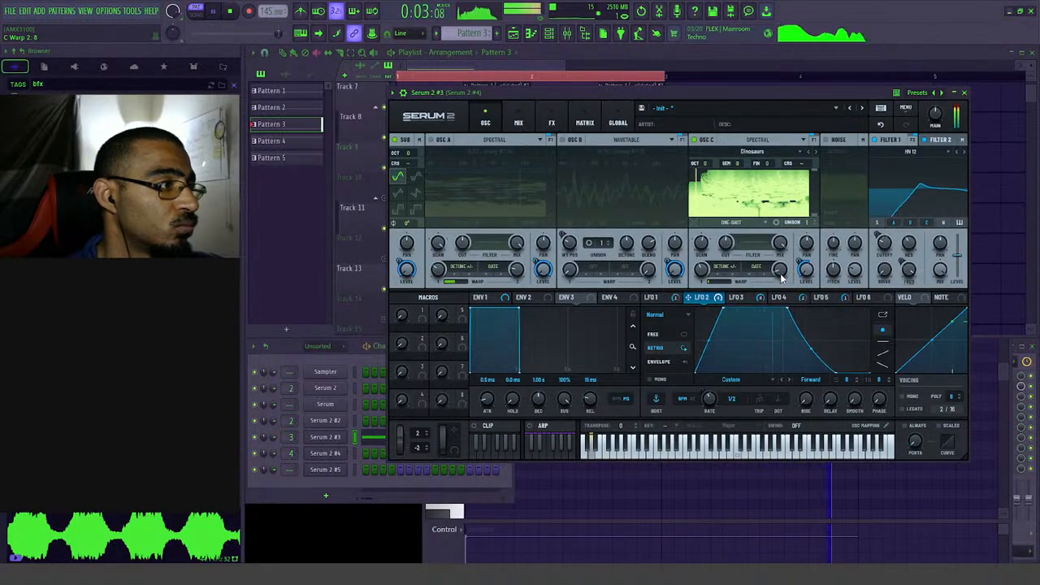
scroll(766, 277, "down", 1)
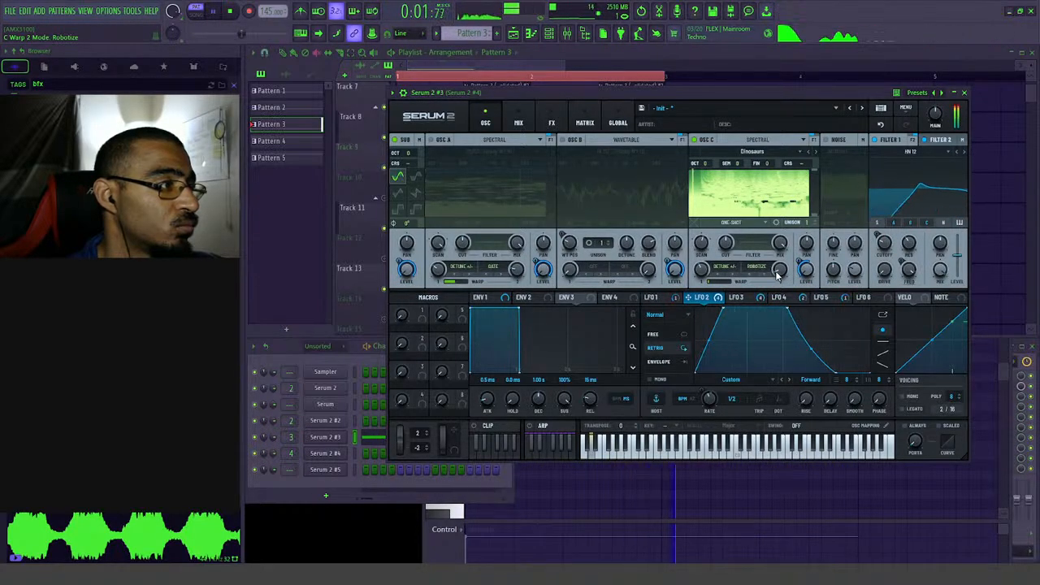
mouse_move(777, 274)
left_mouse_down()
mouse_move(790, 259)
mouse_move(714, 280)
mouse_move(771, 290)
left_mouse_up()
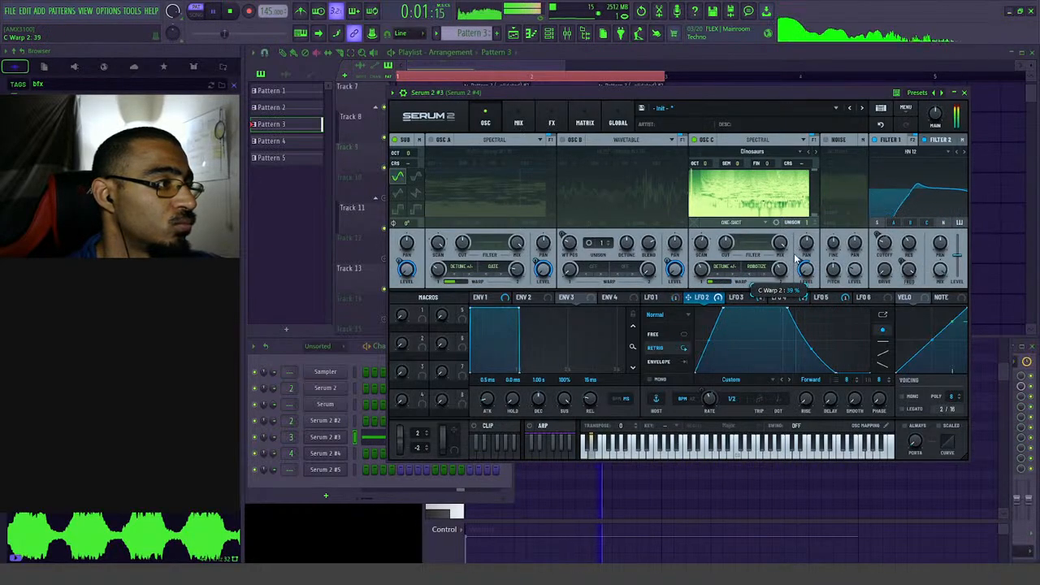
left_click(753, 268)
left_click(753, 269)
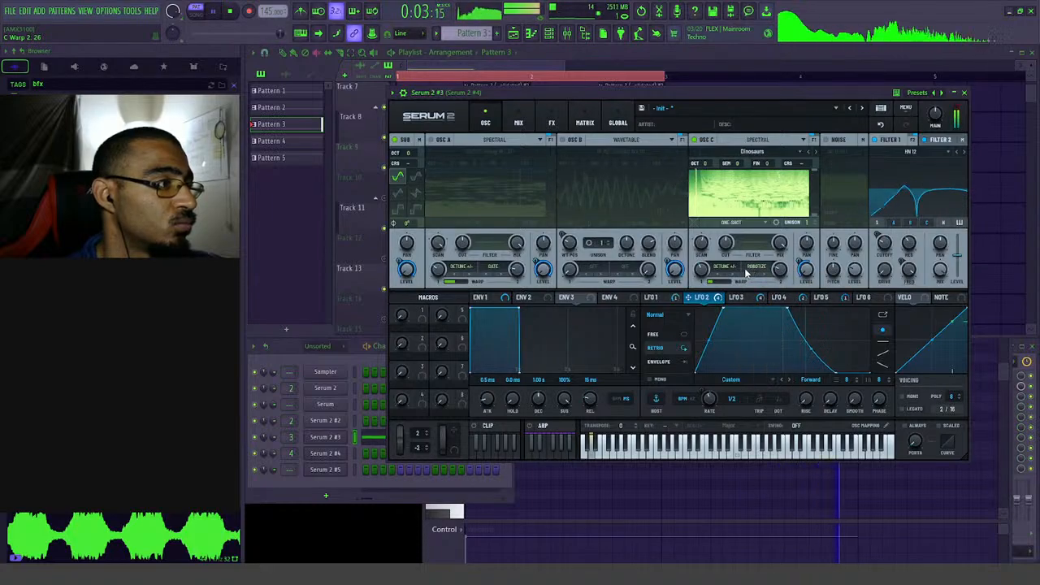
- Set oscillator C's first warp amount to 58% and turn oscillators A and B back on
left_click(720, 267)
left_click(720, 268)
left_click_drag(701, 270, 702, 258)
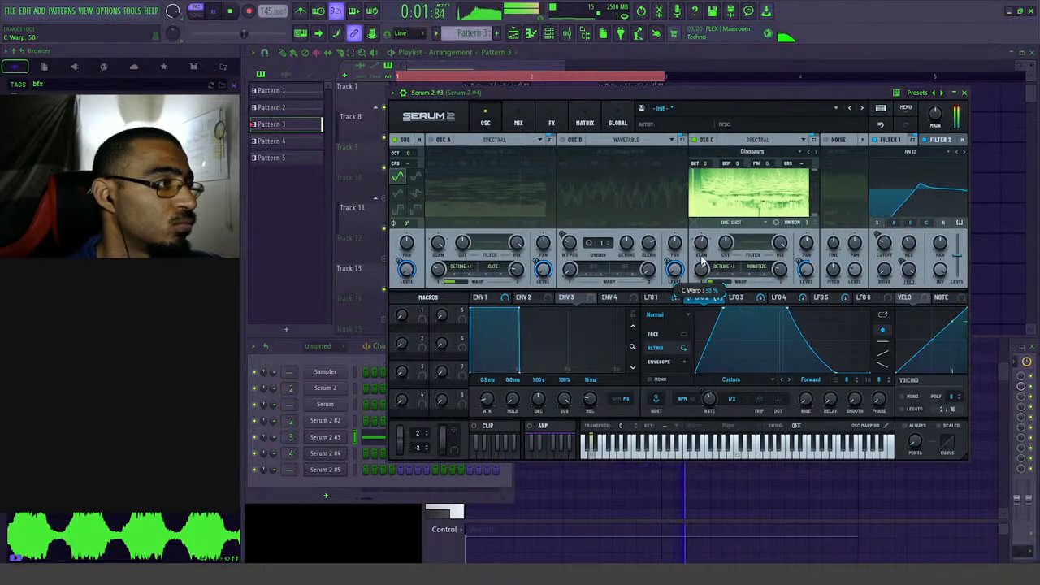
left_click(431, 140)
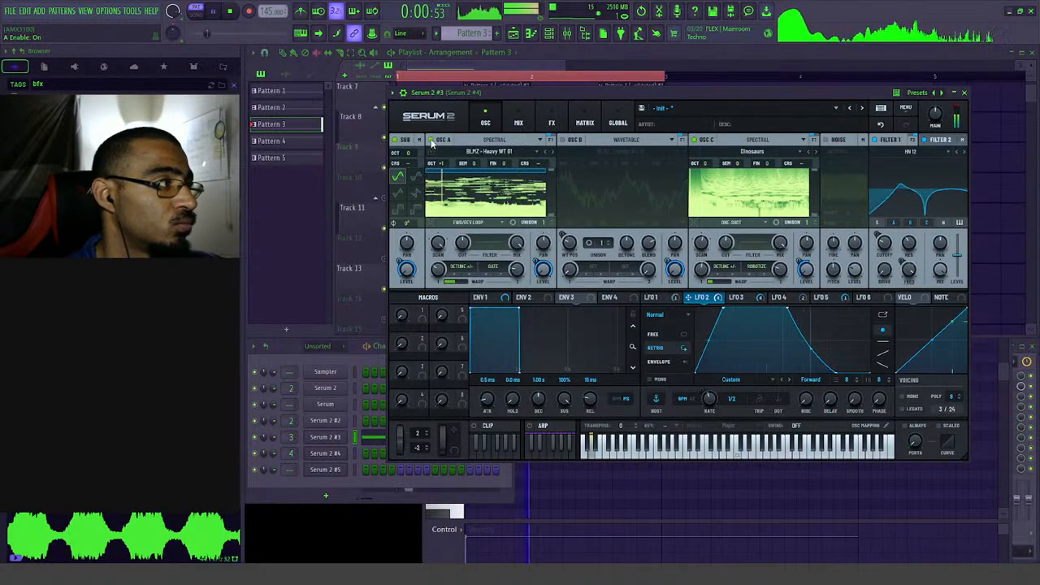
left_click(564, 140)
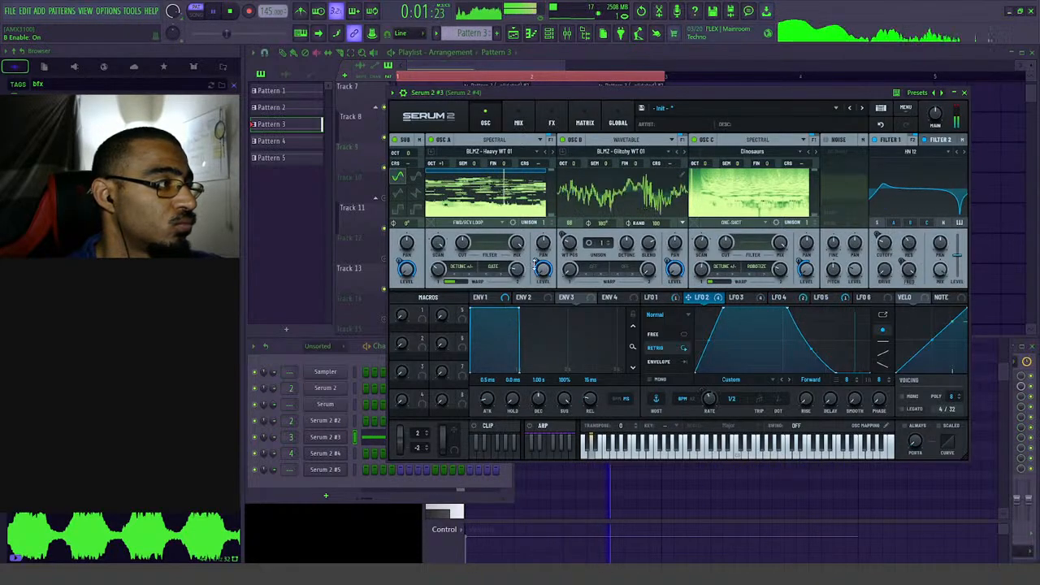
- Try different LFO 2 amounts on oscillator A's level and set it to 65%
mouse_move(538, 274)
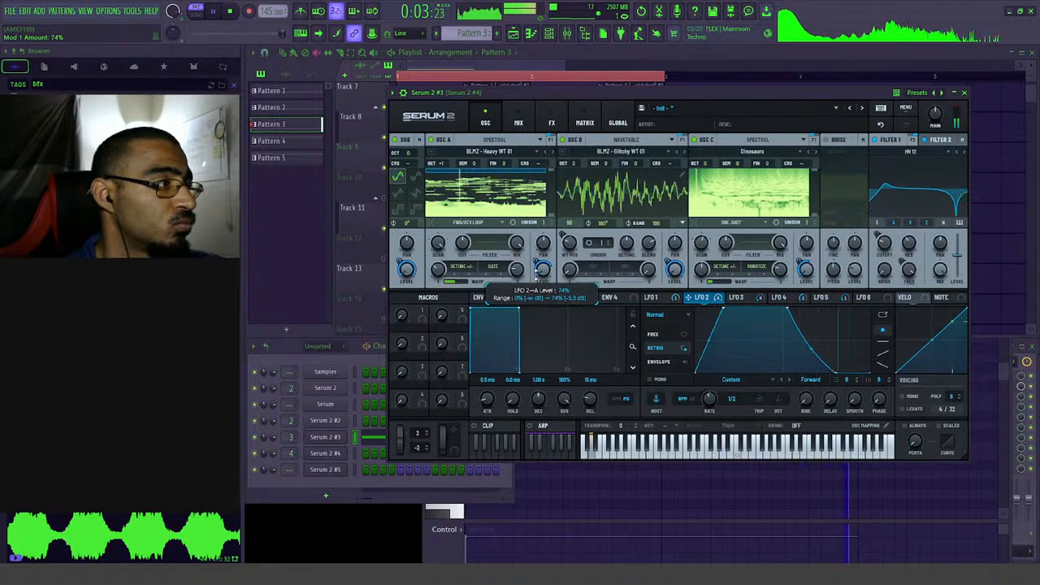
left_click(515, 123)
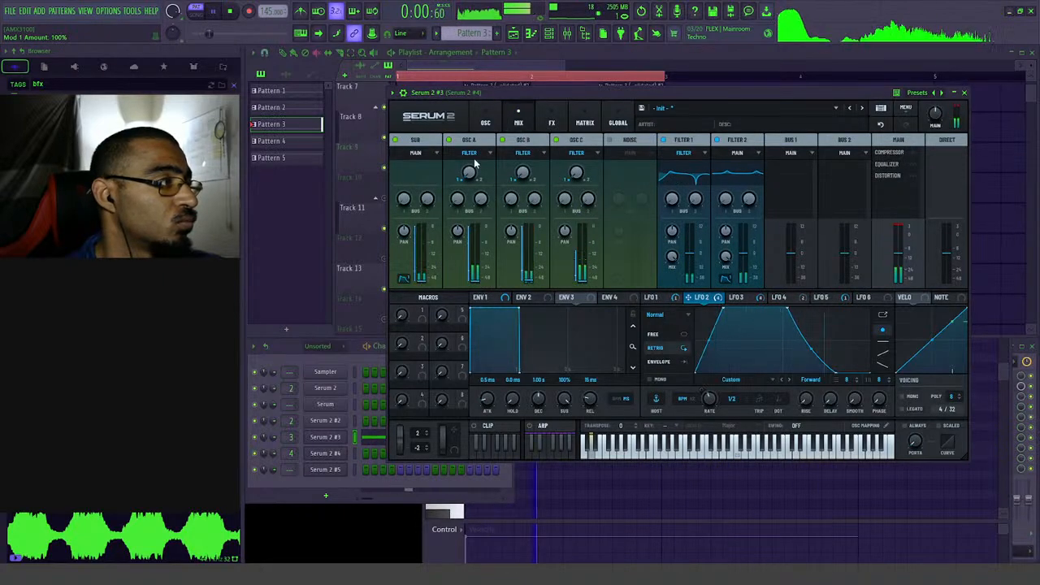
left_click(551, 123)
left_click(486, 123)
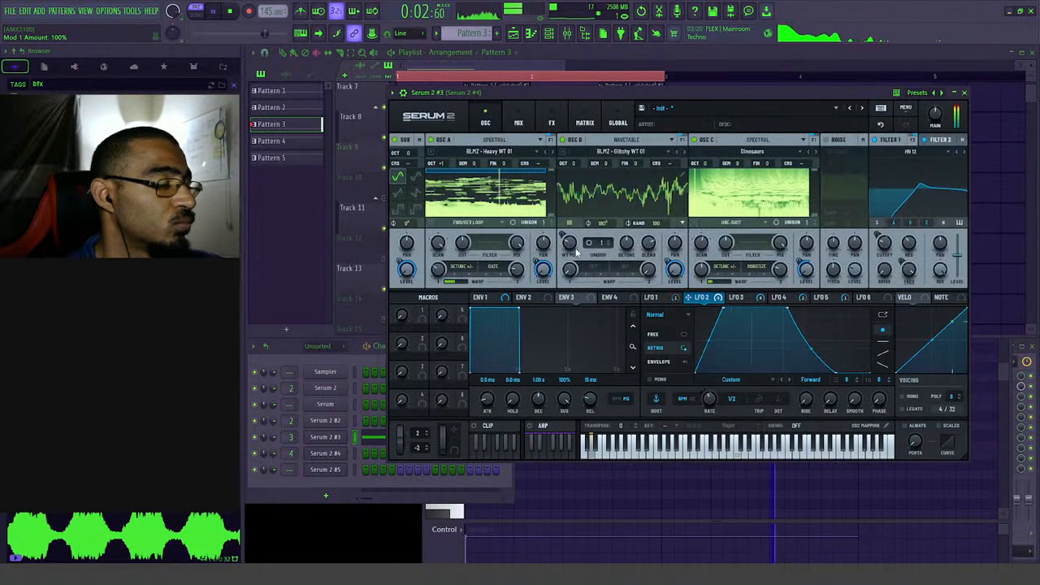
mouse_move(535, 282)
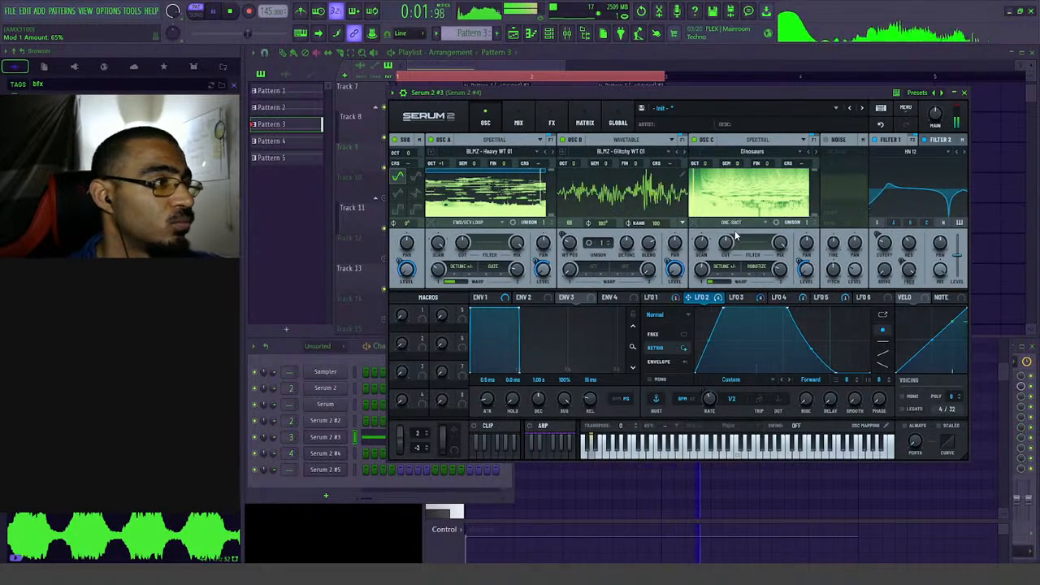
- Add a Utility effect ahead of the compressor in the main effects chain, with mono bass enabled
left_click(924, 141)
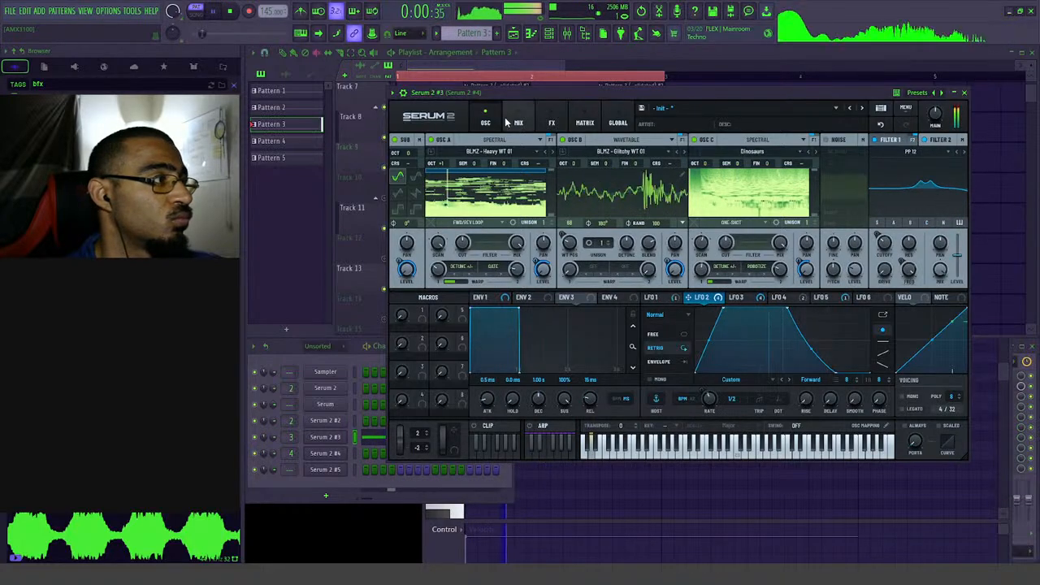
left_click(552, 123)
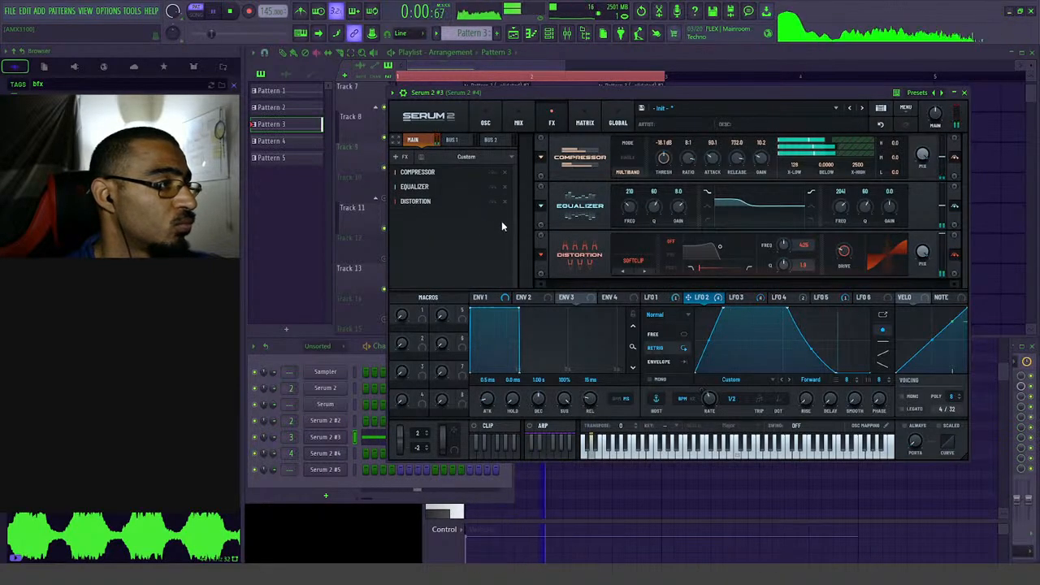
left_click(499, 120)
left_click(519, 123)
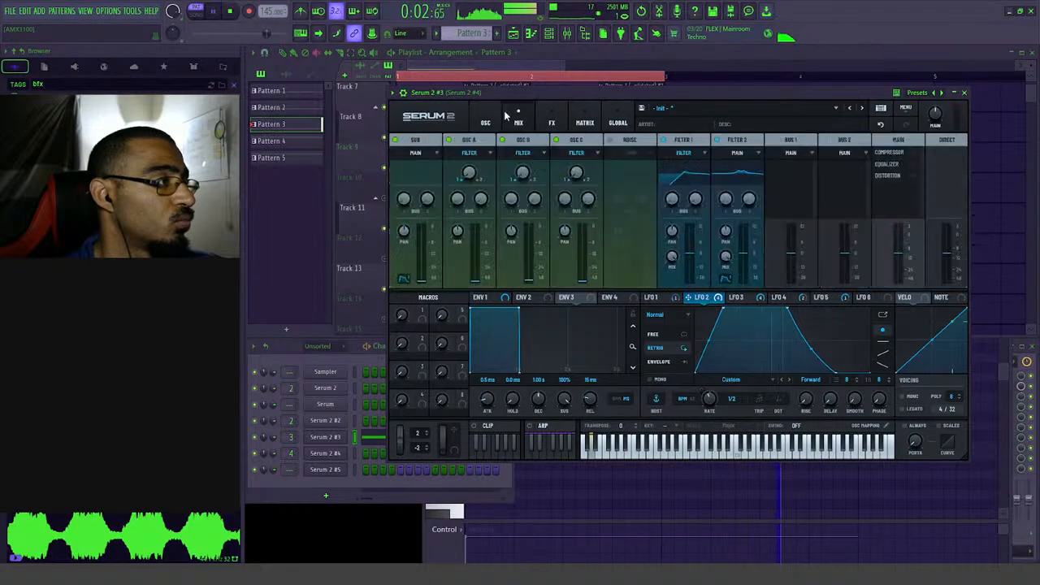
left_click(578, 123)
left_click(552, 123)
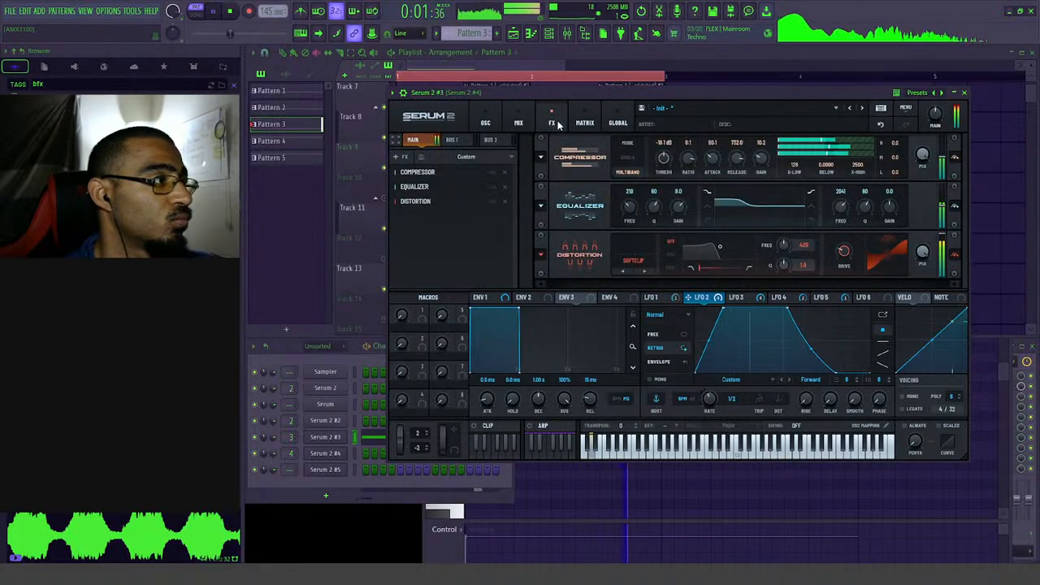
left_click(398, 156)
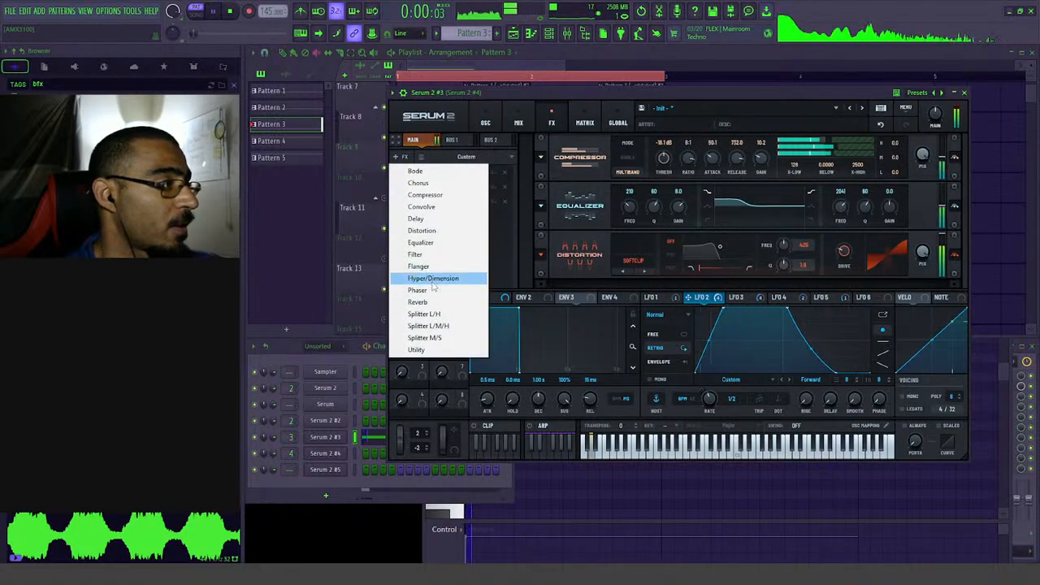
left_click(443, 350)
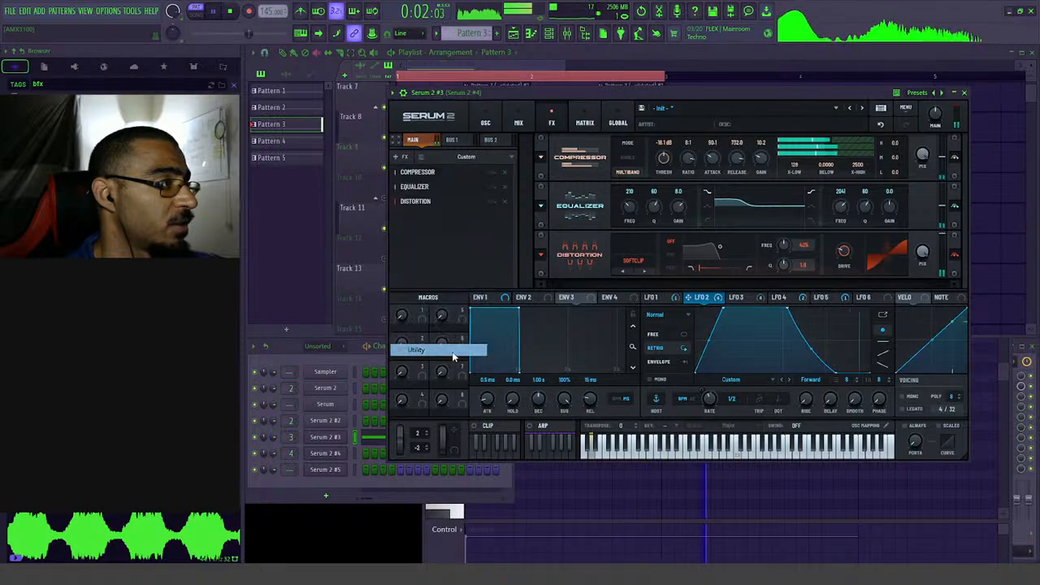
left_click_drag(437, 171, 439, 169)
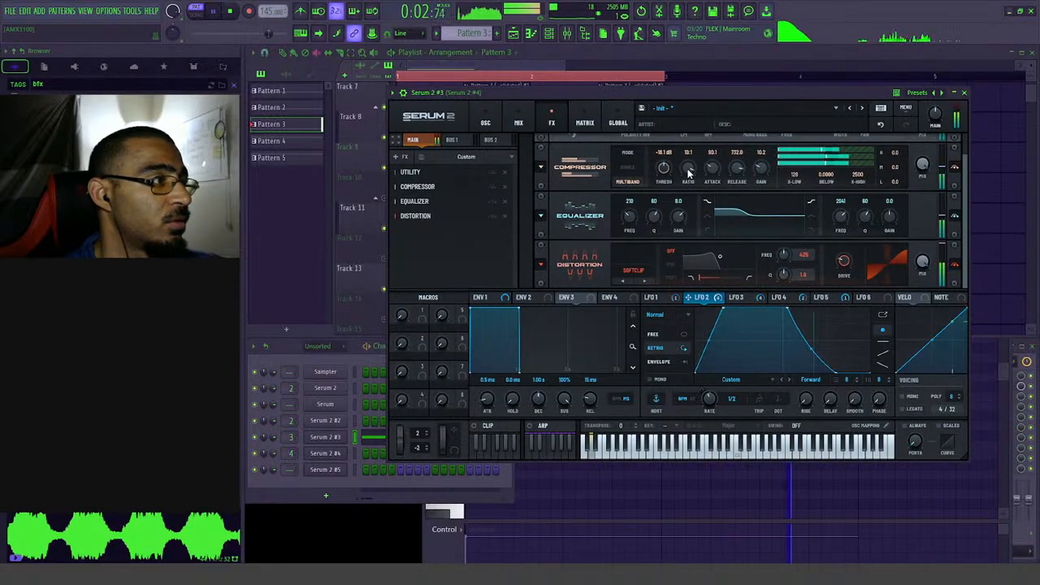
left_click_drag(685, 169, 685, 196)
left_click_drag(968, 190, 957, 171)
left_click_drag(954, 168, 952, 143)
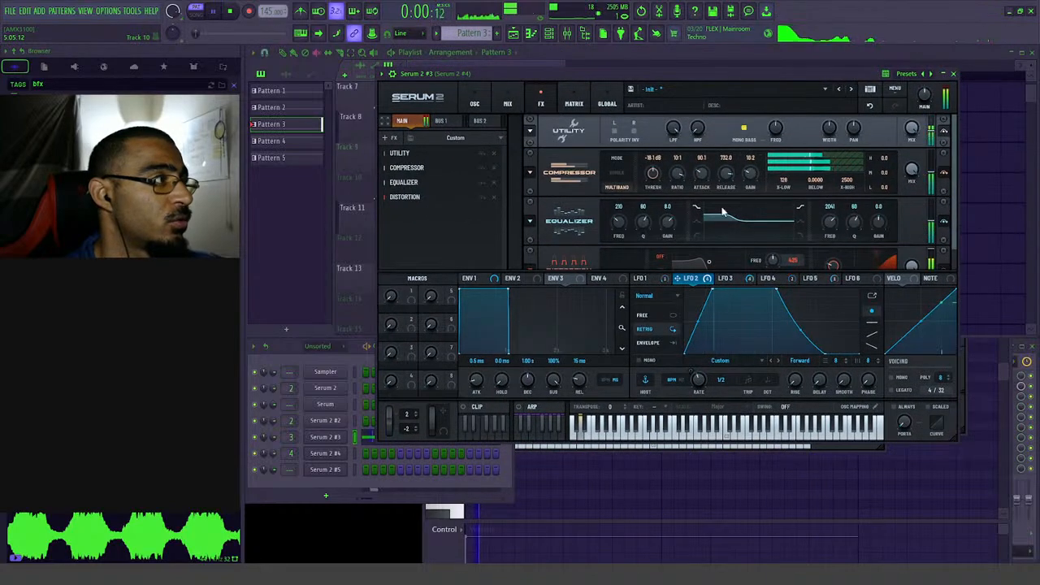
- Restart playback in song mode and lower oscillator C's octave to -1
left_click(228, 14)
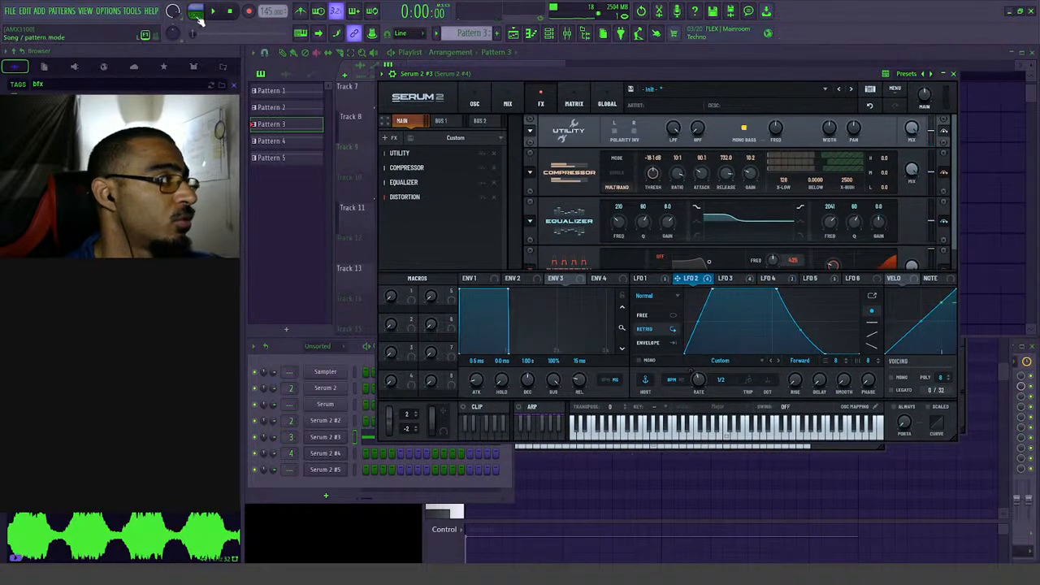
left_click(213, 12)
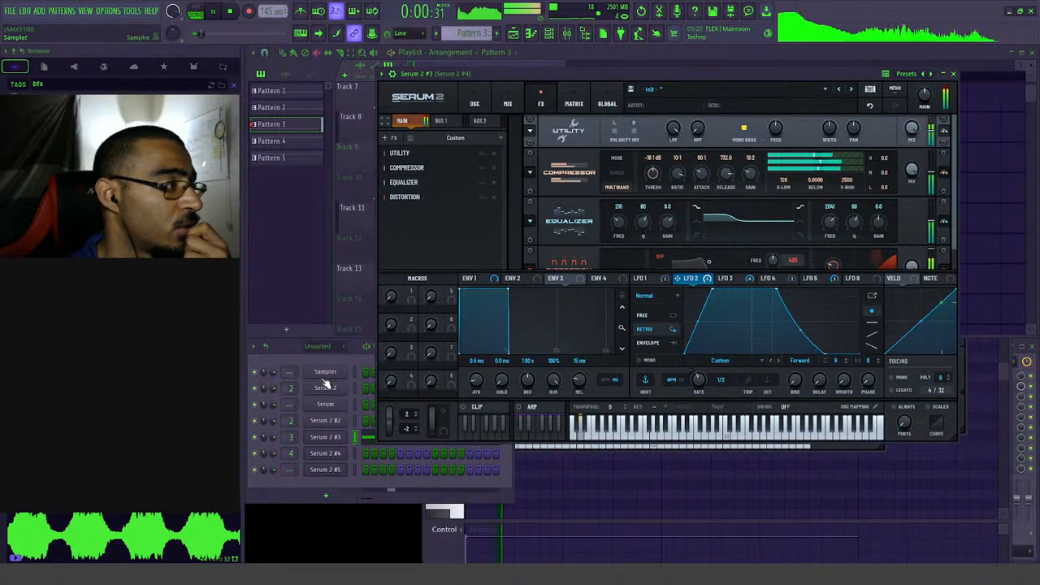
left_click(474, 104)
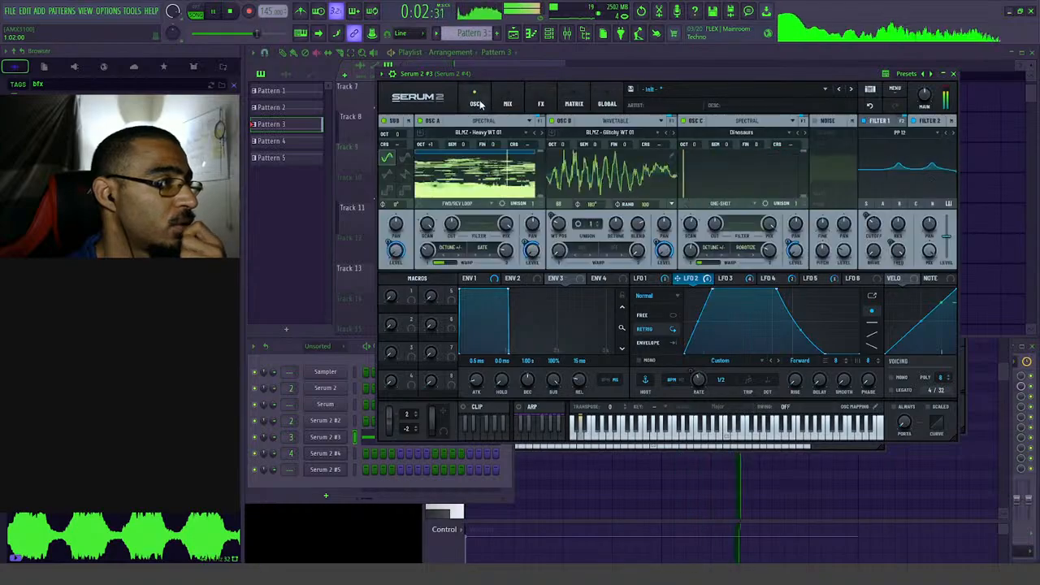
left_click_drag(695, 146, 695, 159)
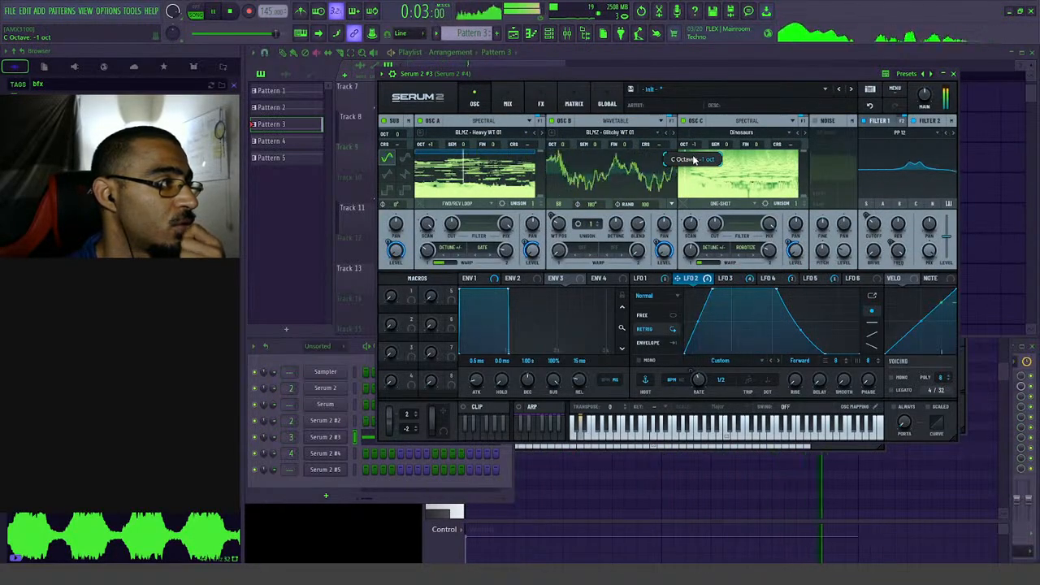
- Bring up LFO 4's stepped shape and lower oscillator B's octave to -1
left_click(726, 279)
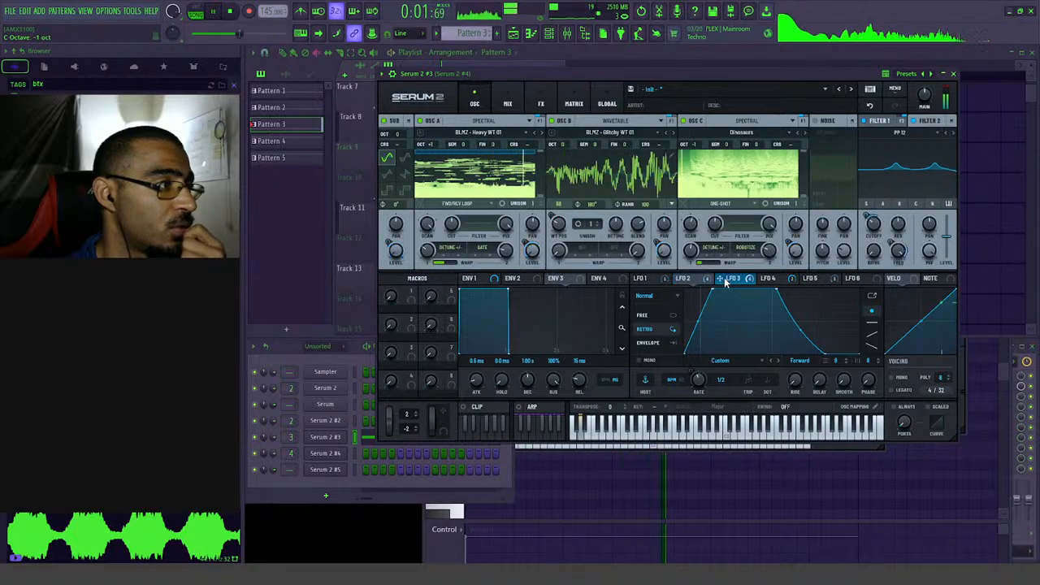
left_click(775, 279)
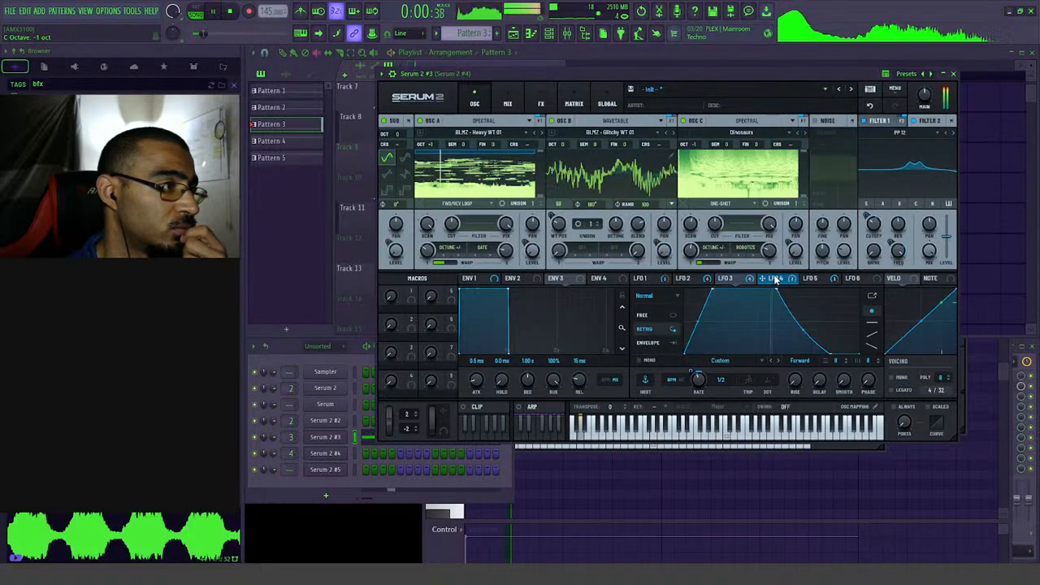
key("space")
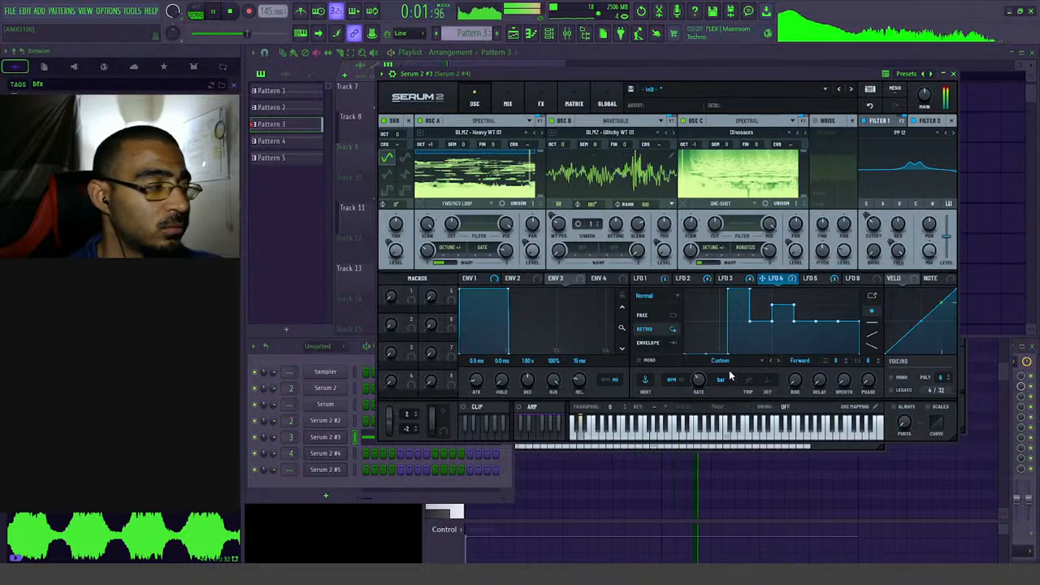
key("space")
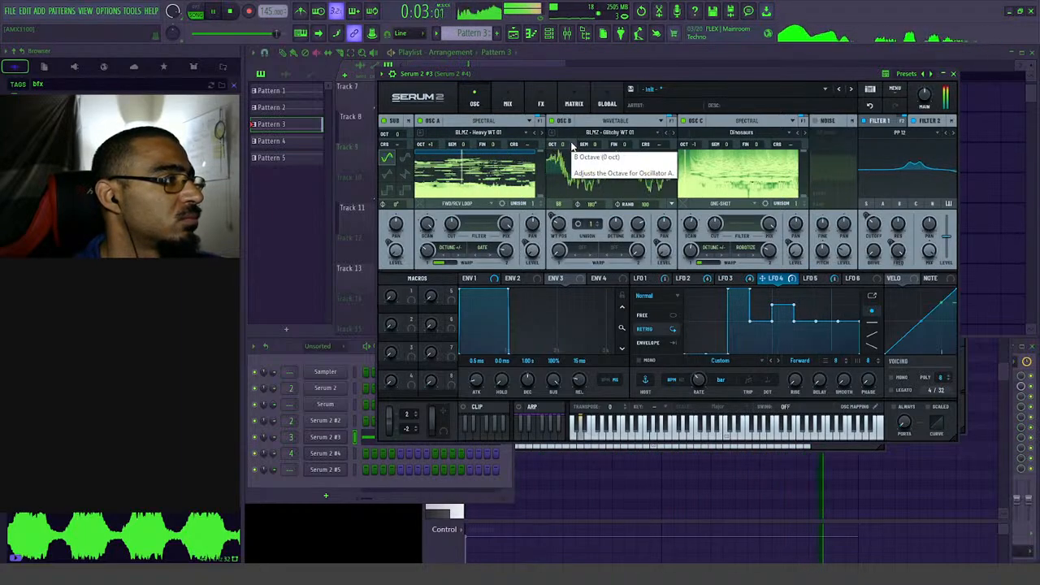
left_click_drag(572, 144, 567, 157)
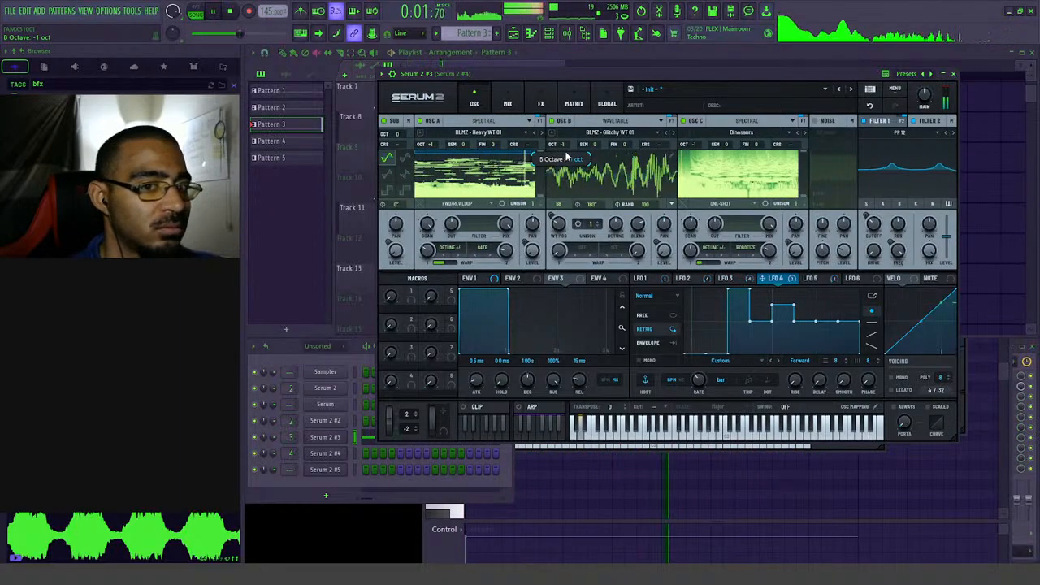
- Lower oscillator B's wavetable position slightly while the song plays
key("space")
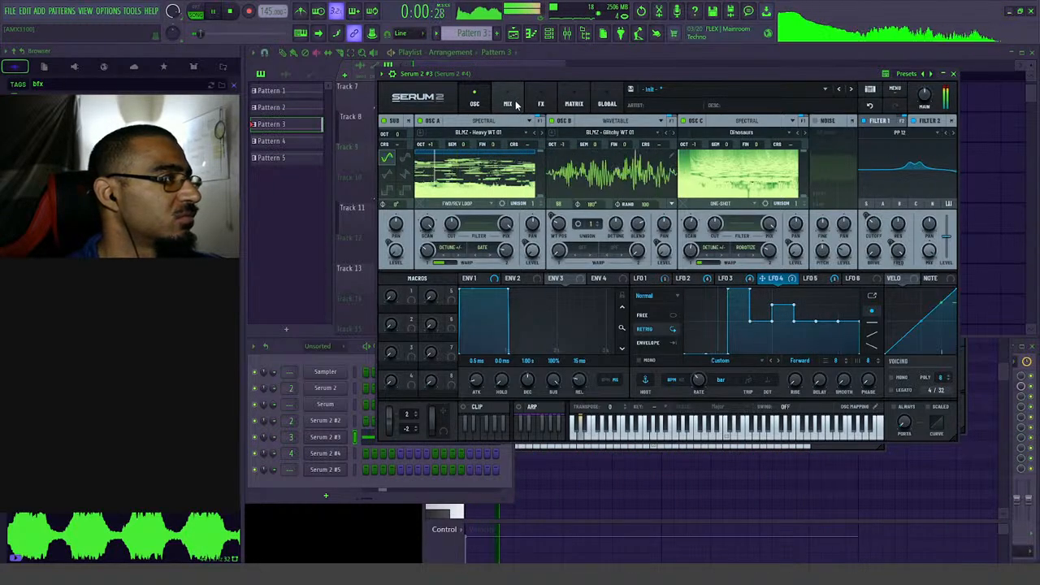
left_click(672, 133)
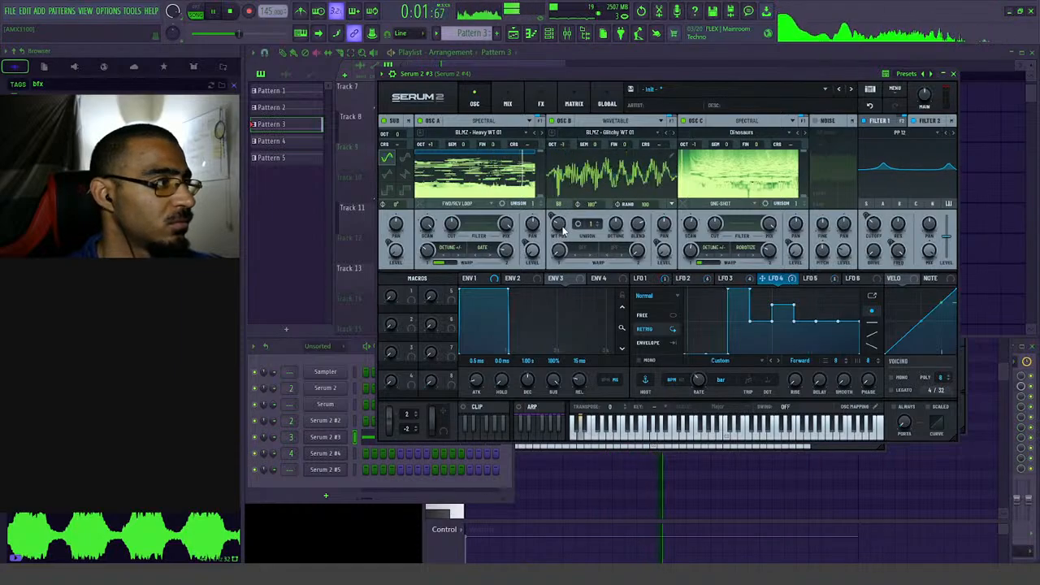
left_click_drag(561, 226, 563, 237)
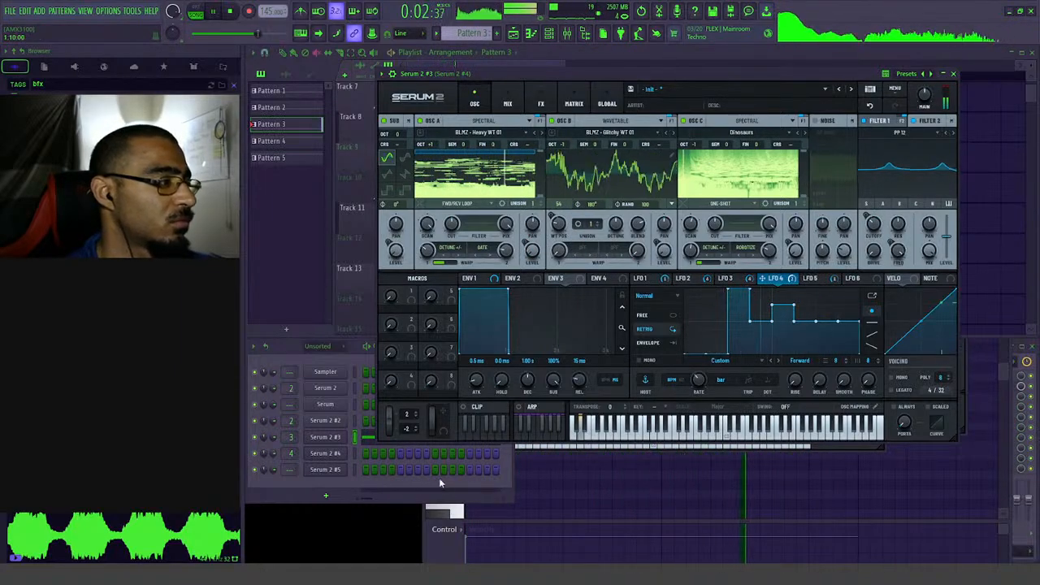
- Stop playback and open the mixer on the bass's insert track
key("space")
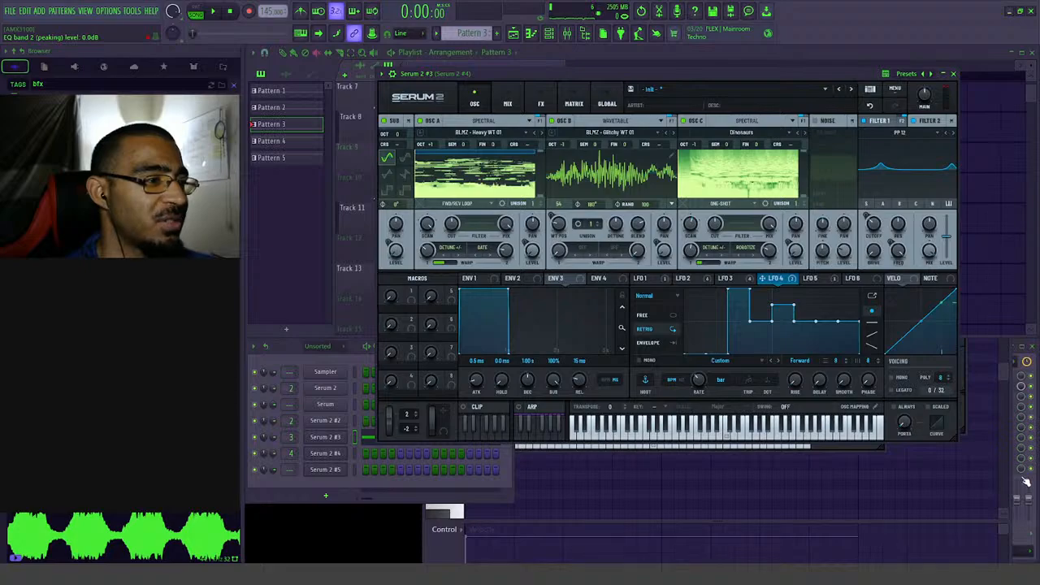
key("F9")
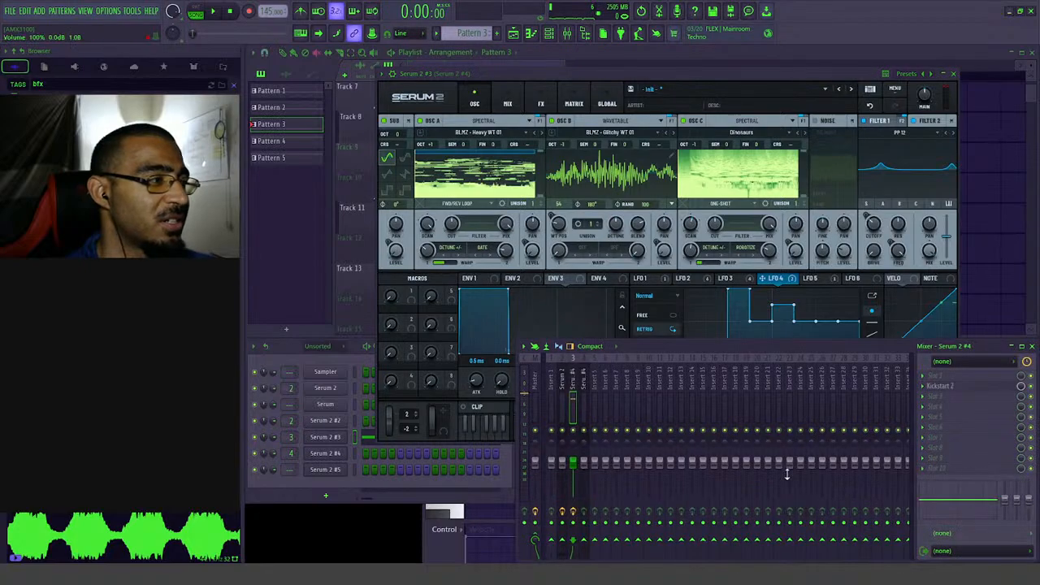
- Load the Chroma effect in the slot above Kickstart 2 on the bass's insert track
left_click(939, 383)
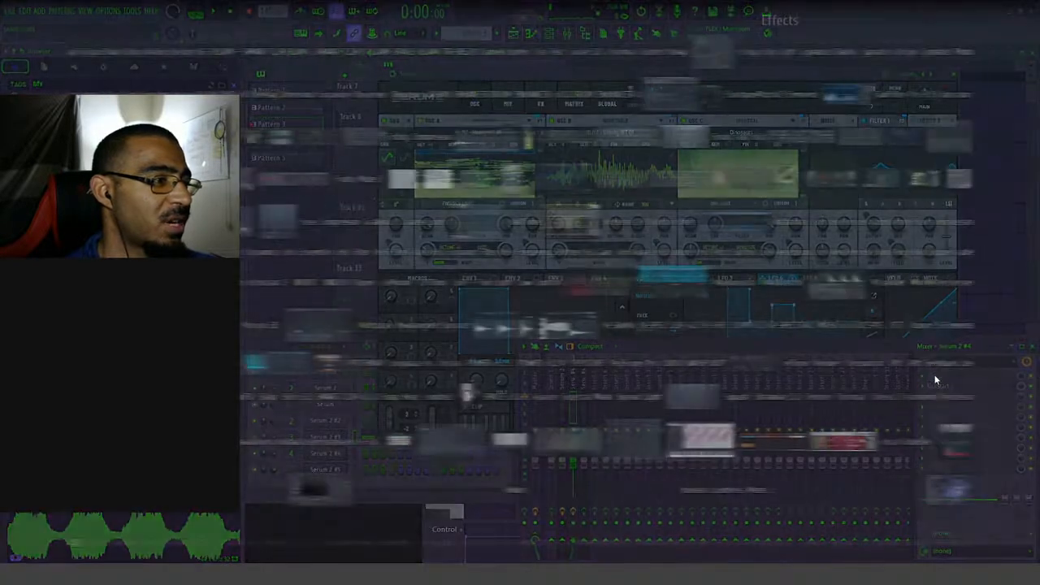
type("chr")
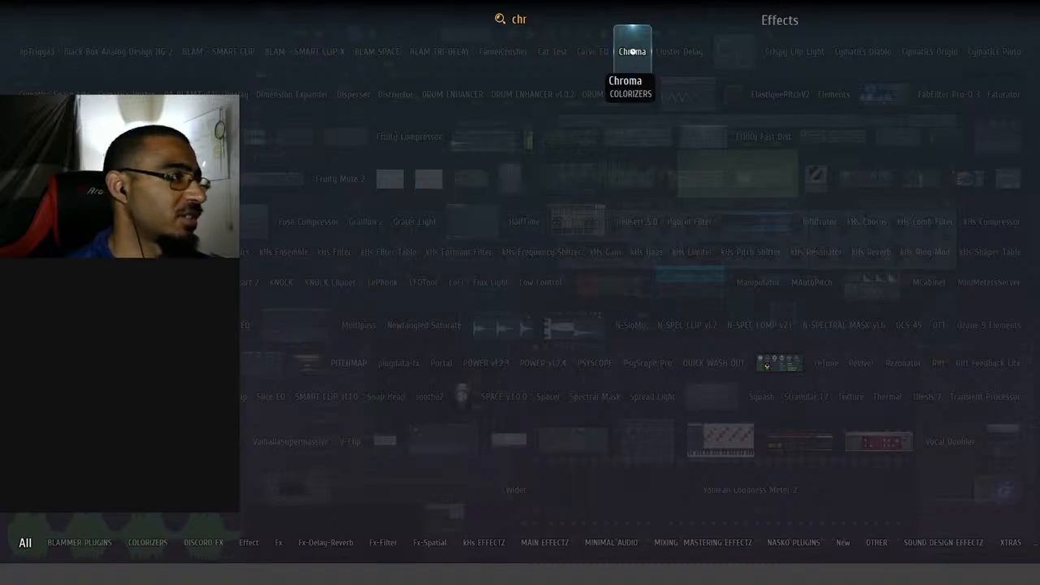
left_click(633, 52)
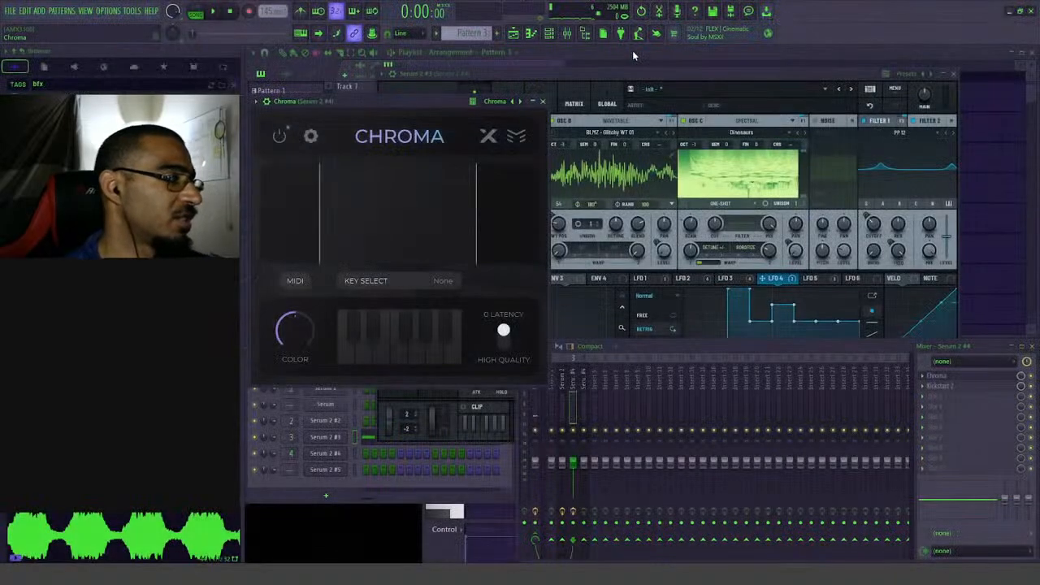
- Start playback and set Chroma's key to D with the Natural* Maj scale, in high-quality mode
left_click(399, 281)
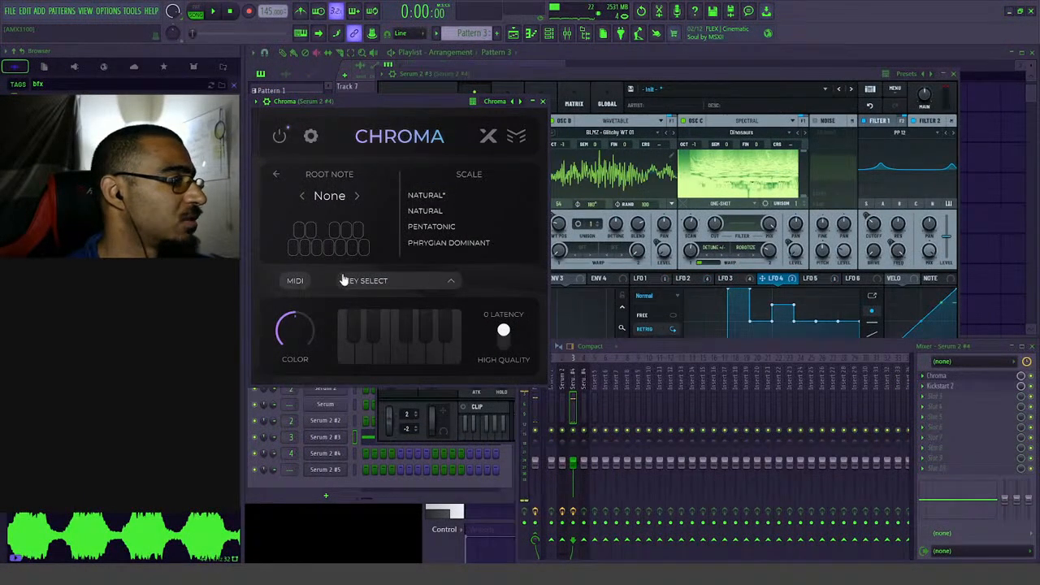
left_click(305, 249)
key("space")
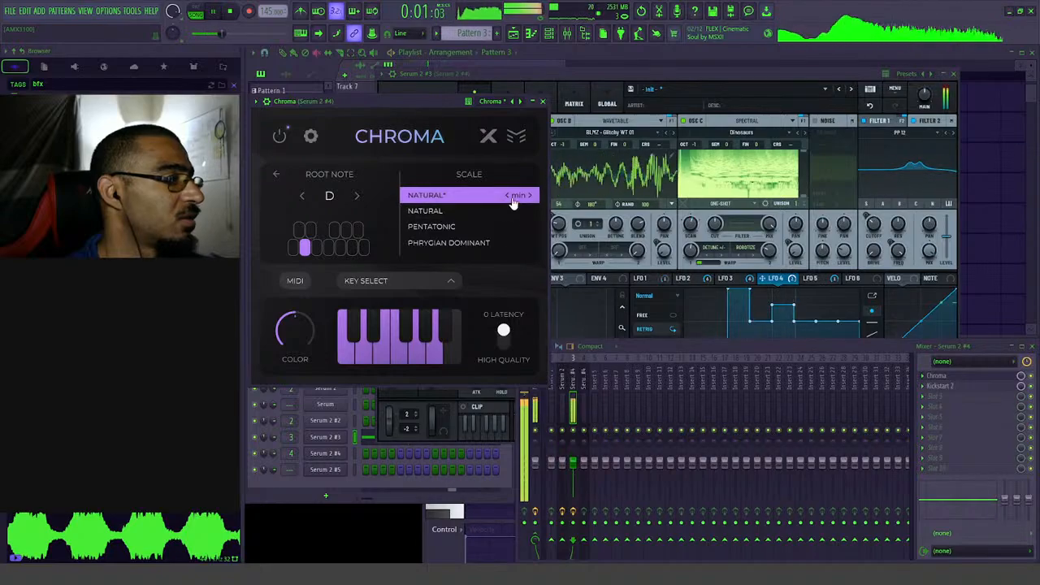
left_click(510, 197)
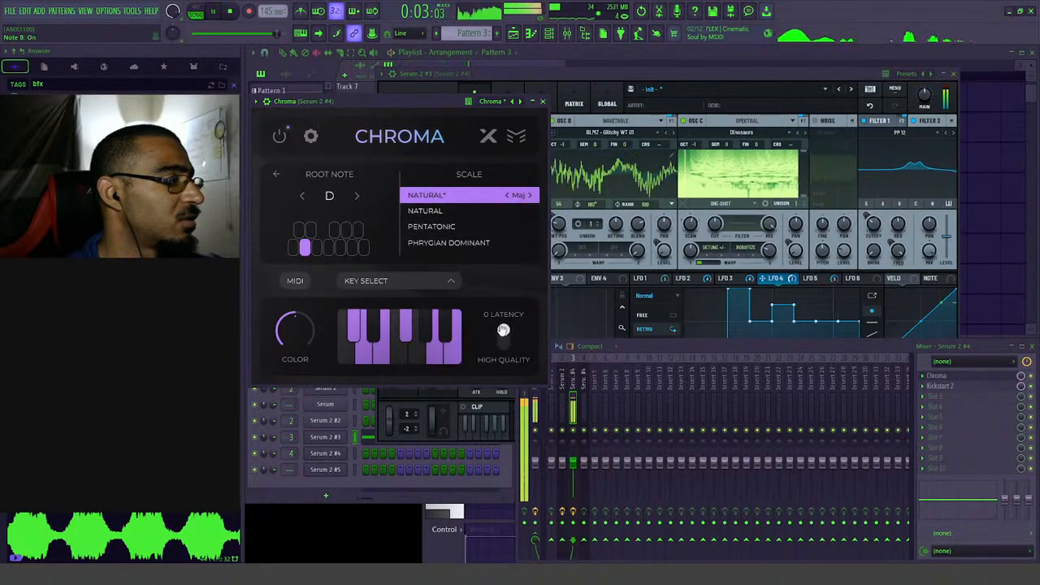
- Check the bass's sustained note in the Serum 2 #3 piano roll, and return to the playlist
left_click(549, 34)
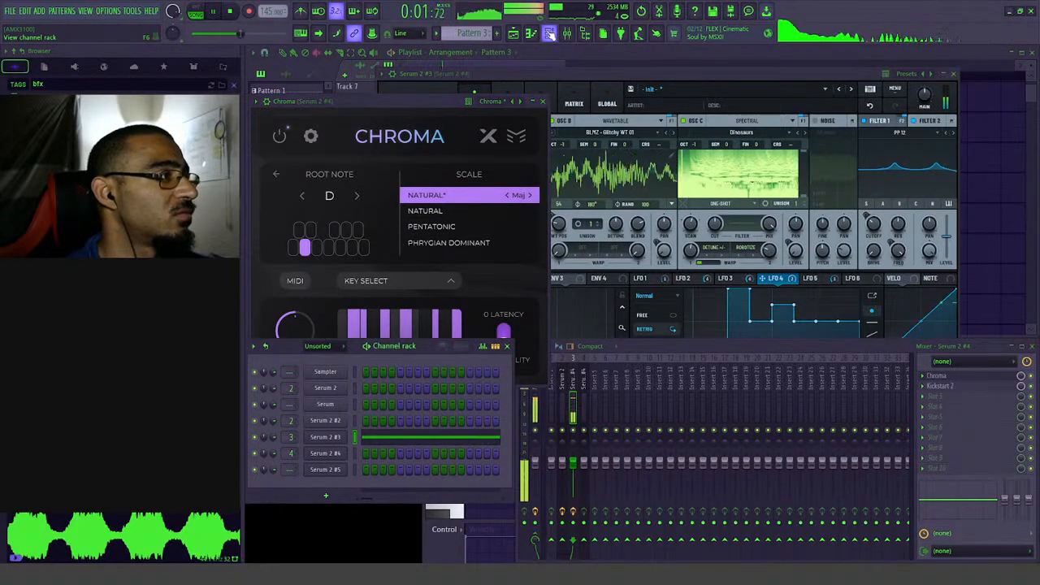
left_click(531, 33)
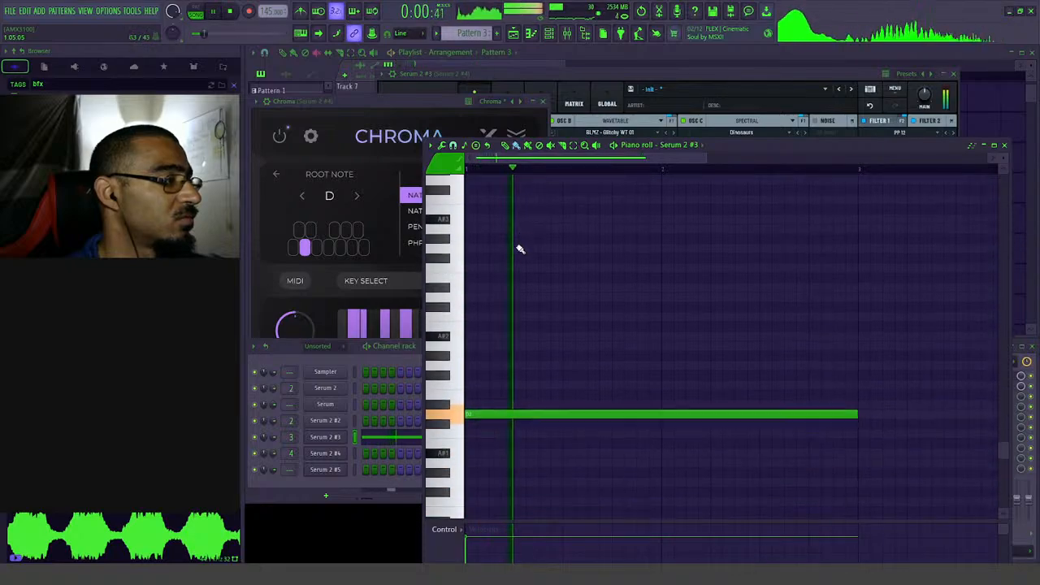
scroll(520, 248, "down", 2)
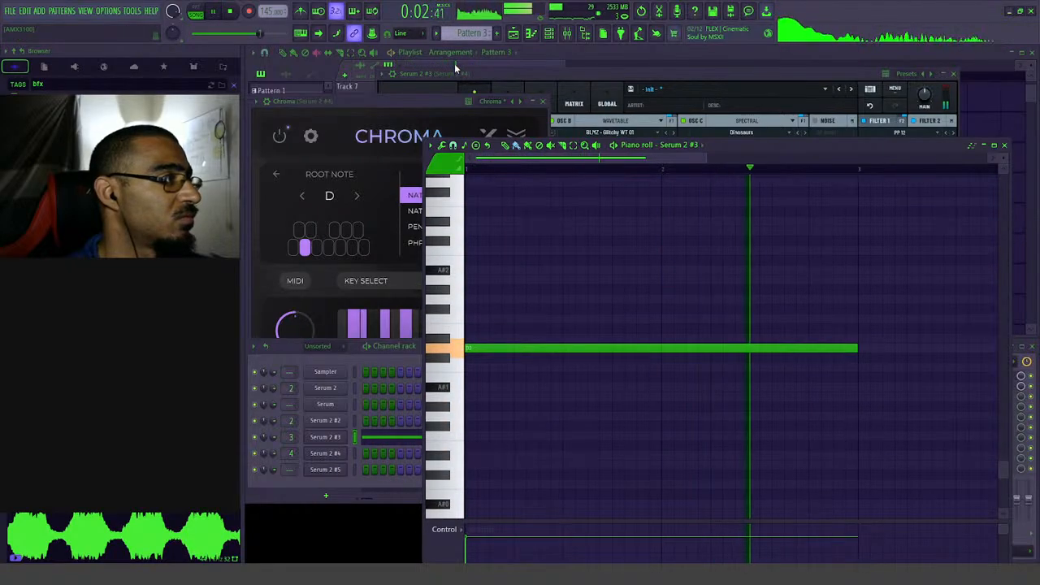
left_click(454, 63)
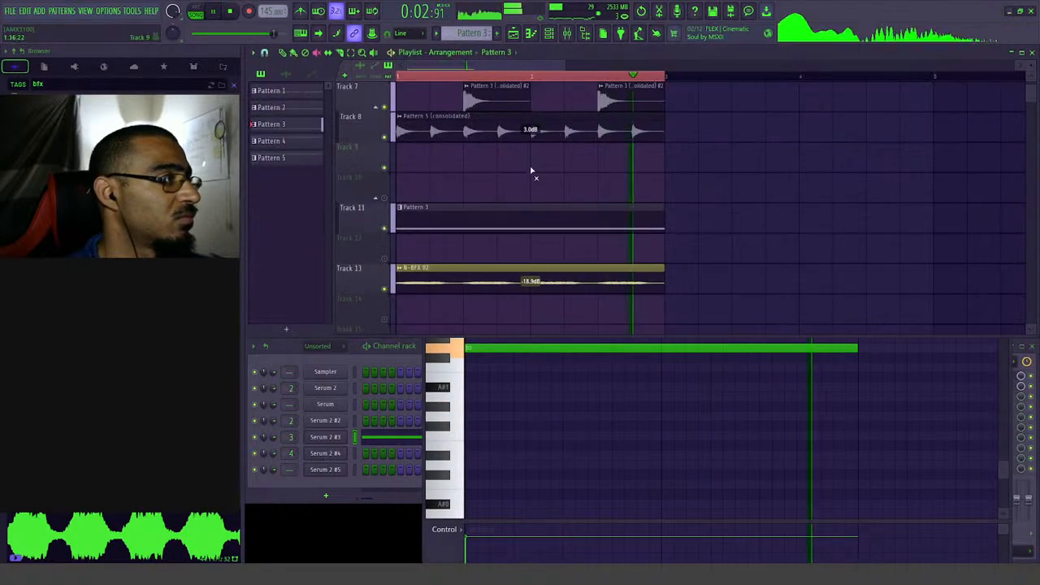
- Bring Chroma back up from the bass's insert and set its Color to 148%
left_click(1020, 360)
left_click(1020, 377)
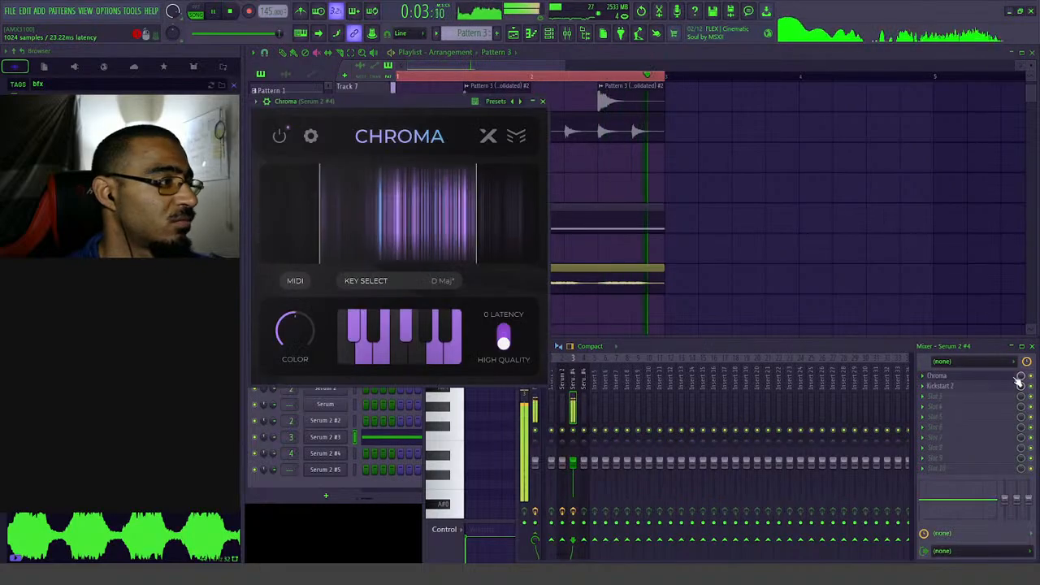
left_click_drag(302, 332, 312, 295)
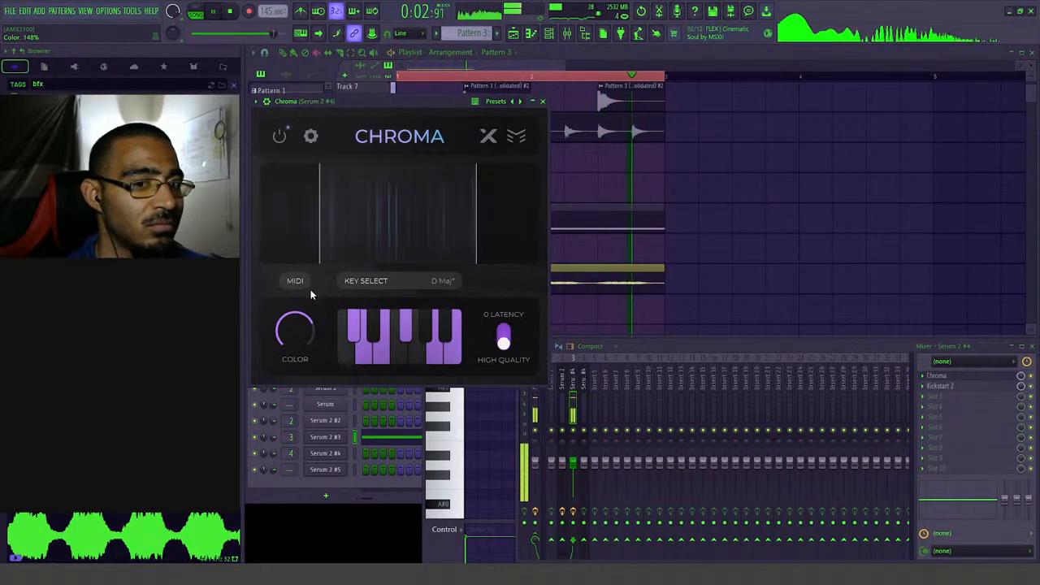
- Reopen the Serum 2 #3 bass synth with LFO 4's stepped shape in view
left_click(340, 437)
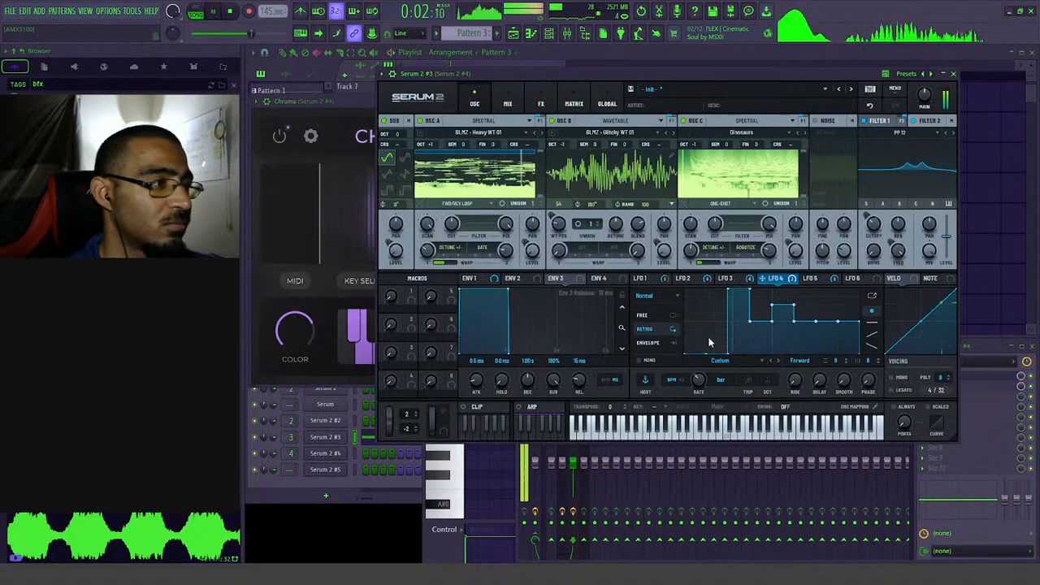
right_click(699, 280)
left_click(711, 279)
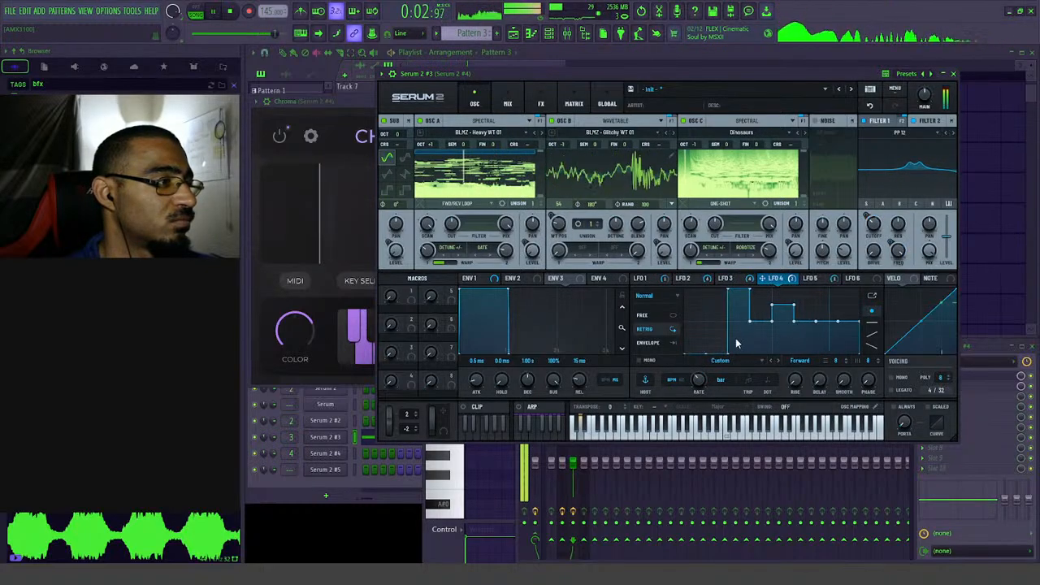
- Try a raised second step and a 2 bar rate for LFO 4, restarting playback to audition each variation
key("space")
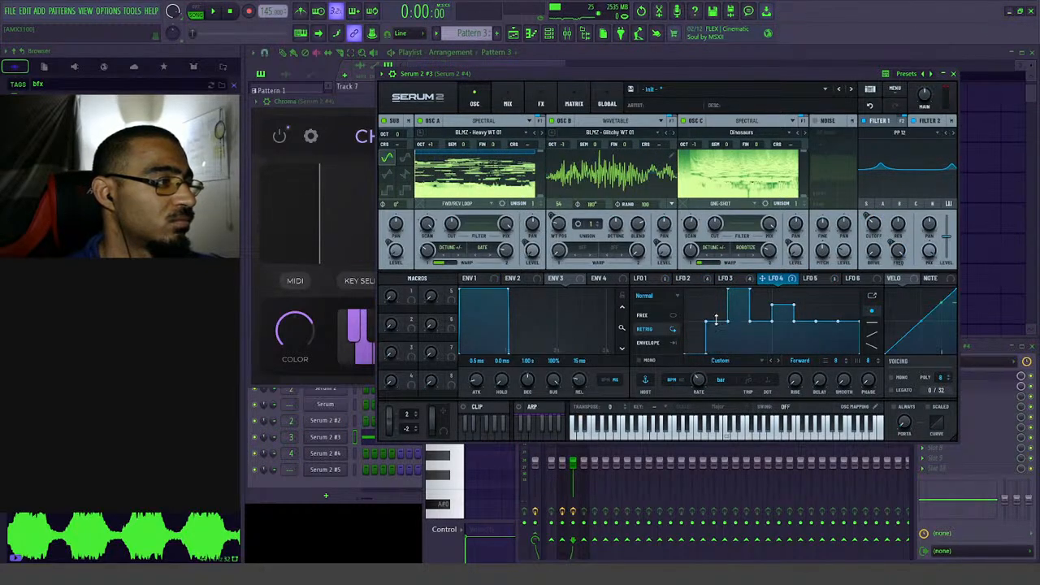
key("space")
left_click_drag(725, 380, 724, 393)
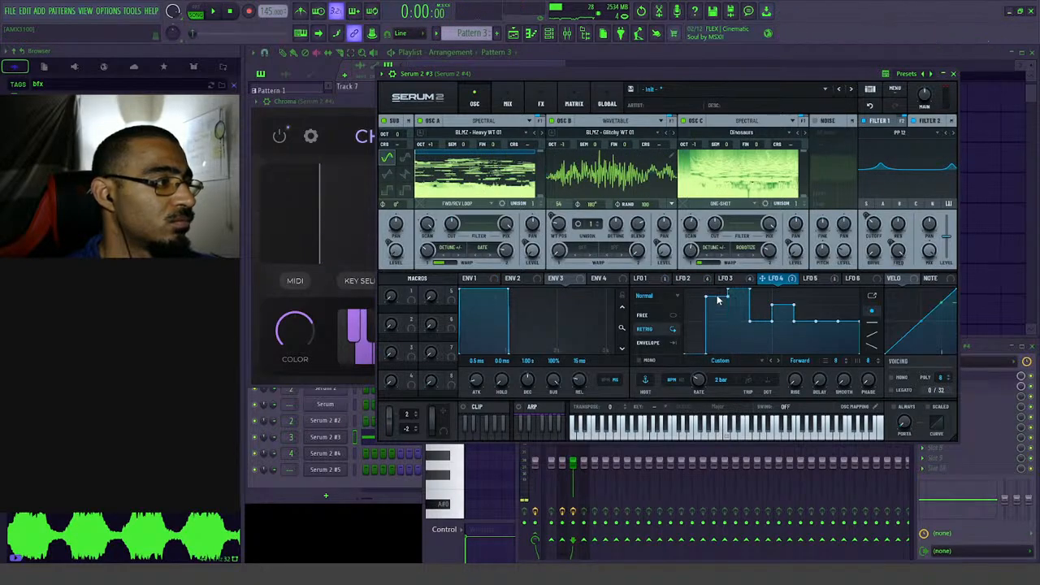
key("space")
key("space")
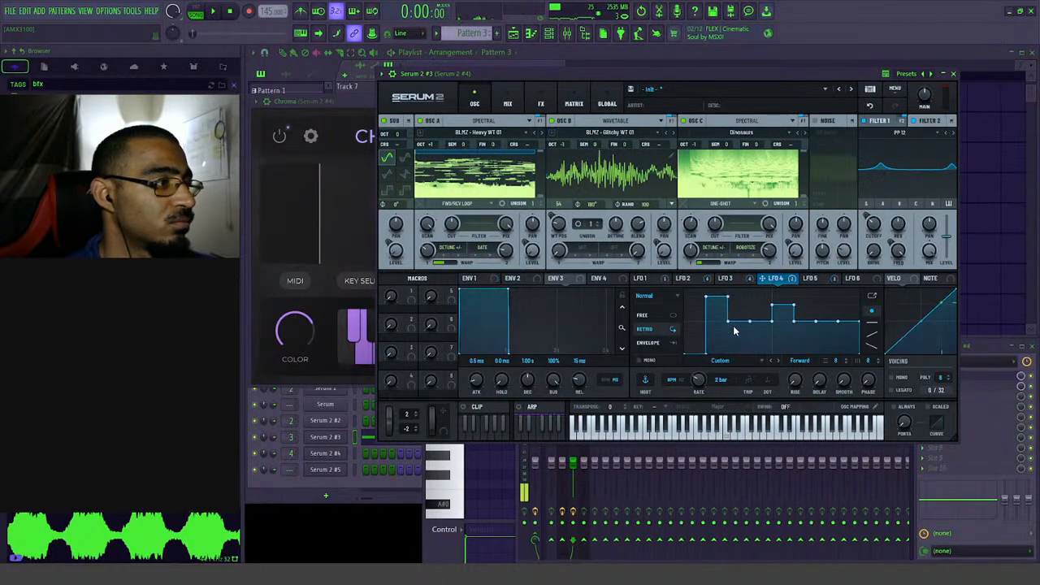
key("space")
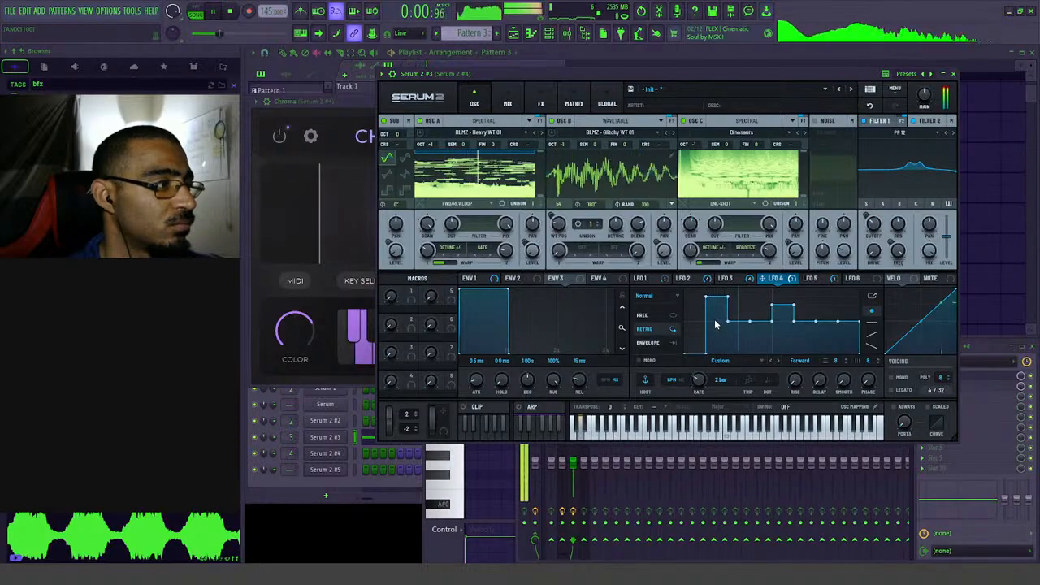
key("space")
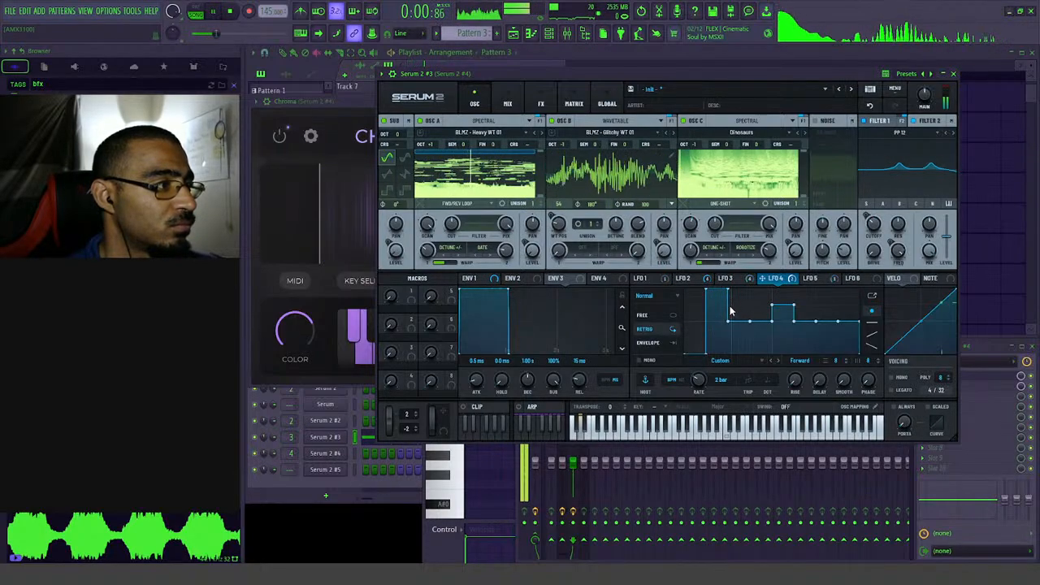
key("space")
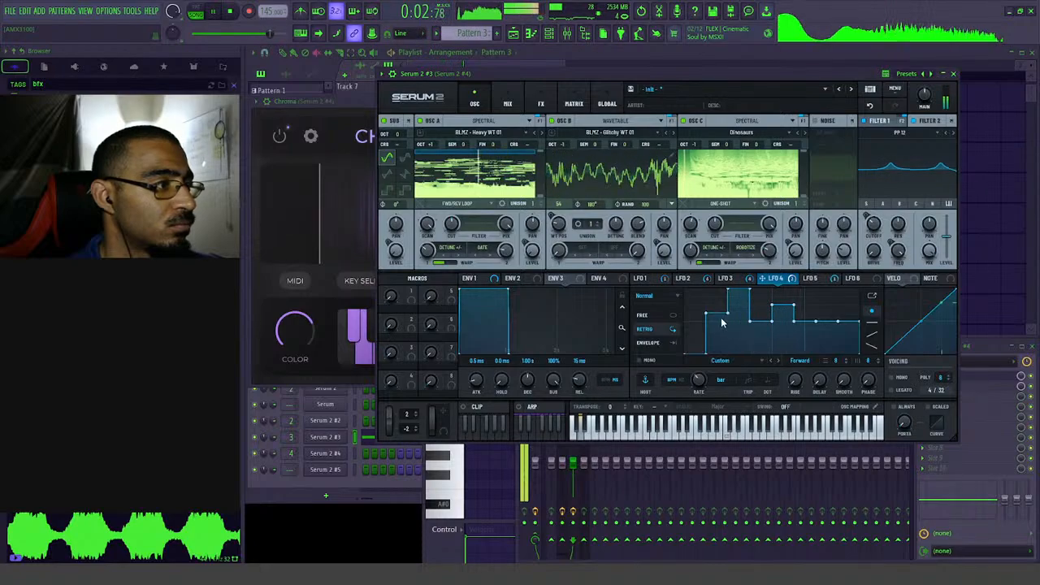
left_click(721, 323, "shift")
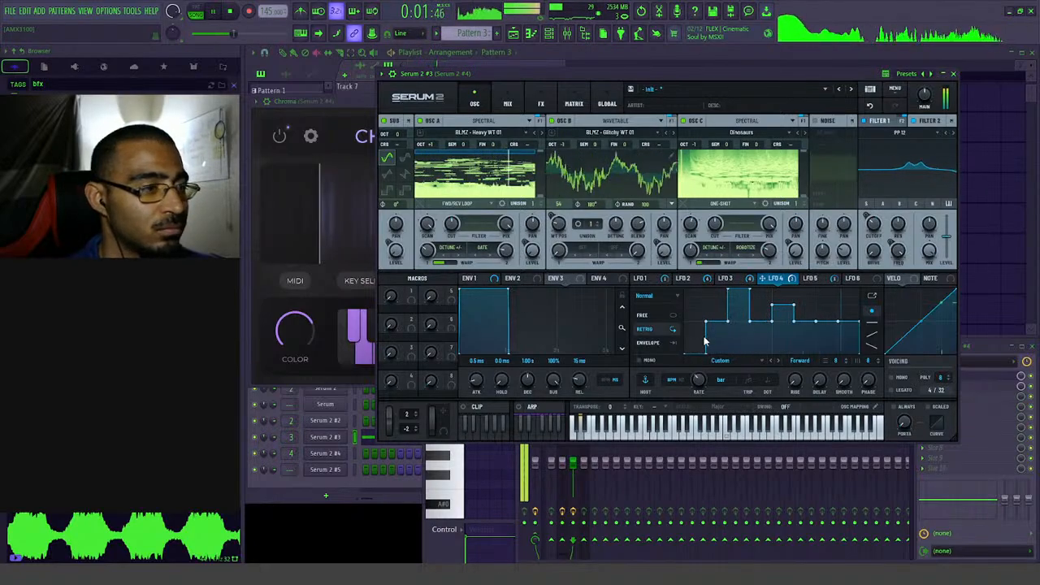
- Drop LFO 4's second step to zero, lower its third step slightly and raise its last two steps
left_click_drag(715, 339, 719, 361)
mouse_move(742, 313)
left_mouse_down()
mouse_move(770, 308)
mouse_move(738, 301)
left_mouse_up()
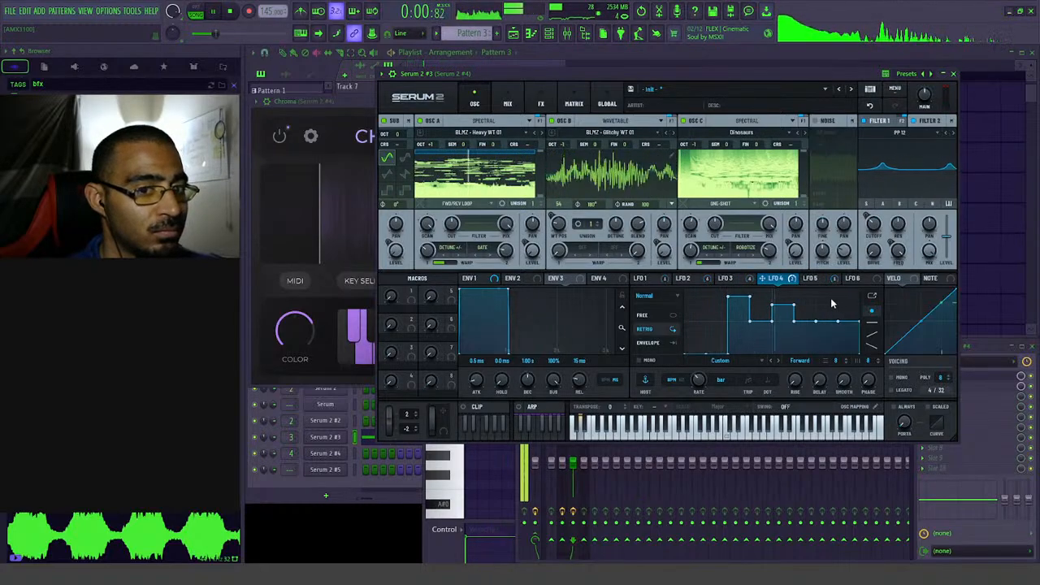
left_click_drag(825, 301, 847, 301)
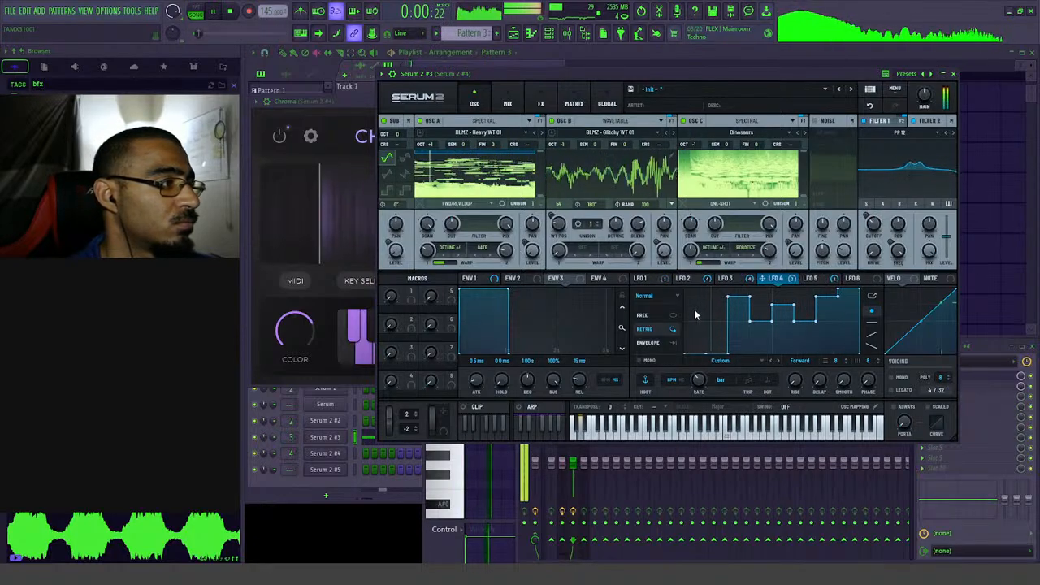
- Review the shapes and rates of LFO 2 and LFO 3 while the song plays
left_click_drag(699, 380, 704, 382)
left_click(685, 278)
left_click(731, 278)
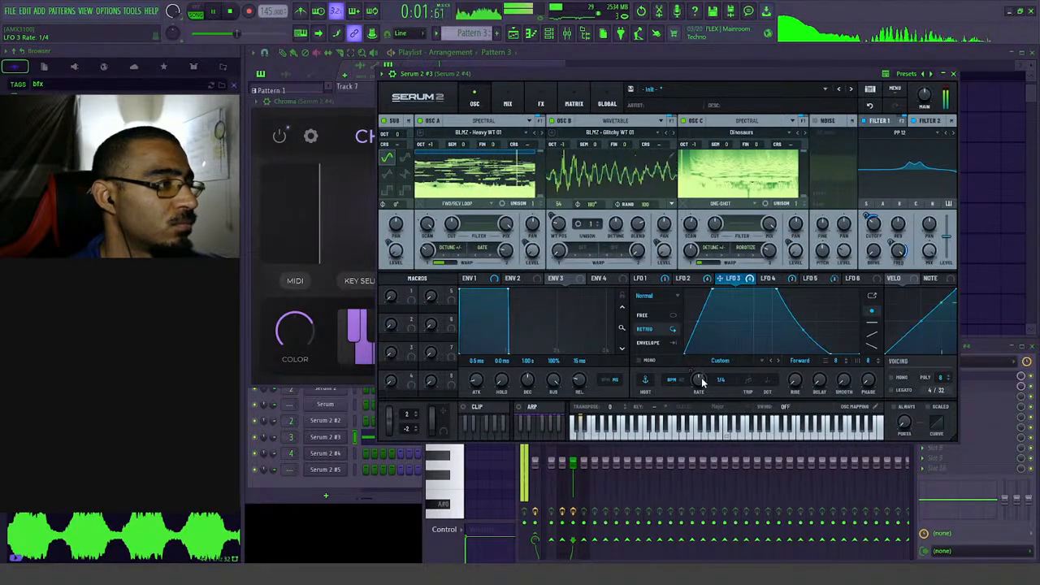
- Flatten LFO 4's third and fourth steps to zero and lower its last step slightly
left_click(782, 281)
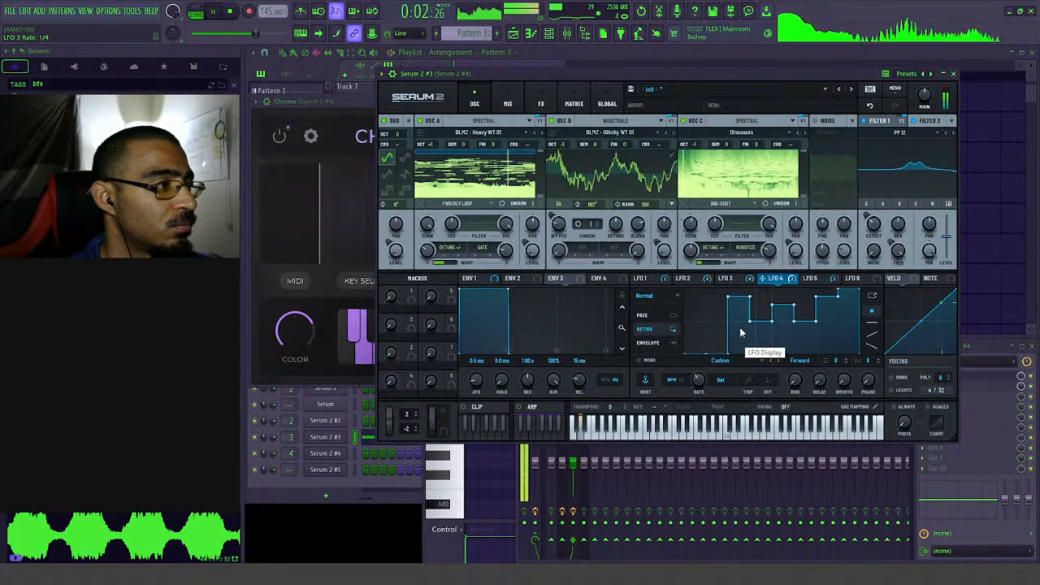
mouse_move(741, 327)
left_mouse_down()
mouse_move(741, 372)
mouse_move(761, 351)
left_mouse_up()
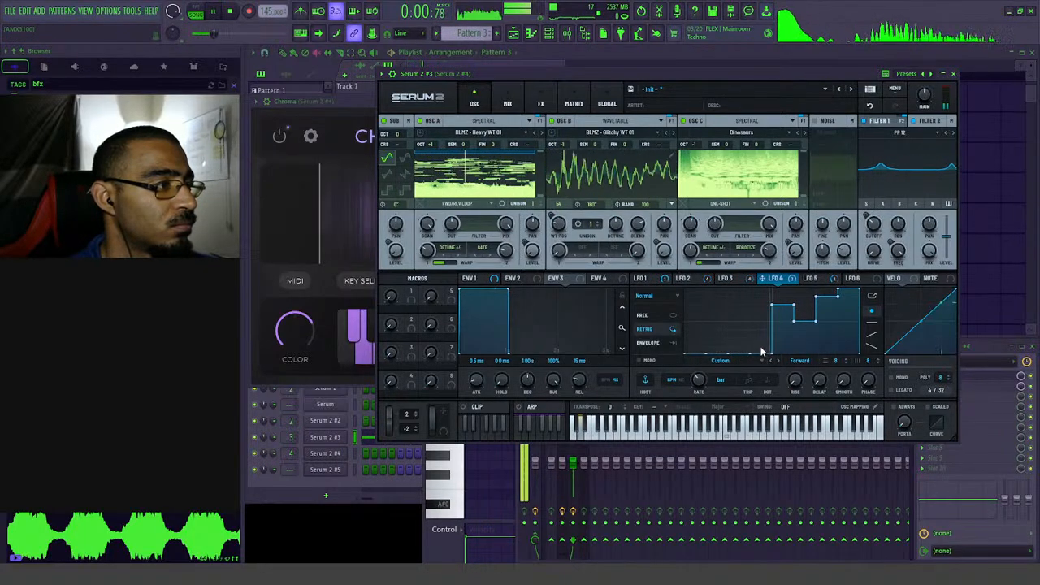
mouse_move(823, 317)
left_mouse_down()
mouse_move(845, 335)
mouse_move(847, 307)
left_mouse_up()
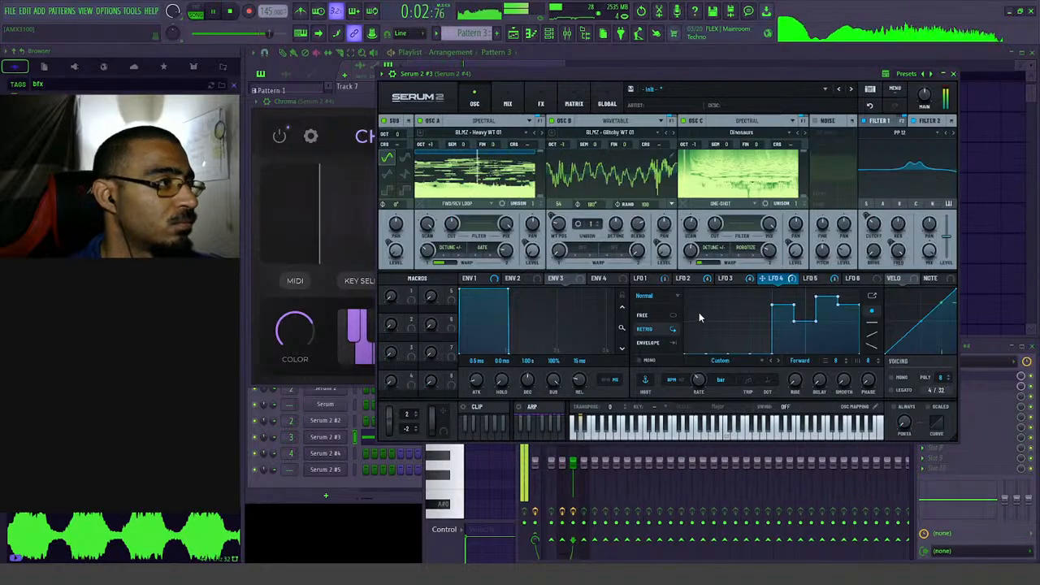
- Raise oscillator C's octave to +1 and oscillator B's wavetable position to 104 after checking the synth's mix page
left_click(507, 103)
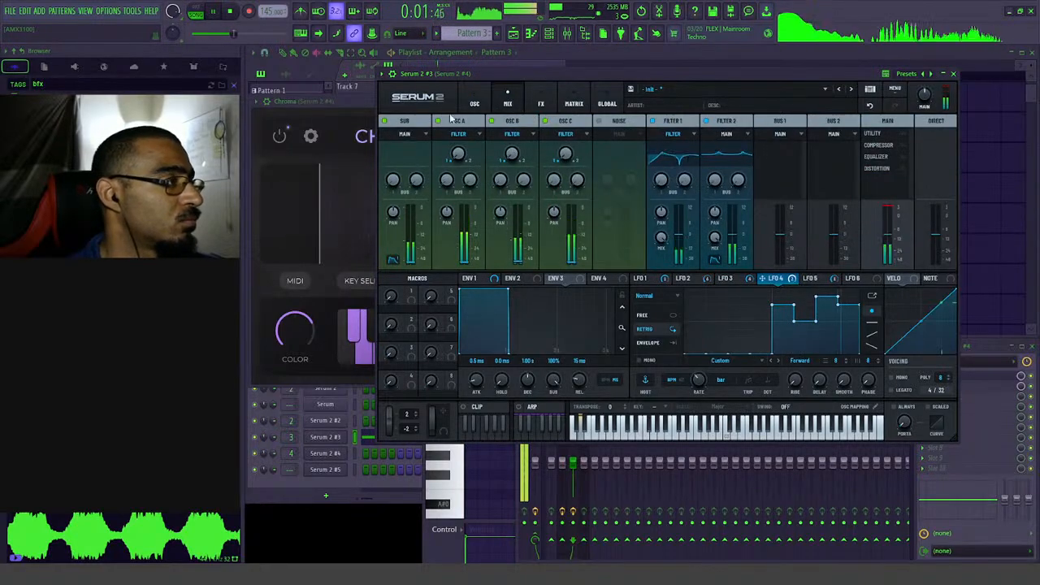
left_click(480, 103)
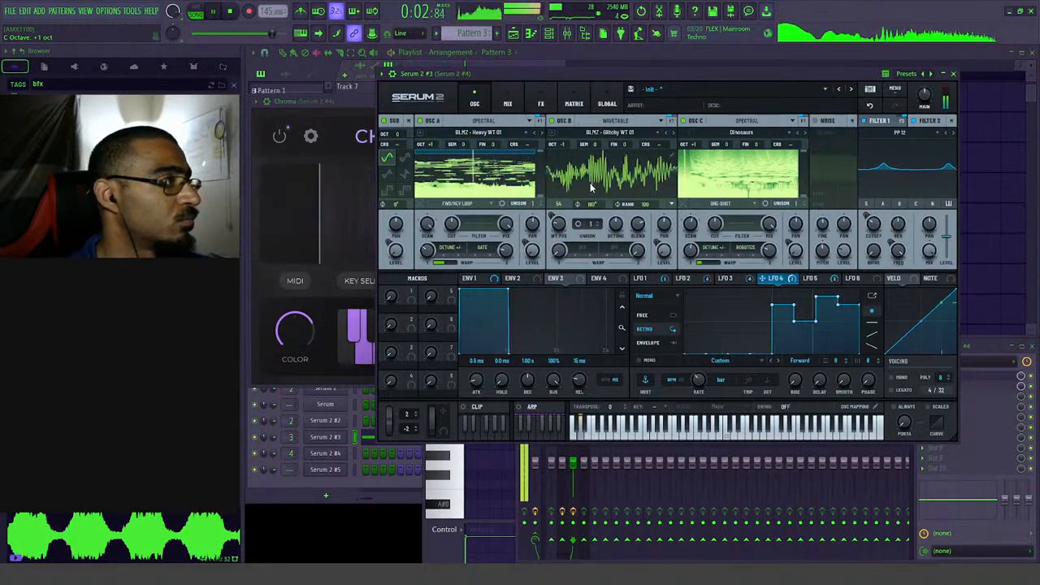
key("space")
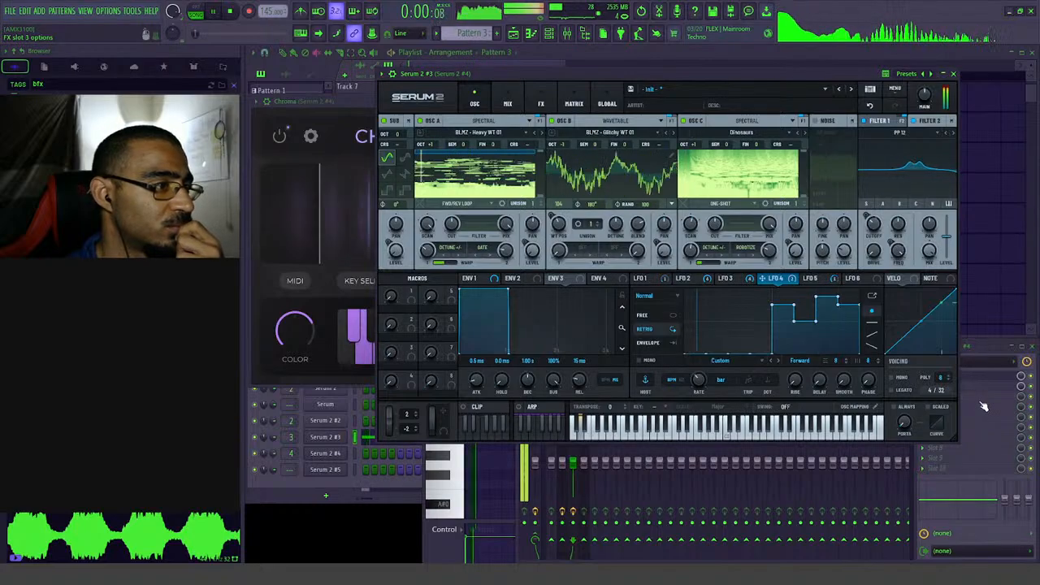
- Steepen LFO 2's rise and fall curves, pull its second peak point inward and down, and set its rate to 1/2
left_click(702, 281)
left_click_drag(800, 332, 796, 343)
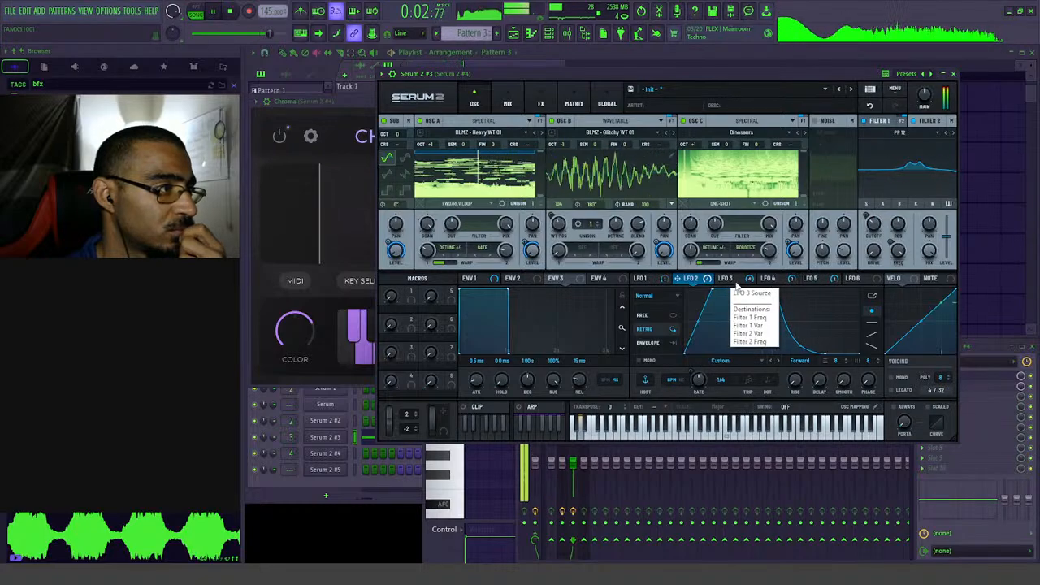
left_click_drag(699, 321, 700, 311)
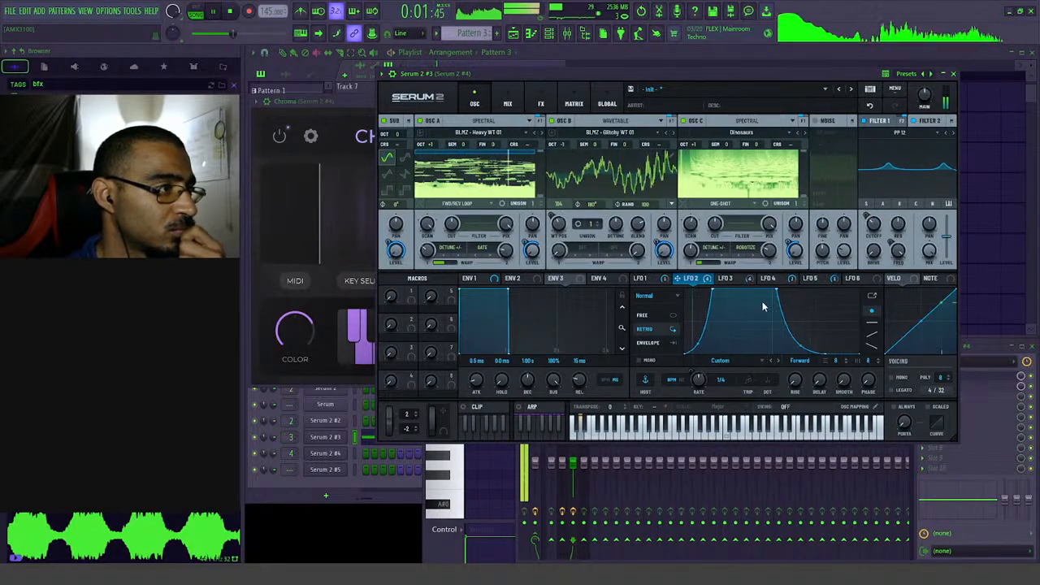
mouse_move(774, 290)
left_mouse_down()
mouse_move(756, 309)
mouse_move(764, 301)
left_mouse_up()
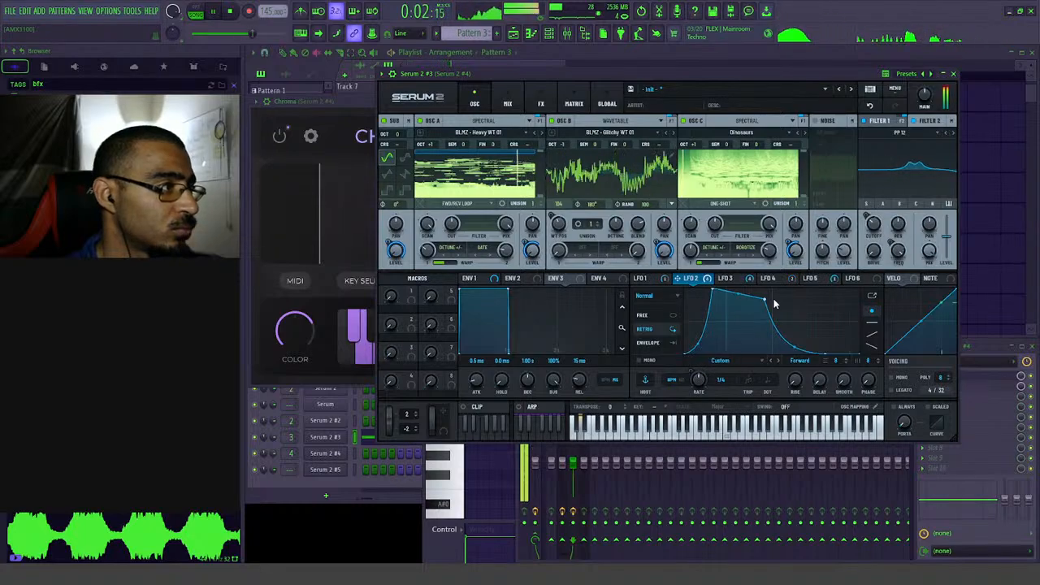
left_click_drag(698, 378, 697, 396)
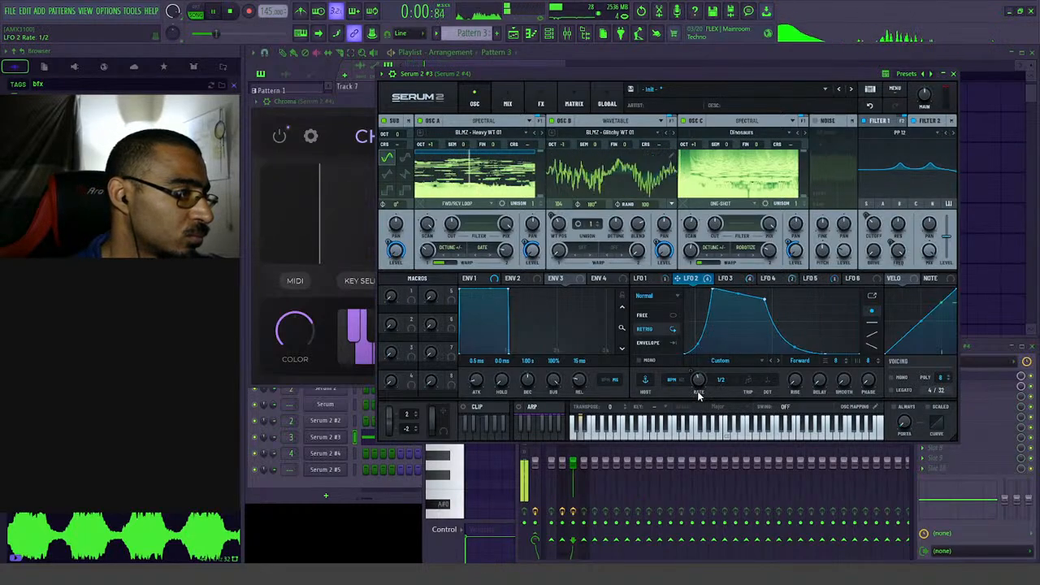
- Set LFO 3's rate to 1/2, raise LFO 2's second peak to full height, and make its falling curve straighter
left_click(725, 278)
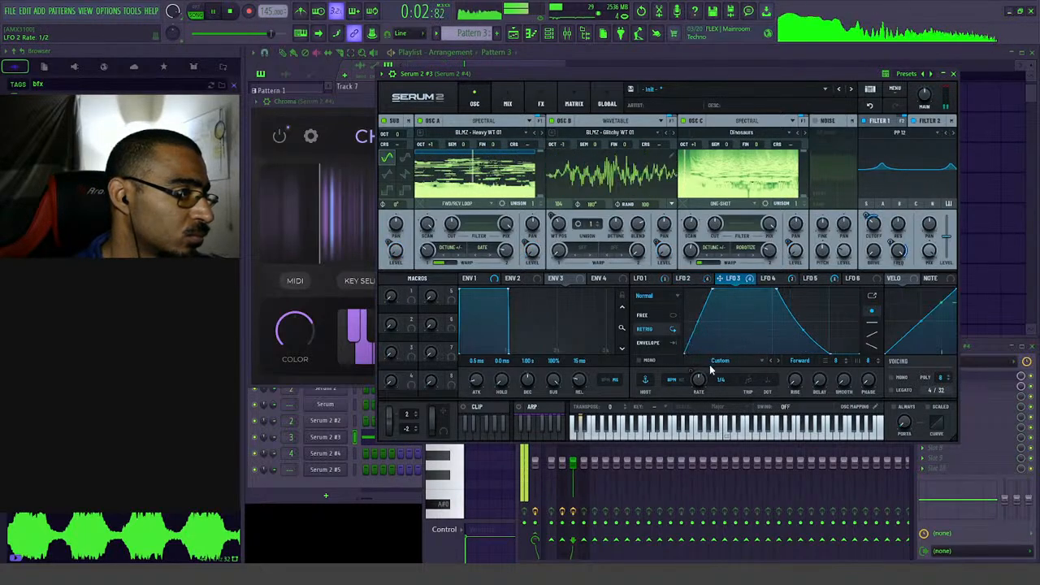
left_click(693, 278)
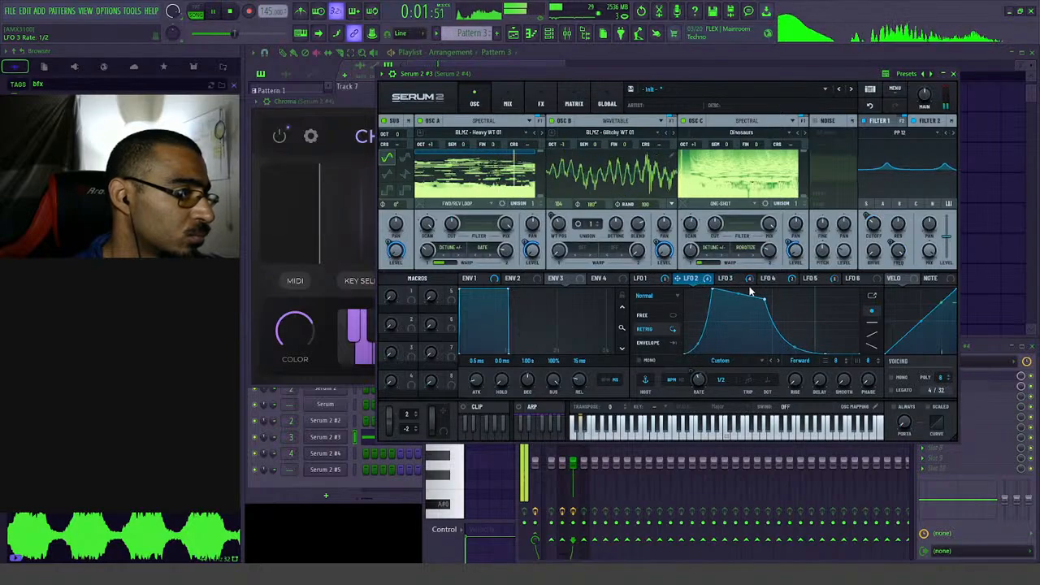
left_click_drag(764, 298, 797, 305)
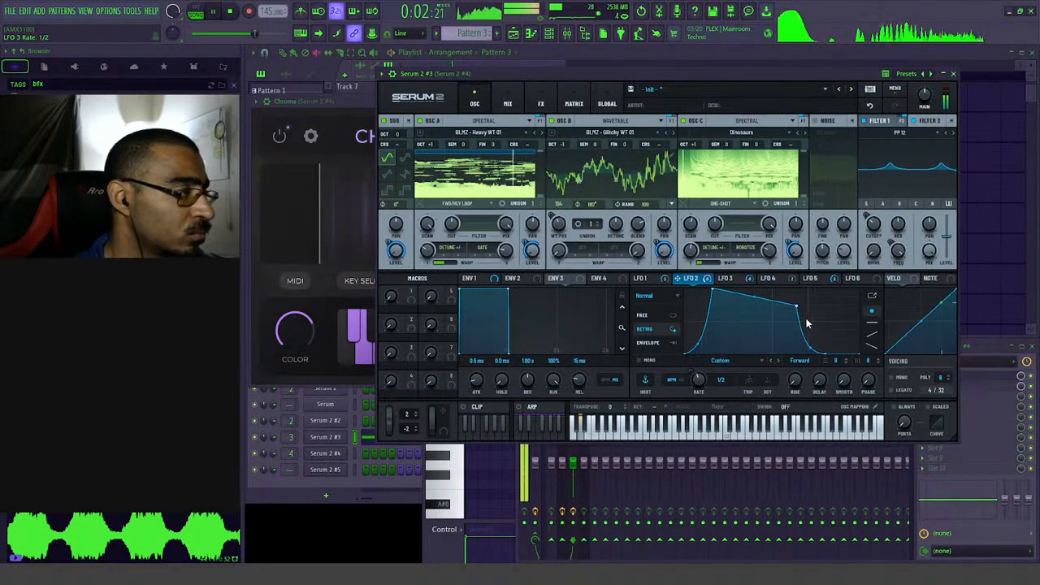
left_click_drag(794, 305, 769, 268)
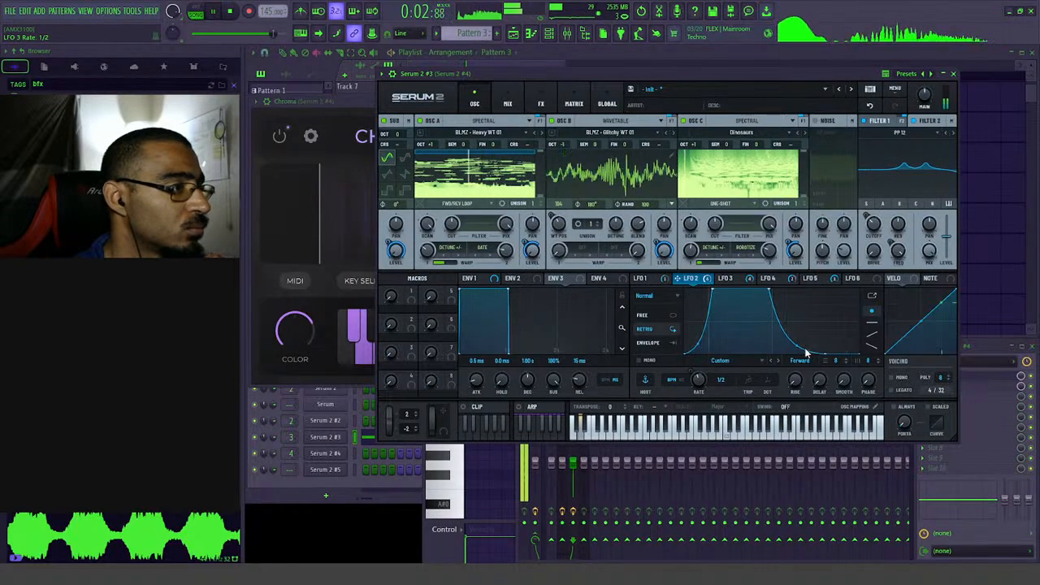
left_click_drag(797, 347, 797, 337)
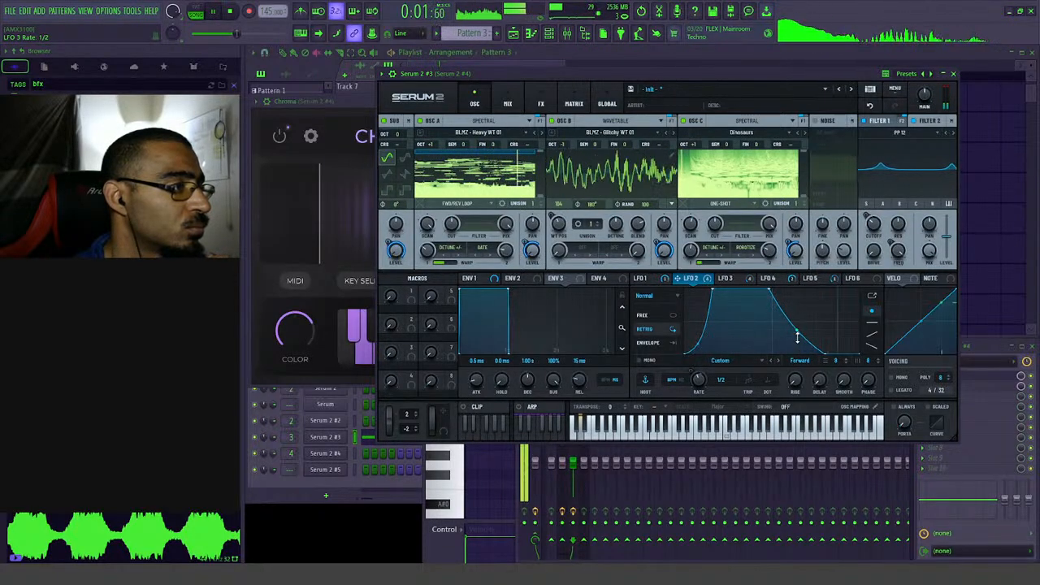
- Set the rates of both LFO 2 and LFO 3 to 1/4
left_click(727, 278)
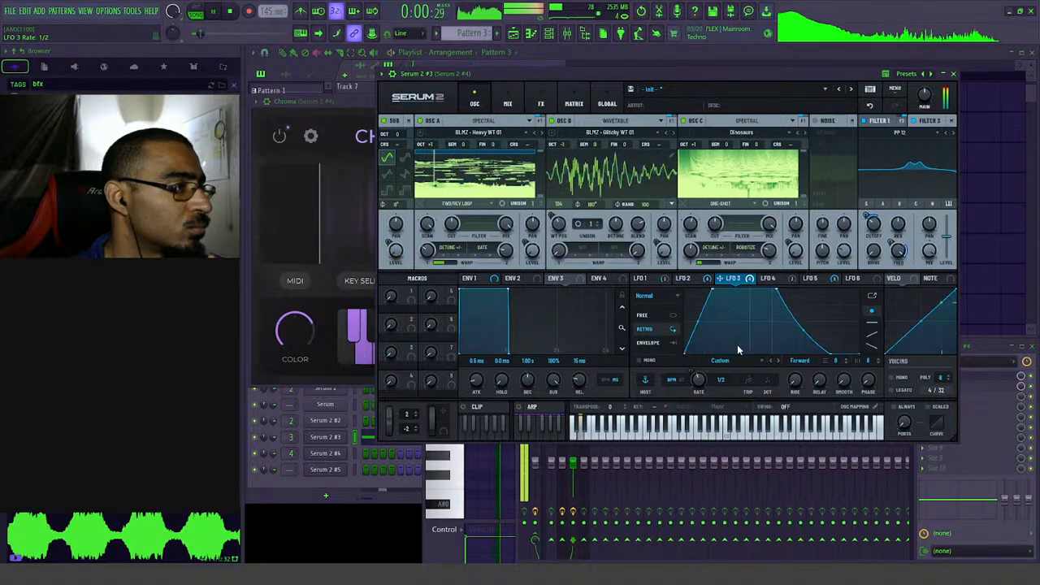
left_click(690, 278)
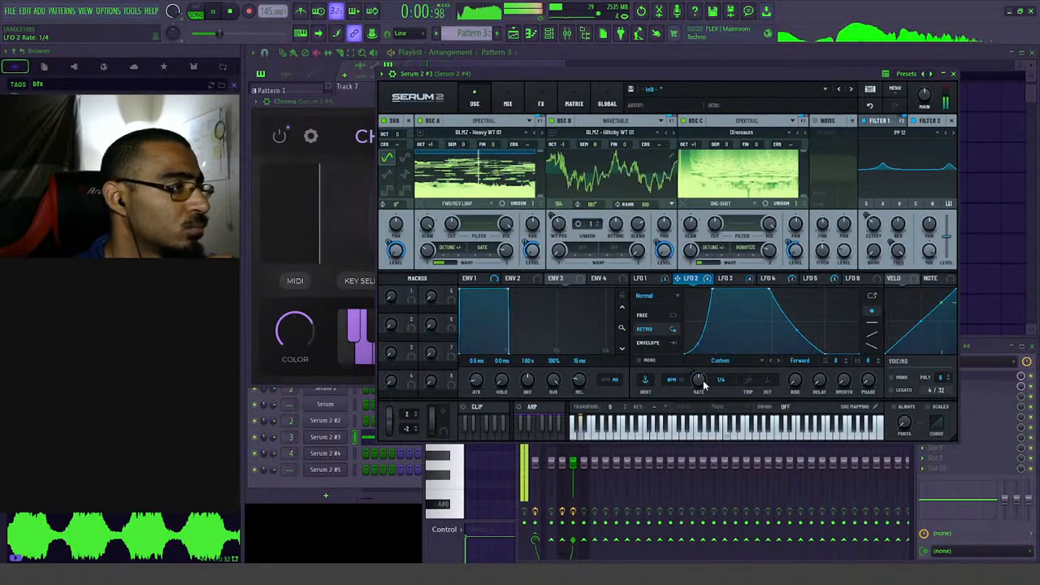
mouse_move(738, 280)
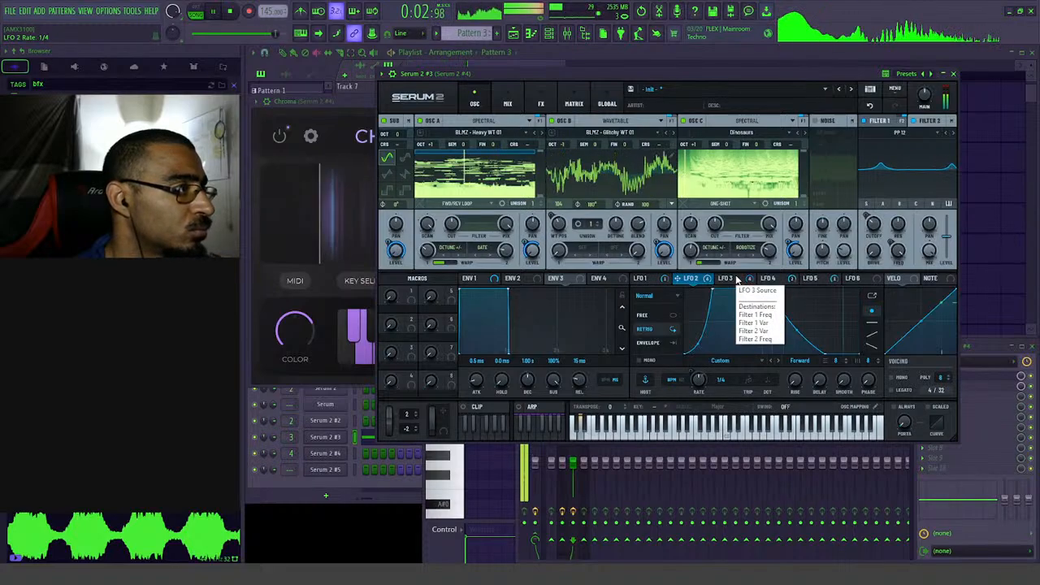
left_click(732, 279)
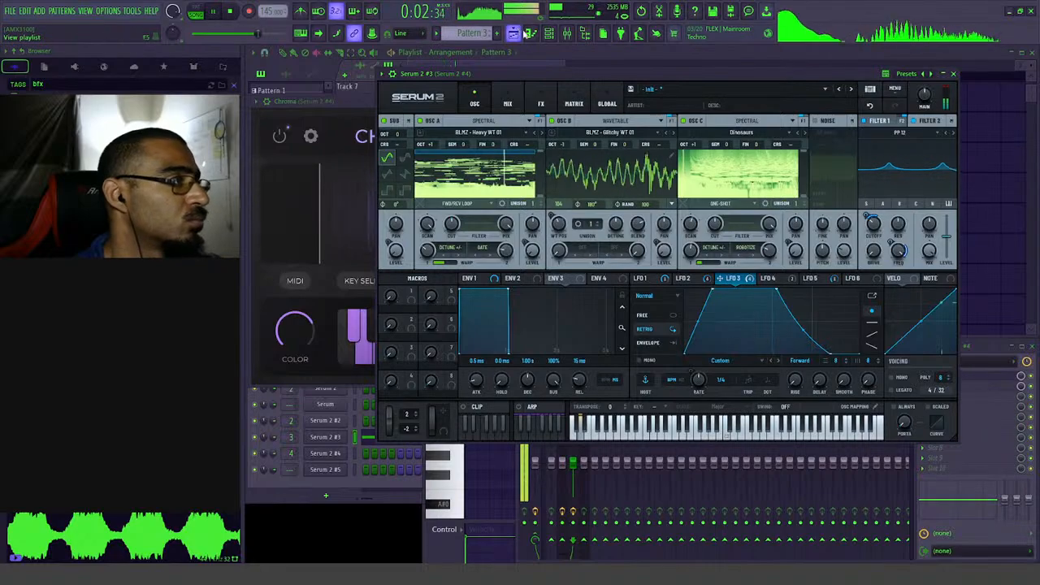
- Move the long bass note up to F2 in the Serum 2 #3 piano roll with playback stopped, and restart the pattern
left_click(531, 33)
key("space")
left_click_drag(507, 348, 523, 315)
key("space")
- Set Chroma's key to F# natural major after trying the minor scale, and close the effect window
left_click(330, 101)
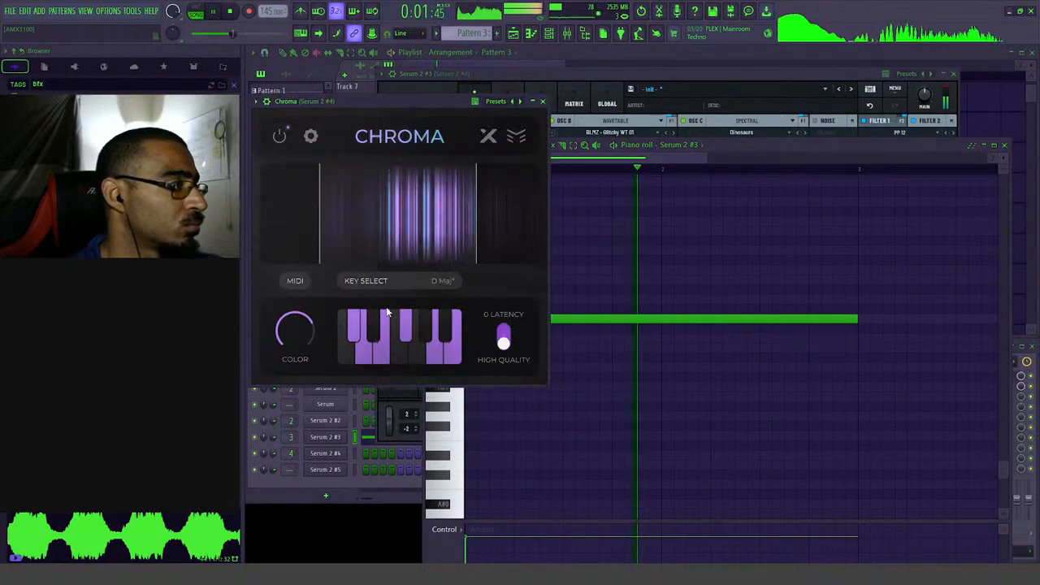
left_click(411, 281)
left_click(334, 231)
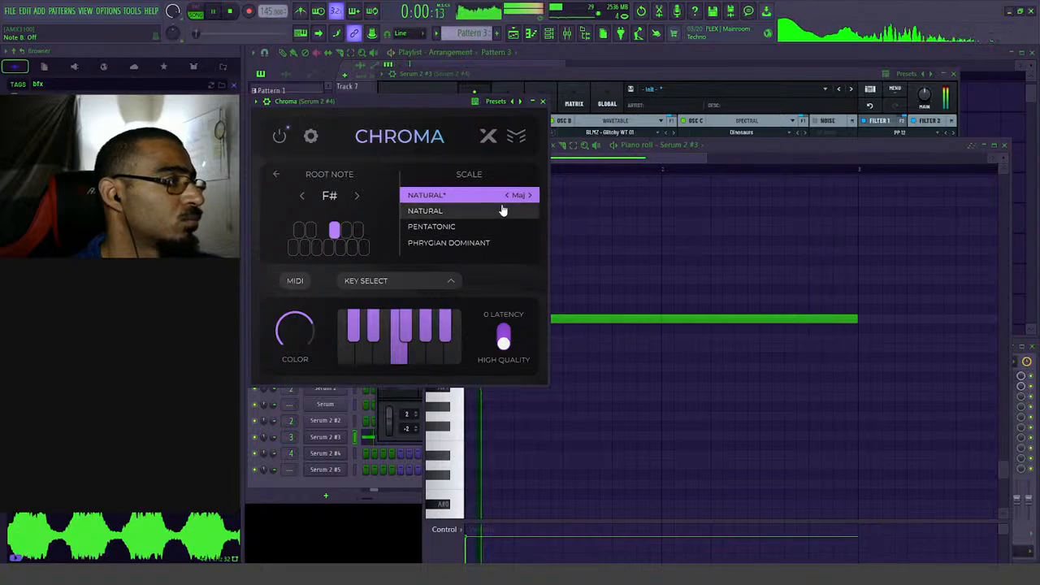
left_click(528, 197)
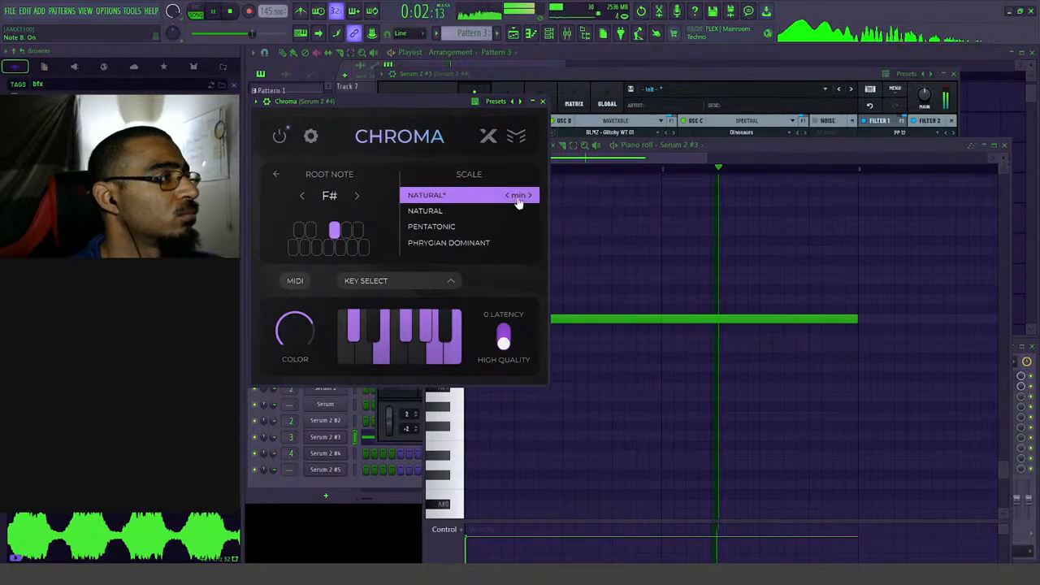
left_click(522, 197)
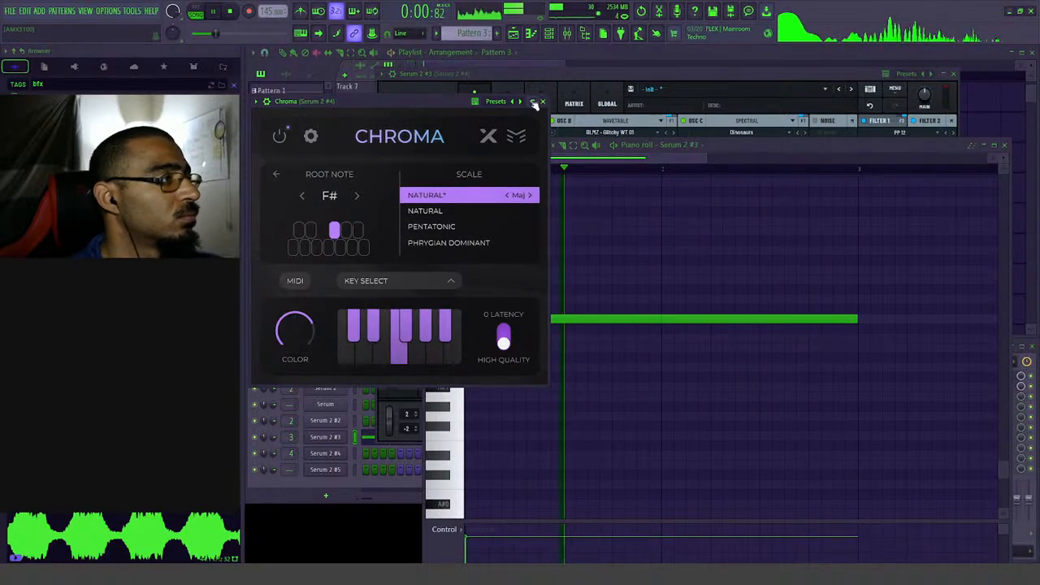
left_click(534, 103)
left_click(535, 102)
left_click(543, 103)
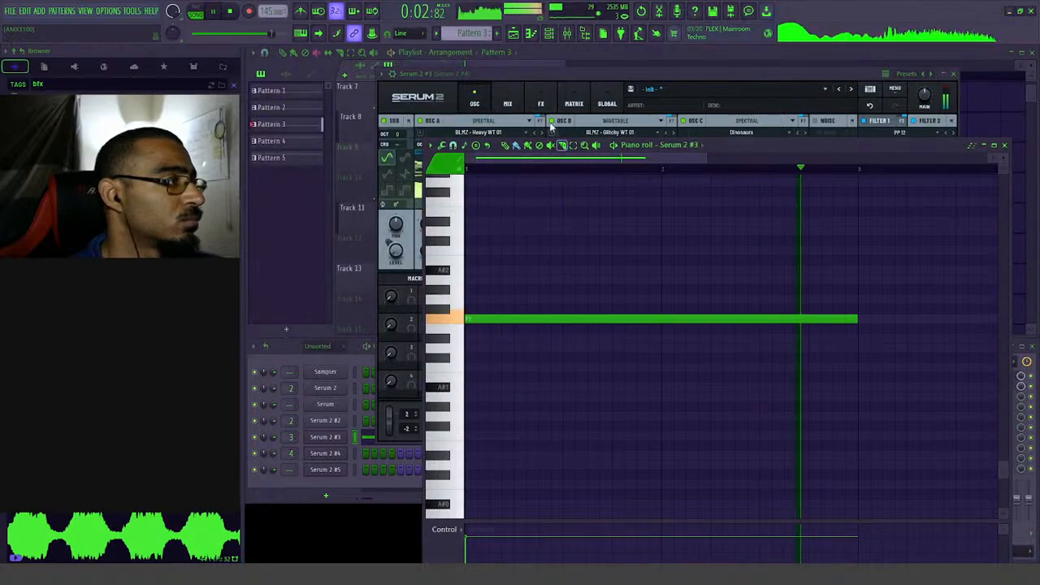
- Compare LFO 3 rates of 1/2 and 1/4 in Serum 2 during playback, and set the rate to 1/2
left_click(536, 73)
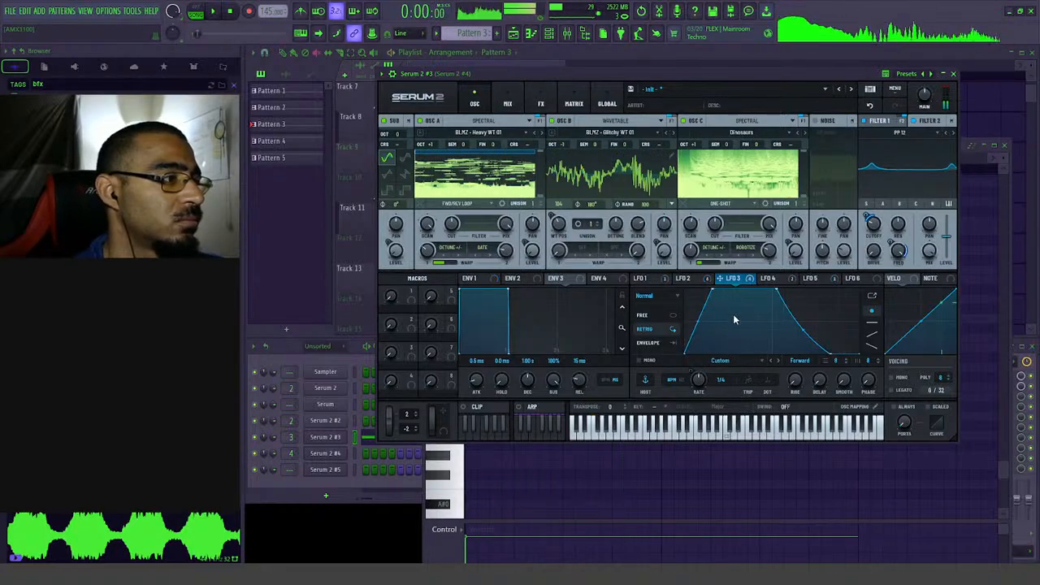
key("space")
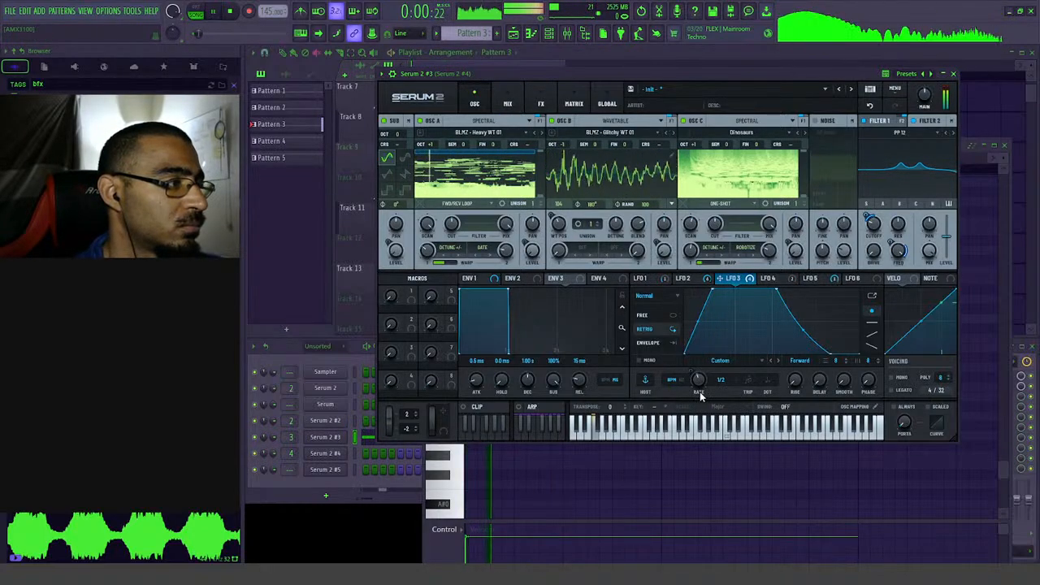
mouse_move(697, 383)
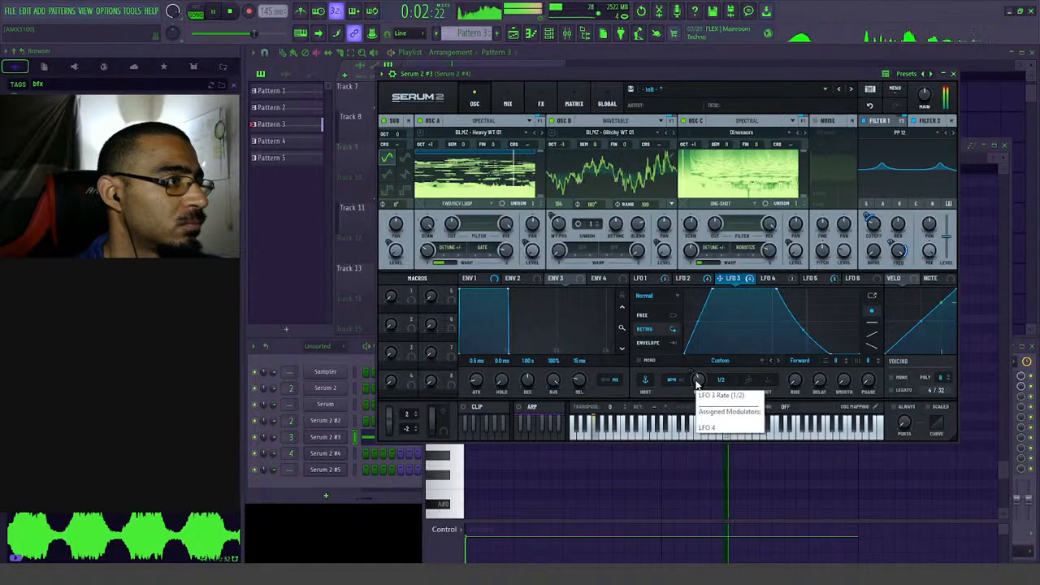
left_click_drag(697, 383, 699, 381)
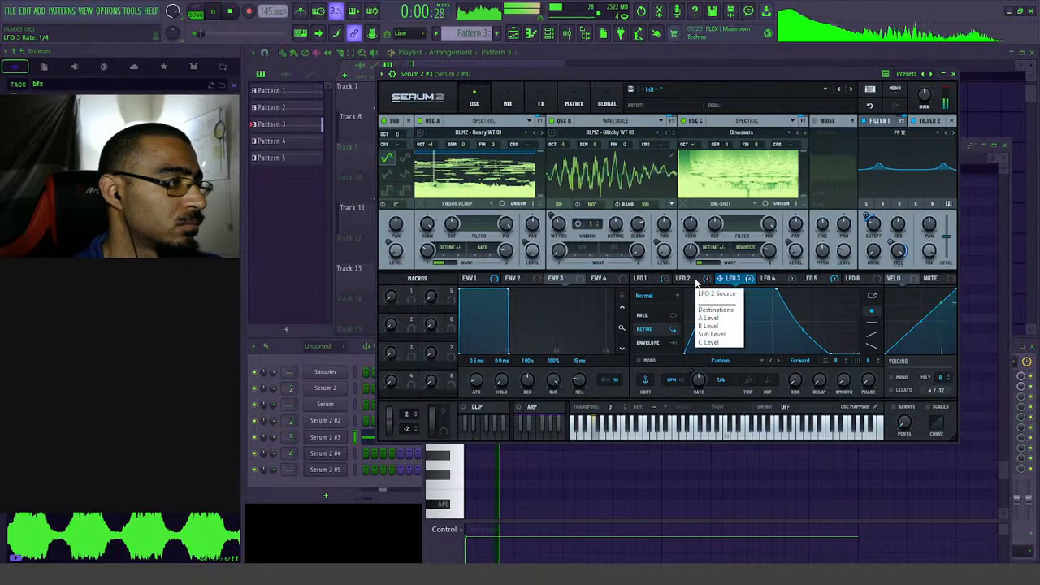
key("space")
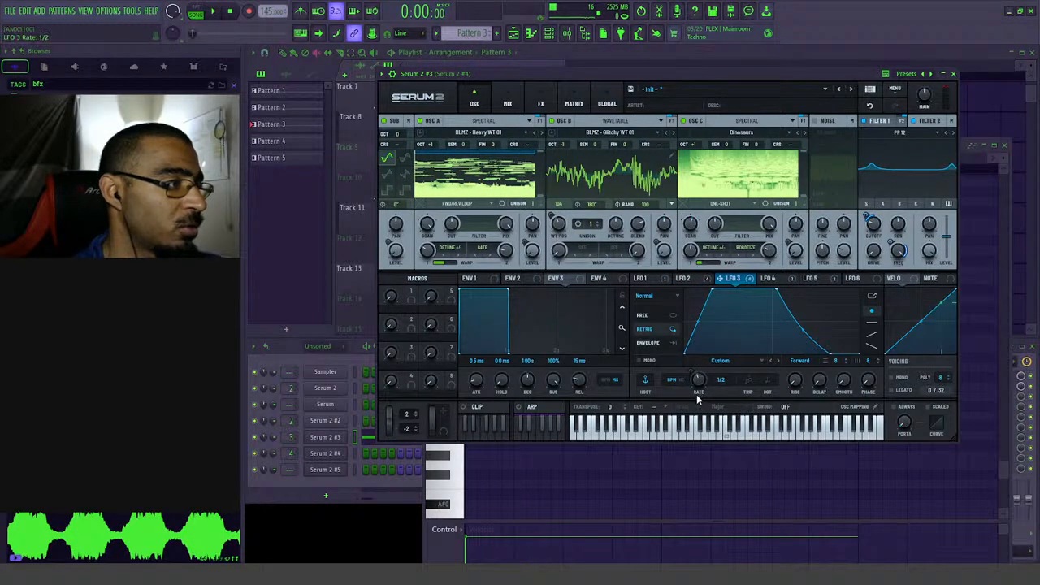
- Set LFO 2's rate to 1/2 and assign Macro 1 to the rates of LFO 2 at 8% and LFO 3 at 10%
left_click(695, 283)
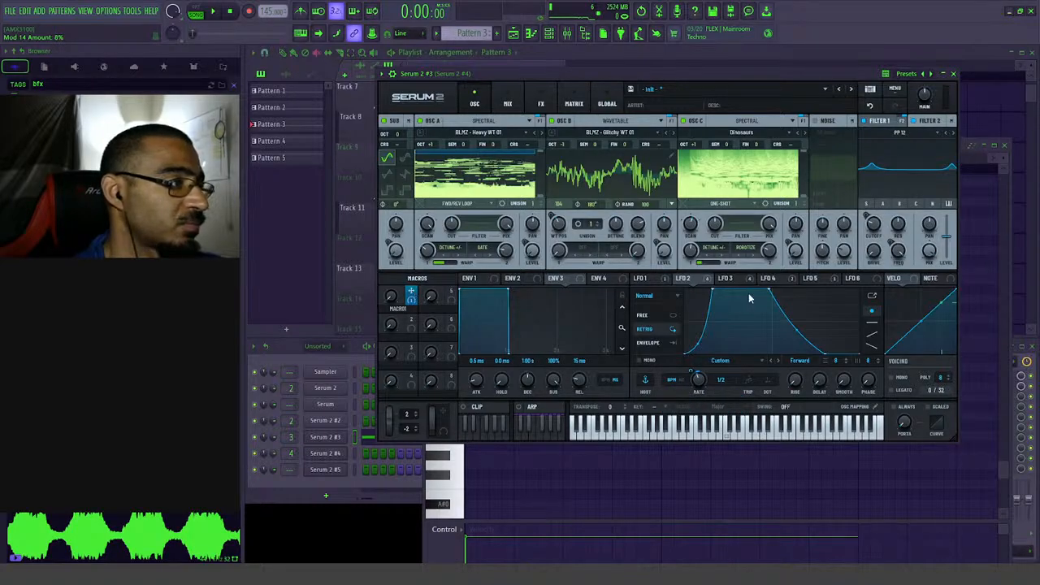
left_click(726, 278)
left_click_drag(413, 294, 696, 389)
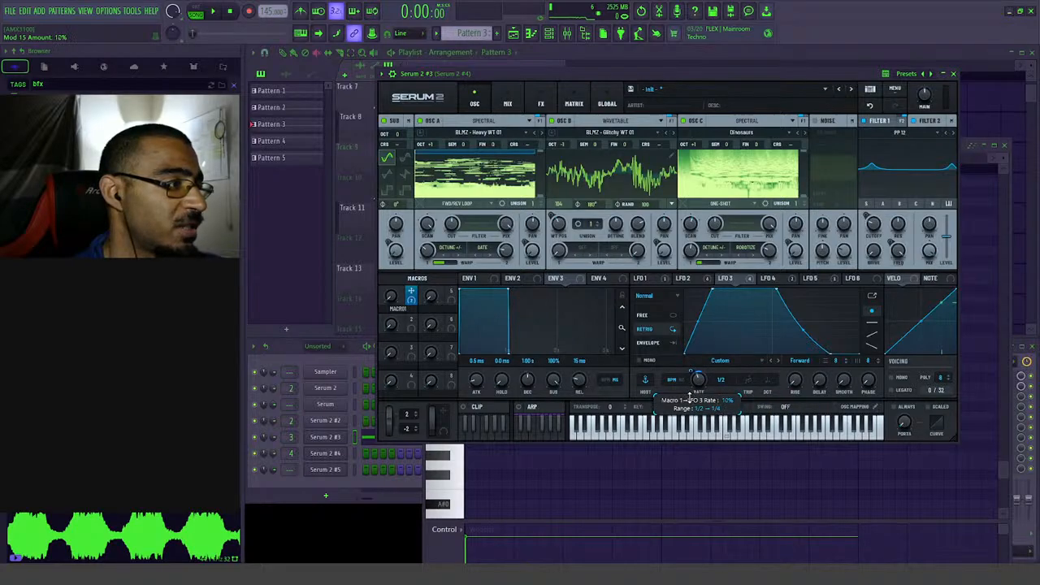
- Audition Macro 1 up to 100 and back down while the pattern plays, and set it to 50
key("space")
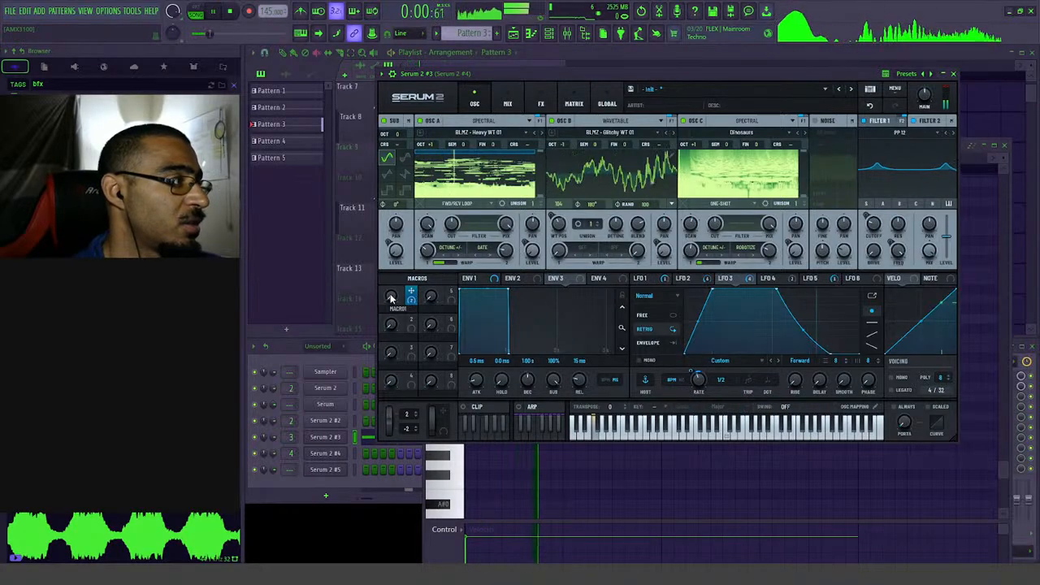
left_click_drag(391, 302, 387, 262)
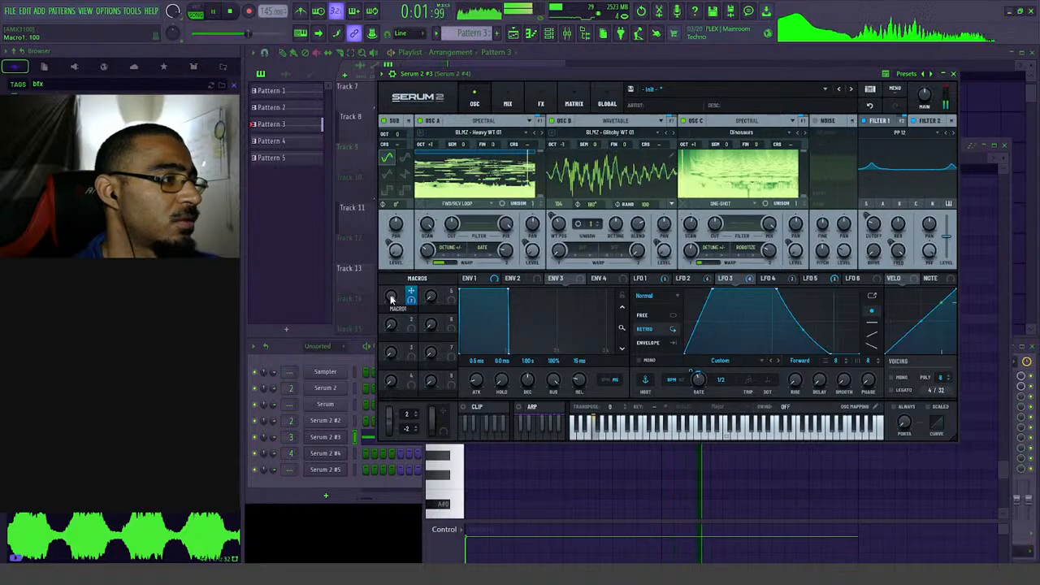
left_click_drag(391, 300, 393, 315)
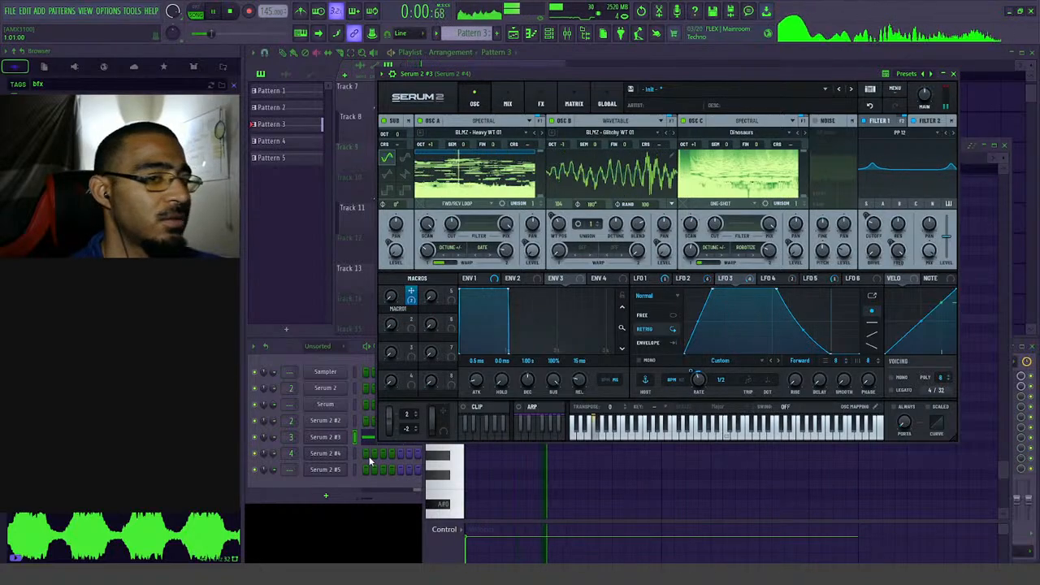
left_click_drag(391, 301, 393, 261)
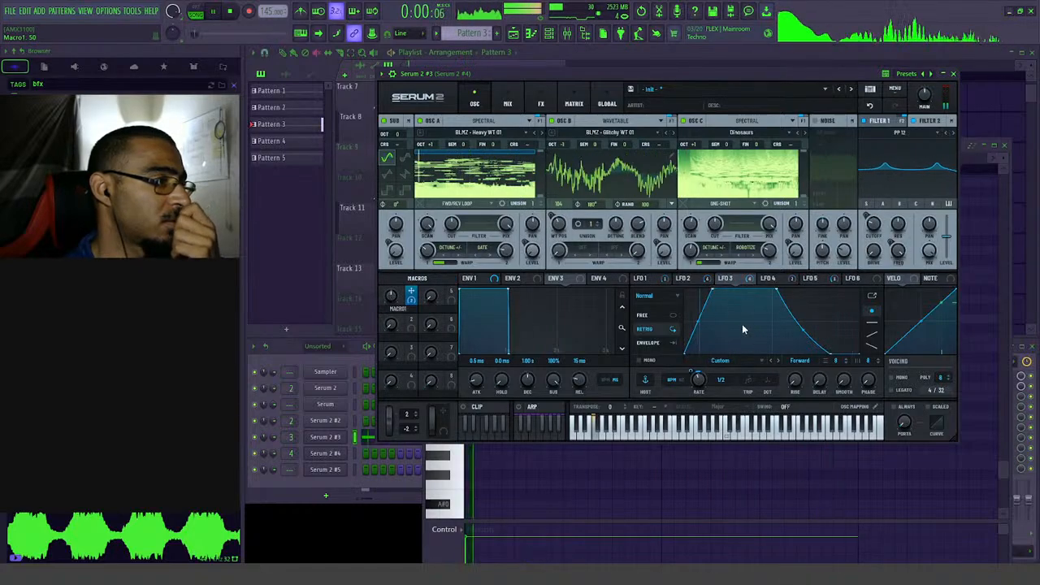
- Try triplet timing on LFO 2 and LFO 3 while the pattern plays
left_click(691, 281)
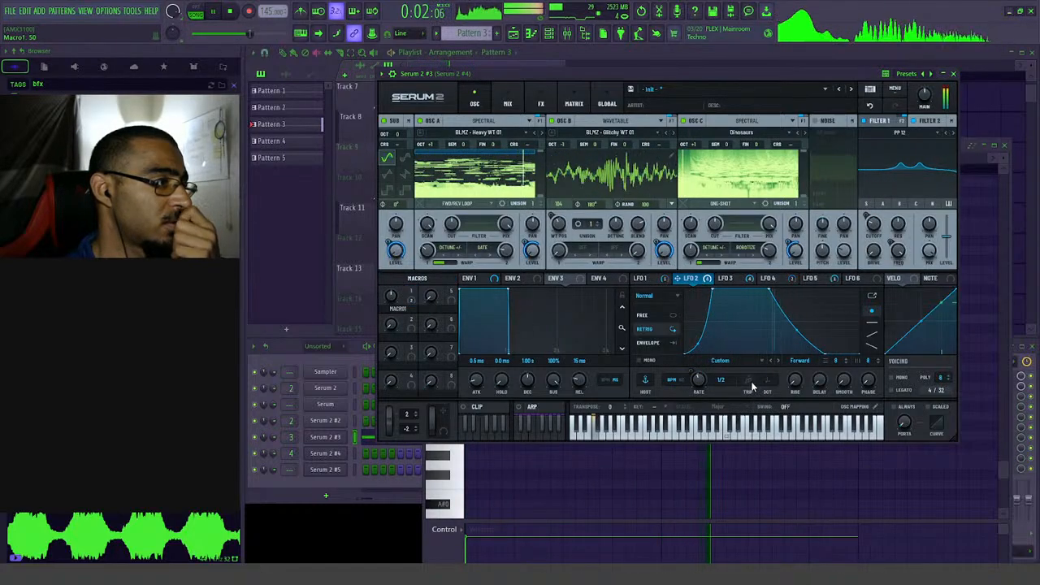
left_click(750, 384)
left_click(729, 281)
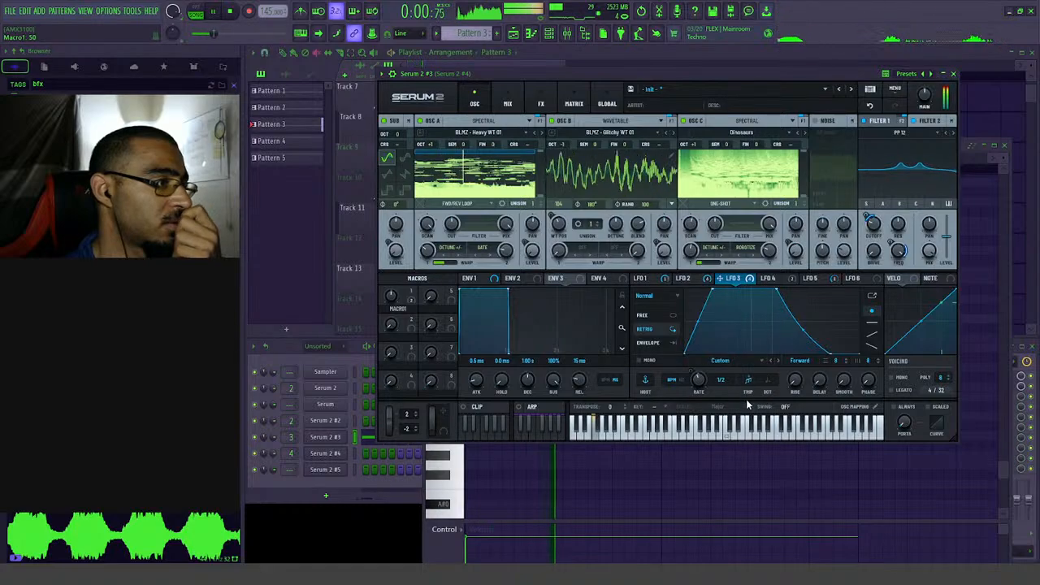
left_click(687, 278)
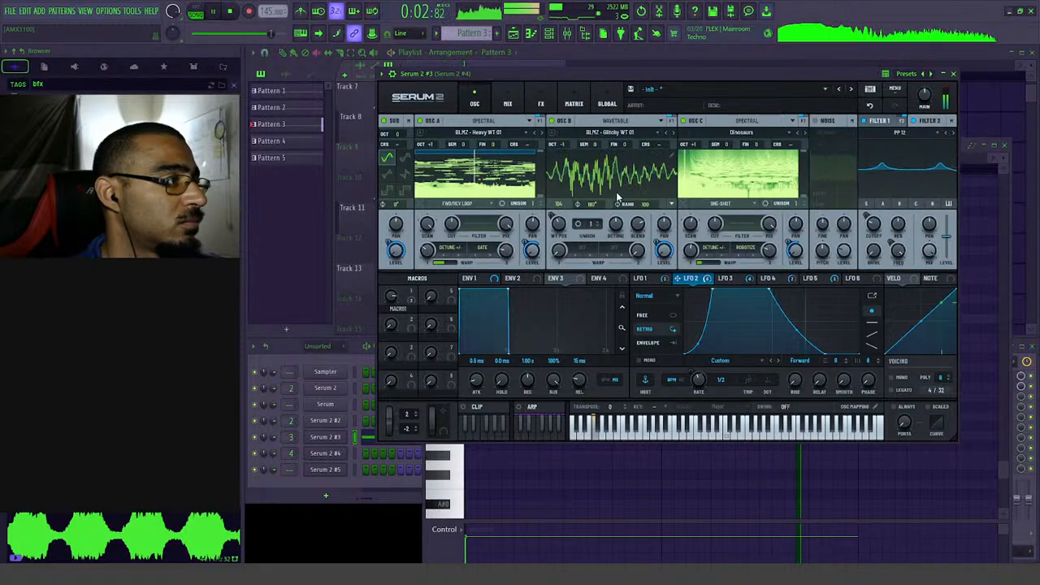
- Set oscillator B's wavetable position to 75 and oscillator C's scan rate to 112%
left_click_drag(557, 241, 559, 238)
left_click_drag(691, 236, 707, 209)
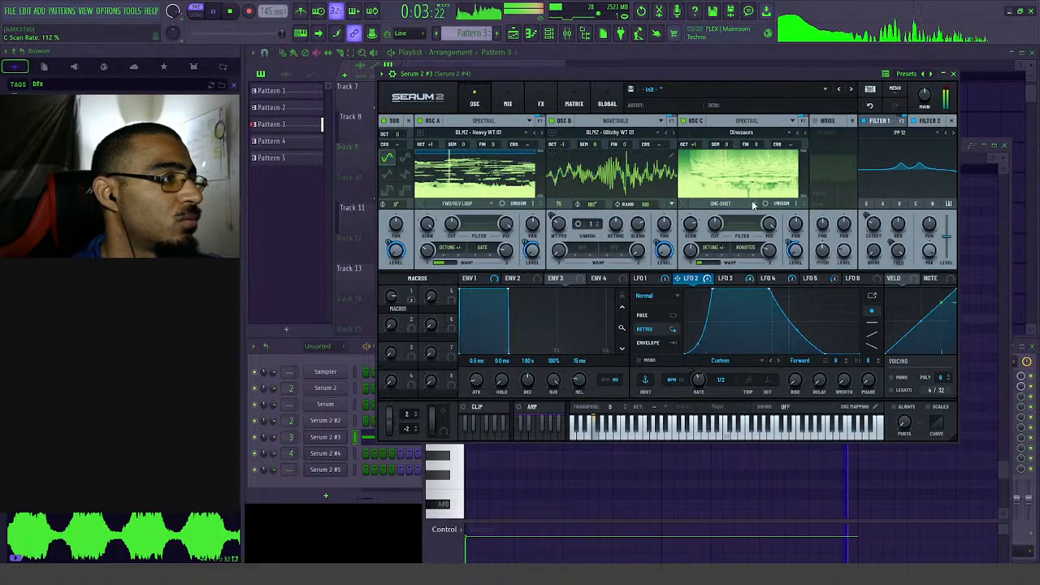
- Move oscillator C's sample start inward past the opening of the Dinosaurs sample, and stop playback
right_click(712, 168)
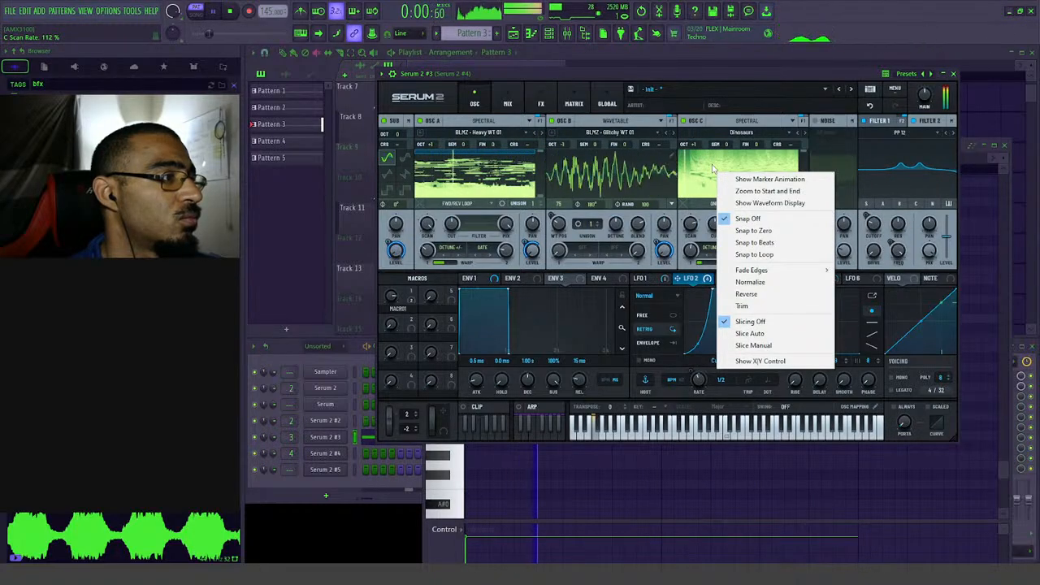
left_click(713, 168)
right_click(711, 165)
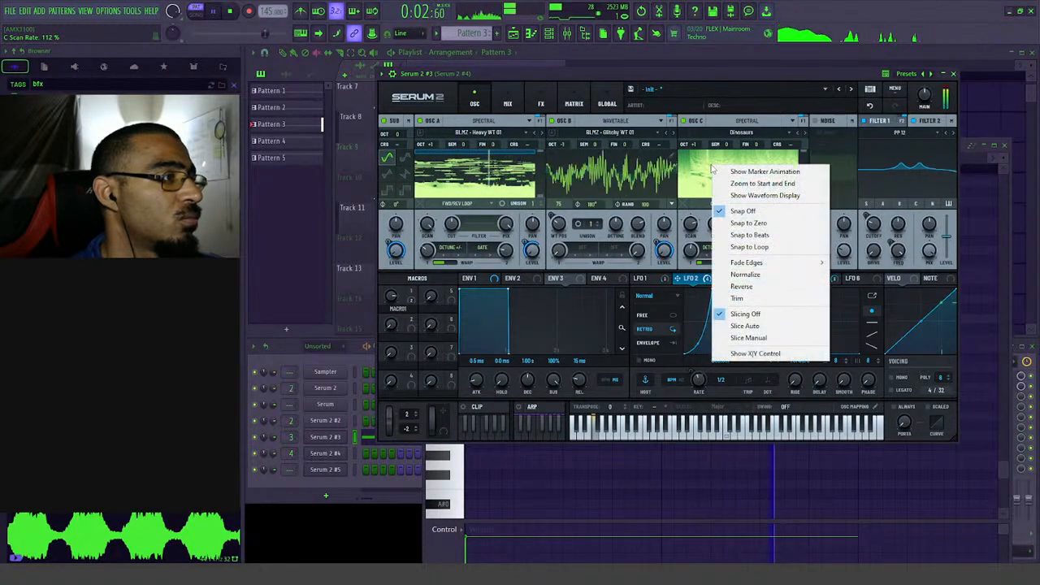
left_click(711, 170)
key("space")
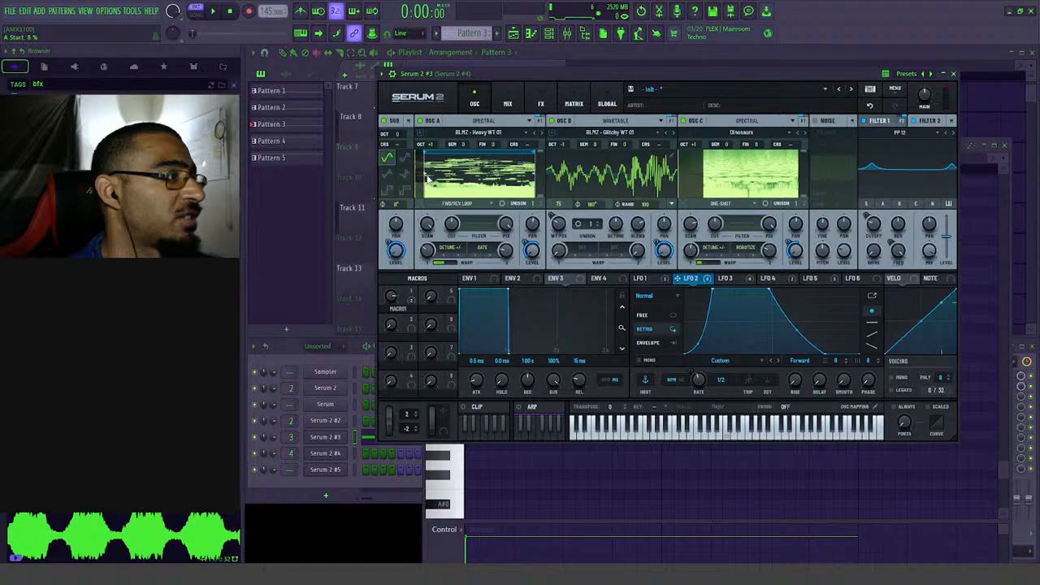
- Set oscillator A's loop start to 40% and its sample start to 41%, auditioning the pattern along the way
left_click_drag(462, 189, 488, 191)
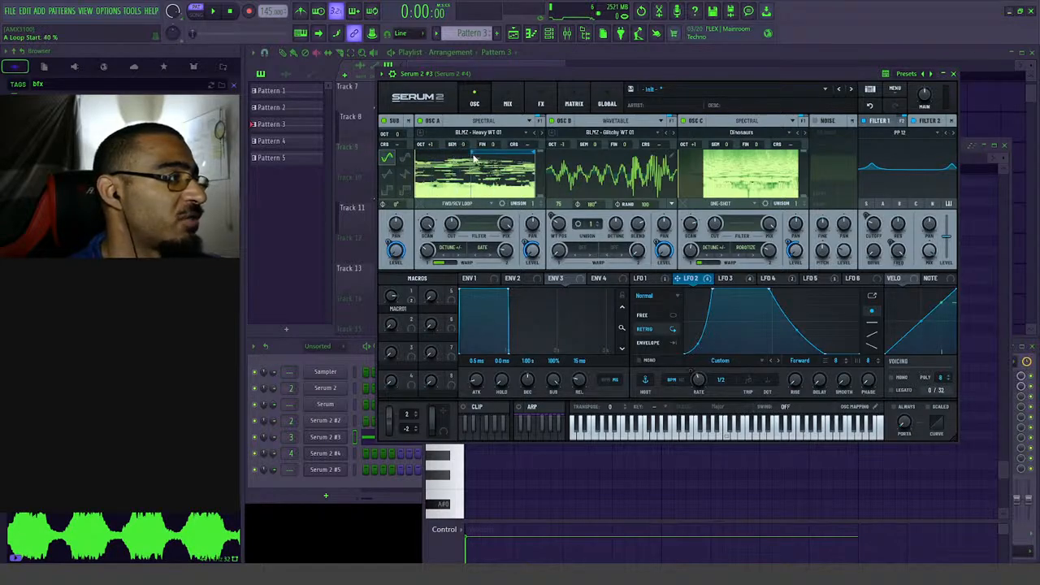
key("space")
mouse_move(433, 159)
left_mouse_down()
mouse_move(465, 160)
mouse_move(384, 160)
mouse_move(468, 181)
left_mouse_up()
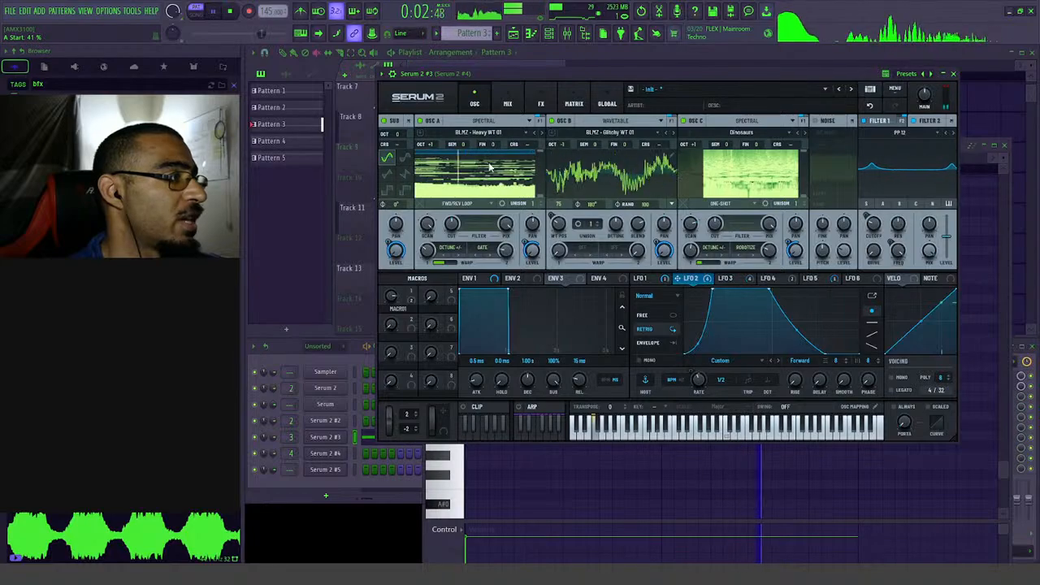
key("space")
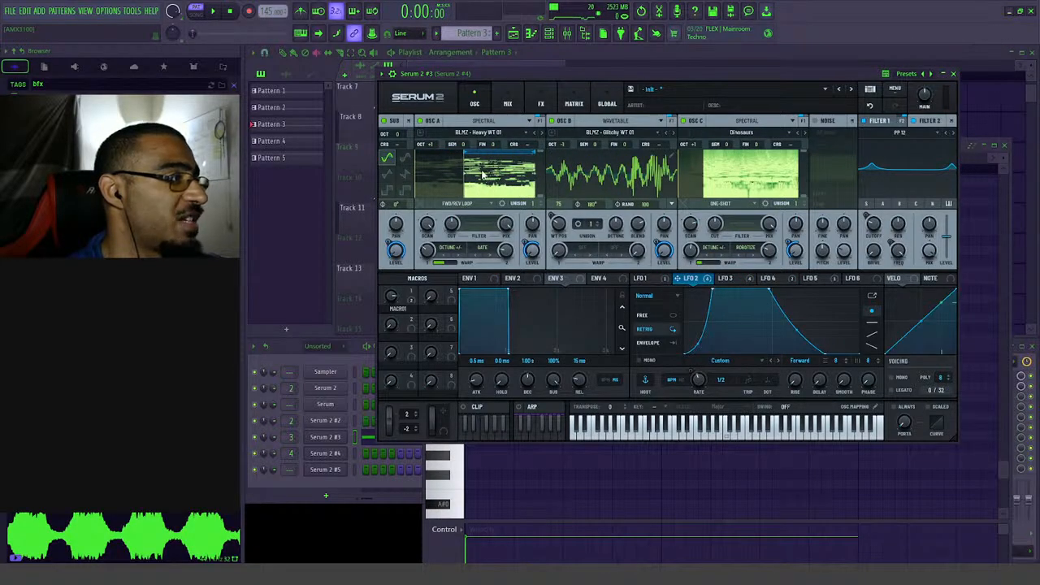
- Set oscillator C's sample start to 26% while auditioning the pattern
key("space")
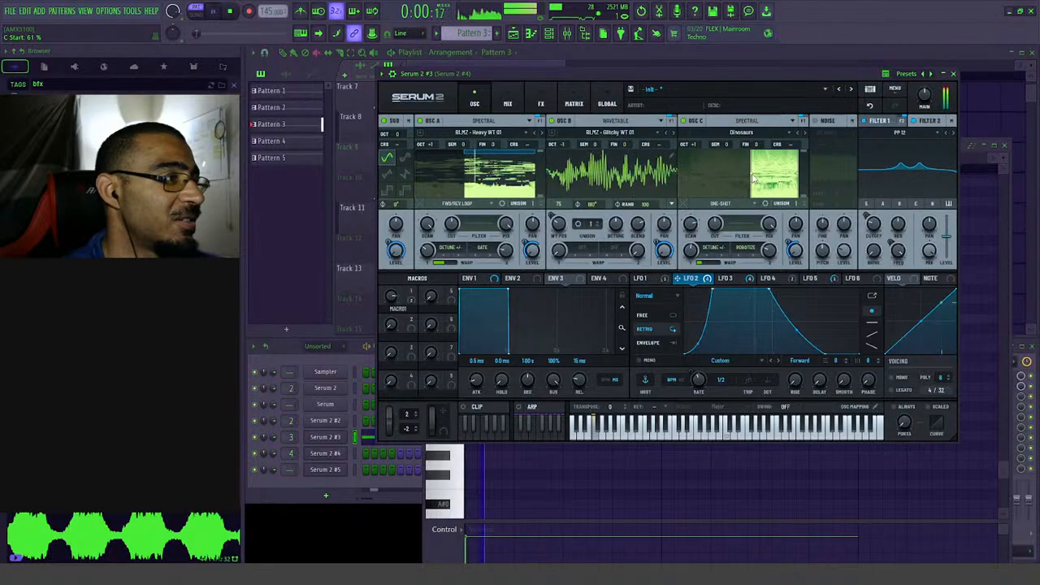
key("space")
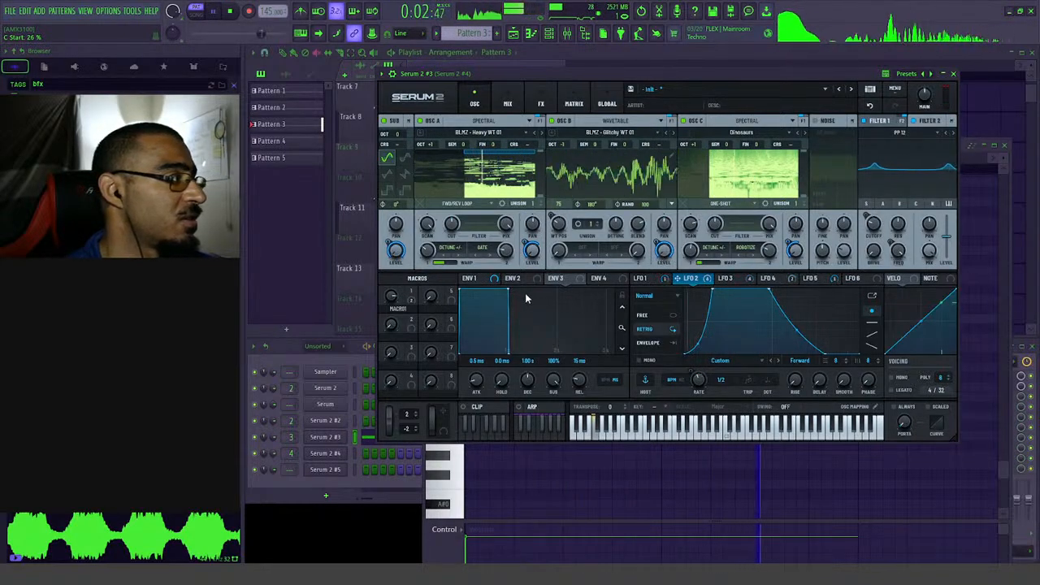
- Play the full arrangement and compare it with Track 13's N-BFX 02 clip muted and unmuted
key("l")
left_click(496, 63)
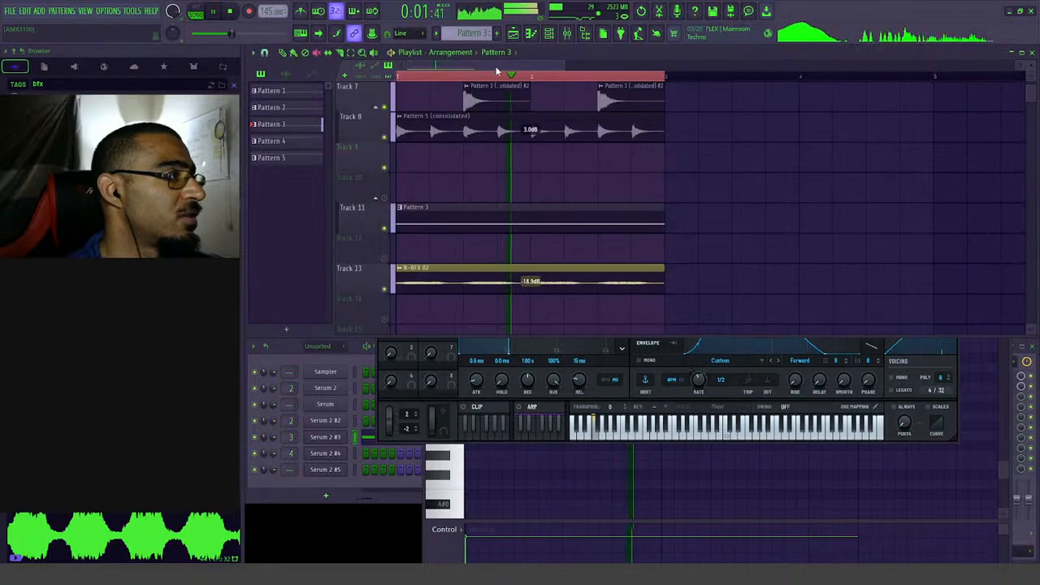
scroll(638, 223, "down", 2)
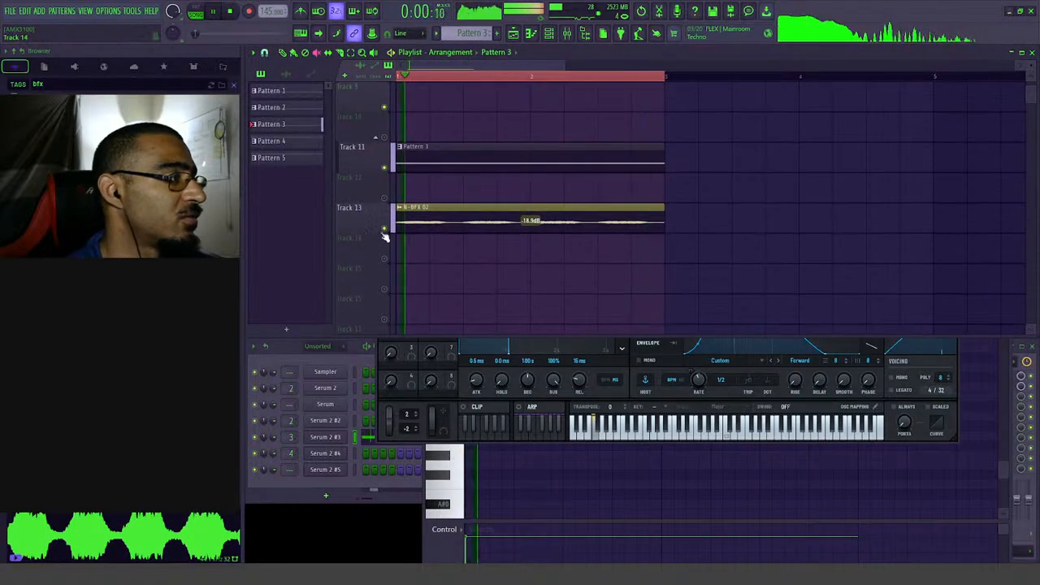
scroll(628, 263, "up", 5)
scroll(413, 284, "down", 3)
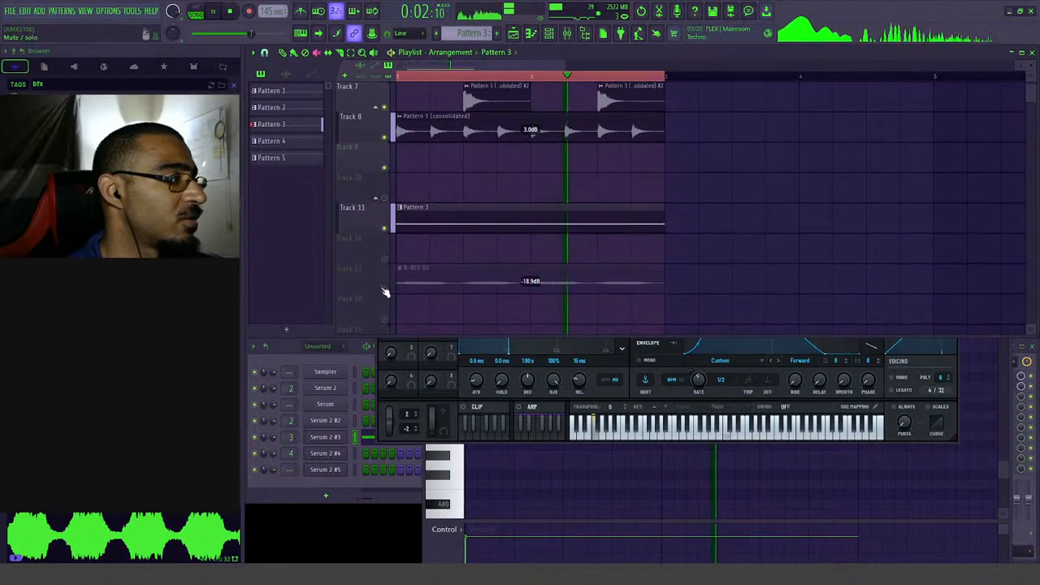
scroll(549, 277, "up", 1)
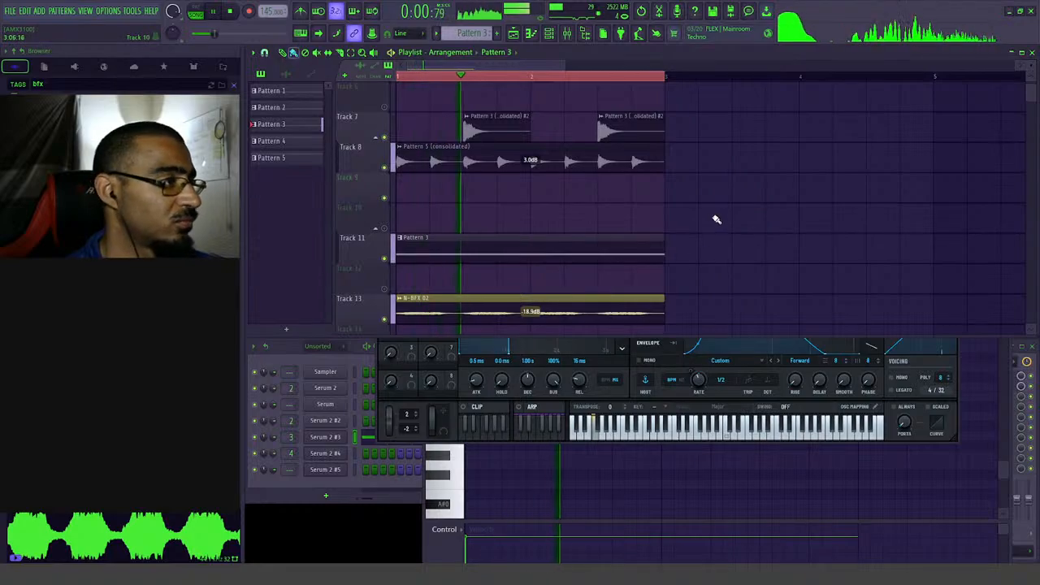
- Set oscillator A's sample start and loop start to 0% and its end to 50%
left_click(685, 349)
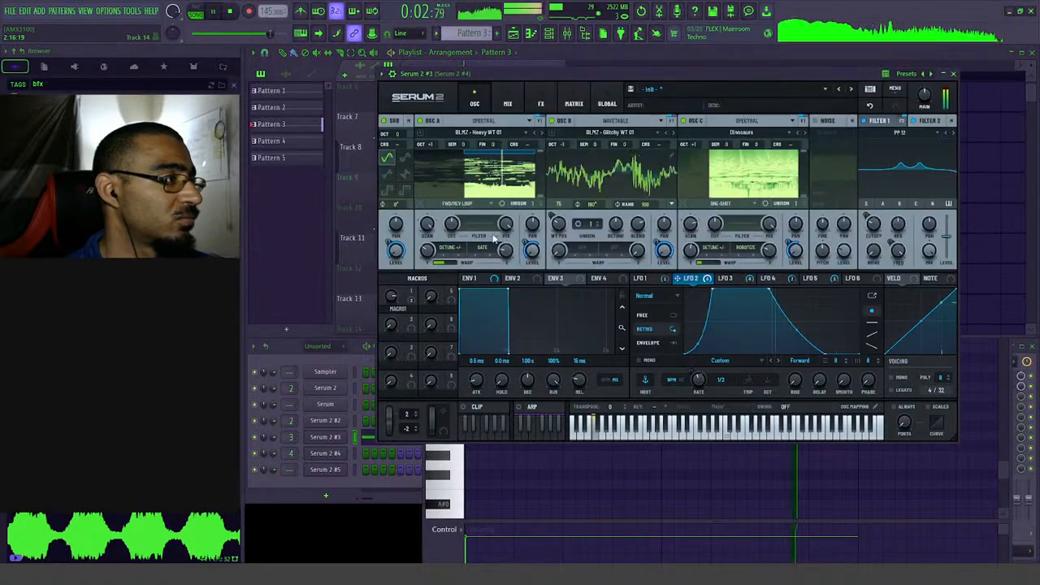
left_click_drag(463, 182, 413, 179)
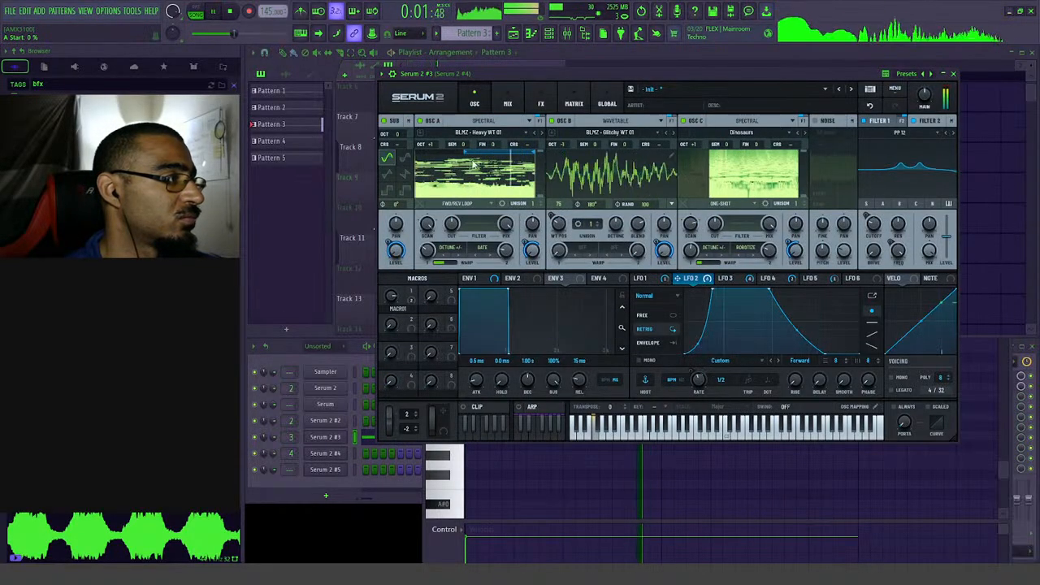
left_click_drag(464, 153, 439, 157)
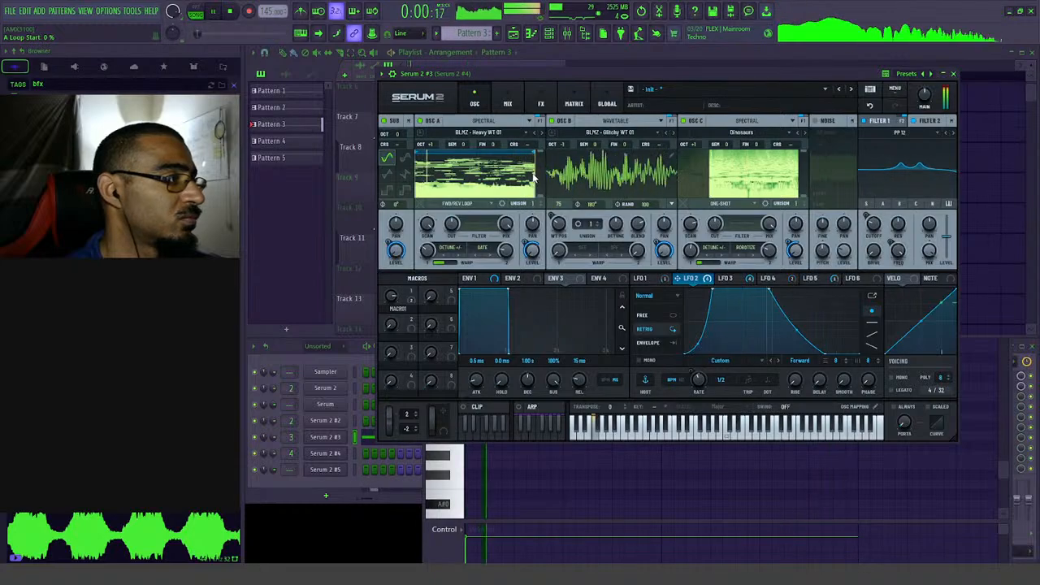
left_click_drag(534, 159, 477, 177)
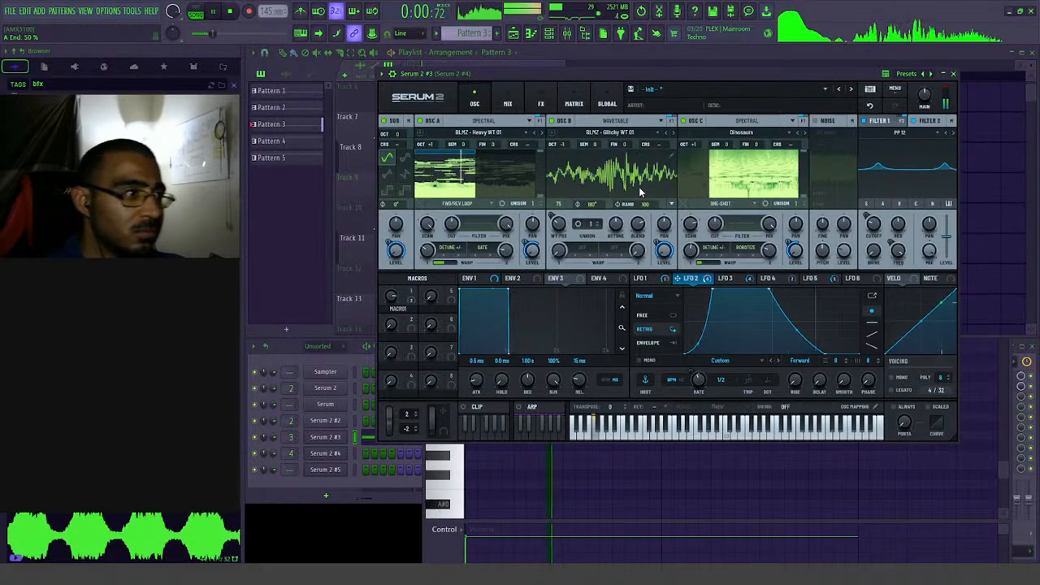
- Uncover the playlist and review the kick and percussion tracks against the bass during playback
left_click_drag(658, 73, 619, 105)
left_click(549, 68)
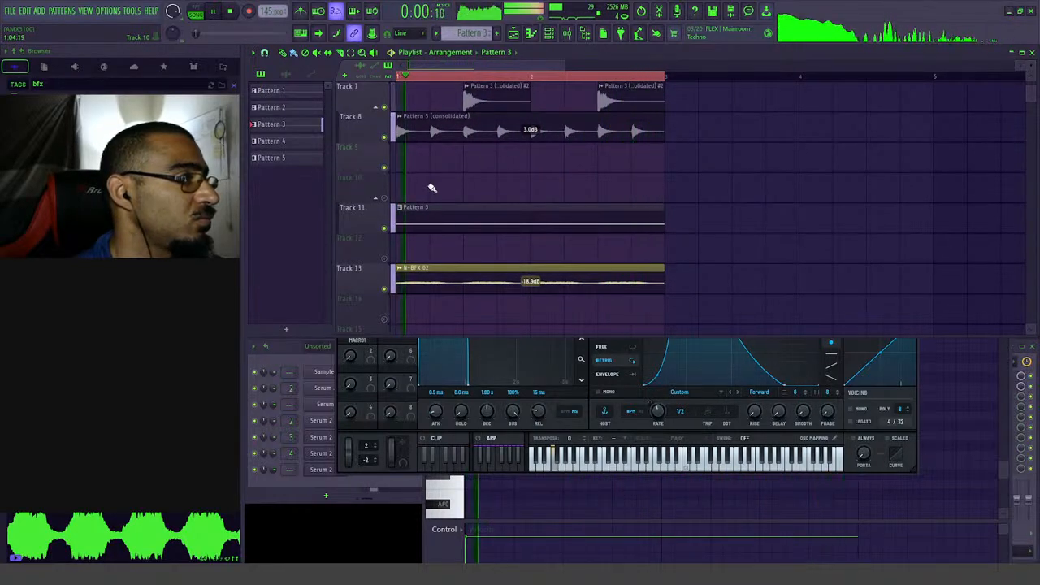
scroll(431, 183, "up", 3)
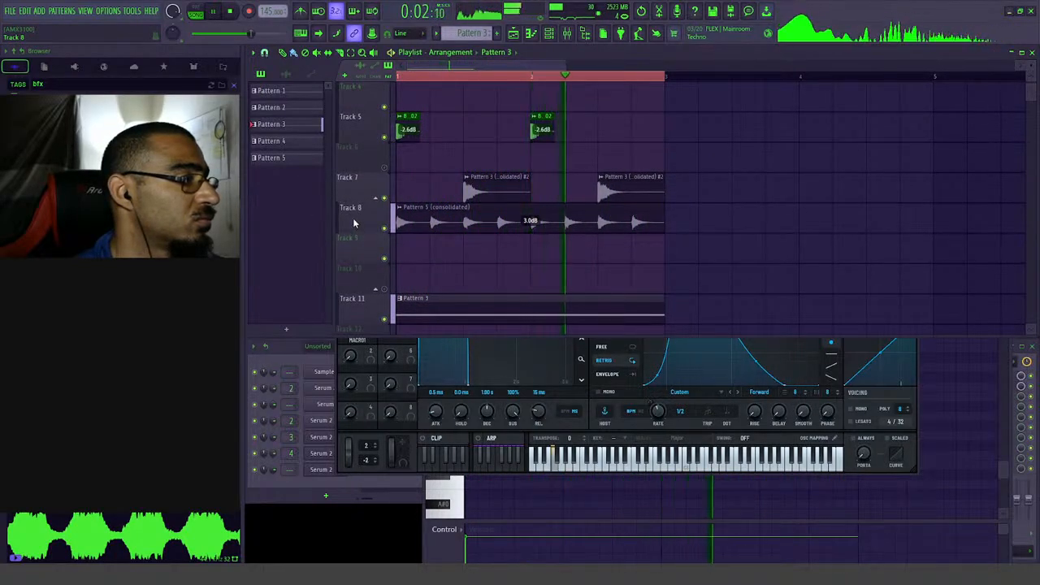
scroll(353, 221, "up", 3)
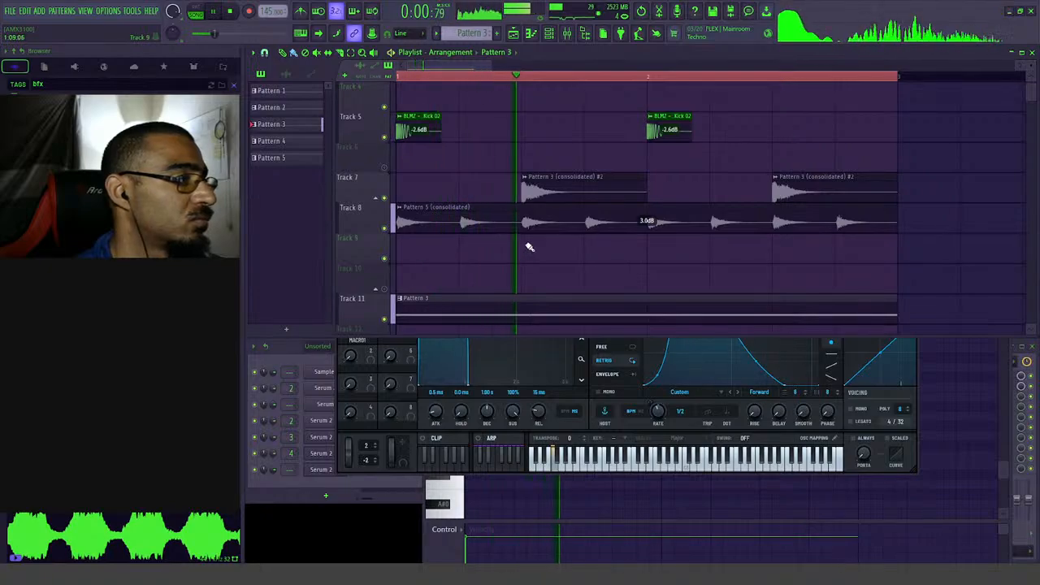
scroll(579, 246, "down", 3)
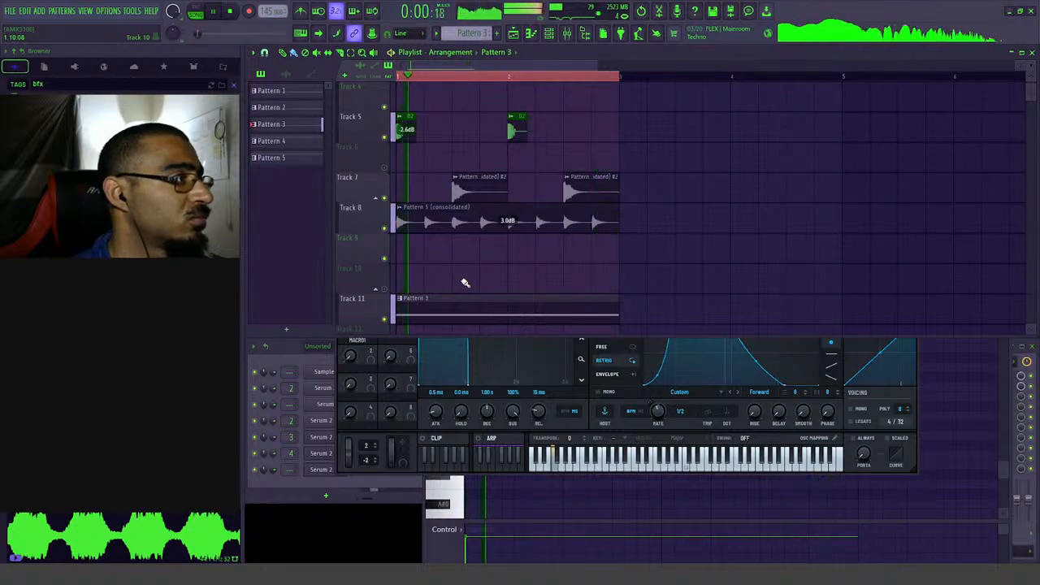
- Show LFO 4 in Serum 2 and audition its stepped shape against the arrangement
left_click(643, 348)
left_click(727, 310)
key("space")
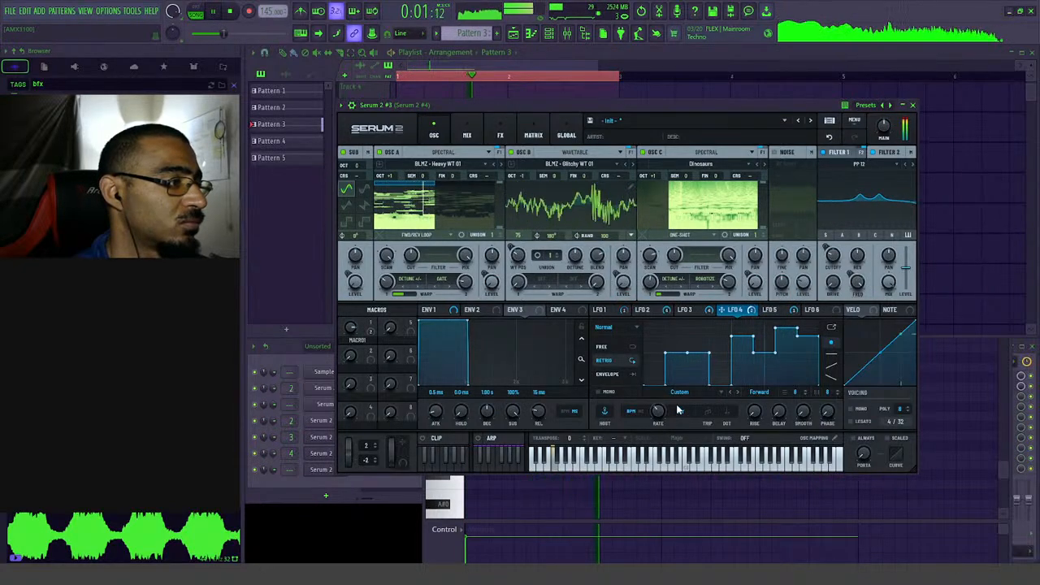
key("space")
key("space")
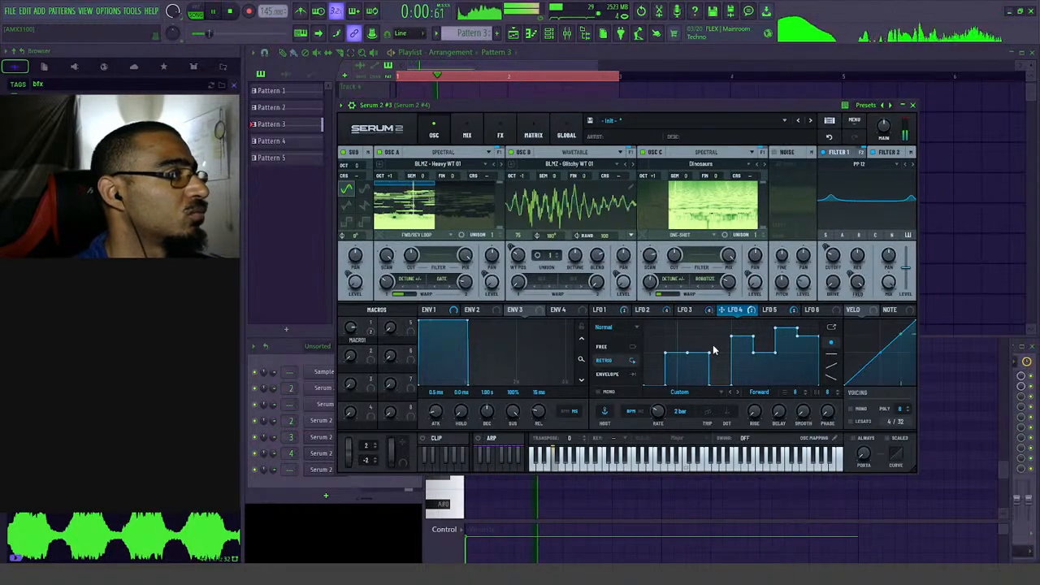
- On the bass's mixer insert, set Chroma's color to 131% and its key to F# natural minor, and close it
left_click(467, 135)
left_click(500, 135)
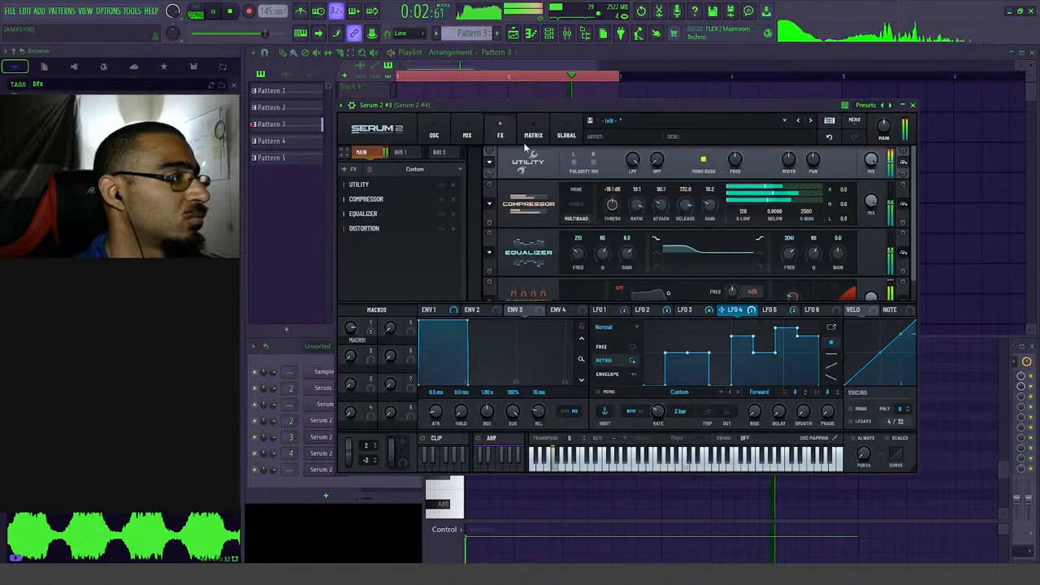
left_click(1020, 381)
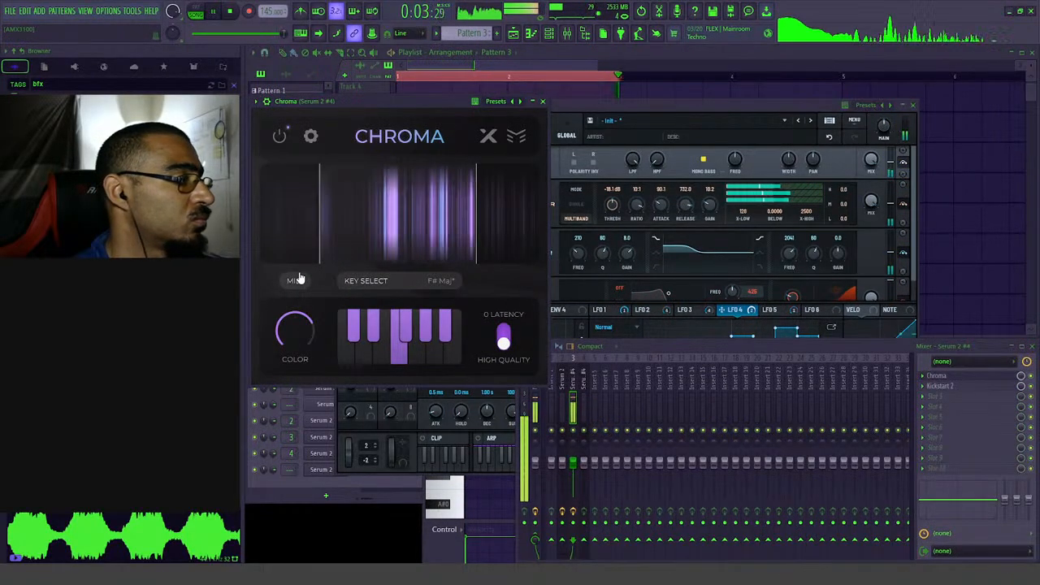
left_click_drag(293, 334, 293, 346)
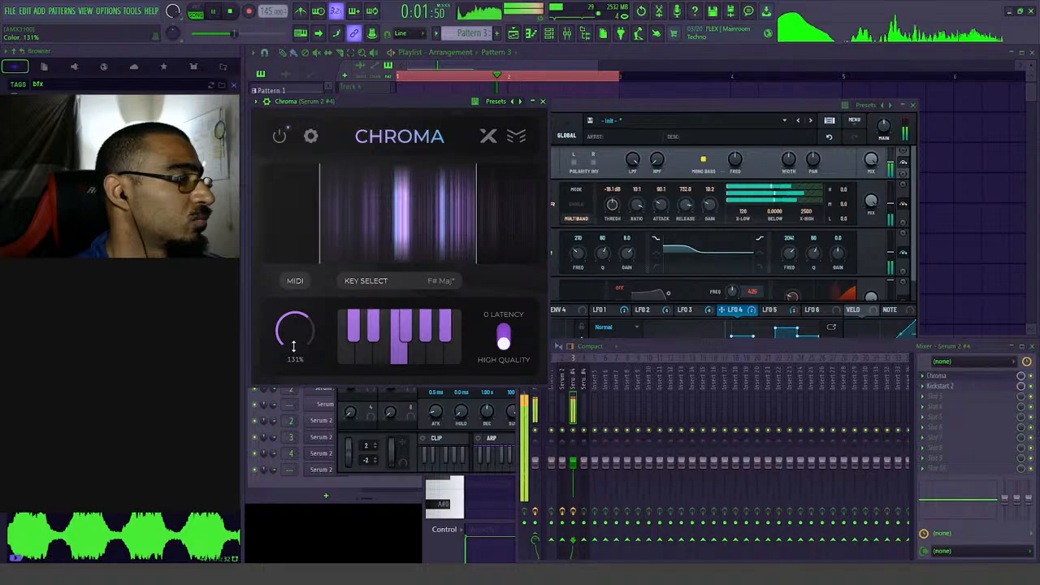
left_click(441, 281)
left_click(478, 244)
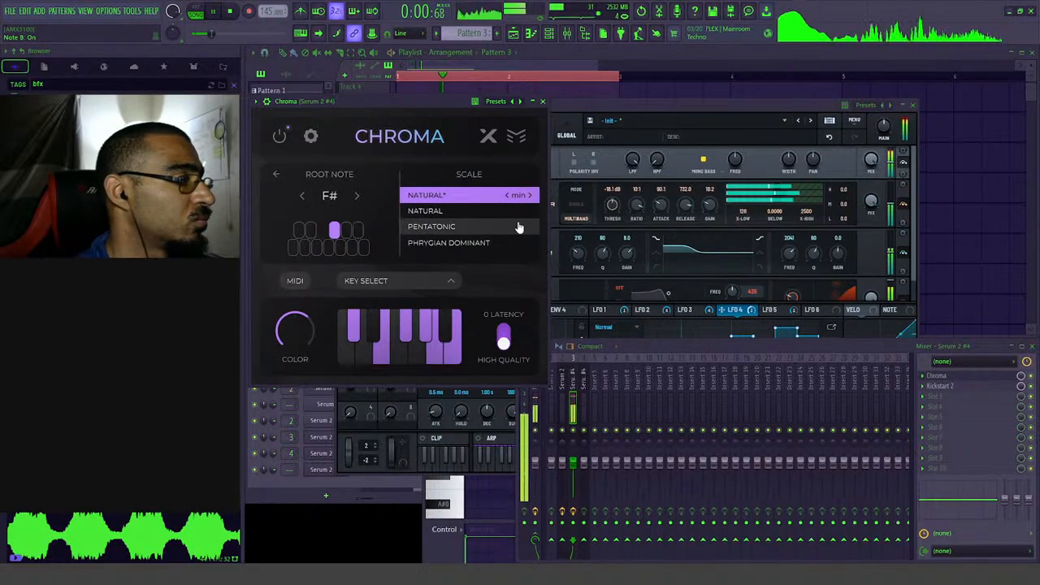
left_click(543, 101)
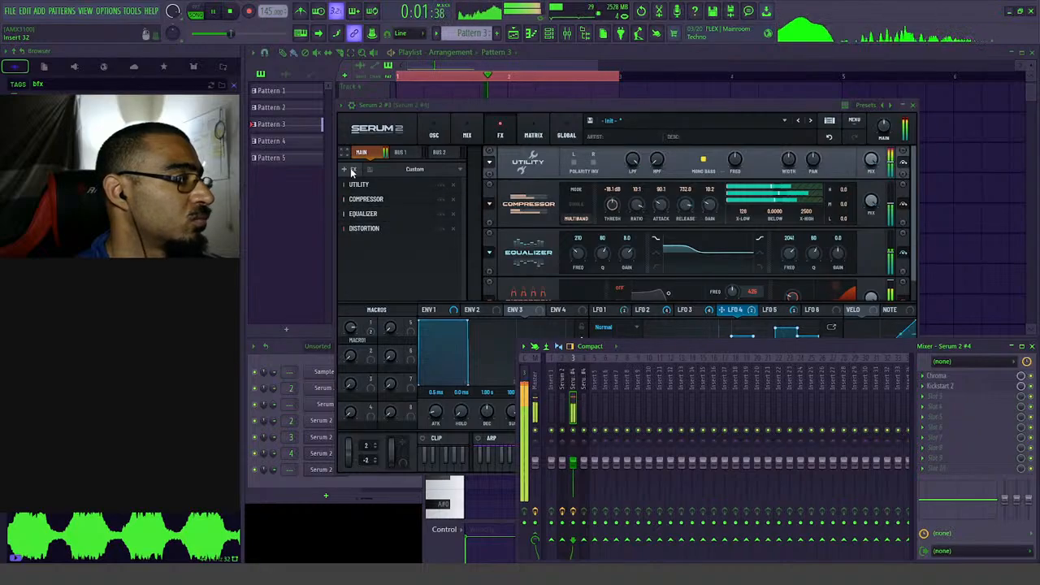
- Add a Plate reverb after the distortion in Serum 2's main effects chain and set its low cut to 83
left_click(370, 243)
left_click(362, 321)
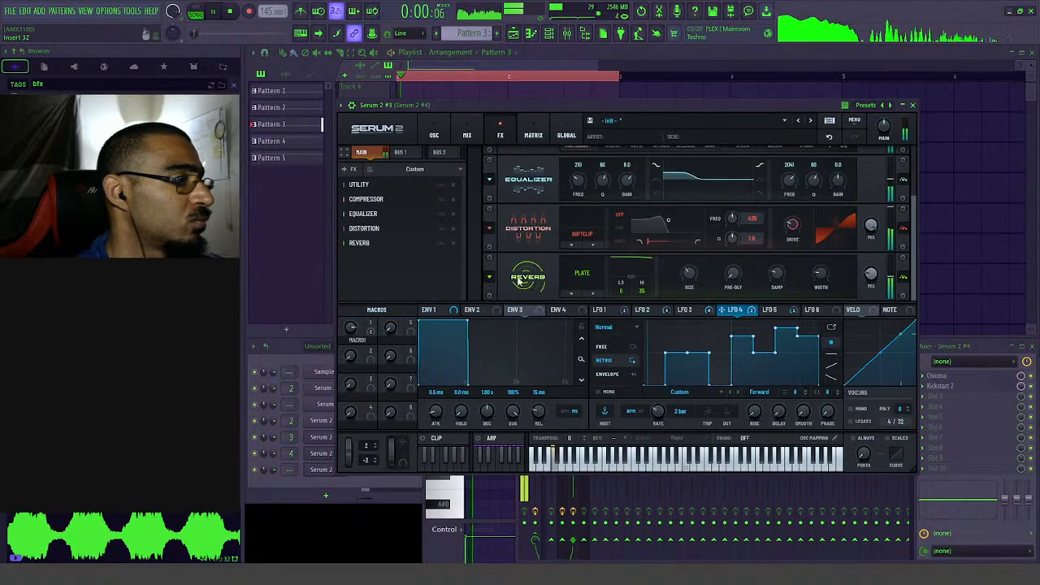
left_click_drag(619, 292, 636, 229)
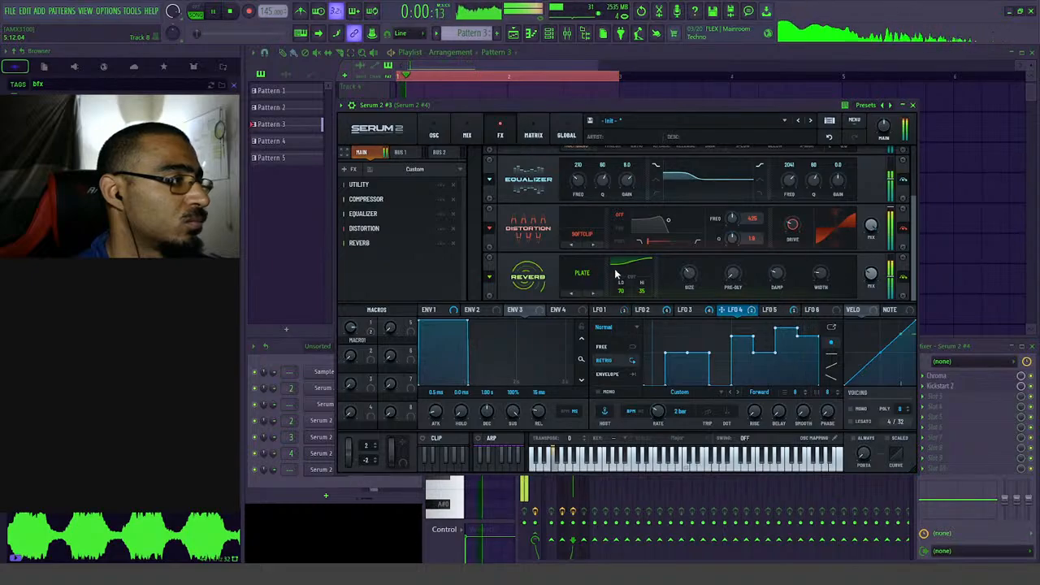
mouse_move(620, 276)
left_mouse_down()
mouse_move(631, 213)
mouse_move(619, 294)
mouse_move(629, 295)
mouse_move(622, 279)
mouse_move(647, 199)
mouse_move(624, 293)
left_mouse_up()
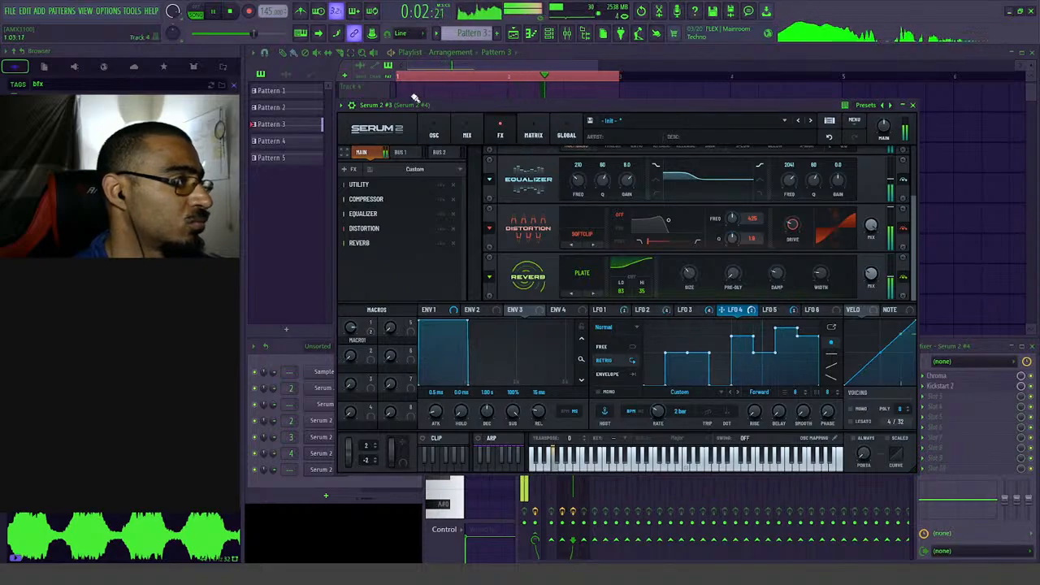
- Check the playlist, return to Serum 2's oscillators and set oscillator B's wavetable position to 150
left_click(455, 77)
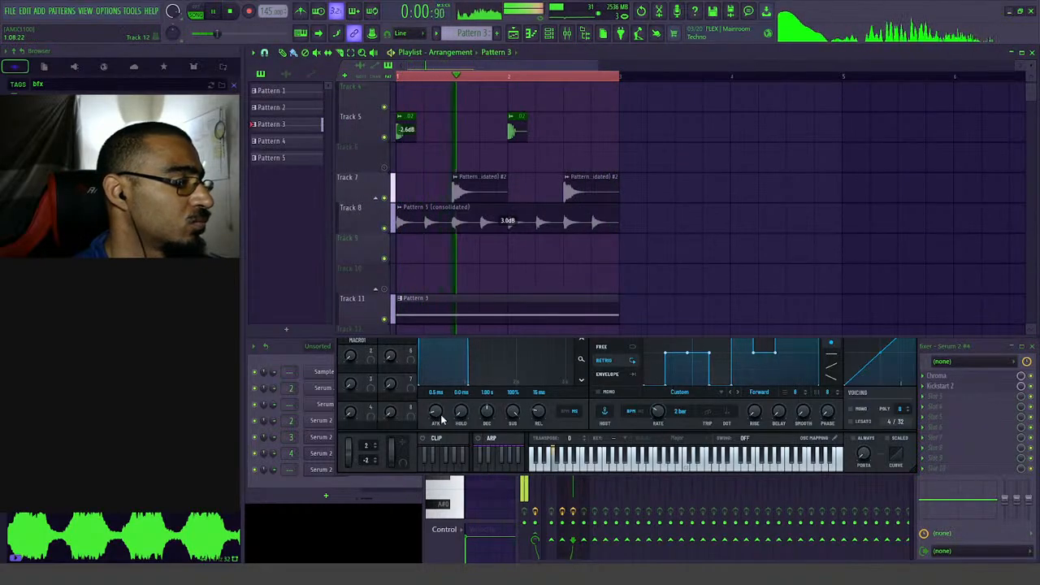
left_click(325, 353)
left_click(591, 390)
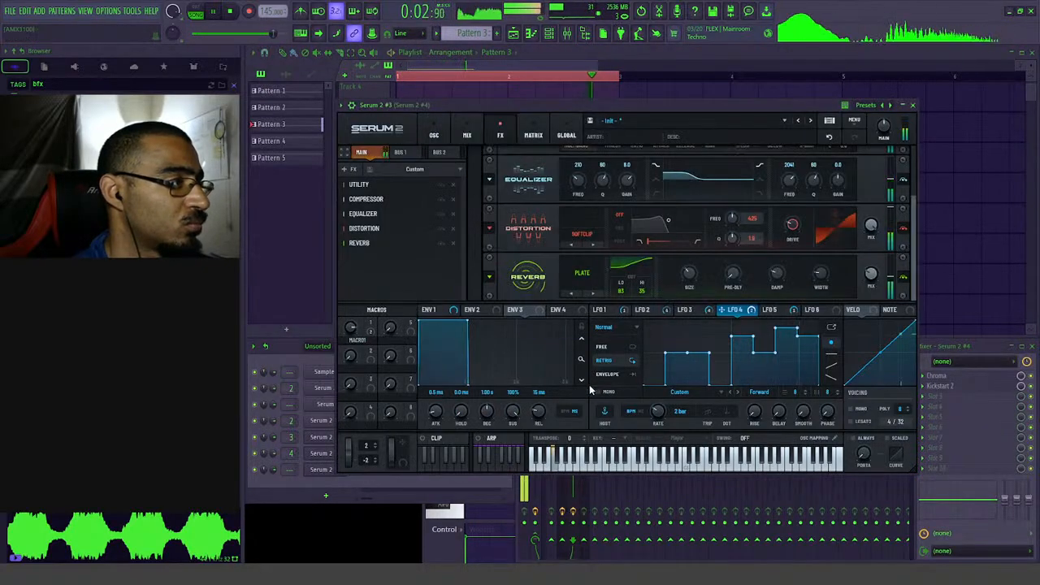
left_click(434, 135)
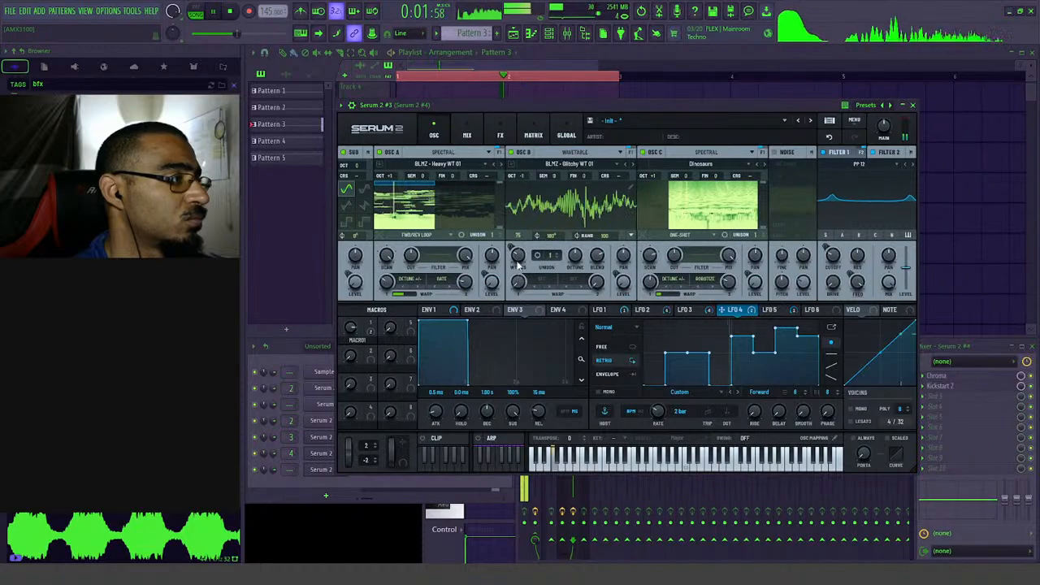
left_click_drag(518, 265, 530, 226)
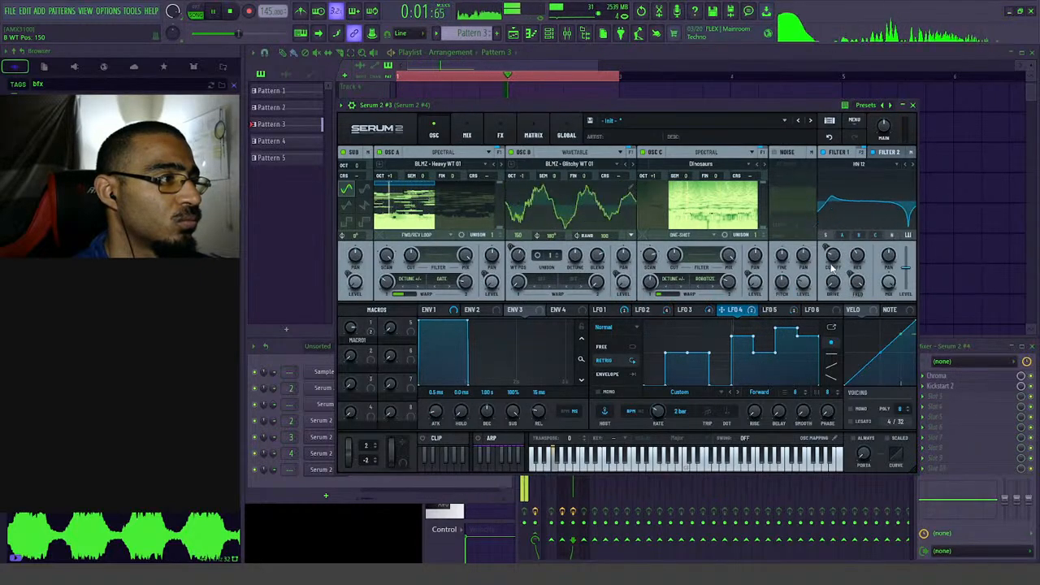
- Set the Filter 2 frequency to 95 Hz and stop playback
mouse_move(836, 251)
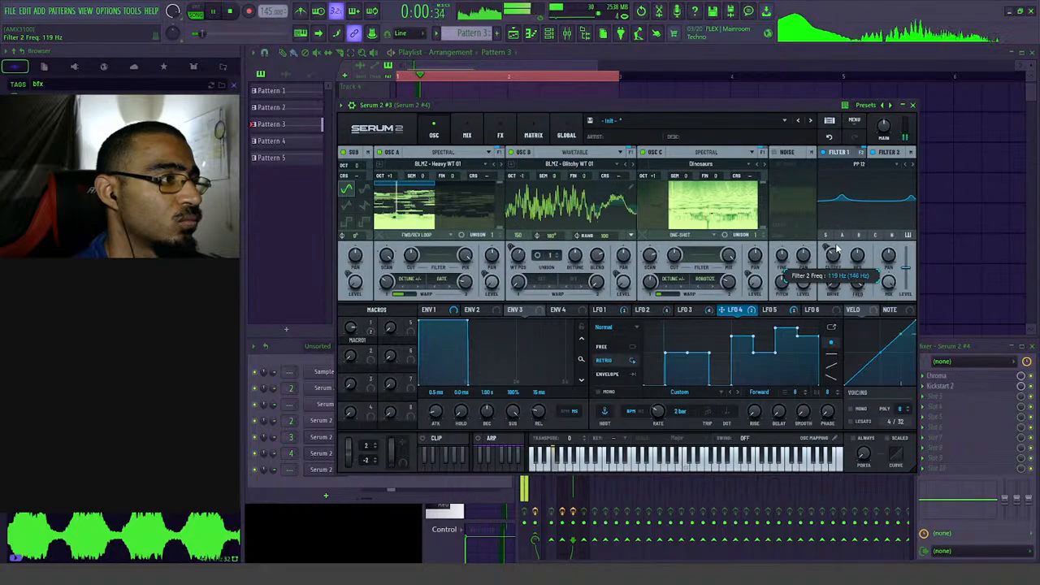
left_click_drag(840, 244, 843, 257)
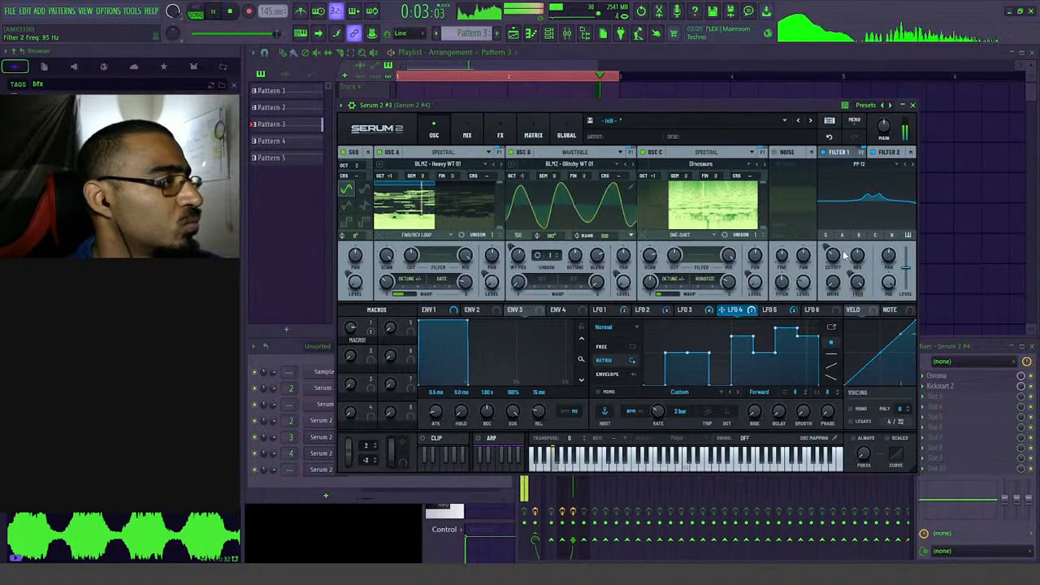
key("space")
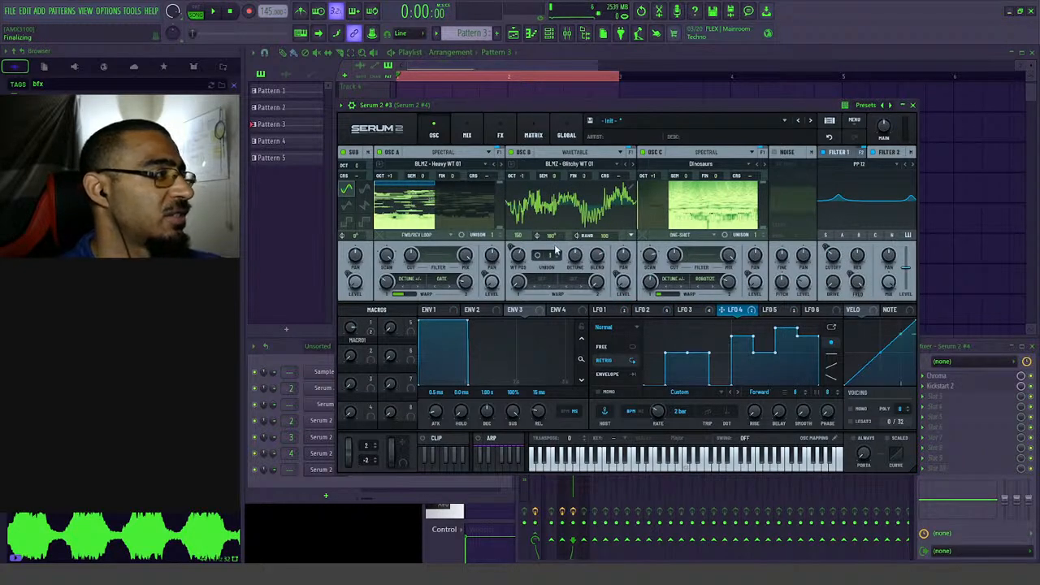
- Raise LFO 4's early steps and fill the gap between them to form one level plateau while auditioning
key("space")
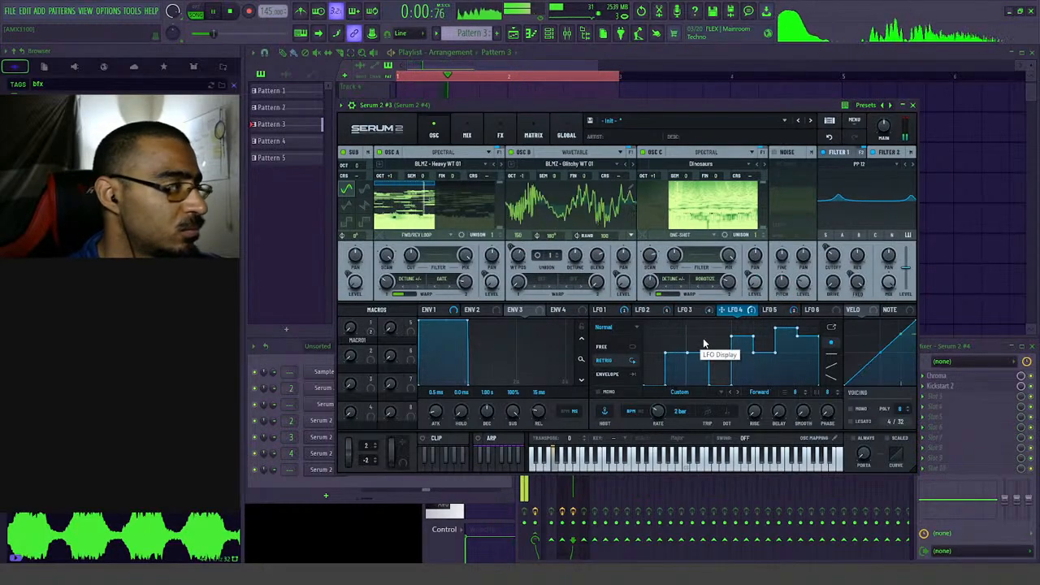
key("space")
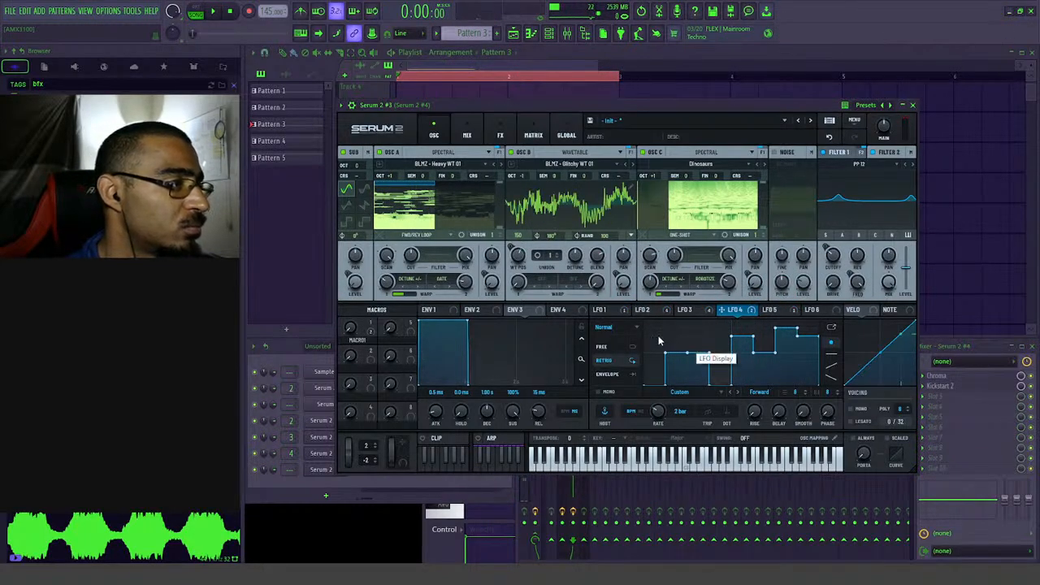
key("space")
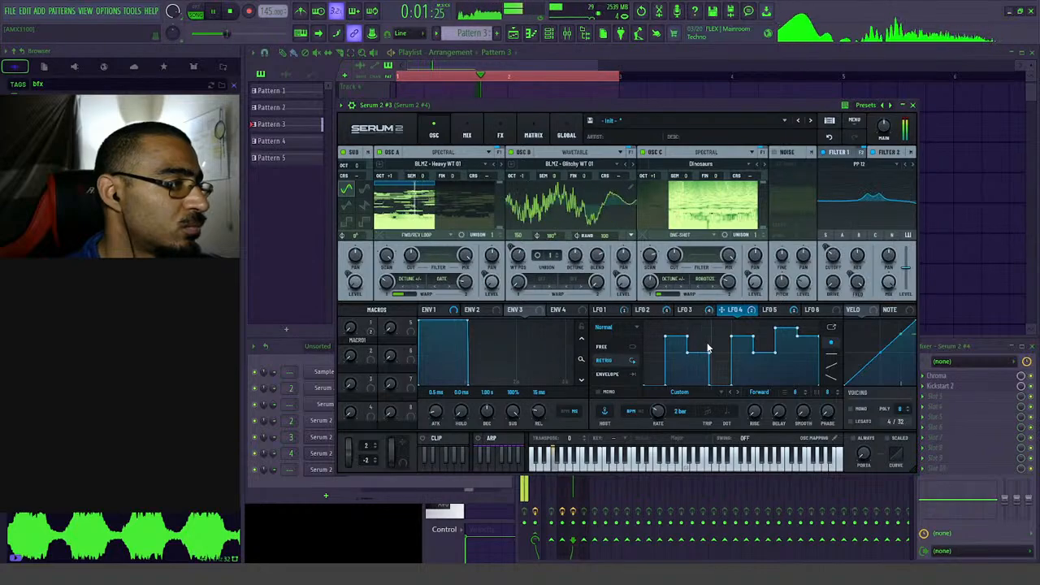
left_click_drag(716, 339, 706, 339)
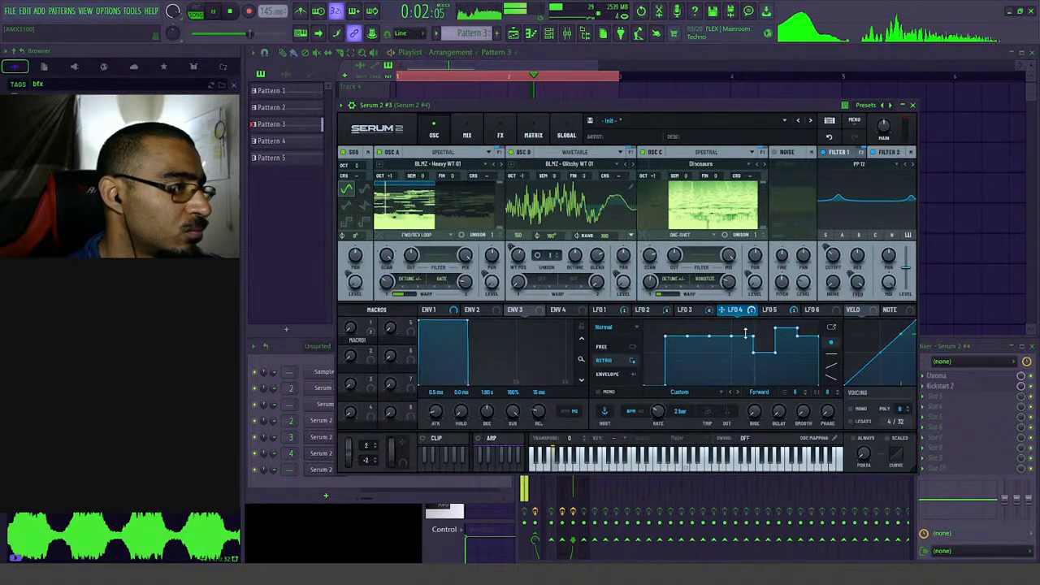
- Raise LFO 4's final steps to full height and set oscillator B's wavetable position to 97
mouse_move(775, 342)
left_mouse_down()
mouse_move(795, 325)
mouse_move(786, 323)
mouse_move(809, 323)
left_mouse_up()
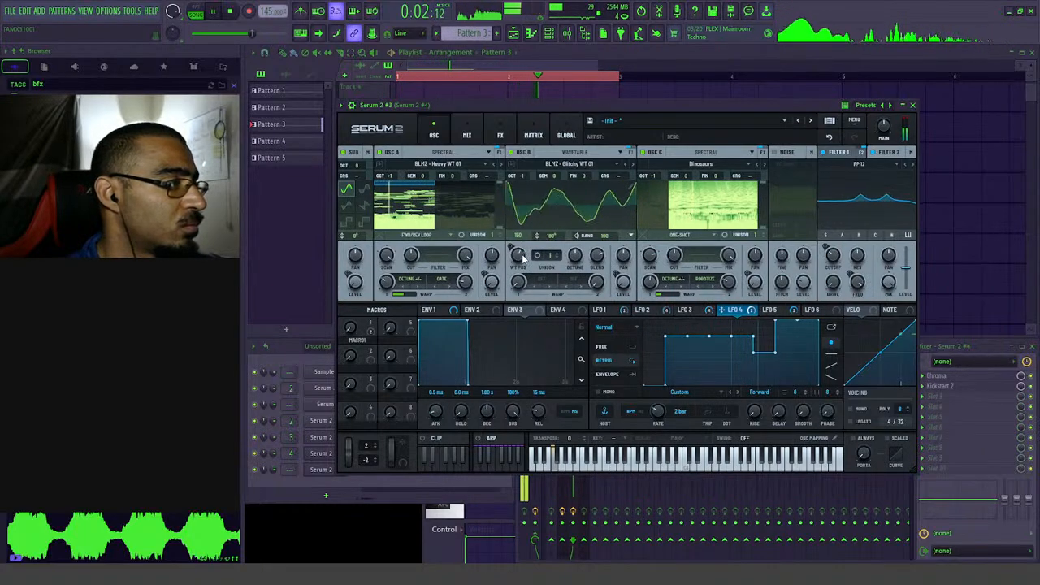
left_click_drag(524, 259, 522, 279)
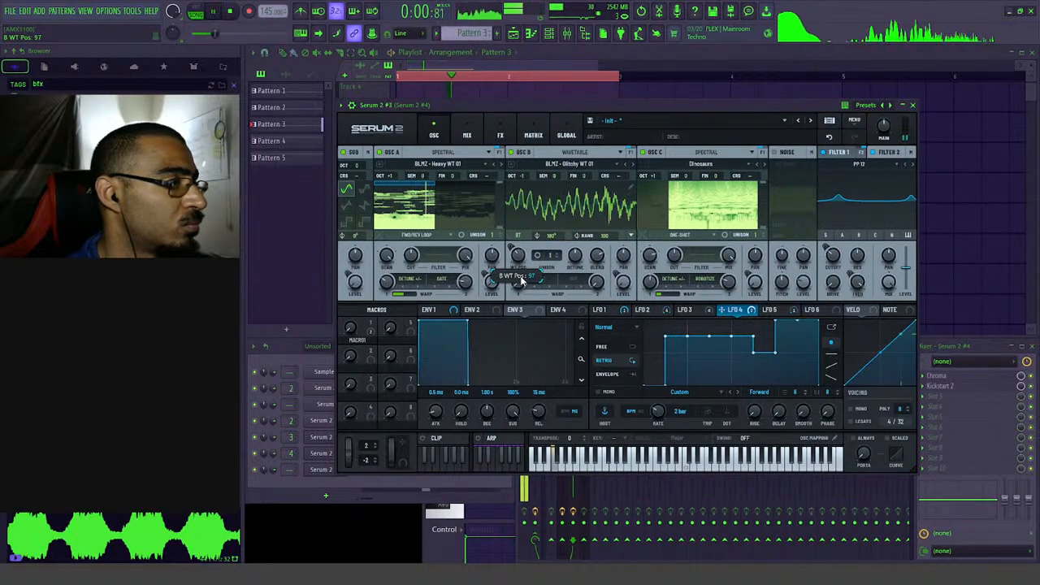
- Set oscillator C's unison to 6 voices and restart playback to audition it
left_click_drag(758, 235, 753, 231)
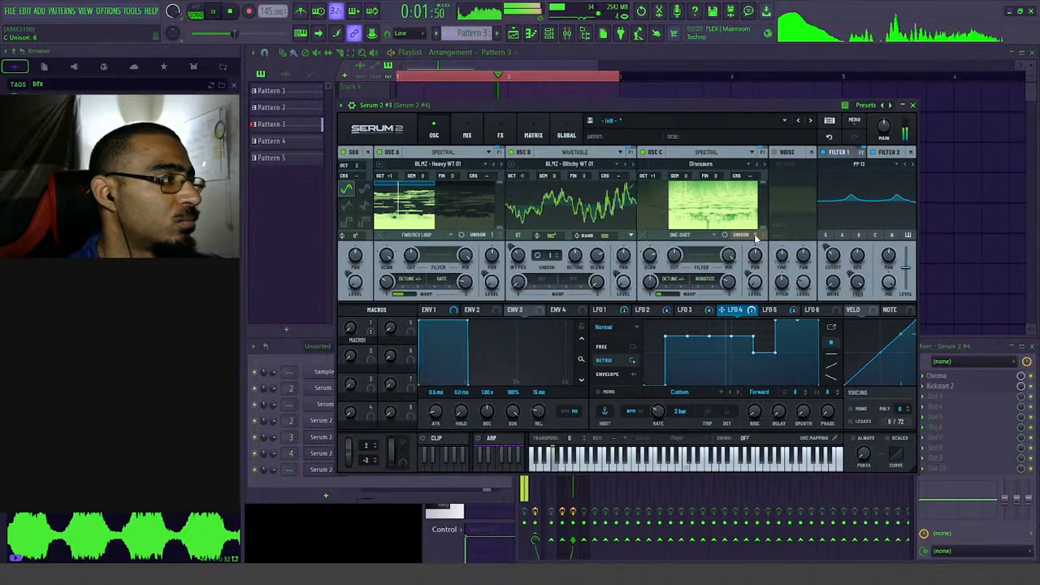
key("space")
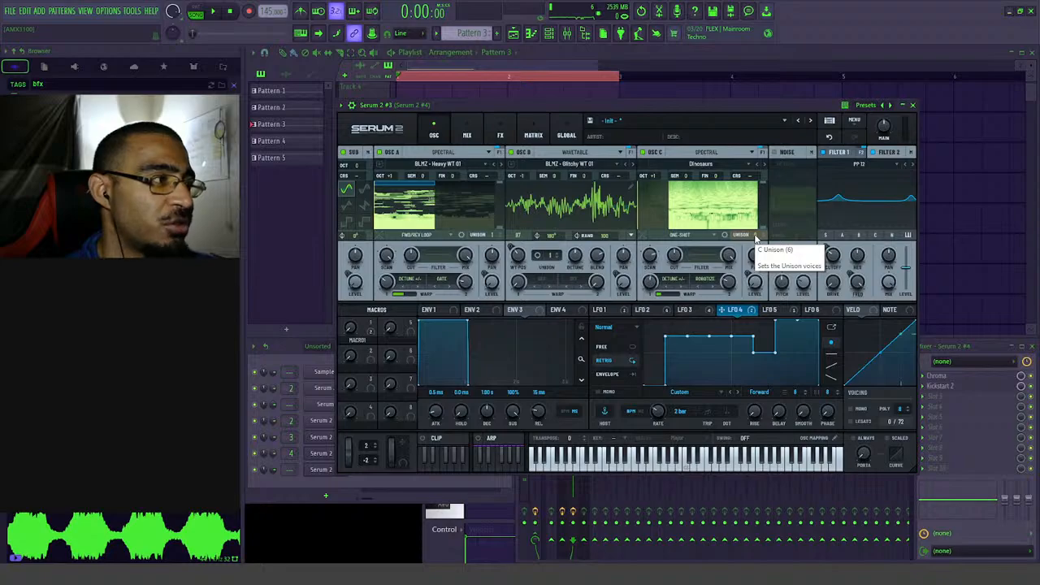
key("space")
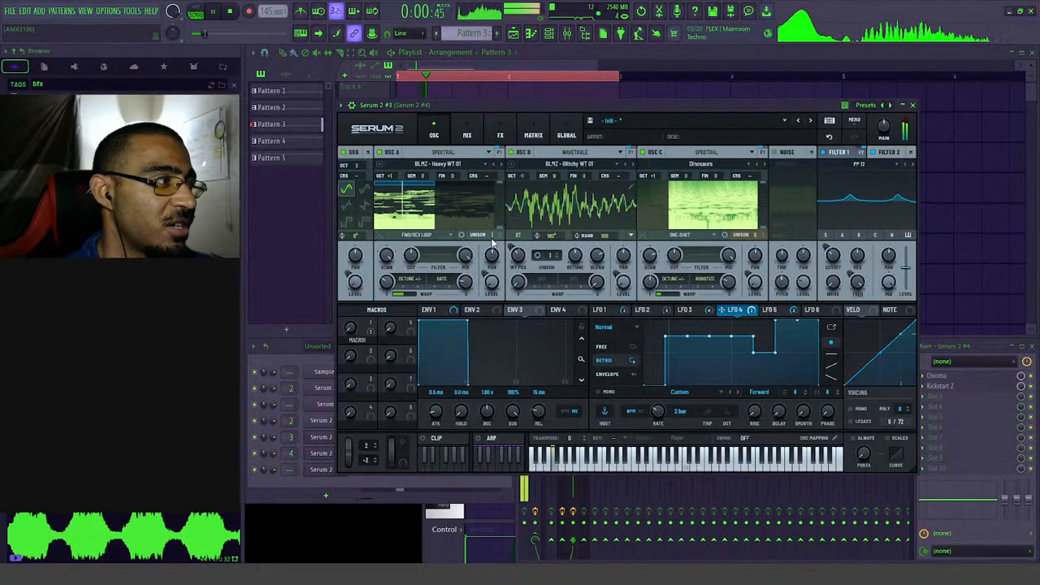
- Set oscillator A's unison to 2 voices and shift the Serum 2 window slightly lower
left_click_drag(462, 236, 464, 216)
left_click_drag(510, 190, 488, 242)
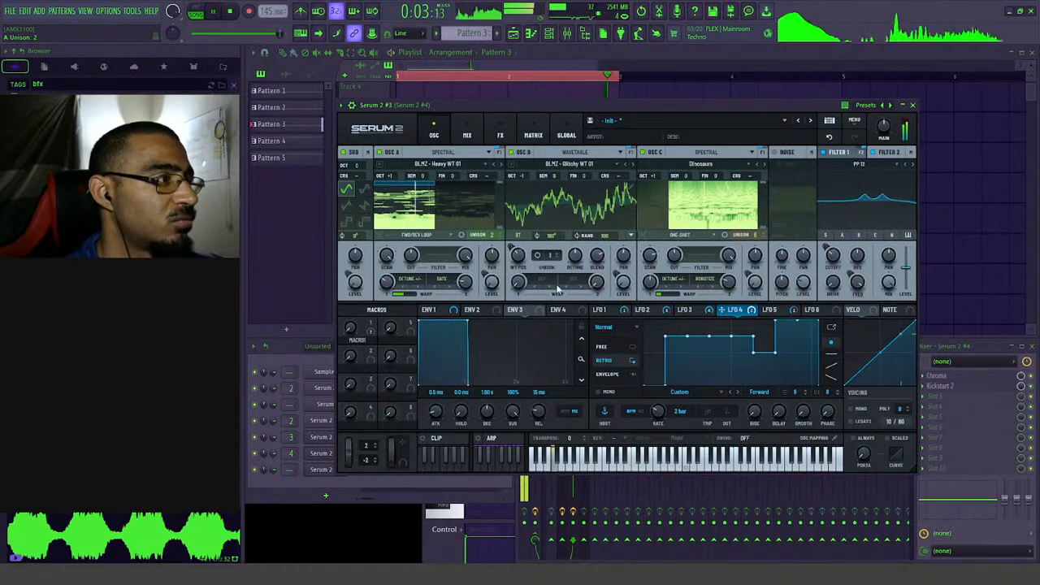
left_click_drag(641, 105, 658, 106)
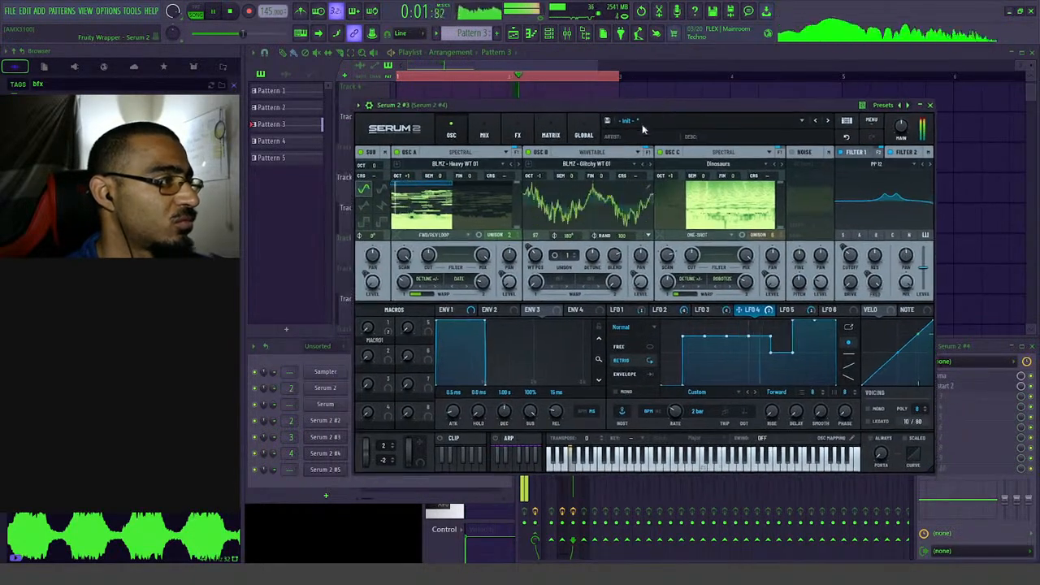
left_click_drag(435, 109, 445, 114)
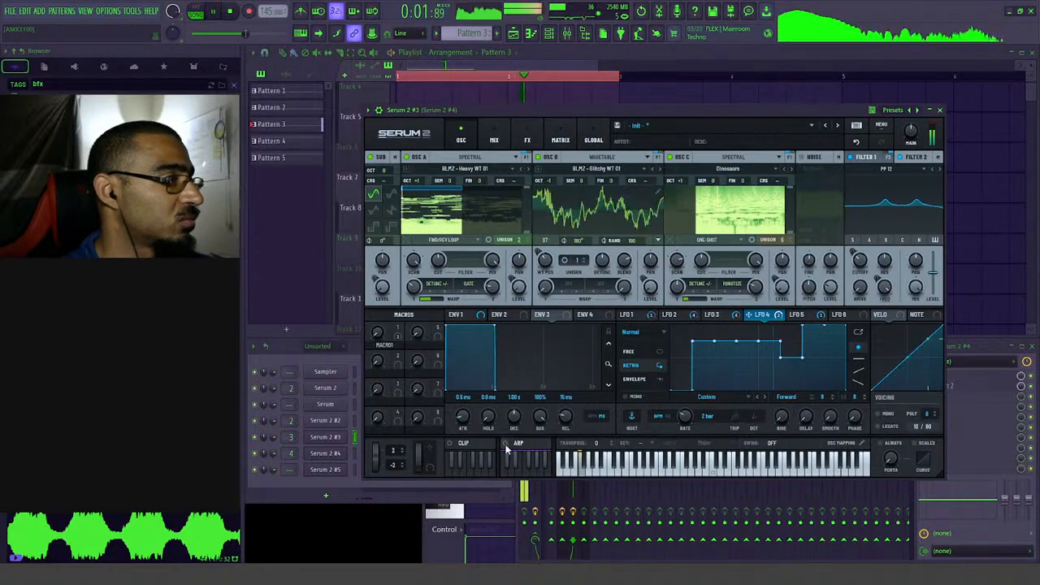
left_click_drag(512, 112, 485, 112)
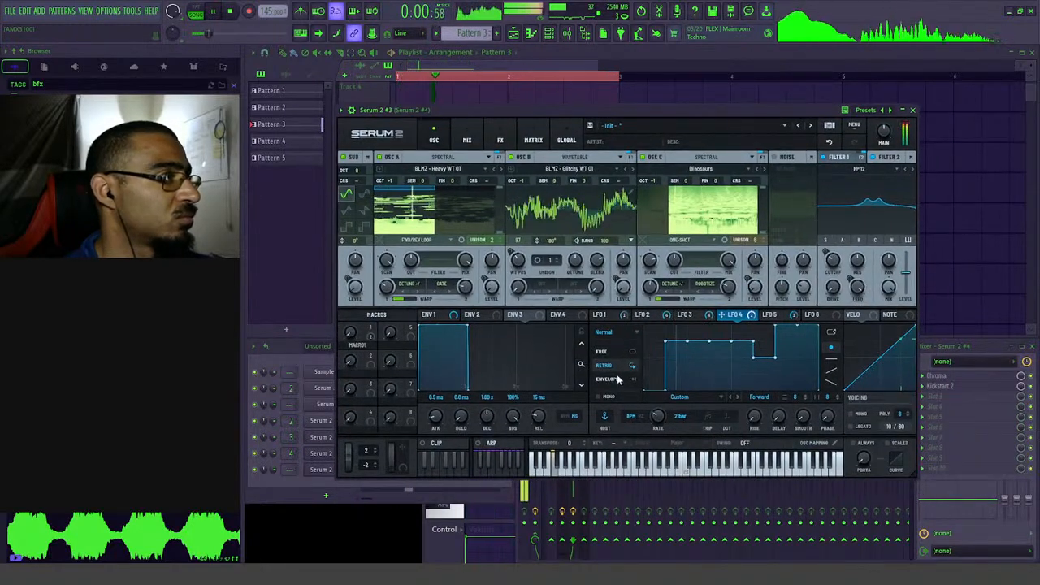
- Glance at the playlist, reopen Serum 2 #3 and examine LFO 5's shape and modulation assignment
left_click(914, 110)
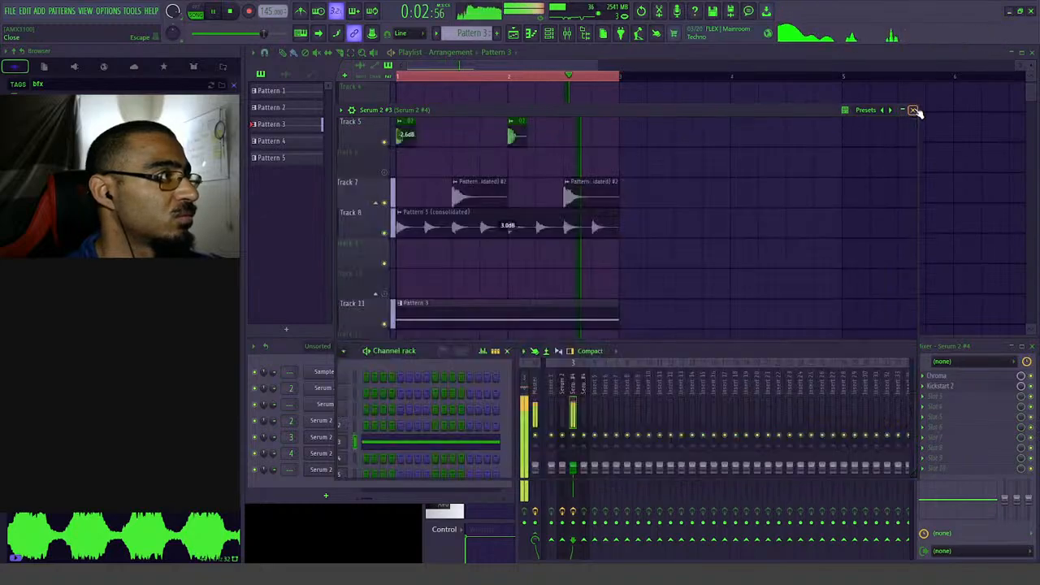
key("space")
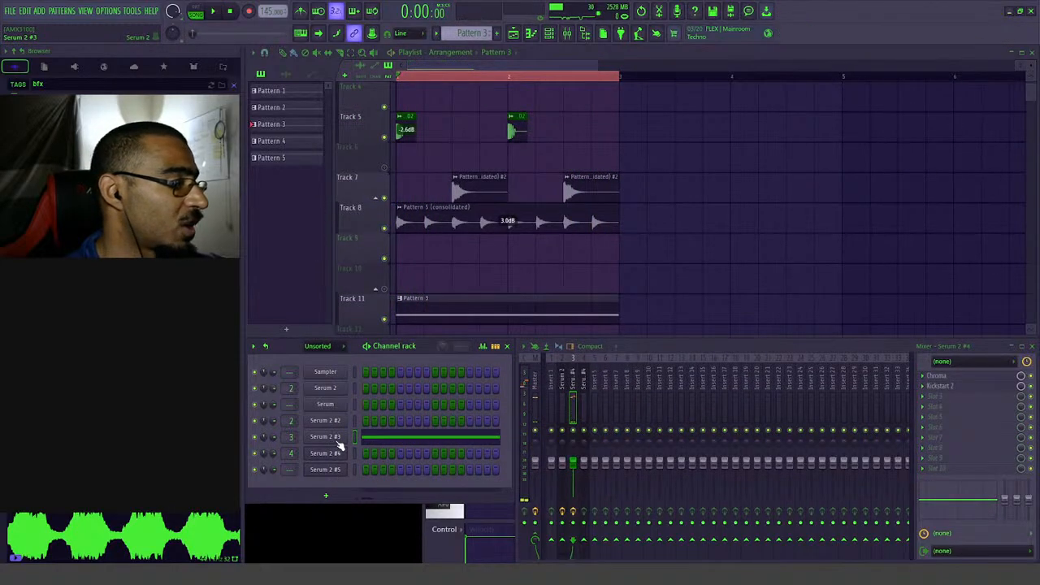
left_click(335, 439)
key("space")
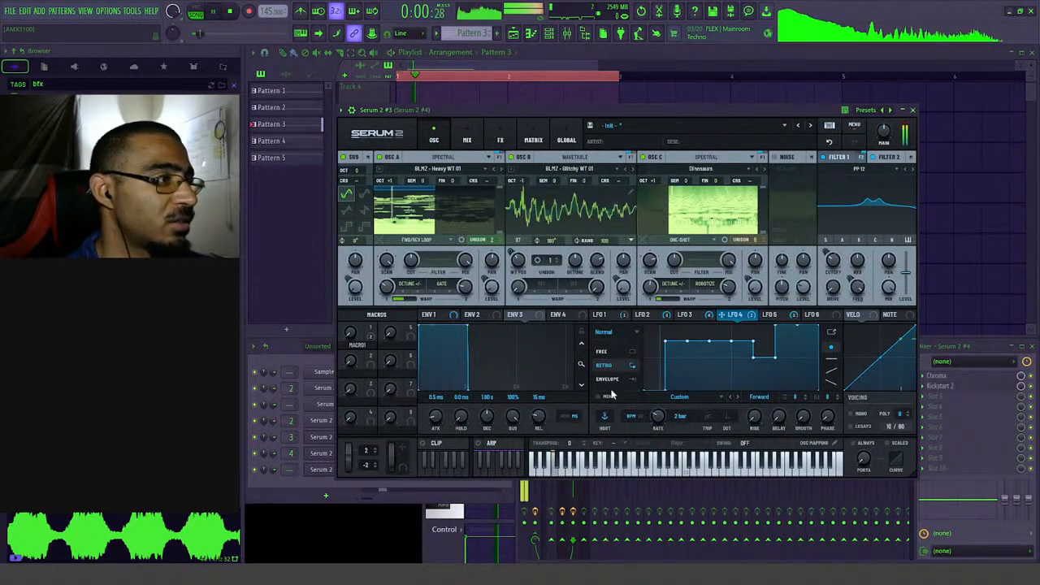
left_click(774, 314)
key("space")
right_click(775, 316)
left_click(803, 338)
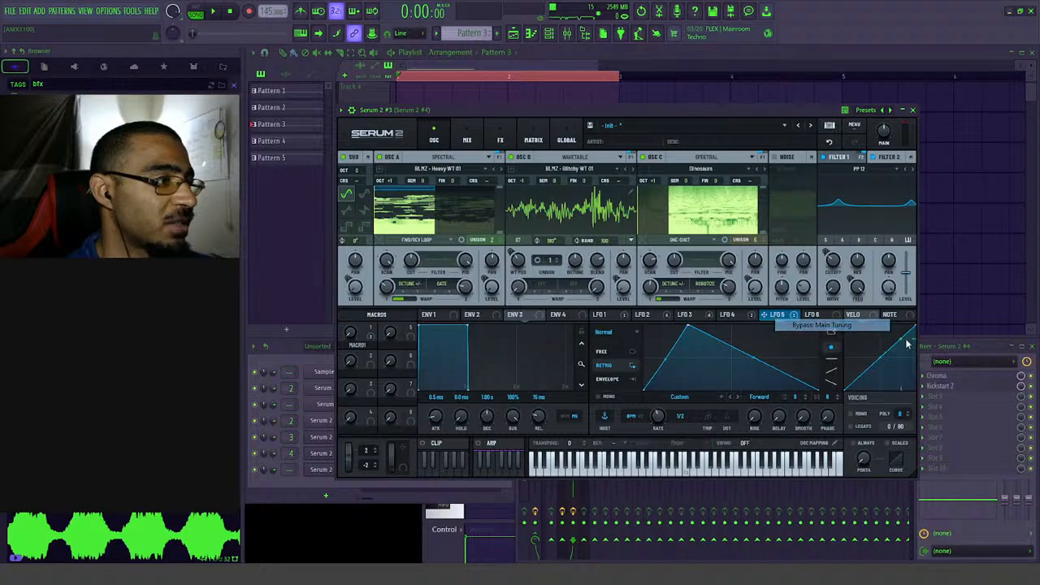
- Reduce oscillator C's unison to 1 voice and set its scan rate to 127% during playback
key("space")
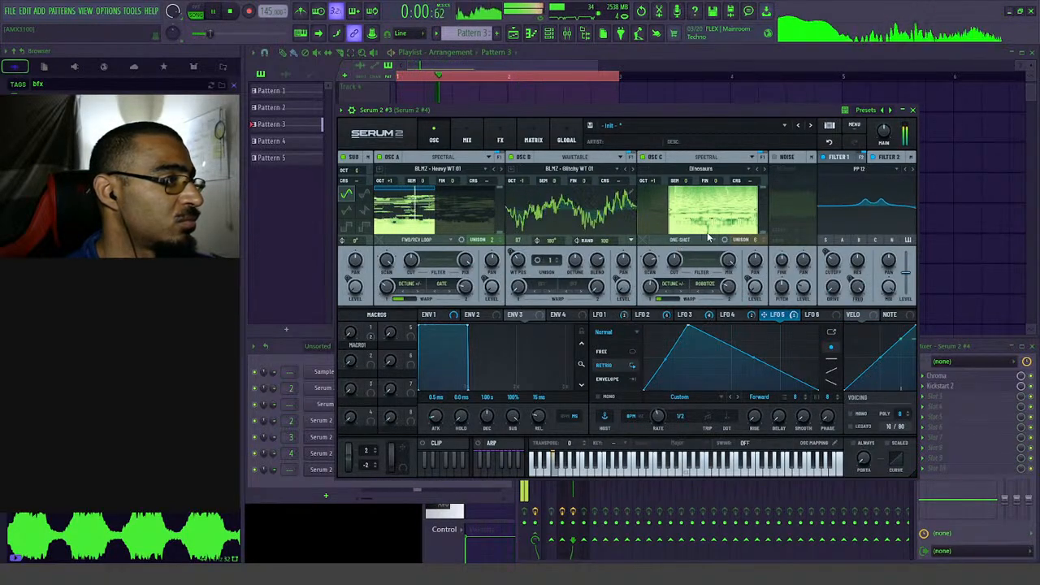
left_click_drag(753, 239, 741, 312)
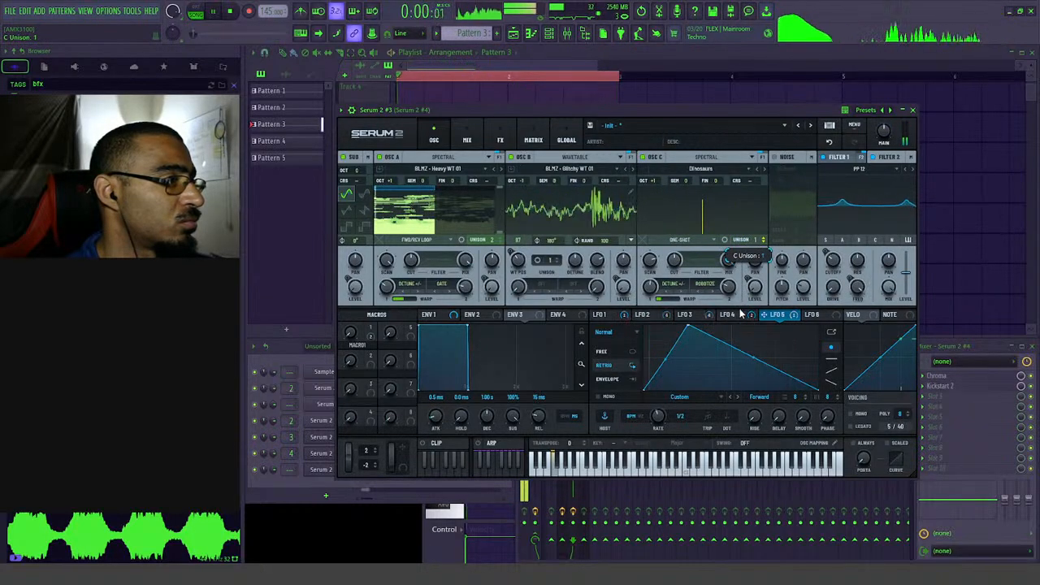
mouse_move(649, 270)
left_mouse_down()
mouse_move(651, 285)
mouse_move(652, 267)
left_mouse_up()
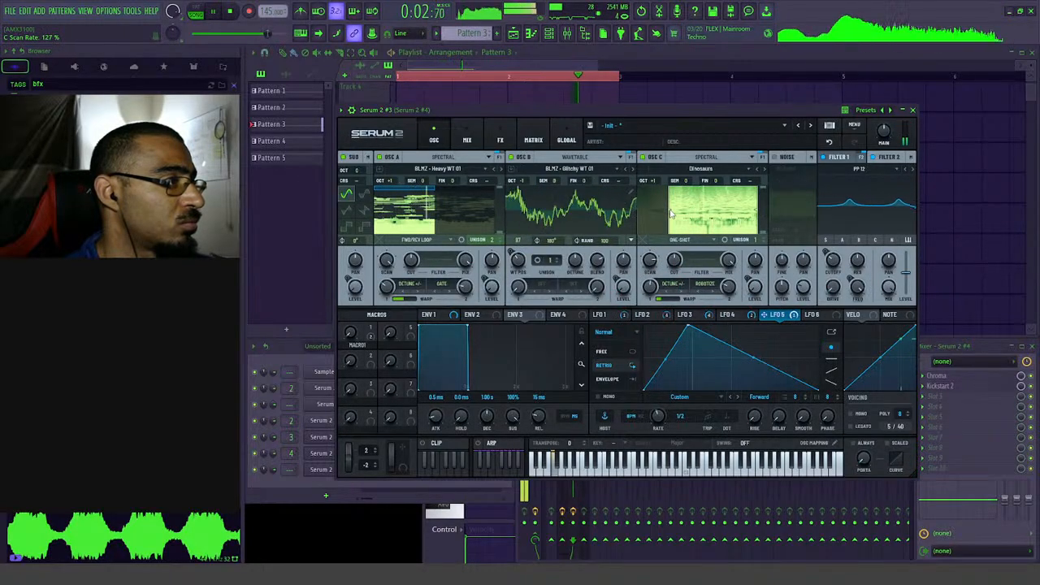
- Set oscillator C's playback range from the very start of the Dinosaurs sample to 43%, and stop playback
left_click_drag(670, 214, 637, 214)
left_click_drag(757, 216, 689, 215)
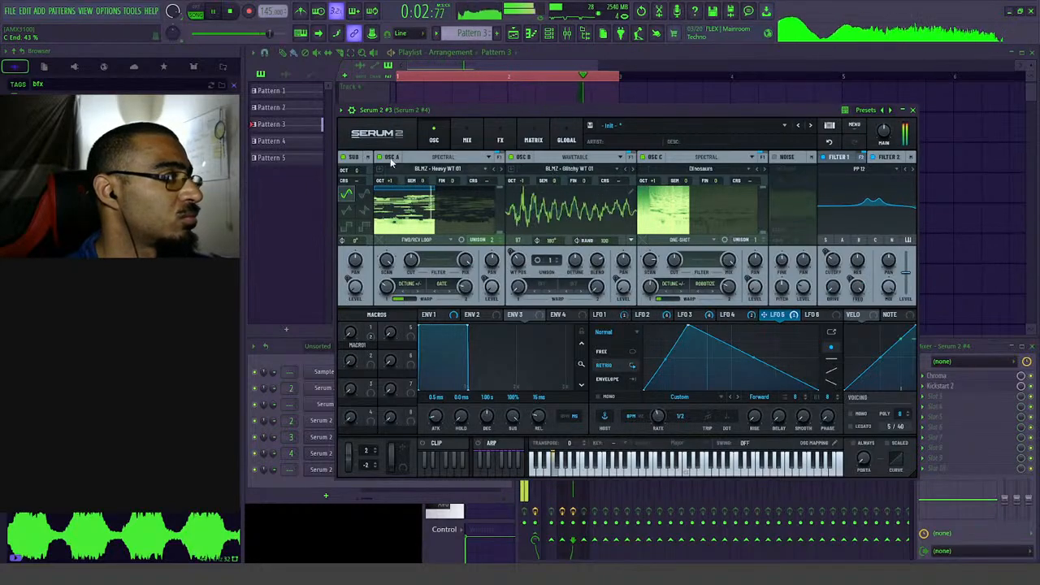
left_click(235, 16)
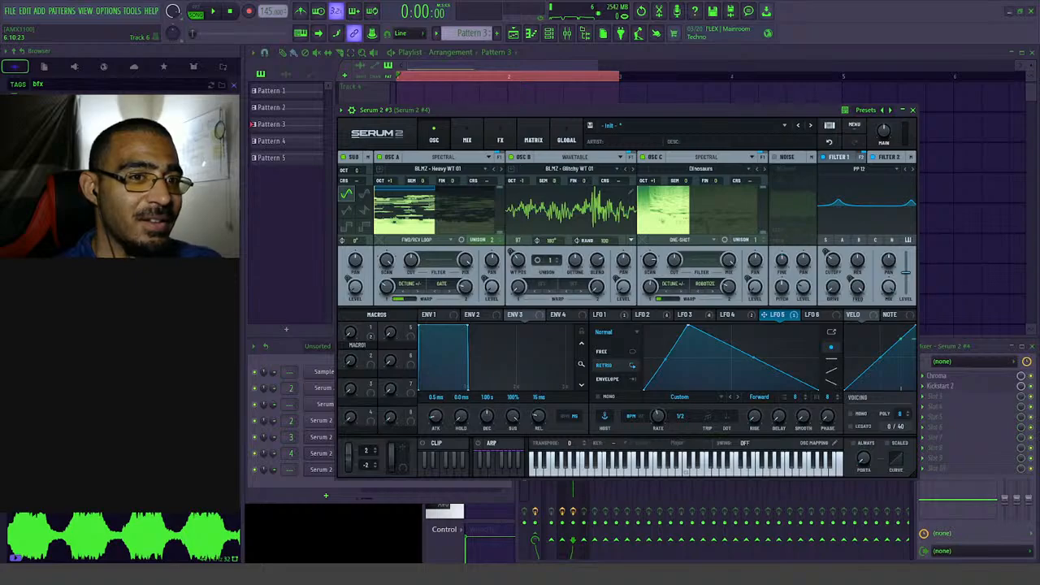
- Move the first Dubstep Kick clip in the playlist from Track 5 up to Track 3
left_click(504, 80)
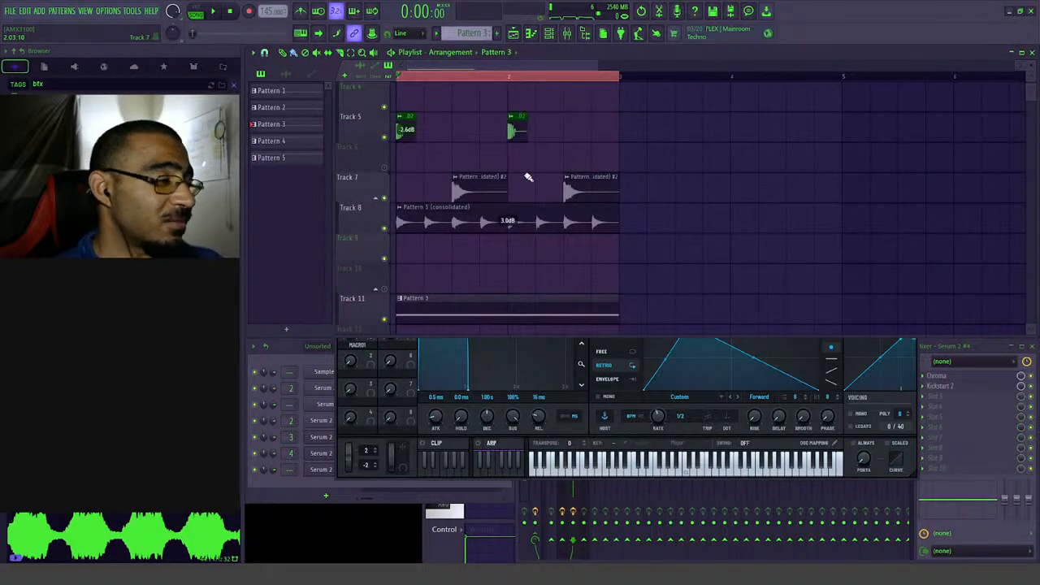
scroll(507, 221, "down", 3)
scroll(455, 179, "up", 3)
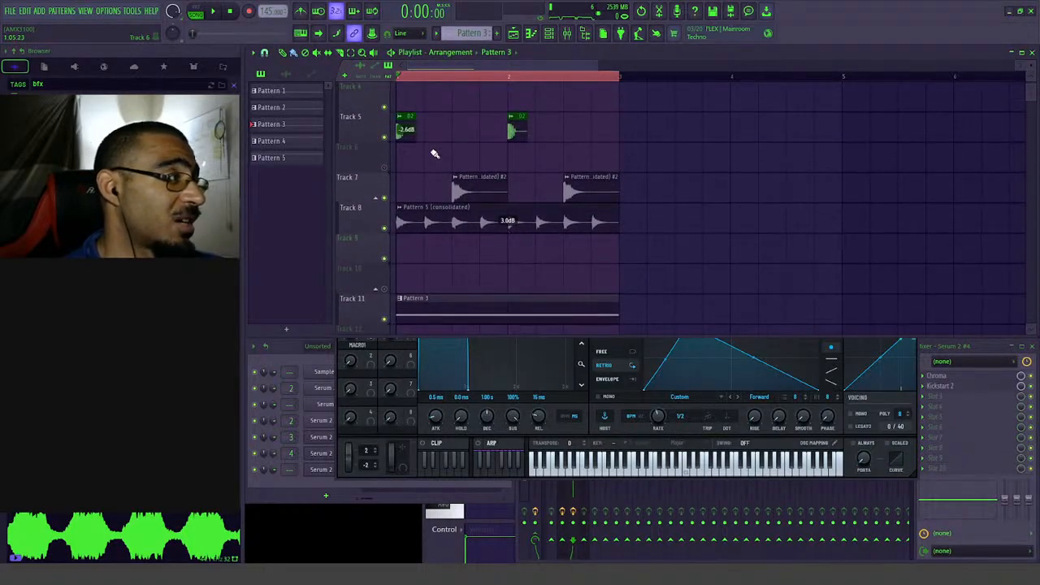
left_click_drag(400, 129, 400, 77)
left_click(391, 112)
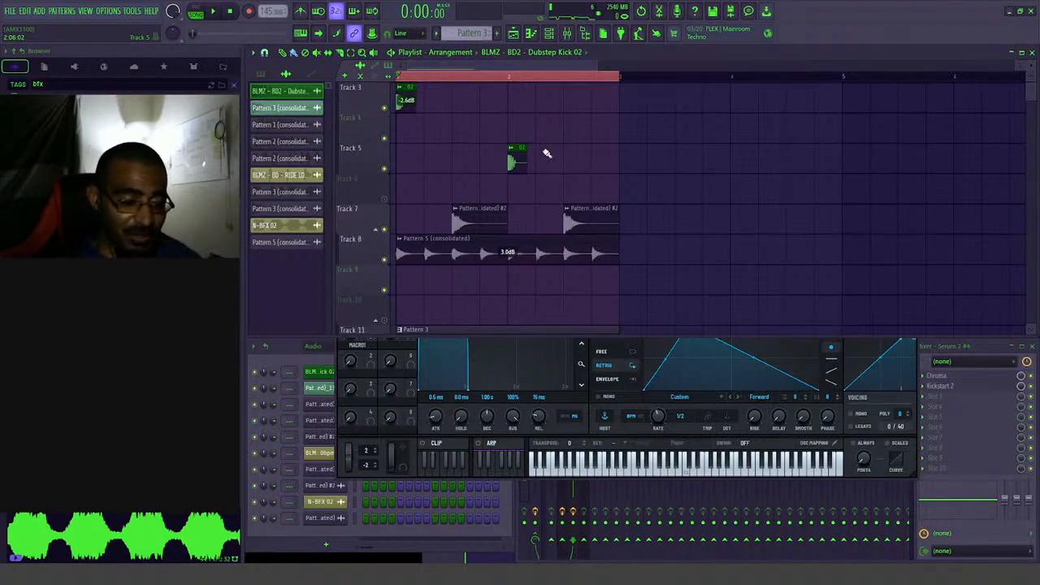
scroll(456, 178, "down", 1)
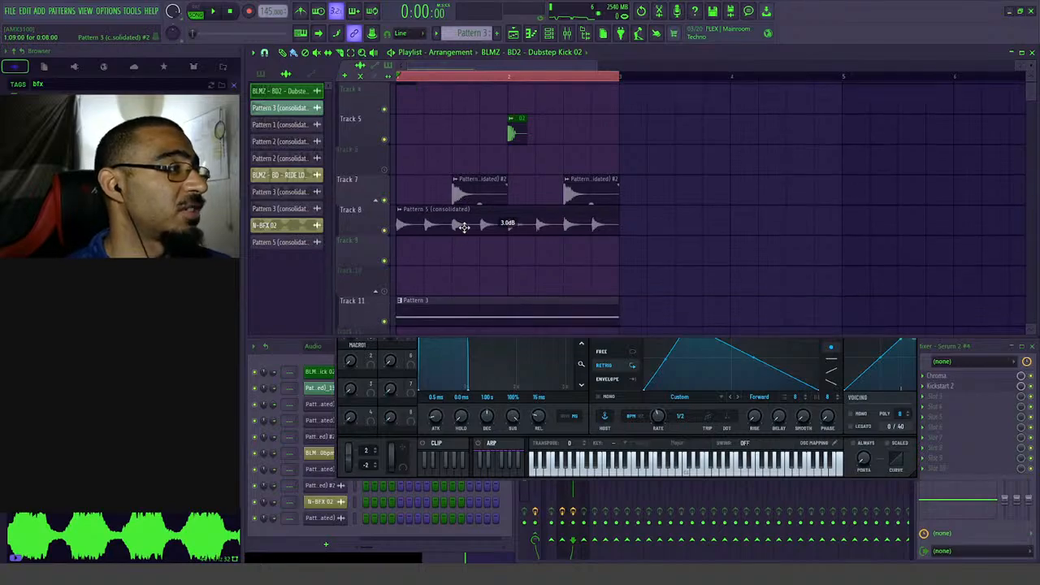